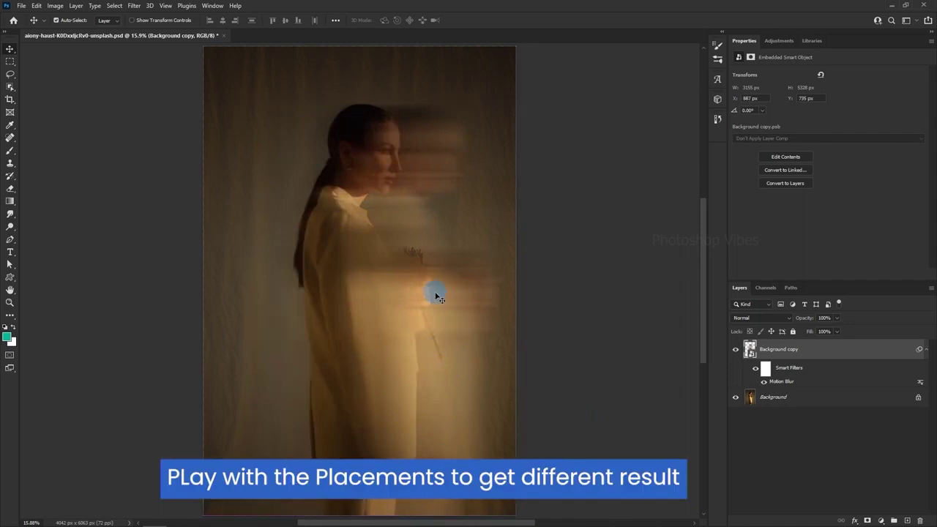
- Shift the blurred figure left and raise the Motion Blur distance to 1328
drag(437, 297, 398, 318)
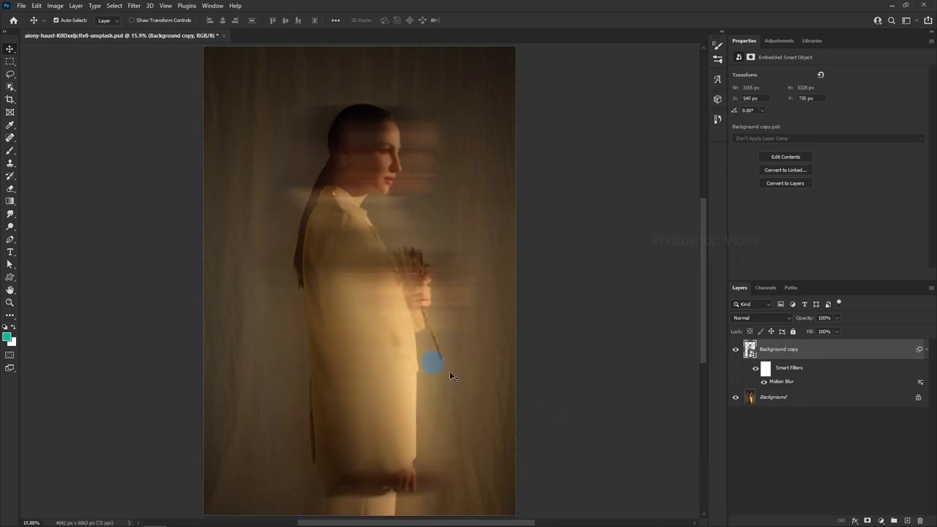
double_click(782, 382)
drag(729, 351, 774, 351)
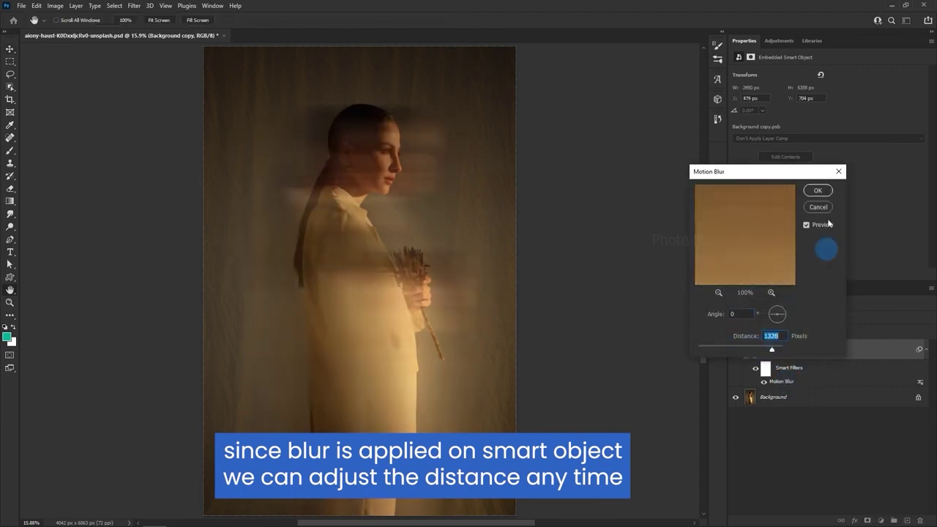
click(817, 191)
- Duplicate Background copy, disable the blur on the copy, and align it over the original figure
click(796, 353)
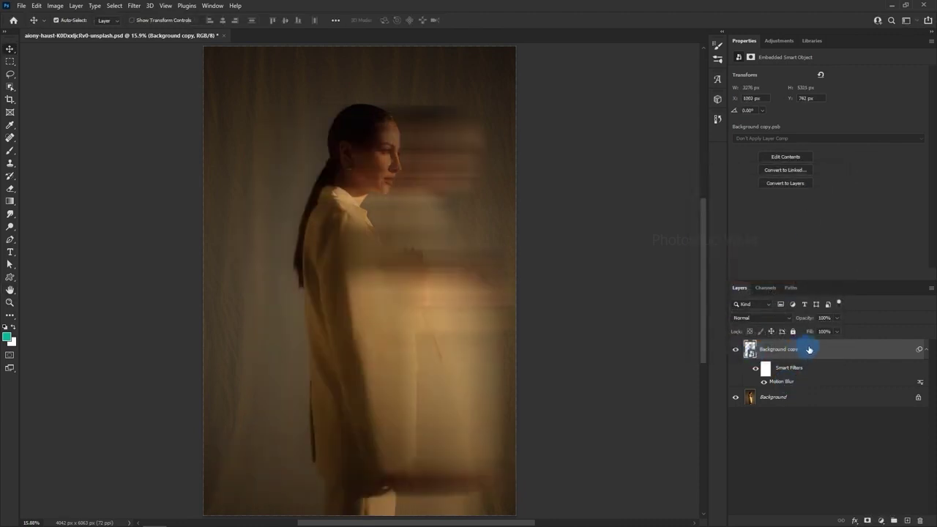
drag(810, 350, 908, 520)
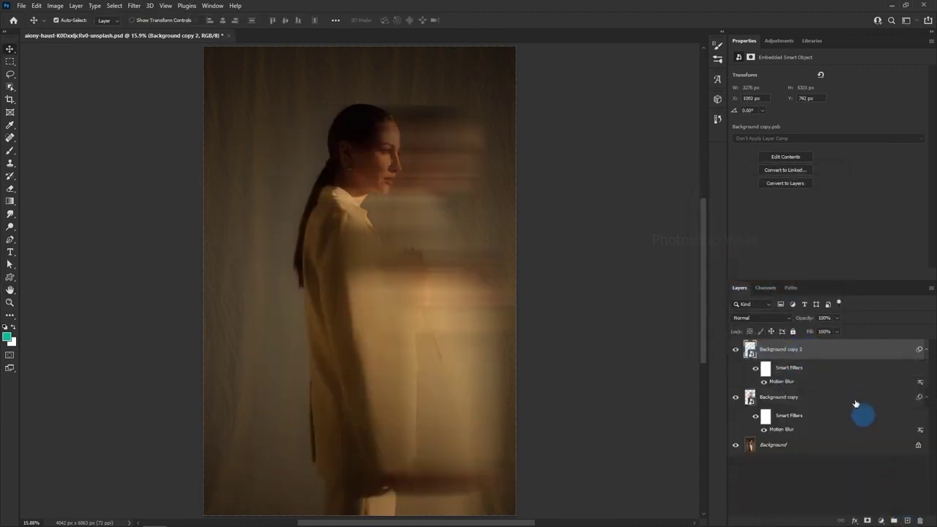
click(755, 369)
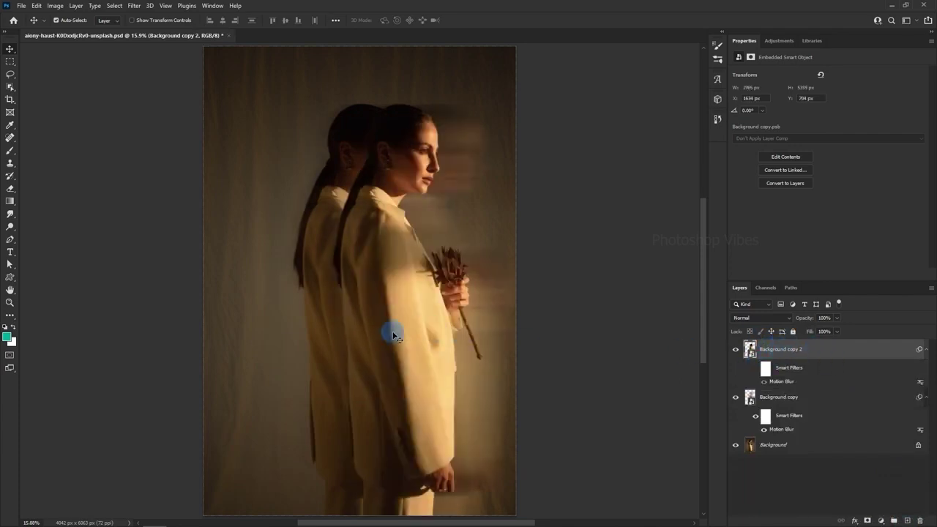
drag(393, 335, 354, 335)
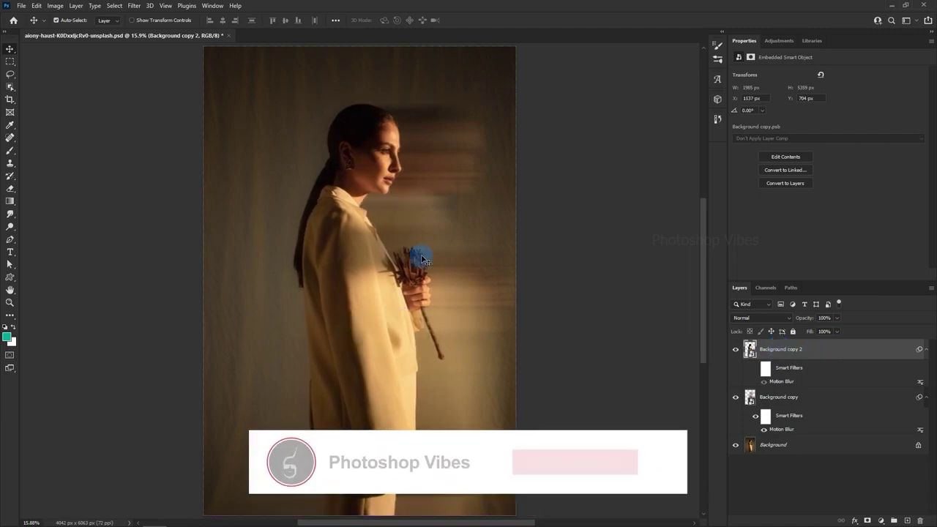
- Move the blurred Background copy left so its streaks trail behind the woman
click(805, 396)
drag(496, 297, 348, 293)
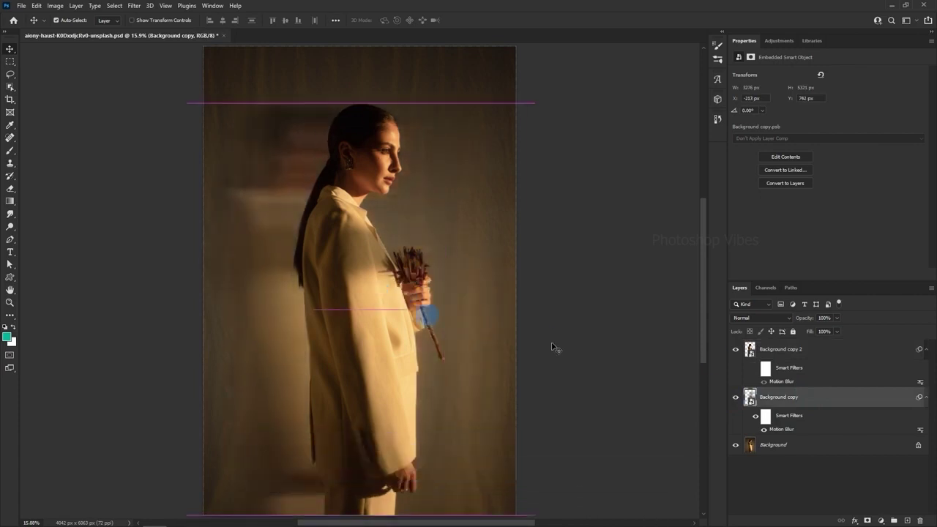
drag(697, 359, 417, 343)
click(861, 416)
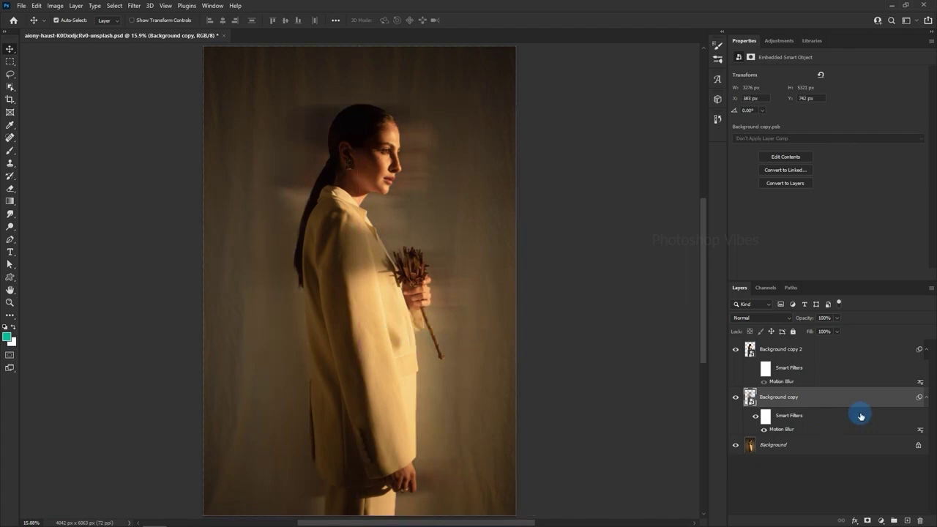
click(735, 350)
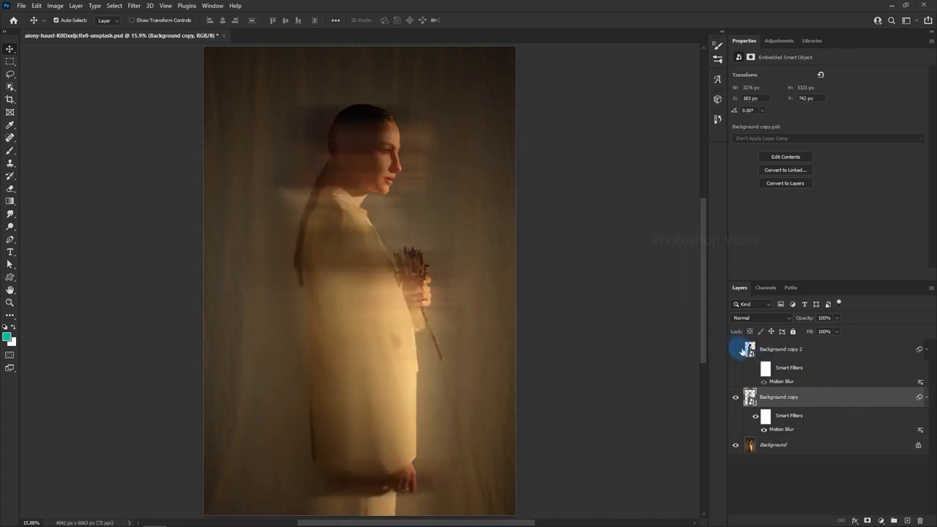
click(634, 337)
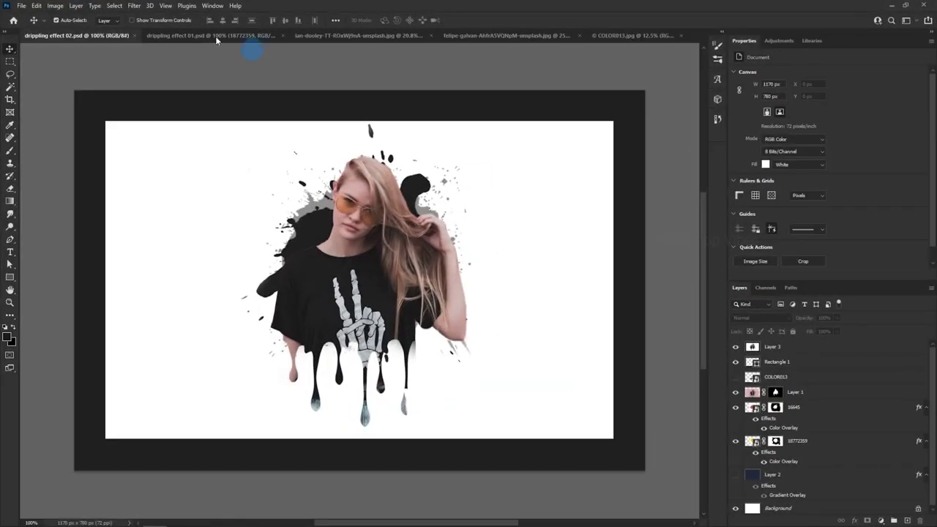
- Duplicate the pink-wall photo's Background layer and select the woman with Select Subject
click(199, 35)
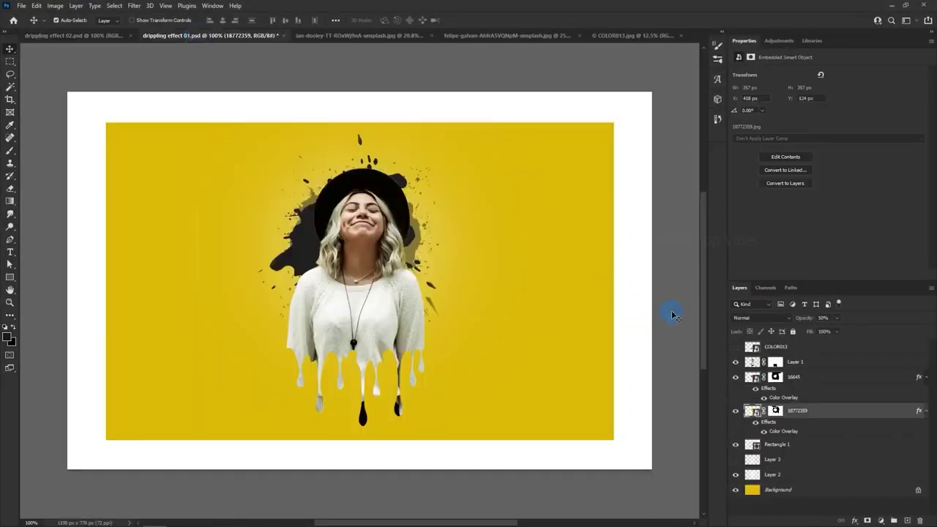
click(674, 315)
click(317, 35)
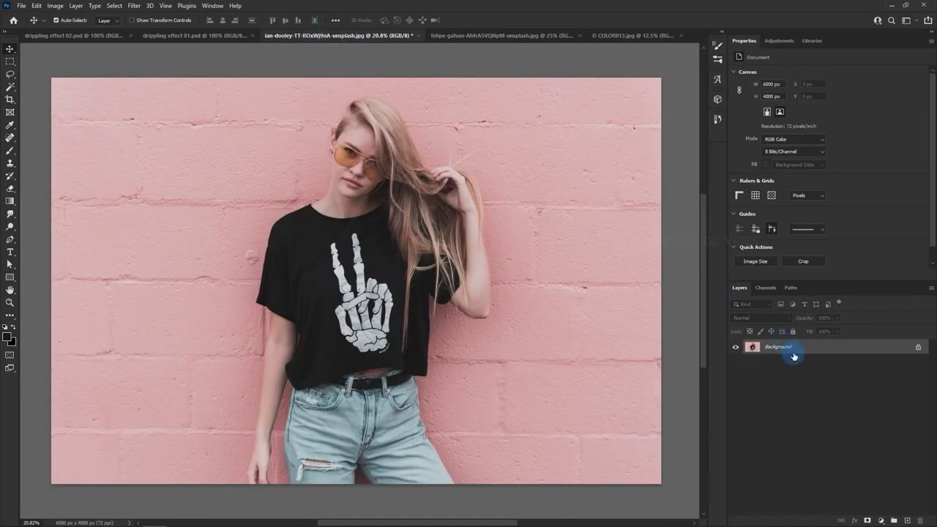
drag(795, 353, 907, 520)
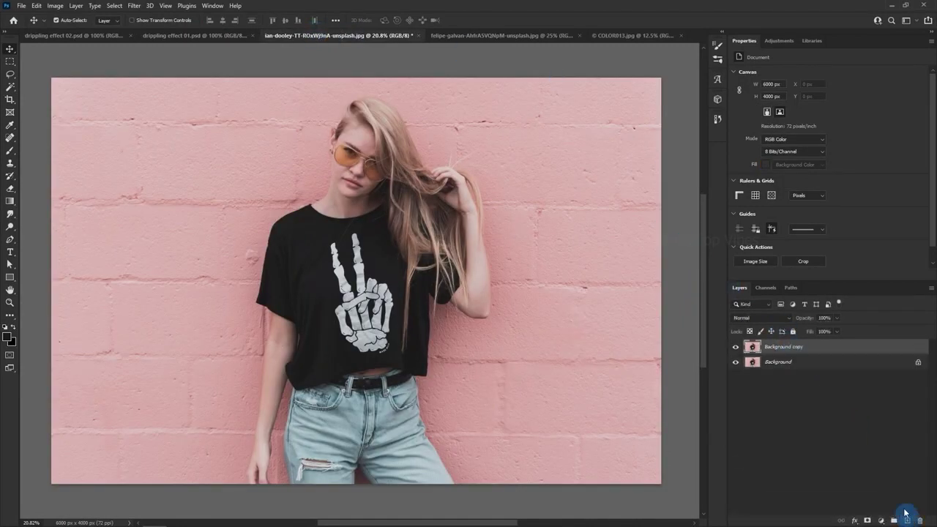
click(114, 6)
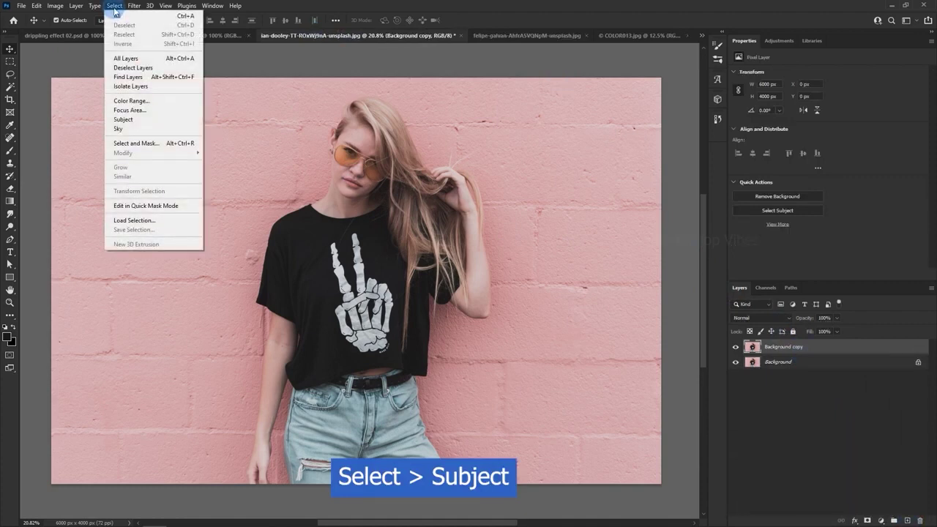
click(124, 120)
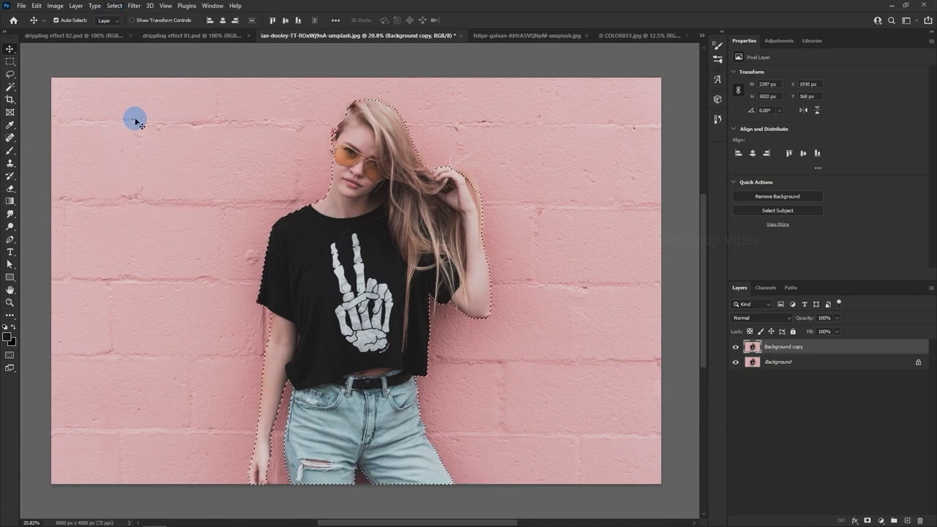
- Add the missed hair strands and the hand to the selection with the Lasso in add mode
click(10, 74)
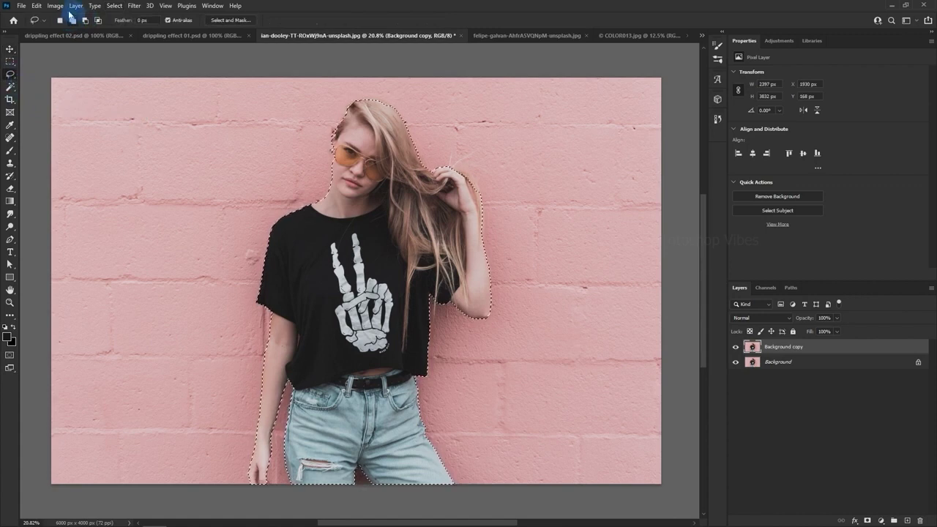
click(72, 20)
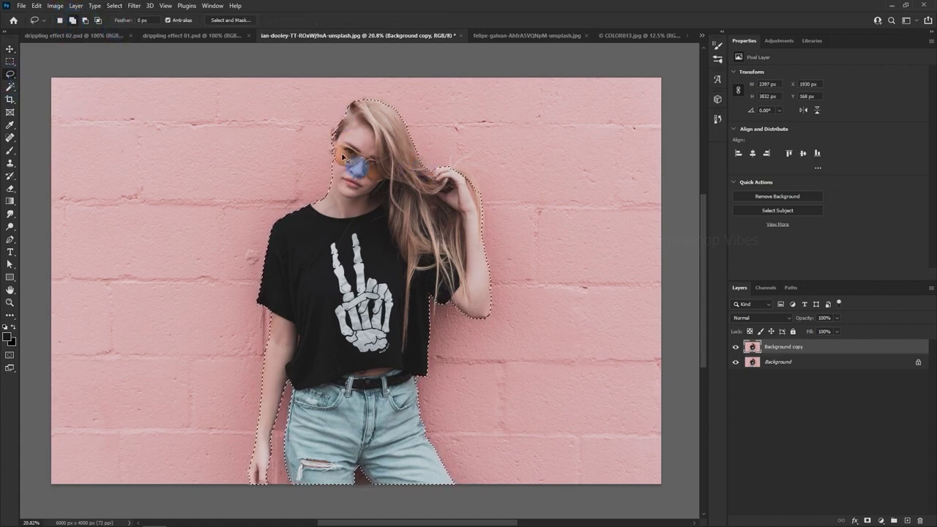
scroll(330, 146, up, 5)
scroll(322, 139, up, 3)
scroll(368, 199, up, 1)
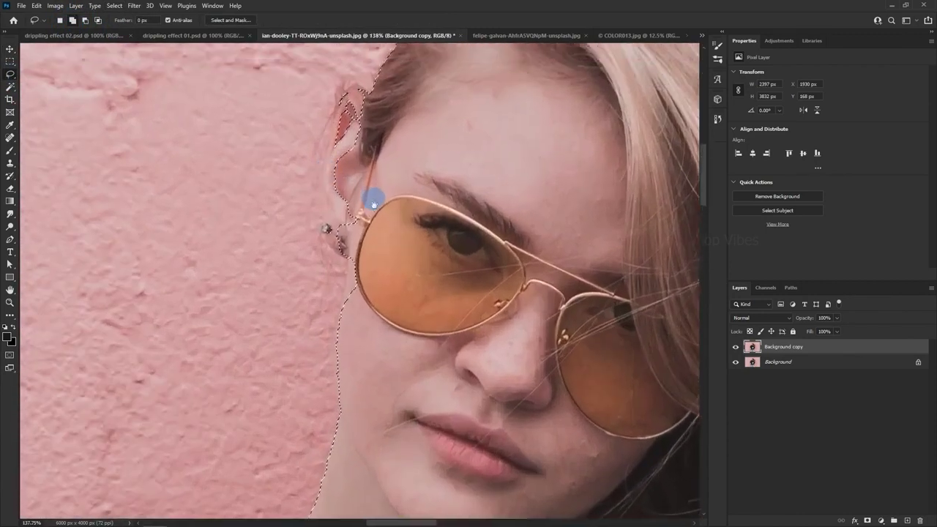
drag(490, 140, 300, 362)
drag(205, 265, 596, 237)
drag(659, 370, 353, 105)
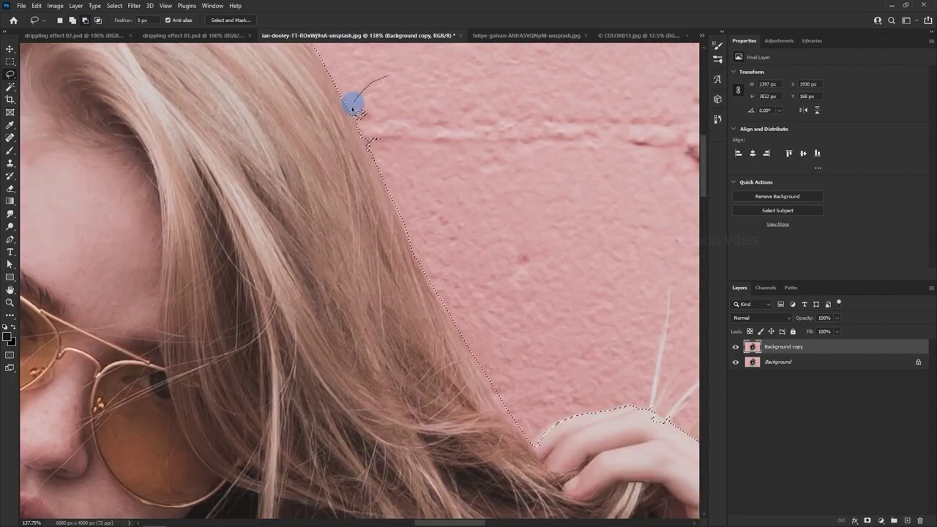
drag(659, 439, 396, 181)
mouse_move(271, 195)
mouse_down()
mouse_move(420, 172)
mouse_move(506, 233)
mouse_up()
- Remove the pink wall by the arm from the selection and tidy the left arm edge
scroll(520, 216, down, 2)
drag(494, 212, 545, 373)
drag(527, 414, 449, 59)
drag(506, 375, 517, 153)
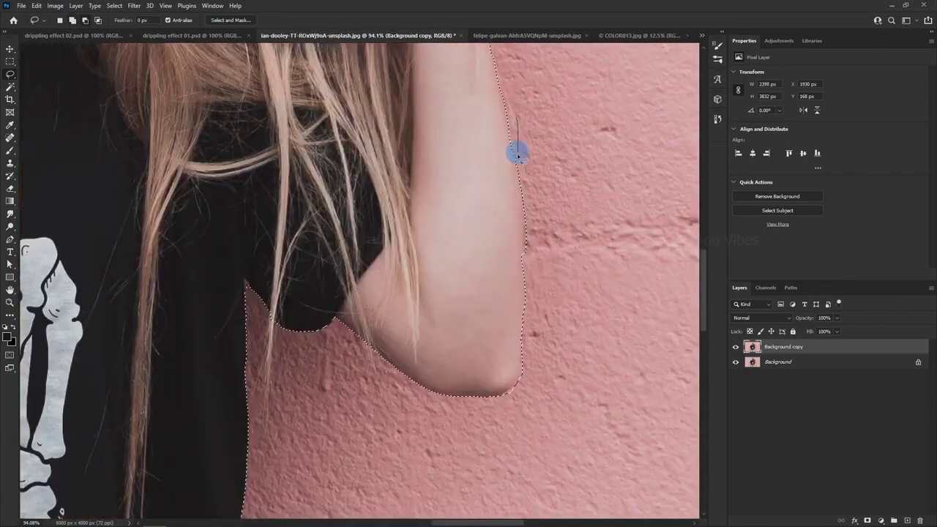
drag(88, 432, 435, 234)
key(ctrl+0)
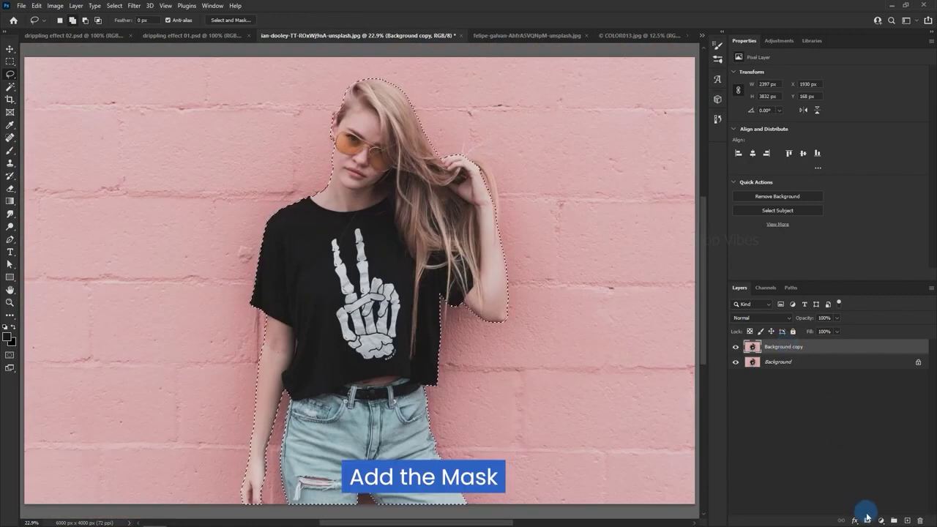
- Mask Background copy to the woman selection and hide the original Background
click(868, 521)
click(736, 362)
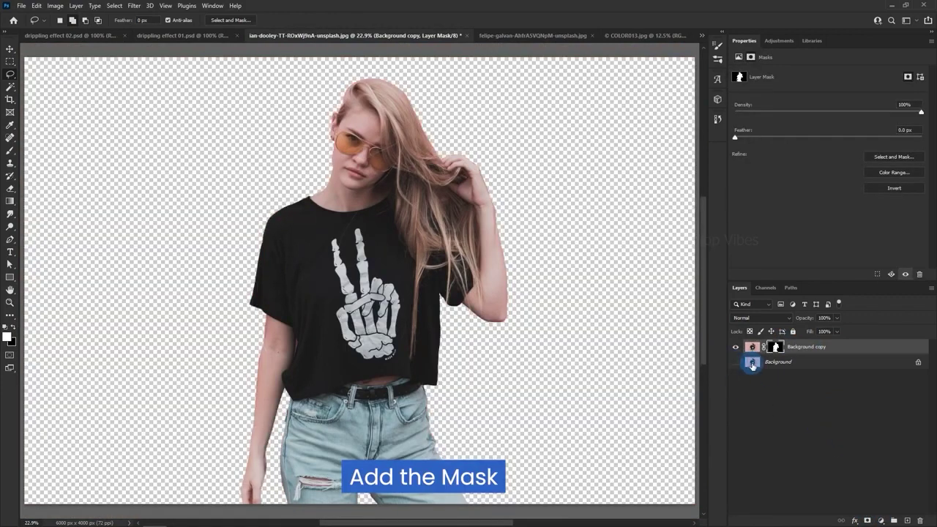
click(778, 362)
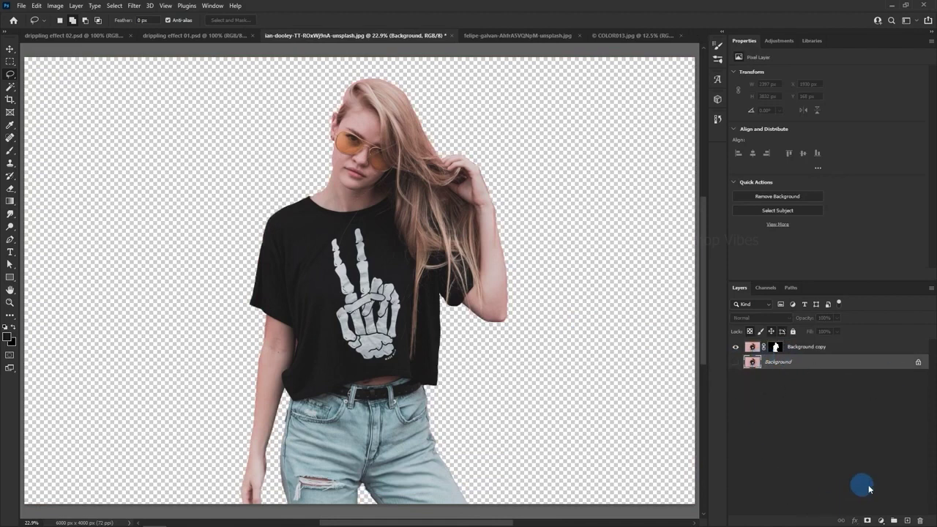
- Add a new layer above Background and fill it with white
click(908, 520)
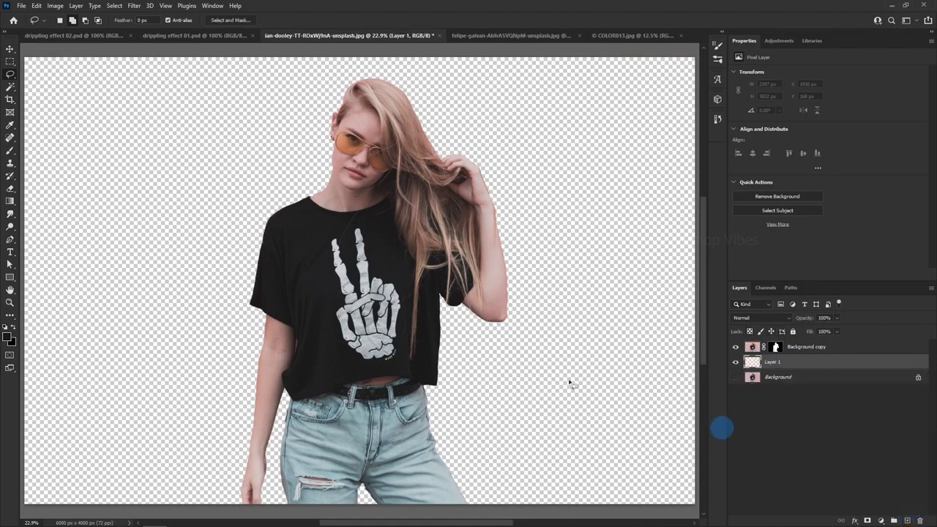
click(9, 50)
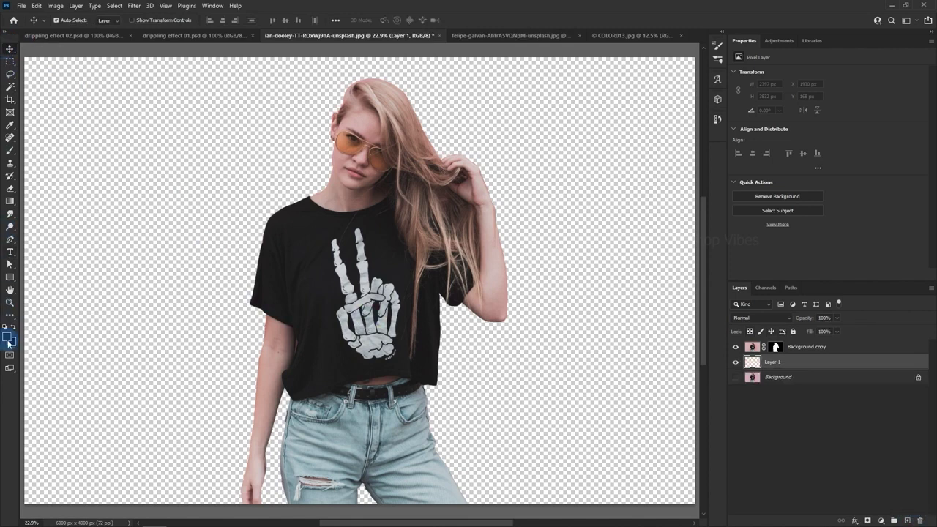
click(7, 341)
click(569, 161)
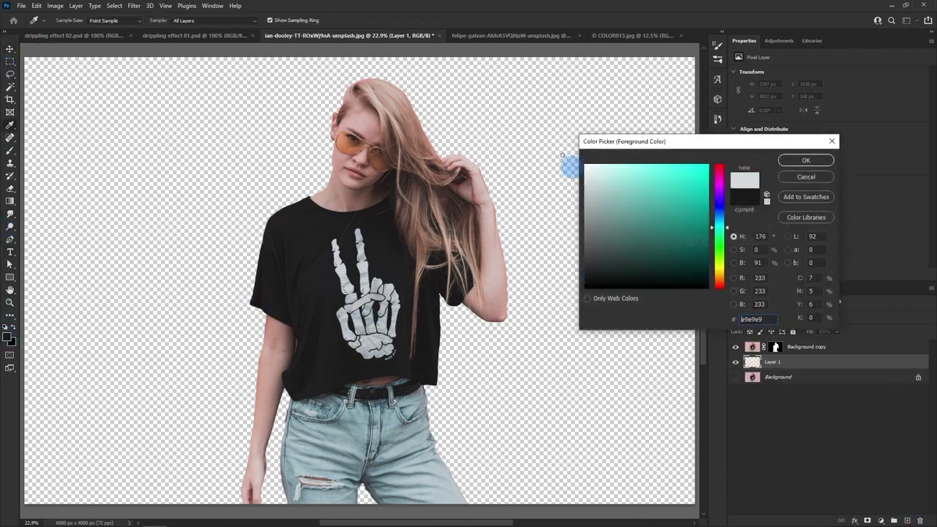
click(793, 162)
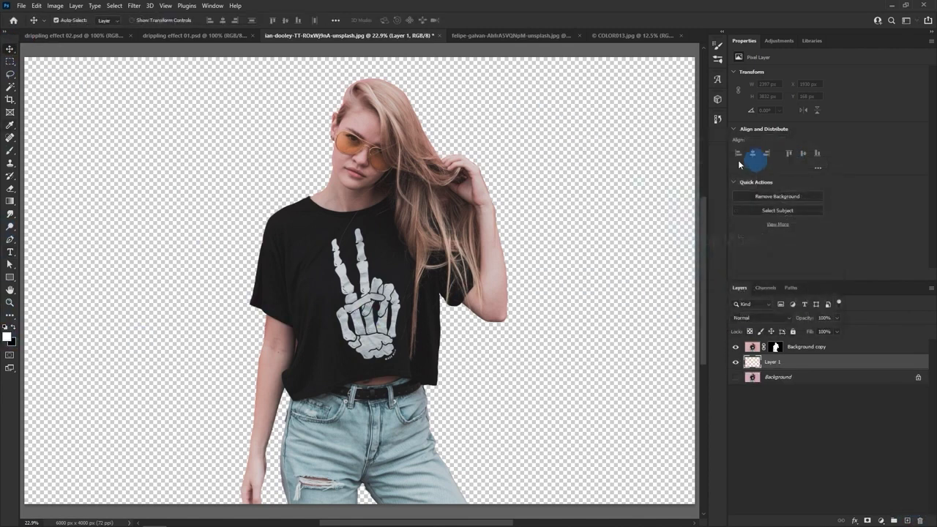
click(36, 6)
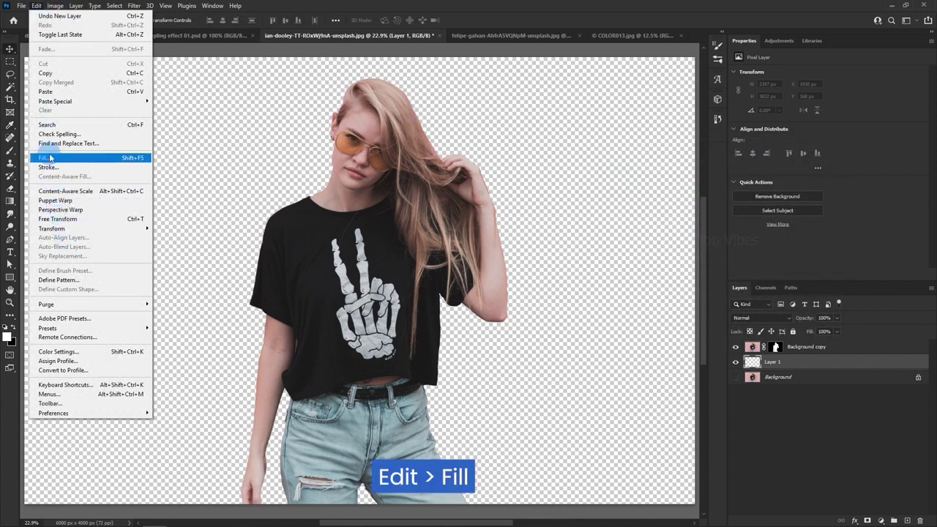
click(44, 157)
click(568, 177)
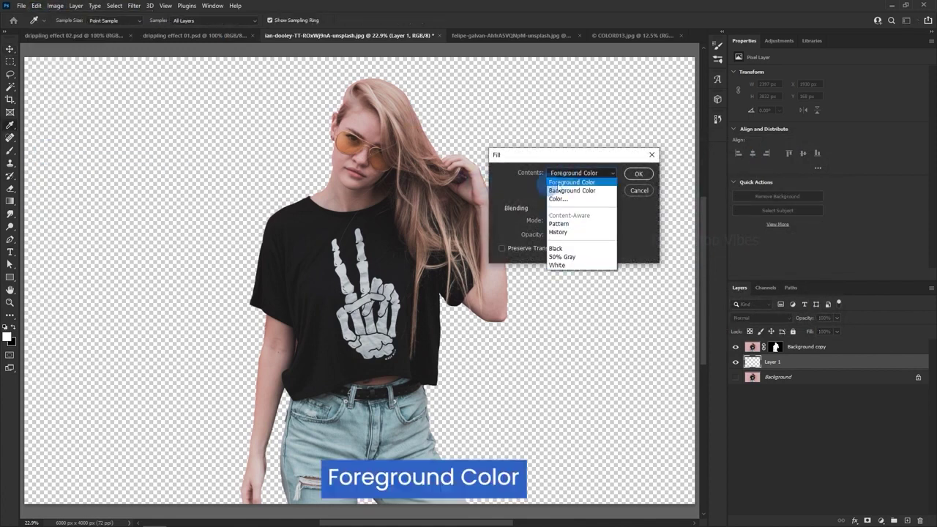
click(575, 183)
click(640, 173)
scroll(643, 173, down, 1)
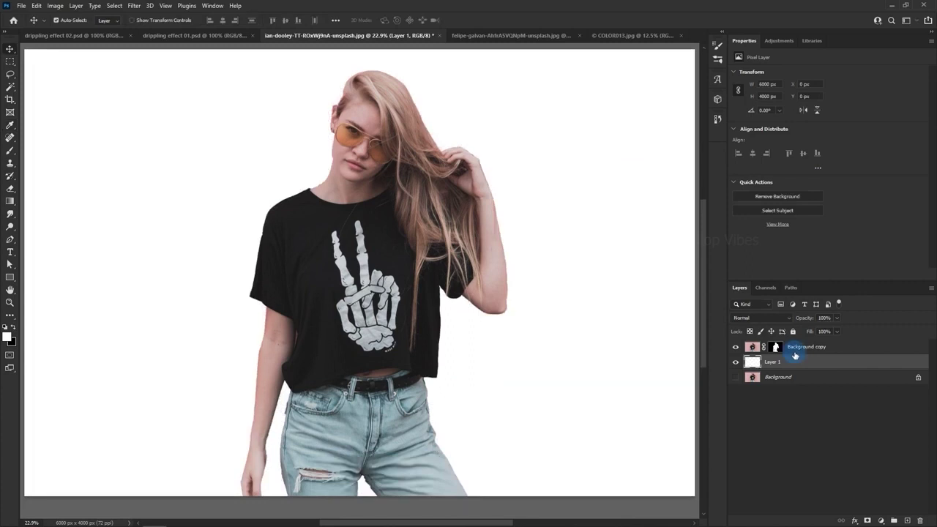
- Add a new layer above the photo and fill it with dark grey #252525
click(796, 350)
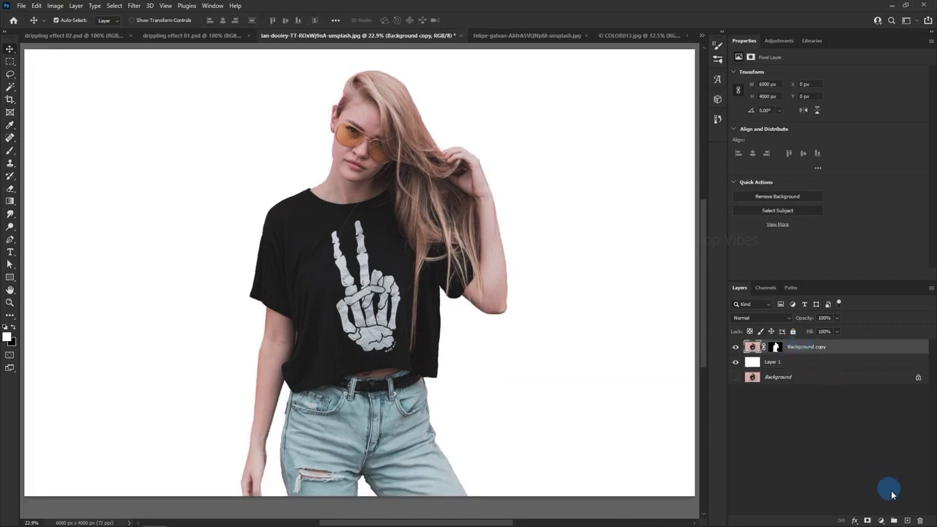
click(909, 520)
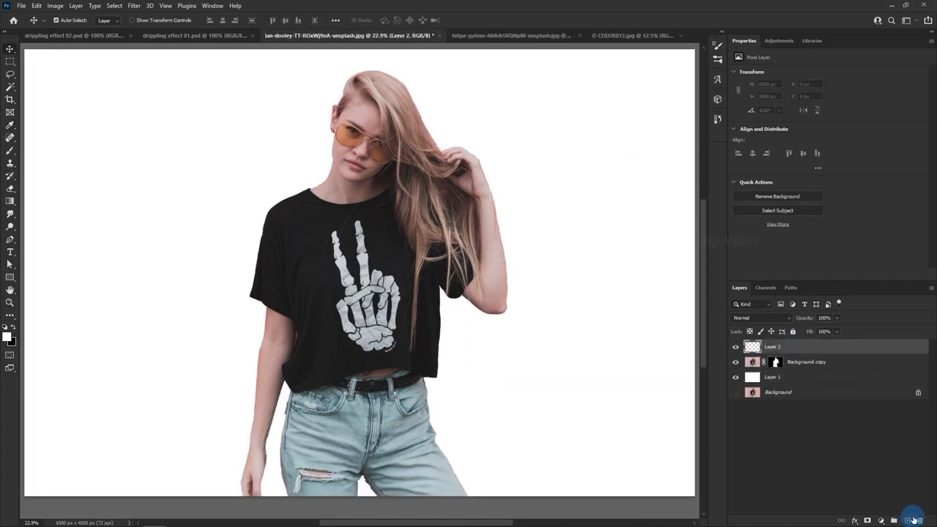
click(9, 338)
mouse_move(584, 284)
mouse_down()
mouse_move(611, 276)
mouse_move(576, 271)
mouse_up()
click(792, 160)
click(36, 5)
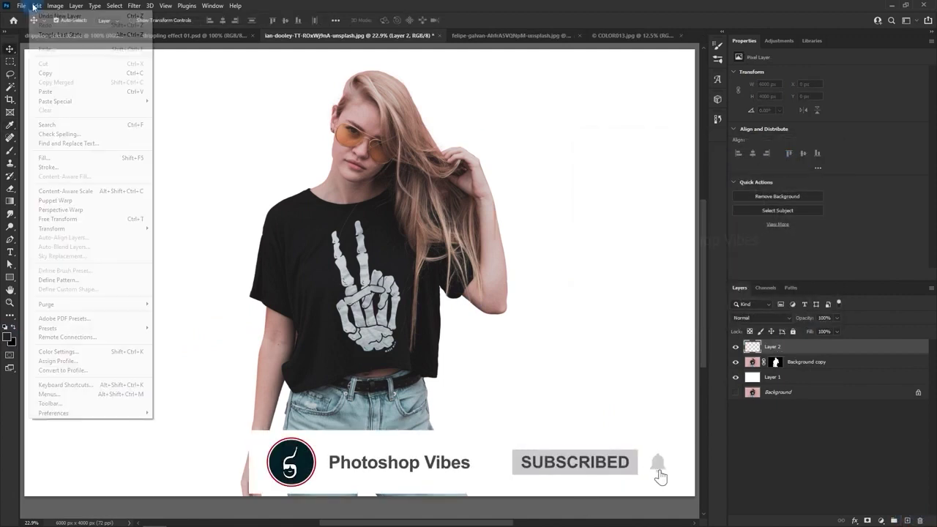
click(44, 157)
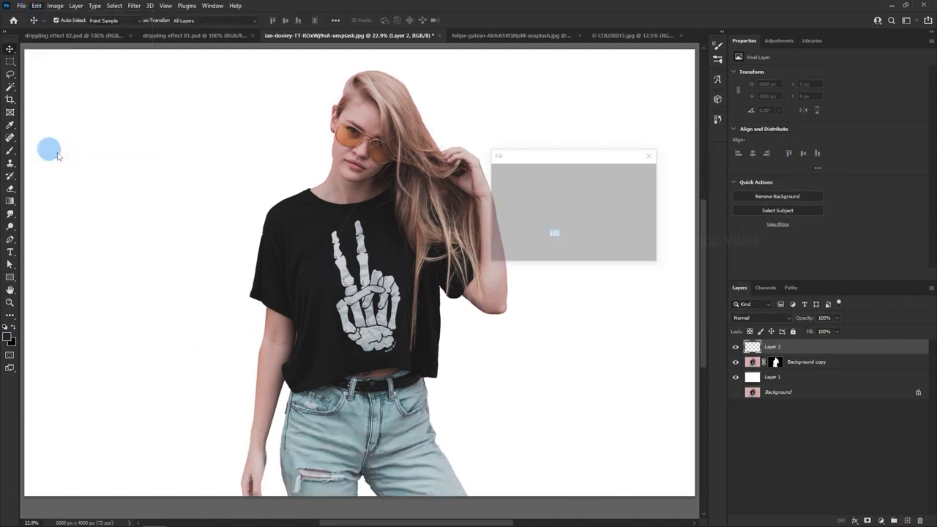
click(560, 174)
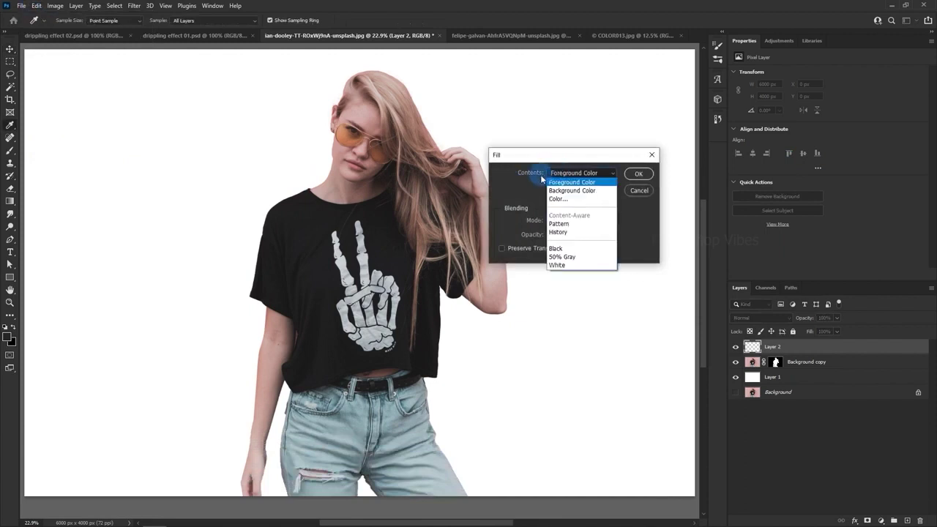
click(599, 181)
click(639, 174)
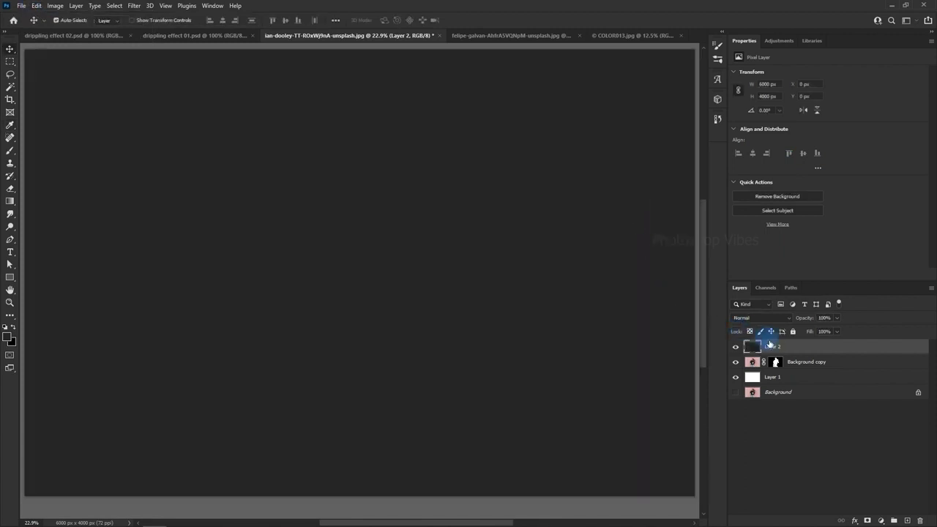
- Give the dark layer a mask and marquee-select the whole canvas
click(868, 521)
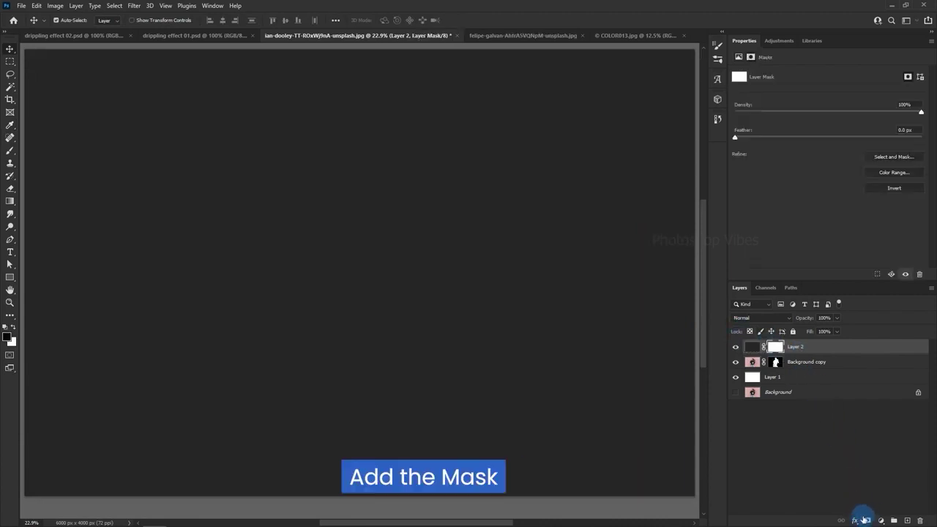
scroll(271, 251, down, 1)
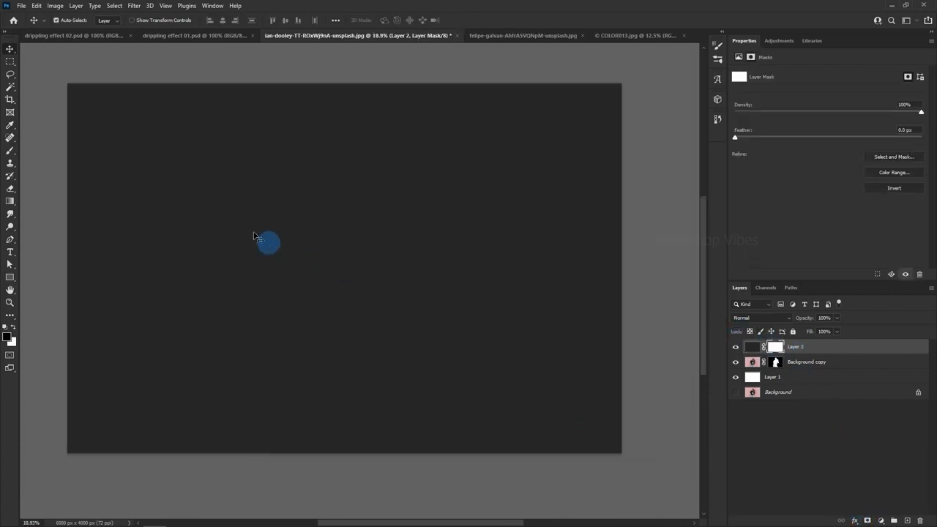
click(10, 61)
click(50, 65)
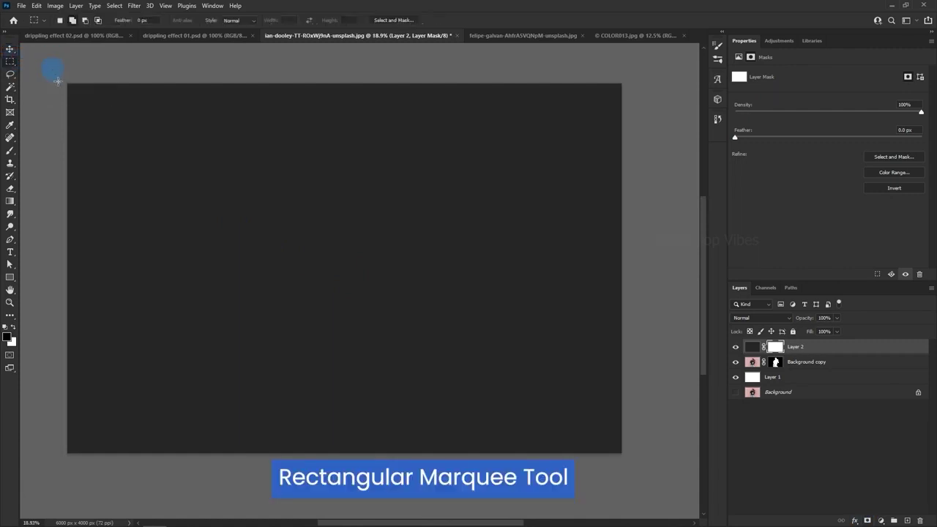
drag(67, 84, 645, 482)
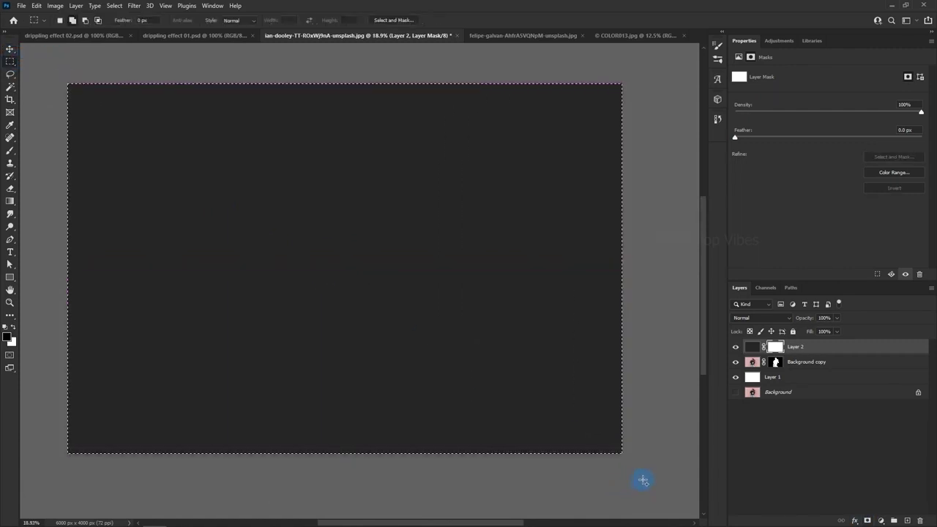
- Shrink the selection inward and invert it on the mask to leave a dark border frame
click(777, 347)
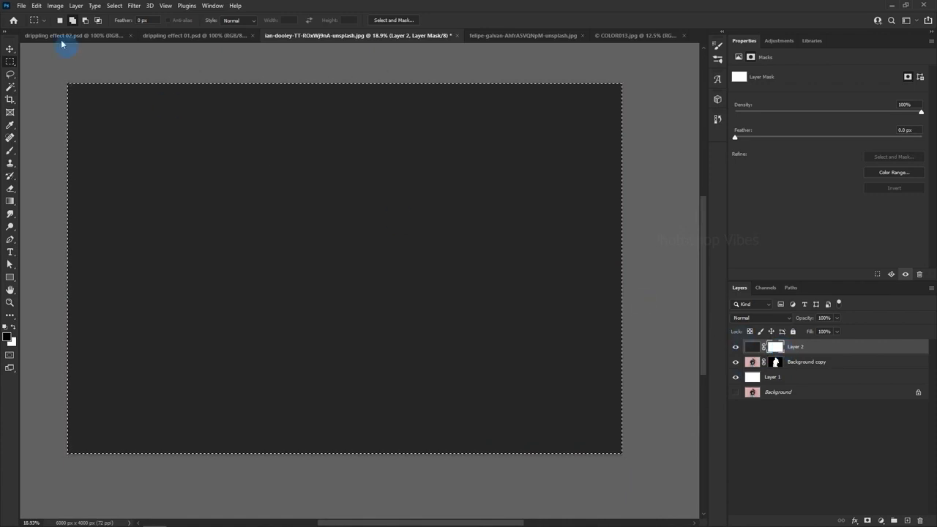
click(36, 6)
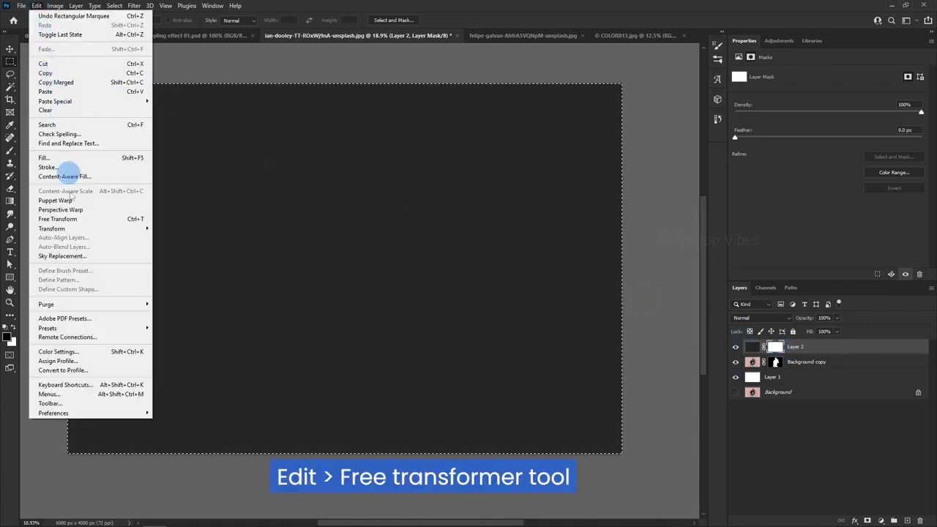
click(69, 220)
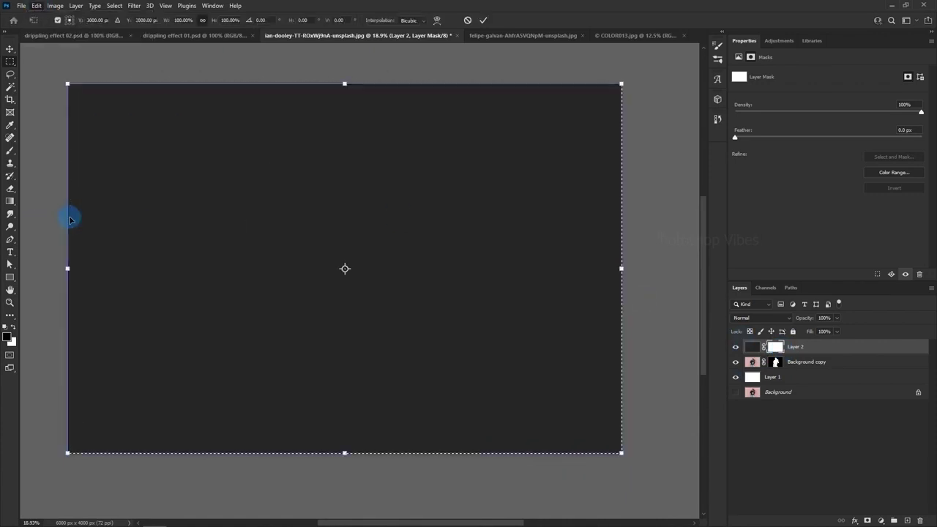
drag(621, 84, 579, 106)
key(Return)
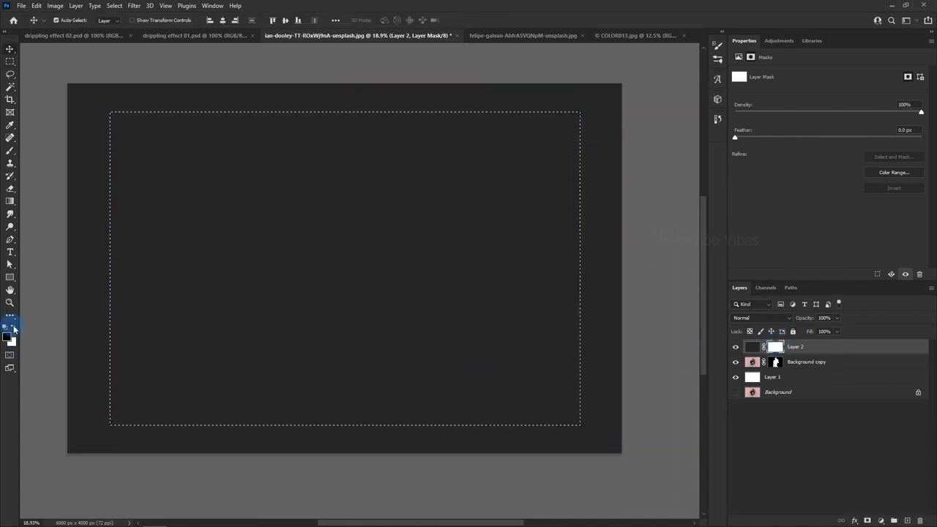
click(774, 347)
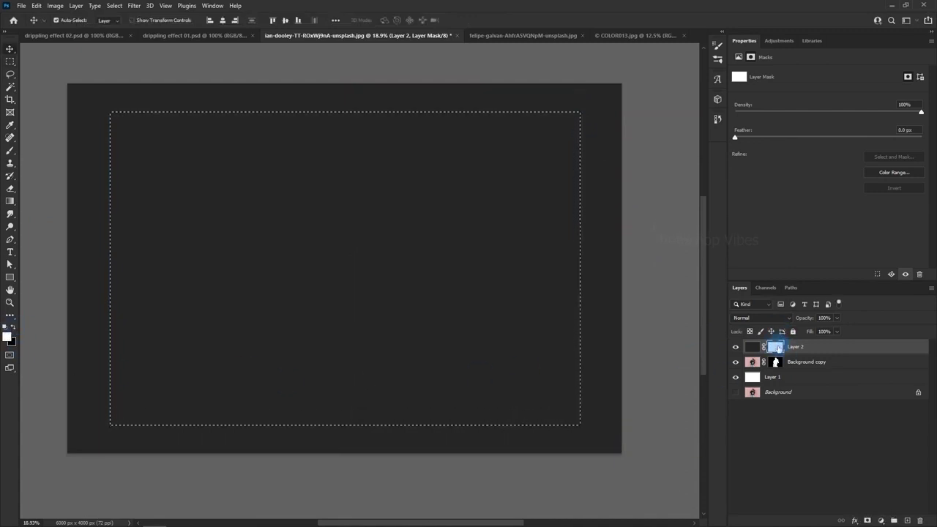
key(ctrl+i)
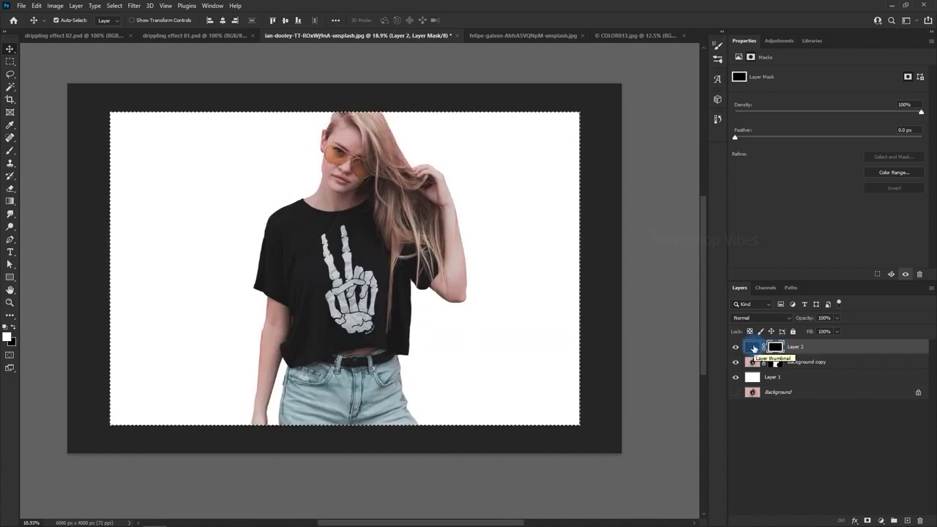
- Deselect and permanently apply the mask on the woman's Background copy layer
click(114, 5)
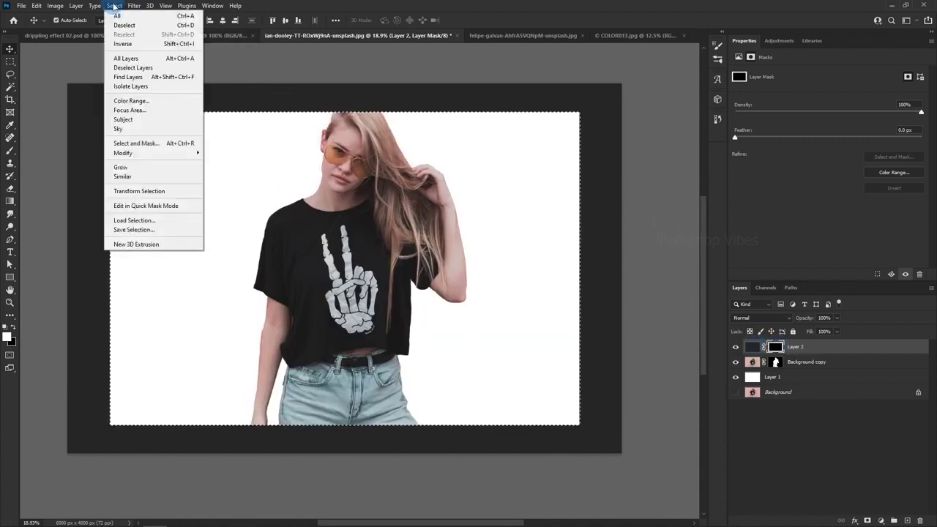
click(123, 25)
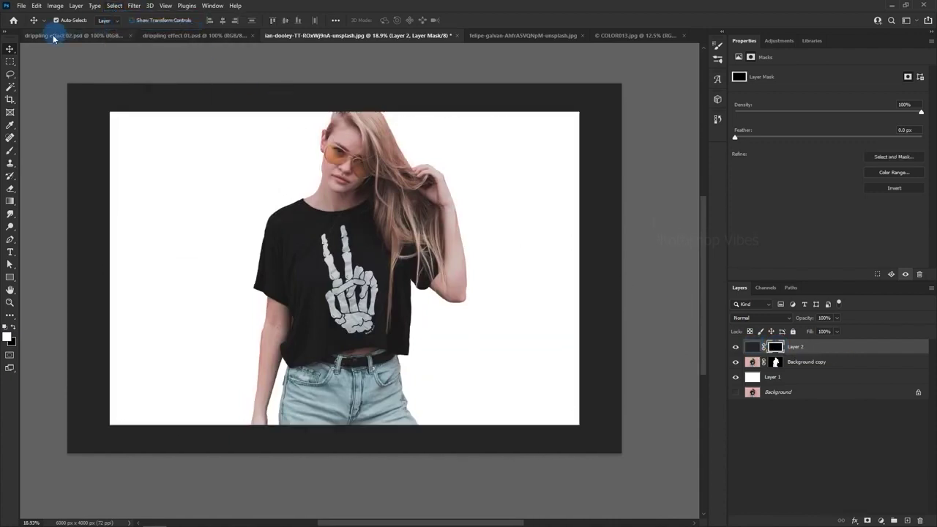
right_click(793, 364)
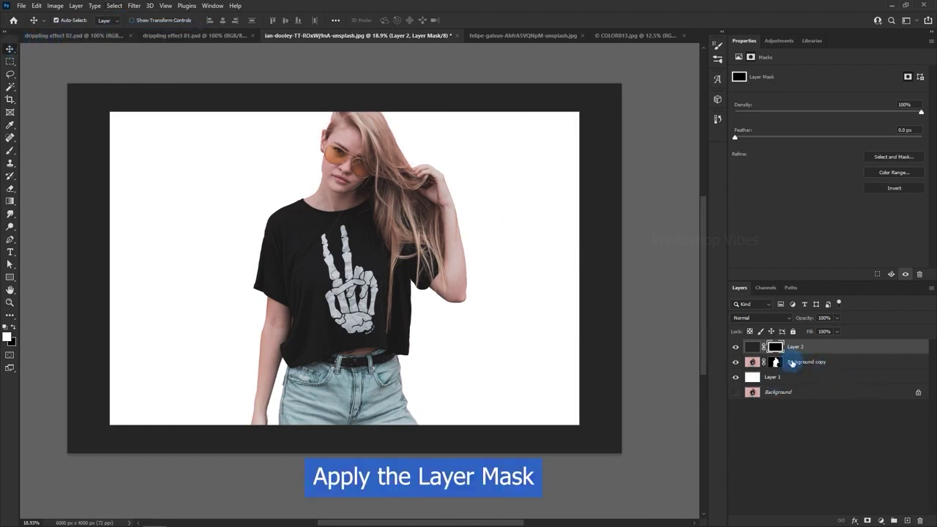
right_click(776, 364)
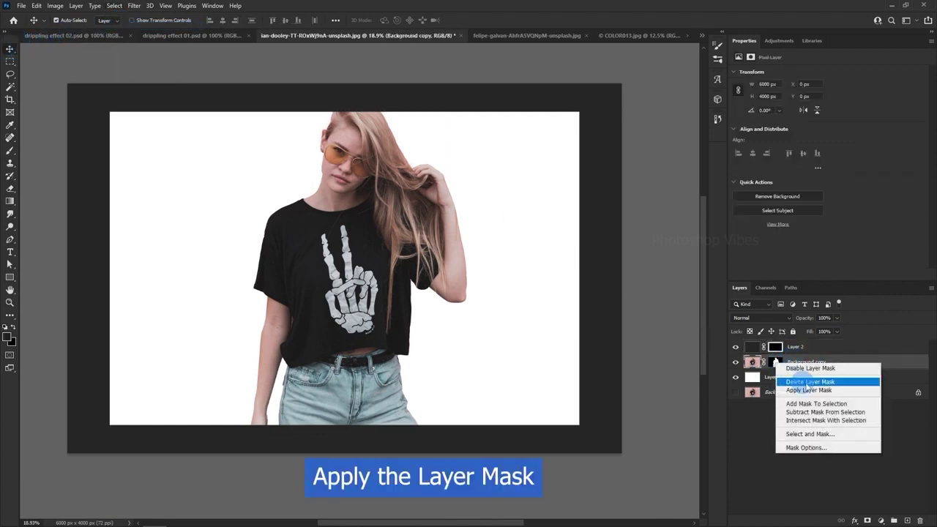
click(828, 394)
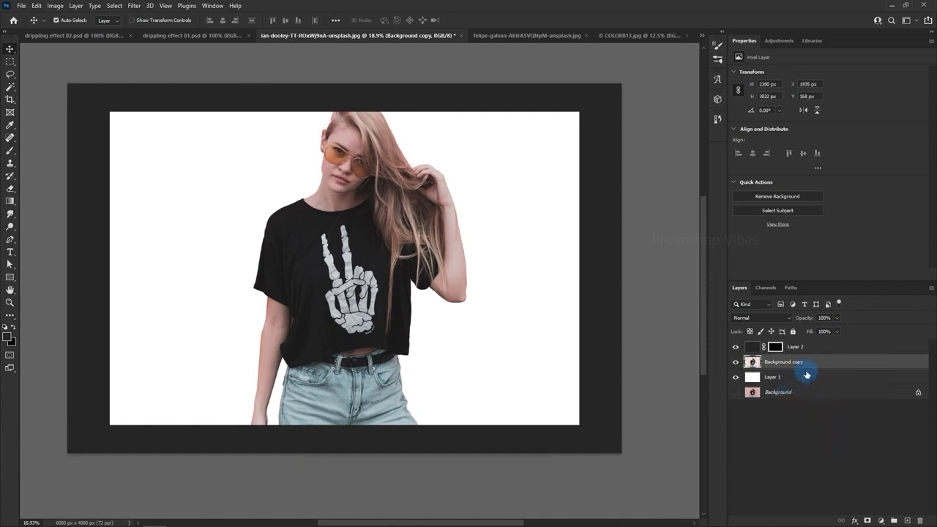
- Scale the woman down inside the frame with Free Transform
click(36, 6)
click(73, 219)
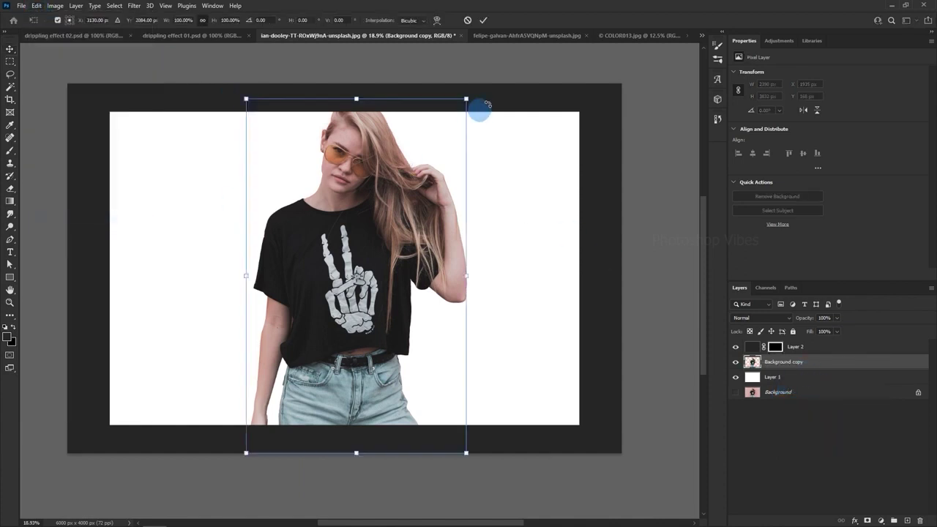
drag(467, 98, 422, 139)
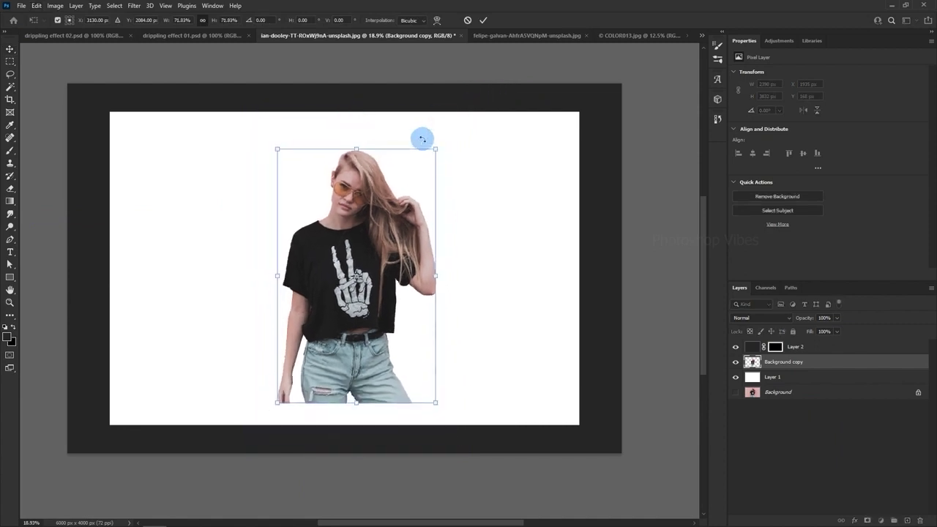
key(Return)
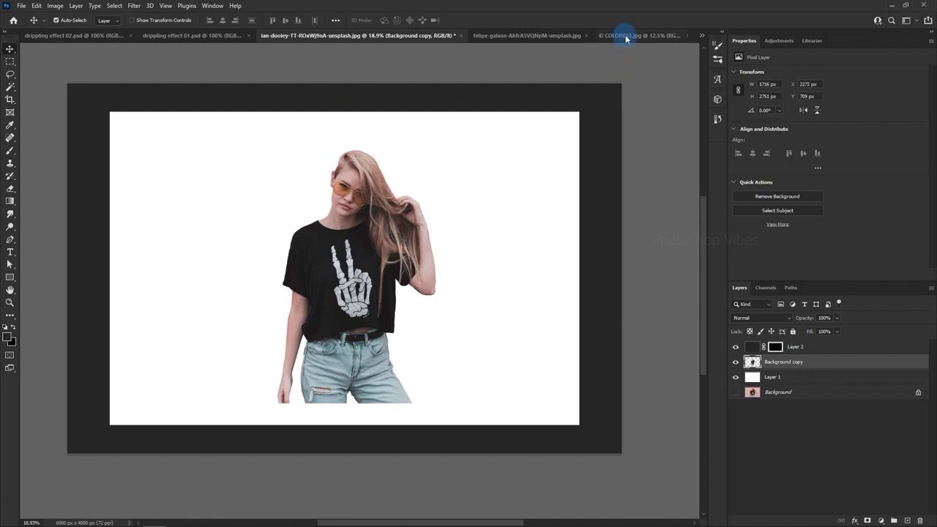
click(626, 39)
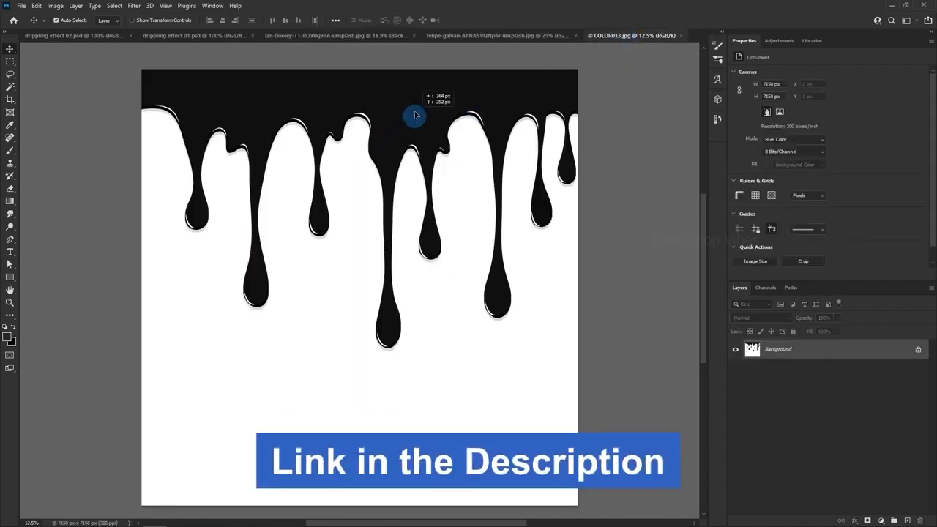
- Bring the COLOR013 drip layer into the poster and scale it down over the jeans
click(303, 35)
drag(370, 254, 370, 252)
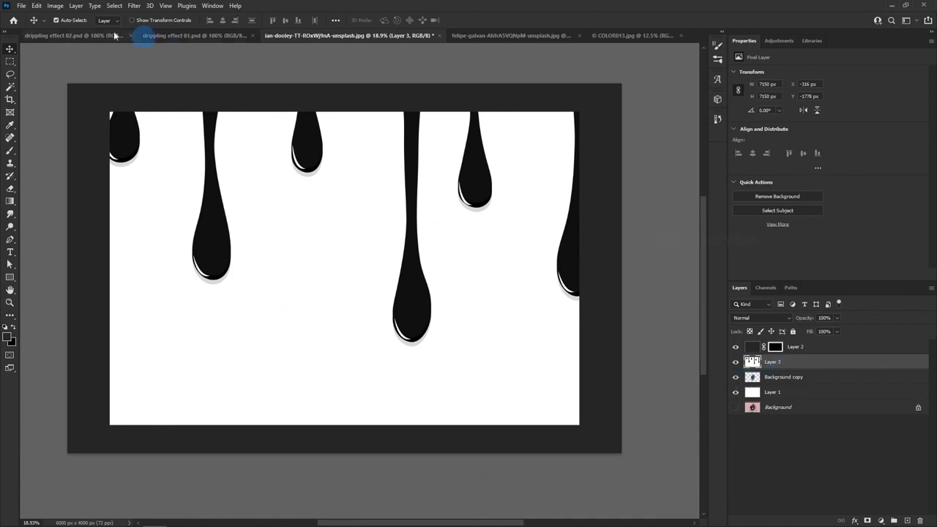
click(35, 5)
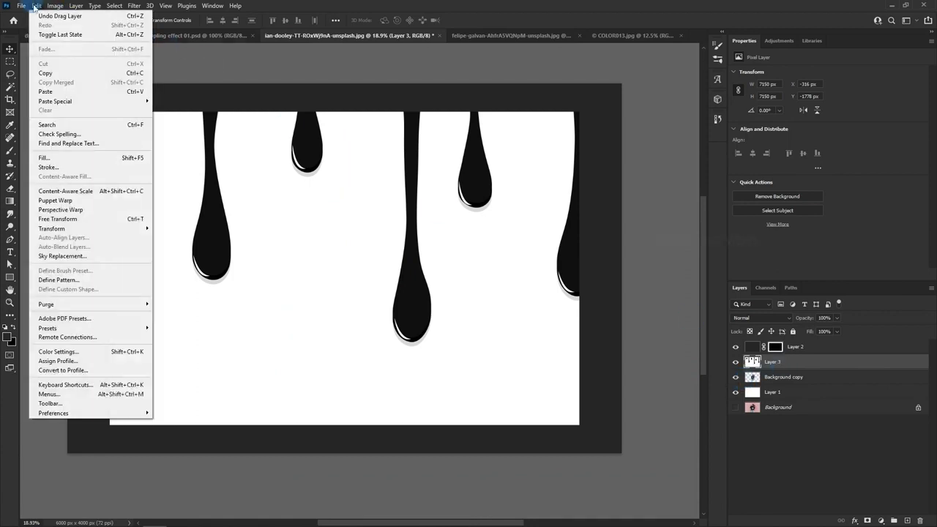
click(74, 220)
key(ctrl+0)
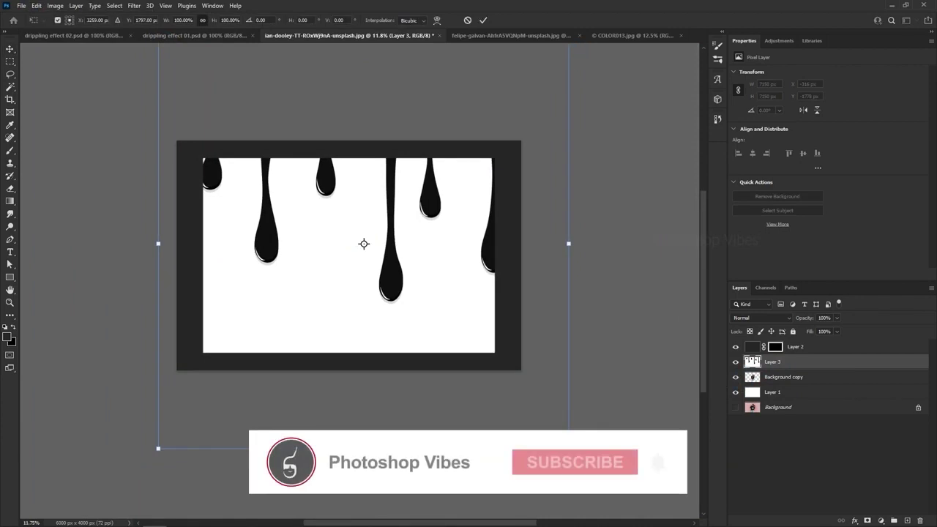
drag(569, 447, 422, 310)
key(ctrl+0)
drag(478, 357, 417, 295)
drag(380, 205, 350, 329)
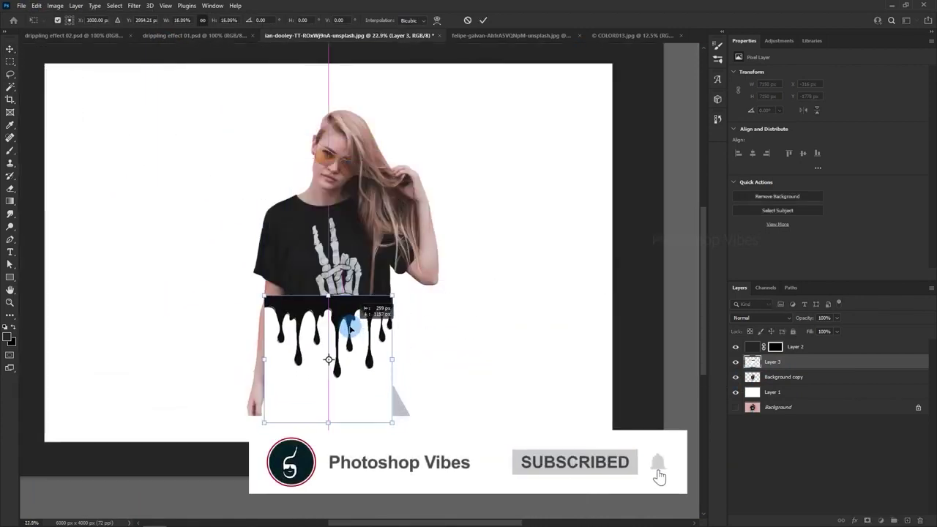
- Fine-tune the drips at the woman's waist at reduced opacity, then restore opacity to 100%
drag(805, 318, 786, 320)
scroll(334, 318, up, 10)
drag(257, 320, 227, 281)
drag(504, 202, 523, 183)
drag(381, 326, 372, 375)
drag(514, 233, 521, 225)
drag(449, 362, 447, 362)
scroll(393, 316, down, 3)
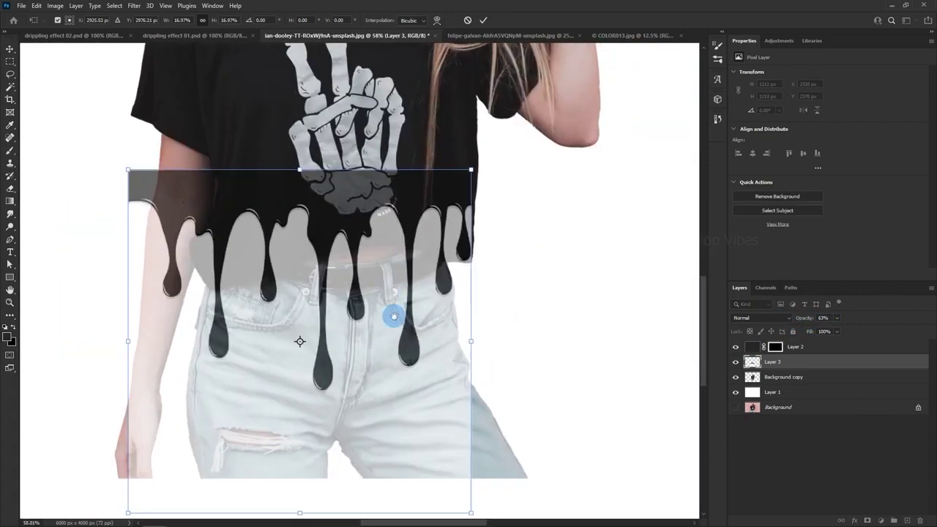
key(Return)
click(814, 319)
drag(814, 320, 935, 301)
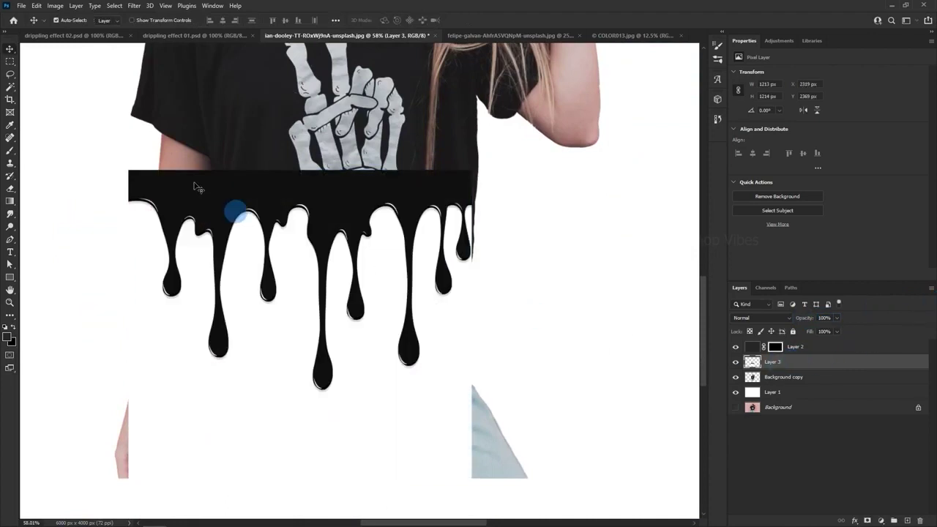
click(11, 86)
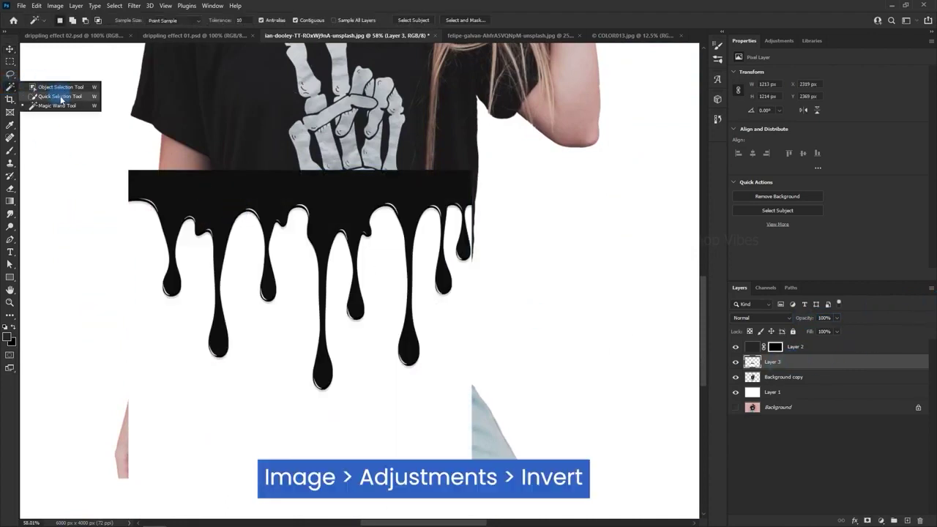
- Magic Wand-select the drip shape, hide Layer 3, and mask Background copy with it
click(36, 107)
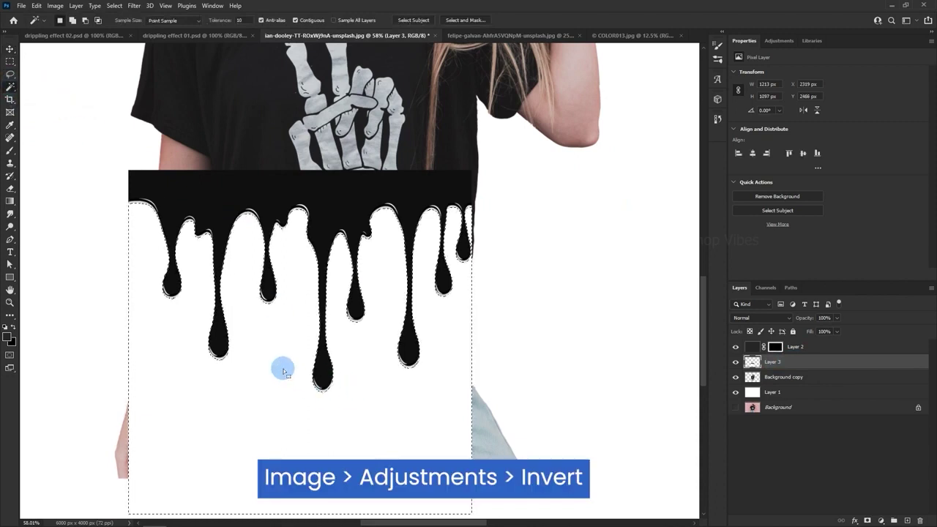
click(737, 364)
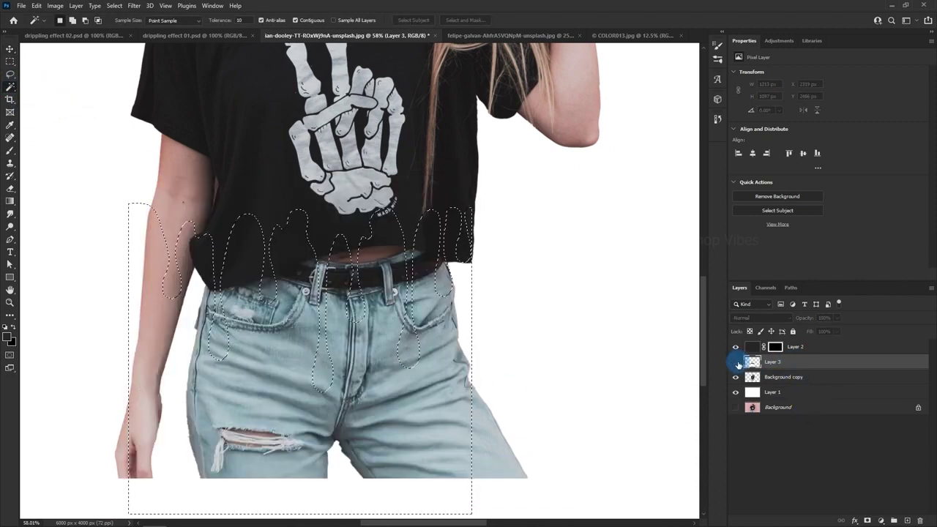
click(11, 51)
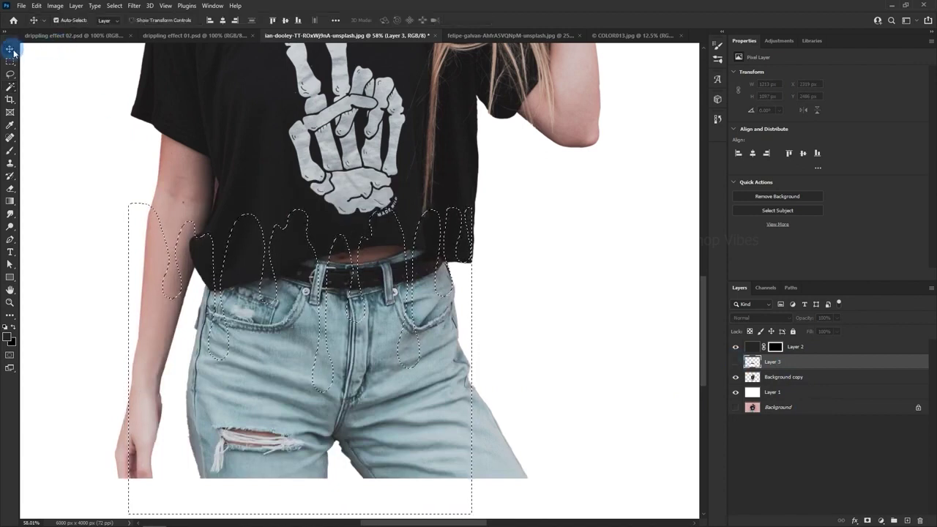
click(796, 377)
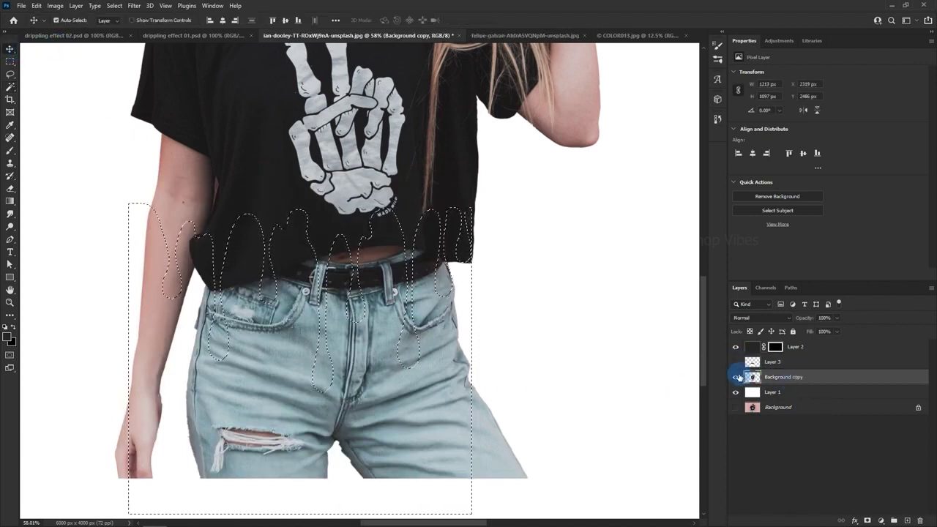
click(736, 377)
click(736, 377)
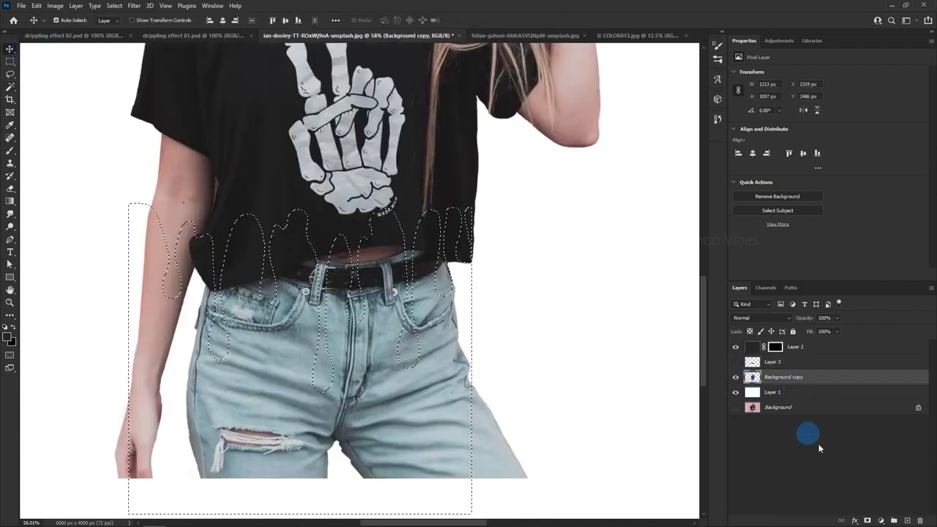
click(868, 520)
drag(510, 344, 490, 427)
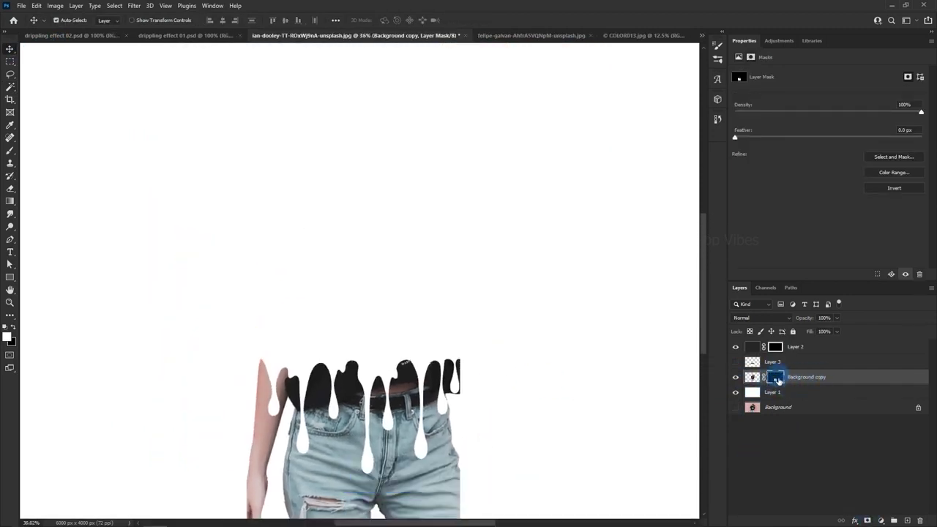
- Invert the mask so the woman's shirt ends in paint drips
click(47, 5)
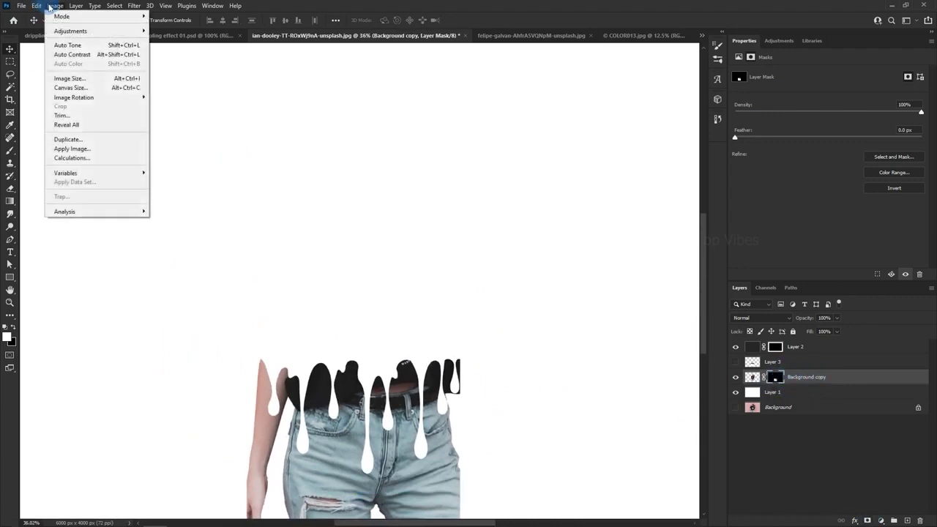
mouse_move(73, 31)
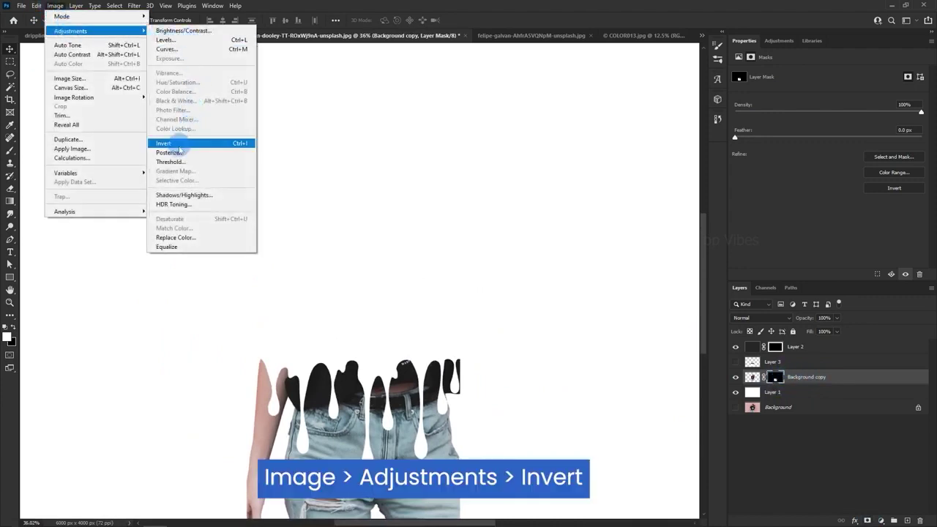
click(194, 145)
drag(397, 372, 393, 330)
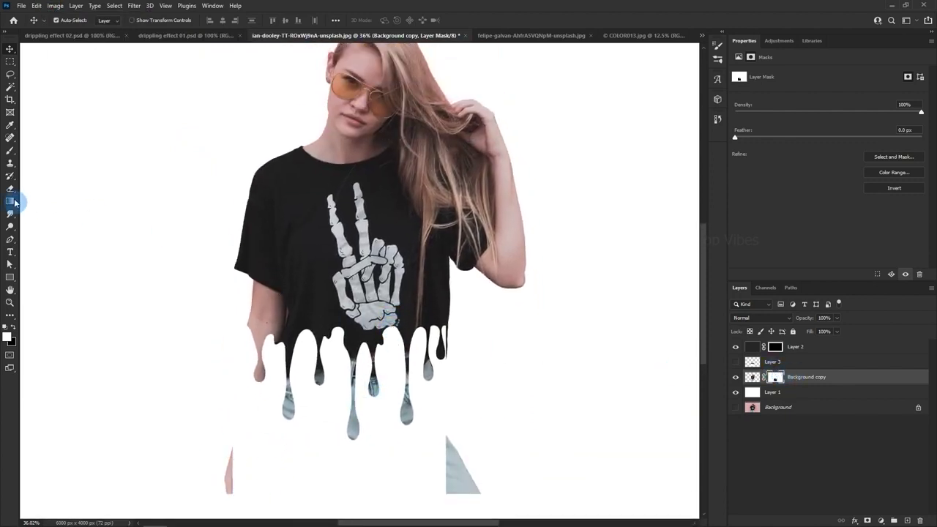
- Erase the leftover arm, jeans scraps and black sliver with a ~214 px eraser
drag(10, 187, 43, 192)
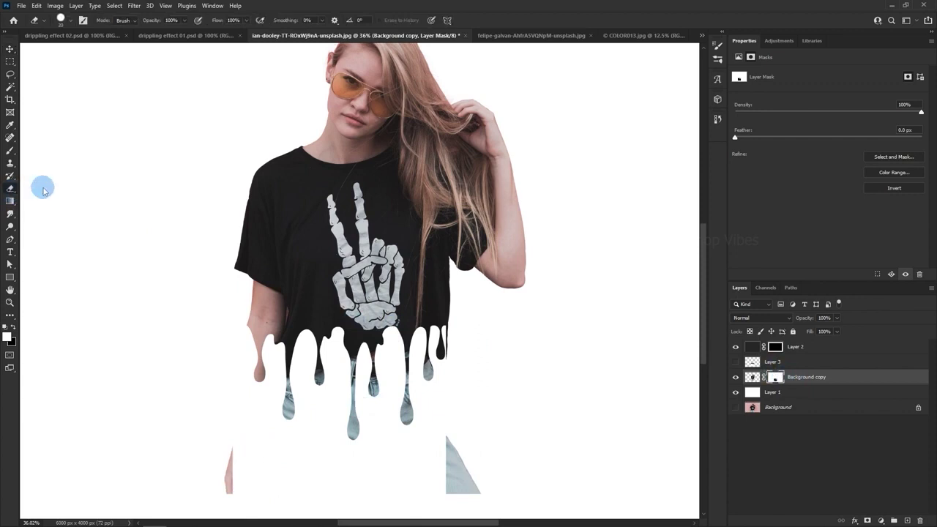
drag(259, 423, 277, 427)
mouse_move(241, 456)
mouse_down()
mouse_move(224, 477)
mouse_move(329, 502)
mouse_move(503, 496)
mouse_move(445, 424)
mouse_move(486, 498)
mouse_up()
scroll(444, 331, up, 10)
drag(439, 328, 367, 318)
mouse_move(449, 305)
mouse_down()
mouse_move(464, 321)
mouse_move(462, 398)
mouse_move(471, 410)
mouse_move(455, 406)
mouse_move(455, 447)
mouse_move(455, 422)
mouse_up()
key(ctrl+0)
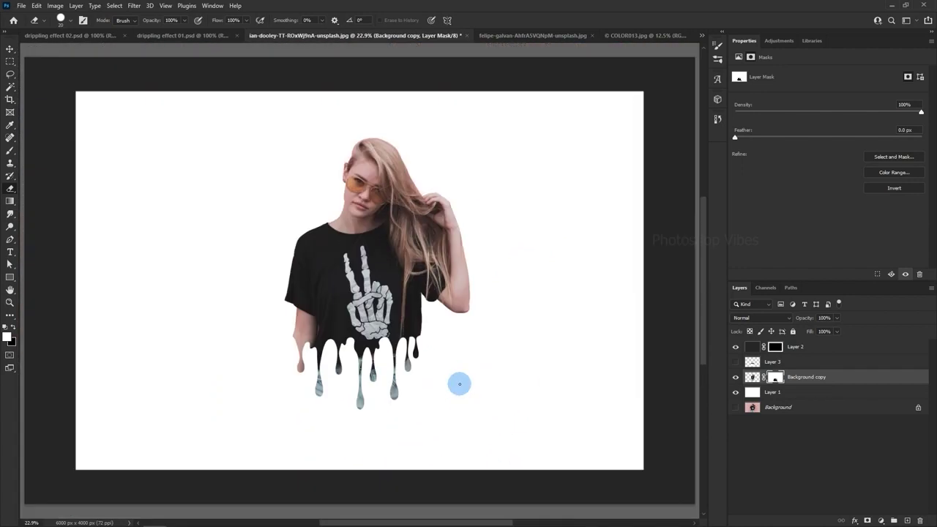
- Select all of the grey watercolour splatter artwork in Illustrator and copy it
key(v)
click(799, 378)
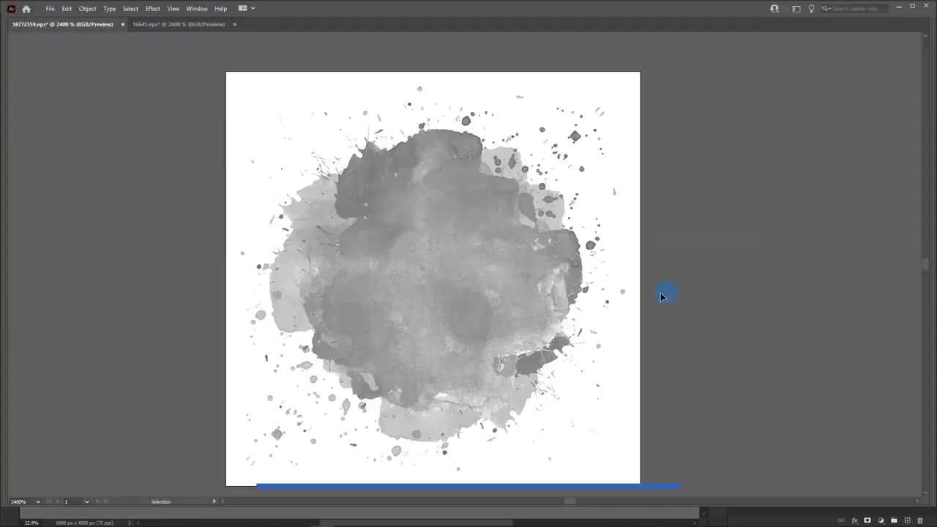
click(444, 265)
key(ctrl+c)
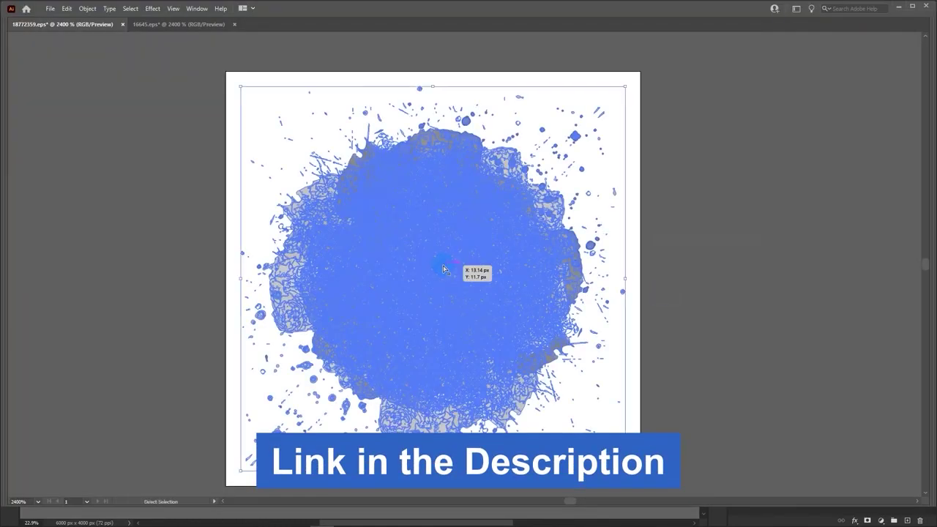
click(66, 10)
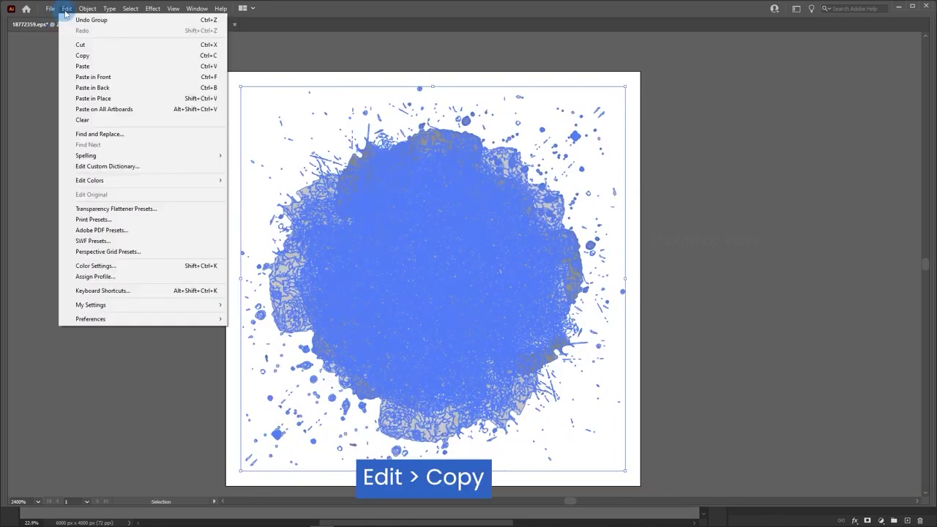
click(156, 56)
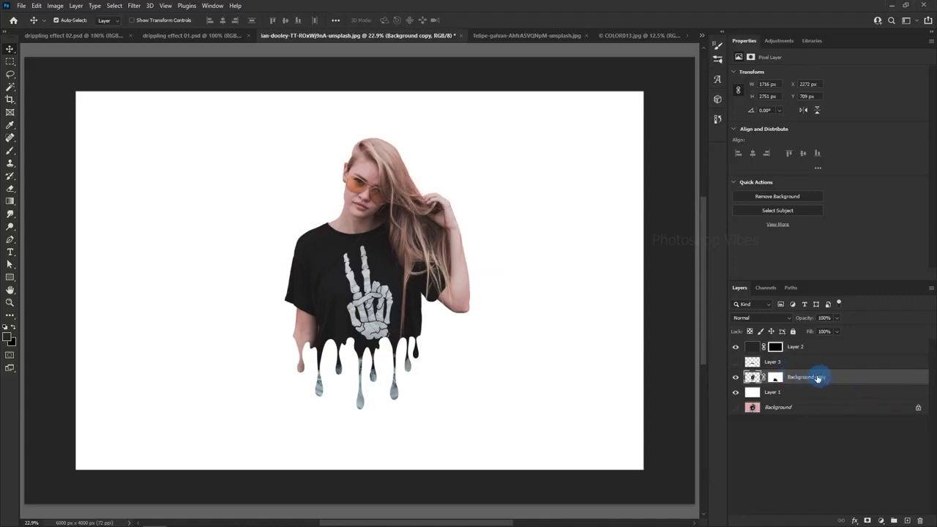
- Paste the splatter as pixels, scale it up and move it over the woman
click(36, 5)
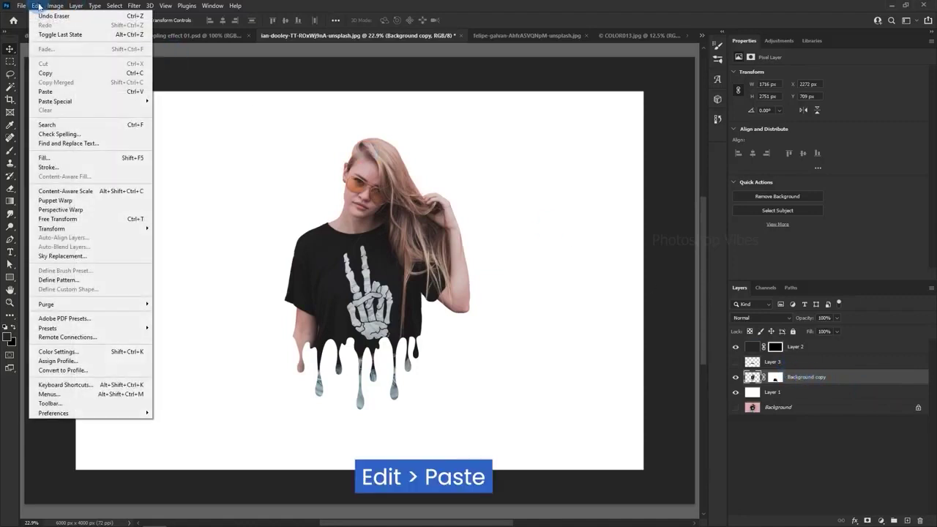
click(91, 96)
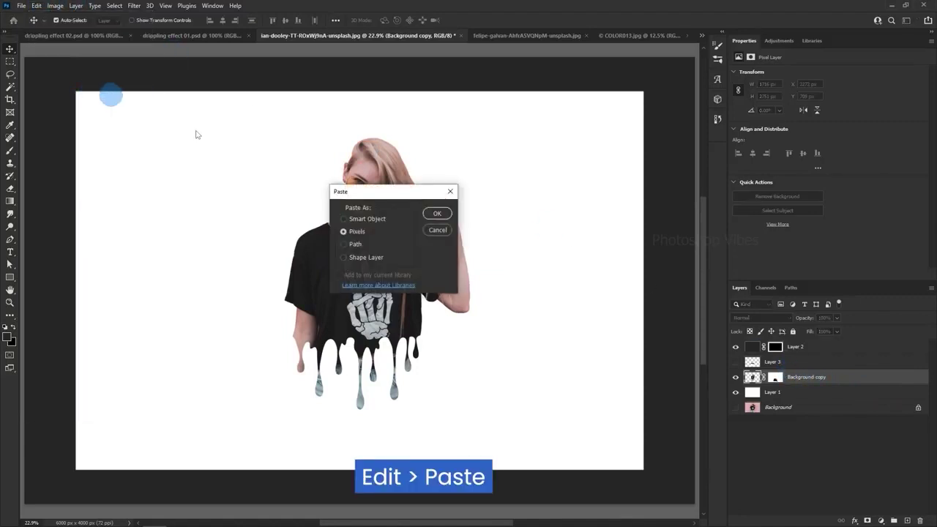
click(359, 238)
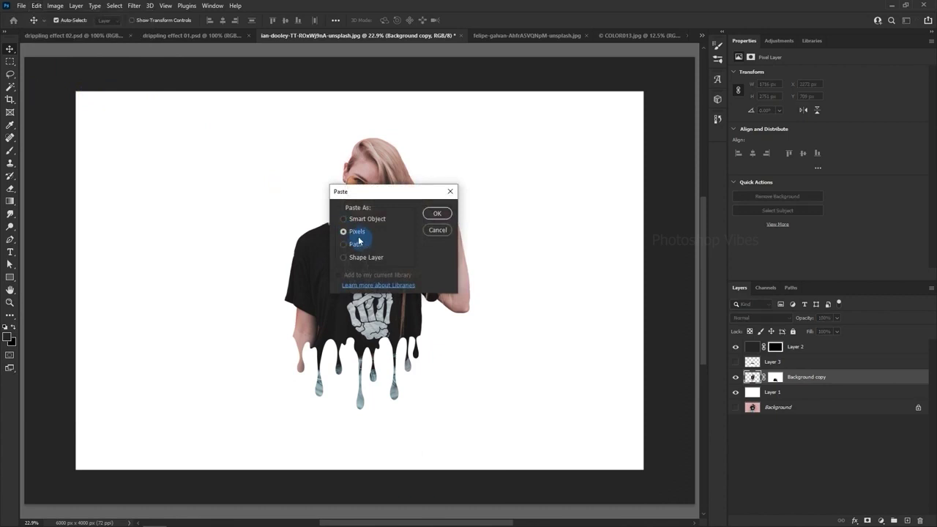
click(437, 214)
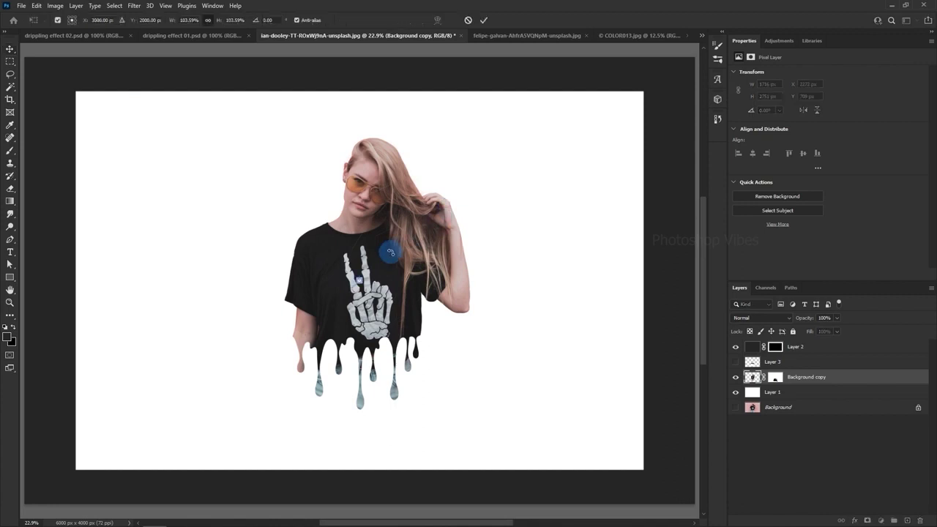
drag(361, 279, 508, 171)
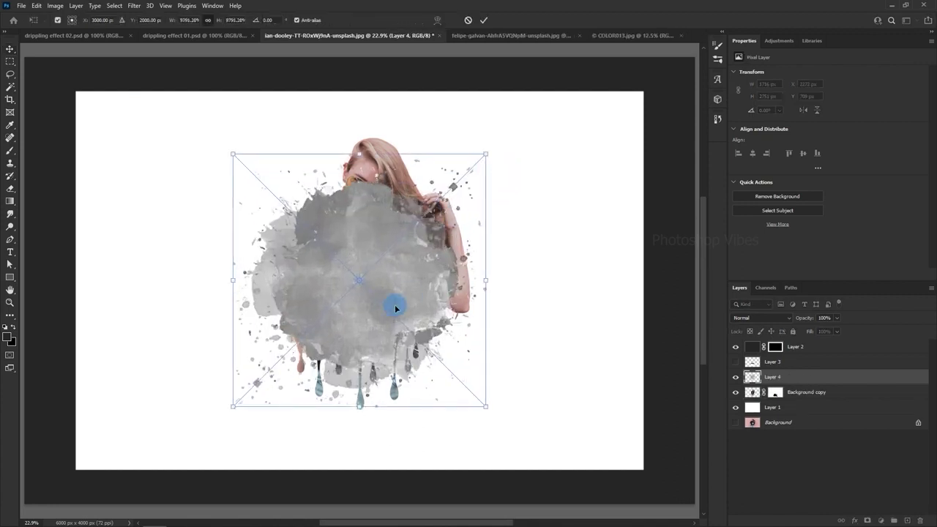
drag(391, 305, 416, 259)
click(485, 19)
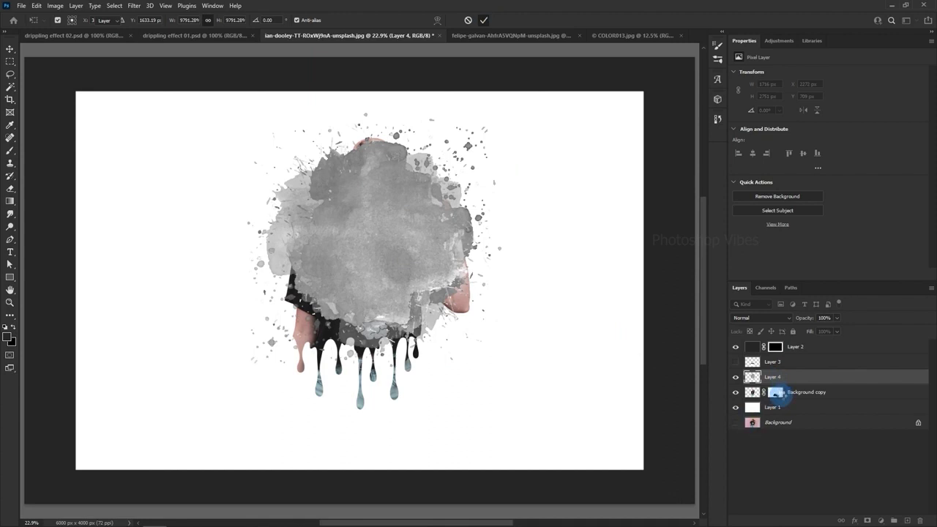
- Move Background copy above Layer 4 so the splatter sits behind the woman
click(776, 394)
key(ctrl+bracketright)
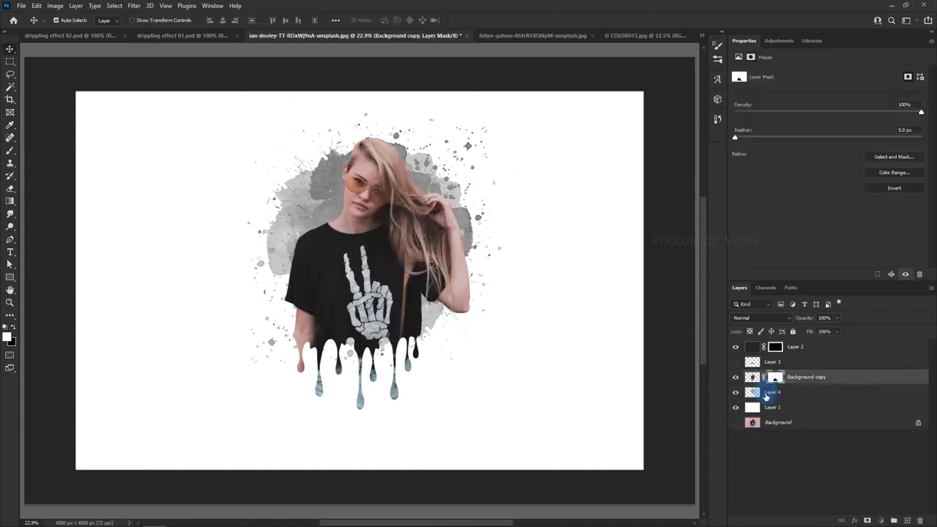
click(767, 394)
click(736, 391)
click(736, 391)
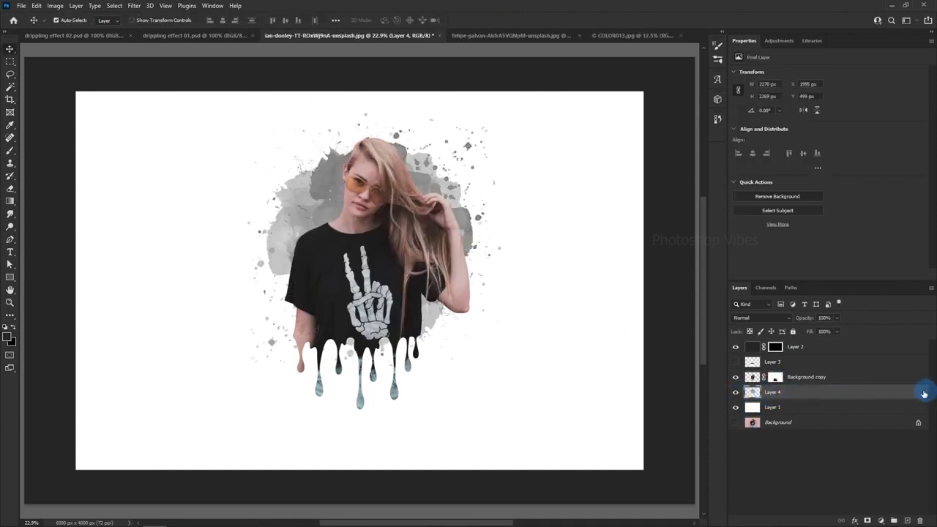
- Give Layer 4's splatter a near-black Normal colour overlay and set its opacity to 50%
right_click(917, 394)
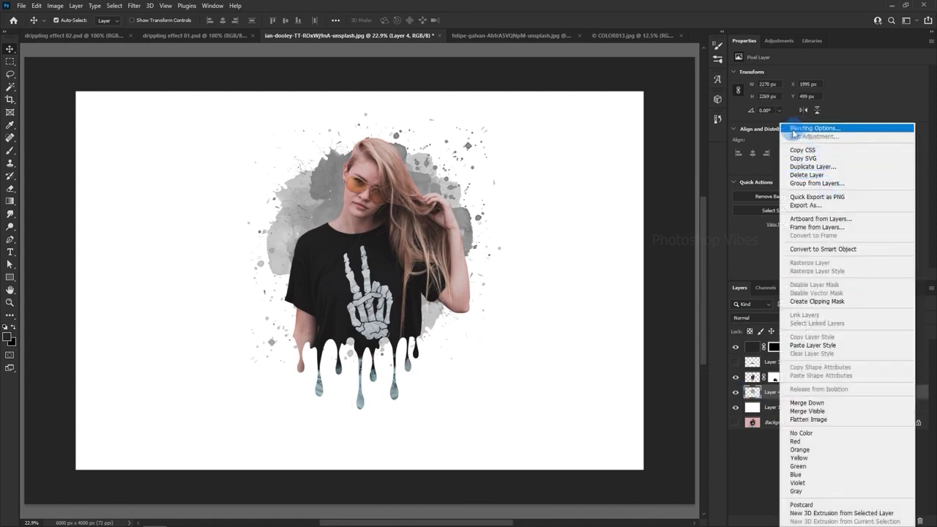
click(837, 131)
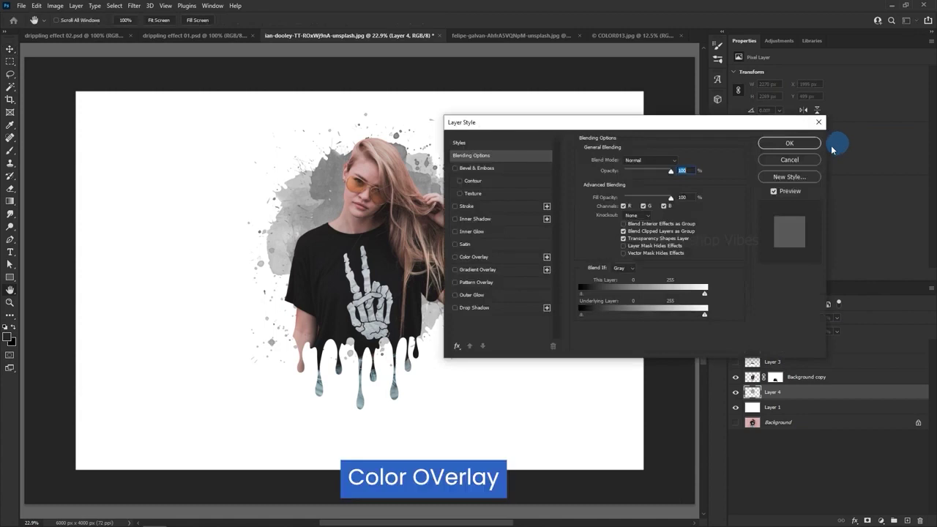
click(465, 259)
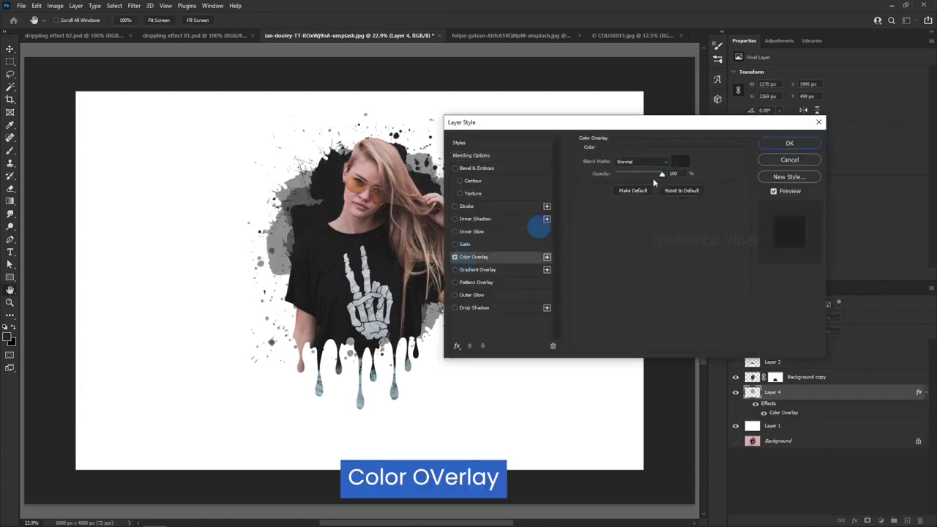
click(662, 161)
click(640, 164)
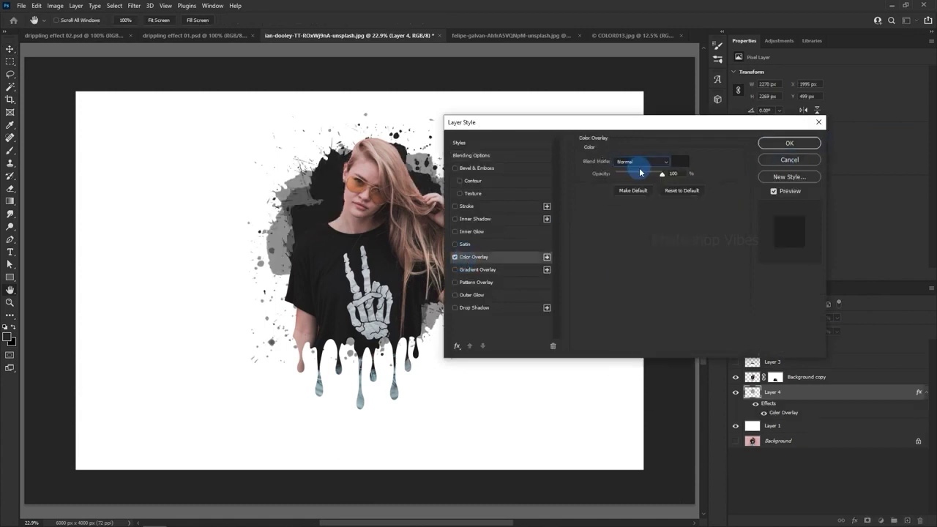
click(680, 163)
click(596, 272)
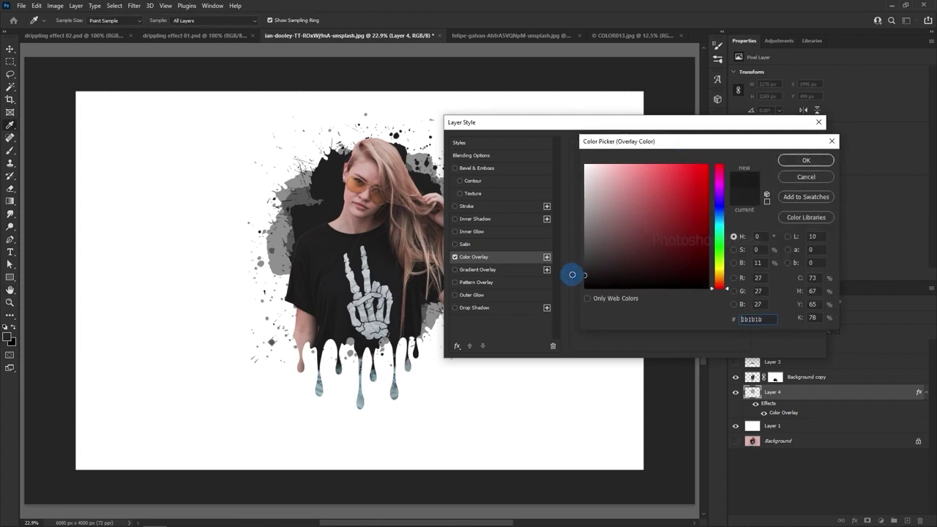
click(806, 160)
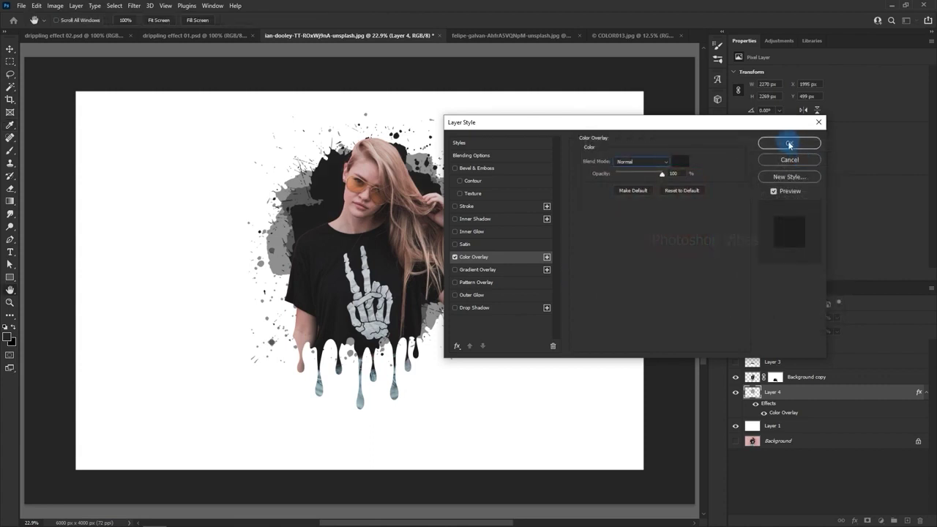
click(791, 145)
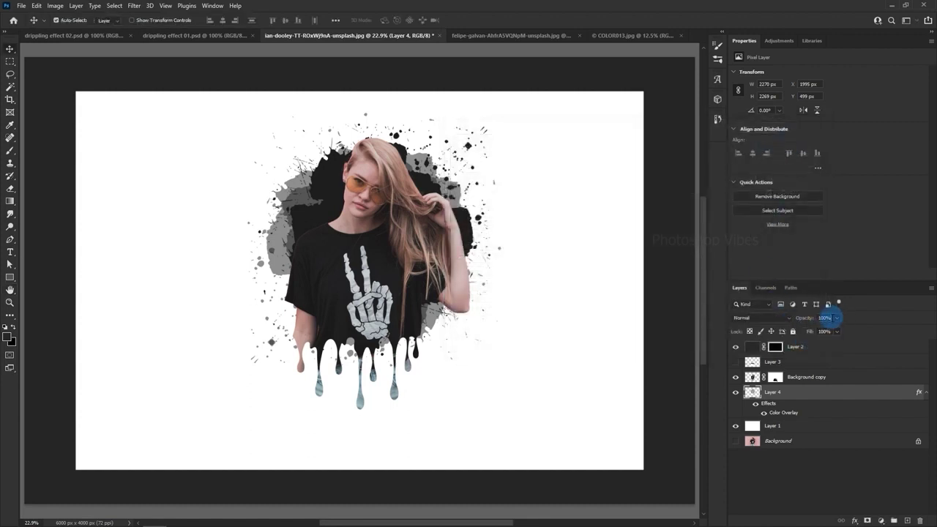
text(50)
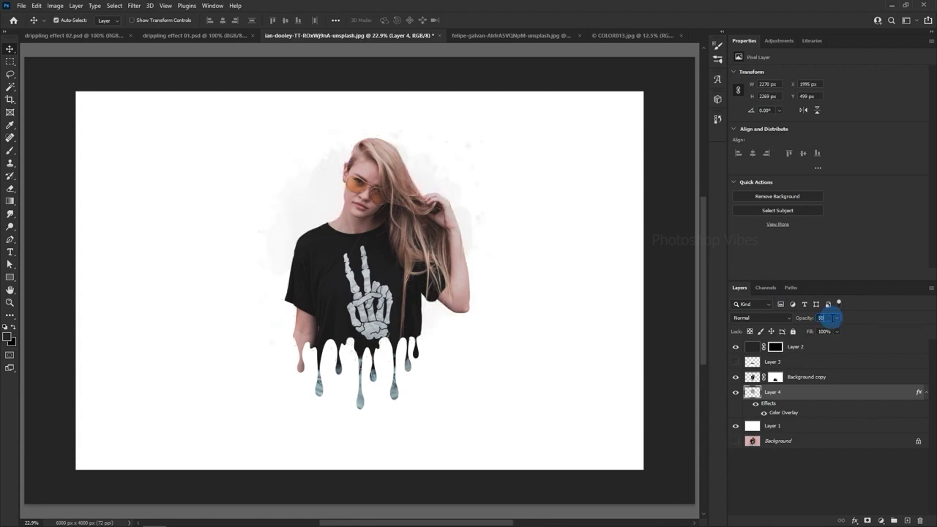
click(462, 166)
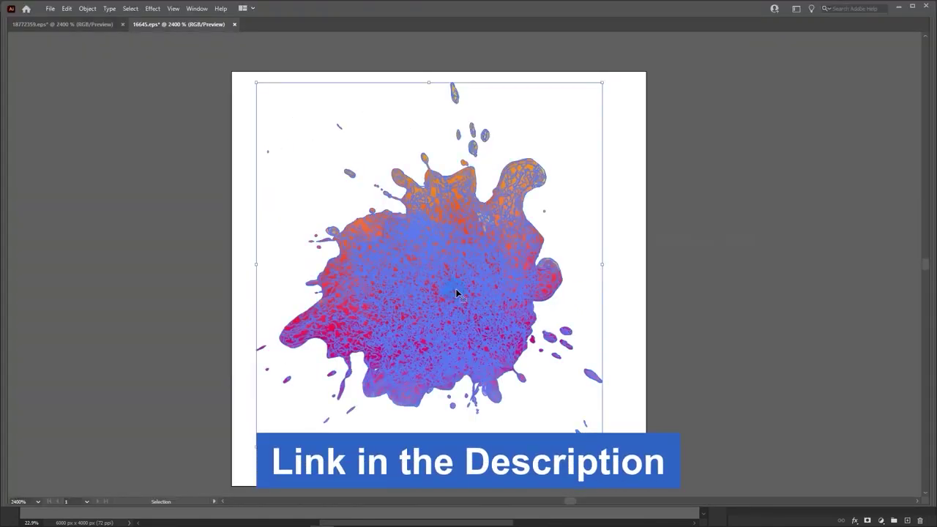
- Copy the selected 16645.eps paint splash in Illustrator and minimise Illustrator
click(67, 8)
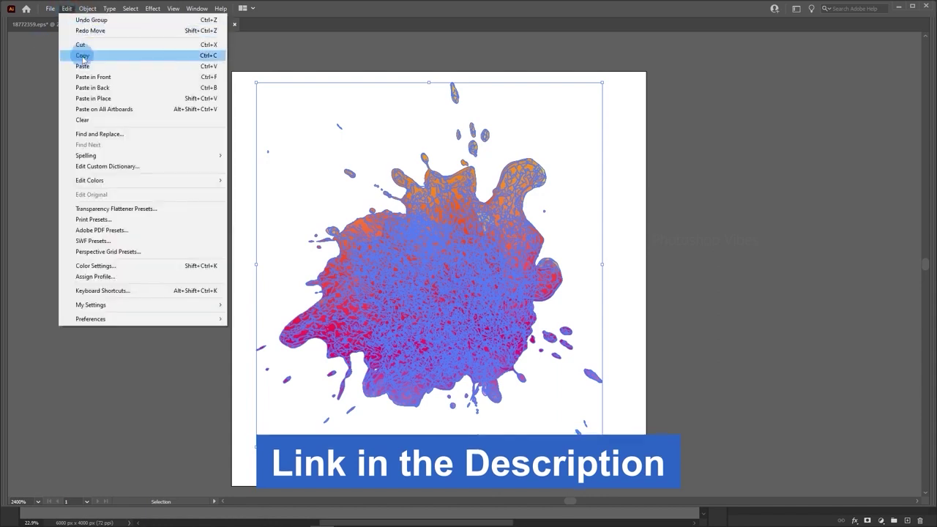
click(115, 55)
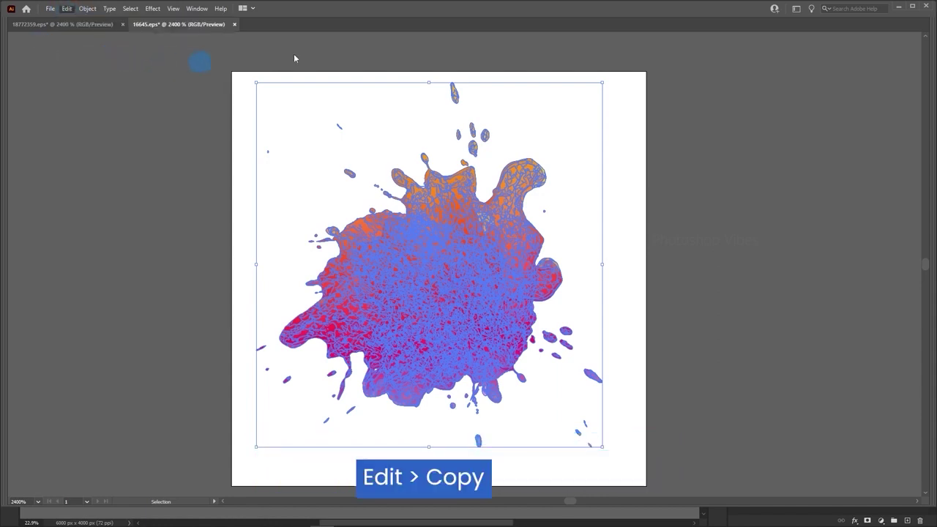
click(899, 7)
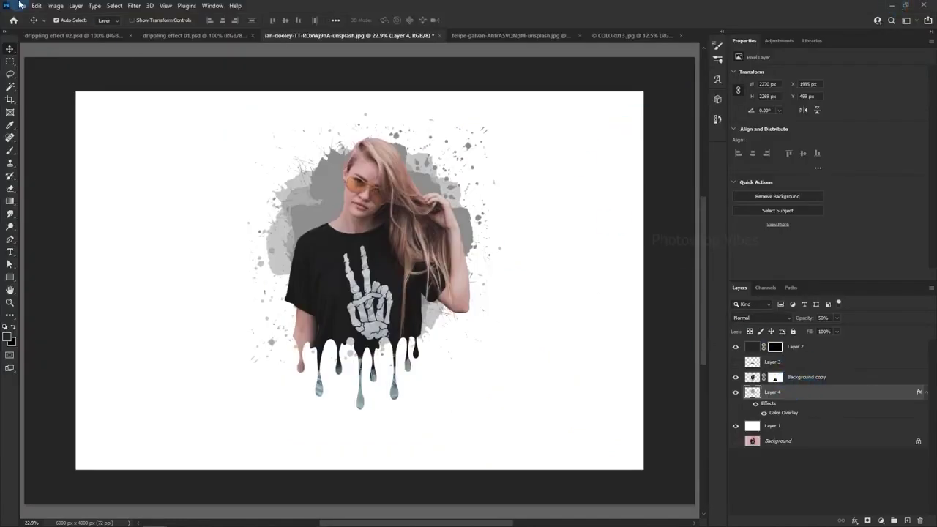
- Paste the splash into the poster as pixels, enlarged and positioned behind the girl's upper body
click(36, 5)
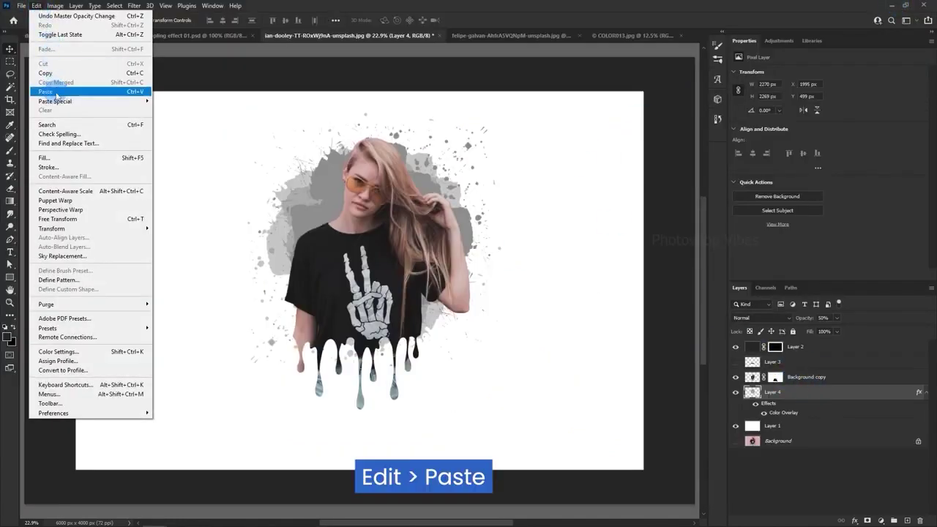
click(56, 93)
click(365, 235)
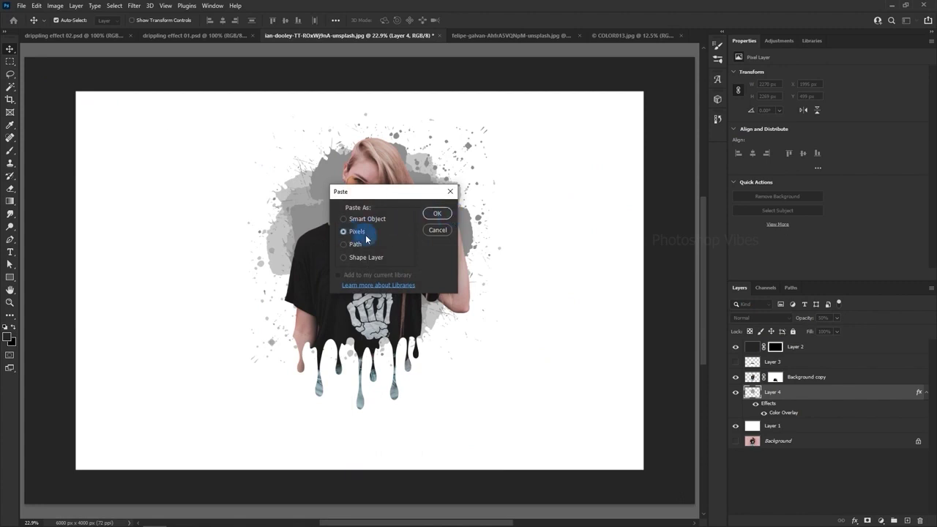
click(437, 214)
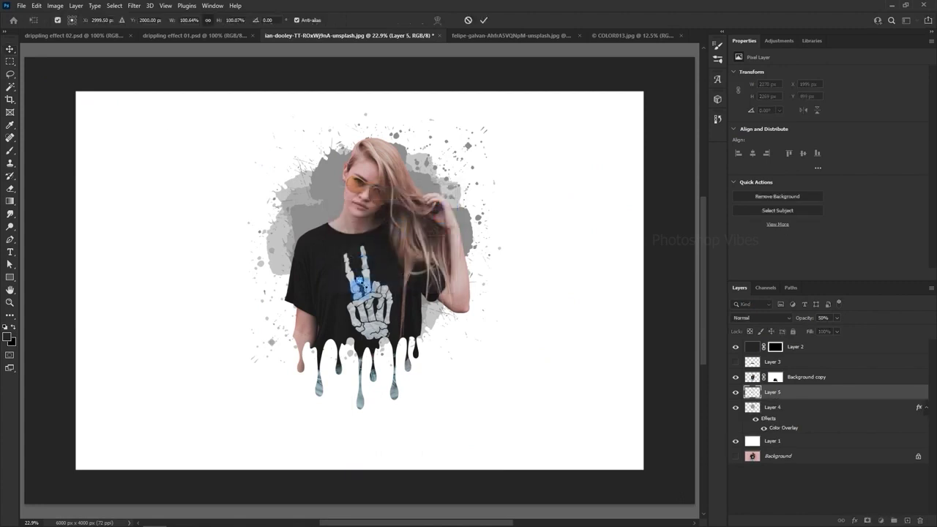
drag(361, 279, 519, 171)
drag(439, 335, 432, 290)
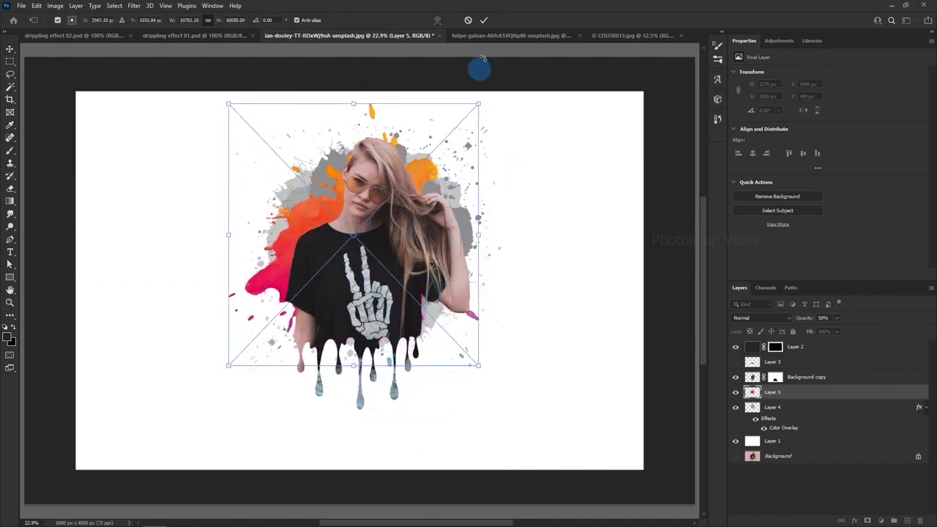
click(489, 21)
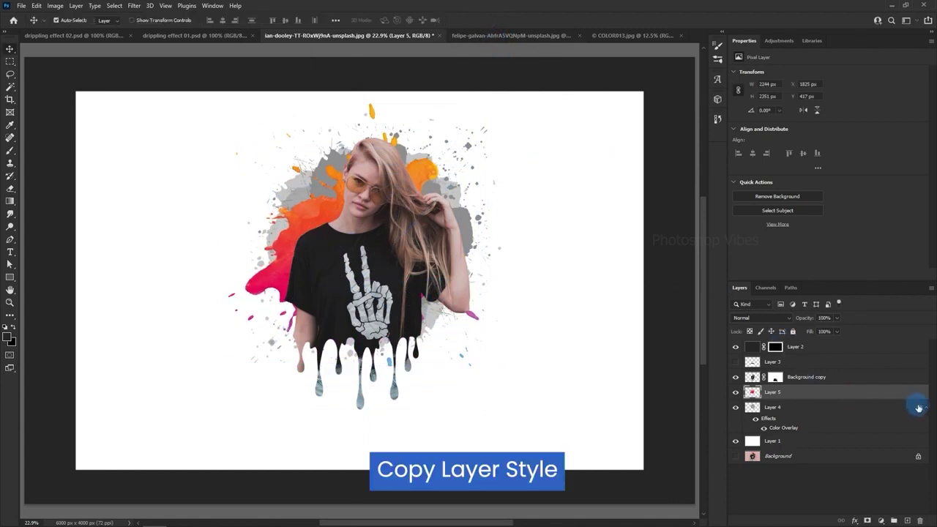
- Copy Layer 4's colour overlay style onto the new splash layer and raise its opacity to 100%
right_click(920, 408)
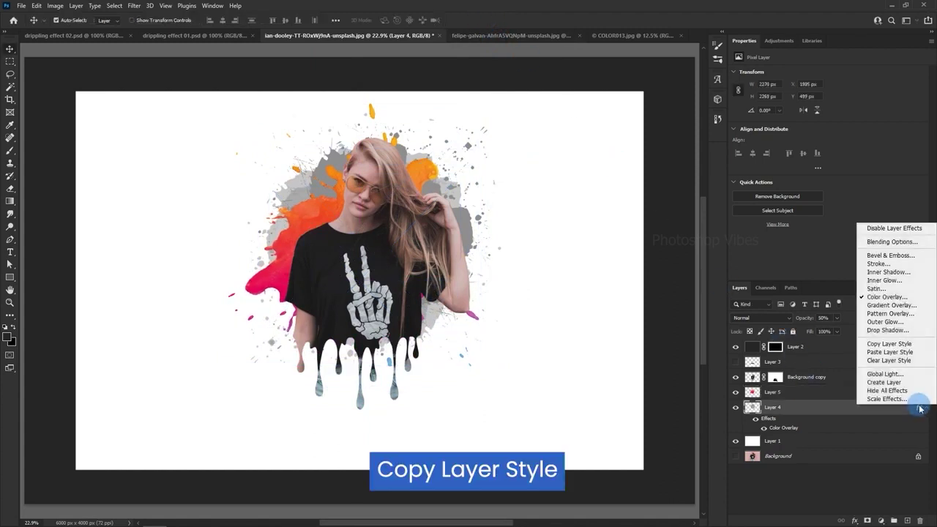
click(889, 343)
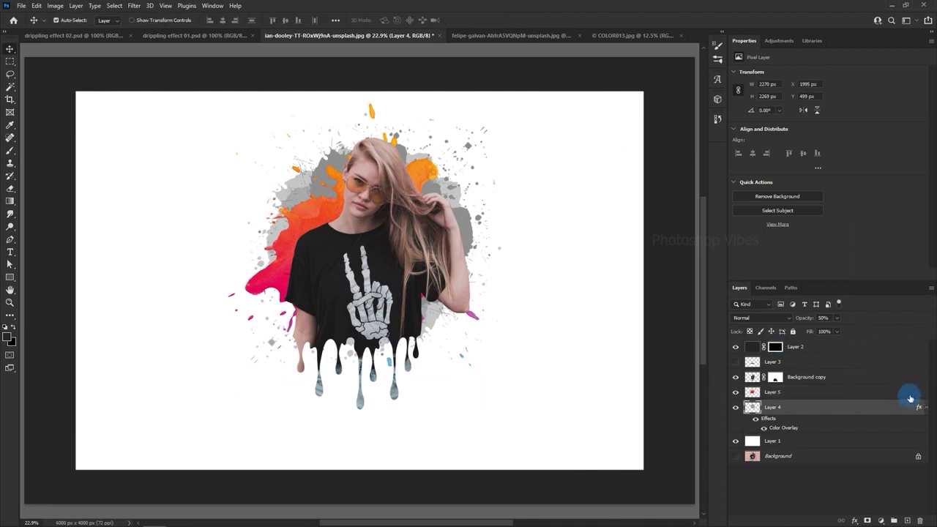
click(847, 397)
click(736, 394)
click(736, 393)
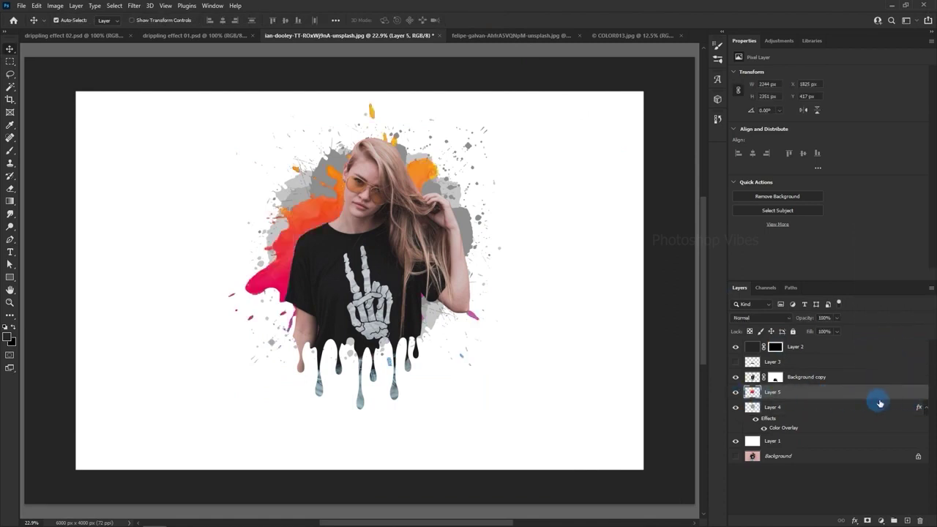
right_click(912, 396)
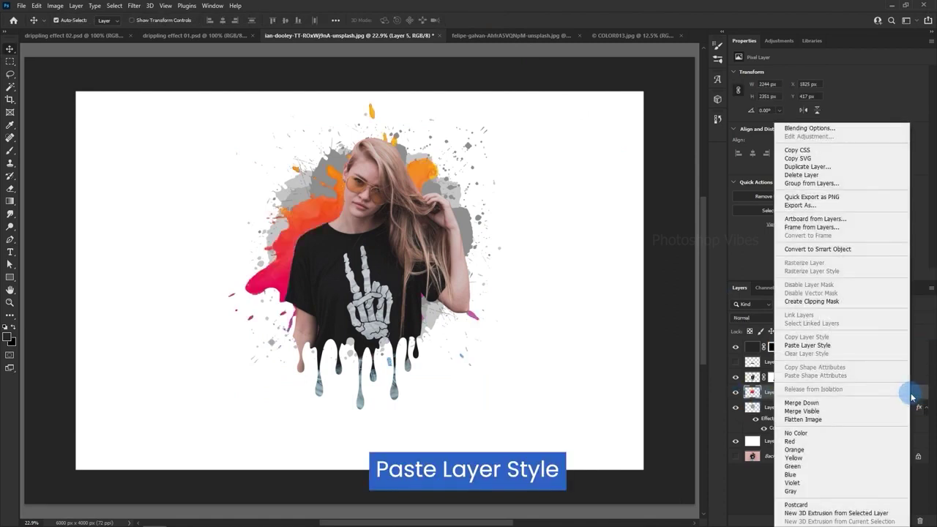
click(833, 349)
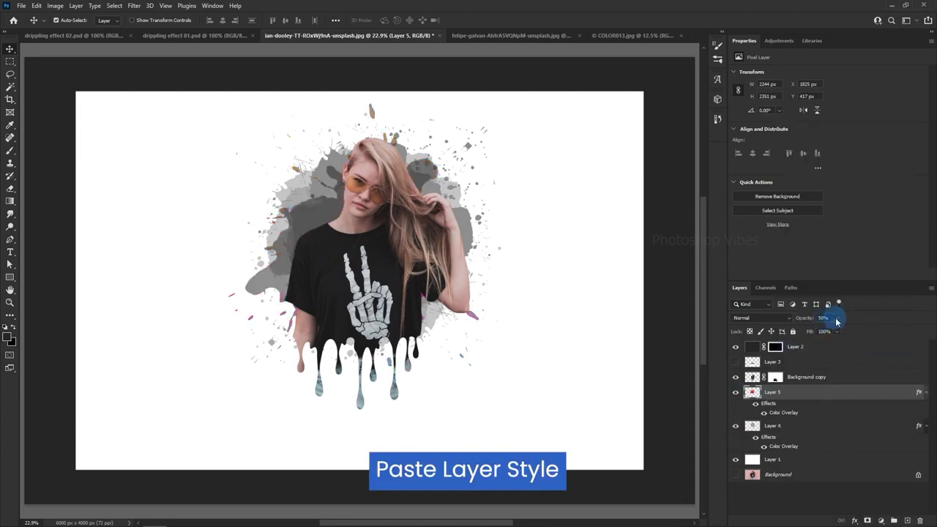
drag(837, 322, 925, 334)
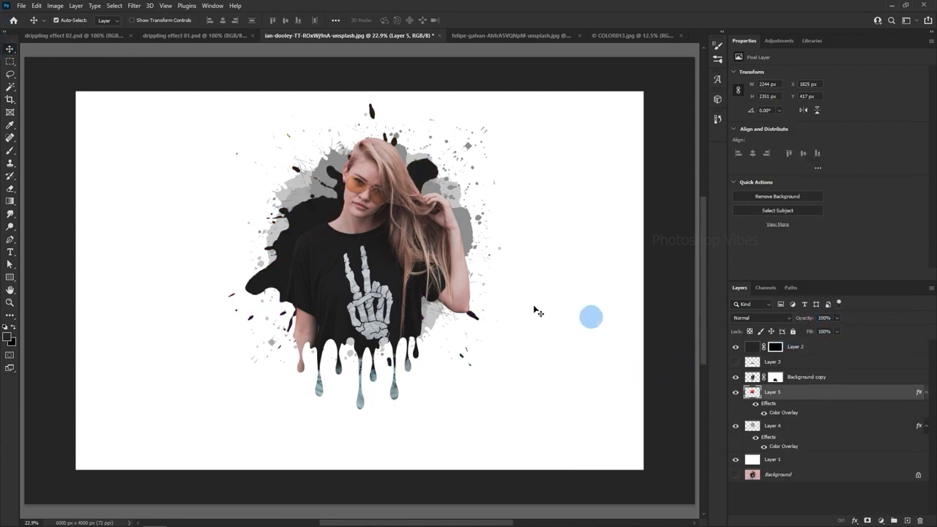
- Review the layers, then switch to the yellow-wall felipe-galvan photo and offset a copy of the woman
scroll(413, 324, down, 1)
click(686, 320)
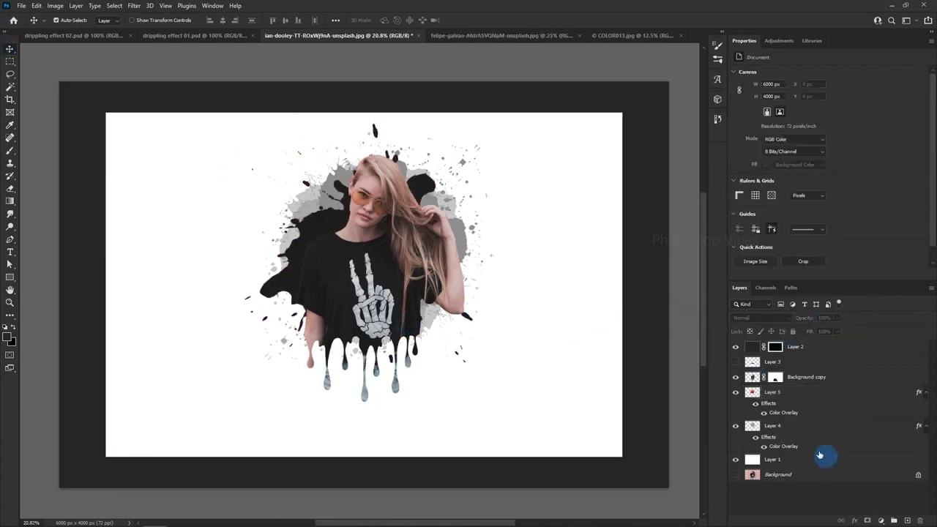
alt+click(736, 476)
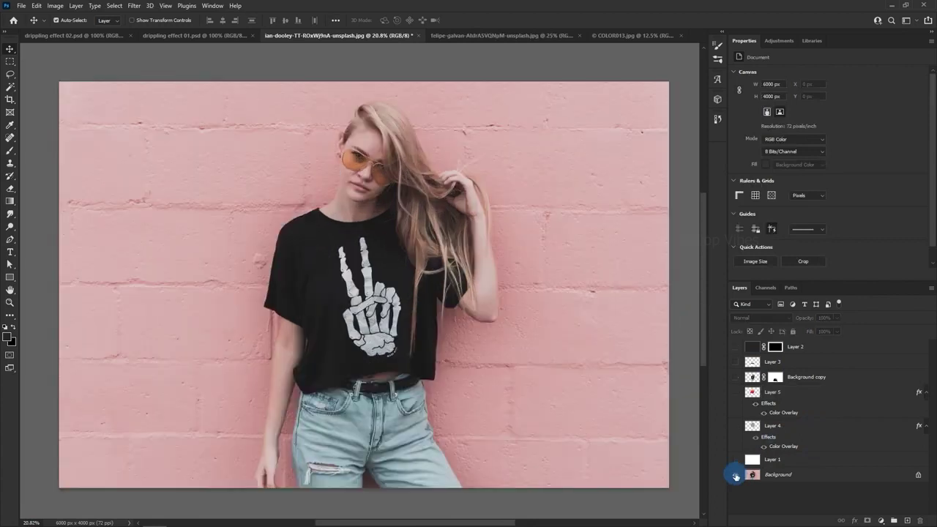
alt+click(736, 476)
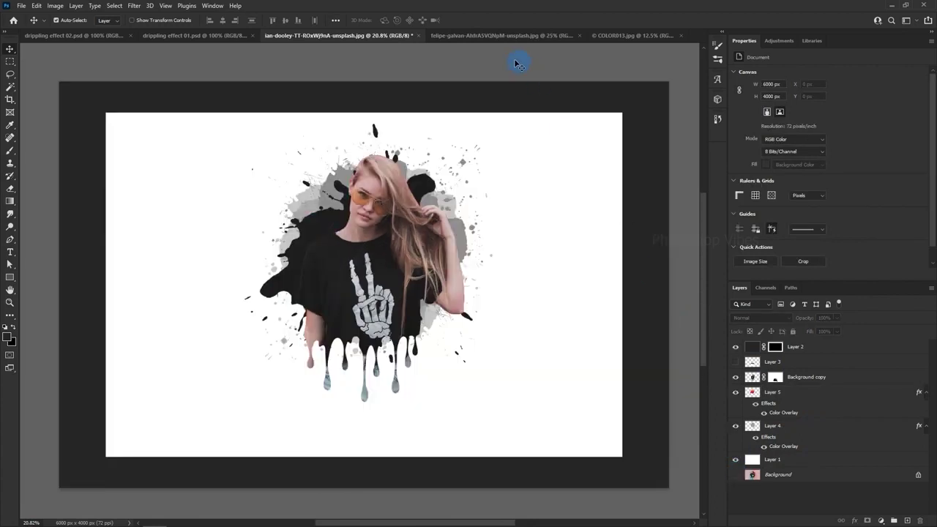
click(461, 38)
drag(290, 281, 375, 280)
- Add a new layer above Background and fill it with white
click(797, 363)
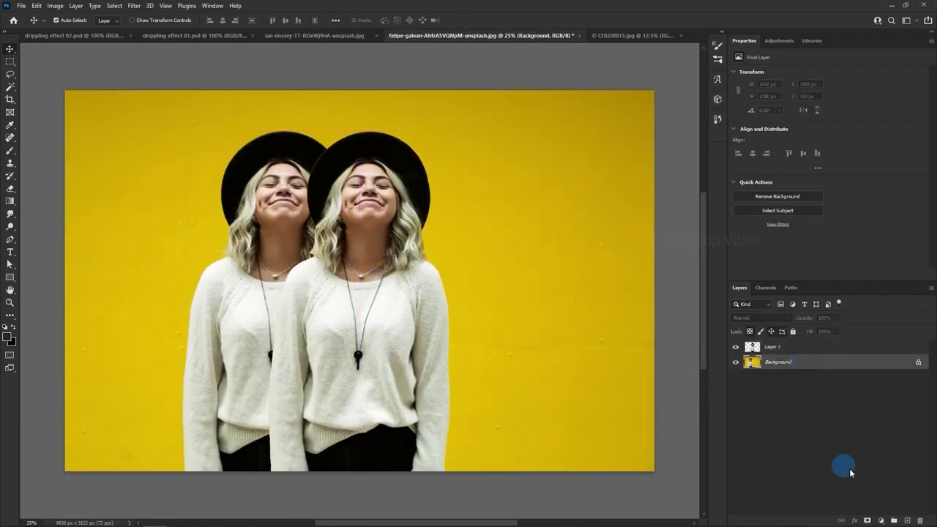
click(909, 520)
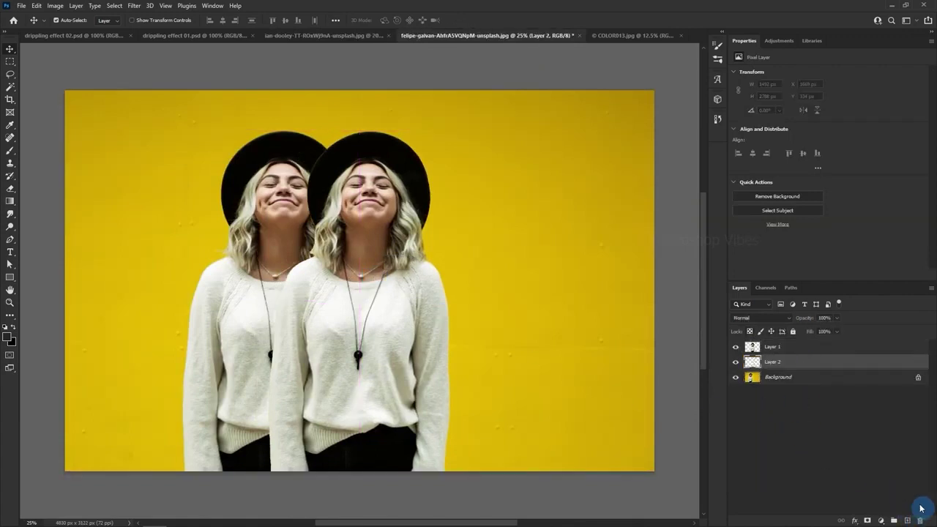
click(8, 336)
click(807, 160)
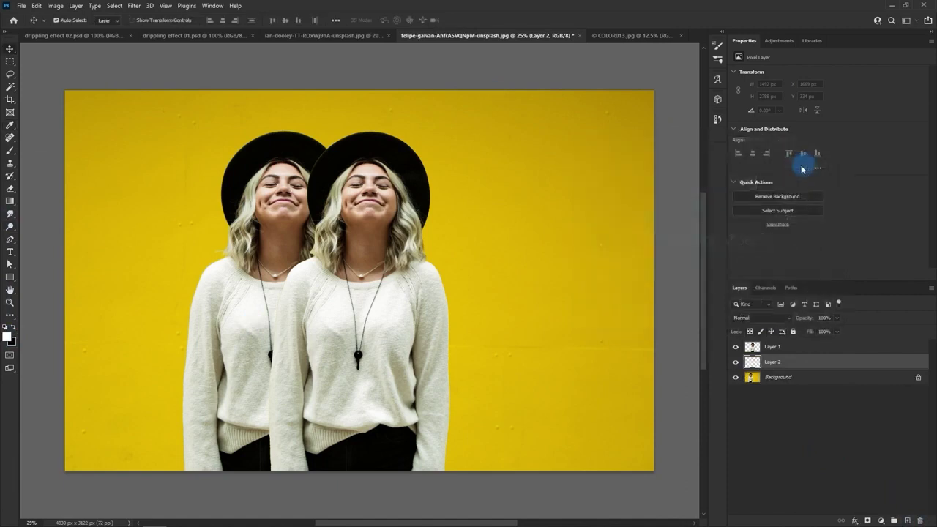
click(37, 7)
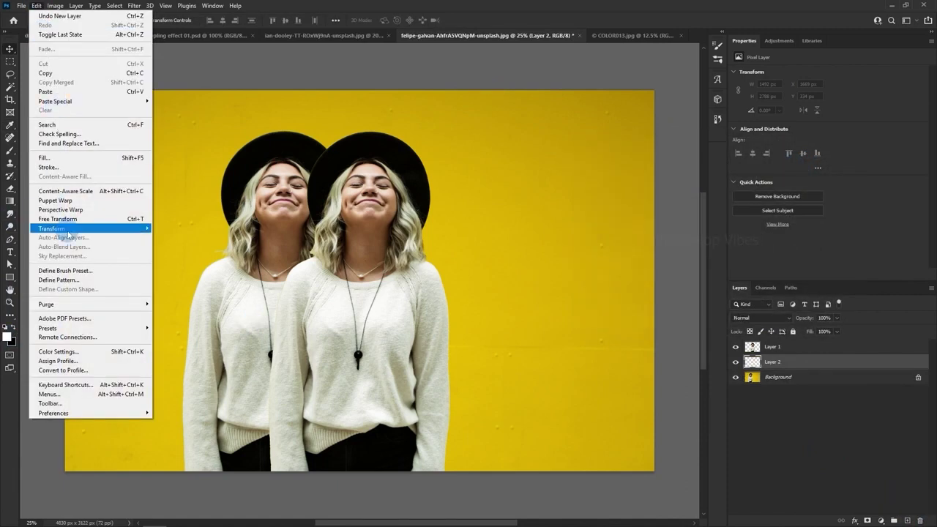
click(55, 155)
click(585, 174)
click(583, 179)
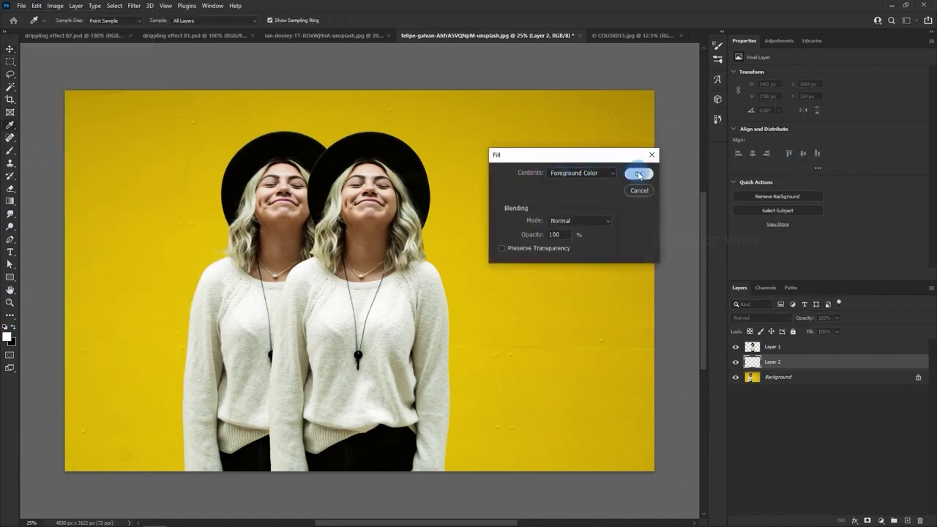
click(638, 173)
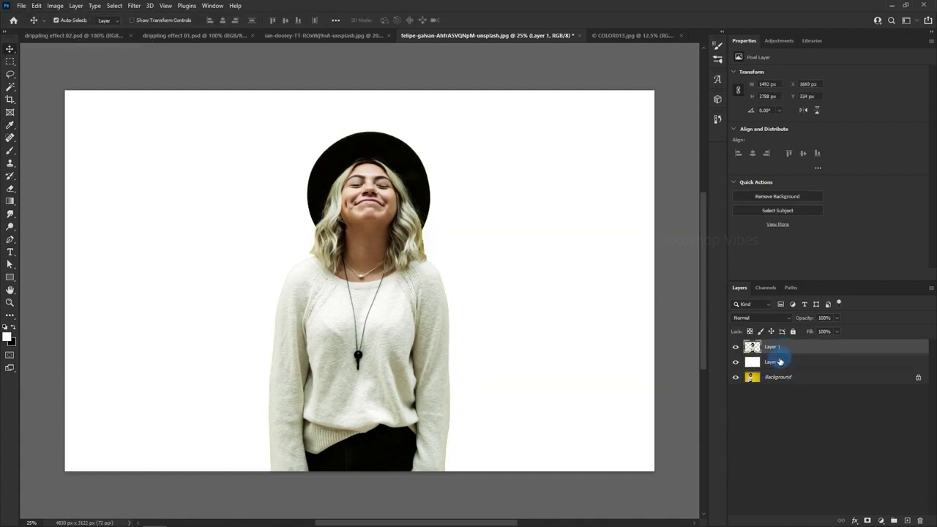
- Sample the yellow wall colour and fill a new Layer 3 with it
click(909, 519)
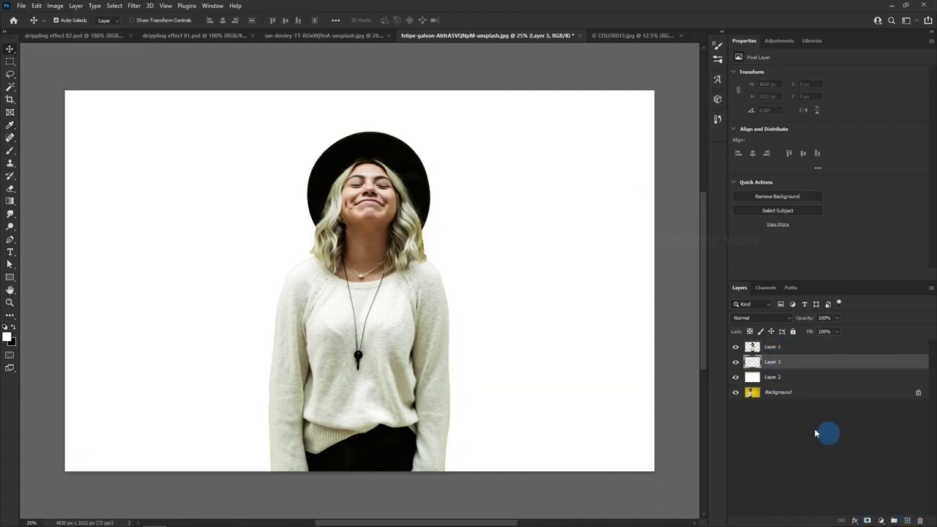
drag(736, 380, 735, 346)
click(779, 393)
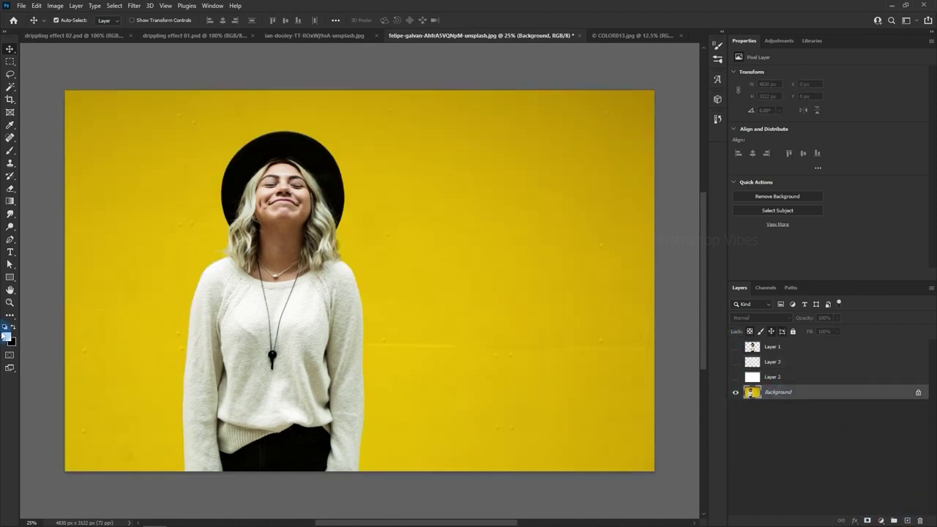
click(9, 339)
click(561, 289)
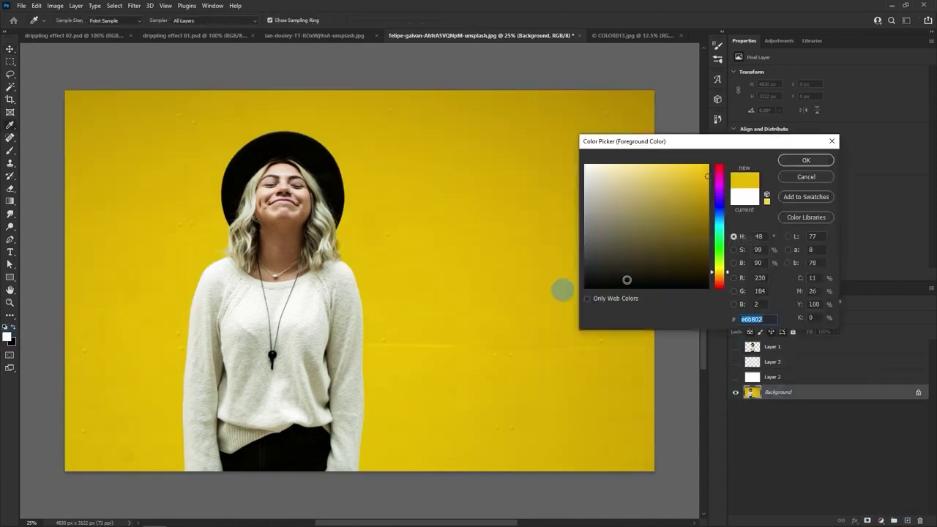
click(806, 159)
click(737, 348)
click(747, 364)
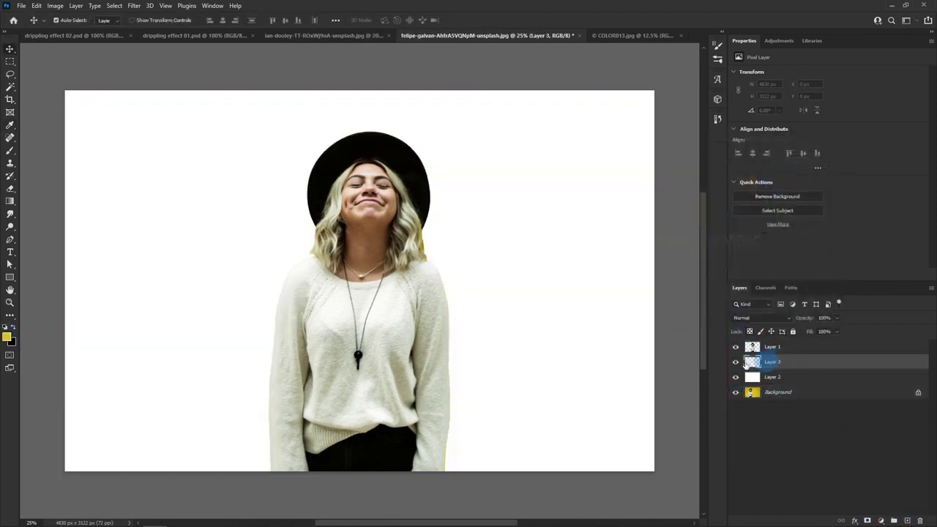
click(36, 6)
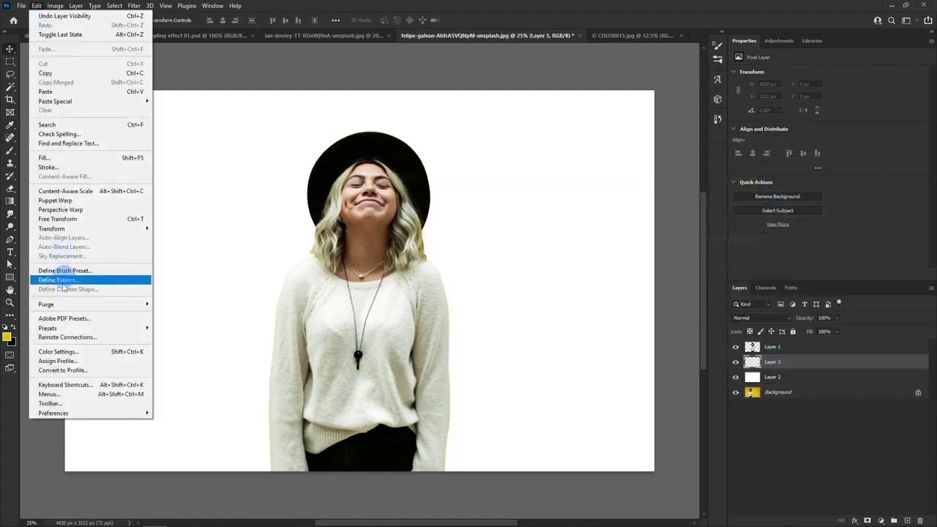
click(49, 160)
click(578, 184)
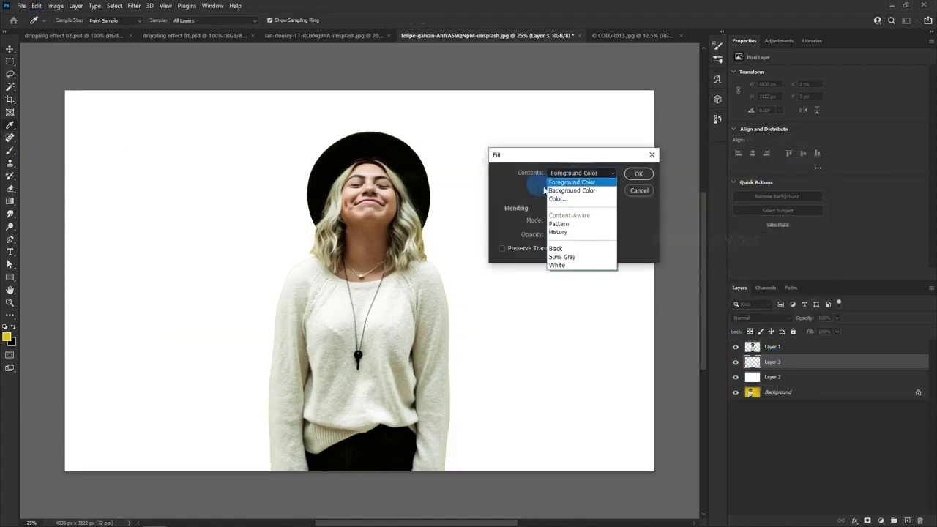
click(542, 184)
click(632, 180)
- Add a mask to Layer 3 and shrink a full-canvas selection inward with Free Transform
click(779, 361)
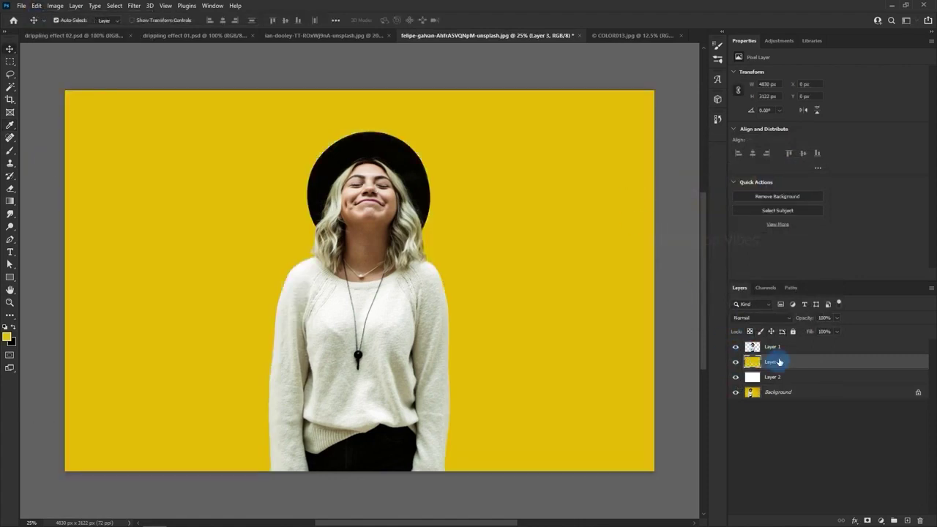
click(869, 520)
click(10, 61)
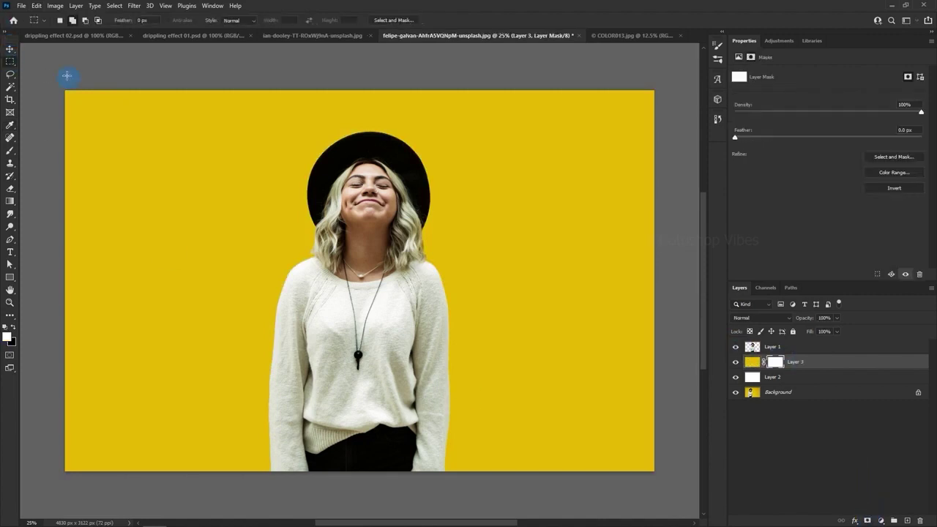
drag(66, 75, 686, 496)
drag(481, 379, 529, 385)
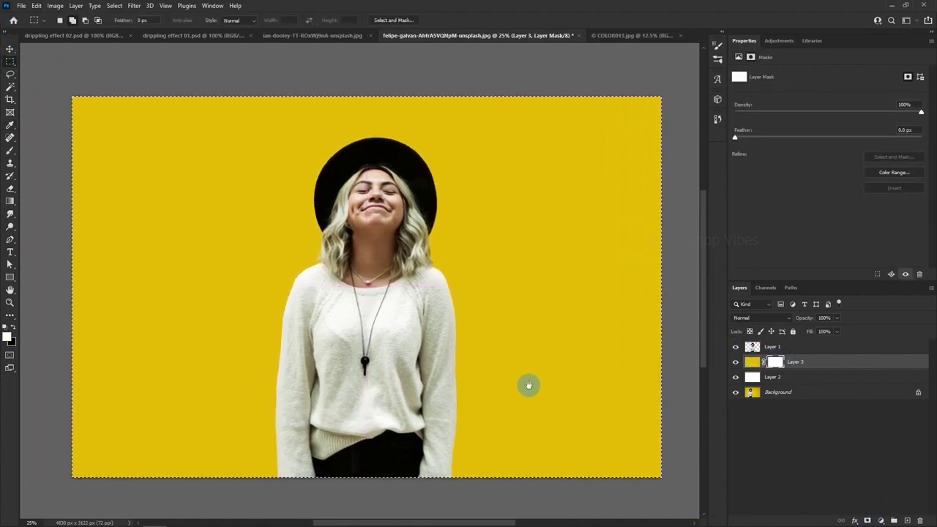
click(36, 5)
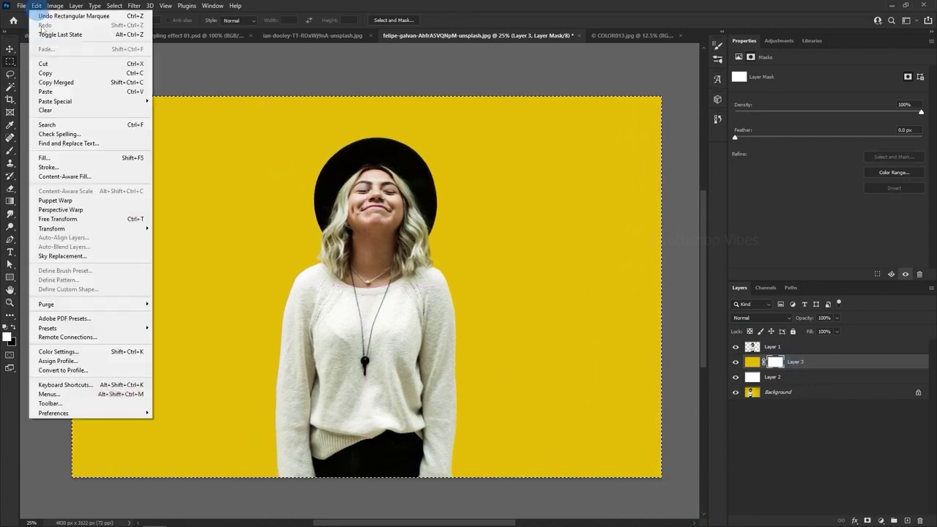
click(59, 219)
drag(661, 96, 596, 125)
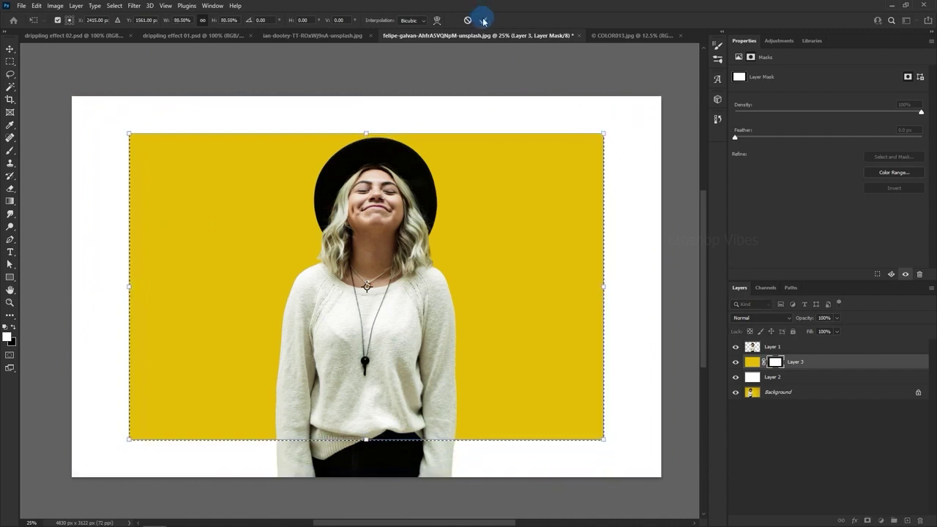
click(483, 20)
- Deselect and invert Layer 3's mask so only a yellow border frame remains
ctrl+click(774, 362)
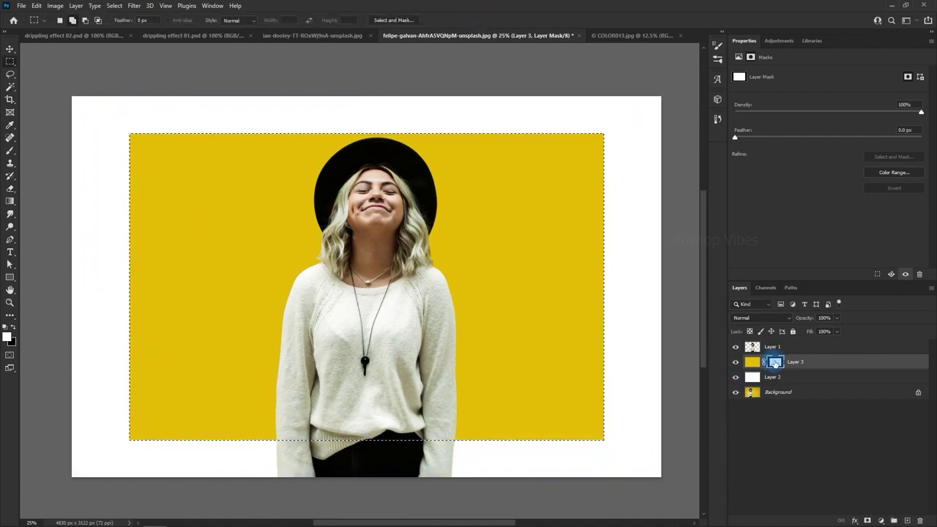
click(114, 6)
click(124, 25)
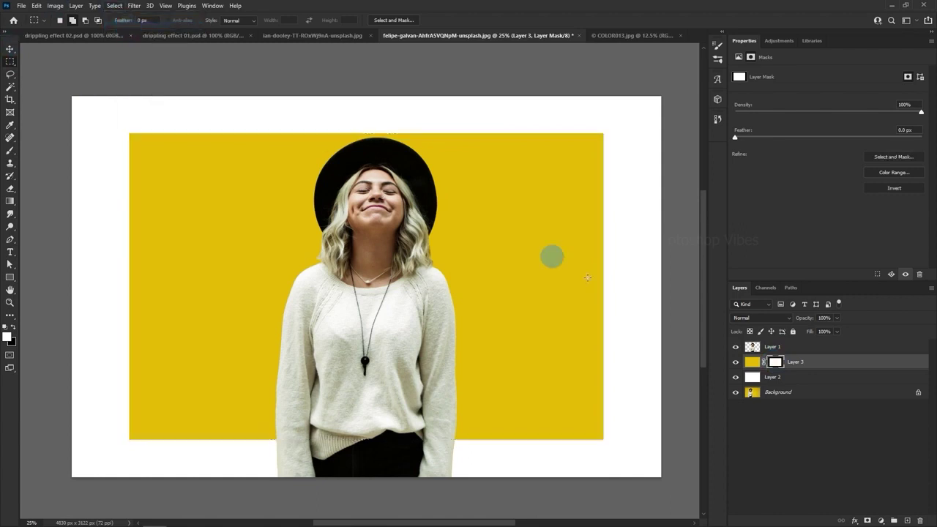
click(52, 9)
mouse_move(81, 28)
click(170, 147)
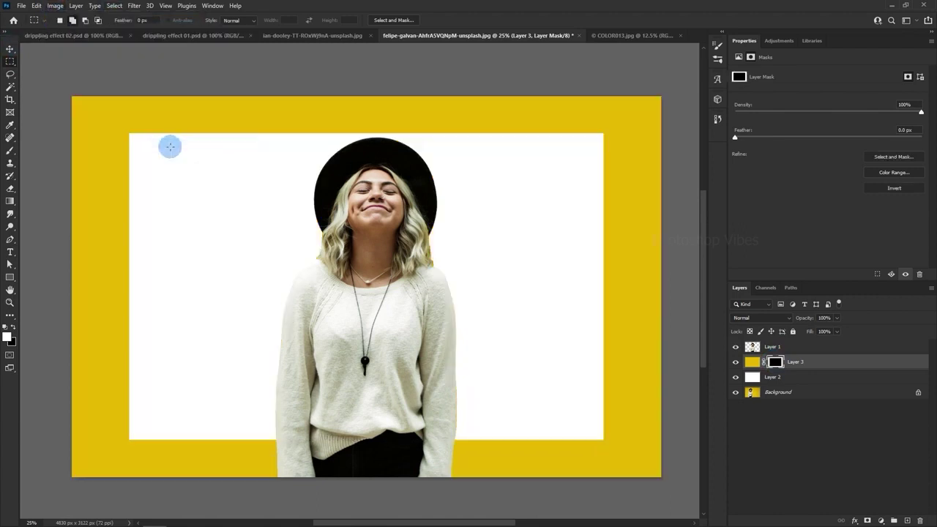
click(759, 372)
click(736, 362)
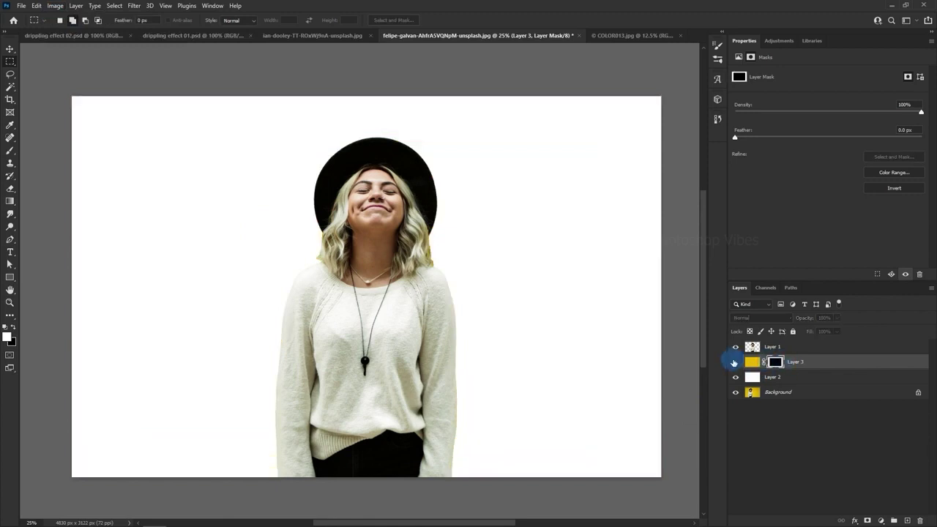
click(736, 361)
click(790, 353)
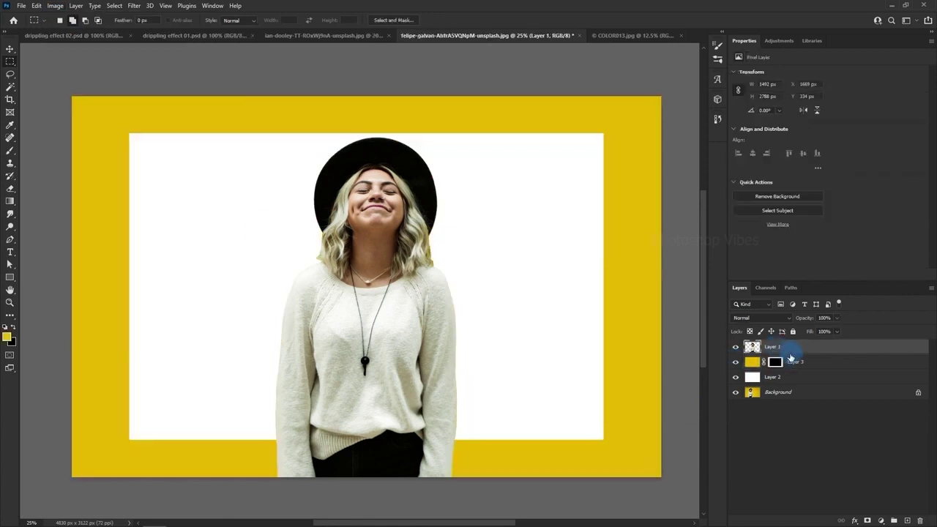
- Drag the COLOR013.jpg dripping-paint image into the woman document and scale it down over her chest
click(620, 35)
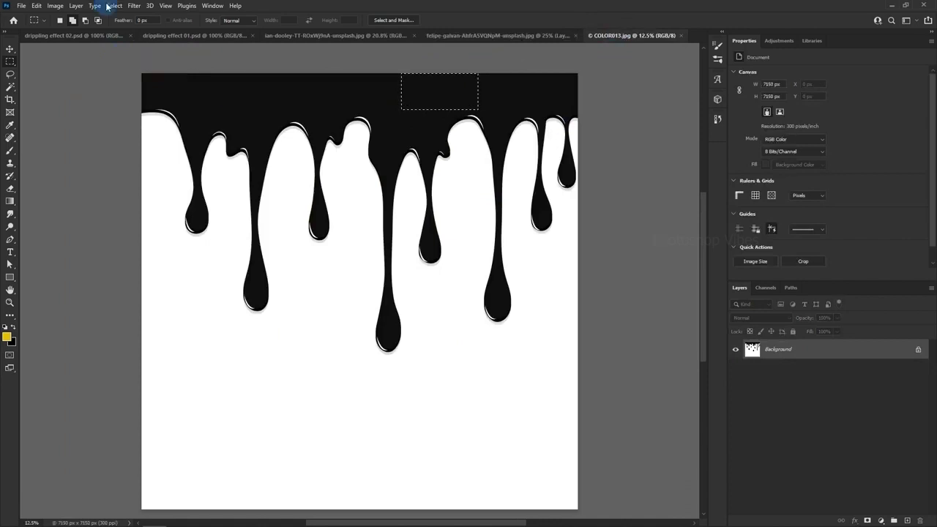
click(117, 5)
click(124, 25)
click(10, 49)
drag(359, 117, 383, 237)
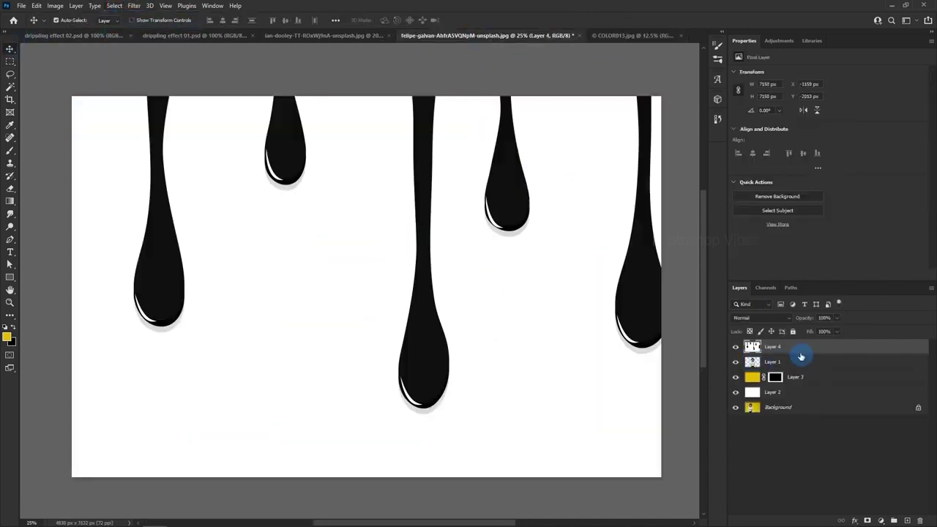
click(36, 6)
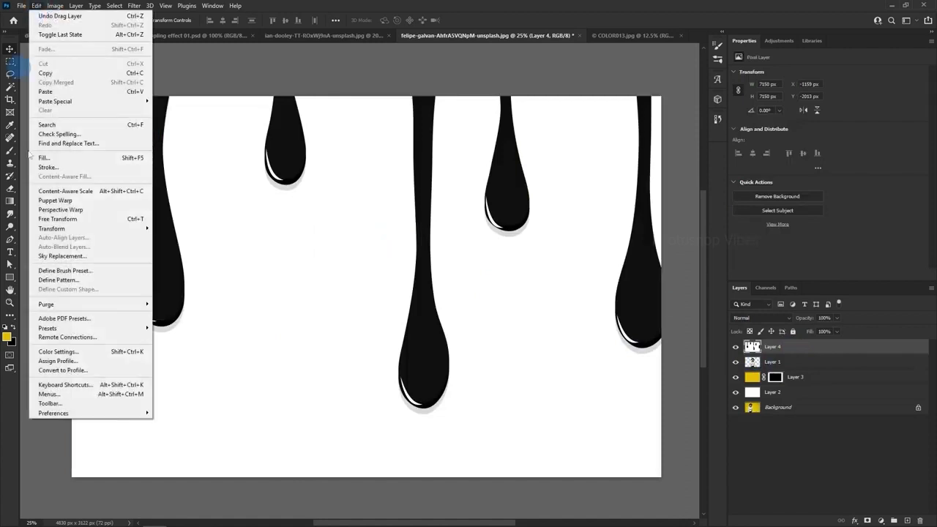
click(56, 220)
key(ctrl+0)
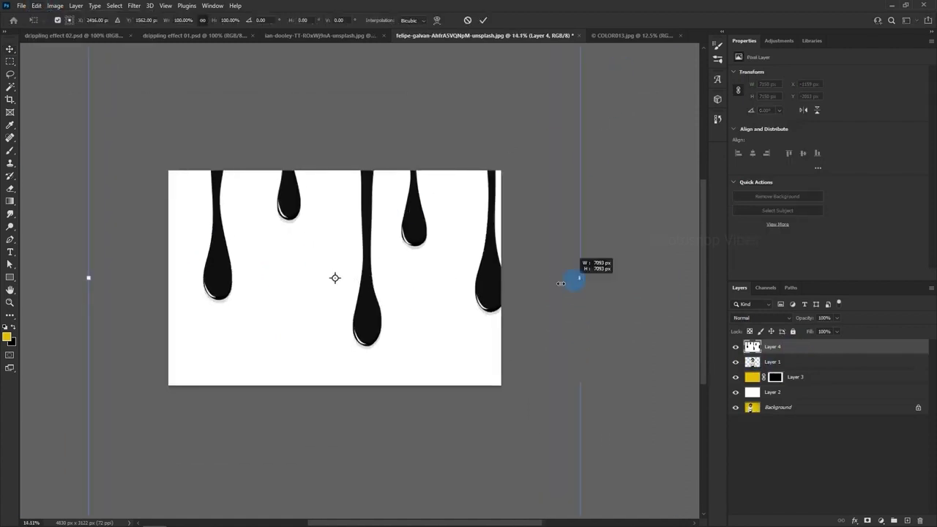
drag(562, 284, 377, 282)
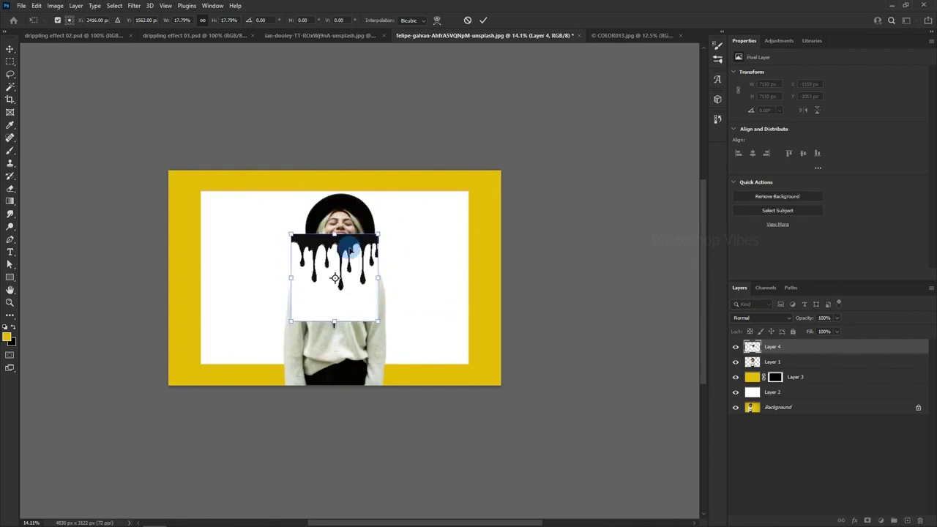
drag(349, 251, 346, 287)
key(Return)
key(ctrl+0)
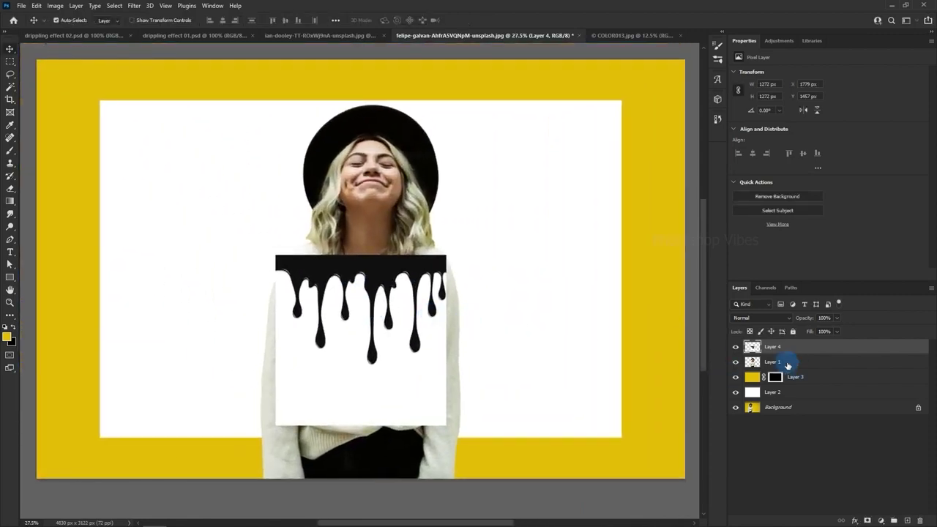
- Move the drip Layer 4 lower and enlarge it across the woman's sweater
click(766, 362)
click(751, 347)
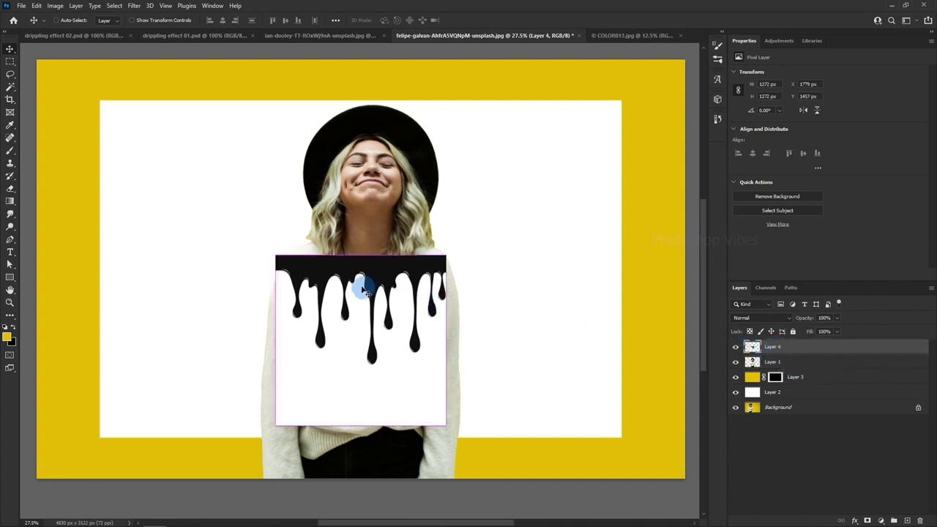
key(ctrl+t)
drag(361, 275, 355, 345)
drag(347, 339, 347, 338)
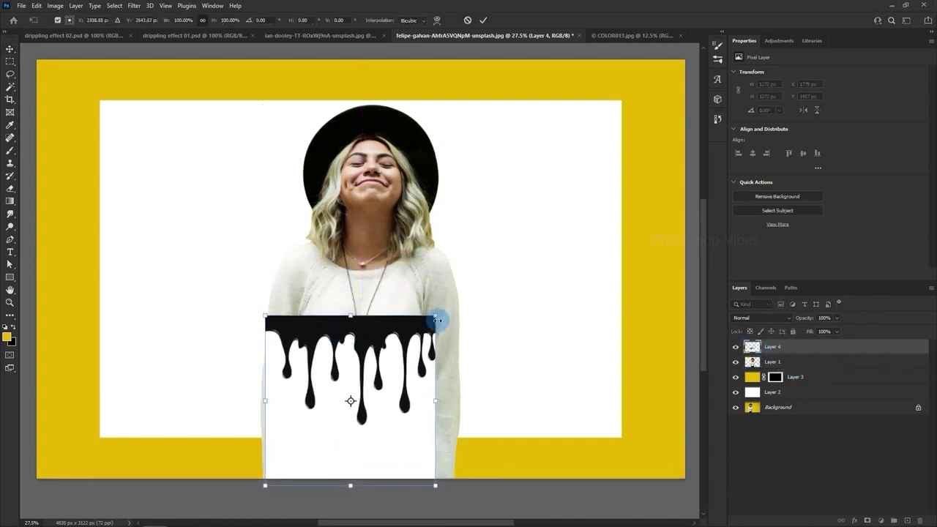
drag(440, 314, 369, 352)
scroll(444, 345, up, 5)
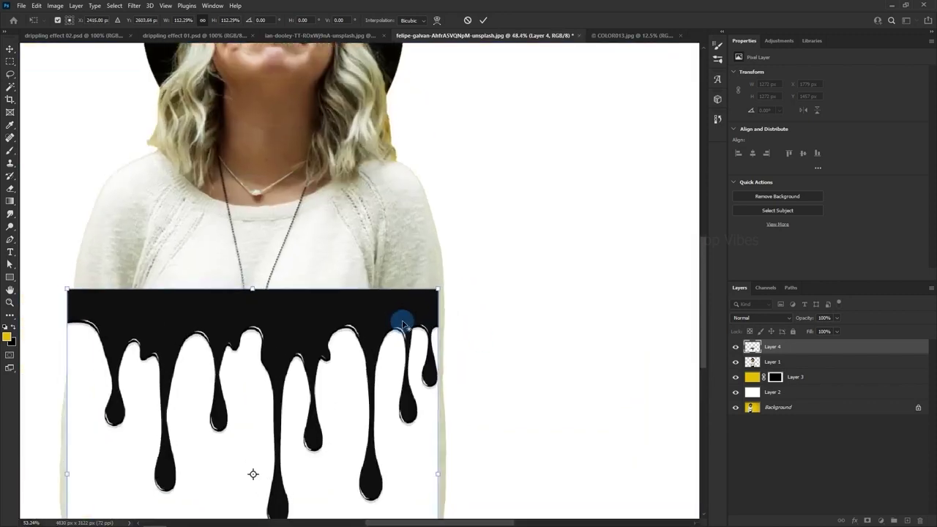
drag(580, 274, 590, 264)
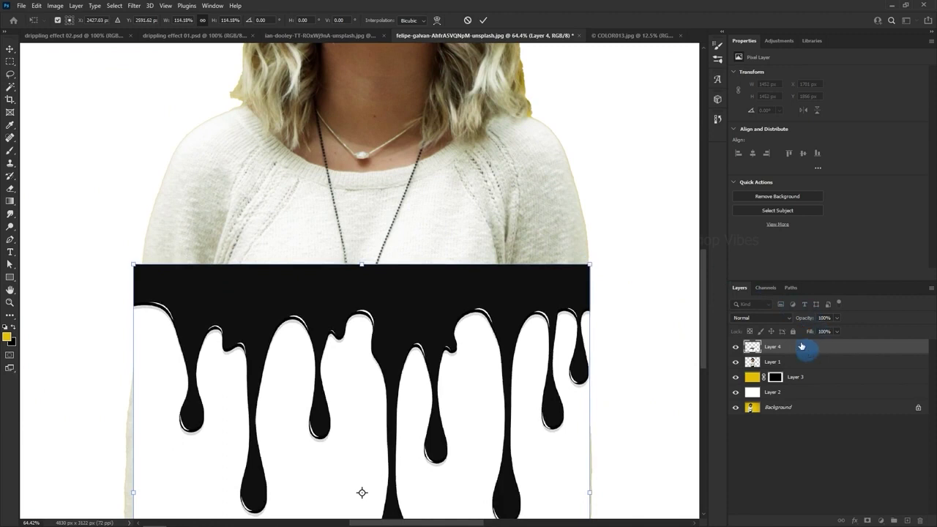
click(482, 21)
key(w)
click(47, 125)
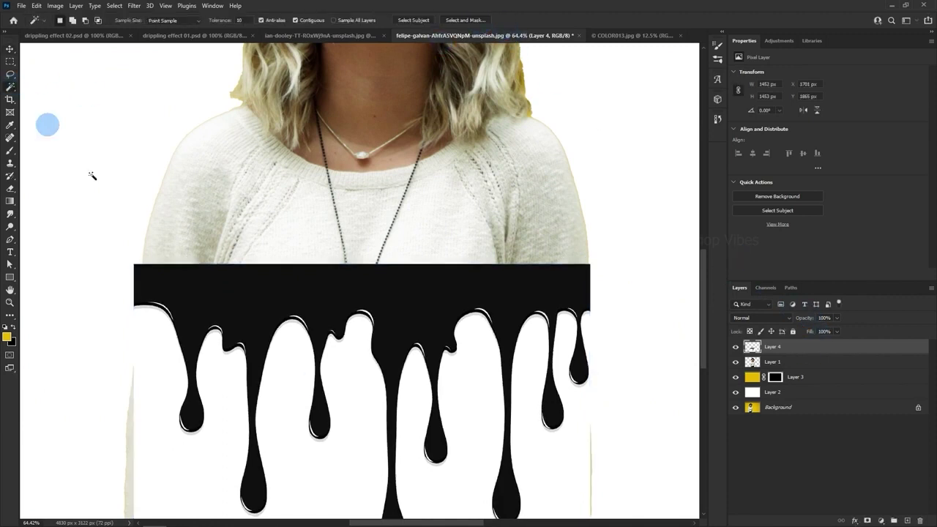
- Mask Layer 1 with the drip selection and invert the mask so the sweater ends in drips
click(339, 375)
click(736, 347)
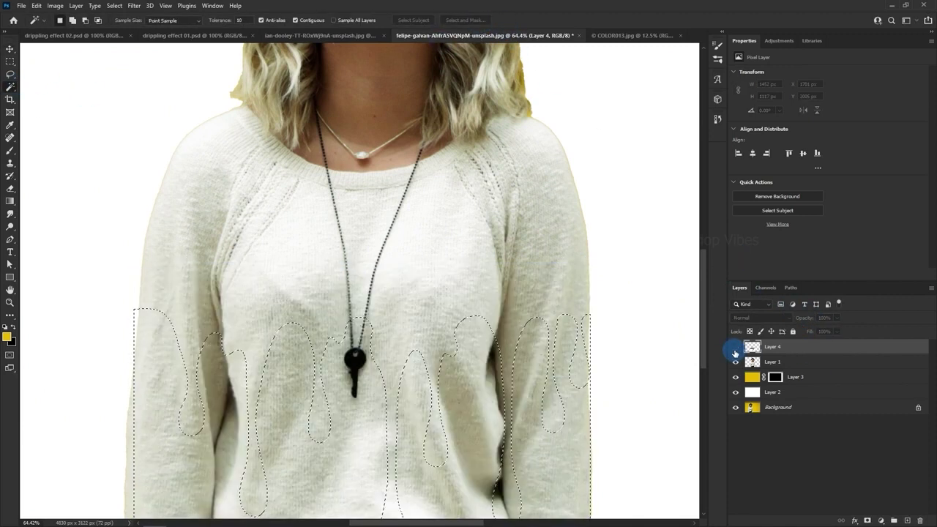
click(784, 369)
click(867, 521)
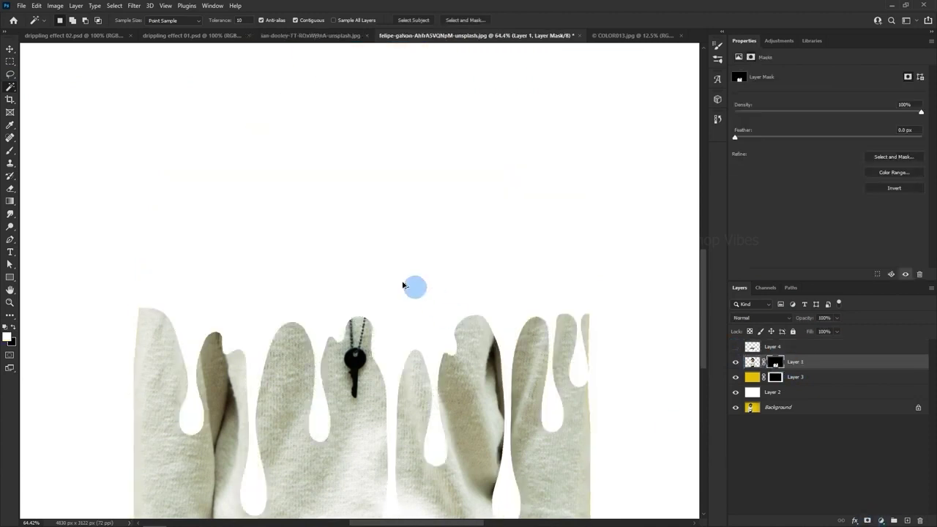
scroll(398, 282, down, 4)
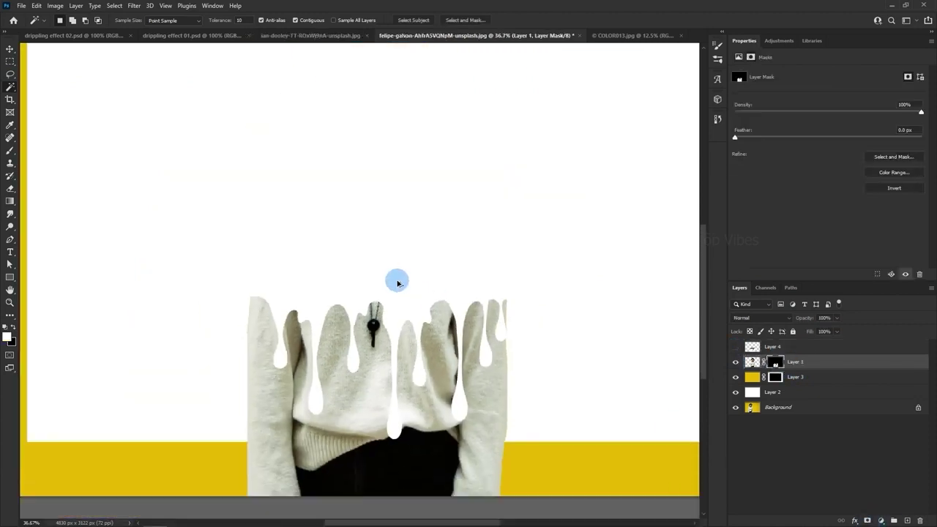
click(55, 5)
mouse_move(98, 36)
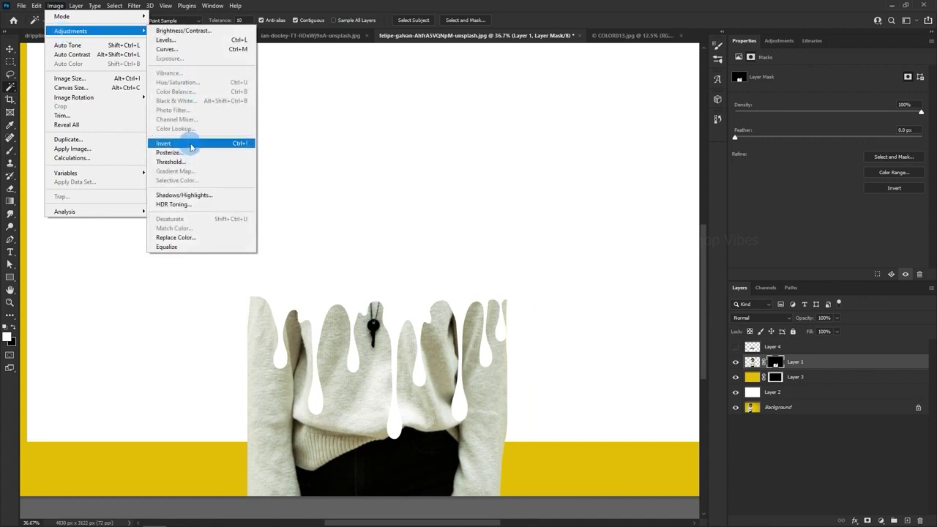
click(191, 145)
scroll(370, 286, down, 2)
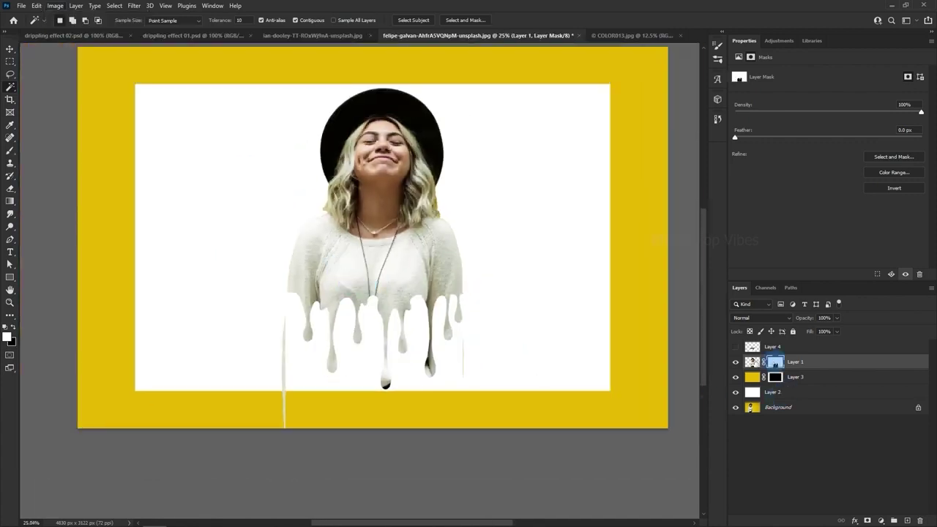
scroll(307, 383, up, 3)
- Erase the stray thin vertical drip line, then switch to the ian-dooley splatter portrait document
right_click(12, 189)
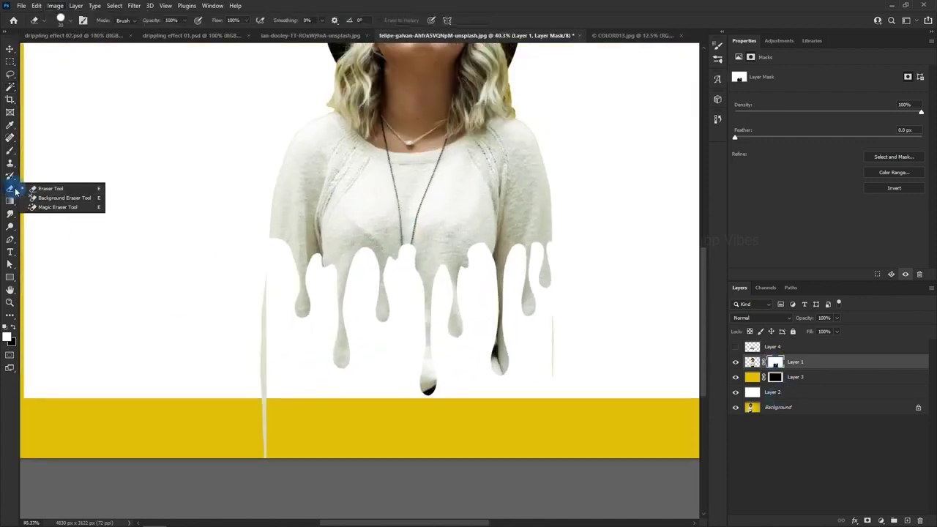
click(44, 188)
drag(240, 292, 260, 294)
drag(266, 278, 268, 492)
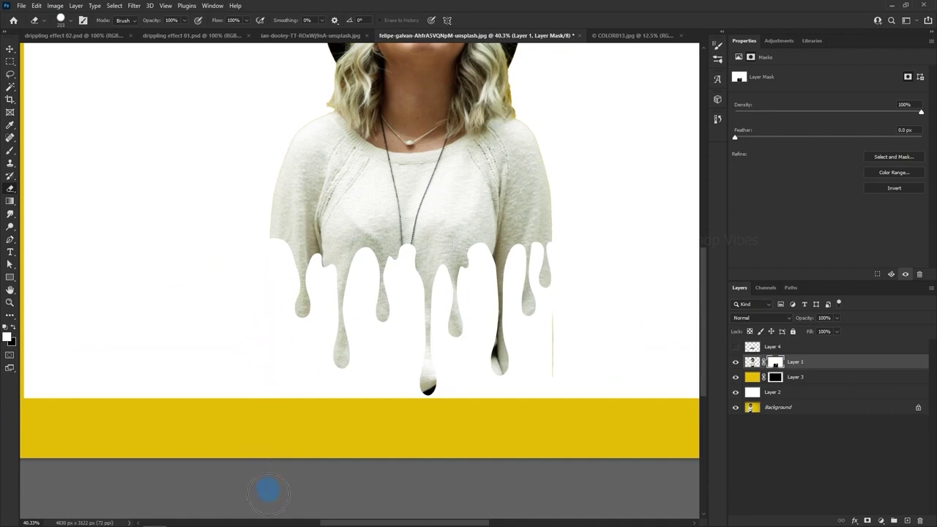
drag(560, 319, 571, 393)
scroll(546, 387, down, 2)
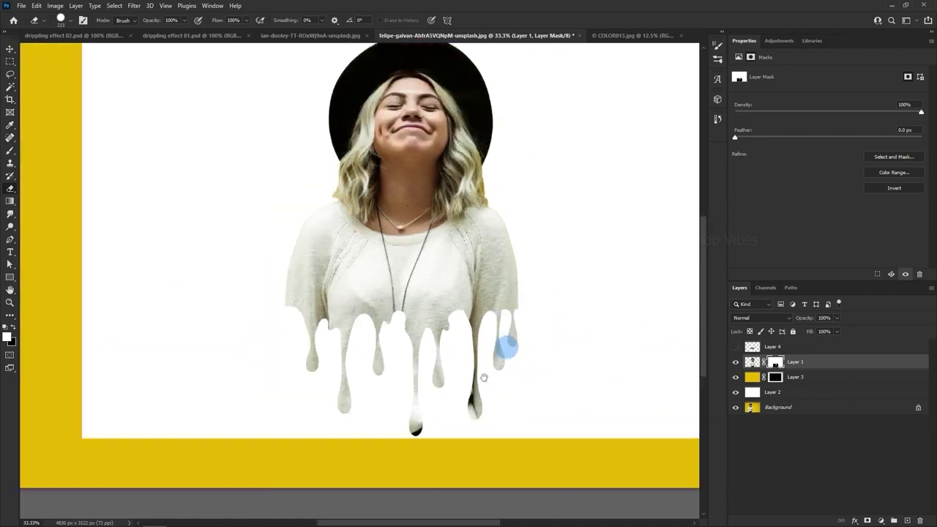
scroll(470, 396, down, 2)
click(11, 49)
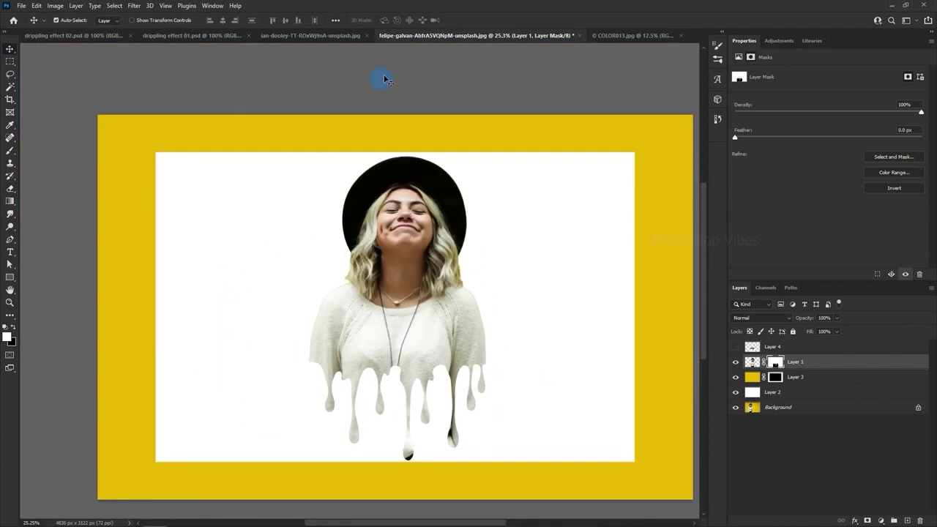
click(286, 36)
- Move both splatter layers into the smiling girl's poster beneath her and scale them down
click(736, 393)
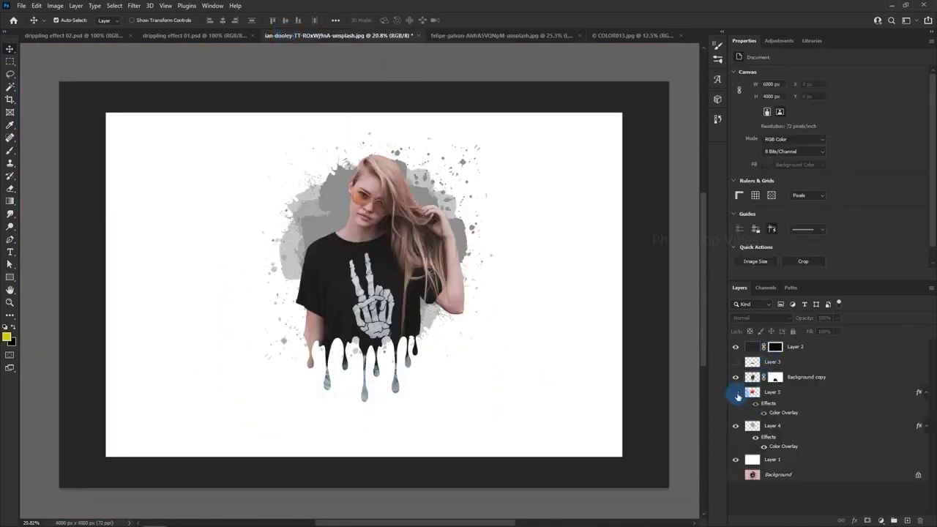
click(736, 393)
click(735, 426)
click(735, 426)
shift+click(780, 423)
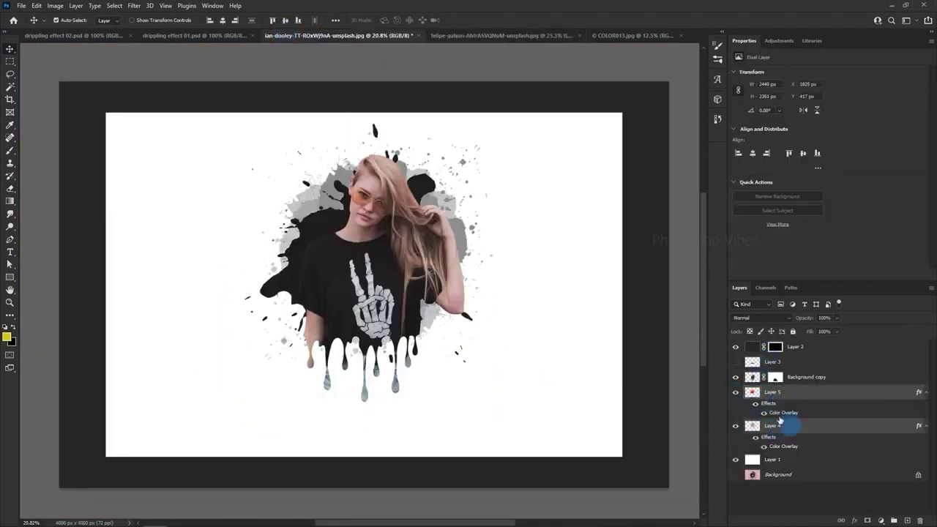
drag(338, 206, 382, 259)
drag(780, 402, 779, 438)
key(ctrl+t)
drag(511, 386, 519, 339)
drag(555, 403, 530, 387)
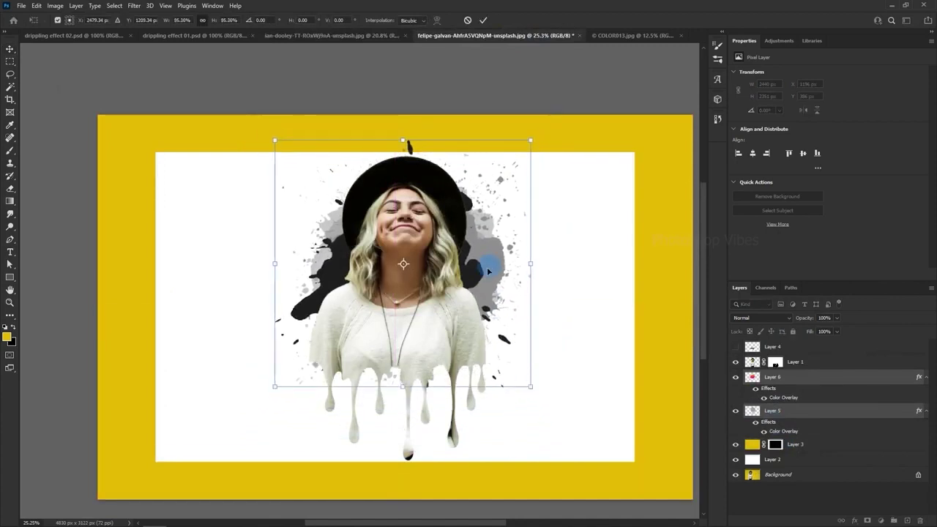
drag(487, 270, 486, 272)
key(Return)
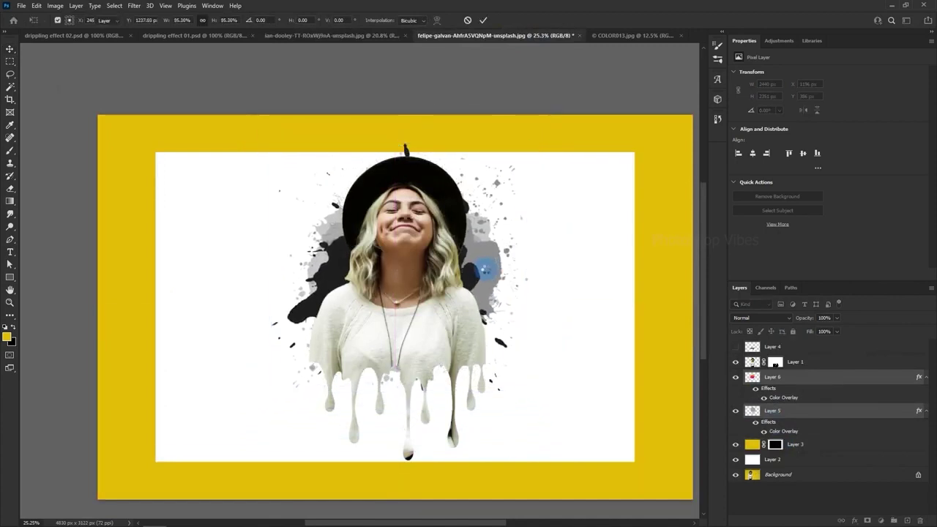
- Shrink the girl's Layer 1 to about 82% around her centre
click(795, 363)
drag(477, 214, 476, 211)
key(ctrl+t)
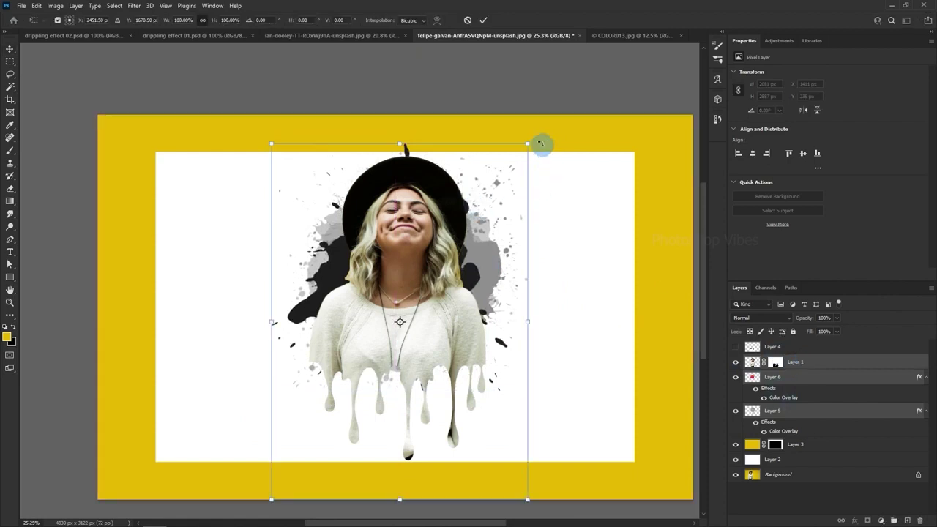
drag(527, 145, 500, 168)
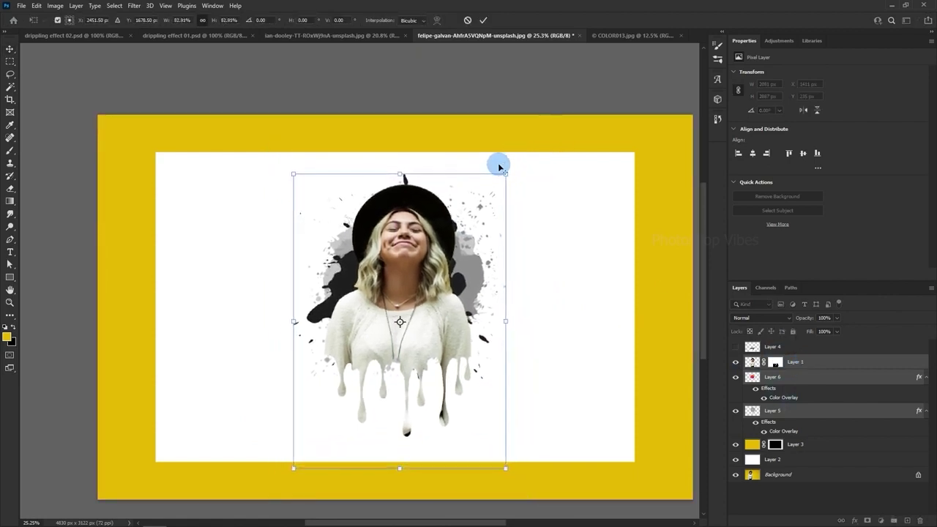
key(Return)
click(562, 211)
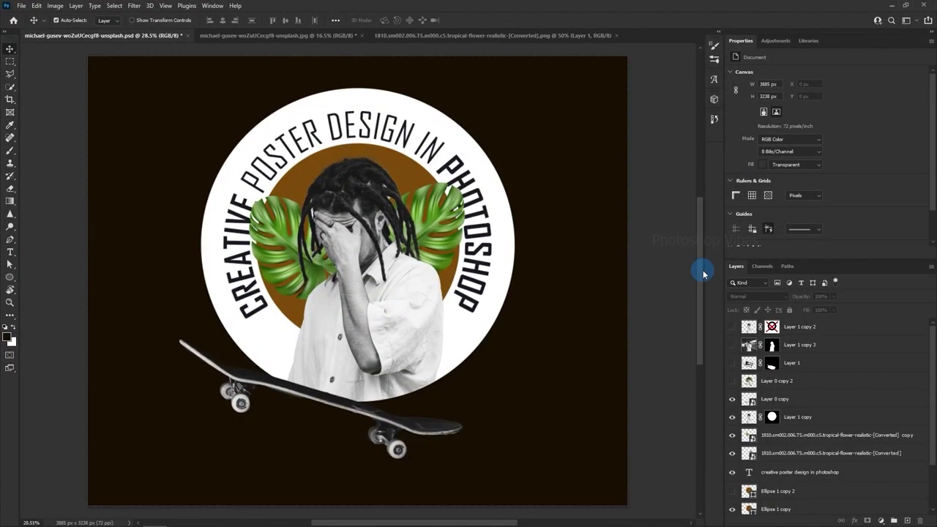
- In the michael-gusev photo, duplicate Background and mask the copy to the auto-selected skateboarder
click(308, 35)
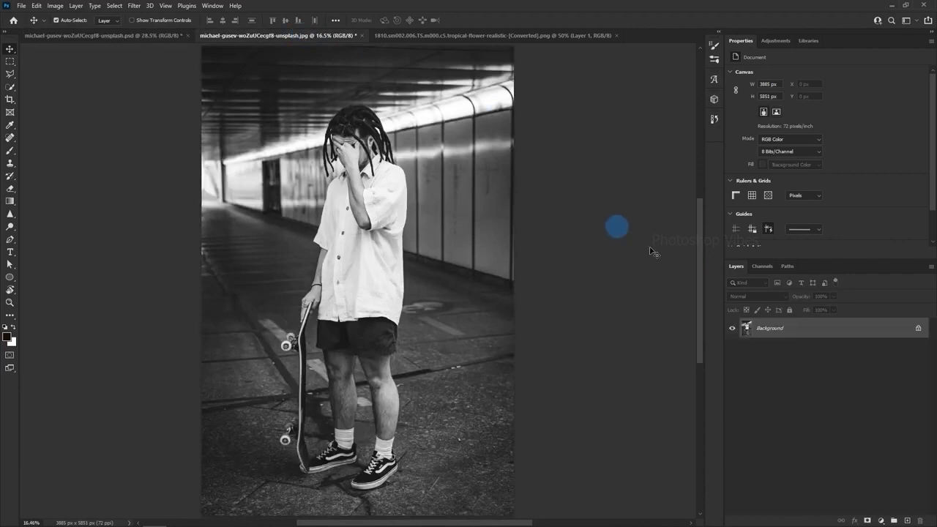
drag(840, 338, 906, 520)
click(778, 331)
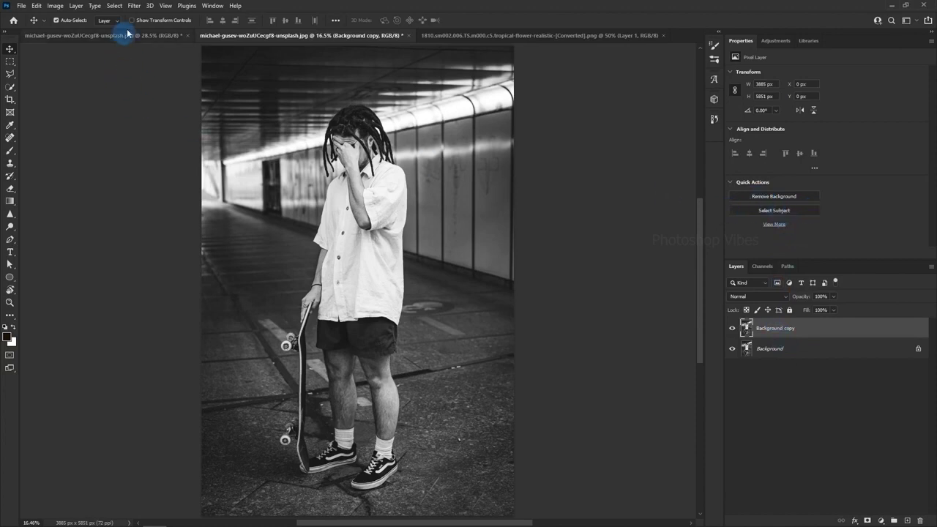
click(114, 6)
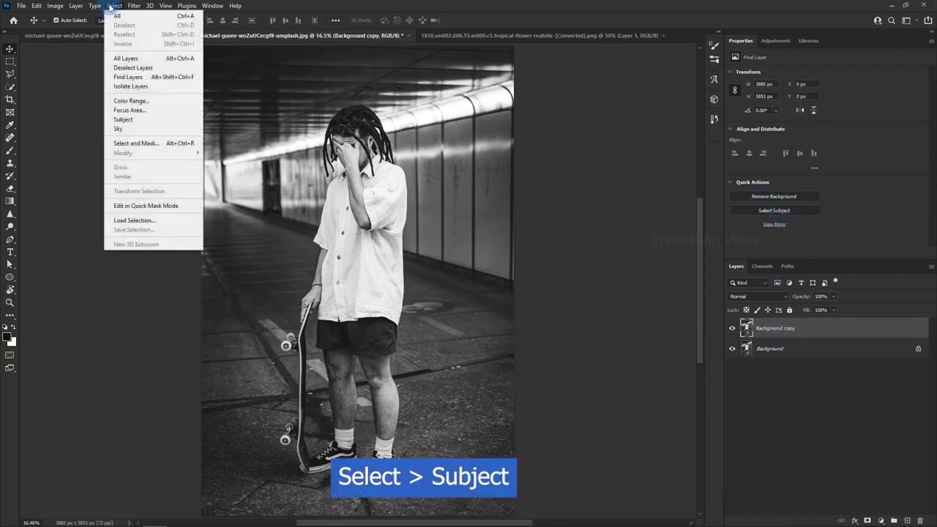
click(170, 120)
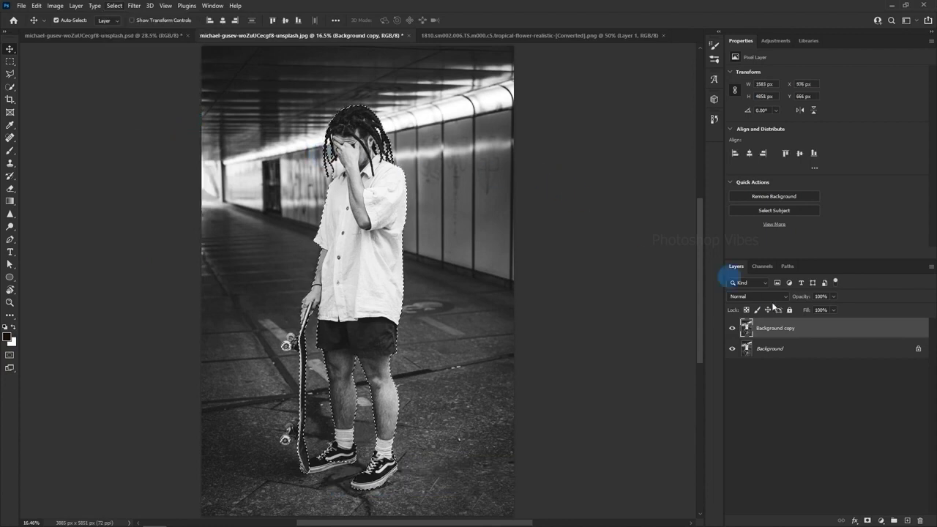
click(868, 521)
- Add a new Layer 1 above Background and fill it with black
click(797, 349)
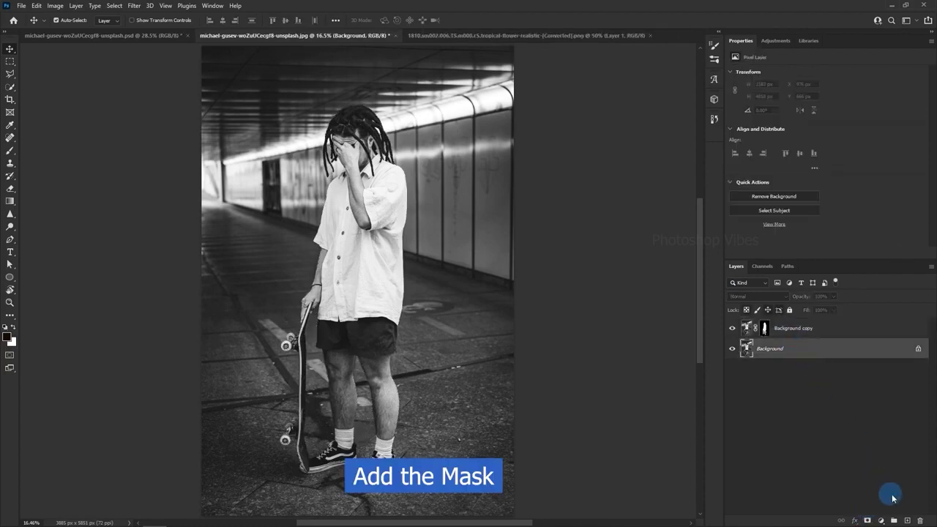
click(908, 521)
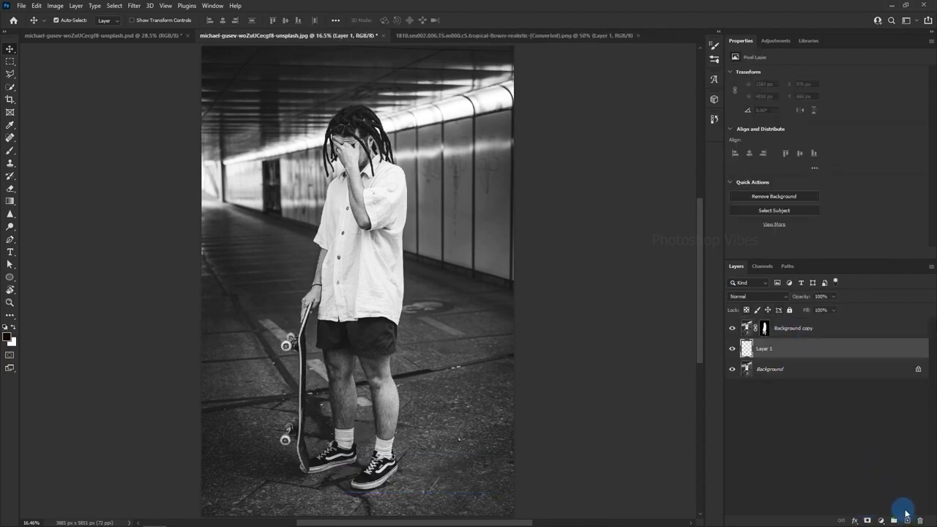
click(7, 337)
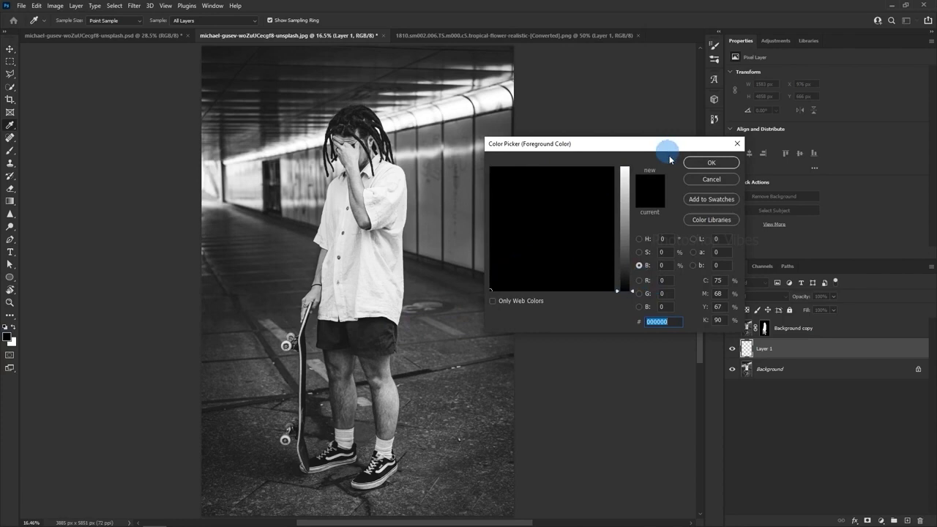
click(704, 164)
key(alt+BackSpace)
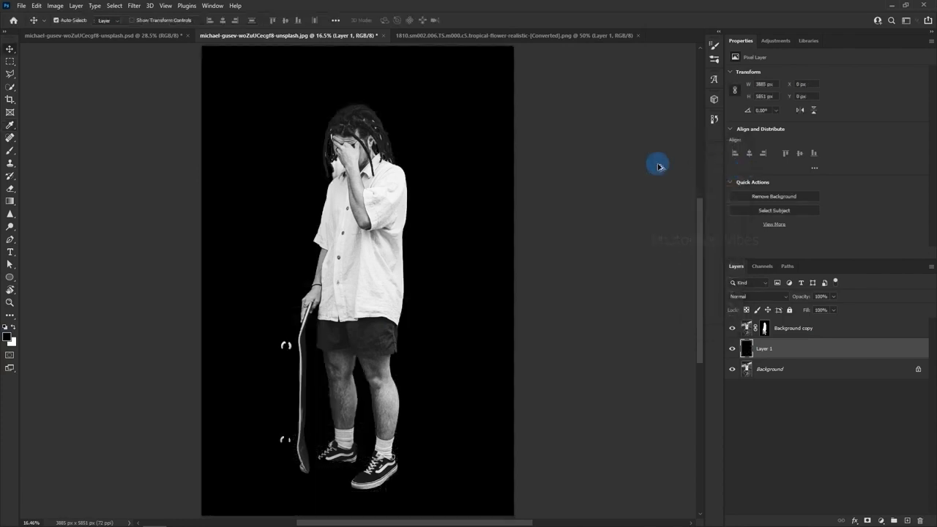
- Zoom into the hair and fill the leftover white patch black in the mask using Quick Selection
scroll(348, 87, up, 5)
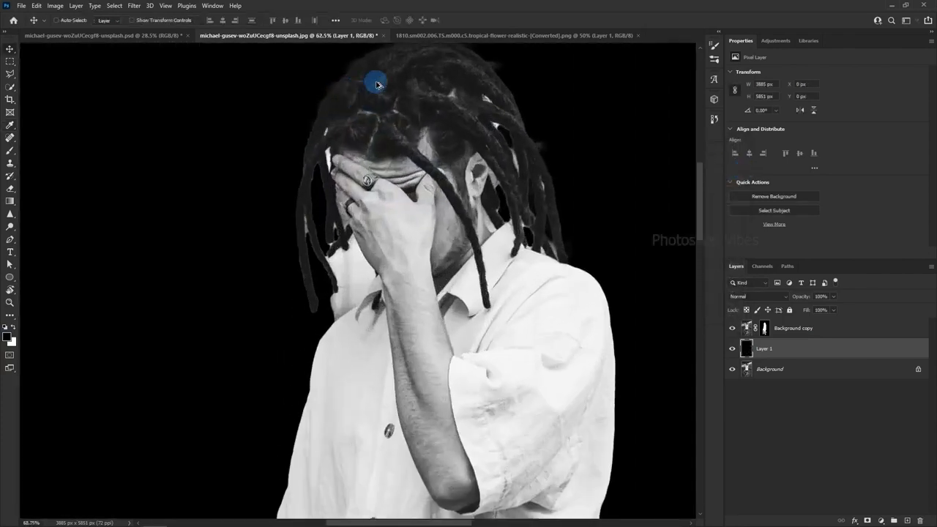
drag(417, 90, 398, 148)
scroll(378, 239, up, 3)
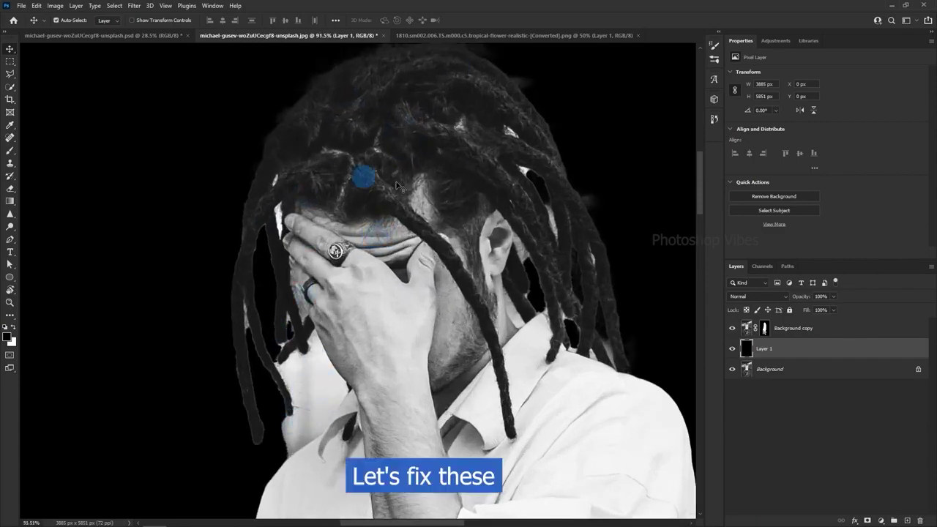
click(765, 328)
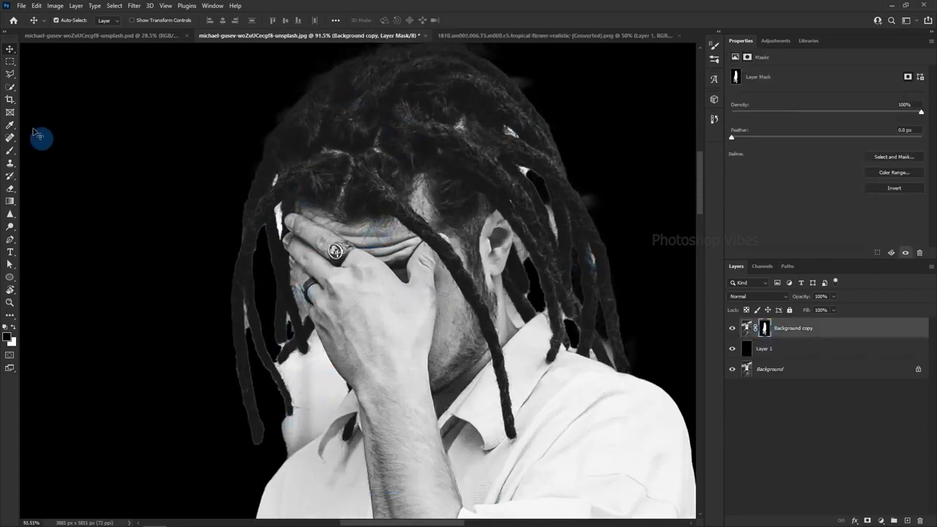
click(11, 87)
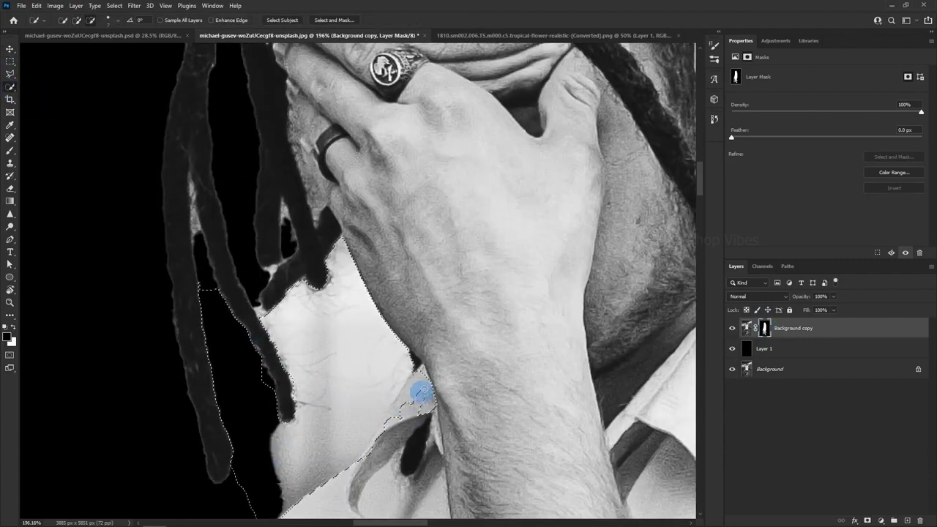
mouse_move(422, 392)
mouse_down()
mouse_move(393, 431)
mouse_move(403, 404)
mouse_up()
key(x)
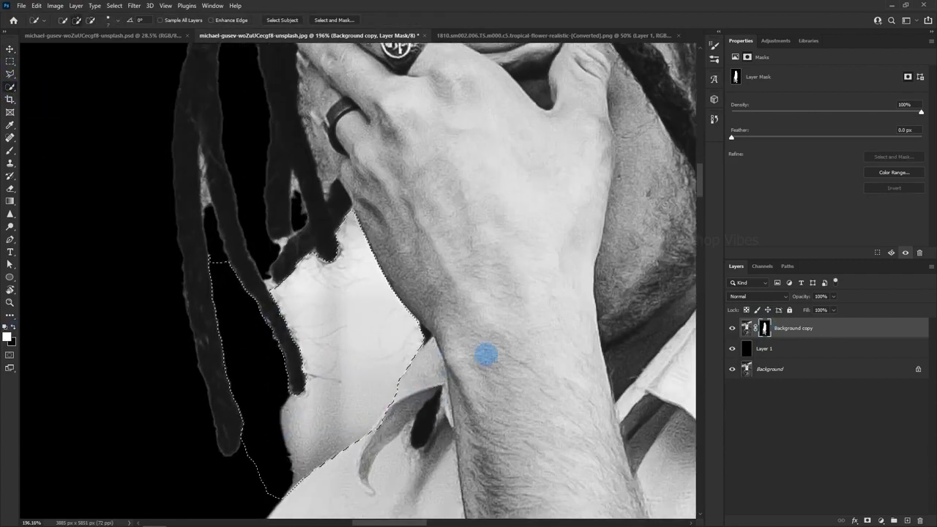
key(ctrl+BackSpace)
key(ctrl+d)
- Erase the white fringes between the hair strands and beside the fingers
drag(120, 48, 199, 161)
click(11, 188)
scroll(297, 312, up, 4)
drag(276, 272, 283, 334)
mouse_move(374, 448)
mouse_down()
mouse_move(381, 464)
mouse_move(377, 444)
mouse_up()
drag(388, 396, 401, 384)
drag(412, 296, 408, 323)
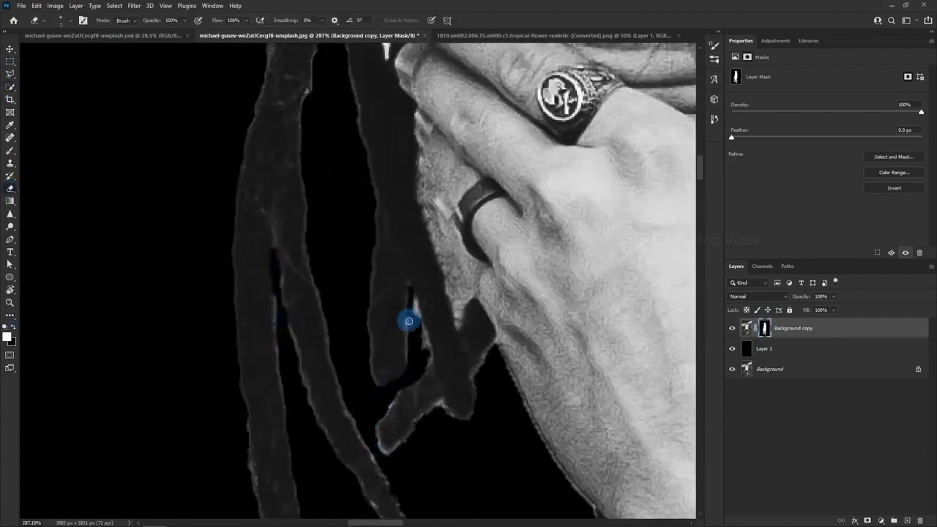
scroll(408, 322, up, 5)
drag(392, 401, 390, 384)
scroll(389, 384, up, 1)
- Erase the remaining white gaps in the right-side and lower hair
mouse_move(645, 293)
mouse_down()
mouse_move(272, 270)
mouse_move(320, 287)
mouse_up()
mouse_move(374, 405)
mouse_down()
mouse_move(356, 163)
mouse_move(364, 169)
mouse_up()
drag(439, 468, 428, 165)
drag(414, 291, 451, 313)
drag(511, 423, 531, 458)
scroll(550, 282, down, 10)
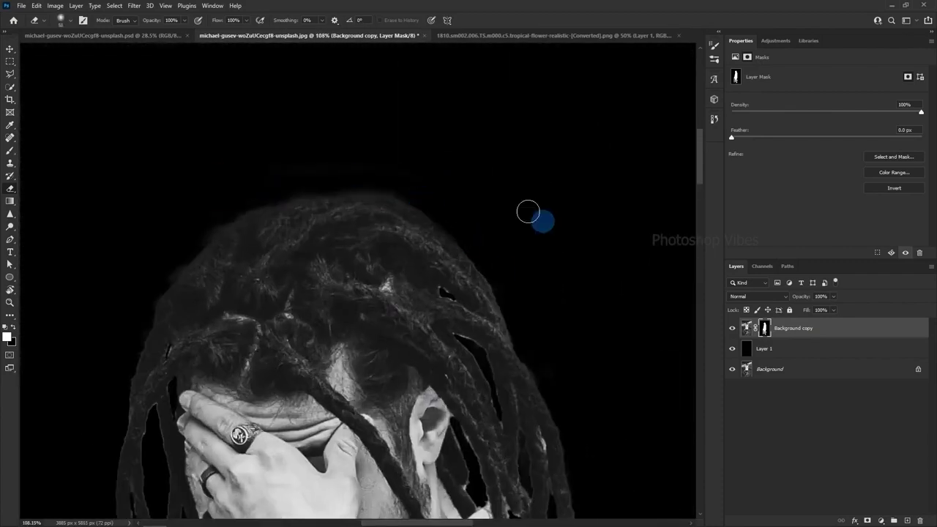
- Apply the layer mask to make the skateboarder cutout permanent
key(v)
drag(410, 389, 412, 369)
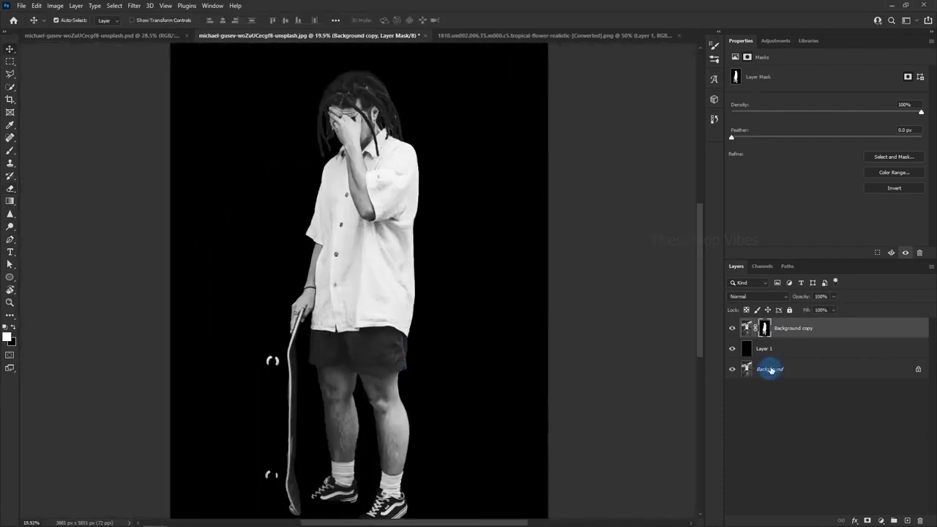
right_click(765, 328)
click(769, 352)
scroll(401, 209, up, 3)
drag(401, 210, 438, 305)
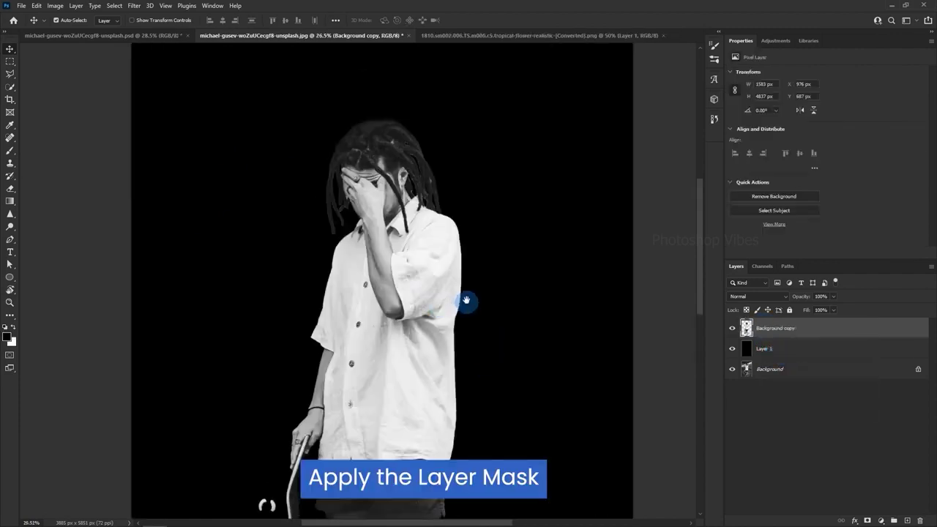
- Draw a large white circle around the skater's head and place it behind the skateboarder layer
drag(11, 279, 51, 288)
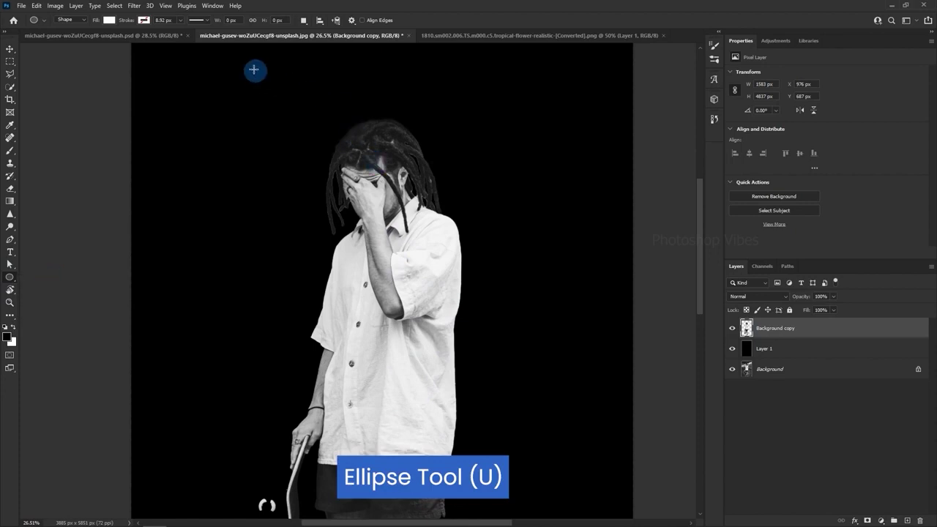
drag(254, 70, 552, 413)
click(14, 49)
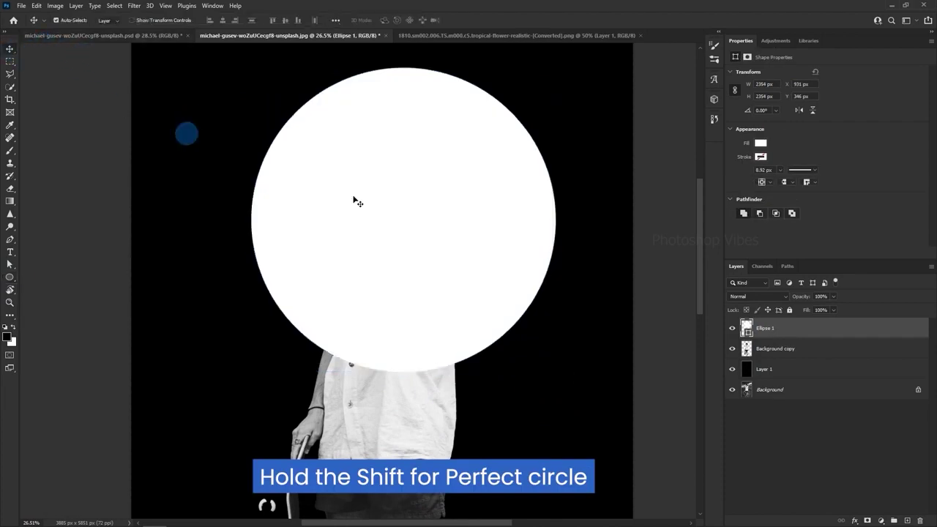
drag(429, 258, 408, 246)
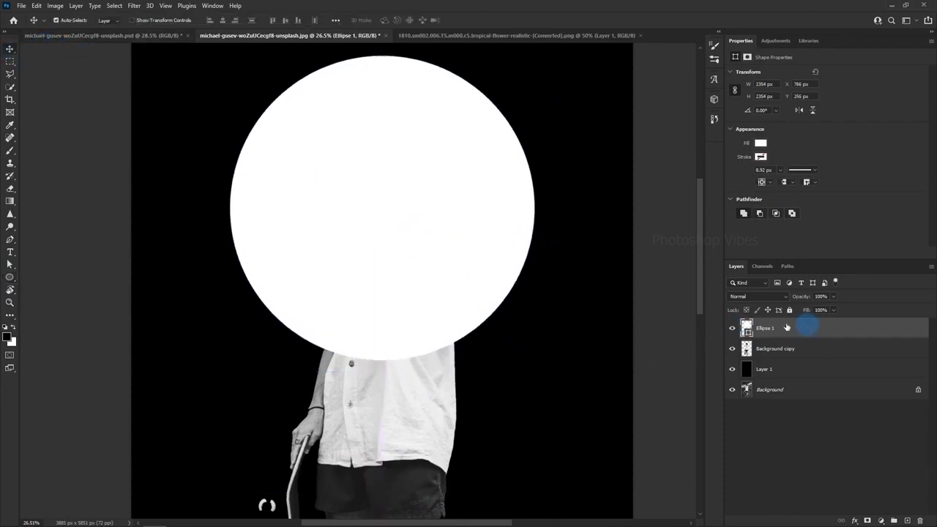
drag(787, 327, 769, 360)
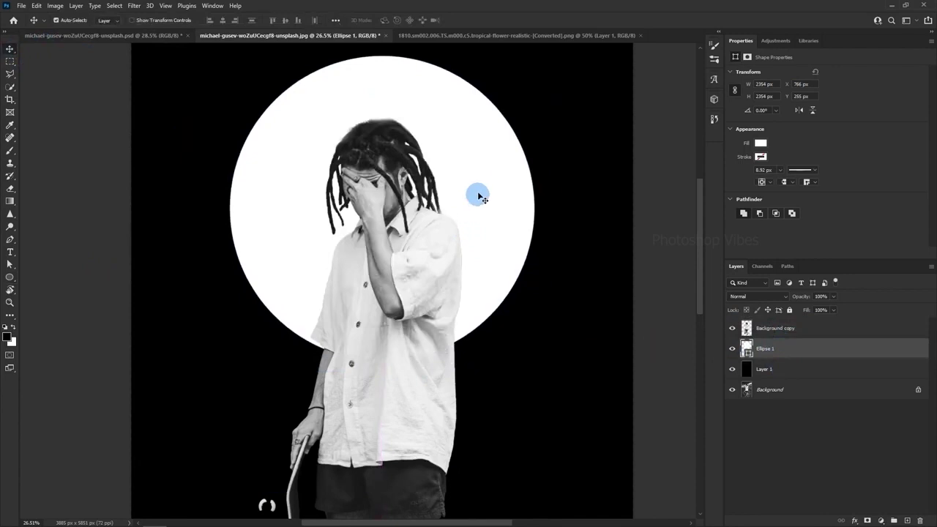
drag(476, 205, 495, 272)
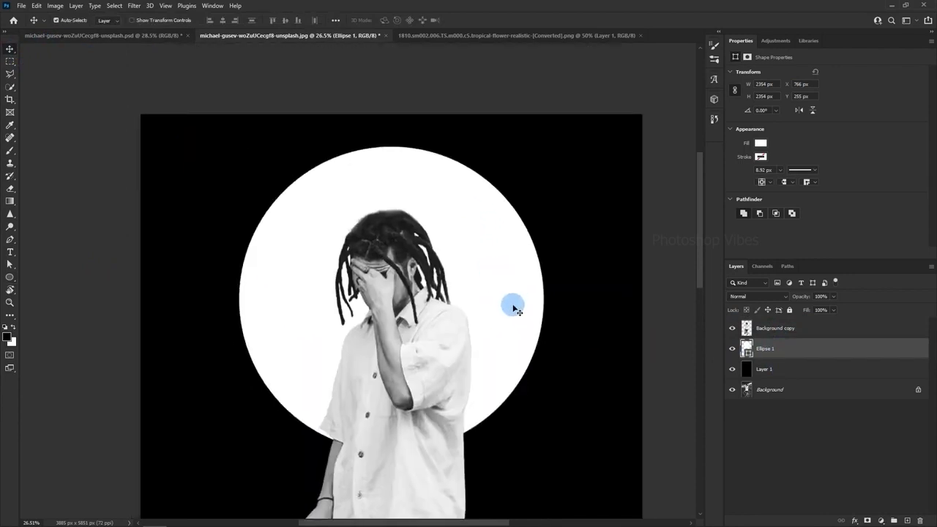
mouse_move(513, 308)
mouse_down()
mouse_move(508, 286)
mouse_move(509, 296)
mouse_up()
scroll(508, 295, down, 3)
- Mask the skateboarder cutout to the circle's outline
click(769, 328)
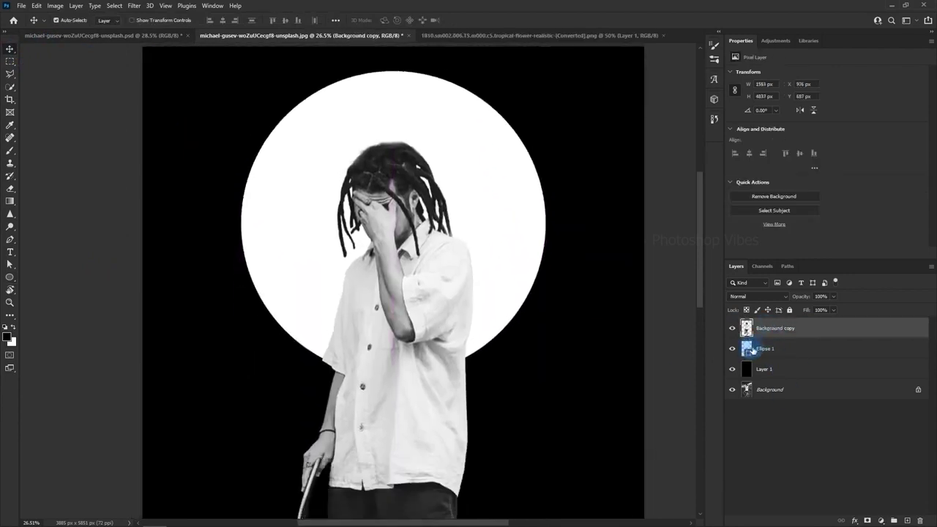
click(753, 350)
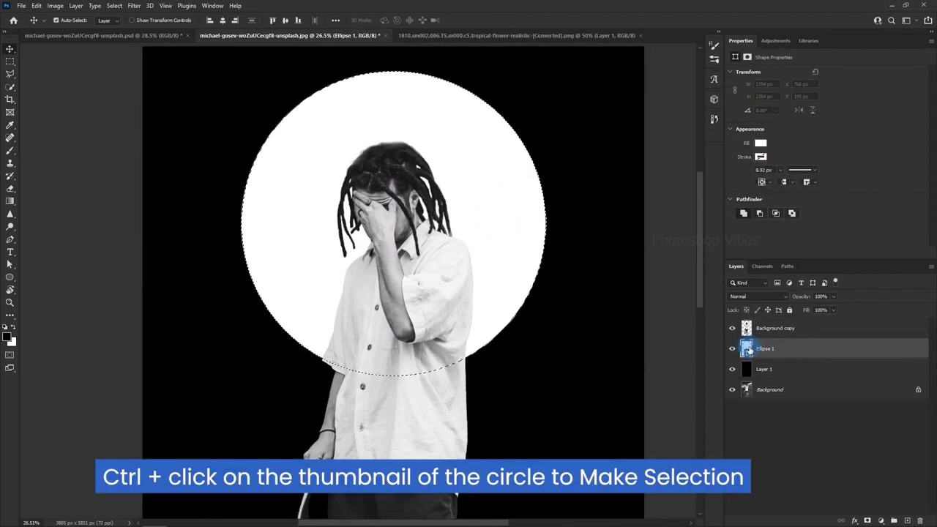
click(732, 349)
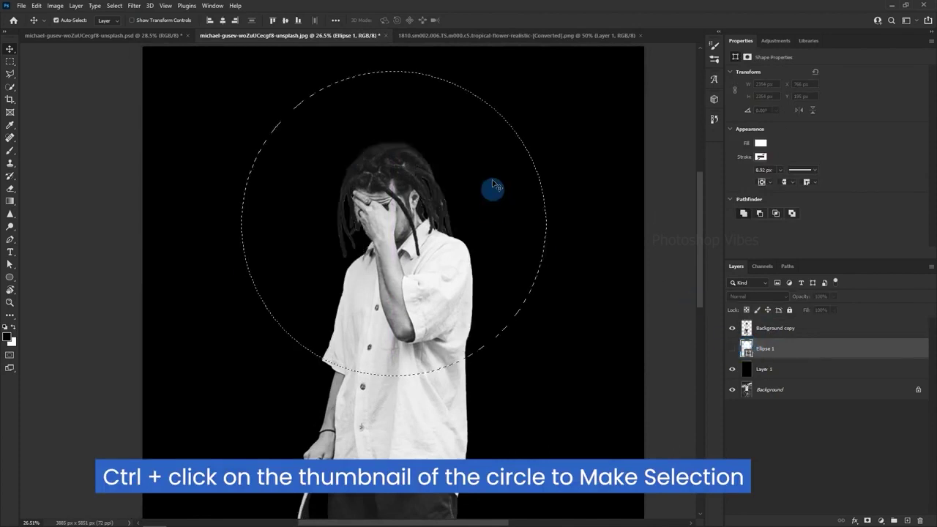
click(788, 334)
click(867, 520)
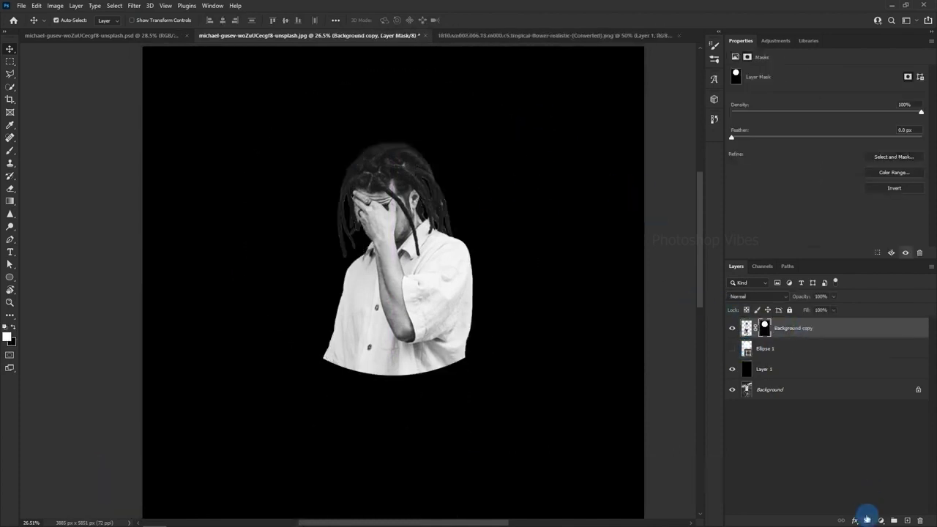
scroll(554, 435, down, 1)
- Show the white circle again and duplicate the Background layer as Background copy 2
click(733, 348)
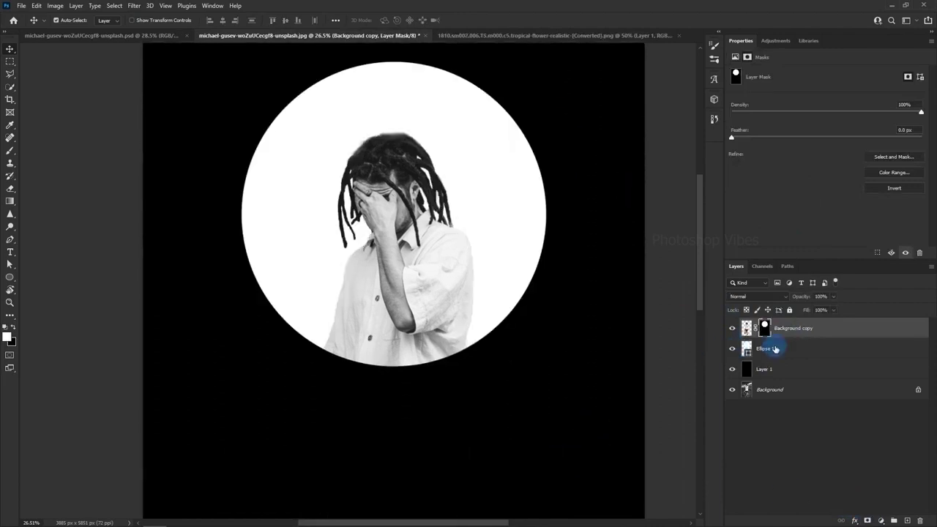
click(765, 351)
scroll(444, 403, down, 2)
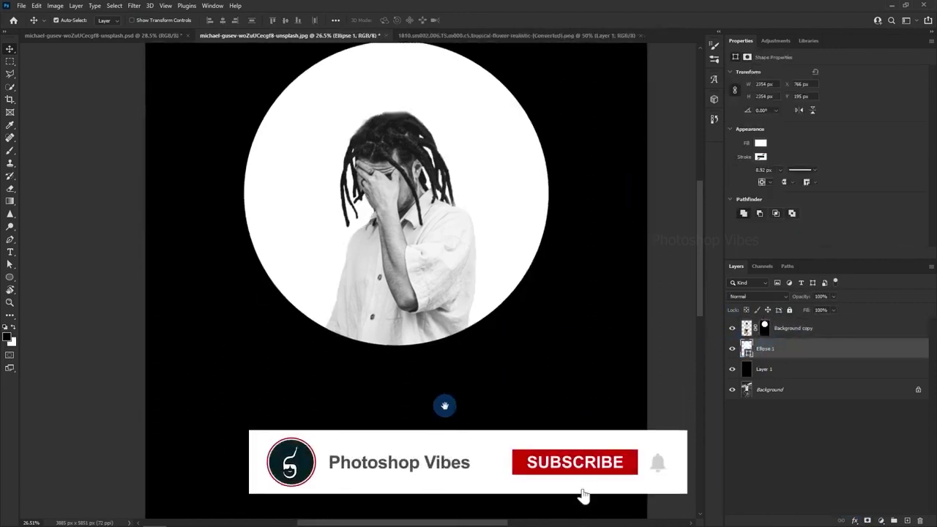
drag(778, 389, 907, 519)
drag(784, 391, 779, 321)
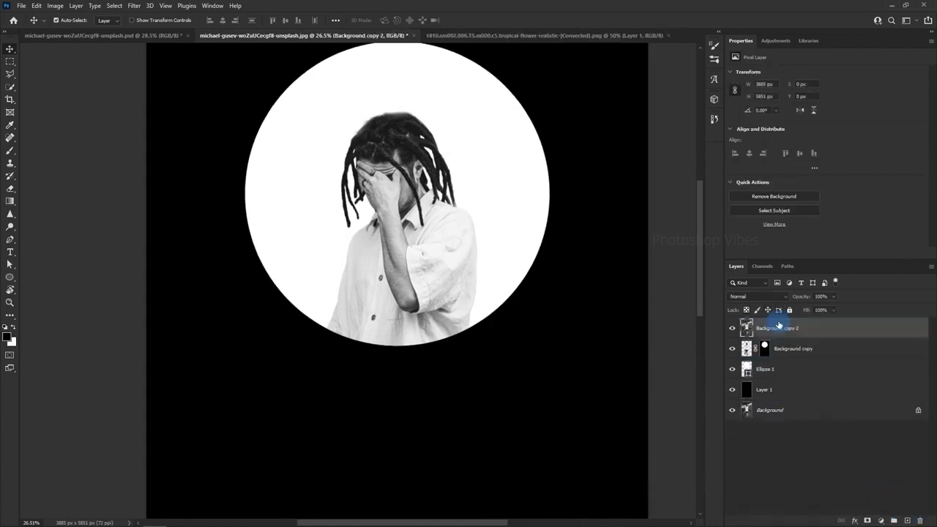
- Move Background copy 2 to the top of the layer stack
drag(379, 419, 432, 155)
scroll(335, 307, up, 5)
scroll(387, 77, up, 6)
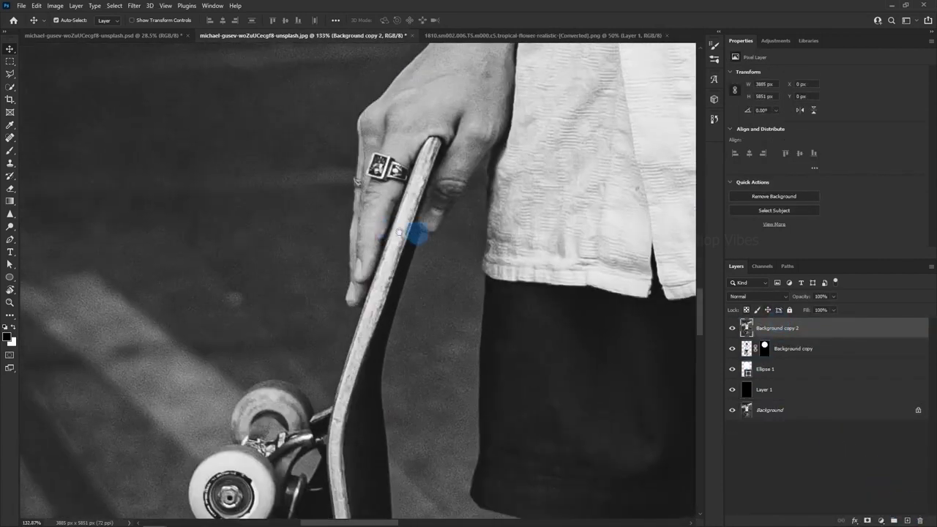
- Trace a Pen path down the skateboard's edge and around the lower wheel
click(11, 240)
scroll(439, 136, up, 3)
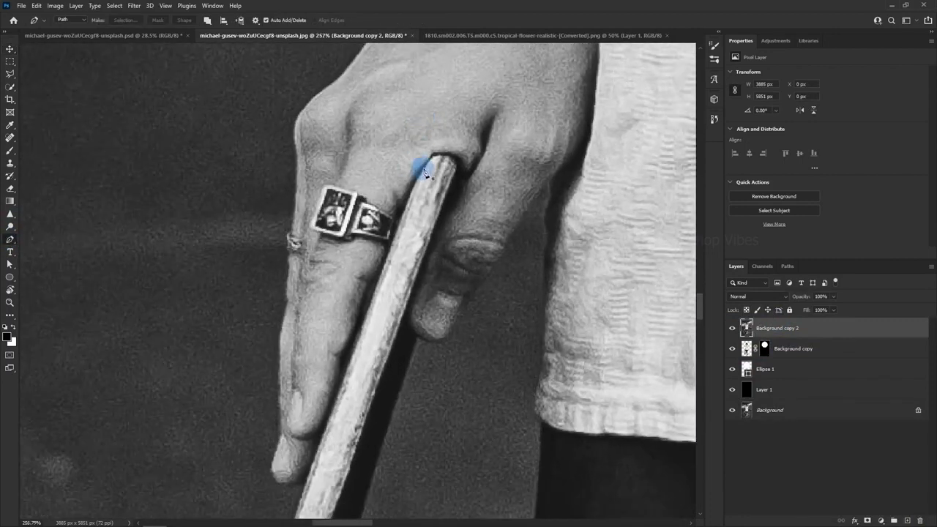
drag(413, 347, 415, 90)
drag(371, 240, 358, 283)
drag(359, 439, 330, 73)
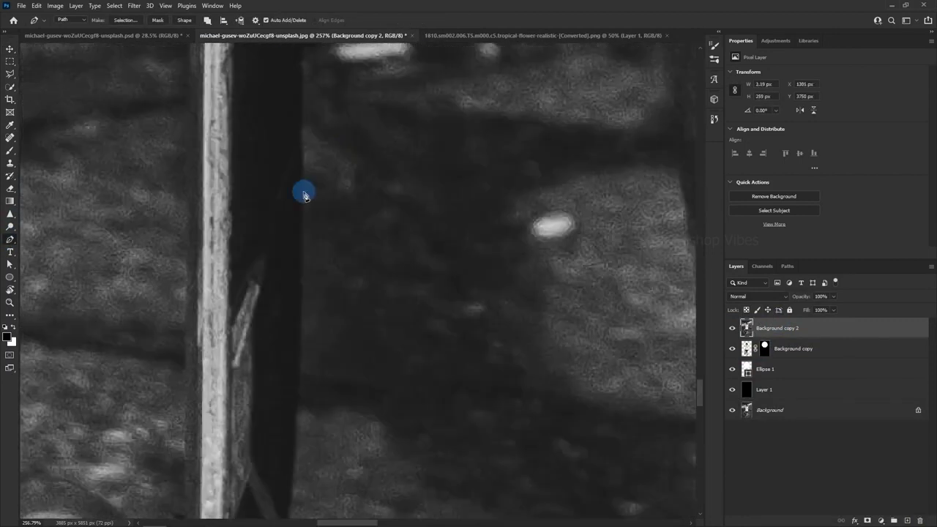
drag(303, 193, 264, 63)
click(317, 331)
scroll(318, 332, down, 3)
drag(314, 338, 295, 344)
drag(272, 296, 263, 279)
drag(310, 268, 298, 260)
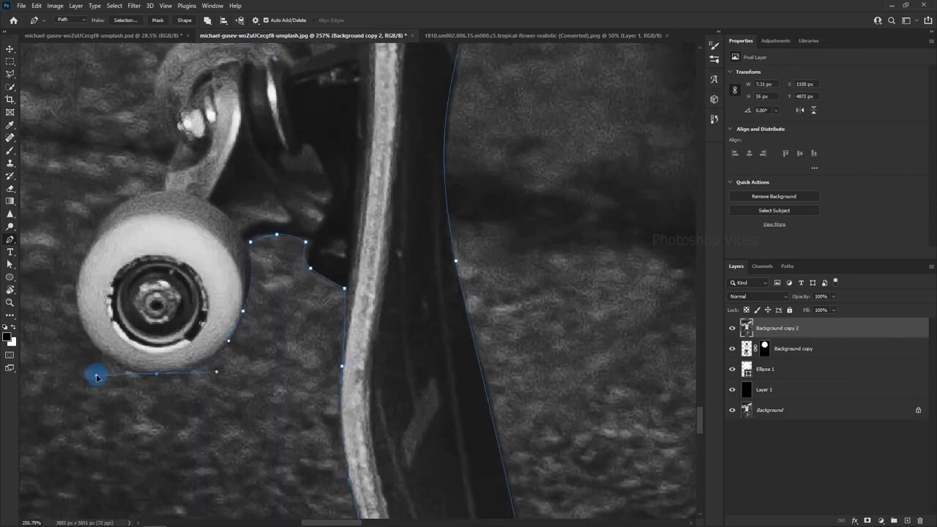
drag(205, 140, 271, 375)
- Continue the path around the truck, upper wheel, and up the board's edge to its tip
click(383, 278)
drag(383, 146, 411, 440)
click(463, 200)
drag(462, 202, 494, 387)
click(453, 360)
click(418, 343)
click(399, 345)
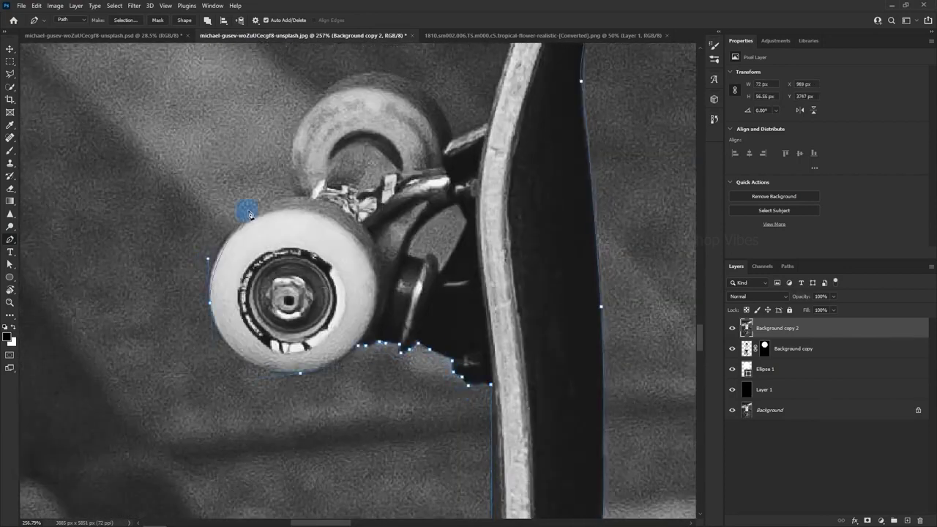
click(247, 211)
click(299, 193)
drag(310, 108, 336, 383)
drag(336, 383, 373, 344)
drag(450, 365, 487, 396)
click(585, 165)
drag(600, 66, 483, 513)
click(505, 479)
click(565, 347)
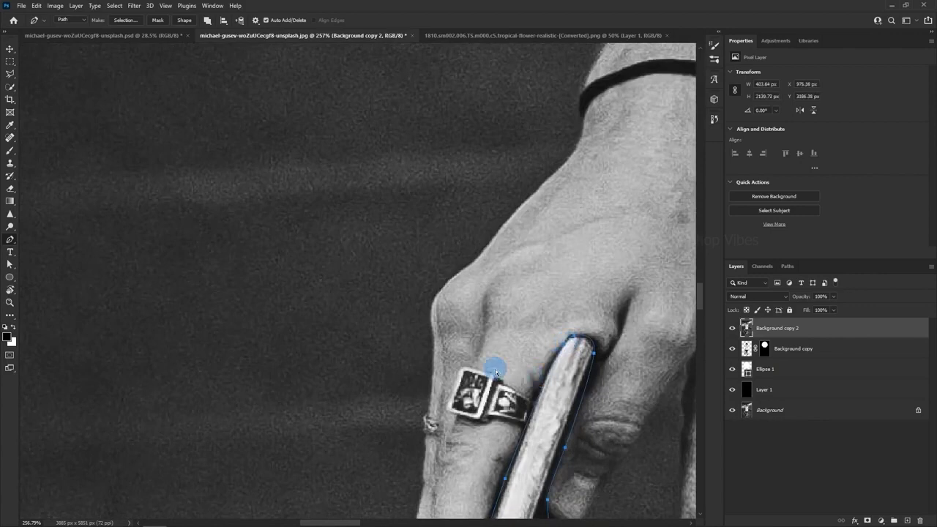
- Turn the skateboard path into a selection and mask Background copy 2 to it
key(ctrl+0)
click(125, 21)
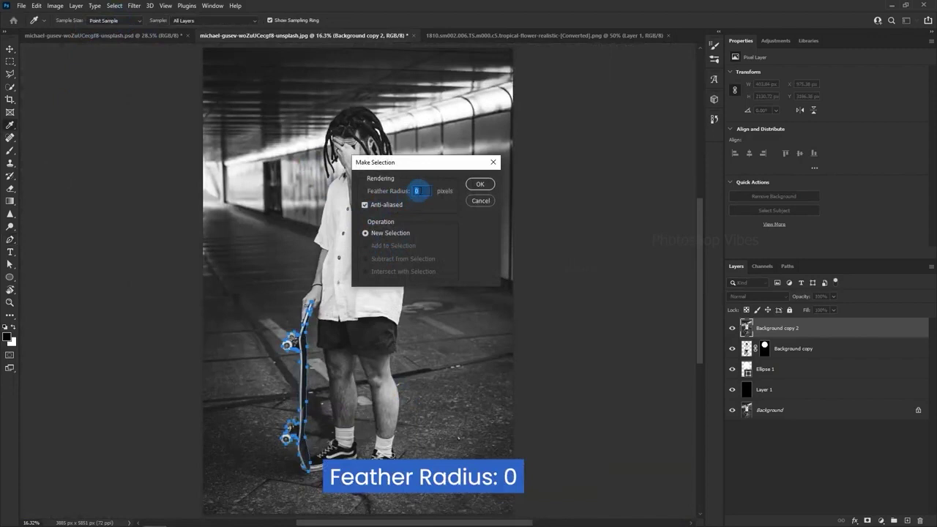
click(477, 185)
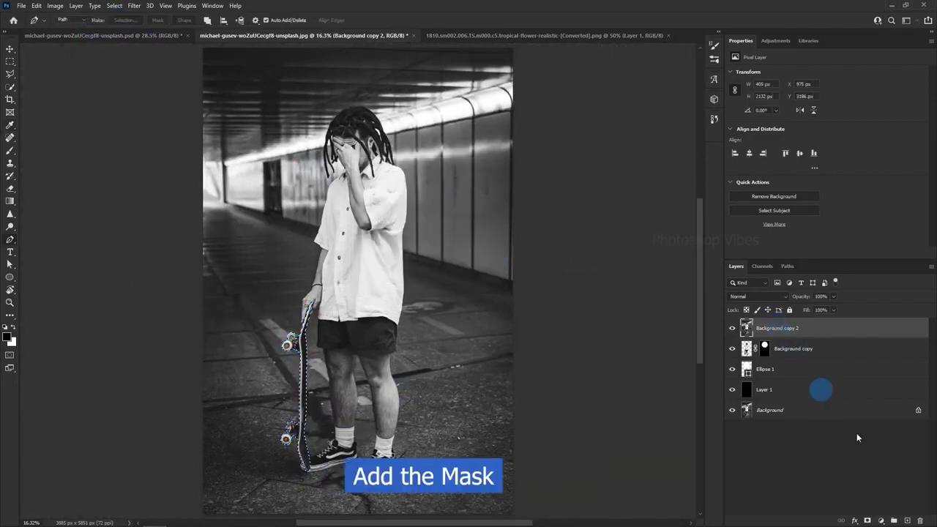
click(867, 520)
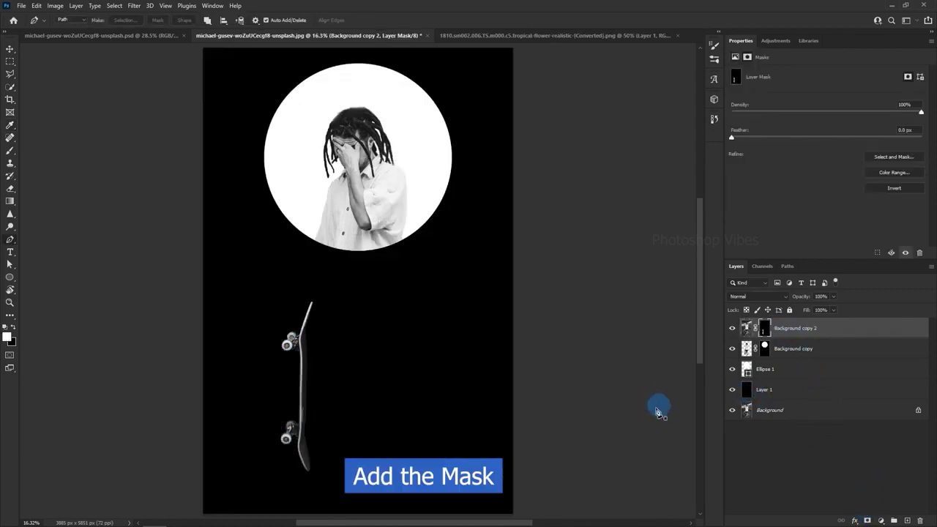
- Move the skateboard up to overlap the circle and convert it to a smart object
key(v)
drag(298, 338, 298, 187)
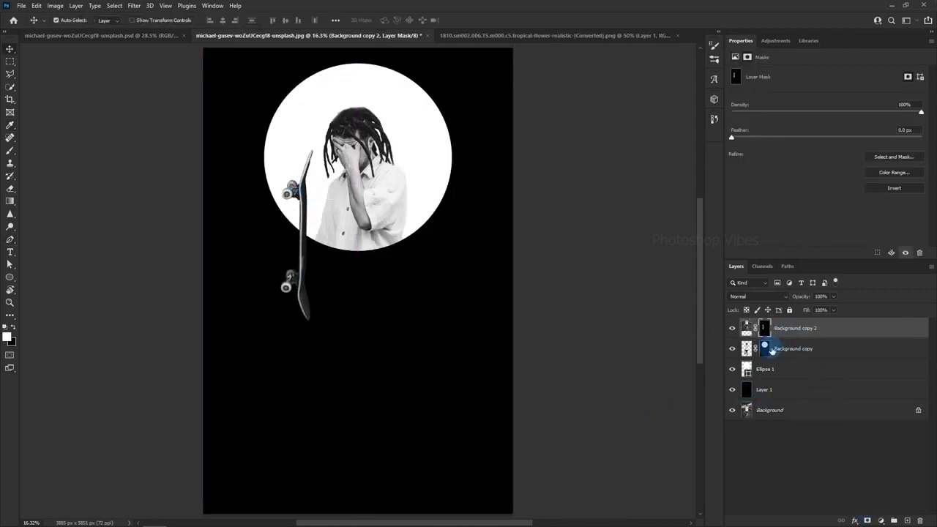
right_click(786, 330)
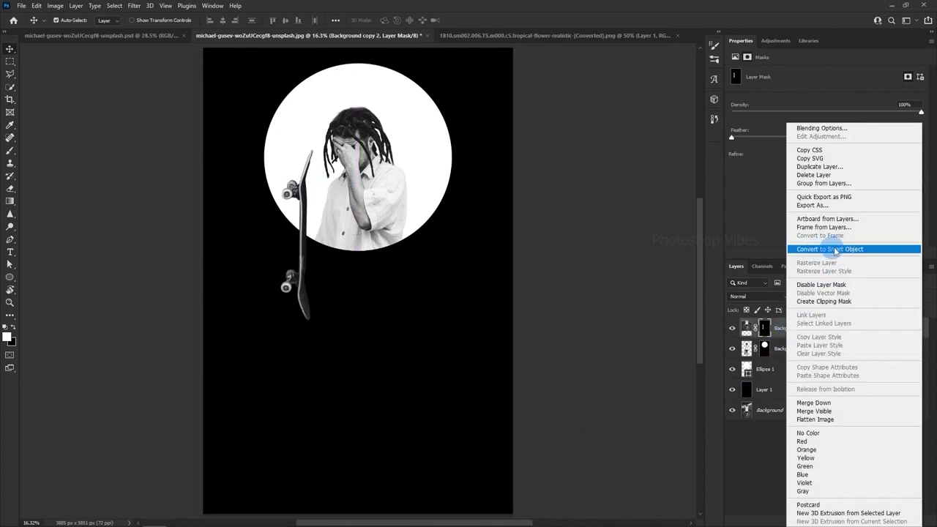
click(834, 250)
- Free Transform the skateboard to rotate it and tilt it across the circle's lower edge
key(ctrl)
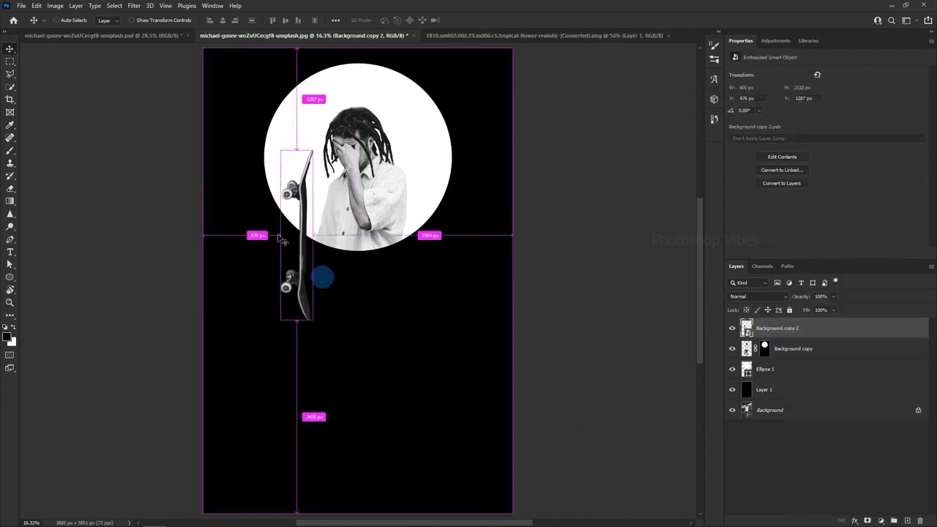
click(36, 5)
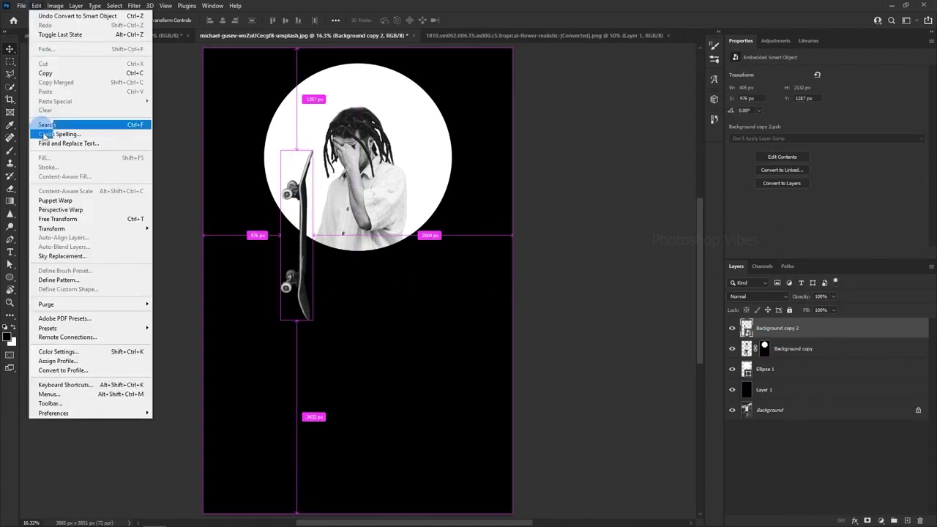
click(58, 219)
drag(320, 337, 381, 249)
scroll(271, 221, up, 4)
drag(310, 237, 387, 279)
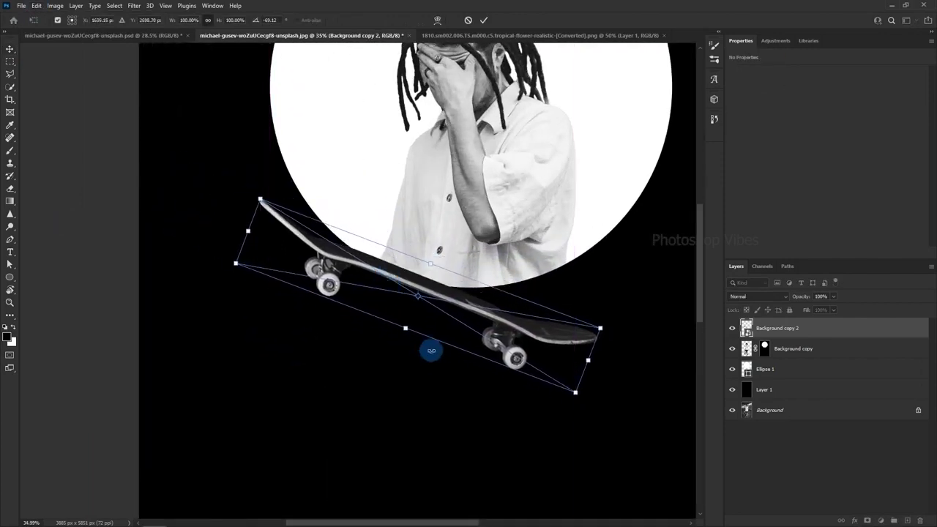
key(Return)
scroll(350, 298, down, 3)
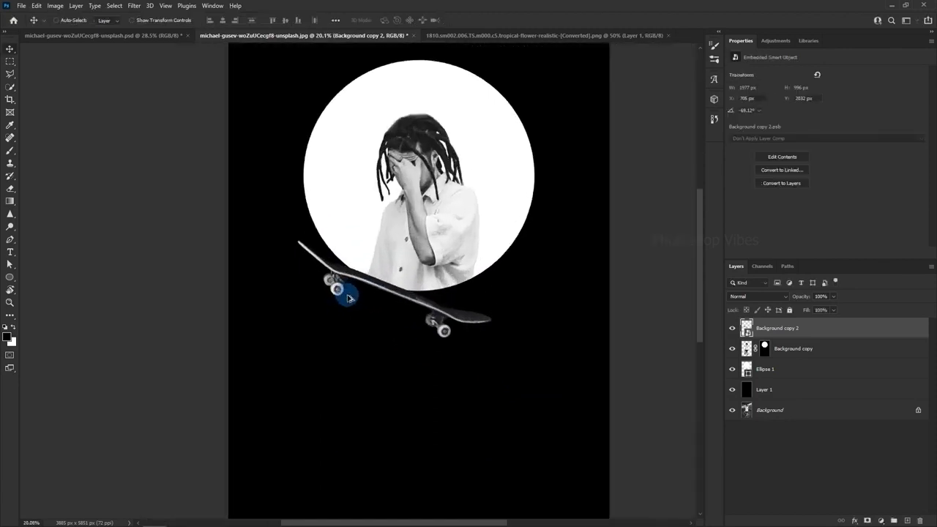
drag(358, 322, 327, 258)
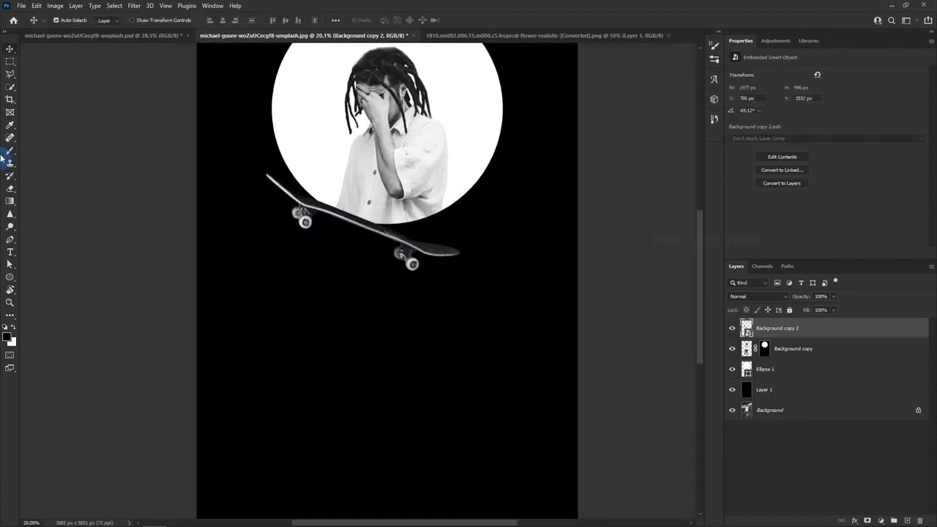
- Start a crop by raising its bottom edge to shorten the canvas
click(10, 100)
scroll(274, 296, down, 1)
drag(377, 505, 365, 405)
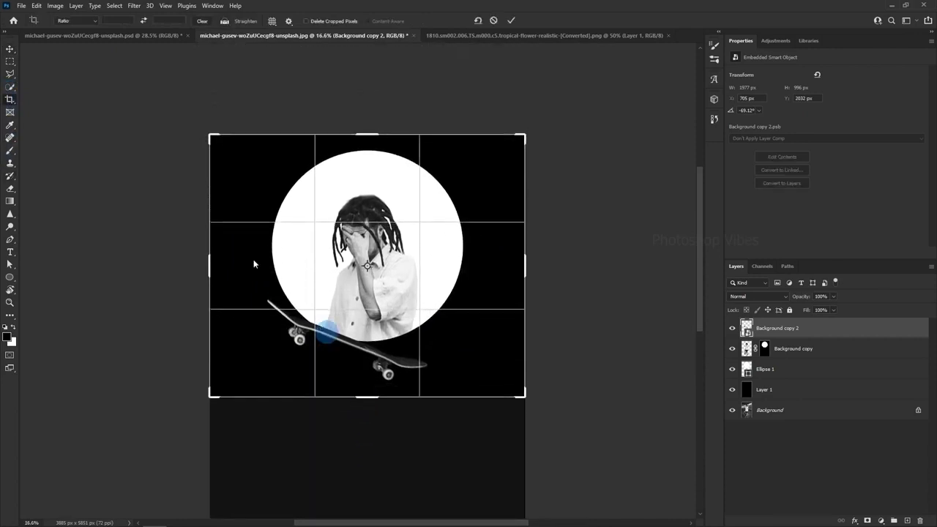
- Apply the crop and add a Solid Color fill layer 190f02 above Layer 1
click(514, 22)
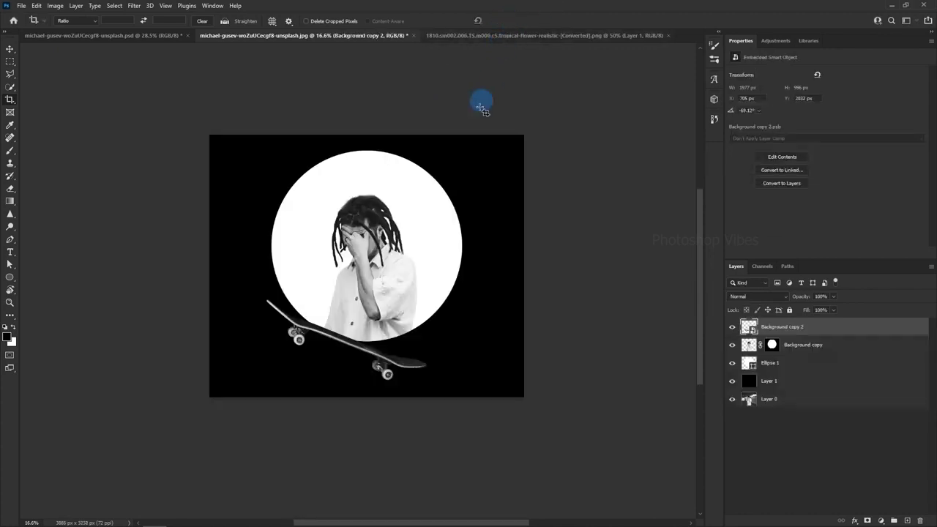
click(791, 382)
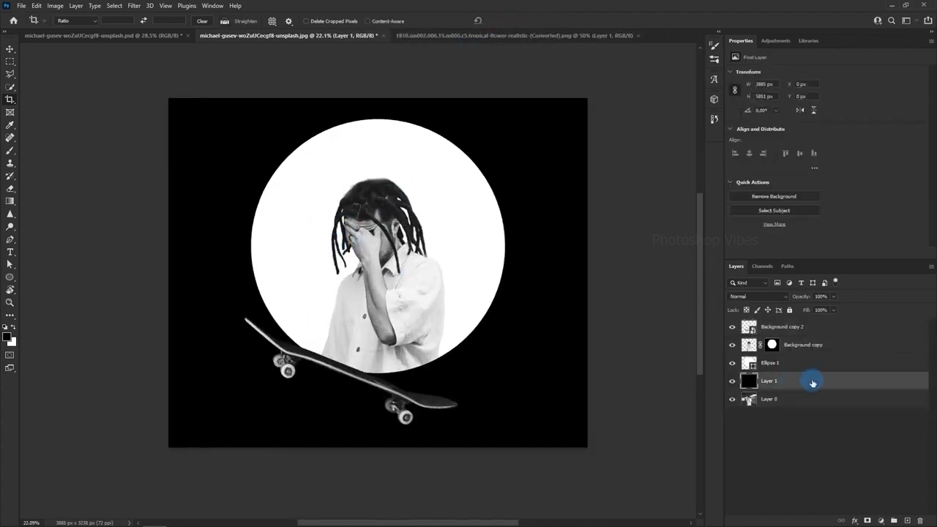
click(883, 521)
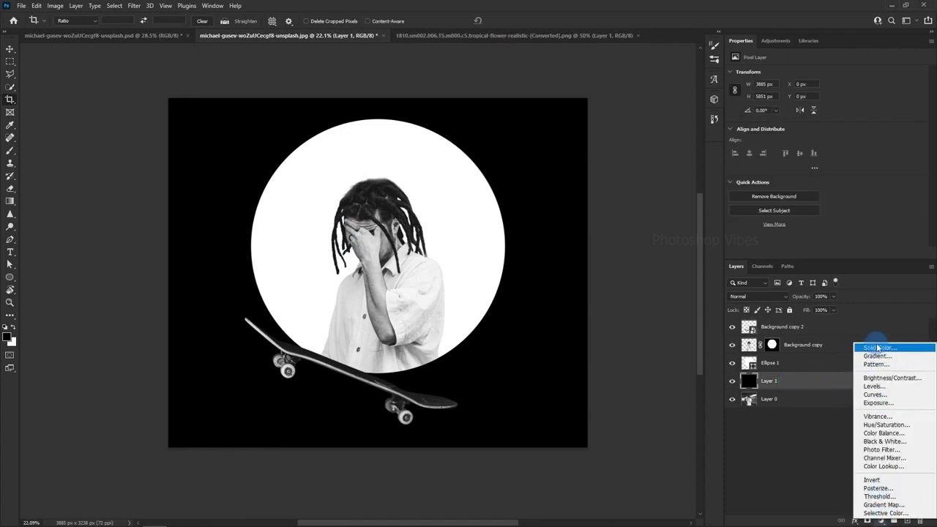
click(890, 350)
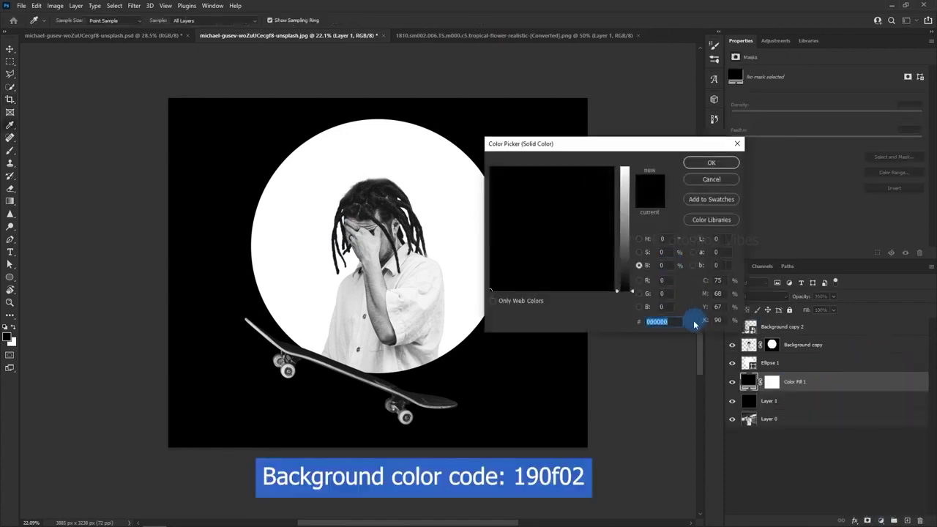
text(190f02)
click(703, 167)
- Return to the Move tool and select the white circle layer
key(c)
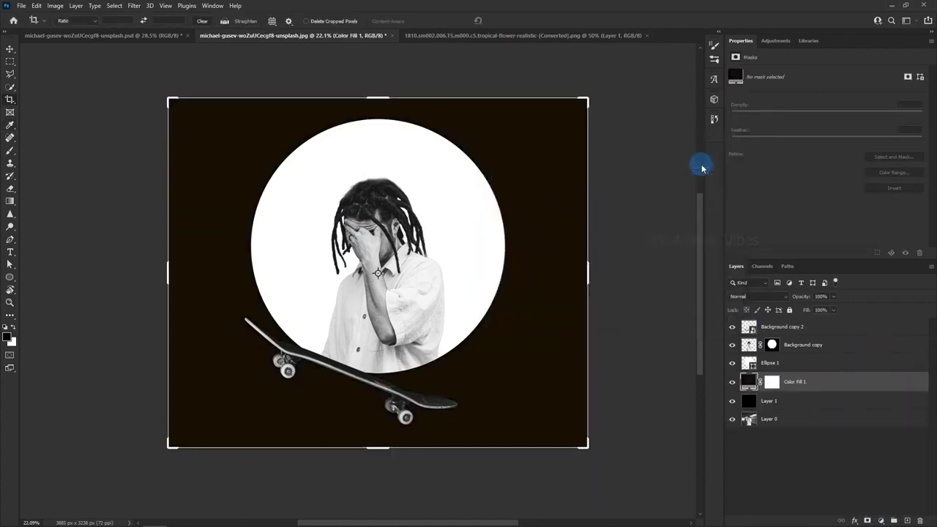
click(11, 49)
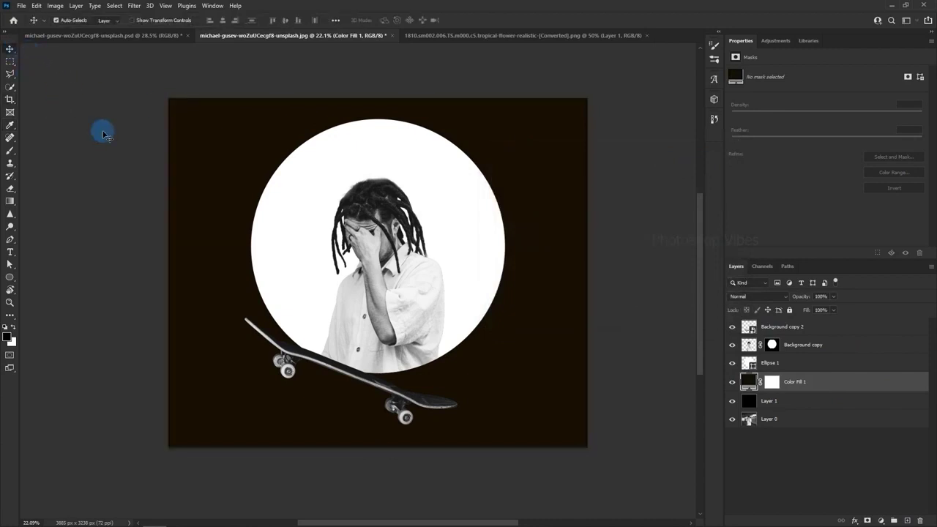
ctrl+click(104, 132)
scroll(317, 233, up, 2)
click(499, 221)
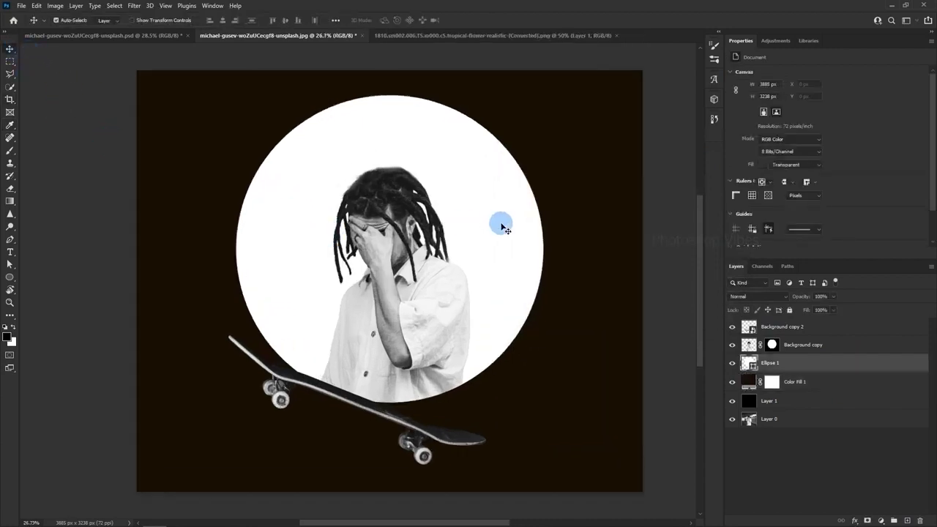
- Duplicate the white circle and shrink the copy about its centre to 1909 px
click(733, 363)
click(733, 364)
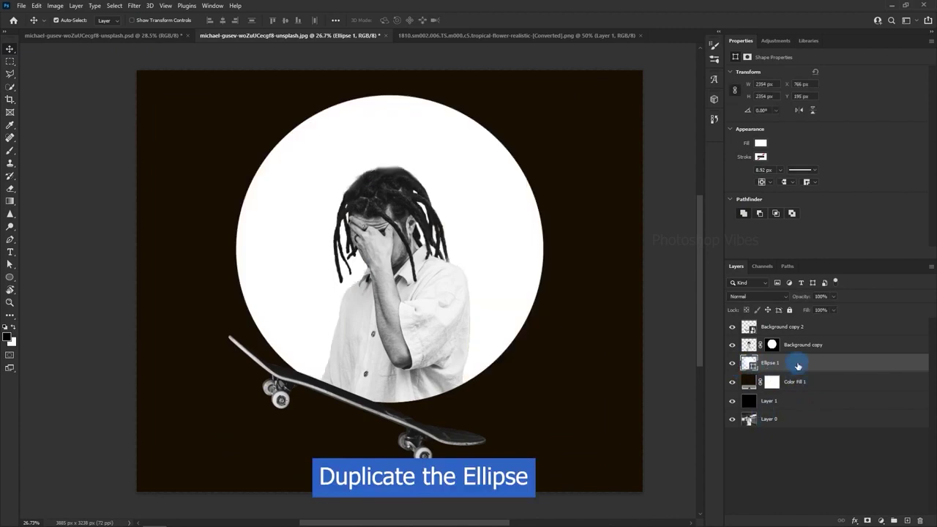
drag(750, 363, 908, 521)
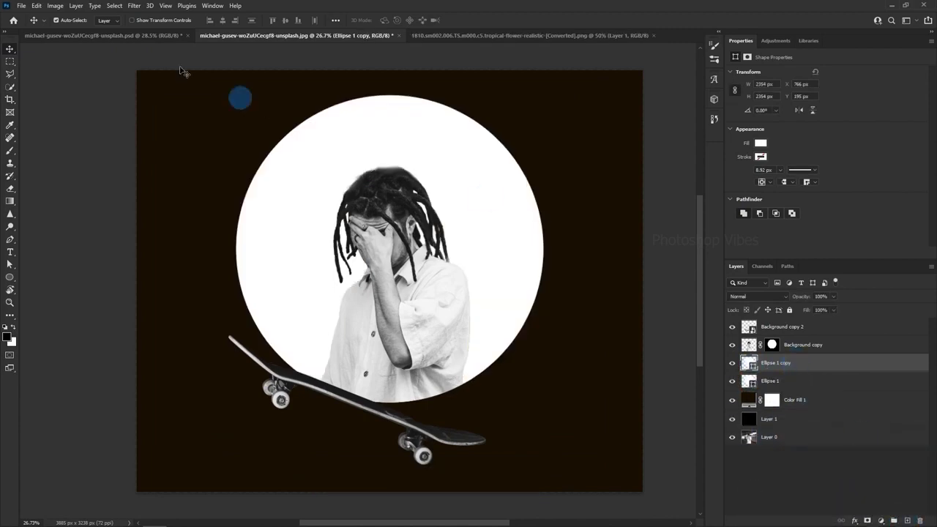
click(35, 6)
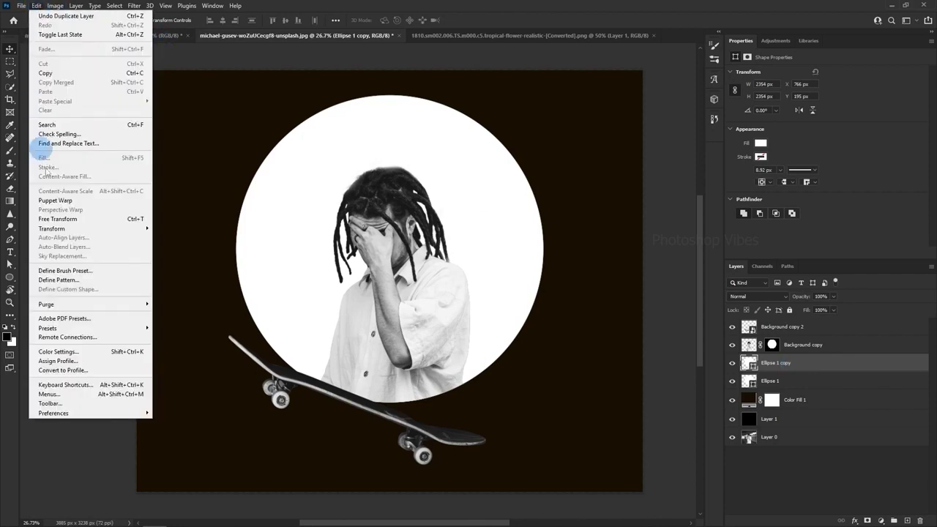
click(51, 213)
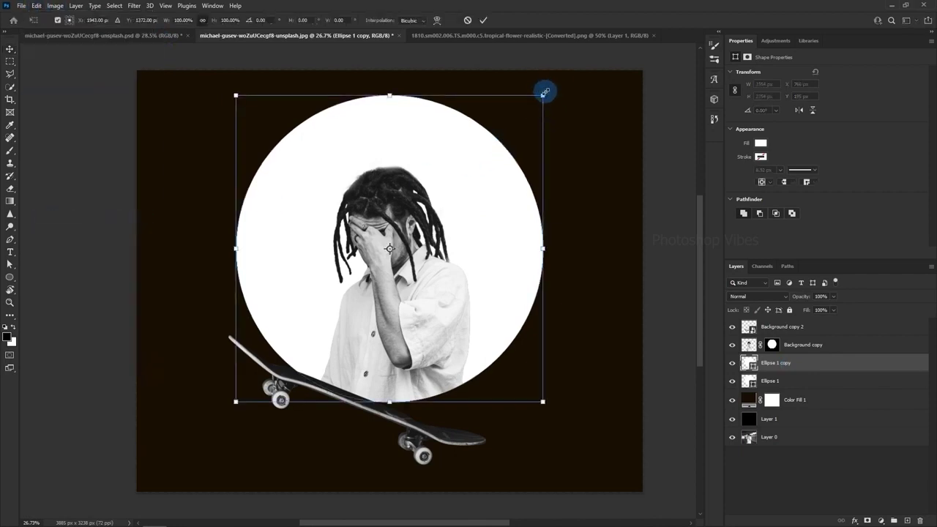
drag(544, 93, 484, 132)
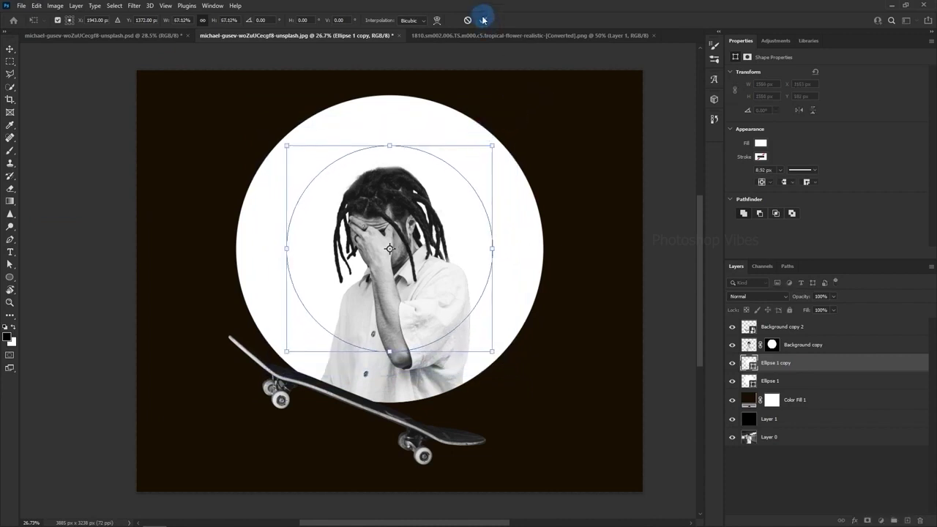
click(548, 99)
- Fill the inner circle with a brown lightened from the dark background colour
click(766, 381)
double_click(752, 366)
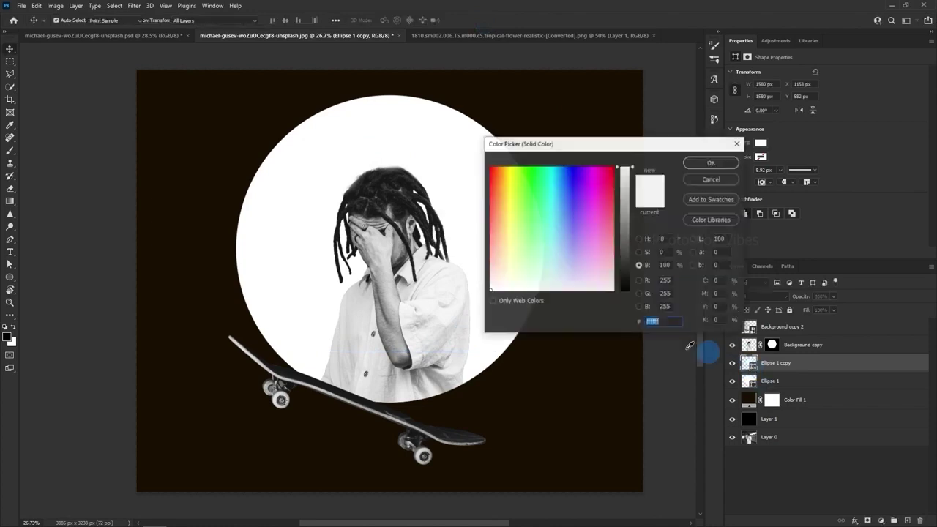
click(588, 372)
drag(626, 271, 626, 239)
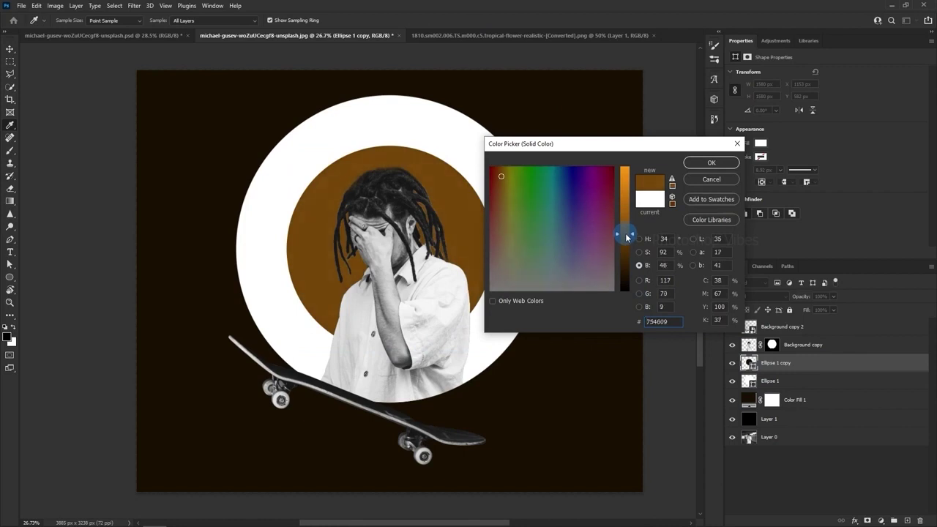
click(710, 164)
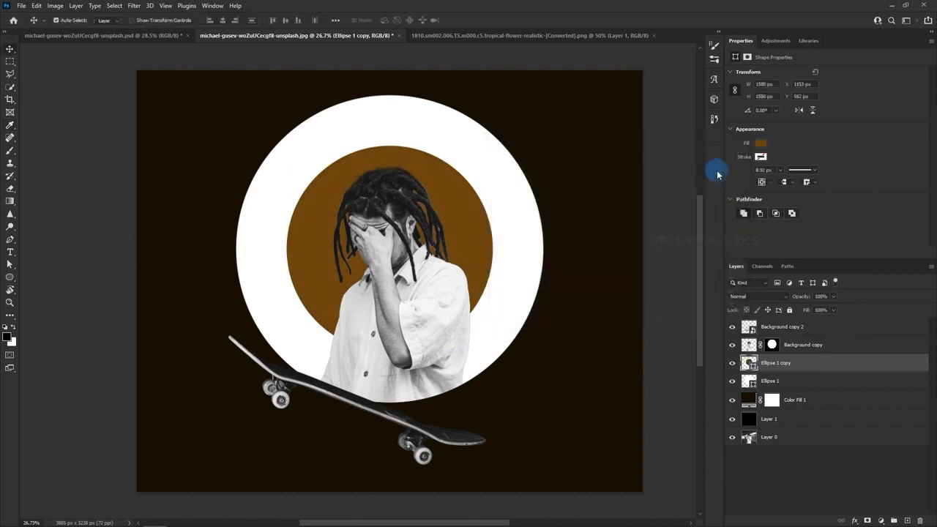
- Duplicate the brown circle, fill it dark red 750000, enlarge it about 108% and place it beneath
click(782, 364)
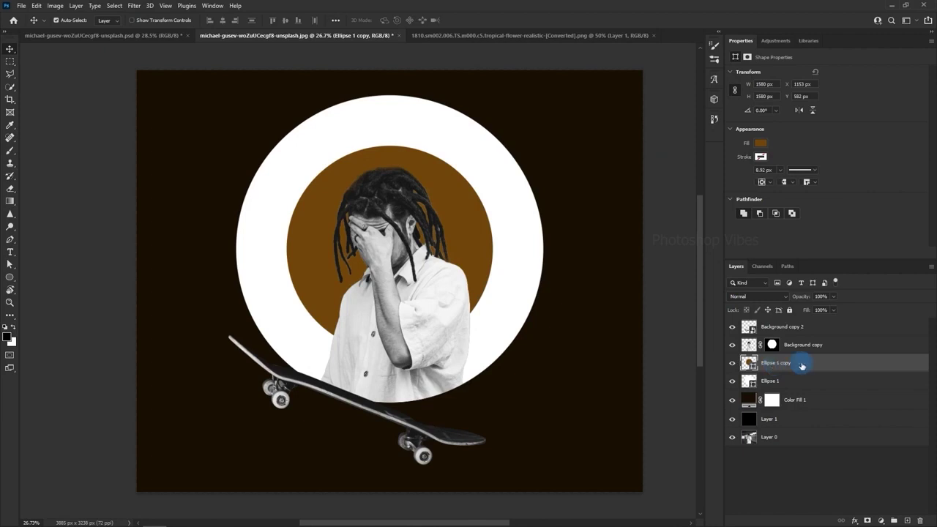
drag(781, 366, 906, 518)
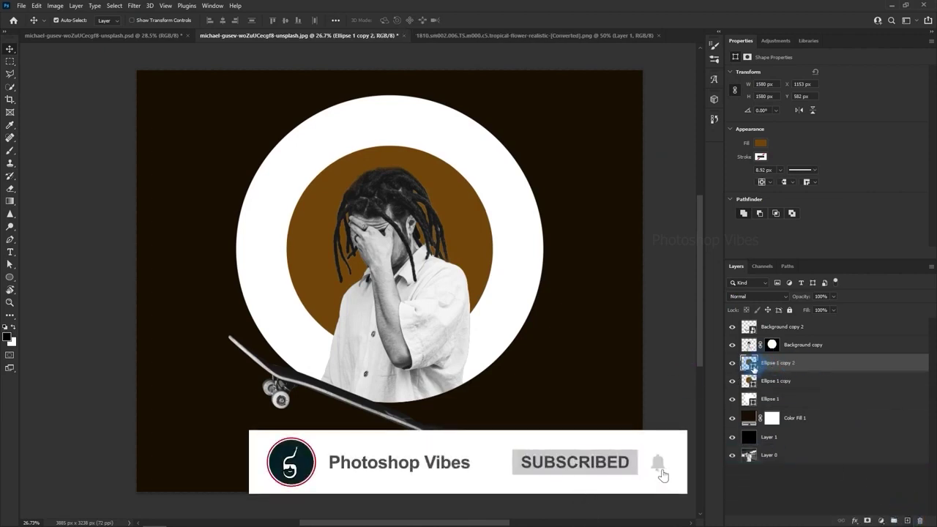
double_click(751, 363)
click(613, 168)
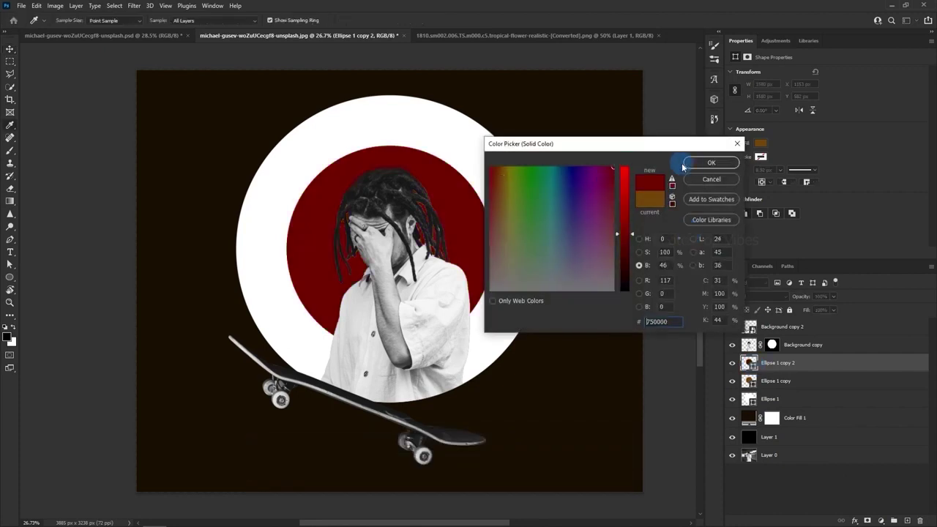
click(711, 163)
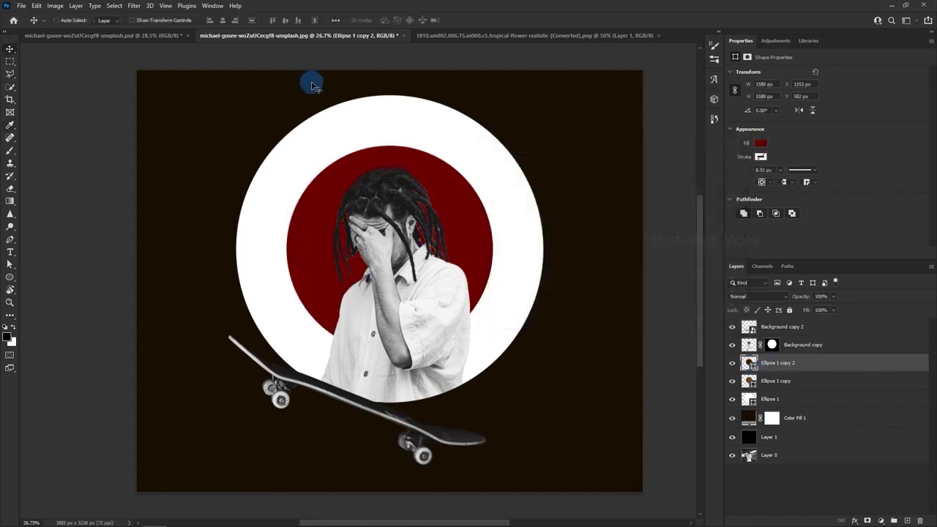
key(ctrl+t)
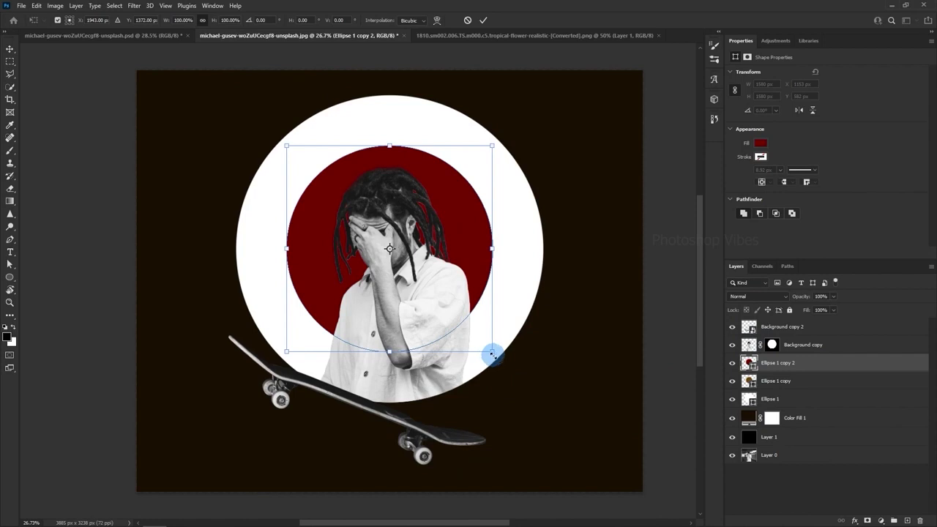
drag(492, 354, 501, 362)
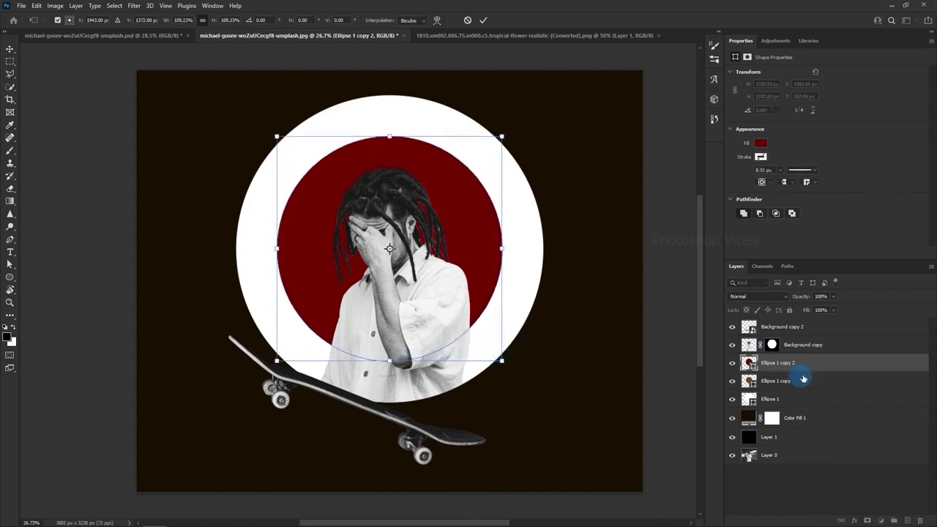
mouse_move(804, 379)
mouse_down()
mouse_move(778, 387)
mouse_move(801, 389)
mouse_up()
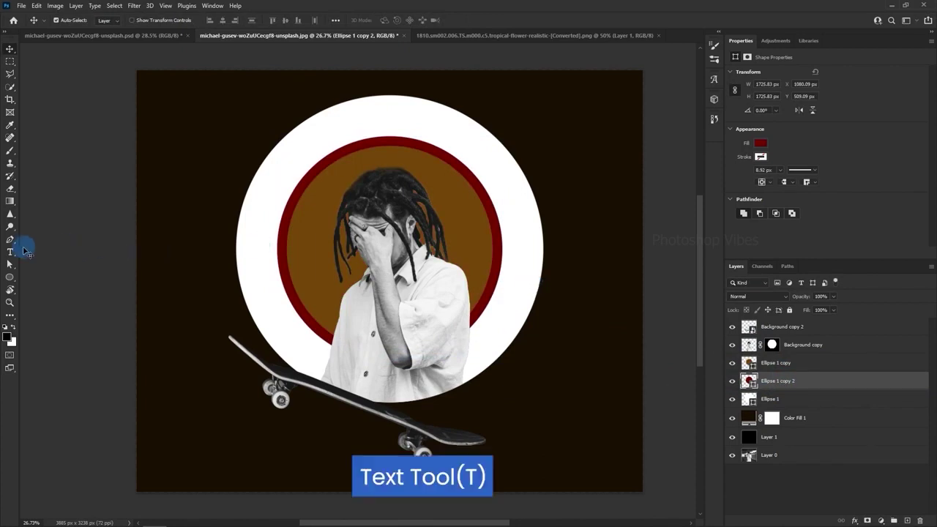
- Paste the title CREATIVE POSTER DESIGN IN PHOTOSHOP along the inner circle's outline
click(11, 254)
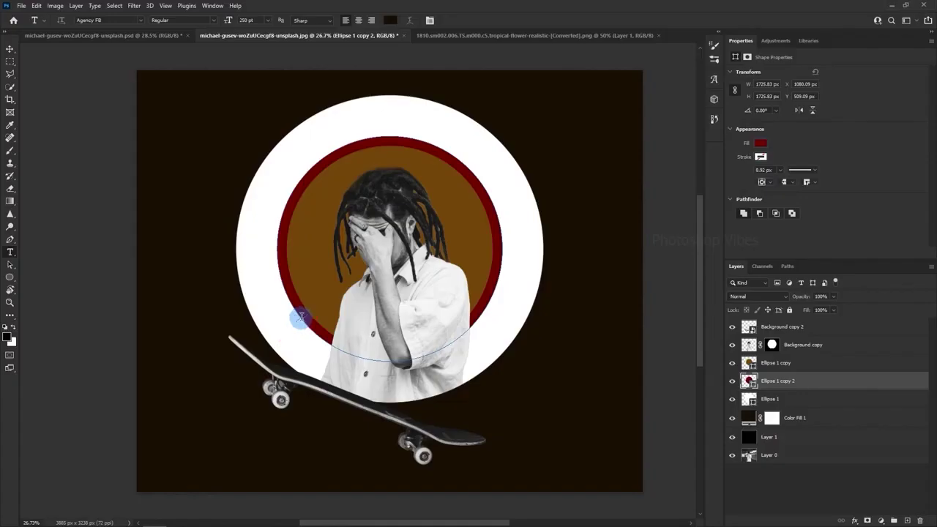
click(301, 317)
text(CREATIVE POSTER DESIGN IN PHOTOSHOP)
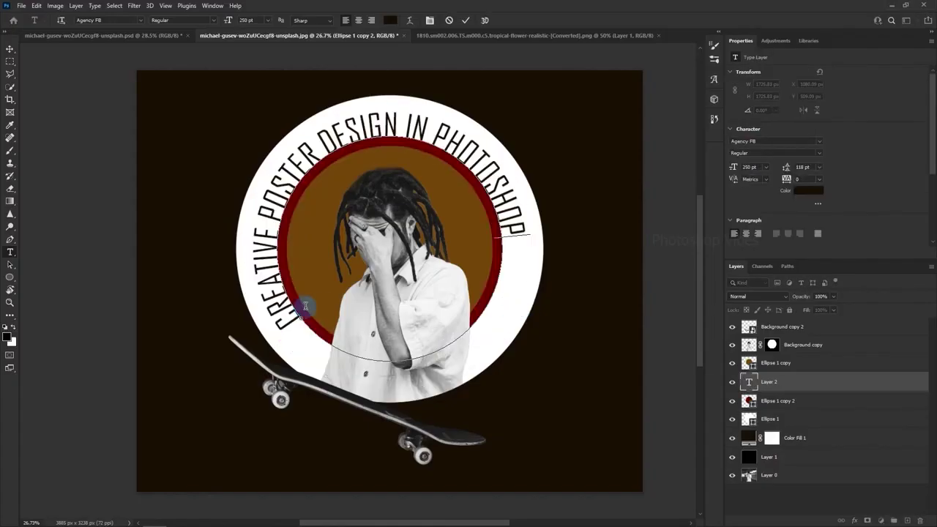
- Set the words PHOTOSHOP and CREATIVE in the curved title to Bold
drag(460, 112, 513, 239)
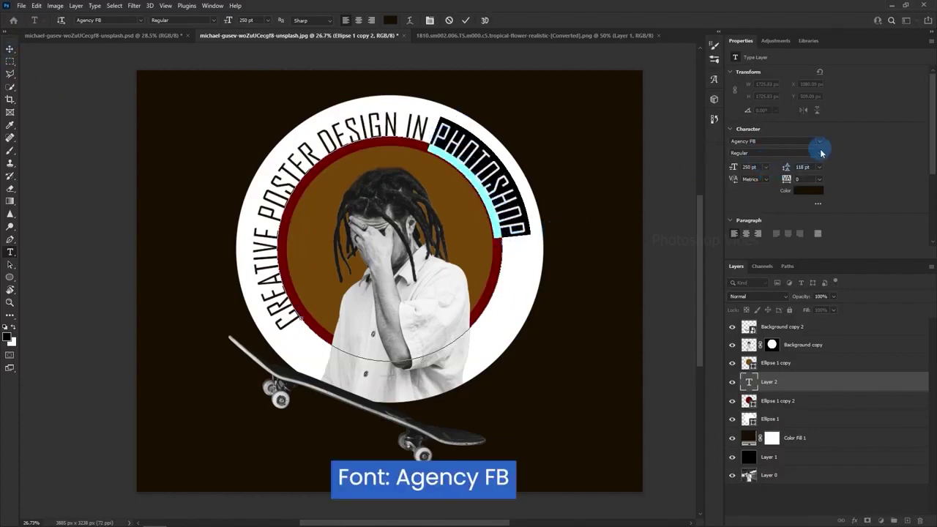
click(821, 153)
click(757, 171)
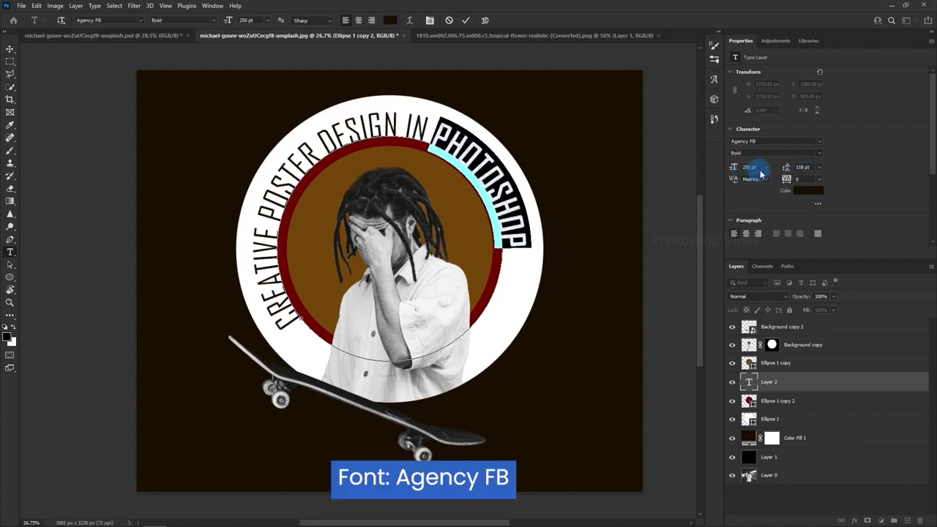
drag(267, 233, 292, 323)
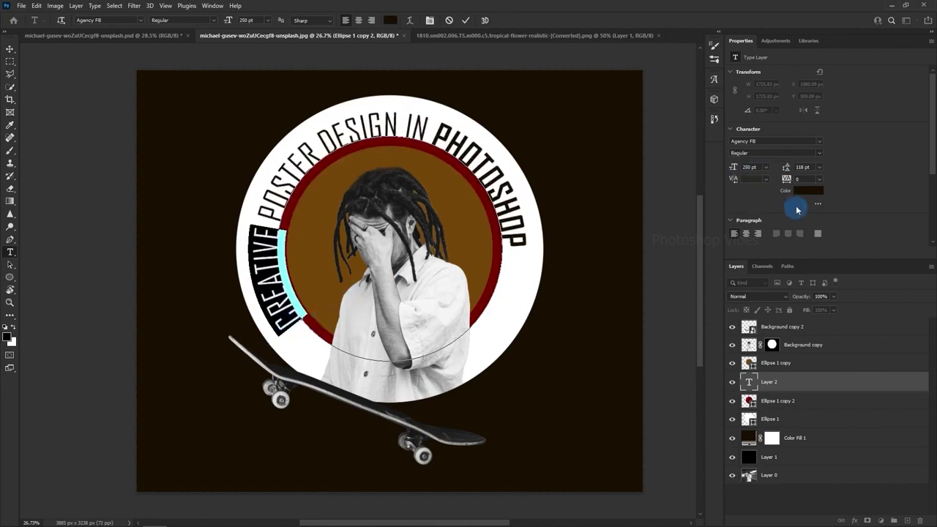
click(809, 155)
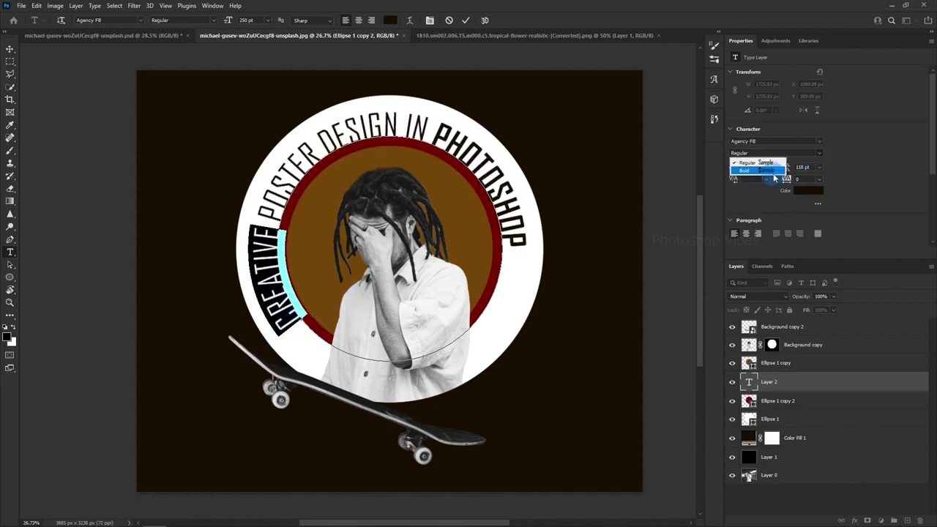
click(766, 170)
click(10, 48)
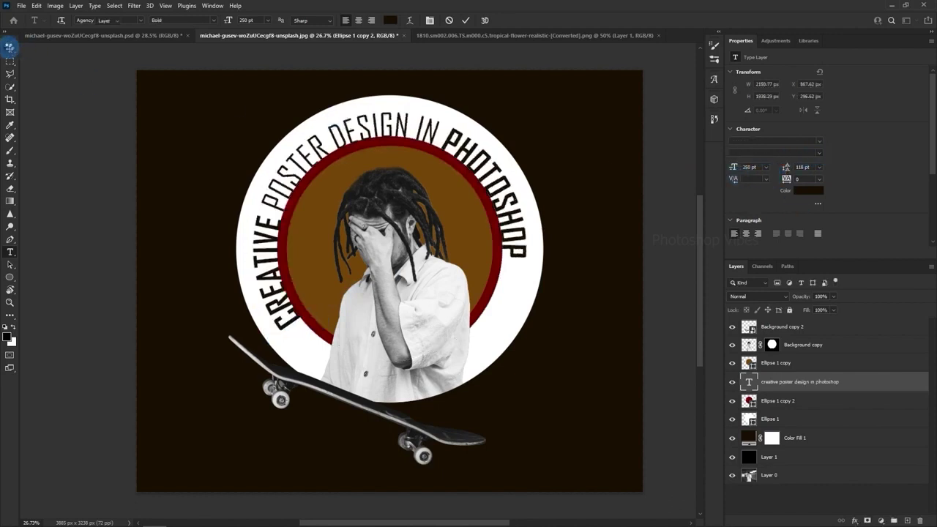
- Rotate the red ring and white circle together with the curved title
click(778, 402)
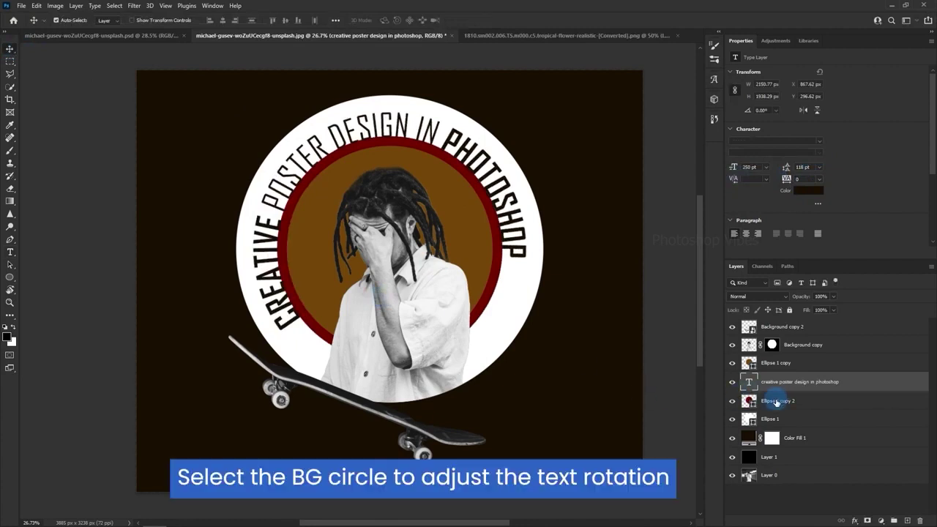
shift+click(770, 419)
key(ctrl+t)
drag(536, 88, 608, 119)
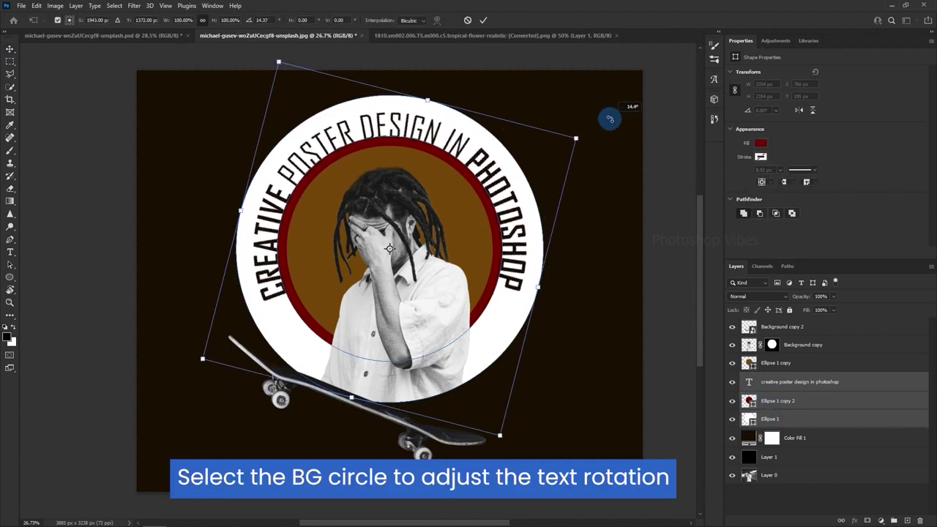
key(Return)
click(686, 255)
- Hide the red ring and rotate the title with its circles 26° to sit across the top
click(778, 401)
click(733, 401)
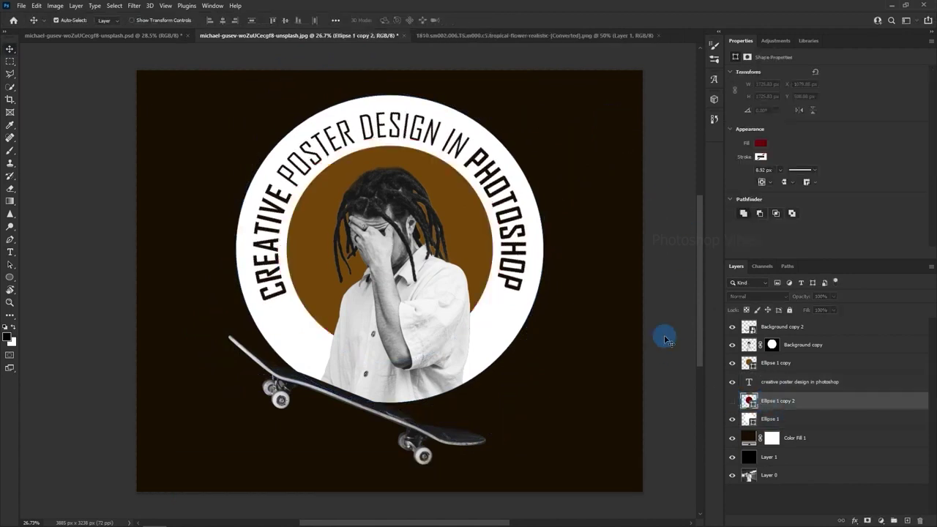
click(765, 422)
shift+click(776, 381)
key(ctrl+t)
drag(573, 77, 592, 96)
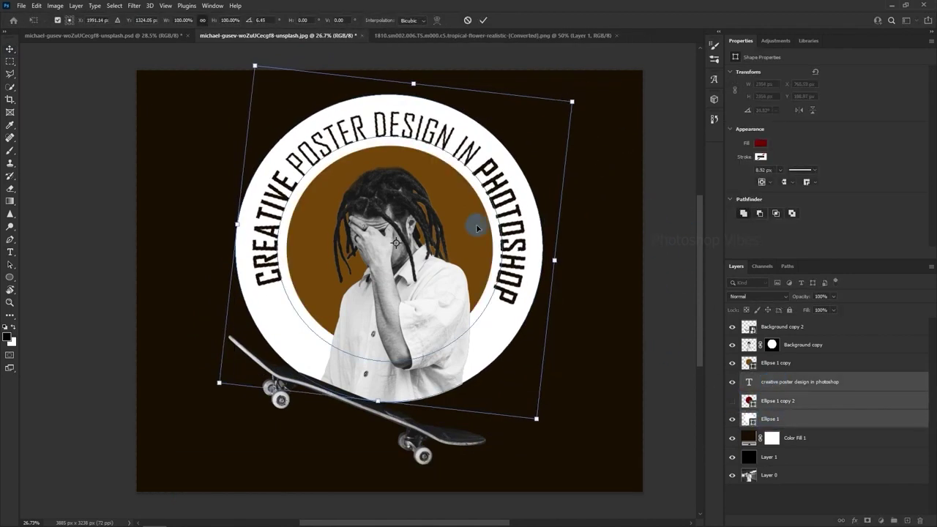
click(672, 285)
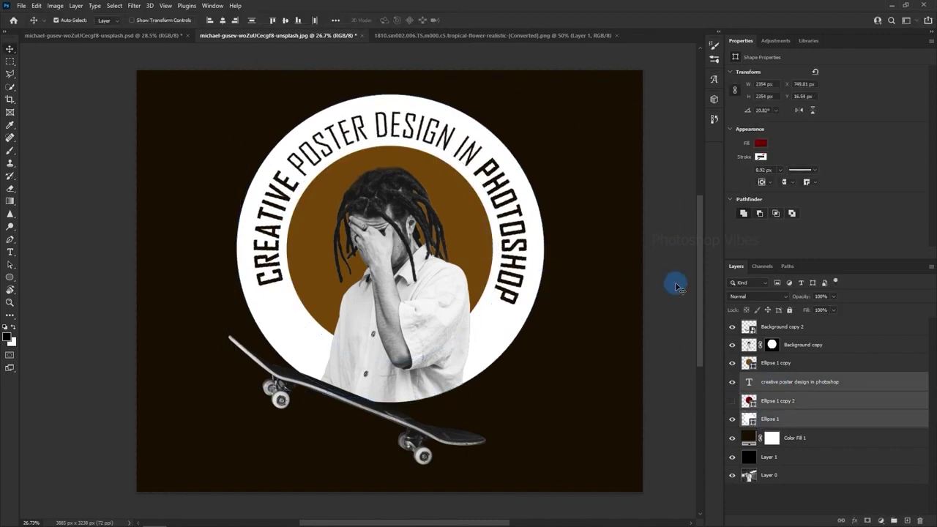
- Place the monstera leaf beneath the man, tilted and shrunk, left of his head
click(429, 34)
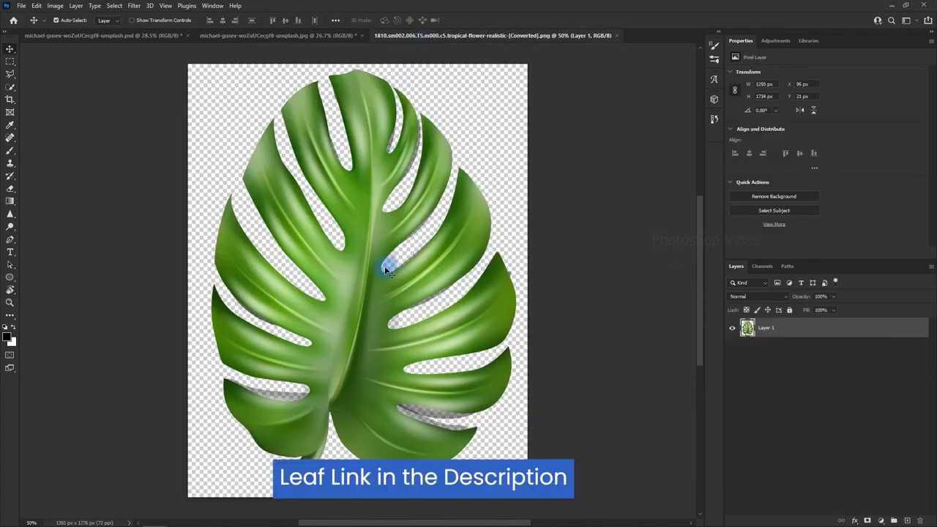
drag(379, 265, 365, 206)
drag(780, 363, 780, 374)
key(ctrl+t)
drag(481, 129, 377, 172)
drag(407, 268, 360, 262)
key(Return)
- Duplicate the leaf, flip it horizontally and move it right of the face
drag(788, 366, 907, 519)
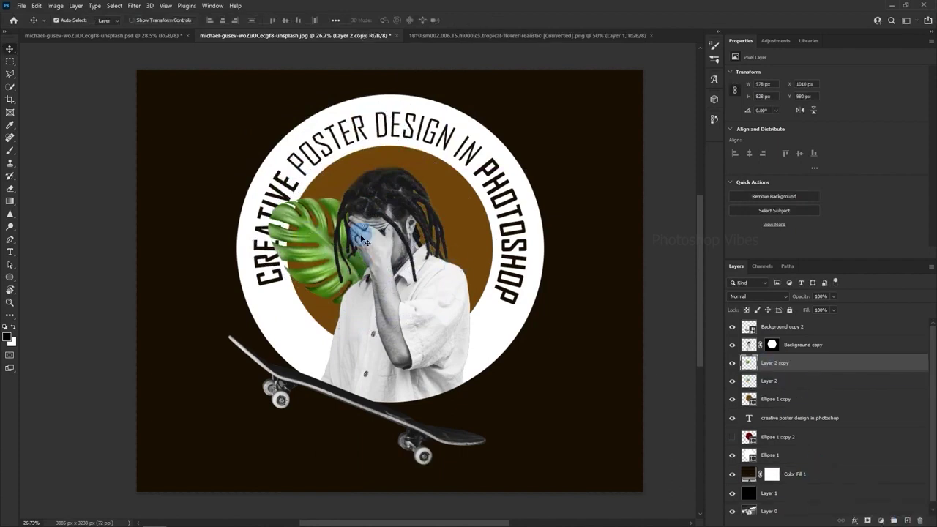
key(ctrl+t)
right_click(307, 216)
click(347, 396)
drag(300, 241, 472, 228)
key(Return)
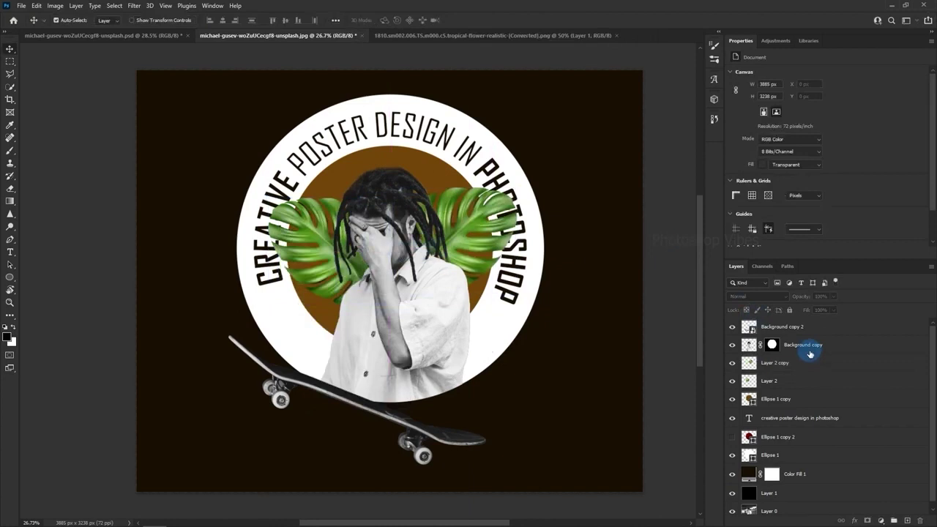
- Briefly view only the original tunnel photo, then show the whole poster again
scroll(806, 355, down, 1)
alt+click(732, 507)
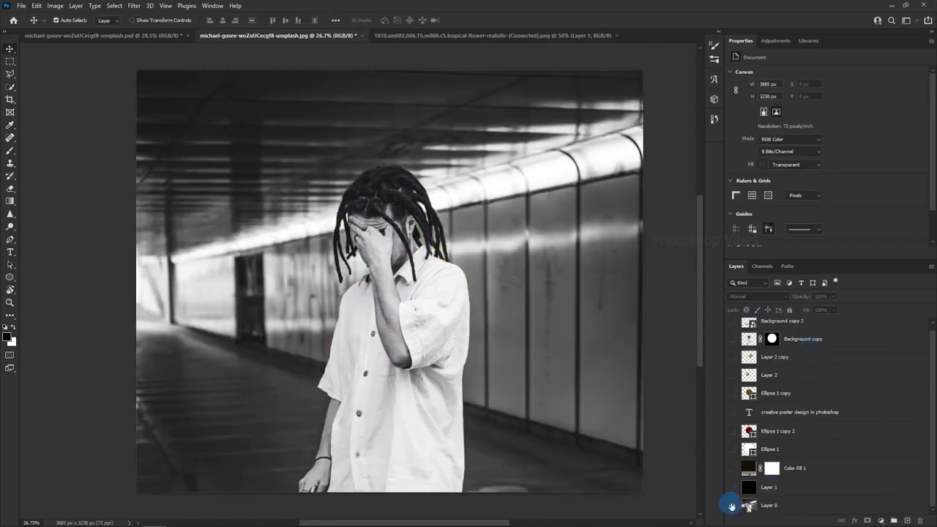
alt+click(732, 507)
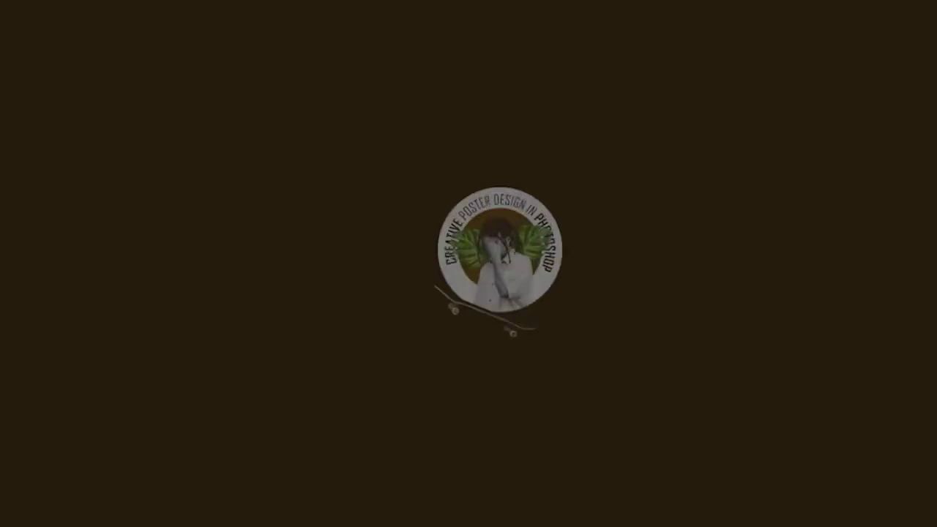
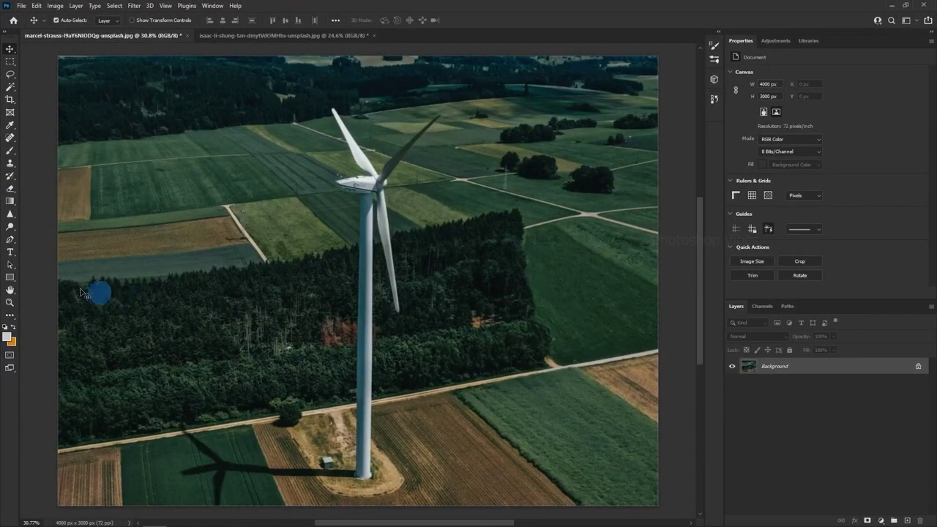
- Draw a tall black rectangle over the turbine and round all four corners to 598.5 px as a pill
click(10, 278)
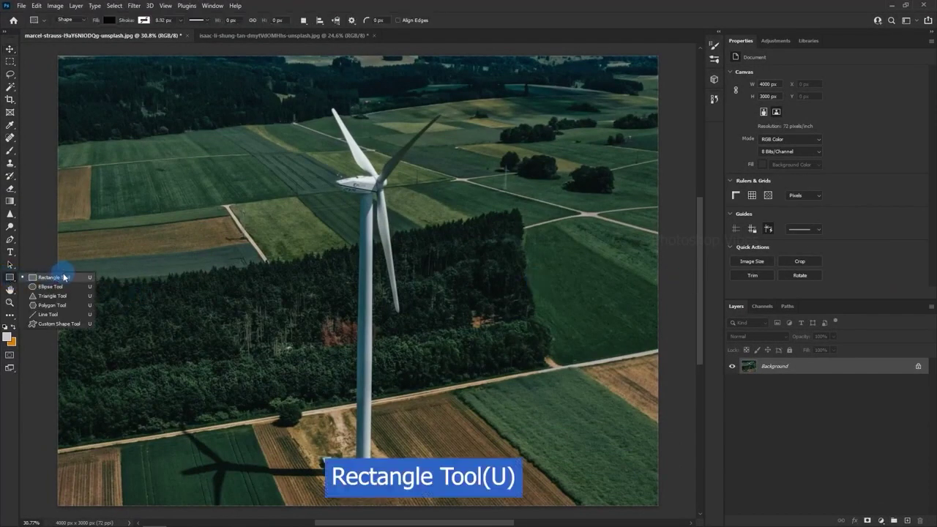
click(81, 278)
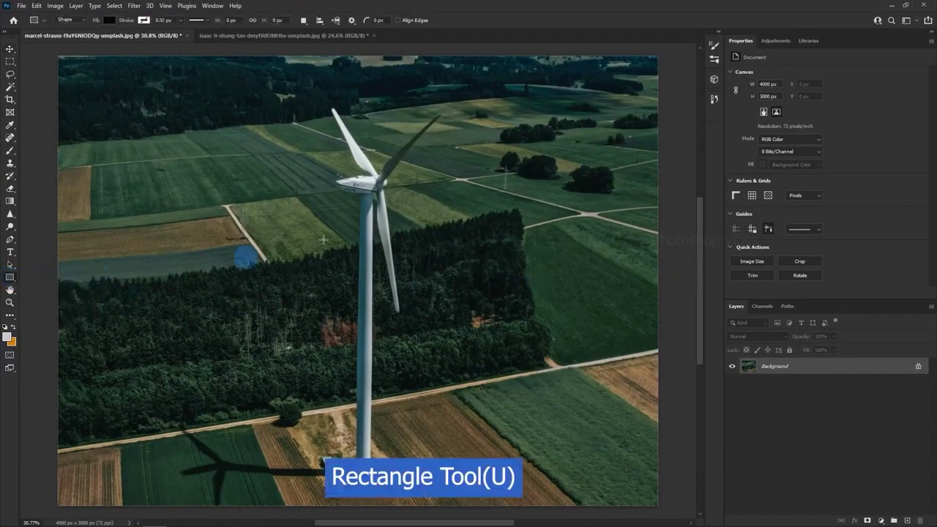
drag(286, 76, 466, 409)
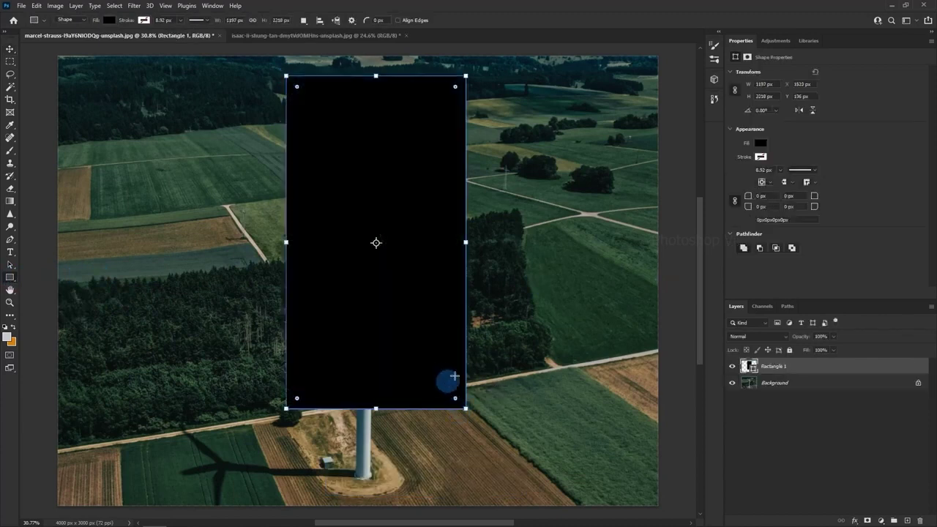
click(733, 41)
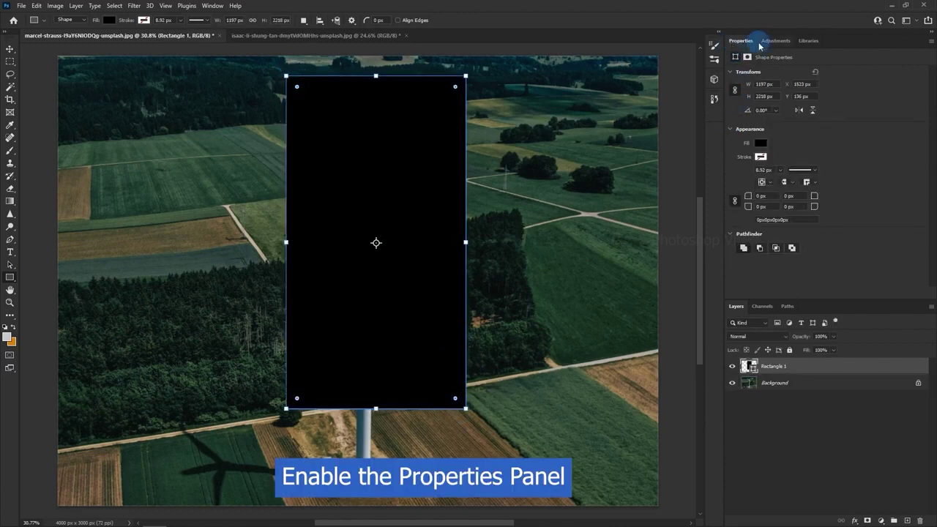
click(212, 5)
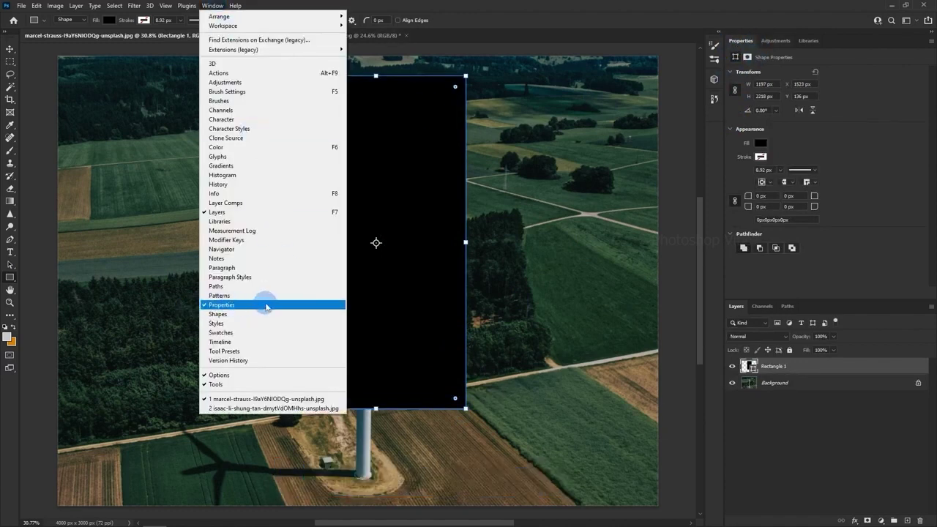
click(734, 213)
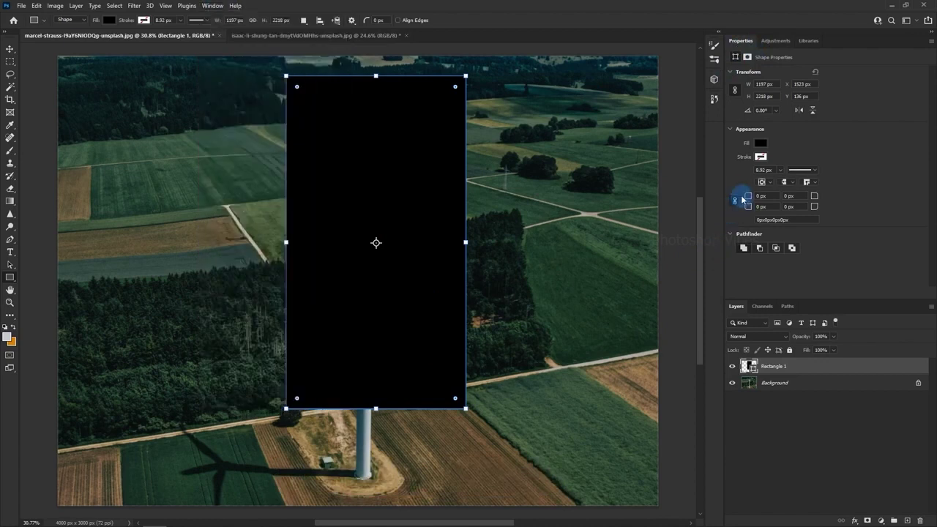
click(734, 199)
drag(769, 196, 936, 206)
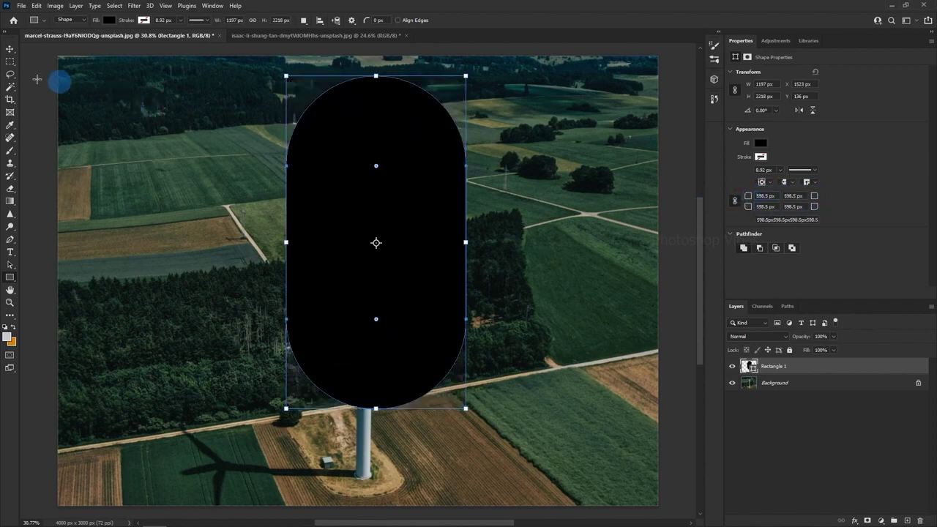
click(9, 49)
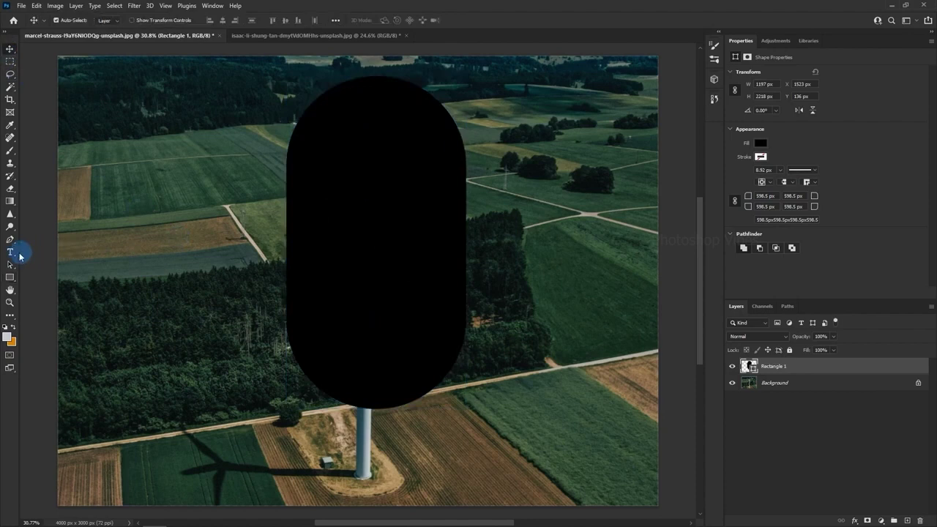
- Start horizontal type on the pill's outline with the font size set to 100 pt
click(11, 252)
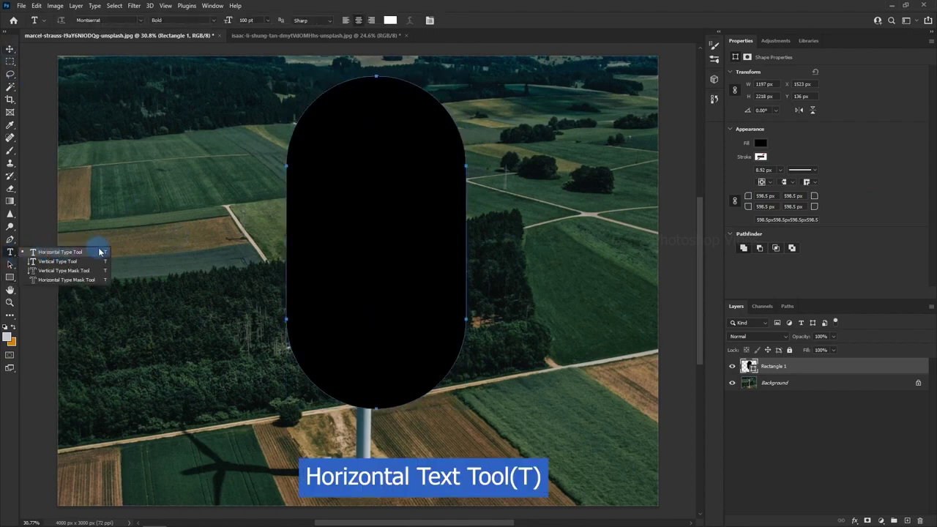
click(100, 252)
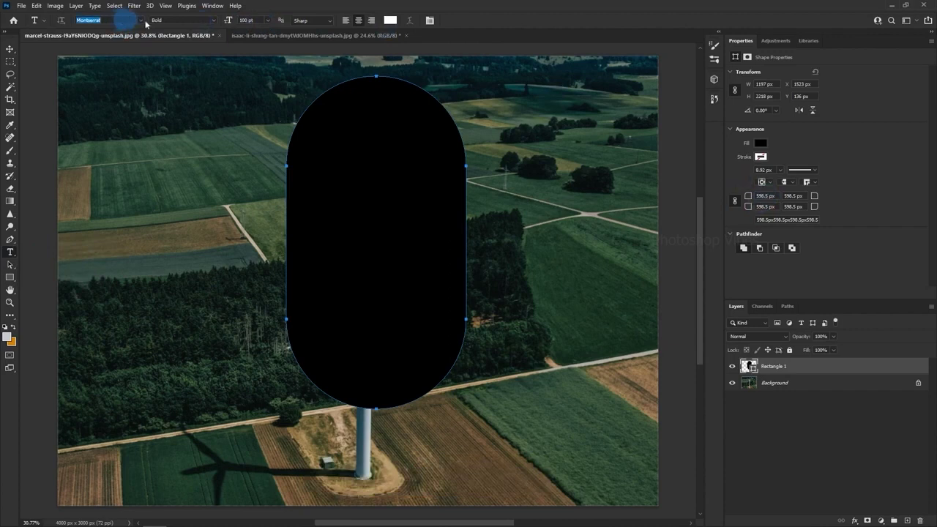
click(185, 20)
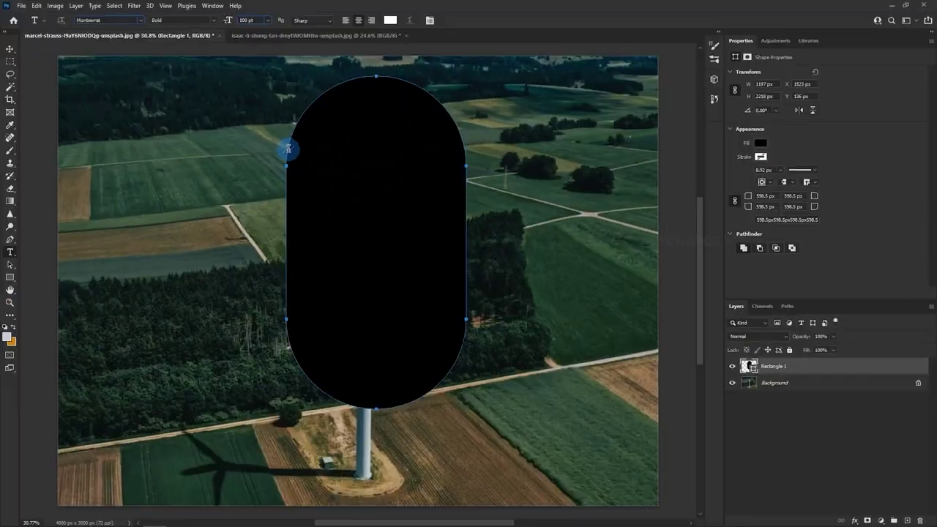
click(288, 149)
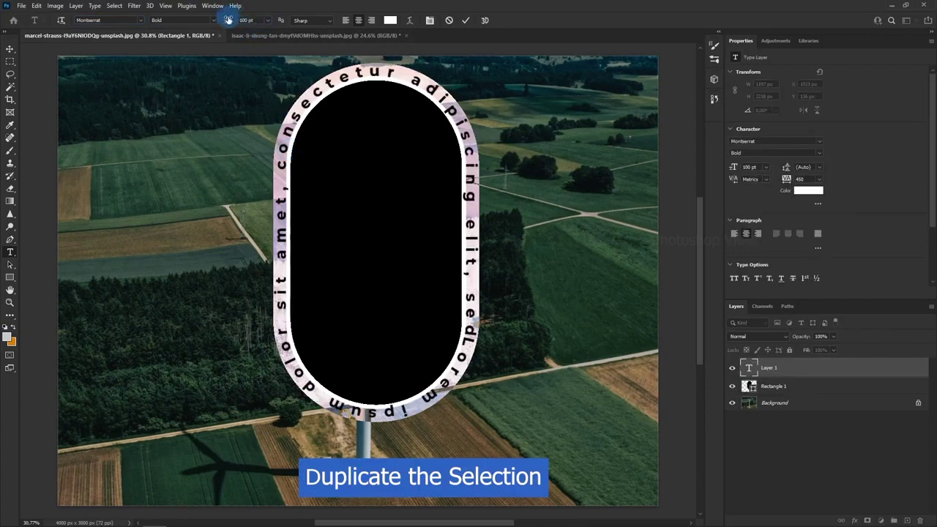
drag(228, 20, 351, 25)
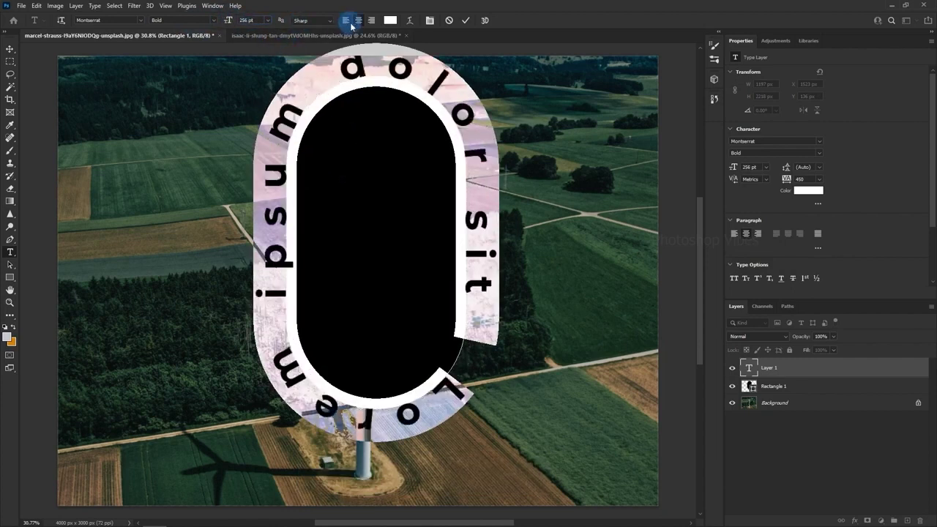
click(248, 20)
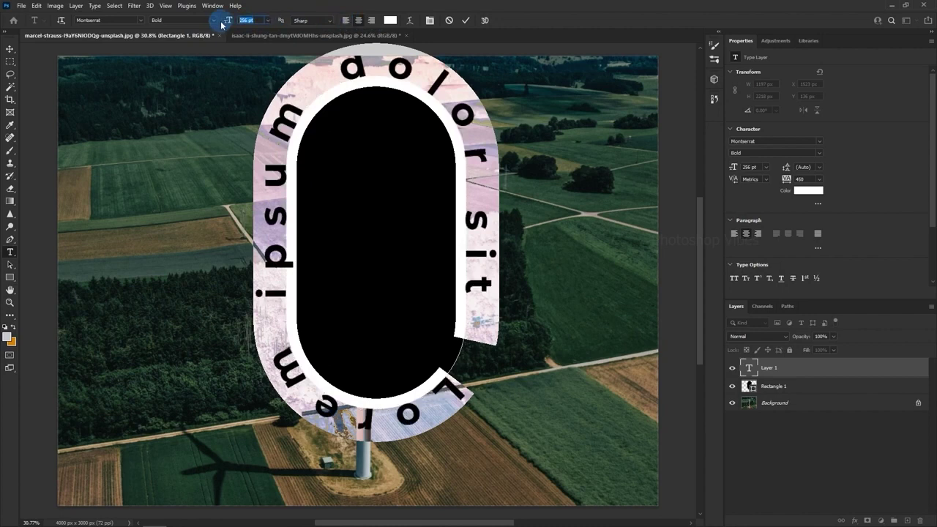
text(100)
key(Return)
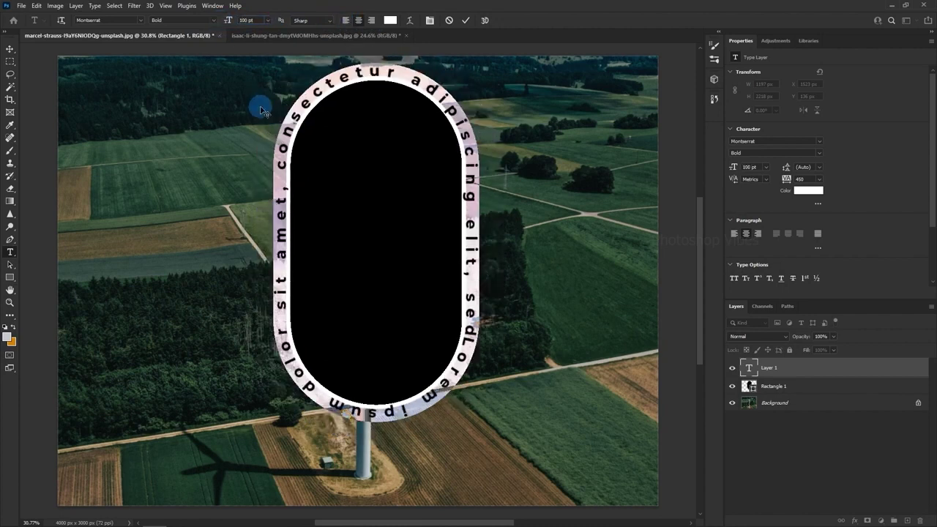
- Fill the path with repeated 'TYPE ON A PATH' at 89 pt, commit it, and hide the black pill
text(dfalkjflkfdnl)
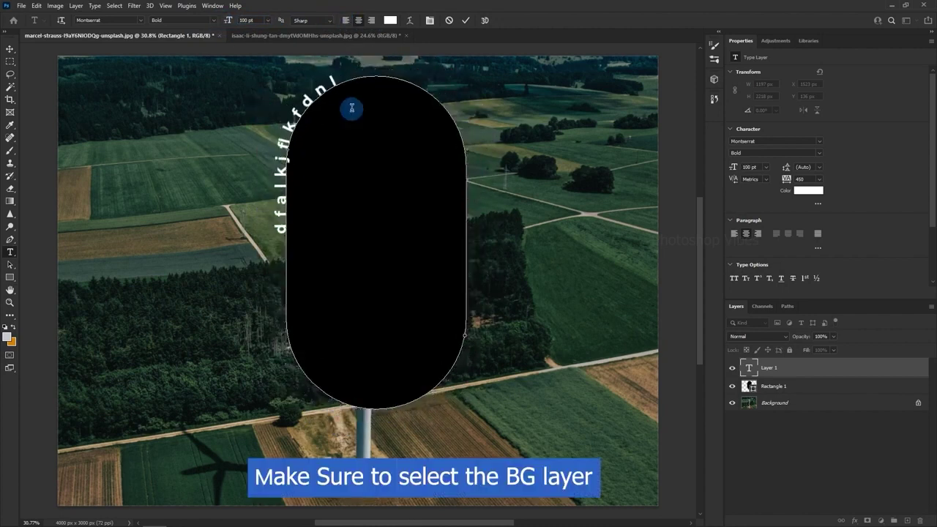
key(ctrl+a)
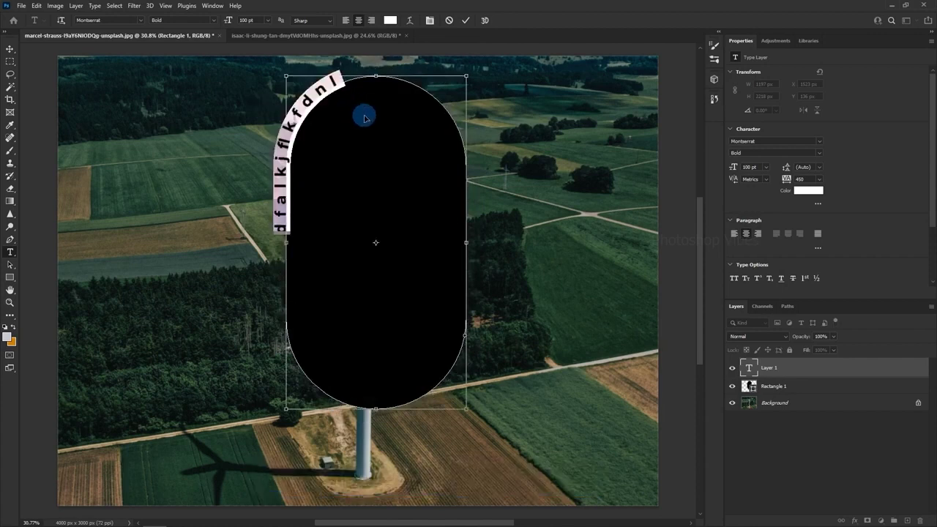
key(ctrl+c)
key(ctrl+v)
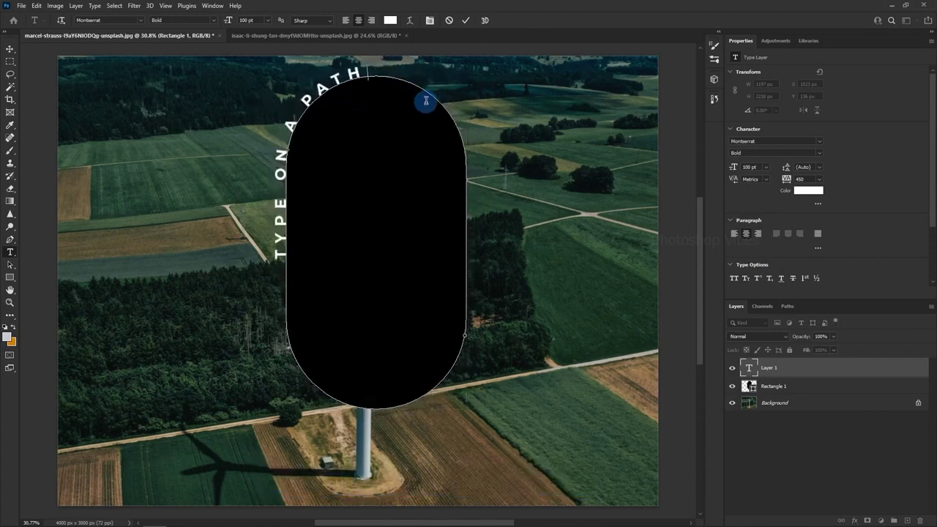
key(ctrl+v)
key(ctrl+v)
key(ctrl+v)
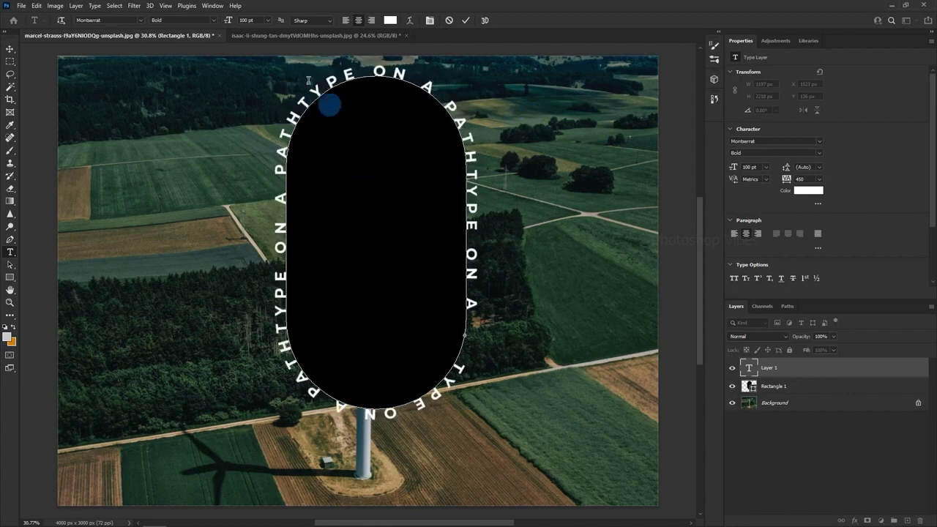
key(ctrl+a)
drag(227, 20, 222, 19)
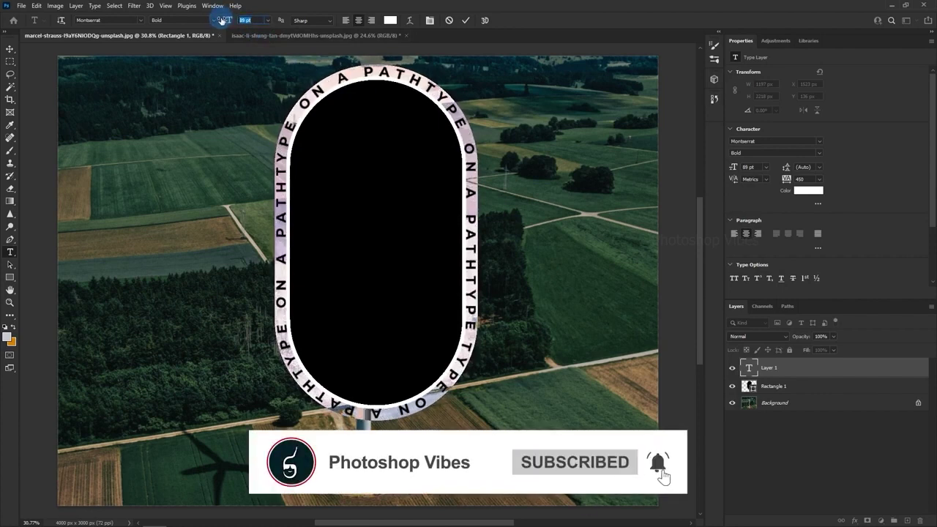
click(9, 48)
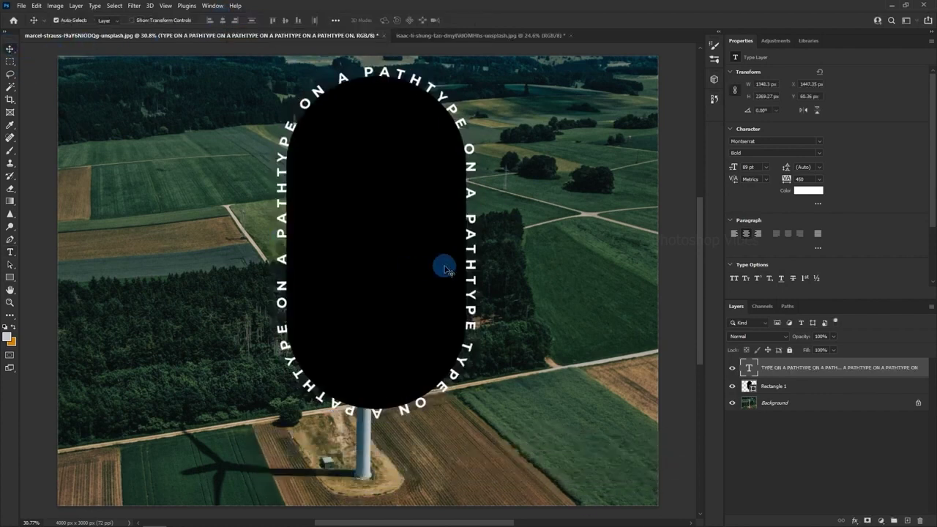
click(733, 386)
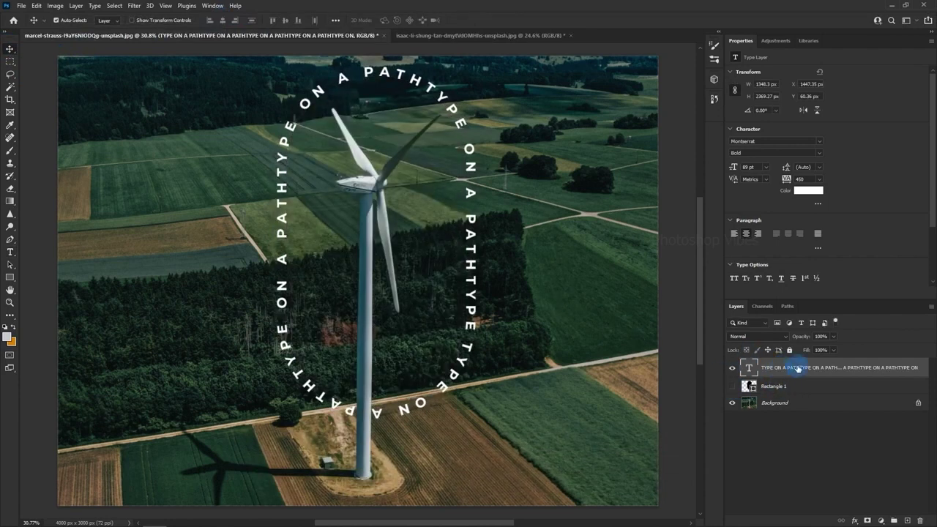
click(10, 266)
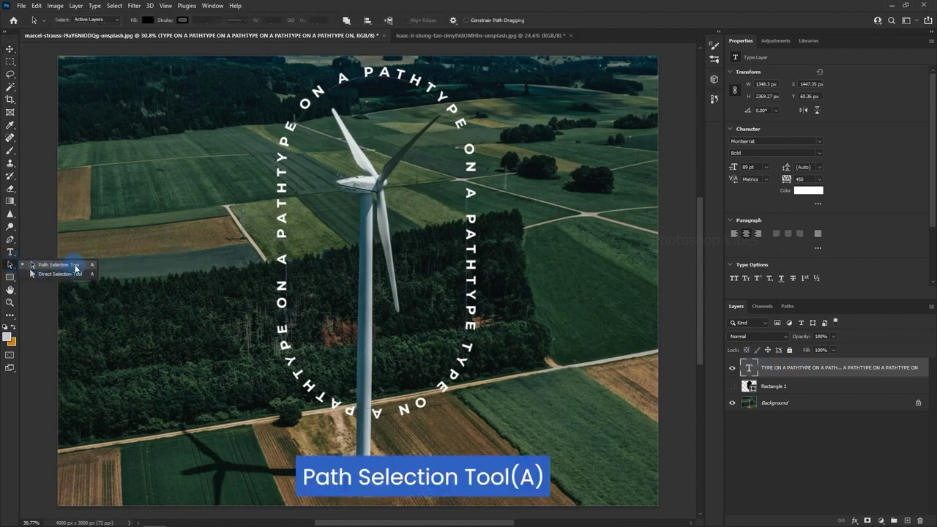
- Slide the path text's start point around the oval, then switch to the rock photo document
click(75, 268)
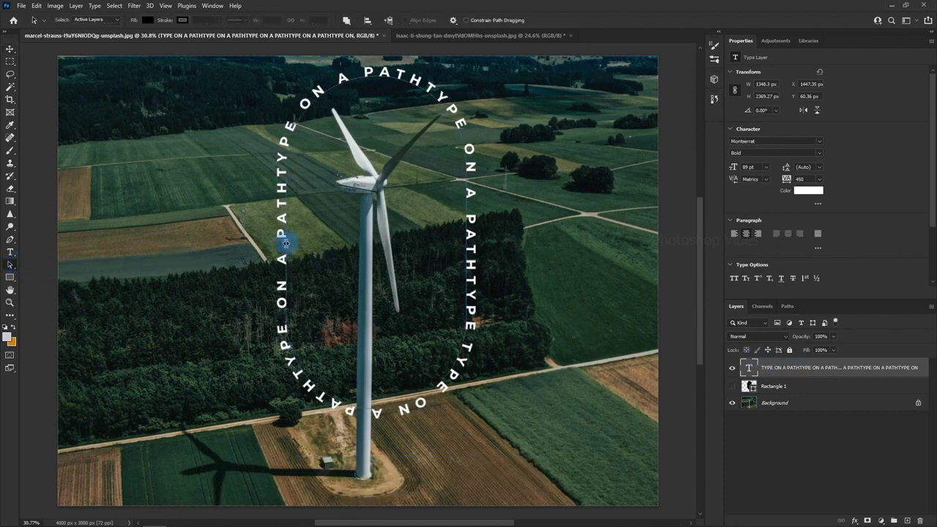
drag(284, 245, 337, 247)
drag(283, 266, 291, 186)
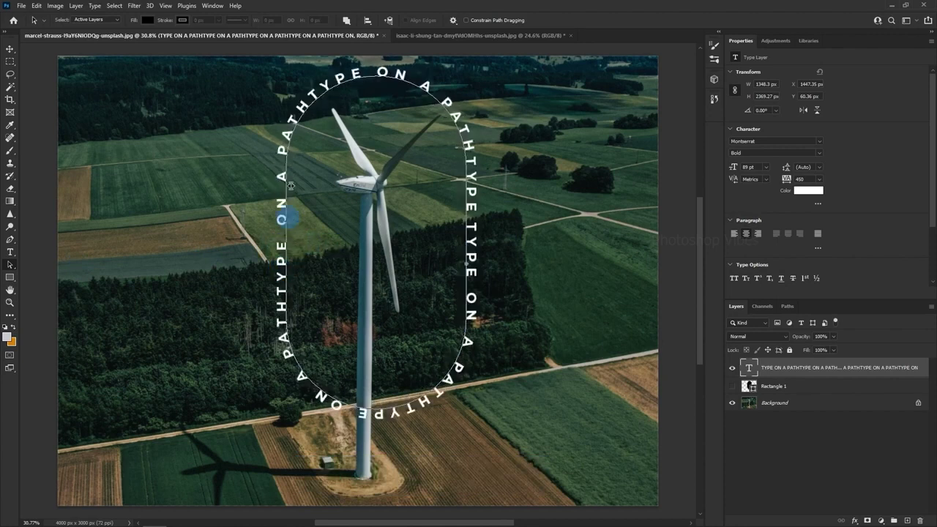
drag(315, 92, 438, 113)
drag(470, 277, 528, 259)
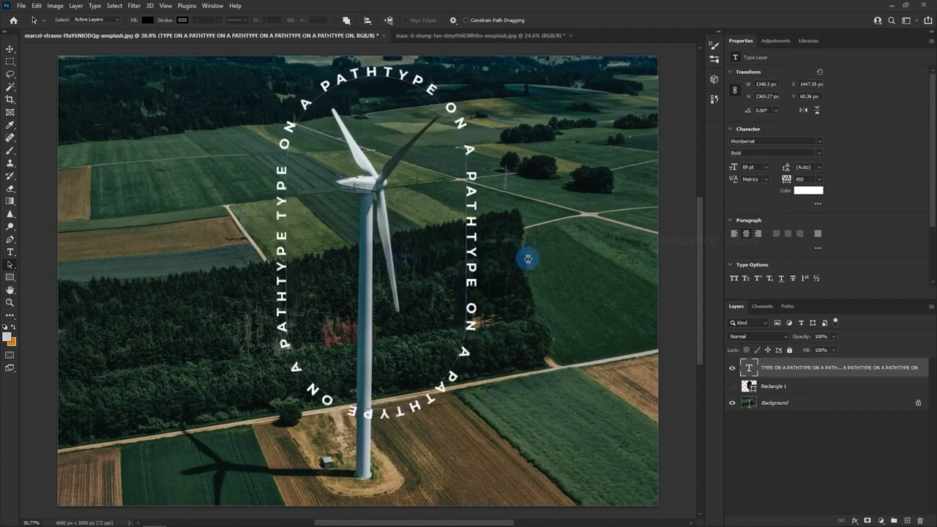
click(54, 93)
click(11, 49)
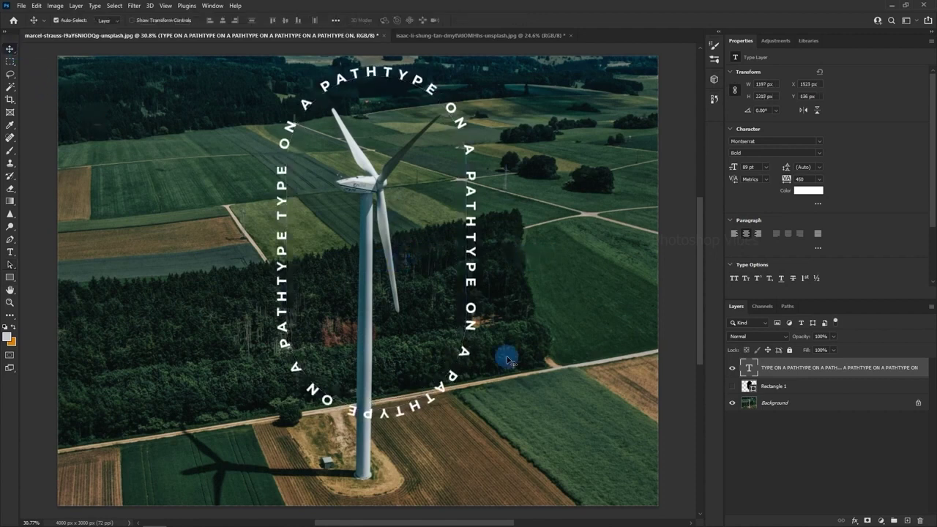
click(436, 35)
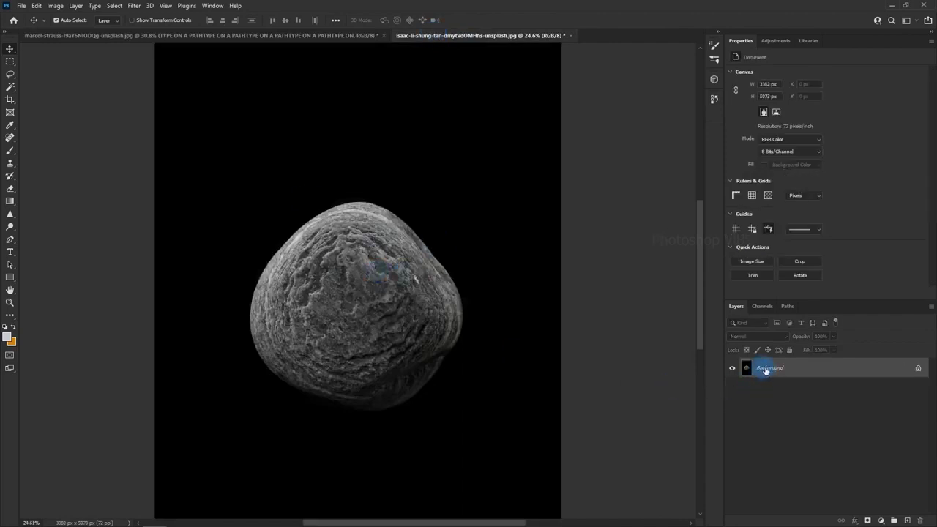
- Duplicate the rock layer, mask it to the rock with Select Subject, and show the black background
drag(766, 370, 908, 521)
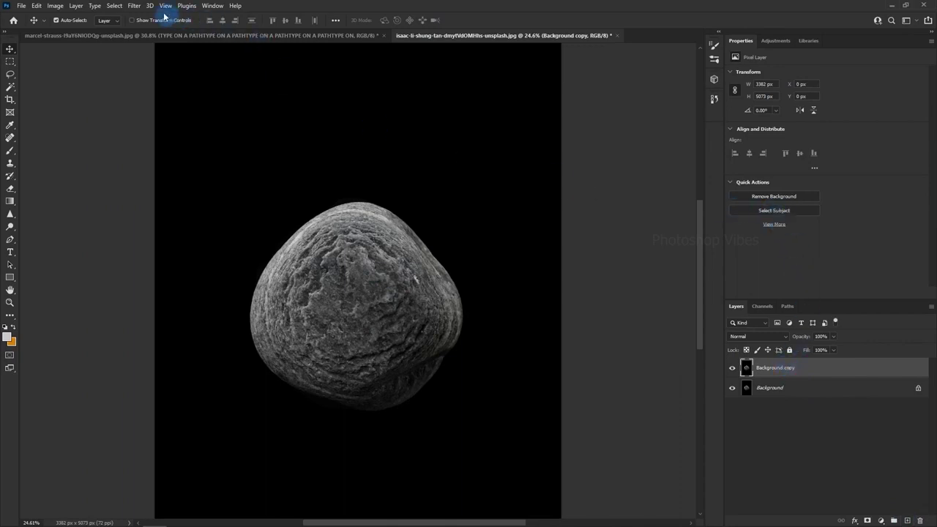
click(120, 5)
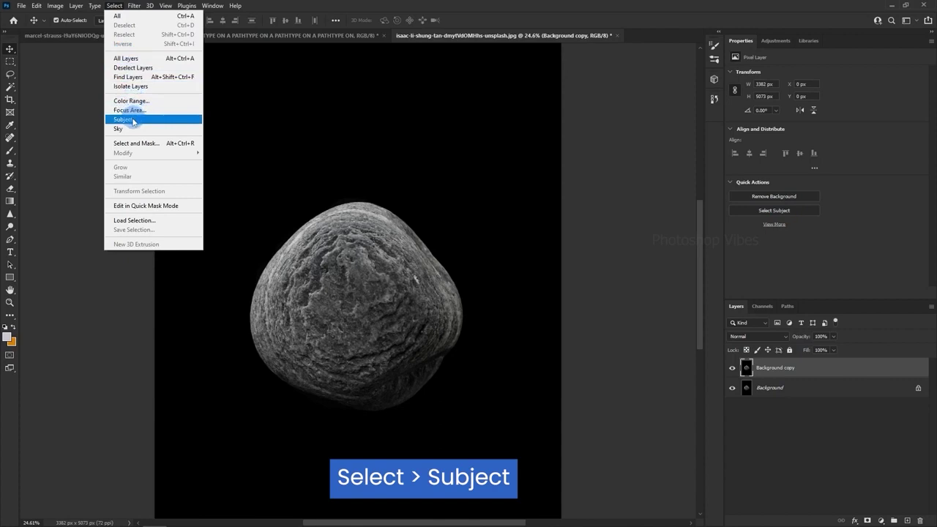
click(154, 120)
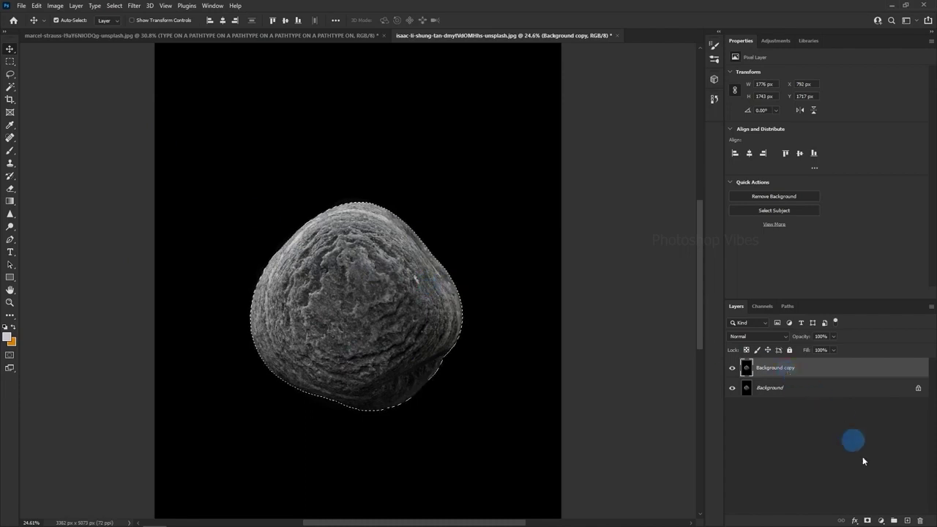
click(867, 520)
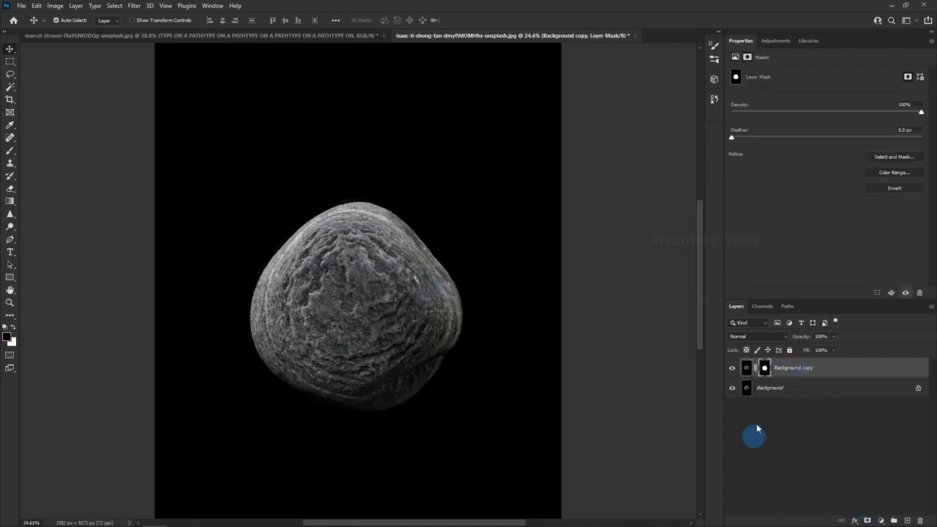
click(732, 387)
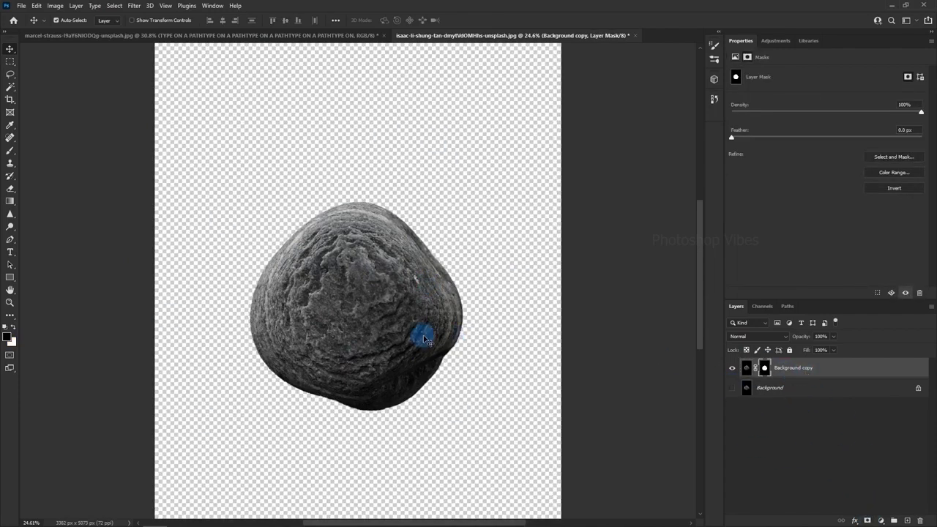
click(731, 391)
click(798, 368)
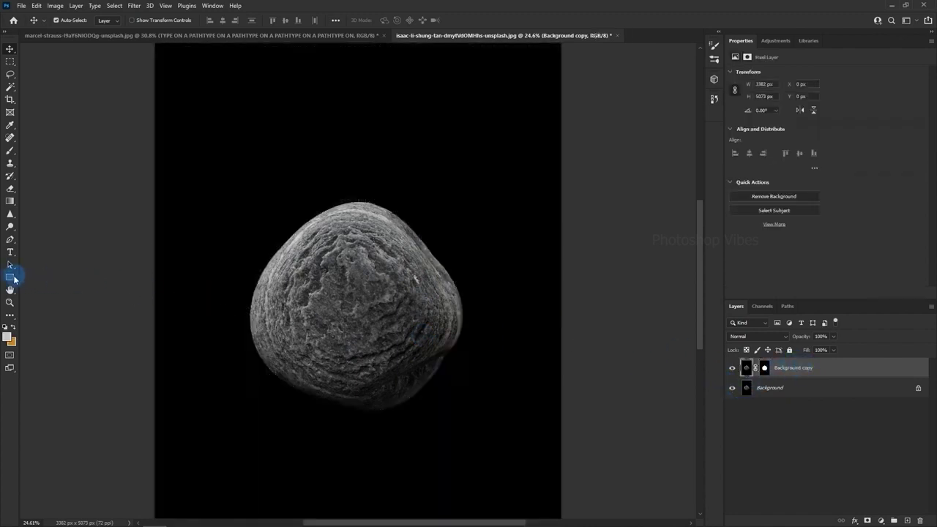
- Draw a tall orange rectangle over the stone with corners rounded to 153 px
drag(13, 280, 72, 280)
drag(283, 157, 430, 458)
click(108, 20)
click(47, 71)
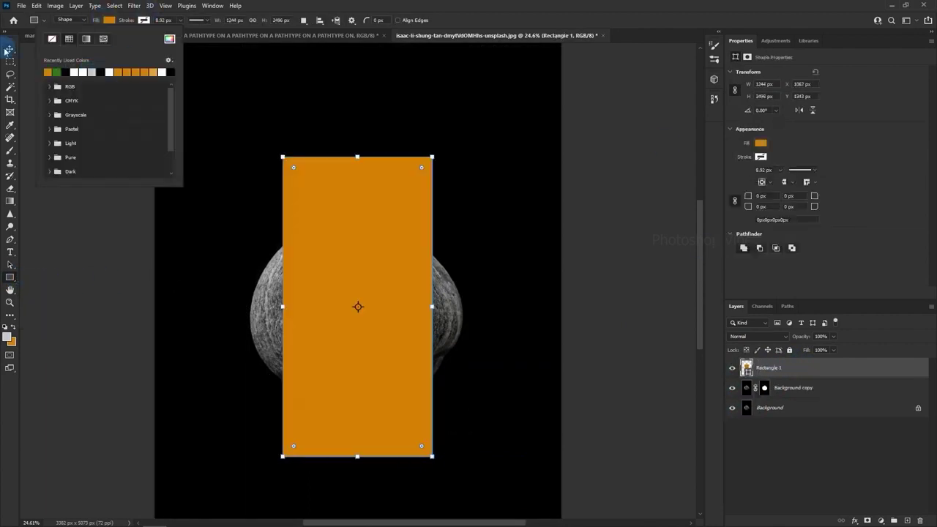
click(9, 49)
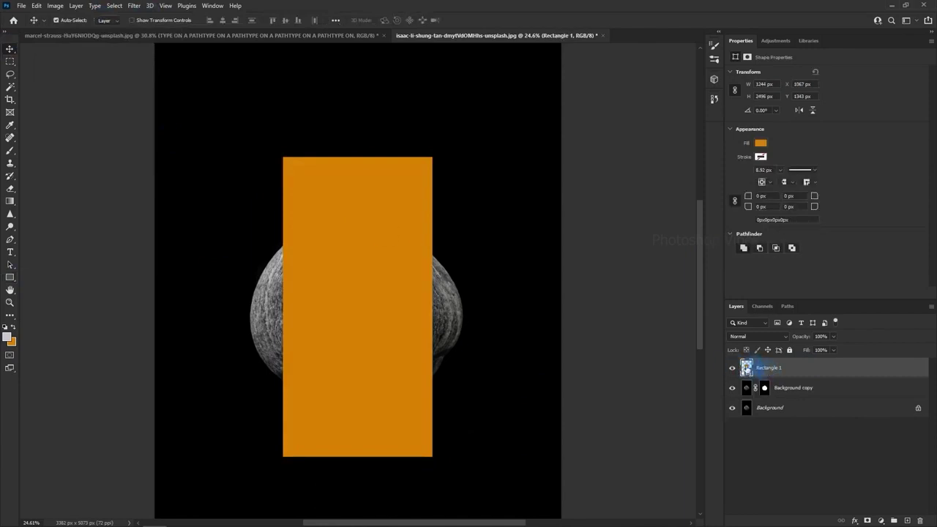
click(734, 368)
click(734, 368)
click(751, 197)
drag(760, 198, 829, 207)
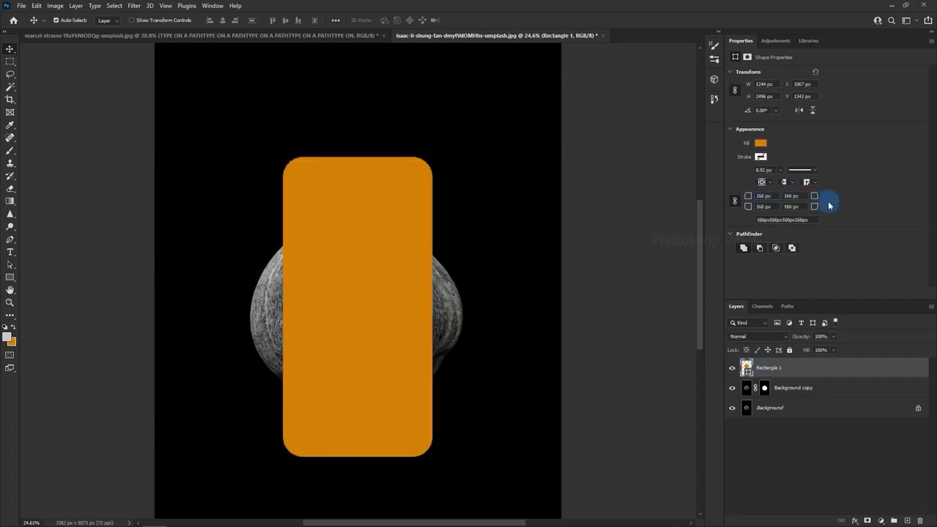
drag(747, 197, 737, 202)
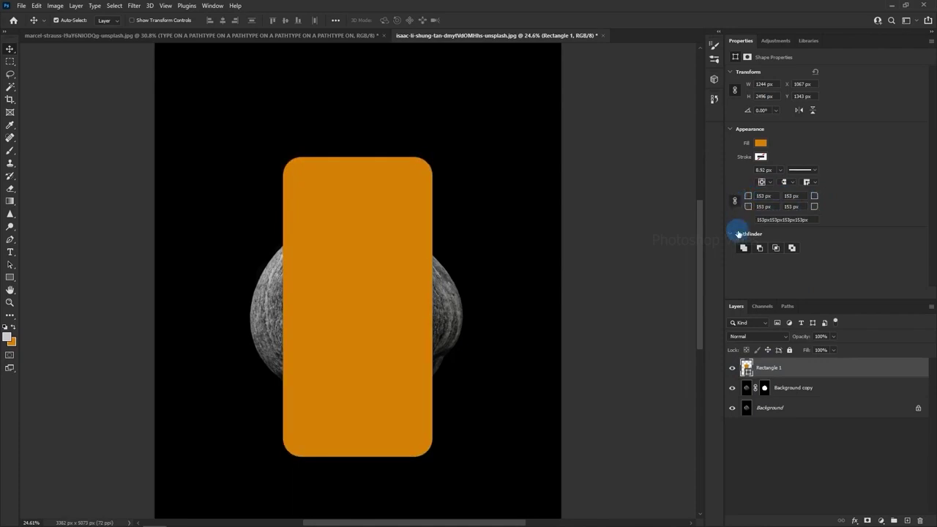
- Paste 'TYPE ON A PATH' four times along the rounded rectangle's outline, commit, and hide the orange rectangle
click(11, 253)
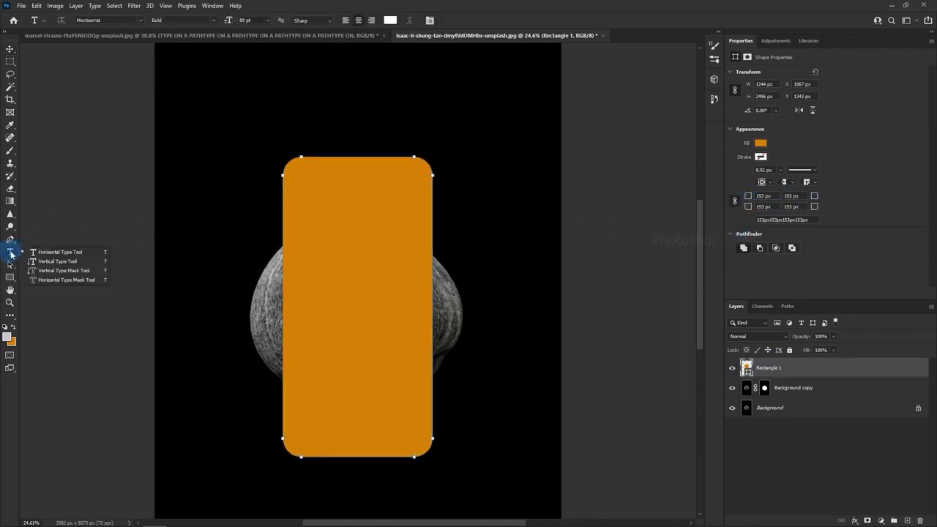
click(73, 253)
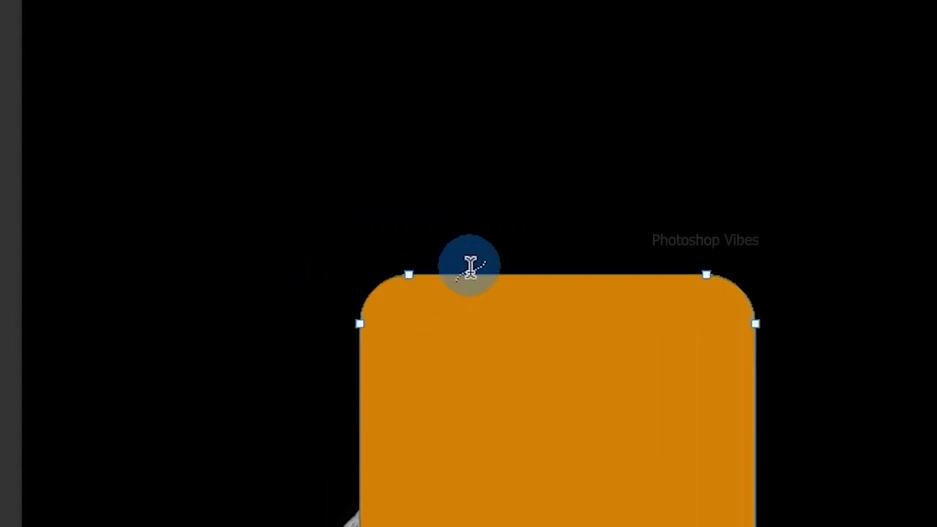
click(466, 271)
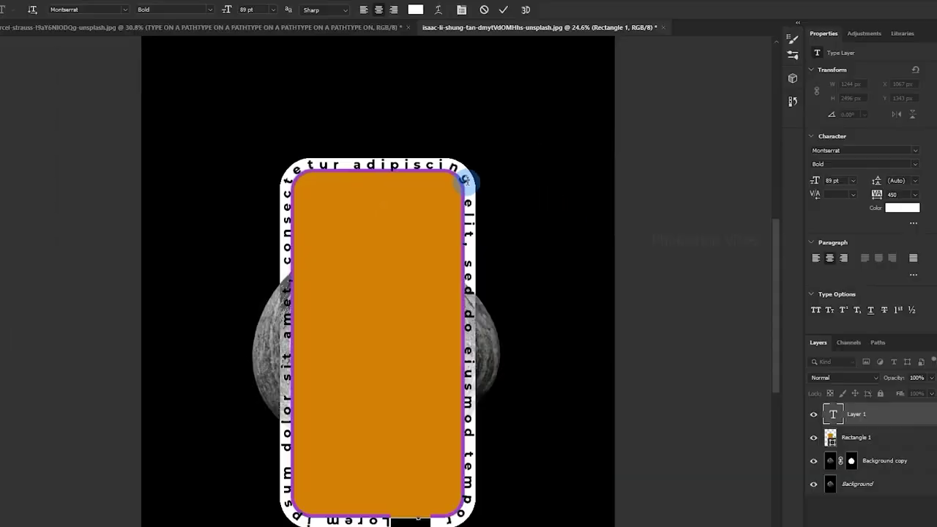
key(ctrl+v)
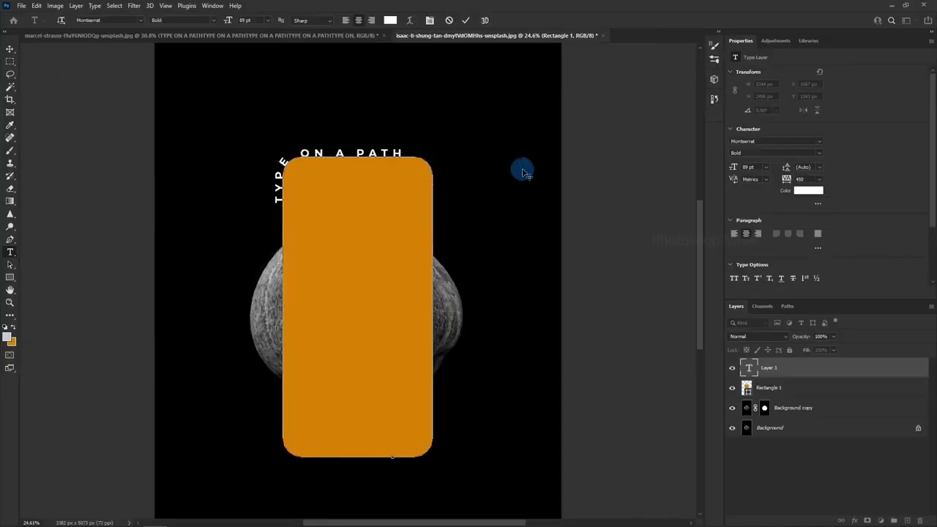
key(ctrl+v)
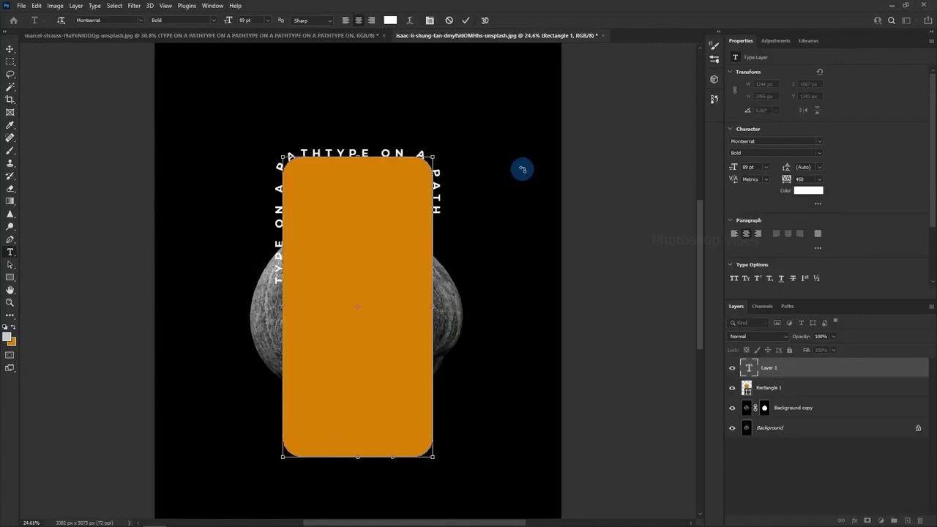
key(ctrl+v)
key(ctrl+v)
key(ctrl+v)
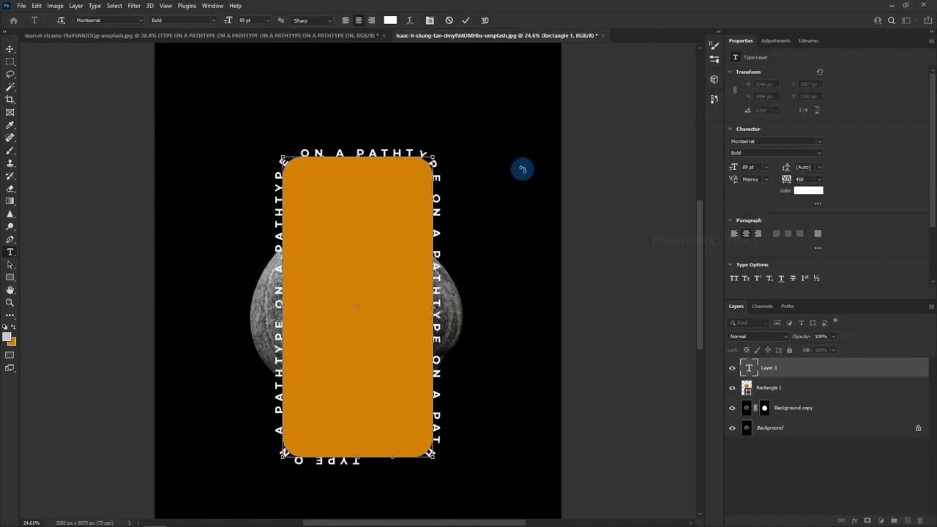
key(ctrl+v)
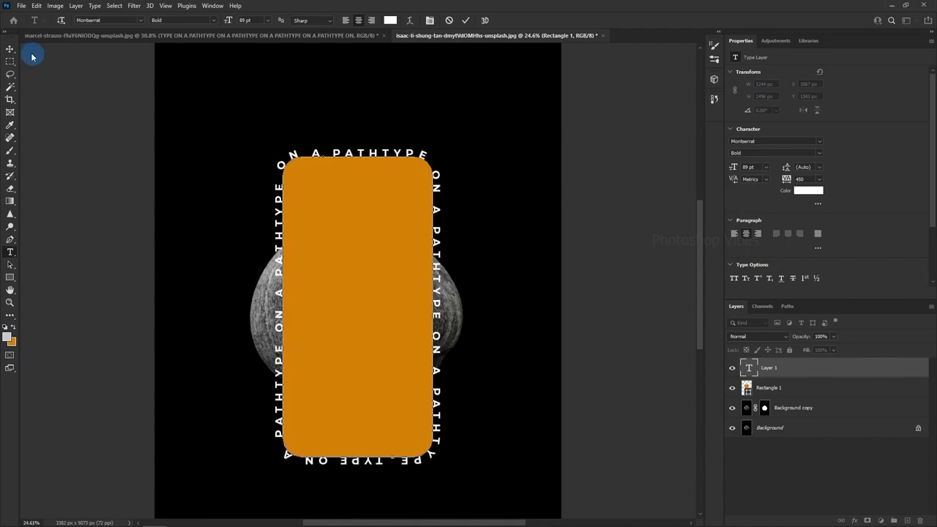
click(8, 50)
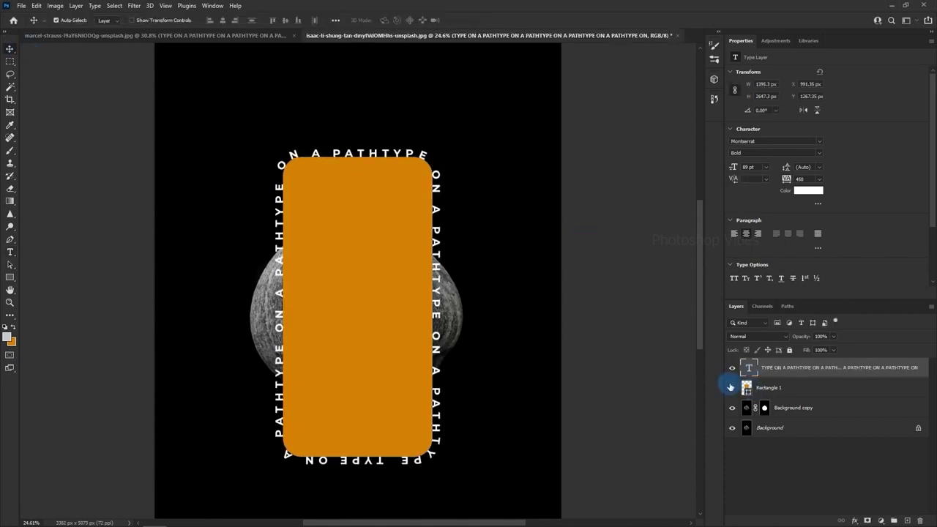
click(730, 387)
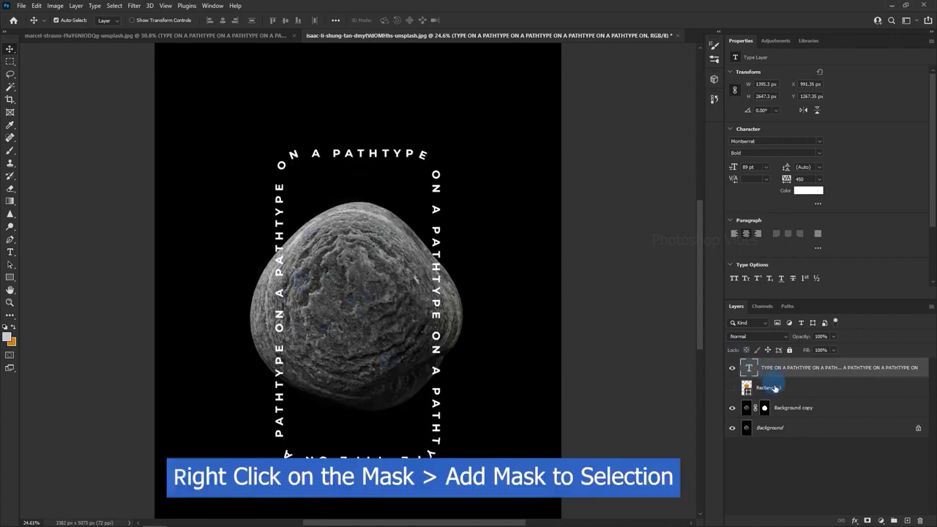
- Load the stone mask as a selection, apply it as the path text's mask, and invert it
click(766, 411)
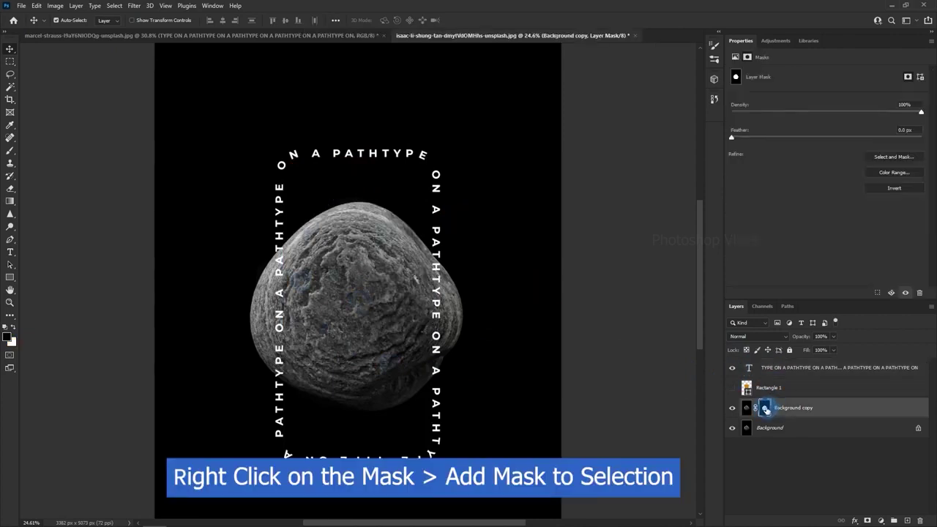
right_click(766, 410)
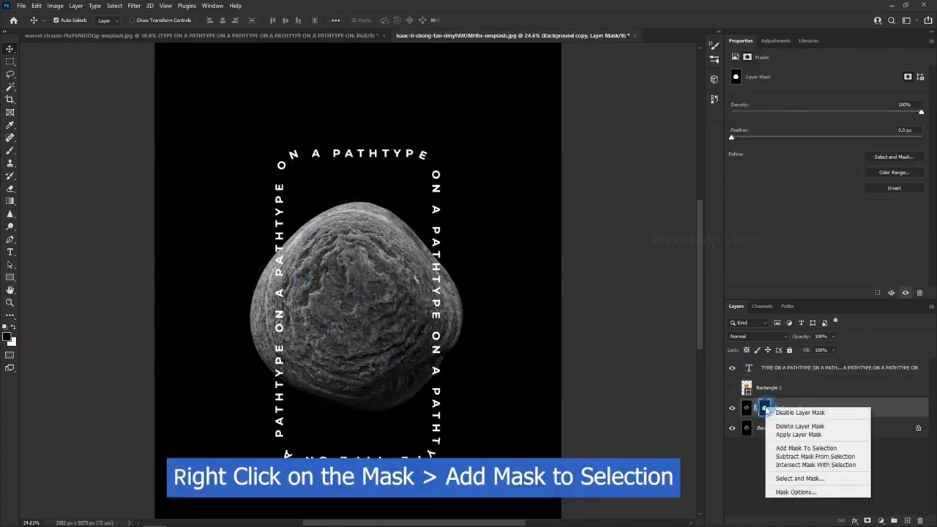
click(809, 448)
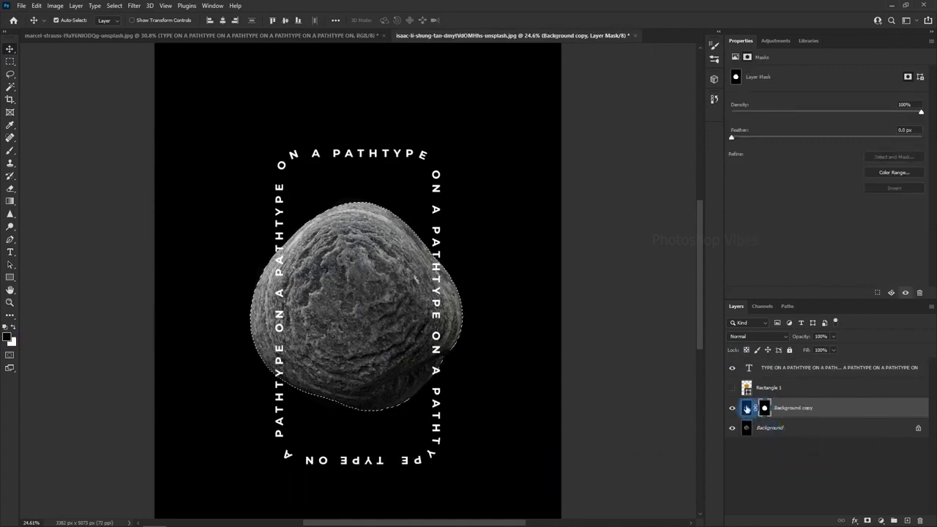
click(765, 370)
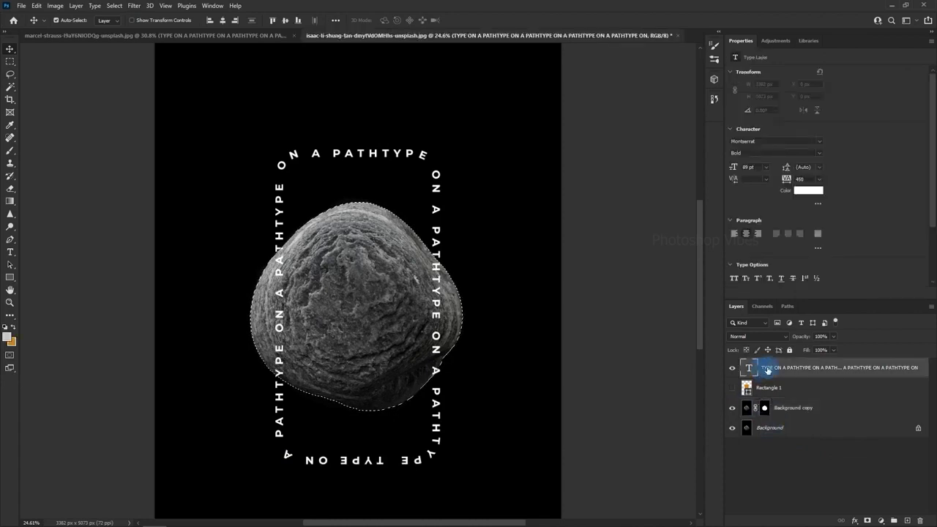
click(867, 521)
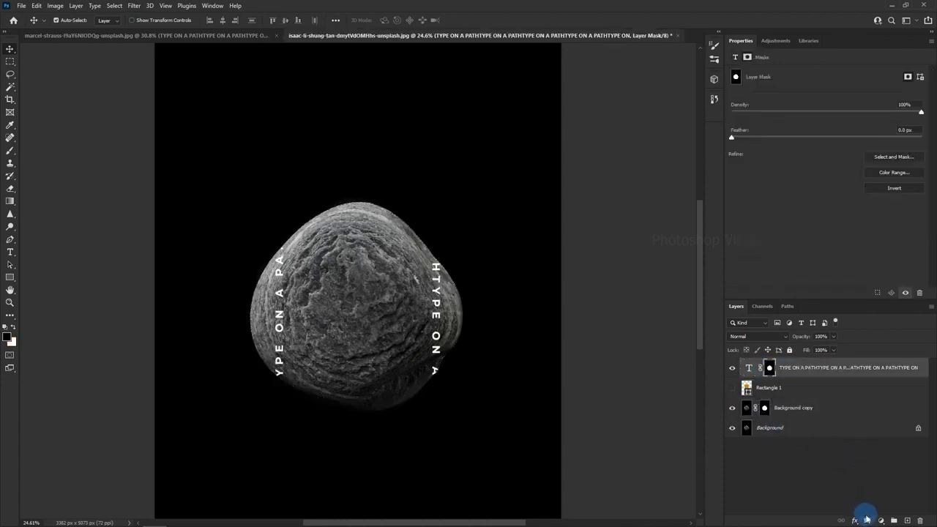
click(55, 6)
mouse_move(73, 31)
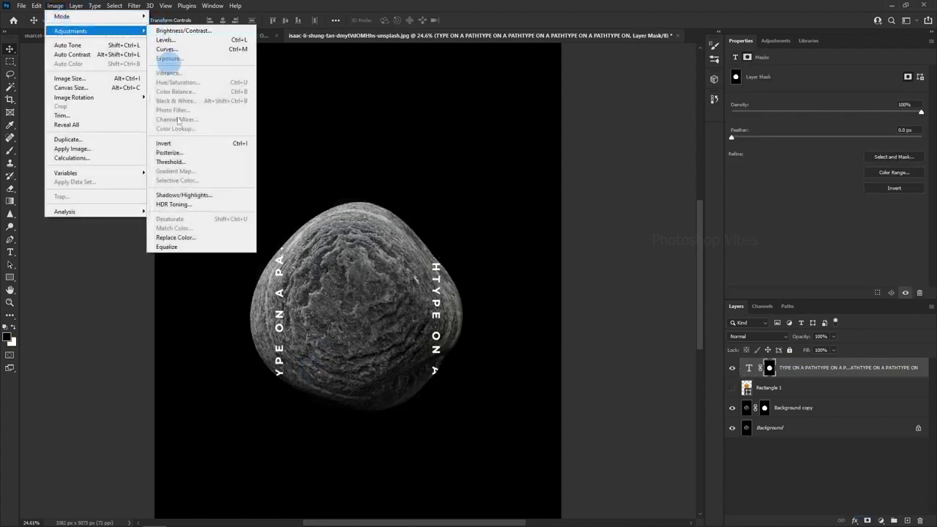
click(217, 145)
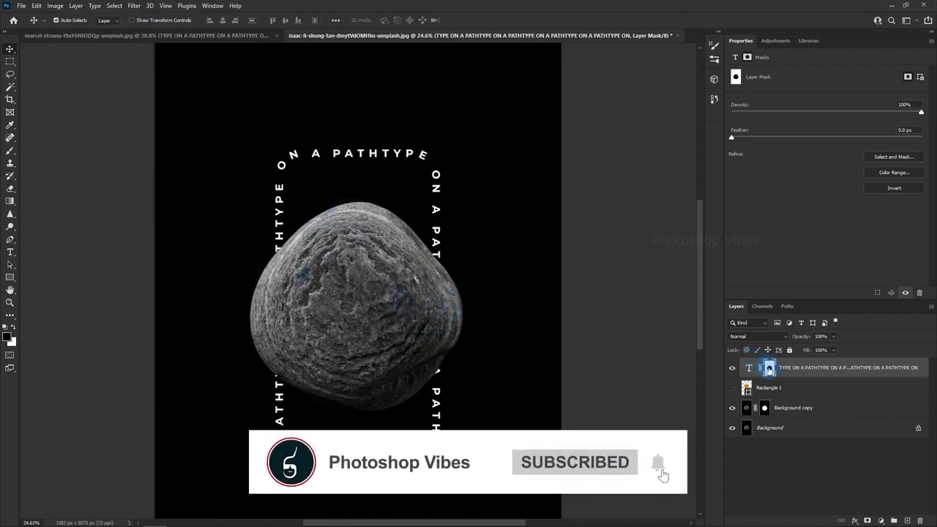
- Erase the text mask with black over the stone's right edge, undoing one wrong stroke
click(10, 188)
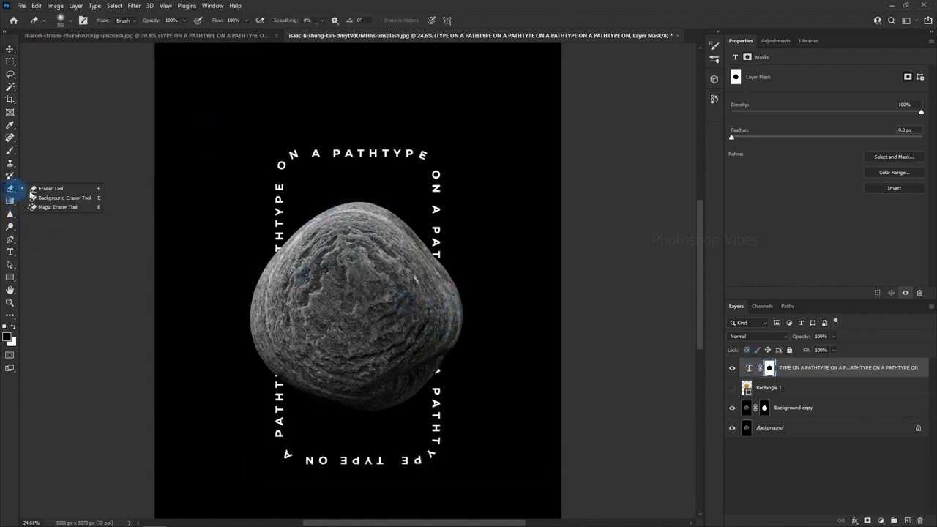
click(44, 189)
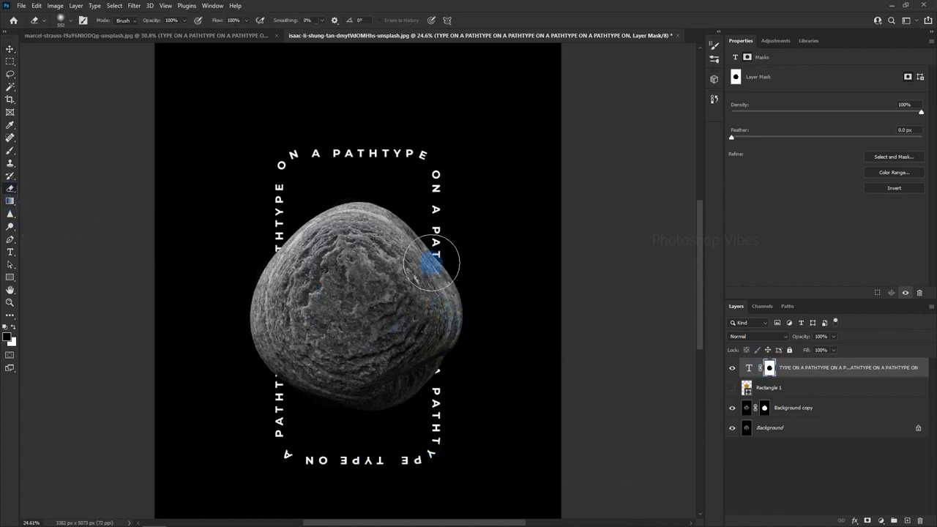
click(22, 307)
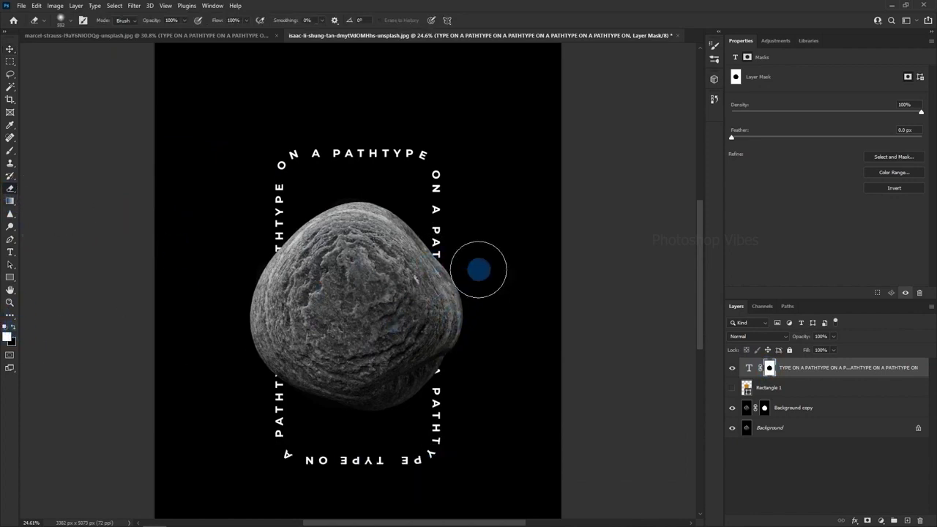
mouse_move(444, 266)
mouse_down()
mouse_move(433, 132)
mouse_move(359, 152)
mouse_up()
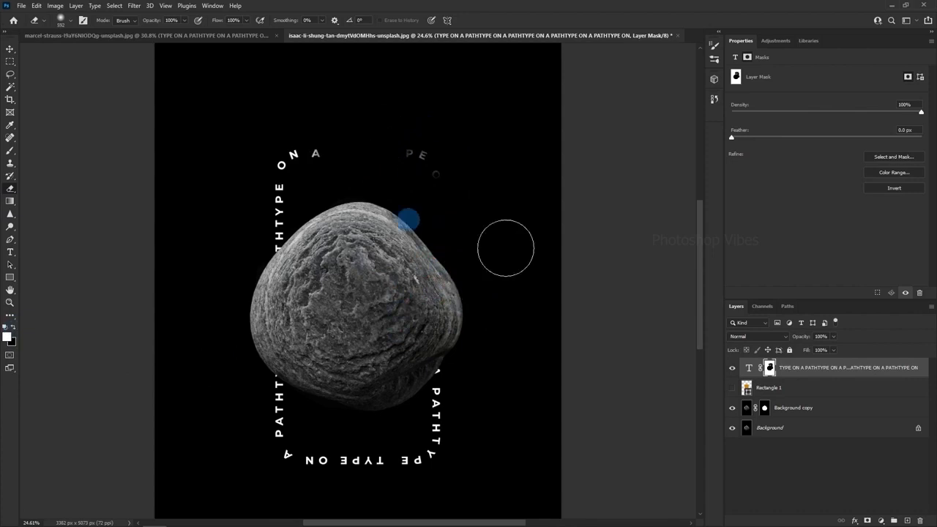
click(60, 22)
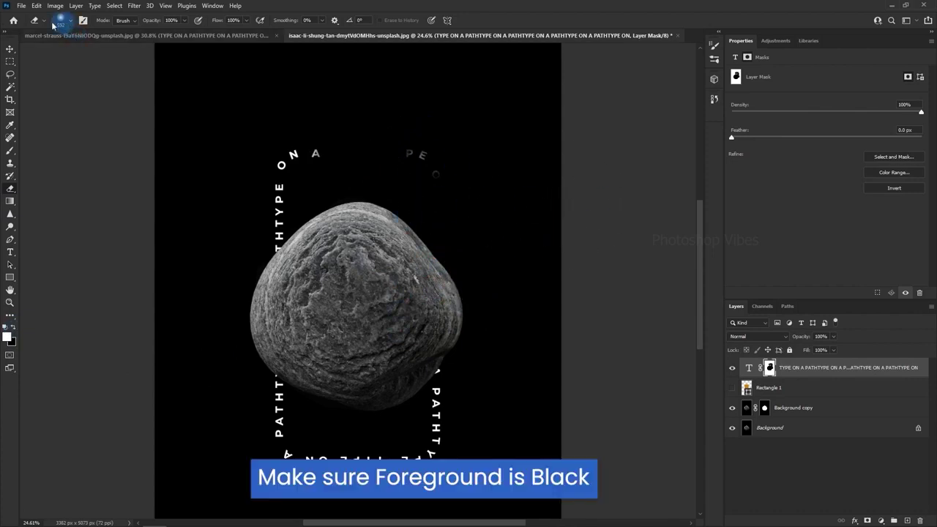
click(35, 6)
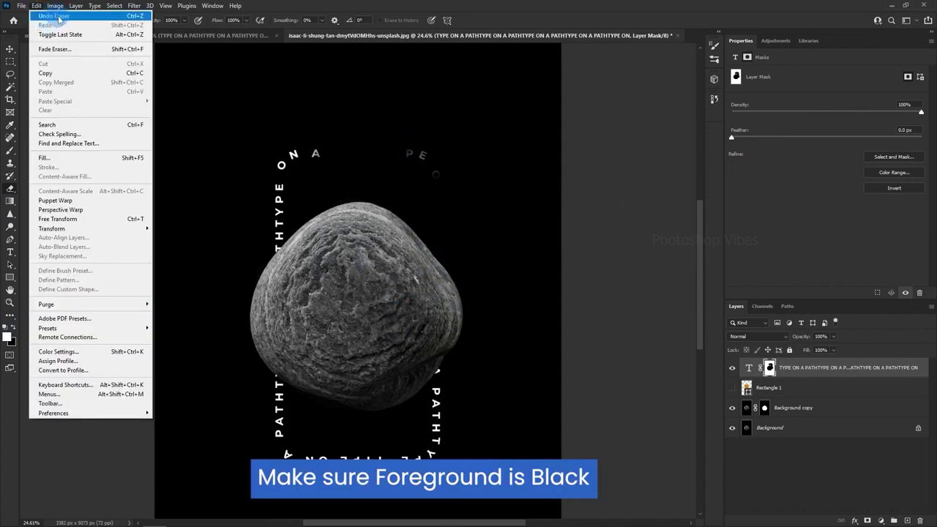
click(59, 18)
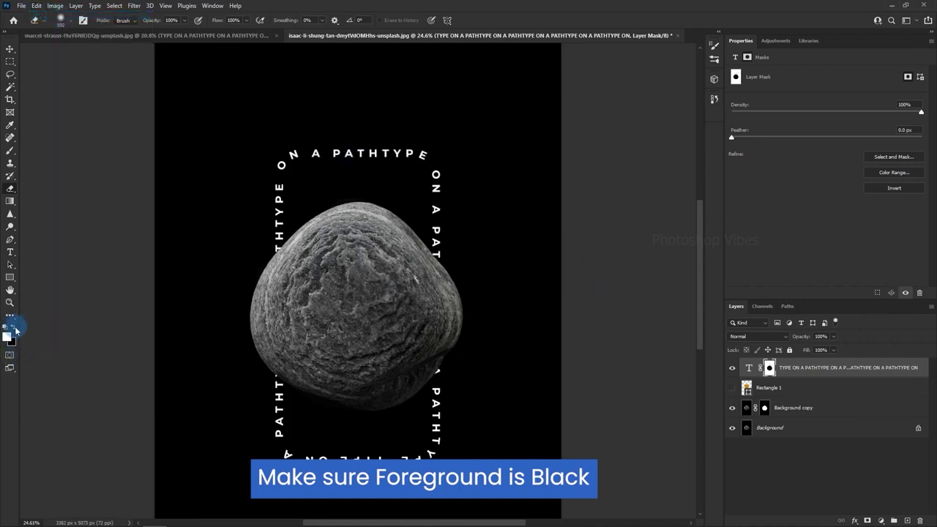
mouse_move(443, 251)
mouse_down()
mouse_move(437, 375)
mouse_move(449, 240)
mouse_move(439, 391)
mouse_move(449, 237)
mouse_move(449, 323)
mouse_up()
click(10, 49)
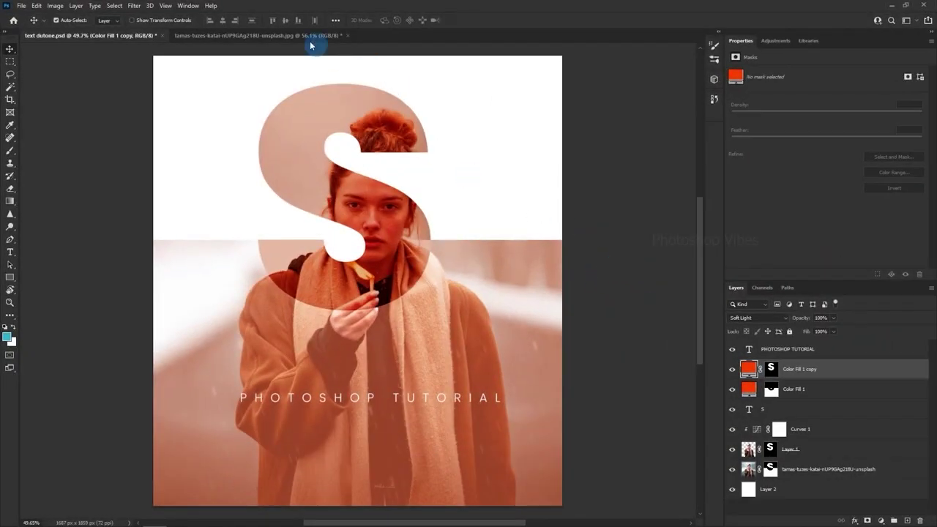
- In the match portrait, extend the crop past both side edges to widen the canvas
click(261, 37)
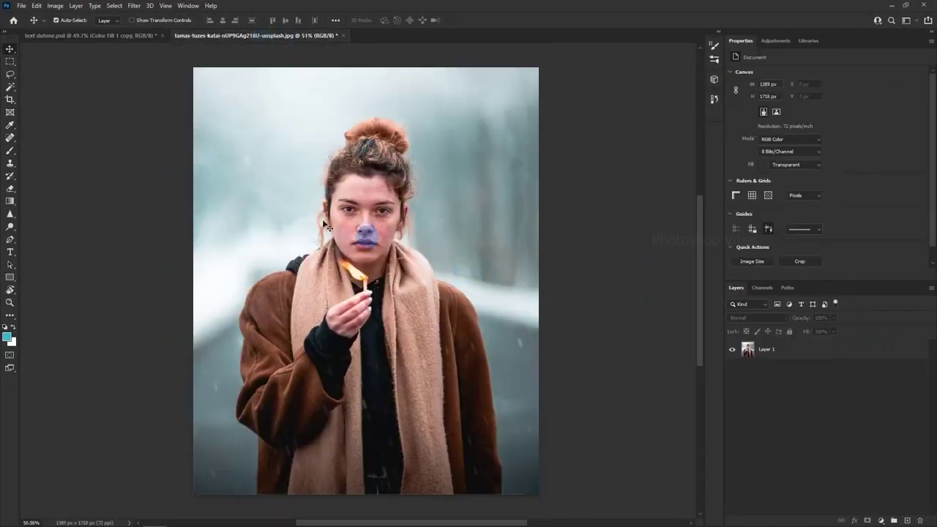
click(9, 101)
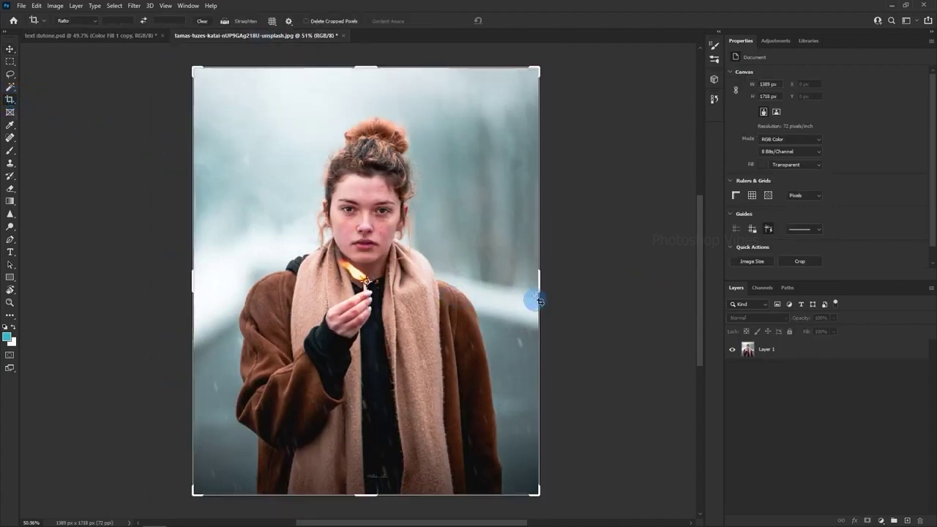
drag(536, 280, 563, 280)
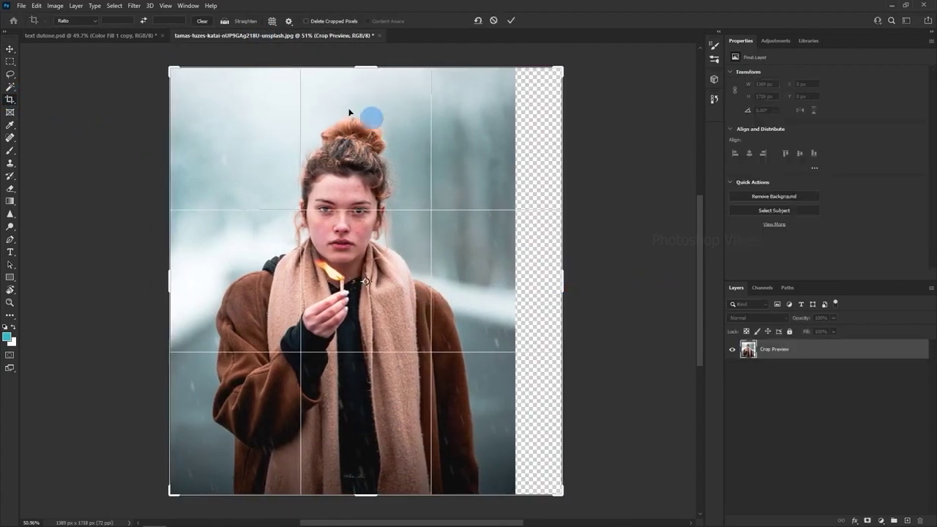
drag(169, 272, 127, 297)
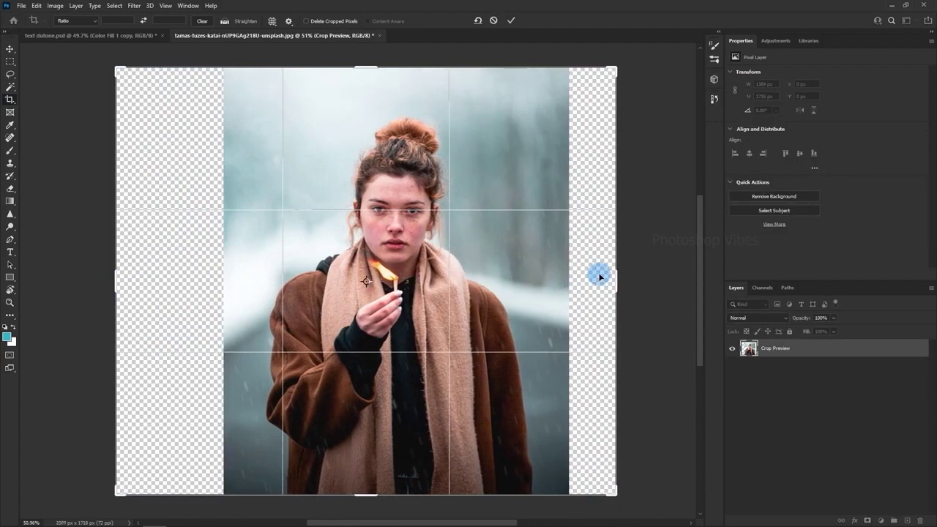
click(511, 21)
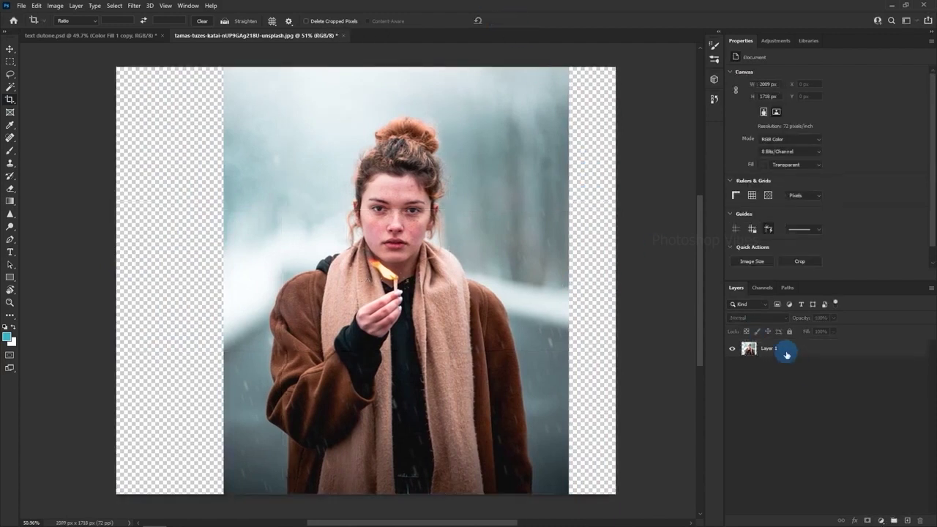
- Content-Aware Fill the empty right strip with matching snowy background, then deselect
click(787, 355)
click(9, 66)
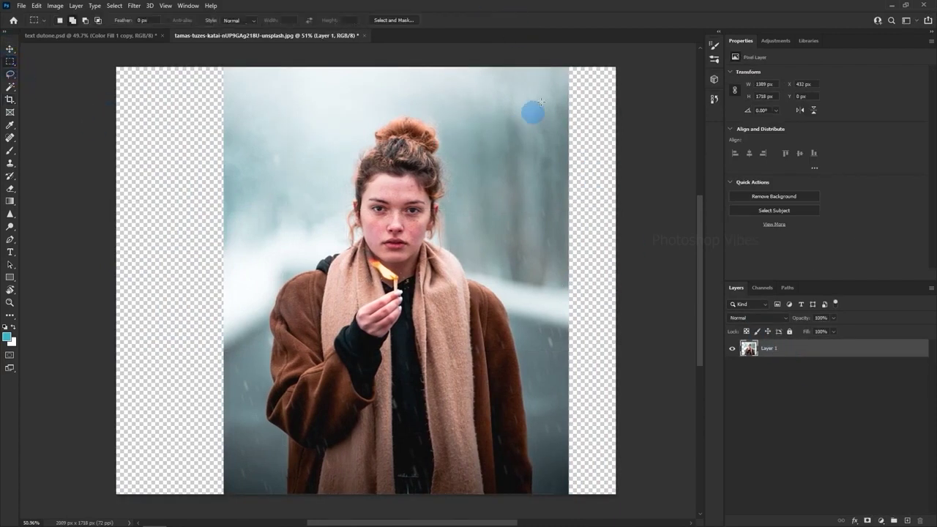
drag(568, 58, 663, 515)
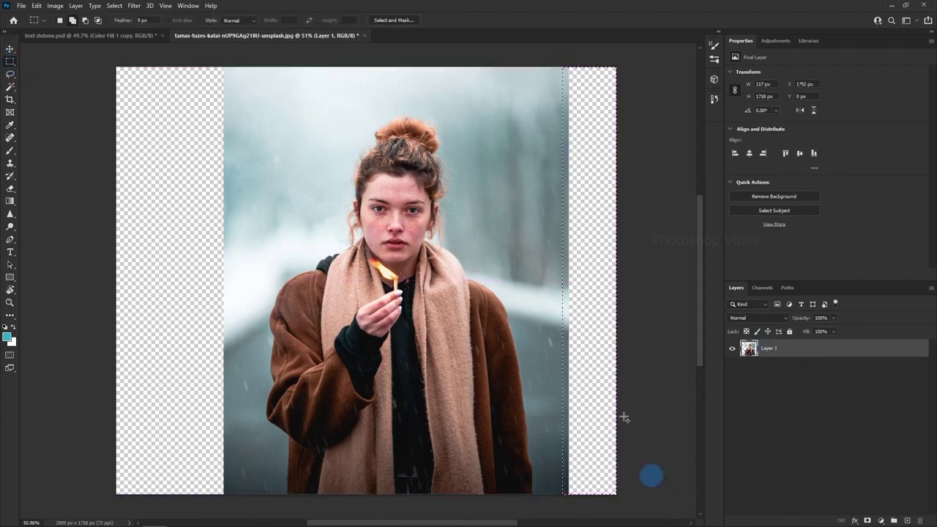
click(35, 5)
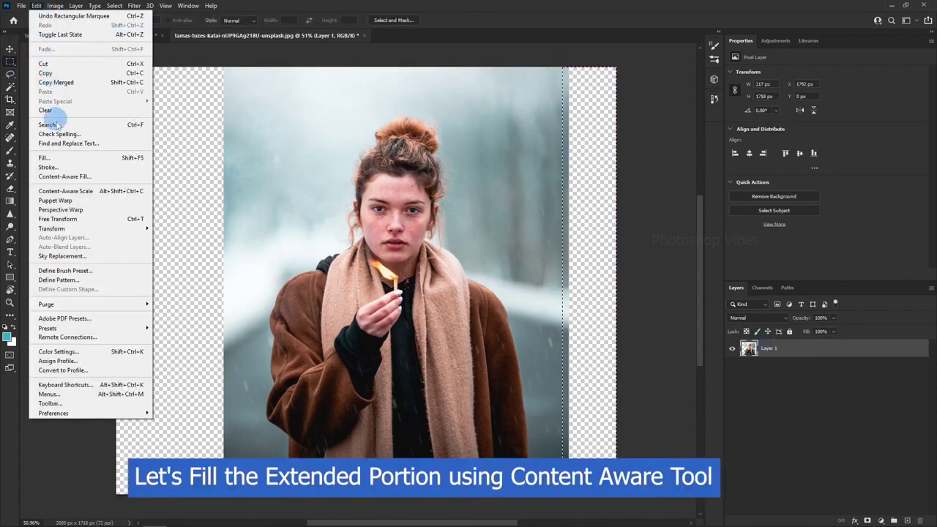
click(65, 177)
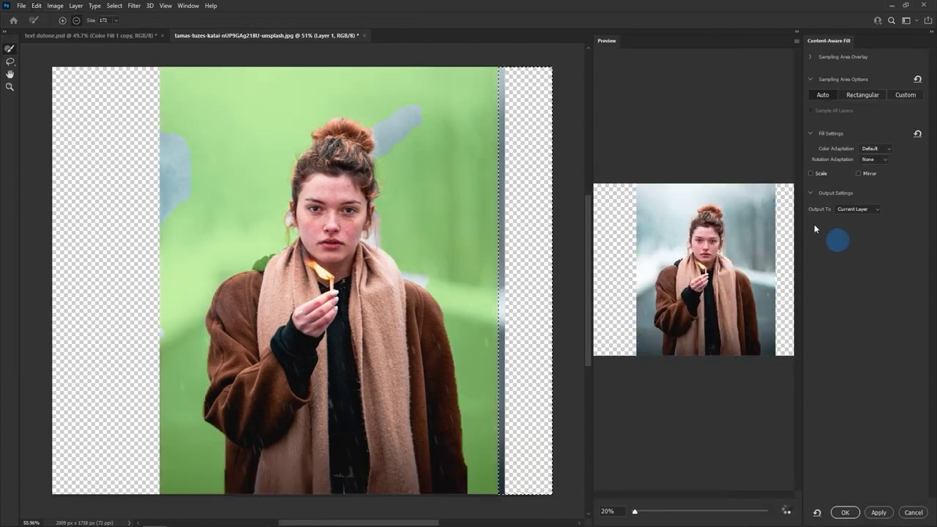
click(878, 512)
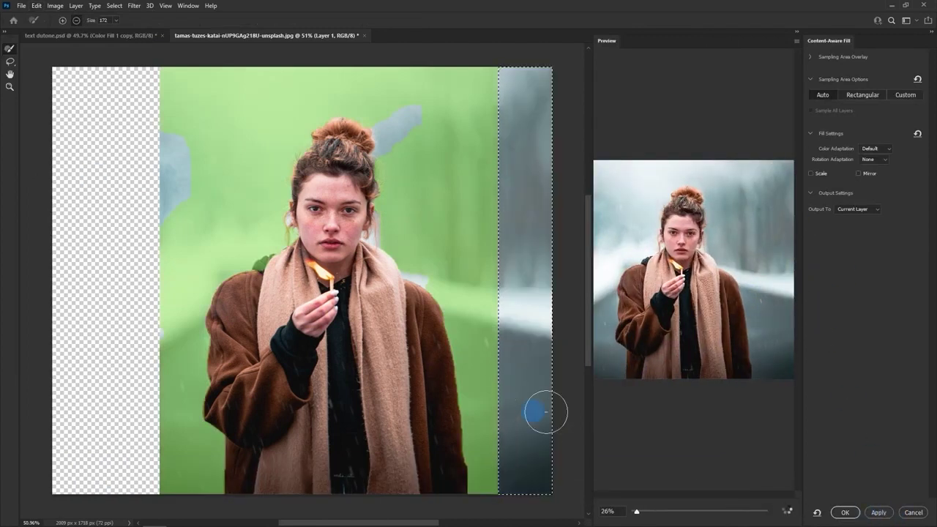
click(845, 512)
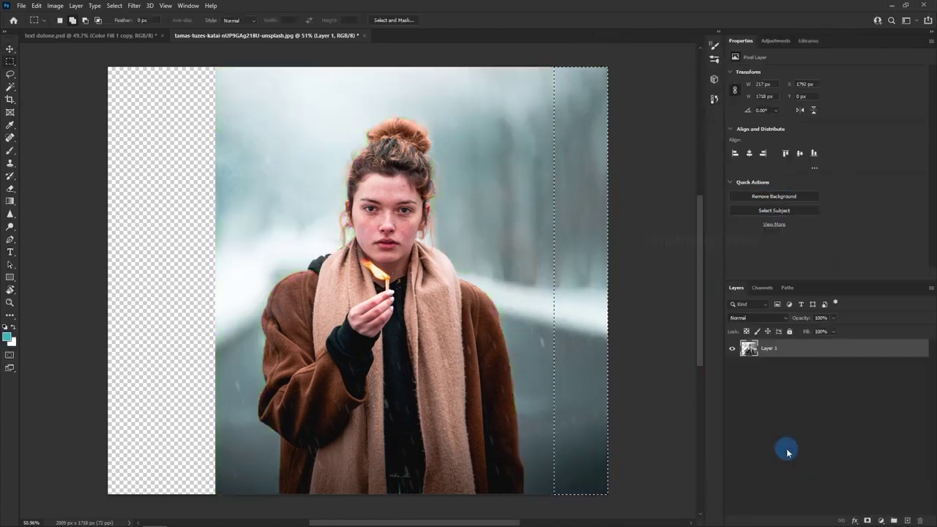
click(115, 5)
click(121, 32)
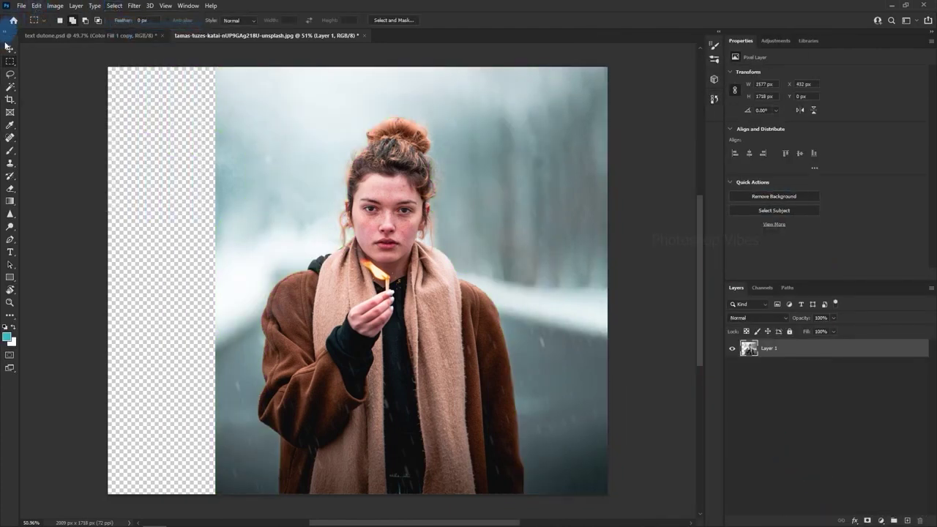
- Content-Aware Fill the empty left strip with matching background and deselect
drag(120, 65, 238, 501)
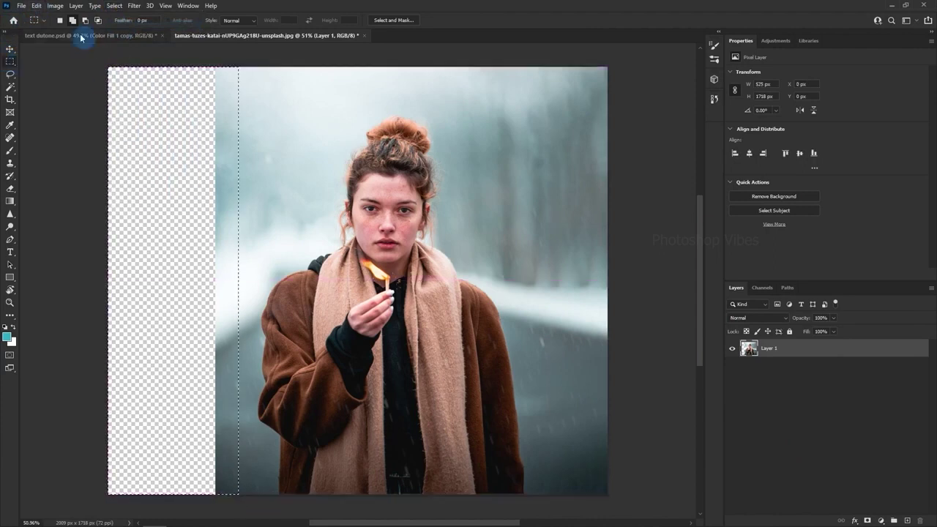
click(36, 5)
click(63, 173)
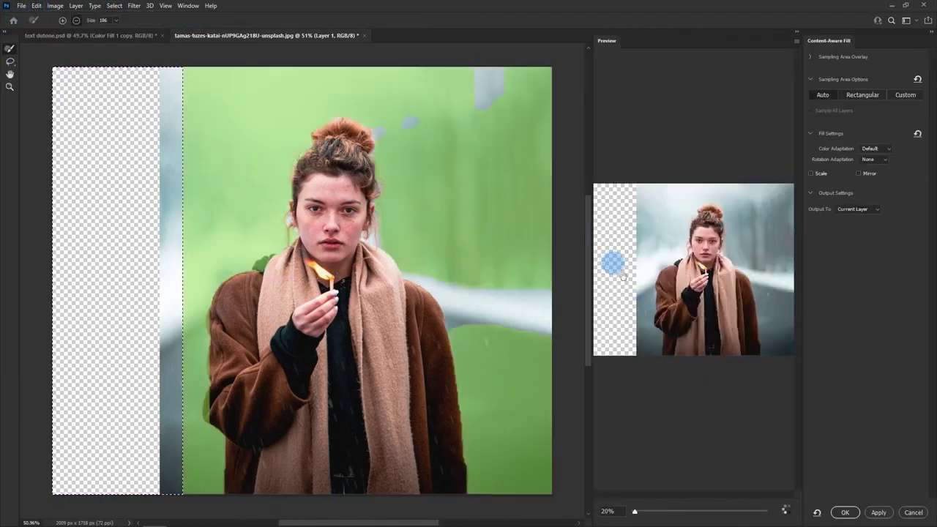
click(879, 512)
click(845, 512)
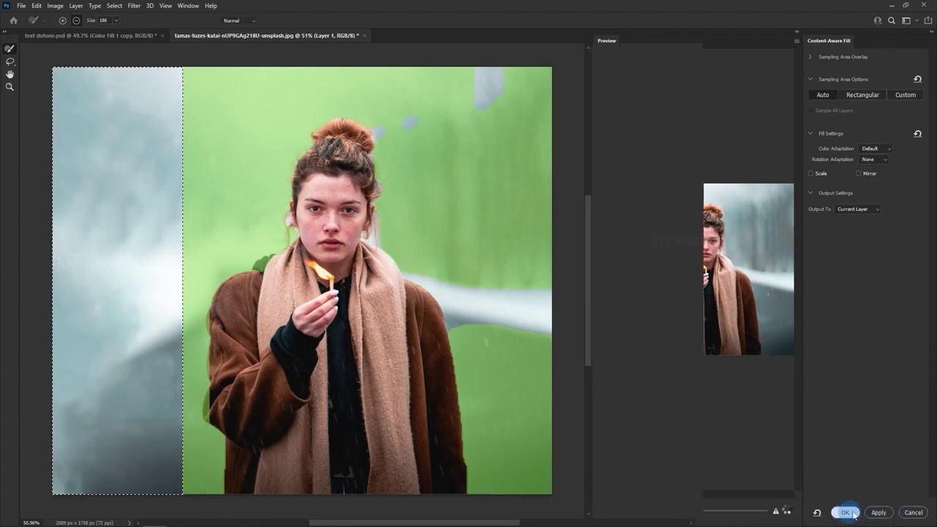
click(114, 5)
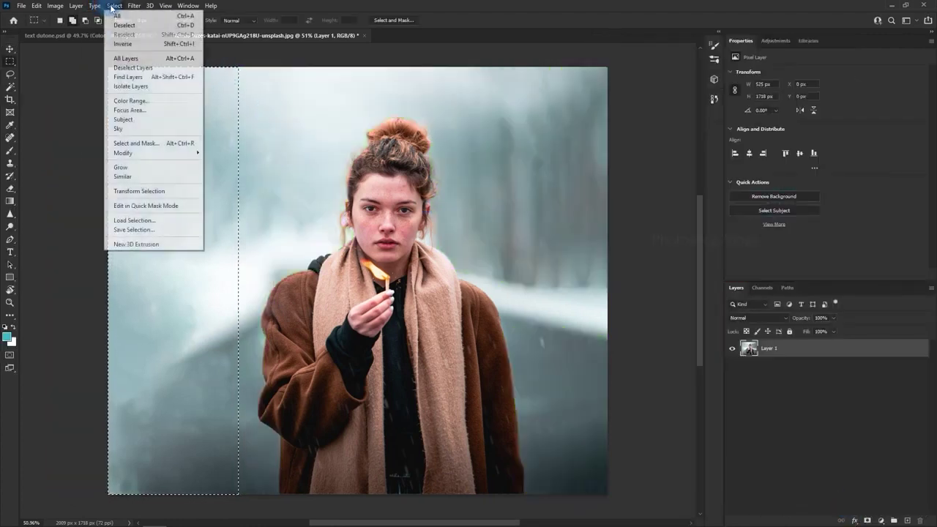
click(115, 5)
click(114, 5)
click(123, 24)
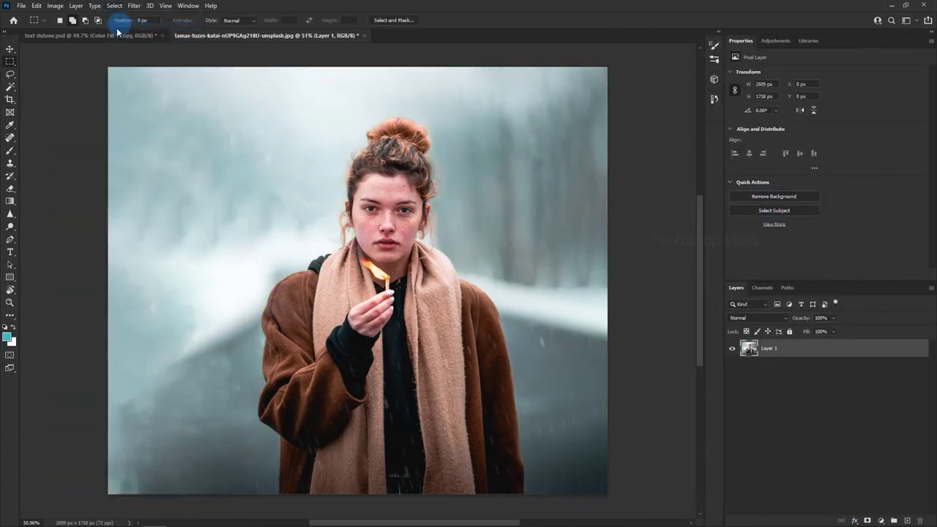
click(15, 49)
- Copy the woman onto her own layer via Select Subject and convert it to a smart object
click(114, 6)
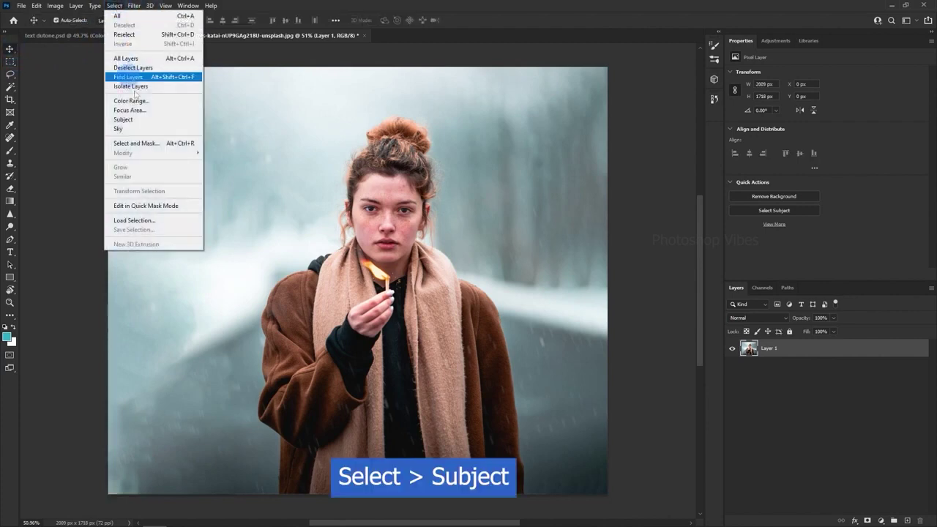
click(123, 119)
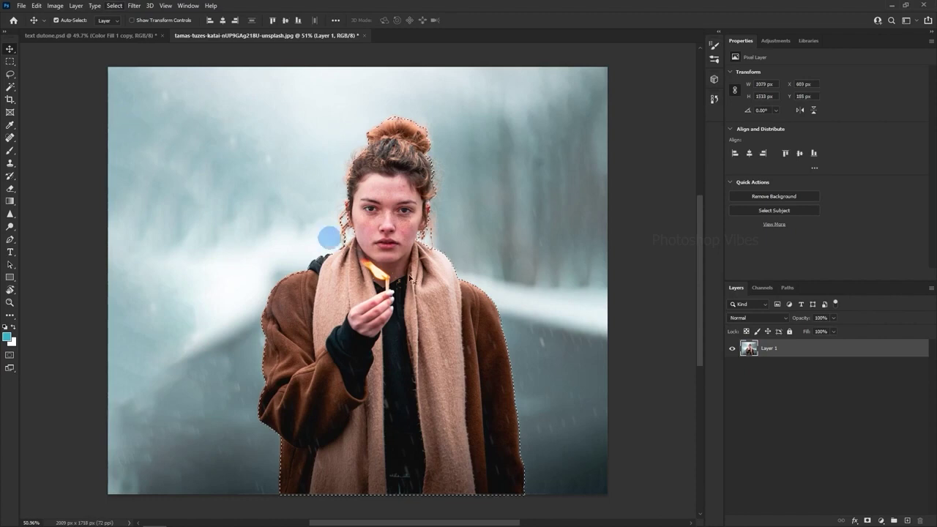
key(ctrl+j)
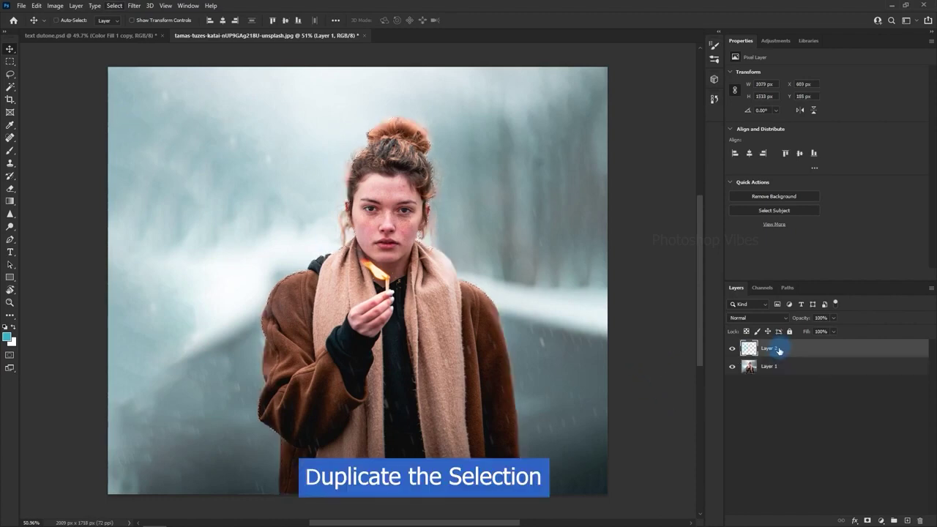
click(732, 369)
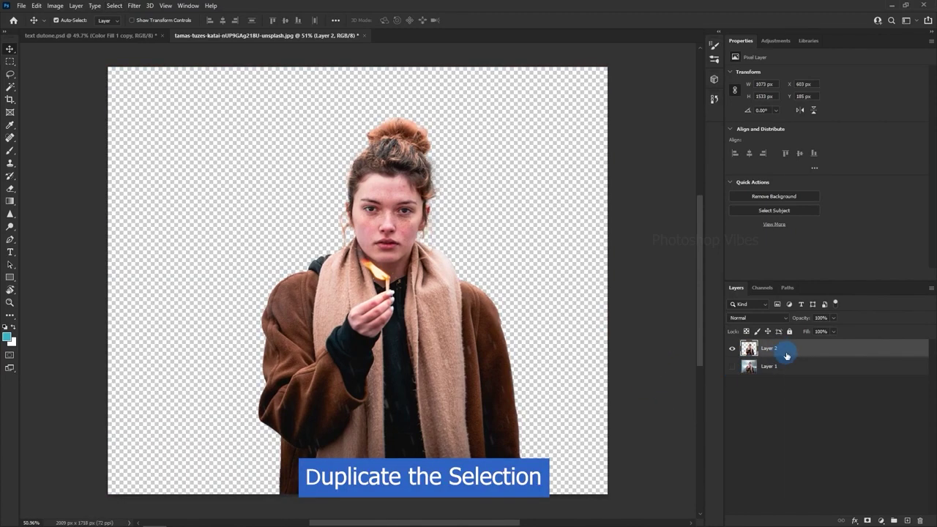
right_click(787, 356)
click(845, 249)
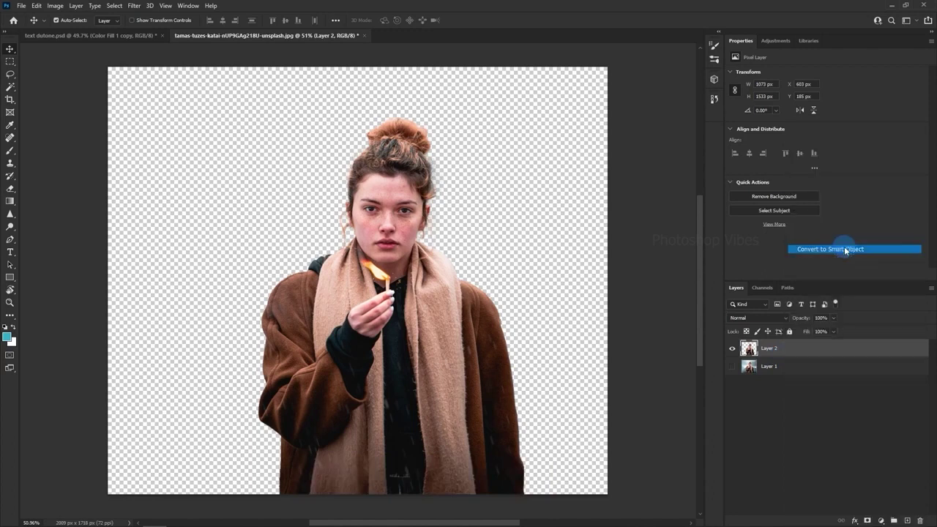
click(733, 367)
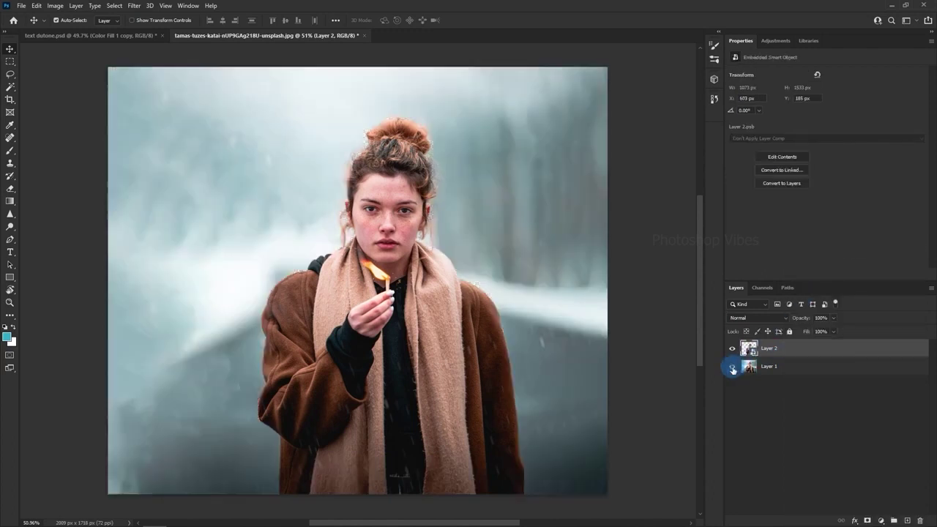
- Mask the background photo to its lower part using a rectangular selection
click(787, 370)
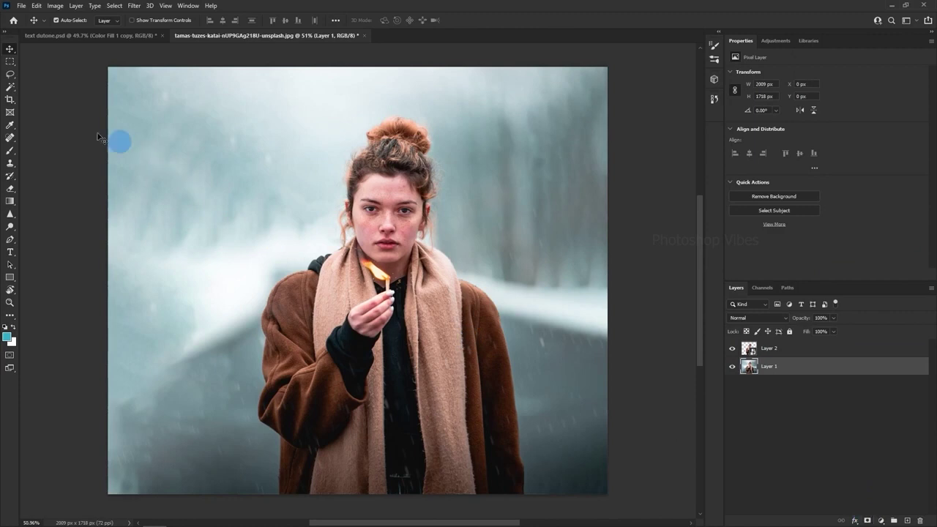
click(9, 63)
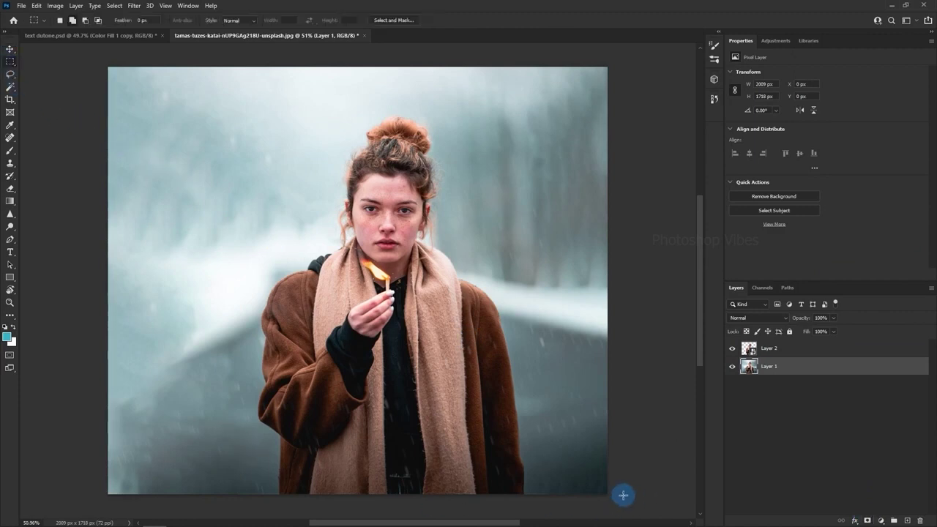
drag(623, 495, 52, 237)
click(867, 521)
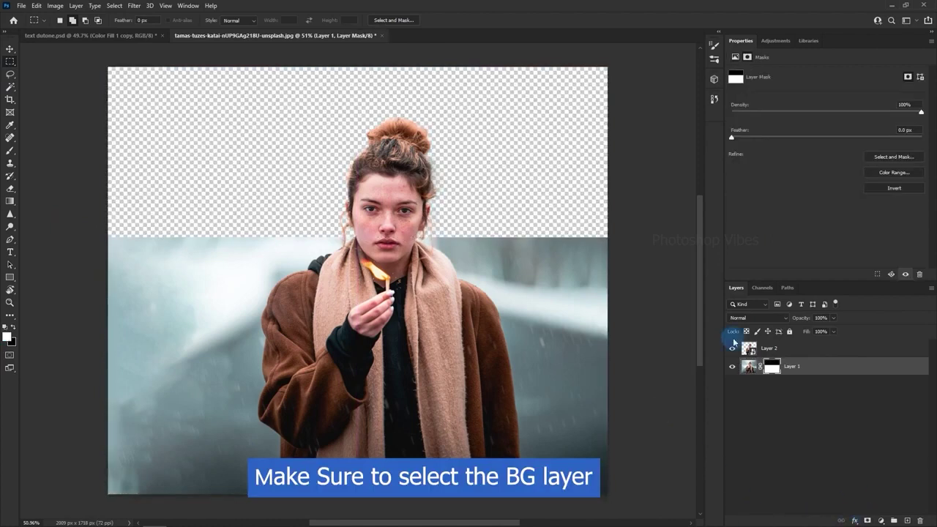
- Add a new layer beneath the background photo and fill it with white
click(9, 48)
click(907, 520)
drag(807, 368, 799, 406)
click(11, 343)
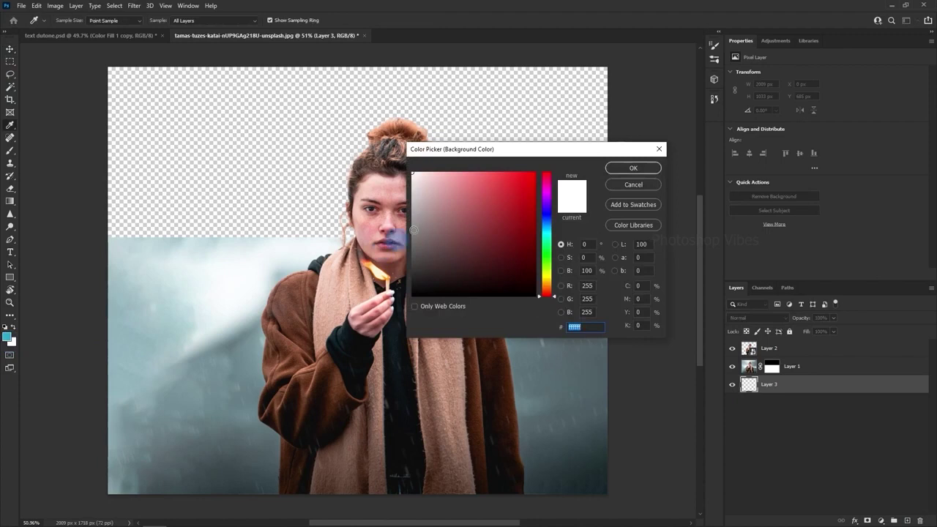
click(636, 169)
click(36, 5)
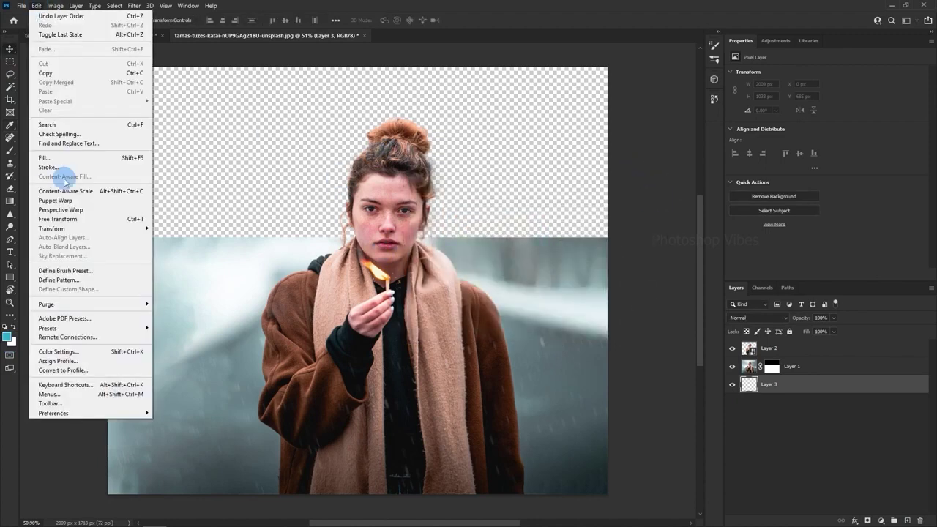
click(58, 157)
click(558, 173)
click(639, 174)
key(v)
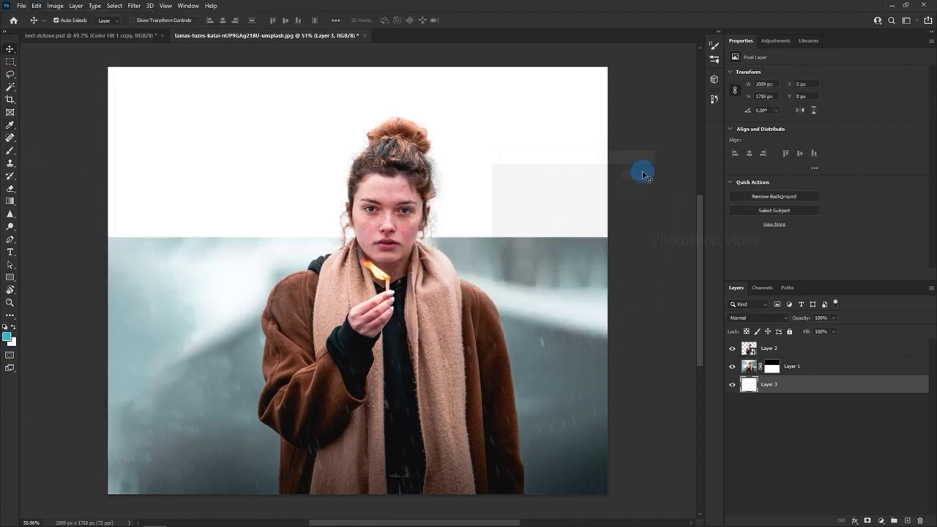
click(770, 386)
- Start a new horizontal text layer on the canvas
click(11, 253)
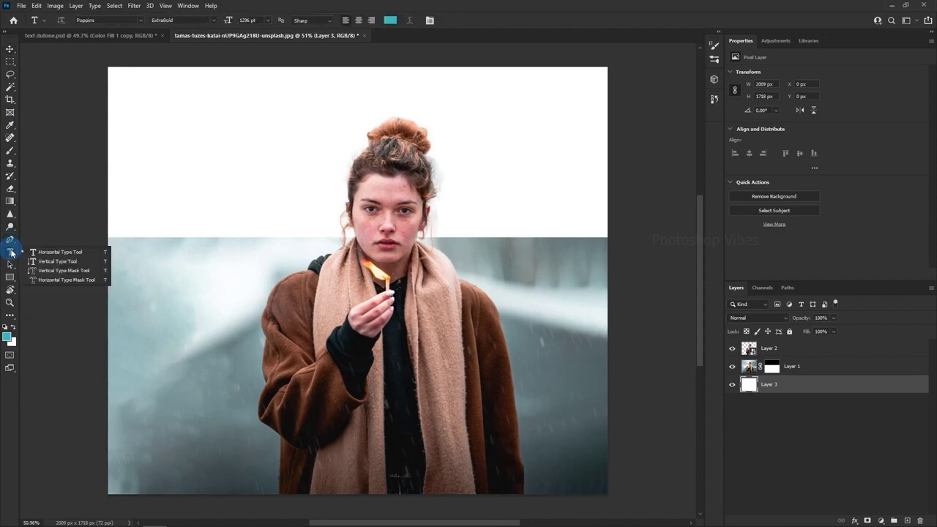
click(12, 253)
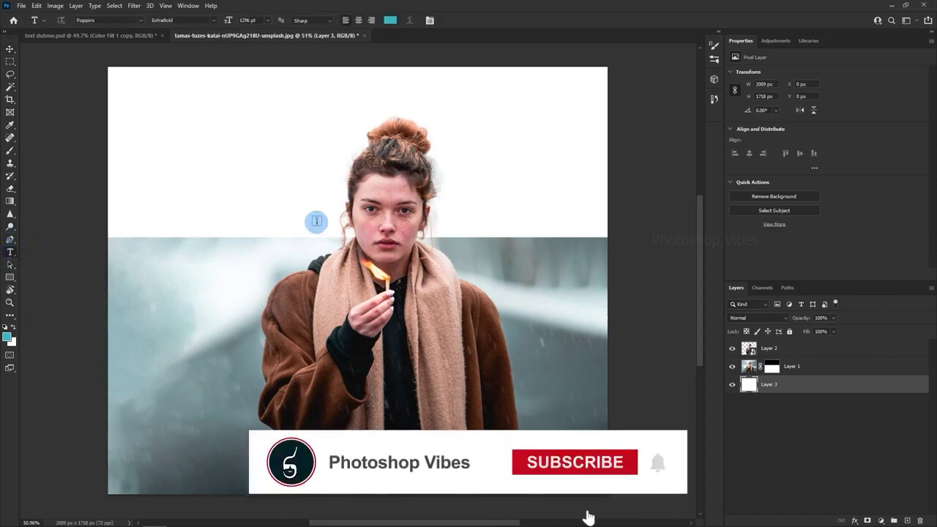
click(329, 242)
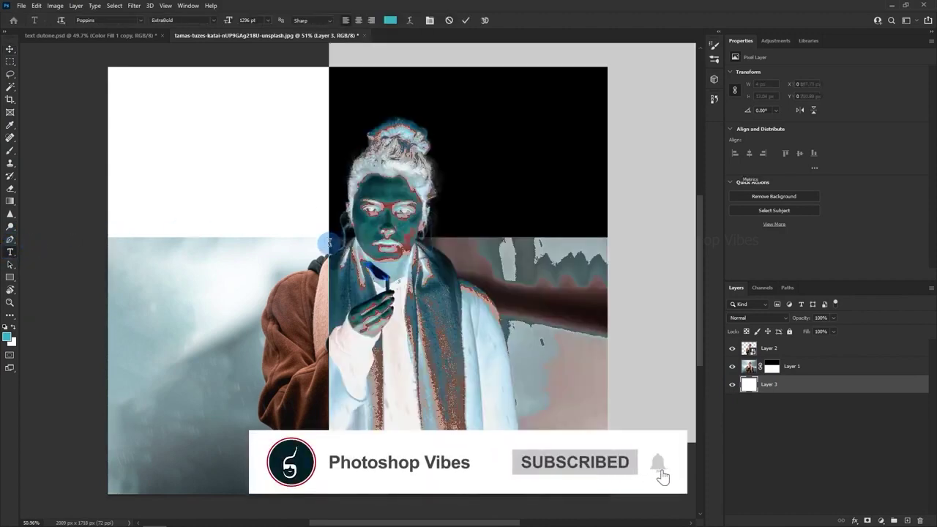
click(354, 260)
- Type a big 'S', shift it left and down, and move its layer to the top
text(s)
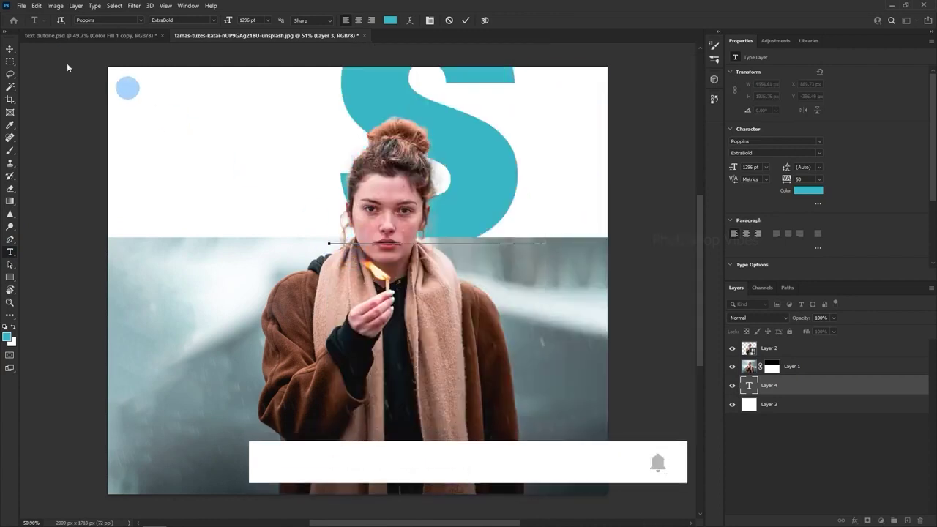
click(11, 48)
drag(481, 197, 453, 255)
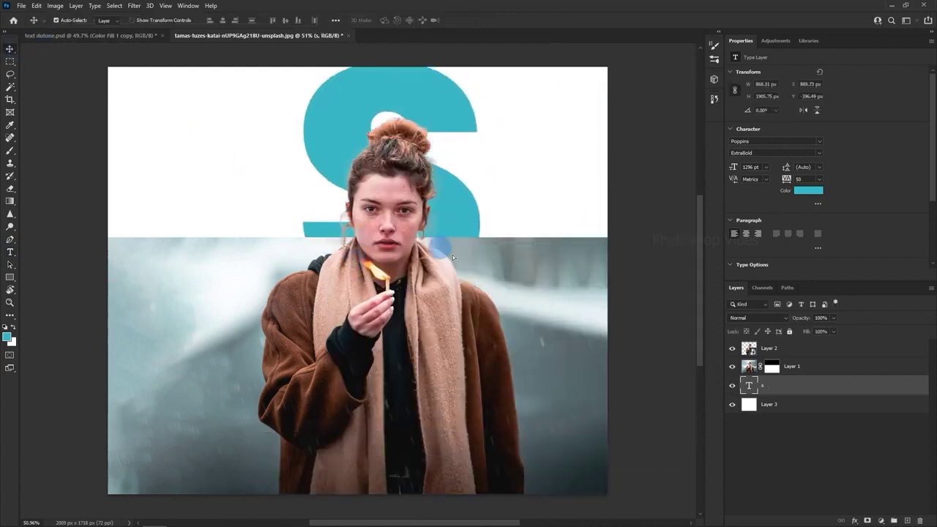
drag(795, 391, 774, 339)
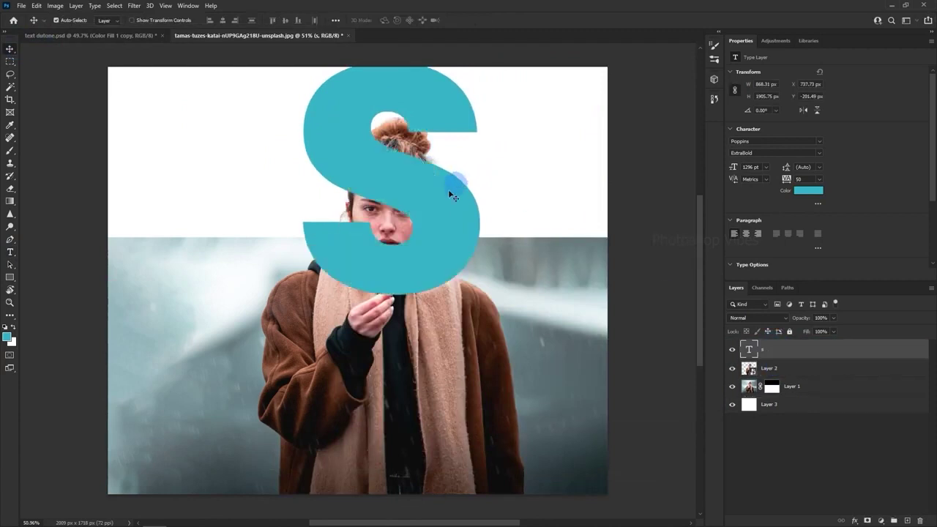
drag(451, 210, 433, 223)
- Set the S layer to 62% opacity and recolour it dark brown 4d240f
click(821, 318)
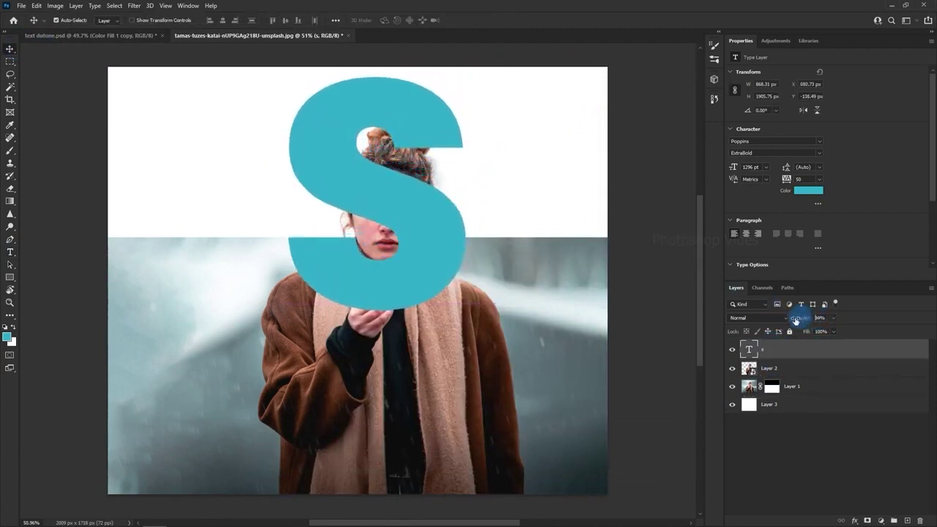
drag(796, 320, 769, 320)
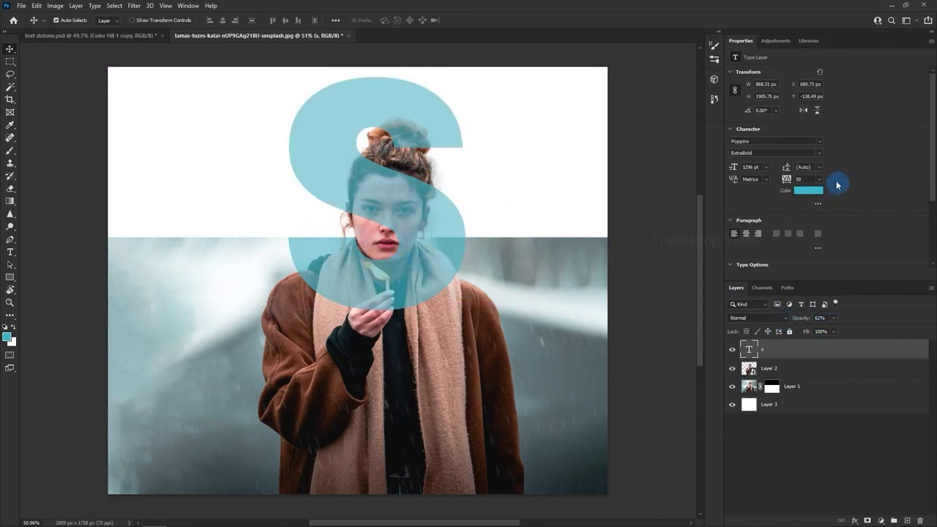
click(808, 190)
click(602, 326)
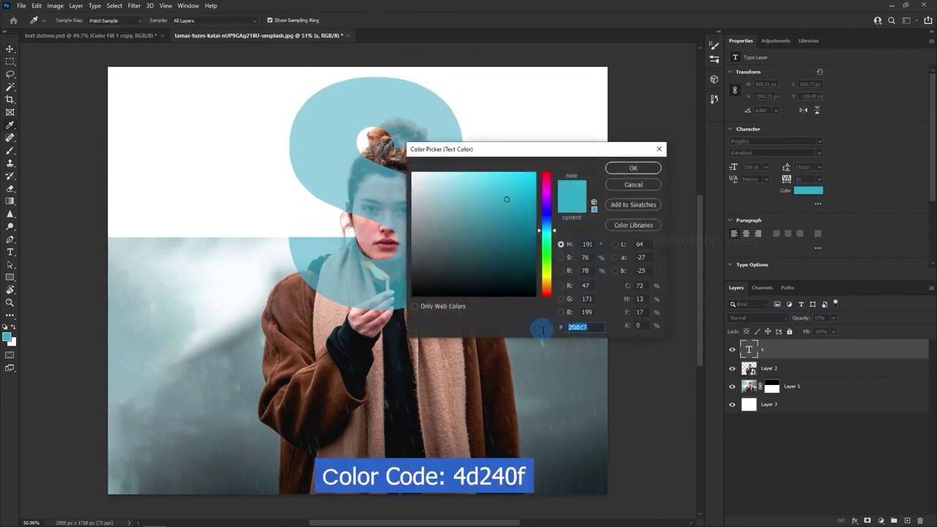
text(4d240f)
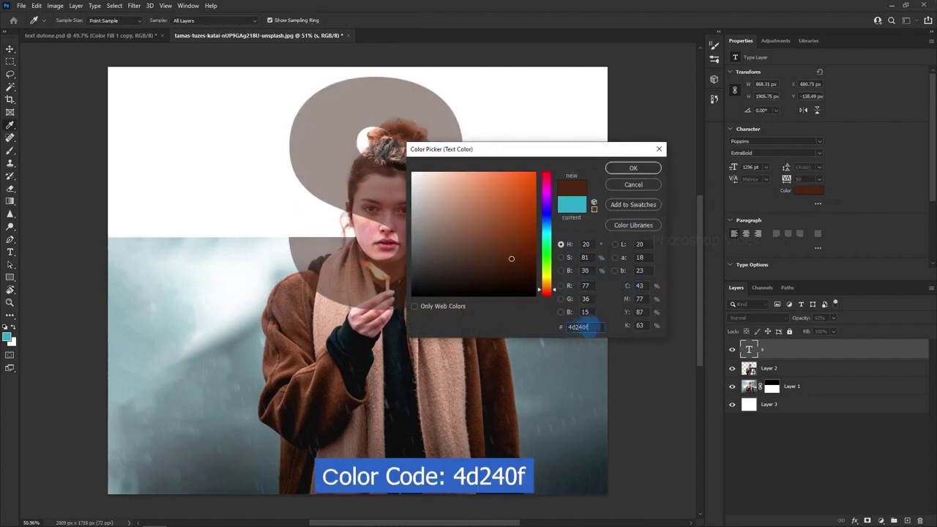
click(629, 170)
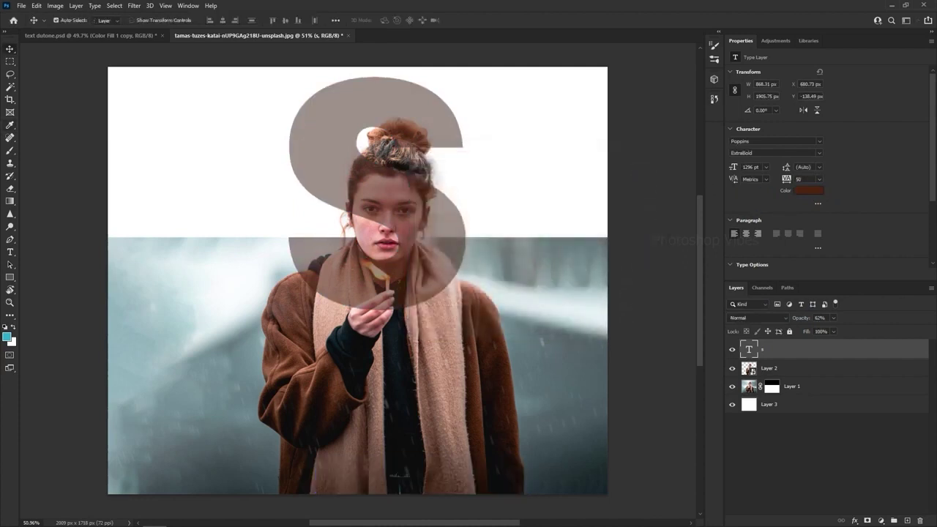
- Load the S letter's pixels as a selection and fill Layer 1's mask to hide its photo inside the S
right_click(762, 351)
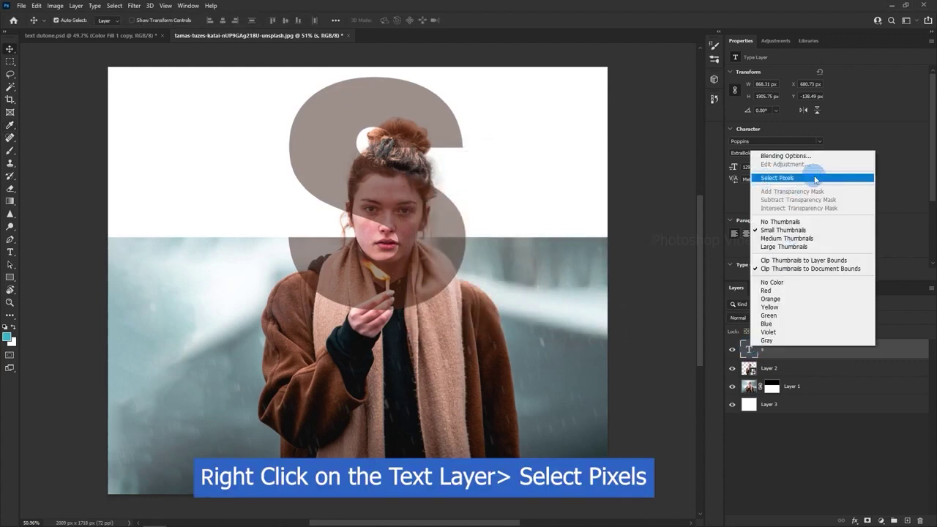
click(815, 178)
click(732, 350)
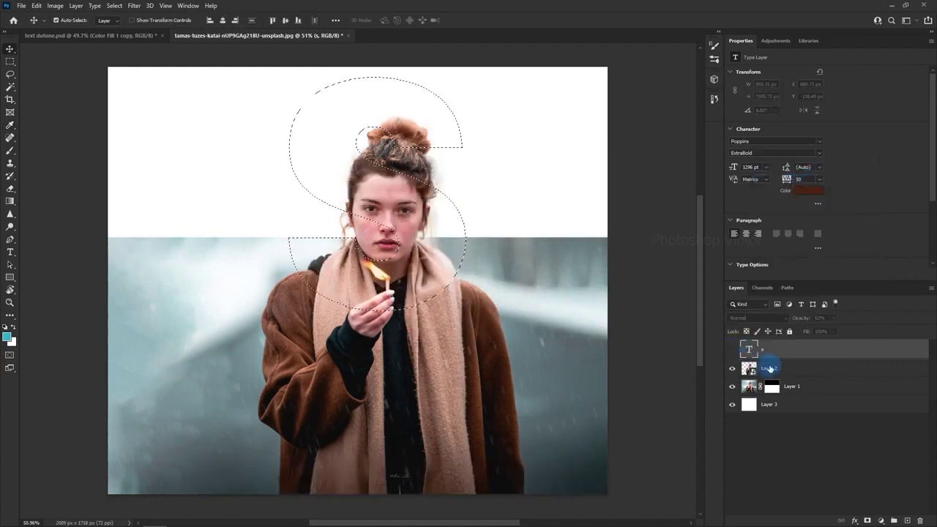
click(769, 368)
click(771, 389)
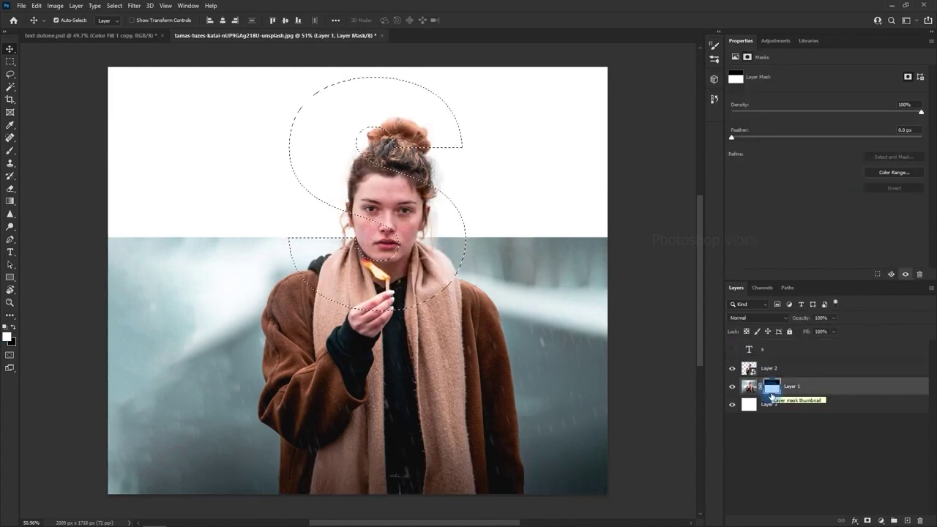
key(ctrl+BackSpace)
click(732, 368)
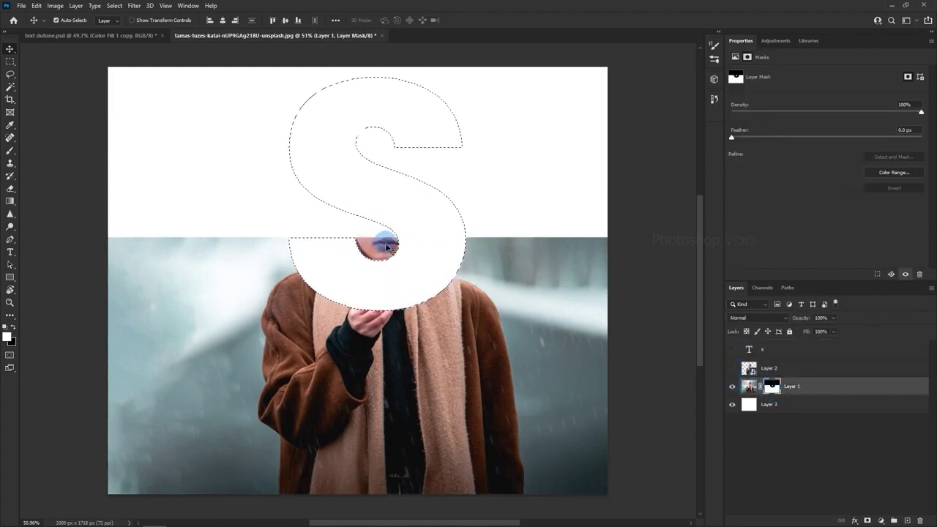
- Invert the selection, erase the lips showing inside the S, then deselect
click(115, 5)
click(125, 38)
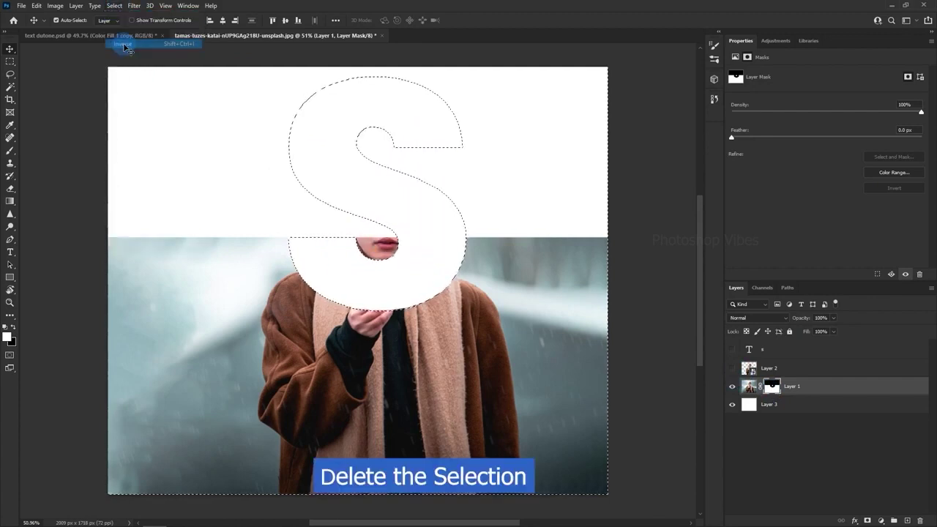
click(9, 188)
right_click(11, 188)
click(31, 189)
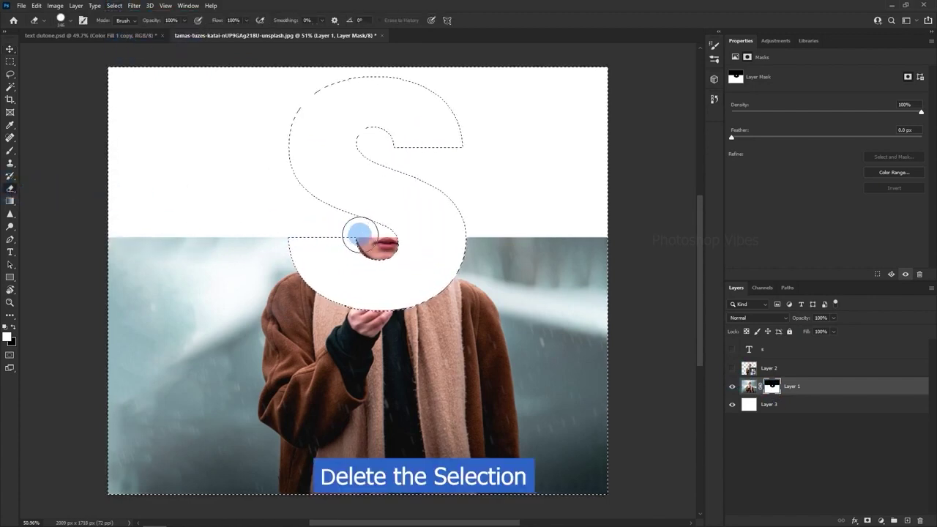
mouse_move(360, 233)
mouse_down()
mouse_move(415, 243)
mouse_move(366, 246)
mouse_move(312, 202)
mouse_move(297, 152)
mouse_move(198, 52)
mouse_up()
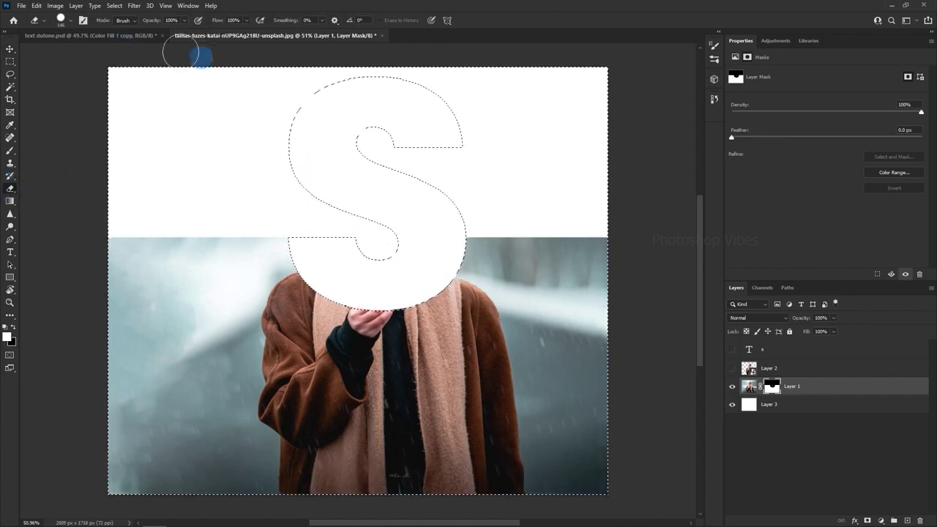
click(117, 10)
click(128, 30)
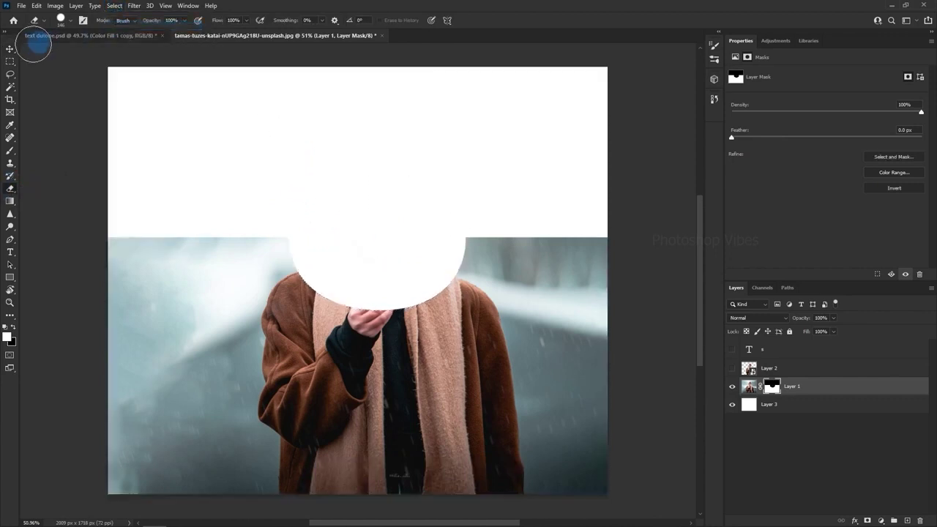
click(10, 50)
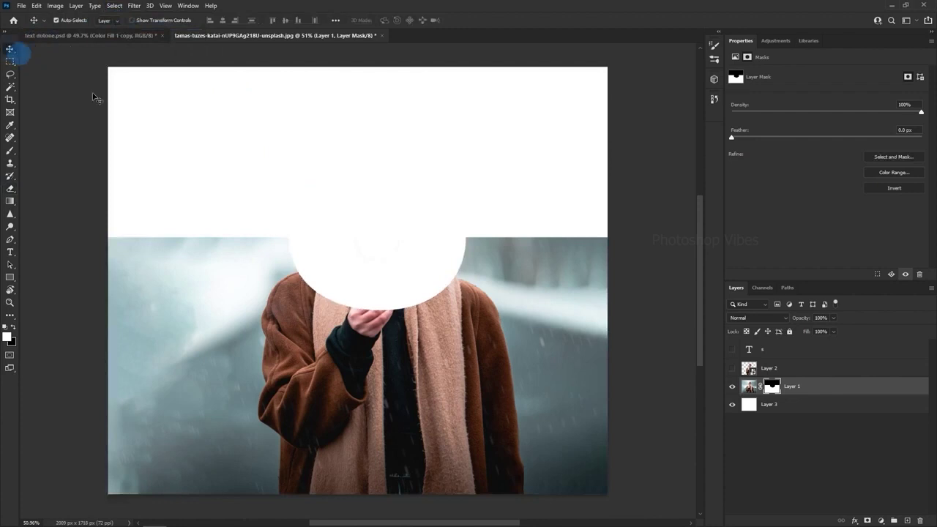
- Reload the S letter selection and add it as a layer mask on Layer 2
click(758, 385)
click(753, 350)
click(732, 349)
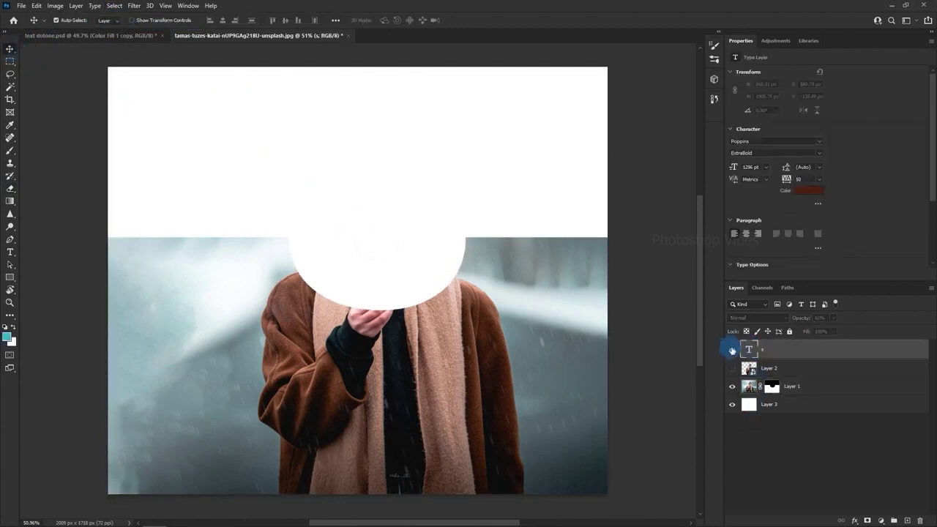
right_click(752, 352)
click(777, 180)
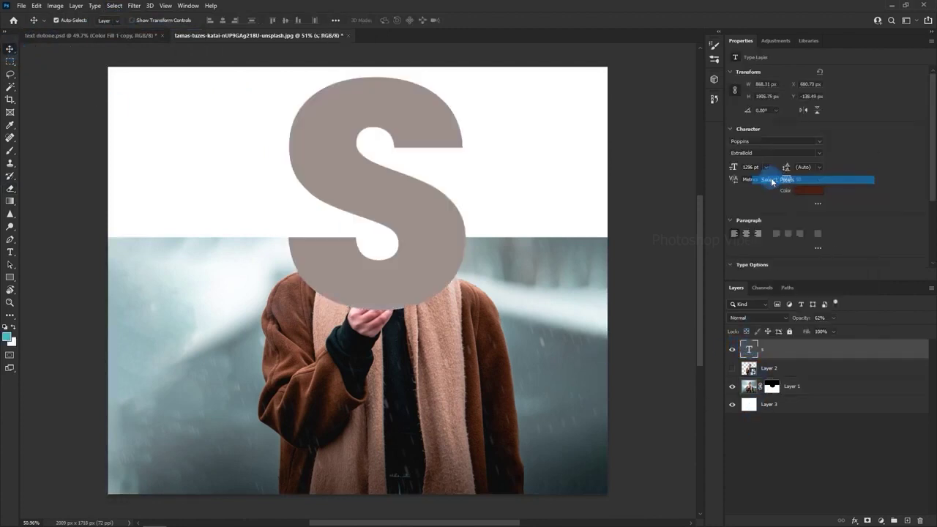
click(732, 351)
click(733, 386)
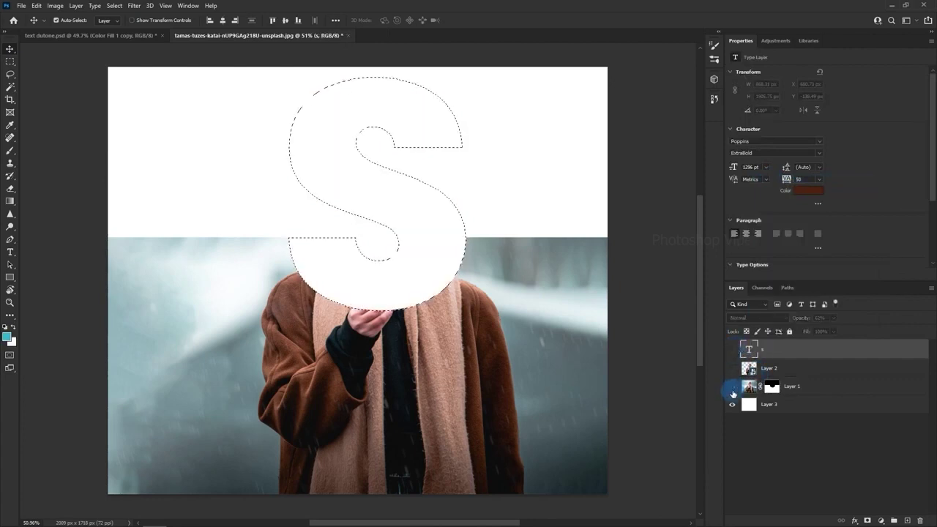
click(769, 372)
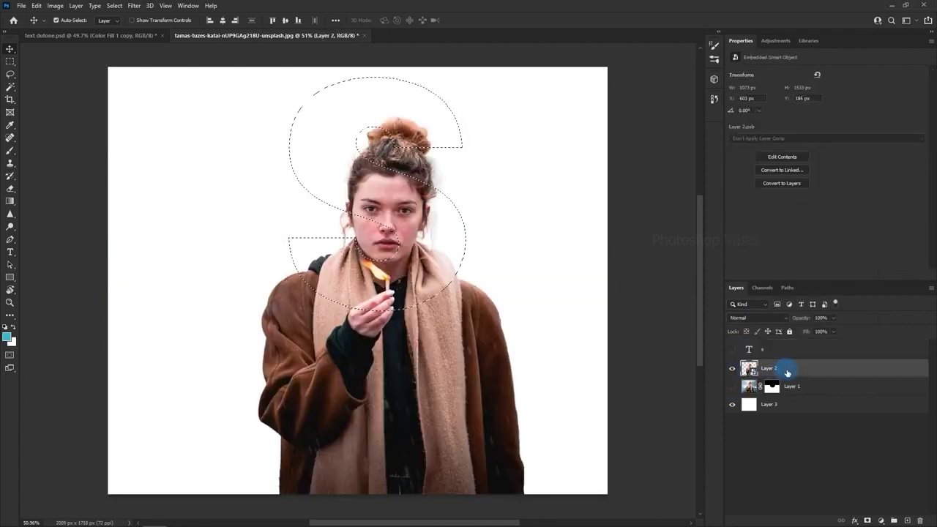
click(867, 521)
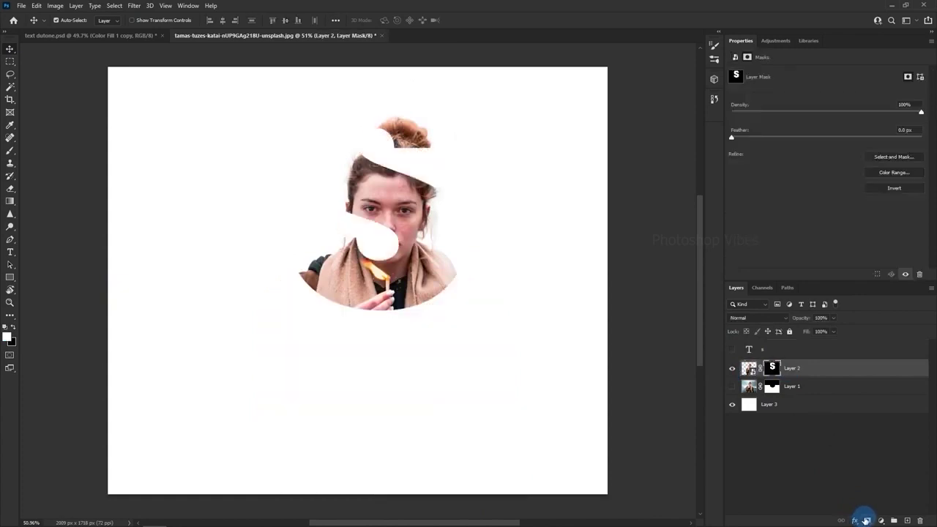
click(732, 391)
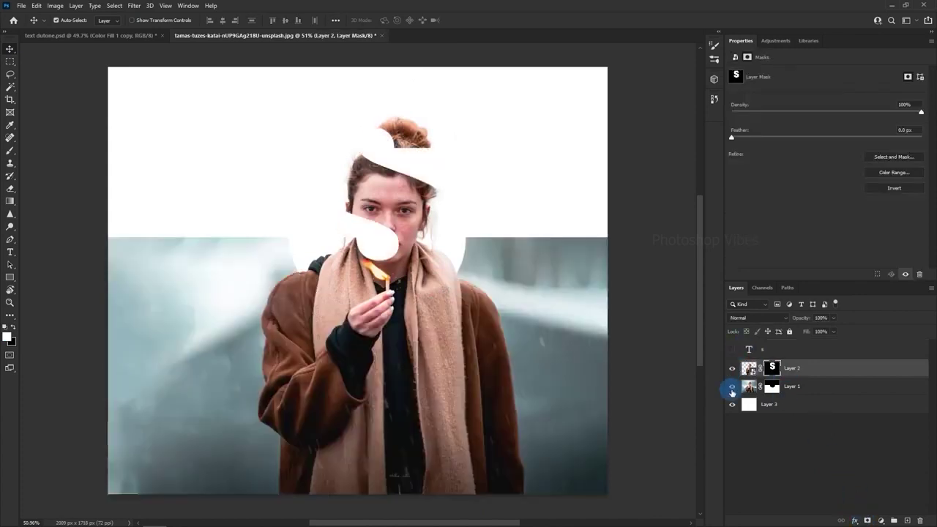
click(733, 350)
click(732, 369)
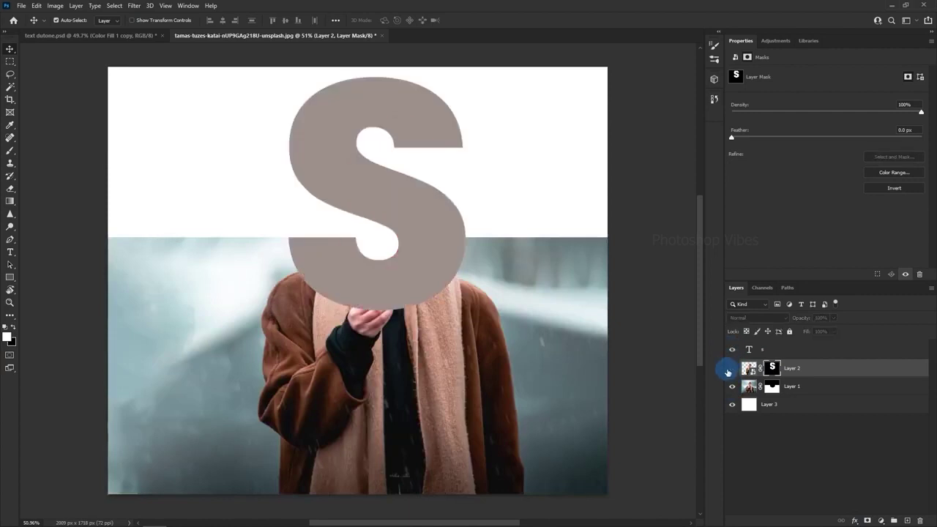
- Set the S text layer to 30% opacity with Multiply blending
click(729, 369)
click(768, 352)
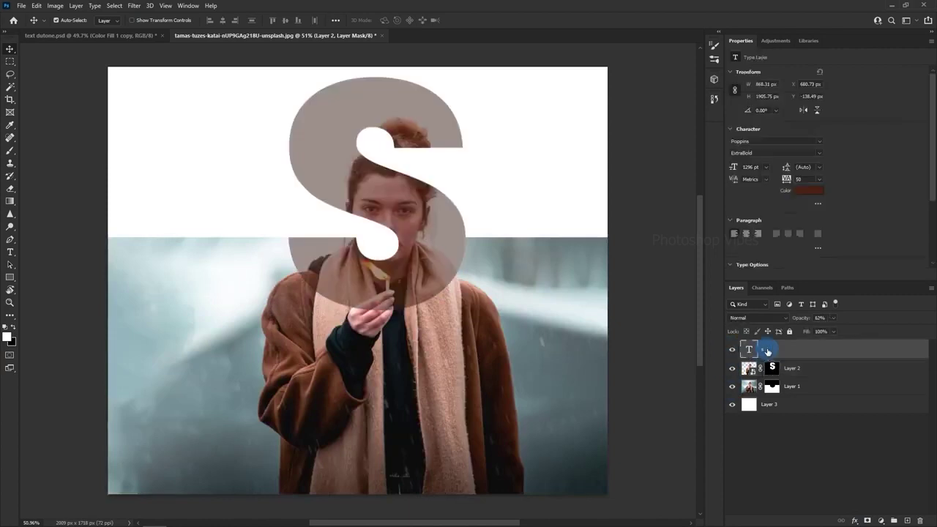
click(821, 318)
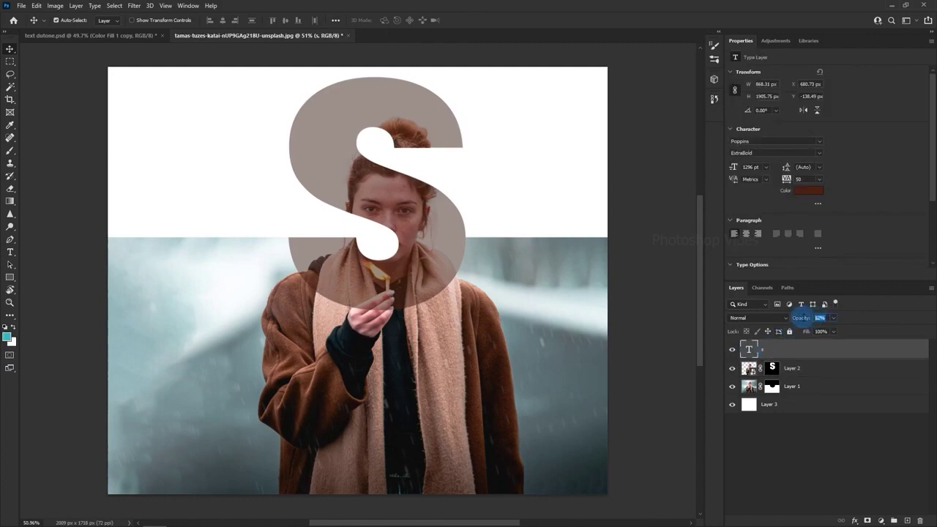
text(30)
key(Return)
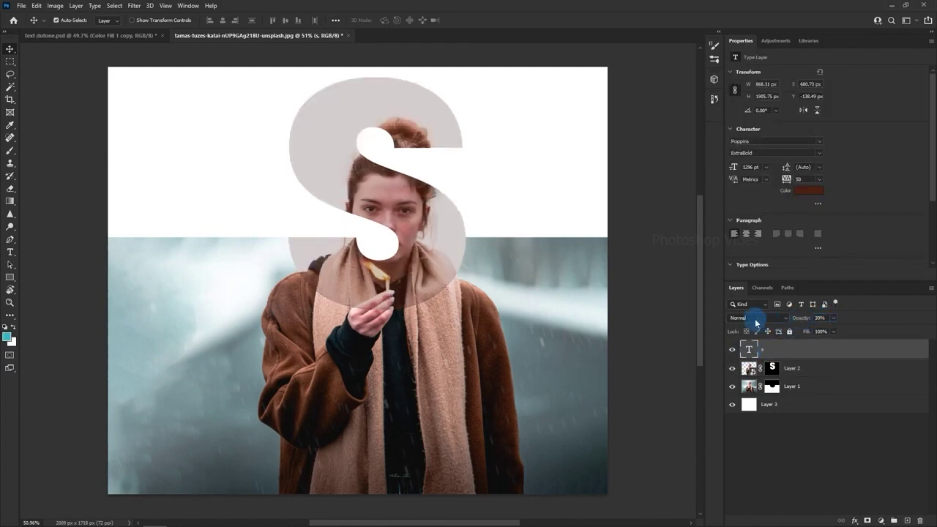
click(757, 321)
click(736, 321)
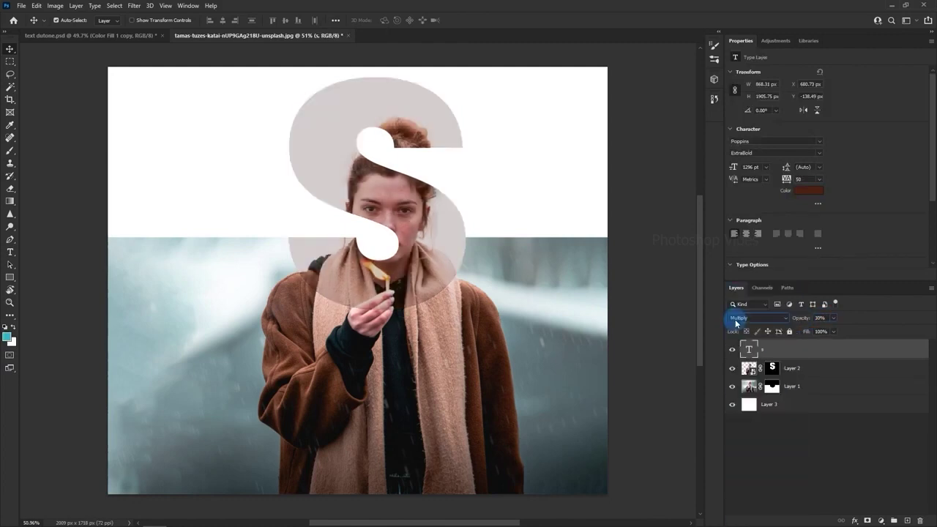
- Add an #ff4300 Soft Light colour fill layer and copy Layer 1's mask onto it
click(881, 521)
click(871, 350)
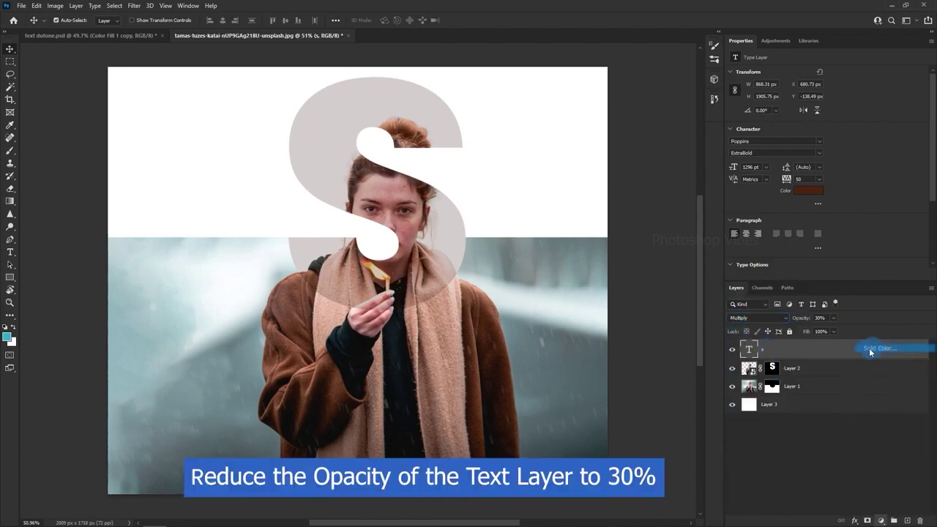
text(ff4300)
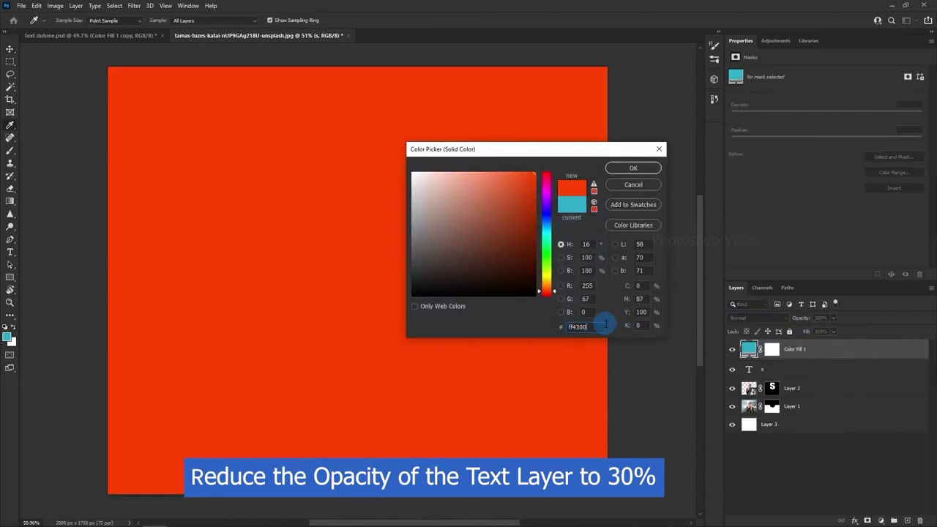
click(631, 169)
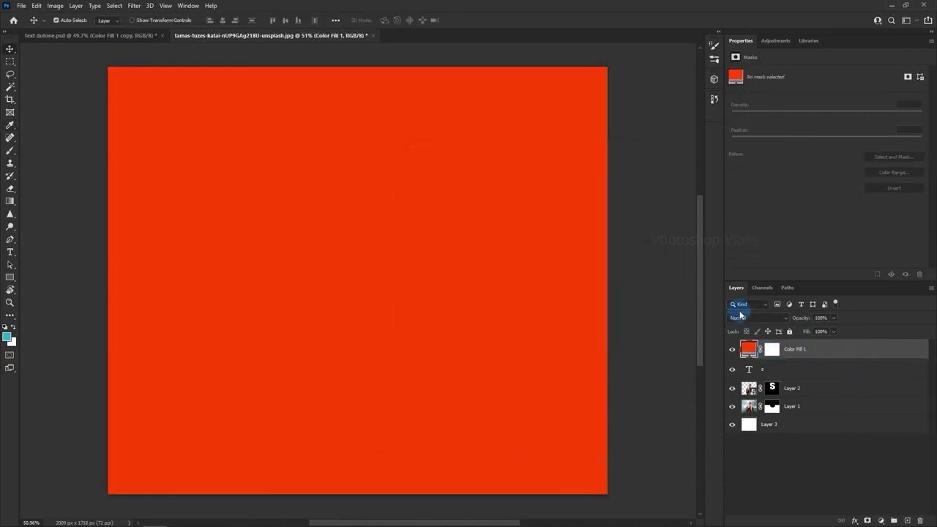
click(739, 317)
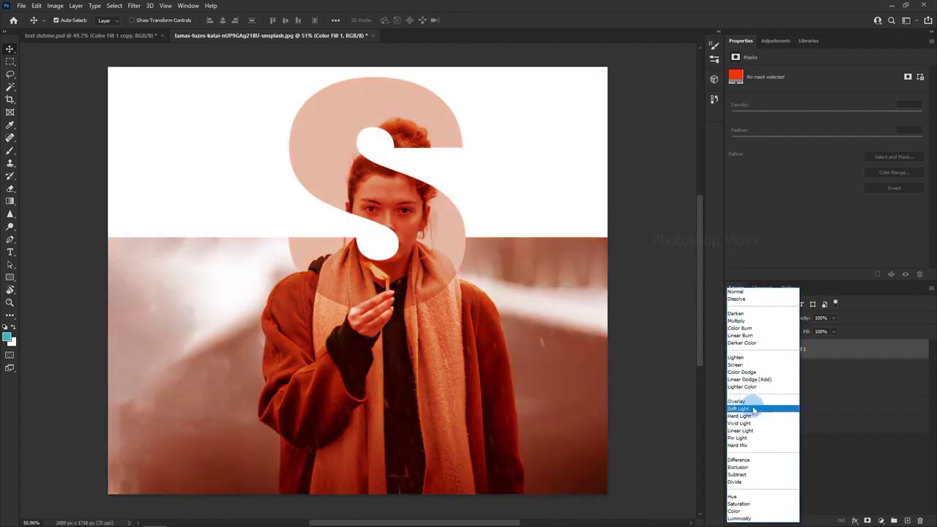
click(754, 410)
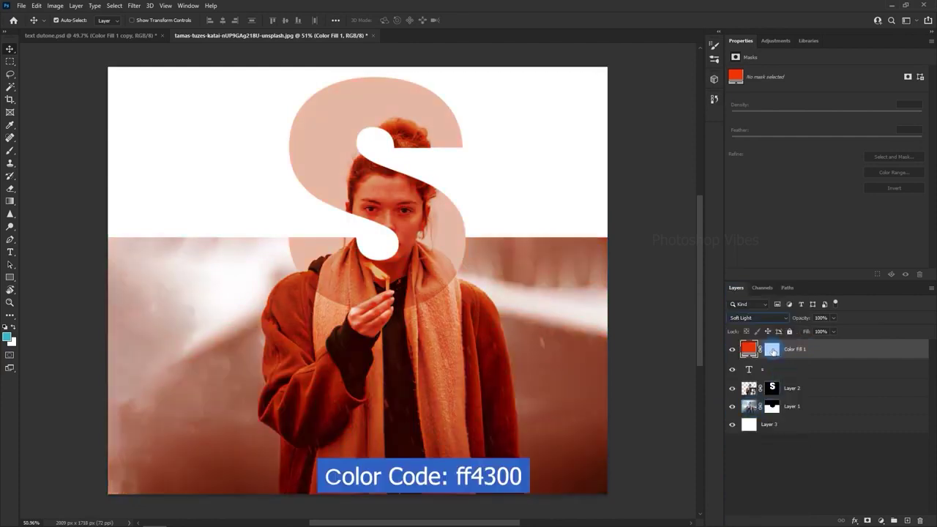
click(773, 350)
click(773, 407)
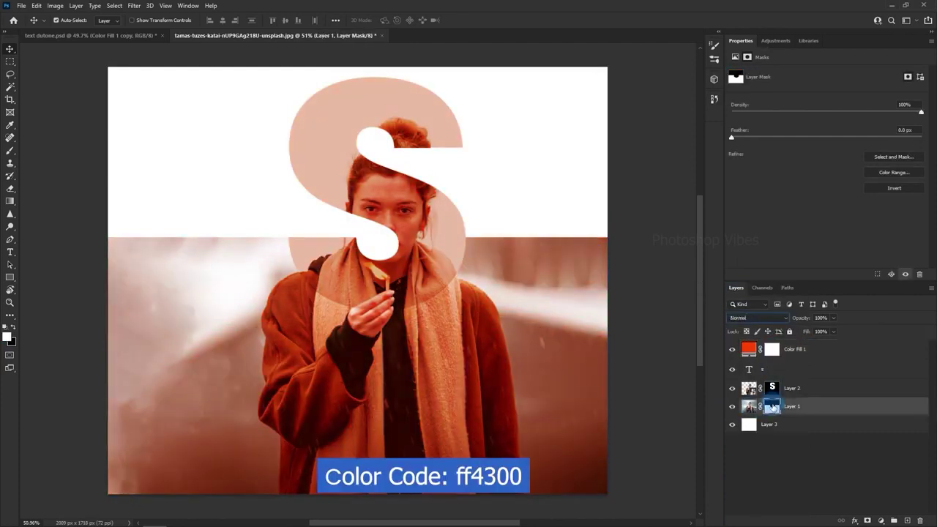
drag(773, 408, 908, 521)
- Replace Color Fill 1 copy's old mask with Layer 2's S mask
right_click(775, 352)
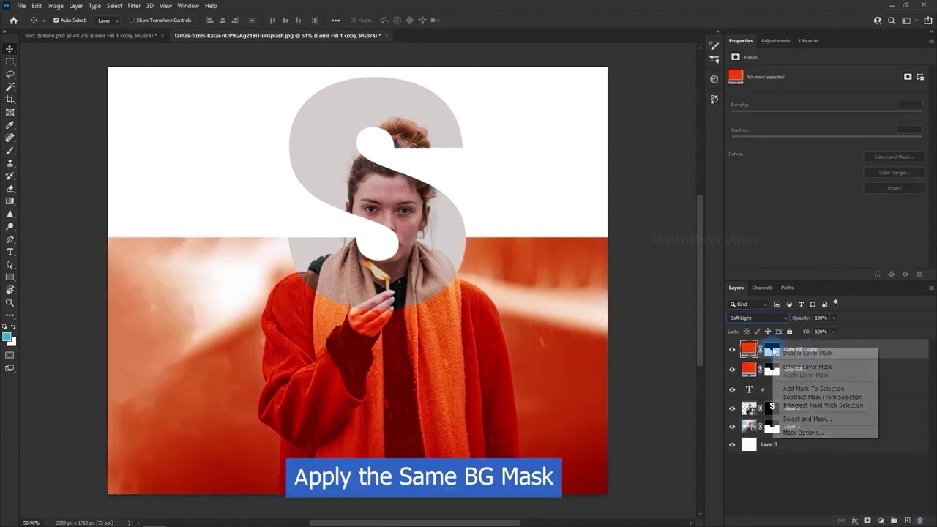
click(789, 366)
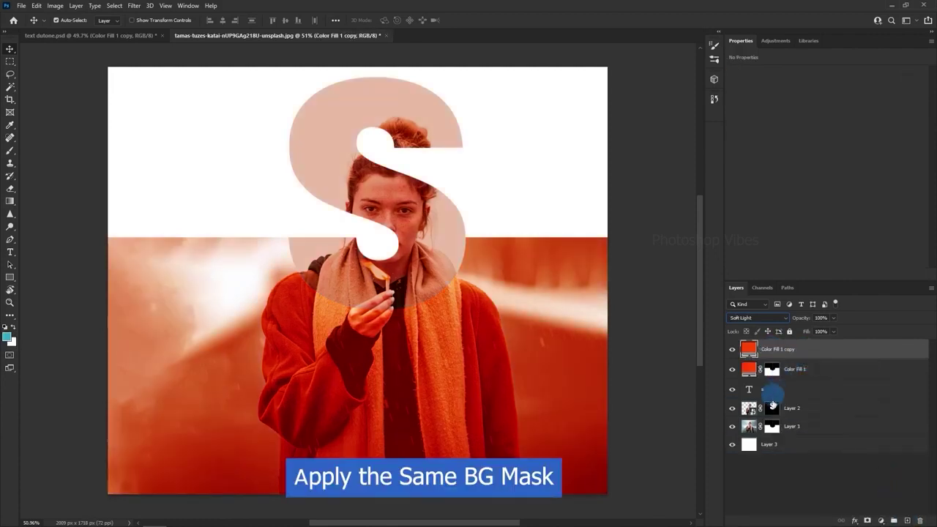
drag(773, 412, 773, 353)
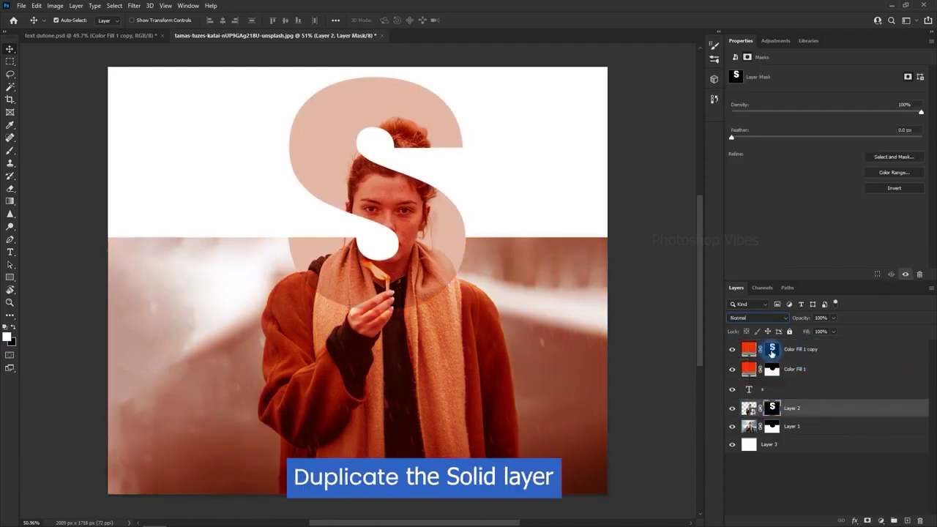
click(791, 353)
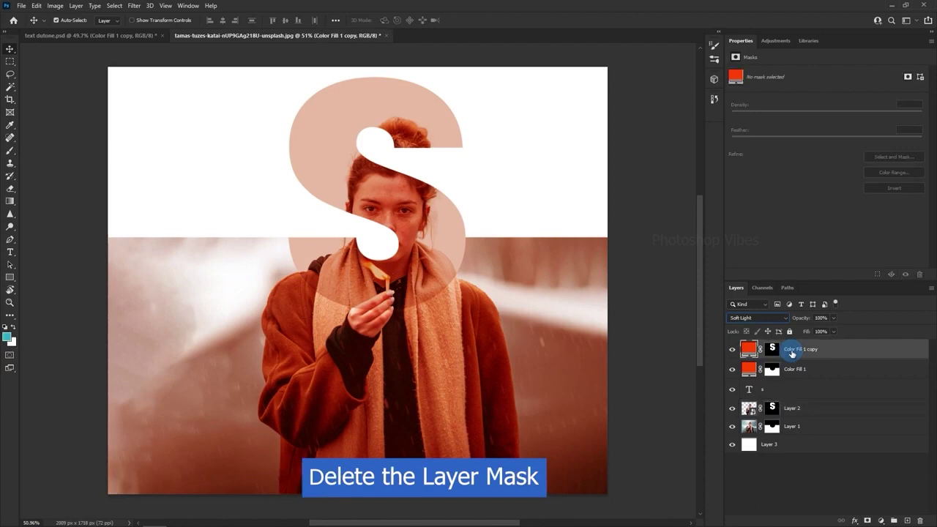
click(795, 372)
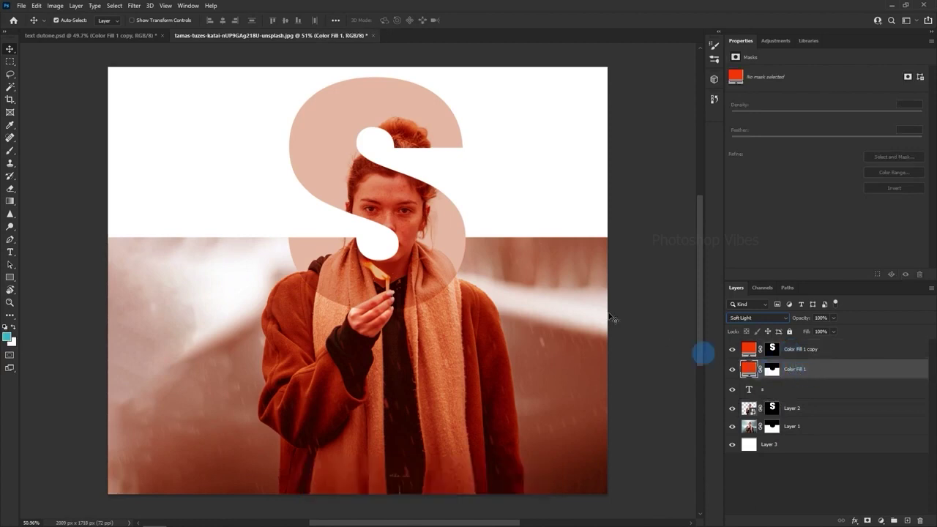
- Crop the image narrower by trimming its left and right sides
click(9, 102)
drag(105, 279, 148, 283)
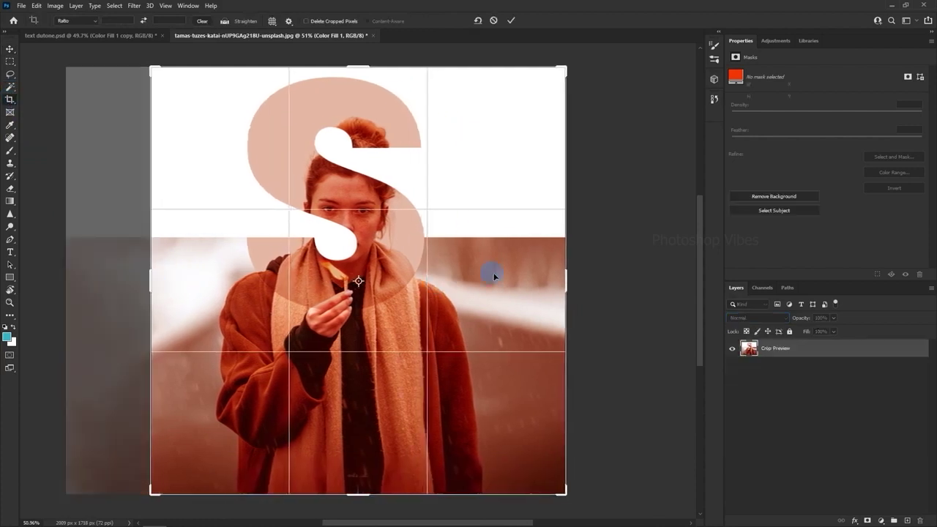
drag(566, 278, 554, 279)
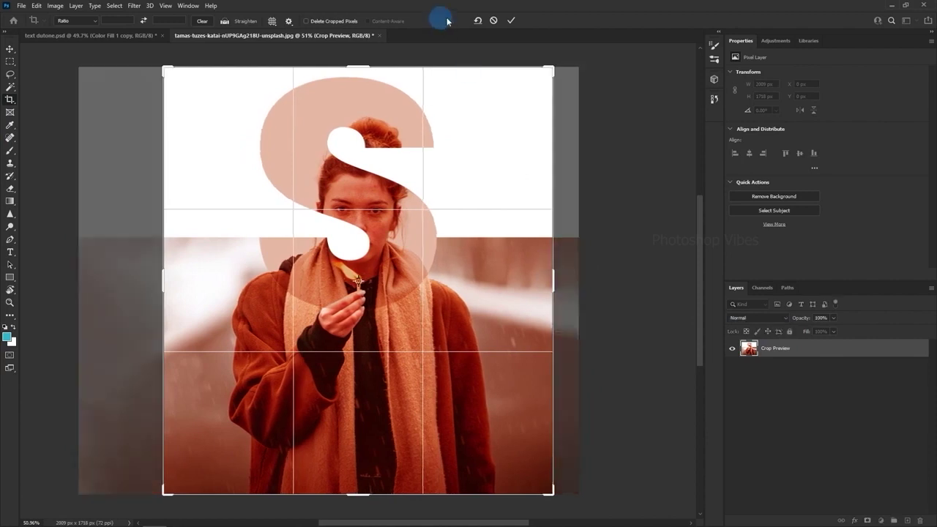
click(509, 20)
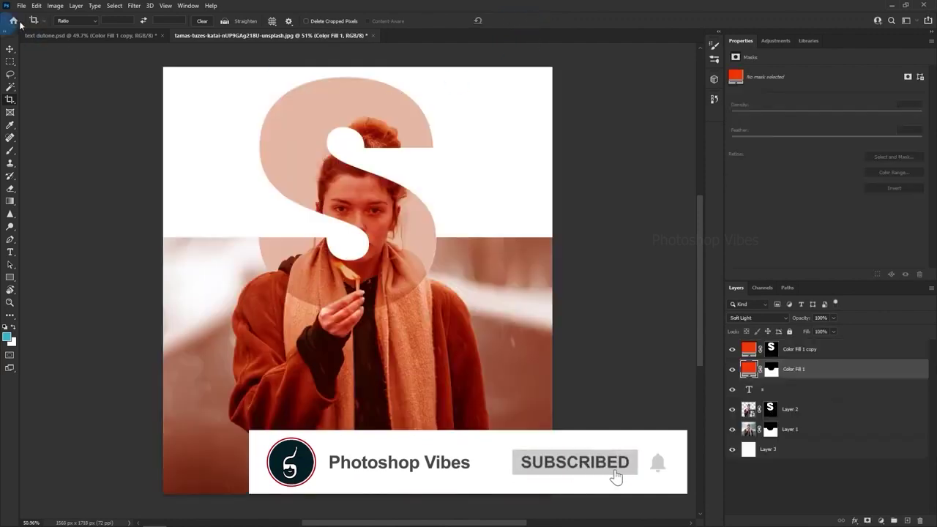
- Lower the background photo Layer 1 to 68% opacity
click(10, 48)
click(805, 430)
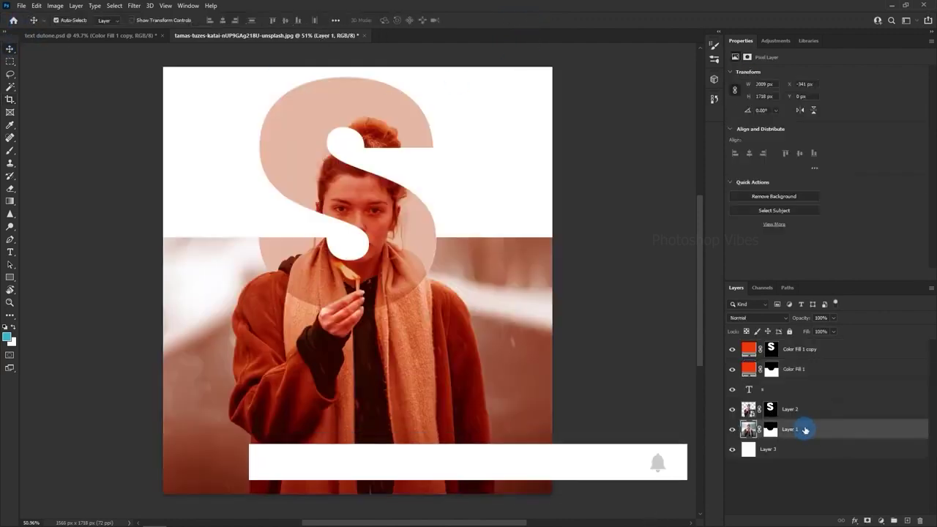
drag(835, 323, 819, 332)
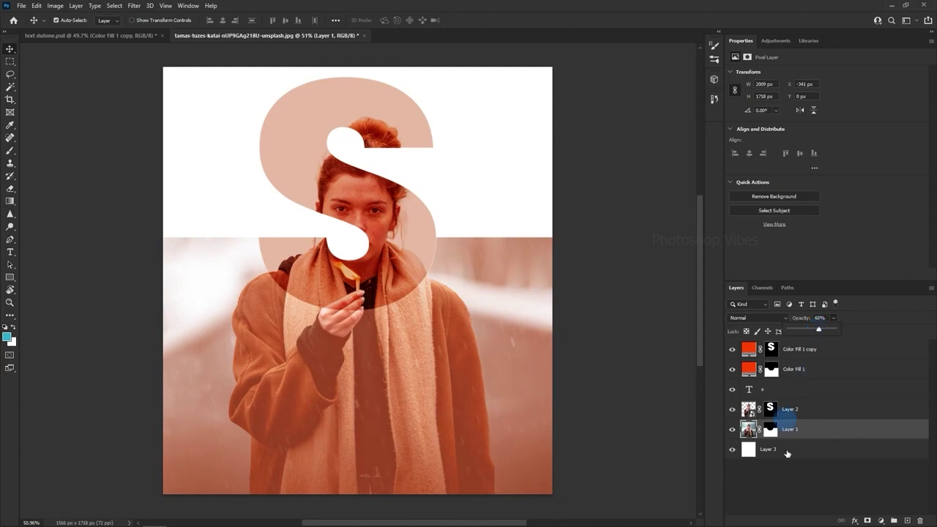
click(789, 474)
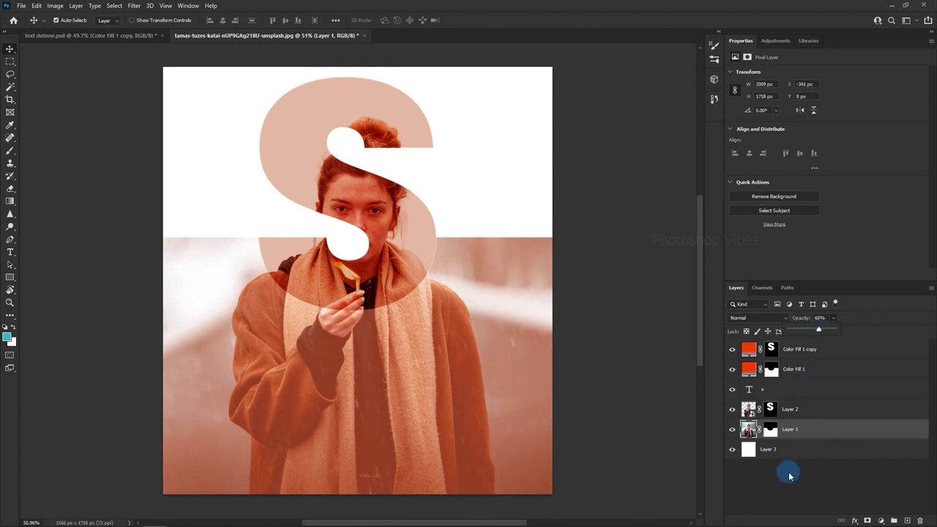
- Add a Curves adjustment on Layer 2, pulling the midpoint from 137 to 113
click(791, 410)
click(882, 521)
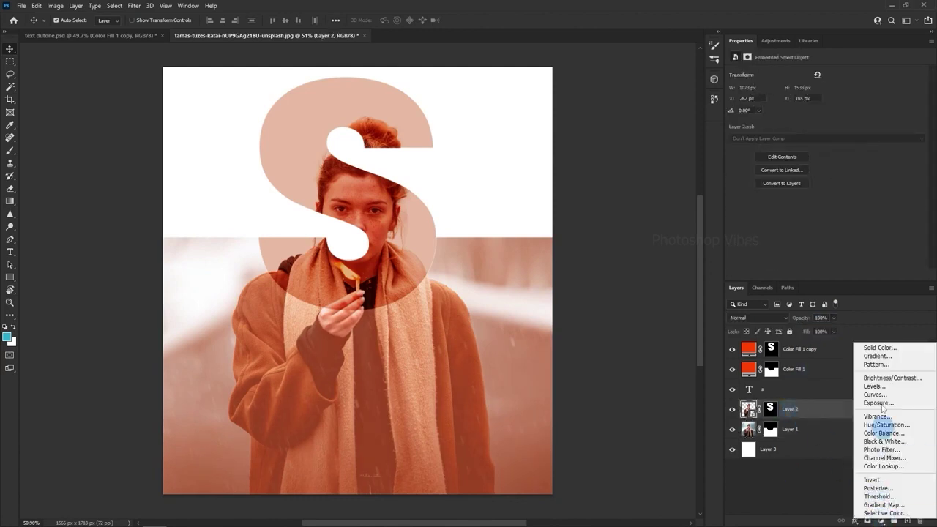
click(868, 389)
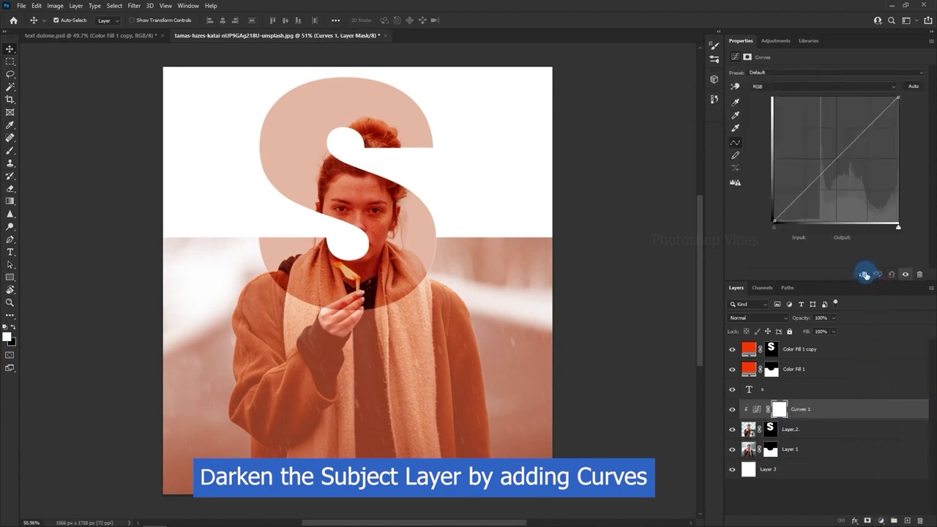
drag(843, 152, 838, 162)
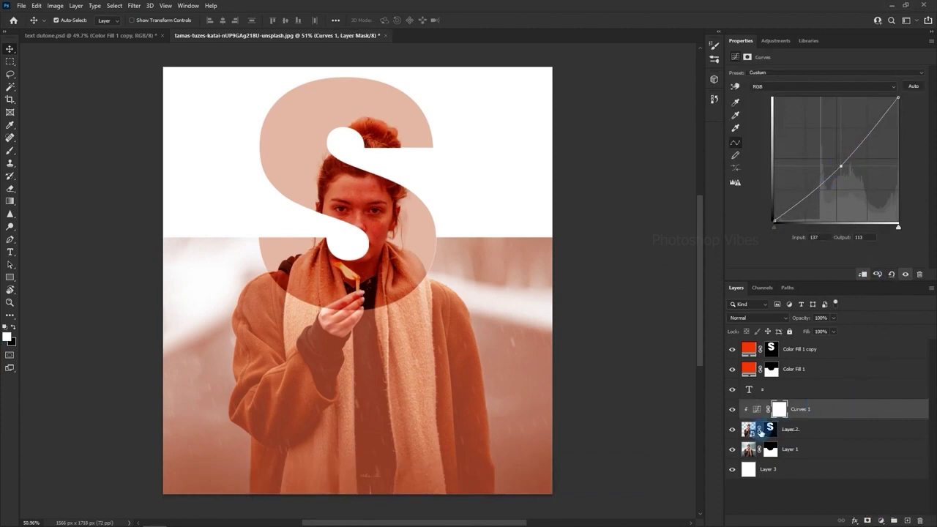
- Nudge the Layer 1 and Layer 2 photos right with Shift+Right to centre the woman in the S
click(748, 451)
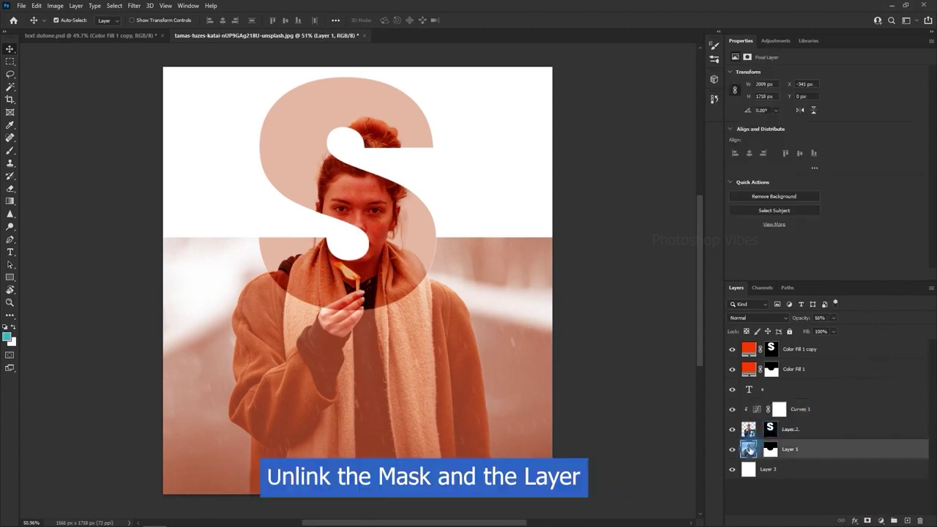
key(shift+Right)
key(shift+Right)
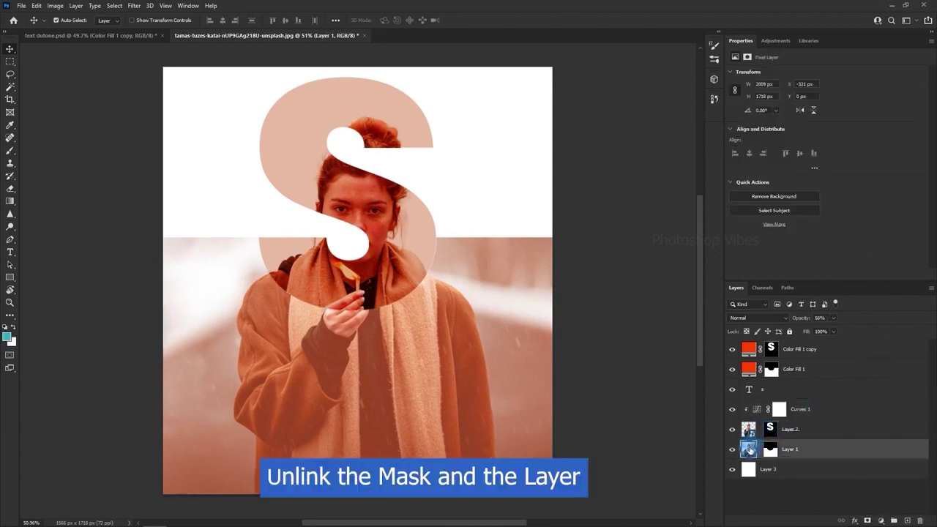
key(shift+Right)
key(shift+Right)
key(shift+Right)
key(shift+Right)
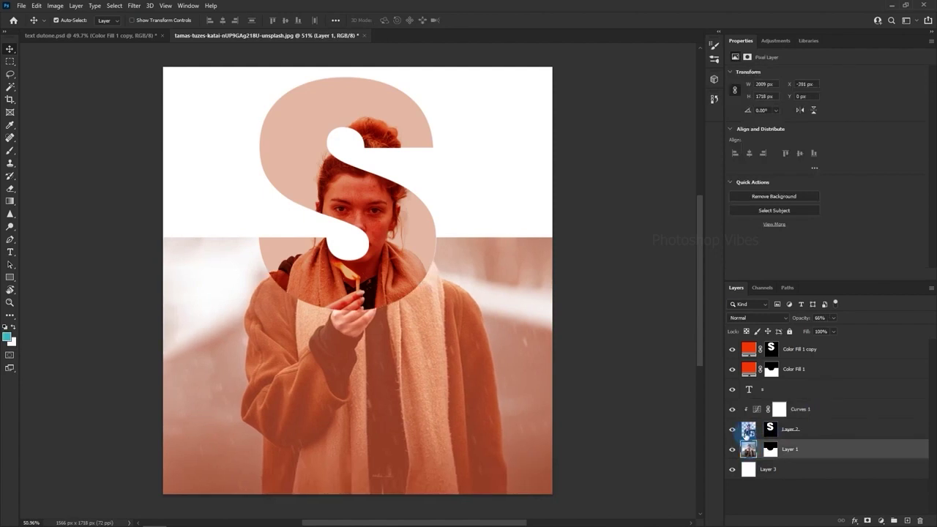
click(749, 430)
key(shift+Right)
key(shift+Right)
key(shift+Right)
key(shift+Right)
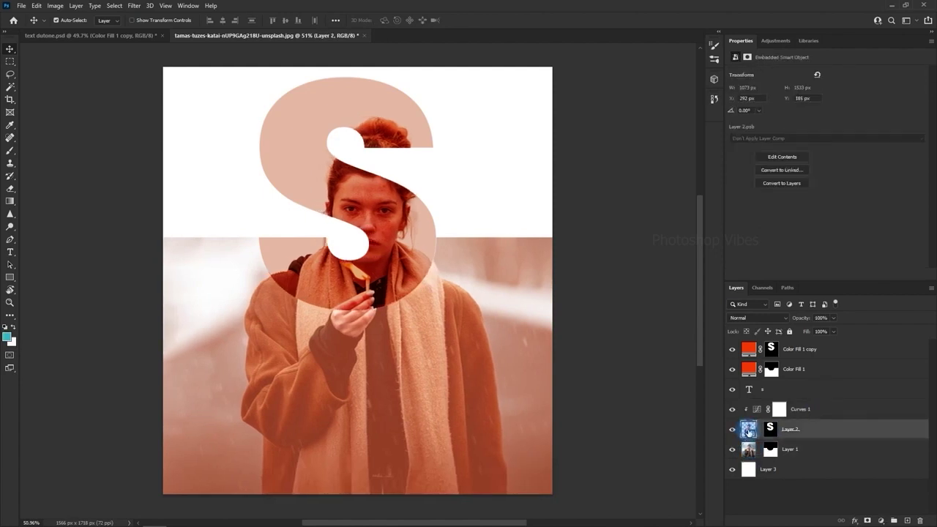
key(shift+Right)
key(shift+Right)
key(shift+Right)
key(shift+Right)
key(shift+Right)
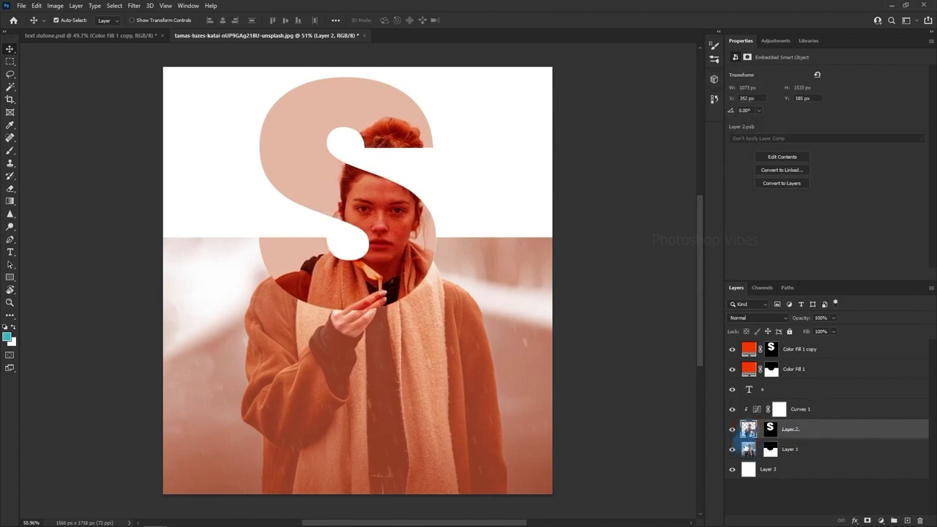
click(749, 453)
key(shift+Right)
key(shift+Right)
key(shift+Right)
key(shift+Right)
key(shift+Right)
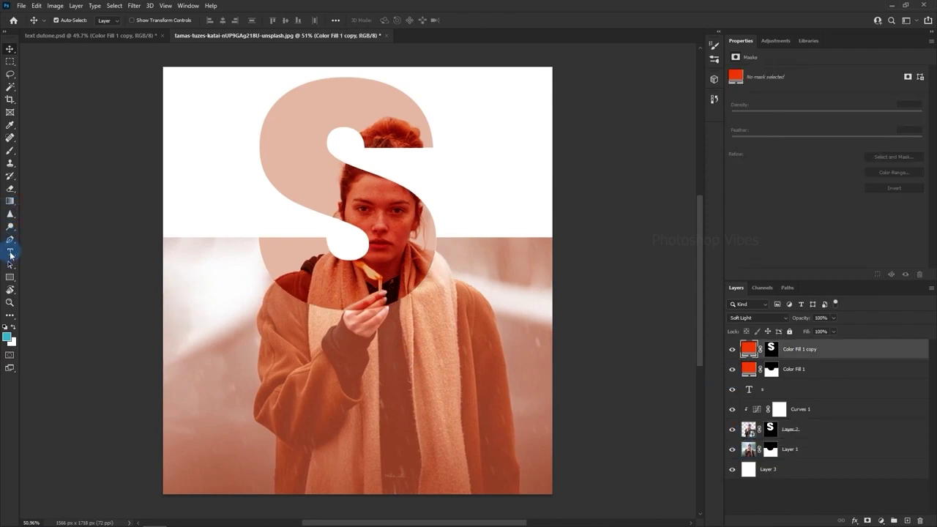
- Add white 37 pt PHOTOSHOP TUTORIAL text with wide tracking and move it slightly up
click(10, 252)
click(274, 373)
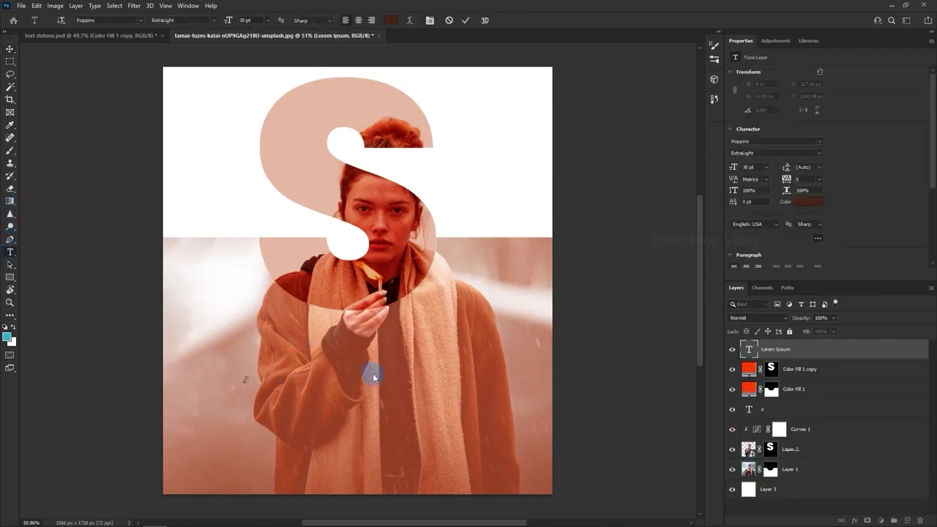
key(ctrl+a)
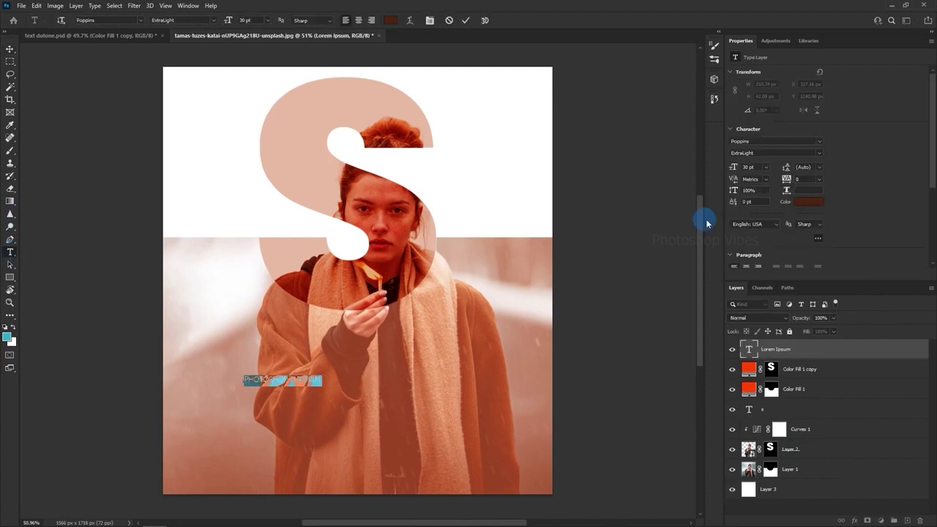
mouse_move(788, 180)
mouse_down()
mouse_move(801, 180)
mouse_move(790, 177)
mouse_up()
drag(733, 167, 743, 166)
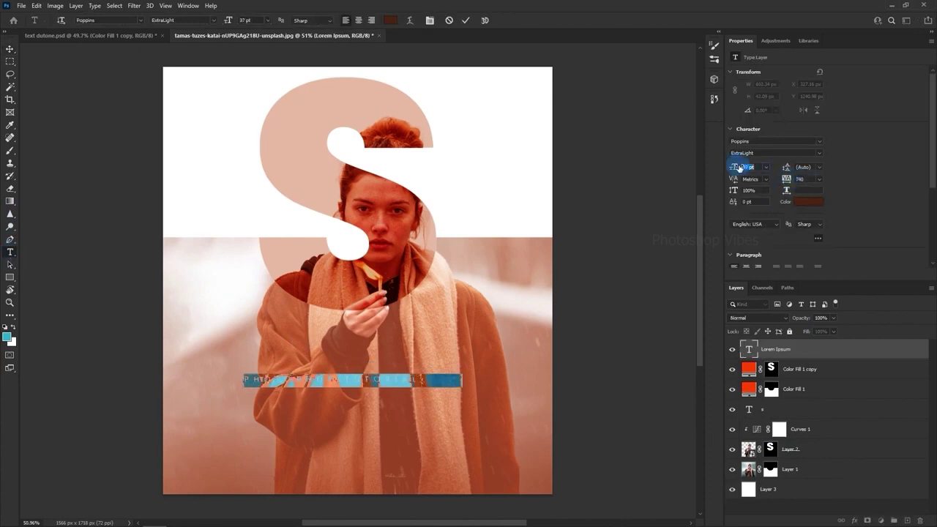
click(806, 201)
click(634, 168)
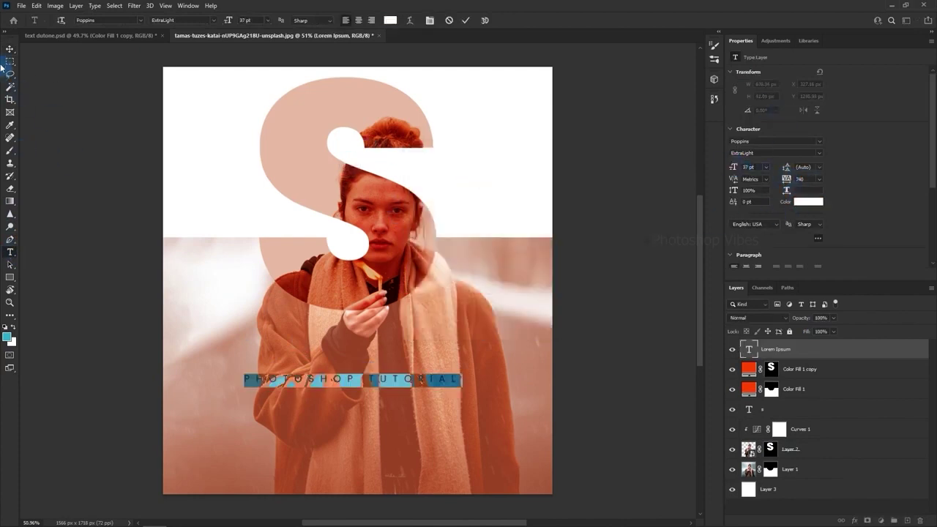
click(10, 48)
drag(338, 380, 342, 367)
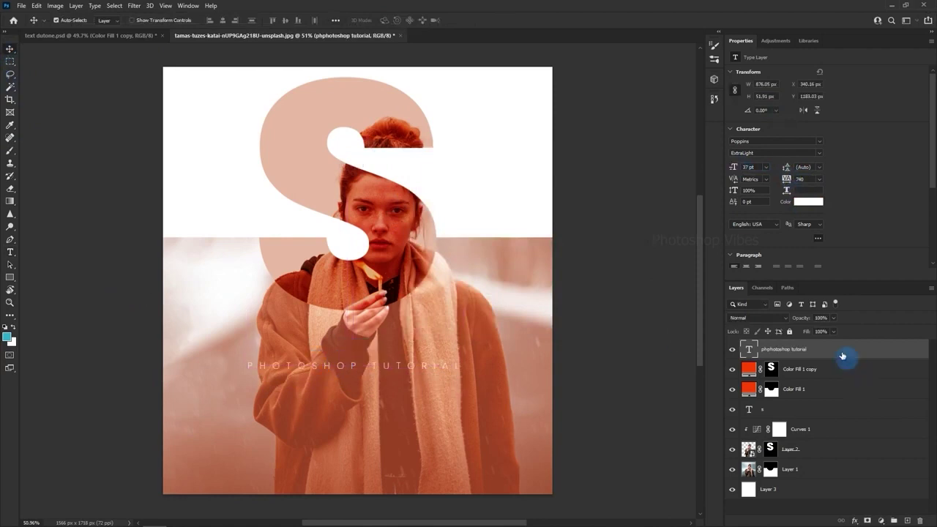
- View Layer 1 on its own, then restore all the other layers
click(802, 470)
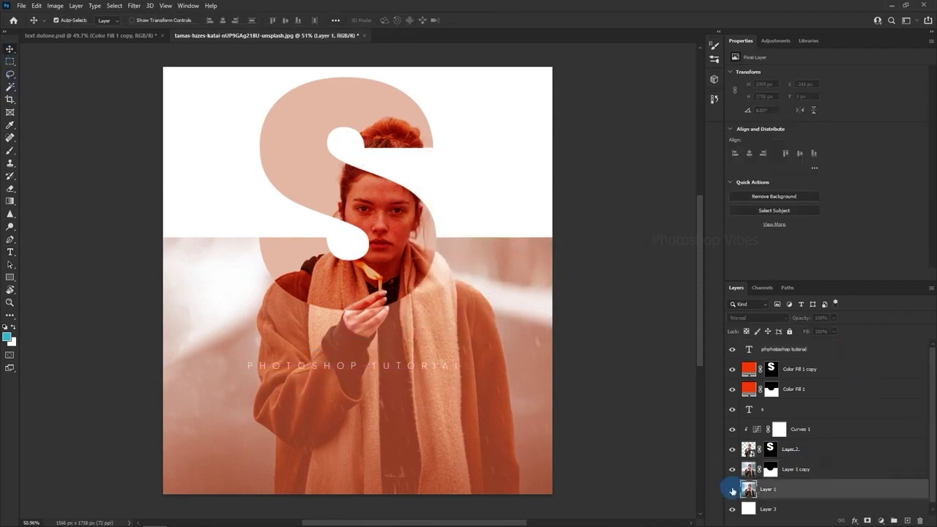
alt+click(733, 490)
alt+click(733, 490)
alt+click(733, 490)
alt+click(733, 490)
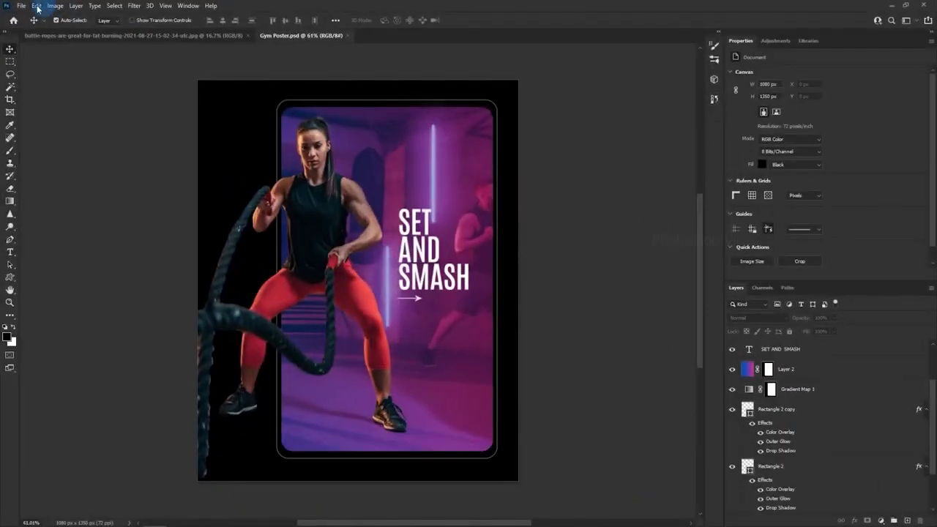
- Create a new 1080 × 1350 document
click(21, 6)
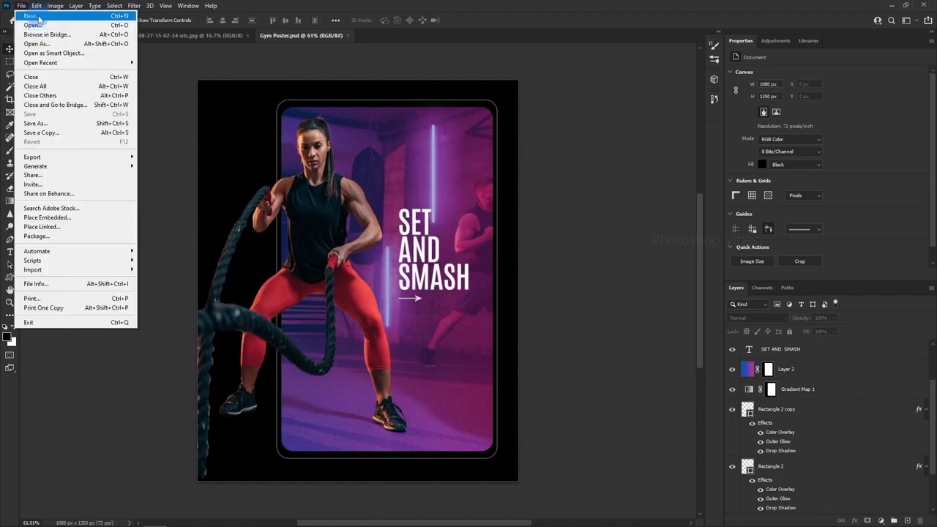
click(41, 18)
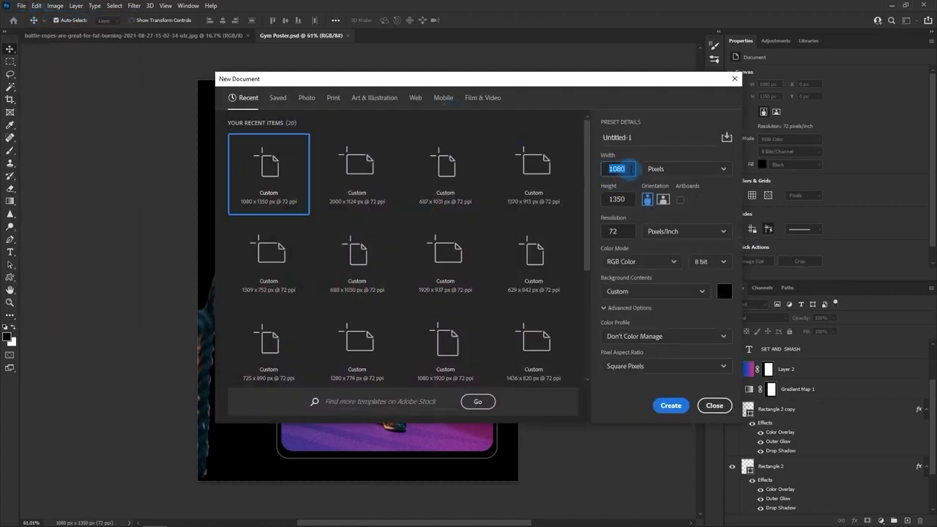
key(Tab)
click(671, 405)
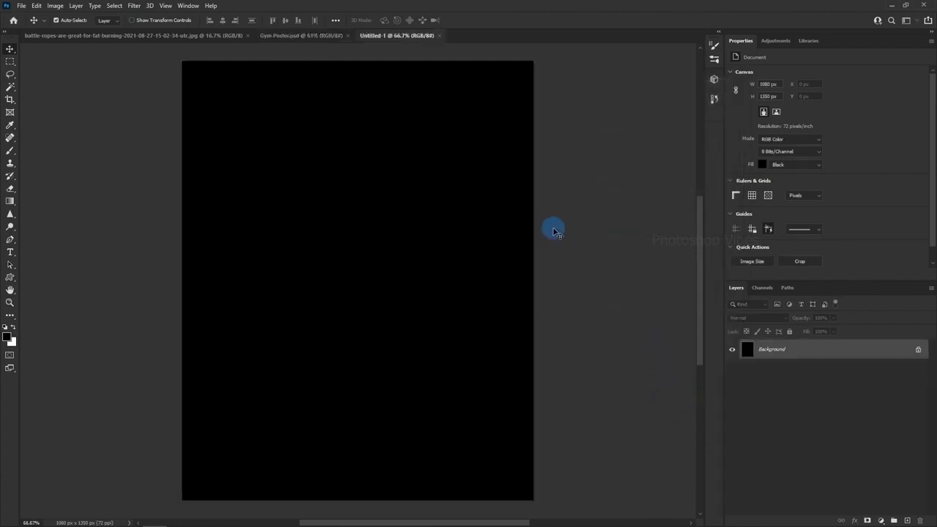
- Drag the battle-ropes gym photo into the new document and convert it to a smart object
click(107, 36)
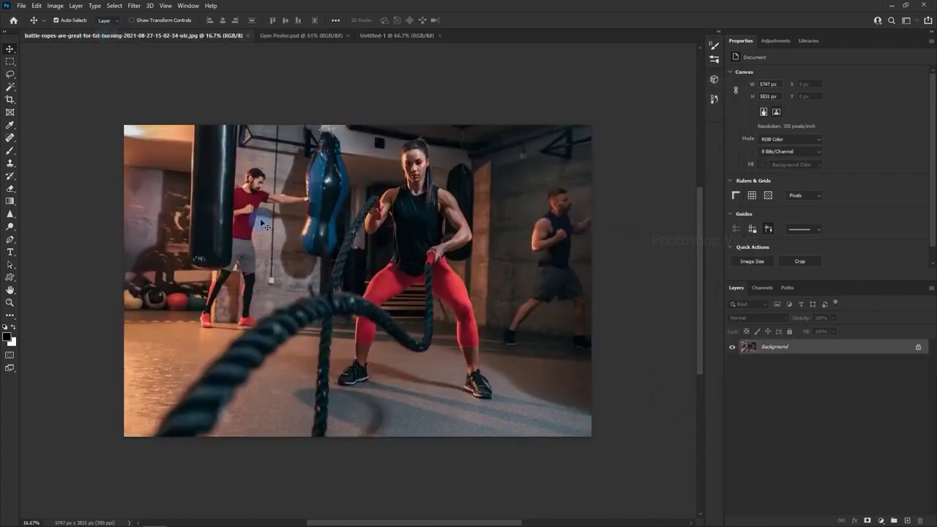
drag(367, 33, 345, 195)
click(793, 354)
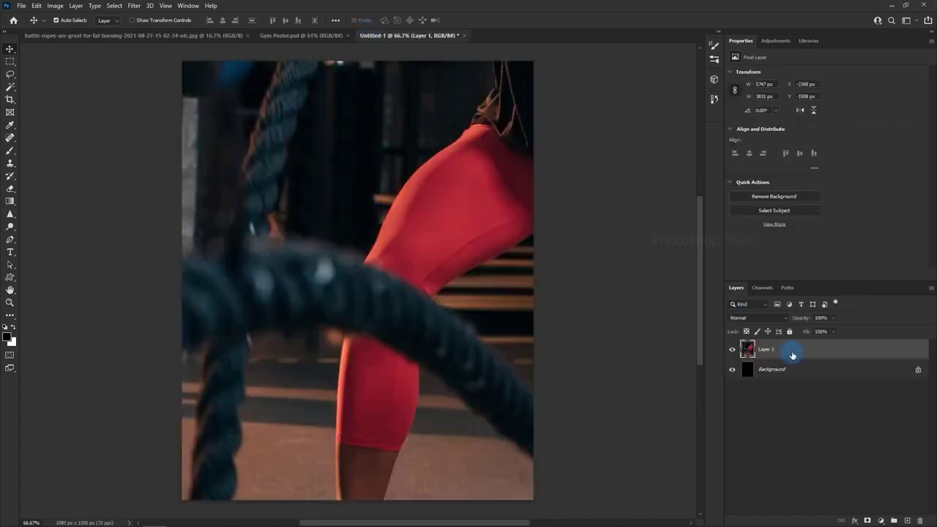
right_click(792, 354)
click(820, 251)
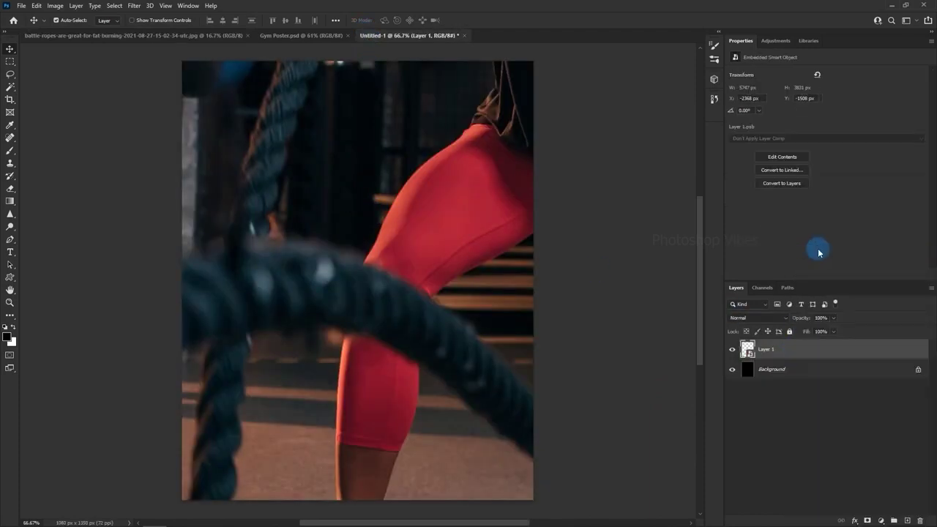
click(57, 21)
- Free Transform the photo down to about 1780 × 1186 px and shift it left
click(32, 6)
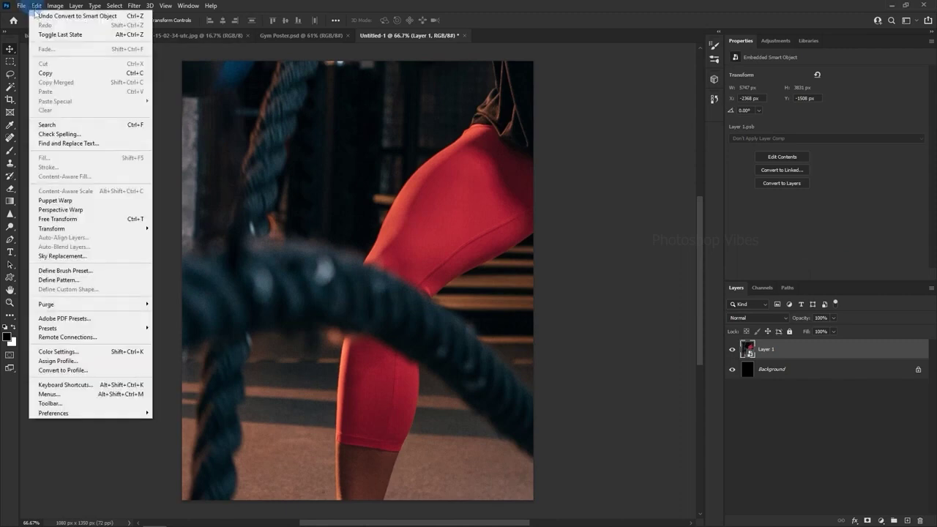
click(69, 219)
scroll(261, 233, down, 5)
drag(506, 375, 320, 294)
scroll(244, 227, up, 5)
drag(536, 200, 608, 113)
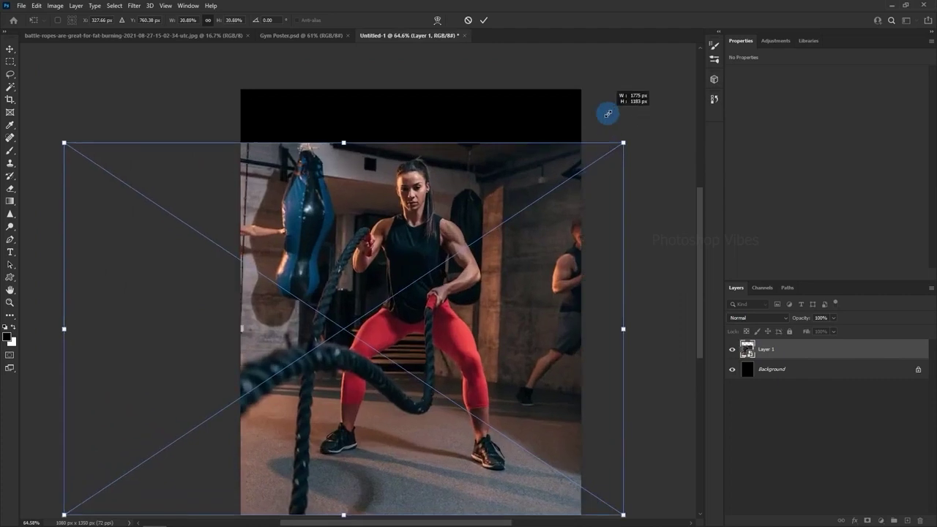
drag(497, 264, 442, 239)
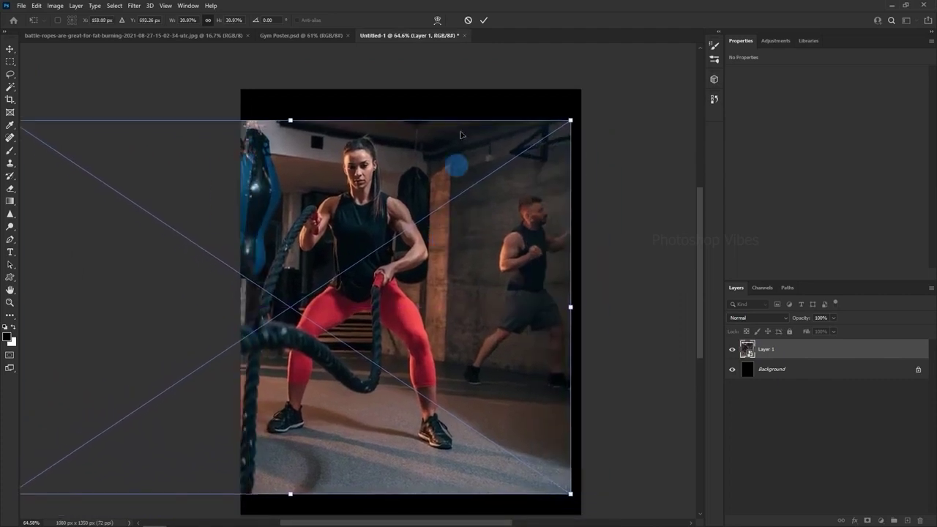
click(485, 21)
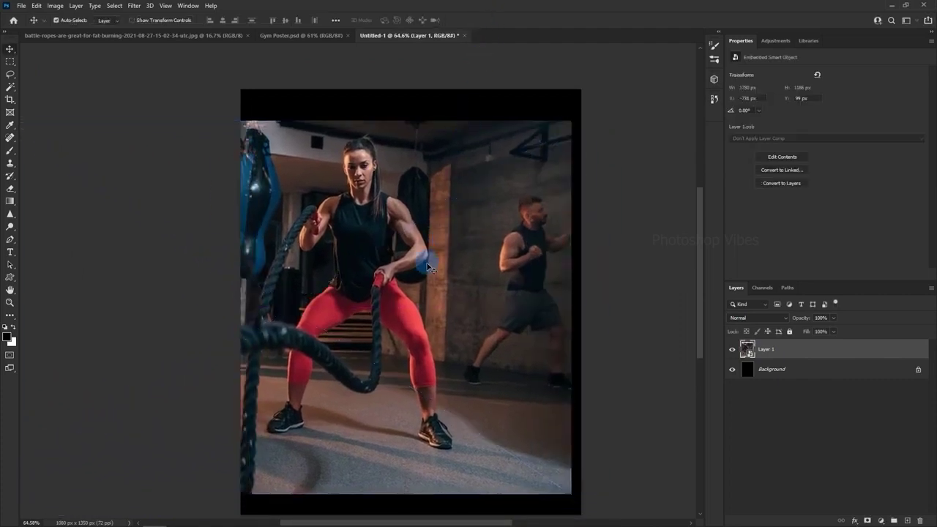
- Select the subject automatically and lasso-subtract the background man from the selection
click(114, 6)
click(124, 120)
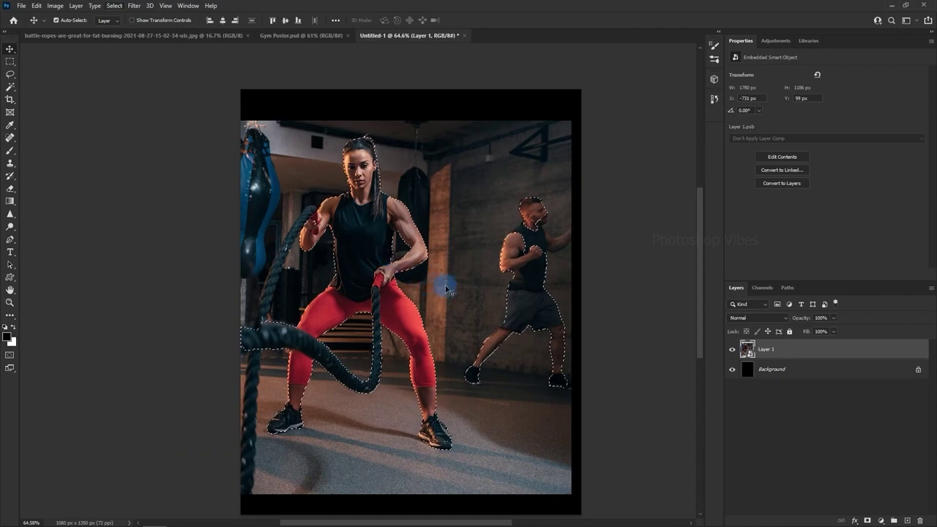
scroll(462, 296, up, 3)
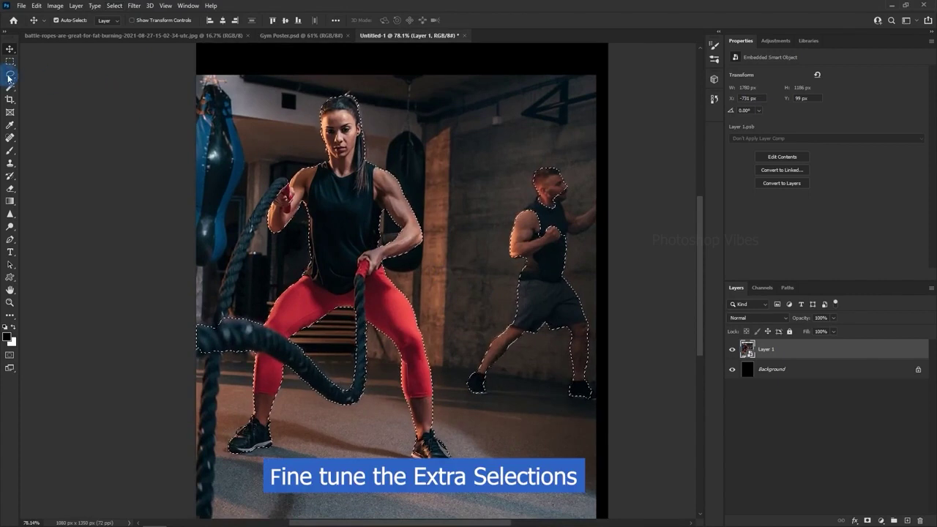
drag(10, 74, 45, 77)
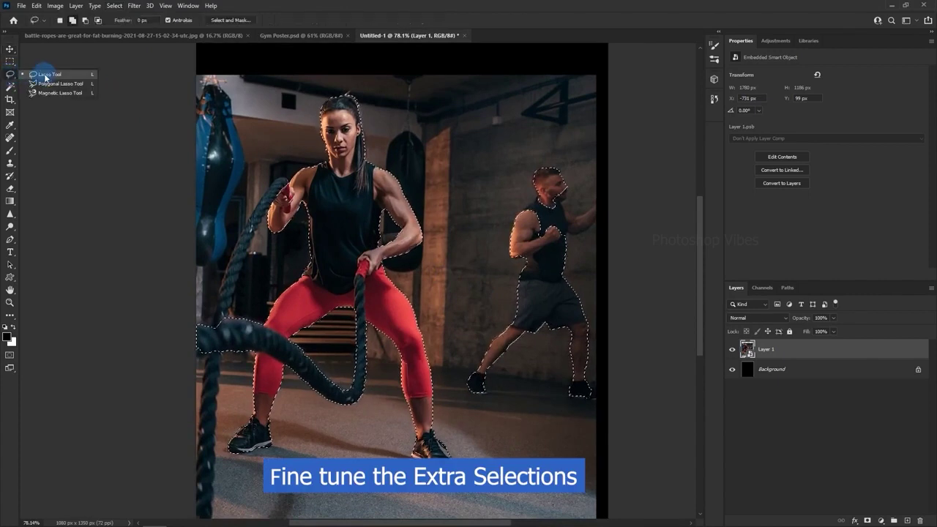
click(83, 22)
drag(532, 152, 467, 327)
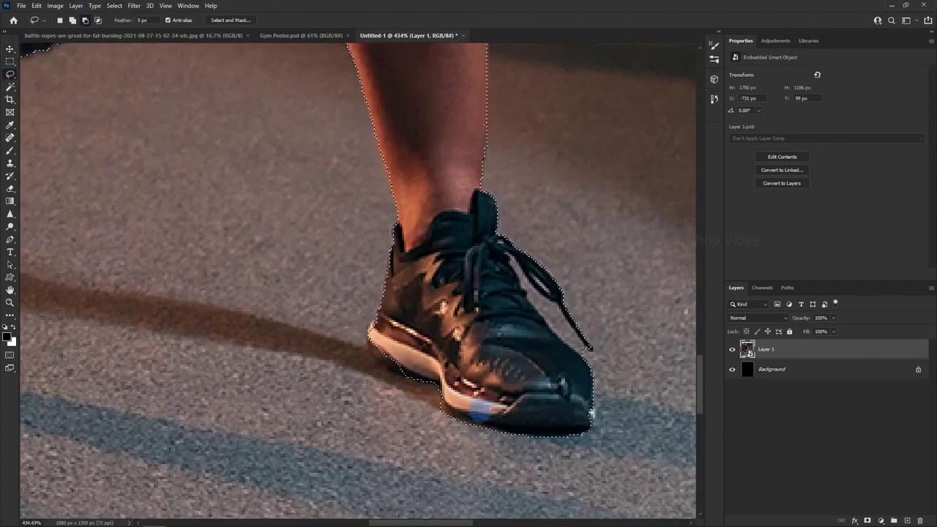
- Trace the battle rope with the Pen tool and add it to the selection
scroll(523, 398, down, 2)
scroll(369, 375, left, 5)
scroll(201, 333, down, 5)
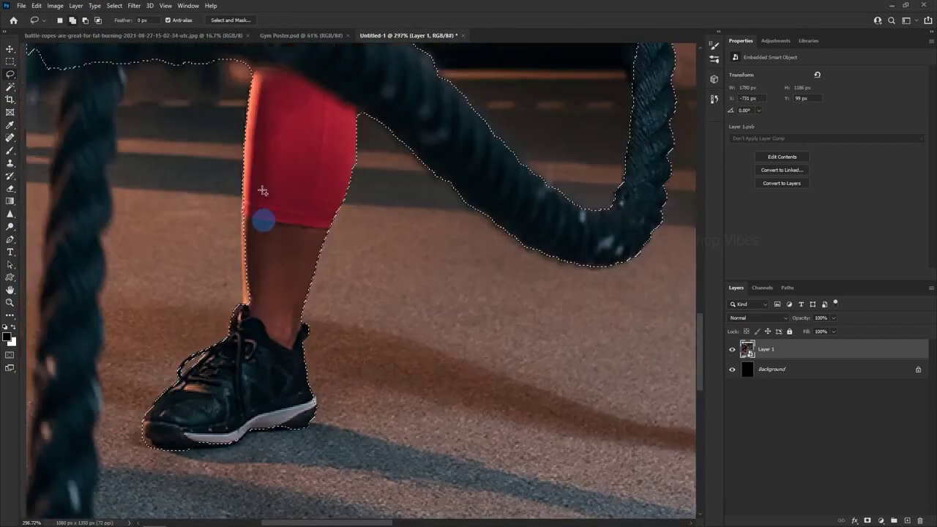
scroll(271, 352, up, 2)
key(p)
click(349, 129)
click(324, 140)
click(278, 210)
click(232, 303)
click(216, 345)
click(207, 379)
click(197, 413)
click(181, 441)
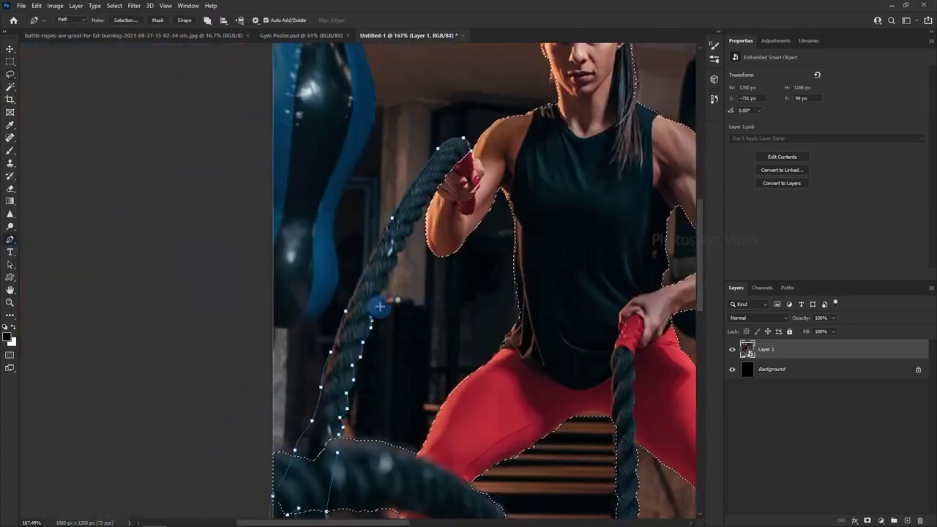
click(380, 295)
click(387, 277)
click(397, 255)
click(412, 225)
click(426, 205)
click(438, 197)
click(466, 176)
click(471, 151)
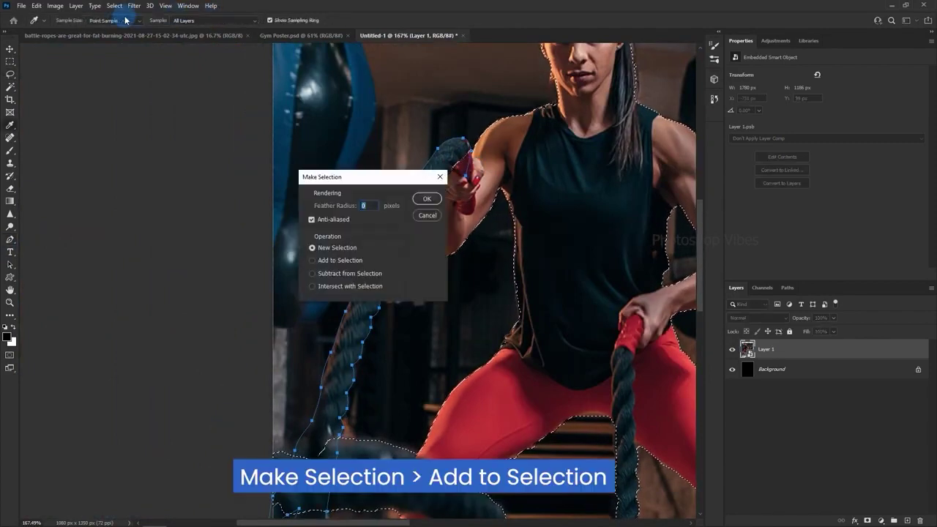
click(314, 261)
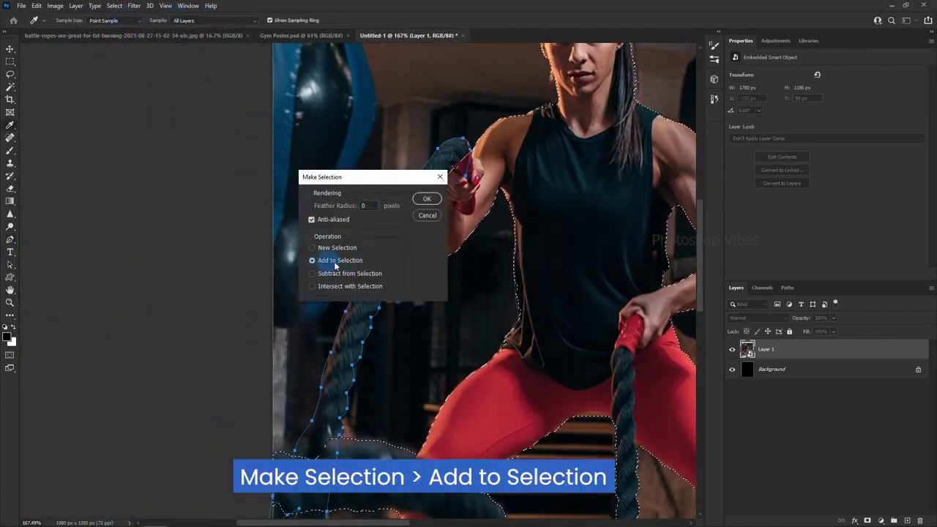
click(427, 199)
- Mask Layer 1 with the selection and nudge the cut-out woman slightly left
scroll(334, 249, down, 5)
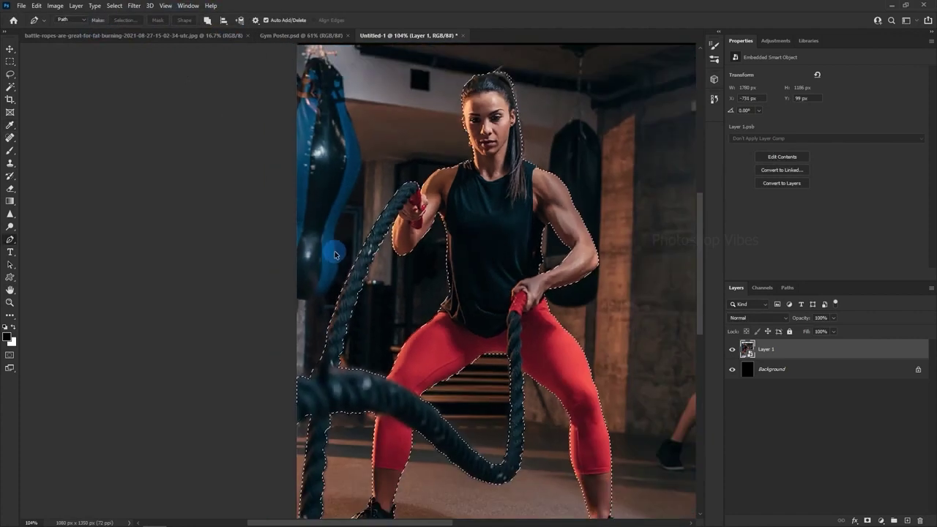
drag(433, 293, 300, 260)
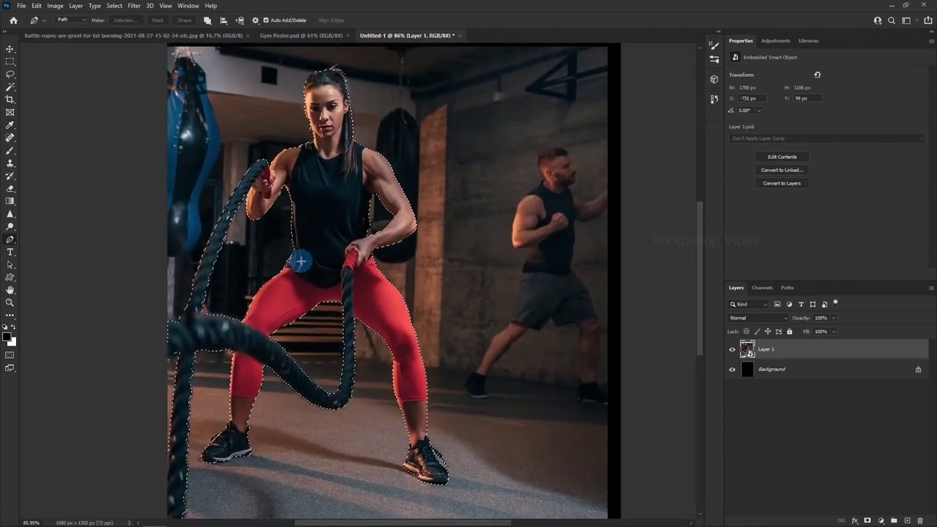
scroll(301, 261, down, 2)
scroll(283, 272, down, 1)
mouse_move(344, 292)
mouse_down()
mouse_move(358, 301)
mouse_move(359, 292)
mouse_up()
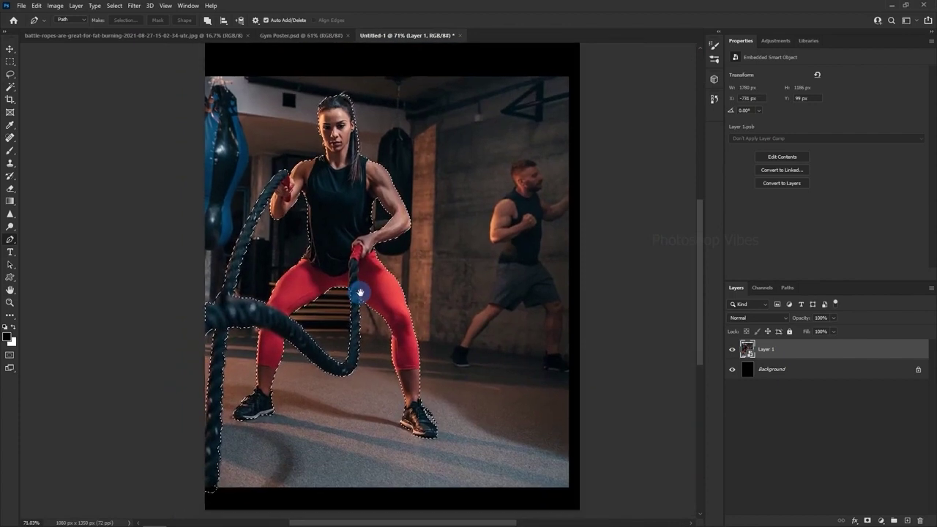
click(868, 520)
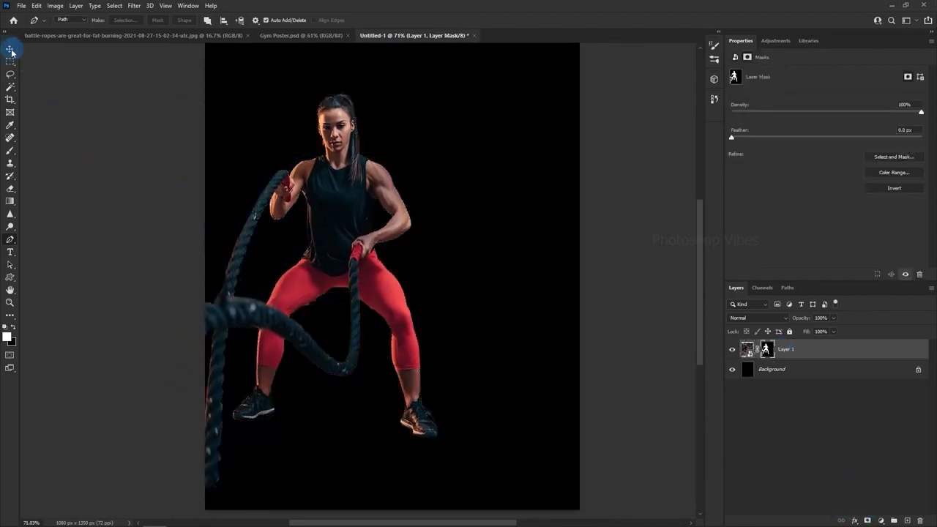
click(10, 48)
scroll(346, 214, down, 1)
drag(346, 214, 329, 228)
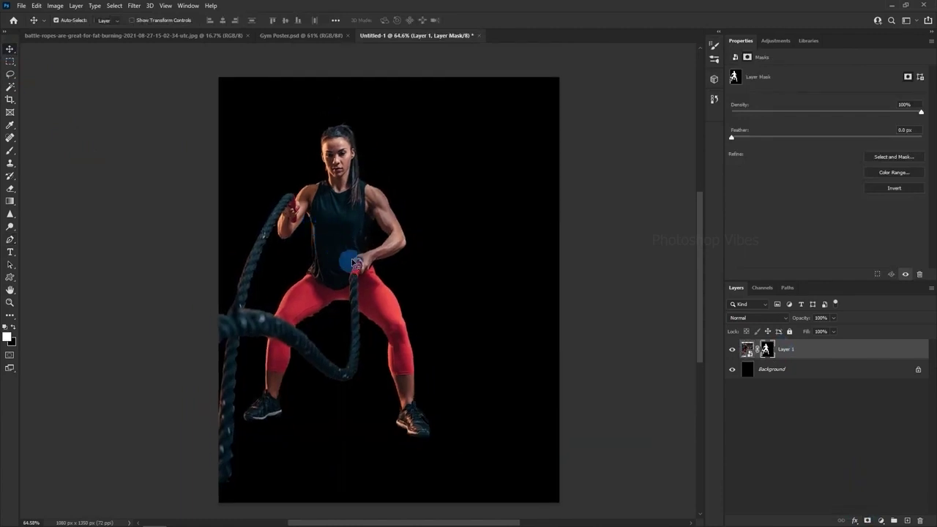
drag(357, 264, 382, 255)
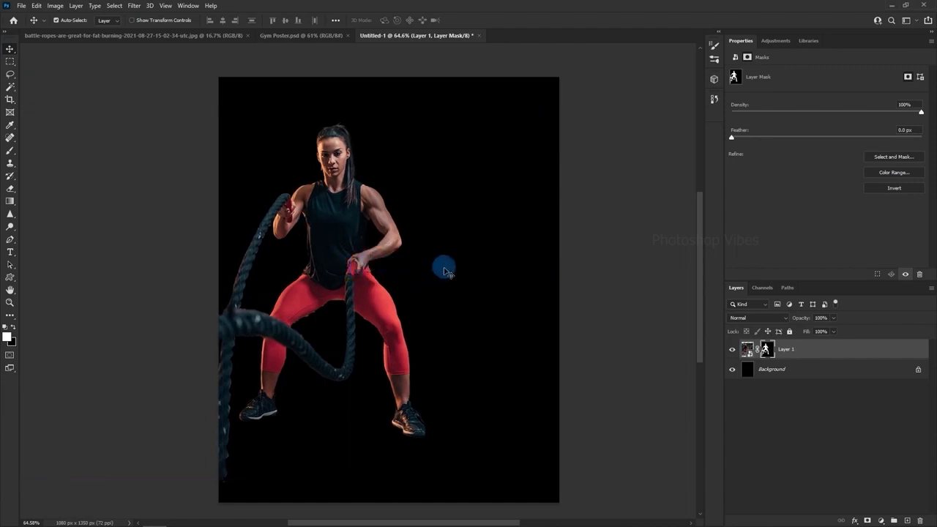
- Draw a tall rectangle over the athlete with a red fill at 66% opacity
right_click(11, 279)
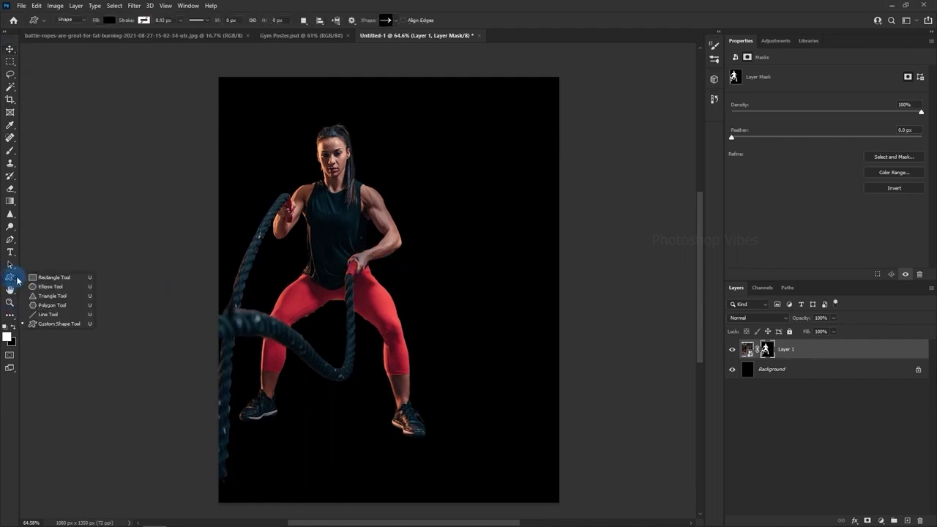
click(46, 274)
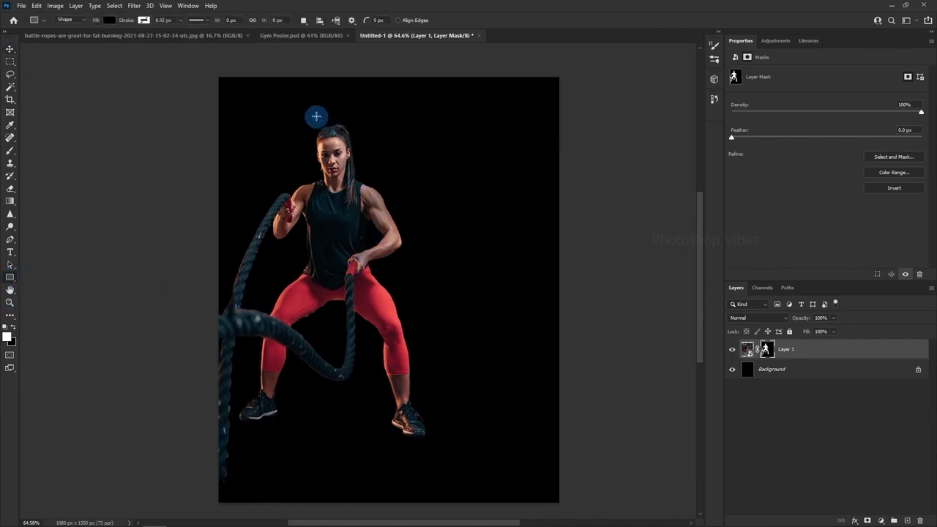
drag(299, 112, 535, 467)
key(v)
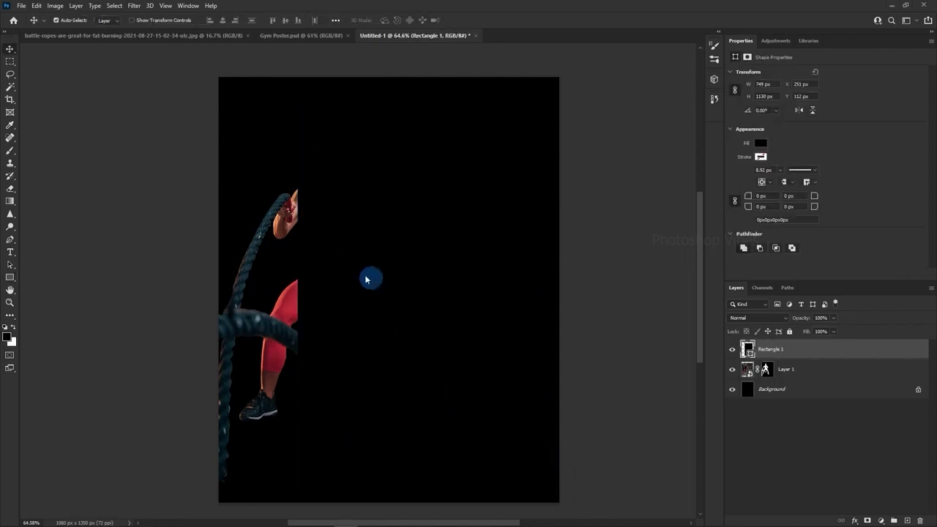
click(749, 351)
double_click(750, 352)
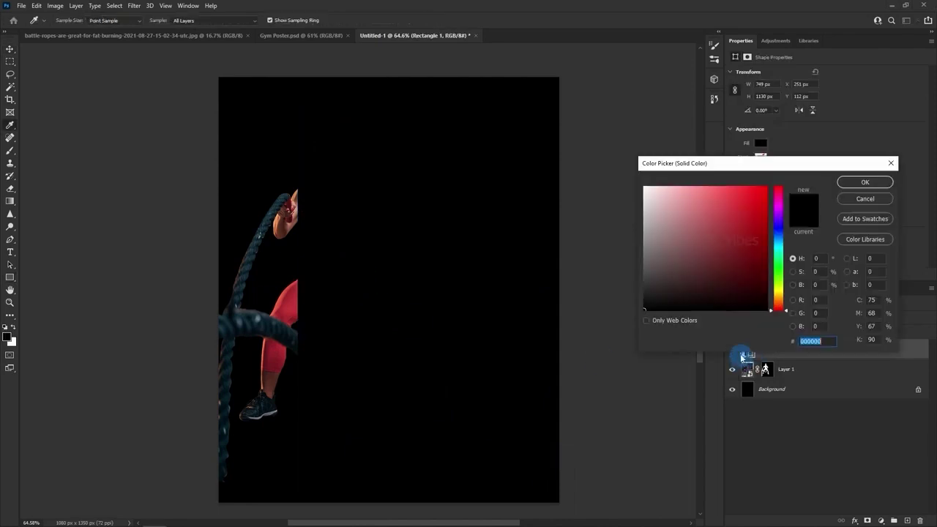
drag(716, 189, 795, 154)
click(858, 183)
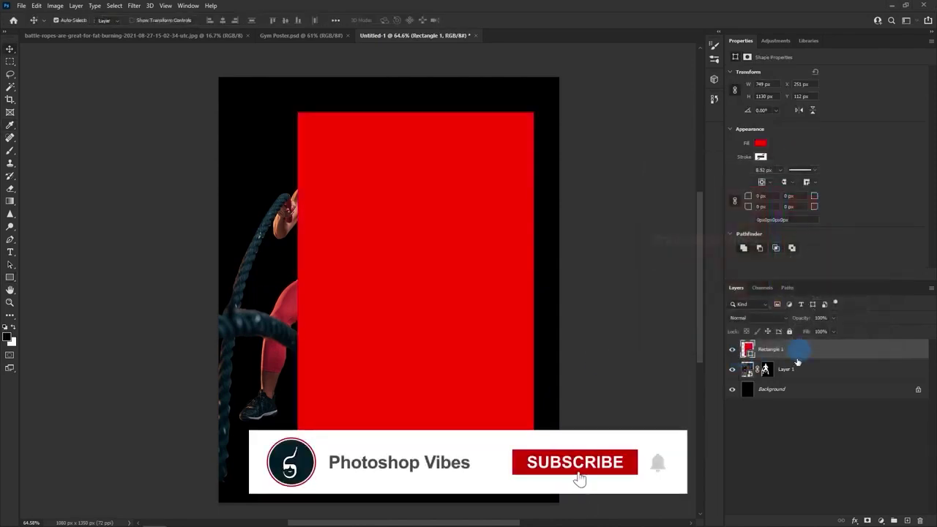
drag(782, 321, 781, 322)
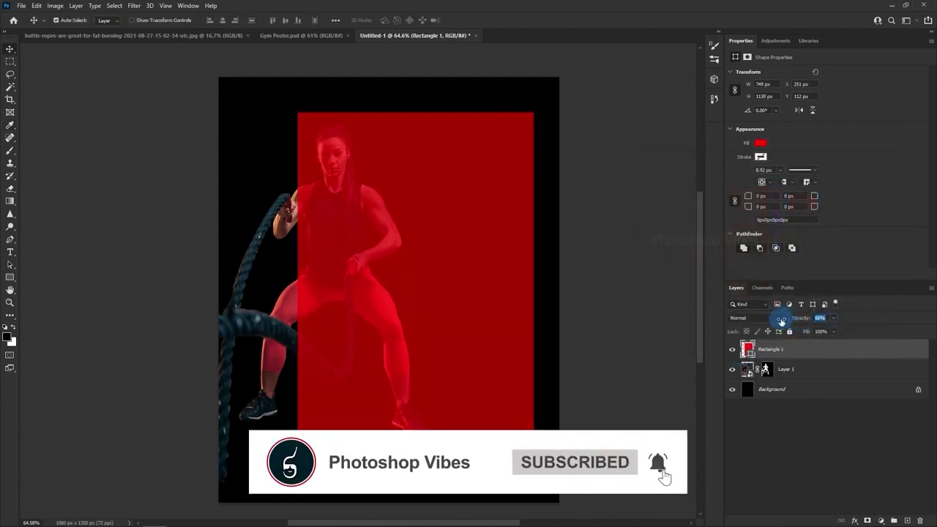
- Round the rectangle's corners to a 42 px radius in Properties
click(766, 173)
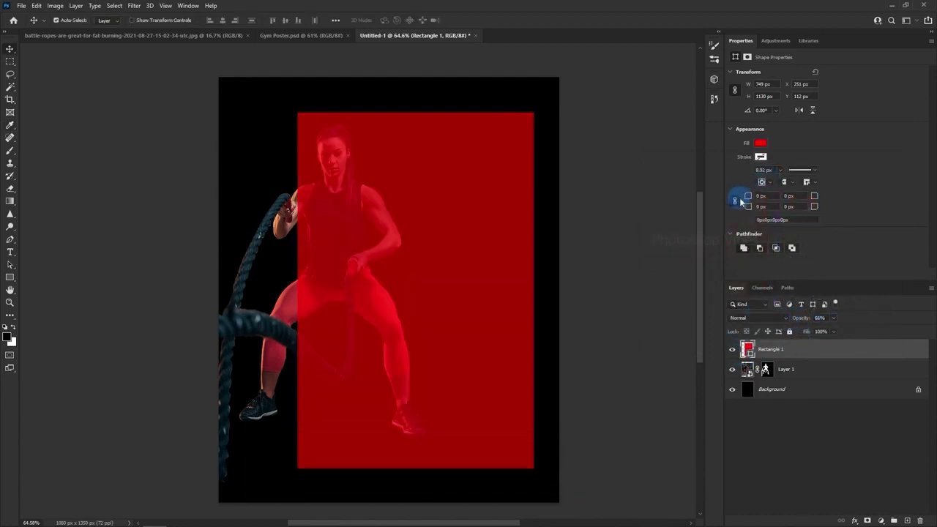
click(718, 175)
click(188, 5)
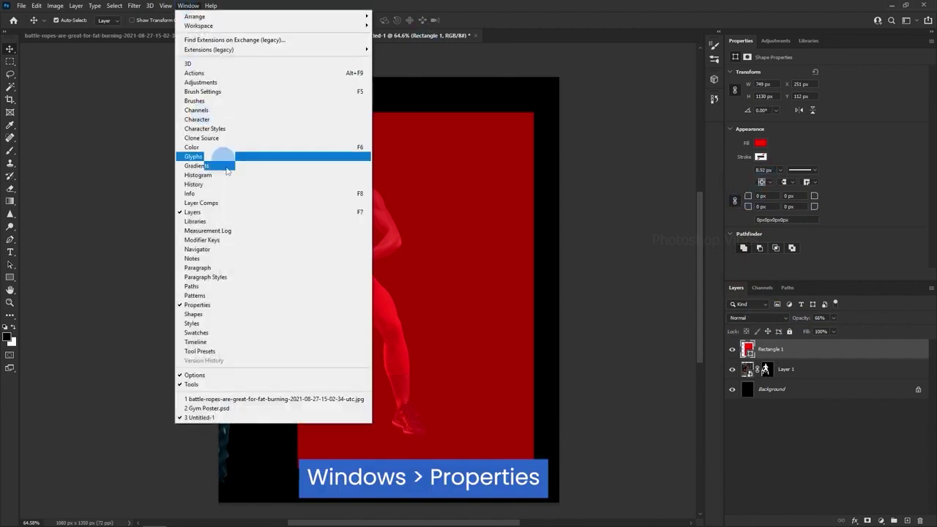
click(782, 184)
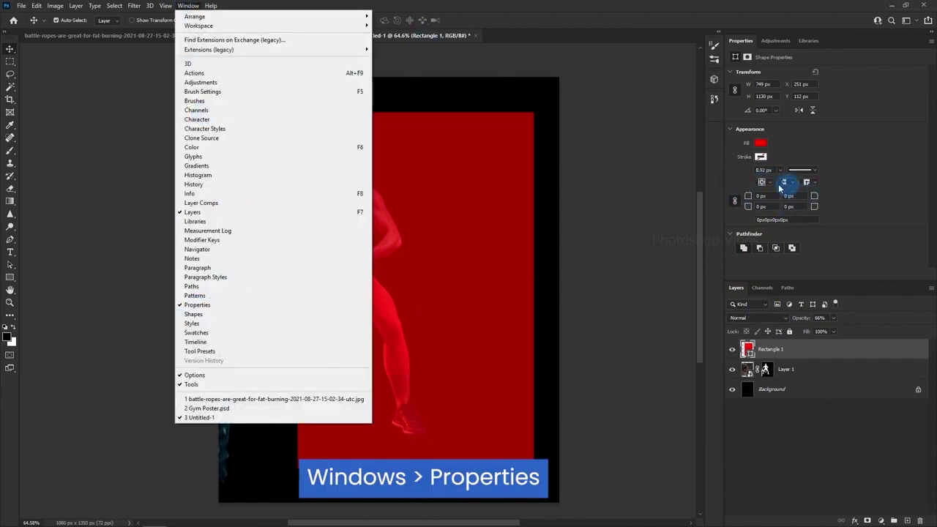
drag(748, 198, 748, 197)
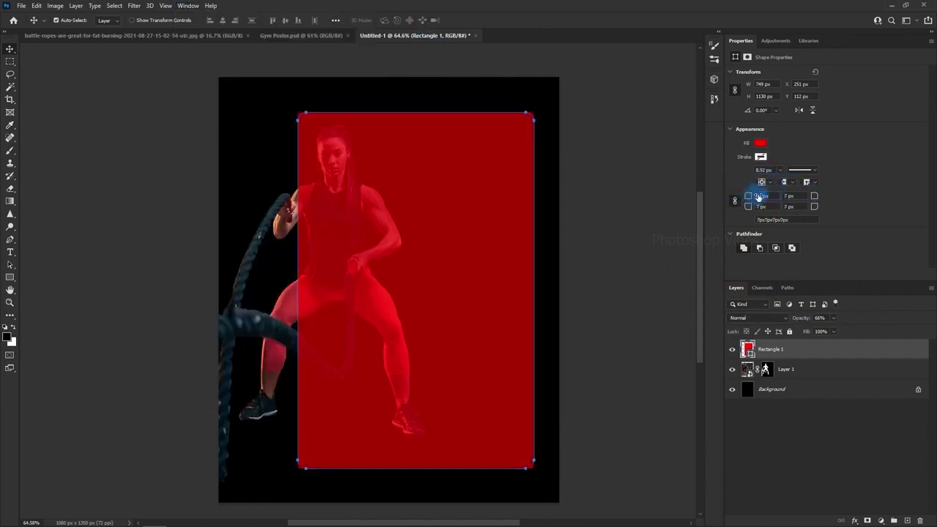
text(49)
key(Return)
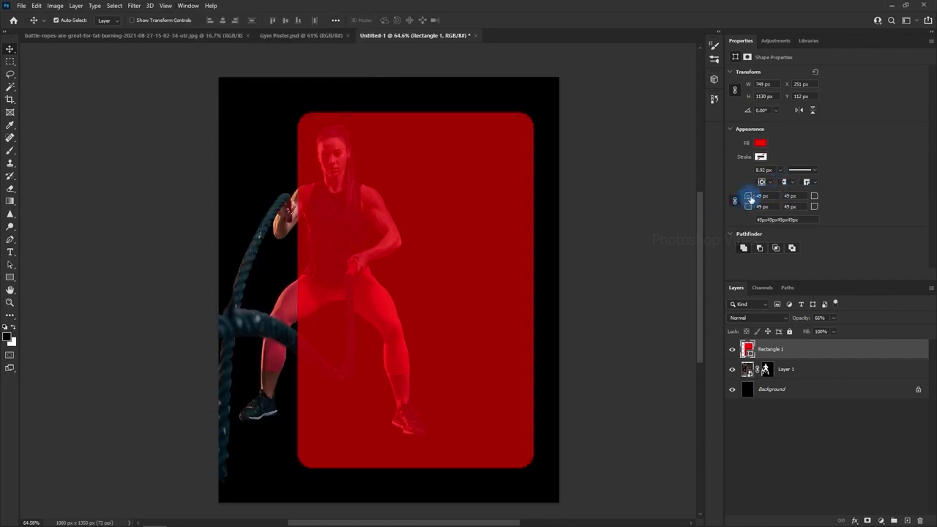
drag(749, 198, 748, 197)
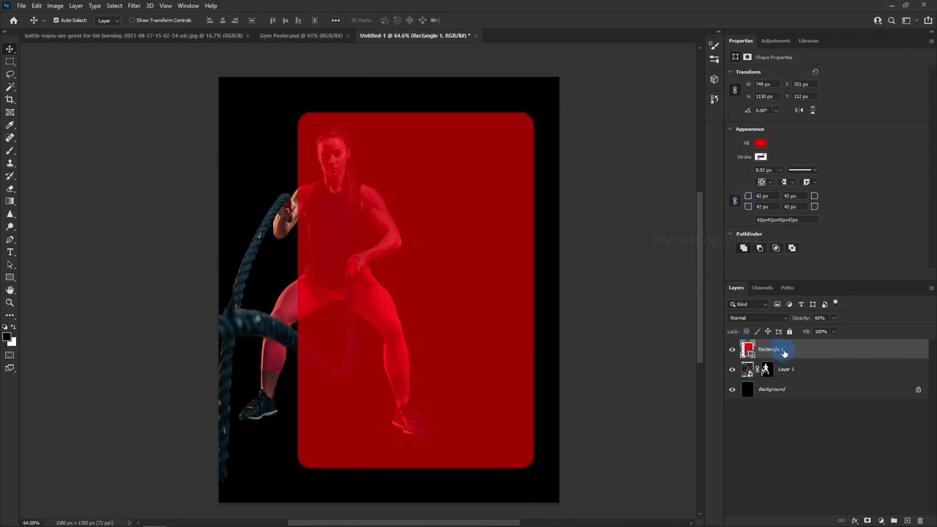
click(791, 375)
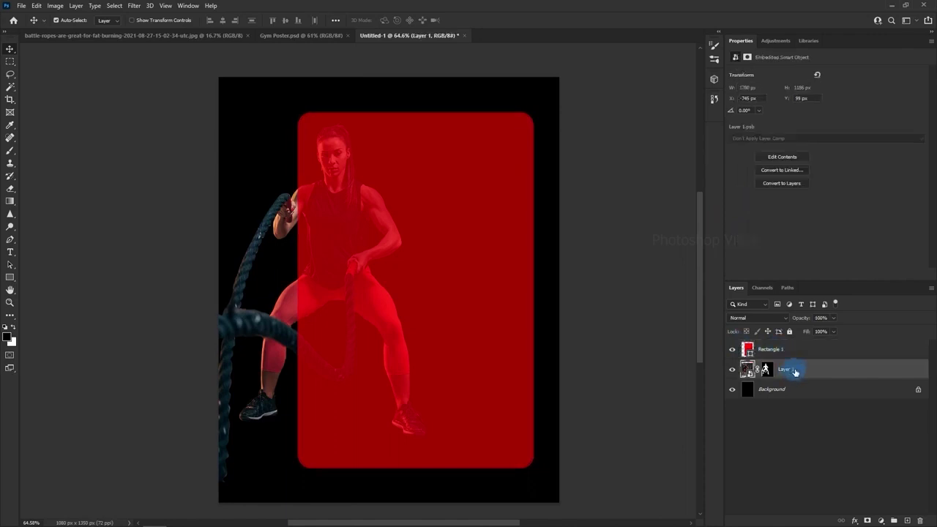
- Duplicate the athlete layer and mask Layer 1 copy to the hidden rounded rectangle's shape
drag(796, 372, 907, 521)
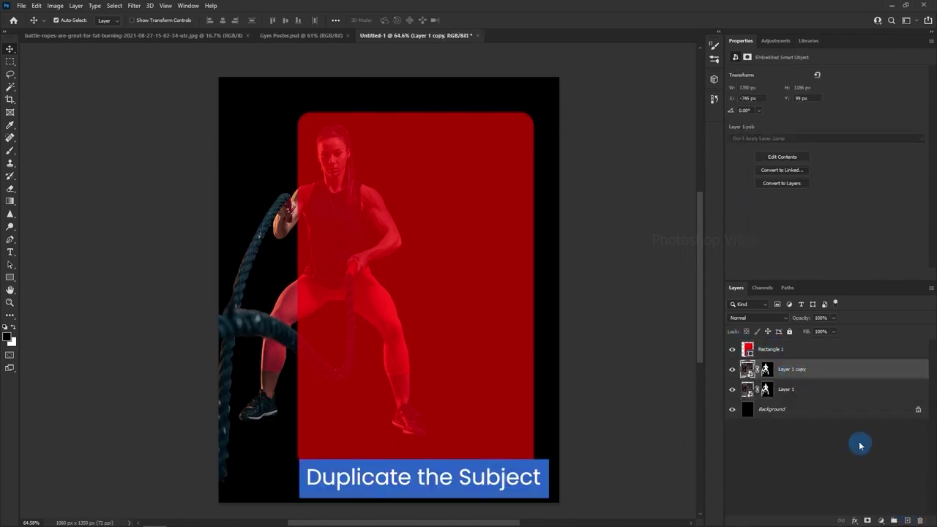
click(770, 350)
click(732, 350)
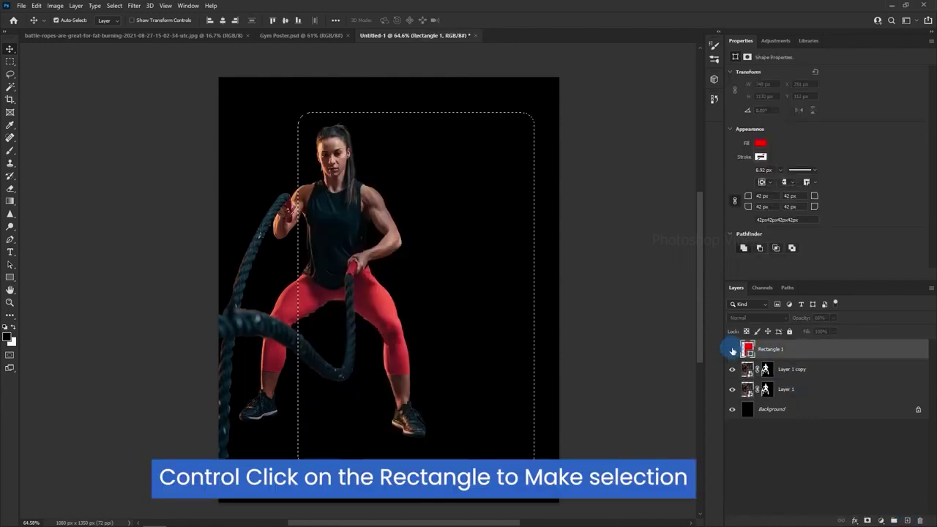
click(766, 371)
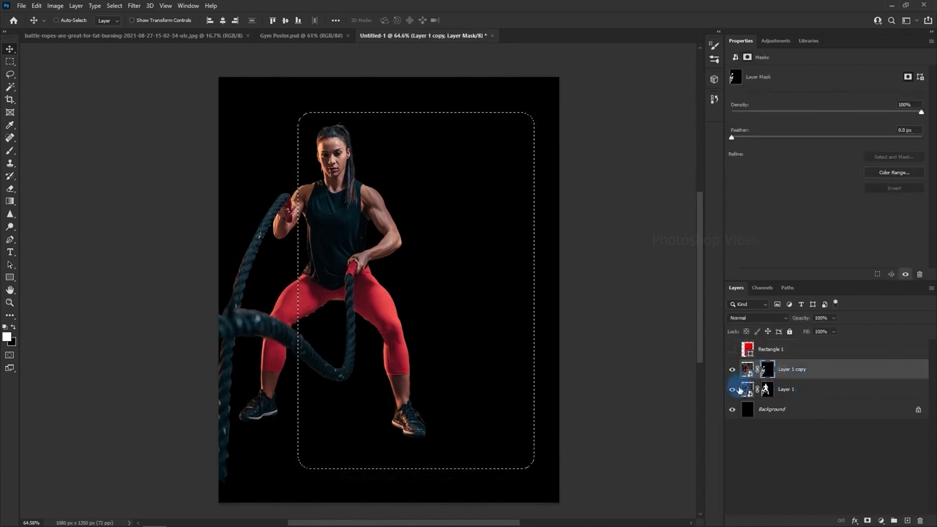
click(733, 390)
click(769, 372)
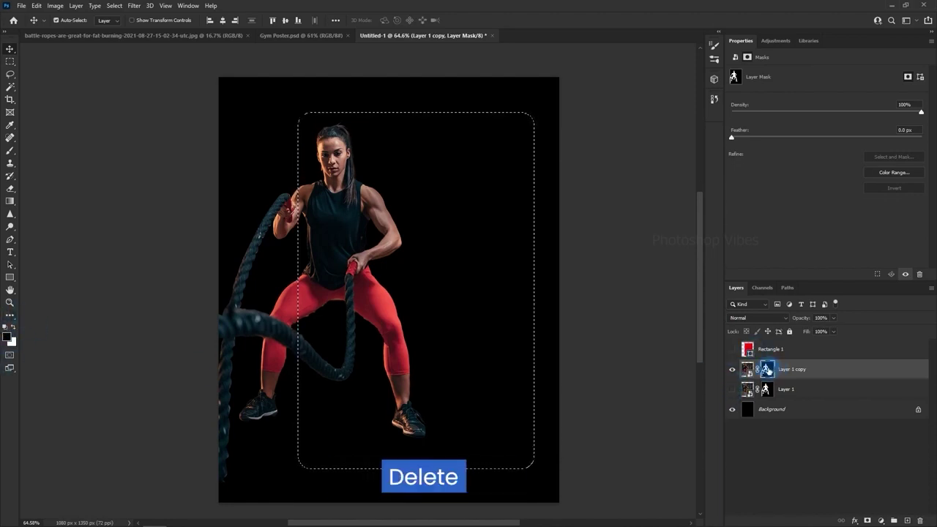
key(Delete)
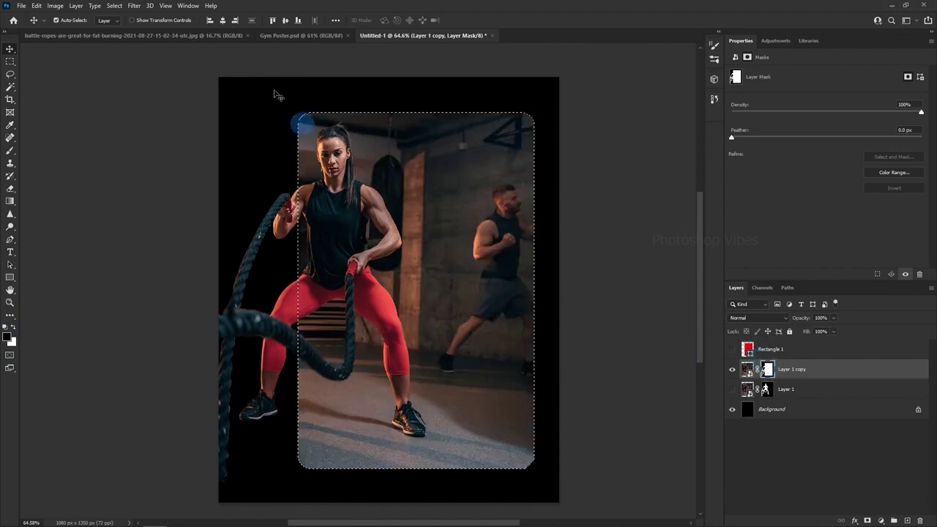
click(114, 5)
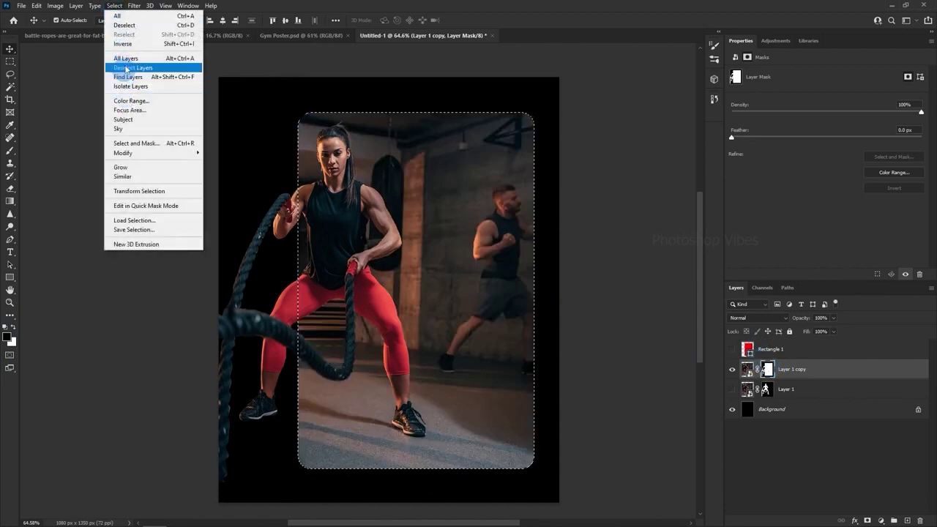
click(125, 25)
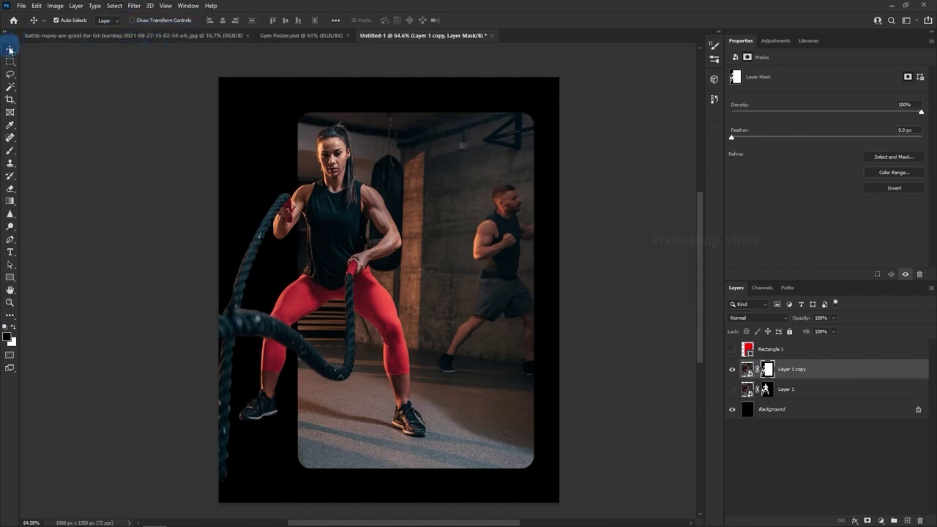
- Stack Layer 1 above Layer 1 copy and make both layers visible
click(769, 370)
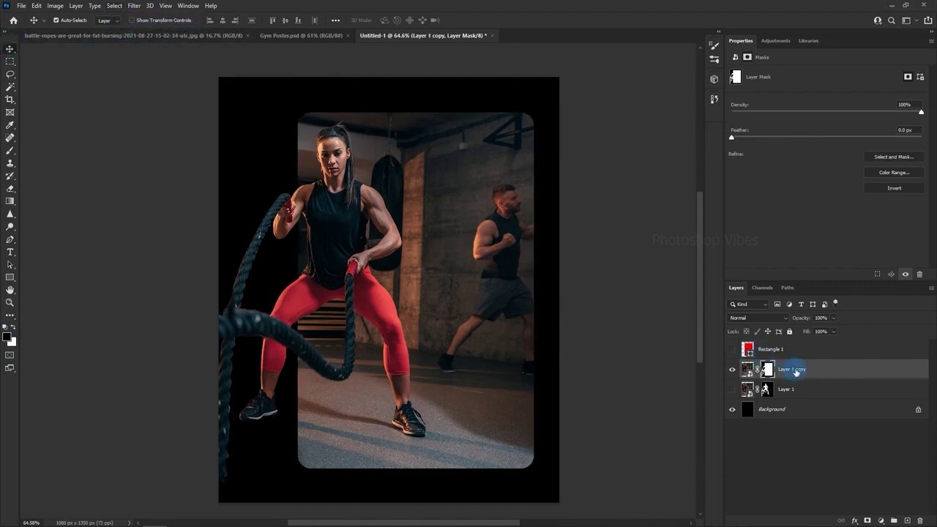
click(796, 372)
click(732, 389)
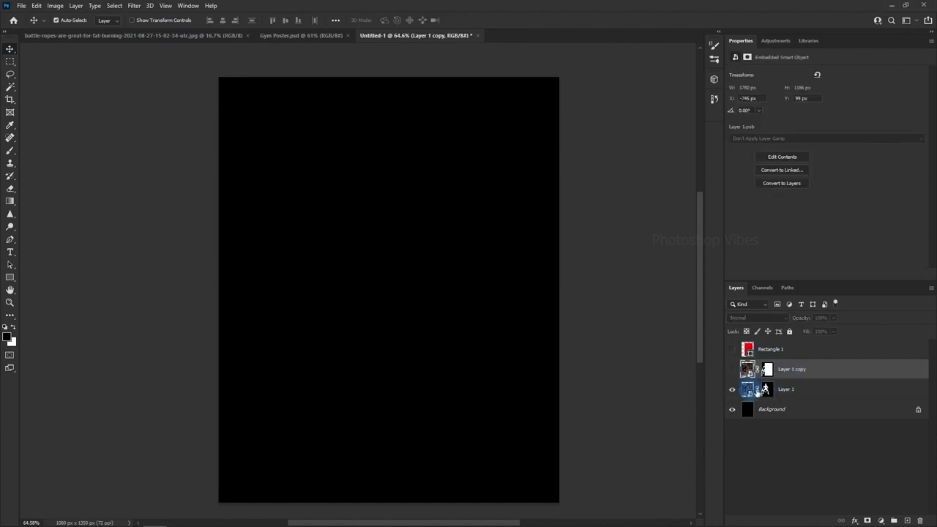
drag(796, 391, 794, 362)
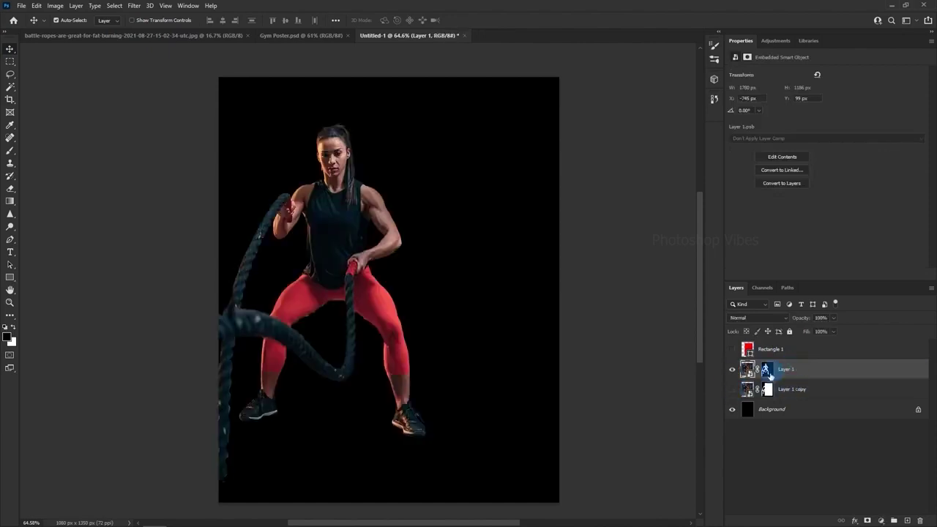
click(734, 390)
click(790, 389)
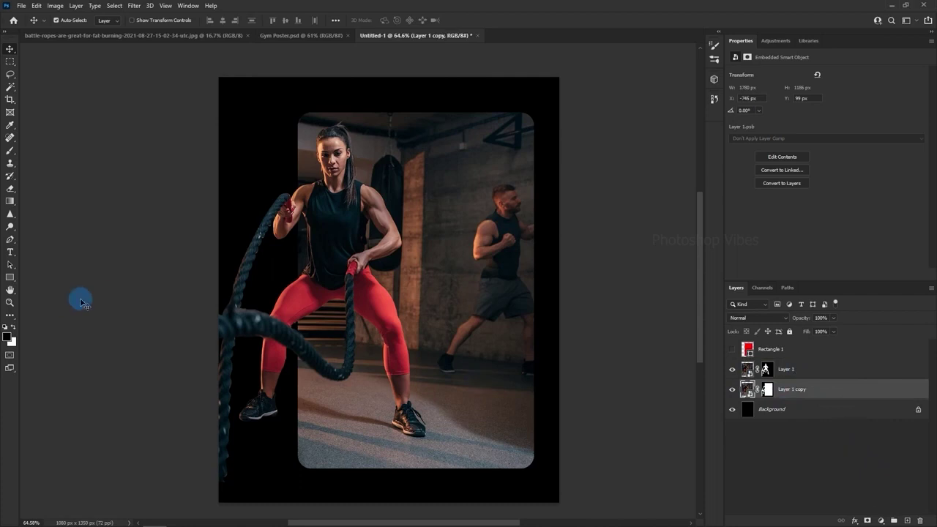
- Draw a thin vertical bar on the gym wall filled pure white
click(9, 279)
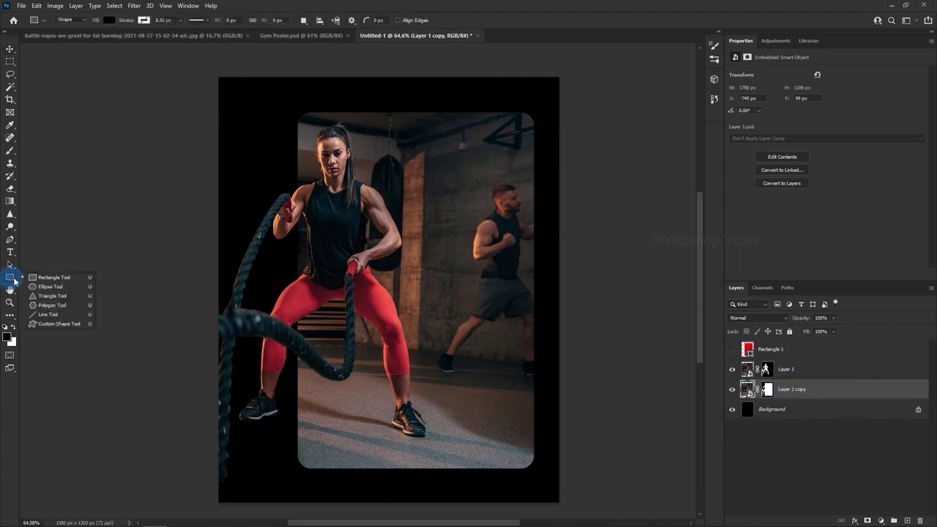
click(51, 277)
drag(461, 171, 458, 301)
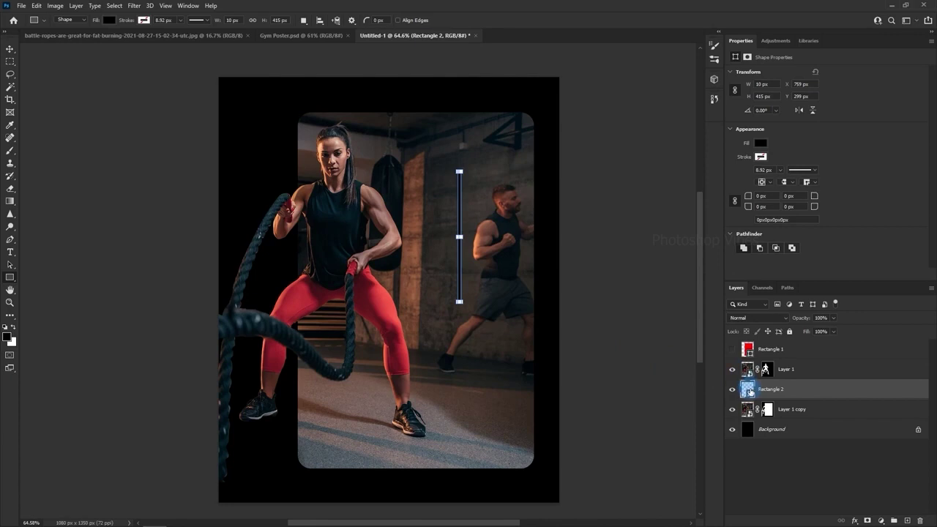
double_click(746, 388)
drag(684, 242, 610, 155)
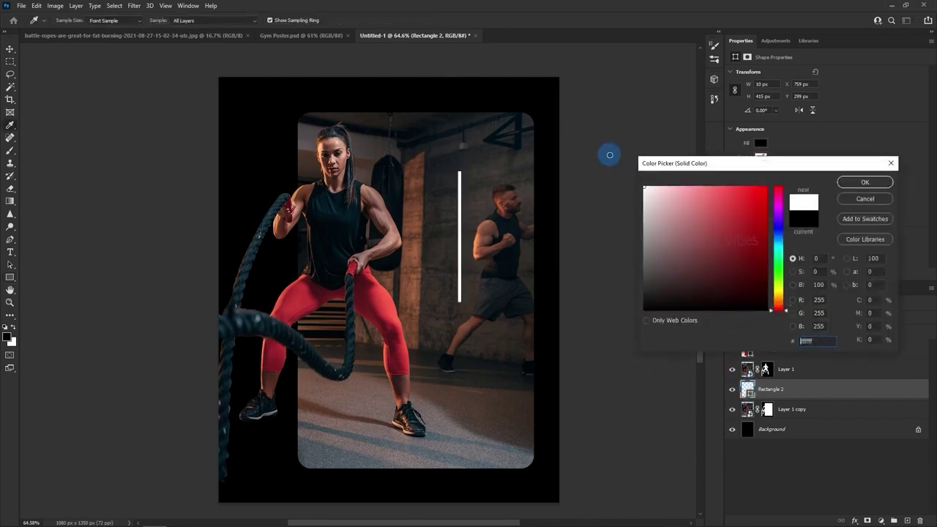
click(866, 182)
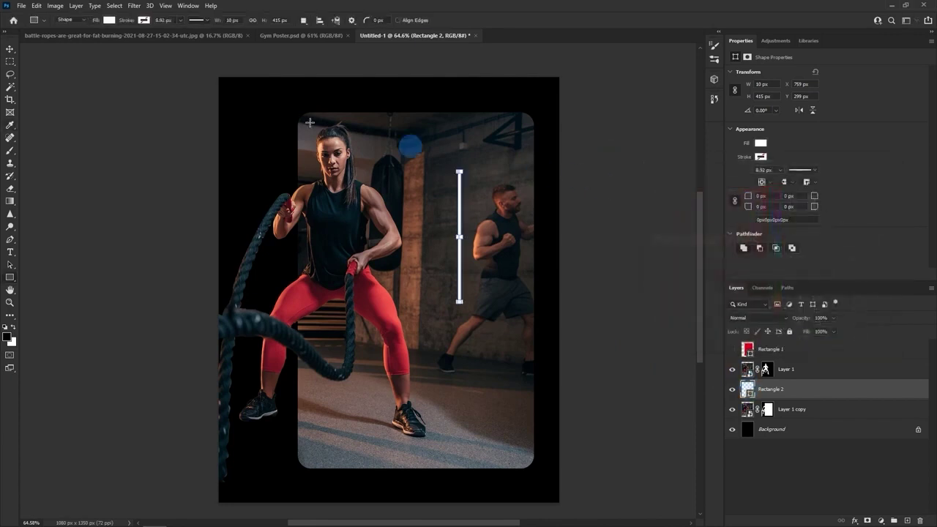
- Round the bar's corners to 5 px and nudge it slightly up and right
click(9, 49)
scroll(479, 190, up, 5)
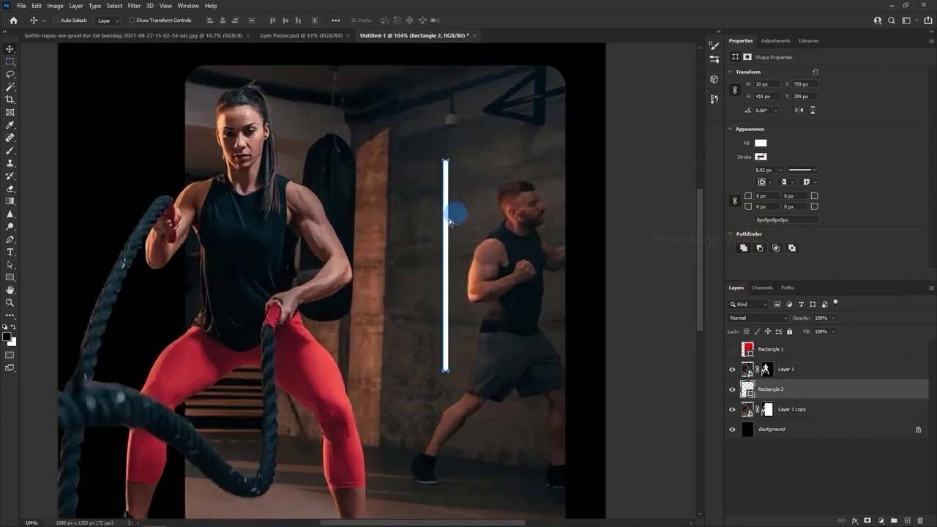
scroll(451, 227, up, 1)
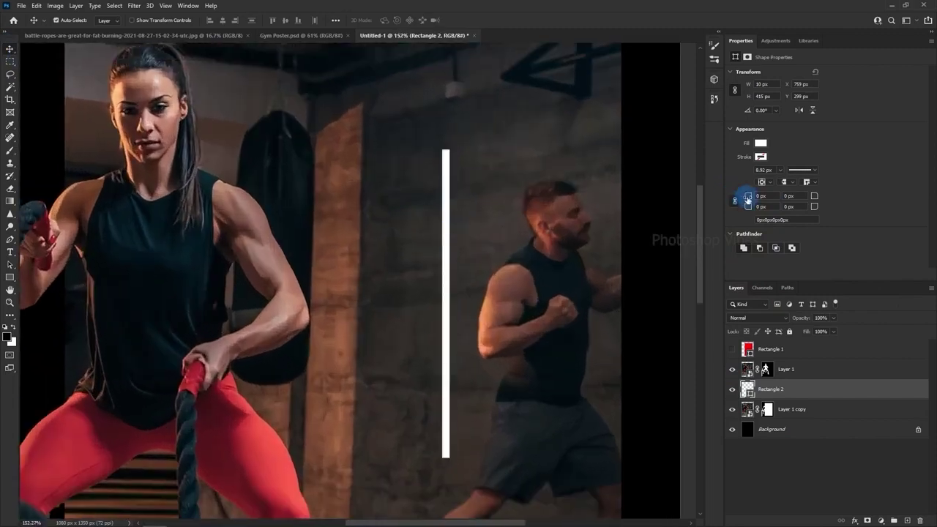
drag(747, 198, 907, 197)
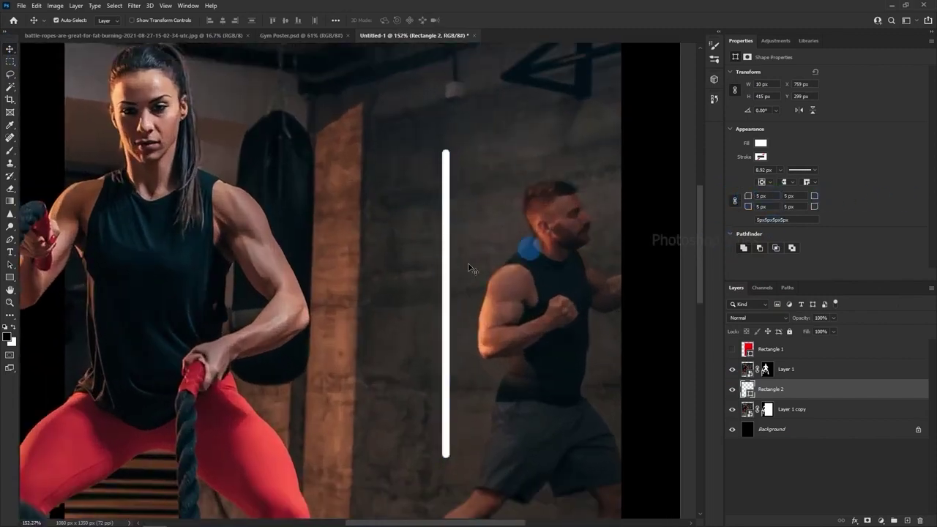
drag(441, 275, 452, 230)
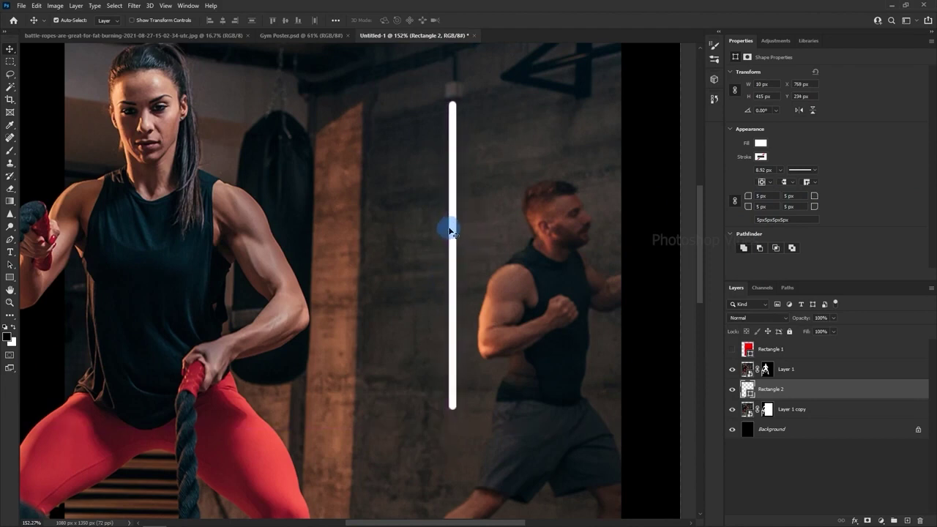
right_click(916, 389)
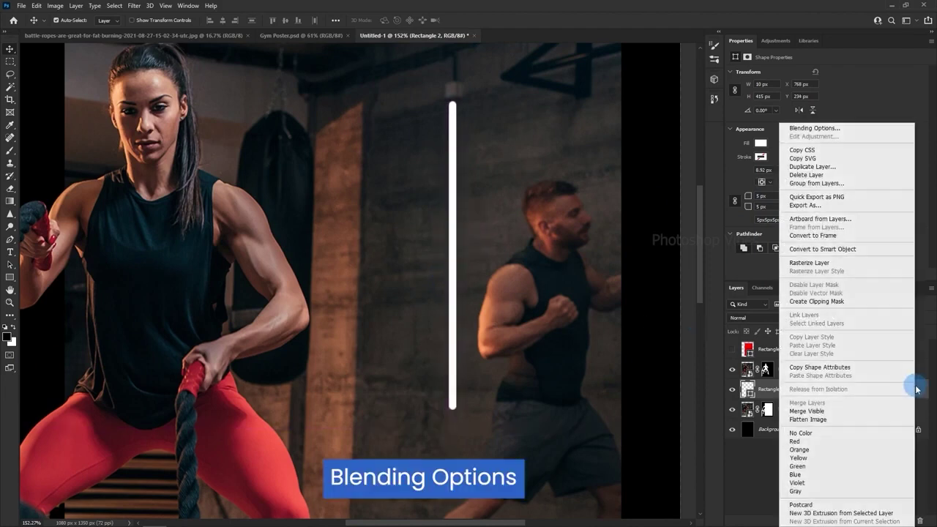
- Give the bar a white Normal Outer Glow: opacity 82, spread 9, size 122 px
click(856, 130)
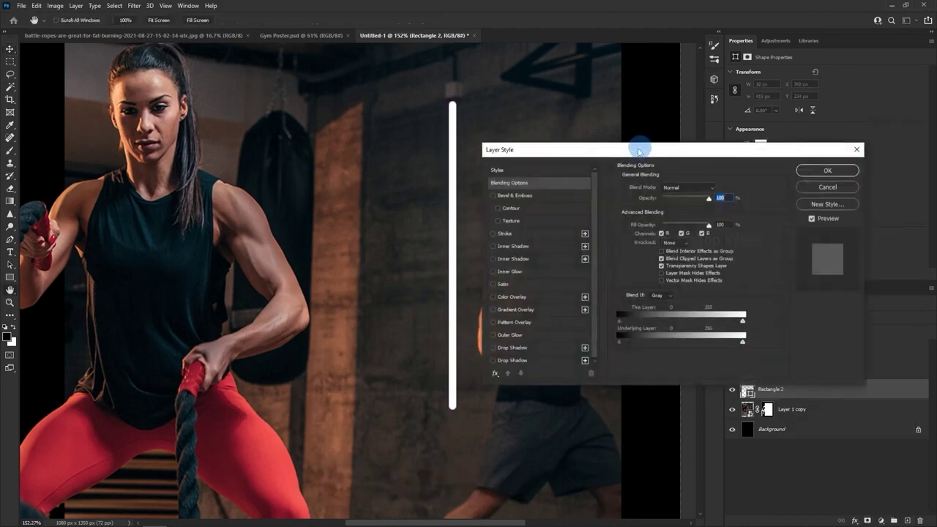
drag(639, 151, 679, 113)
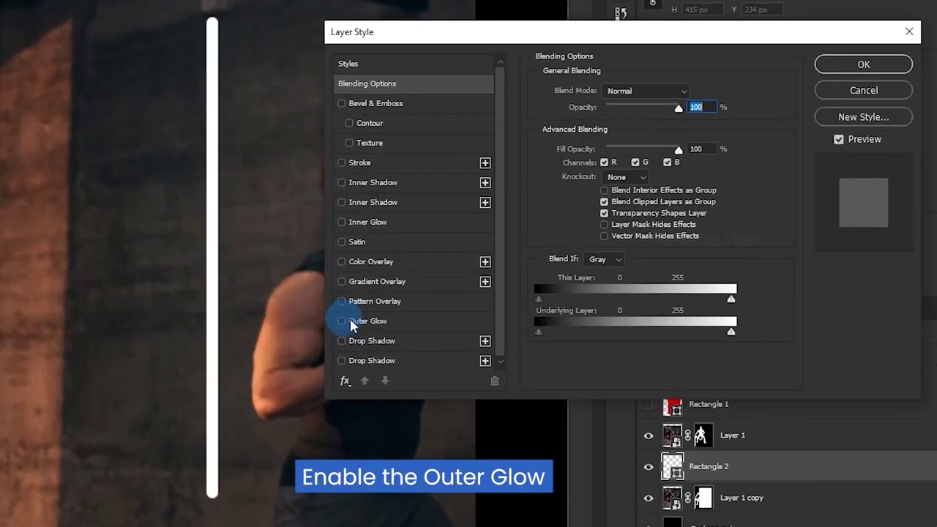
click(351, 325)
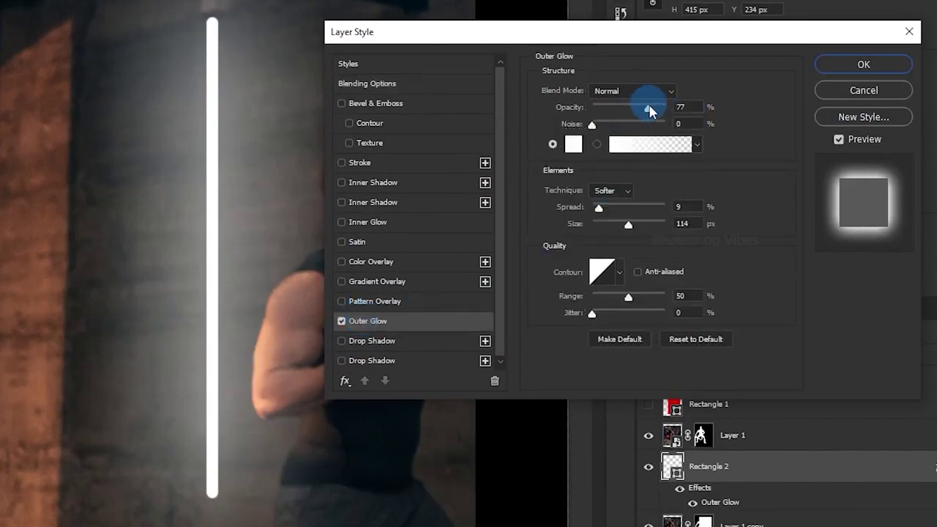
mouse_move(650, 109)
mouse_down()
mouse_move(622, 107)
mouse_move(653, 111)
mouse_up()
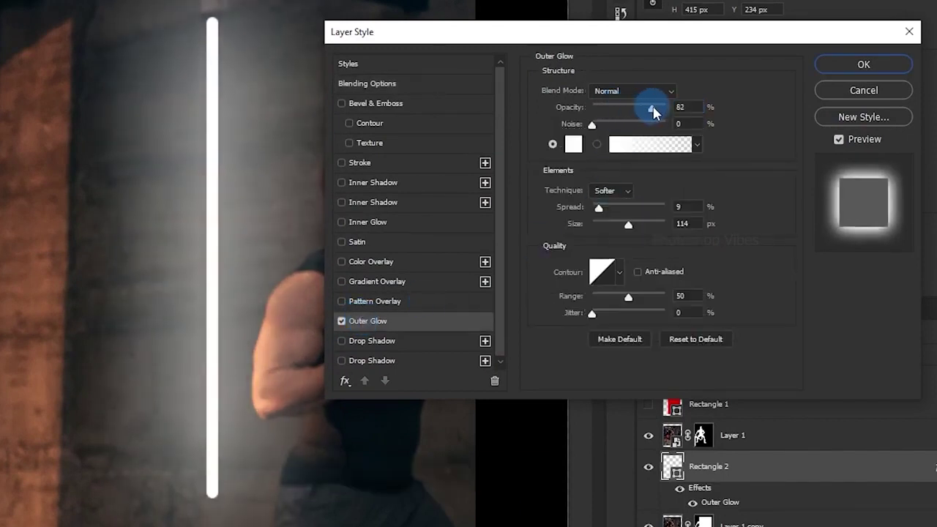
click(572, 144)
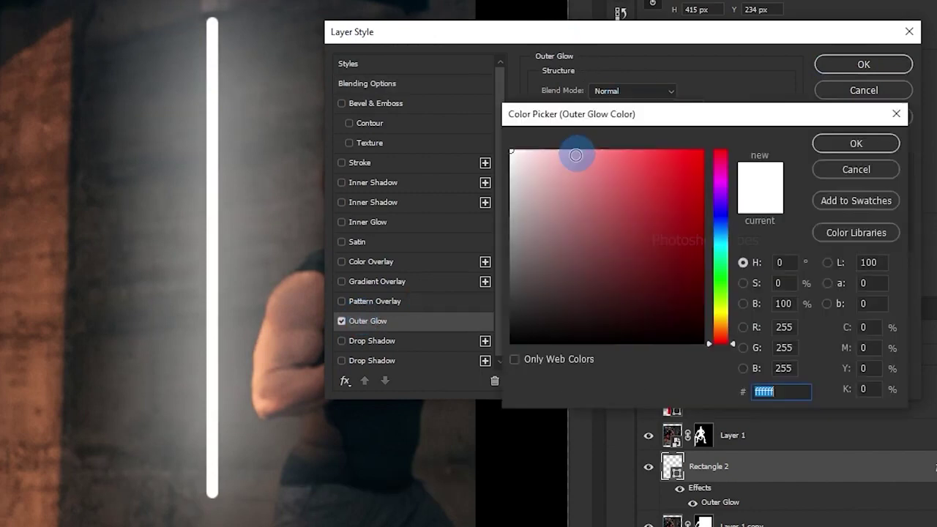
click(854, 143)
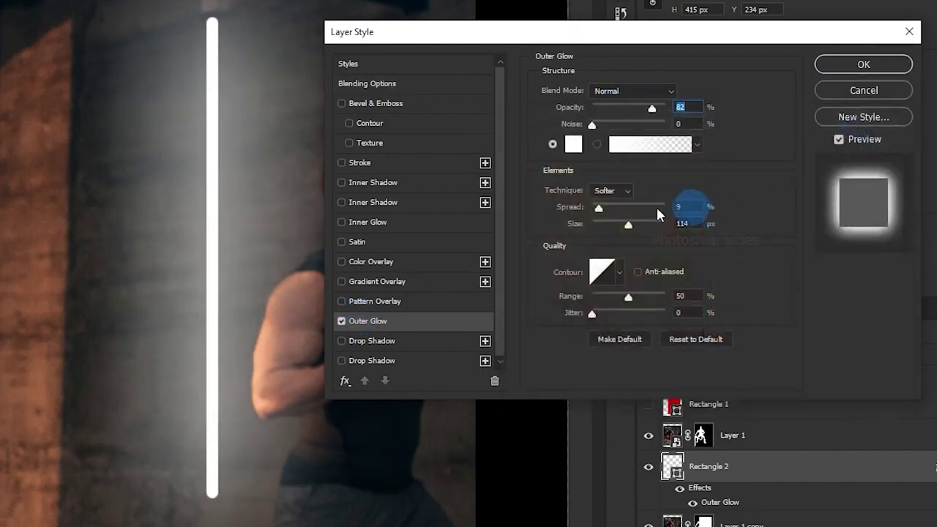
mouse_move(599, 209)
mouse_down()
mouse_move(615, 209)
mouse_move(600, 212)
mouse_up()
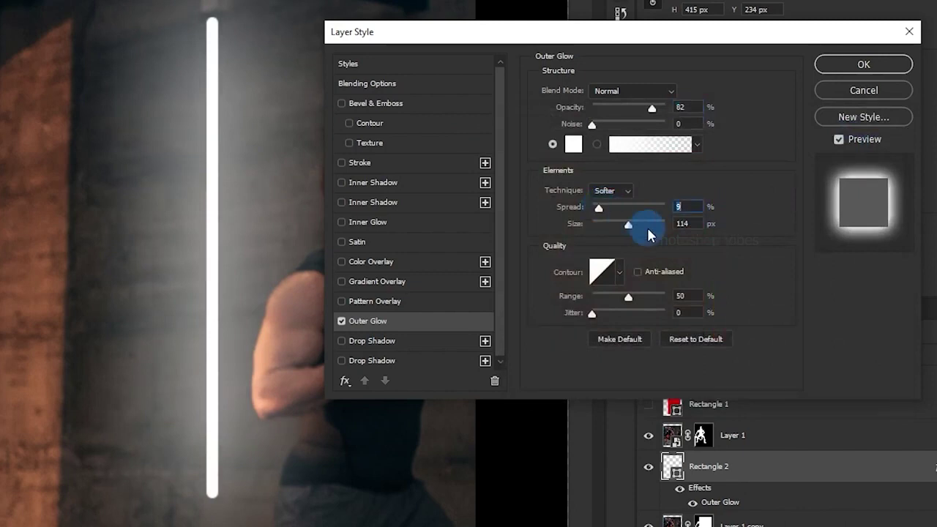
click(679, 223)
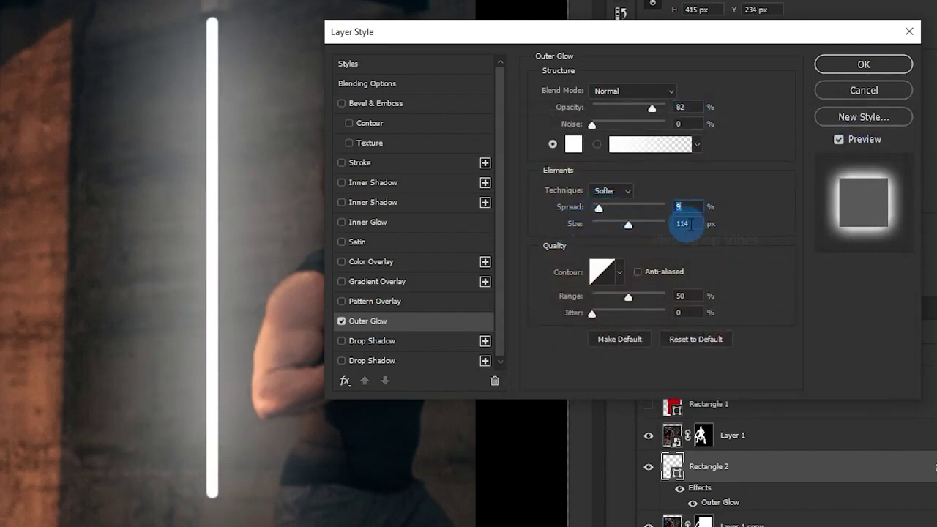
drag(627, 225, 633, 232)
click(724, 247)
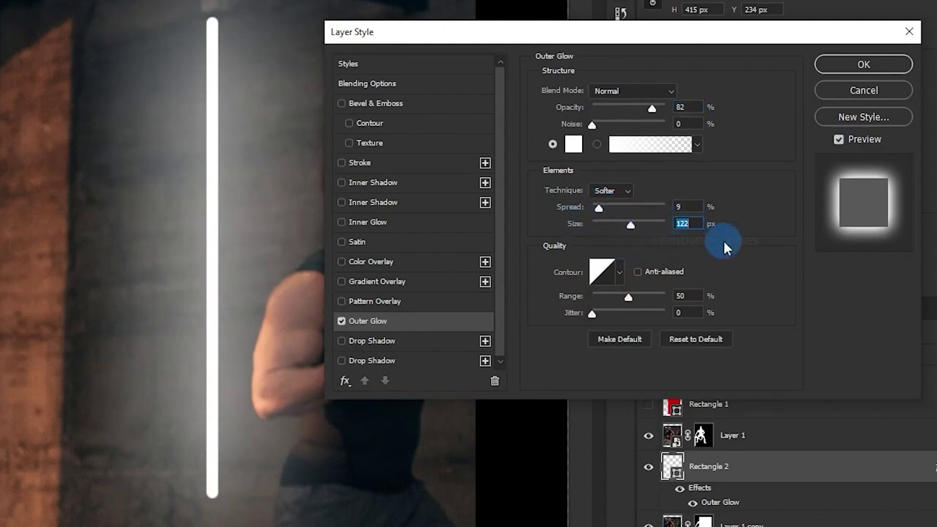
click(614, 92)
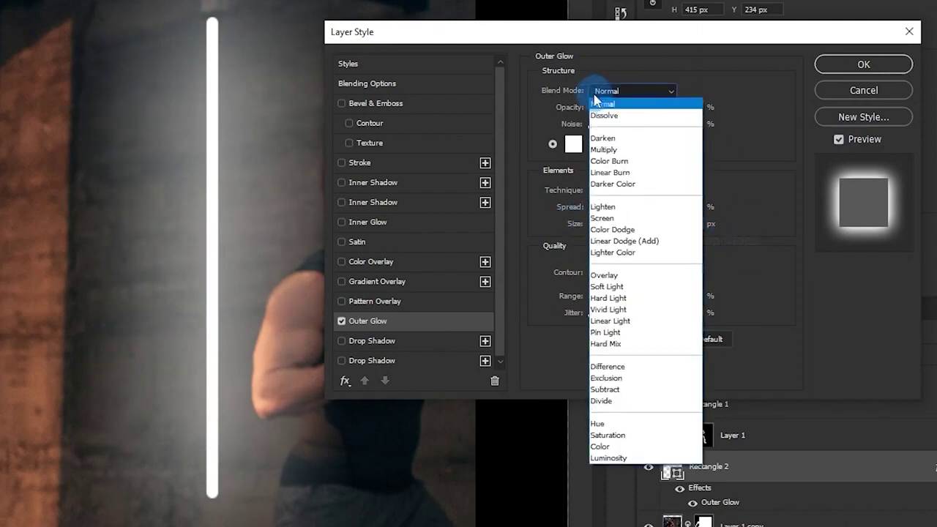
click(619, 108)
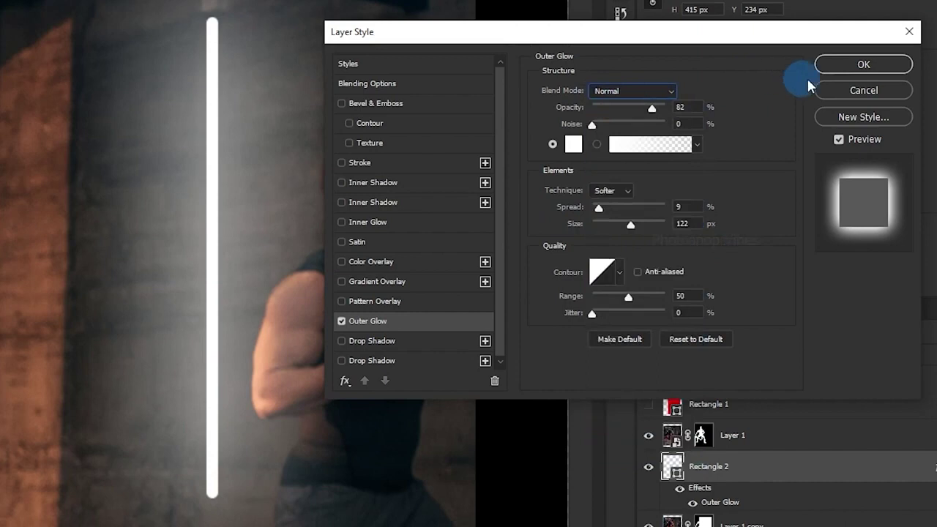
- Add a white Drop Shadow with angle 90 and size 18
click(341, 341)
click(381, 342)
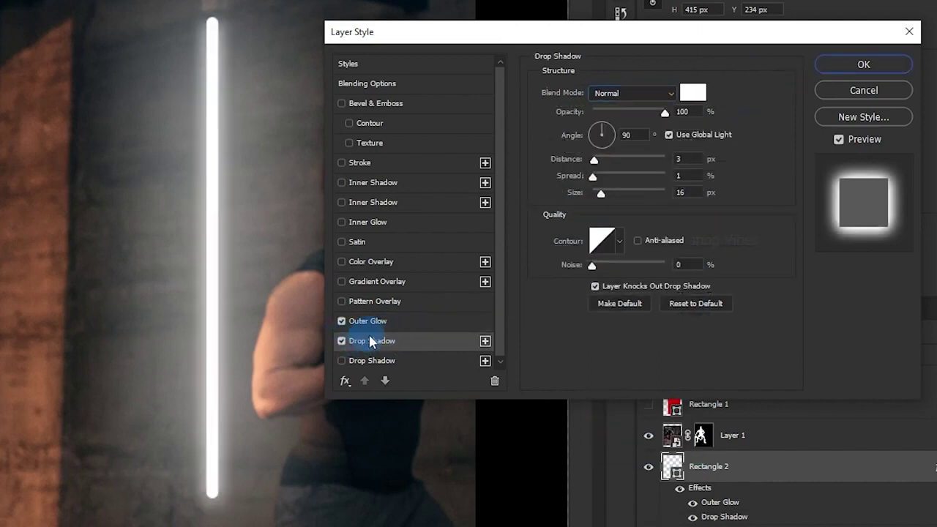
click(644, 90)
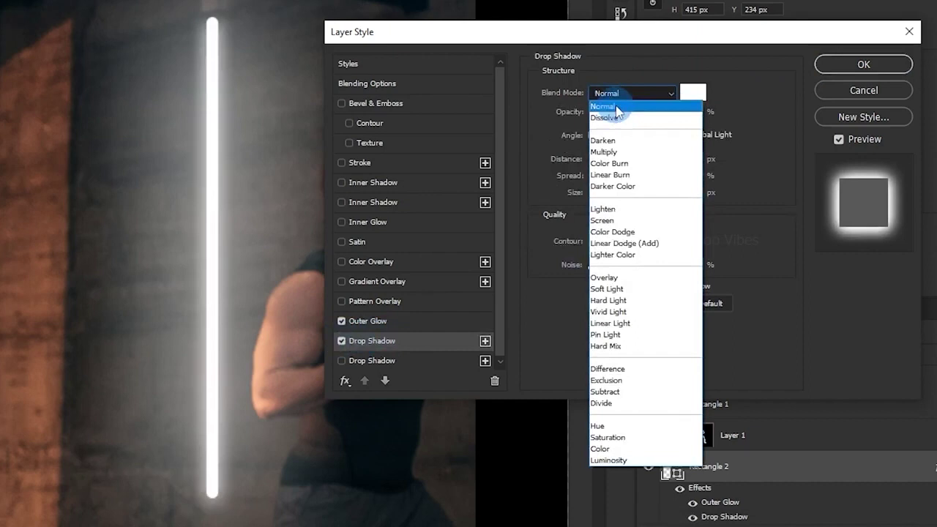
click(659, 99)
click(692, 93)
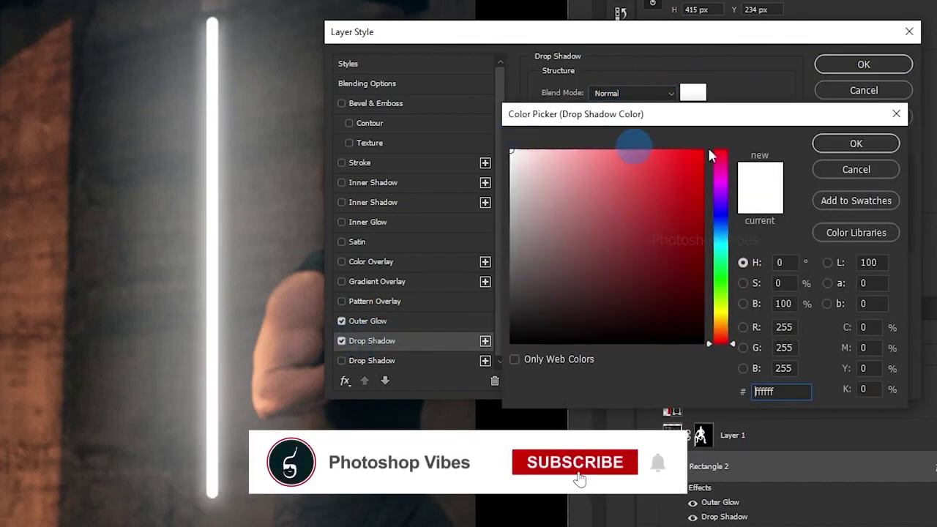
click(848, 146)
double_click(626, 135)
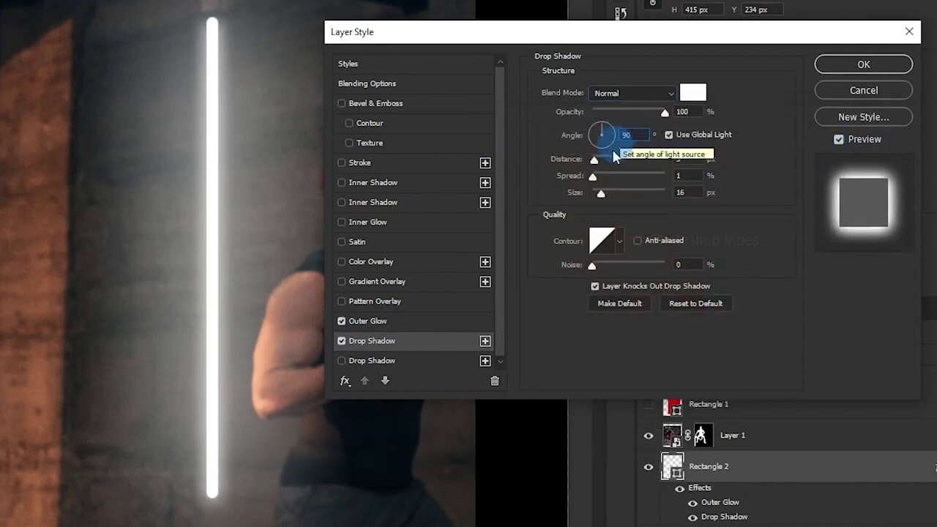
click(703, 158)
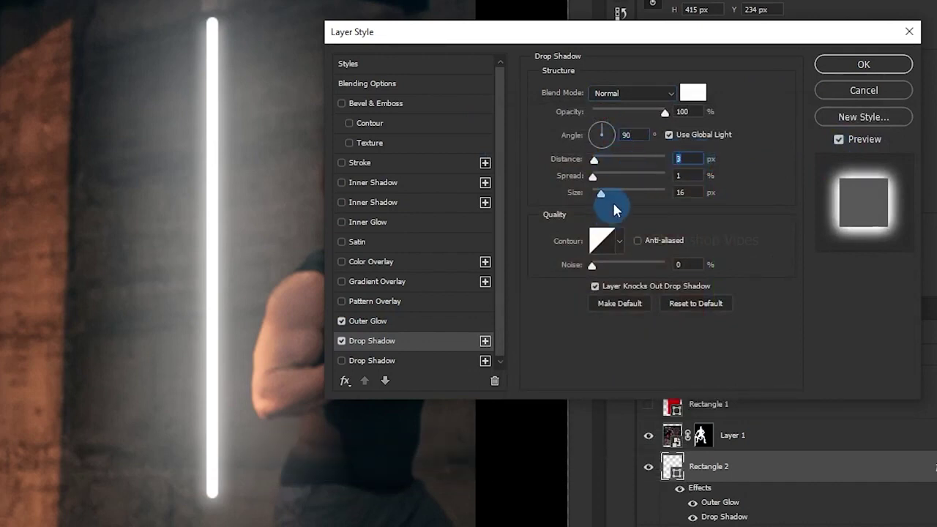
click(668, 175)
drag(601, 192, 604, 200)
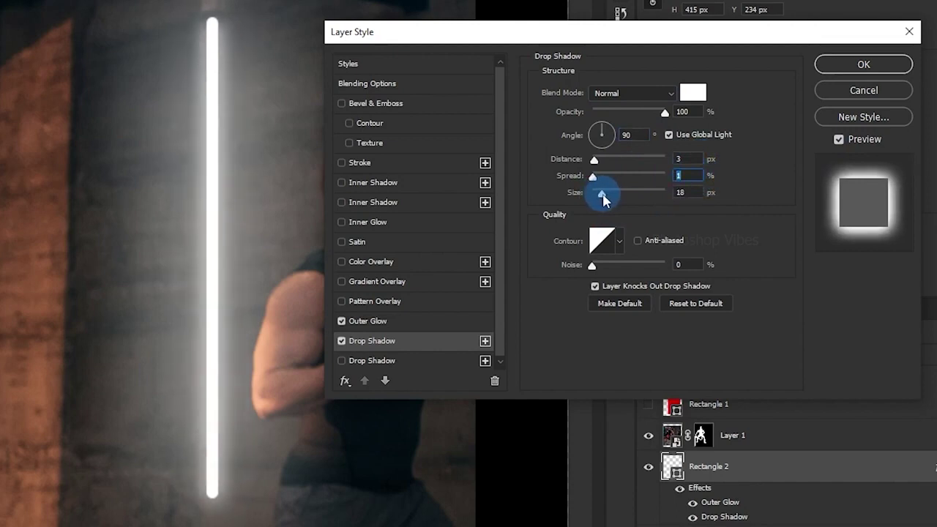
key(Tab)
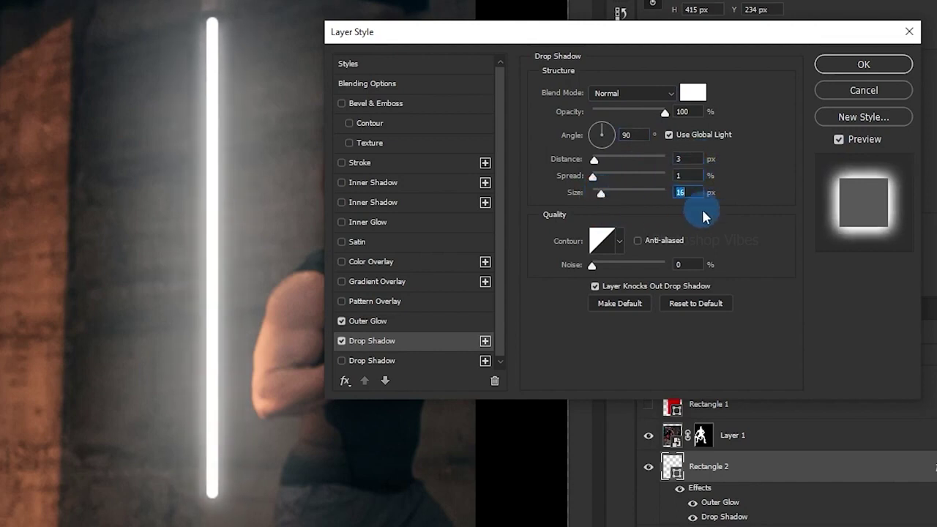
- Add a Normal pale blue (bae4ff) Color Overlay and apply the layer styles
click(357, 262)
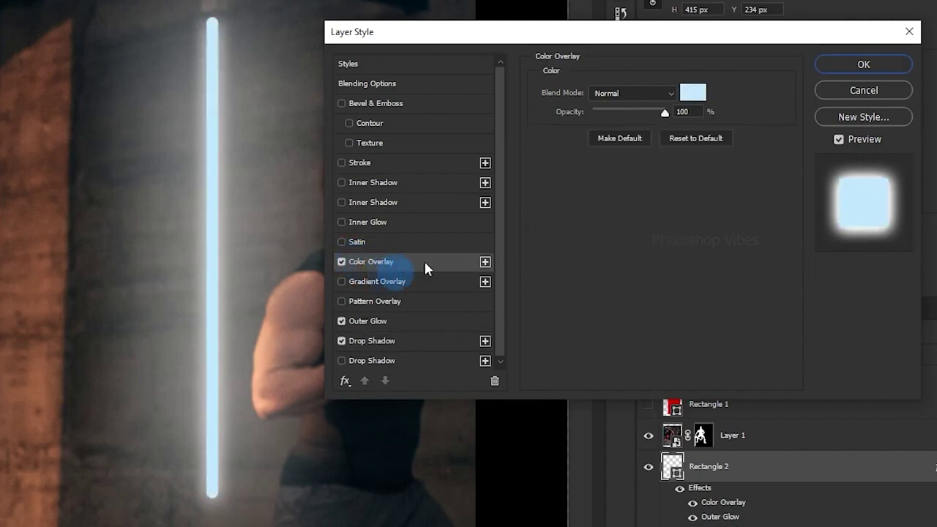
click(690, 93)
click(656, 93)
click(620, 106)
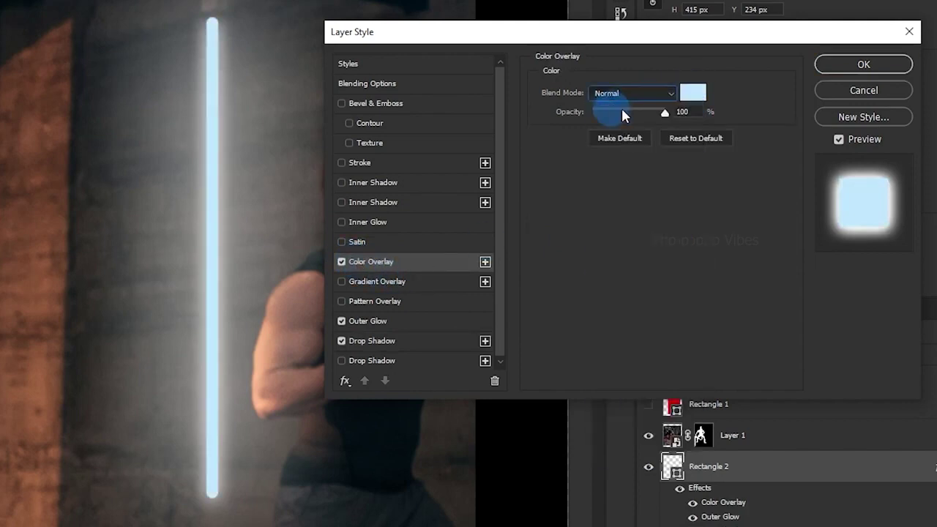
drag(654, 112, 622, 116)
click(692, 92)
drag(590, 168, 563, 149)
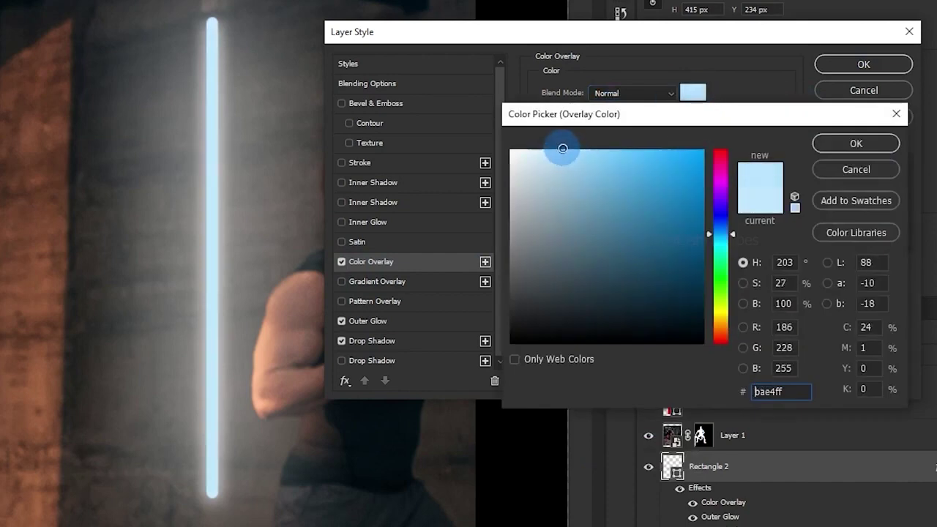
click(853, 144)
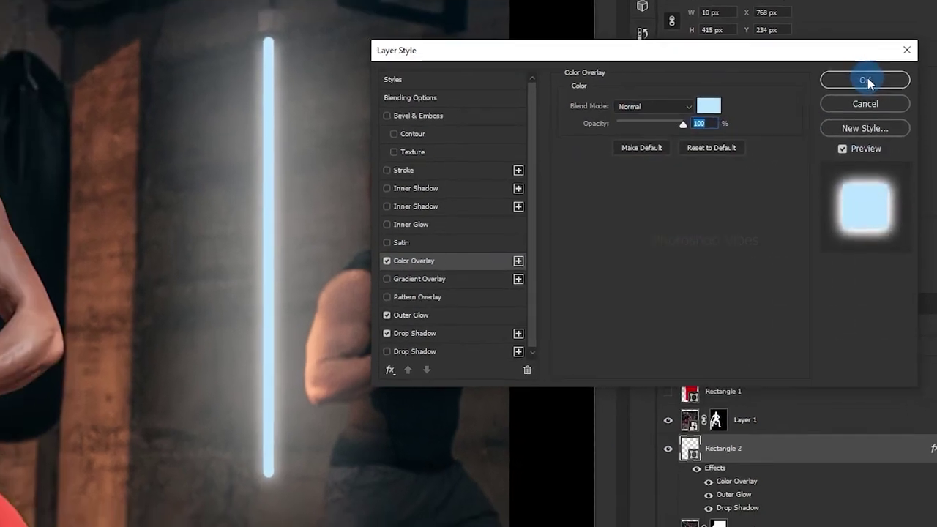
click(866, 80)
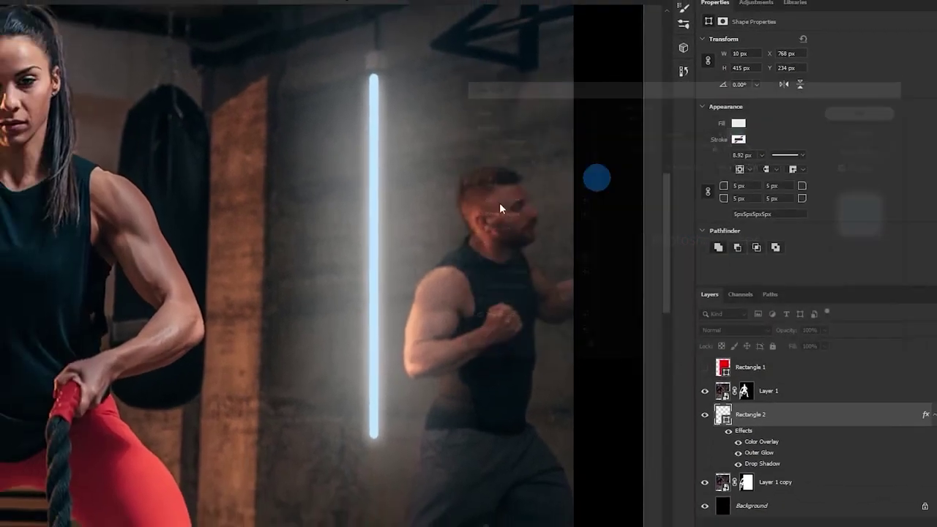
scroll(448, 275, down, 2)
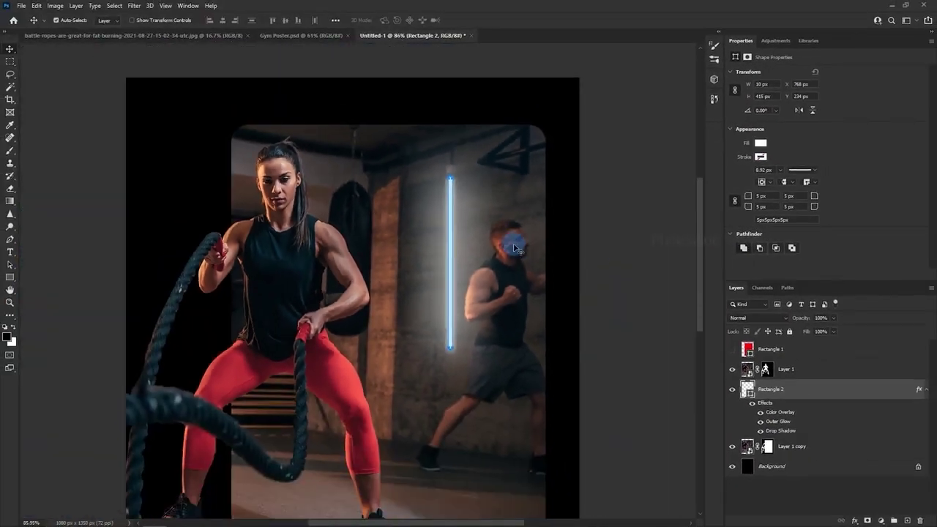
- Duplicate the neon bar and make the copy shorter, tilted, and placed lower left
double_click(780, 393)
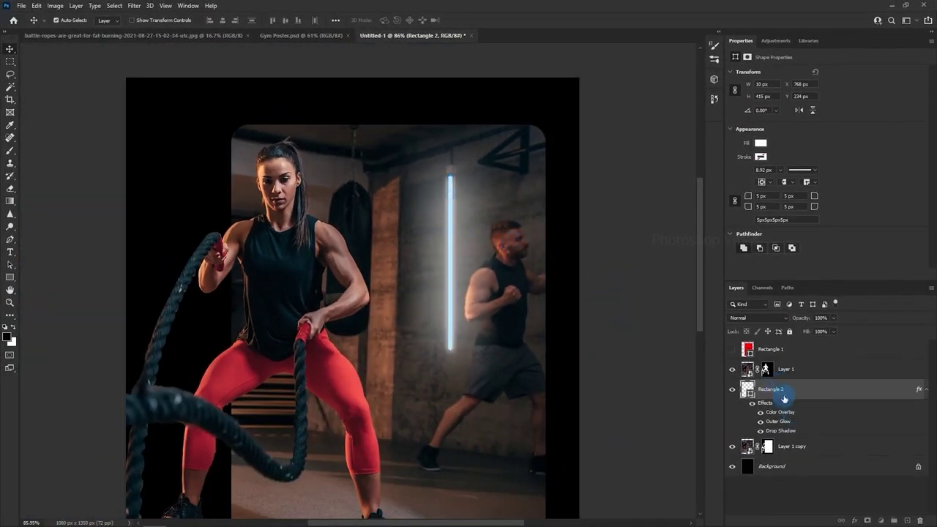
key(ctrl+j)
drag(451, 293, 397, 293)
click(36, 5)
click(59, 218)
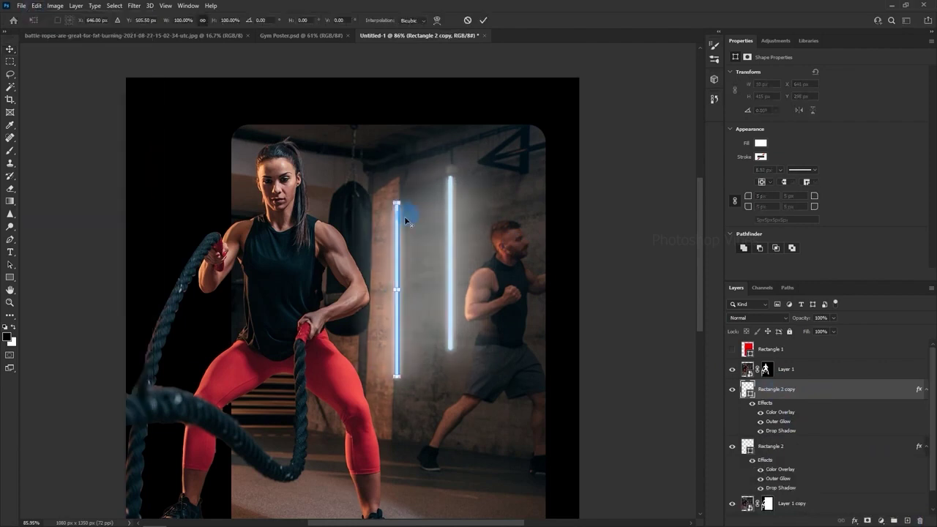
scroll(404, 220, up, 6)
drag(390, 188, 377, 288)
click(483, 20)
scroll(383, 213, down, 6)
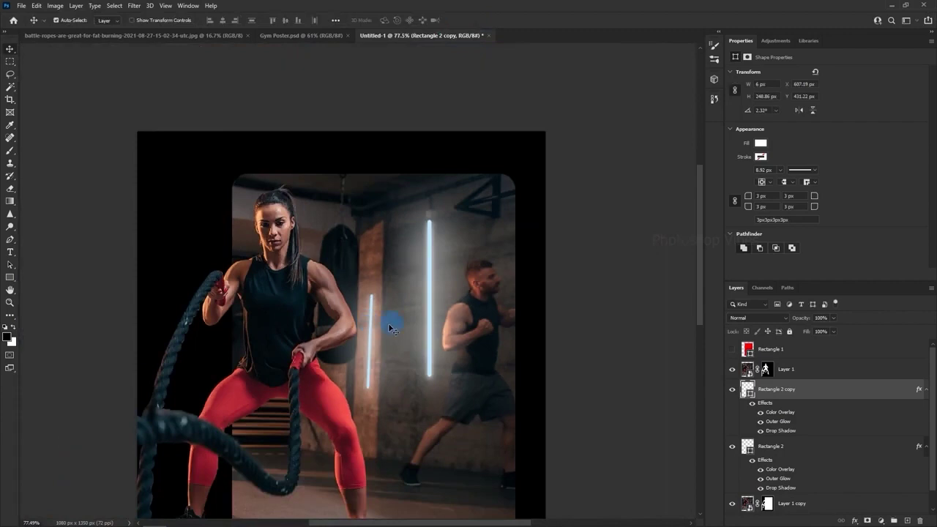
drag(374, 324, 365, 363)
- Tilt the original neon bar slightly with Free Transform
click(430, 301)
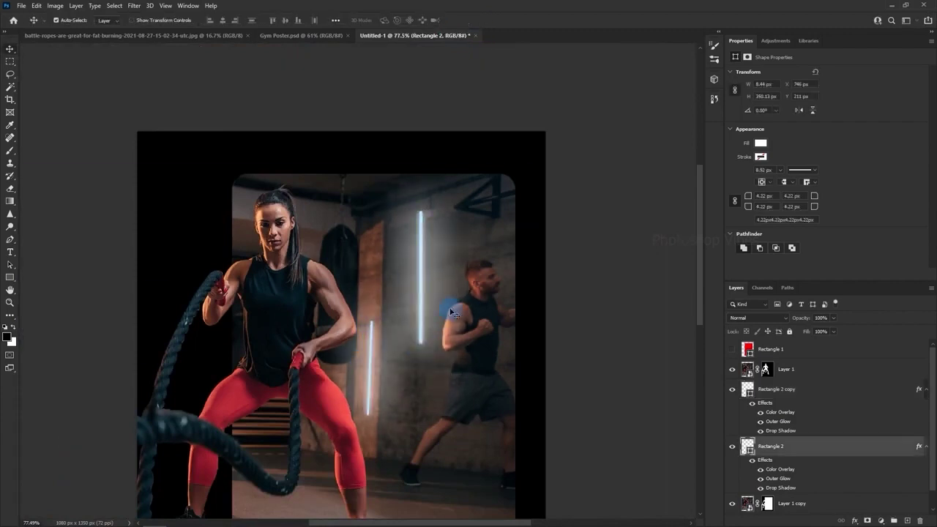
scroll(439, 278, up, 2)
key(ctrl+t)
drag(433, 170, 437, 170)
key(Return)
scroll(446, 243, down, 6)
drag(418, 333, 408, 306)
click(784, 388)
scroll(832, 440, down, 1)
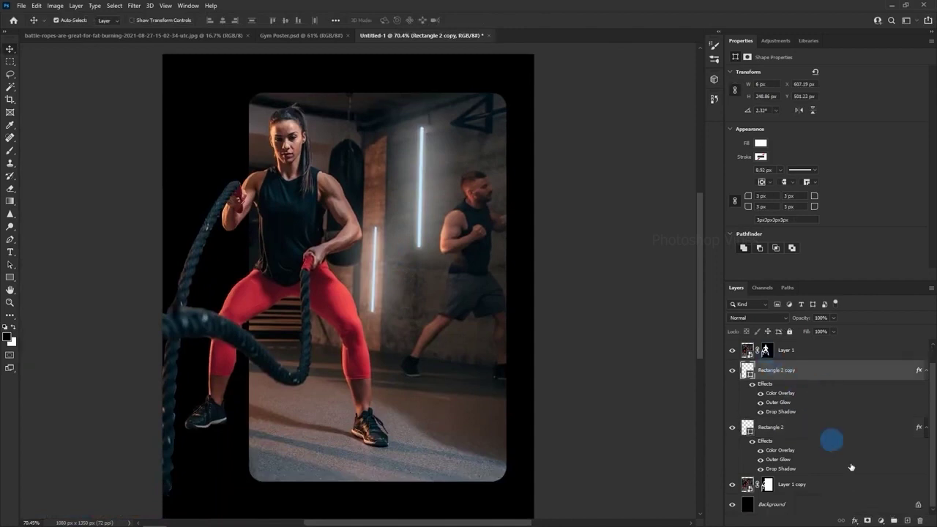
- Add a Gradient Map adjustment using the pink-blue Purple_17 preset
click(883, 520)
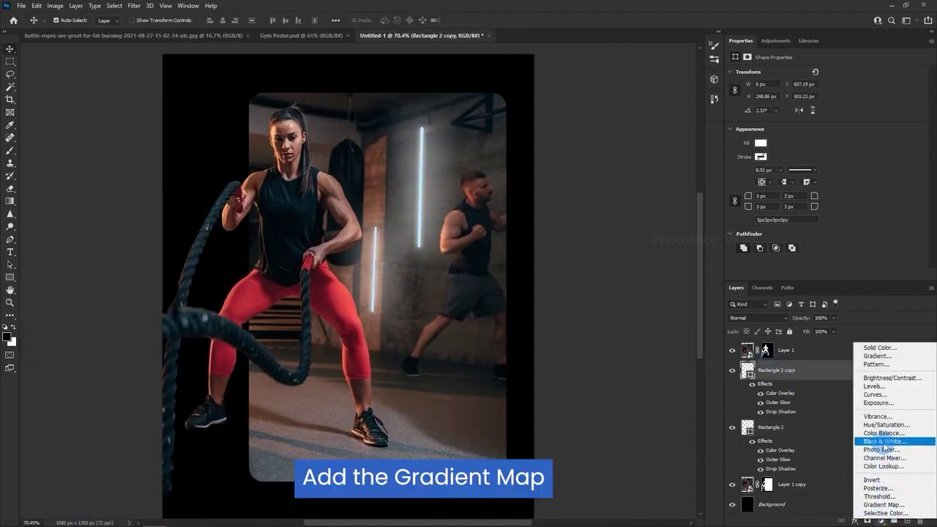
click(913, 505)
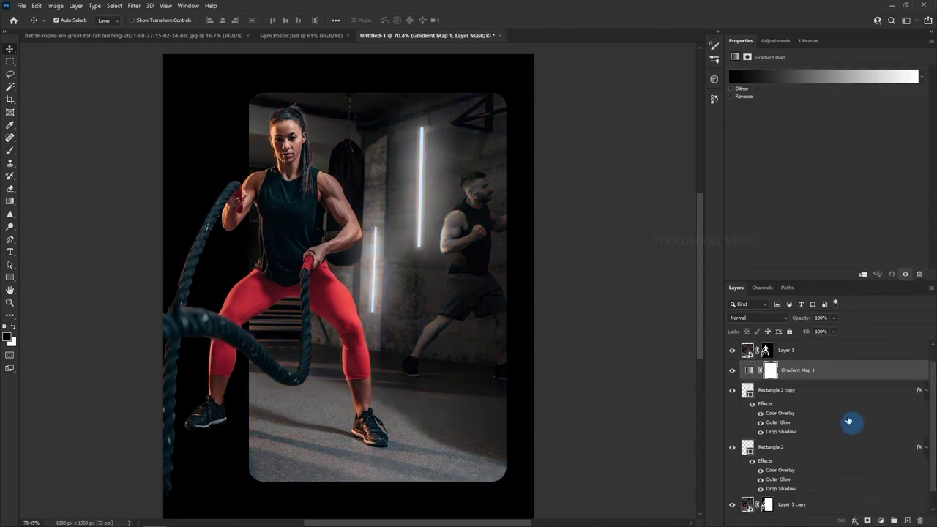
scroll(802, 373, up, 1)
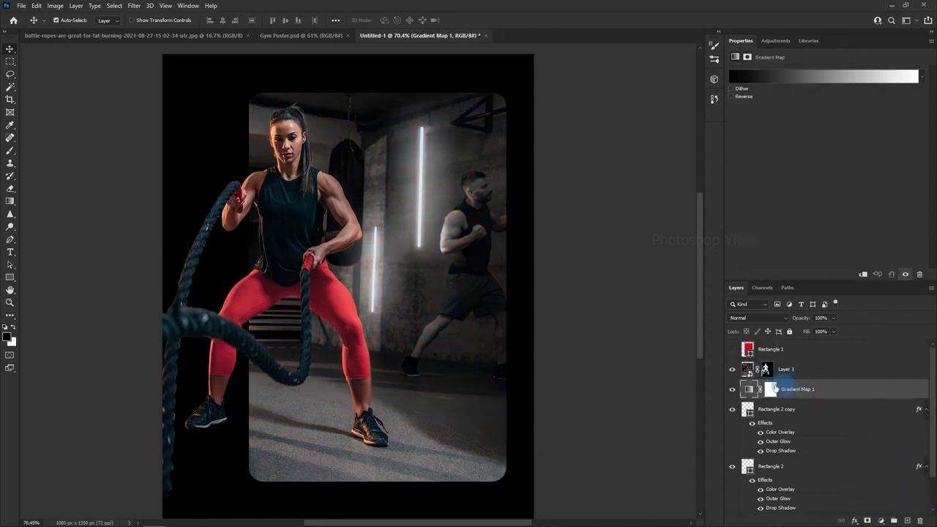
click(769, 96)
click(770, 76)
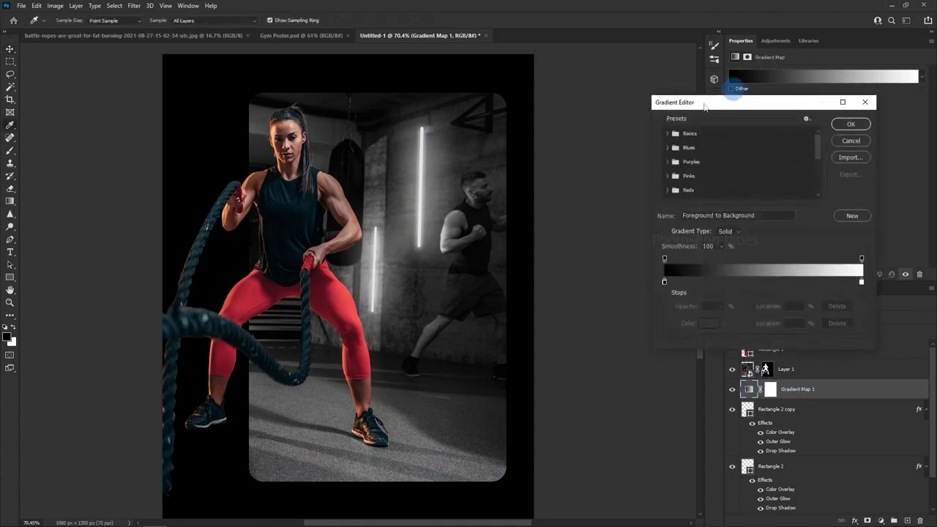
click(665, 161)
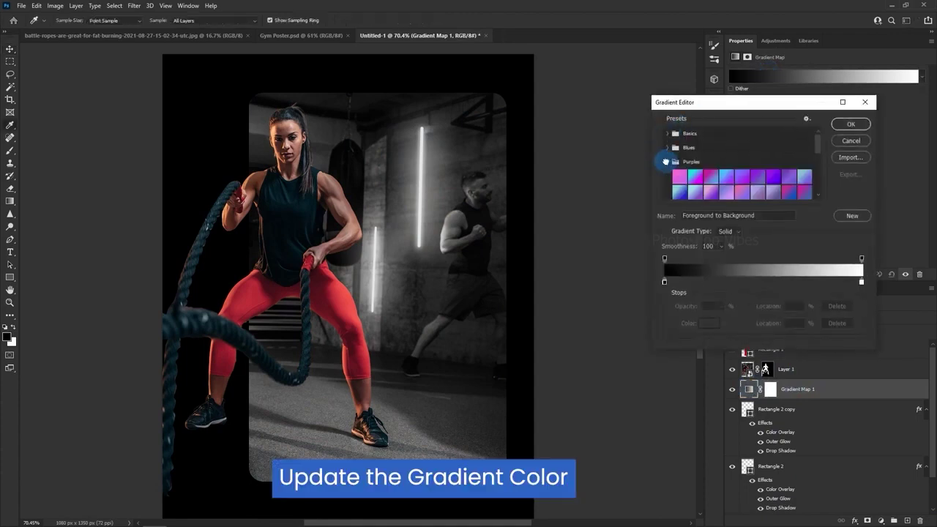
click(697, 175)
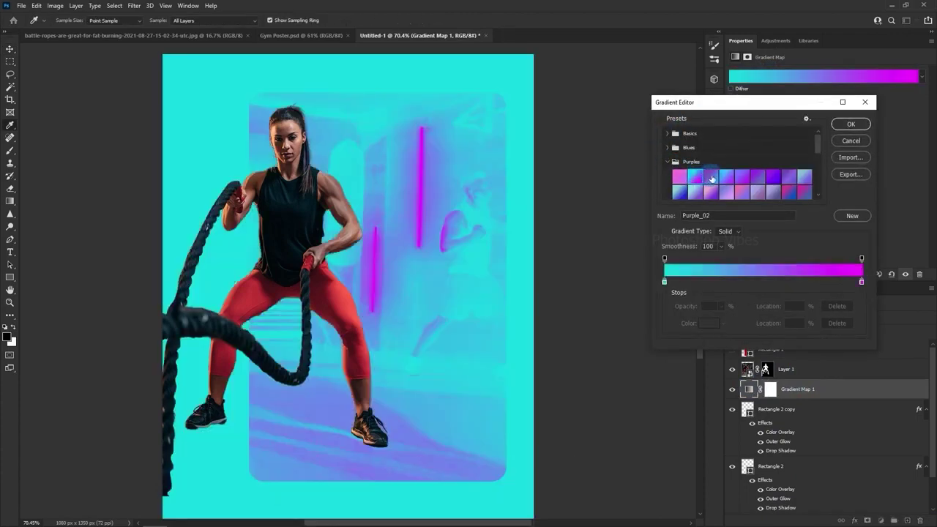
click(710, 176)
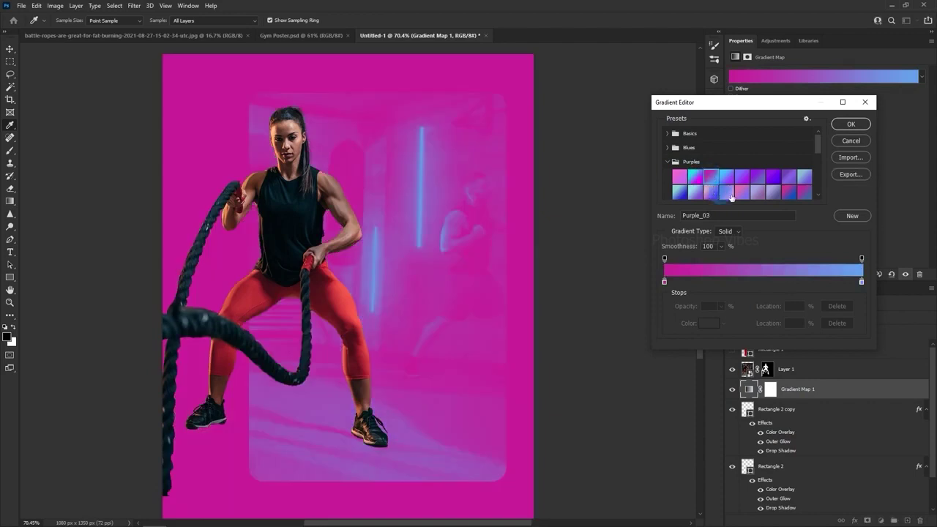
click(790, 191)
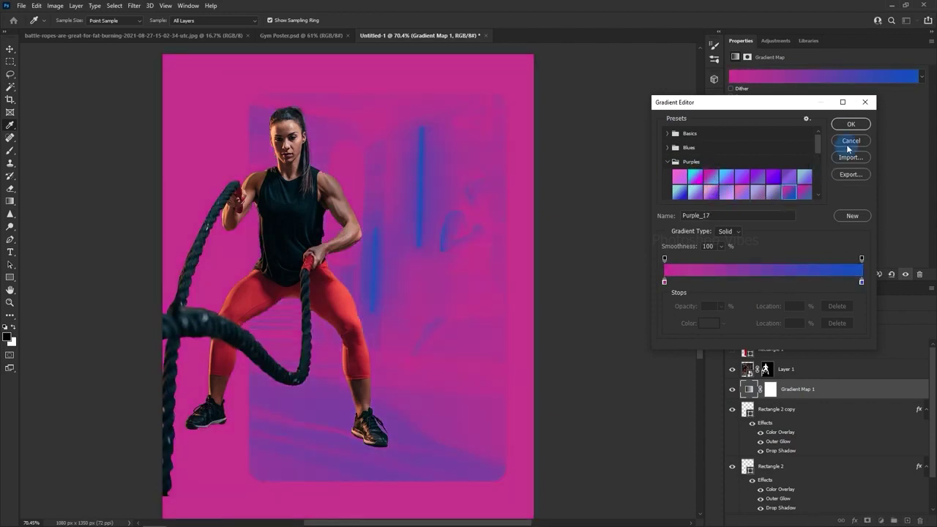
click(850, 126)
- Limit the gradient map's mask to the rounded frame by filling it black and inverting
ctrl+click(748, 350)
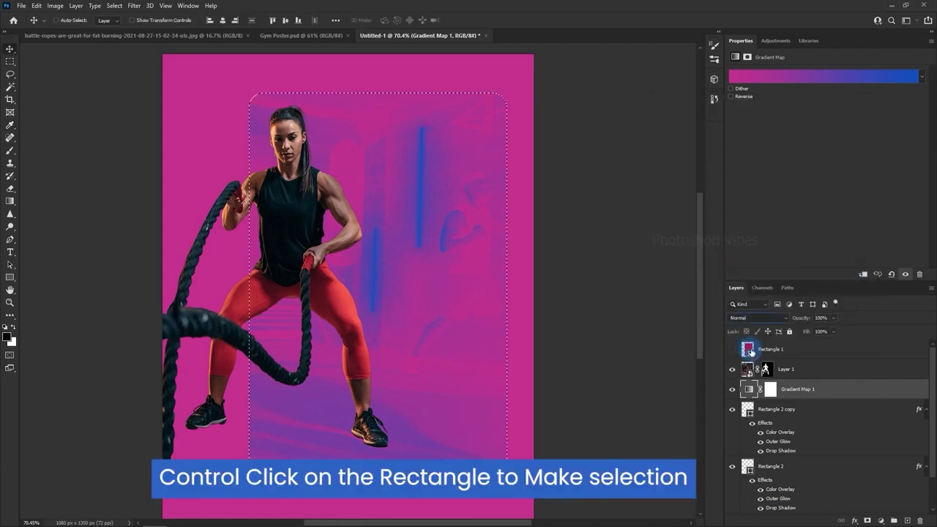
click(770, 390)
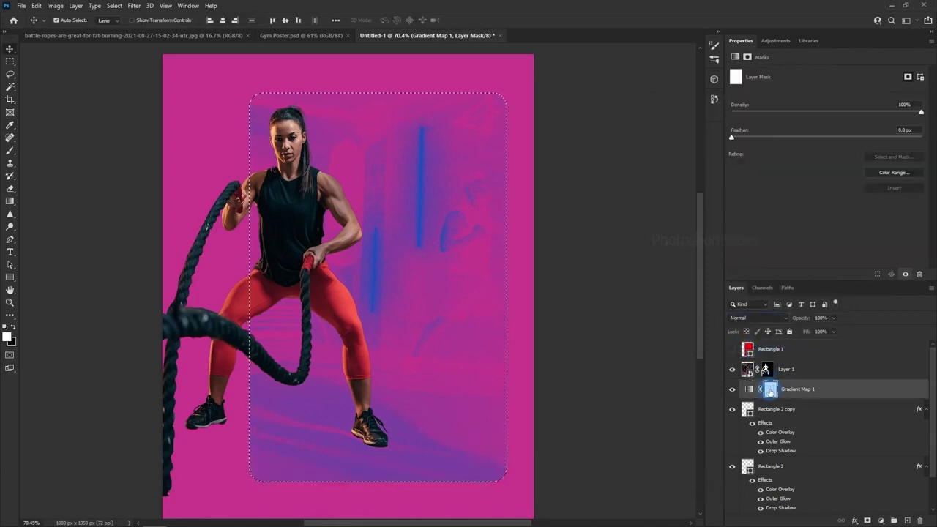
key(ctrl+BackSpace)
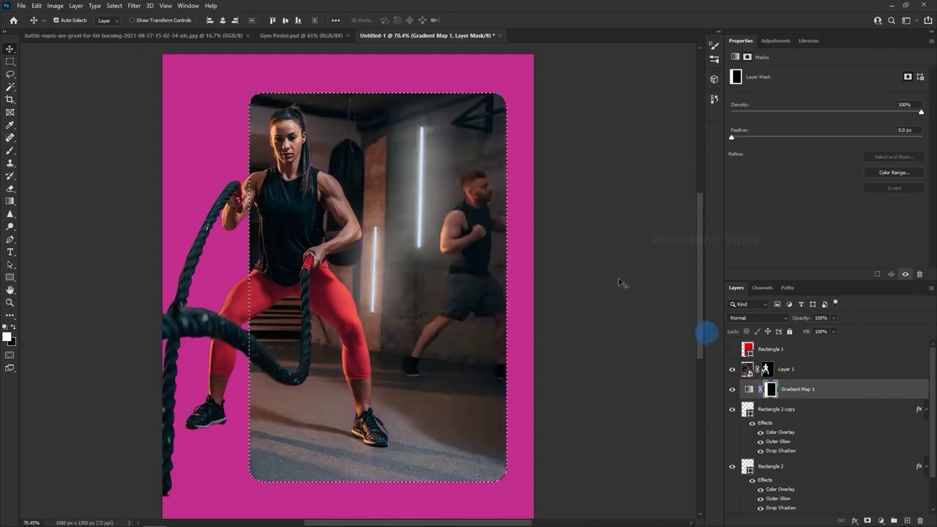
click(115, 6)
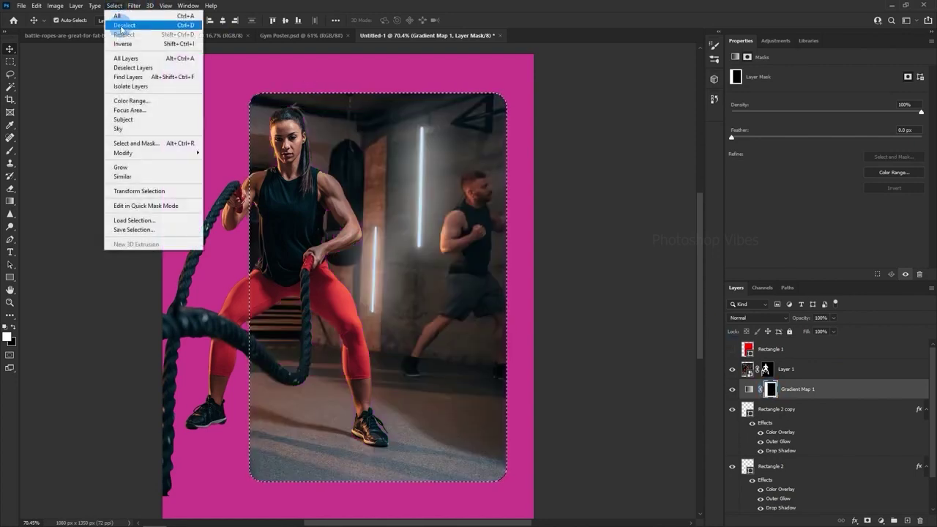
click(123, 26)
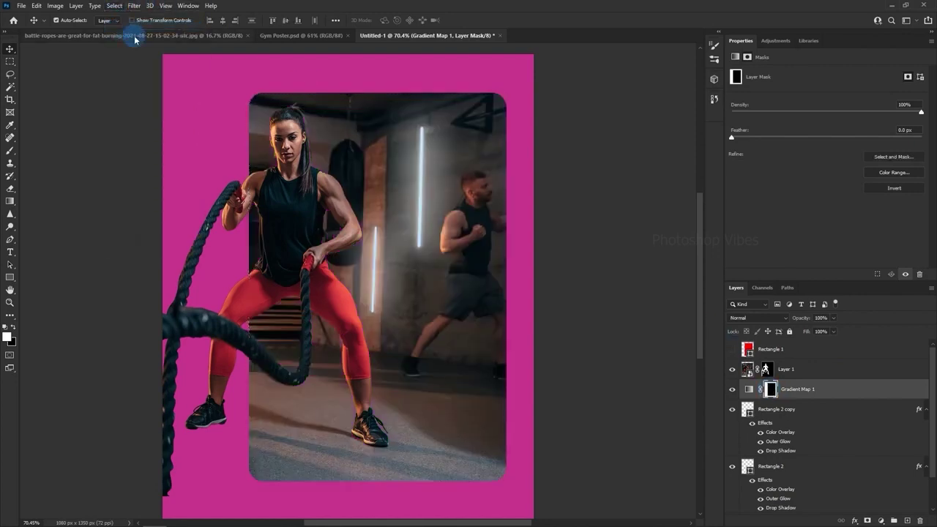
click(55, 6)
mouse_move(67, 33)
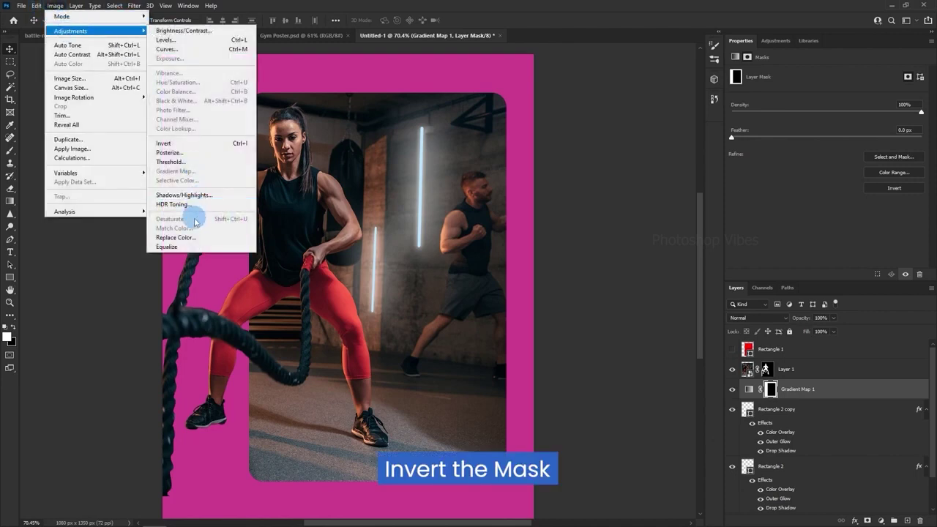
click(168, 144)
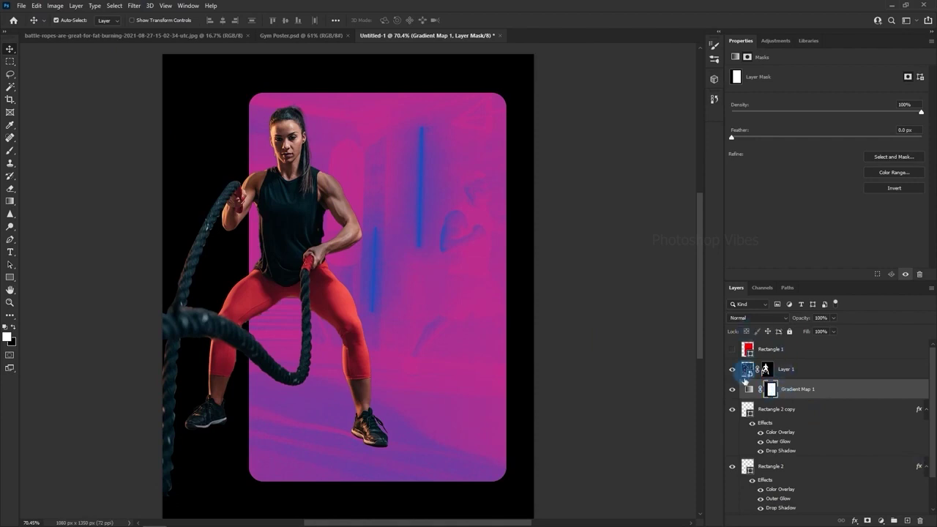
- Set the gradient map's blend mode to Overlay
click(748, 391)
click(754, 318)
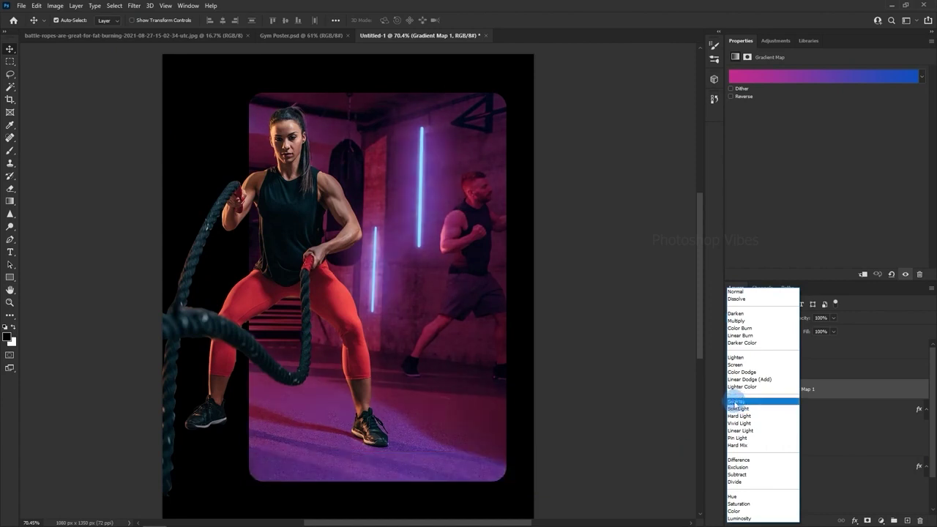
click(731, 402)
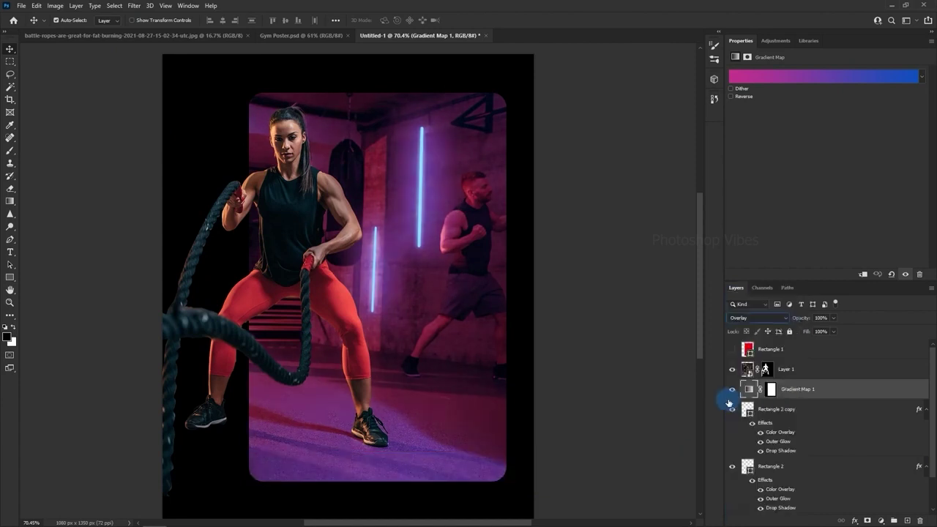
- Fill a new Layer 2 with a left-to-right Purple_17 gradient, copy the frame mask, set 29% opacity
click(908, 520)
click(10, 202)
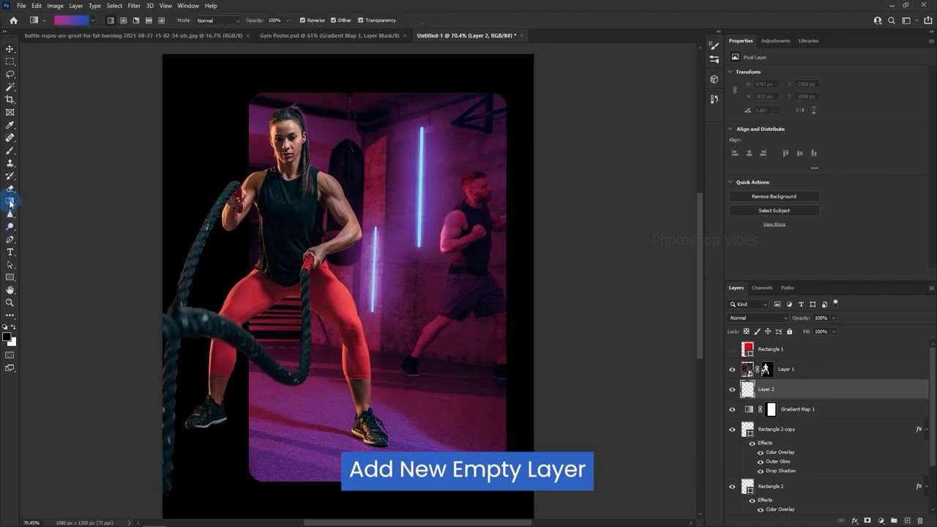
click(60, 200)
click(71, 20)
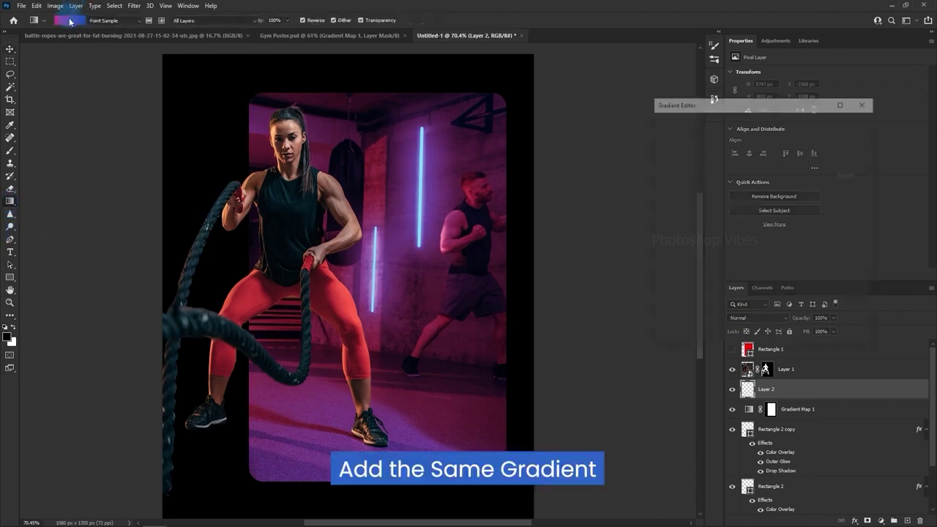
click(669, 163)
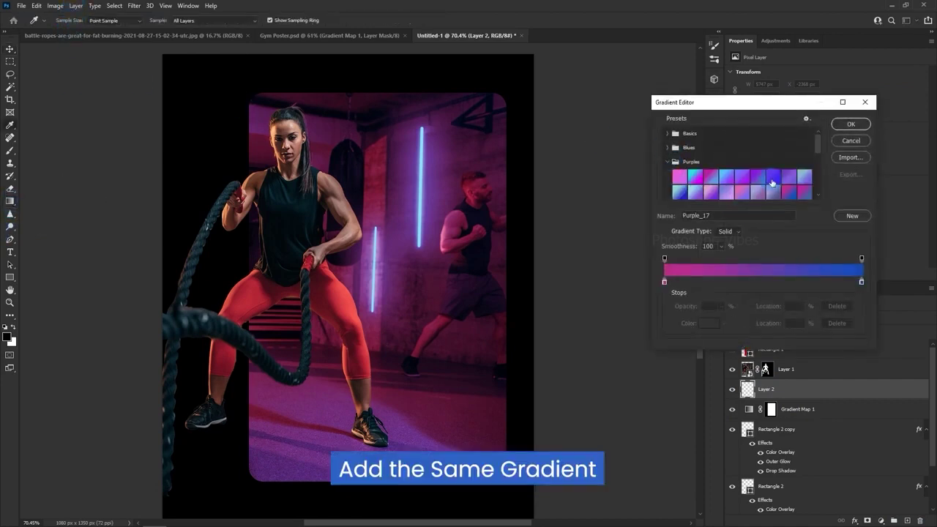
scroll(773, 183, down, 1)
click(851, 124)
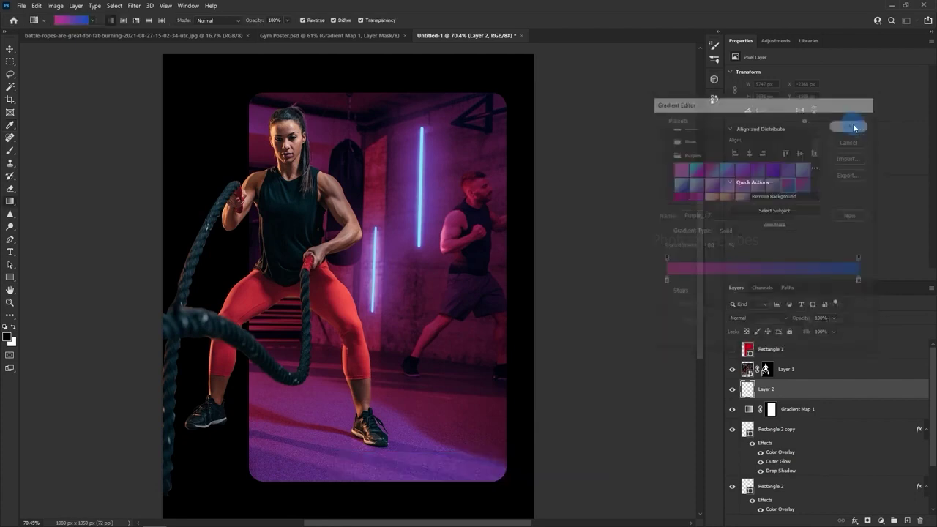
drag(246, 257, 511, 257)
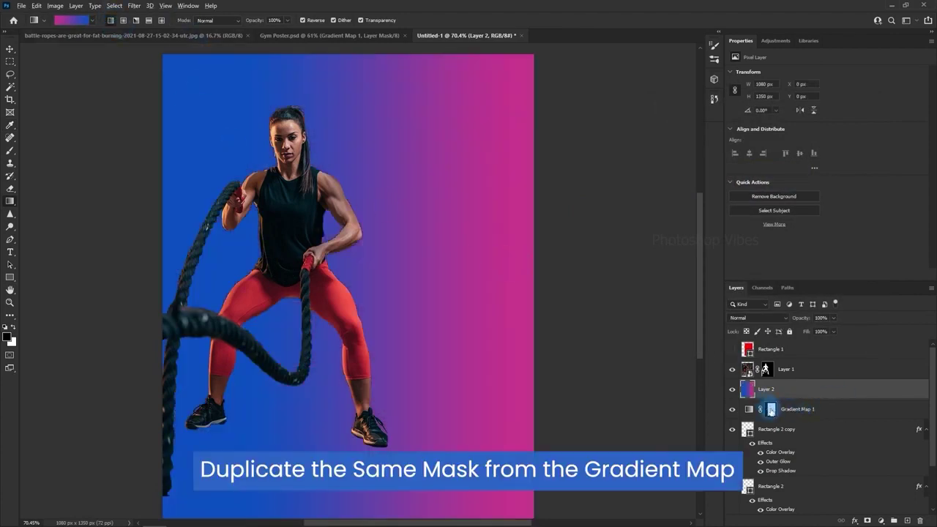
drag(771, 409, 771, 390)
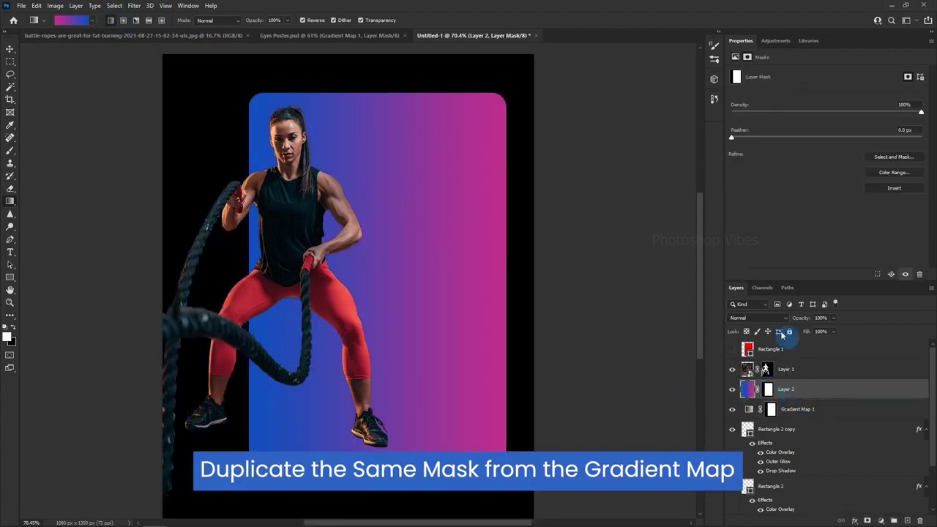
drag(802, 318, 768, 320)
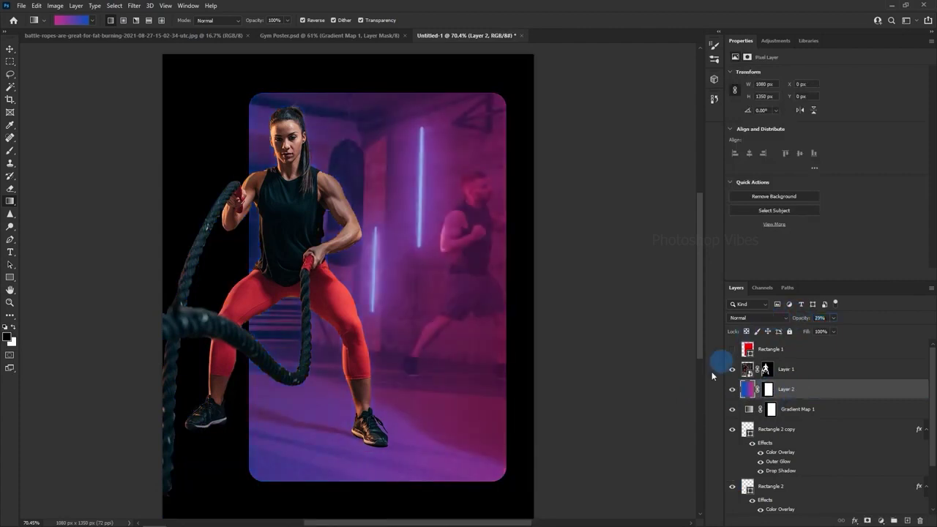
- Type 'SET AND' / 'SMASH' on two lines in Antonio SemiBold with the Horizontal Type Tool
click(6, 254)
click(36, 251)
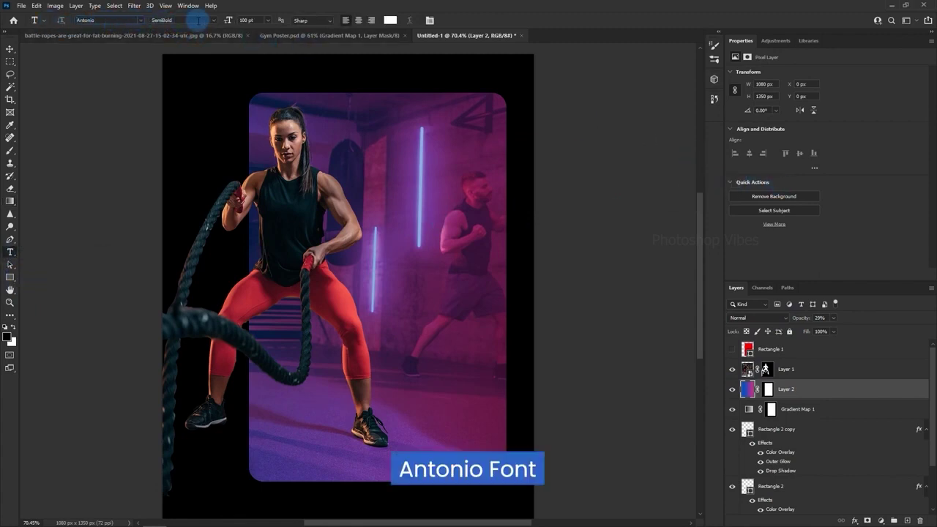
click(210, 21)
click(183, 69)
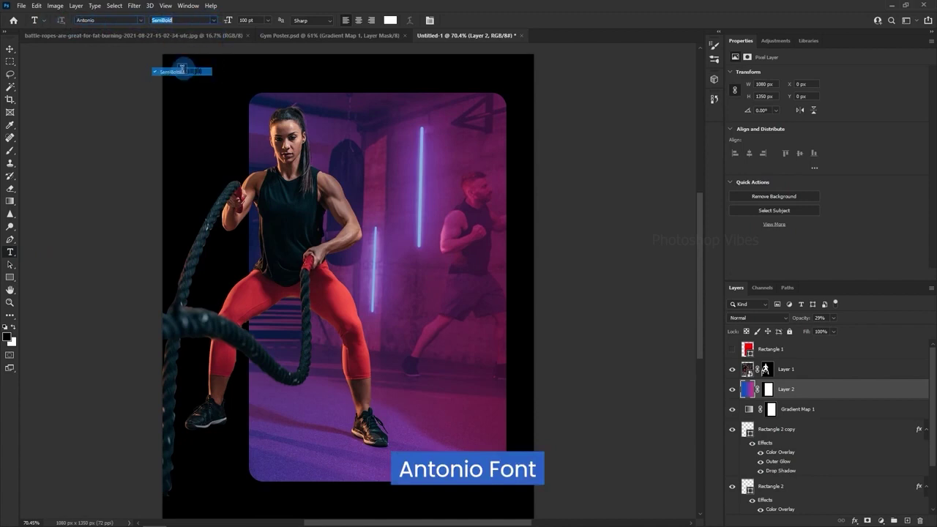
click(393, 223)
text(SET AND)
key(Return)
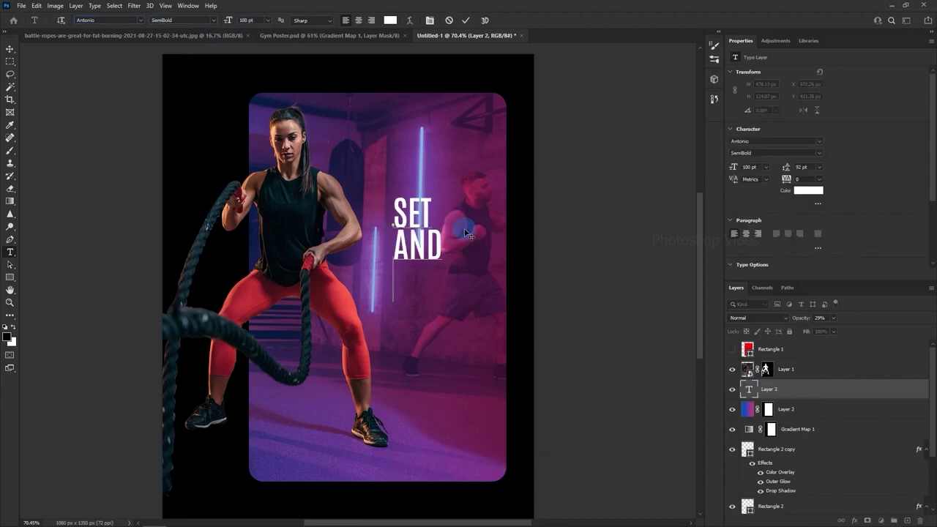
text(SMASH)
- Set the text leading to 90 pt and move it down-left beside the athlete
click(10, 49)
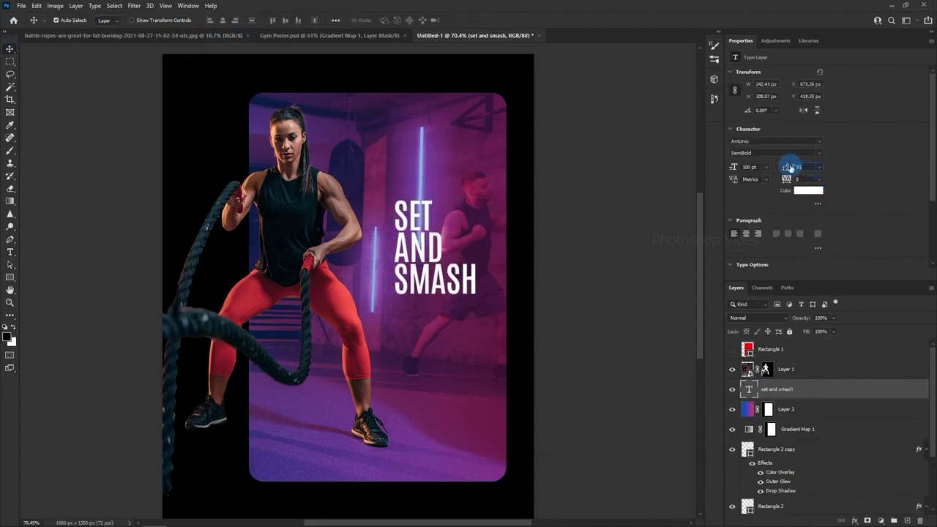
text(90)
key(Return)
drag(436, 284, 426, 293)
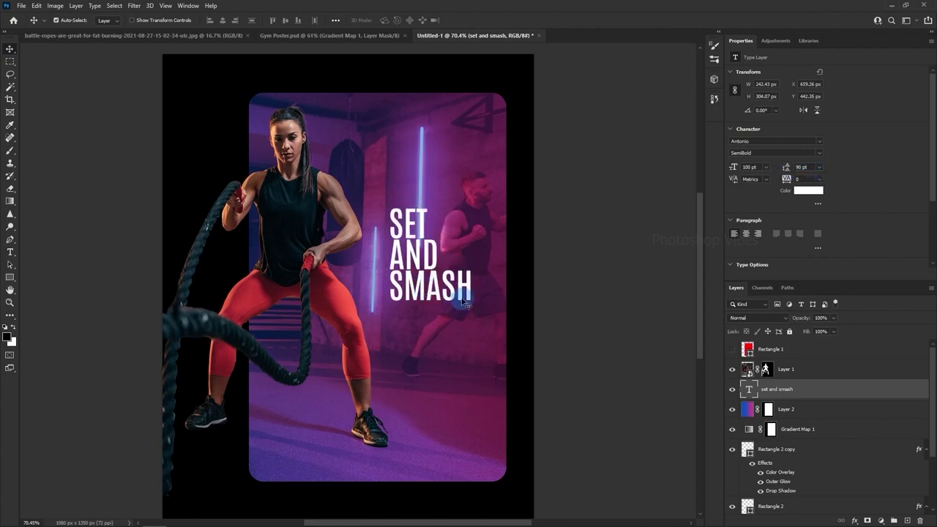
- Draw a white arrow with the Custom Shape Tool and scale it down under SMASH
right_click(10, 277)
click(51, 321)
click(388, 20)
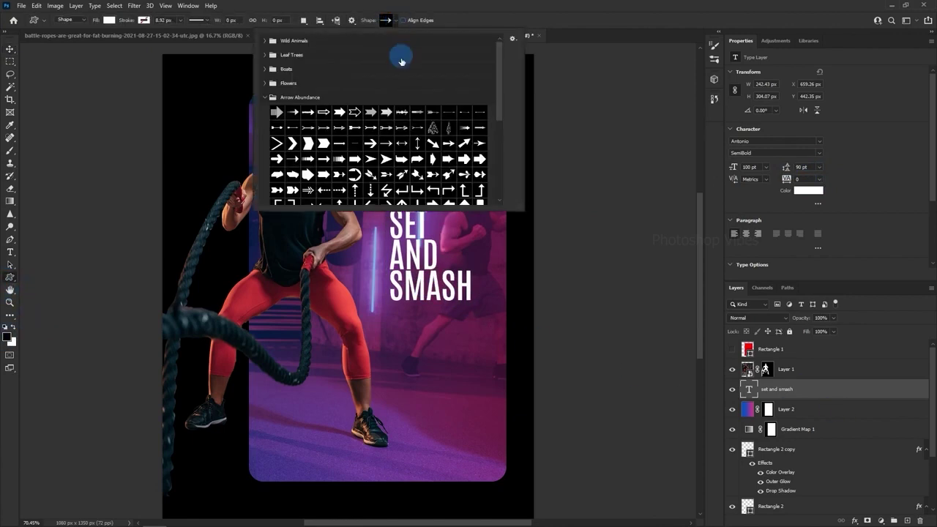
mouse_move(394, 312)
mouse_down()
mouse_move(598, 328)
mouse_move(583, 326)
mouse_up()
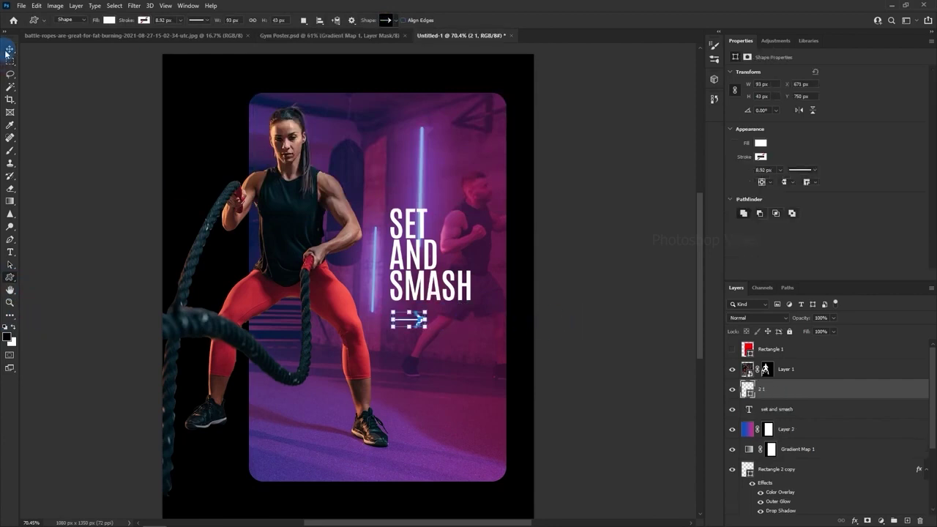
click(9, 49)
scroll(403, 319, up, 8)
drag(439, 329, 447, 296)
key(ctrl+z)
key(ctrl+t)
drag(447, 287, 410, 280)
key(Return)
scroll(441, 322, down, 4)
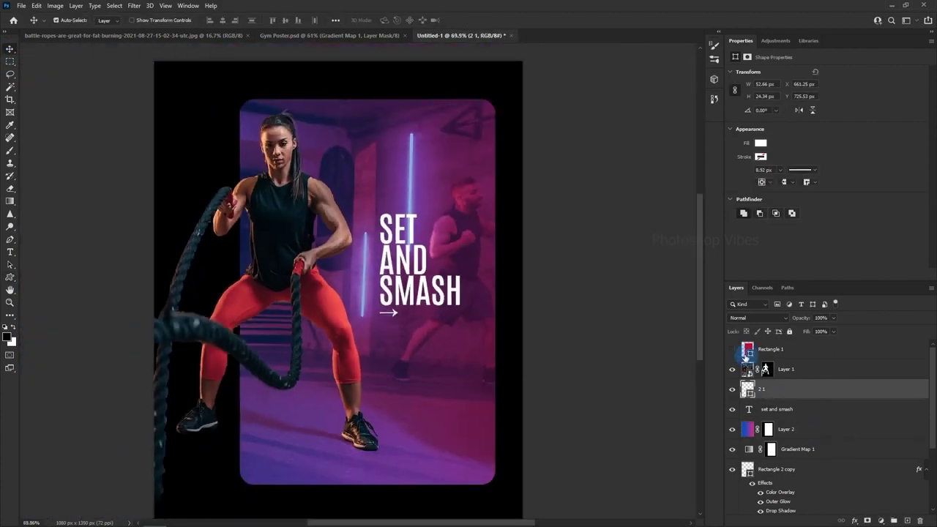
- Show Rectangle 1 at 100% opacity with no fill and a white stroke
click(732, 350)
click(766, 351)
drag(804, 320, 901, 318)
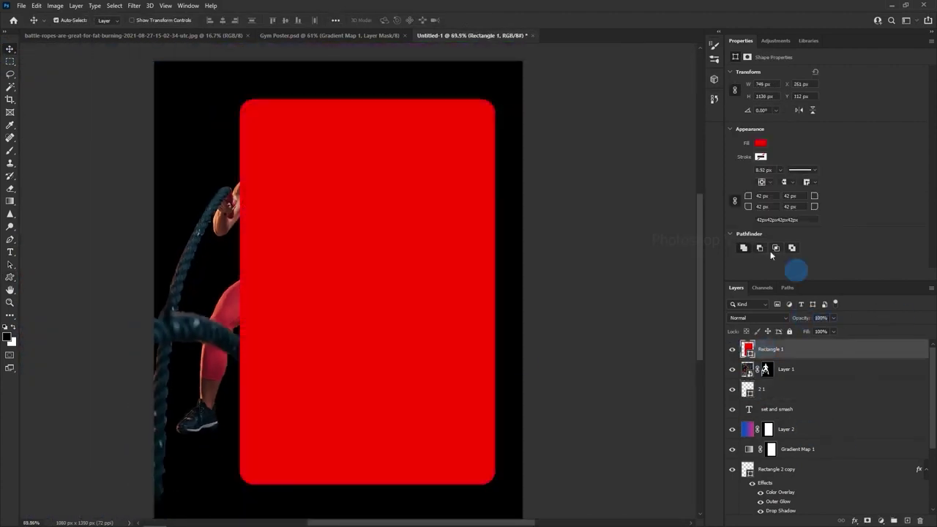
click(760, 143)
click(742, 162)
click(775, 146)
click(761, 156)
click(737, 209)
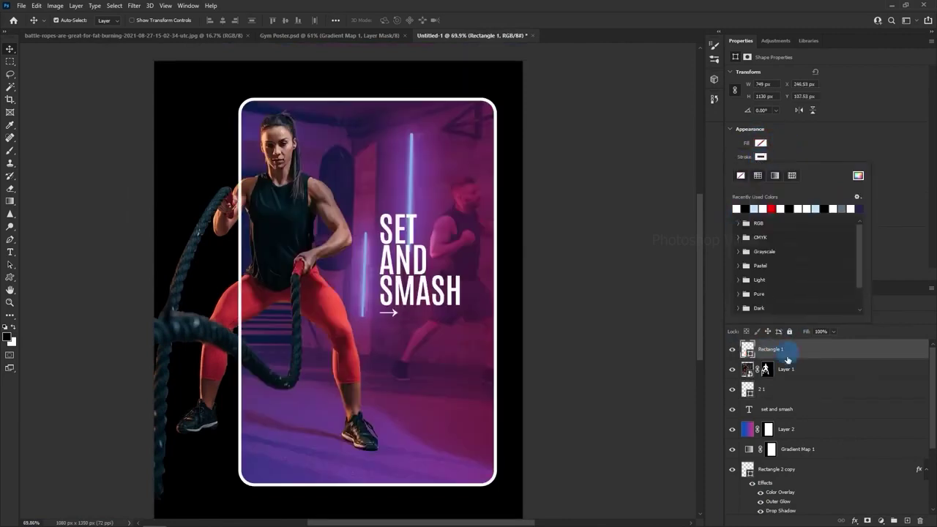
- Free Transform the outline larger around the photo frame and set its stroke to 2 px
click(36, 5)
click(57, 219)
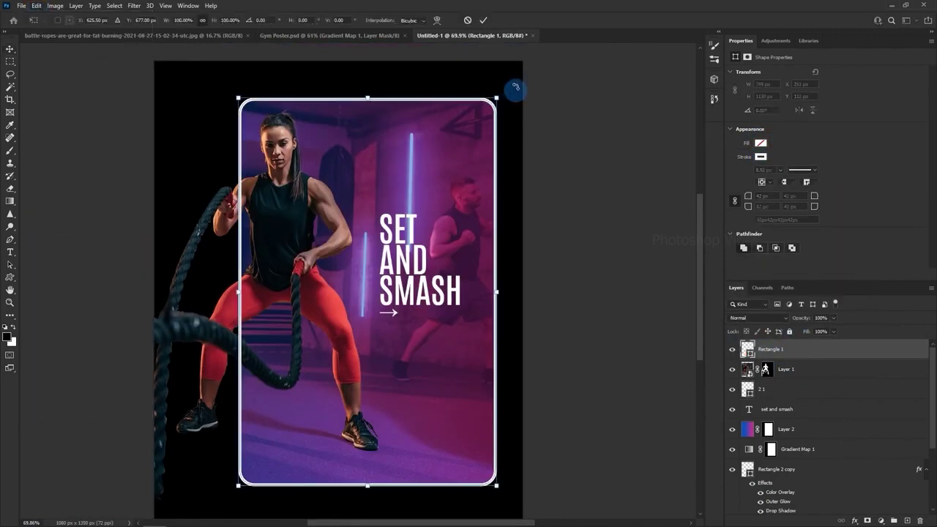
drag(498, 98, 509, 88)
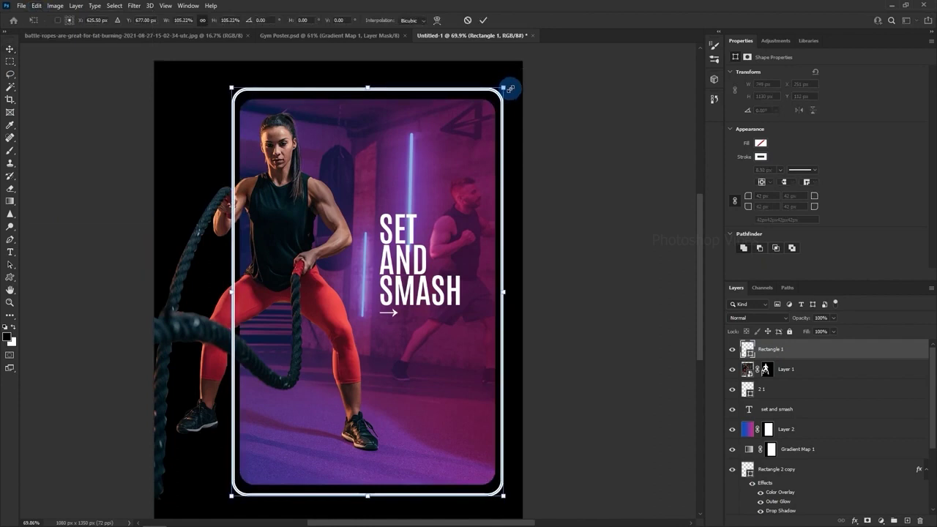
click(773, 170)
click(765, 170)
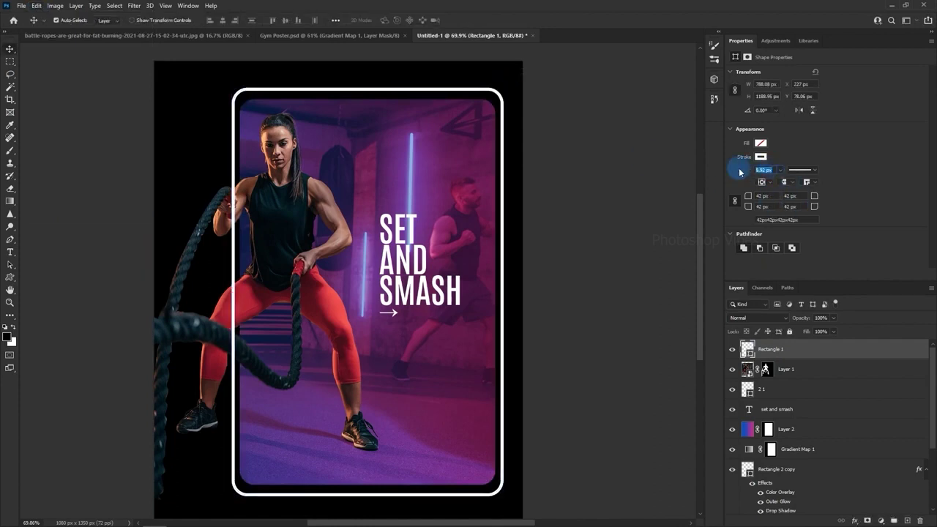
text(2)
key(Return)
- Move the outline rectangle below Layer 1 so the athlete overlaps it
click(556, 204)
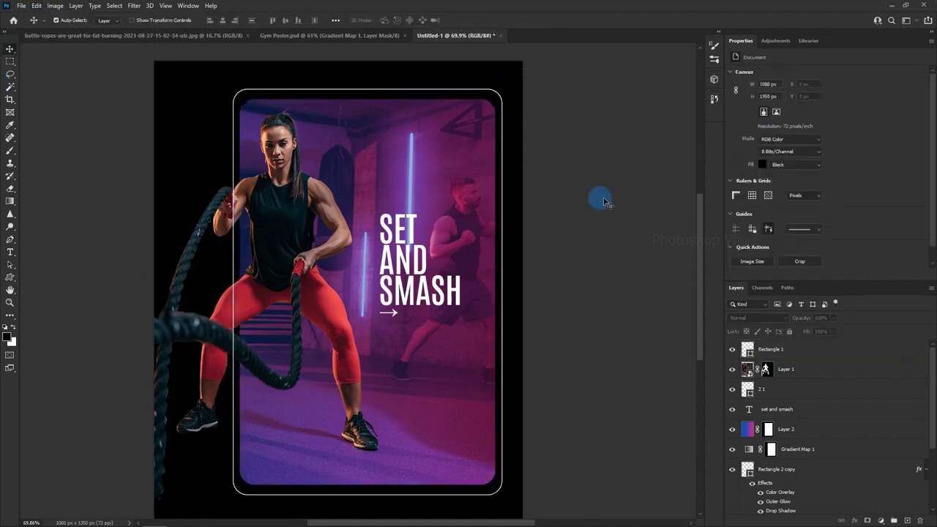
drag(778, 355, 779, 379)
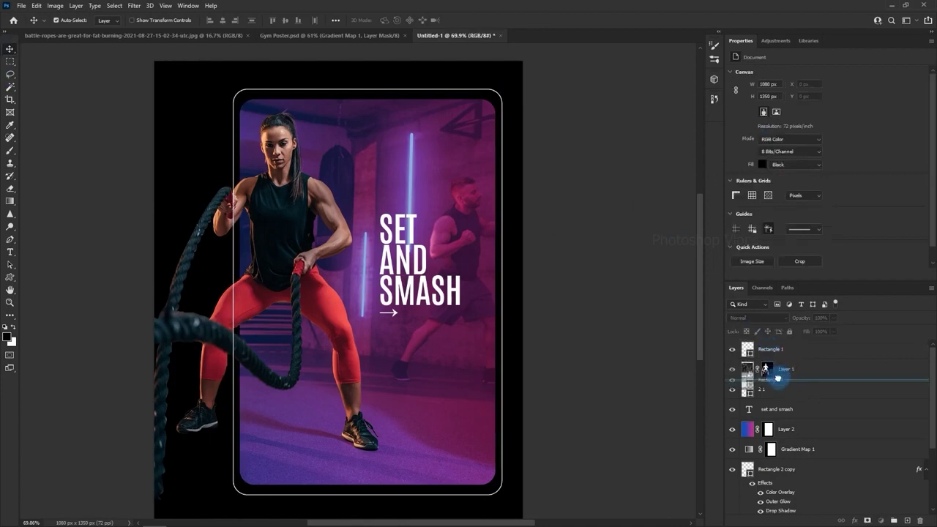
click(599, 240)
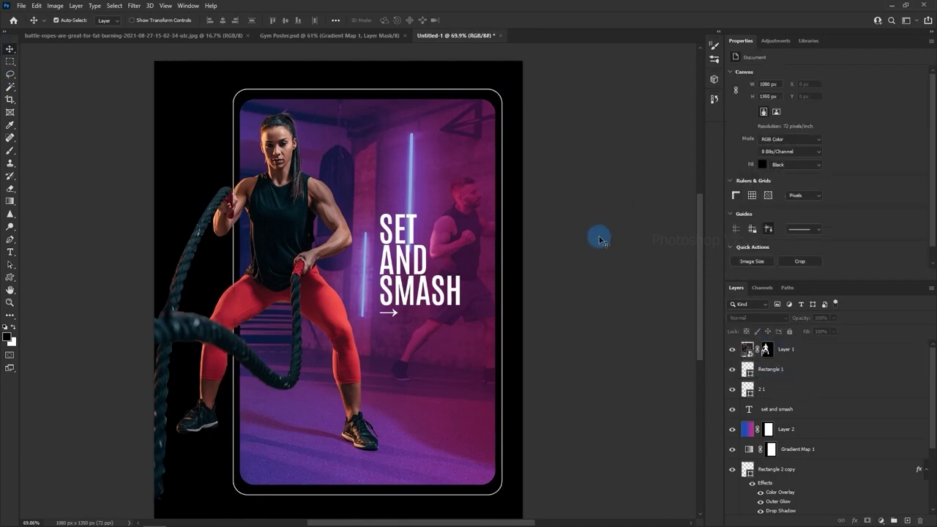
click(91, 38)
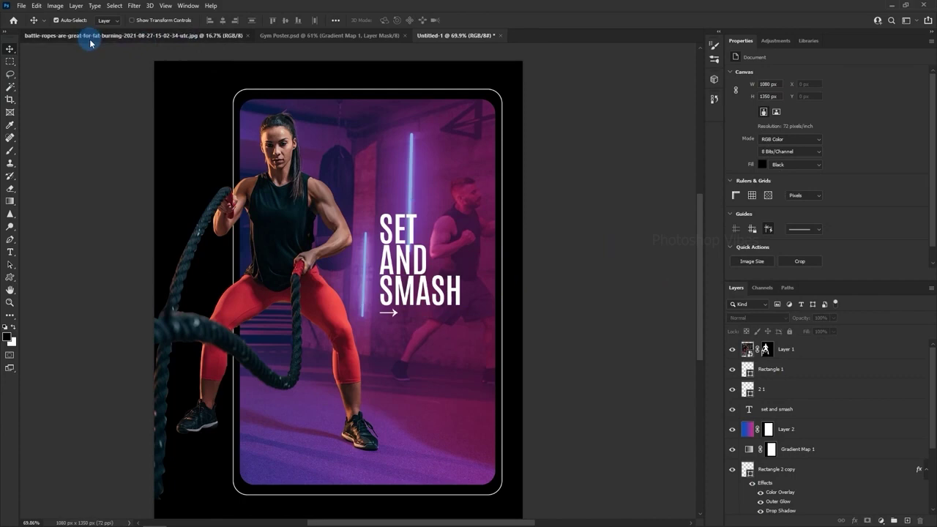
click(438, 35)
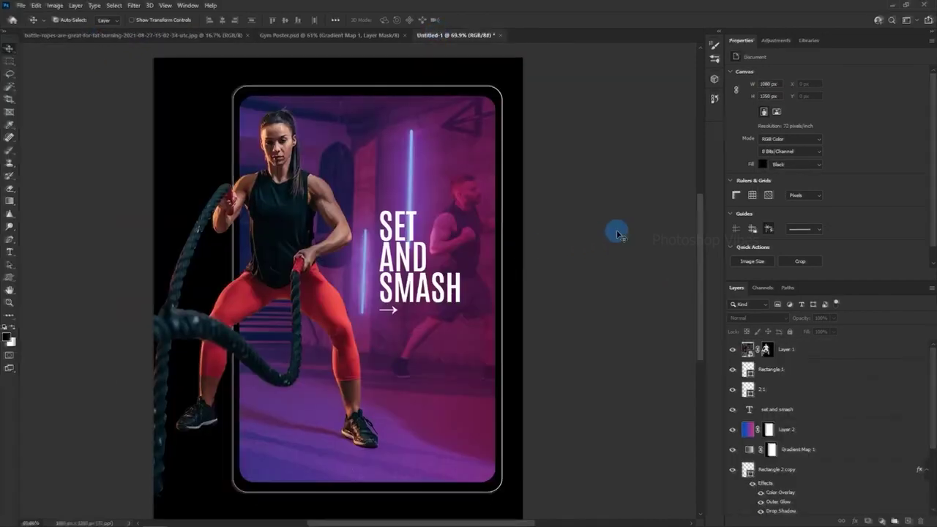
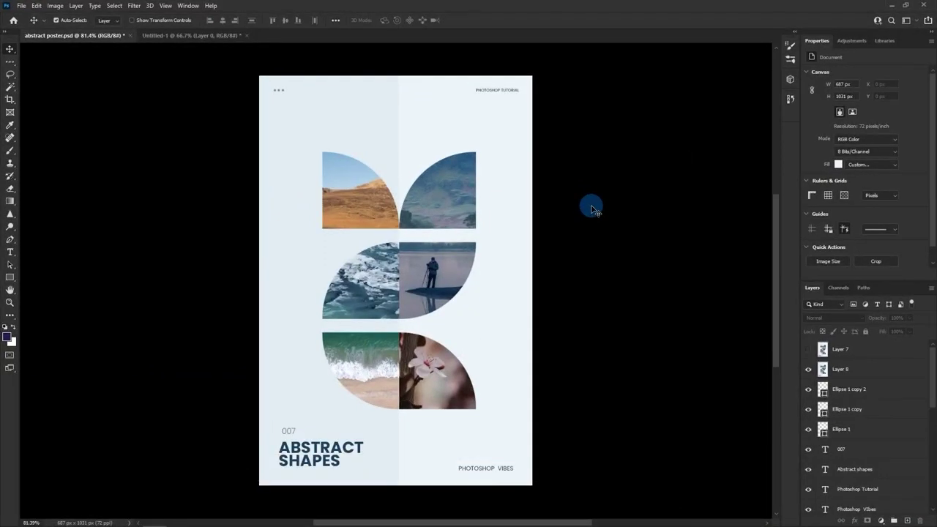
- On the blank Untitled-1 document, show rulers and drag a vertical guide to the canvas centre
click(180, 35)
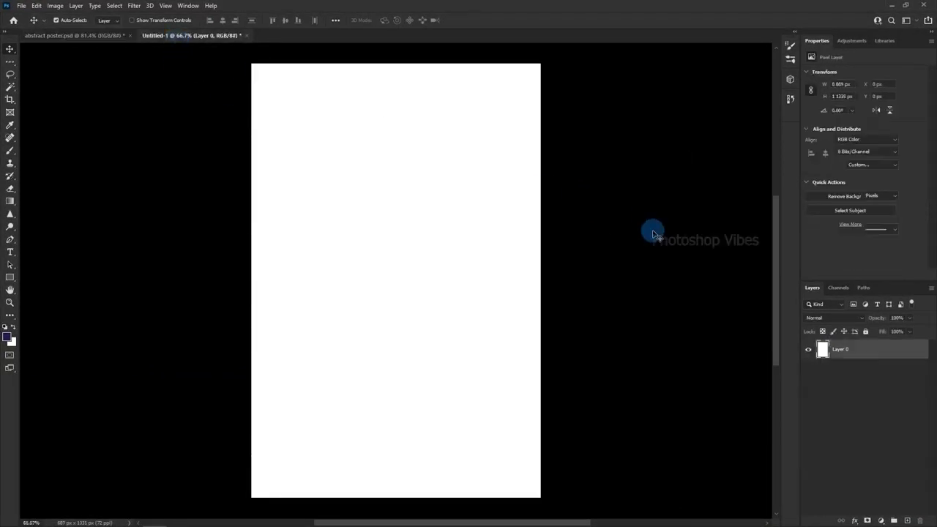
click(166, 6)
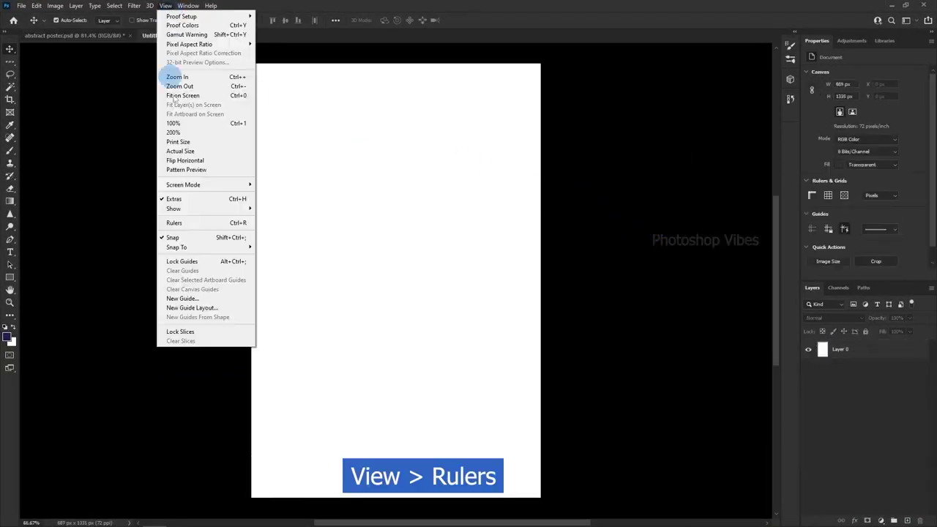
click(194, 222)
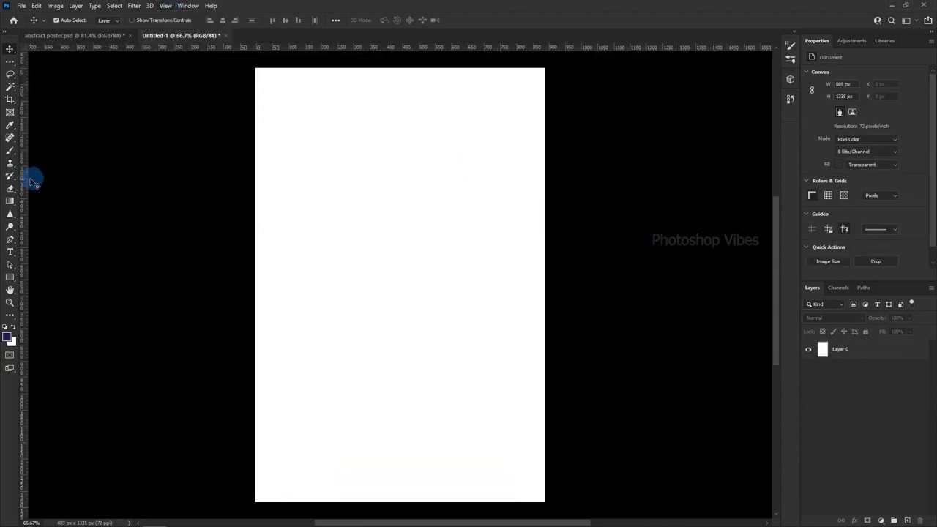
drag(25, 180, 402, 199)
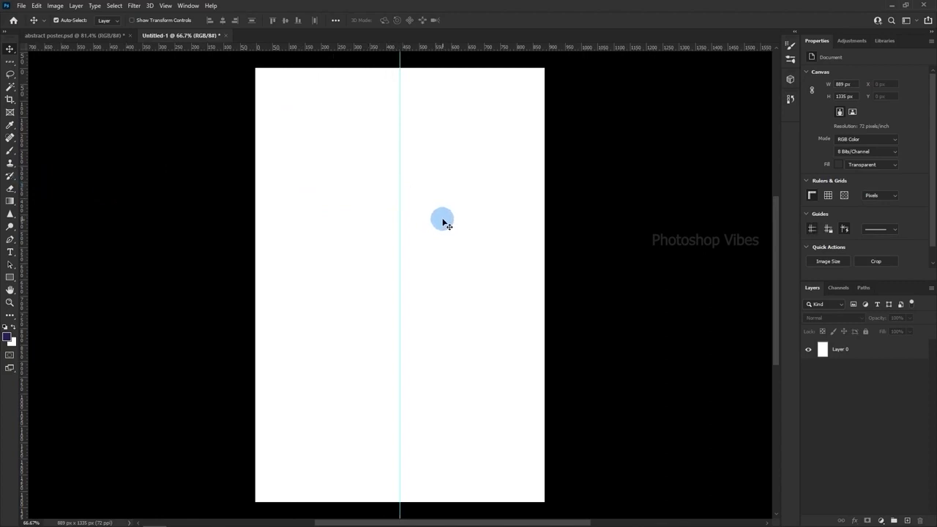
click(8, 278)
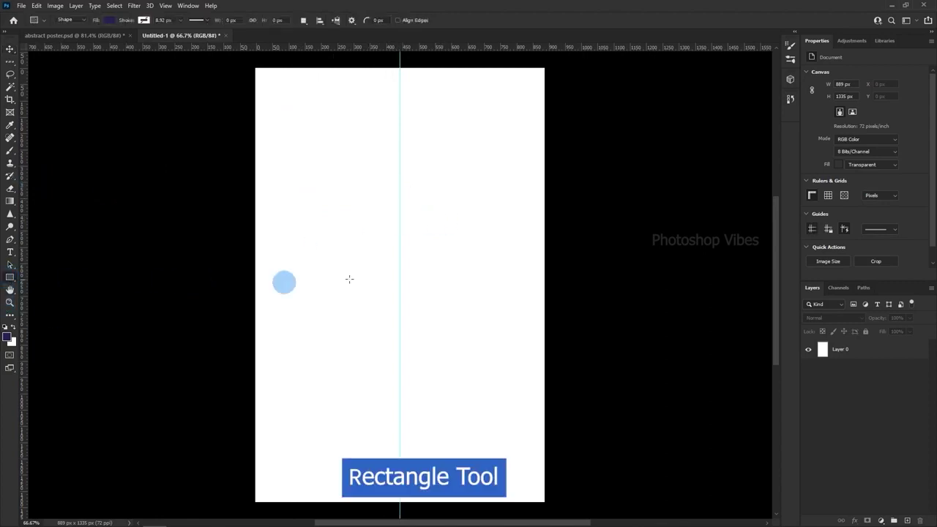
- Draw a navy square just left of centre, snapped against the vertical guide
drag(326, 165, 403, 236)
click(10, 49)
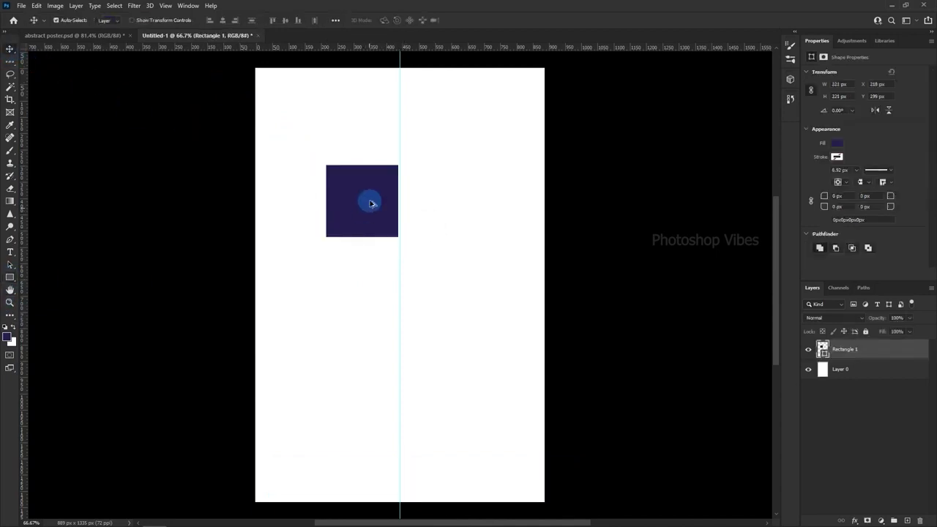
scroll(372, 204, up, 5)
drag(372, 199, 388, 225)
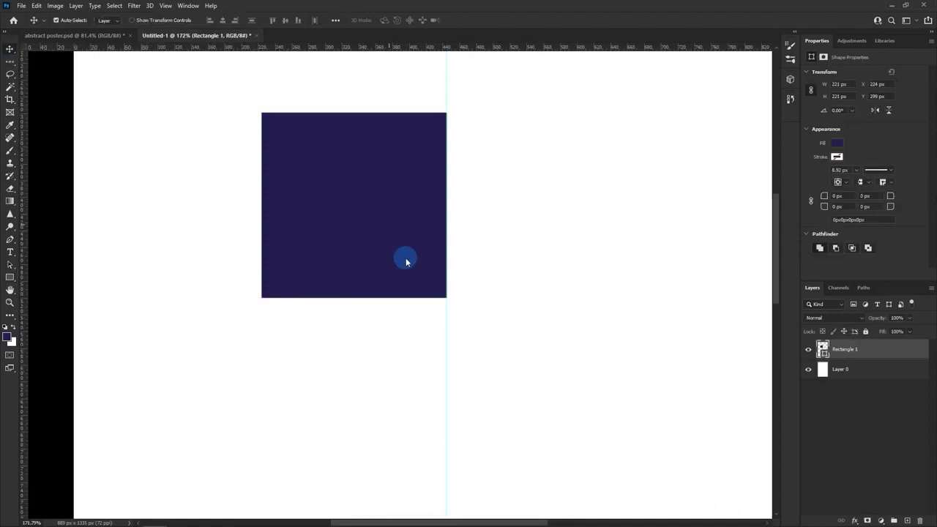
scroll(360, 233, down, 3)
- Duplicate the square across the guide, then copy the pair into three stacked rows
drag(849, 349, 908, 520)
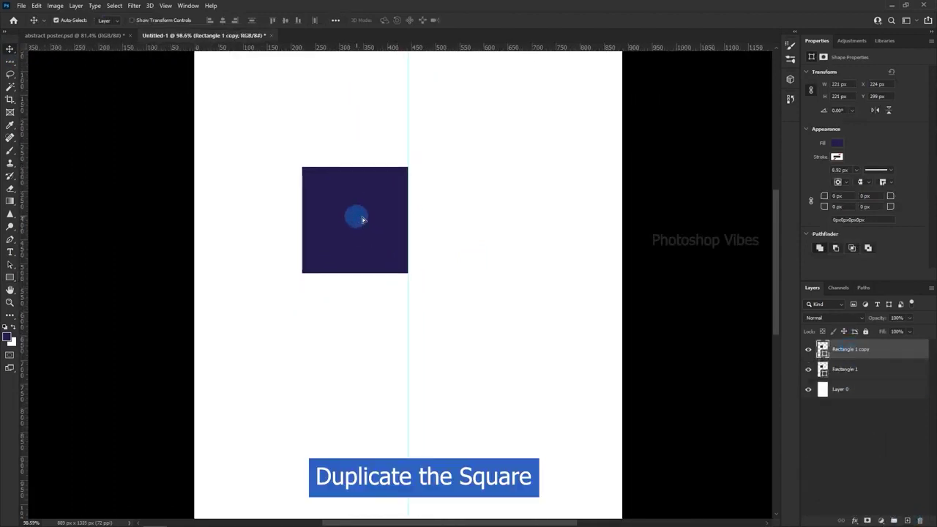
drag(356, 213, 461, 203)
scroll(418, 237, down, 1)
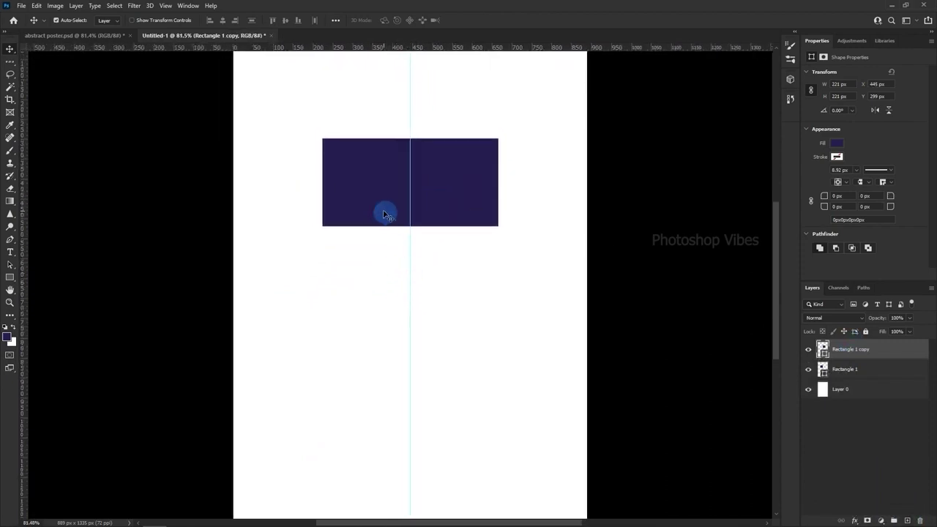
click(360, 179)
shift+click(475, 183)
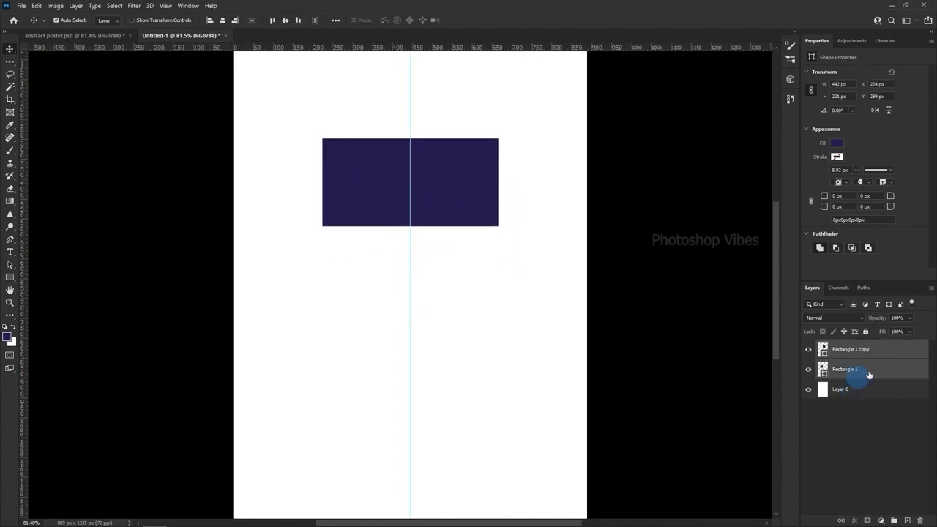
drag(858, 373, 908, 522)
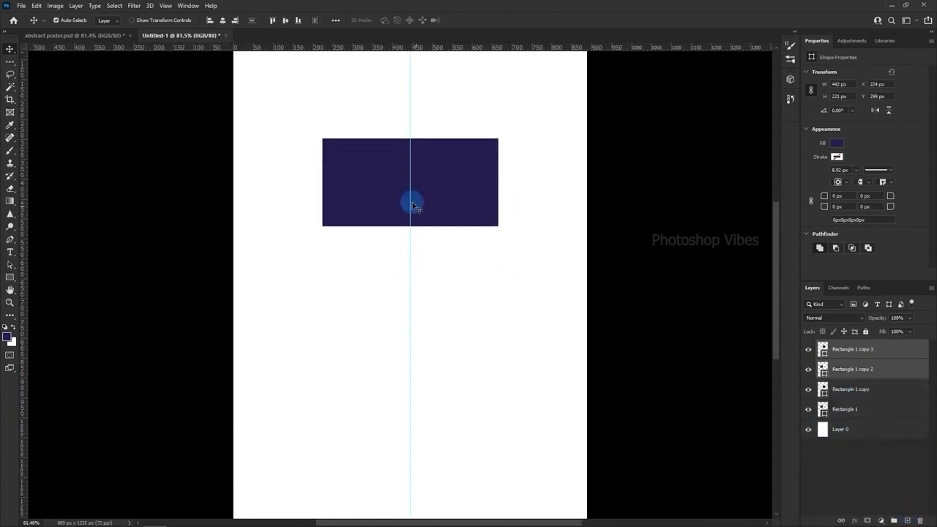
drag(444, 168, 436, 251)
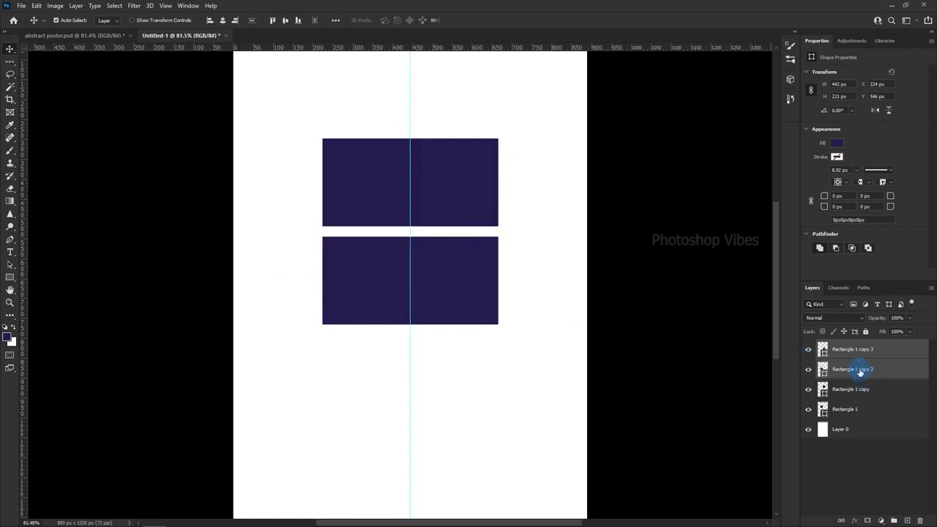
drag(860, 372, 907, 521)
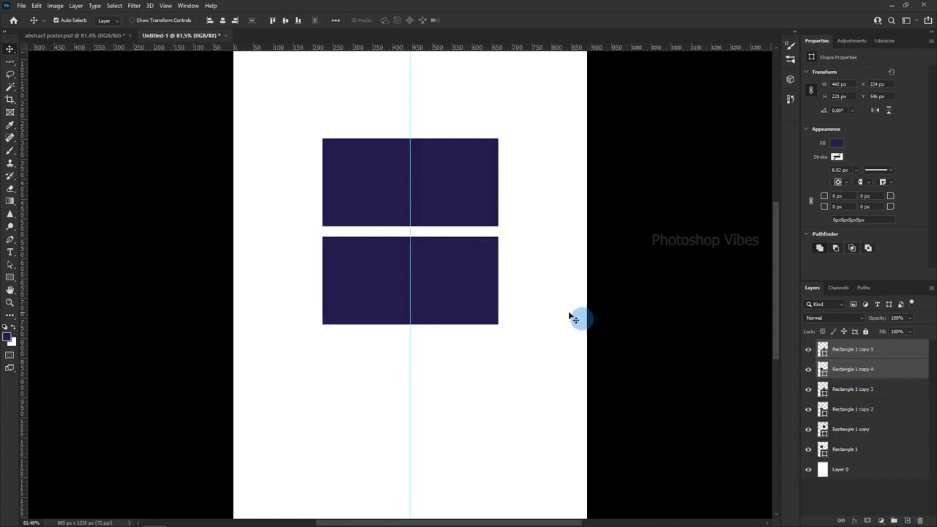
drag(447, 290, 451, 365)
drag(452, 383, 452, 383)
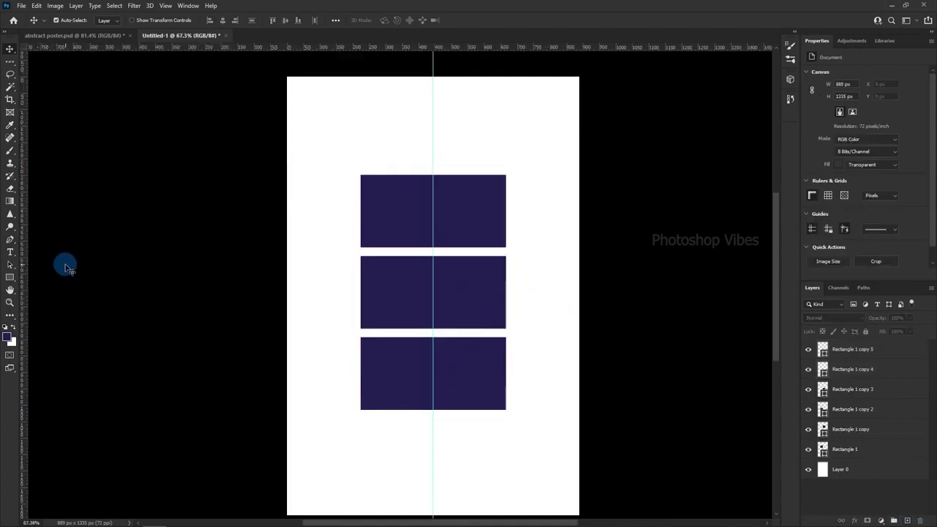
- Draw Rectangle 2 over the canvas's left half, move it just above Layer 0, and hide it
click(10, 280)
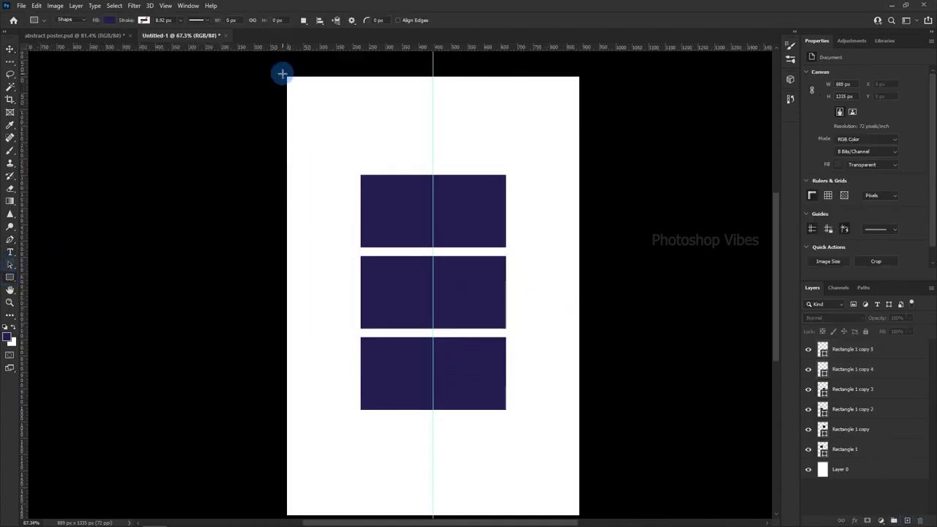
drag(283, 73, 432, 511)
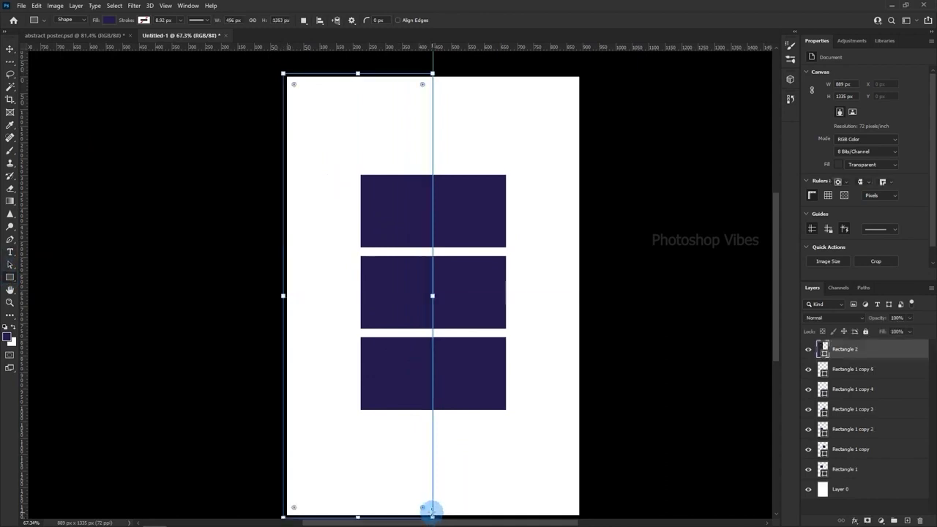
click(8, 47)
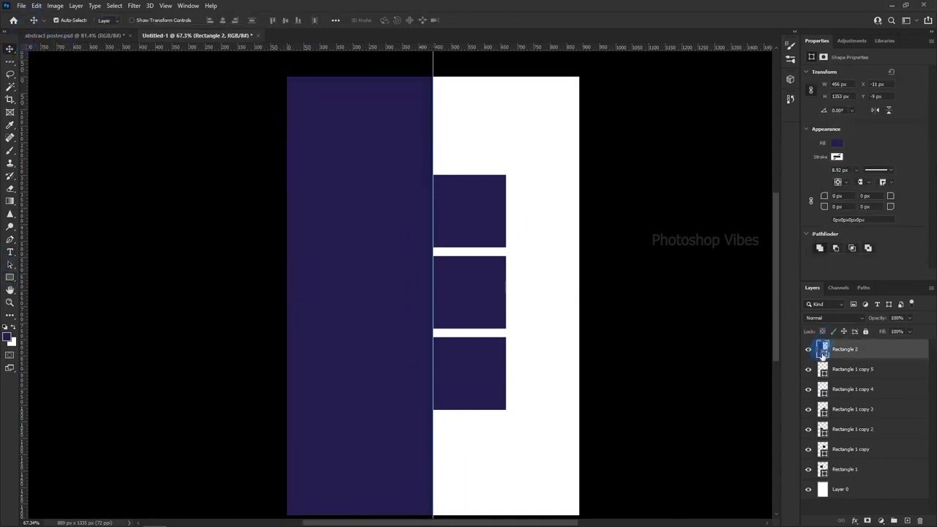
drag(844, 355, 813, 479)
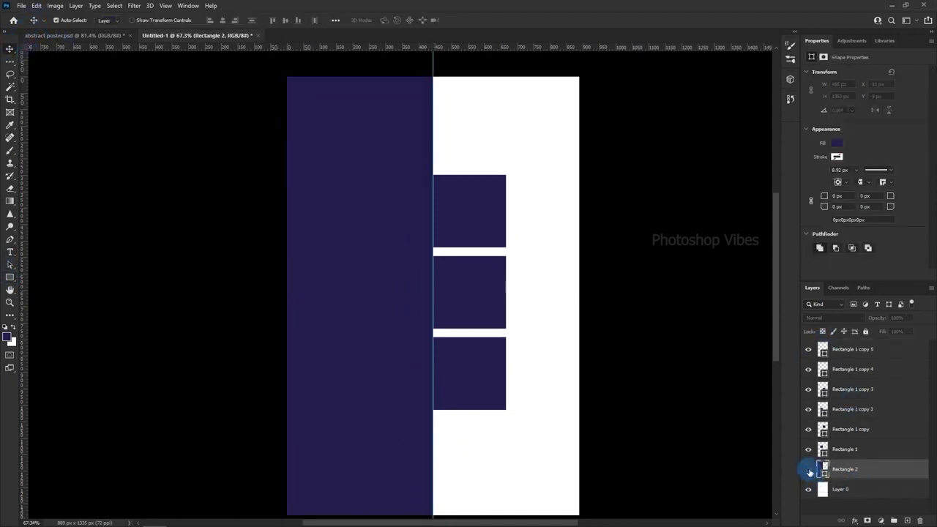
click(809, 471)
click(491, 198)
click(403, 200)
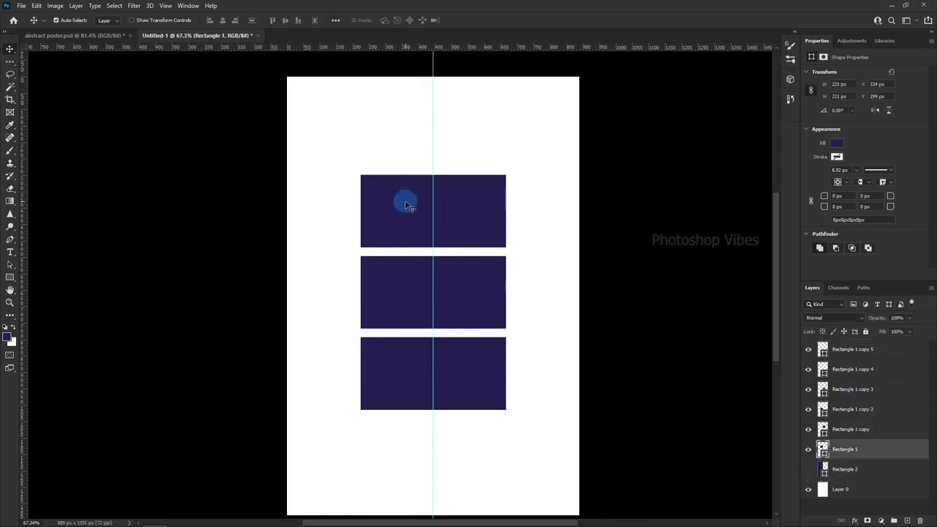
- In the Properties panel, round the top-left square's top-right corner to 217 px
click(188, 5)
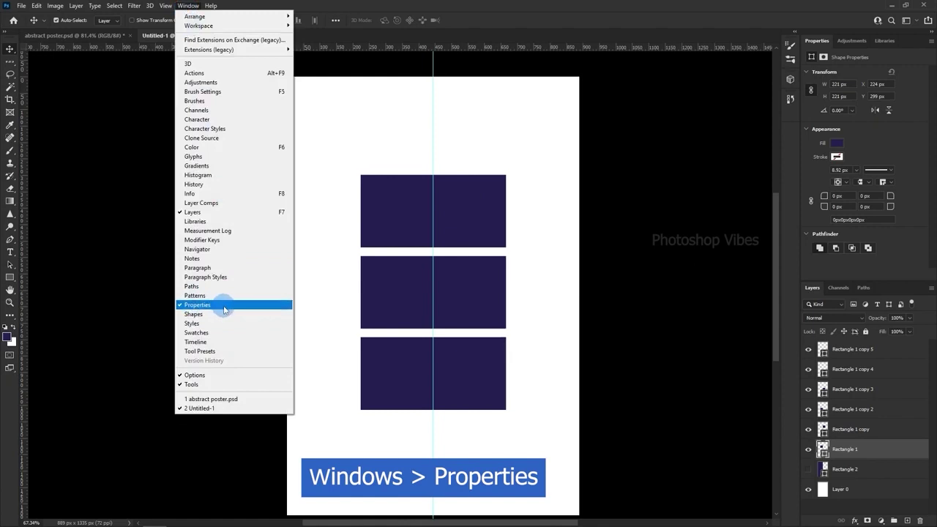
click(893, 140)
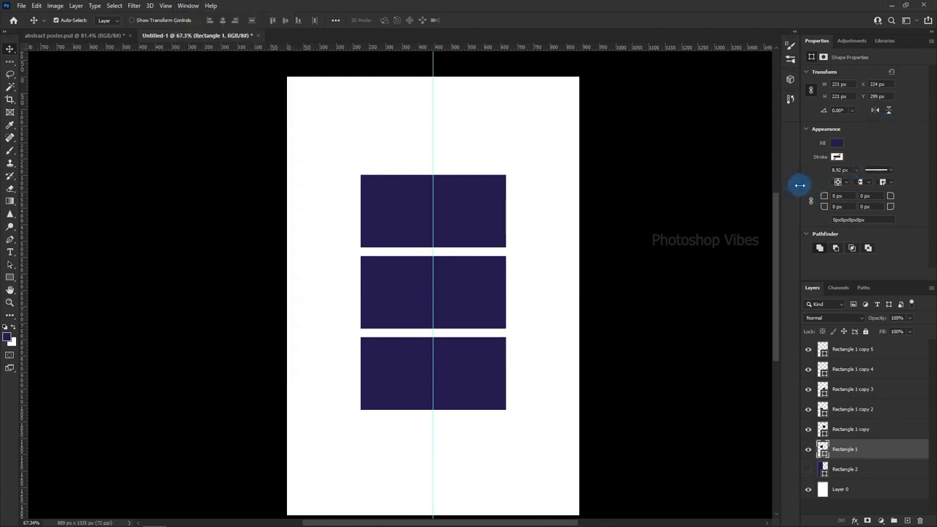
drag(801, 186, 724, 188)
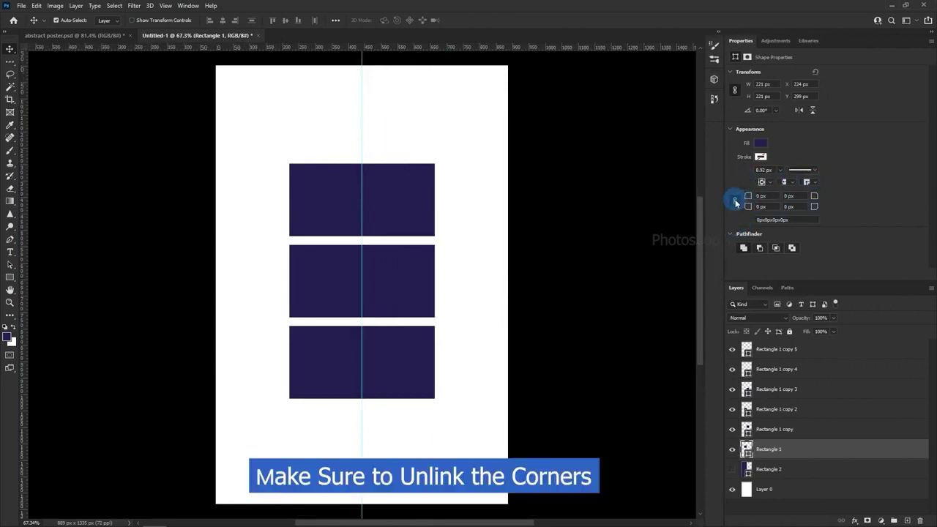
click(783, 196)
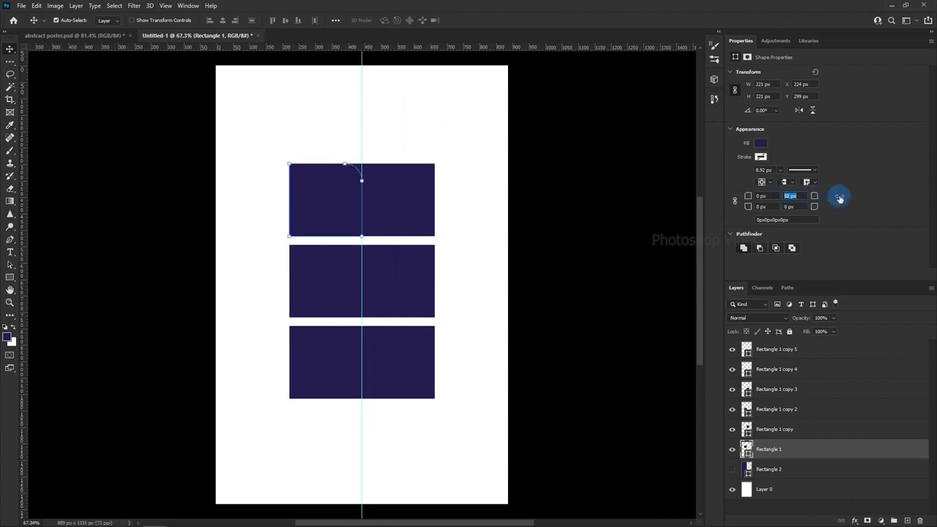
drag(839, 198, 880, 197)
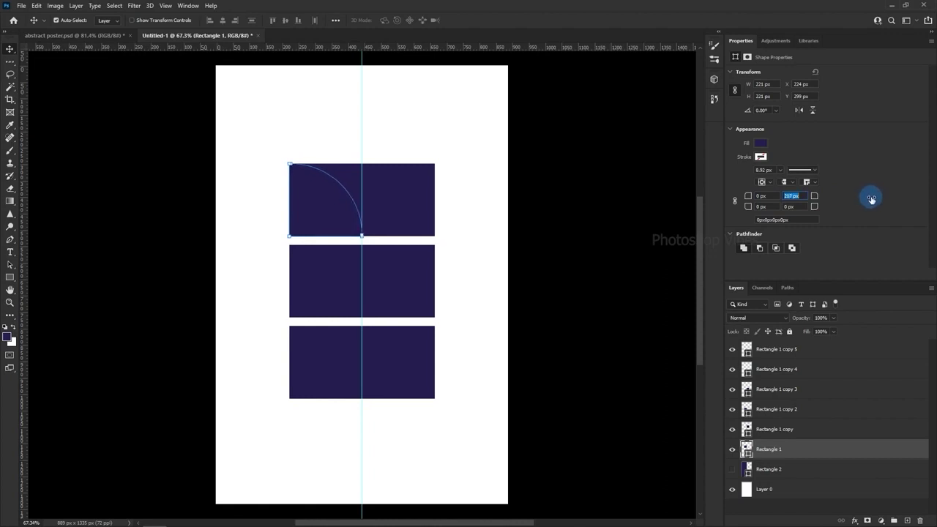
drag(871, 199, 872, 198)
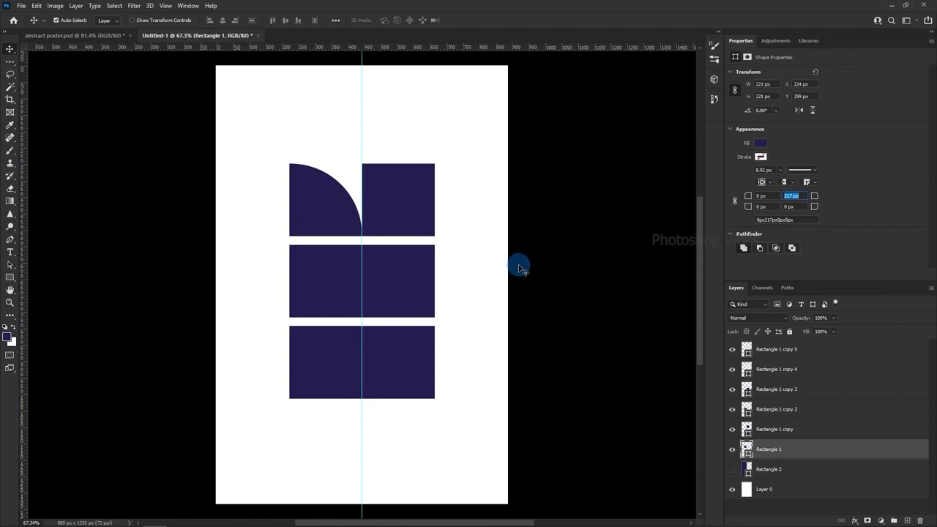
- Round the top-right square's top-left corner into a quarter-circle
click(389, 198)
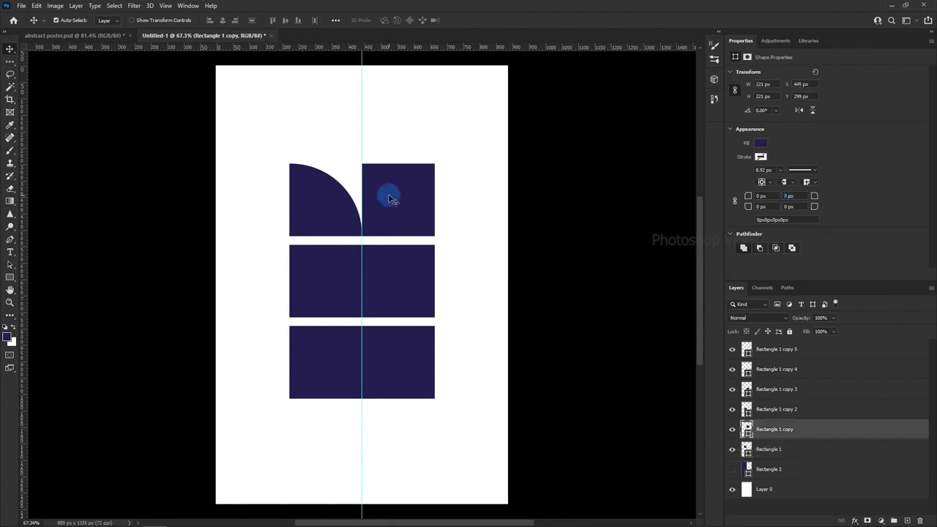
click(732, 429)
click(733, 430)
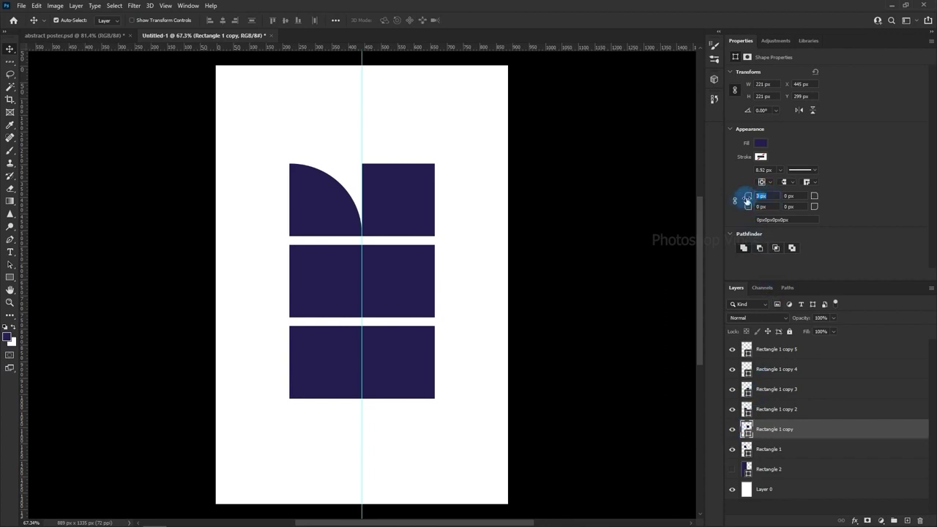
drag(752, 199, 857, 219)
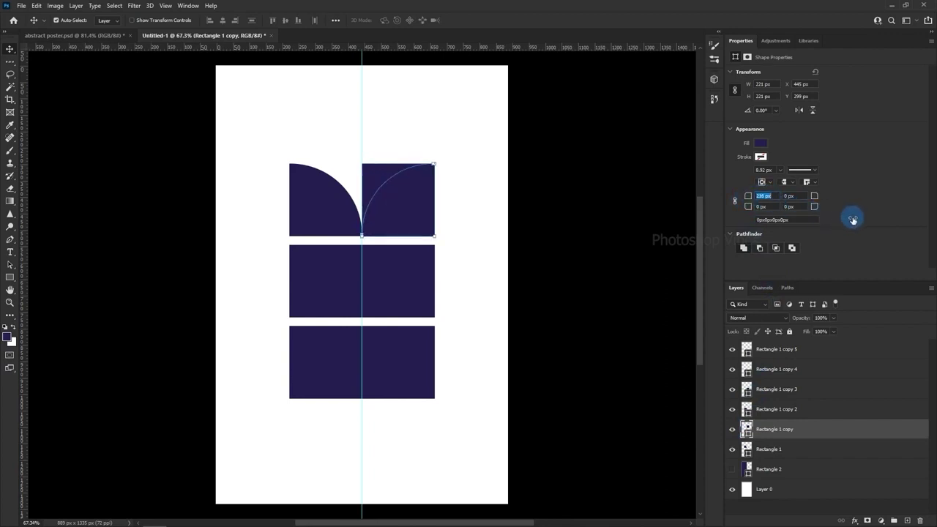
click(769, 270)
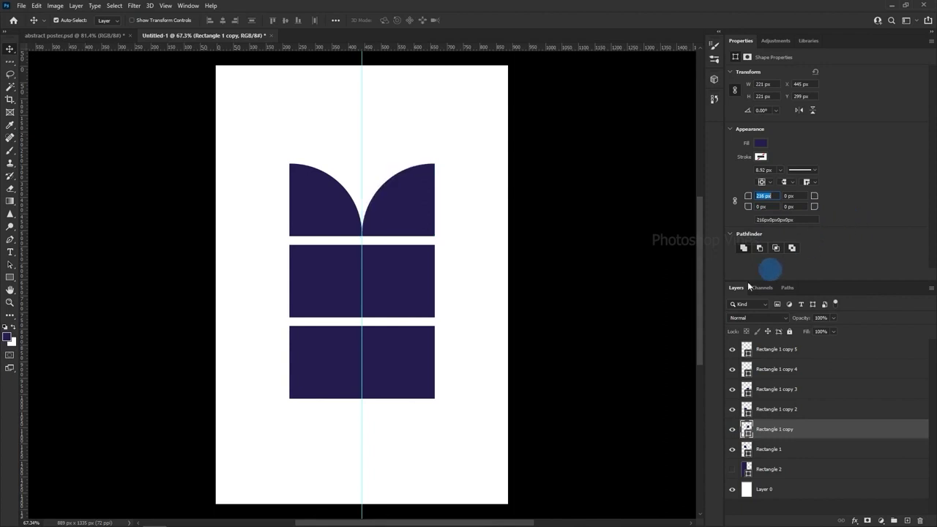
- Round a single corner of the middle-left square, undoing a trial 110.5 px all-corner radius
click(327, 277)
click(733, 410)
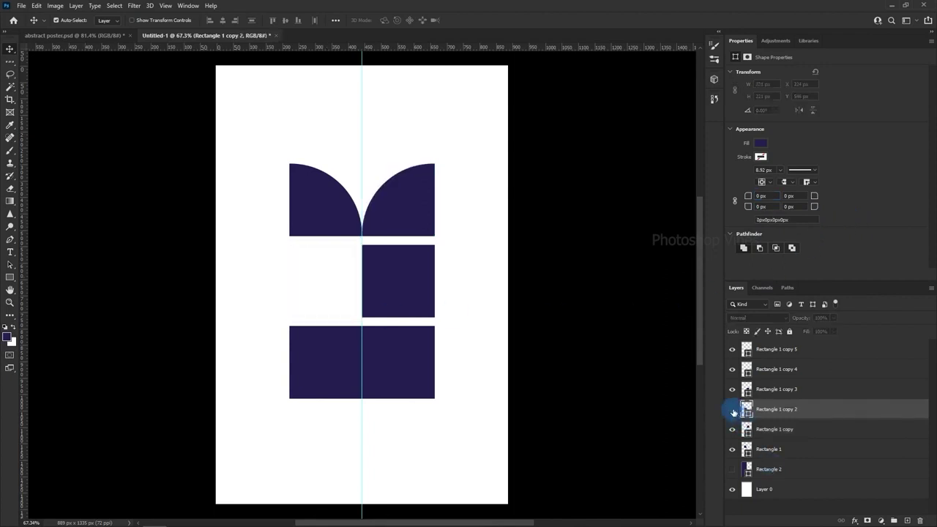
click(733, 411)
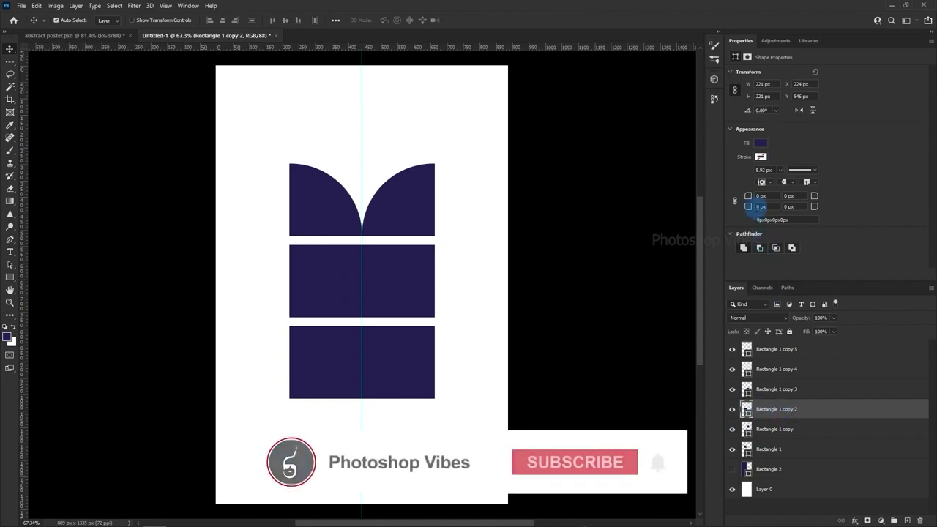
click(735, 200)
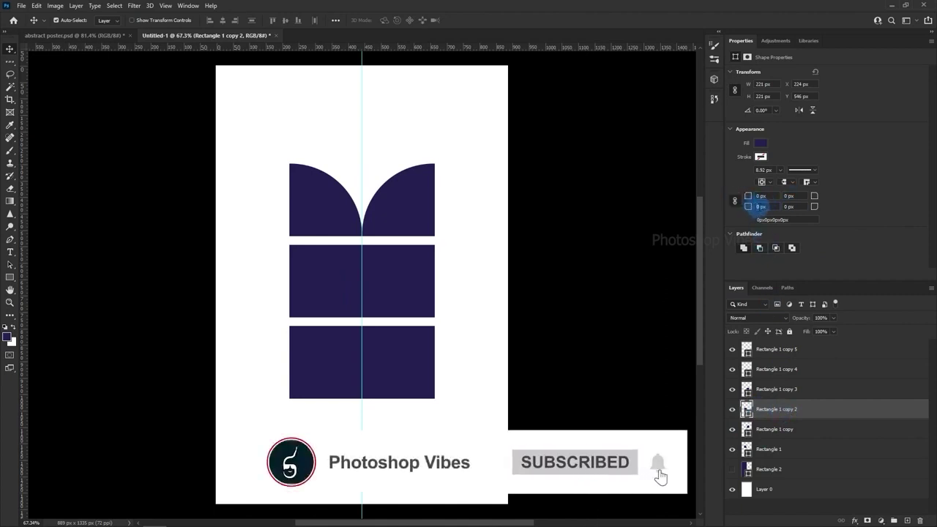
click(761, 207)
text(110.5)
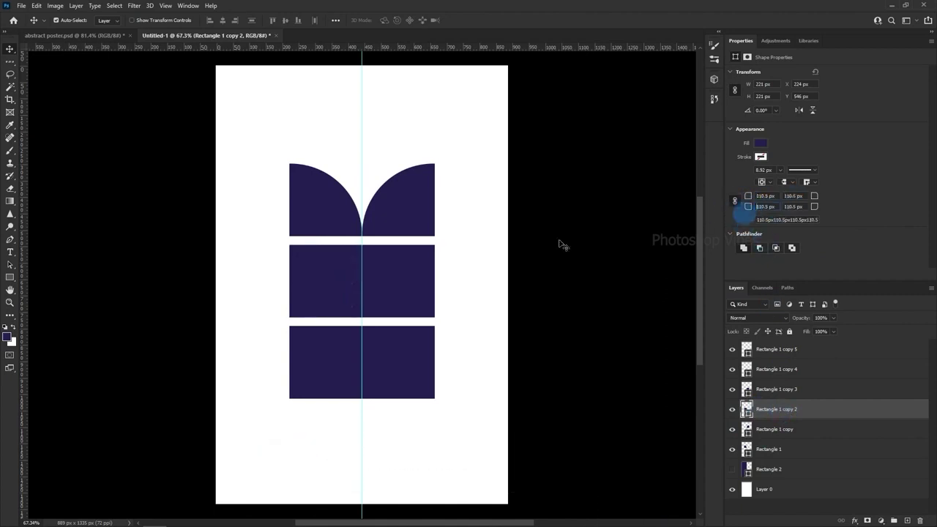
key(Return)
key(ctrl+z)
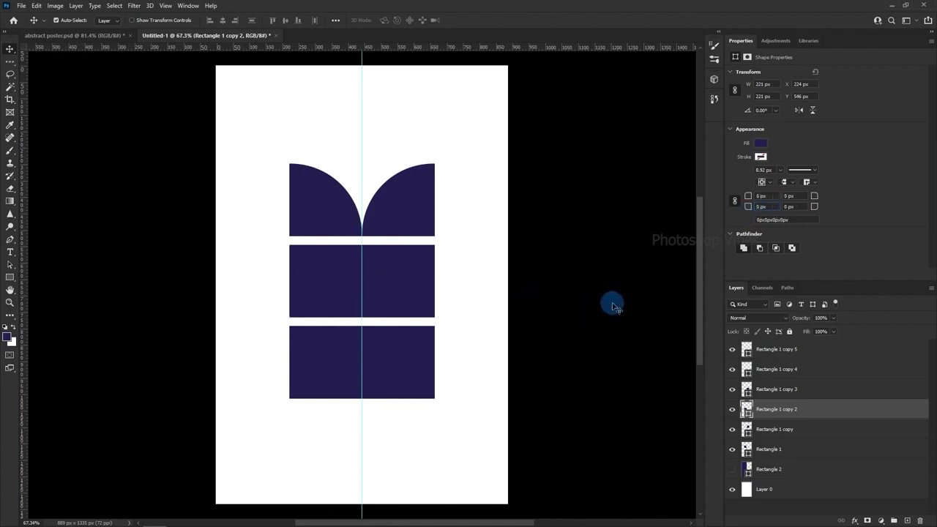
click(736, 201)
click(745, 196)
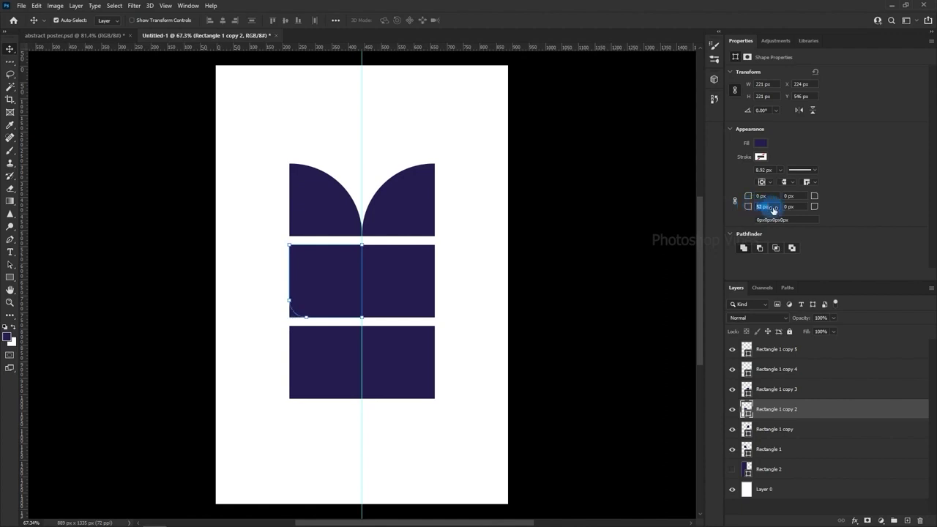
drag(773, 210, 923, 212)
key(ctrl+z)
- Curve one corner each on the middle-right and bottom rectangles, then deselect all shapes
click(403, 276)
click(290, 378)
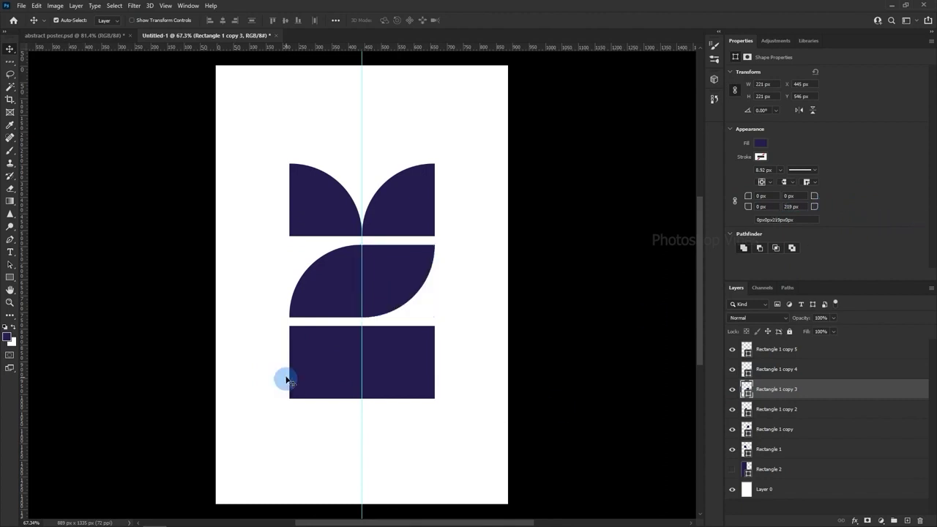
drag(758, 209, 921, 192)
click(787, 263)
click(408, 372)
click(602, 236)
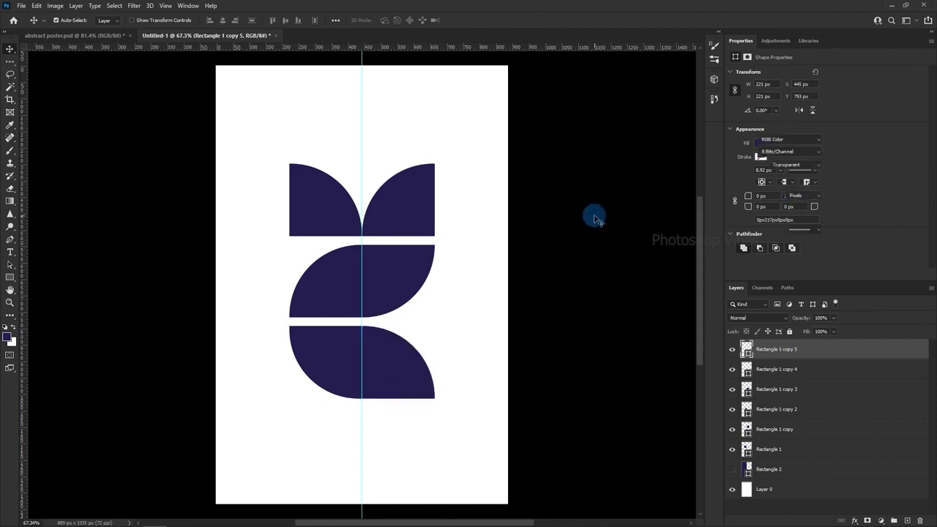
scroll(578, 259, left, 3)
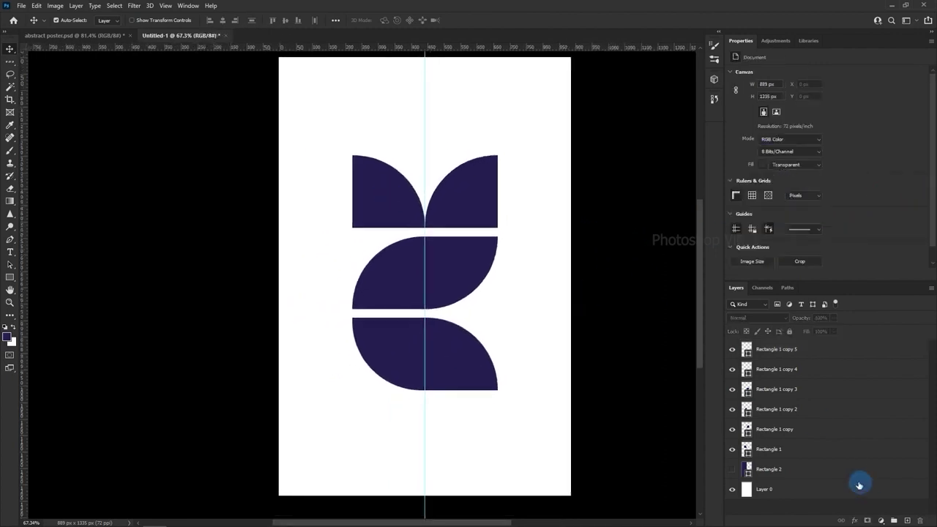
- Place the mountain lake landscape photo above Rectangle 1 and move it over the top-left shape
click(732, 449)
click(732, 449)
click(782, 451)
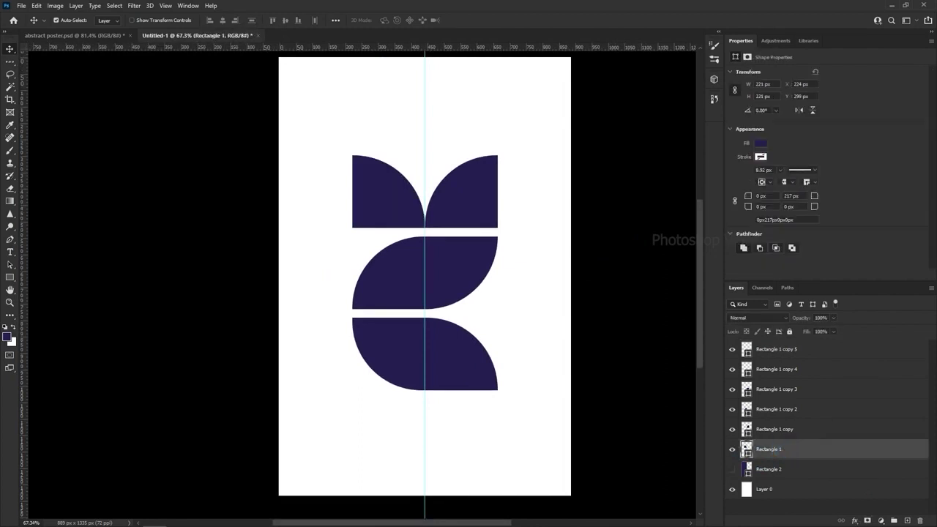
drag(936, 245, 415, 266)
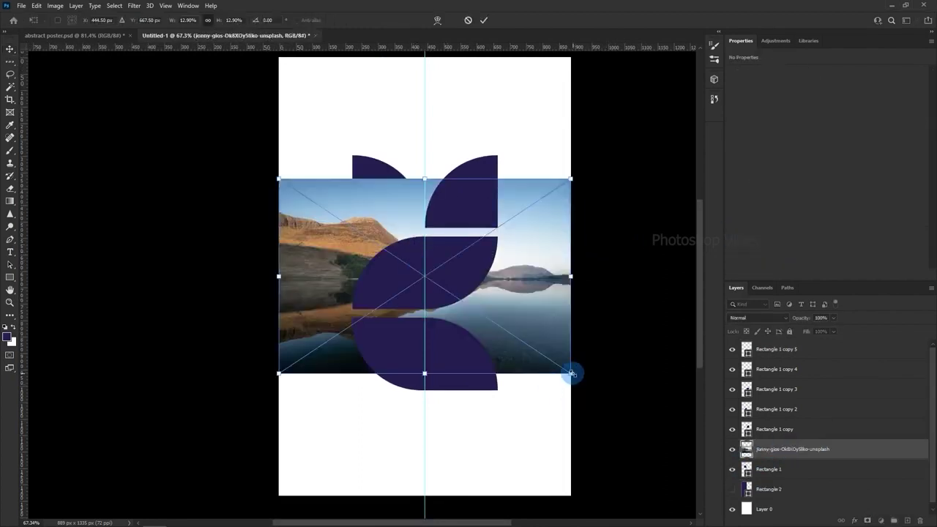
drag(513, 325, 524, 277)
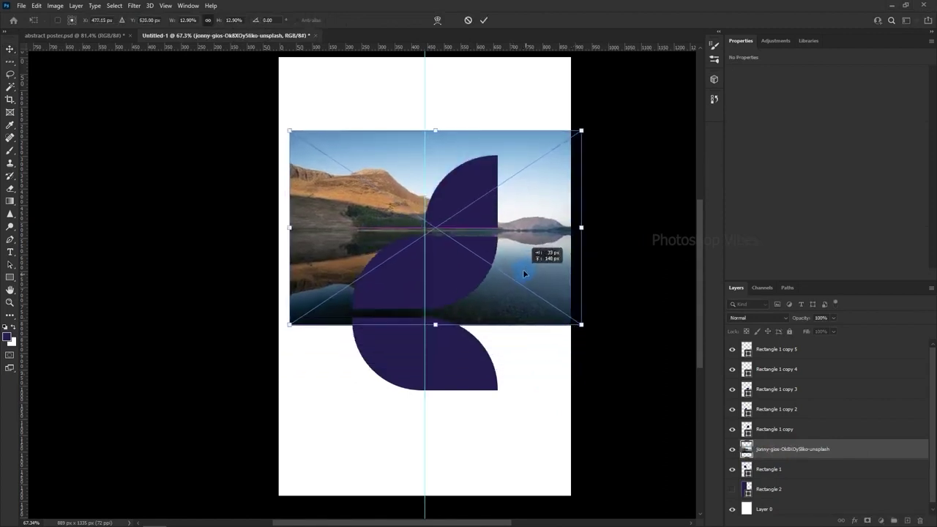
click(482, 22)
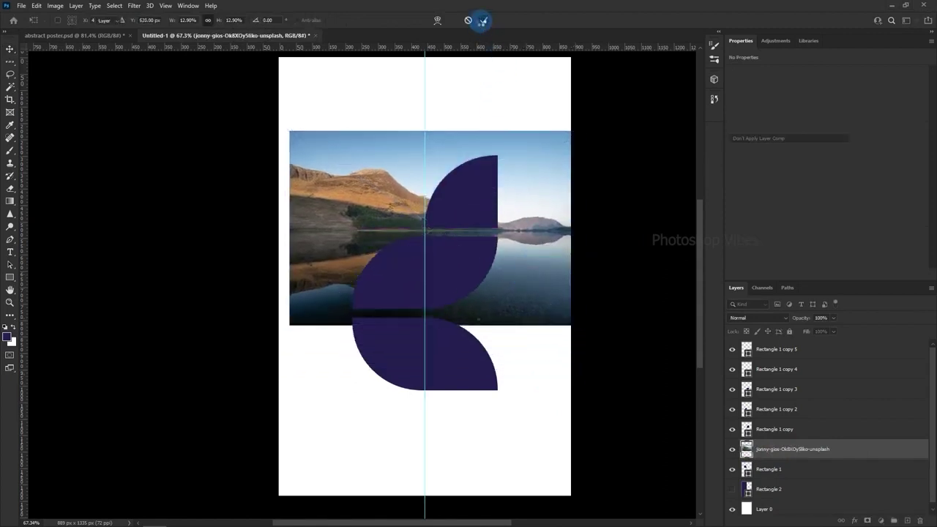
- Clip the landscape photo to the top-left petal and enlarge it so a hillside fills it
right_click(796, 450)
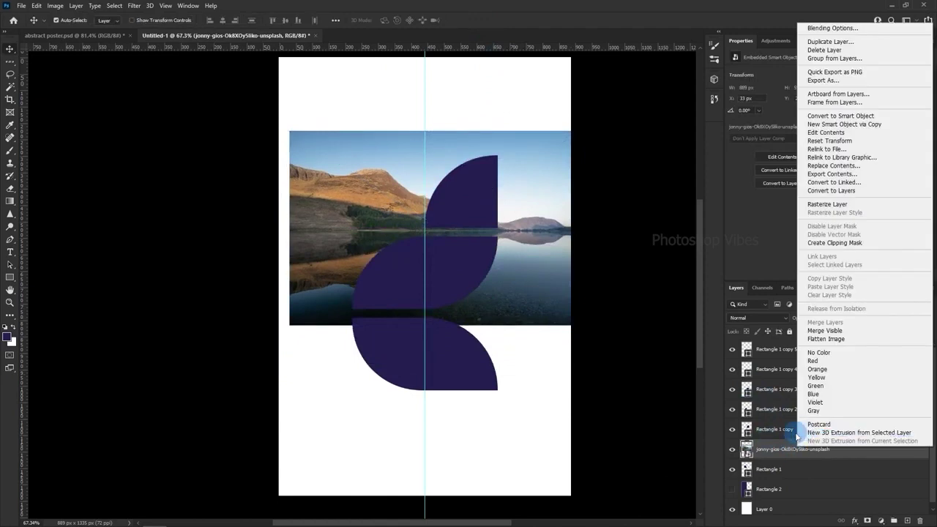
click(862, 242)
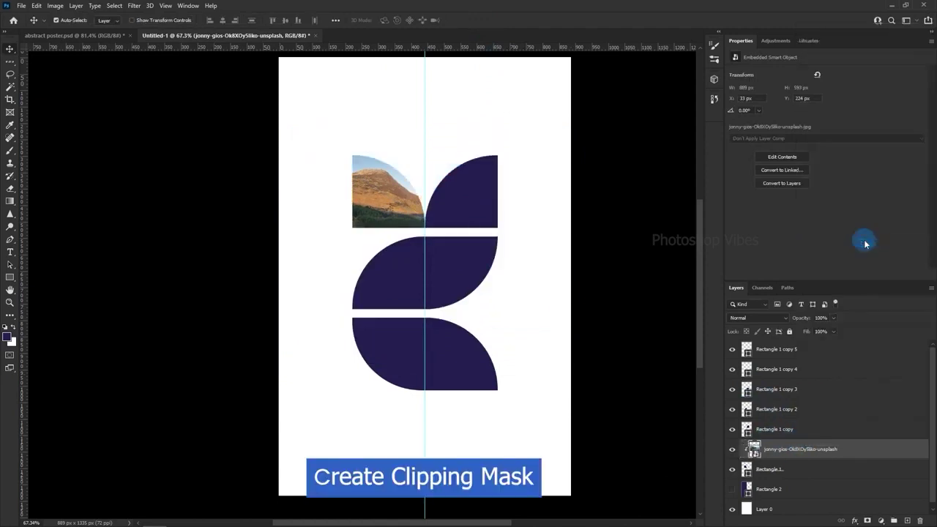
drag(426, 211, 405, 214)
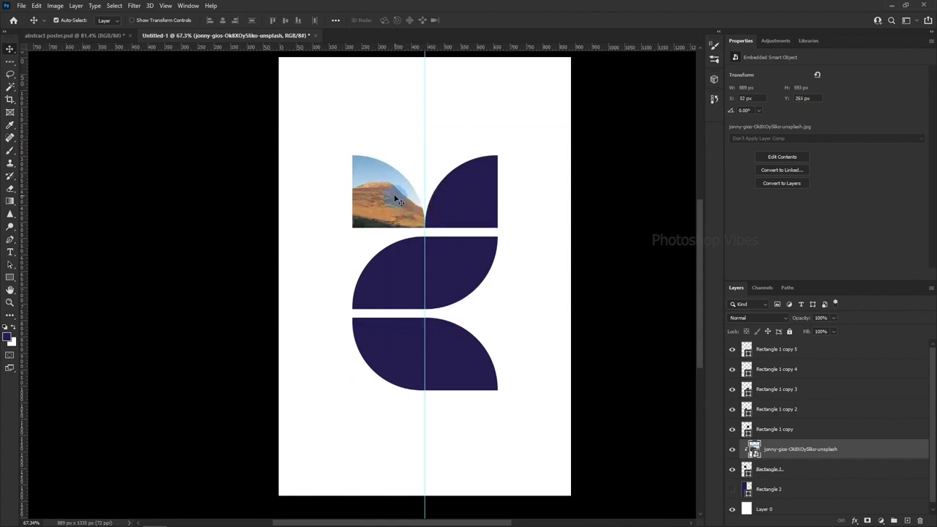
click(36, 6)
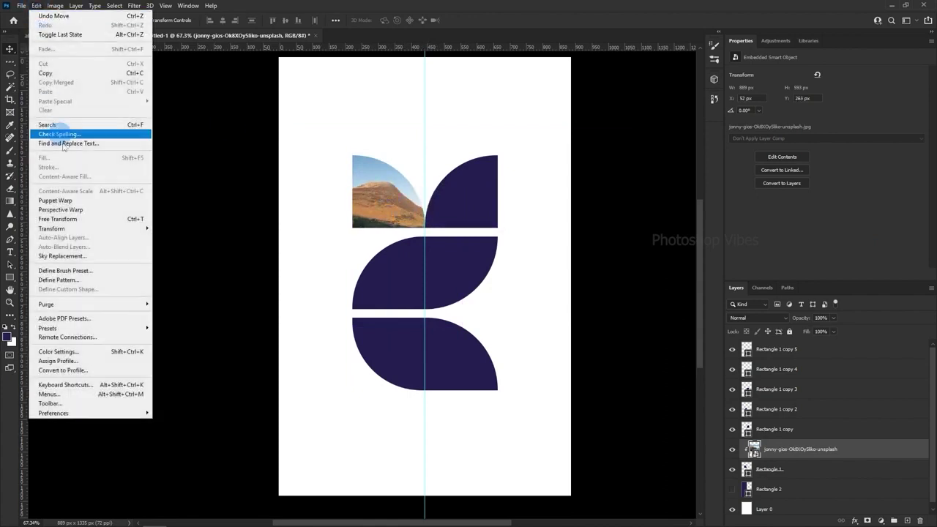
click(74, 220)
drag(586, 338, 637, 379)
drag(474, 216, 536, 254)
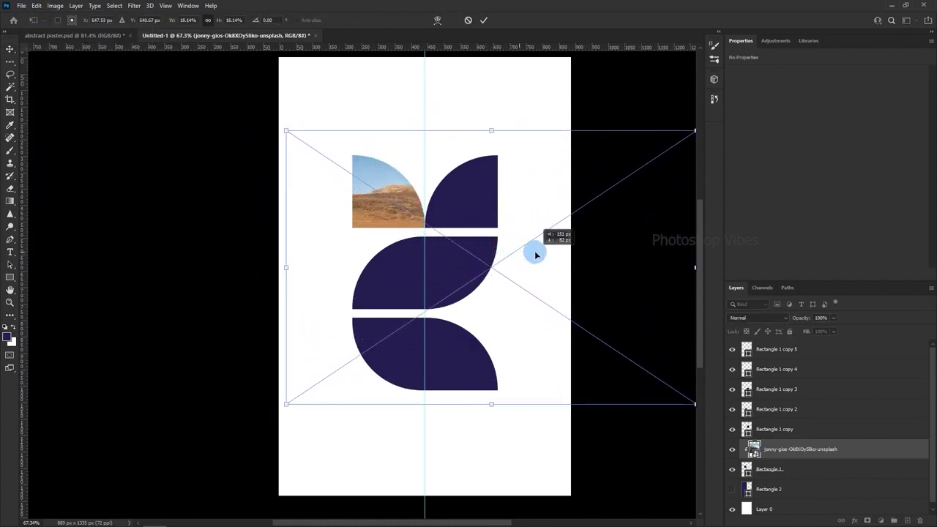
click(483, 20)
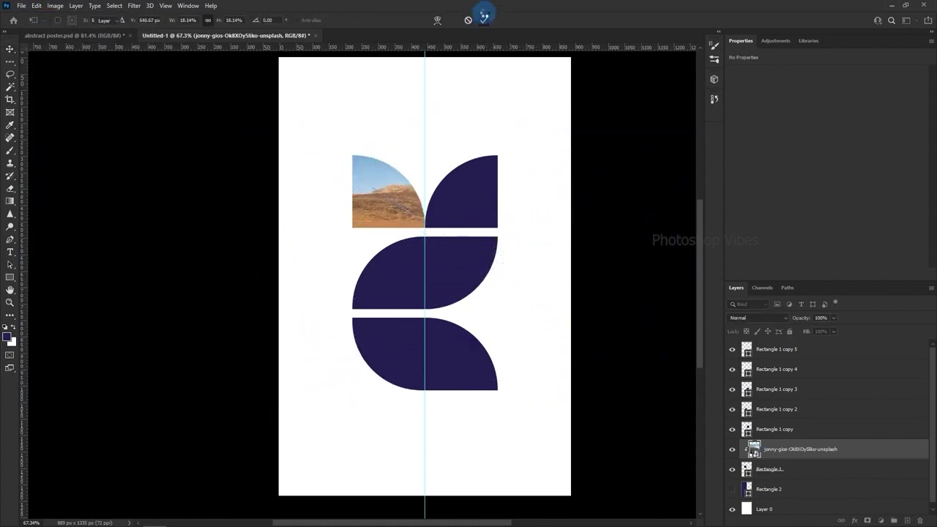
click(474, 193)
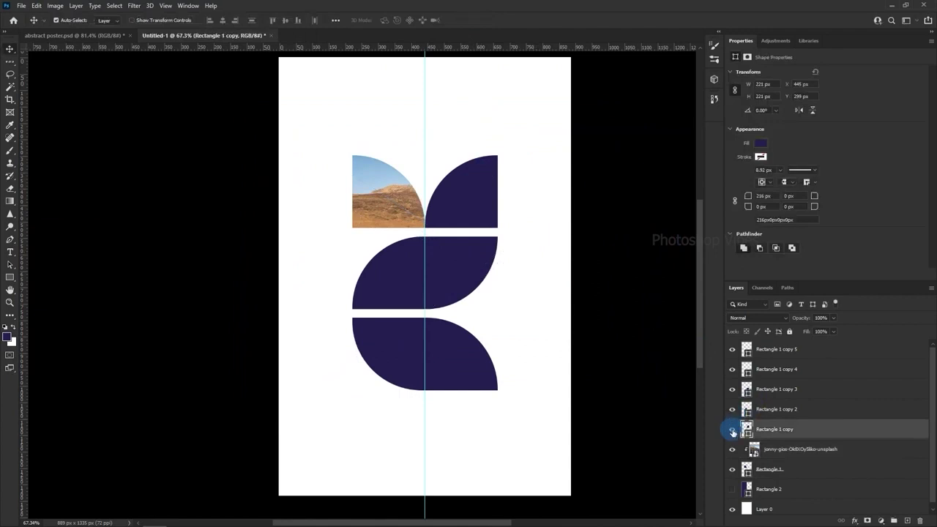
- Place the misty lake photo, enlarge it, and clip it inside the top-right petal
click(733, 432)
click(733, 432)
click(472, 224)
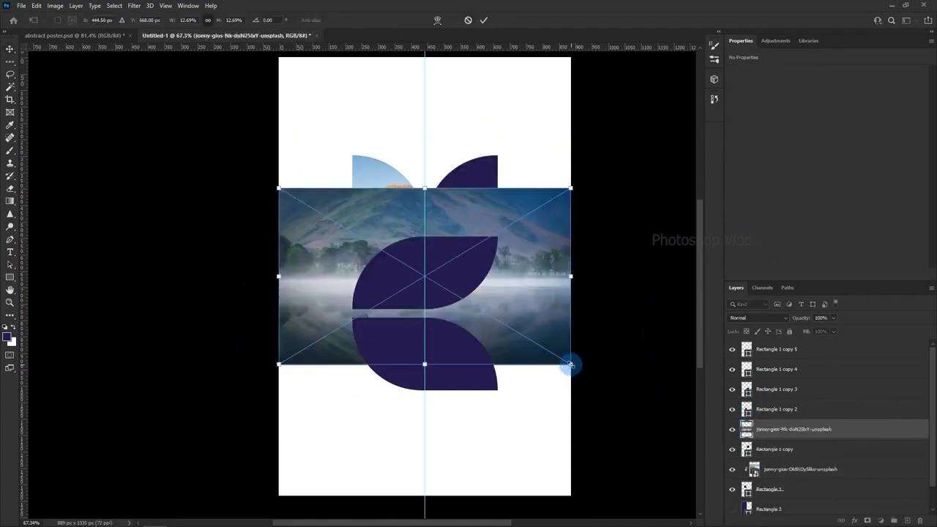
drag(570, 364, 703, 451)
drag(347, 195, 402, 193)
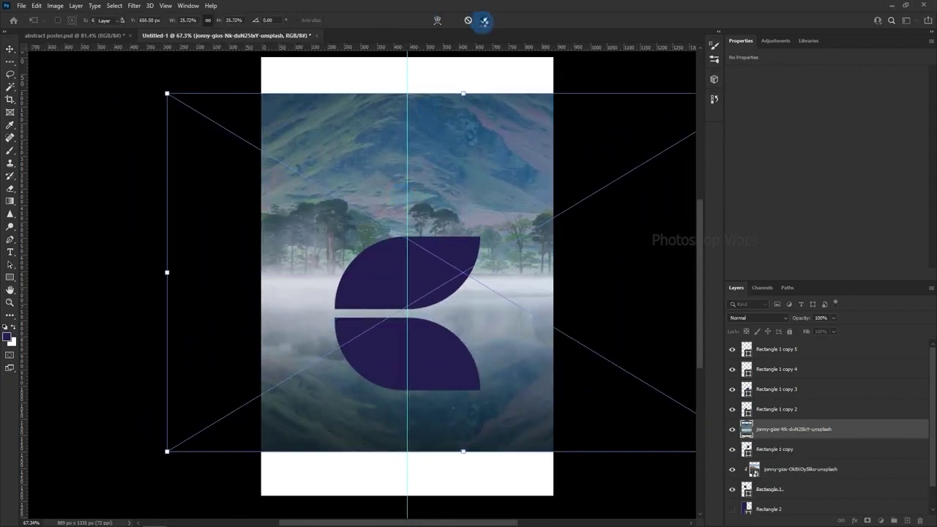
click(484, 20)
right_click(844, 427)
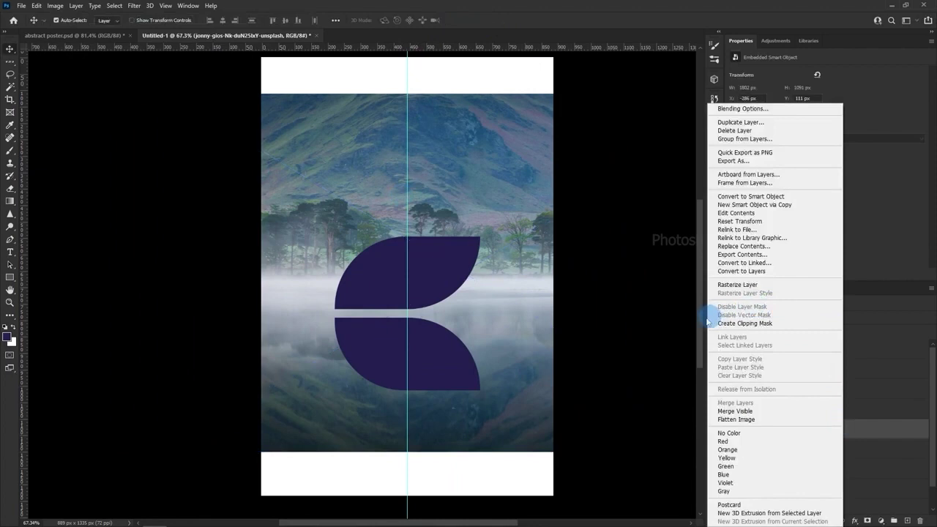
click(791, 325)
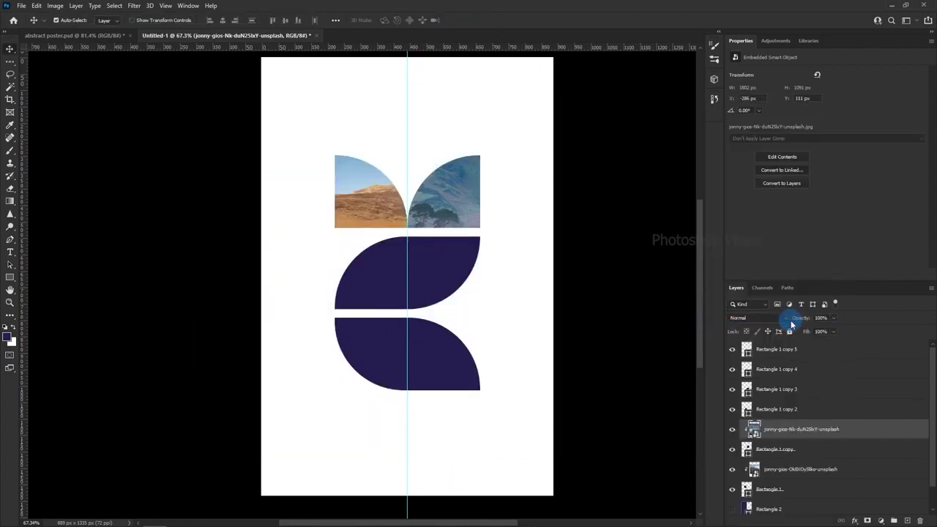
drag(504, 221, 498, 203)
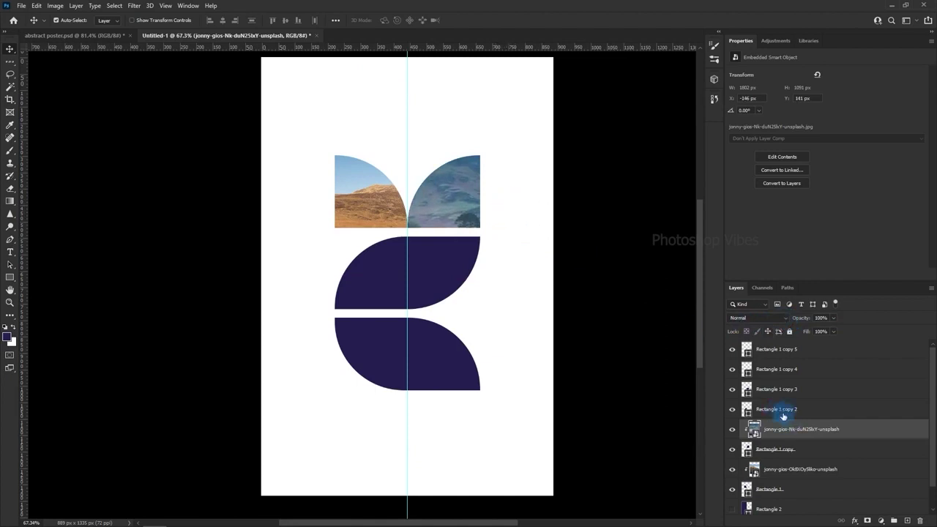
- Place the foggy forest photo and clip it into the middle-left leaf
click(776, 411)
click(731, 410)
click(731, 410)
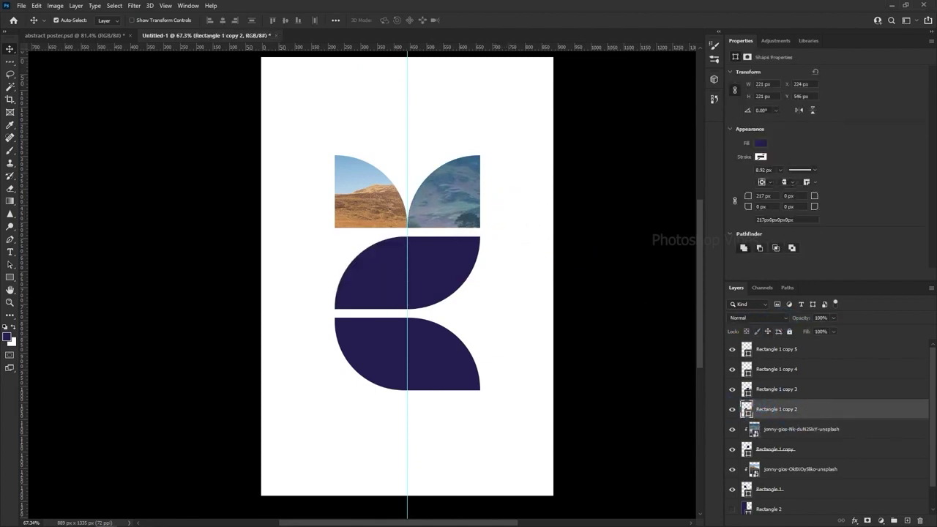
drag(495, 236, 403, 281)
drag(552, 359, 570, 365)
click(484, 20)
right_click(804, 410)
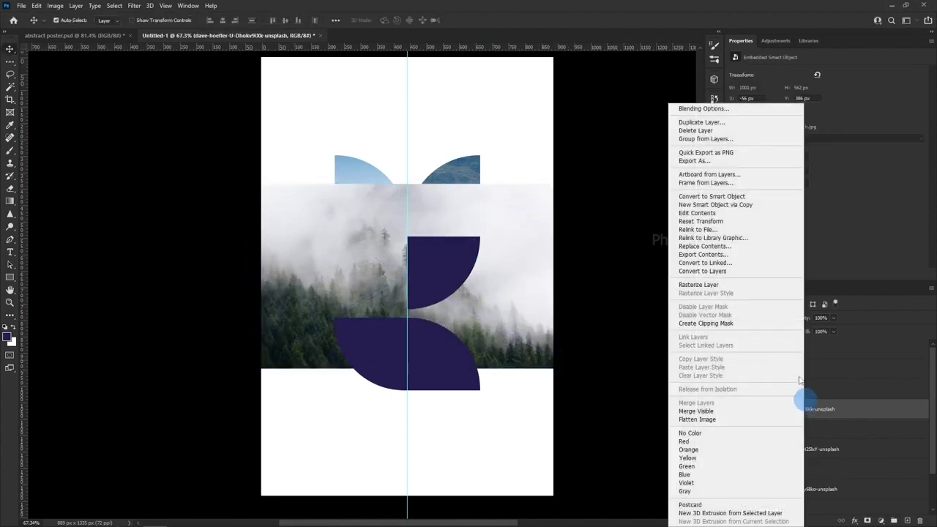
click(758, 324)
- Resize and reposition the forest photo so it fills the middle-left leaf
drag(356, 263, 385, 301)
key(ctrl+t)
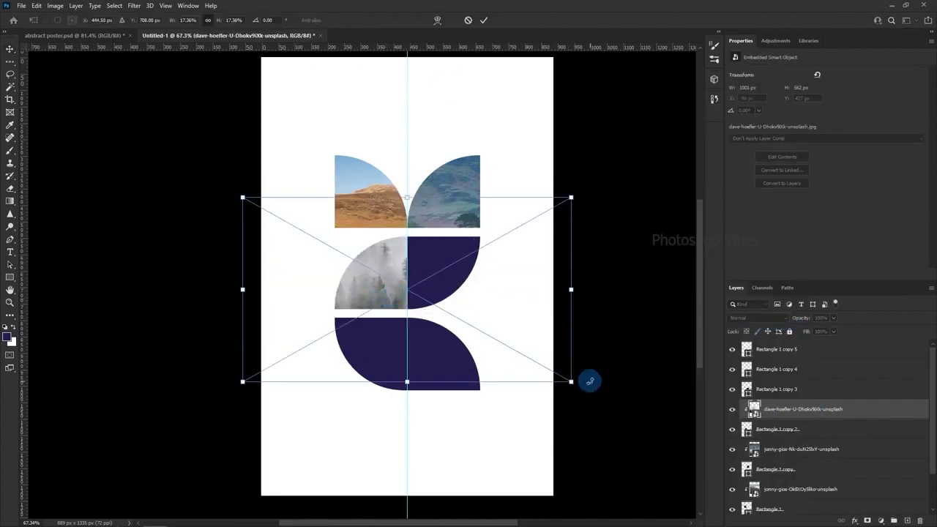
drag(590, 380, 429, 300)
drag(359, 275, 394, 306)
drag(463, 324, 412, 295)
drag(394, 283, 463, 325)
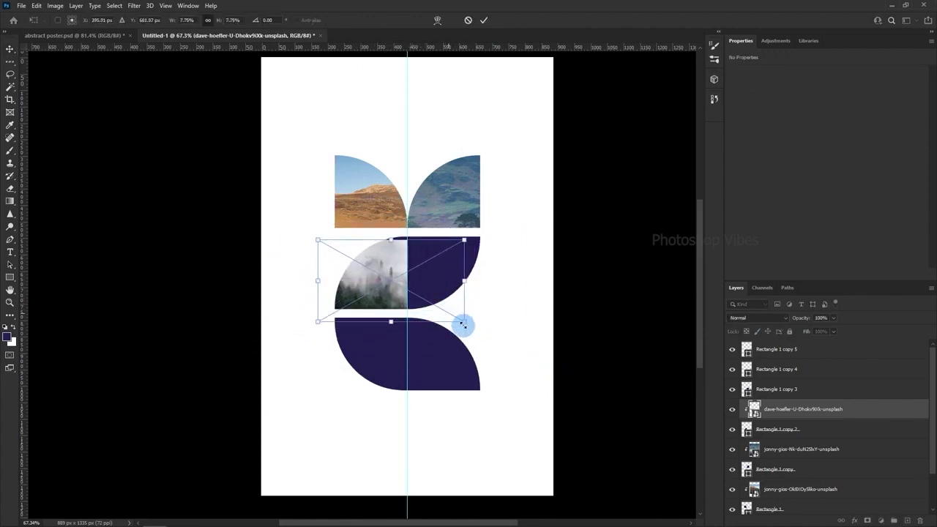
drag(428, 298, 423, 293)
click(484, 21)
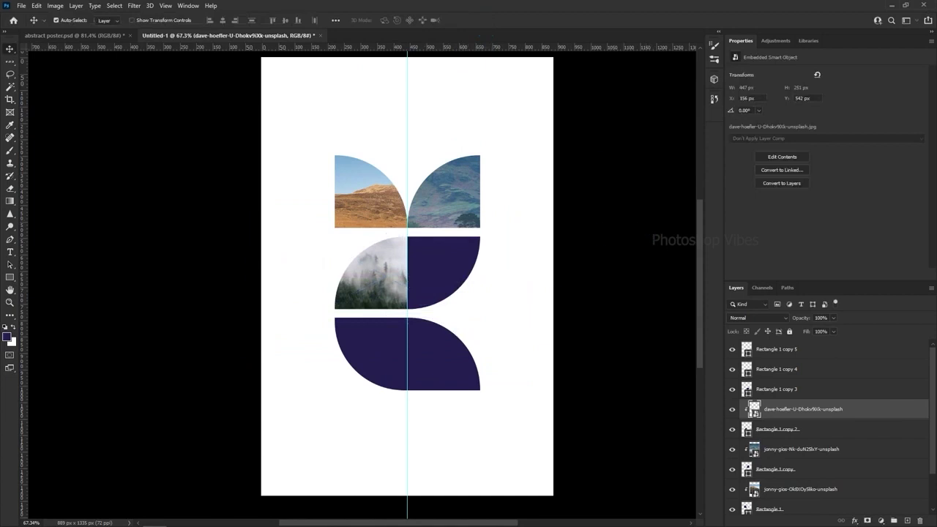
- Position a lake photo over the middle-right leaf and clip it inside
click(474, 272)
drag(411, 261, 414, 275)
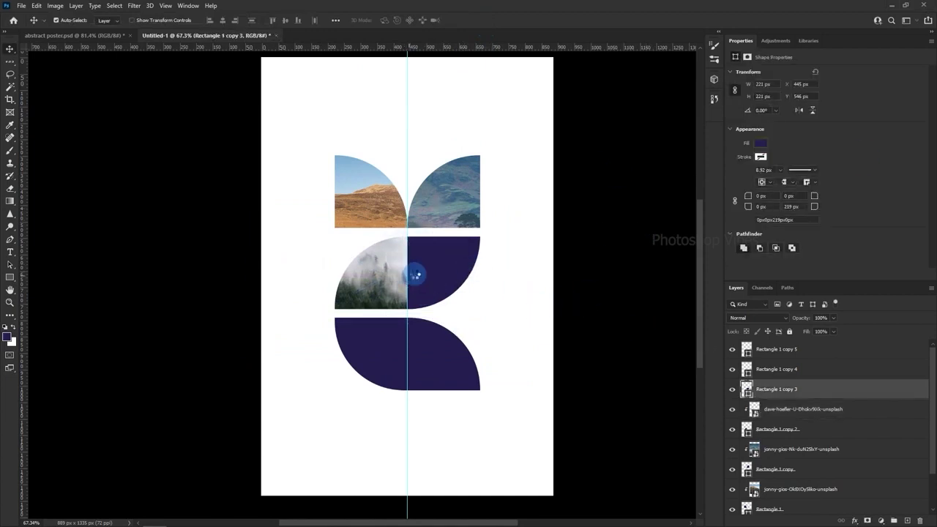
drag(456, 317, 437, 267)
click(484, 20)
alt+click(799, 399)
- Place the beach photo over the lower-left leaf and clip it inside
click(371, 340)
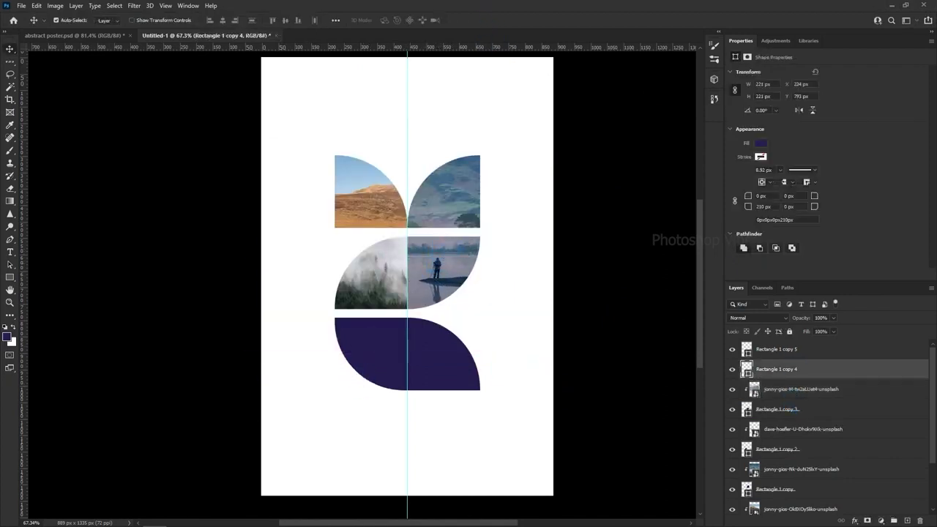
drag(647, 237, 417, 362)
drag(482, 299, 482, 356)
click(484, 20)
right_click(919, 366)
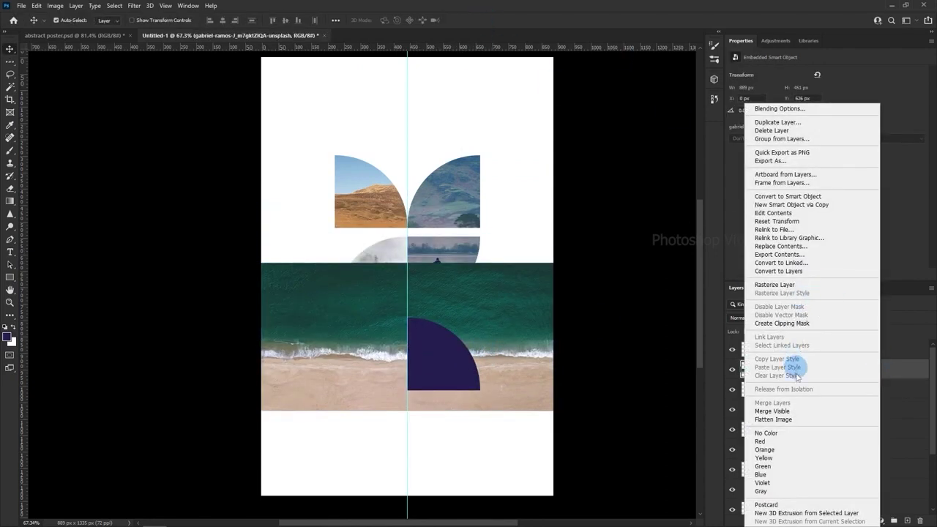
click(904, 360)
- Place the cherry-blossom photo over the lower-right leaf and clip it inside
click(429, 359)
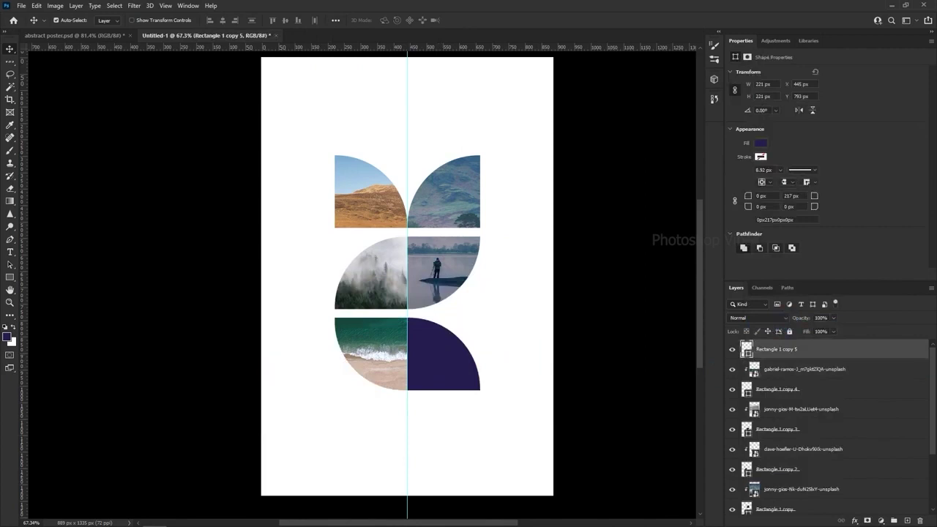
drag(553, 495, 441, 326)
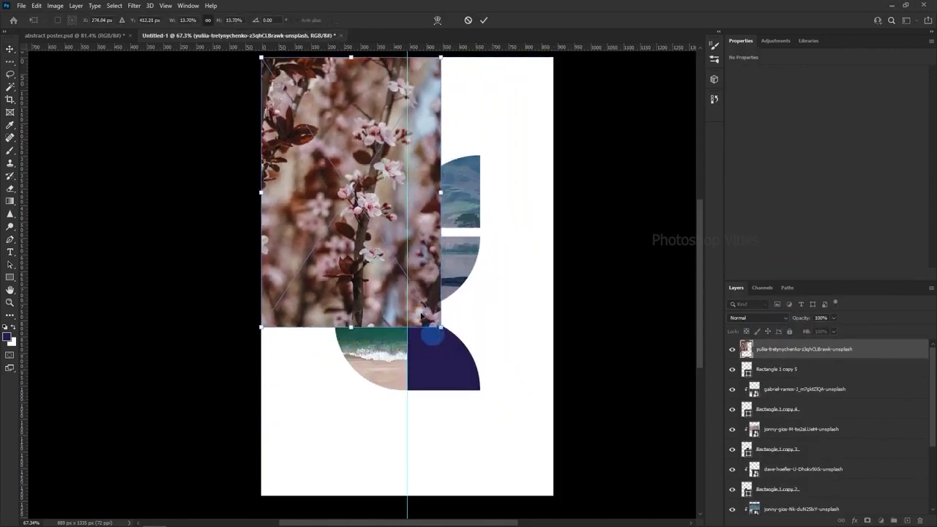
drag(369, 265, 436, 410)
key(Return)
right_click(860, 356)
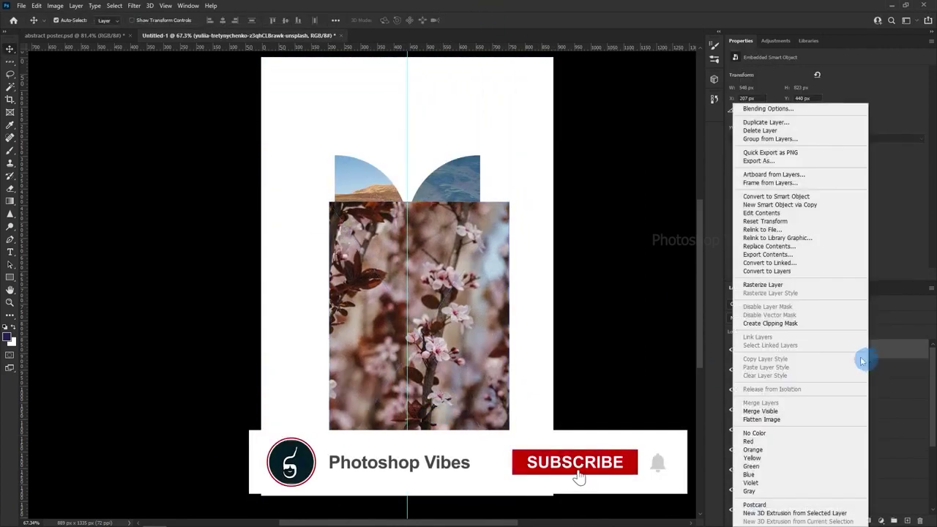
click(791, 322)
drag(444, 363, 438, 363)
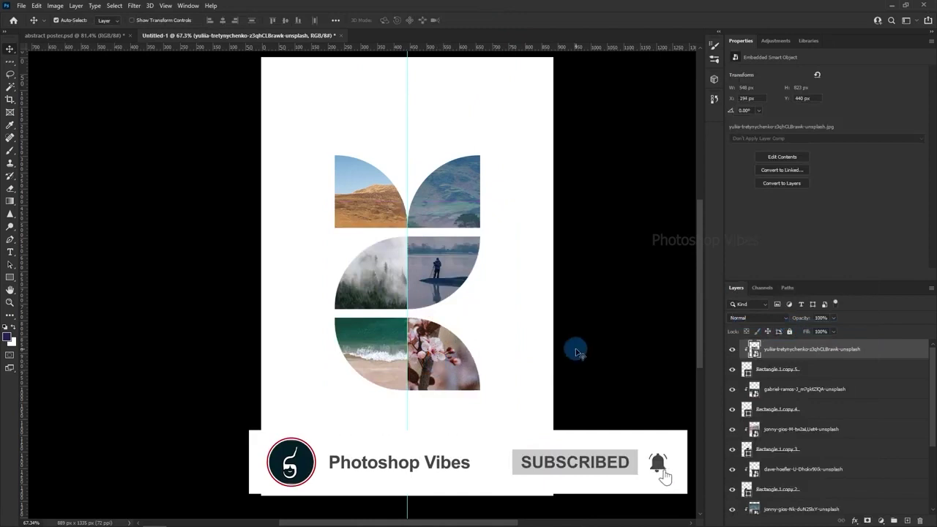
- Resize the blossom photo within its leaf, finishing at 700 × 1049 px
key(ctrl+t)
drag(502, 475, 561, 523)
drag(487, 361, 445, 355)
key(Return)
key(ctrl+t)
drag(548, 85, 519, 143)
key(Return)
drag(431, 341, 436, 342)
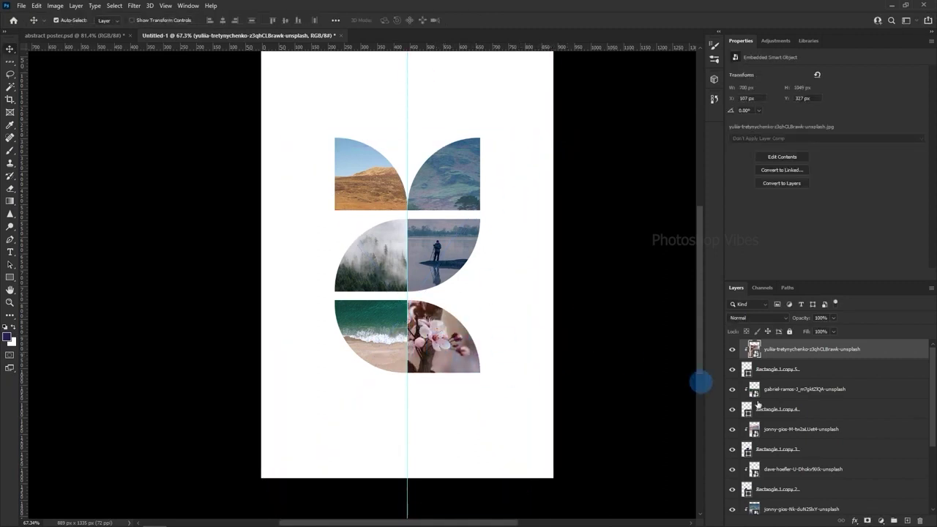
scroll(759, 491, down, 3)
- Show the left-half rectangle, recolour it slate blue #54708b, and set its opacity to 10%
click(731, 485)
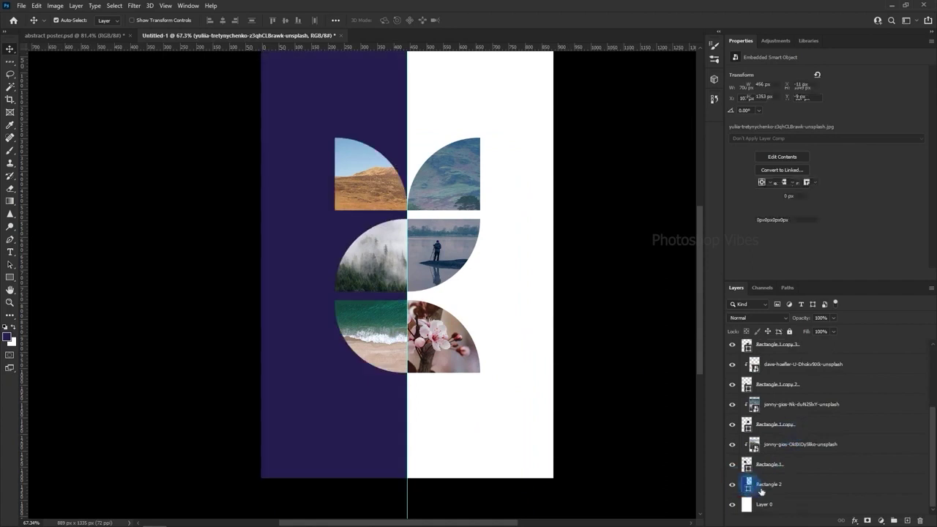
double_click(746, 485)
click(455, 172)
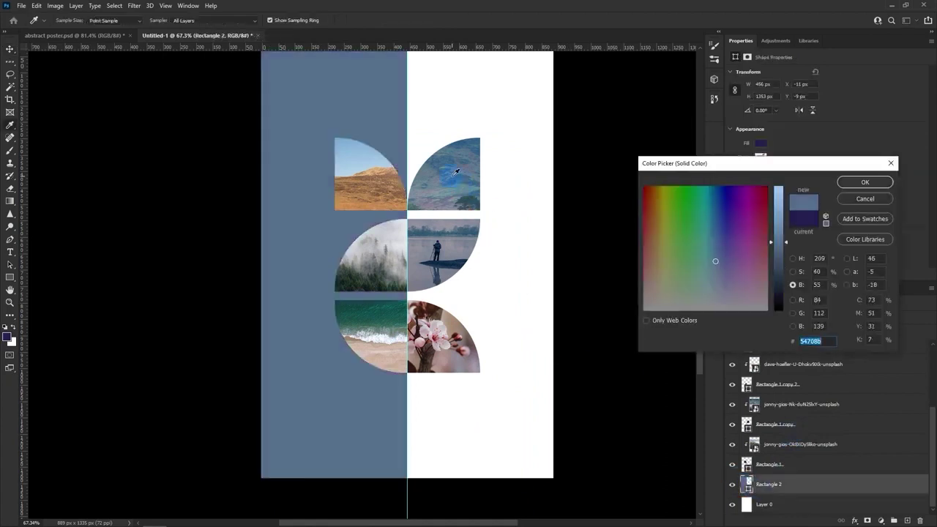
click(865, 182)
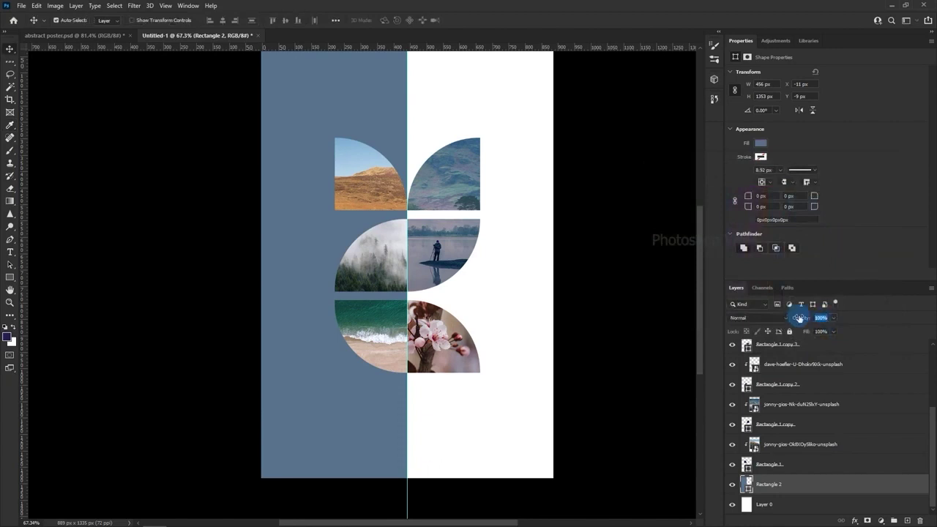
drag(799, 318, 749, 318)
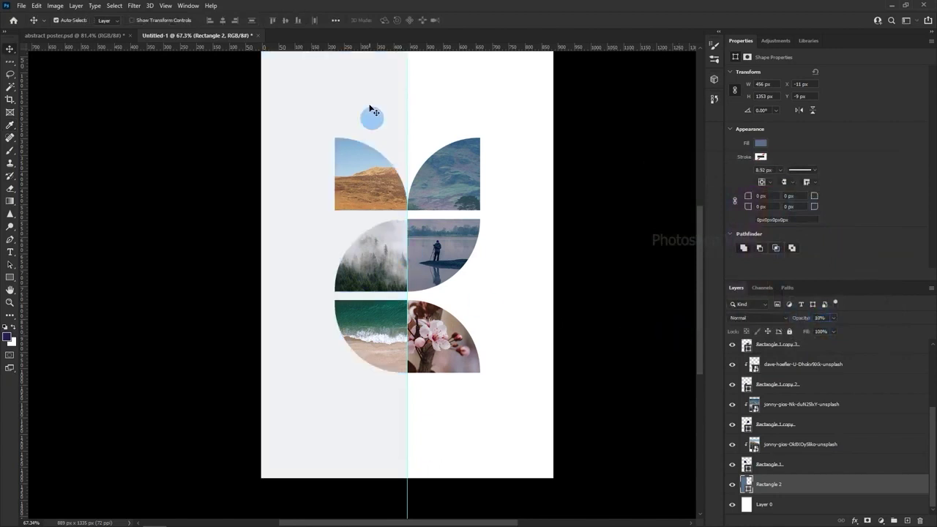
- Remove the vertical guide, hide the rulers, and deselect the rectangle
drag(407, 121, 23, 128)
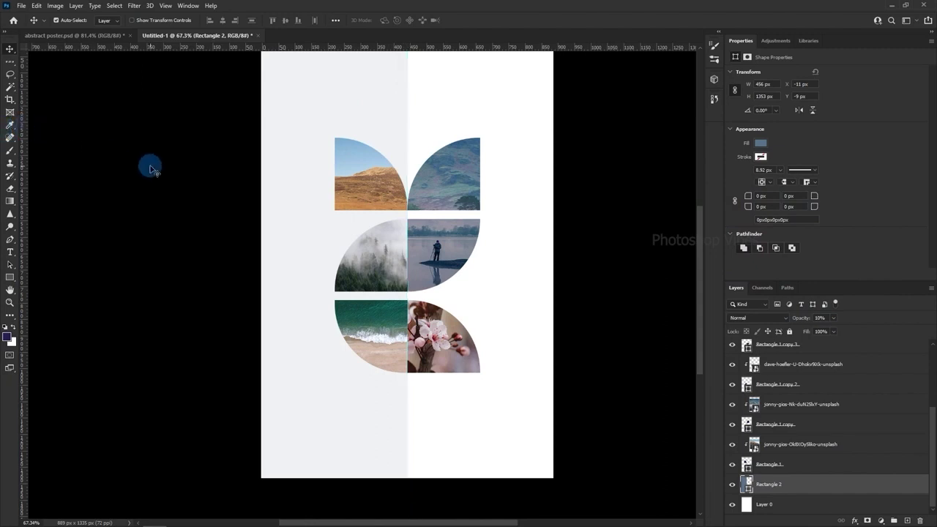
click(166, 6)
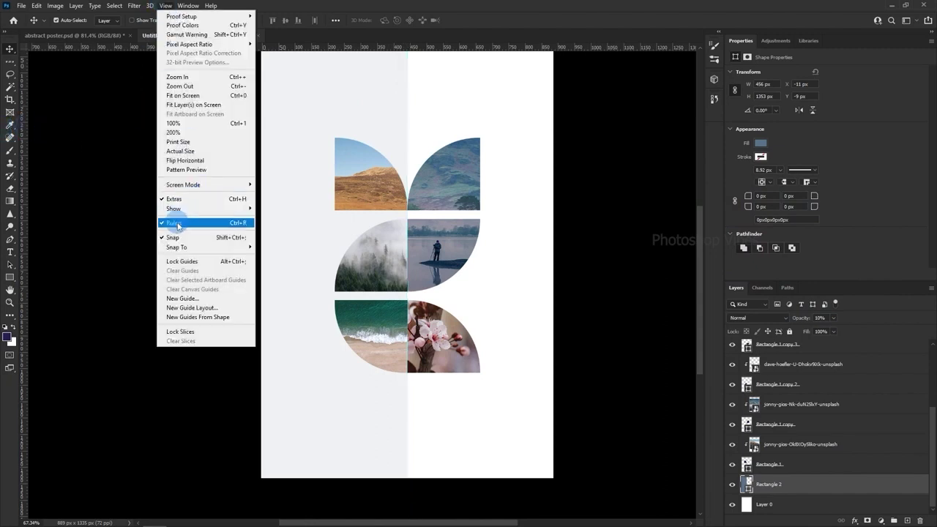
click(176, 223)
click(583, 311)
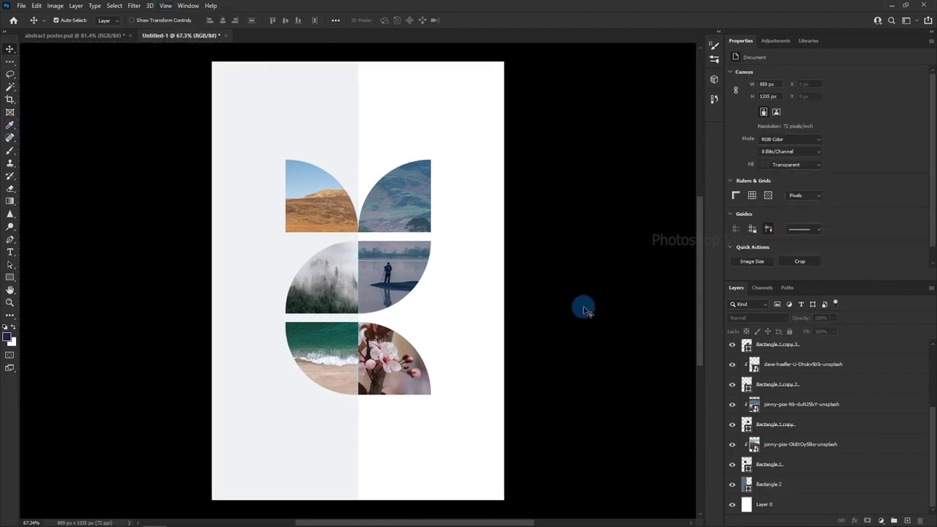
- Add a 'PHOTOSHOP VIBES' text line and move it to the poster's bottom-right corner
scroll(786, 374, up, 4)
click(785, 348)
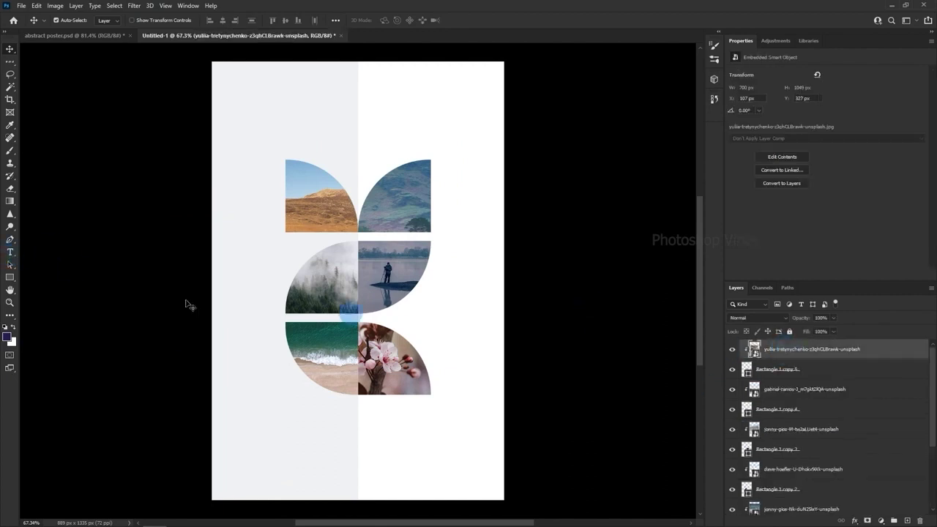
click(10, 252)
click(404, 478)
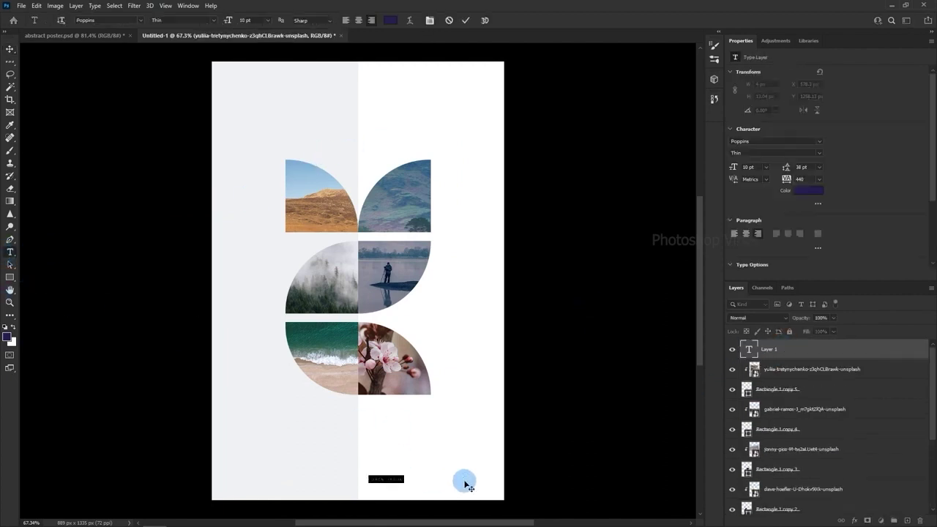
click(8, 49)
scroll(377, 484, up, 3)
drag(347, 424, 506, 442)
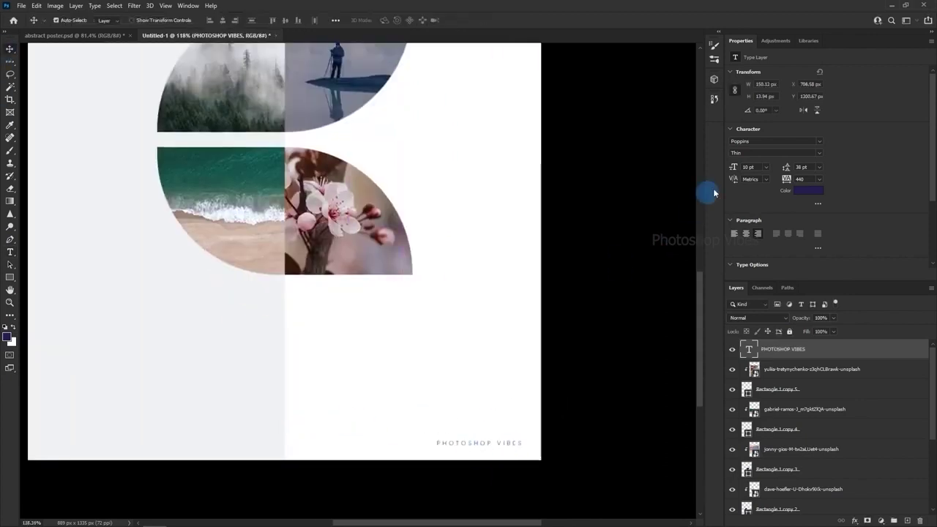
- Style the caption Regular at 15 pt, with tracking reduced from 440 to 150
drag(735, 167, 783, 176)
click(819, 152)
click(762, 210)
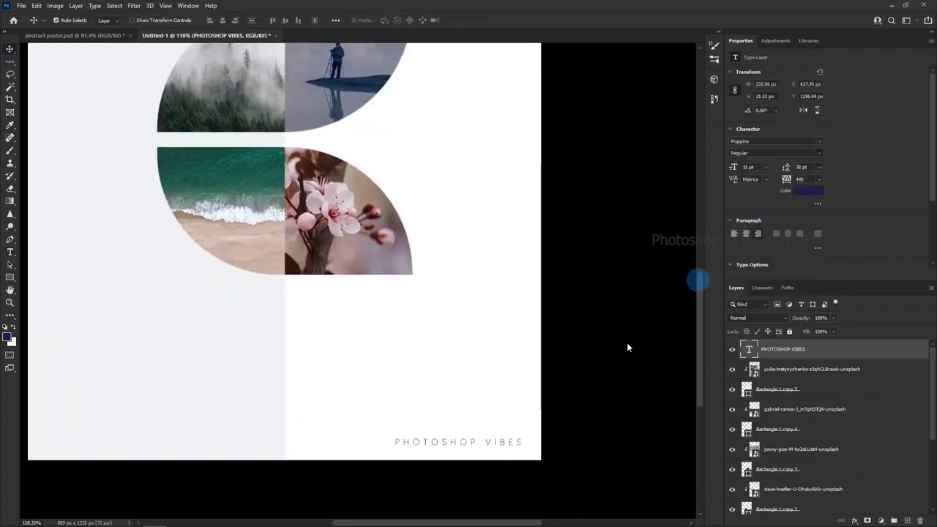
scroll(523, 425, down, 3)
click(789, 179)
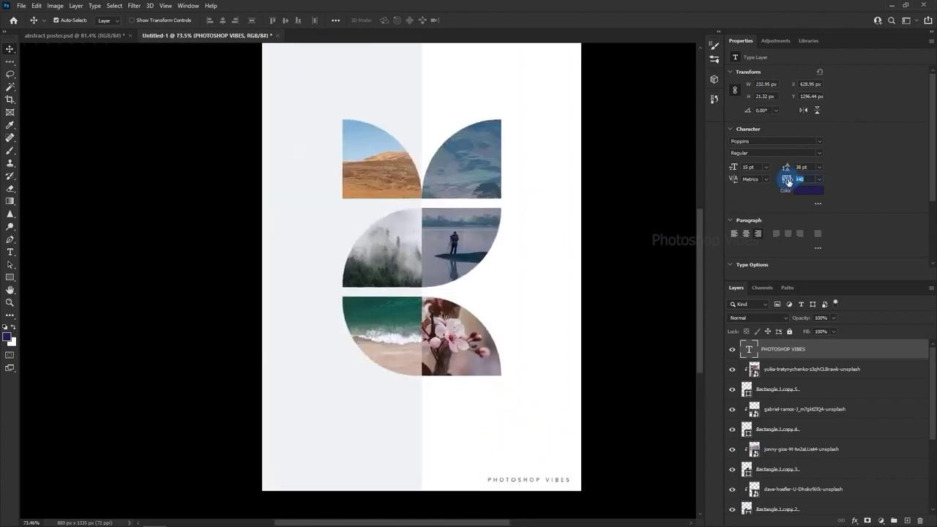
drag(389, 366, 383, 390)
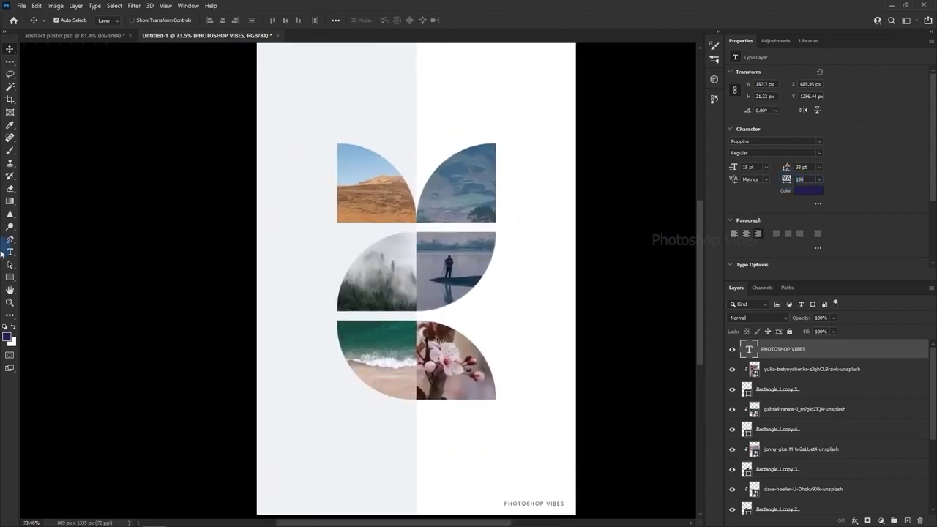
- Draw a small rectangle near the poster's top-left corner
click(10, 277)
click(52, 277)
scroll(279, 66, up, 6)
drag(279, 66, 274, 211)
drag(264, 191, 264, 192)
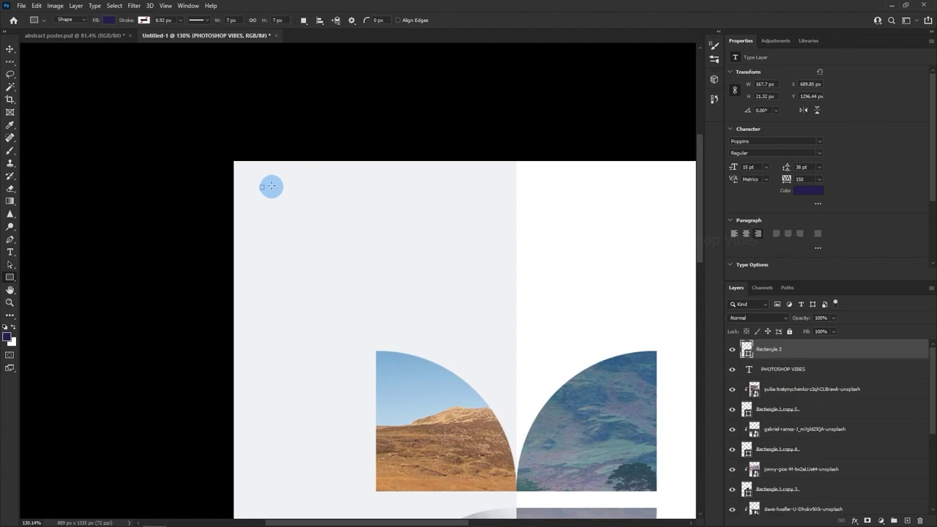
- Replace the small rectangle with a small ellipse dot near the top-left corner
key(v)
scroll(267, 184, up, 5)
key(ctrl+z)
right_click(10, 277)
click(54, 287)
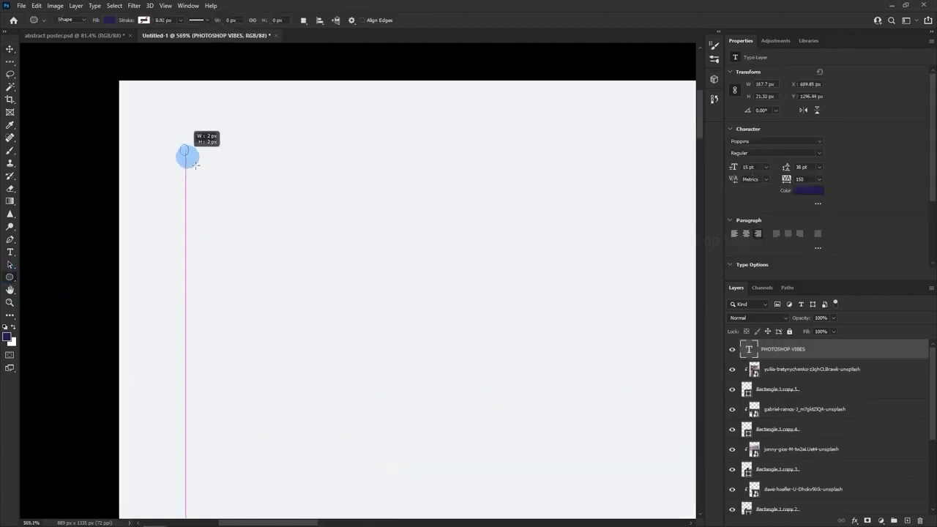
mouse_move(188, 153)
mouse_down()
mouse_move(215, 176)
mouse_move(284, 165)
mouse_up()
- Duplicate the dot into a row of three and shrink all three dots
key(v)
scroll(264, 177, down, 5)
shift+click(754, 390)
scroll(265, 175, up, 5)
key(ctrl+t)
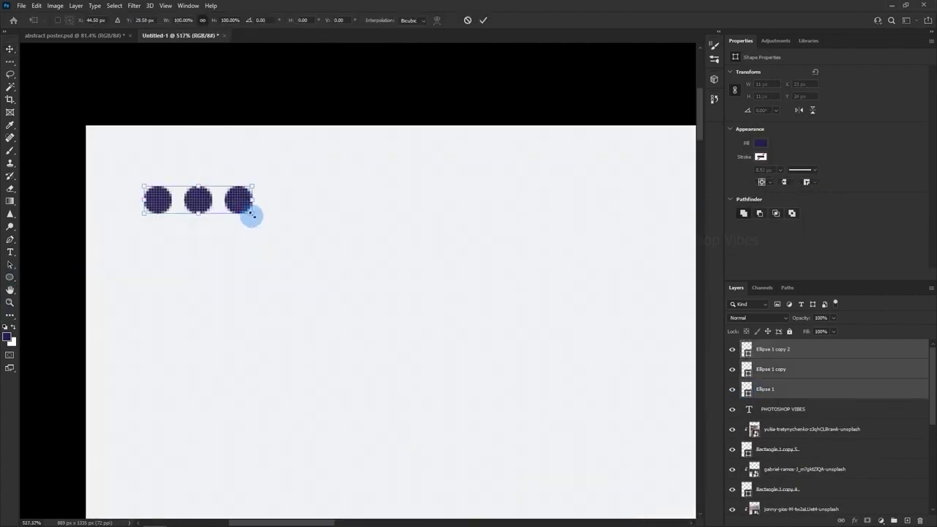
drag(252, 214, 213, 203)
key(Return)
key(ctrl+0)
click(186, 210)
- Add 'PURE' text near the top and move the PHOTOSHOP TUTORIAL text to the top-right
click(11, 253)
click(400, 79)
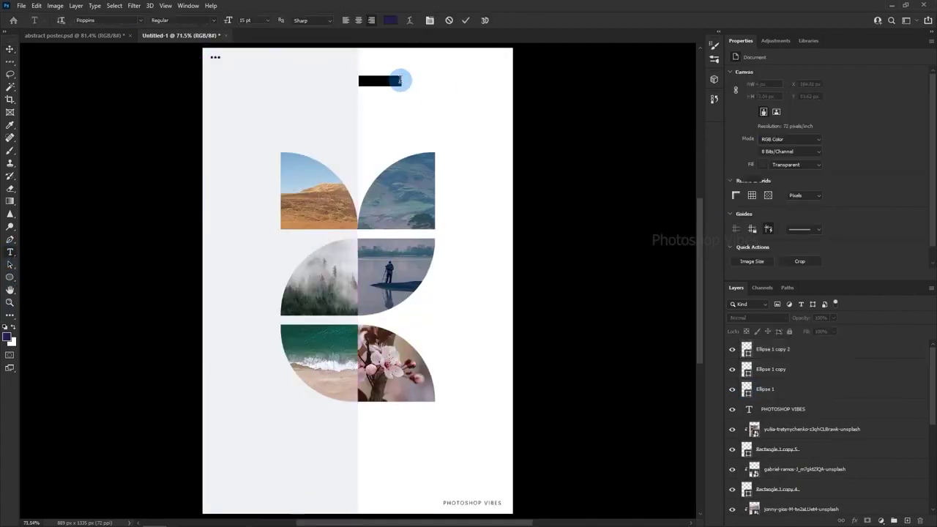
text(PURE)
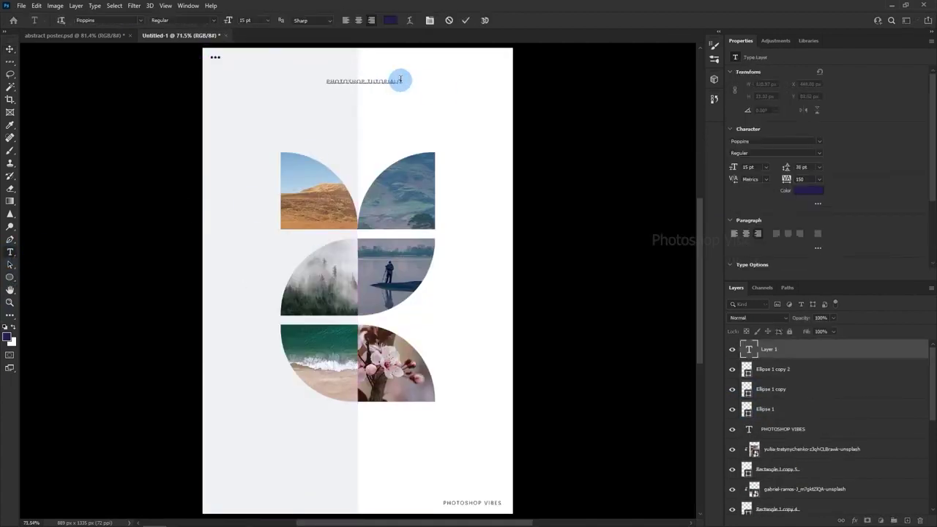
click(9, 48)
drag(372, 83, 475, 66)
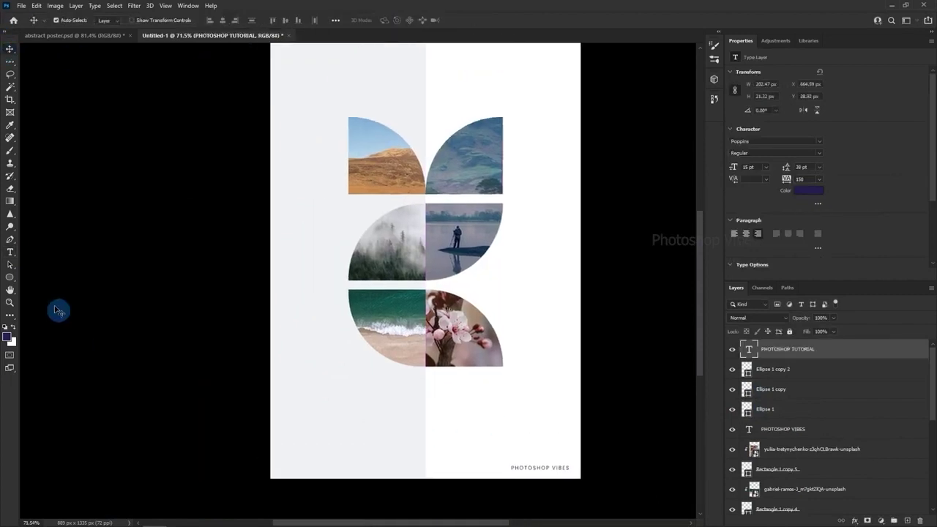
- Add '007' text at lower left and 55 pt LOREM IPSUM text just beneath it
key(t)
click(328, 414)
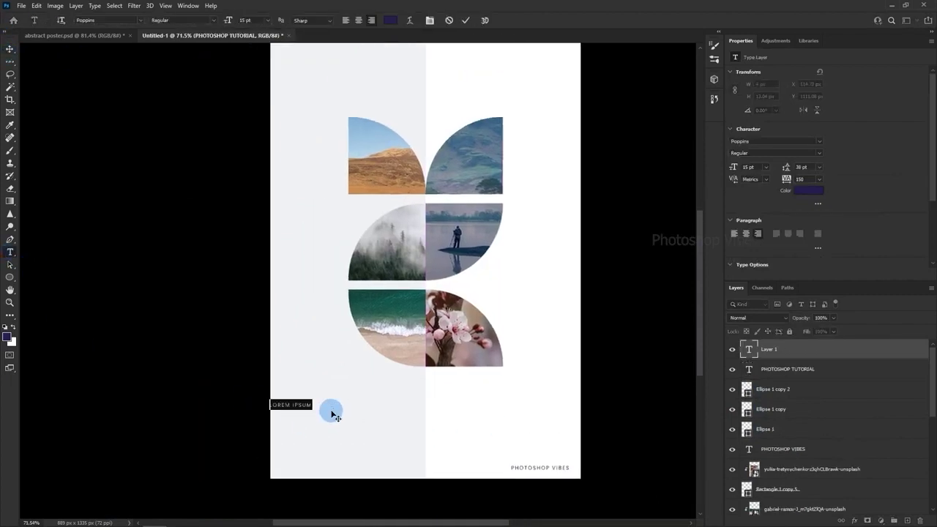
click(9, 48)
drag(308, 403, 307, 401)
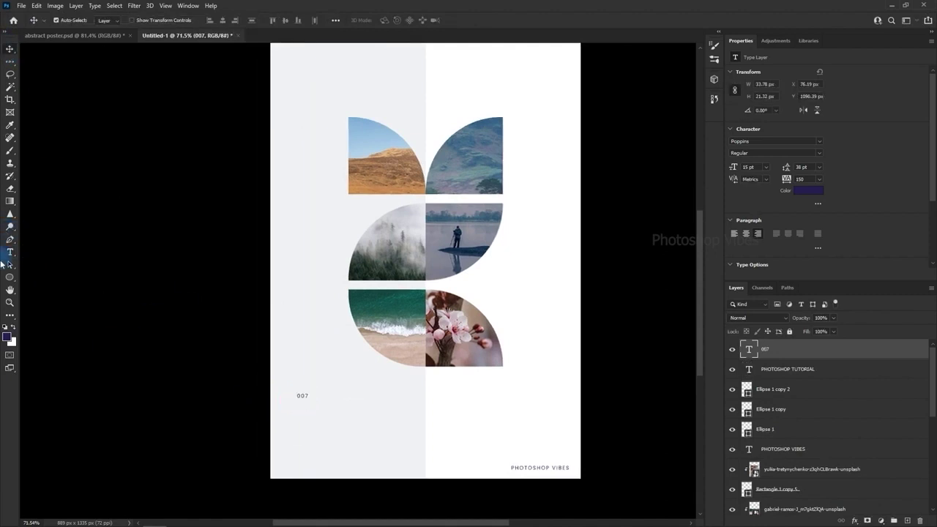
click(10, 252)
click(315, 418)
text(55)
key(Return)
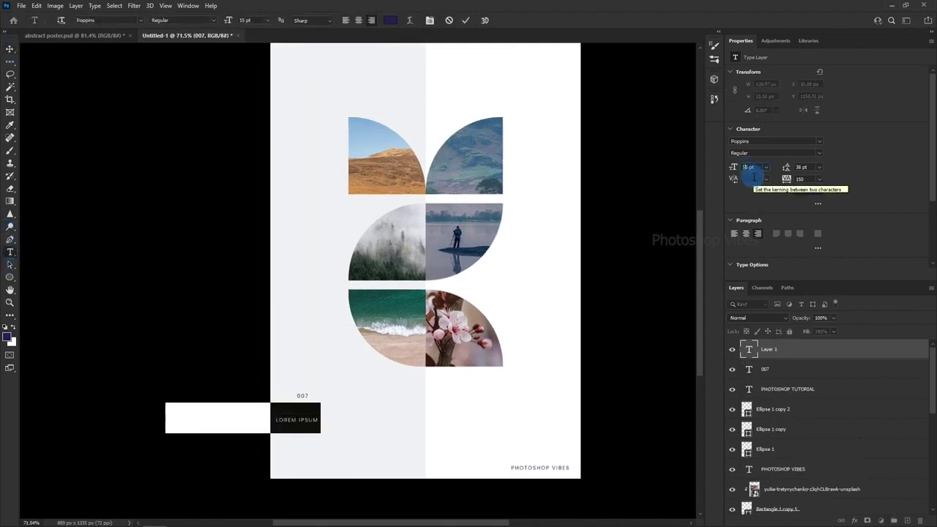
click(9, 48)
drag(297, 417, 418, 419)
- Change the headline to 'ABSTRACT.' / 'SHAPES' with tracking 0, left alignment and Bold style
double_click(423, 422)
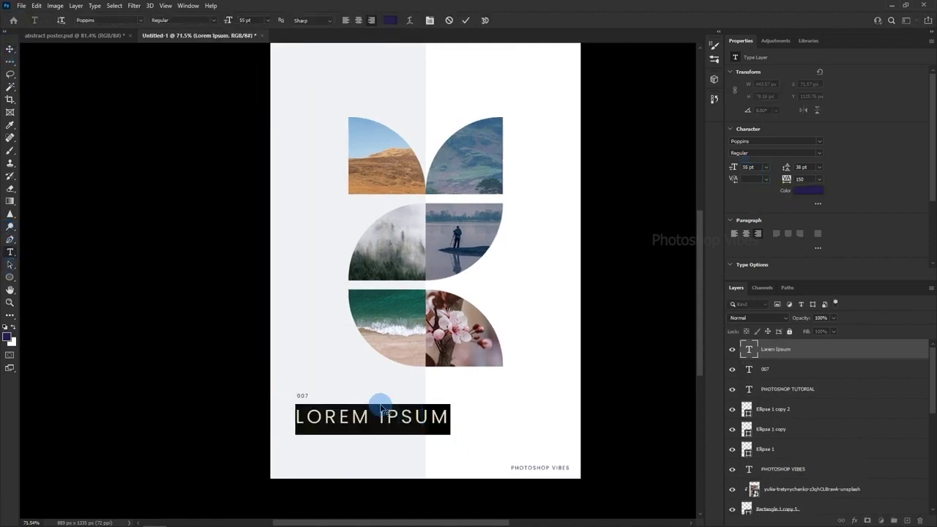
text(ABSTRACT.)
key(Return)
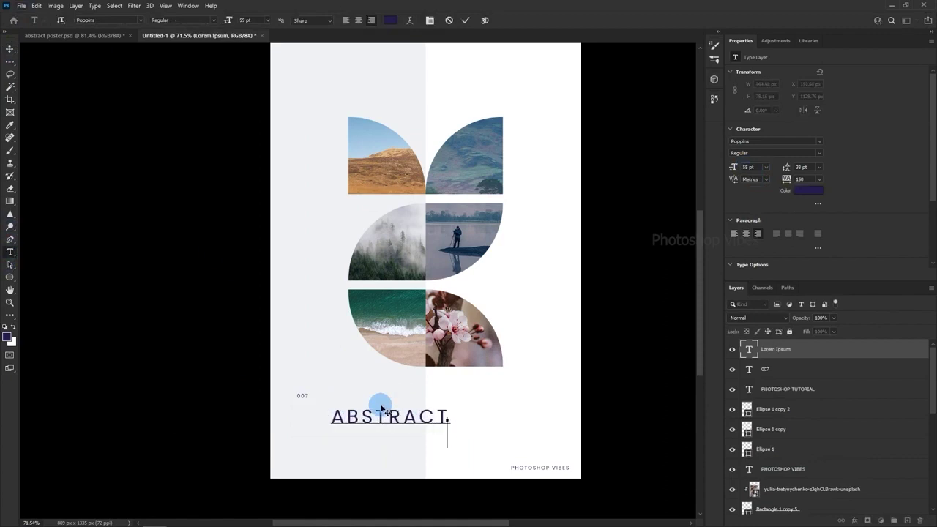
text(SHAPES)
key(ctrl+a)
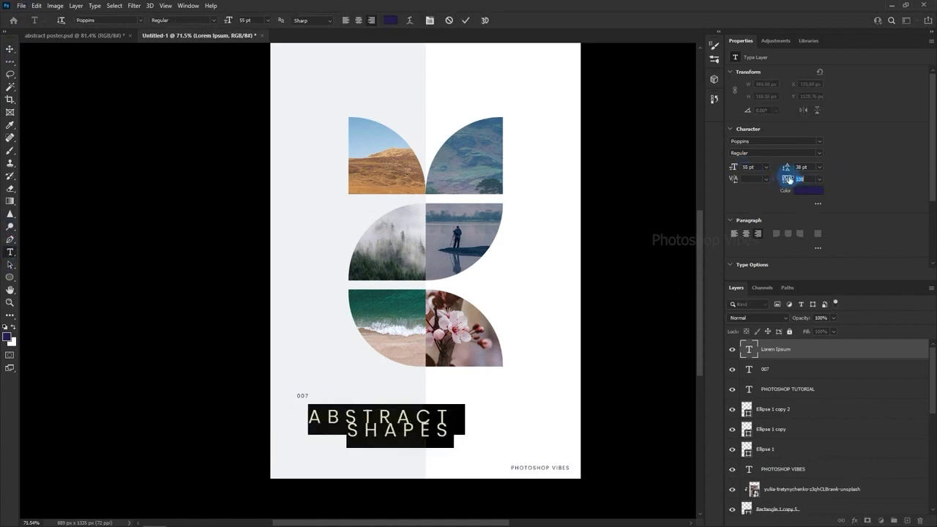
click(819, 179)
click(801, 239)
click(736, 235)
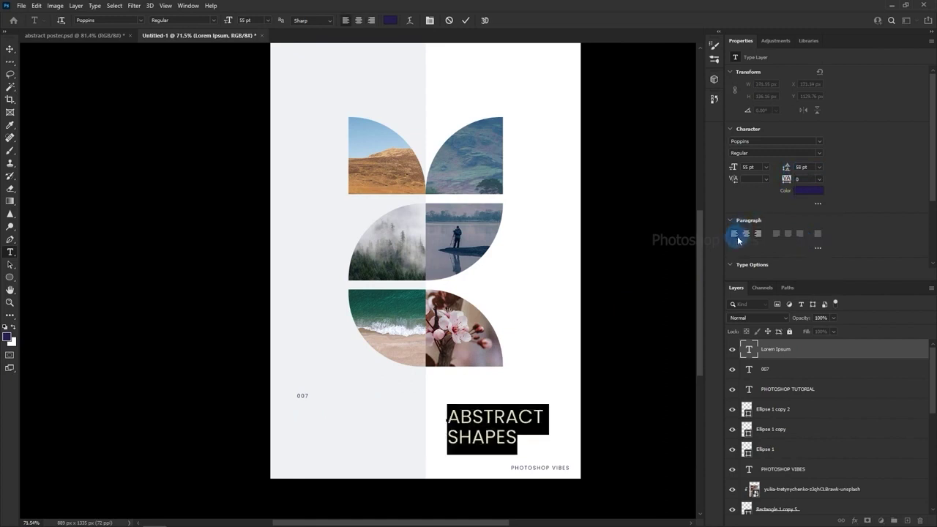
click(821, 155)
click(749, 248)
key(ctrl+Return)
- Move the headline and 007 together to the poster's lower left
key(v)
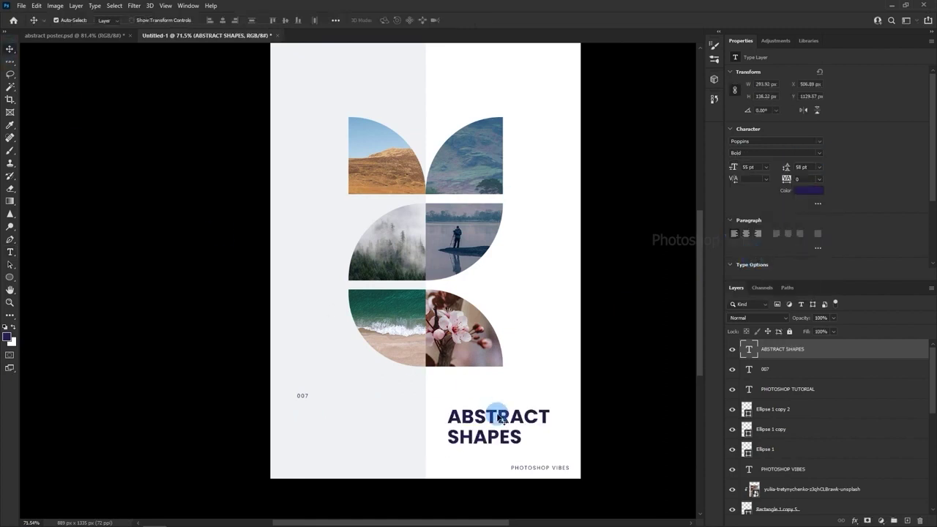
drag(496, 410, 347, 429)
shift+click(793, 378)
click(182, 374)
key(ctrl+0)
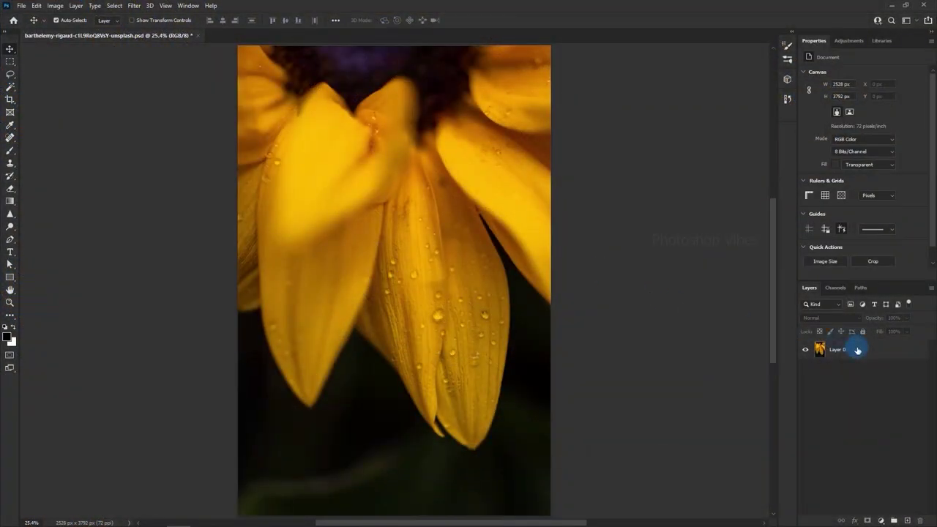
- Add a new layer above the sunflower photo and fill it with the white background colour
click(857, 350)
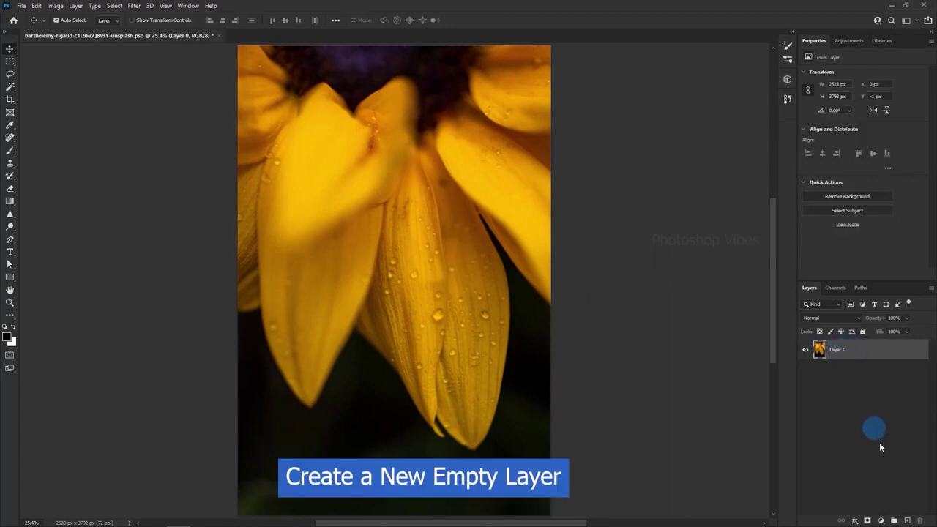
click(908, 520)
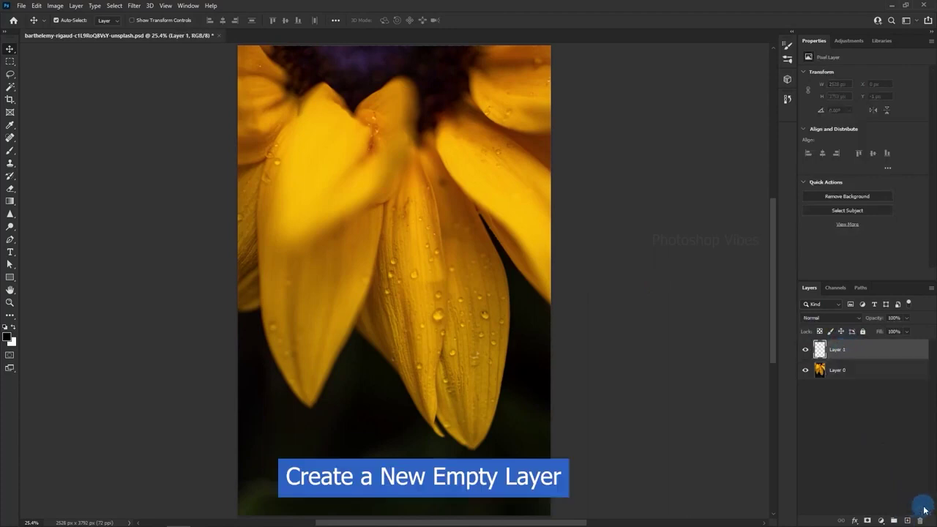
click(37, 6)
click(51, 152)
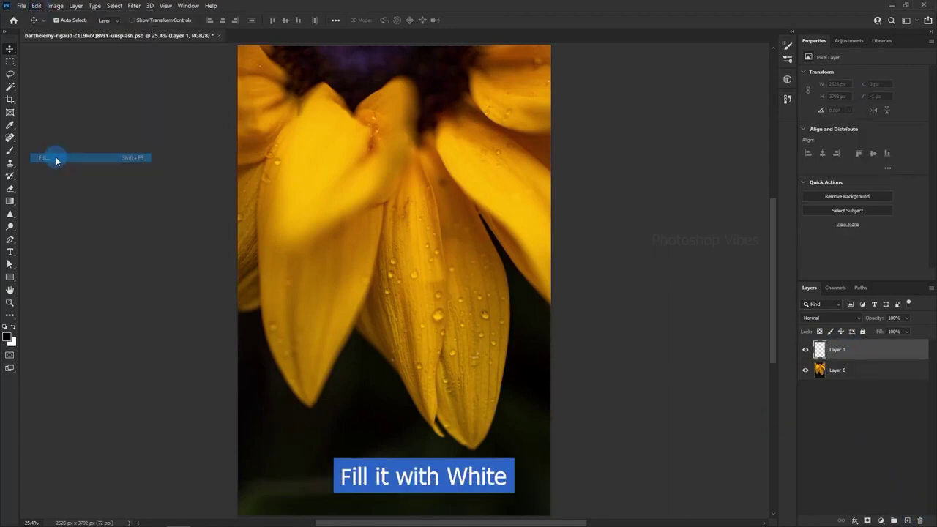
click(580, 181)
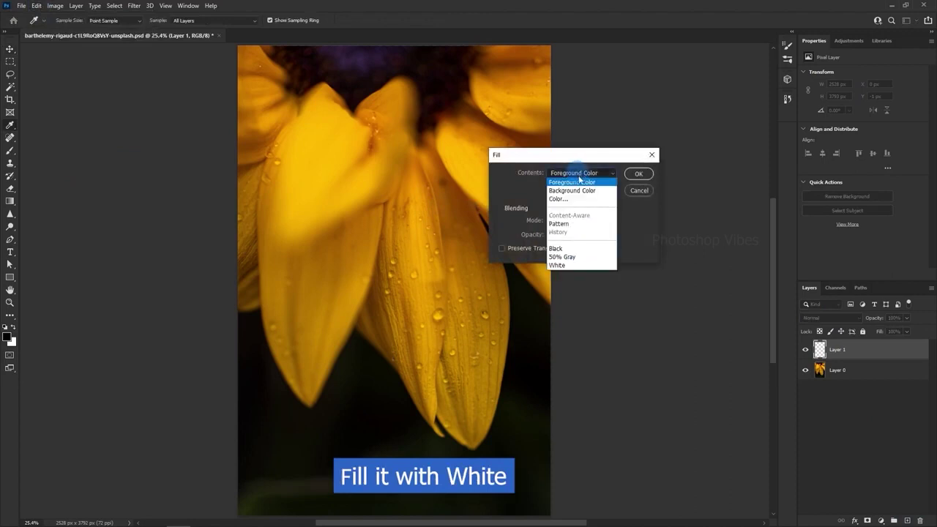
click(567, 189)
click(638, 175)
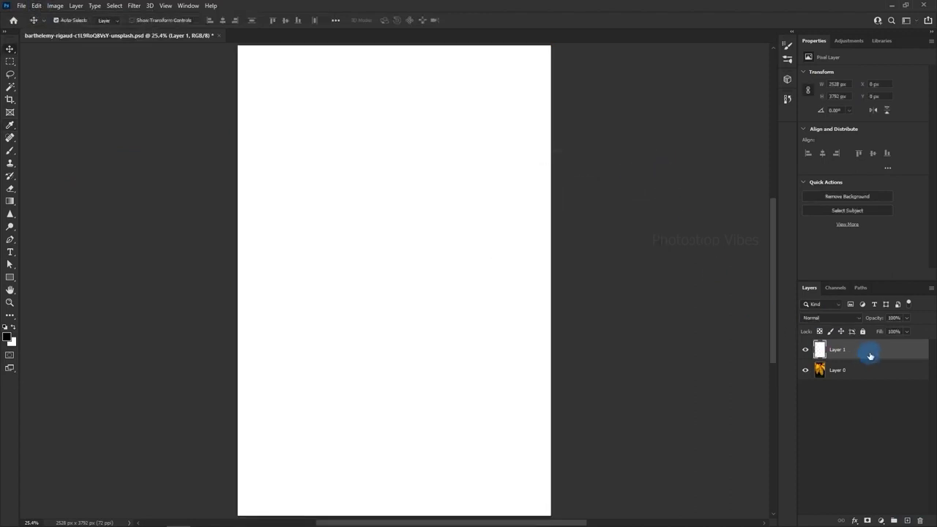
- Duplicate the white layer into a new document, then delete it from the sunflower photo
right_click(870, 356)
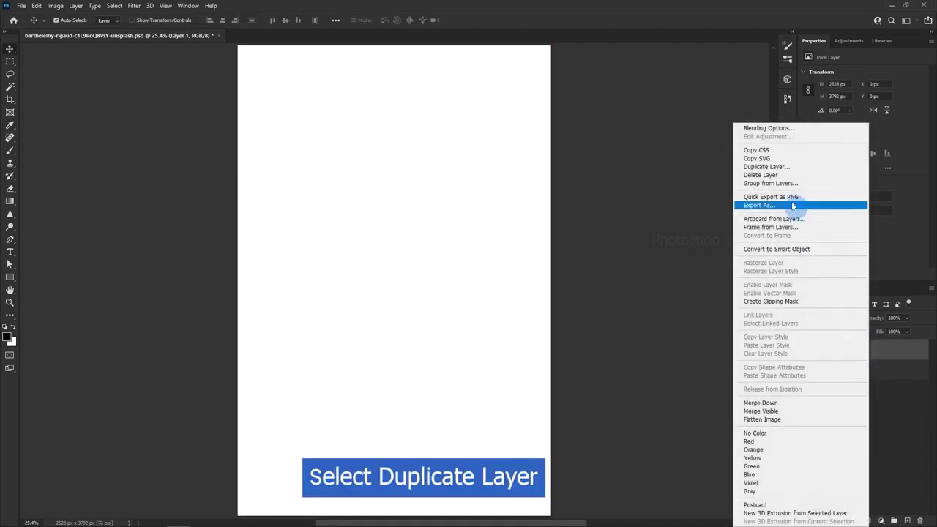
click(765, 167)
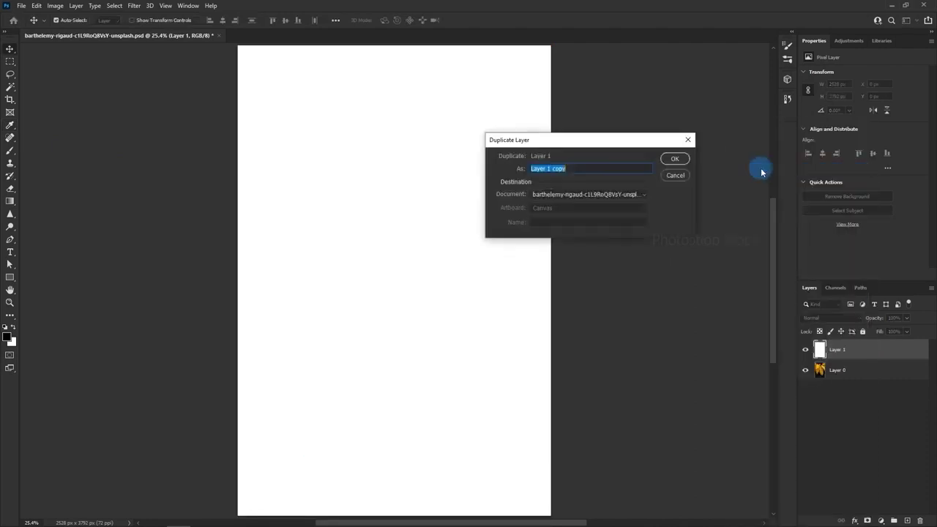
click(607, 195)
click(555, 212)
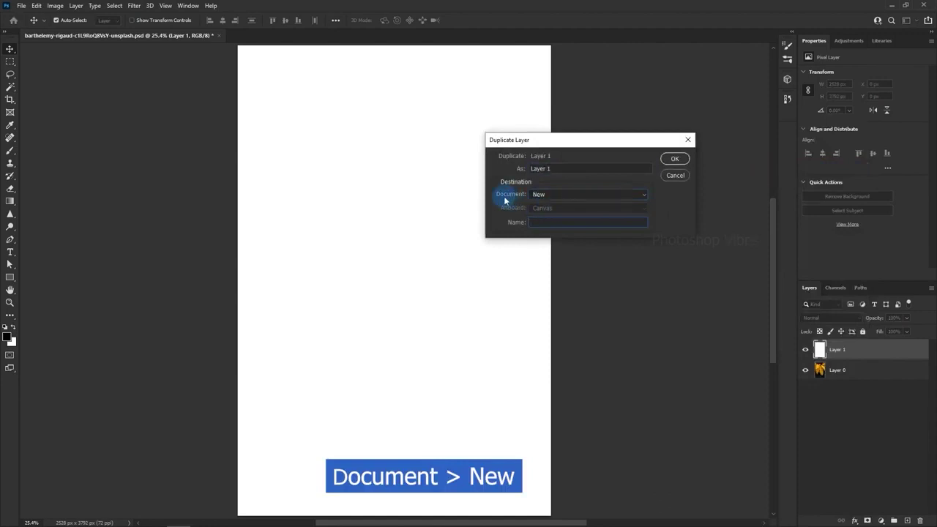
click(675, 158)
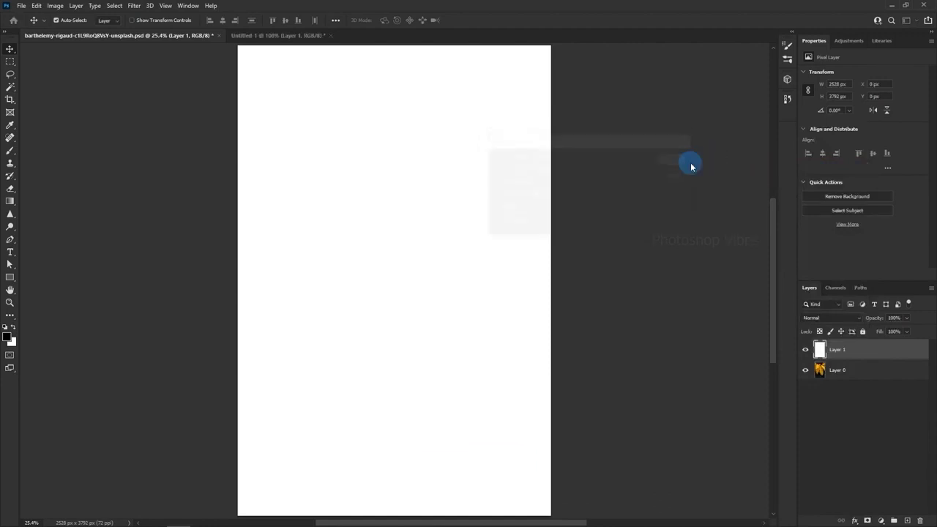
click(210, 35)
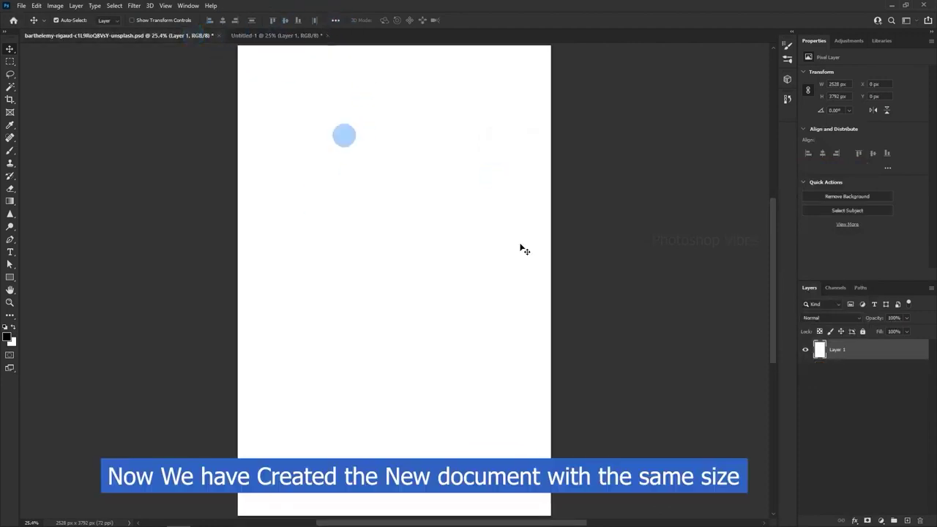
click(822, 353)
key(Delete)
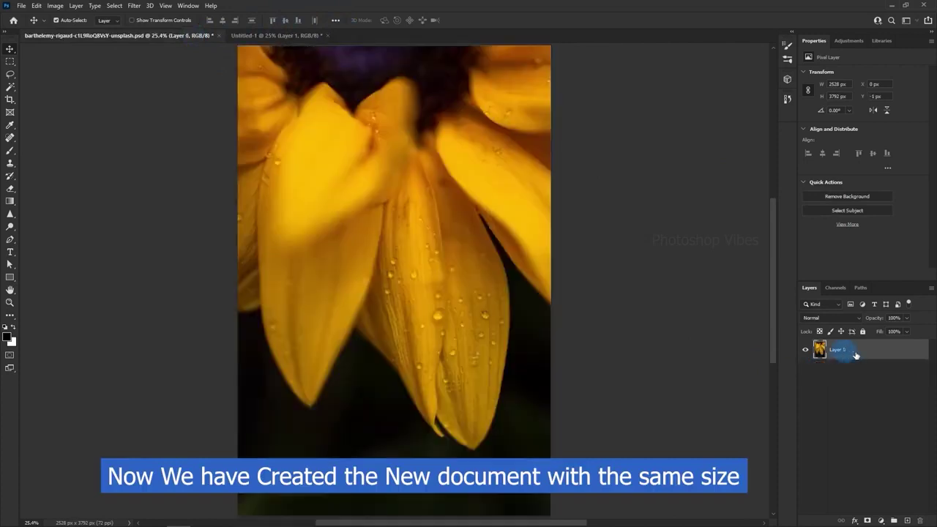
- In Untitled-1, marquee-select a thin full-height strip along the left edge
click(253, 37)
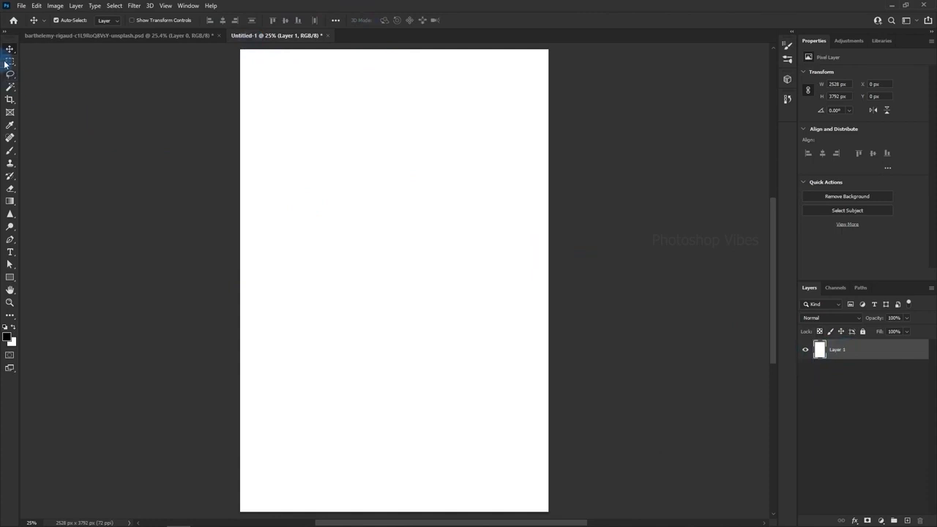
drag(10, 62, 37, 63)
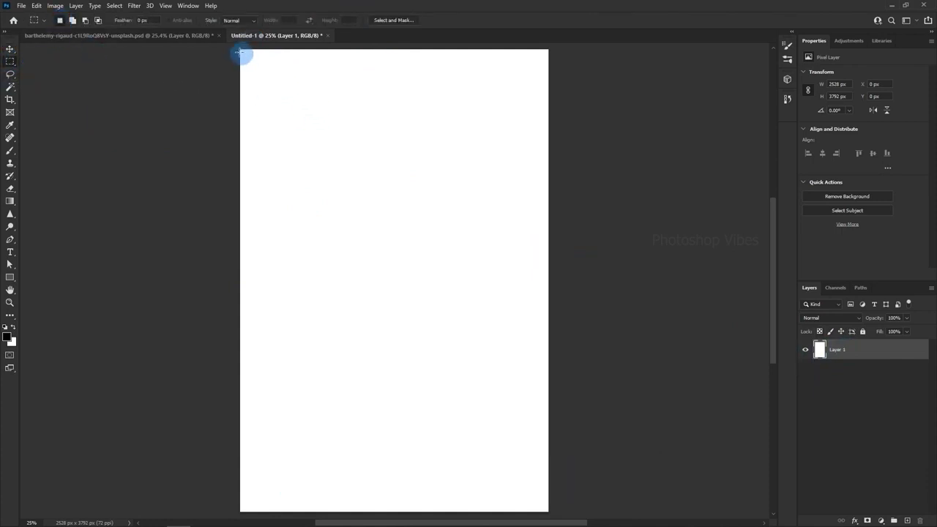
drag(238, 49, 245, 508)
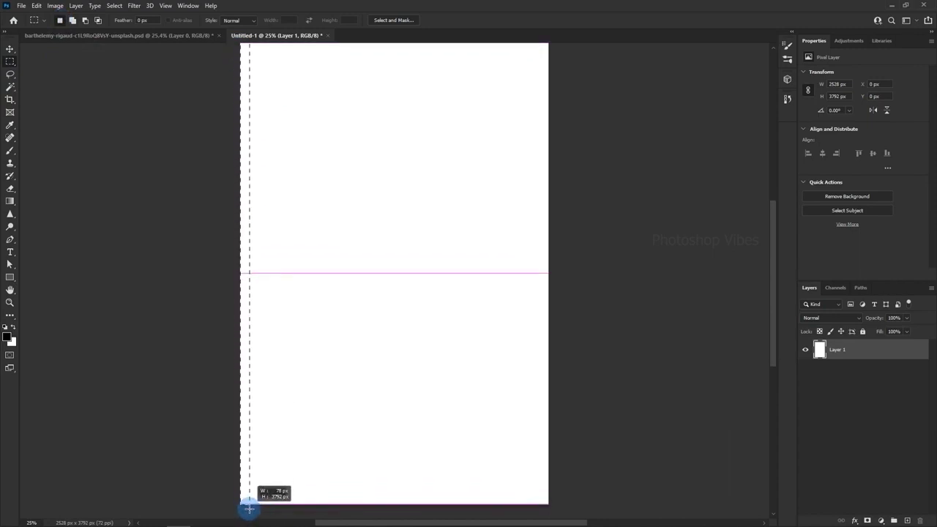
drag(249, 507, 249, 506)
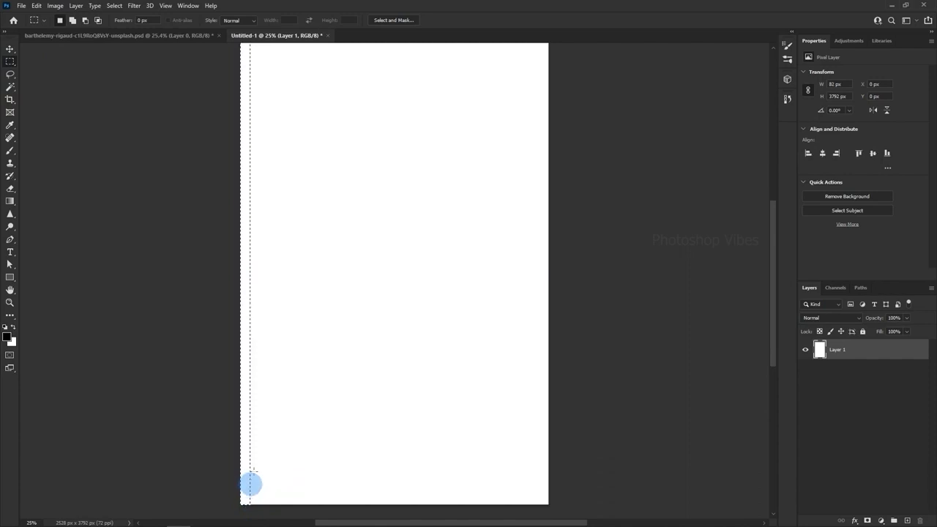
- Set up a foreground-to-background gradient with pure black and pure white stops
click(11, 201)
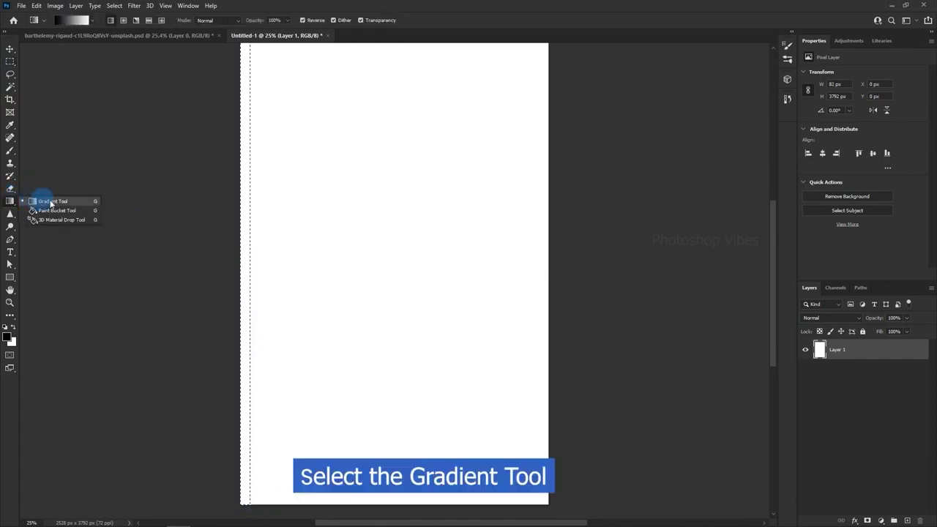
drag(57, 203, 56, 202)
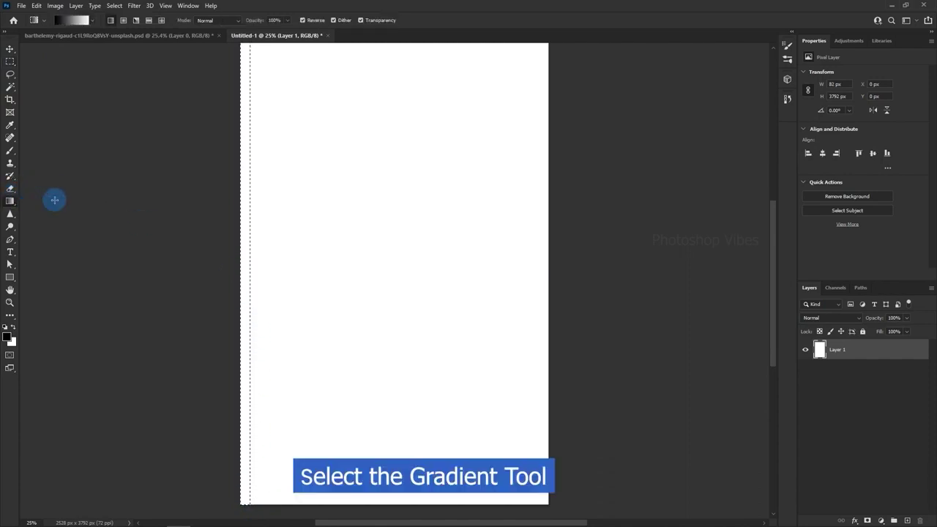
click(65, 22)
click(683, 132)
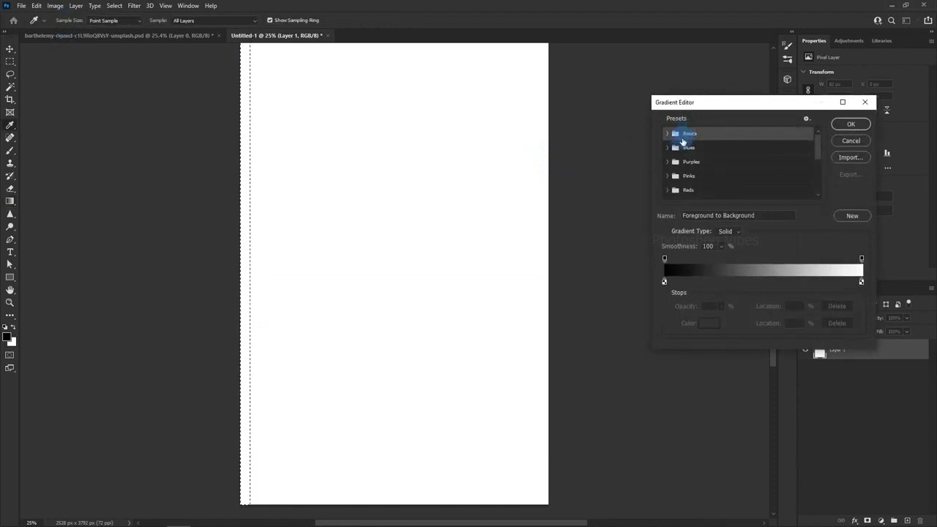
click(667, 135)
click(679, 146)
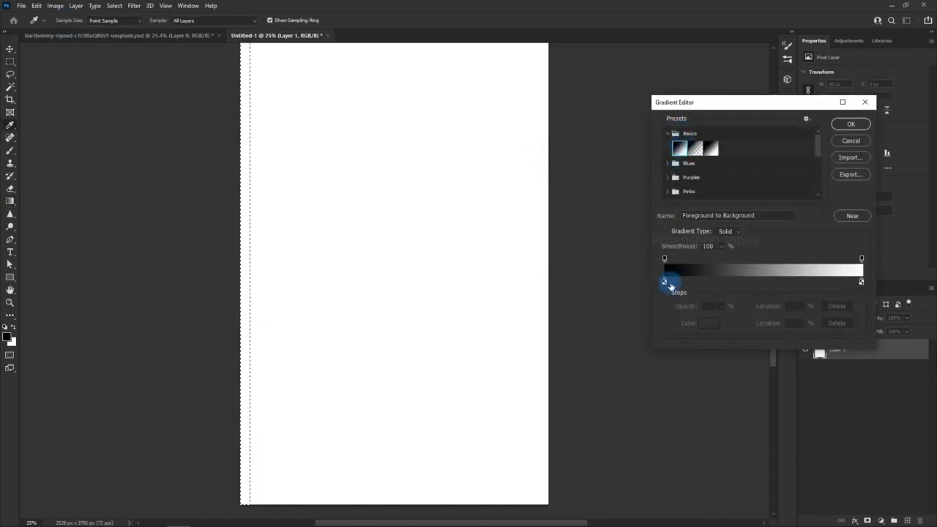
click(708, 326)
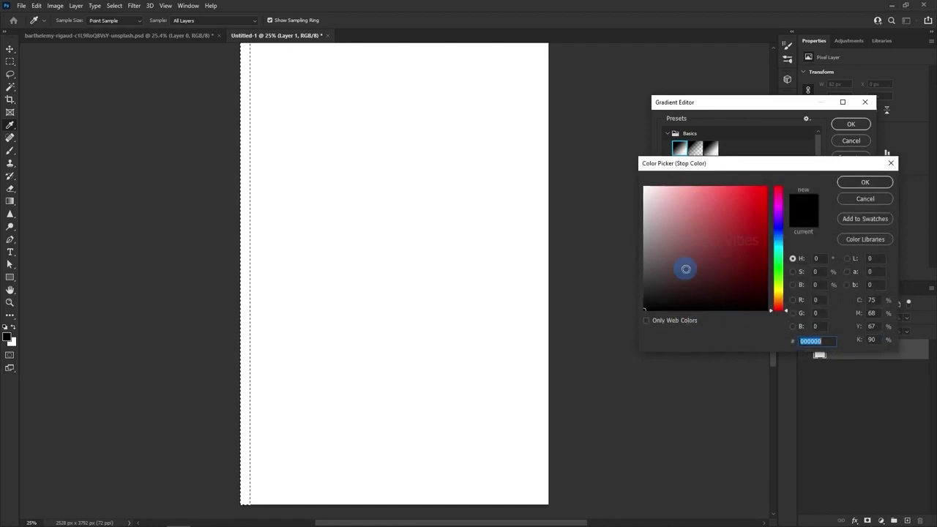
click(863, 182)
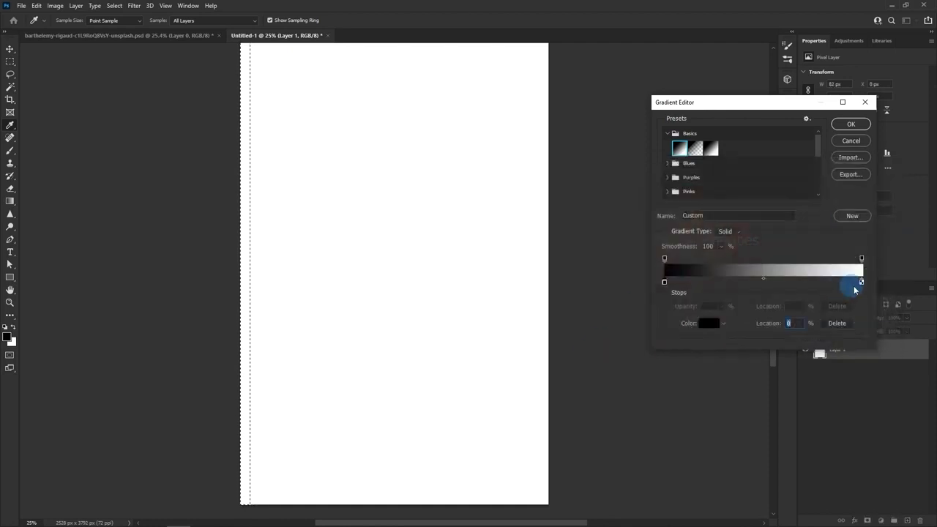
click(708, 325)
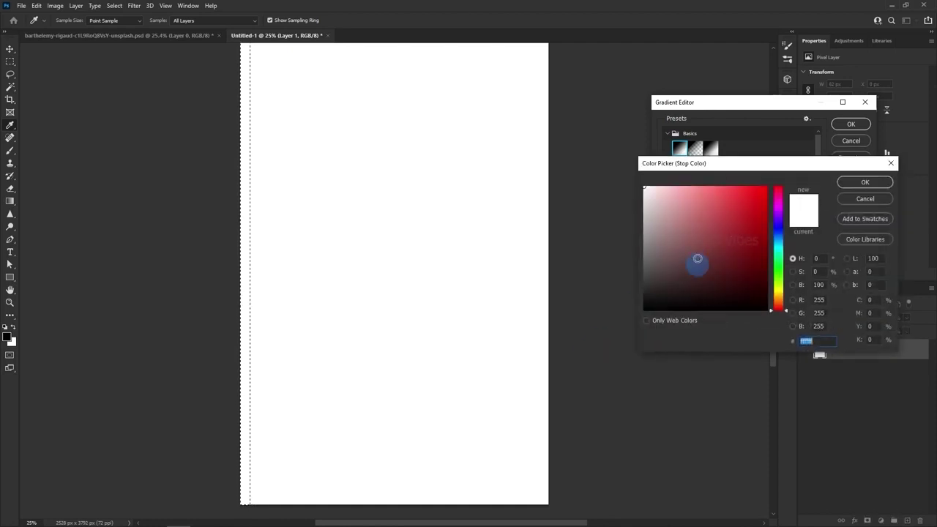
click(860, 185)
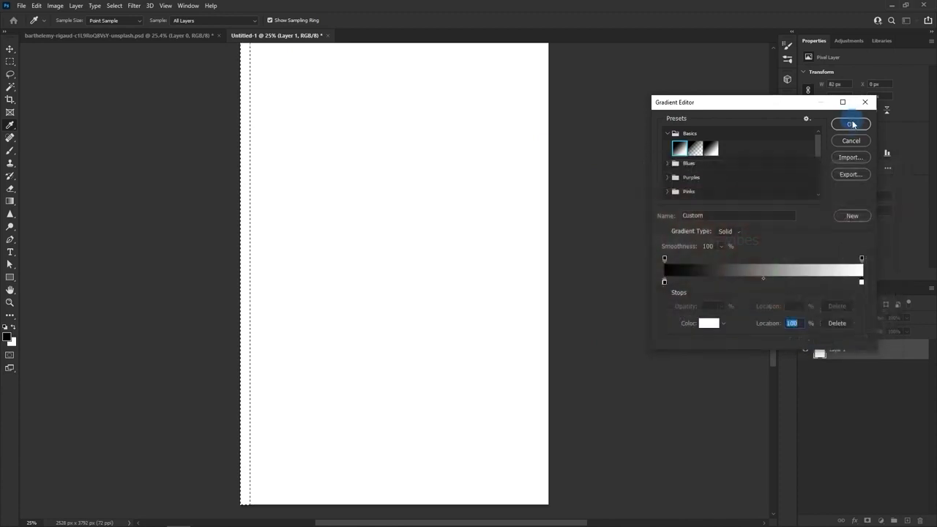
click(851, 124)
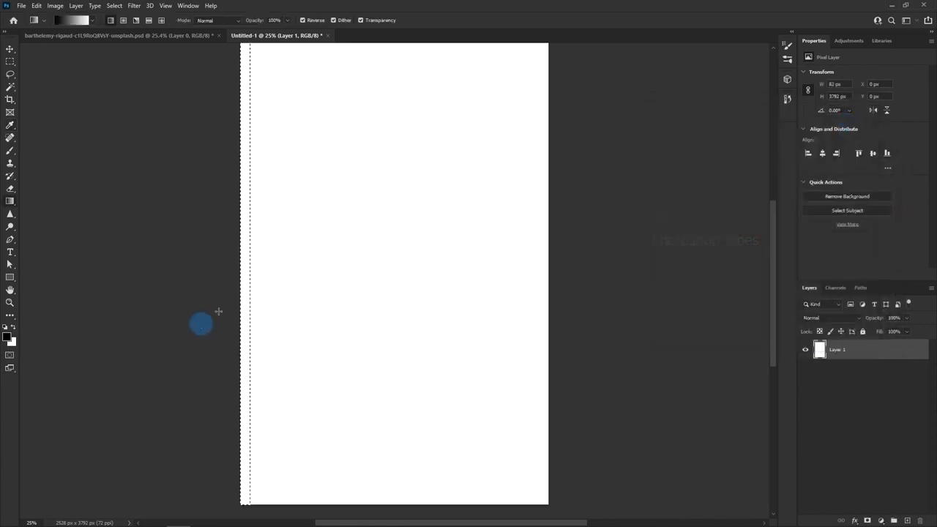
- Fill the left strip with the black-to-white gradient and place a copy 82 px to the right
scroll(238, 277, up, 5)
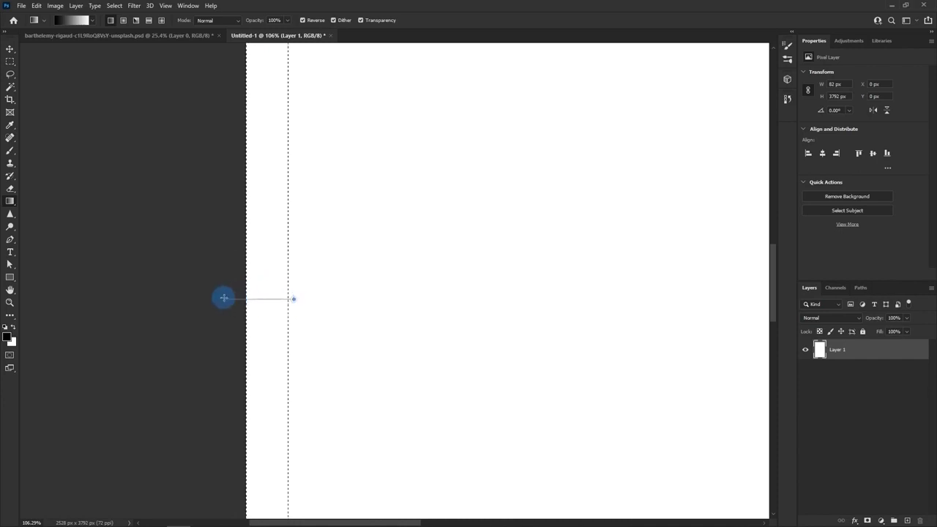
drag(224, 298, 224, 298)
scroll(249, 317, down, 5)
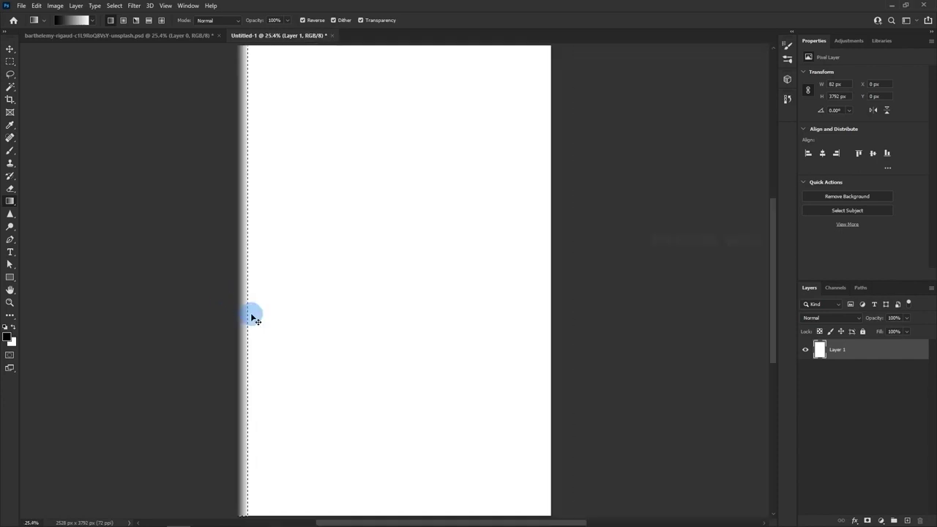
key(ctrl+alt+t)
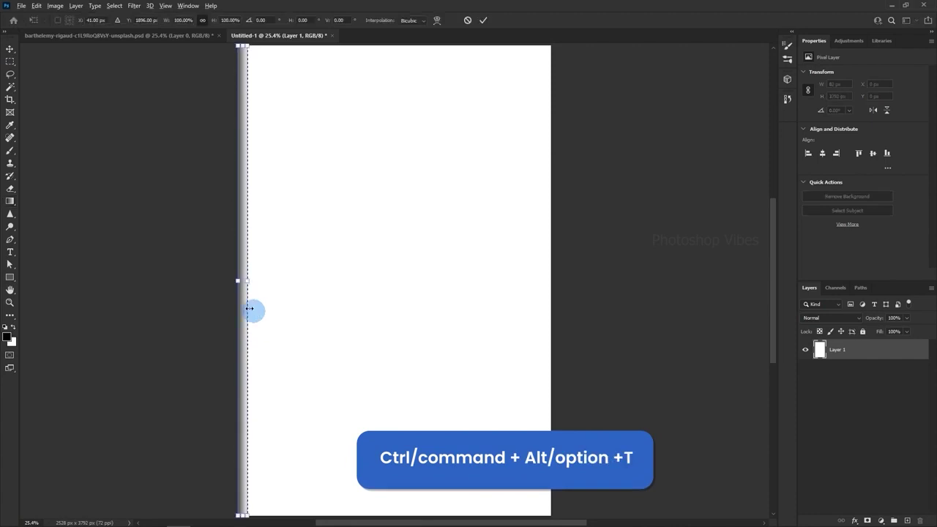
scroll(236, 262, up, 4)
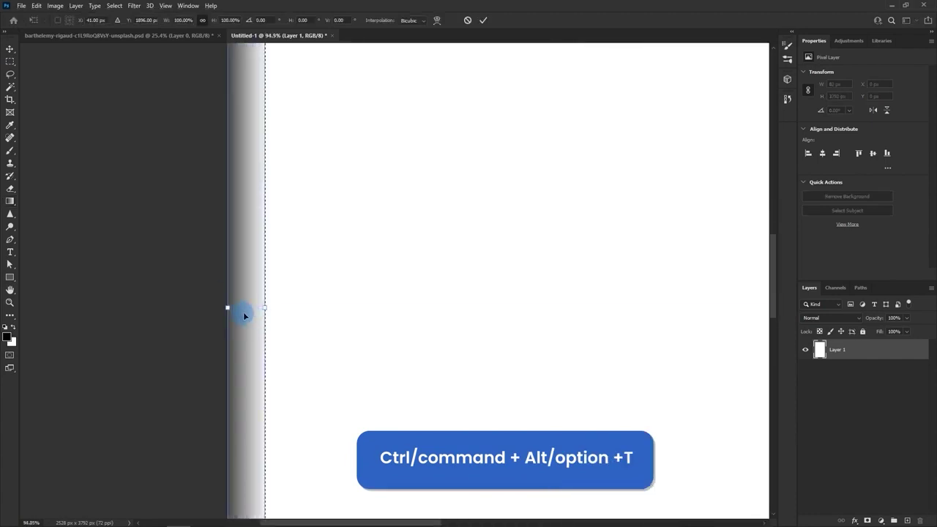
drag(245, 316, 280, 316)
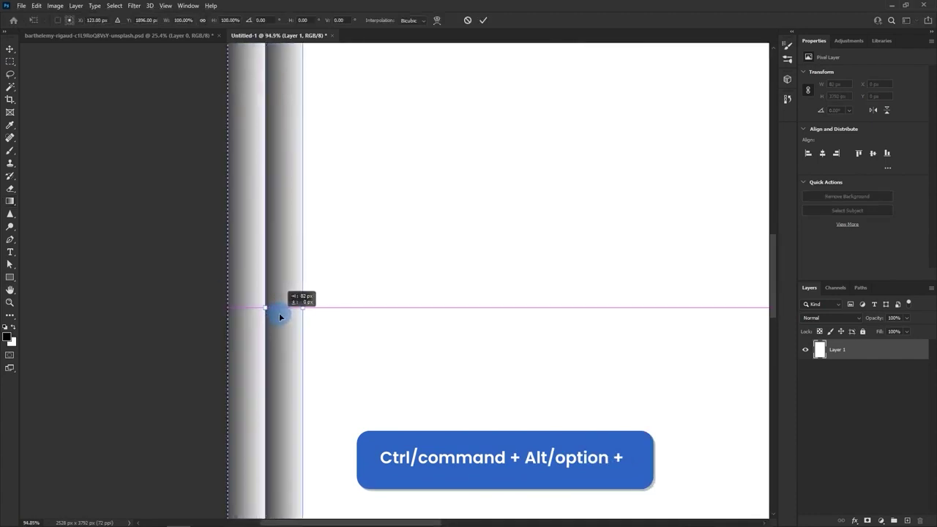
scroll(278, 316, down, 4)
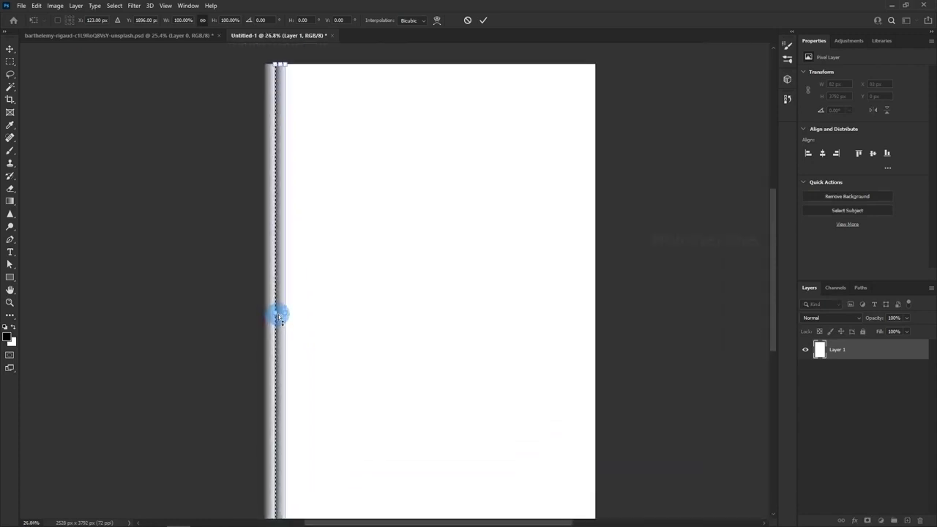
scroll(278, 316, up, 6)
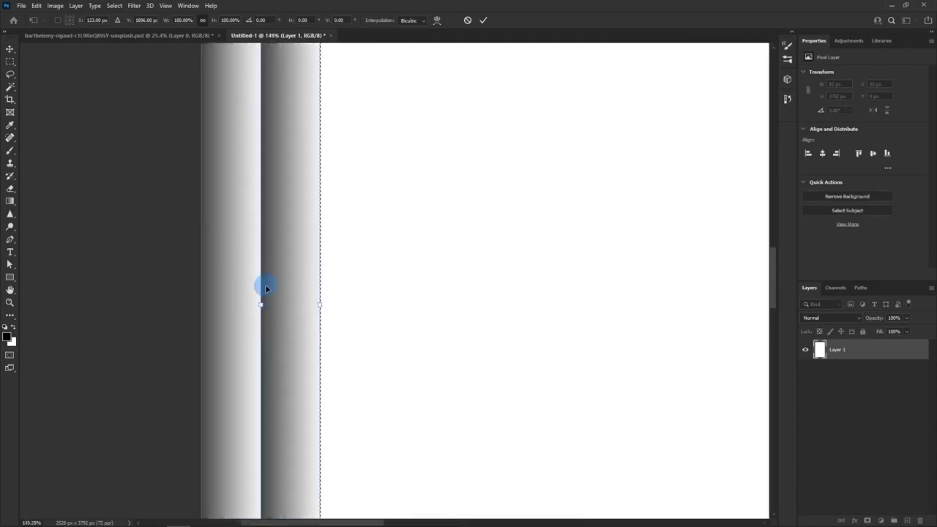
scroll(262, 286, down, 4)
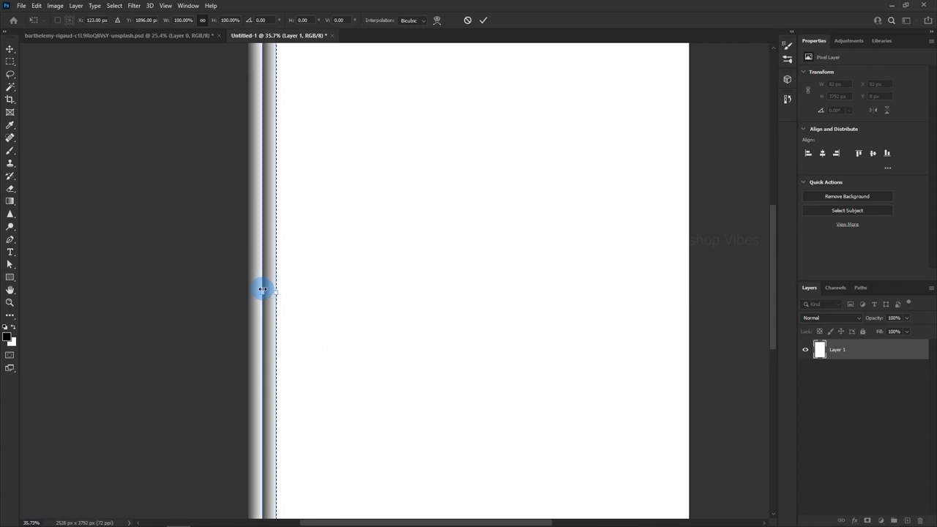
key(Return)
- Repeat the duplicate-and-shift with Ctrl+Shift+Alt+T until stripes span the canvas width
key(g)
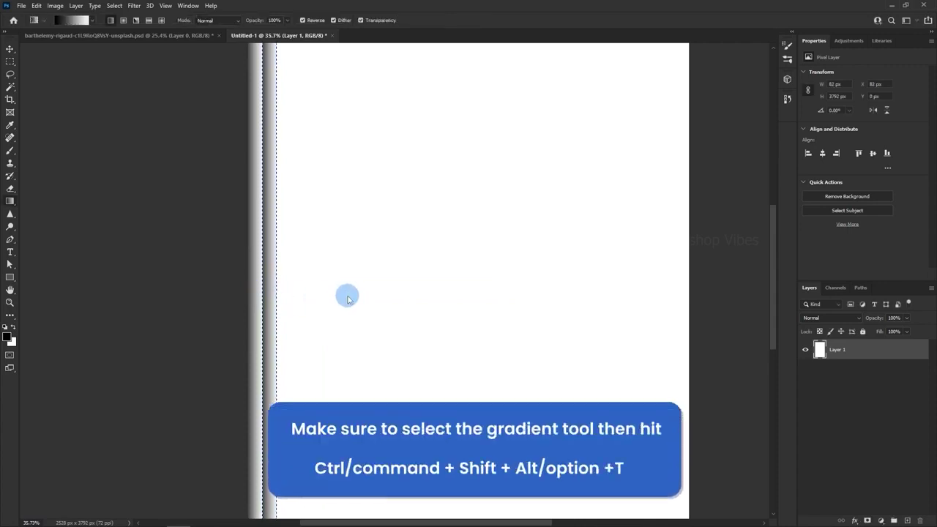
key(ctrl+shift+alt+t)
key(ctrl+shift+alt+t)
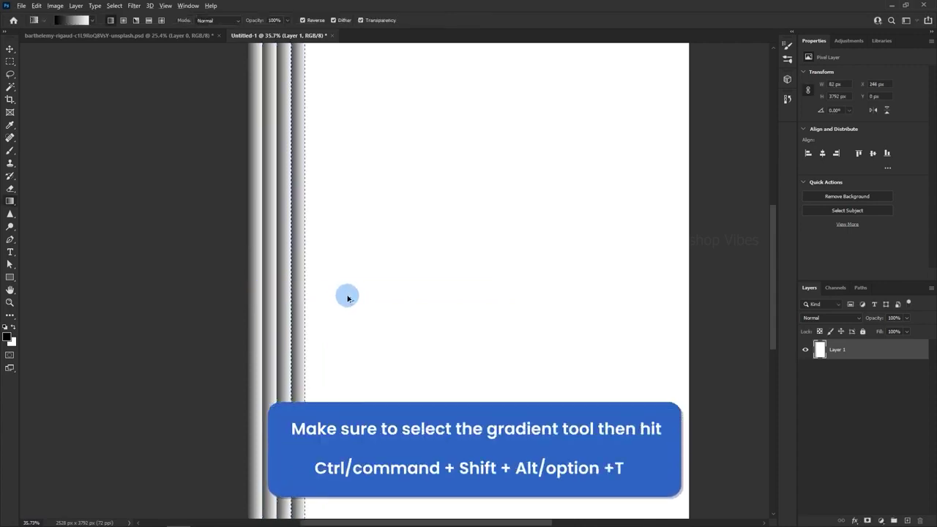
key(ctrl+shift+alt+t)
key(ctrl+shift+alt+t)
key(ctrl+shift+alt+t)
key(ctrl+shift+alt+t)
key(ctrl+shift+alt+t)
key(ctrl+shift+alt+t)
key(ctrl+shift+alt+t)
key(ctrl+shift+alt+t)
key(ctrl+shift+alt+t)
key(ctrl+shift+alt+t)
key(ctrl+shift+alt+t)
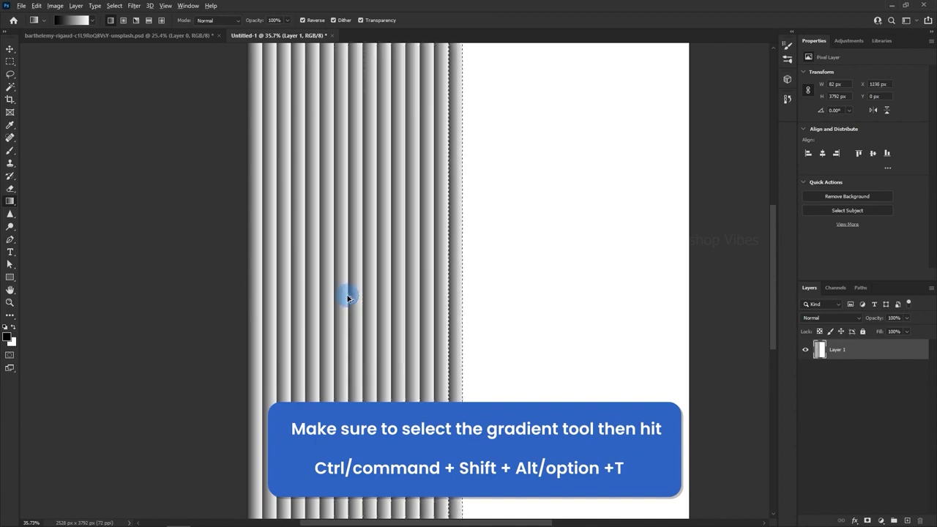
key(ctrl+shift+alt+t)
key(ctrl+shift+alt+t)
key(ctrl+shift+alt+t)
key(ctrl+shift+alt+t)
key(ctrl+shift+alt+t)
key(ctrl+shift+alt+t)
key(ctrl+shift+alt+t)
key(ctrl+shift+alt+t)
key(ctrl+shift+alt+t)
key(ctrl+shift+alt+t)
key(ctrl+shift+alt+t)
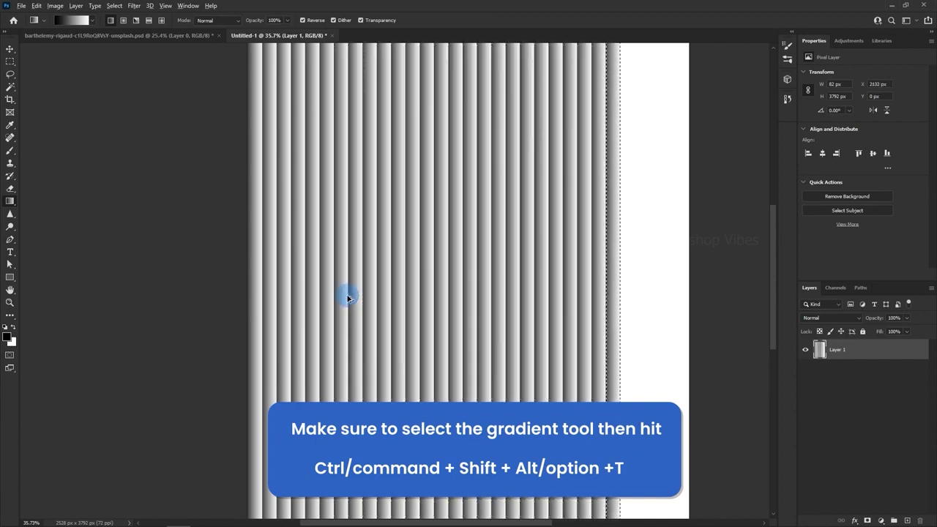
key(ctrl+shift+alt+t)
key(ctrl+shift+alt+t)
key(ctrl+shift+alt+t)
key(ctrl+shift+alt+t)
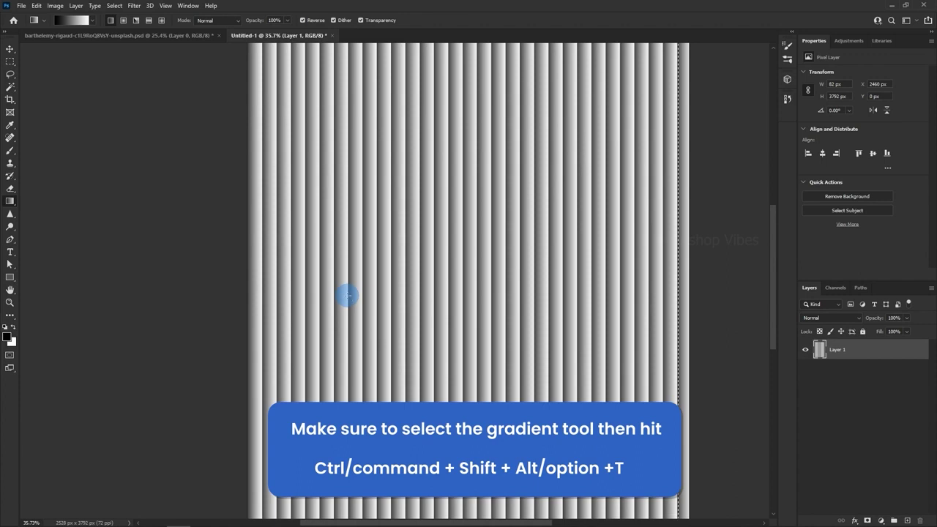
- Select the entire striped canvas with Select > All
key(v)
scroll(349, 290, down, 3)
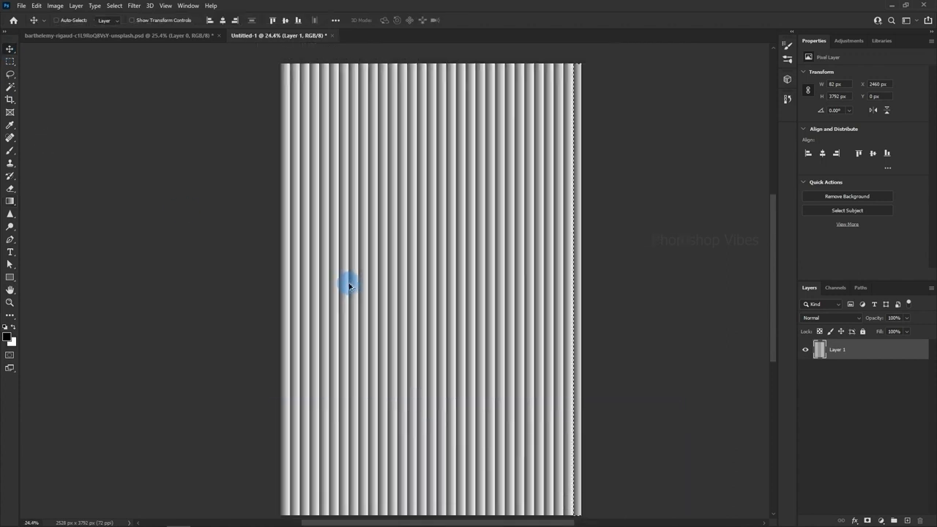
scroll(349, 286, up, 1)
drag(378, 310, 302, 319)
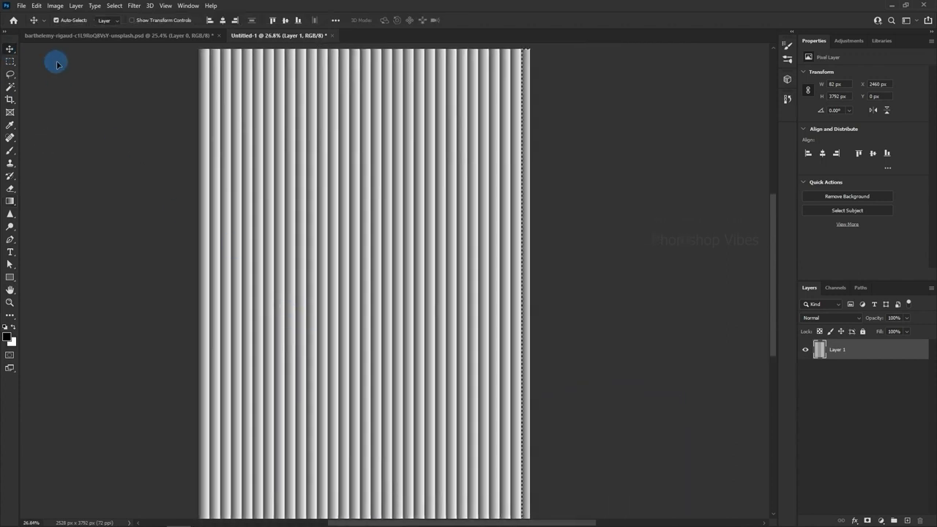
click(114, 5)
click(124, 12)
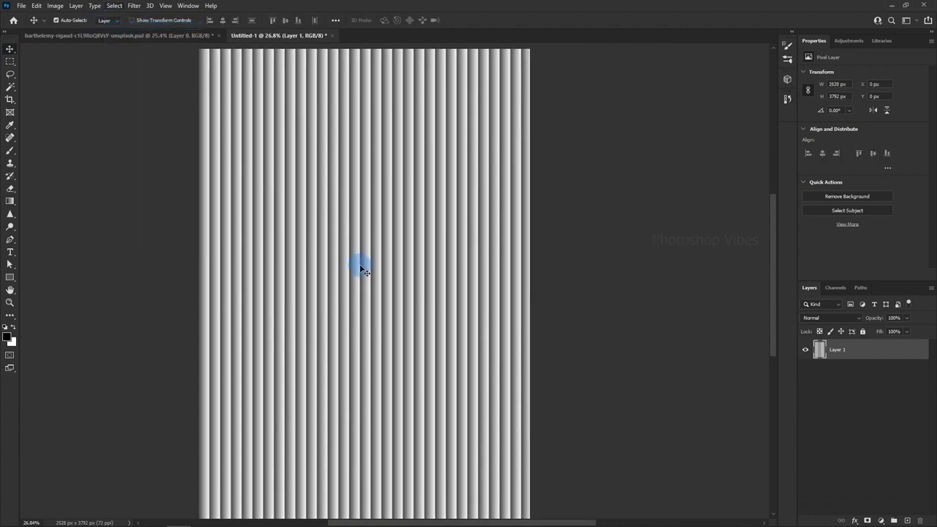
drag(339, 280, 368, 286)
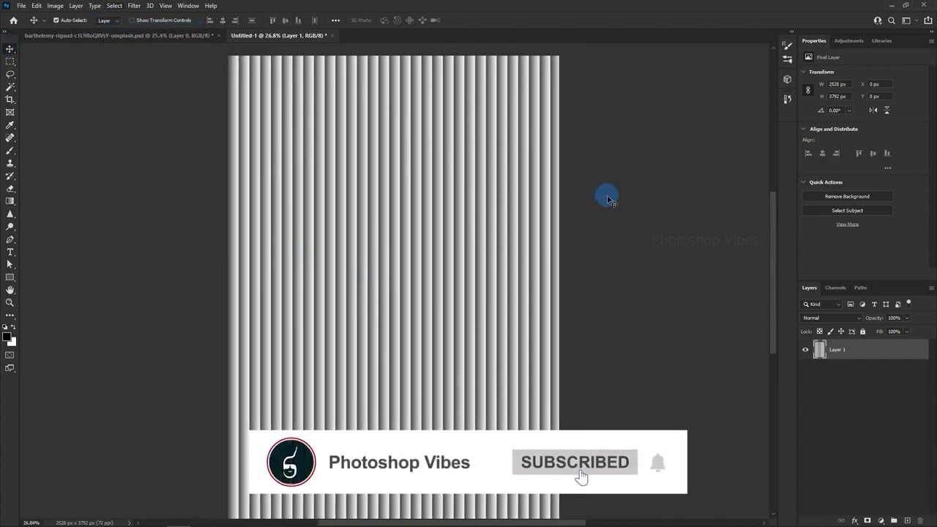
- Save the stripe pattern as Texture.psd
click(21, 5)
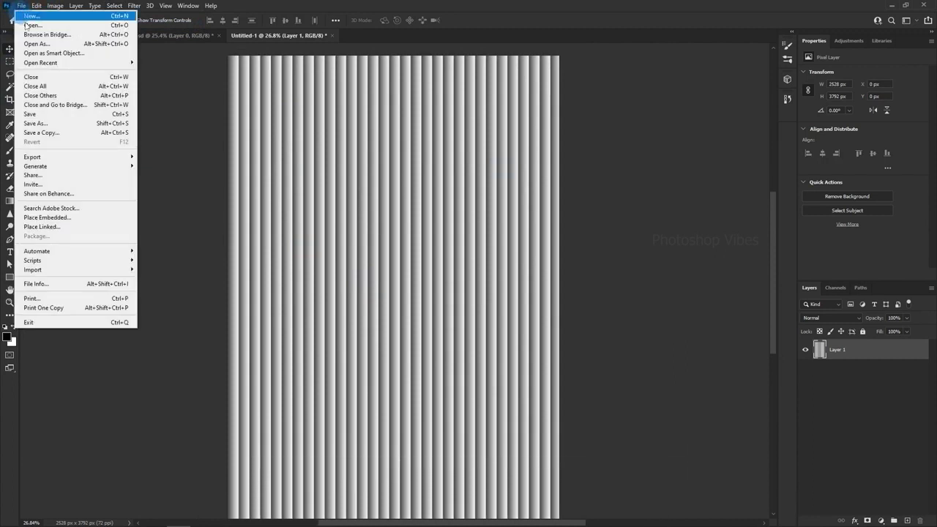
click(43, 123)
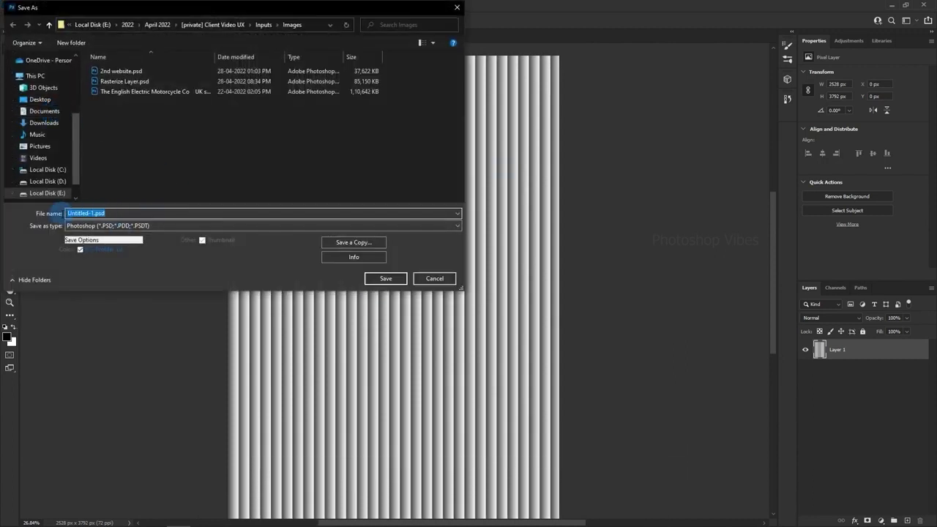
text(Texture)
click(386, 279)
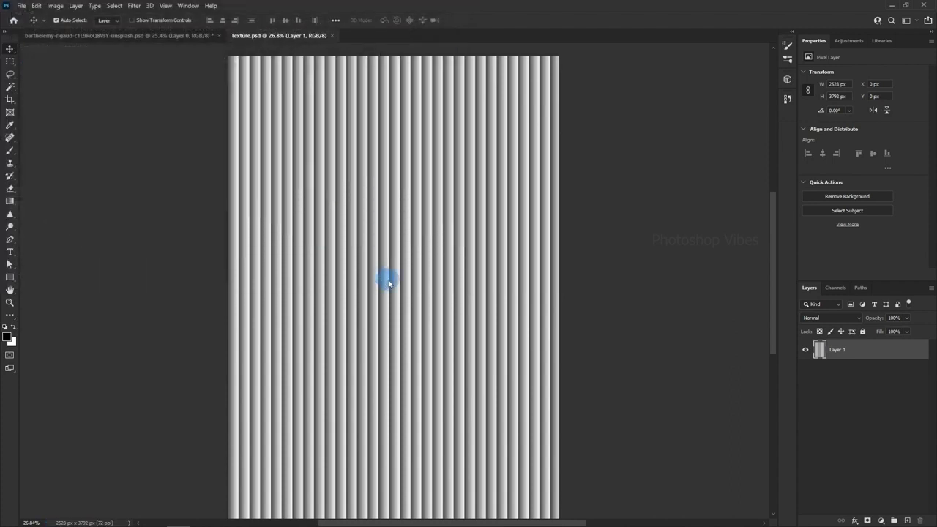
- In the sunflower photo, duplicate Layer 0 and convert the copy to a Smart Object
click(139, 37)
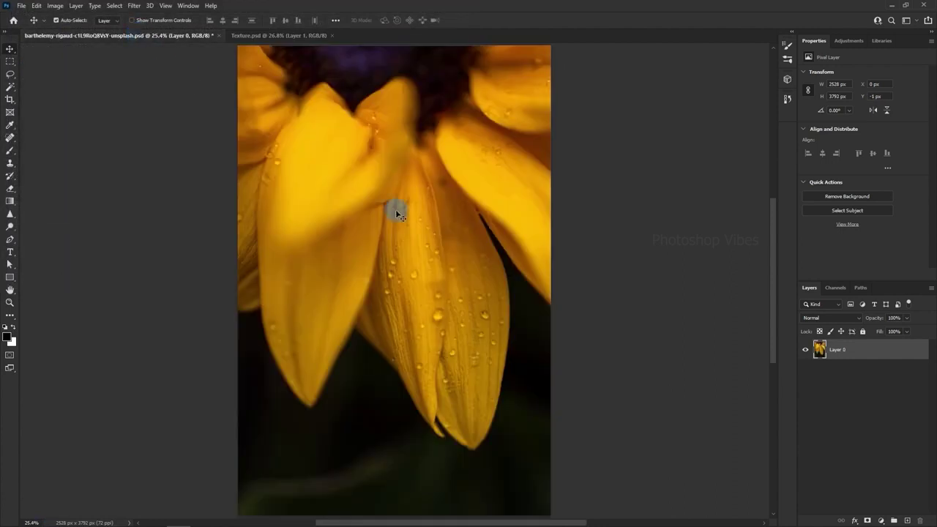
drag(854, 351, 907, 521)
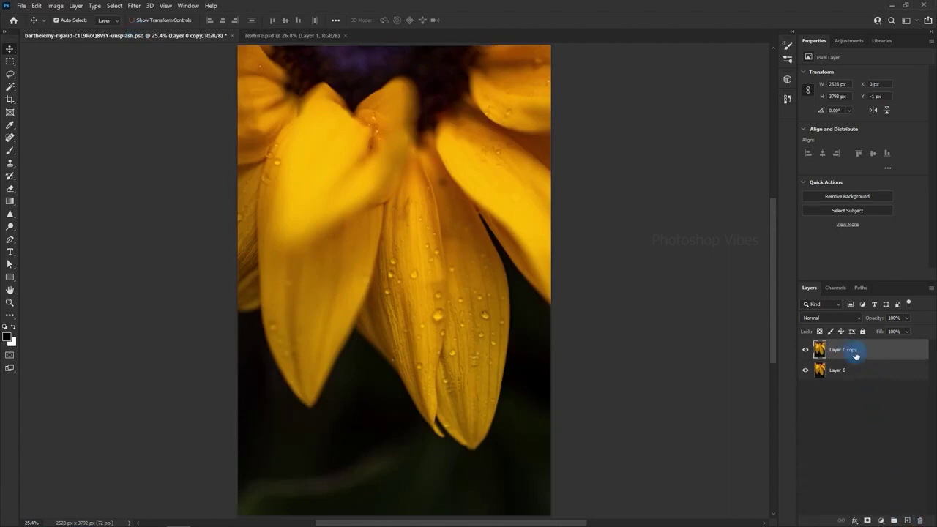
right_click(864, 350)
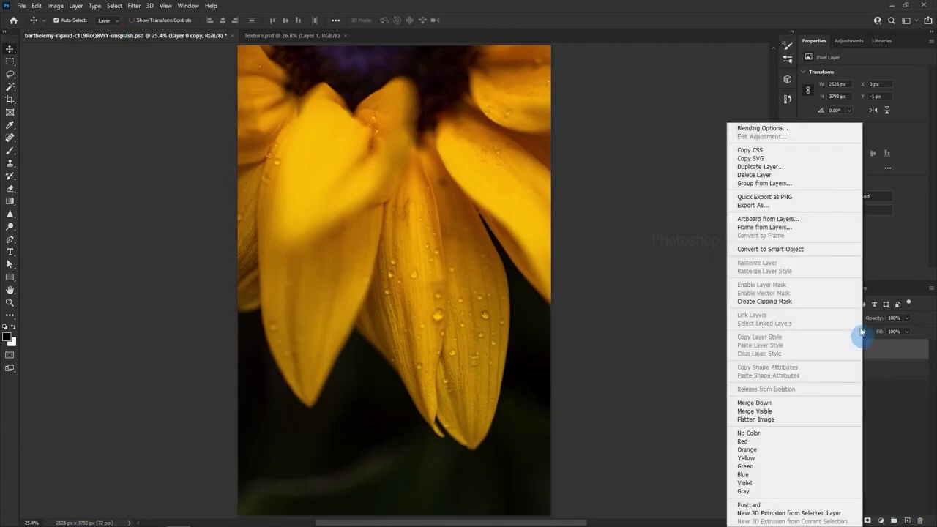
click(821, 253)
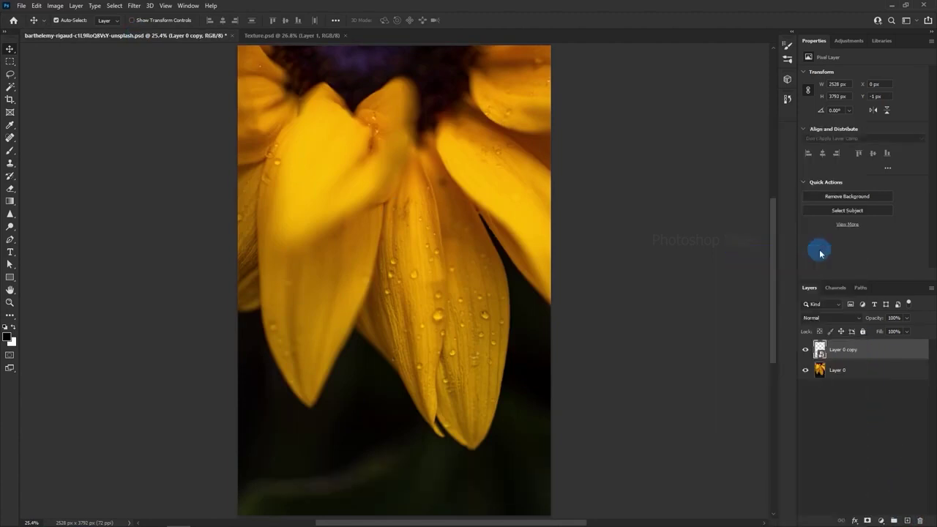
click(134, 6)
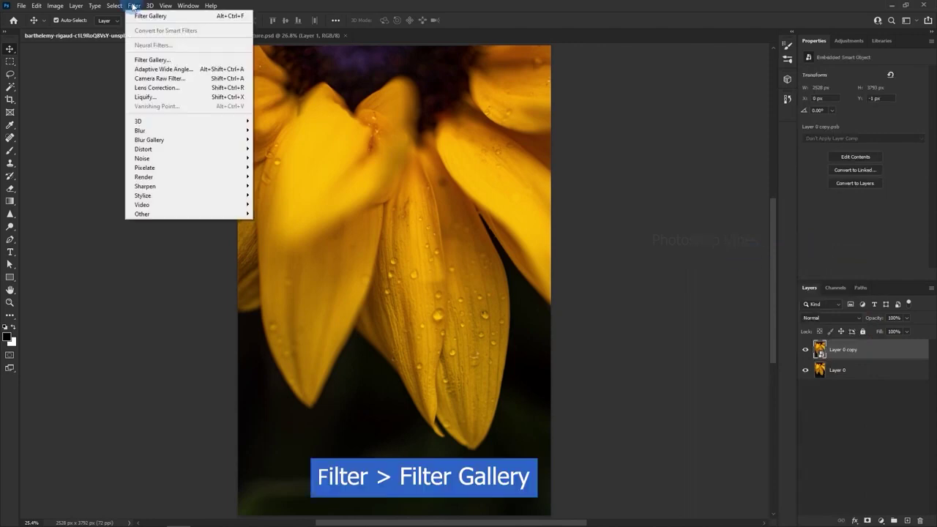
- In the Filter Gallery, replace Colored Pencil with the Distort > Glass filter
click(144, 62)
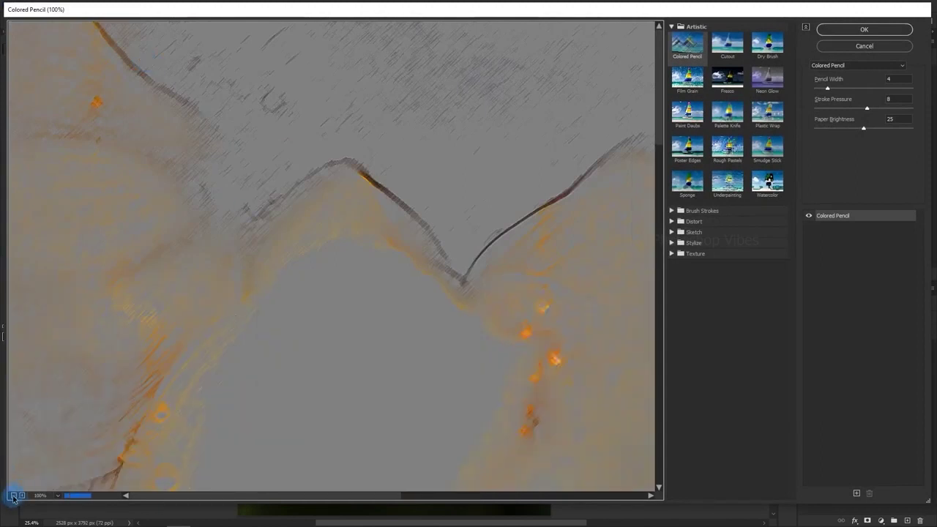
click(13, 496)
click(672, 27)
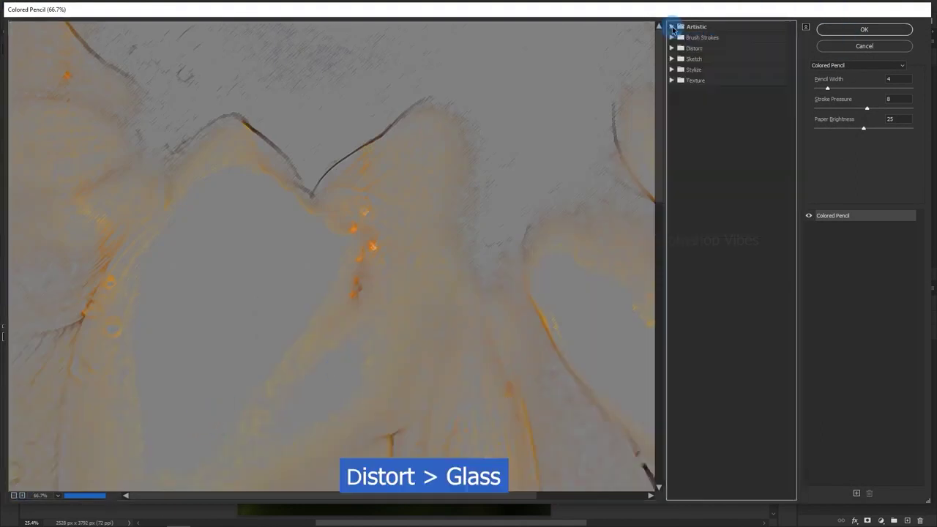
click(672, 48)
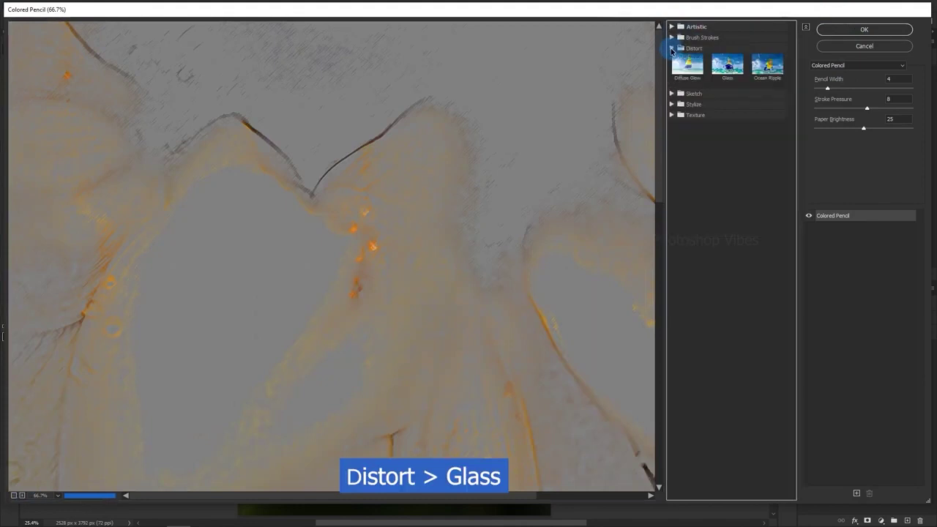
click(725, 71)
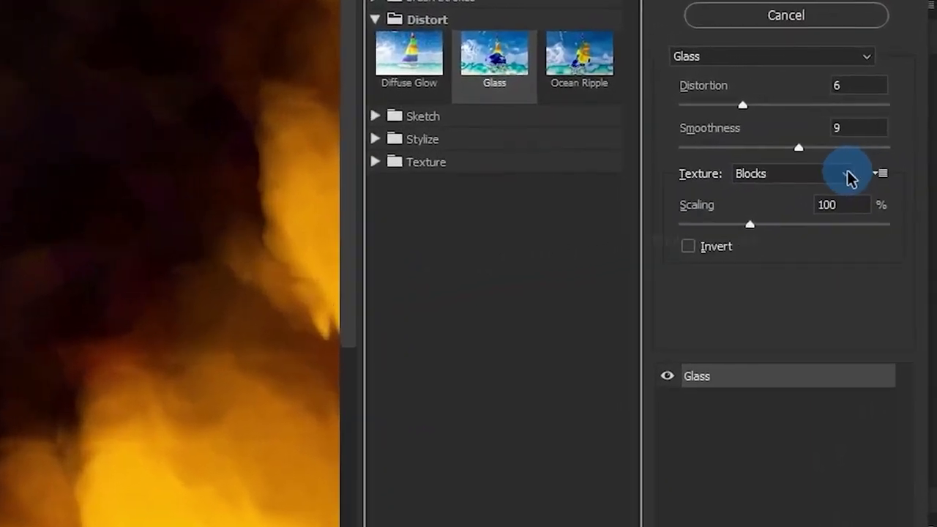
- Load Texture.psd as the Glass filter's custom texture
click(890, 122)
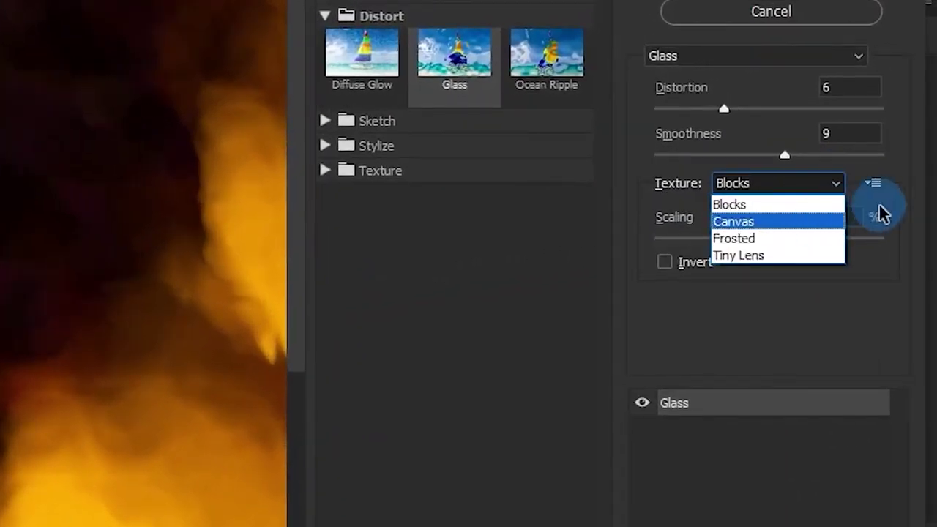
click(903, 193)
click(875, 183)
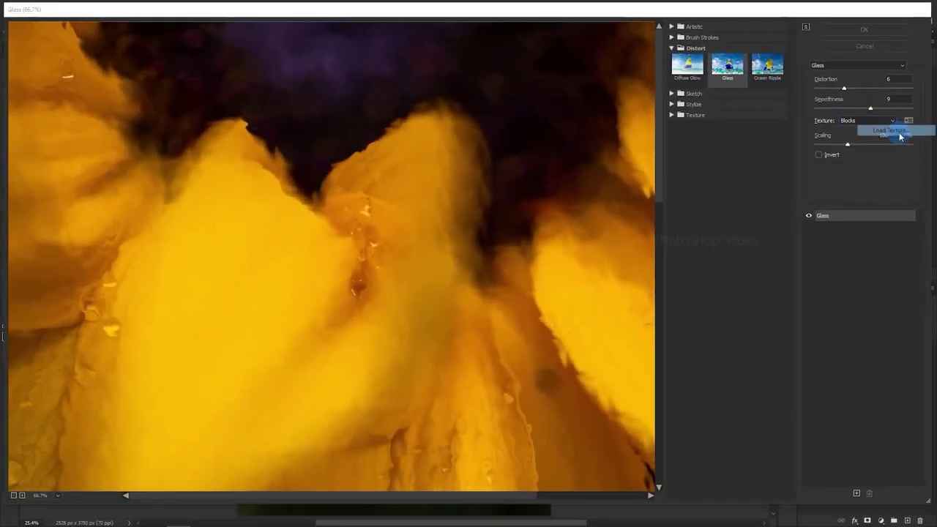
click(895, 134)
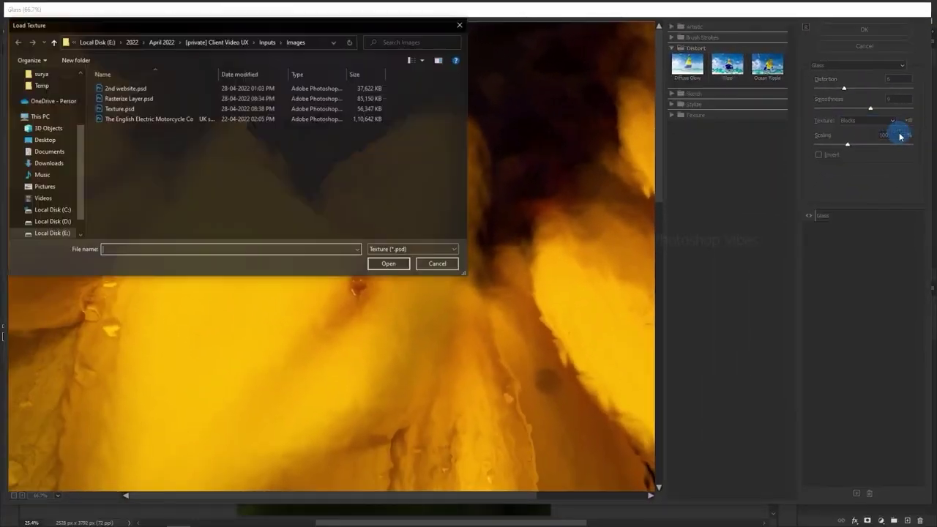
click(165, 108)
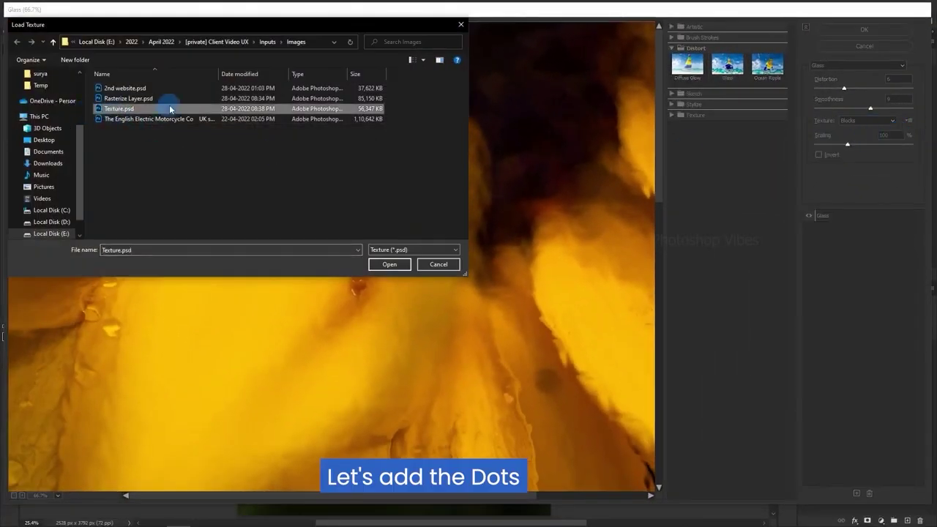
click(389, 265)
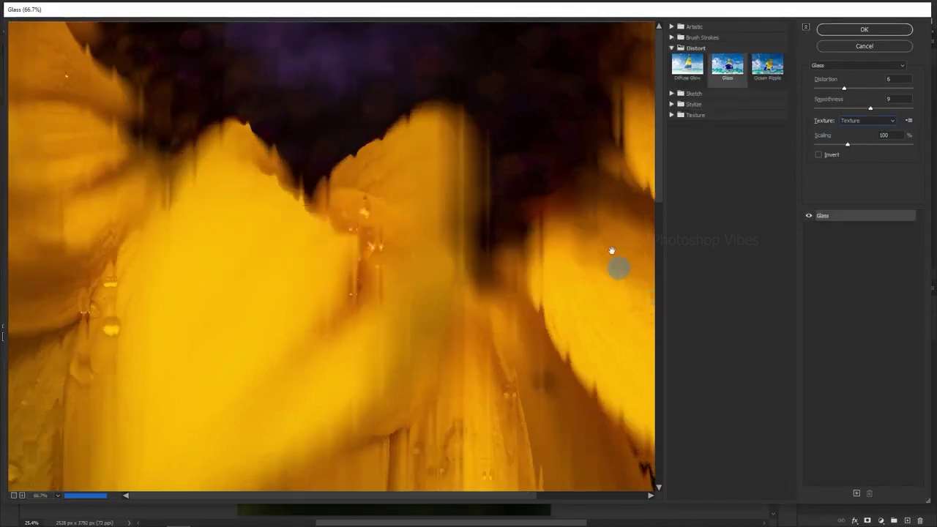
- Set Glass Distortion to 20 and Smoothness to 3, then apply the filter
click(844, 89)
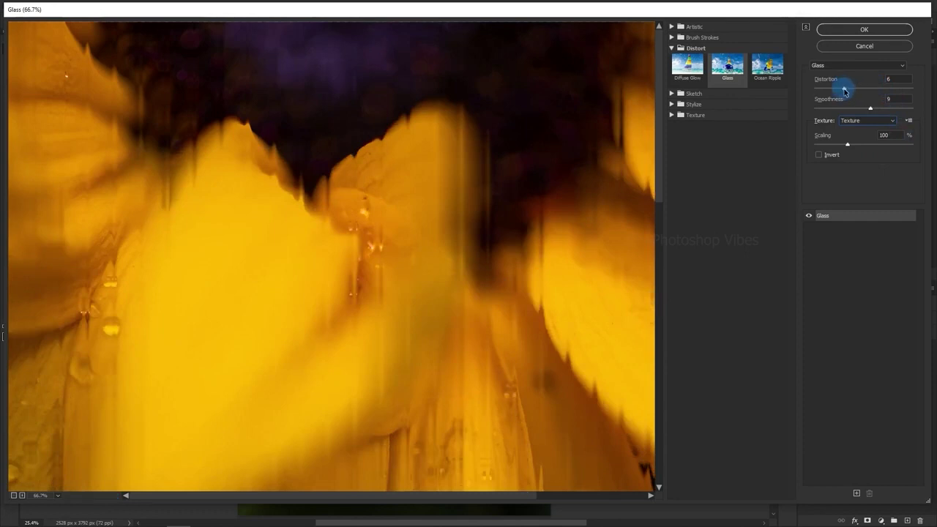
drag(857, 91, 931, 92)
click(870, 109)
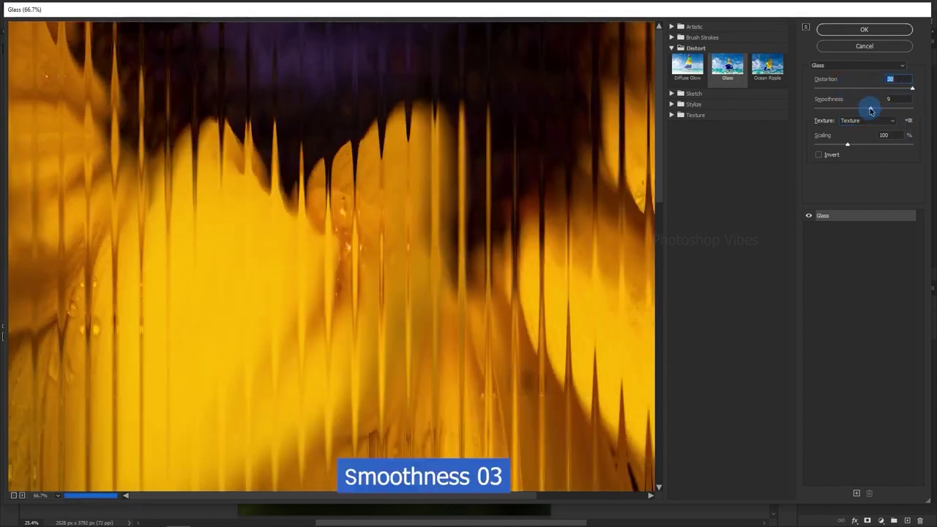
drag(862, 110, 827, 112)
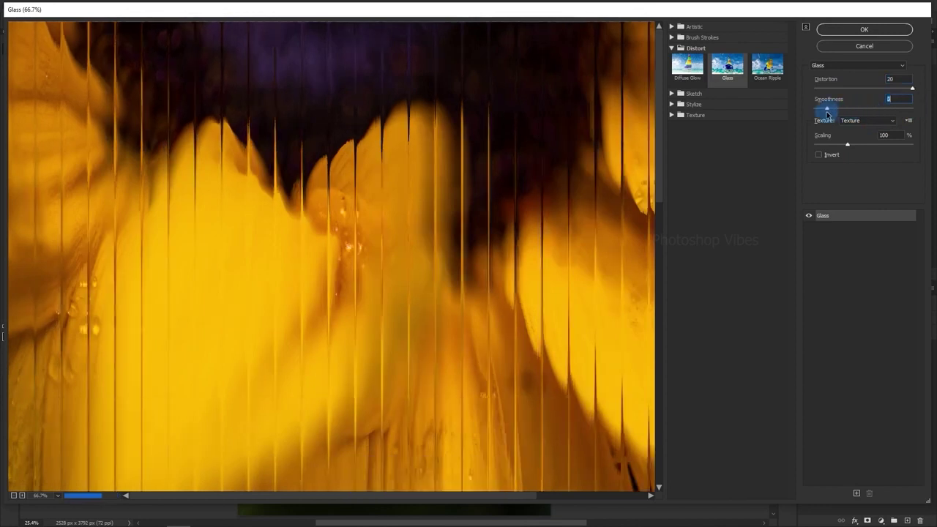
click(13, 496)
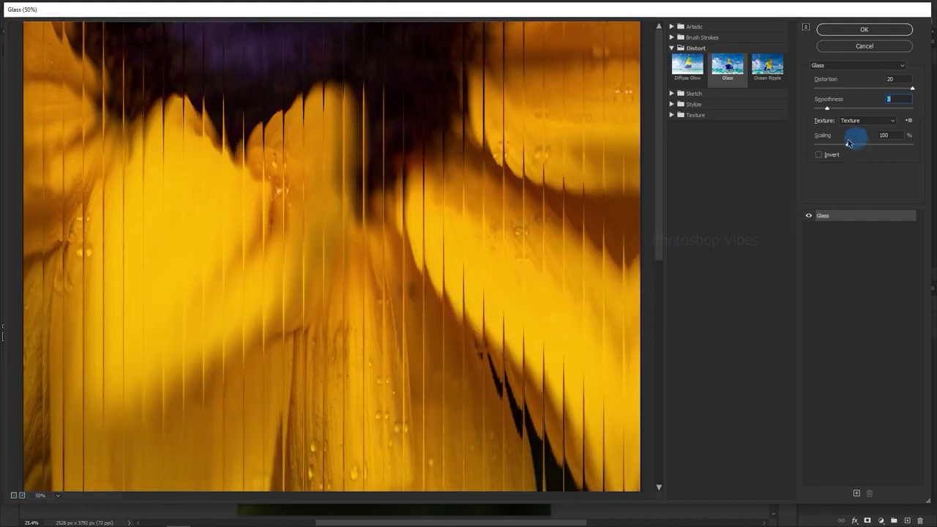
click(863, 30)
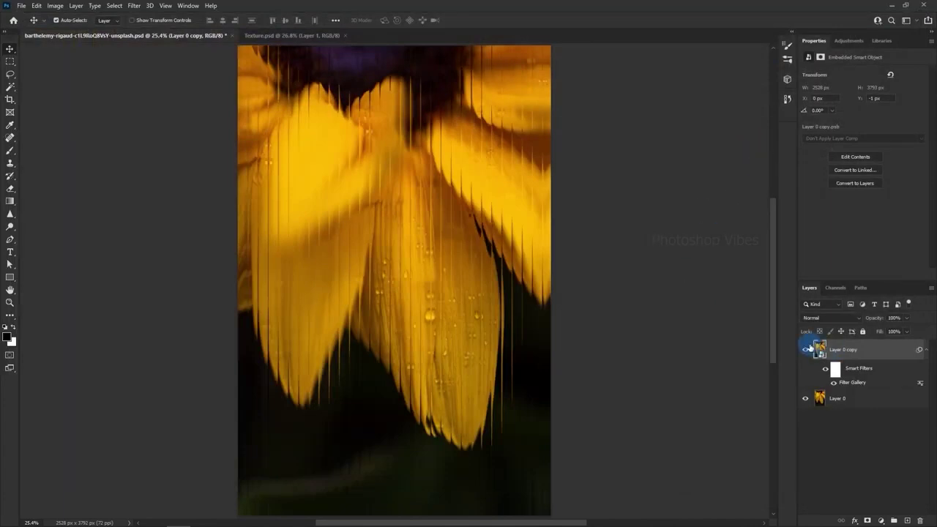
- In Texture.psd, rotate the stripe layer 45 degrees
click(806, 350)
click(806, 350)
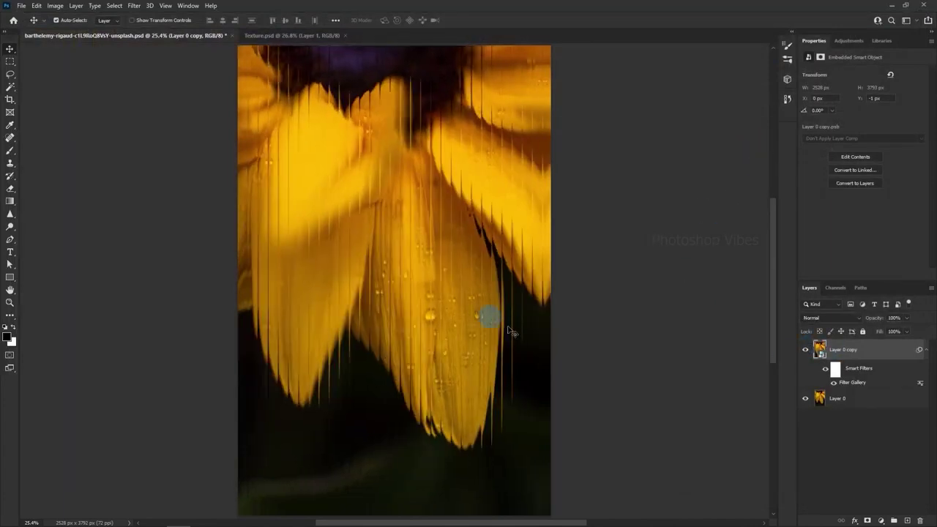
click(246, 36)
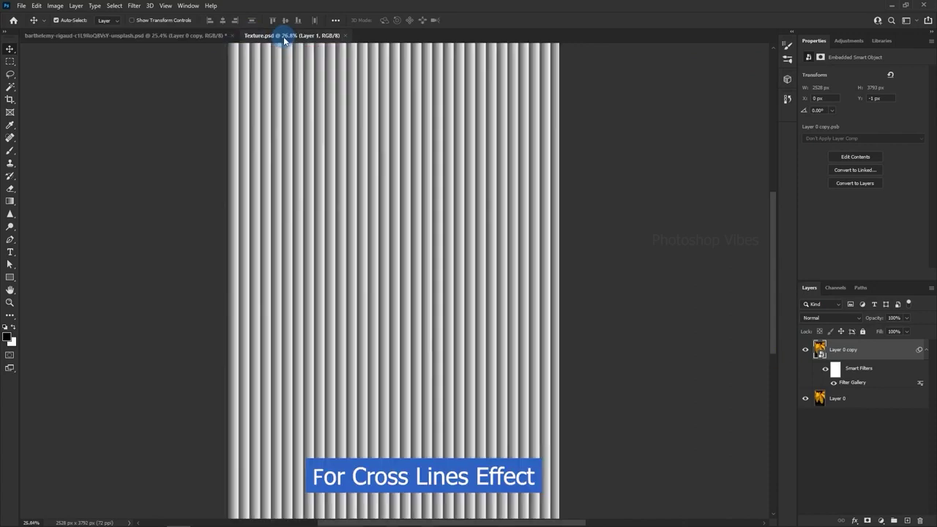
key(ctrl+t)
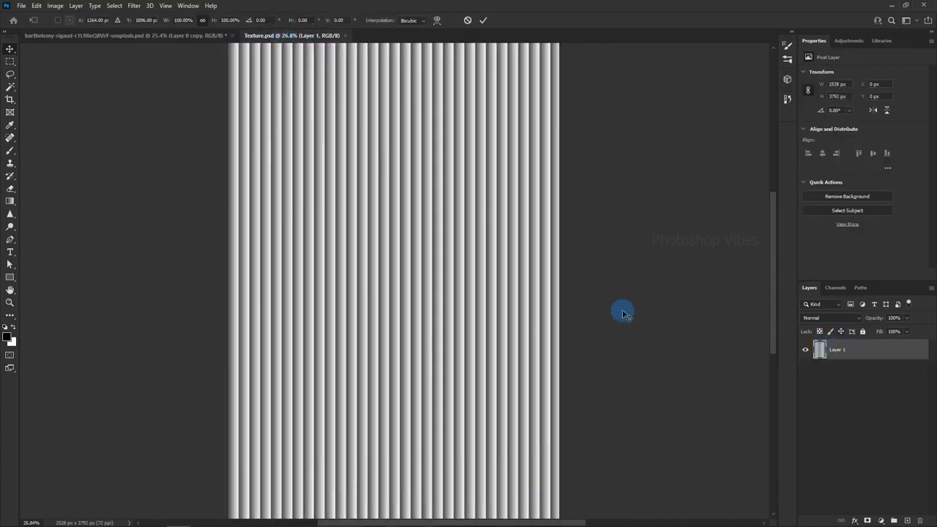
key(ctrl+0)
drag(592, 287, 571, 431)
key(Return)
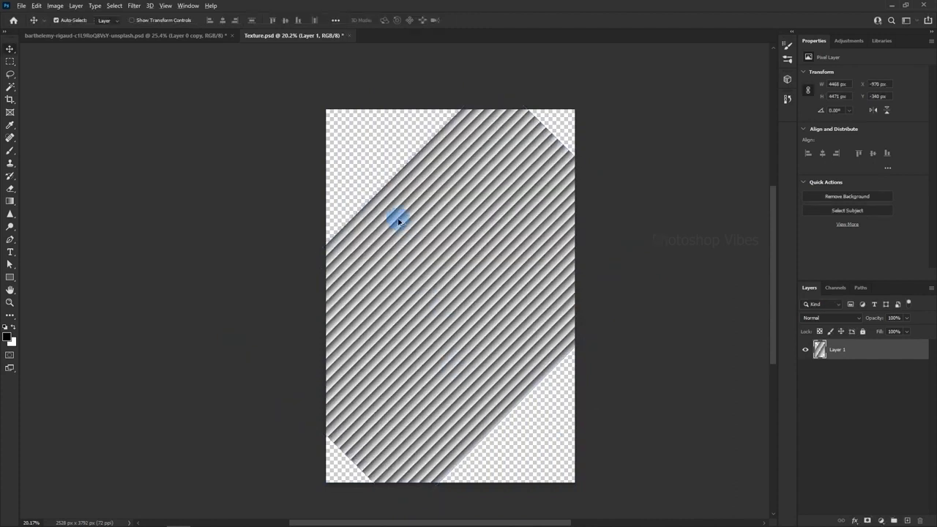
- Duplicate the rotated stripes and align the copy over an empty area of the canvas
drag(867, 353, 907, 521)
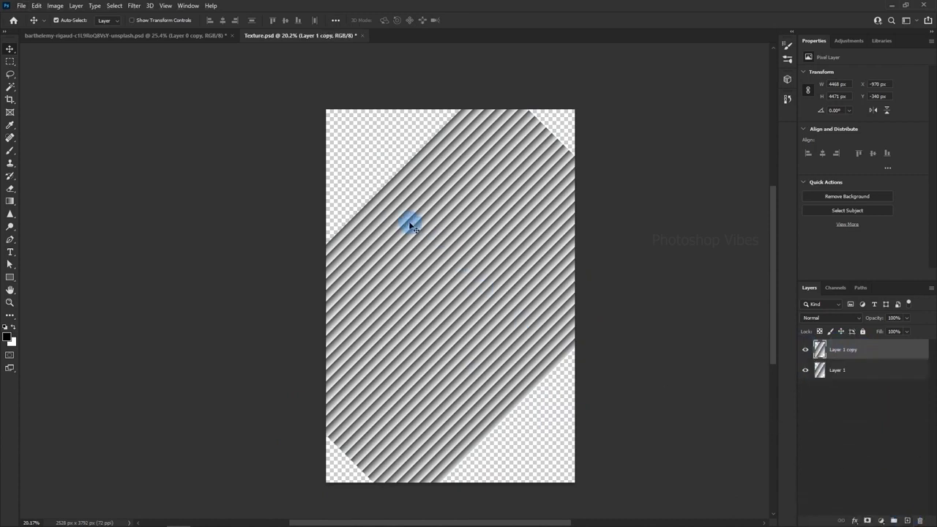
drag(410, 224, 529, 429)
scroll(526, 414, up, 5)
drag(495, 350, 501, 357)
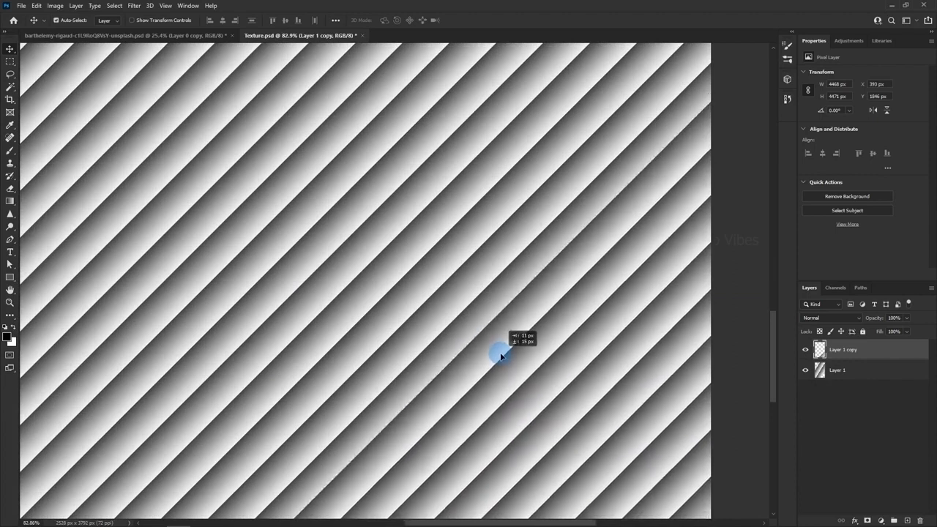
scroll(500, 357, down, 5)
drag(407, 207, 526, 352)
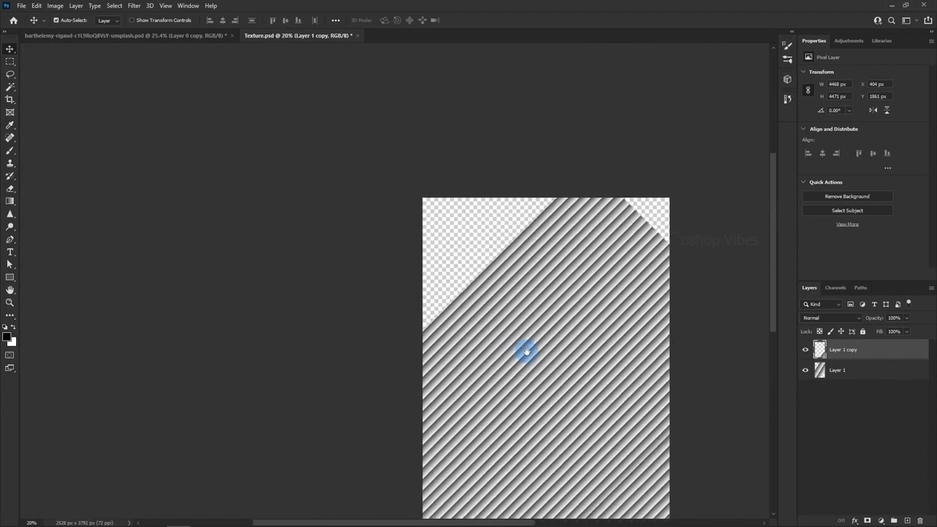
drag(551, 403, 377, 223)
- Add more aligned stripe copies to fill the remaining corners, including the bottom-left
drag(500, 429, 731, 138)
scroll(688, 188, up, 5)
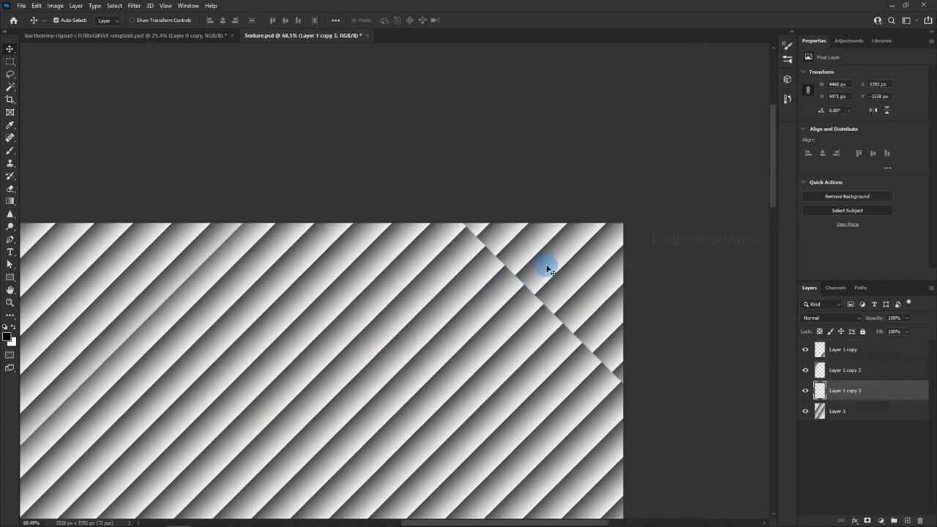
mouse_move(547, 268)
mouse_down()
mouse_move(536, 259)
mouse_move(565, 271)
mouse_up()
scroll(508, 373, down, 5)
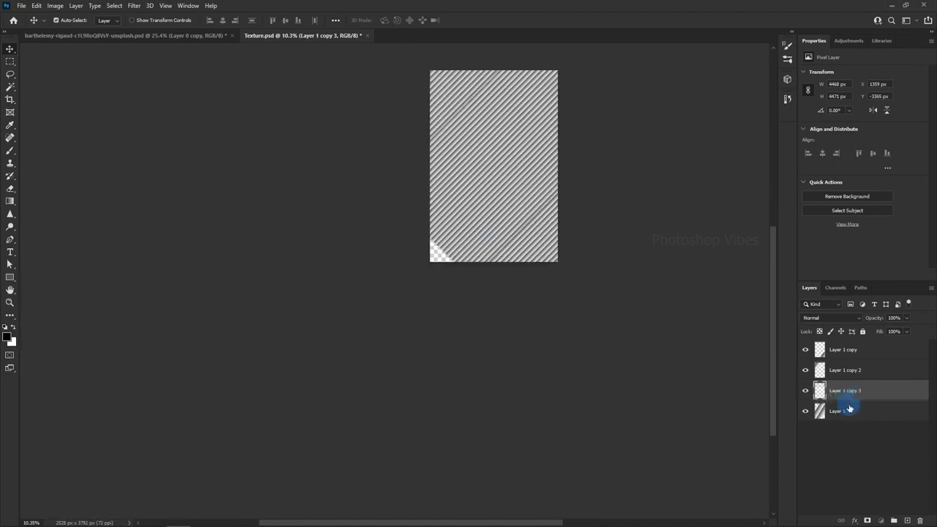
drag(850, 411, 906, 520)
drag(498, 196, 400, 309)
scroll(456, 243, up, 3)
drag(445, 230, 473, 283)
scroll(405, 268, up, 2)
scroll(539, 249, down, 3)
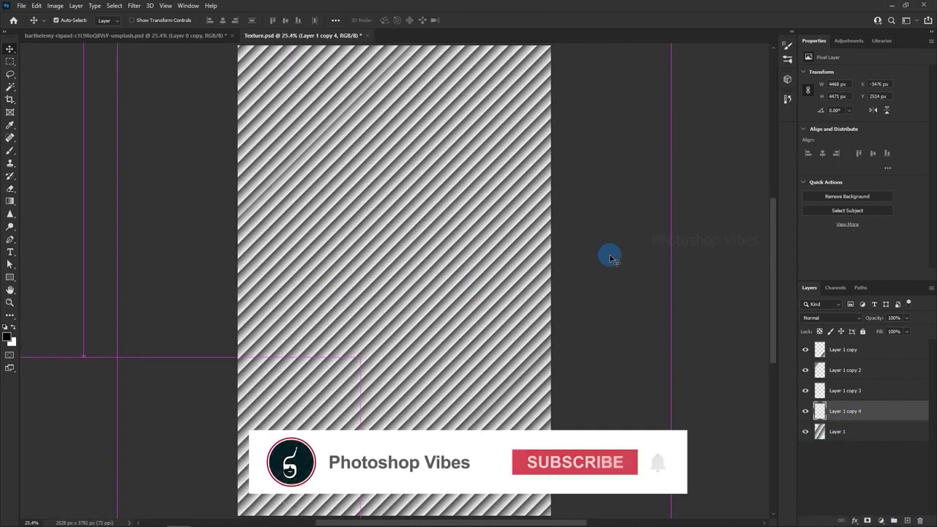
- Save Texture.psd and return to the sunflower document
click(21, 5)
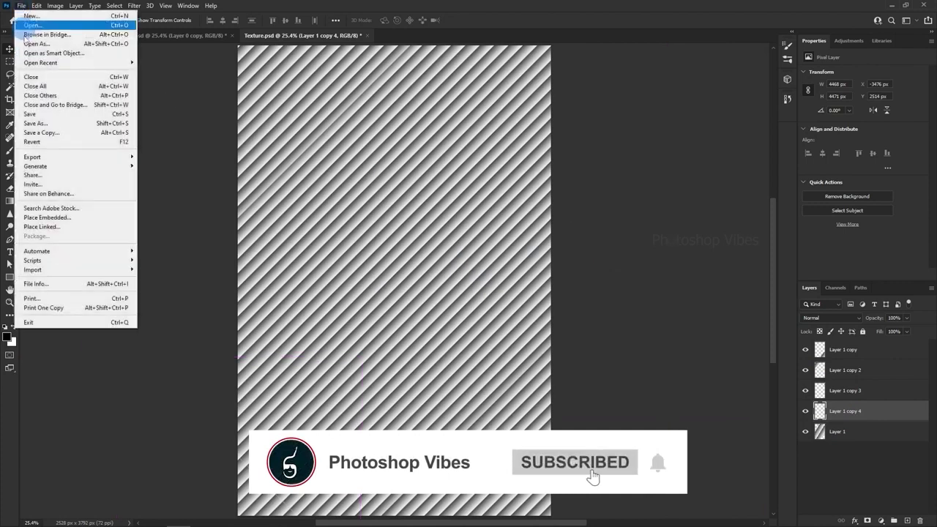
click(29, 113)
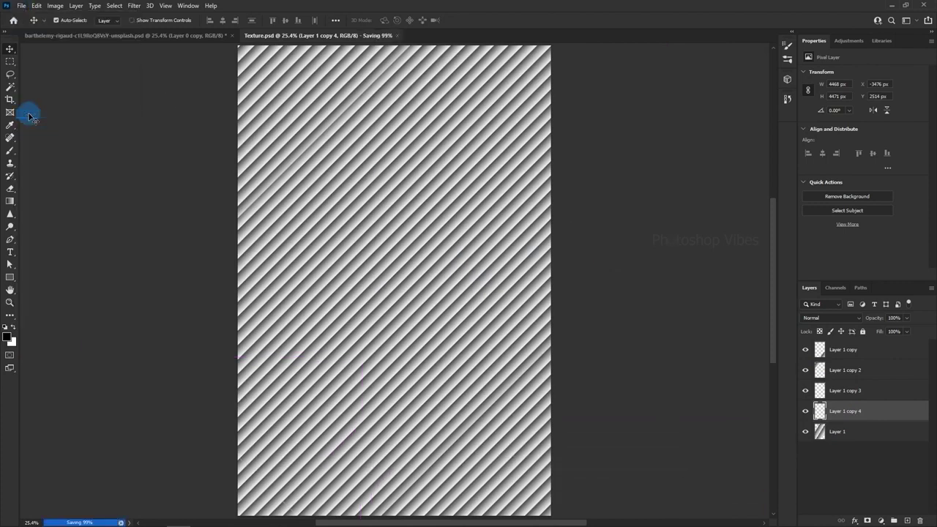
click(142, 35)
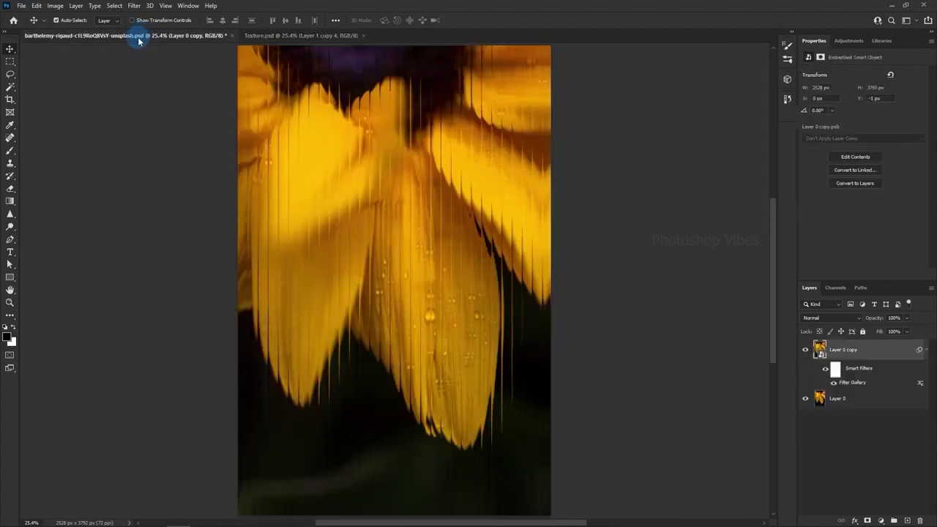
- Reopen the sunflower's Glass filter, reload the diagonal-stripe Texture.psd, and apply it
double_click(849, 383)
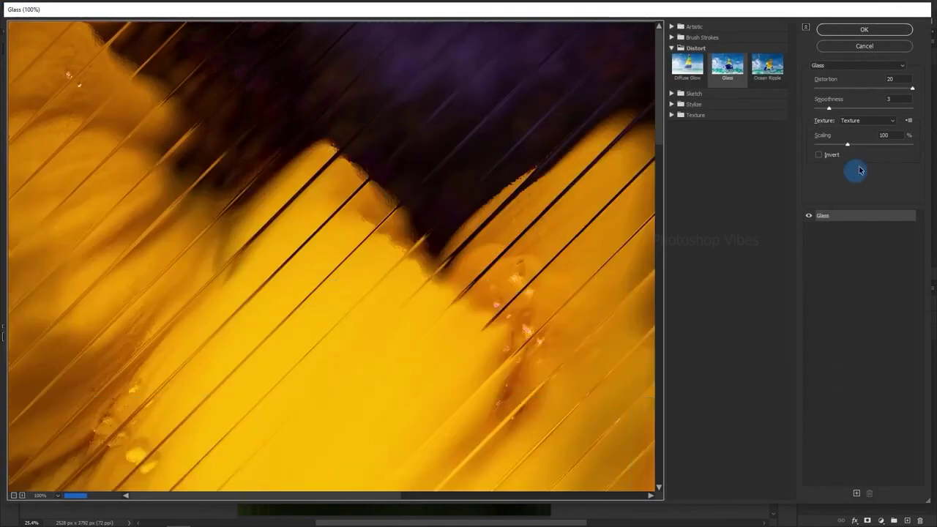
click(908, 120)
click(891, 130)
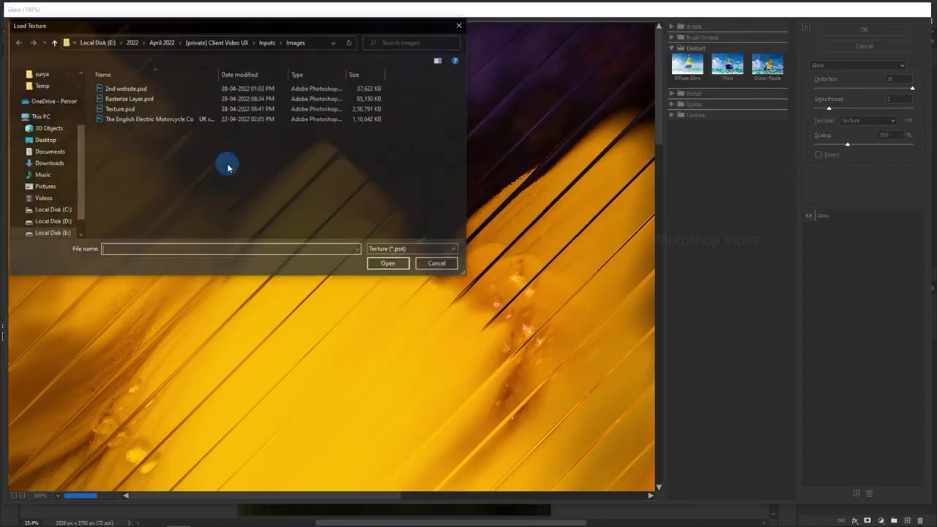
click(119, 109)
click(388, 265)
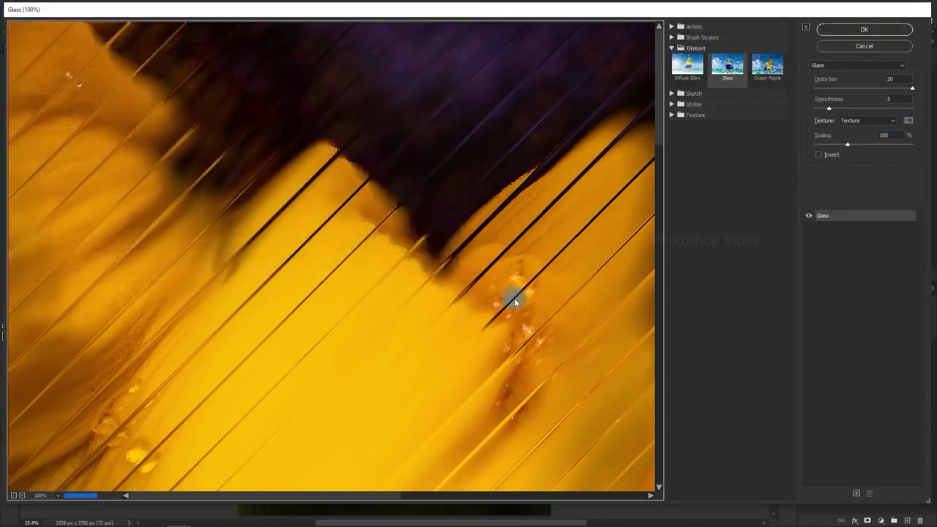
click(14, 495)
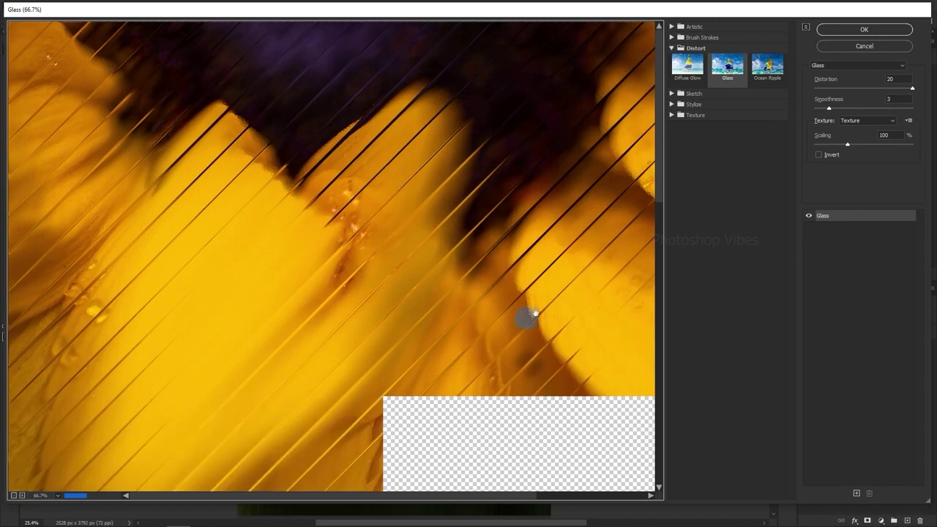
click(12, 496)
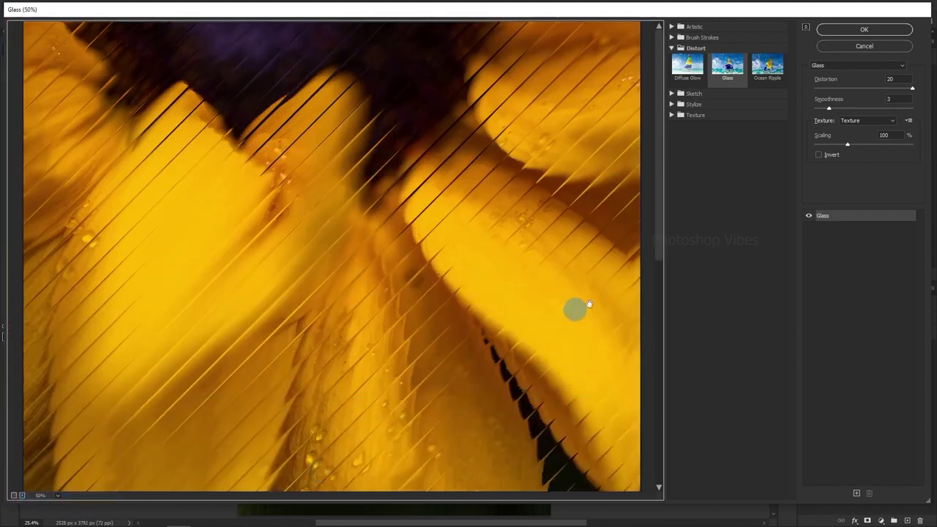
click(852, 27)
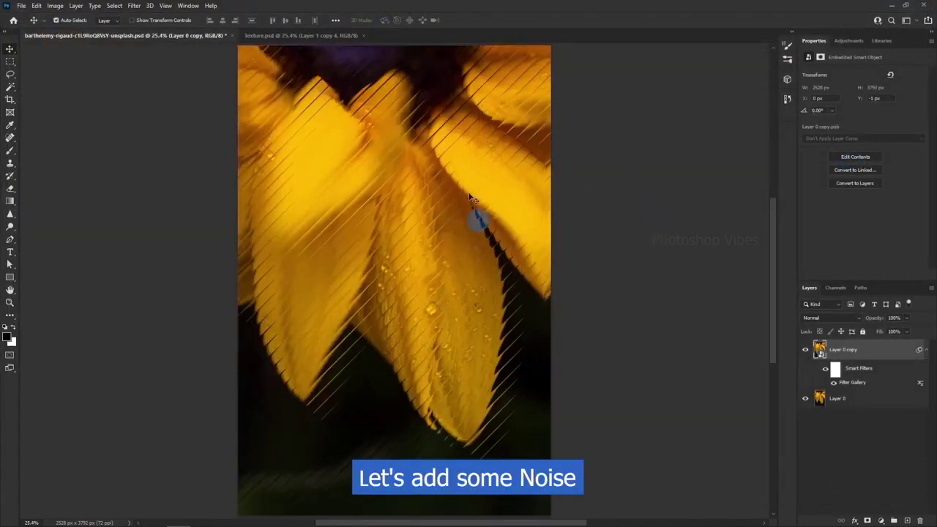
- In Texture.psd, add Layer 2 above Layer 1 copy and fill it with black foreground colour
click(292, 35)
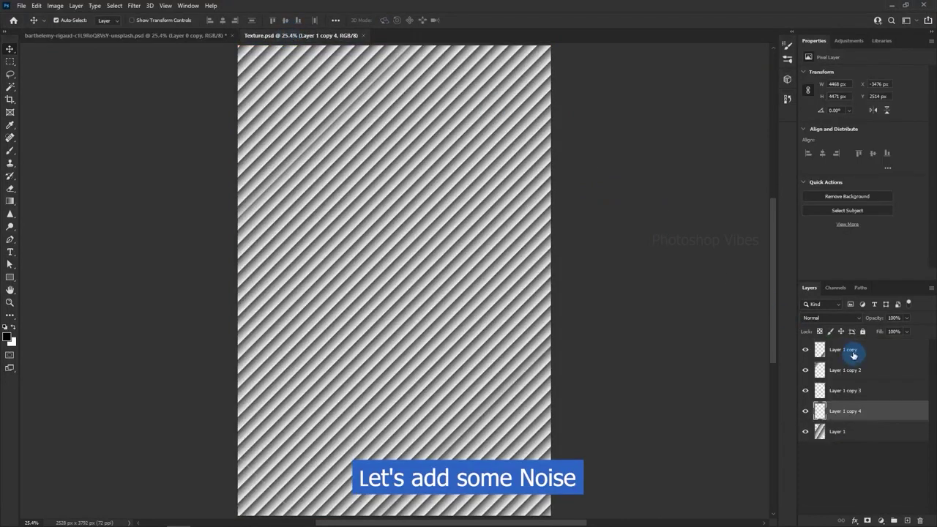
click(851, 352)
click(908, 520)
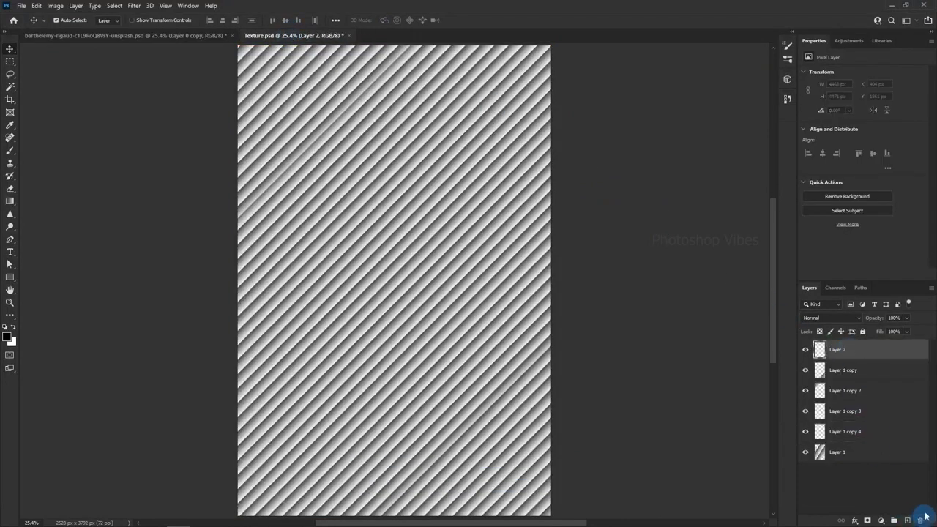
click(39, 6)
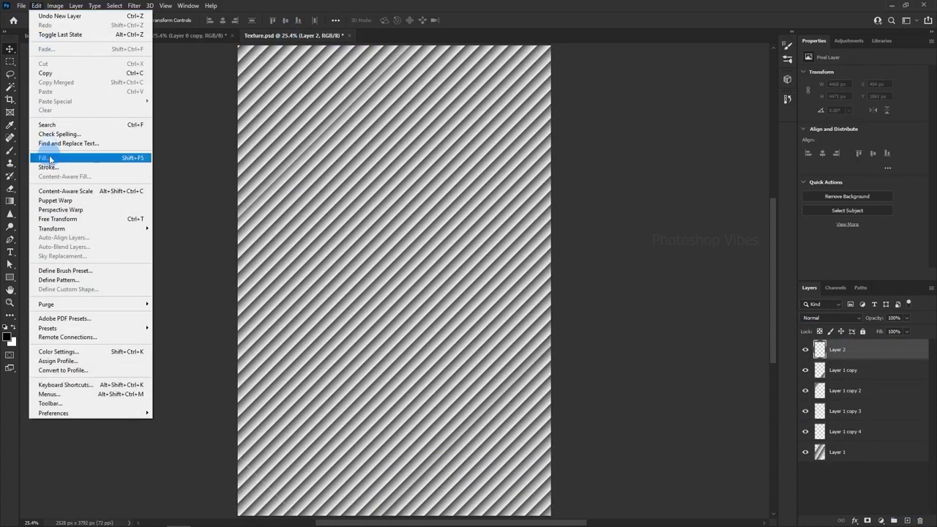
click(51, 153)
click(565, 182)
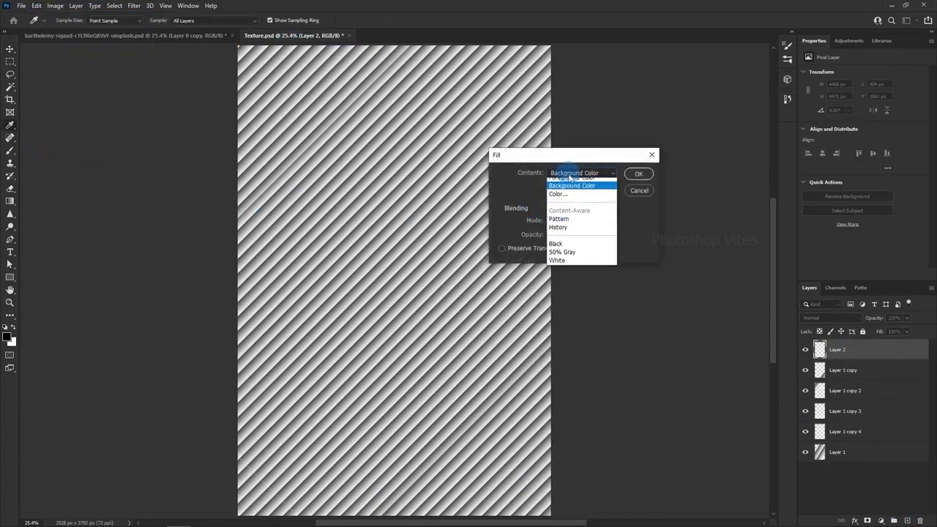
click(599, 175)
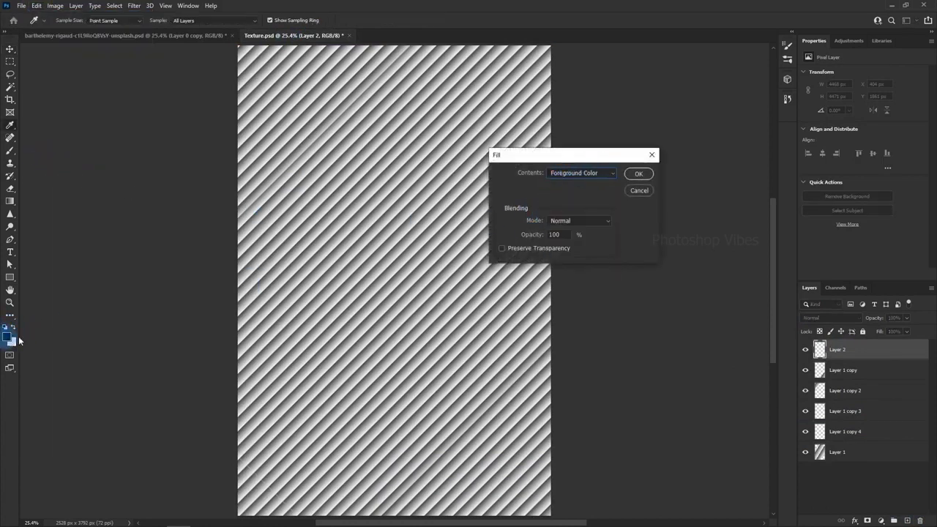
click(640, 175)
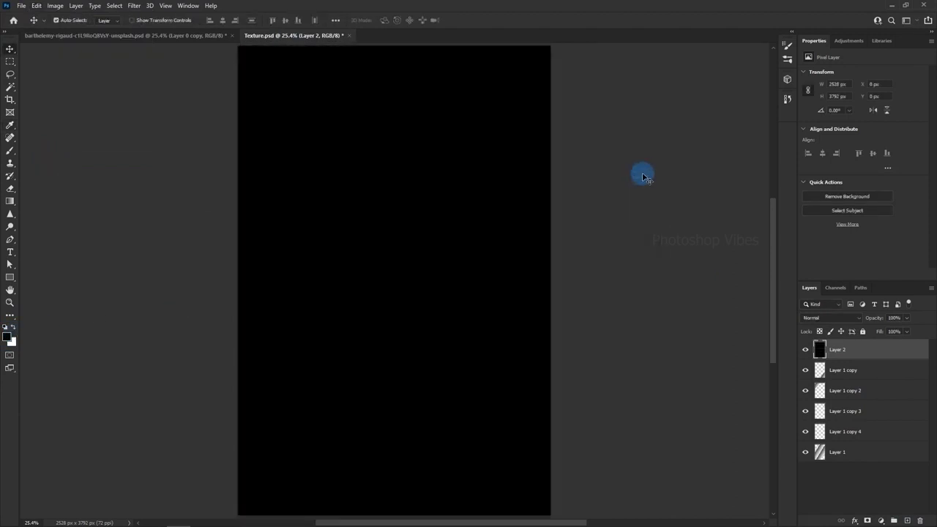
- Add 100% Gaussian monochromatic noise to Layer 2 and lower its opacity to 2%
click(136, 6)
mouse_move(158, 164)
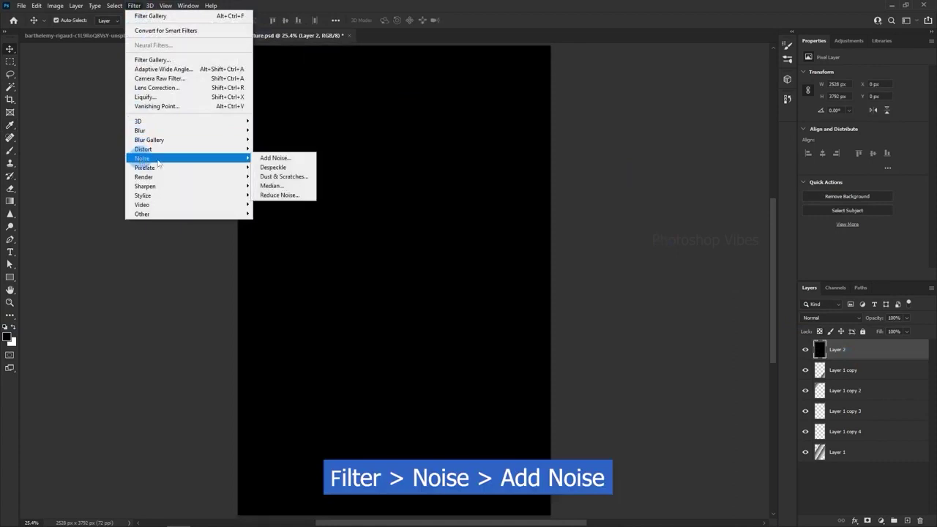
click(260, 156)
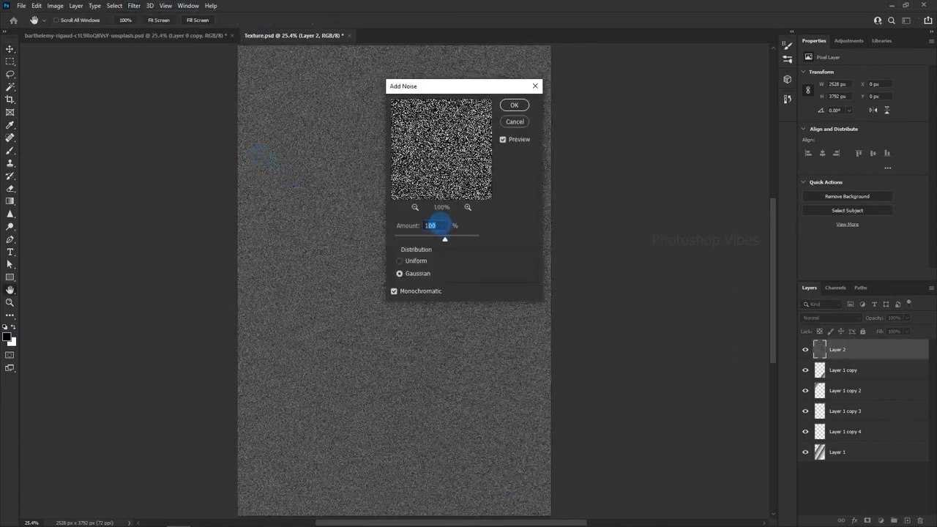
drag(394, 229, 445, 240)
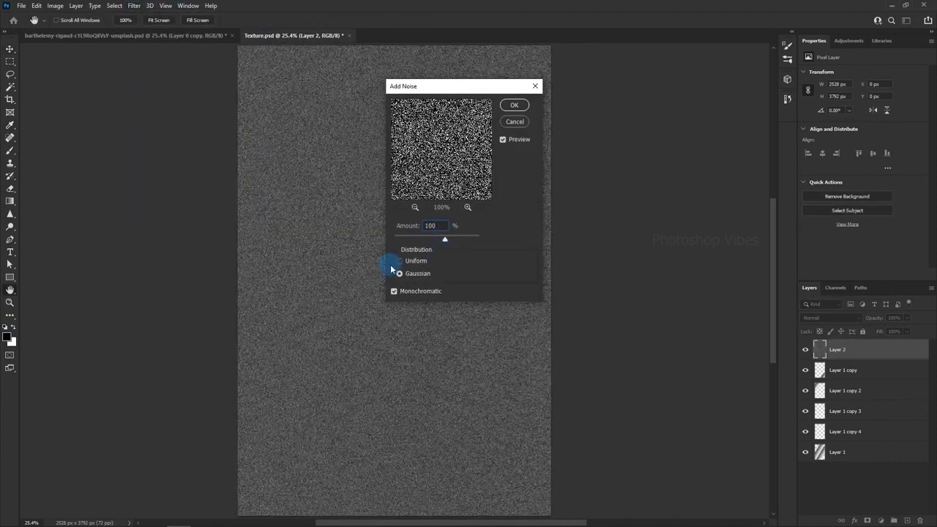
click(454, 264)
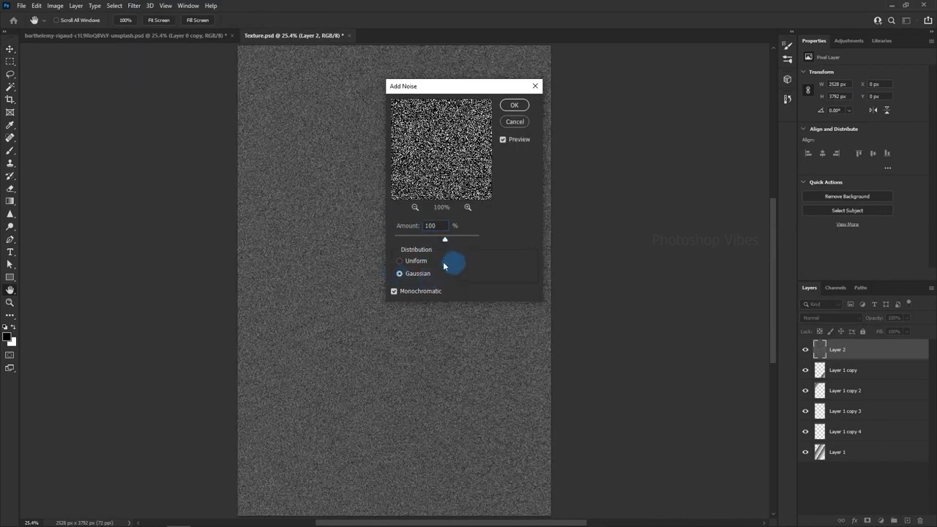
click(394, 292)
click(516, 106)
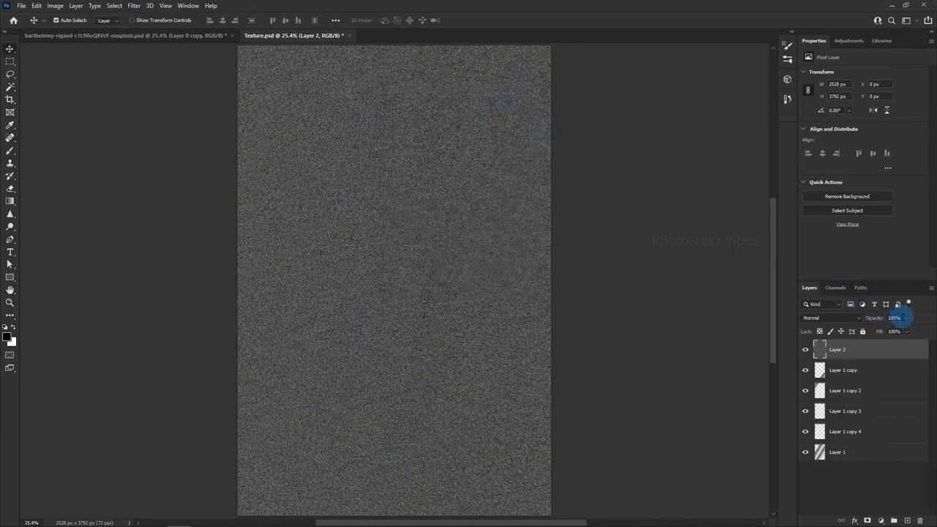
text(02)
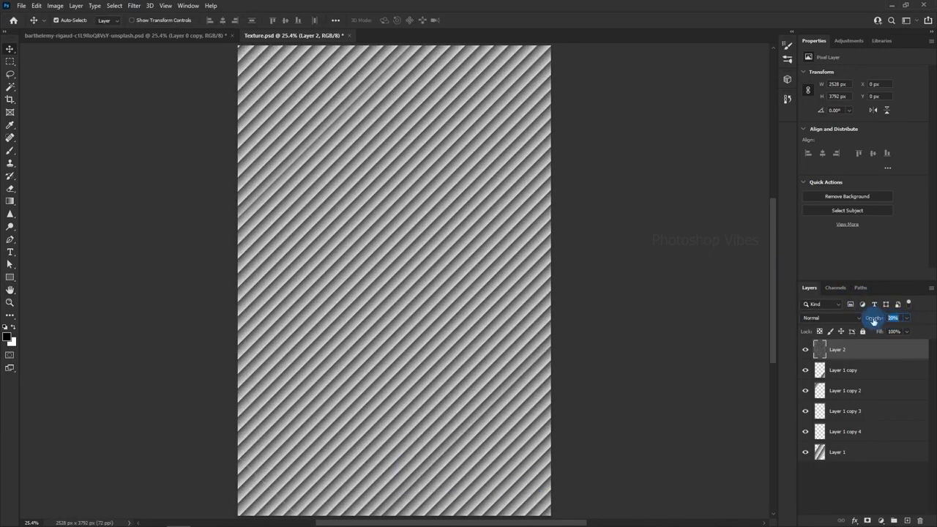
text(2)
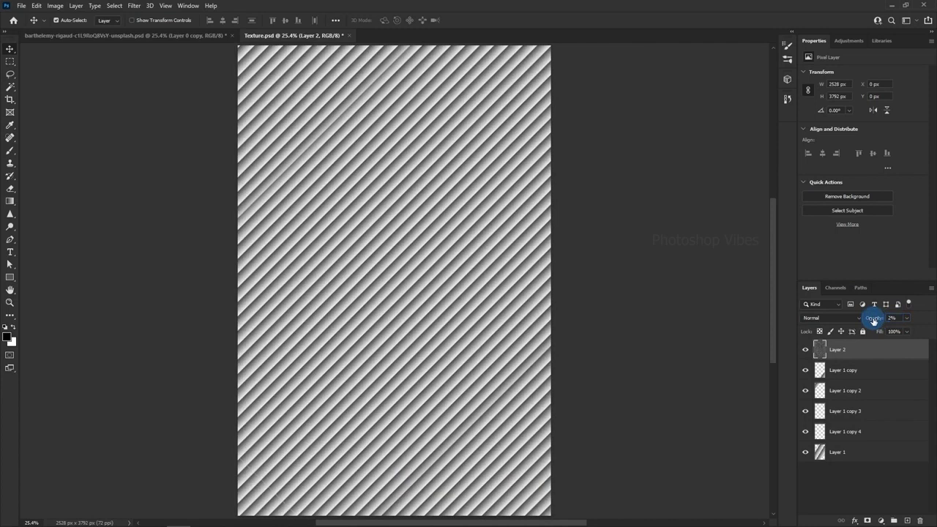
- Save Texture.psd, then reapply the sunflower's Glass filter to use the grainy stripes
click(35, 5)
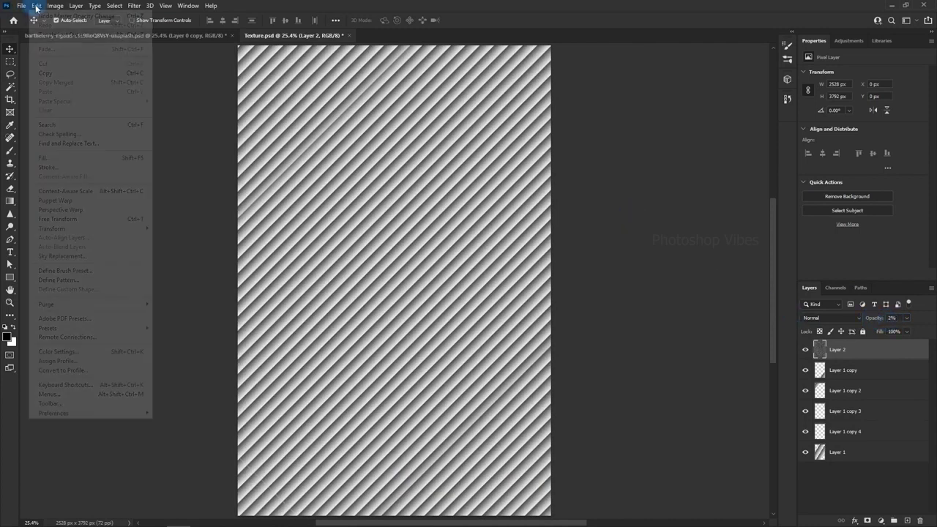
click(16, 5)
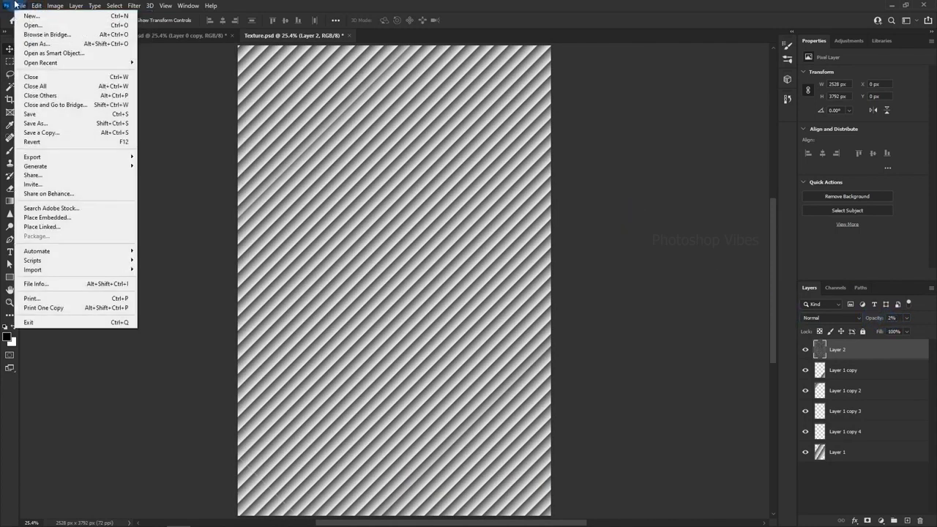
click(31, 114)
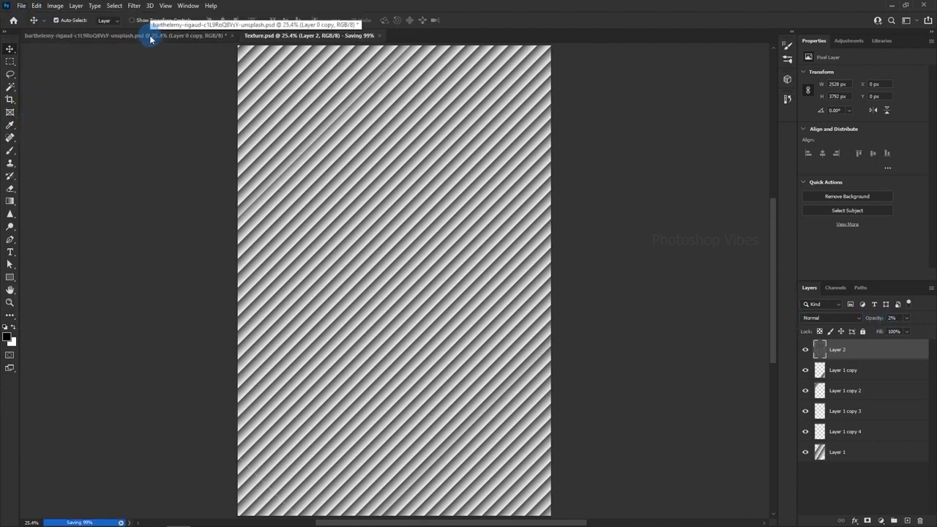
click(151, 36)
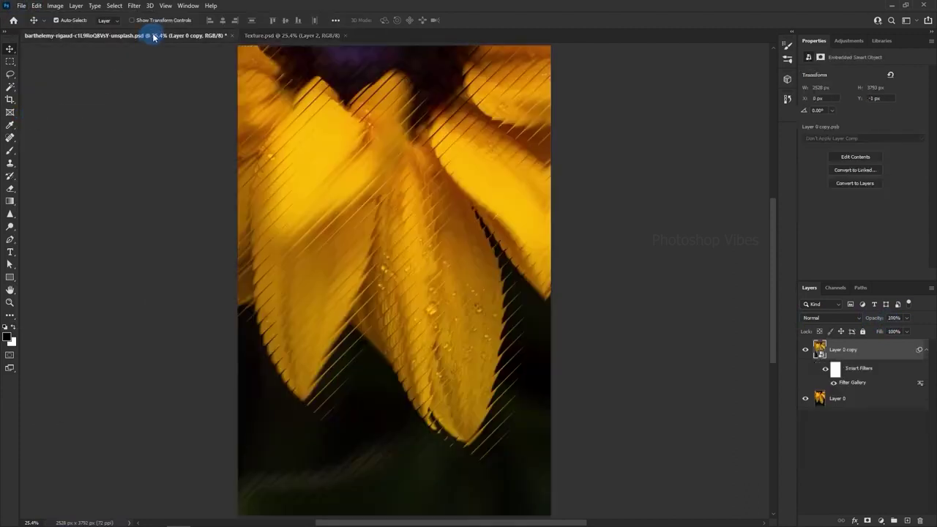
double_click(850, 384)
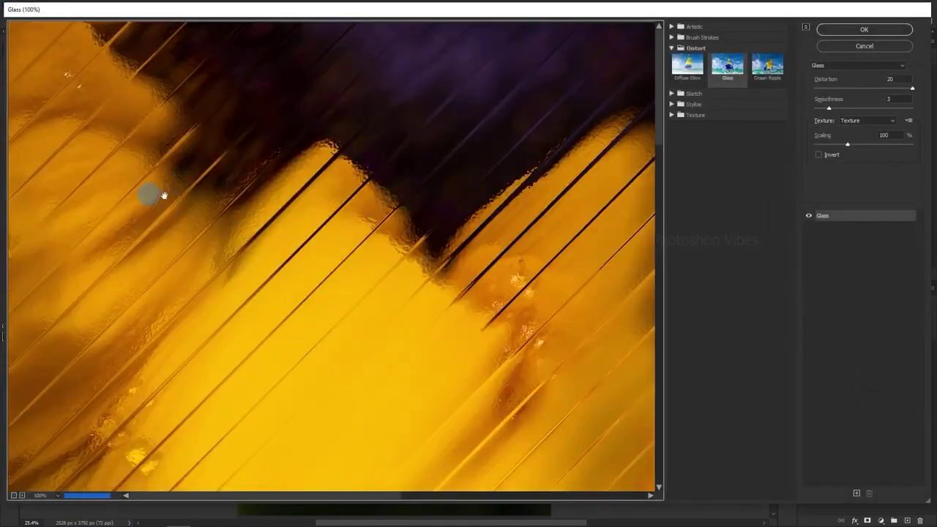
click(865, 31)
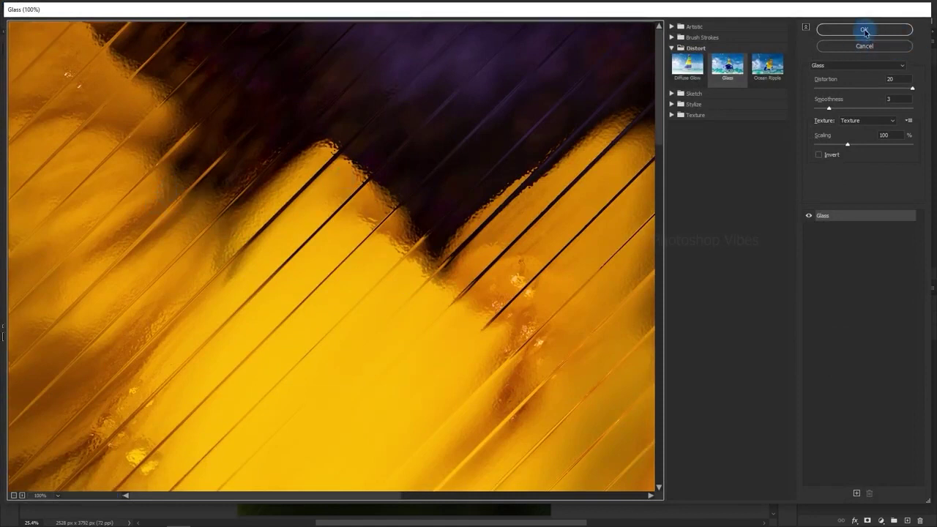
- Zoom and pan to inspect the sunflower glass result, then hide the textured Layer 0 copy
scroll(375, 103, up, 8)
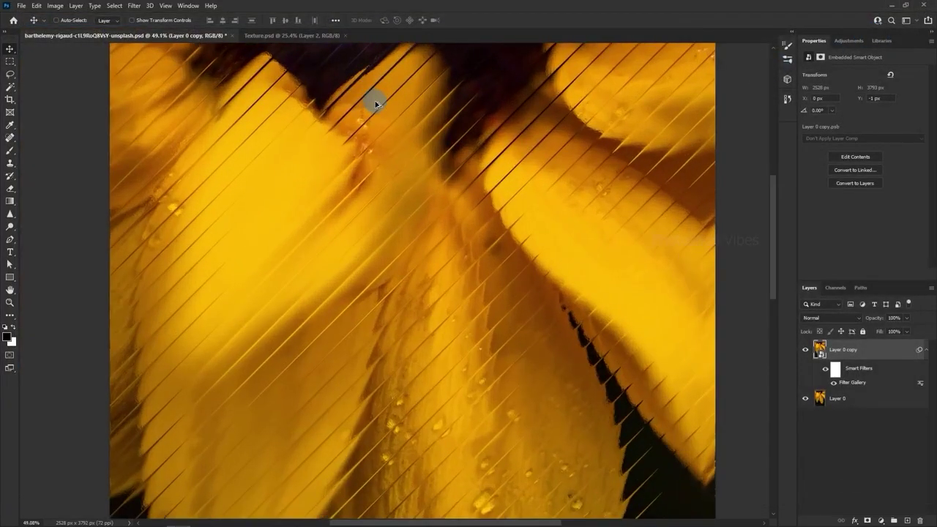
drag(375, 103, 487, 303)
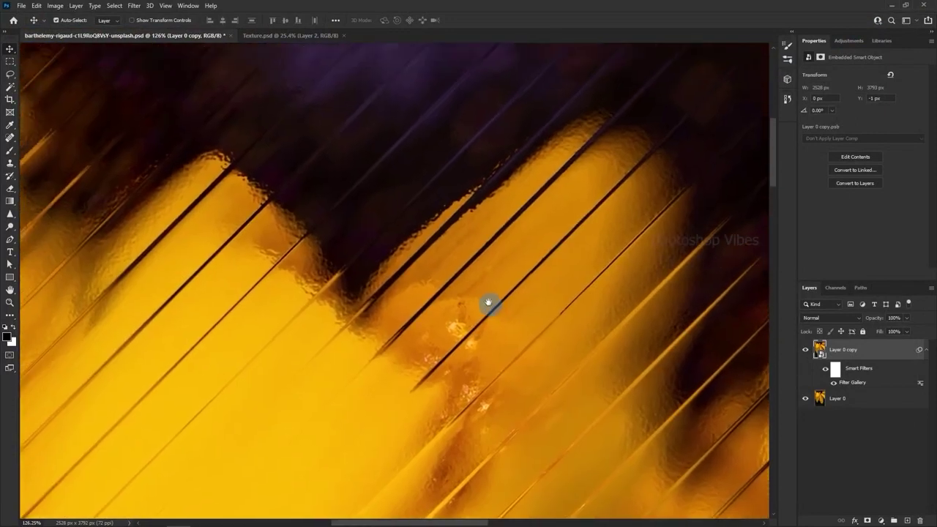
scroll(317, 203, up, 3)
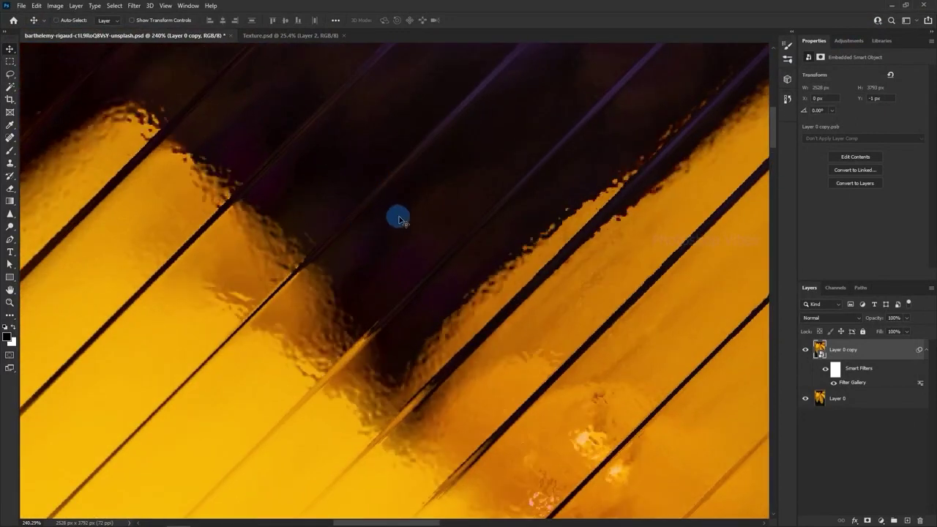
scroll(402, 220, down, 5)
click(274, 35)
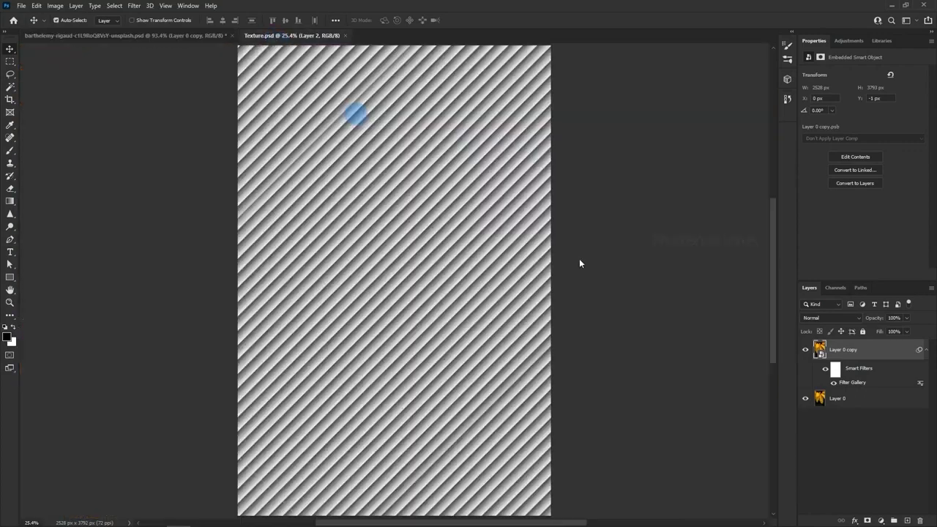
click(154, 35)
scroll(393, 210, down, 3)
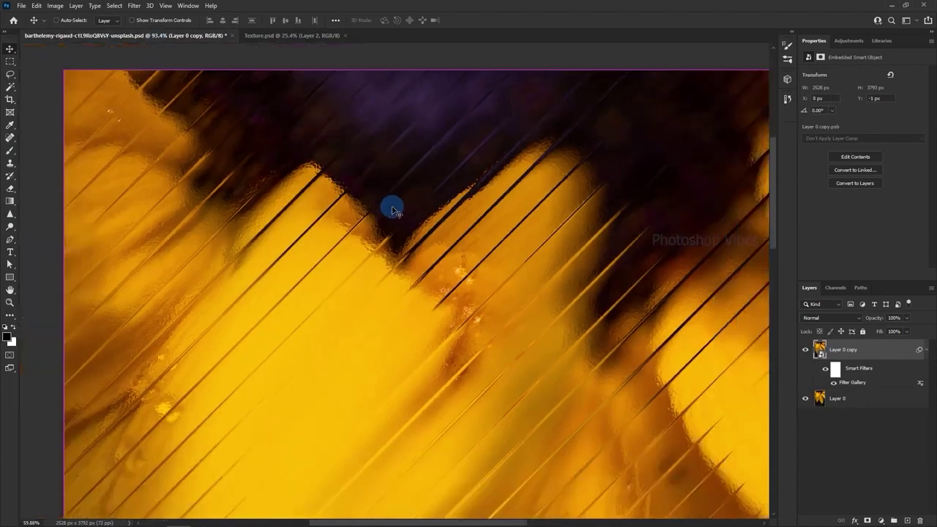
drag(538, 362, 432, 272)
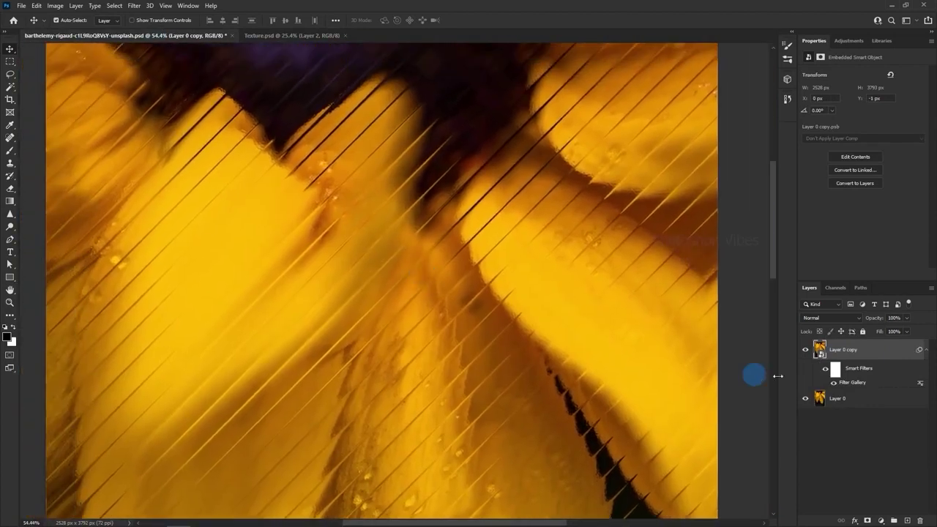
click(805, 350)
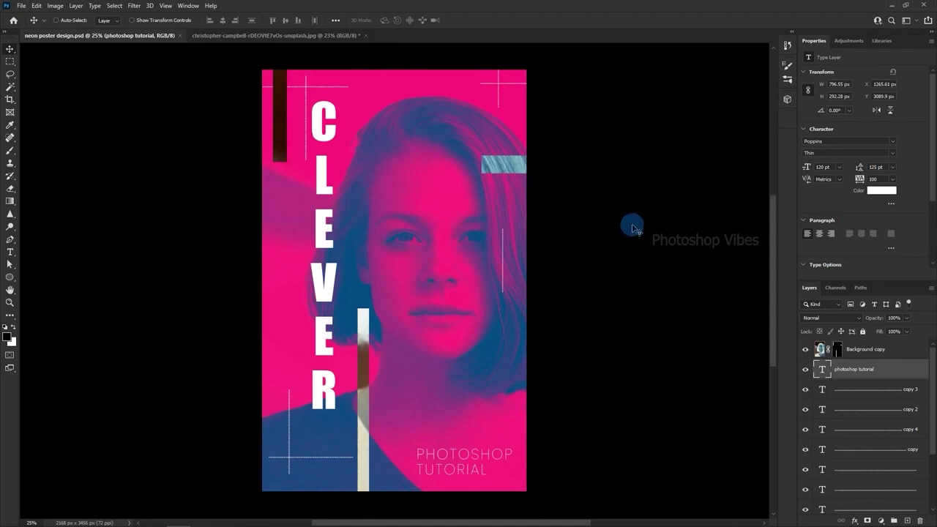
- Switch to the lakeside portrait photo document
click(235, 35)
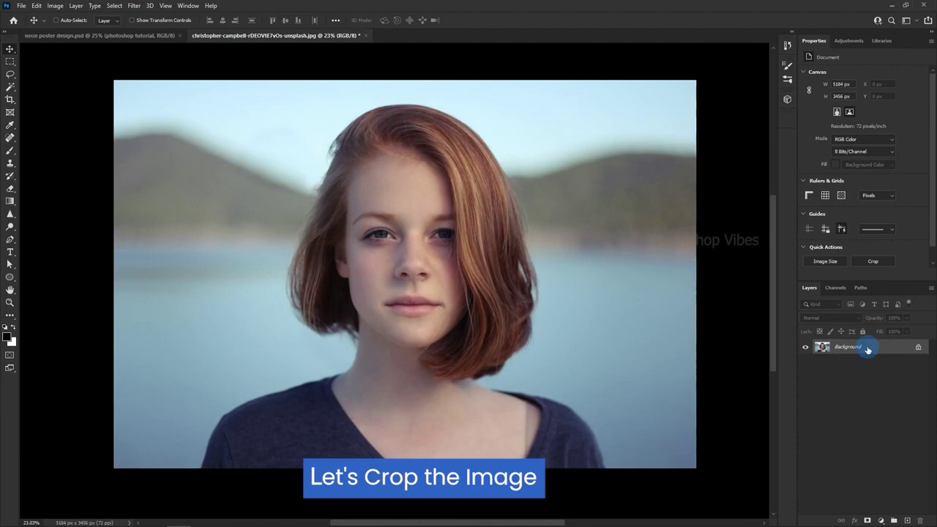
- Trim both sides of the portrait to a 2162 × 3456 px vertical crop around the woman
click(9, 98)
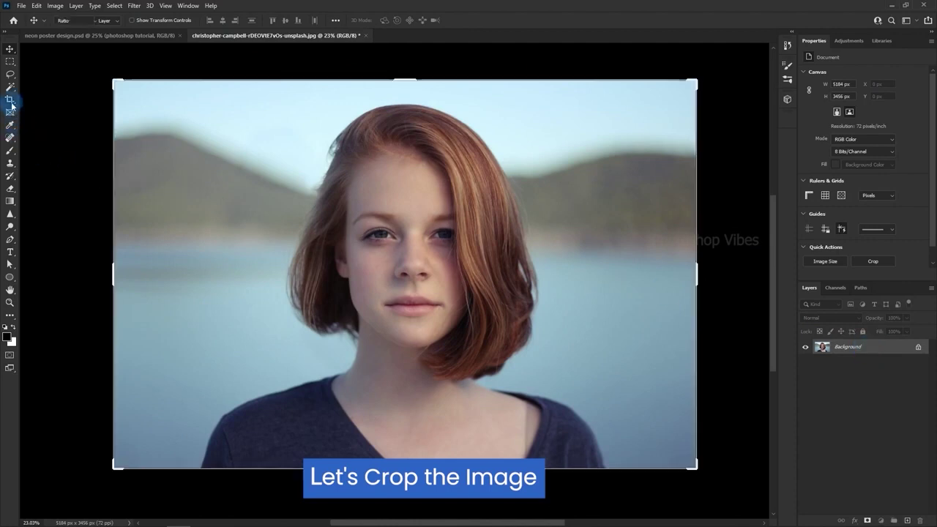
drag(114, 275, 181, 286)
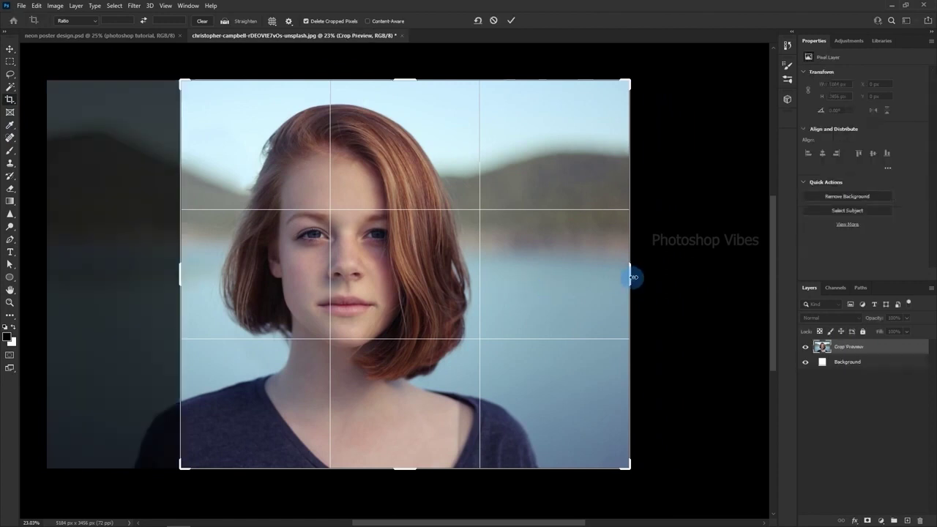
drag(631, 274, 529, 274)
click(511, 21)
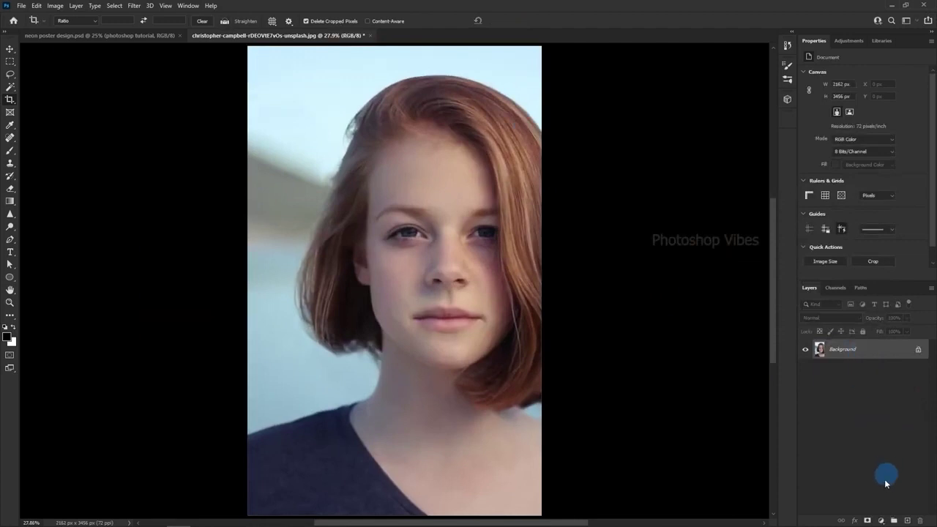
click(881, 521)
- Add a Gradient Map and set its dark stop to navy #07314f
click(873, 507)
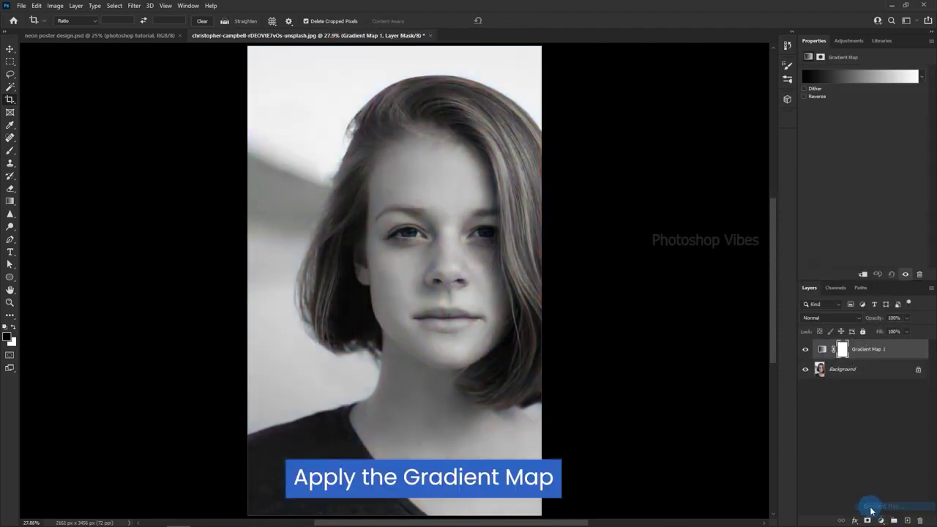
click(825, 75)
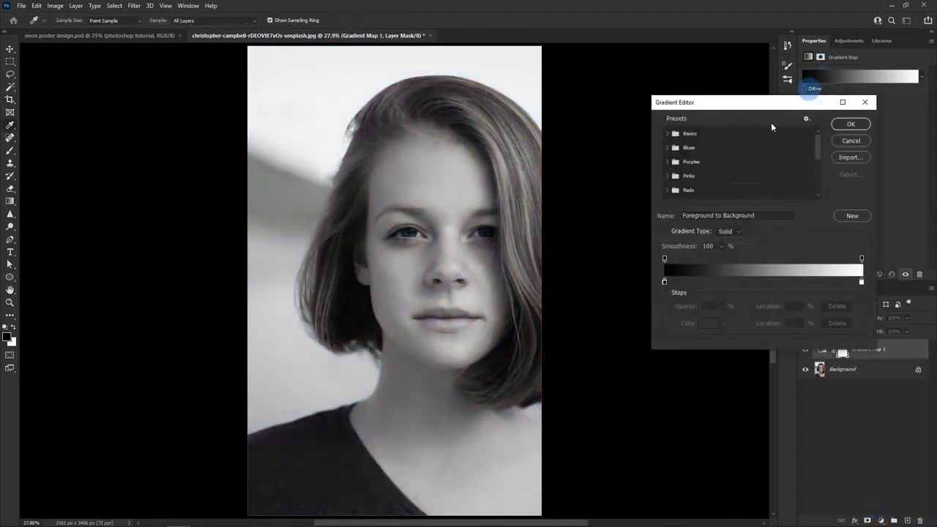
click(664, 282)
click(711, 326)
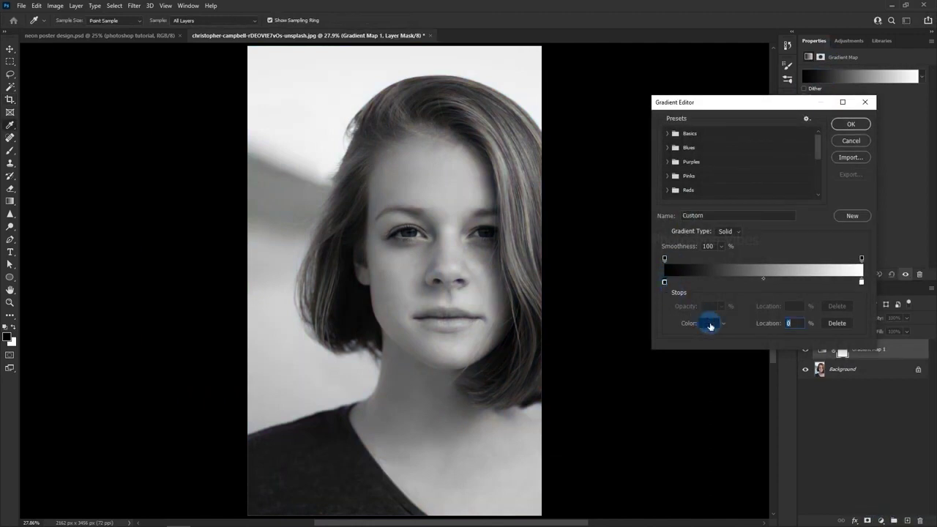
click(809, 342)
text(07314f)
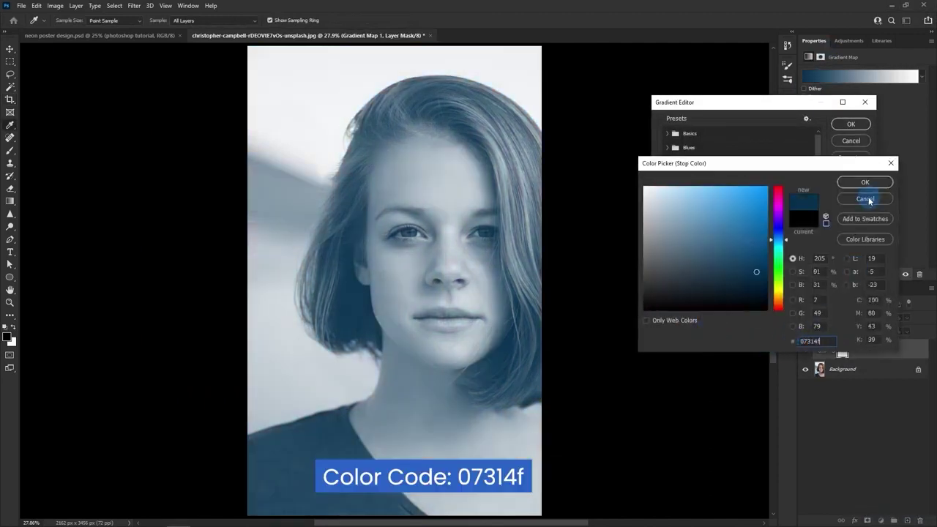
click(857, 185)
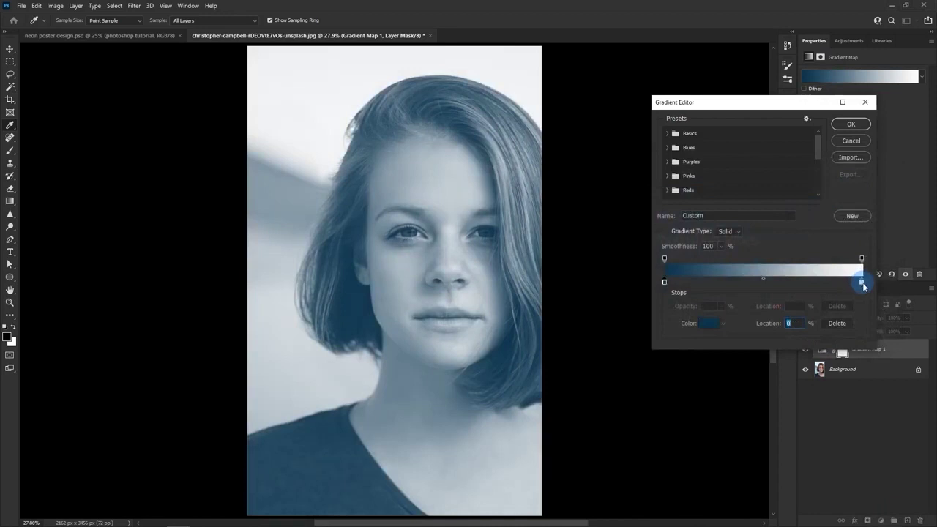
- Set the gradient's light stop to pink-red #d21d49 and apply it
click(708, 323)
click(775, 342)
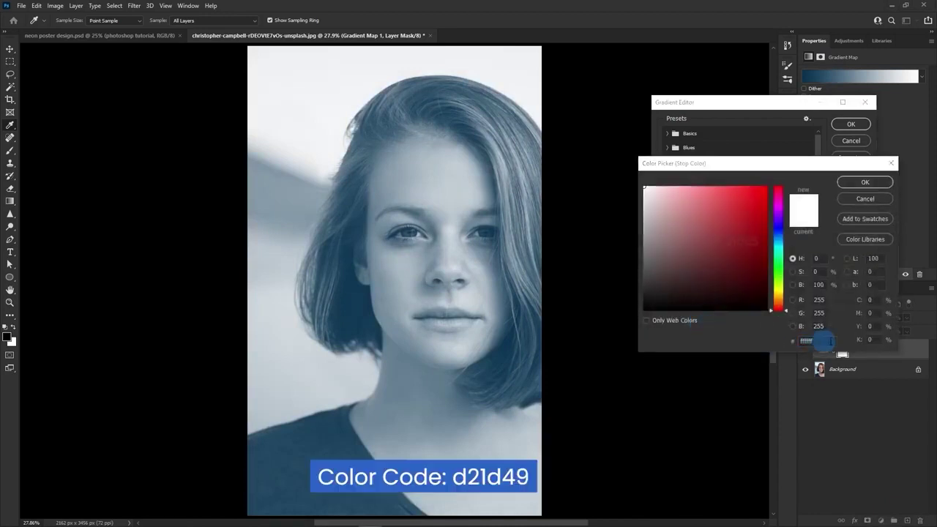
text(d21d49)
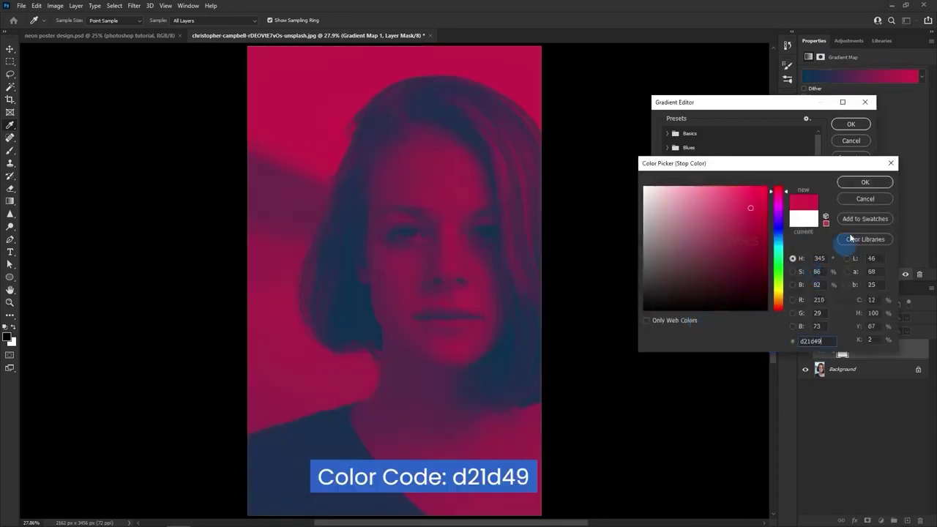
click(864, 184)
click(851, 124)
- Toggle the Gradient Map off and on to compare the duotone with the original photo
key(c)
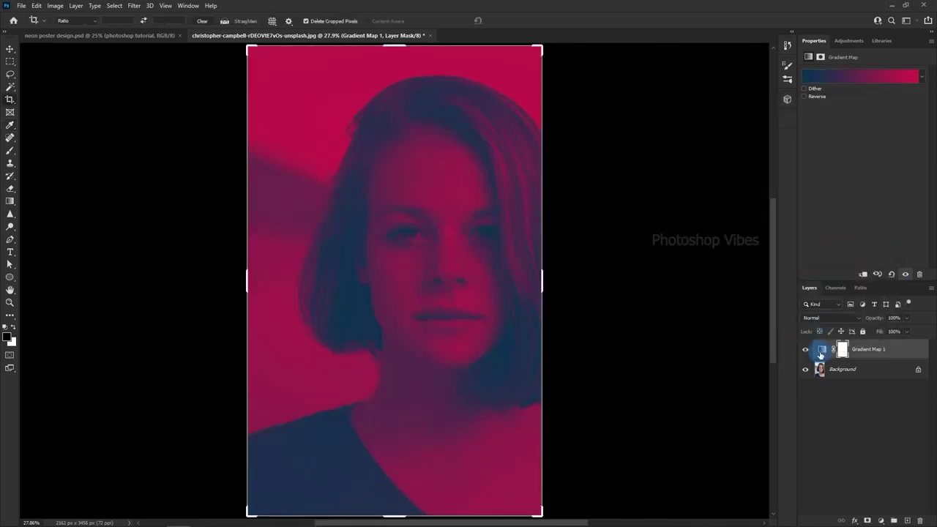
click(699, 314)
click(9, 49)
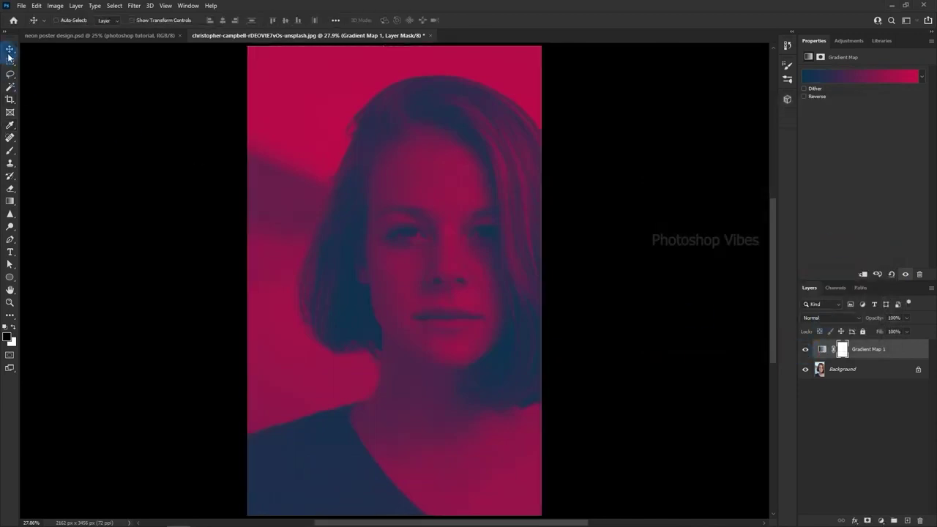
click(805, 350)
click(806, 350)
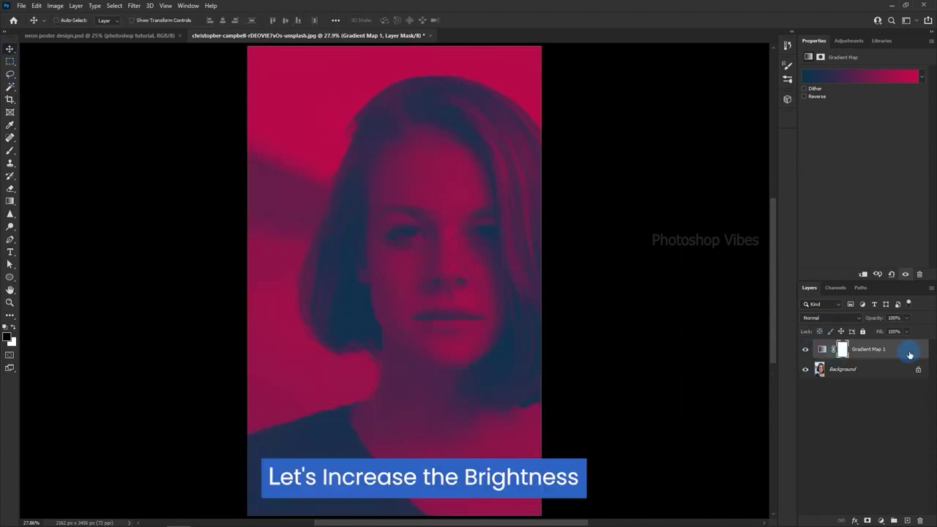
click(880, 351)
click(881, 520)
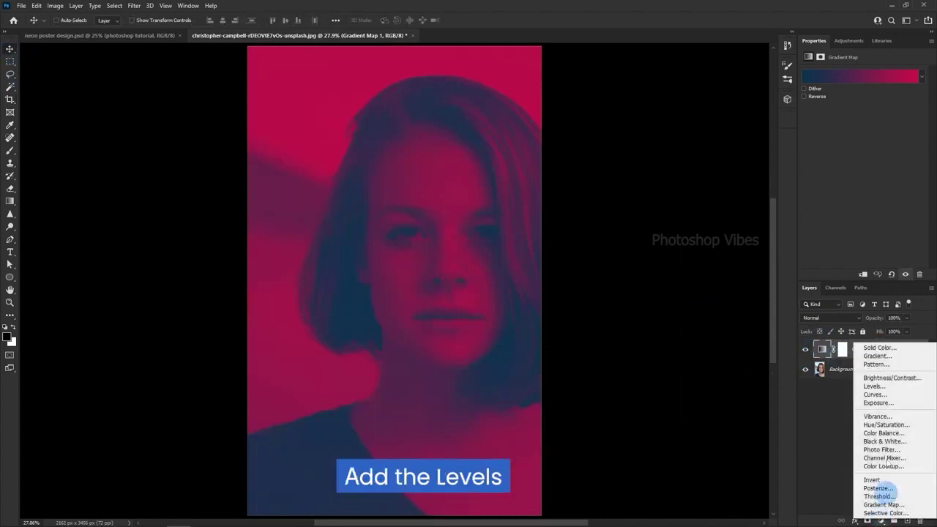
- Add a Levels adjustment with black input 22 and white input 165, checking before and after
click(915, 388)
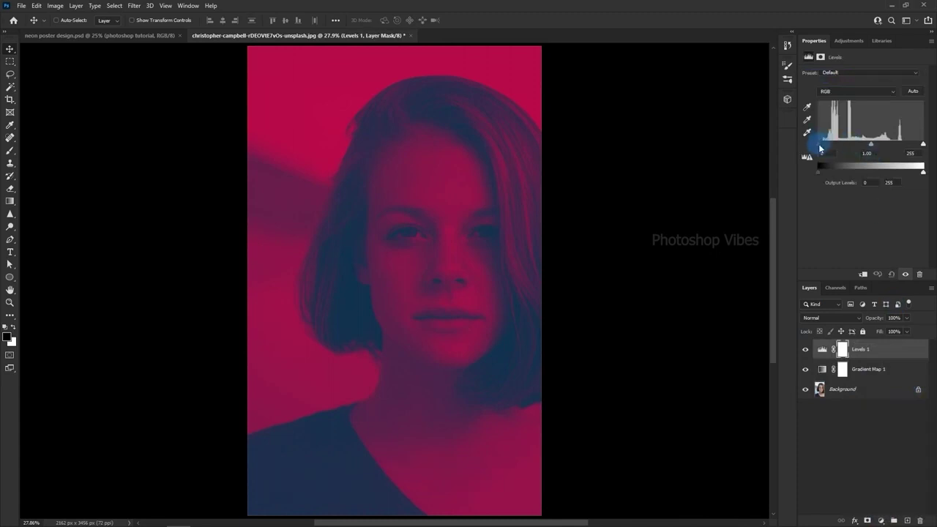
drag(820, 148, 829, 148)
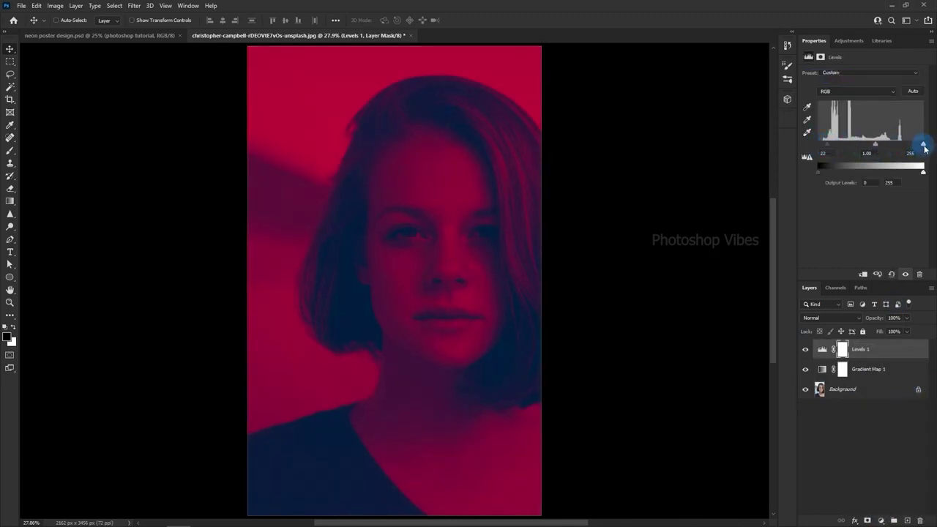
drag(924, 146, 858, 147)
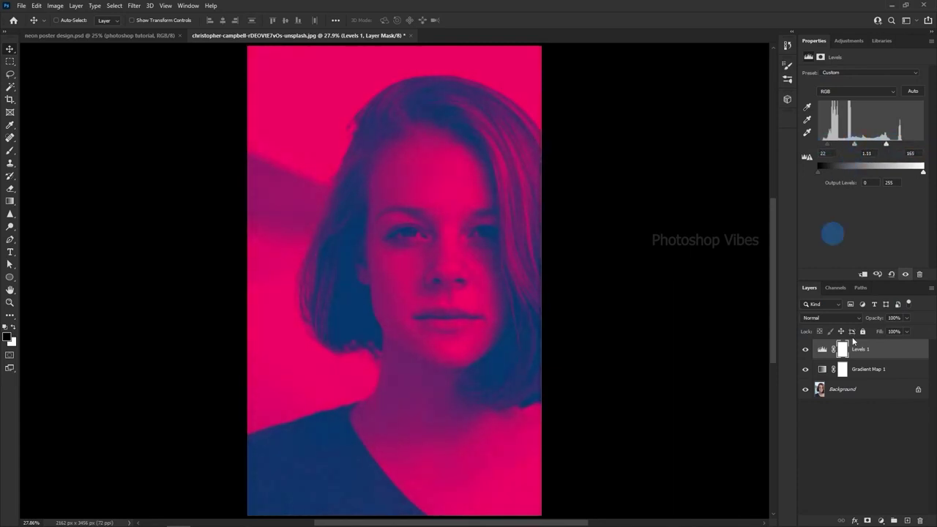
click(805, 349)
click(805, 350)
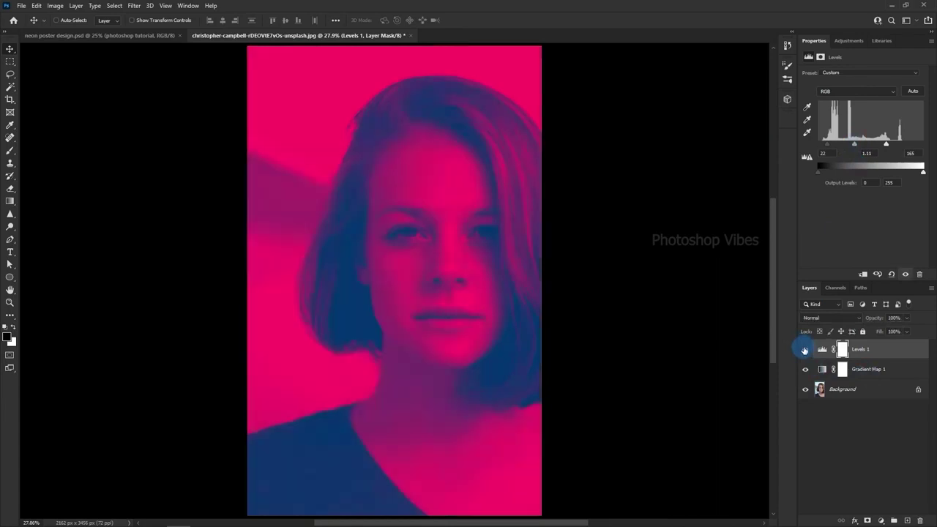
click(96, 36)
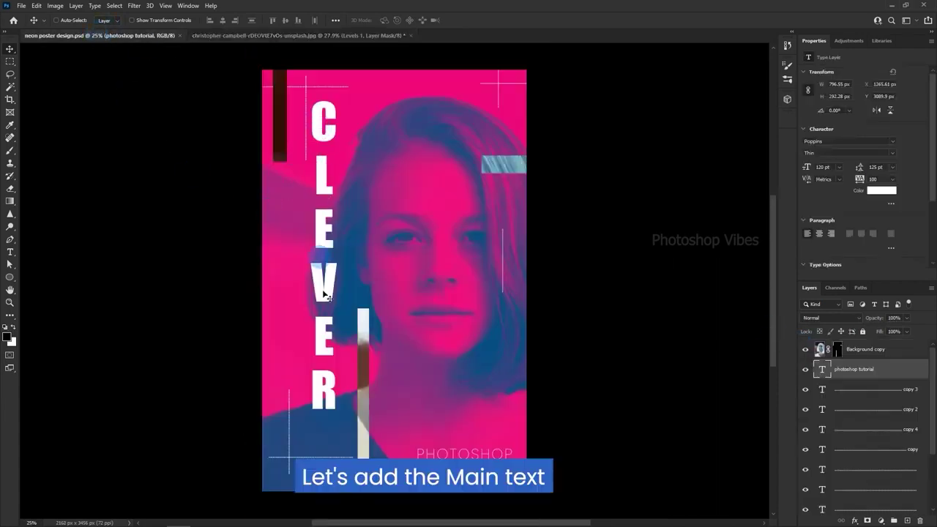
- Type 'clever' as vertical text to the left of the woman's face
click(227, 35)
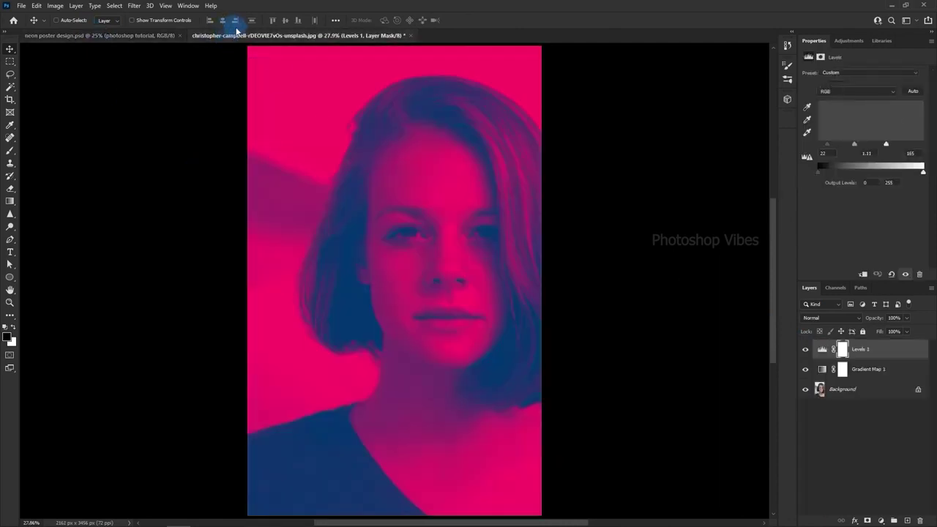
click(11, 251)
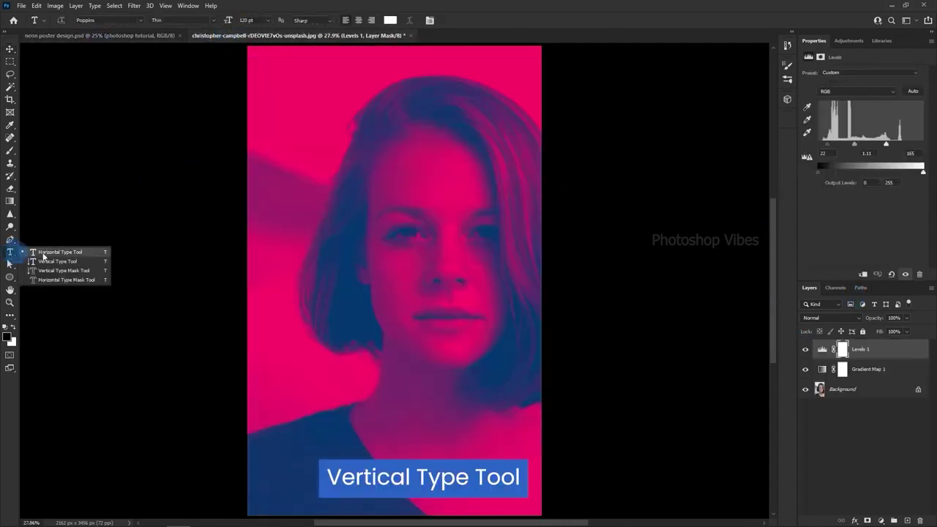
click(90, 262)
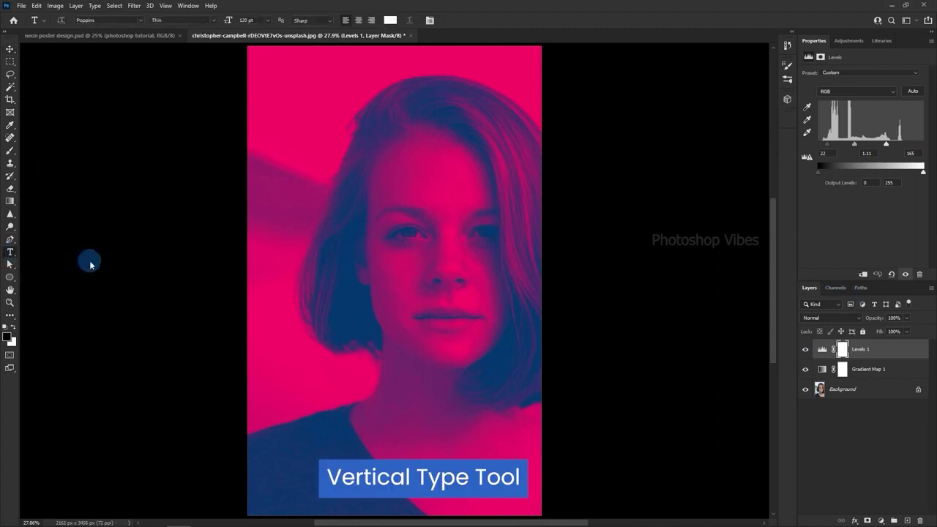
click(333, 130)
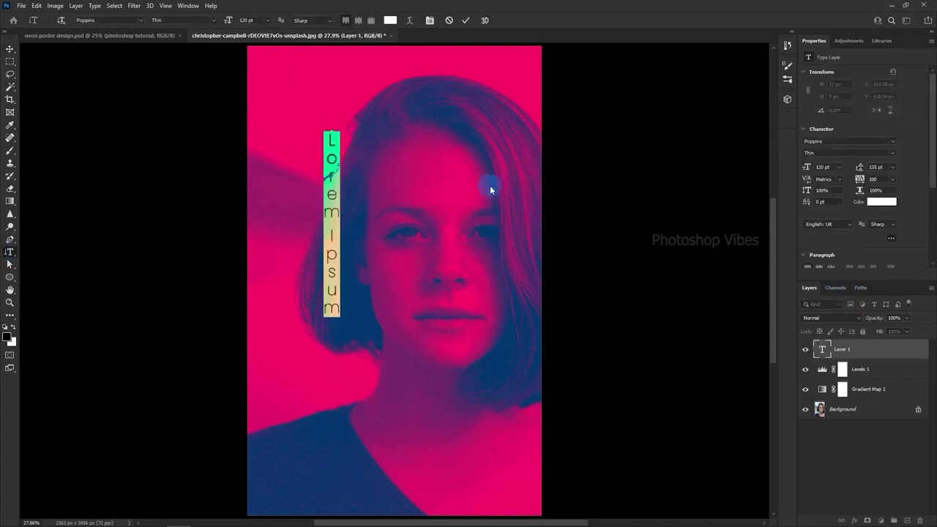
text(clever)
key(ctrl+Return)
key(v)
drag(331, 178, 318, 181)
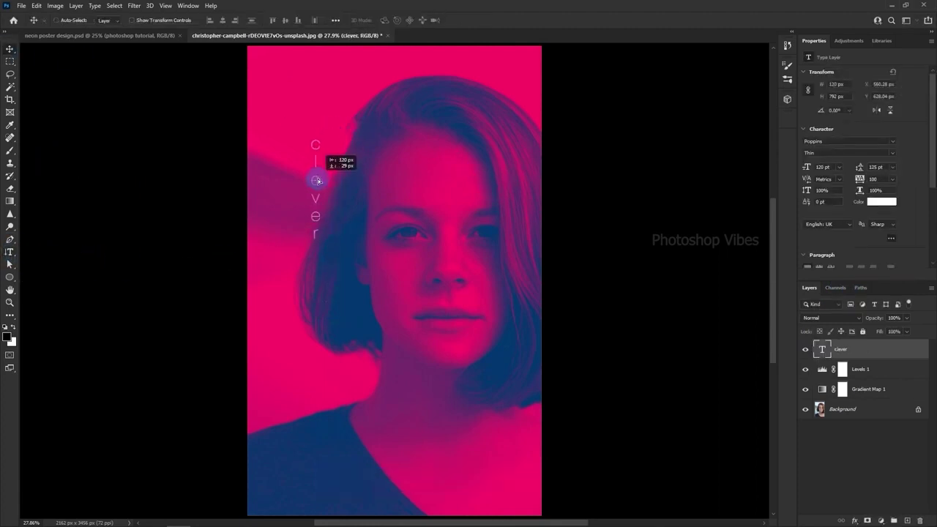
- Set the text to Impact at 392 pt and move it up the left side
click(832, 141)
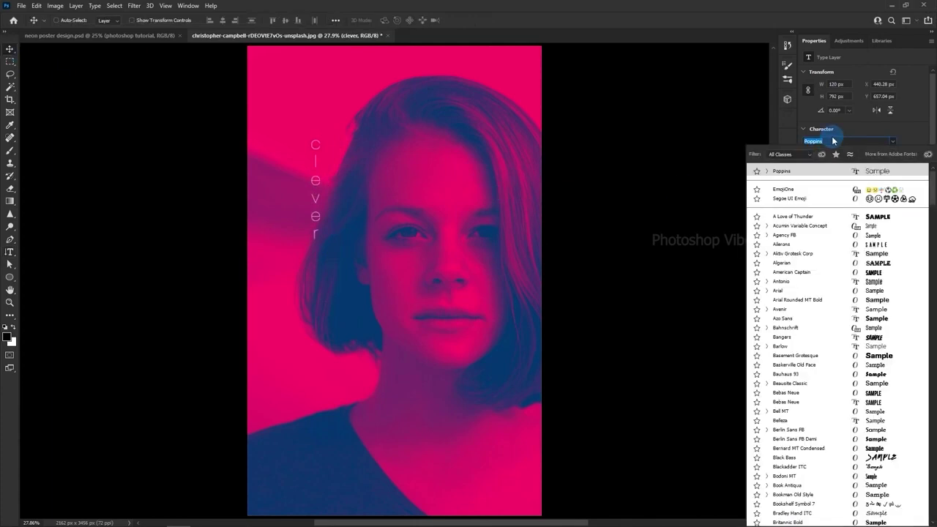
text(Impact)
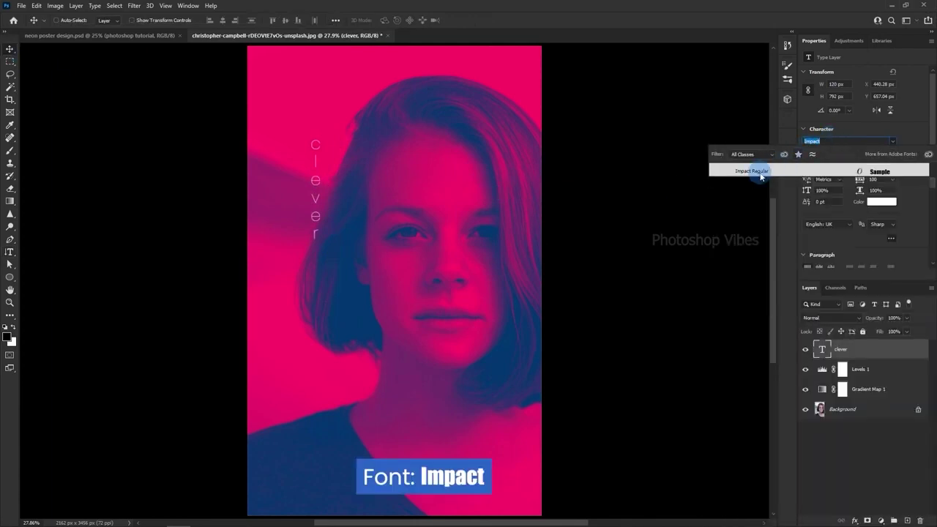
click(754, 171)
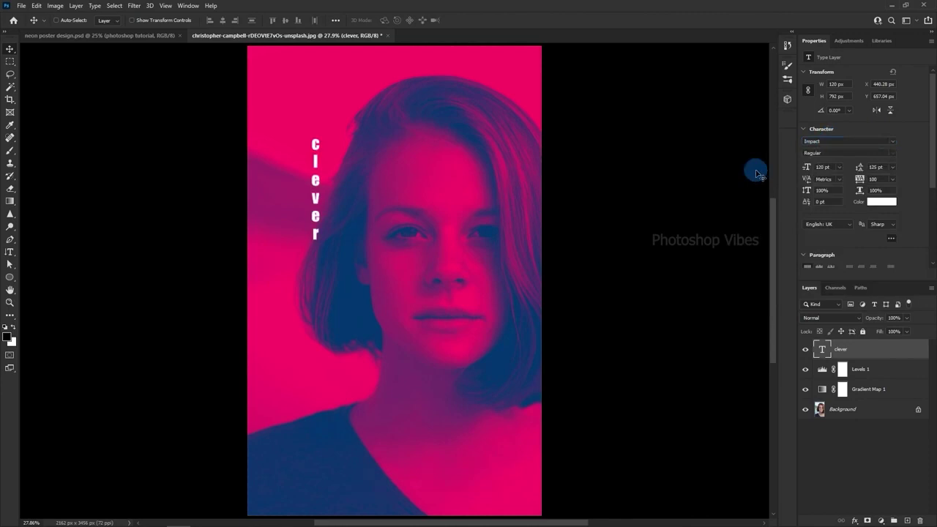
drag(825, 168, 867, 172)
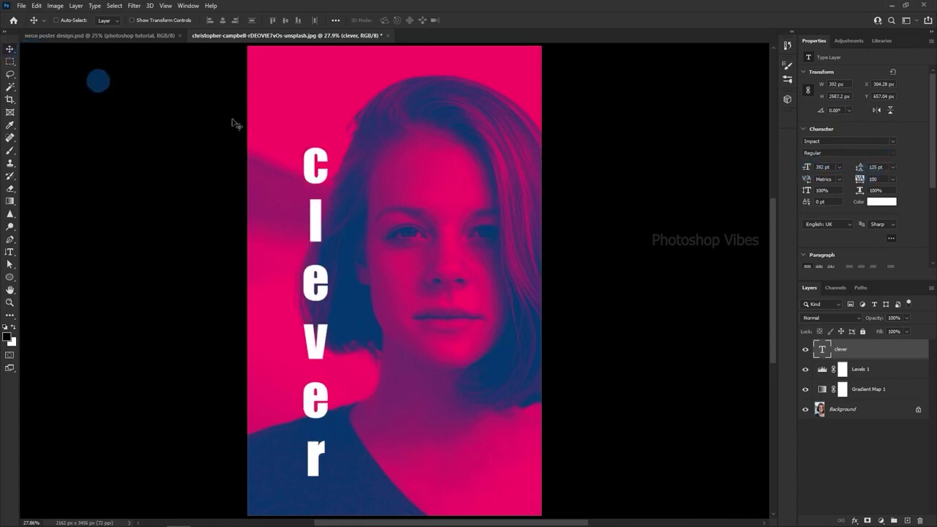
drag(312, 164, 303, 103)
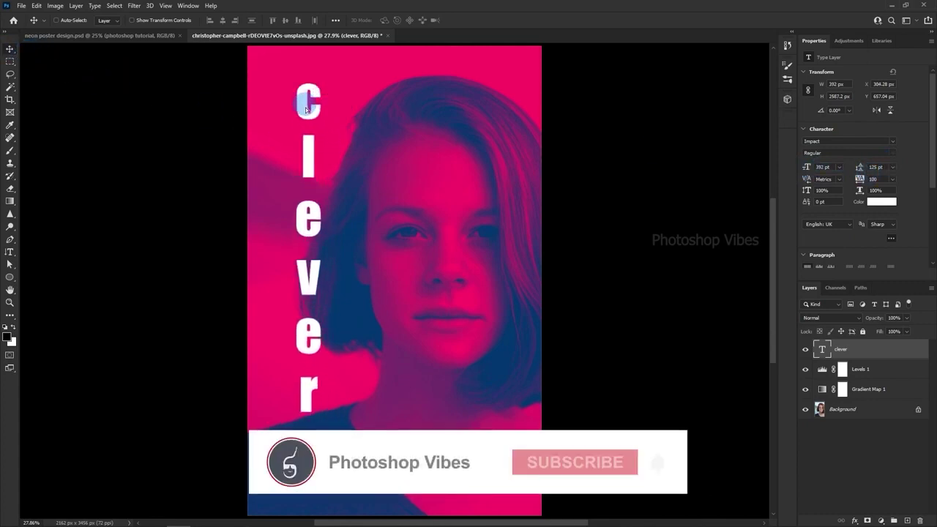
- Enable All Caps in Type Options and nudge the CLEVER text into place
click(891, 238)
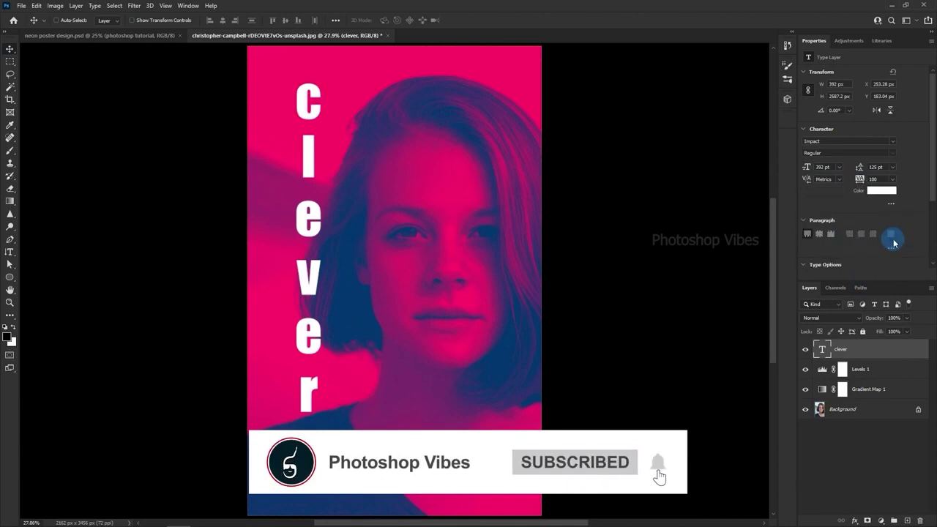
click(825, 264)
scroll(830, 200, down, 2)
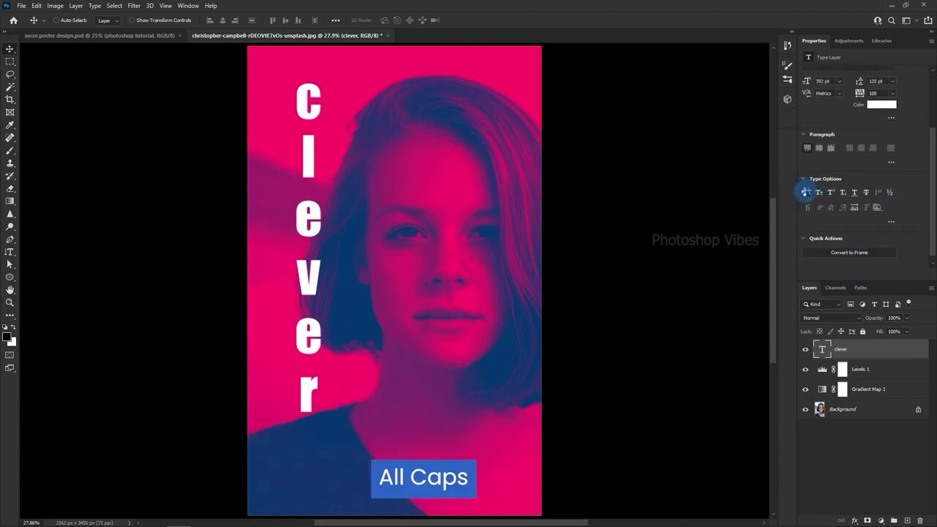
click(806, 192)
click(807, 194)
click(807, 193)
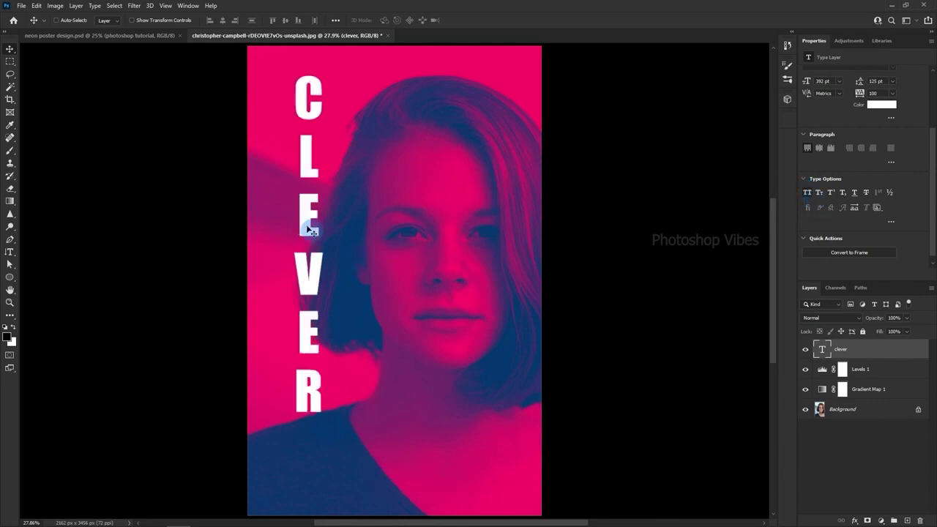
mouse_move(307, 219)
mouse_down()
mouse_move(316, 214)
mouse_move(314, 227)
mouse_up()
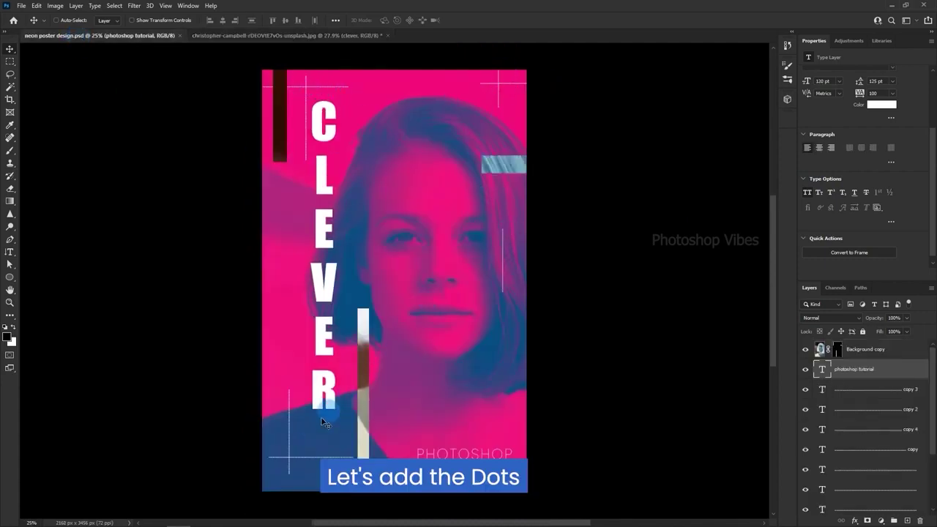
- Type a row of periods as a new text layer on the portrait and move it top-left
click(222, 36)
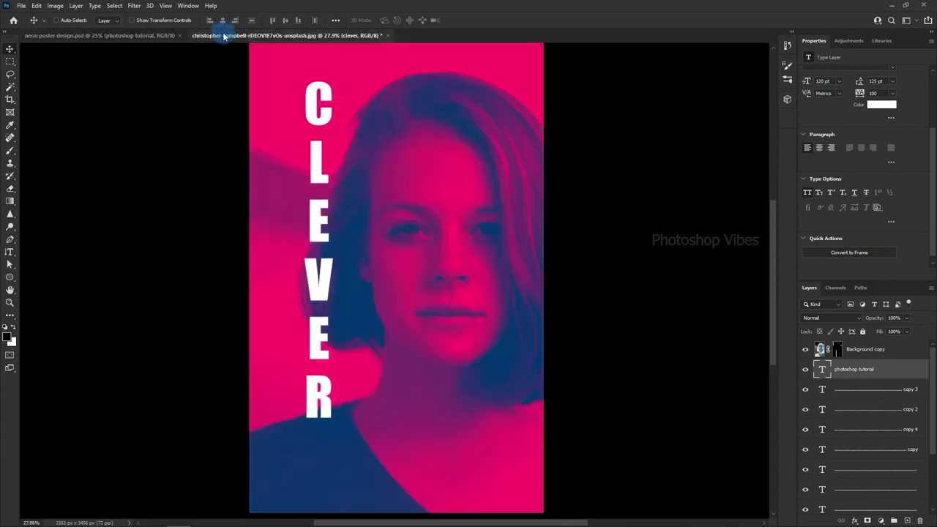
click(10, 252)
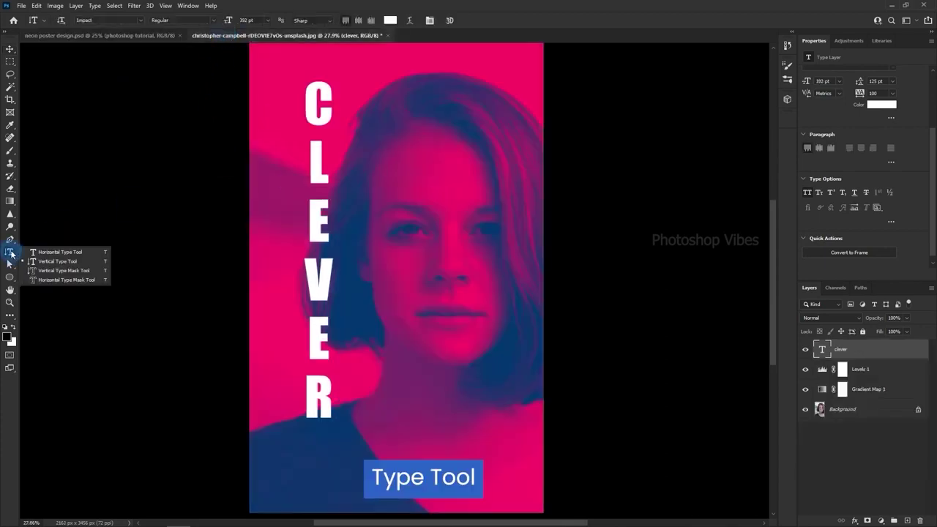
click(53, 252)
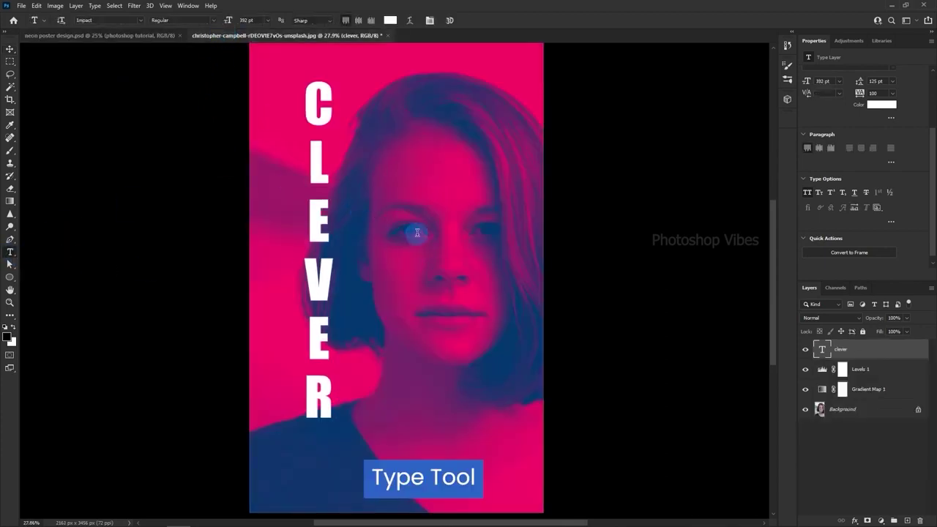
click(416, 232)
text(...)
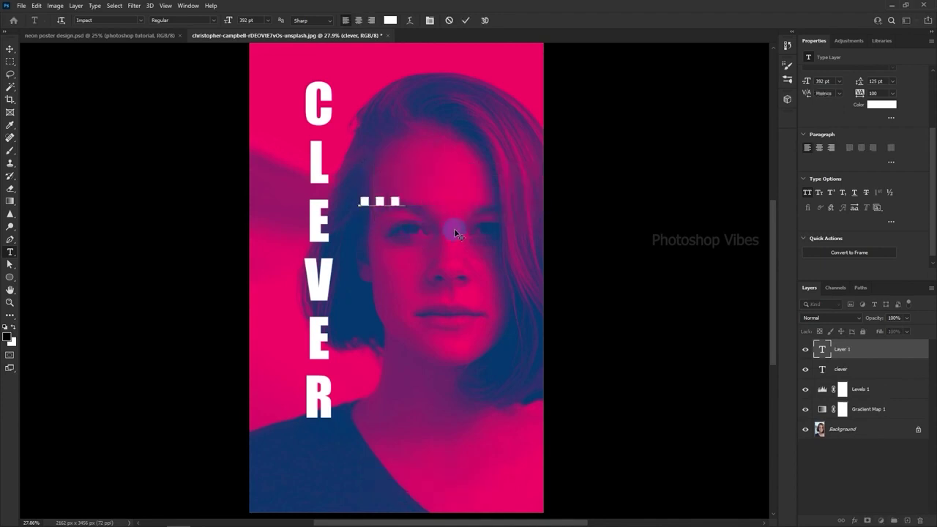
text(........)
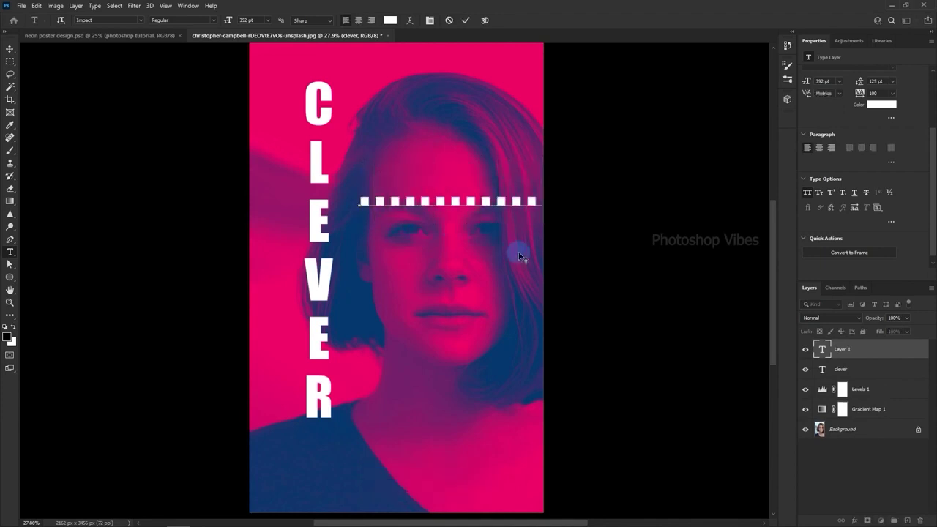
click(530, 265)
click(9, 50)
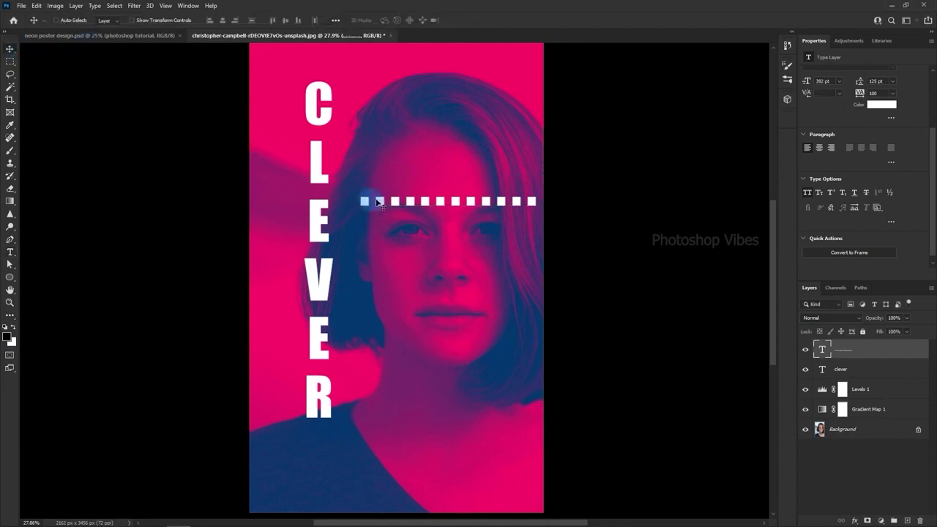
drag(417, 203, 400, 275)
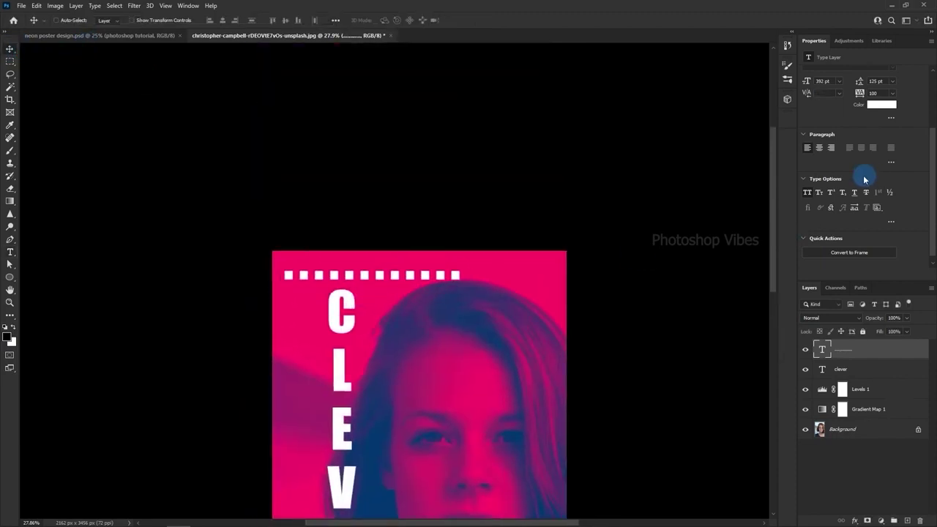
- Set the dots to 50 pt and reposition the dotted line near the top-left
scroll(858, 158, up, 3)
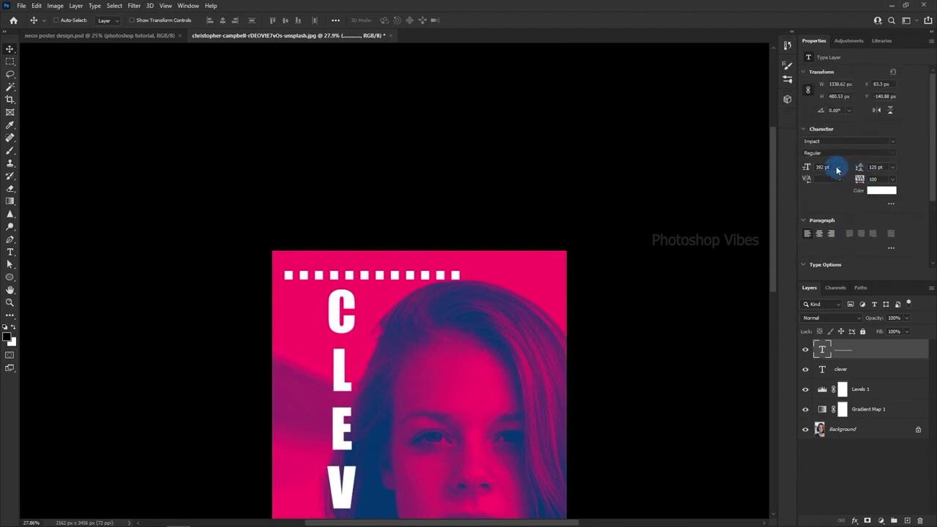
click(806, 167)
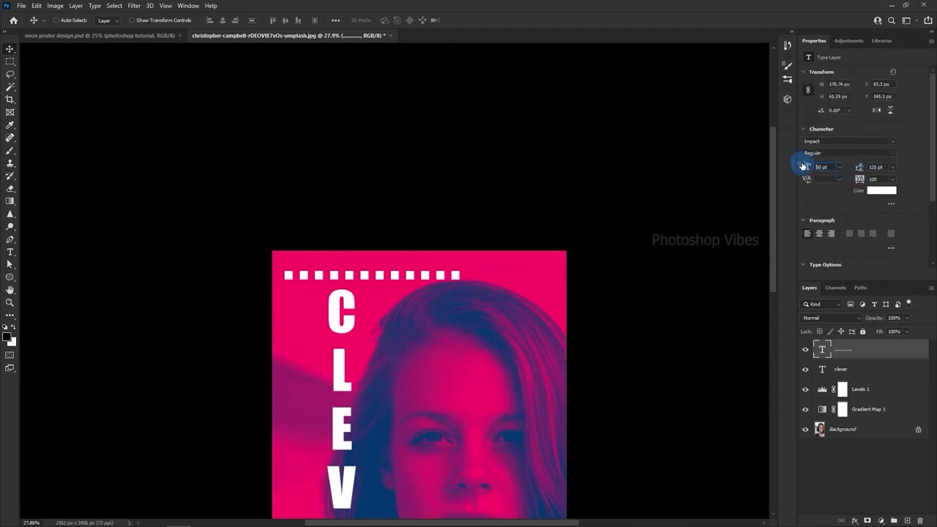
key(Return)
scroll(295, 283, up, 6)
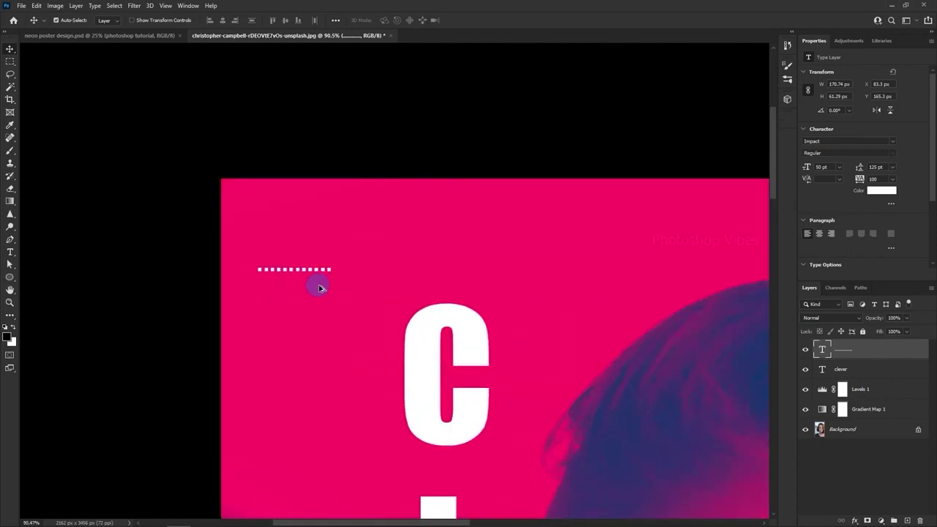
drag(304, 271, 429, 250)
- Lengthen the dotted line with more periods, move it to the left edge, and shrink it to 30 pt
double_click(429, 250)
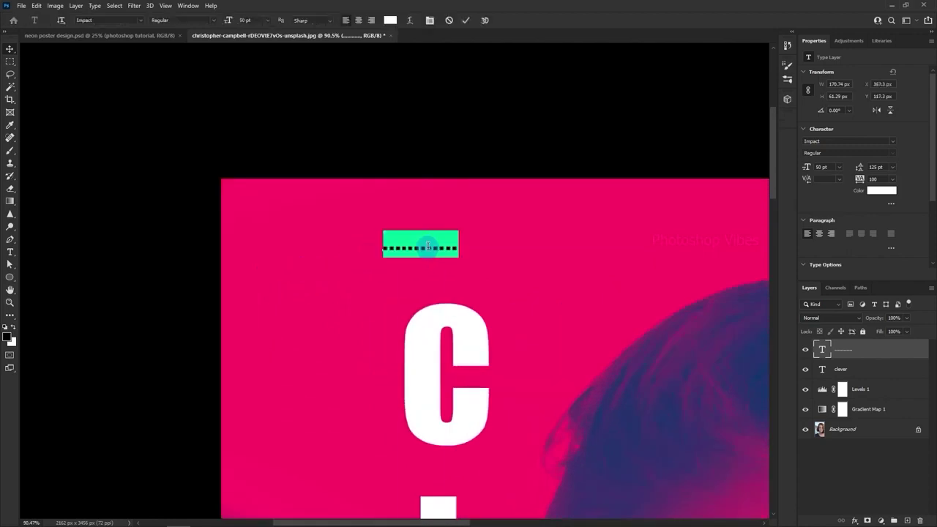
click(458, 248)
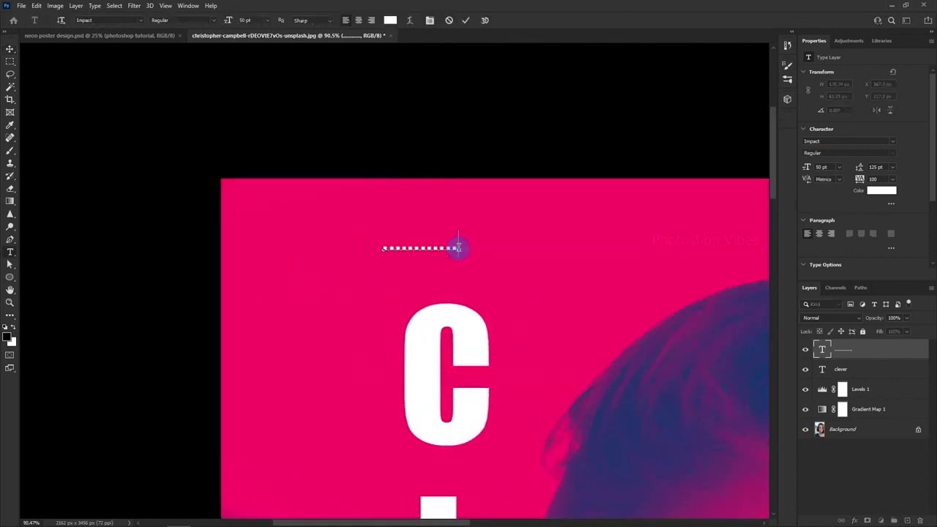
text(....................................)
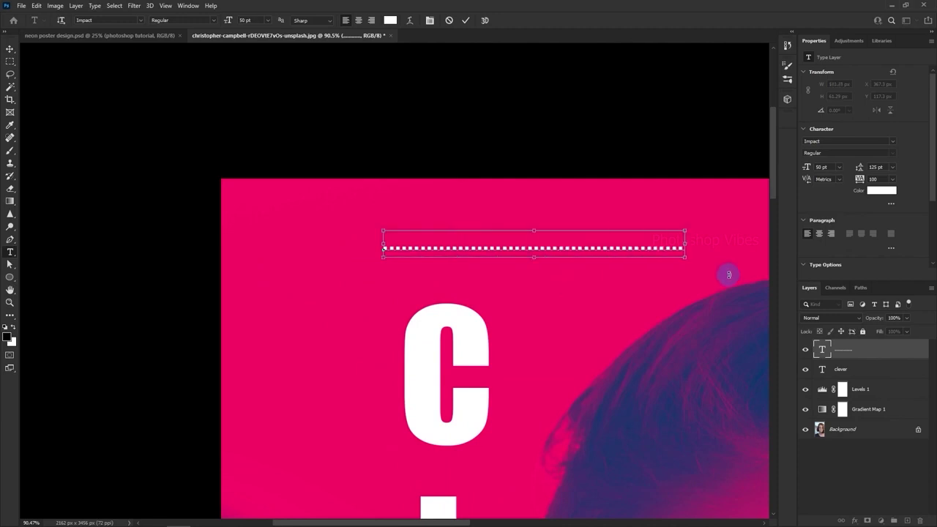
text(............)
click(9, 49)
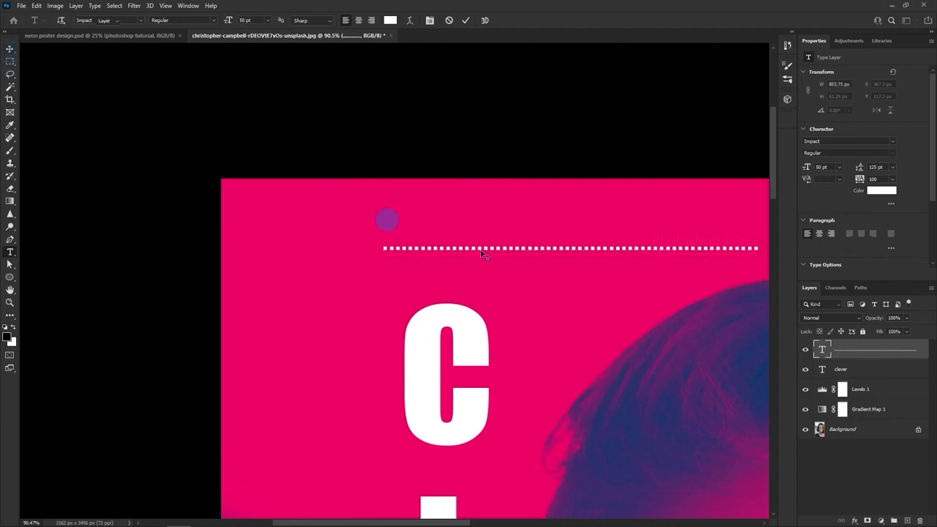
scroll(586, 268, down, 1)
drag(617, 255, 436, 248)
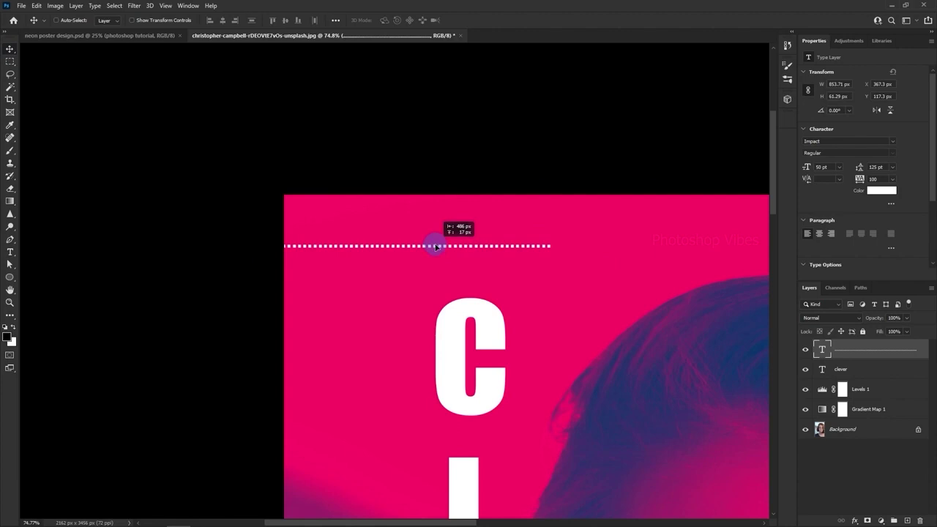
click(821, 167)
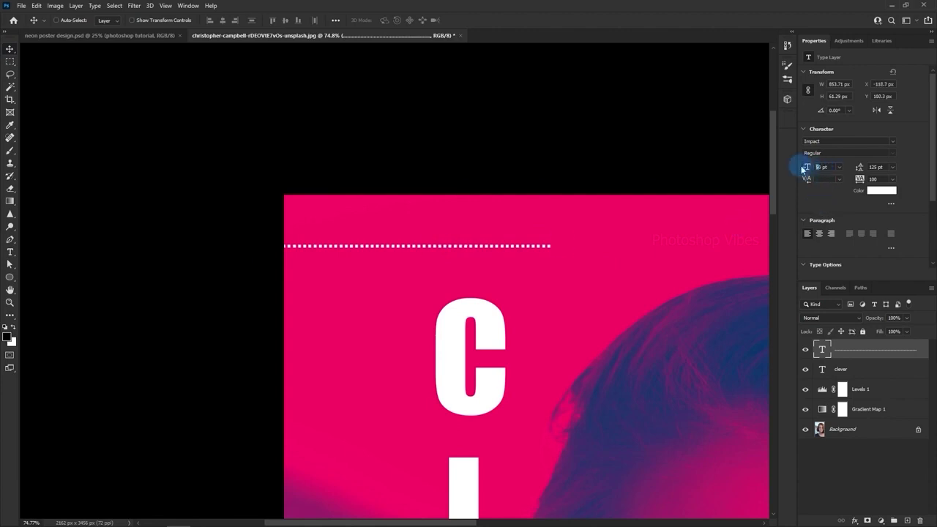
drag(804, 169, 490, 262)
- Rotate a copy of the dotted line to vertical so it crosses the horizontal one
click(40, 6)
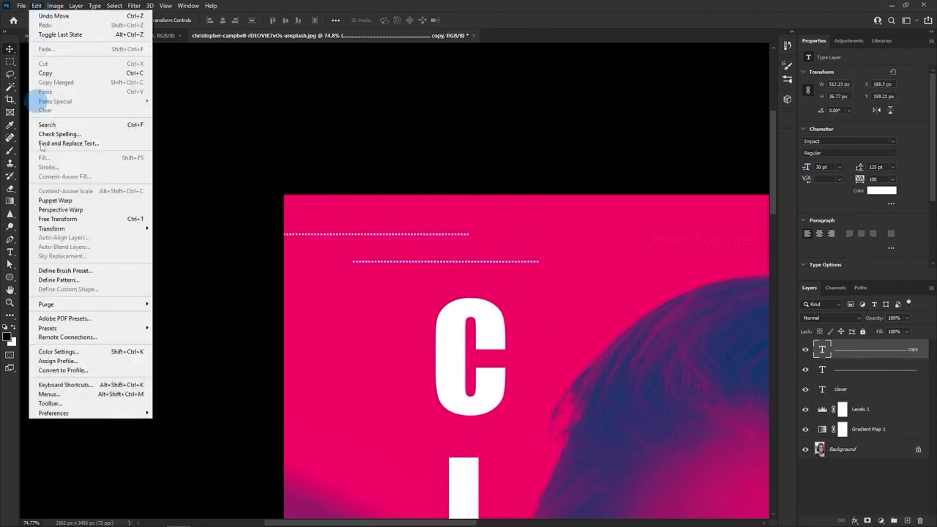
click(73, 214)
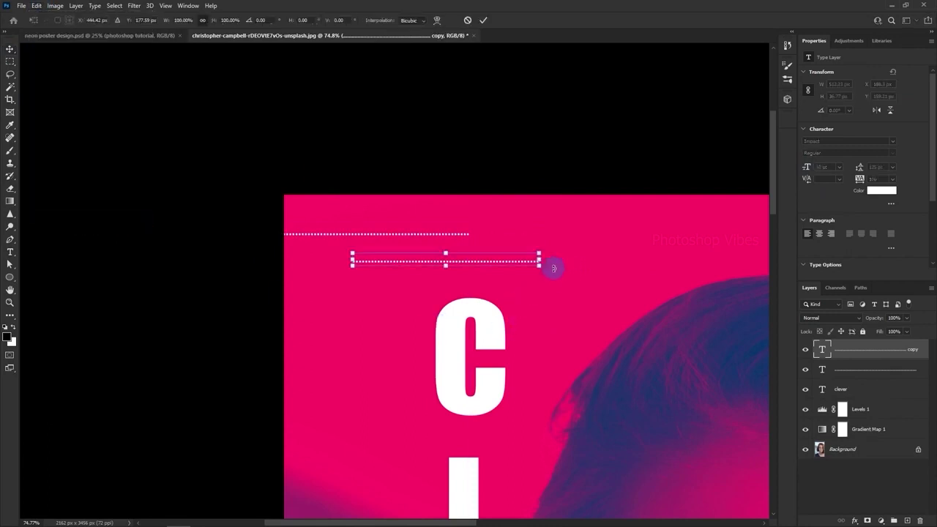
drag(551, 270, 440, 330)
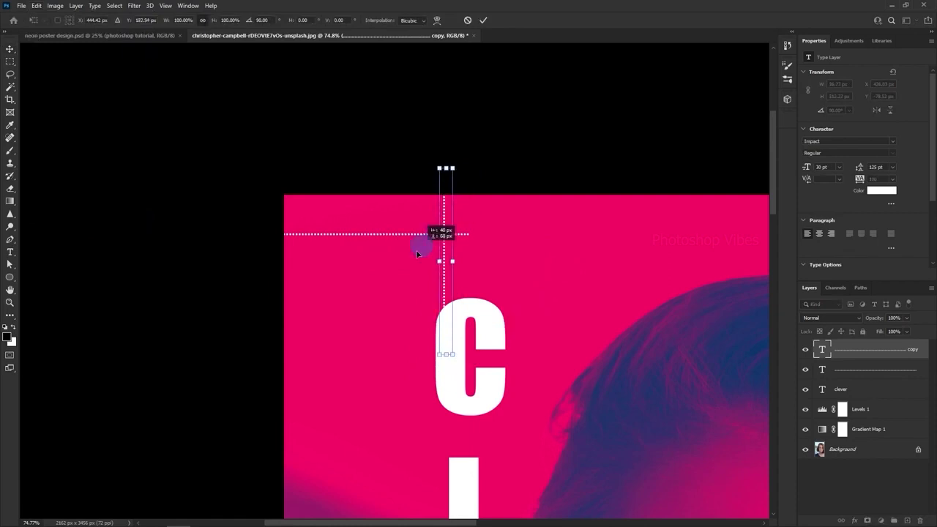
drag(417, 252, 410, 257)
key(Return)
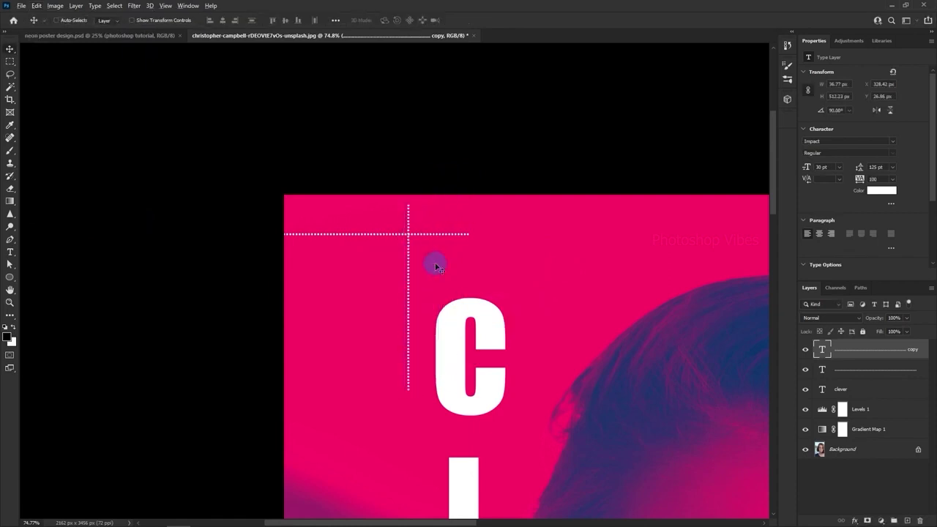
scroll(357, 248, down, 3)
- Duplicate and rotate dotted-line copies to form a horizontal and vertical cross at the top-right
drag(220, 219, 525, 250)
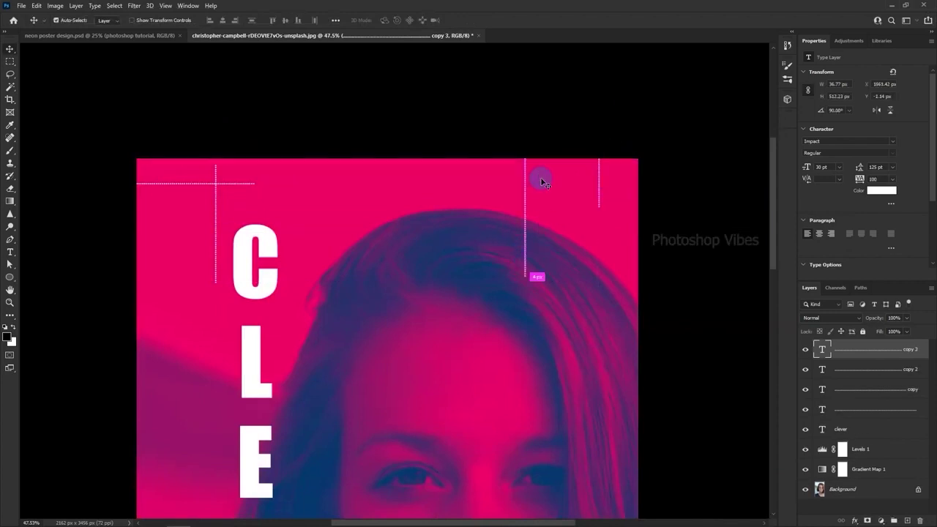
key(ctrl+t)
drag(540, 153, 627, 184)
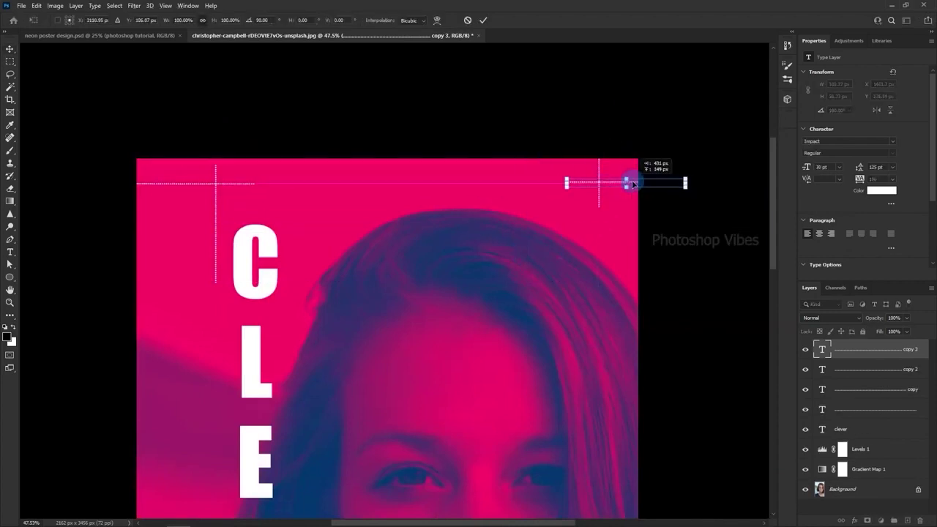
key(Return)
scroll(535, 209, down, 1)
scroll(534, 208, down, 2)
drag(580, 121, 569, 326)
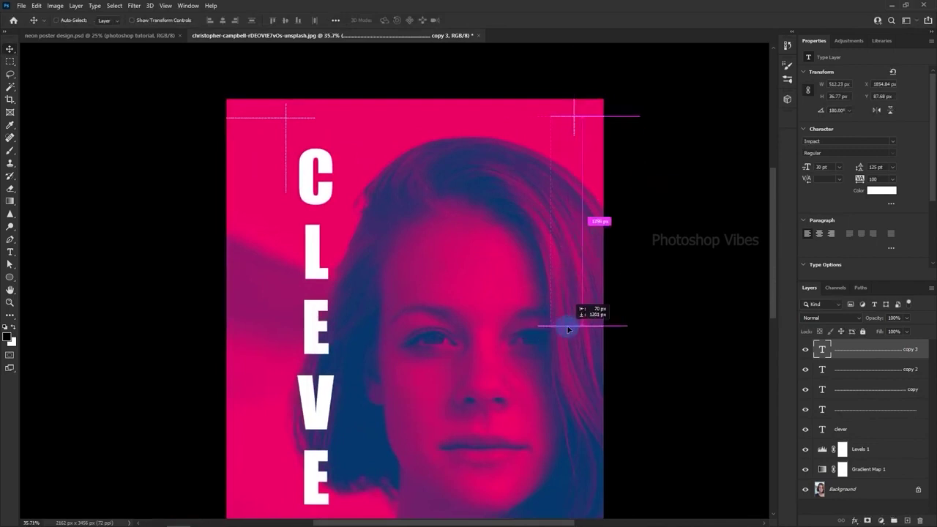
key(ctrl+t)
drag(544, 356, 582, 393)
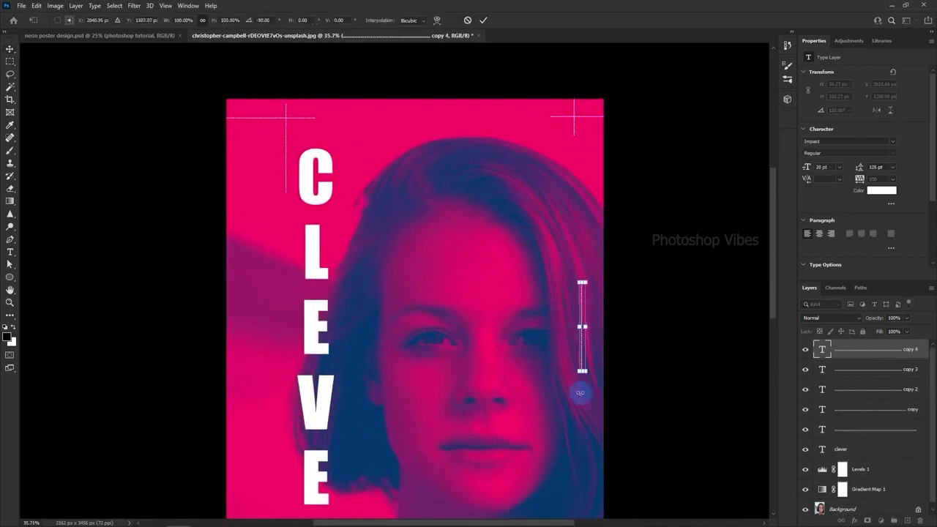
key(Return)
drag(551, 435, 550, 242)
drag(582, 168, 332, 407)
scroll(558, 233, down, 3)
- Add a rotated dotted-line copy at the bottom-left below CLEVER
drag(333, 406, 387, 403)
key(ctrl+t)
drag(407, 443, 359, 412)
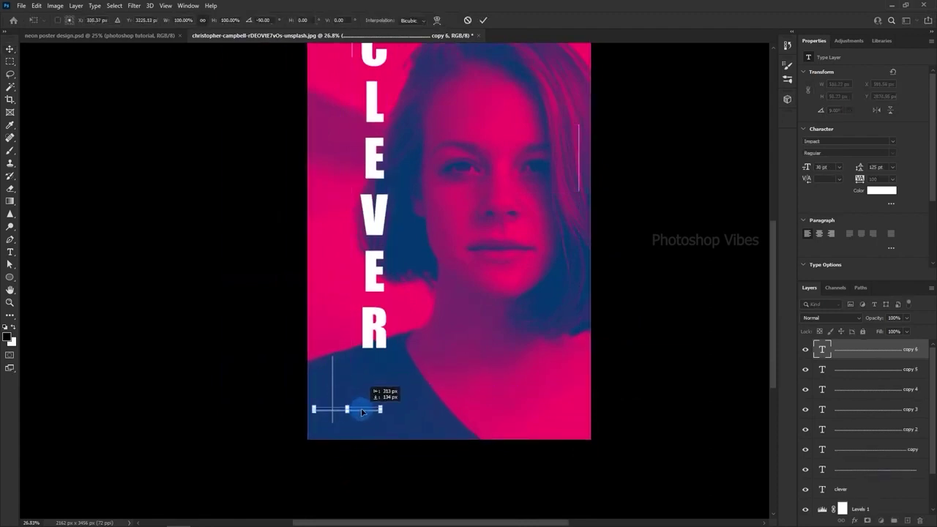
key(Return)
scroll(447, 412, down, 1)
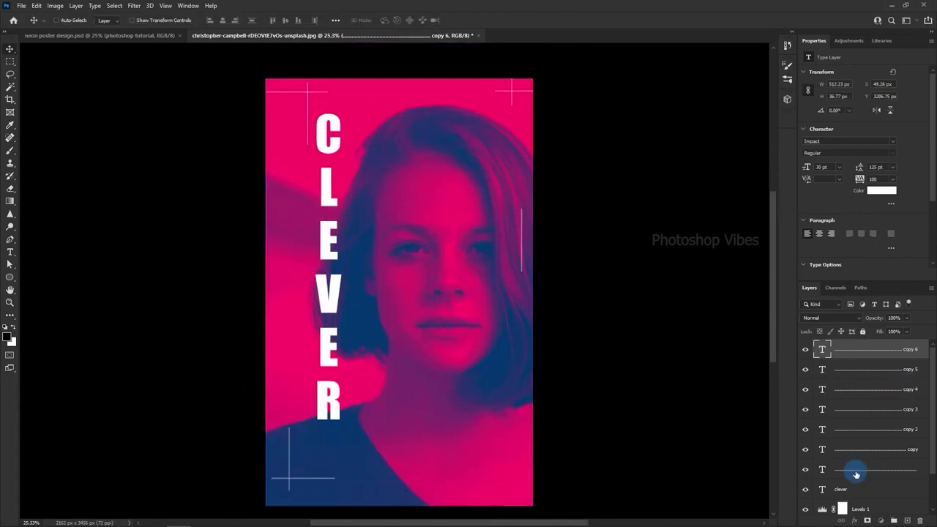
- Group all dotted-line layers into Group 1 and compare against the reference poster
shift+click(857, 471)
click(894, 520)
click(806, 346)
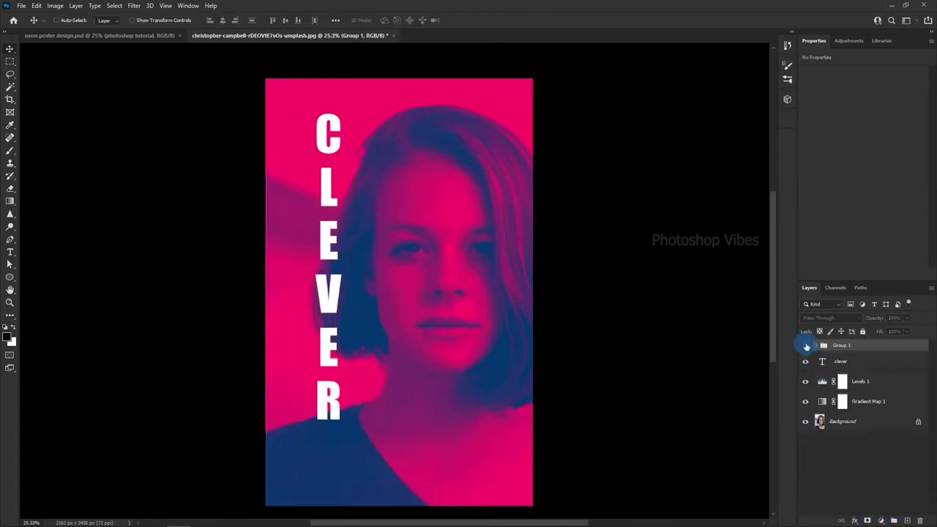
click(807, 345)
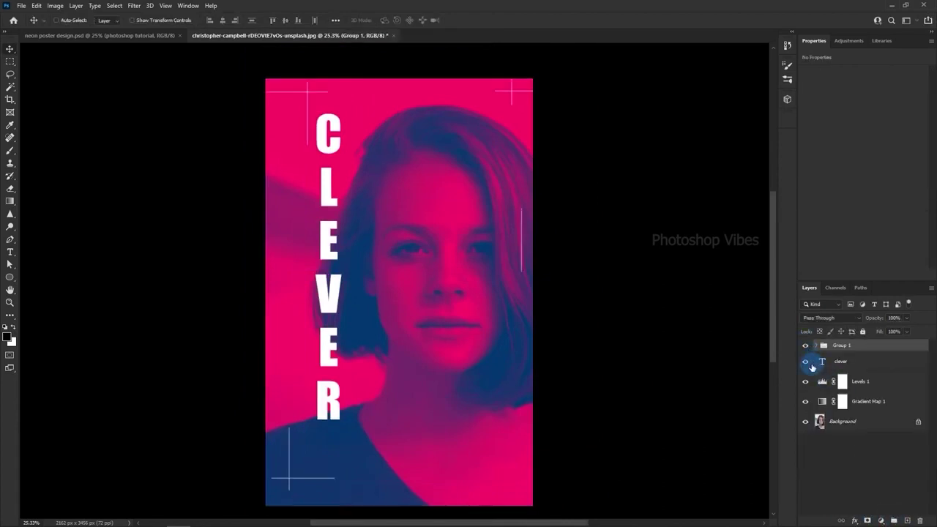
click(117, 35)
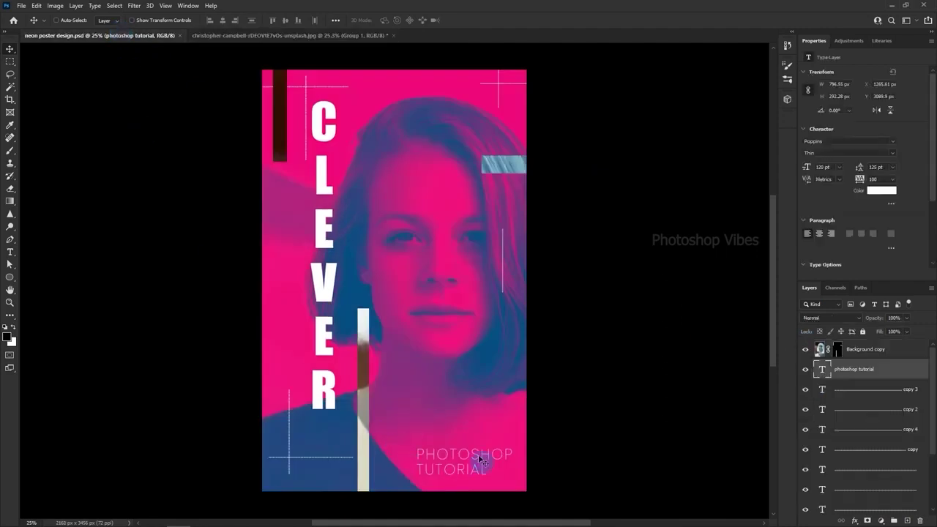
click(234, 35)
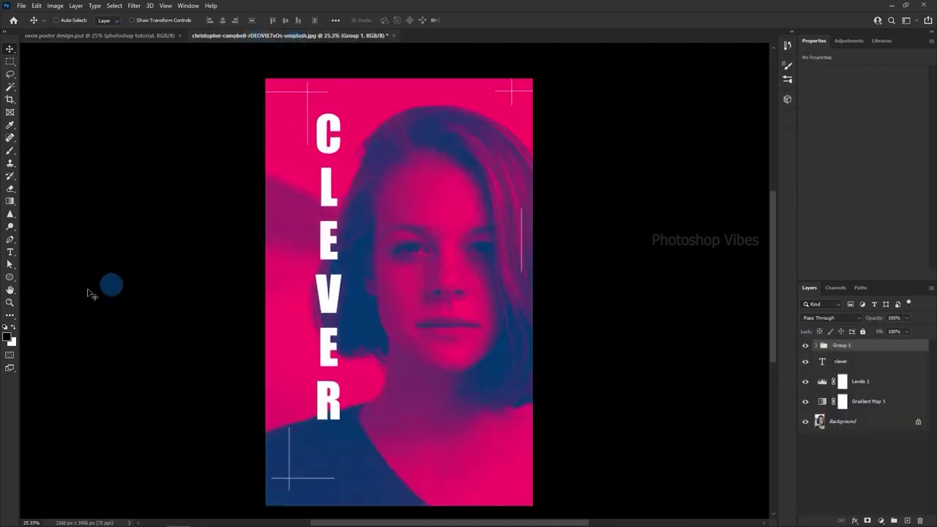
- Select the PHOTOSHOP TUTORIAL text and keep its font as Poppins Thin
click(9, 252)
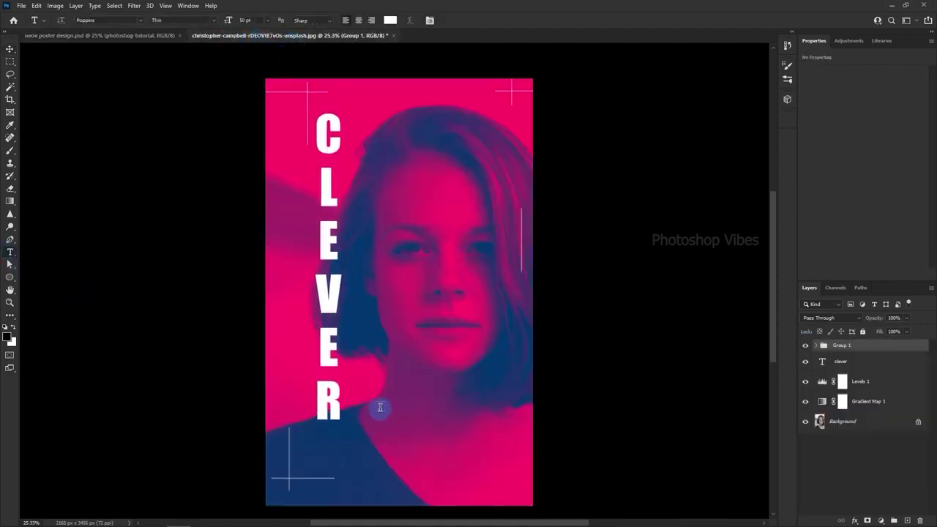
click(380, 407)
text(PHOTOSHOP)
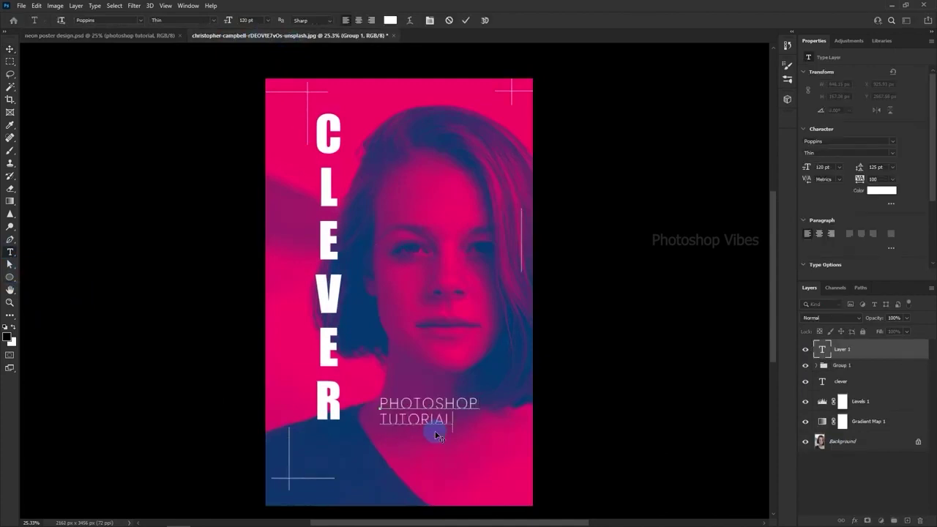
key(ctrl+a)
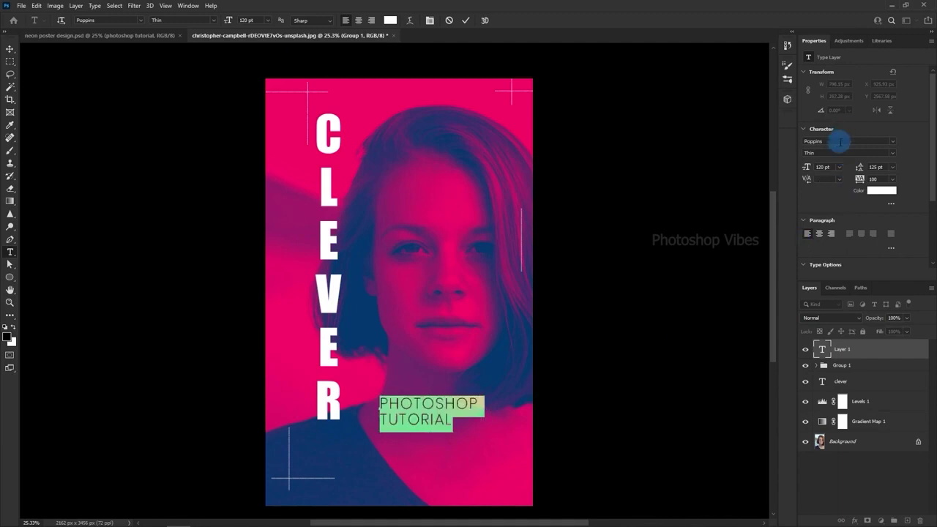
click(840, 142)
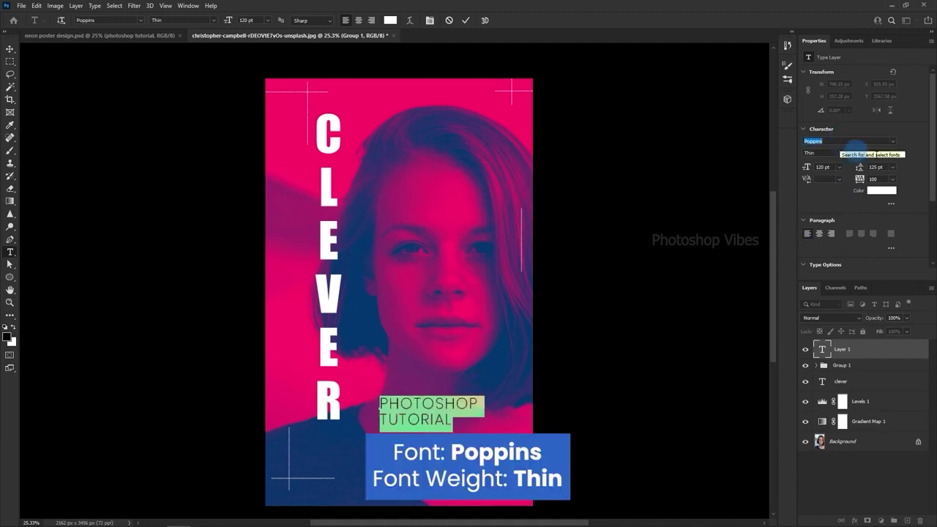
click(892, 153)
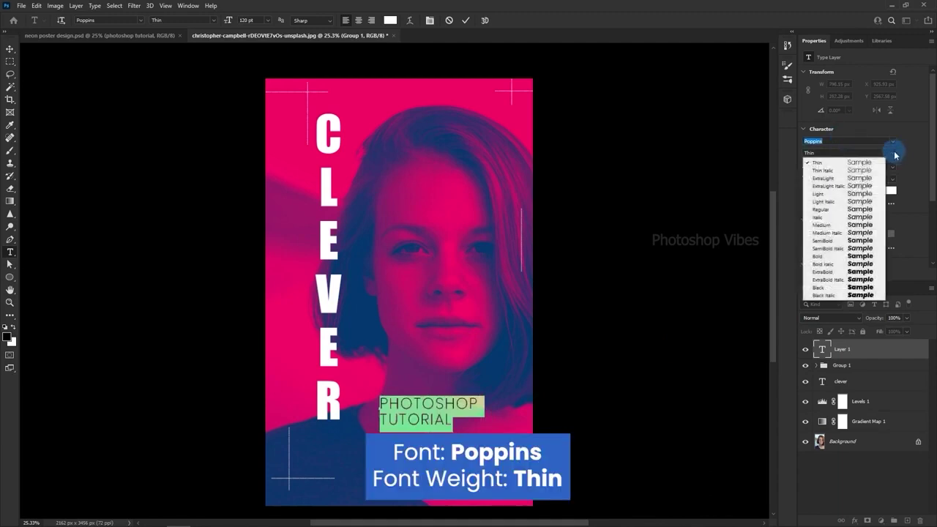
click(826, 165)
- Move the PHOTOSHOP TUTORIAL text to the lower-right corner and duplicate the Background layer
click(10, 49)
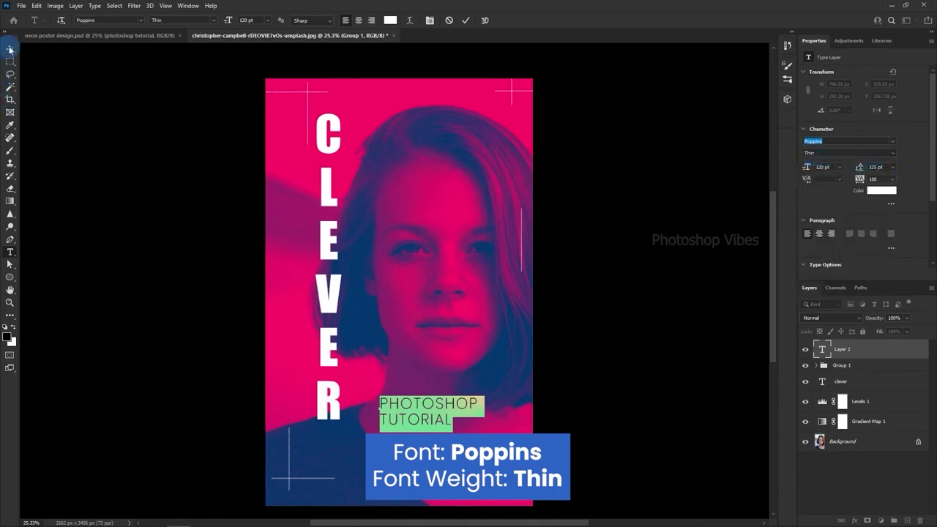
drag(416, 411, 460, 473)
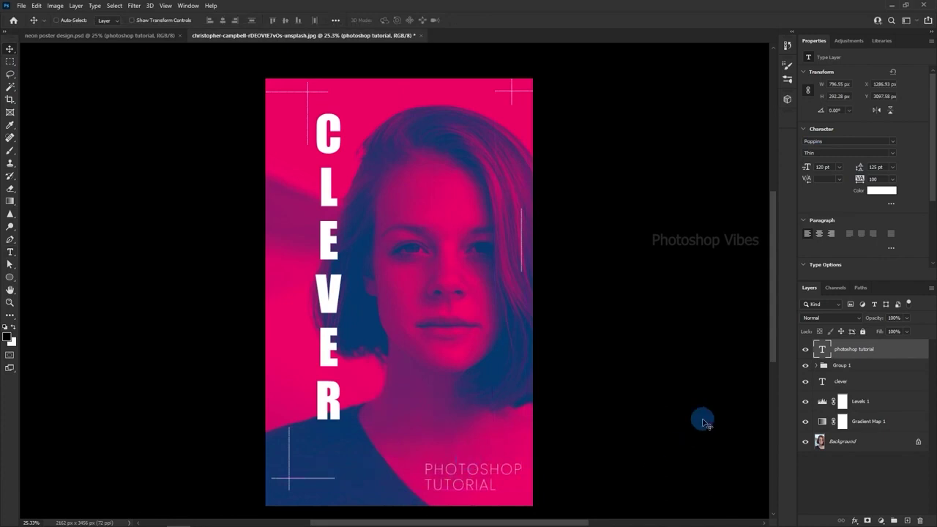
click(127, 34)
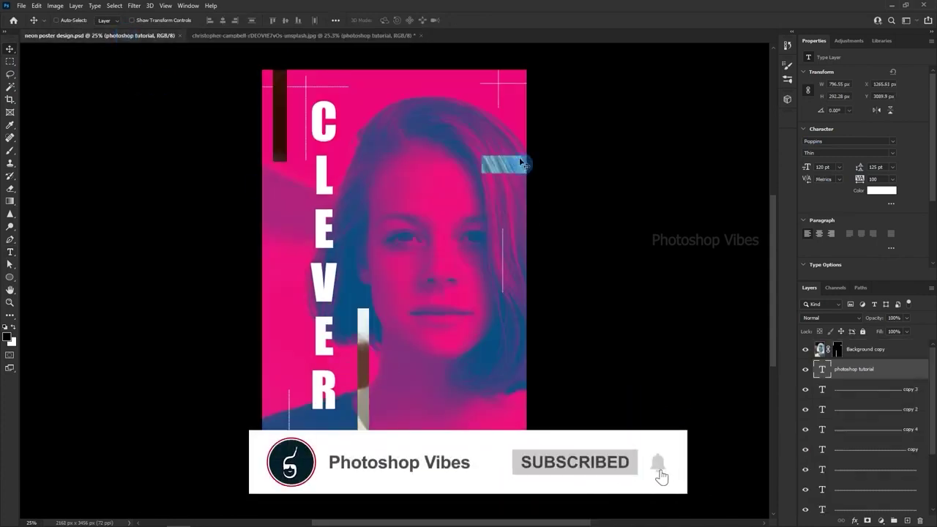
click(251, 34)
scroll(871, 435, down, 1)
drag(868, 445, 906, 521)
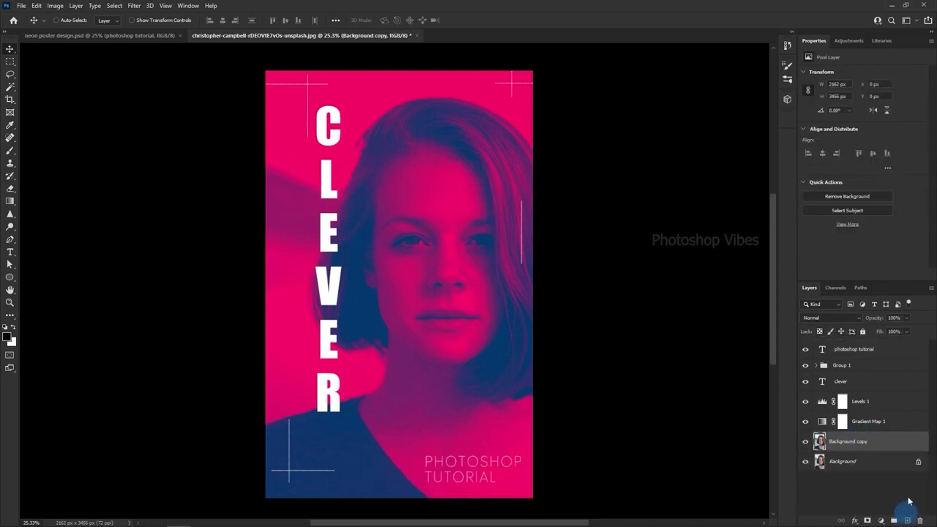
- Move Background copy to the top, convert it to a smart object, and invert its colours
drag(842, 442, 843, 350)
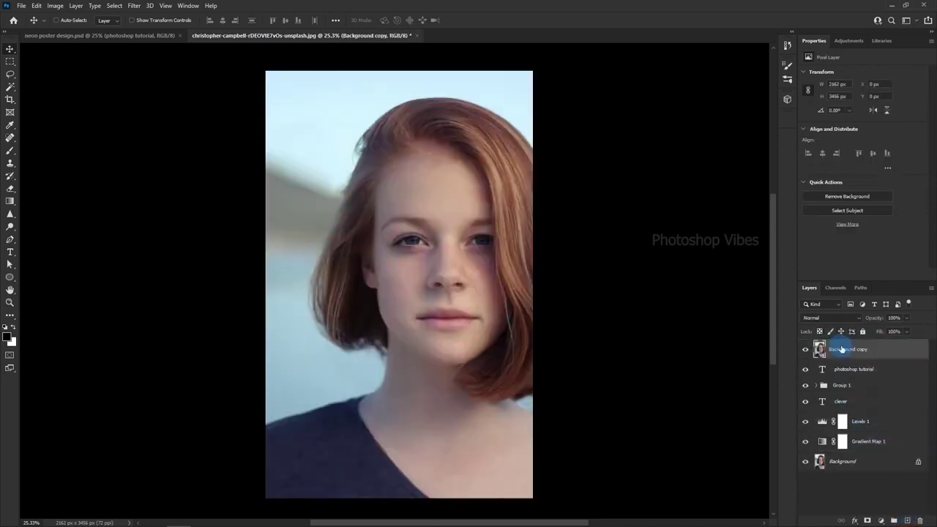
right_click(860, 350)
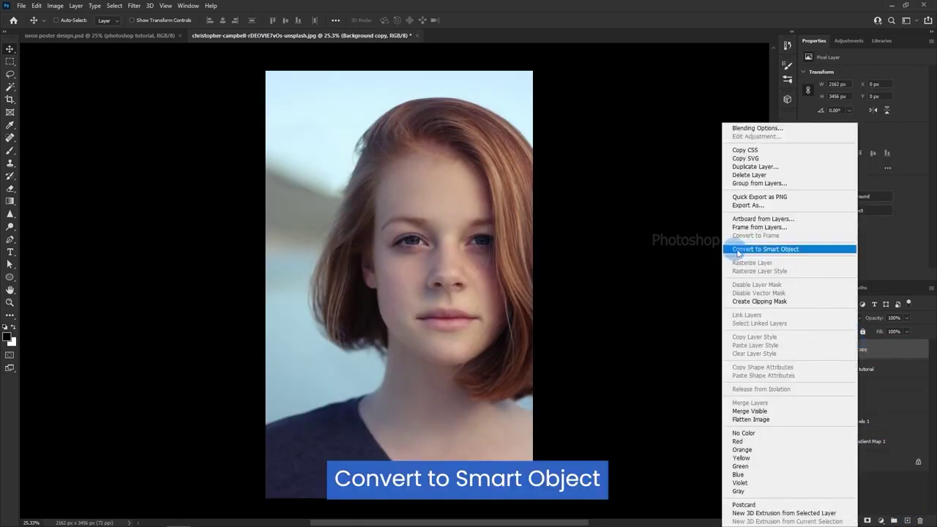
click(810, 252)
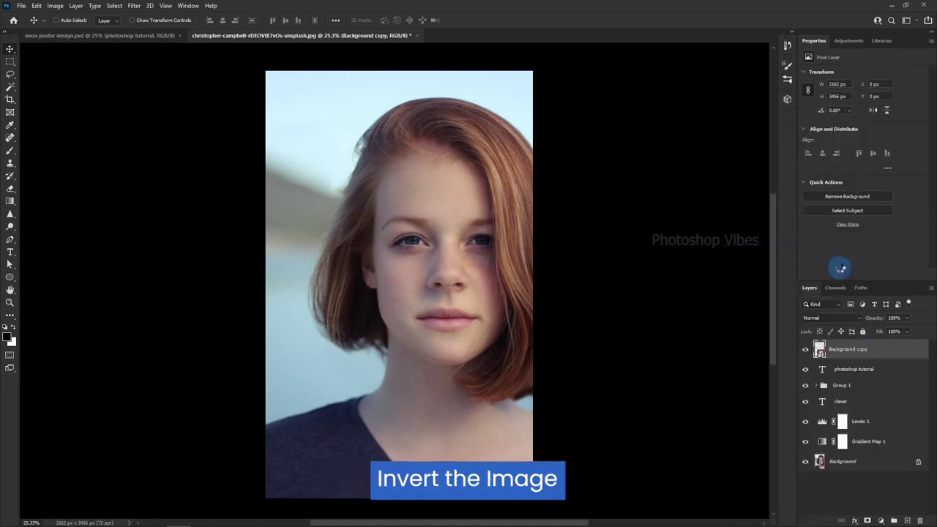
click(54, 6)
mouse_move(103, 30)
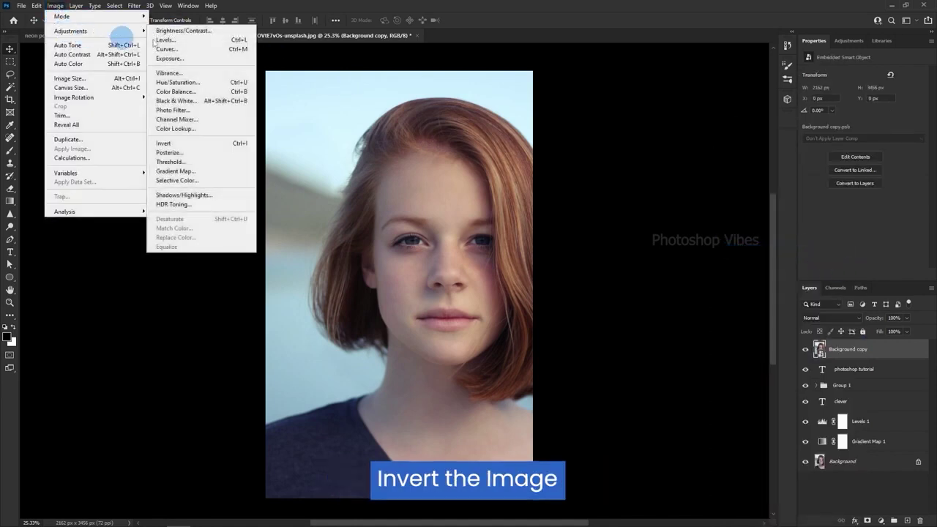
click(202, 145)
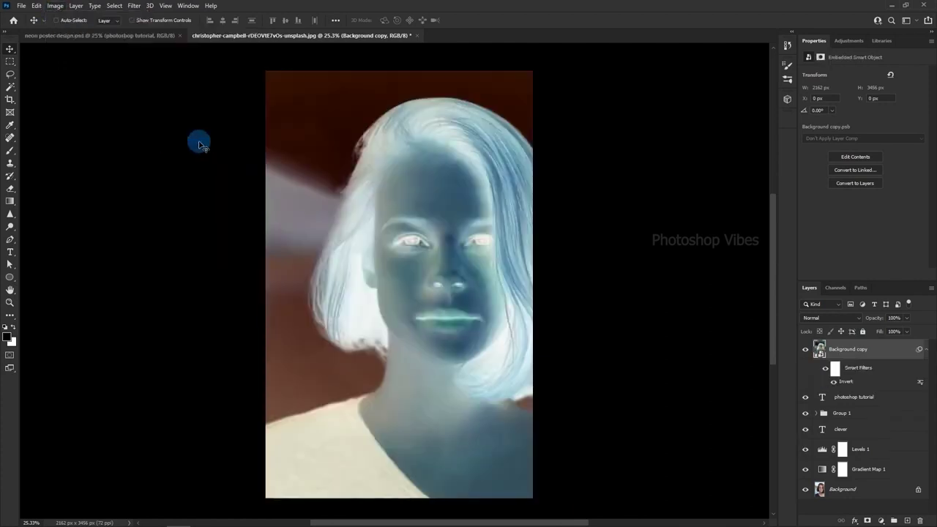
- Add a layer mask to Background copy and invert it to black
click(868, 520)
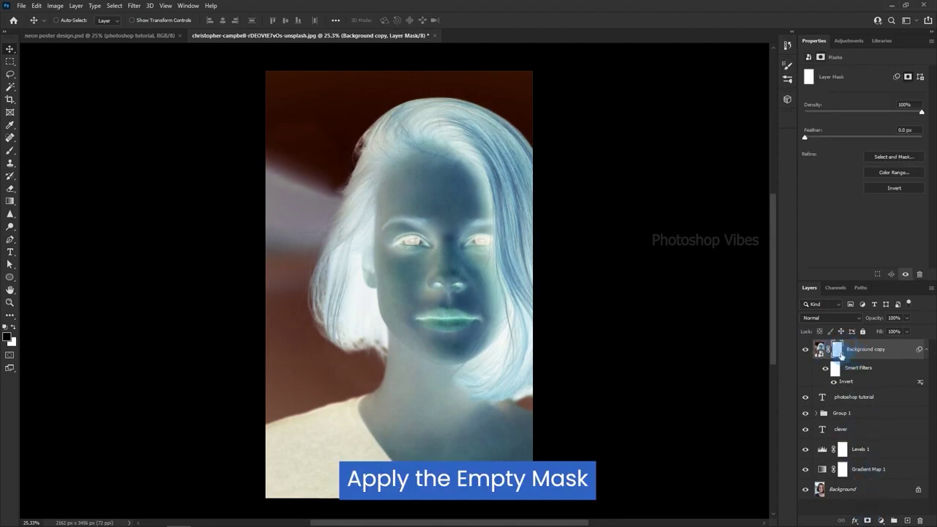
click(55, 6)
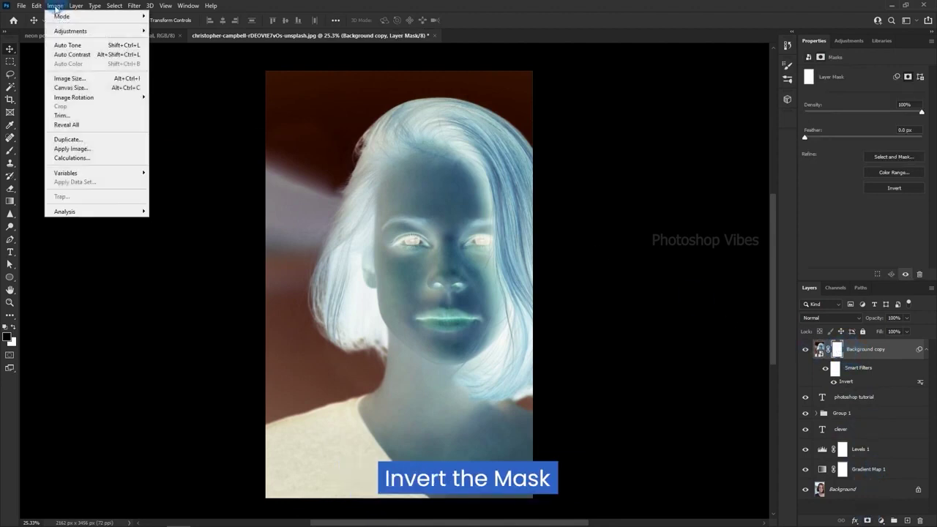
mouse_move(62, 30)
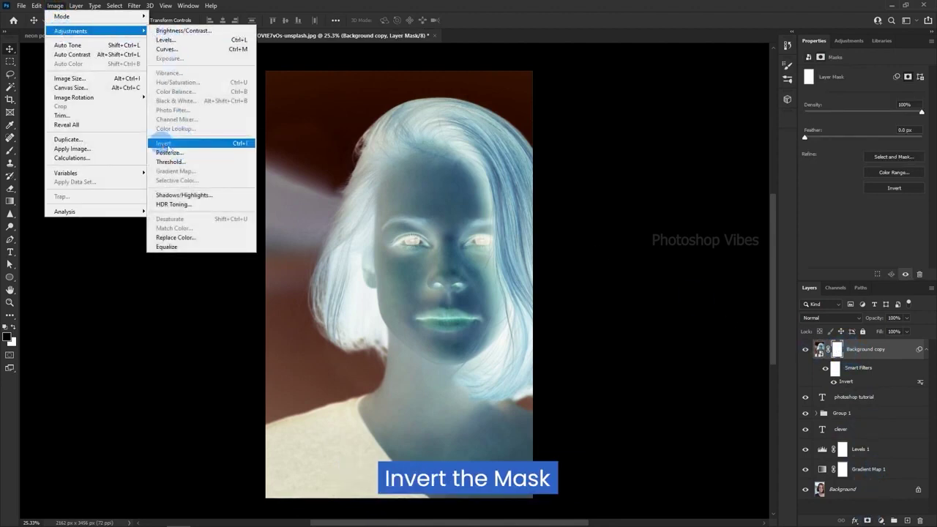
click(211, 146)
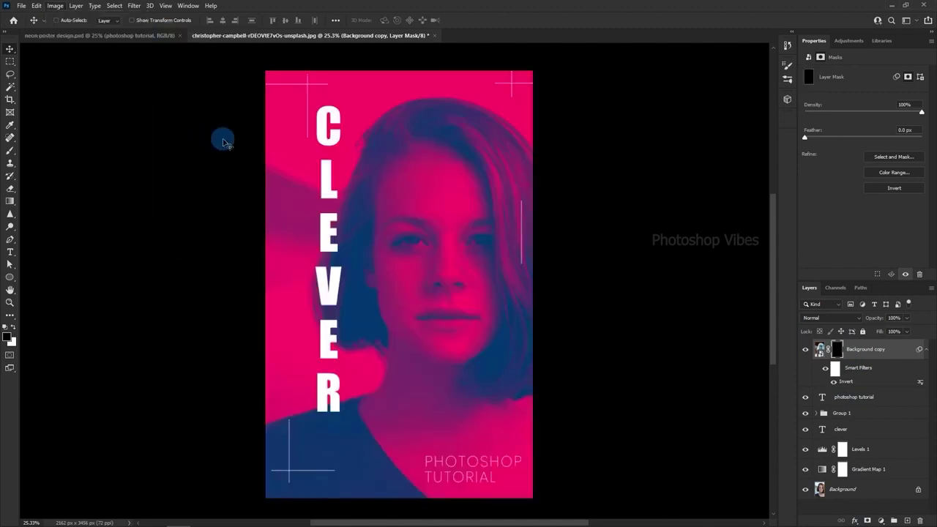
- Reveal a tall inverted strip near the bottom centre using a rectangular selection on the mask
click(11, 62)
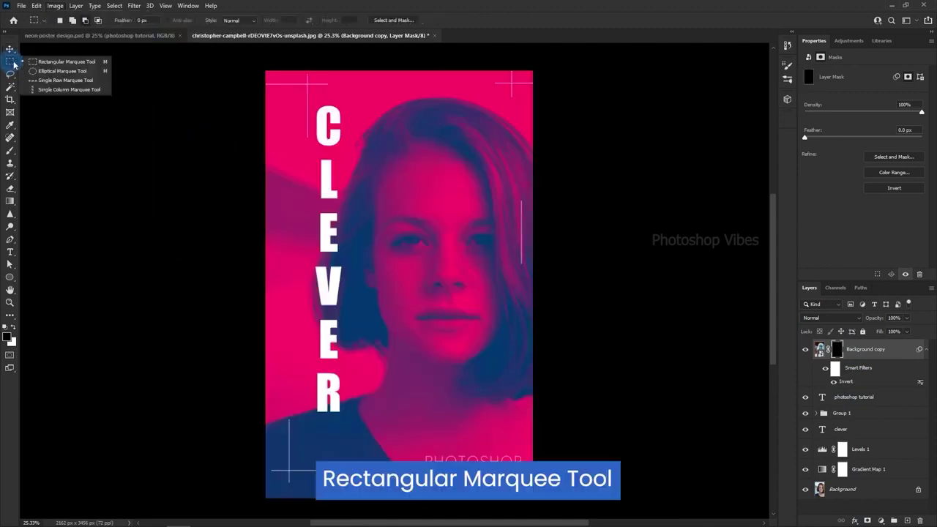
click(63, 66)
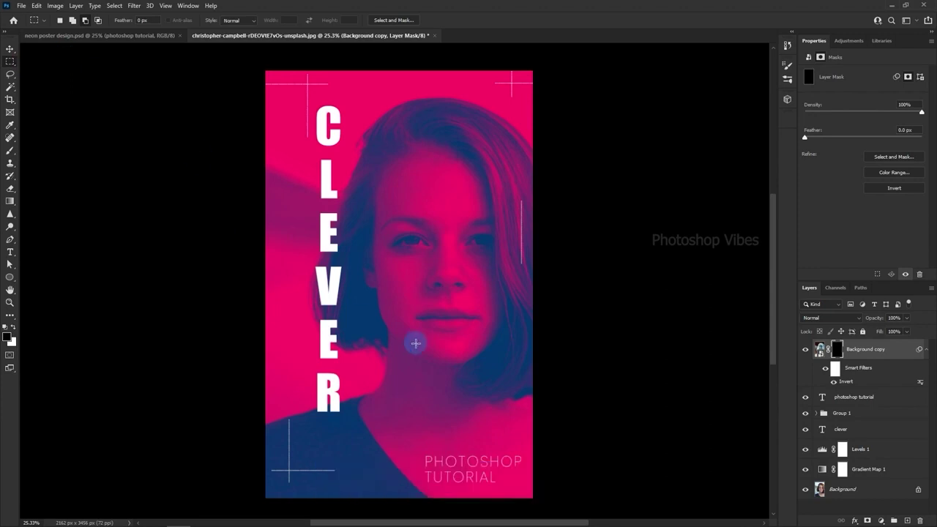
drag(355, 317, 365, 501)
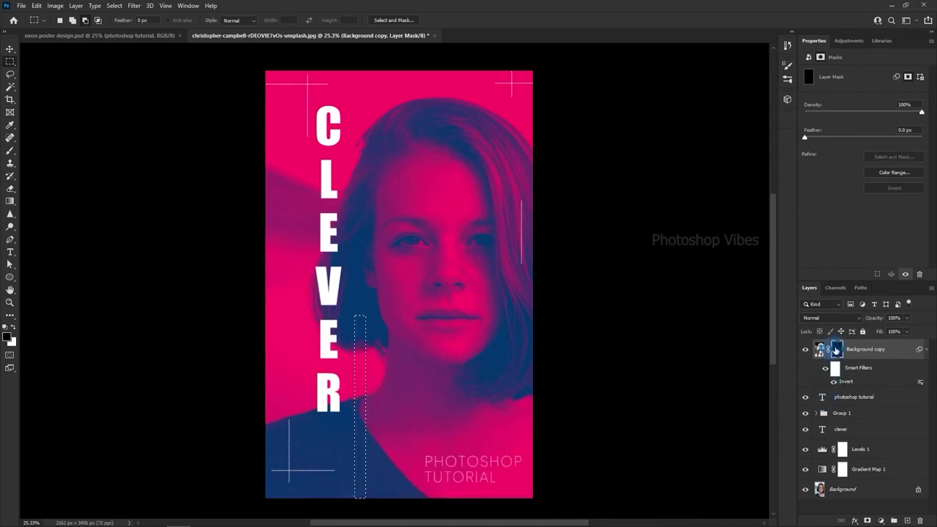
key(Delete)
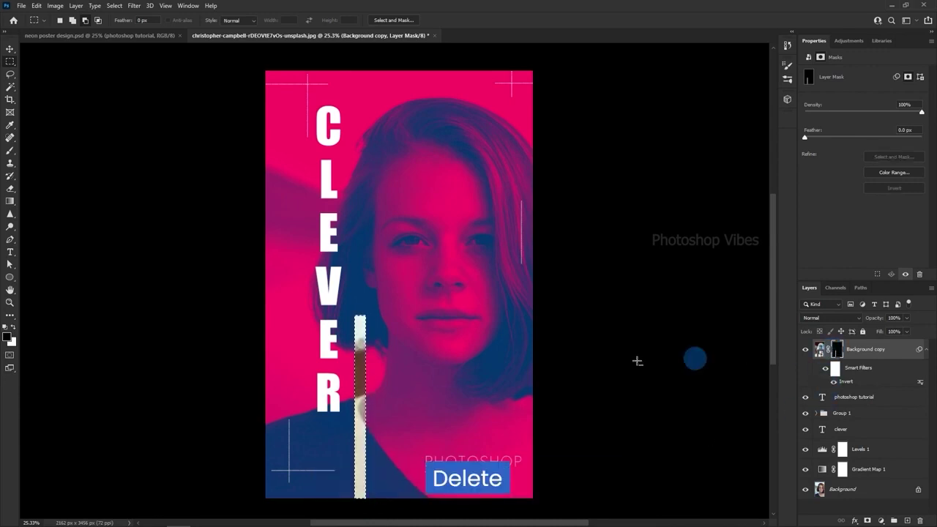
click(112, 7)
click(125, 27)
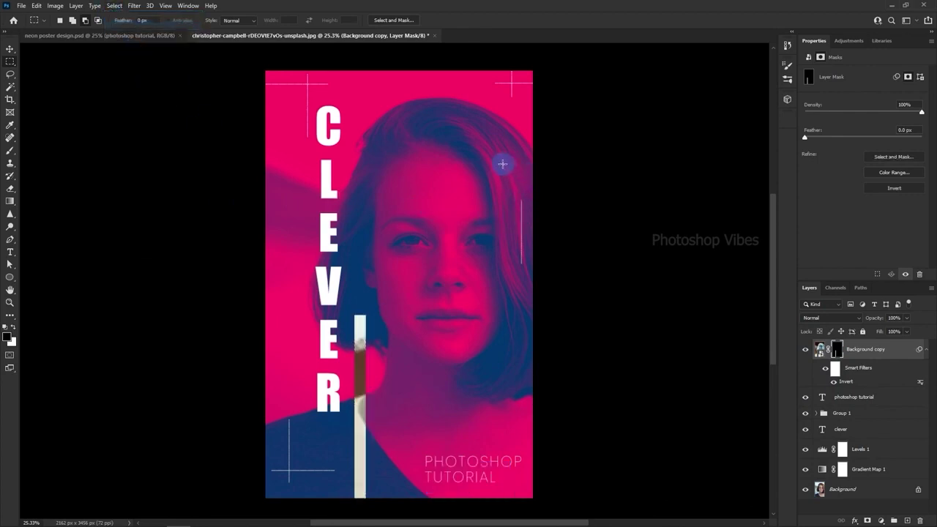
- Reveal a tall inverted strip at the top-left after discarding a small top-right selection
drag(496, 159, 540, 175)
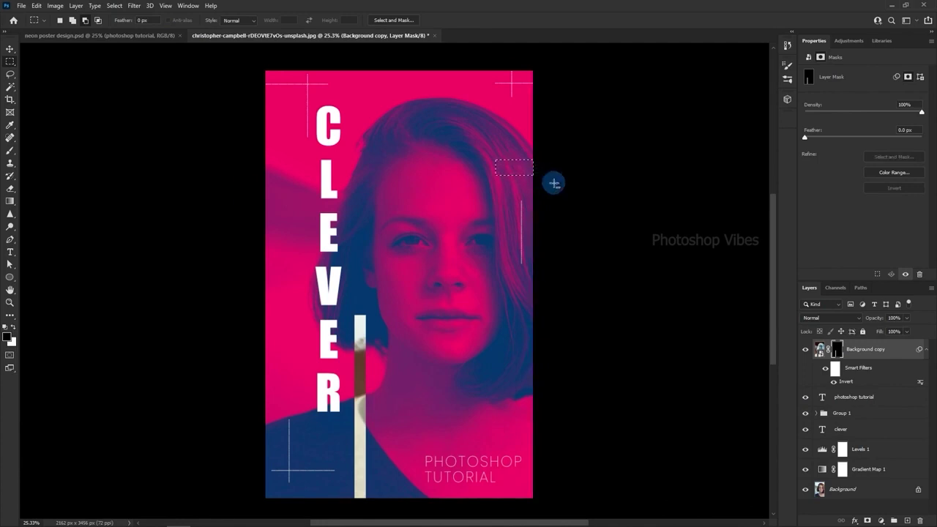
click(547, 224)
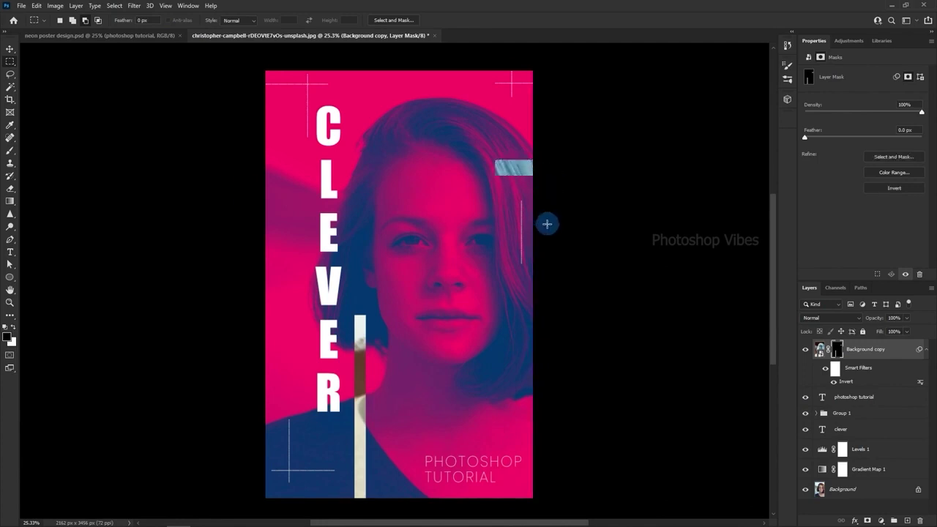
drag(284, 63, 296, 180)
key(alt+BackSpace)
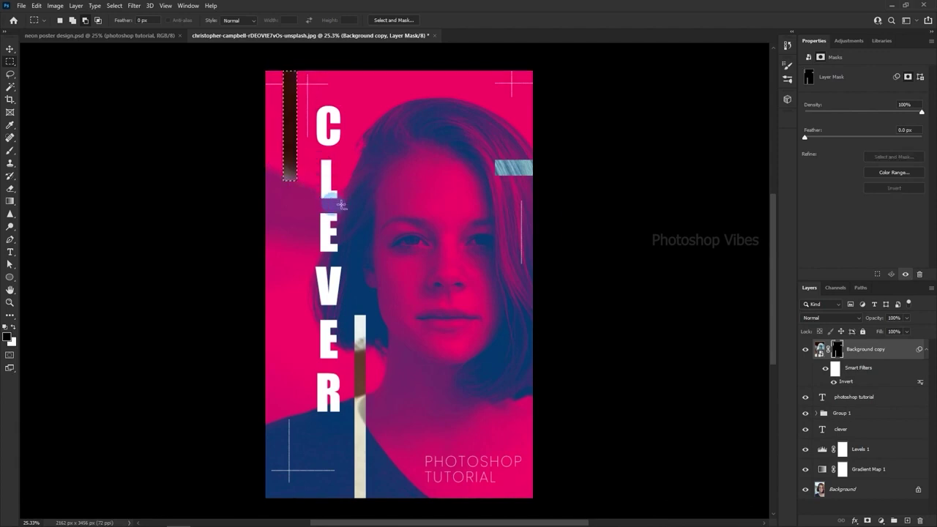
click(119, 8)
click(125, 17)
- Toggle layer visibility to compare the original photo with the finished poster
scroll(197, 210, down, 1)
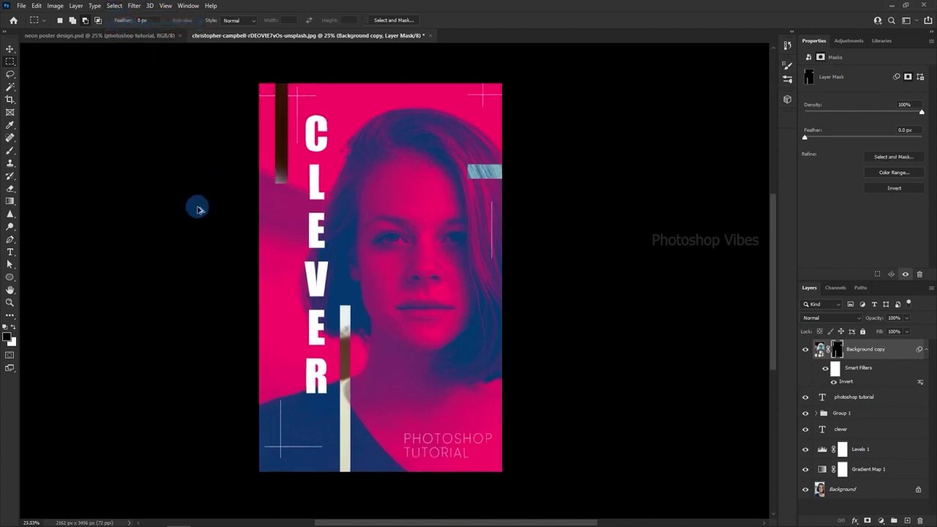
key(v)
alt+click(806, 490)
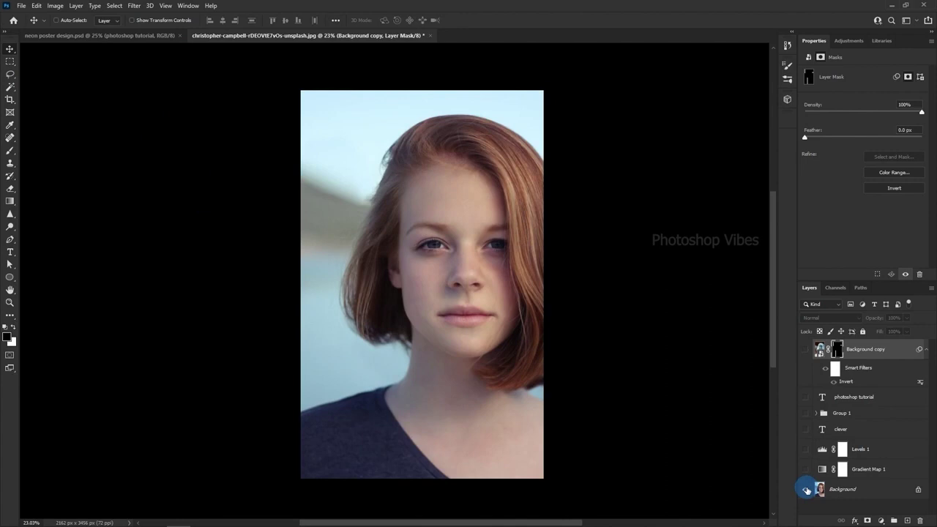
alt+click(806, 490)
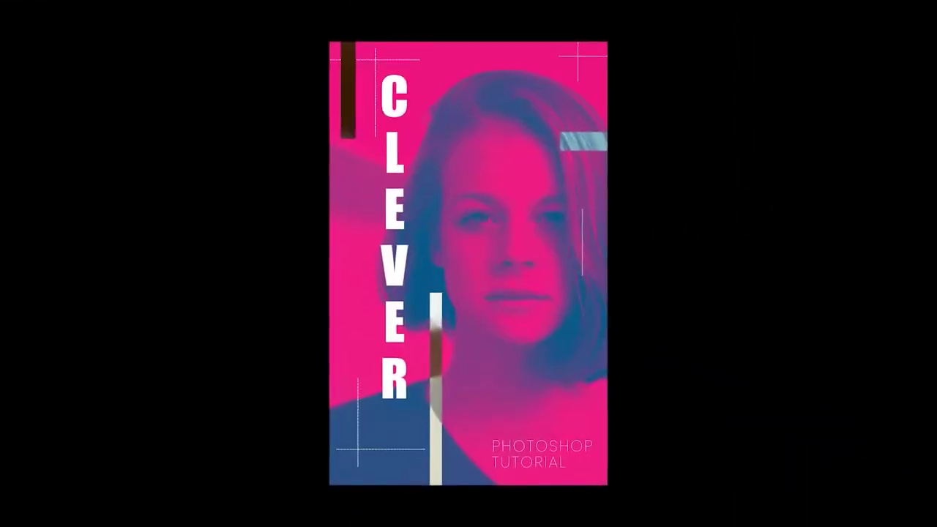
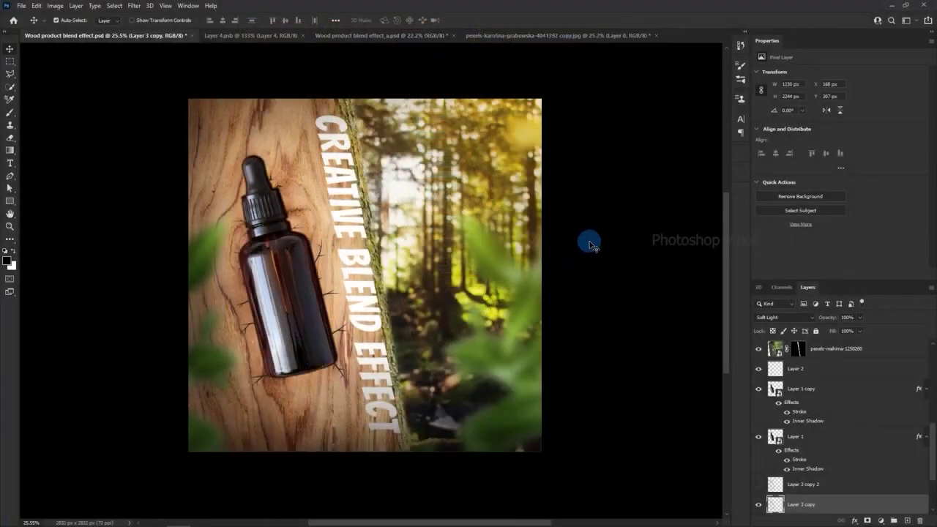
- Switch to the blank 2832 × 2832 px 'Wood product blend effect_a.psd' document
click(373, 37)
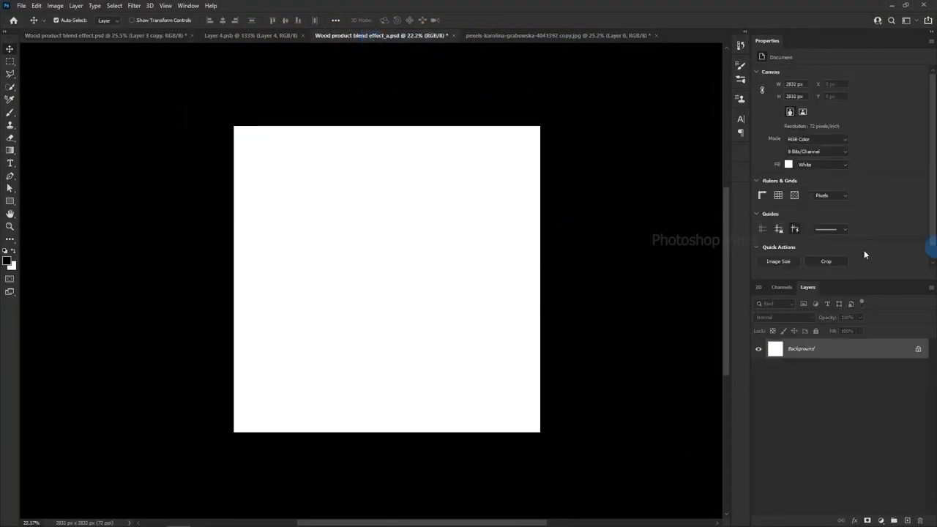
- Place the wood texture photo onto the blank canvas
drag(864, 254, 423, 268)
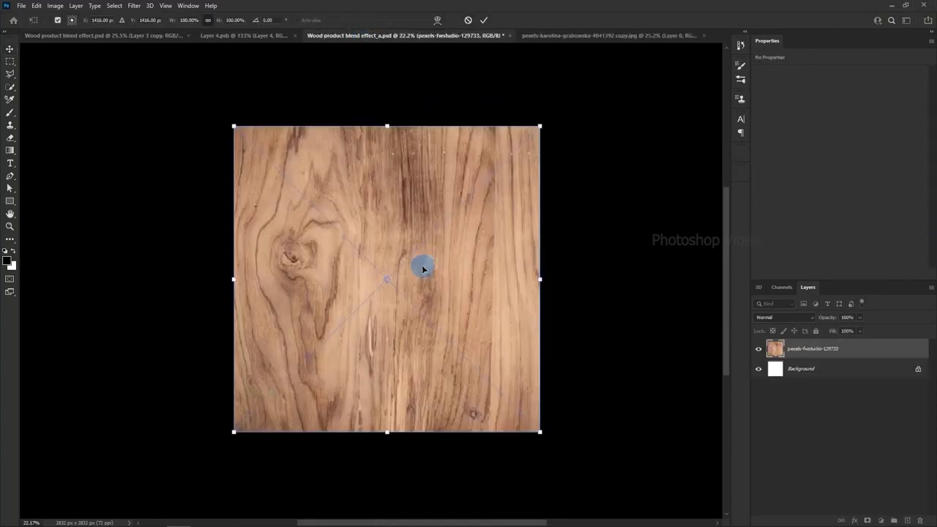
click(484, 22)
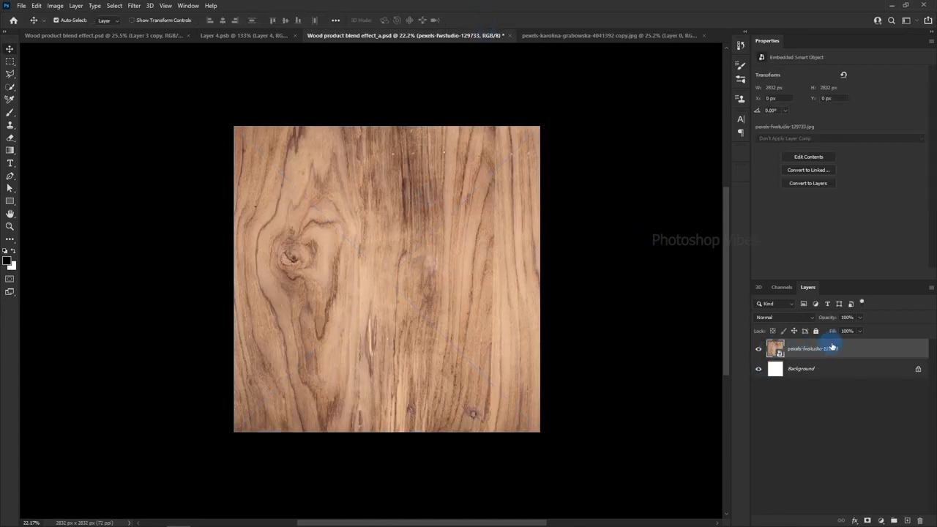
right_click(11, 73)
click(48, 78)
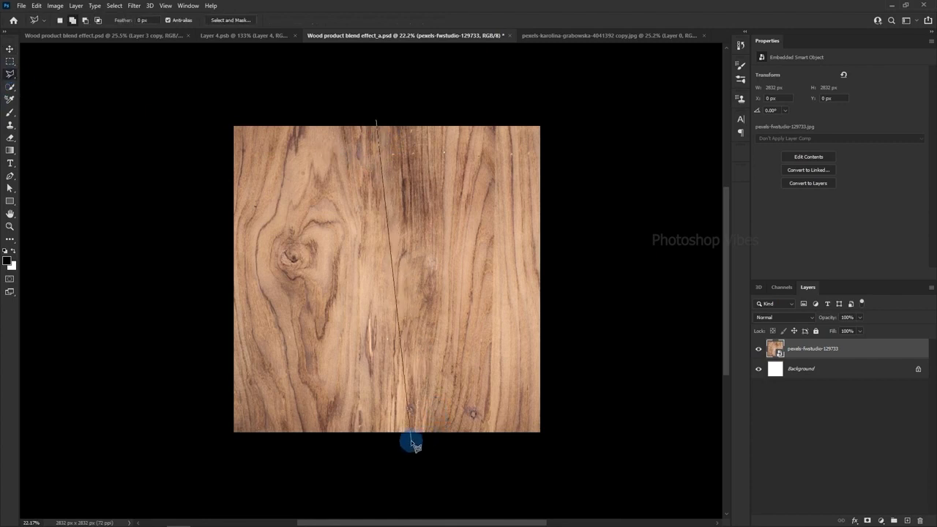
- Mask the wood to a slanted left strip, then bring in the forest photo
click(209, 442)
click(218, 117)
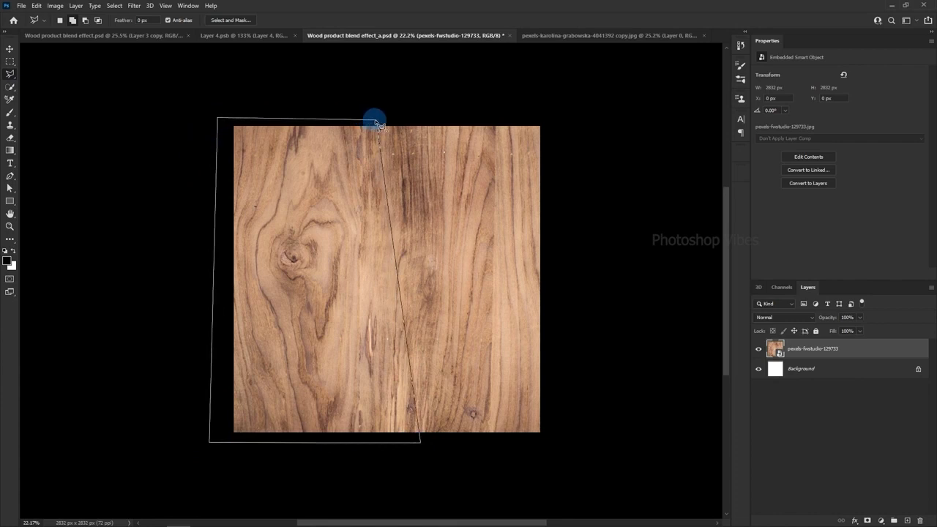
click(375, 122)
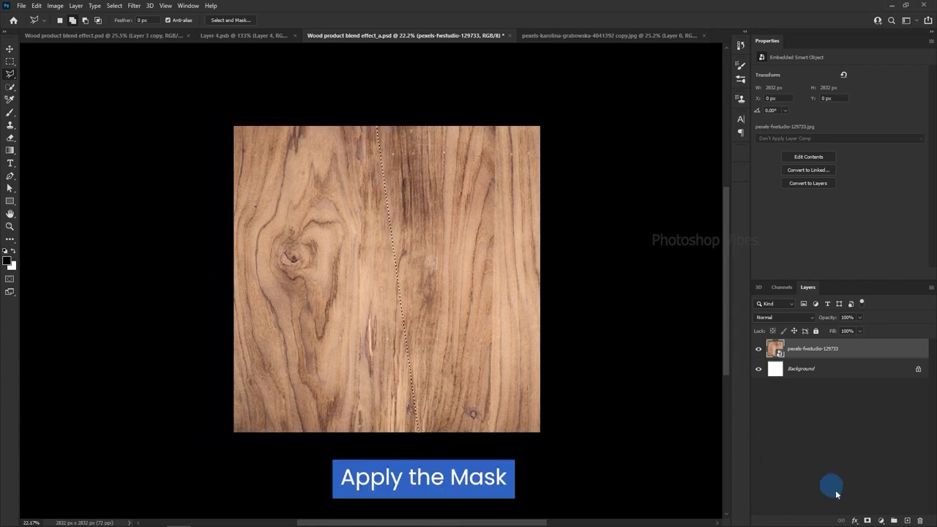
click(867, 520)
click(828, 348)
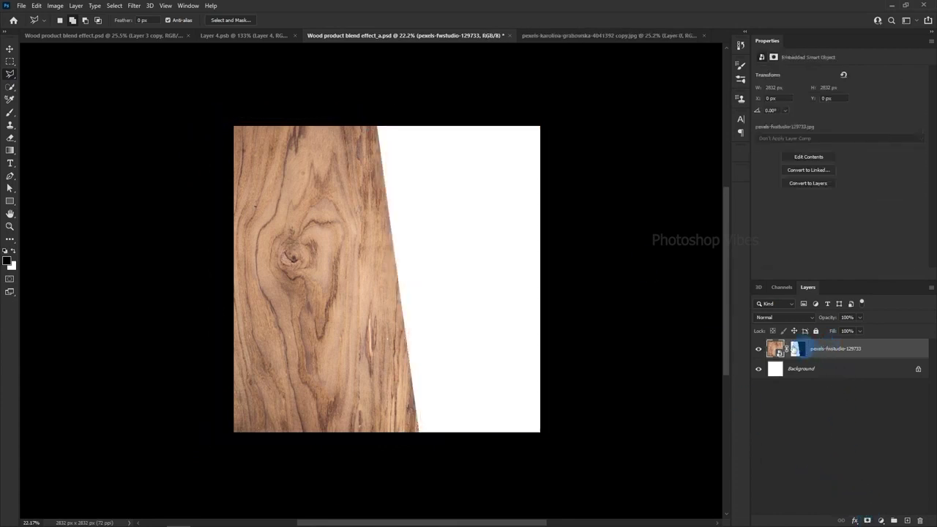
drag(925, 263, 417, 276)
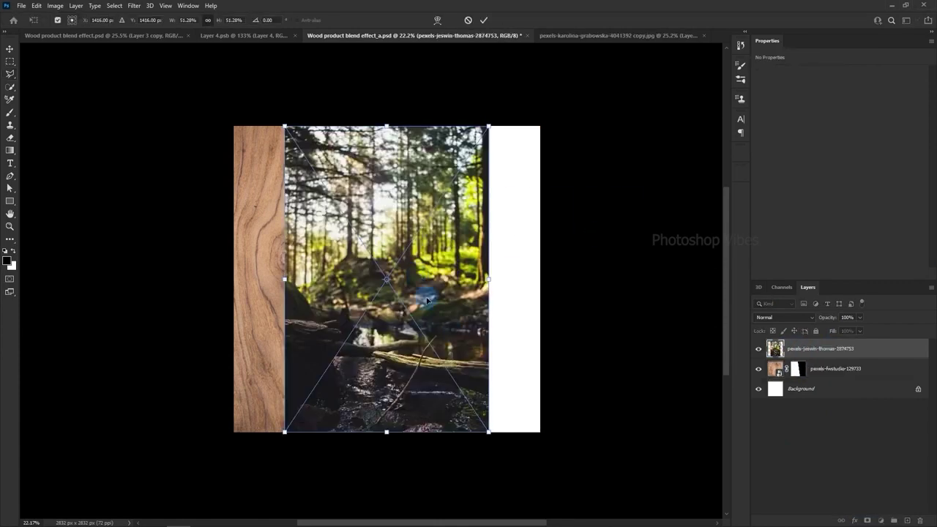
- Place the forest photo at the right edge, below the wood layer
drag(441, 301, 470, 300)
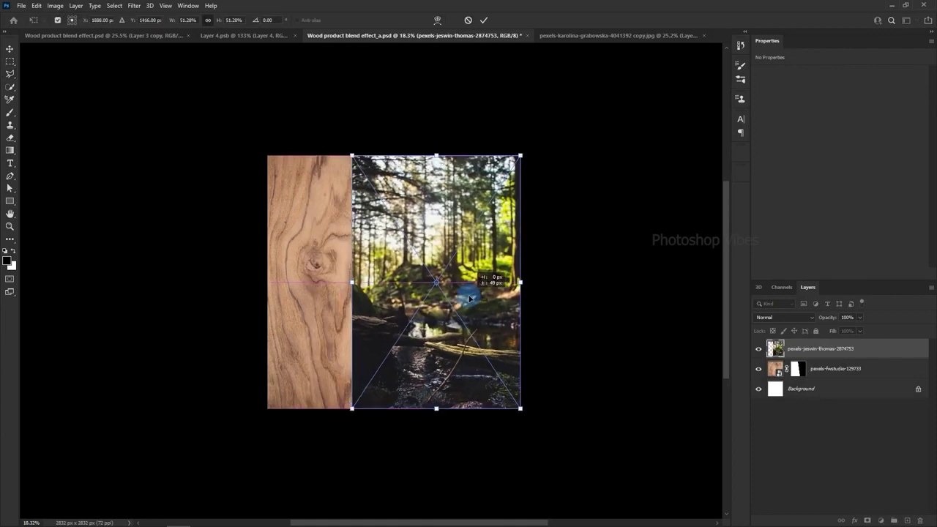
click(484, 20)
drag(817, 348, 820, 377)
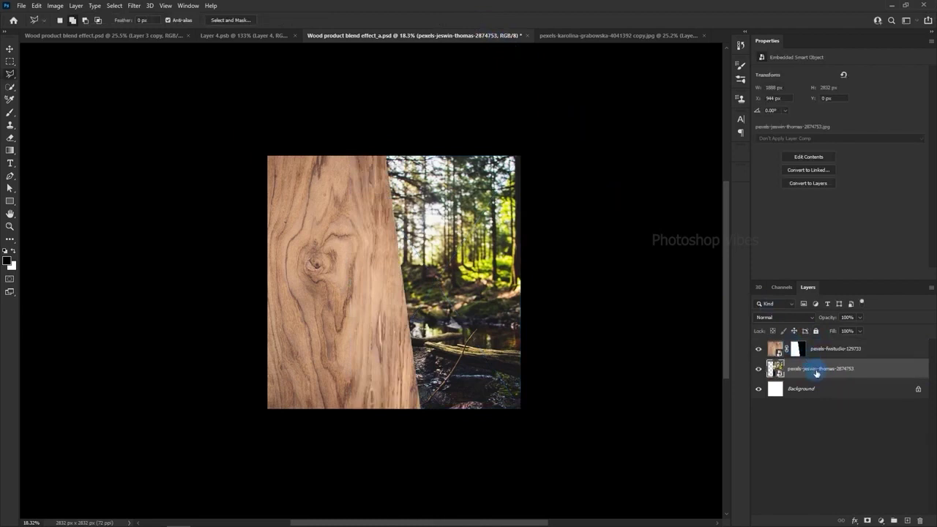
- Enlarge the forest photo with Free Transform and shift it left and down
click(34, 6)
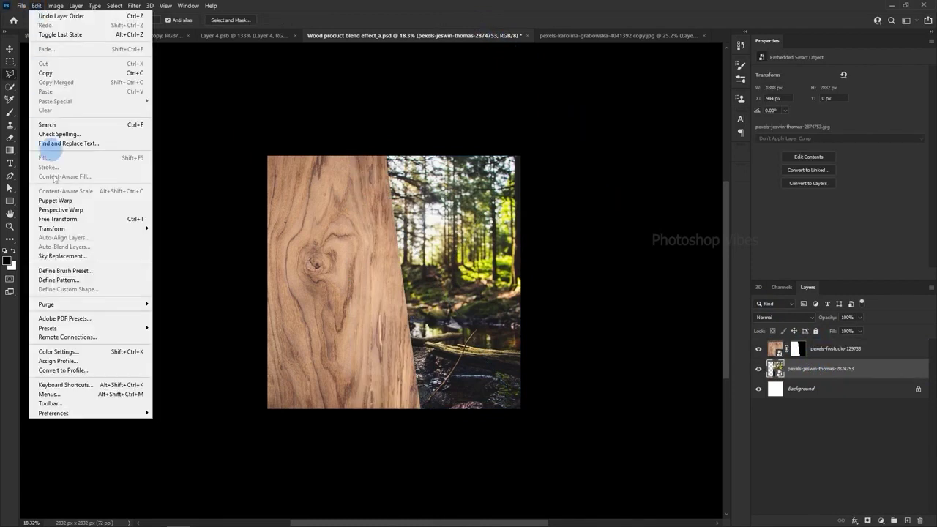
click(176, 241)
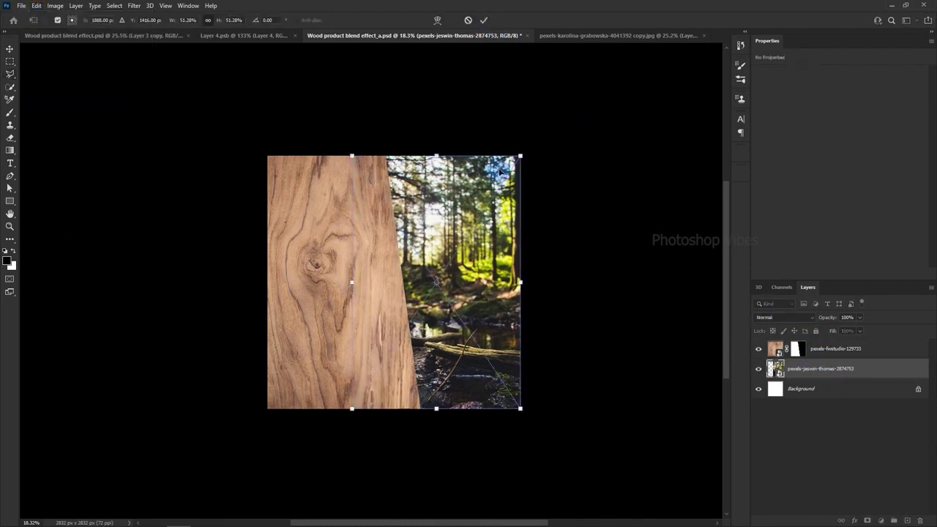
drag(521, 154, 580, 45)
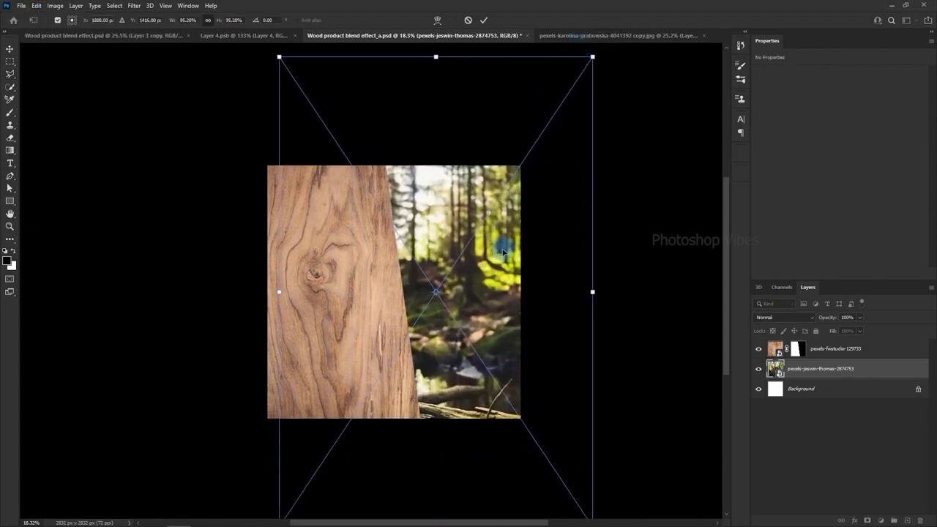
drag(504, 252, 475, 265)
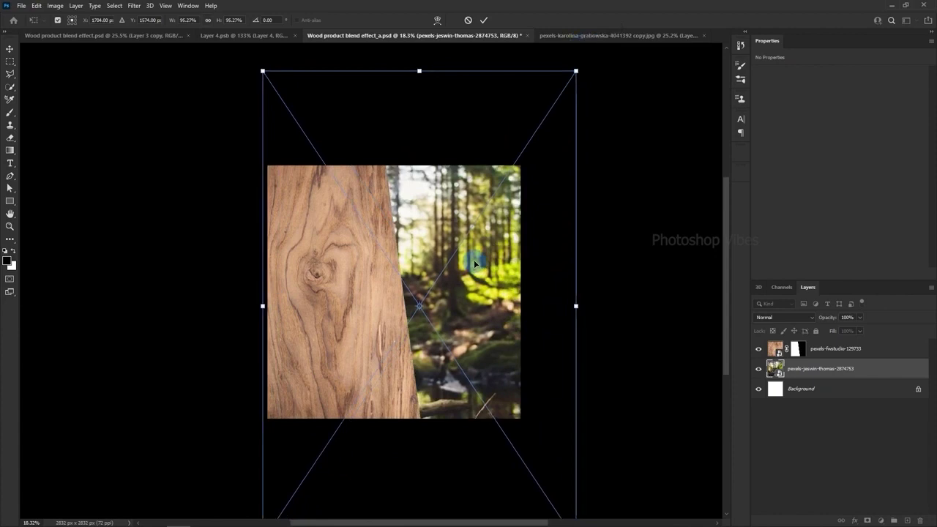
key(Return)
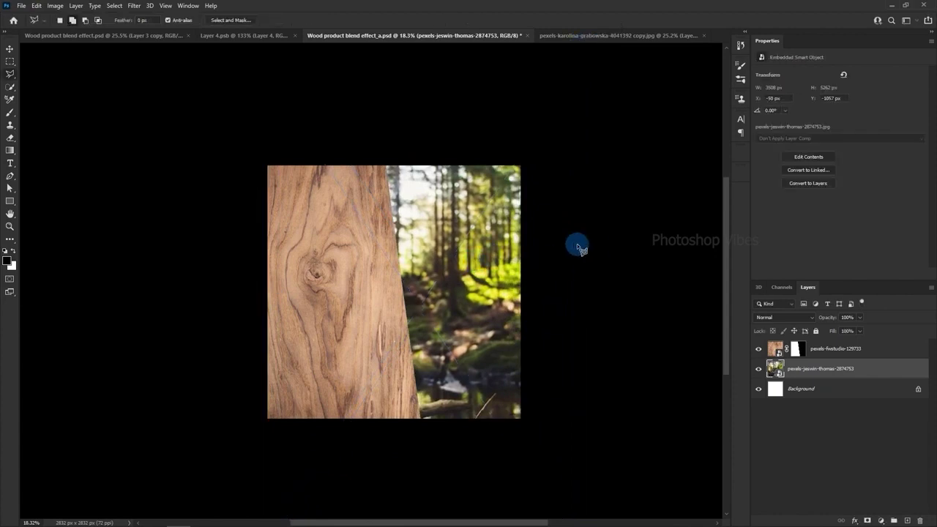
- Select the masked wood layer and check the finished bottle composite for reference
click(853, 352)
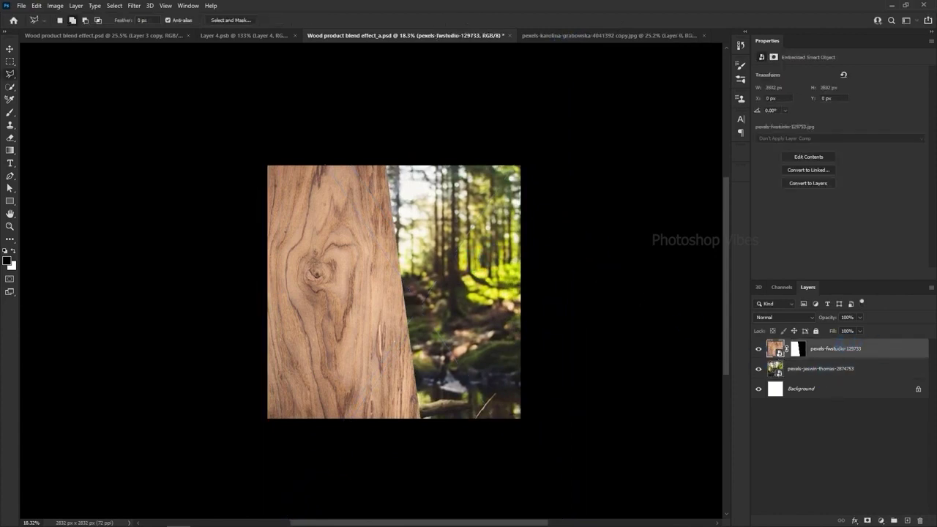
click(72, 35)
click(370, 232)
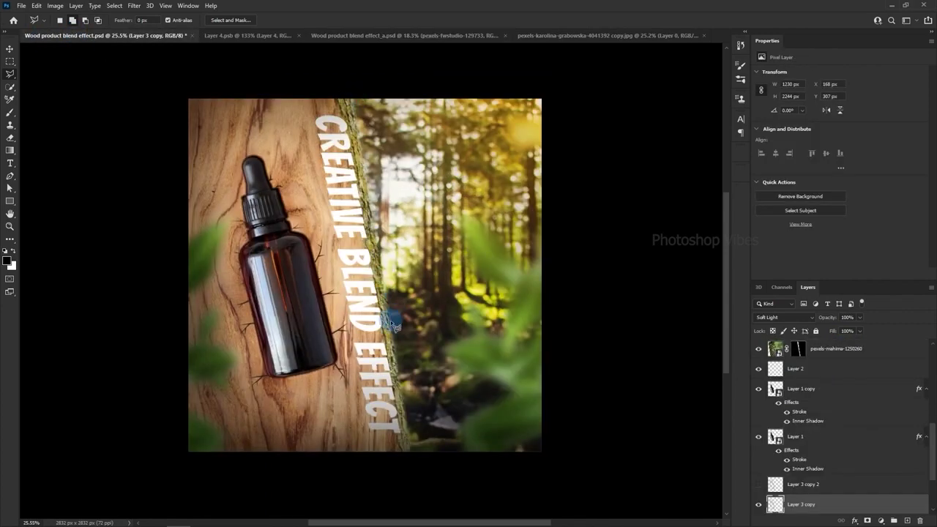
click(456, 35)
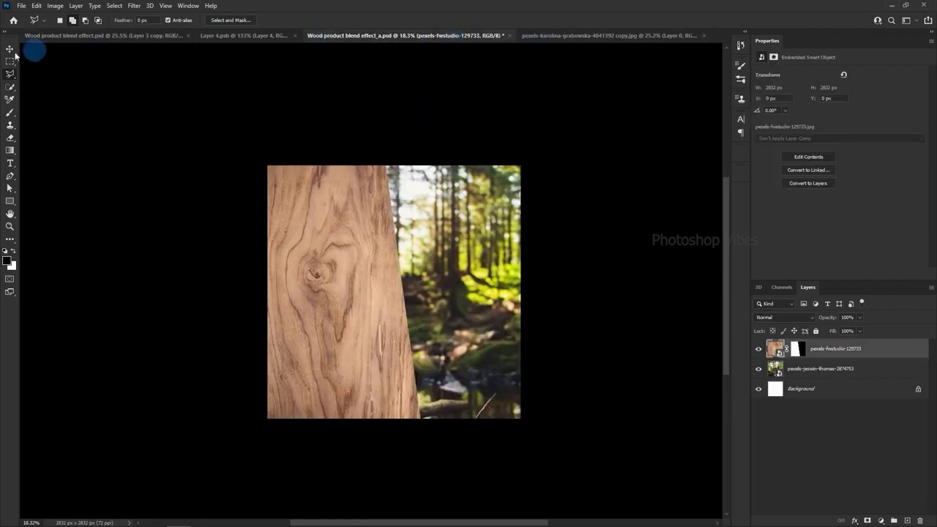
- Bring in the tree-bark photo, flip it horizontally and enlarge it
click(10, 50)
drag(930, 217, 400, 307)
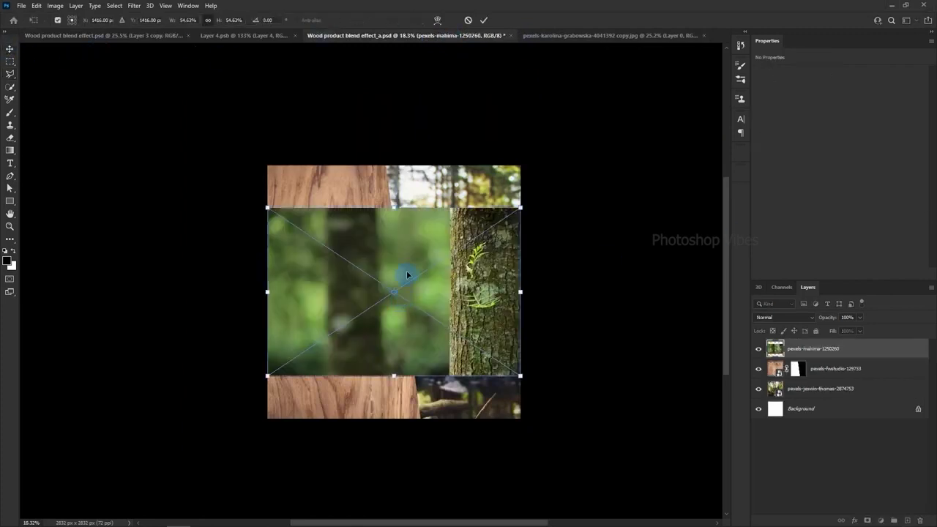
right_click(403, 250)
click(439, 412)
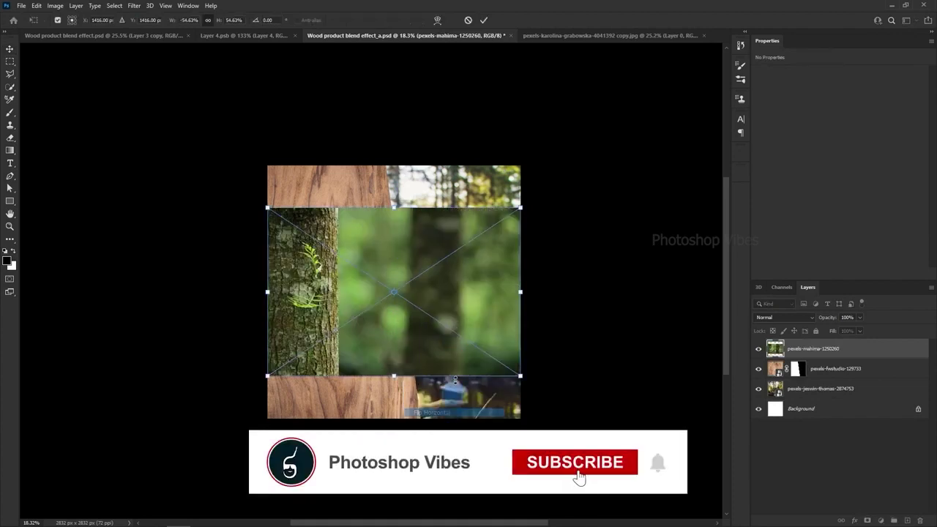
scroll(454, 313, down, 2)
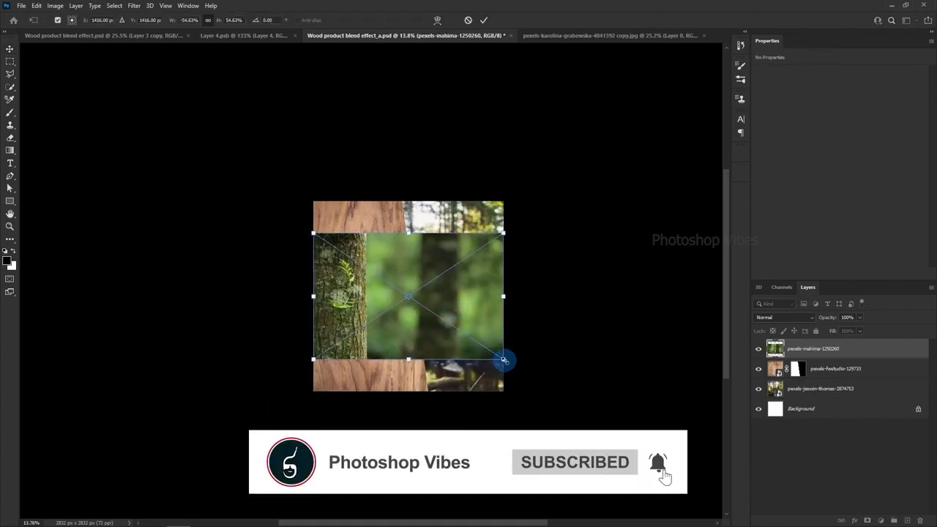
drag(503, 360, 582, 394)
drag(384, 333, 443, 330)
- At reduced opacity, rotate the tree photo to about 172.6°, position it and commit
drag(831, 322, 809, 321)
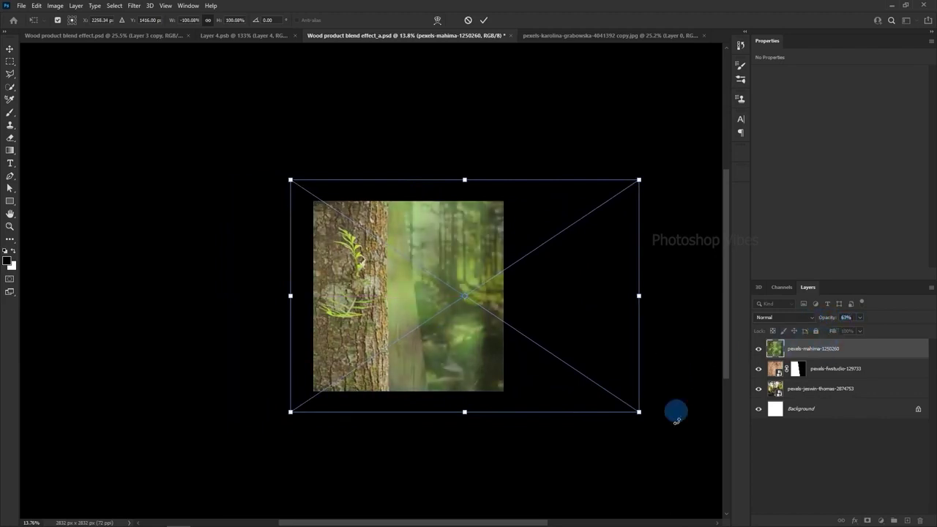
drag(655, 433, 661, 389)
drag(483, 350, 512, 340)
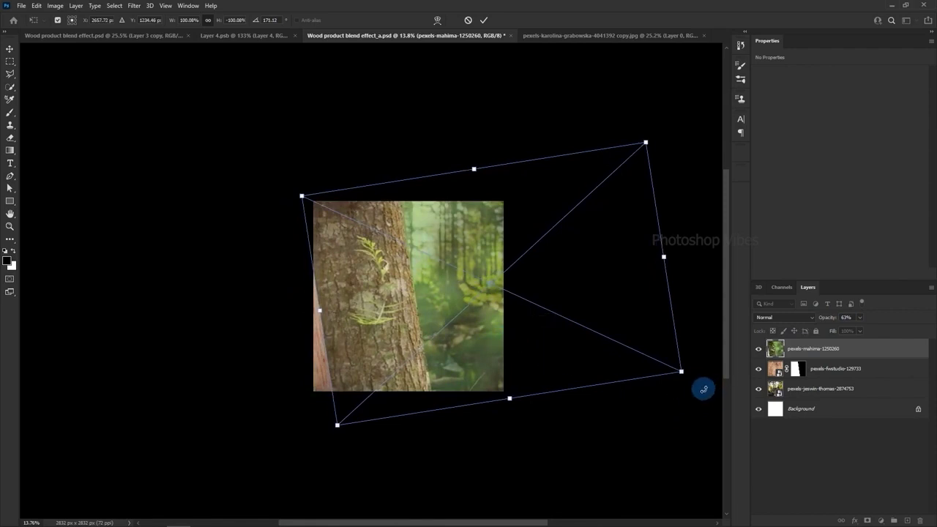
drag(704, 388, 700, 391)
drag(569, 324, 567, 327)
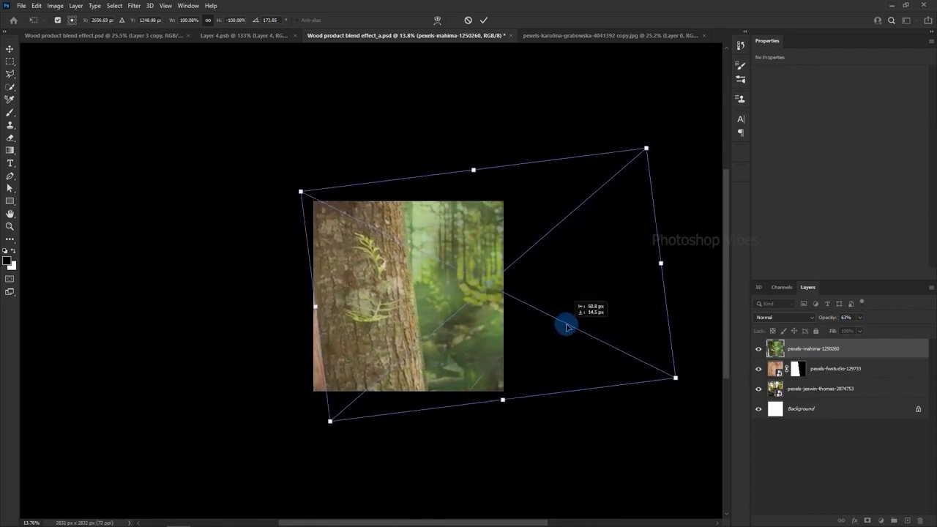
key(ctrl+plus)
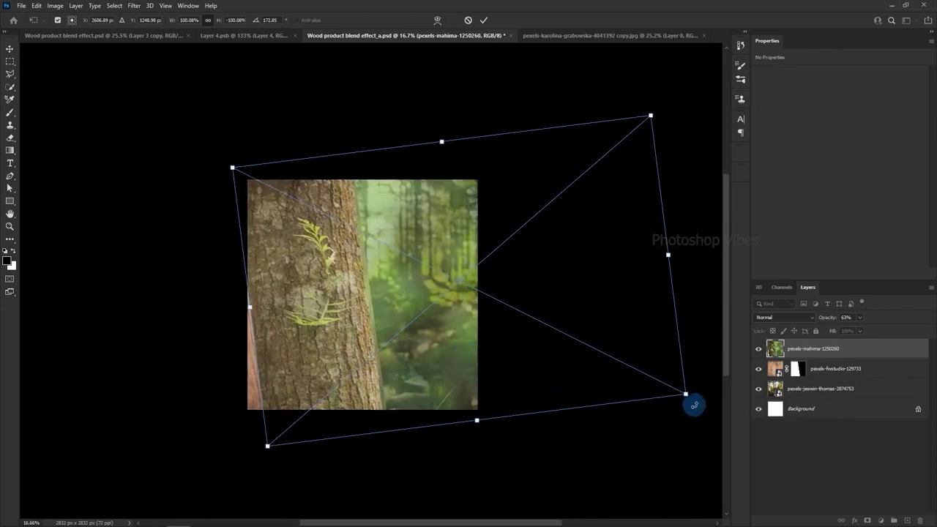
drag(694, 405, 696, 406)
drag(461, 353, 462, 353)
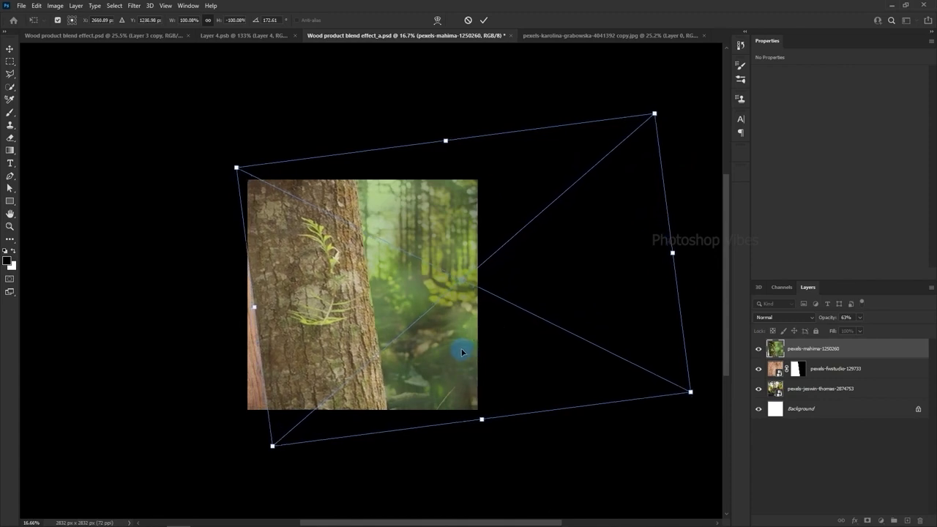
click(483, 20)
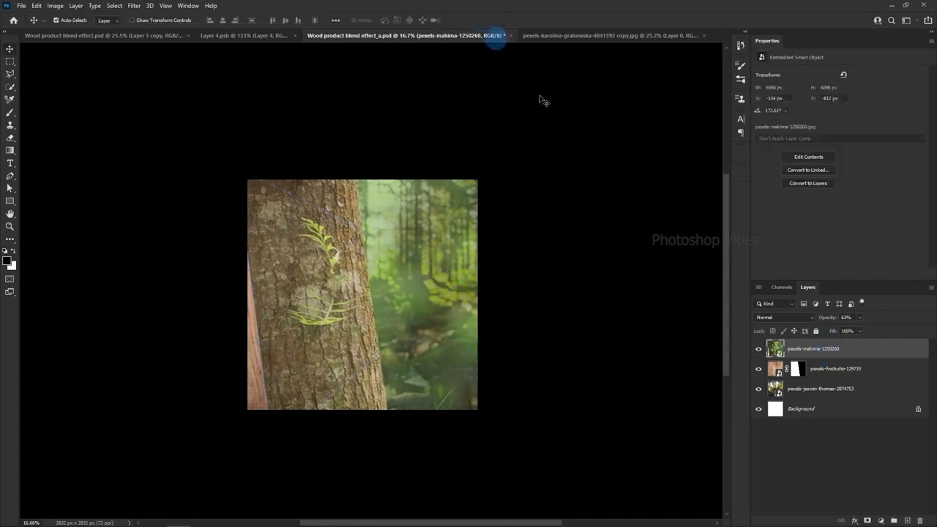
- Restore the tree photo layer to 100% opacity
drag(828, 319, 902, 317)
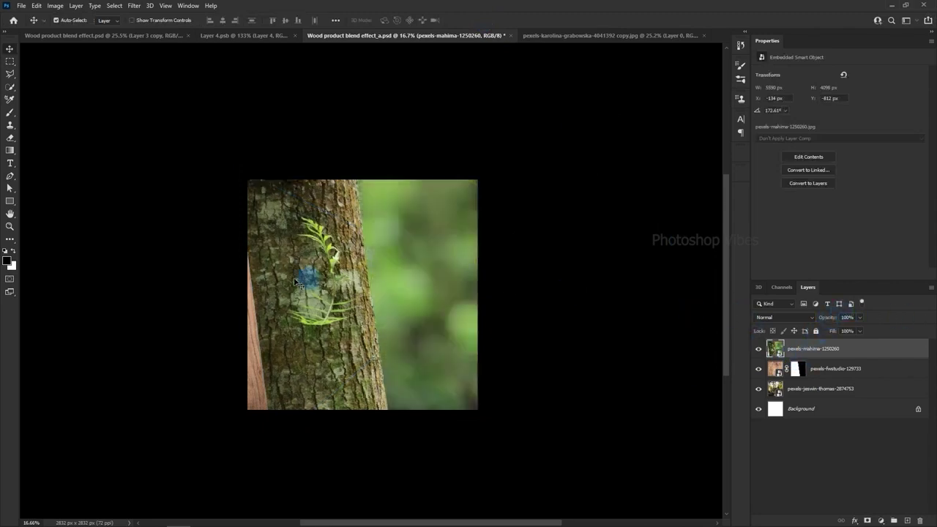
scroll(351, 249, up, 6)
scroll(354, 249, down, 1)
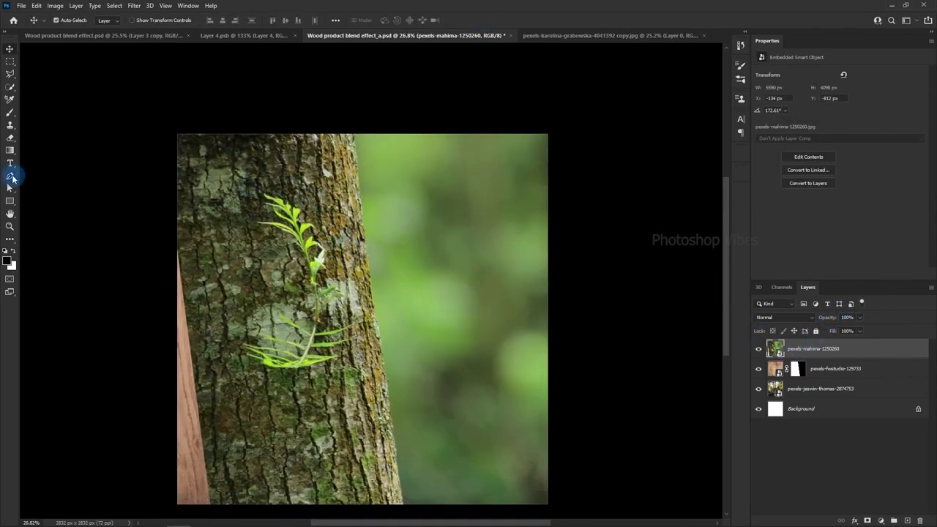
- Trace a Pen path around the tree trunk's outline
click(12, 178)
scroll(352, 133, up, 5)
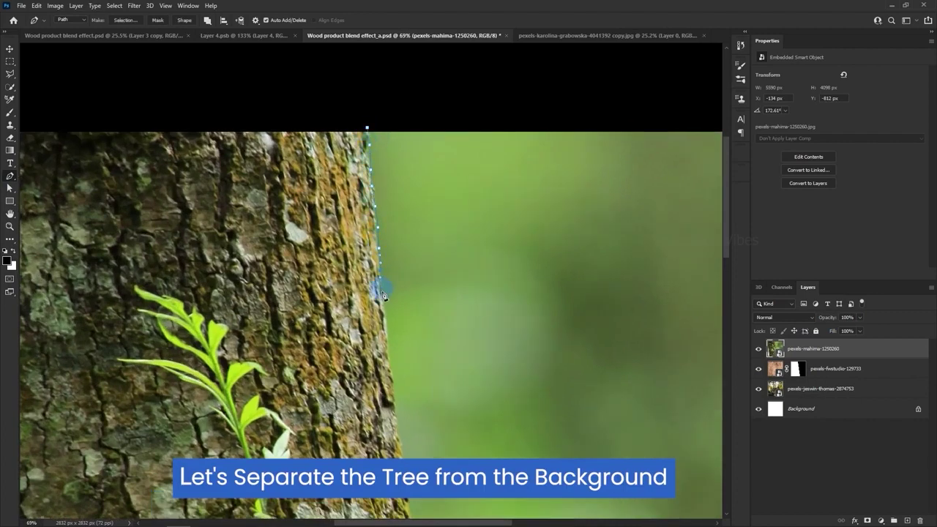
drag(382, 295, 338, 89)
mouse_move(365, 309)
mouse_down()
mouse_move(376, 79)
mouse_move(378, 132)
mouse_up()
drag(398, 275, 383, 89)
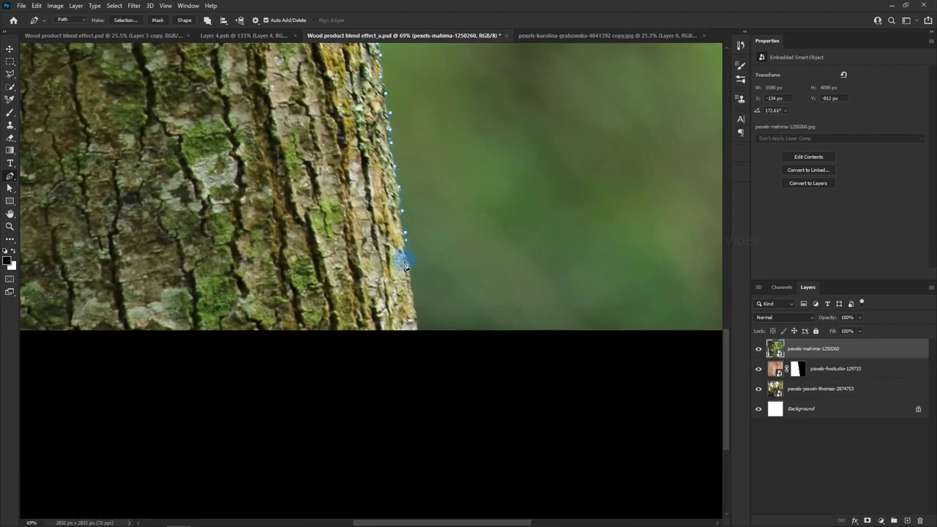
click(422, 338)
scroll(422, 339, down, 4)
click(234, 435)
drag(226, 266, 249, 361)
click(241, 191)
click(394, 183)
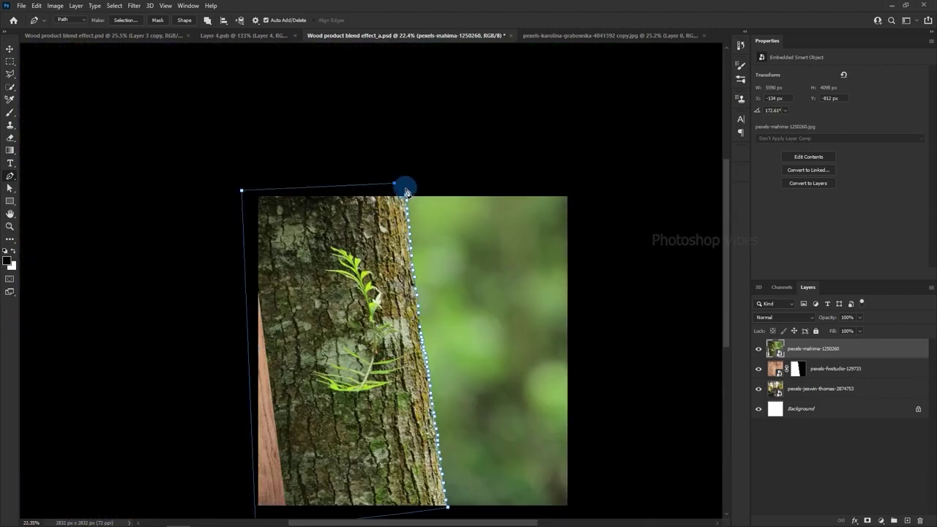
- Convert the trunk path to a selection and add it as the tree layer's mask
click(126, 21)
click(420, 199)
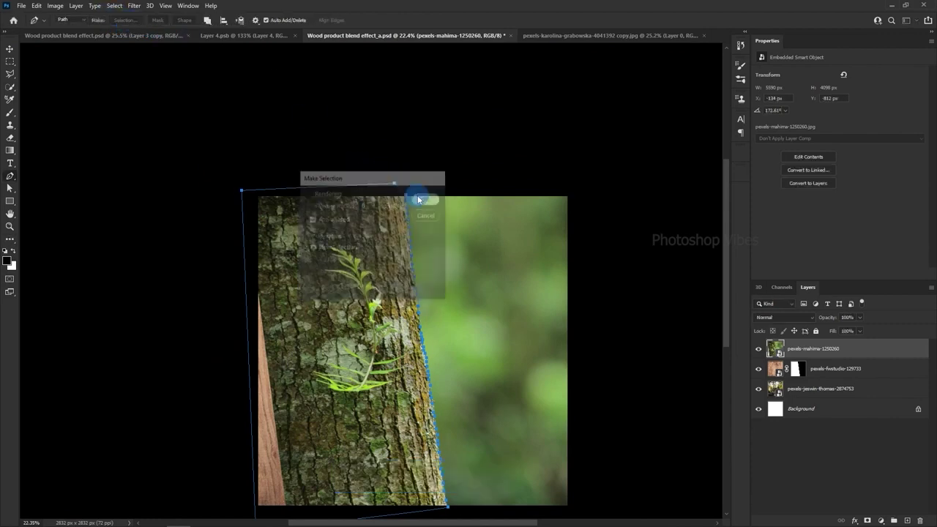
drag(366, 300, 342, 195)
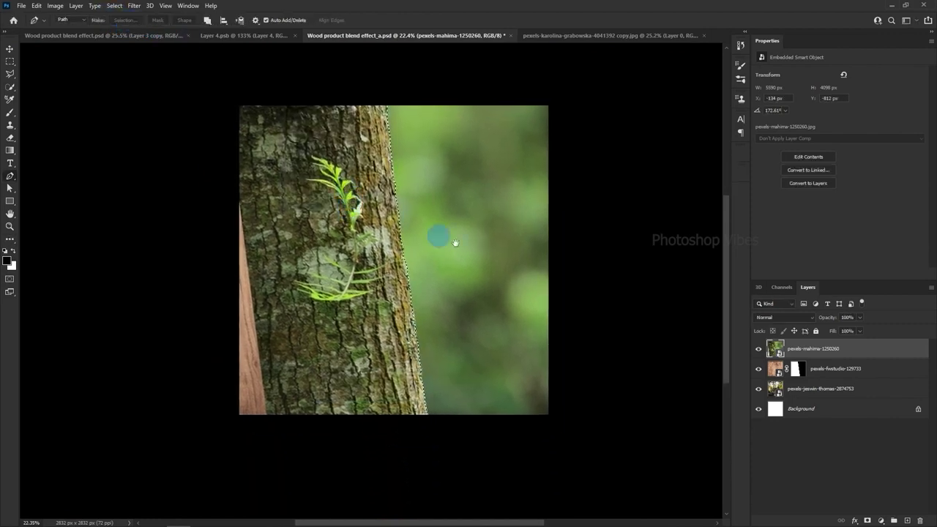
click(868, 520)
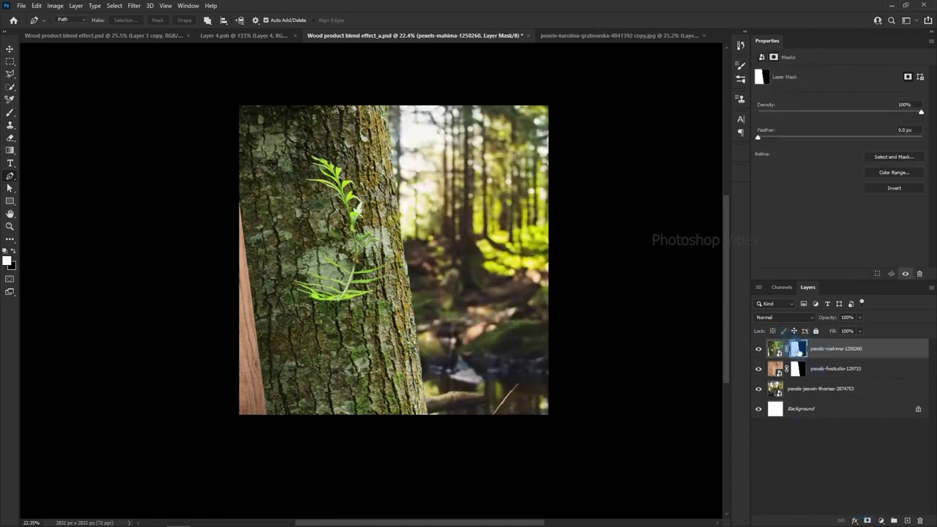
- Erase a patch of trunk with a 755 px eraser at 100% opacity
click(10, 138)
click(45, 137)
drag(377, 192, 330, 196)
click(183, 22)
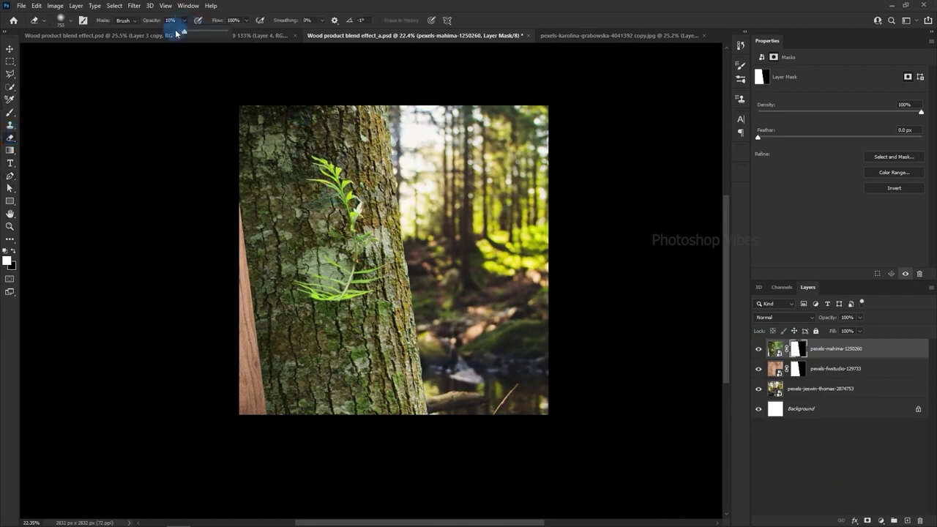
drag(185, 33, 257, 32)
mouse_move(282, 150)
mouse_down()
mouse_move(308, 148)
mouse_move(301, 183)
mouse_move(267, 96)
mouse_move(252, 109)
mouse_move(265, 189)
mouse_move(315, 401)
mouse_move(243, 202)
mouse_move(274, 418)
mouse_move(305, 358)
mouse_up()
- Erase straight strips down the trunk, removing moss, leaving a thin bark edge
alt+drag(309, 211, 283, 210)
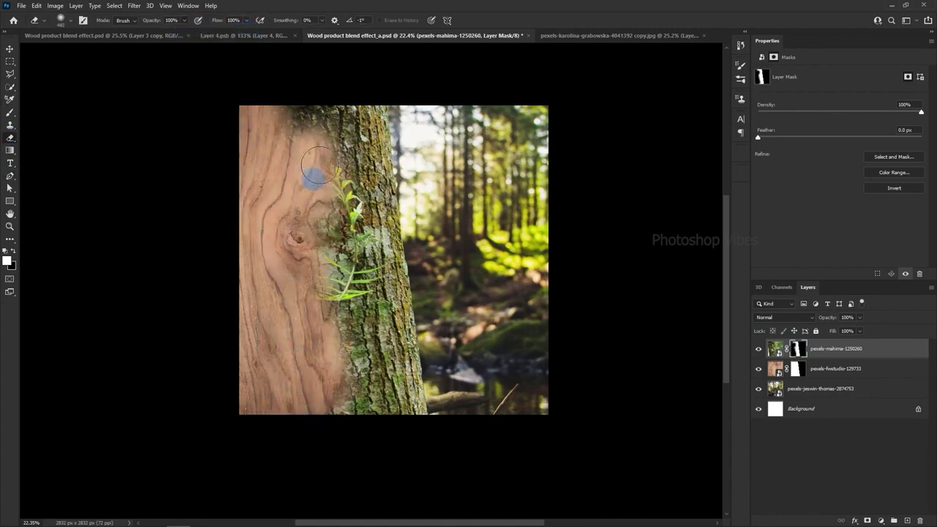
click(337, 108)
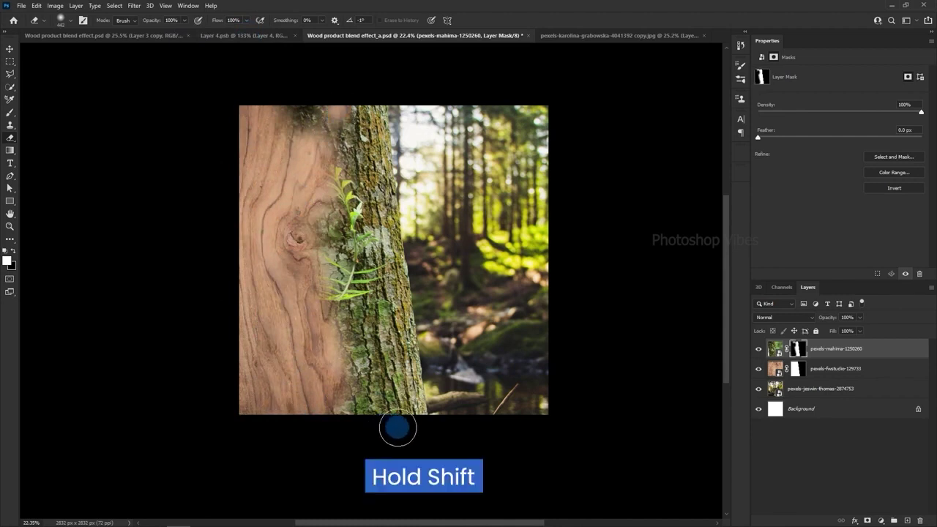
shift+click(398, 432)
mouse_move(398, 432)
mouse_down()
mouse_move(366, 372)
mouse_move(299, 115)
mouse_up()
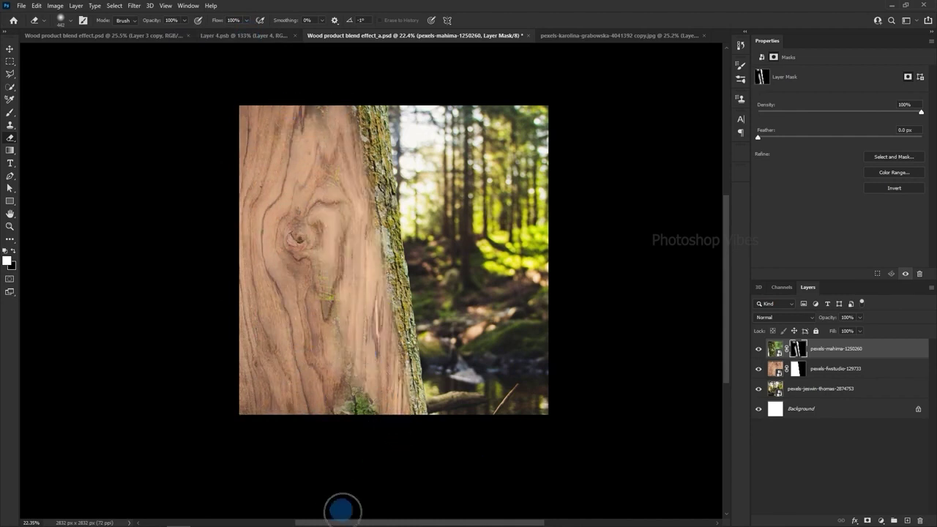
drag(350, 438, 305, 245)
mouse_move(320, 306)
mouse_down()
mouse_move(318, 420)
mouse_move(338, 273)
mouse_move(347, 300)
mouse_move(341, 360)
mouse_move(314, 356)
mouse_up()
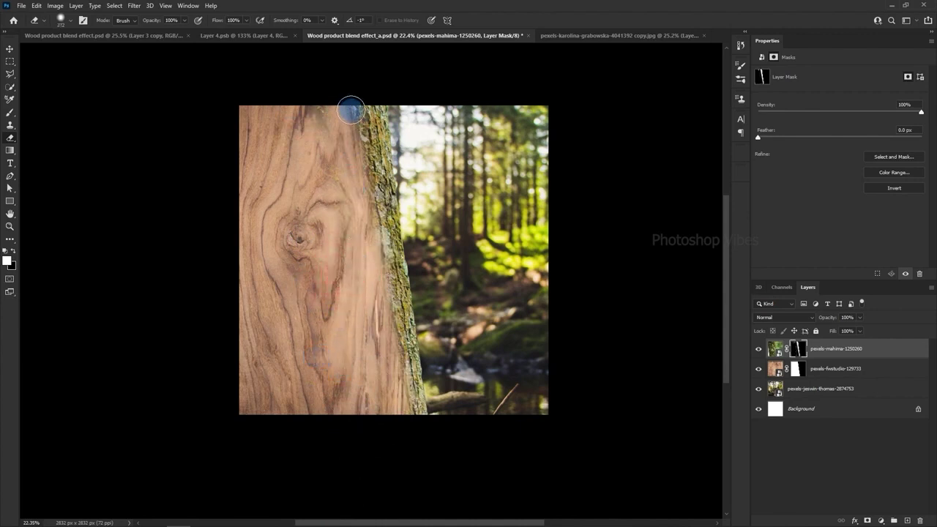
shift+click(403, 422)
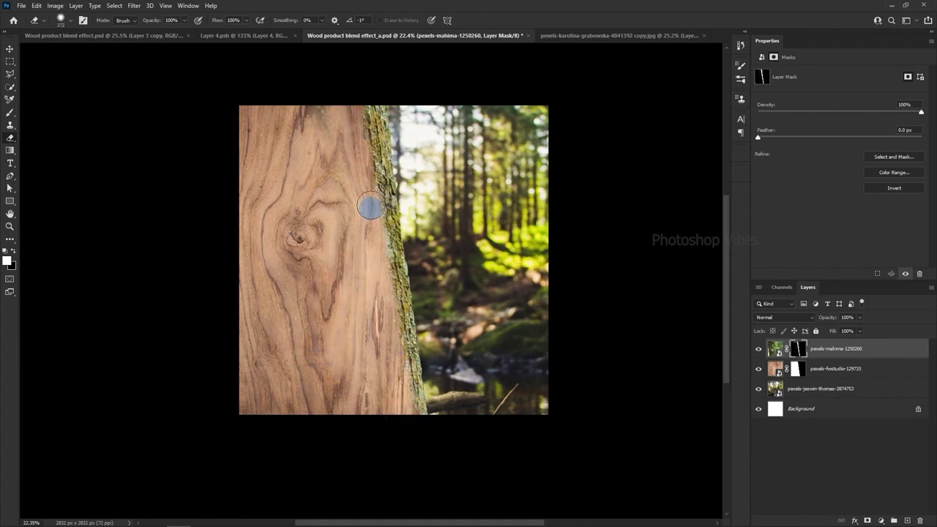
shift+click(364, 114)
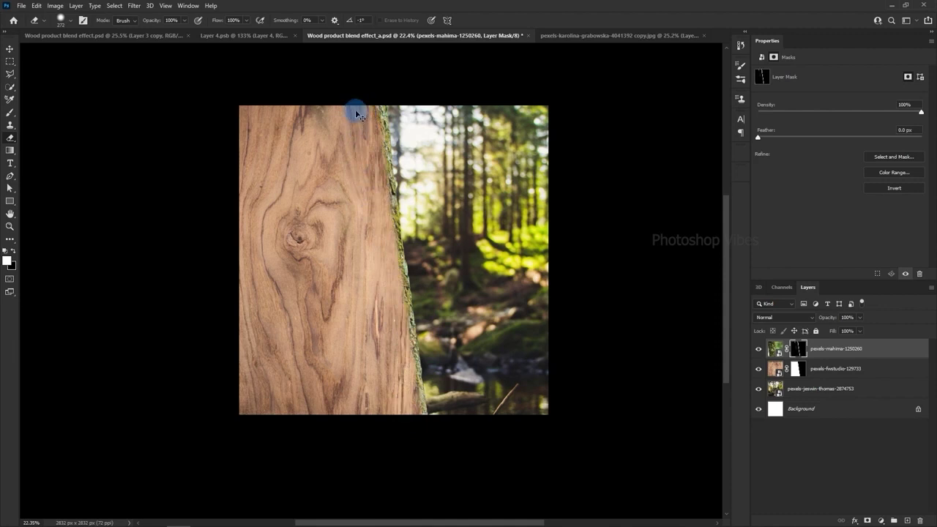
key(ctrl+z)
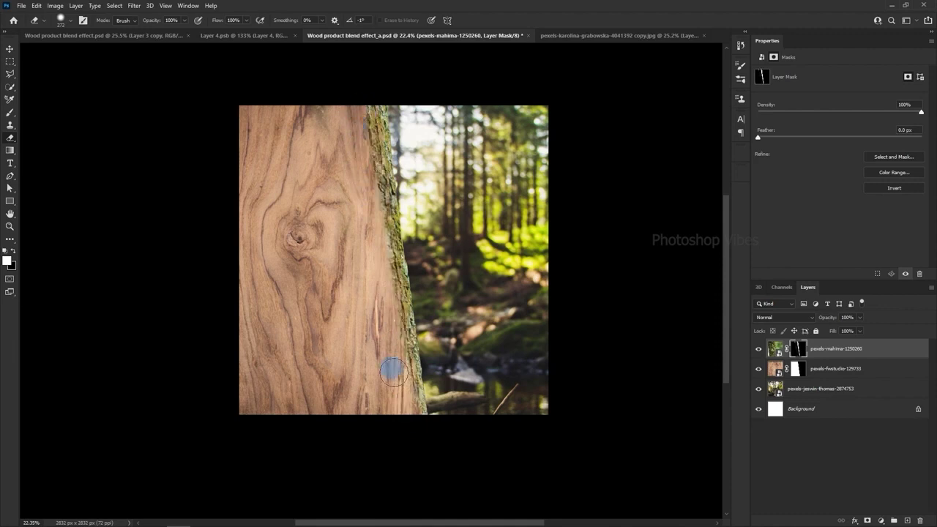
shift+click(402, 417)
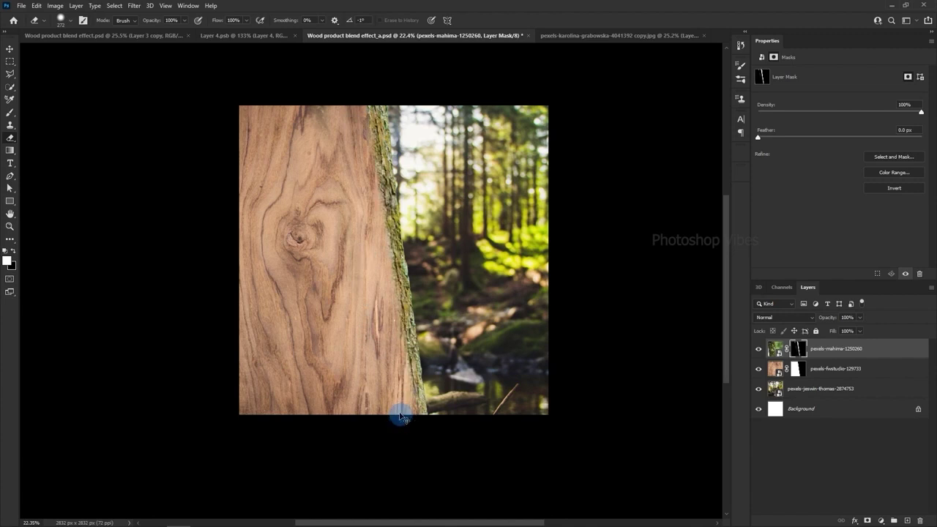
alt+right_click(343, 303)
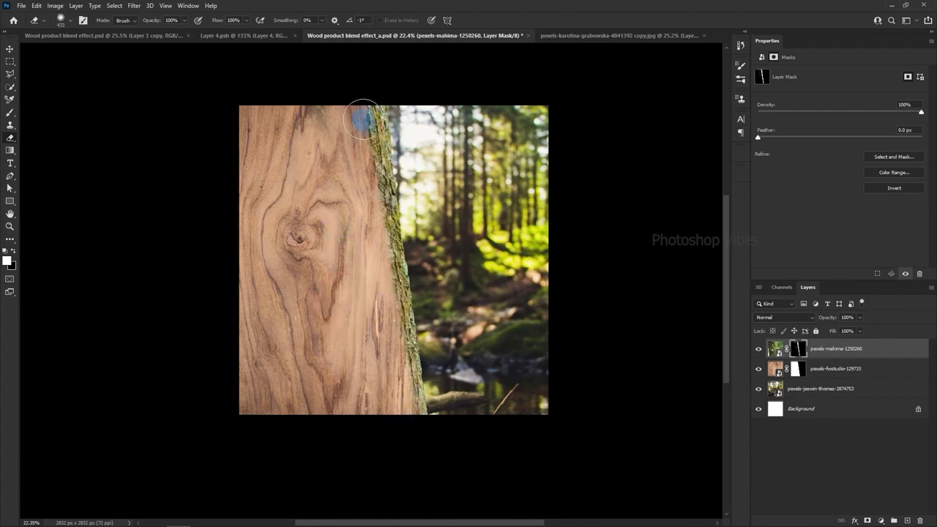
shift+click(394, 425)
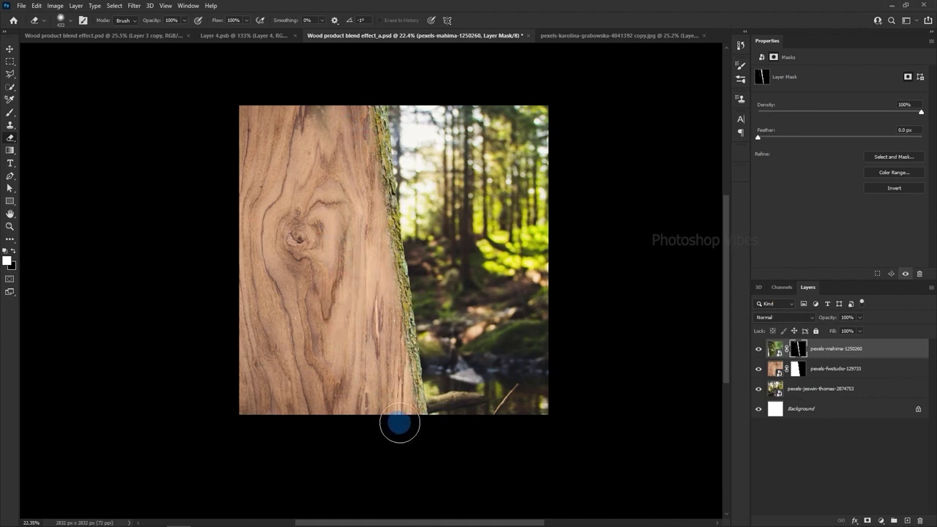
- Compare the tree layer on and off, view its mask, and erase leftover white streaks
click(12, 48)
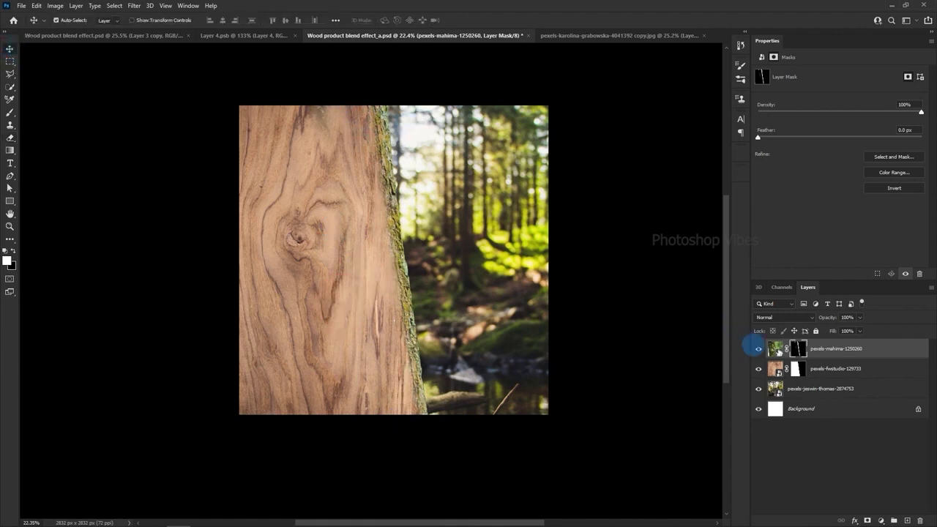
click(759, 351)
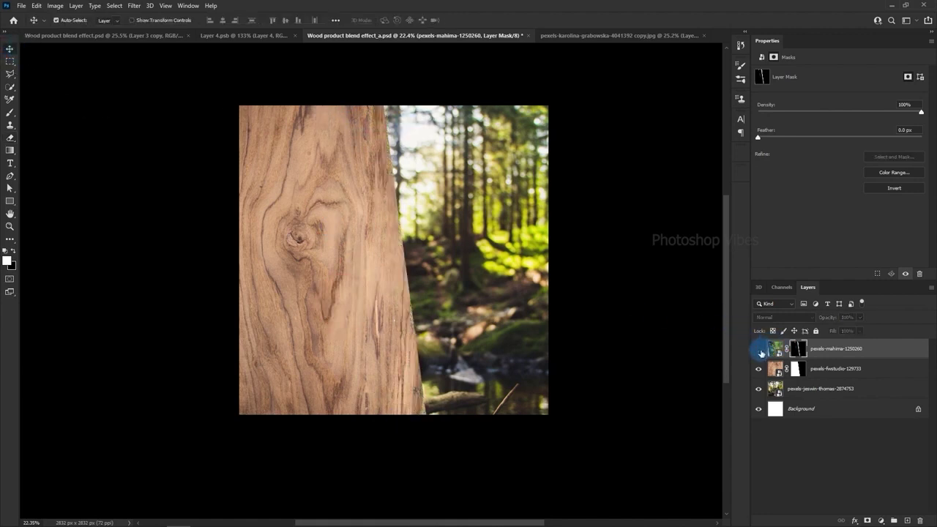
click(760, 351)
alt+click(802, 350)
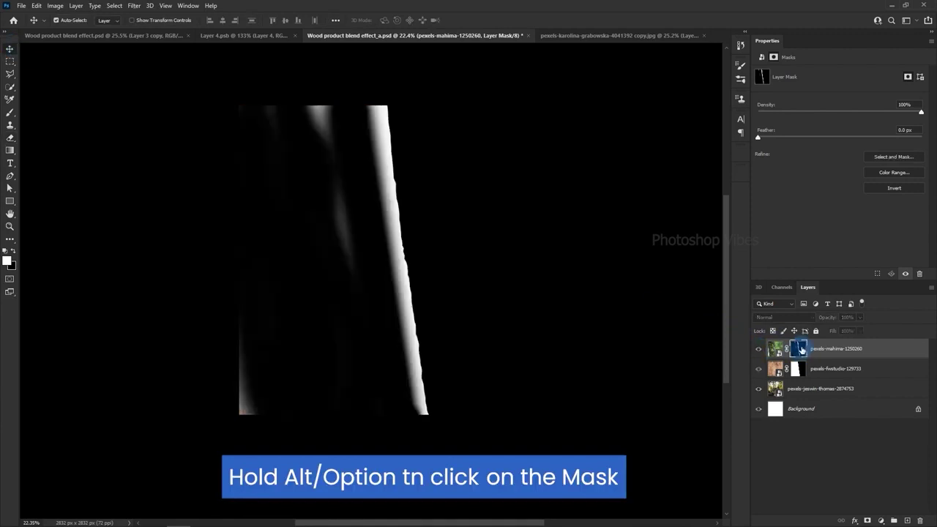
click(10, 126)
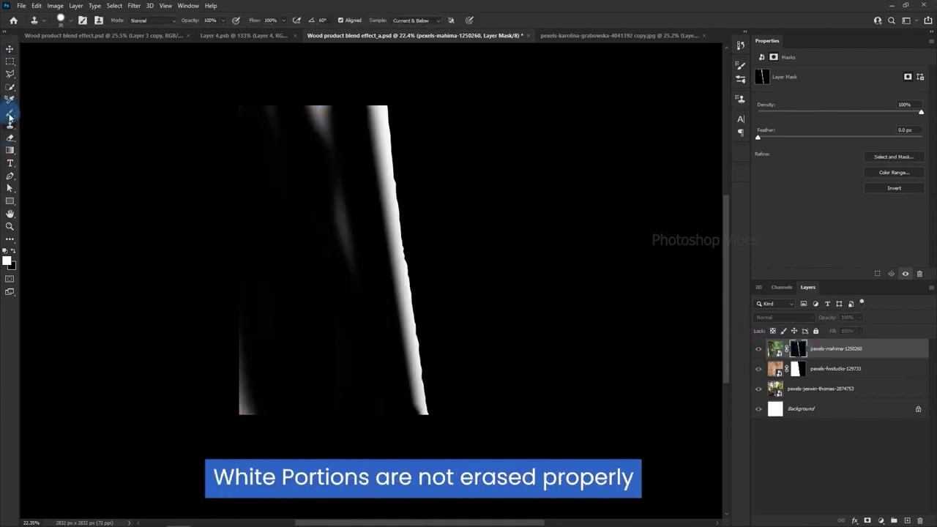
click(10, 138)
mouse_move(293, 157)
mouse_down()
mouse_move(316, 142)
mouse_move(314, 96)
mouse_move(345, 241)
mouse_move(293, 174)
mouse_move(278, 180)
mouse_move(236, 405)
mouse_move(245, 109)
mouse_move(314, 335)
mouse_move(323, 301)
mouse_move(339, 329)
mouse_up()
- Return to the full composite, recheck the tree layer, and select its image thumbnail
click(9, 44)
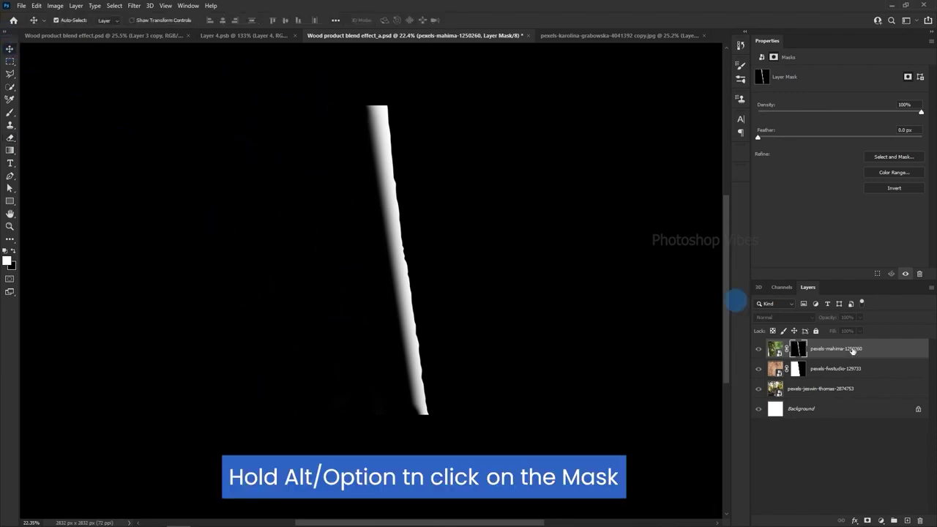
alt+click(796, 350)
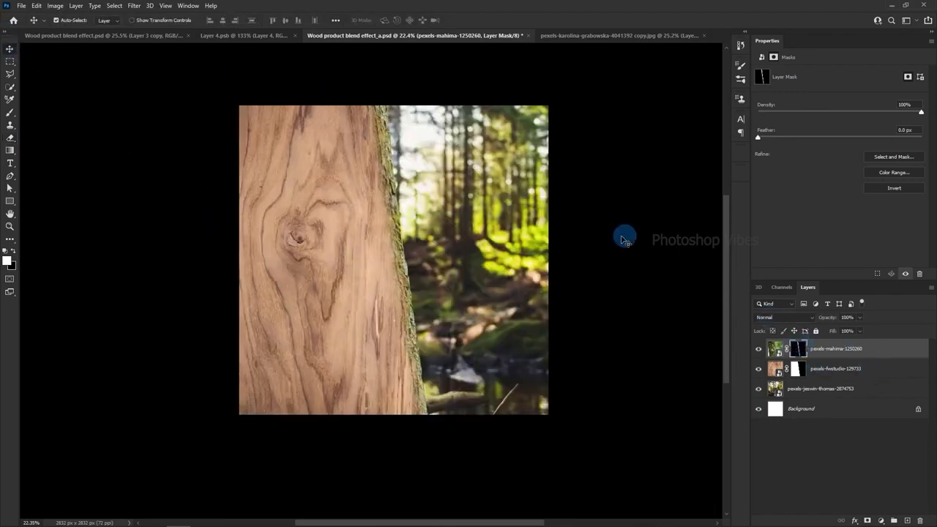
click(757, 350)
click(758, 350)
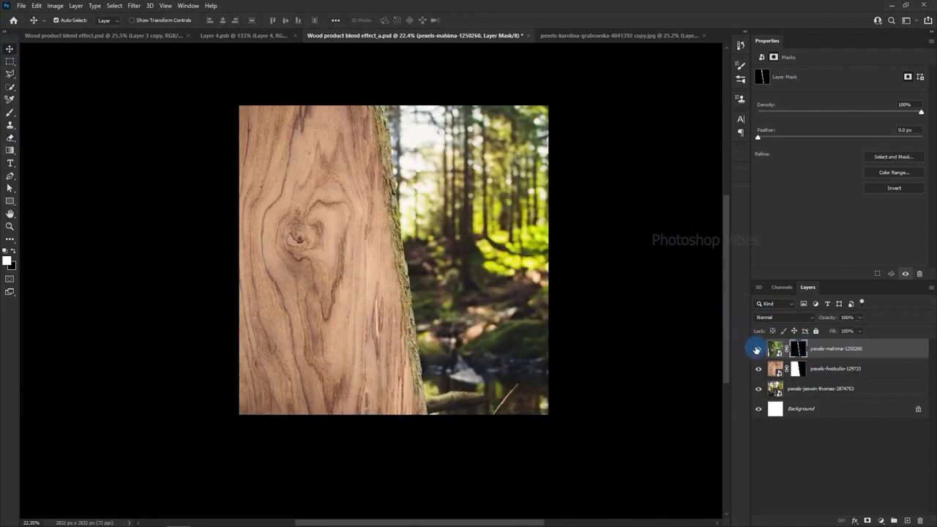
click(841, 353)
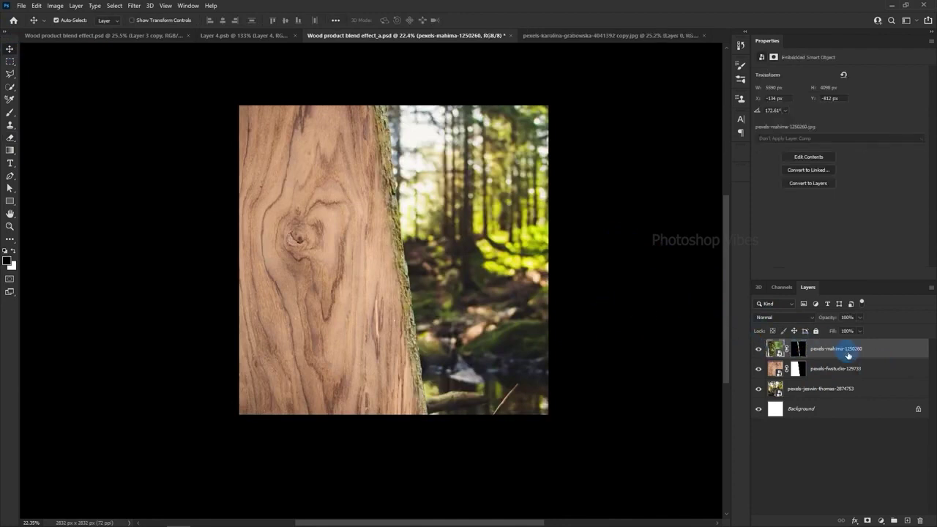
- Convert the bottle's Layer 0 to a smart object and drag it into the composite
click(98, 37)
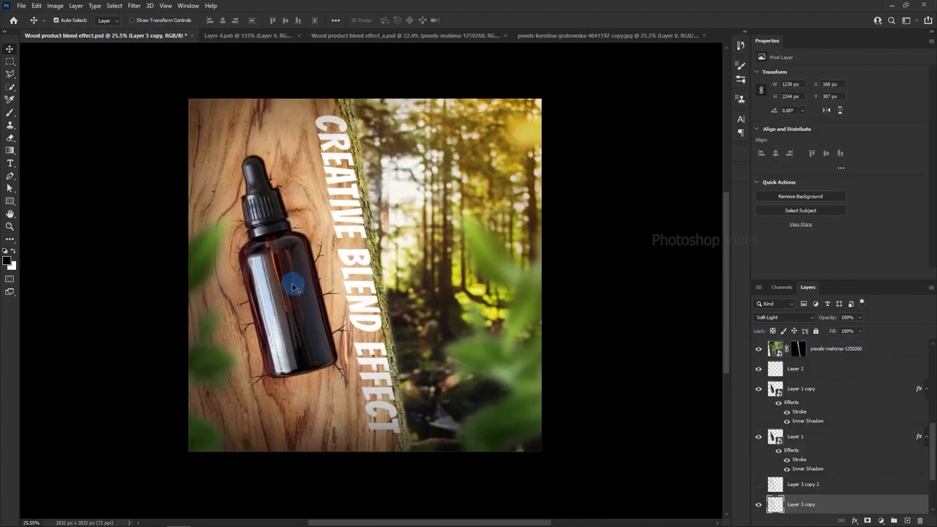
click(588, 37)
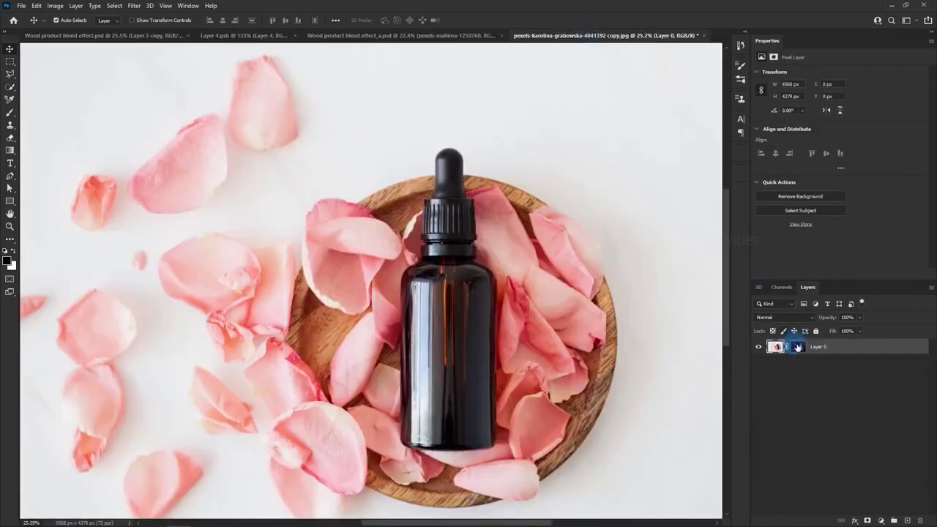
click(802, 347)
shift+click(802, 347)
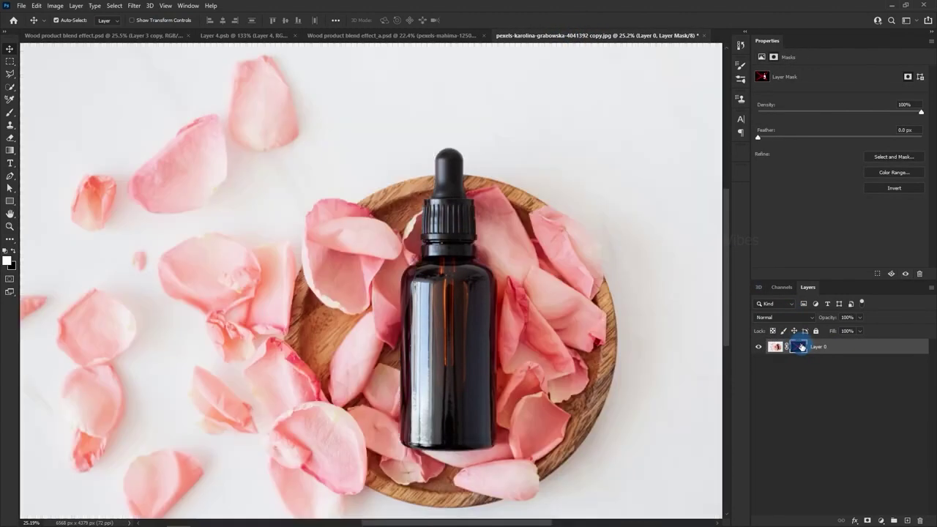
shift+click(802, 347)
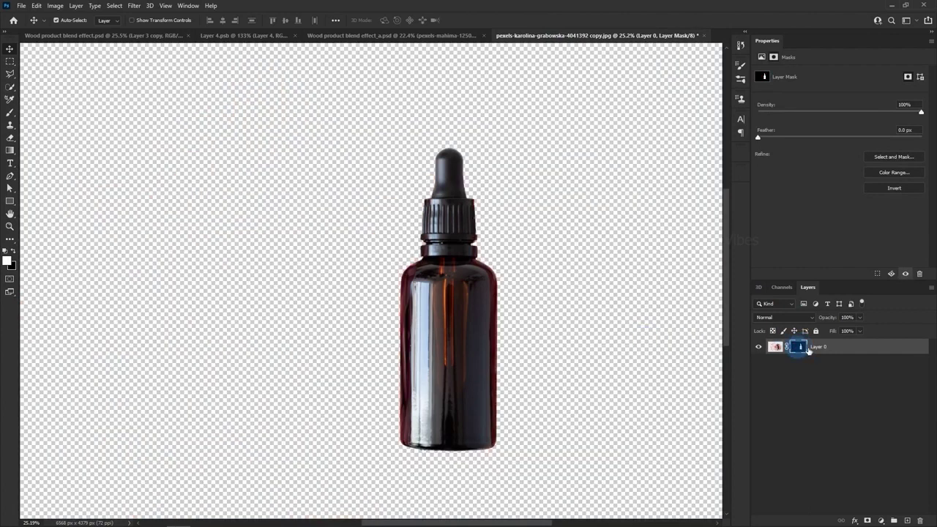
right_click(838, 350)
click(750, 249)
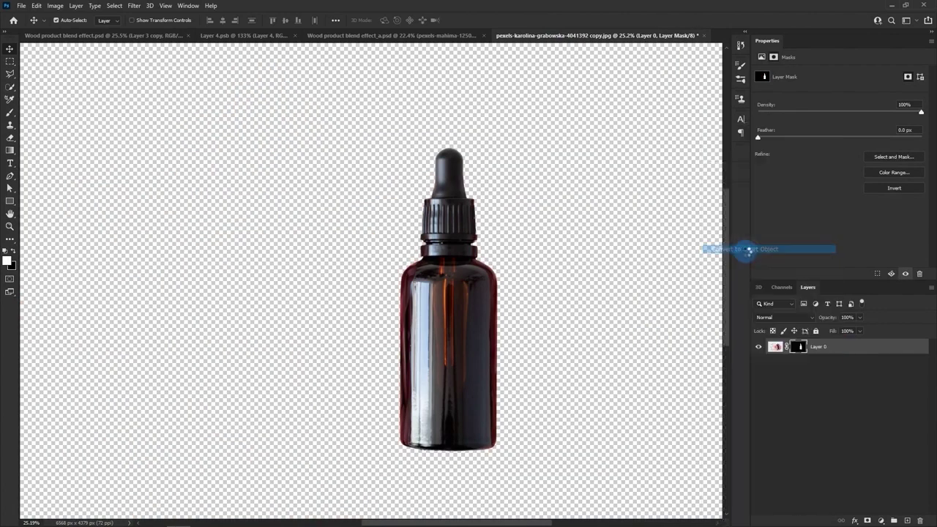
drag(457, 317, 319, 272)
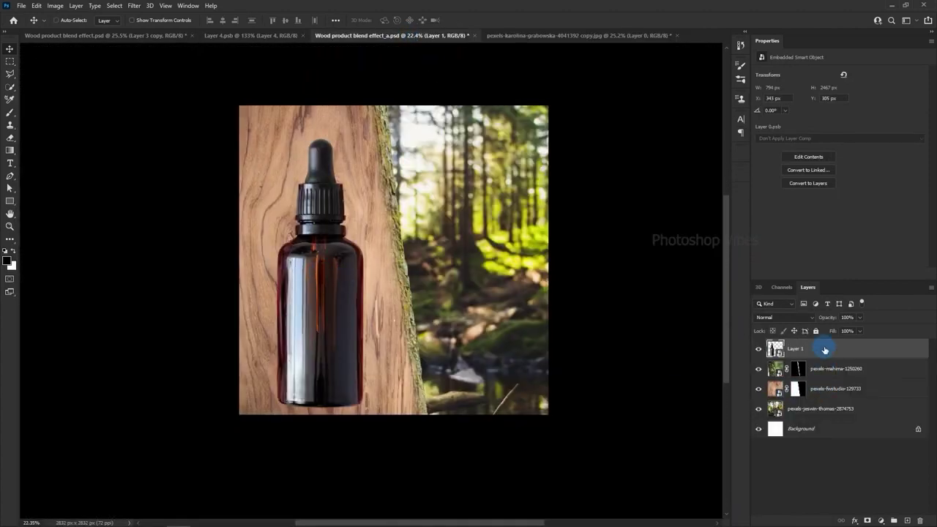
- Tilt the bottle to about -11.48° and shrink it to 88%
key(ctrl+t)
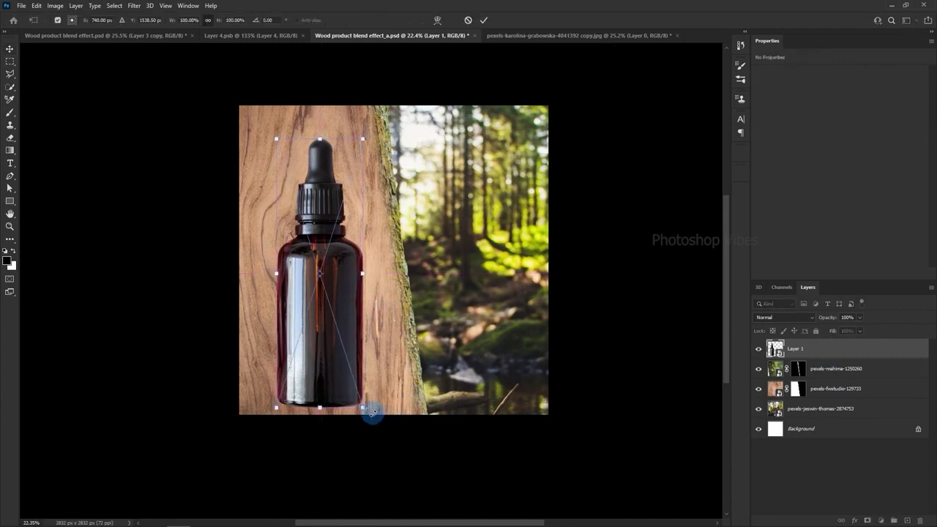
drag(373, 414, 376, 386)
drag(334, 324, 349, 323)
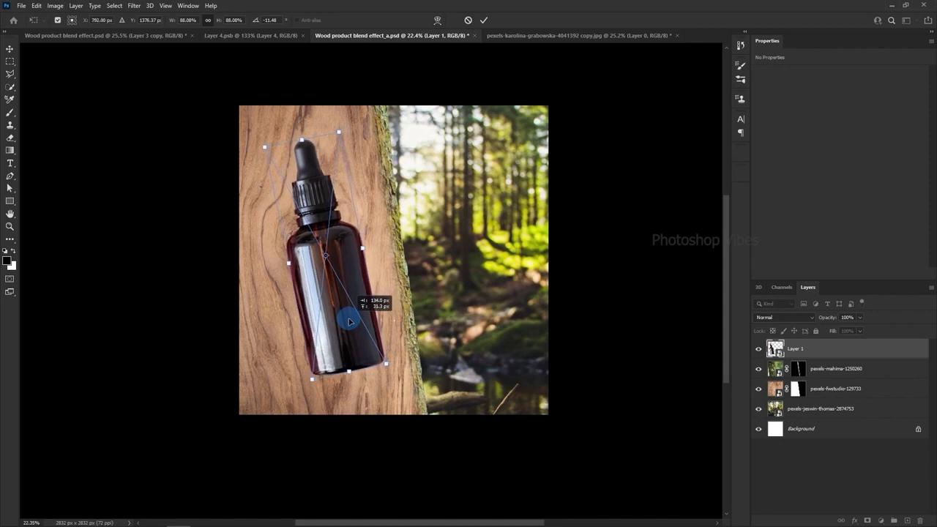
key(Return)
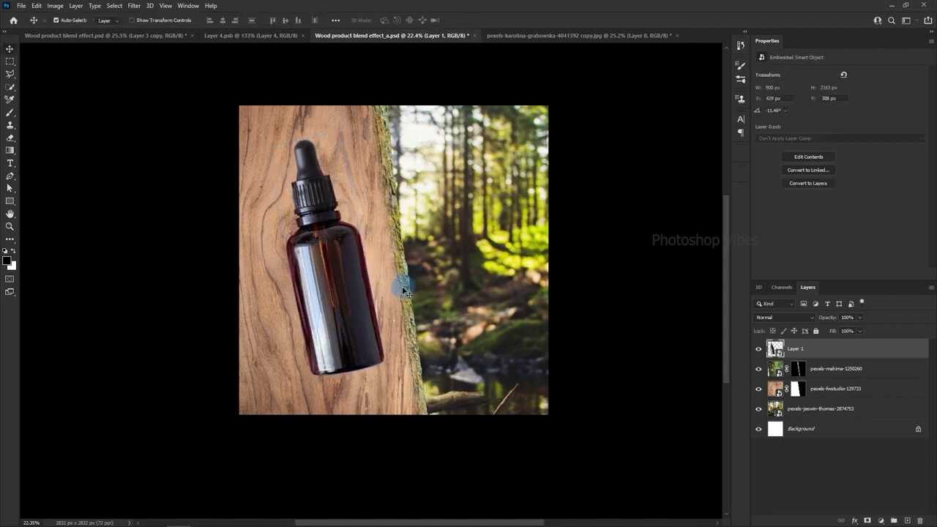
- Scale the bottle down to about 83% and lower it slightly on the wood
key(ctrl+t)
drag(391, 371, 378, 356)
drag(342, 306, 344, 316)
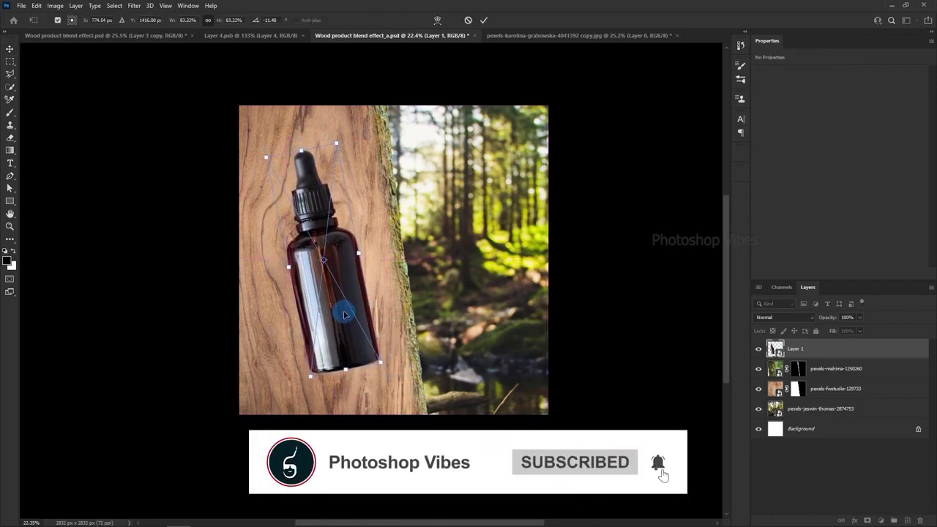
key(Return)
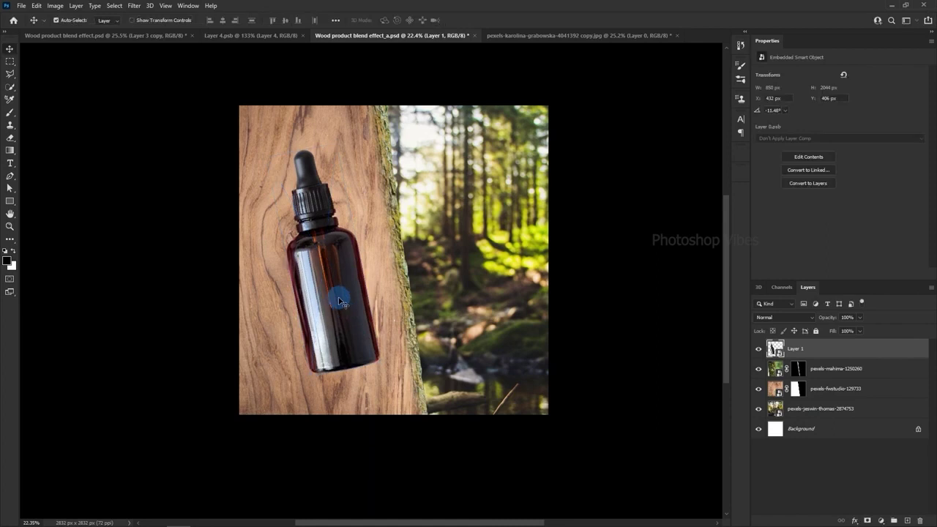
right_click(909, 351)
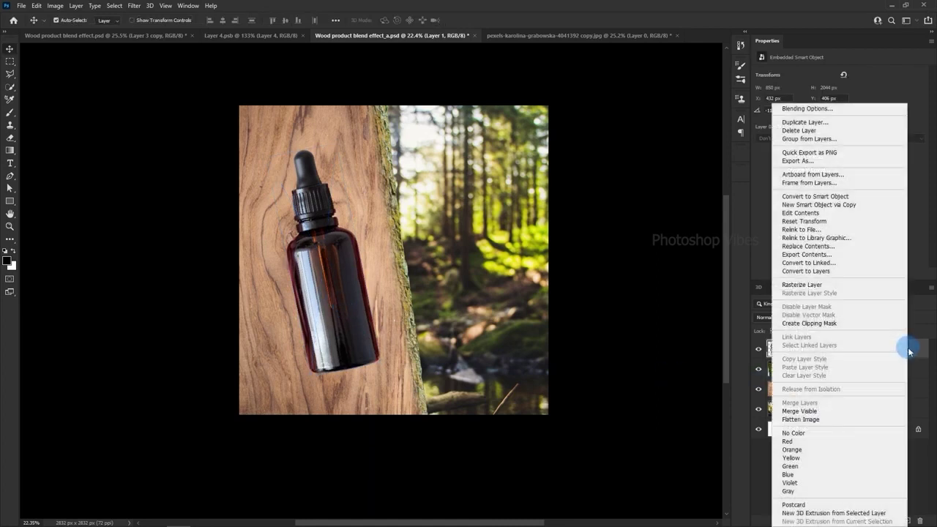
- Add a 16 px Stroke layer style to the bottle with Gradient fill type
click(787, 109)
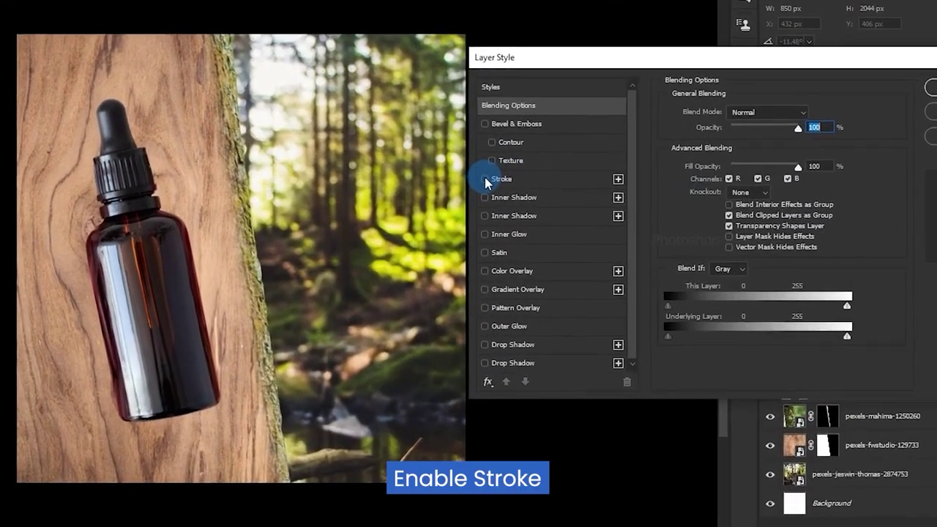
click(573, 206)
click(515, 172)
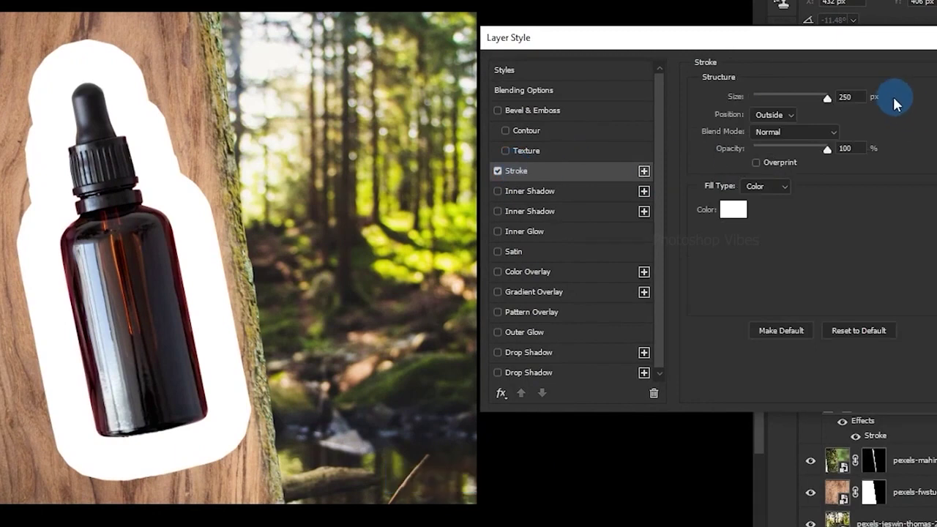
drag(828, 97, 764, 98)
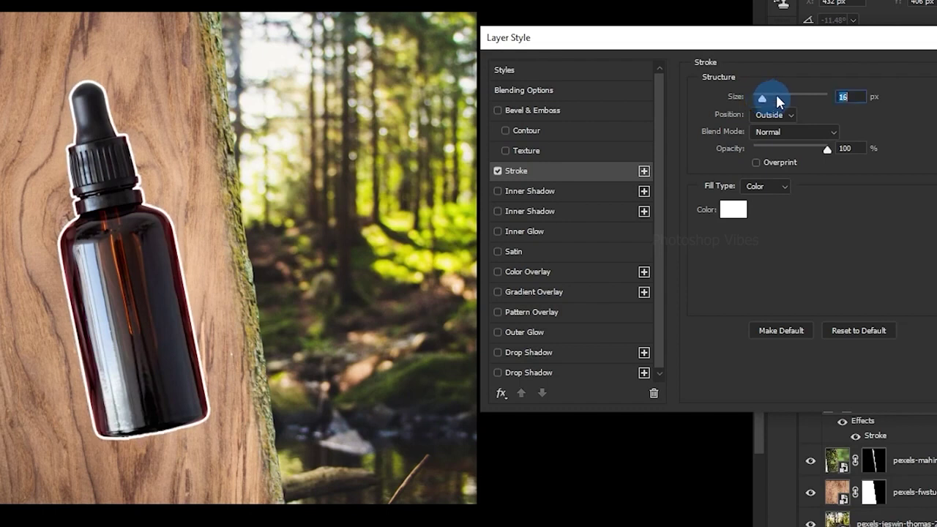
click(764, 188)
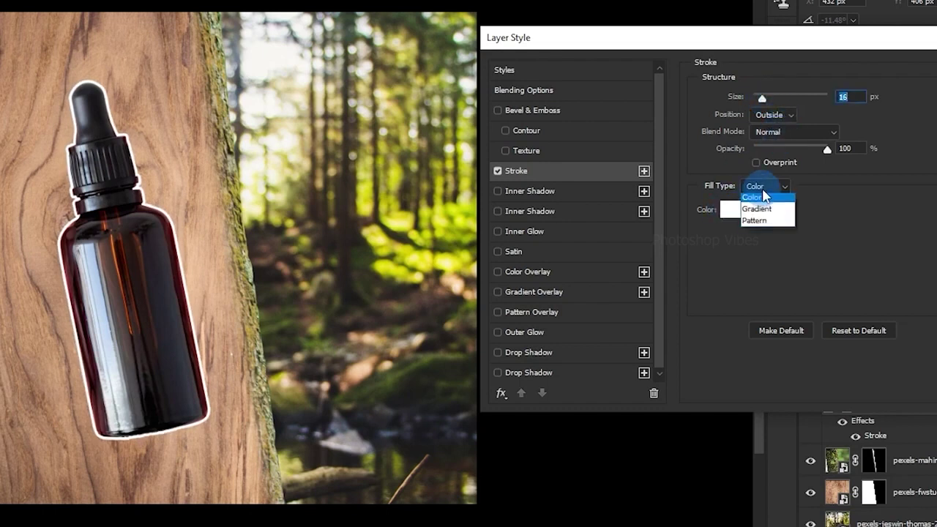
click(760, 209)
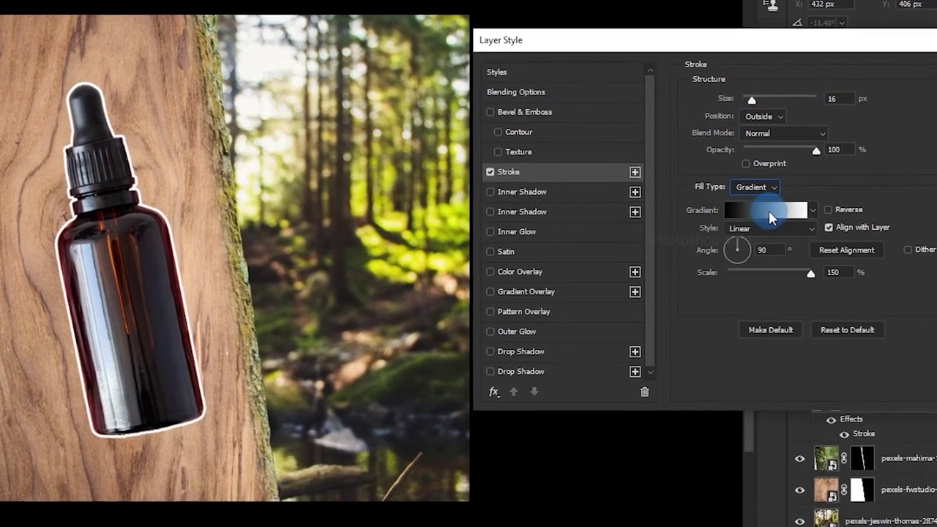
- Set the gradient's left colour stop to dark brown 2b1906
click(761, 210)
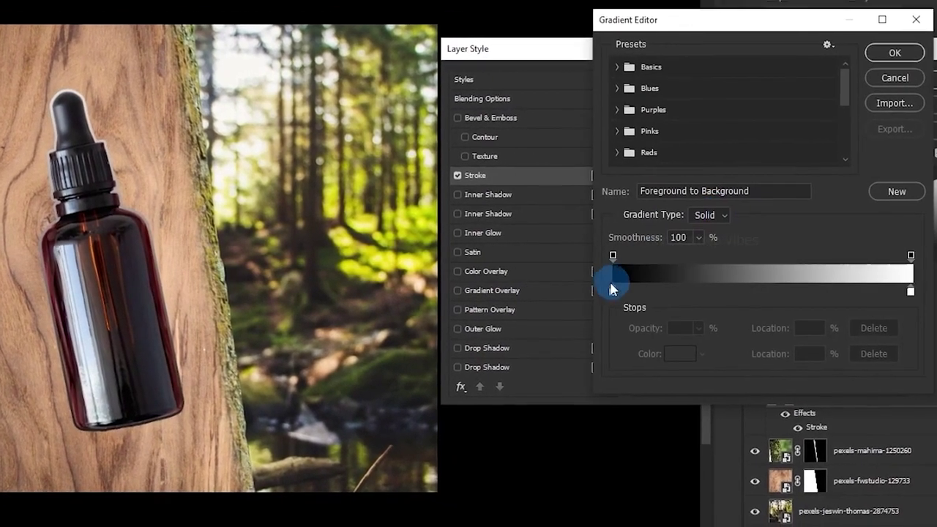
click(613, 288)
click(671, 353)
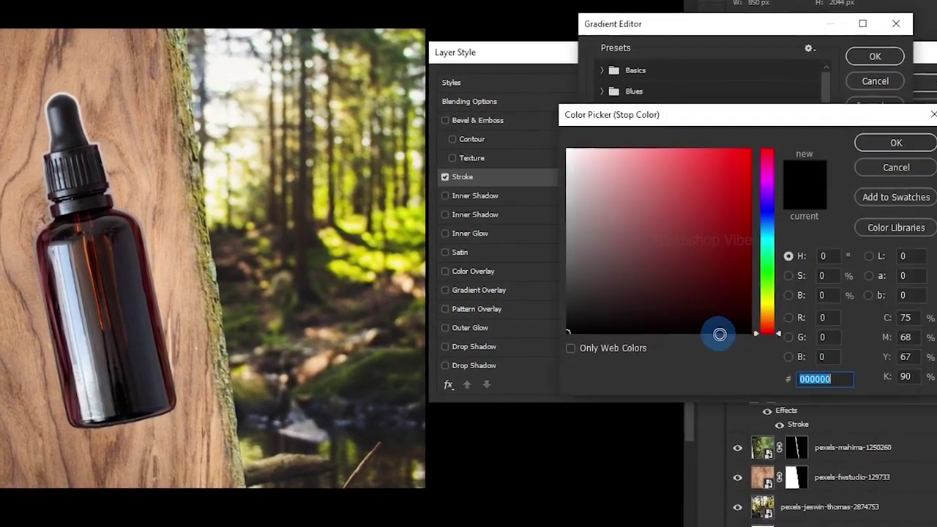
drag(760, 304, 759, 318)
click(709, 280)
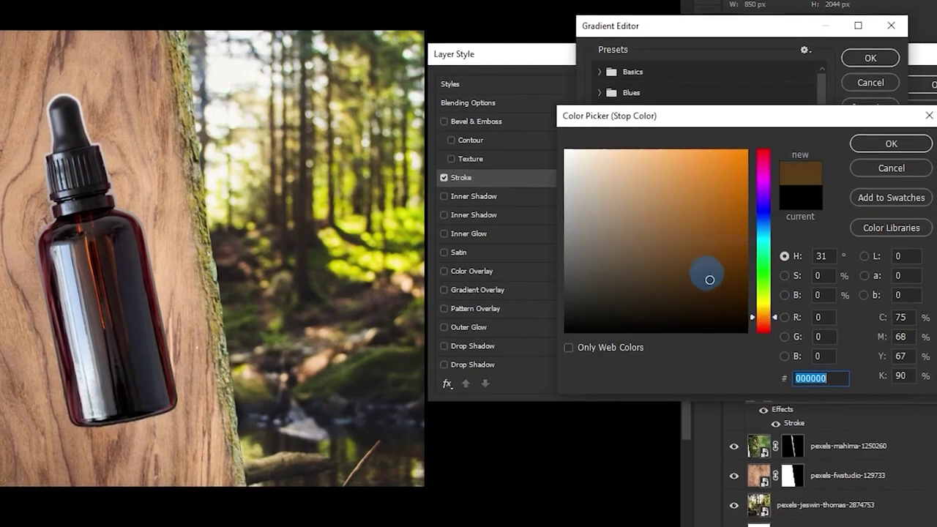
click(722, 302)
click(860, 145)
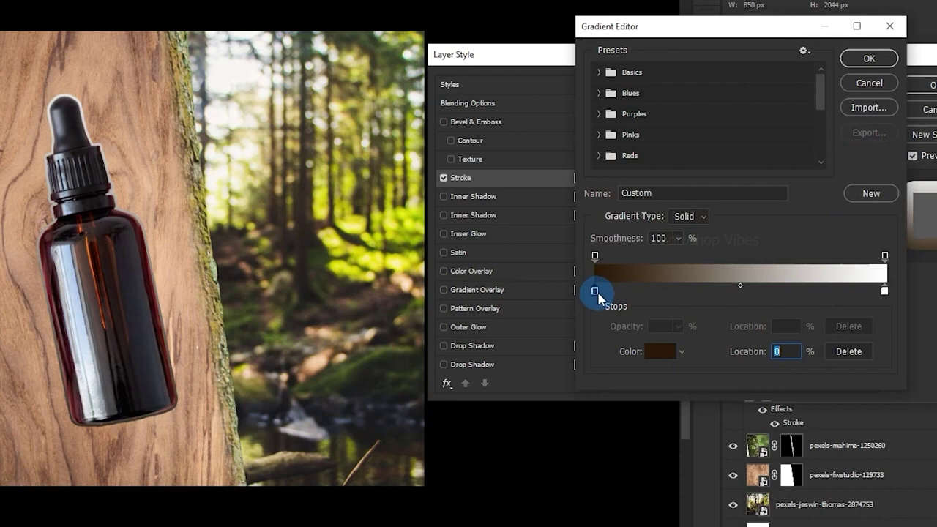
- Replace the white end with a slightly brighter brown stop, accept the gradient, and compare
click(595, 291)
drag(595, 292, 826, 291)
drag(900, 290, 887, 334)
drag(827, 291, 911, 295)
click(666, 356)
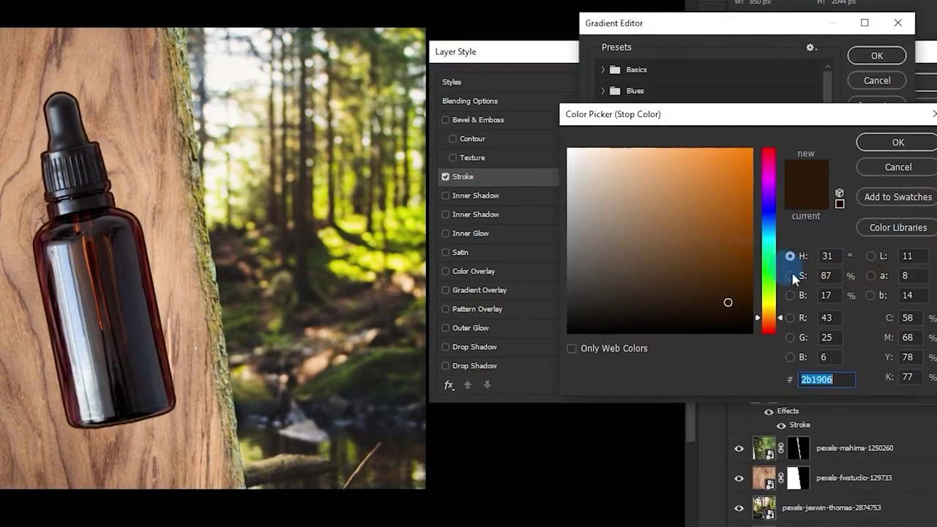
click(793, 295)
mouse_move(781, 296)
mouse_down()
mouse_move(769, 276)
mouse_move(785, 281)
mouse_move(768, 292)
mouse_up()
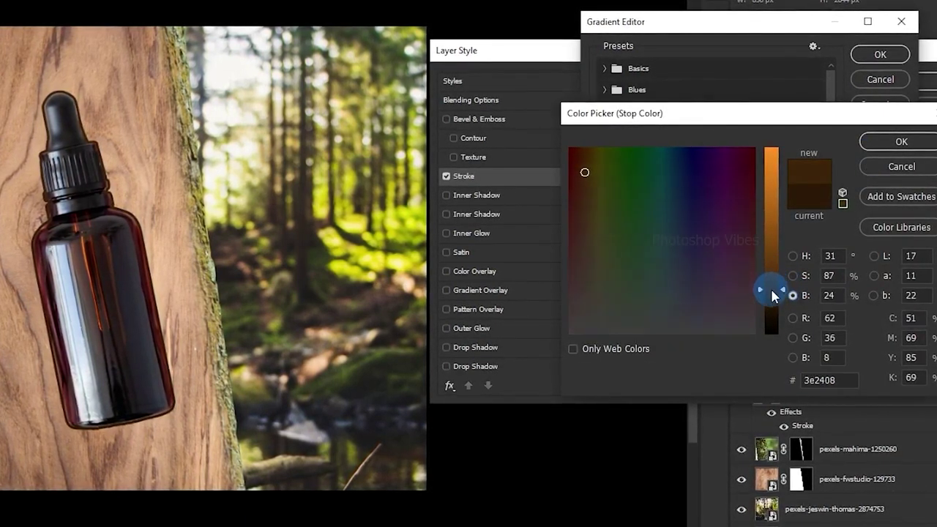
click(901, 143)
click(883, 53)
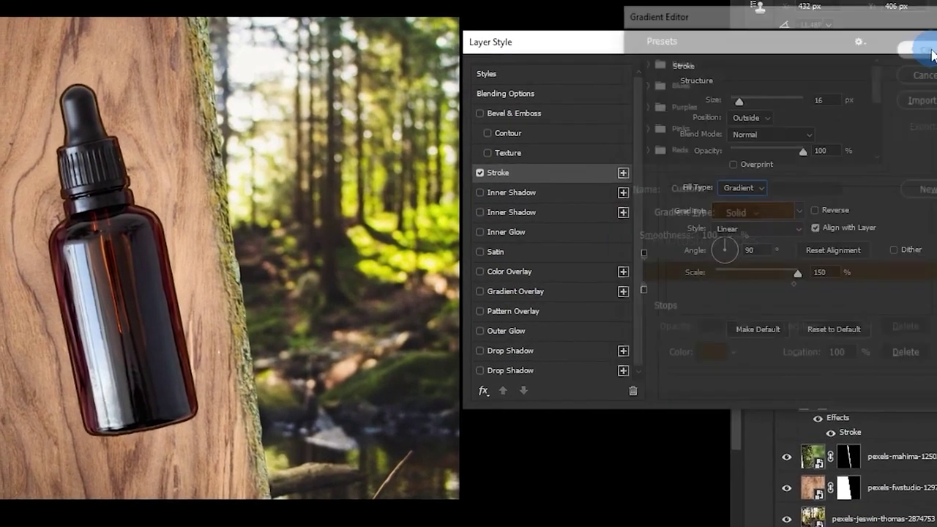
click(491, 173)
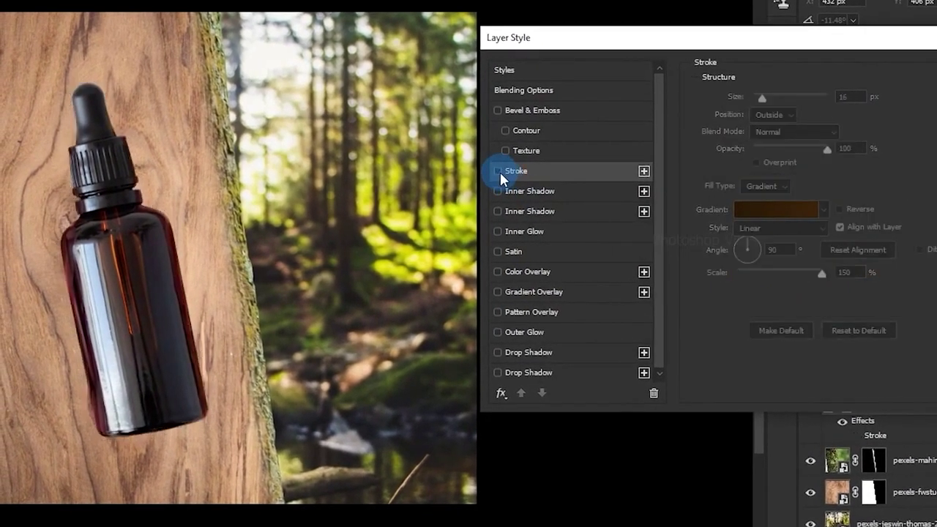
- Re-enable the brown stroke and add a black inner shadow to the bottle, offset 8 px
click(498, 172)
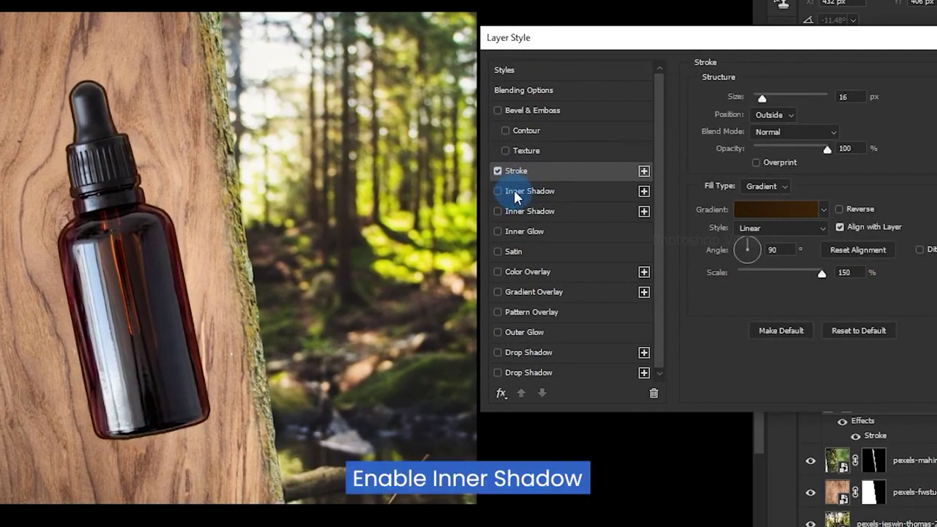
click(510, 191)
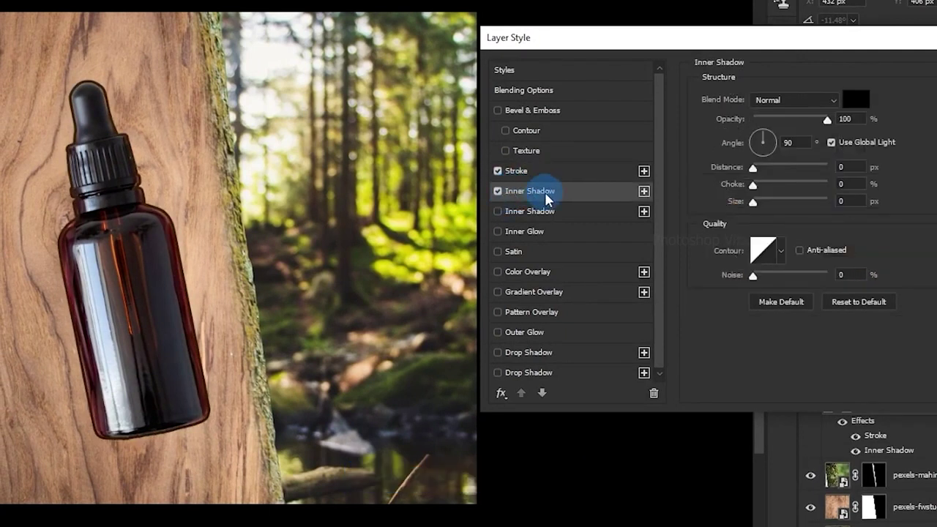
click(846, 118)
click(752, 204)
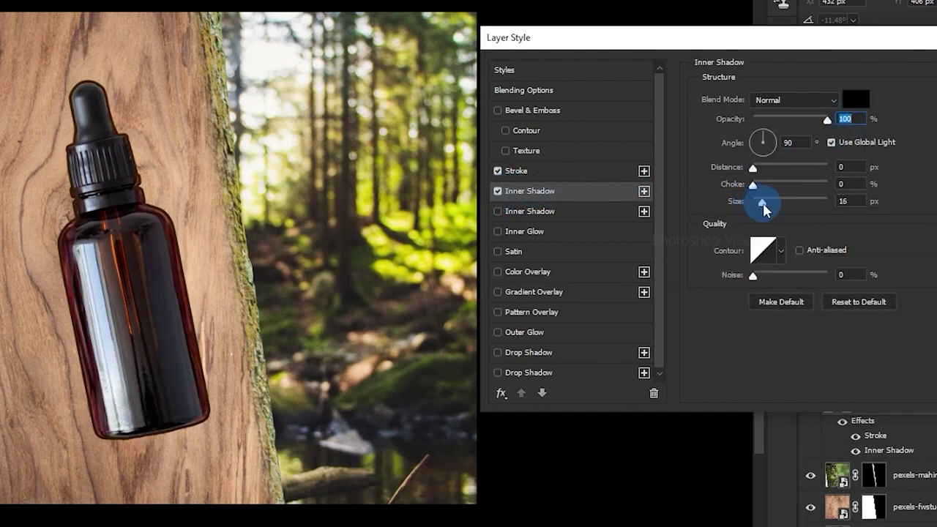
click(855, 100)
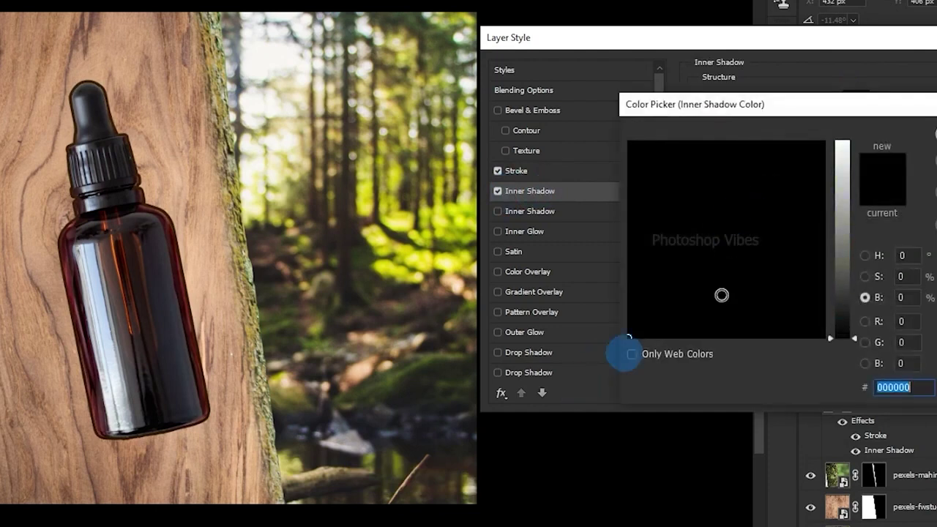
click(933, 137)
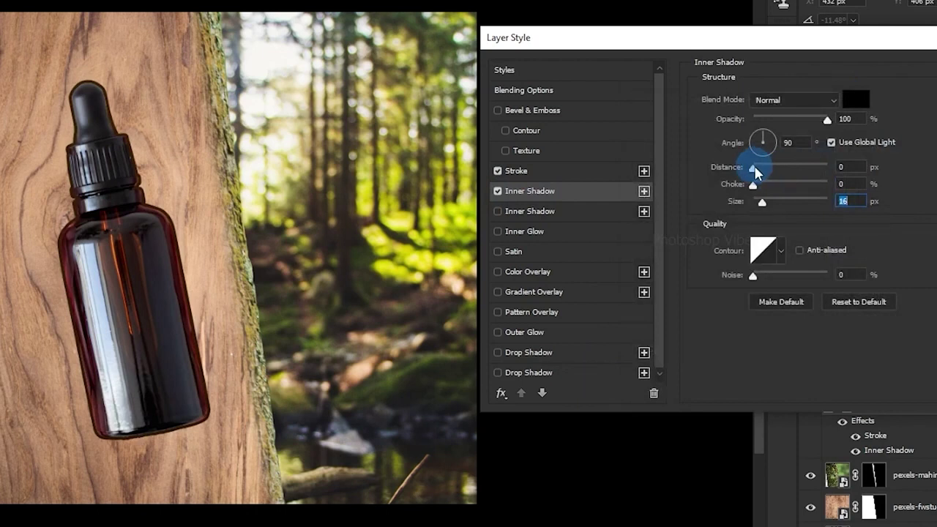
mouse_move(762, 203)
mouse_down()
mouse_move(790, 202)
mouse_move(777, 206)
mouse_up()
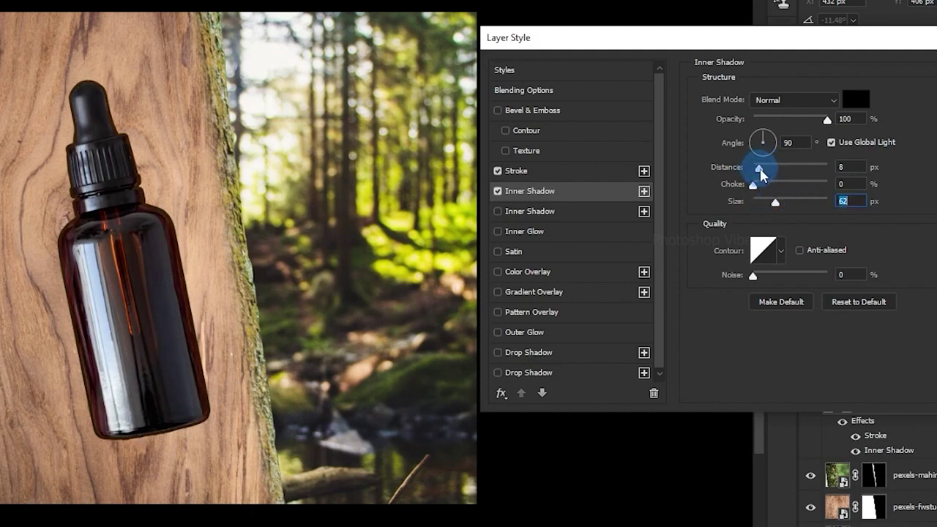
click(760, 170)
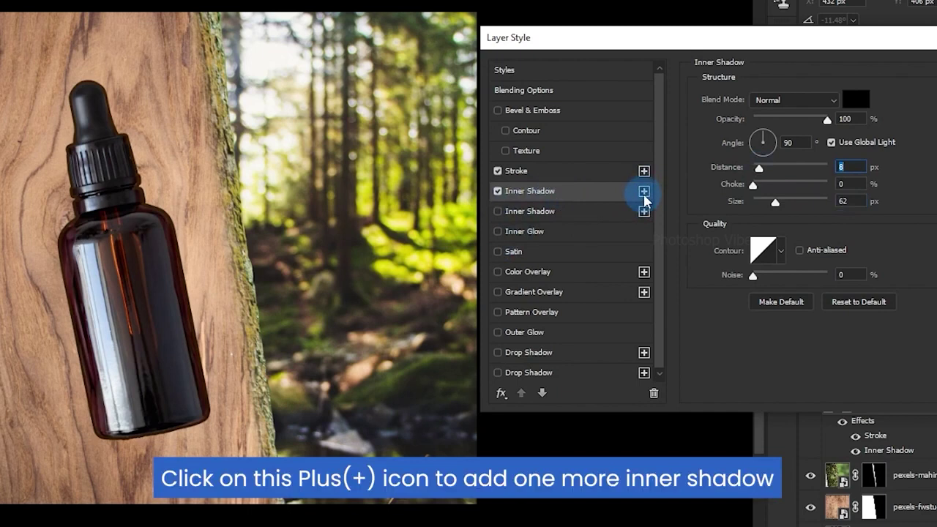
- Add a second Inner Shadow with distance 9 px and size 27 px, then confirm the style
click(499, 213)
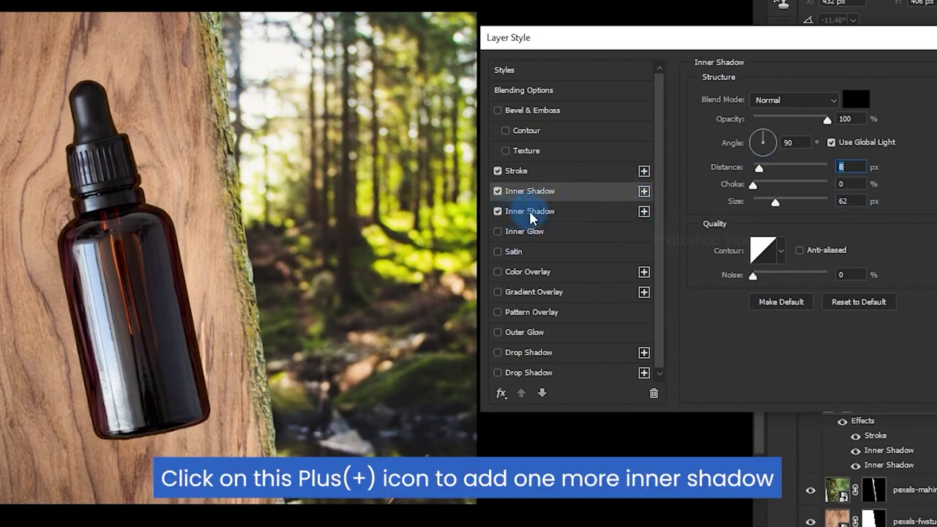
click(533, 212)
drag(777, 213, 762, 208)
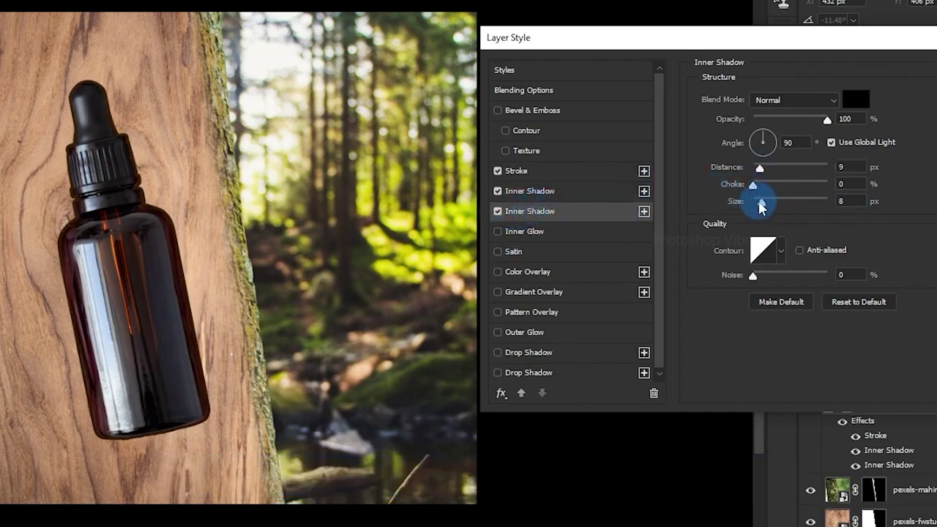
click(498, 212)
click(499, 213)
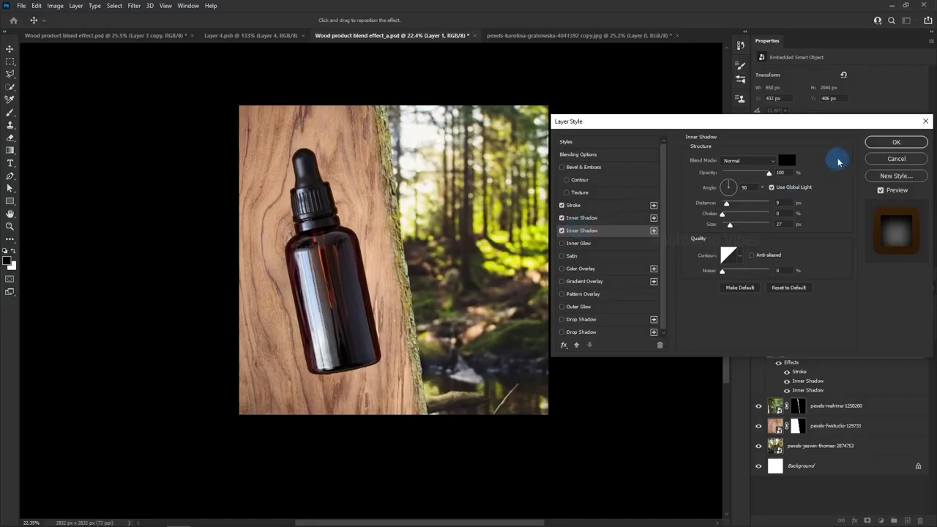
click(873, 147)
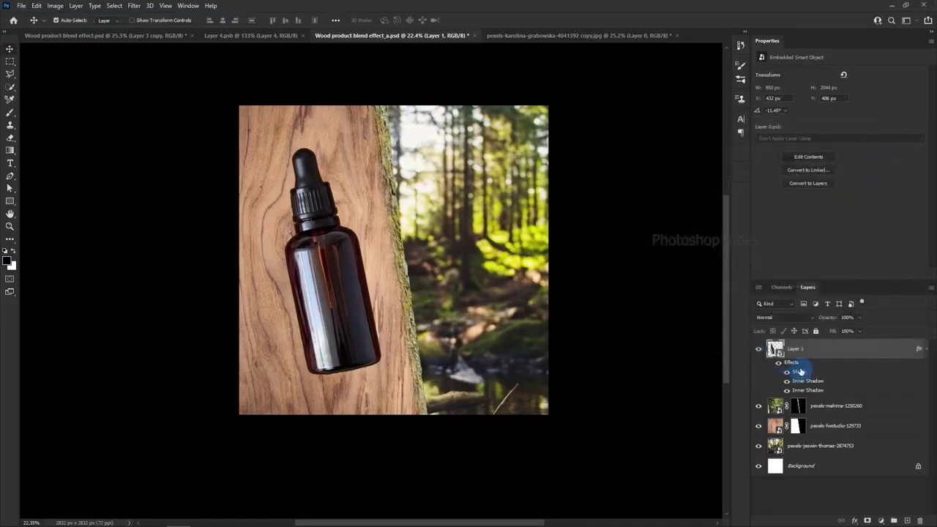
- Duplicate the bottle layer with its effects as Layer 1 copy
click(780, 364)
click(779, 364)
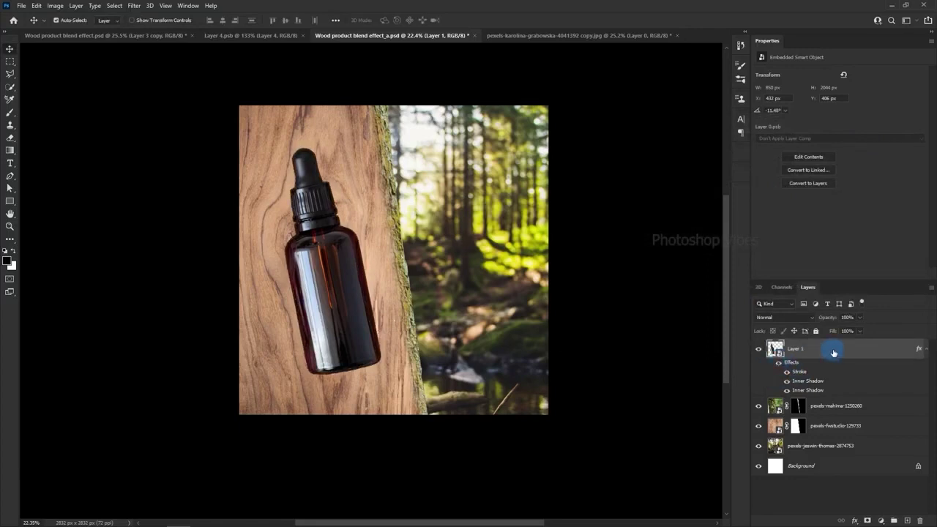
drag(833, 352, 907, 520)
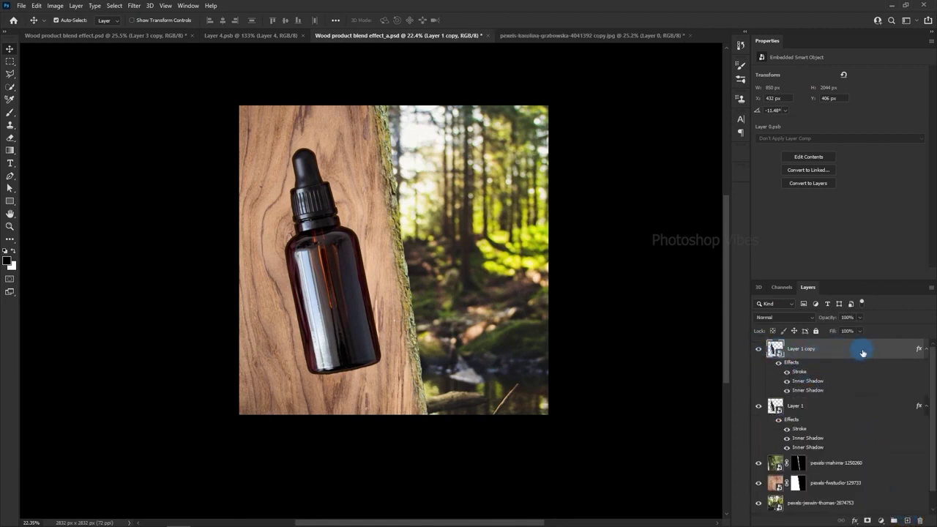
- Create empty Layer 2 above Layer 1 copy, select the Brush Tool, and show Brush Settings
click(91, 35)
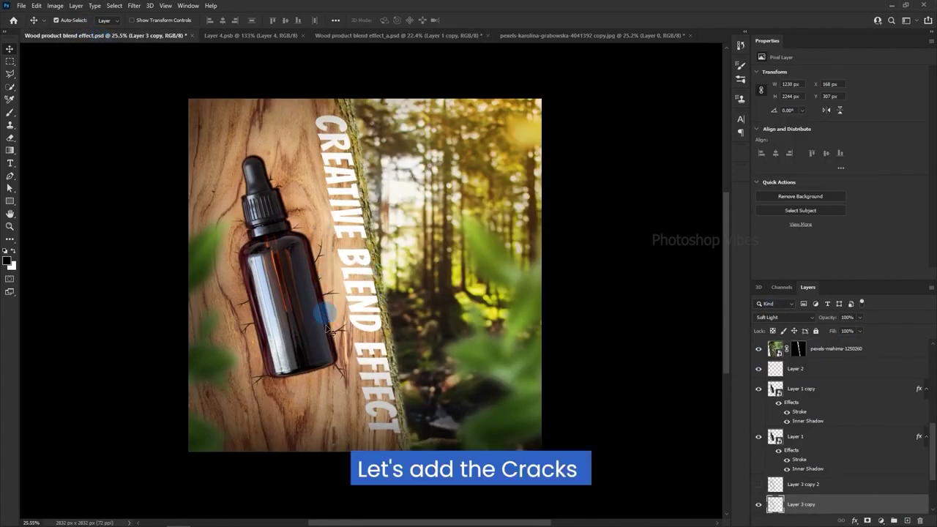
click(415, 35)
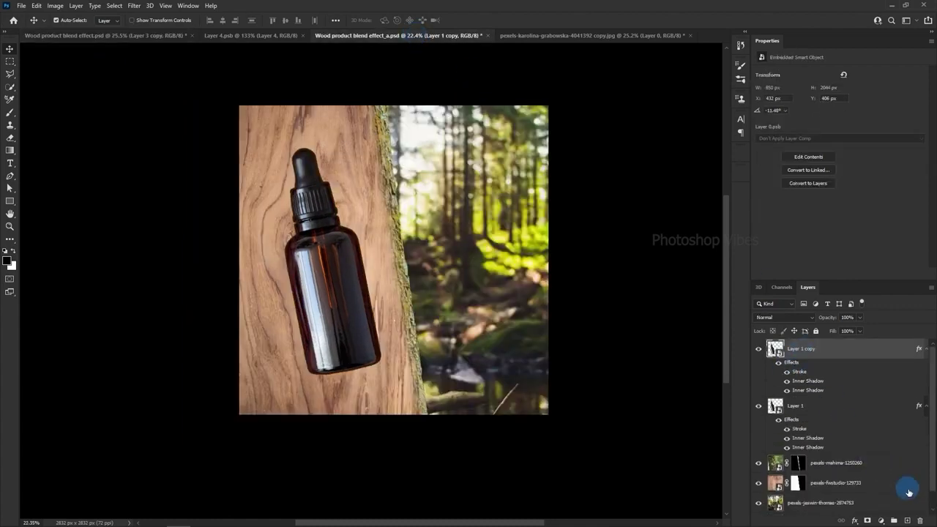
click(907, 521)
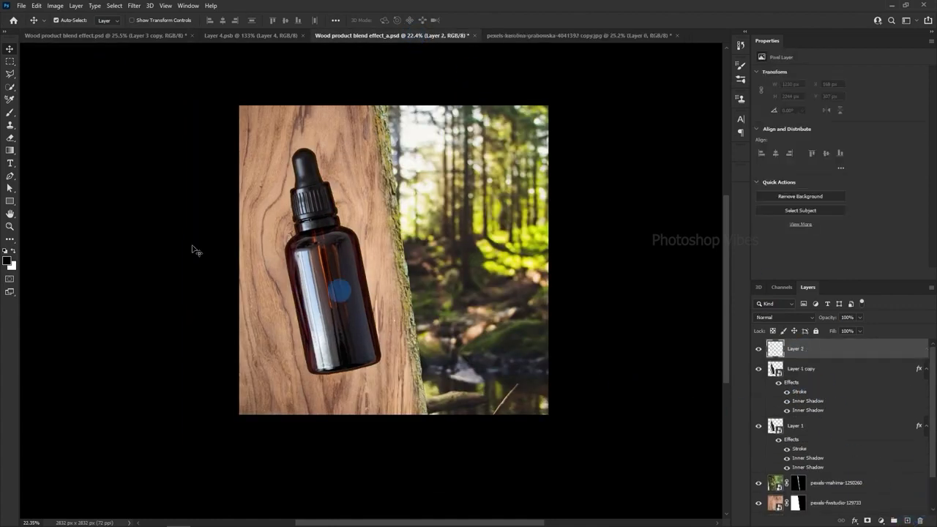
click(13, 115)
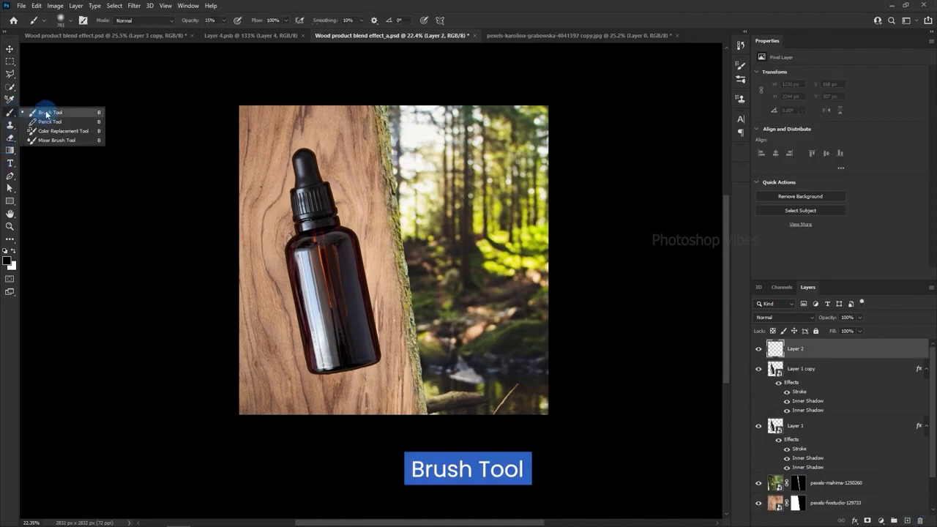
click(42, 111)
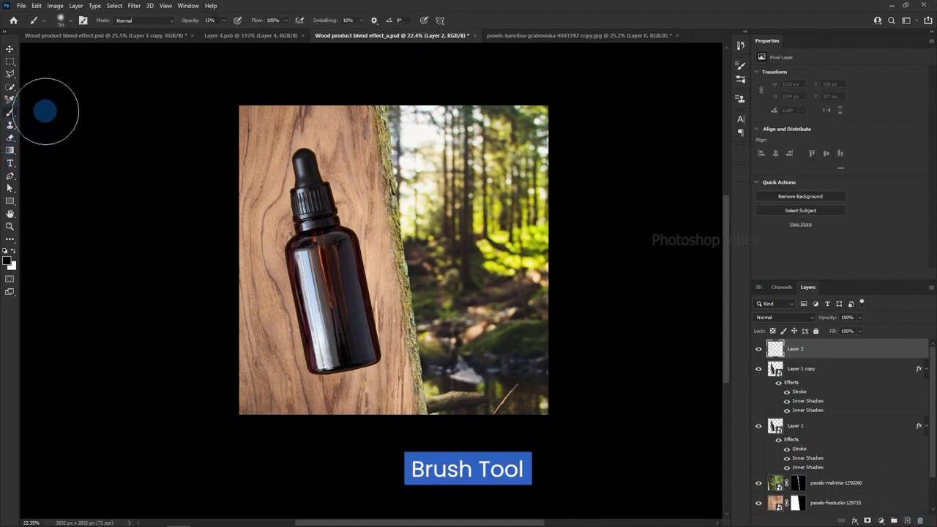
click(741, 66)
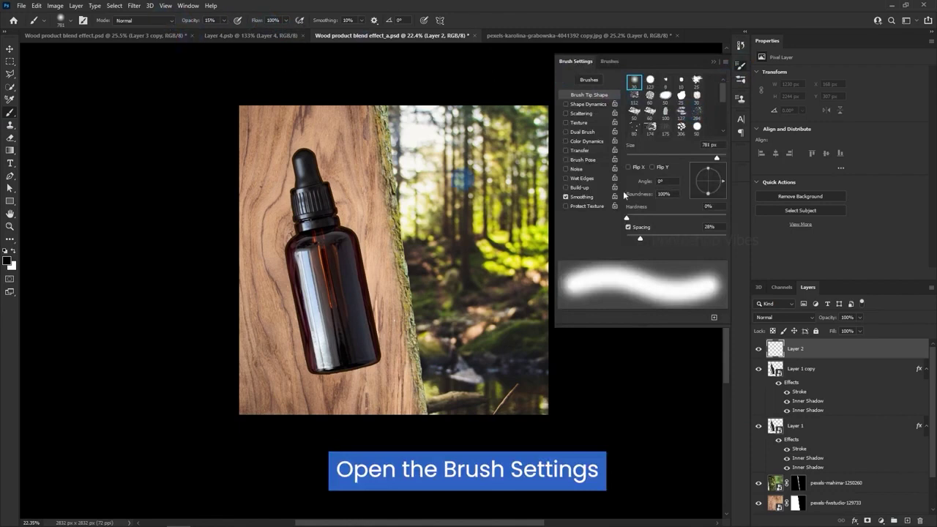
- Shrink the brush from 781 px to 14 px with 100% hardness
click(189, 6)
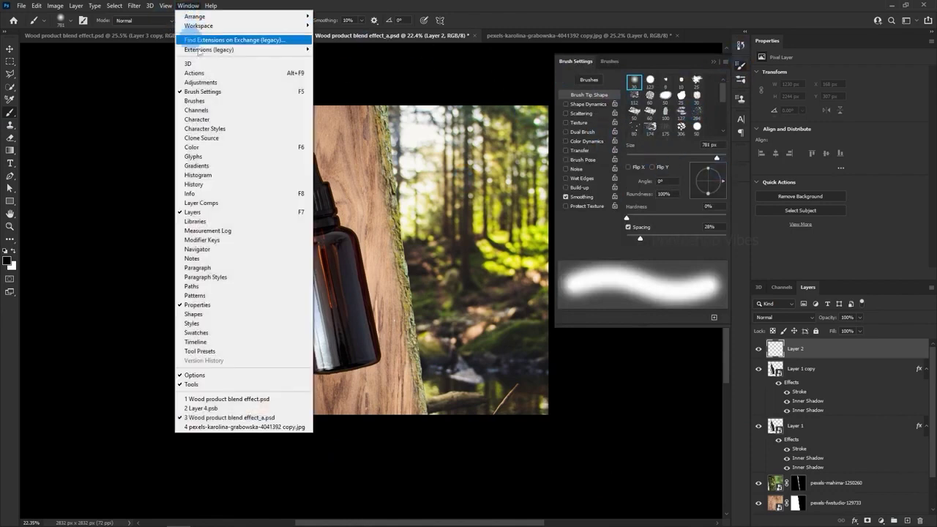
click(246, 93)
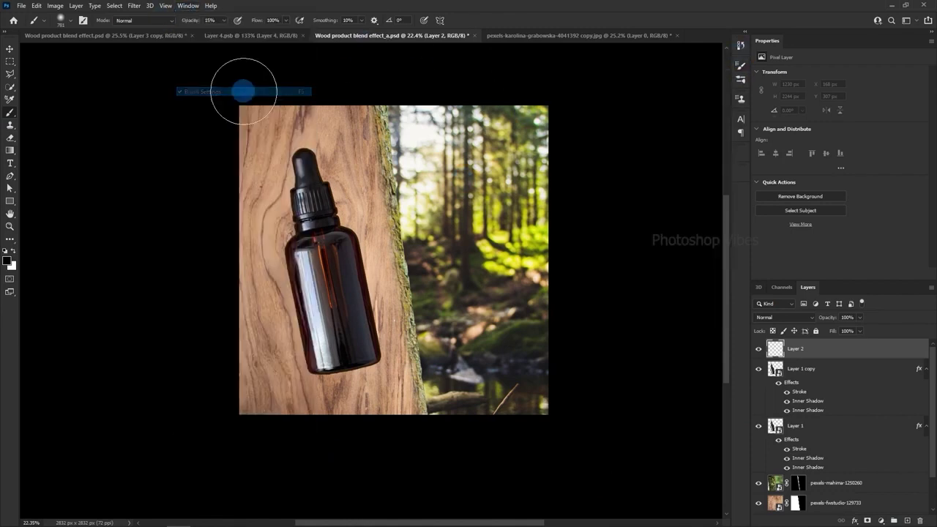
click(186, 6)
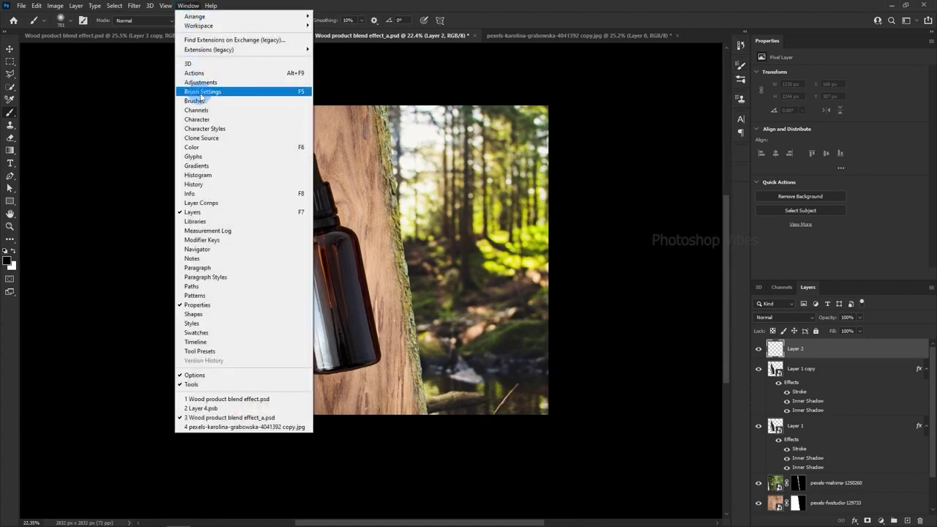
click(202, 92)
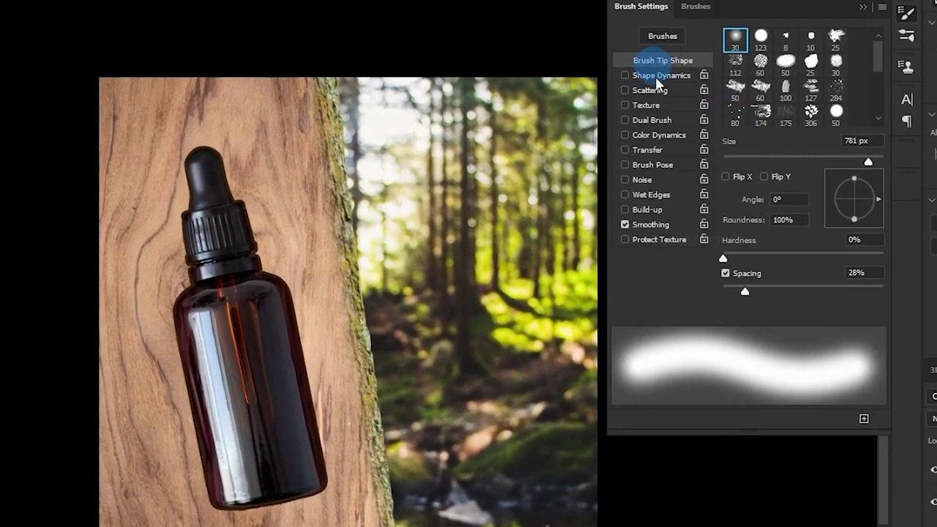
drag(768, 160, 747, 159)
drag(751, 258, 930, 268)
drag(747, 160, 734, 166)
click(644, 65)
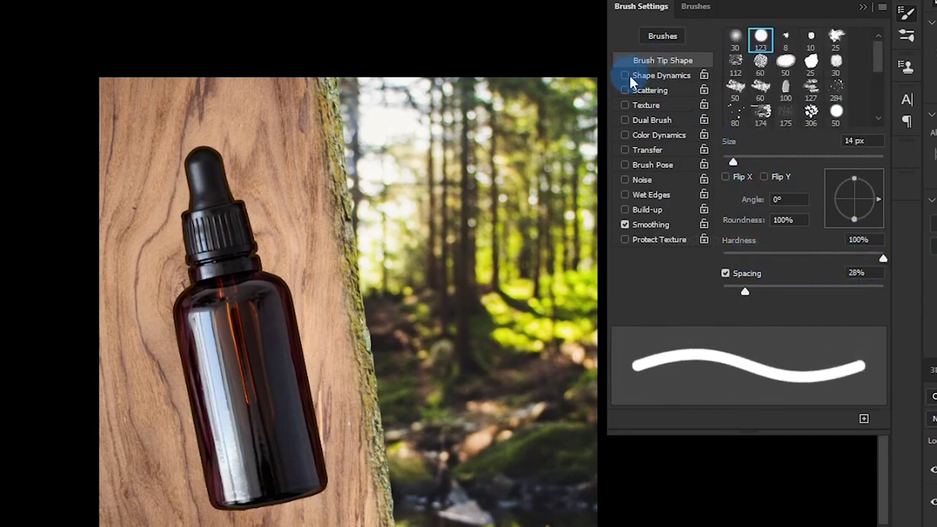
- Enable Shape Dynamics with Size Jitter 0% controlled by Fade over 100 steps
click(625, 76)
click(654, 77)
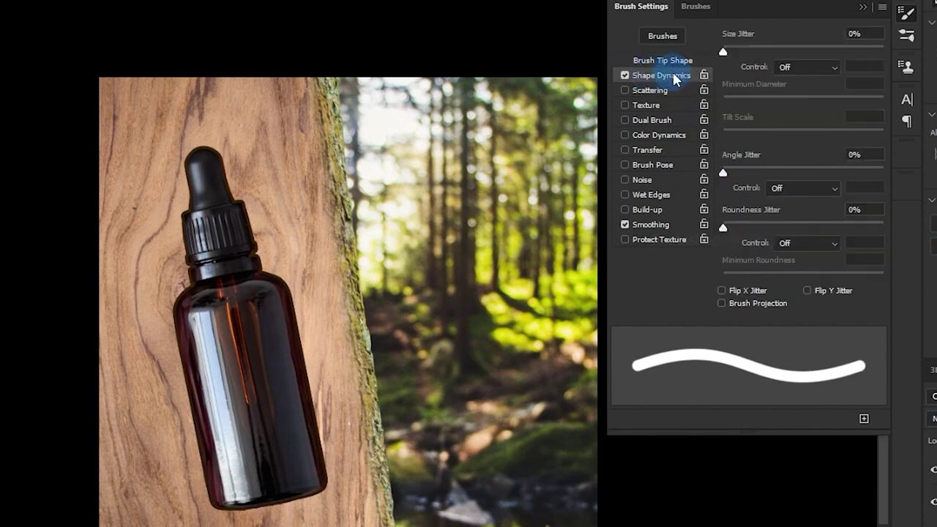
click(798, 68)
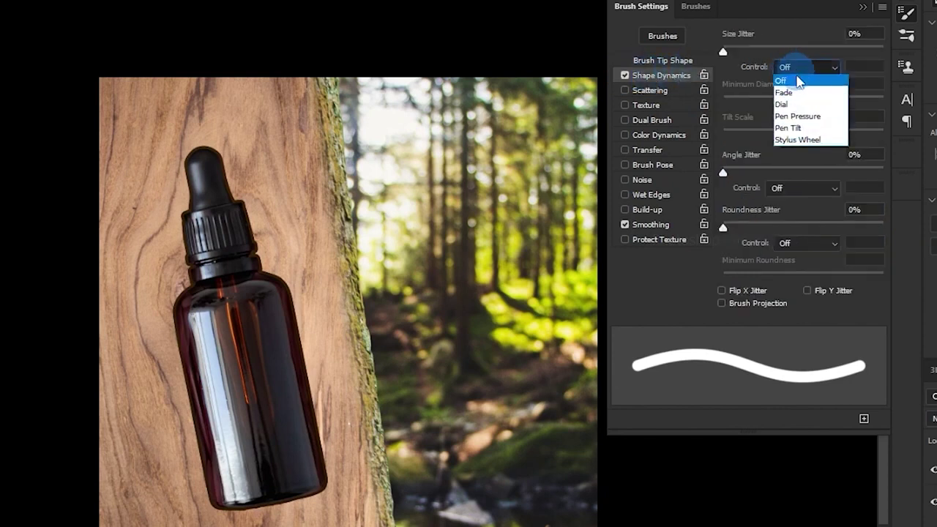
click(833, 93)
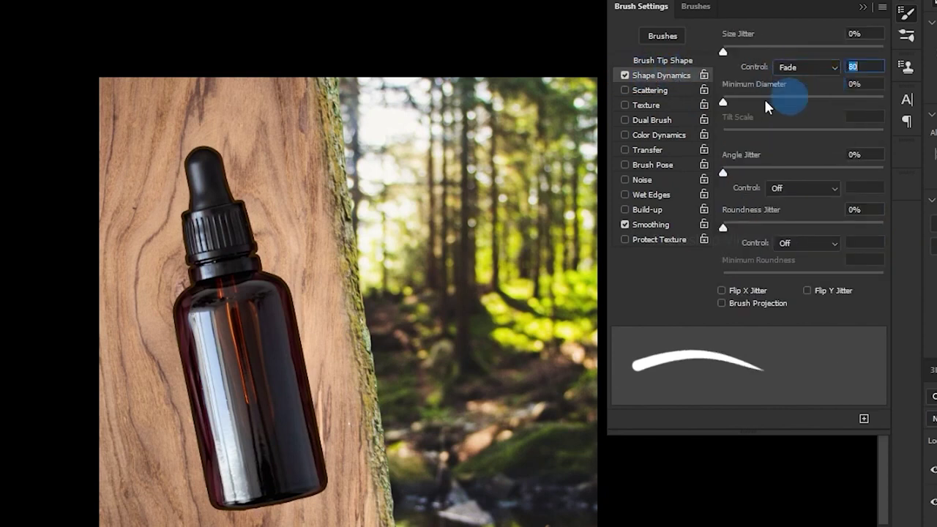
mouse_move(723, 101)
mouse_down()
mouse_move(812, 98)
mouse_move(716, 109)
mouse_move(904, 92)
mouse_move(817, 116)
mouse_move(624, 121)
mouse_up()
click(724, 52)
drag(736, 56, 621, 71)
click(624, 75)
click(724, 53)
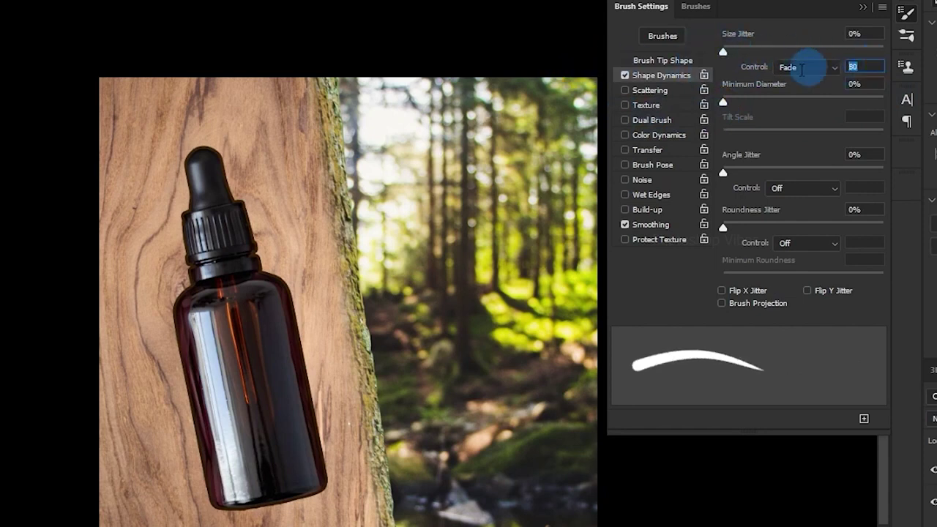
text(150)
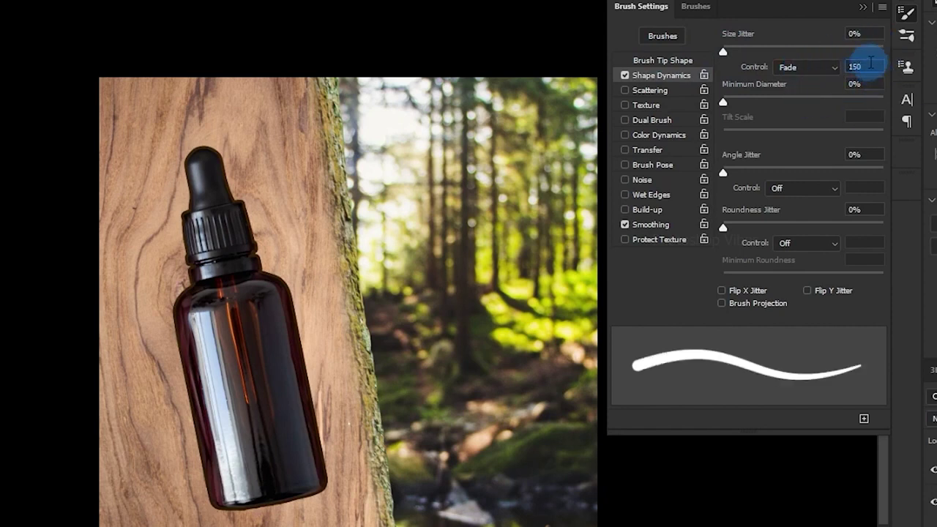
drag(878, 66, 835, 68)
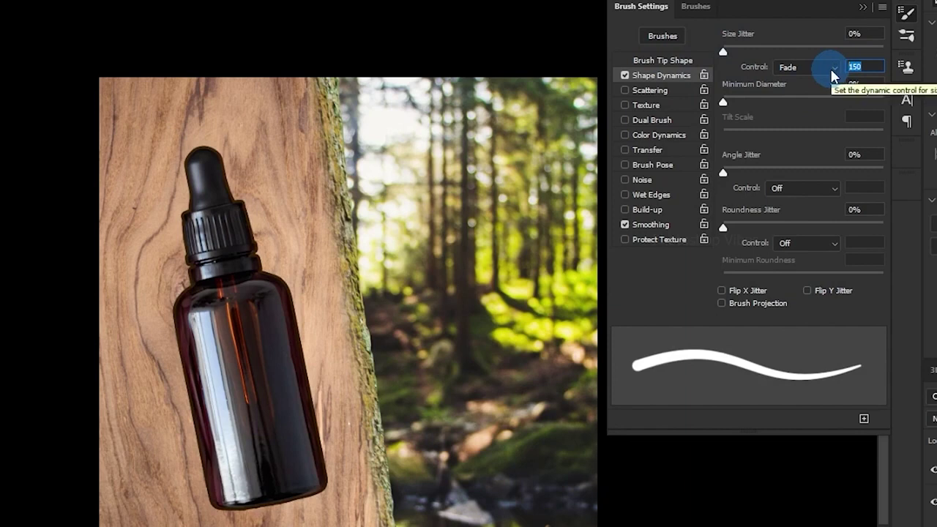
text(100)
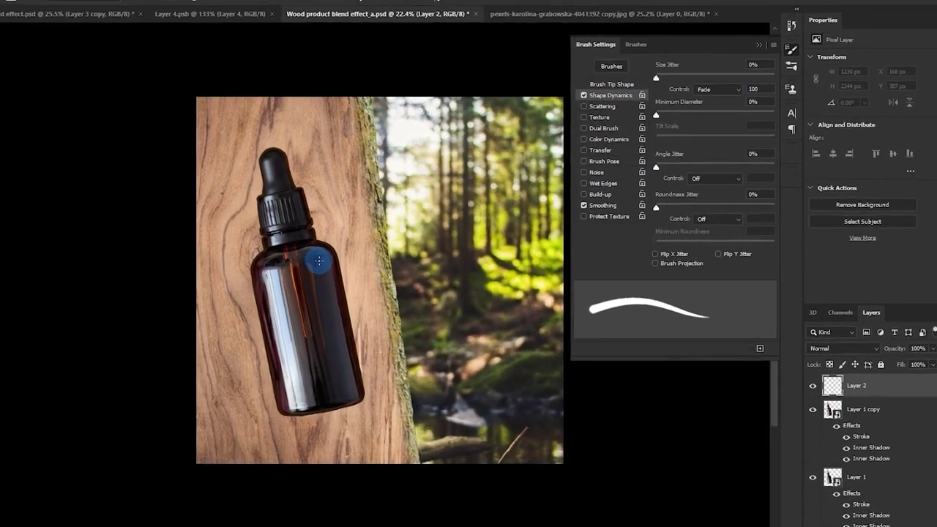
scroll(319, 260, up, 7)
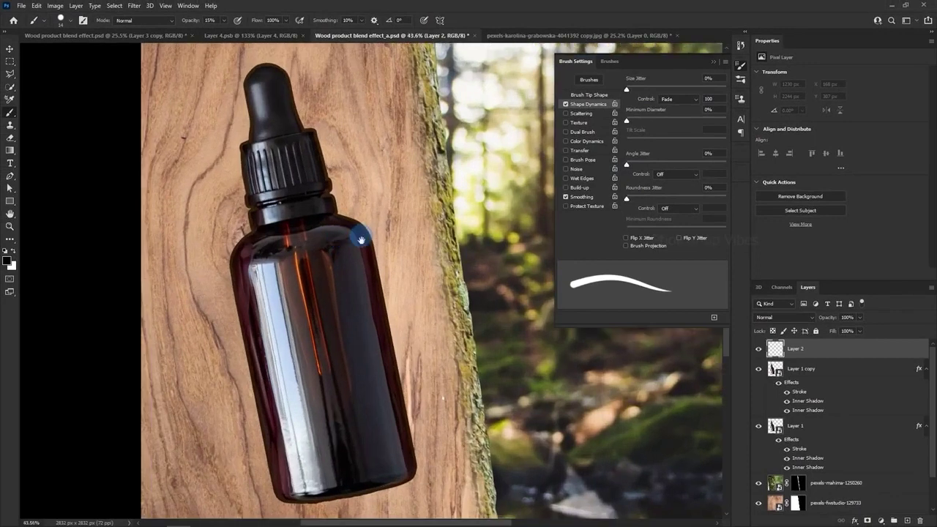
- At 100% opacity, paint tapered dark thorns from the bottle's shoulders, sides and cap
drag(361, 240, 375, 268)
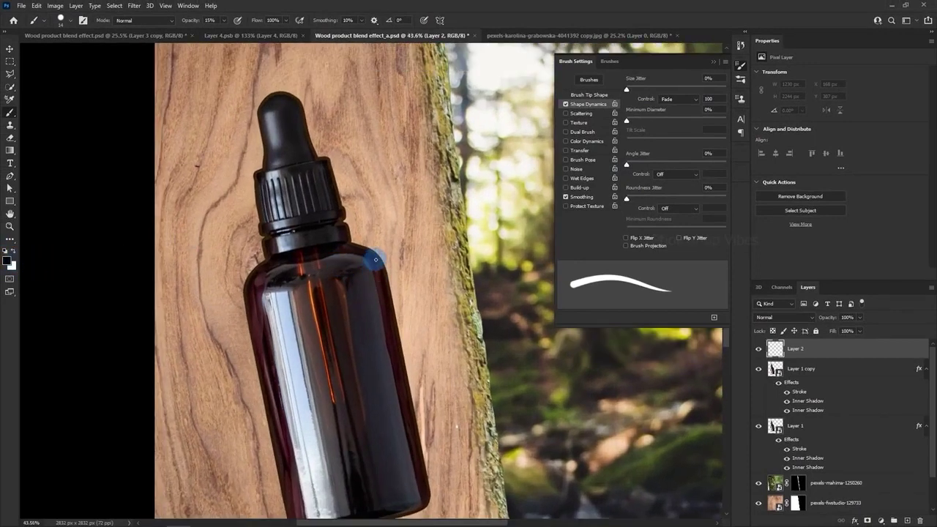
drag(379, 258, 406, 165)
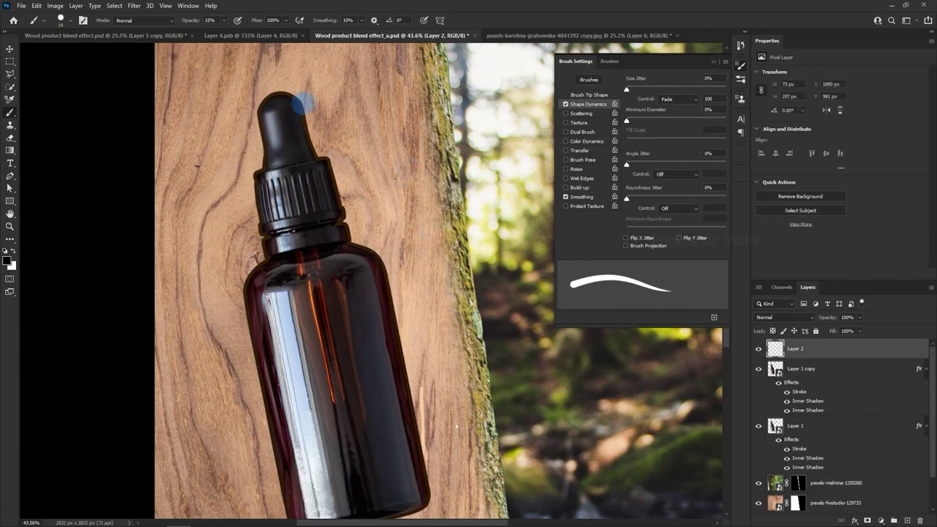
click(226, 20)
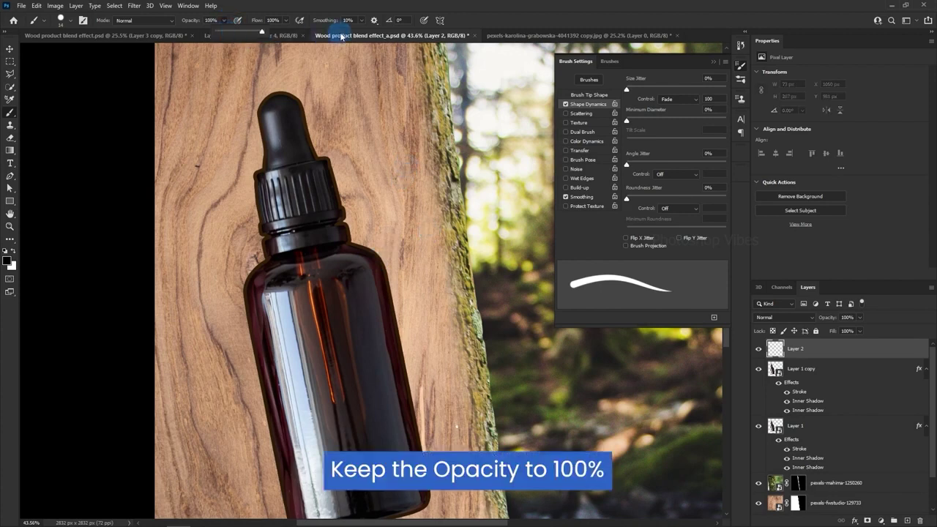
drag(381, 262, 402, 162)
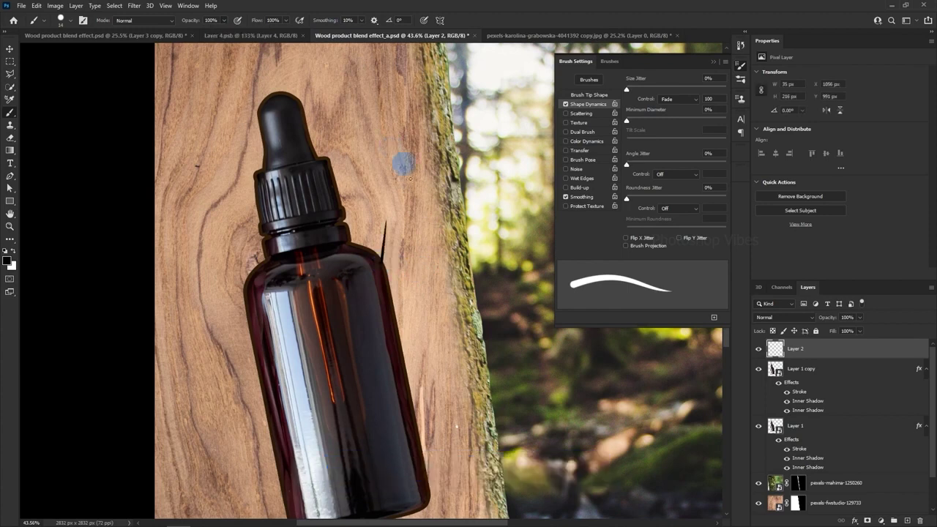
drag(409, 392, 423, 274)
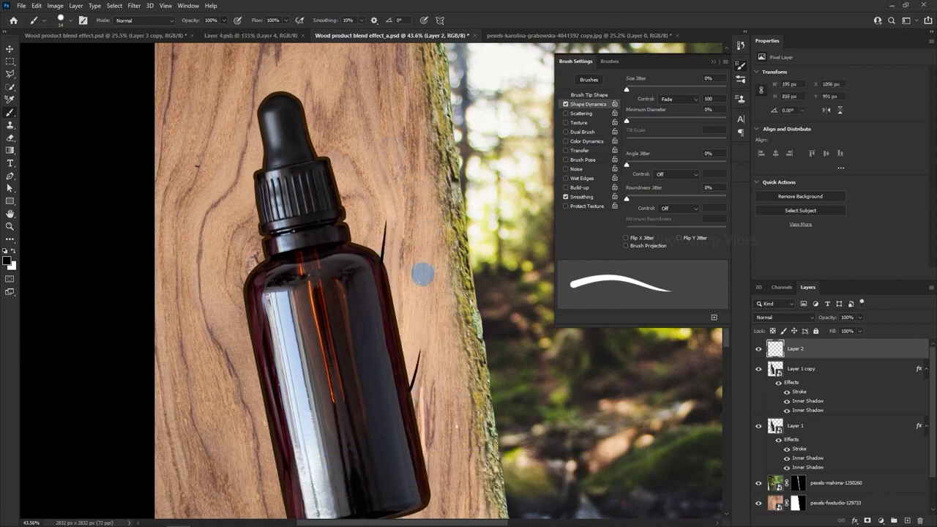
mouse_move(362, 397)
mouse_down()
mouse_move(435, 286)
mouse_move(461, 322)
mouse_up()
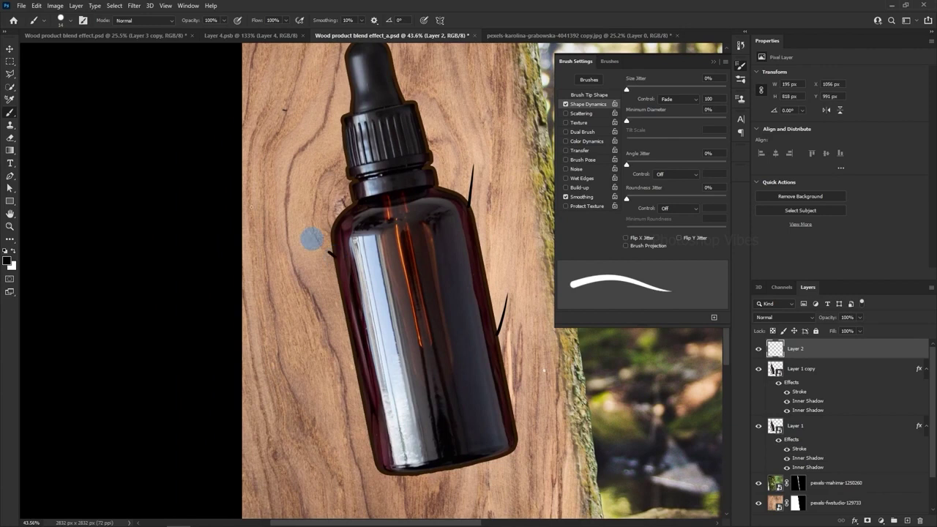
drag(333, 254, 301, 234)
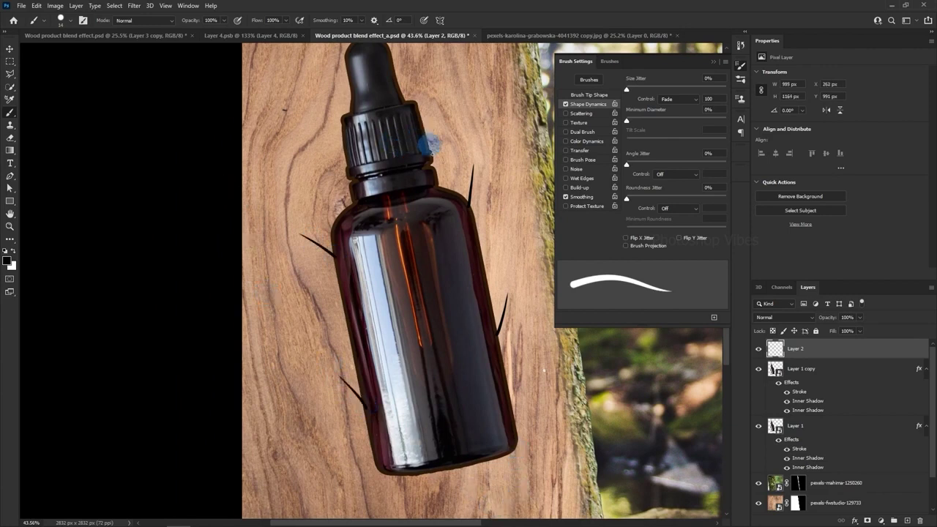
drag(429, 154, 461, 57)
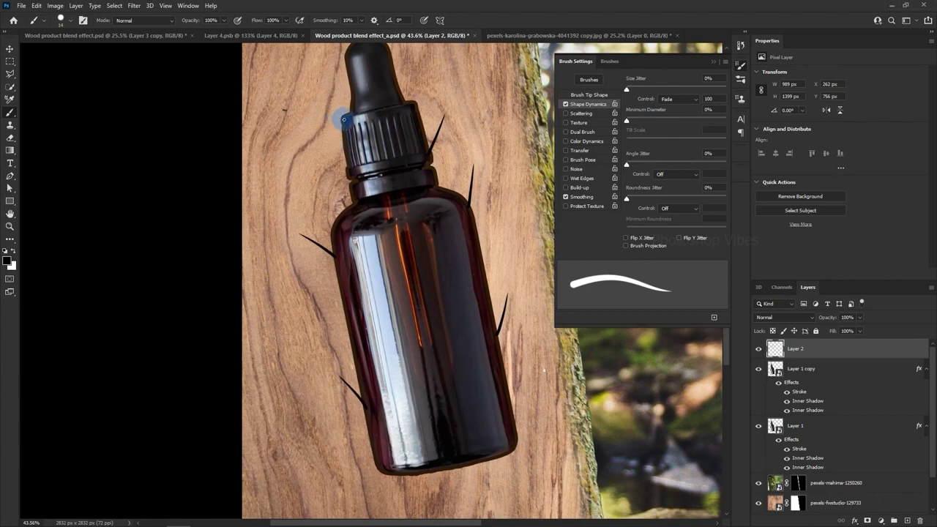
drag(343, 118, 294, 58)
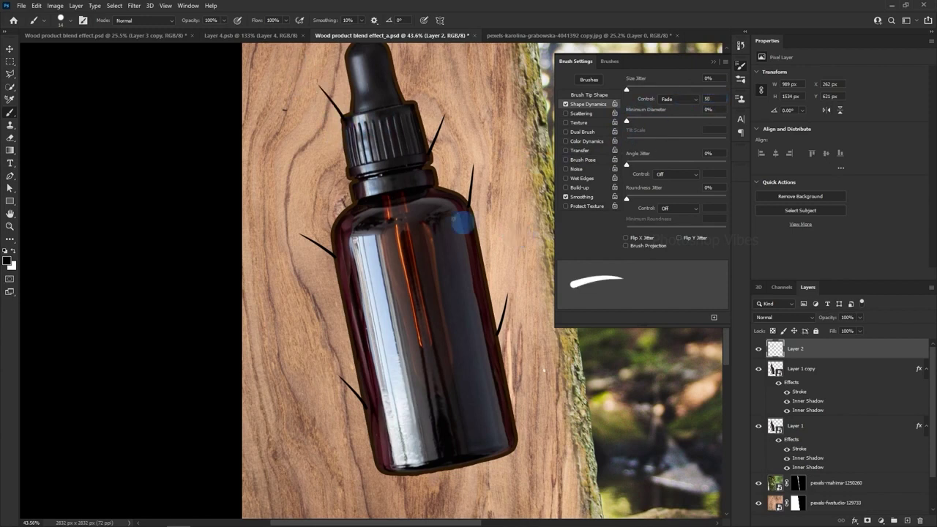
- Add offshoots to the right, left and lower-right thorns, plus a bottom-right corner thorn
drag(471, 192, 480, 175)
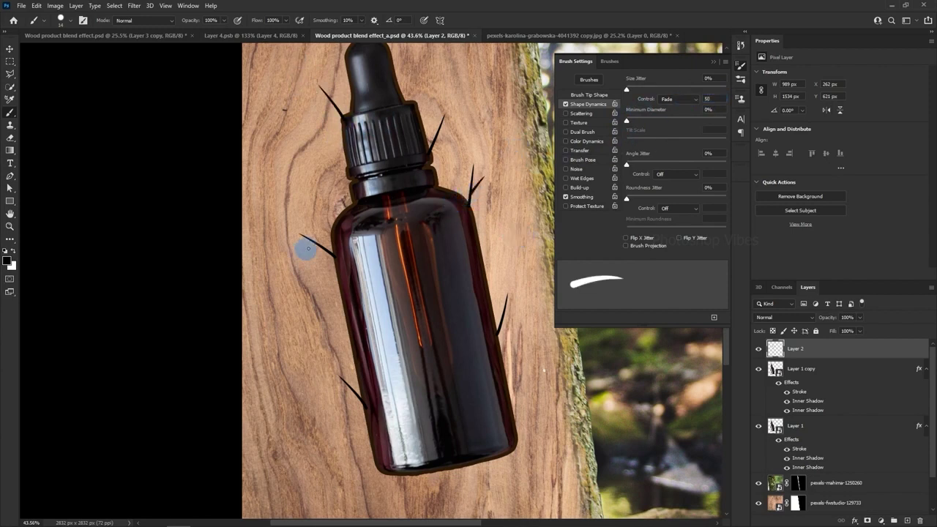
drag(331, 254, 300, 245)
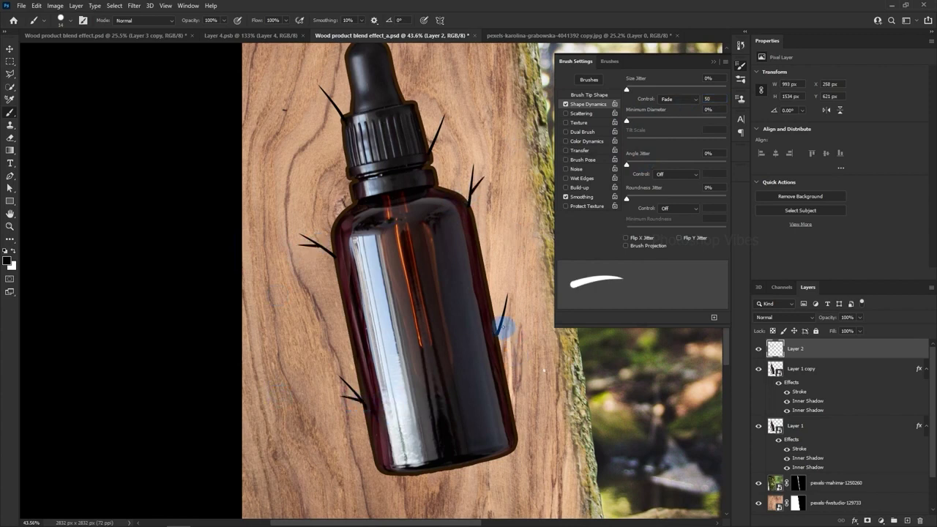
drag(499, 326, 520, 322)
drag(508, 446, 526, 458)
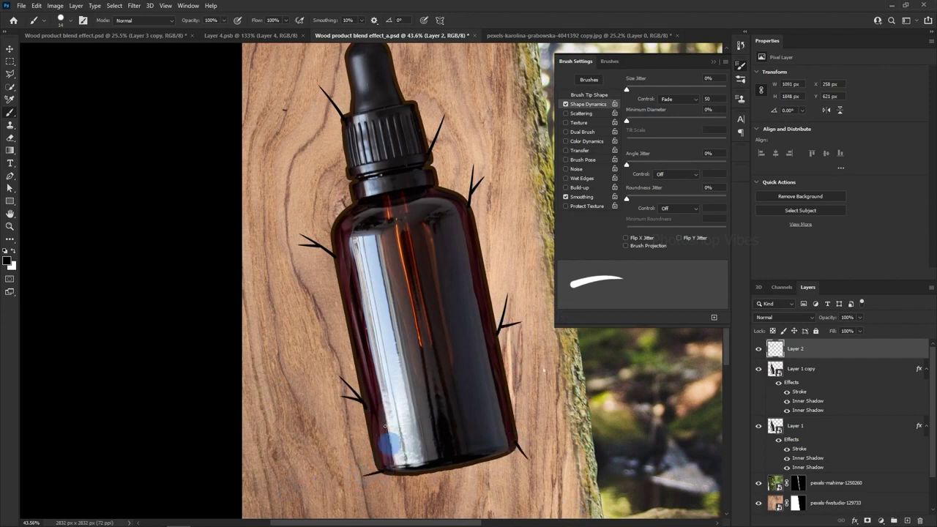
scroll(386, 442, down, 3)
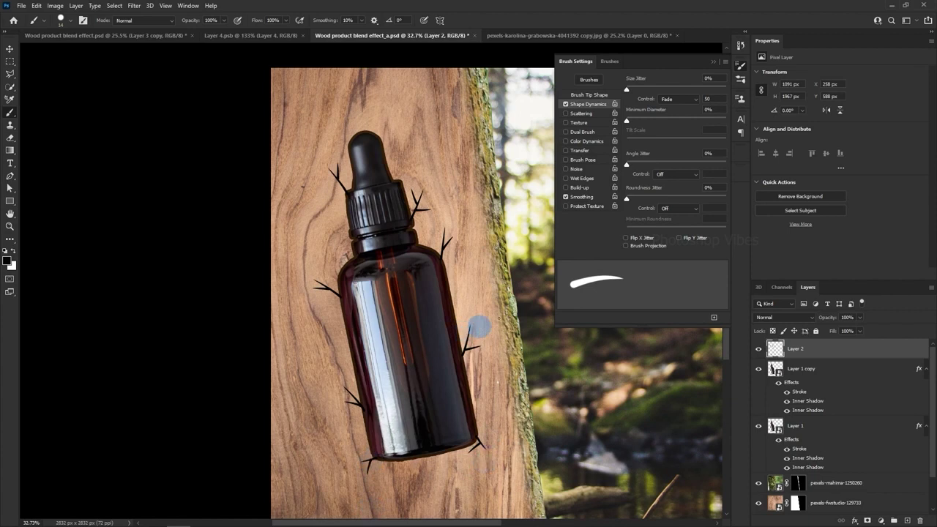
- With a 6 px brush tip, paint tiny twigs by the cap and the bottle's edges
click(584, 99)
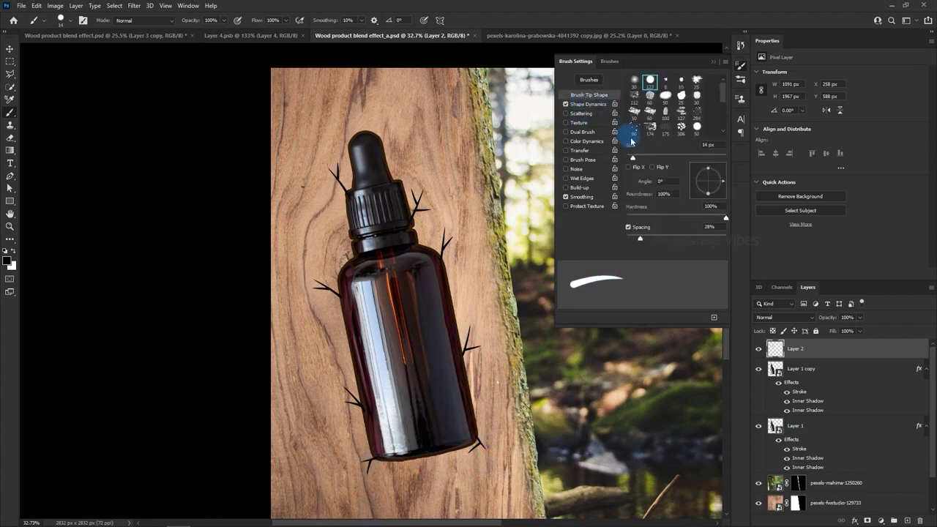
mouse_move(634, 155)
mouse_down()
mouse_move(662, 163)
mouse_move(628, 158)
mouse_up()
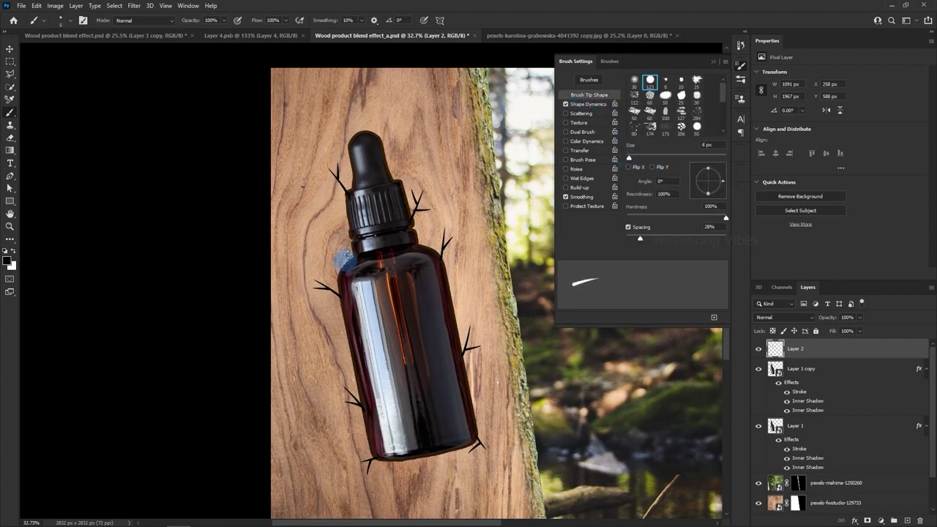
drag(351, 226, 345, 220)
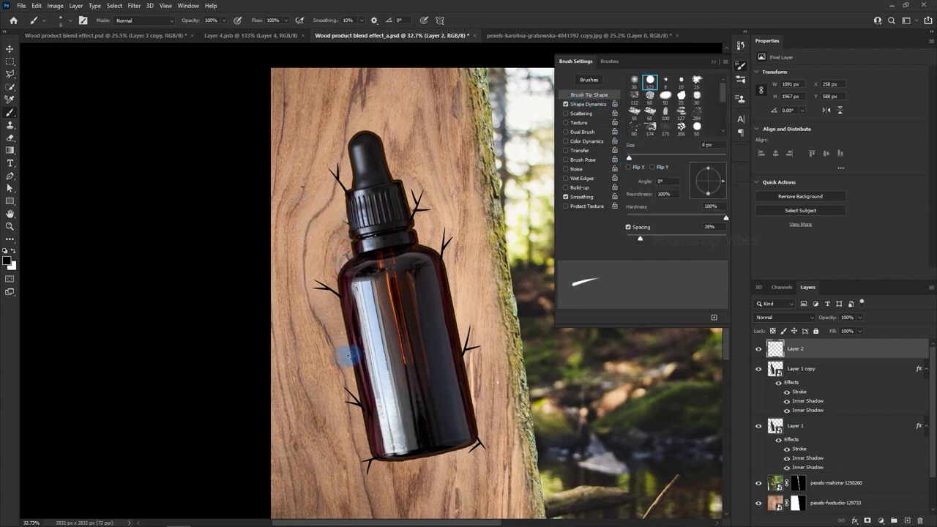
drag(350, 355, 344, 354)
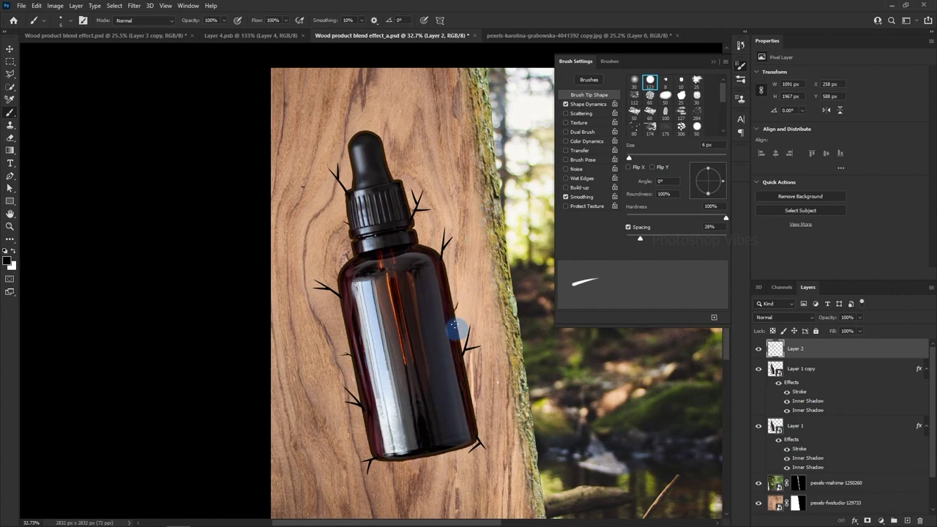
drag(454, 312, 462, 305)
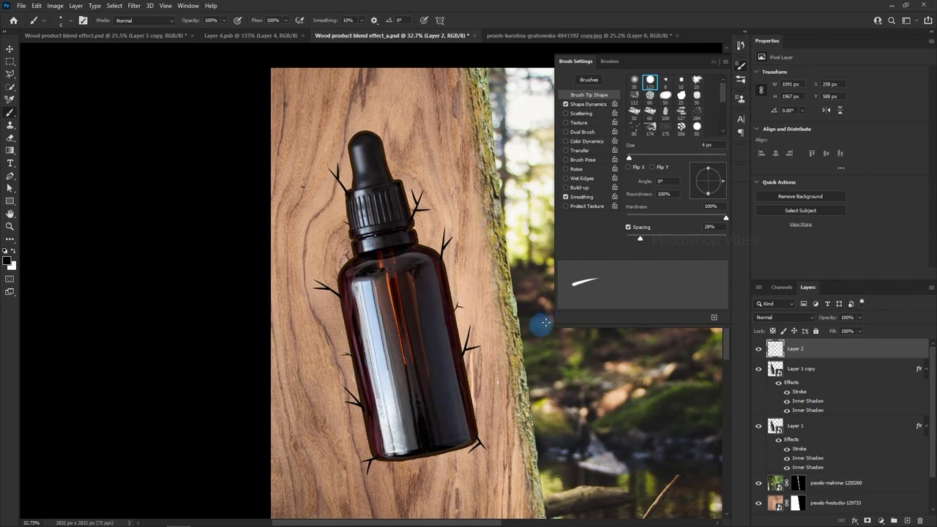
scroll(388, 390, down, 2)
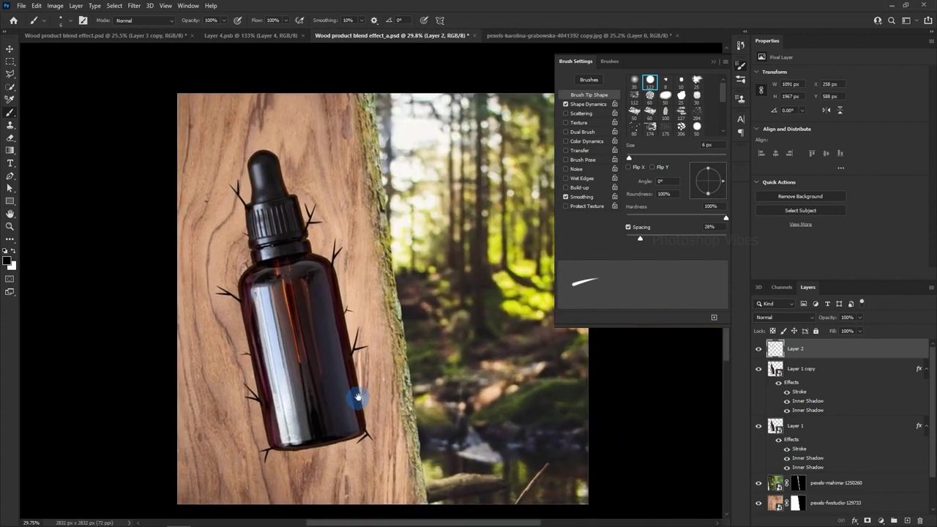
drag(358, 397, 360, 395)
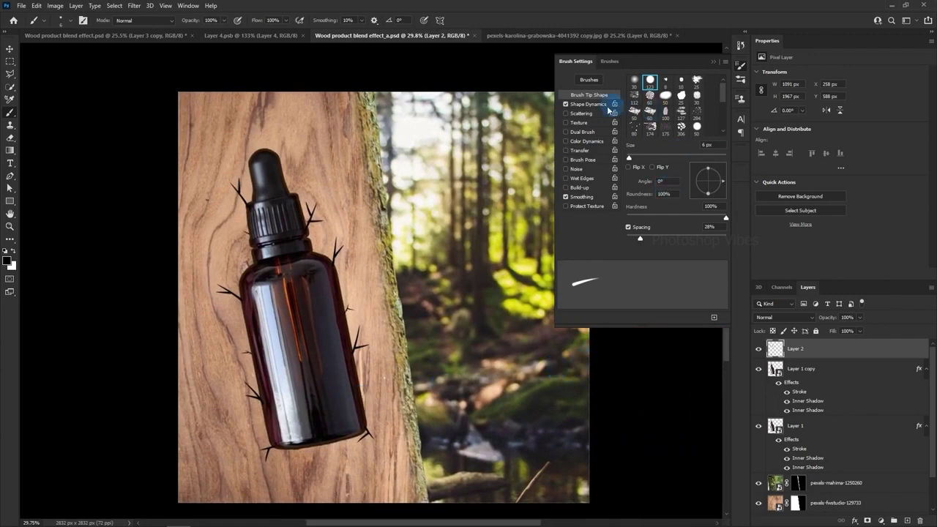
- Set the Shape Dynamics fade to 100 and collapse the Brush Settings panel
click(588, 104)
click(705, 98)
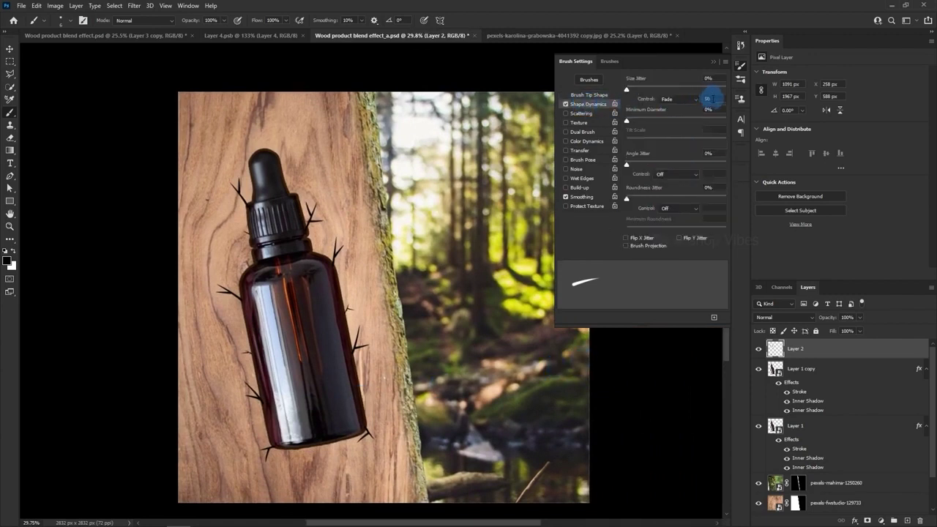
text(100)
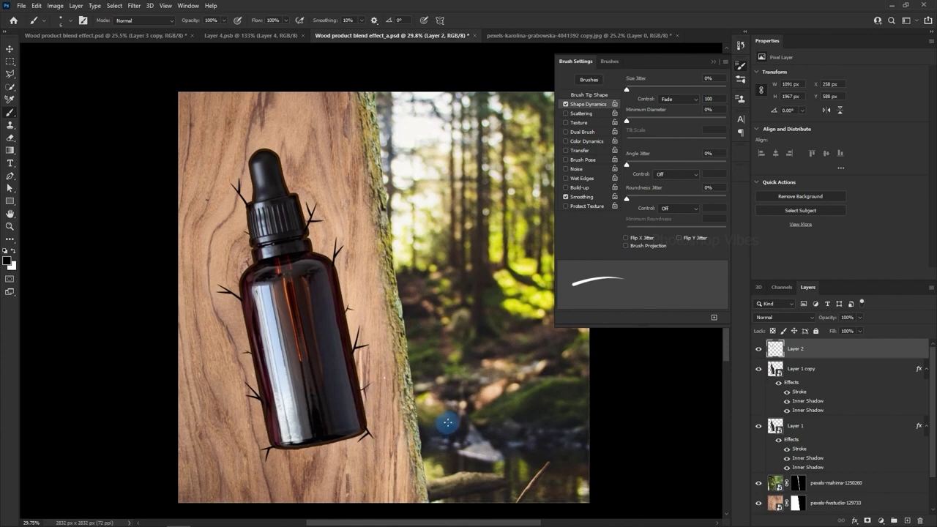
drag(447, 422, 482, 434)
click(104, 35)
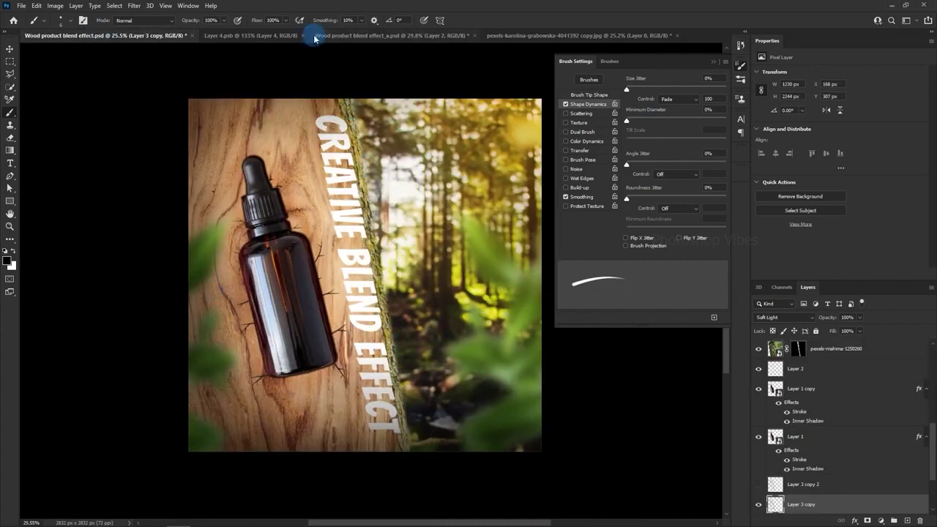
click(338, 36)
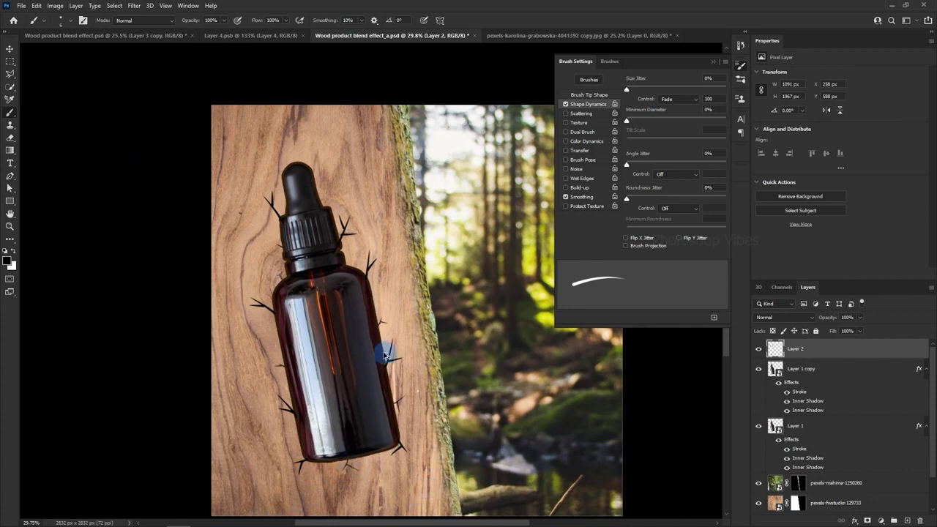
scroll(385, 353, down, 1)
drag(440, 367, 400, 331)
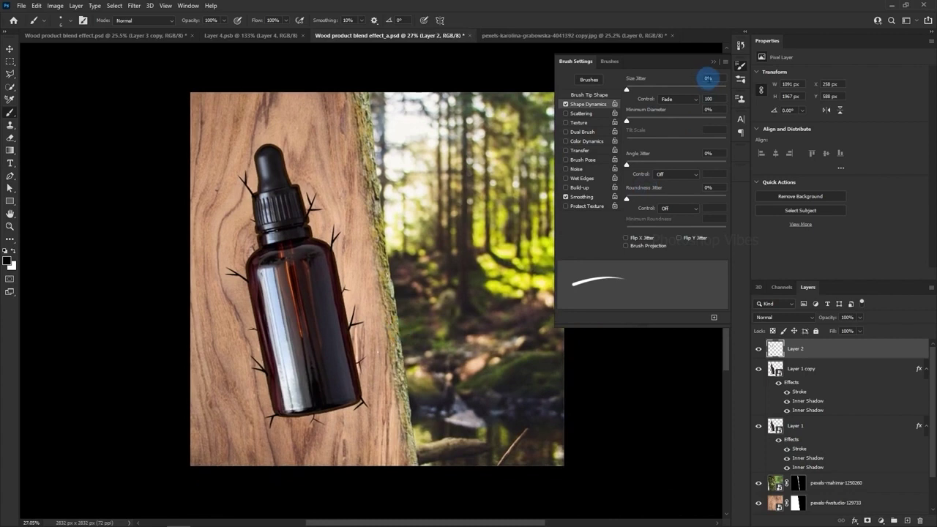
click(713, 63)
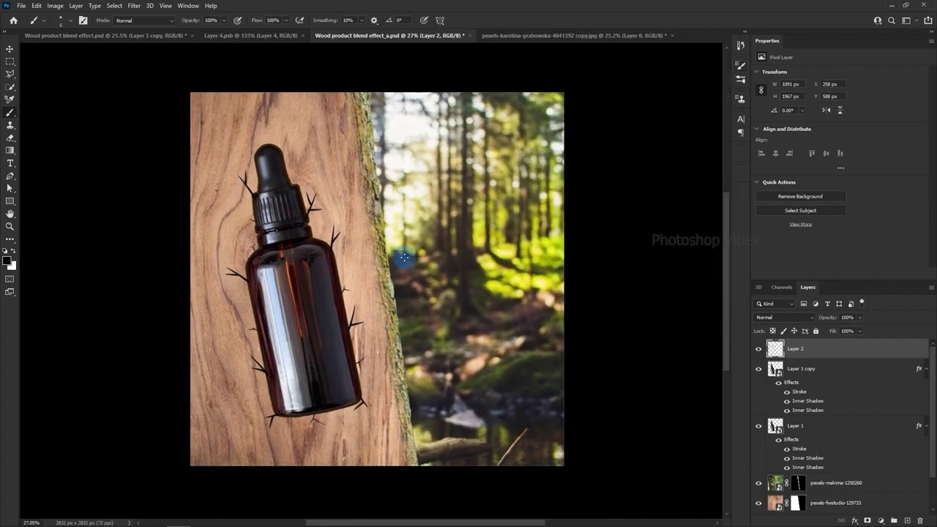
click(84, 35)
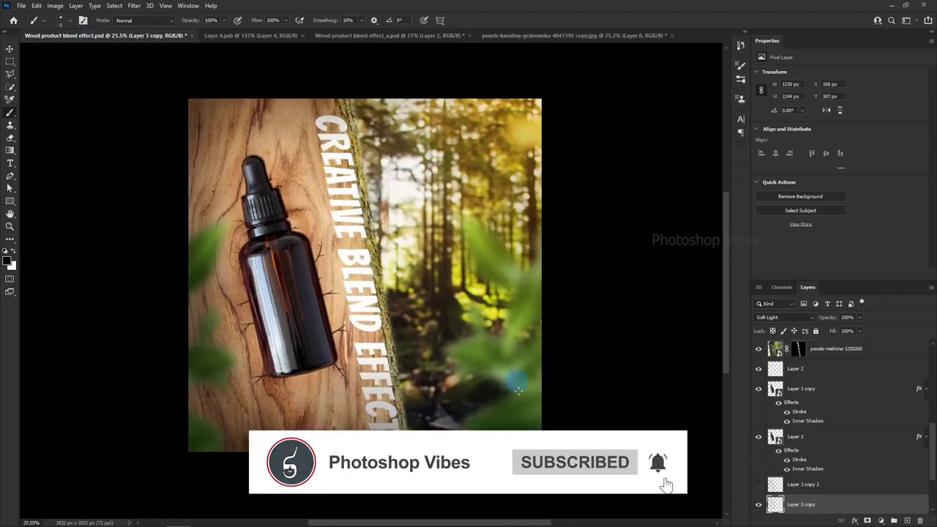
- Drag the leaves from the Layer 4 document into the composite as a smart object
click(376, 36)
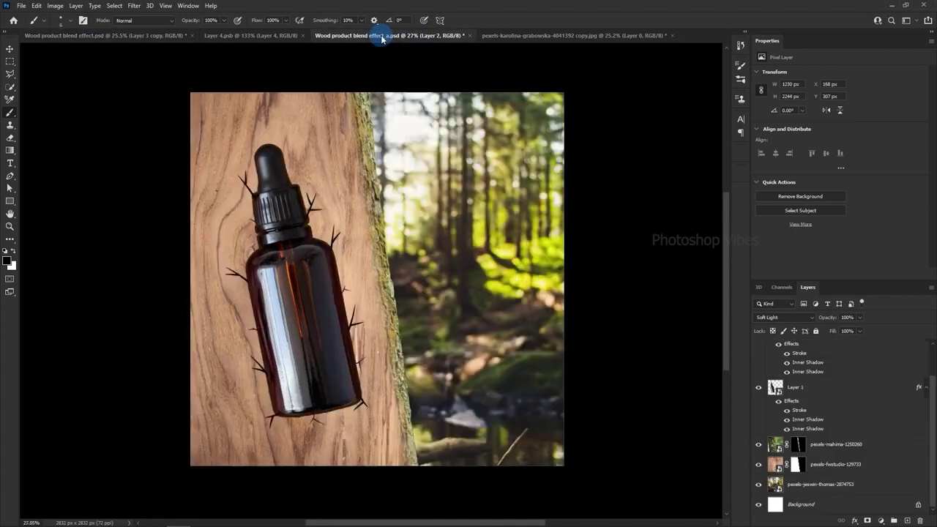
click(278, 36)
click(425, 187)
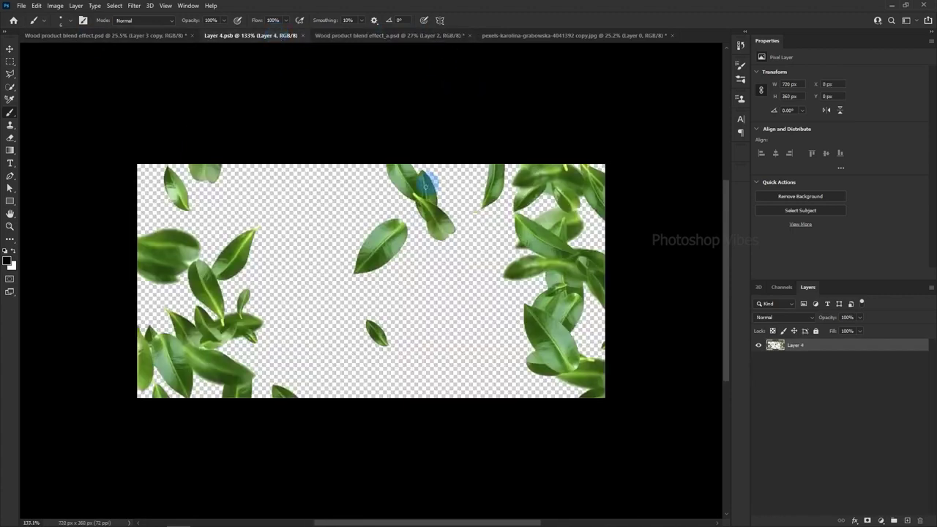
click(11, 49)
drag(391, 188, 392, 71)
drag(359, 262, 334, 258)
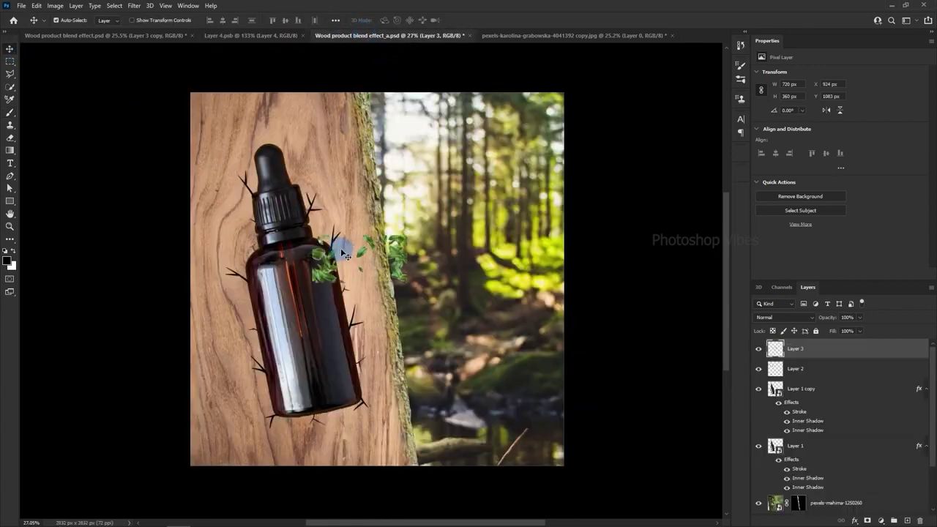
right_click(830, 355)
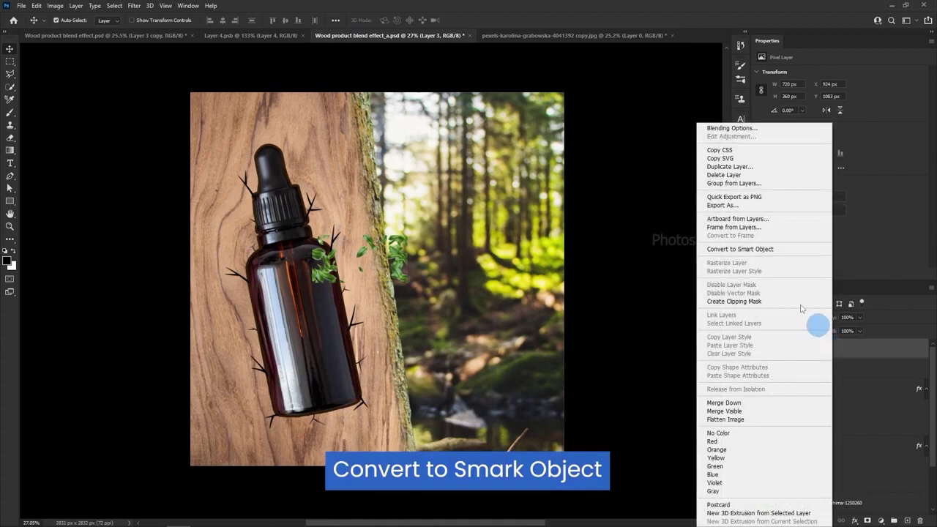
click(740, 249)
scroll(413, 259, down, 1)
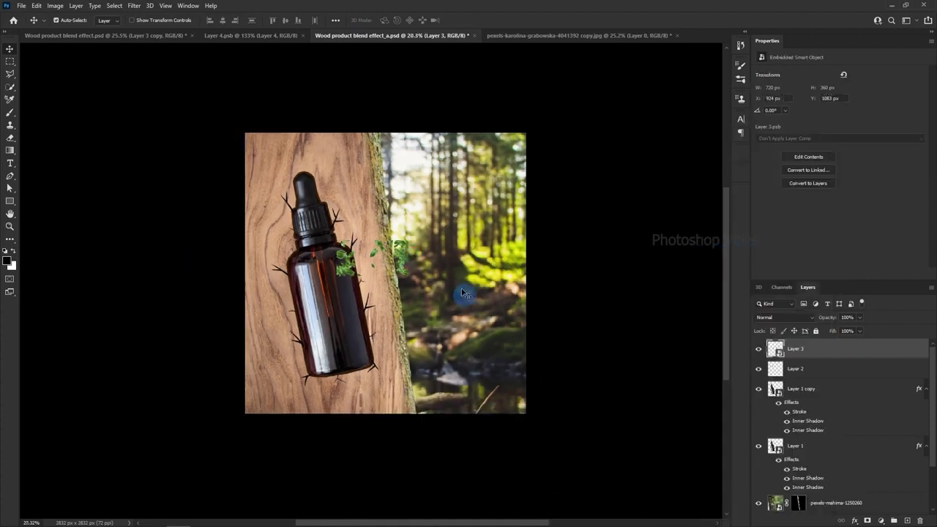
- Free Transform the leaves to about 674%, shift them down, and commit
click(35, 5)
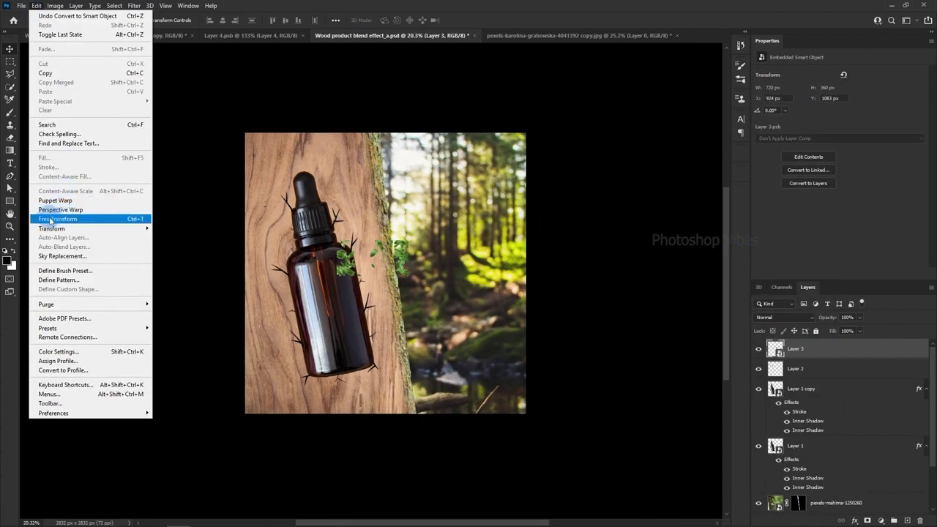
click(86, 220)
drag(409, 276, 649, 396)
drag(336, 240, 168, 155)
drag(254, 223, 270, 273)
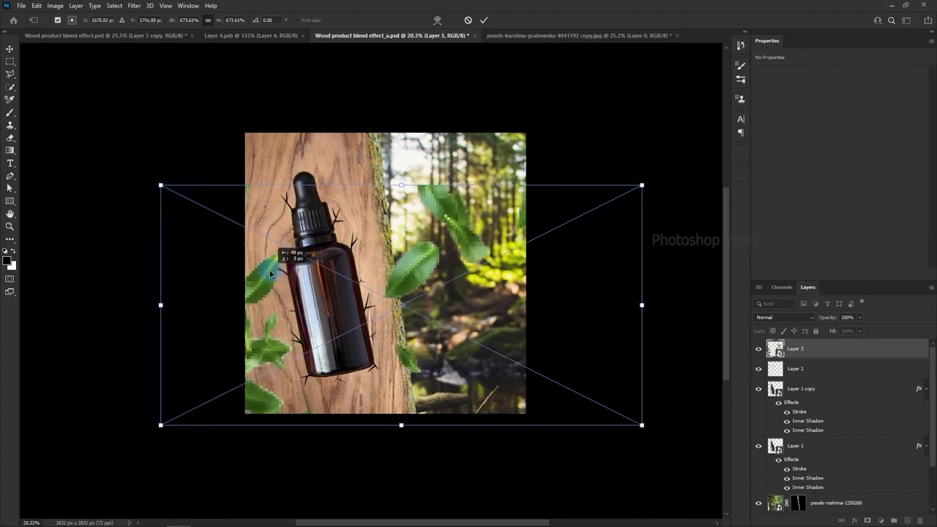
click(483, 20)
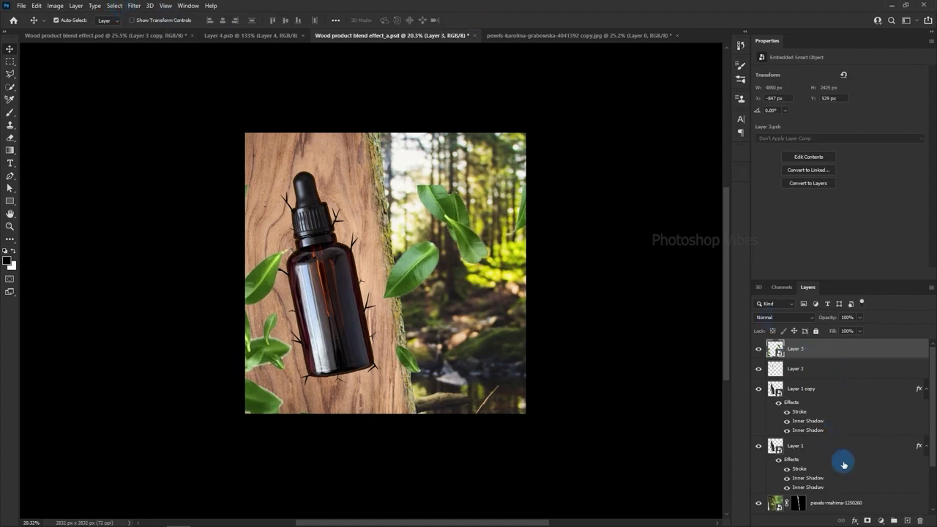
- Add a layer mask to Layer 3 and erase the leaves in the middle of the scene
click(868, 521)
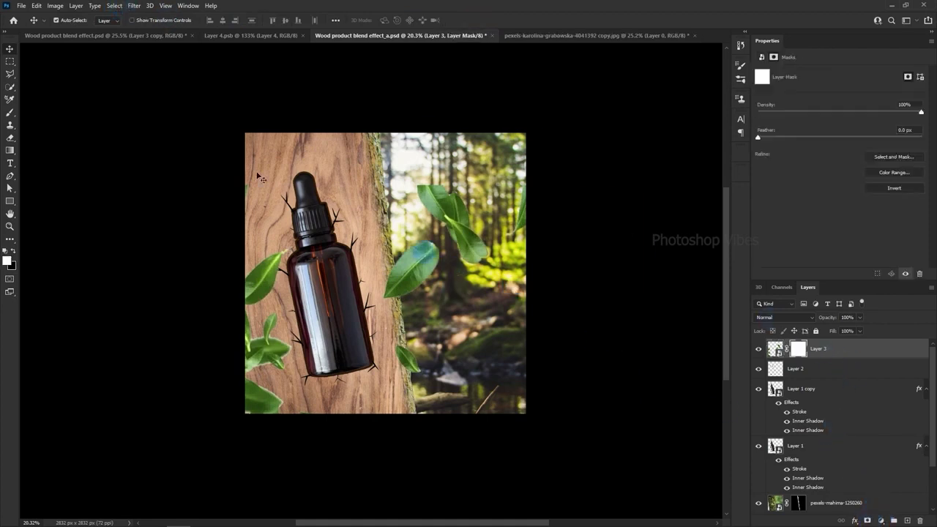
right_click(11, 136)
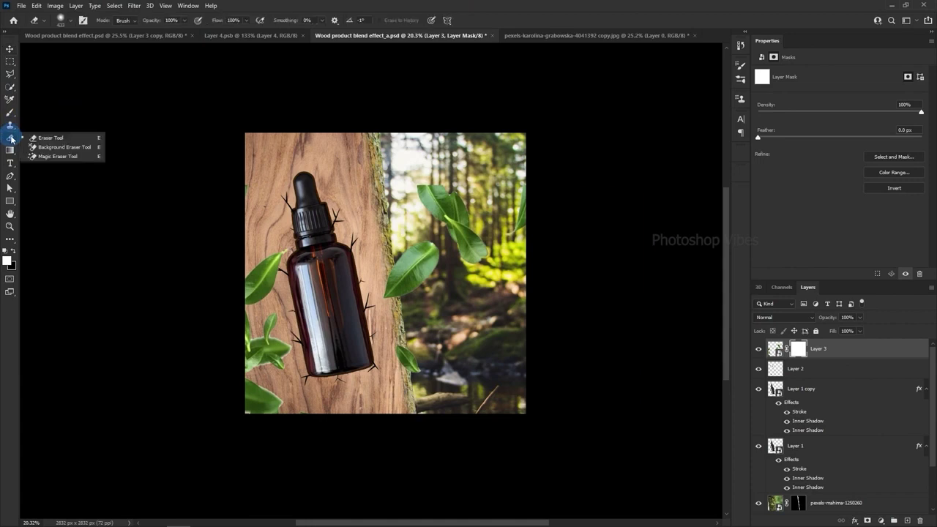
click(38, 137)
mouse_move(431, 207)
mouse_down()
mouse_move(453, 209)
mouse_move(420, 219)
mouse_move(398, 276)
mouse_move(420, 346)
mouse_move(411, 350)
mouse_move(468, 109)
mouse_move(490, 266)
mouse_move(507, 164)
mouse_move(514, 200)
mouse_move(501, 249)
mouse_up()
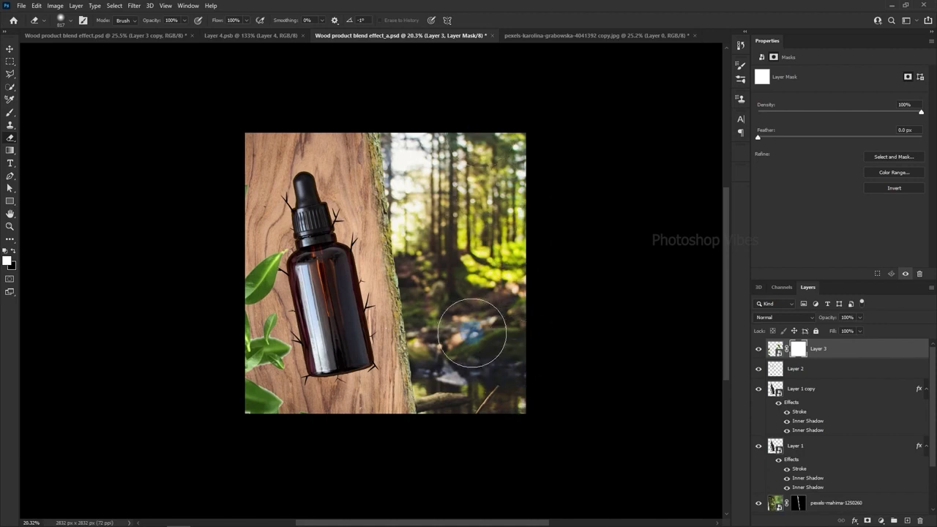
click(759, 350)
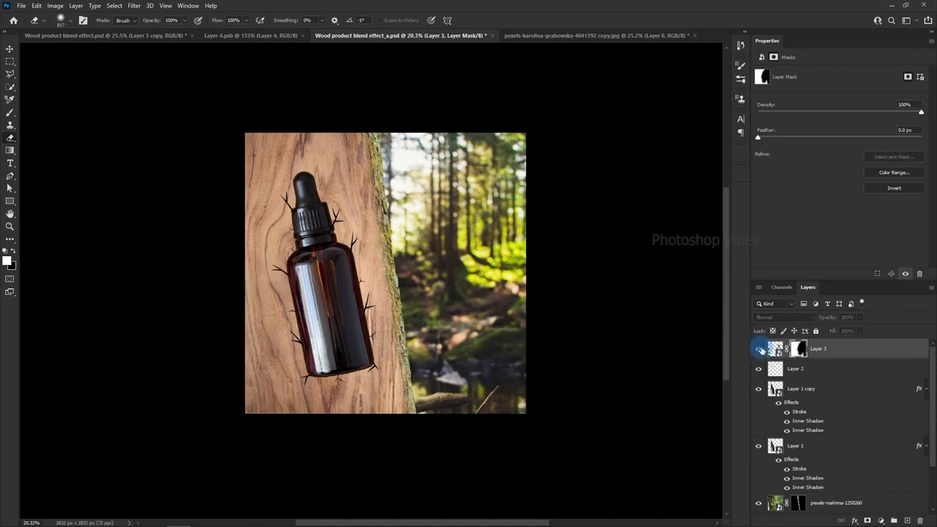
click(759, 349)
click(775, 349)
click(9, 48)
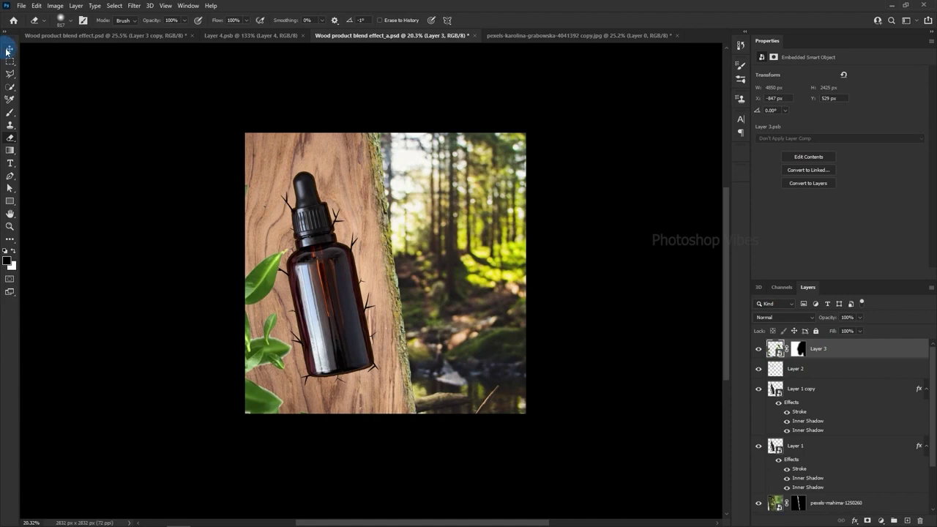
- Apply a Gaussian Blur to the leaves layer
click(135, 5)
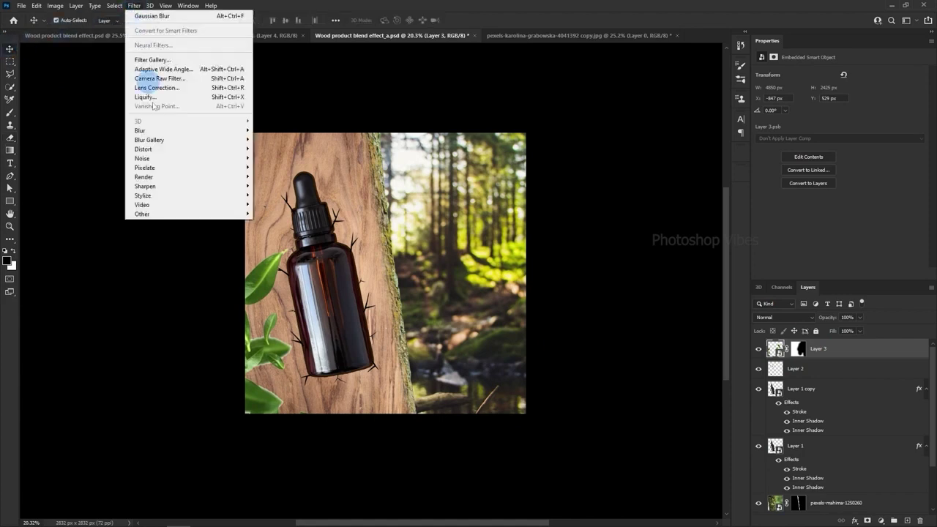
mouse_move(191, 130)
click(271, 168)
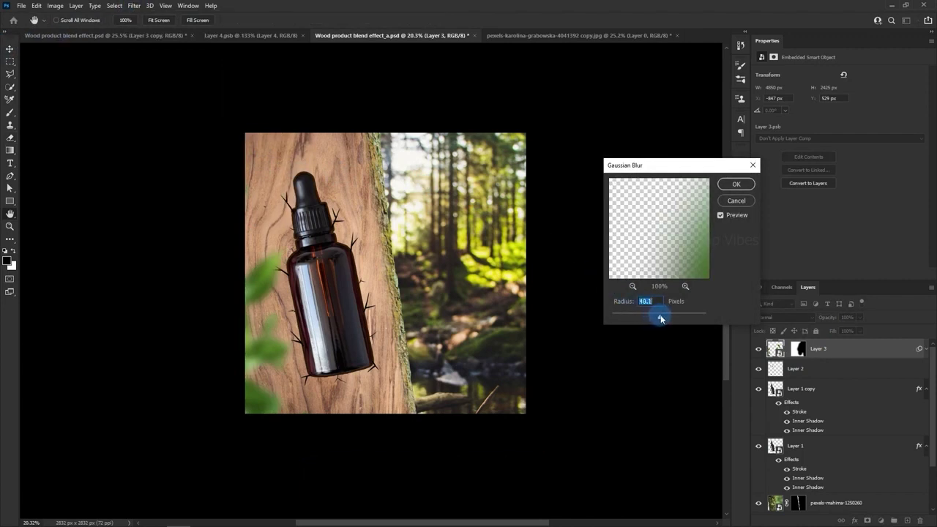
click(736, 184)
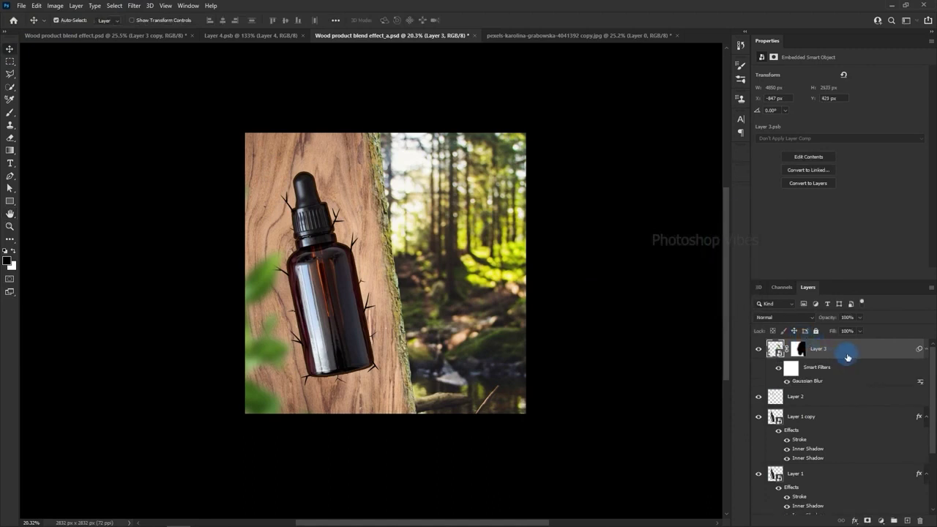
- Duplicate the blurred leaves, flip the copy horizontally, and place it along the right side
drag(848, 357, 908, 521)
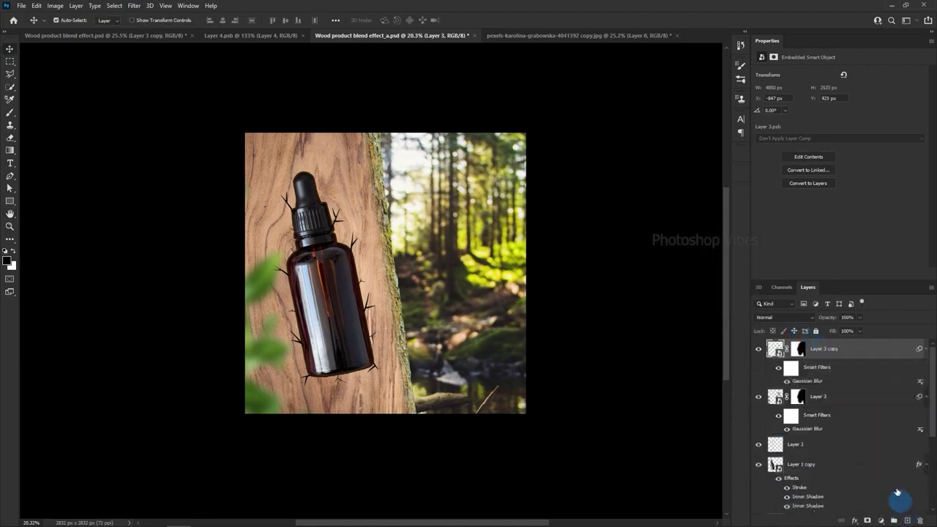
click(34, 7)
click(66, 211)
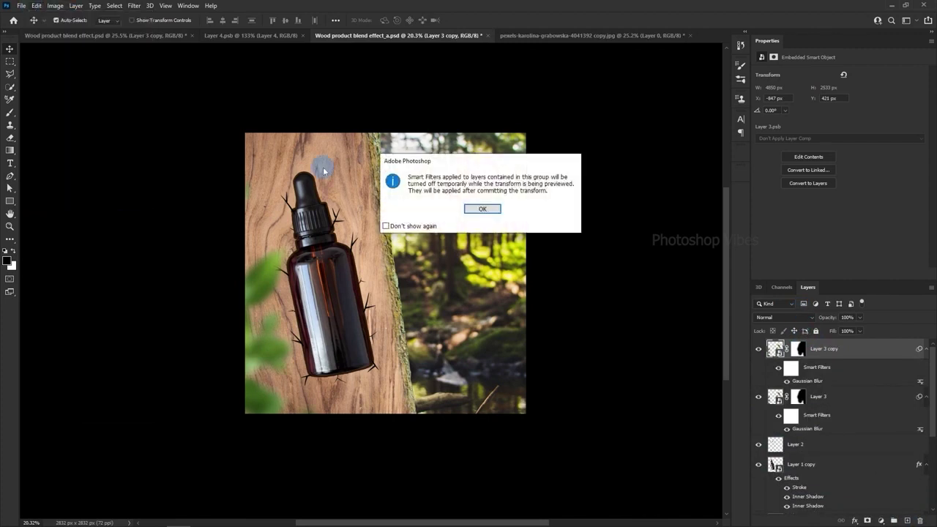
click(483, 208)
right_click(377, 236)
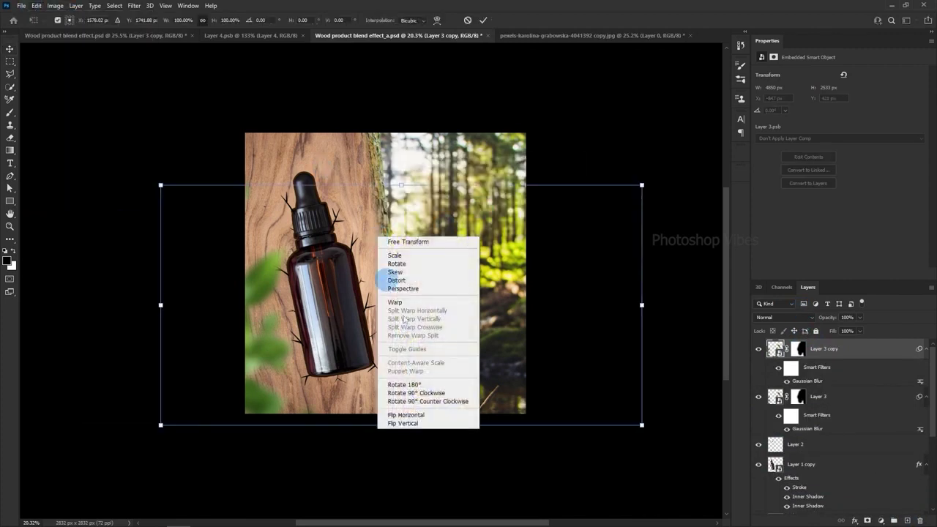
click(413, 415)
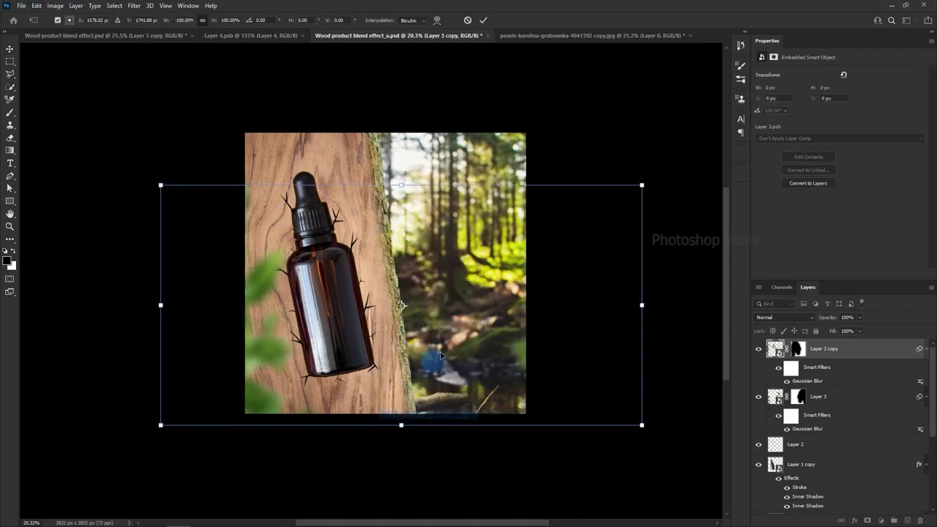
drag(508, 324, 442, 319)
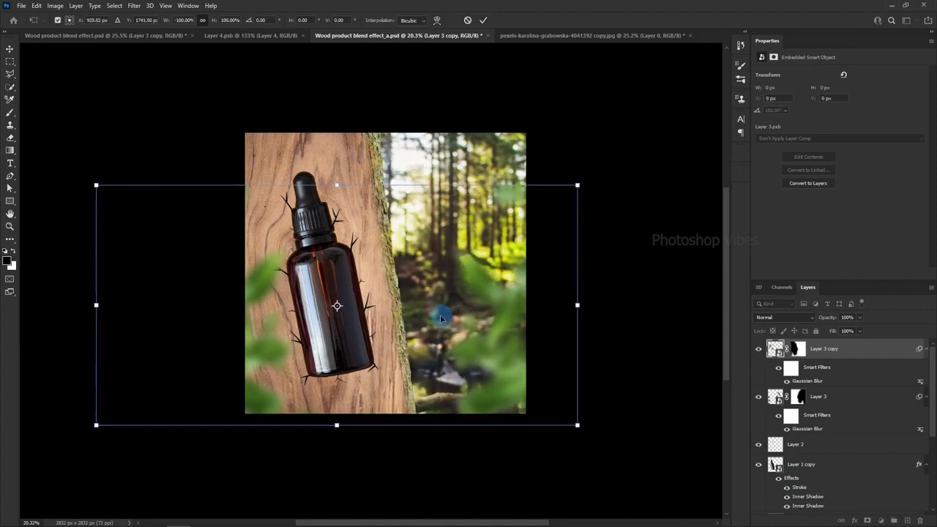
click(483, 20)
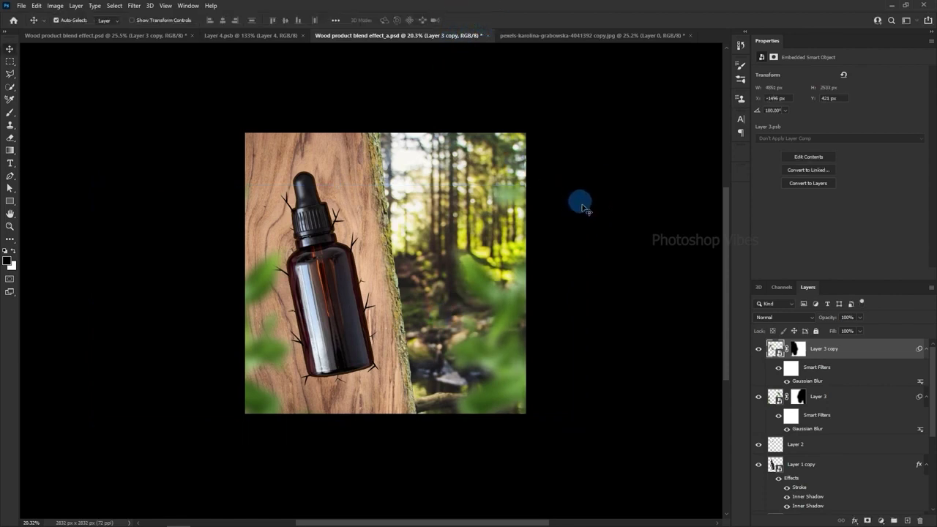
- Add a new empty layer and select the Brush Tool
click(908, 521)
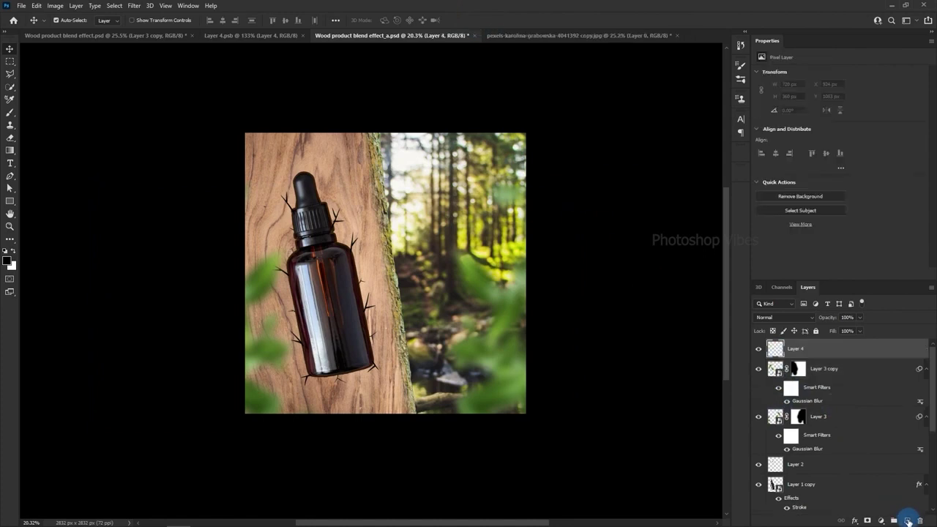
click(64, 35)
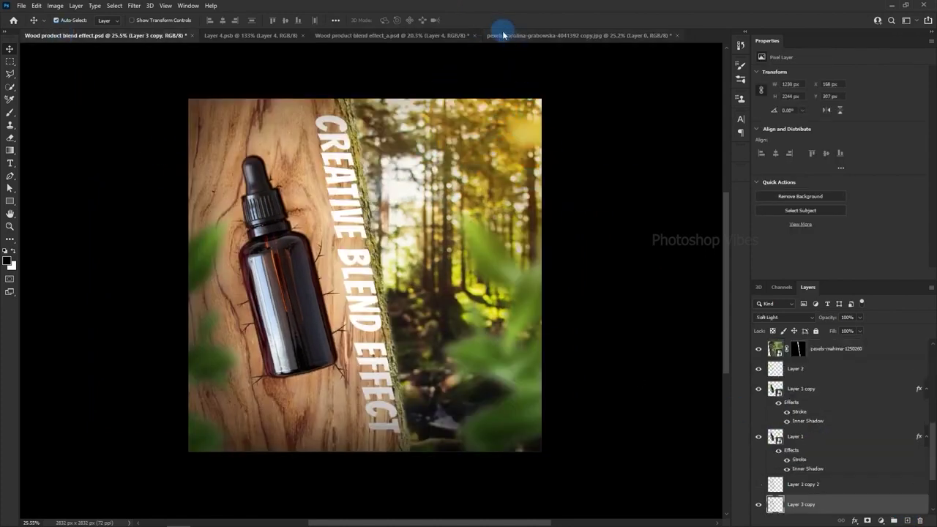
click(435, 36)
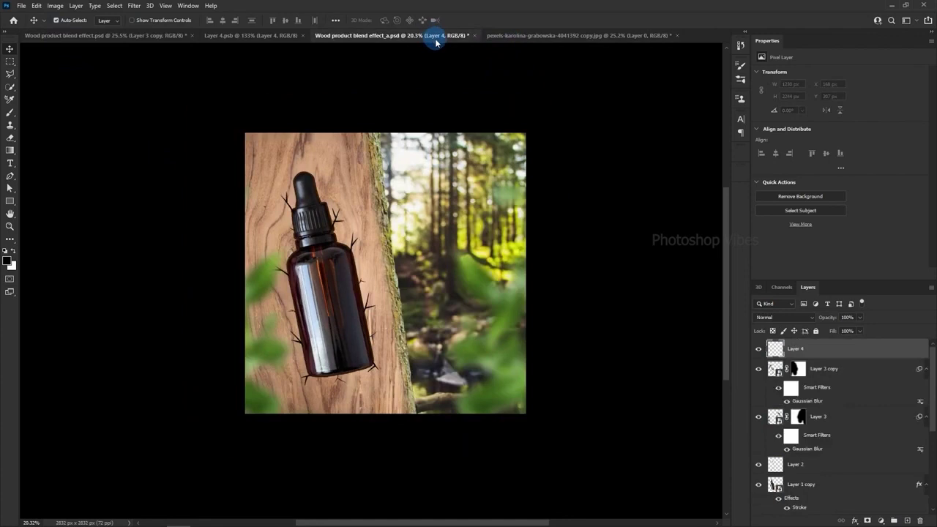
click(10, 116)
click(41, 118)
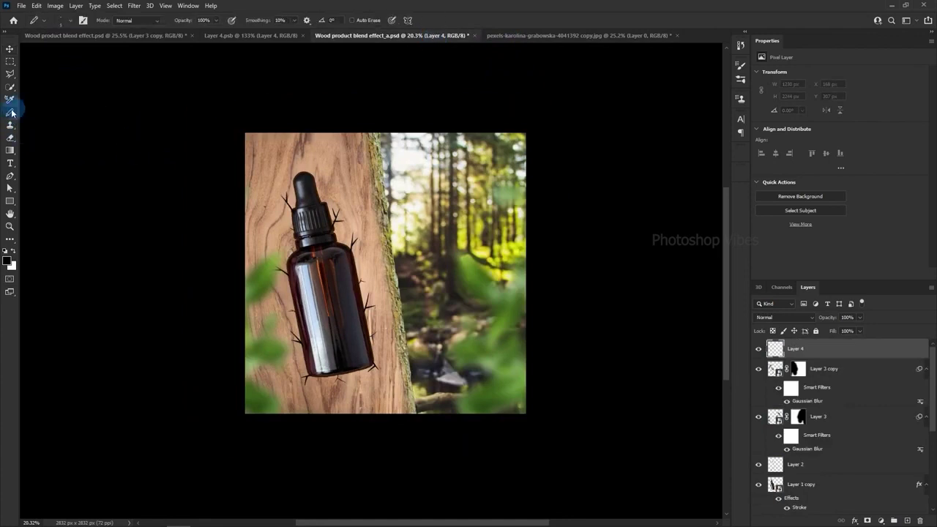
right_click(9, 114)
click(37, 111)
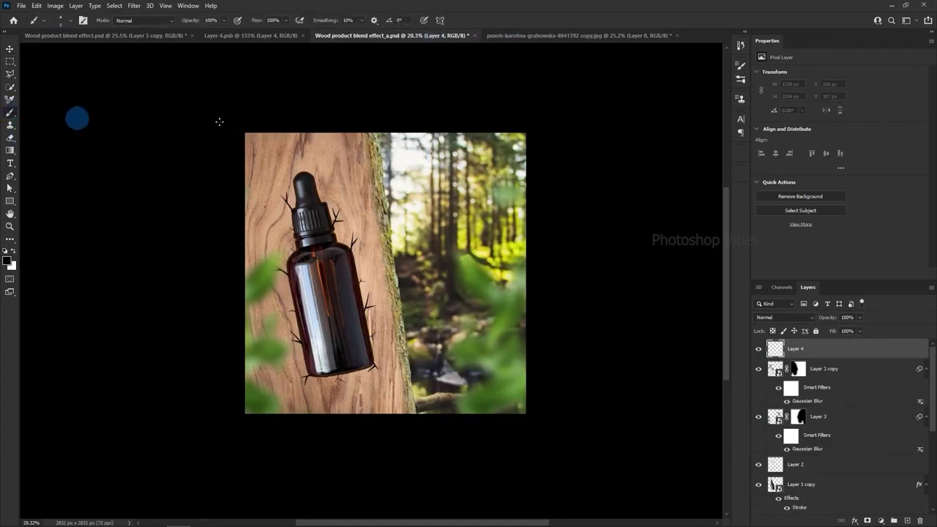
- Make the brush fully soft and enlarge it to about 798 px
click(739, 66)
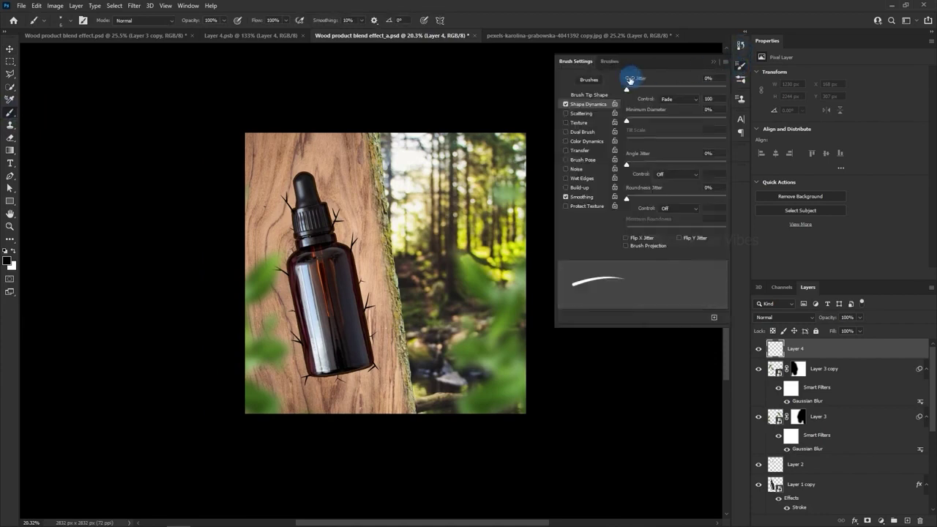
click(577, 95)
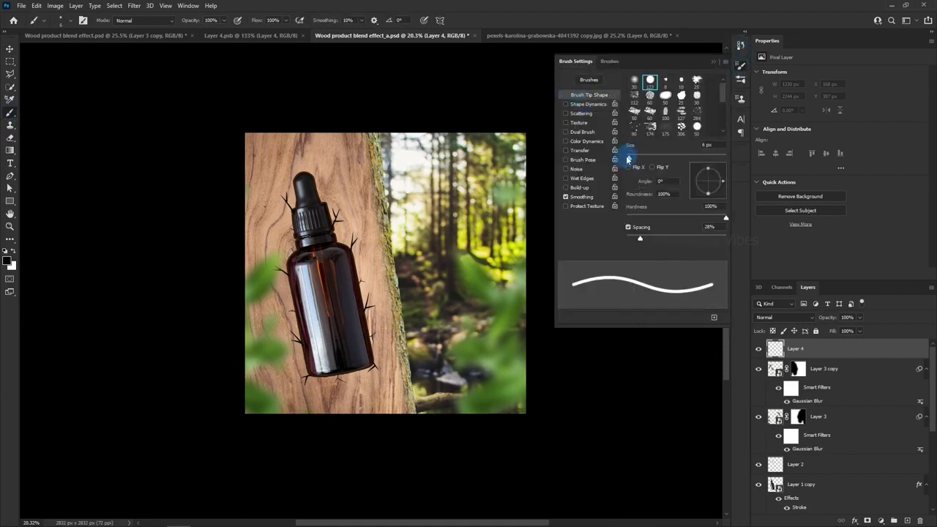
drag(627, 157, 656, 158)
drag(651, 217, 553, 221)
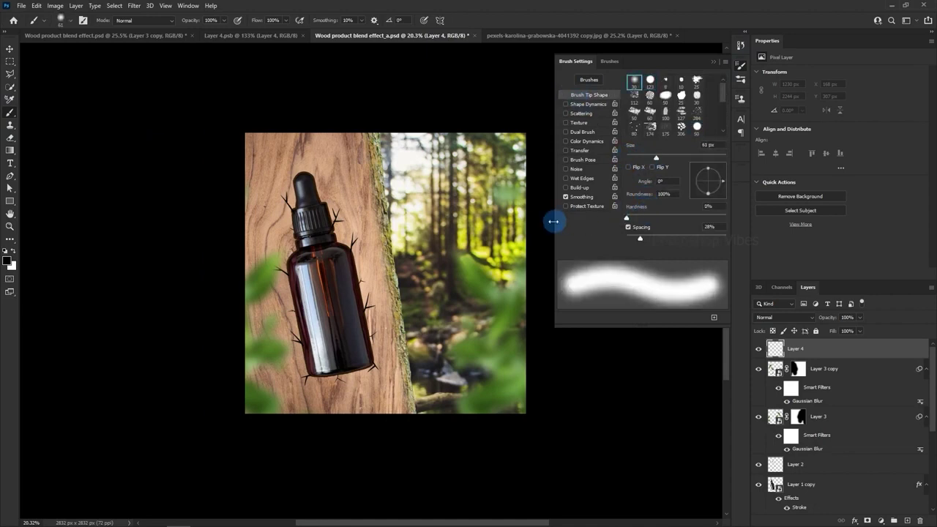
drag(696, 57, 694, 60)
alt+right_click(378, 269)
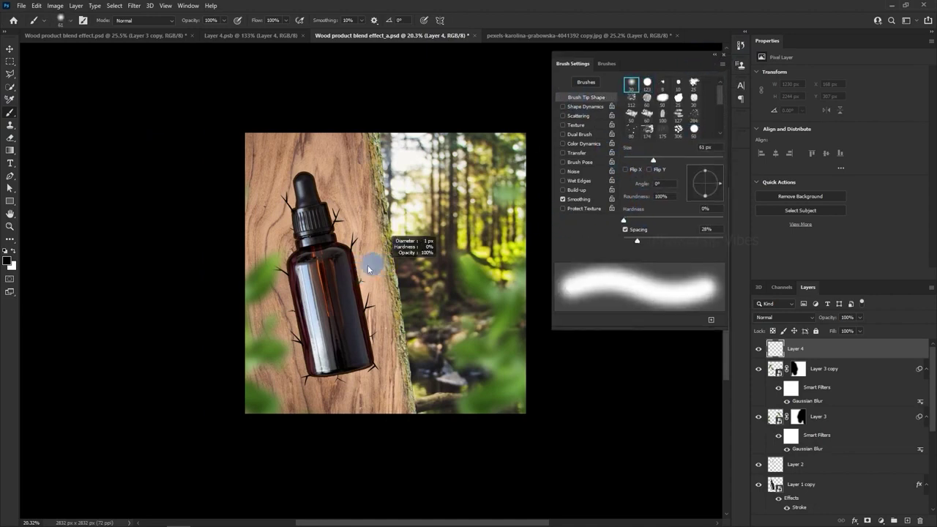
drag(369, 268, 406, 267)
click(723, 54)
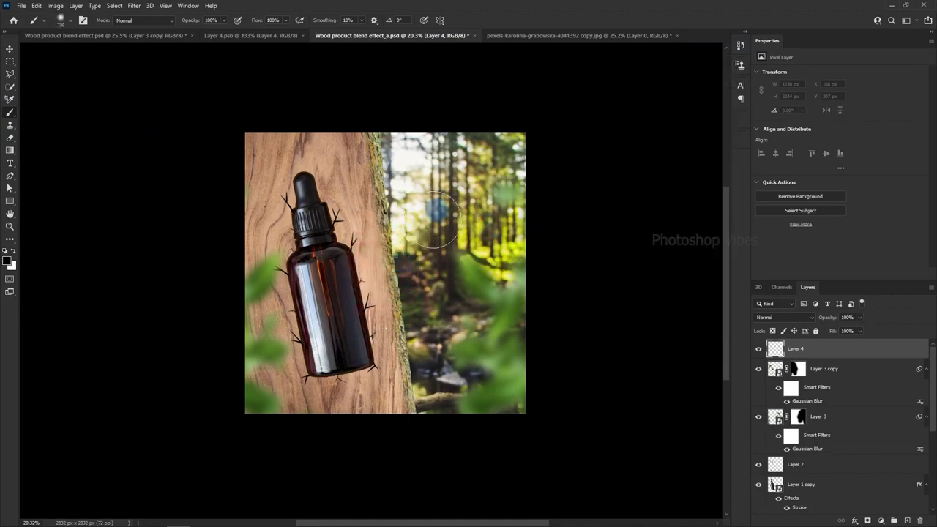
- Paint a soft white glow dab beside the bottle
alt+right_click(380, 254)
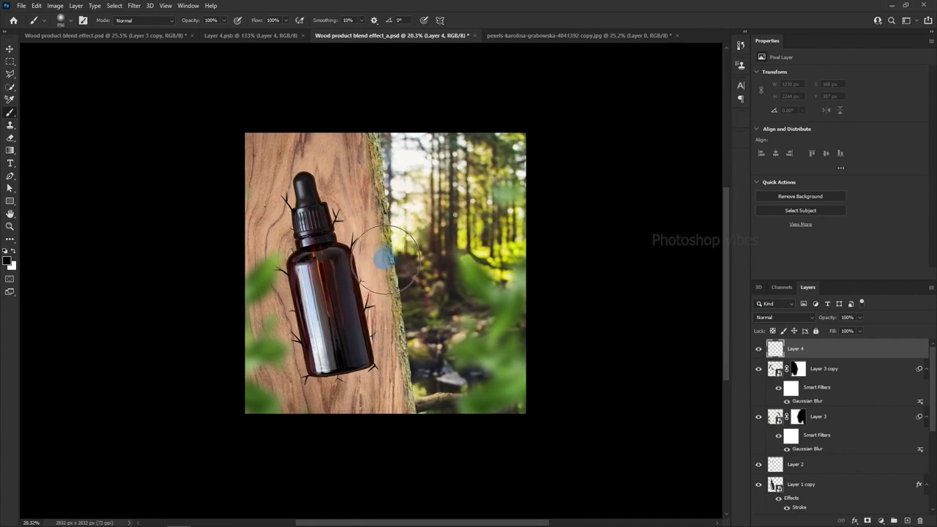
click(381, 260)
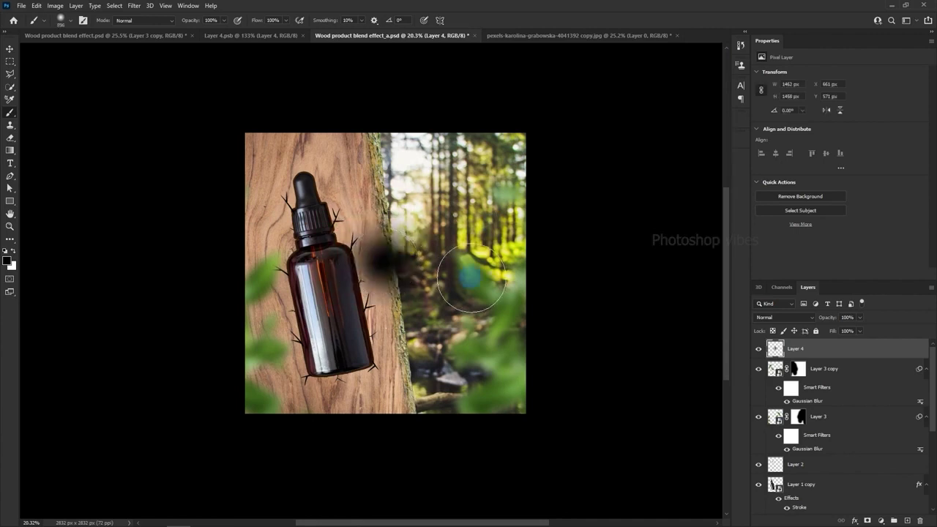
key(ctrl+z)
click(12, 251)
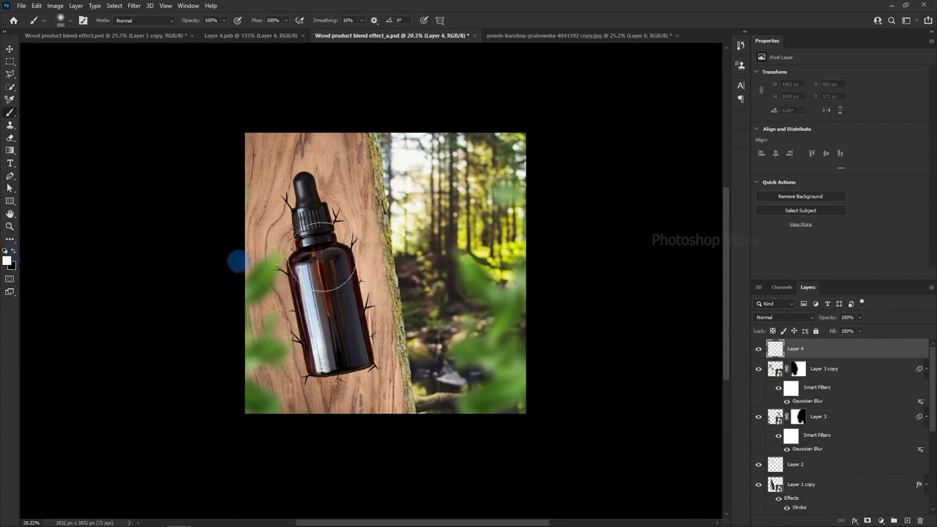
click(380, 267)
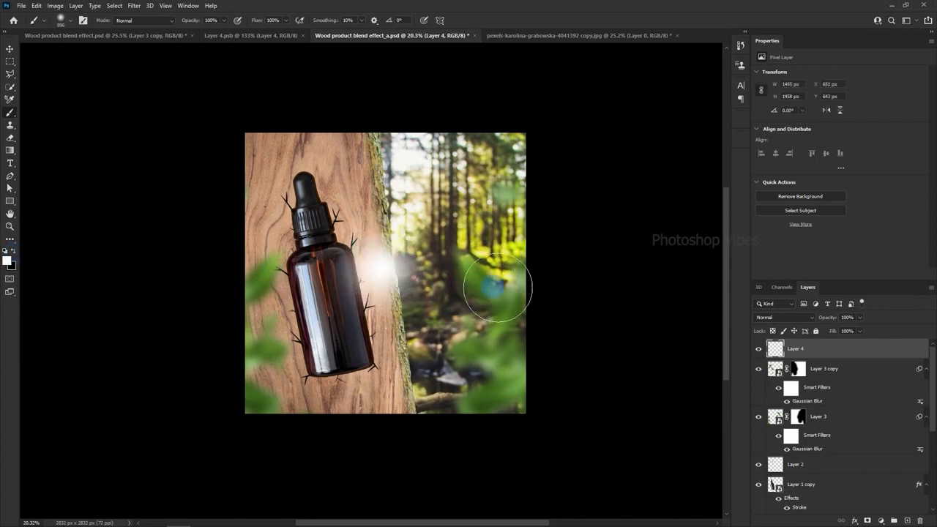
- Convert Layer 4 to a smart object, enlarge it, and move it to the upper right
right_click(843, 347)
click(758, 248)
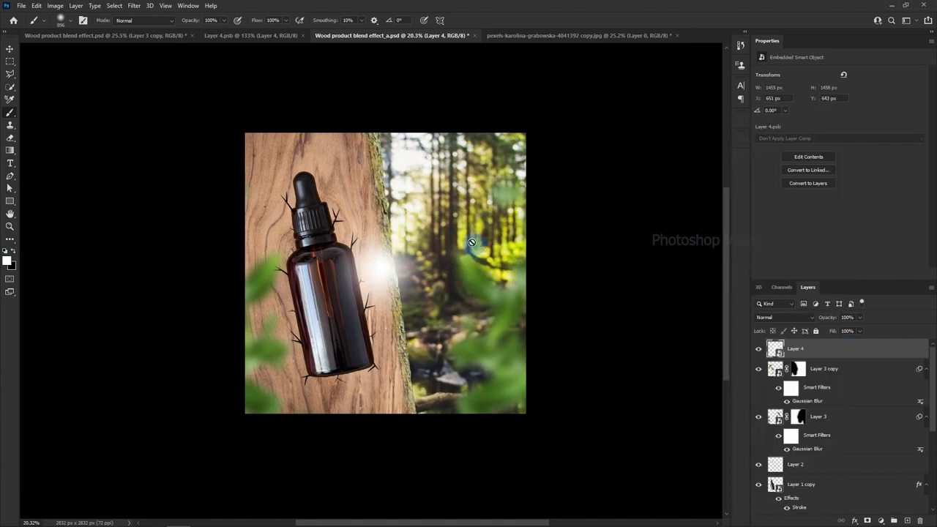
key(ctrl+t)
drag(454, 343, 602, 436)
drag(438, 356, 533, 251)
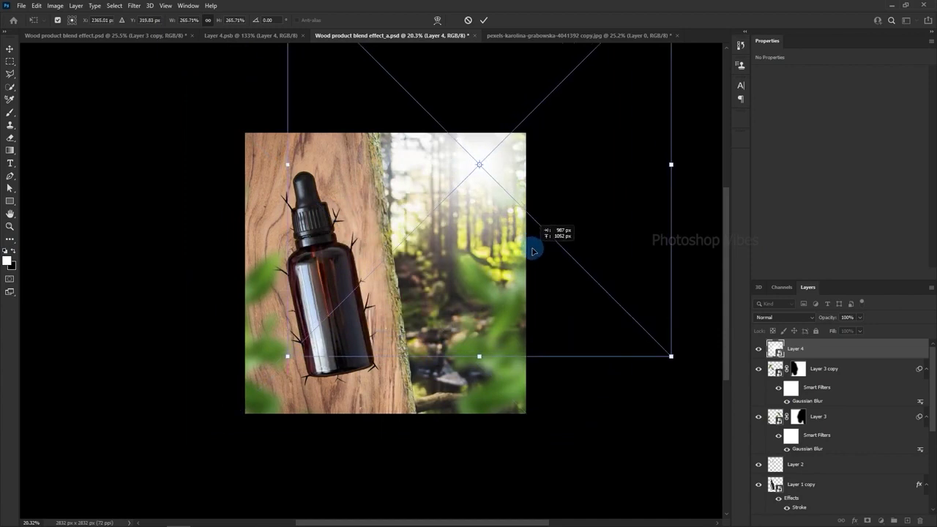
click(484, 21)
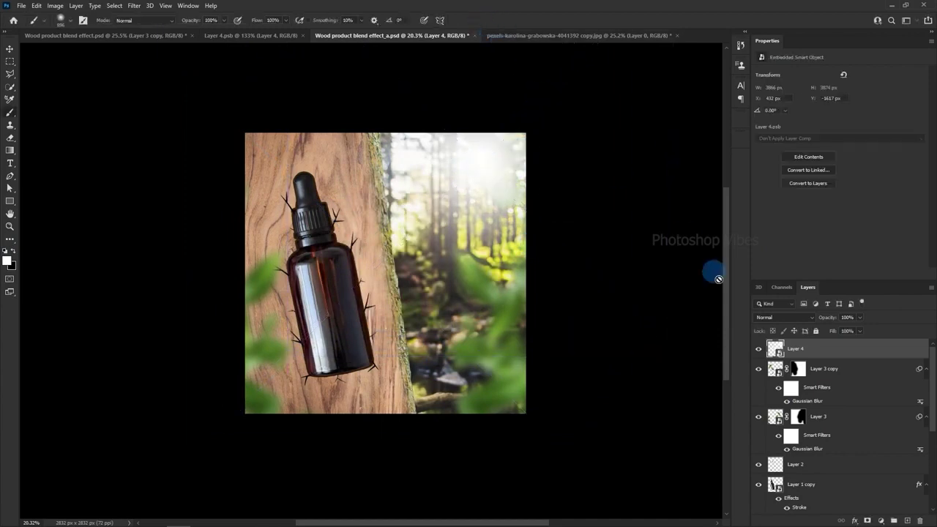
- Give Layer 4 a yellow ffba00 Color Overlay blended as Overlay
right_click(899, 351)
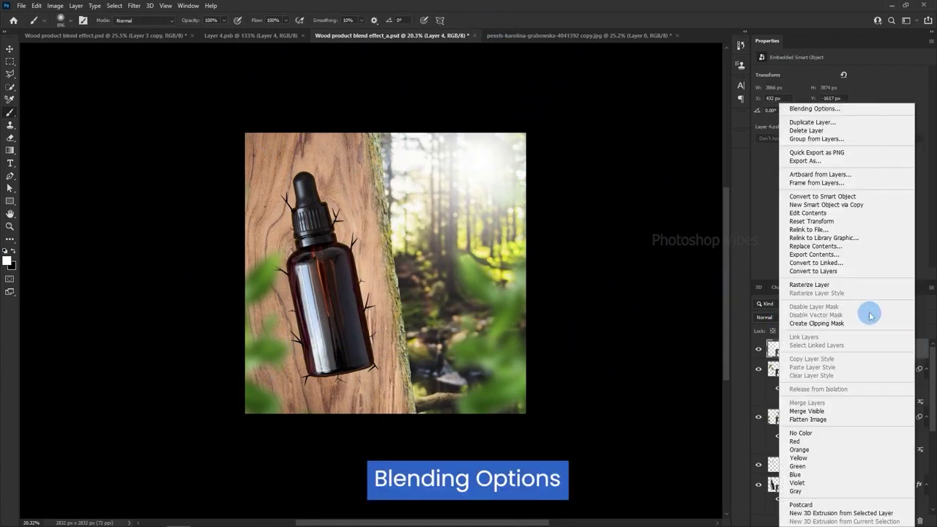
click(798, 109)
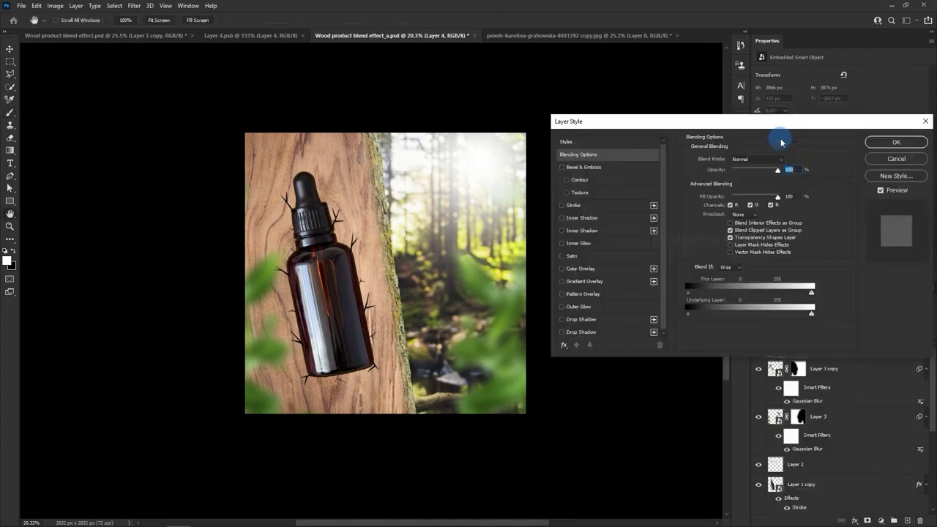
click(586, 269)
click(789, 160)
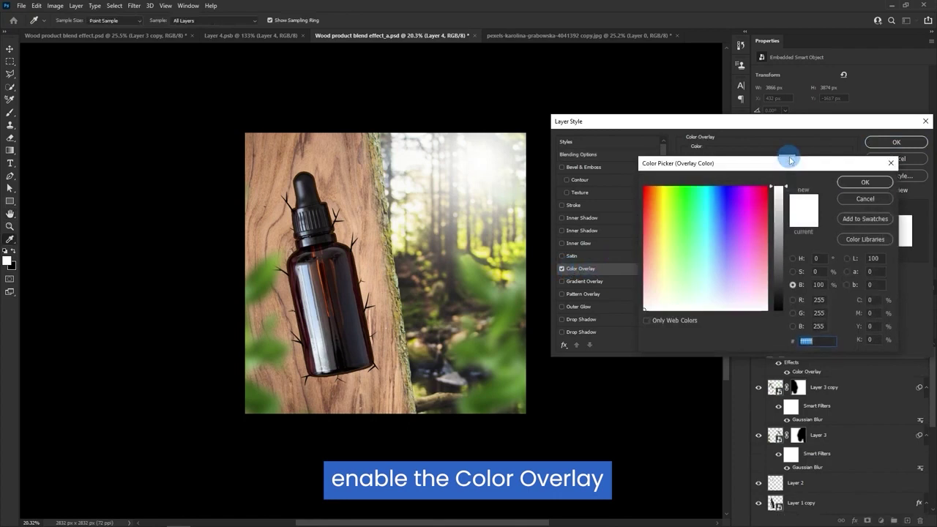
click(793, 258)
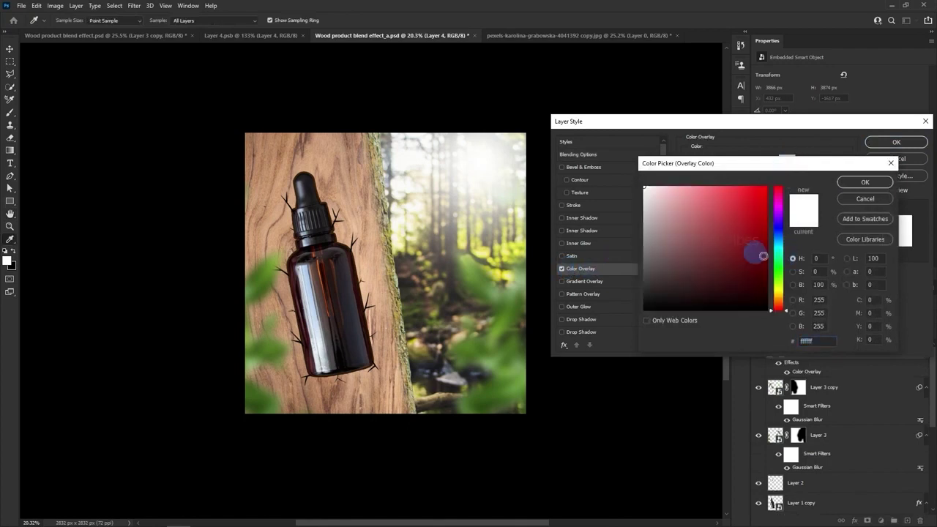
drag(778, 272, 780, 296)
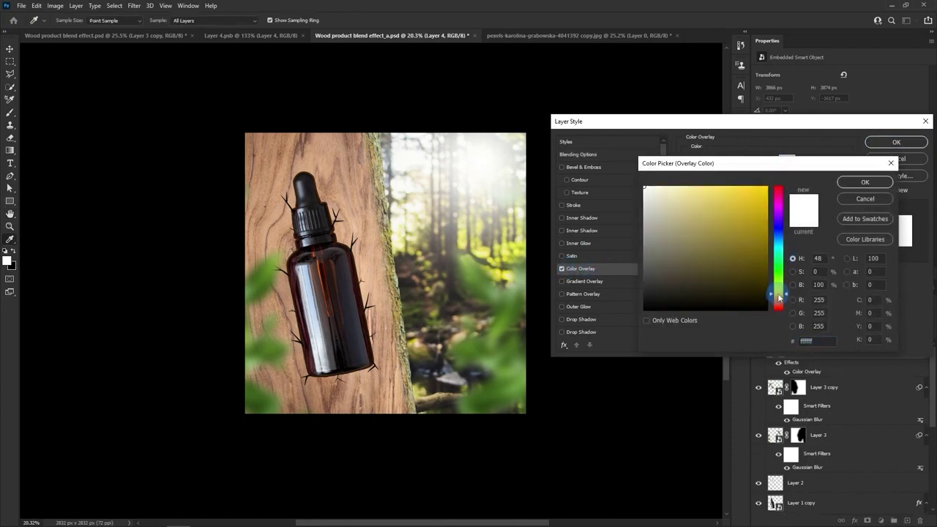
drag(739, 228, 793, 167)
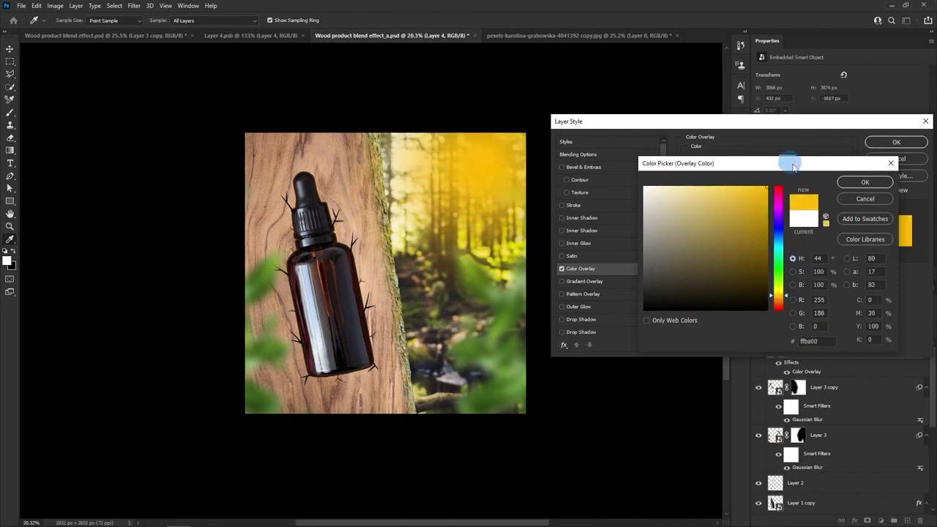
click(862, 183)
click(749, 161)
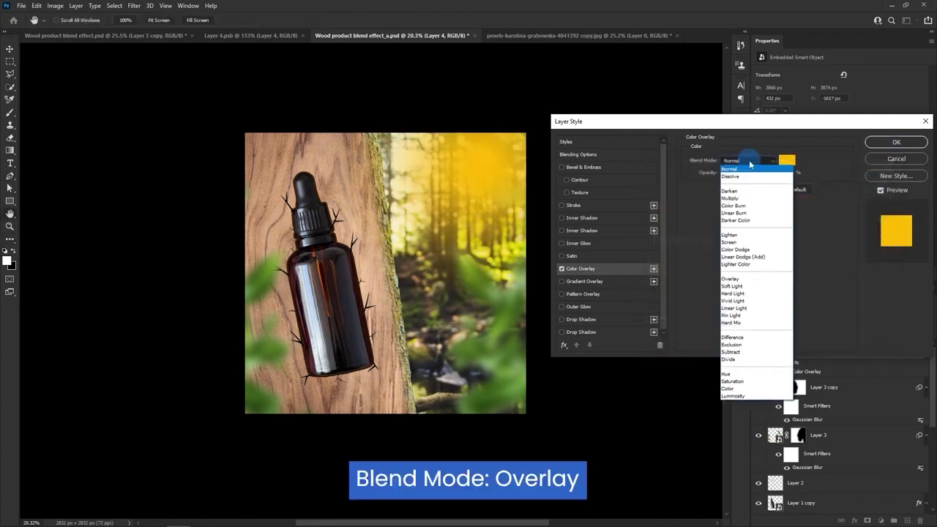
click(749, 279)
click(896, 144)
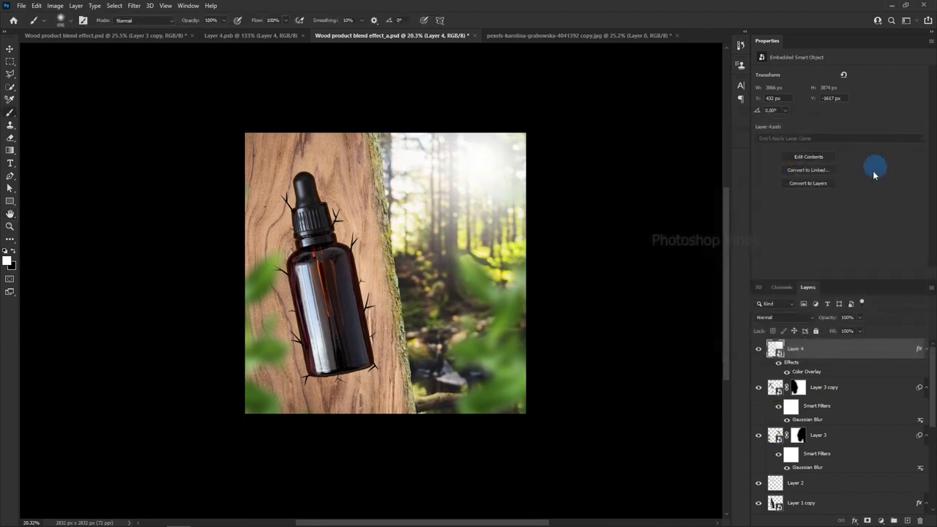
- Set the glow layer's blend mode to Soft Light
click(788, 320)
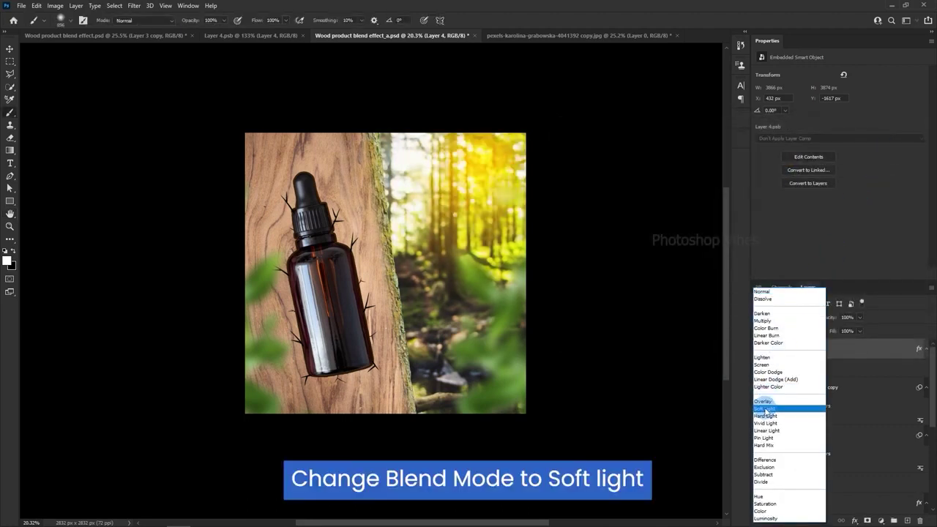
click(766, 410)
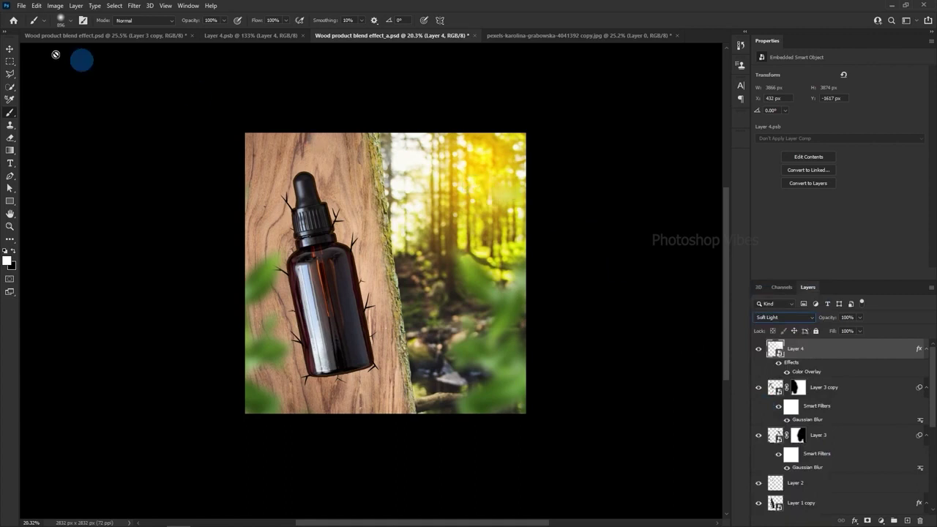
click(8, 49)
- Scale the yellow glow layer up to about 4442 × 4452 px
key(ctrl+t)
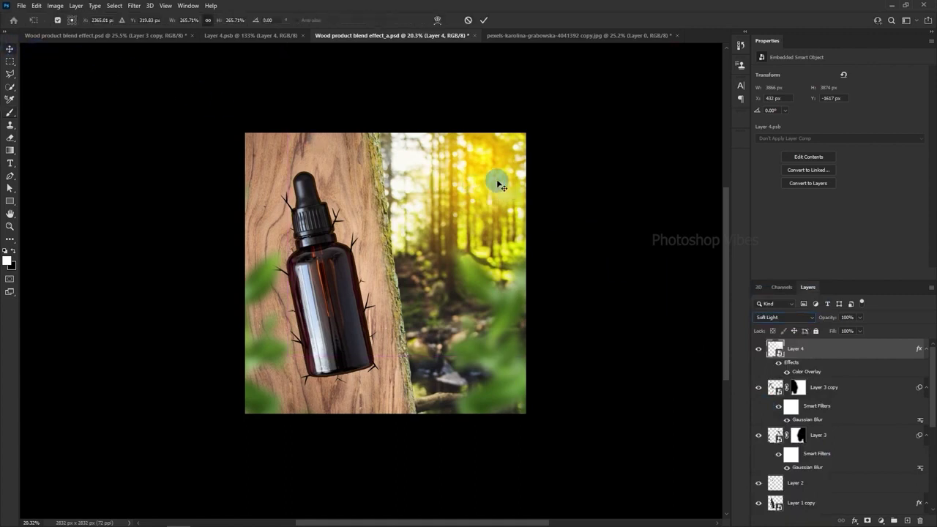
scroll(469, 216, down, 2)
drag(635, 330, 662, 349)
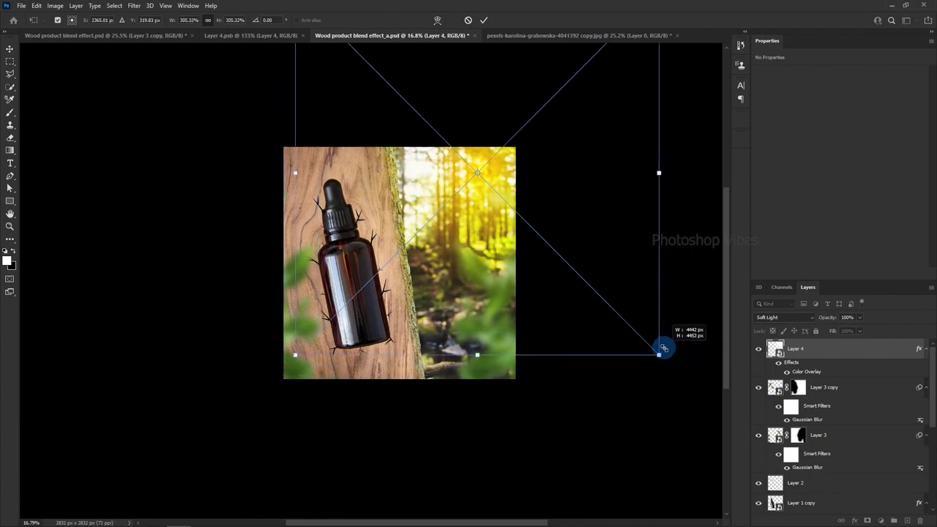
key(Return)
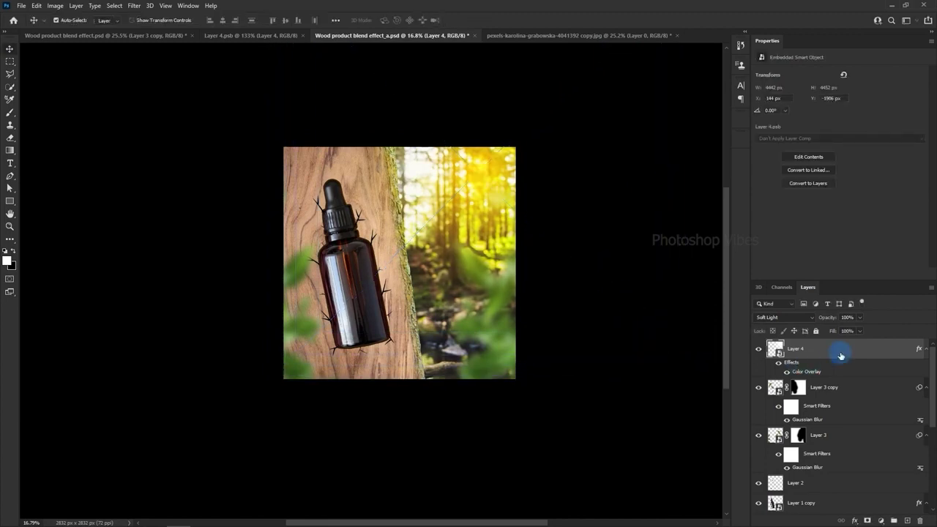
- Compare against the original Wood product blend document, then add an empty Layer 5
click(88, 36)
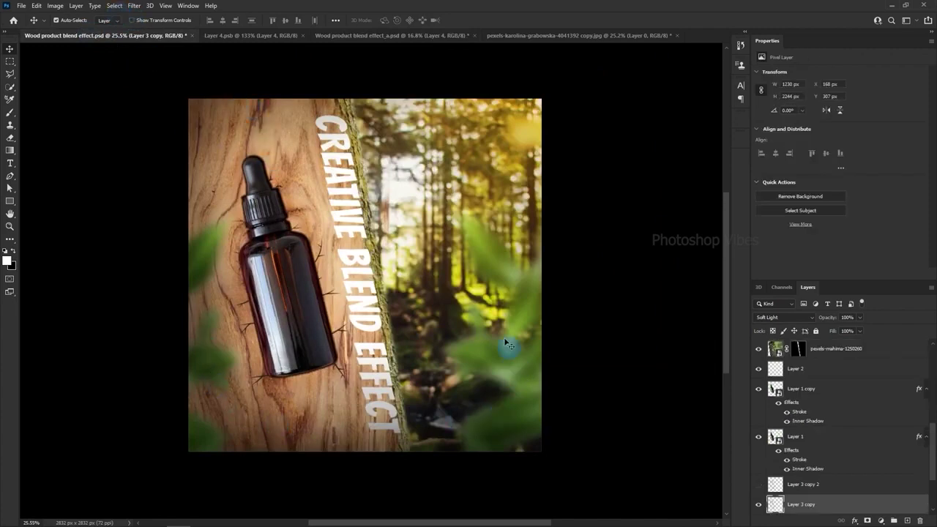
click(384, 36)
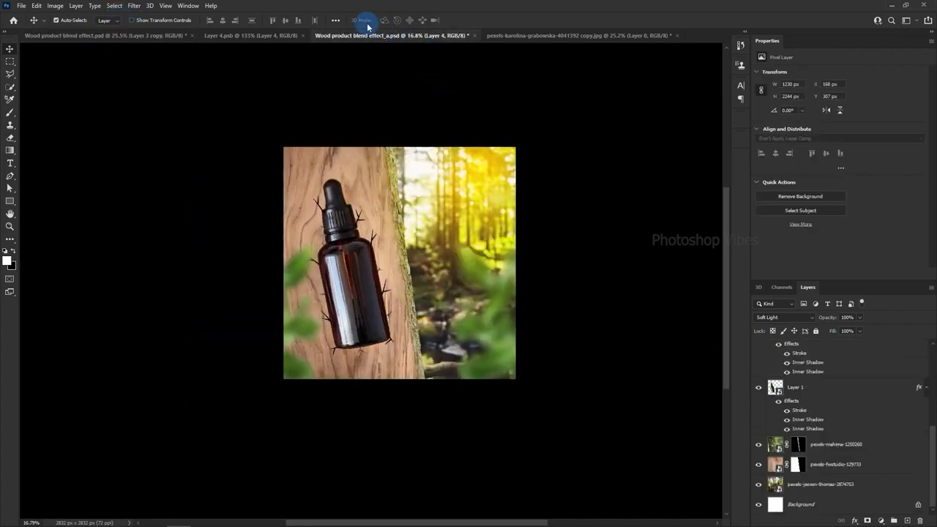
click(907, 519)
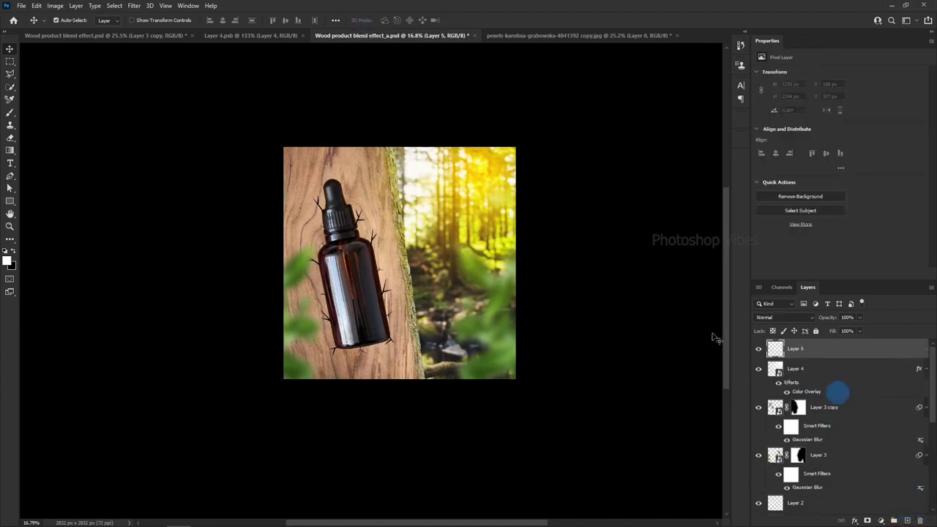
- Paint soft black at 14% opacity around the image edges on Layer 5
click(11, 114)
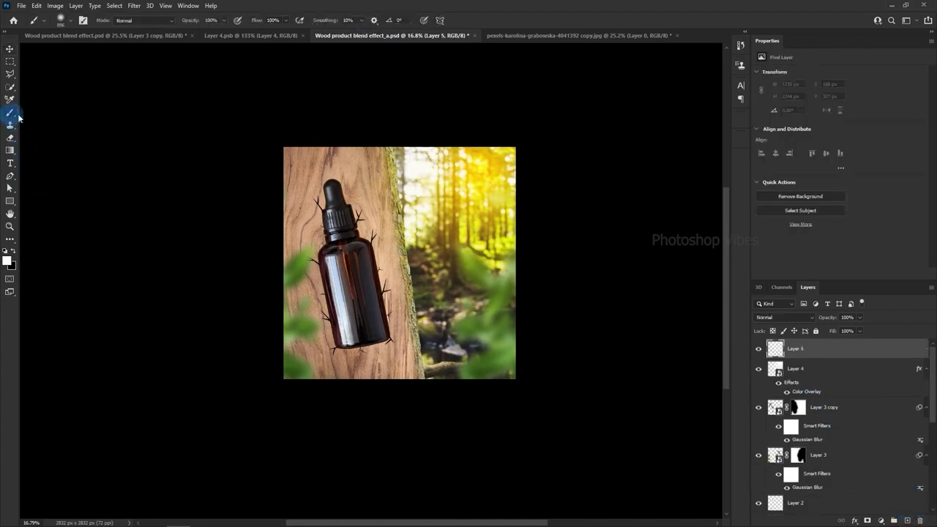
click(46, 113)
drag(428, 285, 408, 278)
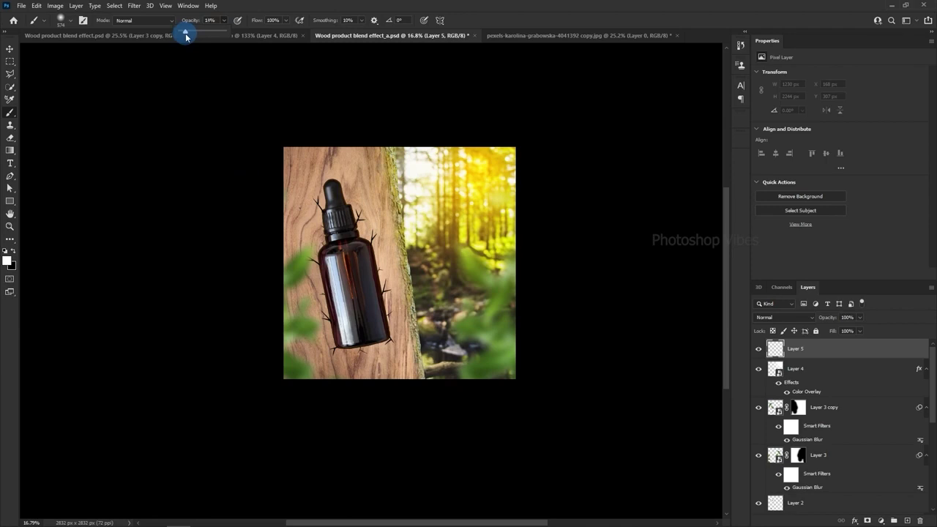
drag(338, 196, 345, 196)
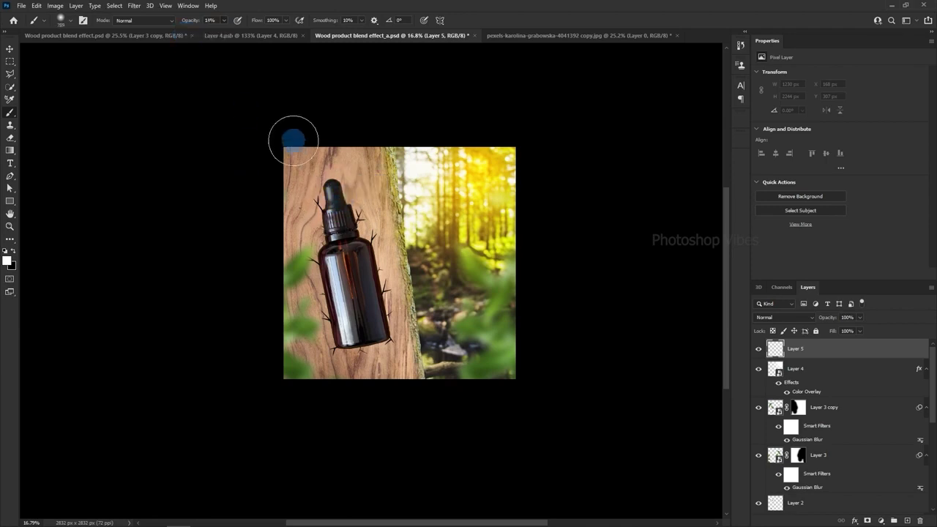
click(12, 251)
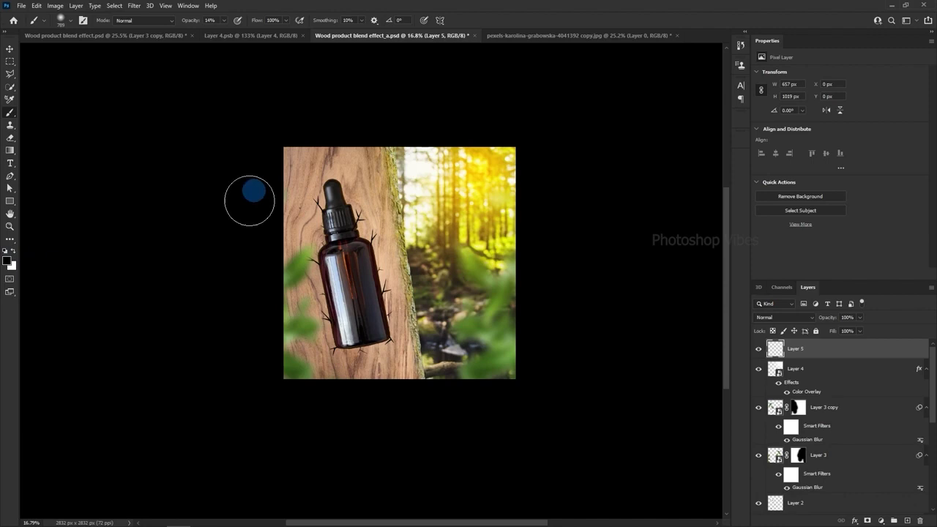
mouse_move(250, 200)
mouse_down()
mouse_move(288, 191)
mouse_move(263, 233)
mouse_move(298, 371)
mouse_move(355, 390)
mouse_move(516, 360)
mouse_move(498, 287)
mouse_move(511, 190)
mouse_move(513, 246)
mouse_move(539, 315)
mouse_move(379, 159)
mouse_move(231, 175)
mouse_move(246, 283)
mouse_move(258, 165)
mouse_move(276, 367)
mouse_move(387, 404)
mouse_move(234, 249)
mouse_move(539, 119)
mouse_move(632, 163)
mouse_move(568, 192)
mouse_move(528, 328)
mouse_up()
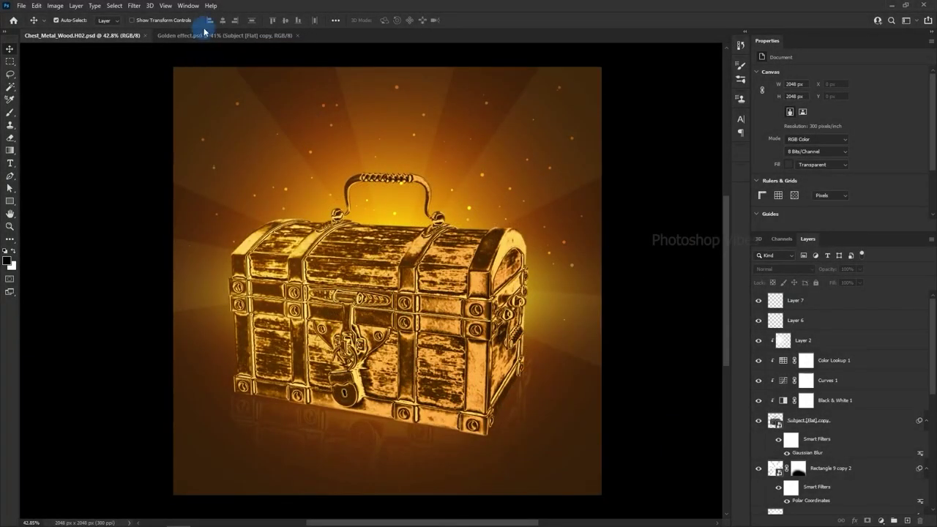
- In Golden effect.psd, add a dark brown #211405 Color Fill layer above the Background
click(206, 34)
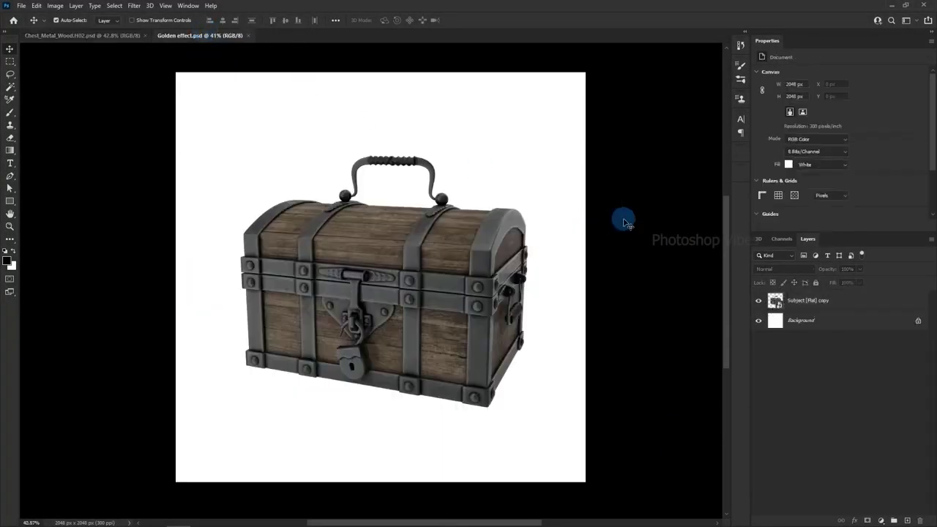
click(779, 325)
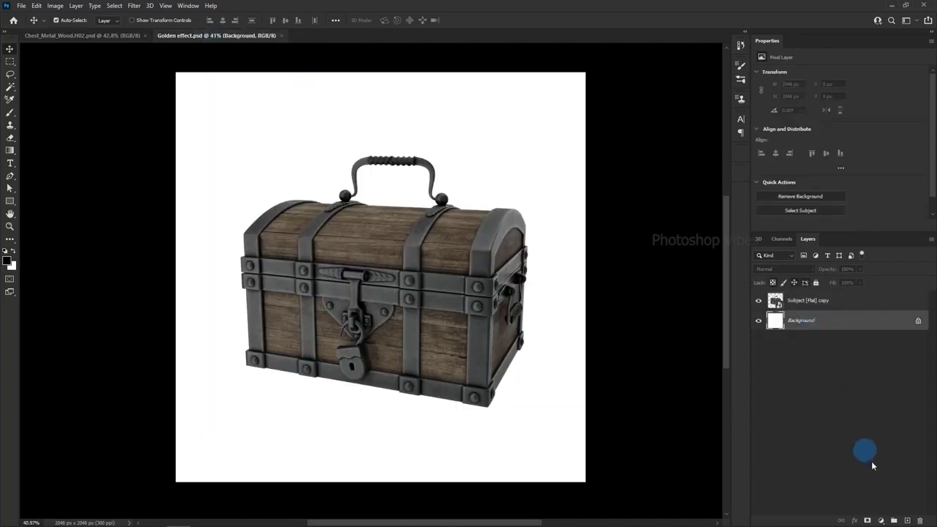
click(883, 520)
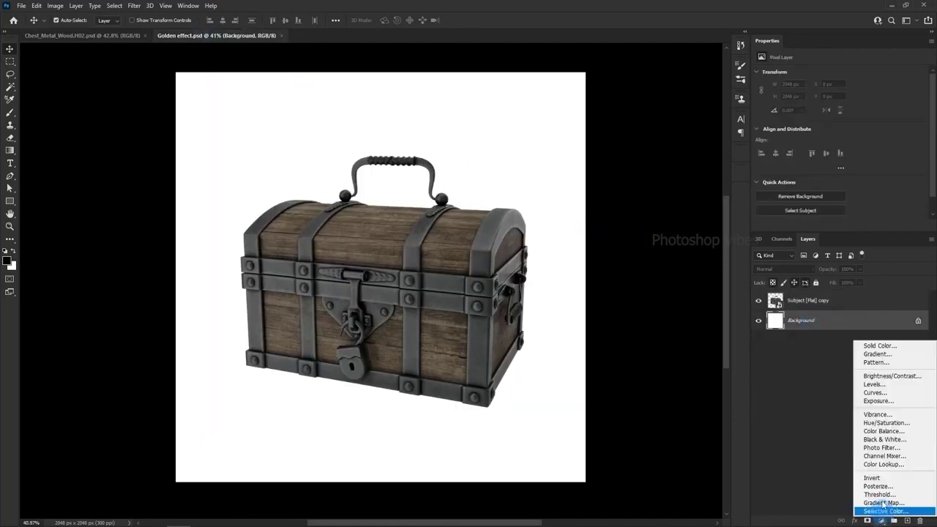
click(876, 345)
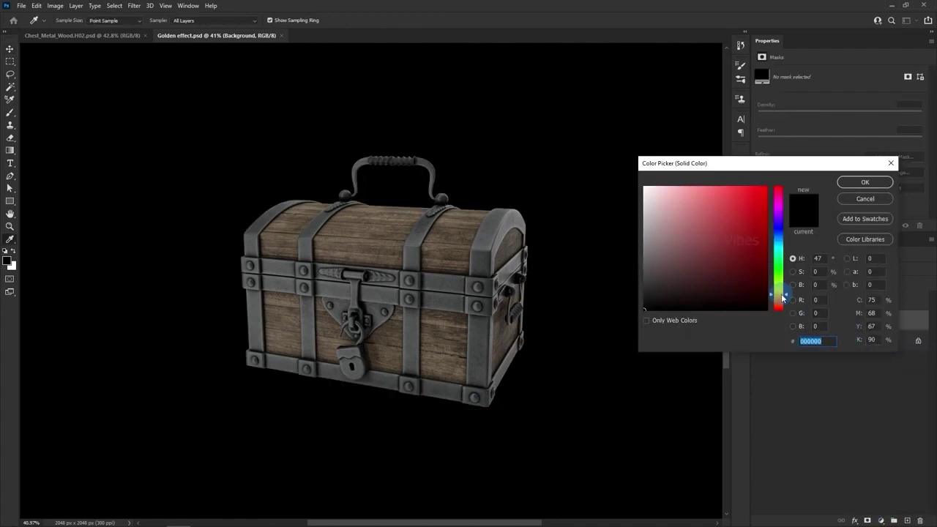
drag(782, 298, 782, 299)
drag(737, 280, 750, 293)
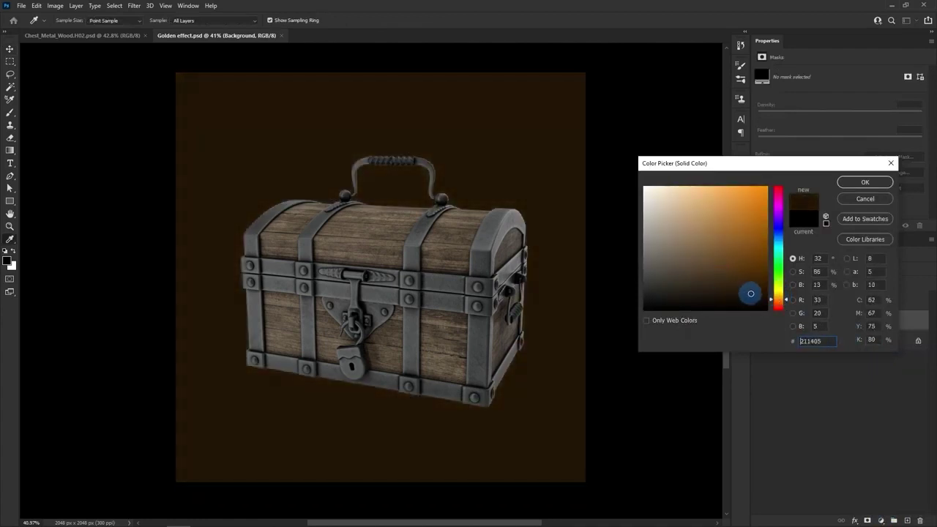
click(861, 181)
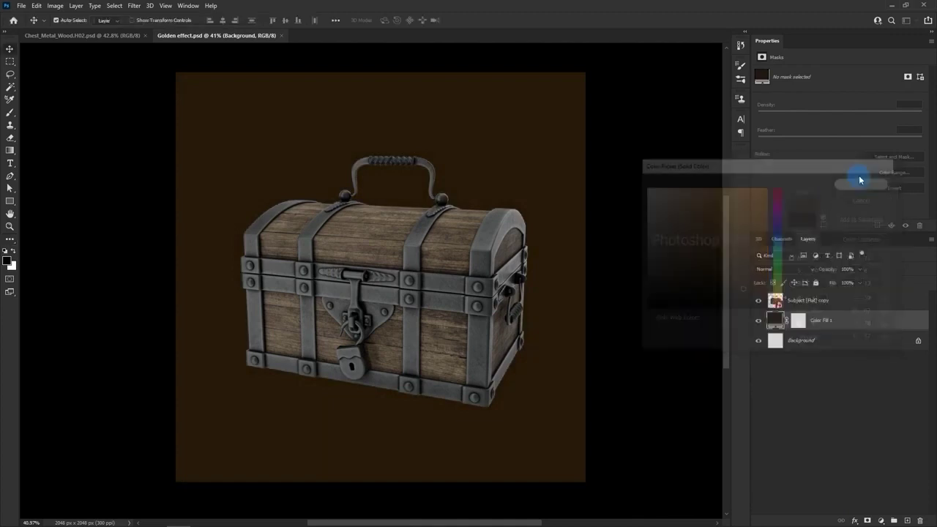
click(814, 302)
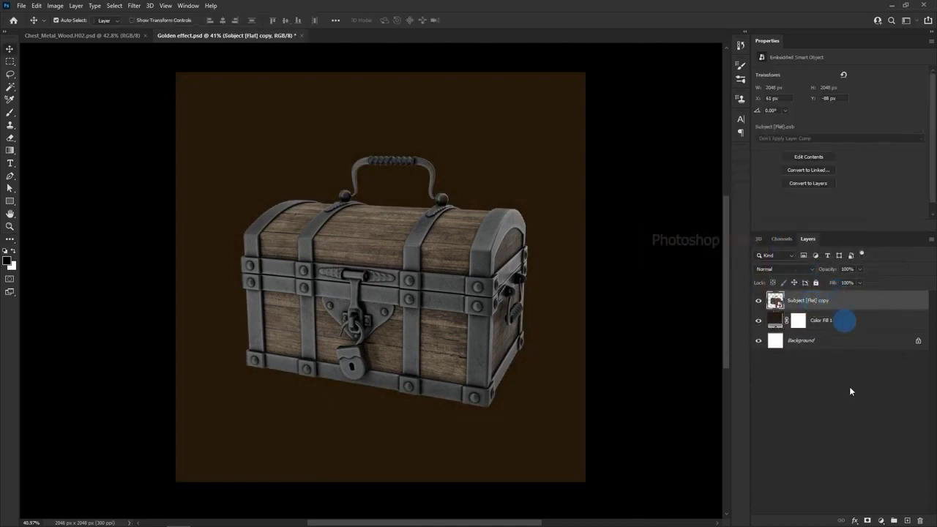
- Add a Curves adjustment with several sharp RGB peaks for a silvery, rainbow-streaked chest
click(877, 518)
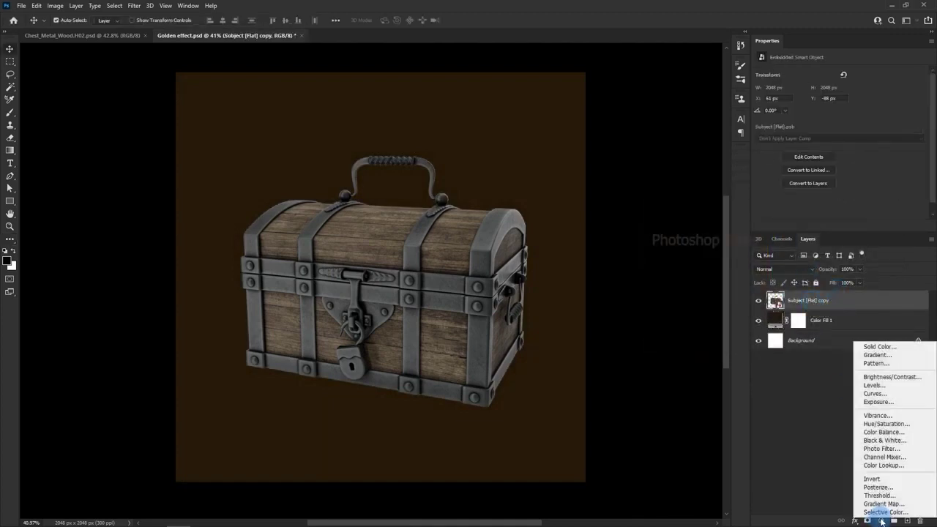
click(870, 395)
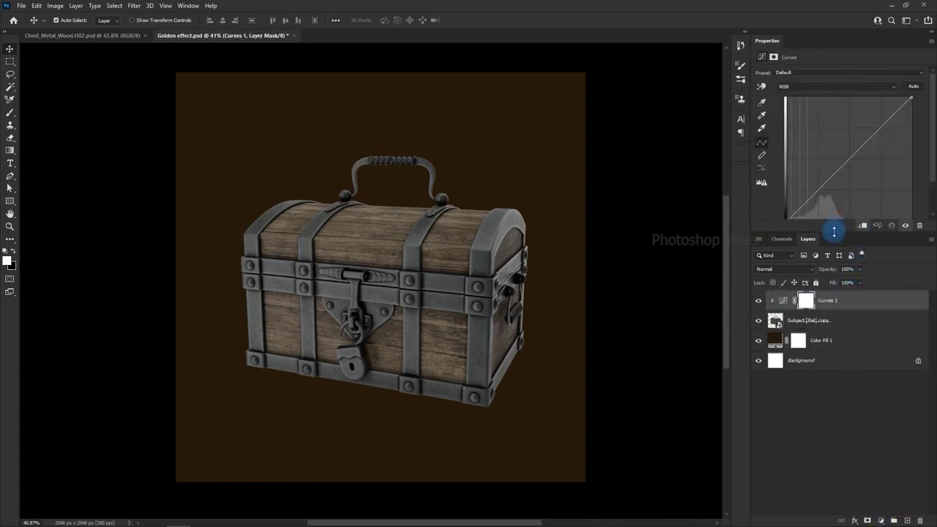
drag(836, 232, 832, 259)
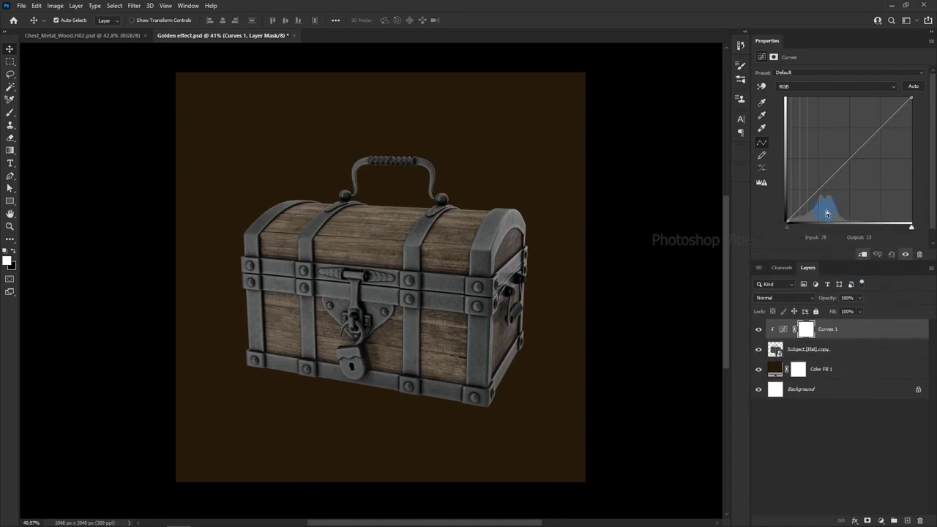
drag(810, 194, 839, 107)
drag(796, 134, 795, 110)
click(844, 331)
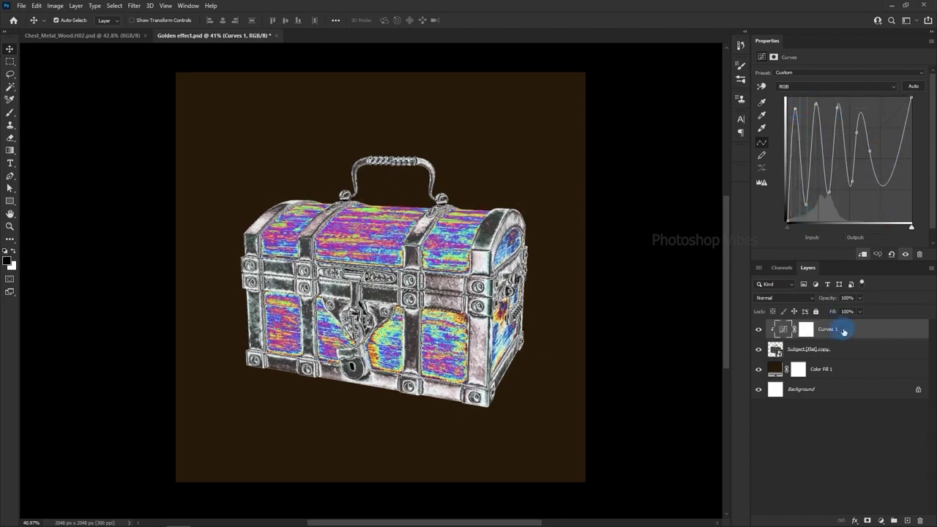
click(883, 520)
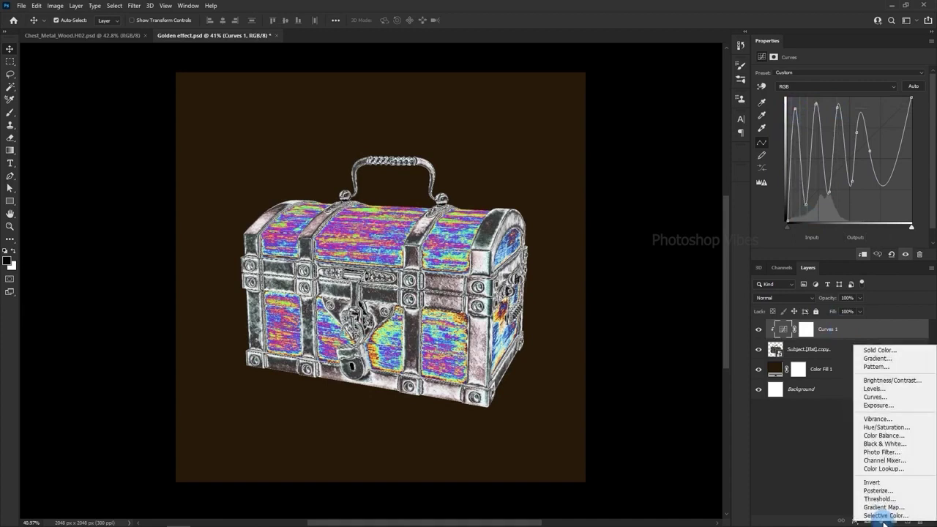
- Add a Color Lookup adjustment using the EdgyAmber.3DL look
click(873, 469)
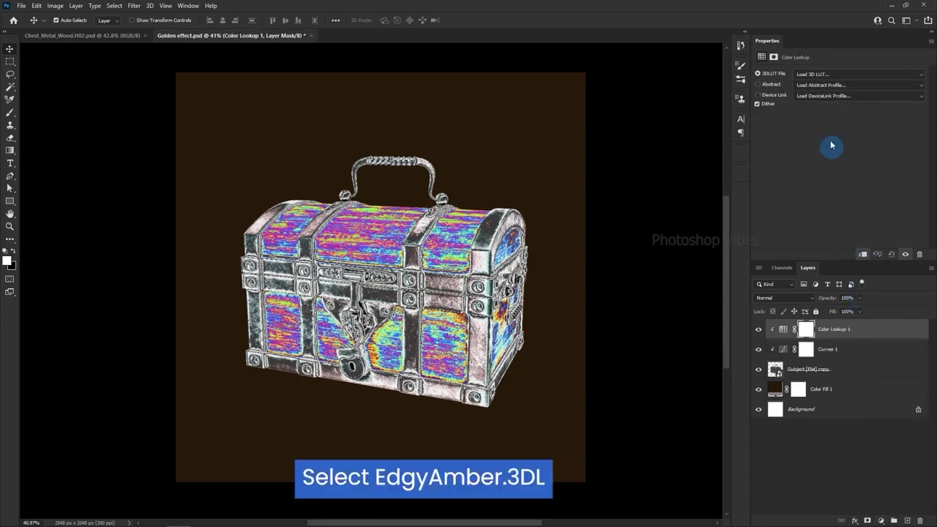
click(812, 76)
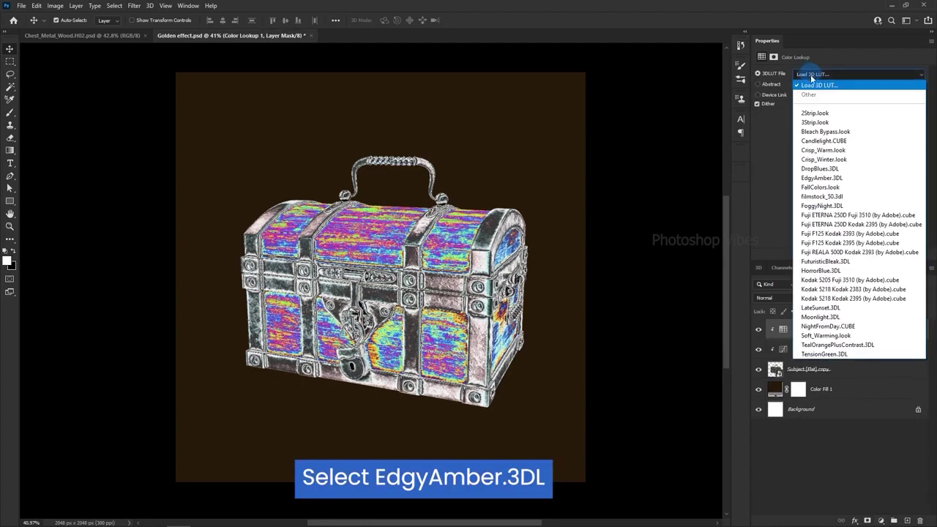
click(842, 178)
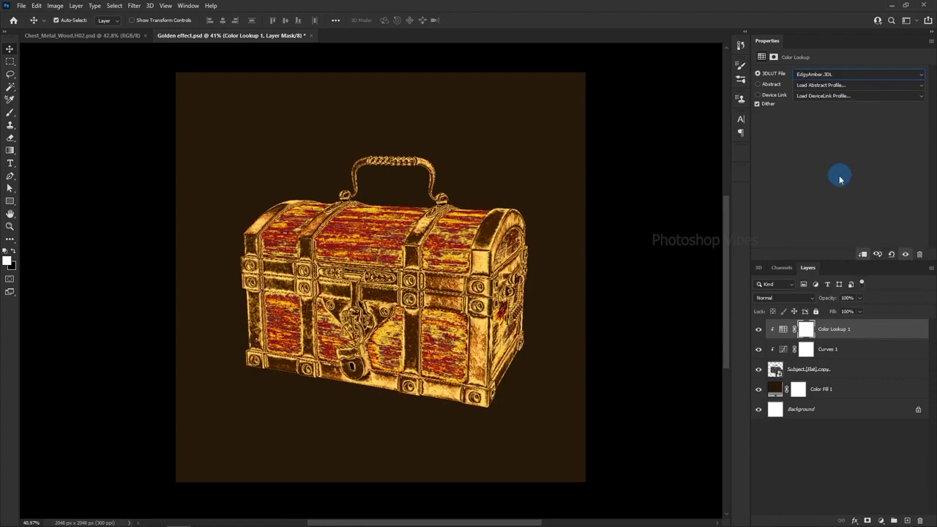
- Toggle the Color Lookup and the chest layer visibility to compare the effect
click(759, 330)
click(760, 330)
click(811, 372)
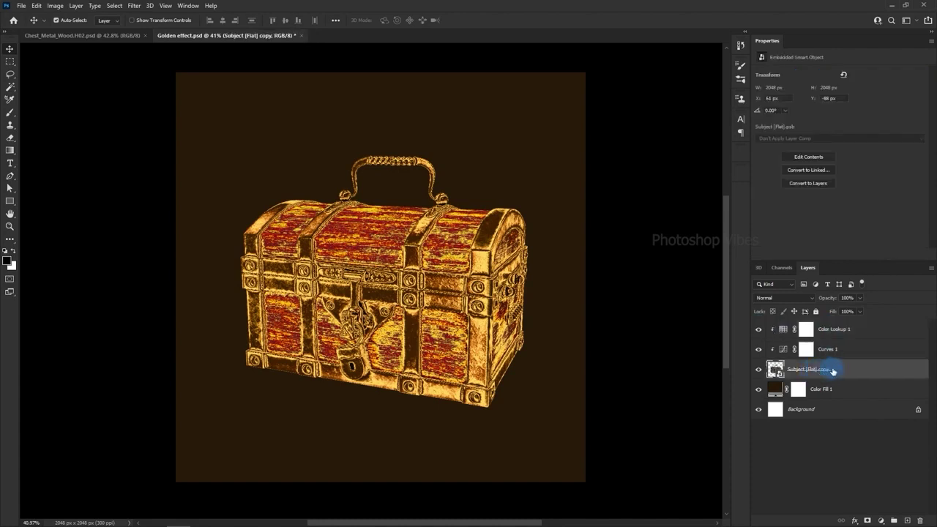
click(759, 370)
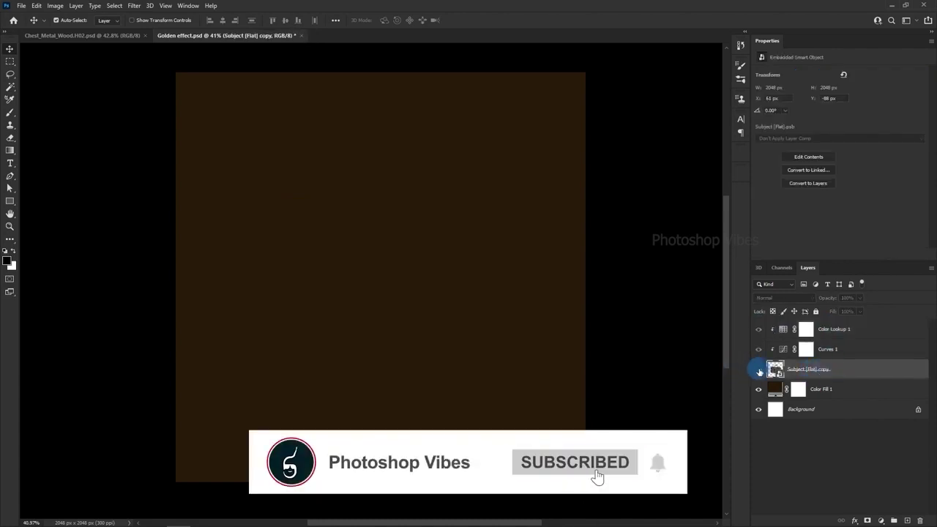
- Show the chest layer again and apply a 2.0-pixel Gaussian Blur to it
click(759, 371)
click(134, 7)
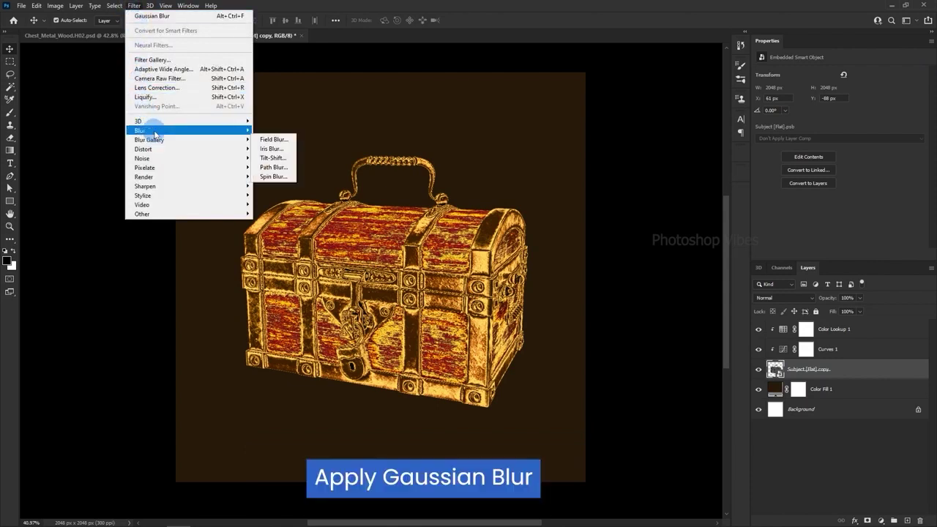
mouse_move(210, 130)
click(290, 167)
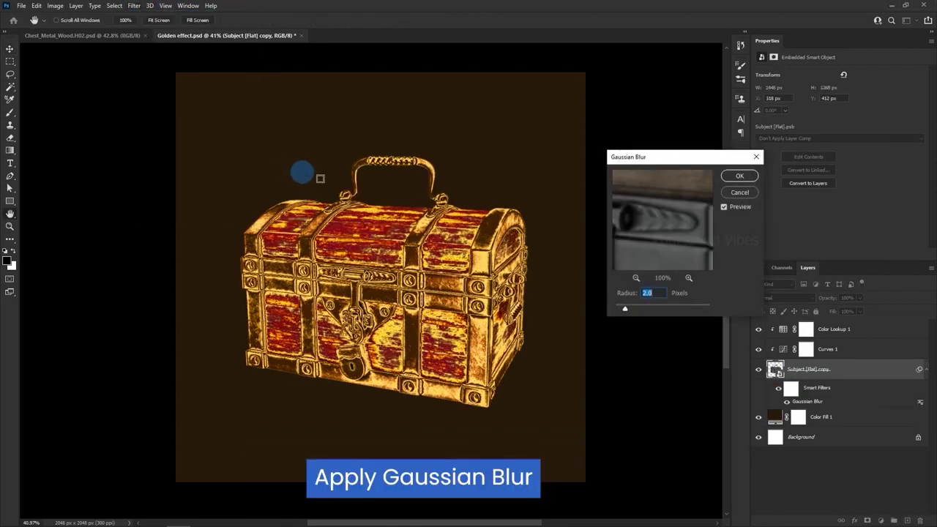
drag(638, 162, 635, 170)
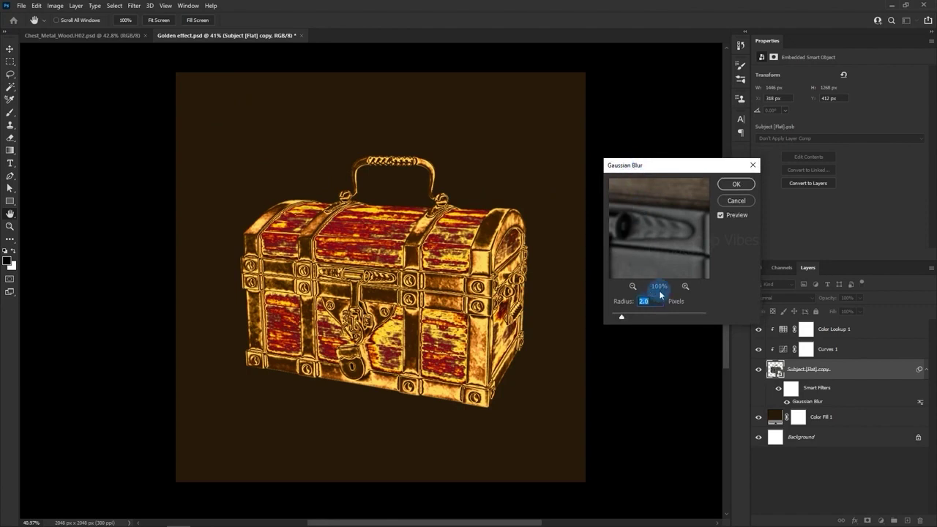
click(732, 185)
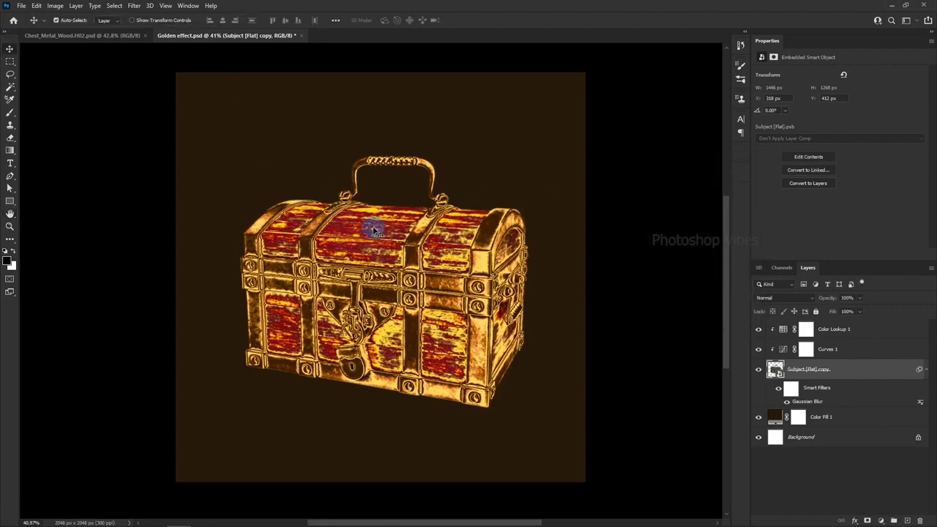
- Add a Black & White adjustment above the chest, comparing it and the blur on and off
click(882, 521)
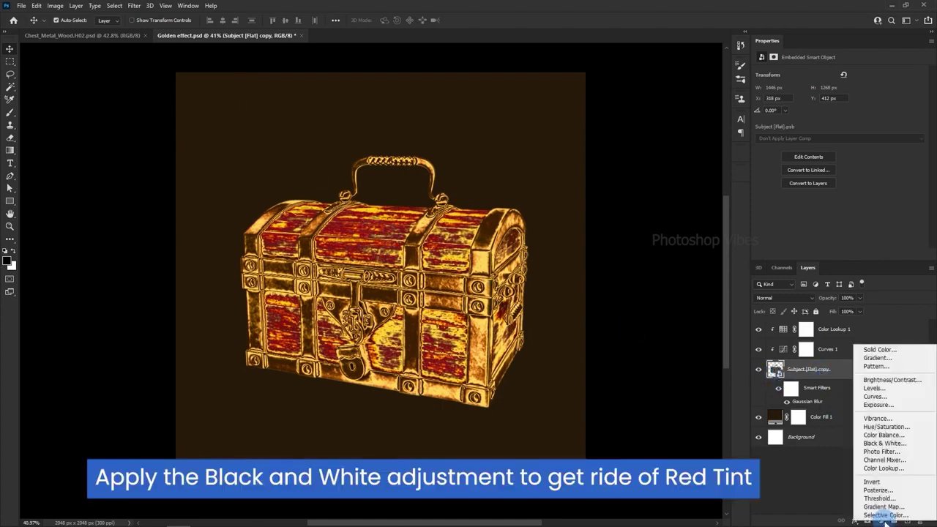
click(917, 448)
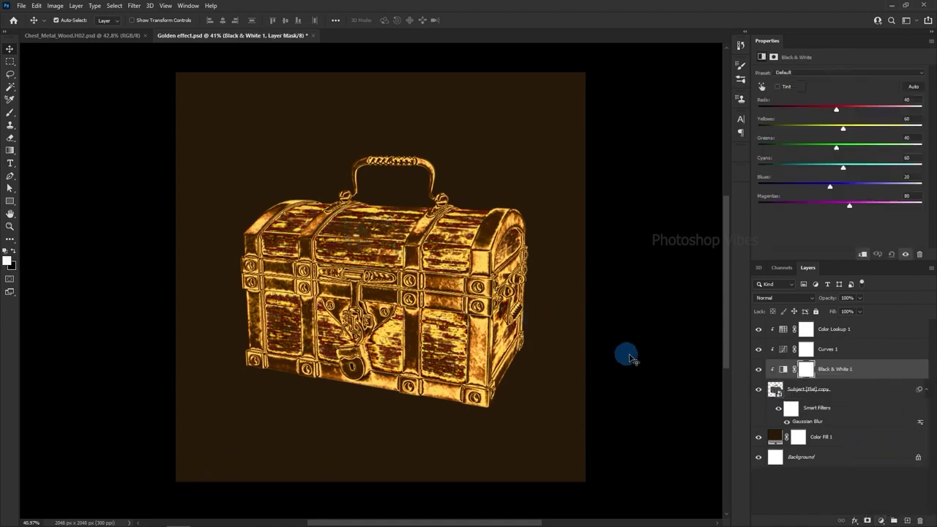
click(759, 371)
click(759, 370)
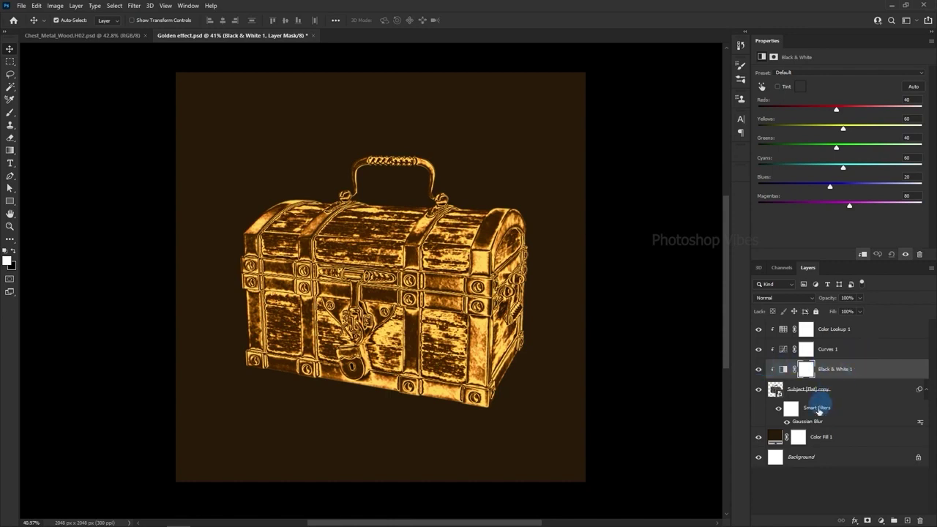
click(787, 424)
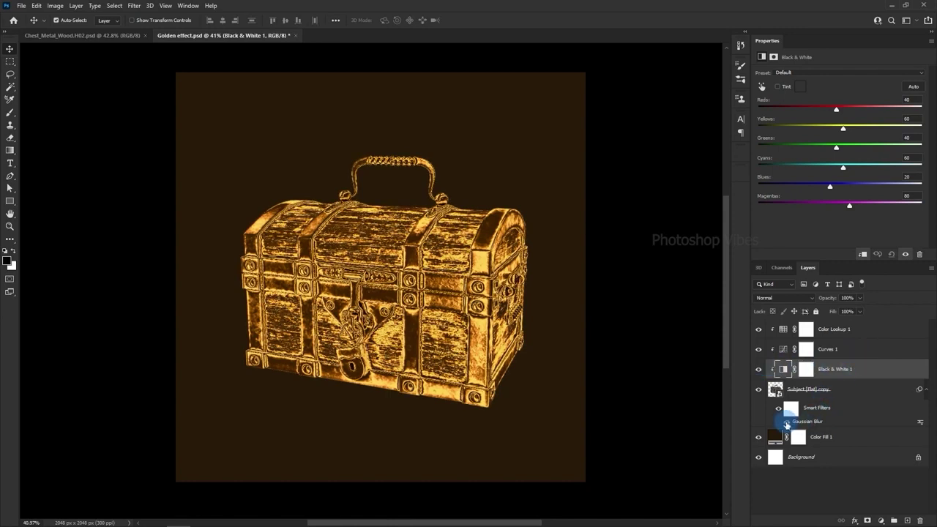
click(788, 424)
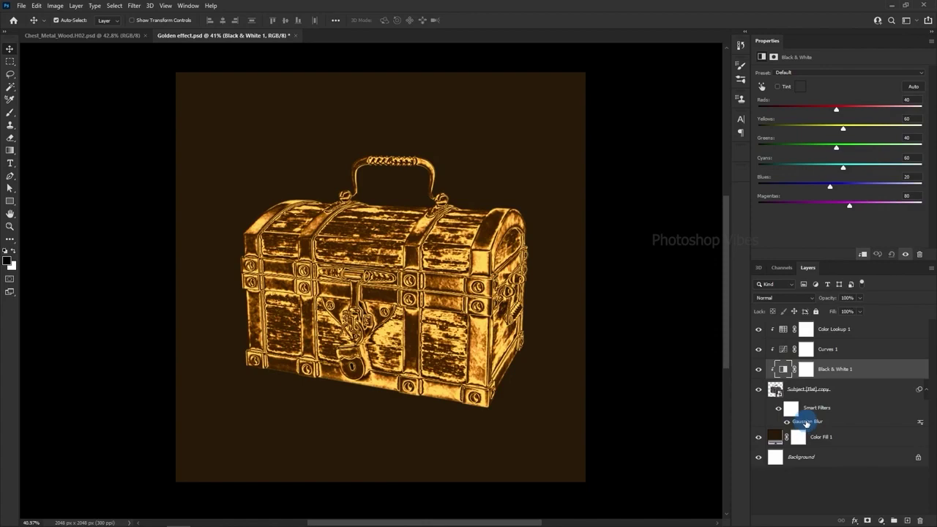
click(789, 401)
- Zoom in on the chest and target the Gaussian Blur smart filter mask
scroll(304, 240, up, 8)
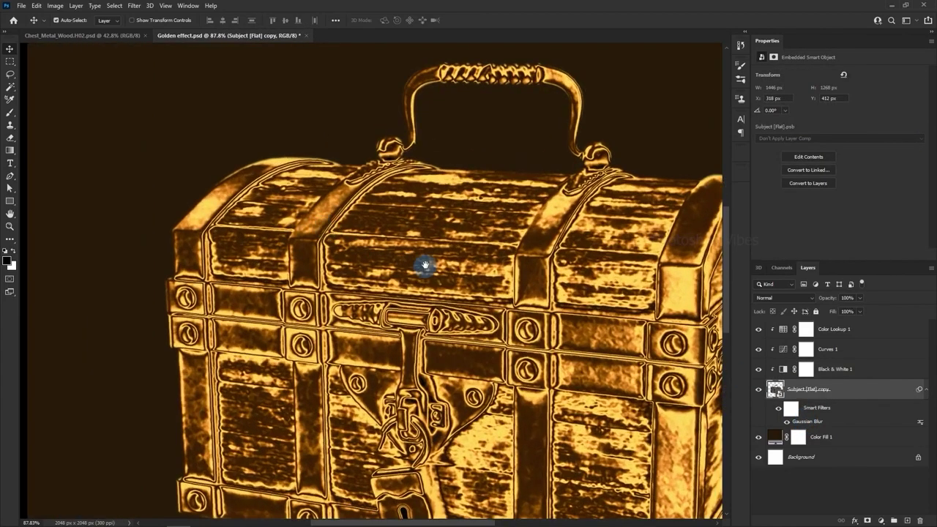
drag(425, 266, 373, 255)
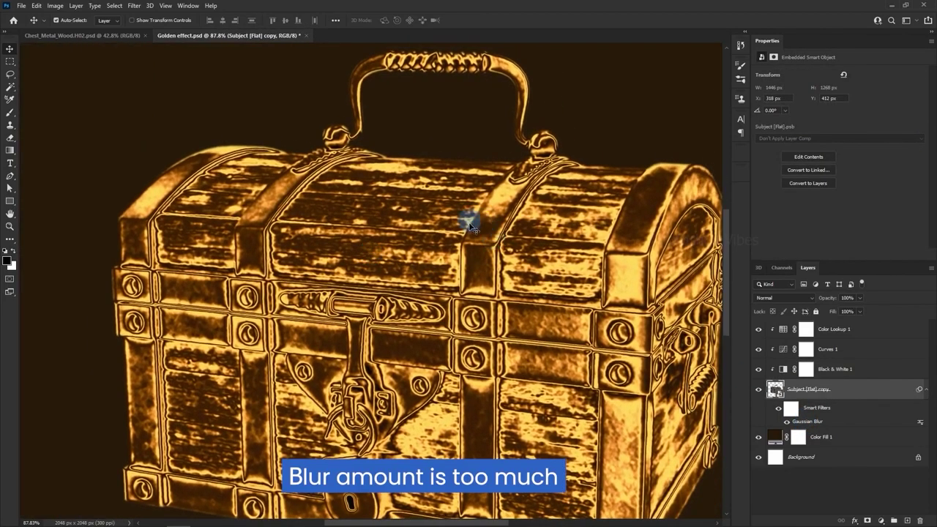
scroll(489, 236, up, 2)
scroll(410, 242, up, 2)
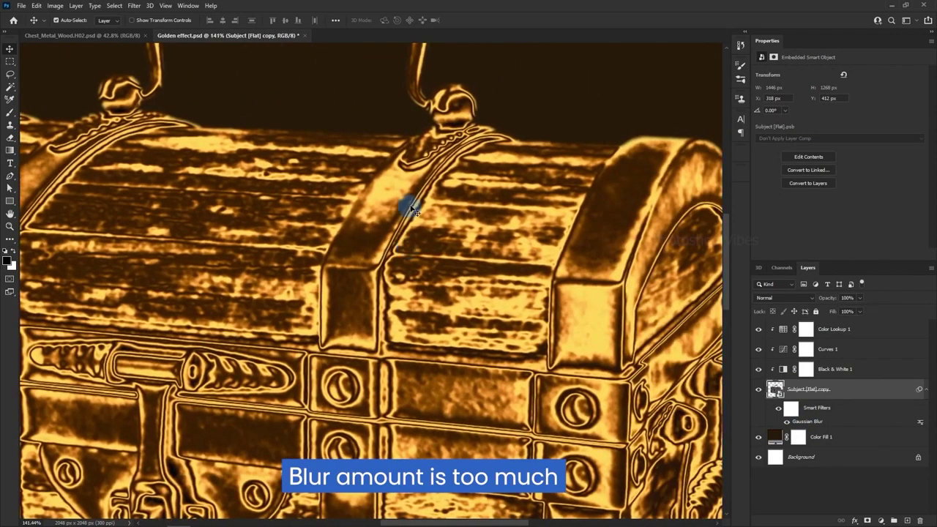
click(792, 410)
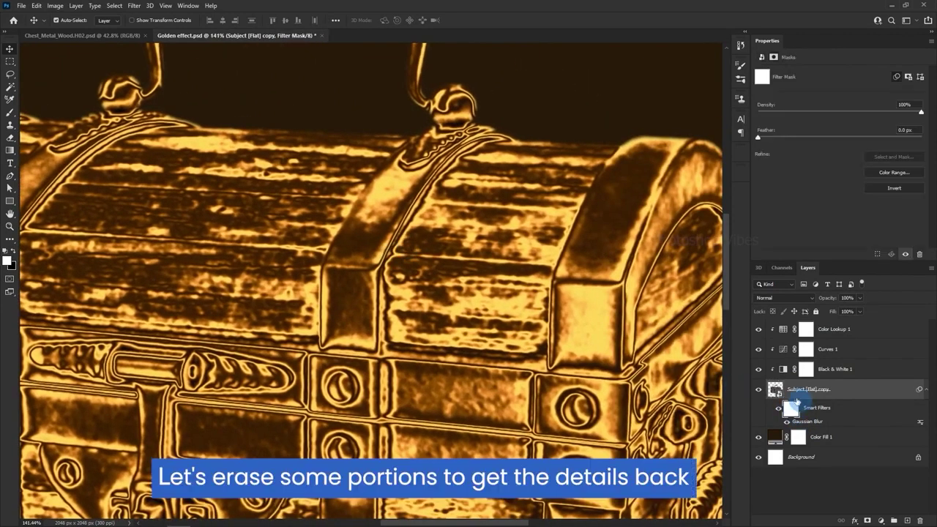
- Erase the Gaussian Blur filter mask along the chest's posts with a small 20% opacity eraser
click(9, 138)
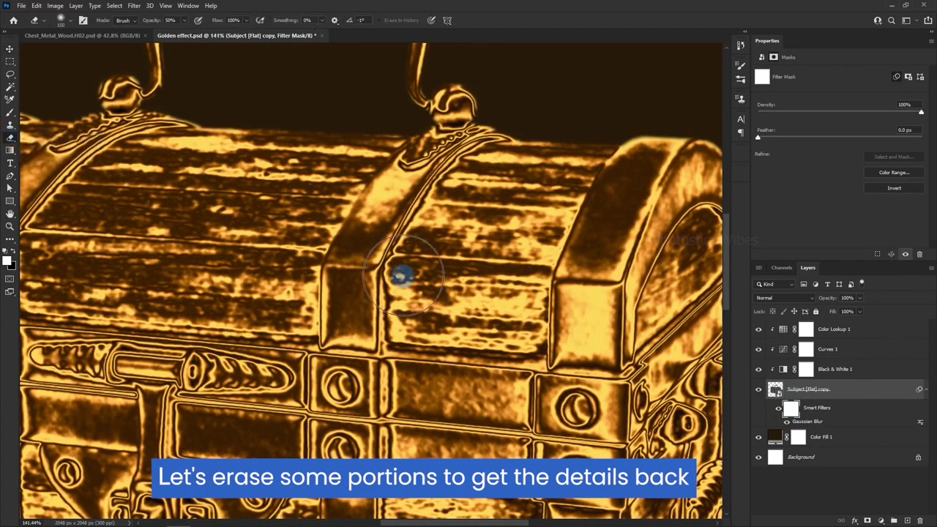
drag(404, 272, 407, 274)
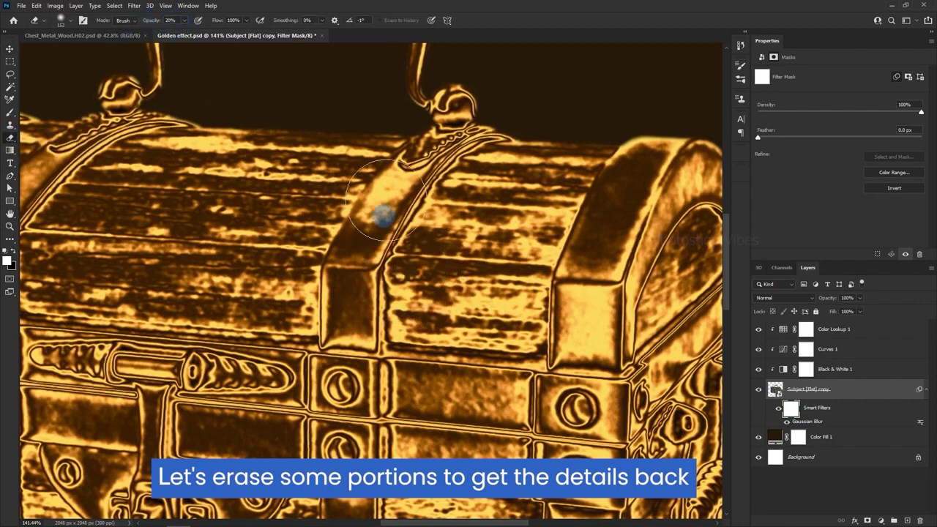
drag(361, 276, 342, 262)
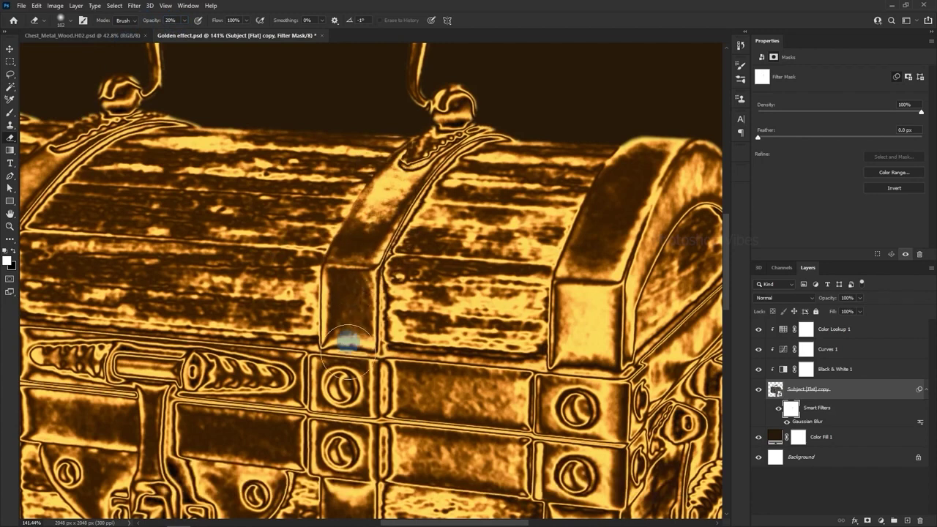
drag(586, 413, 554, 56)
drag(555, 140, 565, 369)
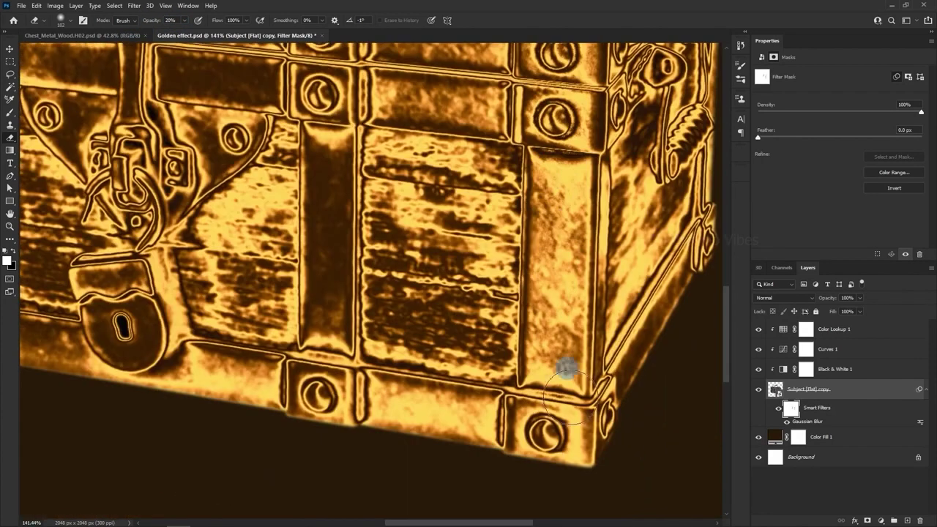
drag(324, 393, 343, 162)
drag(358, 146, 427, 421)
- Erase the blur mask over the padlock and lid, then fit the image on screen
drag(183, 300, 442, 322)
drag(457, 458, 431, 202)
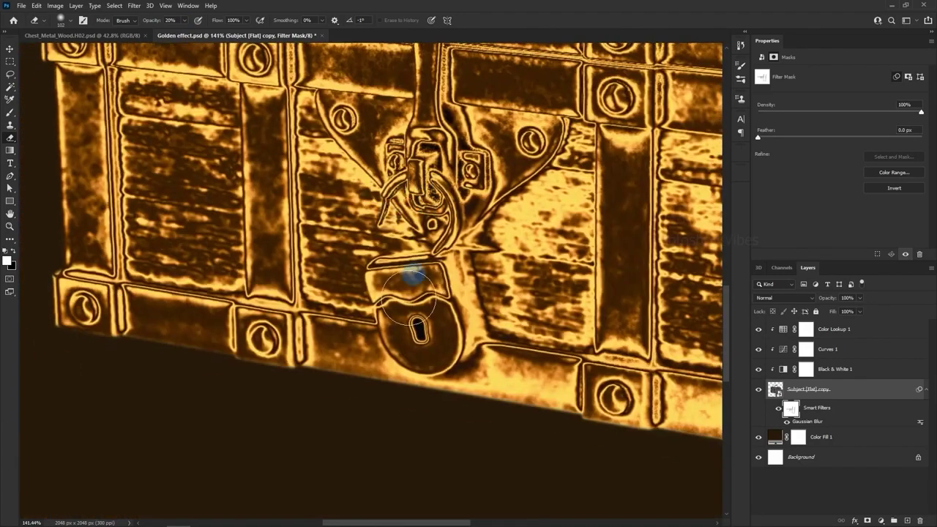
drag(61, 330, 192, 461)
scroll(335, 299, up, 8)
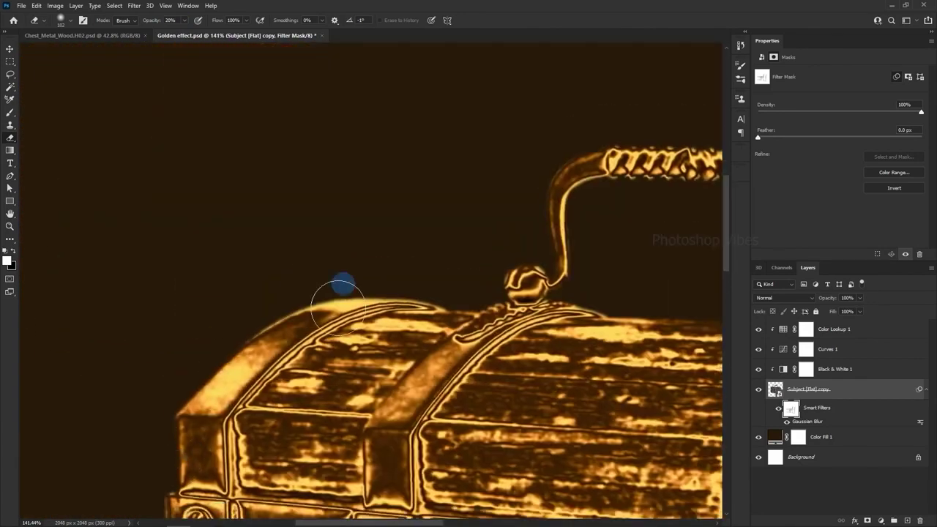
drag(561, 295, 274, 316)
scroll(367, 328, down, 5)
key(ctrl+0)
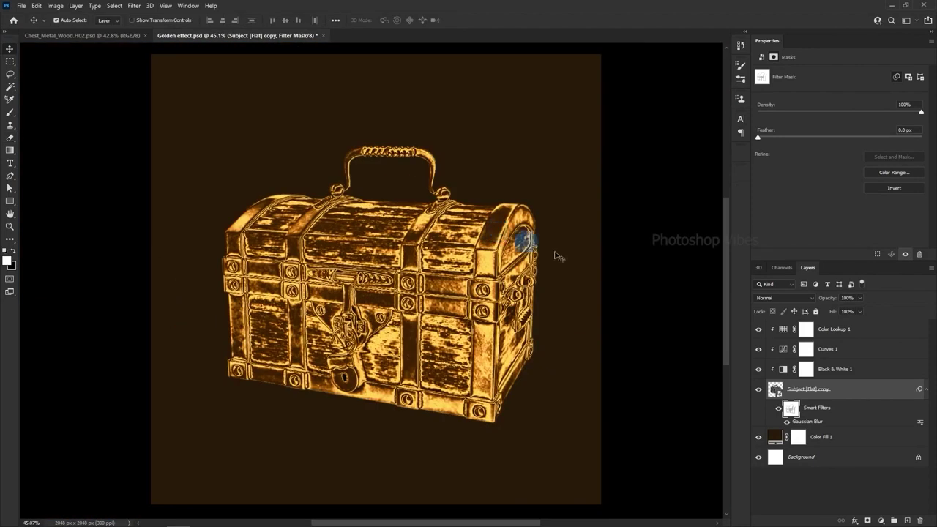
- Add a new layer above Color Lookup 1 and make it a clipping mask
click(828, 329)
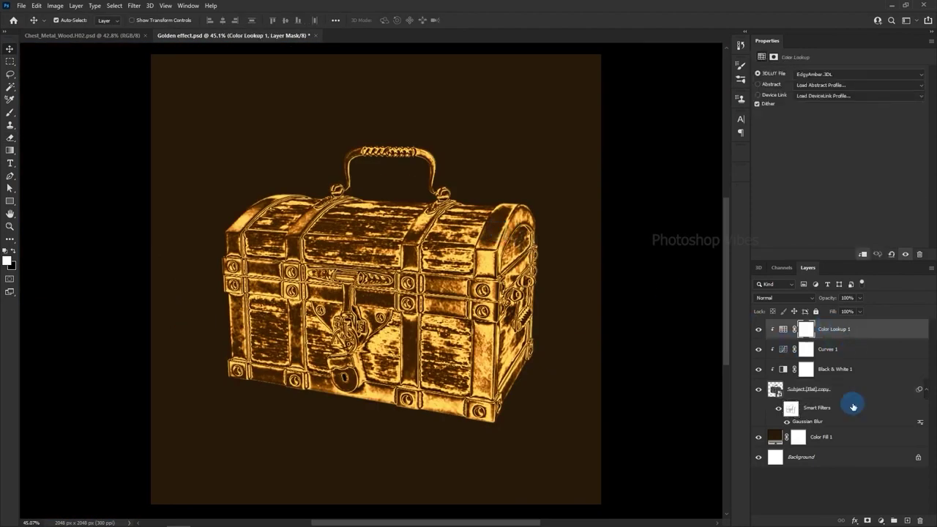
click(907, 520)
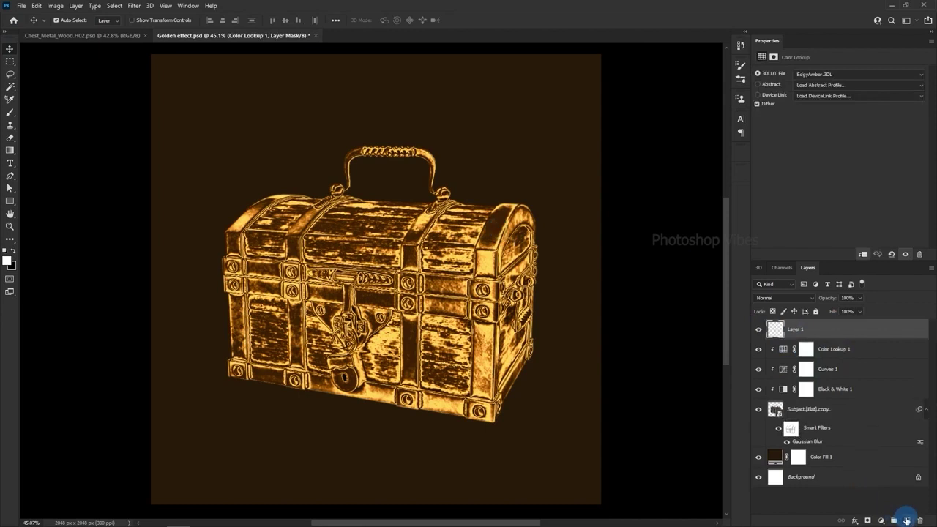
right_click(830, 335)
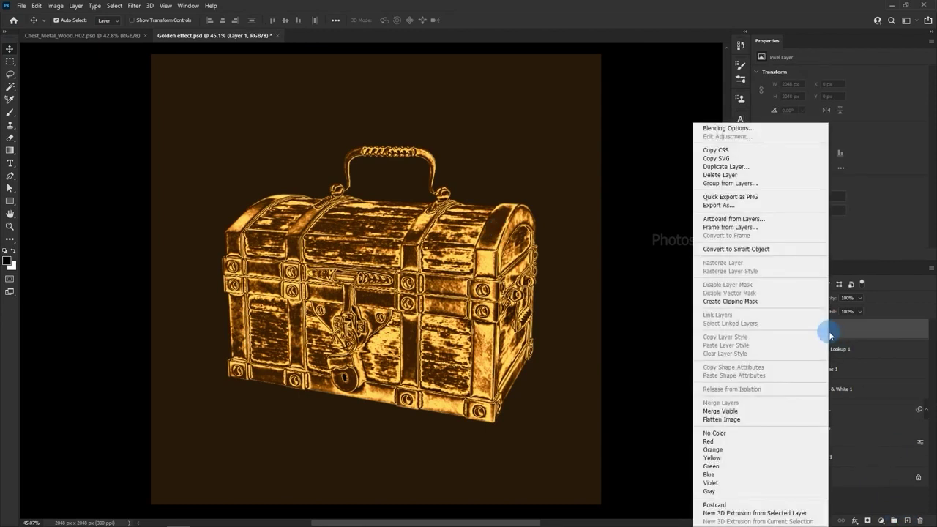
click(734, 303)
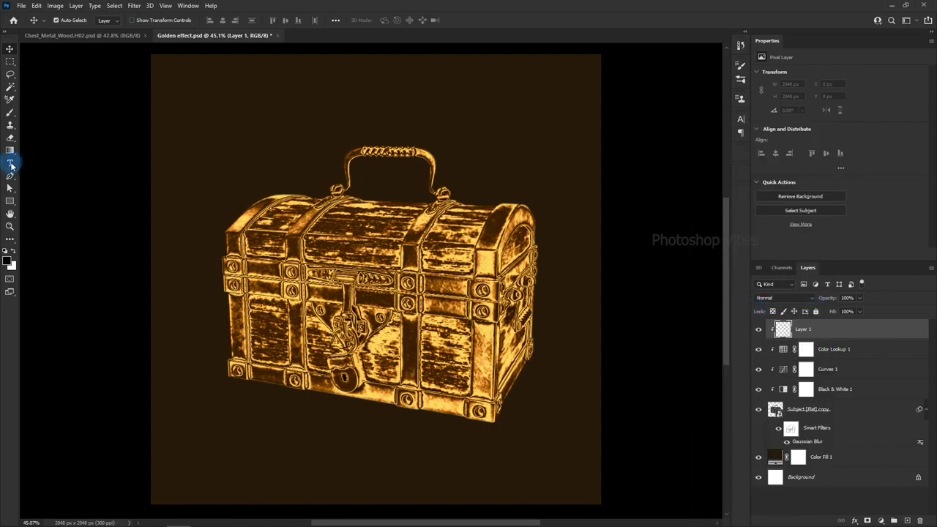
- Paint a large soft white glow and transform it onto the lid at about 150%
click(10, 114)
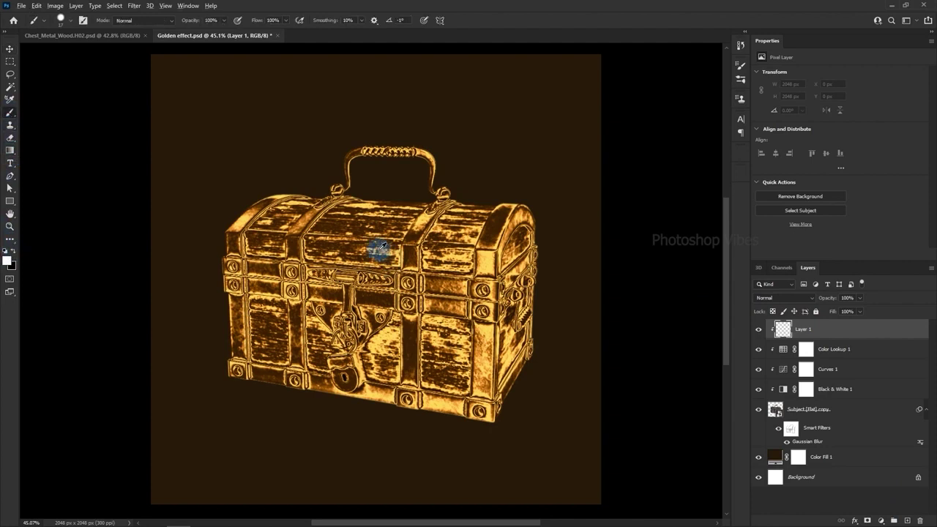
mouse_move(379, 249)
mouse_down()
mouse_move(412, 248)
mouse_move(399, 72)
mouse_up()
click(362, 269)
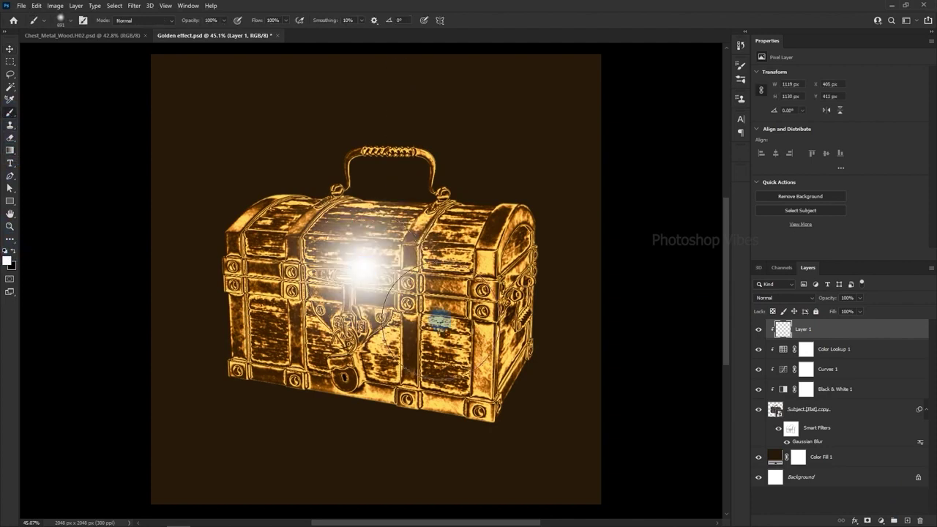
key(ctrl+t)
drag(446, 351, 370, 310)
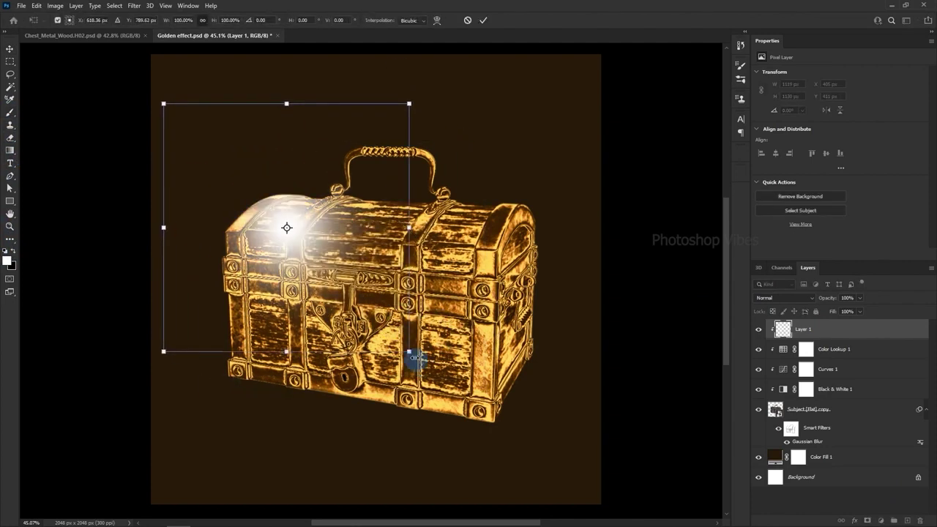
drag(412, 354, 476, 412)
click(483, 20)
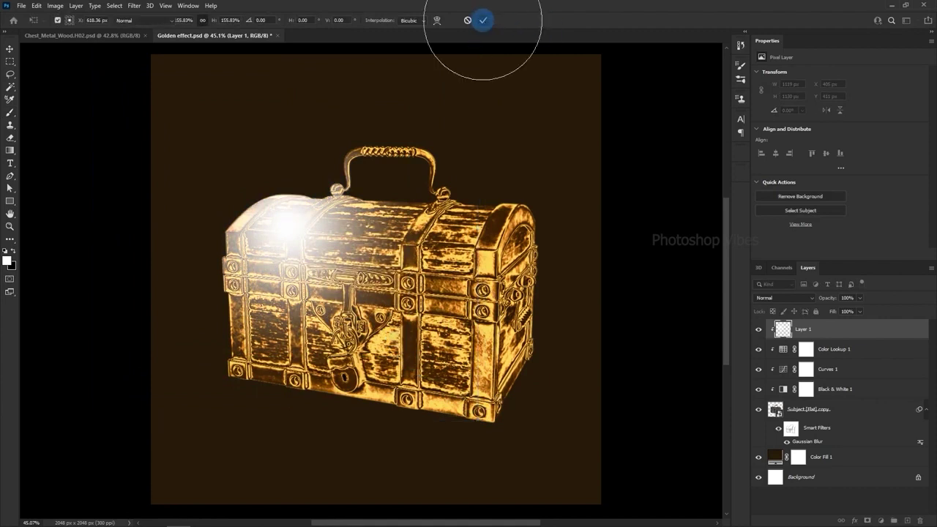
- Blend the glow layer as Overlay at 60% opacity, comparing it on and off
click(769, 298)
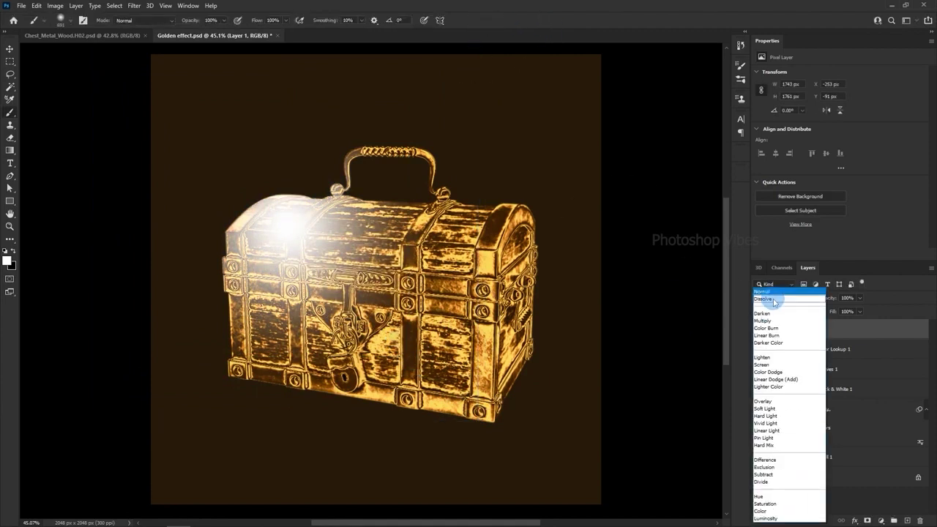
click(768, 402)
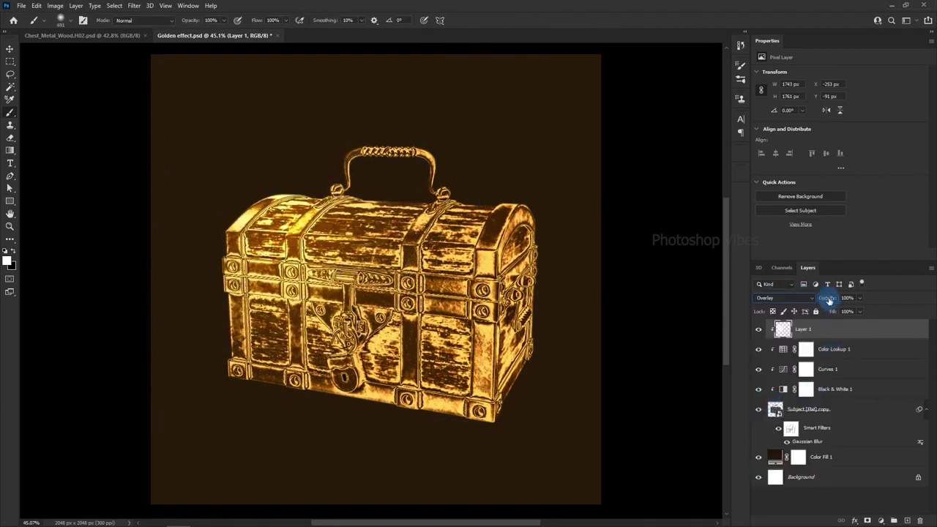
drag(818, 300, 814, 301)
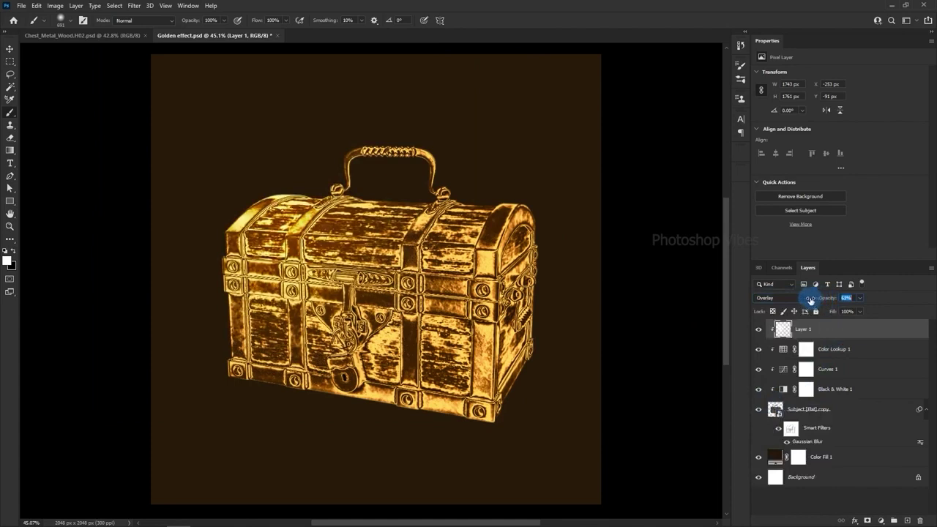
click(760, 330)
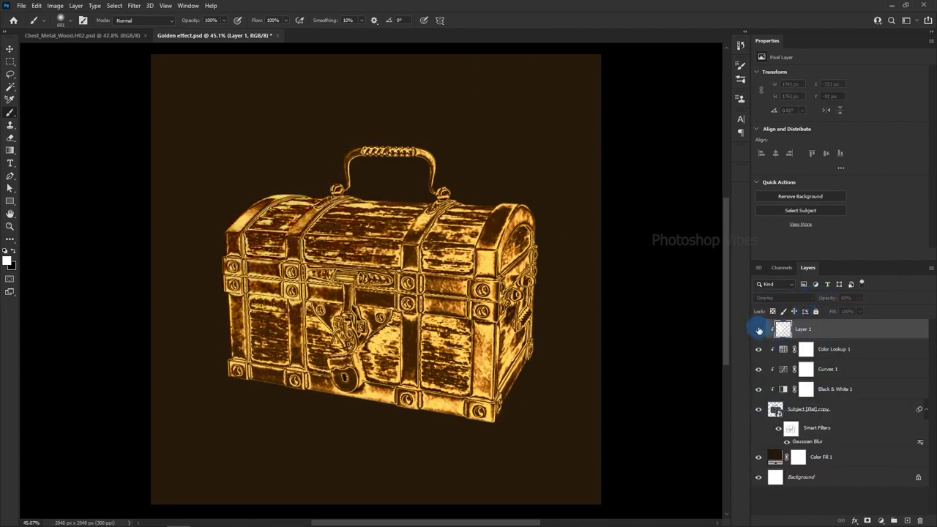
click(760, 330)
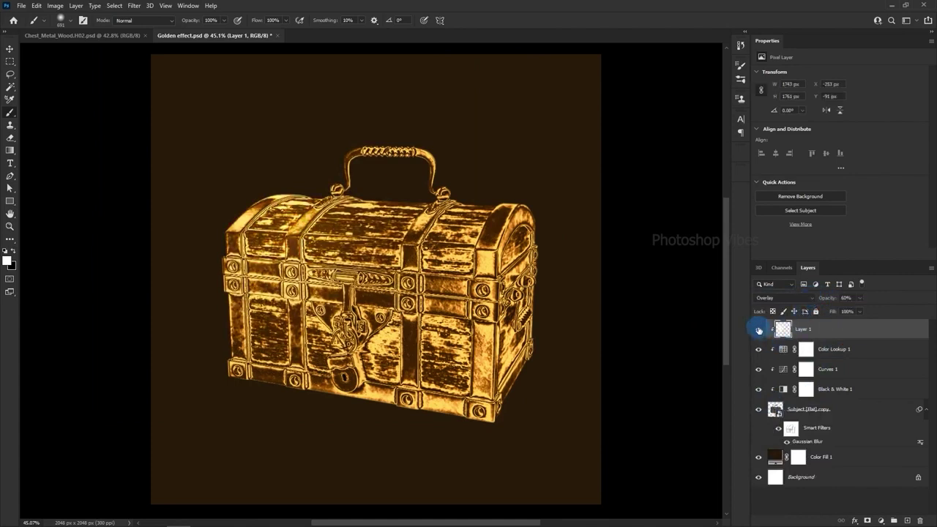
click(9, 50)
scroll(350, 262, down, 1)
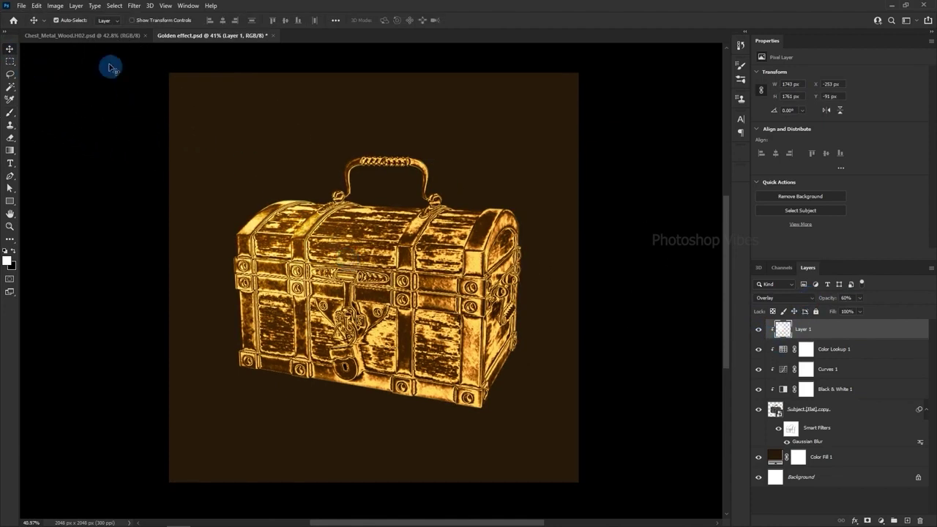
- Check the rays reference, then set the Rectangle tool to white fill with no stroke
click(93, 35)
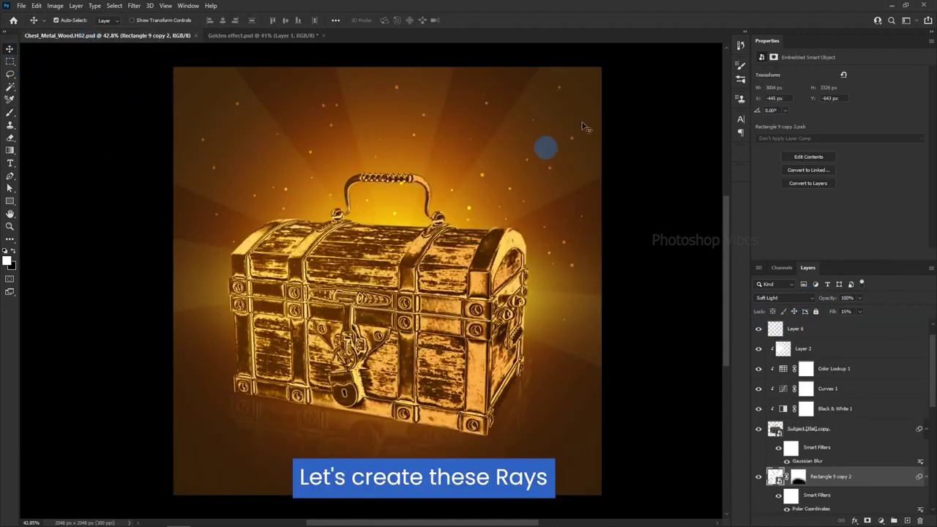
click(249, 35)
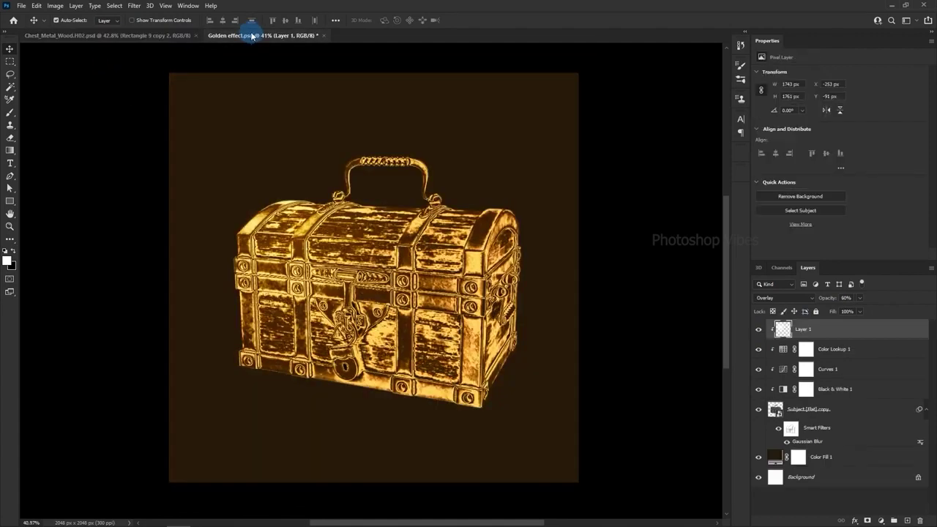
click(9, 200)
click(57, 203)
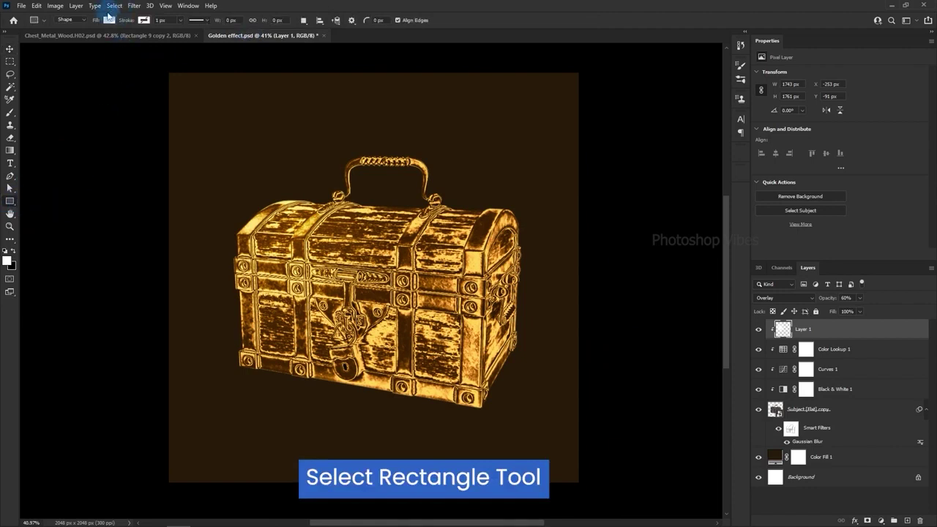
click(107, 20)
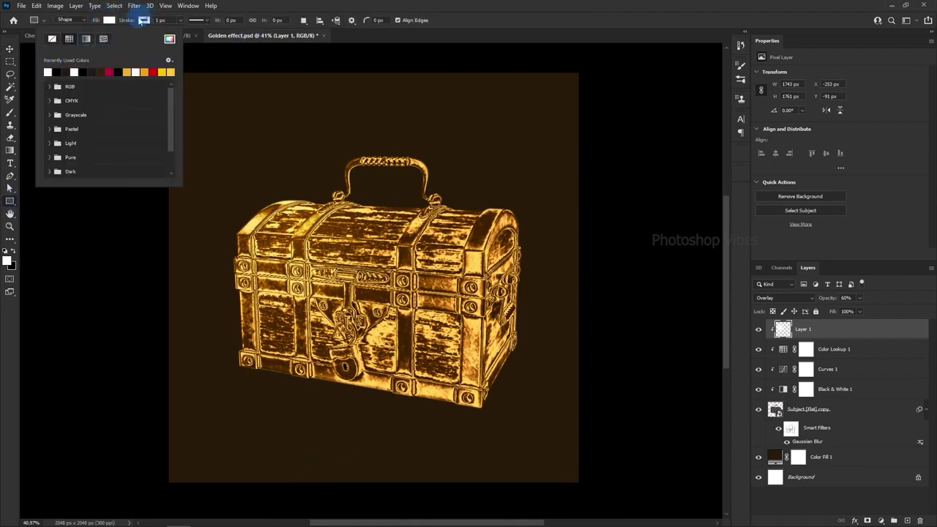
click(143, 21)
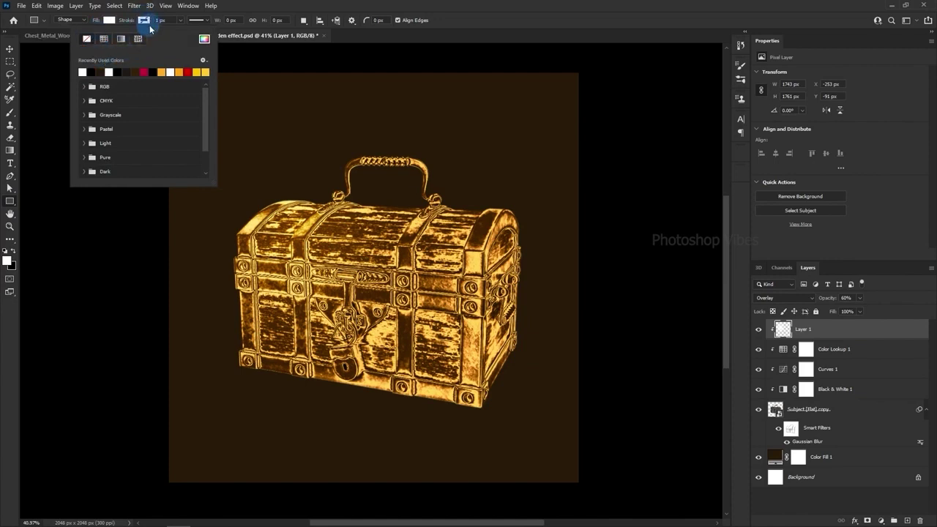
click(248, 55)
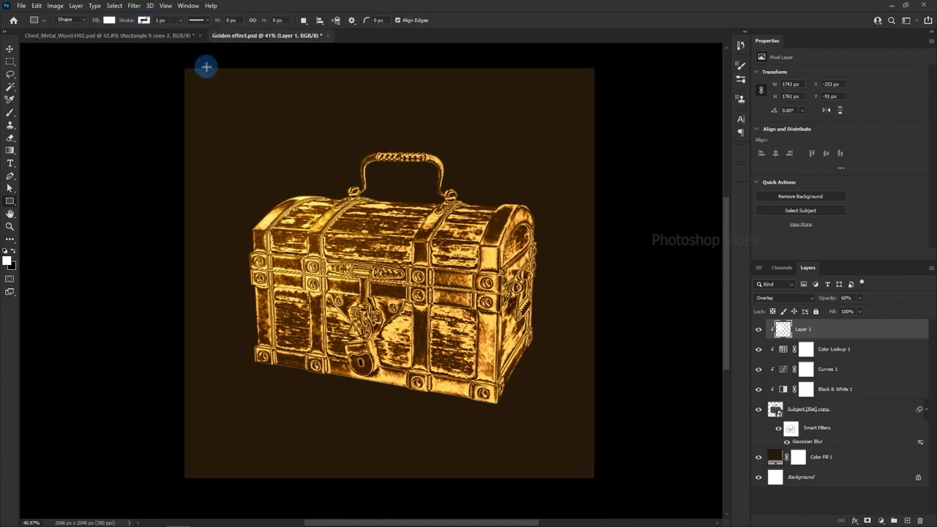
- Draw tall white vertical bars of varying widths spanning the canvas from top to bottom
drag(206, 67, 223, 483)
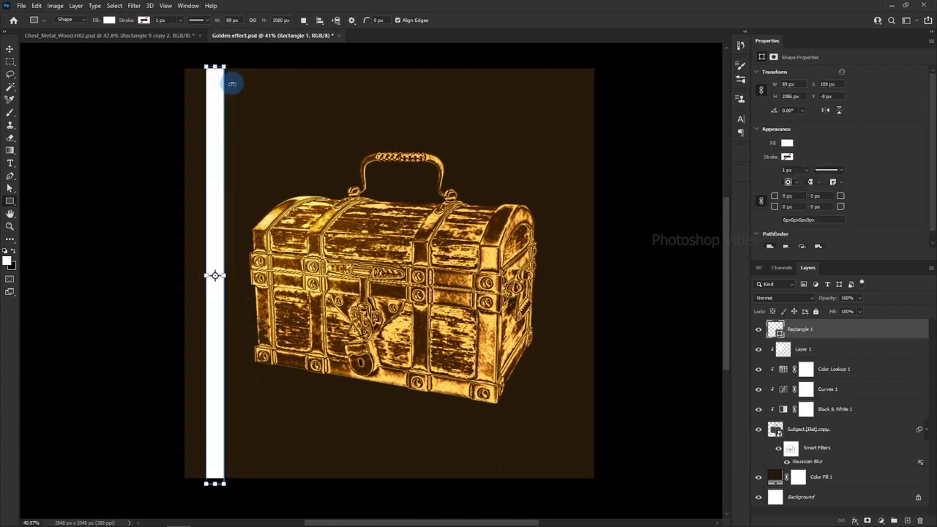
drag(239, 66, 244, 483)
drag(286, 64, 310, 483)
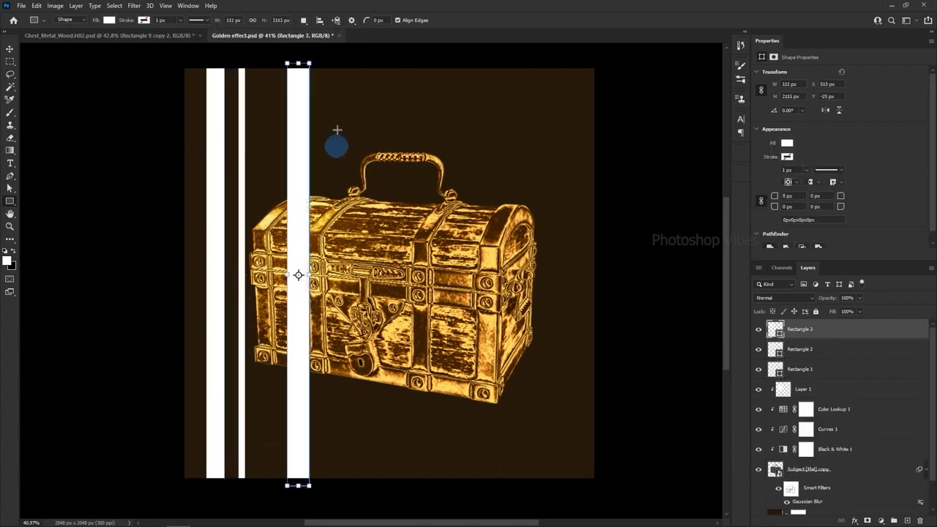
drag(324, 64, 329, 488)
mouse_move(377, 62)
mouse_down()
mouse_move(408, 523)
mouse_move(408, 476)
mouse_up()
drag(431, 47, 436, 477)
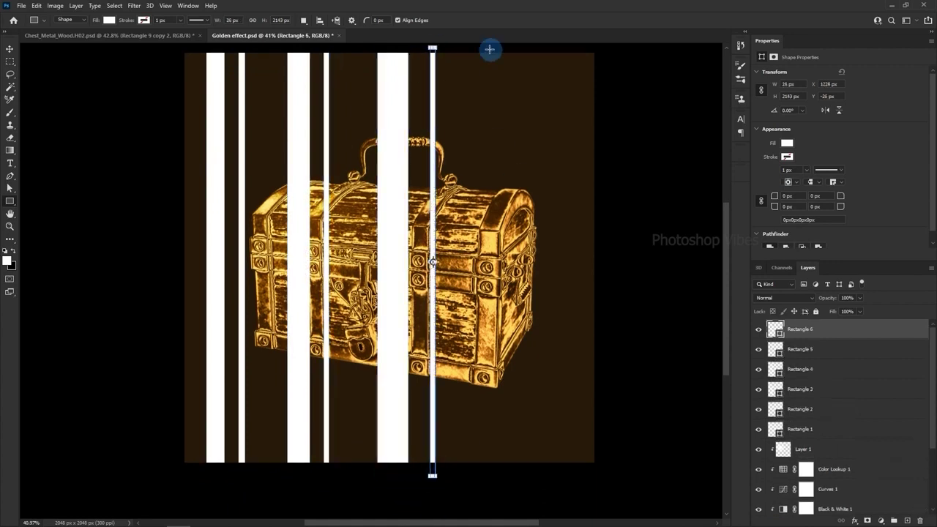
drag(482, 47, 501, 476)
drag(512, 46, 571, 470)
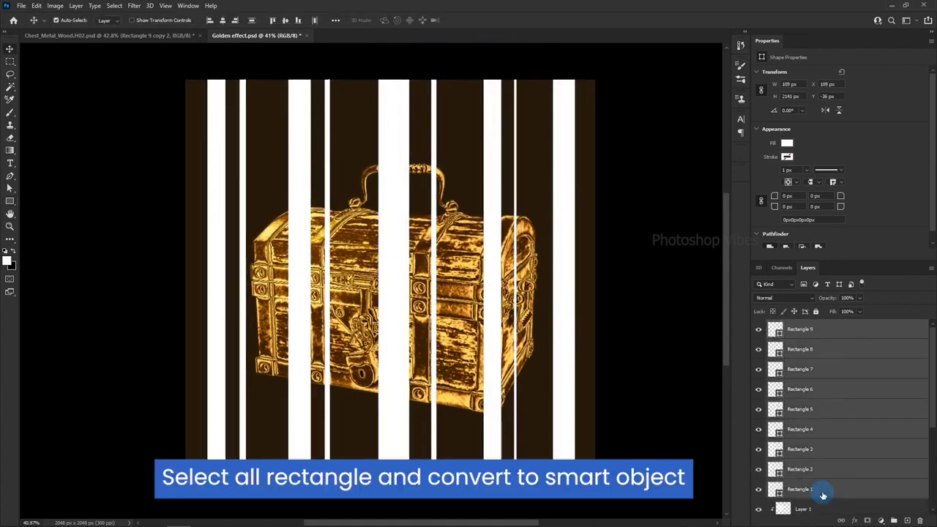
- Convert the selected rectangle layers into one smart object
right_click(809, 336)
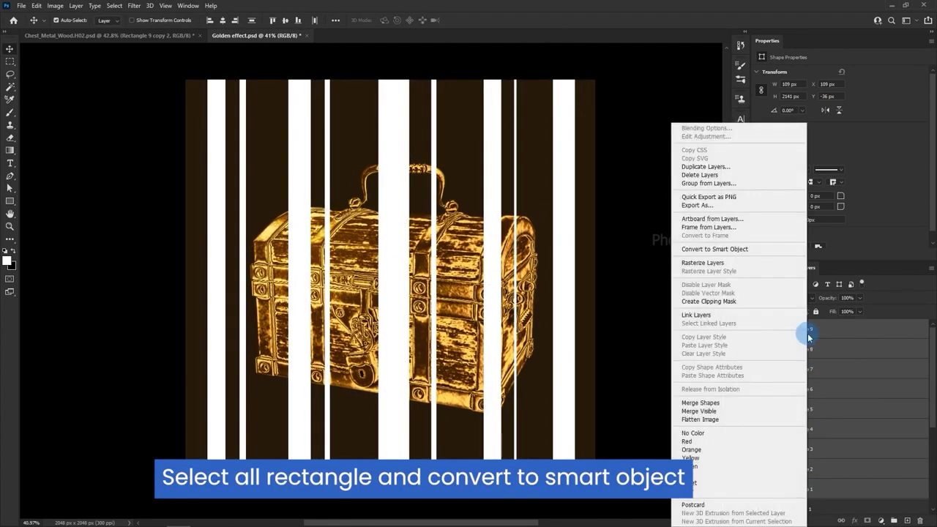
click(747, 249)
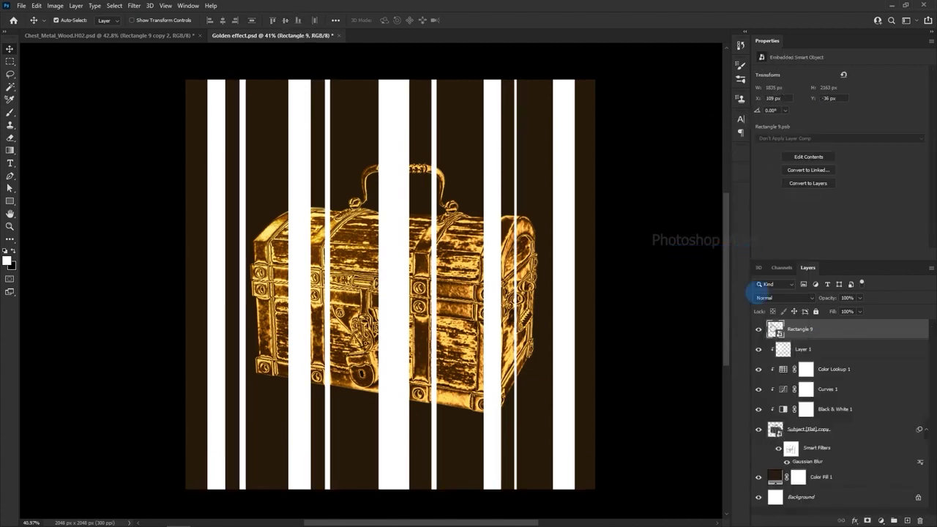
click(761, 331)
click(761, 330)
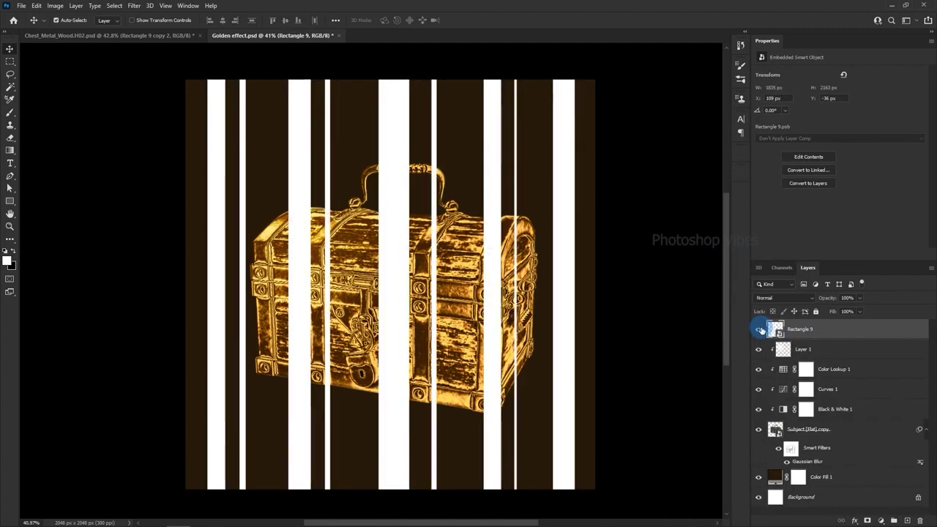
- Apply Polar Coordinates, Rectangular to Polar, to bend the bars into radiating rays
click(135, 5)
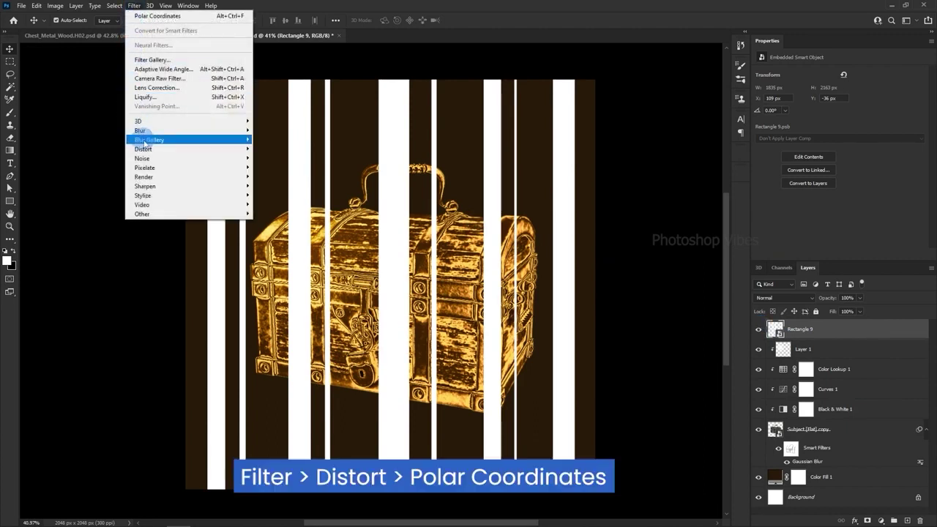
mouse_move(160, 150)
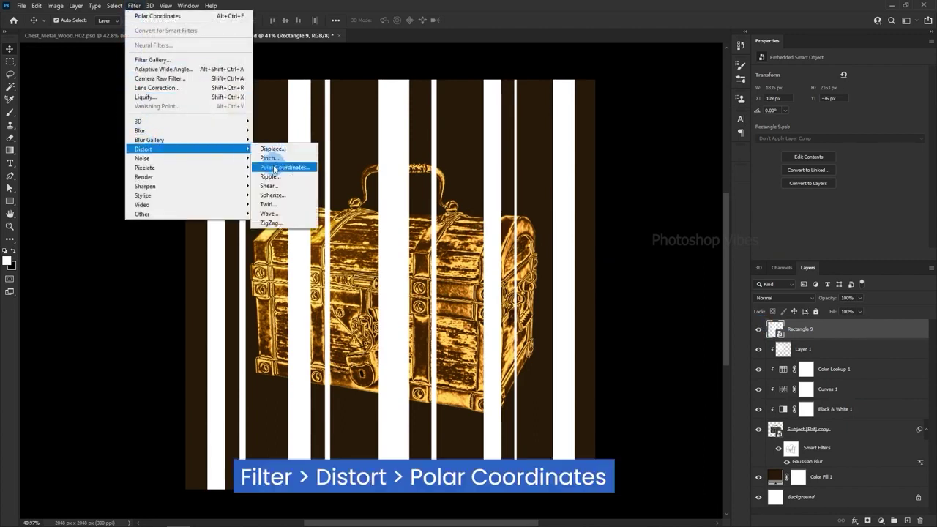
click(282, 168)
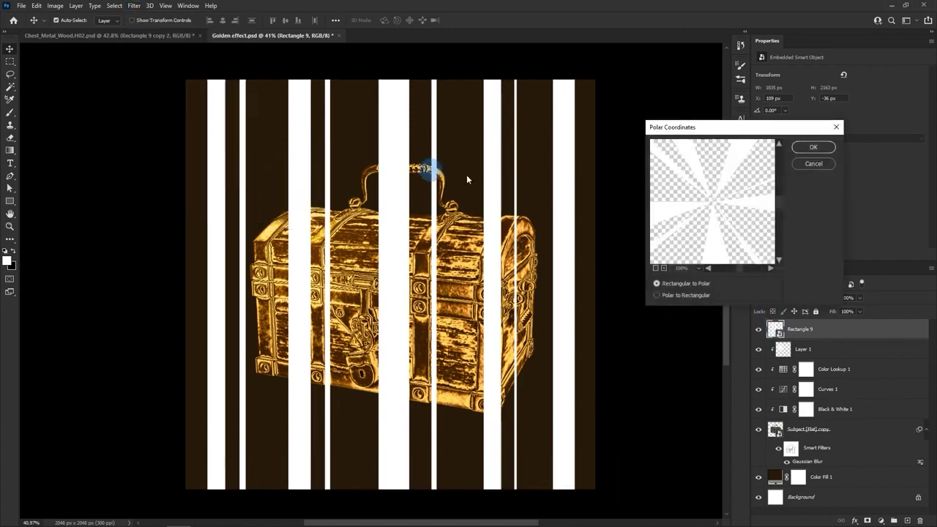
click(657, 295)
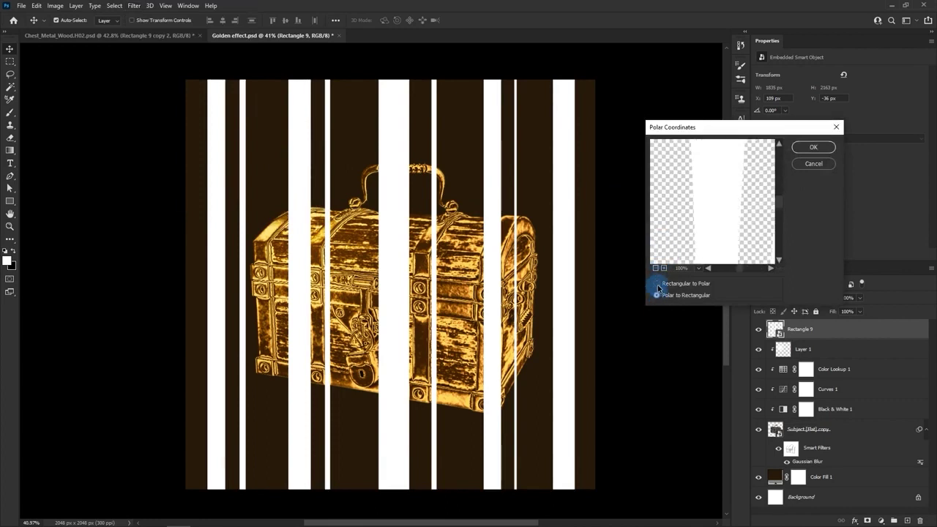
click(657, 283)
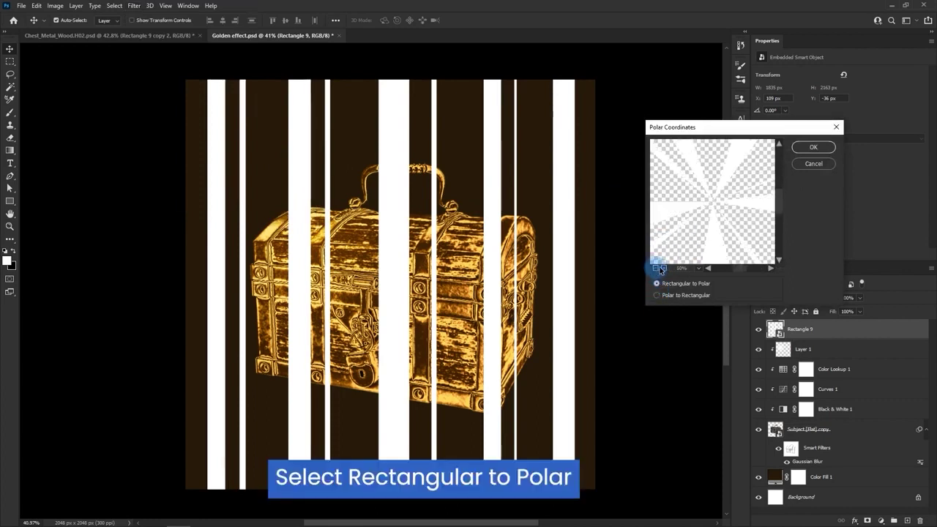
click(807, 148)
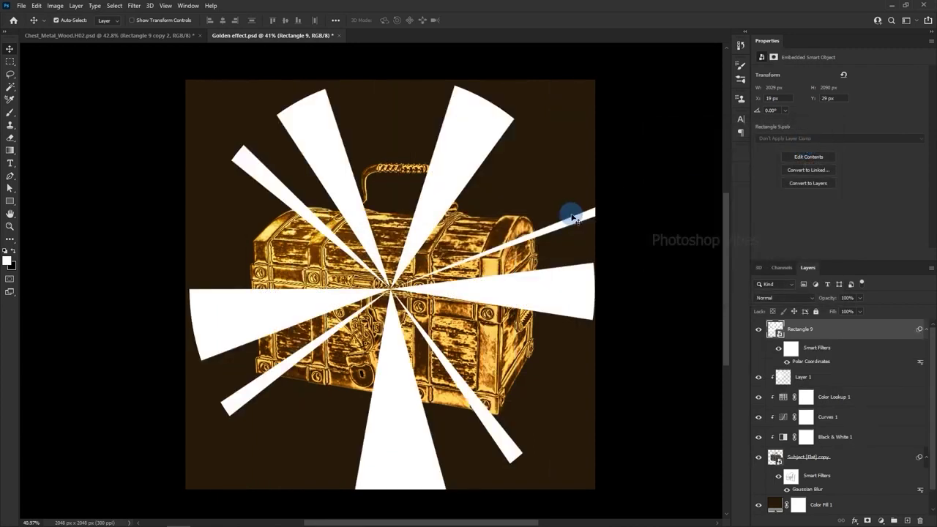
scroll(492, 266, down, 2)
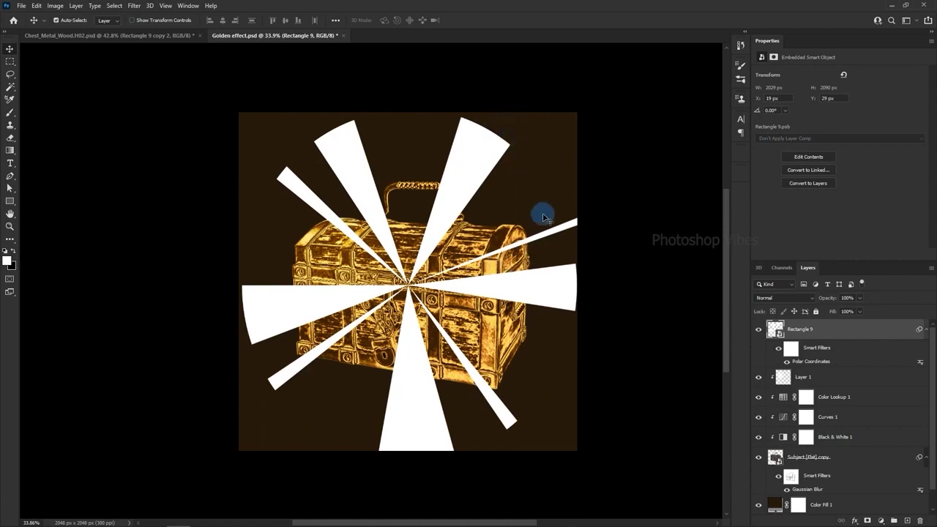
- Scale the starburst to about 152% and move it below the chest layers, above Color Fill 1
click(36, 5)
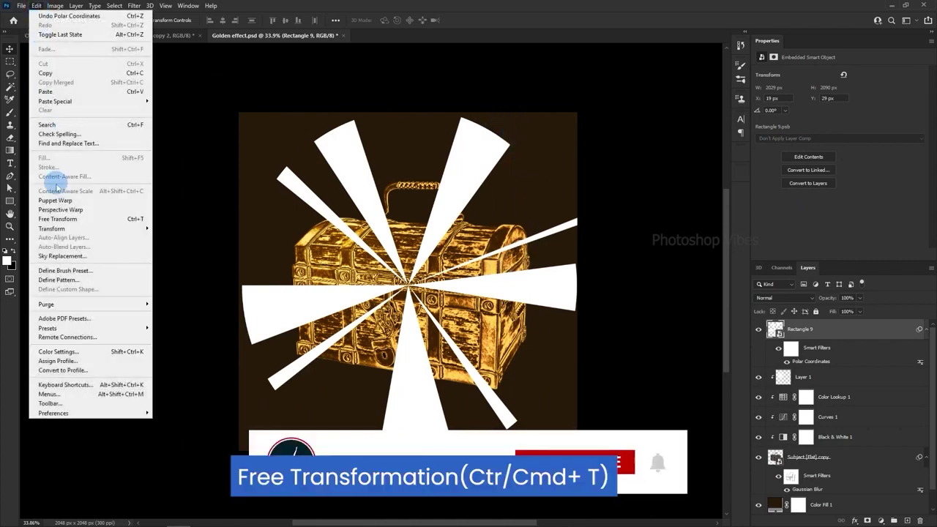
click(61, 218)
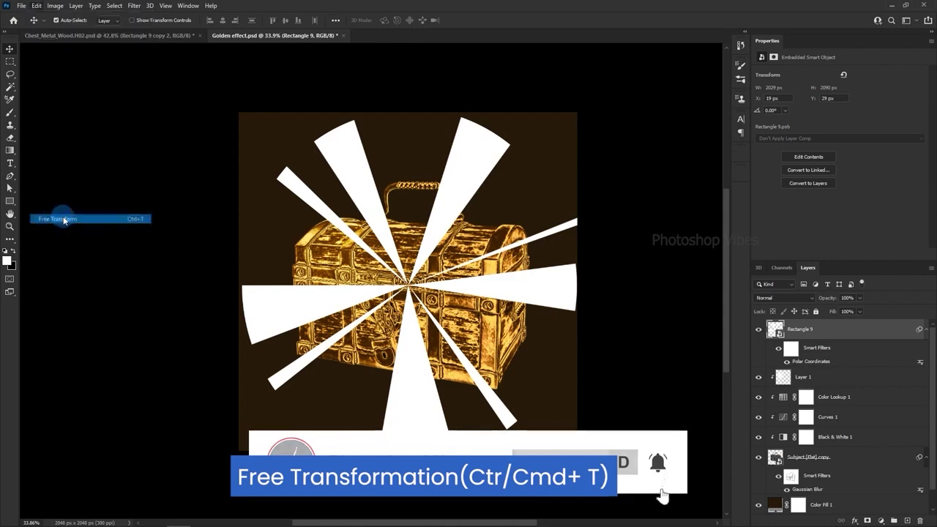
click(488, 211)
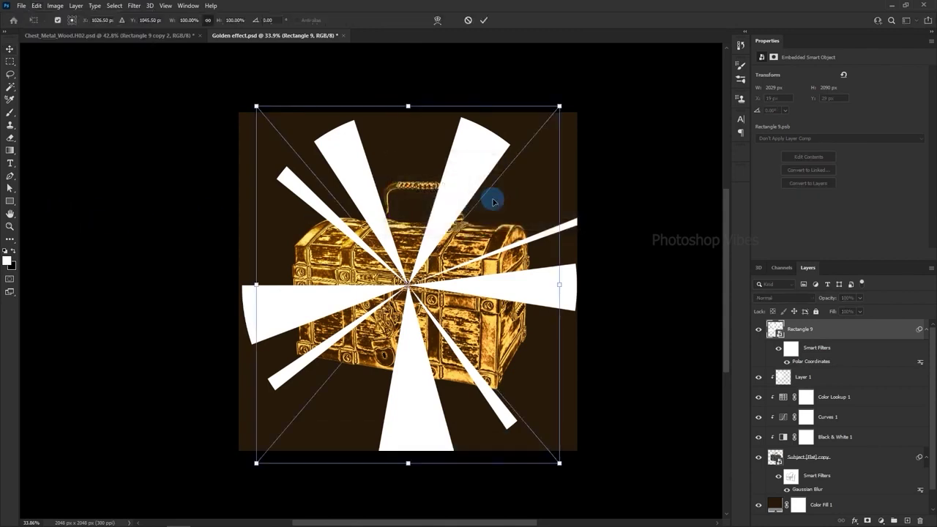
scroll(481, 195, down, 2)
drag(543, 417, 594, 500)
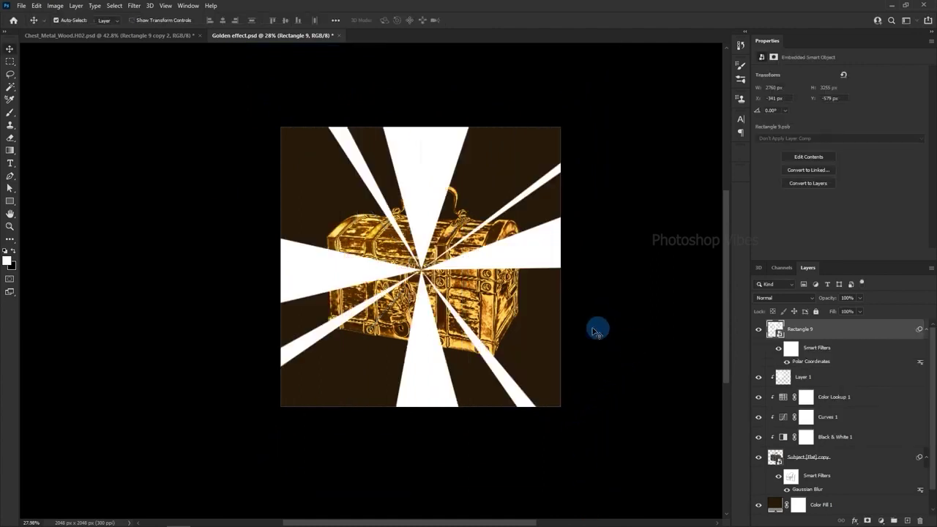
drag(813, 332, 827, 503)
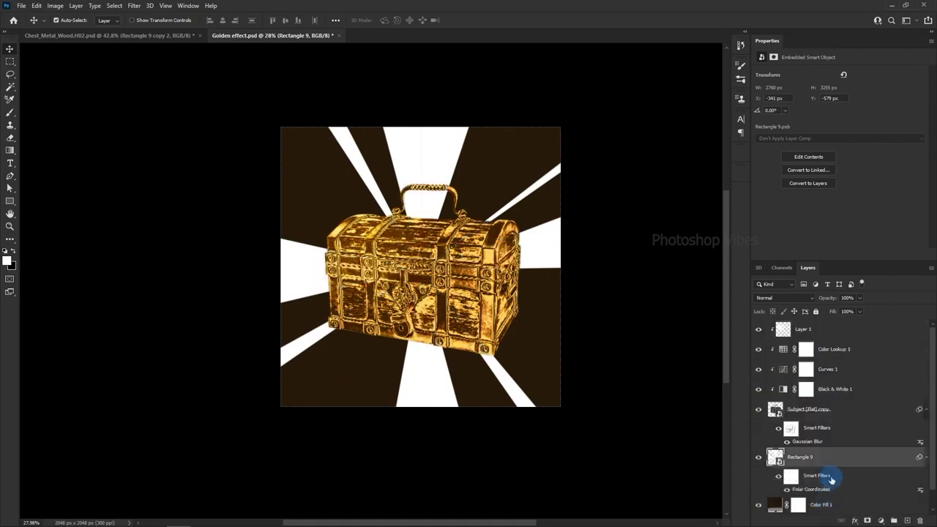
scroll(833, 478, down, 1)
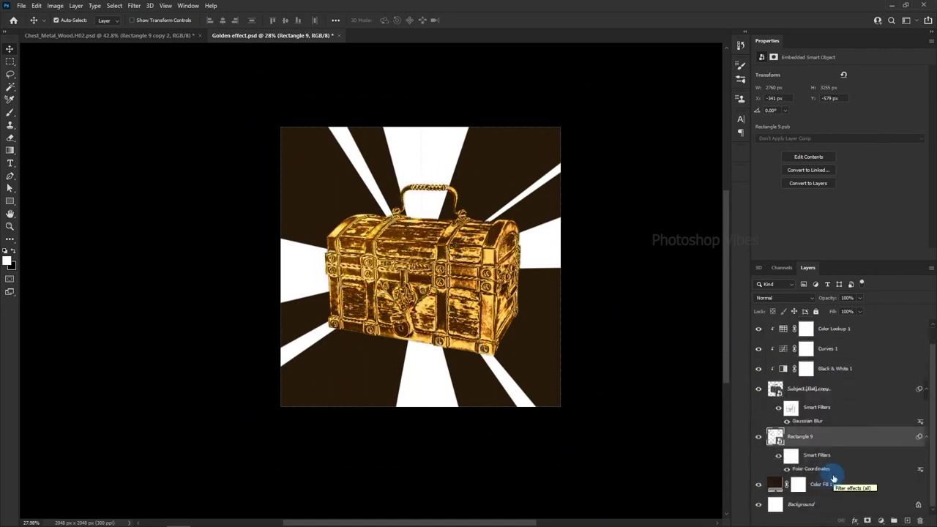
- Add a layer mask to the starburst and erase its lower rays with a 560px, 100% eraser
click(868, 521)
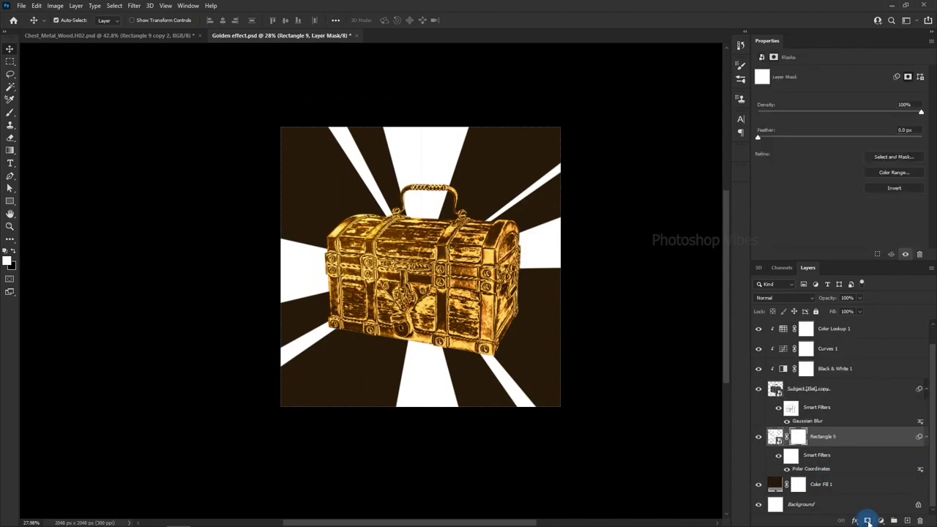
click(9, 137)
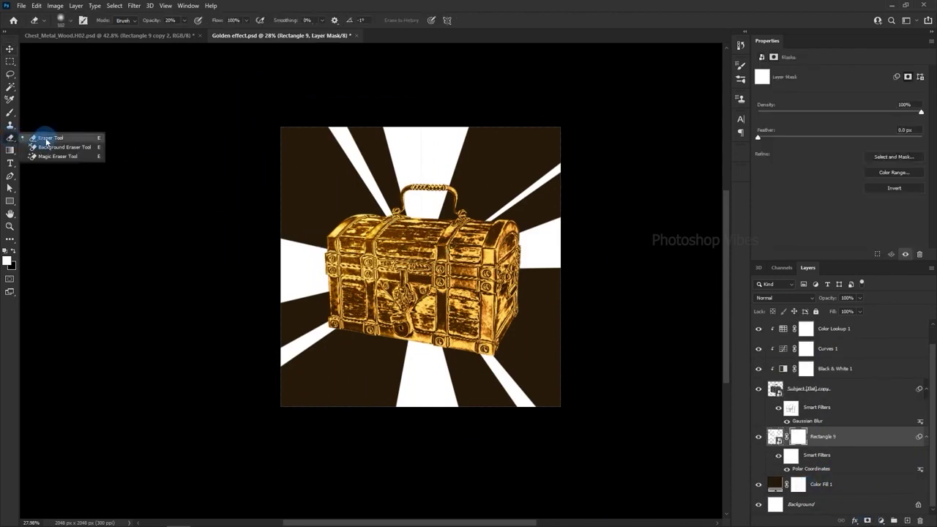
click(44, 133)
drag(460, 309, 489, 303)
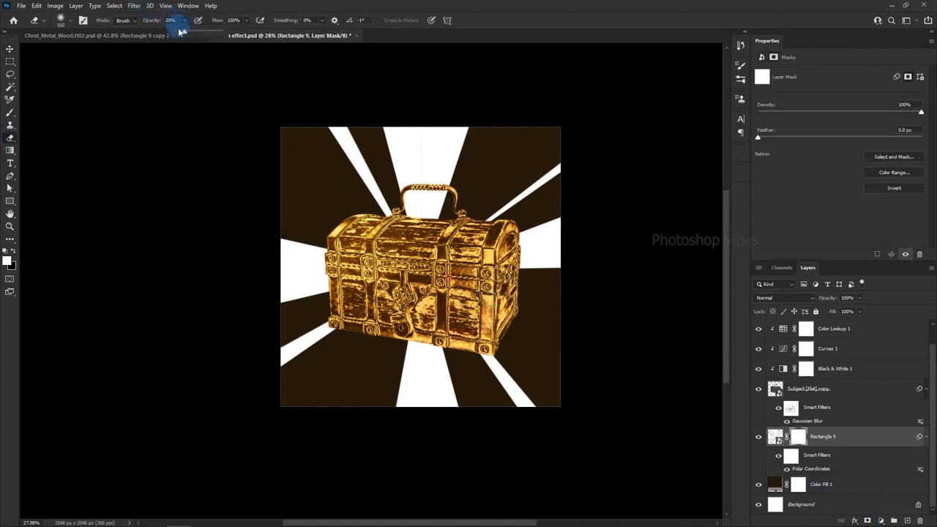
drag(185, 34, 286, 38)
mouse_move(423, 347)
mouse_down()
mouse_move(418, 414)
mouse_move(420, 386)
mouse_move(410, 407)
mouse_move(444, 378)
mouse_move(462, 341)
mouse_move(506, 365)
mouse_move(298, 353)
mouse_move(334, 364)
mouse_up()
- Set the starburst layer to Soft Light and compare it against the reference document
click(4, 49)
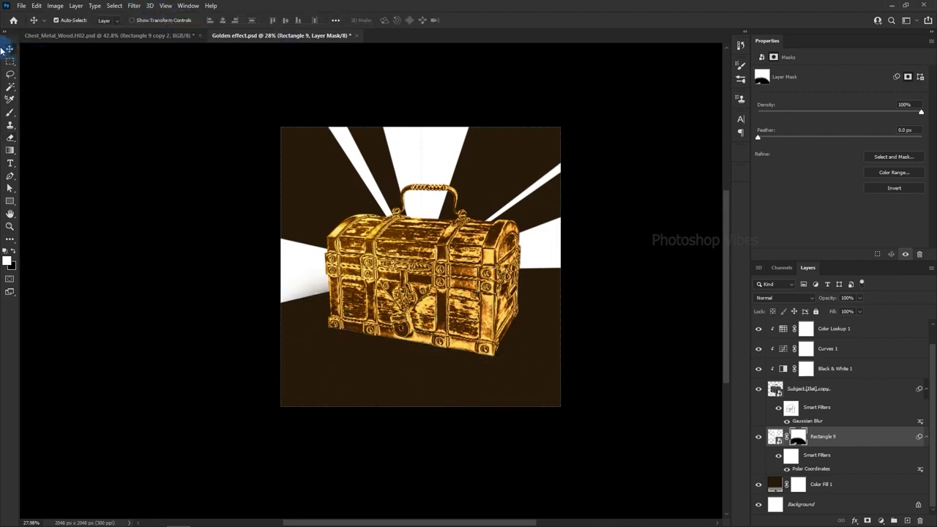
click(840, 440)
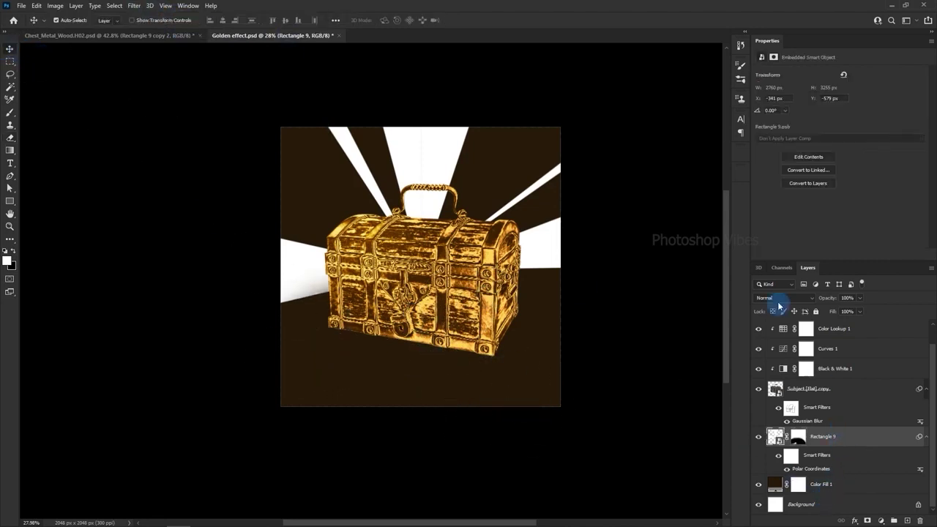
click(773, 300)
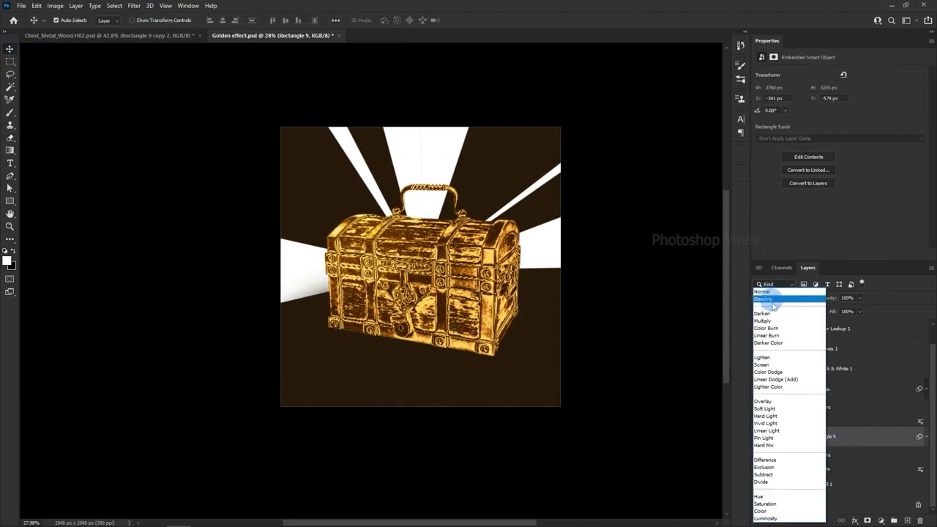
click(769, 409)
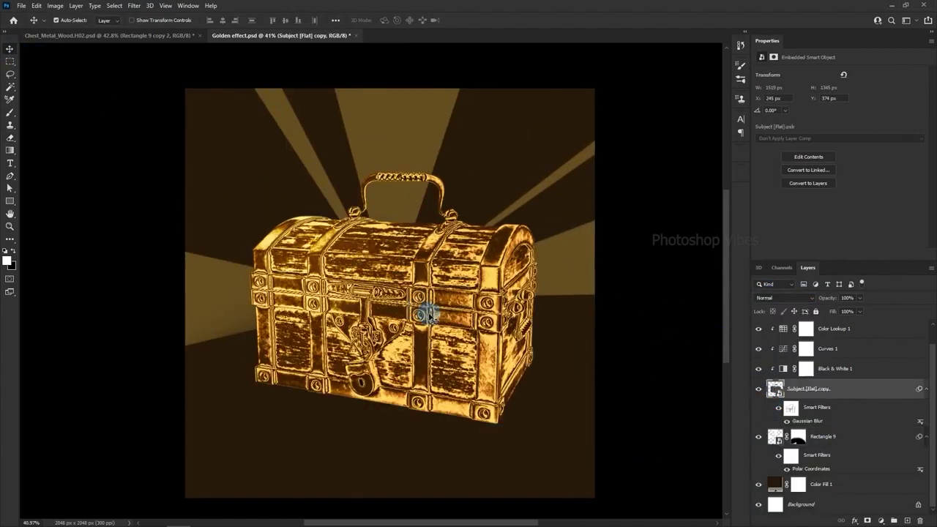
click(96, 35)
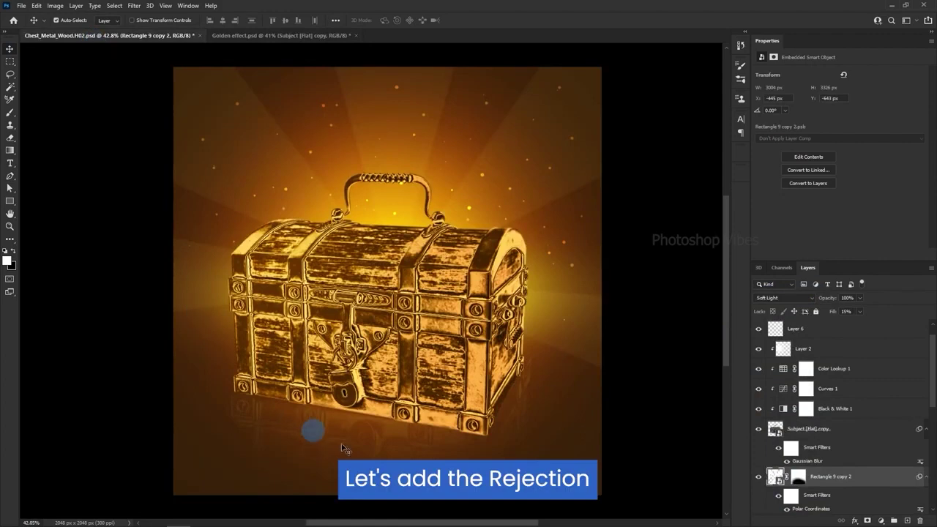
click(223, 35)
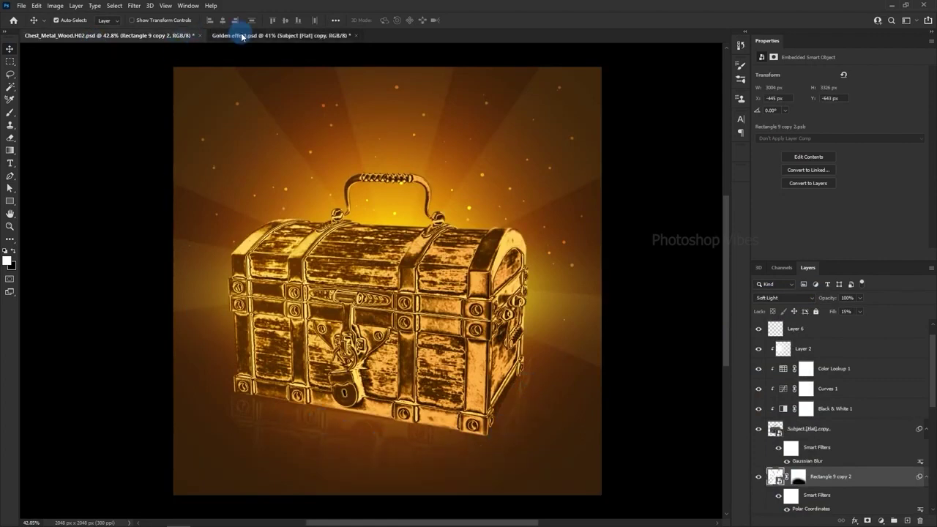
- Select the chest layers up to Layer 1 and duplicate them
drag(364, 180, 399, 273)
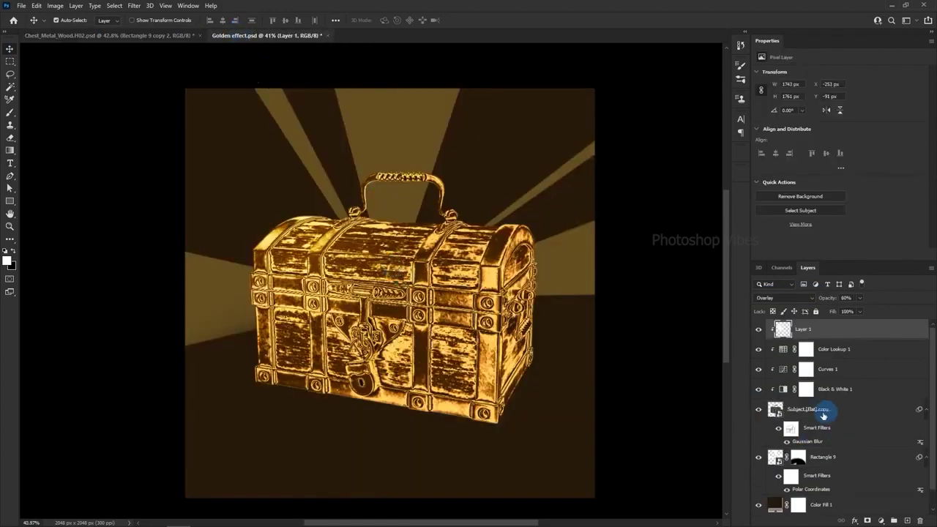
click(817, 416)
shift+click(819, 330)
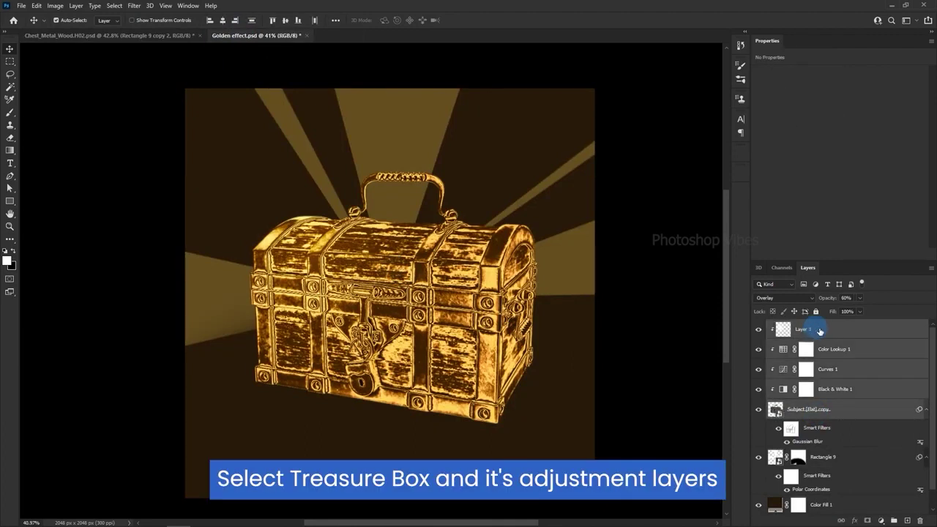
right_click(826, 331)
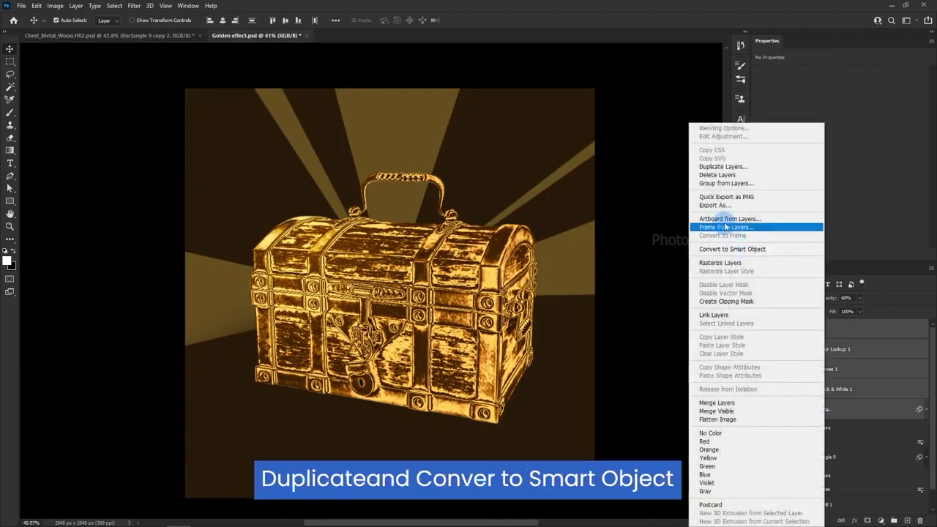
click(759, 169)
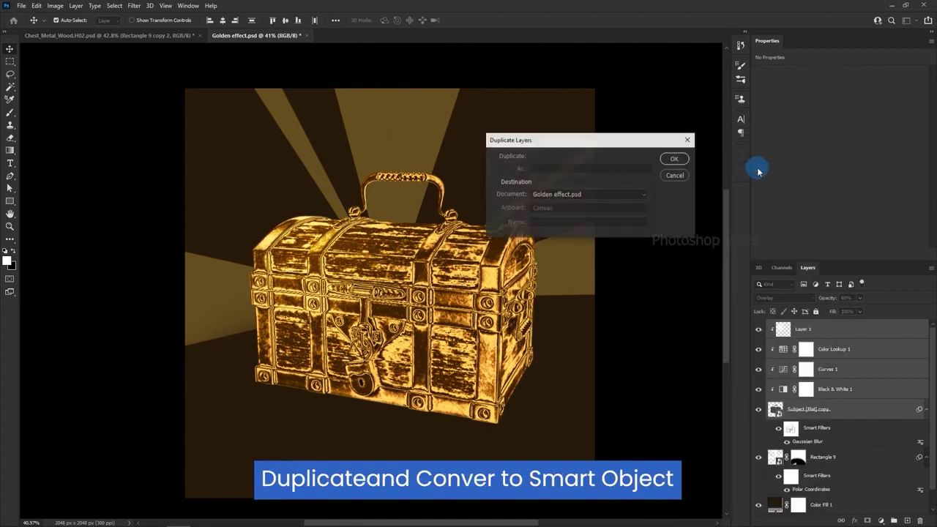
click(676, 161)
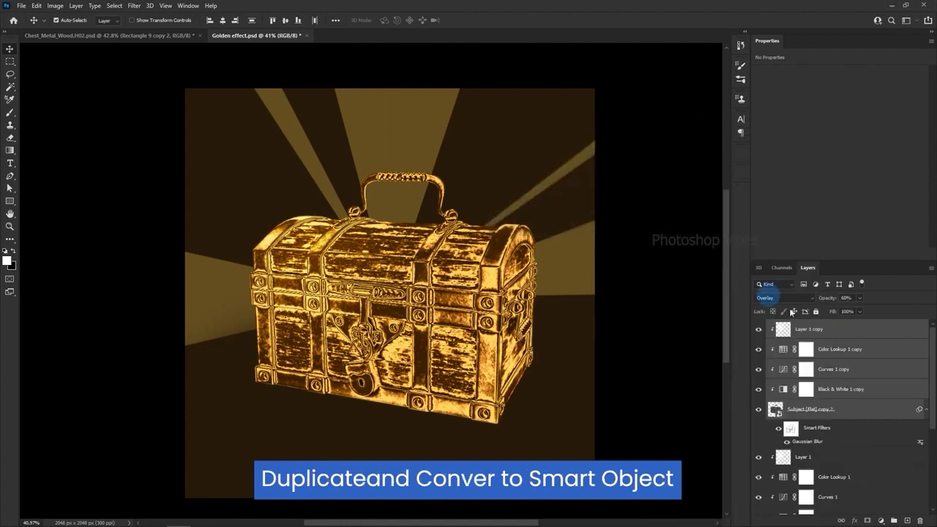
- Convert the duplicates into smart object Layer 1 copy, testing an offset and undoing it
right_click(860, 334)
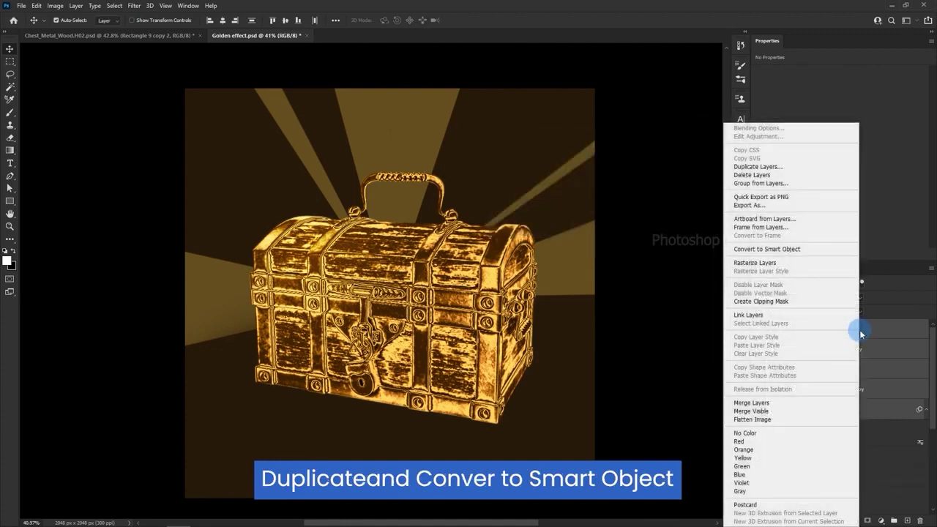
click(760, 250)
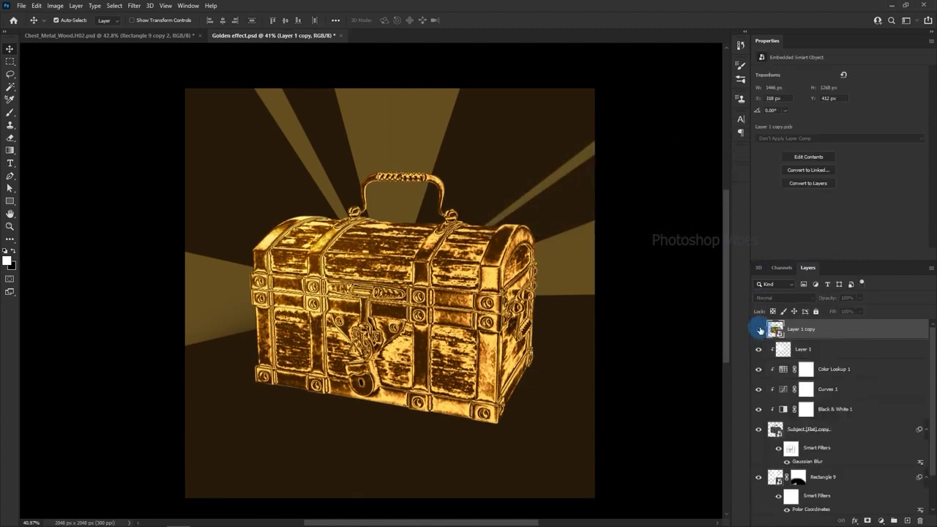
click(759, 329)
click(437, 306)
drag(437, 307, 464, 292)
key(ctrl+z)
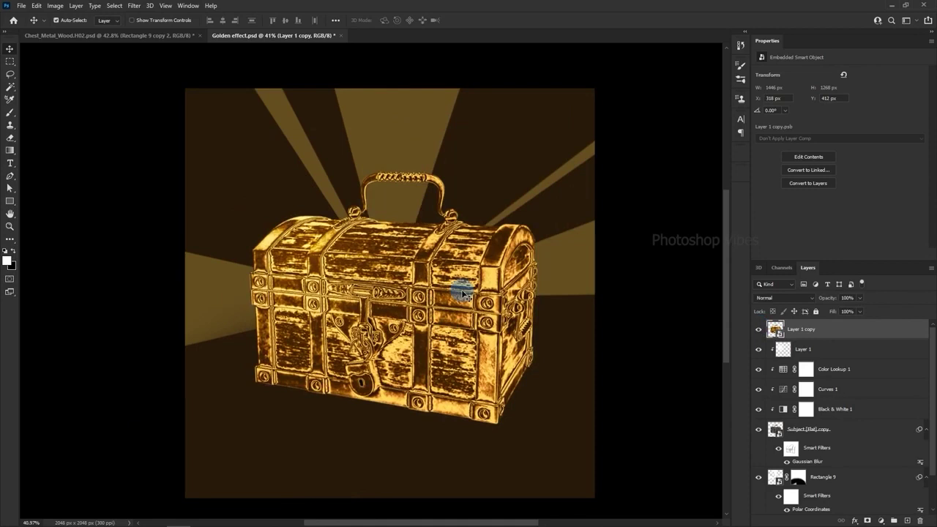
- Flip Layer 1 copy vertically with Free Transform
click(36, 5)
click(58, 219)
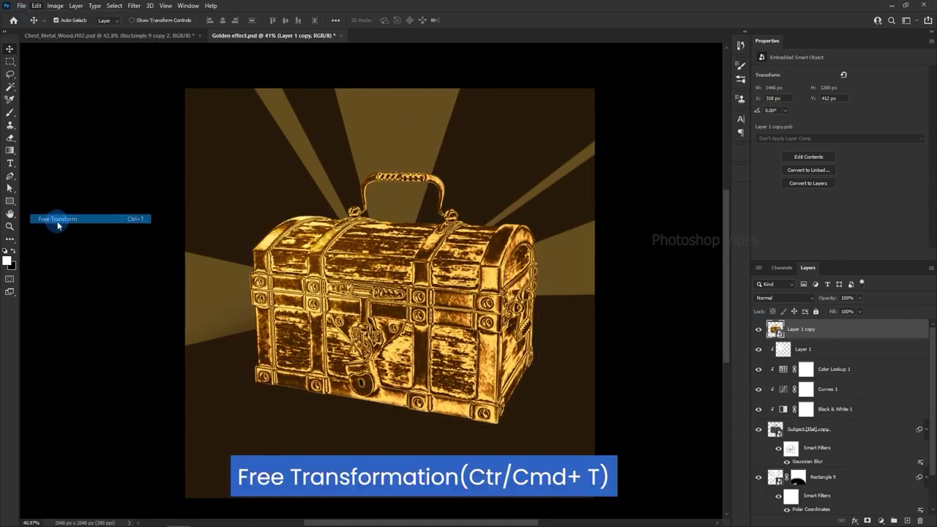
right_click(430, 261)
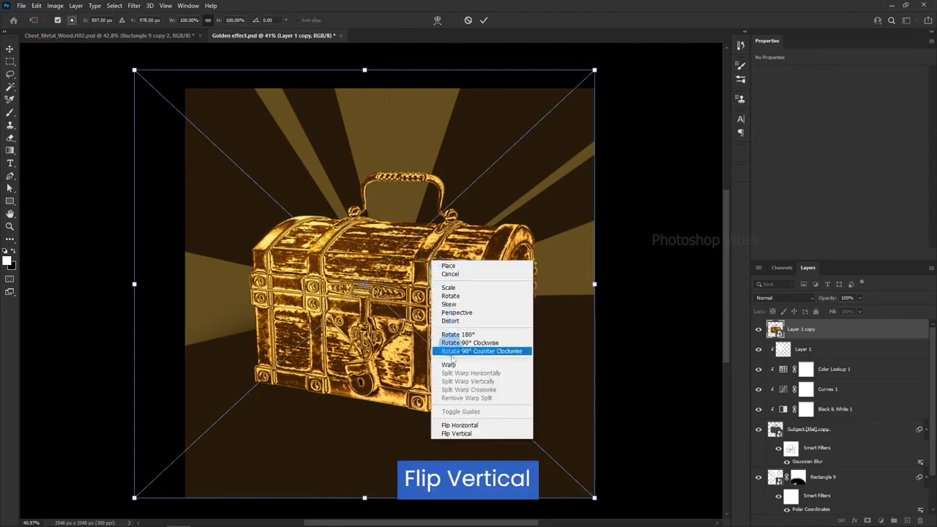
click(457, 433)
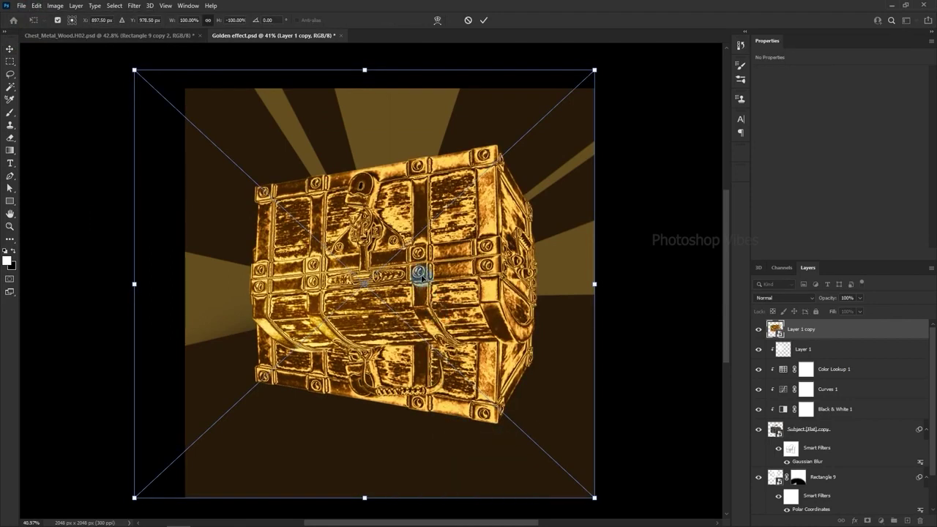
key(Return)
- Move the flipped copy down so it sits beneath the upright chest
drag(396, 233, 389, 465)
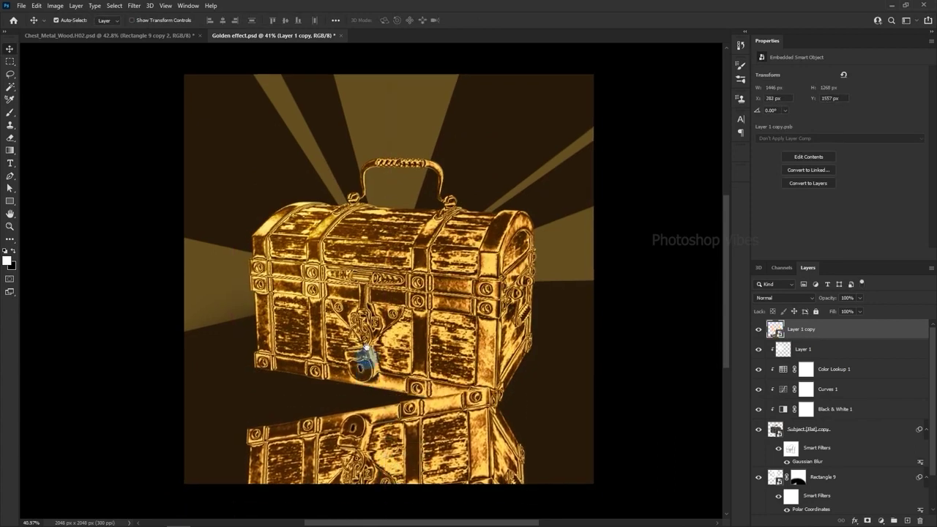
drag(369, 358, 365, 234)
drag(438, 296, 461, 321)
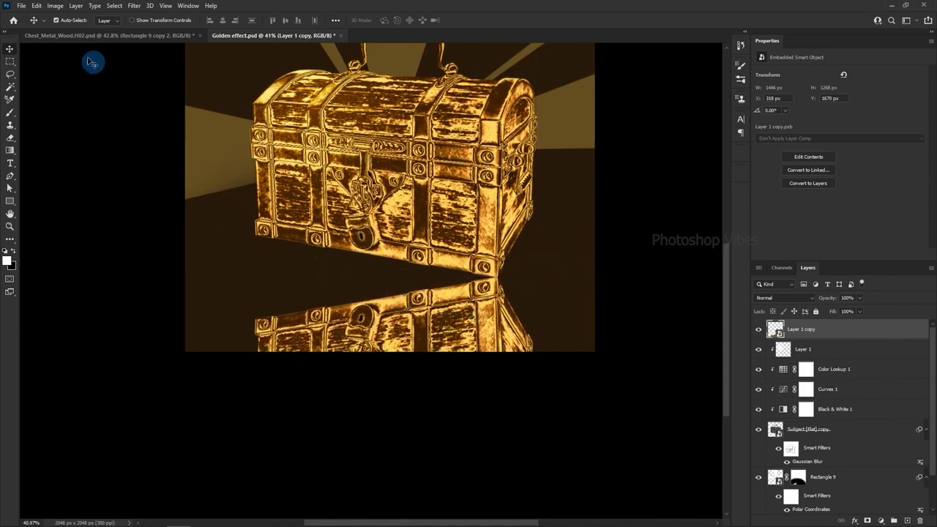
click(35, 6)
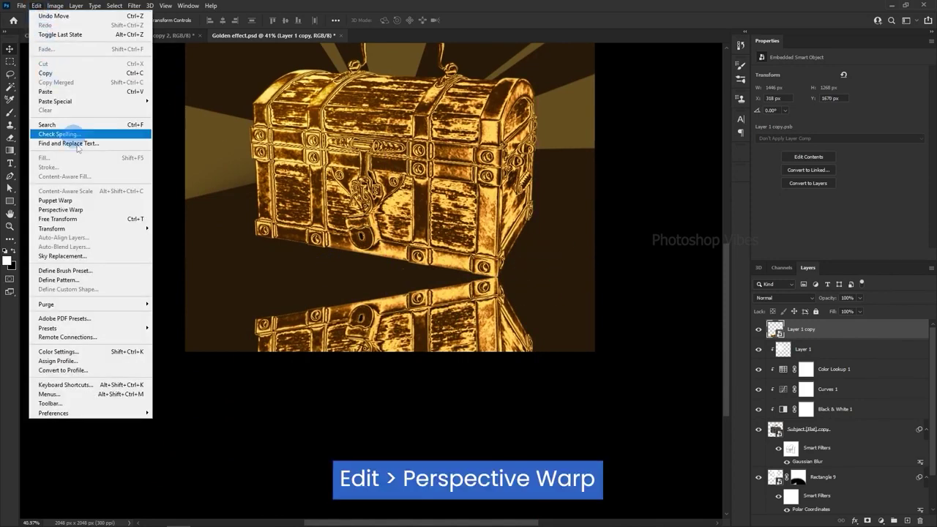
- Start a Perspective Warp and define two planes over the reflection's front and side
click(103, 212)
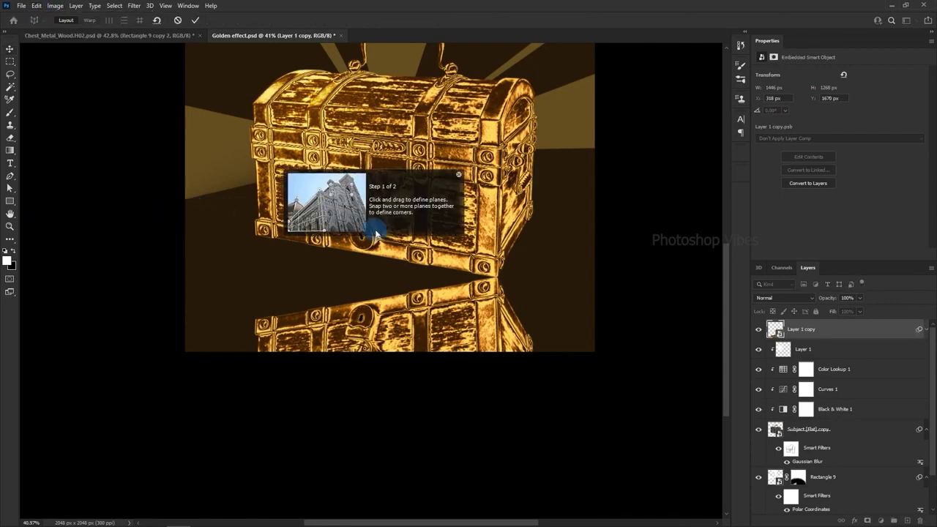
drag(253, 318, 498, 452)
drag(497, 318, 496, 276)
mouse_move(543, 433)
mouse_down()
mouse_move(498, 274)
mouse_move(533, 342)
mouse_up()
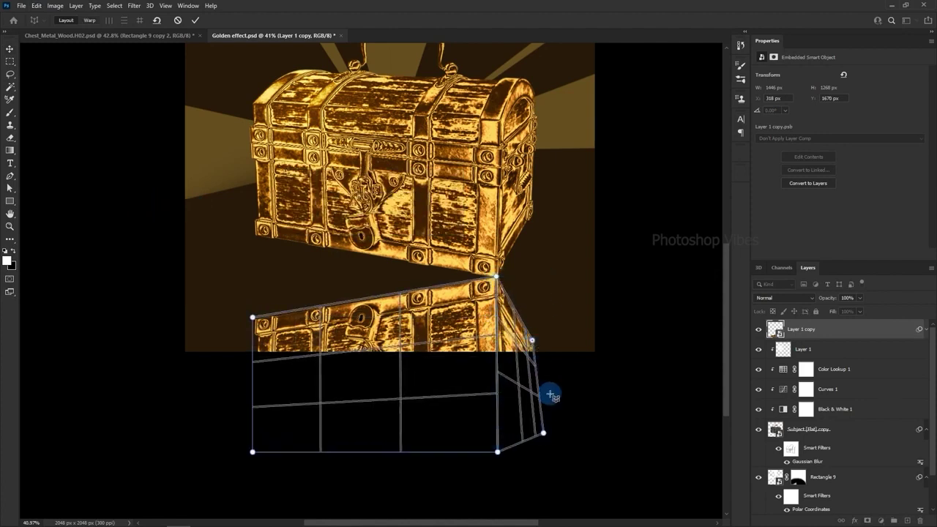
- Warp the plane pins so the reflection fits against the chest's base, then commit
click(91, 20)
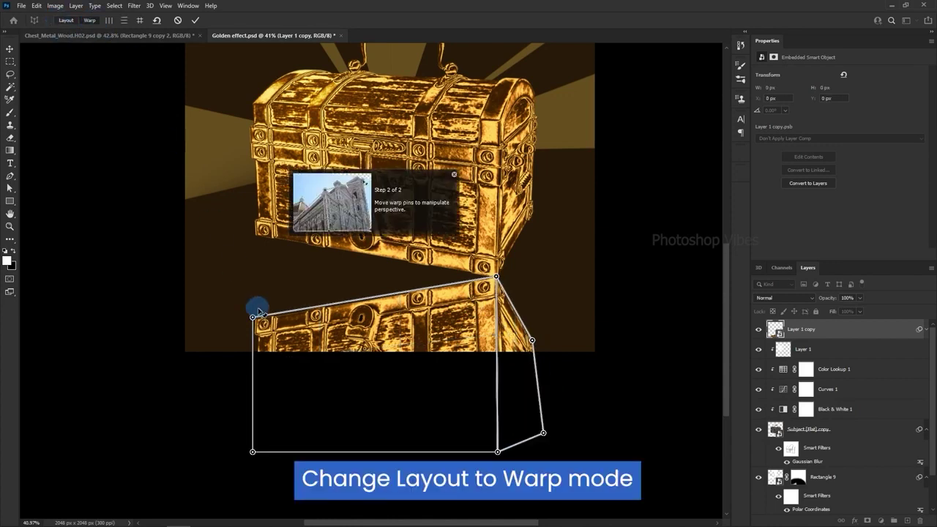
drag(252, 317, 252, 232)
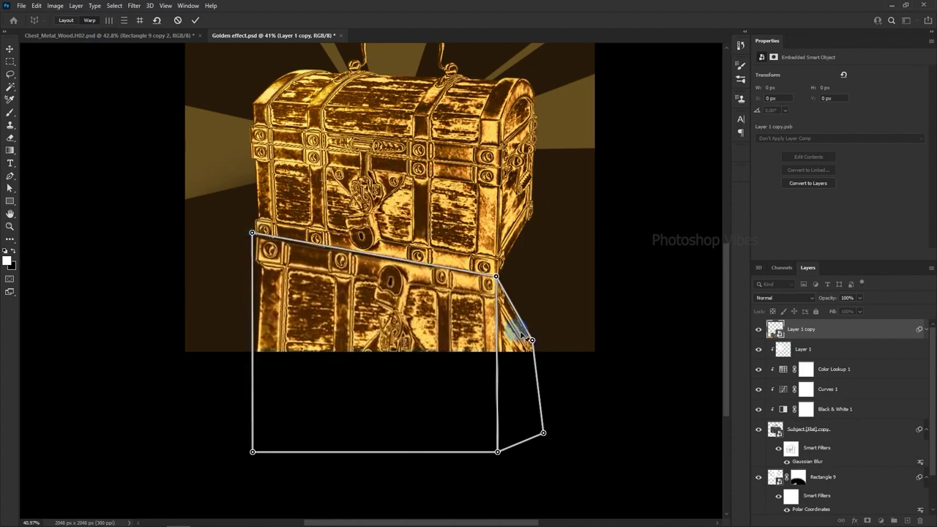
drag(533, 339, 537, 168)
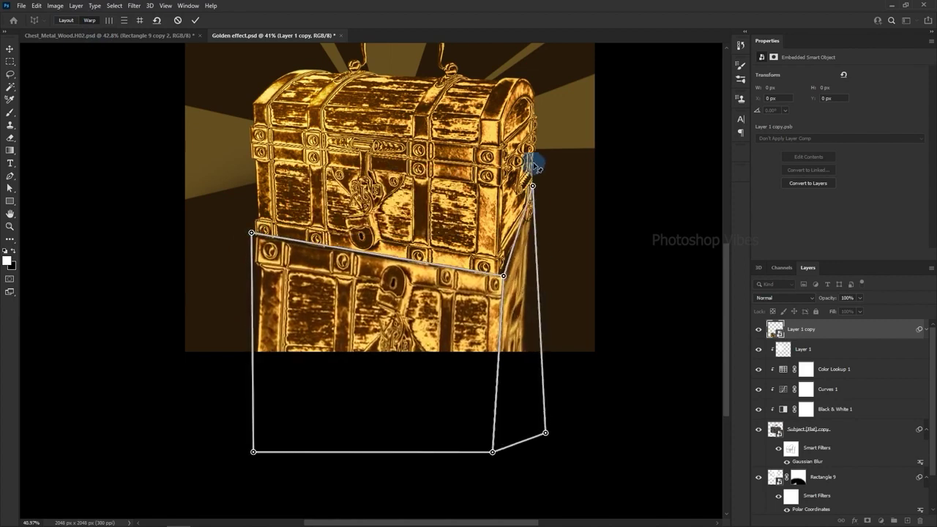
drag(543, 433, 555, 351)
drag(492, 452, 477, 424)
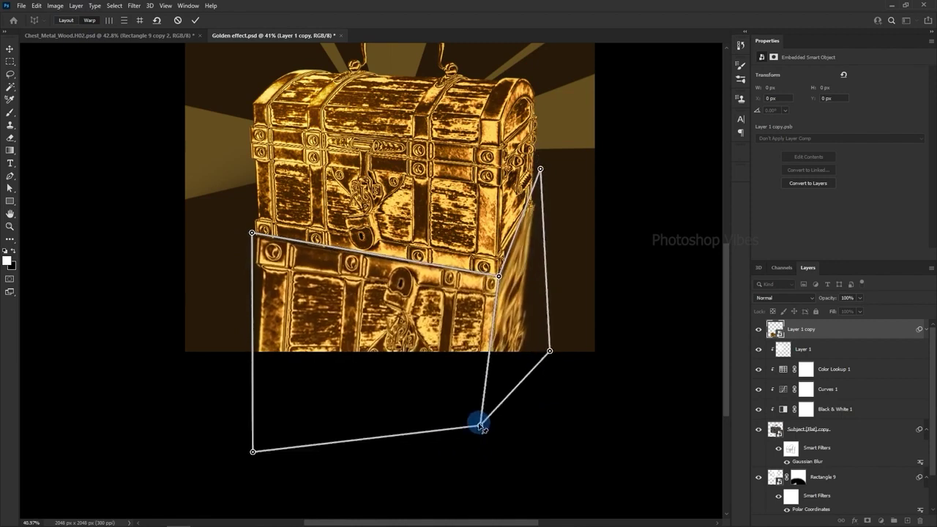
drag(504, 276, 491, 277)
drag(477, 425, 485, 429)
drag(535, 169, 537, 174)
drag(254, 450, 274, 410)
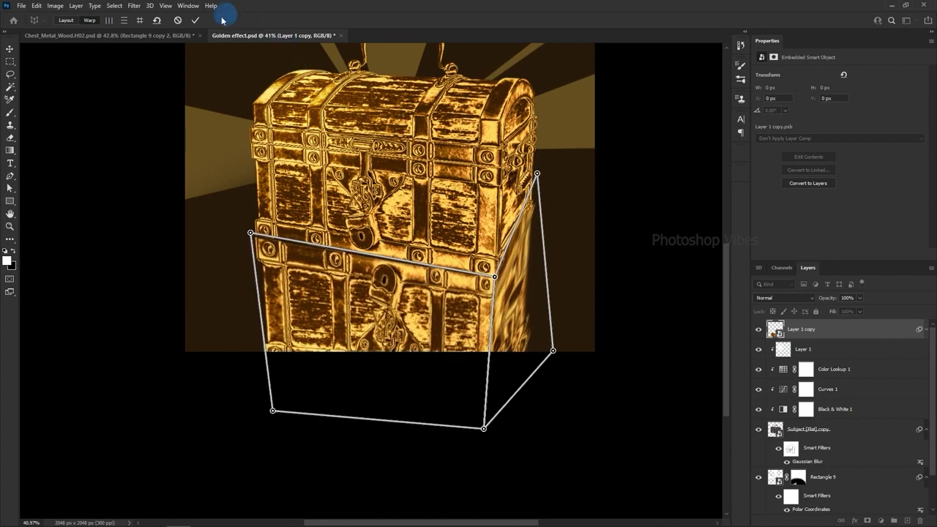
click(196, 20)
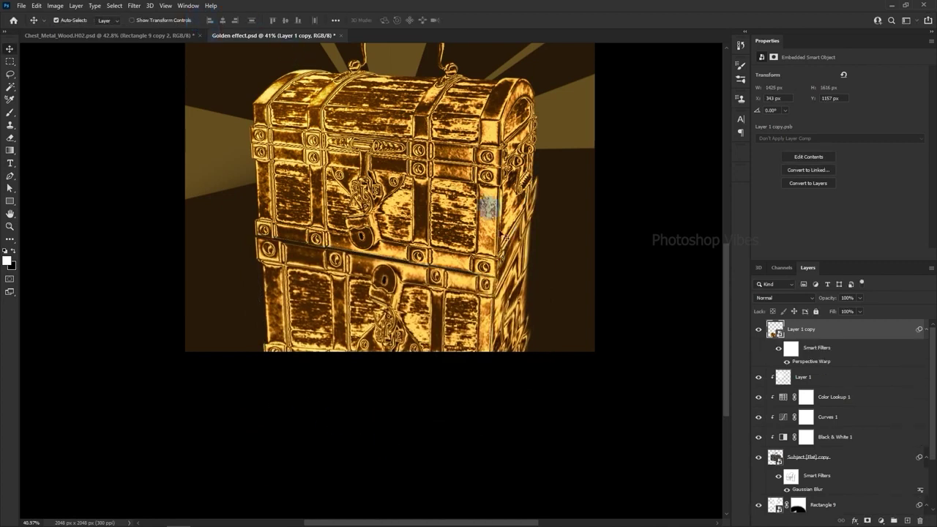
- Compare the warp on and off, then move Layer 1 copy below Subject [Flat] copy
scroll(498, 393, down, 1)
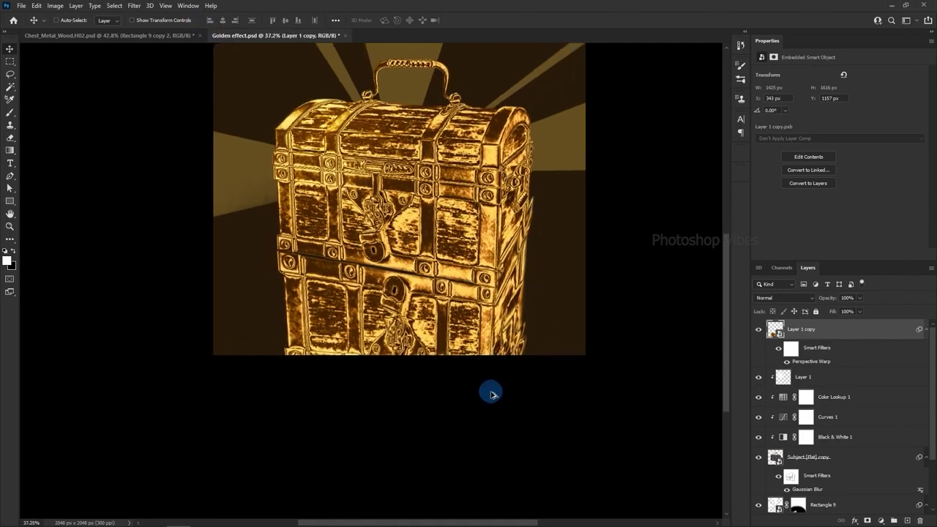
key(ctrl+z)
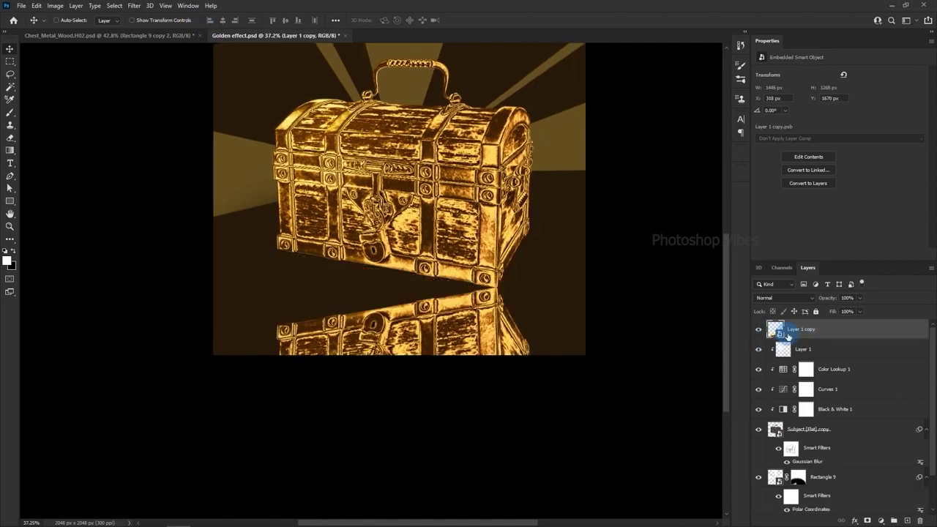
key(ctrl+shift+z)
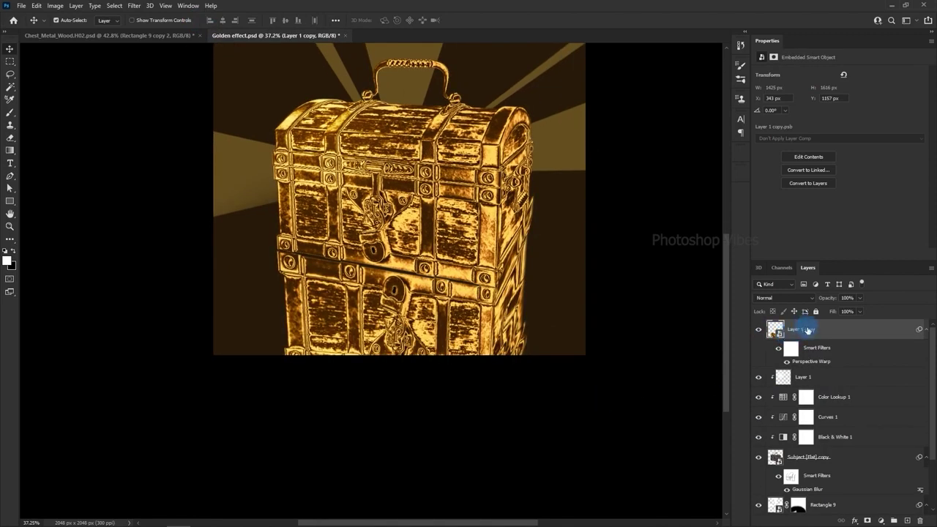
drag(807, 334, 814, 469)
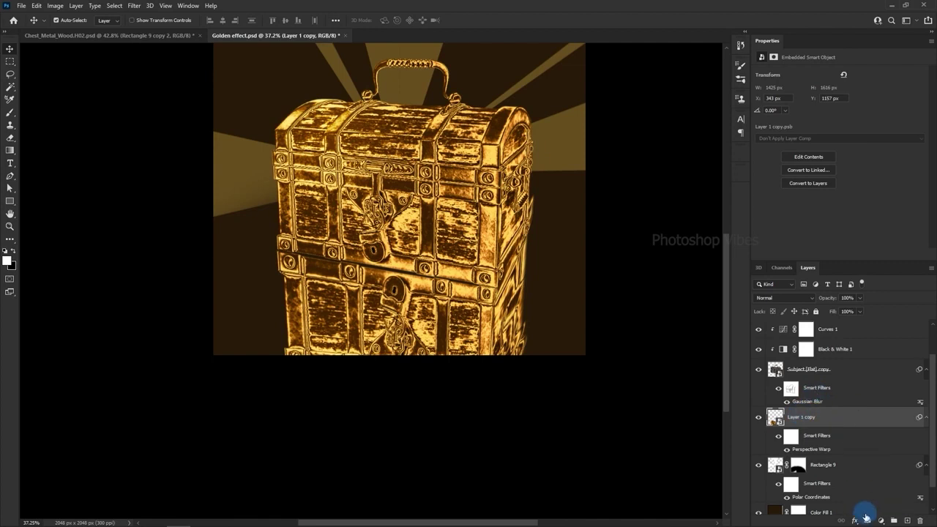
- Add a layer mask to the reflection and set its opacity to 30%
click(868, 520)
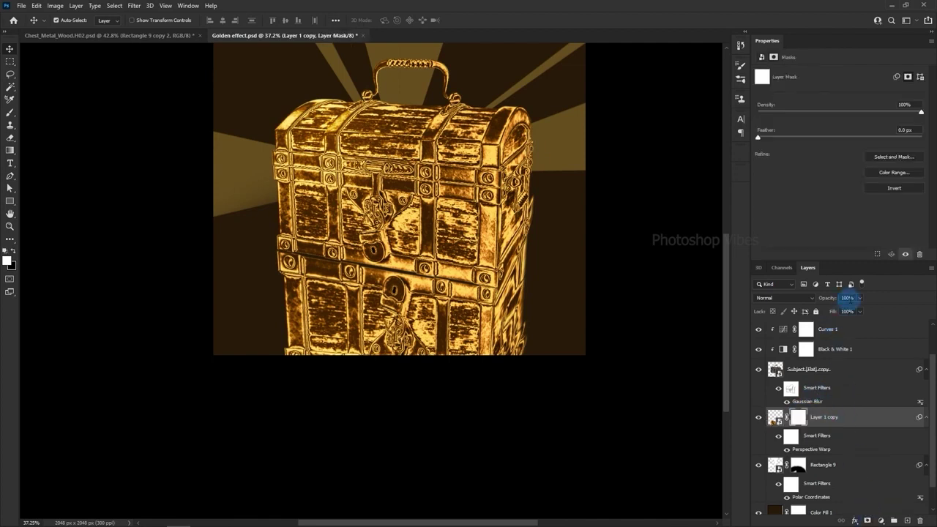
click(850, 297)
text(30)
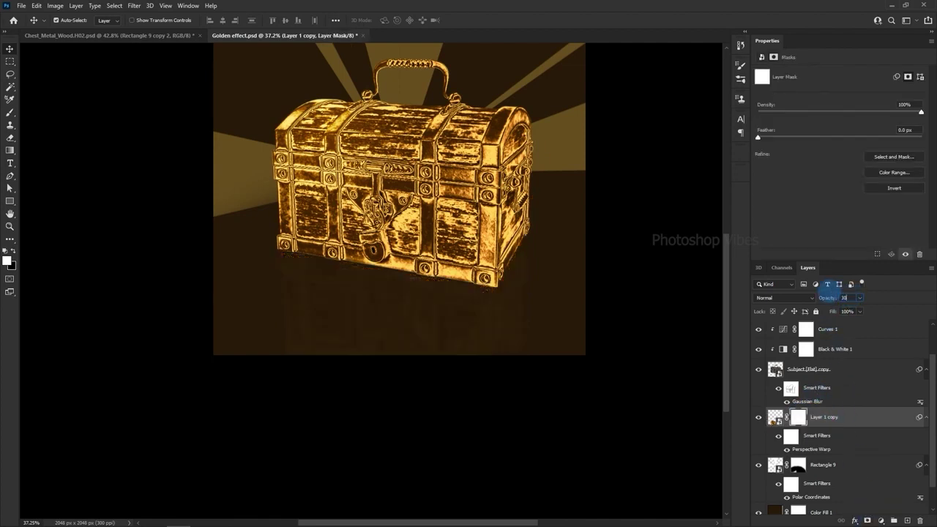
drag(610, 307, 568, 361)
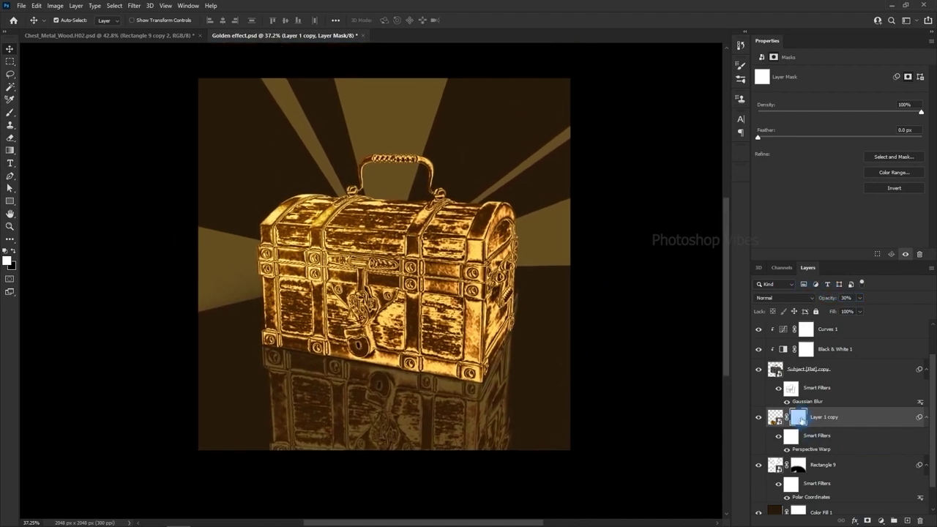
- Erase along the reflection's bottom on the mask to fade it out
click(9, 137)
click(46, 138)
mouse_move(409, 327)
mouse_down()
mouse_move(432, 310)
mouse_move(407, 239)
mouse_up()
mouse_move(295, 451)
mouse_down()
mouse_move(443, 459)
mouse_move(314, 457)
mouse_move(482, 474)
mouse_move(543, 436)
mouse_move(527, 456)
mouse_move(463, 470)
mouse_move(262, 429)
mouse_move(298, 442)
mouse_move(510, 460)
mouse_move(586, 437)
mouse_move(474, 461)
mouse_up()
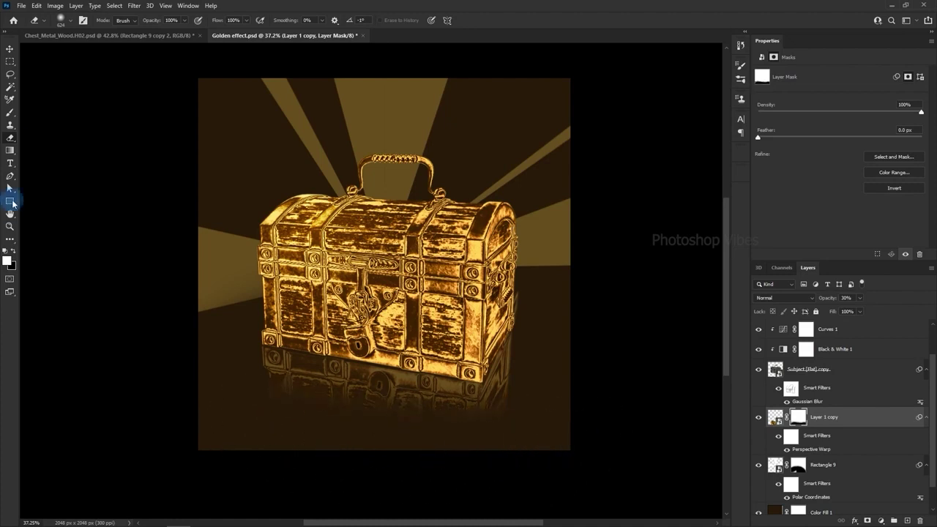
click(10, 49)
scroll(793, 438, down, 1)
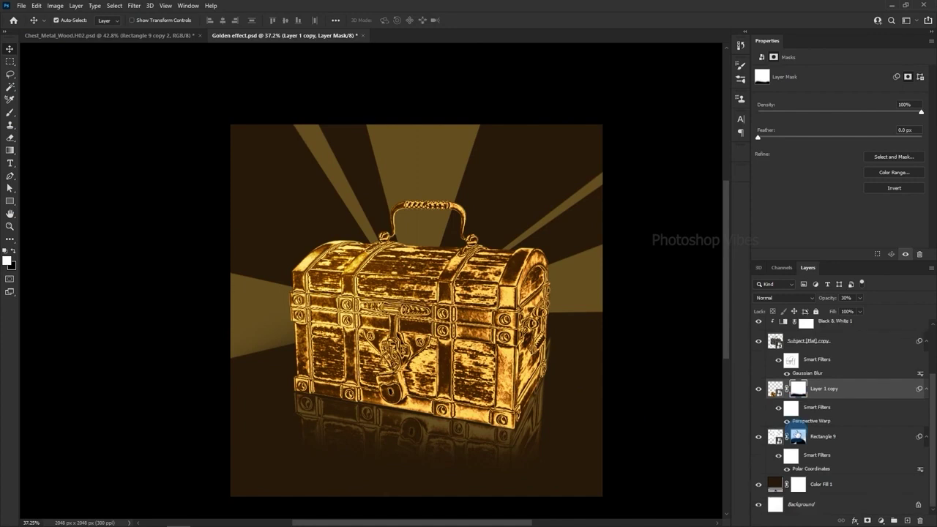
- Recolour the Color Fill 1 background to the darker brown #402406, then select Layer 1
double_click(775, 489)
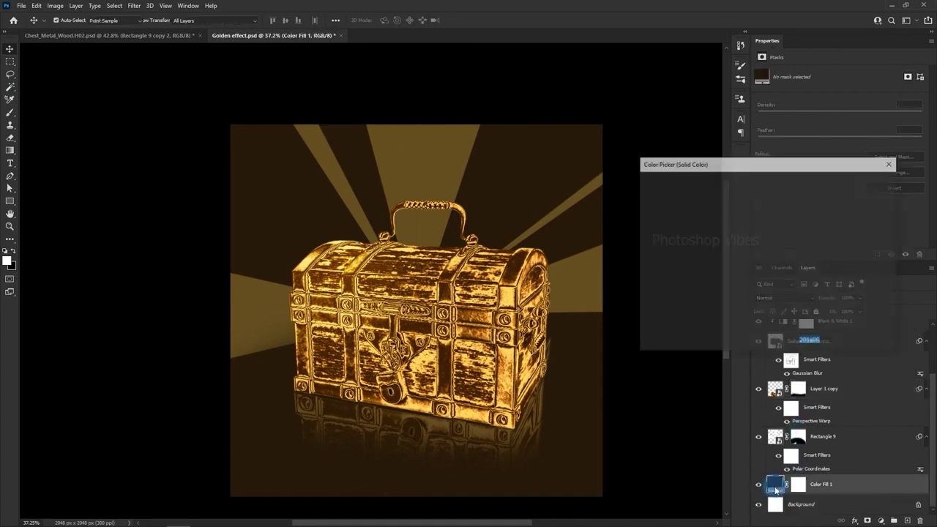
click(743, 297)
click(512, 279)
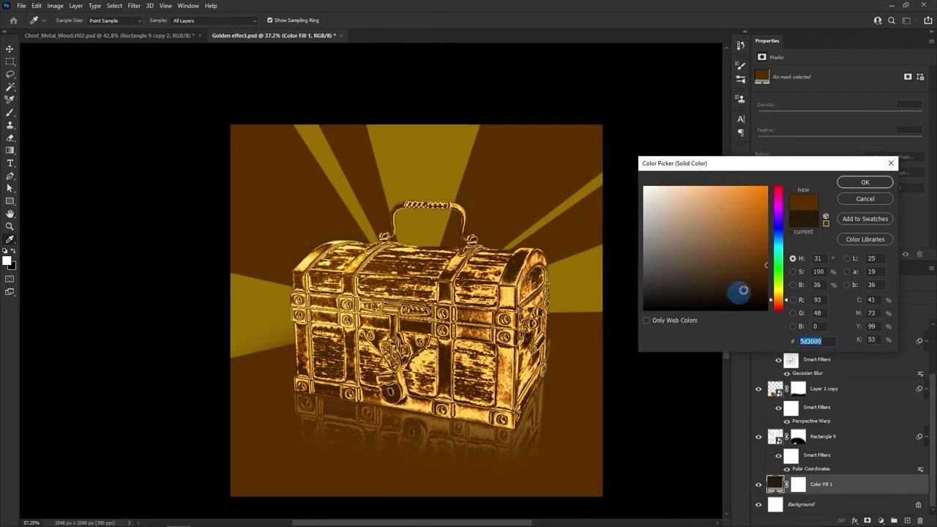
click(750, 282)
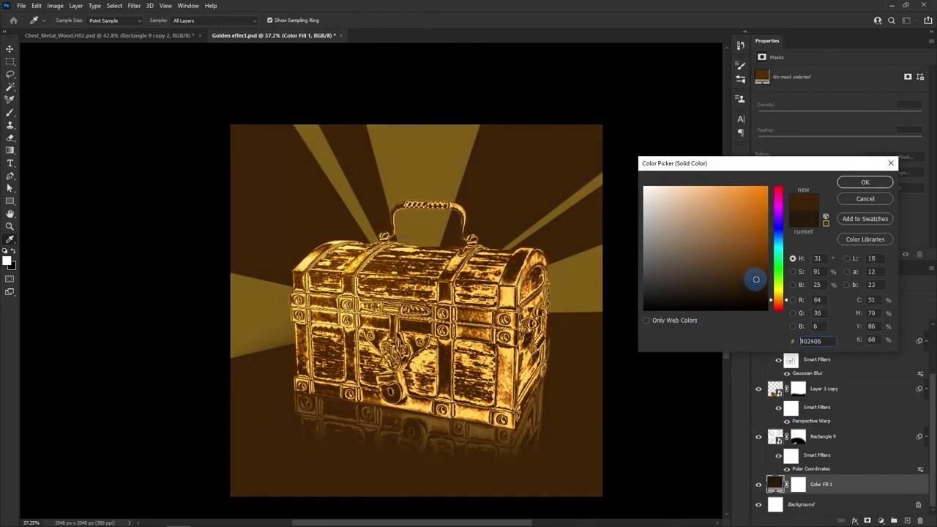
click(839, 184)
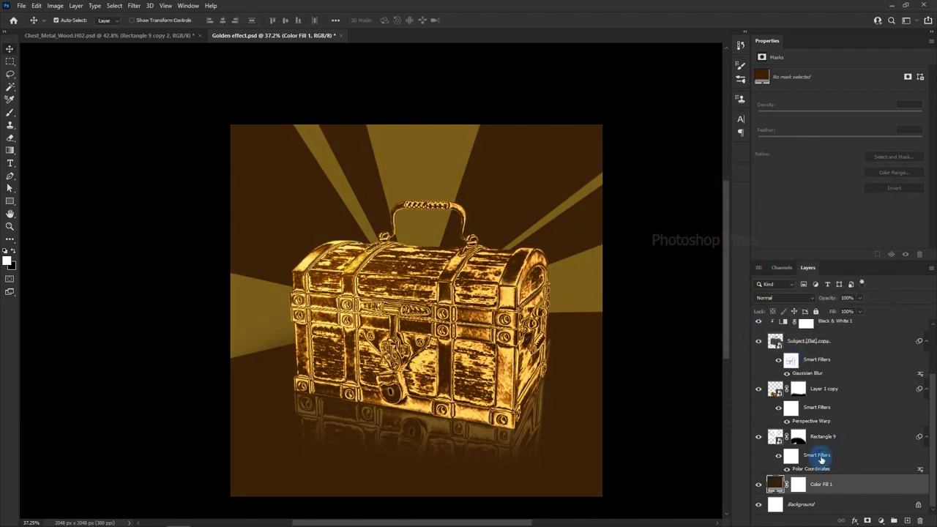
scroll(820, 455, up, 3)
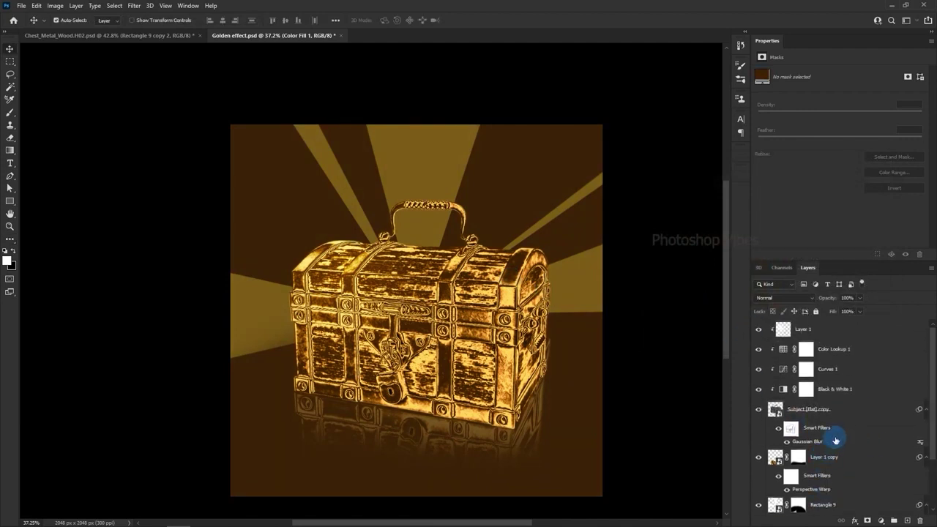
click(825, 457)
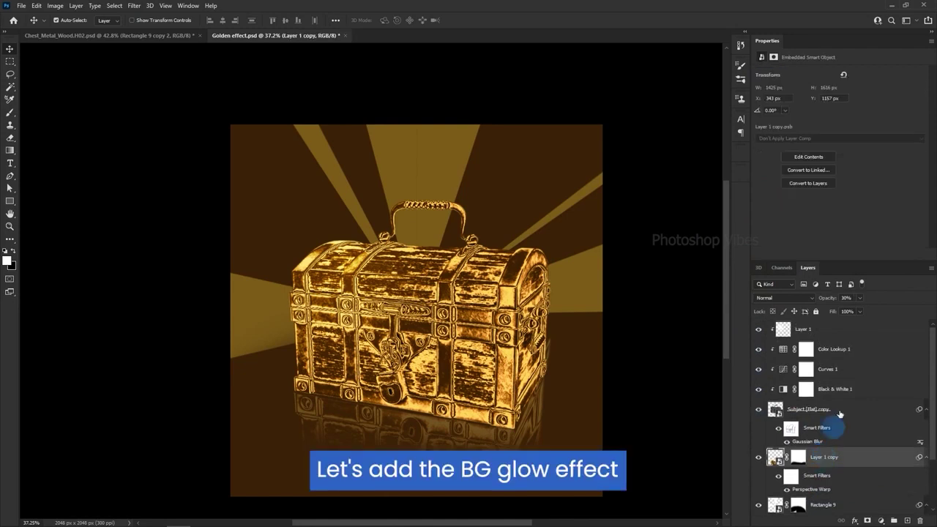
- Add Layer 2 above Layer 1 with a soft white brush spot, blended in Overlay mode
click(827, 334)
key(b)
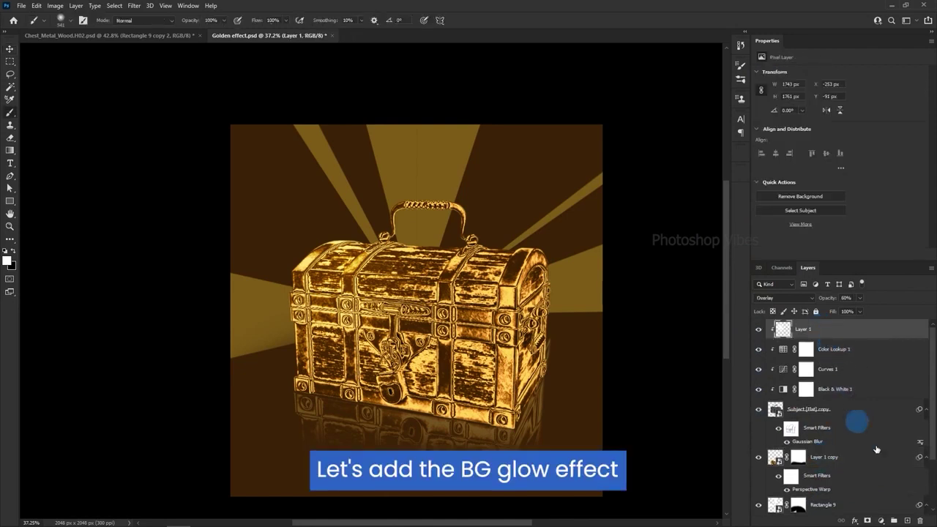
click(908, 522)
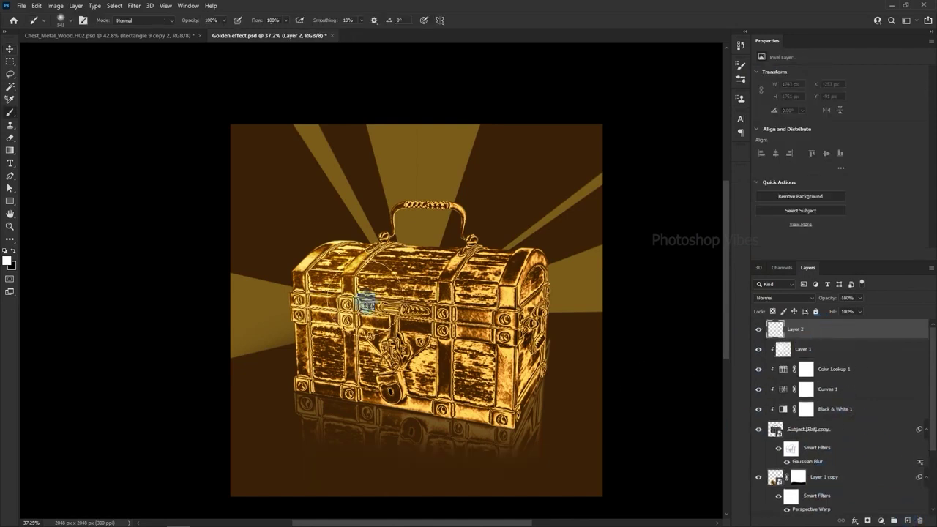
click(409, 295)
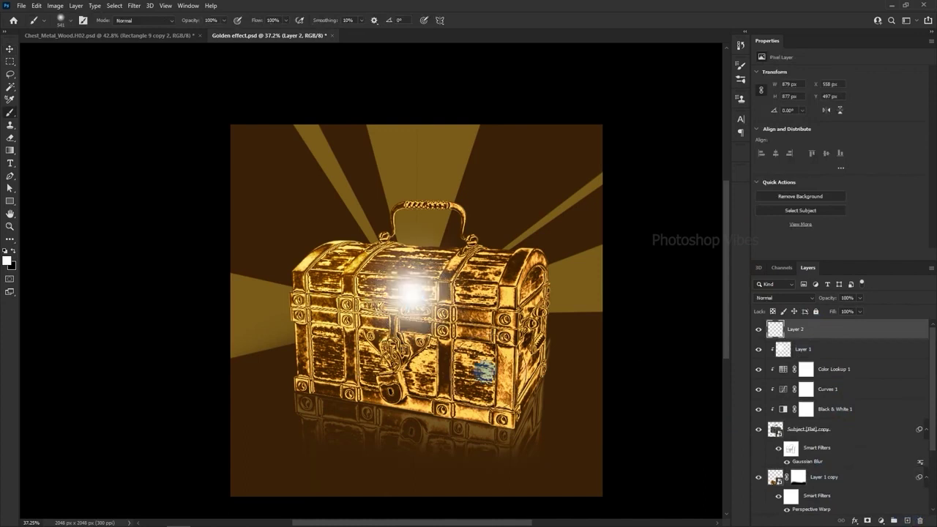
click(771, 299)
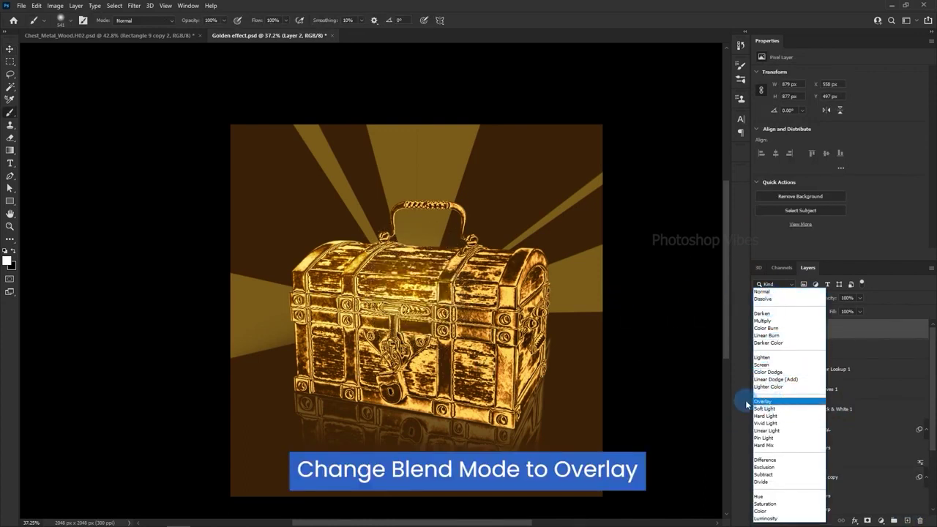
click(789, 402)
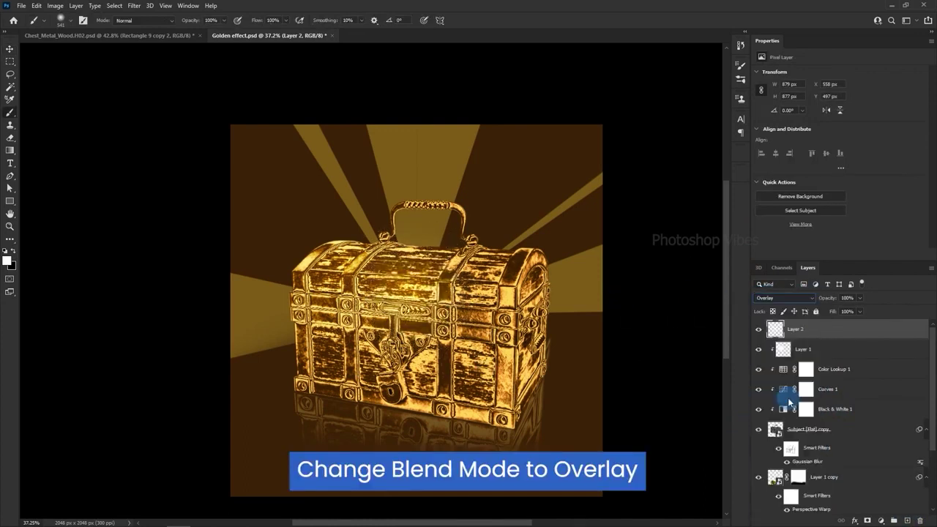
- Give Layer 2 an orange Color Overlay effect set to Overlay blend mode
right_click(896, 330)
click(774, 127)
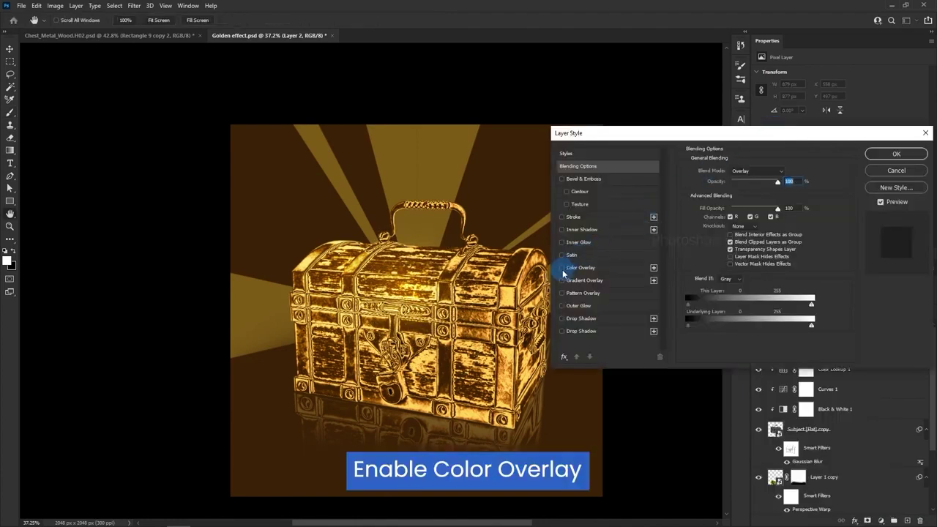
click(562, 268)
click(579, 269)
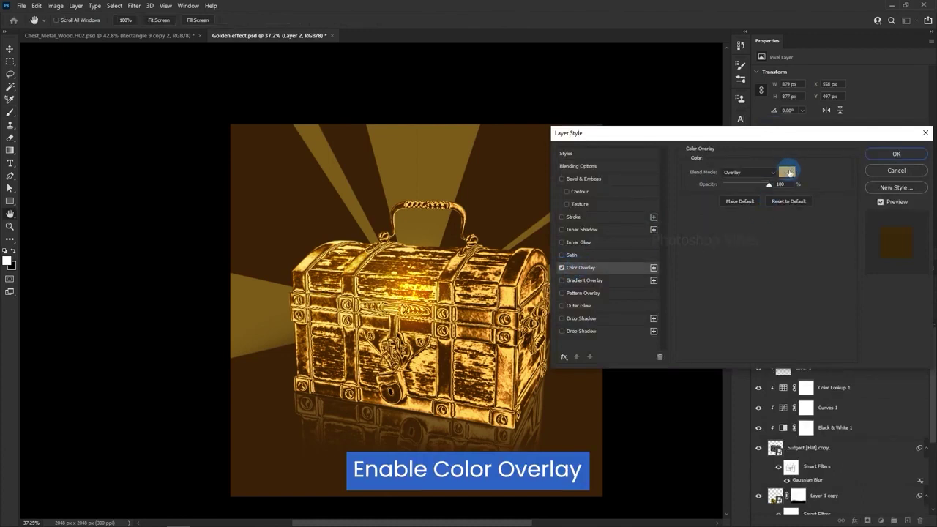
click(788, 172)
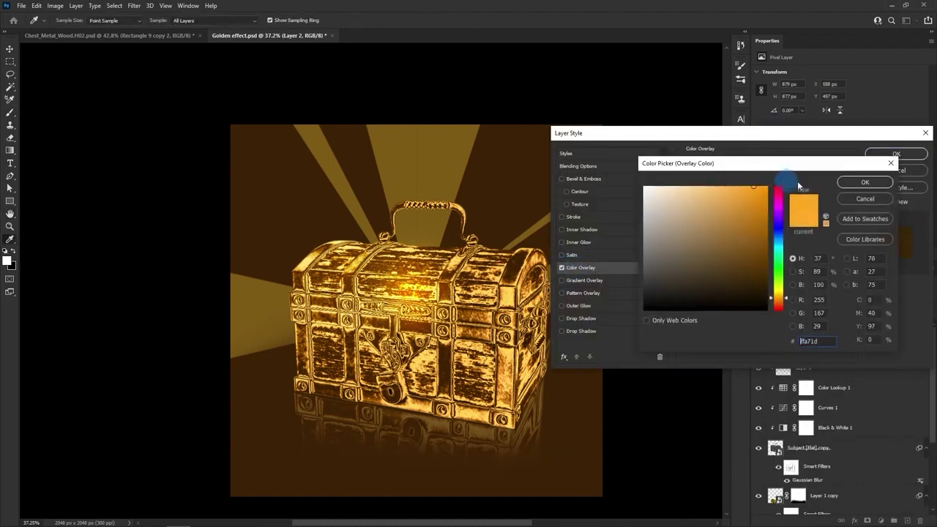
click(865, 182)
click(750, 172)
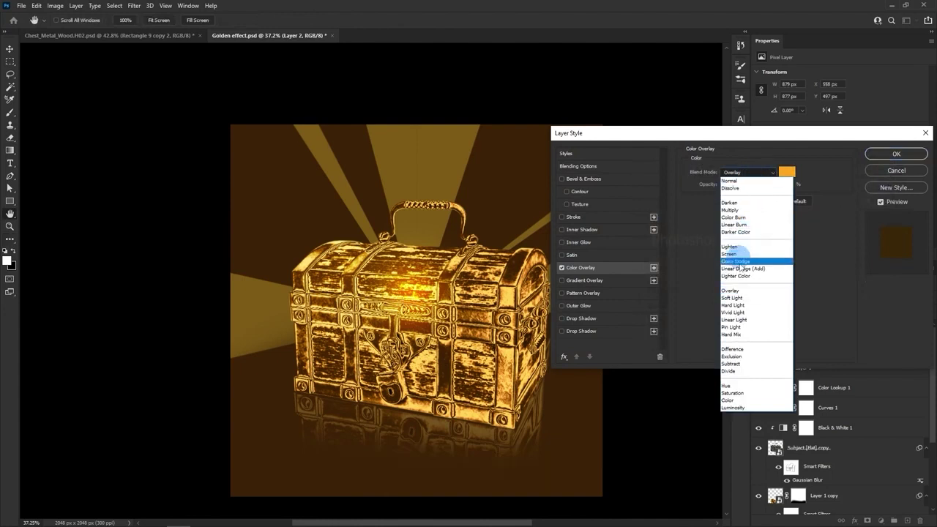
click(750, 294)
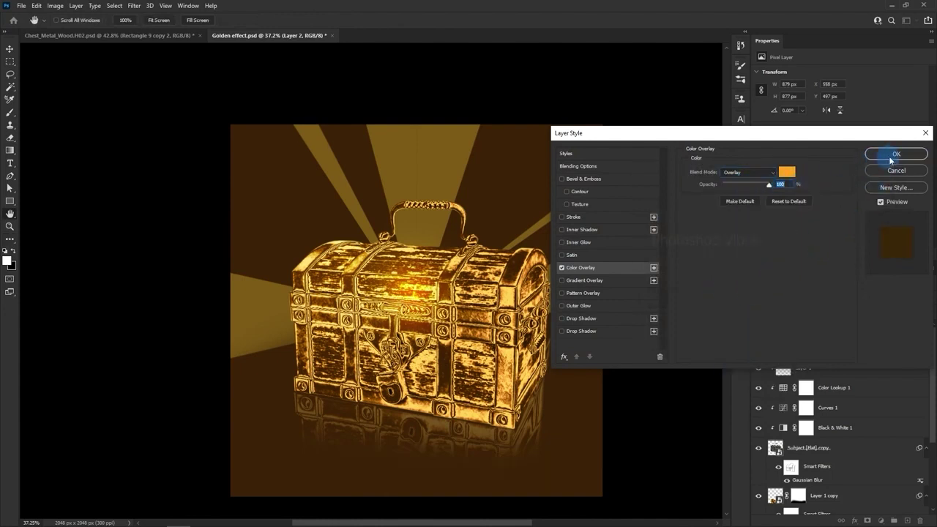
click(895, 154)
click(9, 112)
- Move Layer 2 down below the Subject [Flat] copy chest layers
click(10, 49)
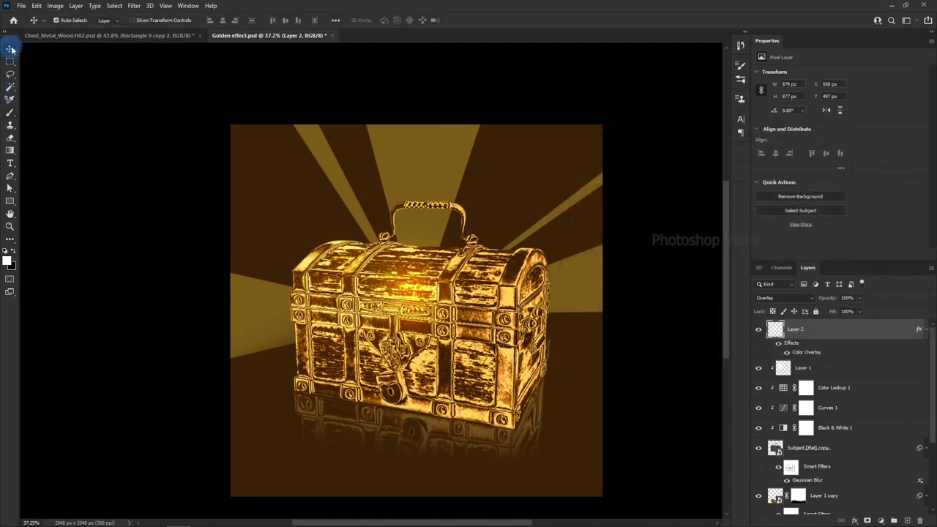
click(779, 345)
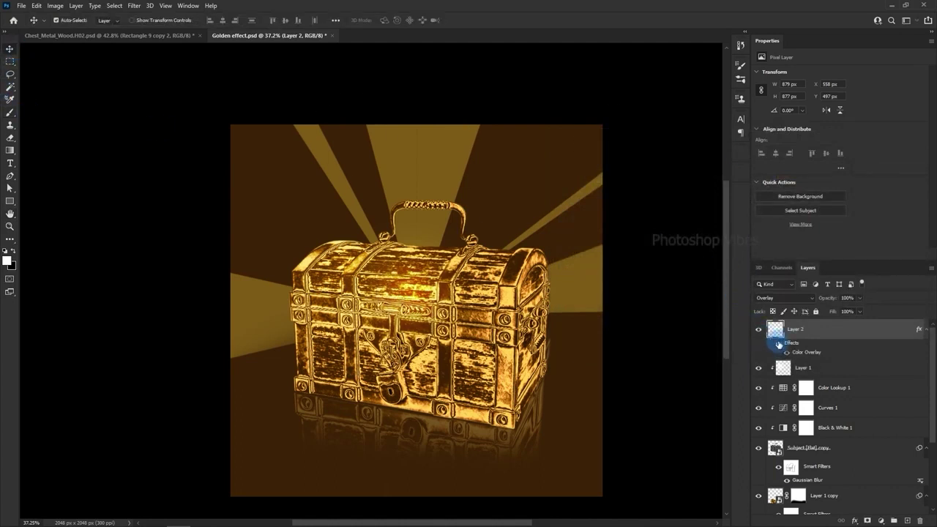
click(779, 345)
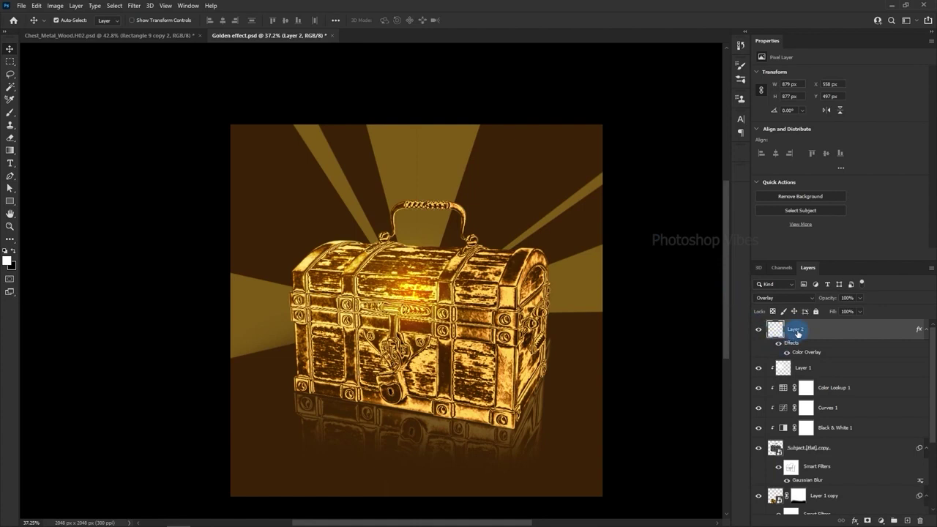
drag(798, 333, 830, 482)
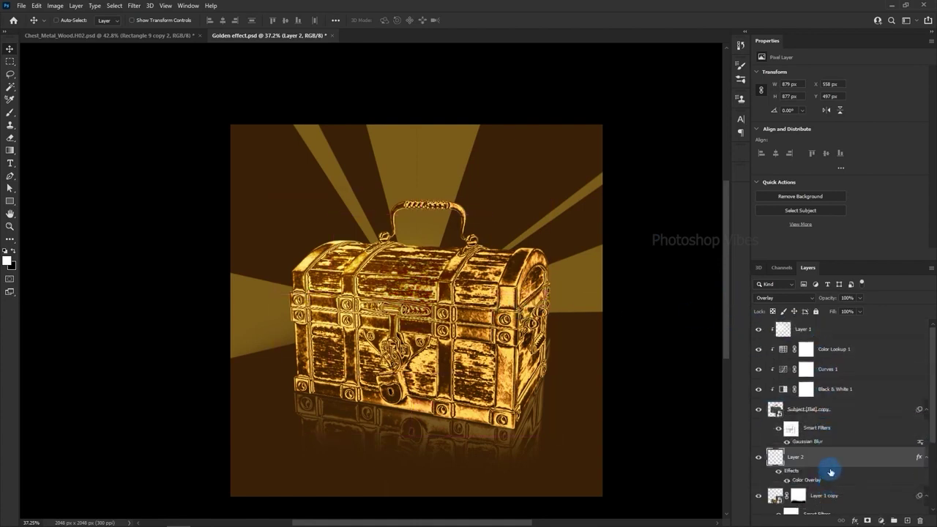
- Free-transform the glow layer to about 325% and centre it over the chest
click(36, 6)
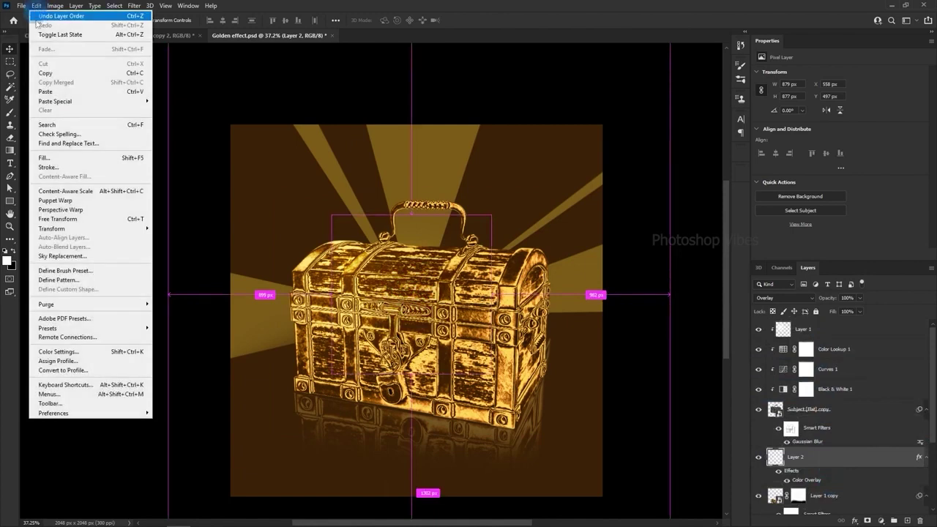
click(58, 219)
click(428, 257)
scroll(491, 362, down, 1)
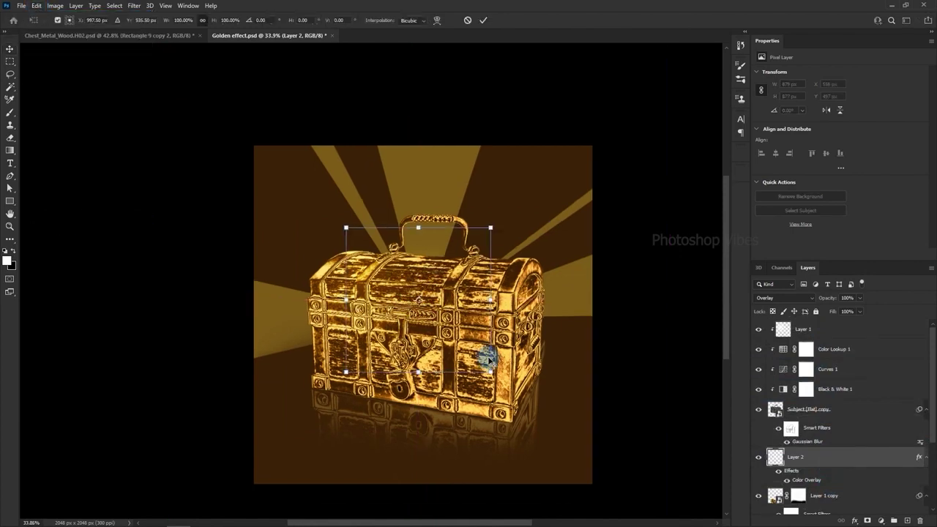
drag(489, 368, 607, 441)
scroll(450, 268, down, 2)
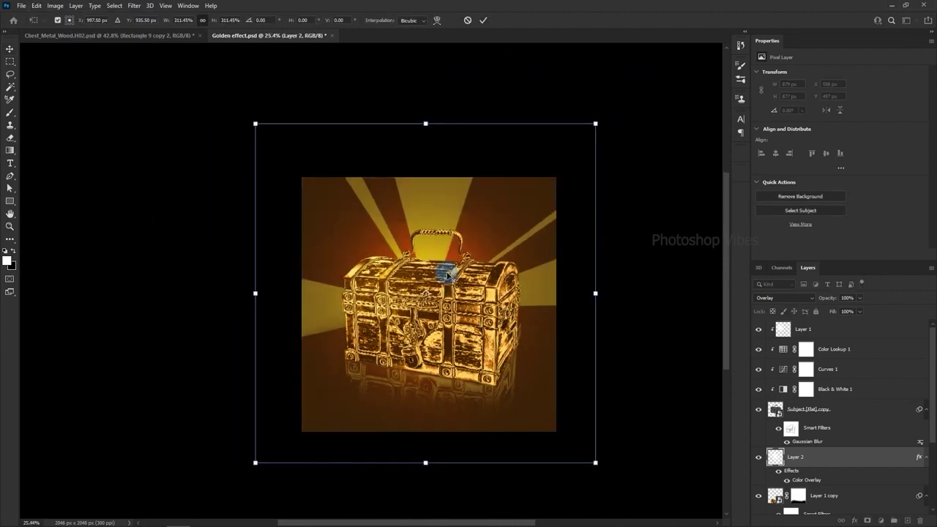
drag(462, 294, 469, 291)
drag(599, 460, 607, 468)
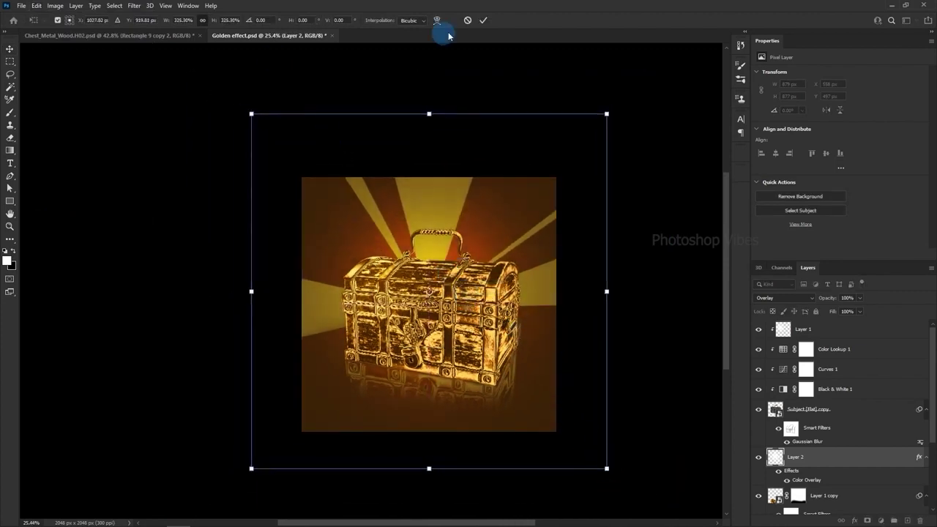
click(483, 22)
- Duplicate the glow twice, creating Layer 2 copy and Layer 2 copy 2
right_click(844, 456)
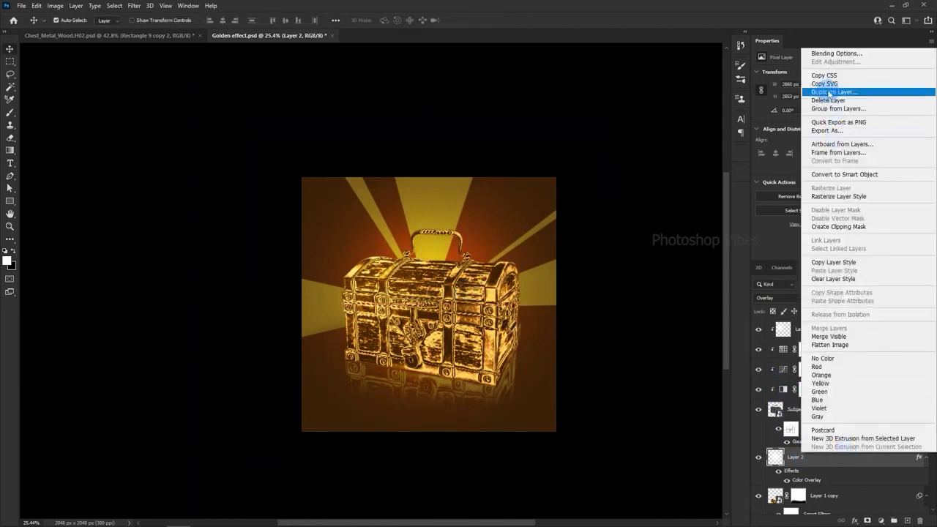
click(837, 90)
click(673, 159)
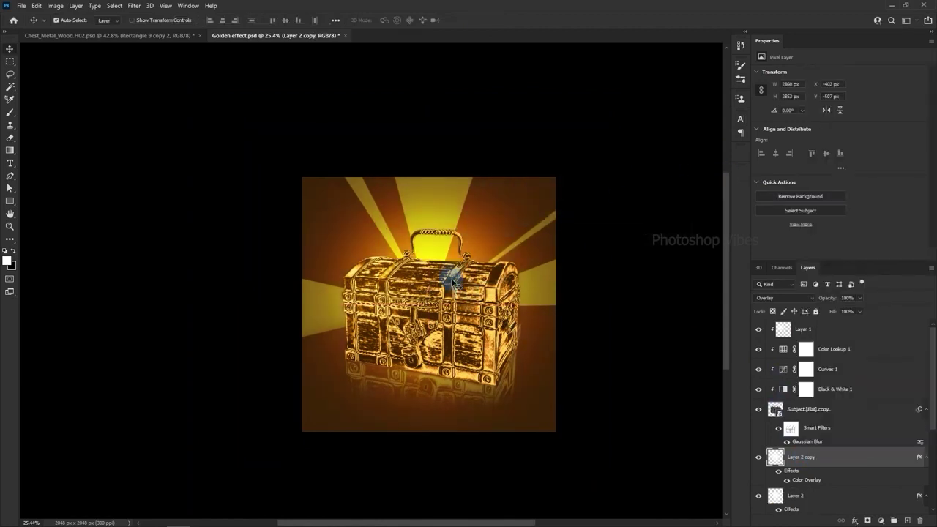
right_click(852, 457)
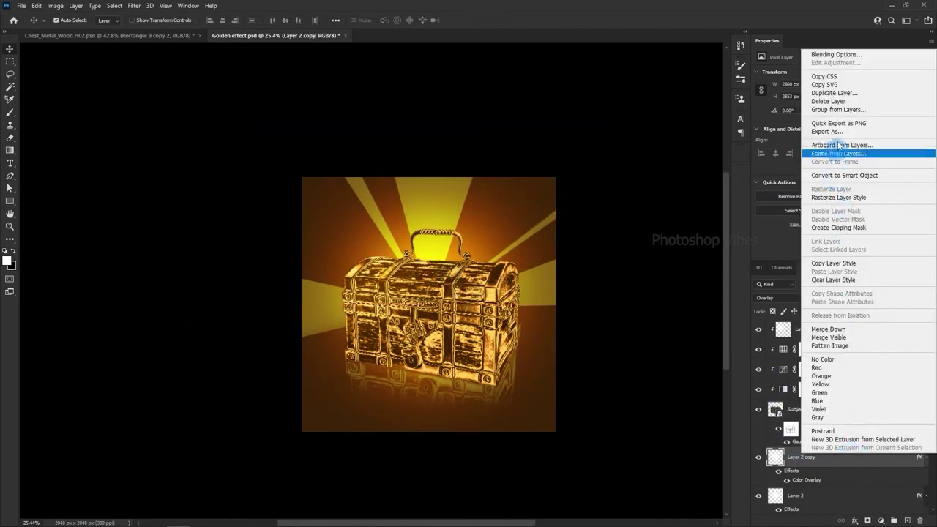
click(835, 93)
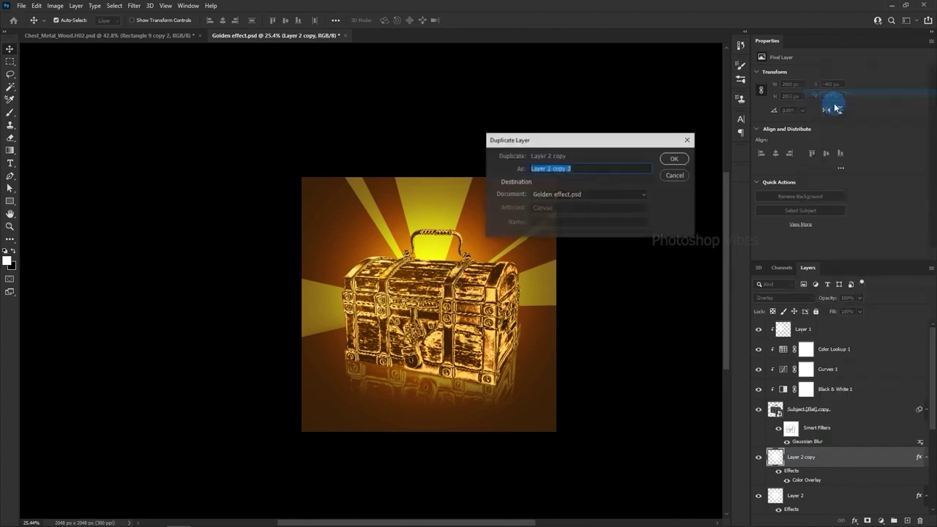
click(677, 159)
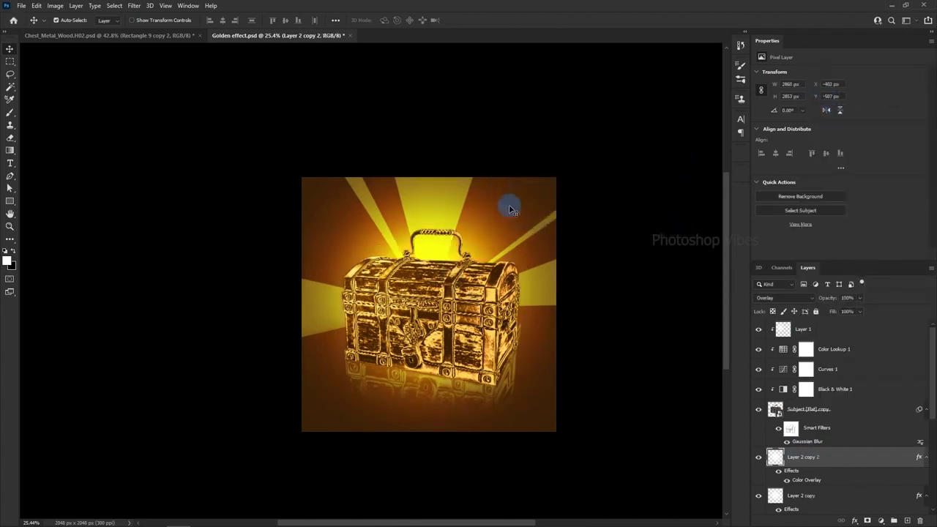
- Squash Layer 2 copy 2 into a wide glow band, about 18% tall and 145% wide
click(36, 6)
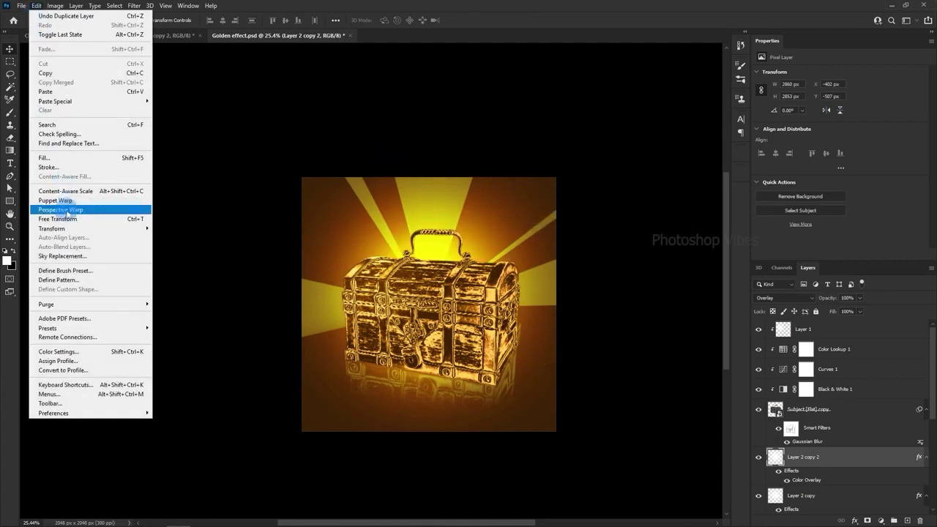
click(62, 219)
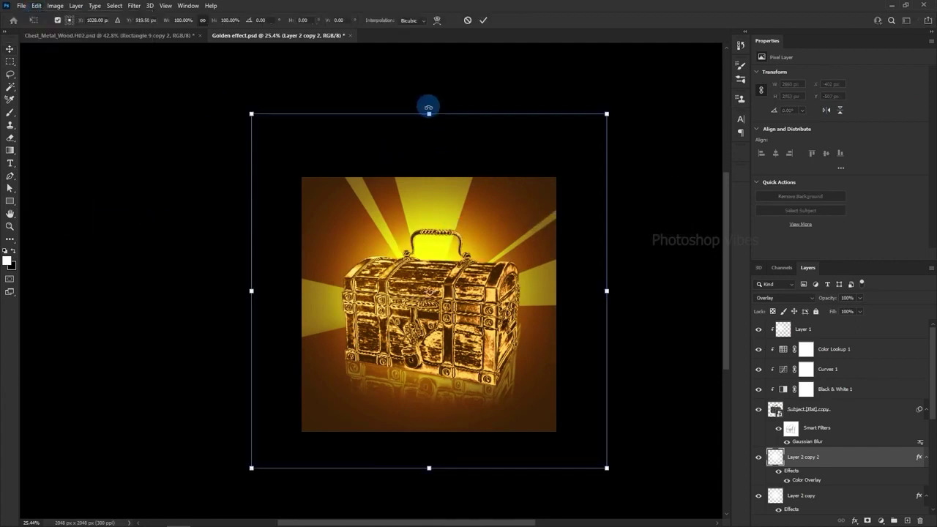
drag(429, 113, 429, 259)
drag(469, 285, 469, 316)
drag(606, 353, 681, 366)
click(484, 20)
- Lower Rectangle 9's opacity to 20%, trying 50% and 30% along the way
scroll(451, 216, up, 2)
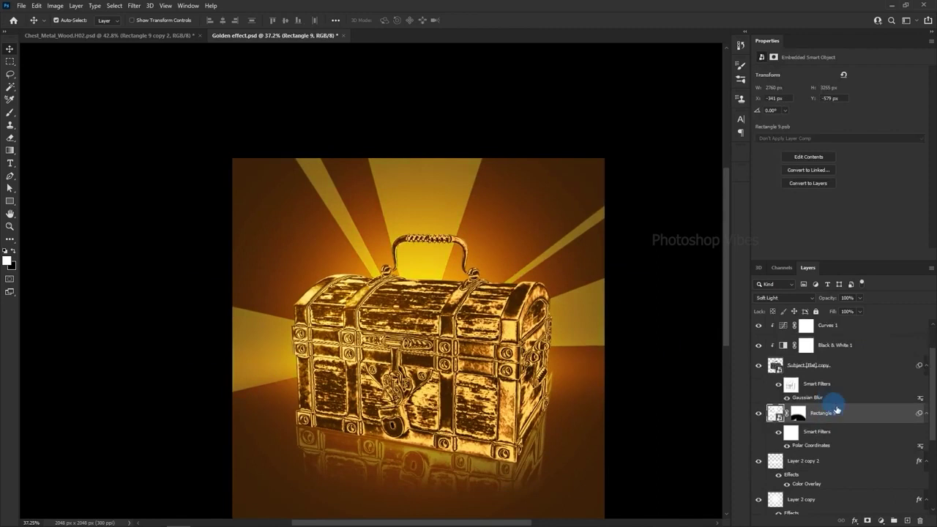
click(848, 298)
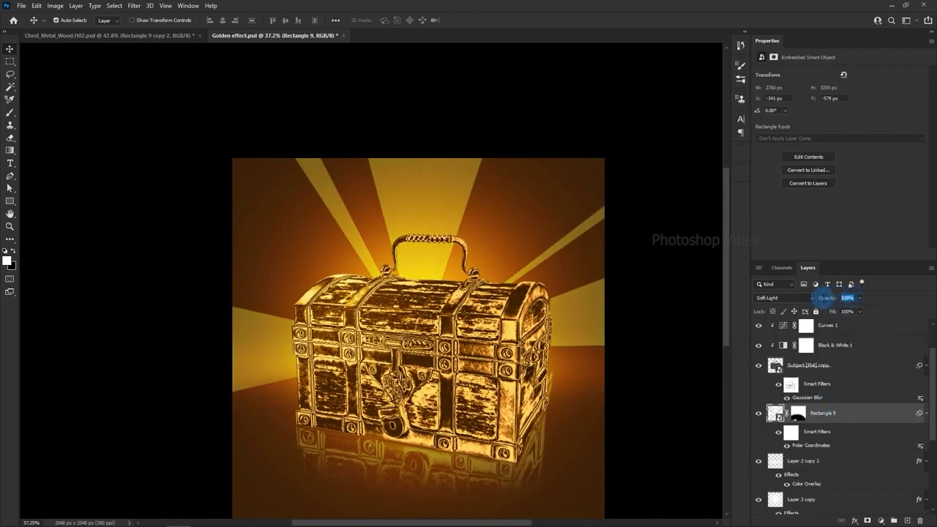
text(50)
key(Return)
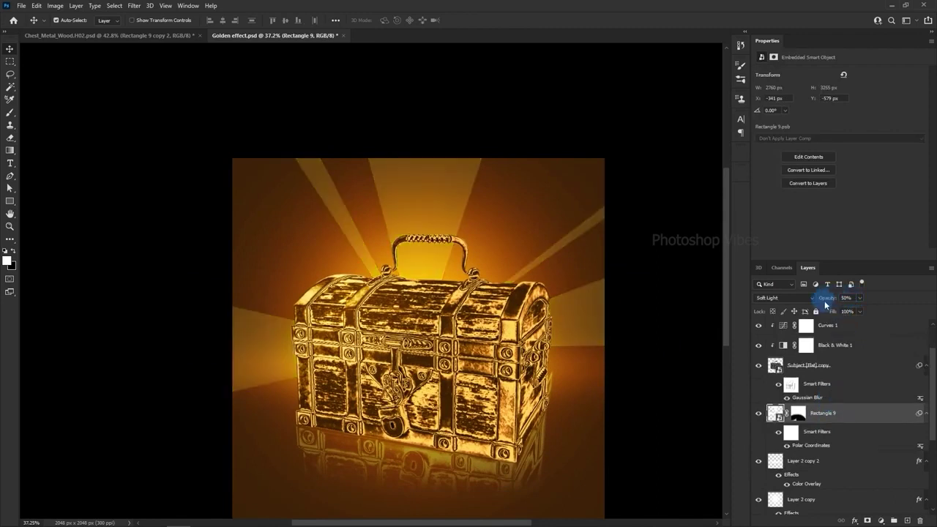
text(30)
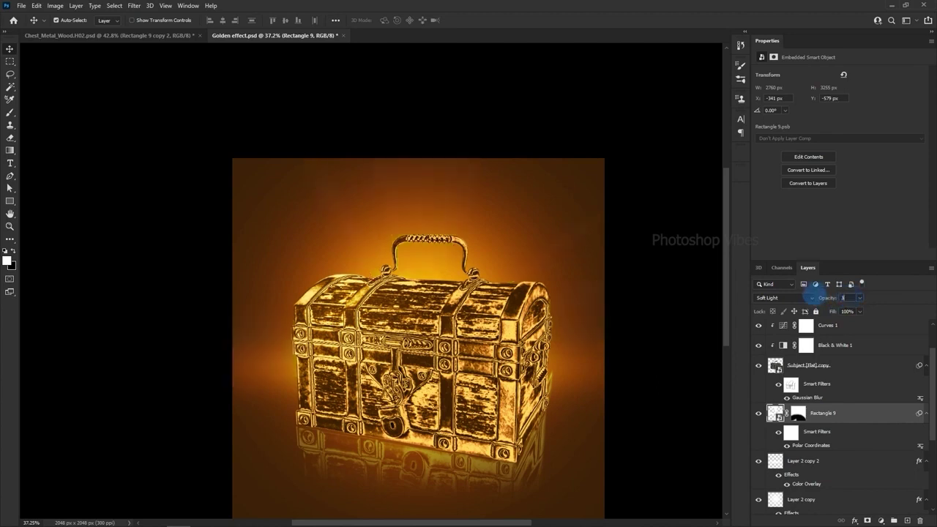
key(Return)
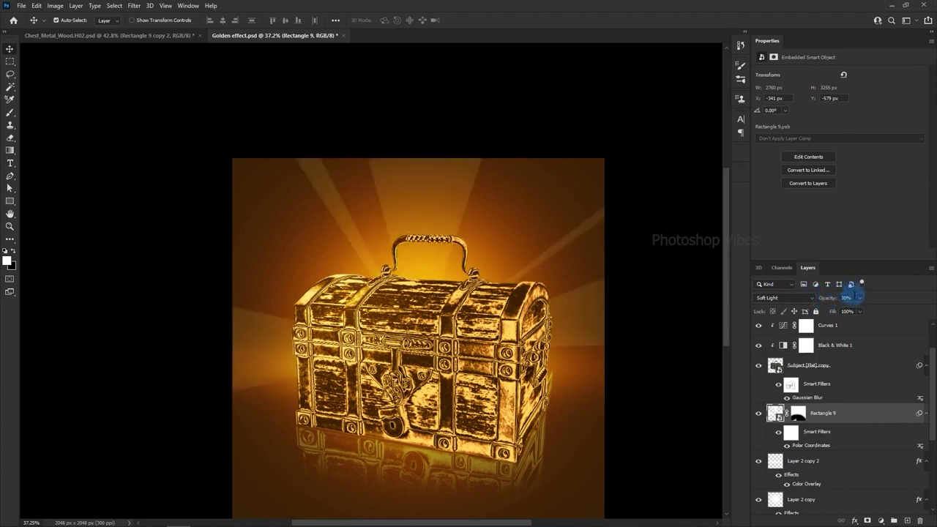
click(850, 298)
text(20)
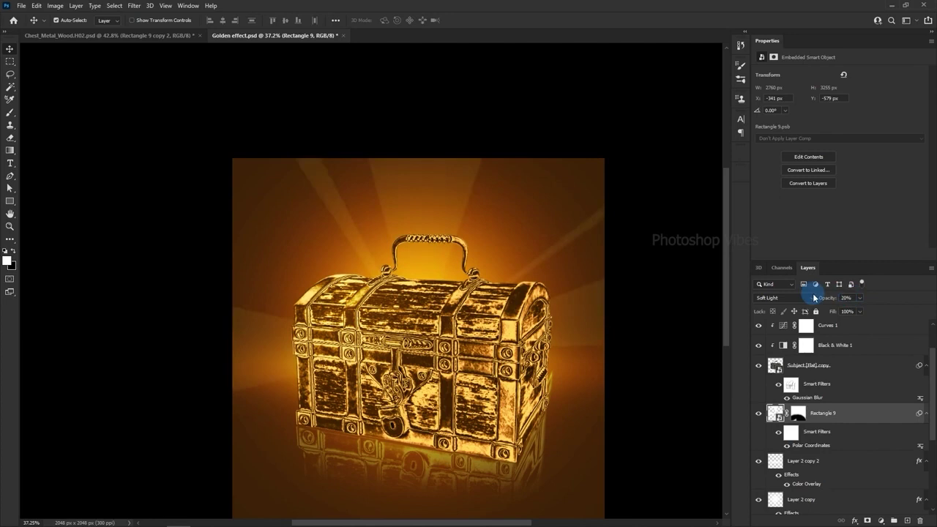
- Deselect the layer, view Chest_Metal_Wood.H02.psd, then return to Golden effect.psd
click(680, 289)
click(64, 35)
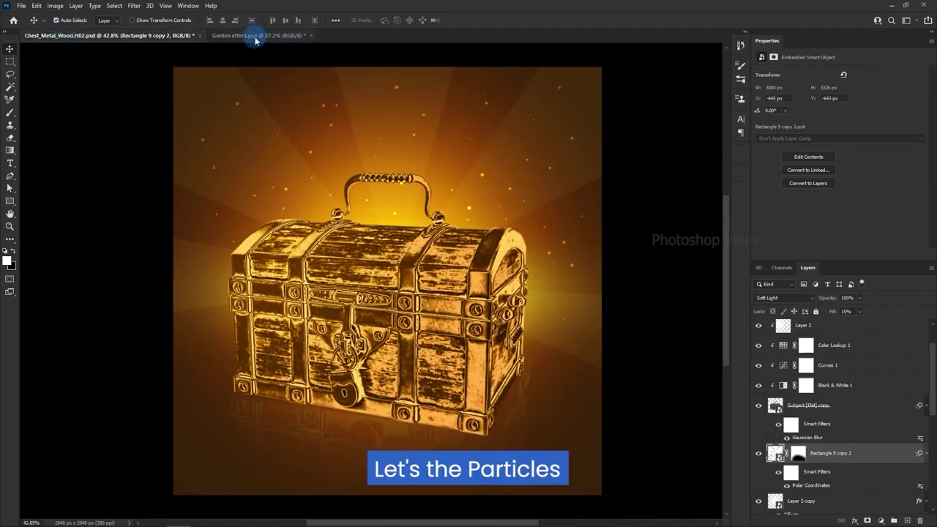
click(255, 38)
scroll(837, 334, up, 2)
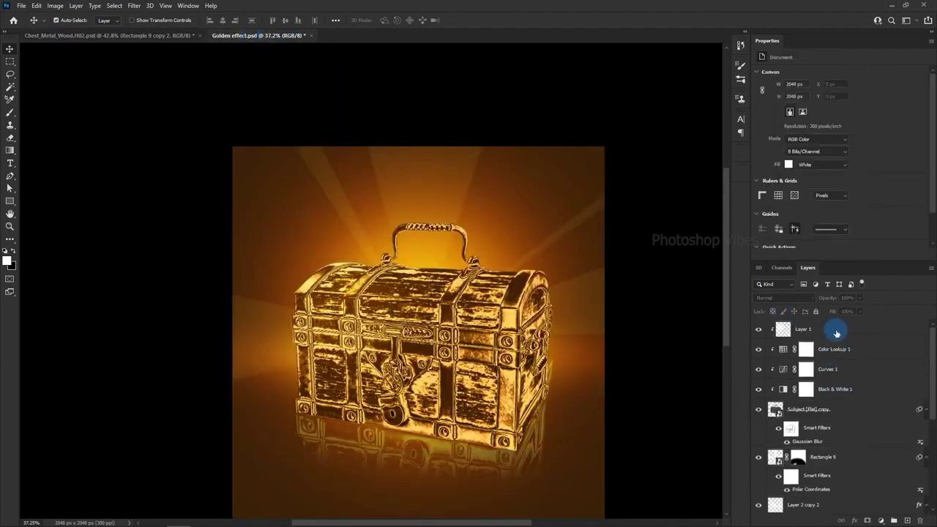
- Add an empty Layer 3 above Layer 1 and choose the Brush Tool
click(837, 334)
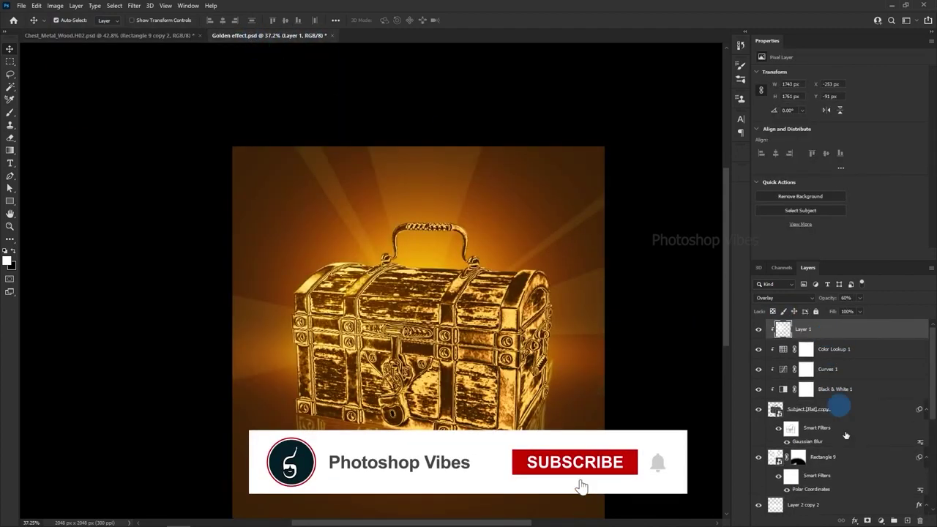
click(907, 521)
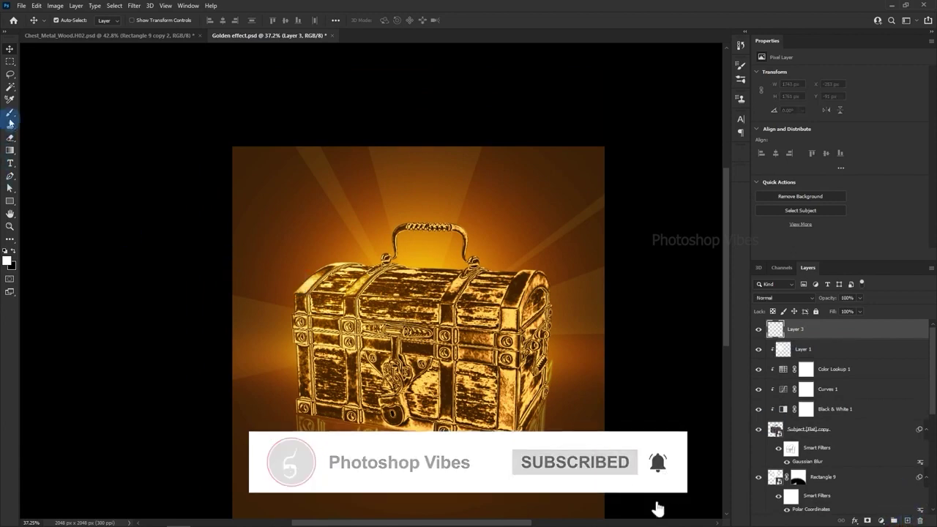
drag(10, 114, 42, 115)
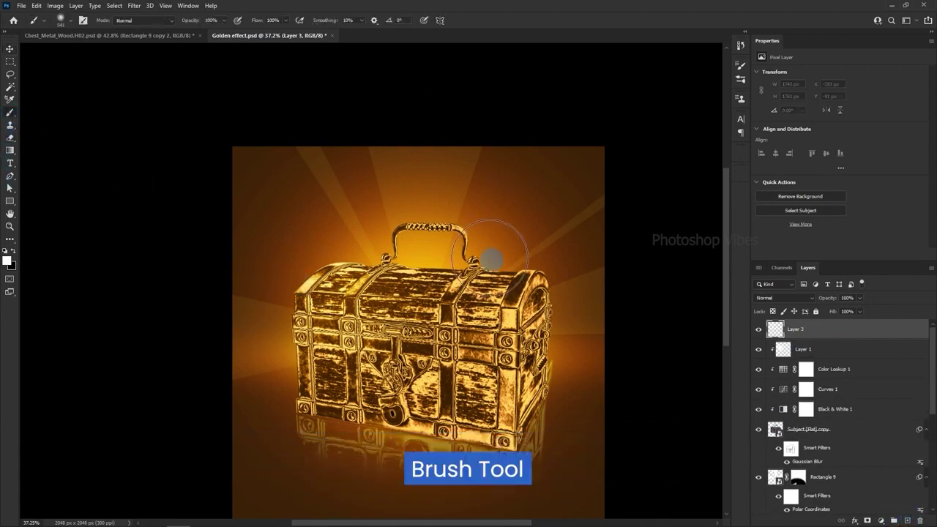
click(738, 67)
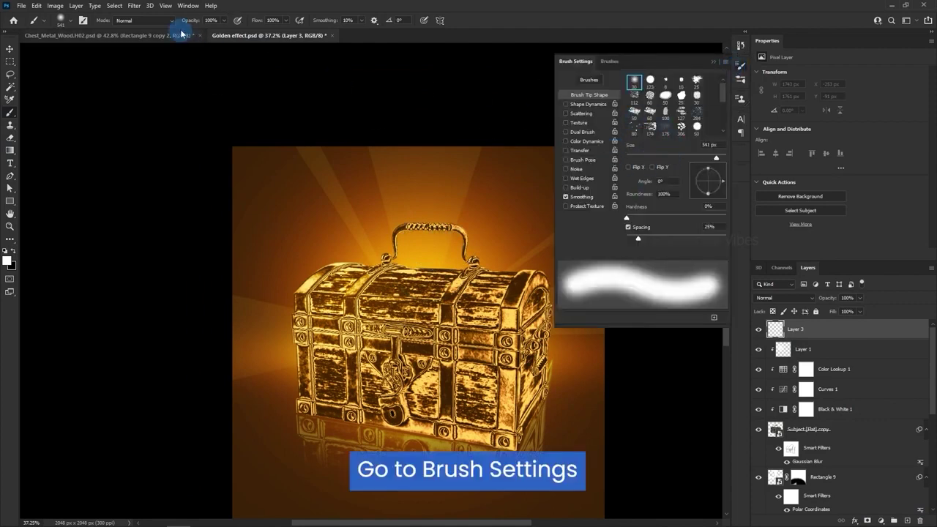
click(187, 6)
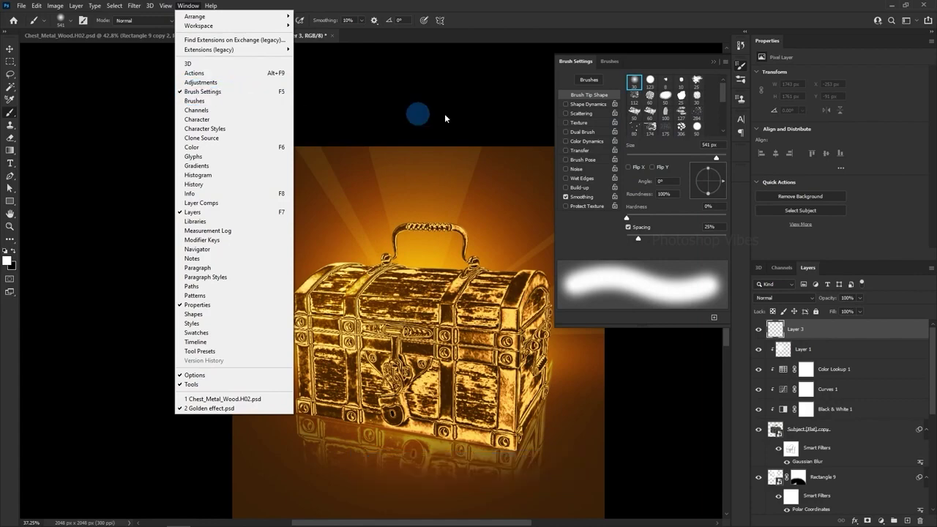
click(590, 95)
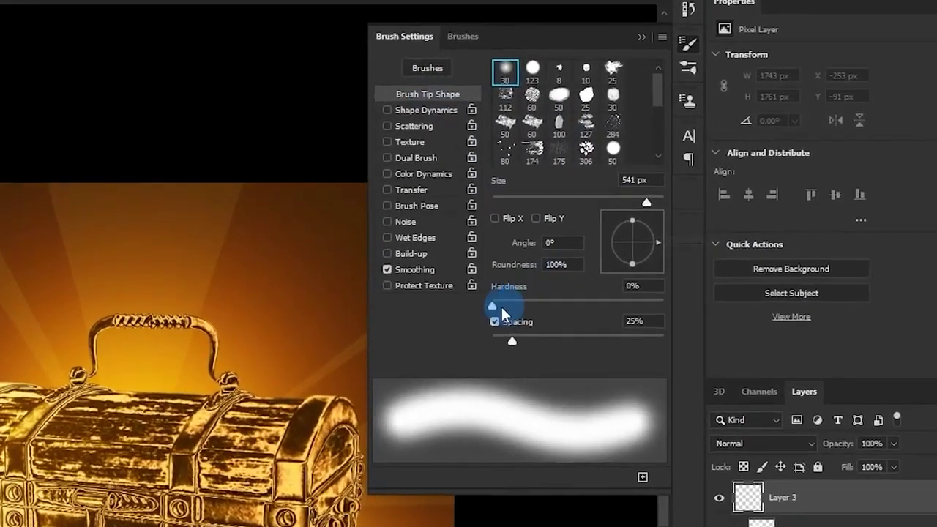
- Set brush Hardness to 83%, Spacing to 1000%, and Shape Dynamics size jitter to 92%
drag(543, 271, 643, 272)
mouse_move(601, 317)
mouse_down()
mouse_move(644, 315)
mouse_move(613, 319)
mouse_move(624, 318)
mouse_up()
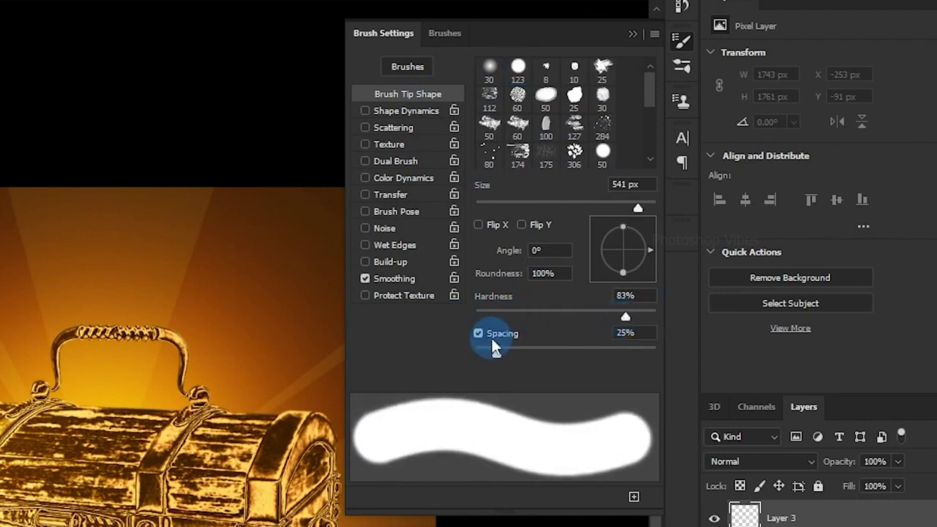
mouse_move(495, 352)
mouse_down()
mouse_move(616, 355)
mouse_move(703, 342)
mouse_up()
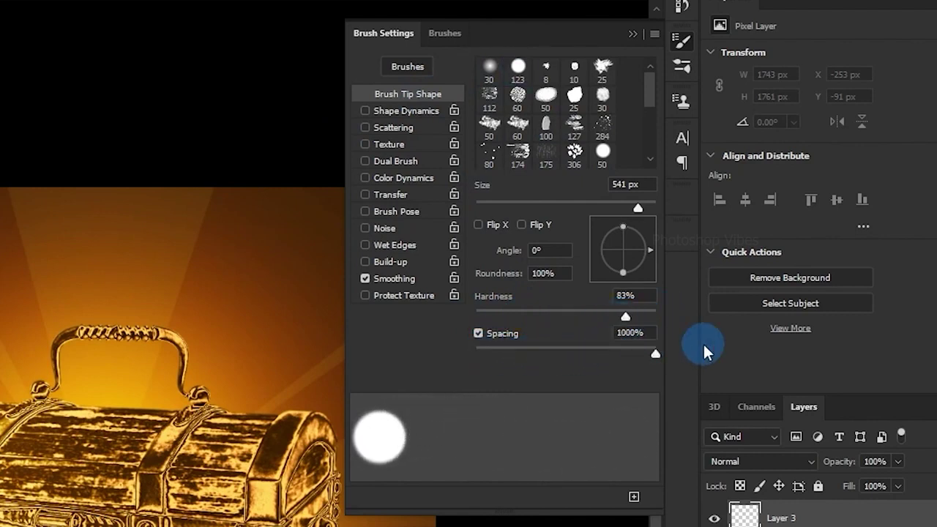
click(364, 111)
click(407, 110)
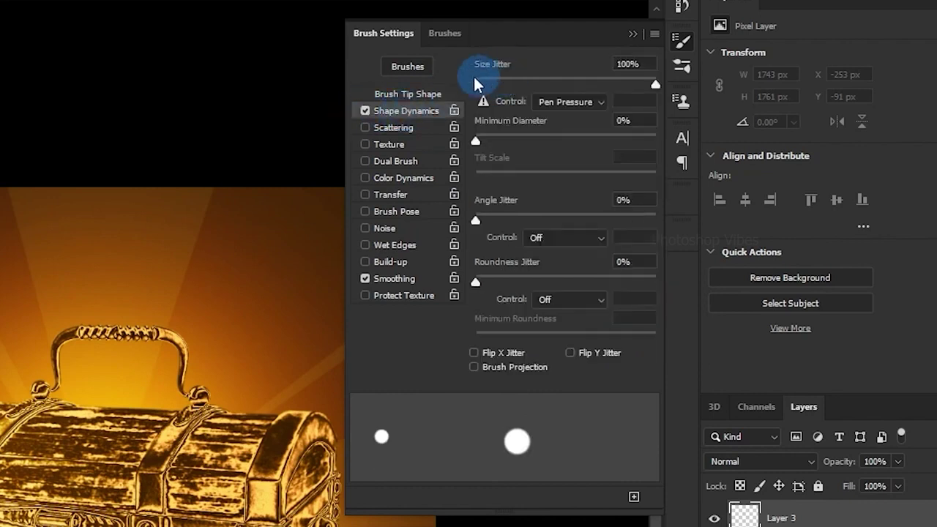
mouse_move(523, 76)
mouse_down()
mouse_move(492, 76)
mouse_move(704, 84)
mouse_move(633, 82)
mouse_up()
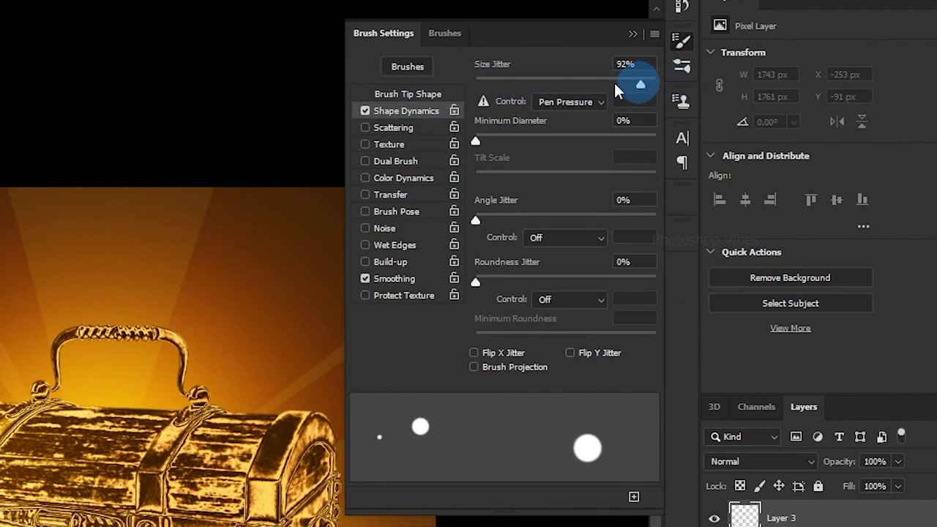
- Turn on brush Scattering and raise it to the 1000% maximum
click(365, 128)
click(386, 128)
click(510, 84)
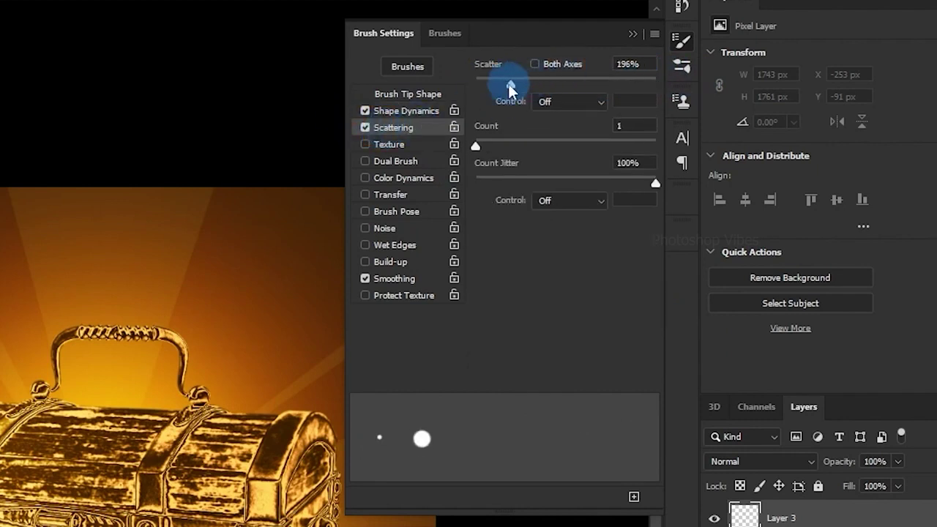
mouse_move(509, 84)
mouse_down()
mouse_move(476, 86)
mouse_move(535, 93)
mouse_up()
drag(607, 94, 755, 92)
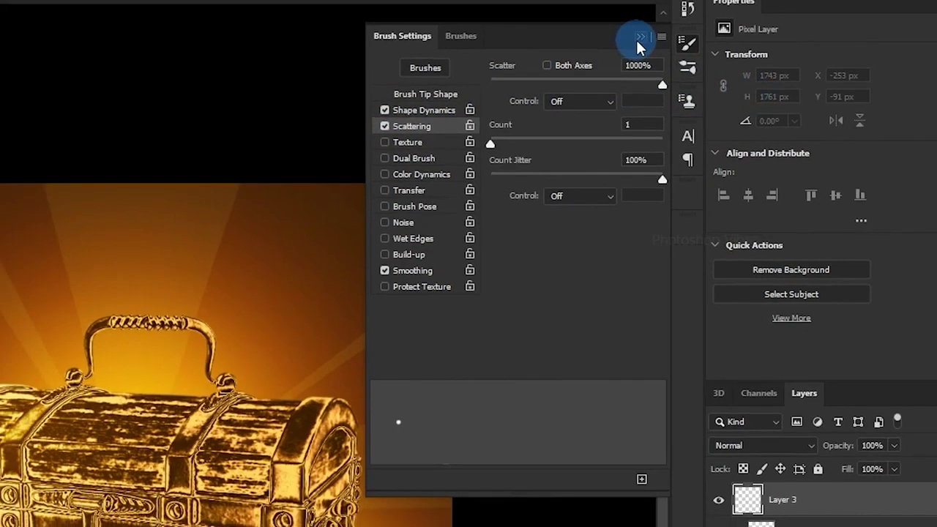
click(639, 38)
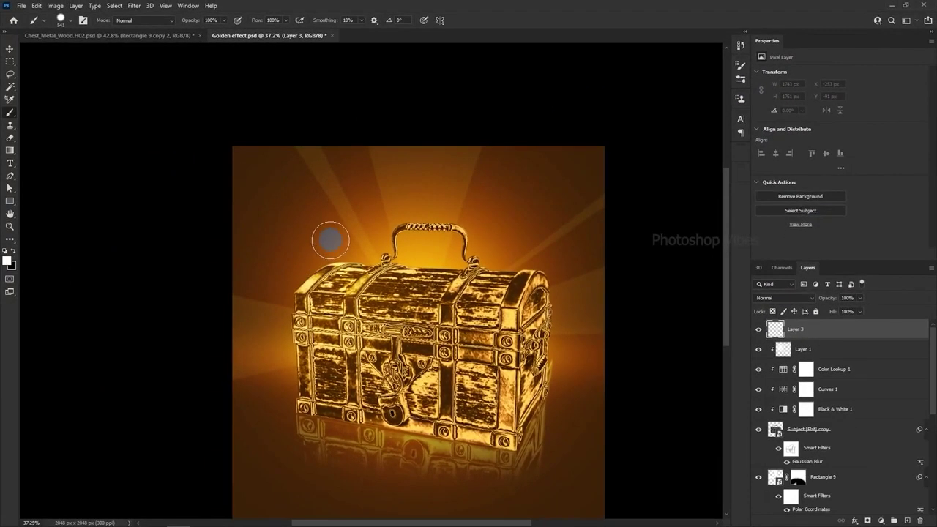
- Shrink the brush to 10 px and paint sparkle dots near the chest handle
drag(330, 240, 377, 244)
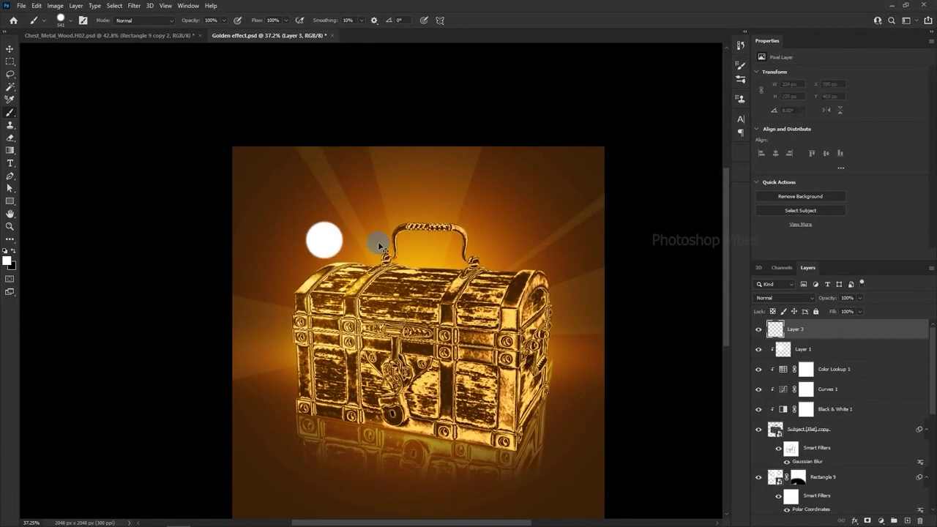
key(ctrl+z)
click(739, 66)
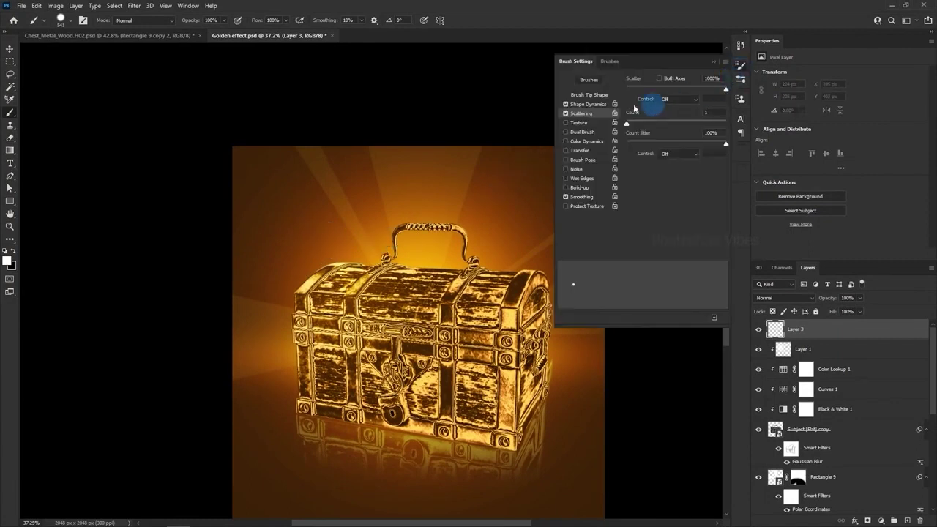
click(590, 95)
mouse_move(653, 157)
mouse_down()
mouse_move(686, 156)
mouse_move(630, 158)
mouse_up()
drag(416, 213, 509, 231)
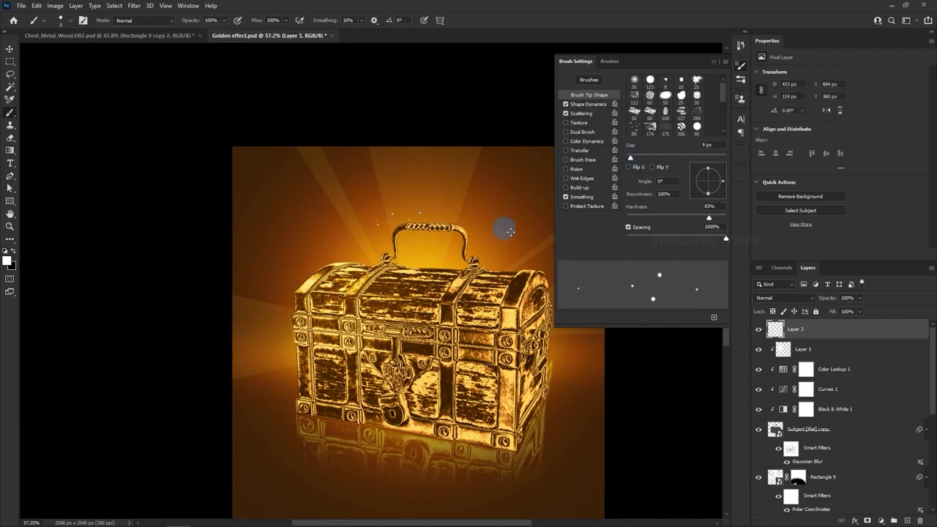
drag(631, 158, 631, 159)
mouse_move(278, 235)
mouse_down()
mouse_move(345, 220)
mouse_move(436, 220)
mouse_up()
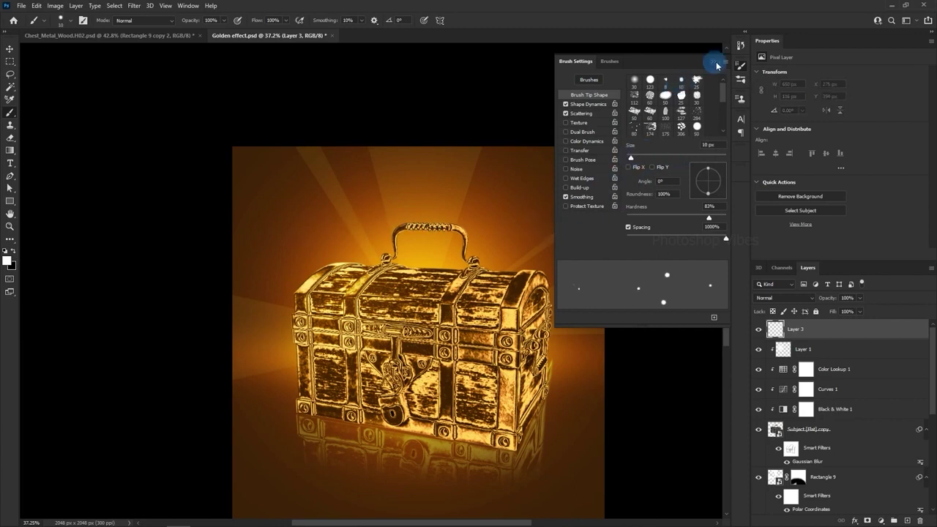
click(714, 62)
- Scatter more sparkle dots to the right of the chest and across the upper glow
click(393, 249)
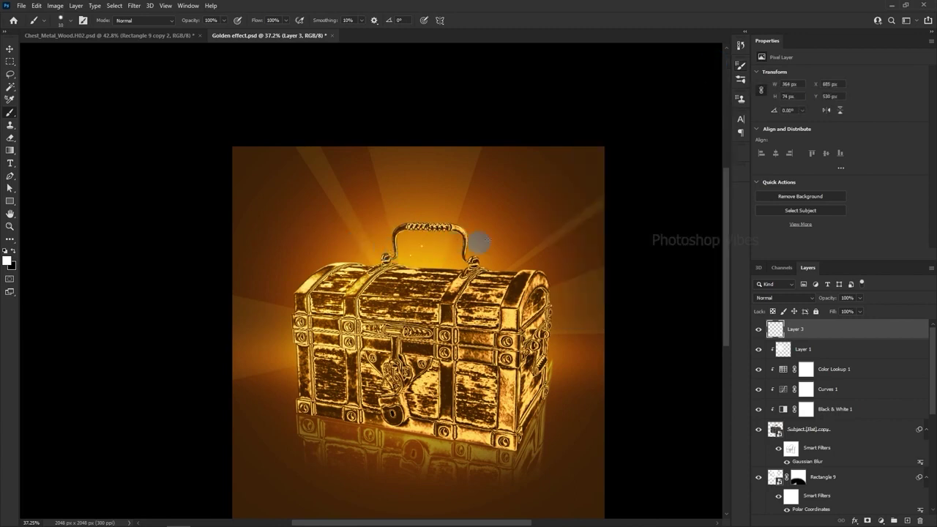
mouse_move(545, 254)
mouse_down()
mouse_move(568, 276)
mouse_move(577, 309)
mouse_move(558, 291)
mouse_up()
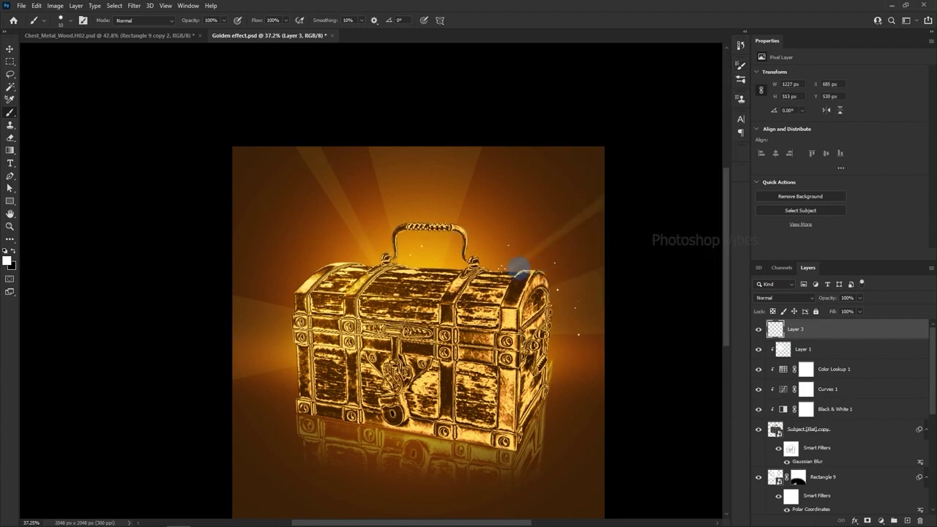
mouse_move(455, 187)
mouse_down()
mouse_move(412, 201)
mouse_move(500, 194)
mouse_move(586, 221)
mouse_up()
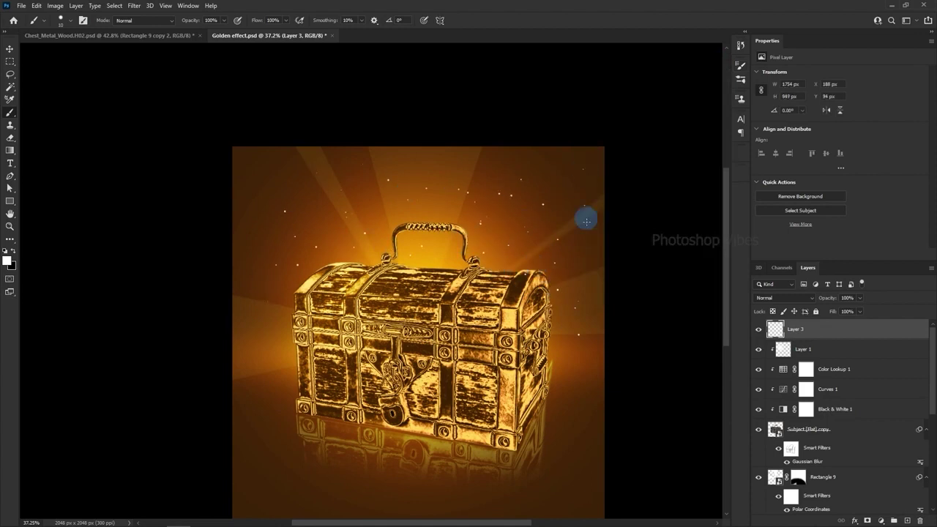
click(254, 166)
click(380, 151)
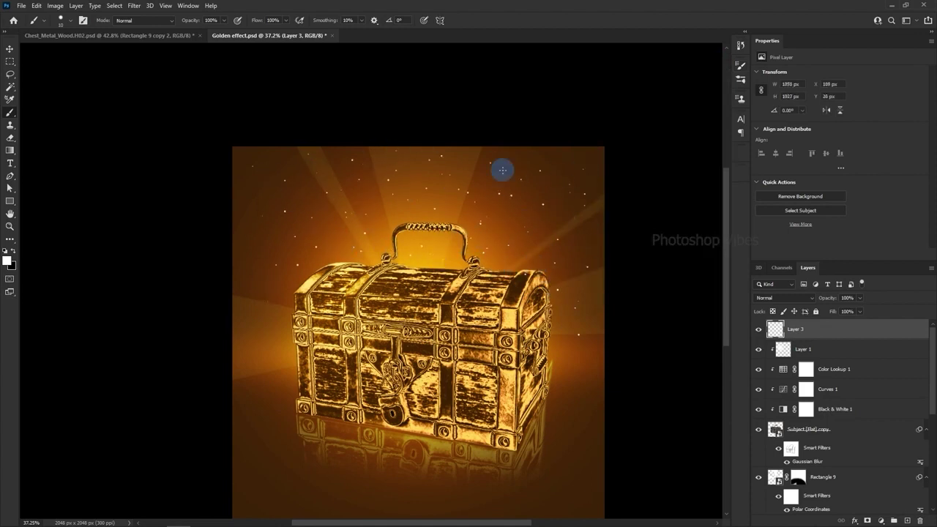
- Set Layer 3's blend mode to Overlay
click(769, 298)
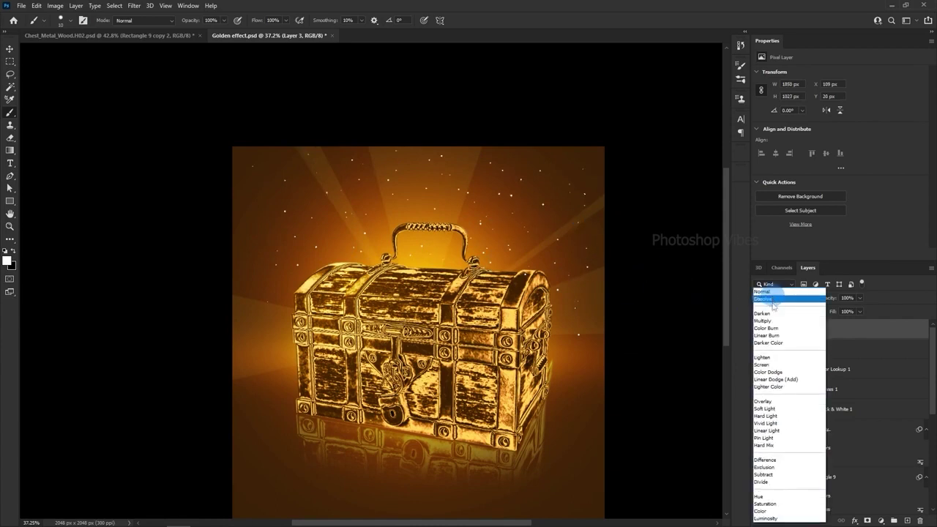
click(770, 404)
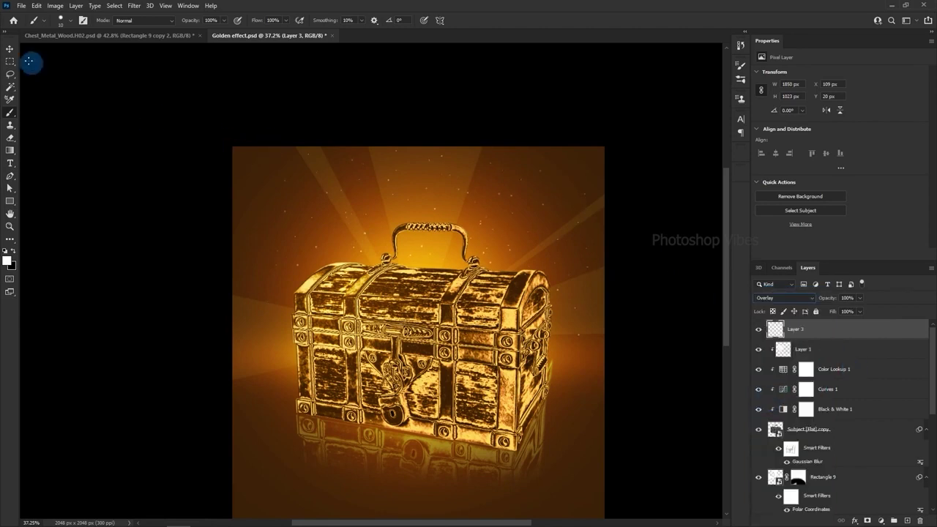
click(8, 49)
drag(624, 339, 605, 312)
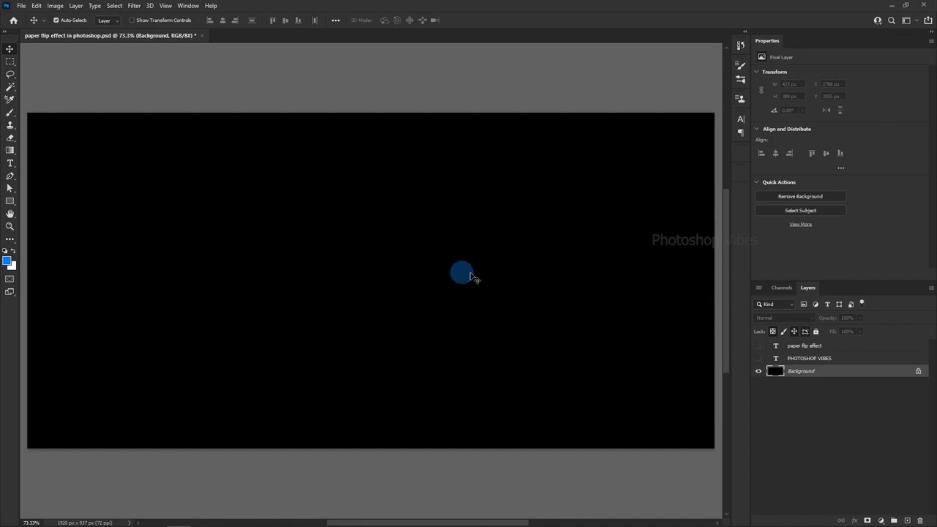
- Set the Type tool to Poppins Bold at 150 pt
click(10, 162)
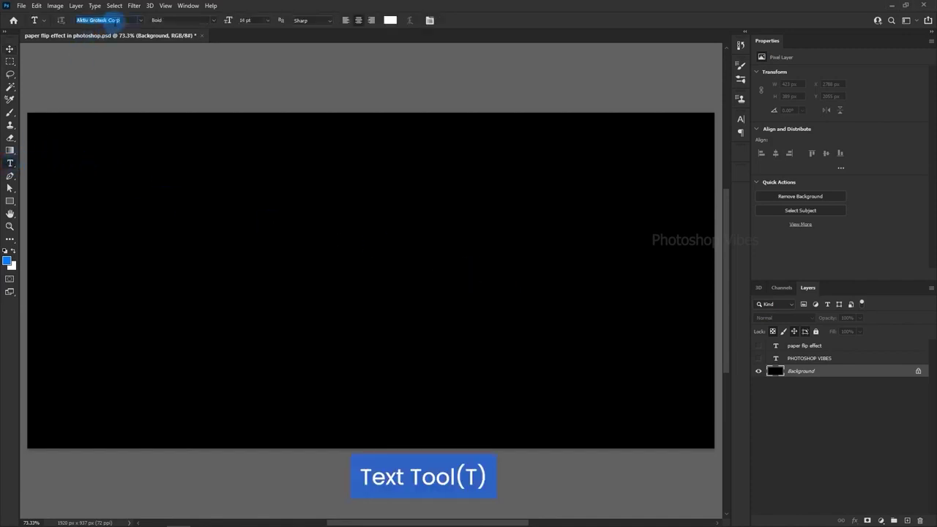
text(poppi)
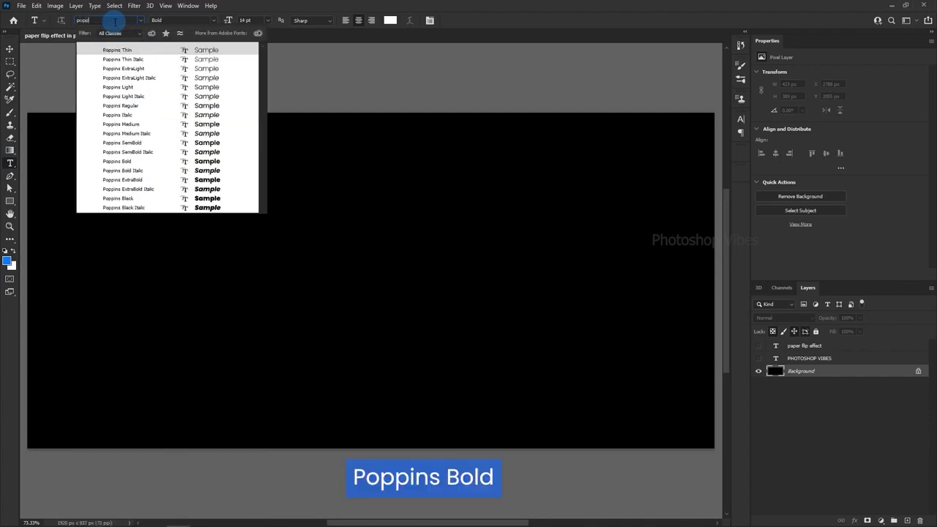
click(125, 161)
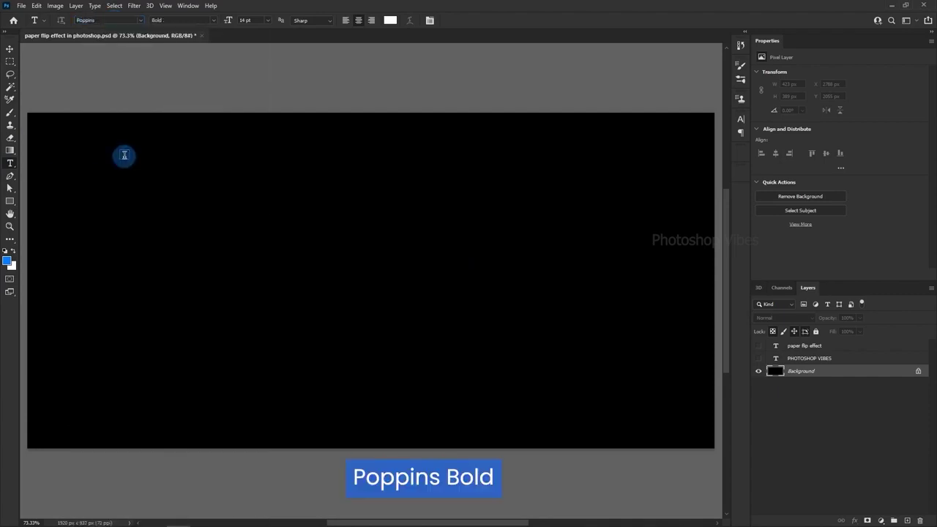
click(249, 19)
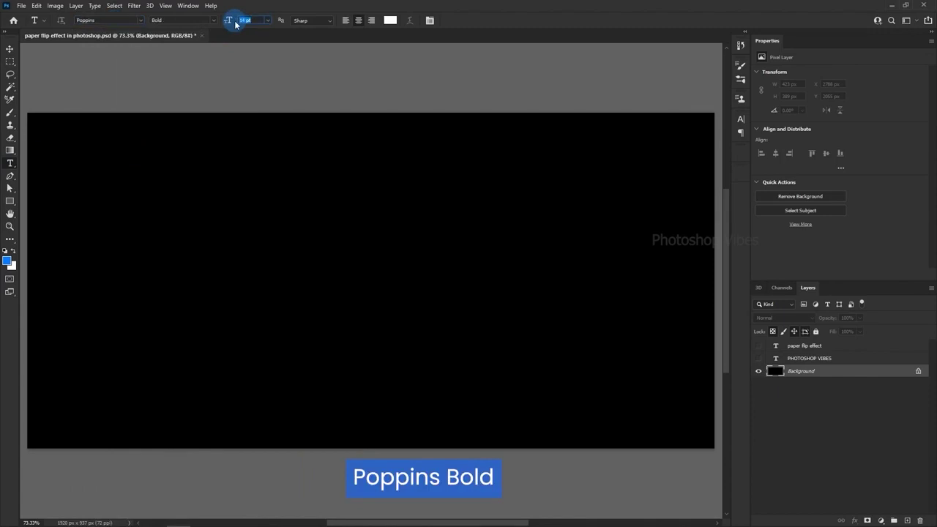
text(150)
key(Return)
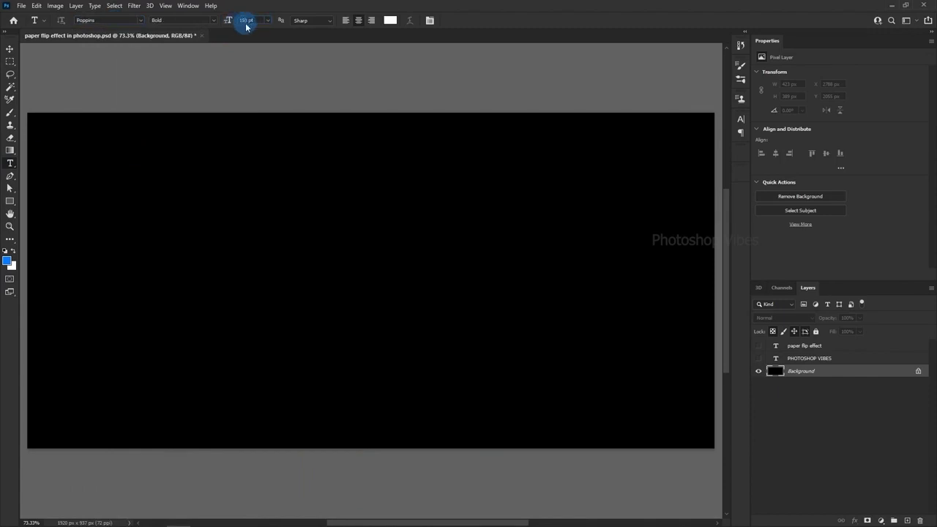
- Type 'CREATIVE' on the black canvas, commit it, and select all
click(248, 255)
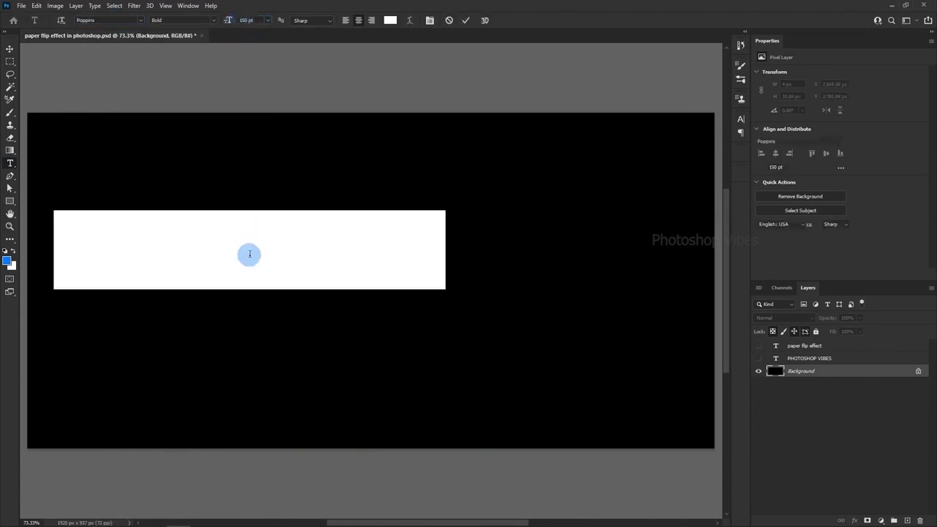
text(C)
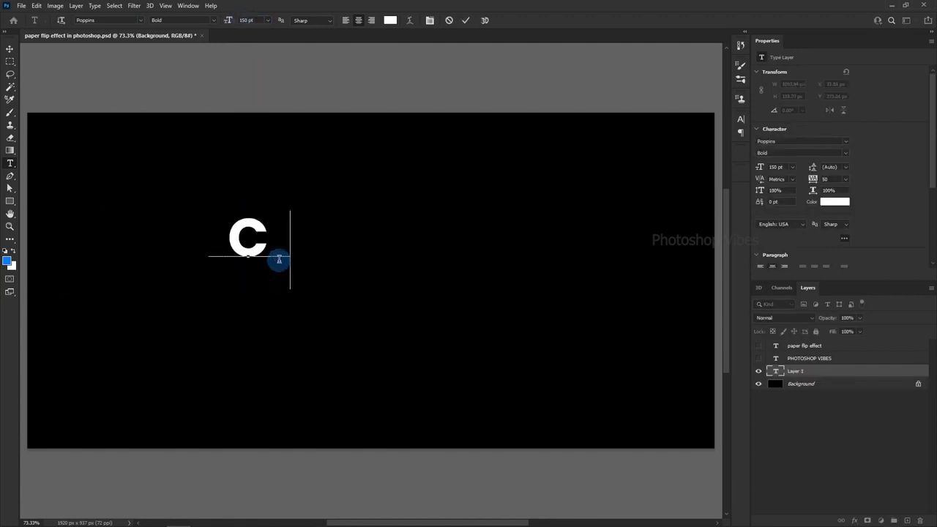
text(REATIVE)
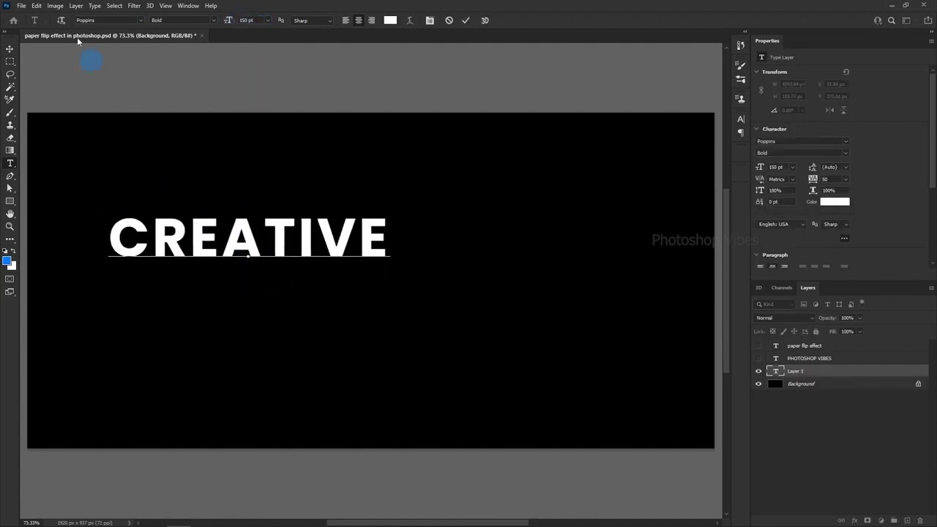
click(9, 49)
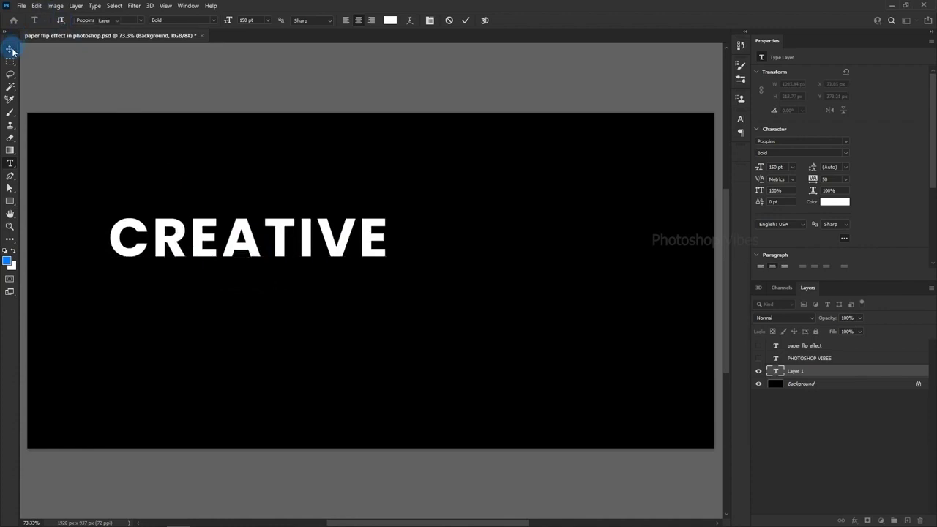
click(116, 6)
click(121, 20)
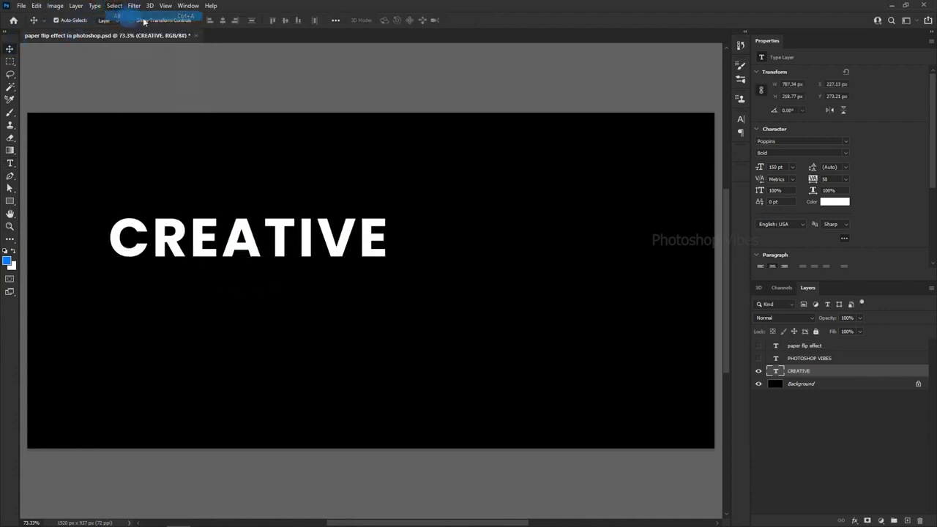
- Centre CREATIVE horizontally, deselect, raise it near the top, and enlarge it to 180 pt
click(224, 21)
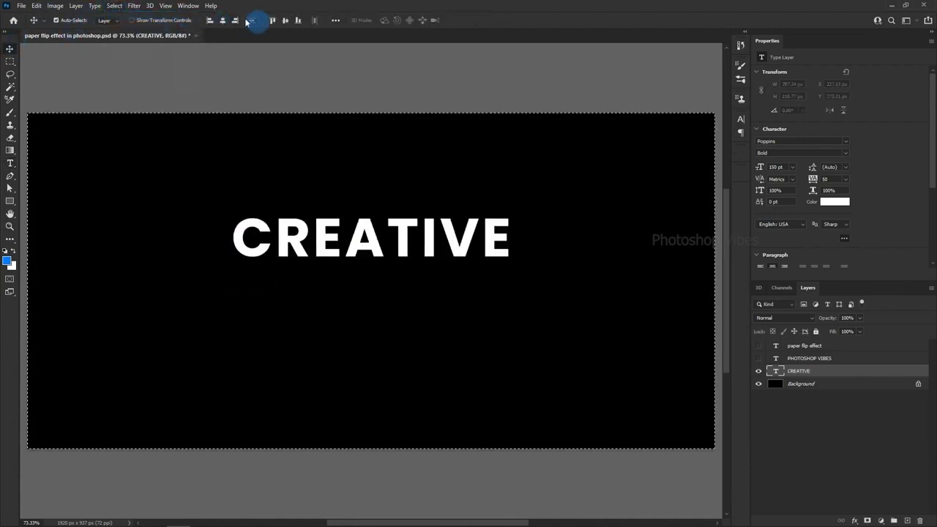
click(119, 6)
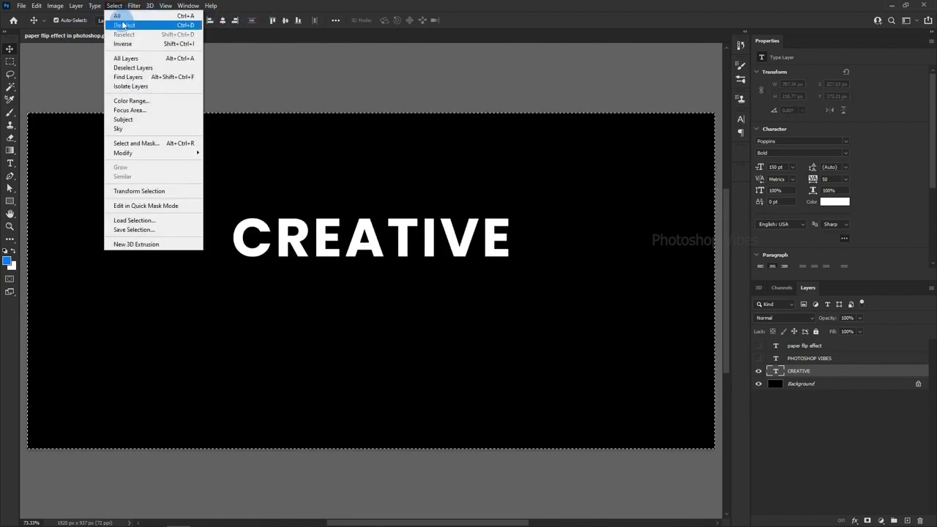
click(125, 25)
drag(370, 235, 371, 153)
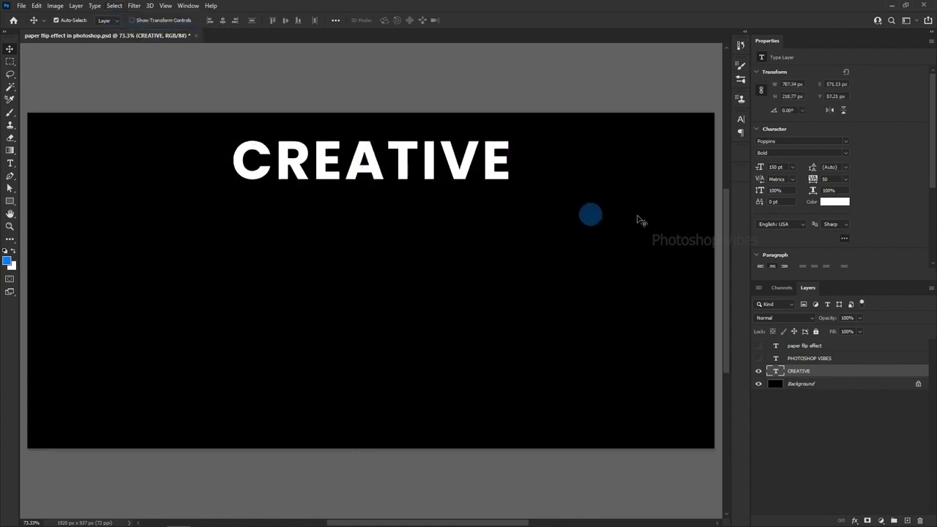
drag(777, 167, 744, 172)
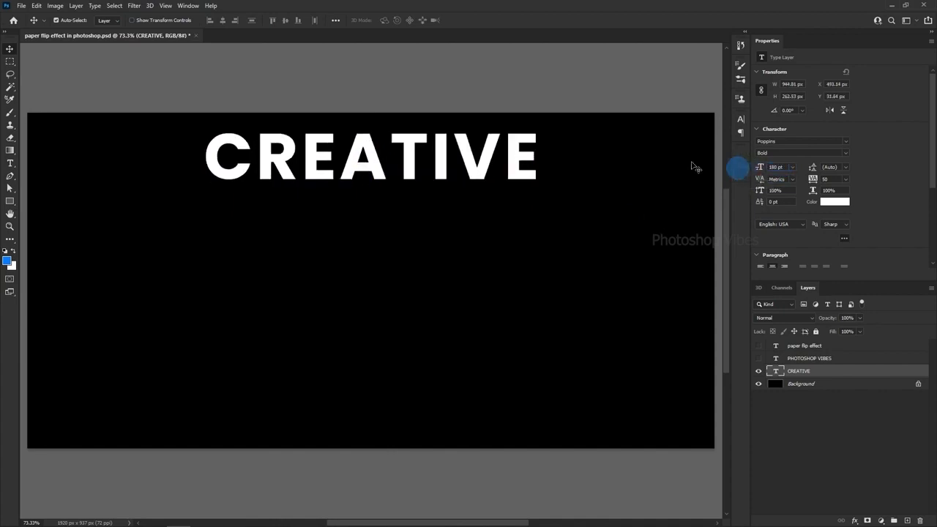
drag(410, 142, 414, 155)
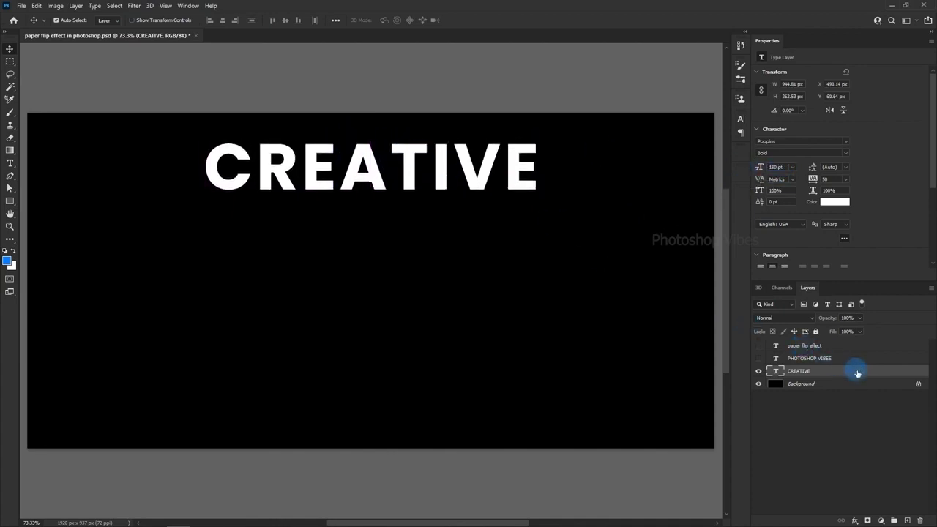
right_click(911, 372)
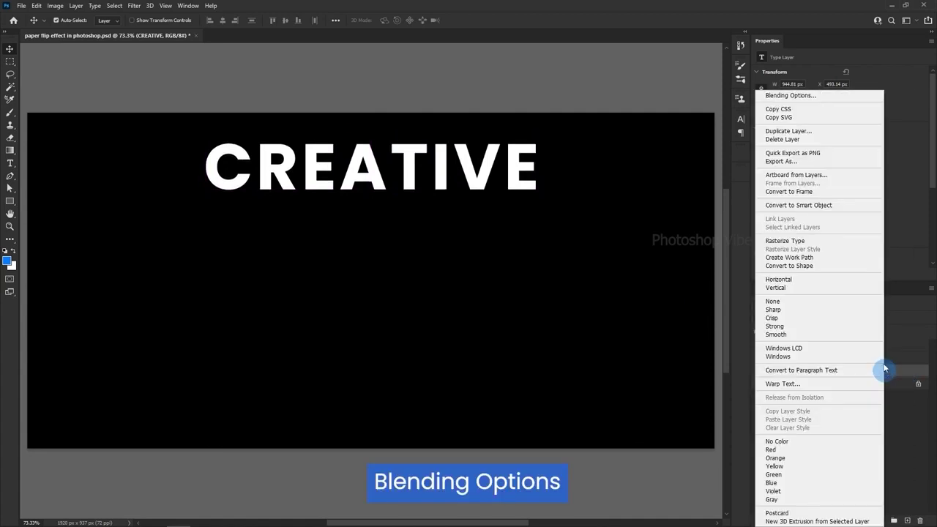
- Add a Gradient Overlay to CREATIVE with Normal blend mode at 100% opacity
click(812, 96)
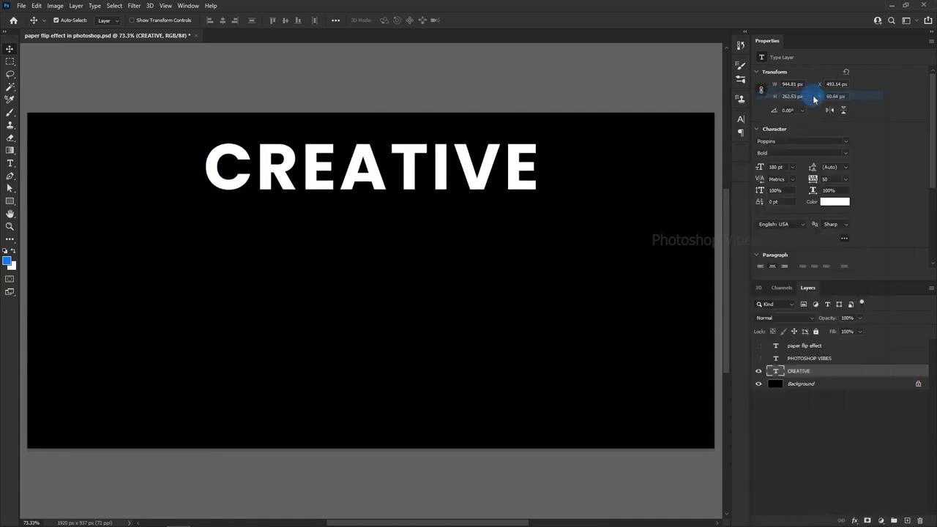
drag(701, 214, 704, 205)
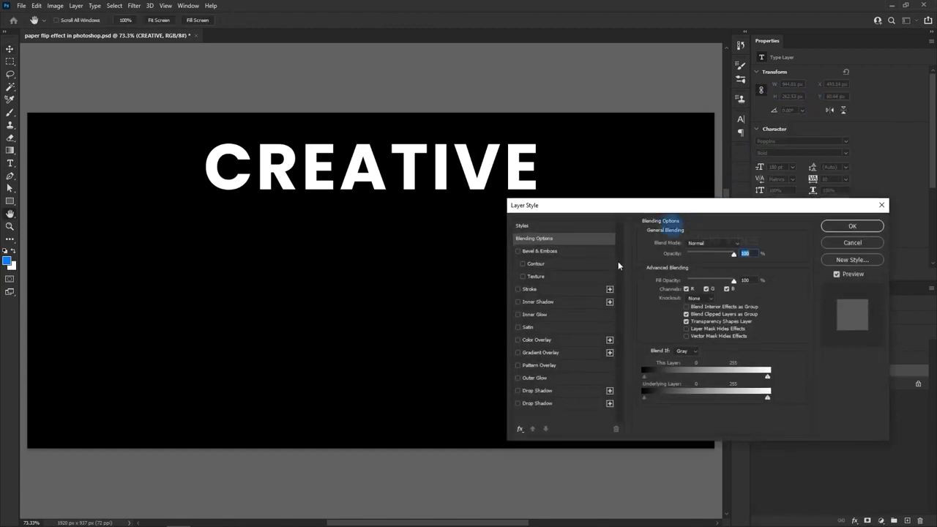
click(519, 353)
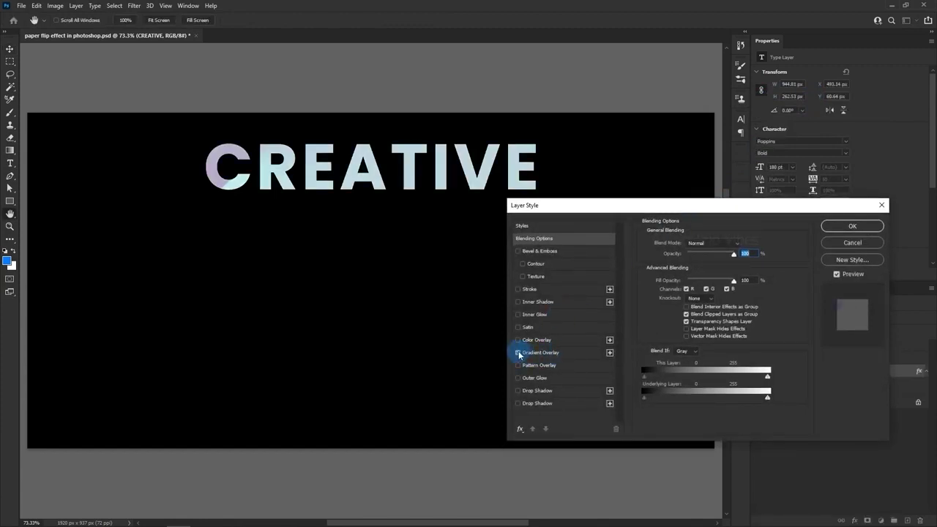
drag(668, 206, 696, 208)
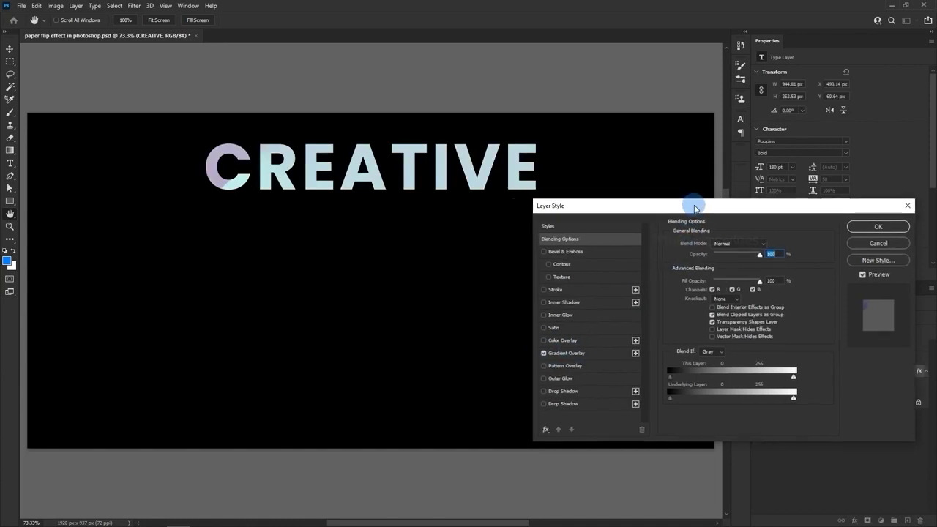
click(578, 355)
click(741, 244)
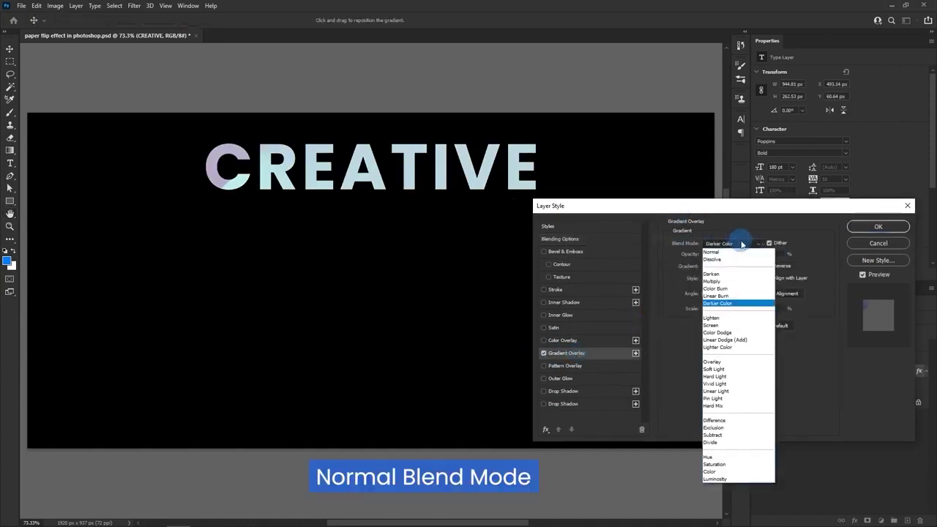
click(720, 254)
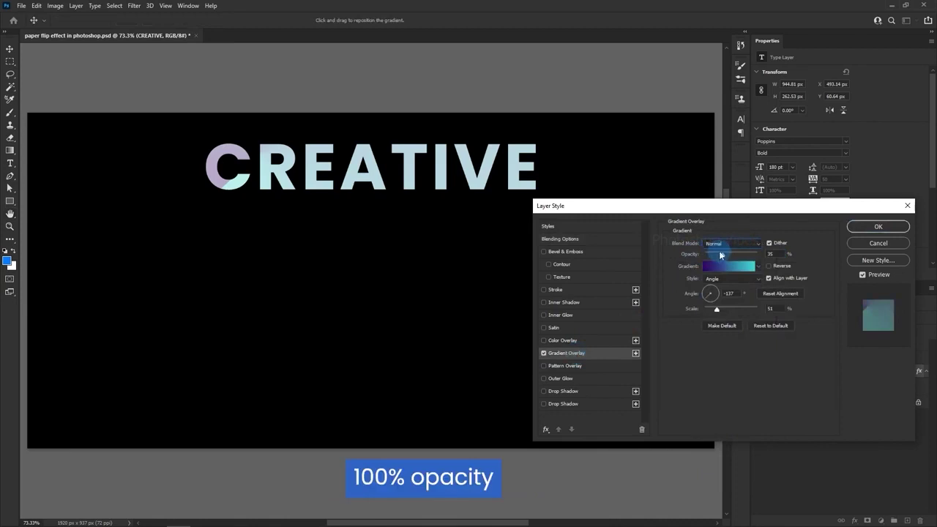
drag(721, 257, 785, 258)
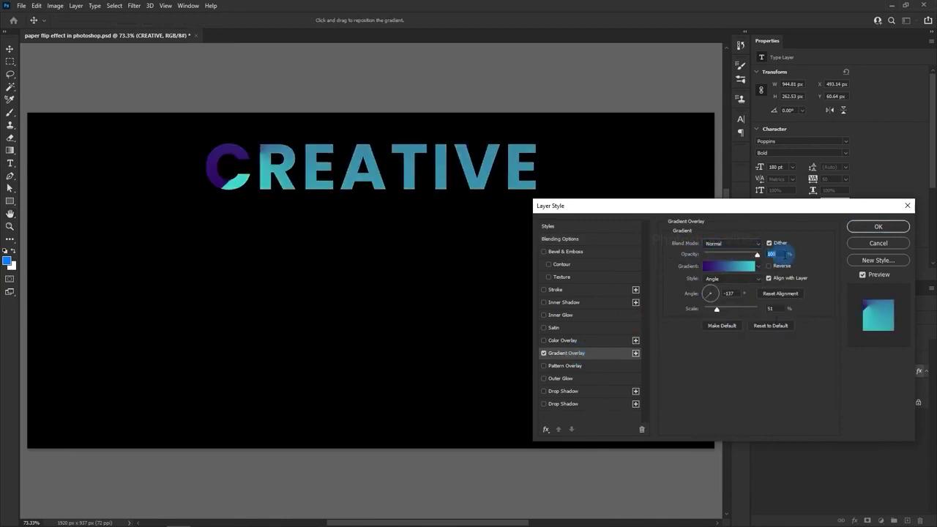
- Set the overlay to the Basics Black, White gradient, Linear style, 90° angle, 150% scale
click(747, 269)
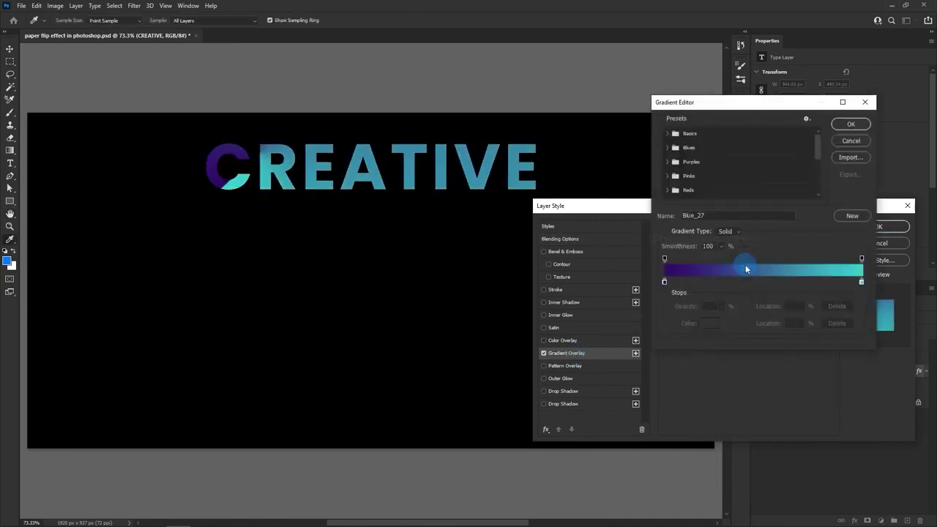
click(668, 134)
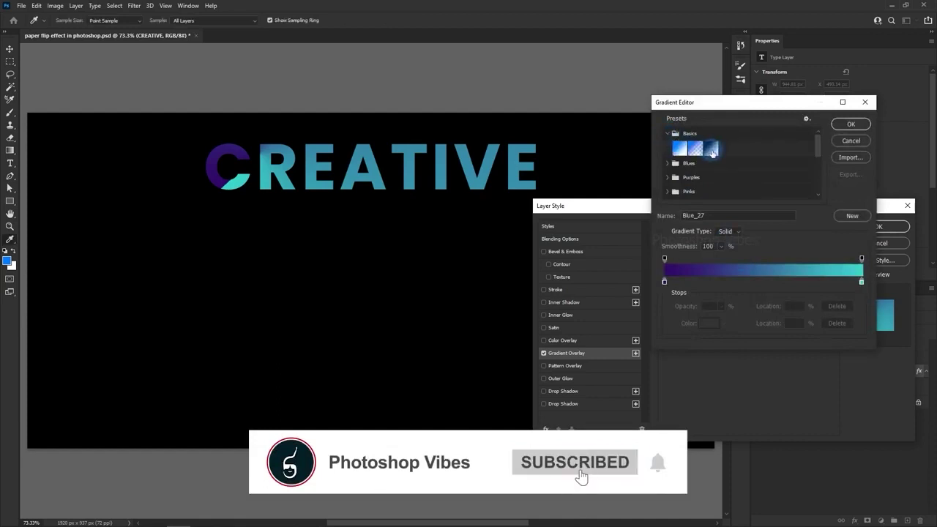
click(711, 148)
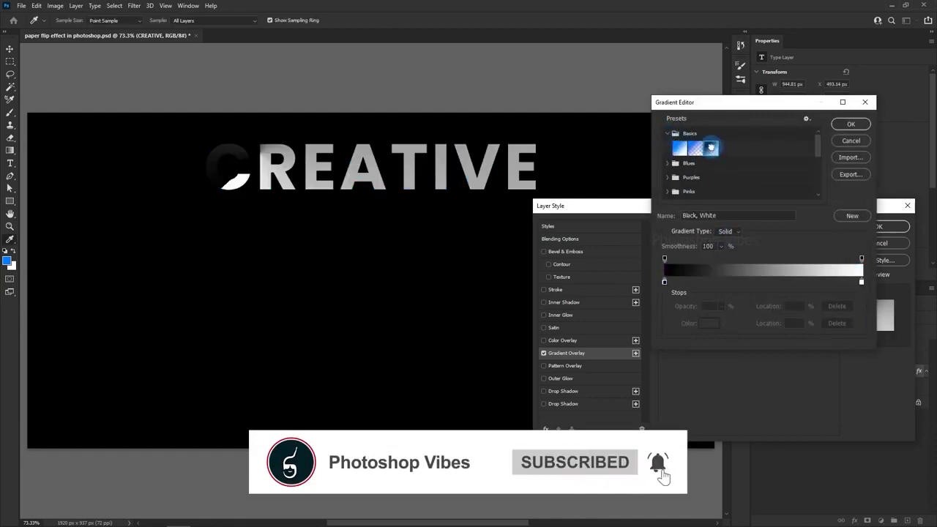
click(851, 125)
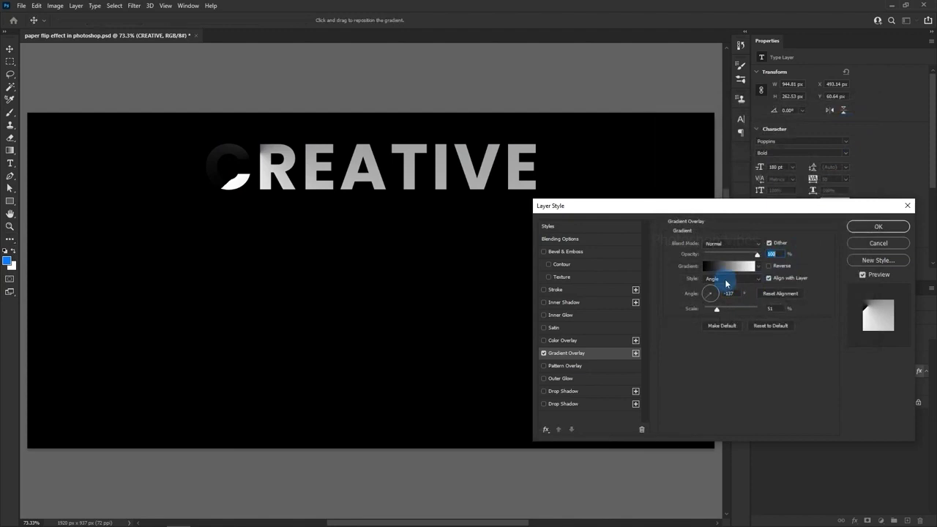
click(725, 282)
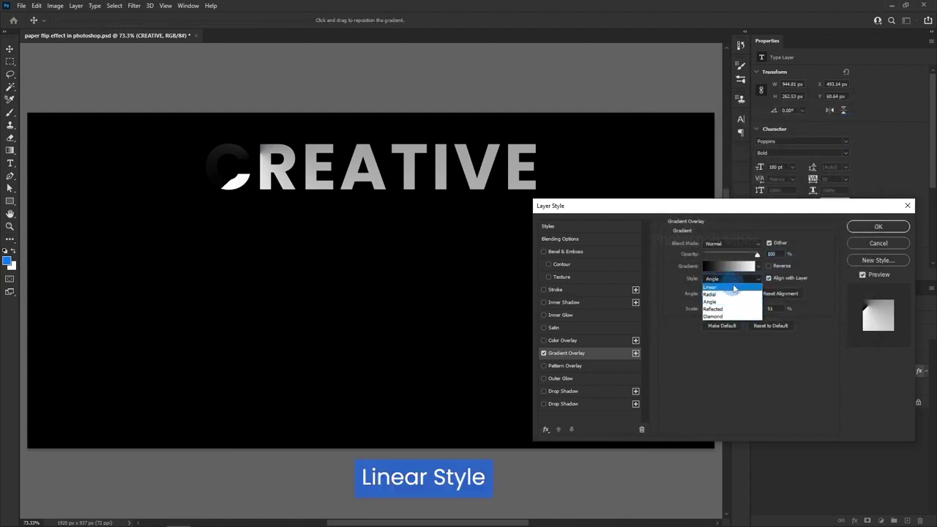
click(733, 287)
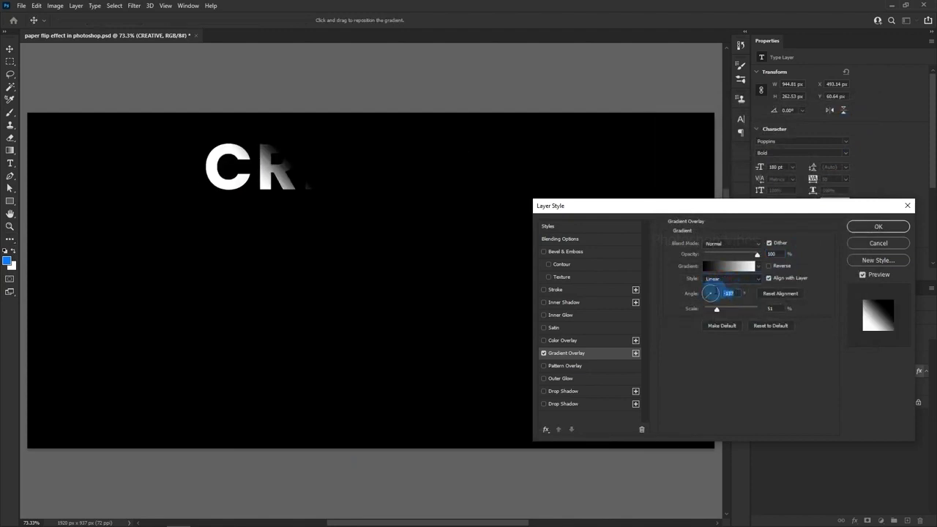
text(90)
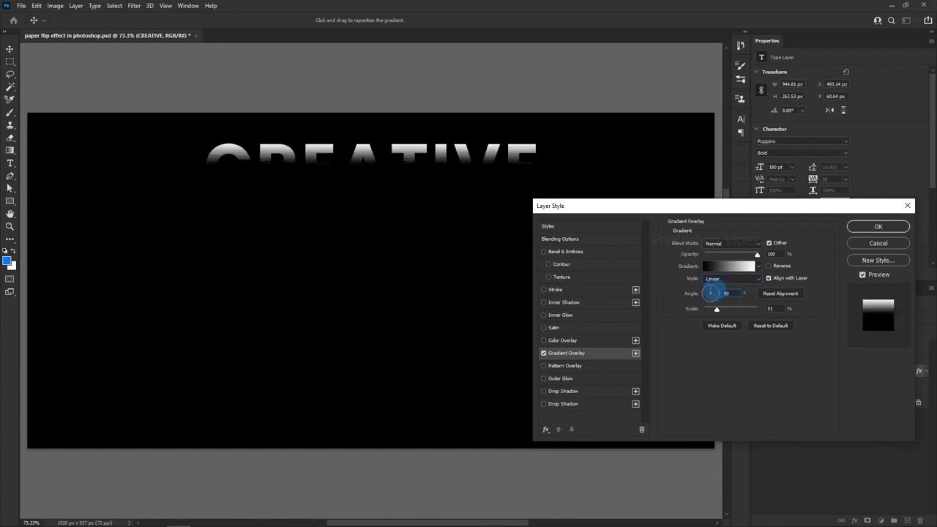
drag(721, 311, 800, 316)
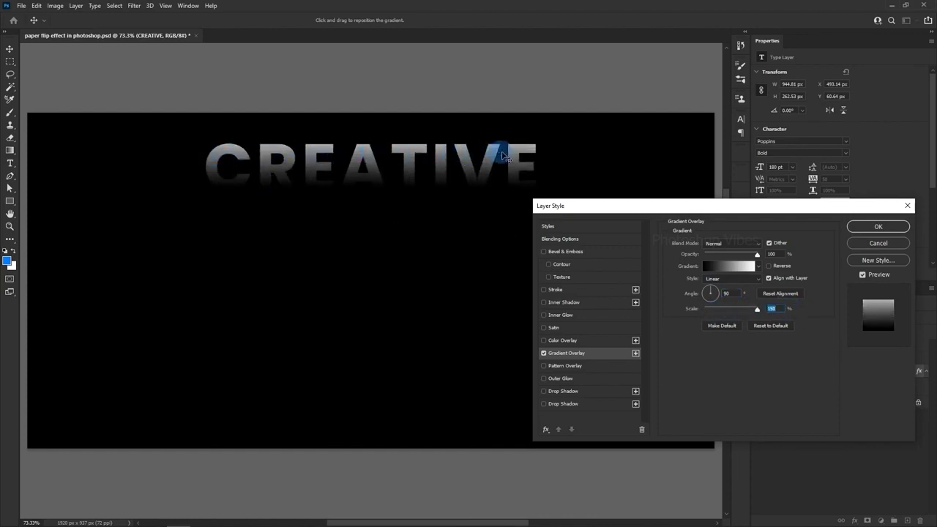
- Move the gradient's white stop to about 63%, then commit the Gradient Overlay on CREATIVE
click(730, 266)
click(858, 283)
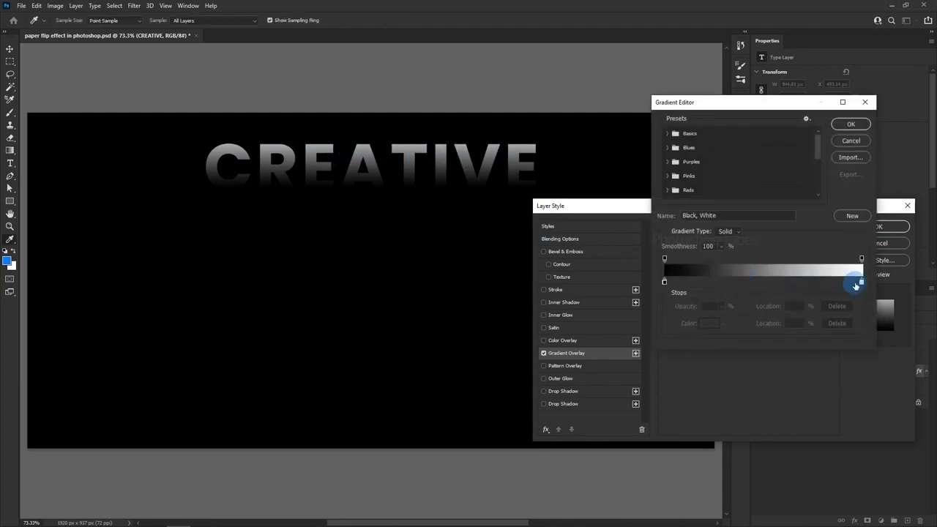
drag(862, 284, 772, 284)
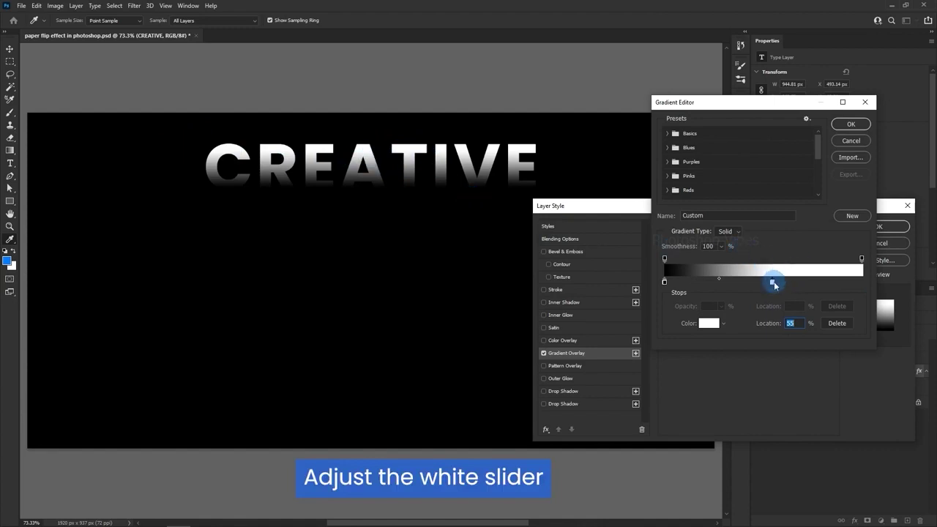
drag(776, 286, 790, 286)
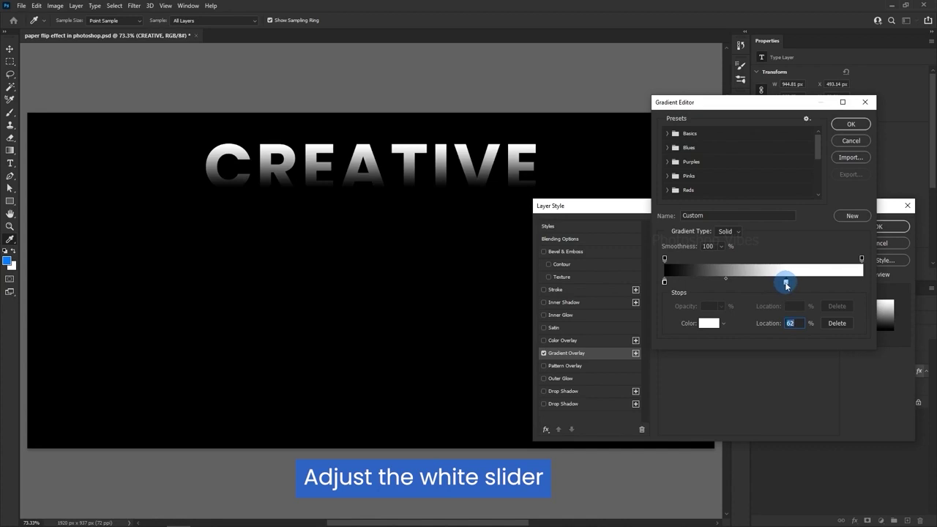
click(851, 124)
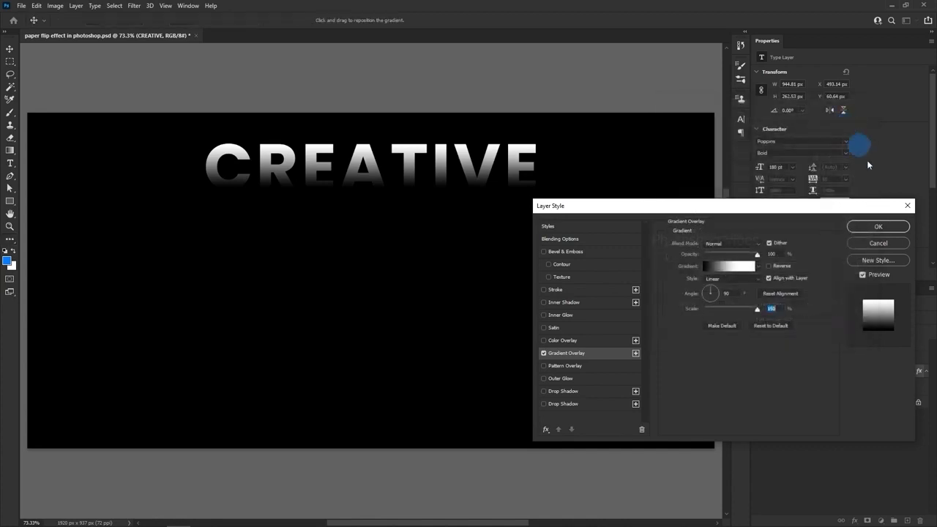
click(544, 354)
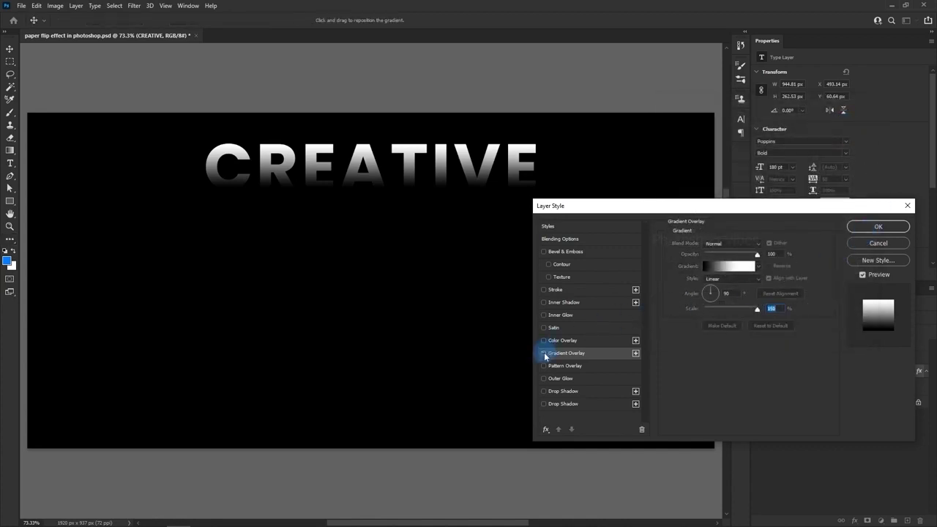
click(544, 353)
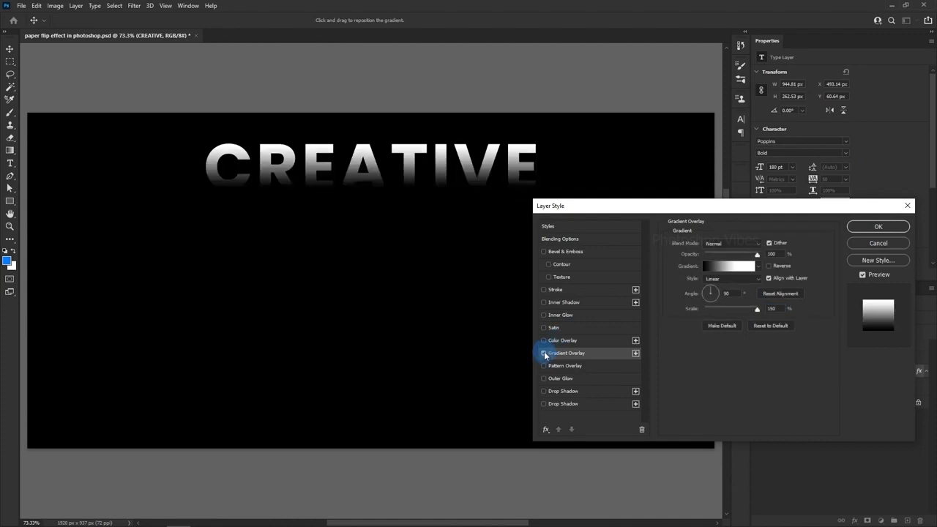
click(881, 228)
click(861, 374)
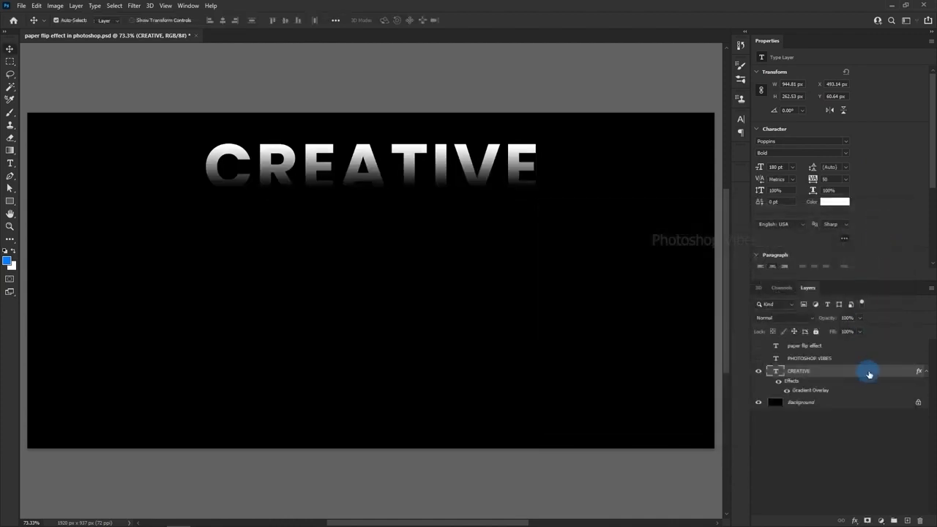
- Convert the CREATIVE layer to a smart object and widen its top with a Perspective transform
right_click(870, 375)
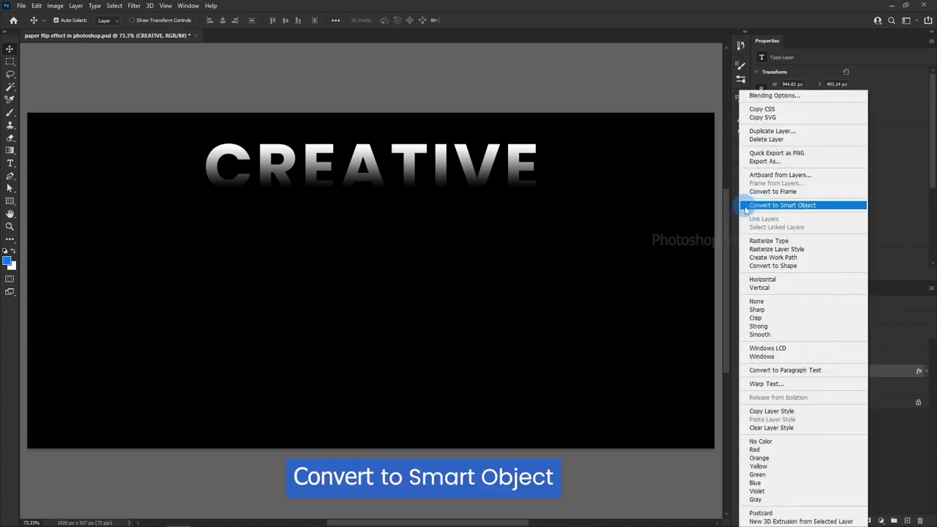
click(828, 208)
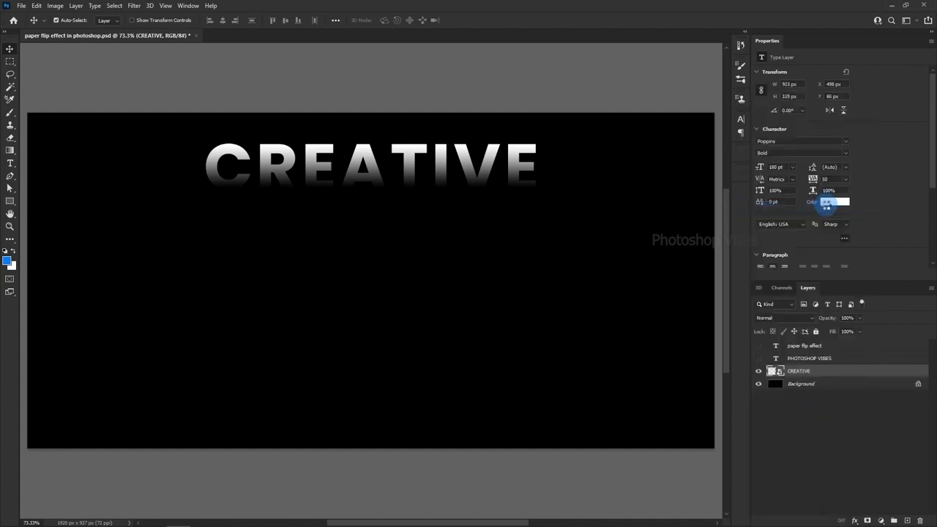
click(36, 5)
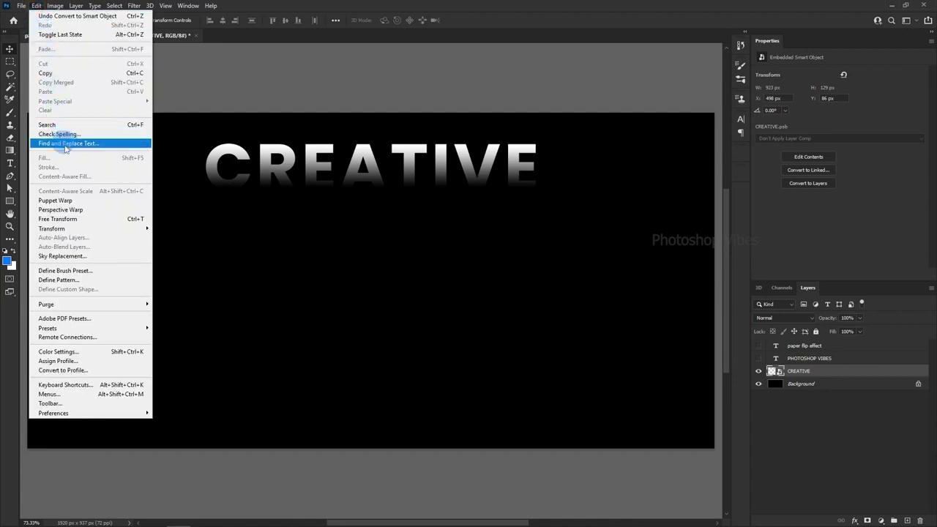
click(104, 221)
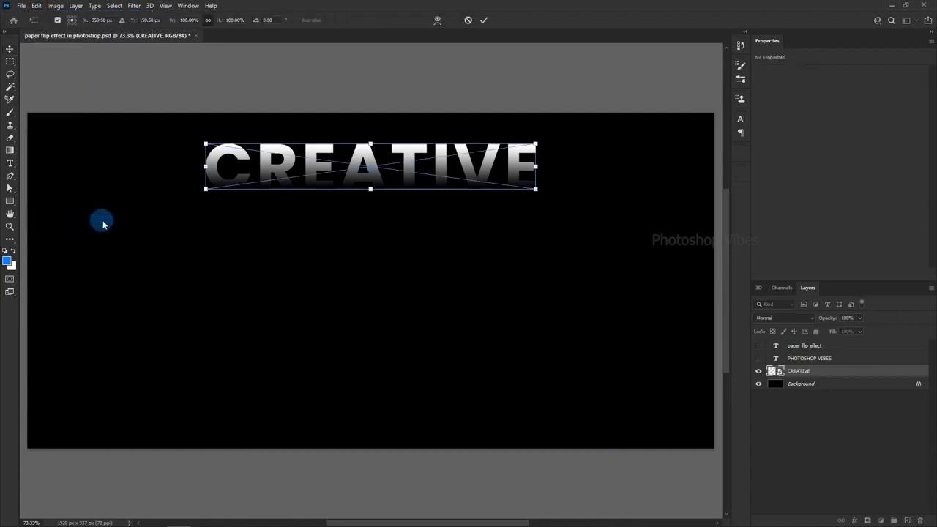
right_click(415, 150)
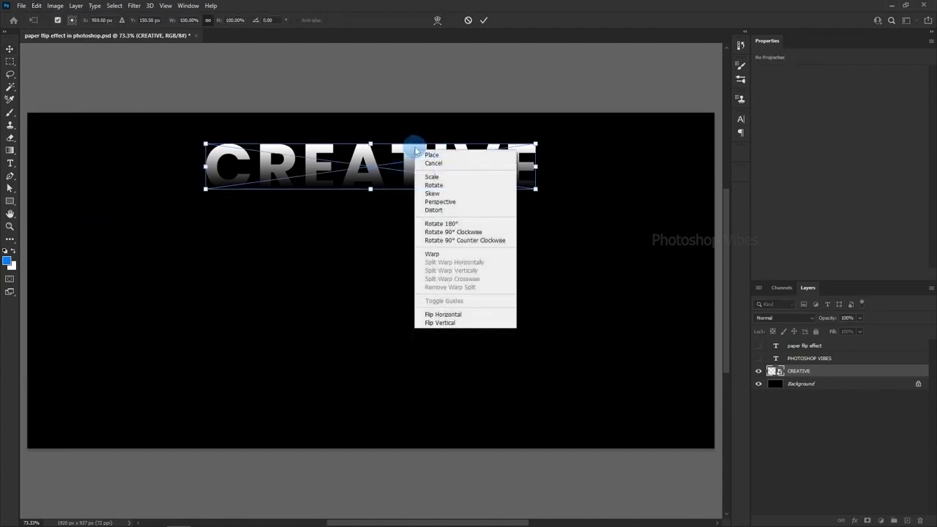
click(482, 202)
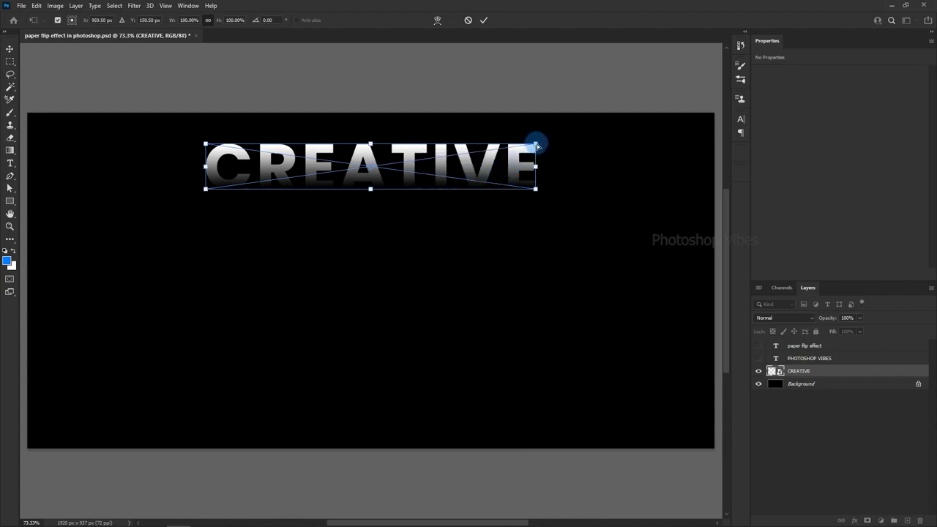
drag(537, 146, 580, 143)
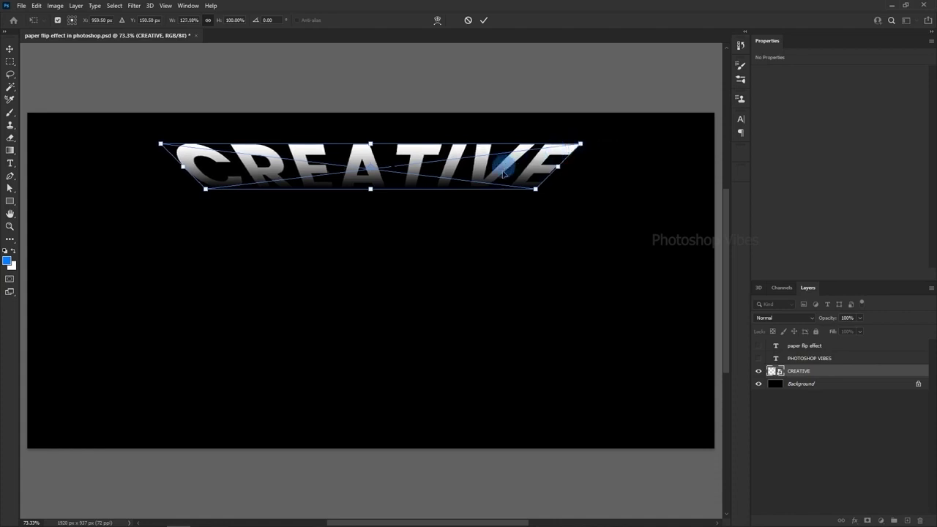
click(484, 22)
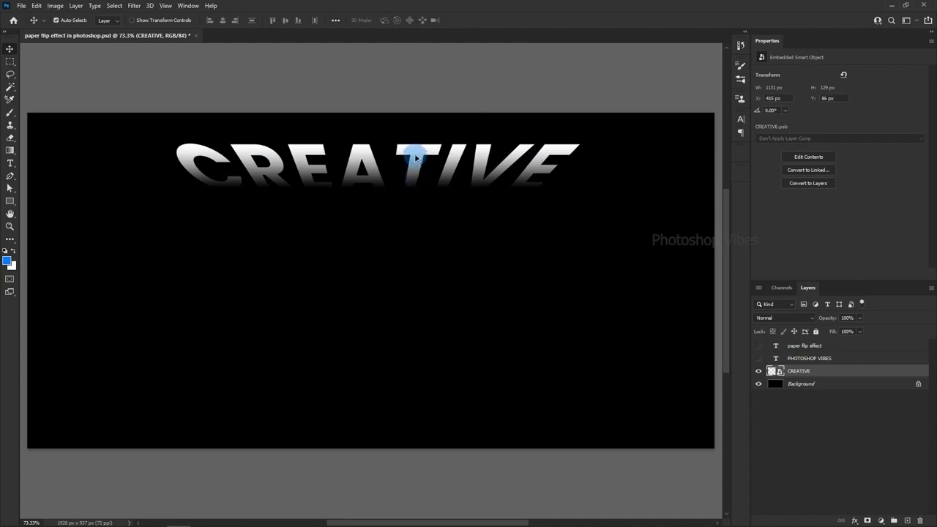
- Duplicate CREATIVE slightly lower and squash the copy shorter from the top
drag(418, 153, 418, 173)
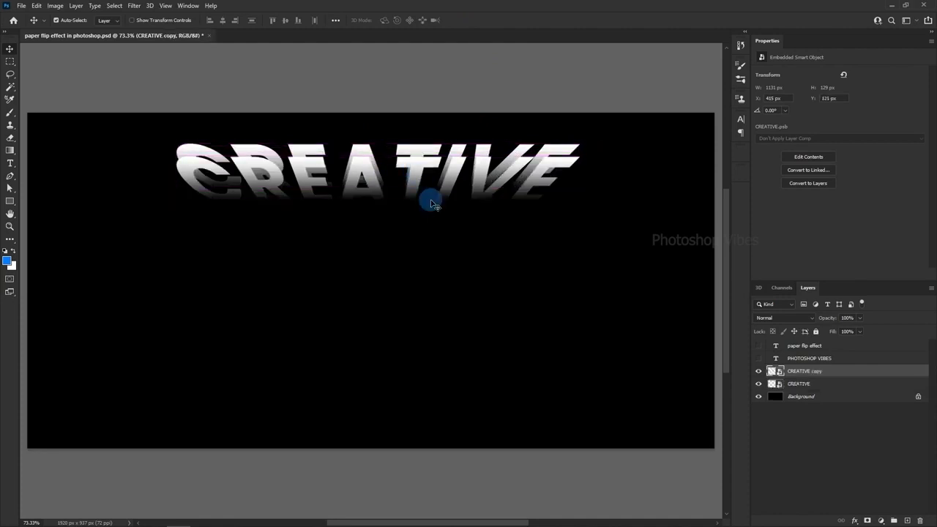
click(39, 6)
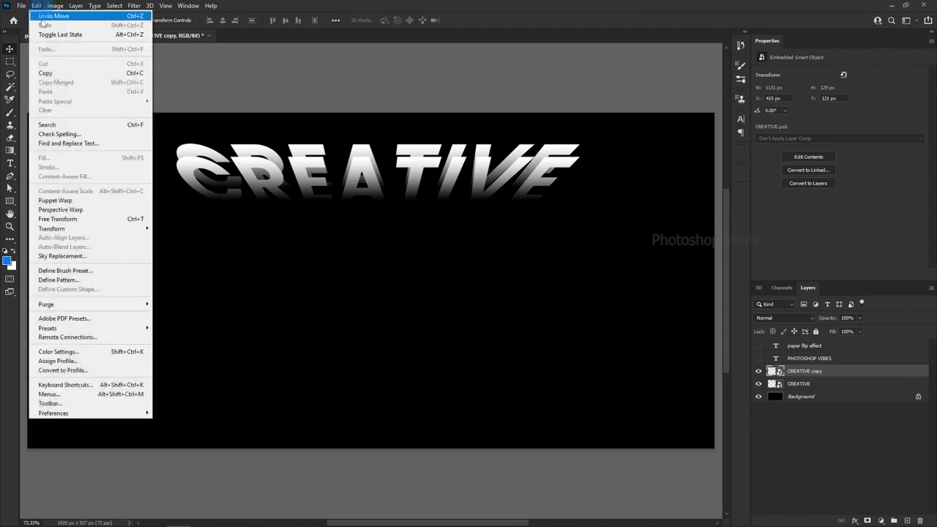
click(93, 219)
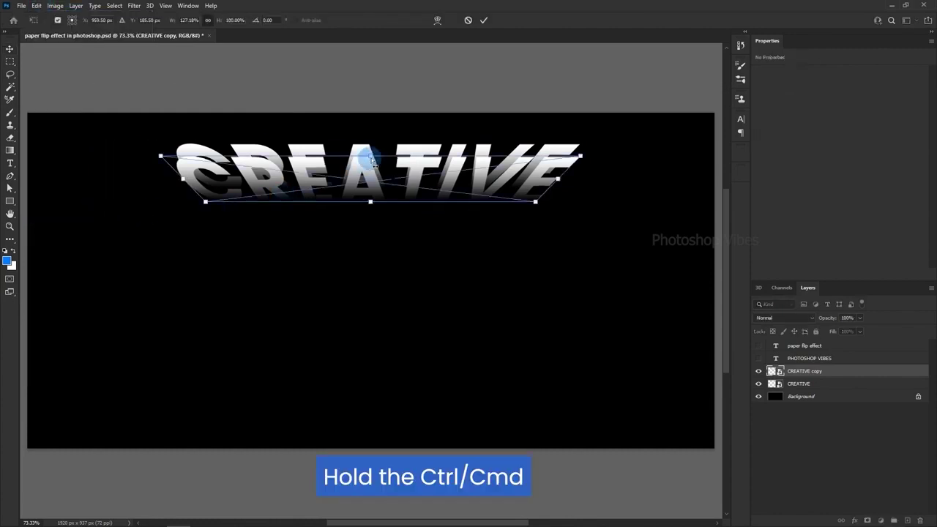
drag(372, 158, 373, 162)
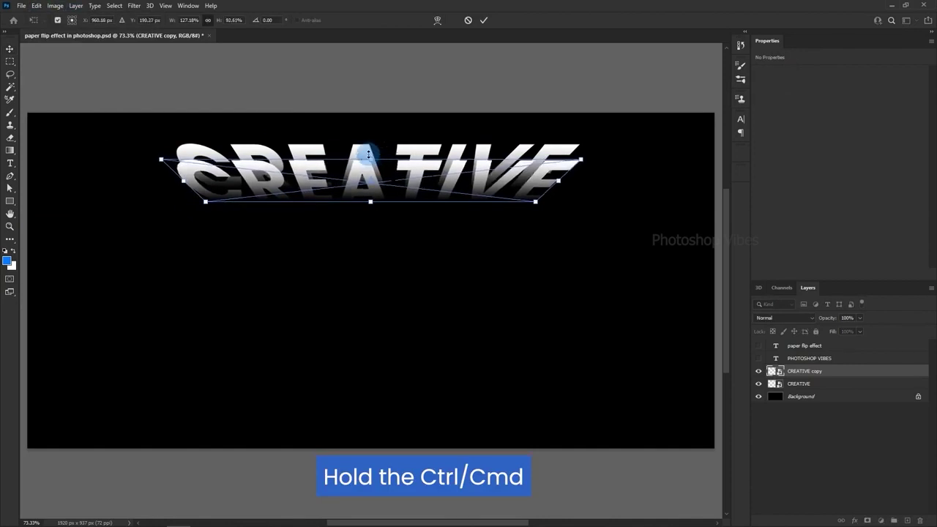
key(Return)
- Create CREATIVE copy 2 through copy 4, each shifted lower and squashed with Free Transform
mouse_move(366, 167)
mouse_down()
mouse_move(361, 178)
mouse_move(370, 183)
mouse_up()
key(ctrl+t)
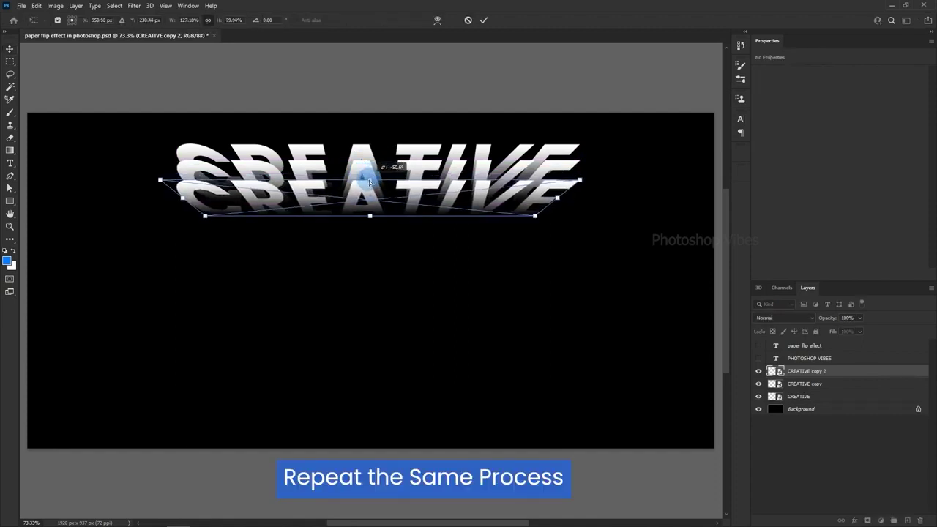
click(483, 20)
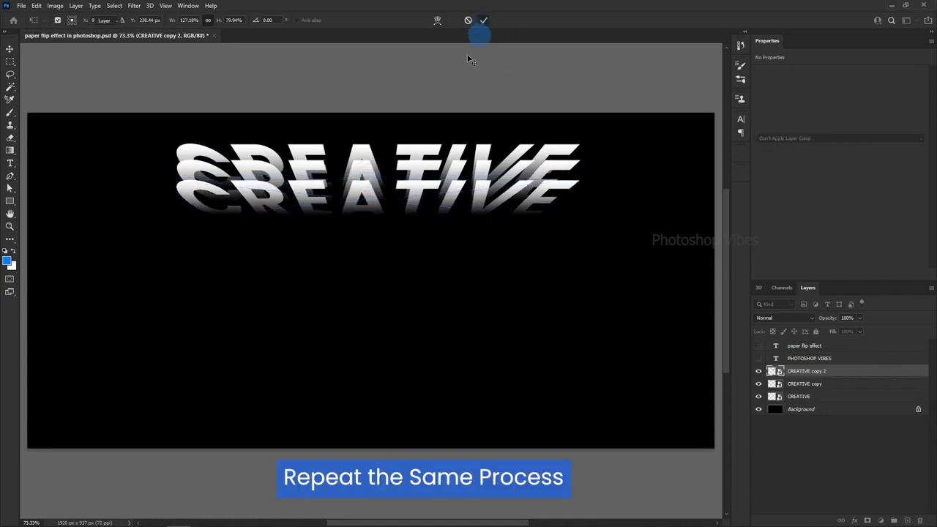
drag(364, 186, 369, 226)
key(ctrl+t)
key(Return)
key(ctrl+t)
key(Return)
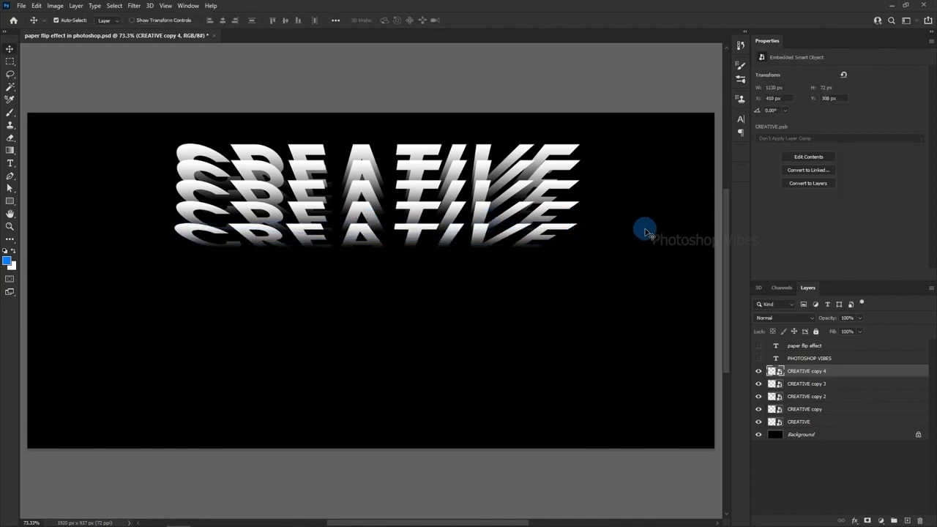
- Select all five CREATIVE layers and group them into Group 1; a delete-group prompt then appears by mistake
shift+click(808, 423)
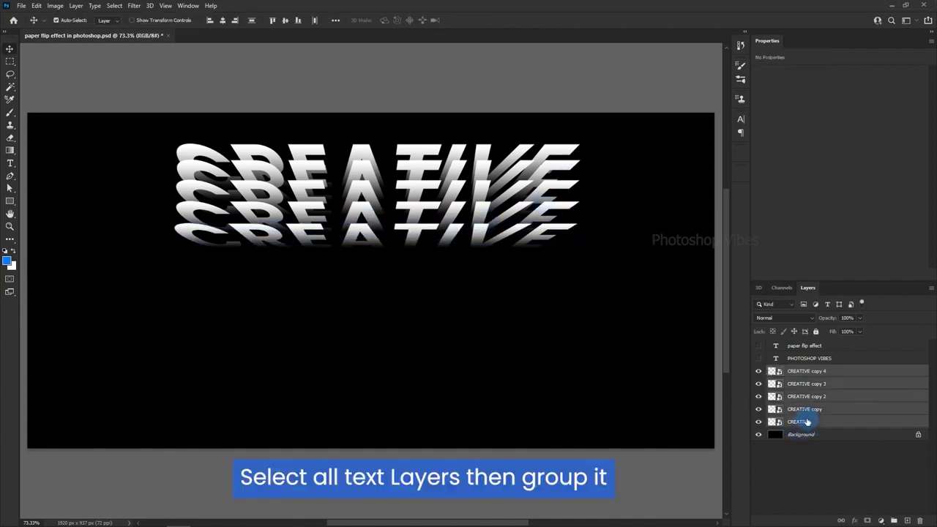
click(893, 521)
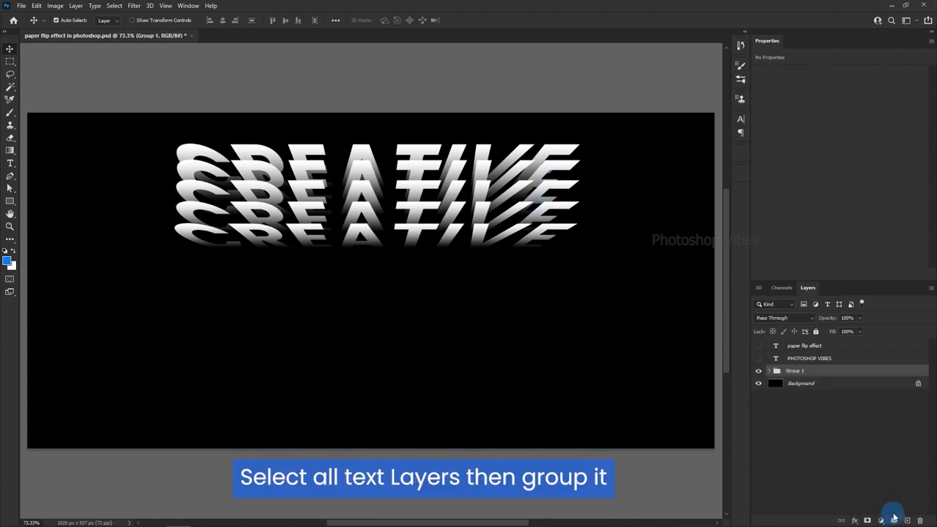
right_click(826, 372)
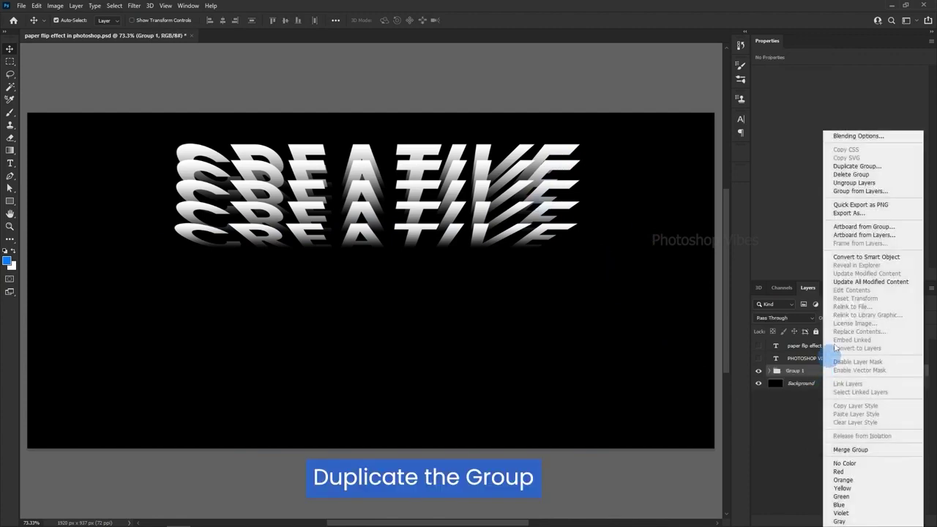
click(854, 174)
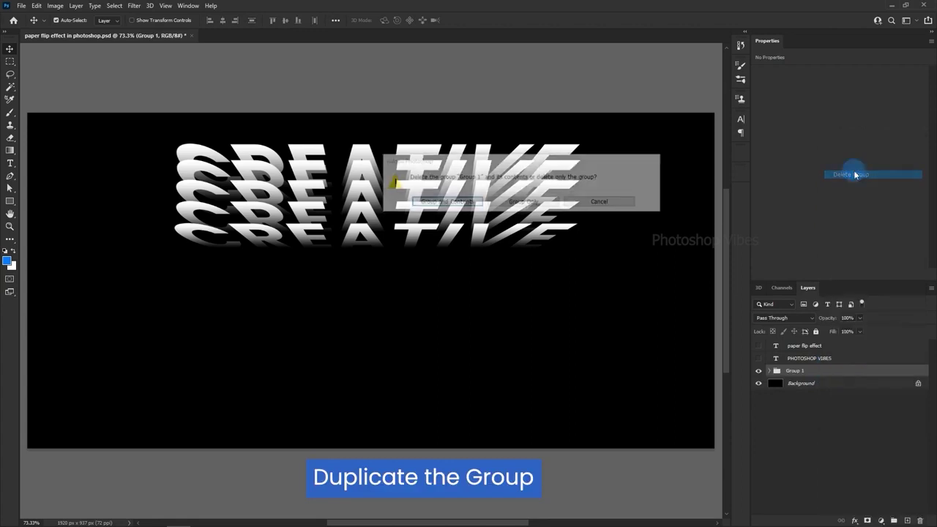
click(601, 202)
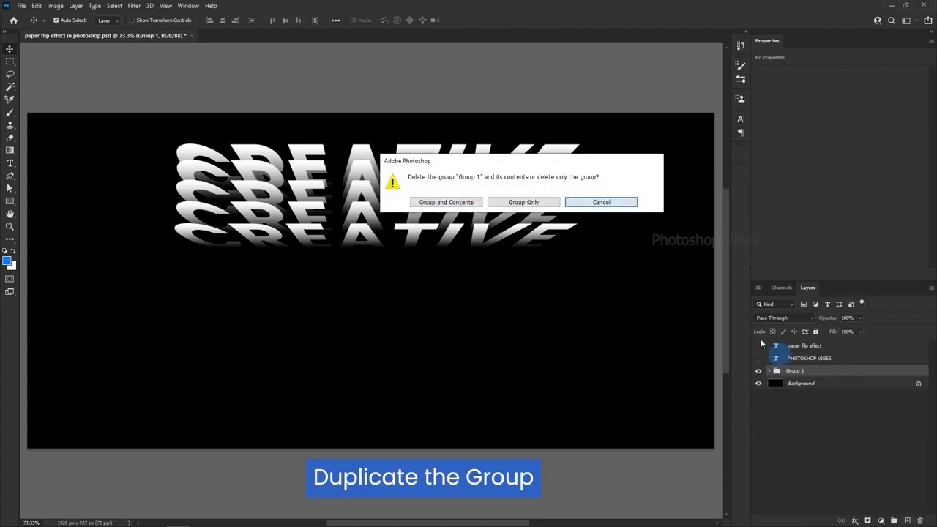
- Cancel deleting Group 1 and duplicate it as Group 1 copy
click(599, 202)
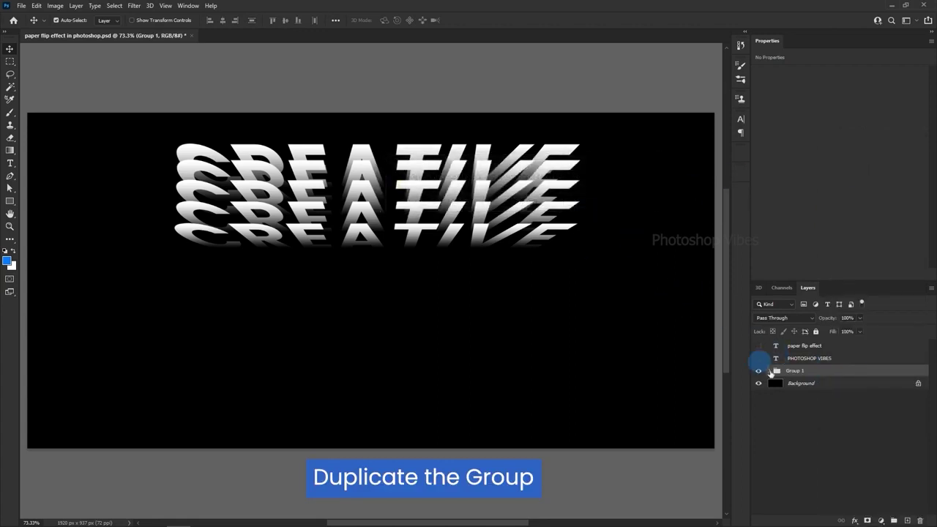
right_click(828, 371)
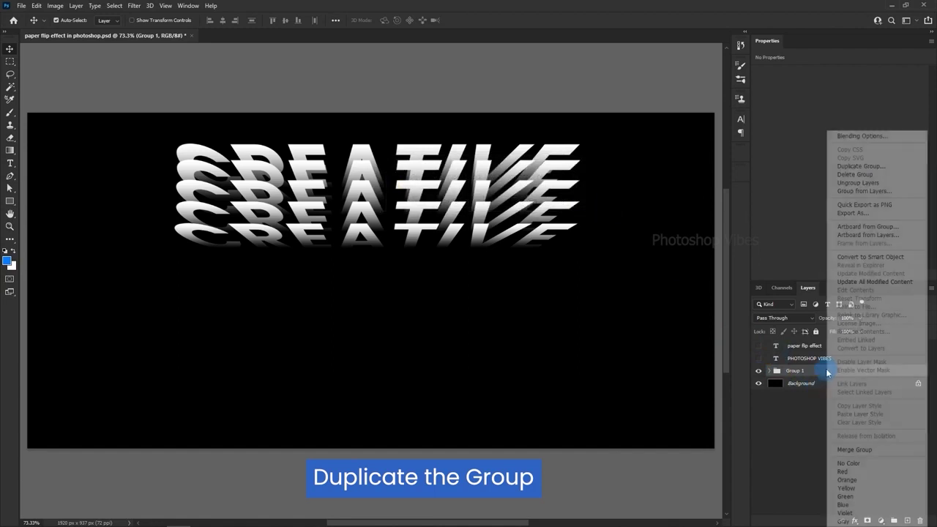
click(851, 166)
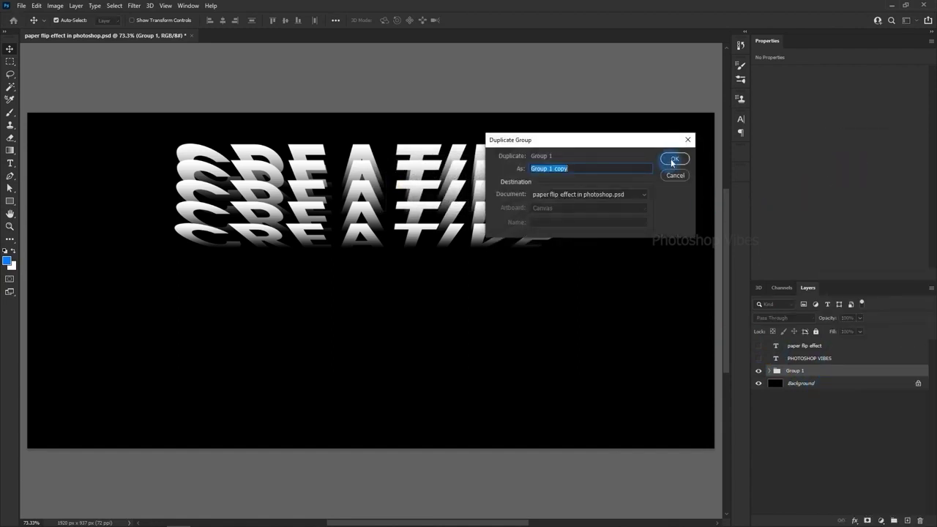
click(672, 160)
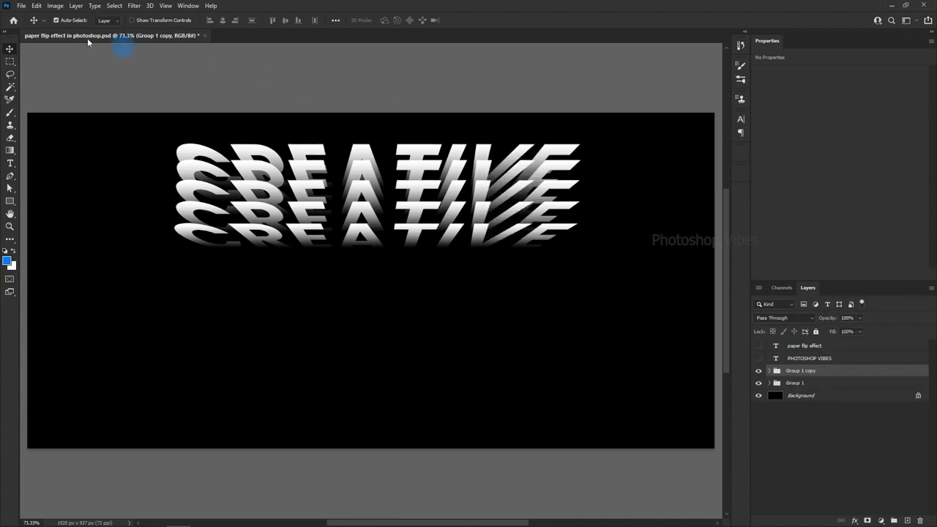
- Flip Group 1 copy vertically and move it below the original stack
click(35, 8)
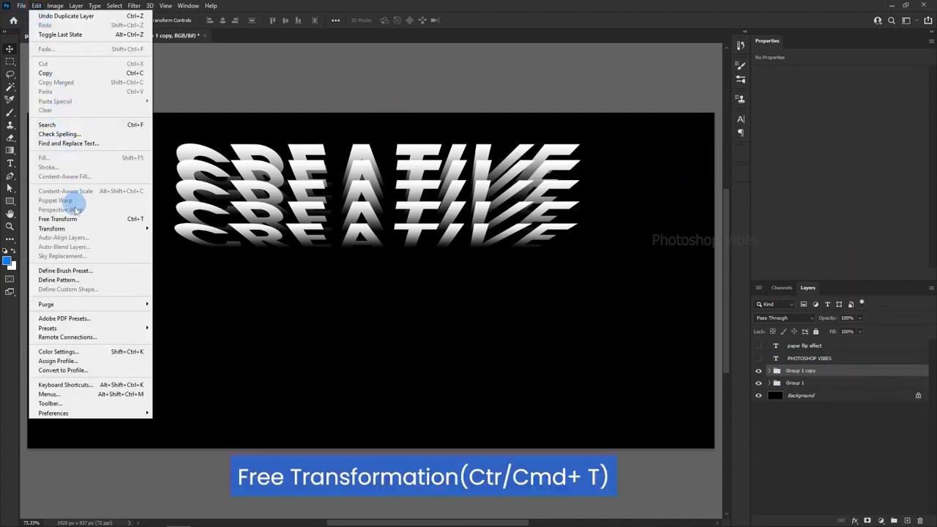
click(74, 217)
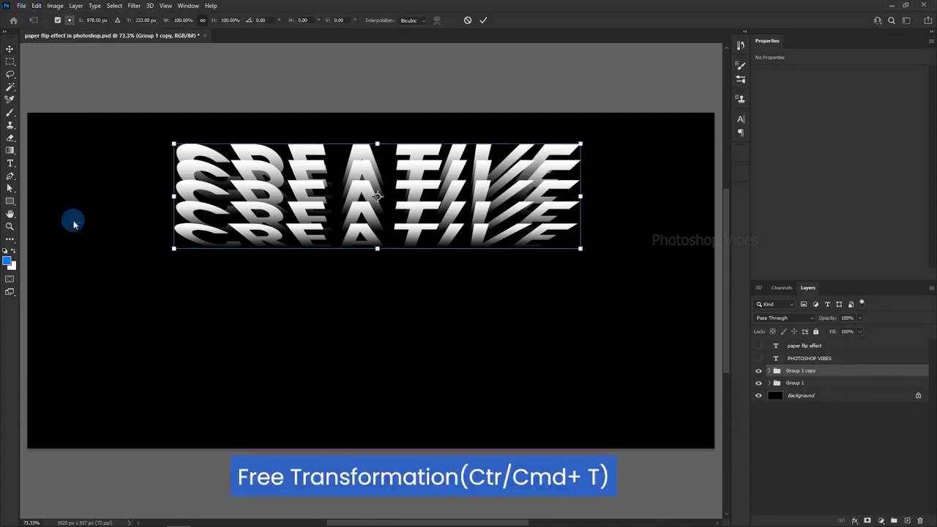
right_click(407, 175)
click(432, 362)
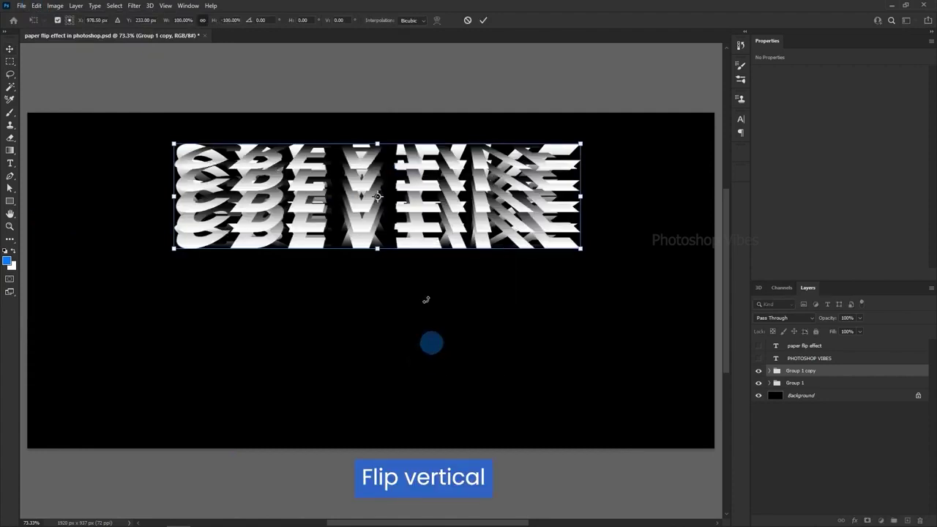
drag(373, 172, 357, 263)
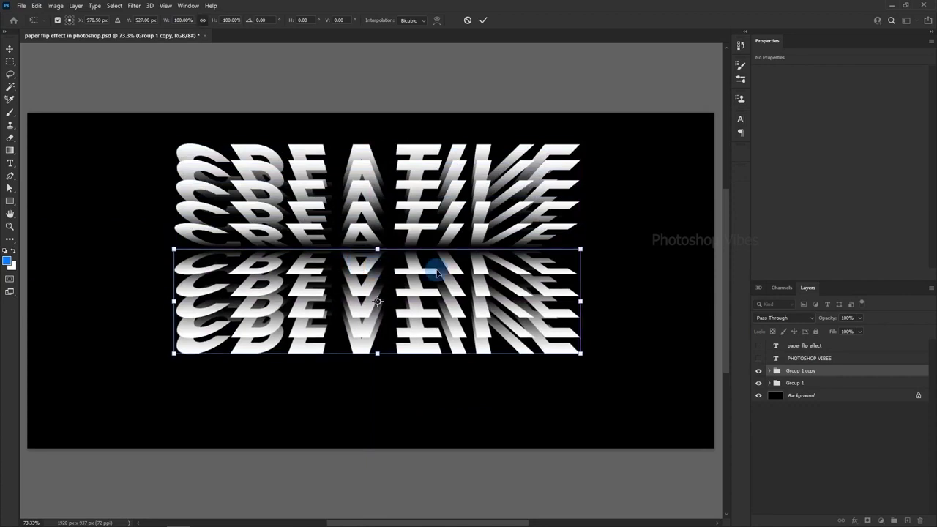
click(485, 21)
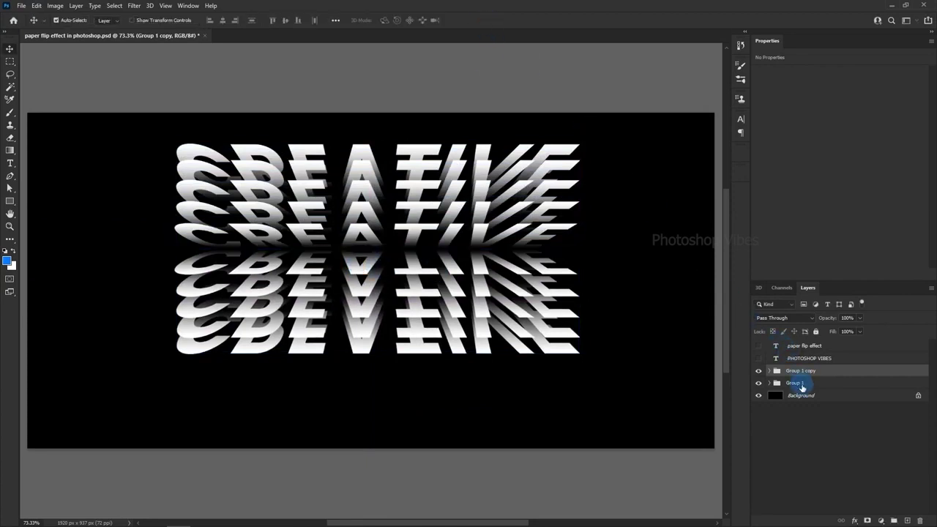
- Move both groups toward the canvas centre and show the PHOTOSHOP VIBES and paper flip effect layers
ctrl+click(801, 384)
click(34, 6)
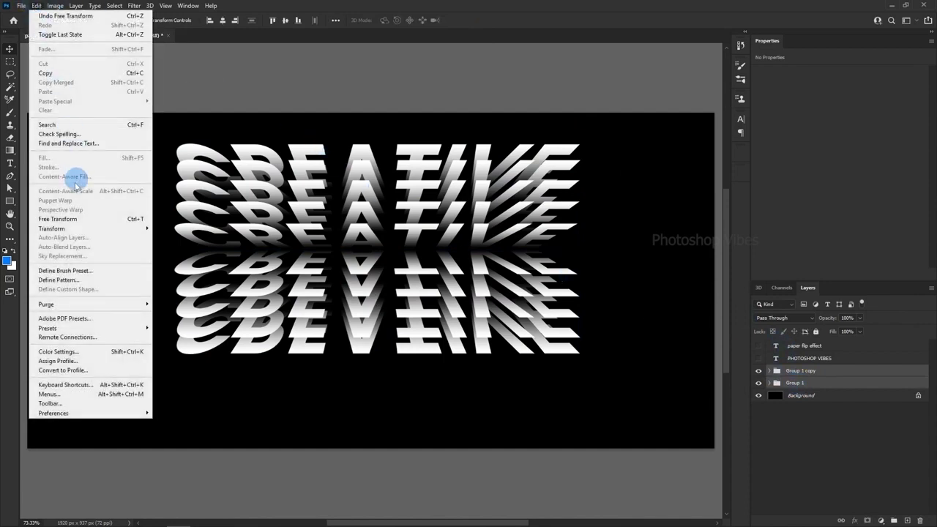
click(66, 212)
drag(355, 223, 350, 247)
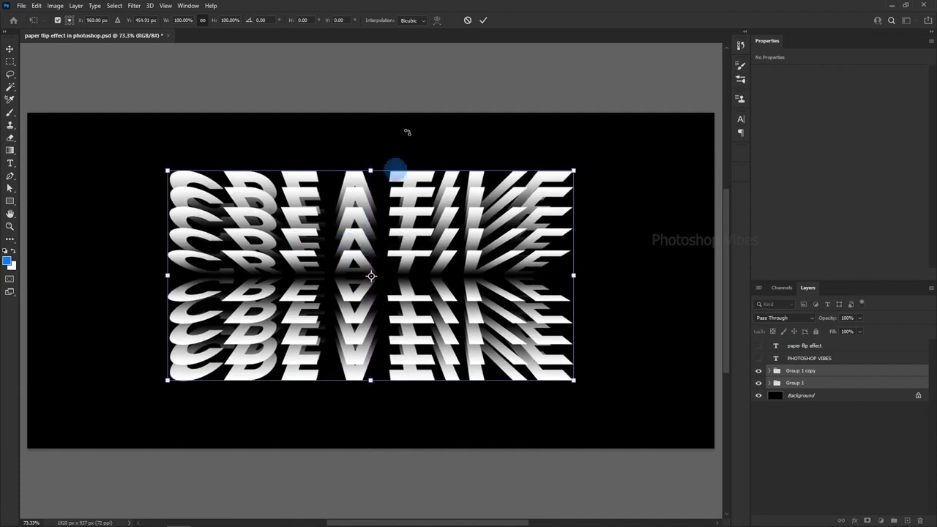
click(483, 20)
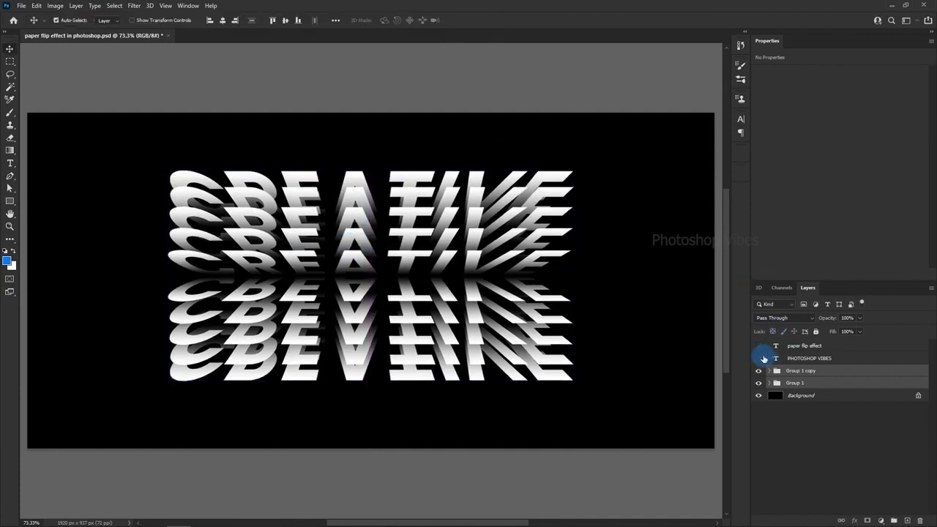
drag(764, 358, 763, 346)
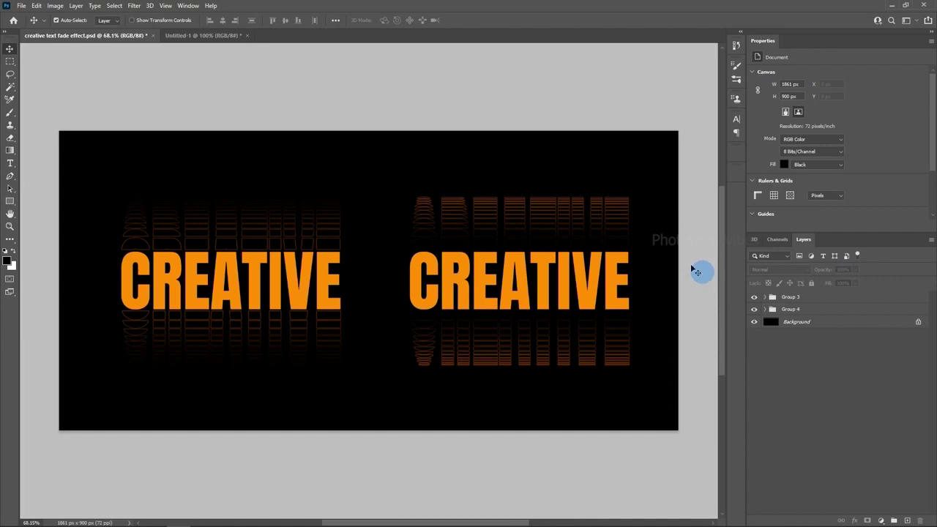
- Switch to the blank black Untitled-1 document
click(196, 40)
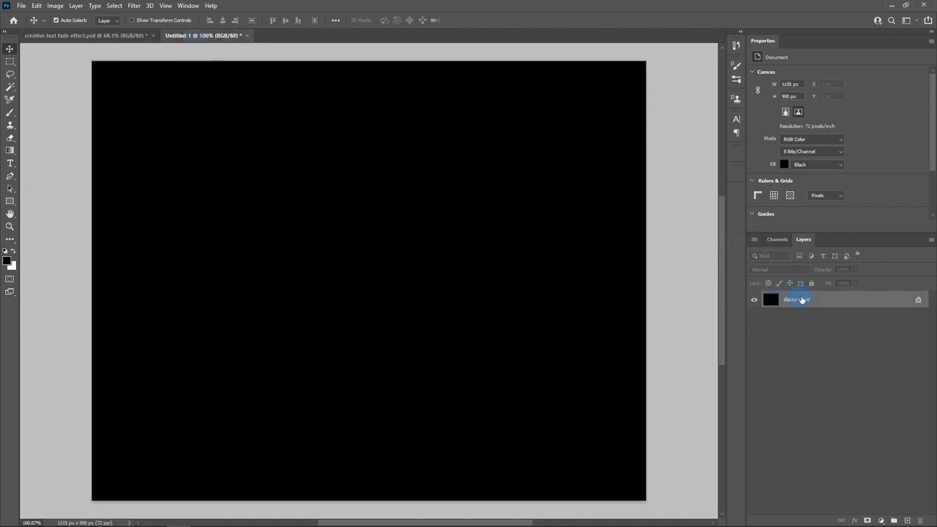
- Type the word 'creative' on the canvas in Antonio Bold
click(10, 163)
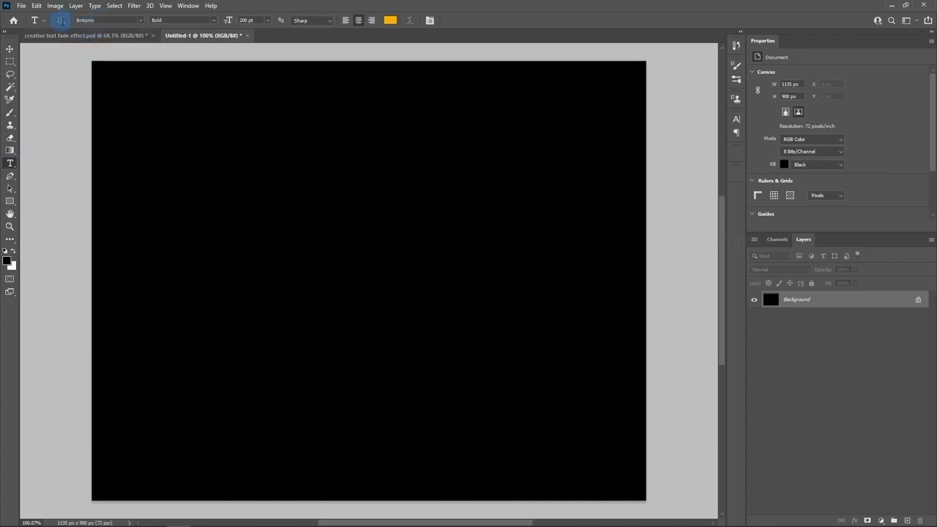
click(118, 22)
text(anto)
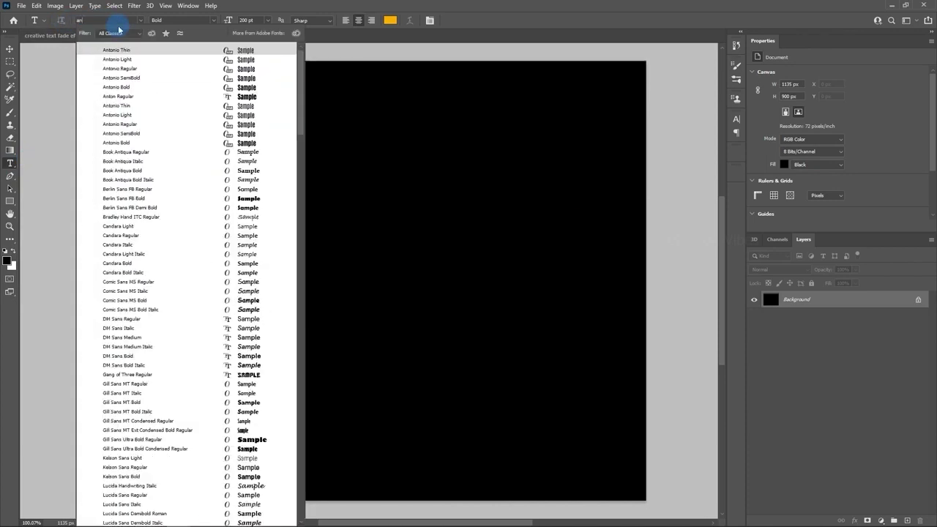
click(117, 143)
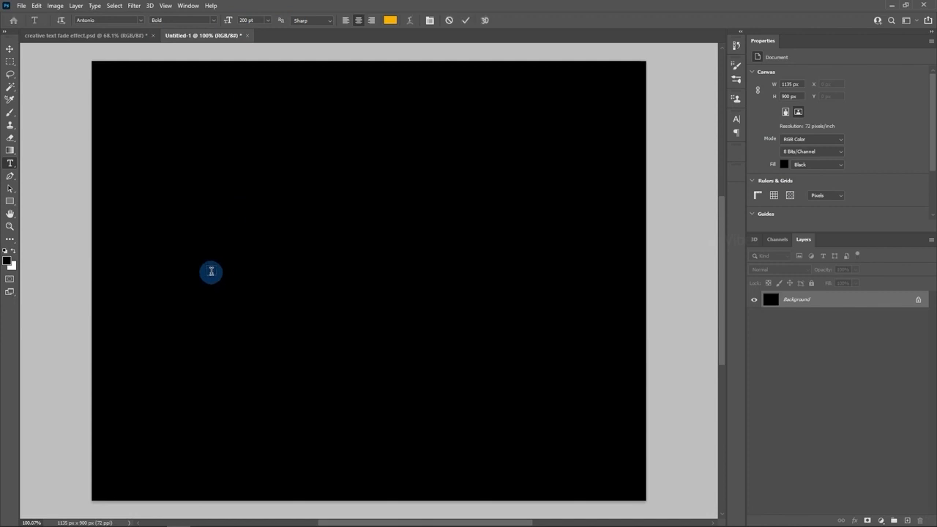
click(211, 273)
text(creative)
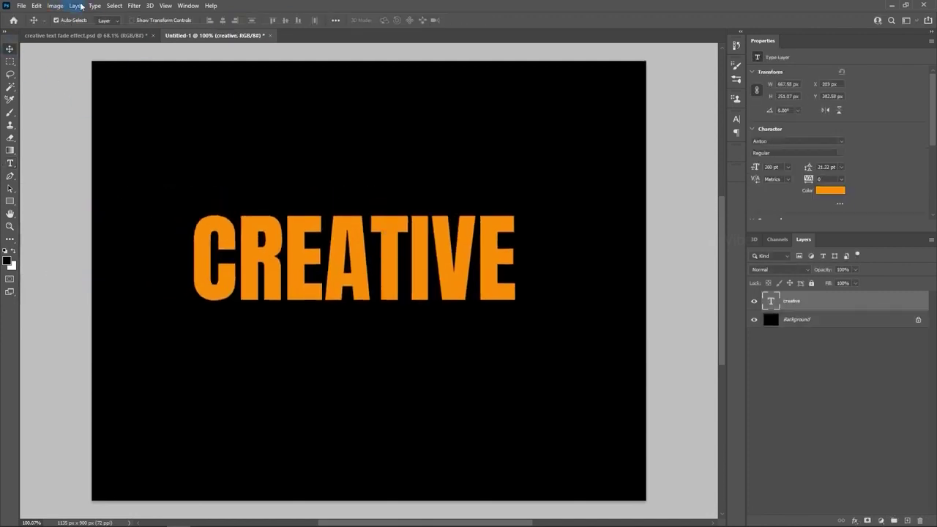
- Centre the text horizontally and vertically on the canvas, then duplicate the creative layer
click(114, 5)
click(118, 16)
click(222, 21)
click(284, 20)
click(115, 6)
click(120, 25)
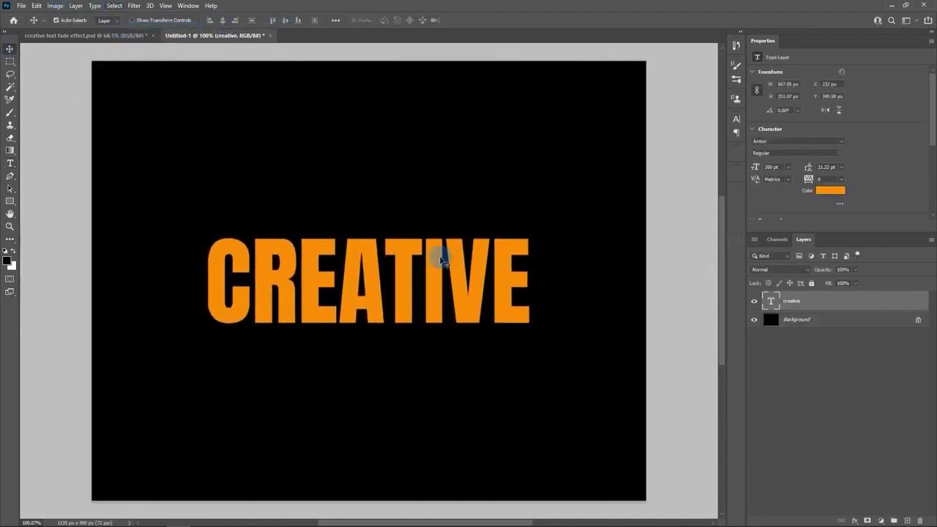
drag(876, 302, 910, 521)
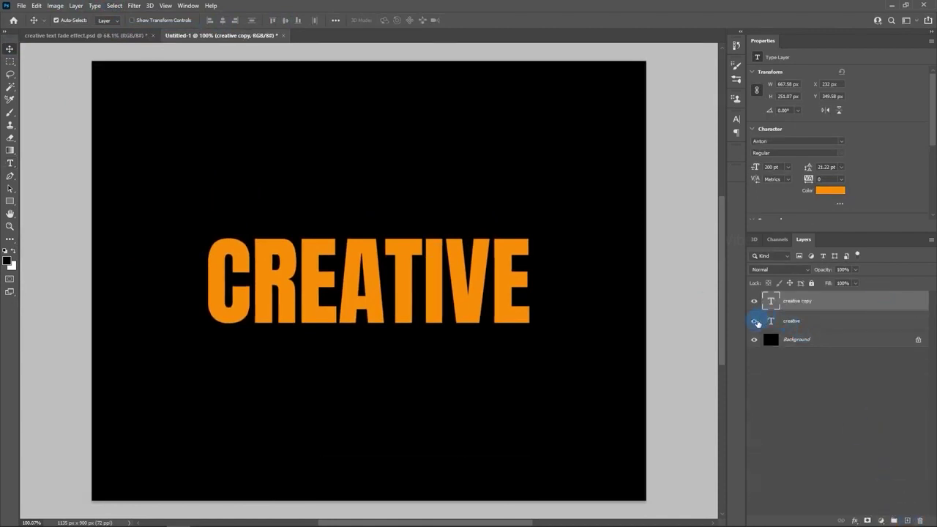
- Hide the original creative layer and enable a Stroke effect on creative copy
click(755, 321)
right_click(903, 302)
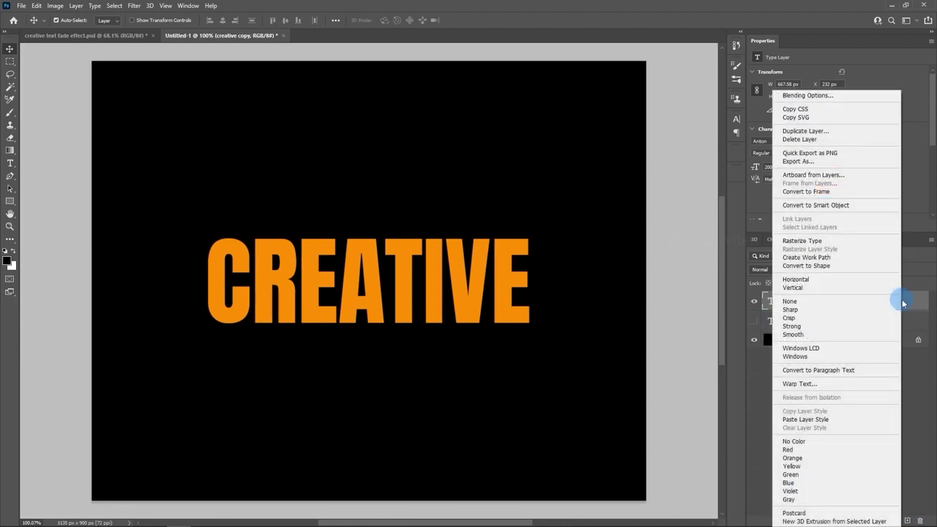
click(795, 96)
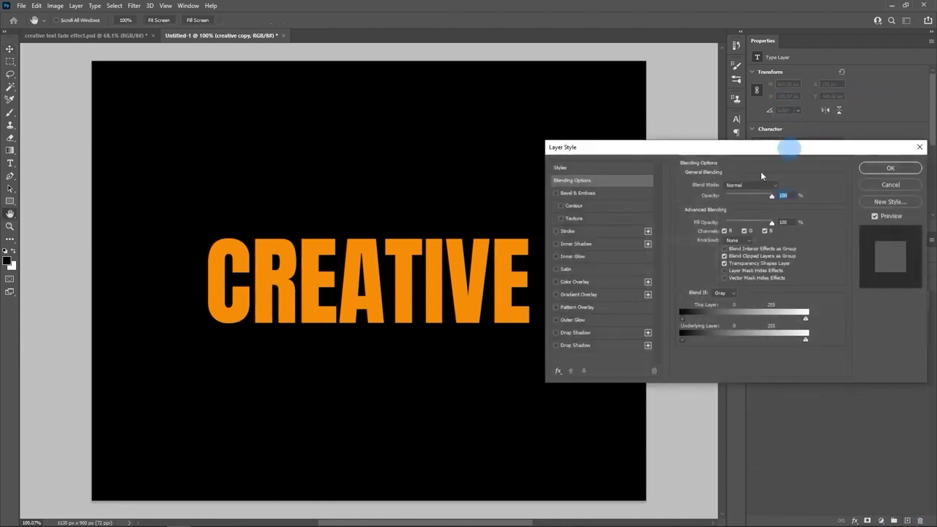
click(556, 232)
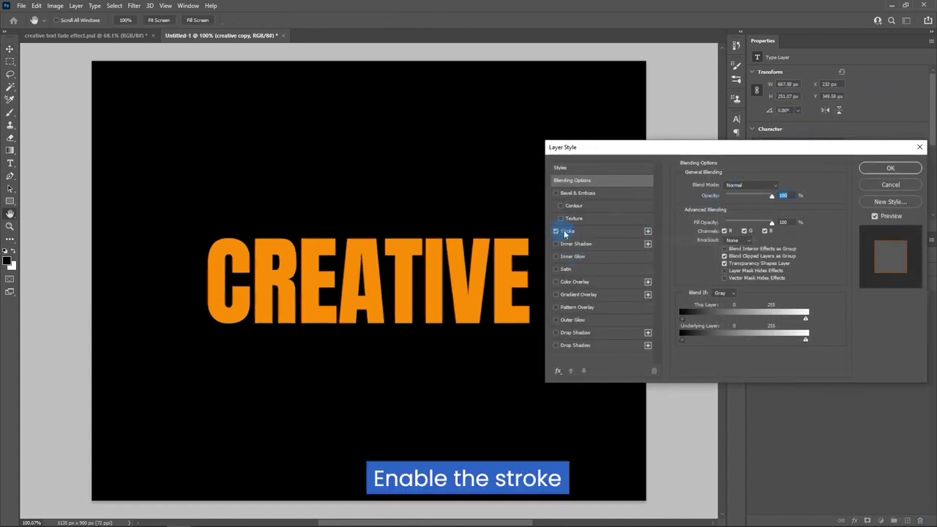
click(567, 232)
drag(676, 155, 695, 151)
- Set the stroke to 1 px in orange sampled from the text, with Color fill type, and apply it
text(1)
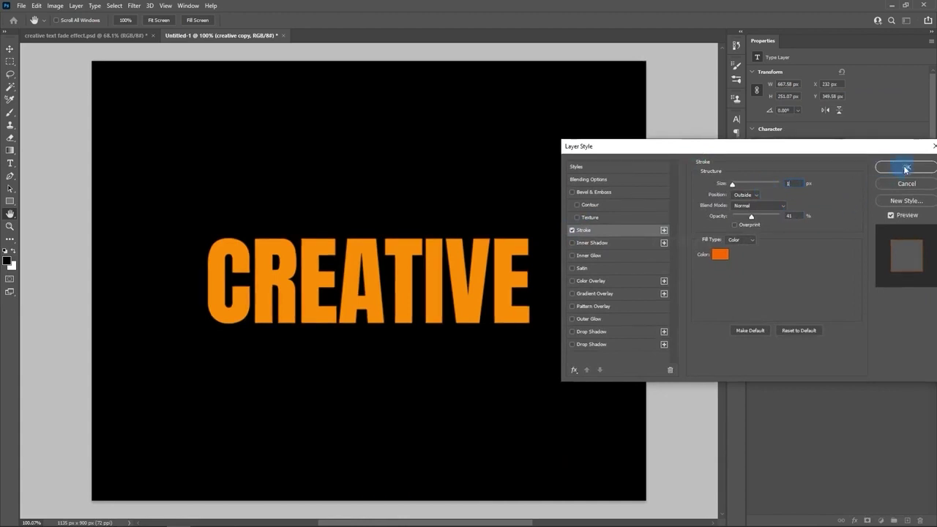
click(721, 255)
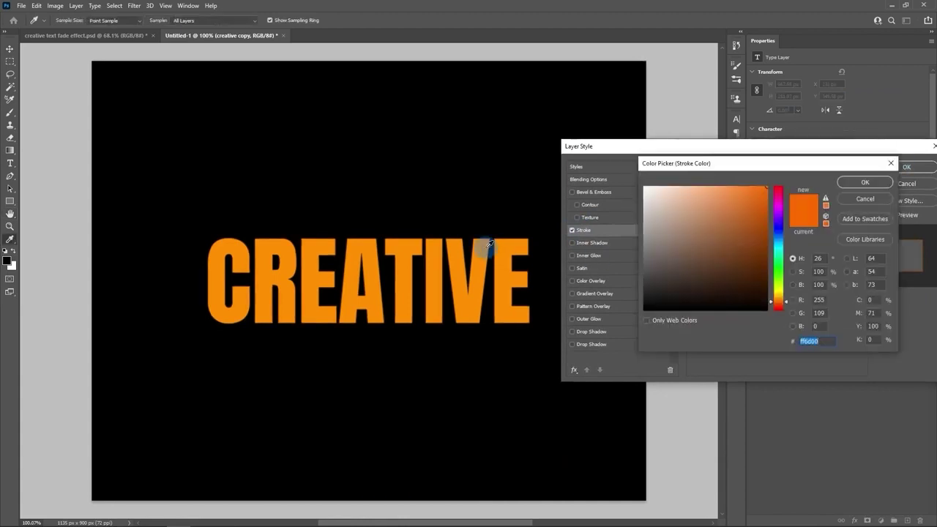
click(483, 248)
click(866, 183)
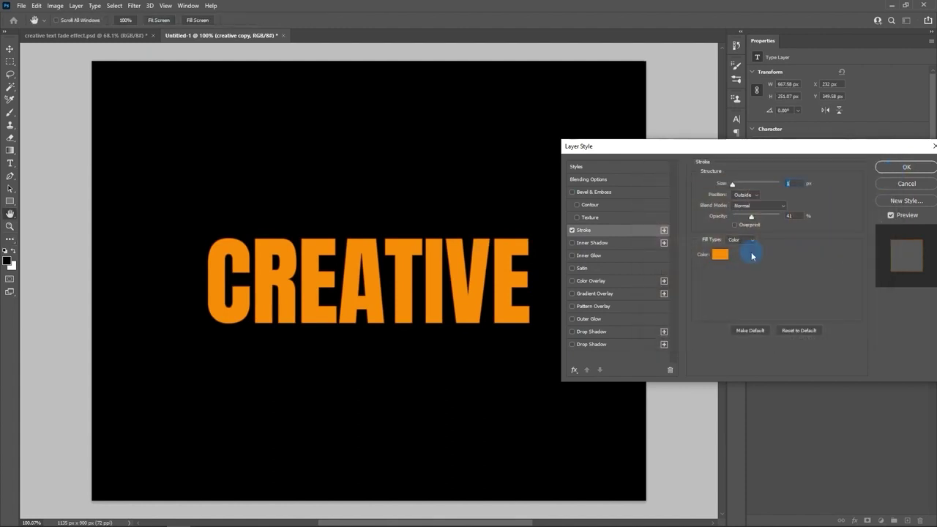
click(743, 240)
click(735, 248)
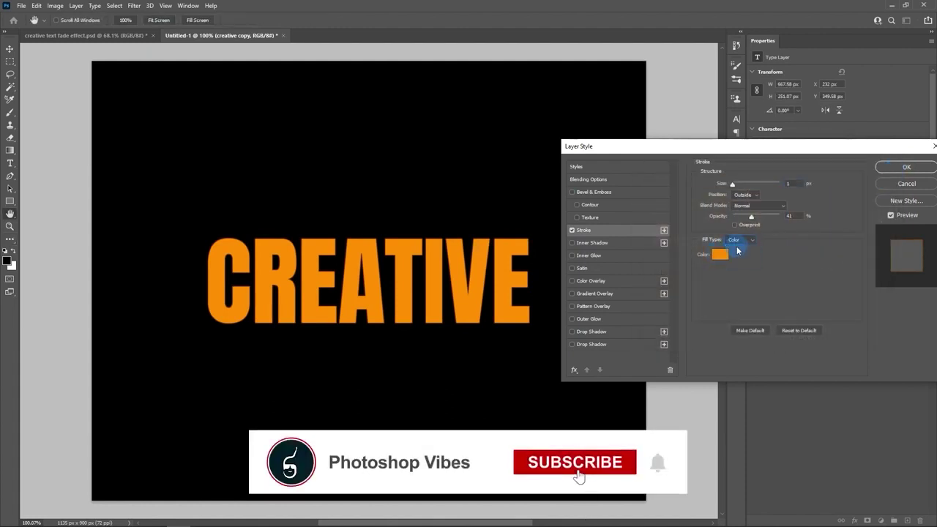
click(905, 167)
click(812, 309)
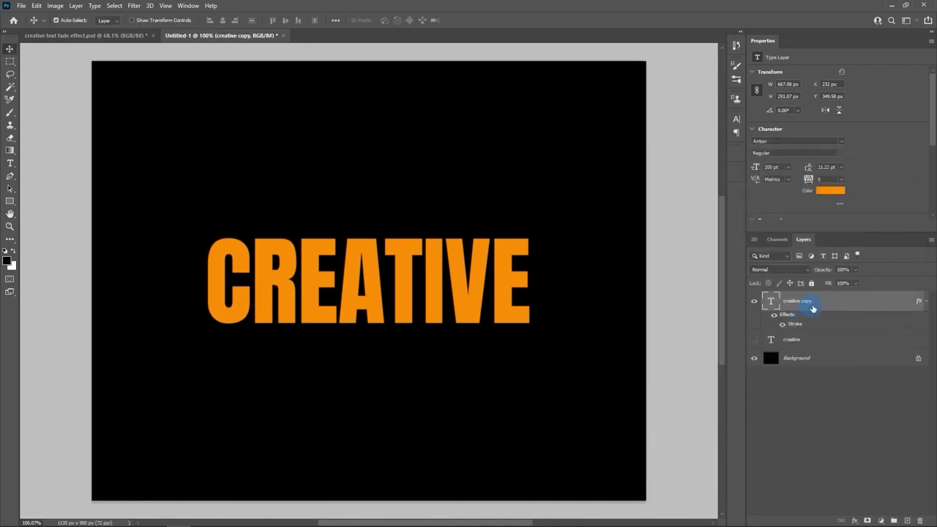
click(855, 285)
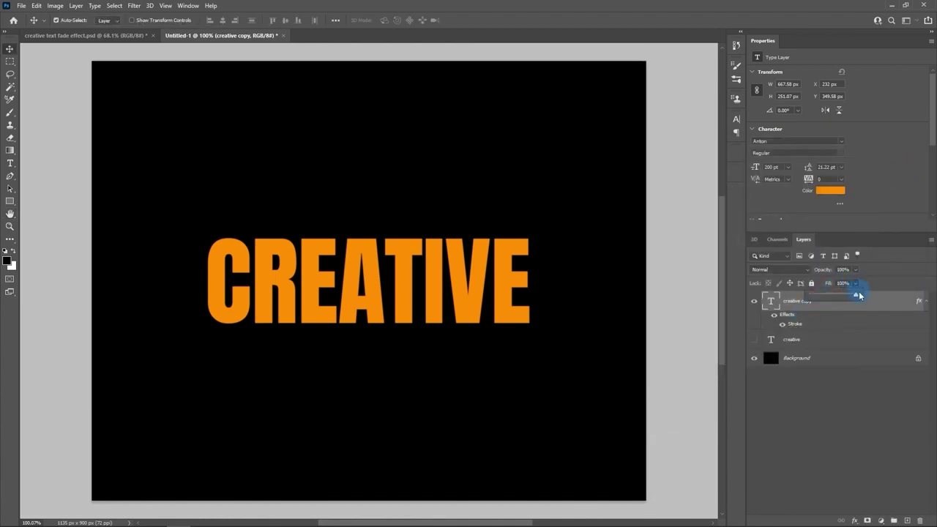
- Set creative copy's fill to 0% and increase its stroke size to 2 px
drag(798, 301, 773, 304)
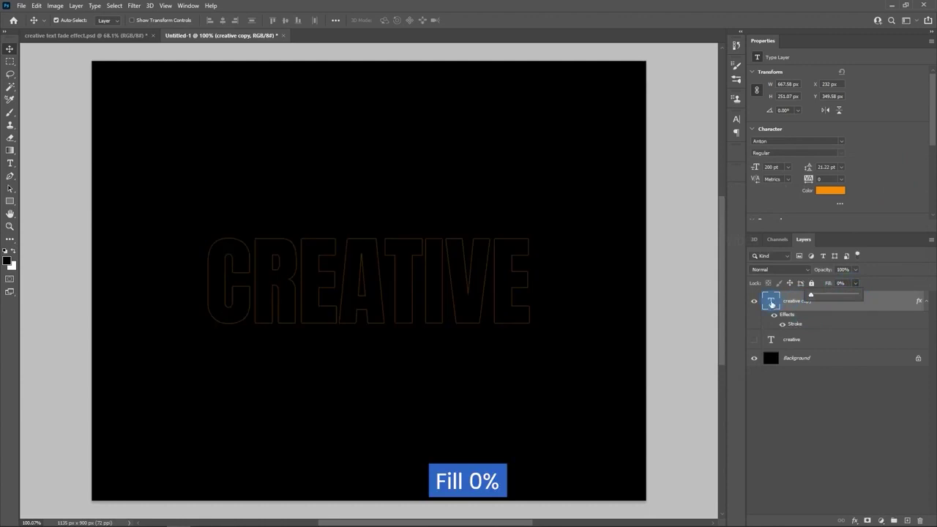
click(878, 311)
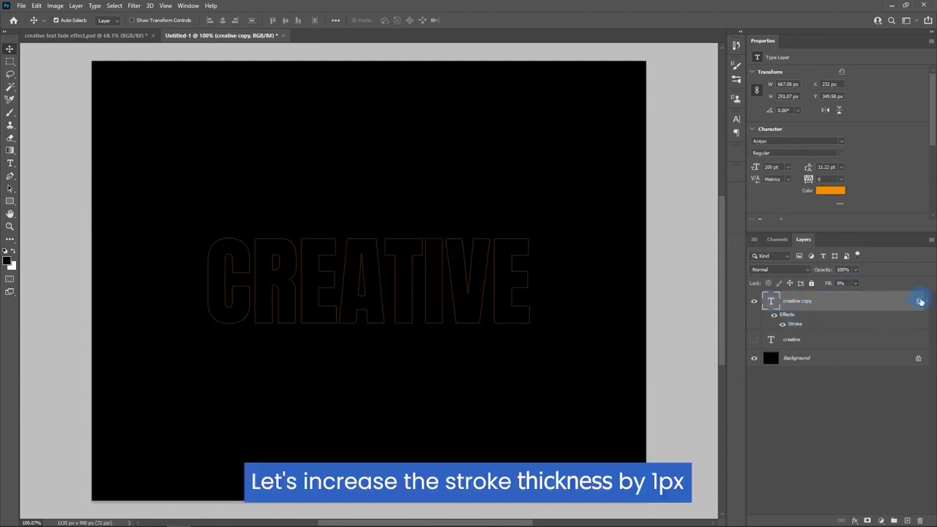
double_click(921, 302)
click(572, 230)
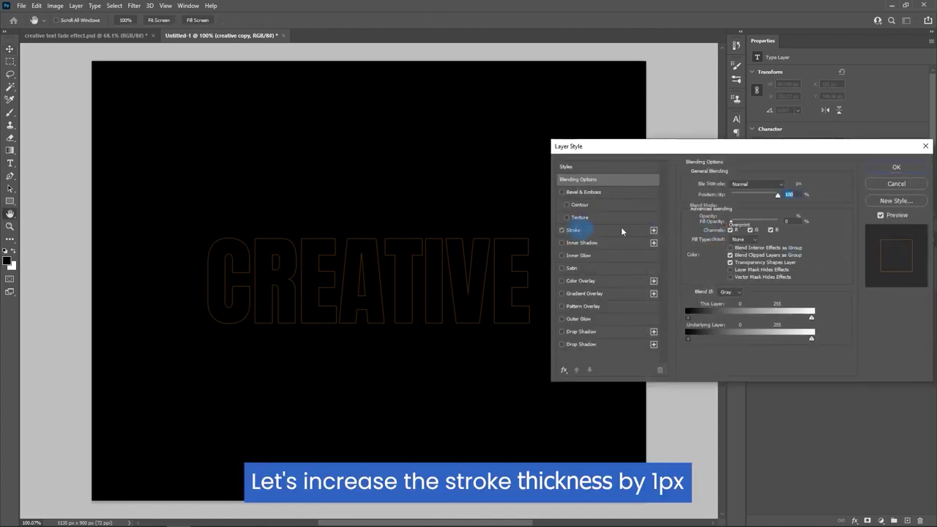
click(785, 184)
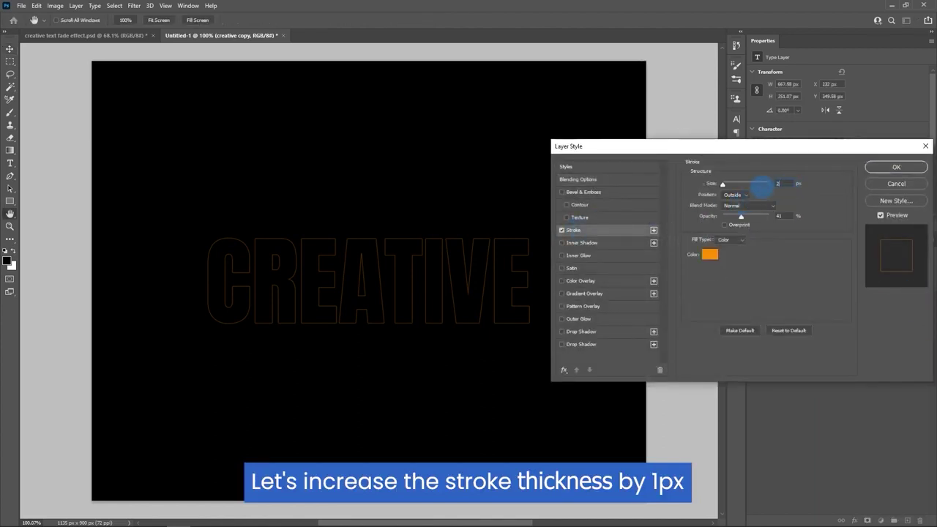
click(898, 168)
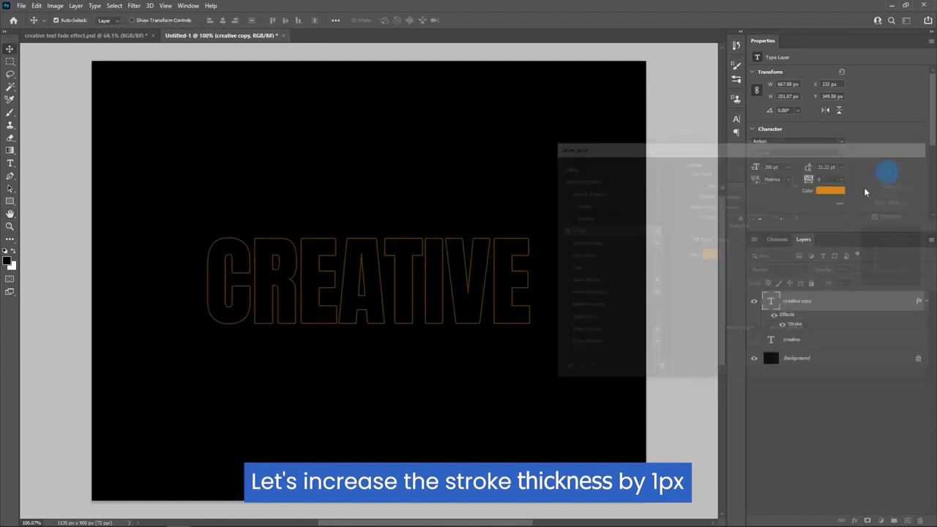
- Show the original creative layer again and nudge the outline copy 10 px up
click(804, 308)
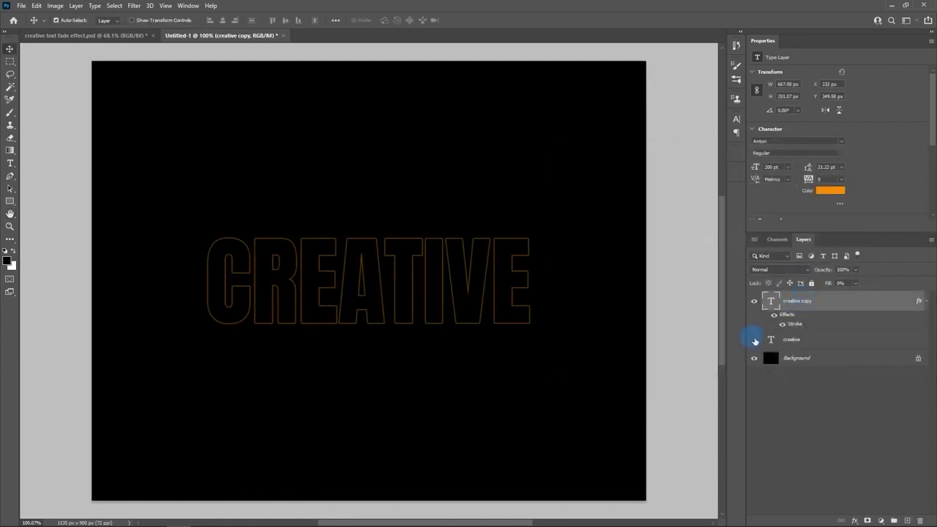
click(755, 342)
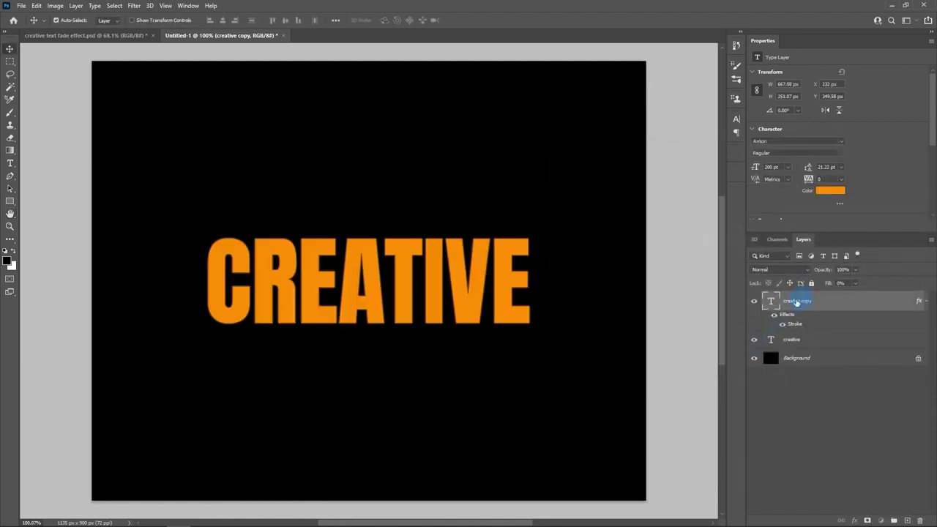
click(573, 312)
key(shift+Up)
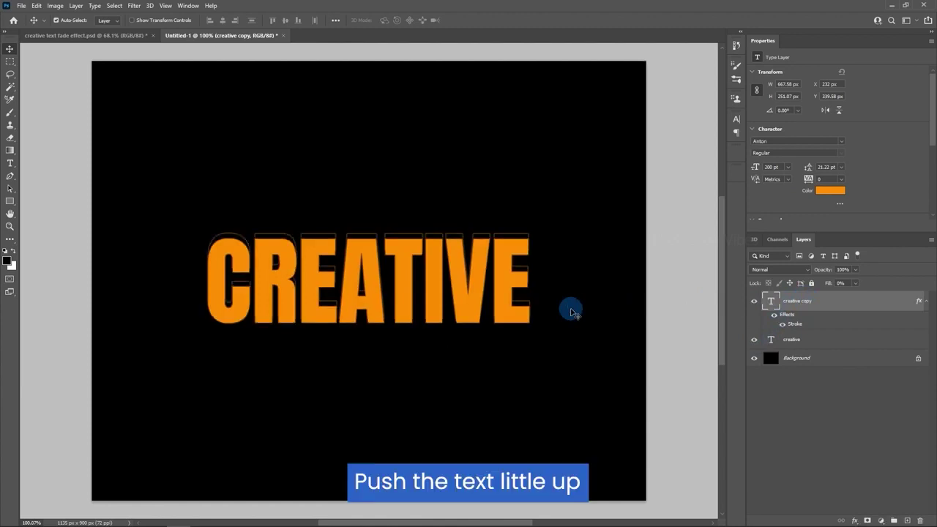
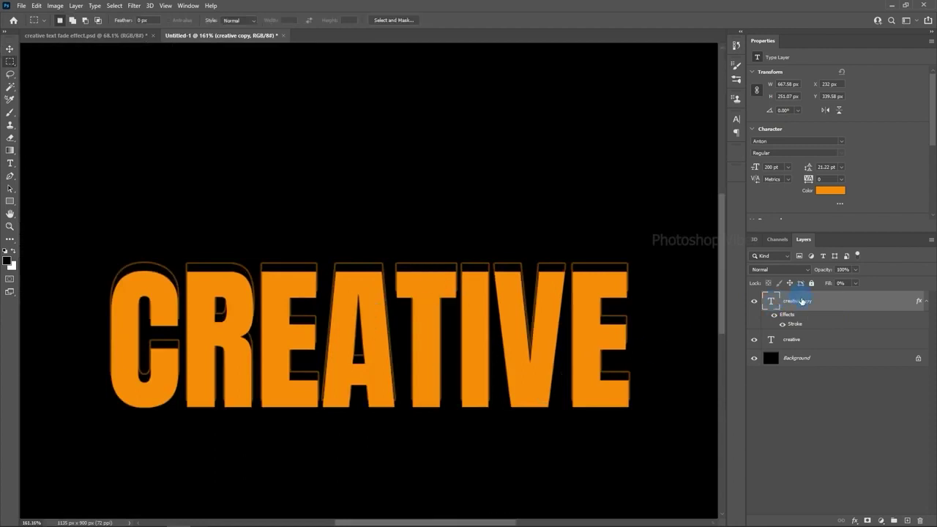
- Mask creative copy to a thin rectangular strip across the top of CREATIVE, then target its text
right_click(10, 62)
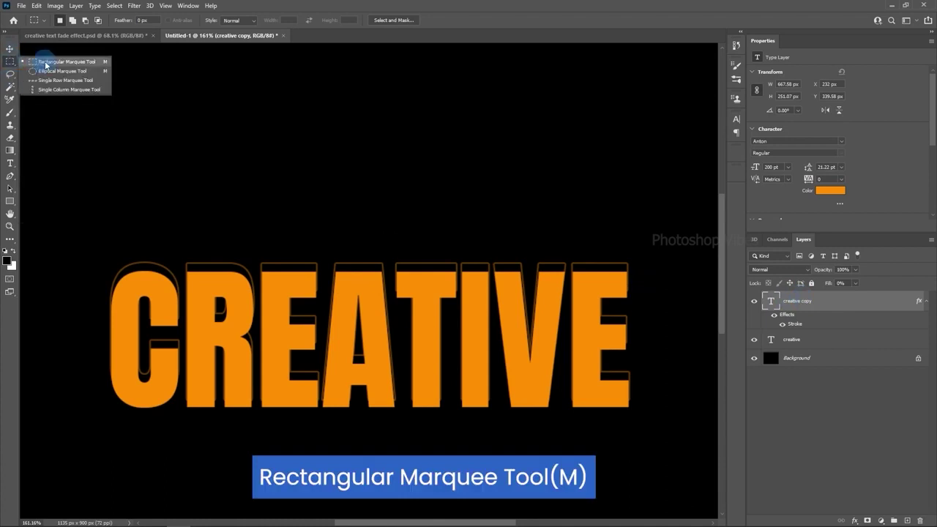
drag(46, 66, 45, 65)
click(60, 20)
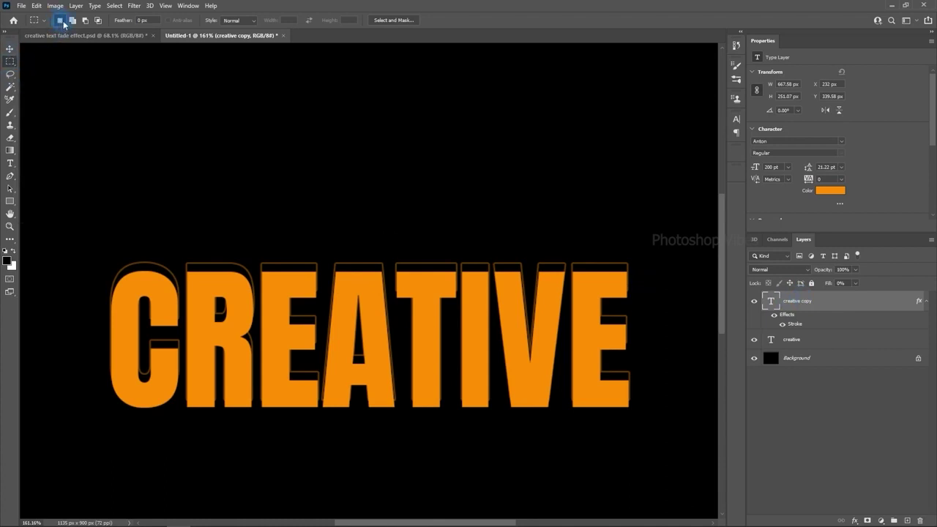
drag(115, 255, 630, 277)
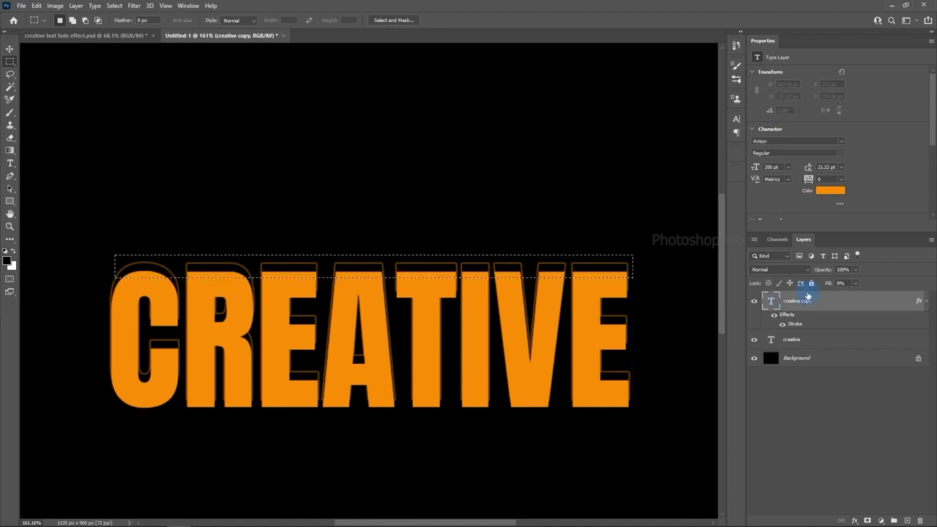
click(868, 520)
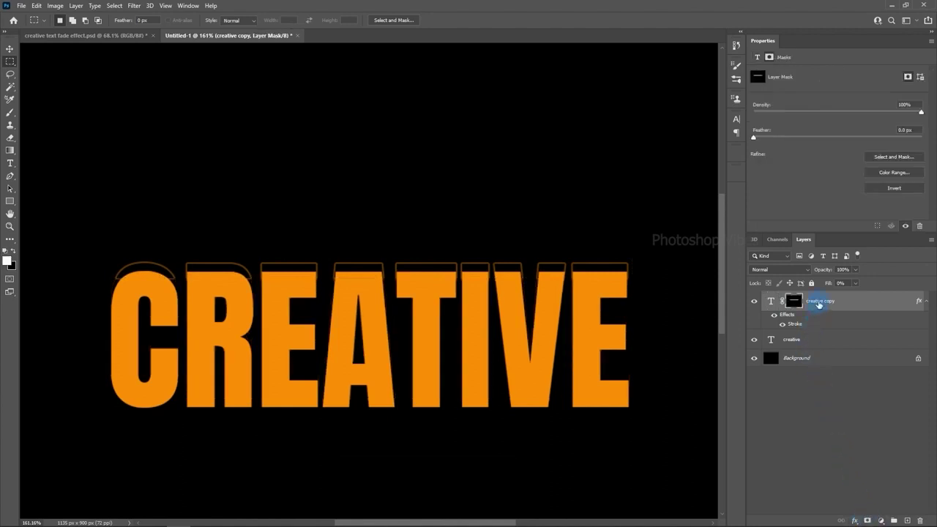
click(819, 304)
click(10, 49)
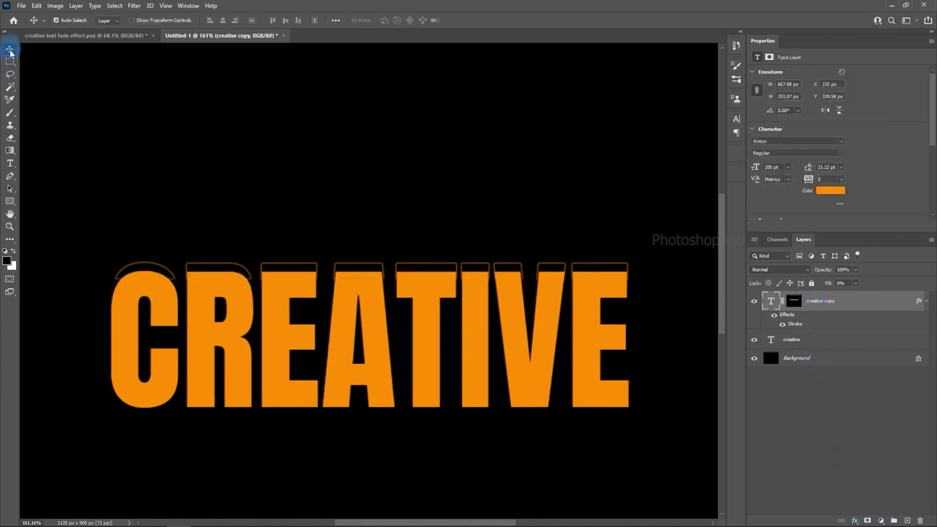
- Nudge the outline strip up, then duplicate it as creative copy 2 and nudge that higher
key(Up)
key(Up)
key(Up)
key(Up)
key(Up)
key(Up)
key(Up)
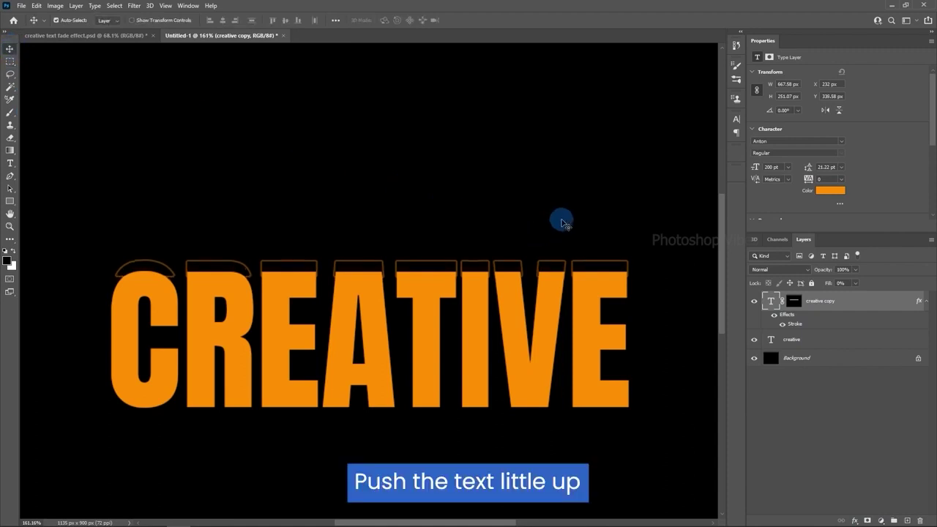
key(Up)
key(Up)
key(Up)
key(Up)
key(Up)
key(Up)
key(Up)
key(Up)
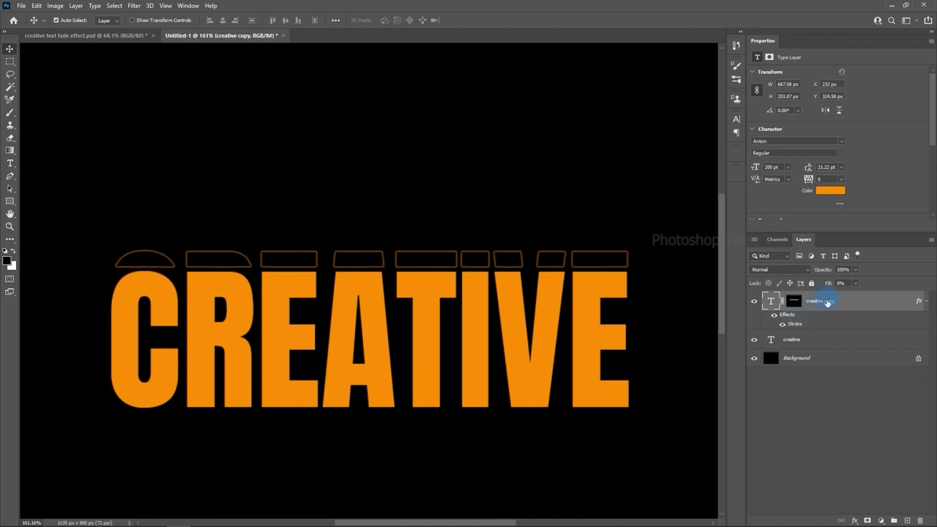
drag(827, 303, 908, 520)
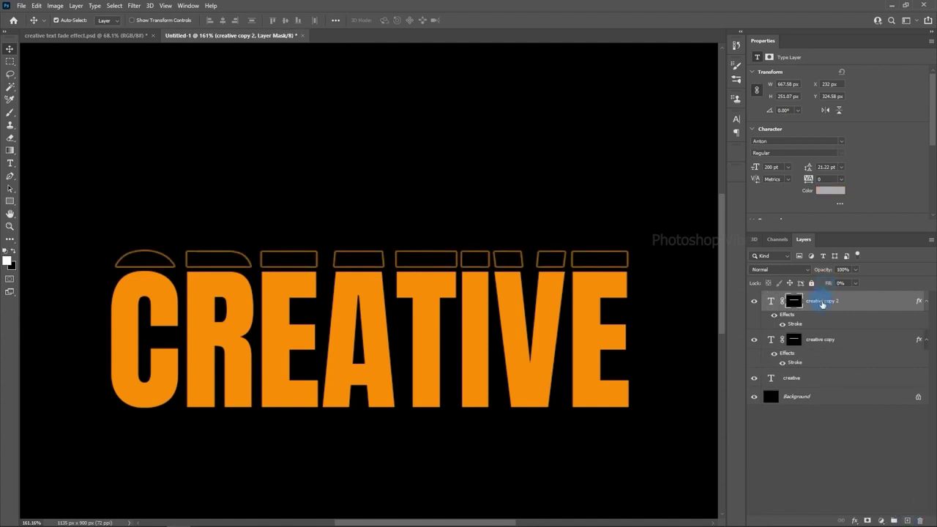
click(821, 302)
key(shift+Up)
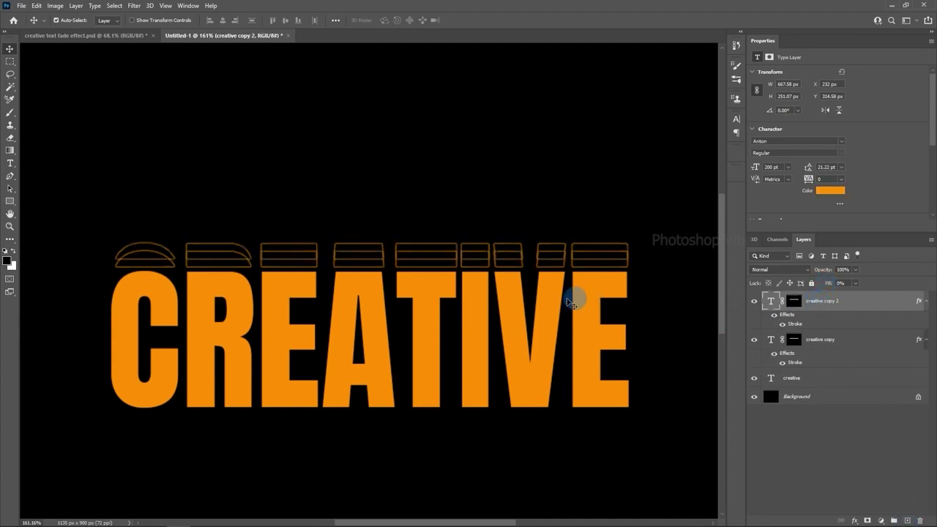
key(Up)
key(Up)
key(Up)
key(Up)
- Unlink creative copy 2's mask and squash it to about 81% height with Free Transform
click(778, 305)
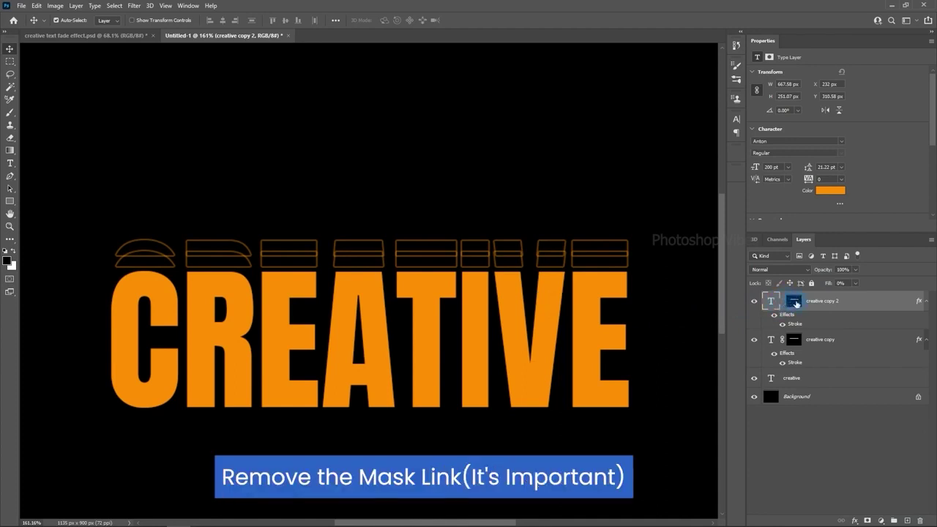
click(796, 302)
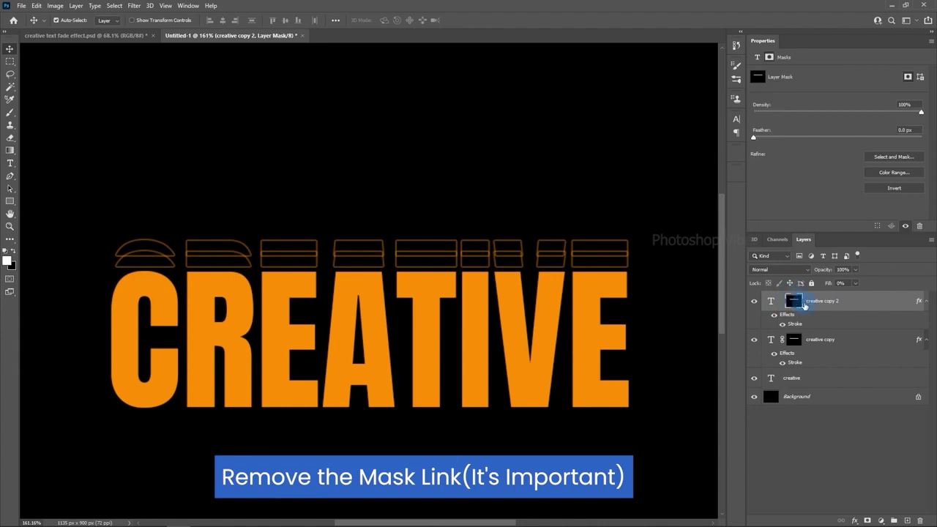
click(37, 6)
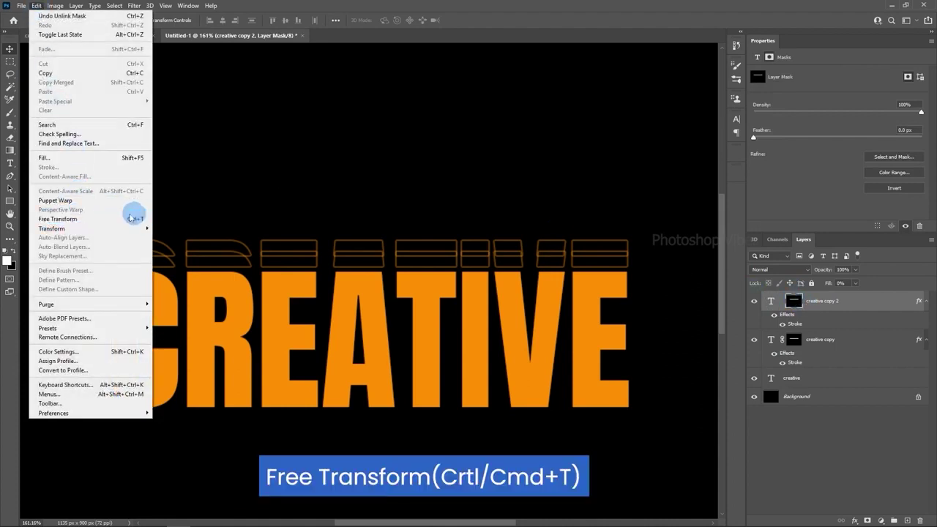
click(112, 220)
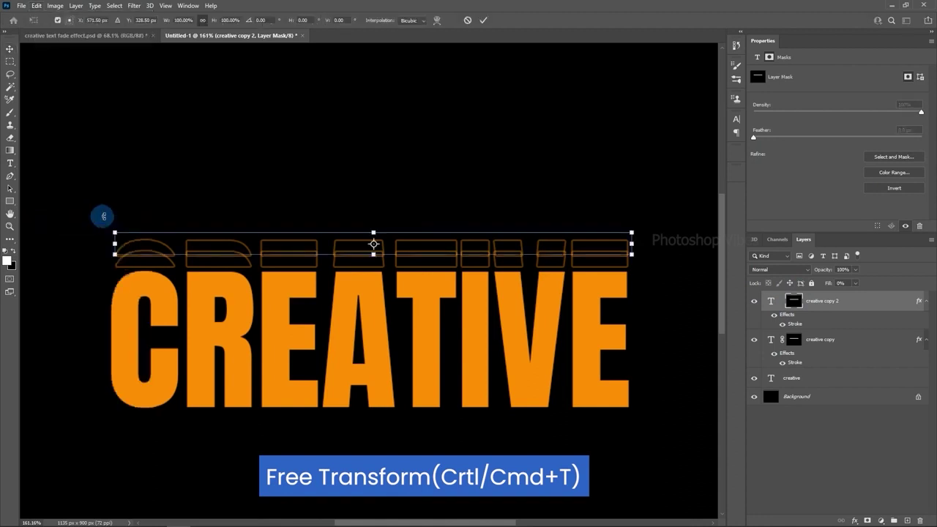
scroll(370, 249, up, 1)
scroll(373, 252, up, 1)
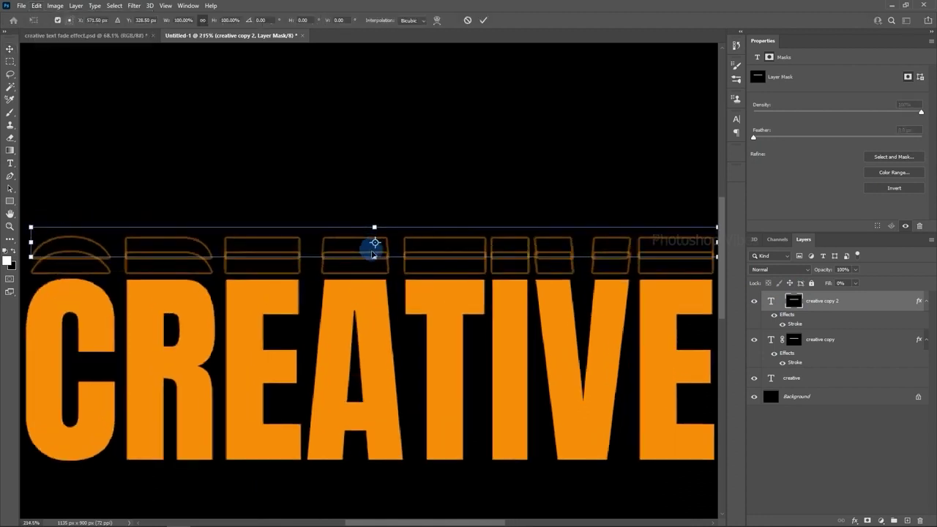
scroll(377, 259, down, 1)
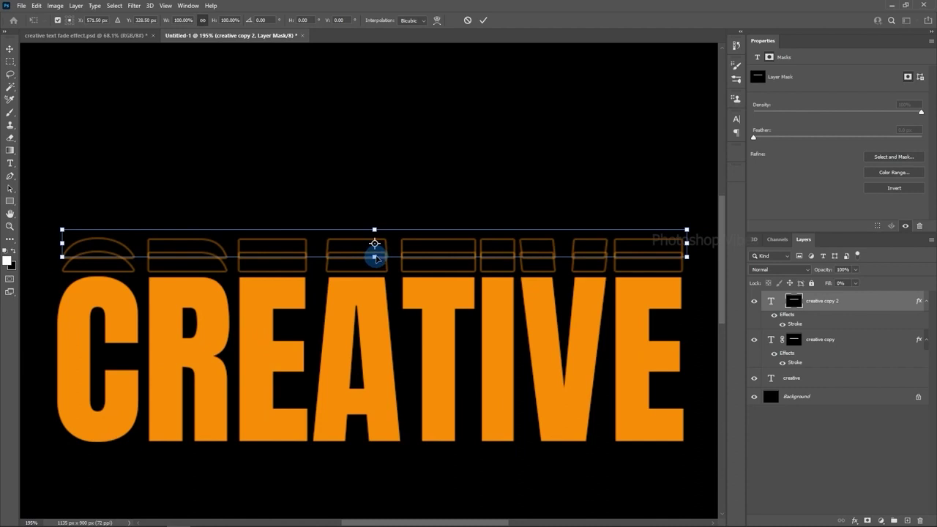
drag(375, 257, 374, 252)
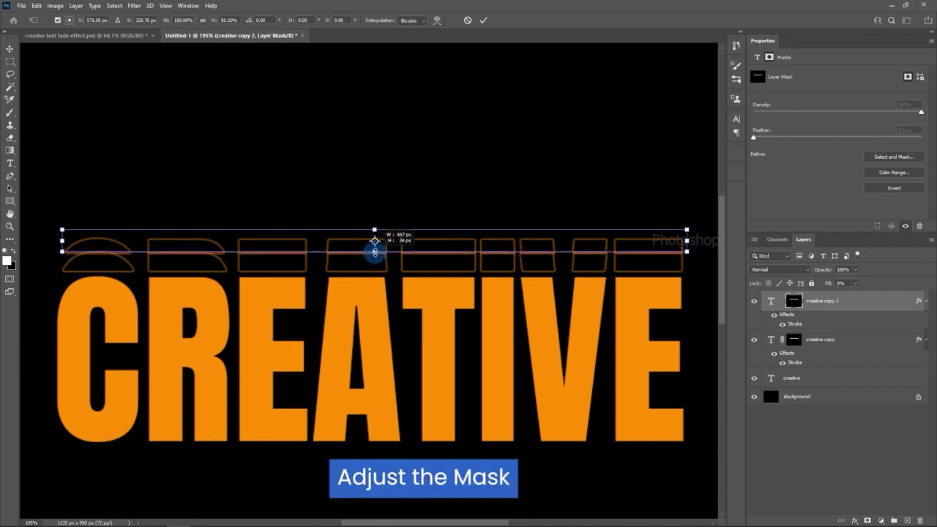
key(Return)
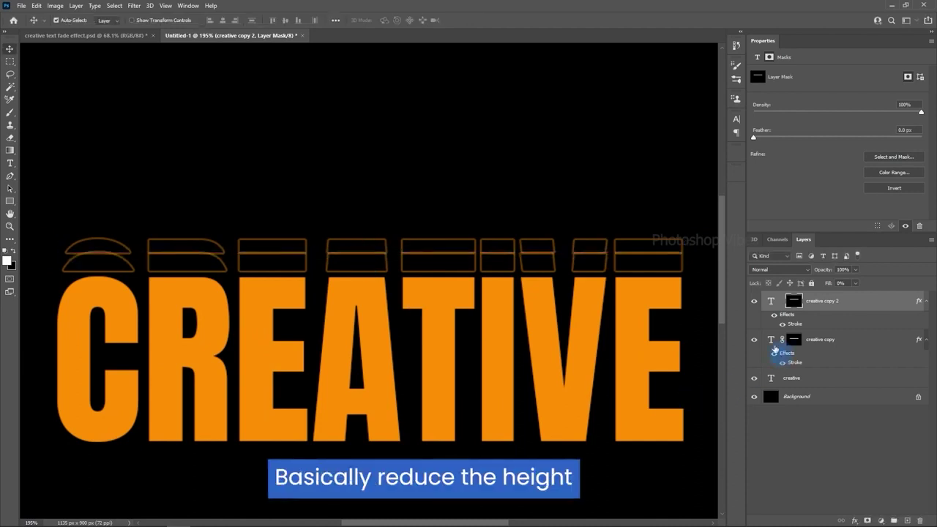
- Relink creative copy 2's mask, nudge the layer up slightly, and duplicate it
click(778, 303)
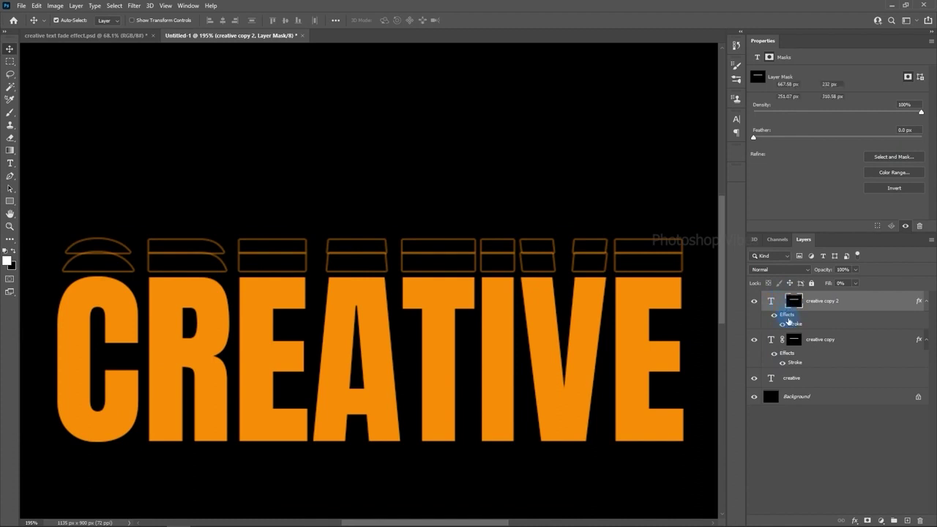
click(782, 301)
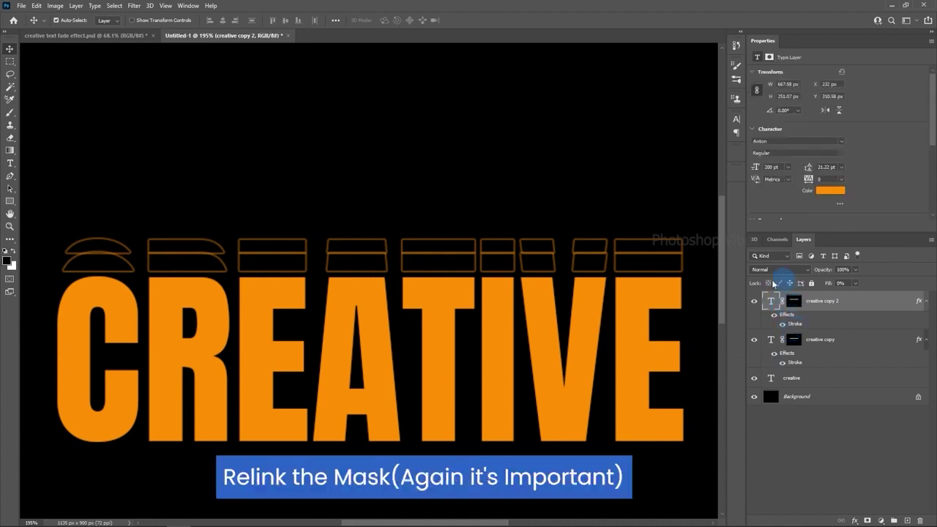
key(Up)
key(Up)
key(Up)
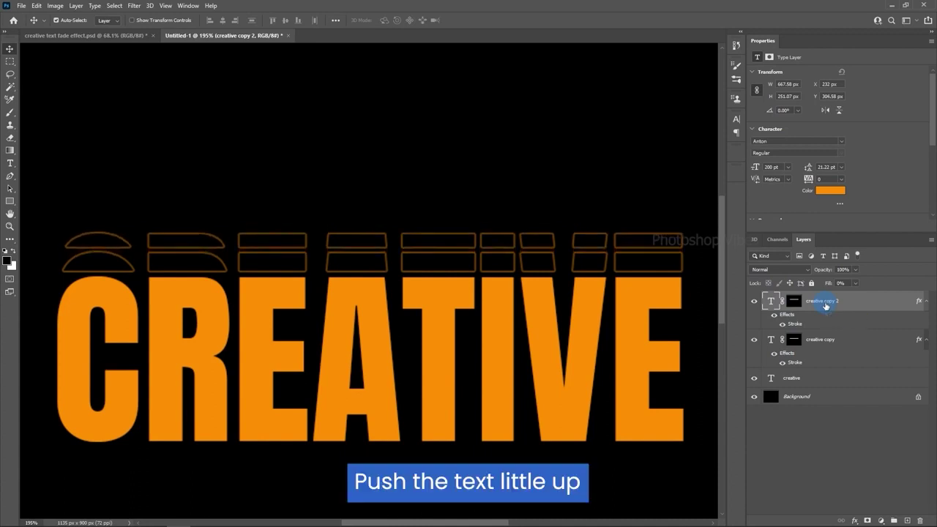
key(Up)
key(Up)
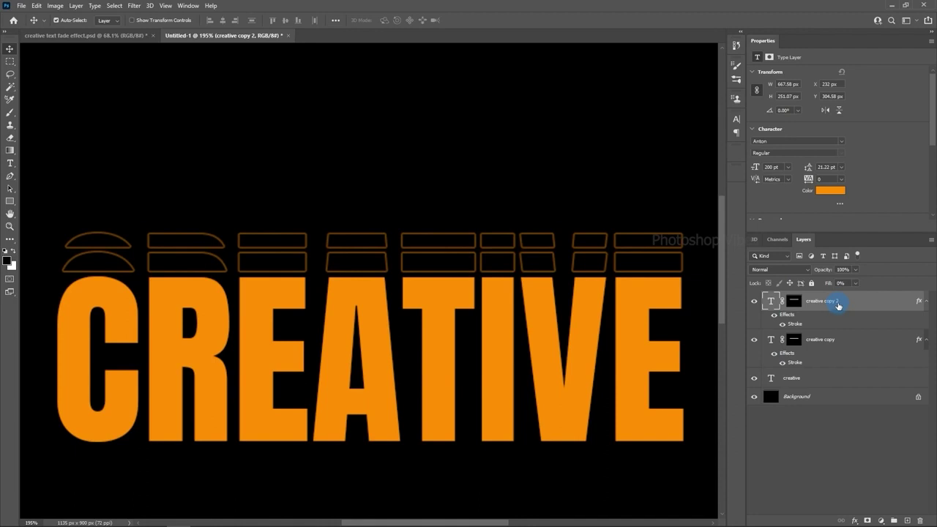
drag(838, 305, 906, 520)
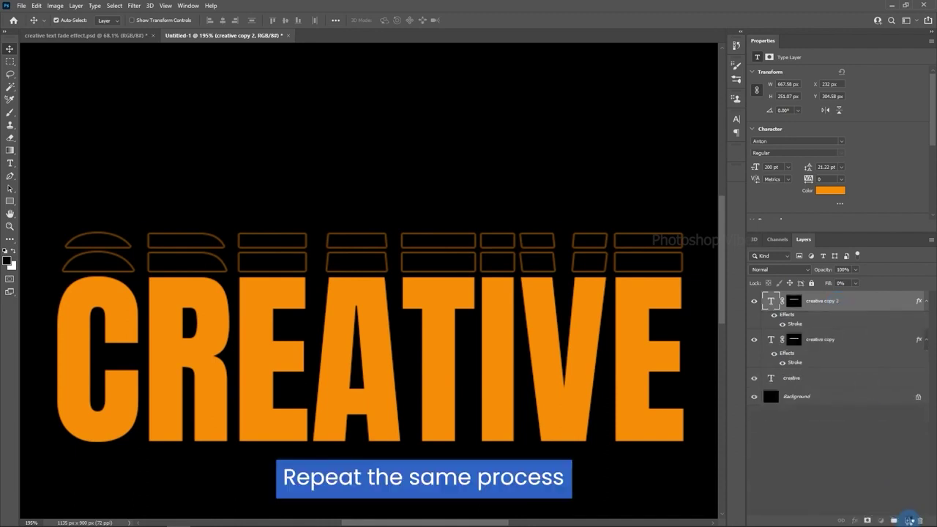
- Shrink creative copy 3's unlinked mask to about 87% height, relink it, and nudge up
click(783, 302)
click(783, 302)
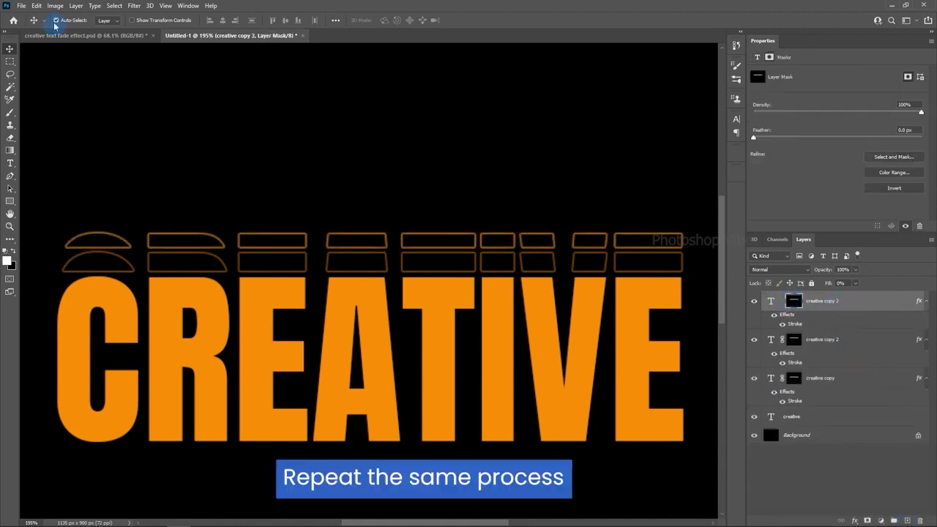
click(35, 6)
click(82, 219)
drag(374, 247, 375, 243)
key(Return)
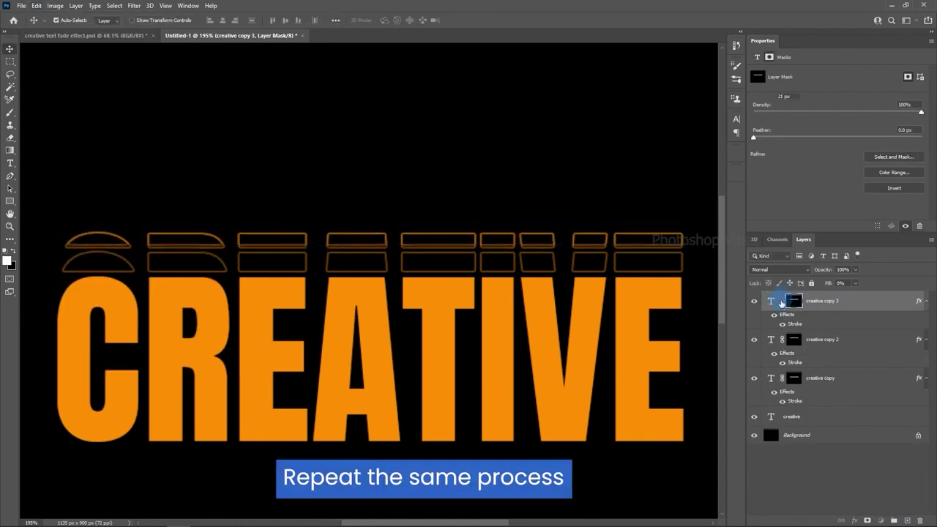
click(783, 302)
key(Up)
key(Up)
key(Up)
key(Up)
key(Up)
key(Up)
key(Up)
key(Up)
key(Up)
key(Up)
key(Up)
key(Up)
key(Up)
key(Up)
key(Up)
- Duplicate as creative copy 4, thin its mask, relink it, and nudge the layer up
key(ctrl+j)
click(783, 301)
click(795, 301)
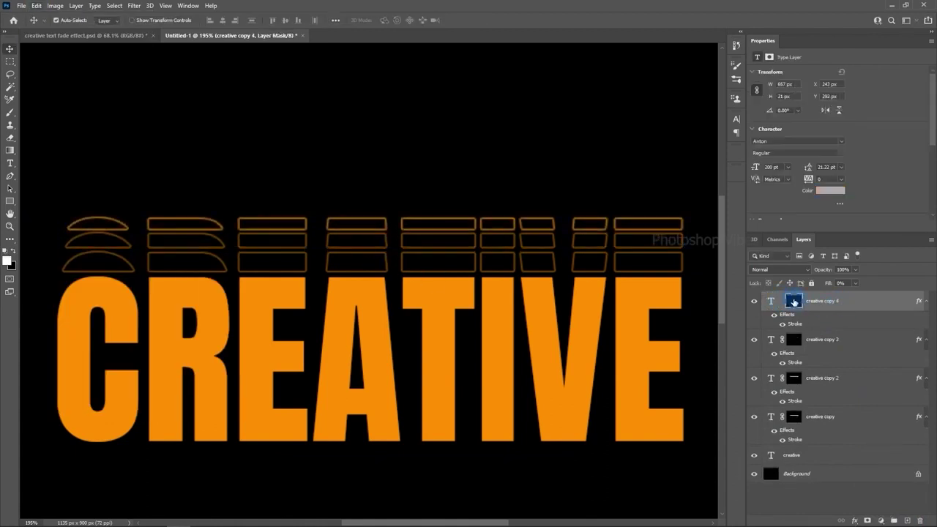
key(ctrl+t)
drag(375, 231, 374, 225)
key(Return)
click(783, 301)
click(816, 302)
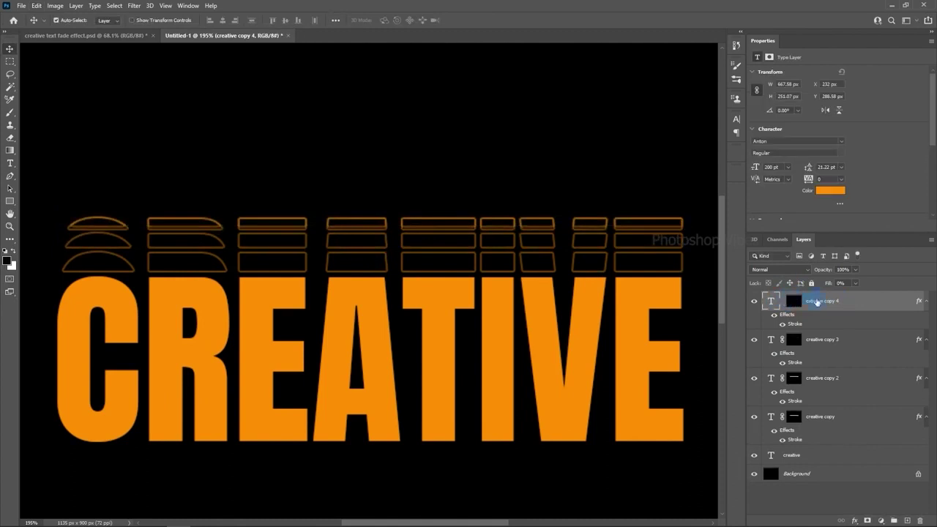
key(Up)
key(Up)
key(Up)
key(Up)
key(Up)
key(Up)
key(Up)
key(Up)
- Duplicate as creative copy 5, nudge it up, and thin and relink its mask
key(ctrl+j)
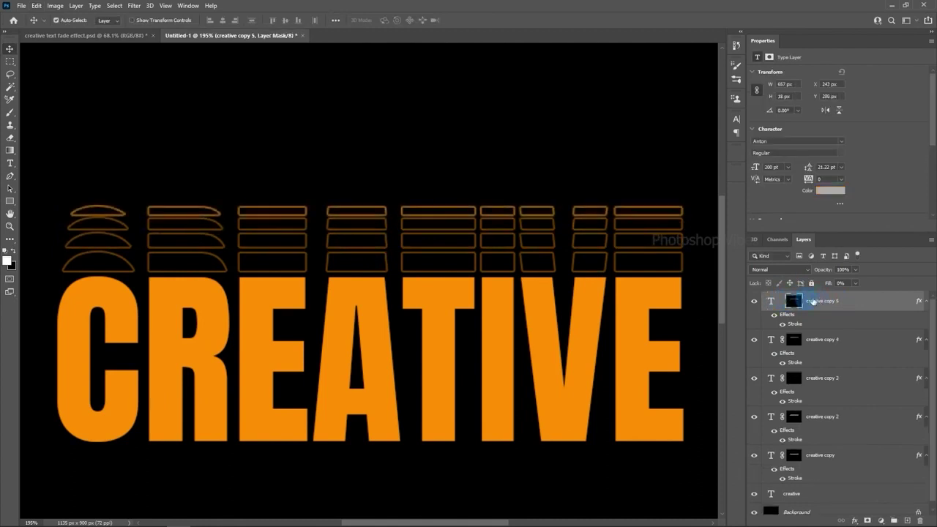
key(Up)
key(Up)
key(Up)
key(Up)
key(Up)
key(Up)
key(Up)
key(Up)
click(793, 300)
key(ctrl+t)
drag(375, 205, 375, 202)
key(Return)
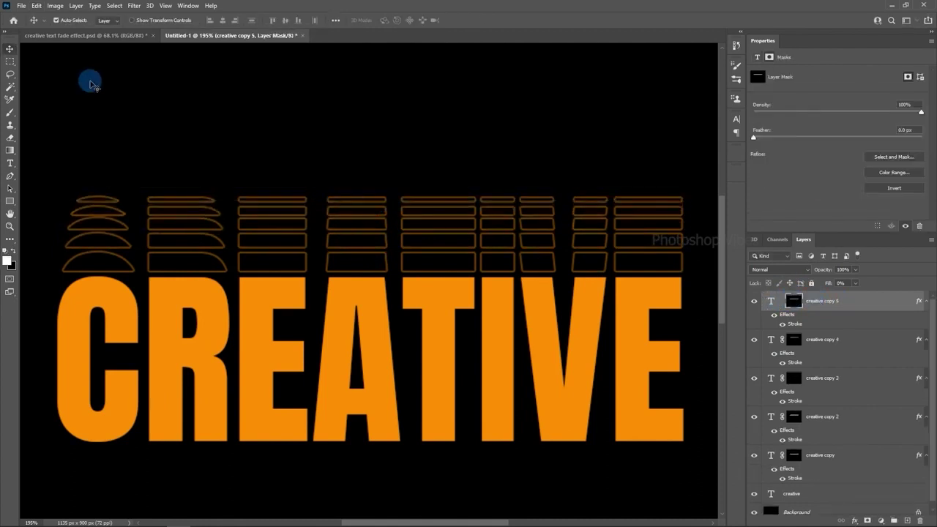
click(782, 301)
click(831, 301)
- Duplicate twice more up to creative copy 7, nudging each copy upward
key(ctrl+j)
key(Up)
key(Up)
key(Up)
key(Up)
key(Up)
key(Up)
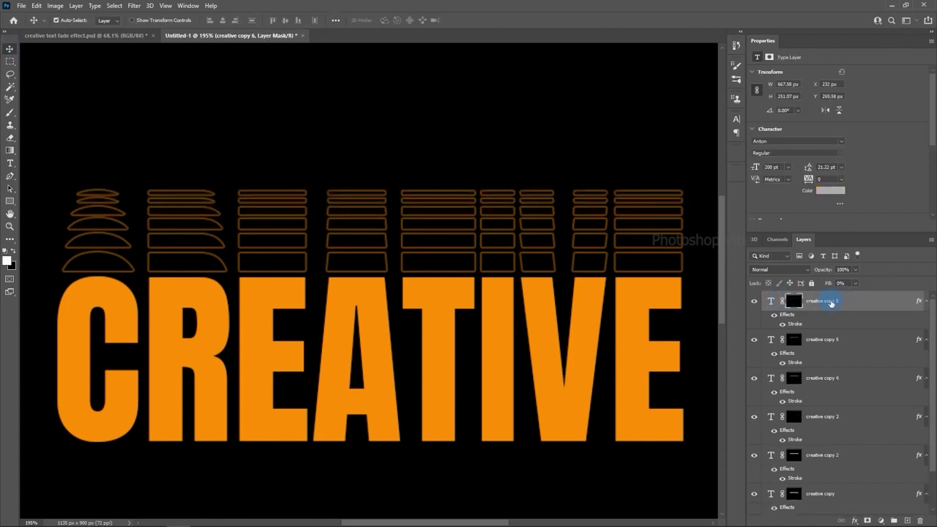
key(ctrl+j)
key(Up)
key(Up)
key(Up)
key(Up)
key(Up)
key(Up)
key(Up)
key(Up)
- Thin creative copy 7's mask, relink it, and nudge the layer up
click(783, 301)
click(793, 301)
key(ctrl+t)
scroll(353, 121, up, 5)
scroll(377, 231, up, 7)
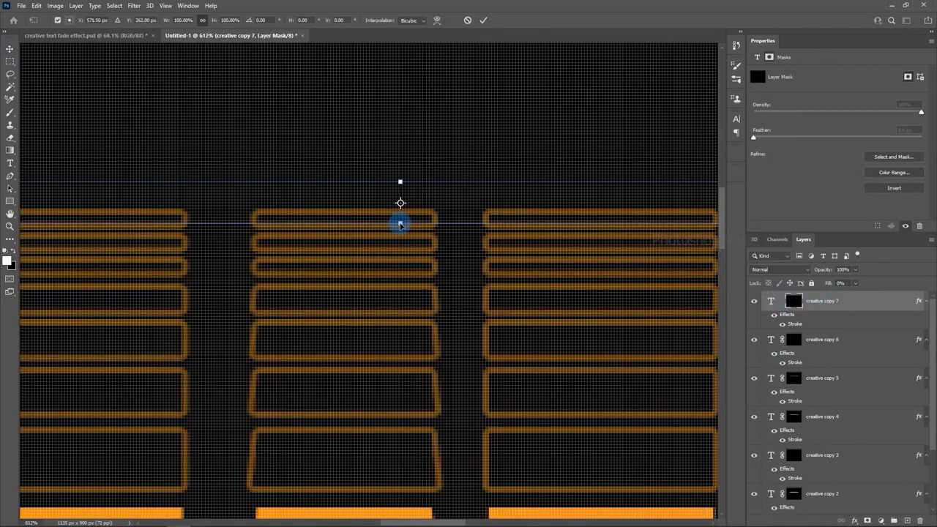
drag(400, 222, 400, 216)
key(Return)
click(783, 301)
scroll(477, 340, down, 6)
key(Up)
key(Up)
- Add two more nudged duplicates, thinning and relinking the top row's mask
key(ctrl+j)
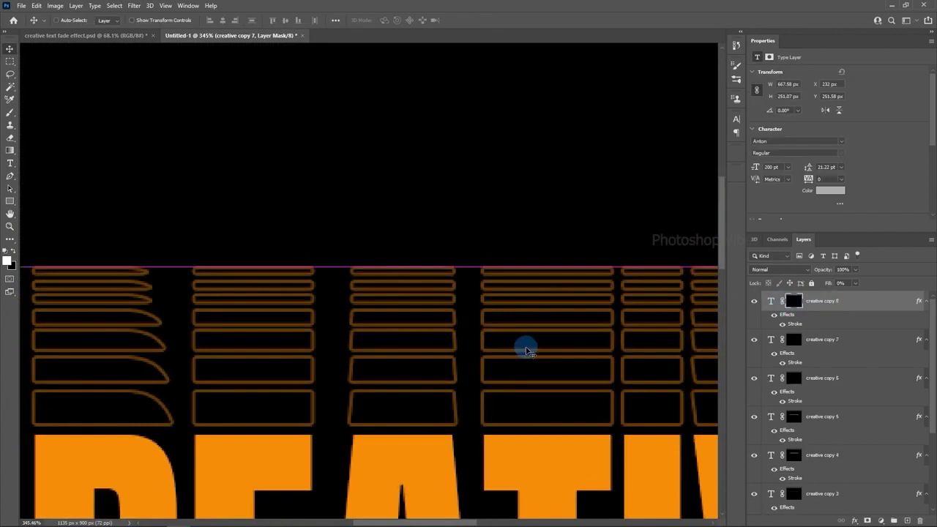
key(Up)
key(Up)
key(Up)
key(Up)
key(Up)
key(Up)
key(Up)
key(Up)
key(ctrl+j)
key(Up)
key(Up)
key(Up)
key(Up)
key(Up)
key(Up)
key(Up)
key(Up)
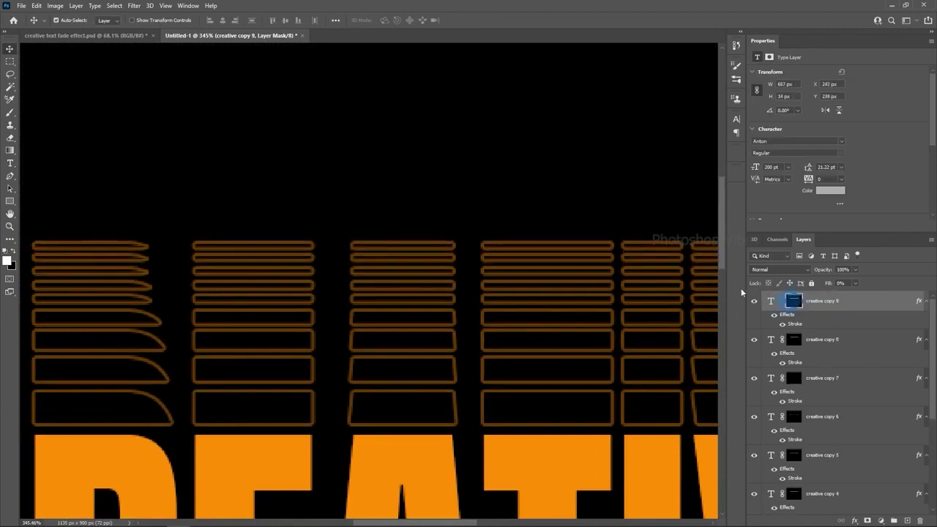
key(ctrl+t)
scroll(418, 254, up, 8)
drag(456, 243, 456, 237)
key(Return)
click(783, 300)
scroll(525, 353, down, 6)
key(Up)
key(Up)
key(Down)
key(Down)
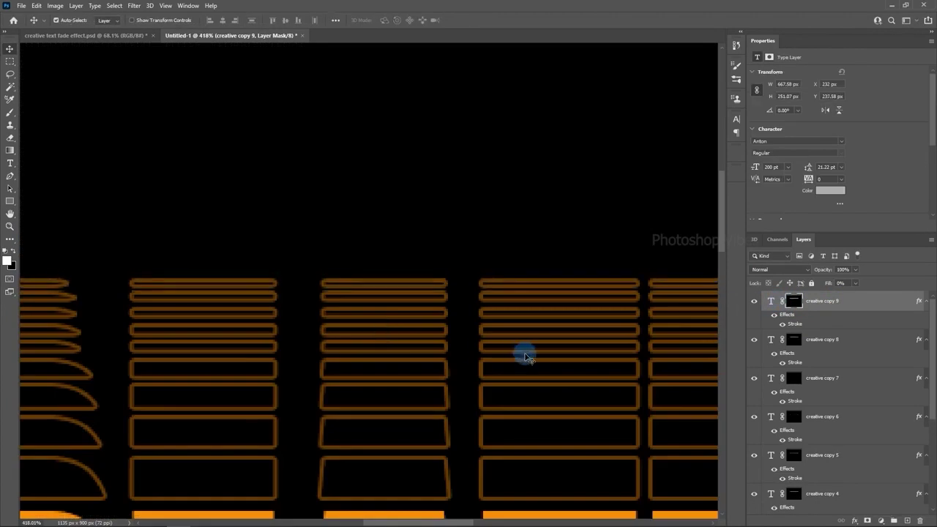
- Duplicate the top row as creative copy 10 and nudge it up
key(ctrl+j)
key(Up)
key(Up)
key(Up)
key(Up)
key(Up)
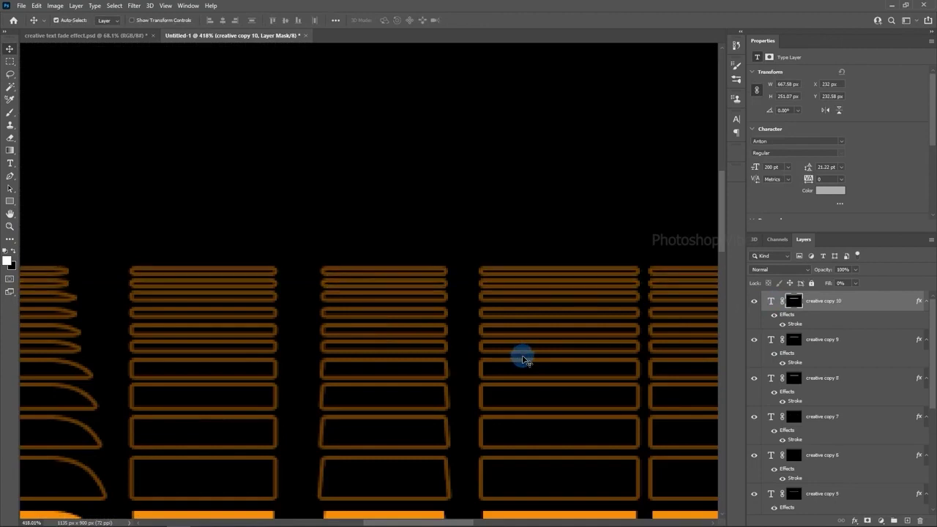
scroll(497, 357, down, 5)
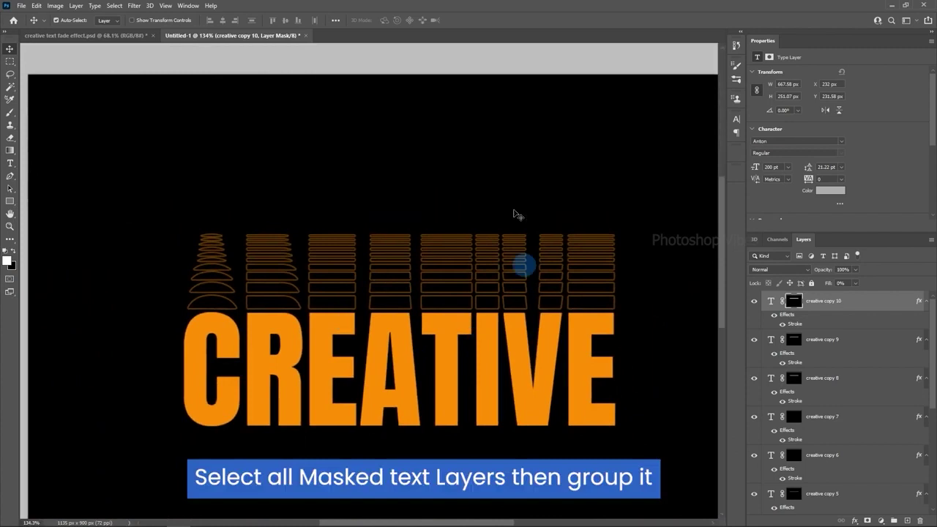
- Select creative copy through creative copy 10 and group them into Group 1
click(833, 301)
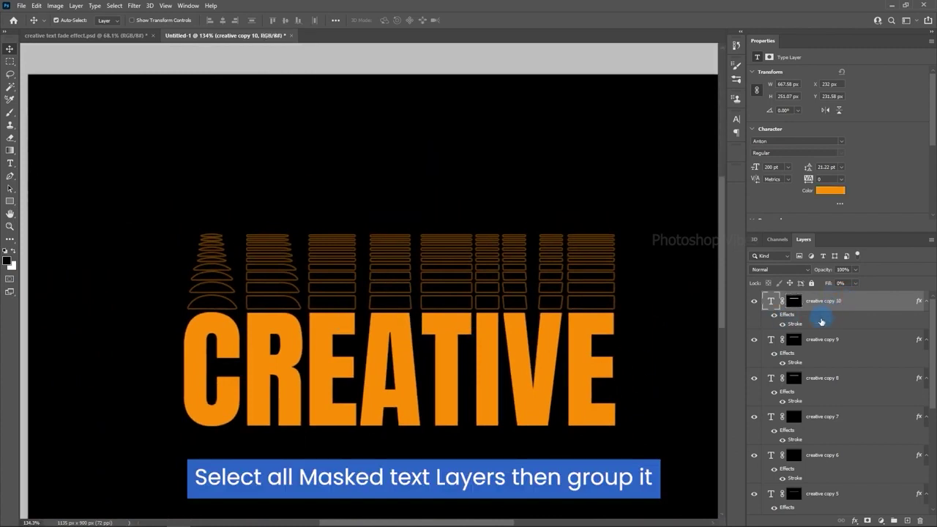
scroll(821, 352, down, 5)
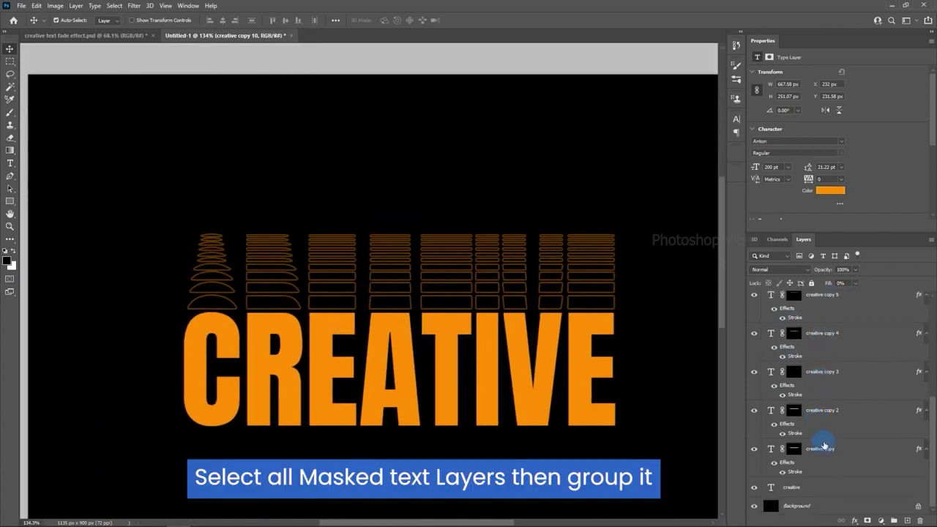
shift+click(819, 449)
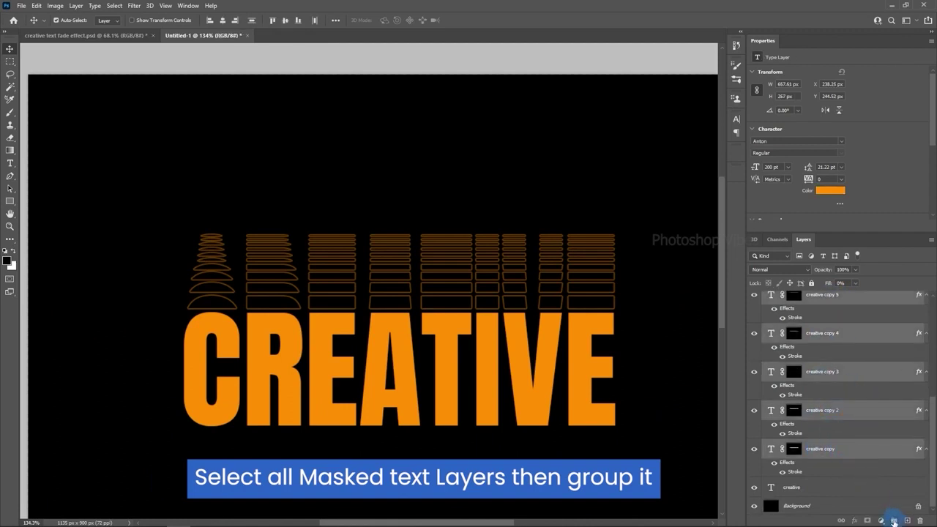
click(894, 521)
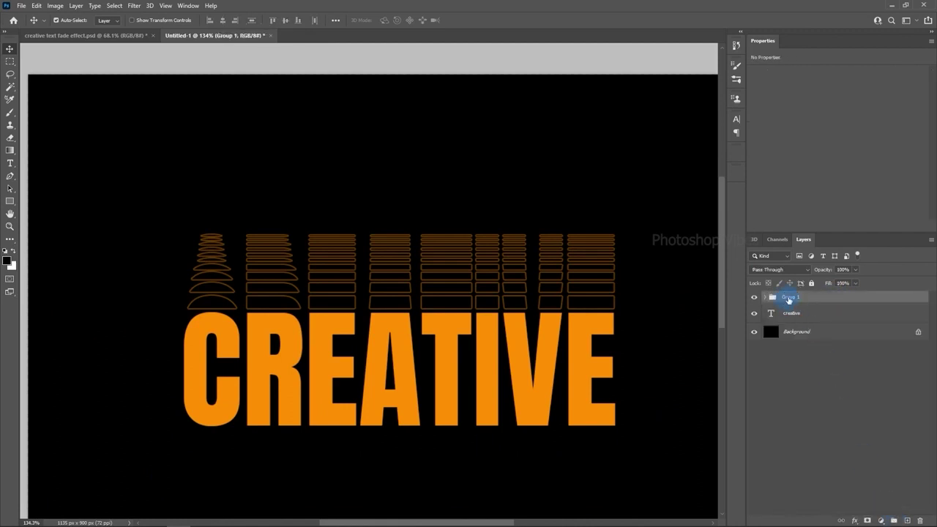
- Toggle Group 1's visibility to check the outlines, then expand it and select creative copy 10
click(755, 296)
click(755, 297)
click(766, 297)
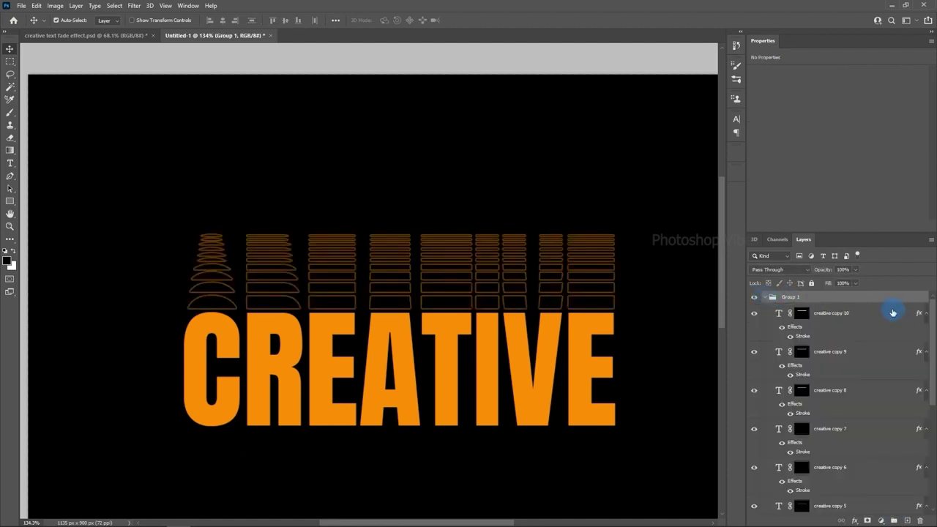
click(906, 312)
- Copy creative copy 10's stroke layer style, then collapse and hide Group 1
right_click(920, 314)
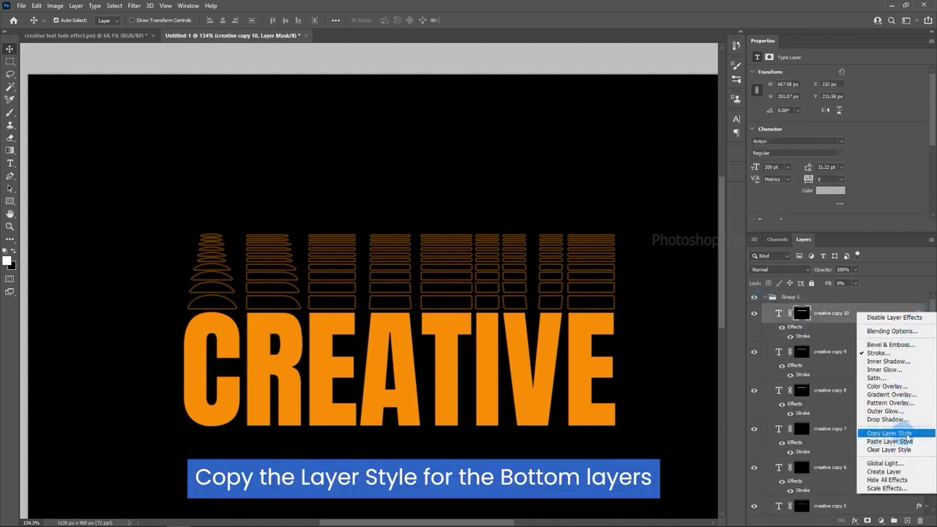
click(899, 434)
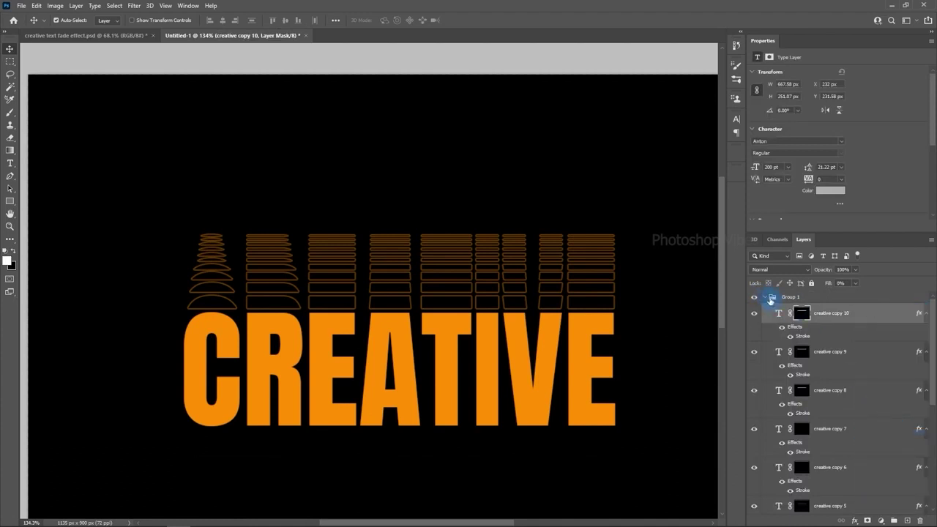
click(769, 299)
click(765, 298)
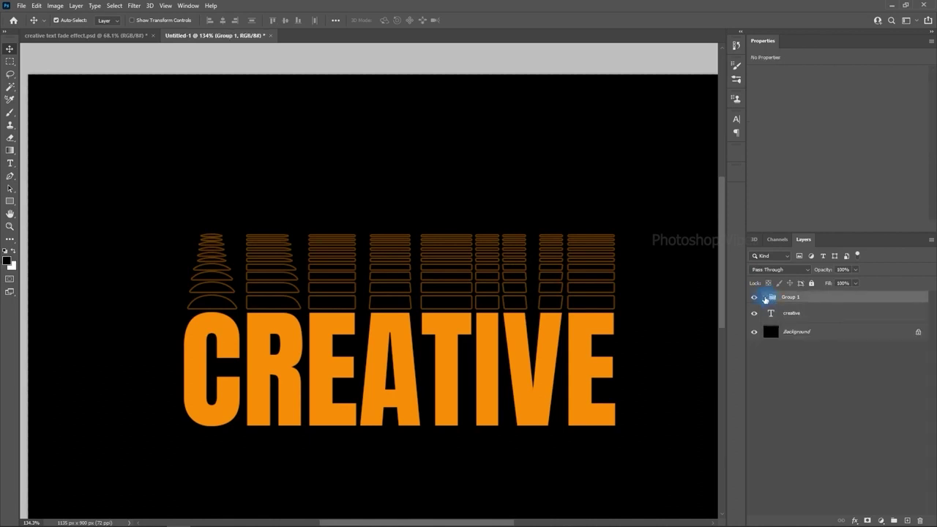
click(754, 298)
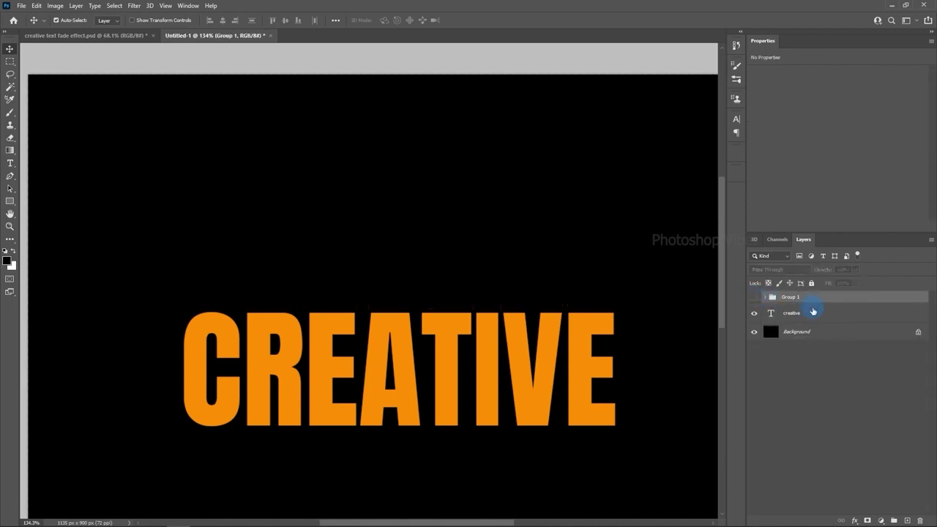
- Duplicate the creative text as creative copy 11, paste the stroke style, and nudge it down
click(809, 313)
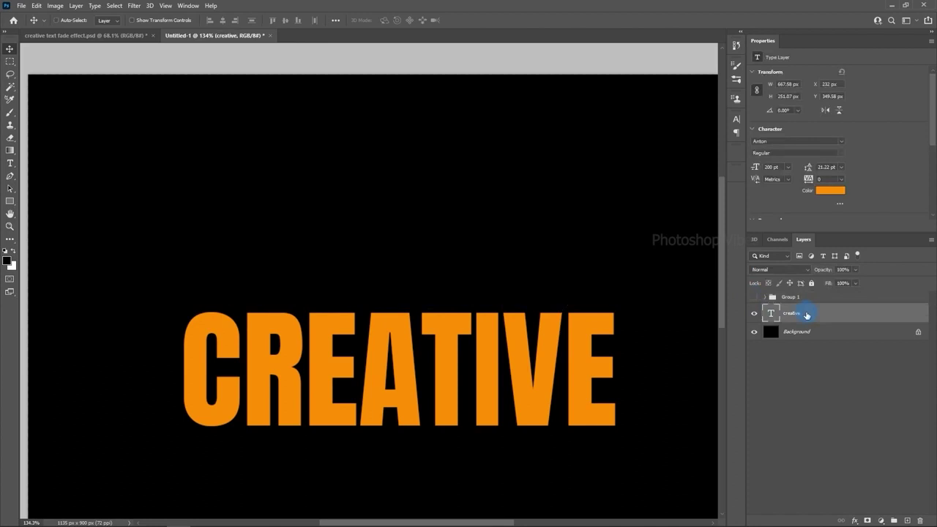
key(ctrl+j)
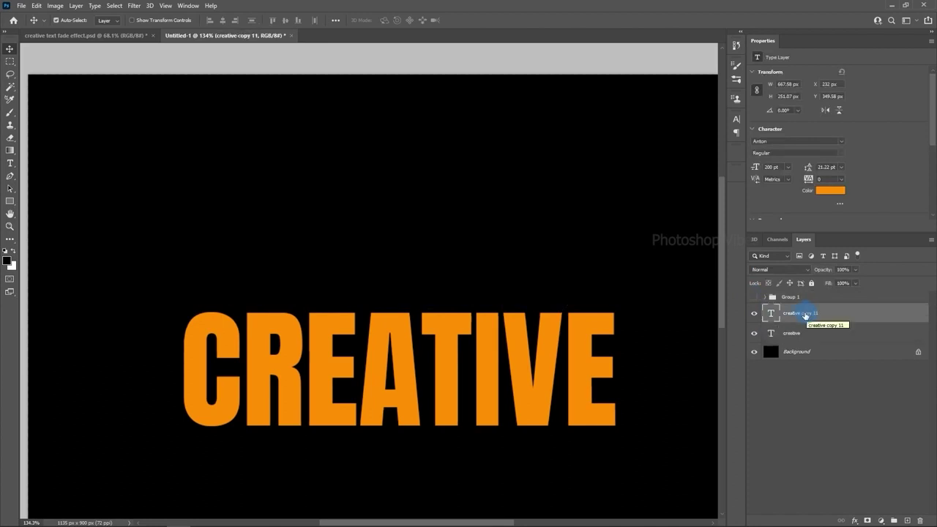
right_click(918, 316)
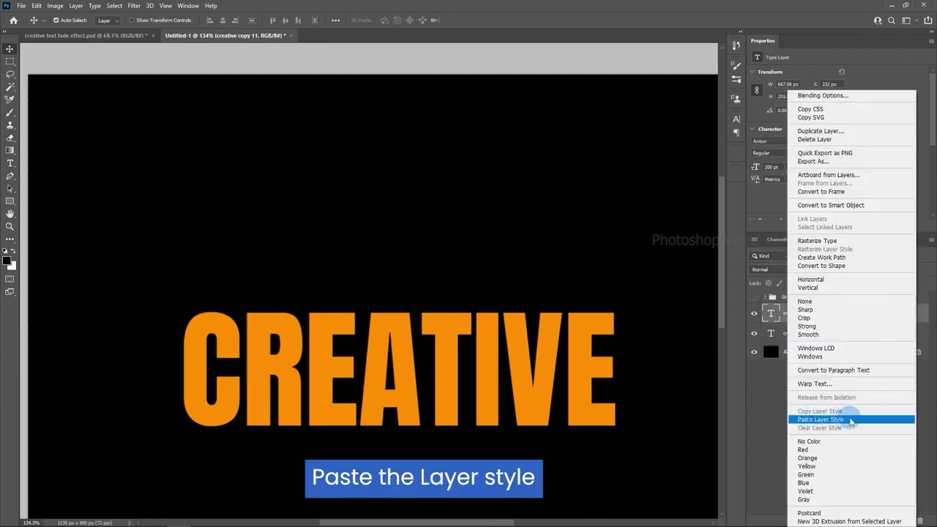
click(851, 419)
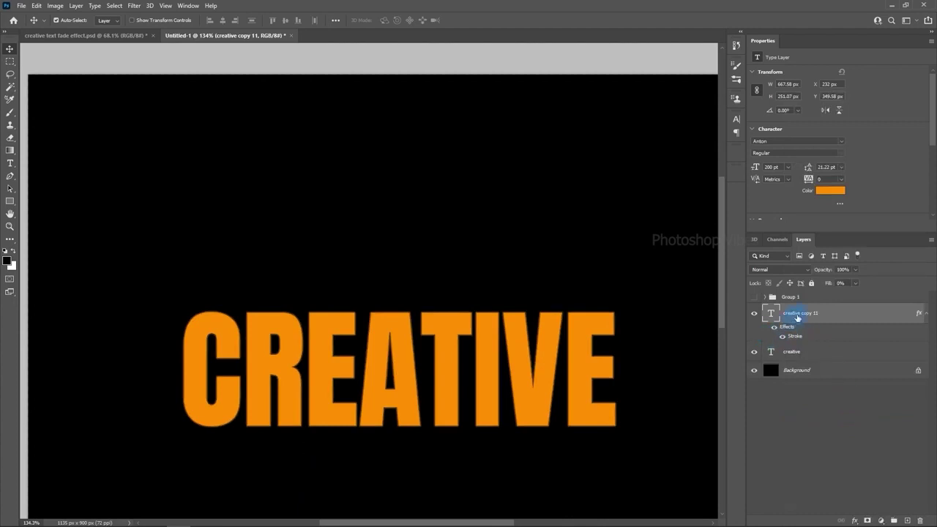
key(shift+Down)
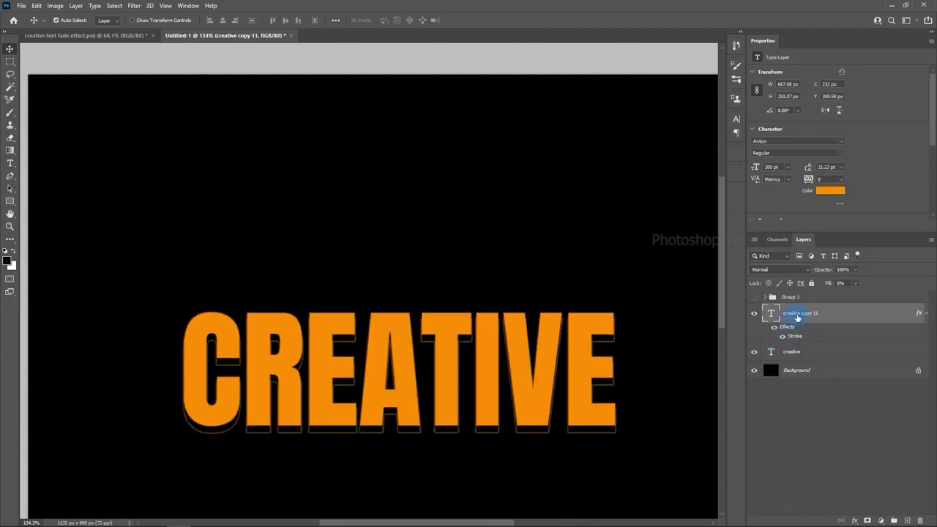
key(Down)
key(Down)
key(Down)
key(Down)
key(Down)
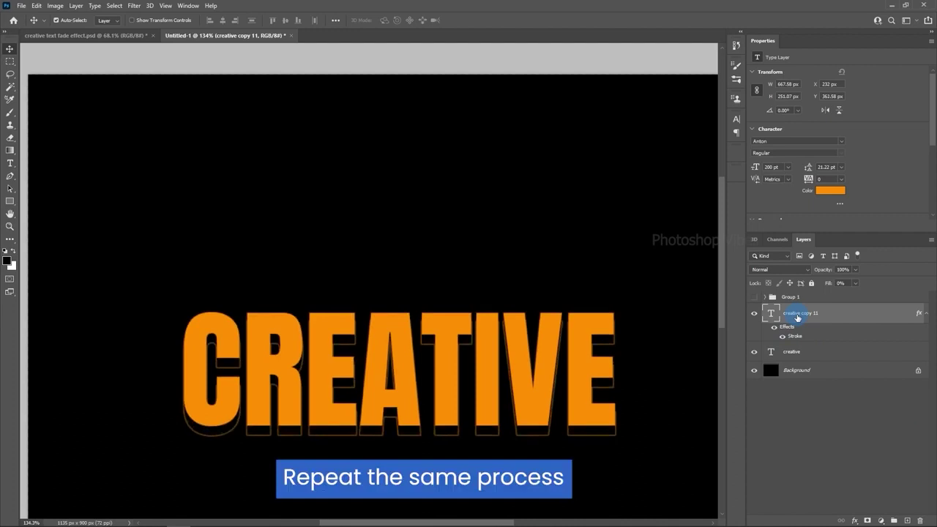
- Mask creative copy 11 to a thin rectangular band just under the letters
key(m)
click(89, 107)
drag(630, 442, 182, 425)
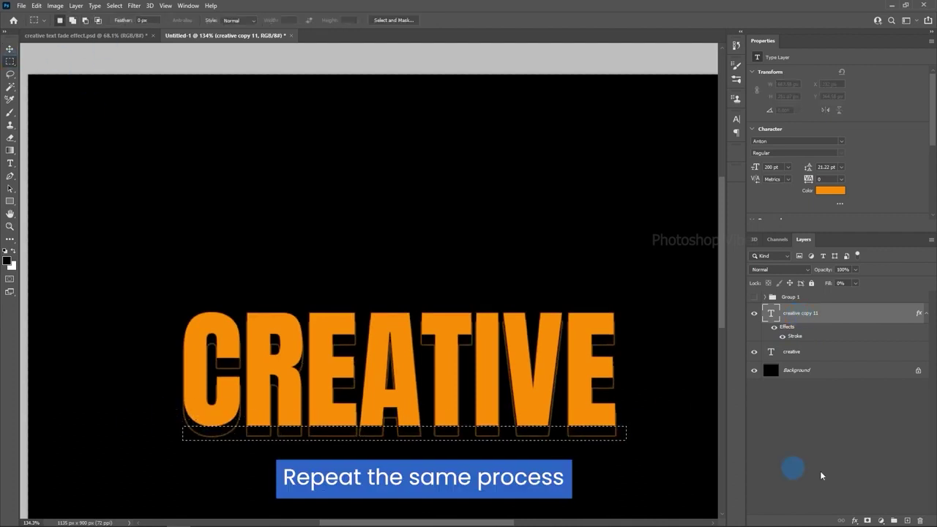
click(867, 521)
click(825, 319)
key(v)
key(Down)
key(Down)
key(Down)
key(Down)
key(Down)
key(Down)
- Duplicate the masked row as creative copy 12, move it down, and thin its mask band
key(ctrl+j)
key(shift+Down)
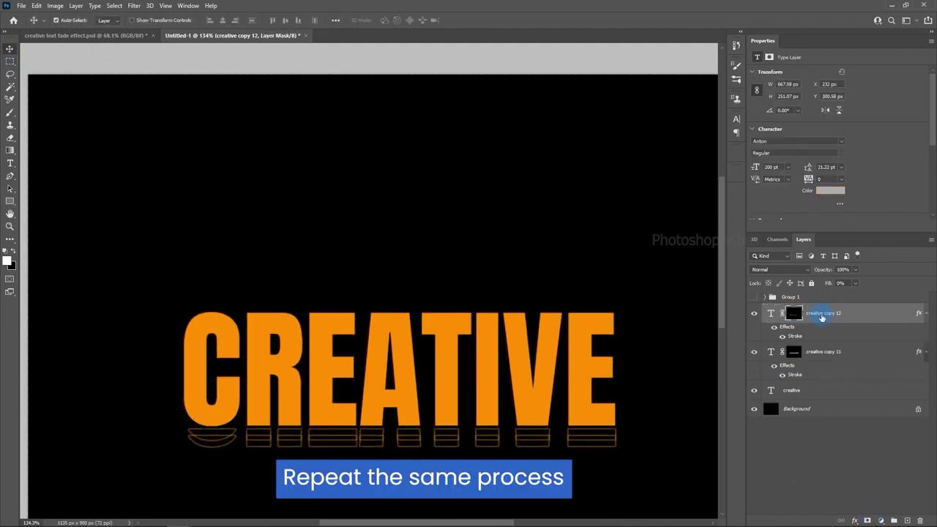
key(Down)
key(Down)
key(Down)
key(Down)
click(795, 313)
key(ctrl+t)
drag(403, 439, 404, 443)
key(Return)
click(821, 314)
key(Down)
key(Down)
key(Down)
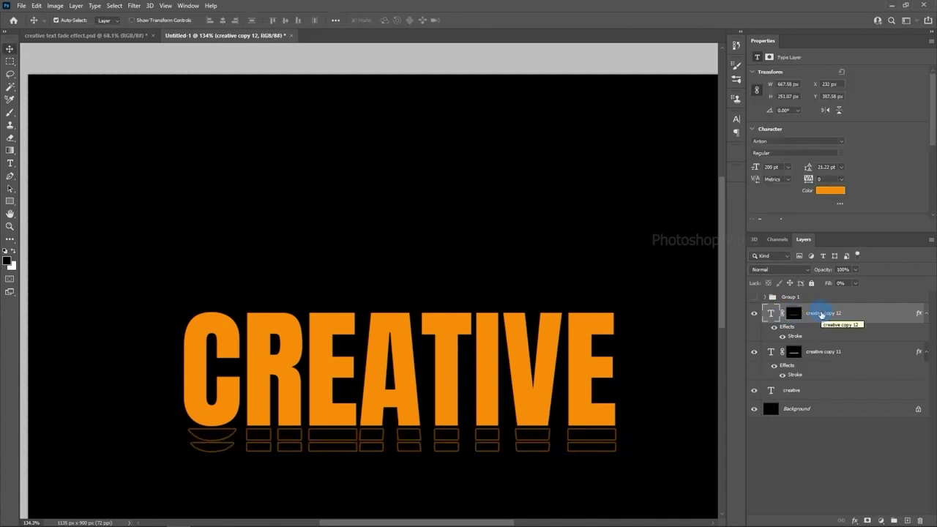
- Create creative copies 13 through 15, each lower with a thinner mask band
key(ctrl+j)
key(j)
click(842, 320)
key(v)
key(shift+Down)
key(Down)
key(Down)
key(Down)
scroll(438, 466, up, 4)
drag(541, 485, 527, 420)
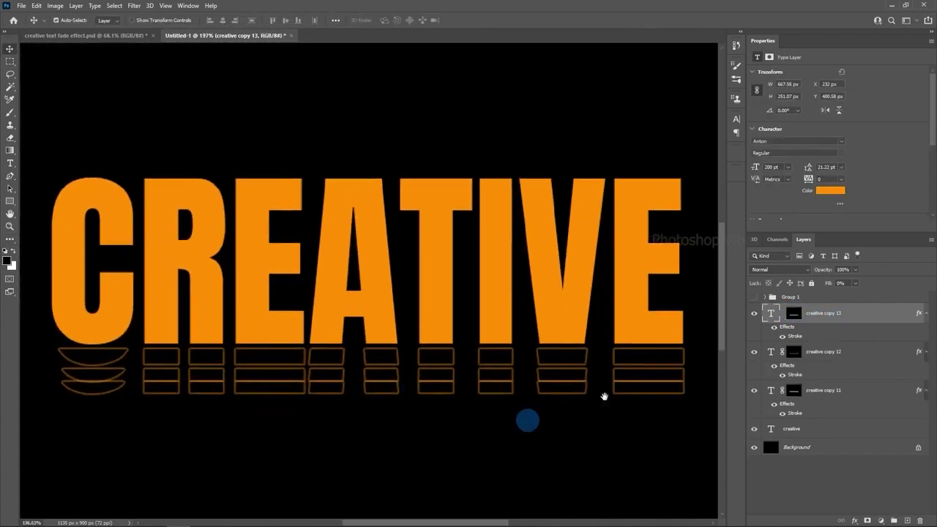
click(795, 313)
key(ctrl+t)
drag(373, 380, 373, 387)
key(Return)
click(812, 318)
key(ctrl+j)
key(shift+Down)
key(Down)
key(ctrl+j)
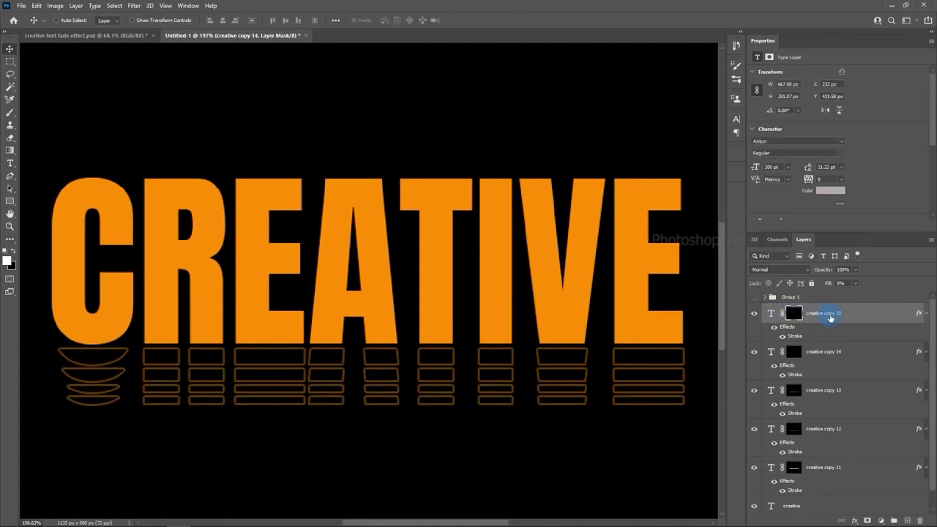
key(shift+Down)
- Add creative copies 16 and 17, thinning each mask band and shifting the rows down
click(793, 314)
key(ctrl+t)
scroll(370, 414, up, 5)
key(Return)
drag(378, 416, 366, 444)
key(ctrl+j)
key(shift+Down)
key(ctrl+j)
- Add creative copies 18 through 20, thinning their mask bands so the rows taper
key(shift+Down)
click(794, 313)
key(ctrl+t)
scroll(387, 444, up, 3)
key(Return)
key(ctrl+j)
key(shift+Down)
key(Up)
key(Up)
key(Up)
key(Up)
key(Up)
key(Up)
key(ctrl+j)
click(782, 314)
key(ctrl+t)
scroll(408, 483, up, 4)
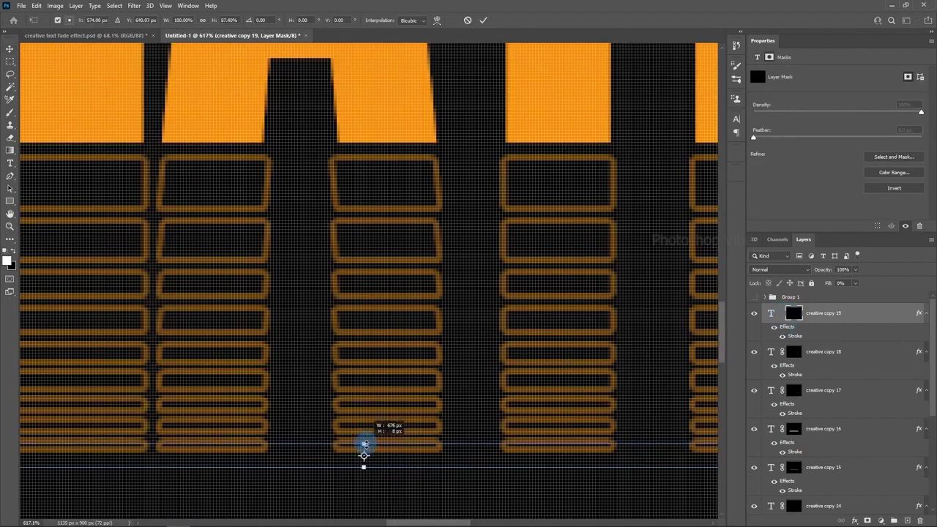
key(Return)
click(782, 313)
key(ctrl+j)
scroll(500, 440, down, 16)
drag(548, 454, 496, 447)
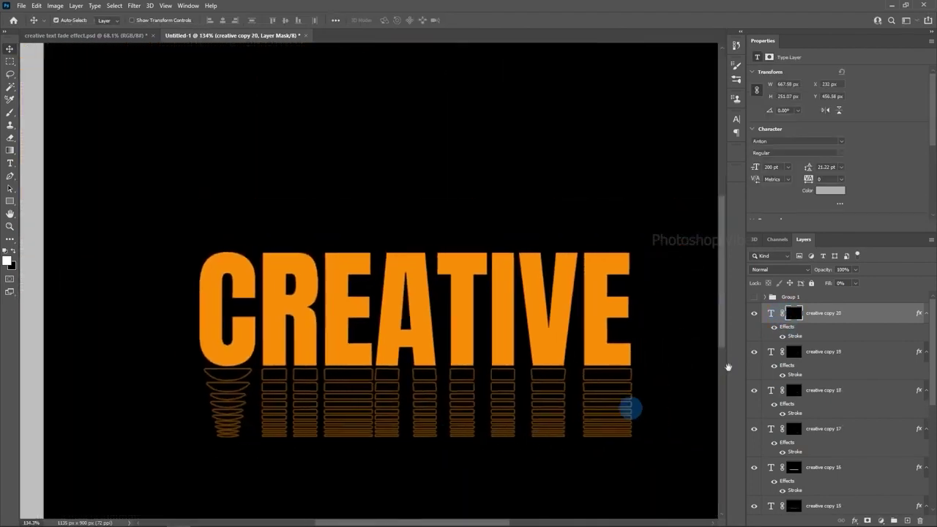
- Select creative copy 20 down through creative copy 11 and group them
click(792, 316)
click(840, 319)
scroll(850, 410, down, 5)
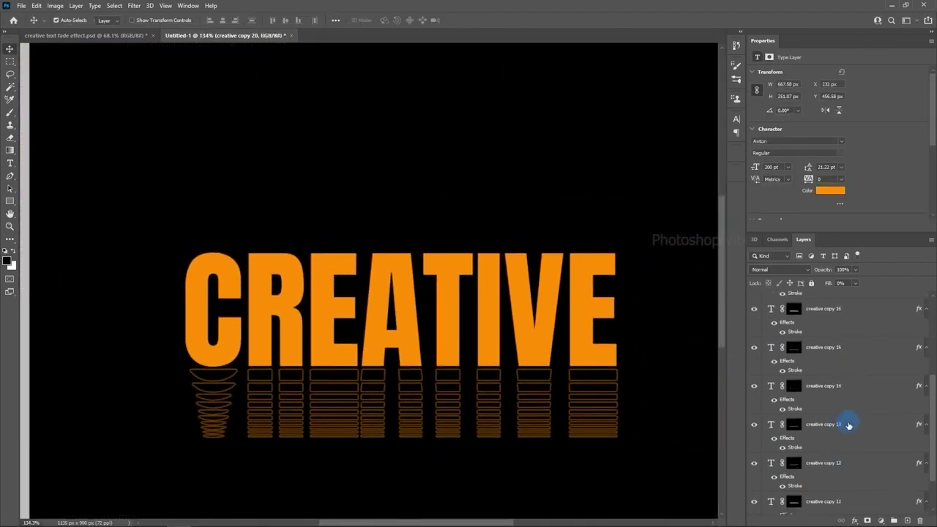
click(833, 467)
drag(828, 466, 894, 520)
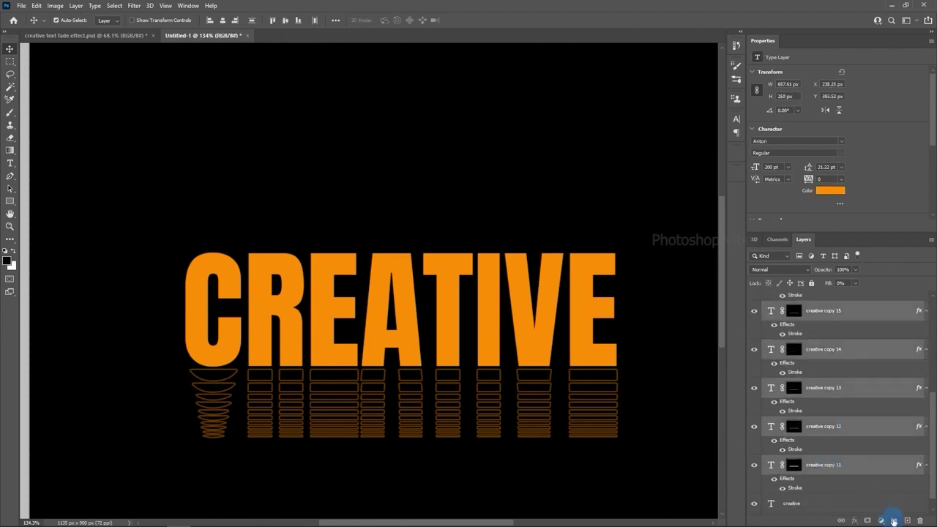
- Make Group 1 visible again alongside Group 2, comparing the outline rows
click(744, 311)
click(786, 310)
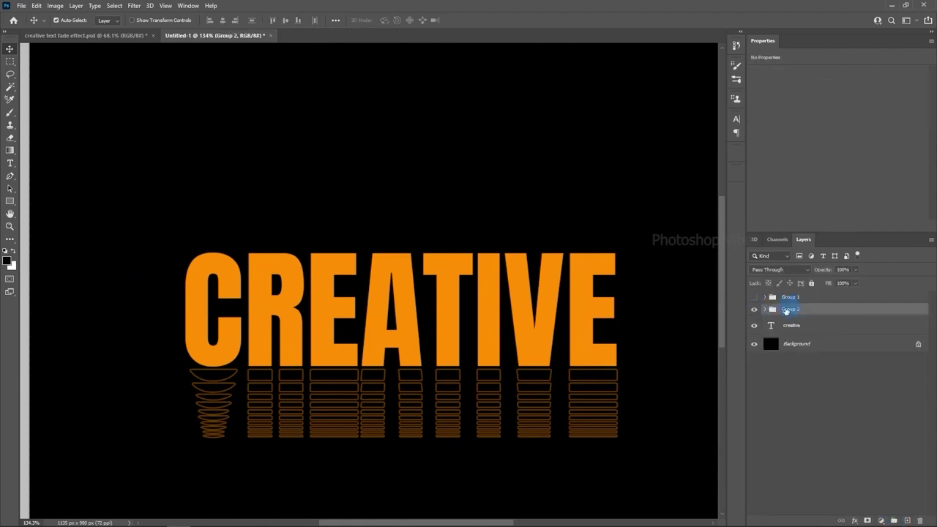
click(754, 310)
click(754, 310)
click(755, 297)
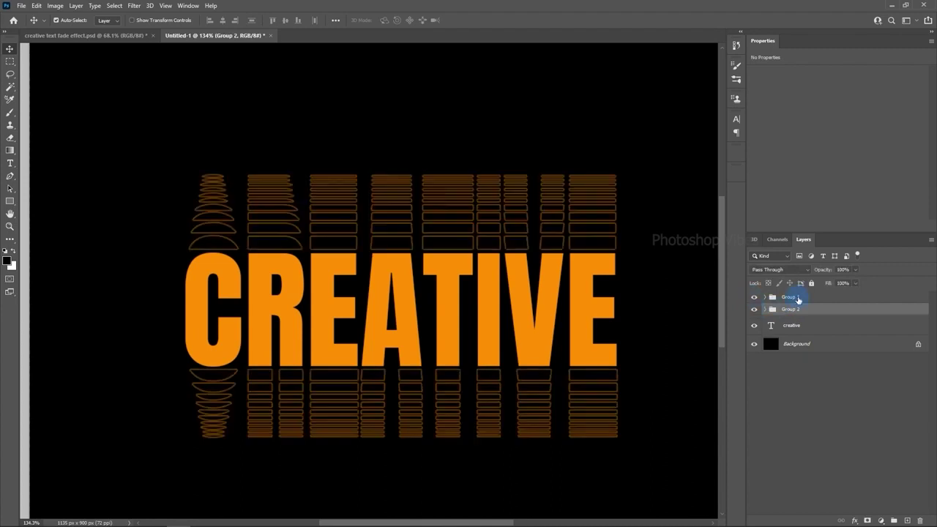
click(794, 297)
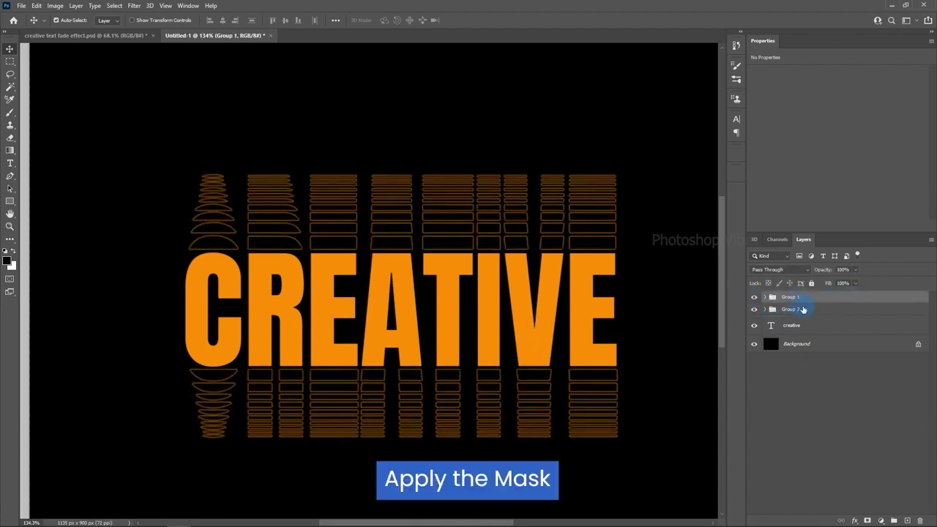
- Add a layer mask to Group 2, then another to Group 1
click(799, 311)
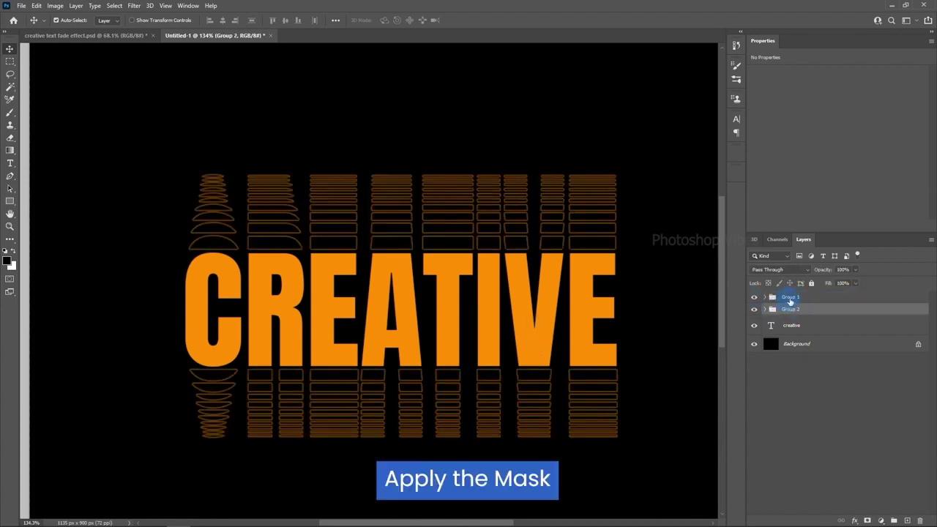
click(868, 521)
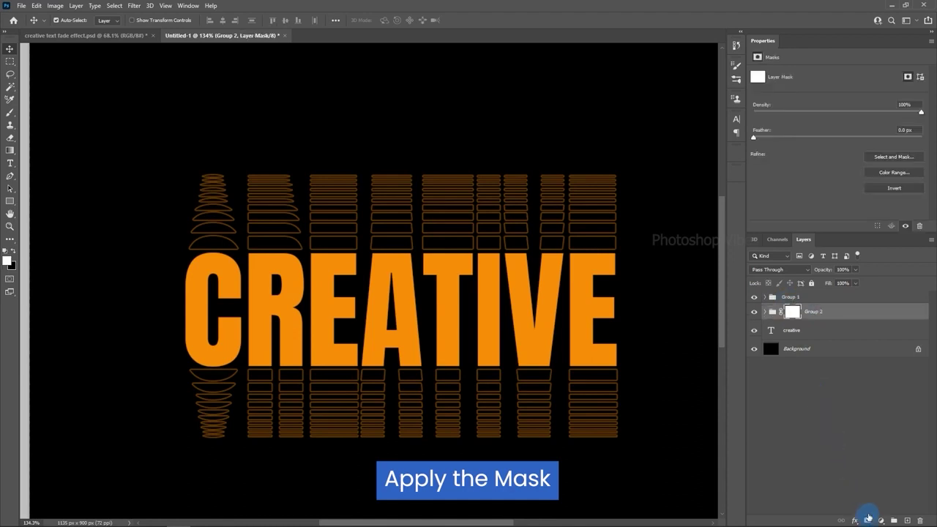
click(789, 297)
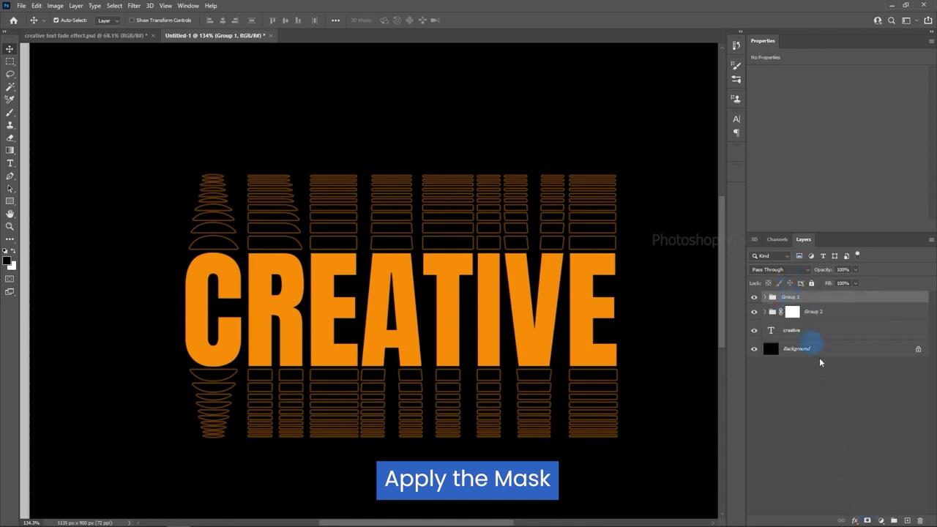
click(868, 521)
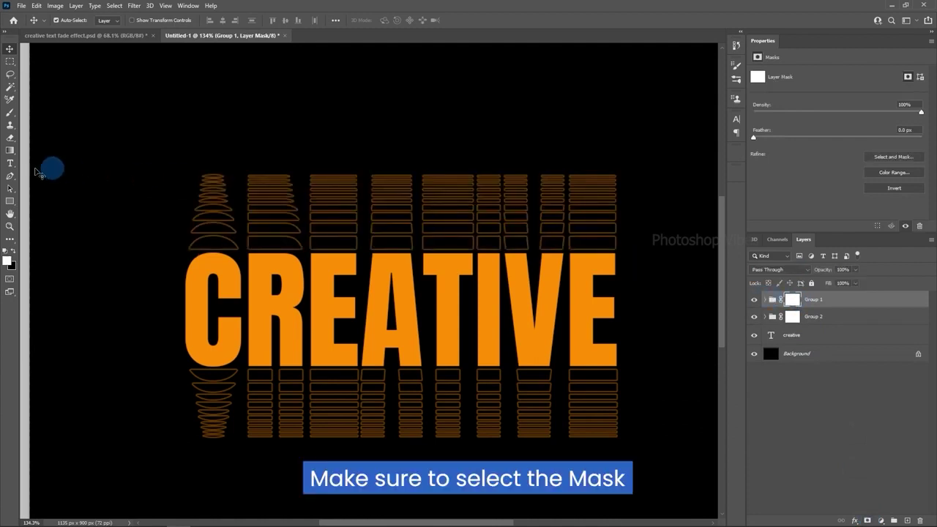
- Set up a linear Foreground to Background gradient from Basics in Normal mode
click(10, 150)
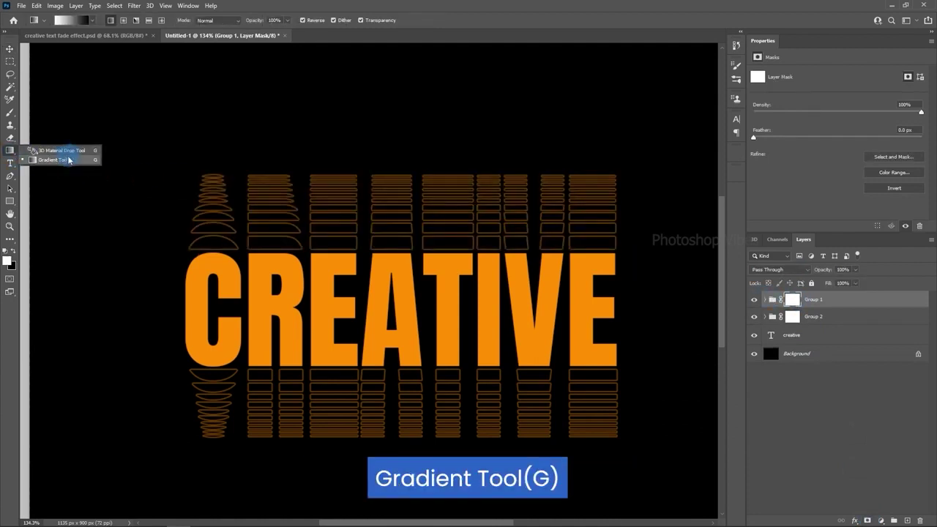
click(60, 160)
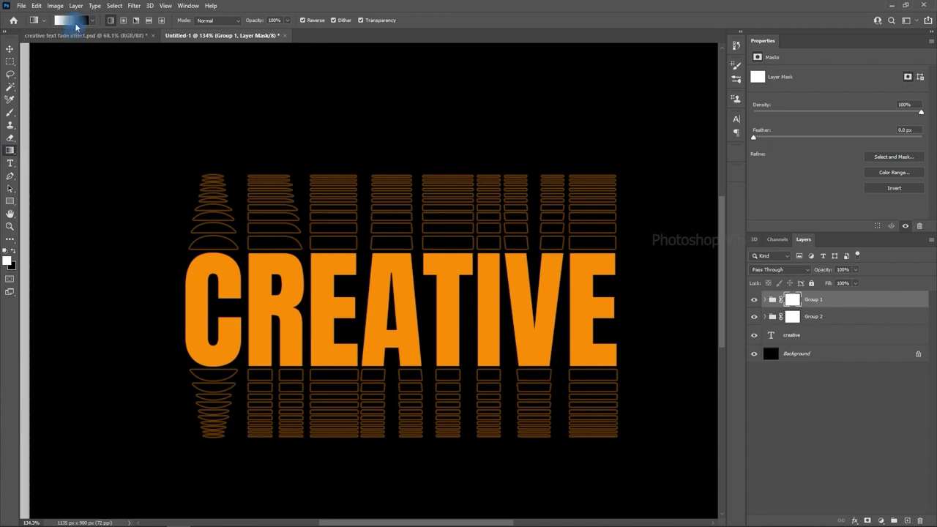
click(73, 19)
click(667, 135)
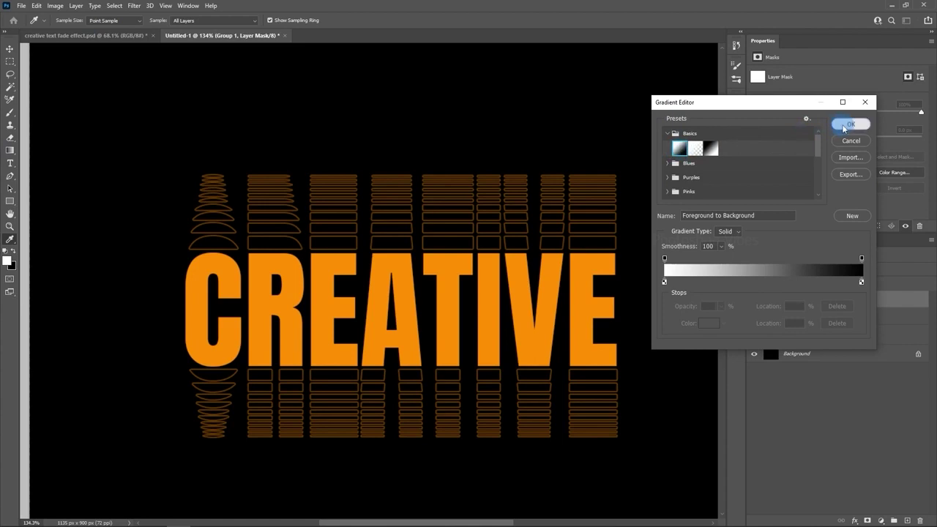
click(851, 124)
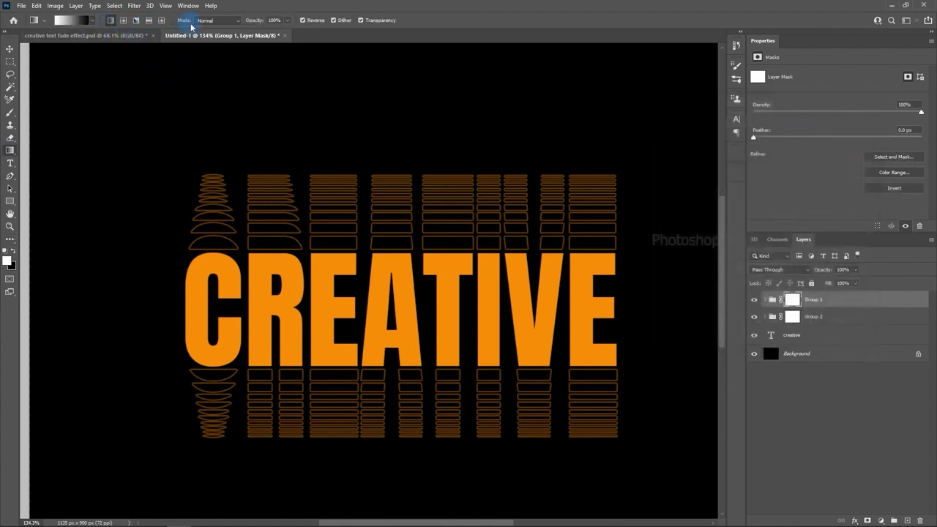
click(209, 21)
click(219, 27)
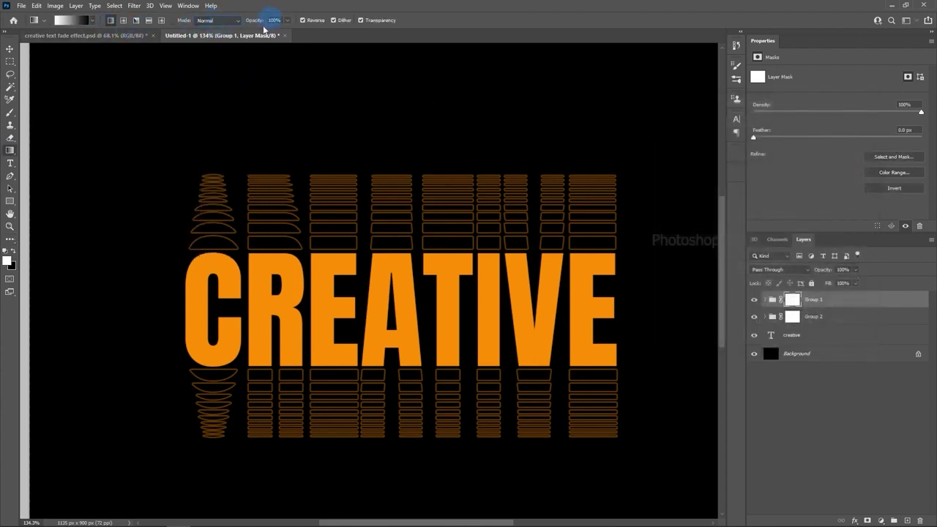
- Drag gradients on Group 1's mask and Group 2's mask to fade the outline rows
click(398, 180)
drag(392, 173, 394, 249)
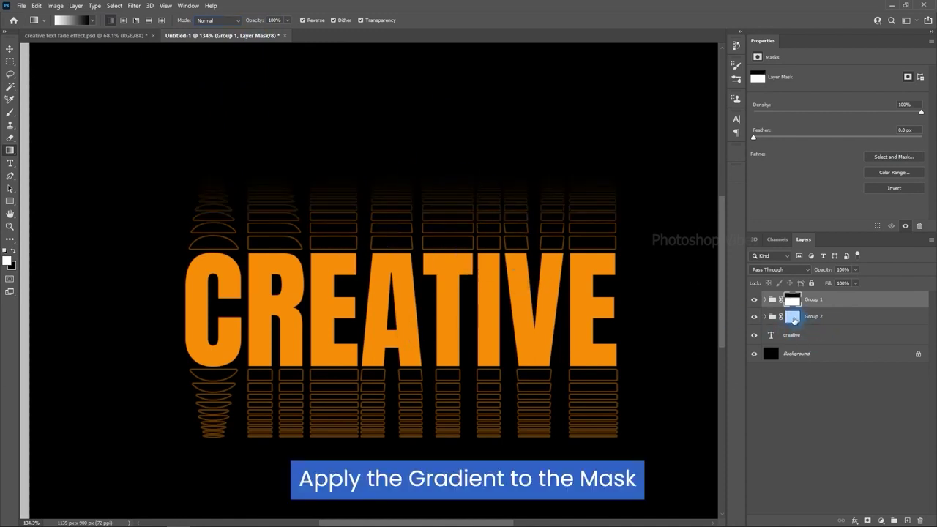
click(793, 318)
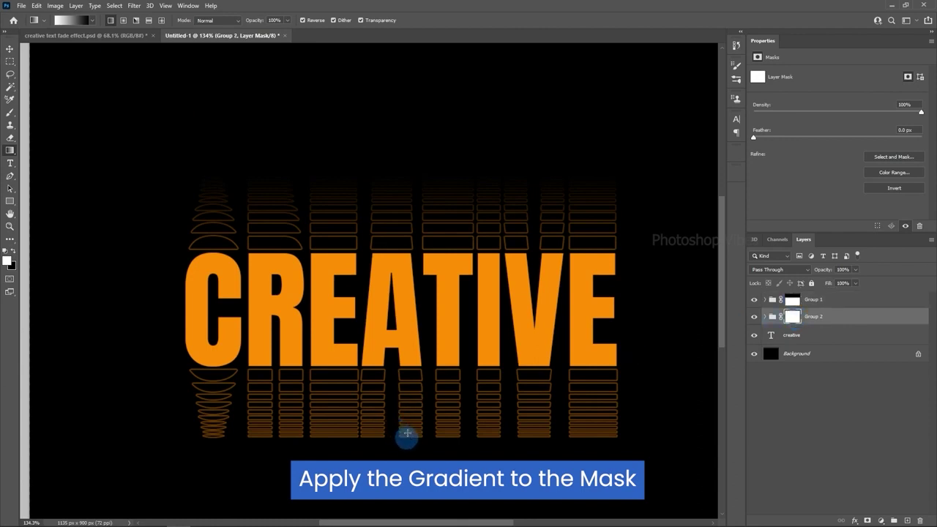
drag(407, 433, 409, 364)
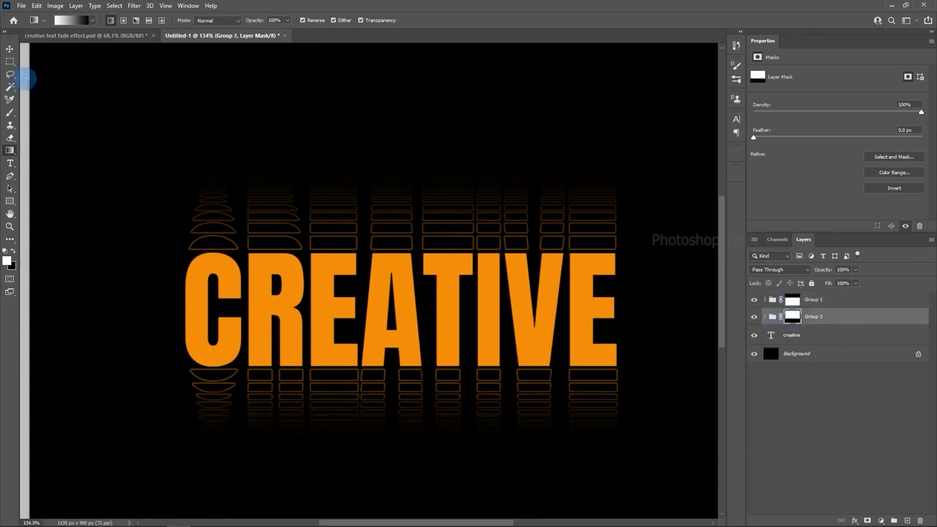
click(9, 49)
- Deselect all layers and glance at creative text fade effect.psd before returning to Untitled-1
scroll(285, 268, down, 2)
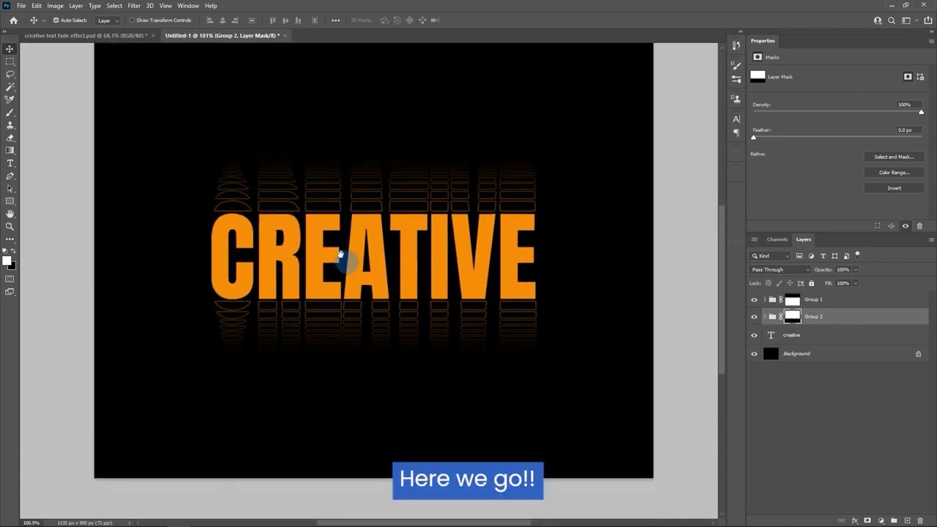
drag(338, 266, 337, 275)
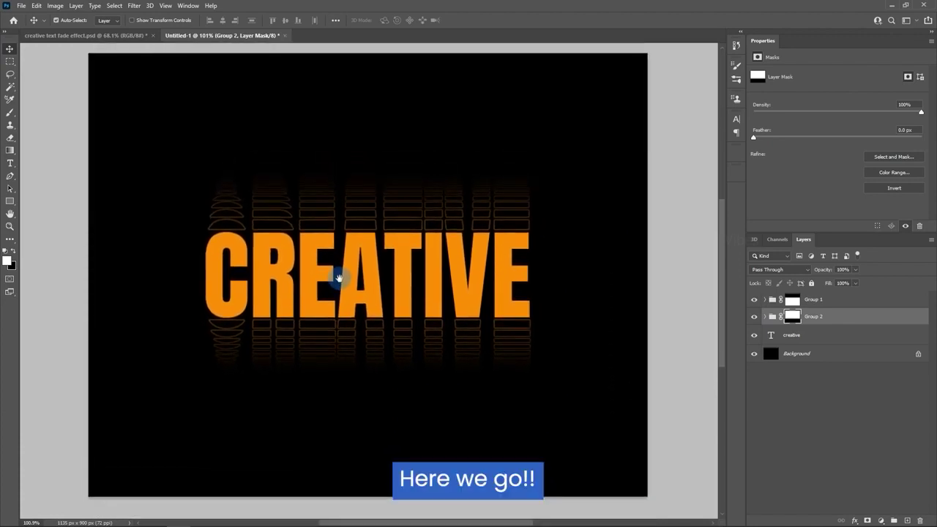
click(849, 449)
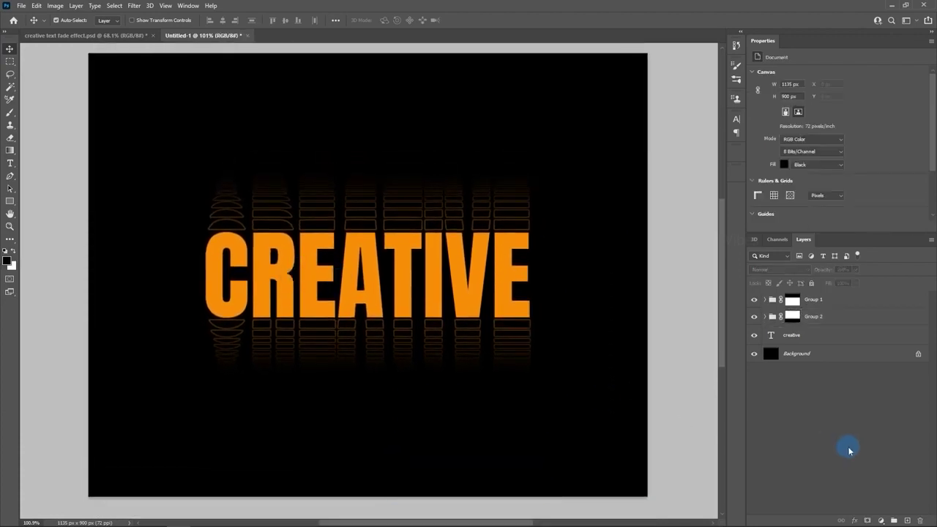
click(78, 35)
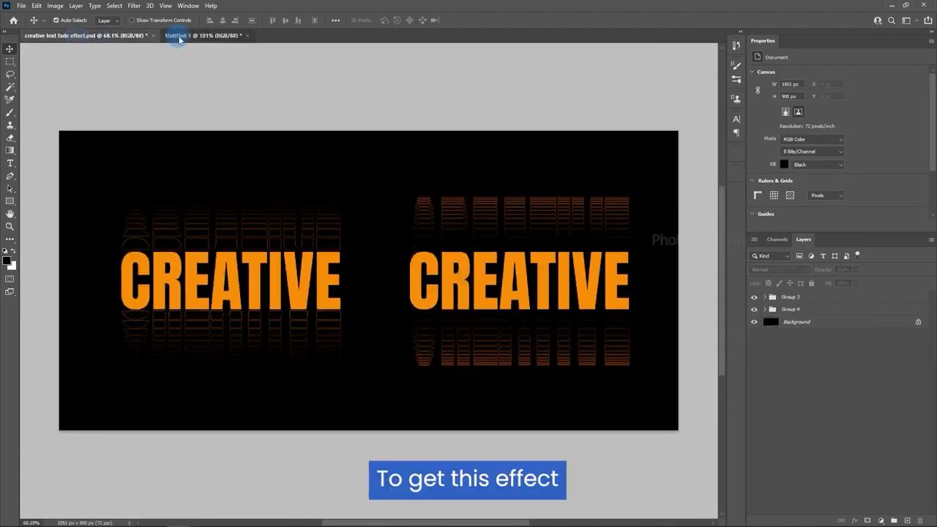
click(180, 36)
- Invert the Group 2 and Group 1 masks, then switch to creative text fade effect.psd
click(793, 316)
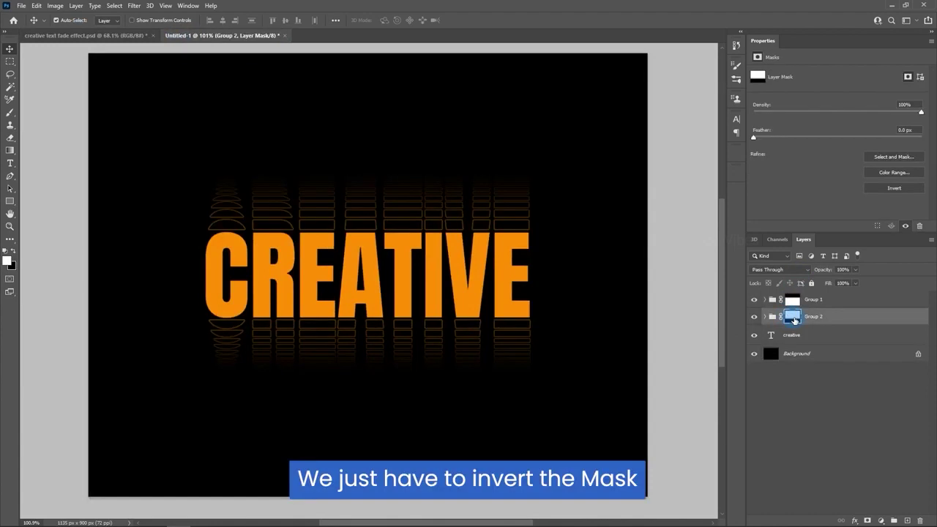
click(55, 5)
mouse_move(66, 31)
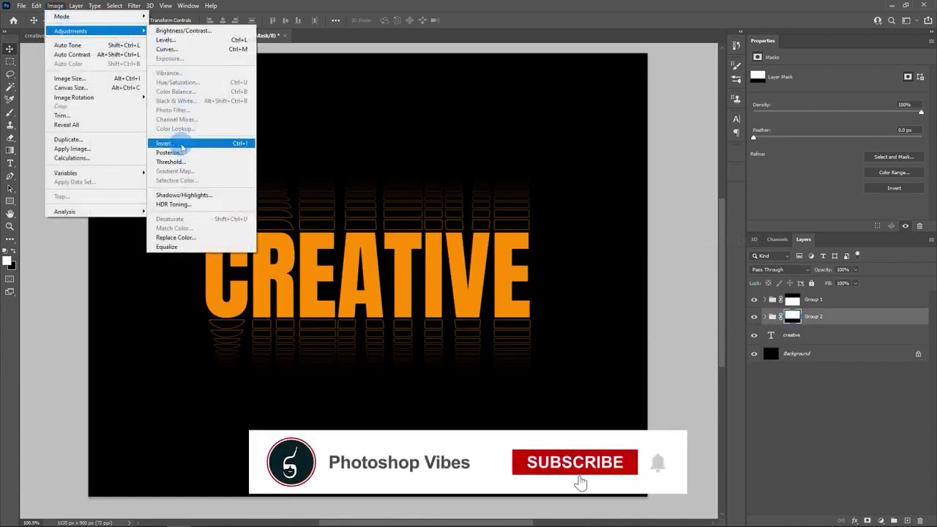
click(181, 146)
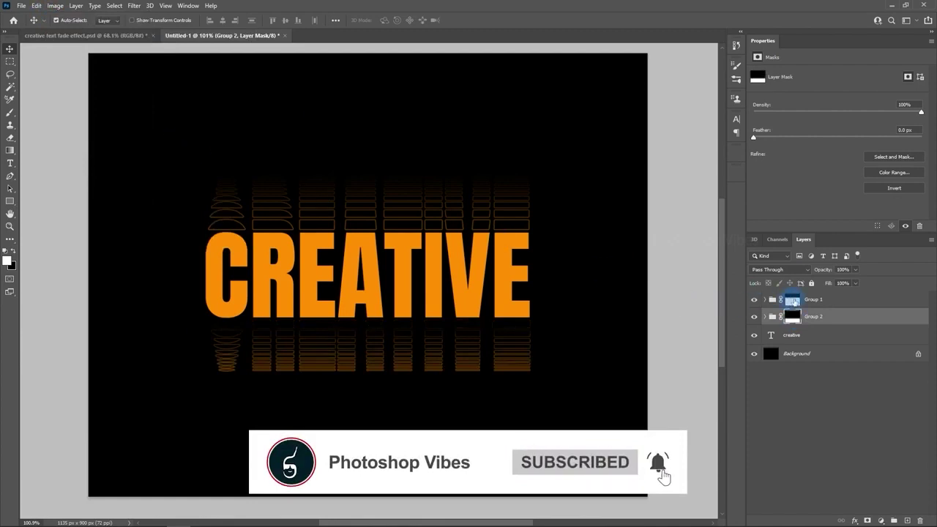
click(793, 300)
click(55, 6)
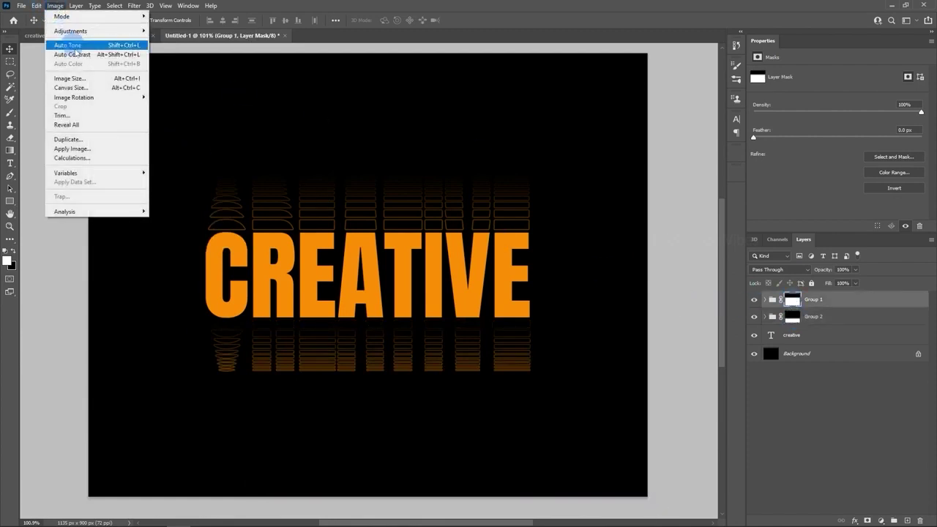
mouse_move(71, 30)
click(194, 143)
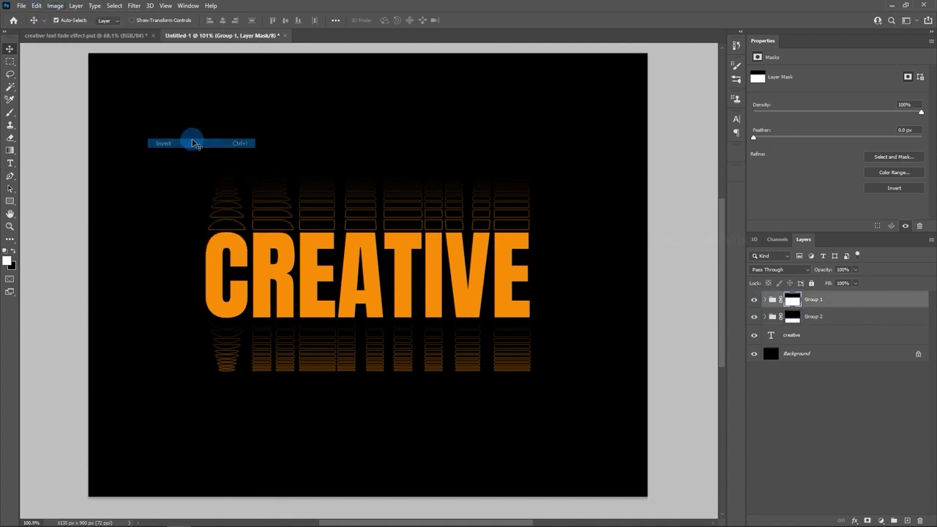
click(73, 35)
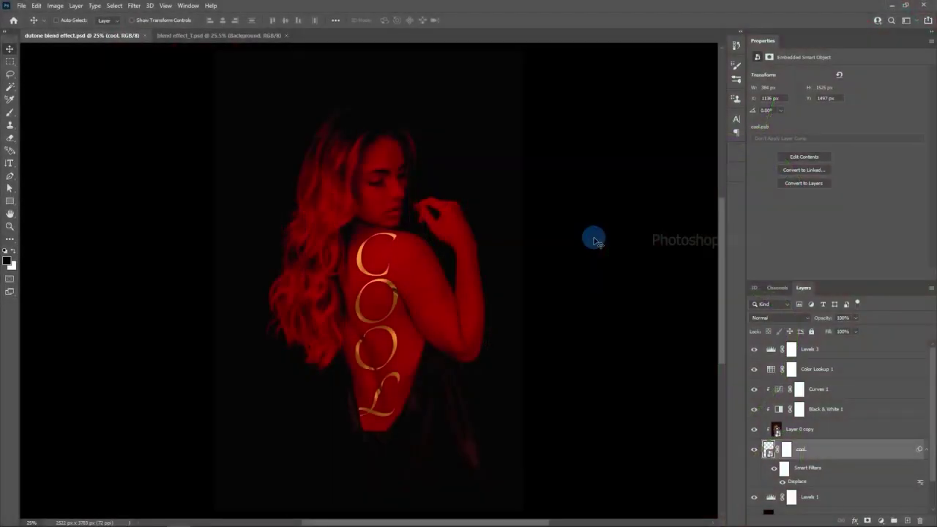
- Switch to blend effect_1.psd and add an empty Layer 1 above the Background
click(235, 35)
click(570, 296)
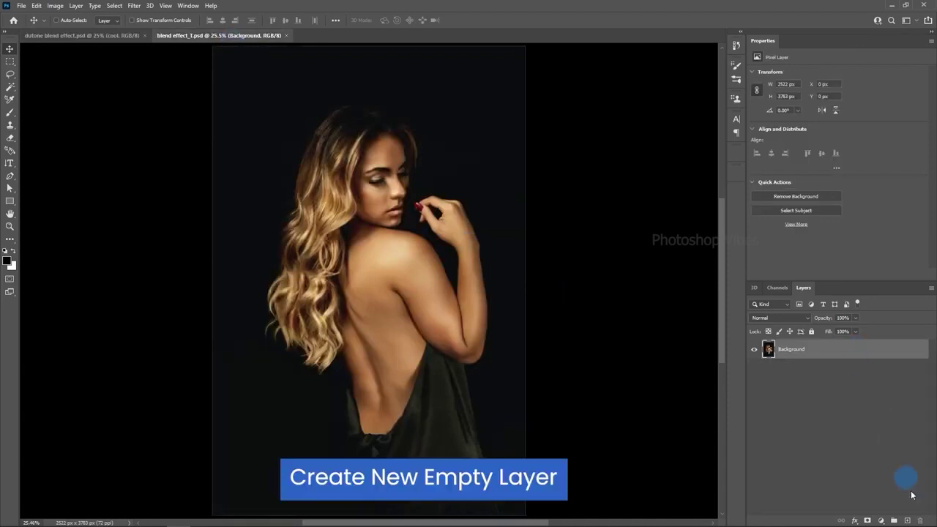
click(908, 522)
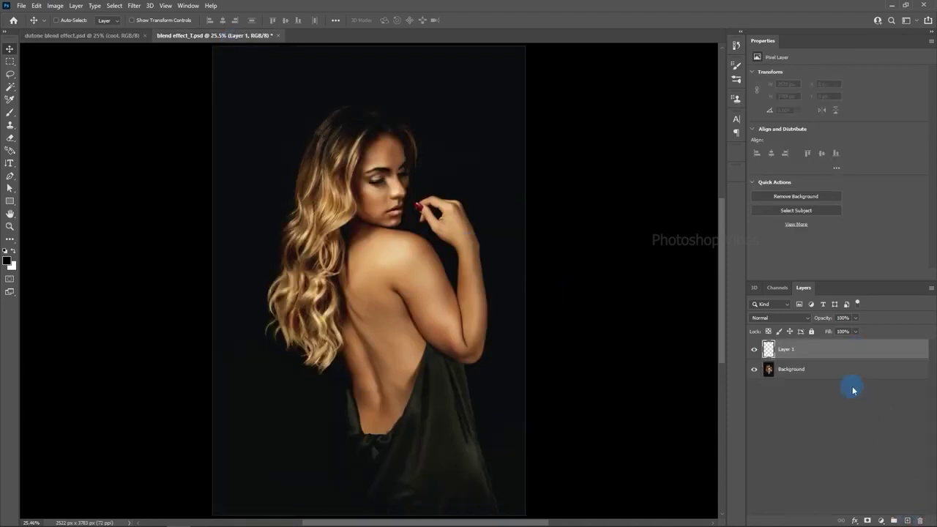
- Fill Layer 1 with the black foreground colour using Edit > Fill
click(36, 6)
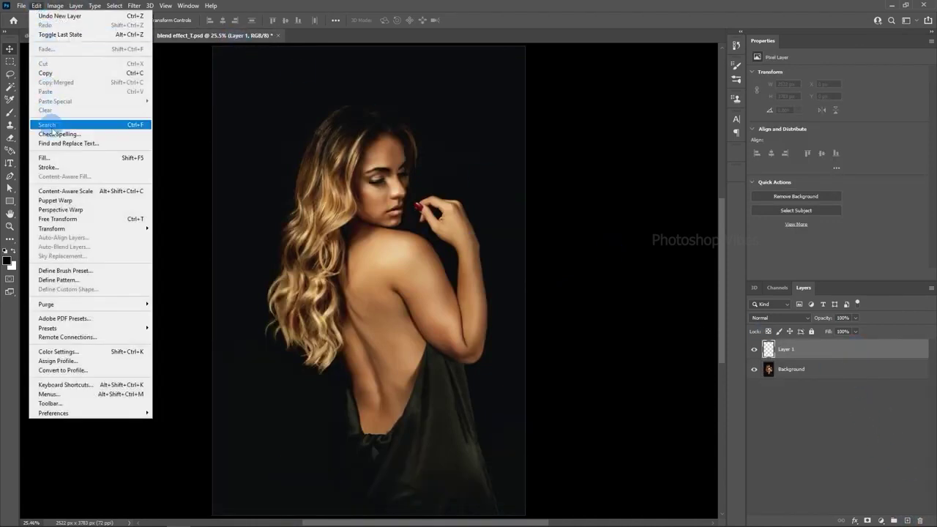
click(58, 158)
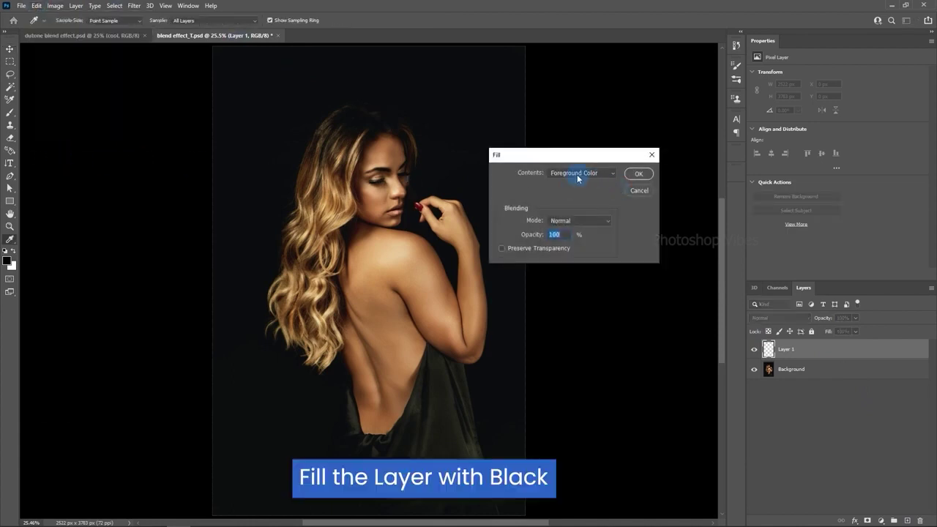
click(578, 179)
click(601, 183)
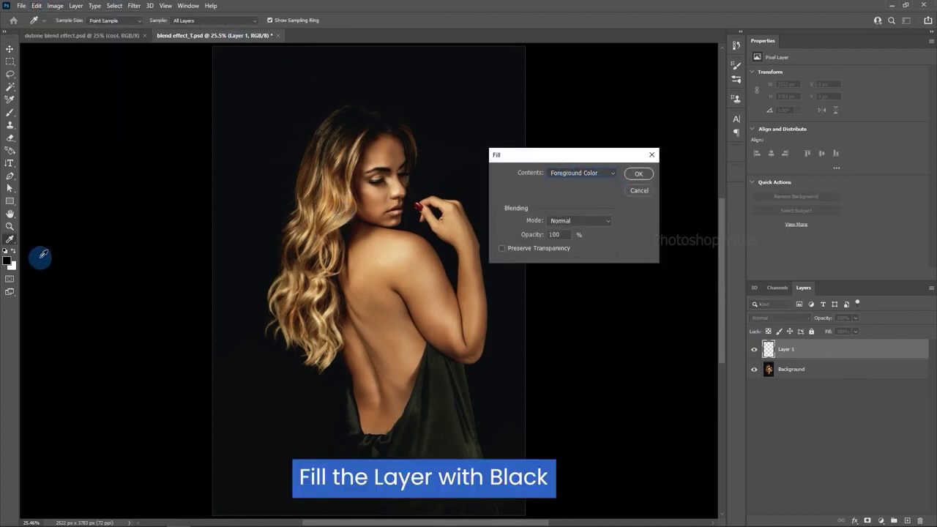
click(640, 175)
key(v)
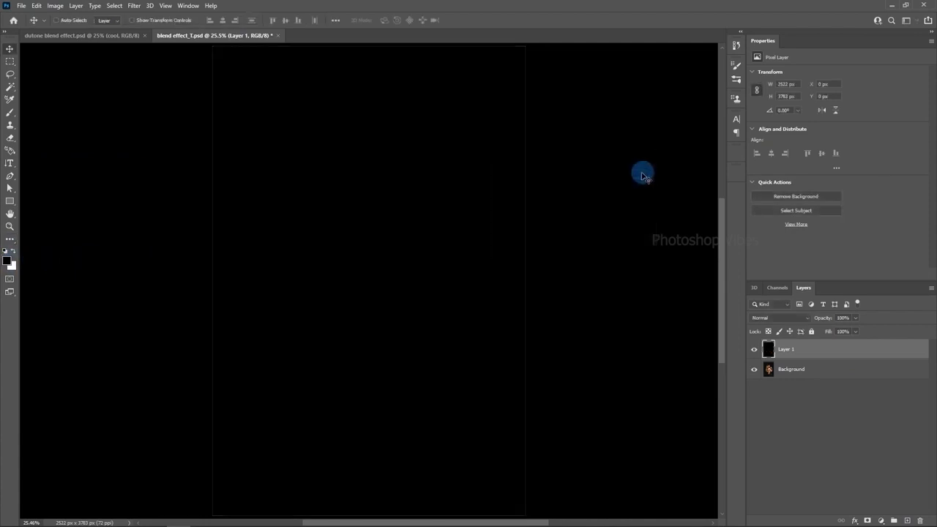
right_click(888, 350)
- In Layer 1's Blending Options, uncheck the R channel, keeping only G and B
click(779, 130)
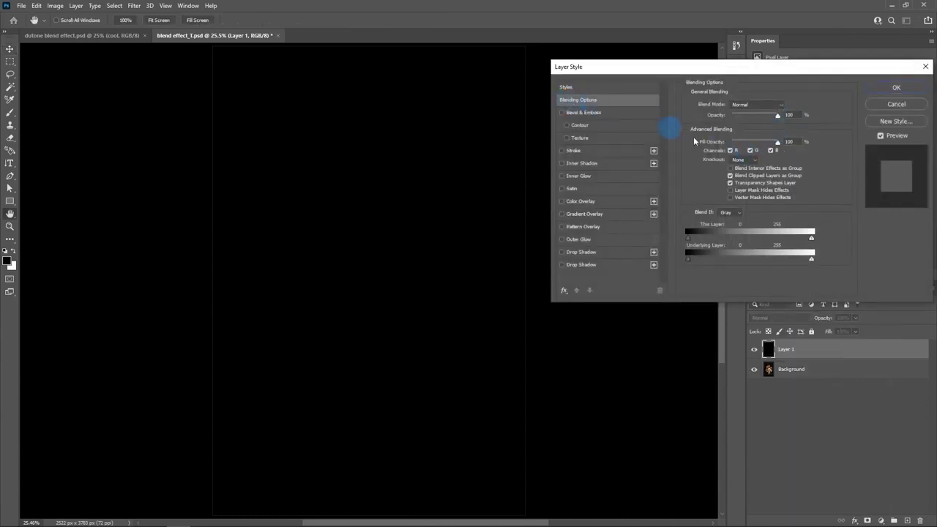
click(730, 150)
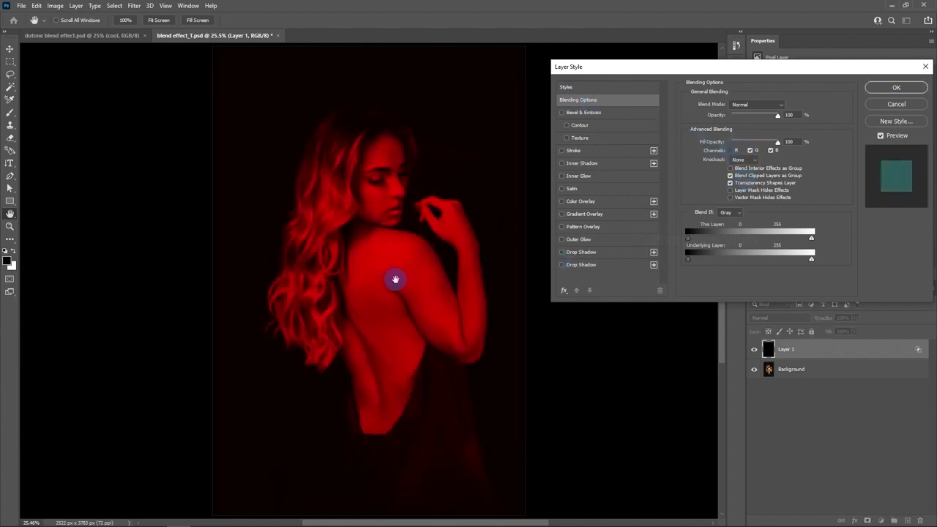
click(750, 151)
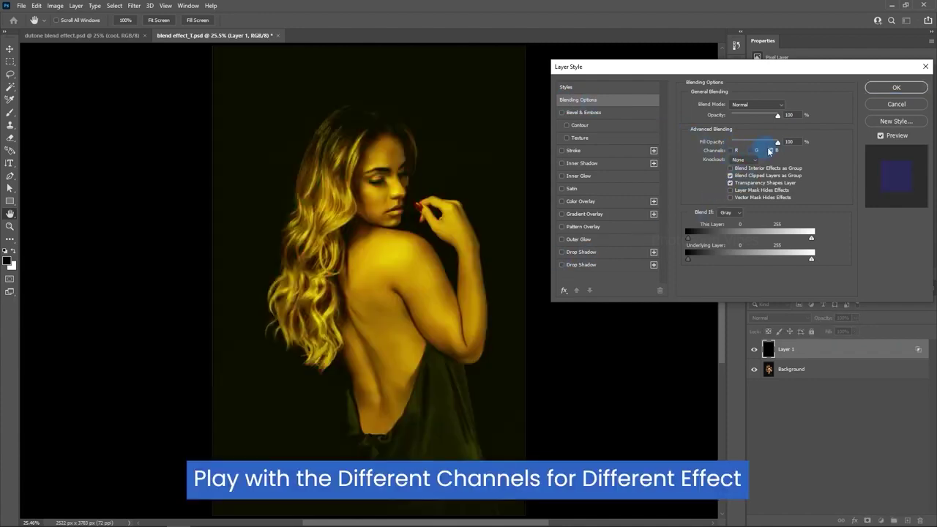
click(731, 150)
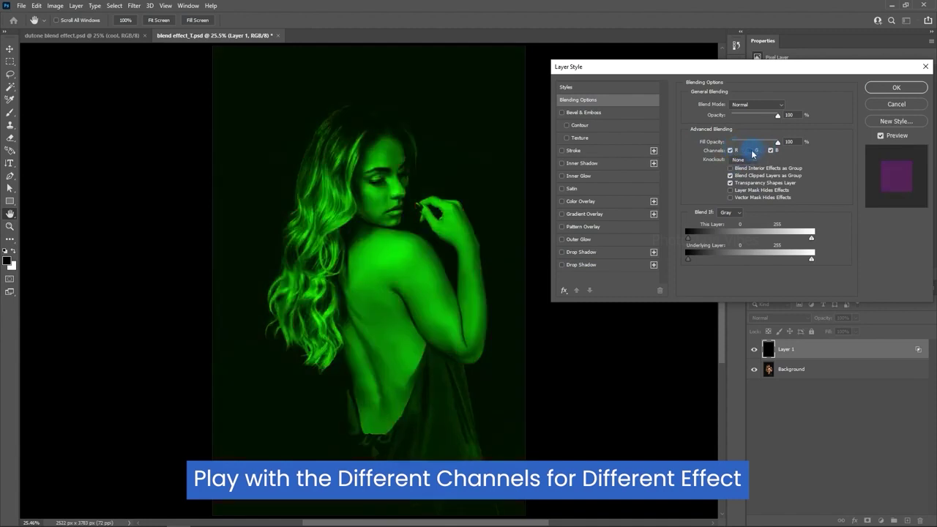
click(752, 151)
click(770, 150)
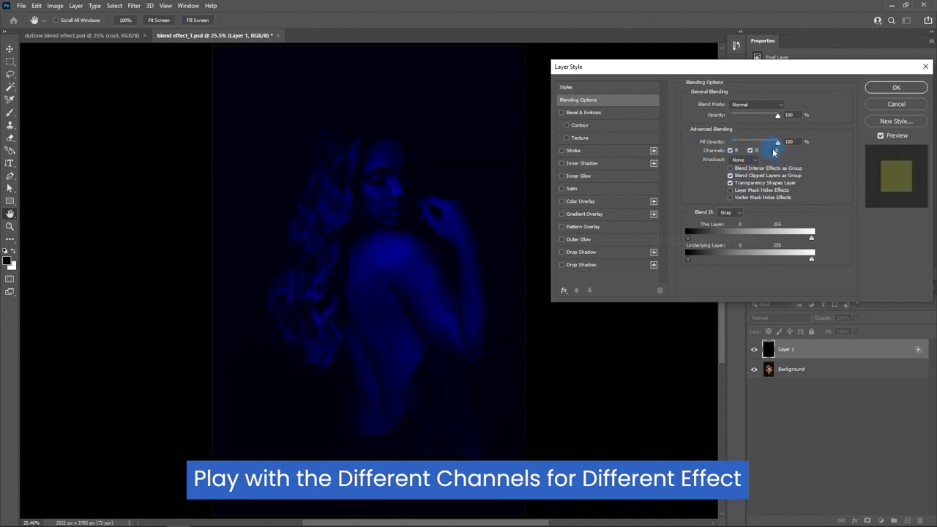
click(772, 151)
click(730, 150)
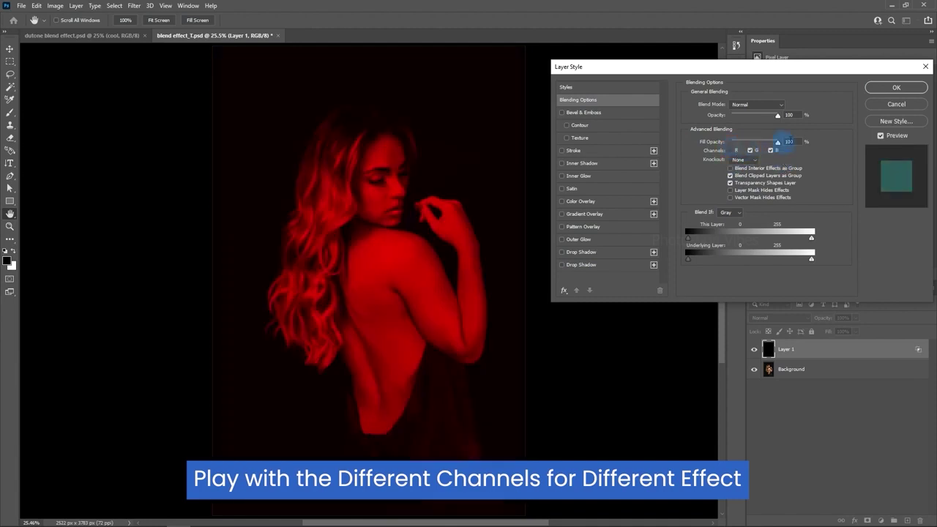
click(885, 90)
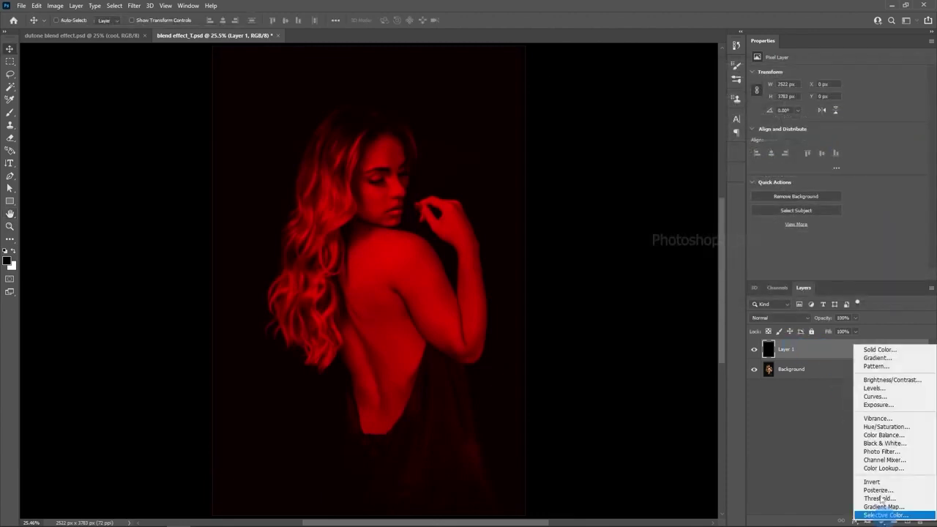
- Add a Levels adjustment with input levels 20, 1.39 and 248
click(873, 388)
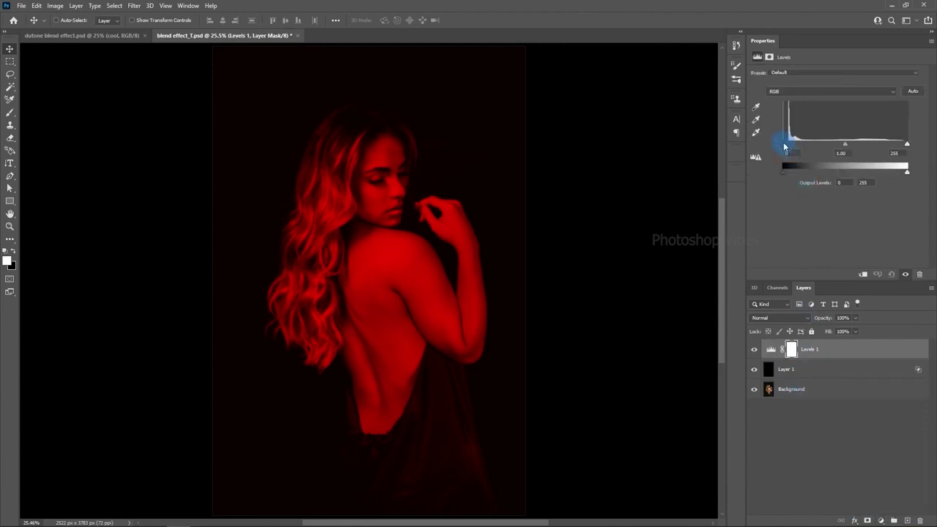
drag(793, 145, 837, 147)
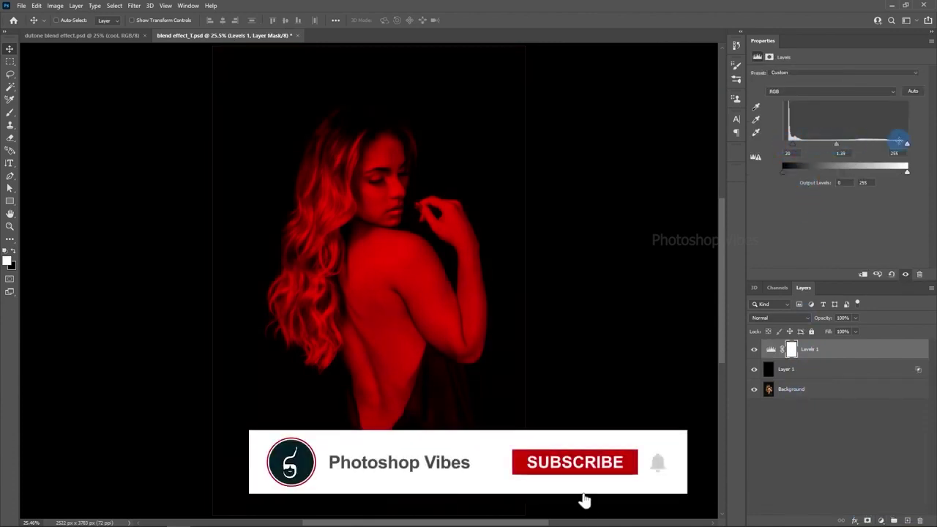
mouse_move(907, 144)
mouse_down()
mouse_move(892, 146)
mouse_move(905, 145)
mouse_up()
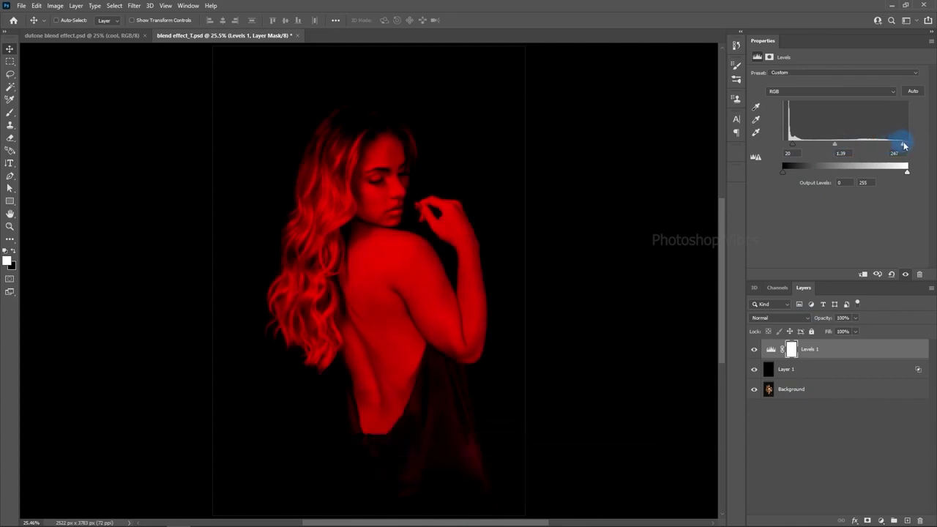
click(824, 350)
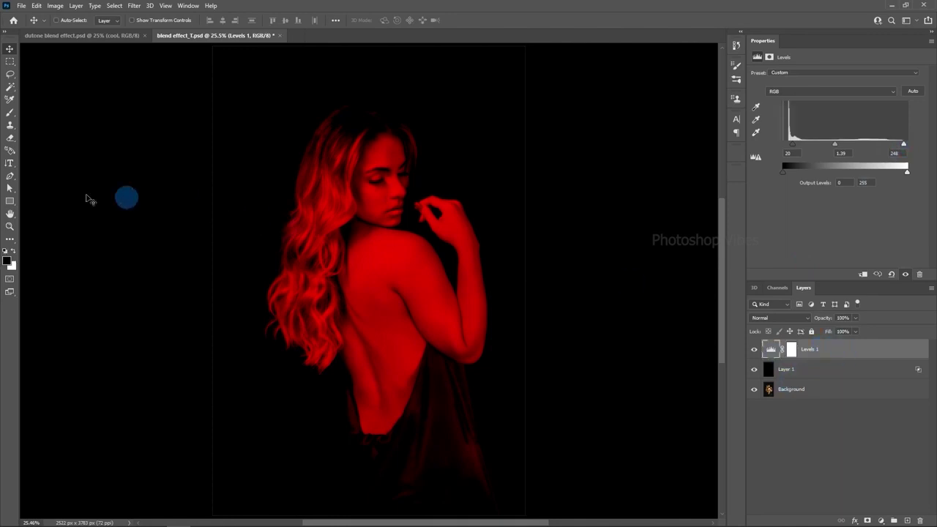
drag(9, 163, 58, 174)
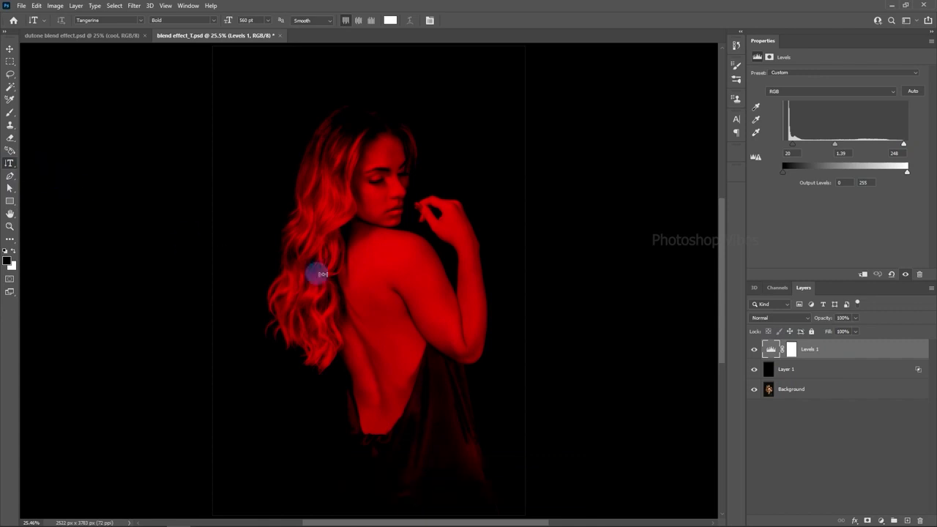
- Add white vertical 'COOL' text in Tangerine down the woman's back and nudge it into place
click(375, 216)
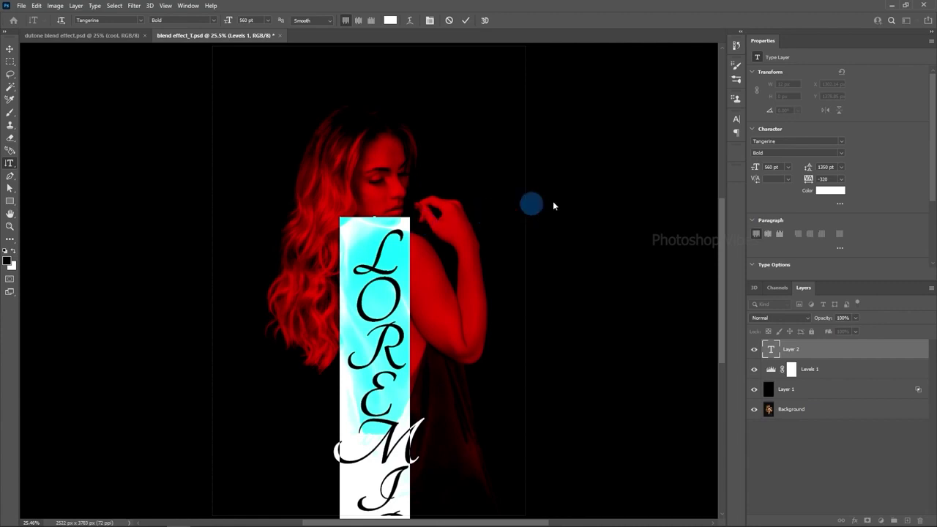
click(800, 139)
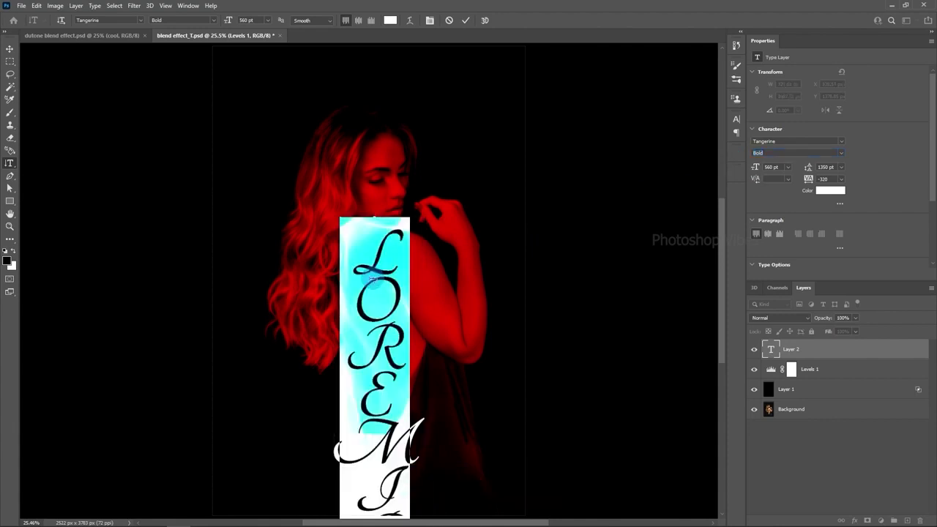
text(COOL)
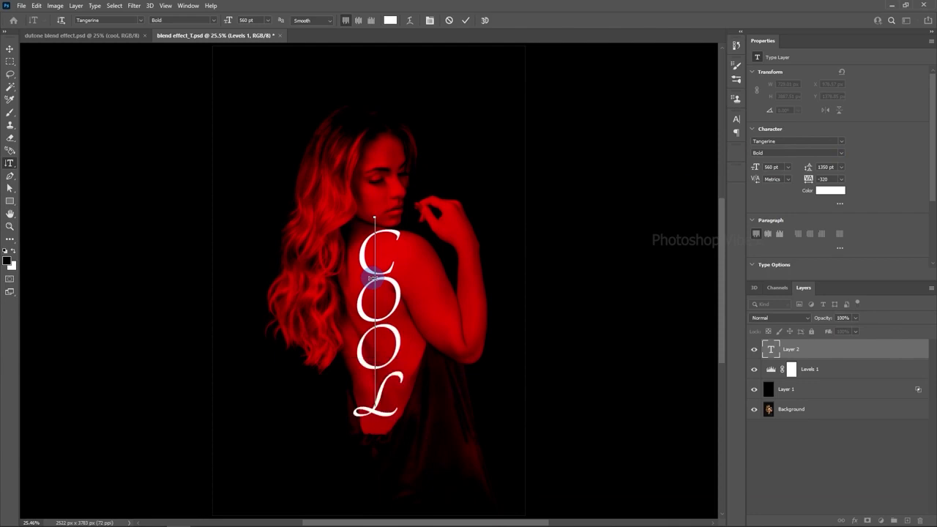
click(235, 196)
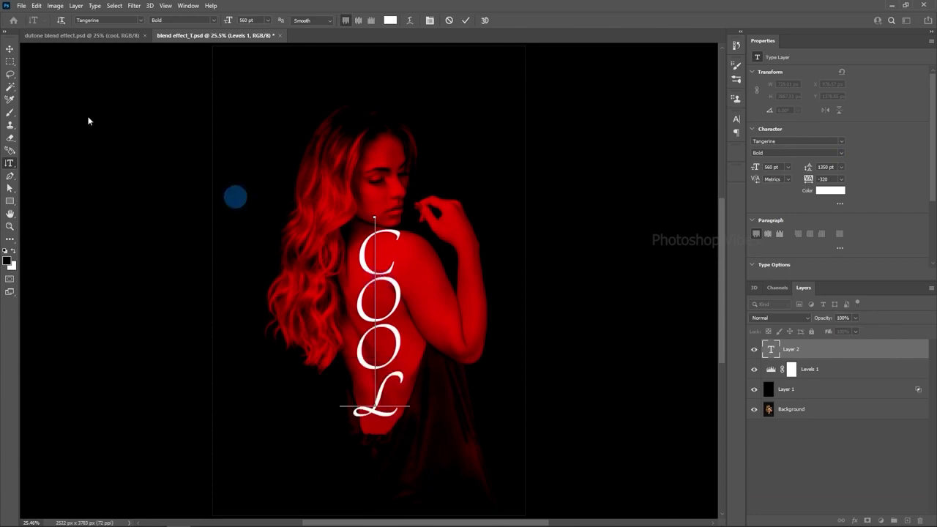
click(11, 50)
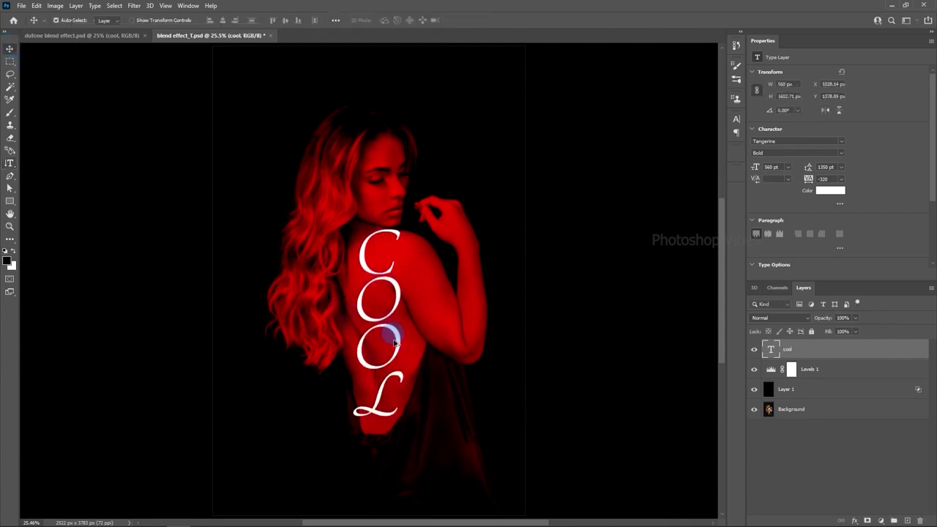
scroll(394, 343, up, 3)
scroll(394, 345, up, 1)
drag(395, 328, 396, 326)
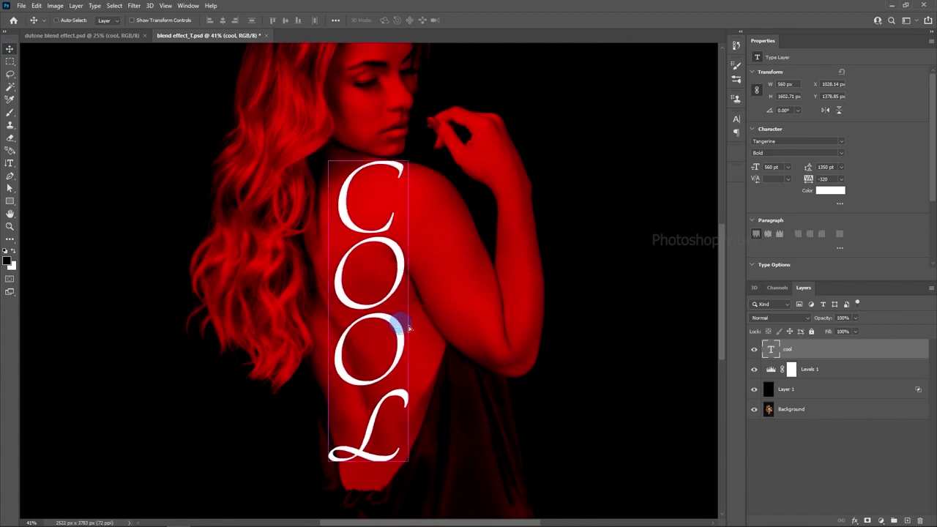
- Convert the 'cool' type layer to an embedded smart object and attach a white layer mask
right_click(812, 354)
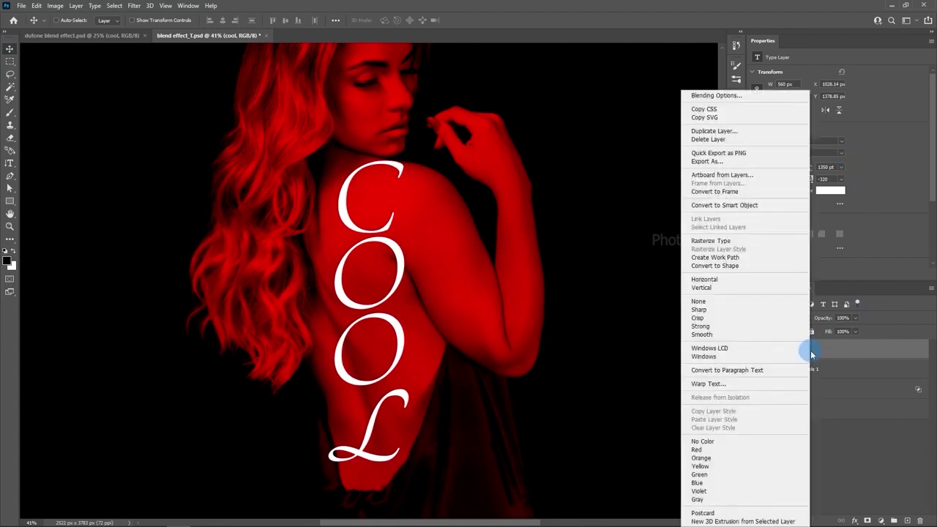
click(739, 206)
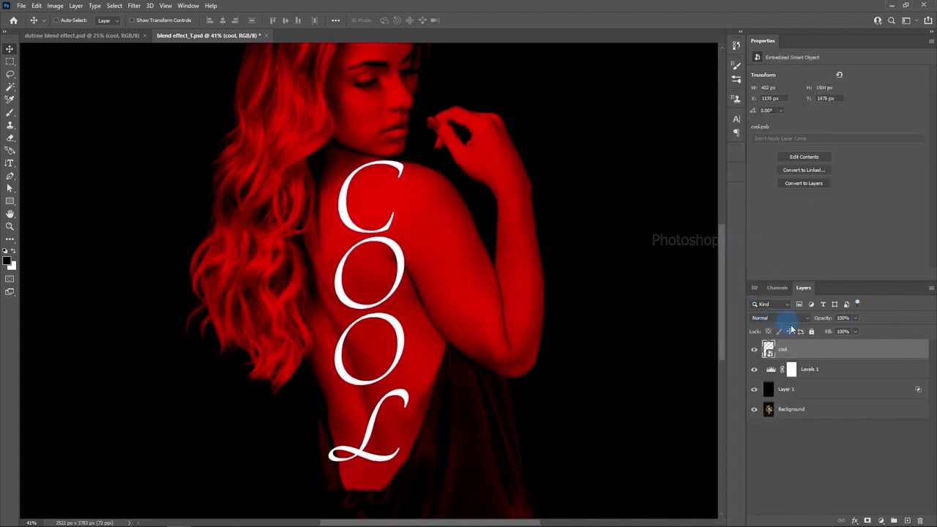
click(867, 521)
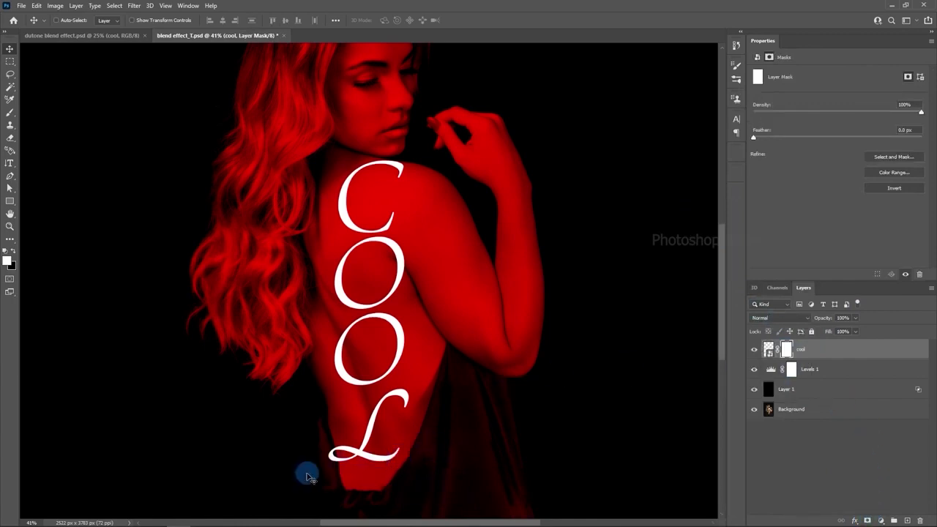
- Mask out the L's lower-left tail with a softened, roughly 119 px eraser brush
scroll(307, 477, up, 3)
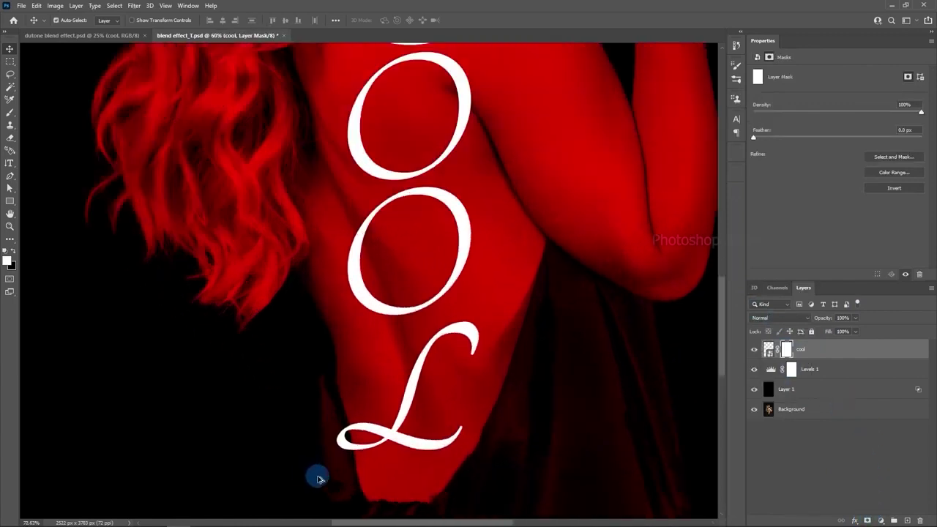
click(12, 140)
click(40, 138)
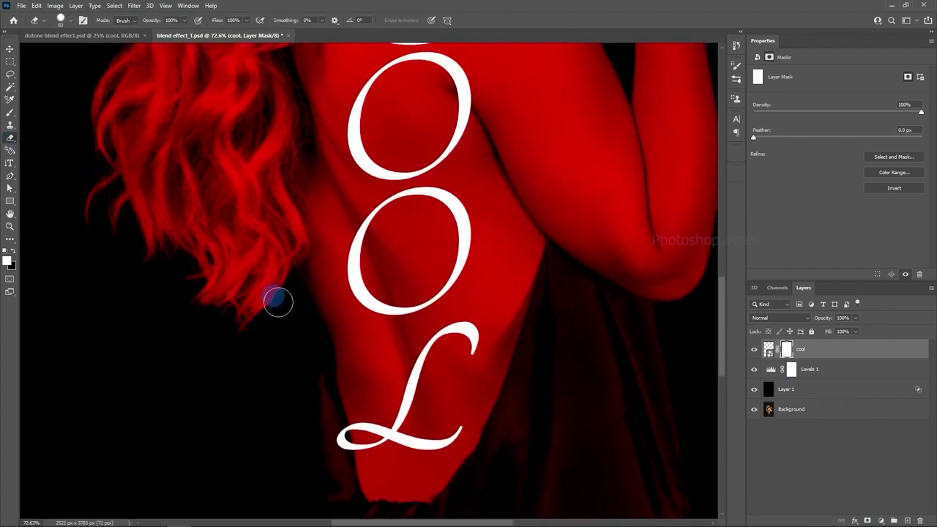
drag(350, 387, 357, 390)
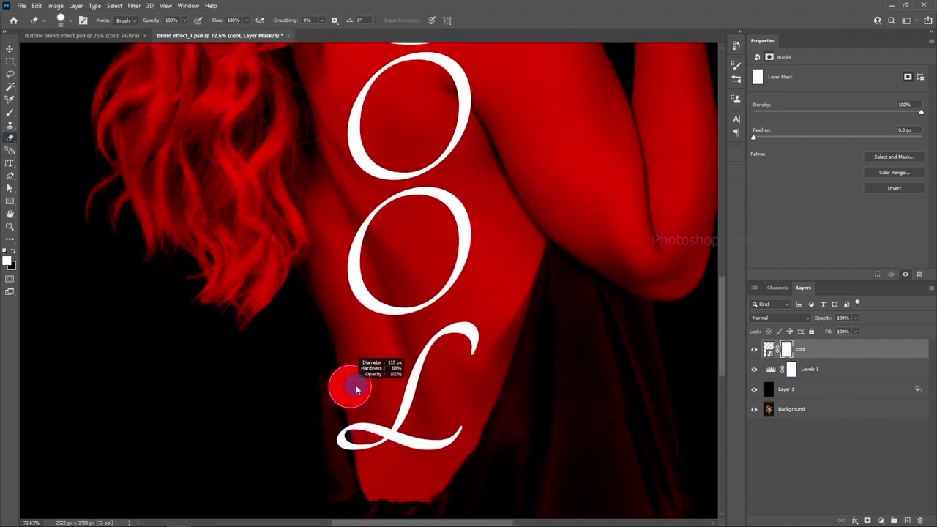
mouse_move(331, 424)
mouse_down()
mouse_move(324, 433)
mouse_move(338, 454)
mouse_move(295, 440)
mouse_move(287, 285)
mouse_up()
scroll(346, 449, up, 6)
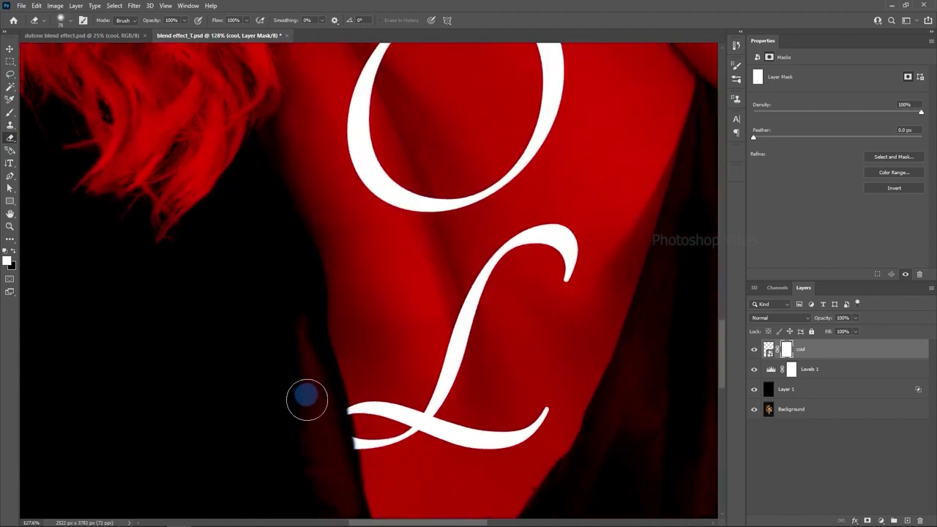
mouse_move(307, 412)
mouse_down()
mouse_move(301, 415)
mouse_move(335, 440)
mouse_move(337, 457)
mouse_move(323, 415)
mouse_up()
- Zoom back out to the whole figure and target the cool layer's image instead of its mask
scroll(323, 415, down, 3)
scroll(323, 415, down, 3)
scroll(473, 418, up, 1)
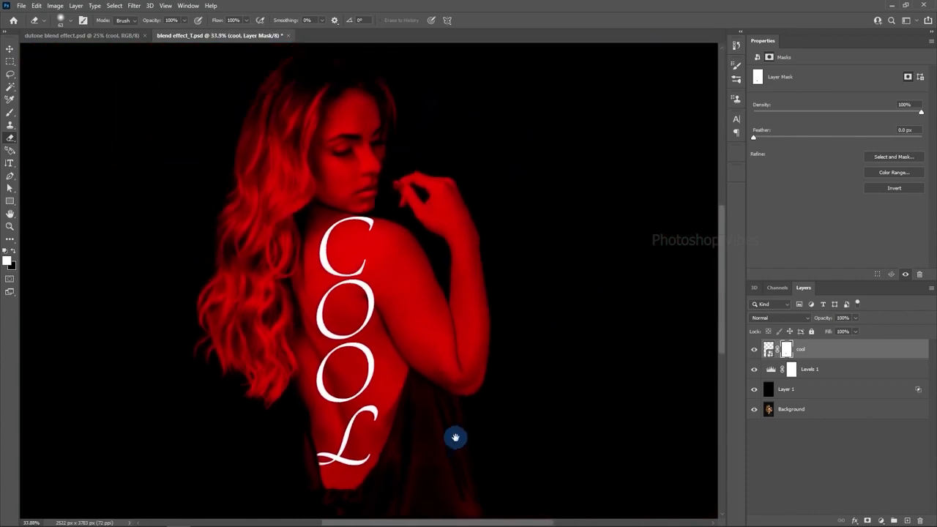
scroll(410, 411, down, 1)
drag(410, 419, 449, 408)
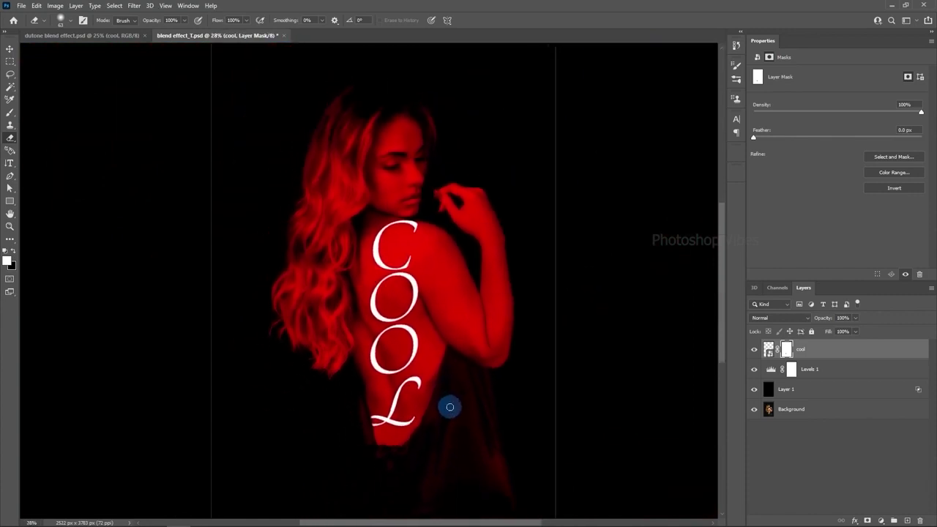
click(813, 349)
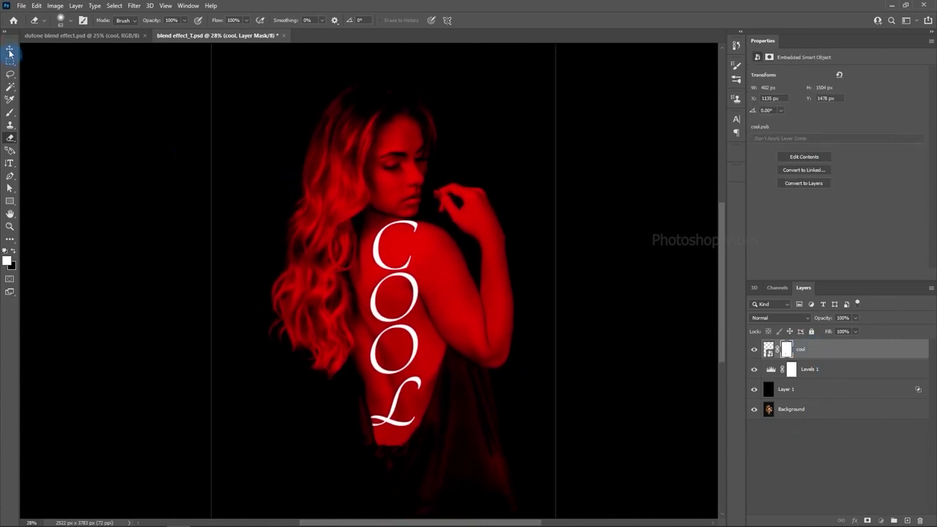
click(9, 50)
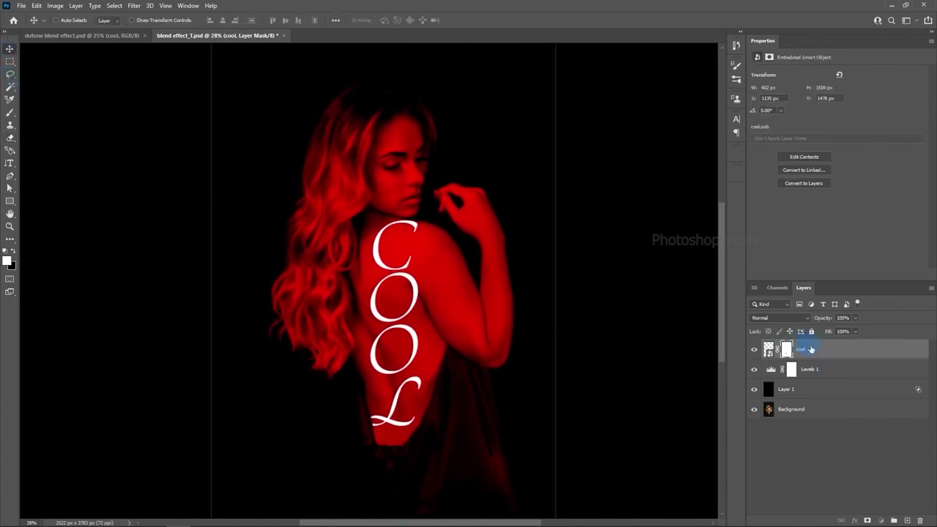
click(808, 346)
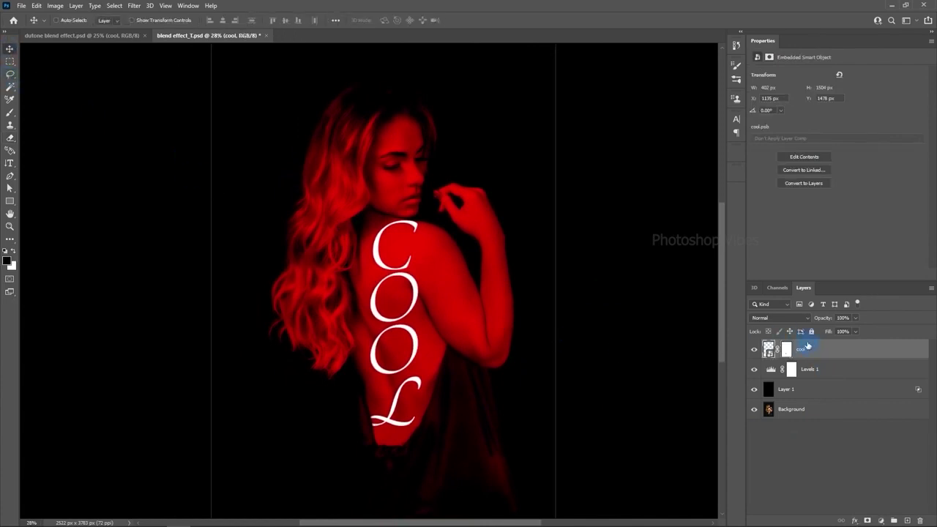
- Duplicate the Background photo layer into a new document named 'Displace'
click(805, 415)
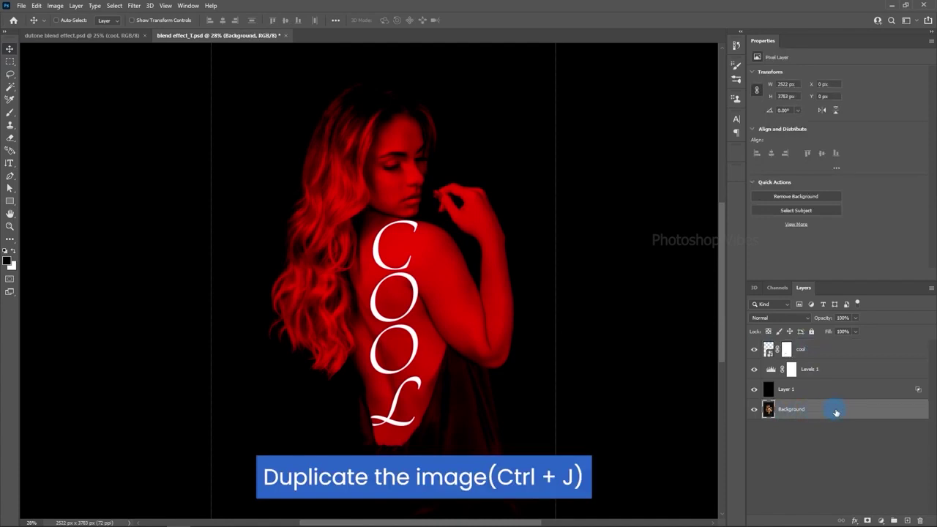
right_click(836, 412)
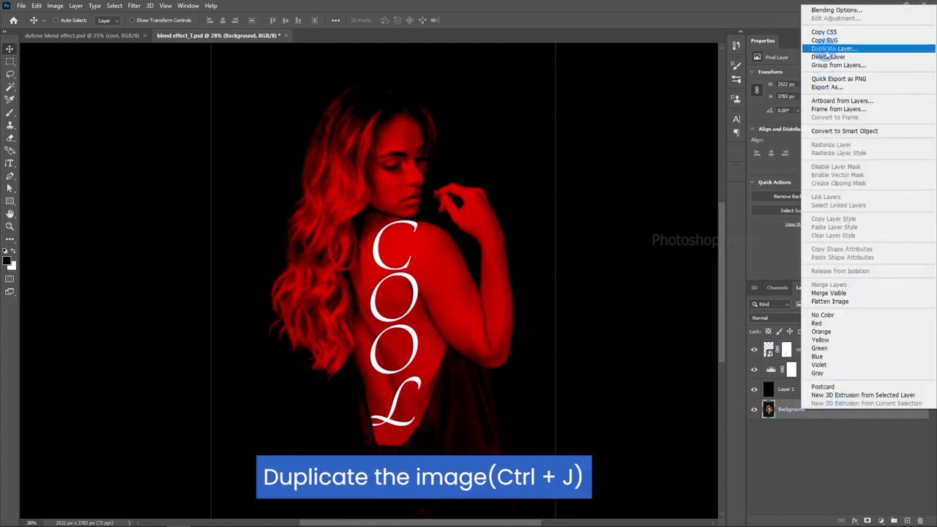
click(842, 49)
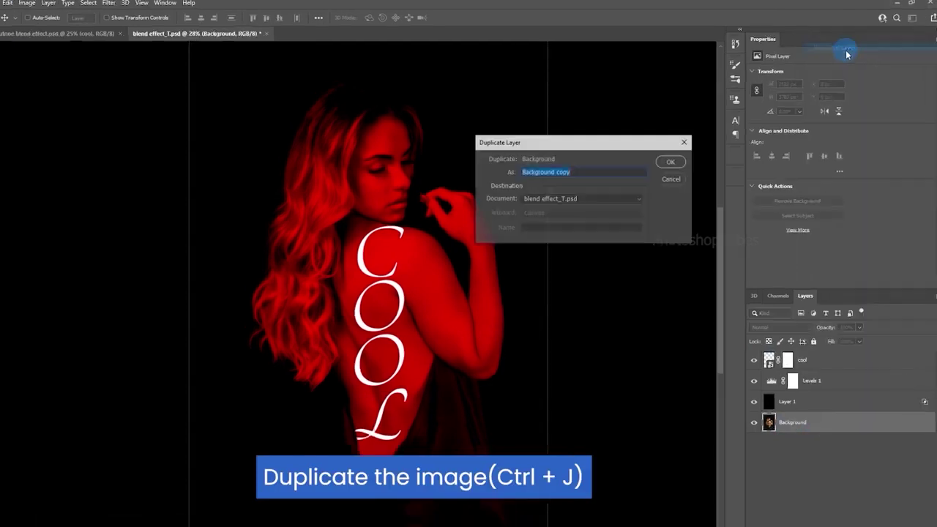
click(433, 280)
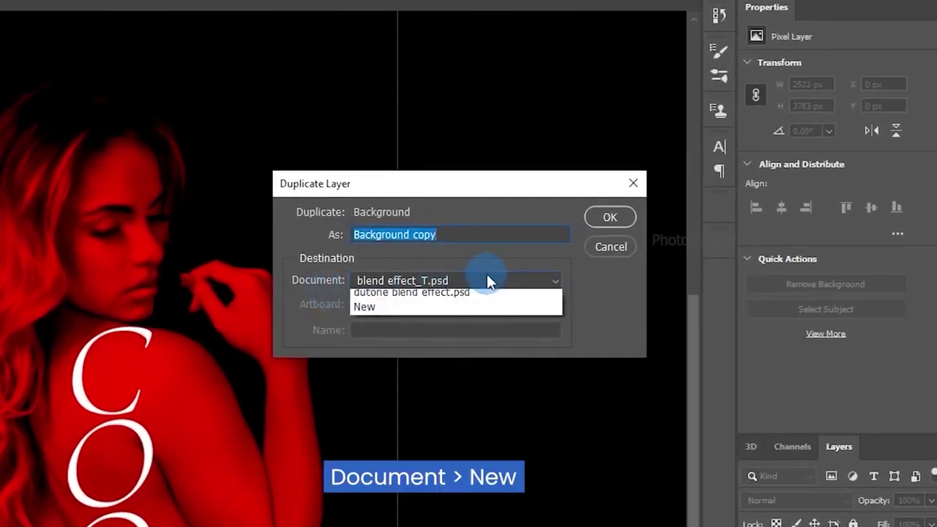
click(366, 323)
click(397, 330)
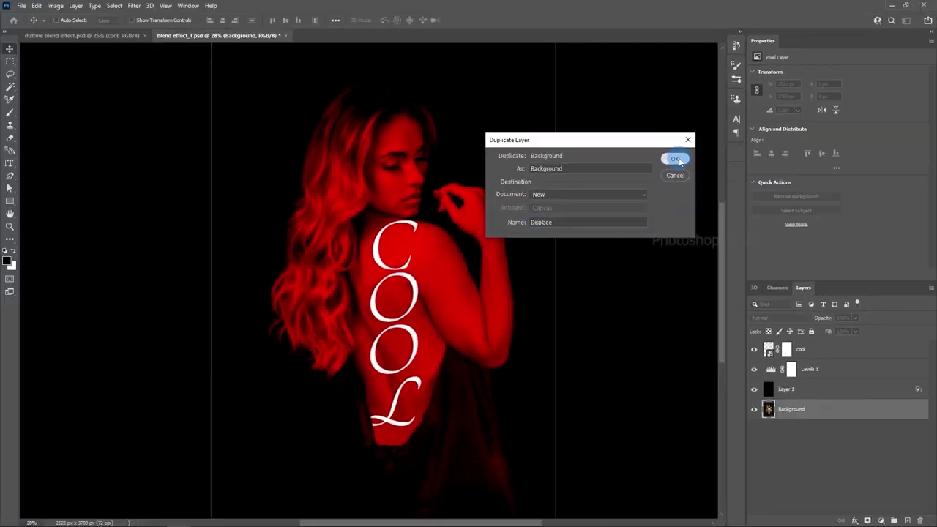
click(610, 218)
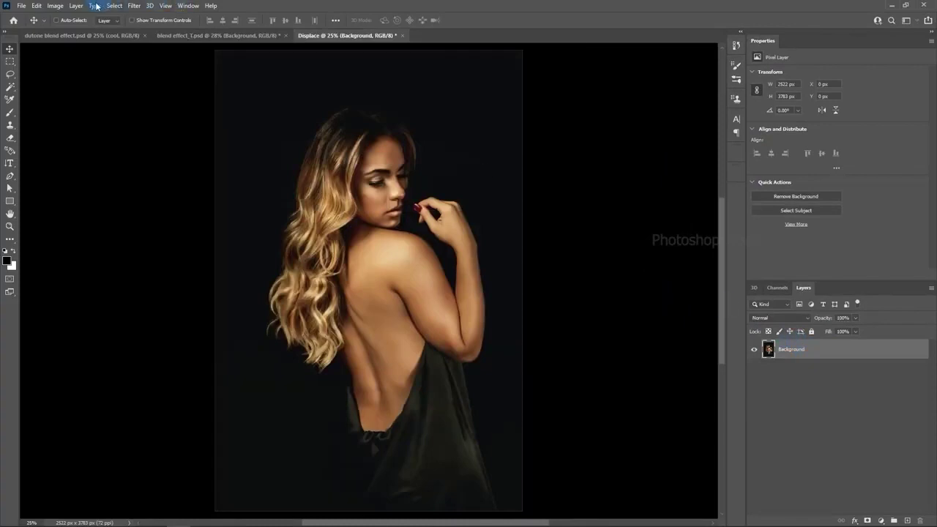
- Desaturate the Displace photo to black and white
click(55, 6)
mouse_move(74, 31)
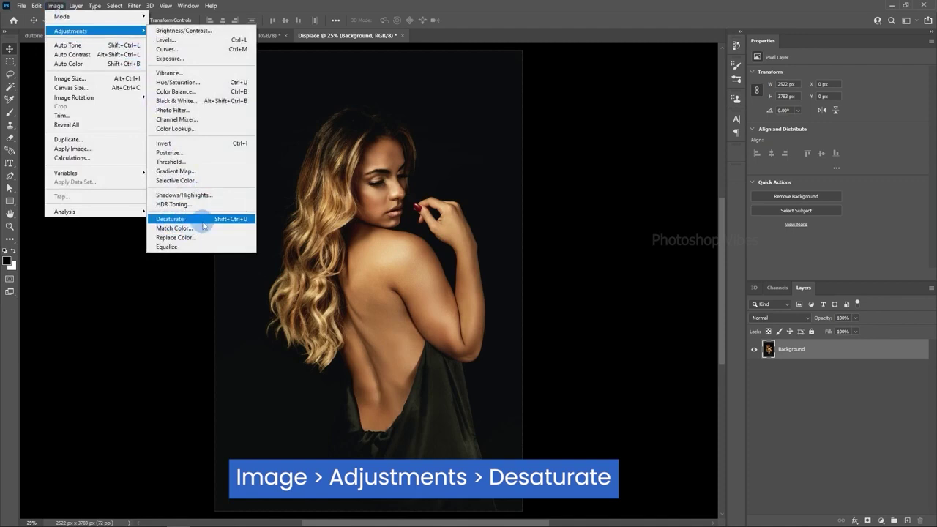
click(194, 219)
click(809, 357)
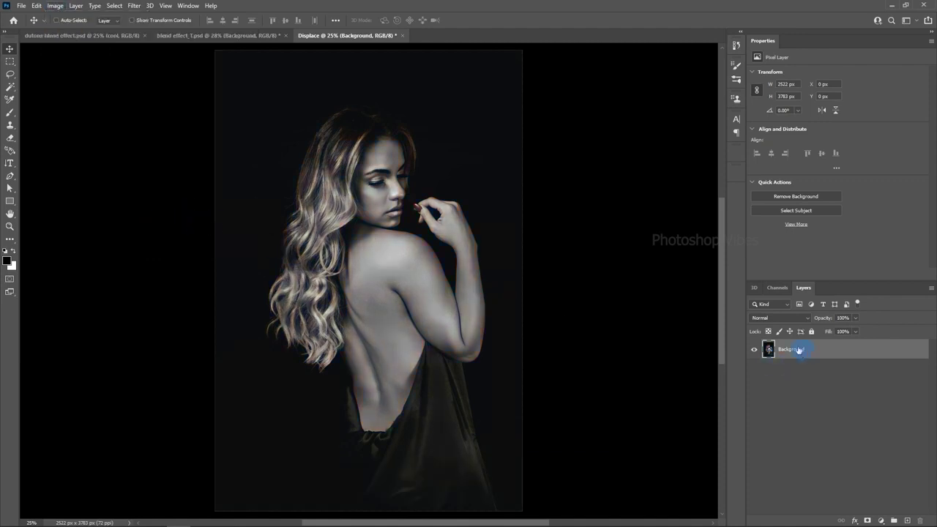
click(113, 21)
- Apply a Gaussian Blur with a 5-pixel radius to the Background layer
click(135, 7)
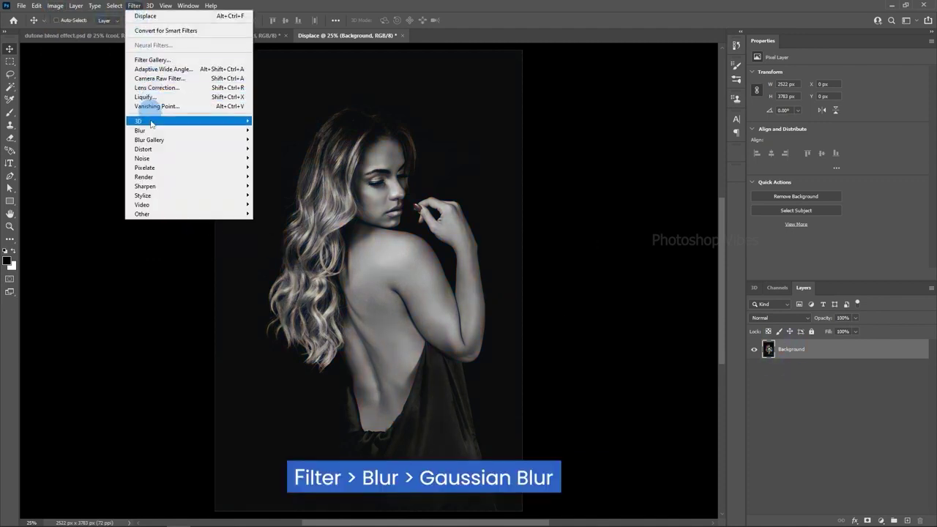
click(196, 130)
click(278, 167)
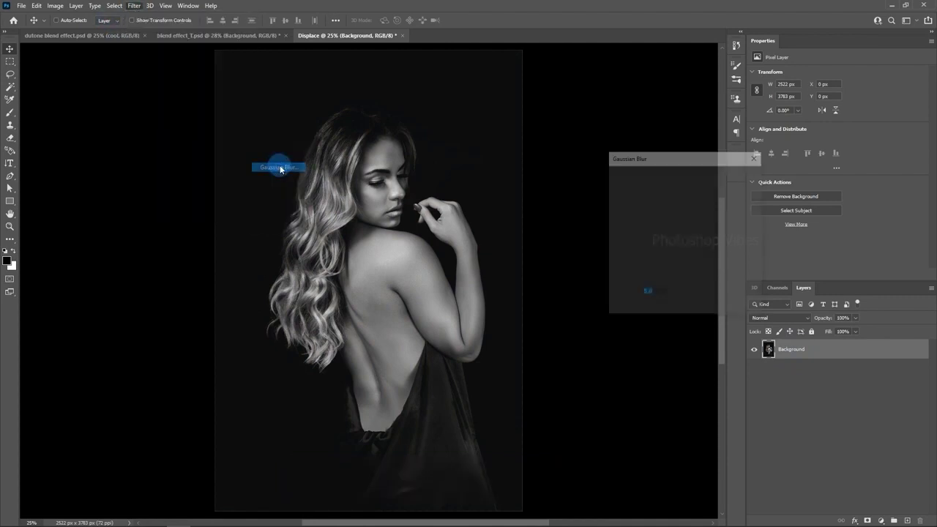
click(498, 251)
click(641, 310)
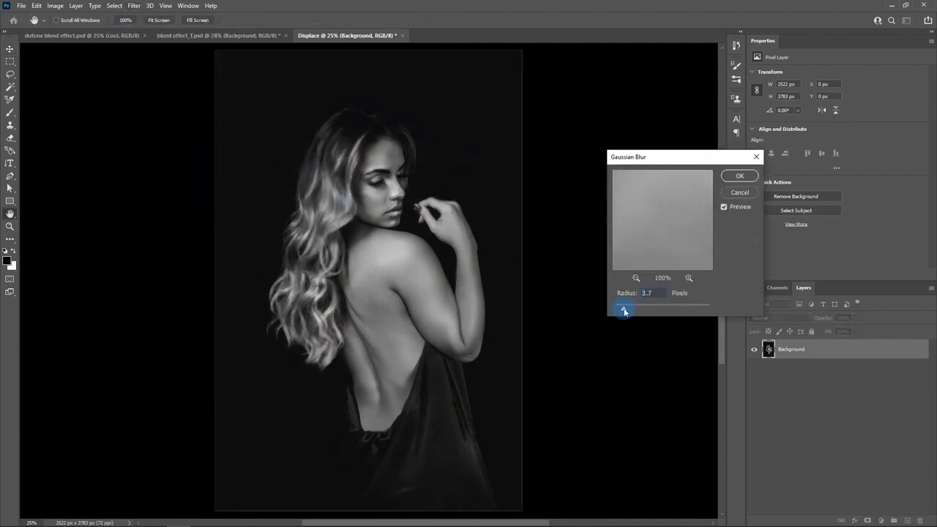
drag(622, 294, 638, 297)
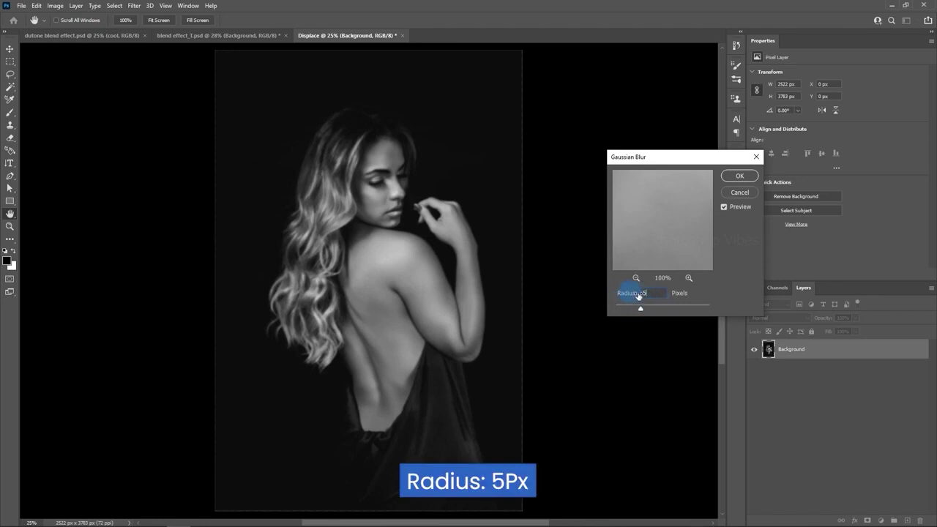
click(734, 177)
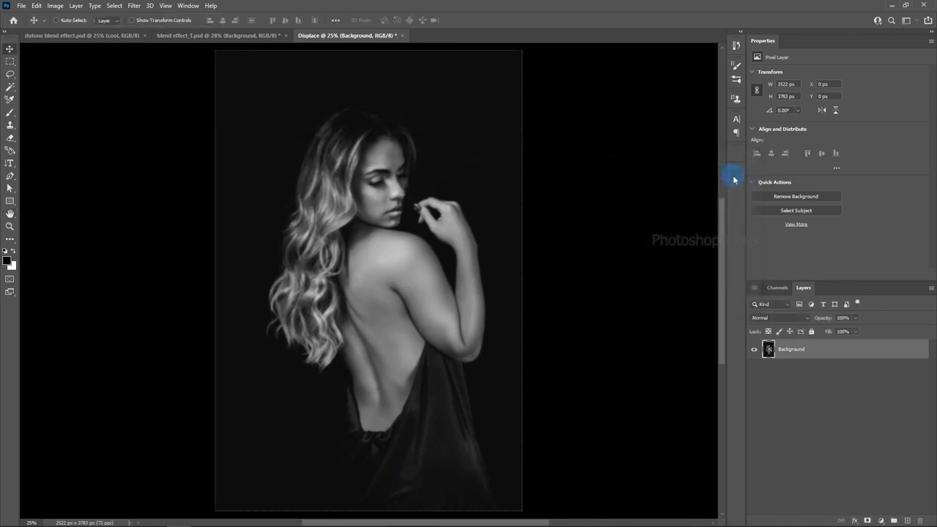
scroll(379, 293, up, 5)
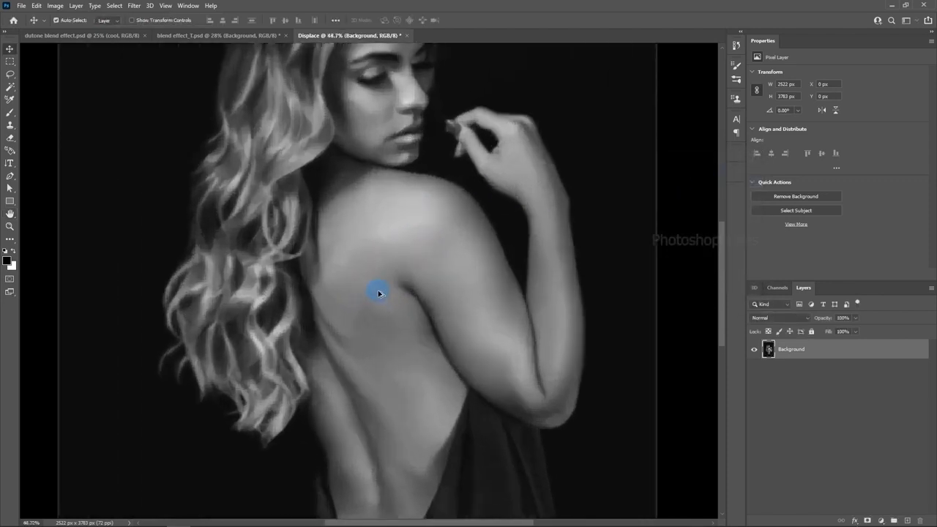
scroll(438, 261, up, 3)
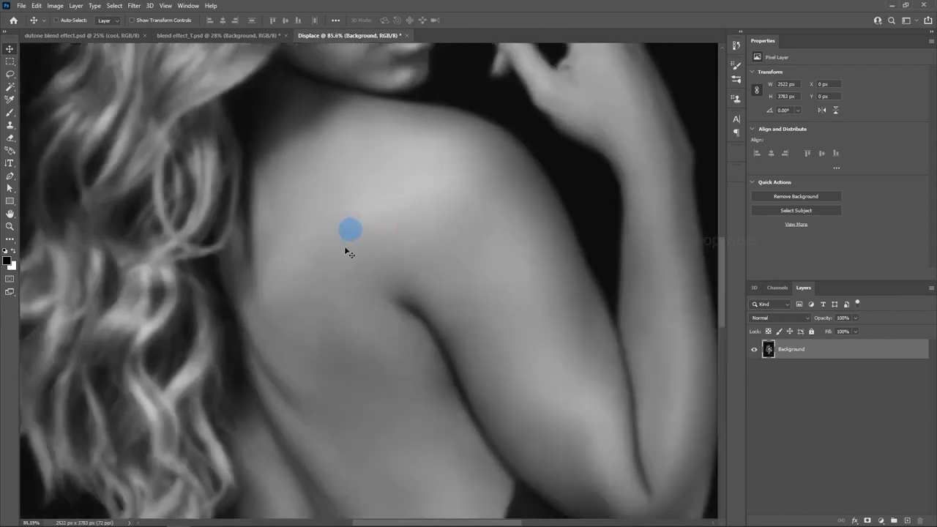
scroll(395, 265, down, 3)
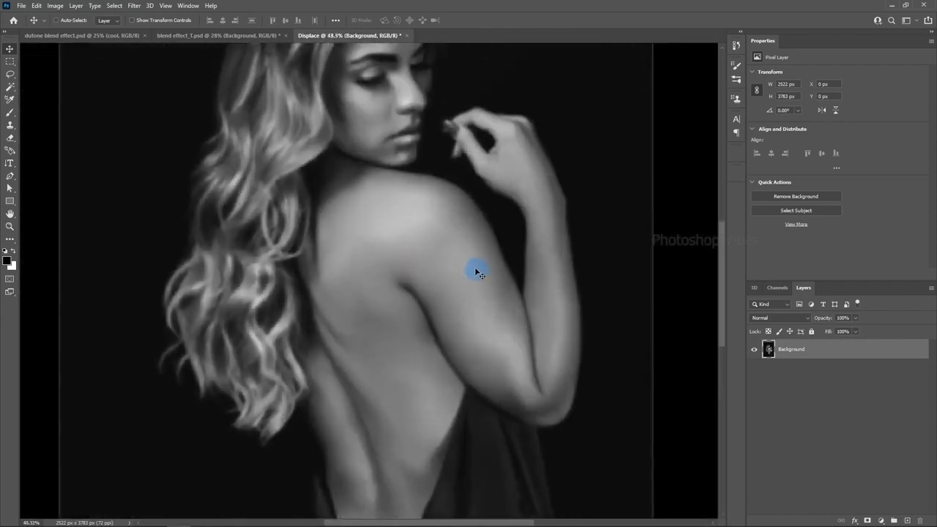
click(21, 5)
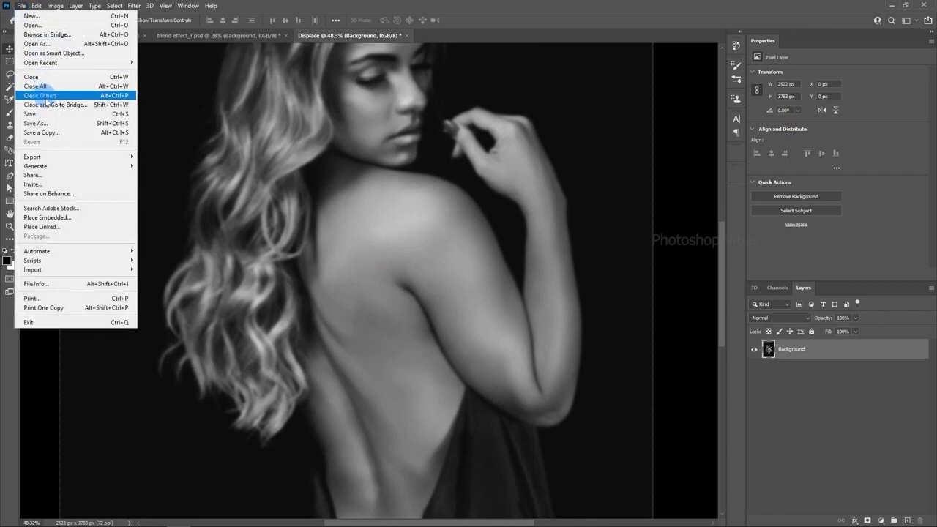
- Save the blurred image as Displace.psd in the New folder and close its tab
click(48, 124)
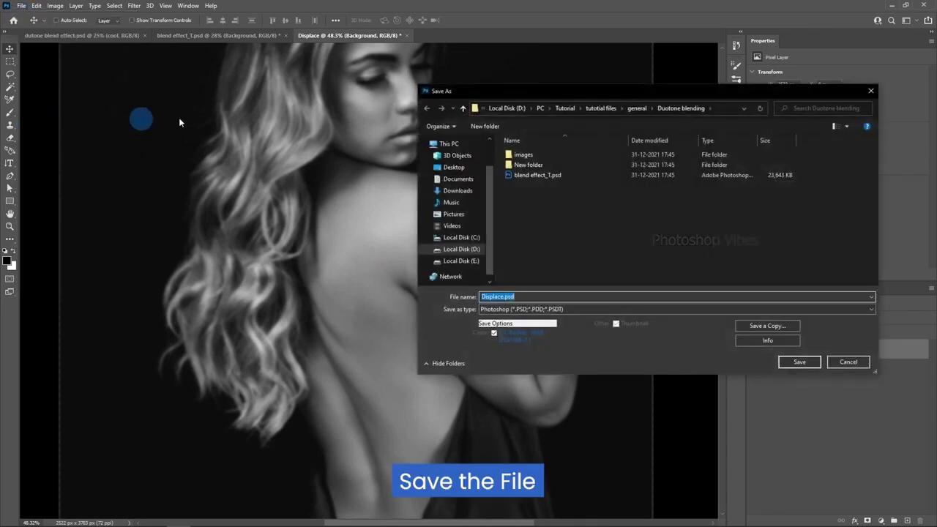
double_click(534, 162)
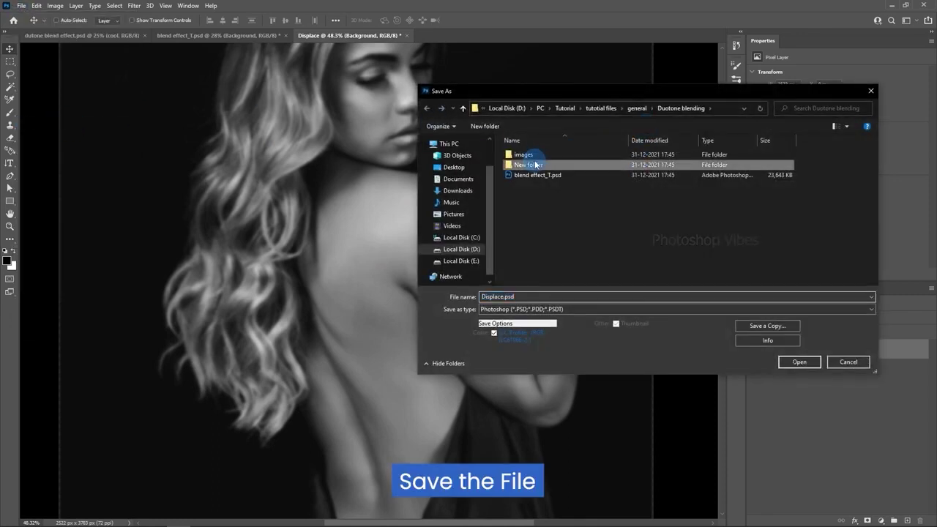
click(538, 296)
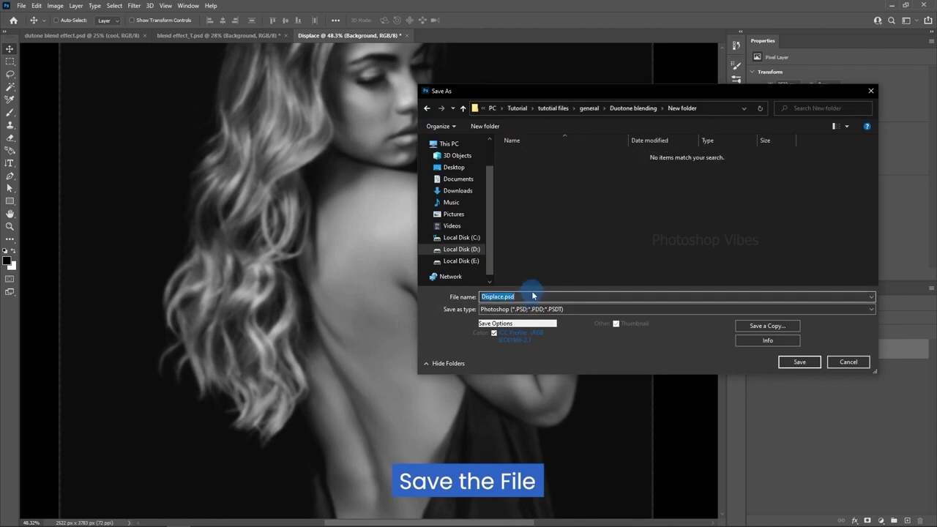
click(804, 365)
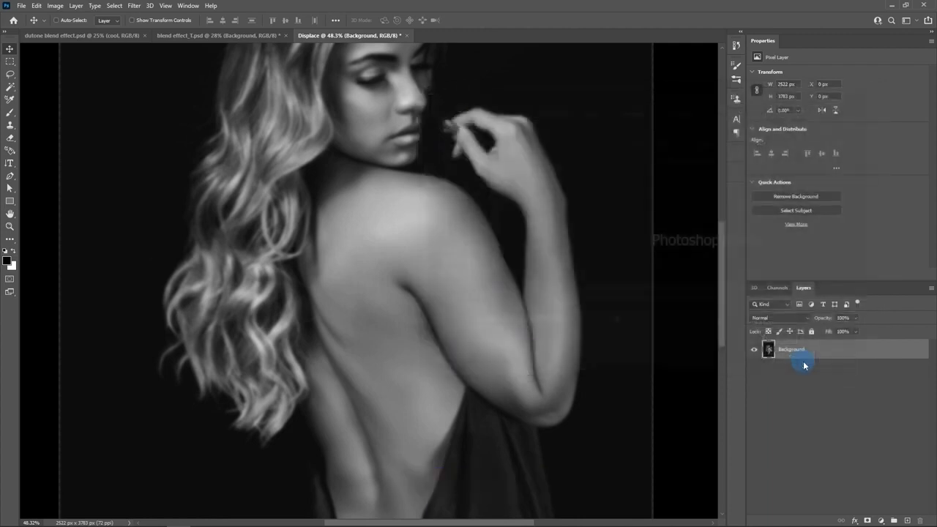
click(414, 36)
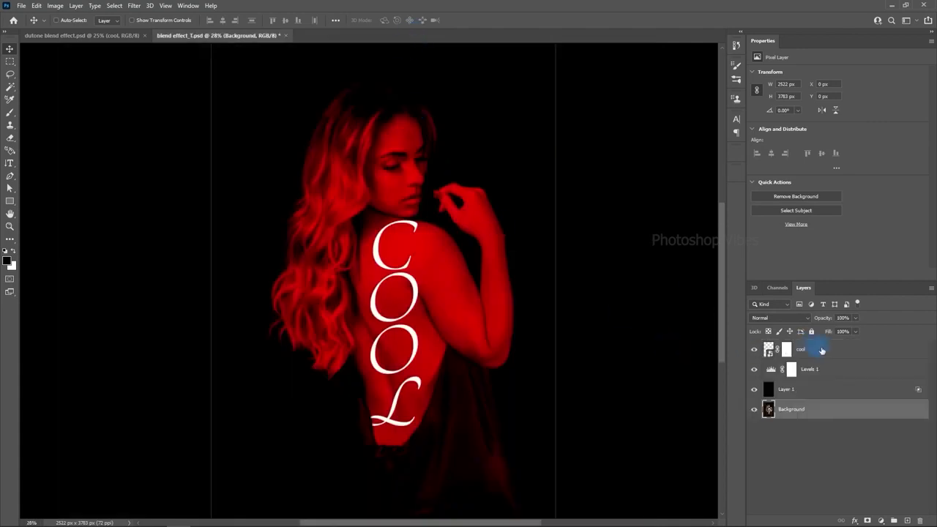
- Apply a Displace filter with scale 20/20 to the cool layer, using Displace.psd as the map
click(823, 351)
click(754, 349)
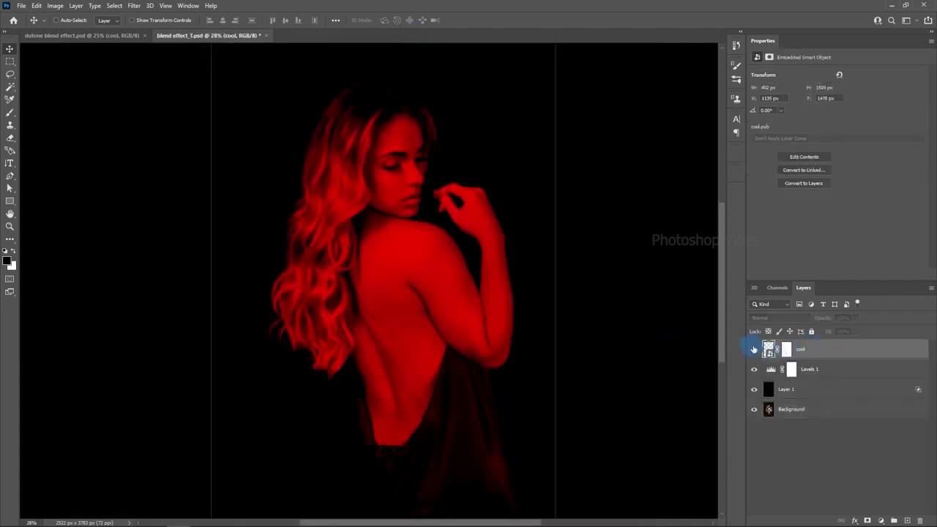
click(755, 349)
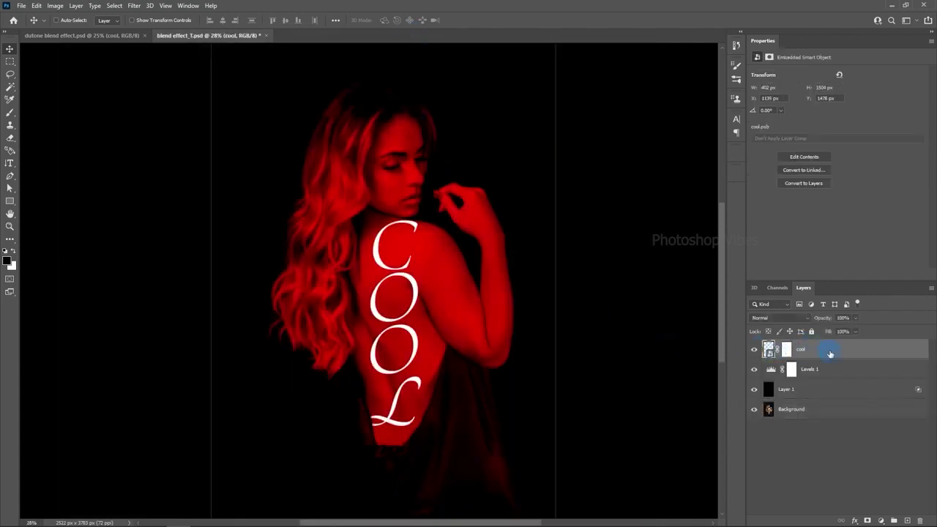
click(134, 6)
mouse_move(147, 150)
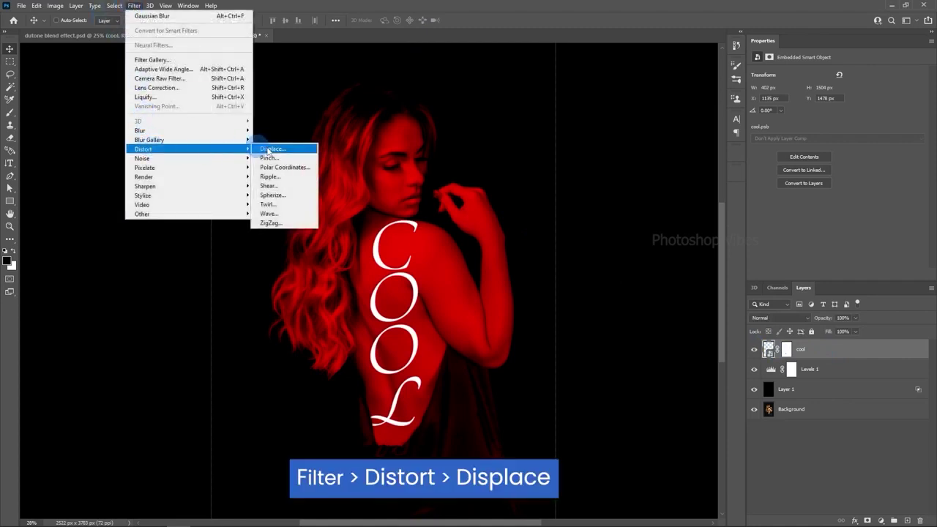
click(275, 149)
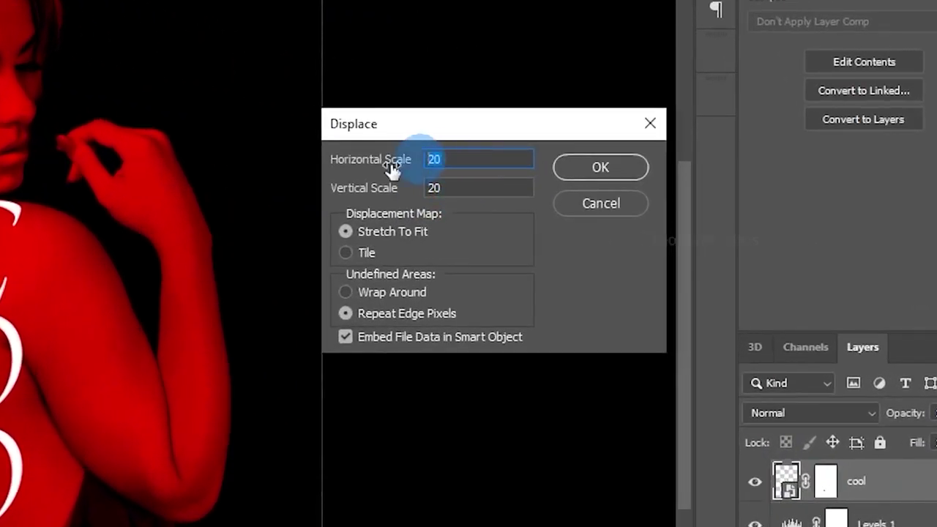
drag(536, 200, 465, 209)
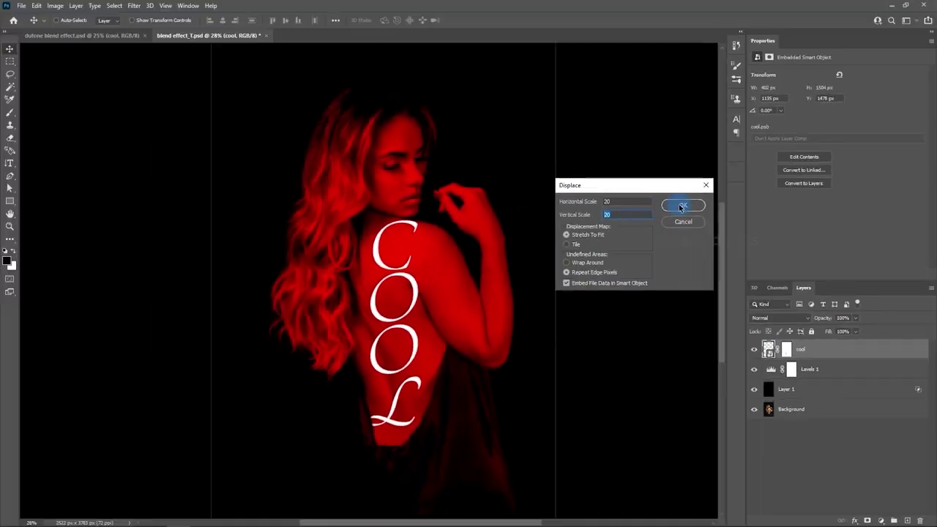
click(600, 167)
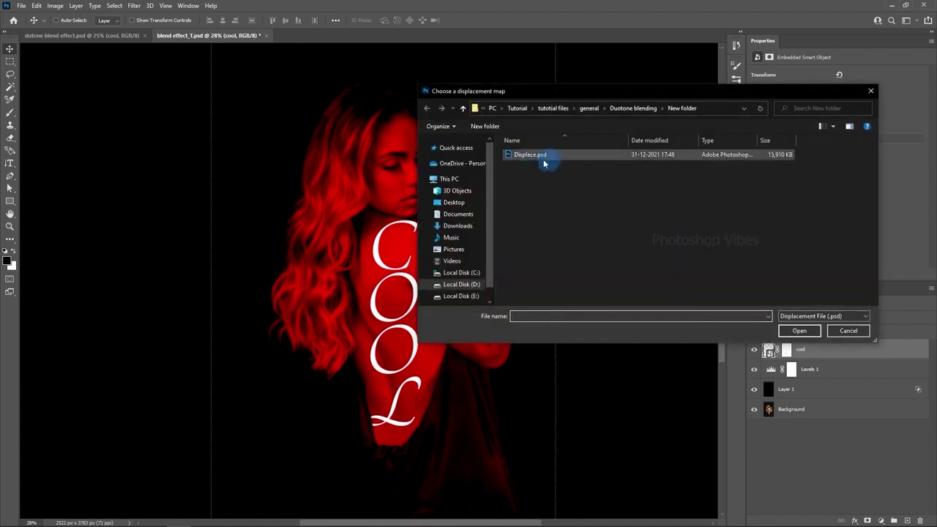
click(544, 156)
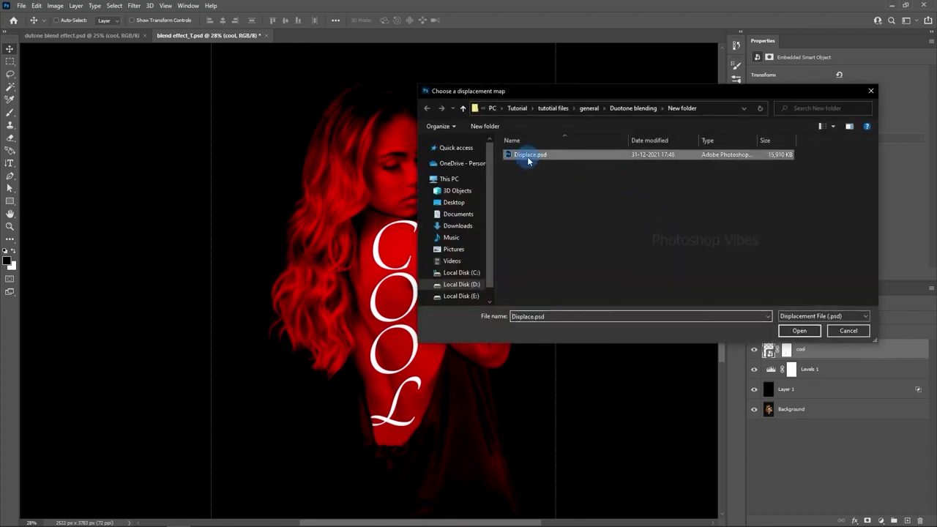
click(799, 331)
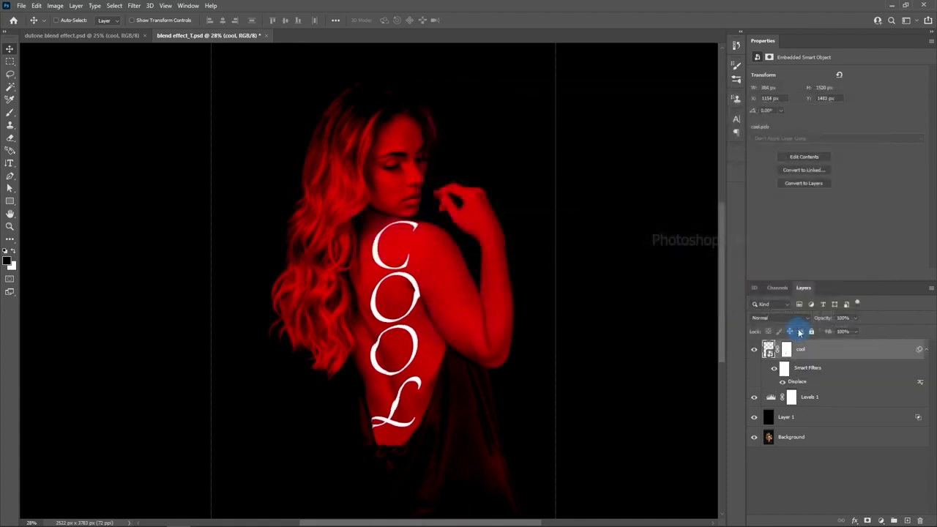
- Toggle the smart filters off and on to compare the displaced COOL lettering
scroll(399, 315, up, 5)
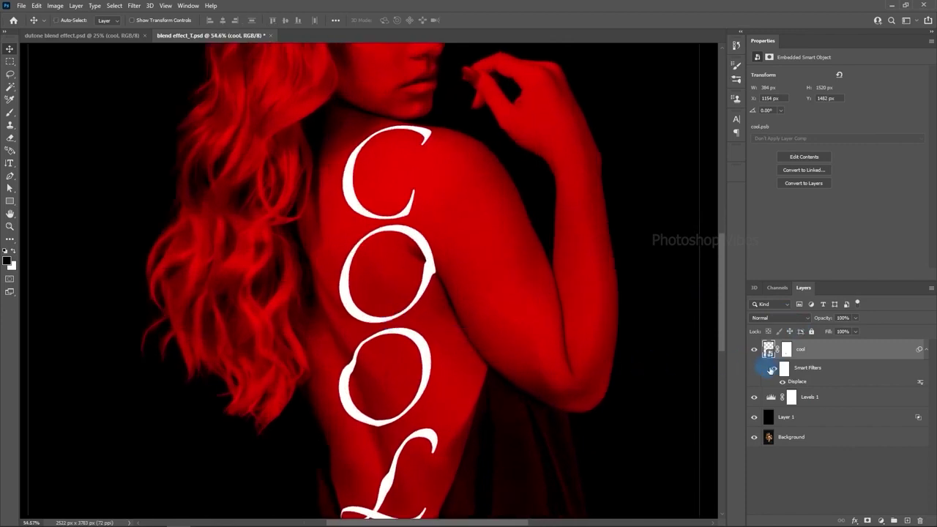
click(774, 370)
click(774, 371)
scroll(428, 282, down, 4)
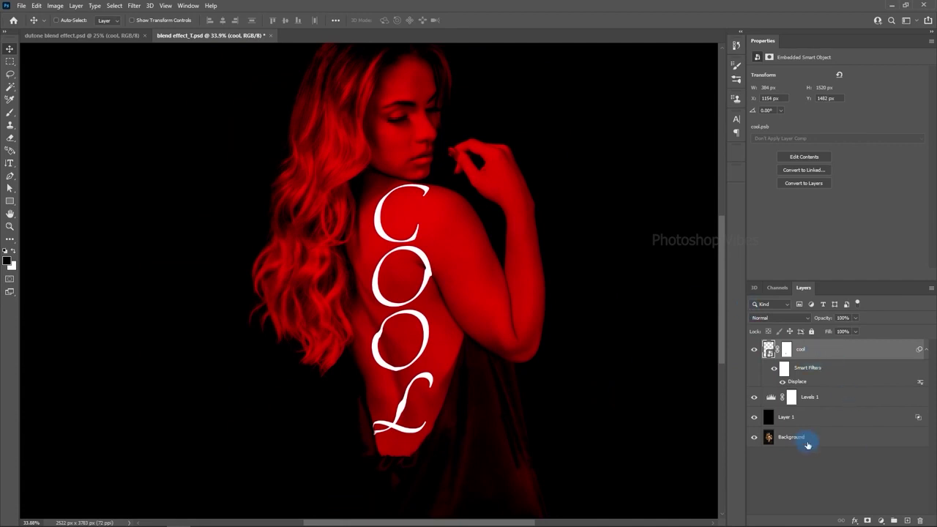
click(821, 443)
- Duplicate the Background layer and move Background copy to the top of the stack
right_click(822, 442)
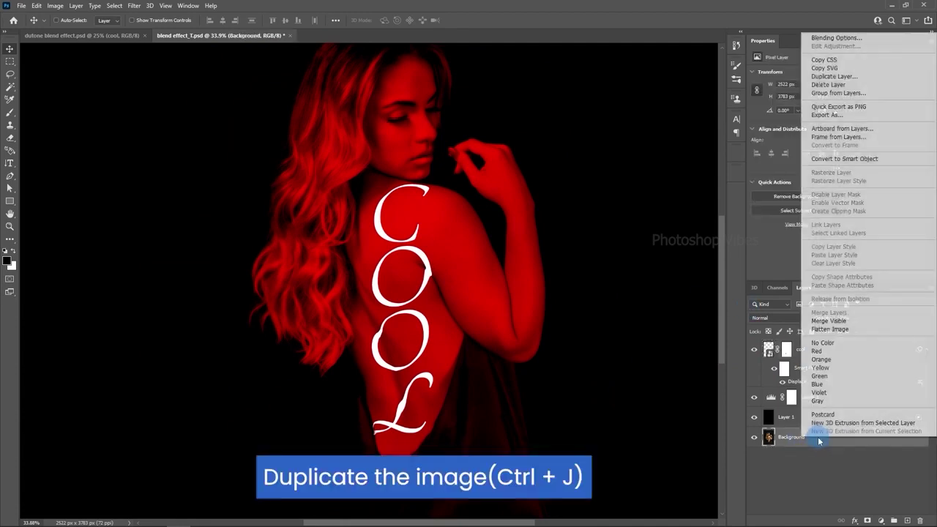
click(835, 77)
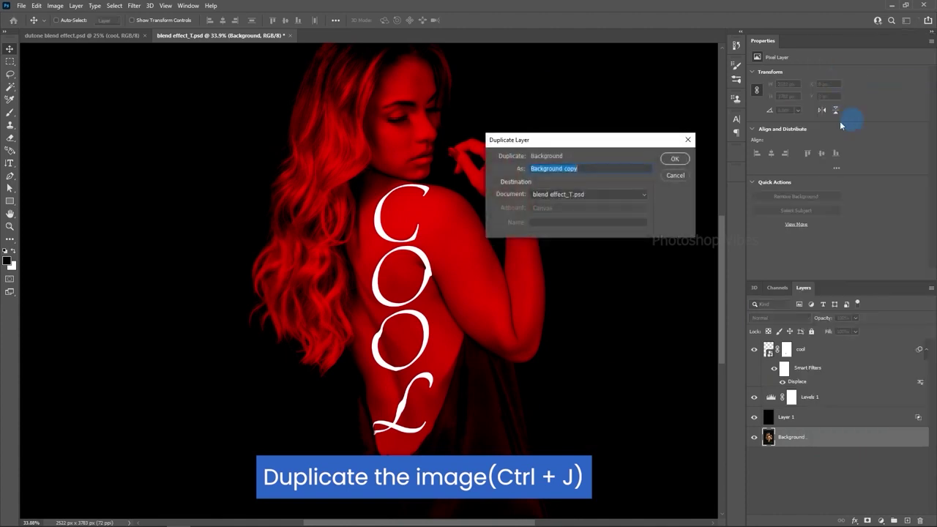
click(674, 159)
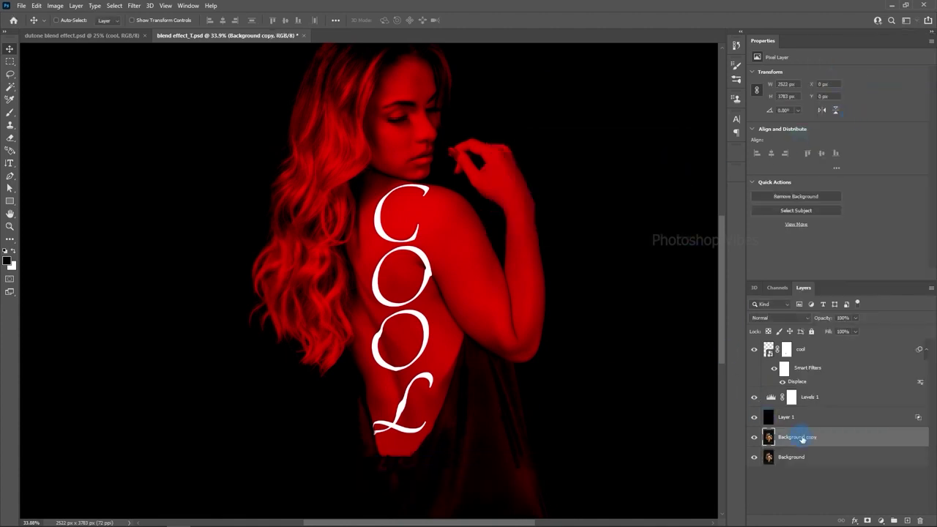
drag(801, 438, 793, 352)
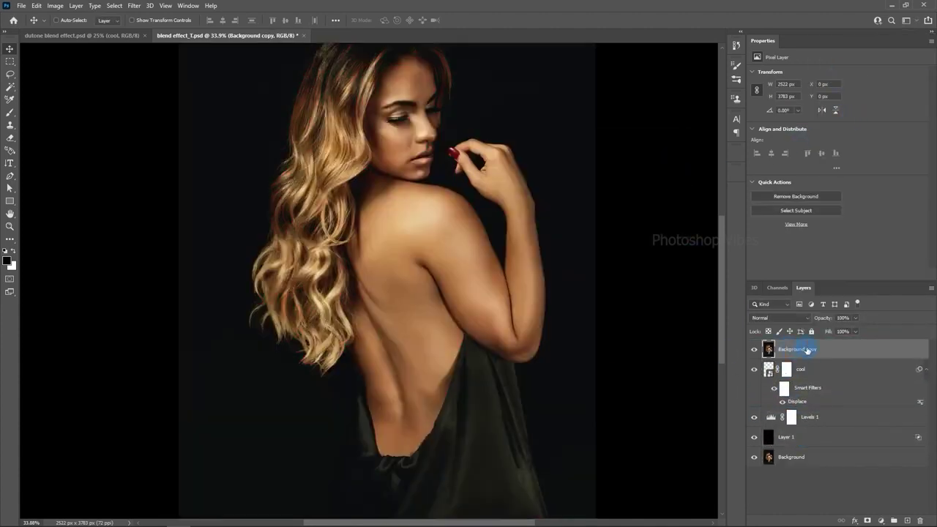
- Add a Black & White adjustment layer to turn the portrait monochrome
click(880, 521)
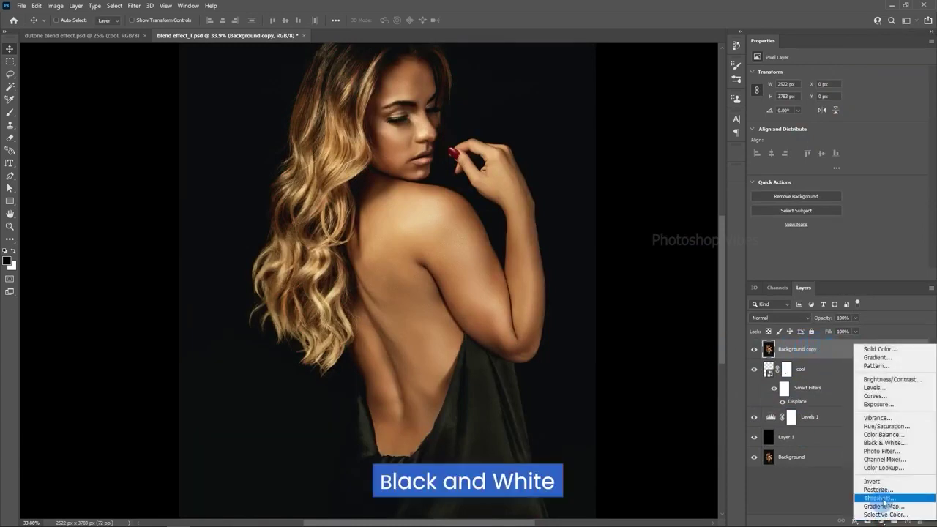
click(913, 444)
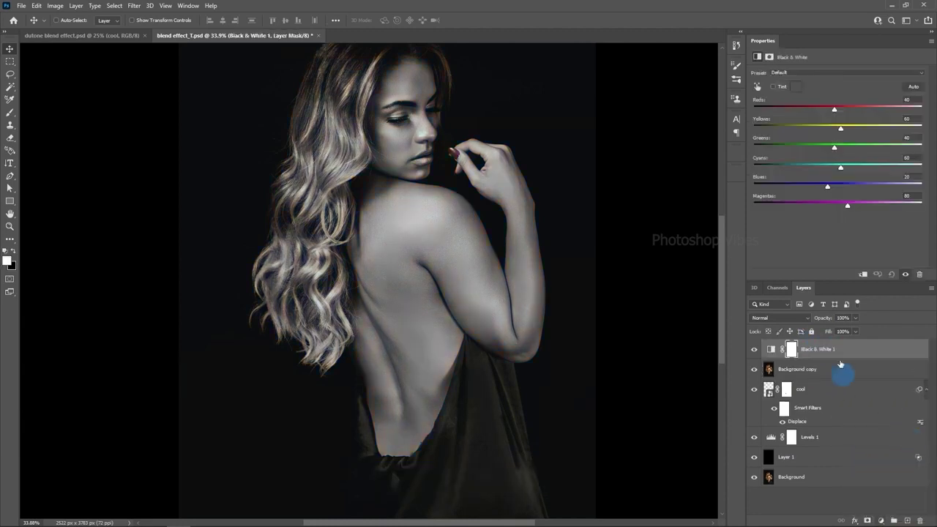
click(881, 521)
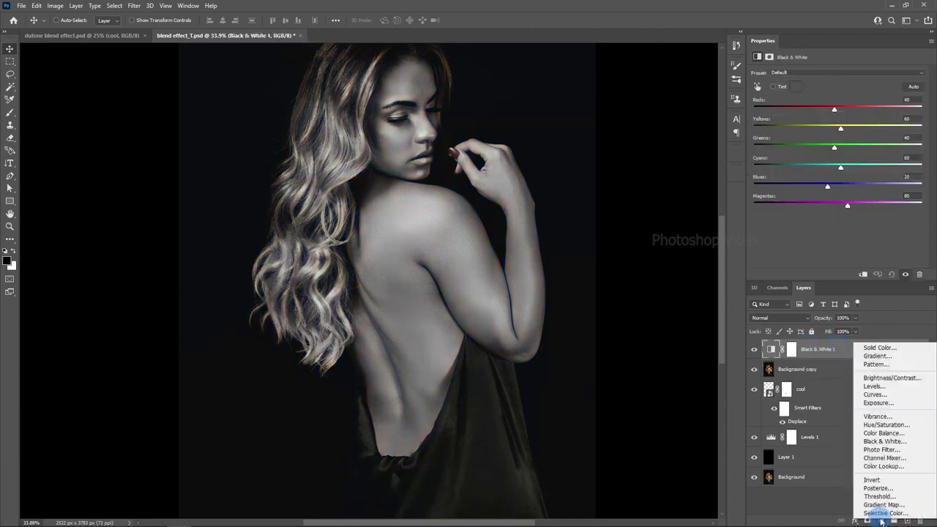
- Add a Curves adjustment and drag its points into a wavy curve for a chrome, solarized look
click(875, 395)
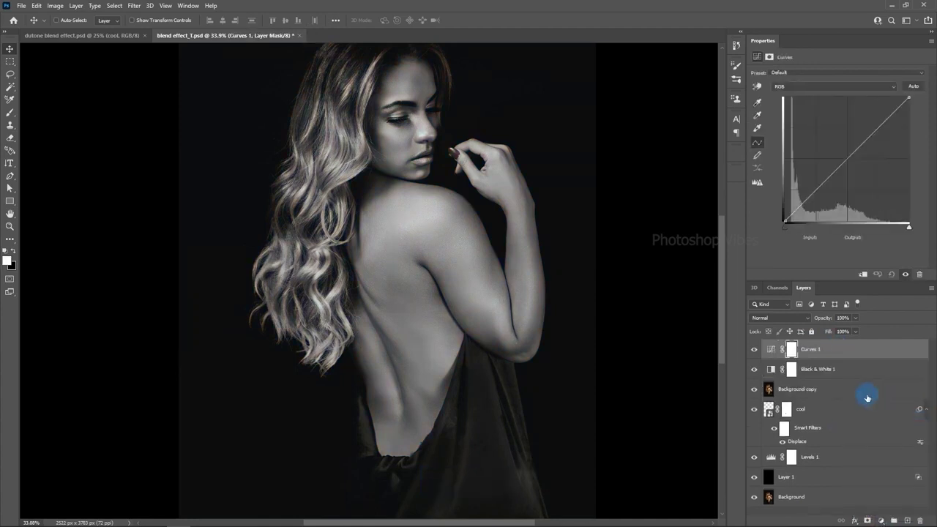
drag(874, 130, 859, 152)
drag(850, 191, 814, 161)
drag(828, 180, 831, 194)
drag(861, 112, 887, 110)
drag(886, 112, 885, 136)
scroll(586, 331, down, 2)
scroll(586, 332, up, 1)
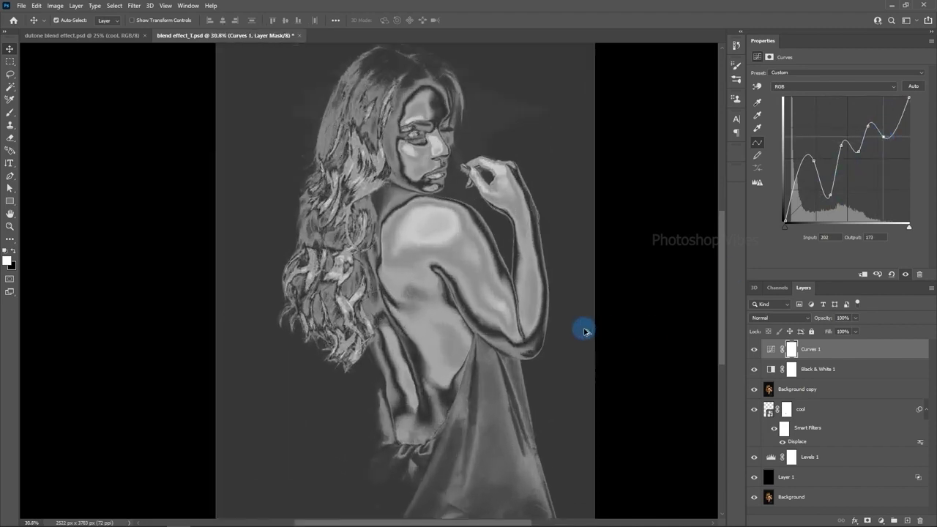
click(838, 352)
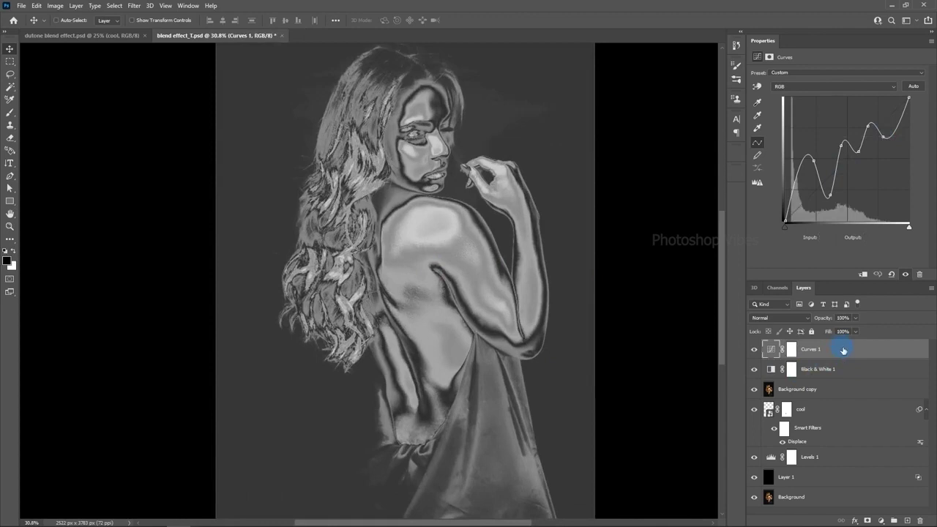
click(809, 392)
- Clip Background copy, Black & White 1 and Curves 1 to the cool text layer
right_click(807, 392)
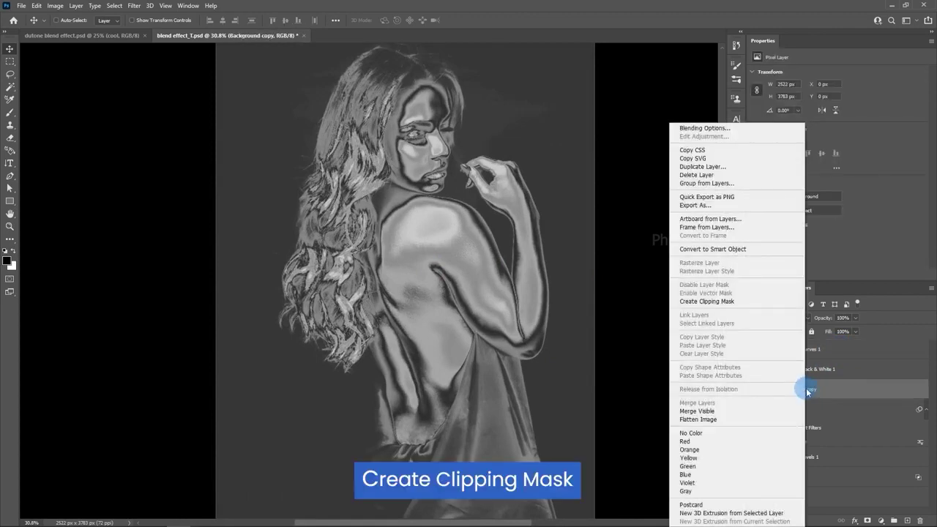
click(758, 303)
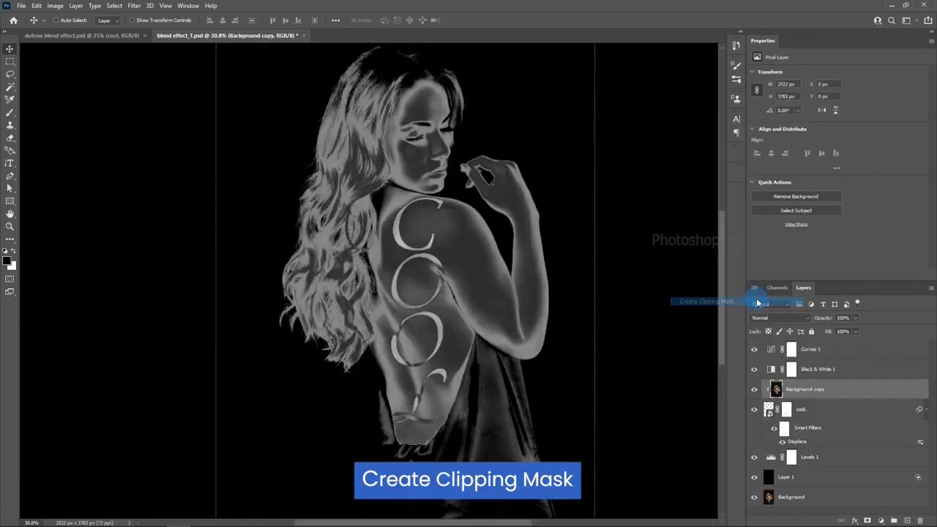
click(846, 370)
right_click(847, 370)
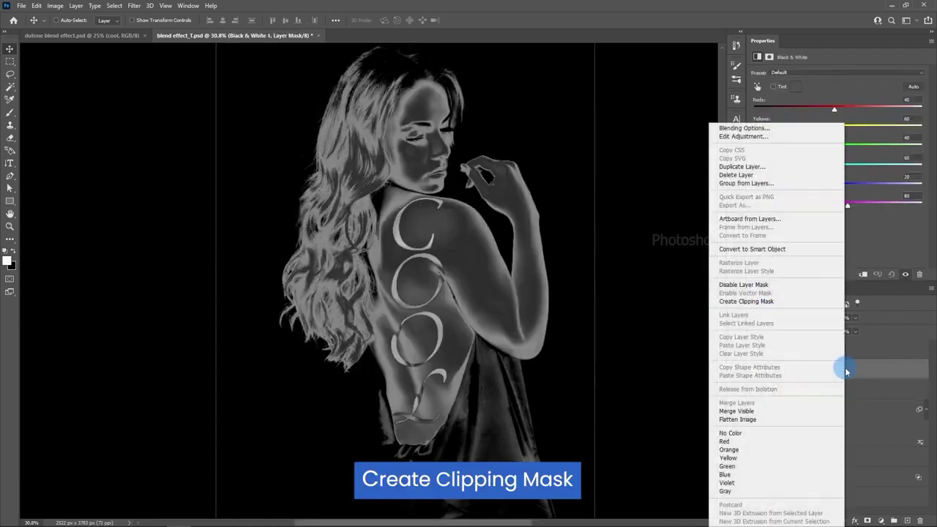
click(747, 303)
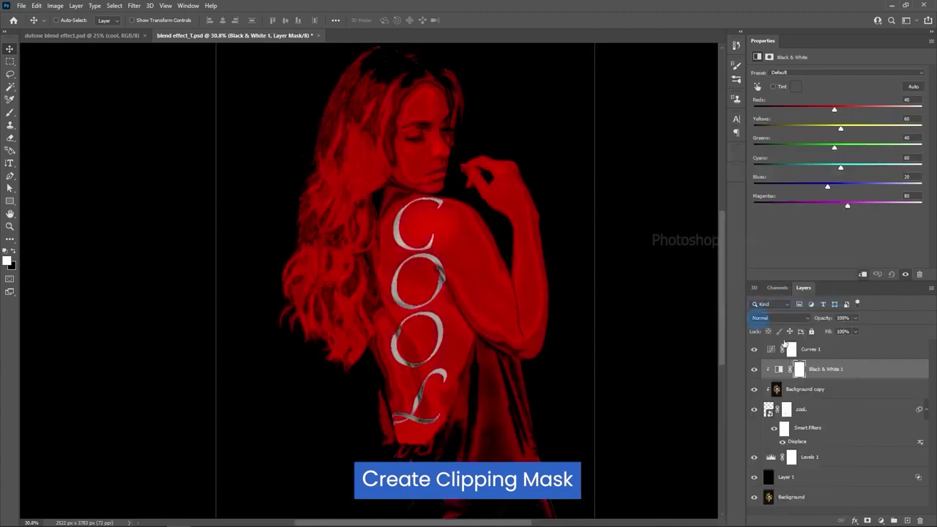
click(840, 353)
right_click(834, 354)
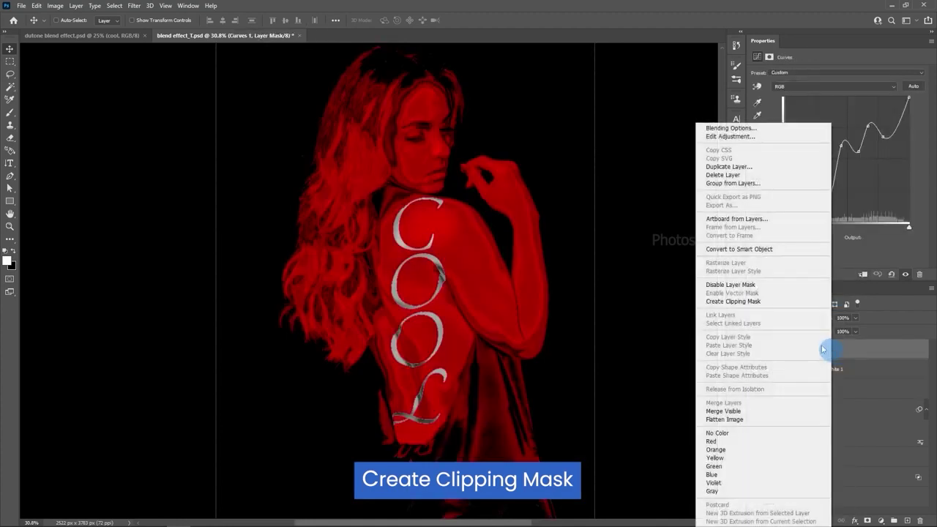
click(730, 303)
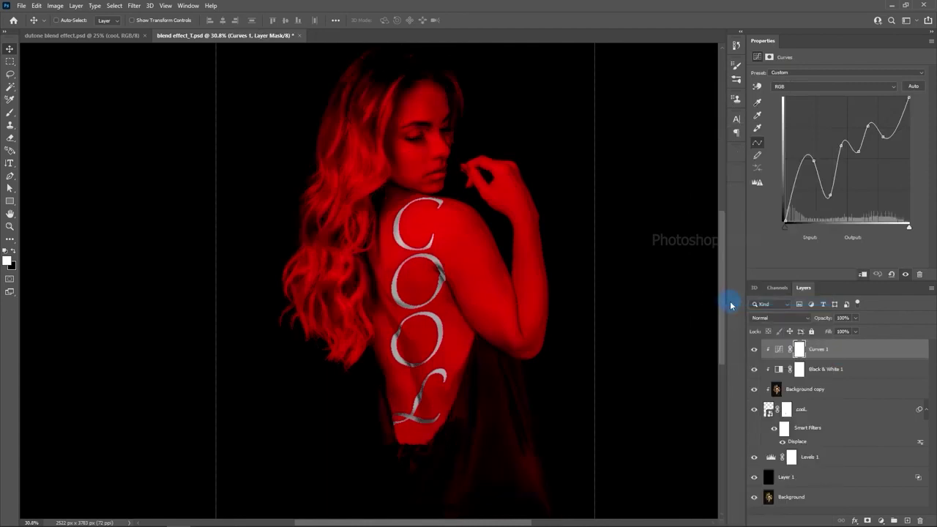
- Toggle Curves 1 off and on to compare the chrome look on the lettering
click(839, 354)
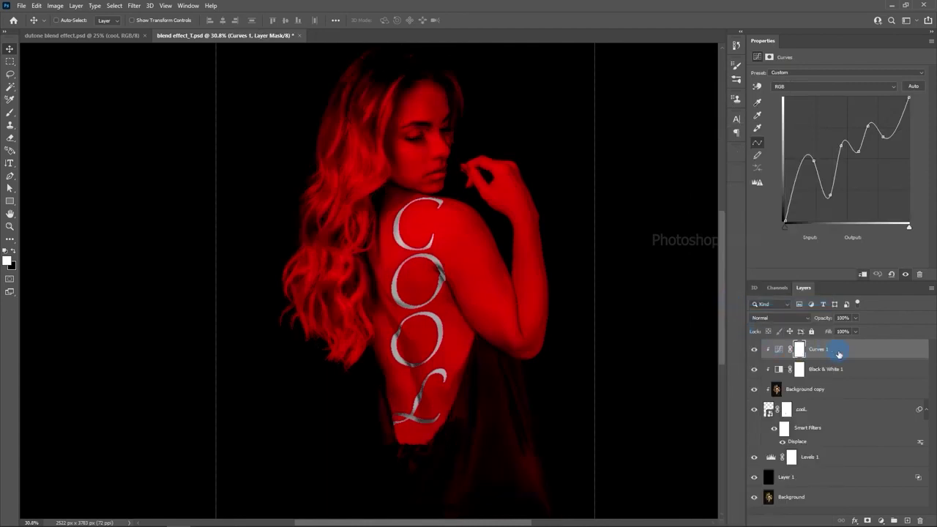
click(754, 350)
click(753, 350)
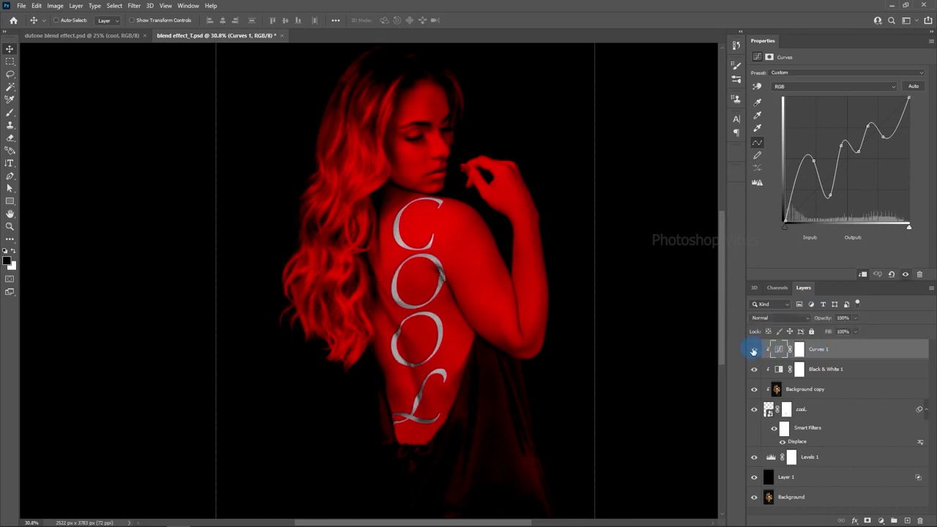
click(882, 520)
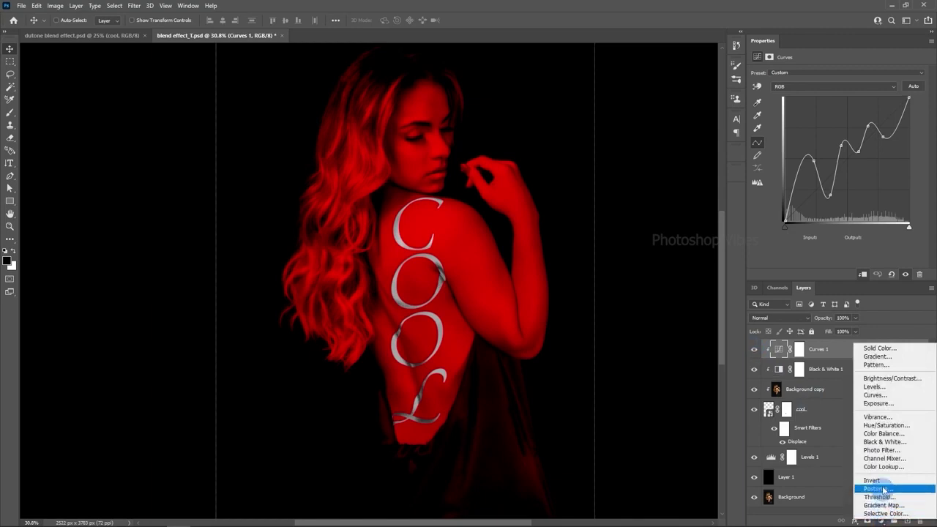
- Add a Color Lookup adjustment layer using the EdgyAmber.3DL 3D LUT
click(896, 469)
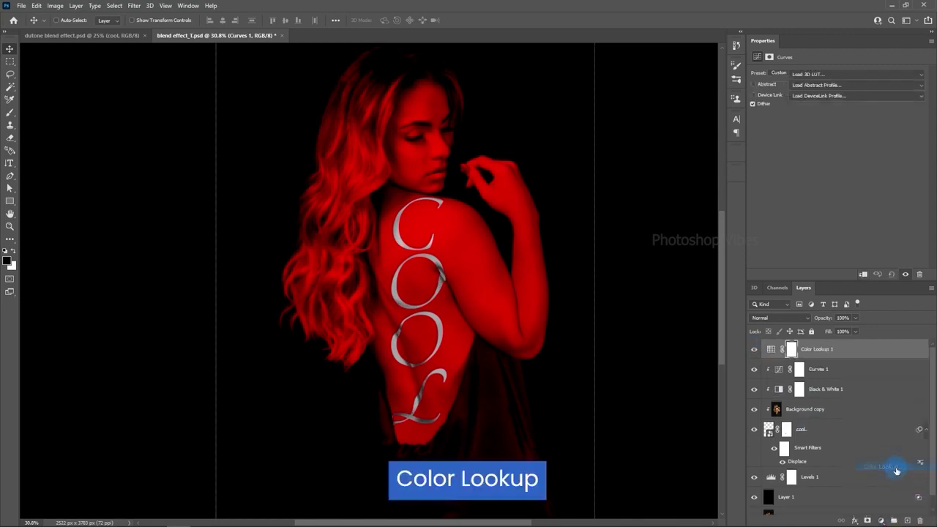
click(809, 75)
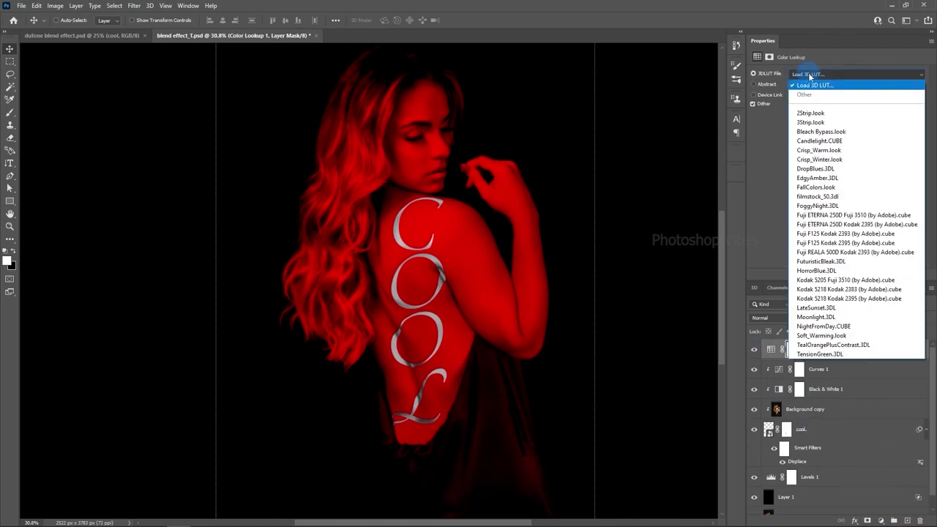
click(864, 178)
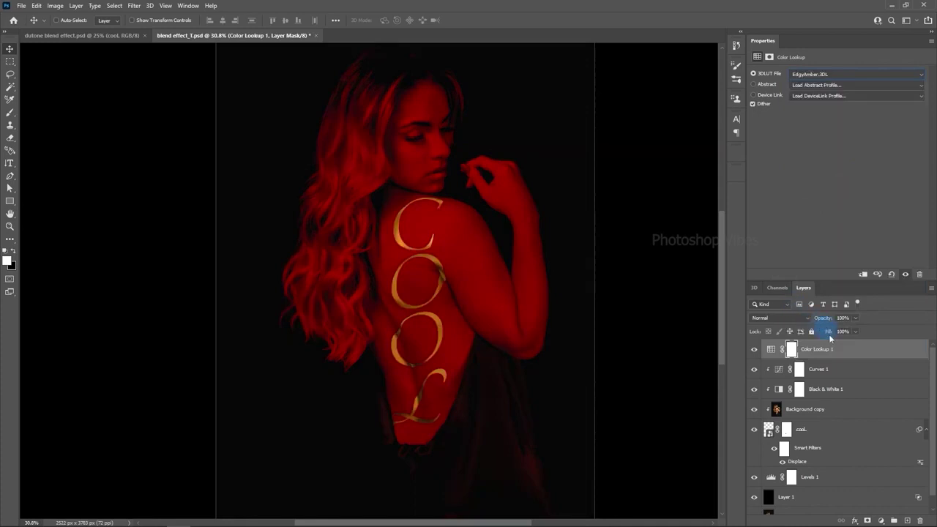
- Toggle Color Lookup 1 off and on to compare, then add a Levels adjustment layer
click(831, 353)
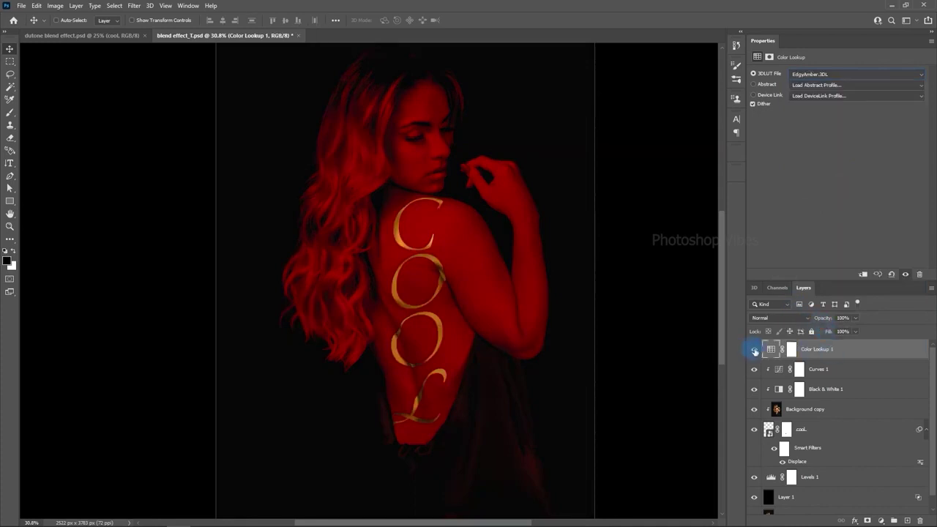
click(755, 350)
click(755, 351)
click(883, 522)
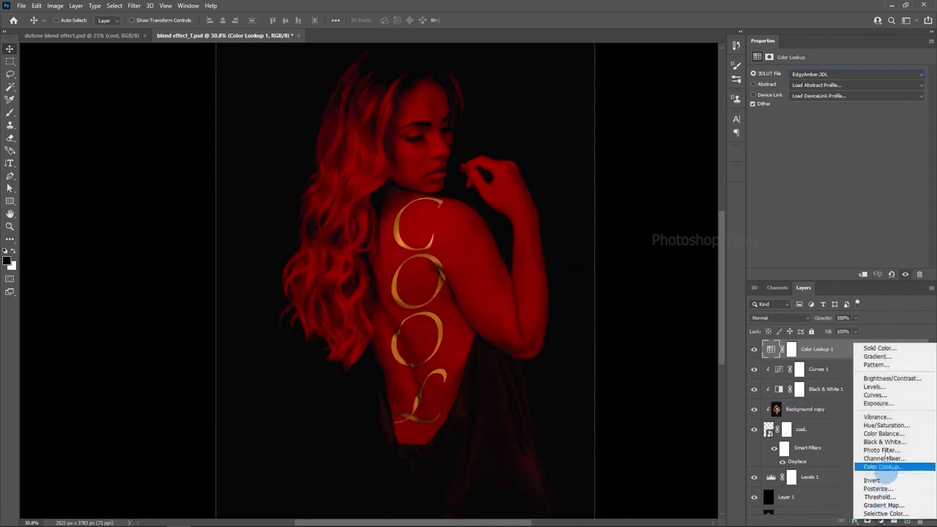
click(873, 386)
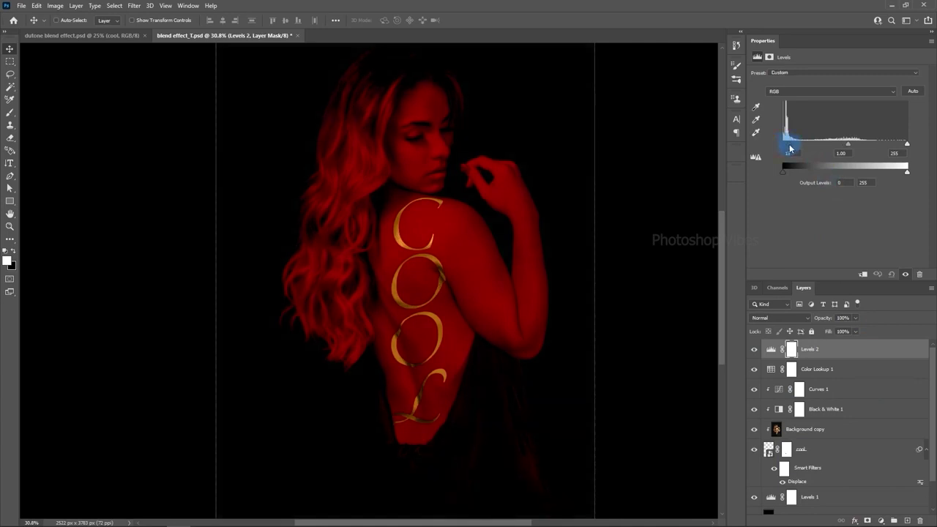
- Set the Levels 2 input sliders to 13, 1.35 and 239
drag(790, 148, 791, 148)
drag(848, 146, 836, 143)
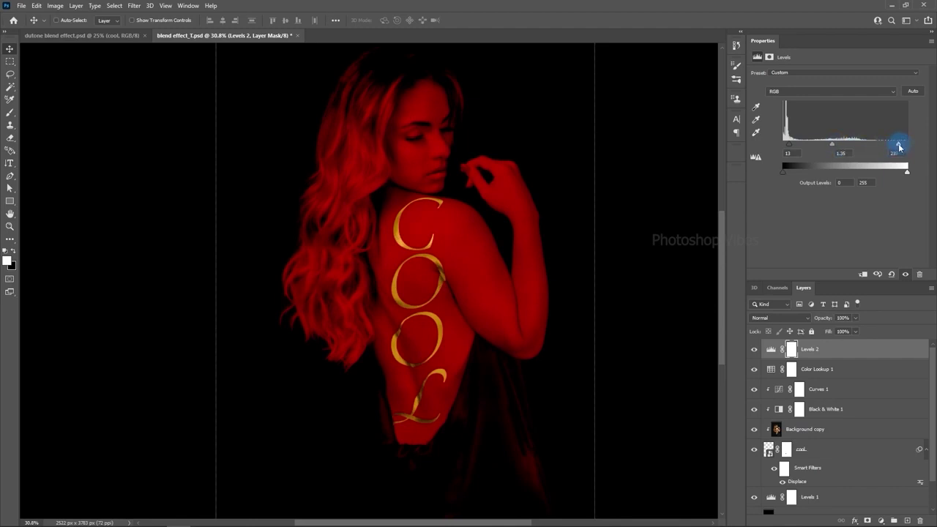
drag(902, 146, 900, 145)
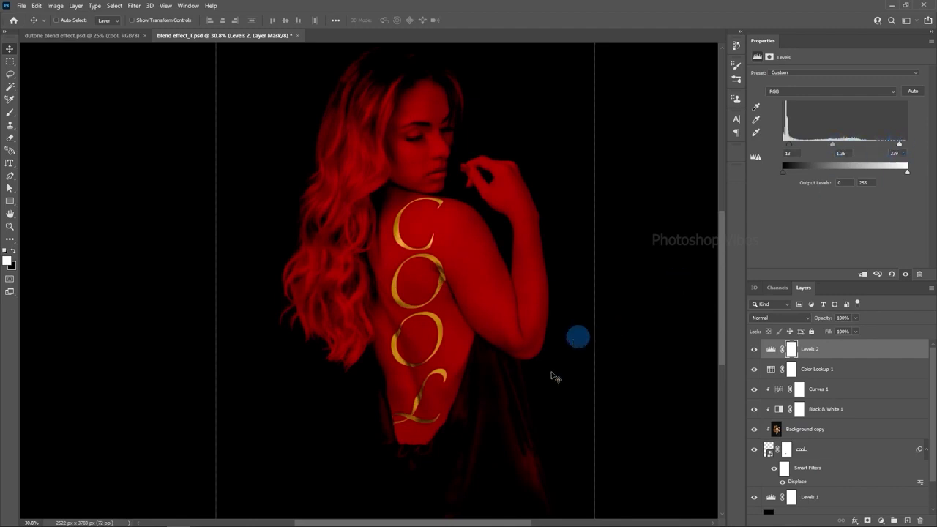
scroll(541, 359, down, 2)
scroll(454, 384, up, 1)
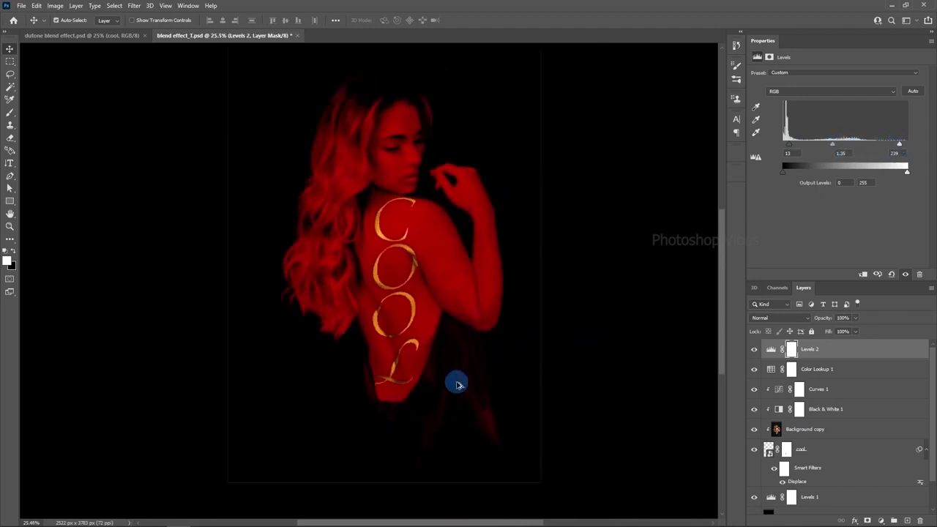
scroll(482, 388, up, 1)
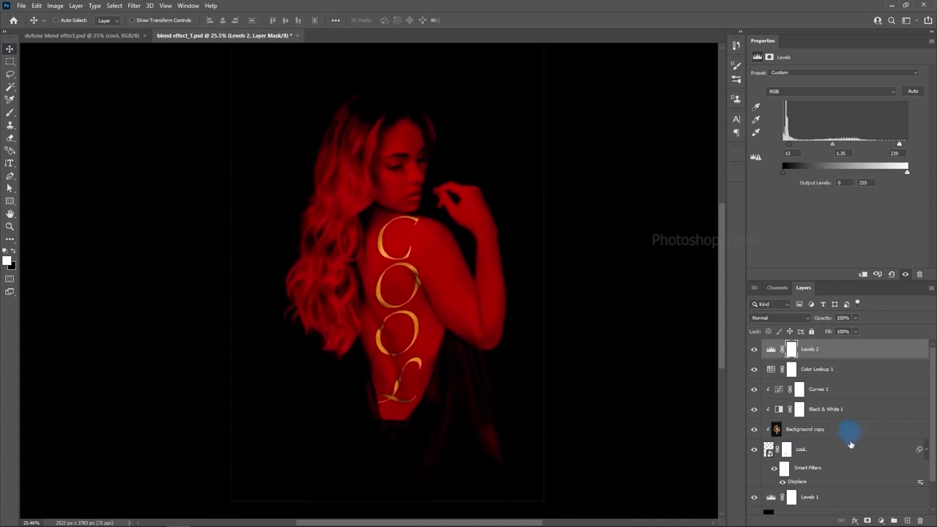
- Toggle Levels 2 and view the Background alone to compare before and after
click(755, 350)
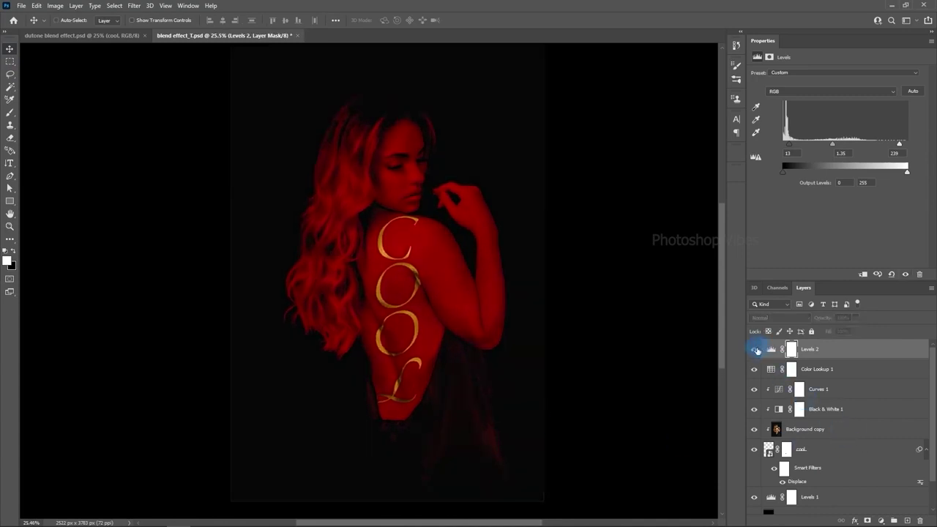
click(755, 349)
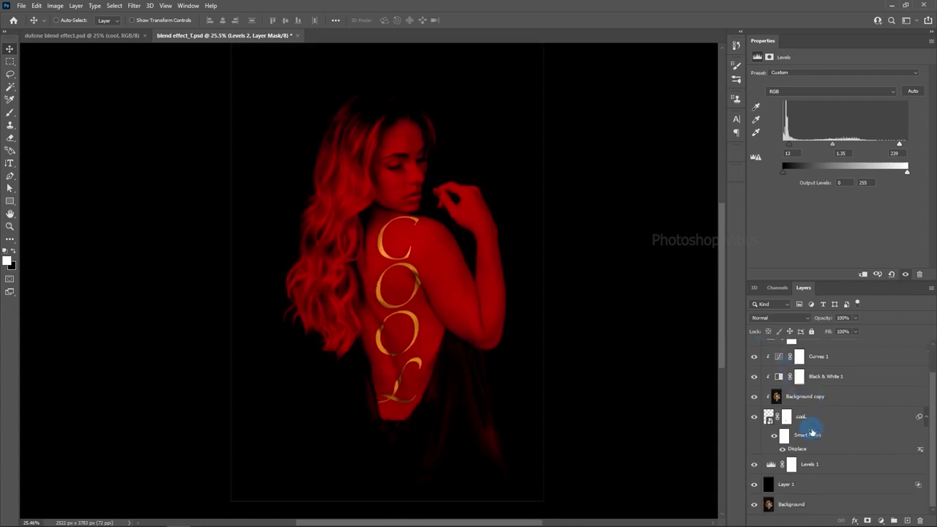
scroll(801, 429, down, 2)
click(797, 506)
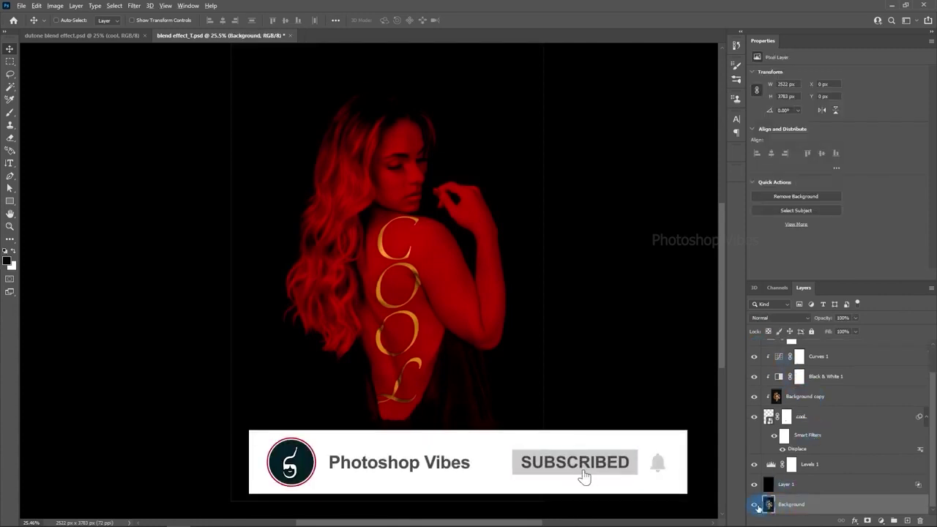
alt+click(755, 504)
alt+click(755, 505)
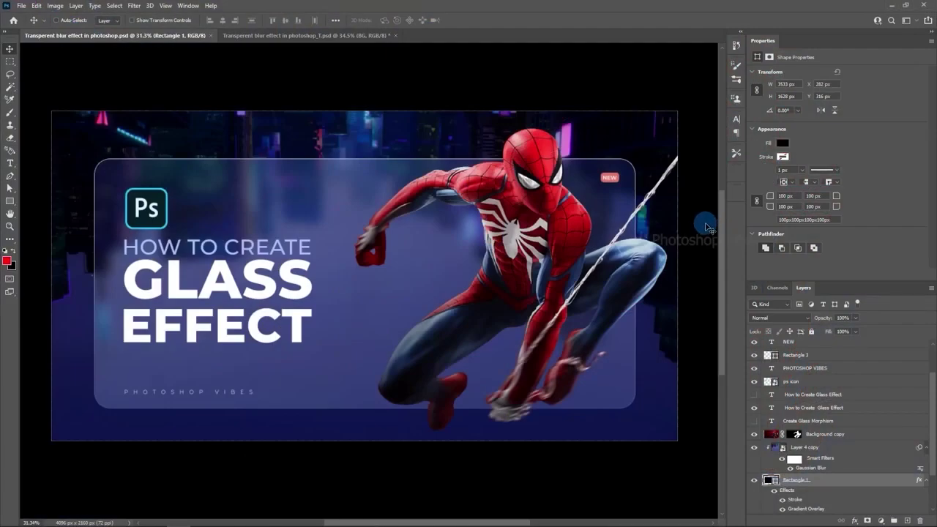
- Bring up the Transparent blur effect in photoshop_T.psd document with the neon city background
click(315, 37)
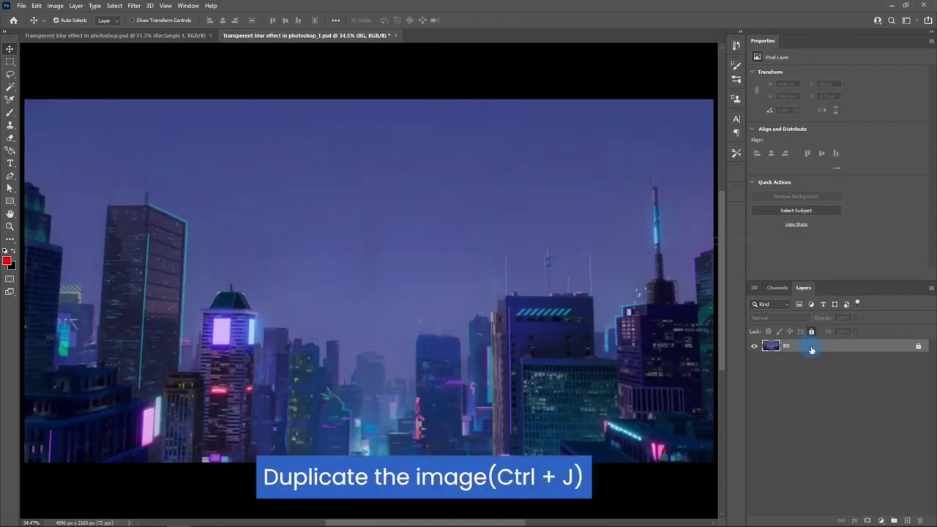
- Duplicate the BG city layer and convert the copy to a smart object
key(ctrl+j)
right_click(835, 349)
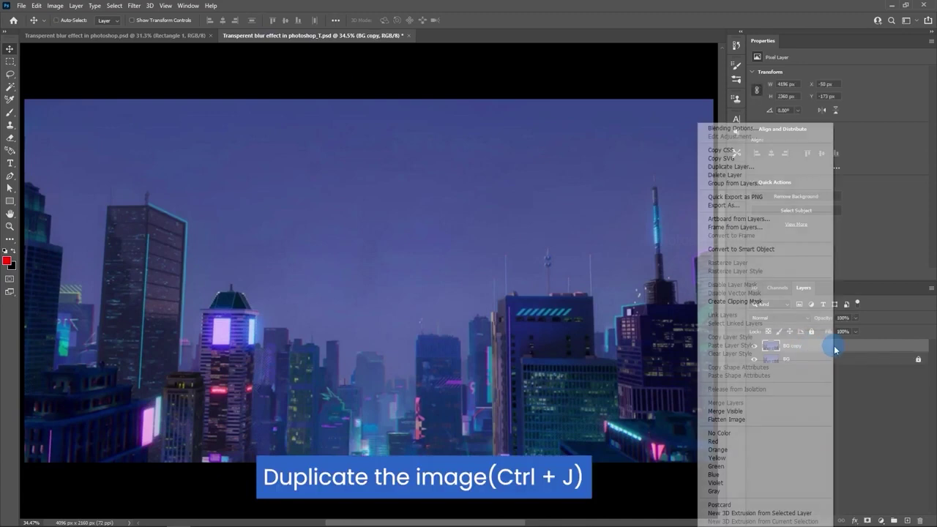
click(742, 250)
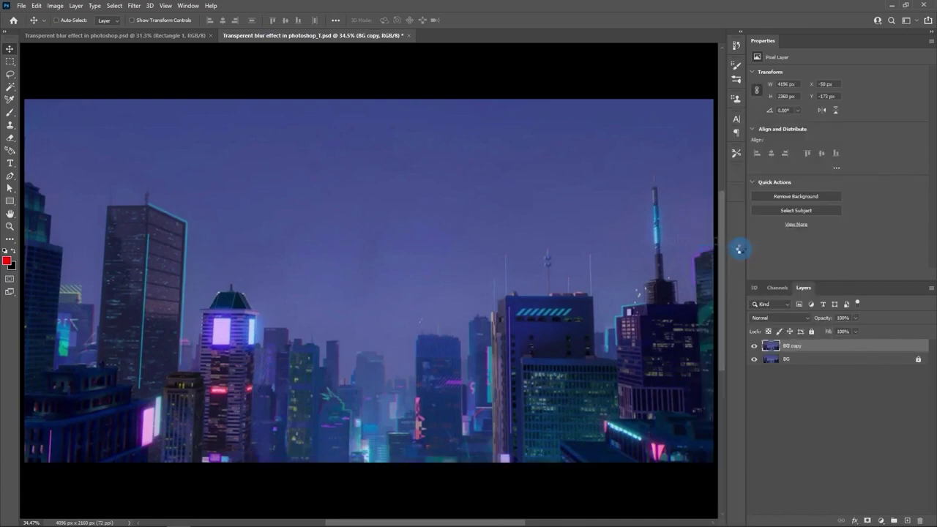
- Flip BG copy vertically, then duplicate it as BG copy 2
key(ctrl+t)
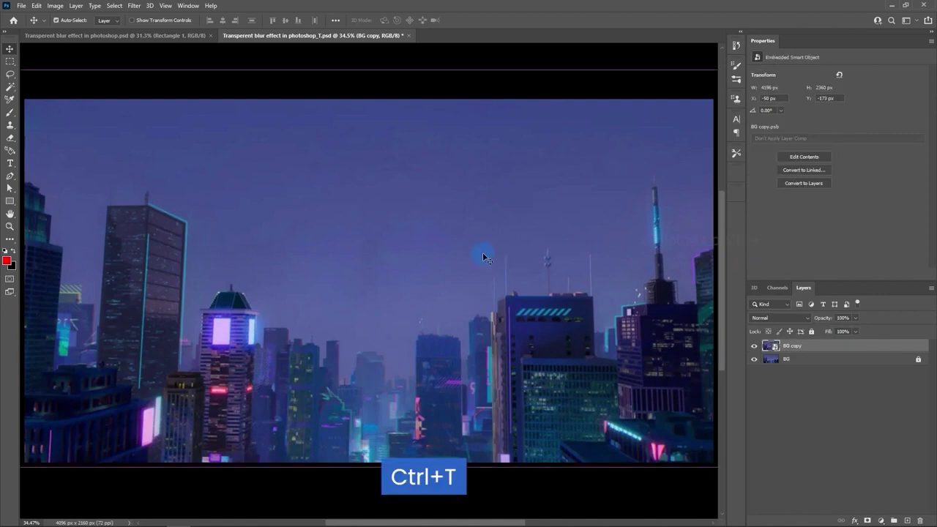
right_click(434, 234)
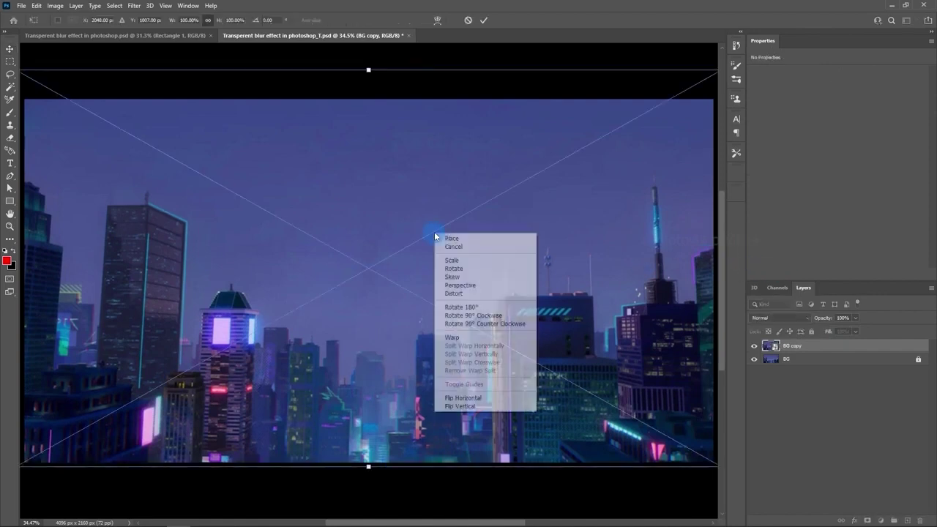
click(461, 407)
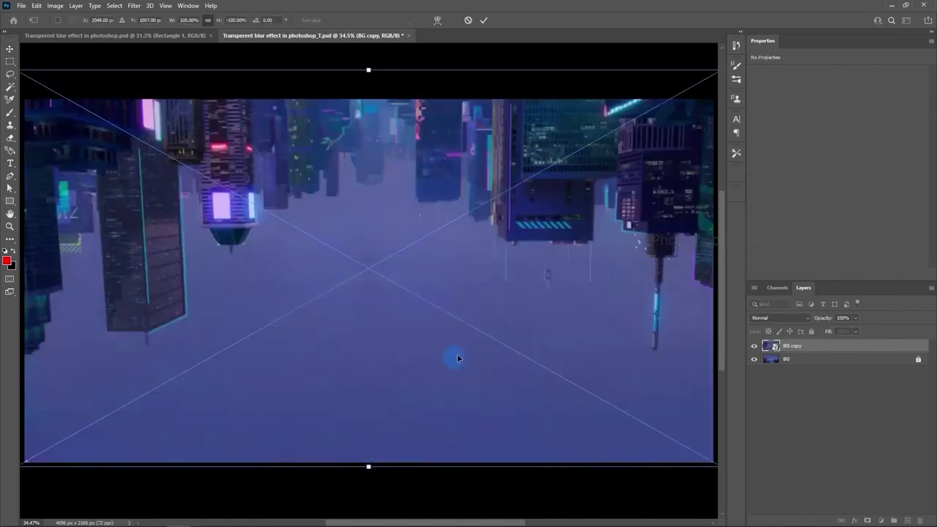
key(Return)
double_click(790, 347)
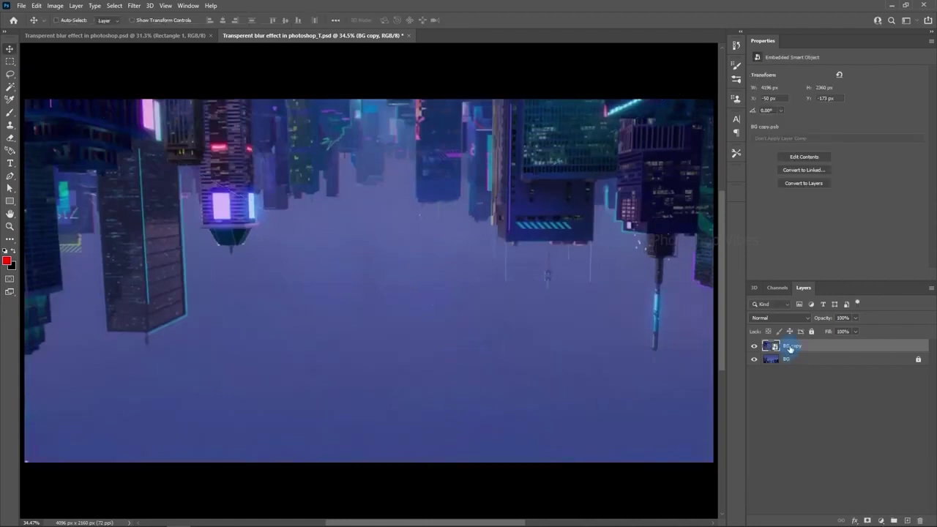
drag(798, 348, 906, 519)
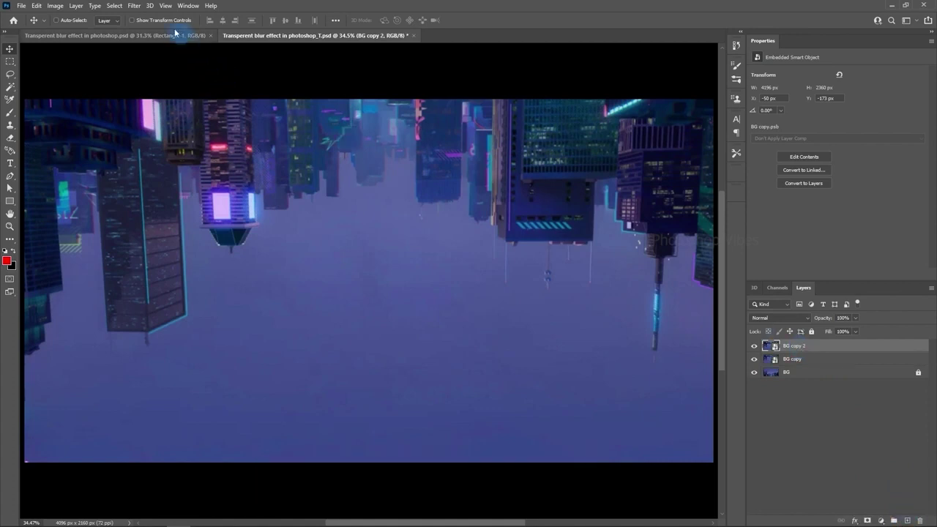
- Apply a 30 px Gaussian Blur smart filter to the BG copy 2 layer
click(135, 6)
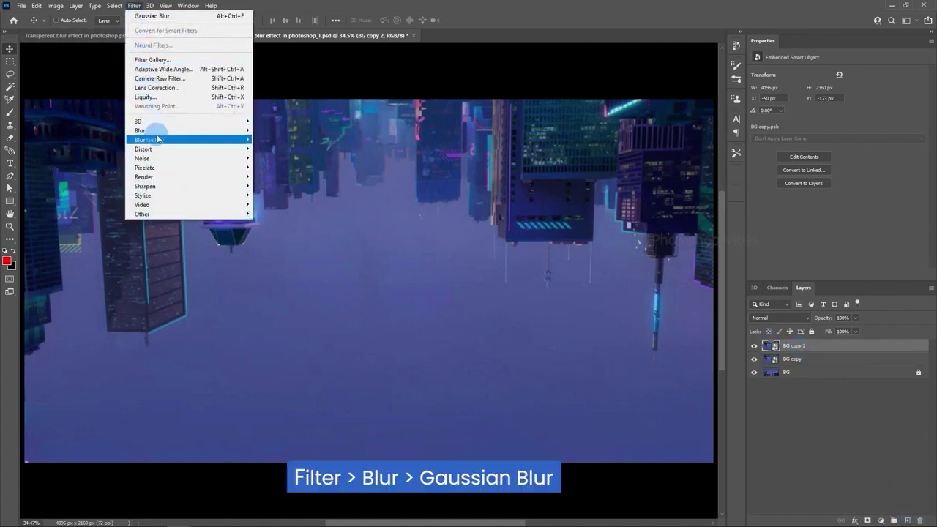
mouse_move(156, 131)
click(279, 167)
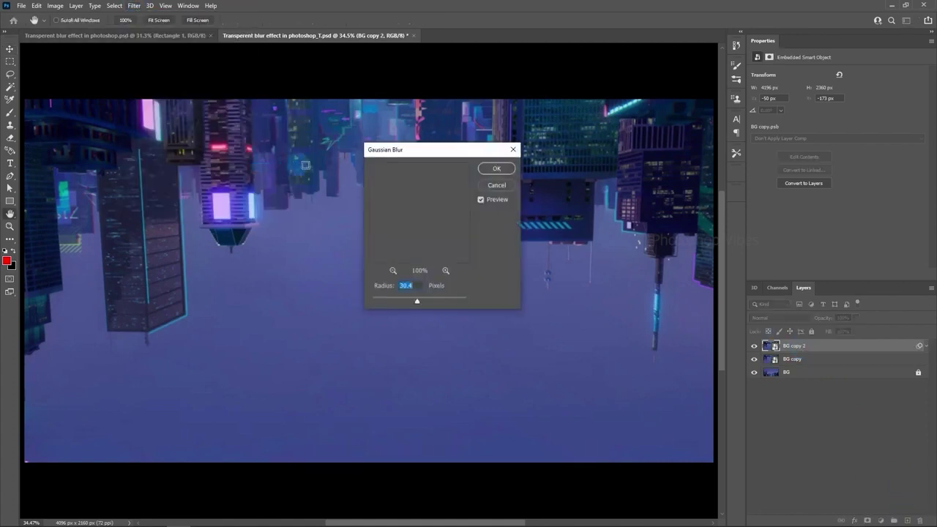
drag(434, 160, 678, 167)
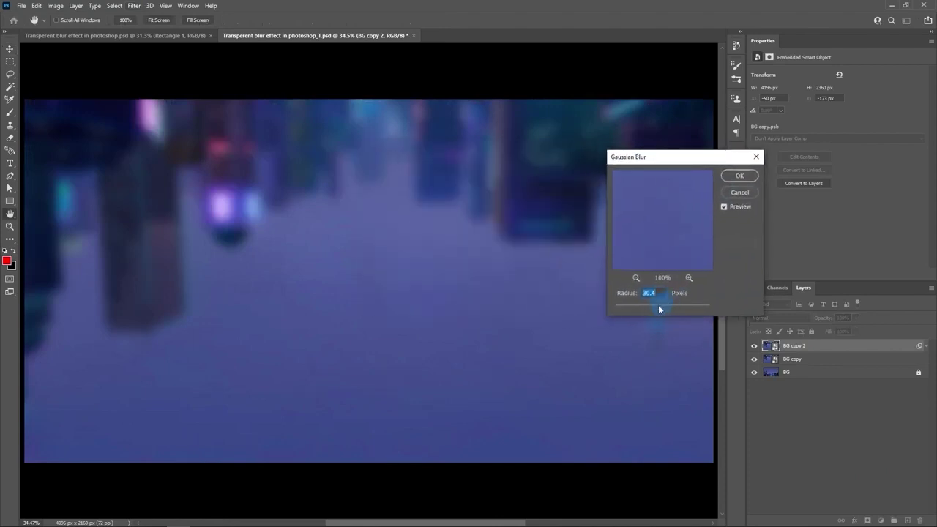
drag(659, 309, 647, 310)
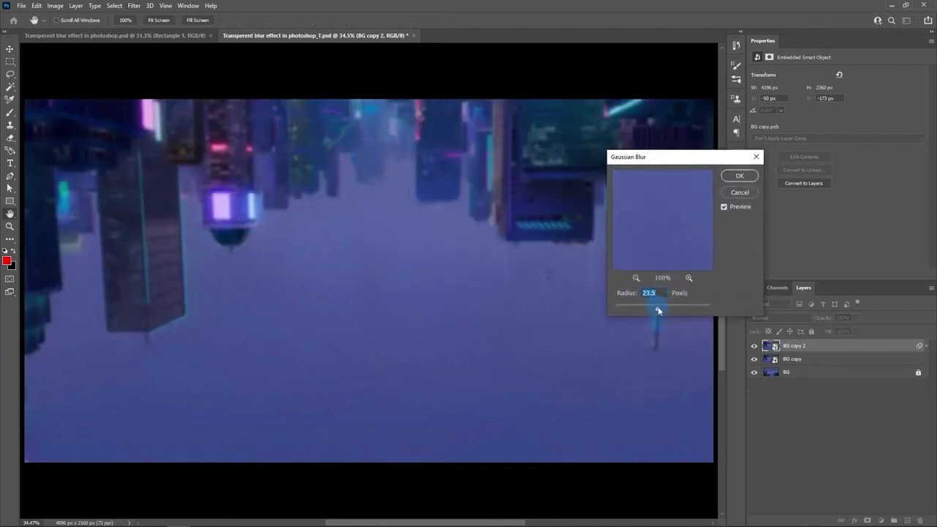
click(659, 293)
text(30)
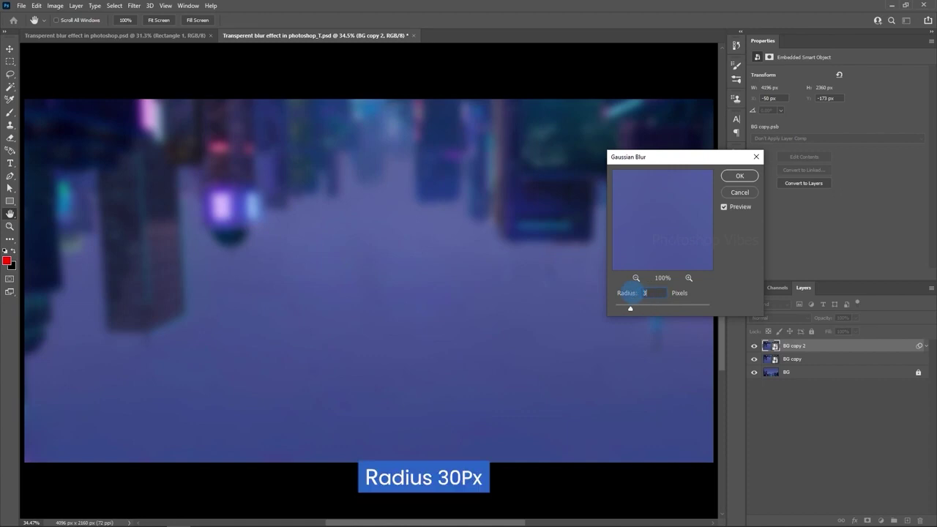
click(729, 177)
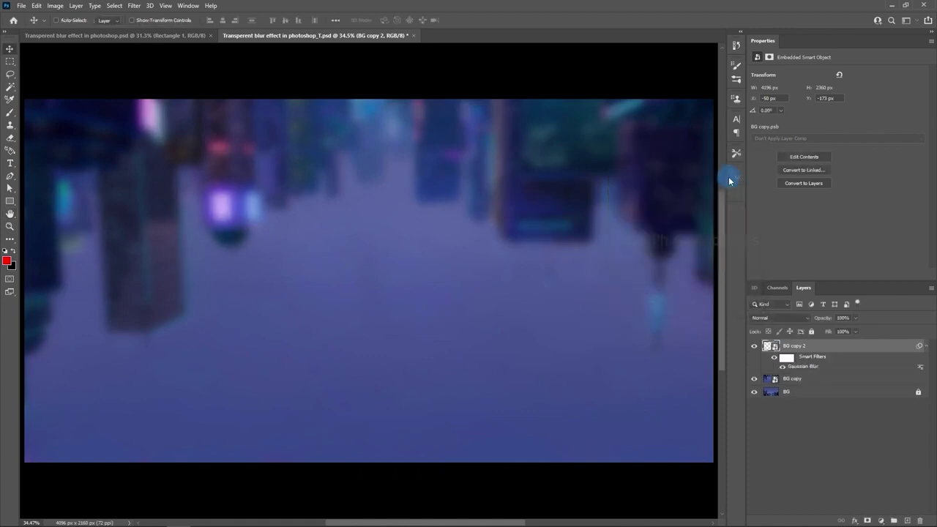
right_click(14, 204)
- Draw a large black rounded rectangle across the canvas
click(57, 203)
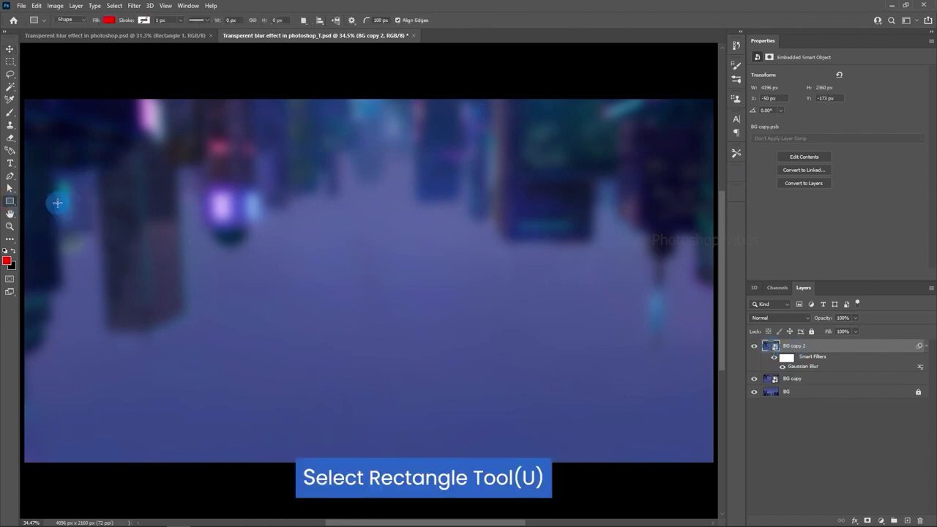
click(107, 23)
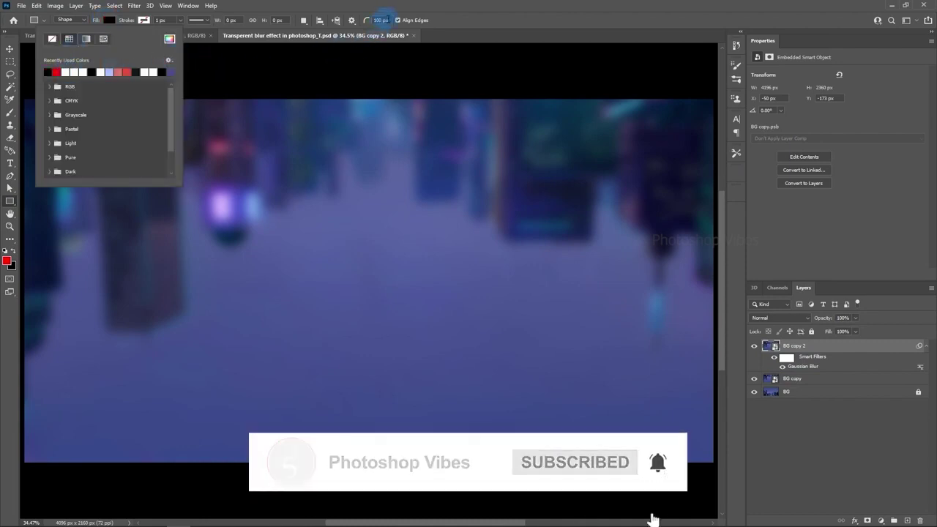
click(352, 20)
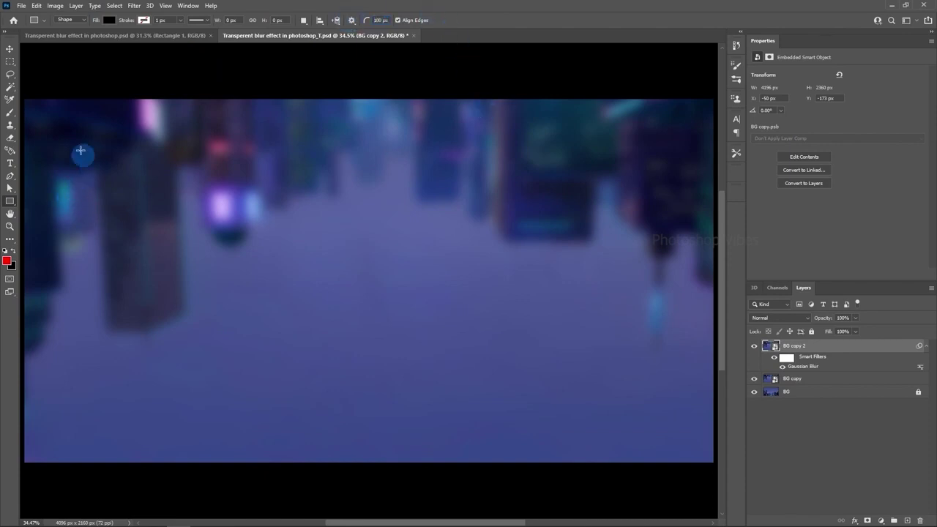
drag(71, 144, 688, 436)
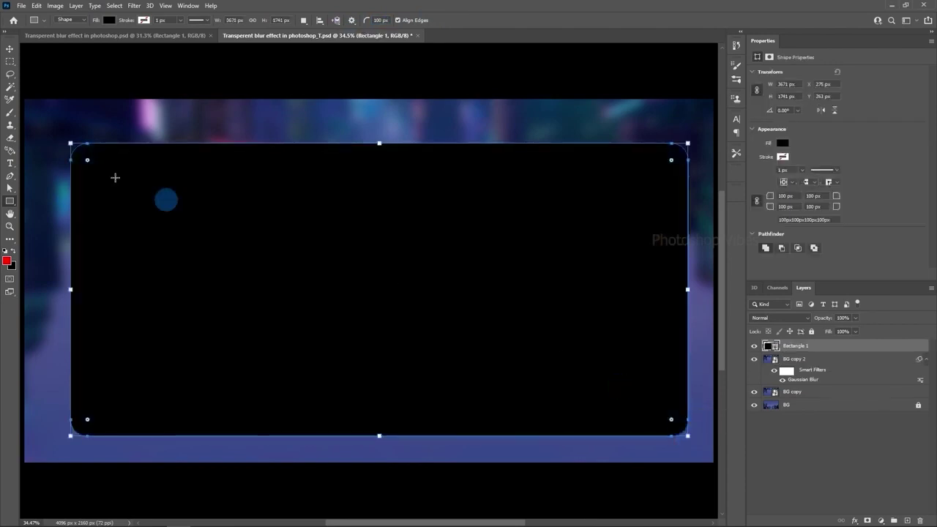
- Centre the rectangle on the canvas and move Rectangle 1 beneath BG copy 2
click(10, 51)
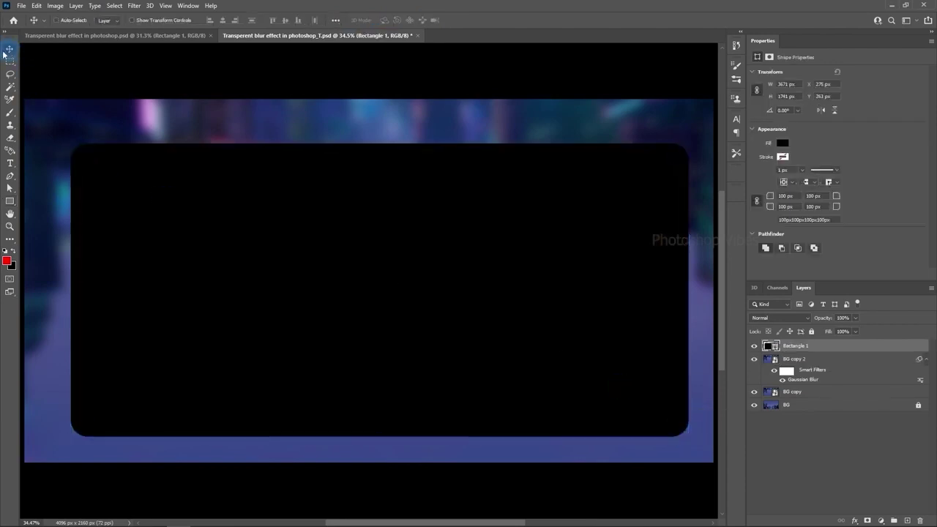
click(115, 5)
click(117, 15)
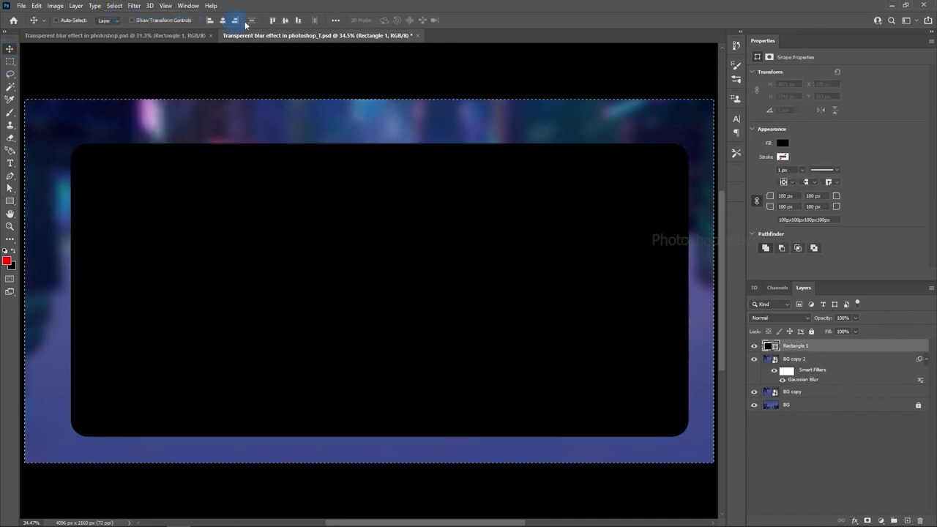
click(222, 20)
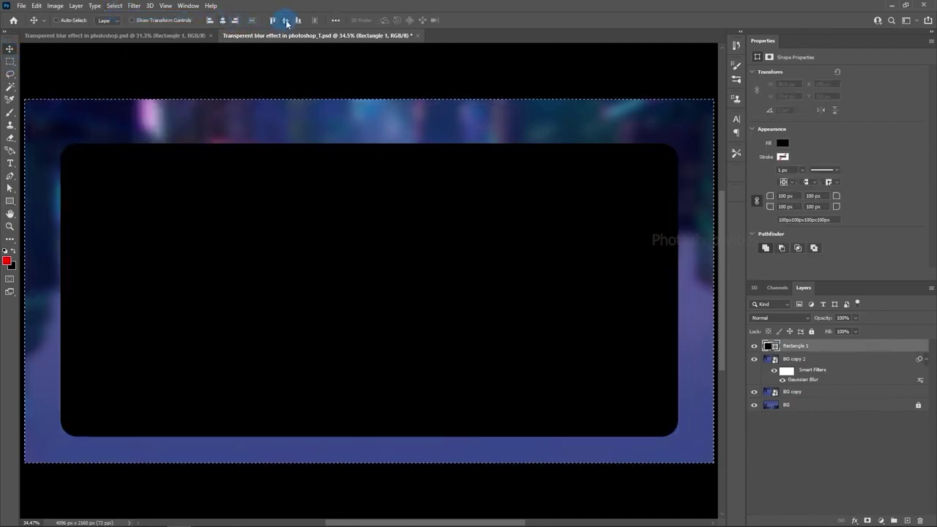
click(286, 20)
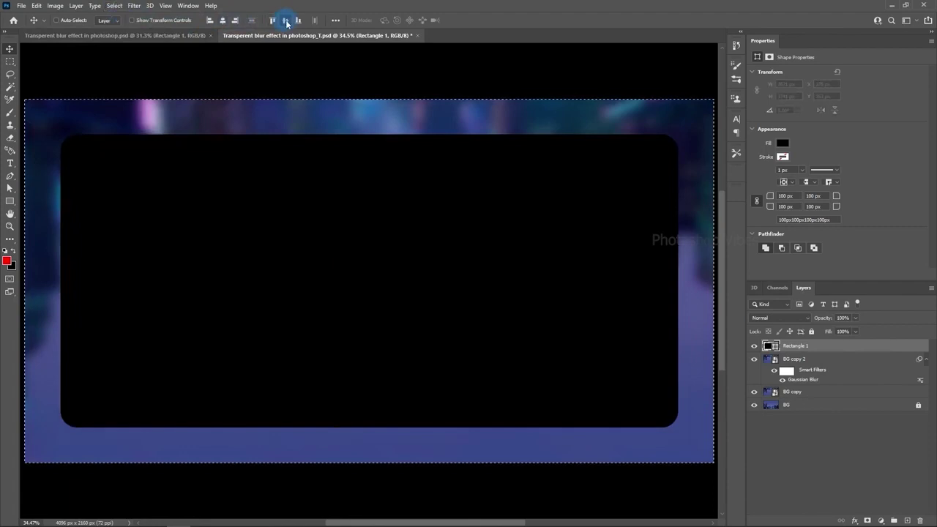
click(115, 6)
click(121, 26)
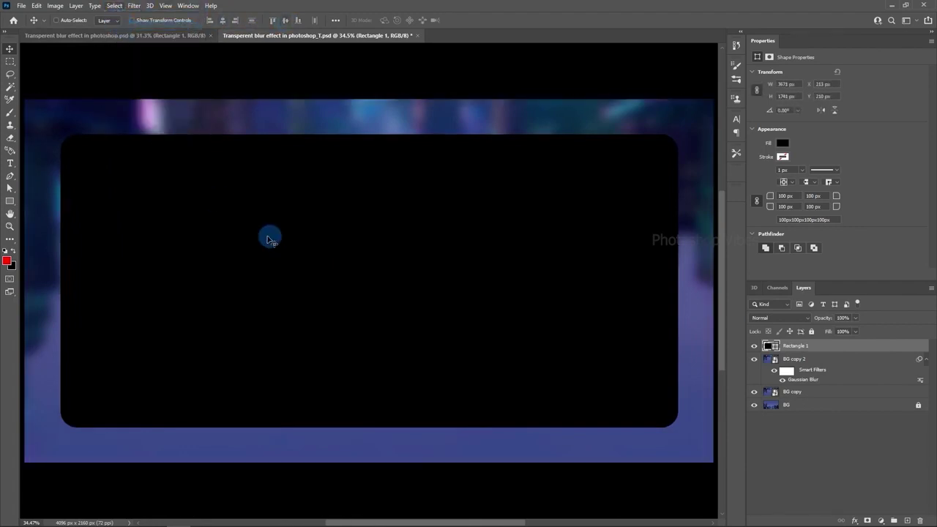
click(835, 365)
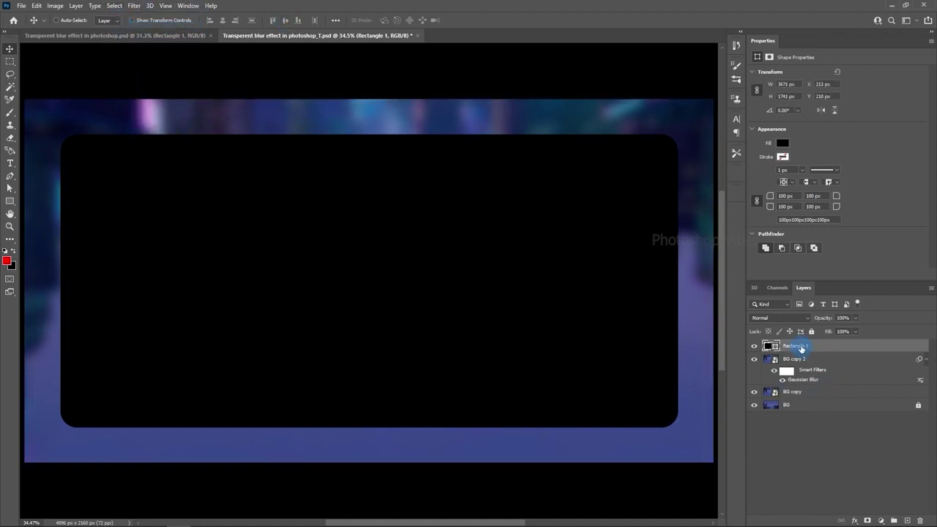
drag(796, 347, 800, 379)
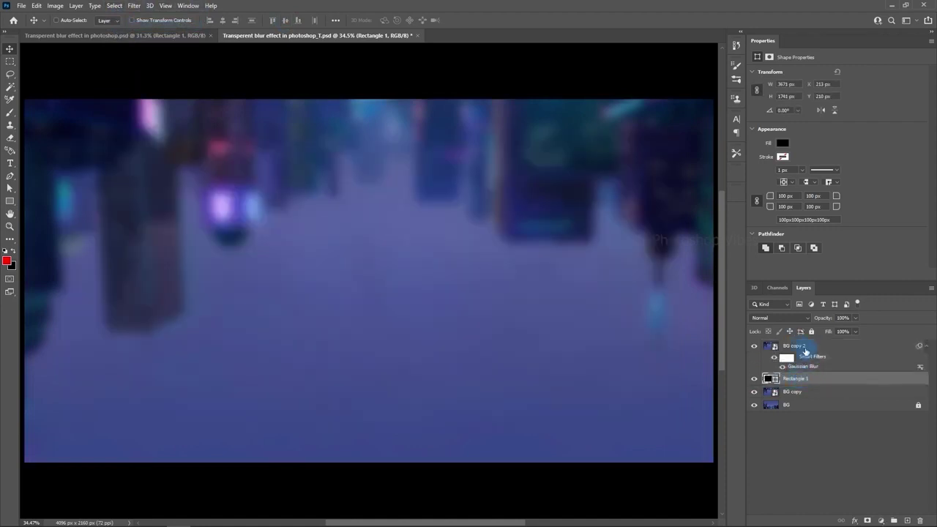
- Make BG copy 2 a clipping mask on Rectangle 1, check it, then select Rectangle 1
click(803, 347)
right_click(803, 348)
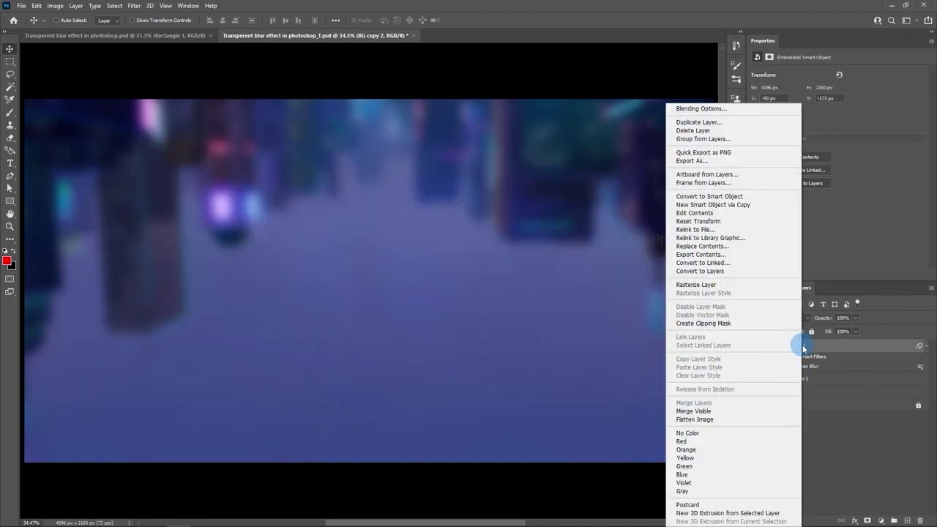
click(701, 324)
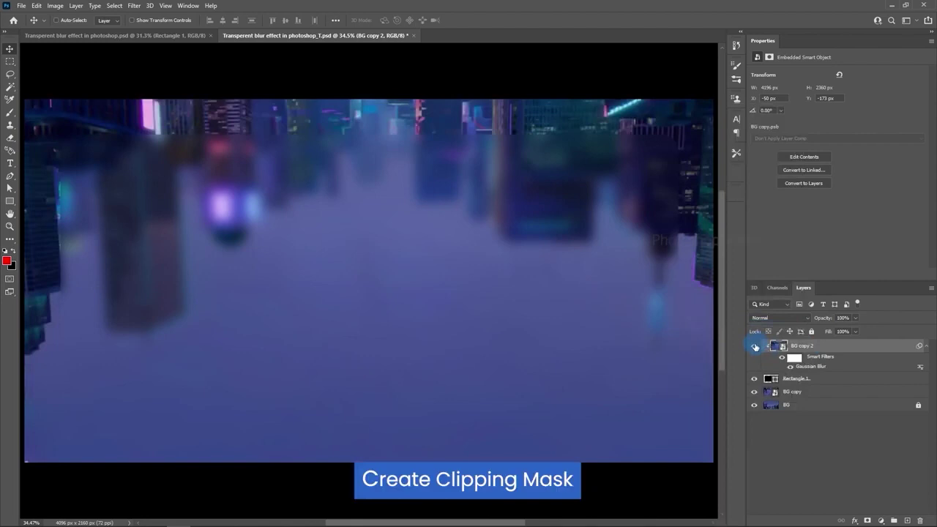
click(755, 347)
click(755, 347)
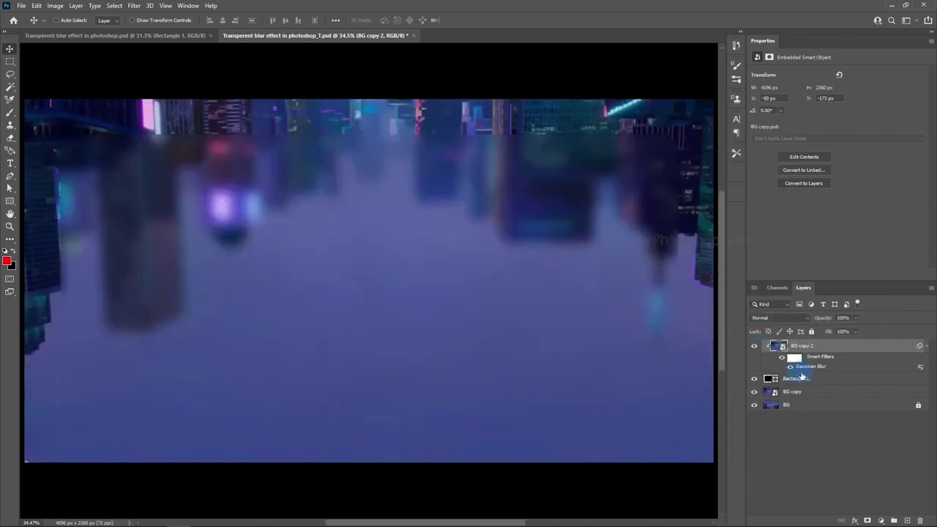
click(802, 377)
- Add a 3 px Stroke to Rectangle 1 in its layer style
right_click(832, 379)
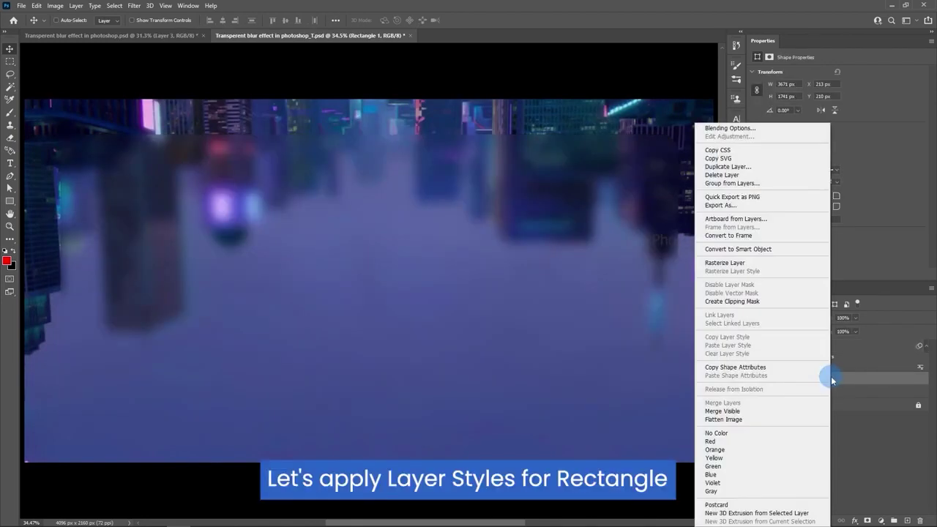
click(725, 131)
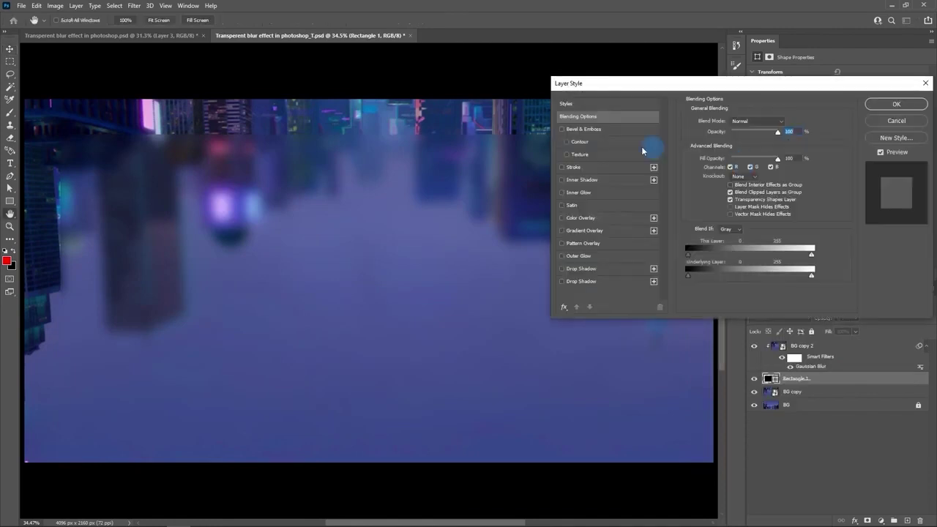
click(563, 167)
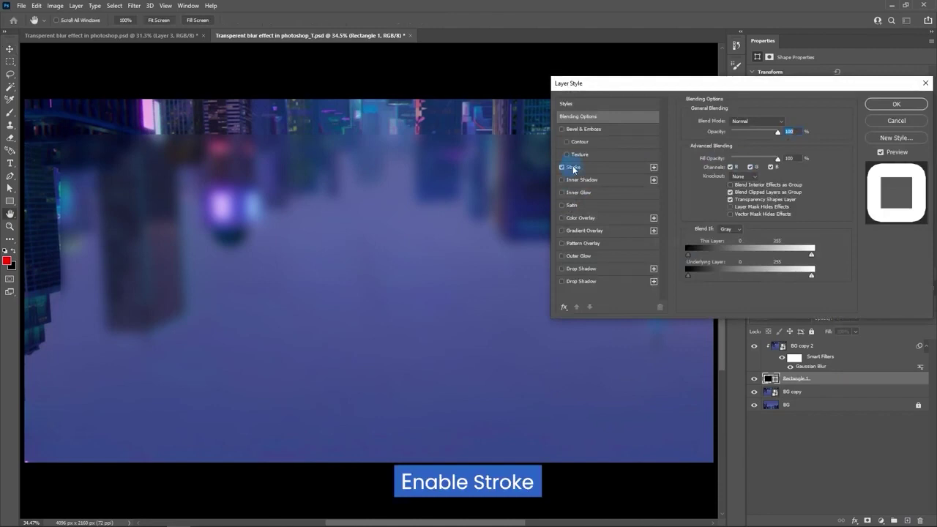
click(574, 167)
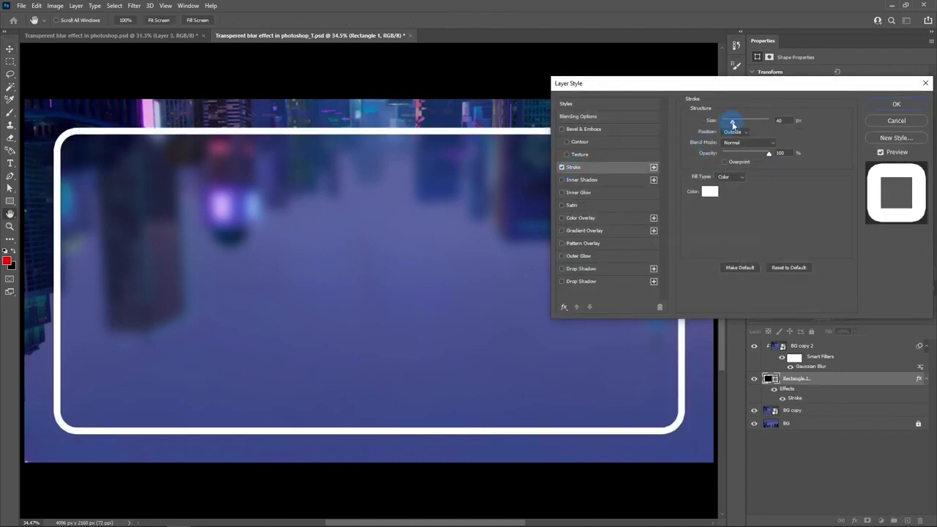
drag(733, 123, 726, 122)
double_click(780, 121)
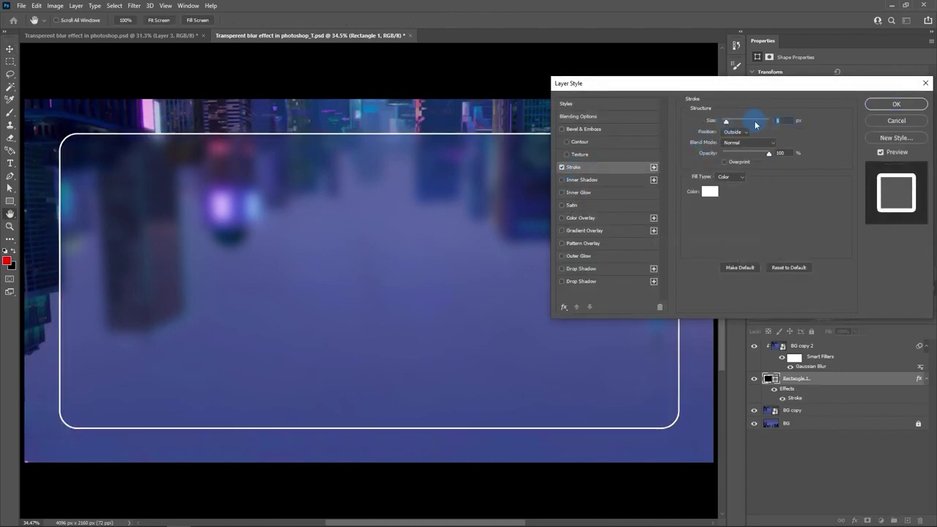
text(3)
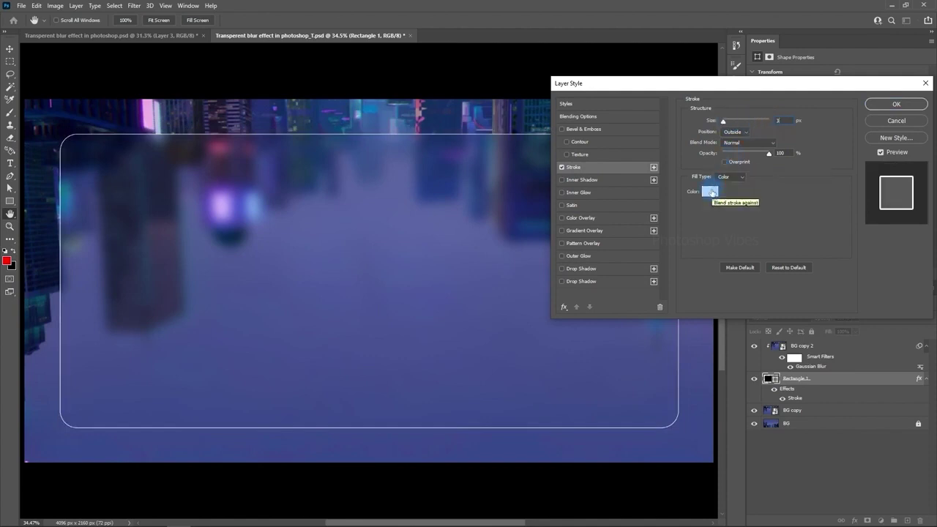
- Fill the stroke with a gradient from sampled purple to white
click(730, 178)
click(725, 193)
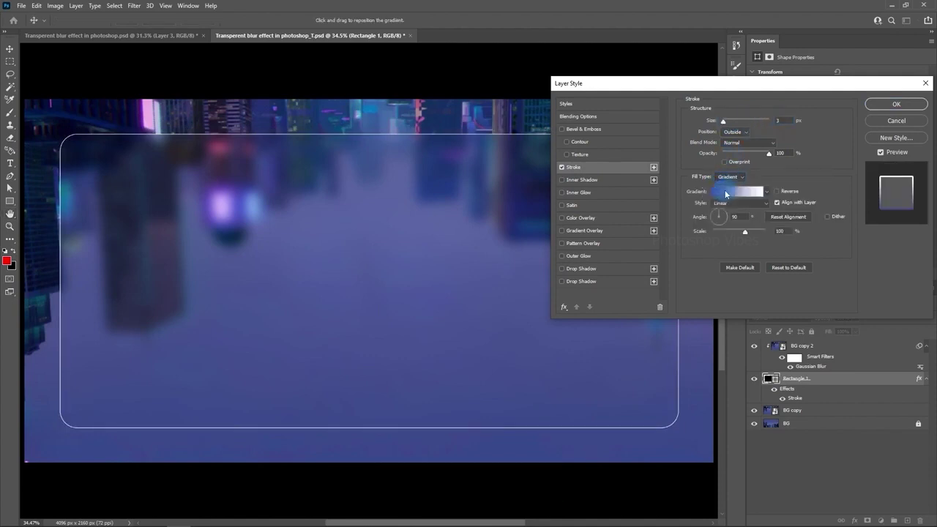
click(719, 191)
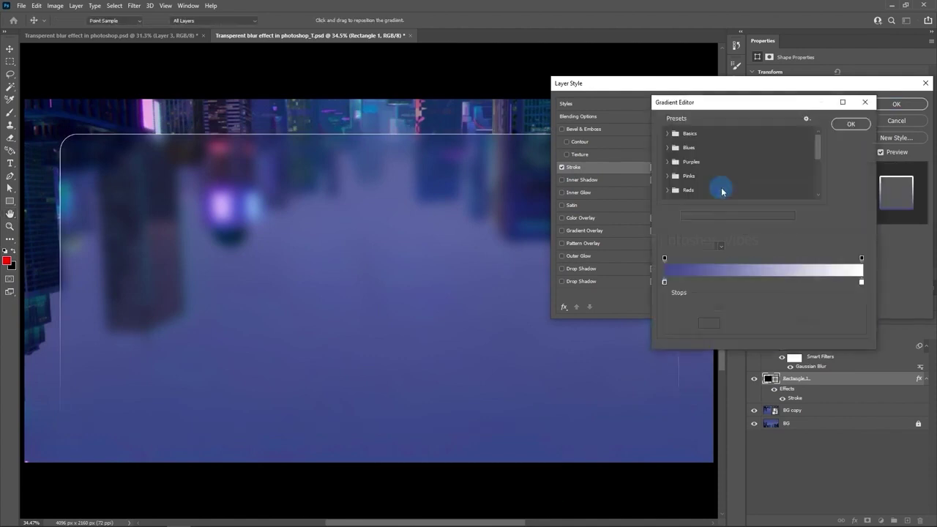
click(665, 283)
click(706, 390)
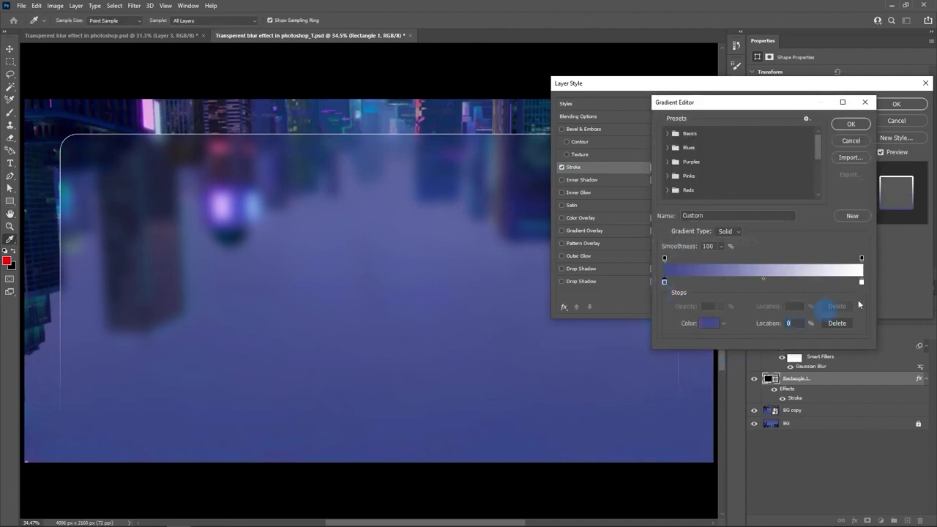
click(862, 283)
click(707, 325)
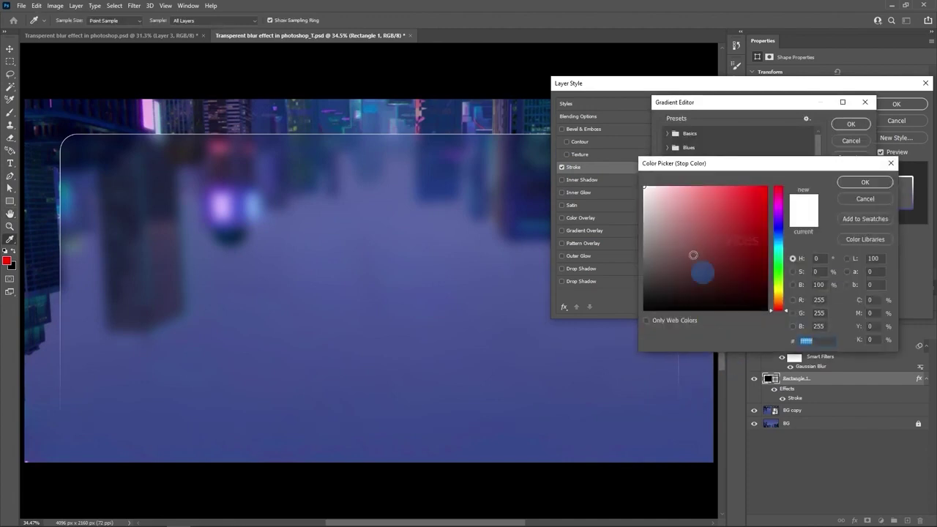
click(866, 177)
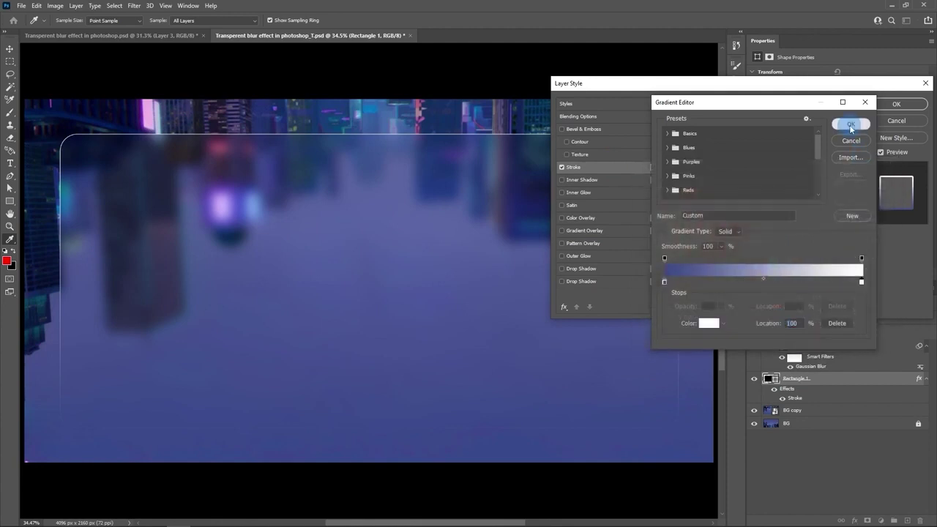
click(849, 125)
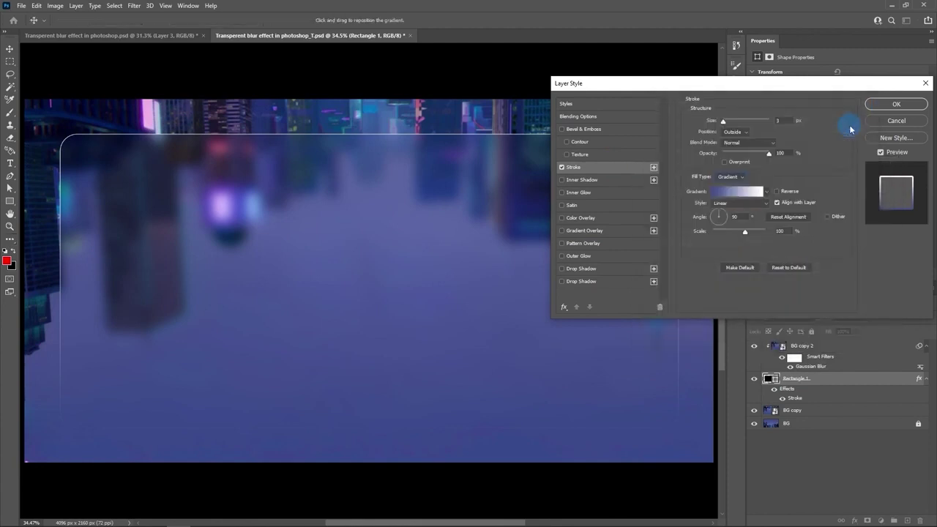
click(564, 232)
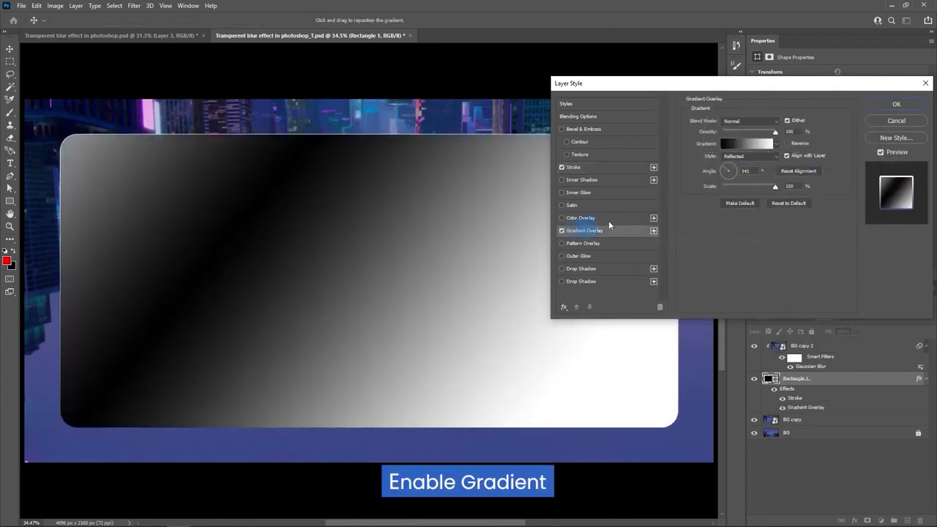
- Recolour the Gradient Overlay from dark navy 0d0920 to a sampled blue and lower its opacity
click(744, 144)
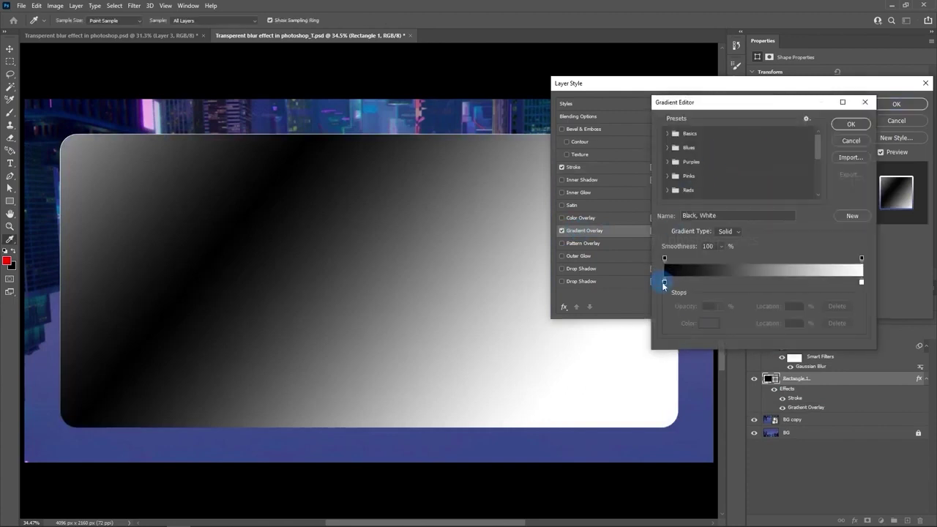
click(710, 324)
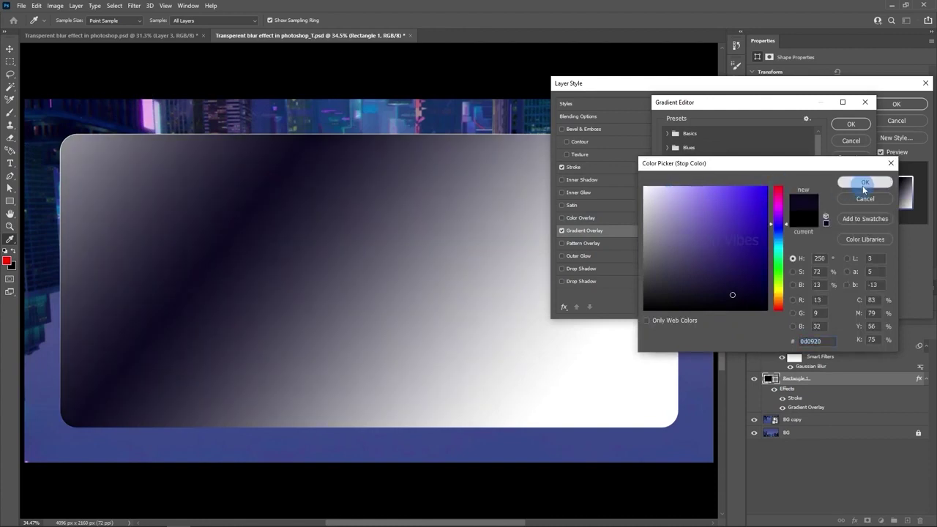
click(864, 184)
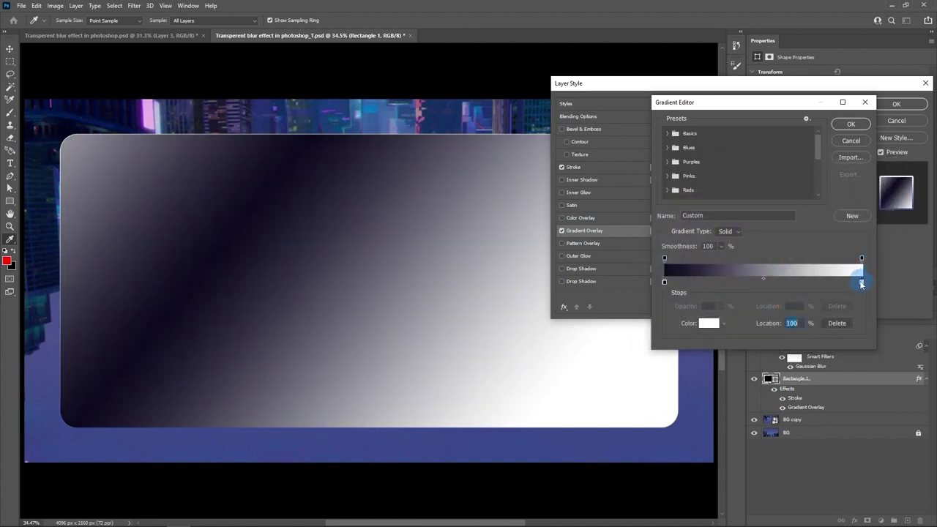
click(705, 325)
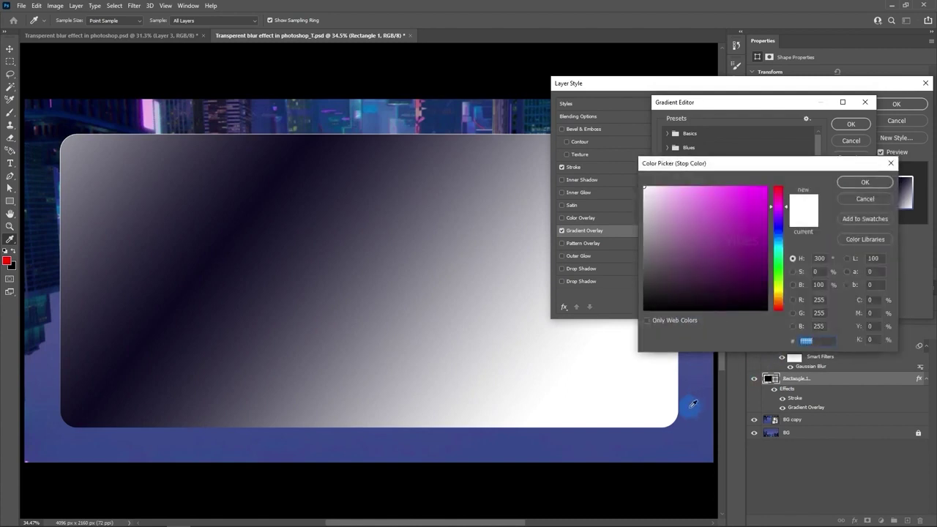
click(693, 403)
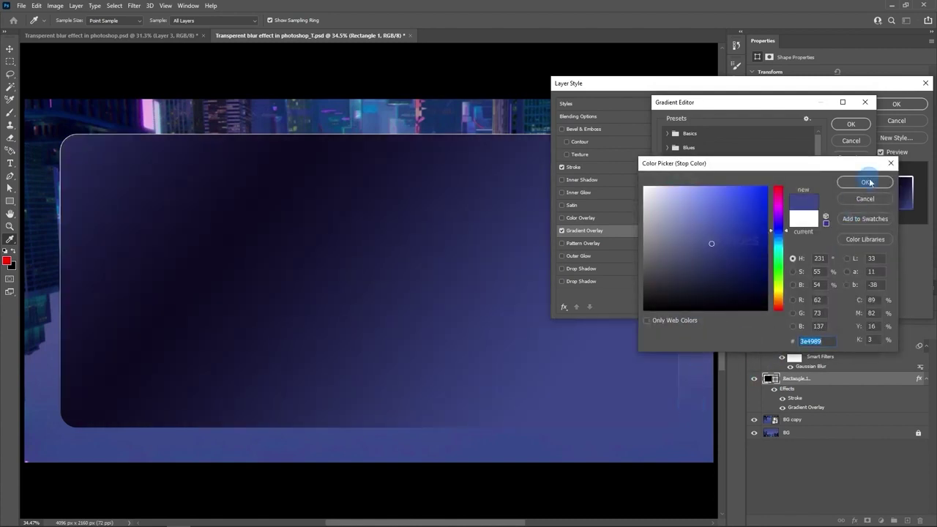
click(868, 183)
click(851, 125)
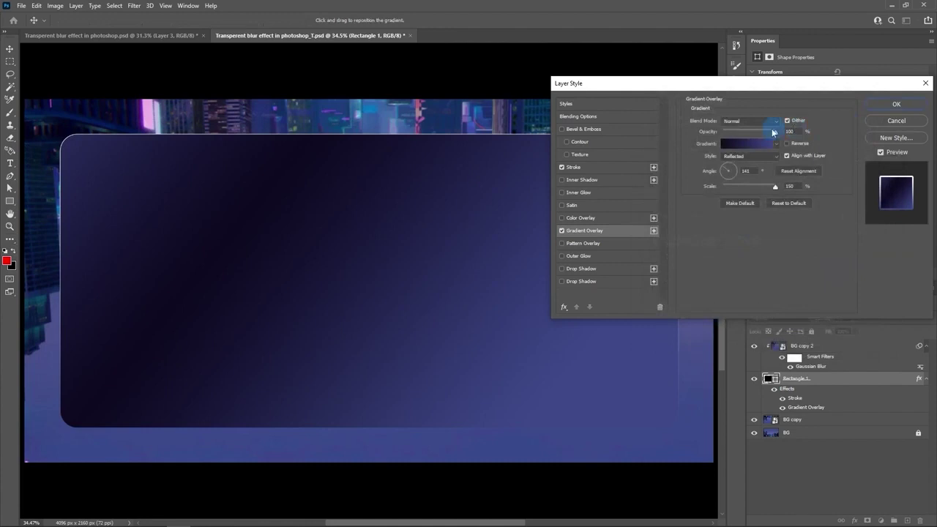
drag(774, 134, 758, 134)
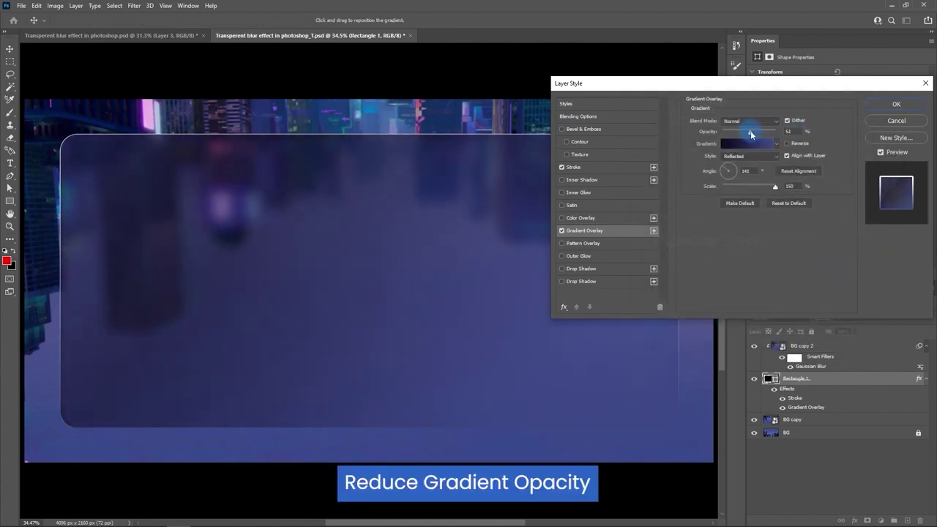
- Set gradient stop opacities to 20% and 50%, brighten the blue stop, and apply the style
click(741, 146)
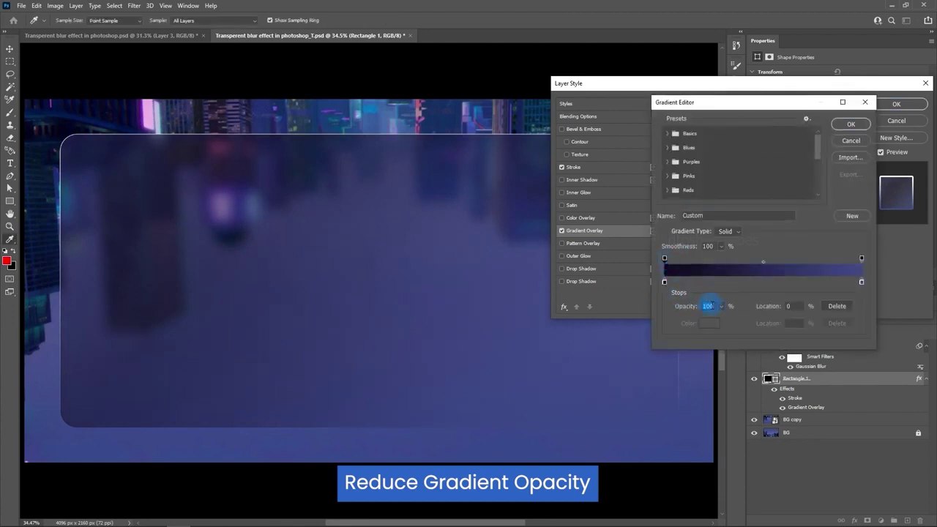
text(20)
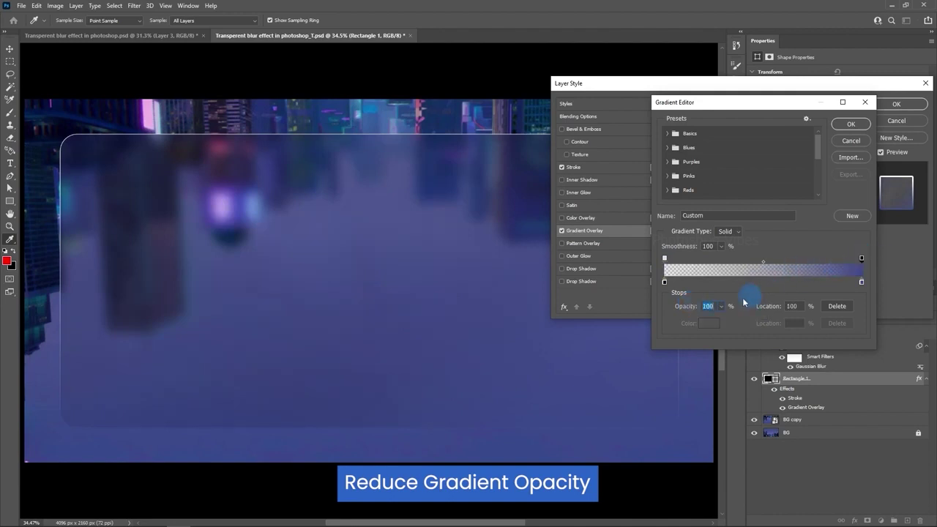
text(50)
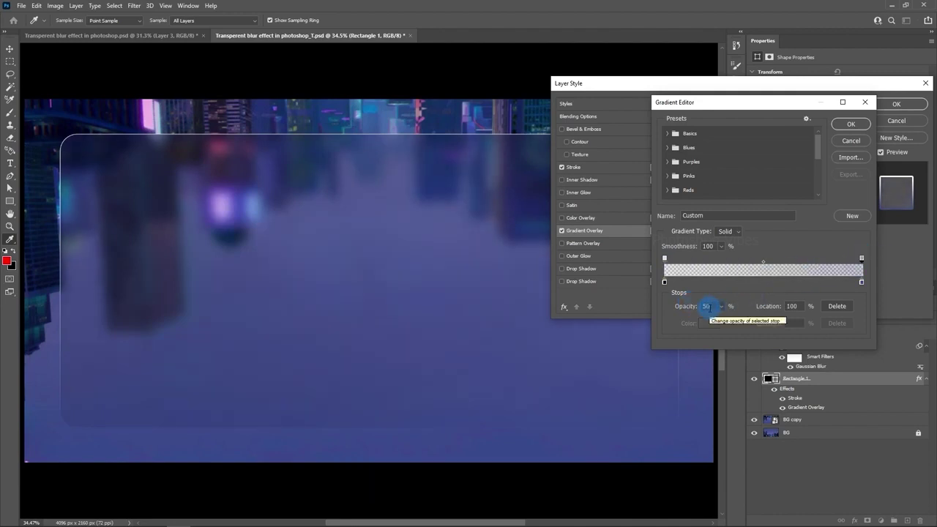
click(862, 283)
click(717, 321)
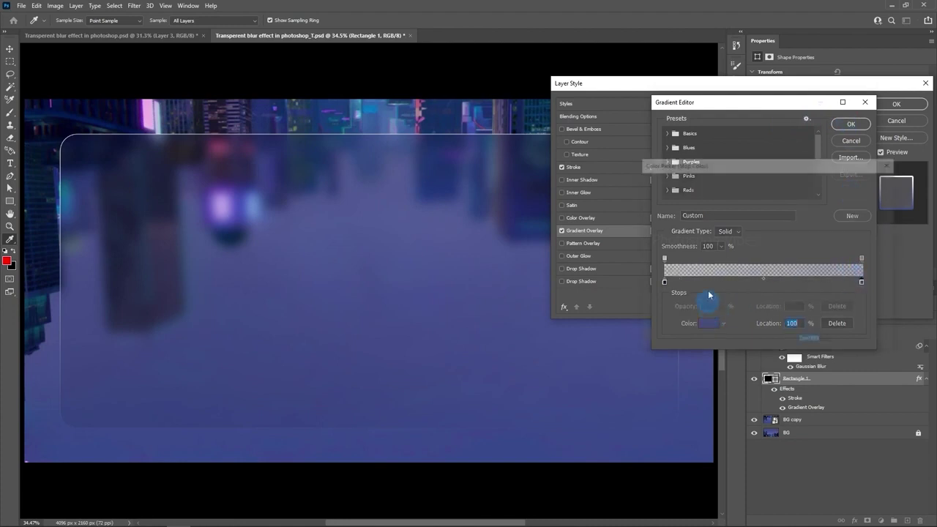
drag(713, 242, 707, 227)
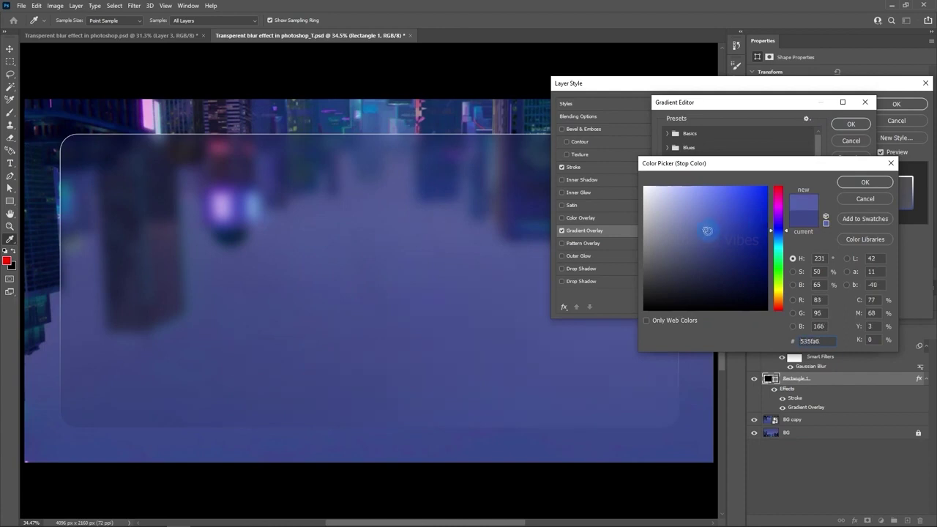
click(860, 183)
click(851, 125)
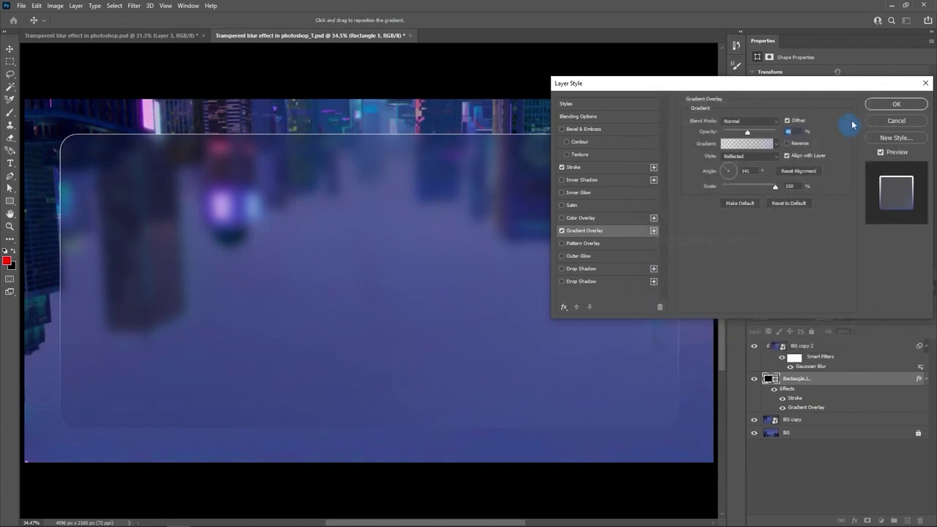
click(879, 107)
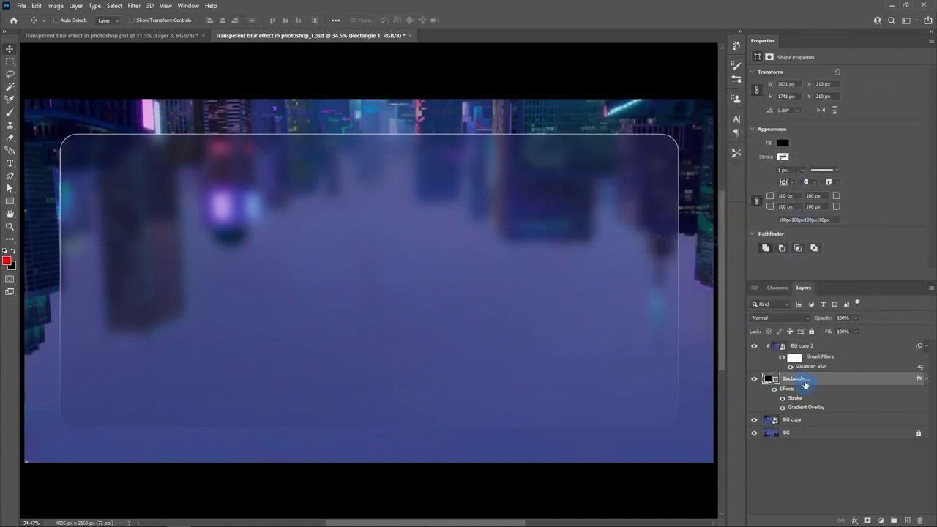
- Add a new layer above BG copy and fill it with the black background colour
click(795, 419)
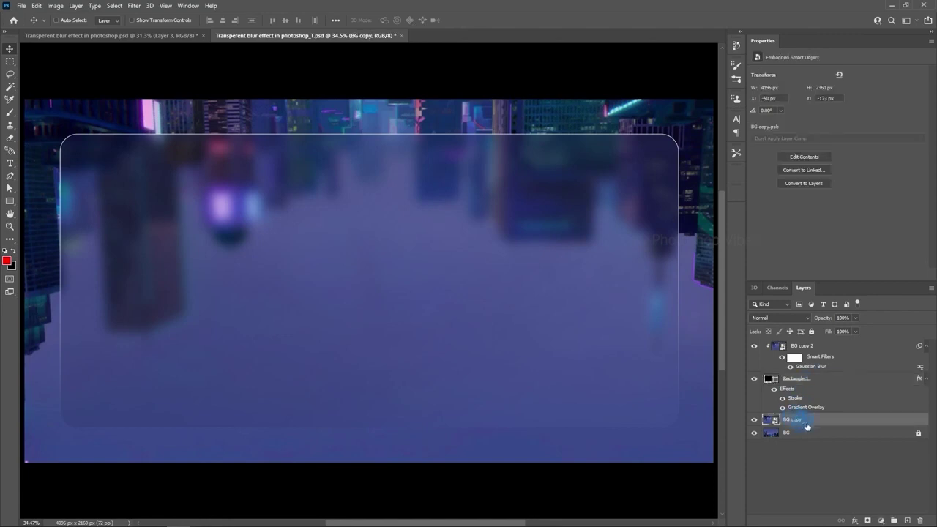
click(908, 522)
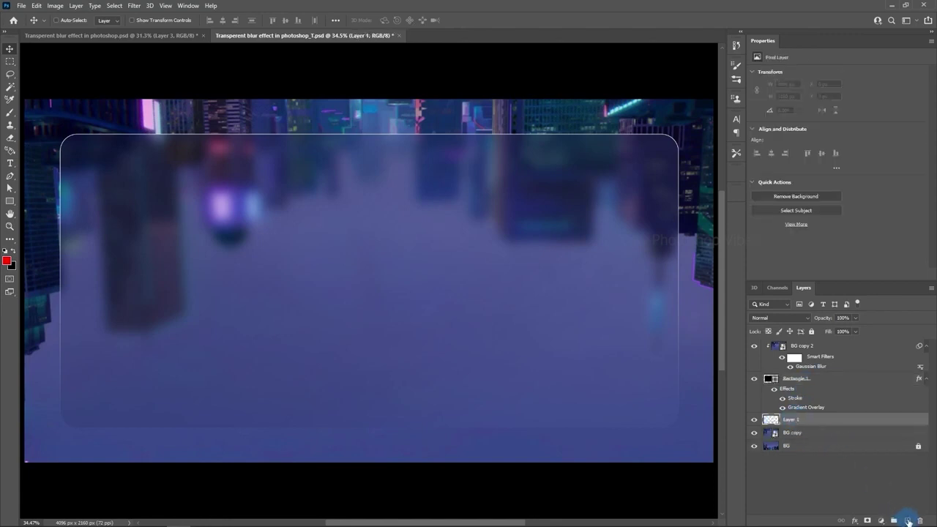
click(37, 7)
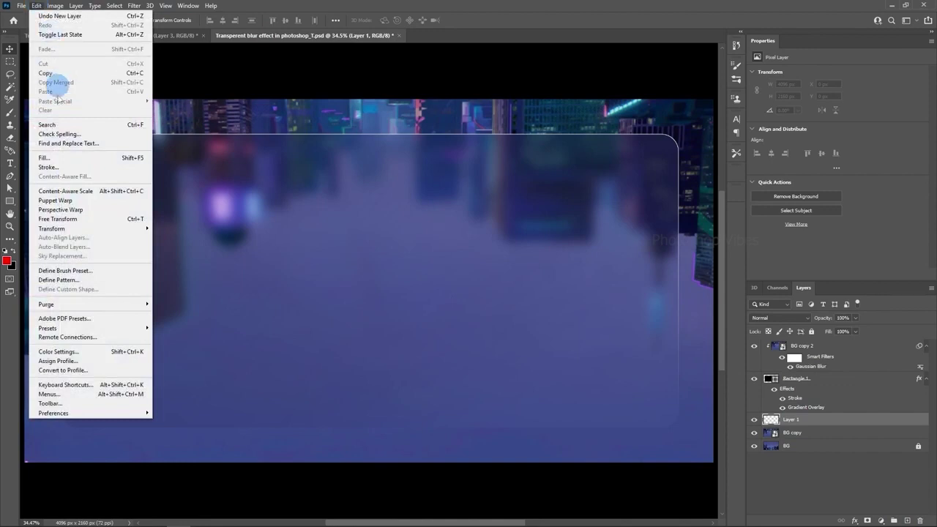
click(51, 154)
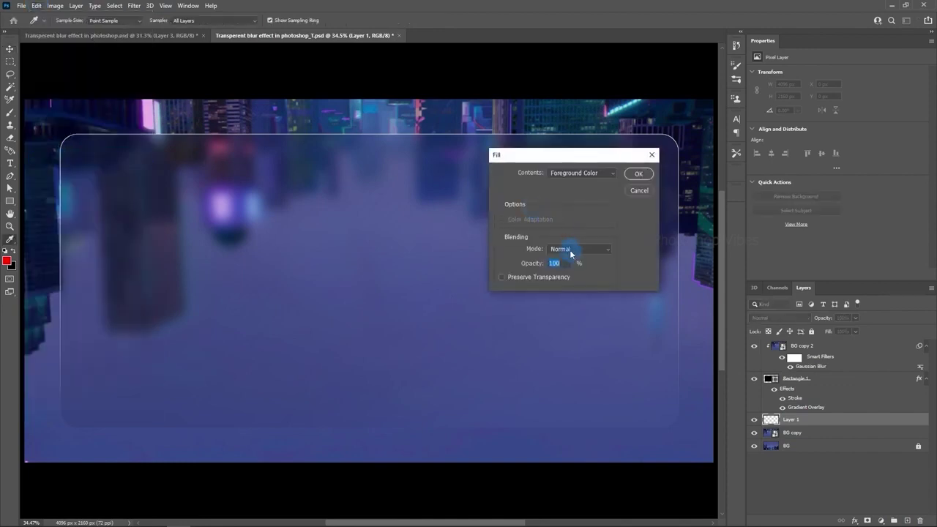
click(579, 184)
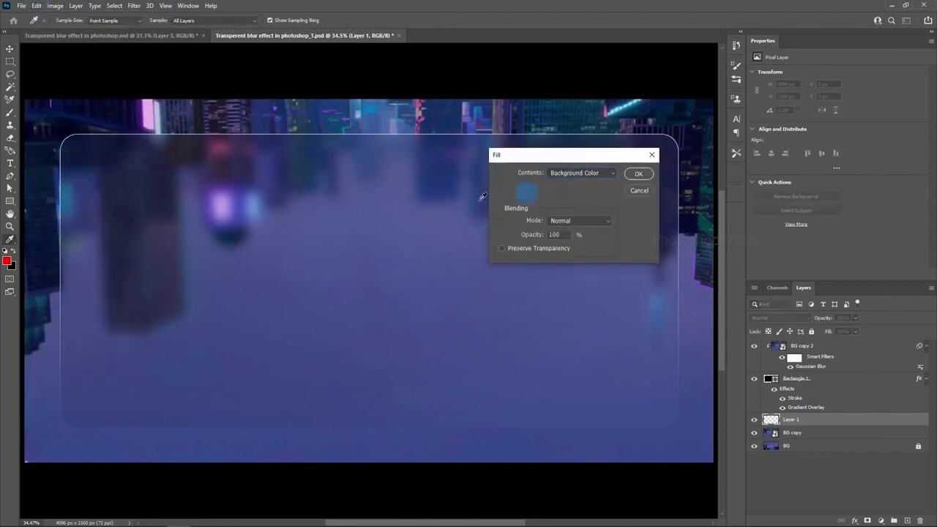
click(638, 174)
- Set Layer 1 to Soft Light and toggle it to compare
click(762, 319)
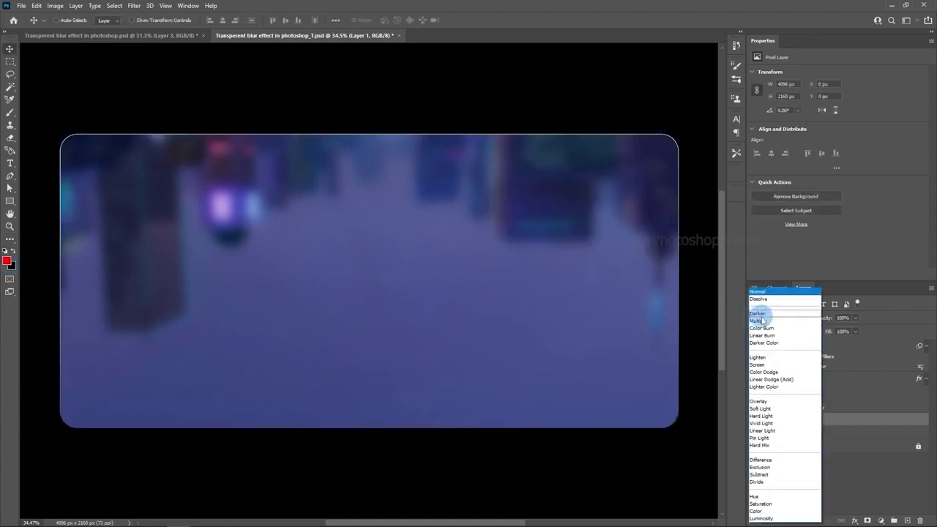
click(800, 417)
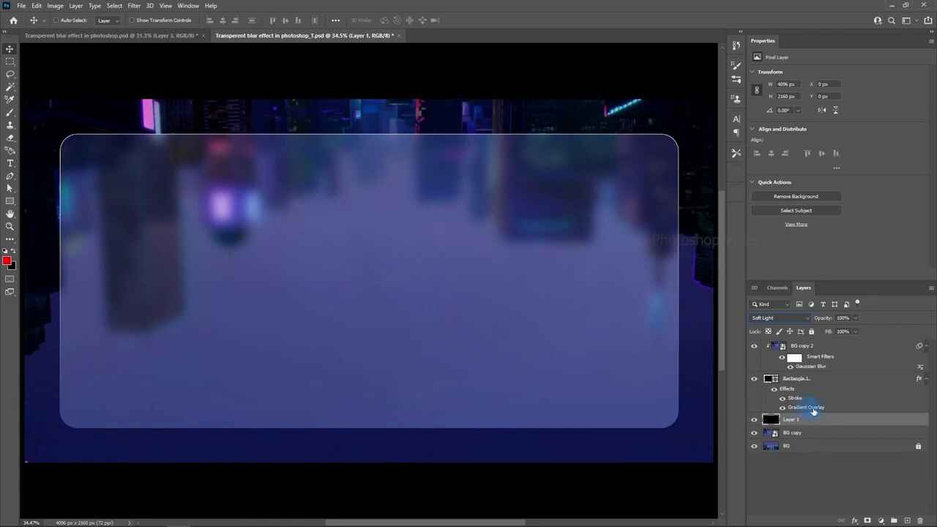
click(754, 421)
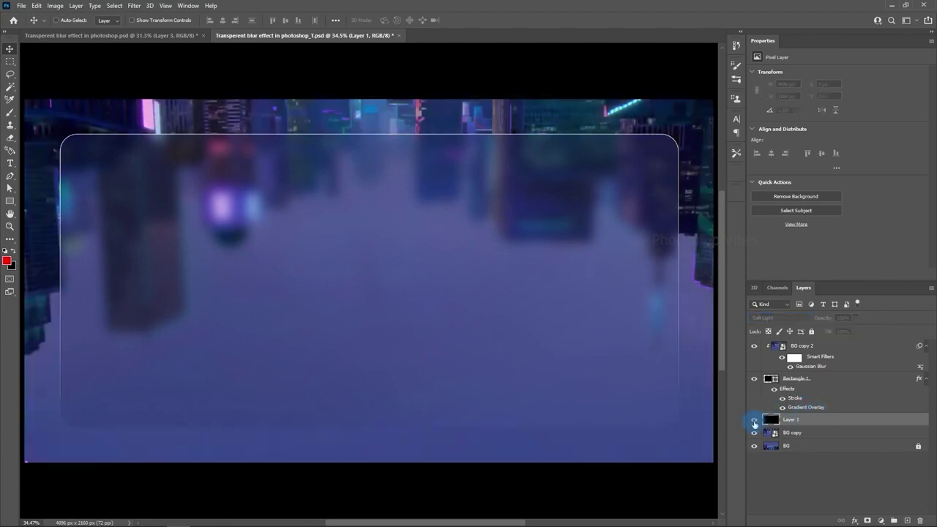
click(754, 421)
- Bring the Spider-Man image into the document and move it toward the panel's right side
drag(795, 347, 560, 247)
key(ctrl+t)
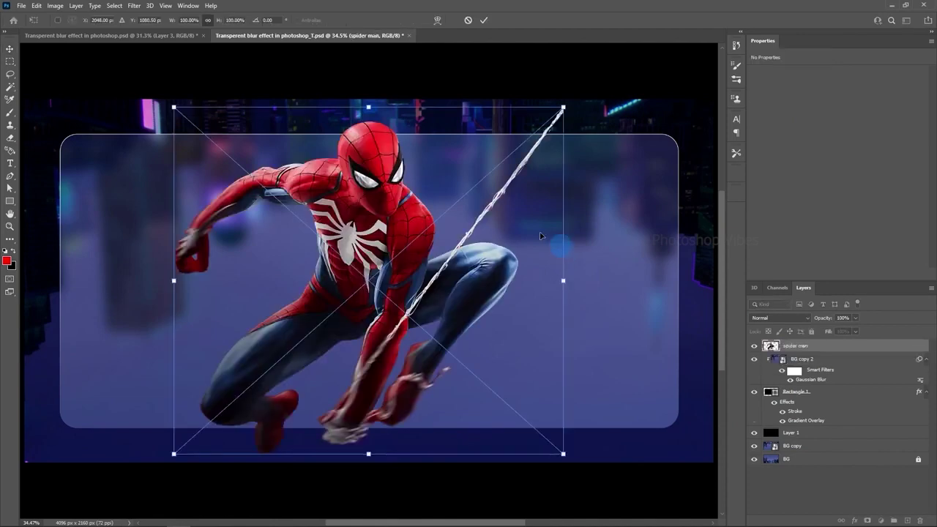
drag(420, 249, 585, 240)
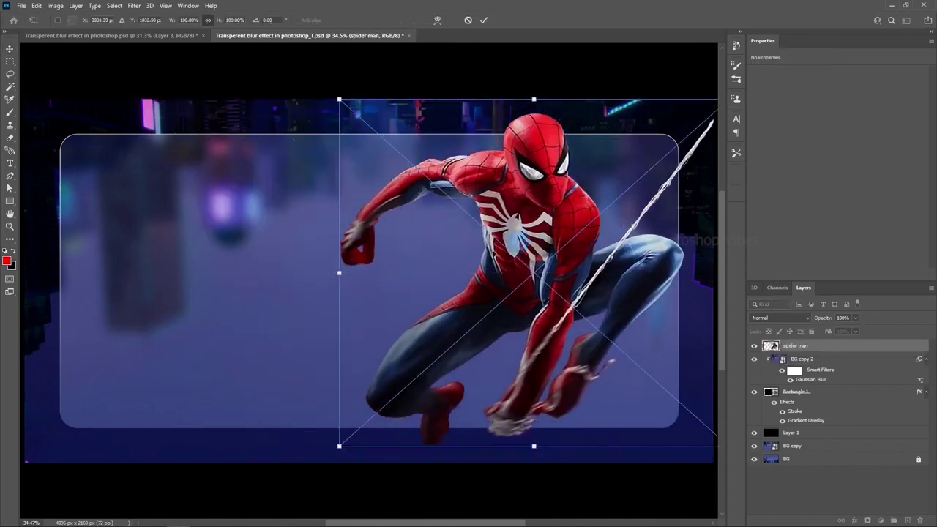
scroll(422, 272, down, 1)
- Scale Spider-Man to about 94%, nudge it up and right, and commit the transform
drag(347, 114, 364, 129)
drag(603, 276, 609, 258)
drag(706, 111, 661, 137)
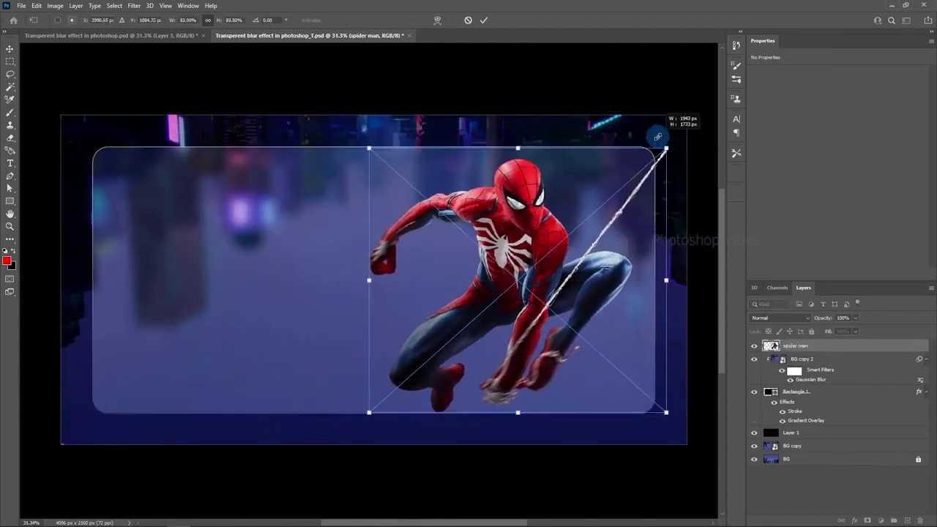
drag(557, 286, 589, 261)
drag(401, 388, 366, 418)
drag(560, 355, 577, 347)
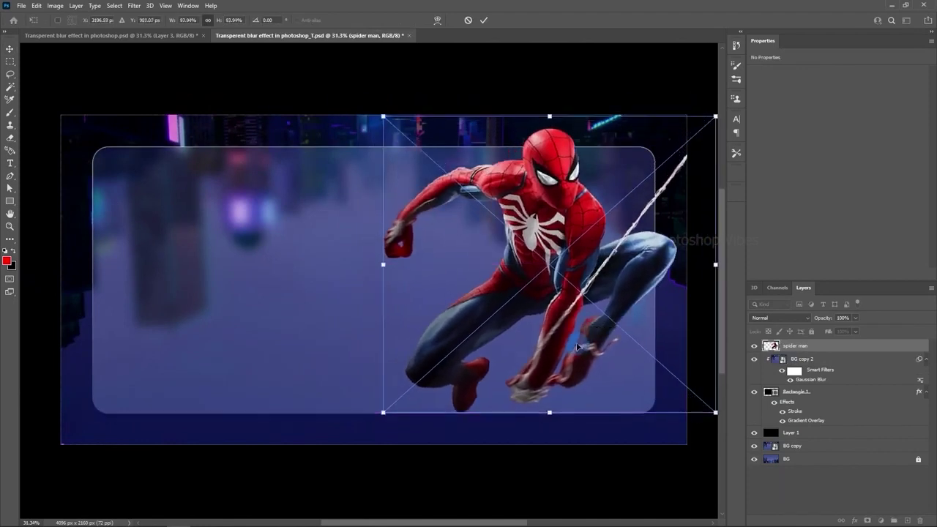
key(Return)
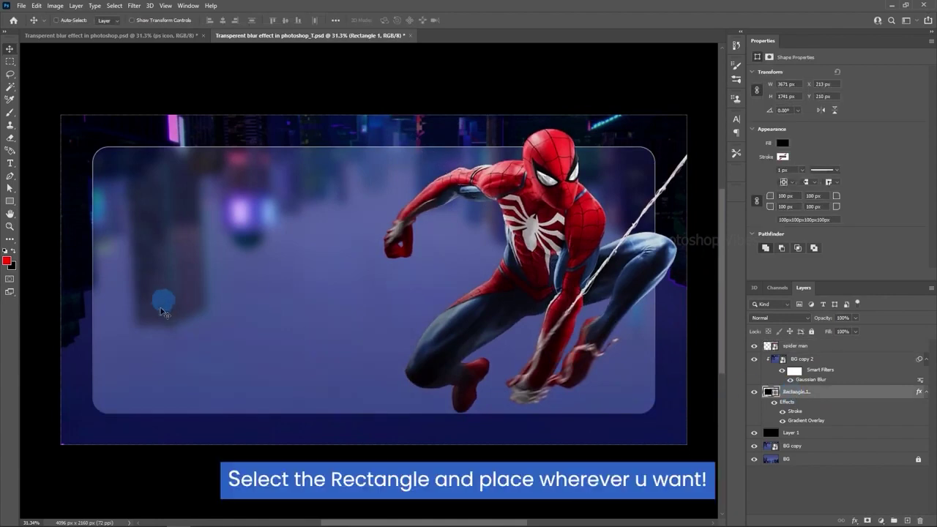
- Move the Rectangle 1 glass panel so it sits centred on the canvas
drag(165, 313, 148, 229)
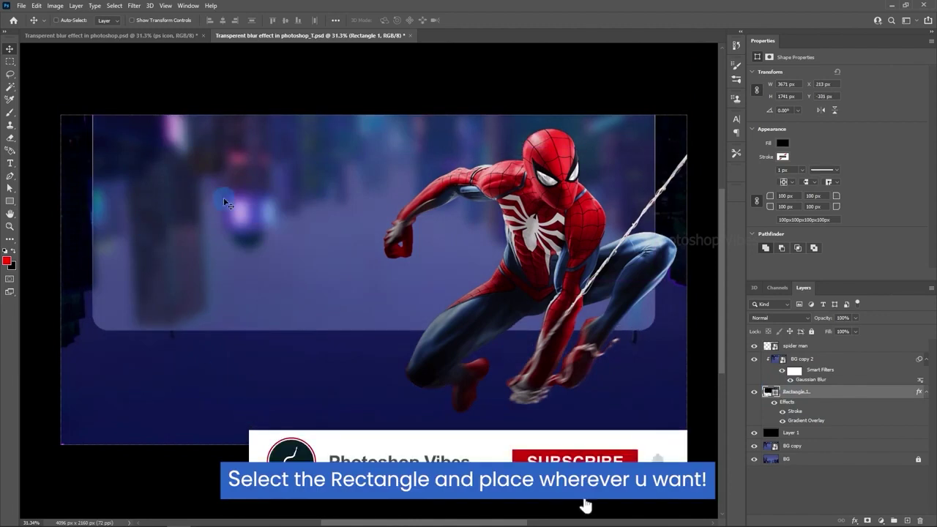
drag(227, 203, 167, 381)
drag(227, 366, 321, 278)
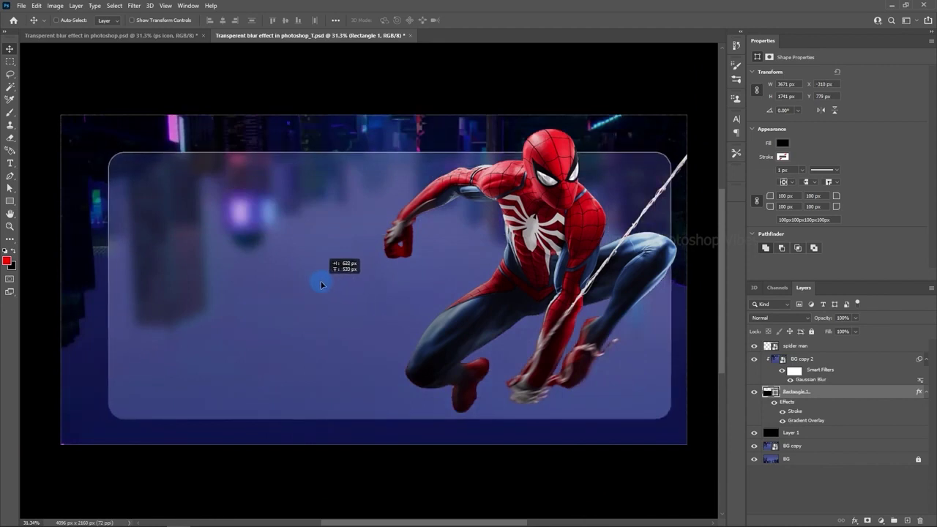
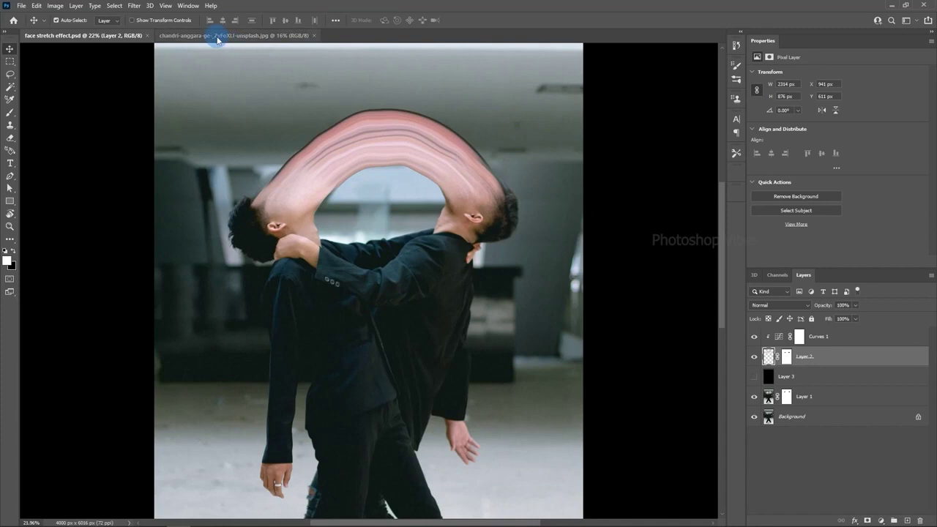
- In the unsplash photo document, duplicate the Background layer
click(220, 35)
scroll(370, 143, up, 5)
scroll(371, 141, down, 1)
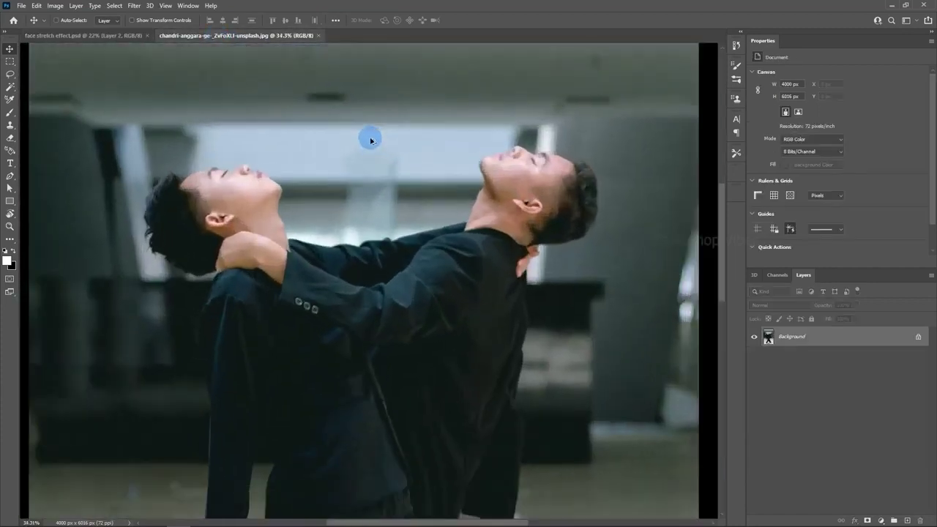
drag(442, 142, 450, 262)
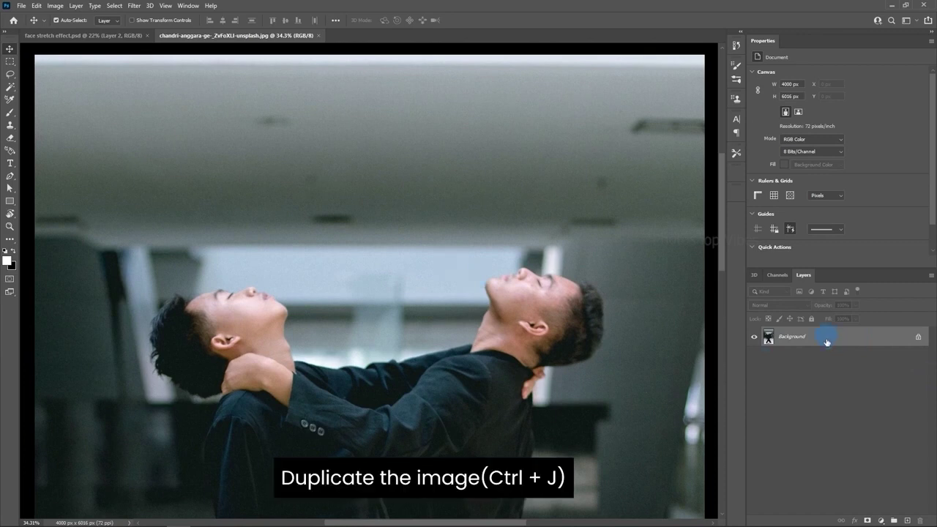
drag(826, 342, 908, 520)
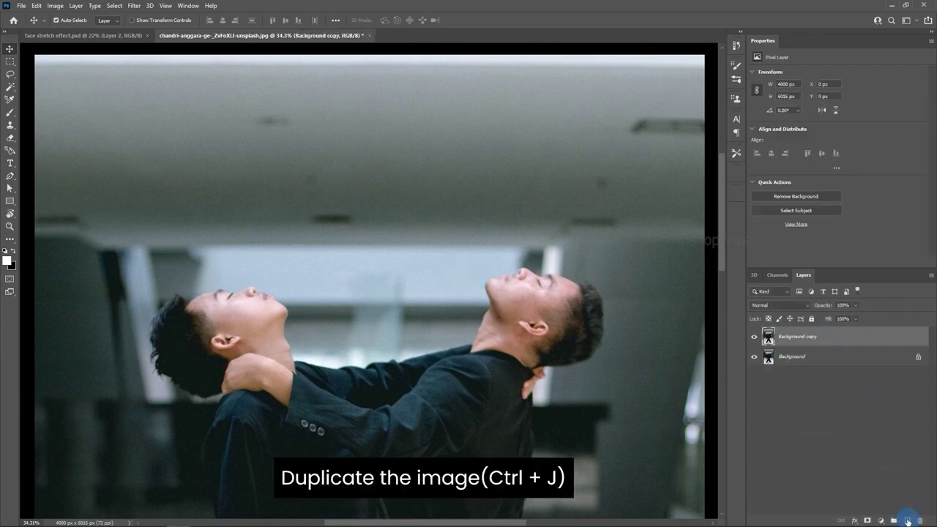
- Select a one-pixel row across the face and copy it onto its own layer
right_click(9, 63)
click(44, 82)
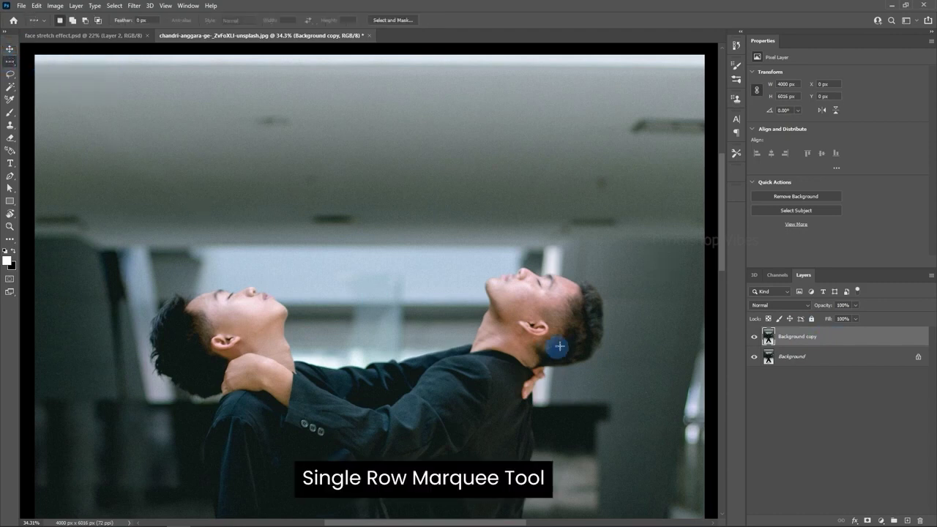
scroll(559, 315, up, 5)
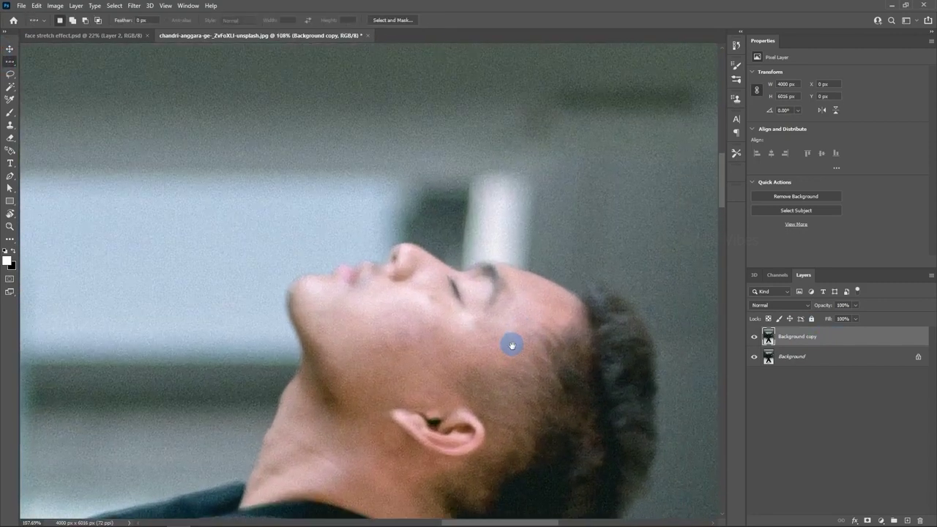
scroll(483, 318, down, 1)
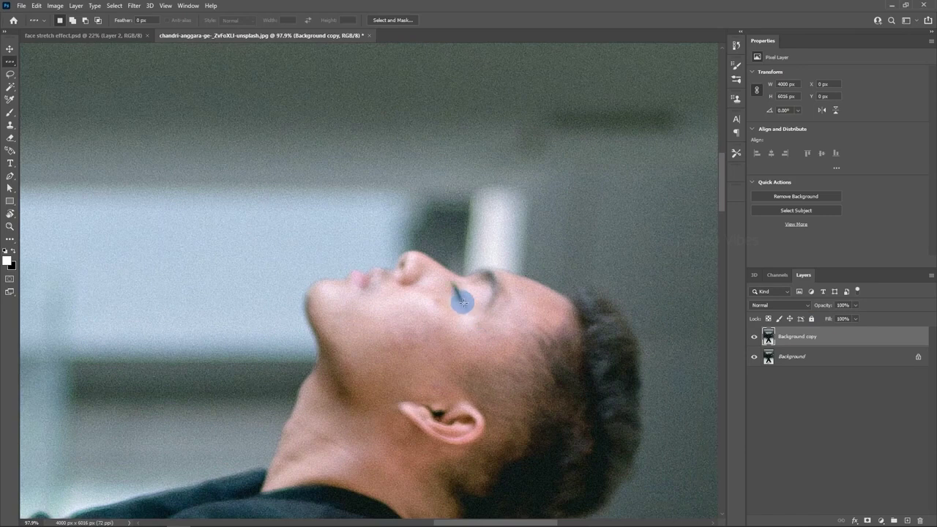
click(468, 314)
click(461, 303)
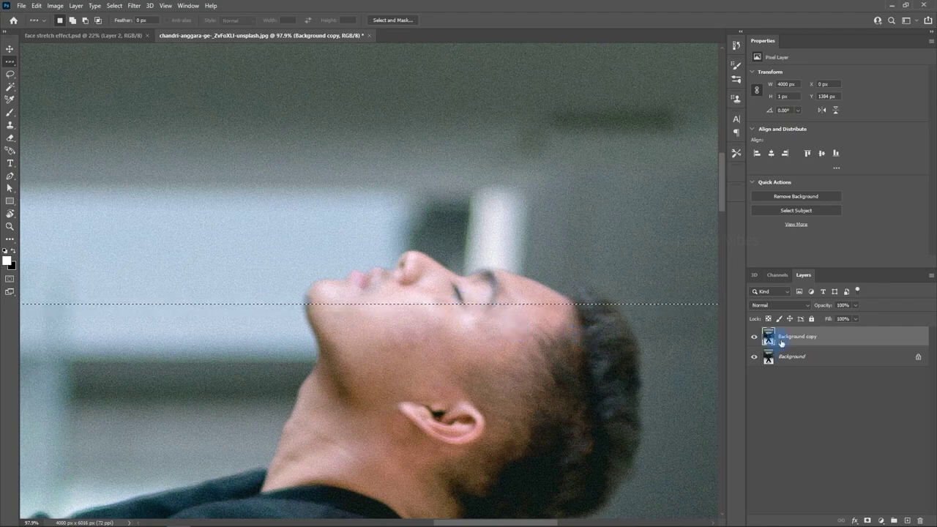
key(ctrl+j)
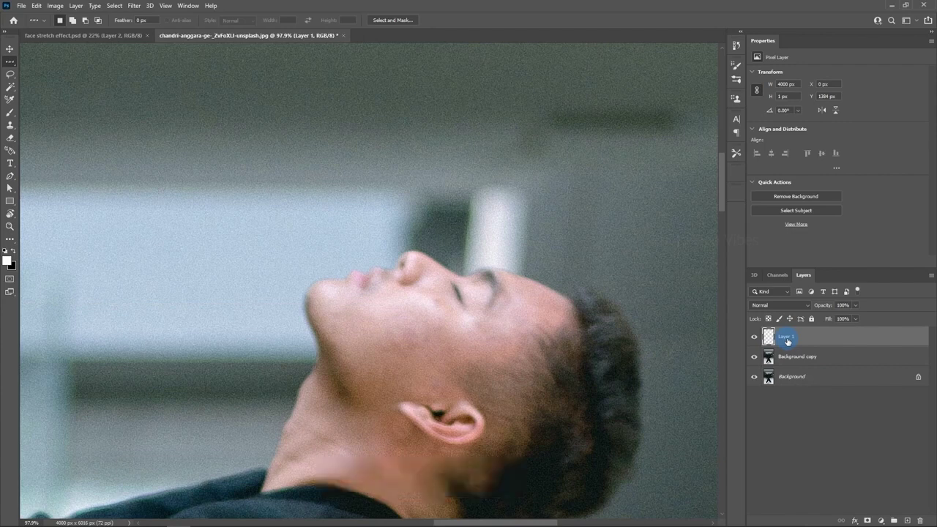
- Add an empty Layer 2 above Background copy and bring up the Fill settings
click(790, 360)
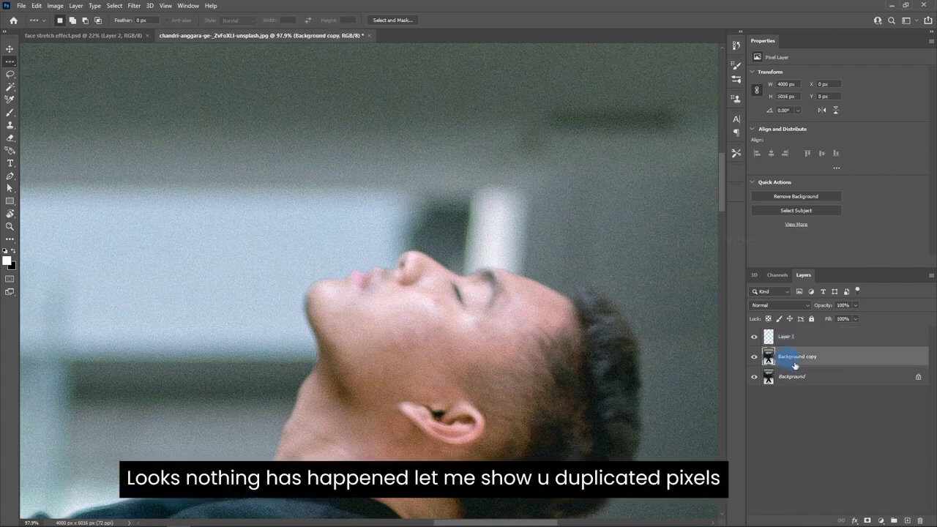
click(908, 521)
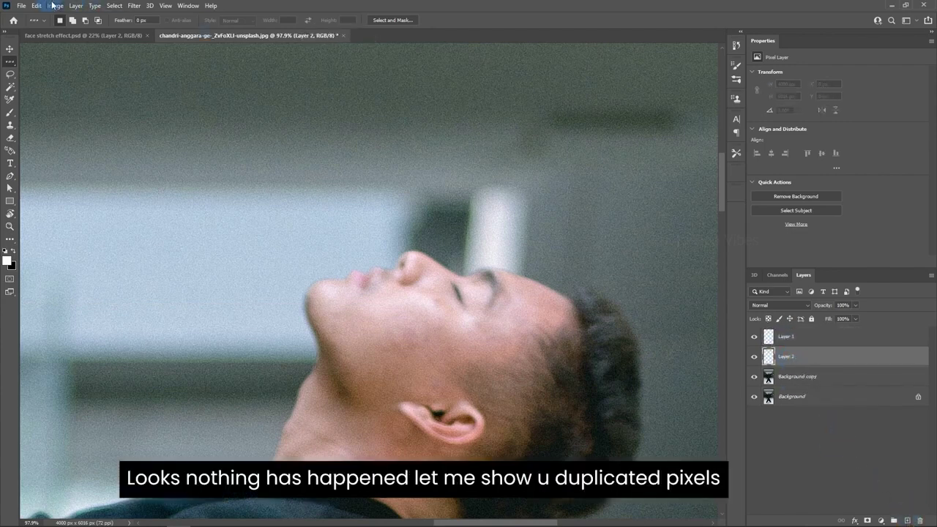
click(37, 5)
click(59, 153)
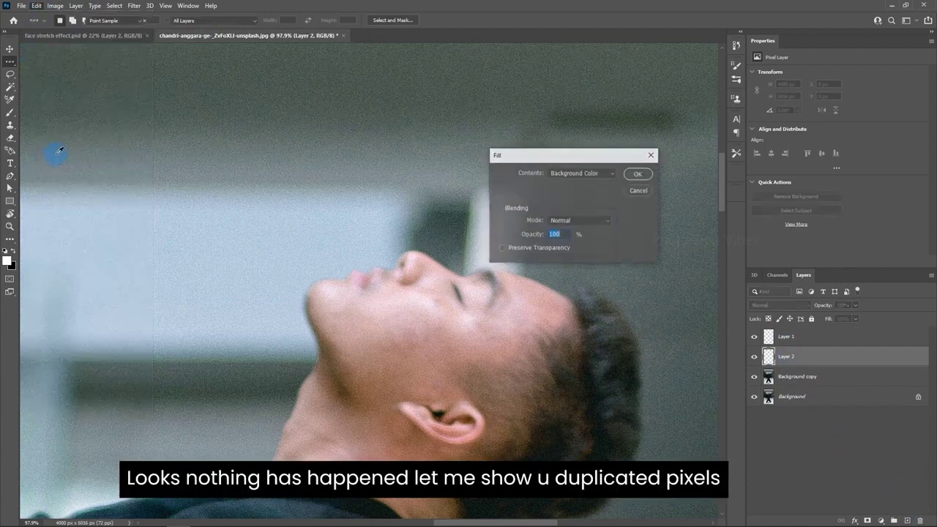
- Fill Layer 2 with black, then hide it and make Layer 1 active
click(640, 175)
key(m)
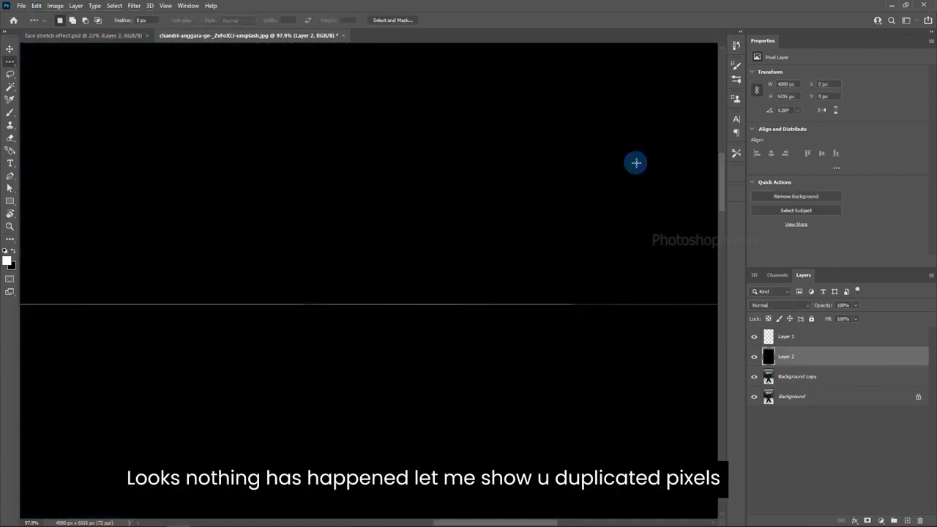
click(822, 359)
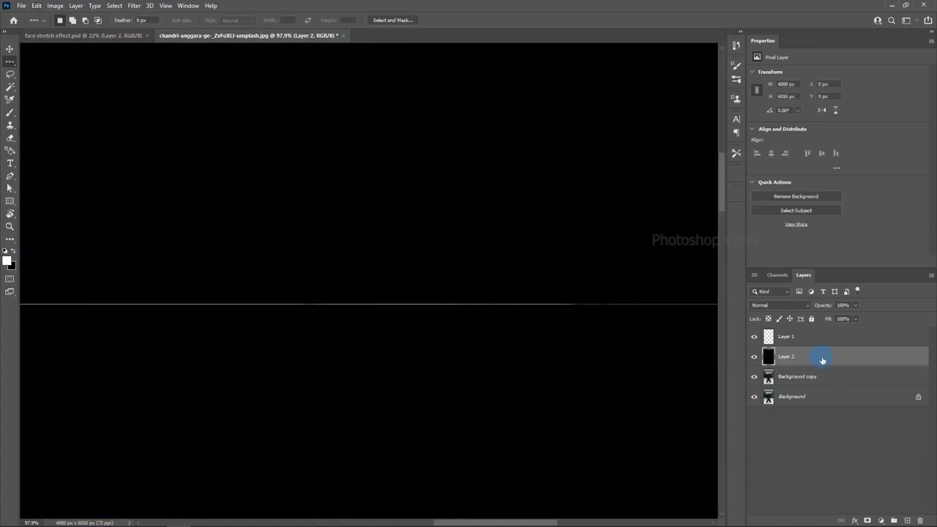
click(795, 336)
click(755, 356)
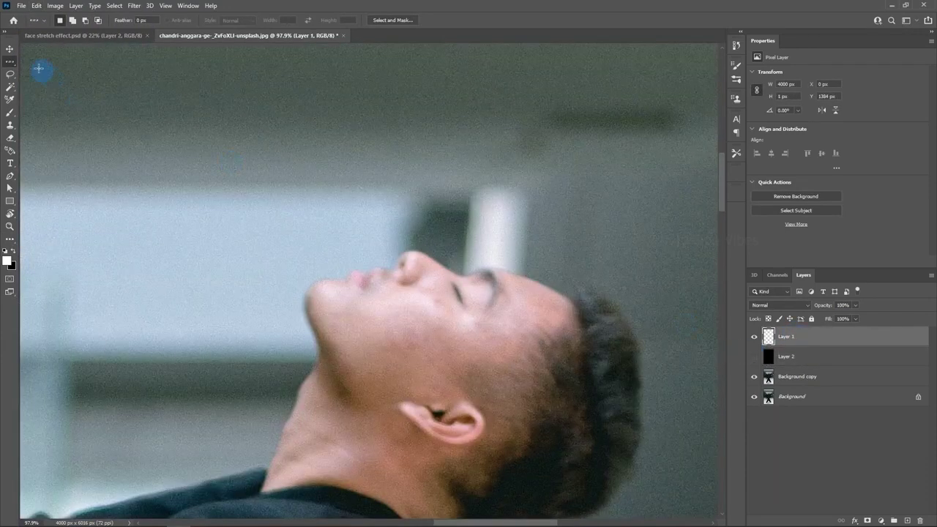
- Draw a rectangular selection over the lower face and show black Layer 2 again
right_click(15, 63)
click(44, 61)
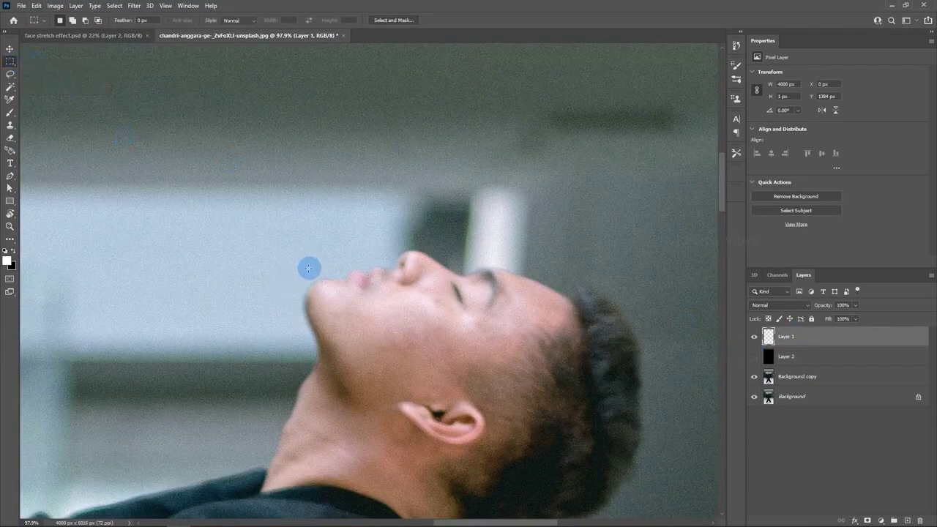
drag(309, 268, 577, 345)
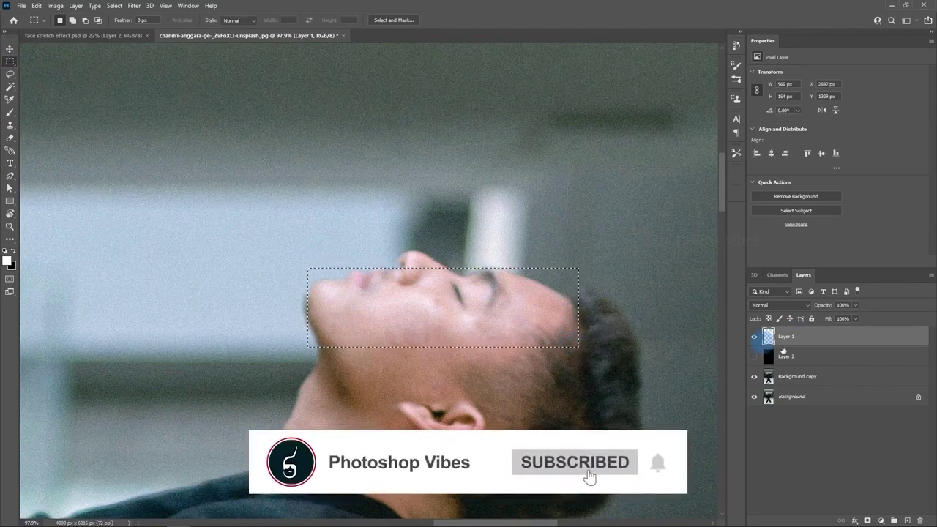
click(754, 356)
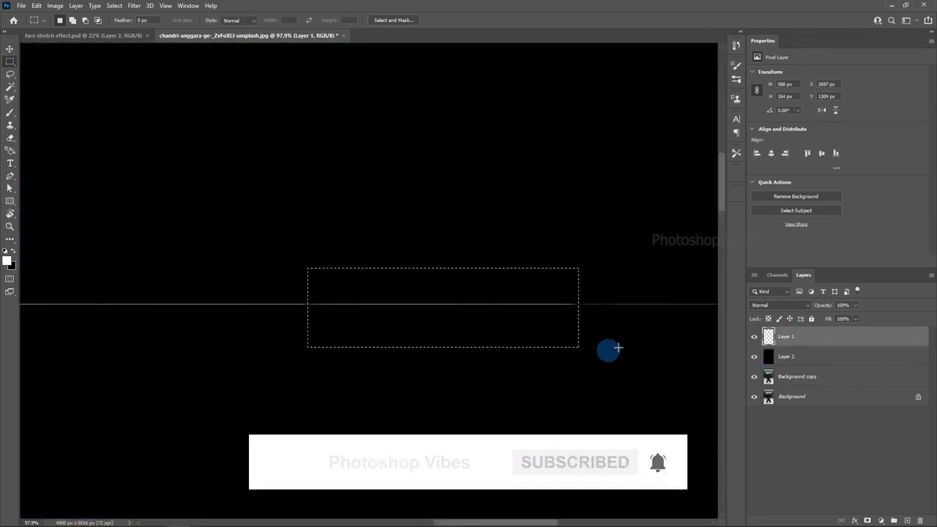
drag(609, 349, 381, 347)
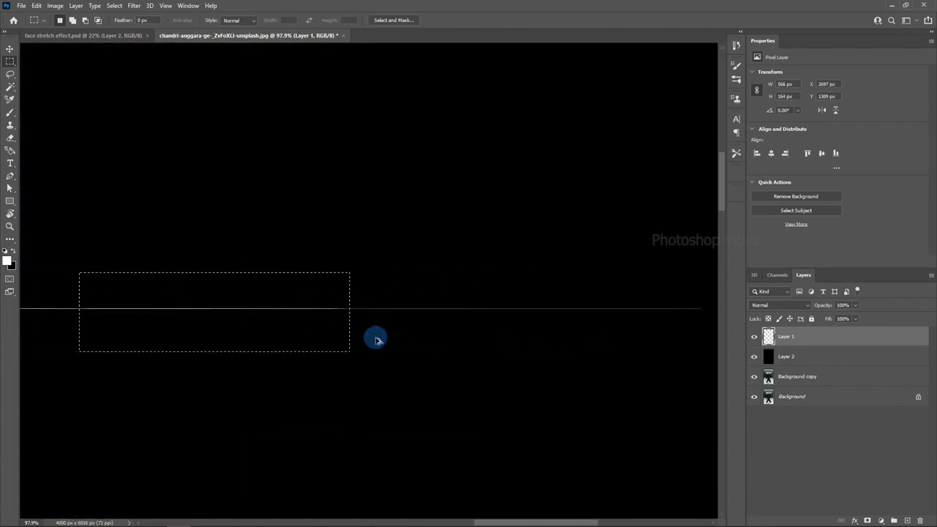
scroll(377, 340, down, 6)
scroll(380, 341, up, 1)
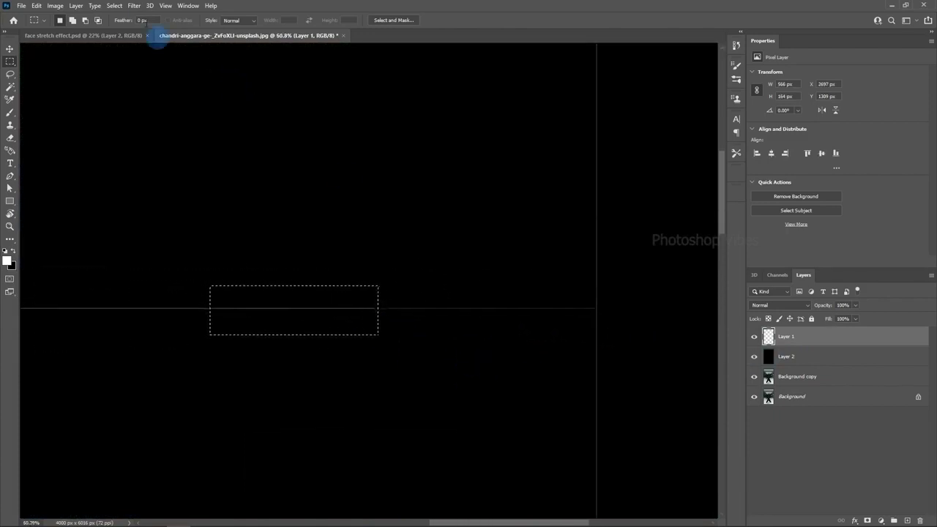
- Invert the selection, delete the row outside the rectangle, and deselect
click(114, 9)
click(123, 45)
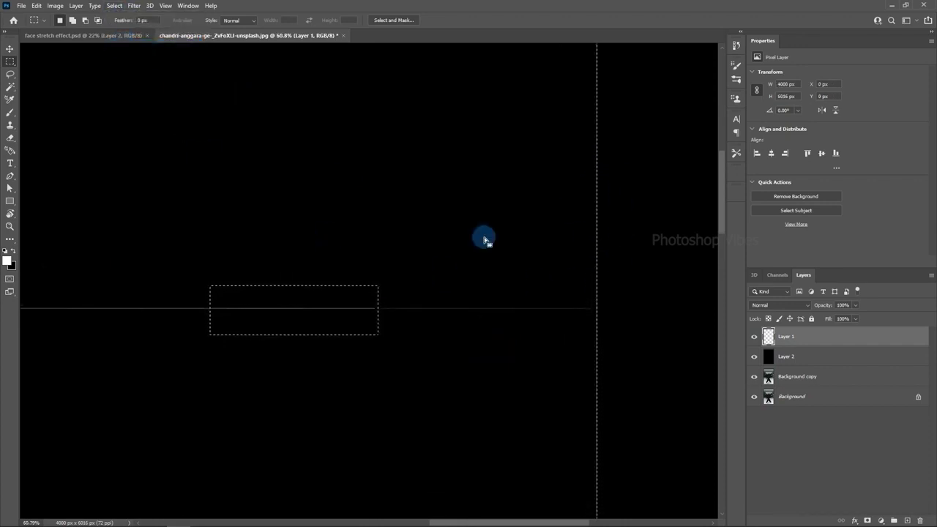
key(Delete)
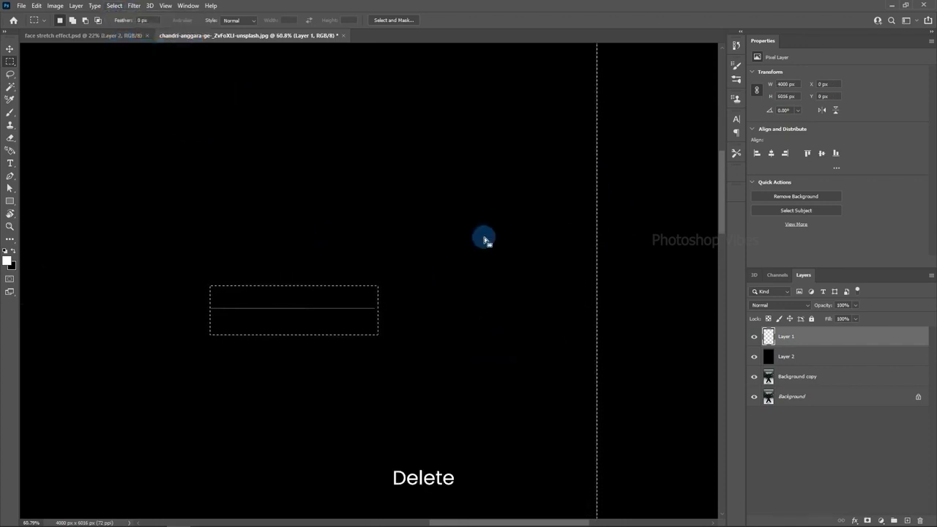
click(114, 6)
click(125, 25)
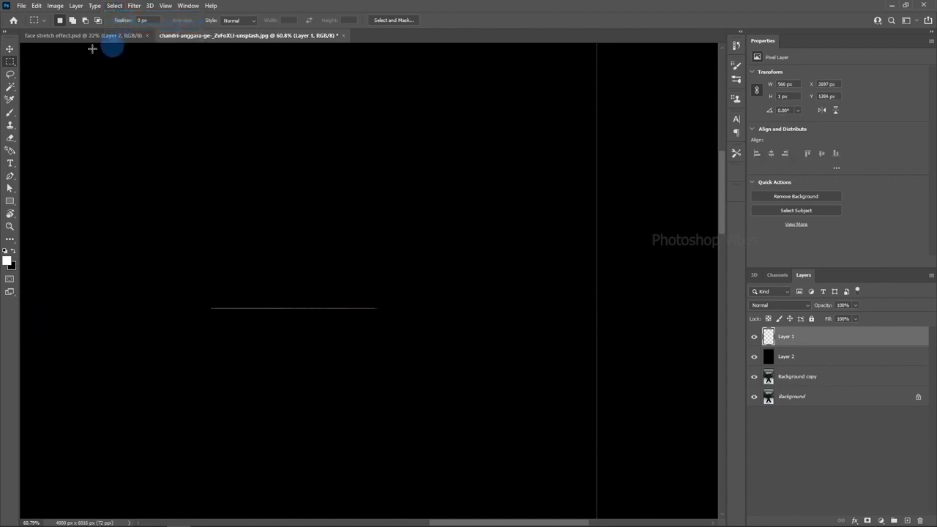
- Free-transform the short row, stretching it upward into a tall striped block
click(10, 49)
click(290, 320)
key(ctrl+t)
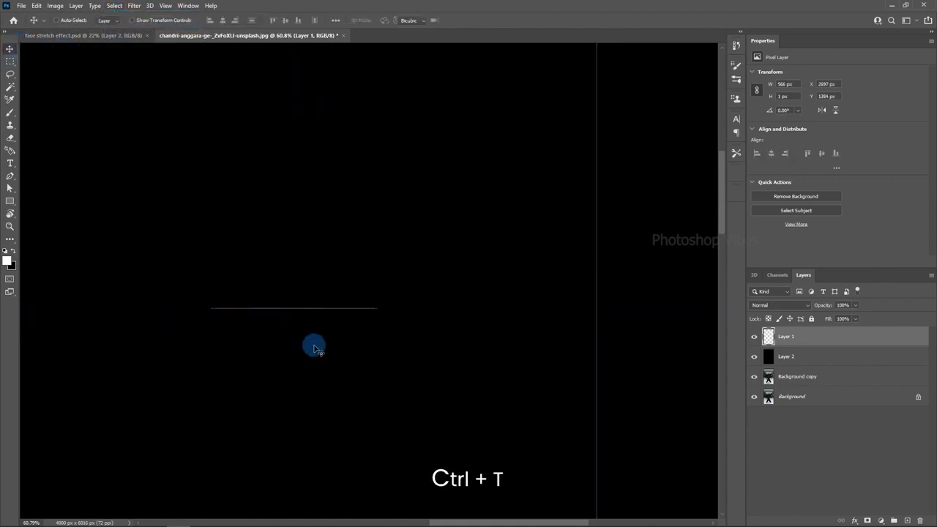
drag(294, 306, 293, 67)
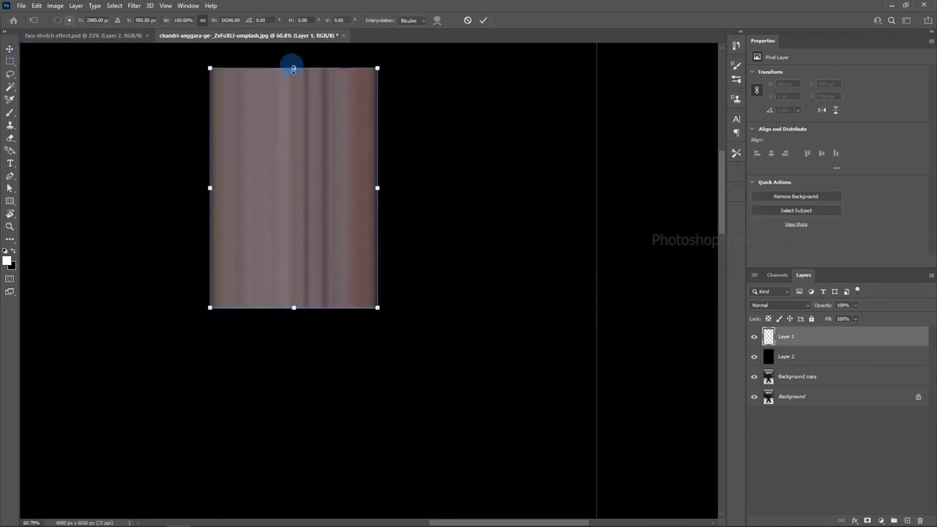
double_click(353, 222)
drag(287, 218, 388, 247)
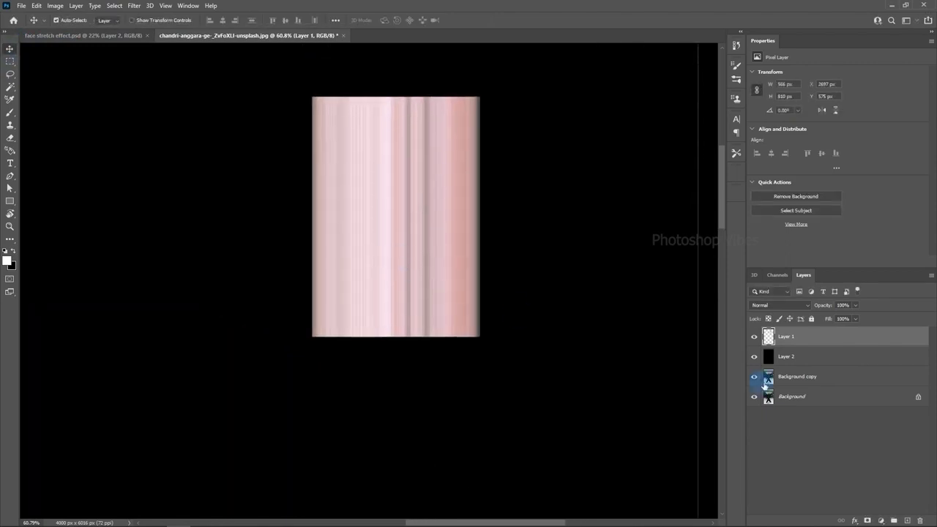
- Rotate the stripe block horizontal, place it above the two heads, and widen it leftward
click(755, 357)
scroll(576, 312, down, 6)
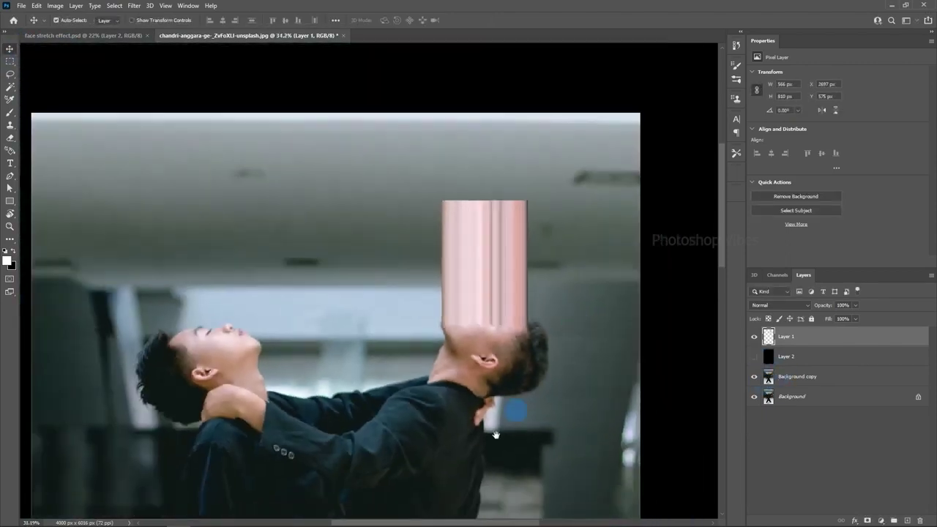
drag(507, 443, 604, 400)
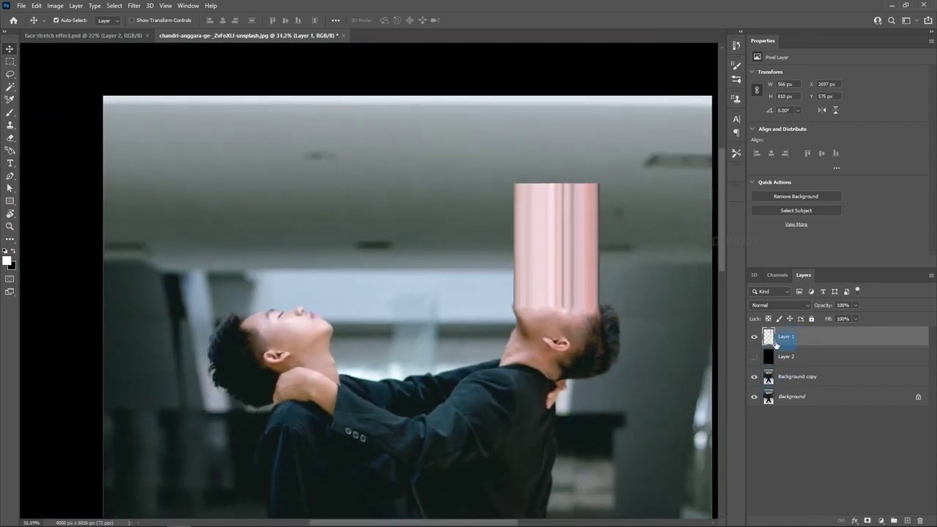
key(ctrl+t)
drag(599, 245, 618, 245)
key(ctrl+z)
drag(607, 316, 608, 211)
drag(572, 249, 592, 240)
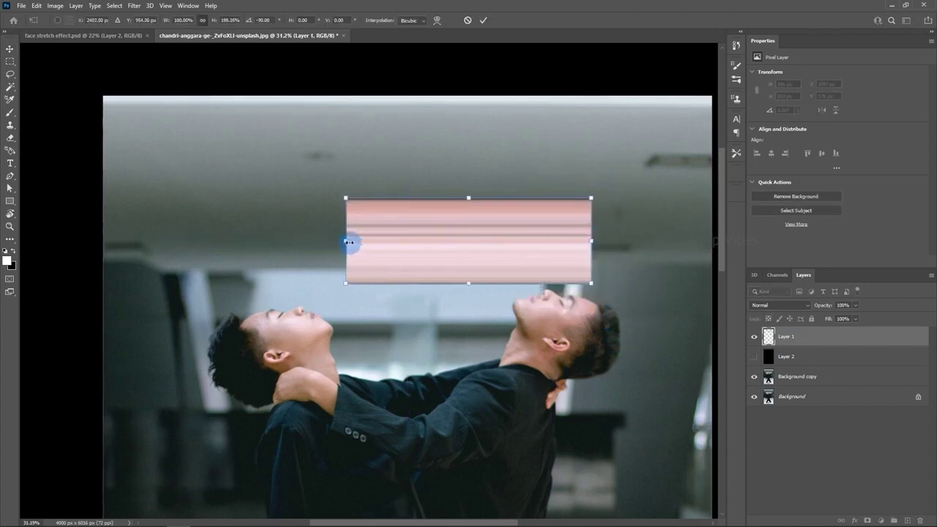
drag(349, 241, 256, 245)
key(Return)
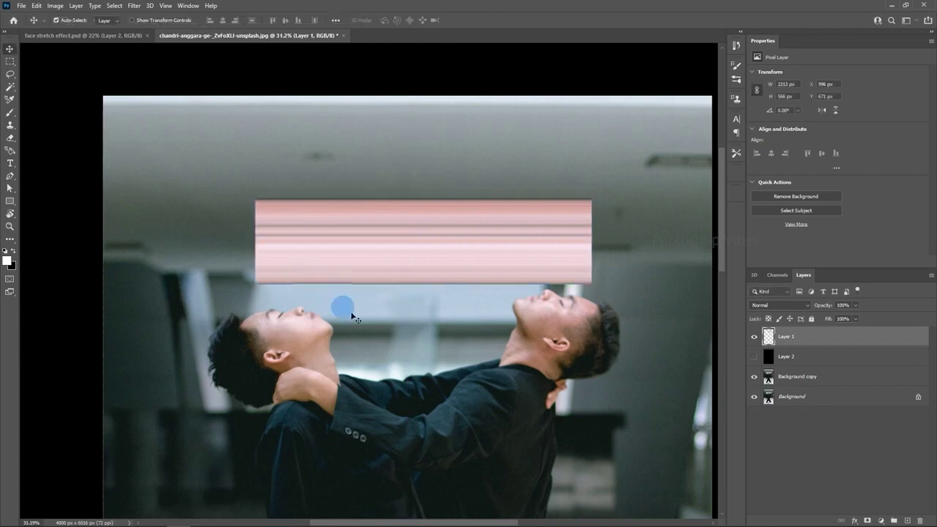
- Hide the stripe layer and select Background copy
drag(476, 364, 438, 349)
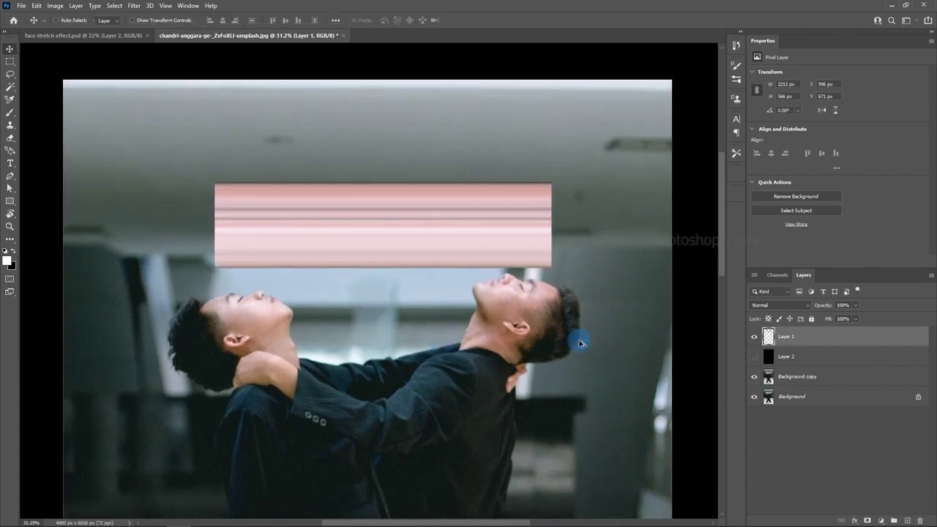
scroll(571, 340, up, 2)
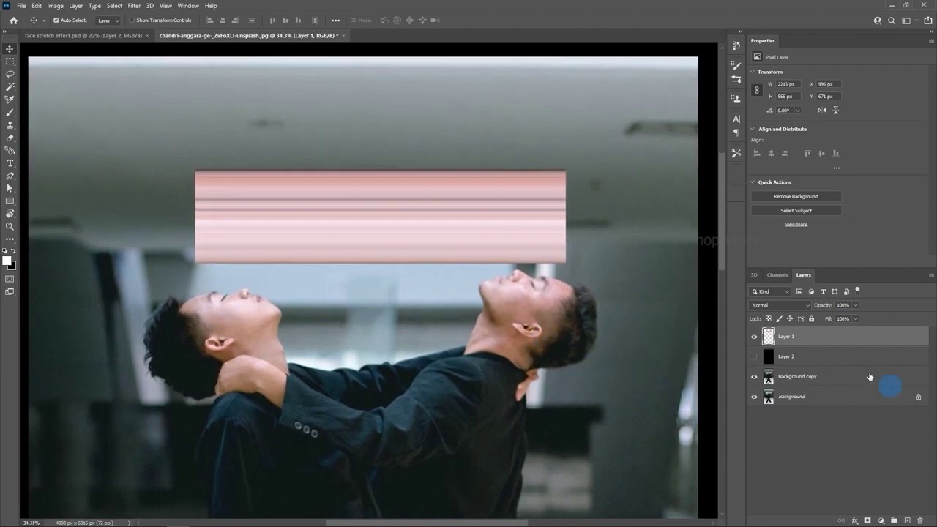
click(754, 337)
click(797, 376)
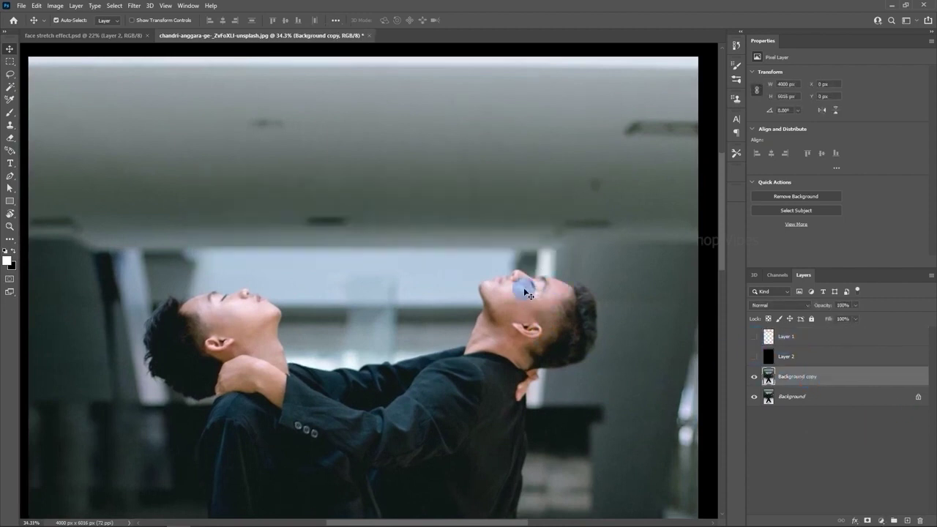
- Liquify Background copy with Forward Warp, stretching the left and right men's faces upward
click(134, 7)
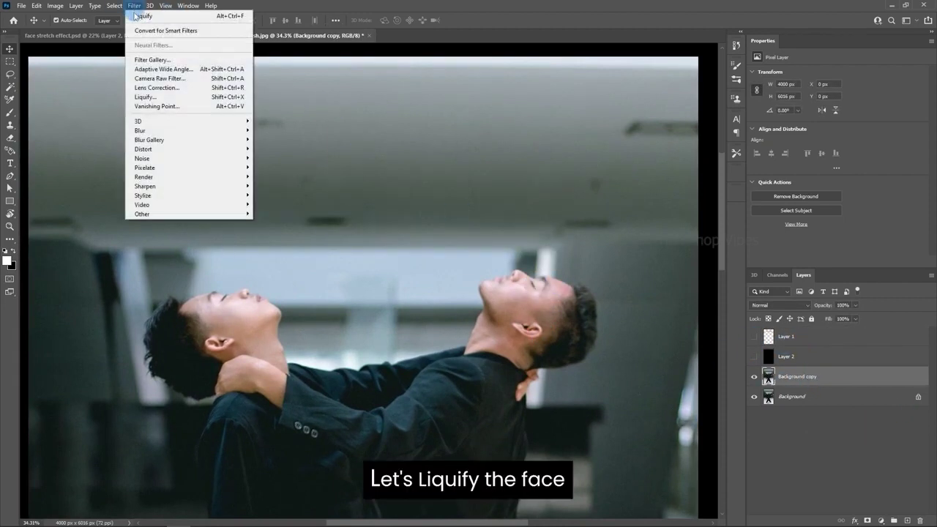
click(145, 97)
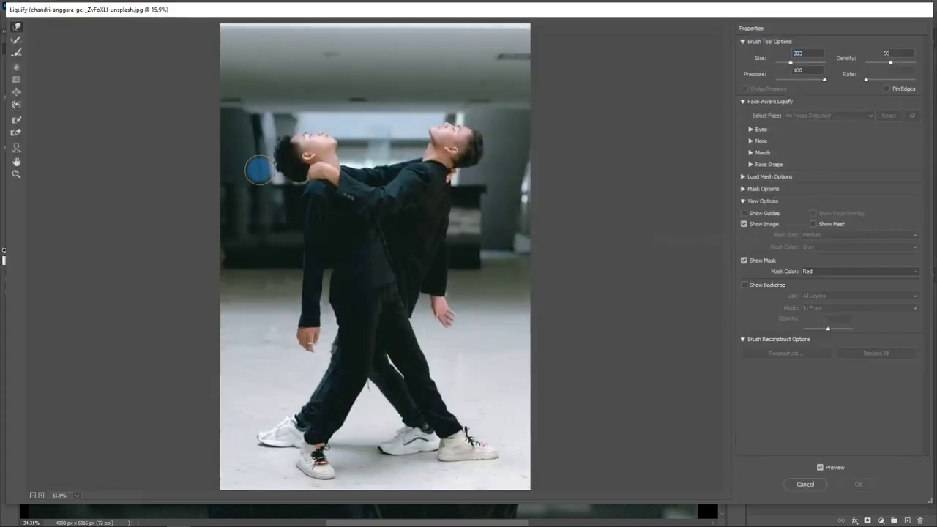
key(ctrl+plus)
key(ctrl+plus)
key(ctrl+plus)
key(ctrl+plus)
drag(379, 408, 381, 432)
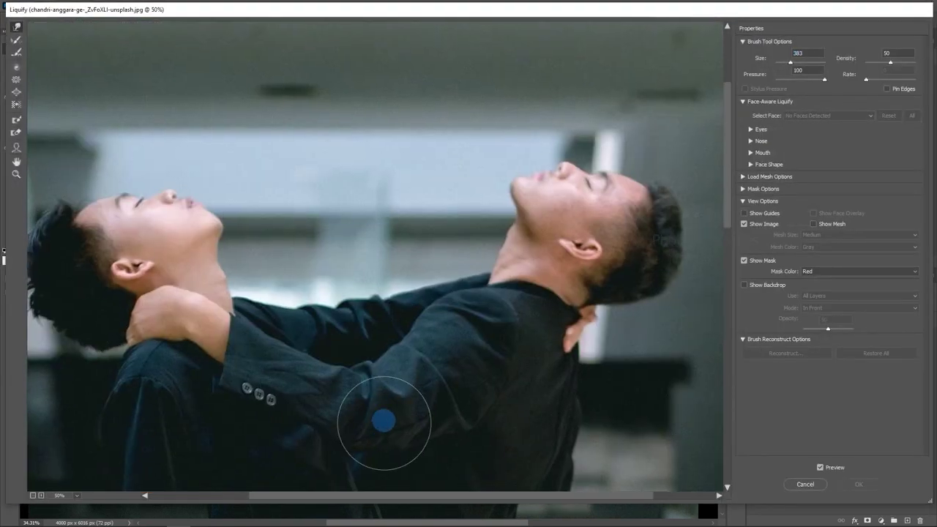
key(ctrl+minus)
drag(356, 278, 354, 329)
key(ctrl+plus)
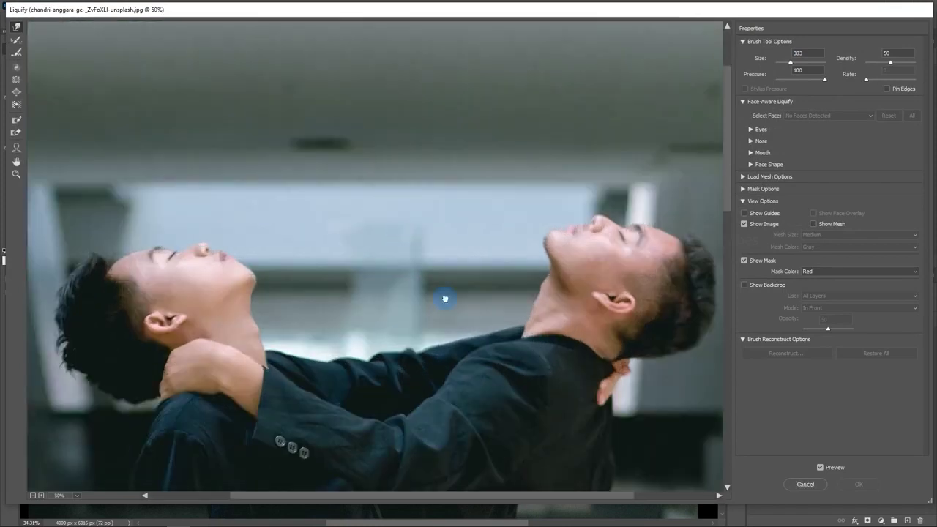
drag(444, 298, 427, 322)
click(18, 27)
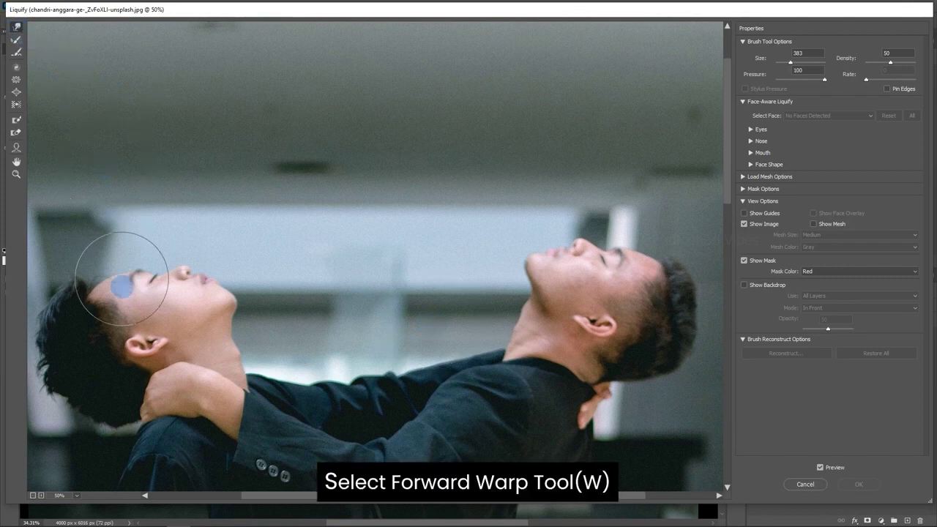
mouse_move(173, 272)
mouse_down()
mouse_move(178, 201)
mouse_move(168, 278)
mouse_move(220, 203)
mouse_move(235, 236)
mouse_move(320, 192)
mouse_move(236, 166)
mouse_move(288, 163)
mouse_move(306, 203)
mouse_up()
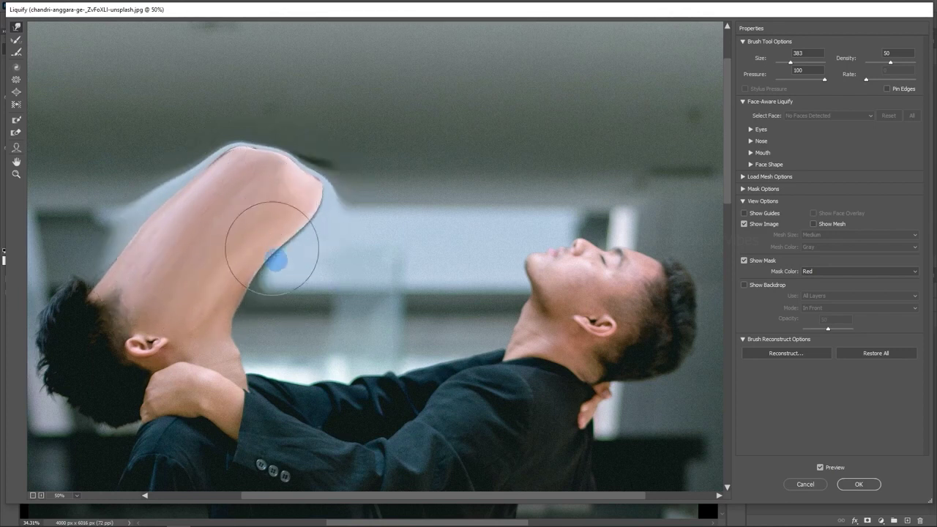
mouse_move(622, 260)
mouse_down()
mouse_move(546, 205)
mouse_move(479, 180)
mouse_move(533, 198)
mouse_move(581, 197)
mouse_move(540, 163)
mouse_move(589, 253)
mouse_move(526, 173)
mouse_move(626, 231)
mouse_move(678, 355)
mouse_move(622, 245)
mouse_move(547, 214)
mouse_move(520, 172)
mouse_move(714, 348)
mouse_move(785, 456)
mouse_up()
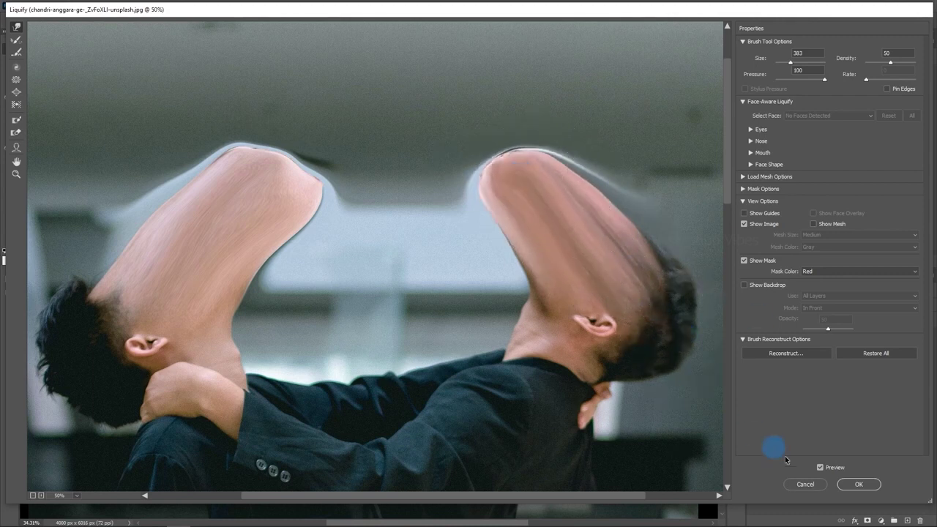
click(859, 485)
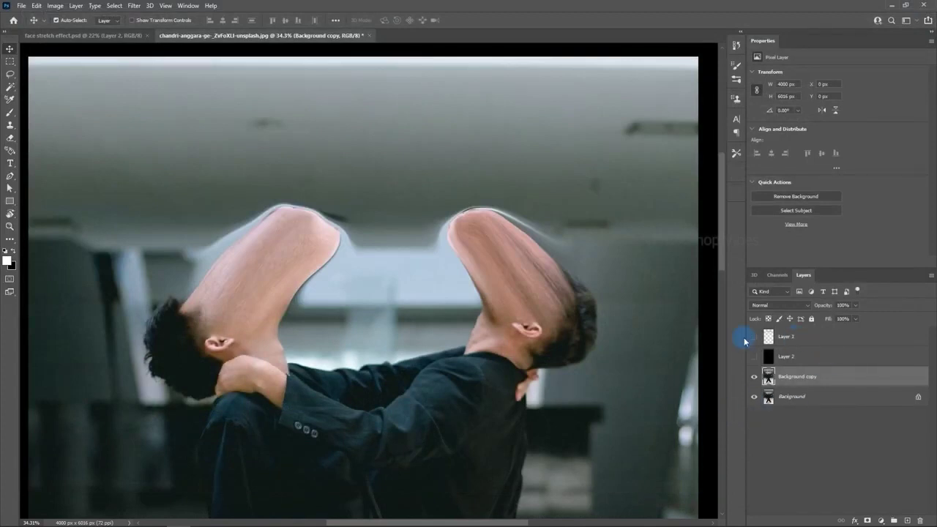
- Show the pink strip again and move it slightly down
click(755, 338)
click(462, 194)
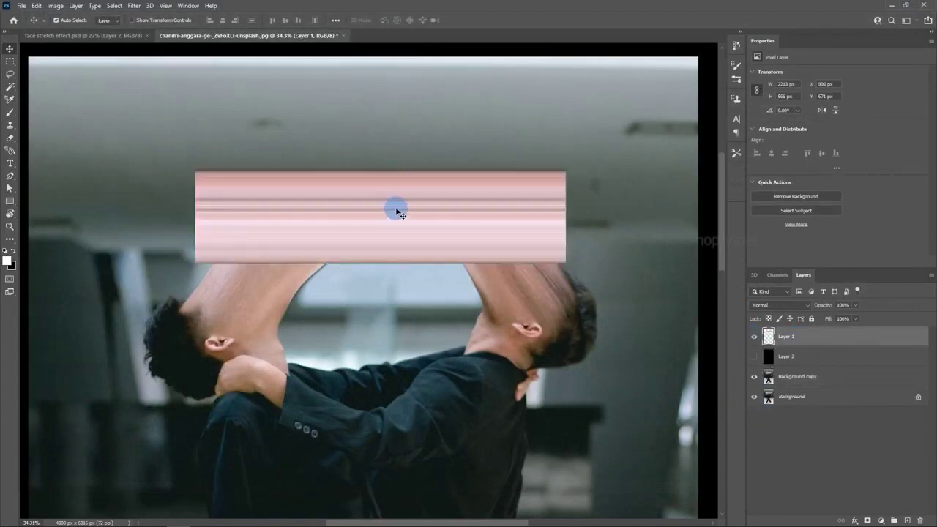
key(ctrl+t)
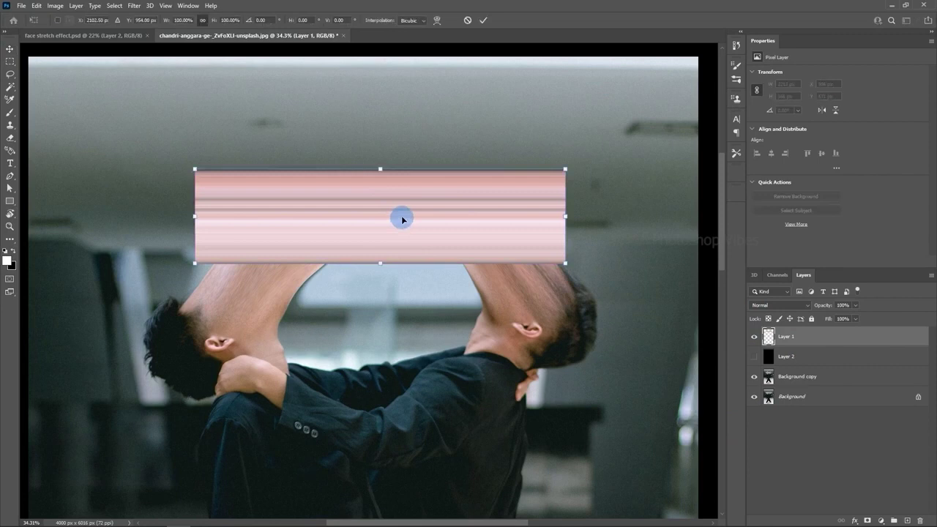
drag(381, 227, 384, 249)
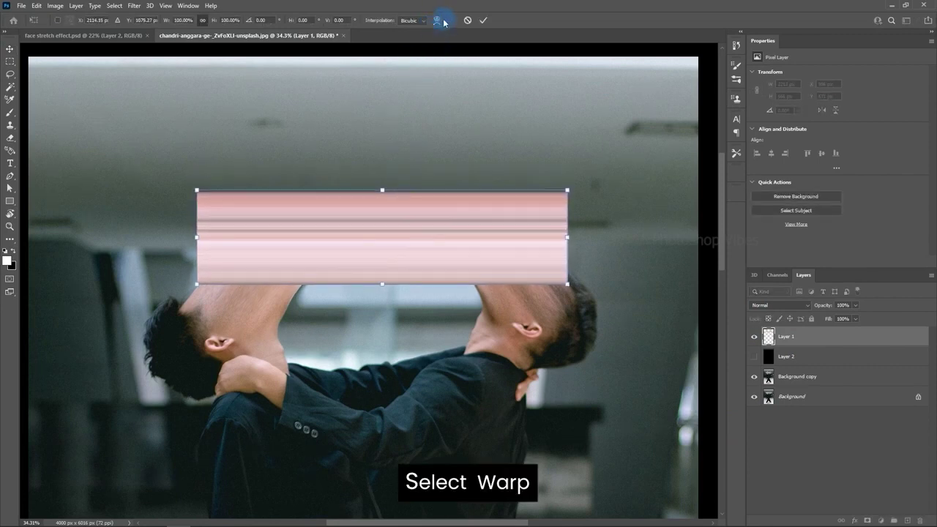
- Warp the strip's corners so its ends sit on the left and right necks
click(437, 21)
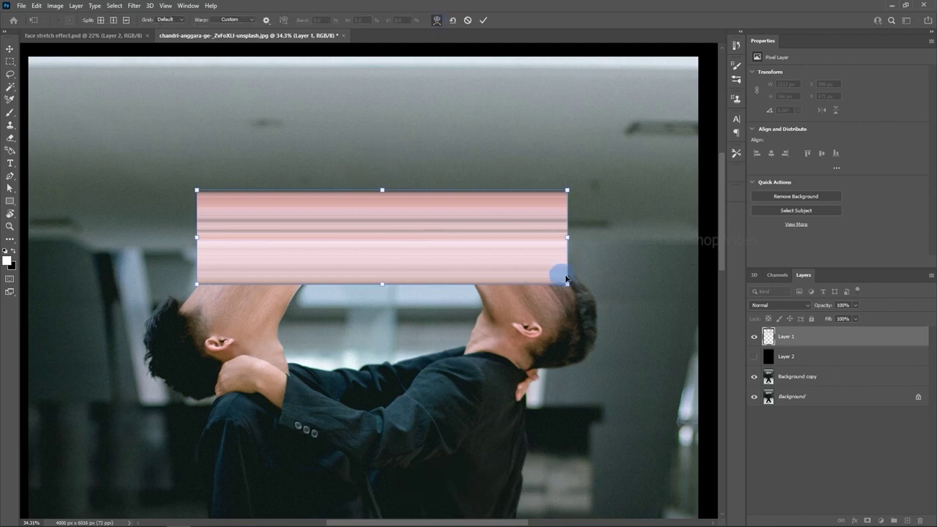
drag(559, 292, 480, 291)
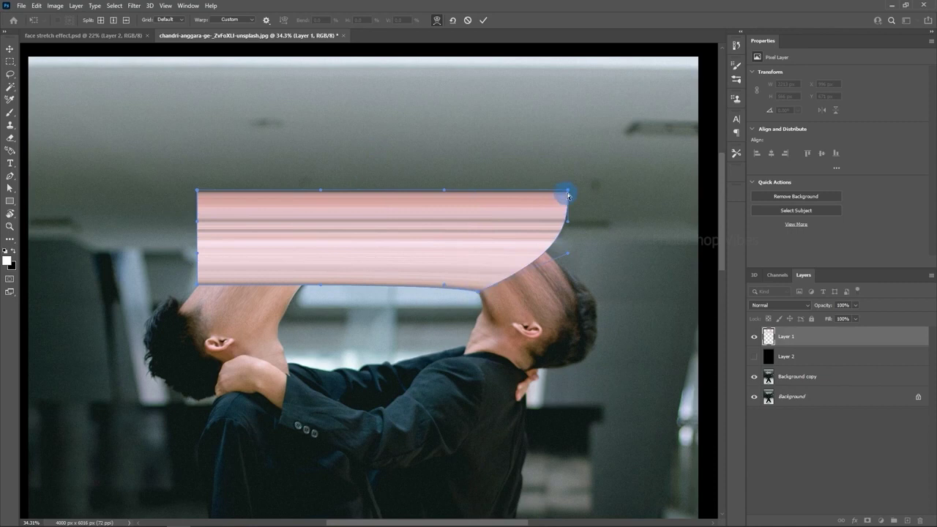
drag(568, 195, 446, 167)
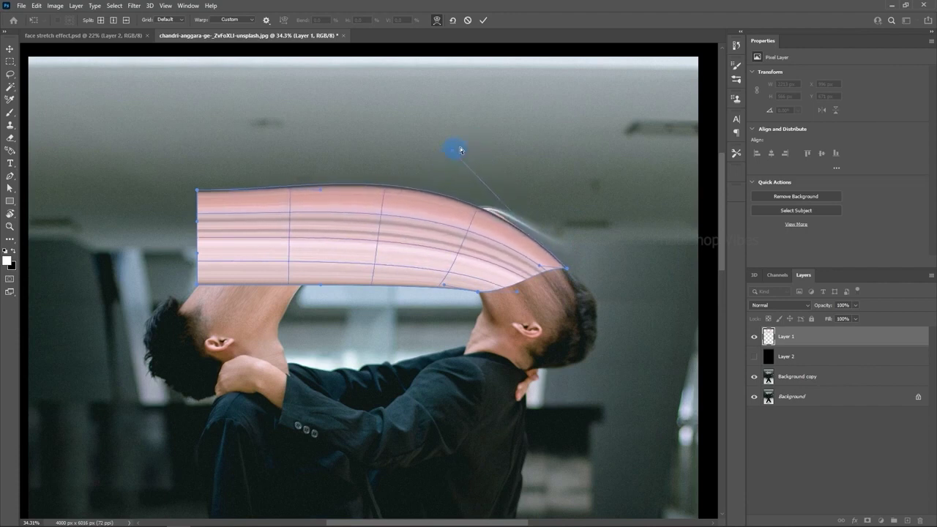
drag(198, 289, 287, 306)
drag(198, 191, 236, 300)
drag(318, 189, 279, 165)
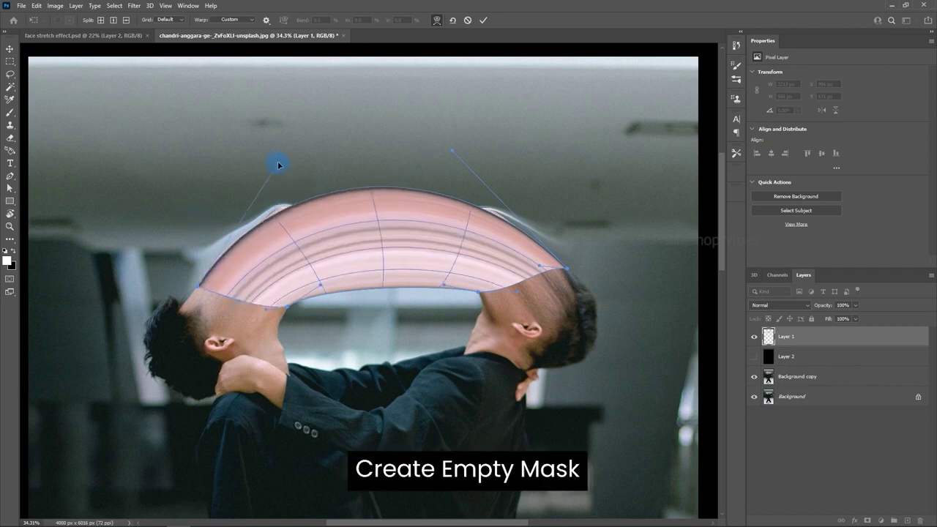
drag(333, 220, 346, 231)
drag(270, 164, 303, 138)
- Refine the arch's top, inner and right edges into a smooth curve and commit
drag(454, 148, 417, 132)
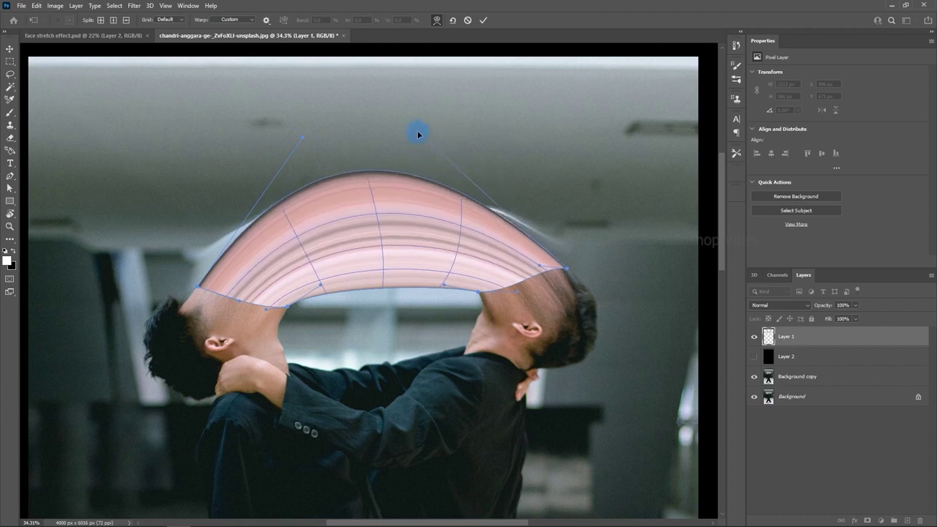
drag(321, 285, 353, 207)
drag(445, 285, 424, 243)
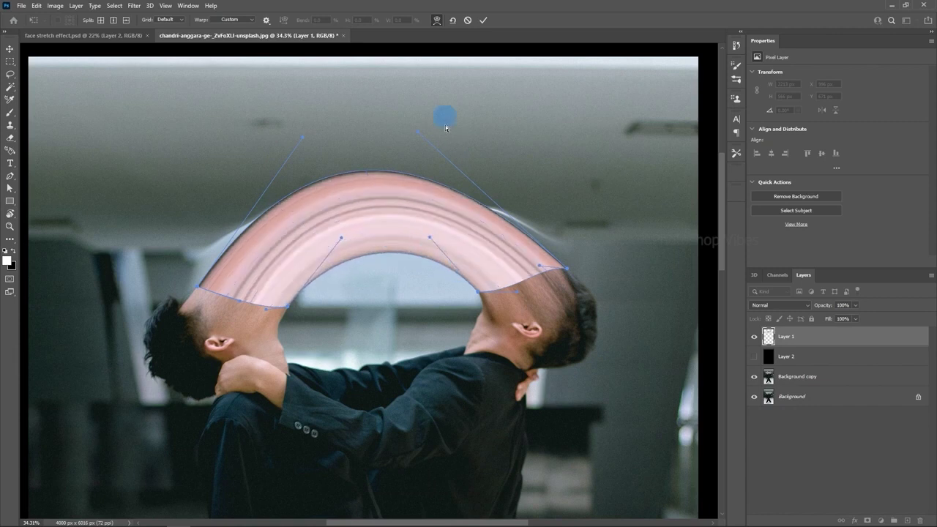
drag(417, 133, 452, 158)
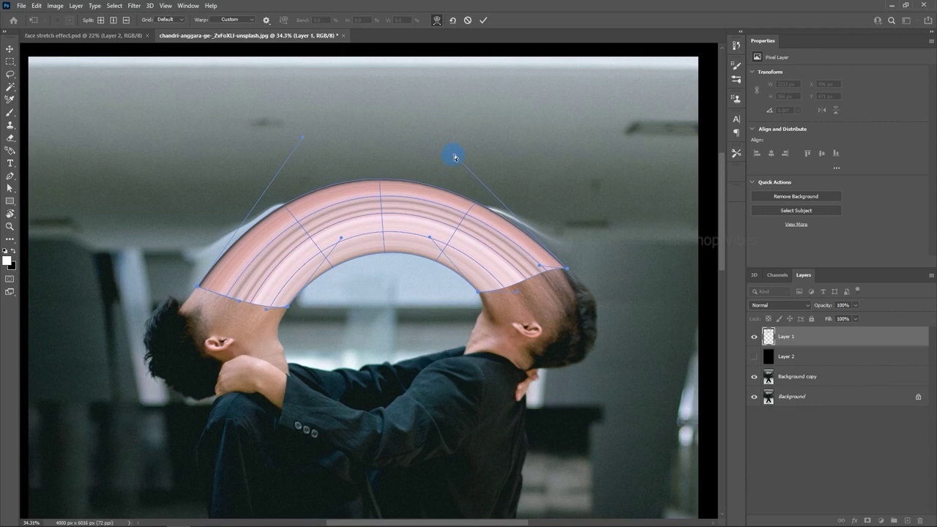
drag(539, 266, 512, 286)
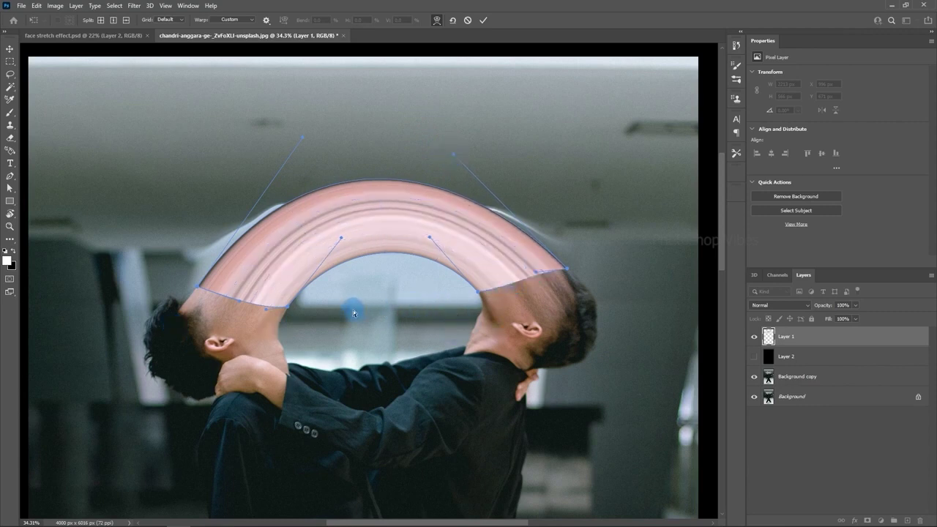
key(Return)
drag(414, 315, 400, 338)
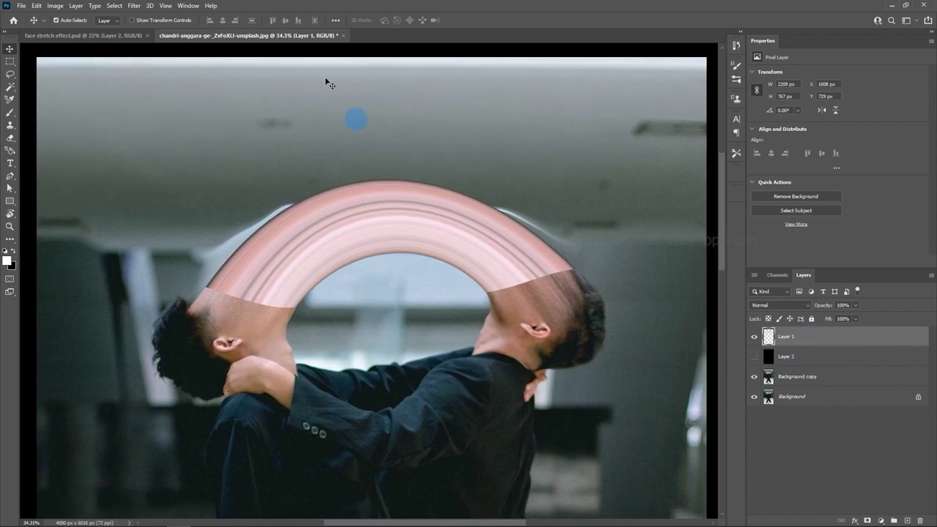
- Liquify Layer 1 with Forward Warp, making the arch's inner stripes wavy
click(135, 6)
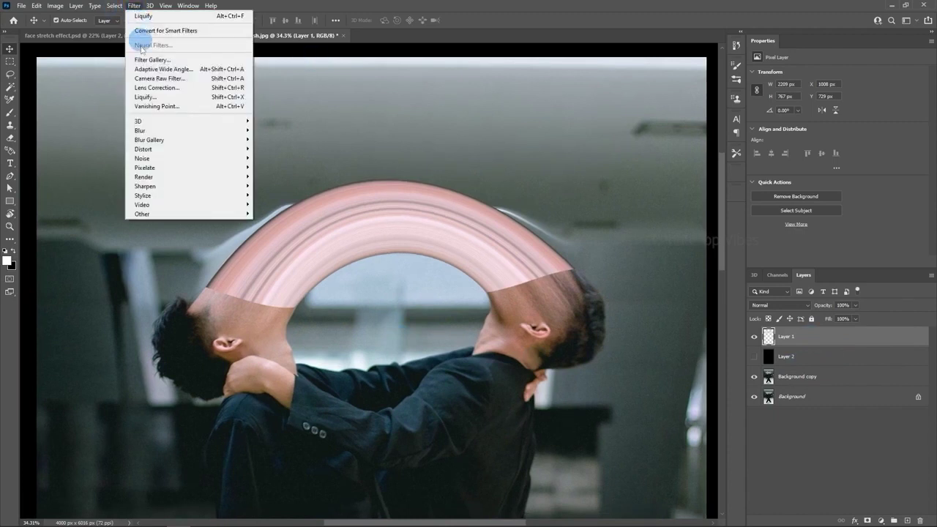
click(147, 97)
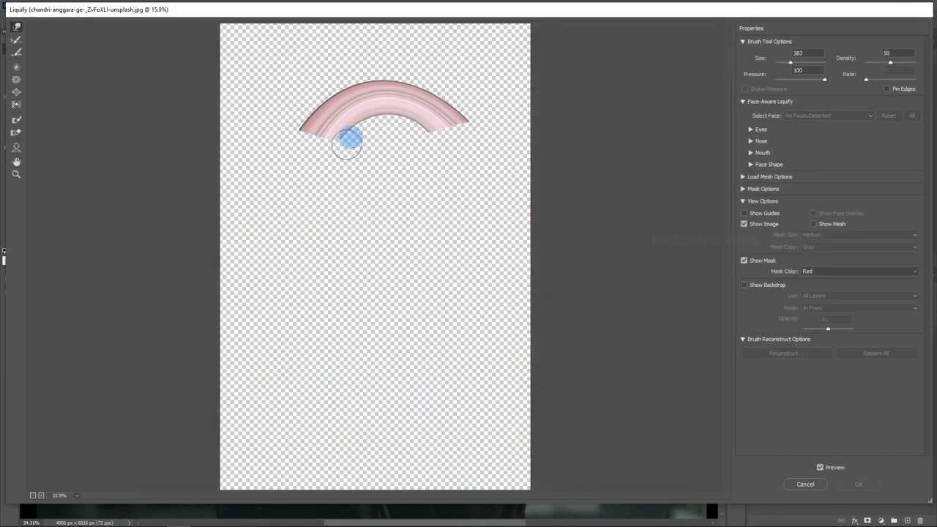
key(ctrl+plus)
key(ctrl+plus)
key(ctrl+plus)
drag(408, 67, 401, 435)
mouse_move(407, 153)
mouse_down()
mouse_move(399, 266)
mouse_move(404, 254)
mouse_up()
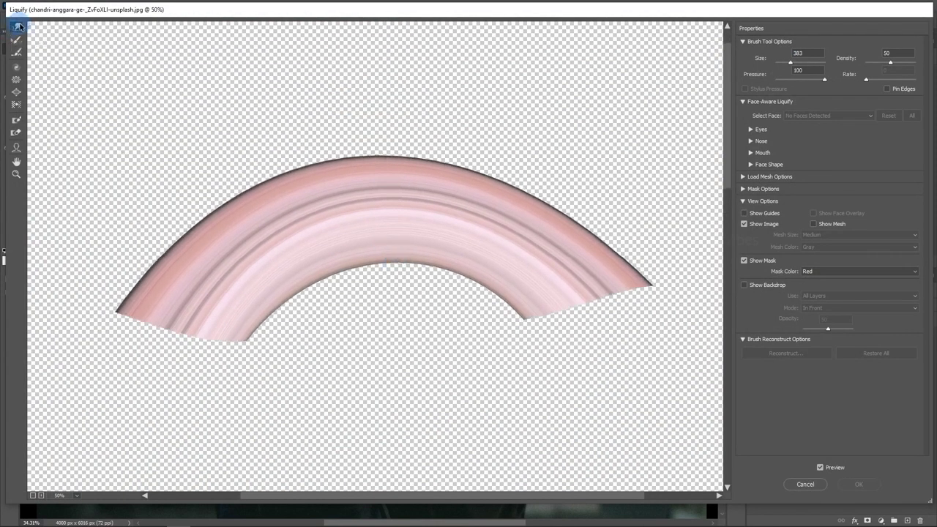
mouse_move(234, 297)
mouse_down()
mouse_move(259, 241)
mouse_move(326, 211)
mouse_move(367, 208)
mouse_move(456, 218)
mouse_move(550, 272)
mouse_move(368, 268)
mouse_move(311, 297)
mouse_move(278, 268)
mouse_move(187, 237)
mouse_move(261, 203)
mouse_move(361, 183)
mouse_move(453, 177)
mouse_move(367, 204)
mouse_move(543, 206)
mouse_move(467, 170)
mouse_move(601, 227)
mouse_move(531, 208)
mouse_move(374, 294)
mouse_move(356, 239)
mouse_move(498, 243)
mouse_move(539, 270)
mouse_move(521, 255)
mouse_move(510, 269)
mouse_move(224, 309)
mouse_move(201, 297)
mouse_move(249, 242)
mouse_up()
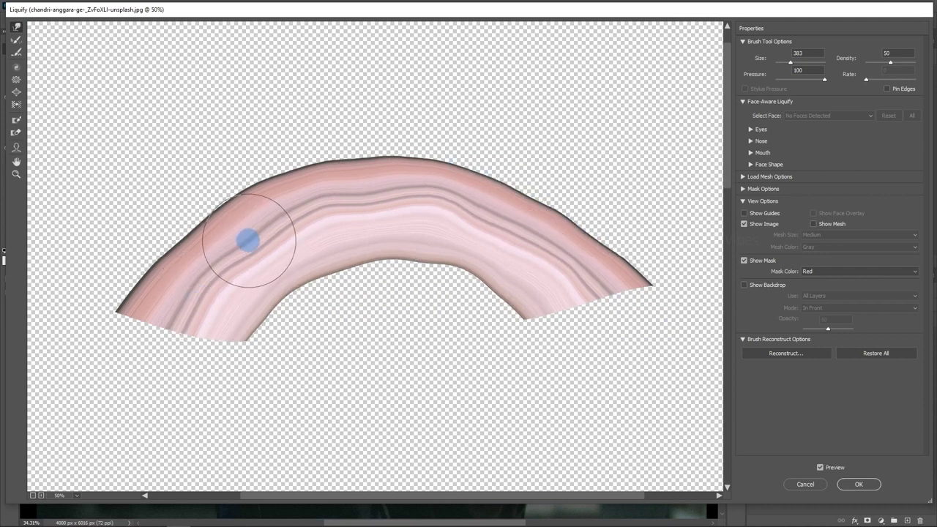
click(861, 484)
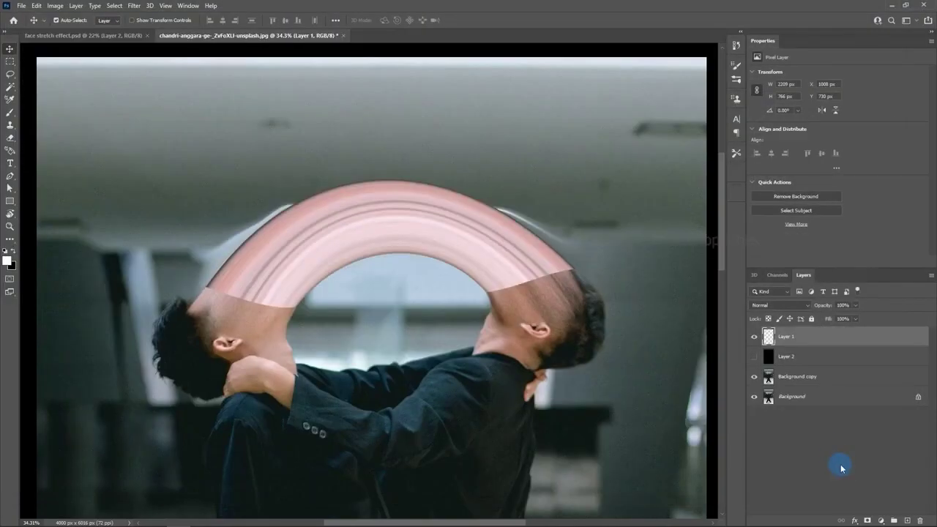
- Choose the plain eraser brush, adjust its opacity, and make white the foreground colour
scroll(513, 285, up, 2)
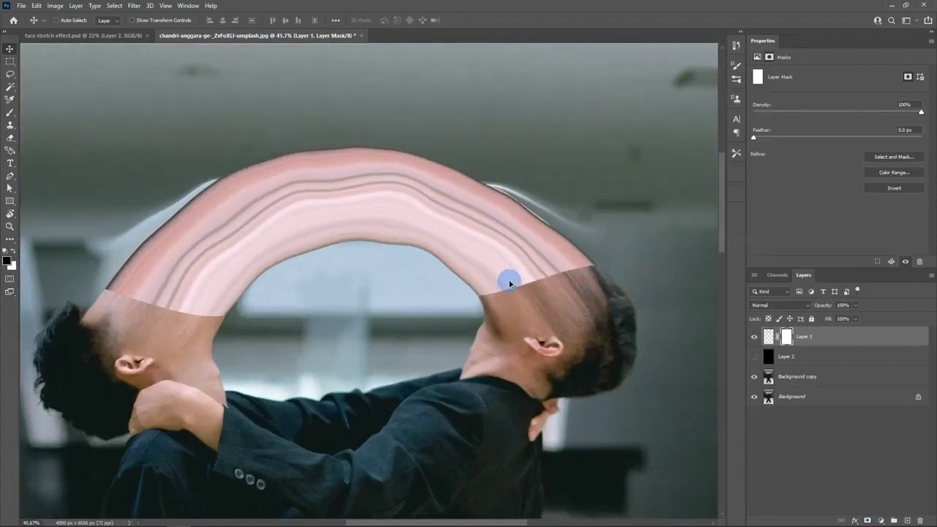
click(9, 138)
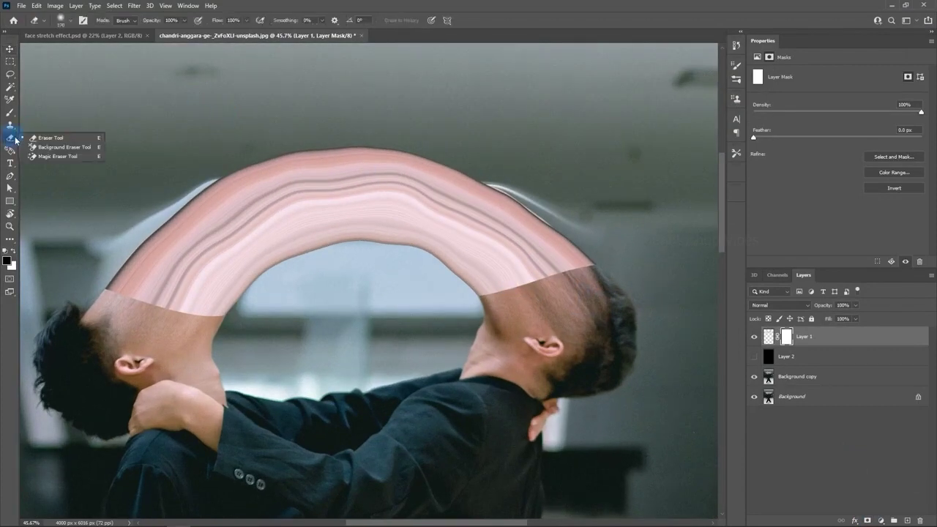
click(50, 138)
click(170, 20)
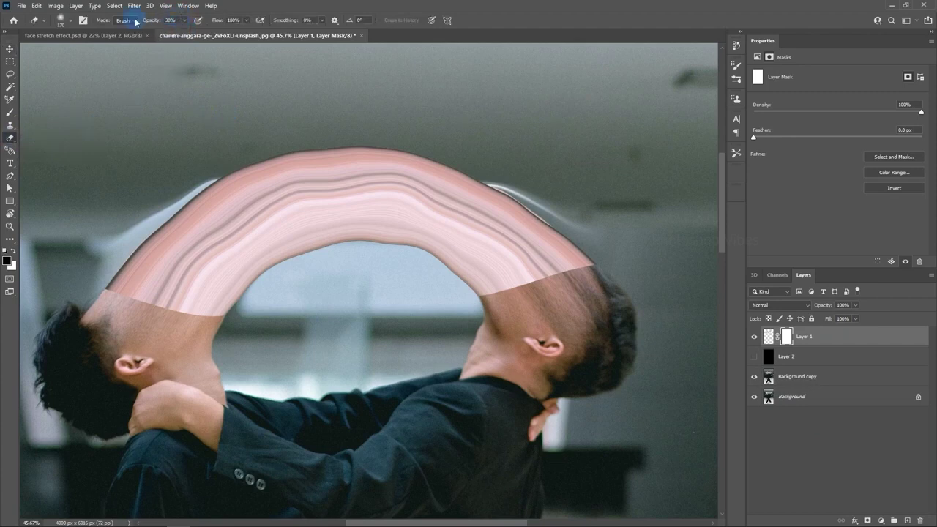
click(611, 329)
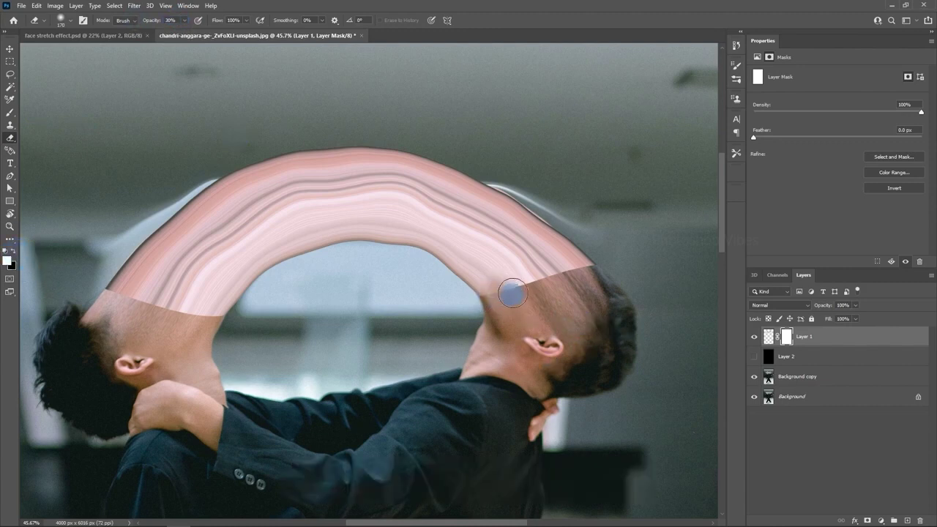
- Blend the arch into the right neck seam, shrinking the brush to about 127 px
mouse_move(513, 294)
mouse_down()
mouse_move(601, 263)
mouse_move(501, 293)
mouse_move(596, 269)
mouse_move(532, 294)
mouse_move(552, 294)
mouse_move(529, 284)
mouse_move(544, 255)
mouse_move(506, 267)
mouse_move(503, 254)
mouse_move(567, 260)
mouse_move(497, 276)
mouse_up()
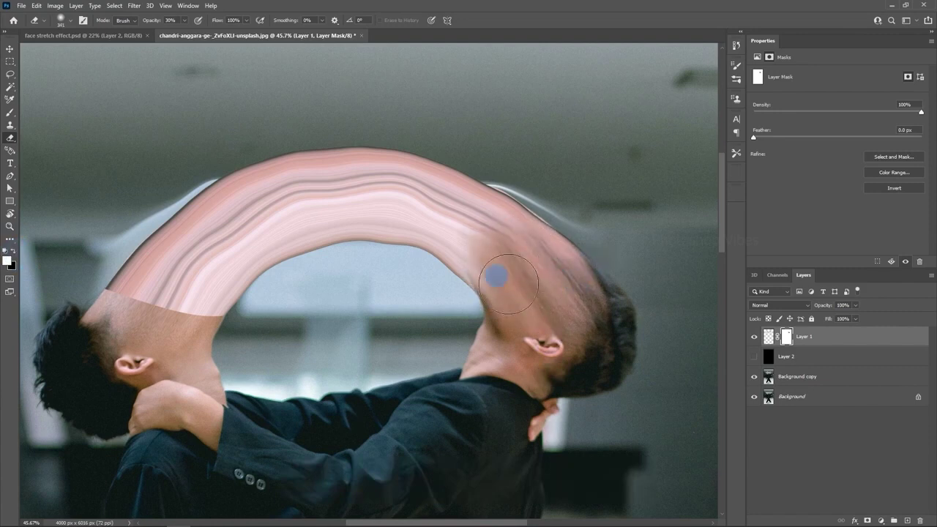
drag(441, 274, 454, 295)
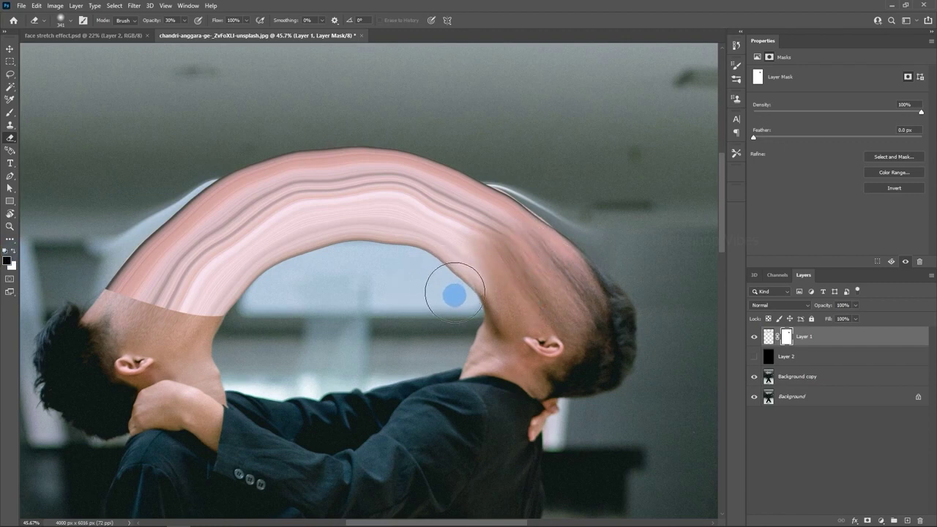
scroll(517, 312, up, 5)
alt+drag(510, 312, 464, 318)
scroll(473, 314, down, 2)
scroll(479, 311, up, 1)
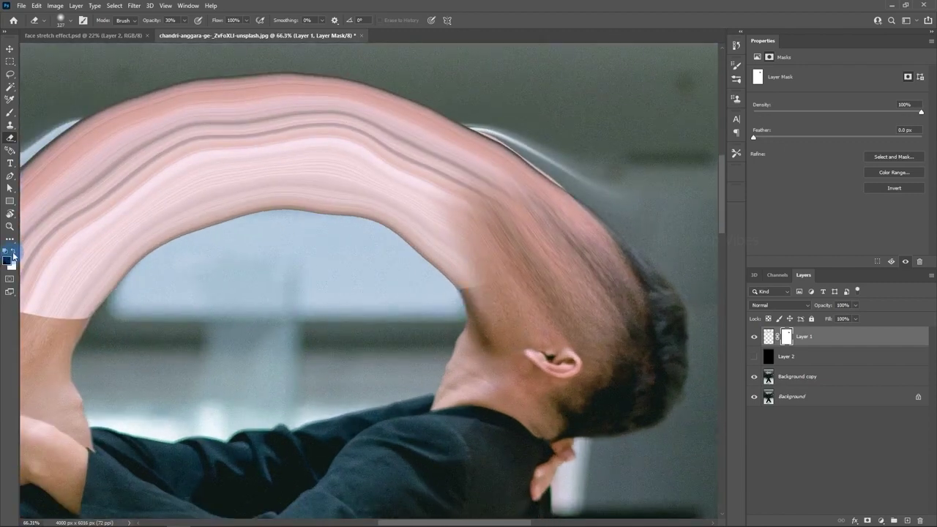
scroll(489, 292, down, 3)
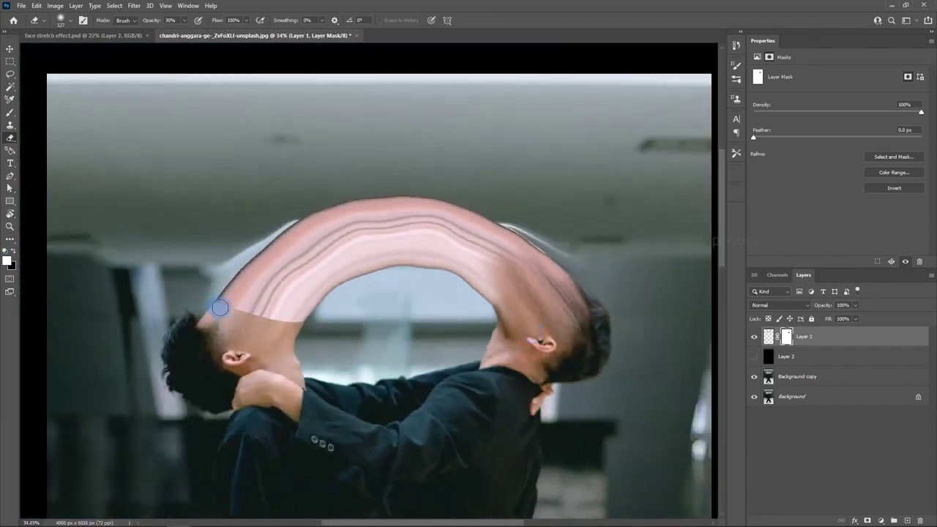
- Blend the left neck seam and fade the warp streaks on the right neck
mouse_move(220, 299)
mouse_down()
mouse_move(276, 328)
mouse_move(245, 303)
mouse_up()
scroll(245, 300, up, 2)
drag(320, 332, 293, 383)
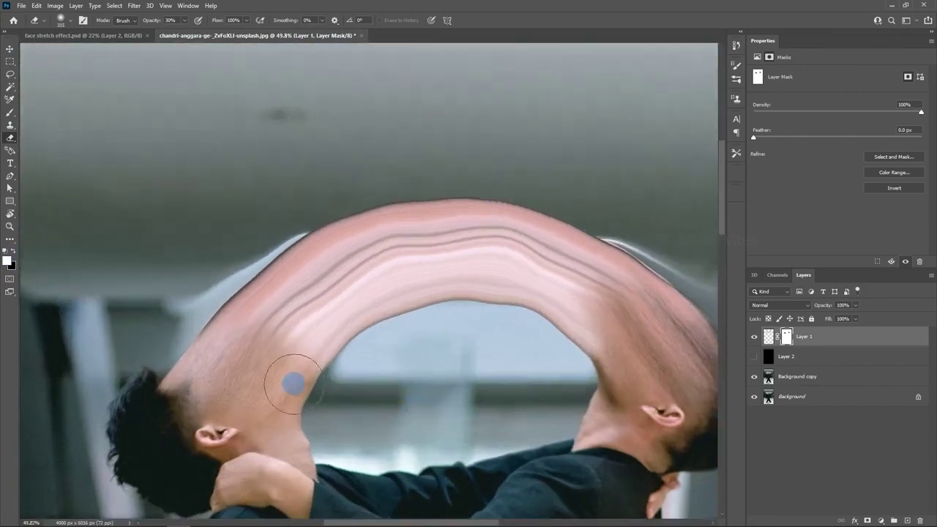
drag(641, 374, 521, 385)
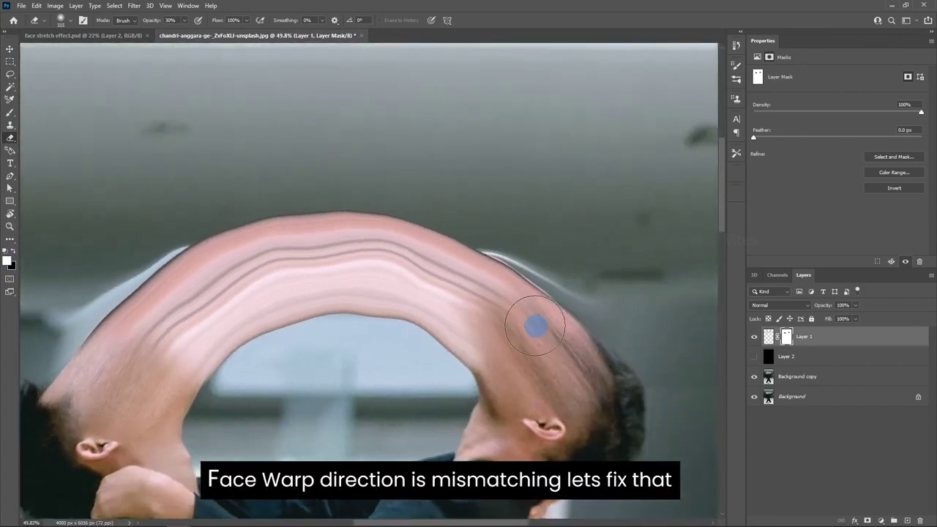
drag(508, 325, 446, 302)
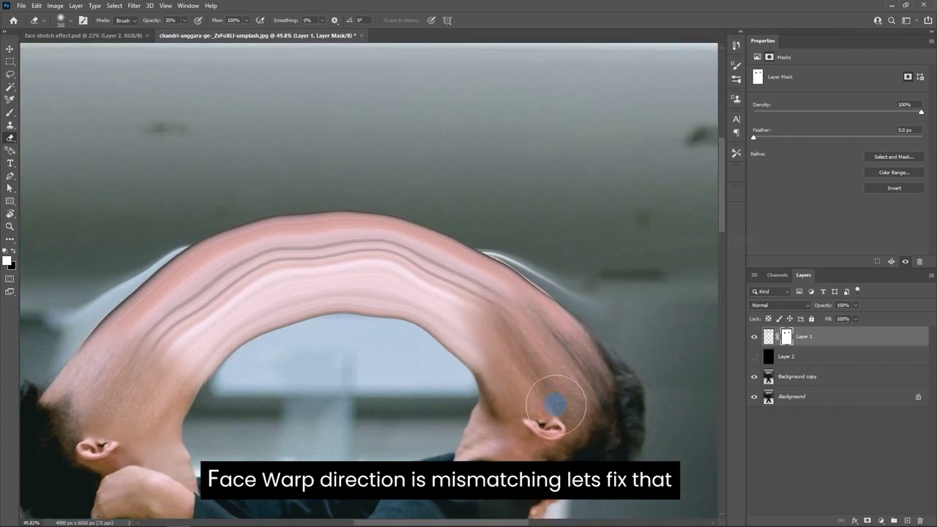
- Hide Layer 1 and run Liquify on Background copy at 50% zoom
click(774, 379)
click(755, 339)
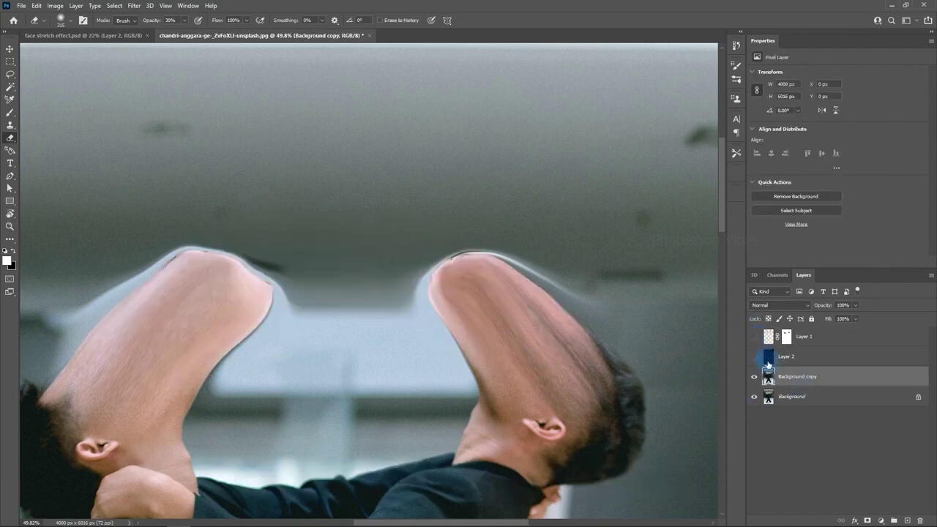
click(134, 6)
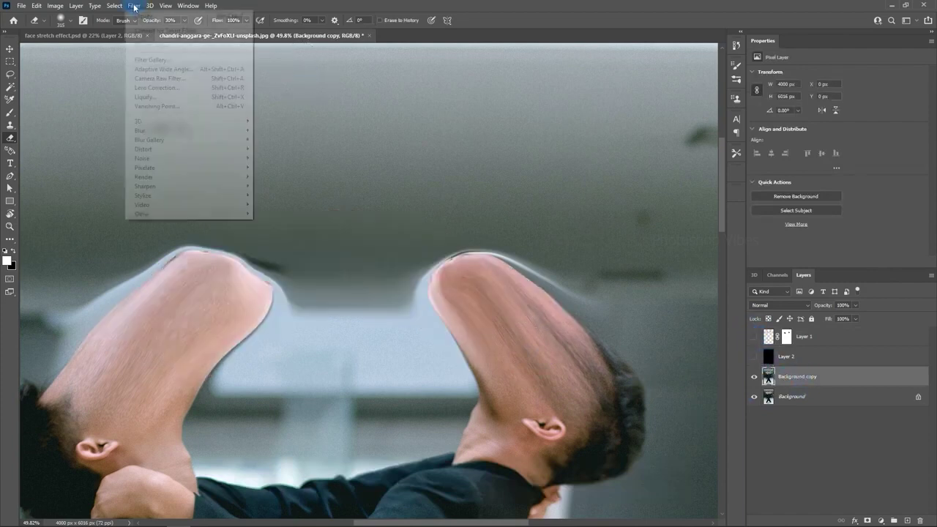
click(149, 97)
key(ctrl+plus)
key(ctrl+plus)
key(ctrl+plus)
key(ctrl+plus)
key(ctrl+plus)
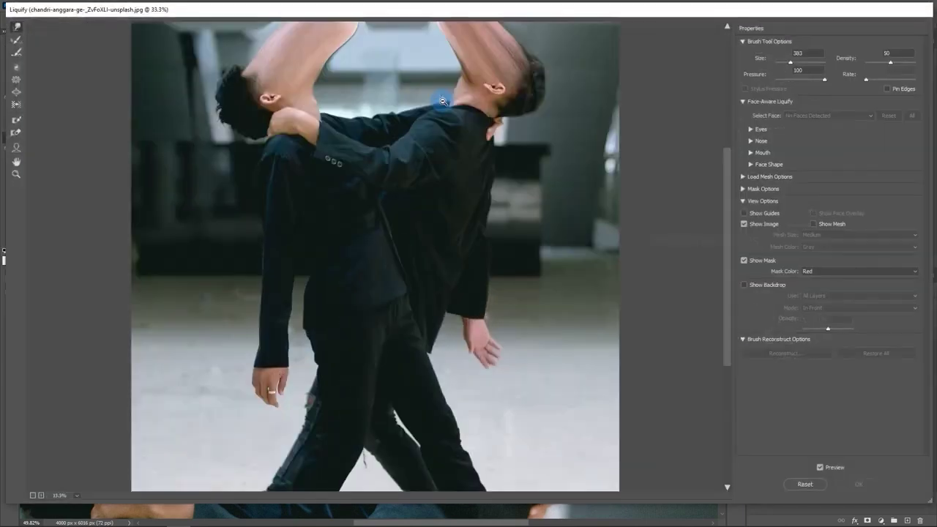
- Push the necks with a ~747 px brush to follow the arch, then show Layer 1
drag(527, 90, 537, 351)
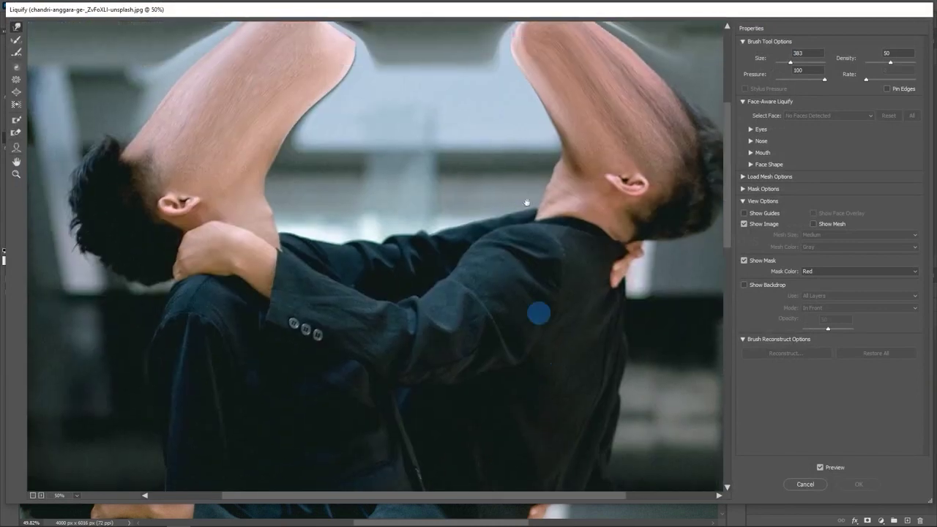
drag(517, 139, 441, 316)
drag(426, 265, 451, 263)
mouse_move(456, 262)
mouse_down()
mouse_move(508, 256)
mouse_move(460, 227)
mouse_move(468, 262)
mouse_move(455, 207)
mouse_move(489, 260)
mouse_move(511, 269)
mouse_move(496, 243)
mouse_move(536, 307)
mouse_move(505, 237)
mouse_move(548, 229)
mouse_move(548, 280)
mouse_move(498, 235)
mouse_move(472, 274)
mouse_move(582, 309)
mouse_move(555, 281)
mouse_move(572, 364)
mouse_move(564, 336)
mouse_move(842, 503)
mouse_up()
click(860, 486)
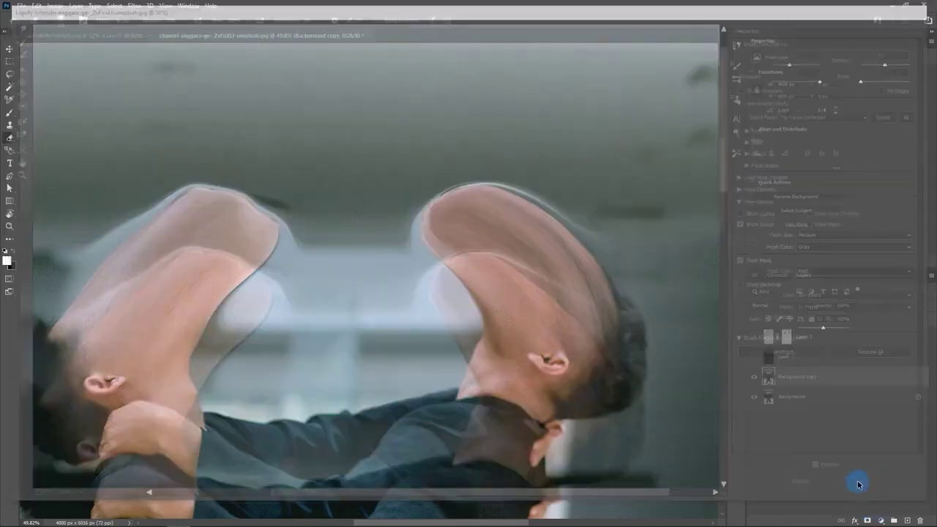
click(755, 337)
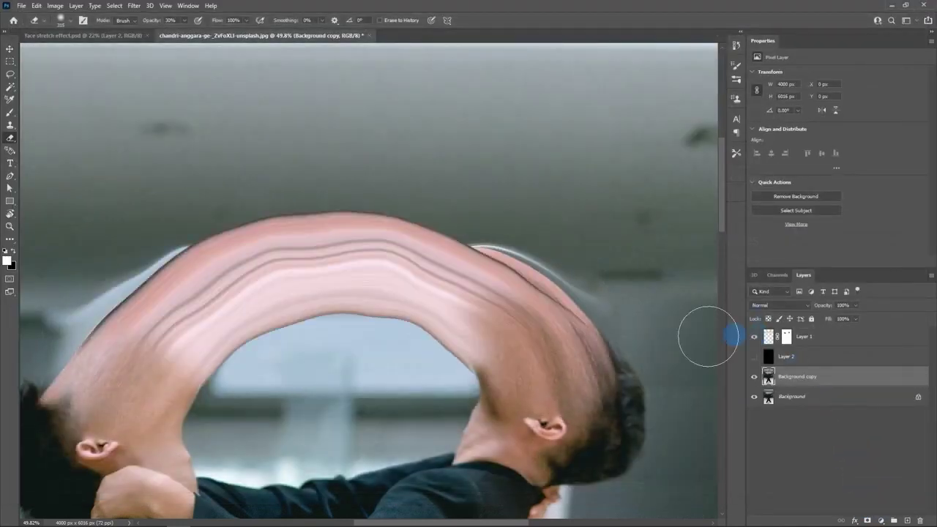
scroll(502, 336, up, 2)
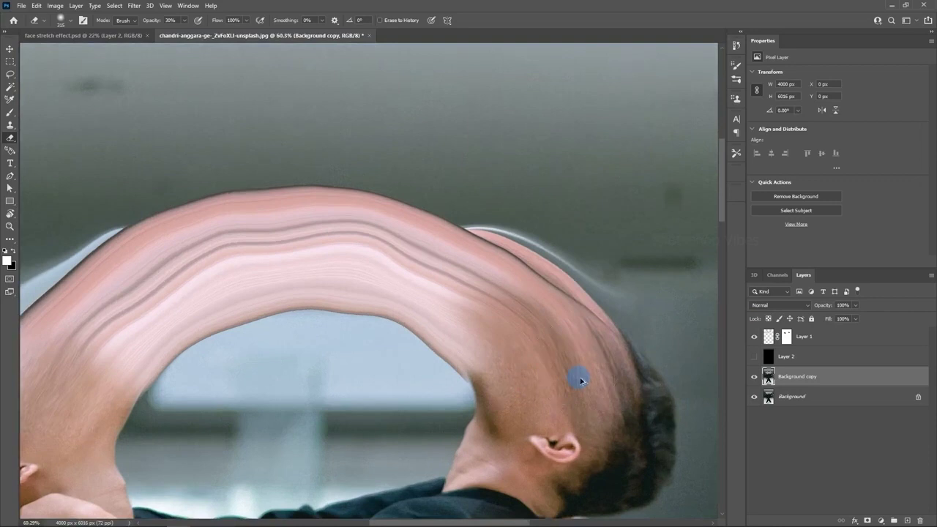
scroll(580, 380, down, 2)
- Warp Layer 1's arch again, bending its top edge and refitting the right side over the neck
click(769, 336)
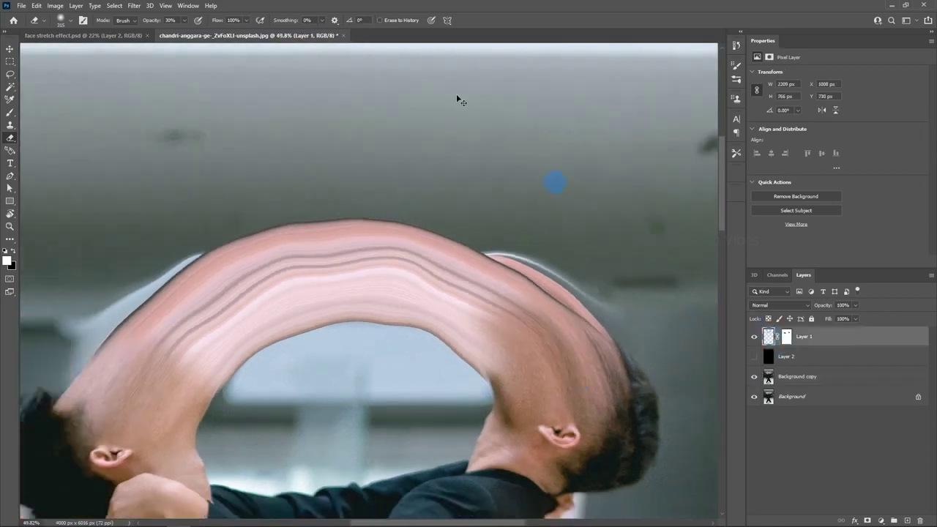
key(ctrl+t)
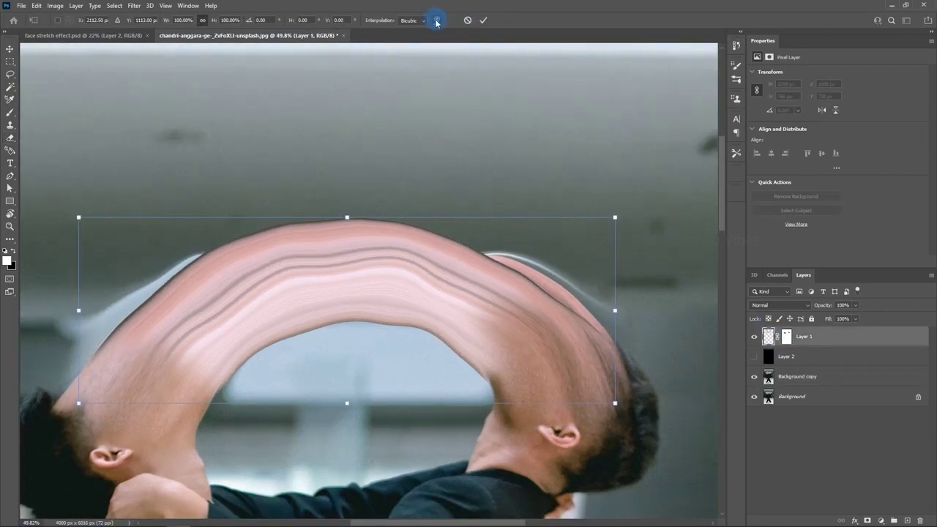
click(436, 21)
drag(435, 217, 481, 324)
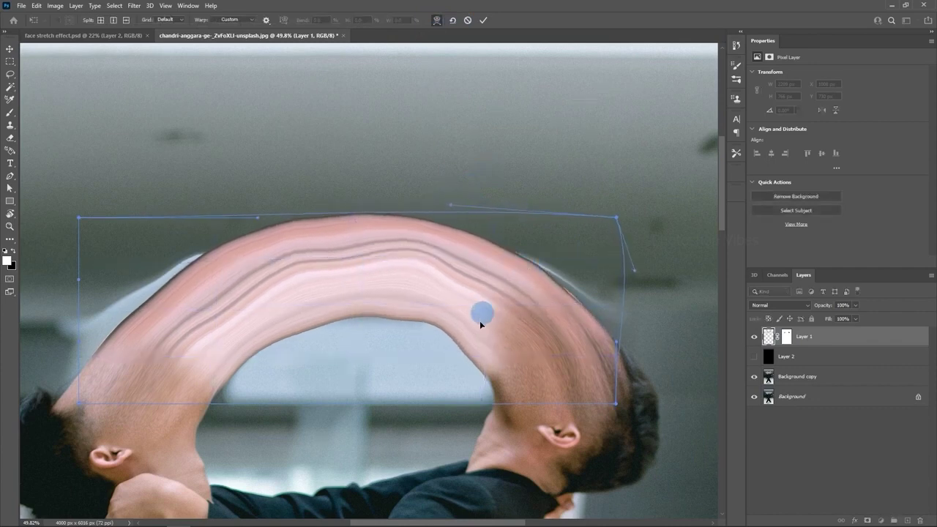
drag(557, 307, 664, 303)
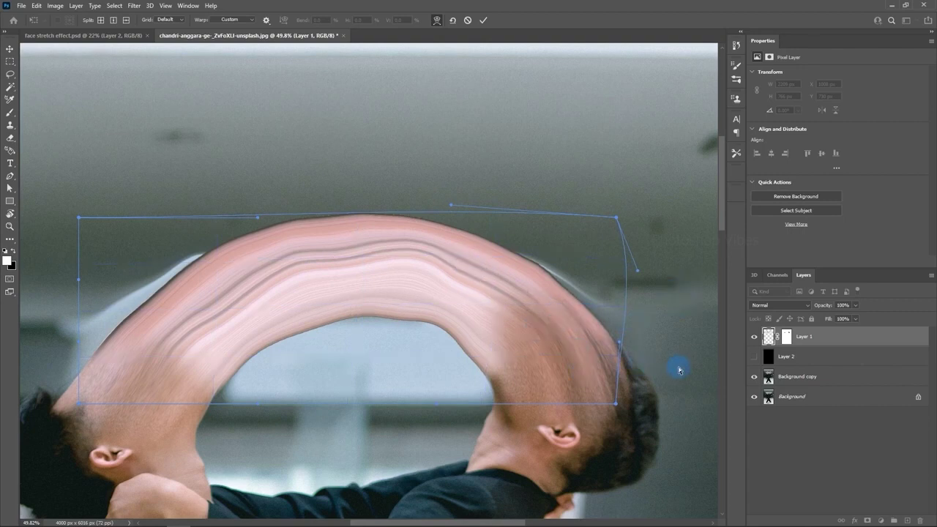
key(Return)
scroll(404, 326, down, 4)
drag(385, 391, 396, 298)
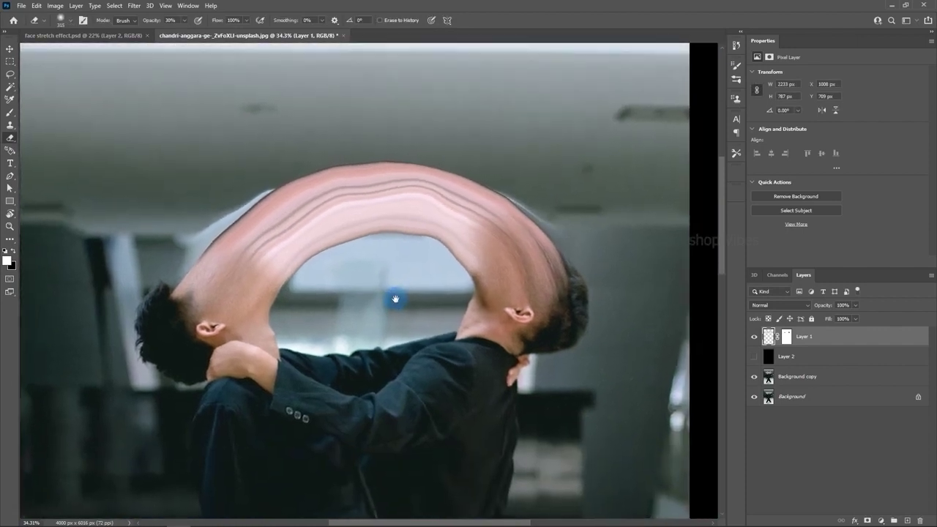
key(v)
click(820, 345)
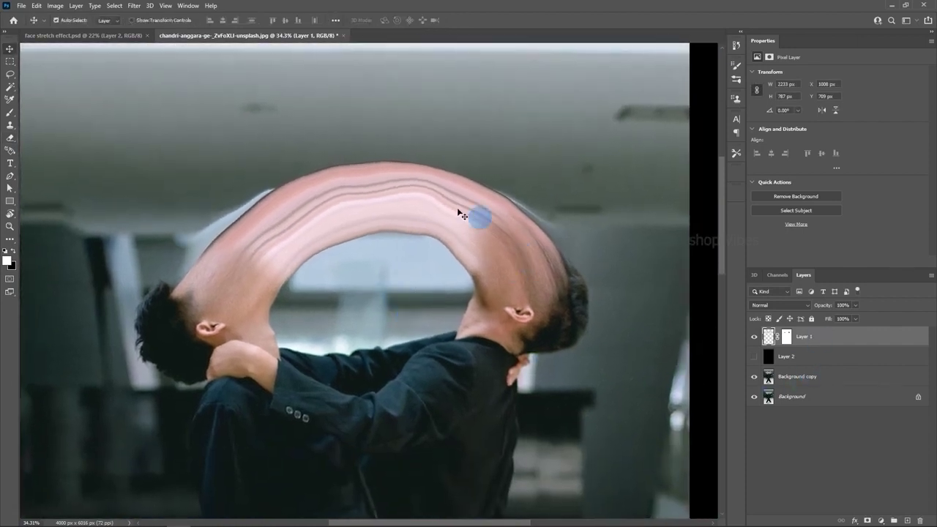
- Add a Curves adjustment deepening the tones and a Levels adjustment with midtones at 0.97
click(879, 520)
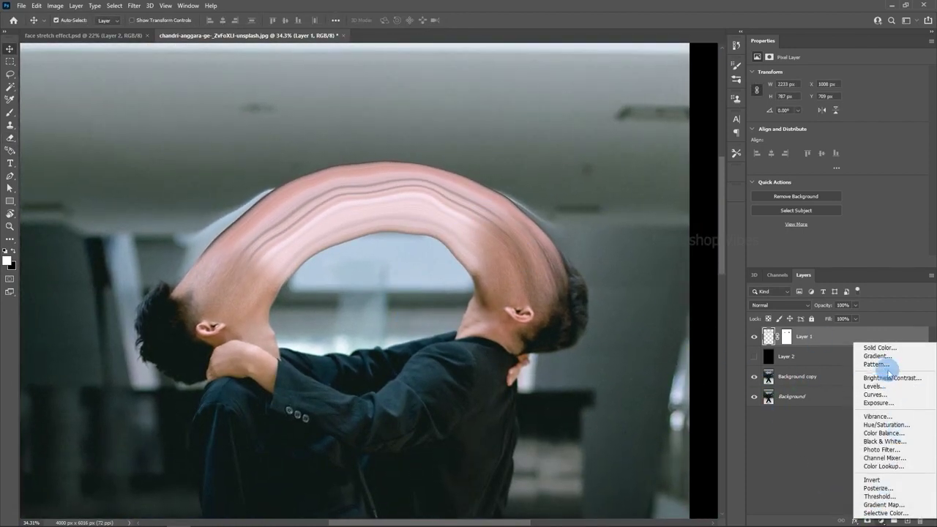
click(856, 391)
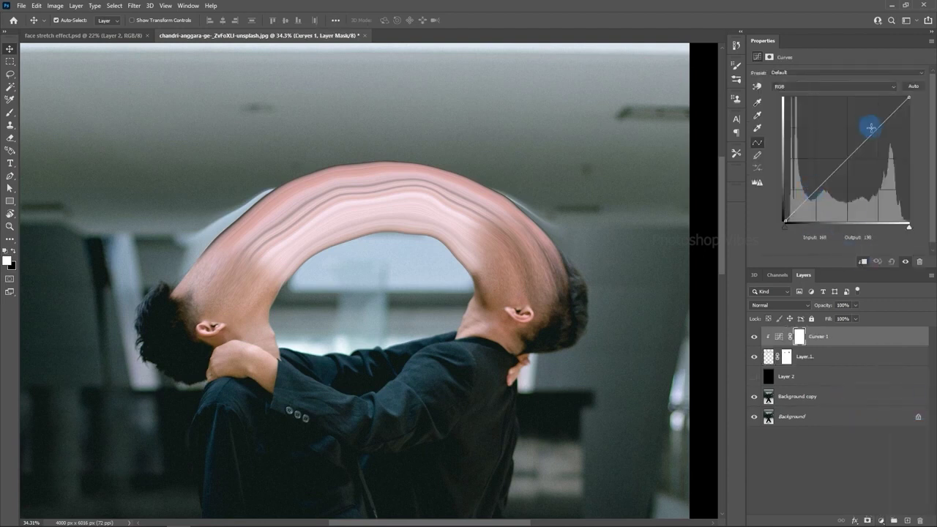
drag(871, 128, 863, 165)
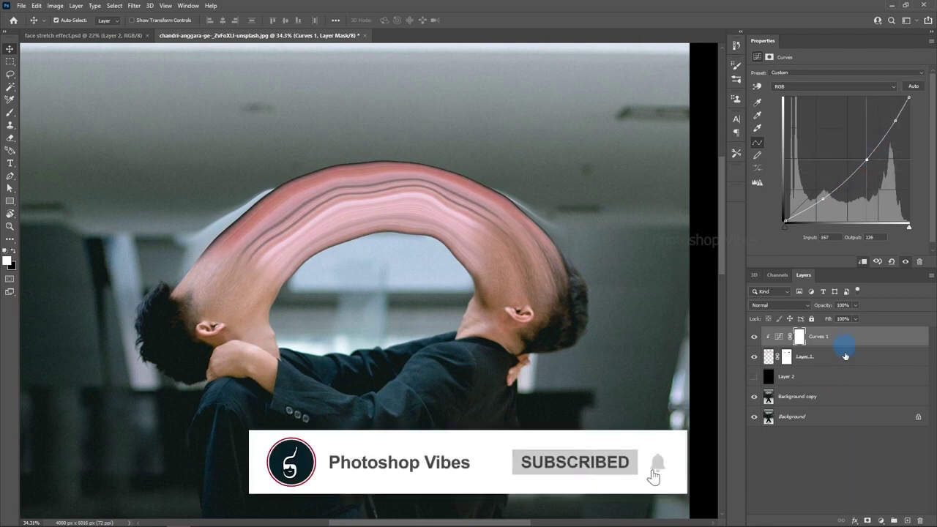
click(881, 521)
click(813, 384)
drag(908, 143, 908, 146)
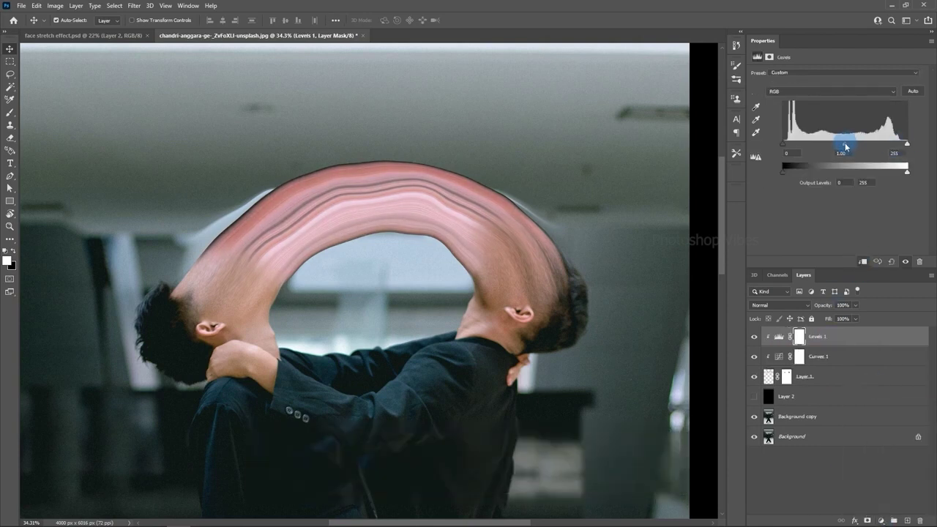
drag(844, 145, 846, 147)
key(ctrl+minus)
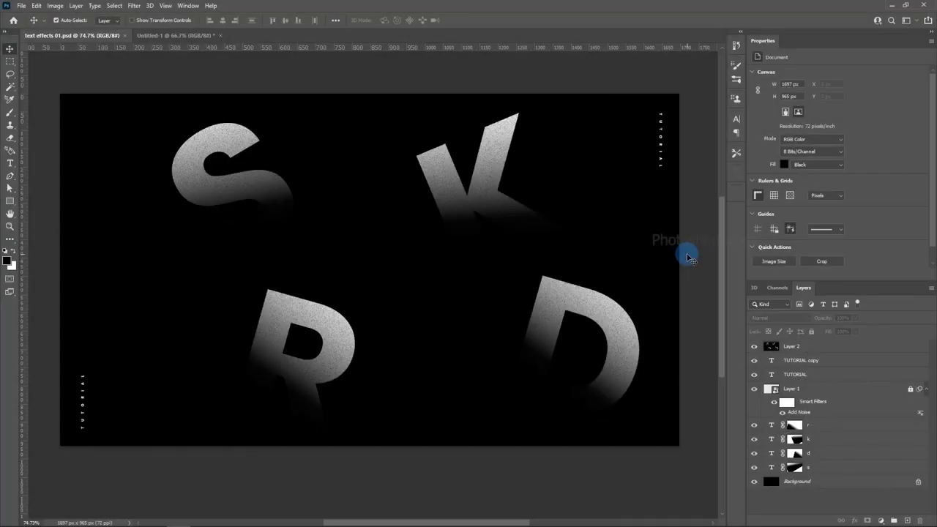
- Type a 500 pt letter S on the black Untitled-1 canvas
click(153, 35)
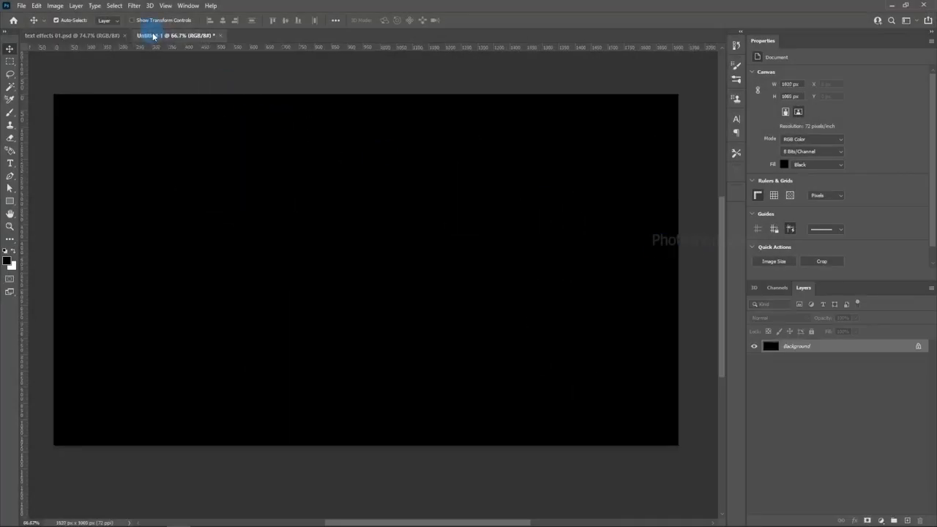
click(10, 164)
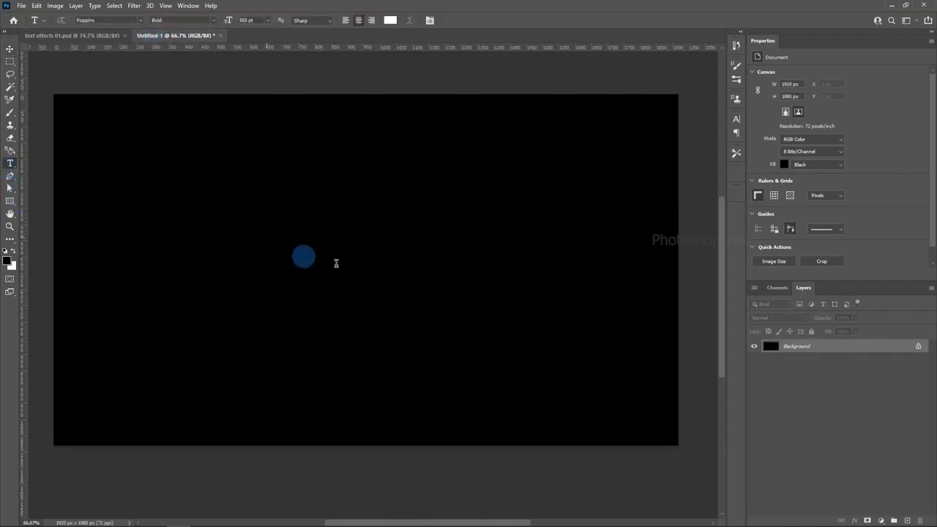
click(337, 265)
click(755, 168)
text(500)
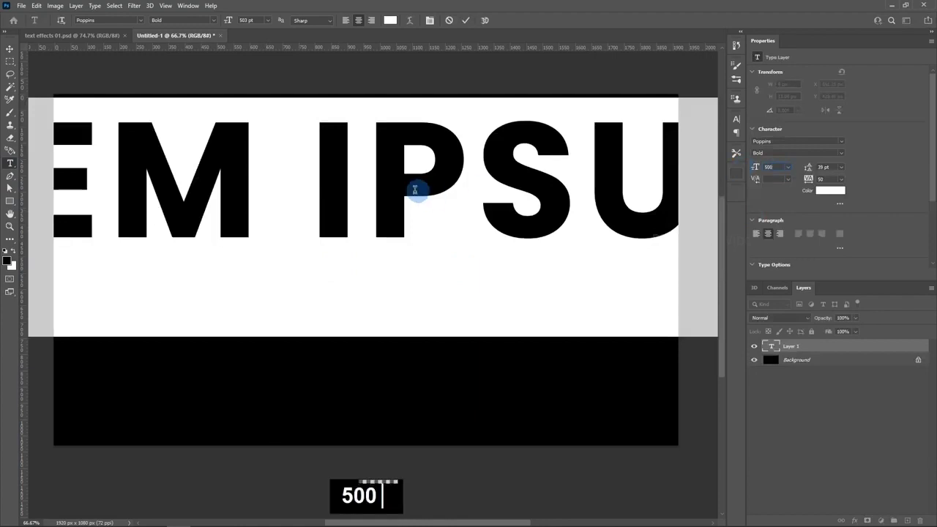
key(Return)
text(s)
click(9, 49)
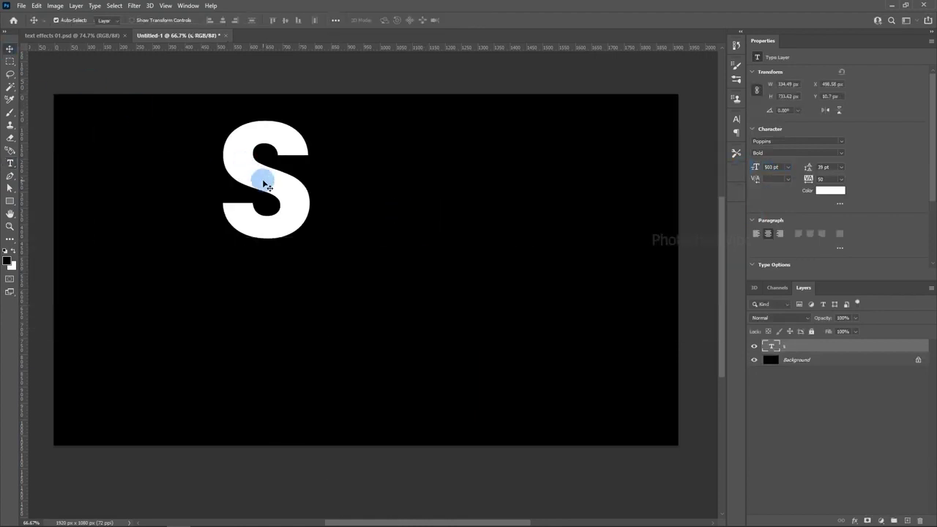
- Alt-drag a copy of the S to the right and retype it as K
alt+drag(265, 184, 557, 244)
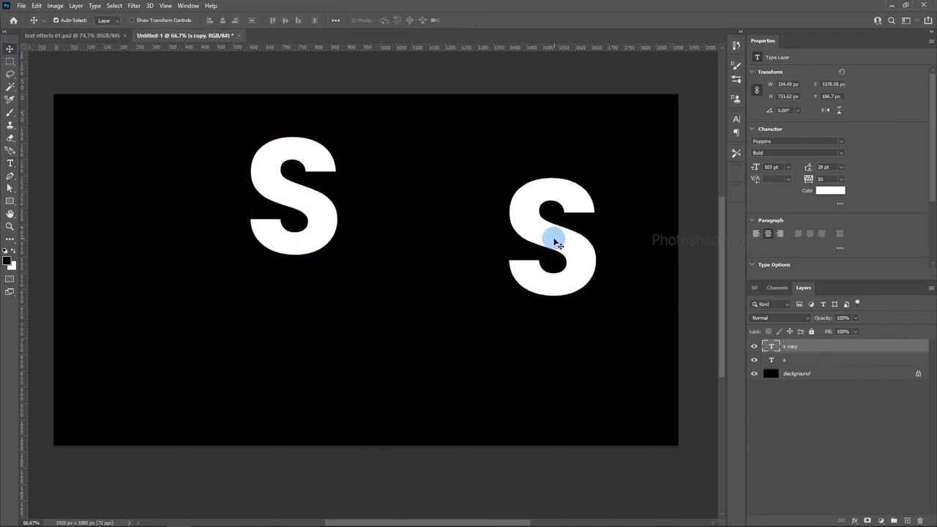
double_click(555, 240)
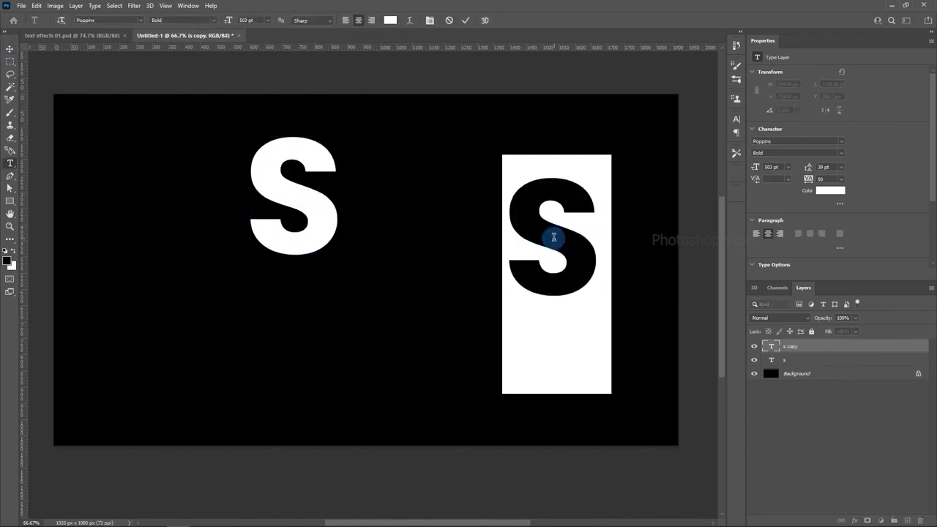
text(k)
key(Escape)
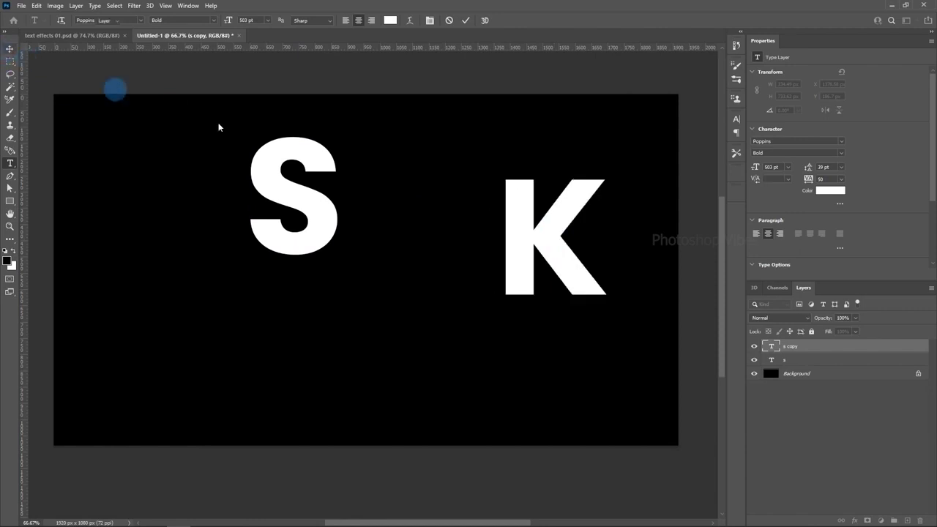
key(v)
click(555, 239)
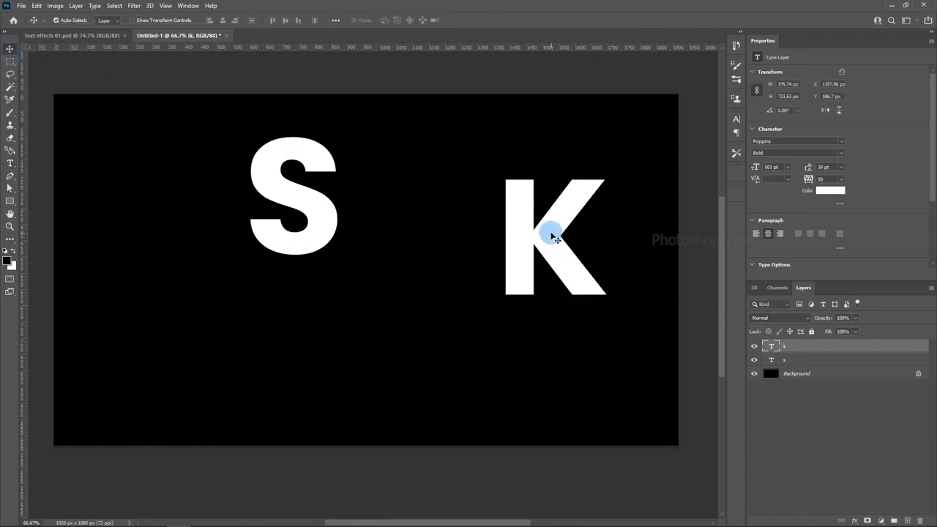
- Duplicate the K, move the copy below the S and retype it as R
key(ctrl+j)
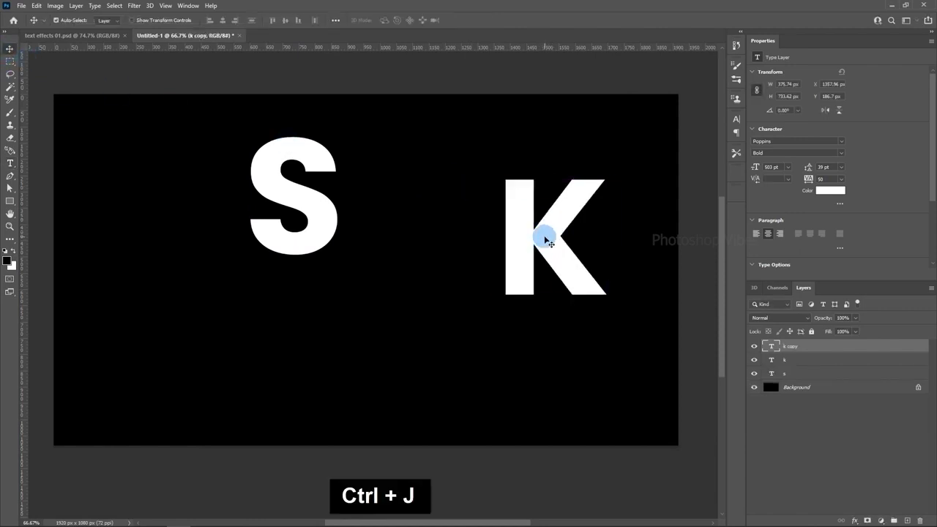
drag(540, 236, 315, 350)
double_click(316, 351)
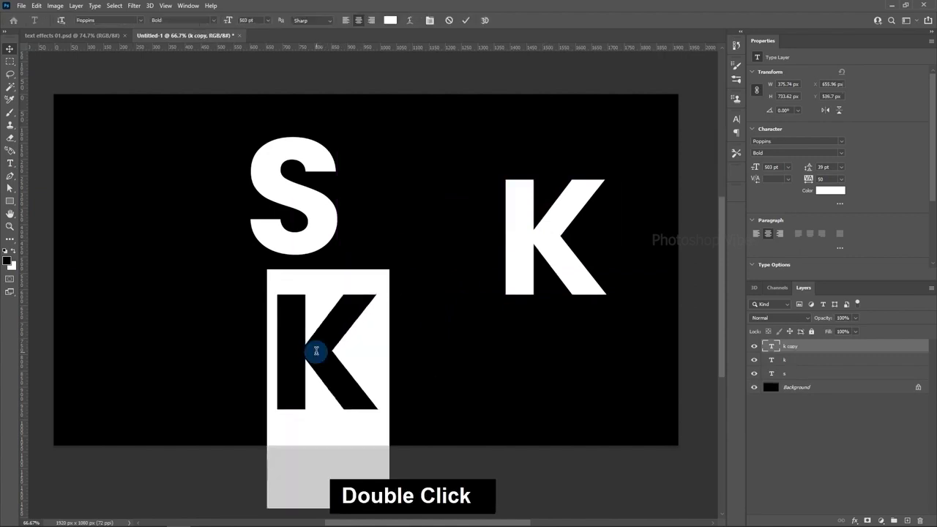
text(r)
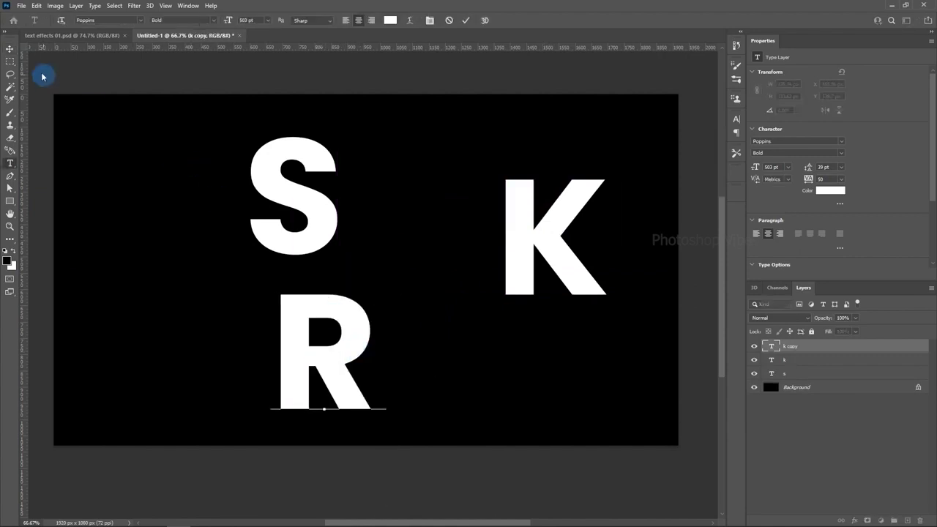
click(8, 49)
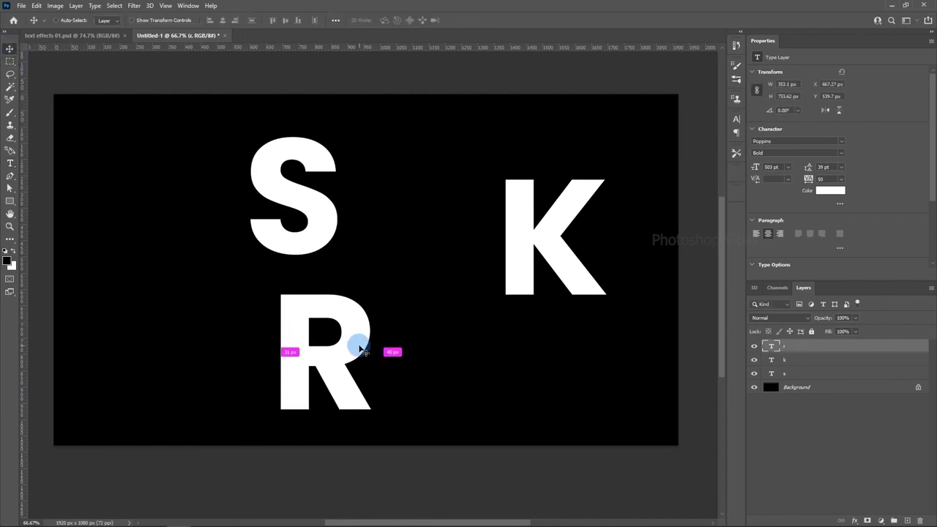
- Duplicate the R as a D under the K and tighten the 2×2 letter grid
key(ctrl+j)
drag(377, 326, 575, 343)
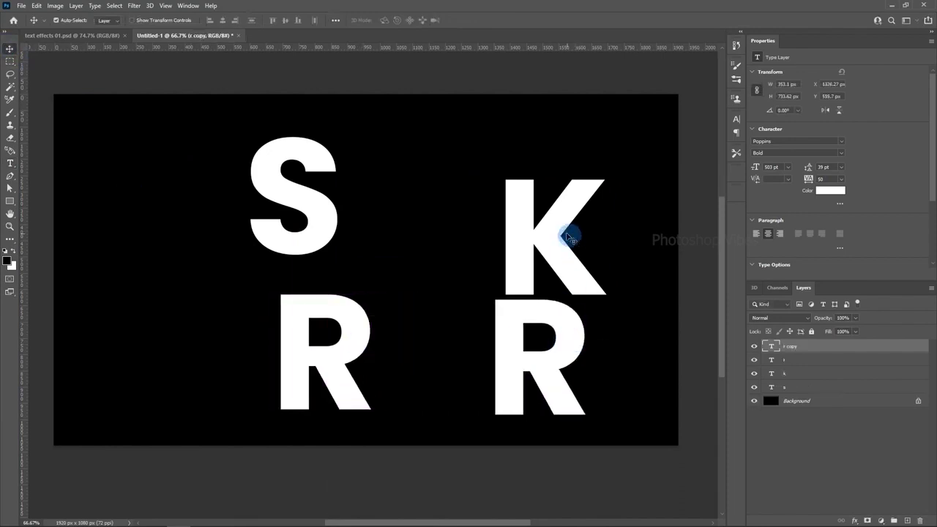
drag(570, 237, 502, 173)
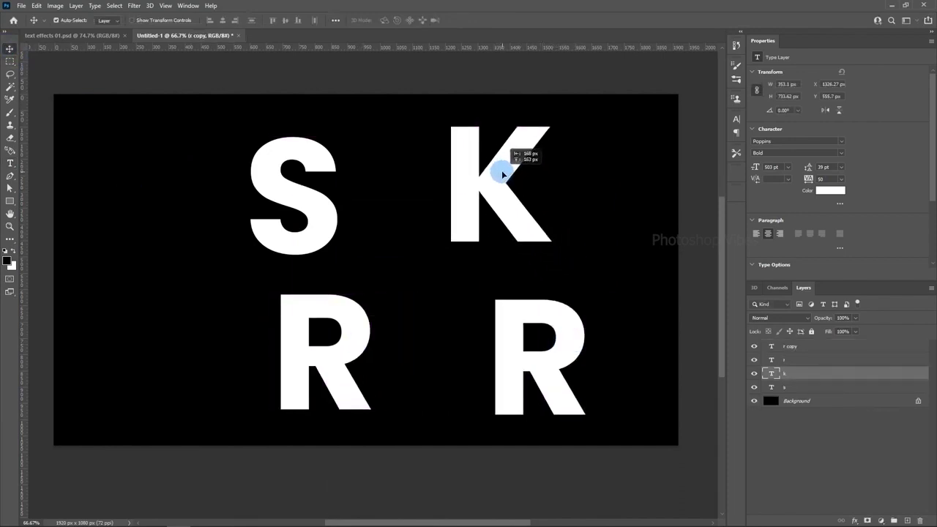
double_click(561, 356)
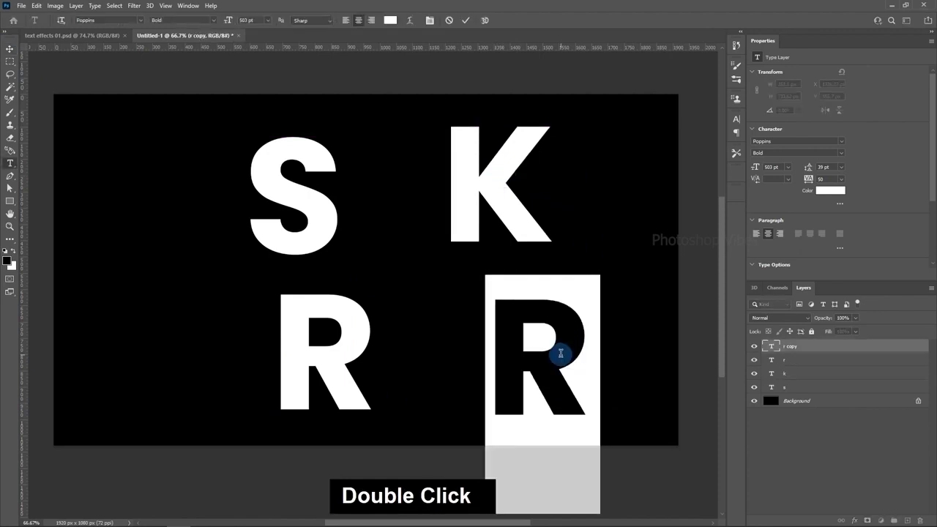
text(d)
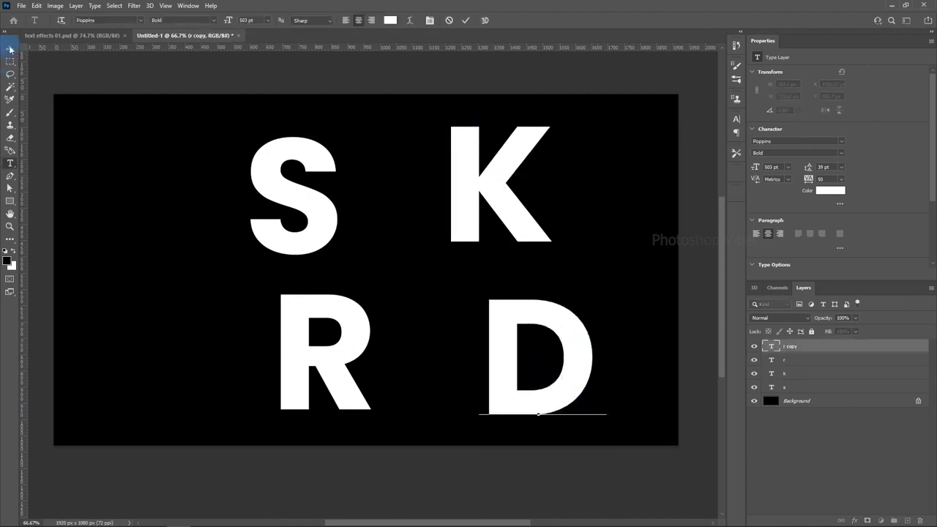
click(10, 49)
drag(318, 211, 311, 204)
- Rotate the S and the K counter-clockwise with Free Transform
key(ctrl+t)
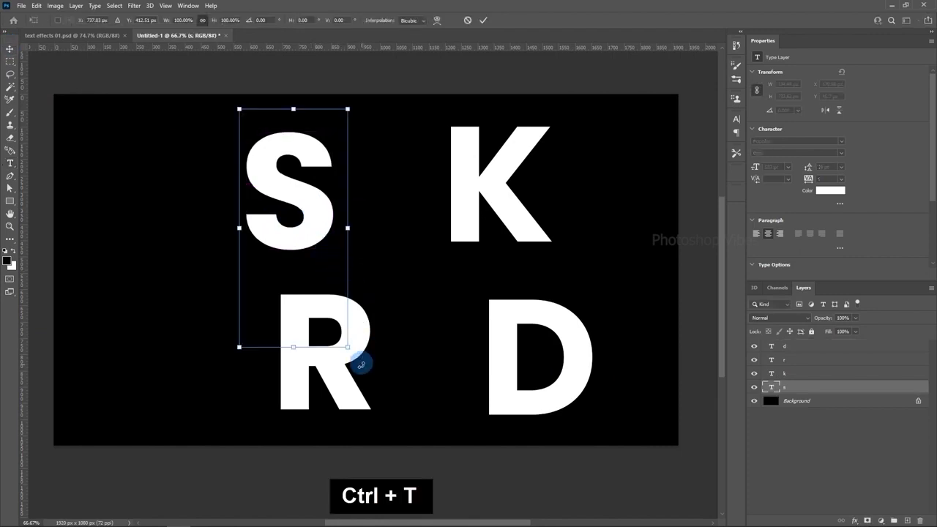
drag(352, 358, 407, 316)
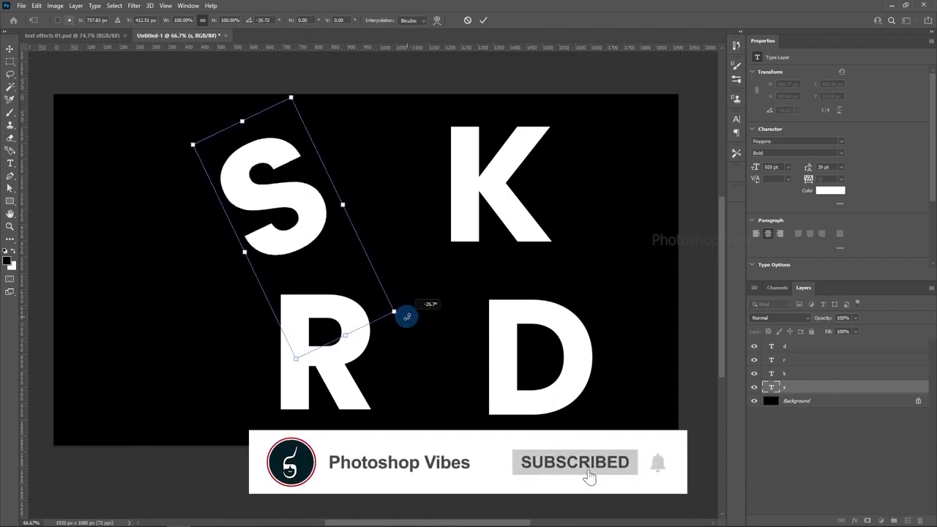
key(Escape)
click(496, 184)
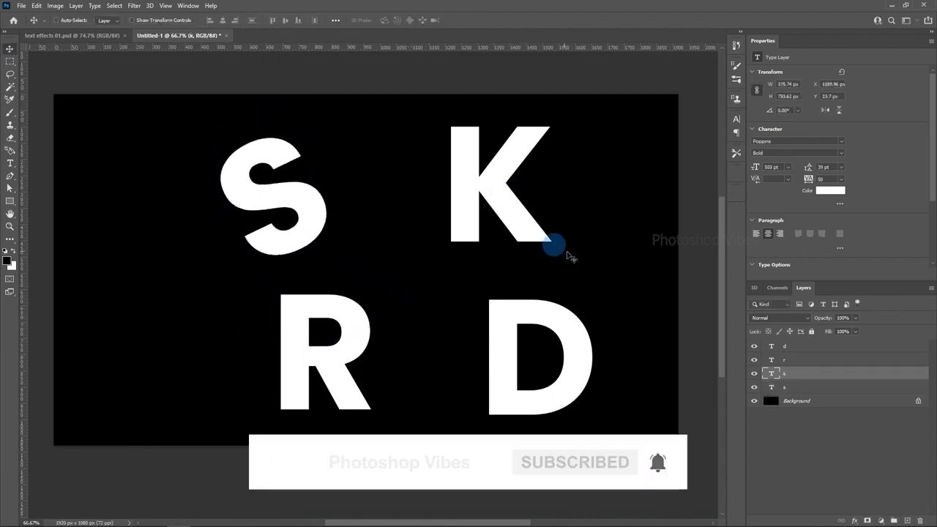
key(ctrl+t)
drag(565, 360, 609, 315)
key(Return)
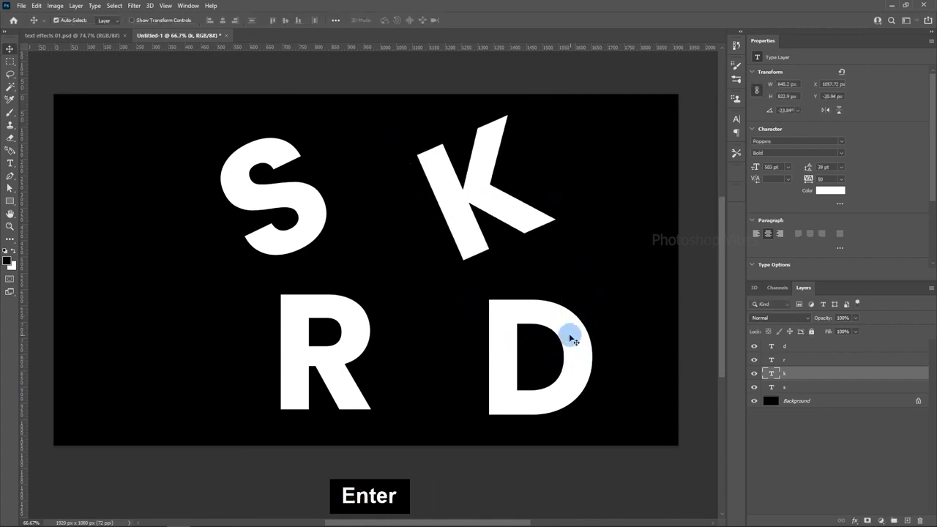
- Rotate the D about 15.6° and the R about 17° clockwise
click(572, 339)
key(ctrl+t)
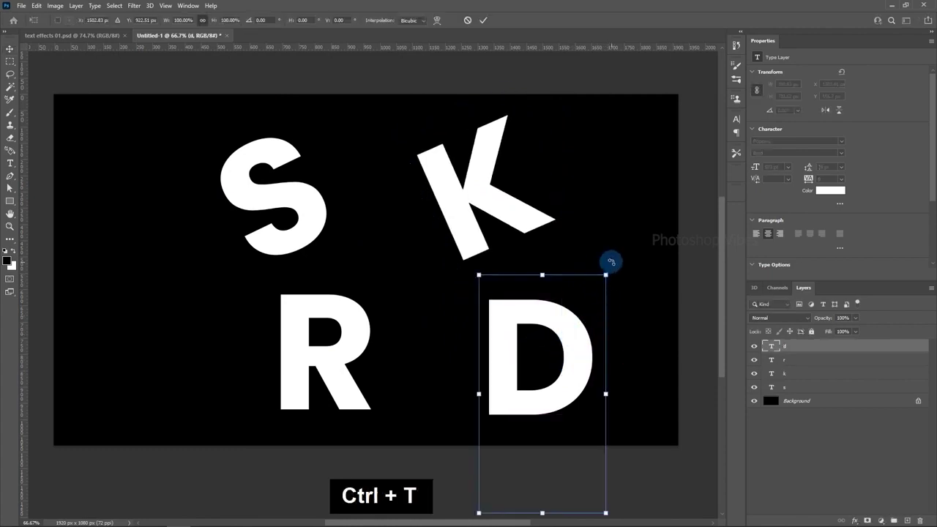
drag(611, 262, 651, 291)
key(Return)
click(345, 321)
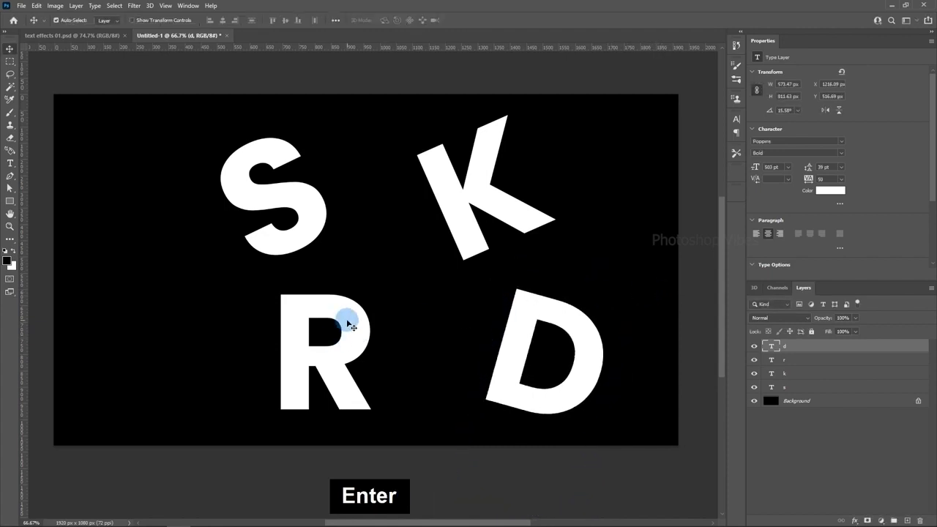
key(ctrl+t)
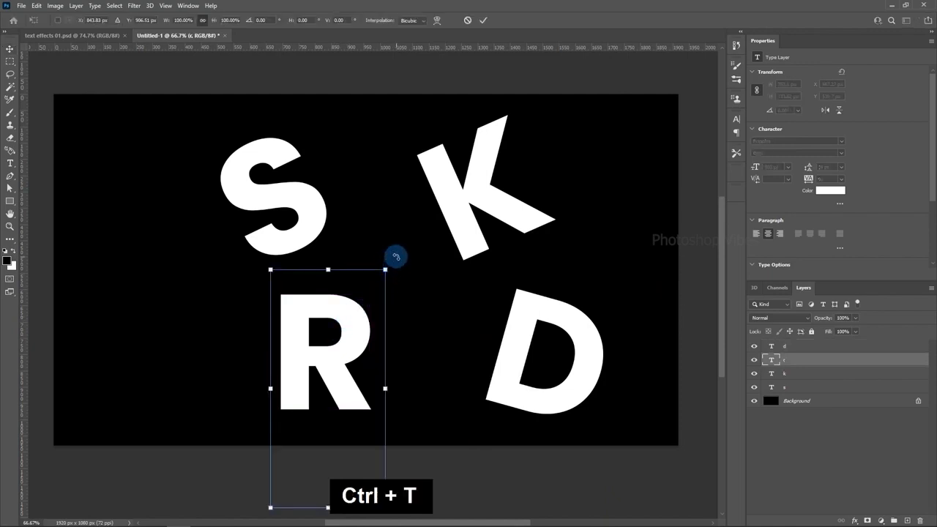
drag(396, 256, 439, 272)
key(Return)
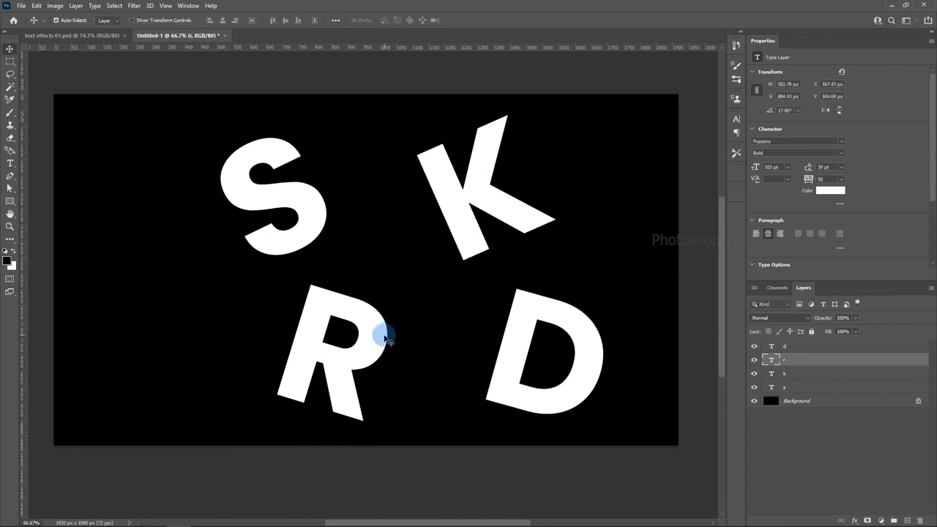
click(784, 347)
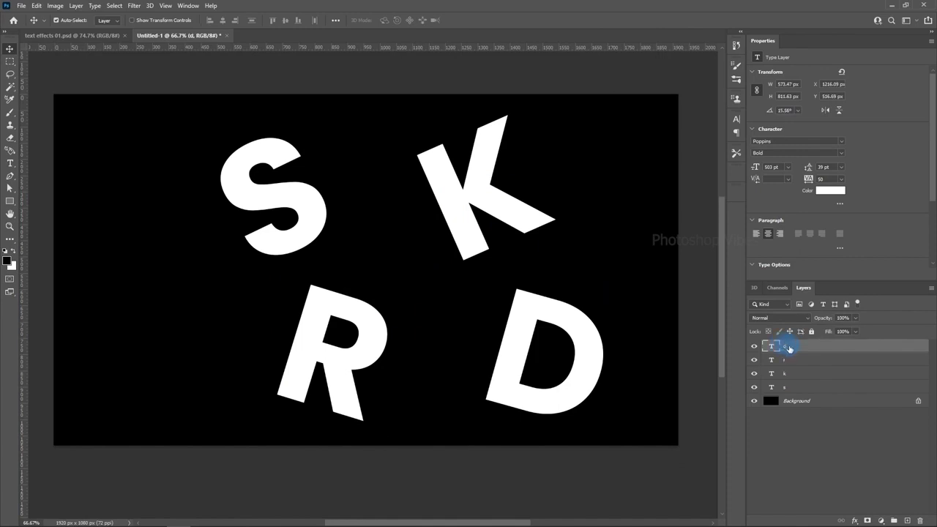
- Add a new layer on top filled with white and set it to Multiply
click(906, 520)
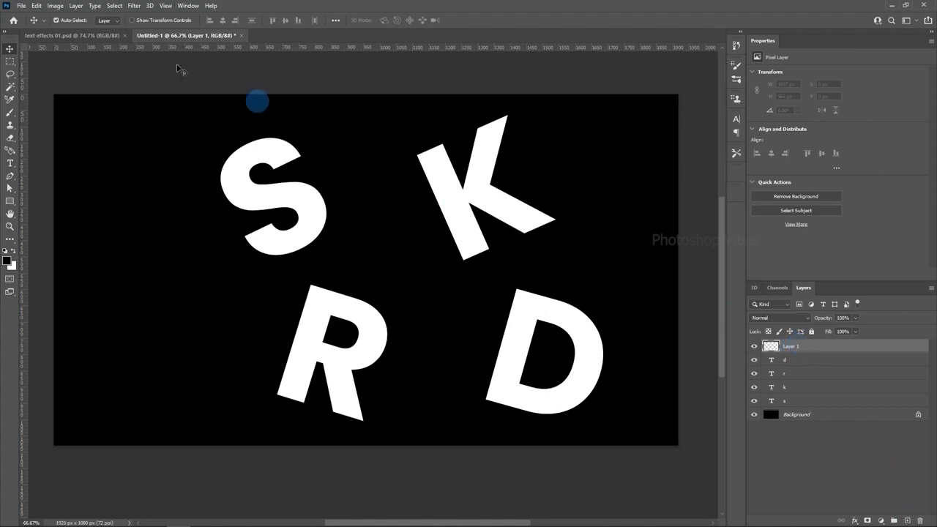
click(36, 6)
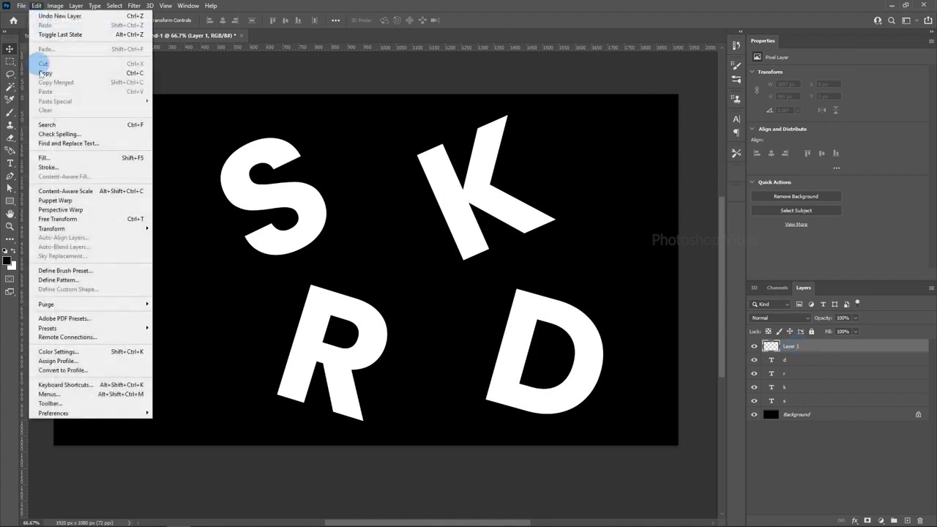
click(46, 158)
click(578, 173)
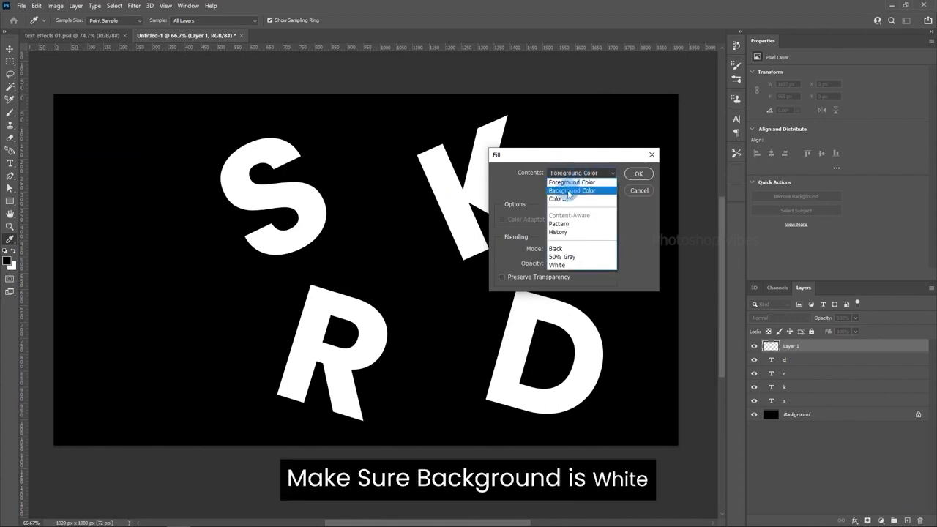
click(573, 183)
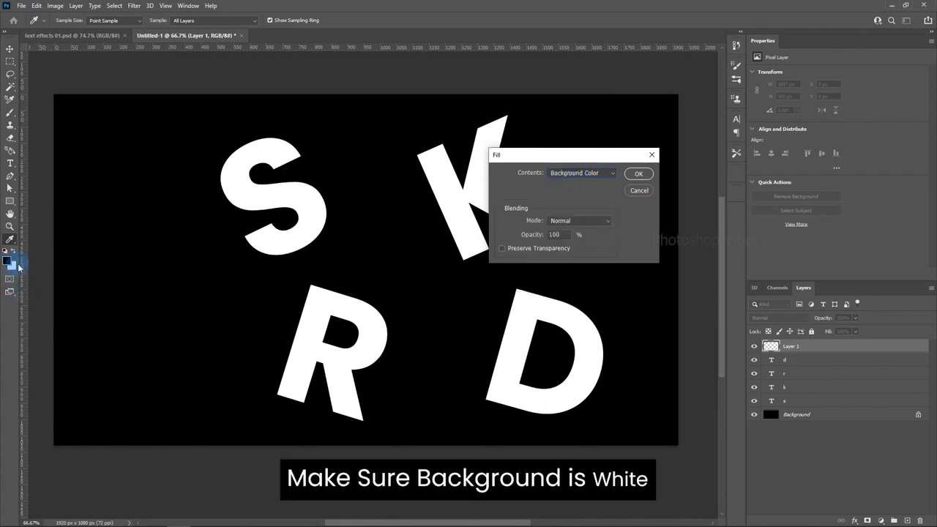
click(510, 220)
click(639, 174)
key(v)
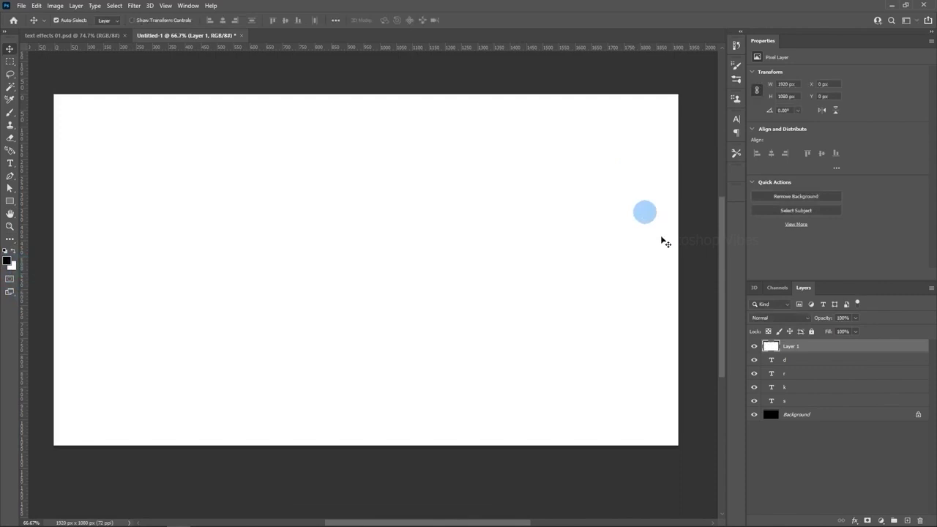
click(761, 319)
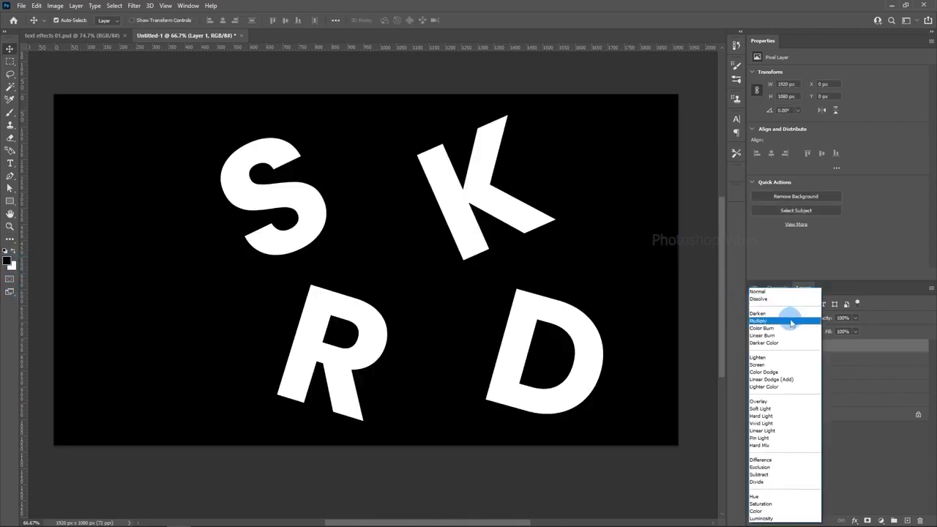
click(790, 323)
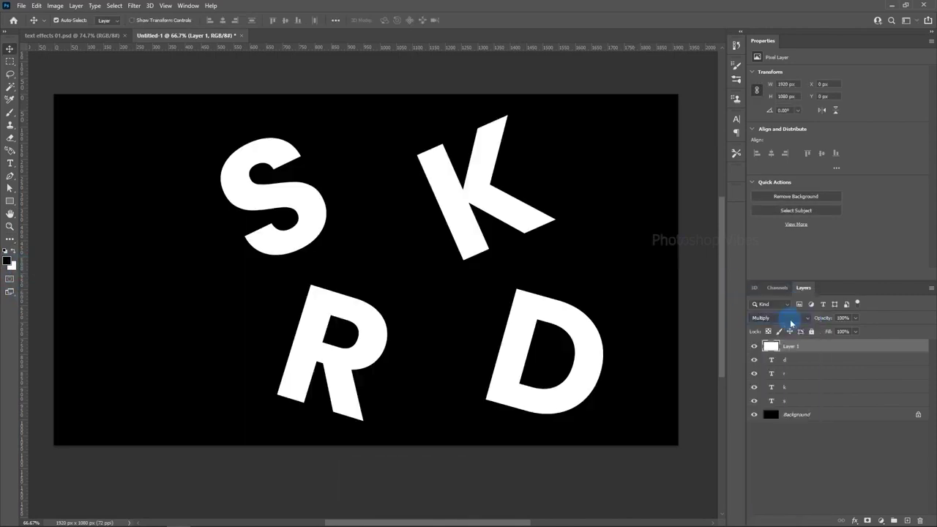
- Apply Add Noise at 40%, Uniform, Monochromatic to the white layer
click(134, 5)
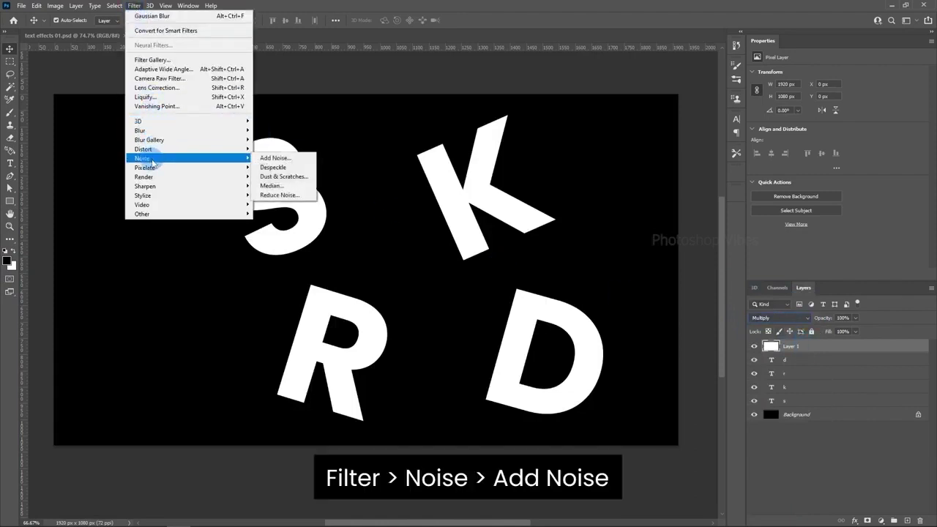
click(272, 154)
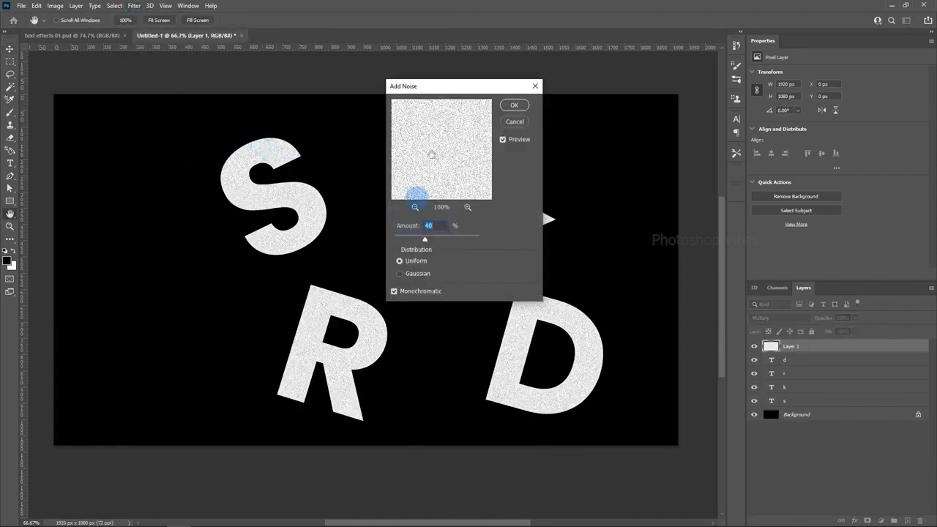
drag(442, 88, 643, 79)
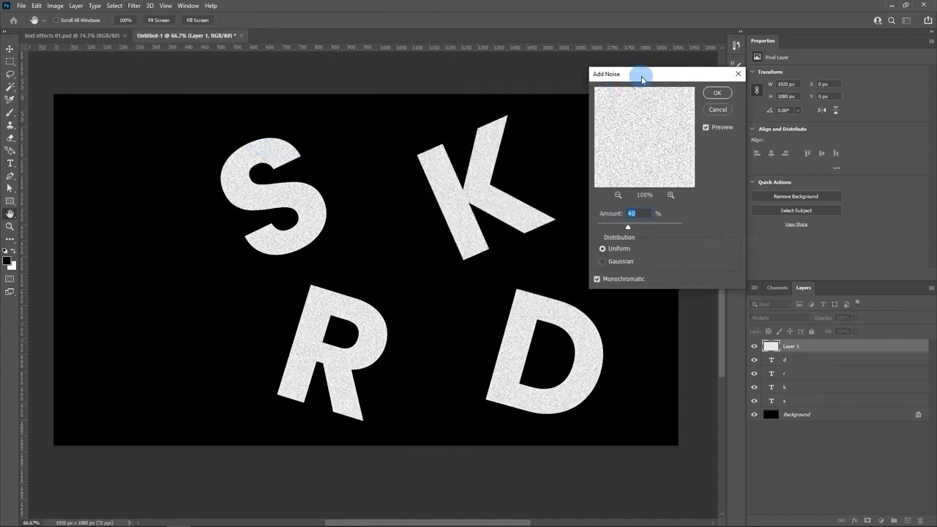
click(598, 279)
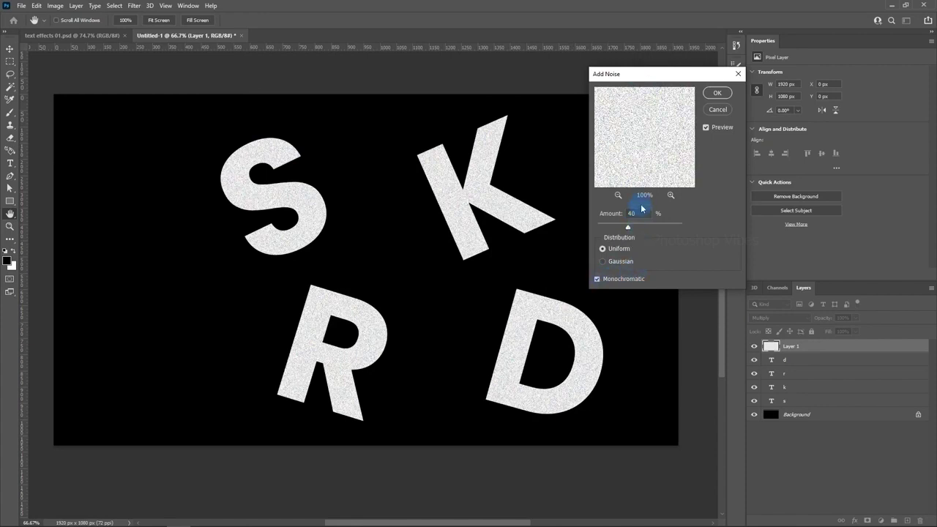
click(629, 225)
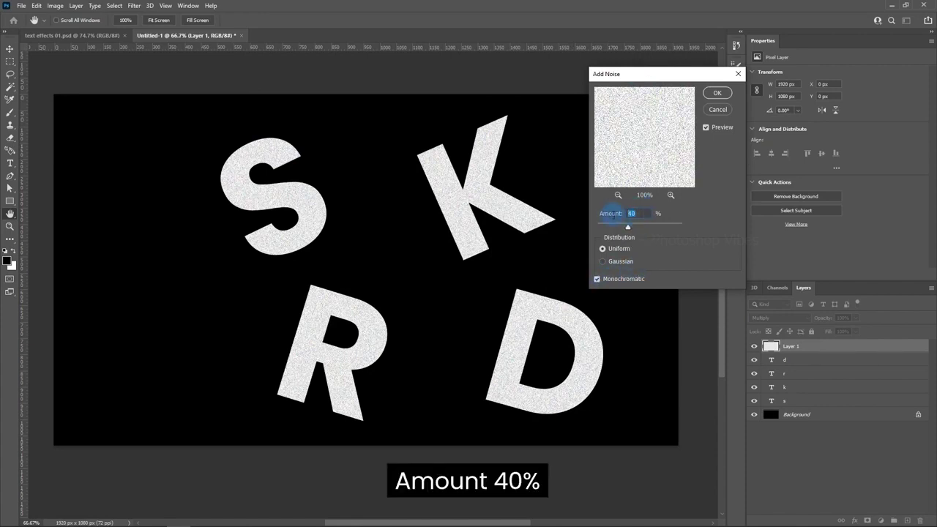
click(604, 249)
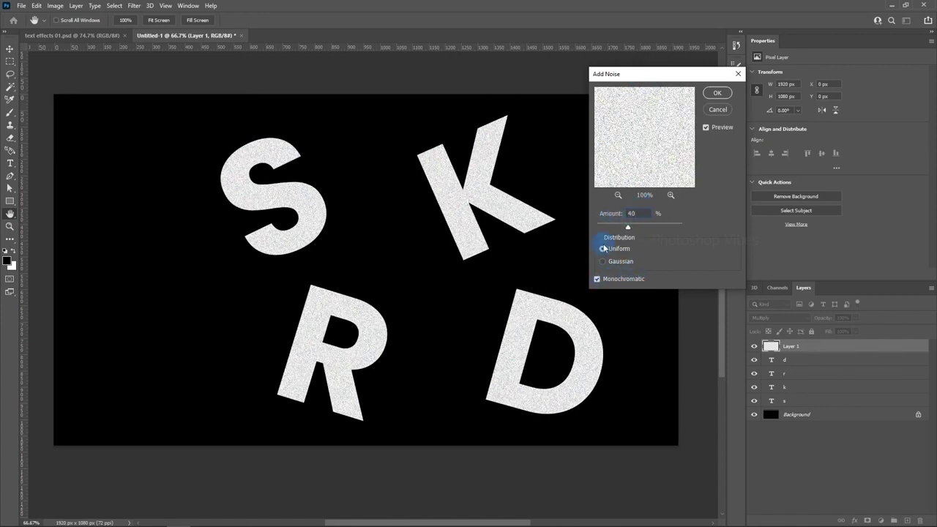
click(719, 92)
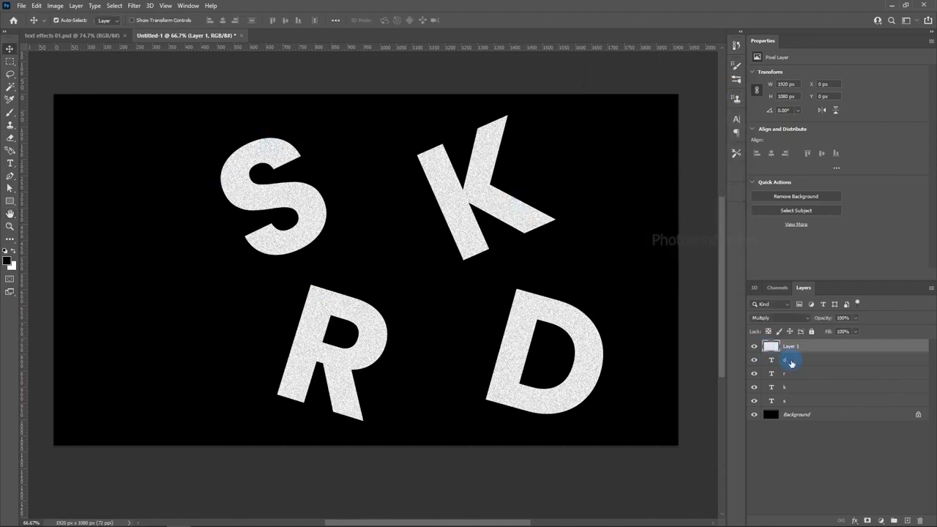
- Add an empty layer mask to the s letter layer
click(794, 361)
click(788, 400)
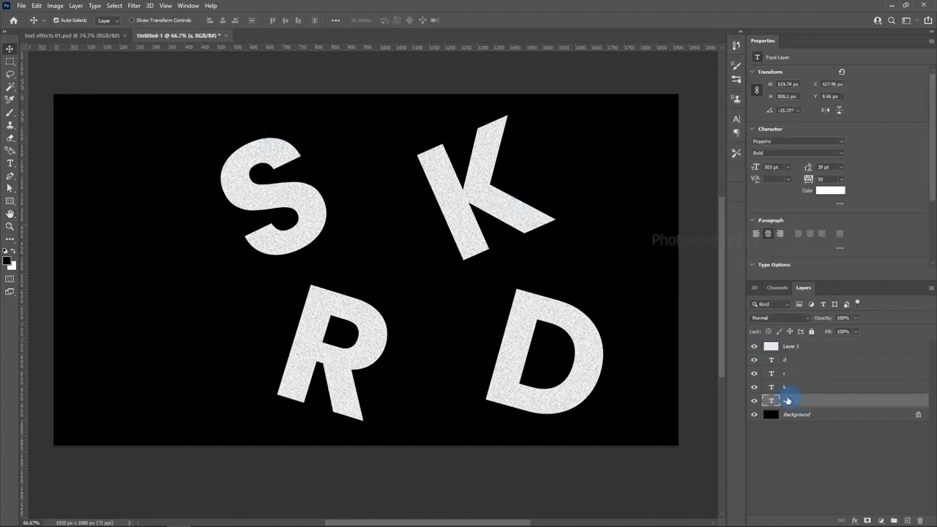
click(754, 402)
click(754, 401)
click(869, 520)
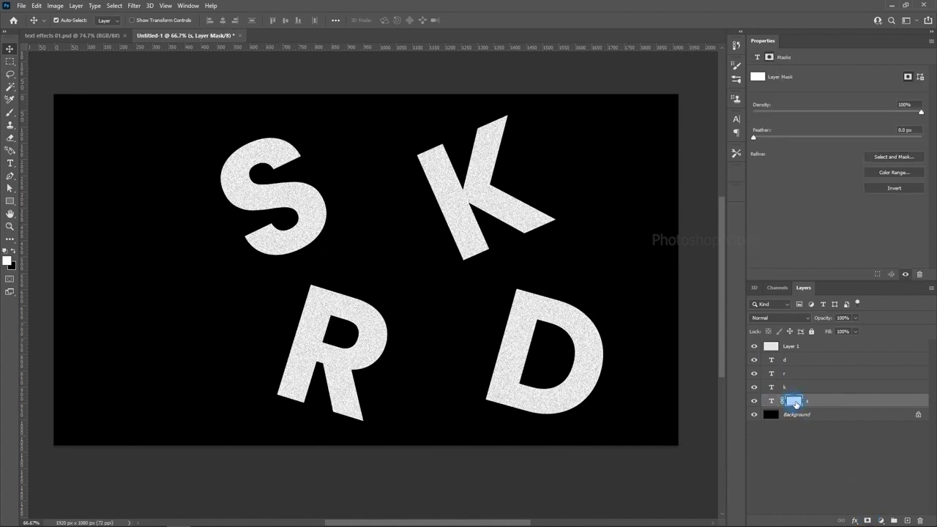
- Set up the Gradient tool with a white-to-black foreground-to-background gradient
click(10, 239)
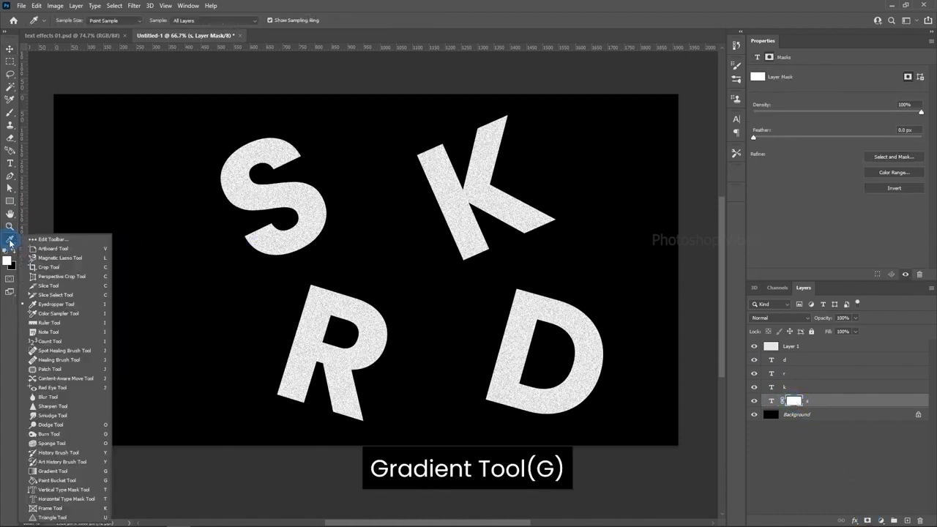
click(51, 471)
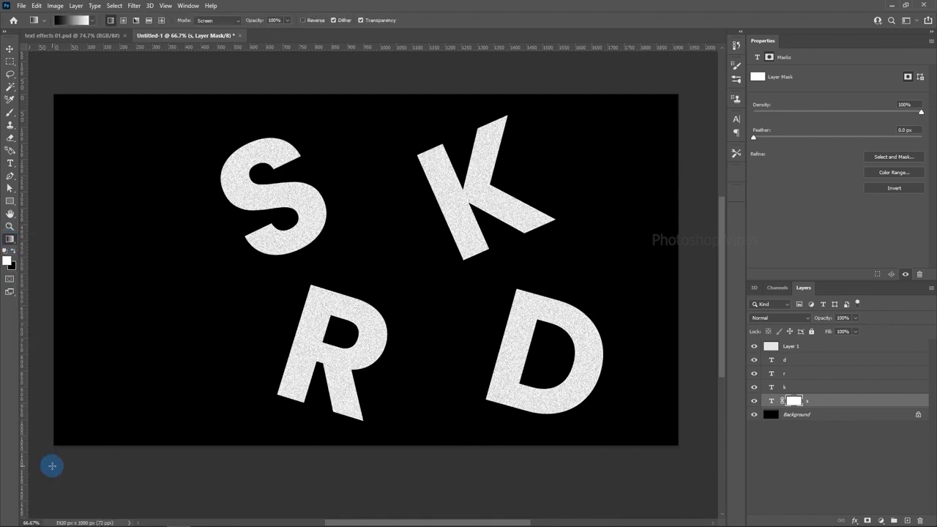
click(71, 25)
click(519, 208)
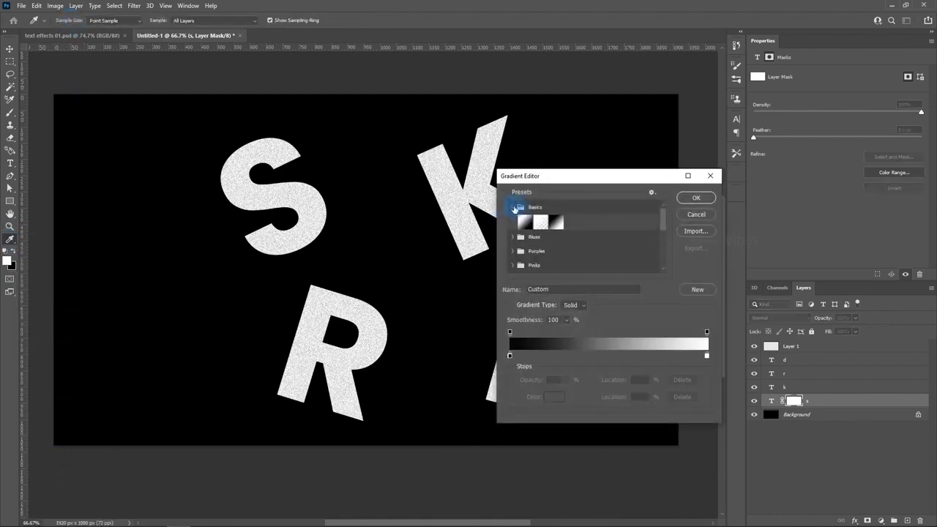
click(525, 221)
click(510, 356)
click(551, 397)
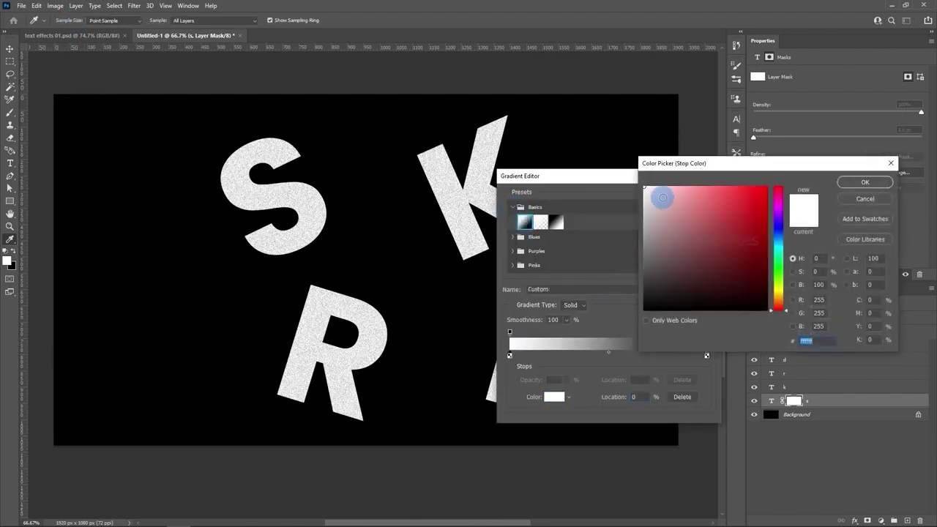
click(864, 183)
click(706, 356)
click(555, 397)
drag(759, 287, 771, 328)
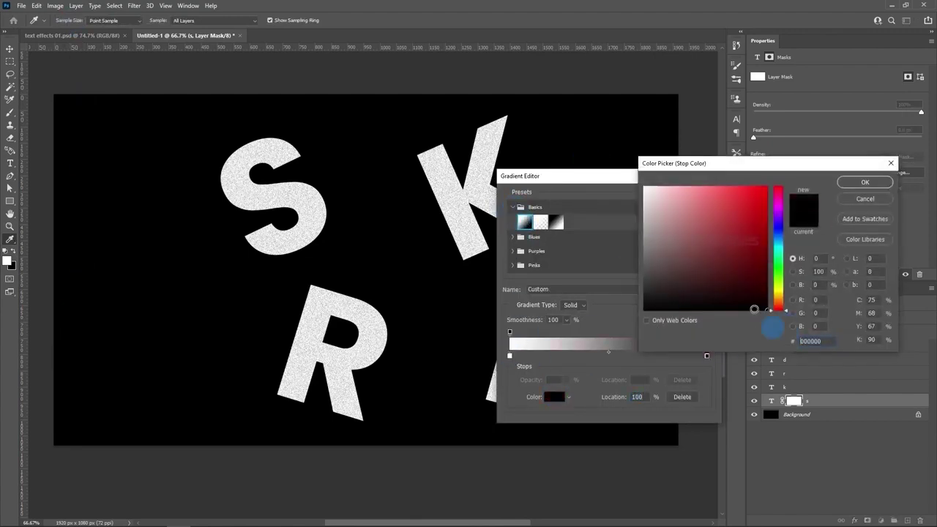
click(853, 184)
click(696, 197)
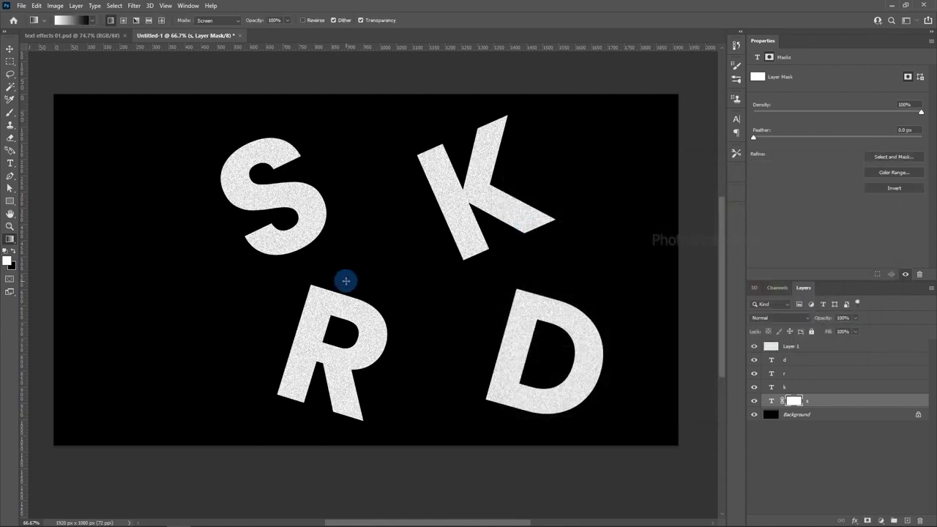
- Fade the S mask from its bottom upward using a reversed Normal, 100% opacity gradient
mouse_move(314, 268)
mouse_down()
mouse_move(309, 241)
mouse_move(249, 184)
mouse_move(245, 161)
mouse_move(291, 153)
mouse_move(299, 195)
mouse_move(272, 58)
mouse_up()
click(213, 20)
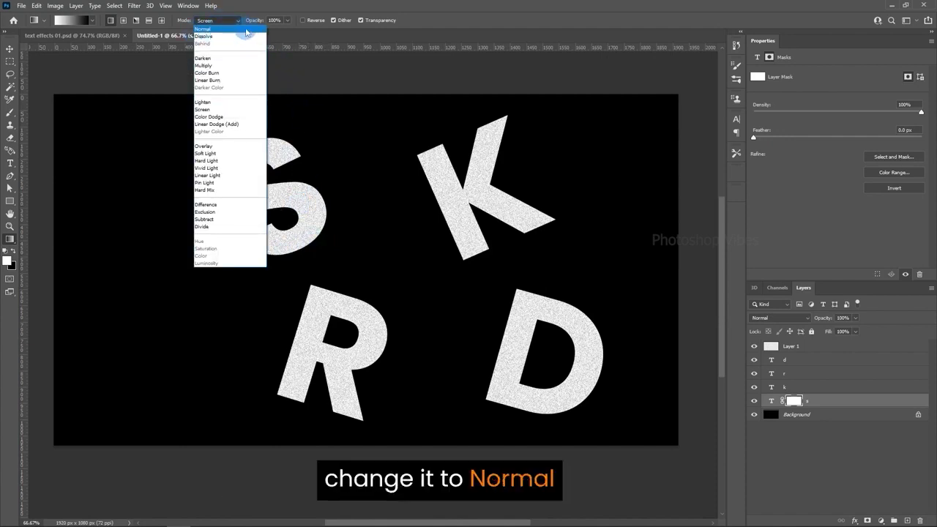
click(247, 30)
click(289, 22)
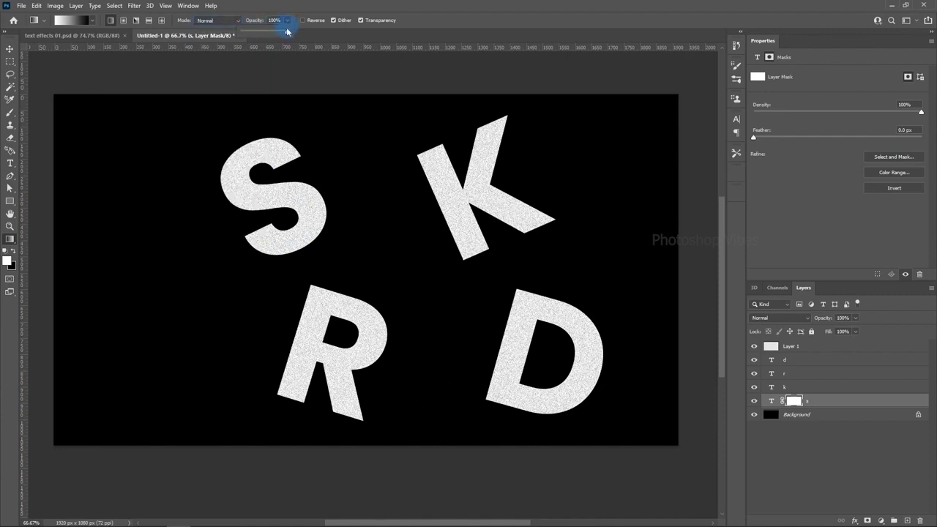
drag(268, 35, 268, 33)
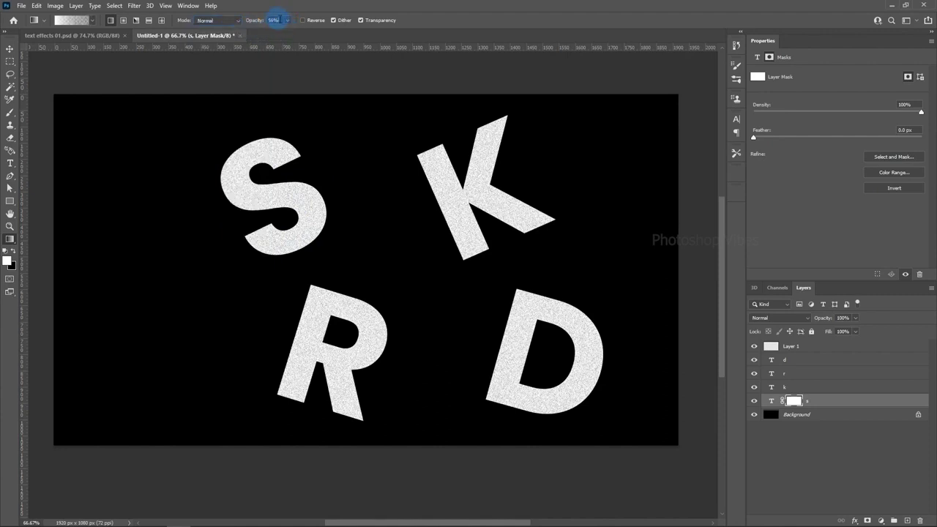
text(100)
click(262, 22)
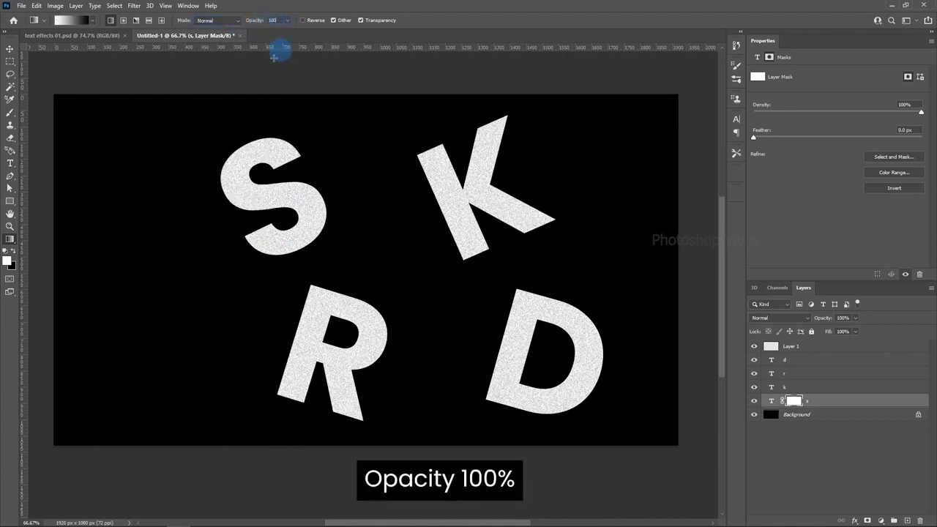
click(302, 20)
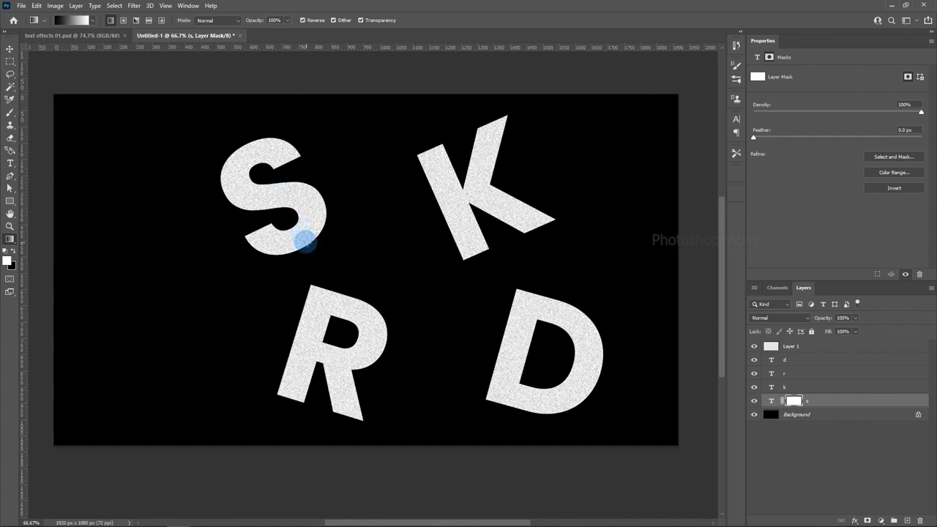
drag(309, 244, 244, 148)
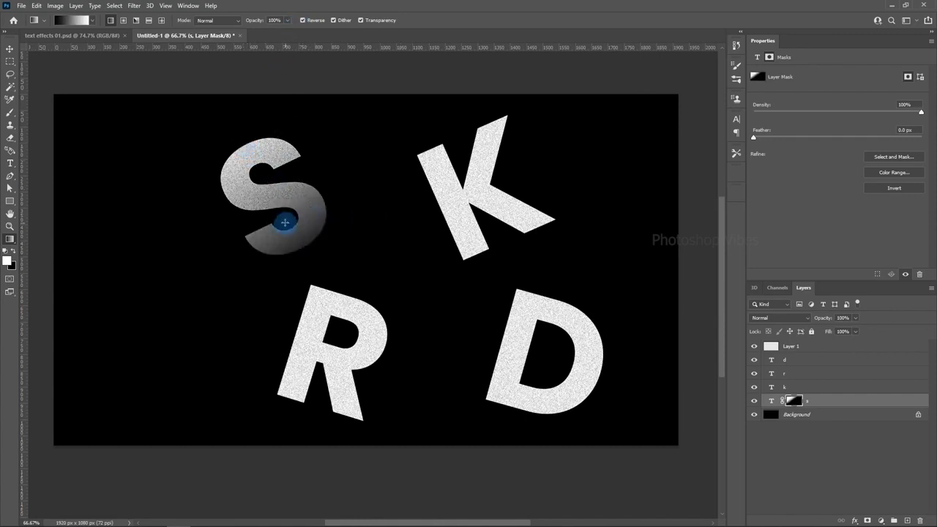
drag(282, 233, 239, 81)
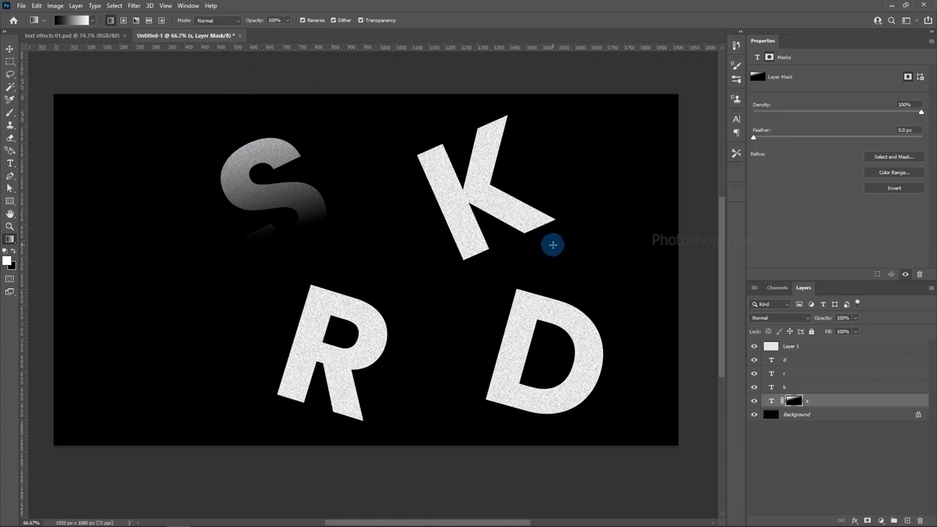
drag(276, 231, 248, 73)
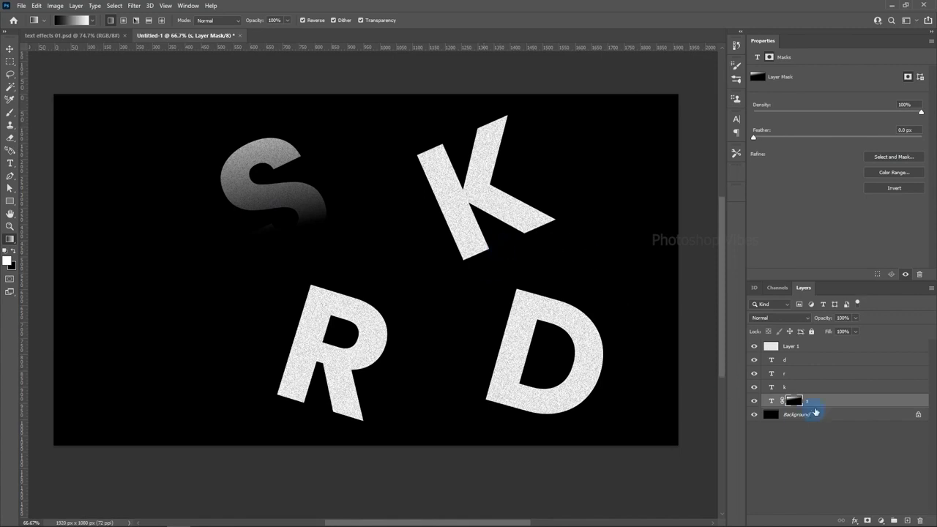
- Mask the k layer and fade the K toward its bottom
click(791, 392)
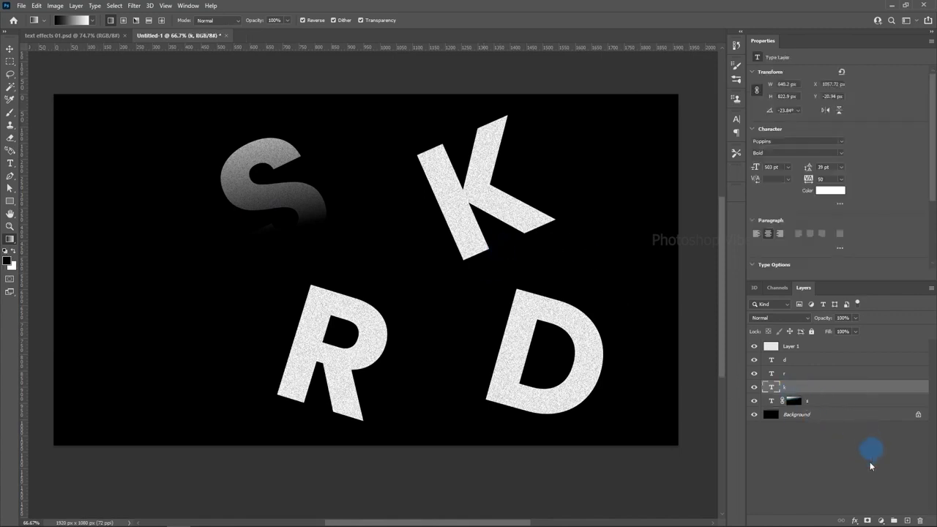
click(868, 520)
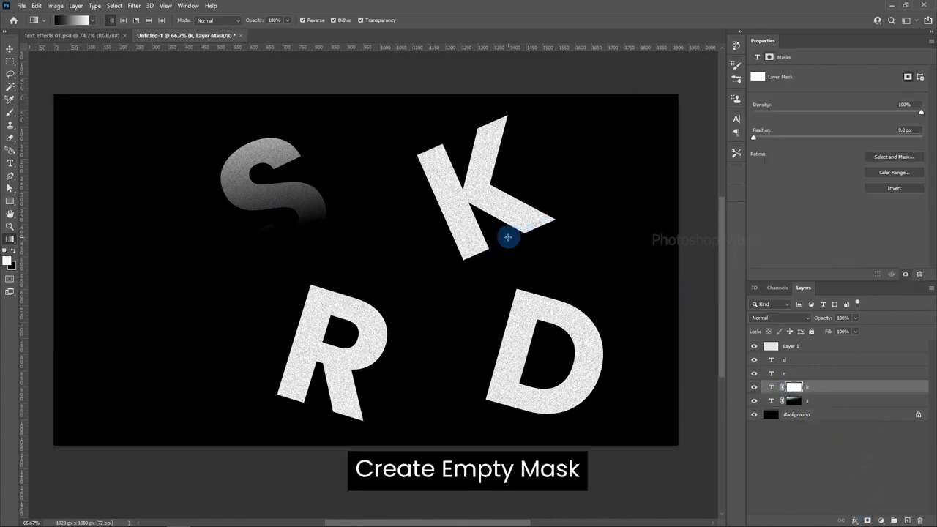
drag(507, 238, 399, 56)
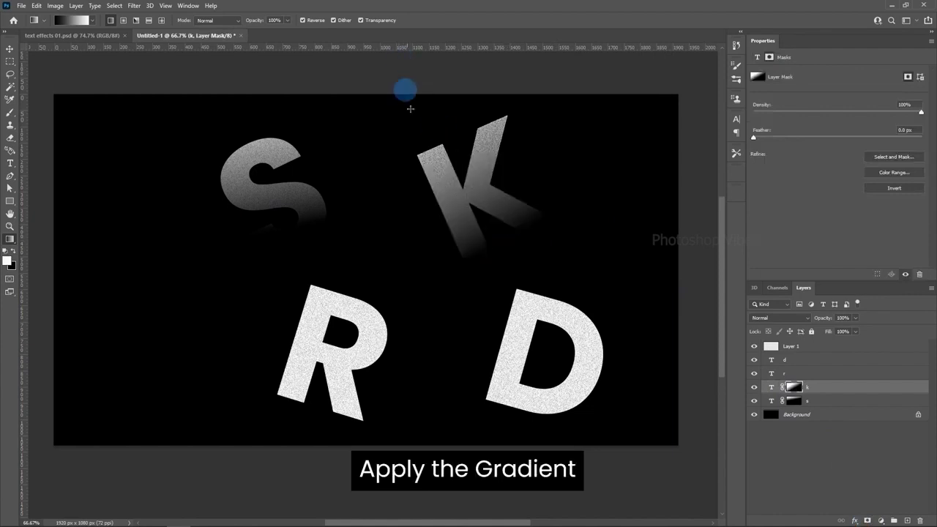
drag(477, 241, 415, 101)
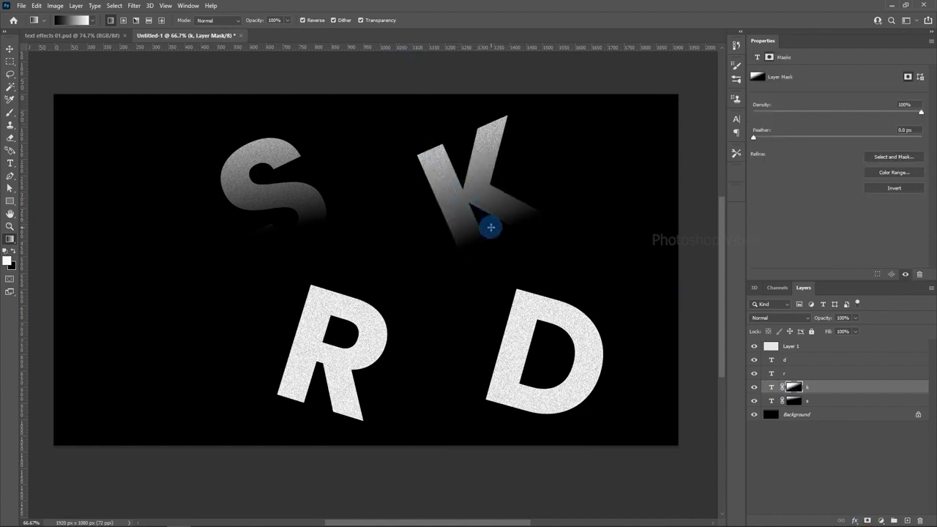
drag(489, 221, 413, 77)
- Mask the r and d layers and fade each letter toward its bottom
click(766, 374)
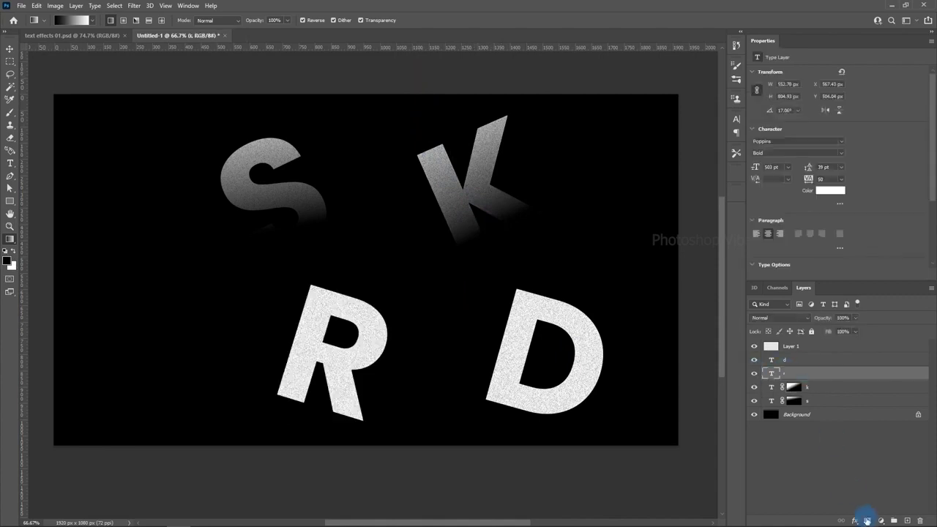
click(868, 521)
drag(308, 400, 398, 153)
click(774, 360)
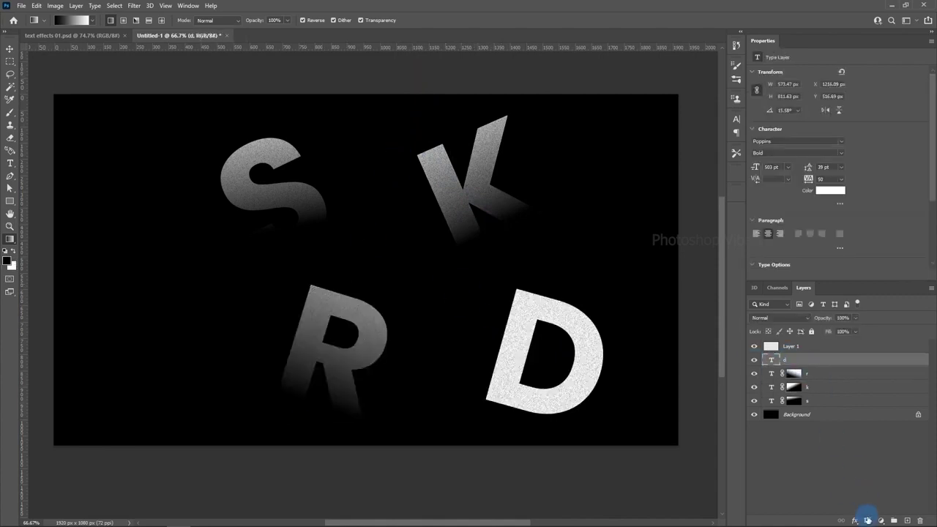
click(867, 520)
drag(491, 397, 711, 130)
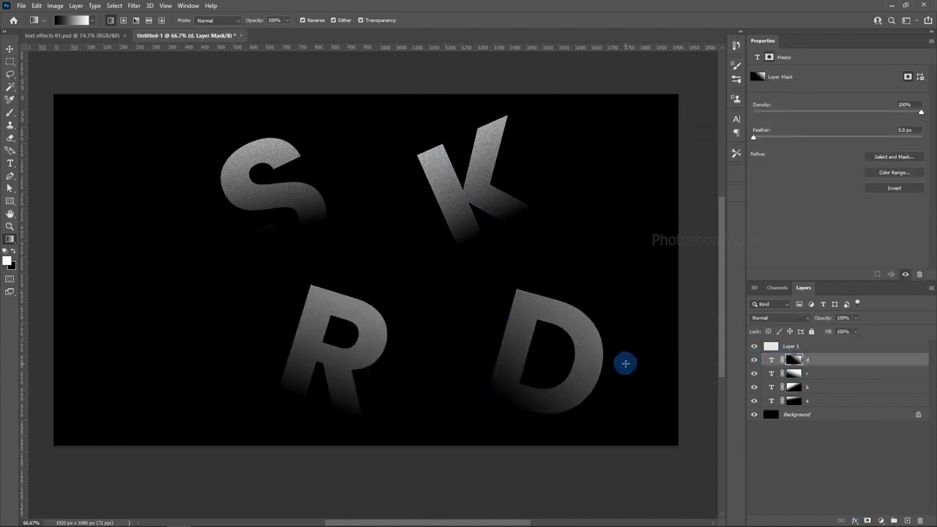
drag(612, 302, 602, 288)
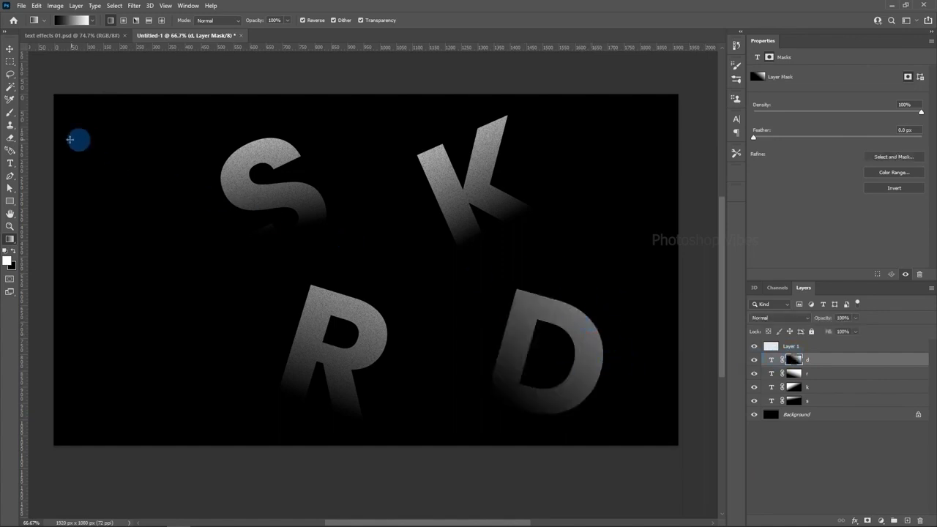
click(10, 137)
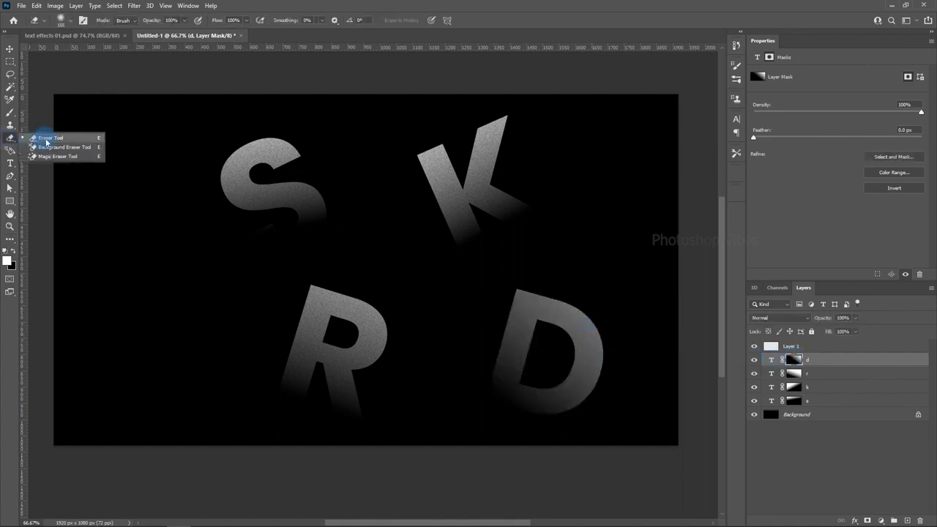
- Set the Eraser to a Soft Round brush at 20% flow, about 218 px
click(47, 138)
right_click(380, 187)
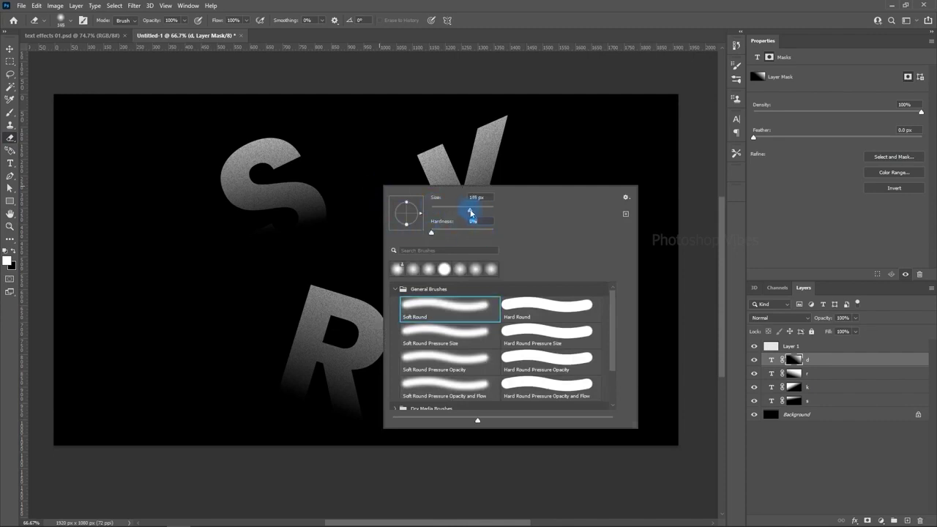
key(Return)
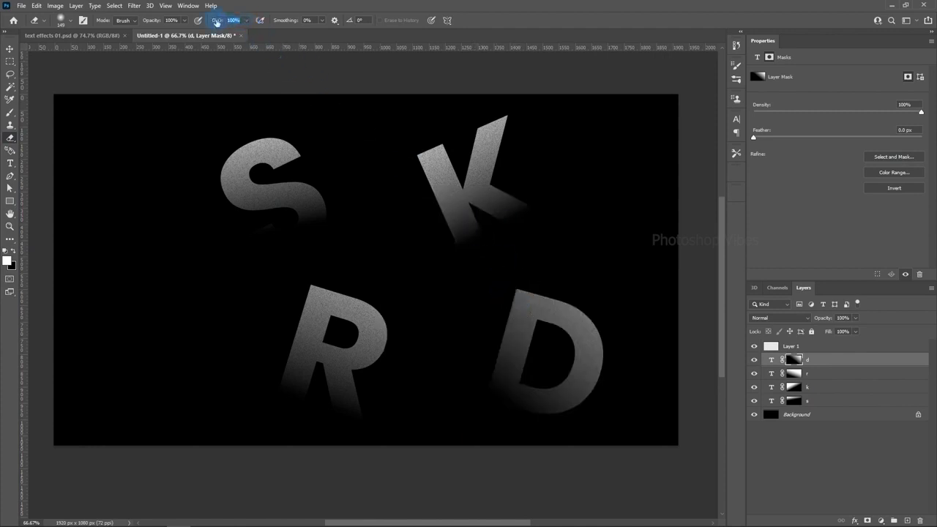
text(20)
mouse_move(533, 305)
mouse_down()
mouse_move(557, 298)
mouse_move(547, 296)
mouse_move(588, 306)
mouse_up()
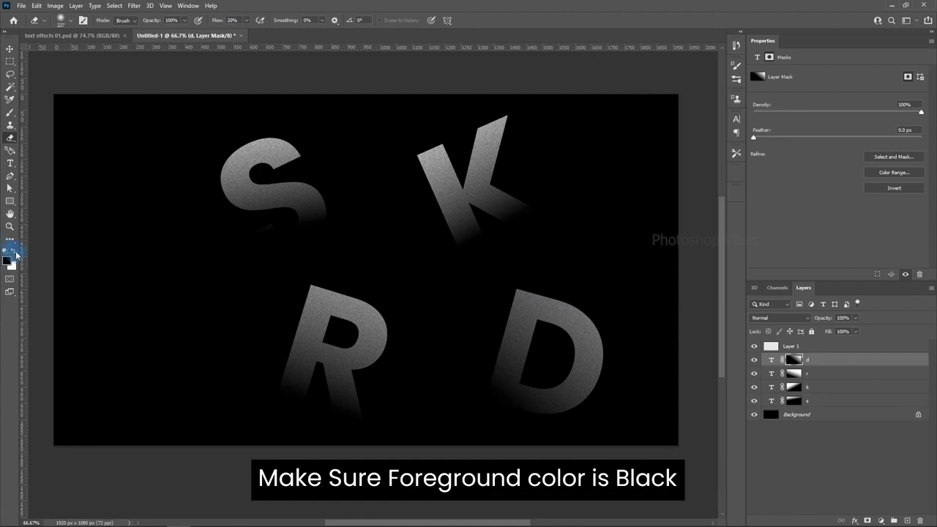
- Erase the upper parts of the D, R, K and S masks to brighten them
mouse_move(534, 331)
mouse_down()
mouse_move(526, 303)
mouse_move(554, 299)
mouse_move(613, 334)
mouse_move(567, 319)
mouse_move(579, 319)
mouse_move(545, 296)
mouse_move(560, 295)
mouse_move(568, 319)
mouse_move(591, 297)
mouse_move(597, 326)
mouse_move(626, 306)
mouse_move(563, 317)
mouse_move(532, 298)
mouse_move(581, 316)
mouse_move(605, 300)
mouse_move(563, 272)
mouse_move(620, 344)
mouse_up()
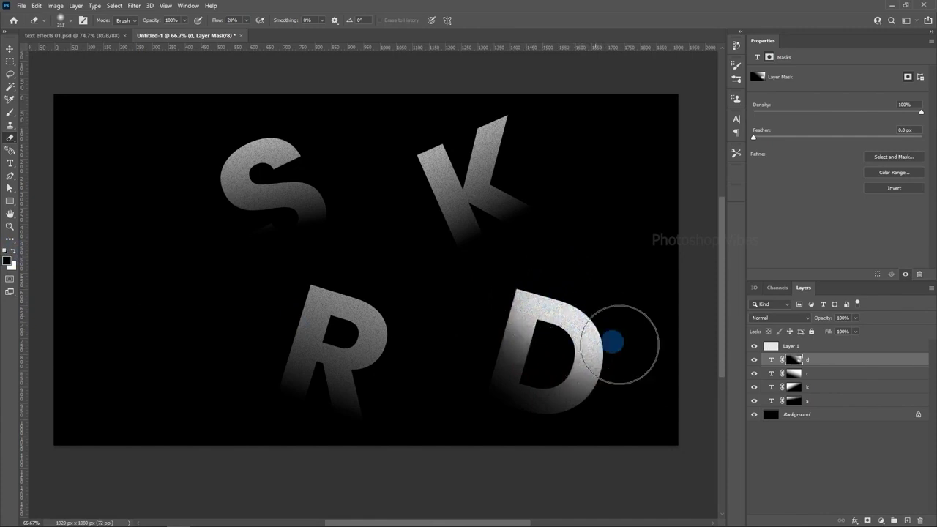
click(794, 374)
mouse_move(326, 298)
mouse_down()
mouse_move(351, 316)
mouse_move(330, 291)
mouse_up()
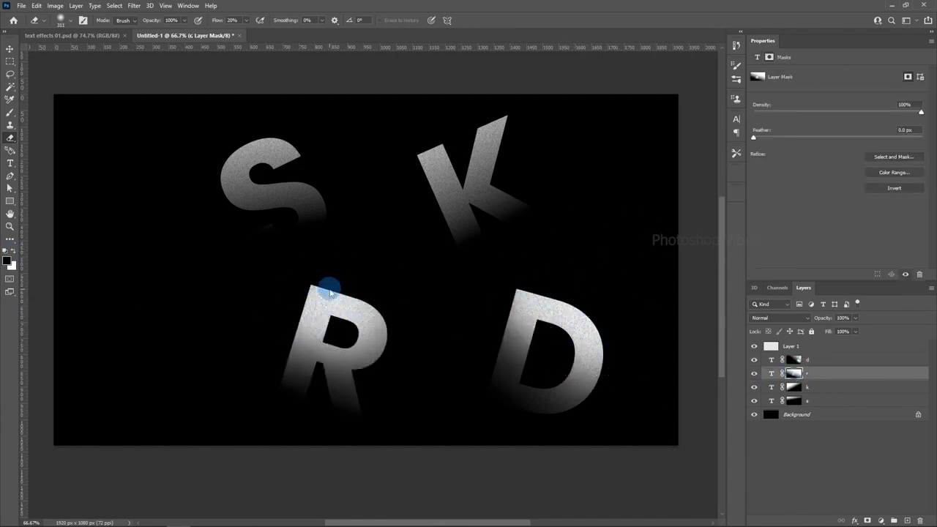
click(794, 386)
mouse_move(429, 158)
mouse_down()
mouse_move(419, 146)
mouse_move(403, 171)
mouse_move(439, 192)
mouse_up()
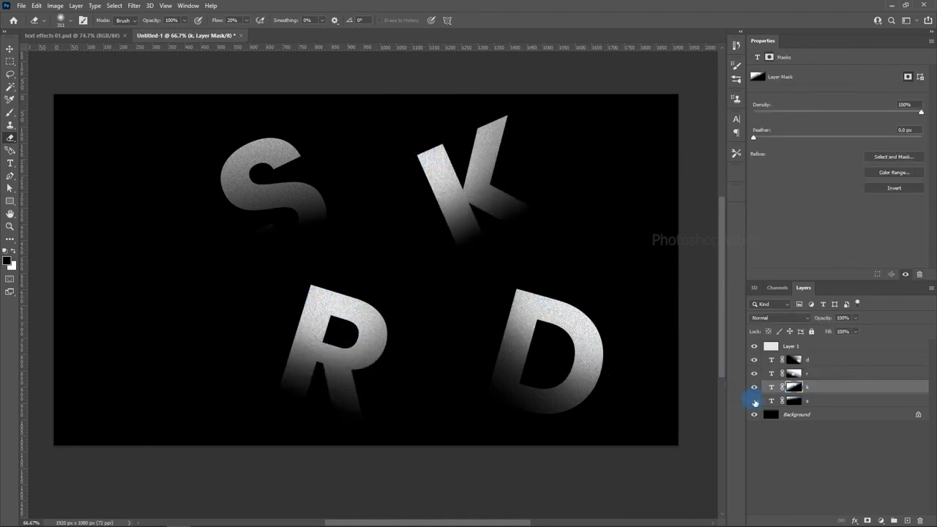
click(794, 401)
mouse_move(275, 151)
mouse_down()
mouse_move(251, 174)
mouse_move(226, 157)
mouse_move(238, 143)
mouse_move(700, 166)
mouse_up()
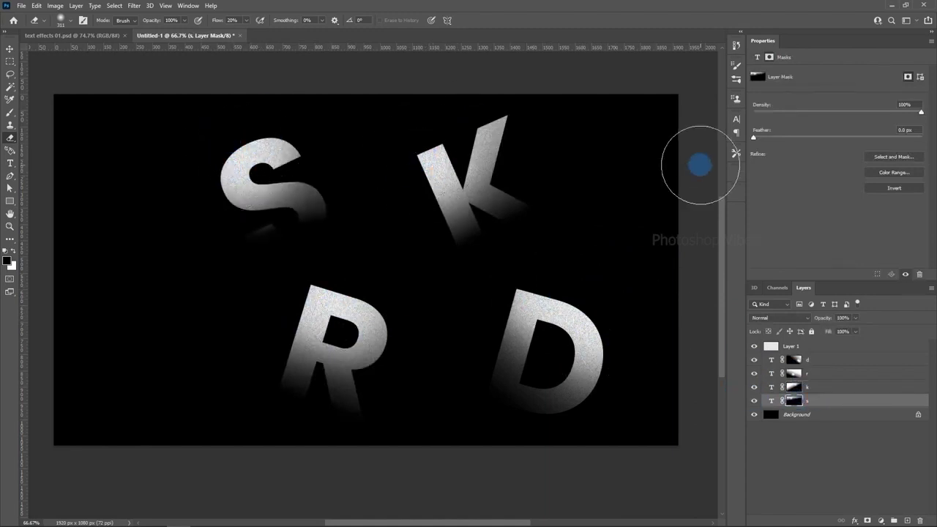
click(796, 350)
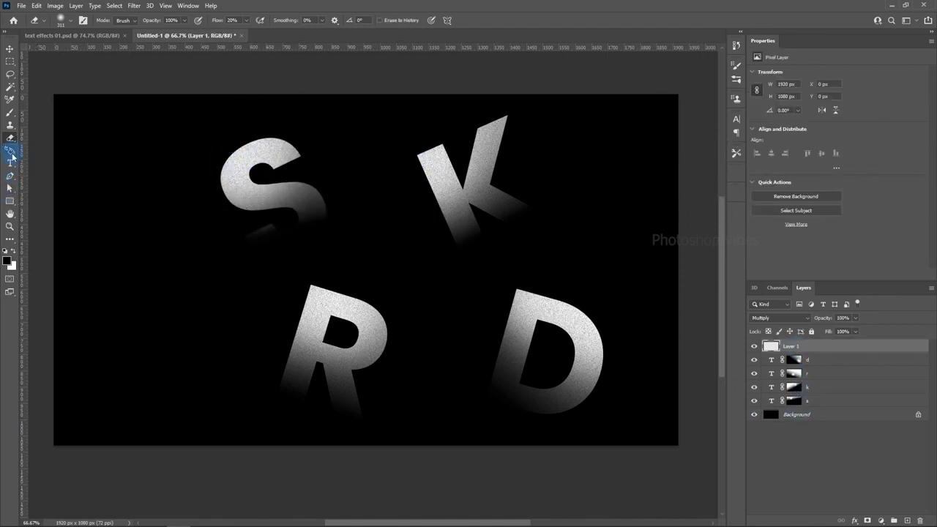
- Add a 10 pt 'tutorial' text layer with wide letter spacing left of the S
click(10, 164)
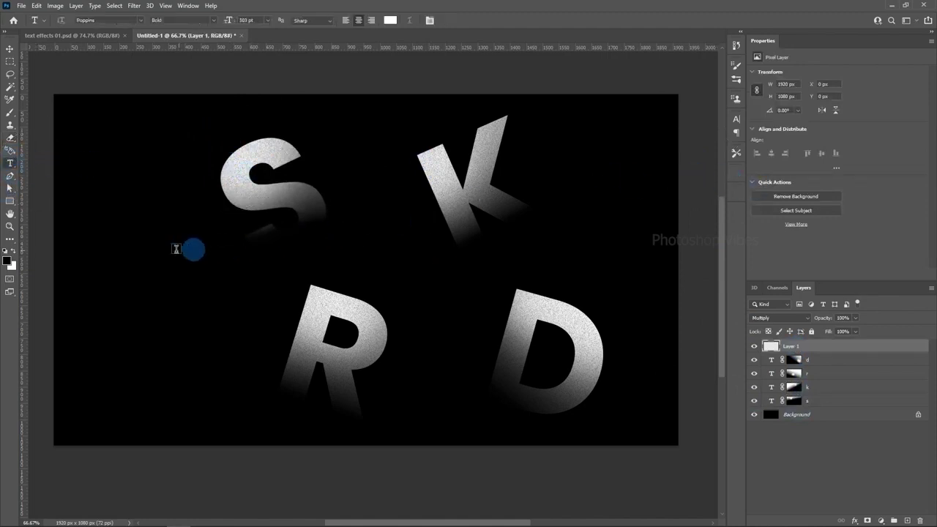
click(171, 250)
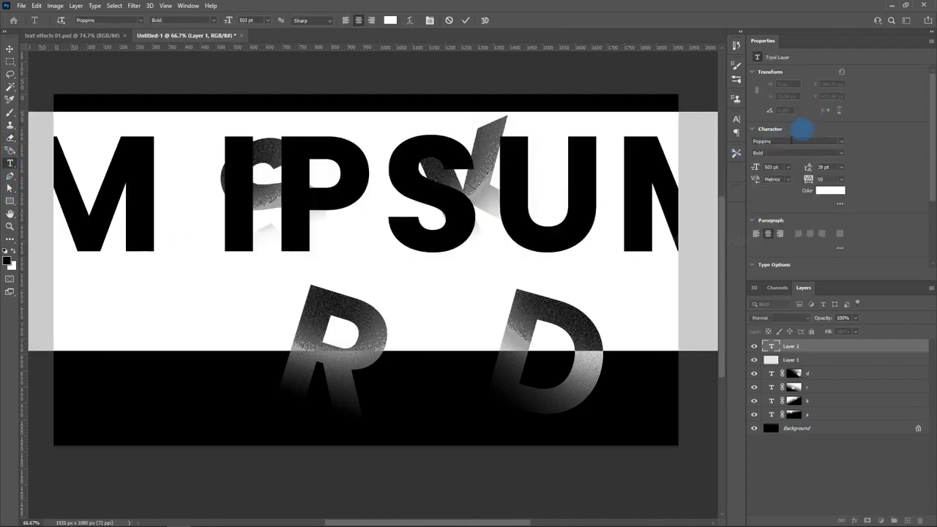
click(773, 167)
drag(782, 168, 725, 171)
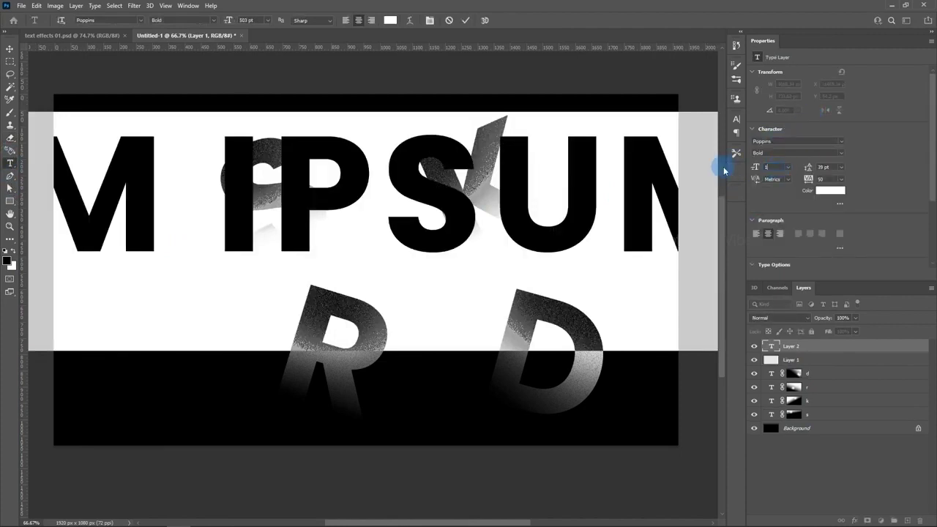
key(Return)
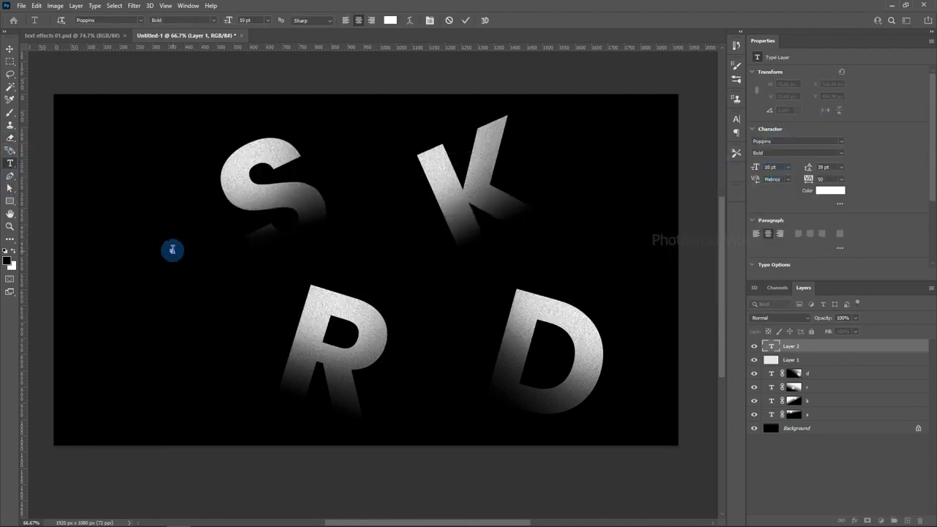
text(tutorial)
click(10, 50)
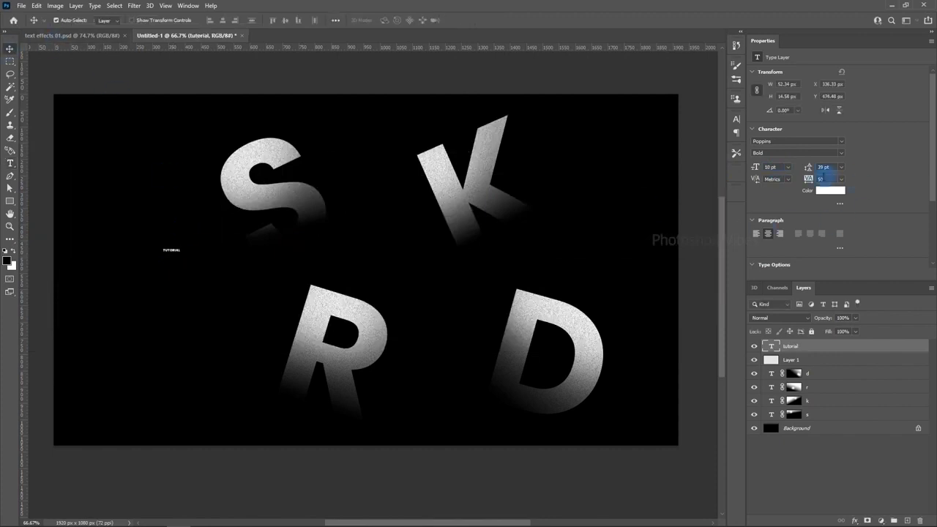
key(Return)
- Rotate TUTORIAL vertical at the left edge and place a 180°-rotated copy top-right
key(ctrl+t)
drag(226, 263, 189, 205)
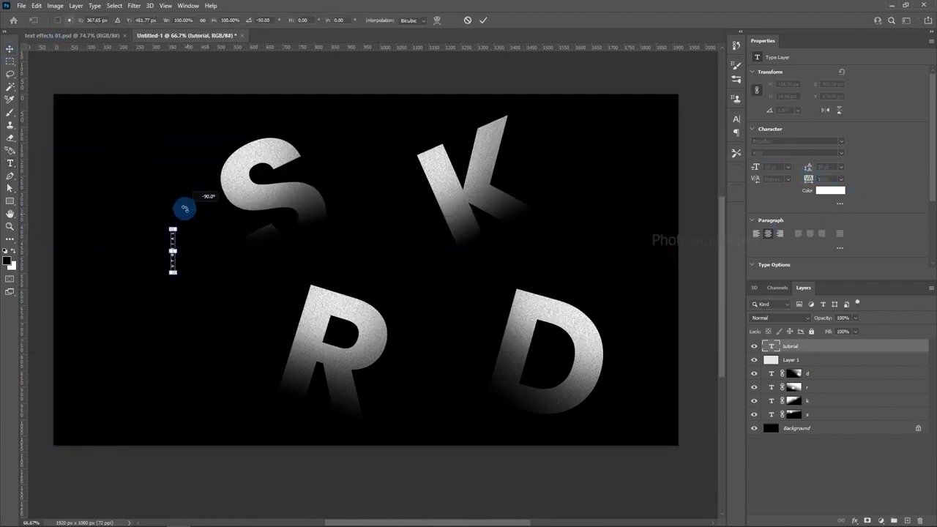
drag(176, 240, 538, 271)
key(Return)
key(ctrl+t)
drag(565, 196, 666, 140)
key(Return)
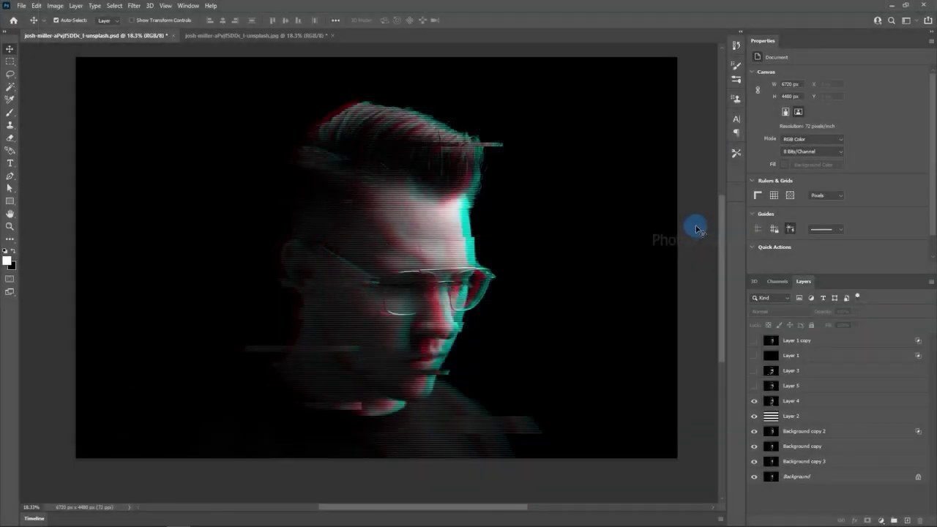
- Switch to the original unsplash JPG portrait document tab
click(219, 35)
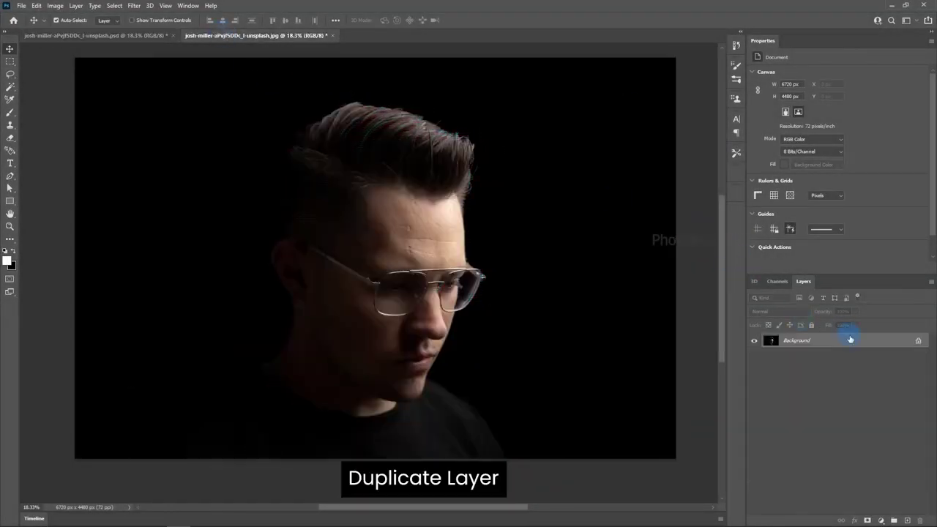
- Duplicate the portrait layer and desaturate the copy to black and white
key(ctrl+j)
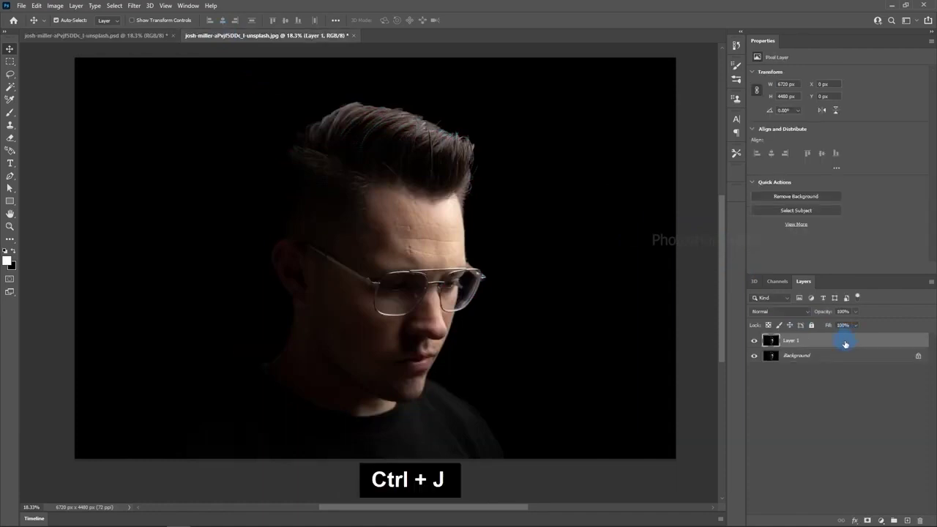
click(55, 5)
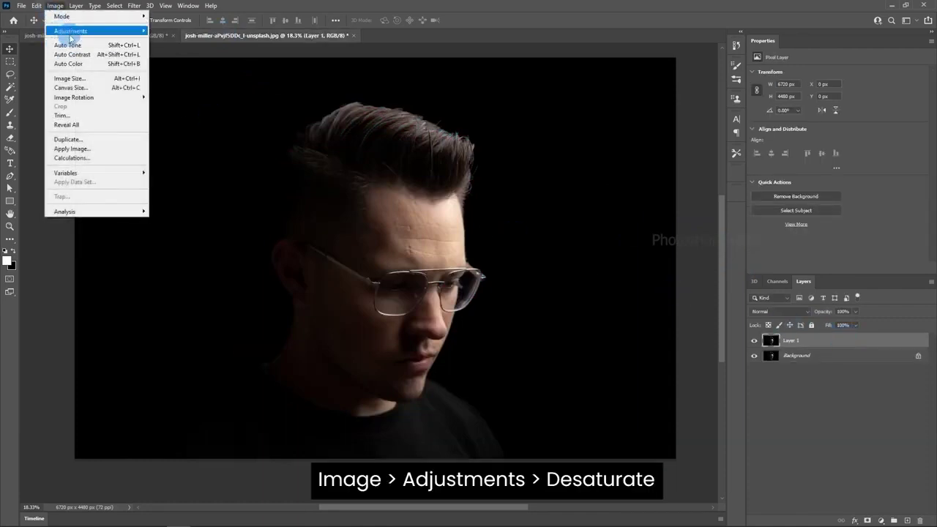
mouse_move(70, 33)
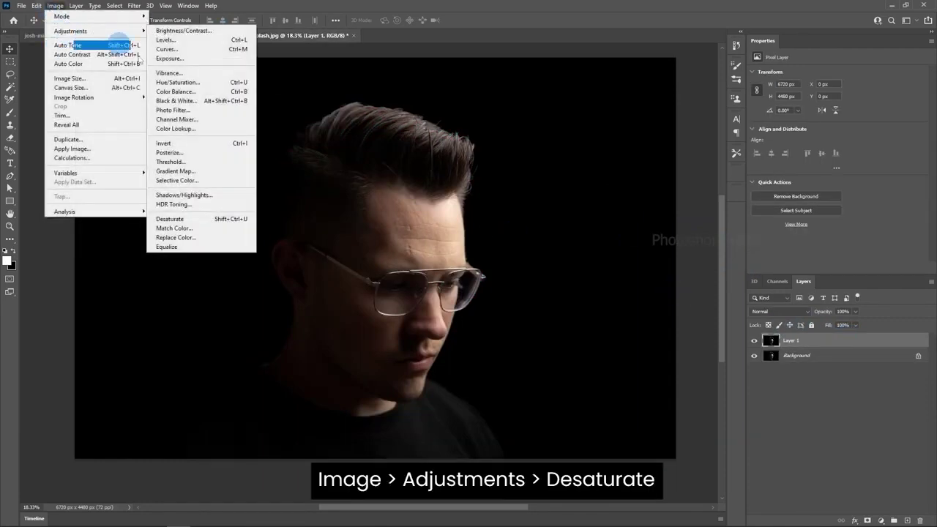
click(186, 219)
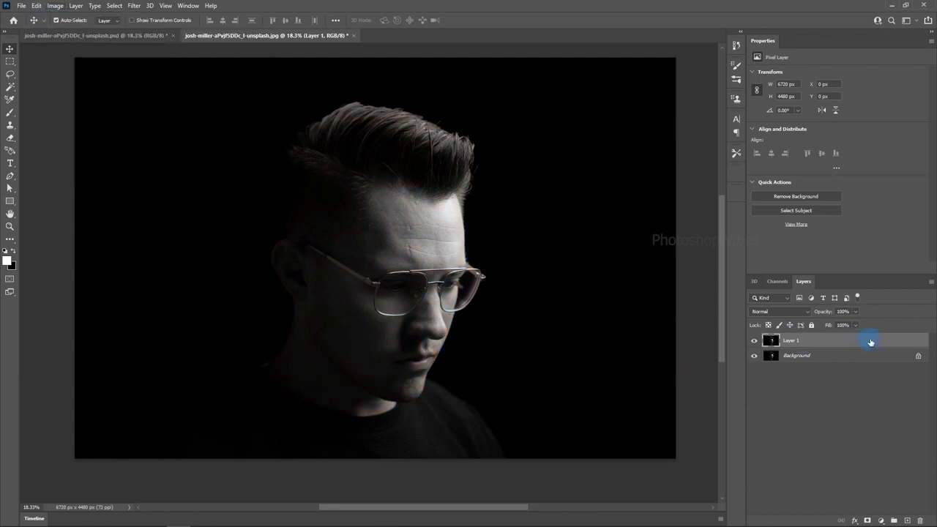
- Duplicate the black-and-white layer and exclude the R channel in its blending options
key(ctrl+j)
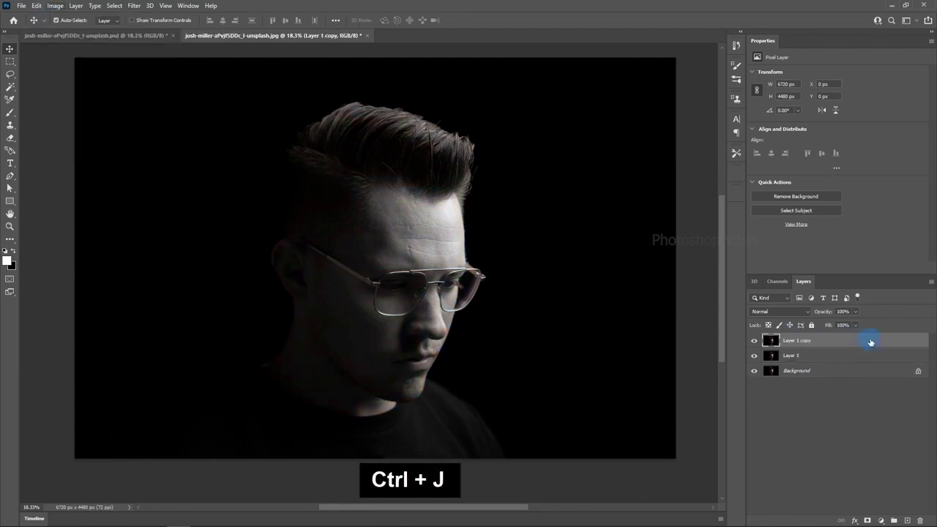
double_click(922, 343)
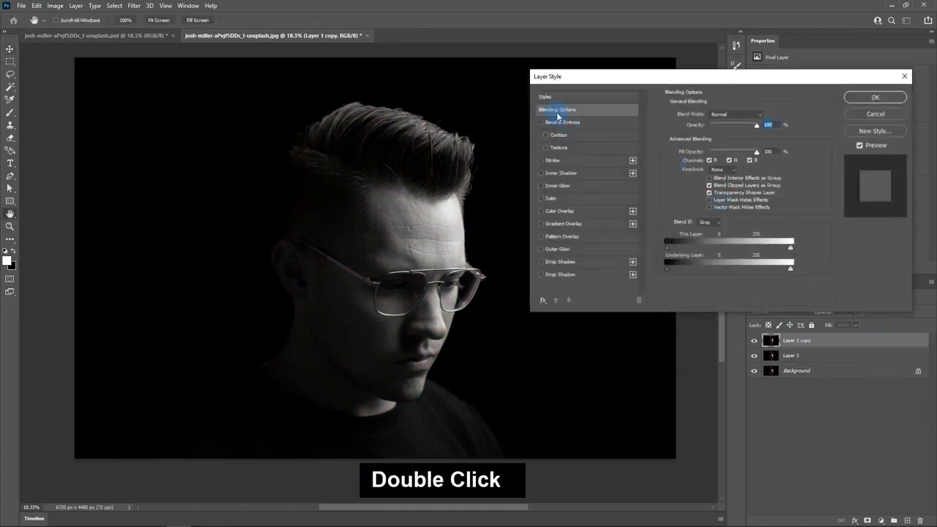
click(520, 111)
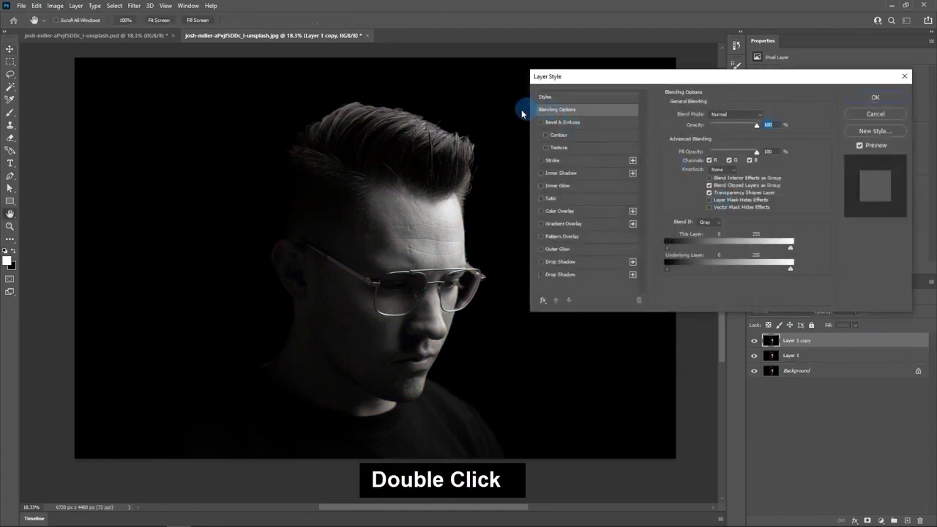
click(710, 160)
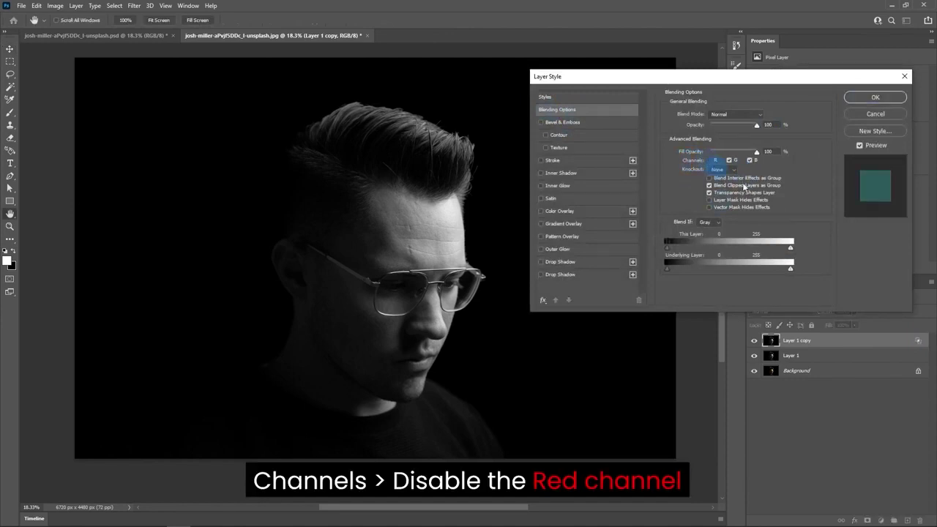
click(874, 98)
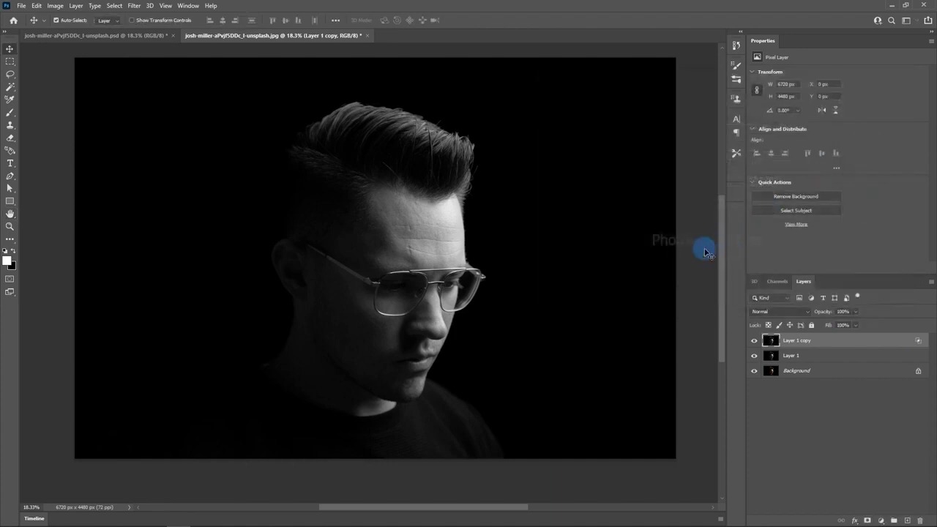
- Shift Layer 1 copy slightly right to split the red and cyan edges
key(ctrl+t)
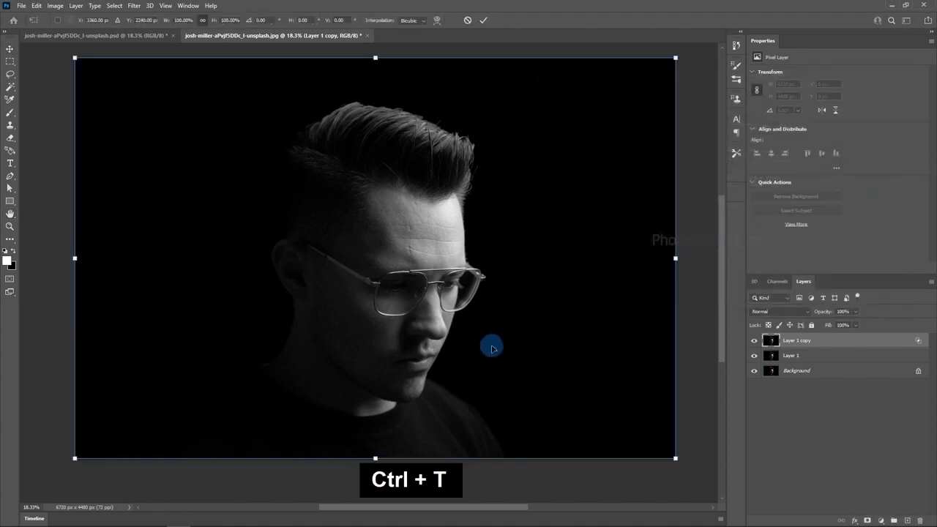
drag(492, 349, 499, 347)
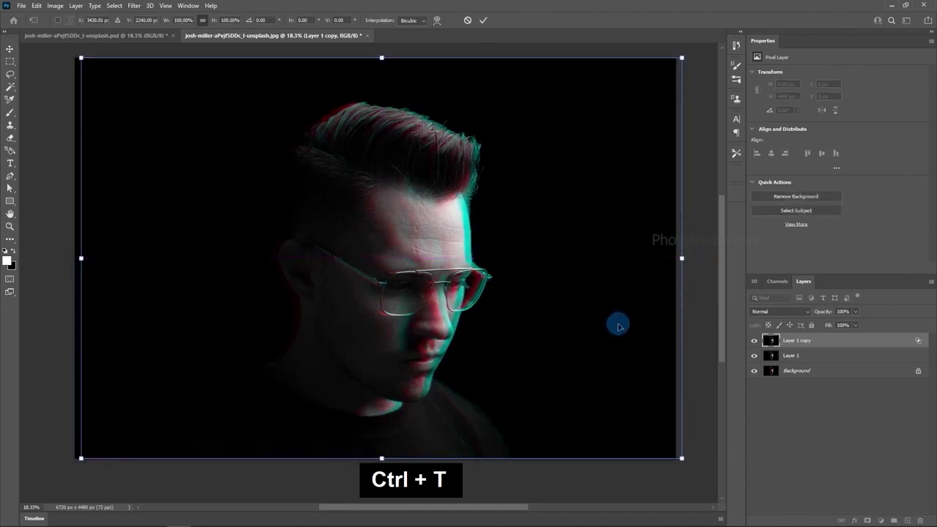
key(Return)
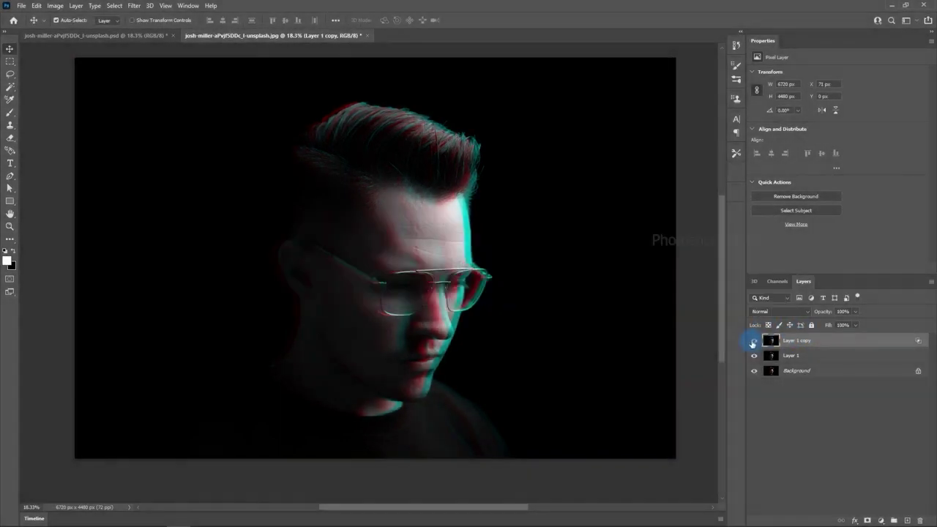
- Hide Layer 1 copy and fill a new layer above Layer 1 with black
click(755, 341)
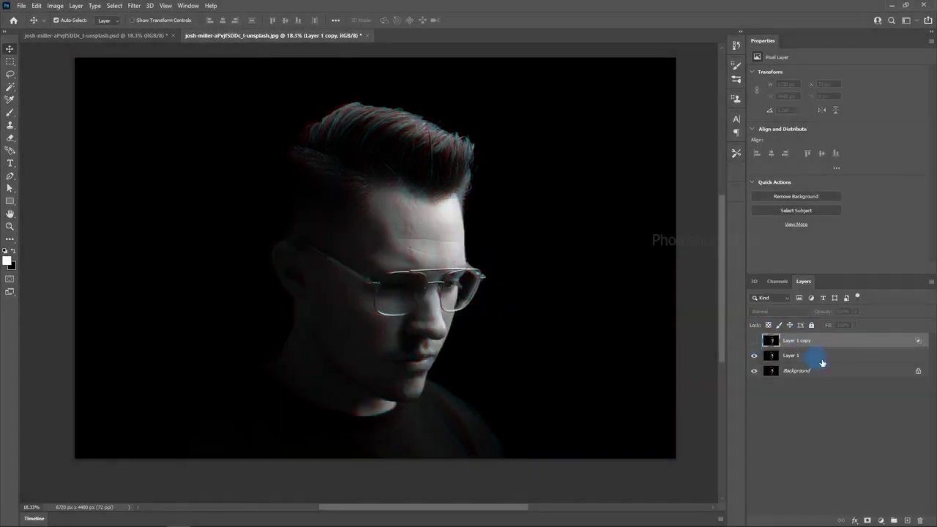
click(824, 360)
click(908, 521)
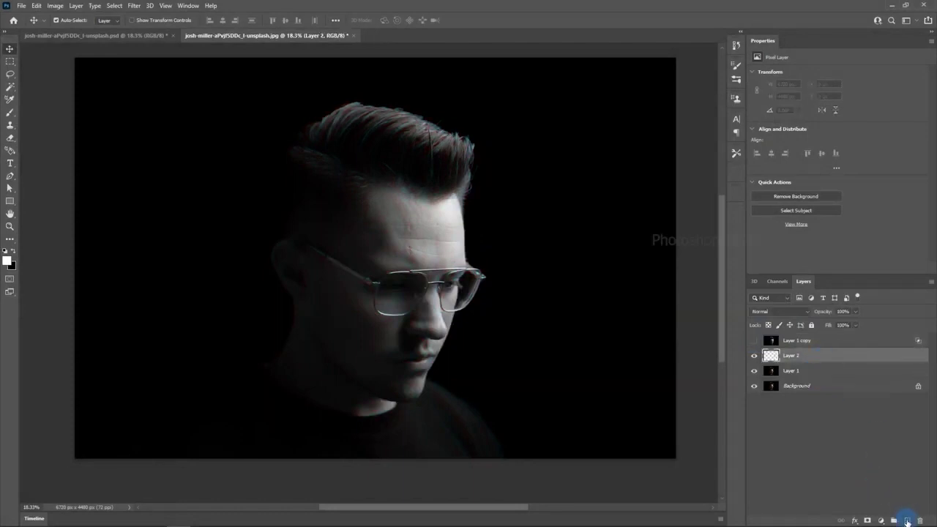
click(44, 9)
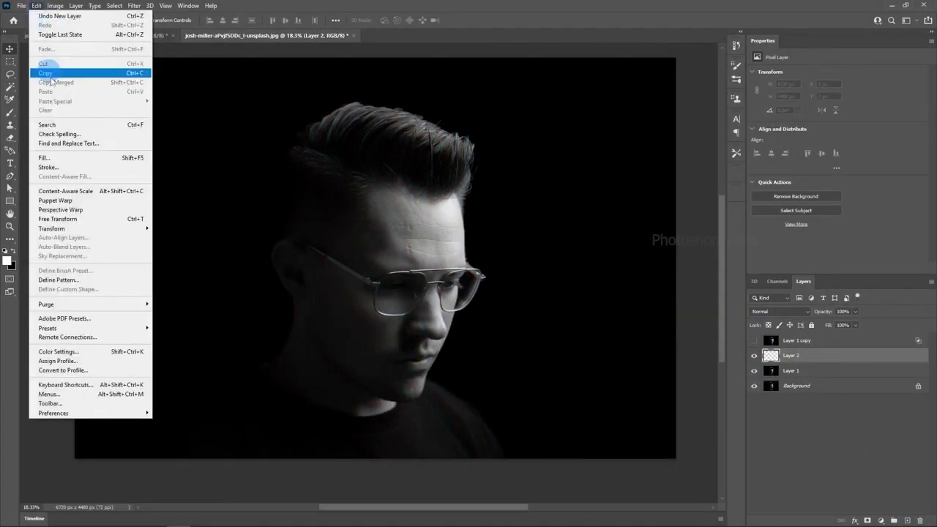
click(58, 158)
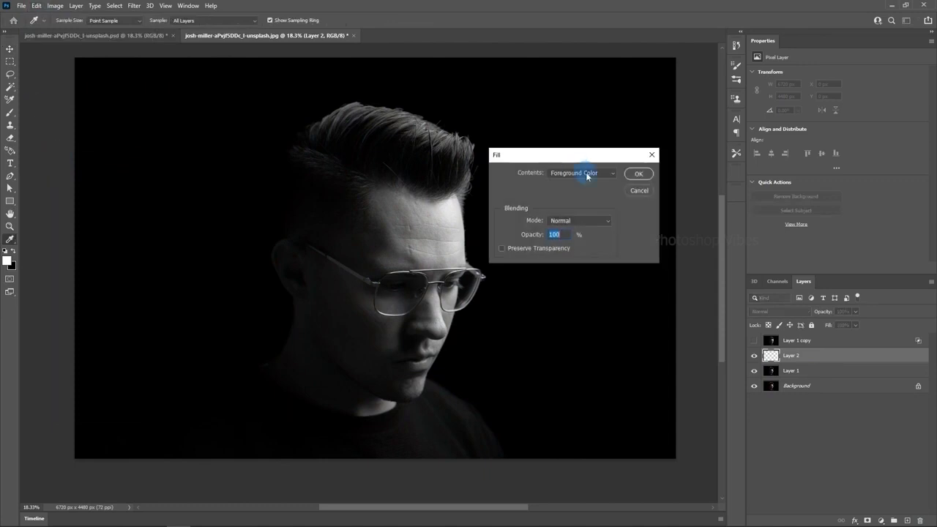
click(596, 173)
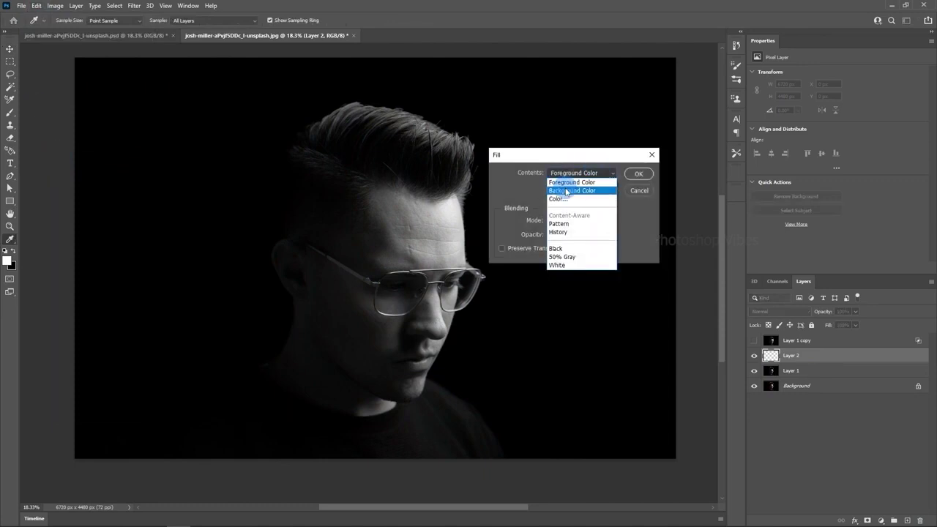
click(591, 189)
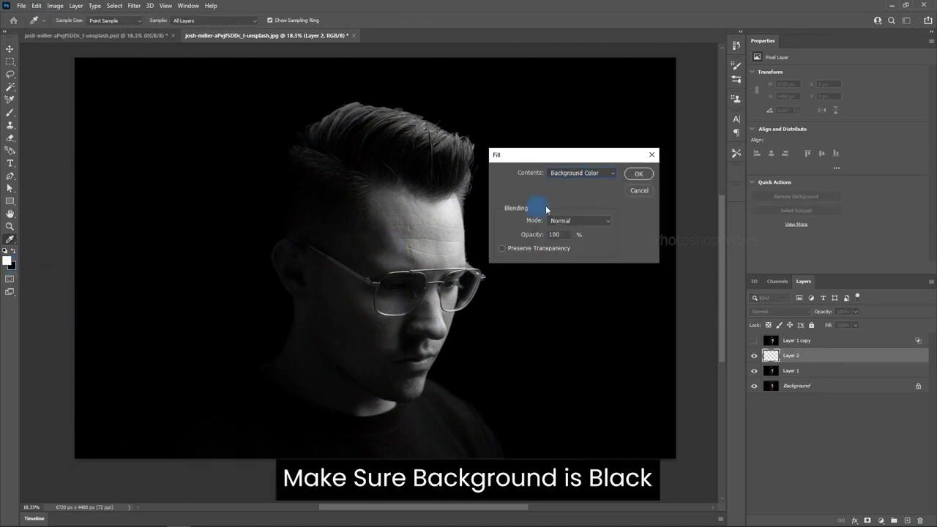
click(639, 174)
key(v)
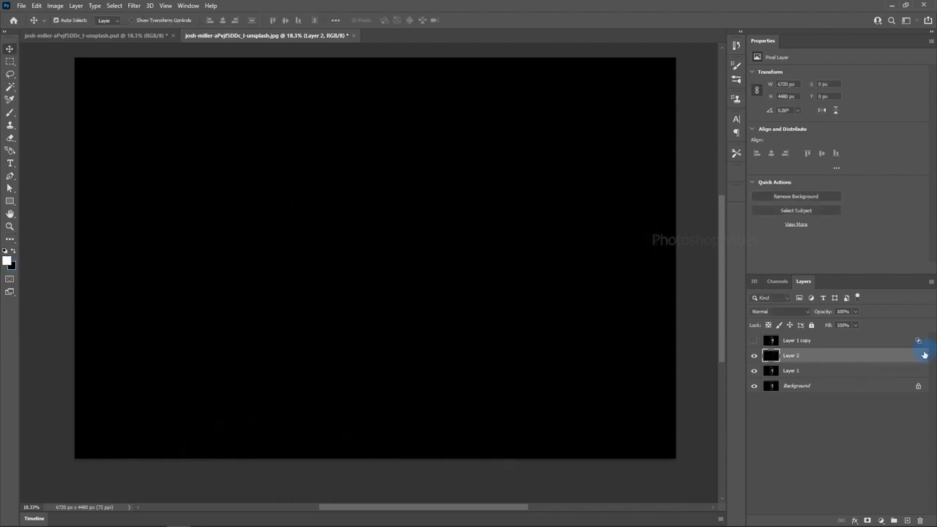
- Set Layer 2's blending to exclude the Red channel, keeping Green and Blue
double_click(924, 354)
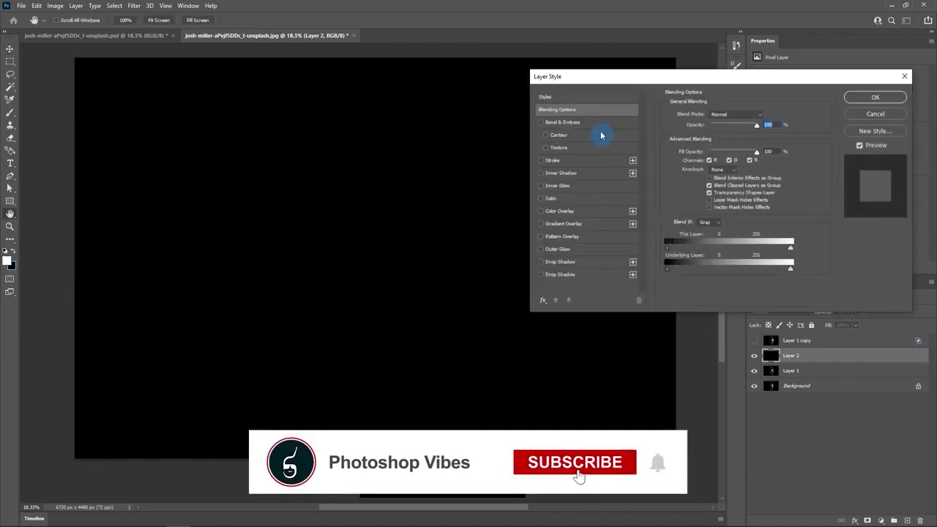
click(708, 160)
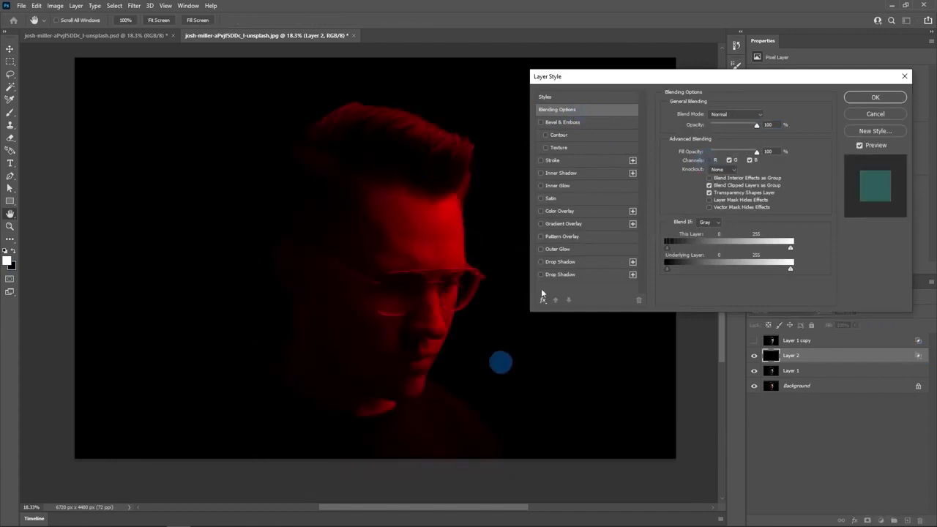
click(733, 160)
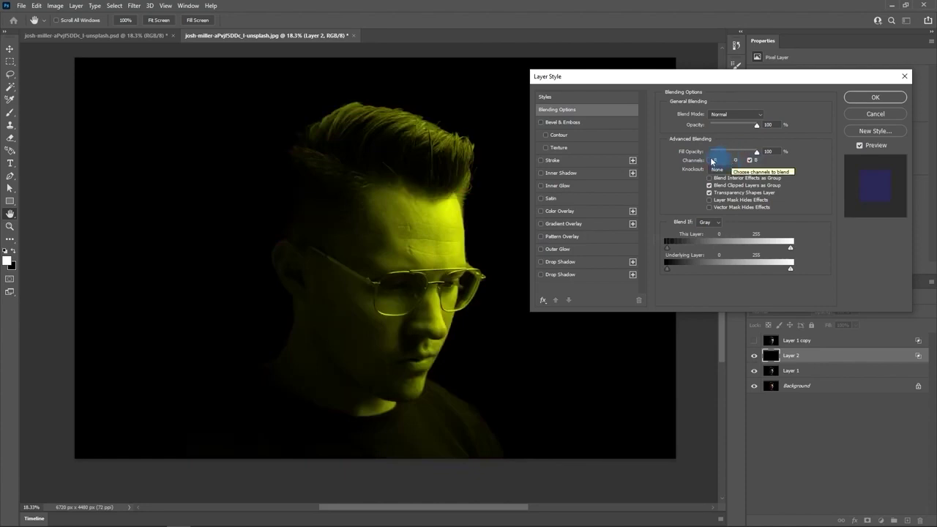
click(711, 161)
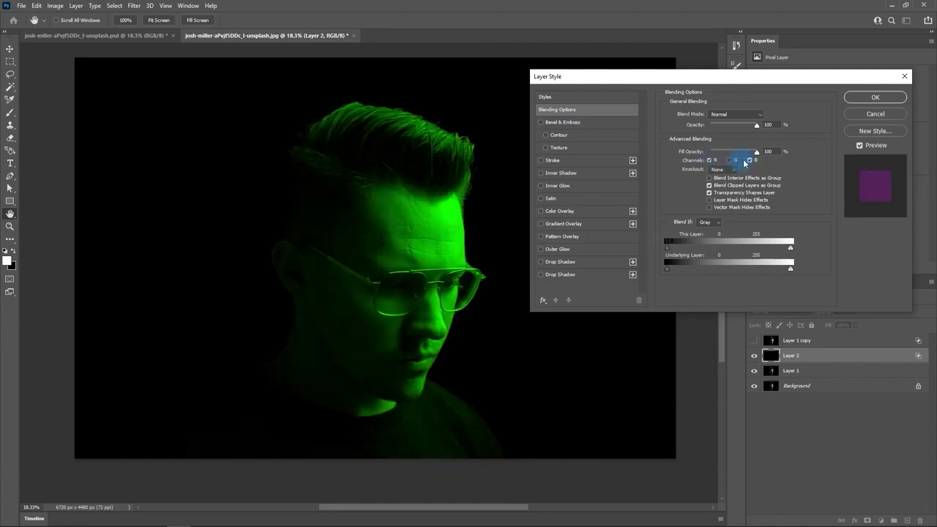
click(750, 160)
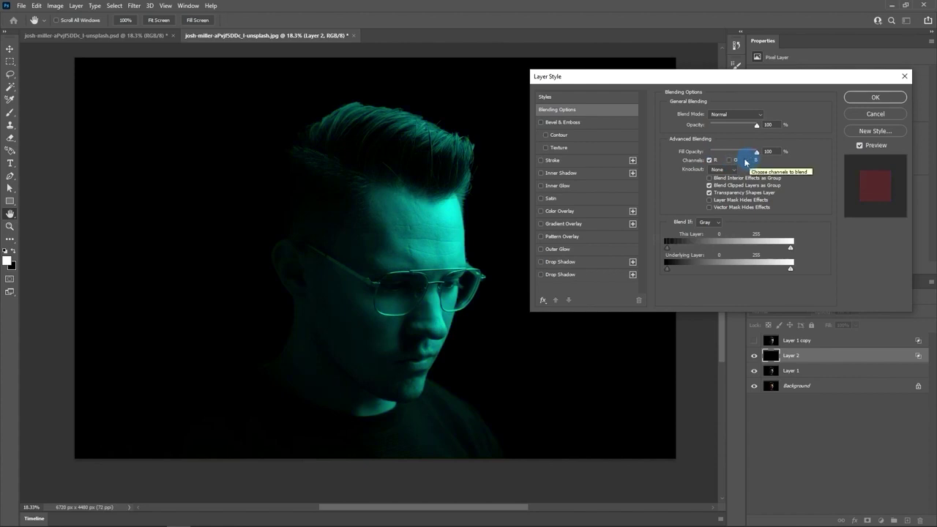
click(730, 160)
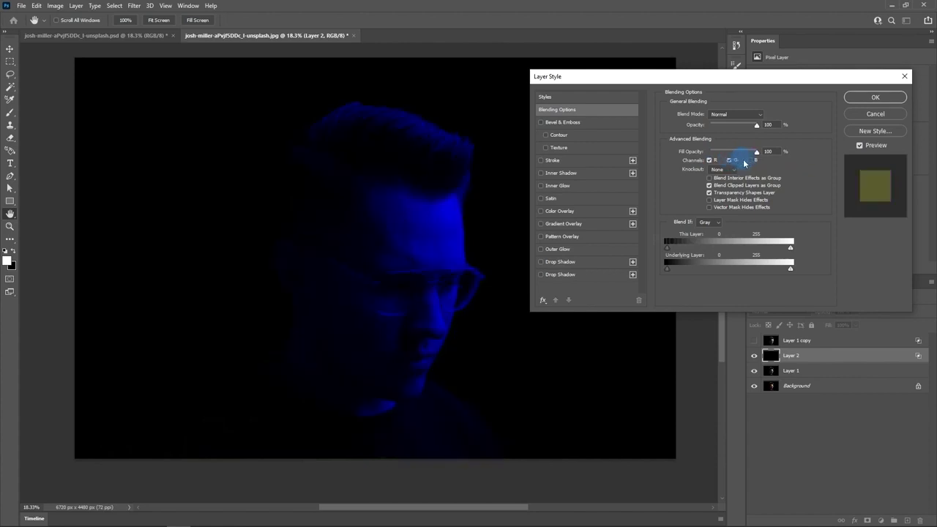
click(750, 160)
click(730, 160)
click(711, 160)
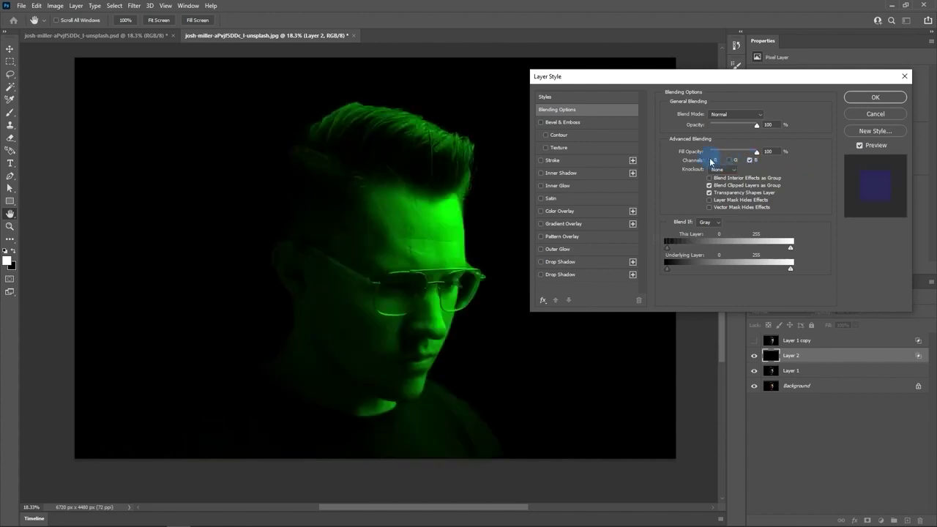
click(731, 161)
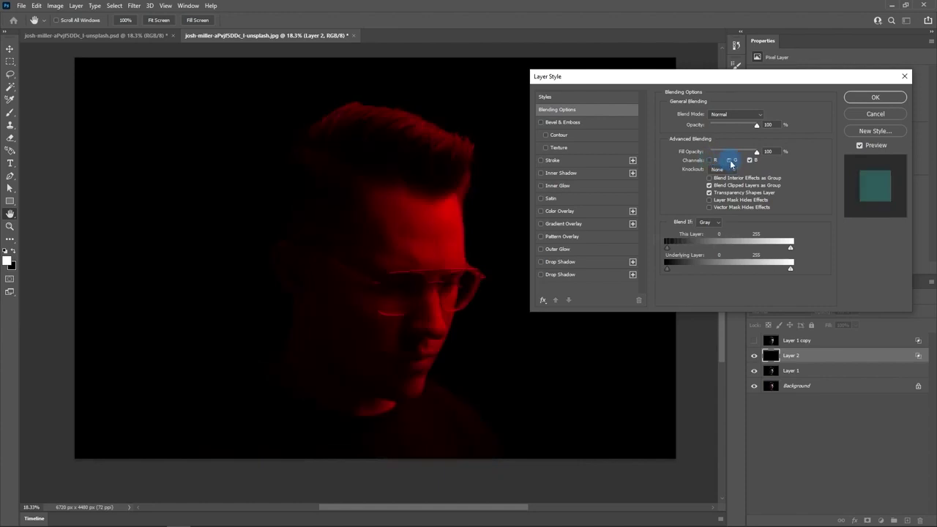
click(870, 98)
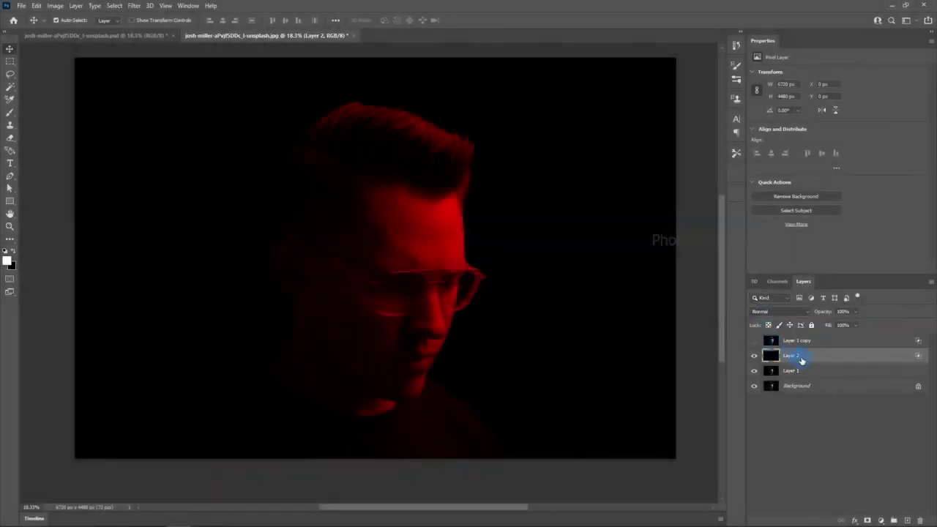
- Delete the red test layer, show Layer 1 copy, and add a white-filled layer on top
key(Delete)
click(754, 341)
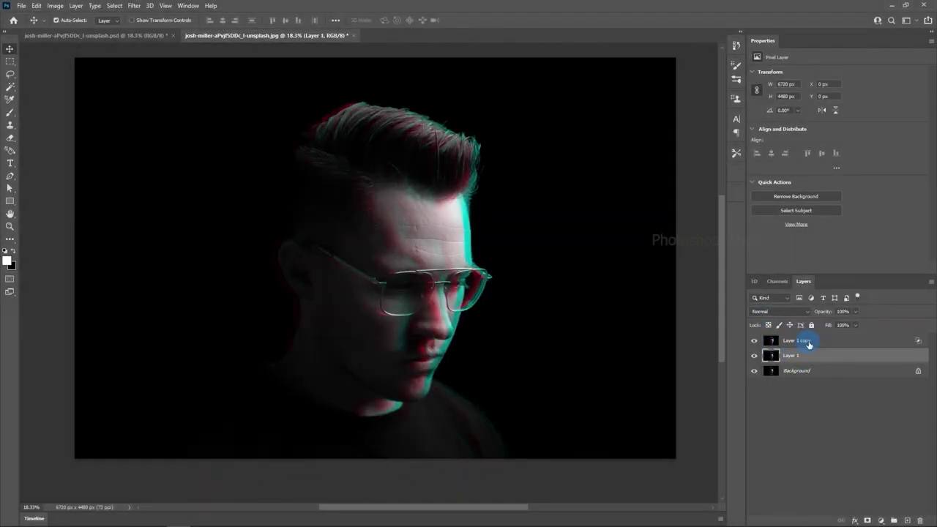
click(809, 342)
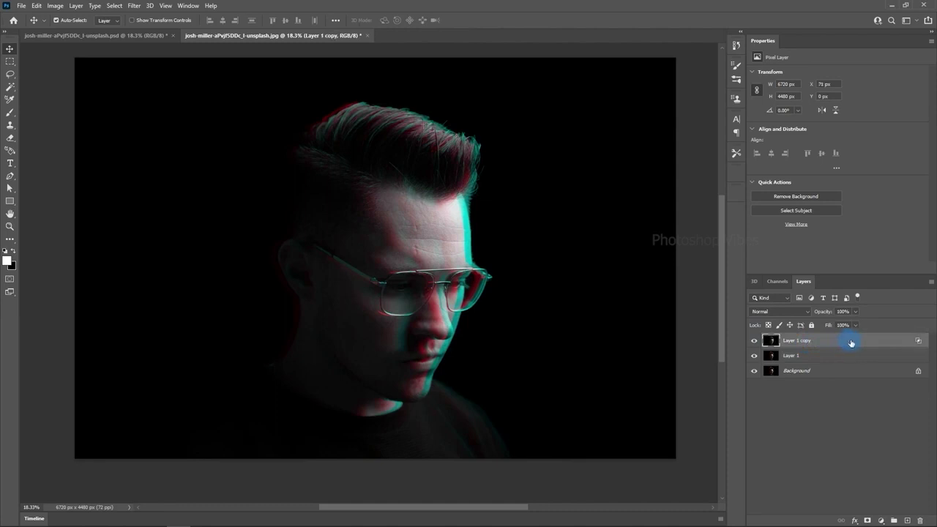
click(909, 521)
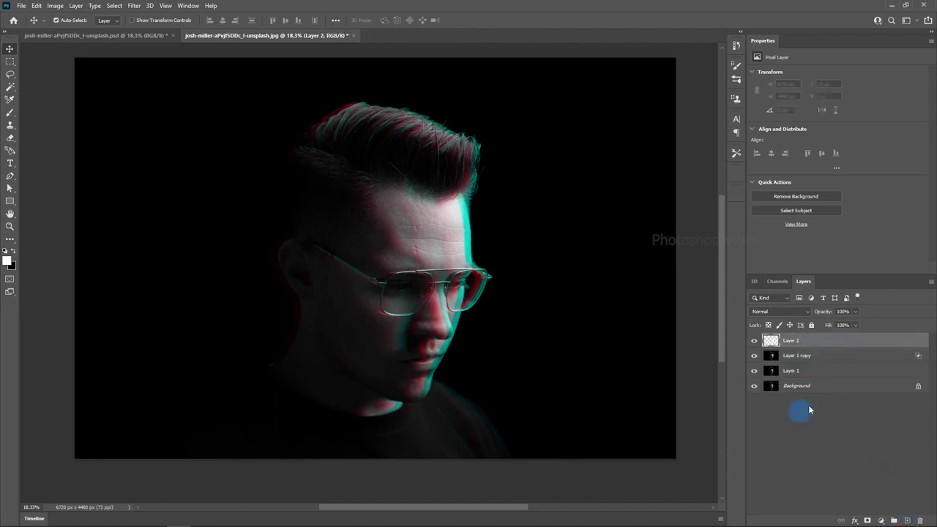
click(38, 7)
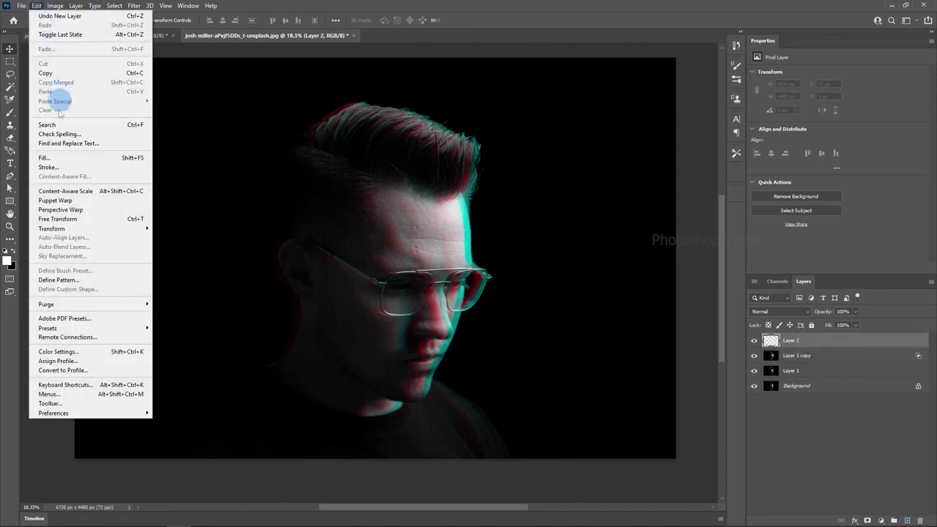
click(59, 160)
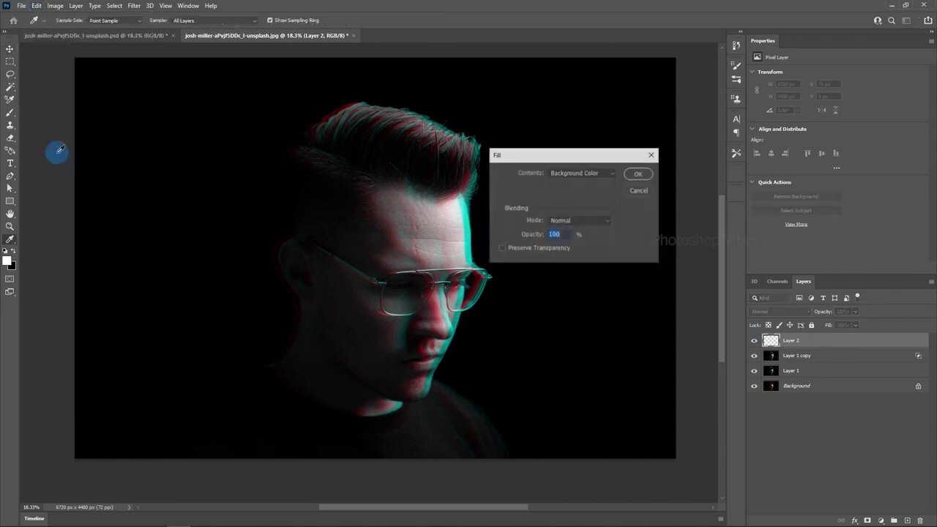
click(569, 173)
click(569, 182)
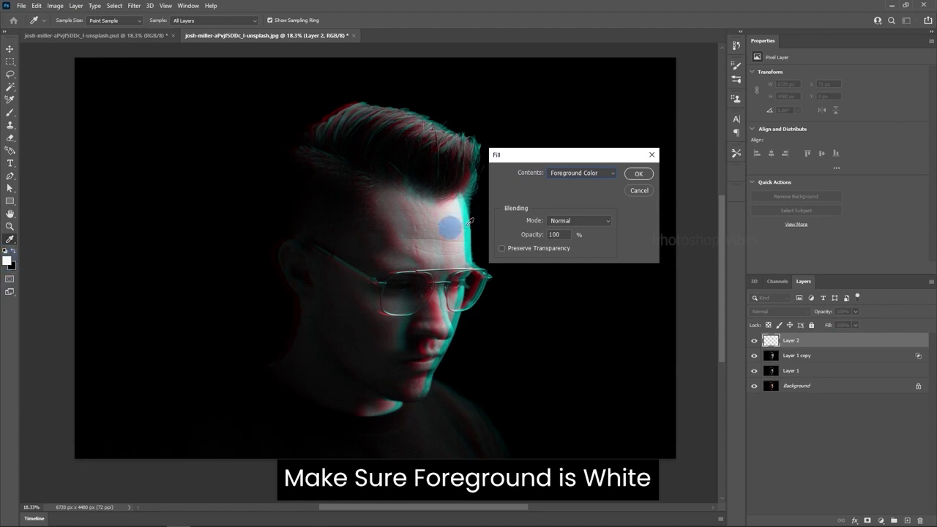
click(639, 174)
key(v)
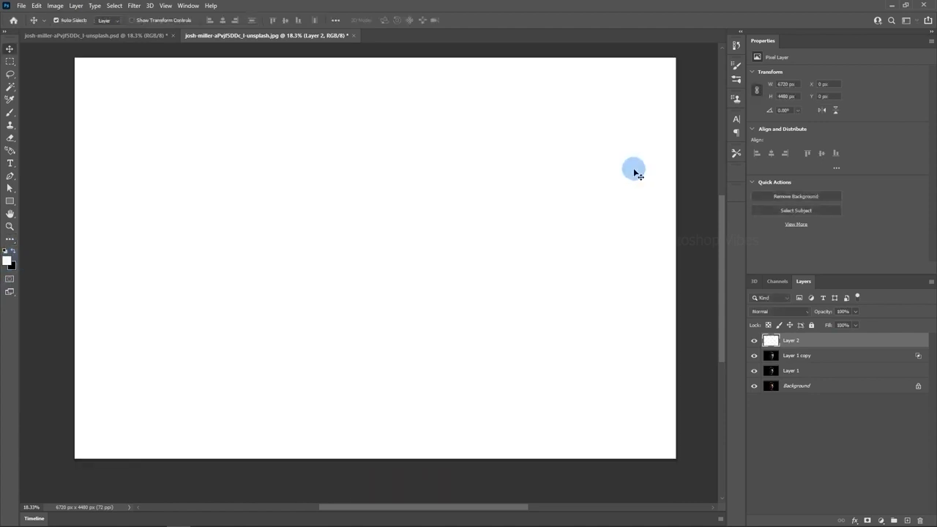
- Apply a line Halftone Pattern (Size 5, Contrast 50) and set the layer to Soft Light
click(134, 6)
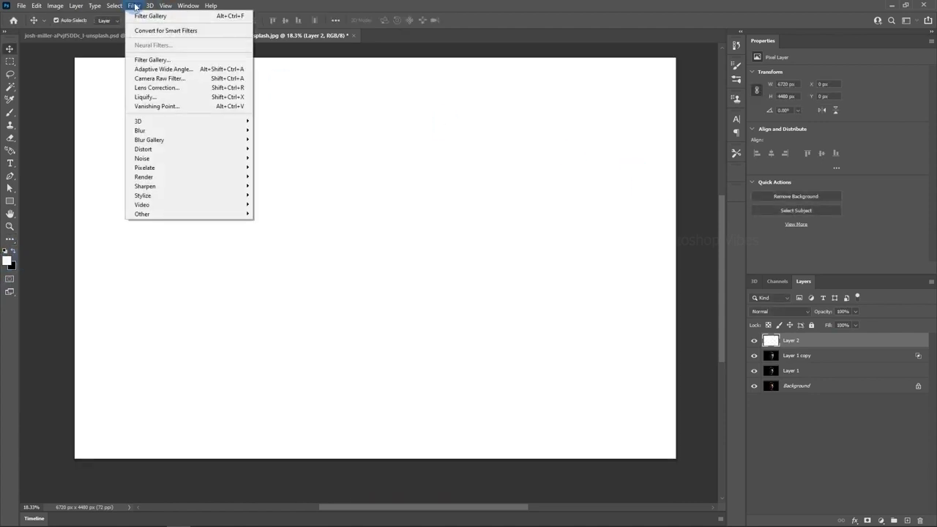
click(158, 62)
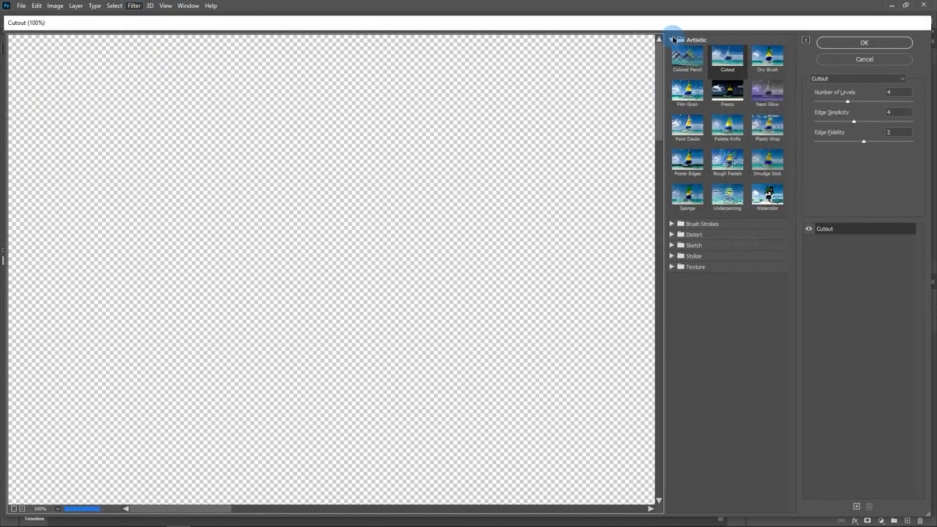
click(673, 40)
click(672, 72)
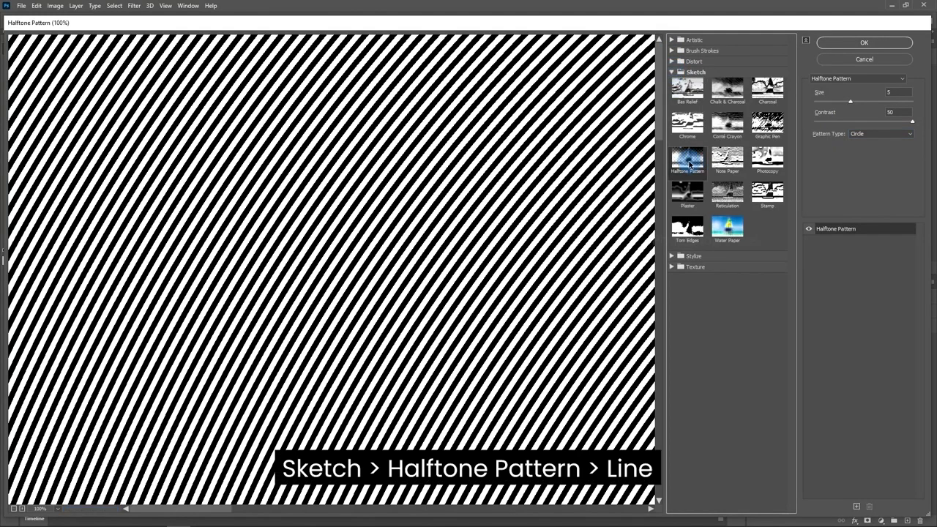
click(858, 134)
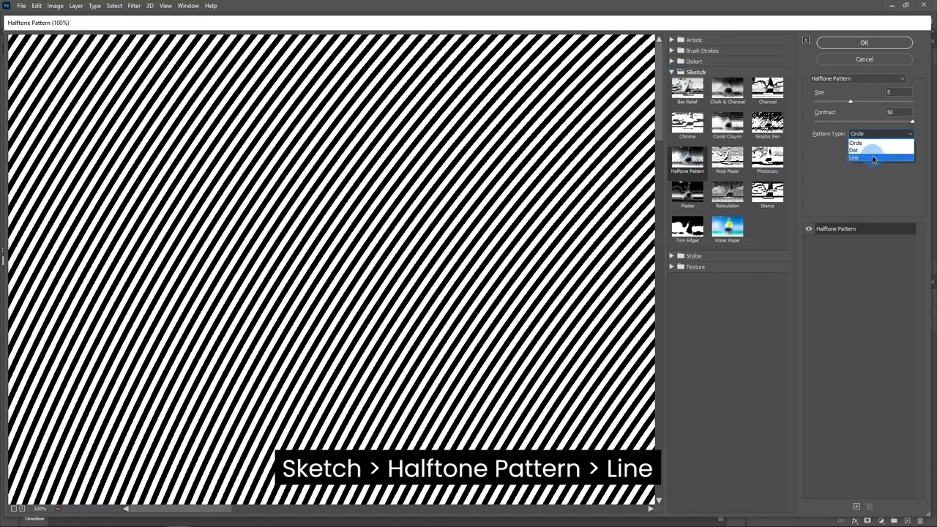
click(875, 156)
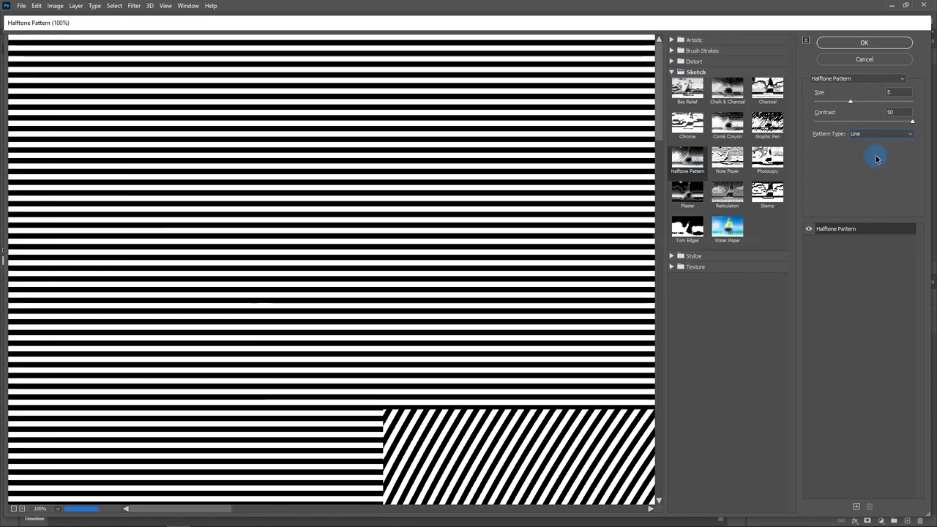
click(13, 509)
click(13, 509)
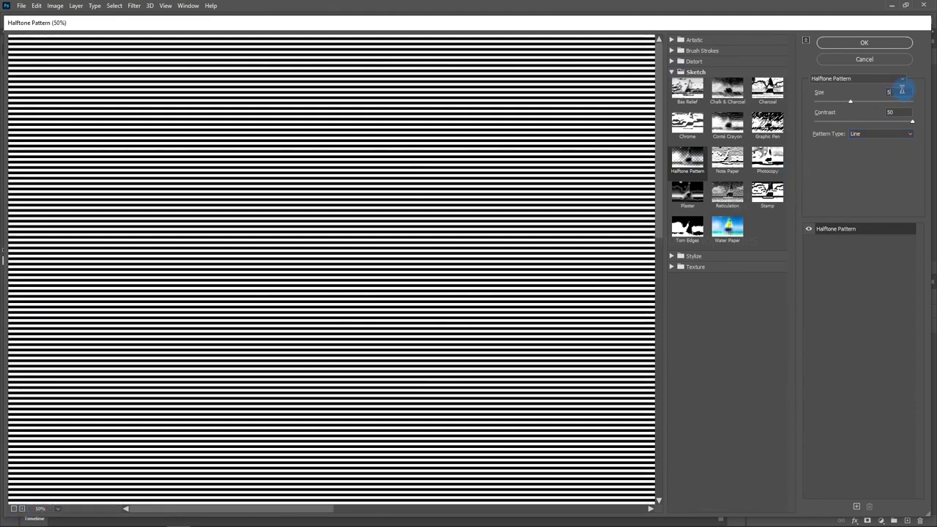
drag(902, 114, 878, 116)
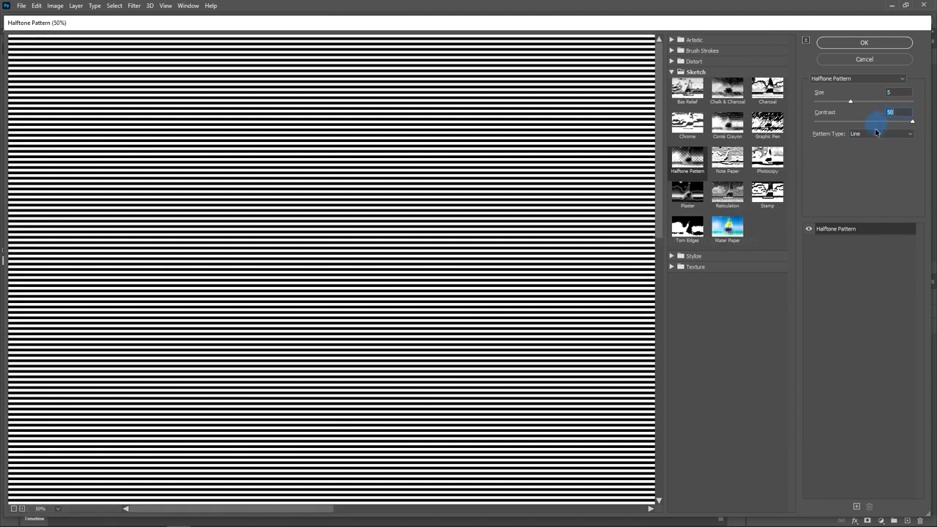
click(849, 46)
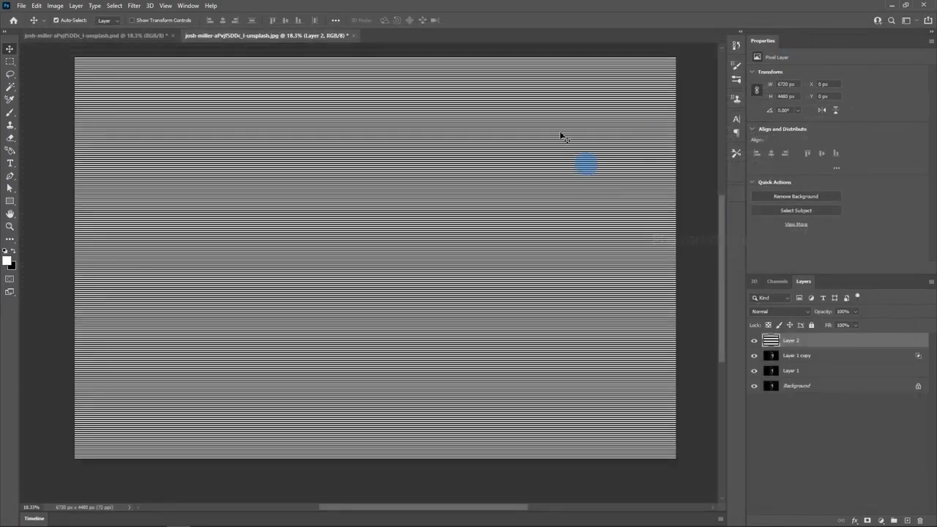
click(774, 312)
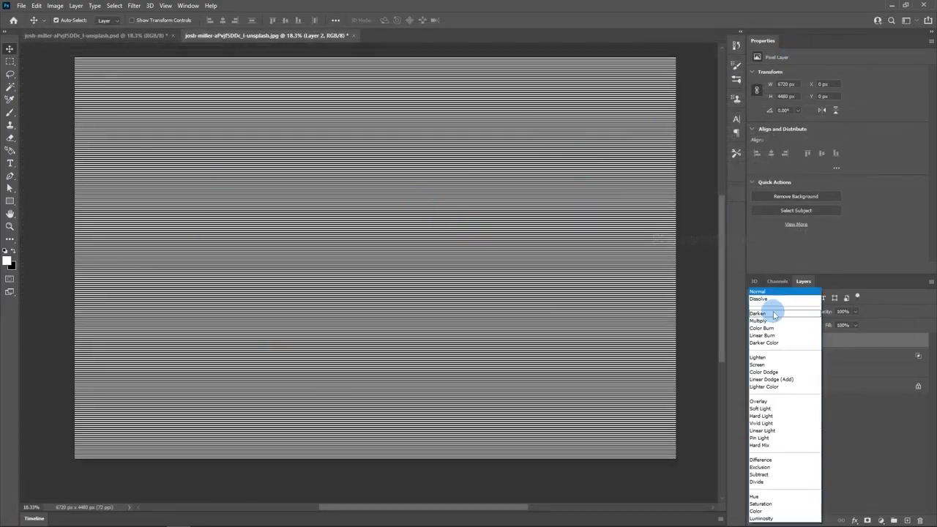
click(782, 409)
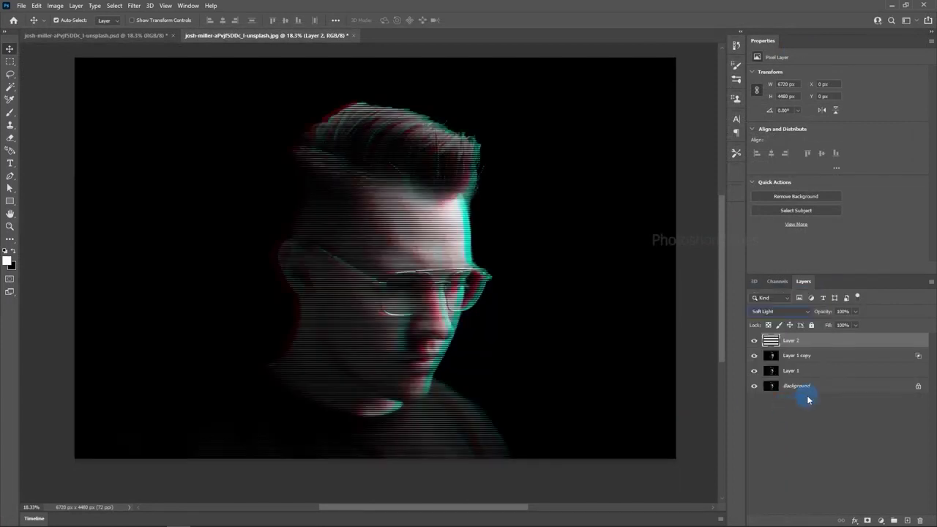
- Compare the scanline overlay on and off, then set its opacity to 50%
click(755, 341)
key(m)
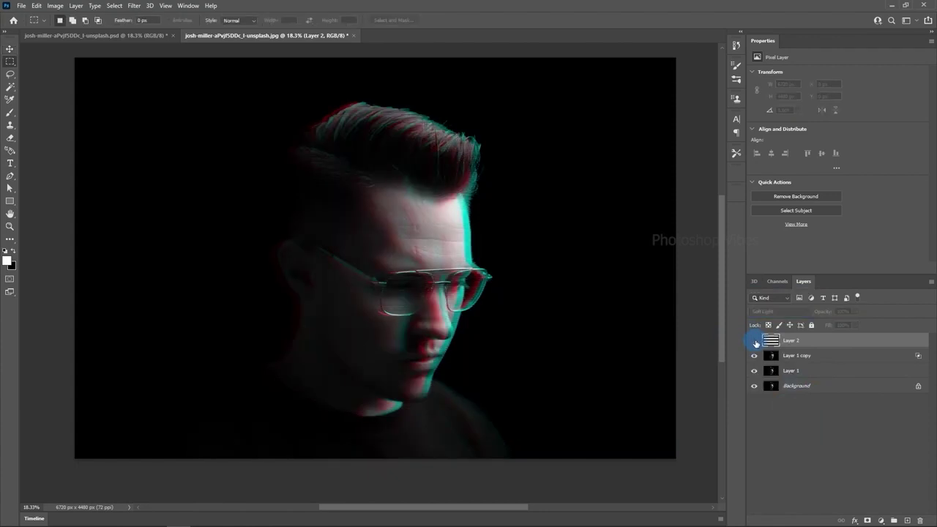
click(755, 340)
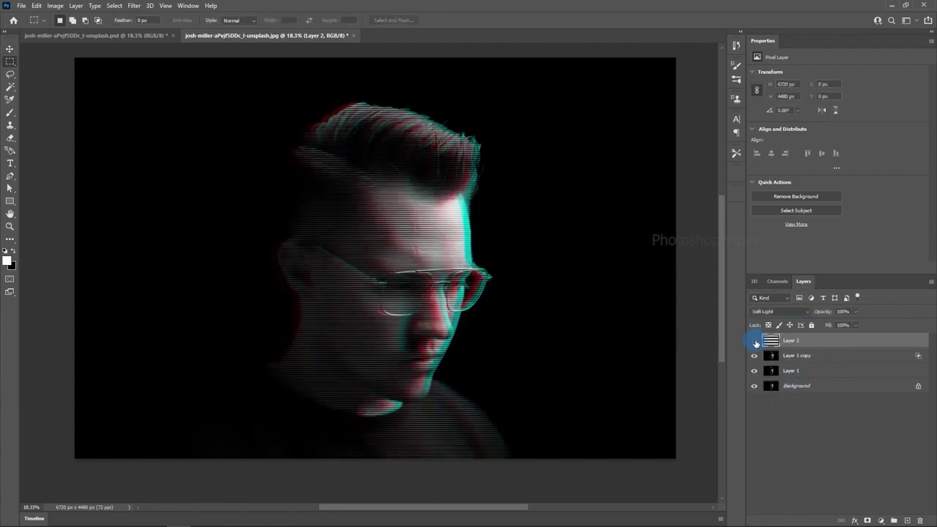
click(755, 341)
click(755, 340)
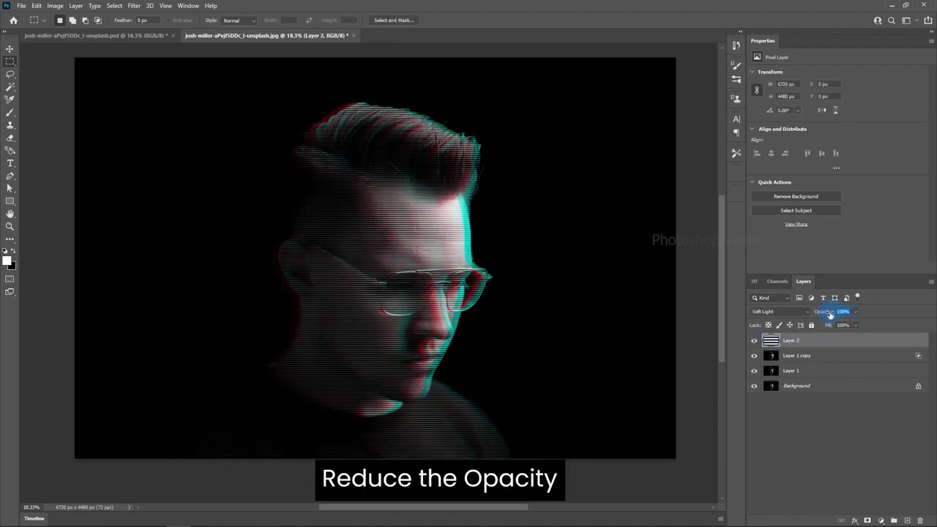
text(50)
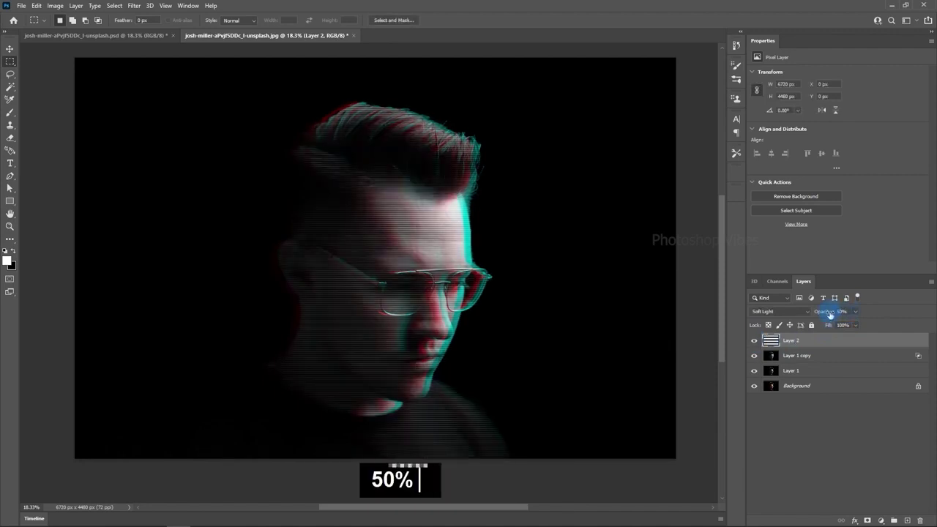
- Group the scanline and portrait layers, duplicate Group 1, and merge the copy
shift+click(793, 374)
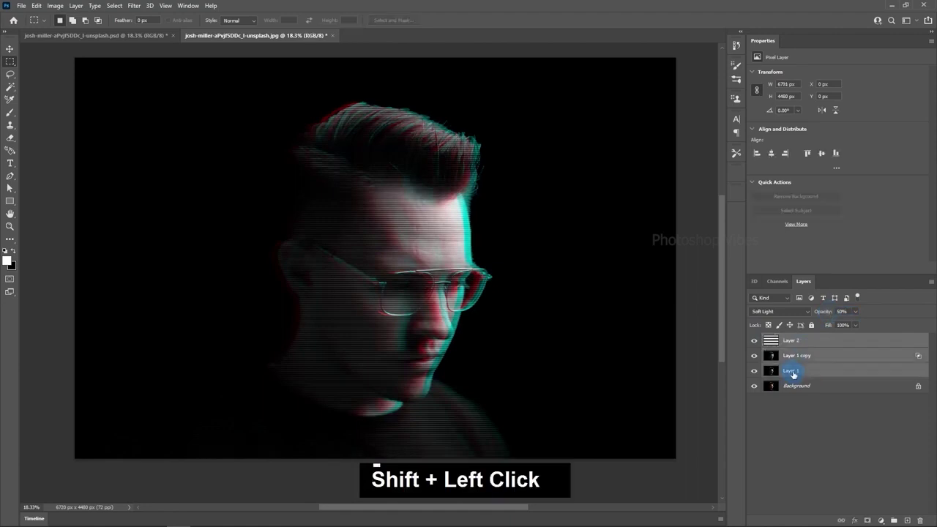
key(ctrl+g)
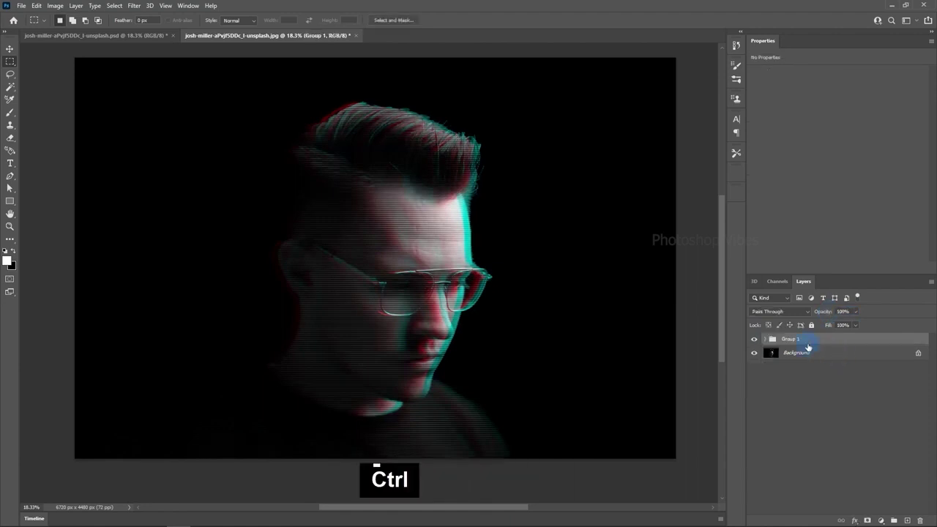
key(ctrl+j)
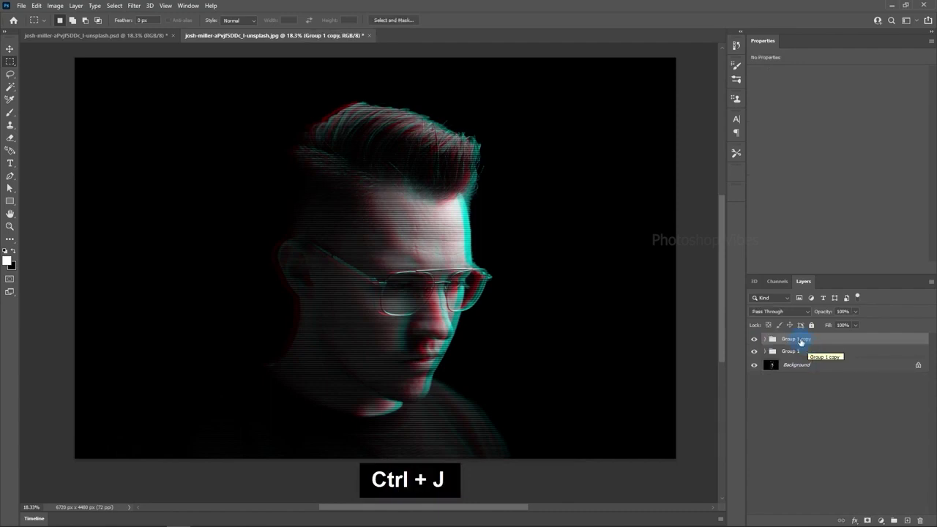
right_click(801, 342)
click(826, 446)
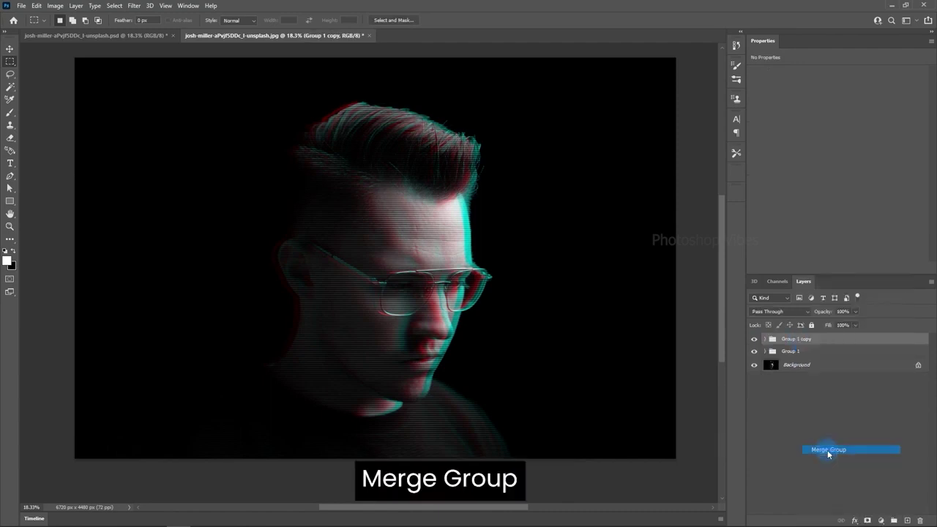
click(748, 349)
click(756, 341)
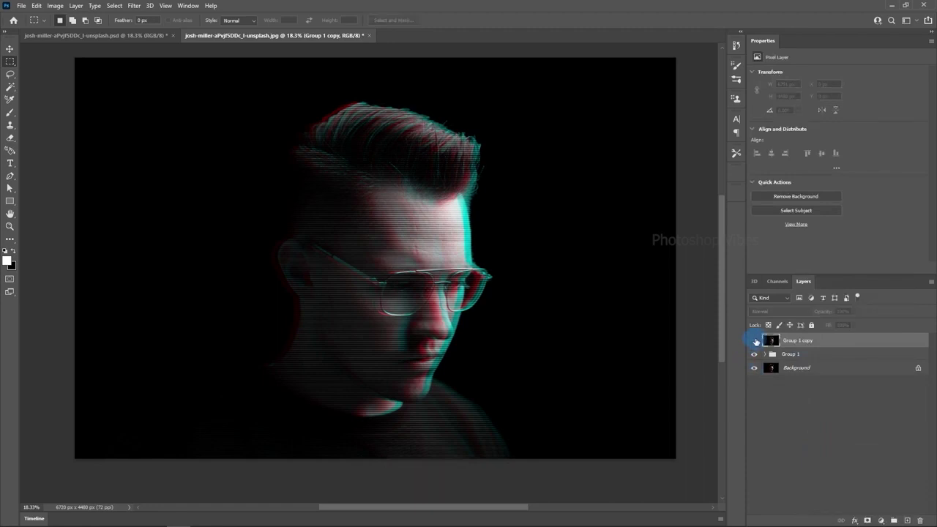
click(756, 341)
- With the Rectangular Marquee, shift a thin forehead strip horizontally sideways
key(v)
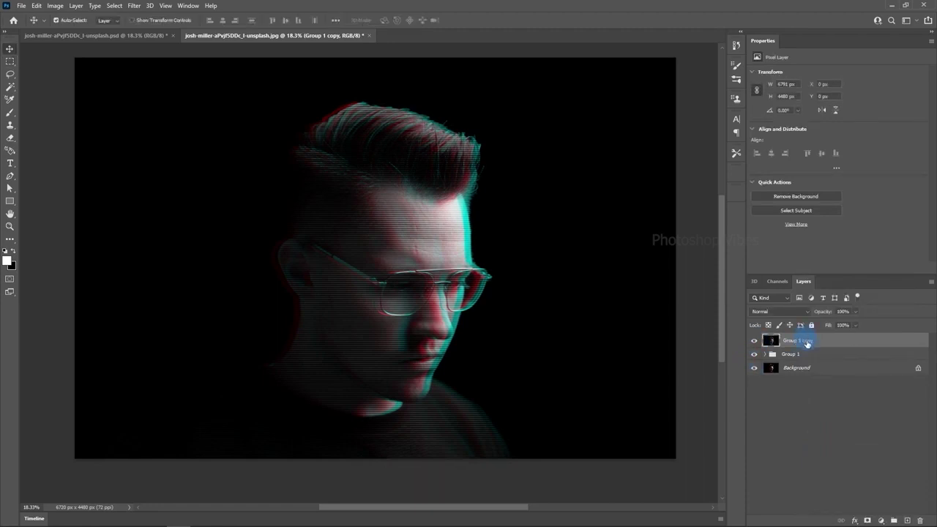
click(205, 172)
click(9, 60)
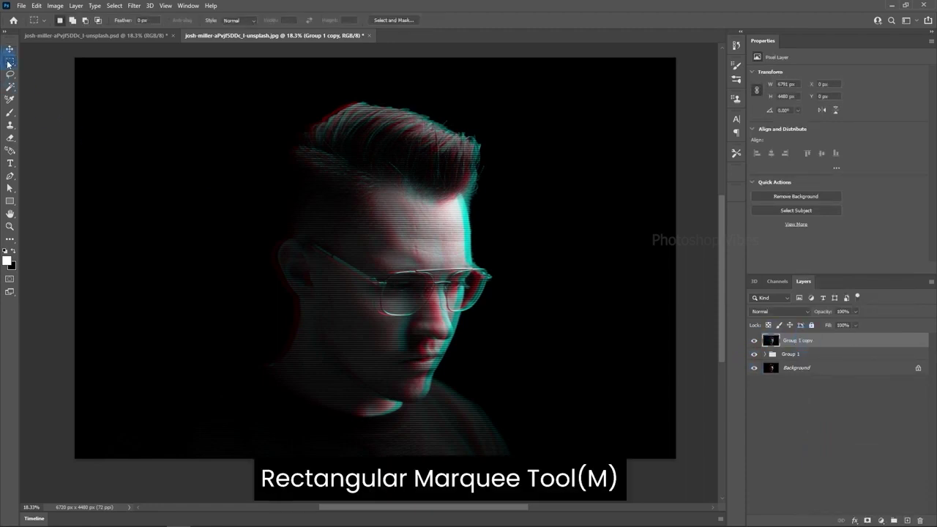
right_click(10, 60)
click(47, 58)
click(368, 233)
click(400, 248)
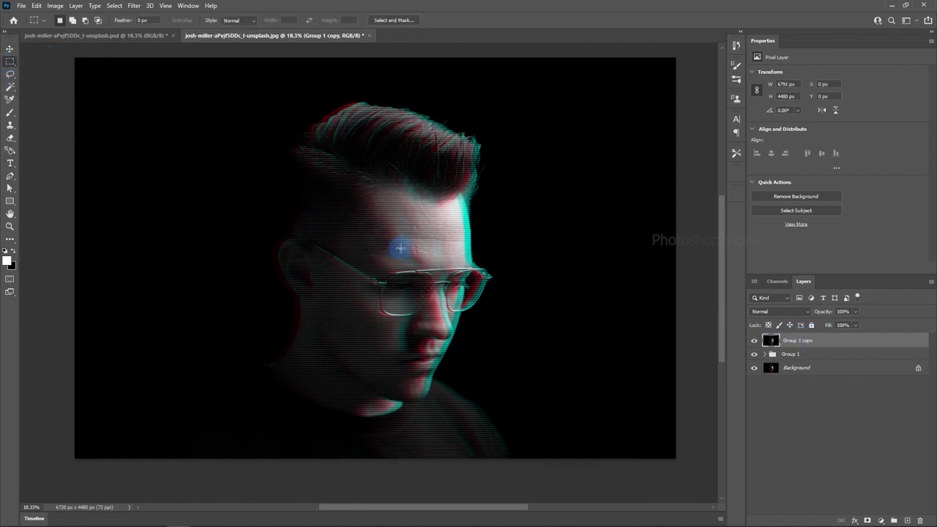
drag(388, 215, 476, 232)
key(ctrl)
key(shift)
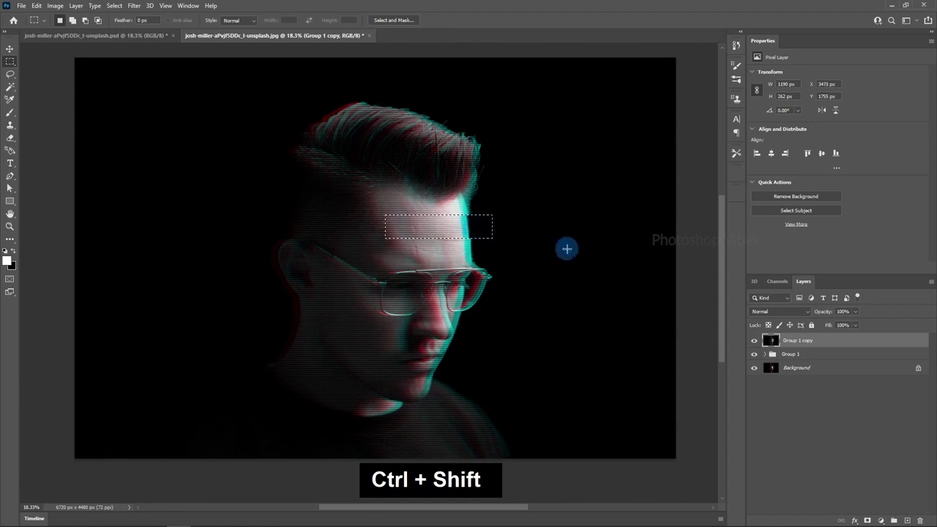
key(ctrl+d)
- Hide the Background layer and check the merged copy against Group 1 beneath
click(754, 356)
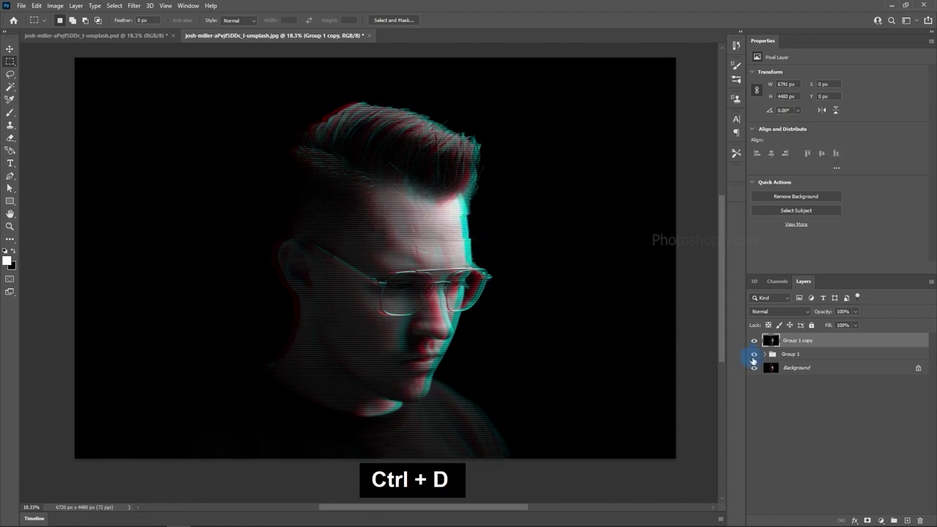
click(755, 370)
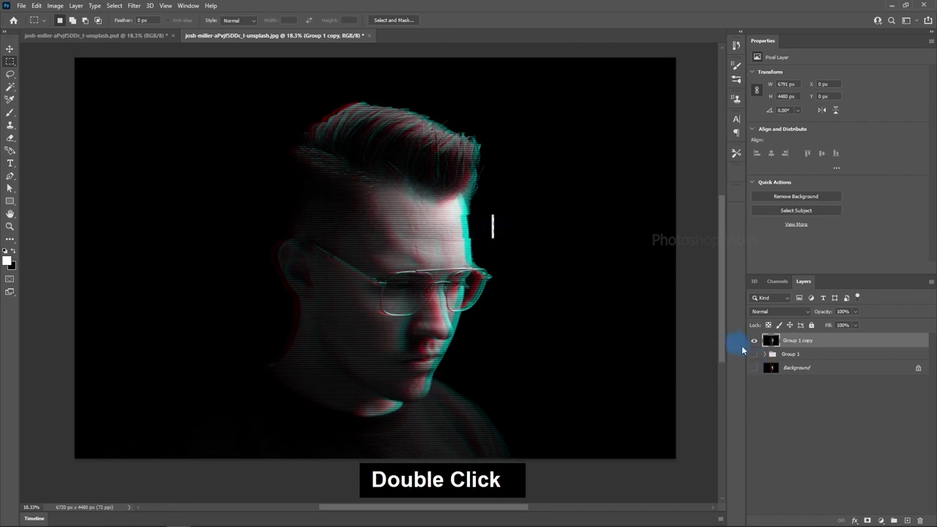
click(755, 340)
click(755, 355)
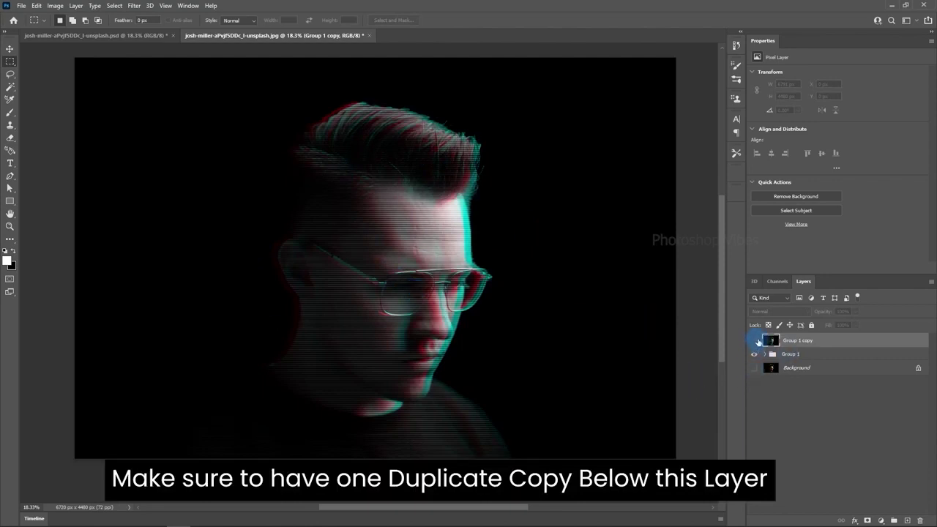
click(755, 341)
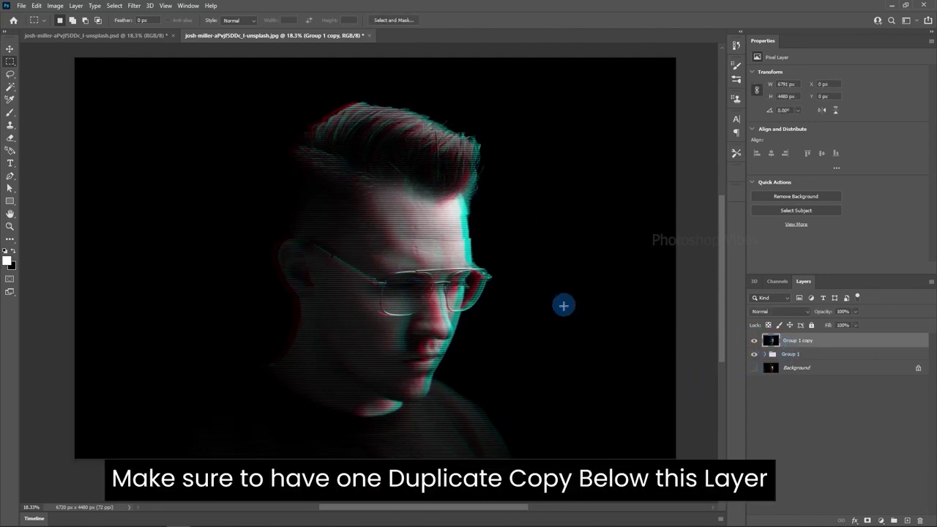
- Offset thin strips across the face, below the lips, shoulder and jaw sideways
drag(271, 275, 364, 283)
key(ctrl+d)
drag(410, 373, 471, 329)
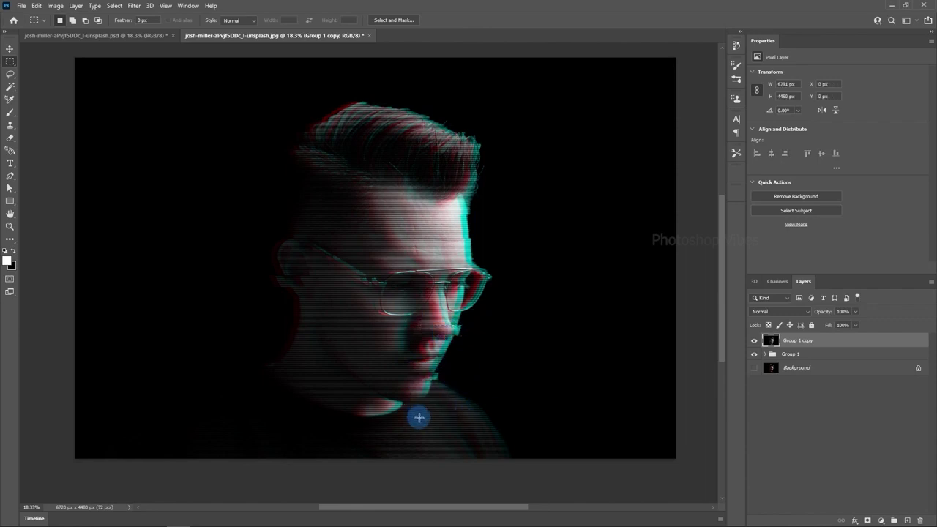
drag(418, 418, 563, 445)
ctrl+drag(459, 436, 468, 436)
key(ctrl+d)
mouse_move(230, 336)
mouse_down()
mouse_move(396, 345)
mouse_move(381, 344)
mouse_up()
key(ctrl+d)
- Shift thin chin, forehead and hair strips sideways for more glitch offsets
drag(293, 402, 388, 412)
ctrl+drag(380, 407, 363, 407)
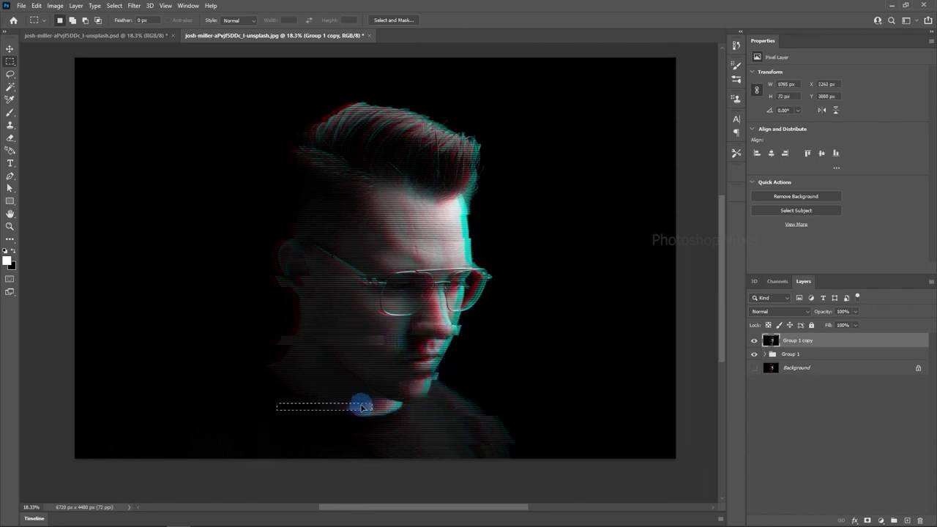
key(ctrl+d)
drag(282, 207, 361, 213)
key(ctrl+d)
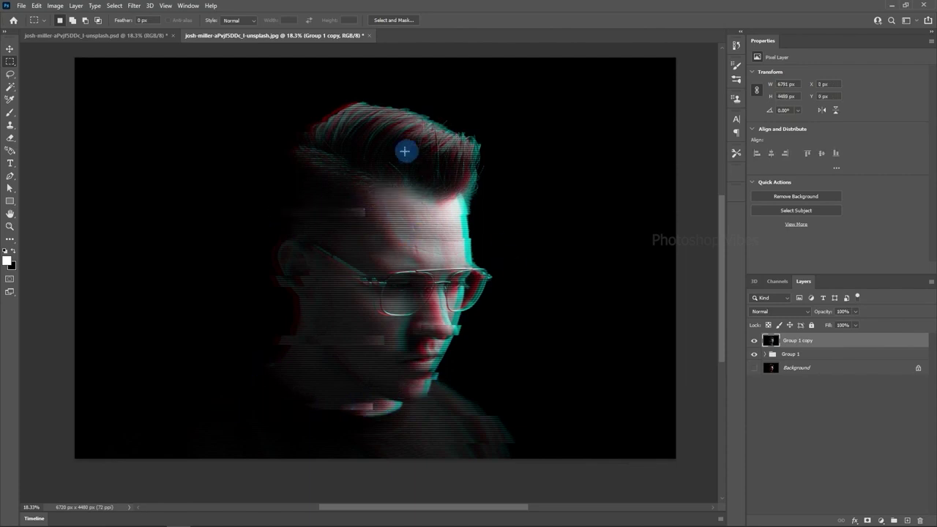
drag(402, 150, 524, 157)
click(584, 216)
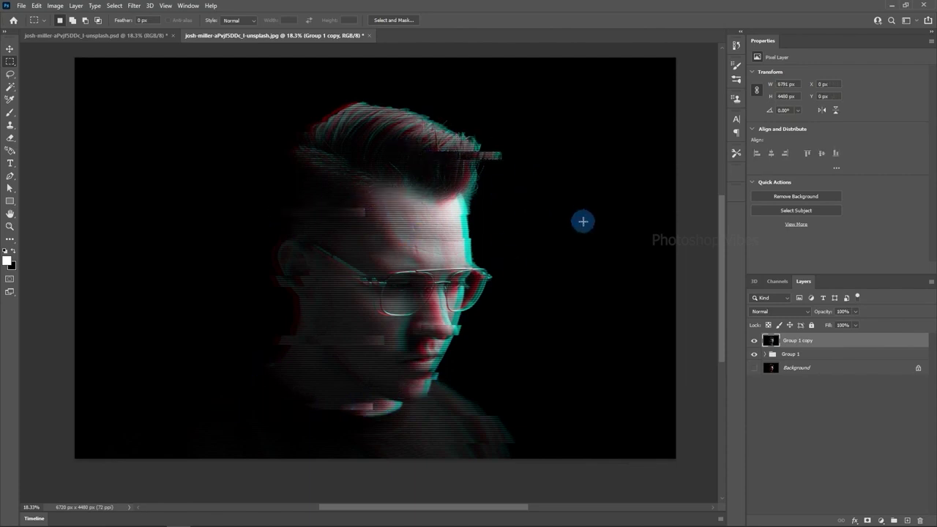
click(496, 279)
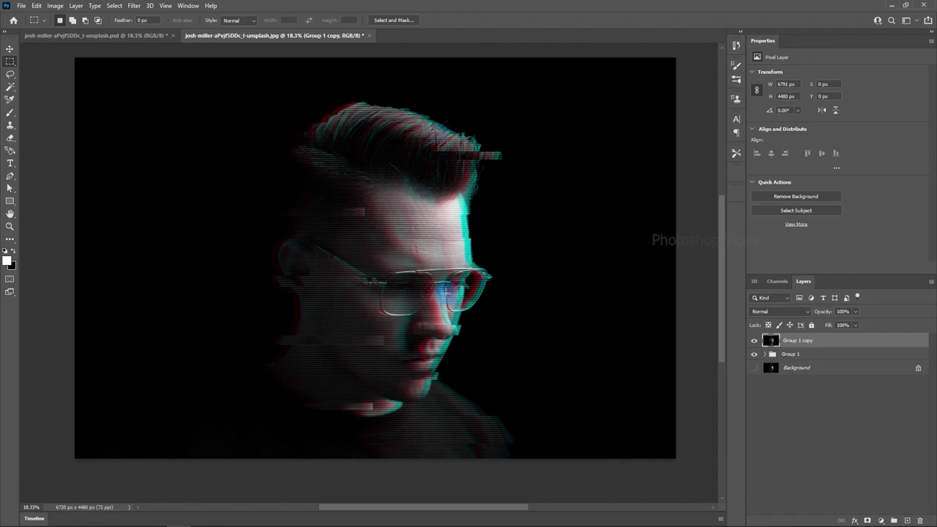
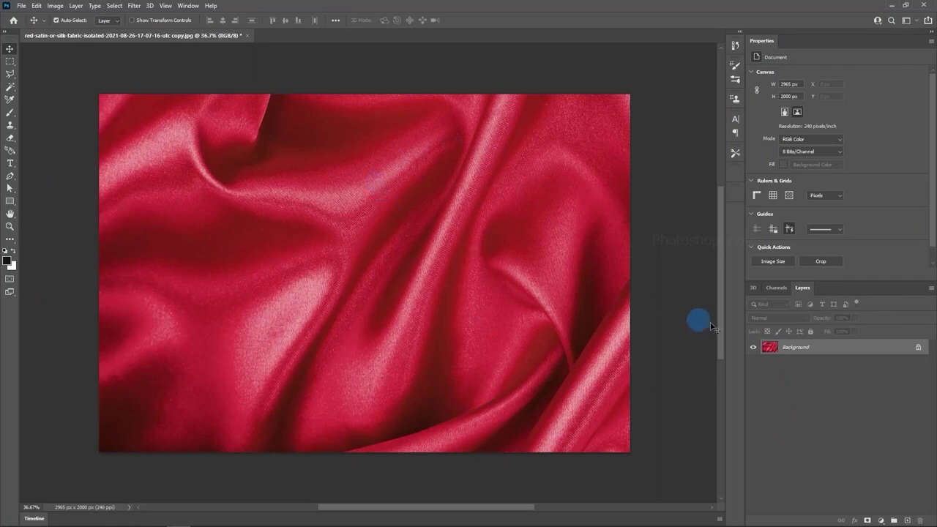
- Duplicate the satin Background layer into a new document named Displace
right_click(823, 352)
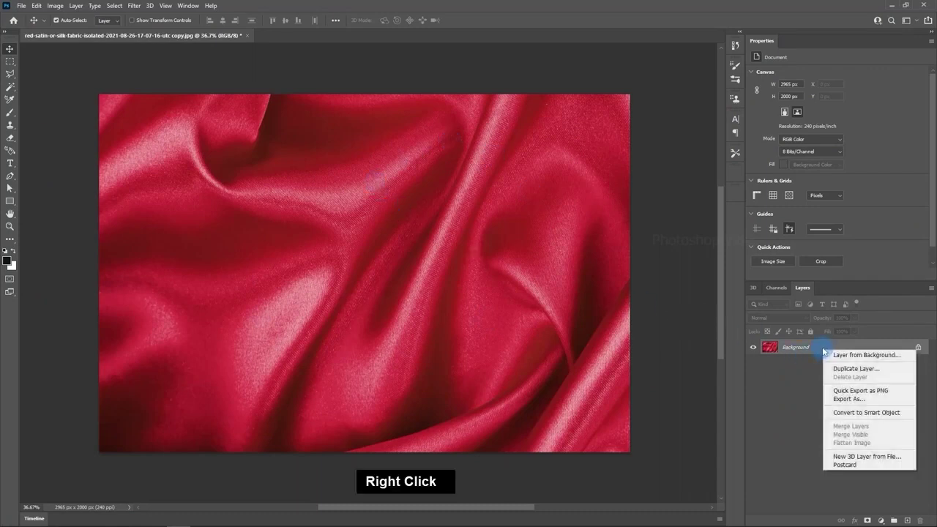
click(840, 368)
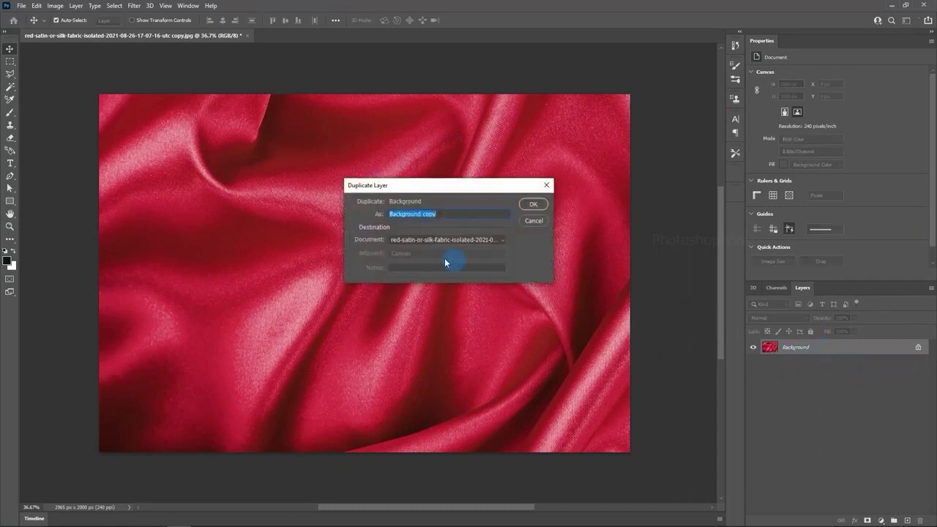
click(422, 247)
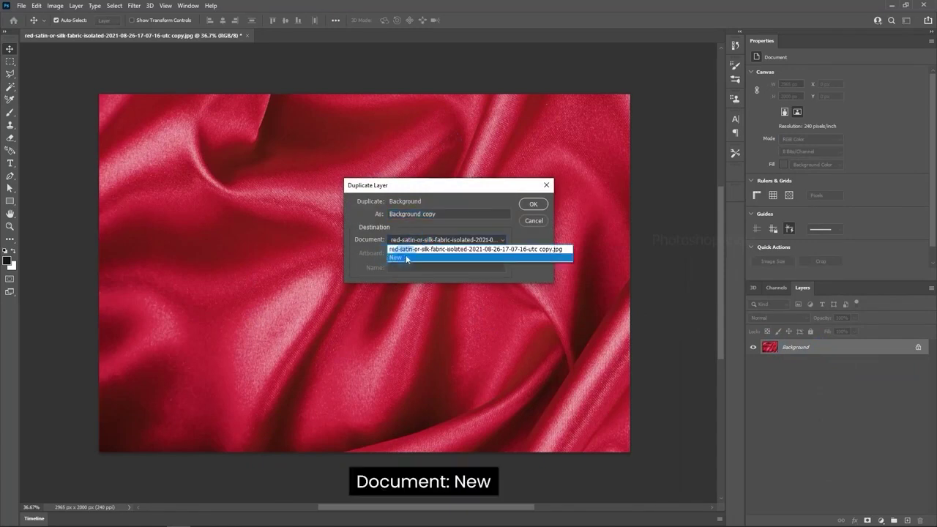
click(398, 258)
click(401, 268)
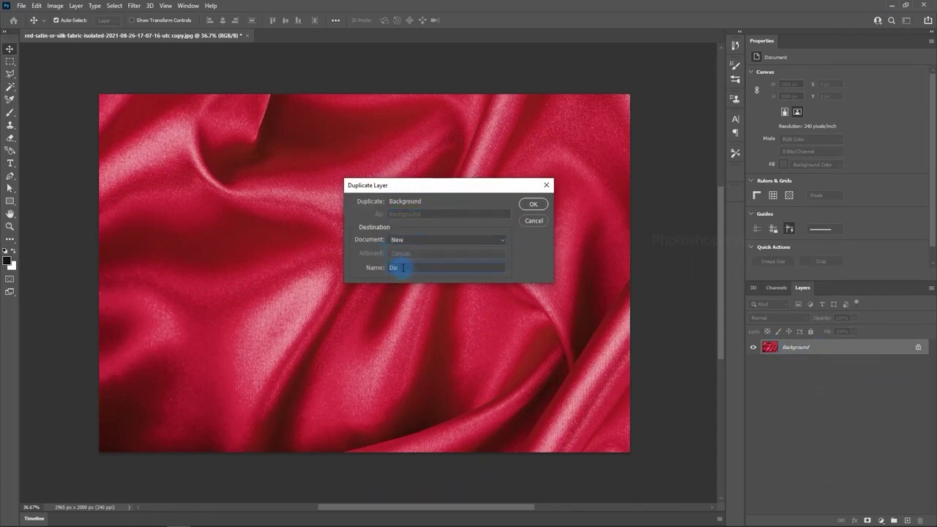
click(532, 205)
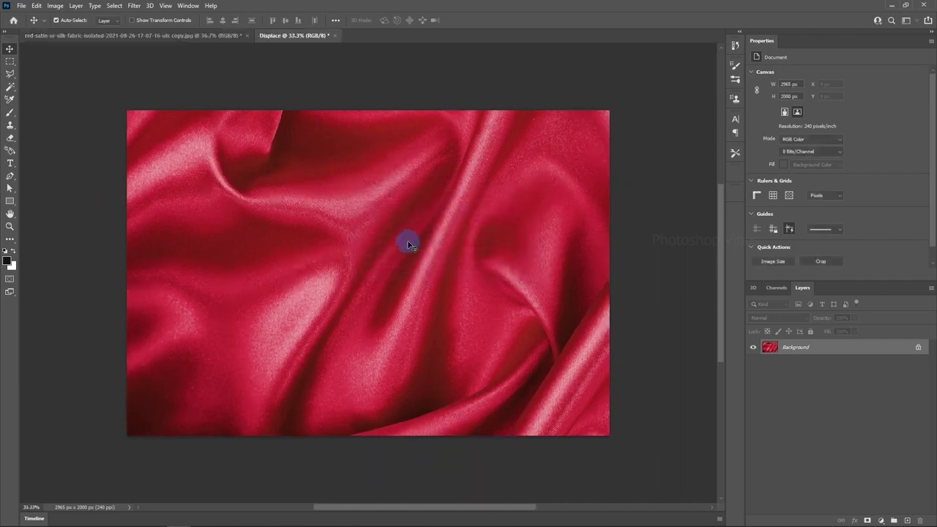
- Desaturate the Displace copy of the red satin fabric to greyscale
click(191, 37)
click(274, 35)
click(55, 5)
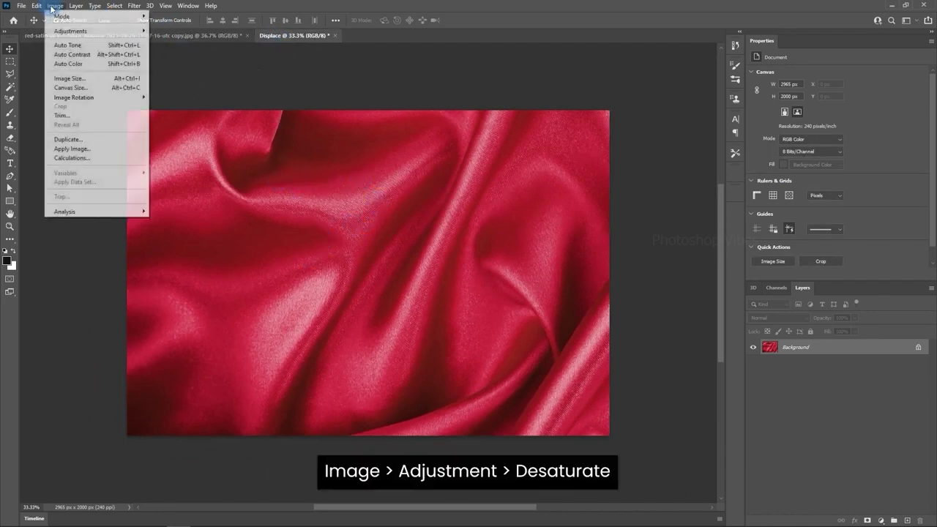
mouse_move(69, 32)
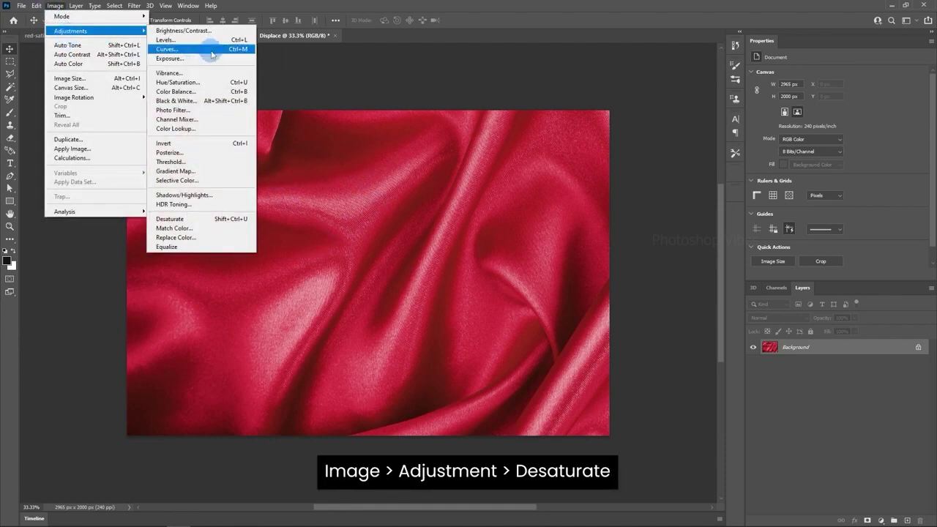
click(197, 220)
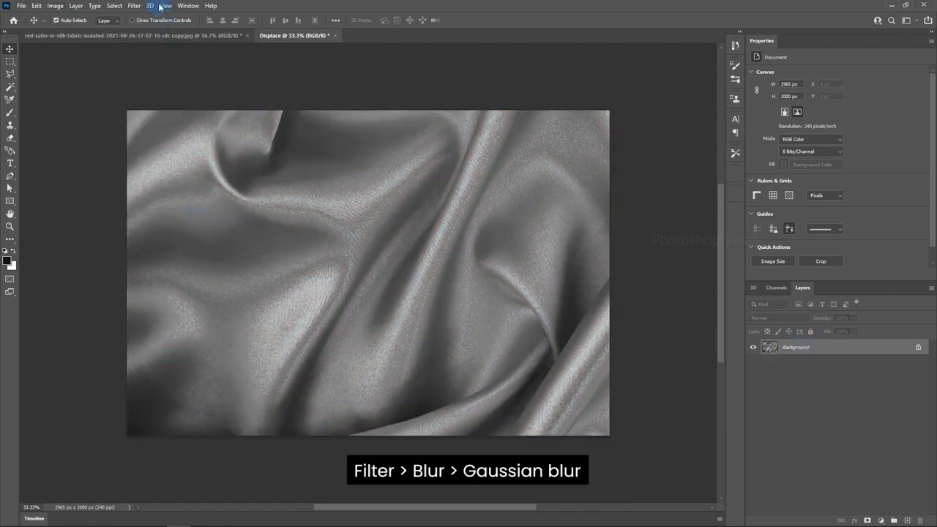
- Apply a 6 pixel Gaussian Blur to the greyscale fabric
click(136, 5)
mouse_move(151, 132)
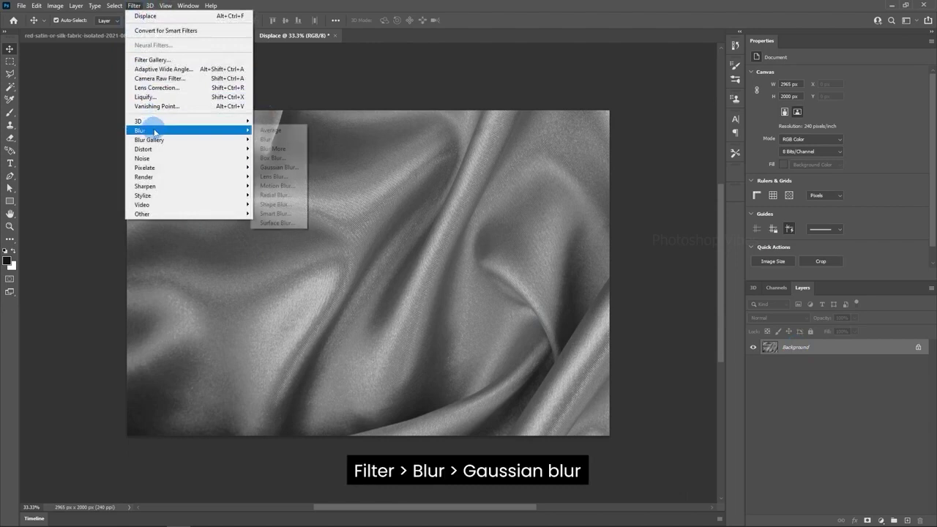
click(279, 167)
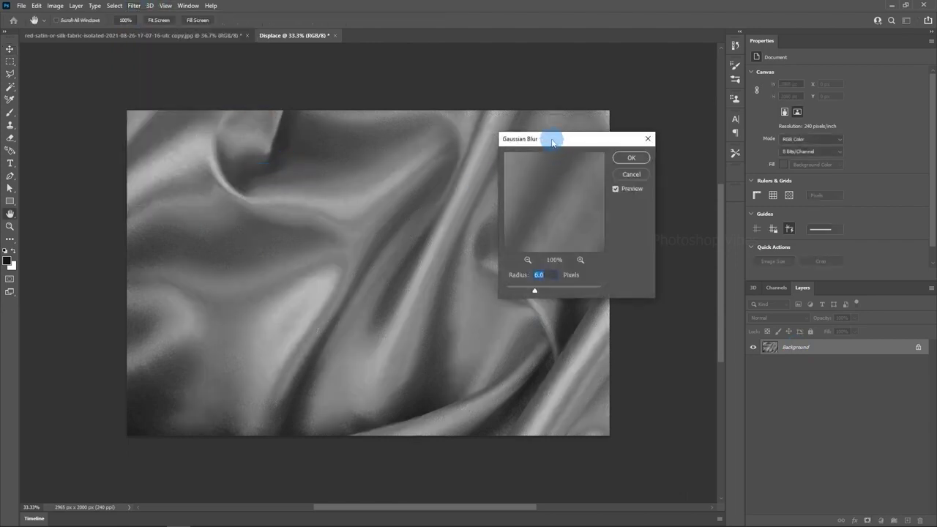
drag(553, 142, 566, 163)
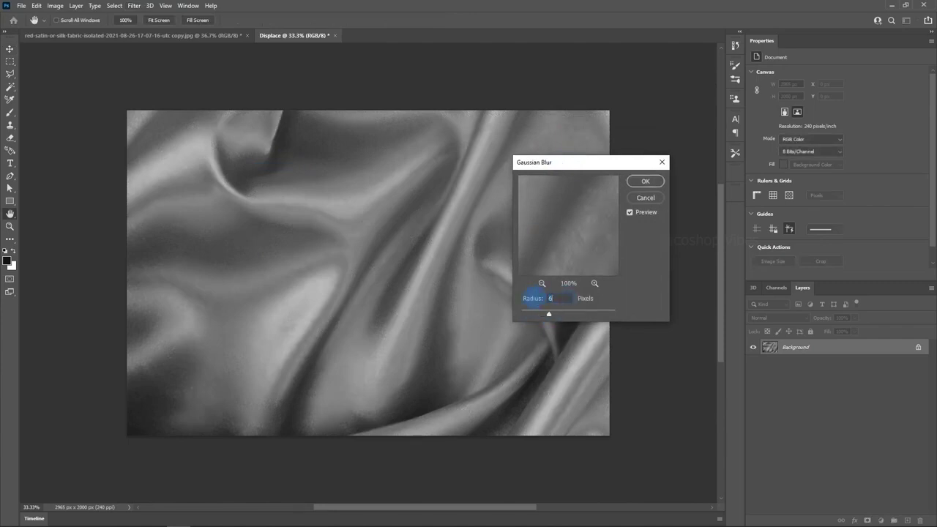
click(644, 182)
- Save the blurred image as Displace.psd
click(21, 5)
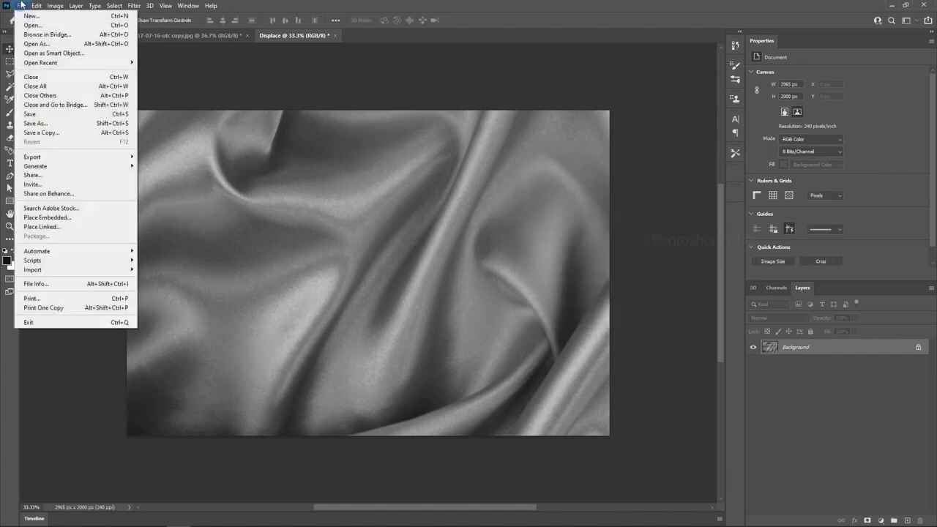
click(36, 123)
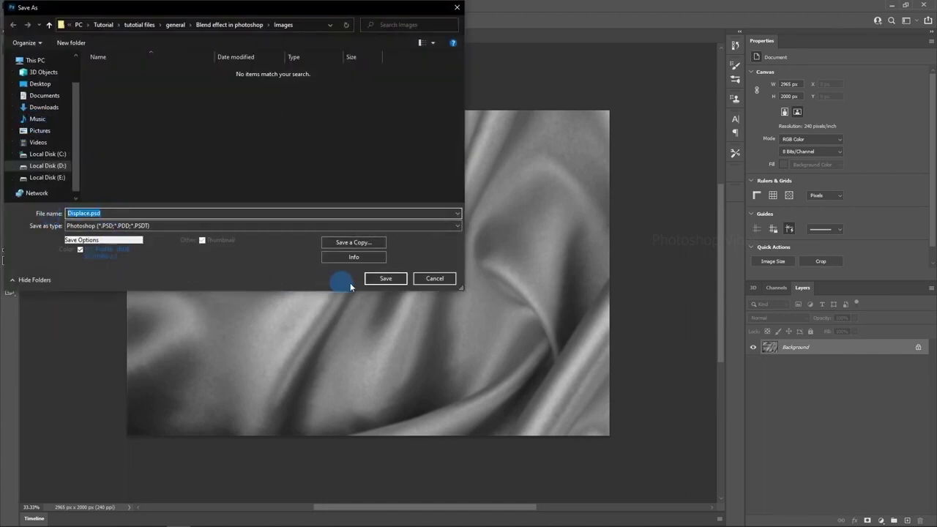
click(388, 279)
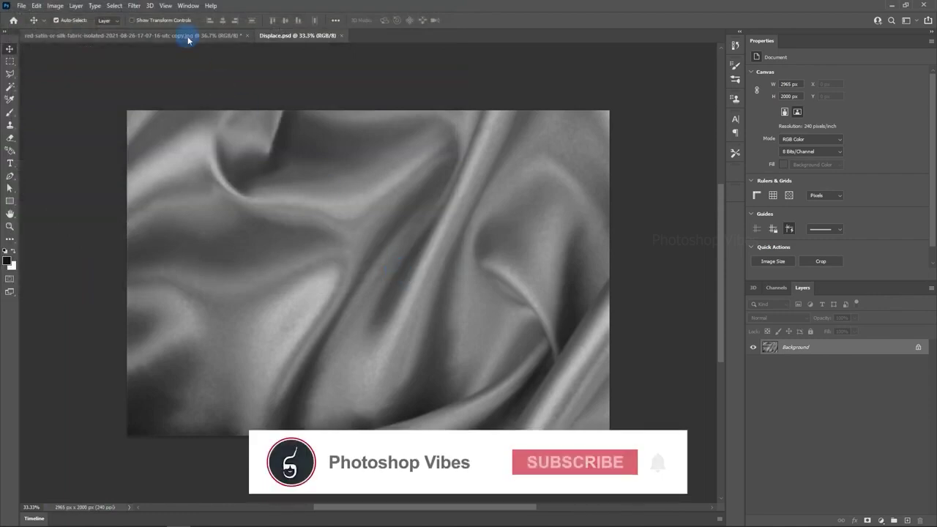
- Close Displace.psd, add the white headline 'BLEND EFFECT IN PHOTOSHOP' and move it toward the centre
click(341, 35)
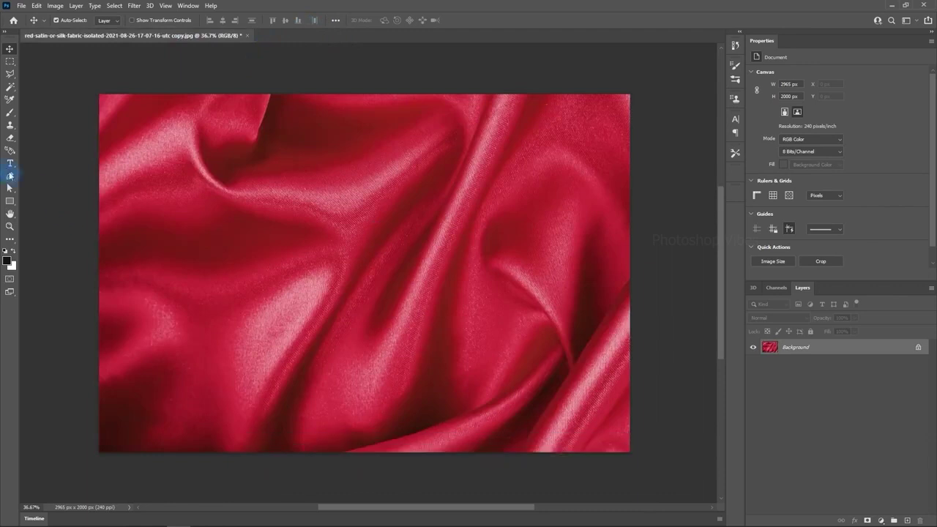
click(9, 163)
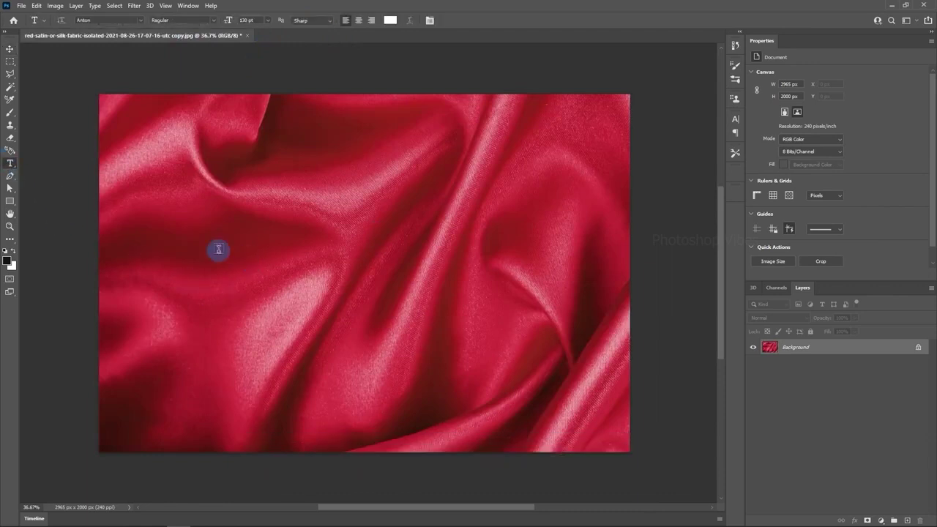
click(418, 287)
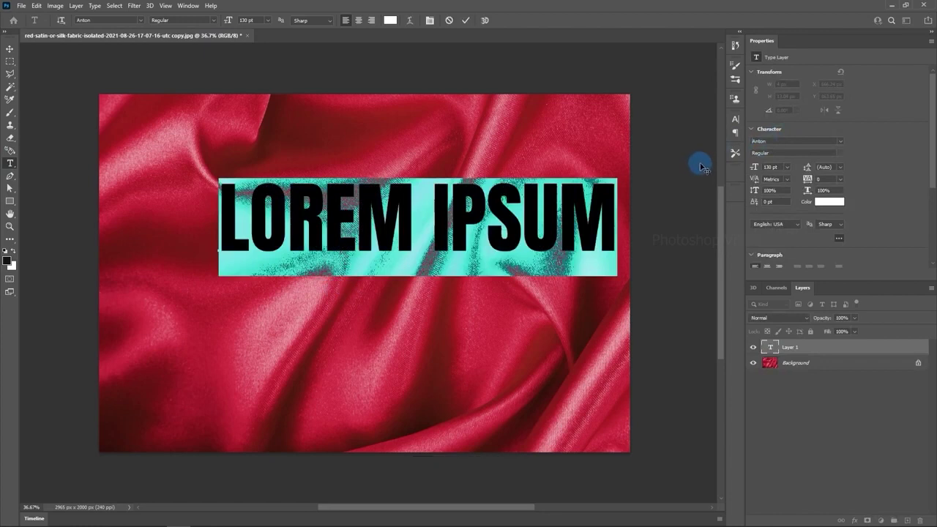
click(343, 216)
key(ctrl+a)
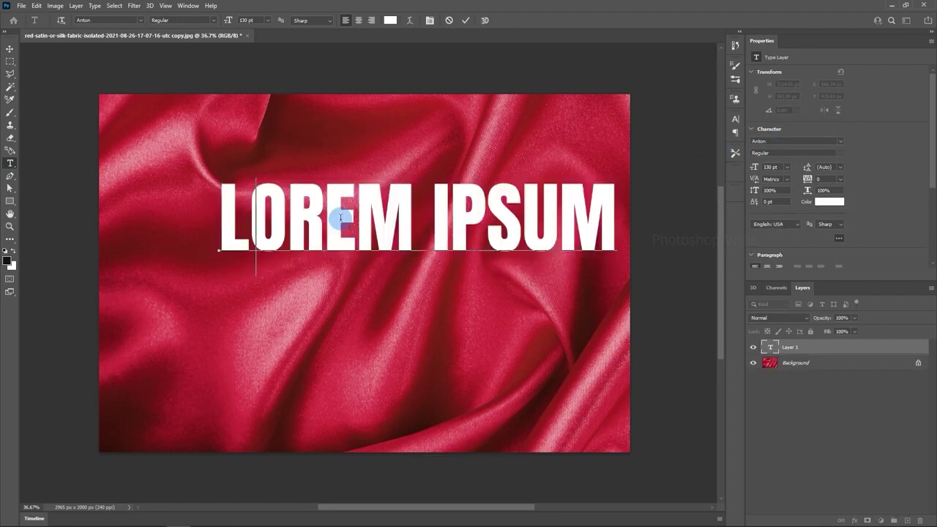
text(BLEND EFFECT )
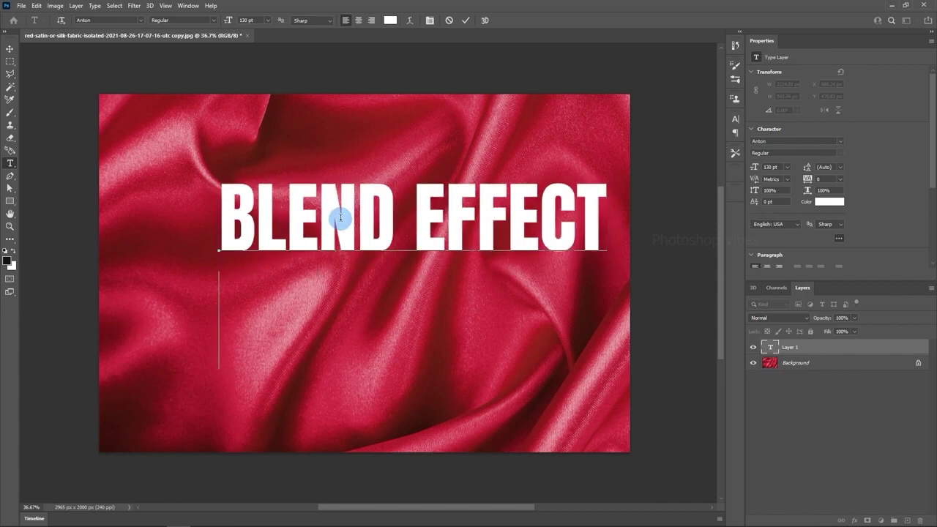
text(IN PHOTOSHO)
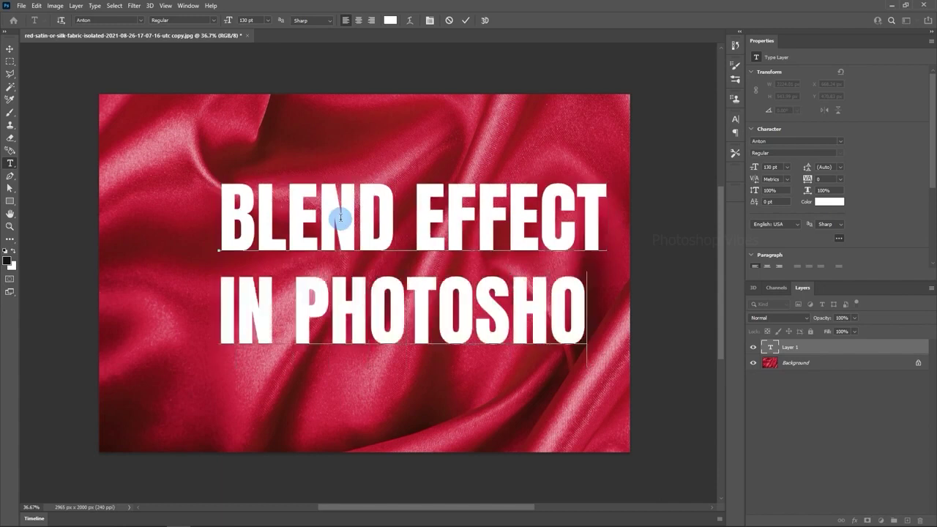
text(P)
click(4, 49)
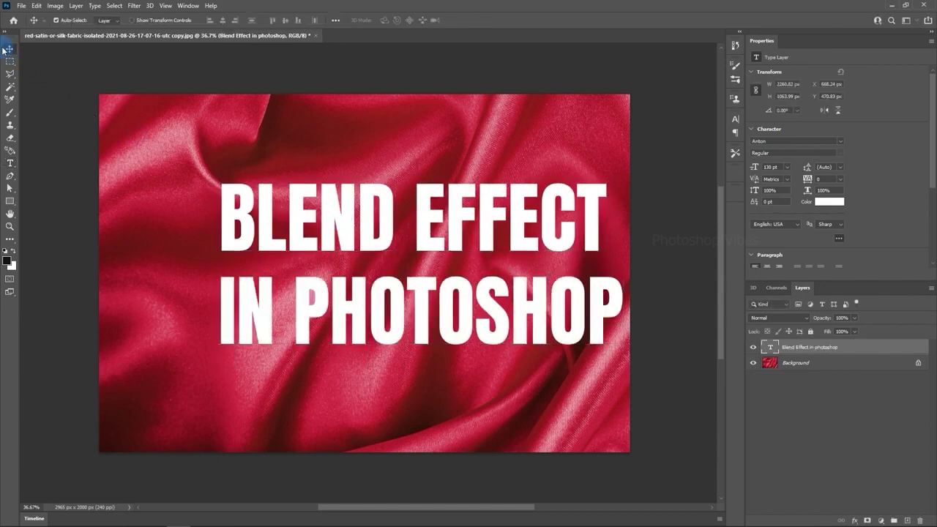
drag(487, 298, 463, 335)
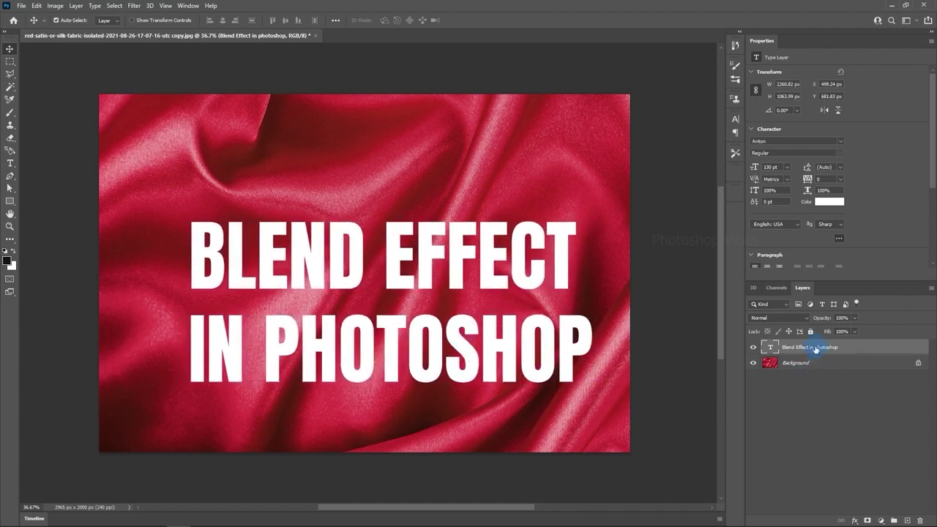
- Convert the heading to a smart object and apply Displace at scale 20 using Displace.psd
right_click(812, 349)
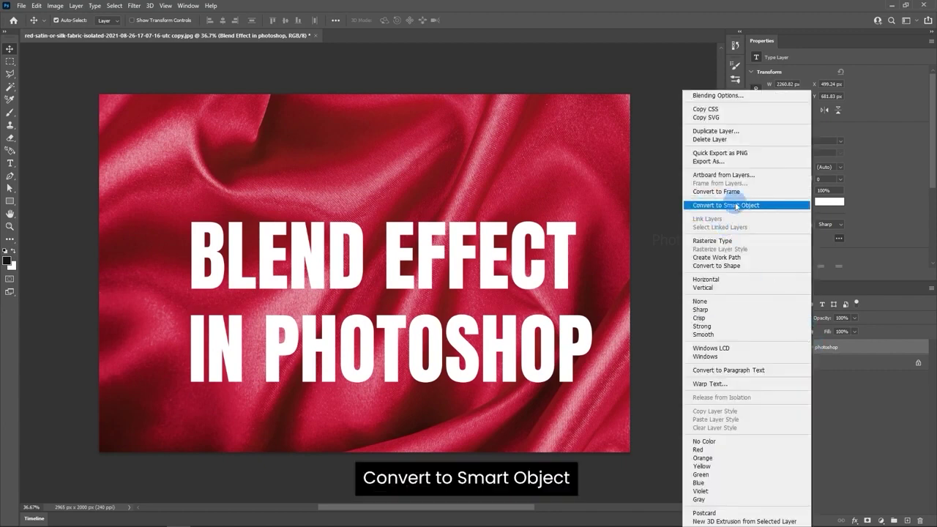
click(736, 206)
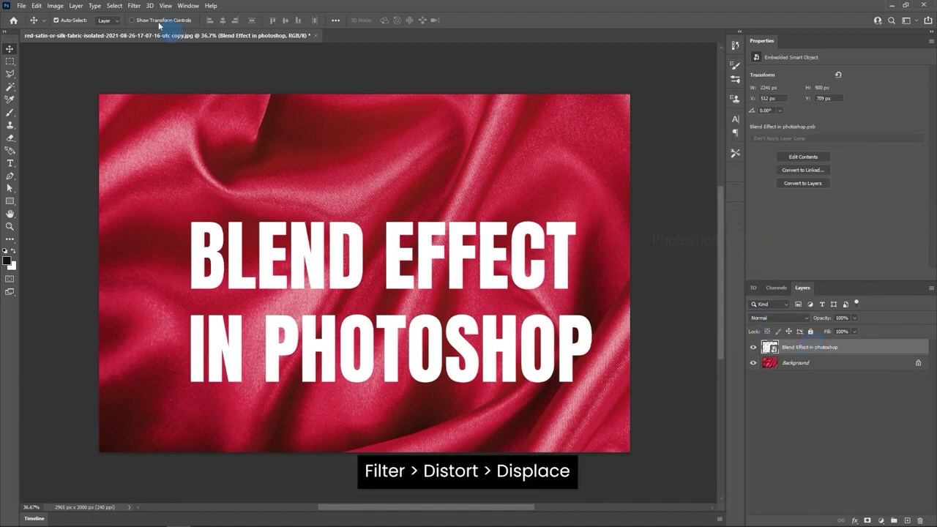
click(133, 7)
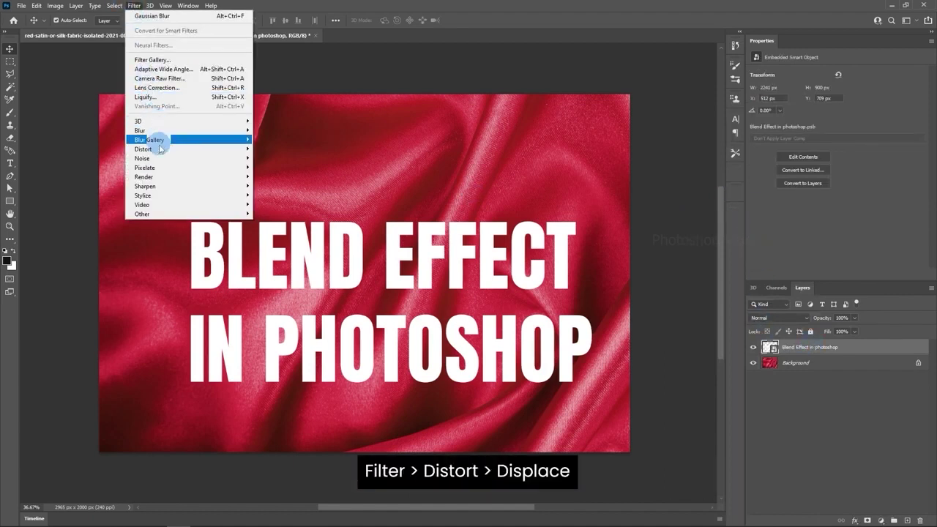
mouse_move(152, 153)
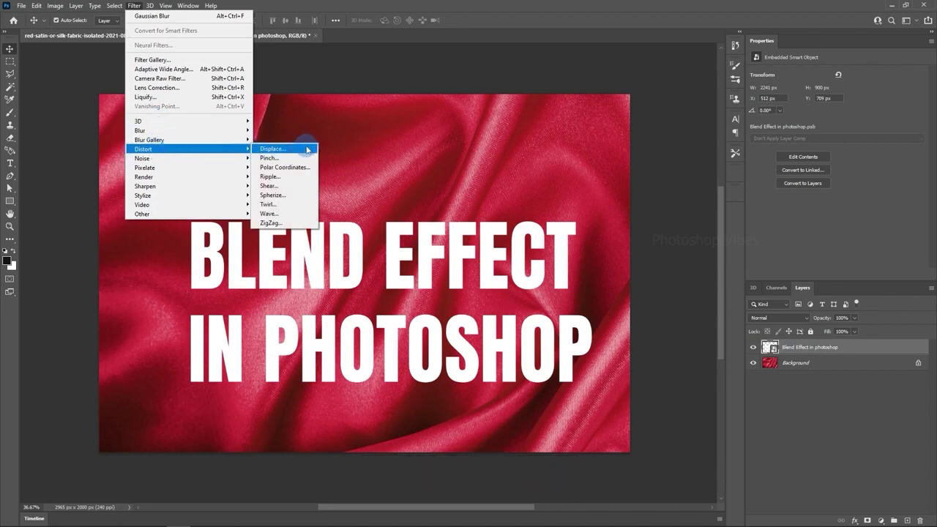
click(307, 149)
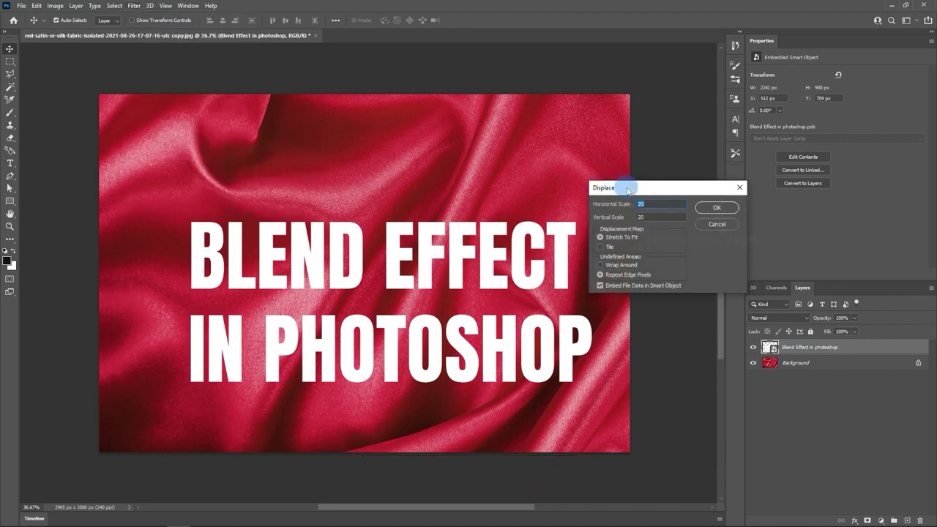
drag(628, 192, 454, 199)
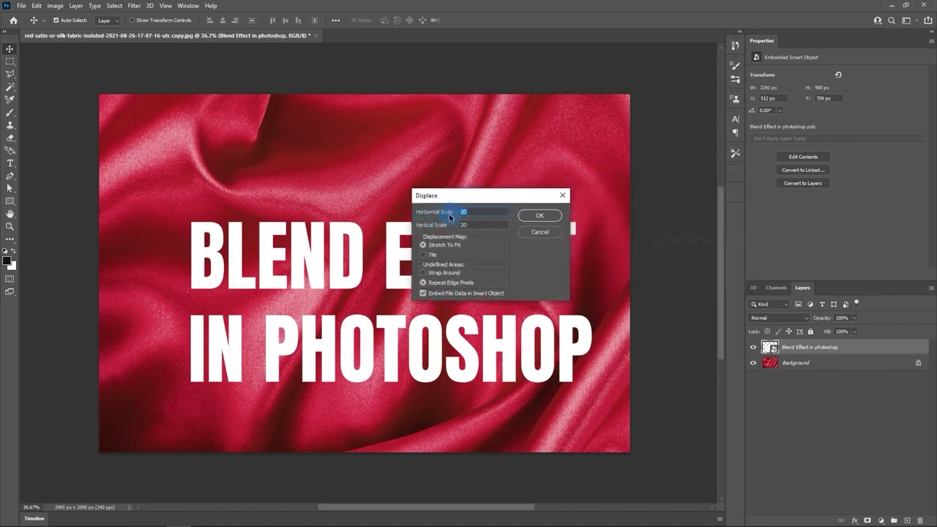
text(20)
key(Tab)
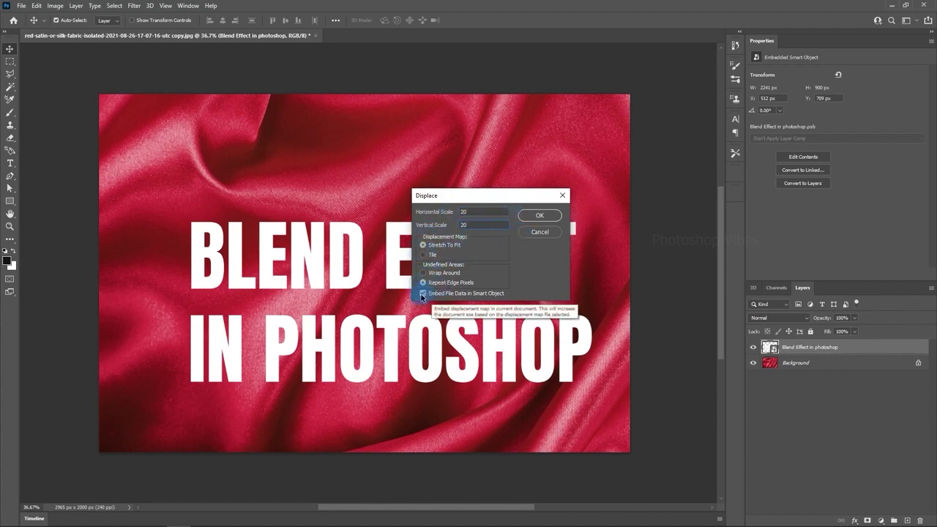
click(540, 216)
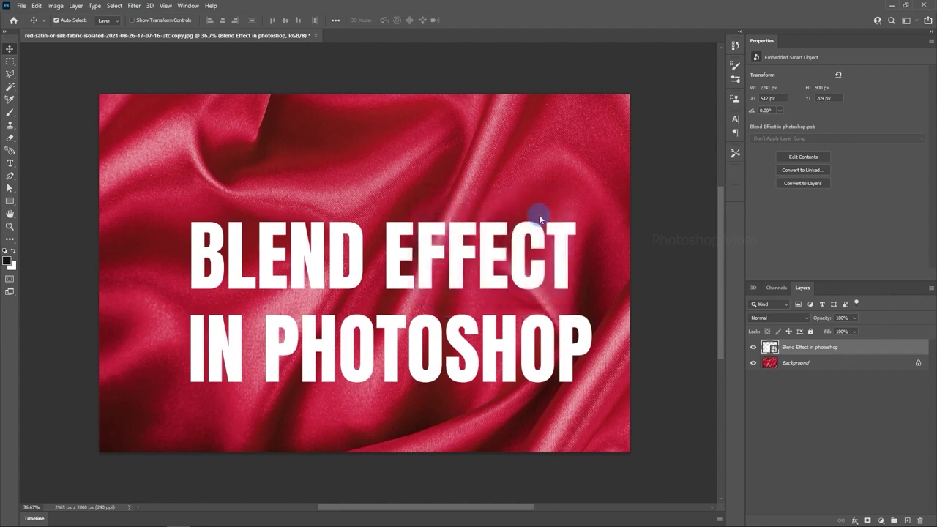
click(120, 71)
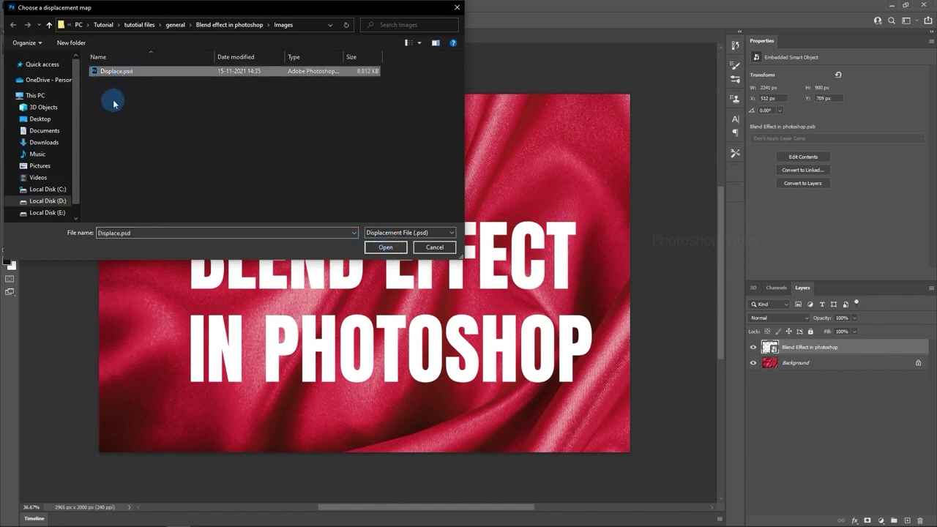
click(381, 248)
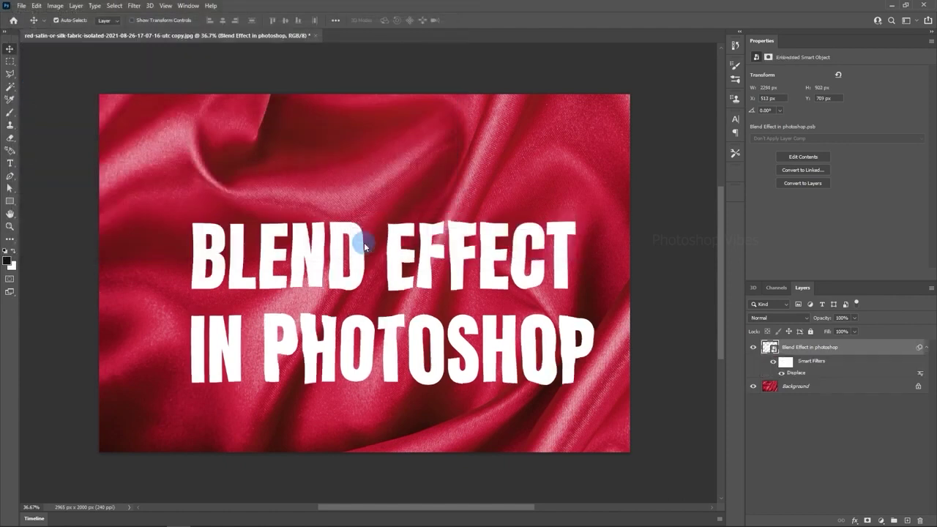
- Toggle the Displace smart filter to compare the text, then reselect the text layer
click(777, 361)
click(774, 363)
click(775, 363)
click(775, 364)
click(869, 349)
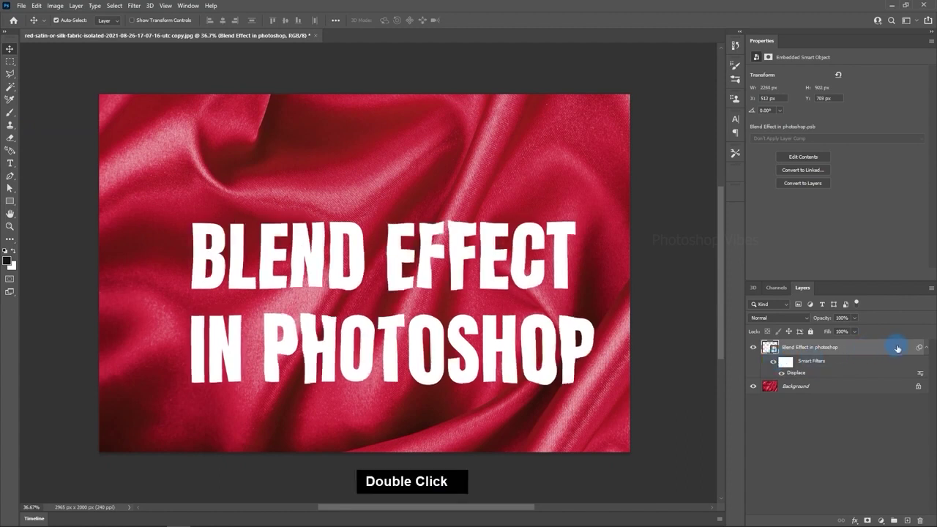
- Drag the Gray Blend If underlying highlight slider so fabric highlights show through the text
double_click(898, 349)
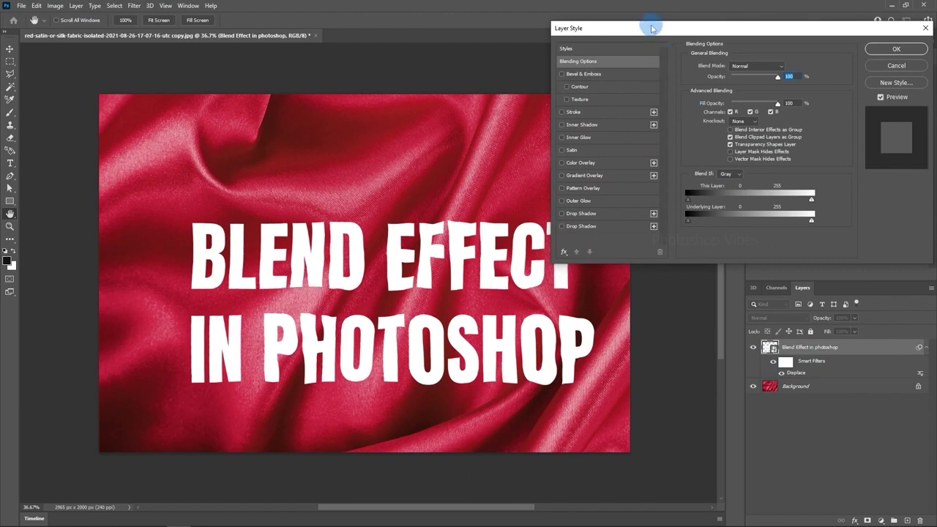
drag(652, 28, 648, 78)
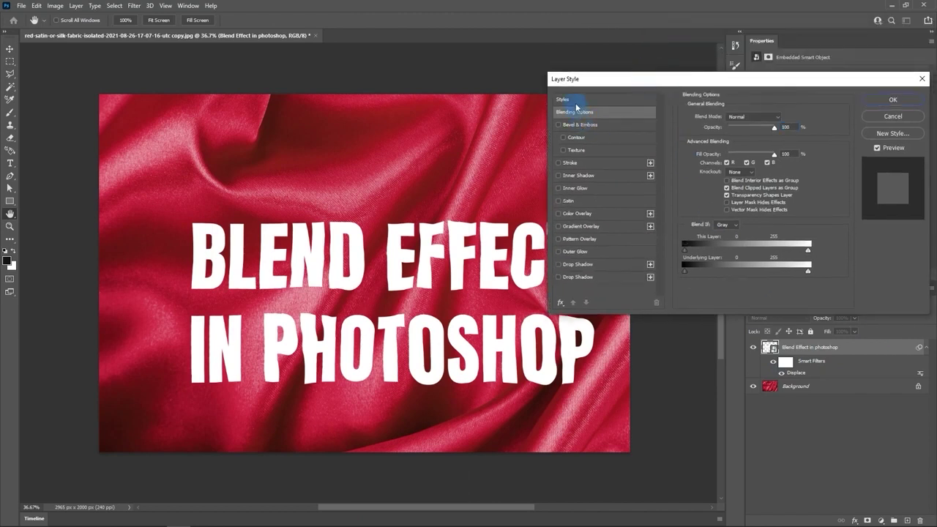
click(726, 225)
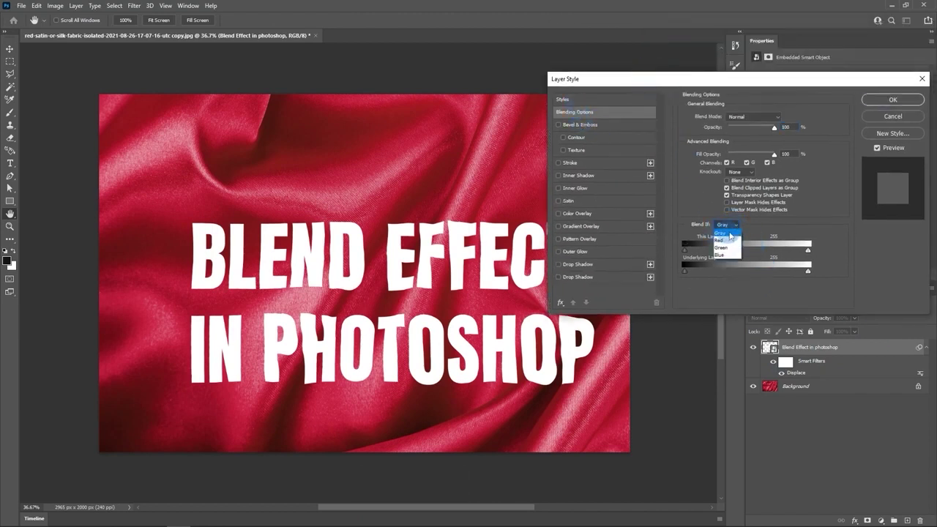
click(731, 234)
click(688, 272)
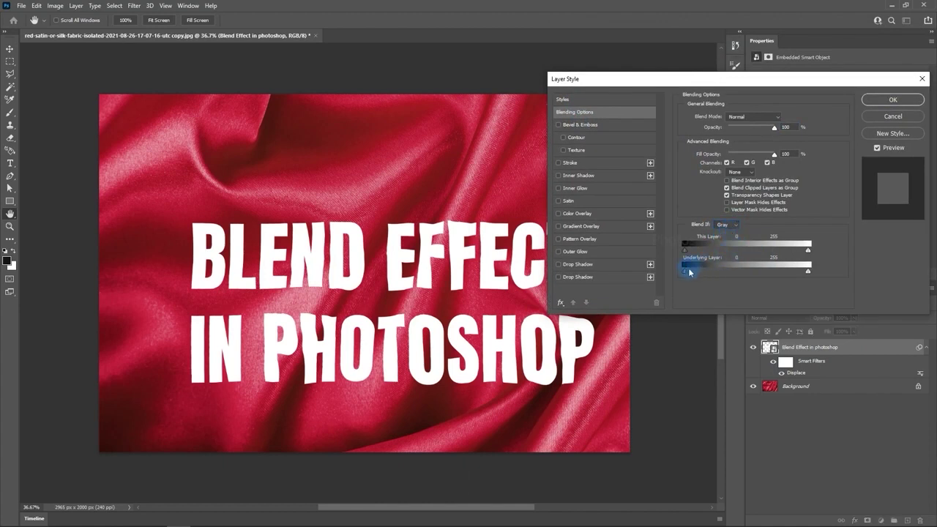
click(809, 271)
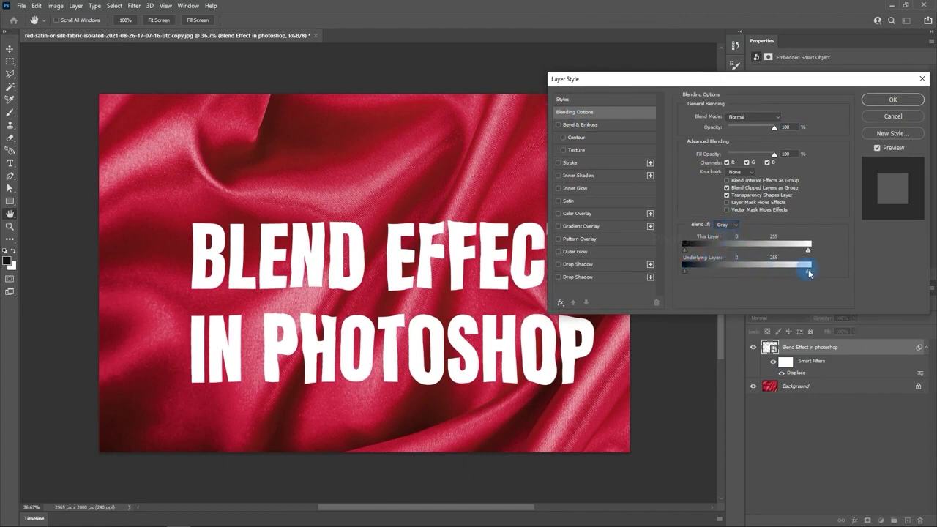
drag(809, 273, 731, 274)
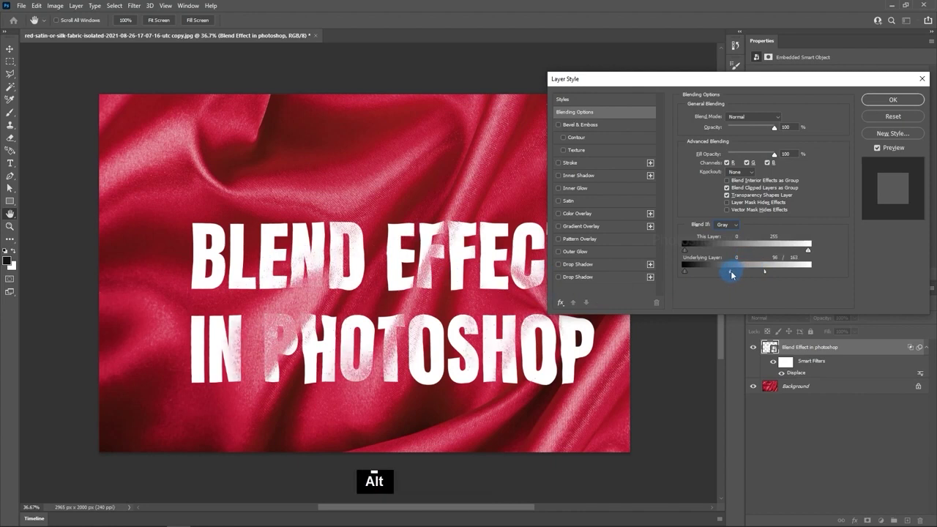
- Add a black Color Overlay to the text and apply the layer style
click(578, 214)
click(783, 118)
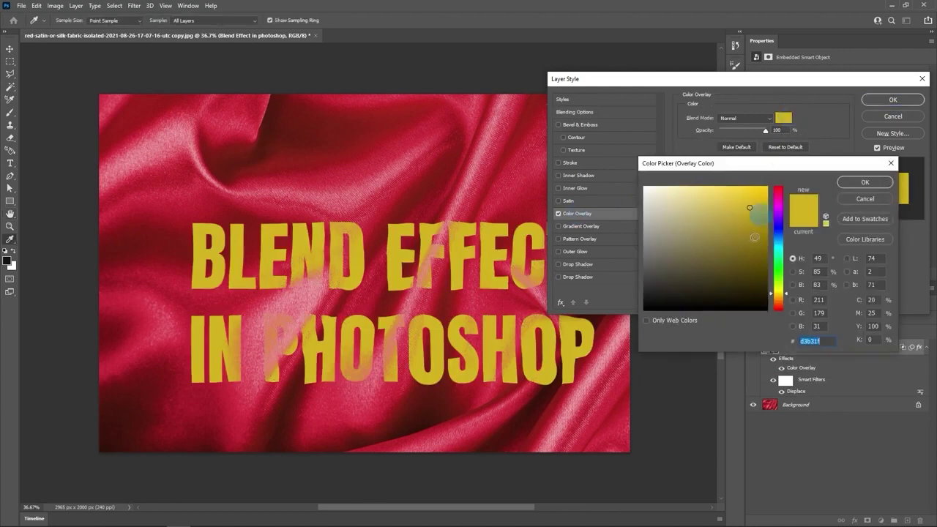
drag(779, 283, 780, 245)
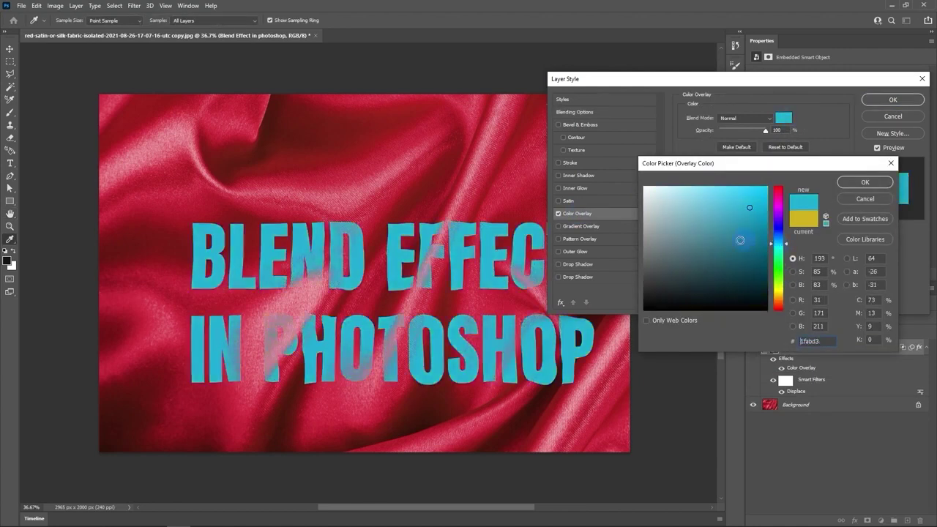
drag(700, 247, 627, 325)
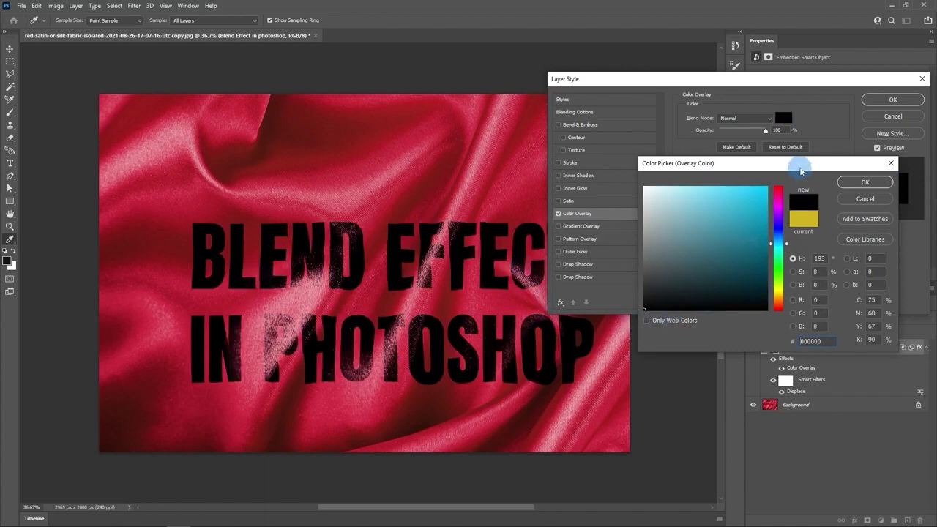
drag(800, 163, 810, 105)
click(876, 124)
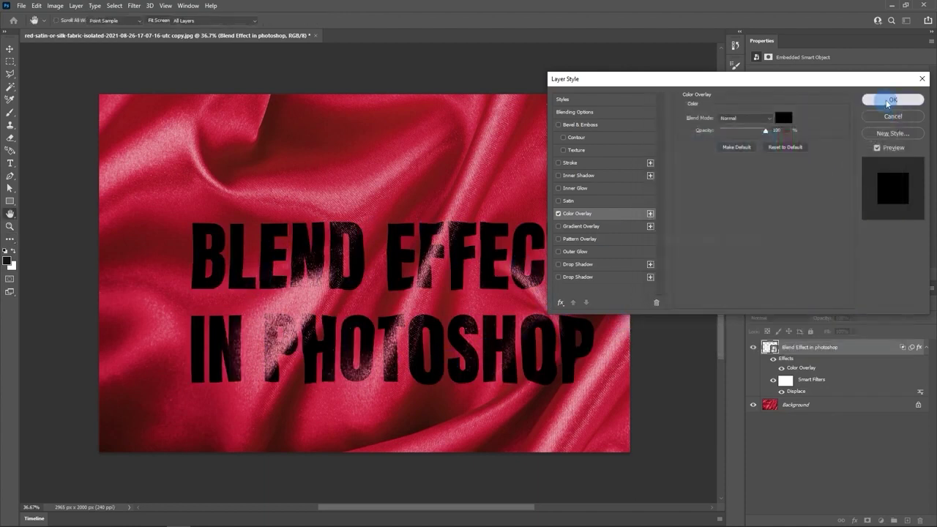
click(891, 100)
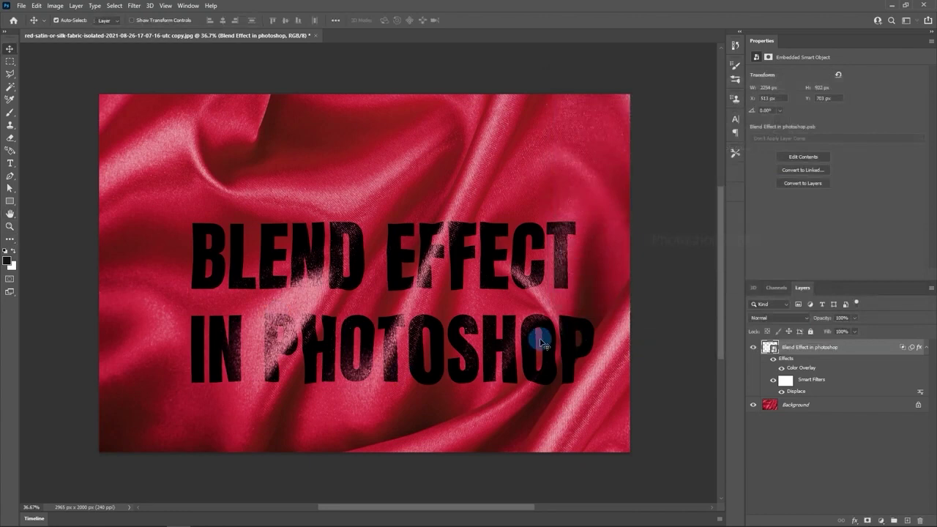
- Reopen the layer style and adjust the Blend If dark slider to knock dark fabric out of the text
double_click(797, 368)
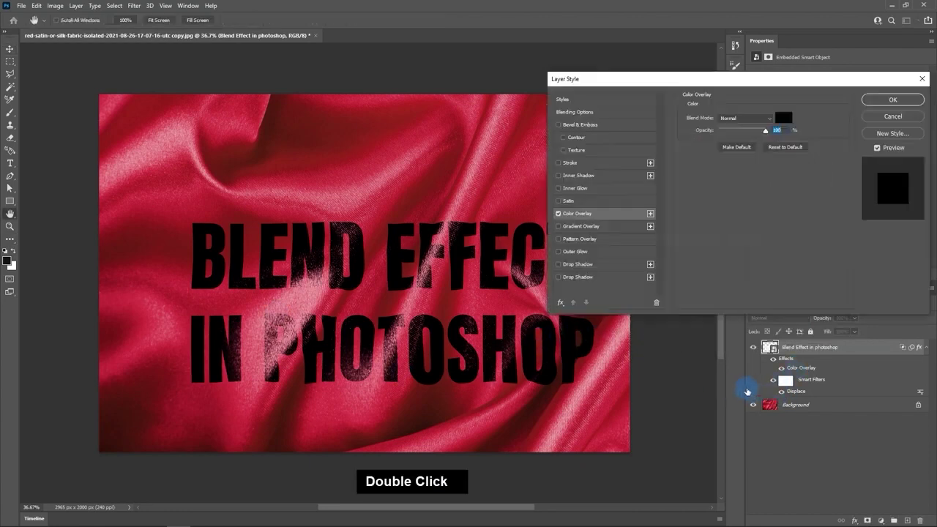
click(572, 112)
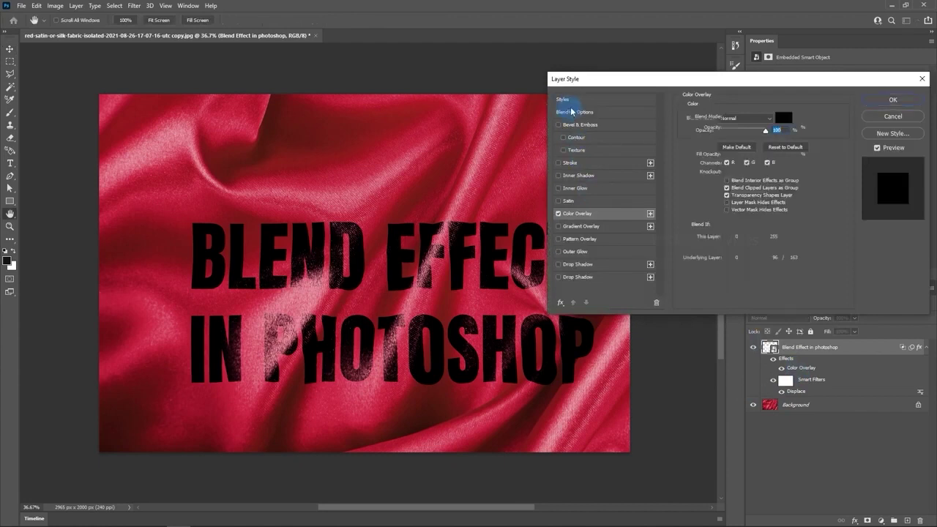
drag(809, 271, 832, 271)
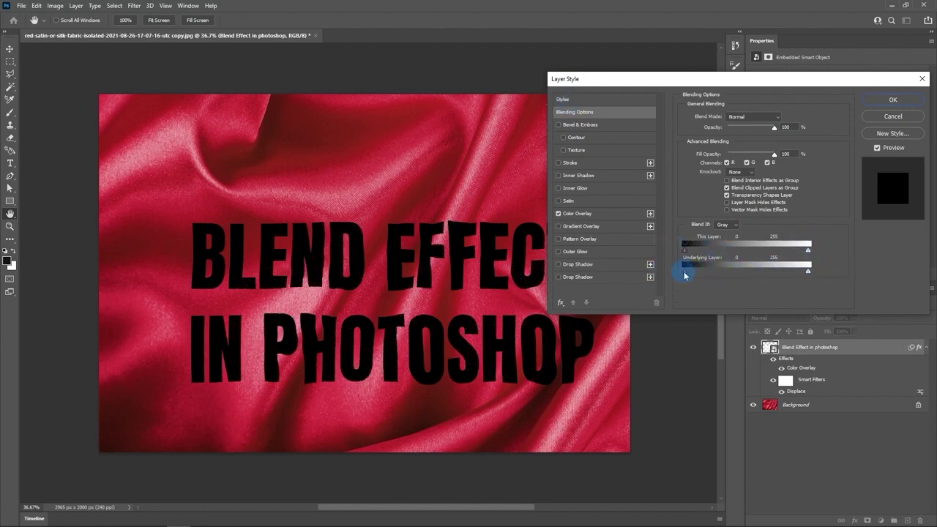
mouse_move(686, 276)
mouse_down()
mouse_move(732, 272)
mouse_move(698, 274)
mouse_up()
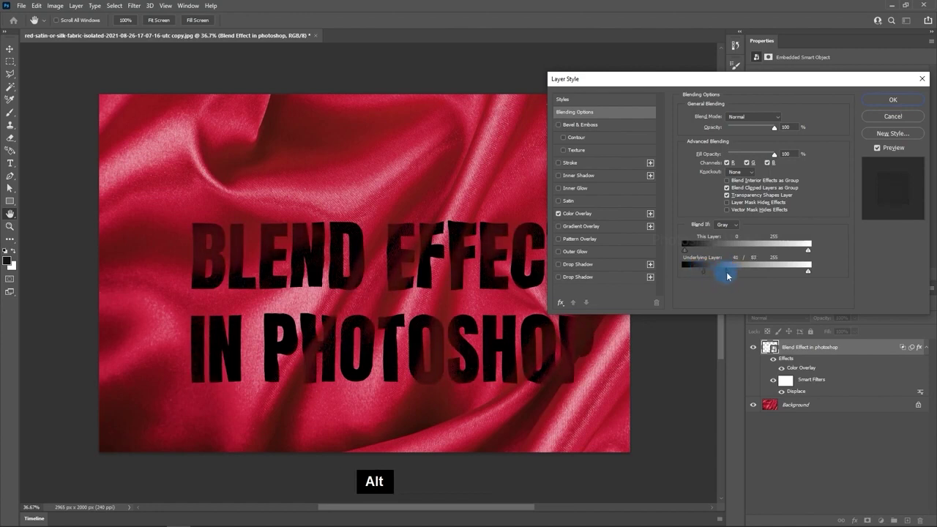
click(578, 214)
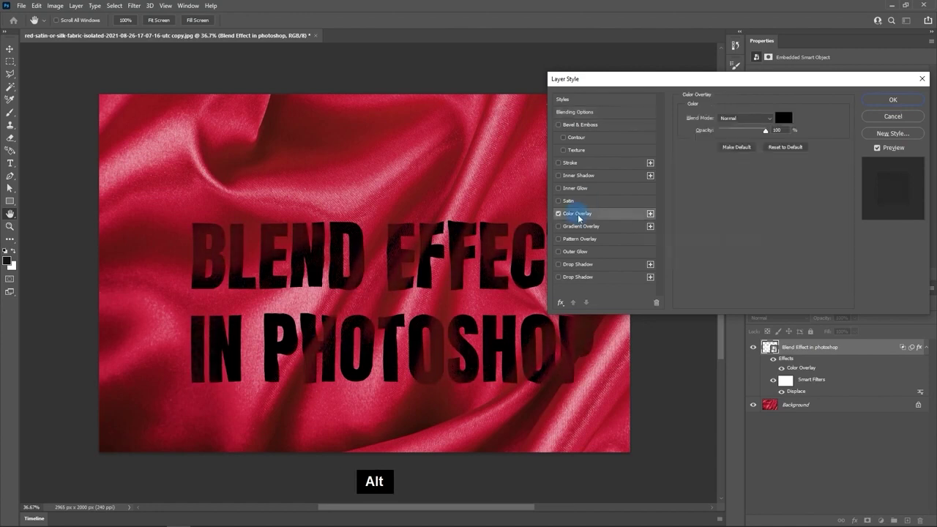
- Change the Color Overlay colour to golden yellow
click(782, 119)
mouse_move(741, 186)
mouse_down()
mouse_move(732, 183)
mouse_move(752, 154)
mouse_up()
drag(788, 249, 791, 236)
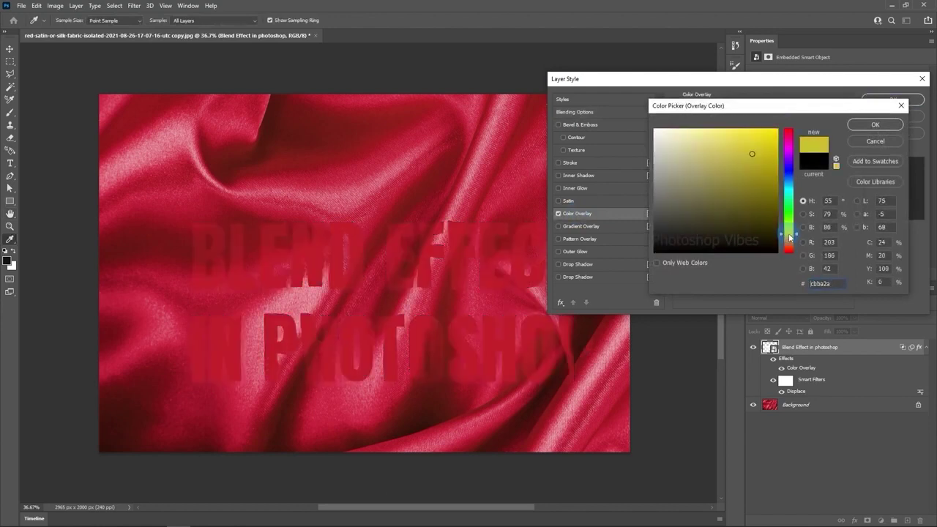
click(829, 242)
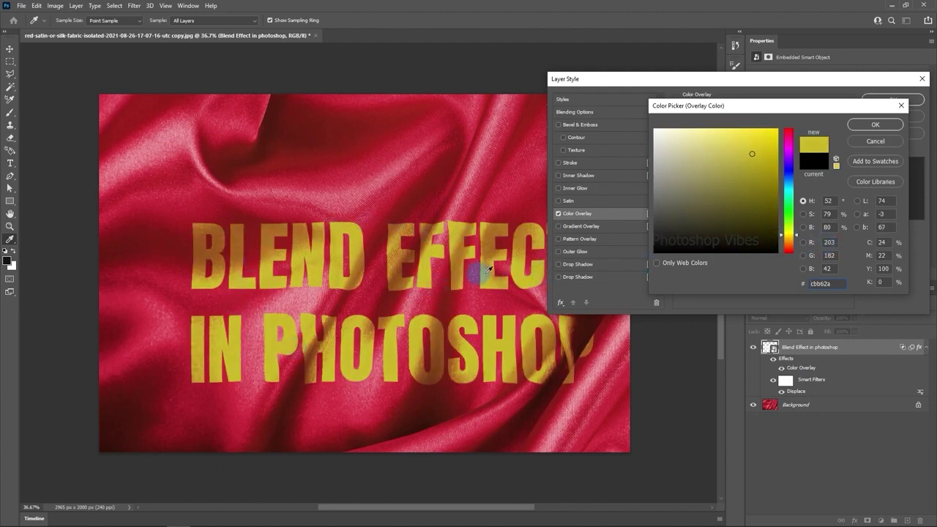
mouse_move(789, 233)
mouse_down()
mouse_move(793, 130)
mouse_move(791, 235)
mouse_up()
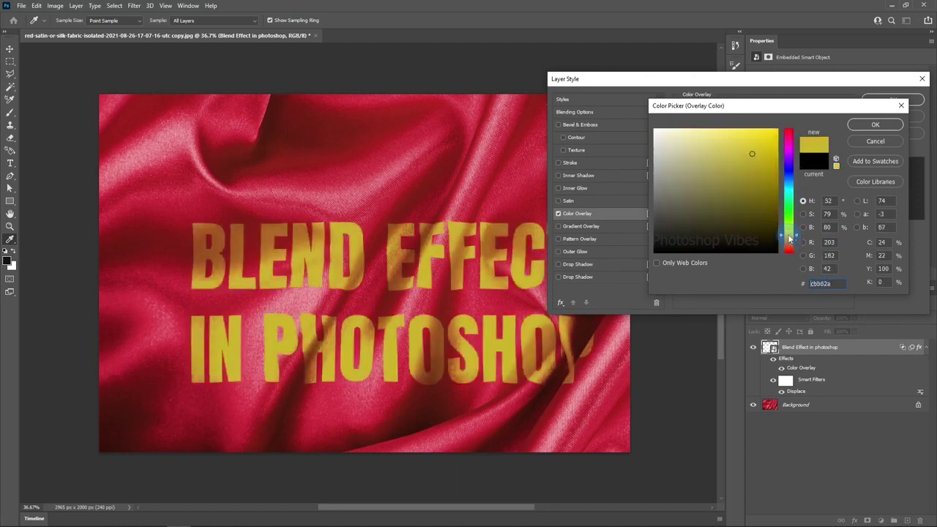
click(865, 126)
- Fine-tune the Underlying Layer Blend If dark split to about 20 and apply the style
click(574, 112)
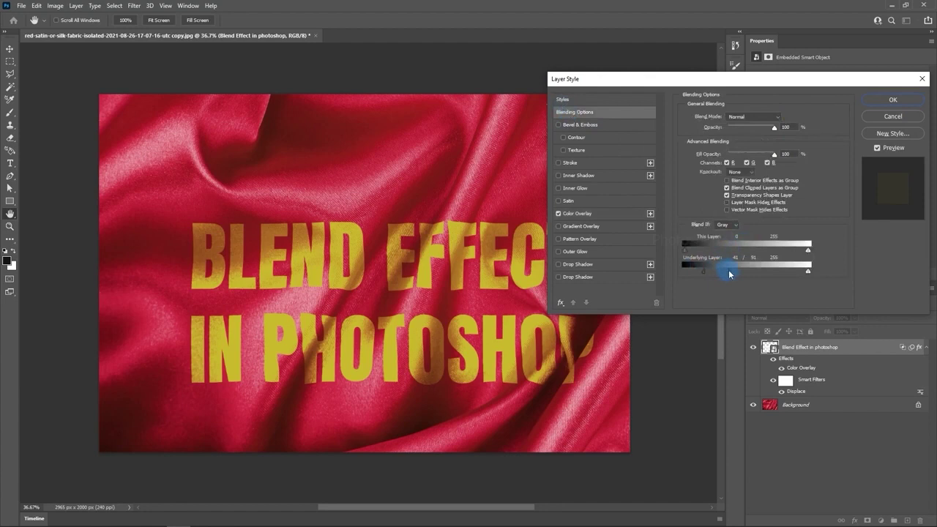
drag(729, 274, 696, 273)
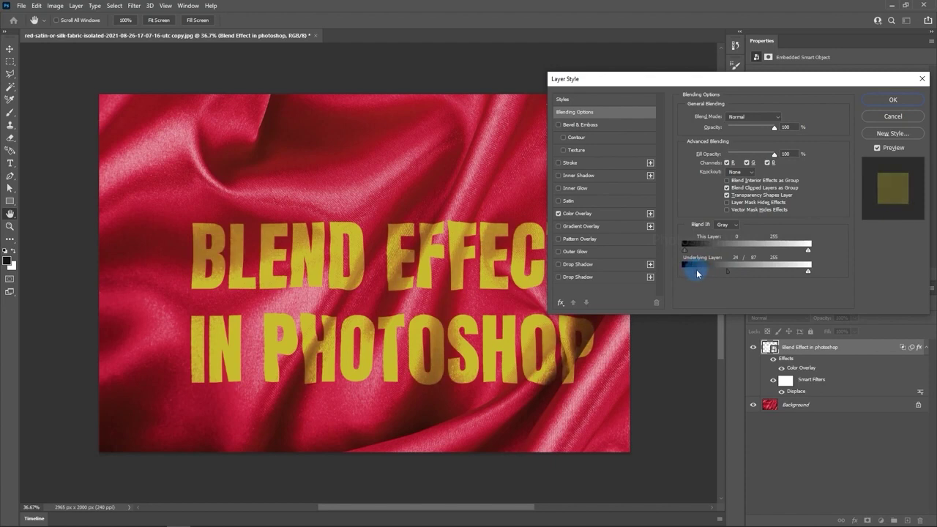
drag(729, 273, 733, 273)
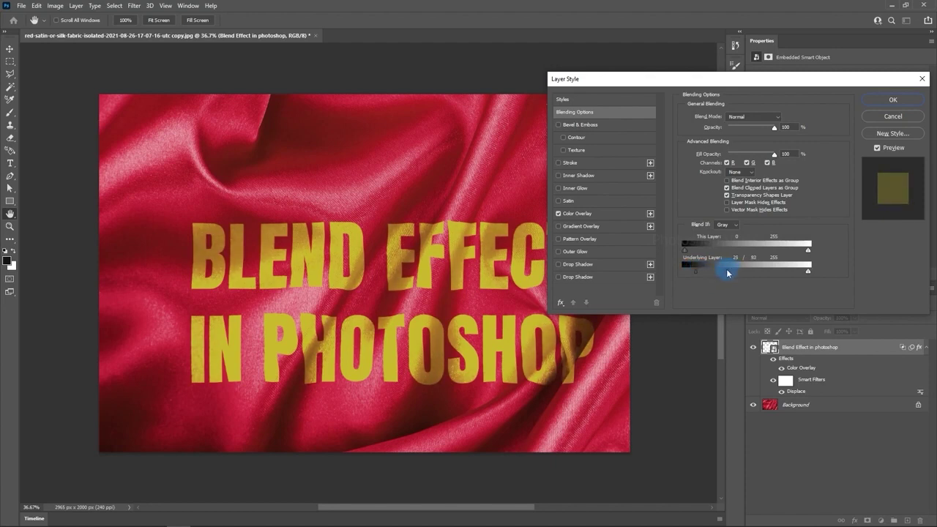
click(895, 99)
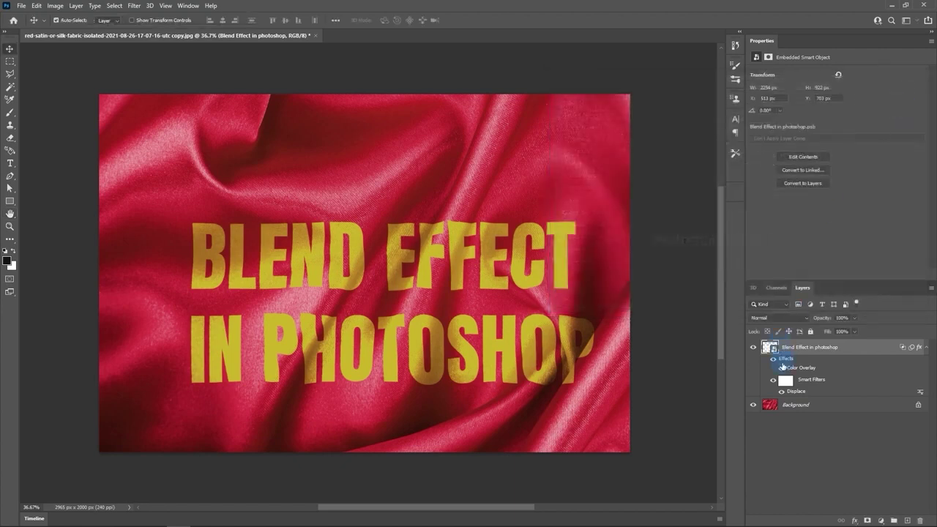
- Turn the text's Effects visibility off and back on to compare the yellow overlay
click(772, 362)
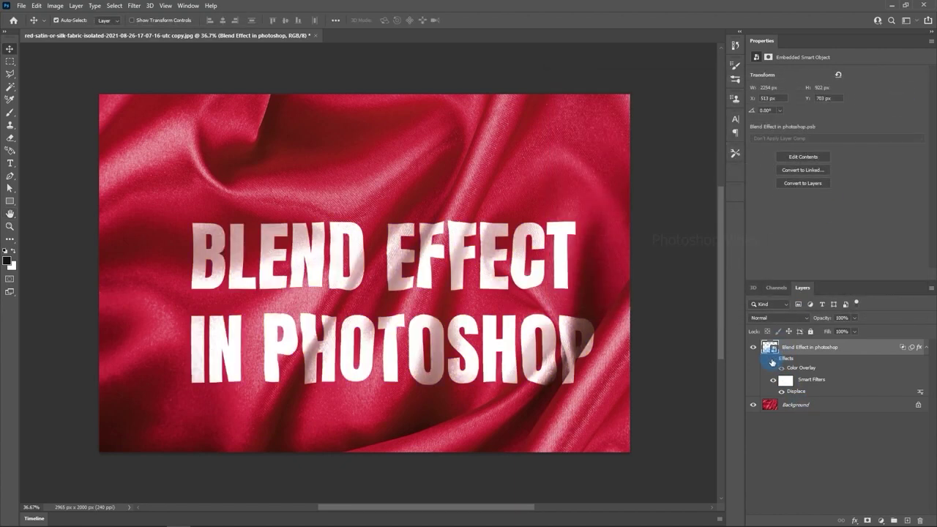
click(772, 362)
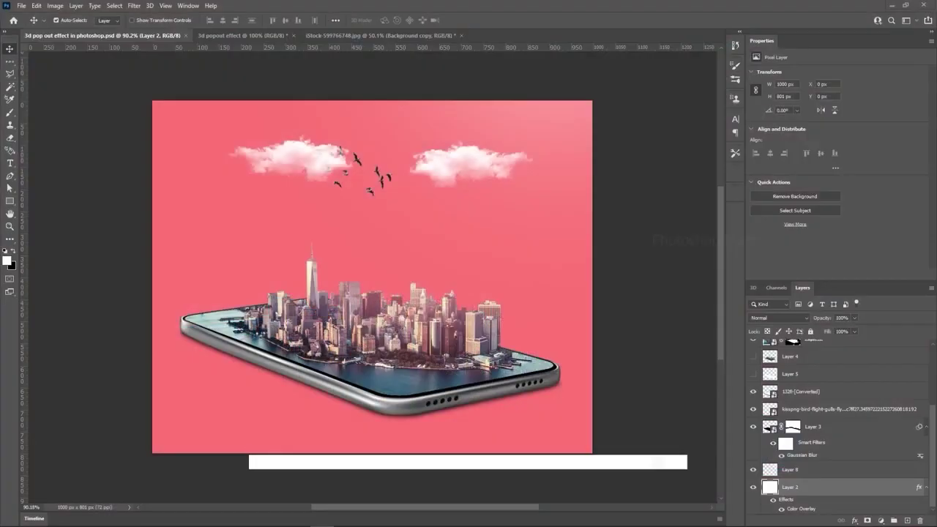
- In the 3d popout effect document, add a new layer filled with black
click(636, 226)
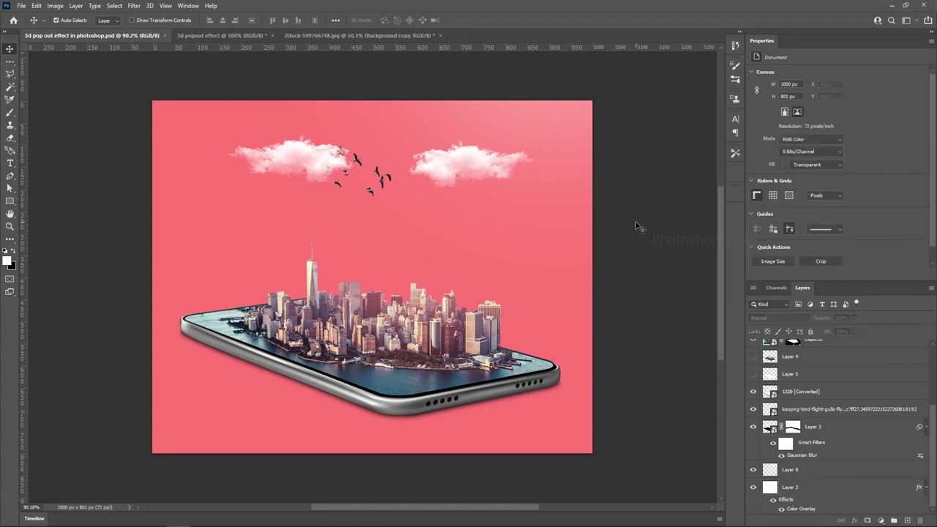
click(207, 34)
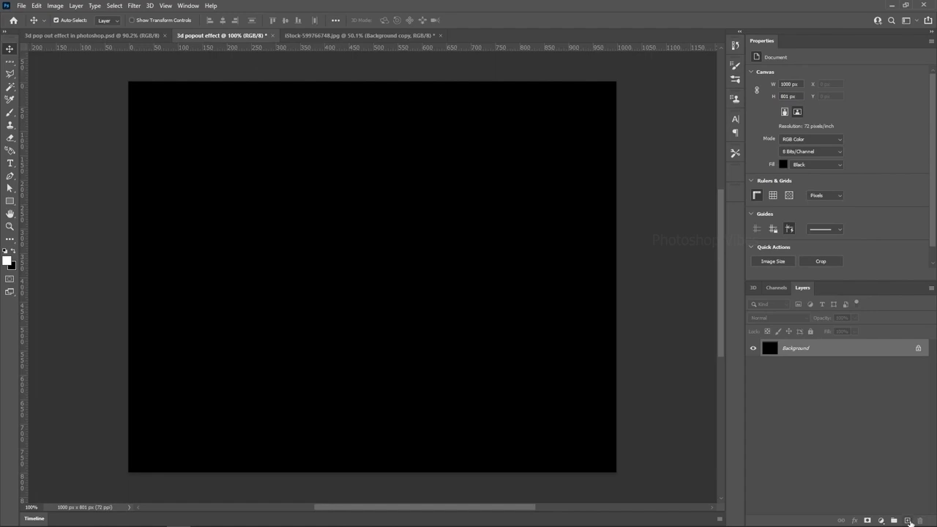
click(908, 520)
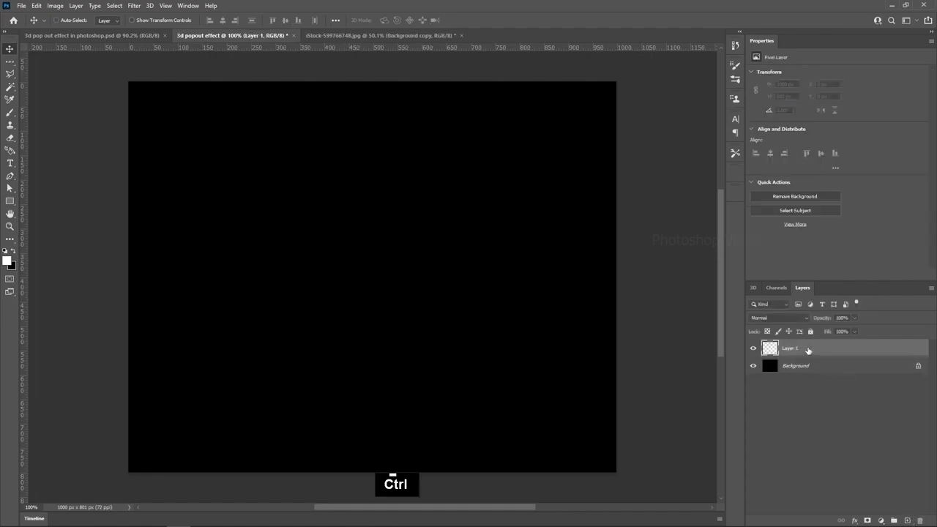
key(ctrl+BackSpace)
- Give Layer 1 a pinkish-red ff6f6f Color Overlay
double_click(913, 350)
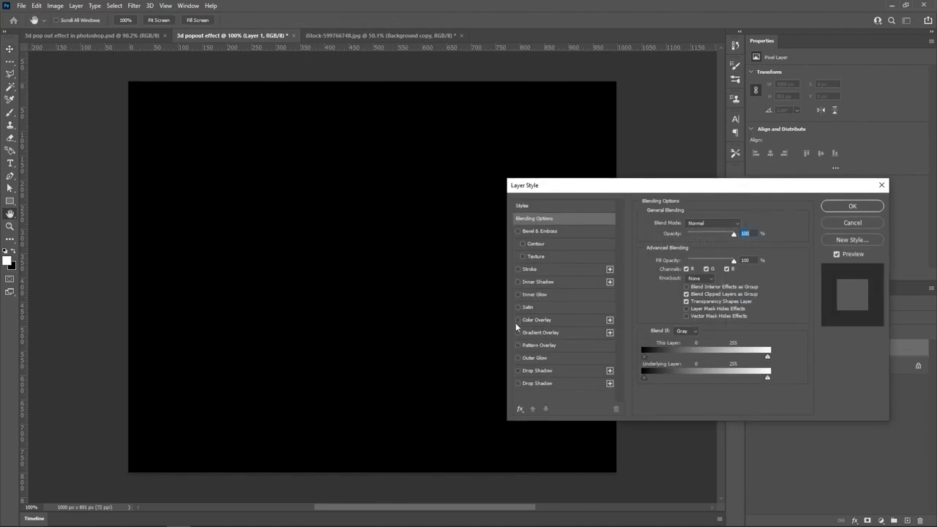
click(517, 320)
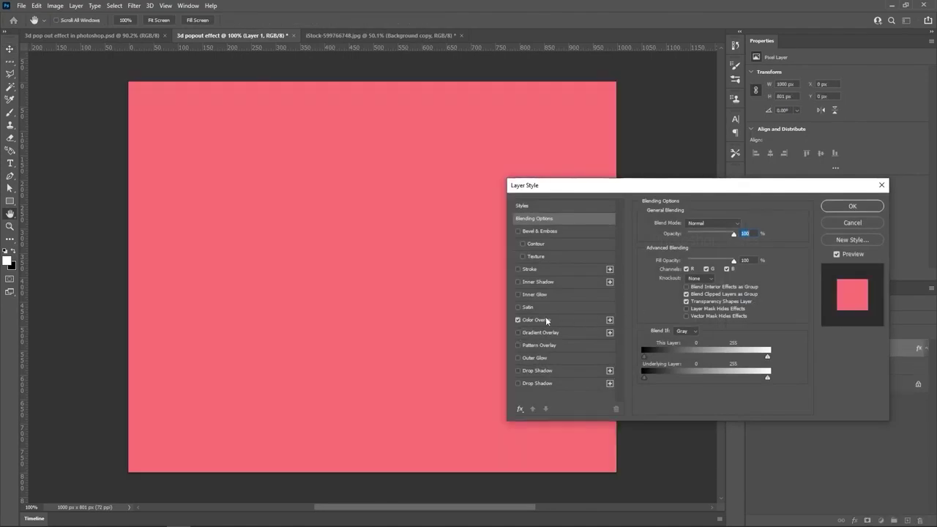
click(546, 318)
click(743, 227)
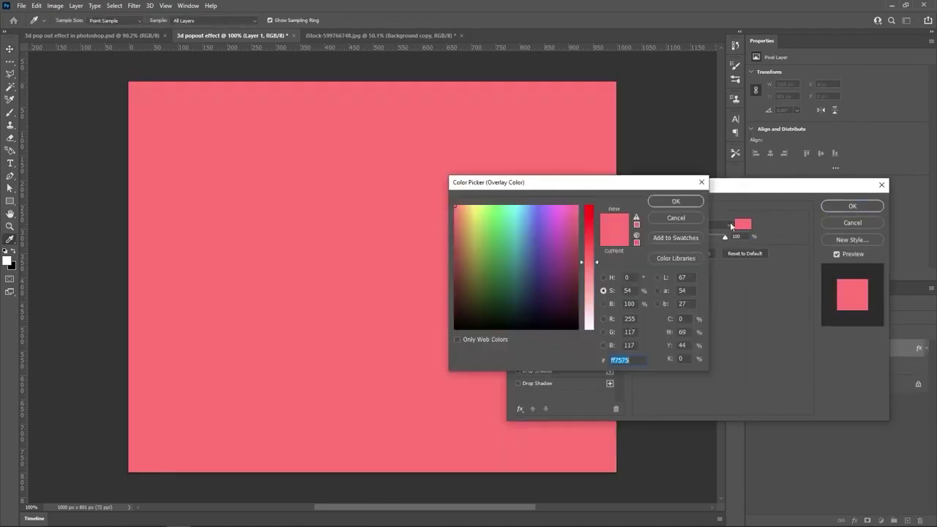
click(604, 278)
drag(532, 238, 523, 196)
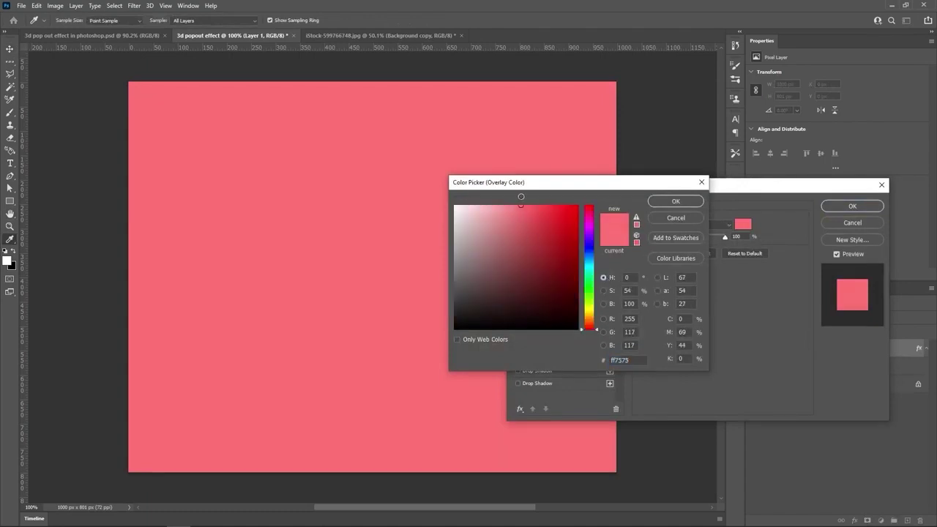
click(669, 201)
click(849, 208)
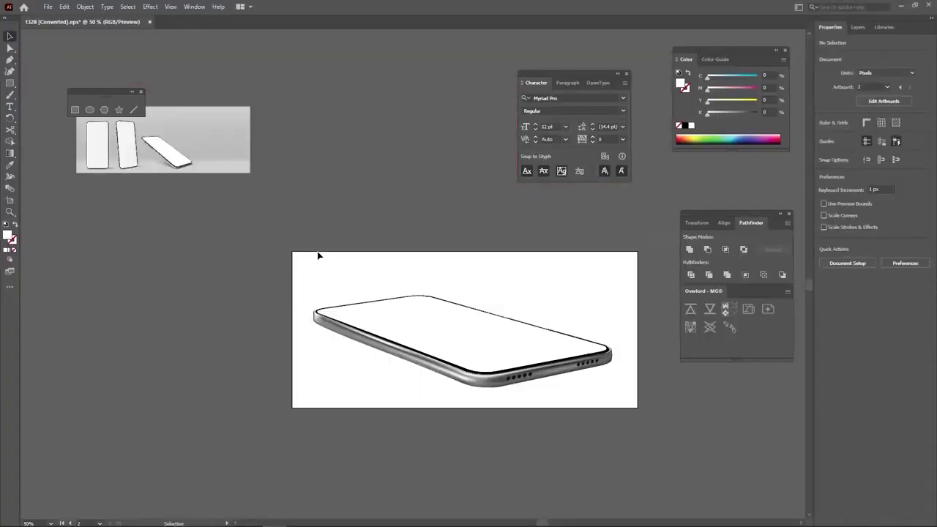
- Copy the tilted phone artwork in Illustrator, then minimize Illustrator
click(447, 361)
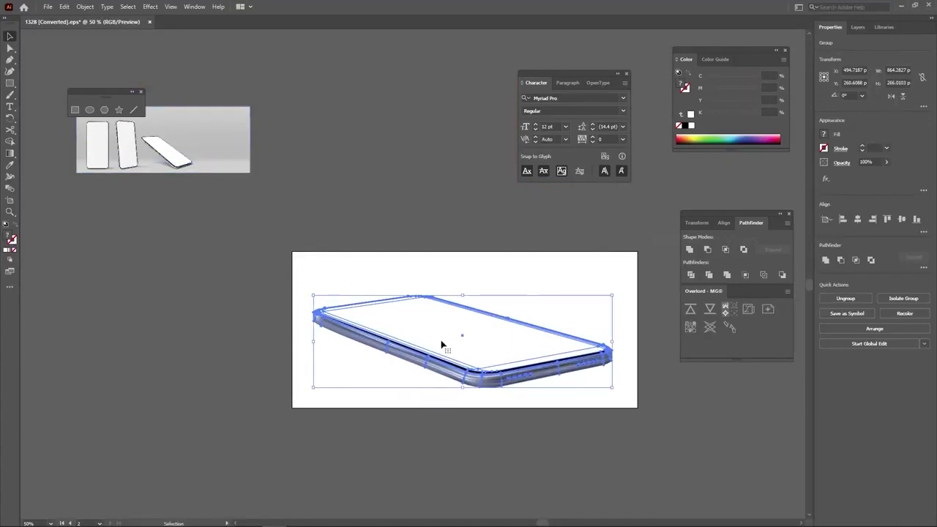
click(65, 6)
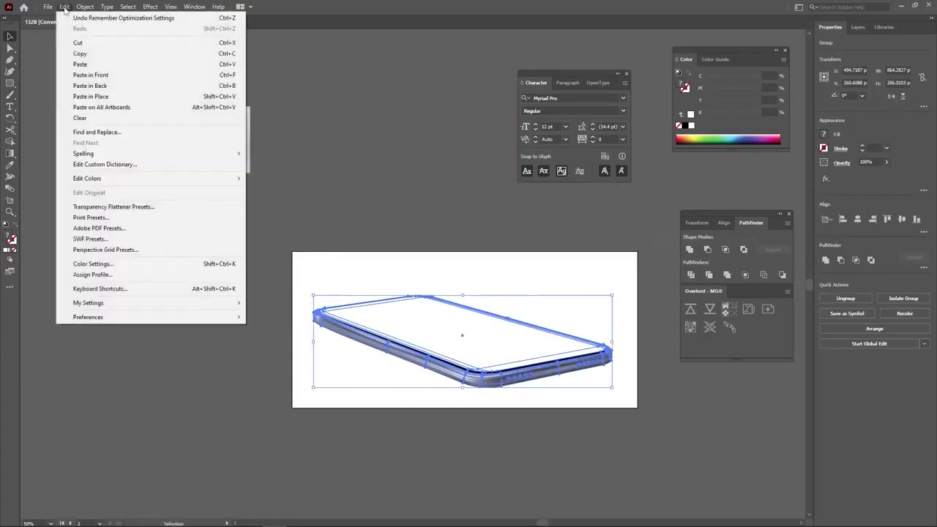
click(79, 54)
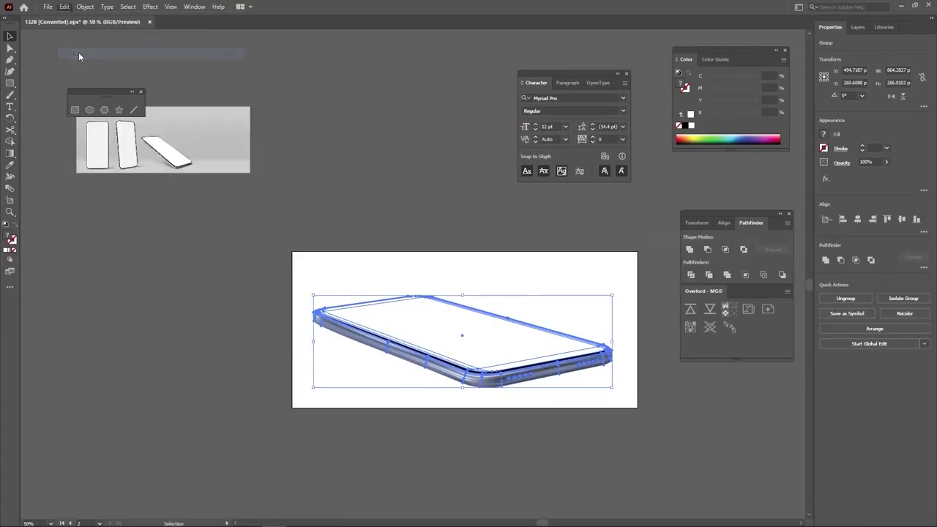
click(902, 6)
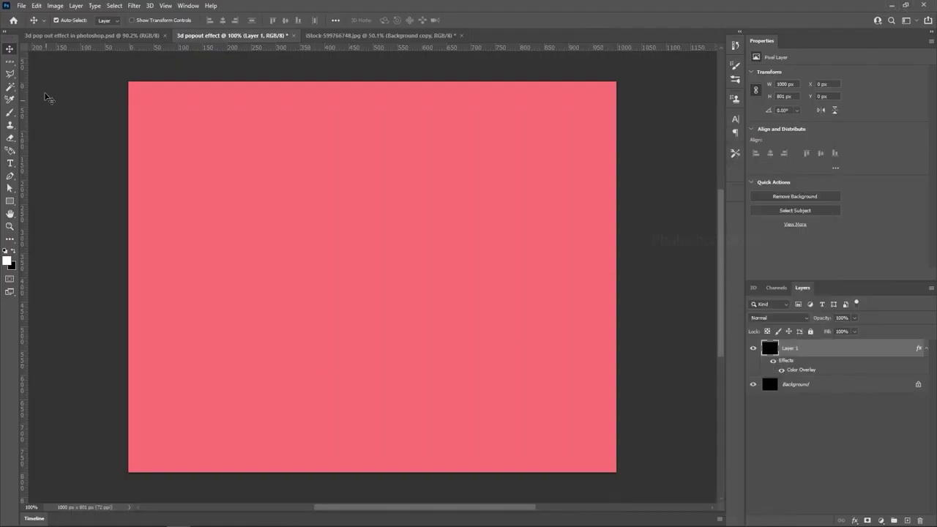
- Paste the phone as a Smart Object and move it lower on the pink canvas
click(37, 5)
click(43, 89)
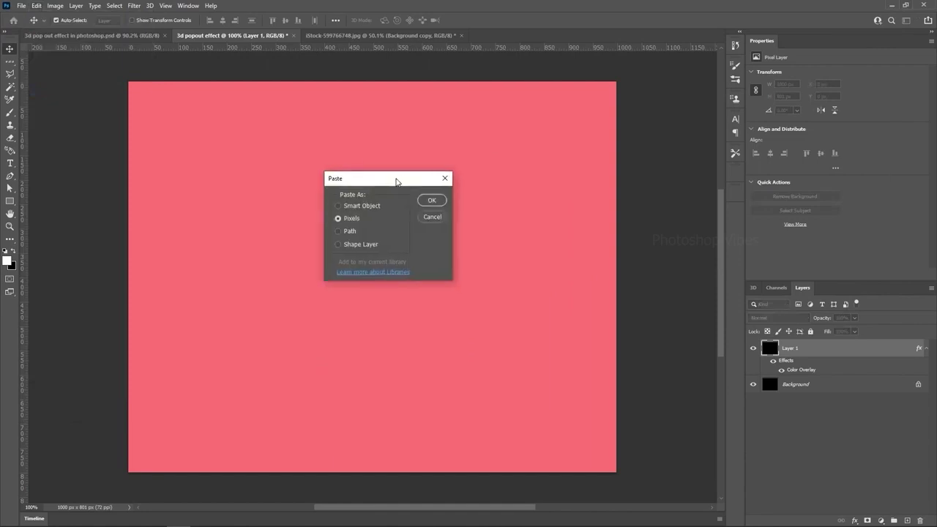
click(344, 220)
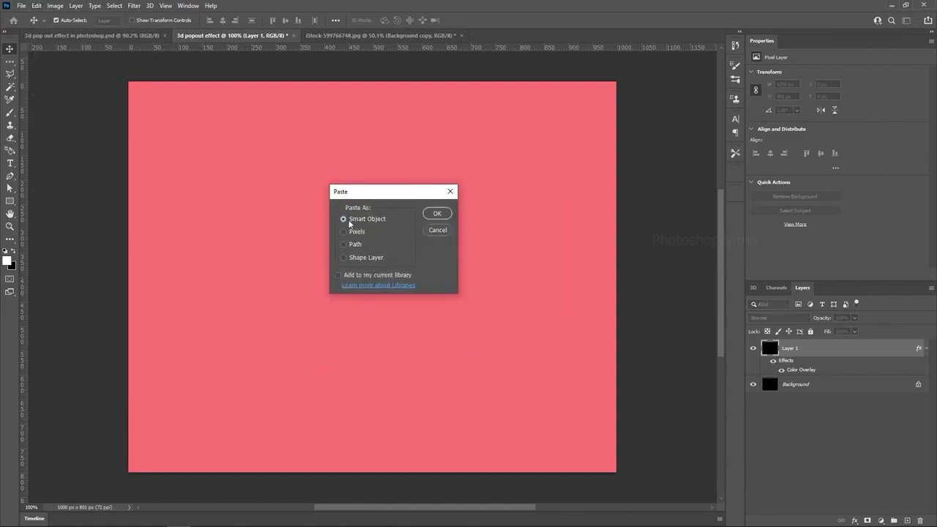
click(438, 212)
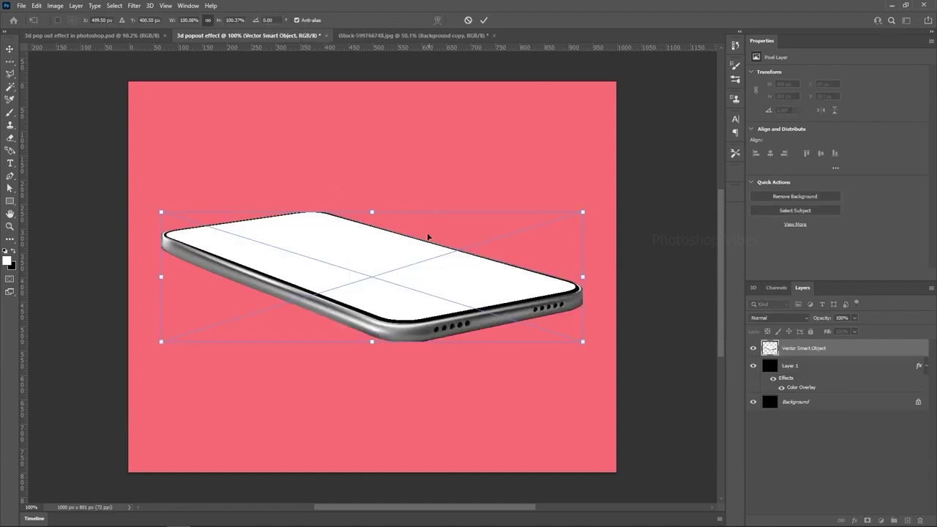
drag(402, 296, 437, 368)
key(Return)
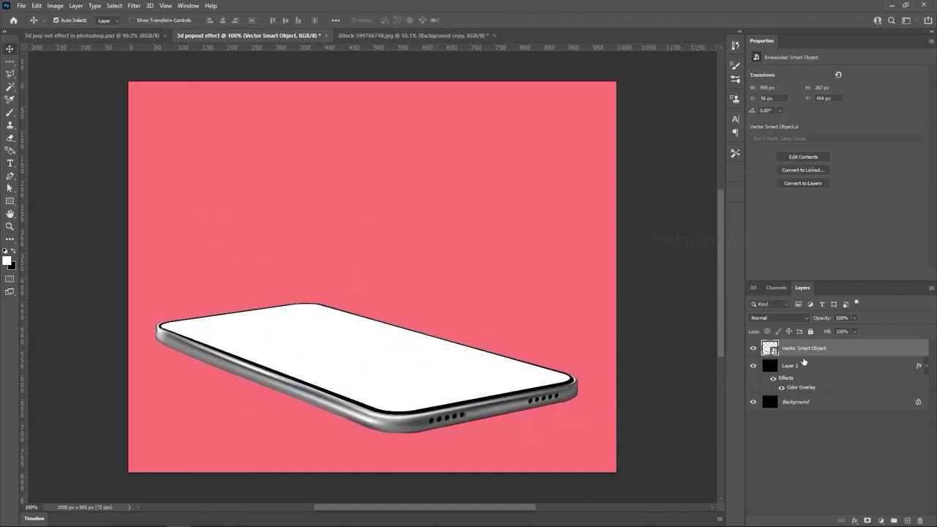
- Trace the phone's screen outline with a Pen-tool path
click(9, 177)
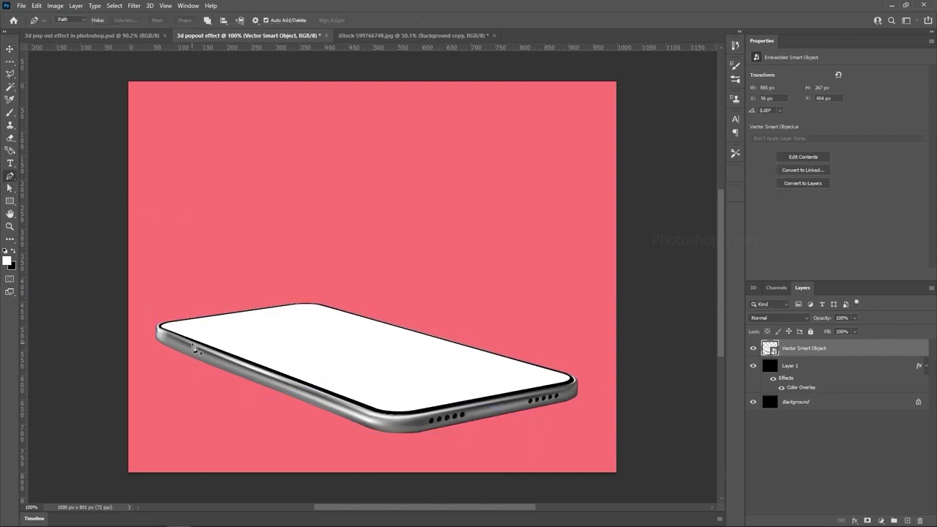
scroll(290, 330, up, 3)
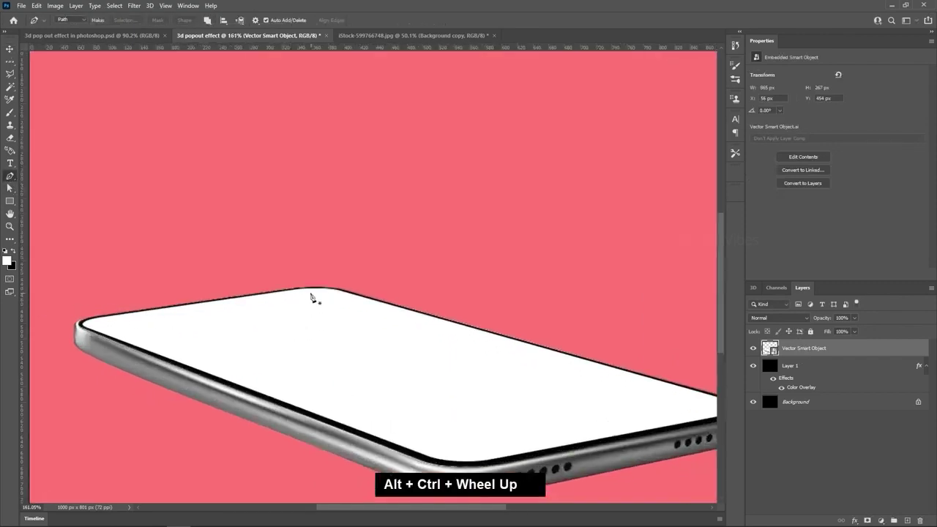
click(328, 287)
drag(405, 309, 476, 328)
drag(420, 507, 443, 508)
drag(627, 394, 637, 397)
drag(656, 409, 628, 418)
click(438, 452)
click(370, 461)
drag(337, 453, 328, 452)
click(298, 339)
drag(359, 507, 431, 511)
- Turn the traced screen path into a selection
key(a)
scroll(256, 323, up, 3)
right_click(10, 176)
click(66, 174)
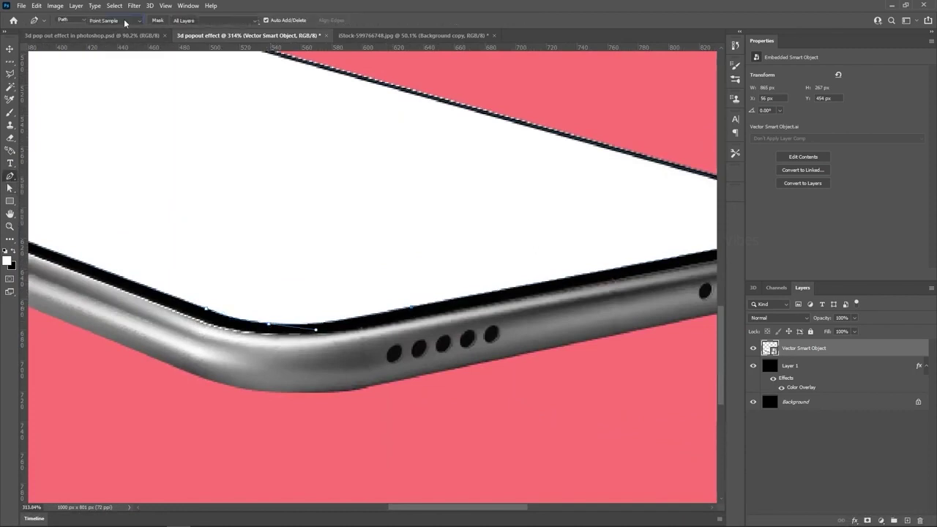
key(i)
drag(936, 133, 381, 177)
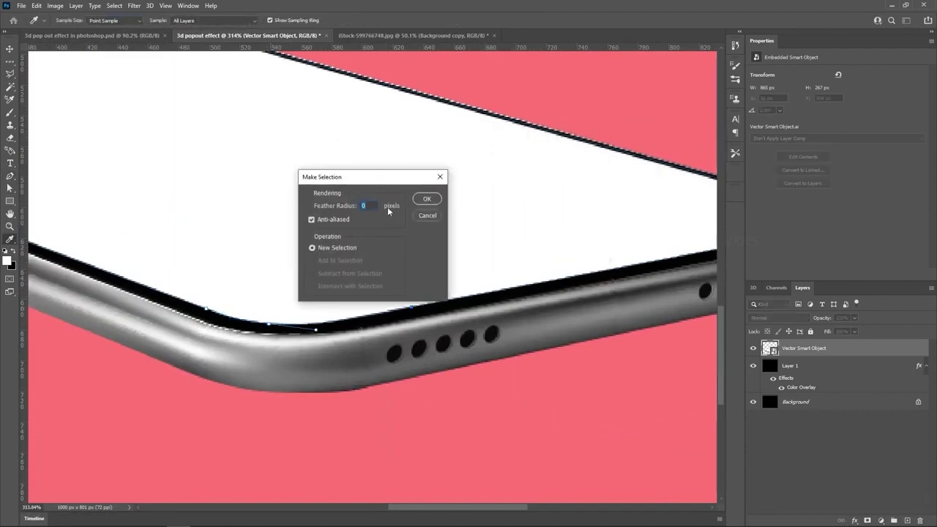
click(427, 200)
- Fill the screen selection with white on a new Layer 2, check it, then deselect
click(907, 521)
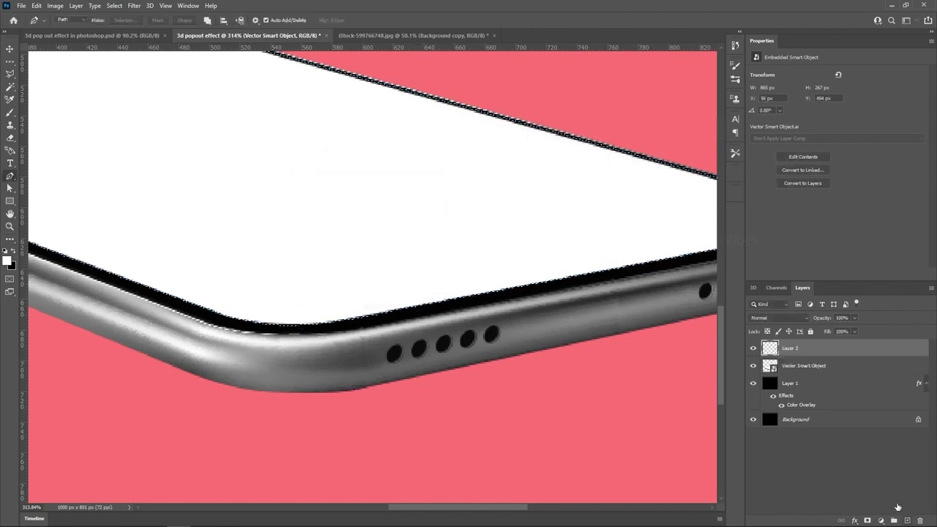
key(ctrl+0)
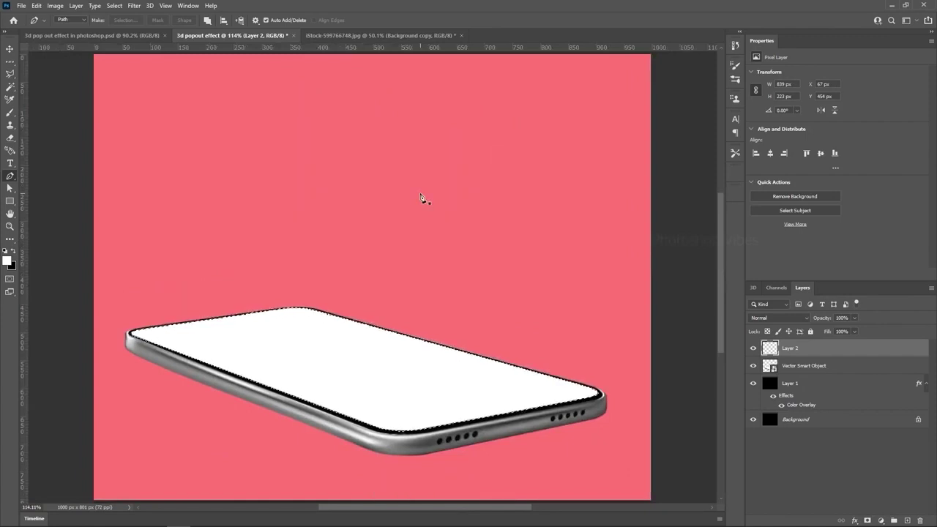
key(alt+BackSpace)
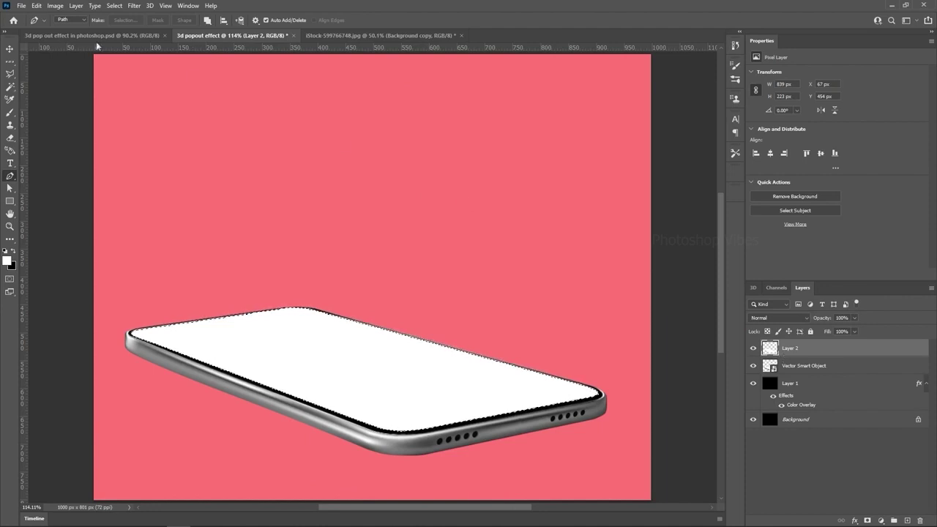
click(9, 50)
click(753, 365)
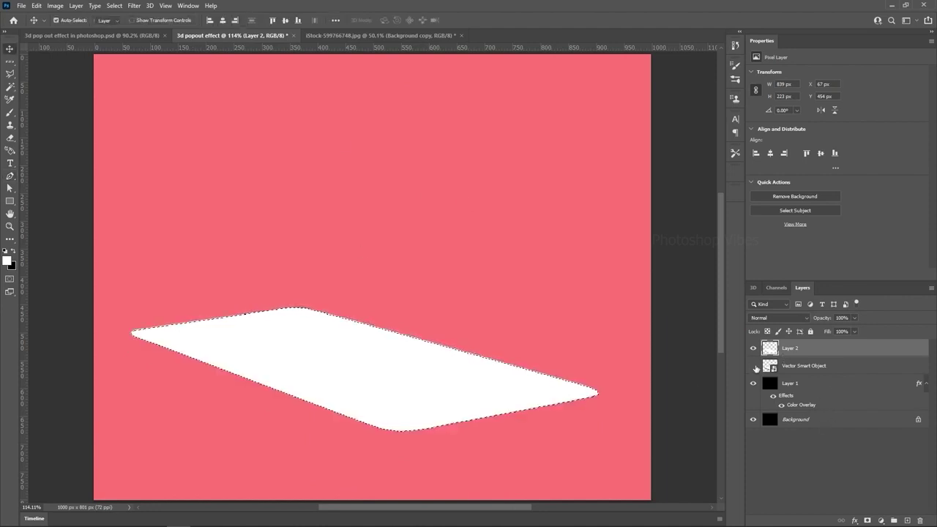
click(114, 5)
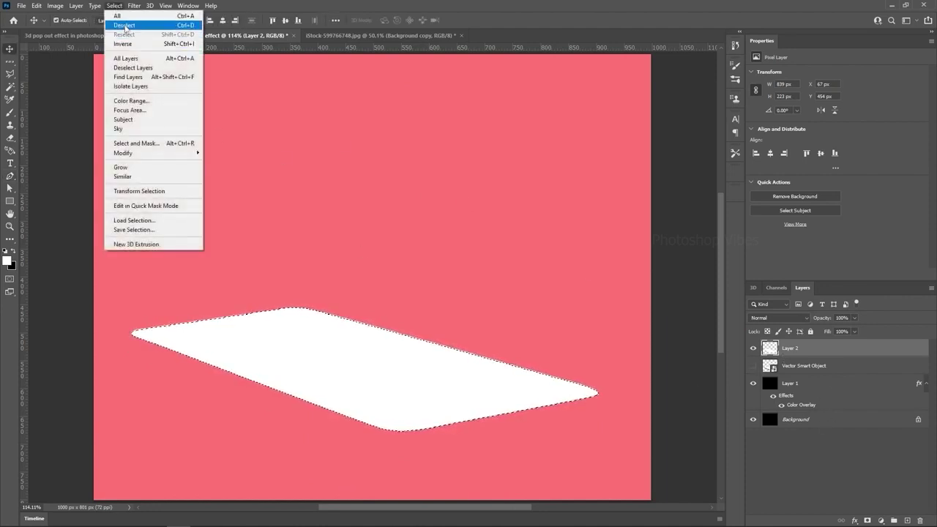
click(125, 26)
click(754, 366)
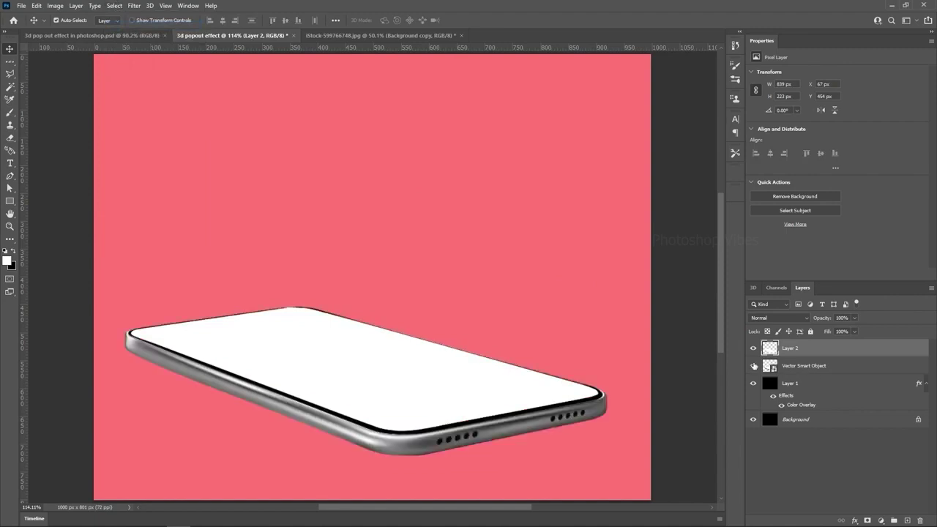
- Bring the cut-out city photo into the phone document as a smart object
click(337, 35)
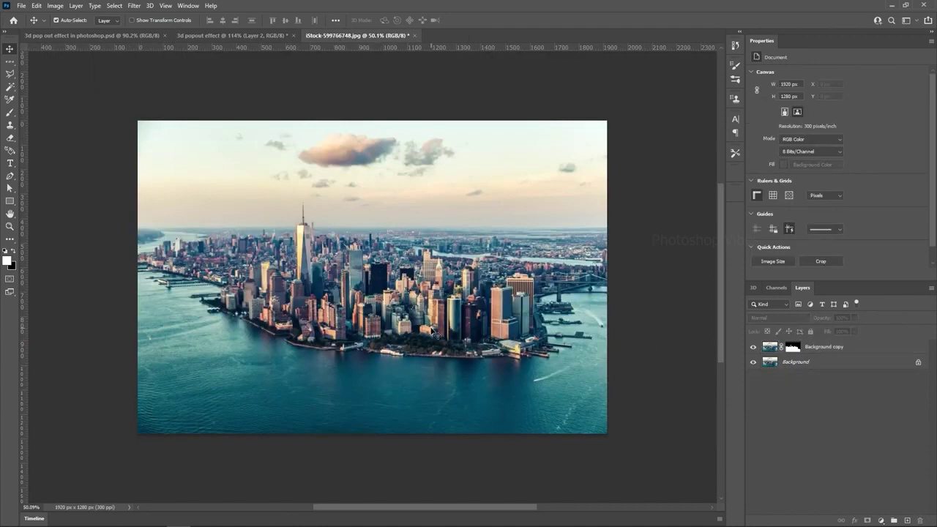
click(754, 362)
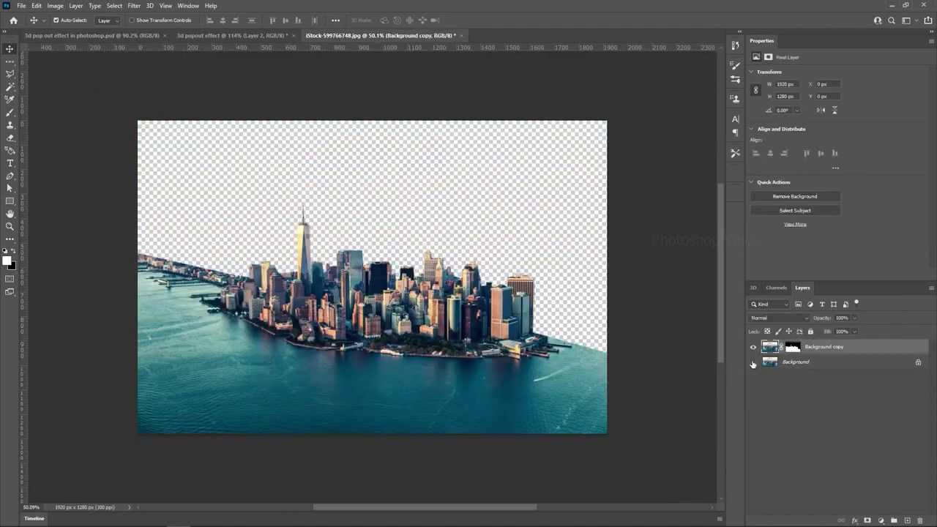
scroll(454, 338, up, 2)
mouse_move(441, 329)
mouse_down()
mouse_move(522, 303)
mouse_move(220, 77)
mouse_move(233, 35)
mouse_move(441, 270)
mouse_move(423, 327)
mouse_up()
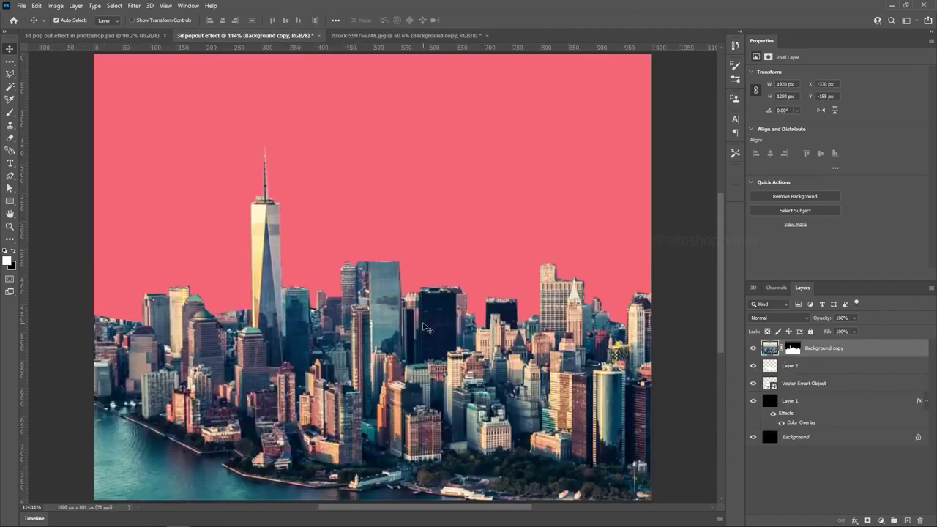
right_click(839, 349)
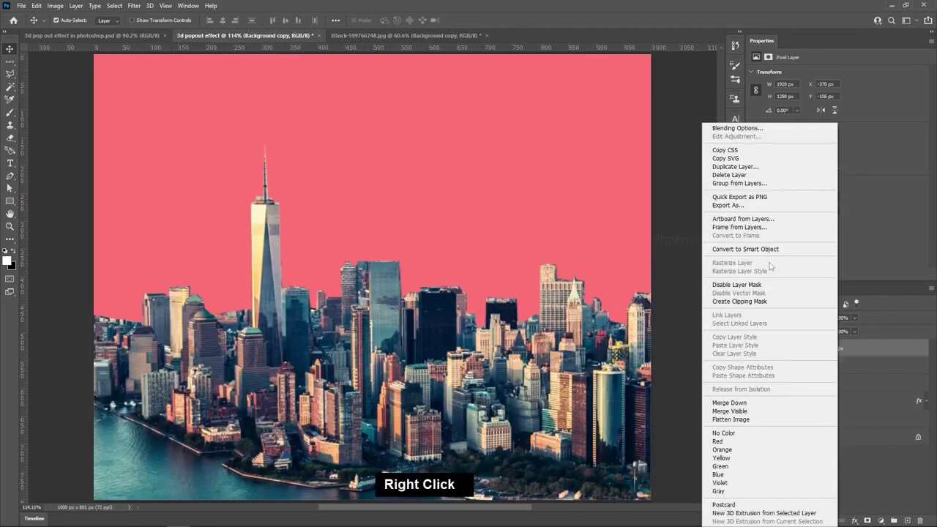
click(742, 250)
- Scale the city photo to about half size and position it over the phone
key(ctrl+t)
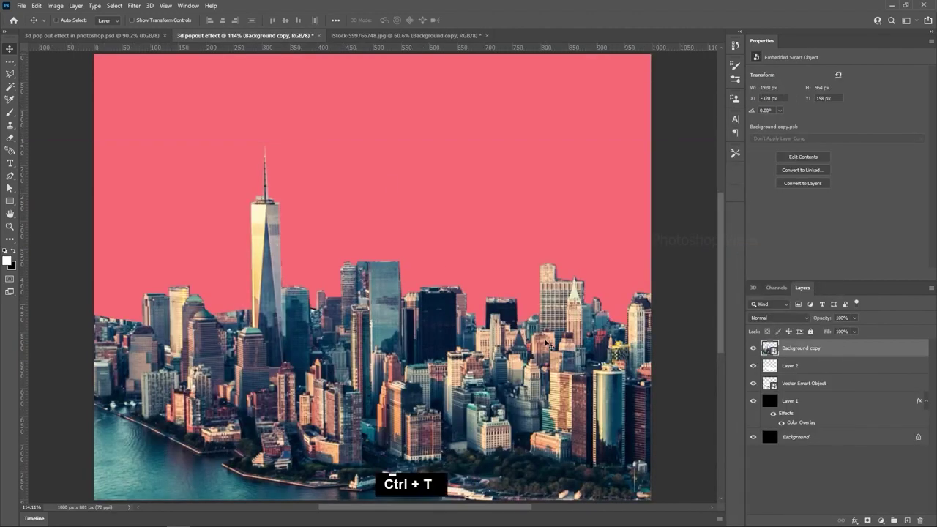
scroll(545, 342, down, 5)
scroll(542, 326, up, 1)
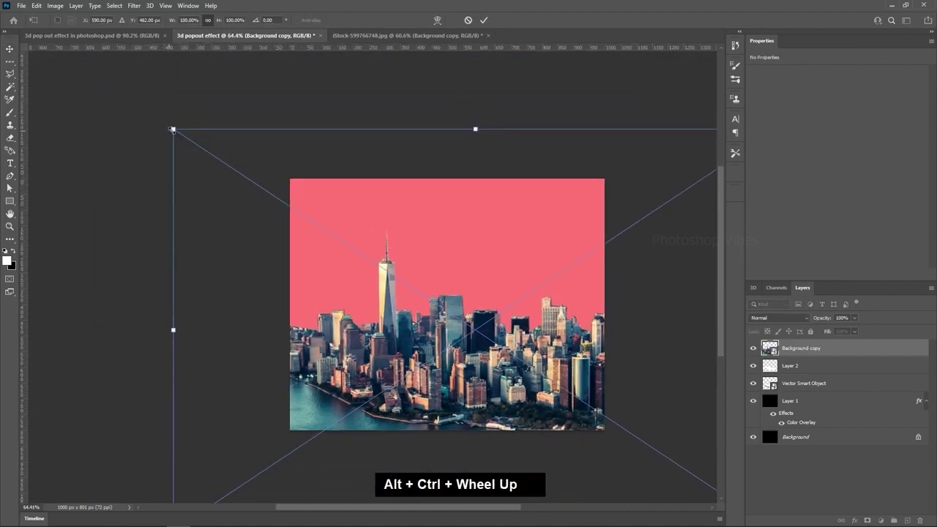
drag(173, 130, 485, 327)
drag(608, 440, 427, 323)
scroll(439, 327, up, 3)
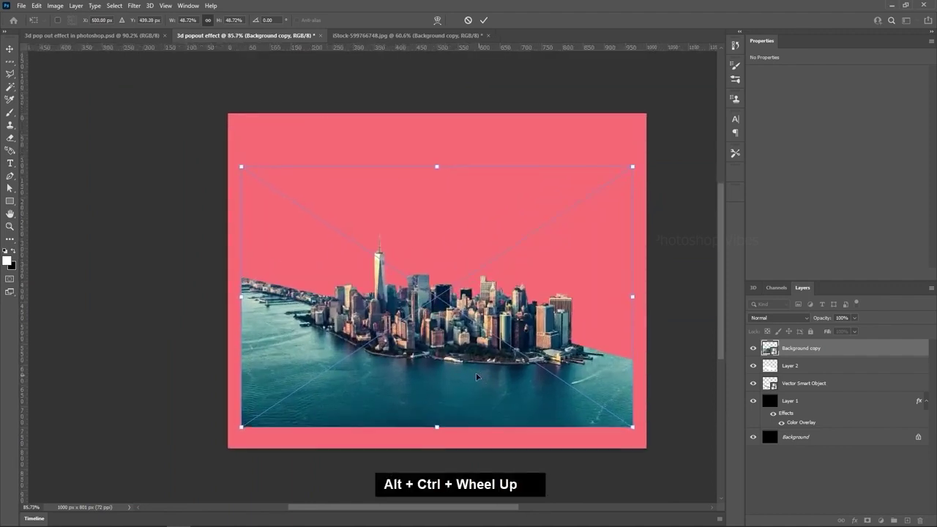
key(space)
mouse_move(424, 363)
mouse_down()
mouse_move(423, 384)
mouse_move(430, 376)
mouse_up()
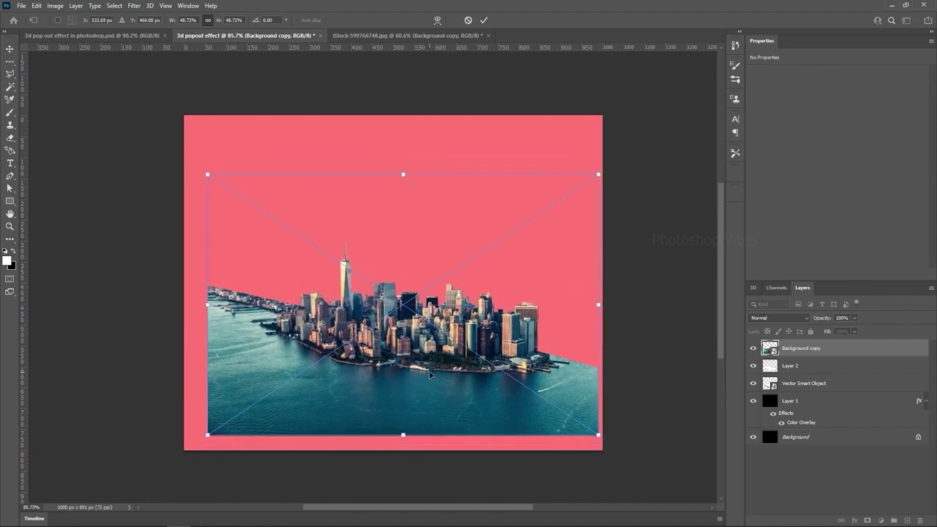
key(Return)
- At 76% opacity, align the city photo with the phone, then restore 100% opacity
drag(824, 320, 800, 323)
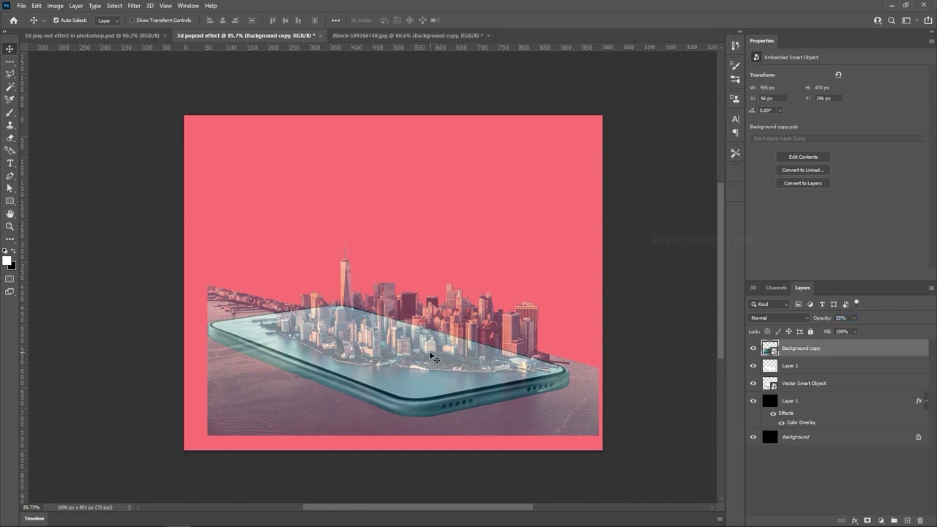
mouse_move(432, 359)
mouse_down()
mouse_move(416, 353)
mouse_move(421, 360)
mouse_up()
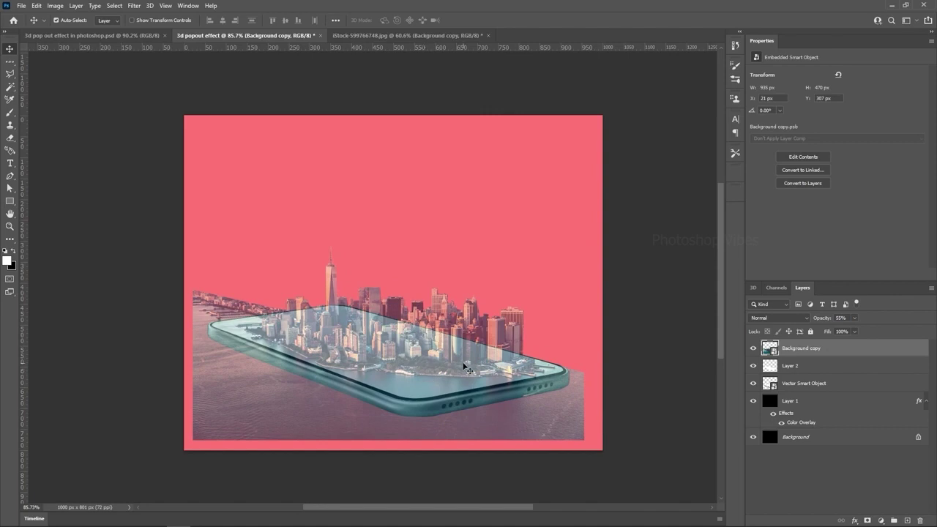
drag(464, 366, 467, 365)
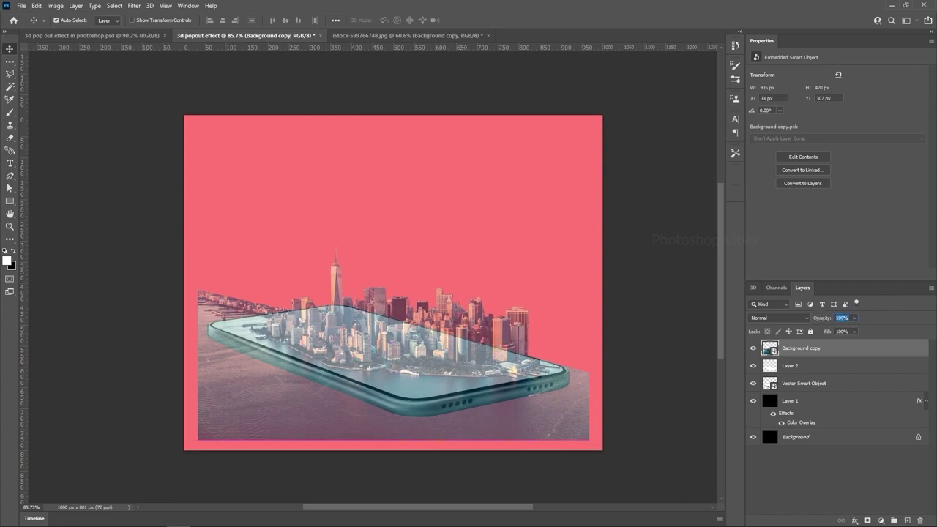
text(100)
key(Return)
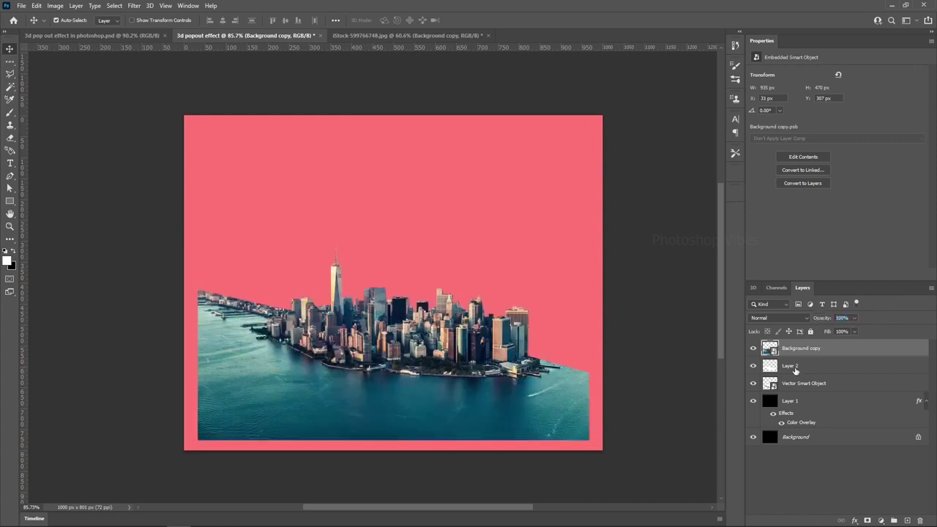
- Clear the selections and add a layer mask to the Background copy city layer
click(795, 371)
ctrl+click(773, 370)
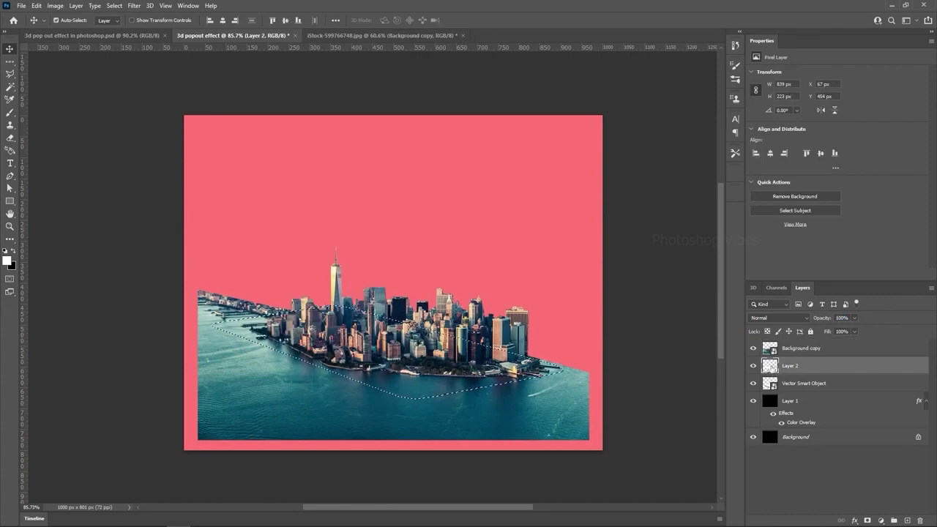
key(ctrl+d)
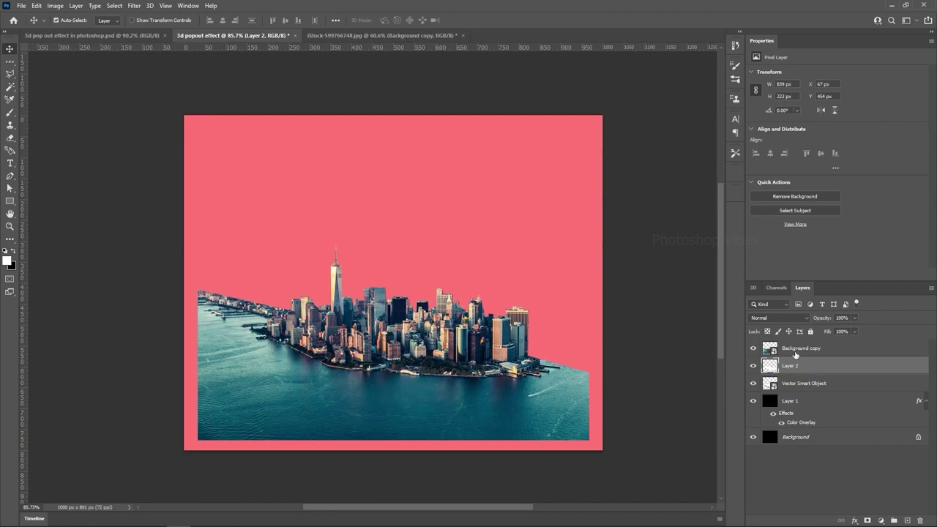
click(796, 351)
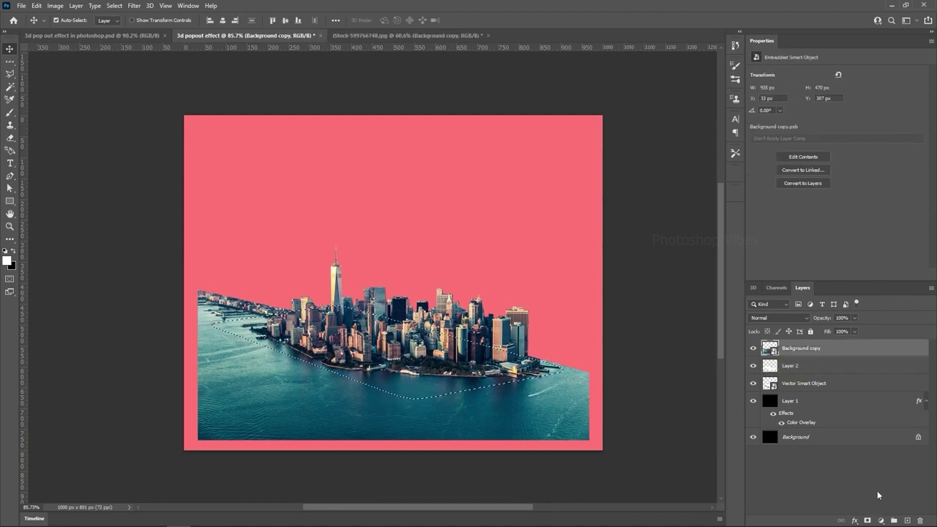
click(114, 5)
click(129, 25)
click(868, 521)
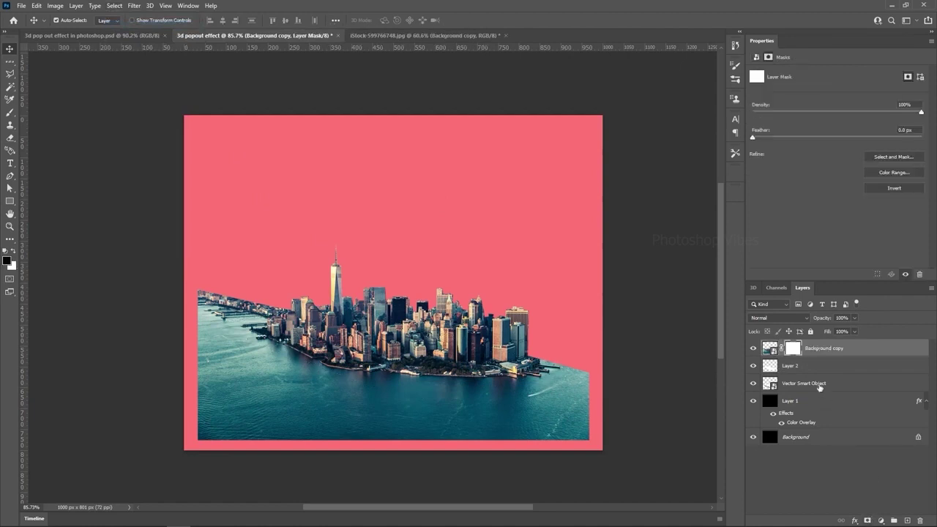
- Load Layer 2's screen shape as a selection and set a small Eraser on the mask
ctrl+click(771, 366)
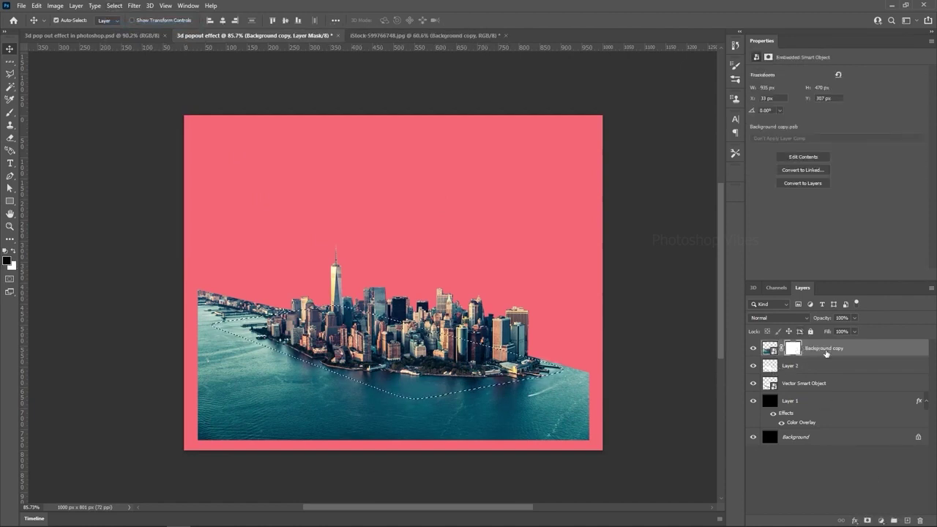
click(826, 354)
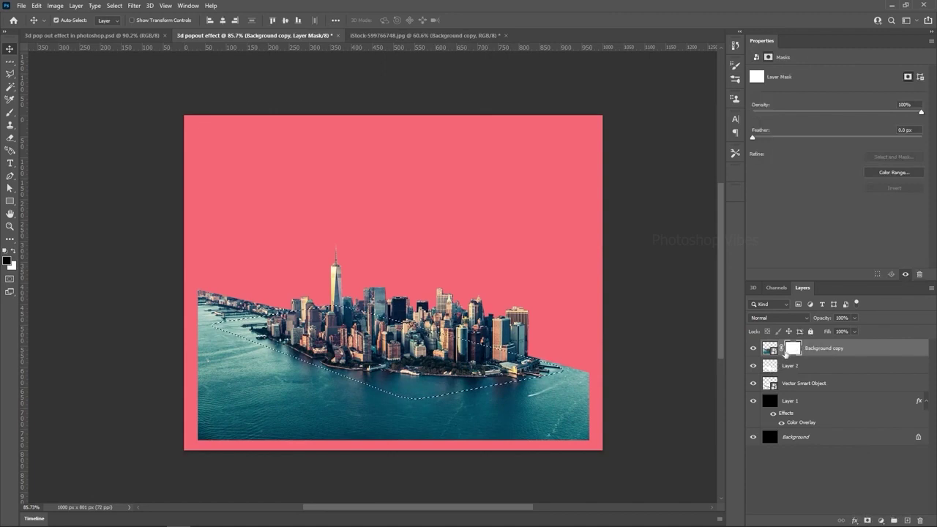
click(9, 142)
click(47, 139)
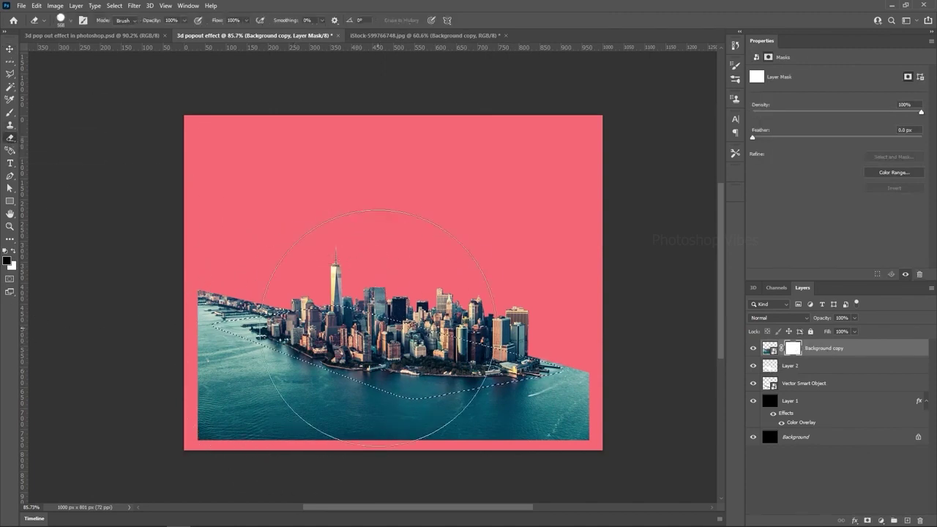
alt+right_click(425, 273)
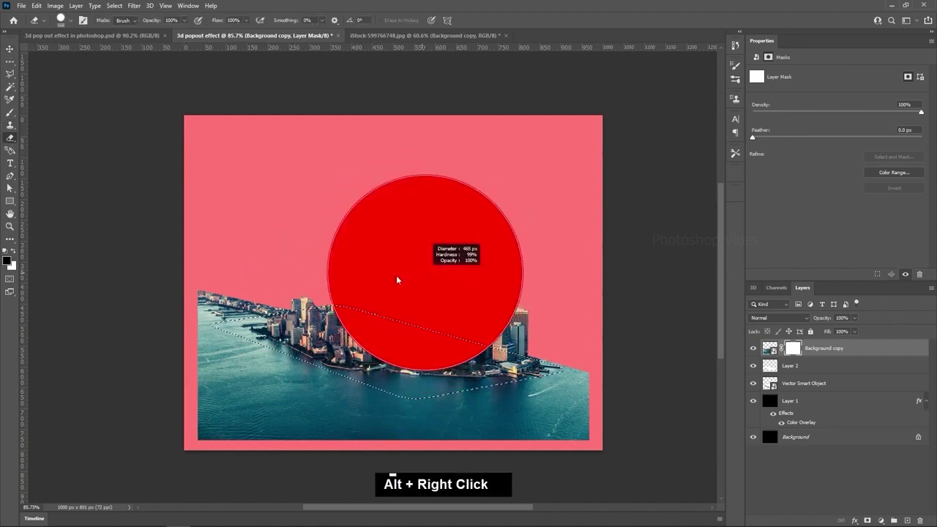
drag(397, 280, 324, 286)
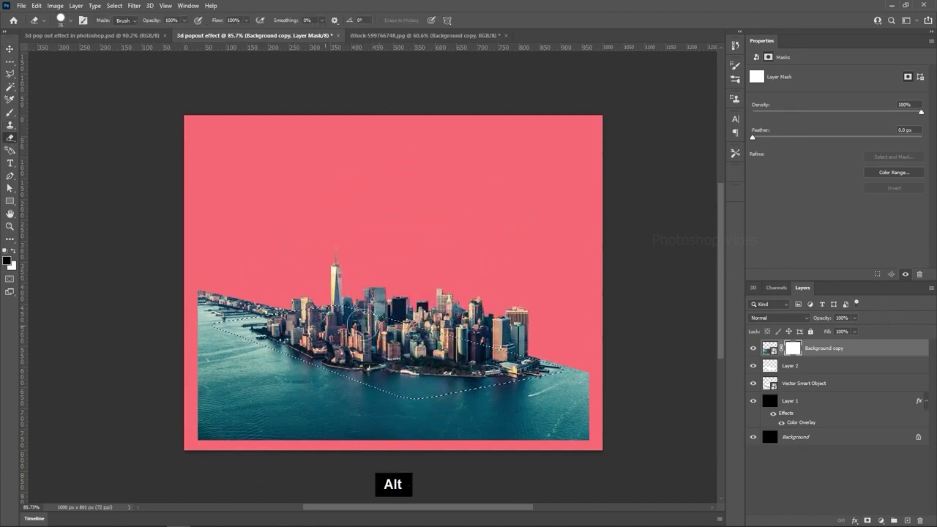
click(13, 252)
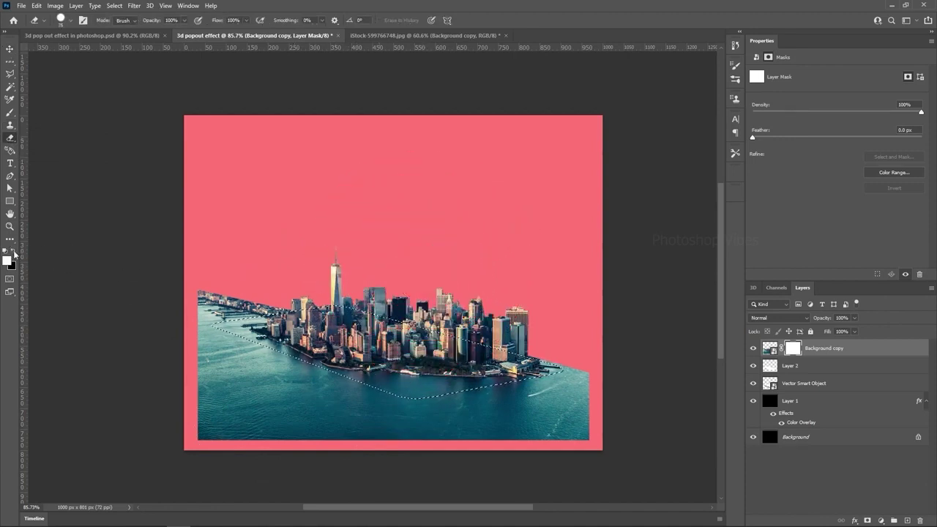
key(ctrl+z)
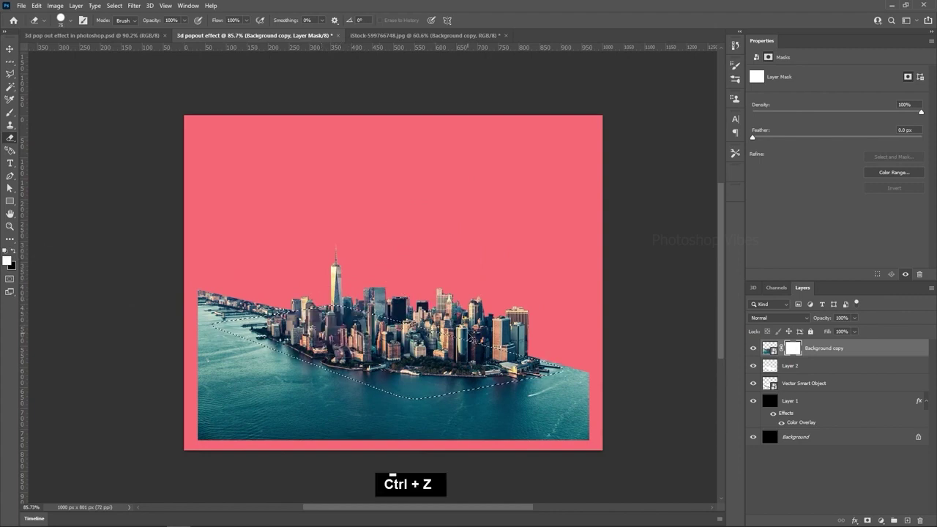
- Invert the selection, erase the mask to reveal the phone edge and hide leftover water, then deselect
click(114, 6)
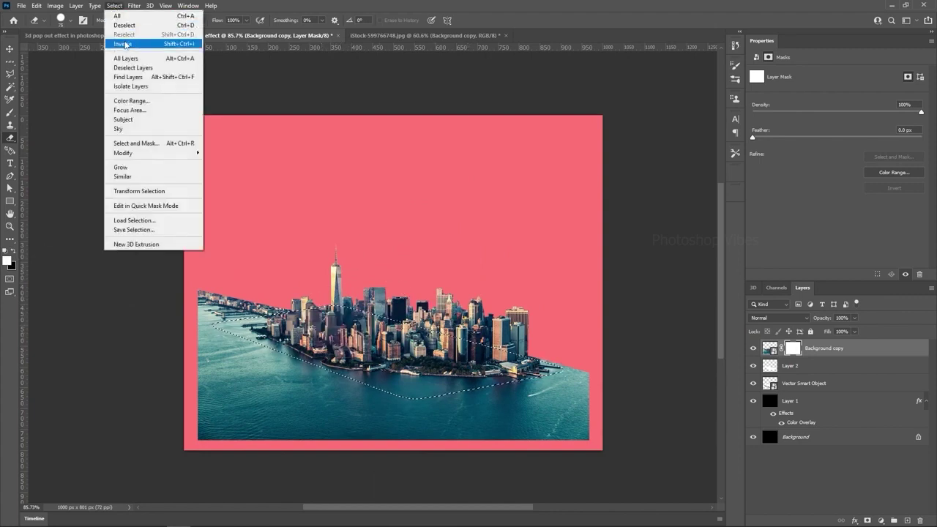
click(123, 40)
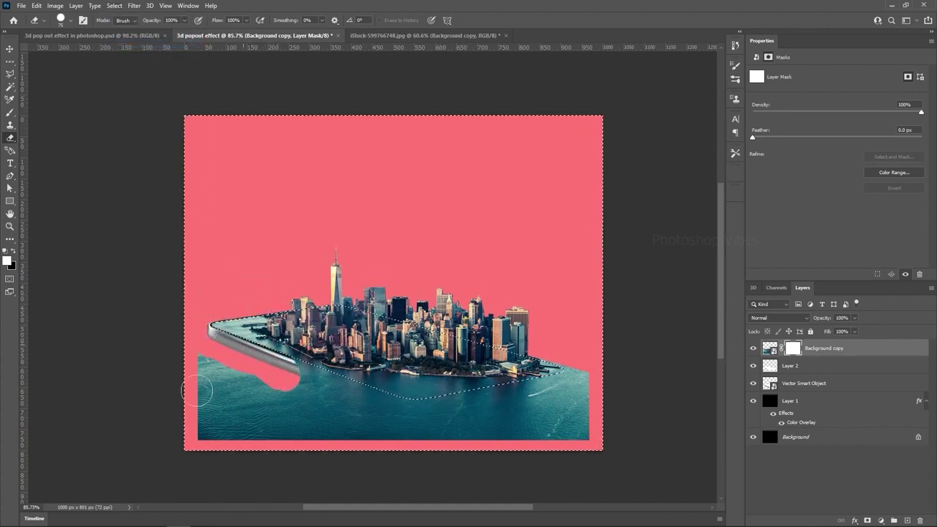
mouse_move(197, 391)
mouse_down()
mouse_move(213, 368)
mouse_move(375, 400)
mouse_move(216, 421)
mouse_move(458, 428)
mouse_move(466, 414)
mouse_up()
alt+right_click(239, 360)
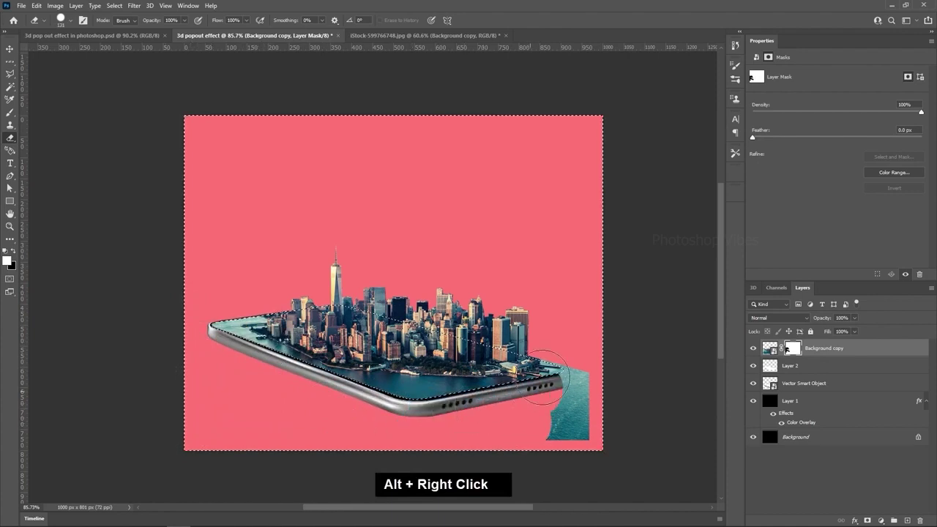
mouse_move(546, 377)
mouse_down()
mouse_move(580, 368)
mouse_move(586, 383)
mouse_move(542, 443)
mouse_move(565, 435)
mouse_up()
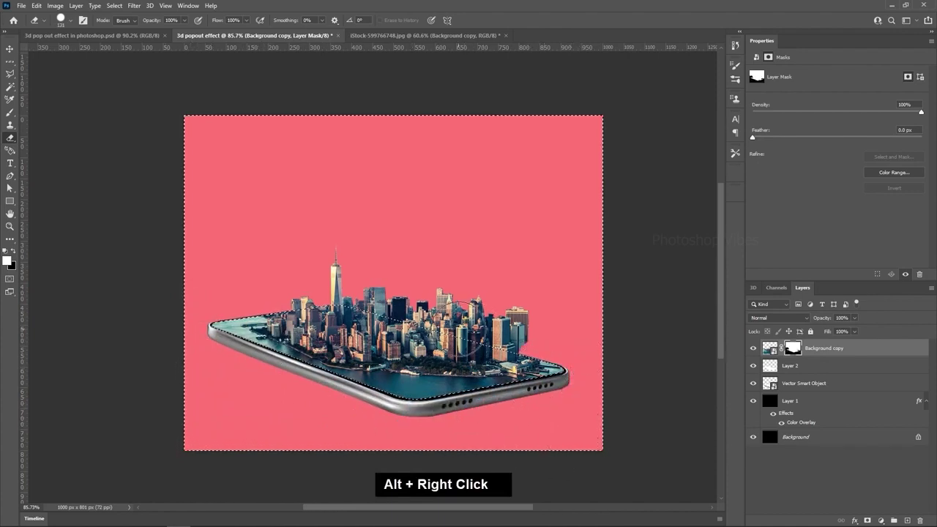
click(13, 251)
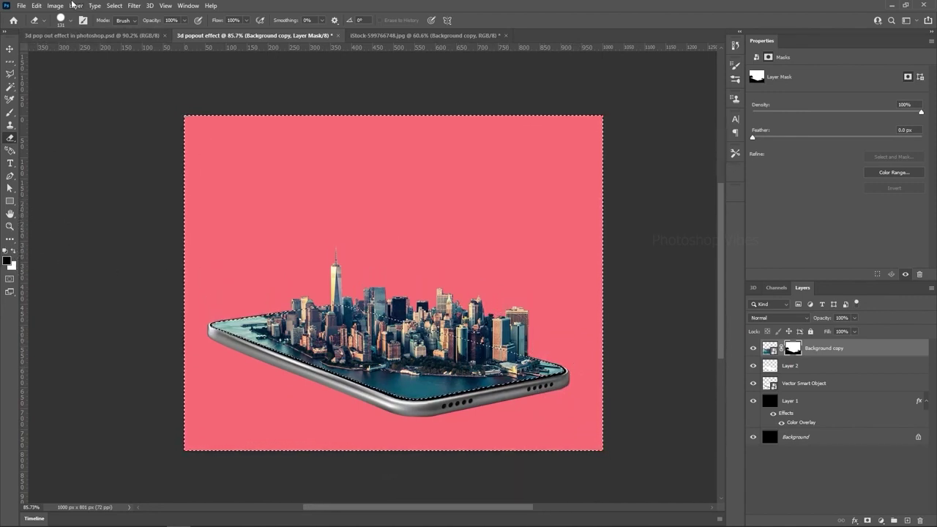
click(115, 6)
click(126, 26)
click(13, 49)
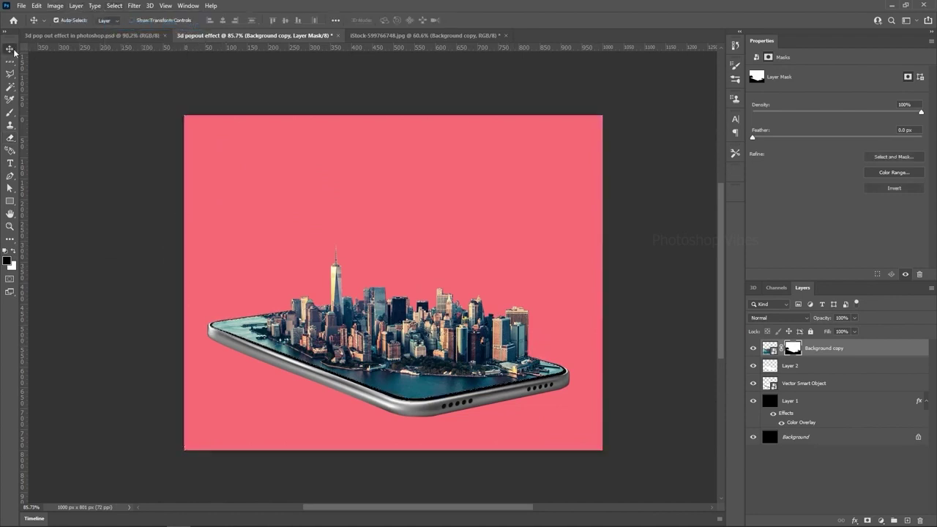
- Clip a Color Lookup to the city photo using Kodak 5218 Kodak 2383 (by Adobe).cube
scroll(454, 328, up, 1)
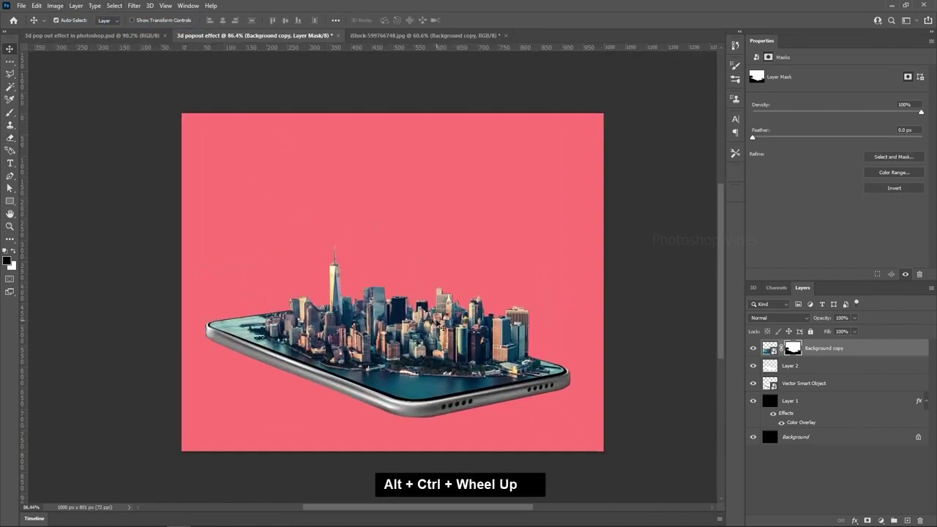
click(755, 349)
click(754, 348)
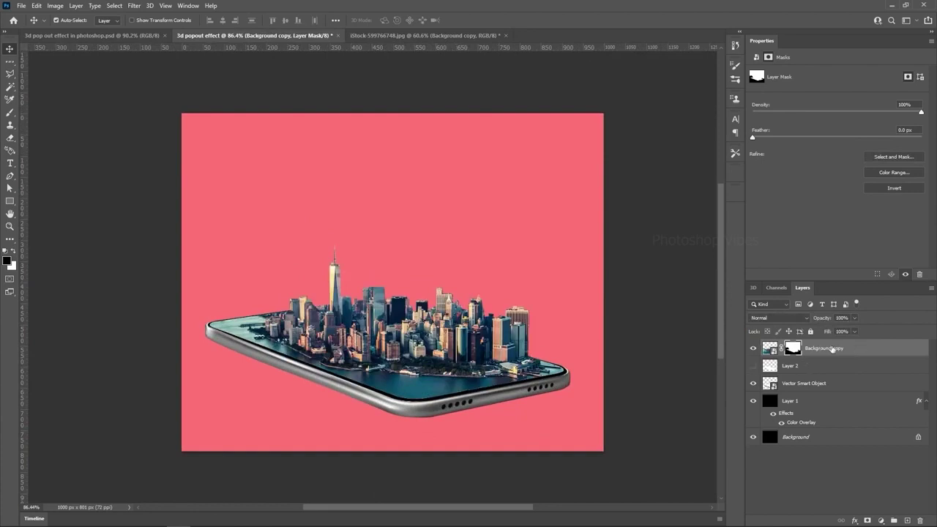
click(833, 350)
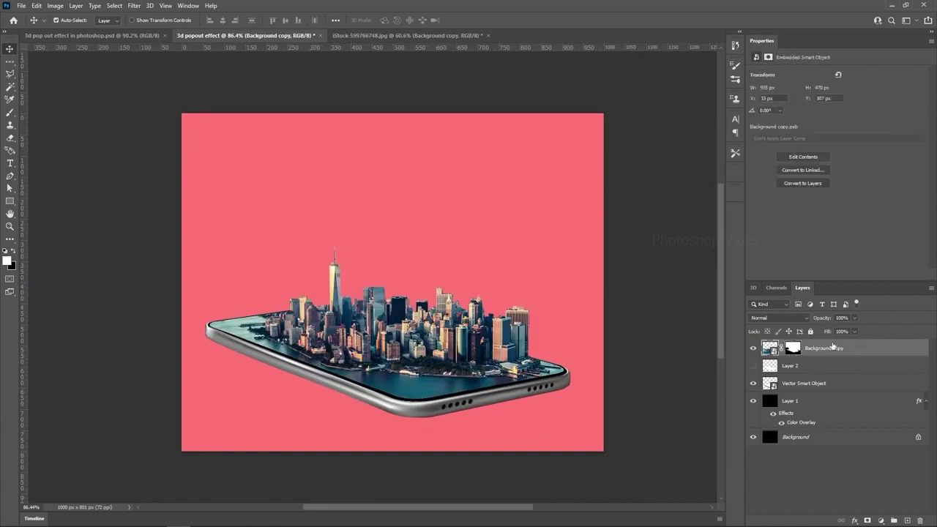
click(883, 521)
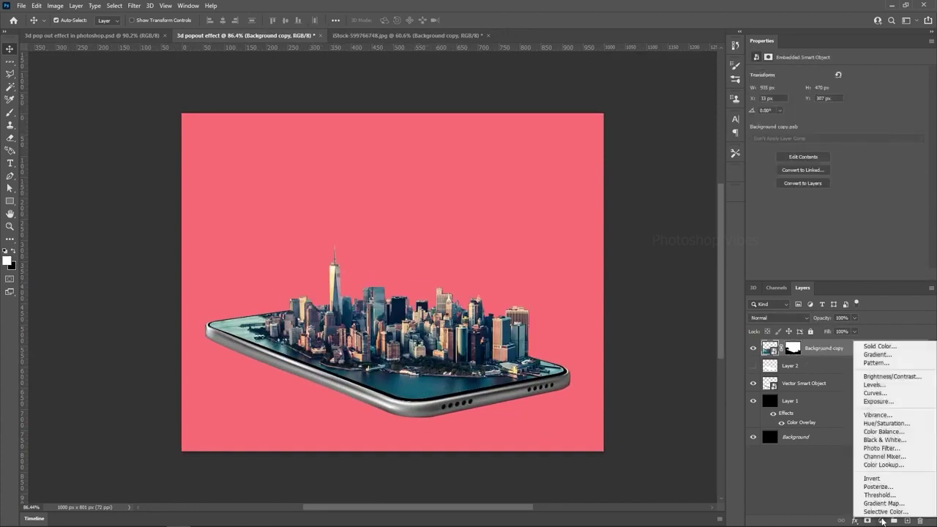
click(883, 465)
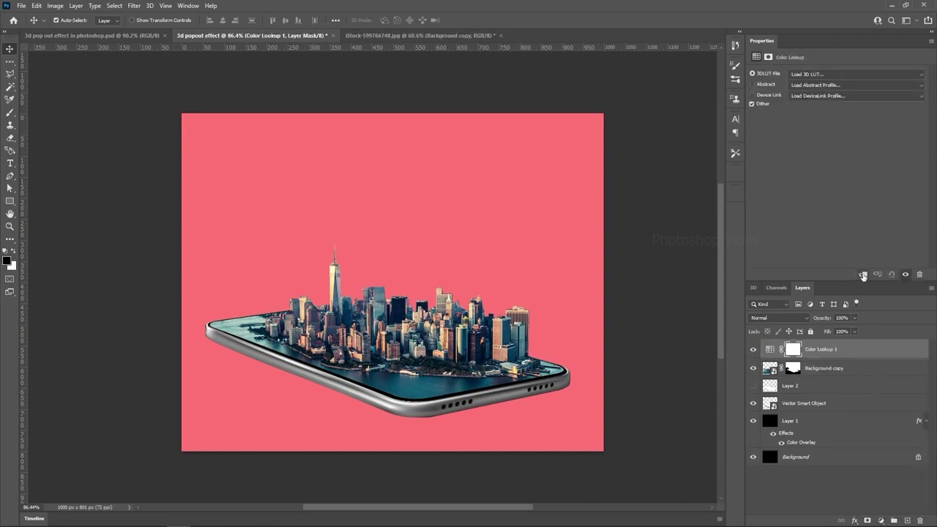
click(864, 276)
click(810, 78)
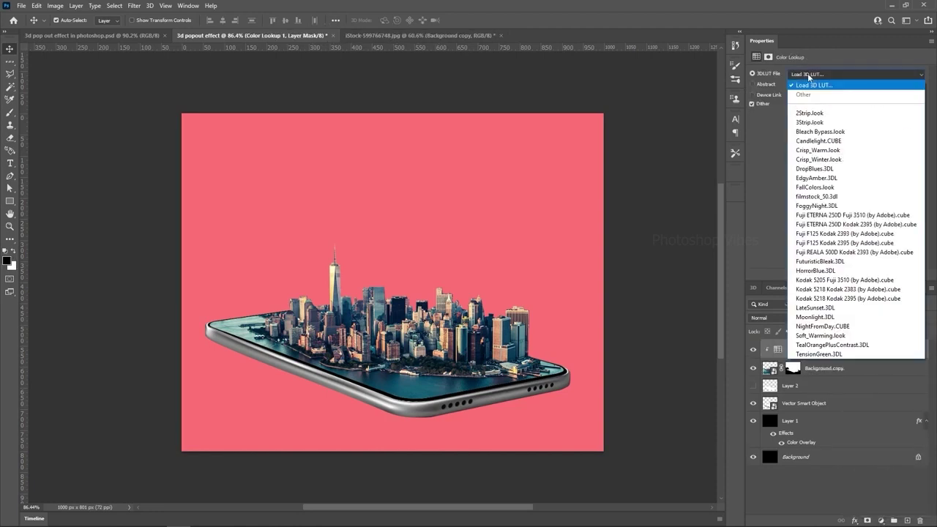
click(838, 290)
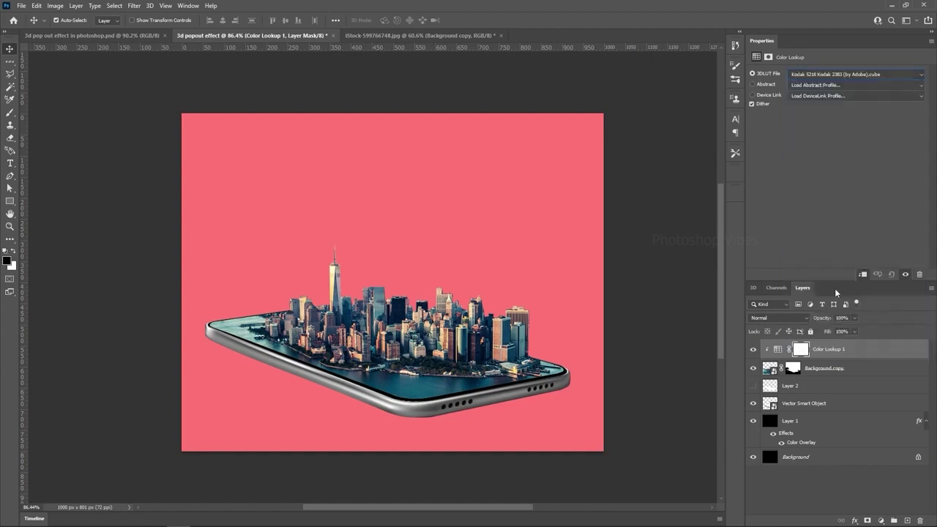
click(753, 350)
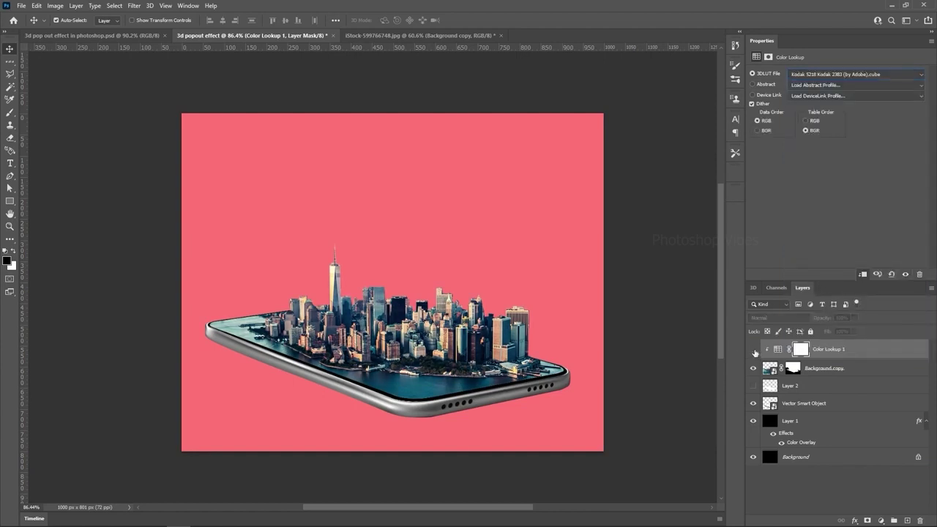
click(754, 350)
click(839, 352)
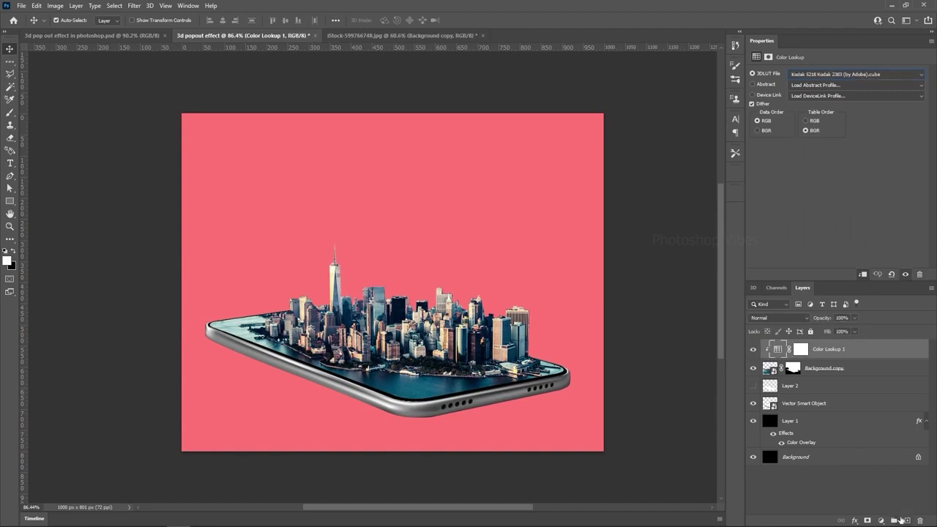
- On a new layer clipped to Color Lookup 1, paint background-pink haze with a 189 px soft brush
click(908, 522)
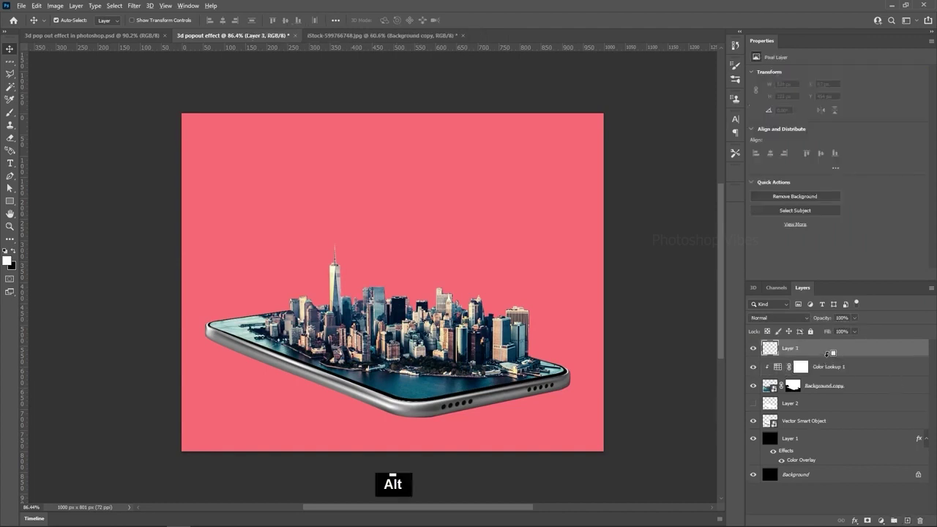
alt+click(828, 355)
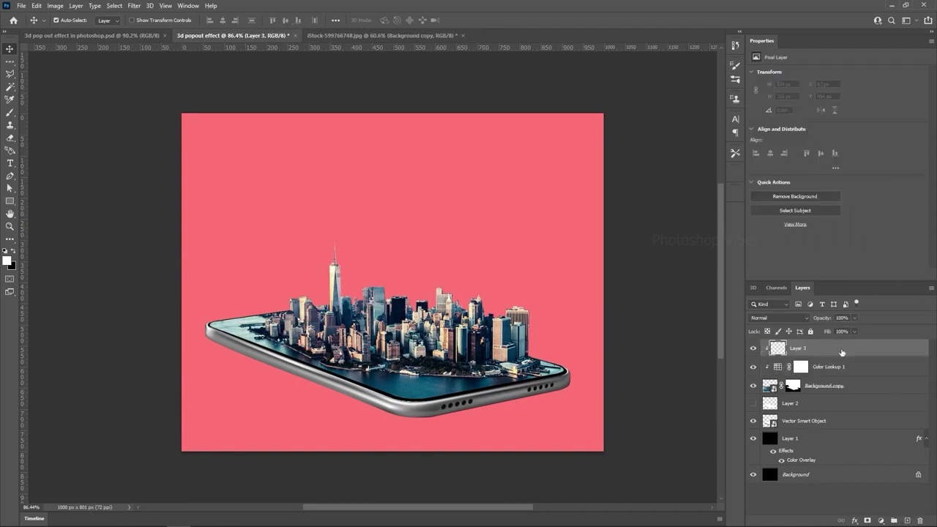
click(9, 112)
alt+right_click(408, 245)
mouse_move(388, 247)
mouse_down()
mouse_move(401, 137)
mouse_move(386, 147)
mouse_up()
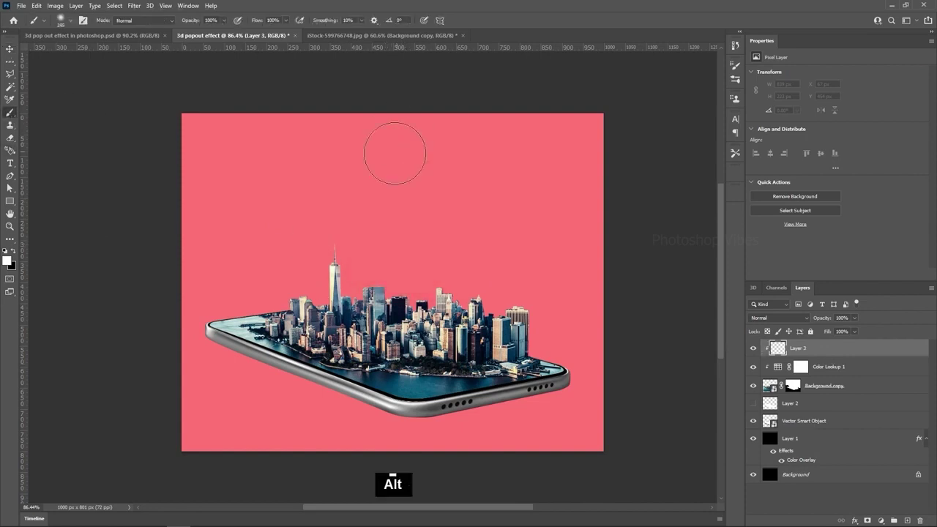
key(alt)
alt+click(403, 228)
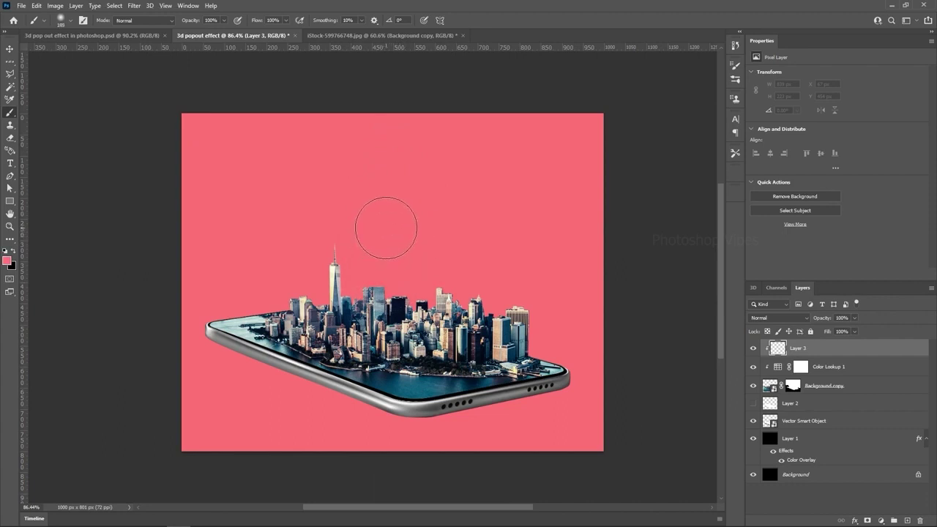
drag(377, 220, 383, 303)
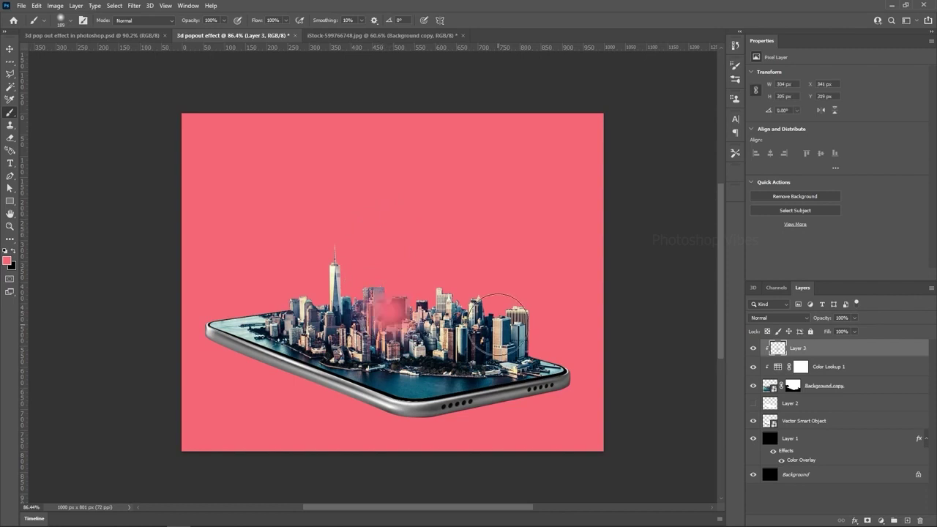
- Scale the pink haze up and shift it upward to spread over the skyline
key(ctrl+t)
key(alt)
drag(453, 376, 683, 458)
drag(403, 341, 434, 291)
scroll(434, 291, down, 2)
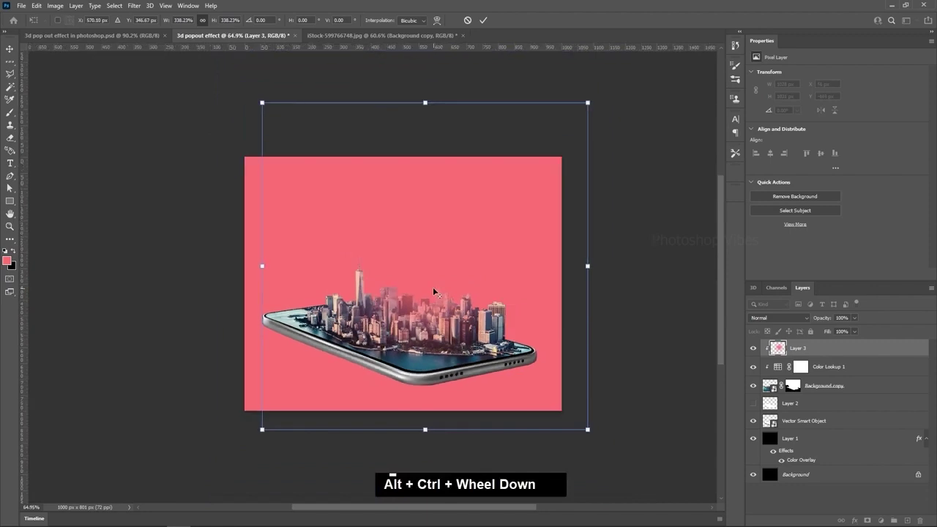
drag(589, 429, 654, 497)
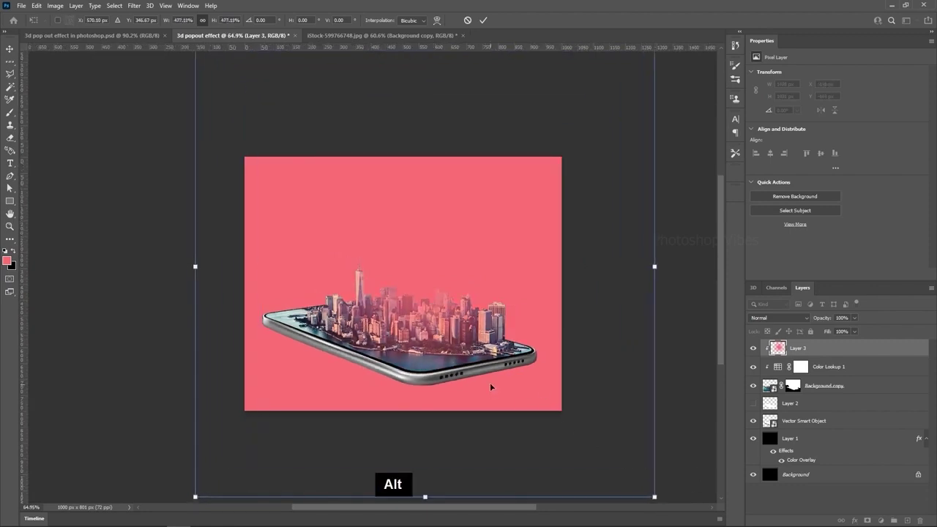
drag(490, 370, 506, 346)
key(Return)
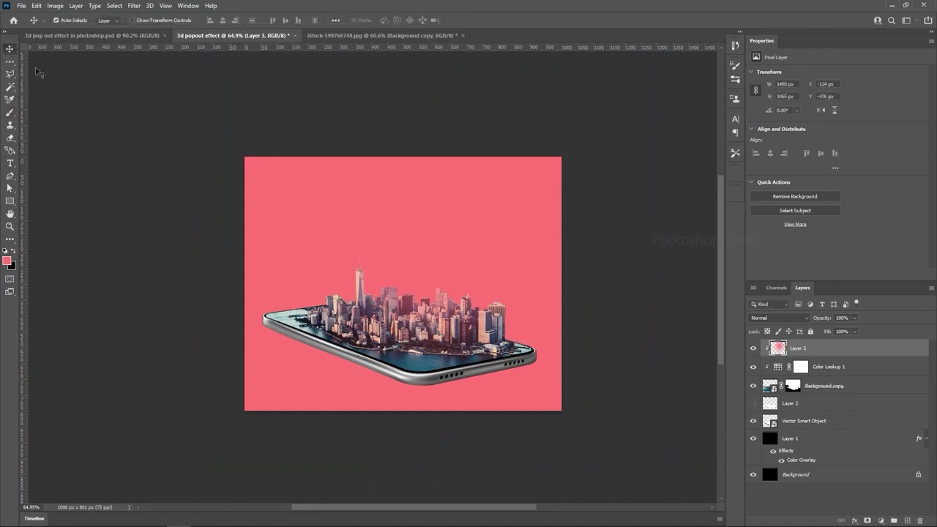
- Compare the haze on and off, then nudge it slightly up
scroll(460, 313, up, 1)
scroll(460, 313, up, 2)
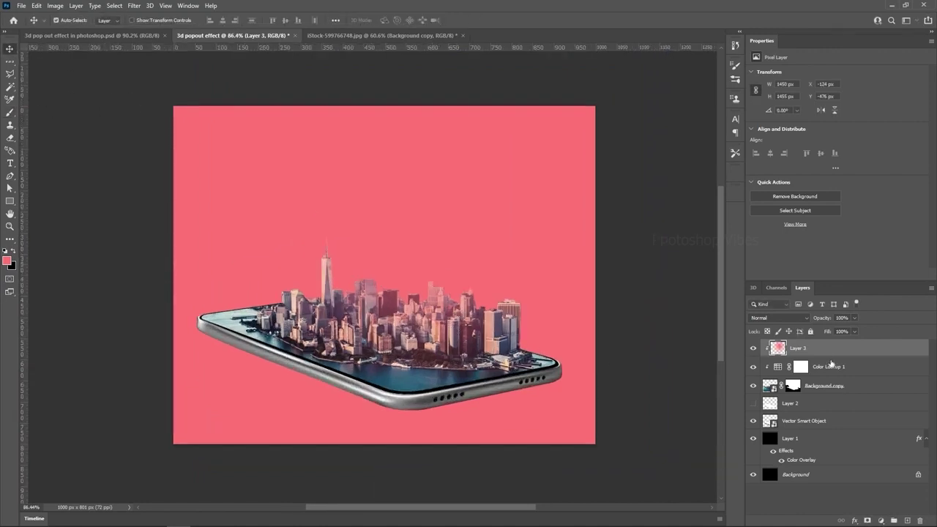
click(754, 350)
click(754, 350)
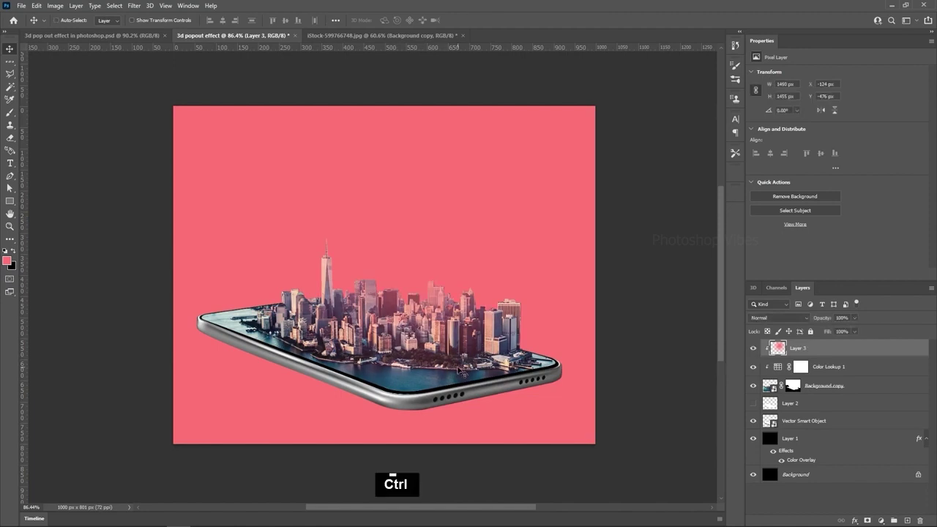
key(ctrl+t)
drag(405, 344, 405, 341)
key(Return)
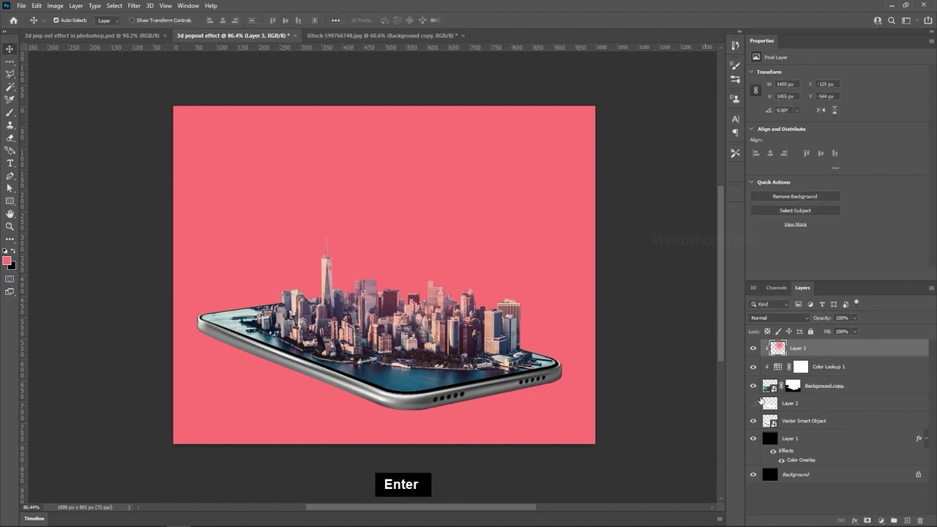
- Load the phone's outline as a selection and target the Vector Smart Object layer
click(831, 402)
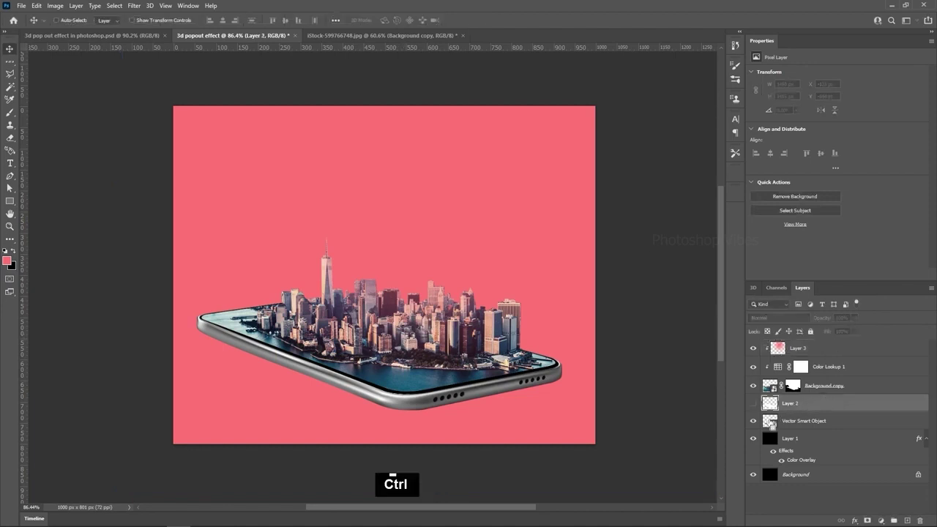
ctrl+click(770, 421)
click(812, 425)
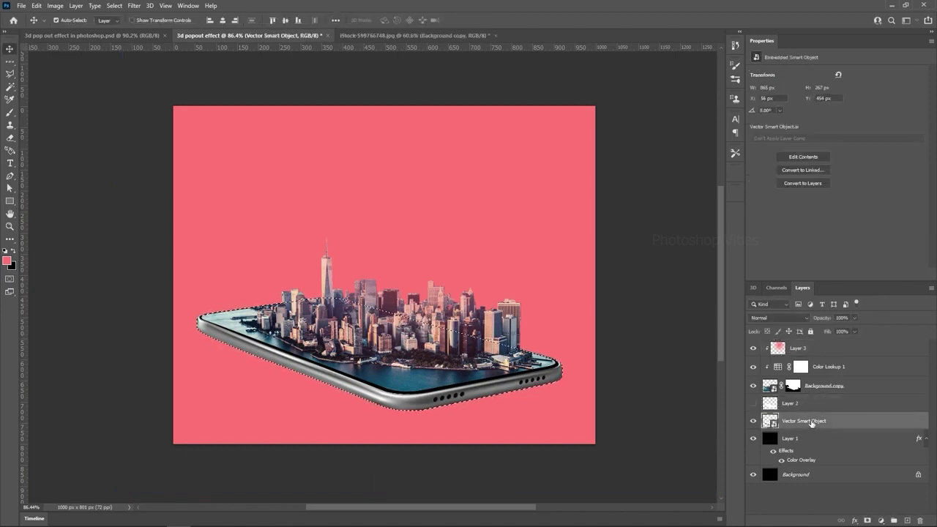
- Fill the phone outline with black on a new layer and deselect
click(906, 521)
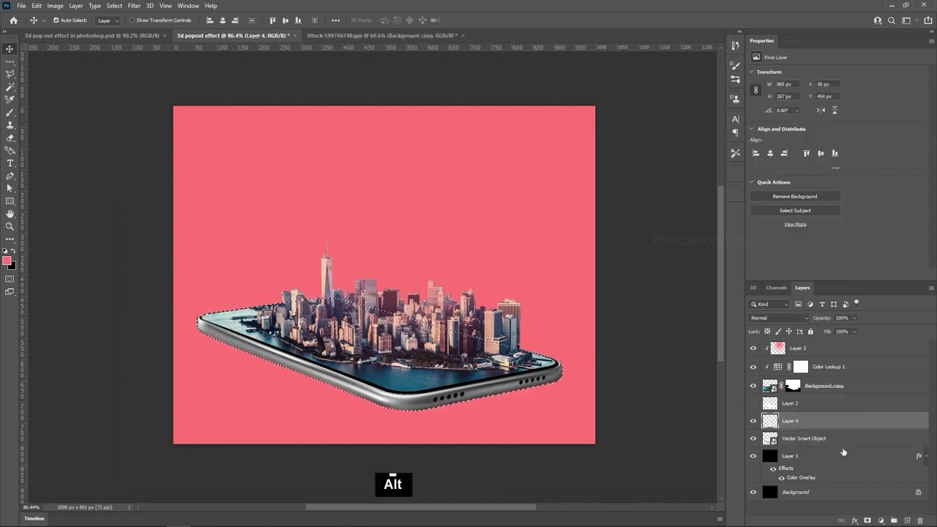
key(alt+BackSpace)
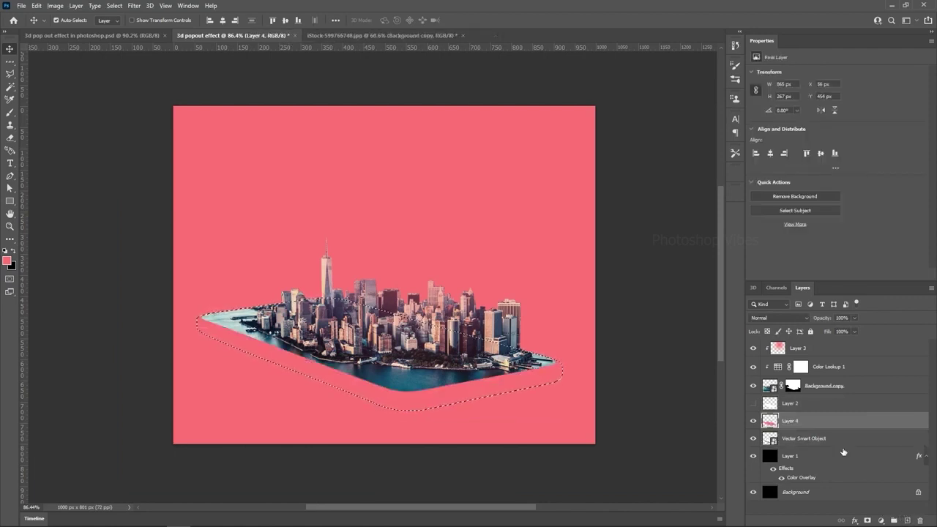
key(ctrl+z)
key(ctrl+BackSpace)
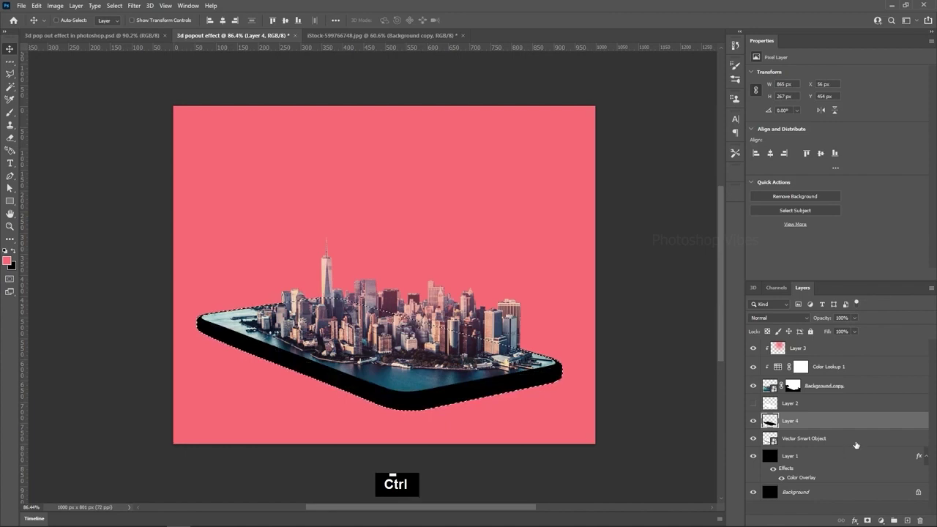
key(ctrl+d)
key(v)
alt+click(755, 423)
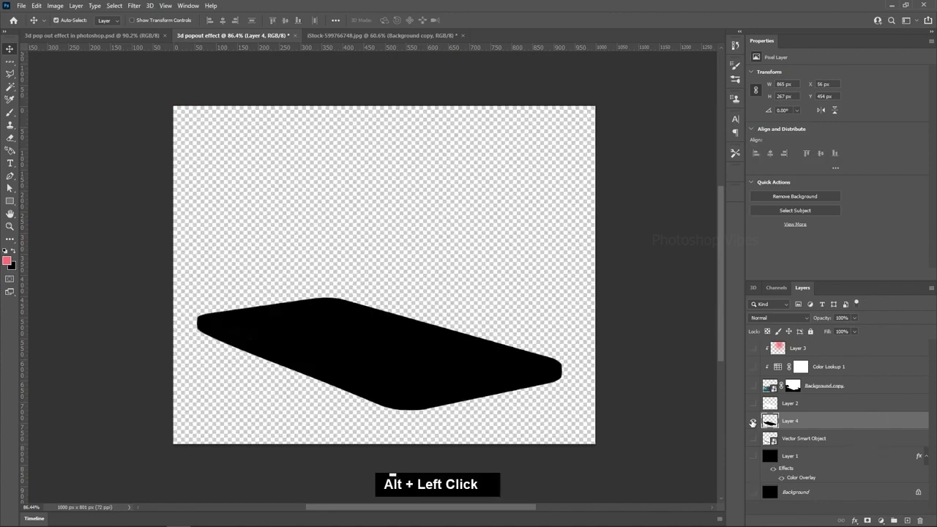
alt+click(753, 423)
- Move the black layer below the phone and offset it slightly downward
drag(804, 420, 809, 442)
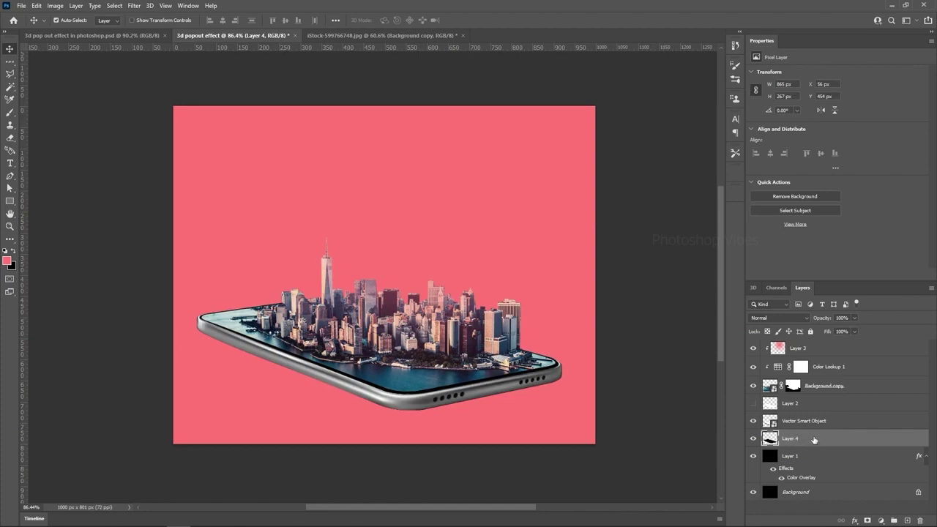
key(shift+Down)
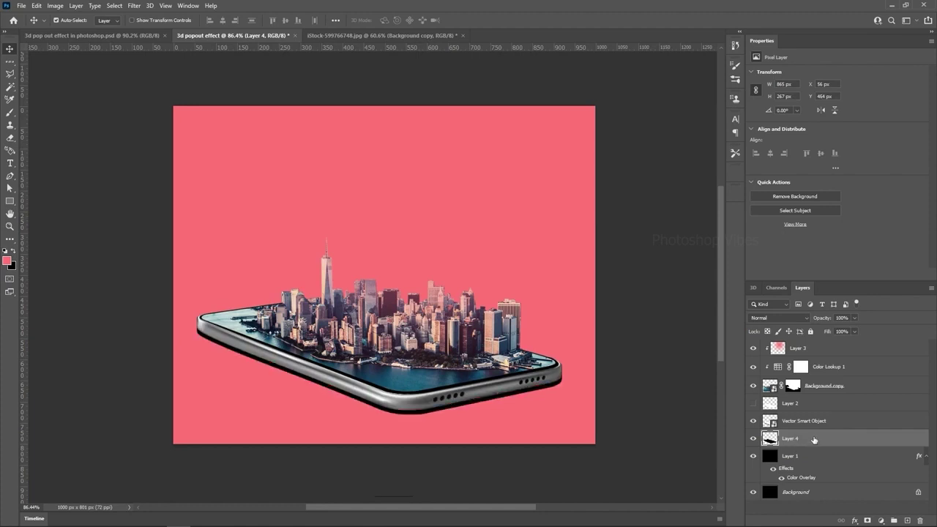
key(Up)
key(Up)
key(Up)
key(Up)
key(Up)
key(Up)
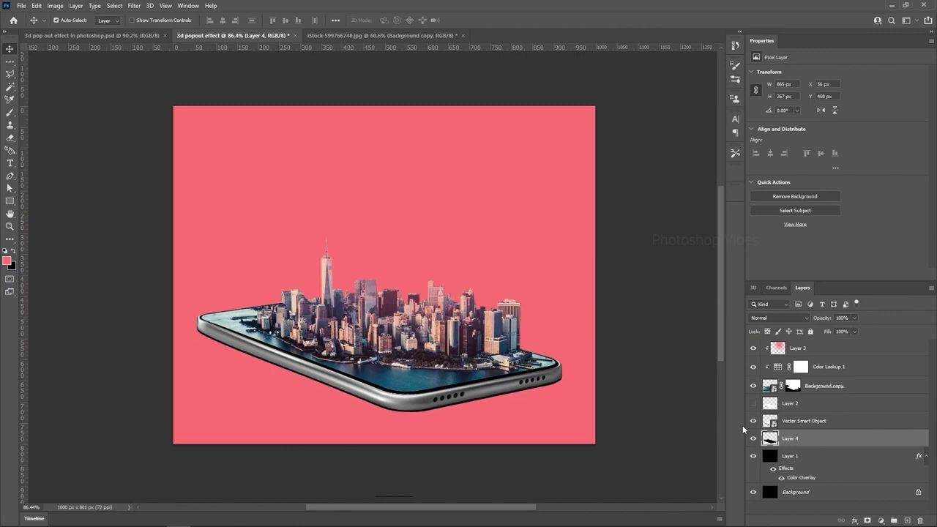
key(Up)
key(Up)
key(Up)
key(Up)
key(Up)
key(Up)
key(Up)
key(Up)
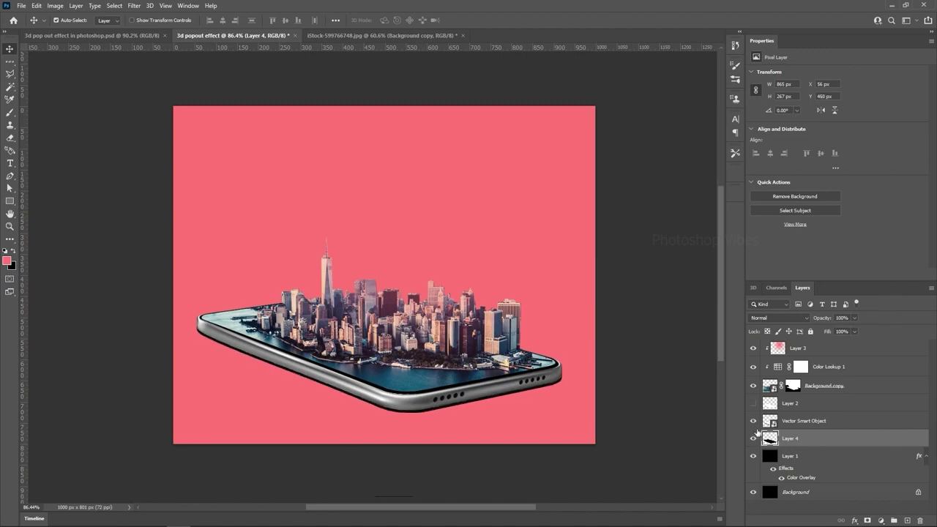
right_click(831, 442)
- Make Layer 4 a smart object, apply about 6.4 px Gaussian Blur, nudge it up, and add a mask
click(843, 163)
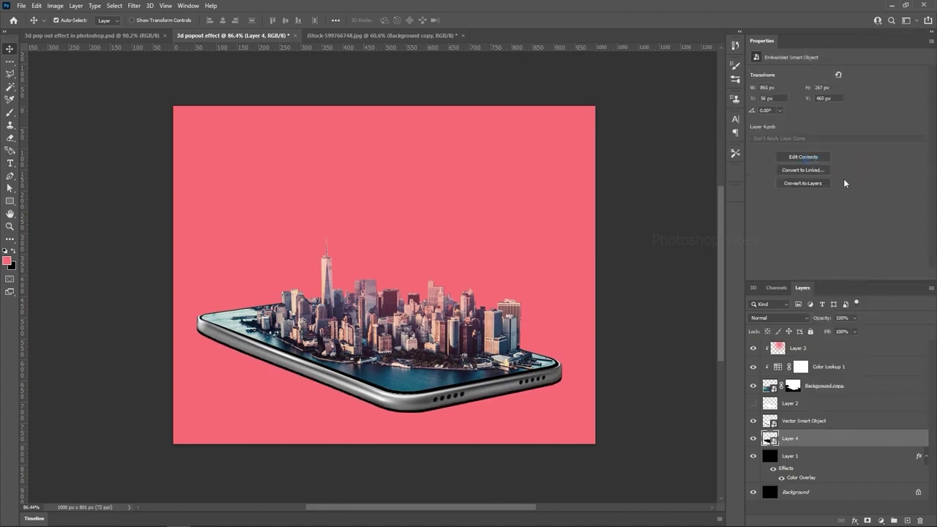
click(134, 7)
mouse_move(168, 131)
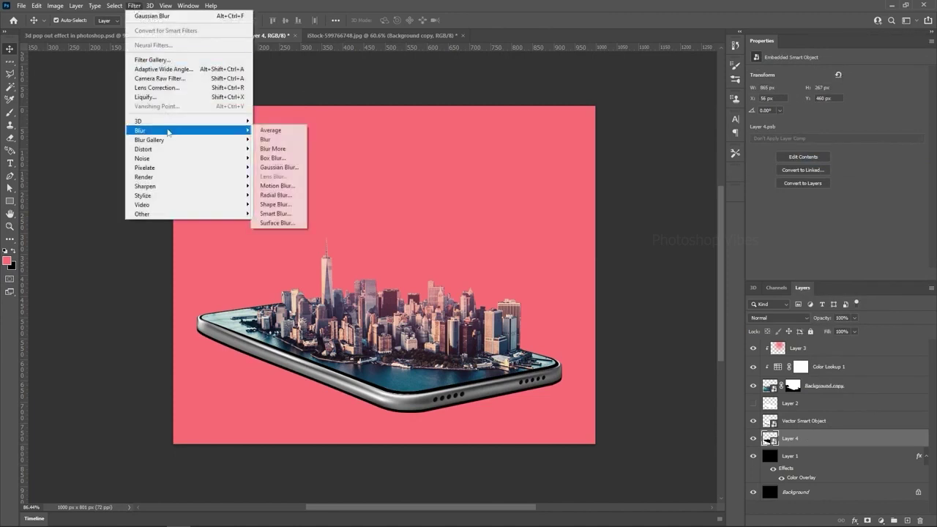
click(282, 167)
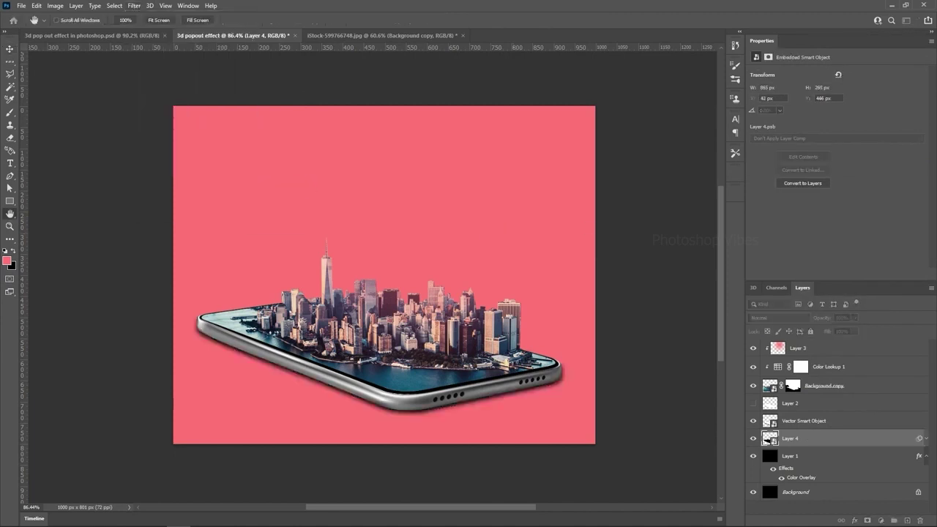
drag(742, 156, 441, 155)
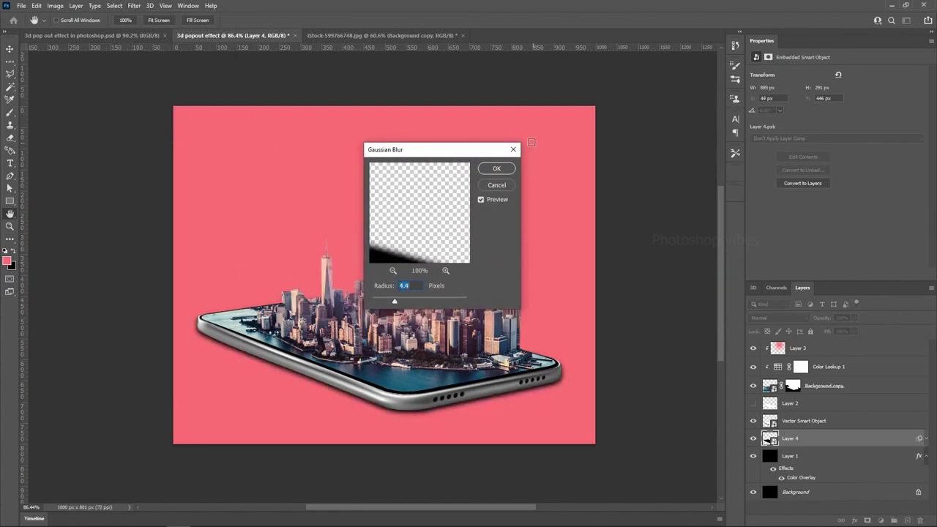
click(496, 168)
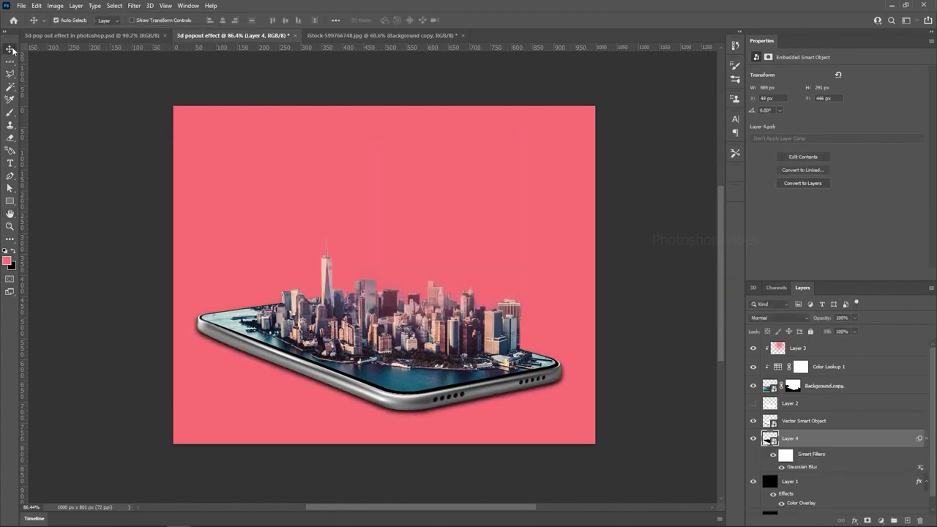
key(Up)
key(Up)
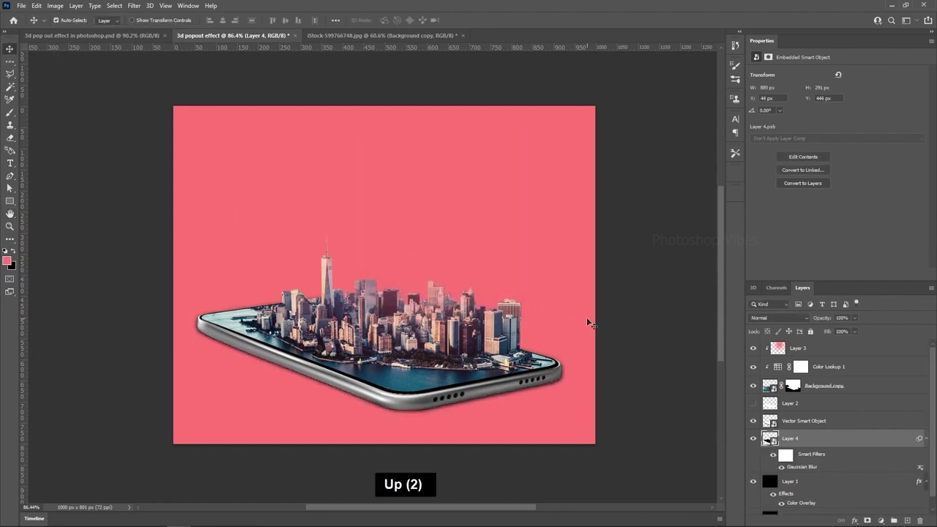
click(868, 520)
click(10, 138)
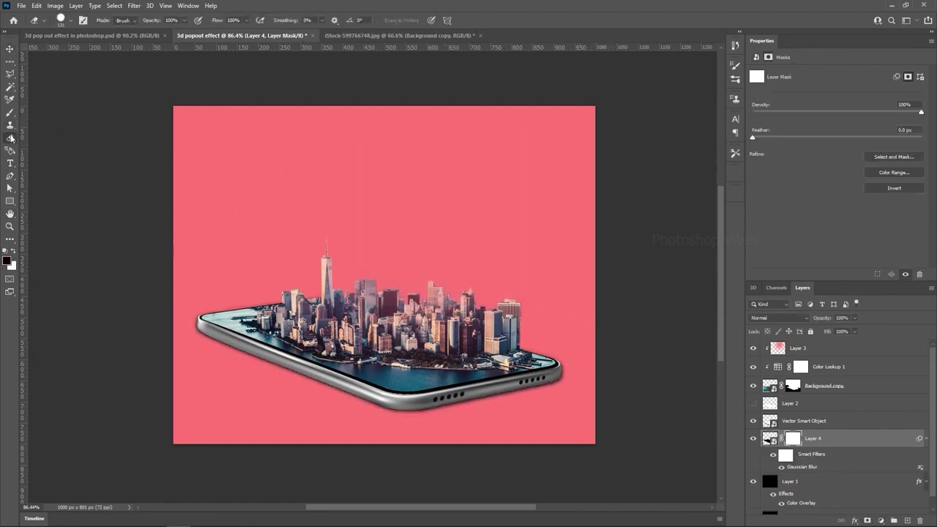
right_click(10, 137)
click(40, 138)
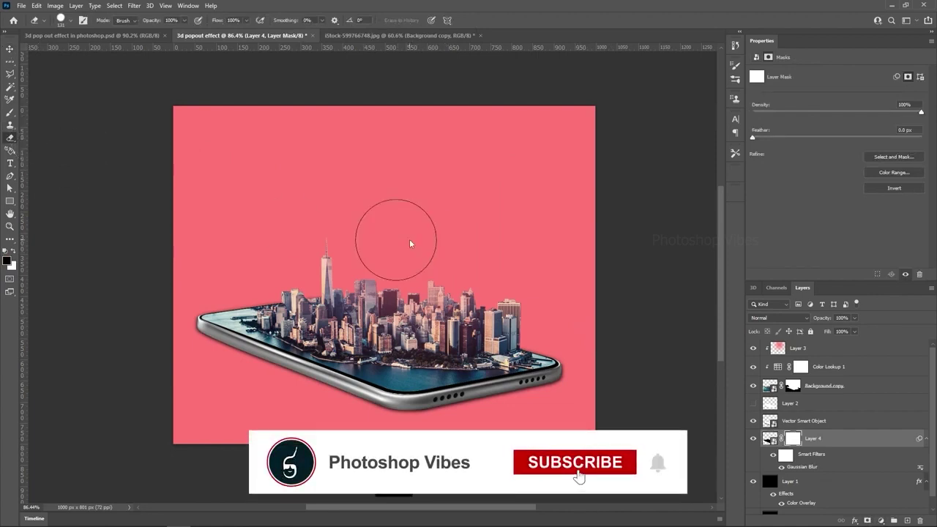
drag(430, 269, 423, 174)
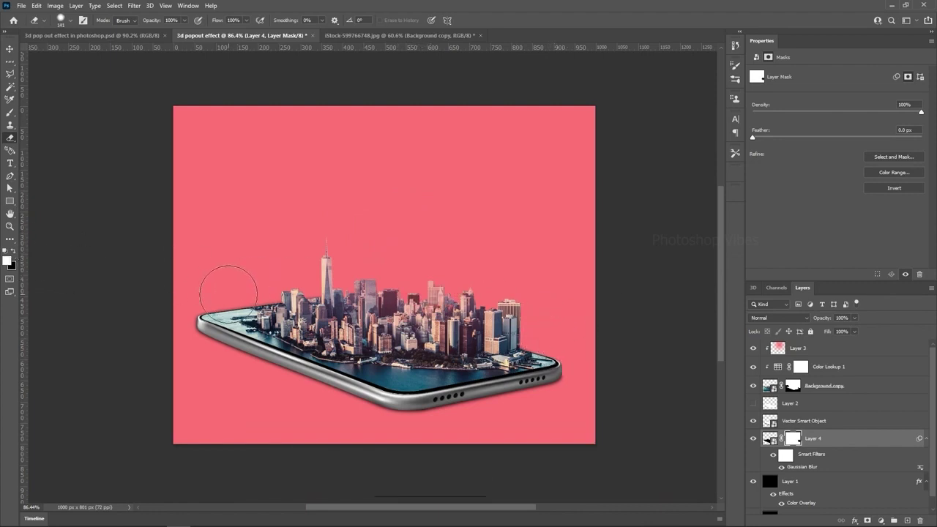
drag(228, 293, 315, 281)
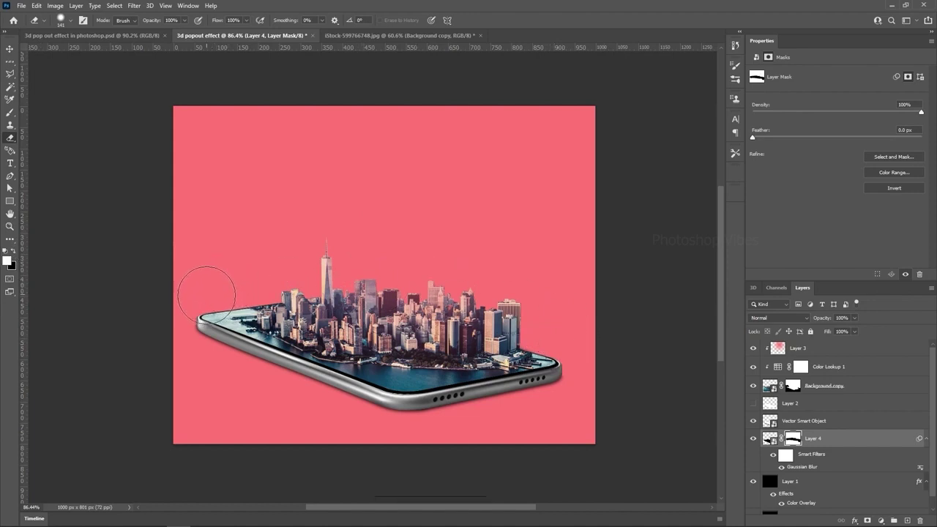
click(9, 52)
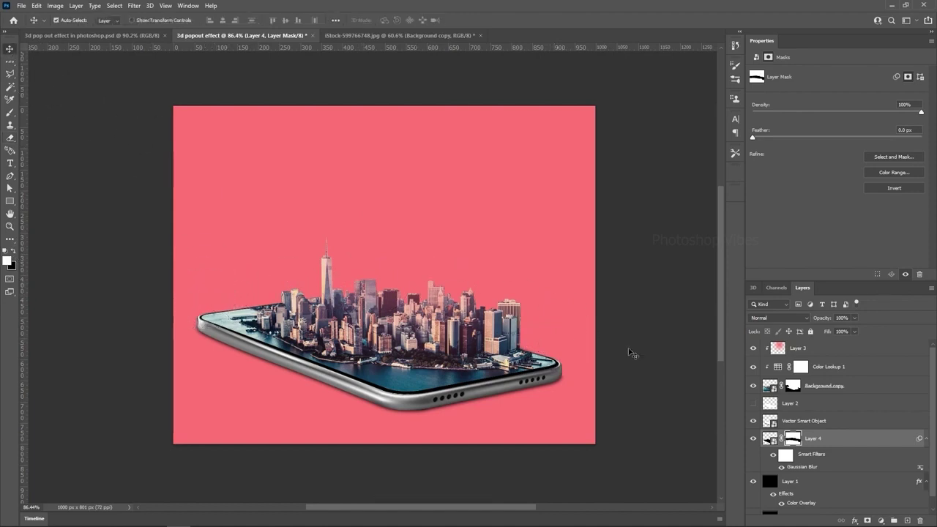
click(752, 438)
click(751, 439)
- Place the clouds image, shrink it, and position it at the canvas top-left
click(826, 440)
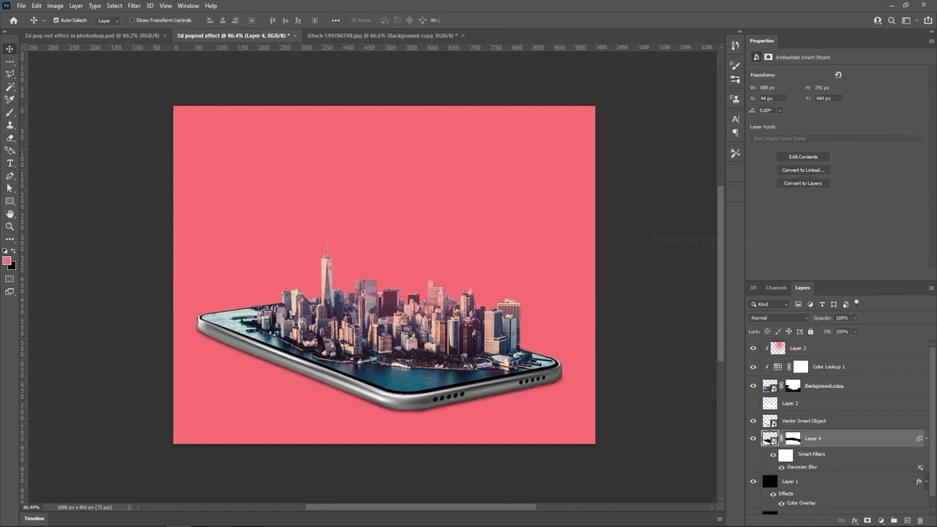
drag(316, 184, 240, 189)
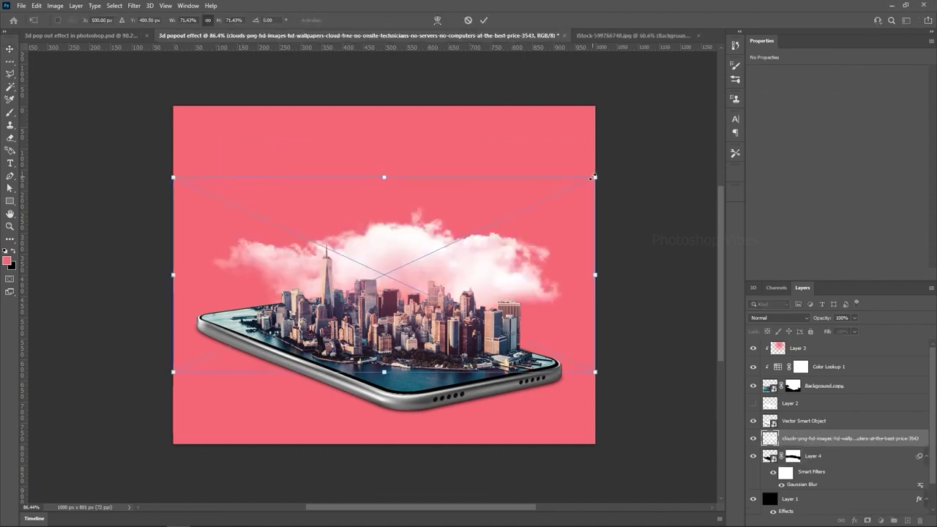
drag(562, 185, 327, 253)
drag(308, 337, 478, 158)
key(Return)
- Flip the cloud copy horizontally and move it to the top-right
key(ctrl+t)
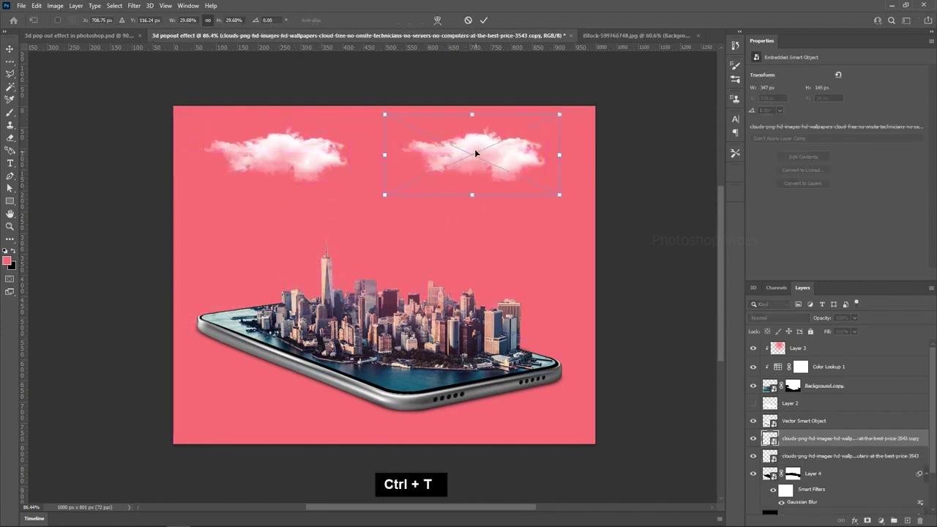
right_click(477, 153)
click(508, 316)
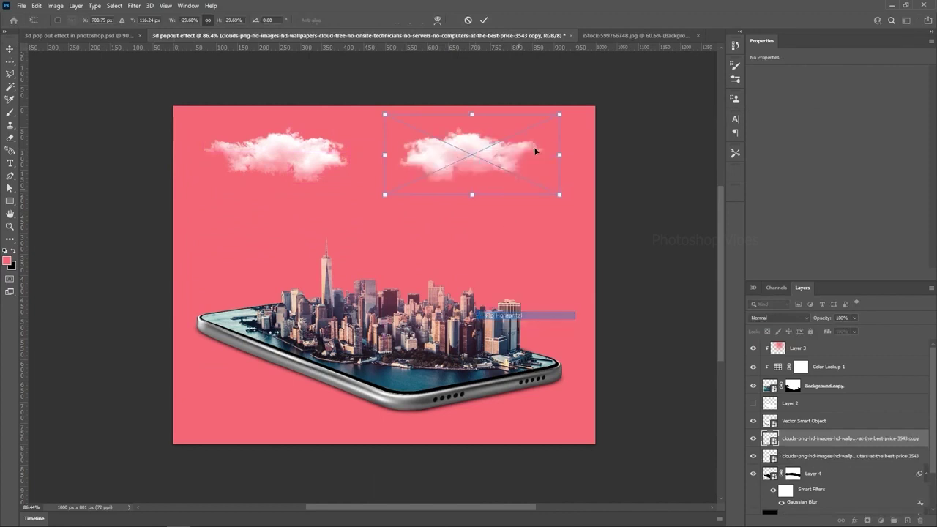
drag(485, 151, 502, 155)
key(Return)
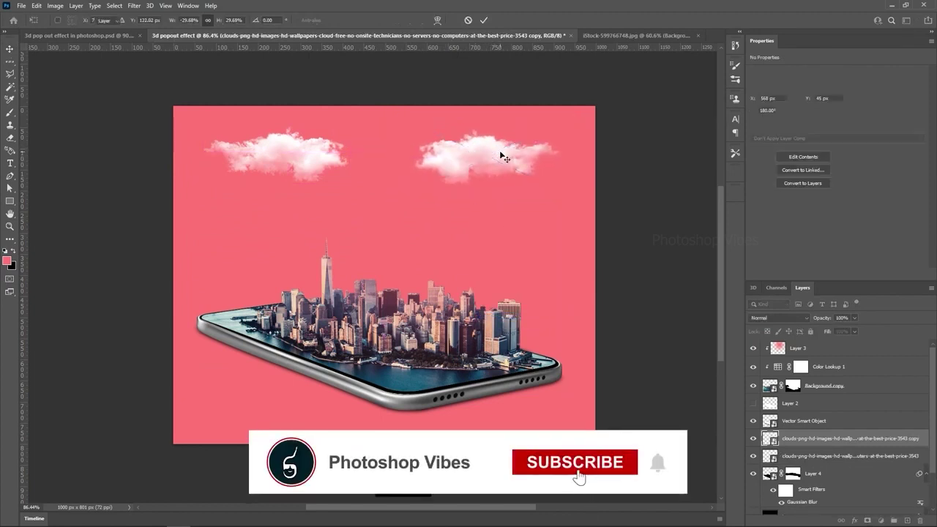
- Place the flying birds image, enlarge it slightly and position it between the two clouds
drag(459, 195, 366, 213)
drag(437, 239, 459, 222)
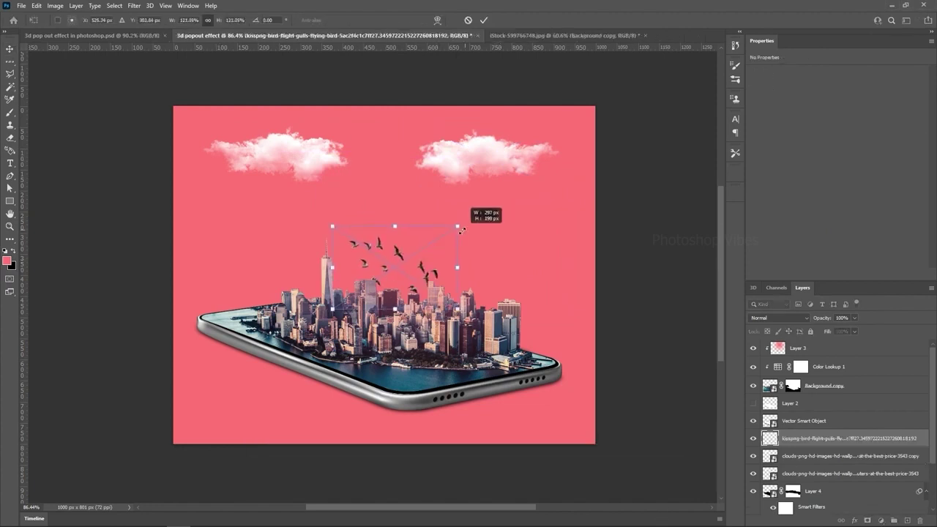
drag(423, 274, 393, 173)
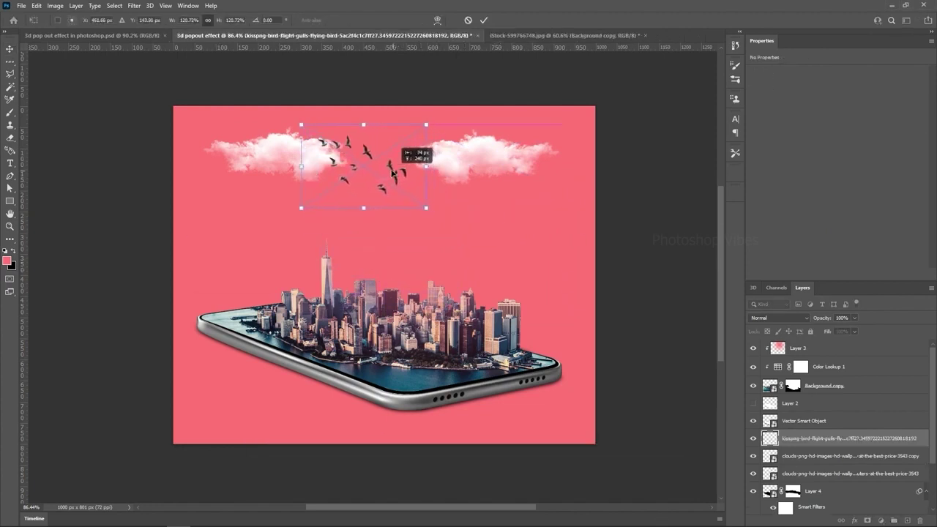
key(Return)
key(Return)
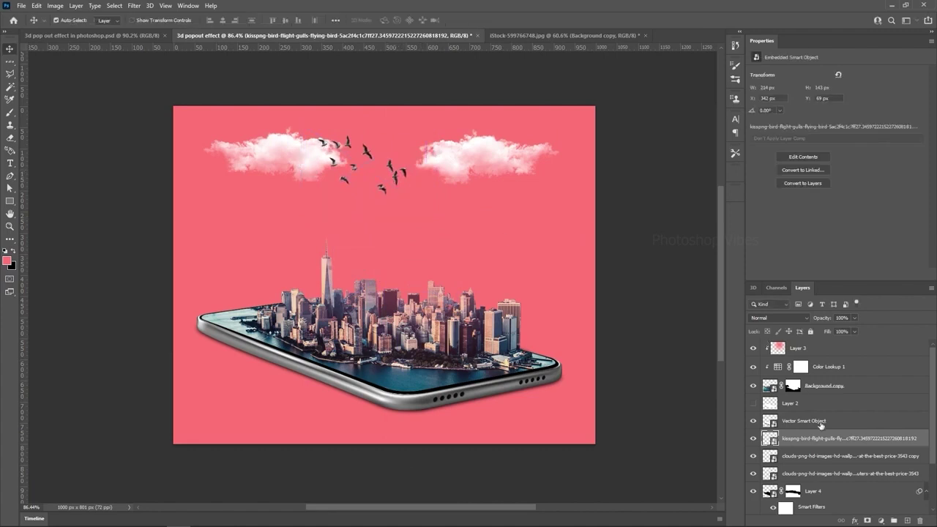
- Move the birds layer beneath the cloud layers
scroll(806, 425, down, 1)
drag(805, 422, 811, 443)
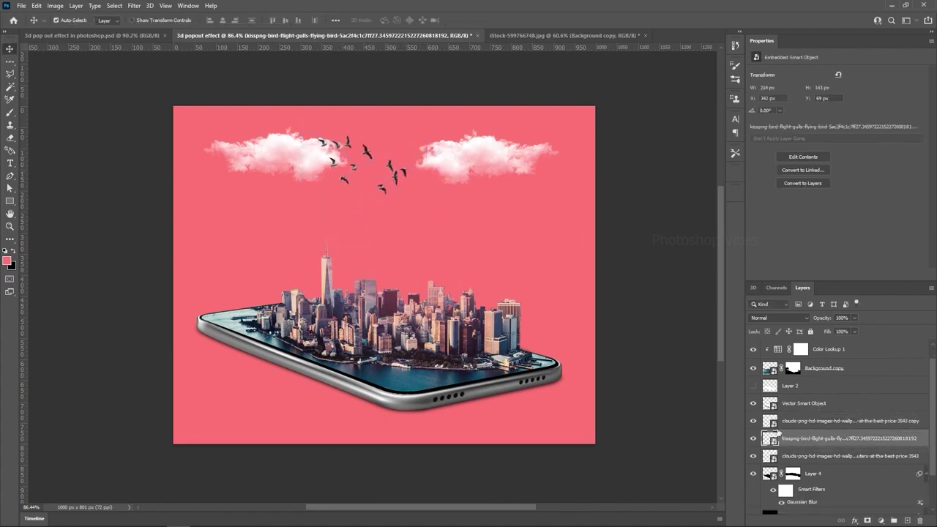
click(754, 438)
click(753, 438)
drag(777, 439, 780, 455)
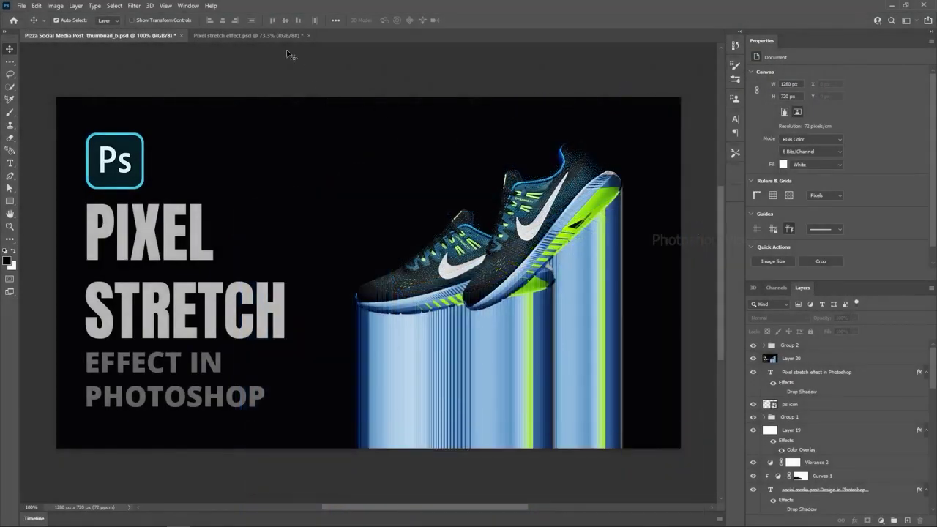
- Place the nike shoe on the Pixel stretch canvas, rotated 45° to lie level and scaled to 74.52%
click(270, 37)
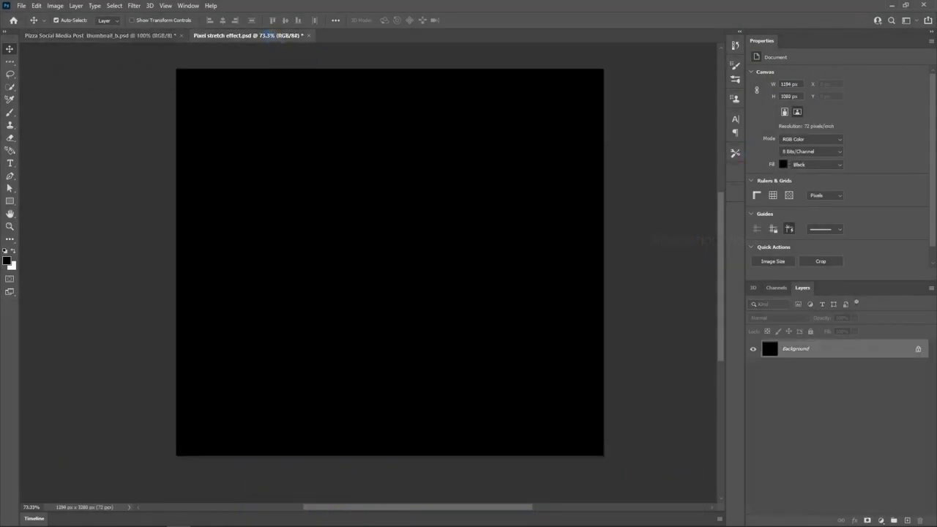
drag(490, 208, 385, 230)
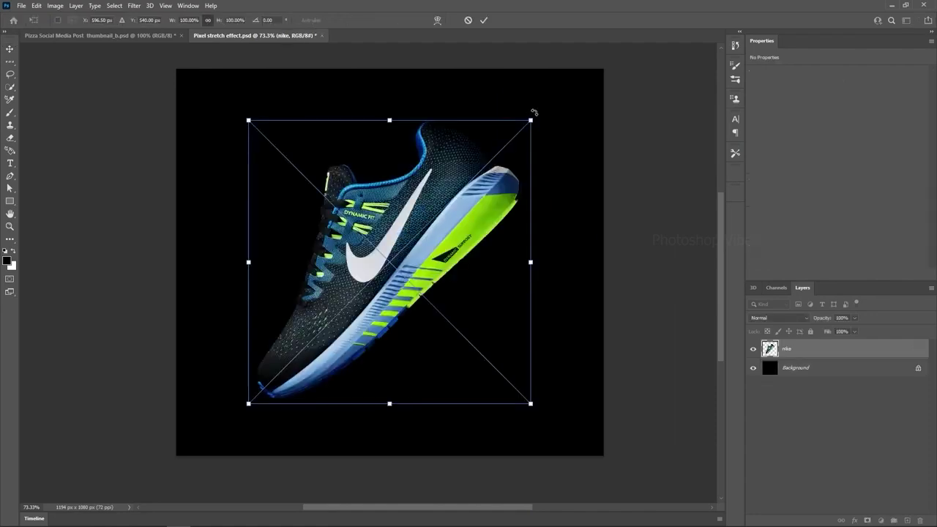
drag(535, 112, 512, 258)
drag(403, 246, 454, 224)
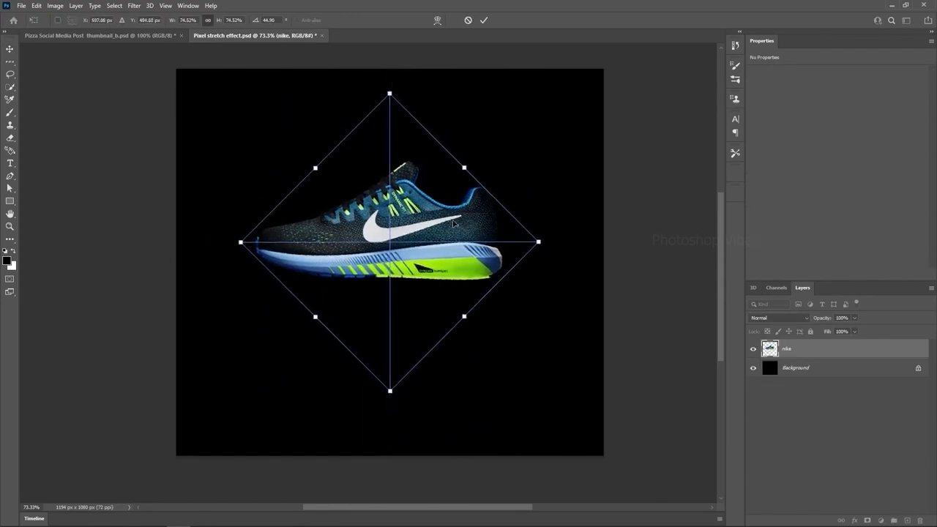
key(Return)
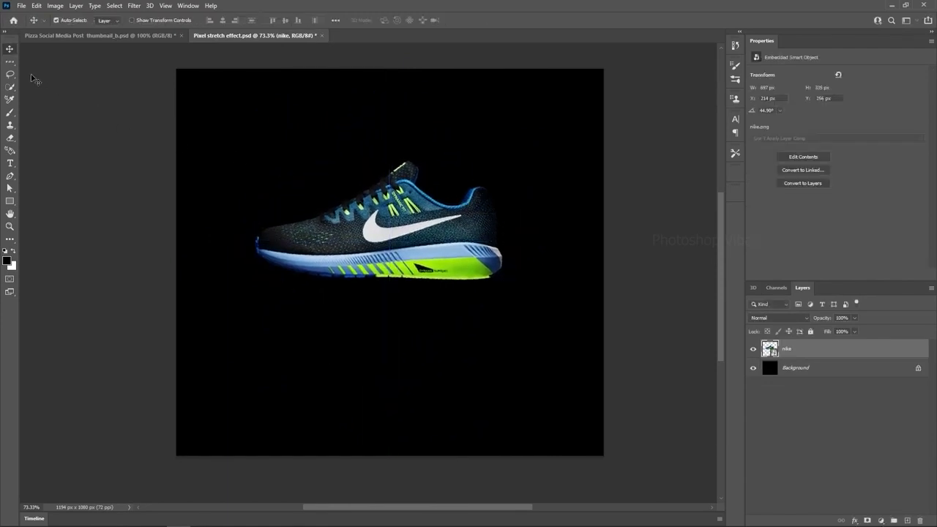
drag(10, 63, 50, 83)
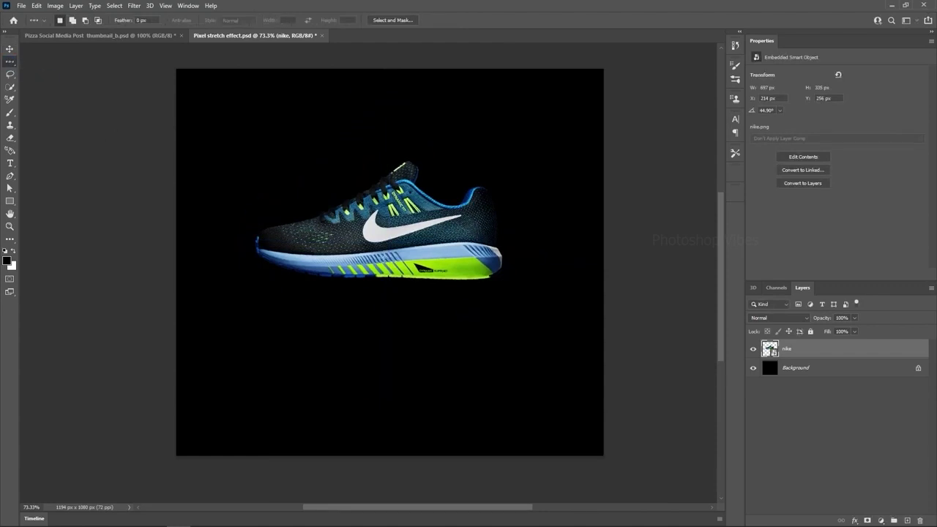
- Copy a one-pixel row through the shoe's sole onto Layer 1 and hide the nike layer
click(495, 258)
key(ctrl+t)
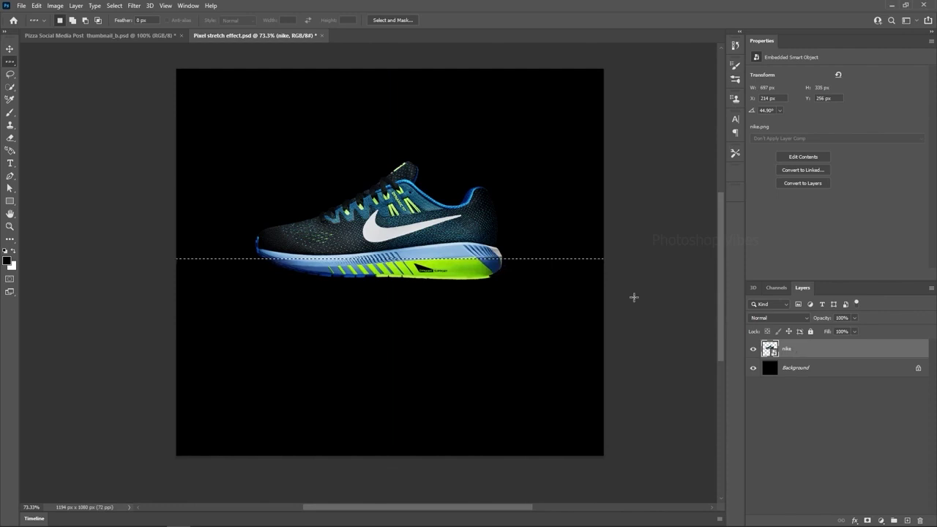
key(ctrl)
key(ctrl+j)
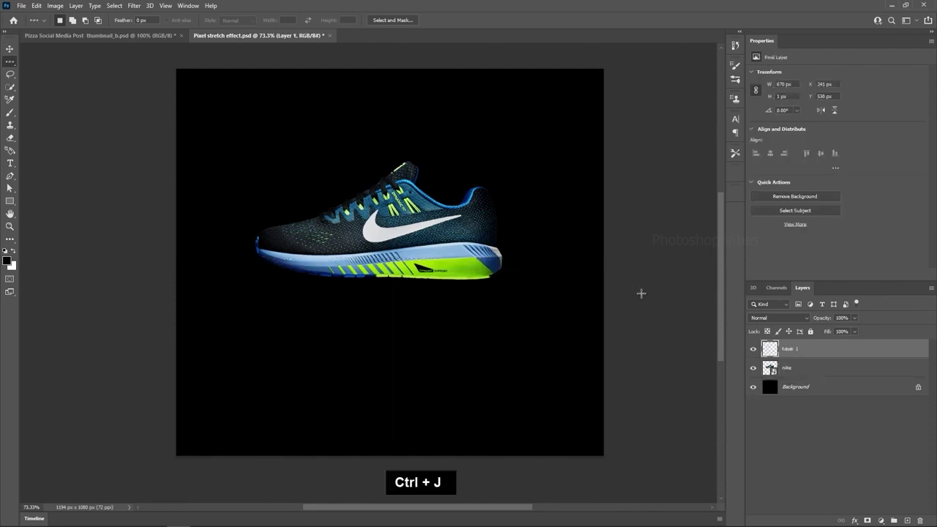
click(753, 367)
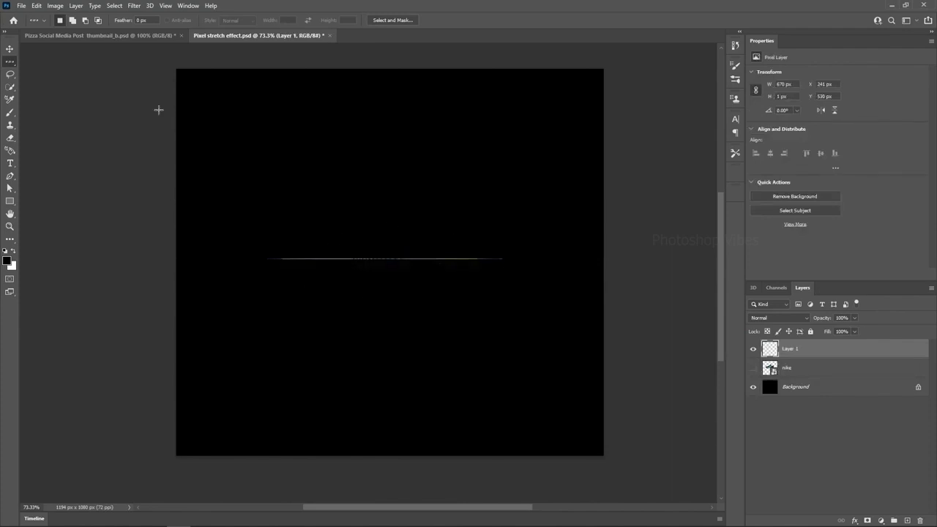
click(8, 48)
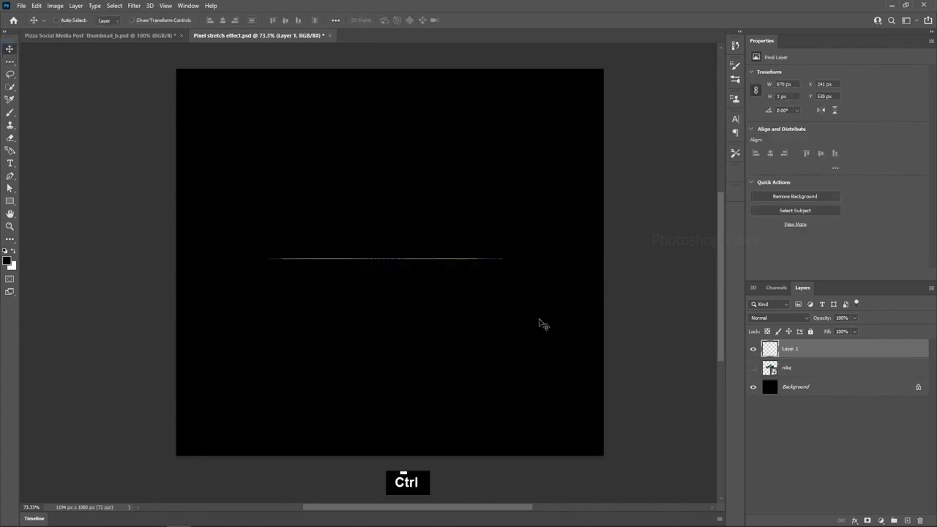
- Stretch Layer 1's pixel row downward into tall vertical streaks
key(ctrl+t)
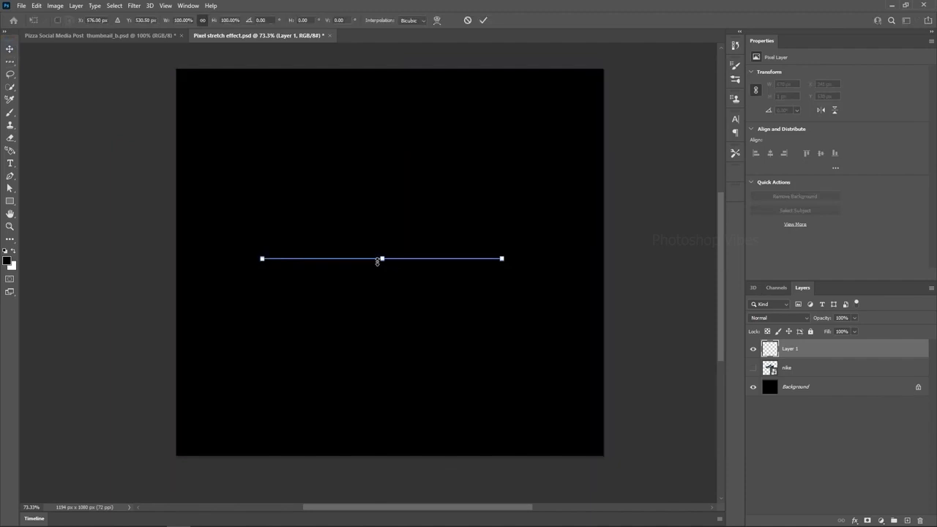
drag(383, 258, 371, 498)
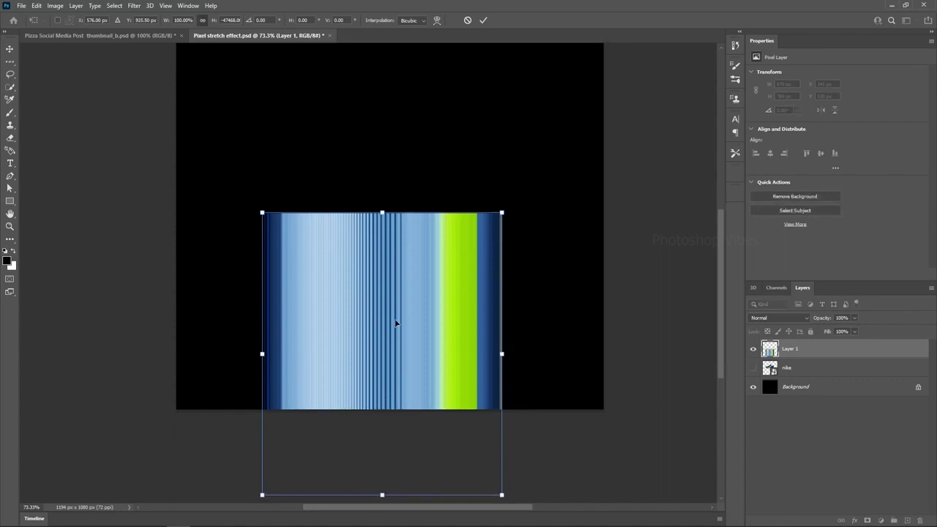
key(Return)
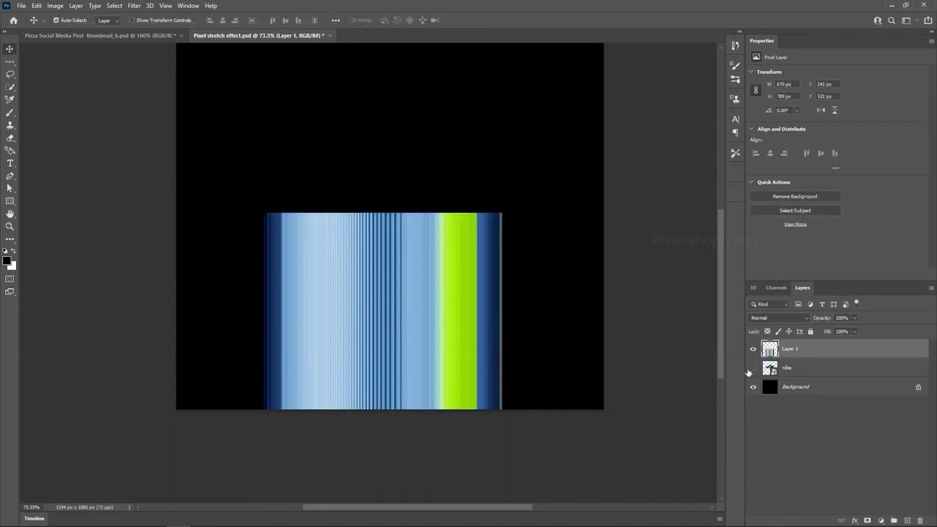
- Put the streaks below the reshown nike layer, widened slightly and raised to the sole
click(753, 367)
drag(801, 349, 797, 374)
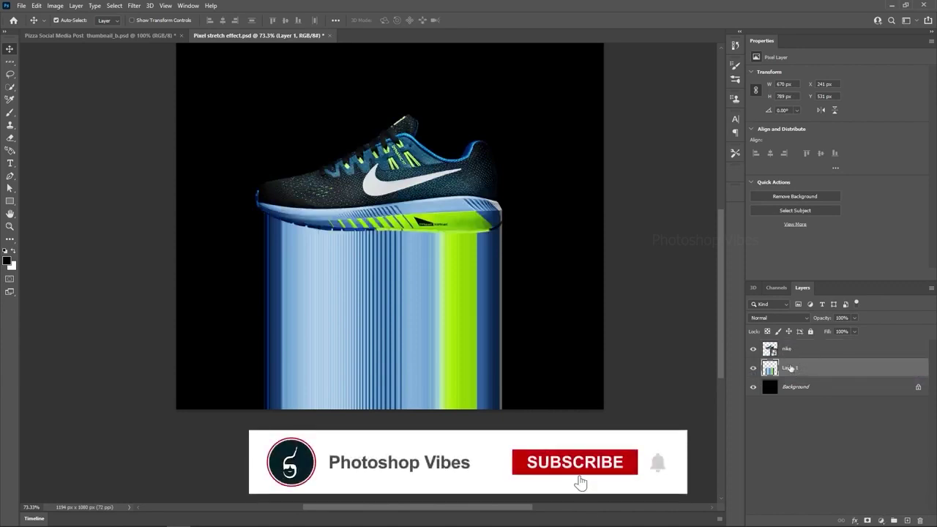
key(ctrl+t)
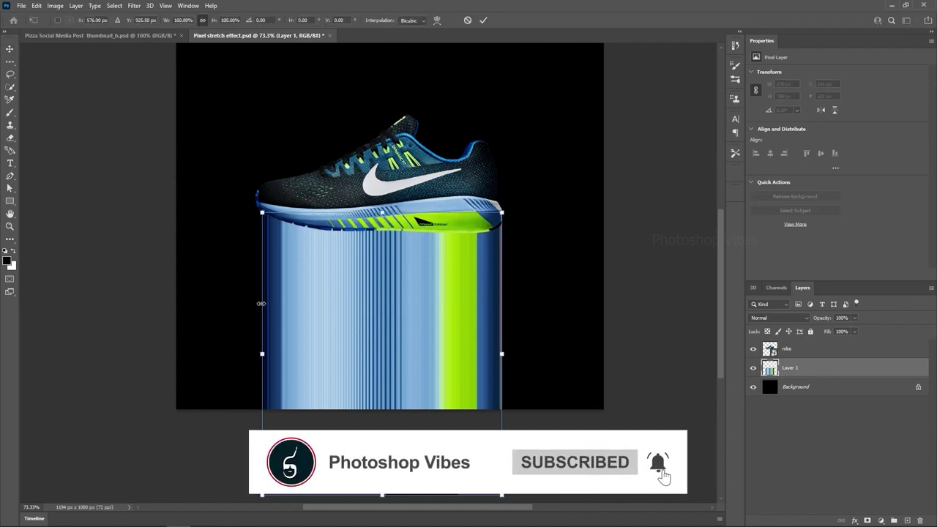
drag(261, 353, 257, 355)
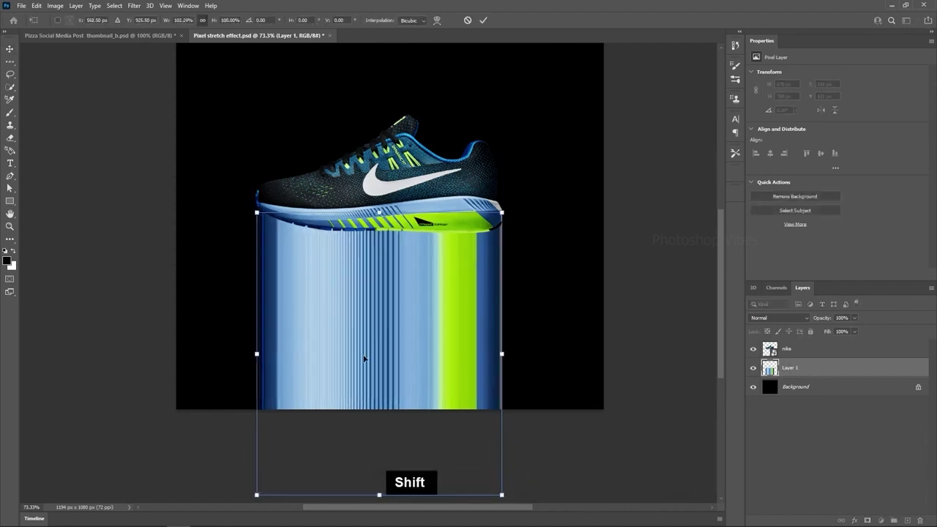
drag(364, 358, 366, 352)
- Duplicate the shoe and its streaks as nike copy and Layer 1 copy
key(Return)
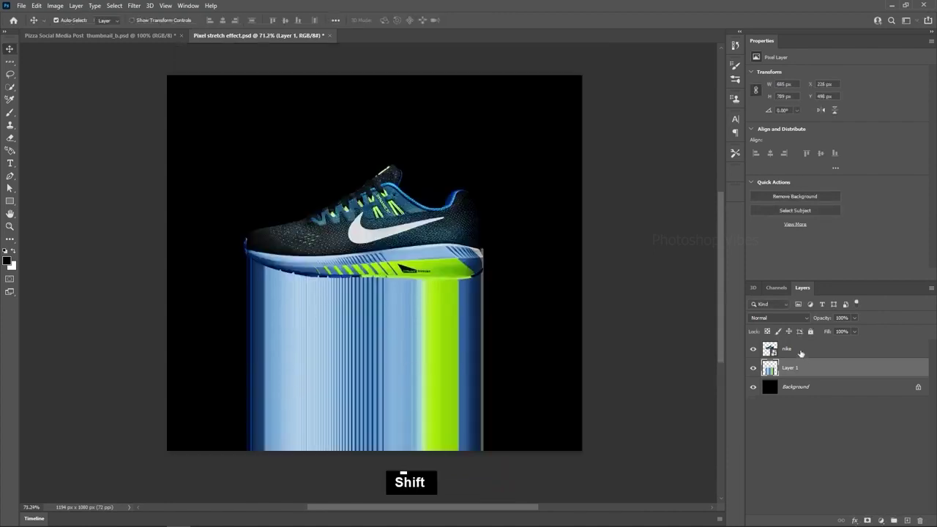
shift+click(801, 352)
key(ctrl+j)
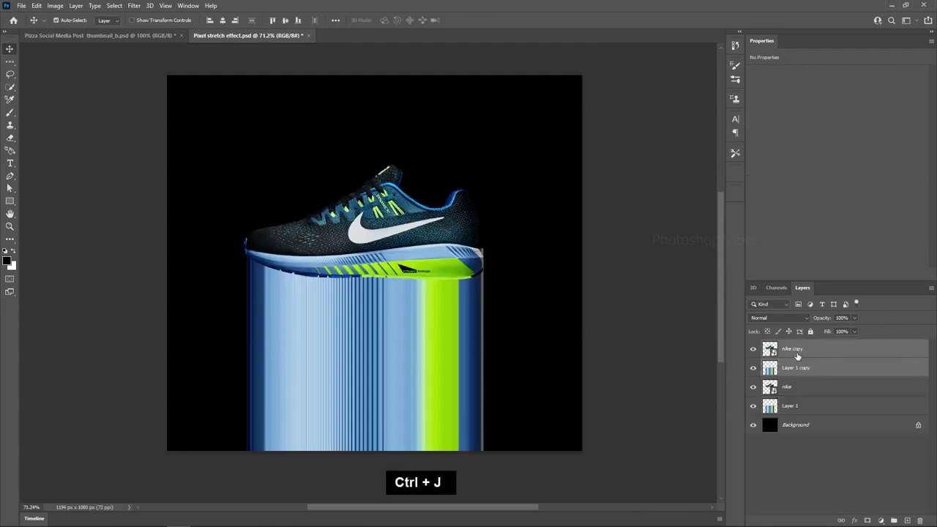
click(694, 345)
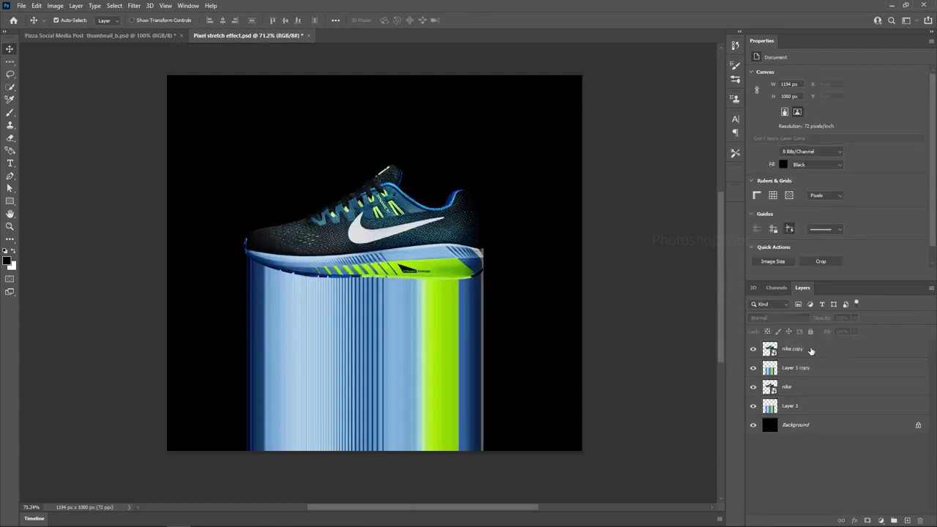
click(811, 352)
shift+click(805, 368)
shift+click(799, 388)
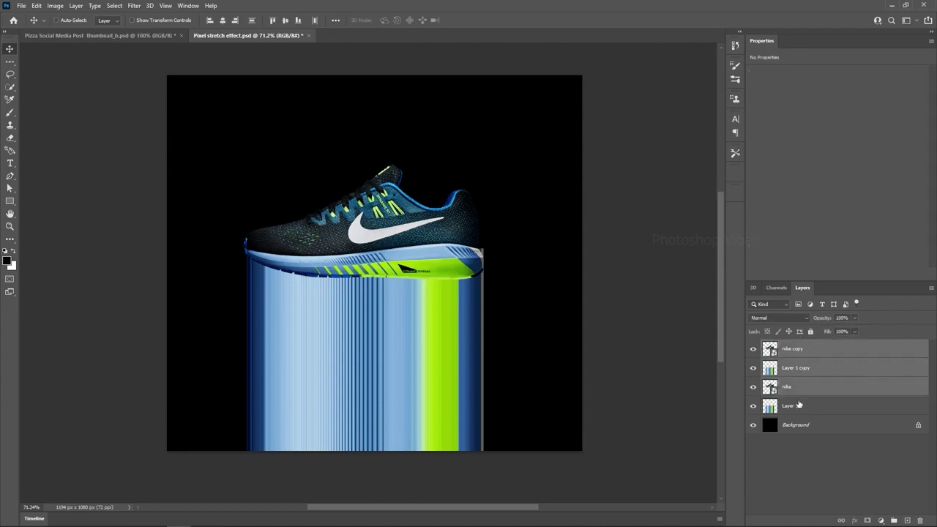
ctrl+click(809, 404)
- Shift the original shoe and stripes left and the copied pair to the right
key(ctrl+t)
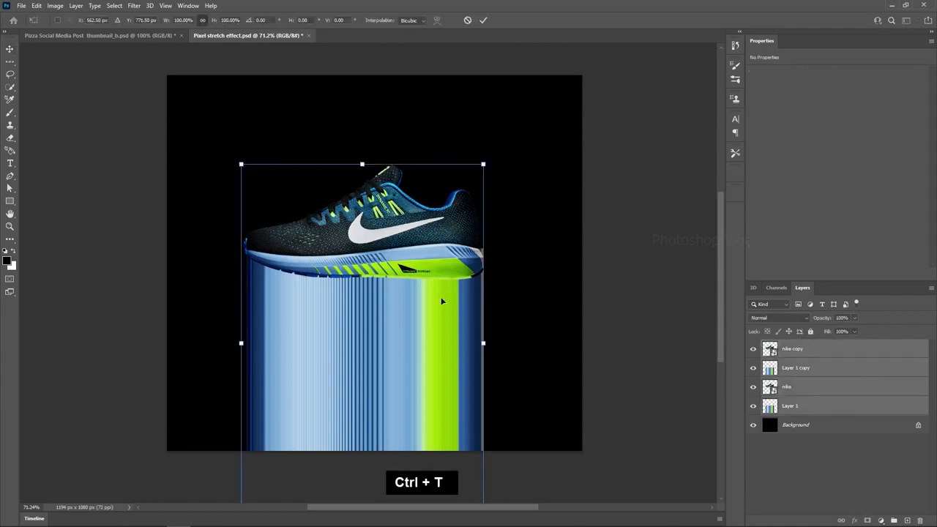
drag(439, 295, 389, 297)
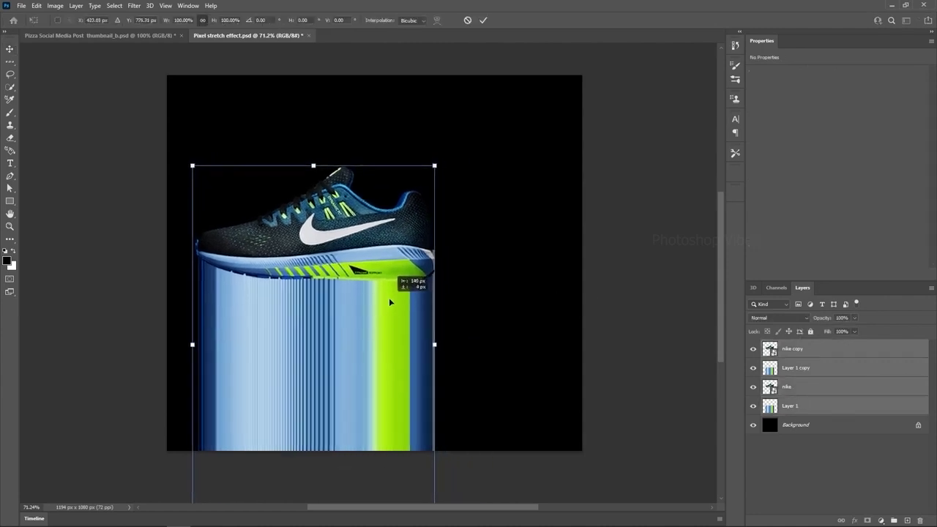
key(Return)
click(818, 455)
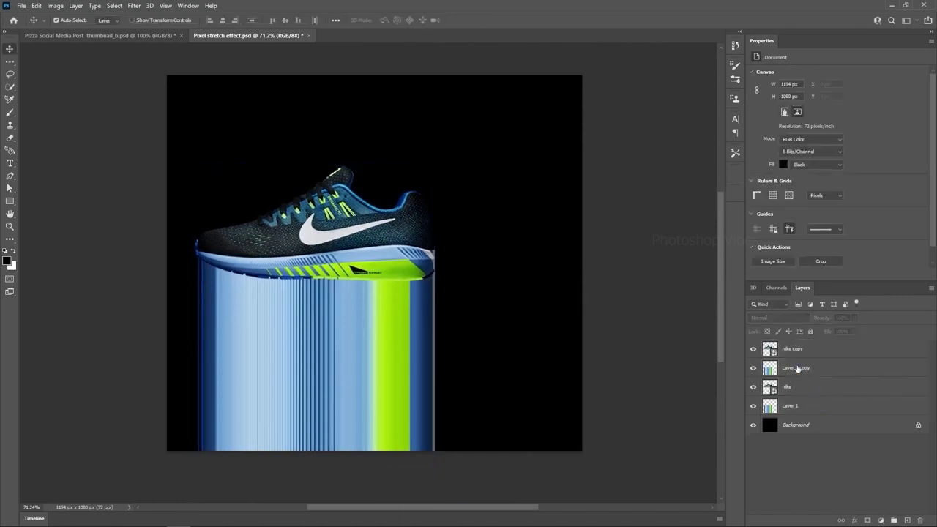
click(804, 368)
shift+click(816, 350)
key(ctrl+t)
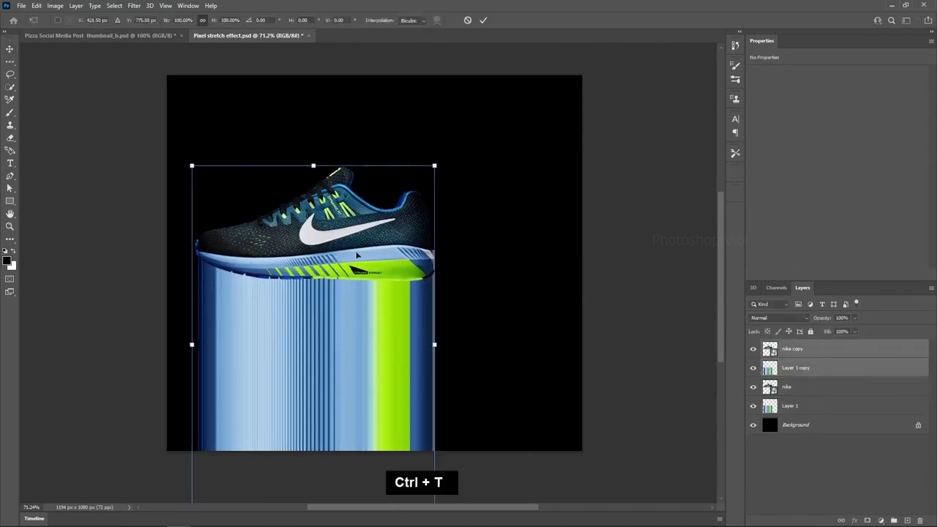
drag(357, 255, 454, 245)
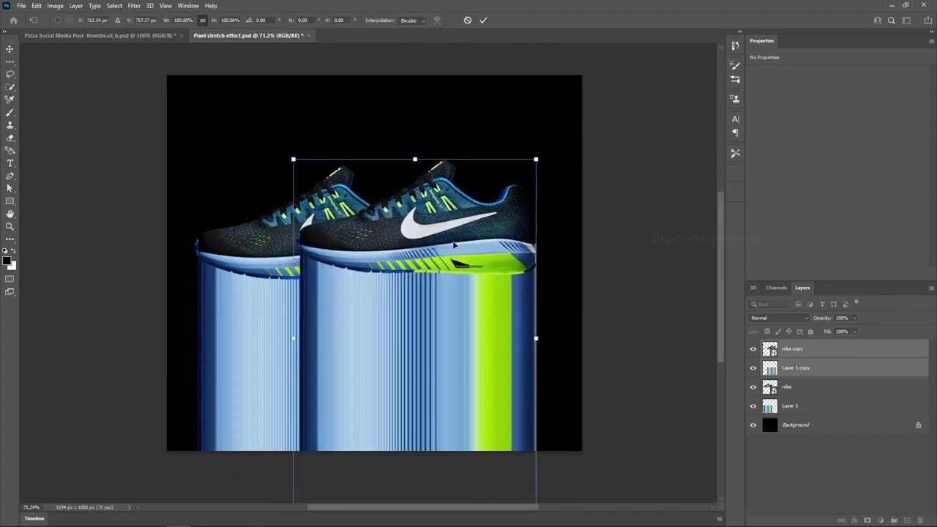
key(Return)
- Move Layer 1 copy below the nike layer
click(790, 368)
click(754, 369)
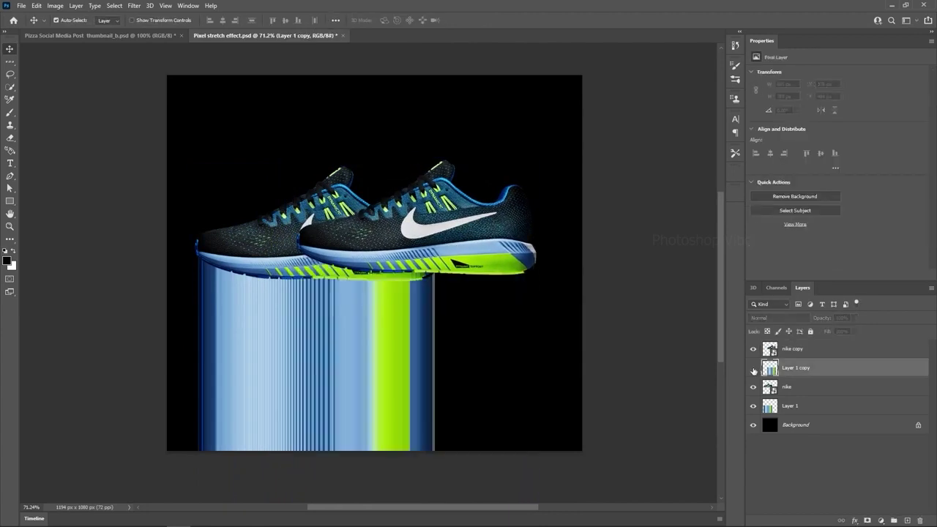
click(754, 369)
drag(800, 370, 797, 396)
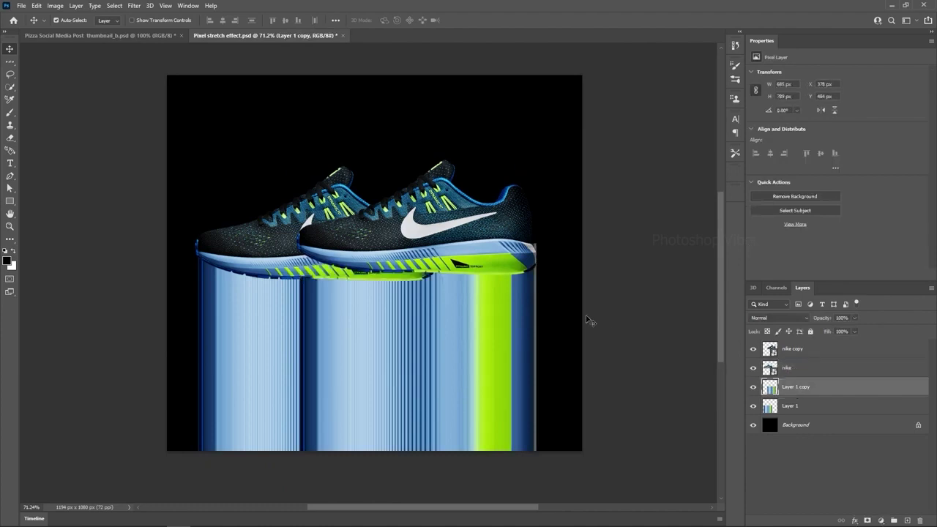
- Tilt the nike copy shoe upward about 18°
click(793, 350)
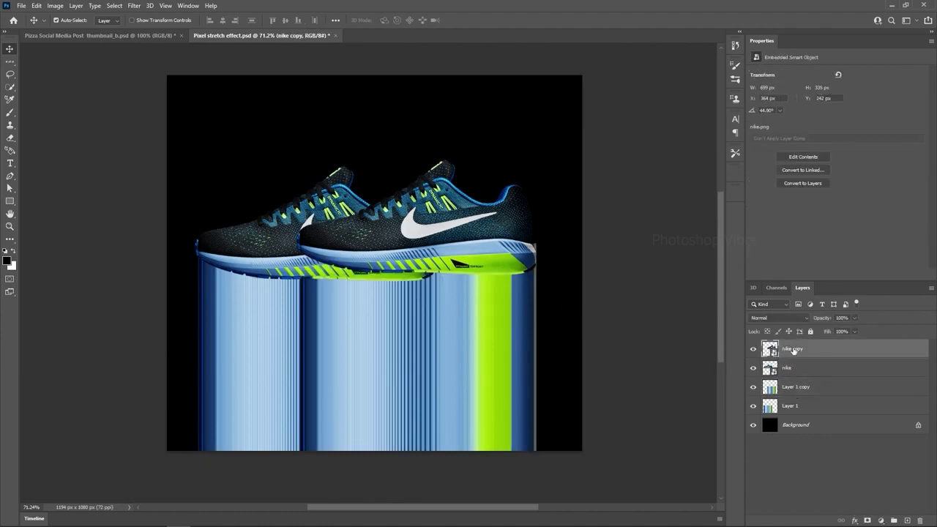
key(ctrl+t)
drag(594, 251, 570, 172)
mouse_move(476, 226)
mouse_down()
mouse_move(463, 228)
mouse_move(474, 215)
mouse_up()
key(Return)
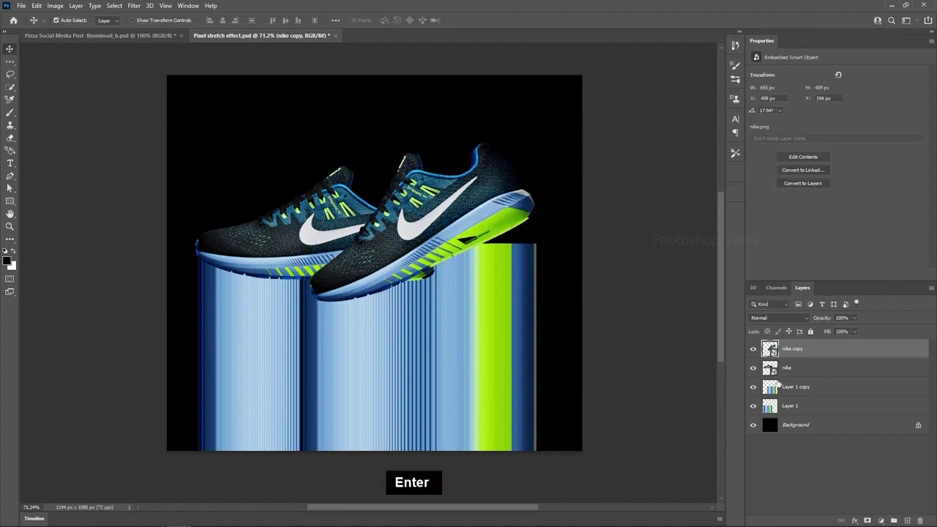
click(796, 393)
- Raise the Layer 1 copy stripes under the tilted shoe and narrow them to 643 px
key(ctrl+t)
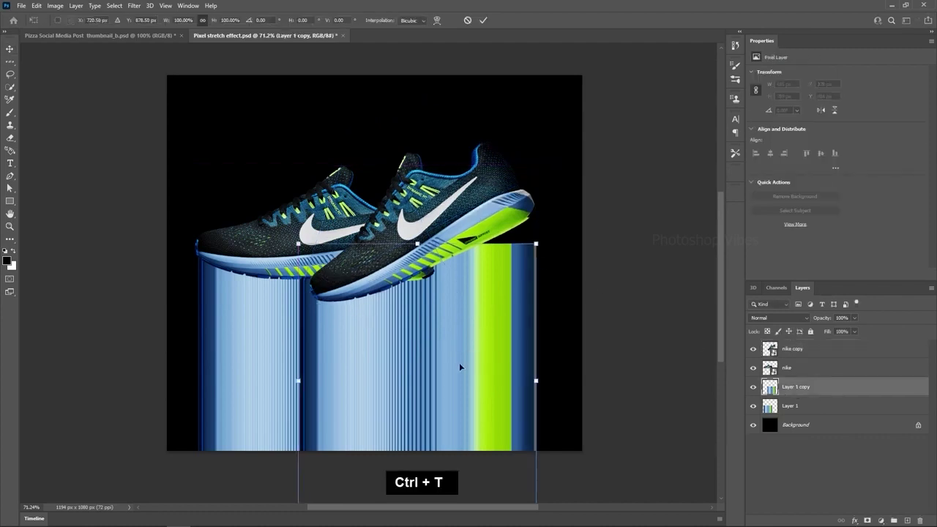
drag(459, 363, 455, 320)
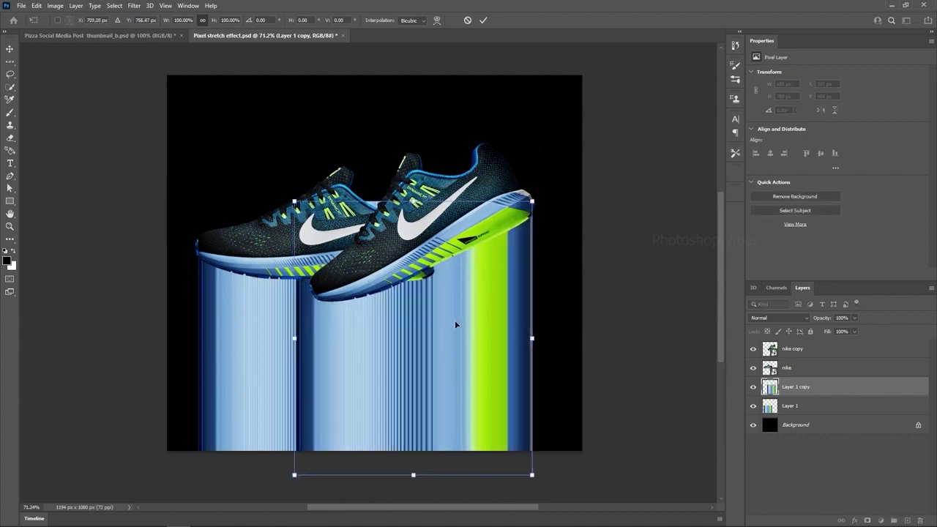
key(Return)
key(ctrl+t)
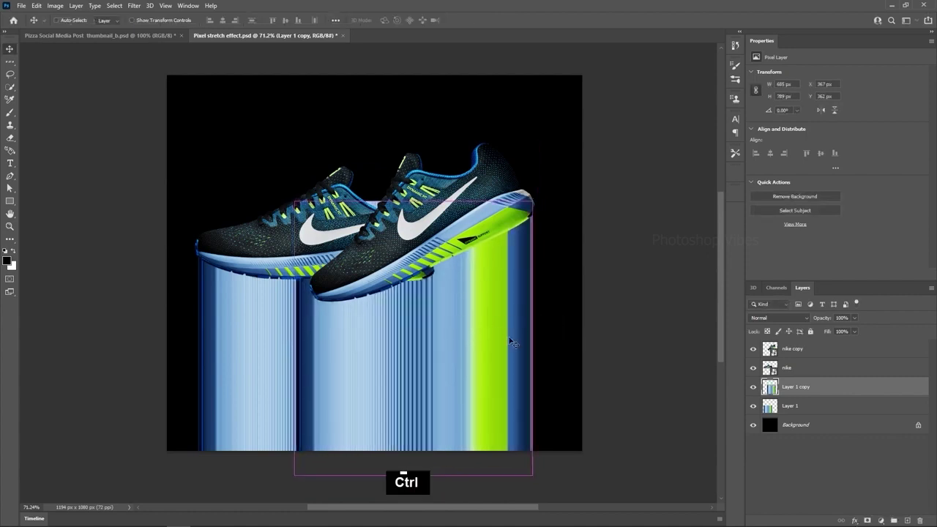
drag(297, 337, 309, 338)
key(Return)
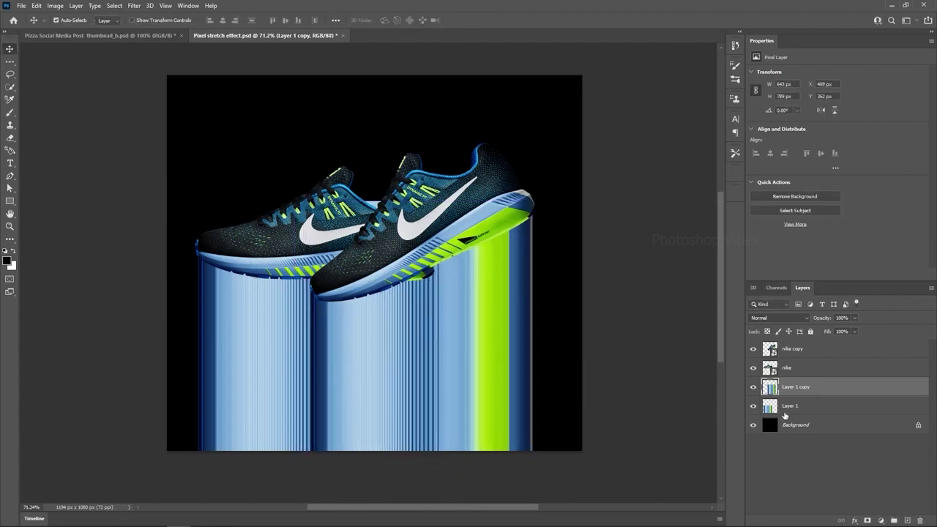
- Compare the two stripe layers and add a white layer mask to Layer 1 copy
click(754, 407)
click(754, 405)
click(754, 388)
click(753, 389)
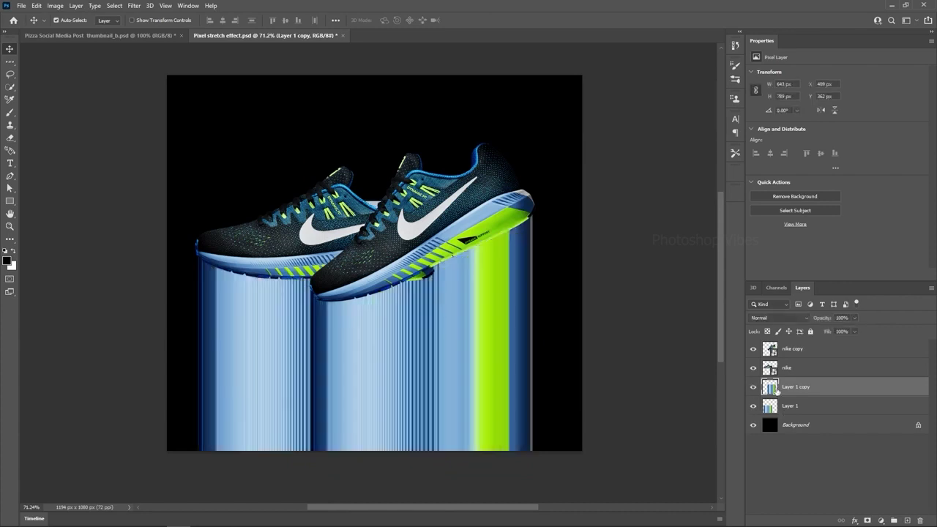
click(869, 521)
ctrl+alt+scroll(404, 193, up, 2)
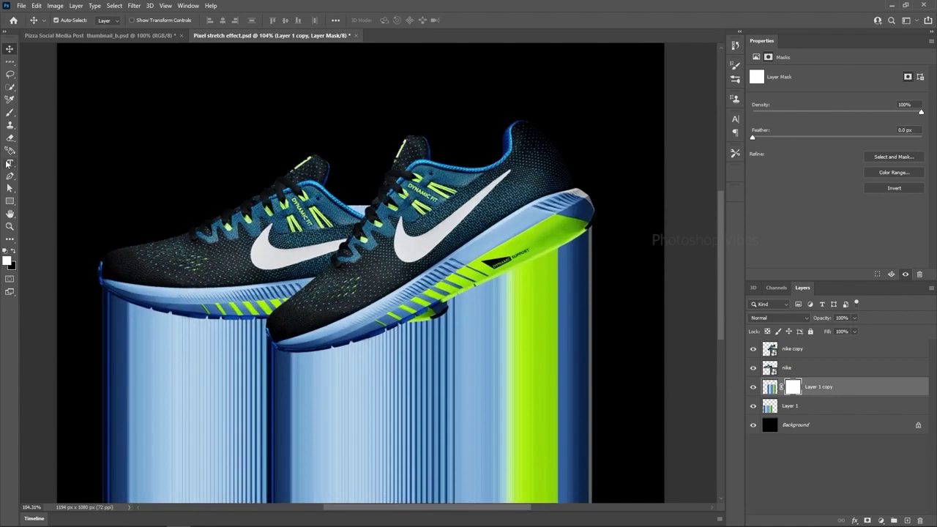
- Set up the Eraser Tool with a smaller brush at 100% opacity, then fit the image on screen
right_click(9, 139)
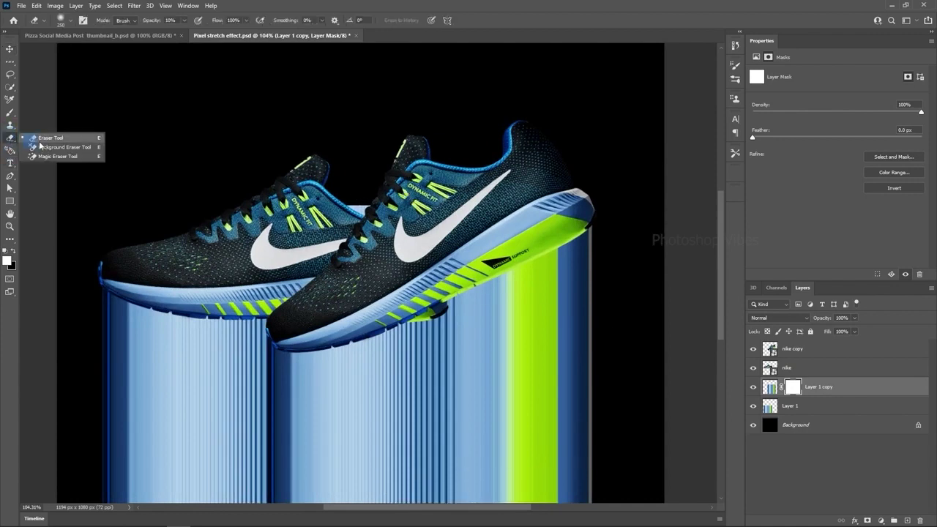
click(44, 137)
alt+drag(321, 206, 306, 206)
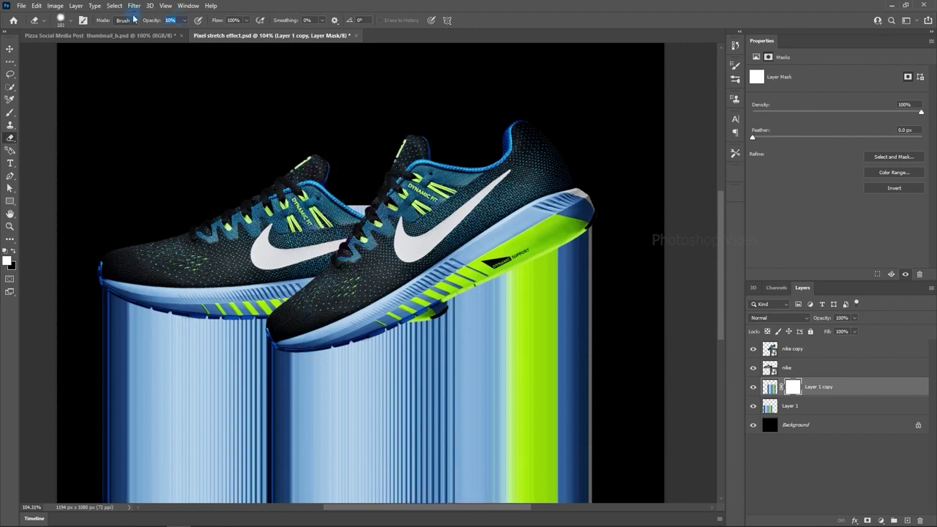
text(100)
key(Return)
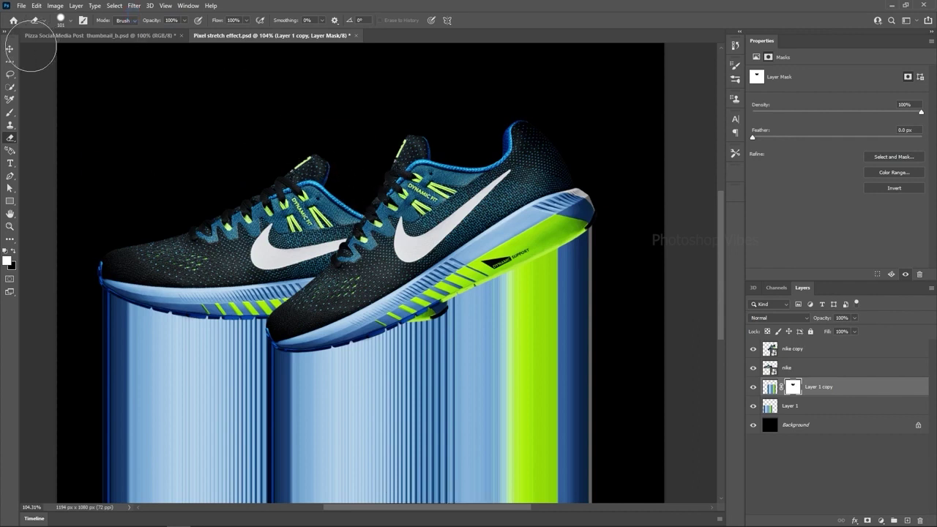
click(9, 49)
key(ctrl+0)
scroll(679, 228, down, 2)
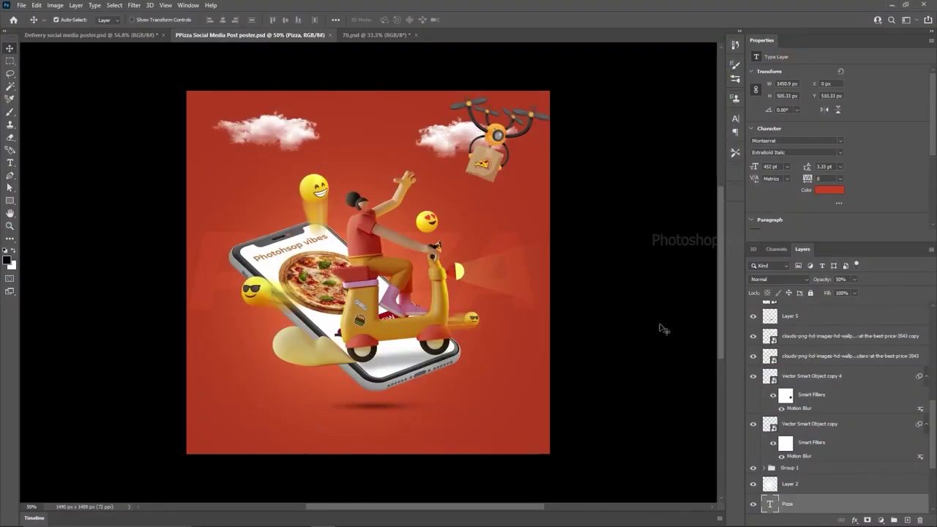
- Duplicate the Background layer in the Delivery social media poster document
click(80, 34)
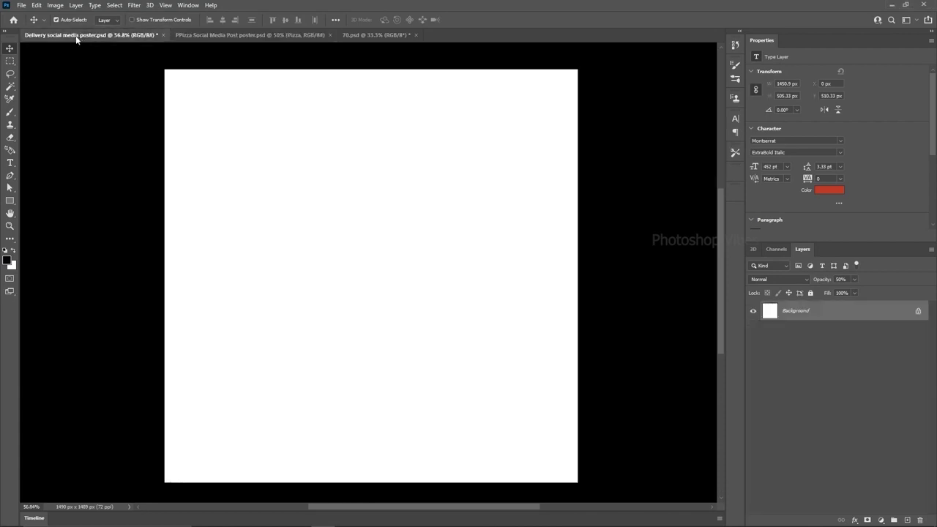
drag(827, 308, 908, 521)
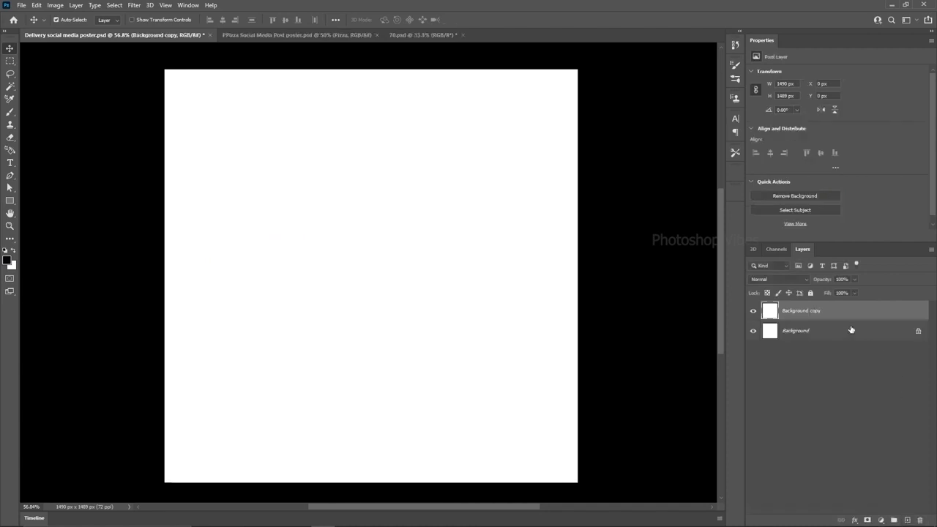
right_click(917, 312)
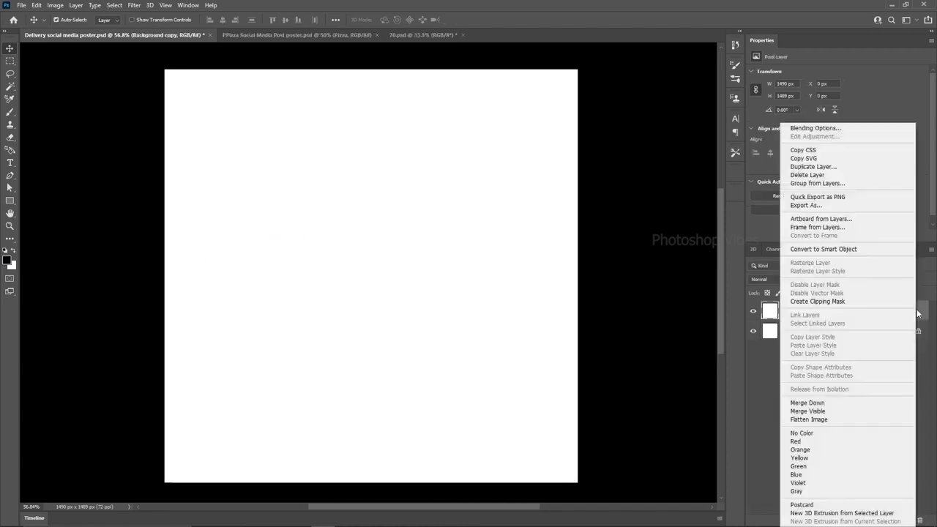
click(810, 127)
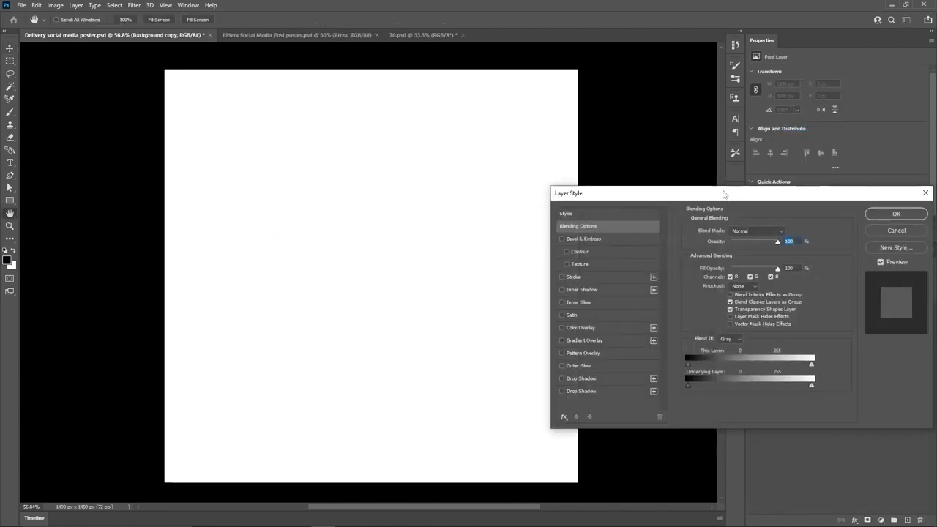
- Apply a Normal-mode Color Overlay in b43e20 to the Background copy
click(488, 279)
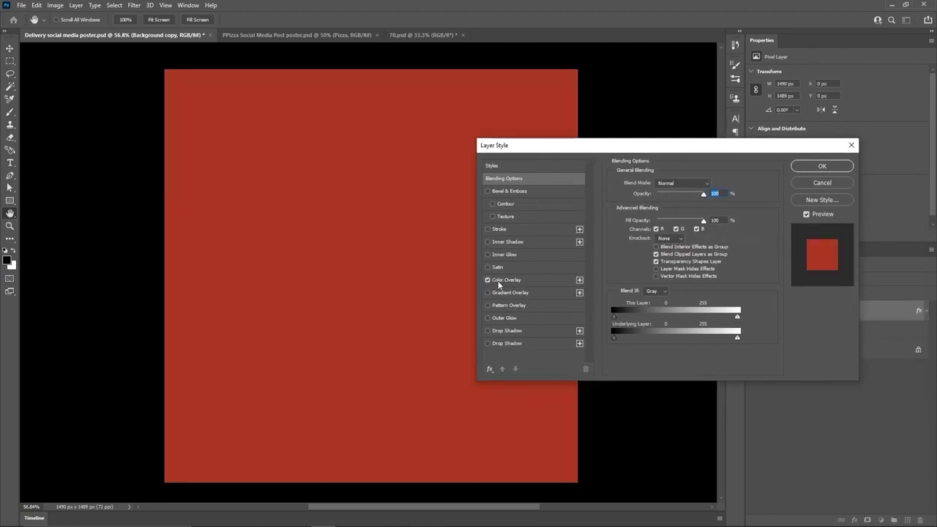
click(712, 185)
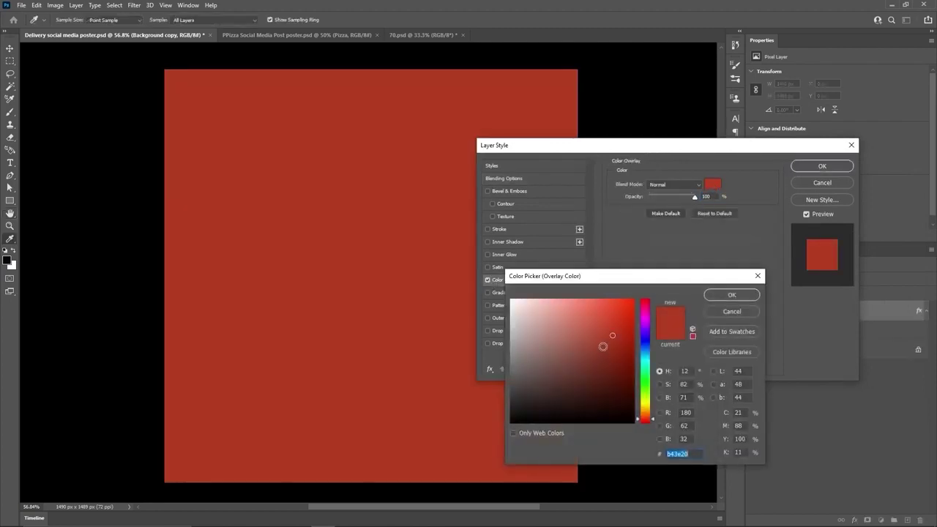
drag(690, 454, 635, 453)
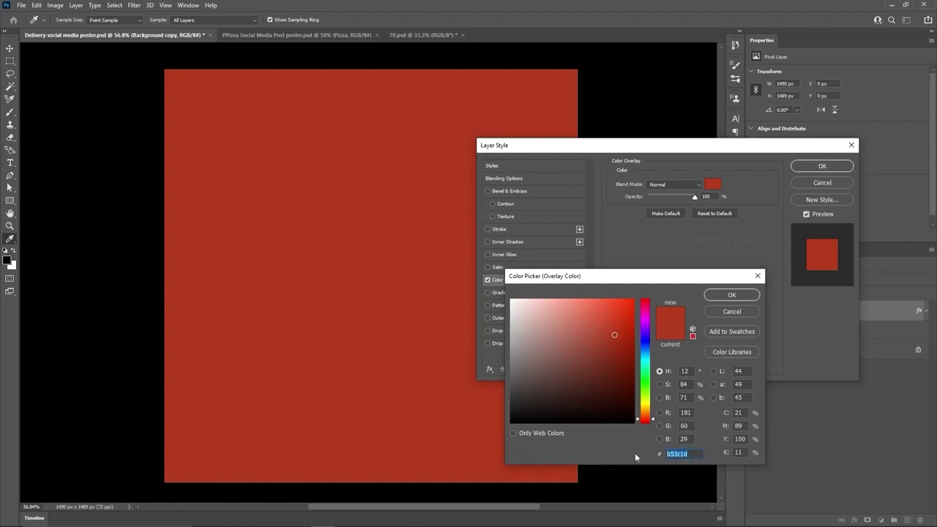
text(b43e20)
click(732, 295)
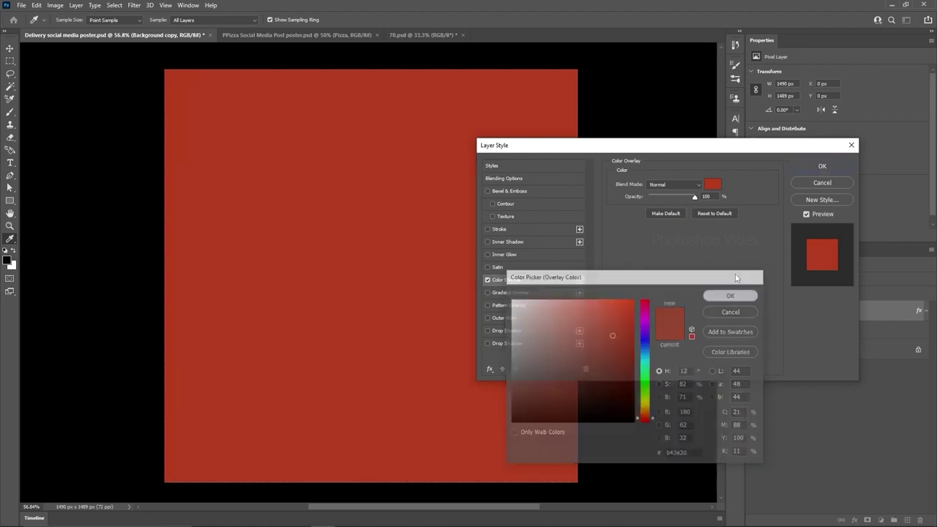
click(674, 184)
click(672, 193)
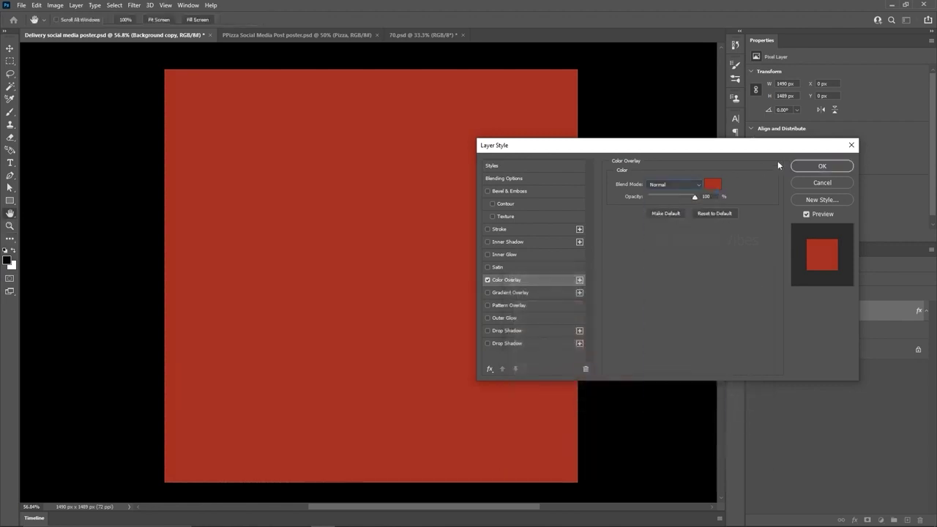
click(822, 166)
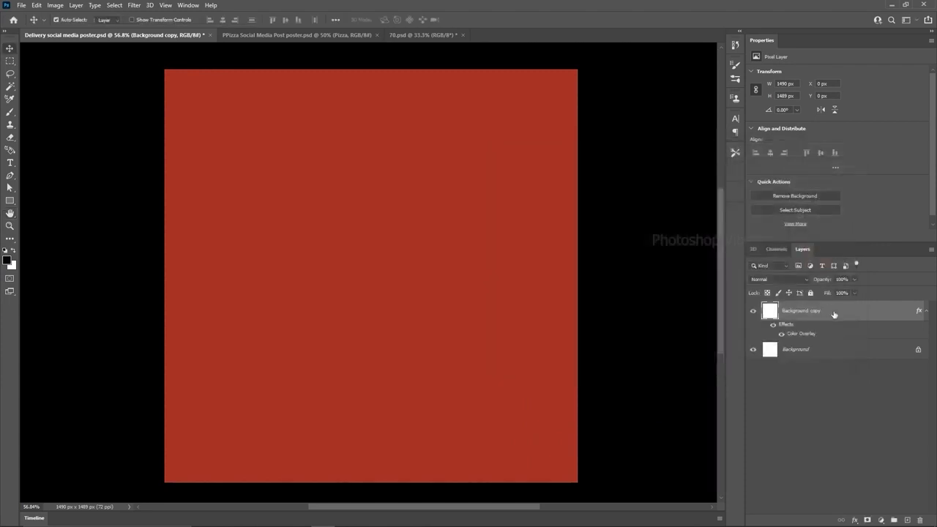
- Look over the pizza poster, then switch to the 70.psd phone mockup
click(267, 36)
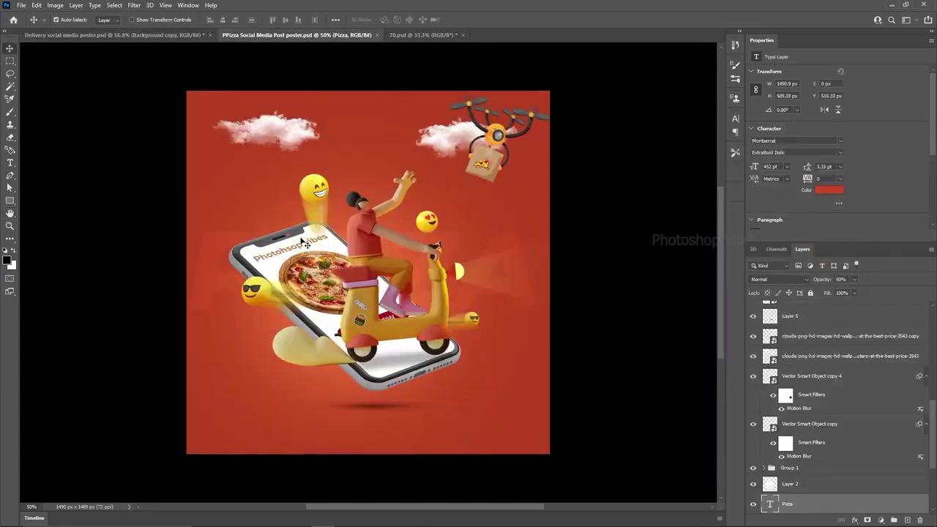
click(416, 35)
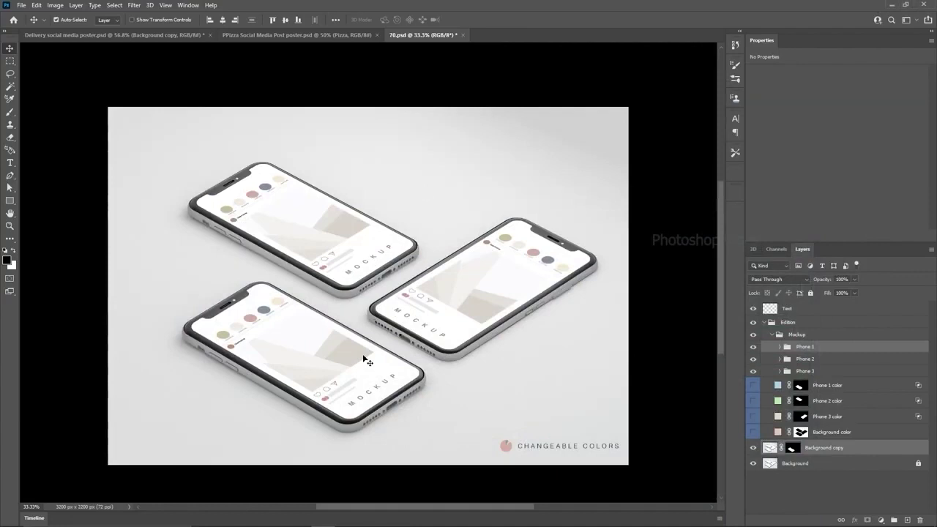
- Delete the old background copy and make a fresh duplicate of the Background photo
click(331, 376)
click(814, 465)
key(Delete)
click(753, 465)
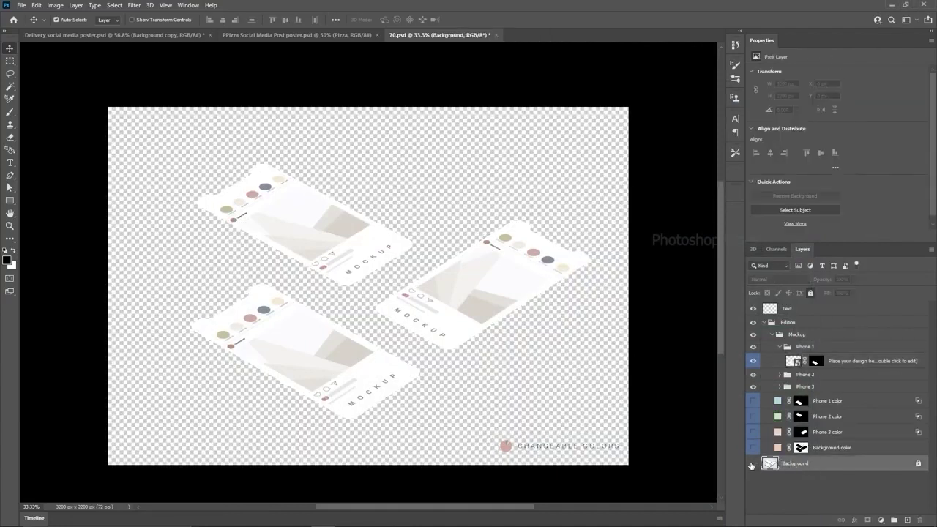
click(753, 464)
drag(798, 465, 908, 520)
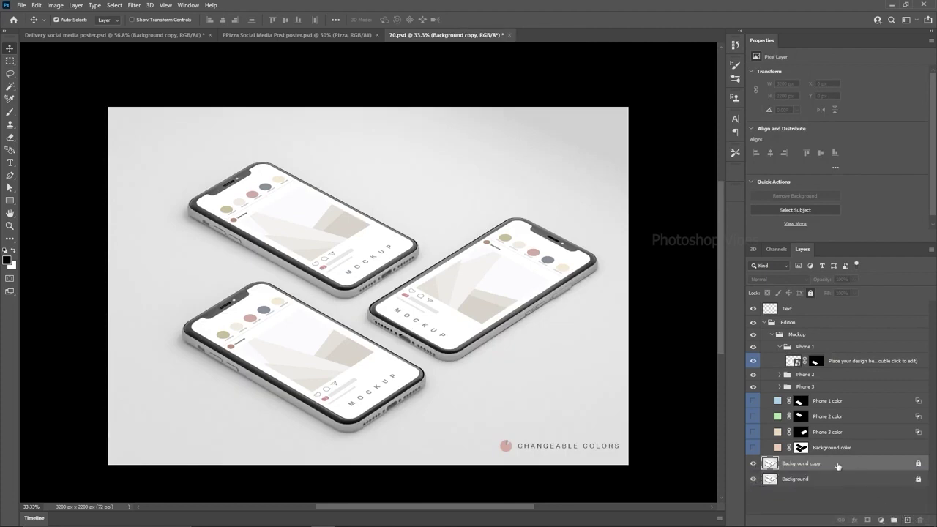
- Mask the Background copy to the bottom phone's shape from the Phone 1 colour layer
click(753, 347)
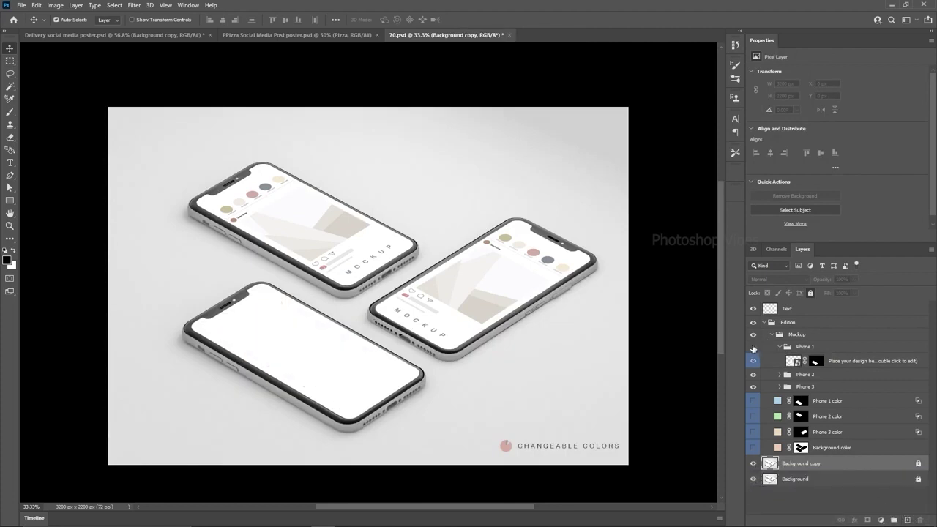
click(754, 347)
click(782, 347)
click(805, 349)
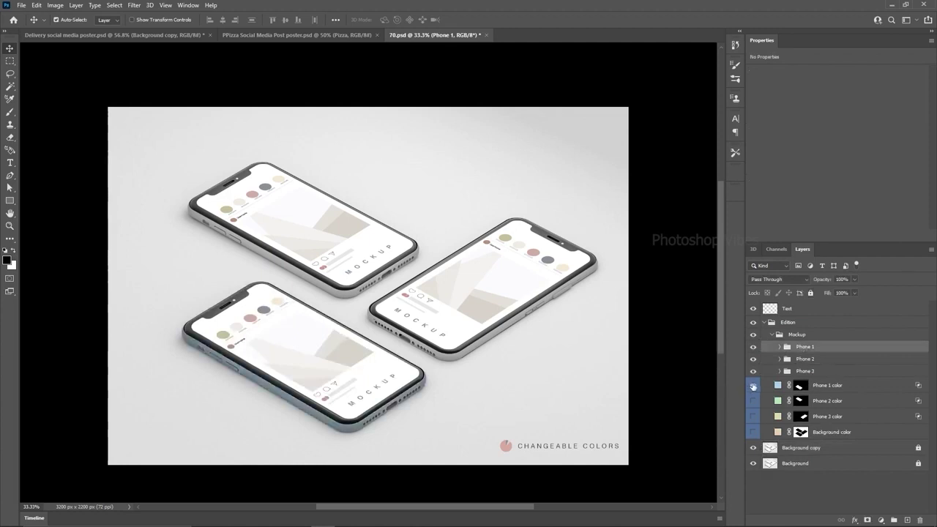
click(754, 386)
ctrl+click(800, 386)
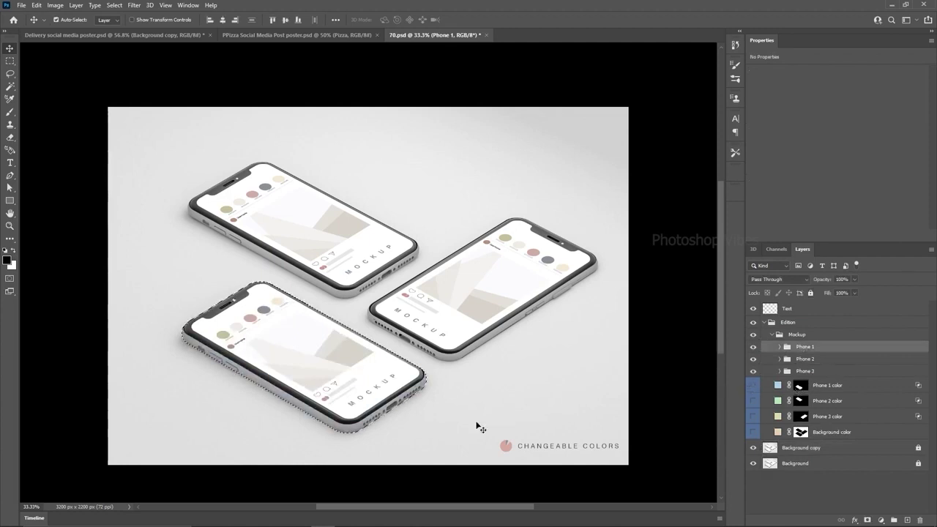
click(776, 447)
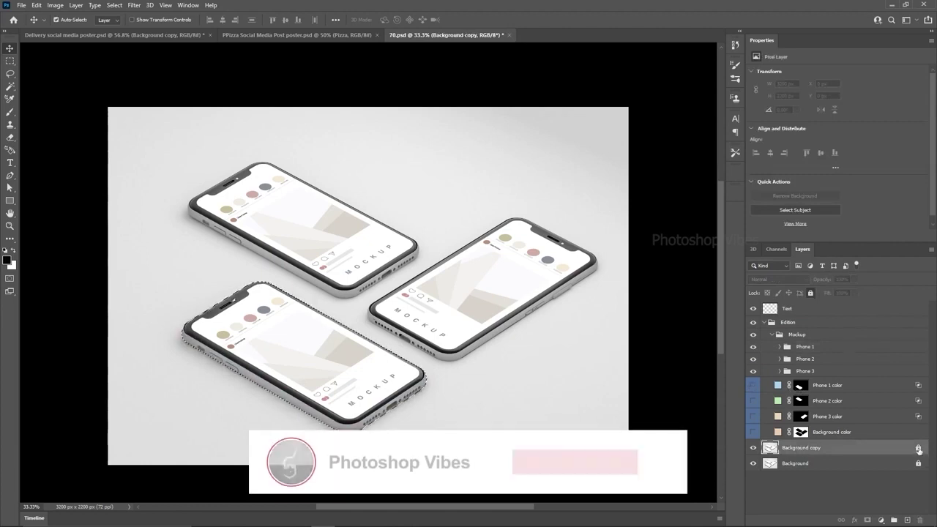
click(867, 520)
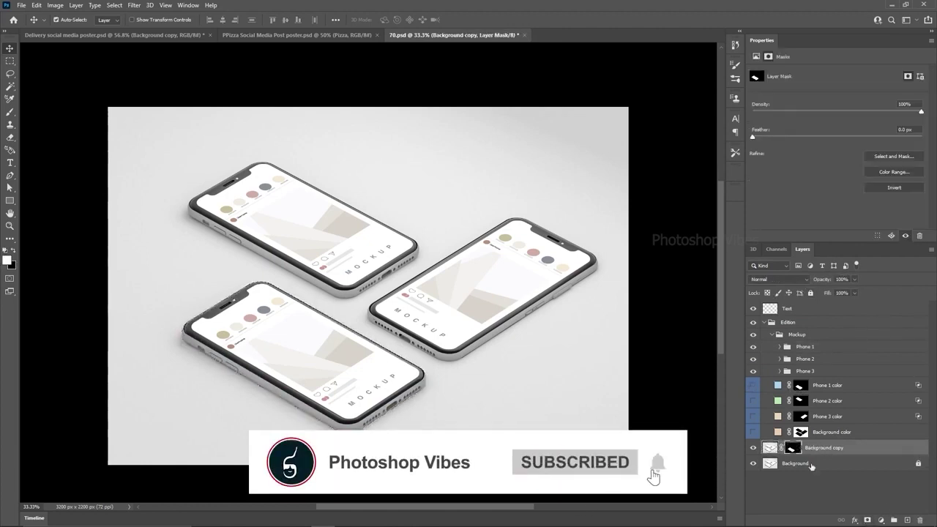
- Apply the layer mask permanently to the Background copy
alt+click(753, 447)
alt+click(754, 448)
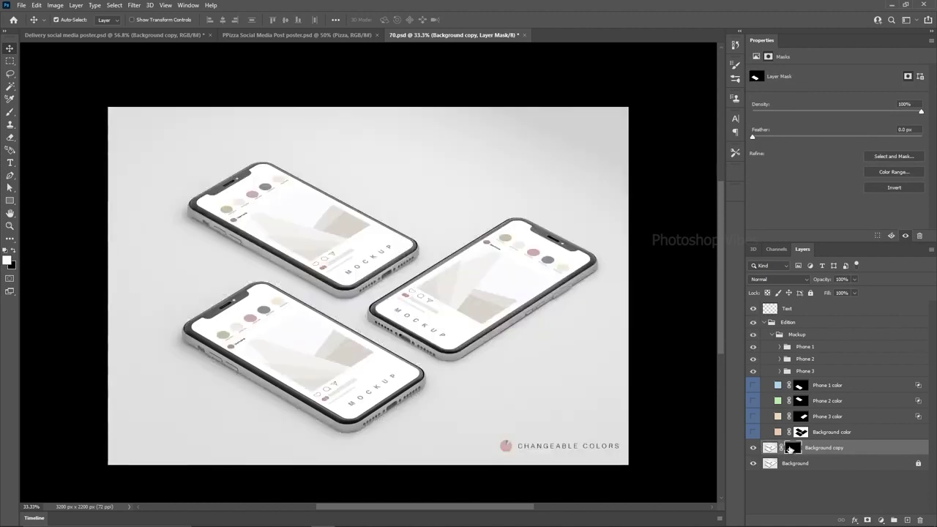
right_click(792, 449)
click(821, 381)
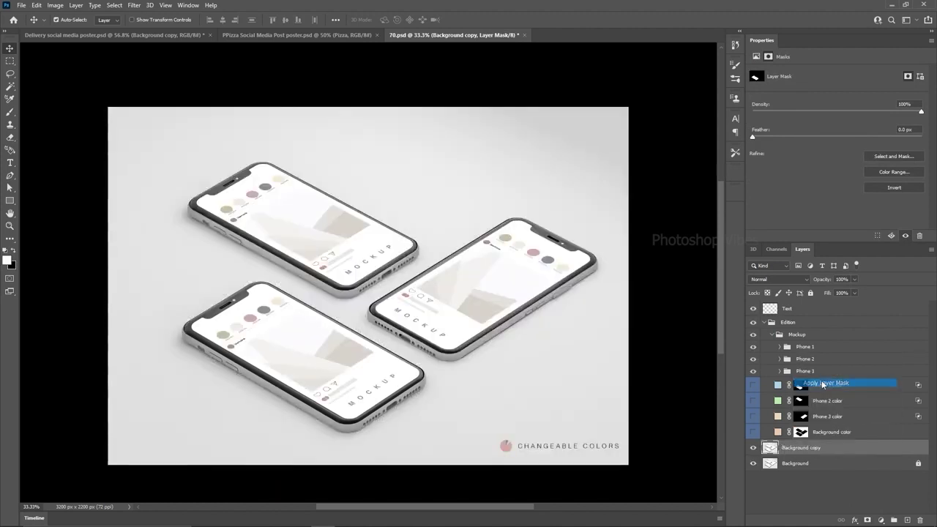
- Drag the Phone 1 group onto the red Delivery social media poster
click(753, 347)
click(753, 348)
click(800, 347)
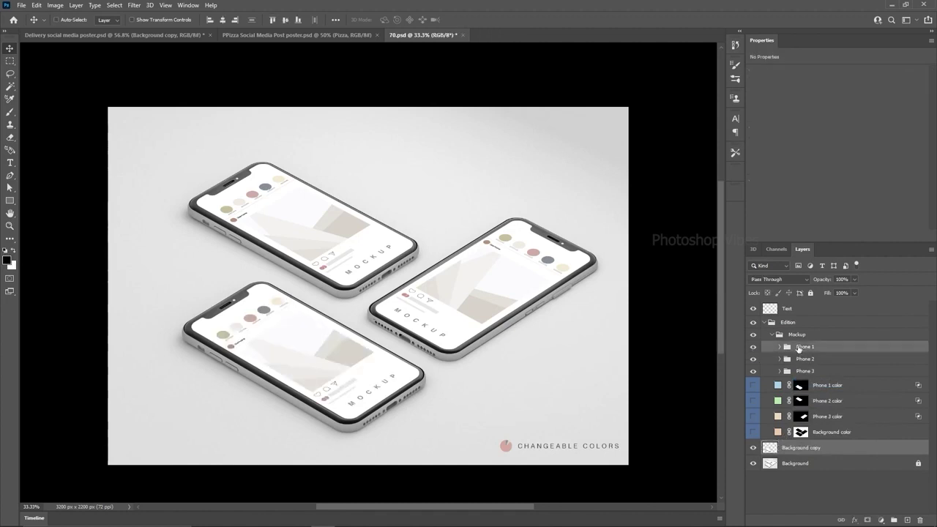
drag(432, 378, 350, 227)
click(180, 36)
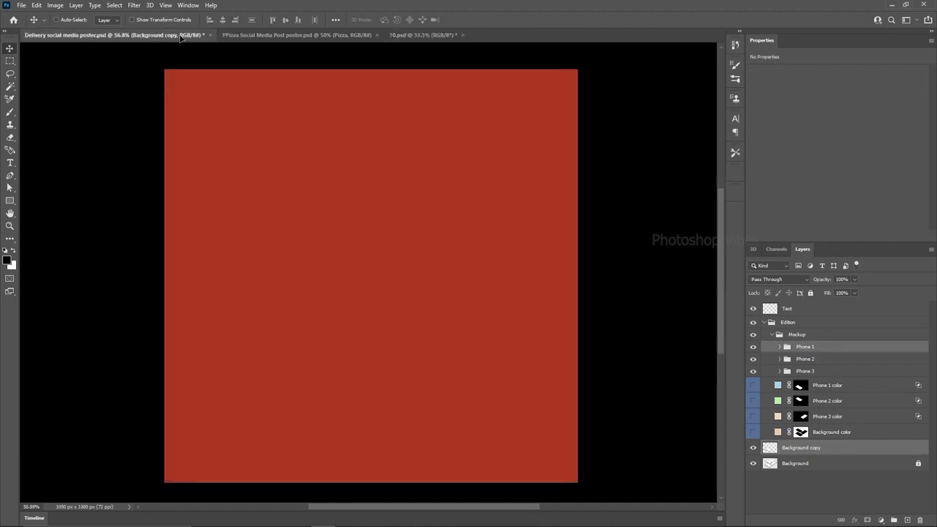
drag(361, 283, 361, 285)
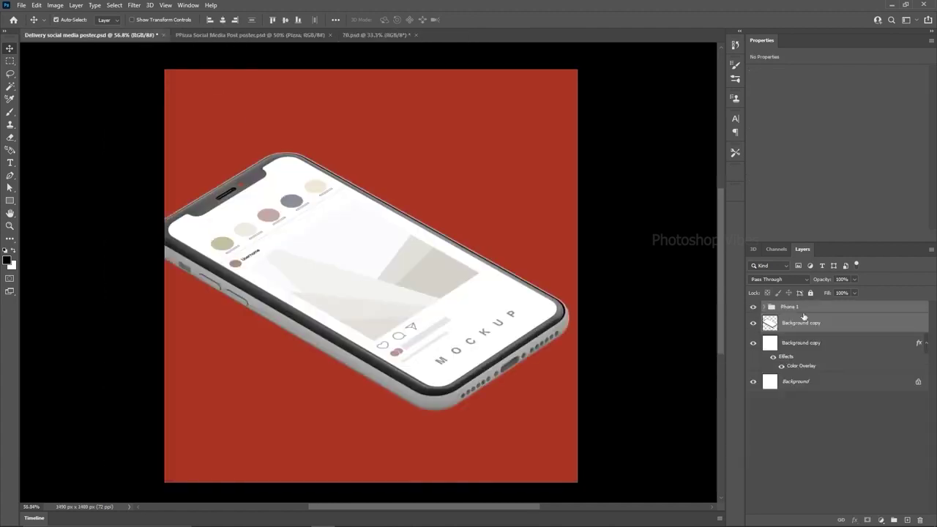
- Scale the phone mockup to about 73% and rotate it slightly
key(ctrl+t)
drag(577, 411, 459, 372)
drag(388, 317, 397, 334)
drag(466, 386, 490, 409)
mouse_move(432, 350)
mouse_down()
mouse_move(414, 337)
mouse_move(426, 355)
mouse_up()
key(Return)
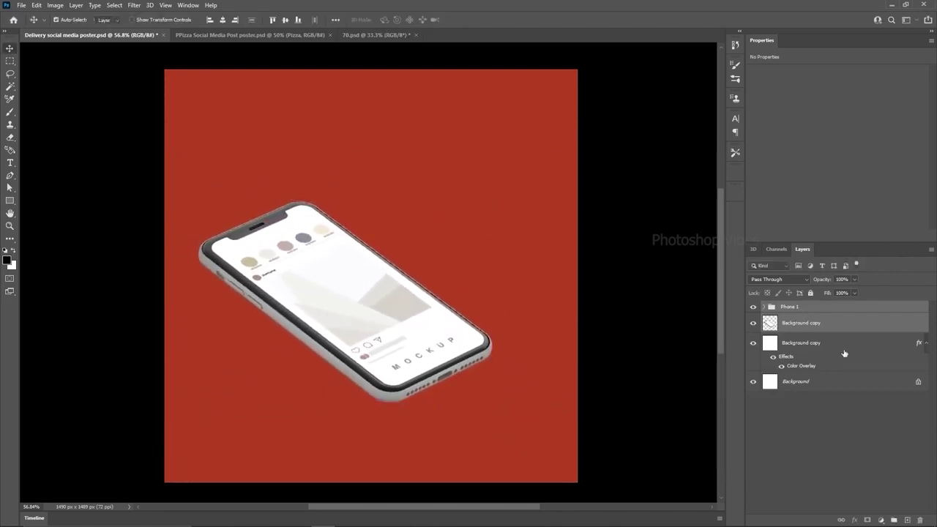
- Expand the Phone 1 group and hide its screen design layer
click(761, 310)
click(765, 307)
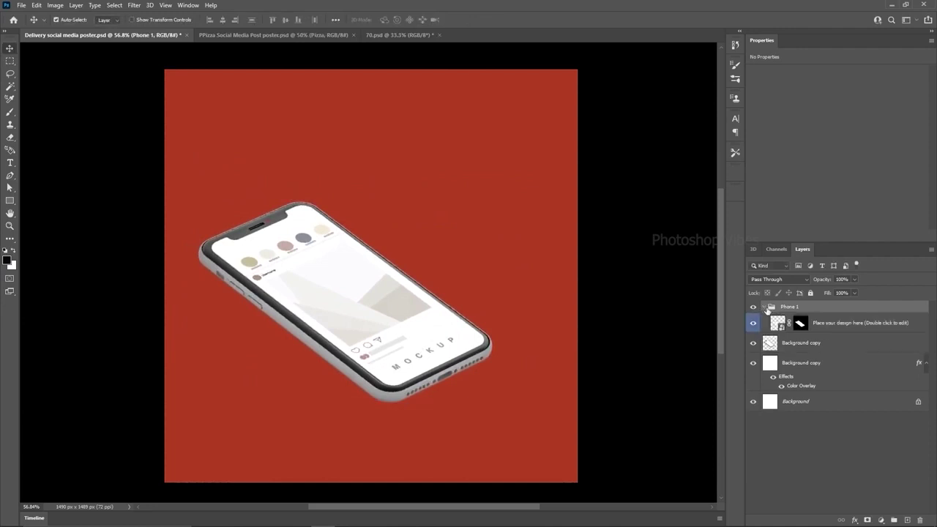
click(752, 324)
- Open the phone-screen design and place an enlarged pizza photo into it
click(752, 325)
double_click(779, 330)
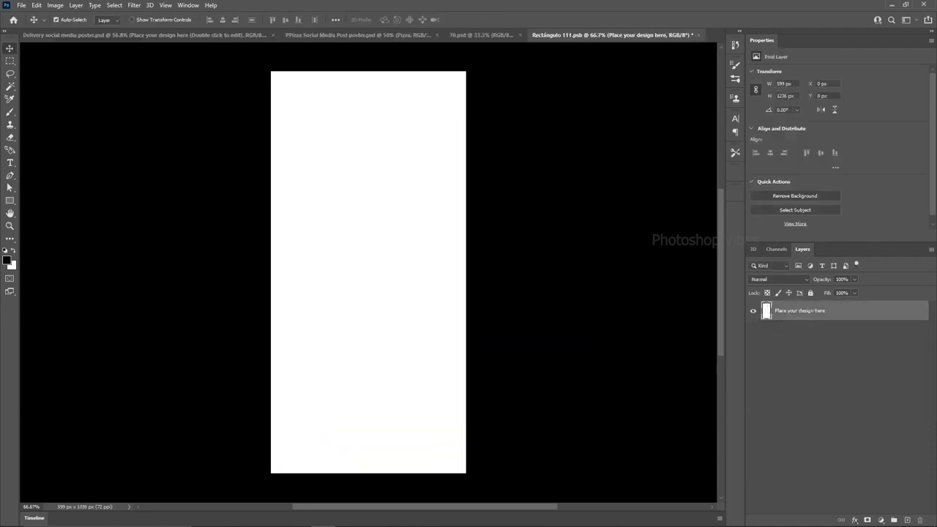
drag(333, 231, 391, 263)
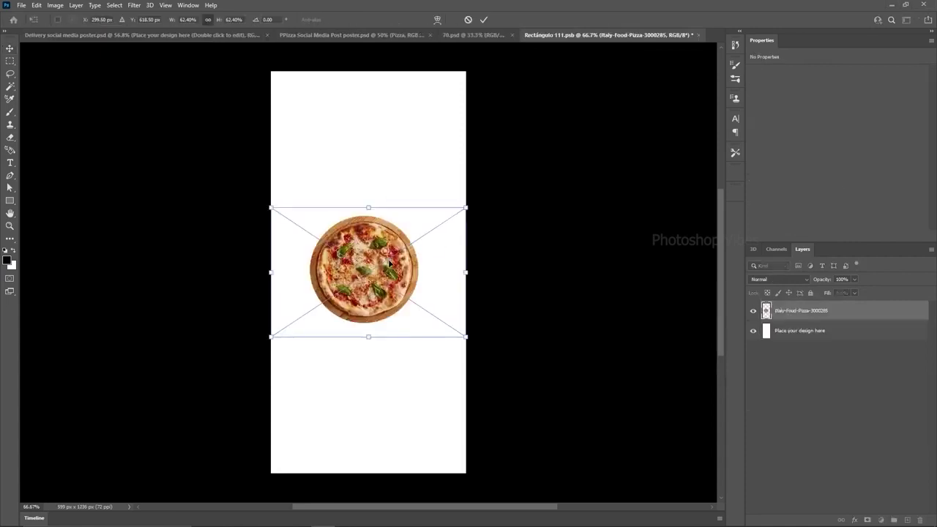
drag(461, 217, 525, 157)
drag(421, 315, 392, 322)
key(Return)
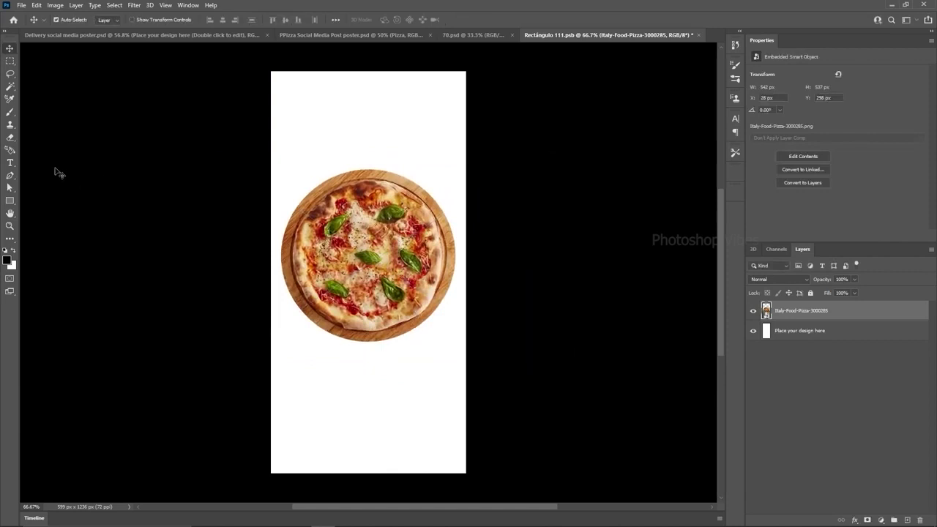
- Add a 'PHOTOSHOP' heading above the pizza, sized down to 48 pt
click(10, 163)
click(312, 117)
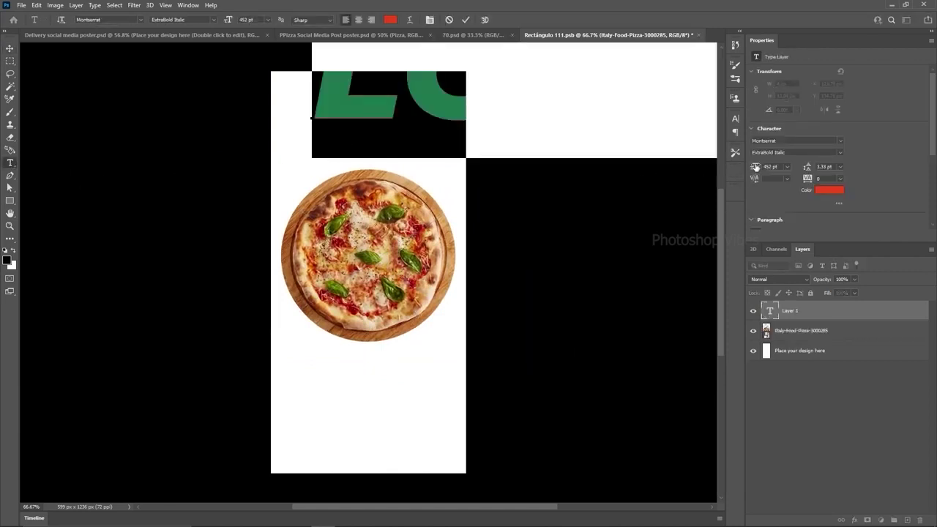
drag(756, 167, 584, 184)
text(PHOTOSHOP)
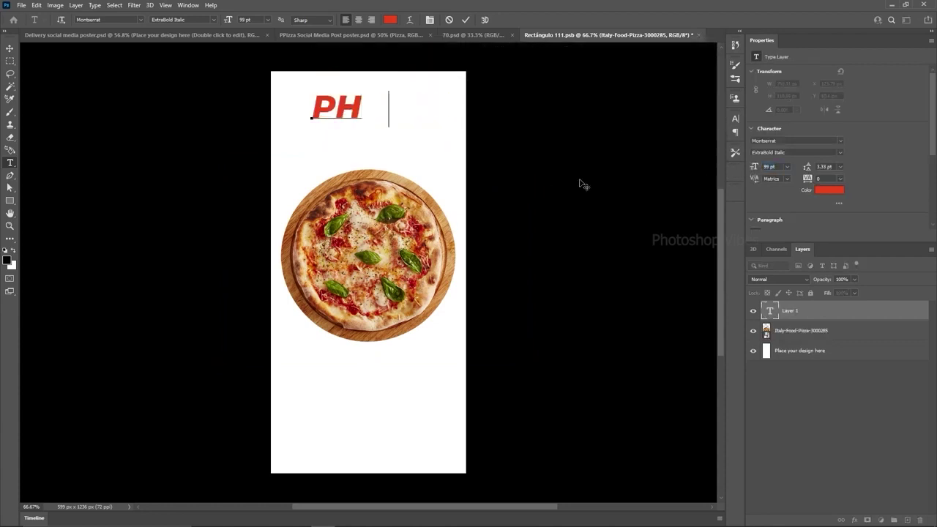
key(ctrl+a)
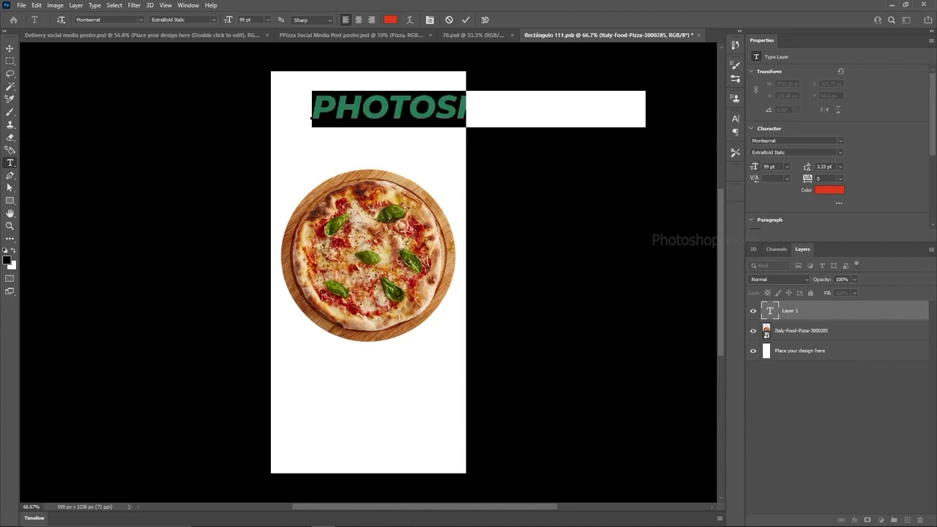
drag(753, 167, 730, 168)
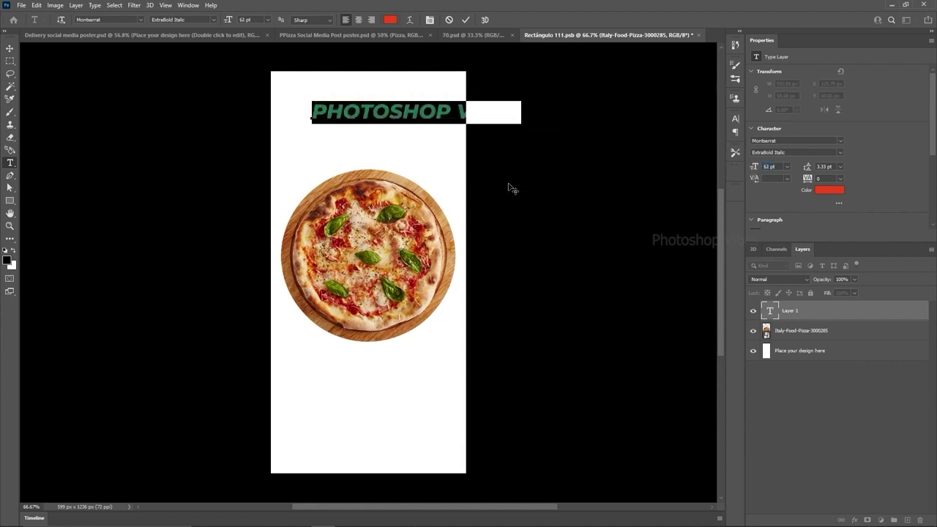
click(10, 47)
drag(370, 117, 333, 121)
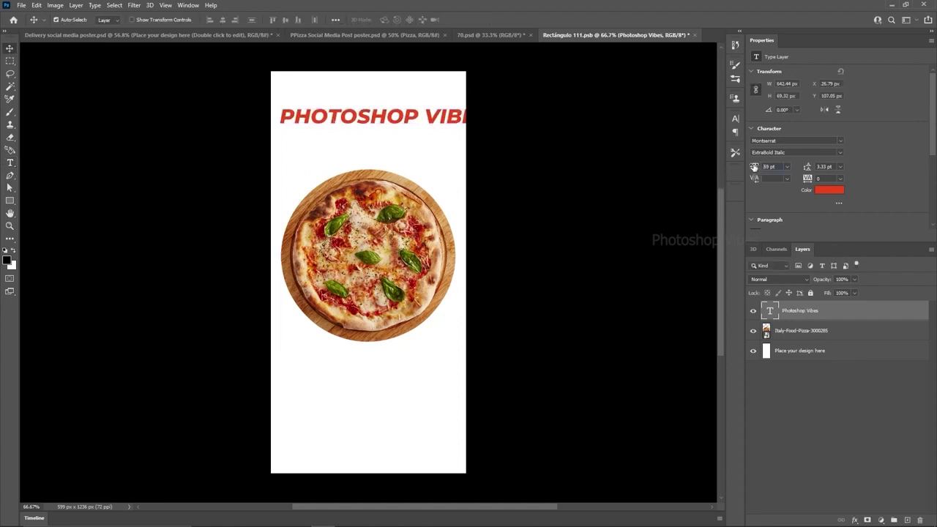
drag(754, 167, 745, 167)
- Add a second heading line 'SPECIAL OFFER', centre-align both lines, and centre the heading
double_click(434, 116)
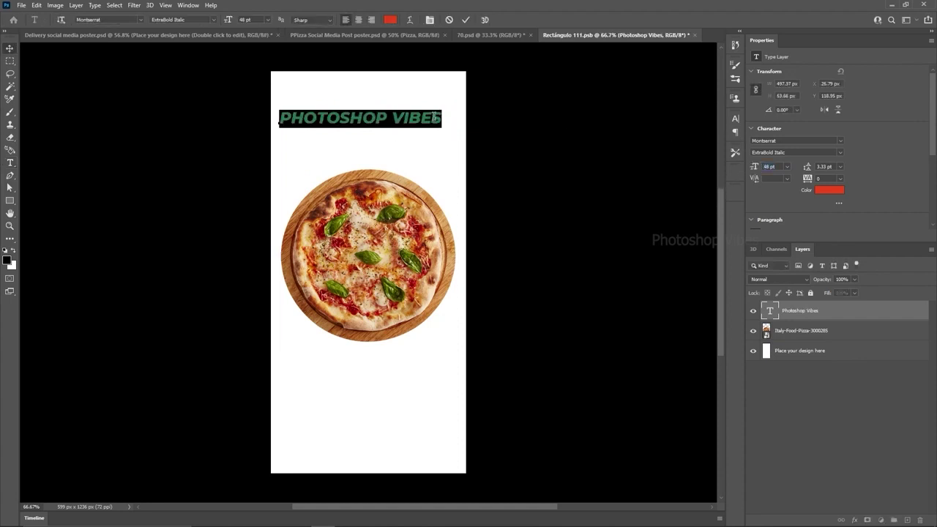
click(440, 117)
key(Return)
text(SPECIAL O)
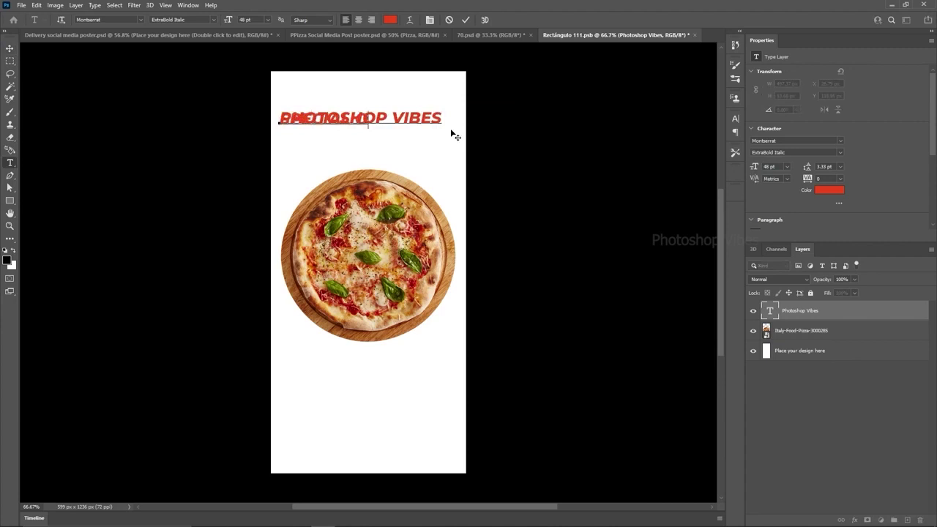
text(FFER)
key(ctrl+a)
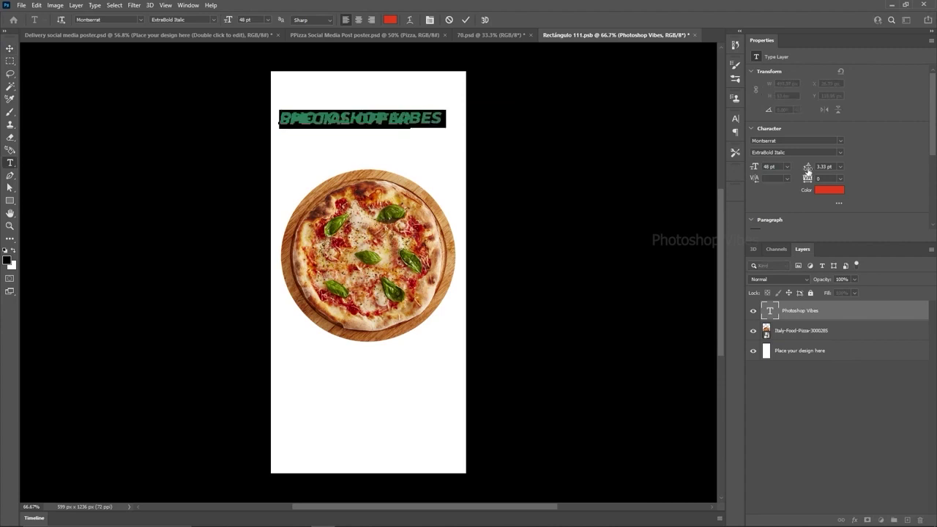
mouse_move(808, 169)
mouse_down()
mouse_move(822, 170)
mouse_move(814, 167)
mouse_up()
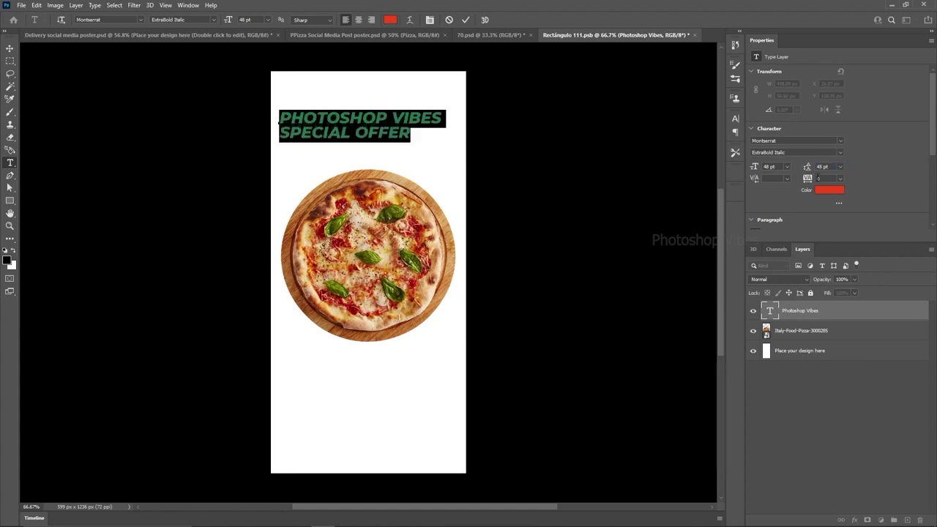
click(839, 204)
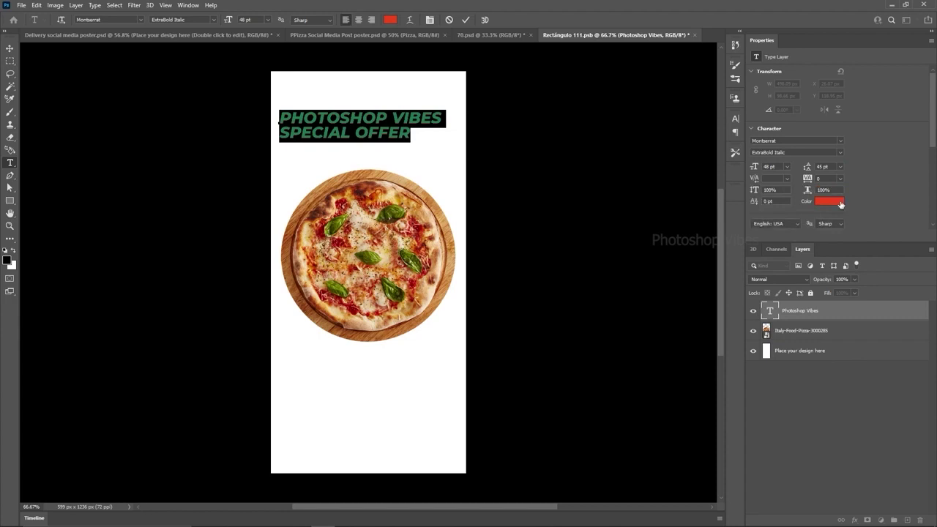
click(358, 19)
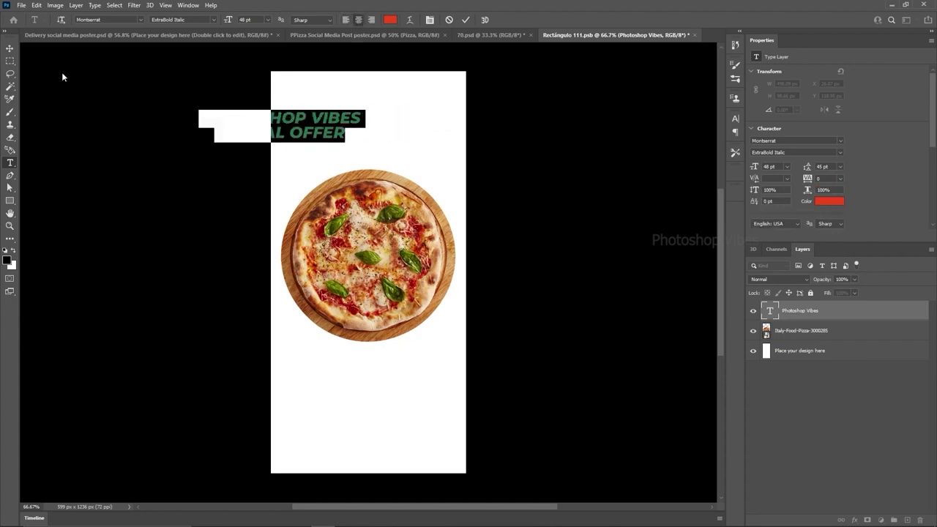
click(10, 47)
drag(327, 117, 411, 119)
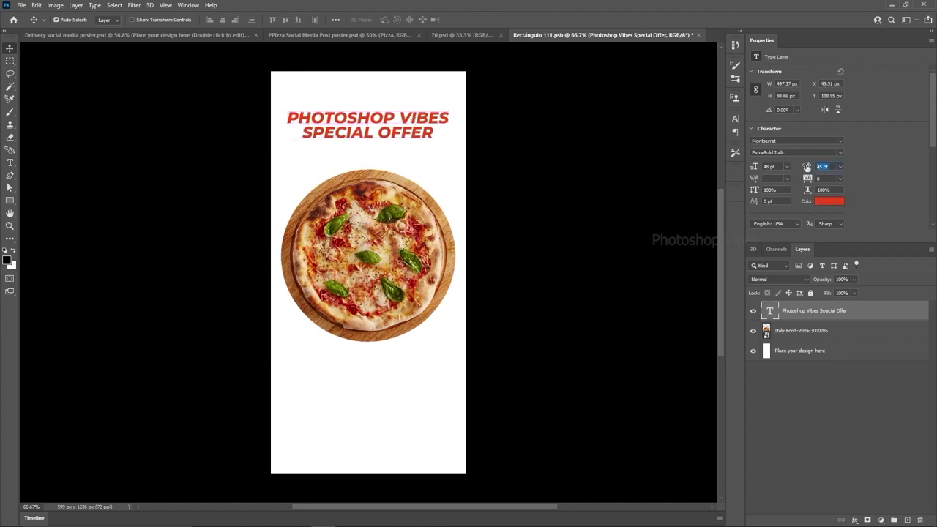
- Set the heading to 47 pt leading and 50 pt size, then nudge the pizza up
text(47)
key(Return)
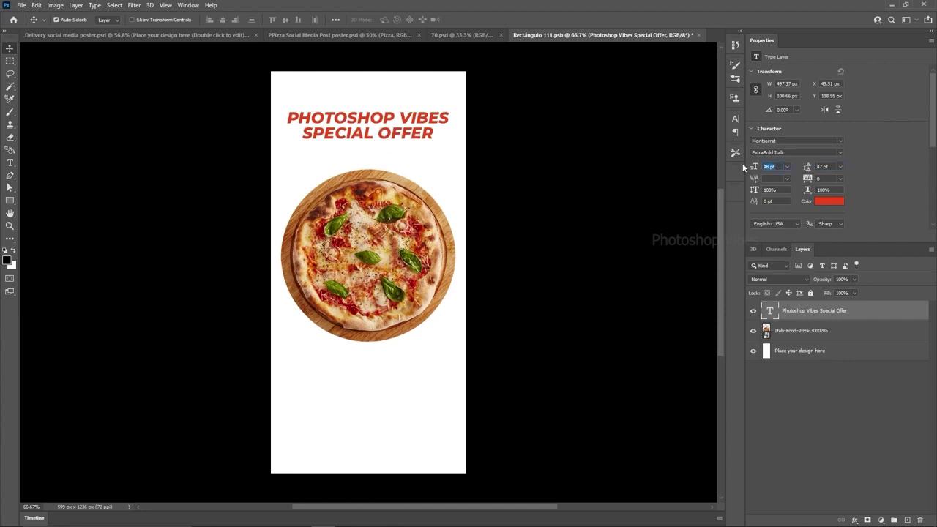
text(50)
key(Return)
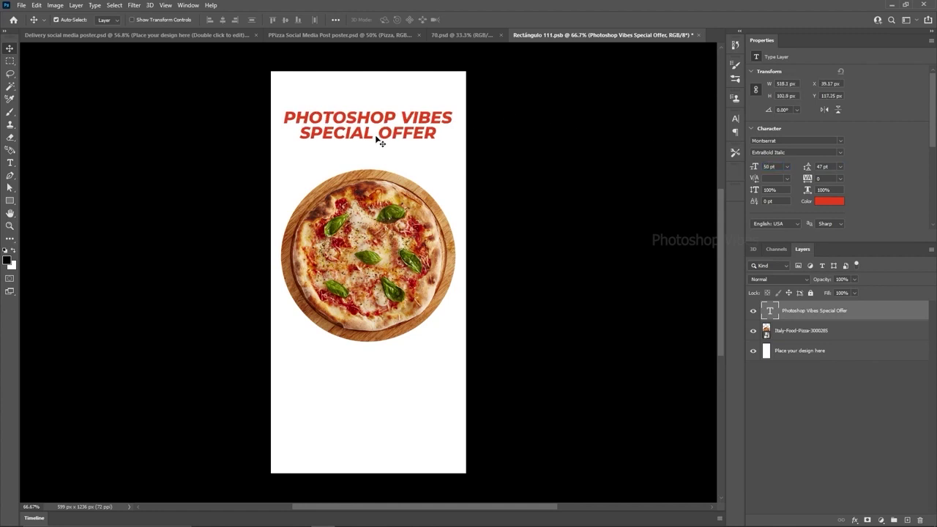
drag(375, 137, 371, 136)
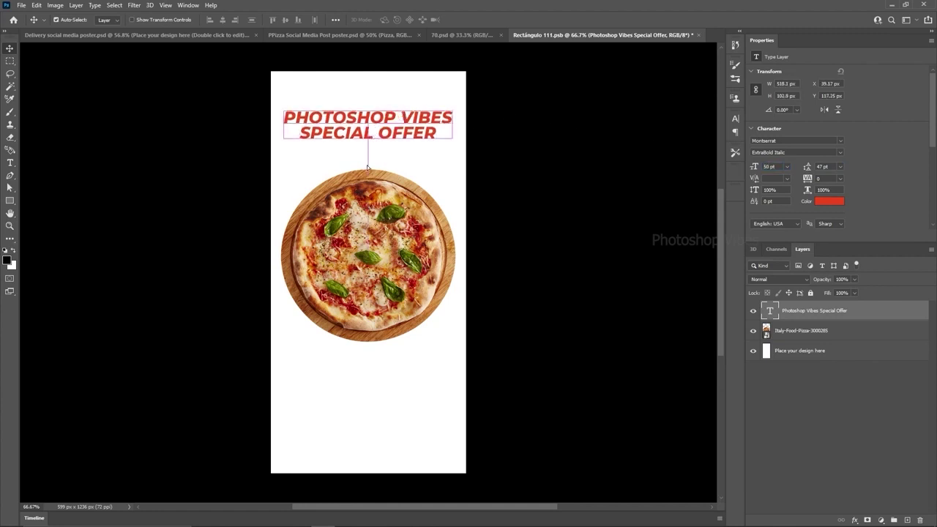
drag(375, 249, 373, 232)
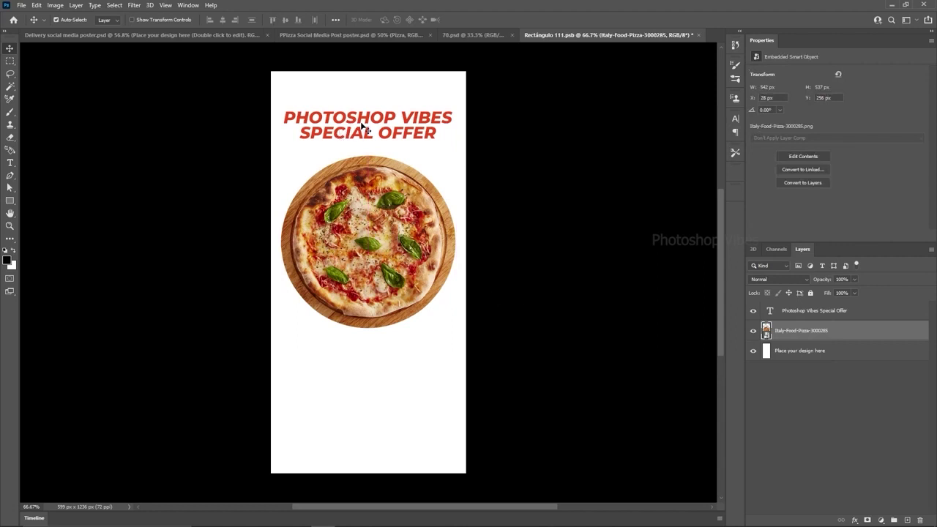
- Draw a wide rectangle below the pizza and fill it with dark red sampled from the pizza
click(10, 202)
right_click(10, 203)
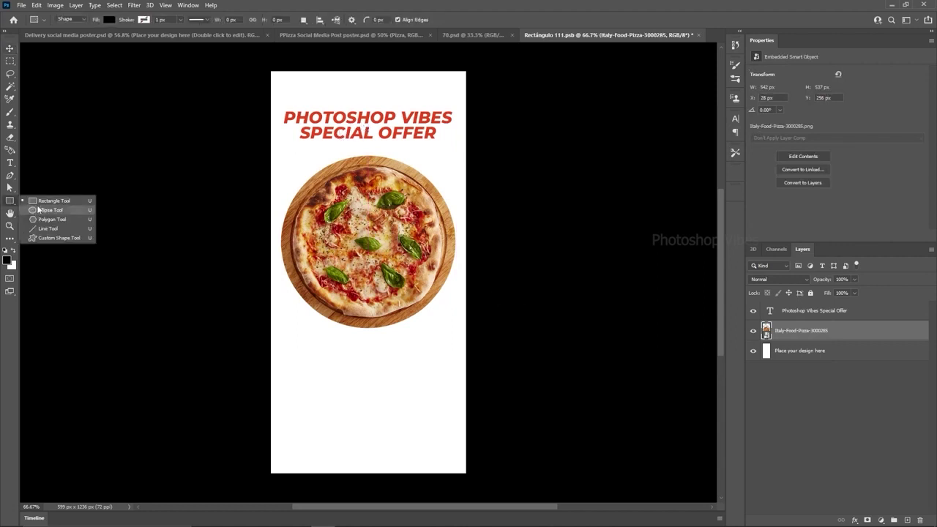
click(44, 199)
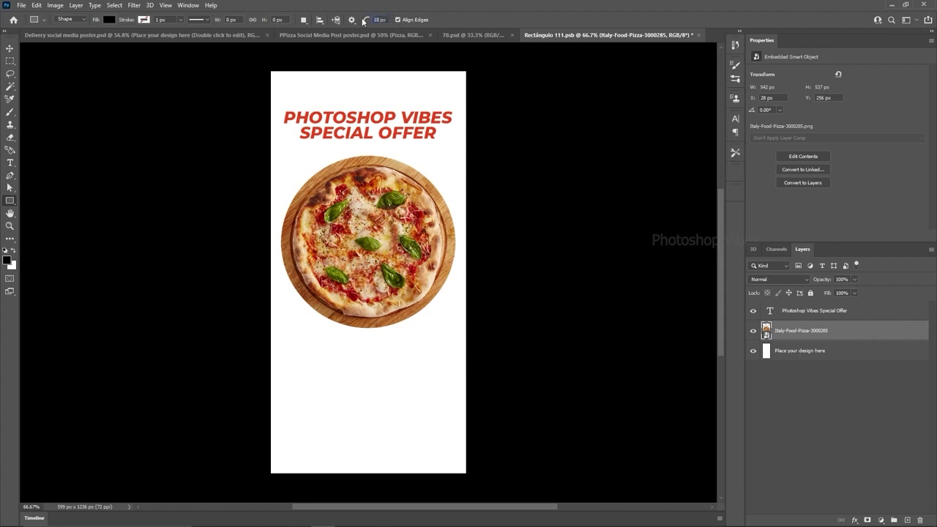
drag(292, 336, 449, 366)
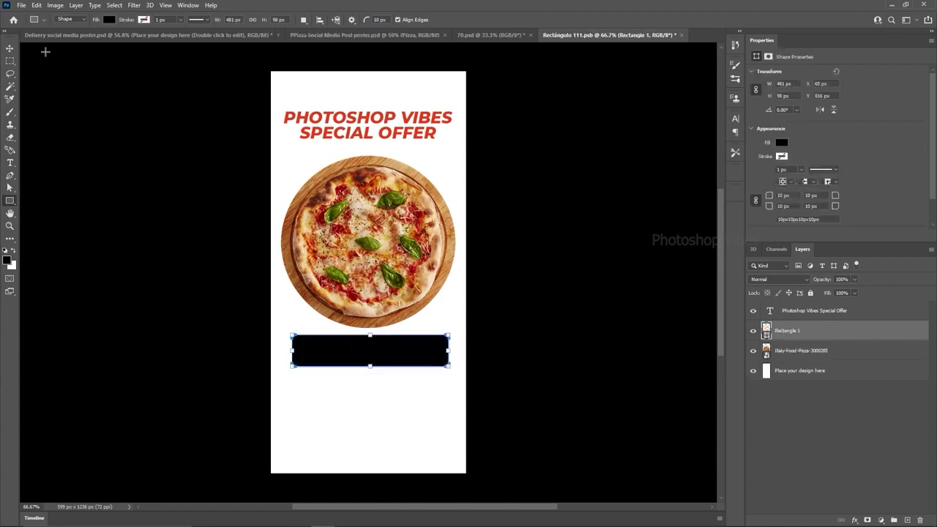
click(10, 48)
drag(385, 358, 390, 361)
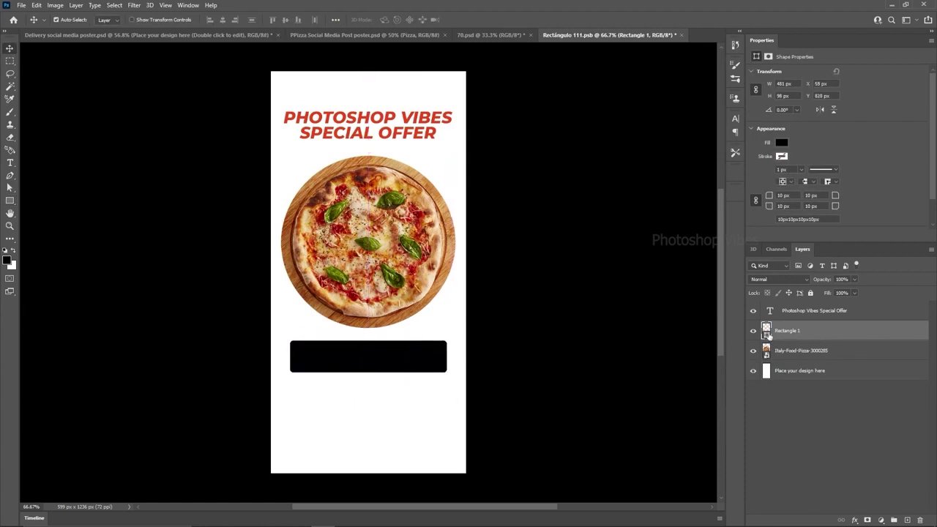
double_click(767, 331)
drag(442, 222, 423, 215)
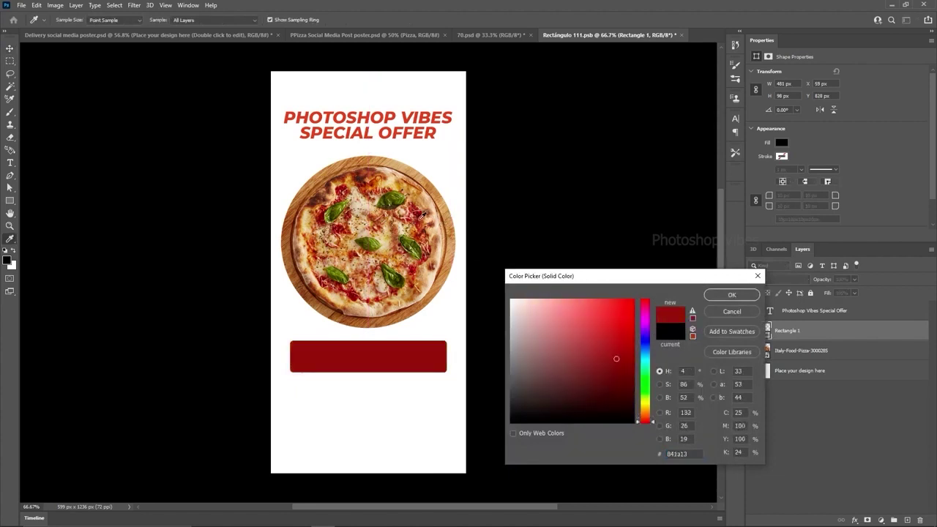
click(420, 218)
click(733, 295)
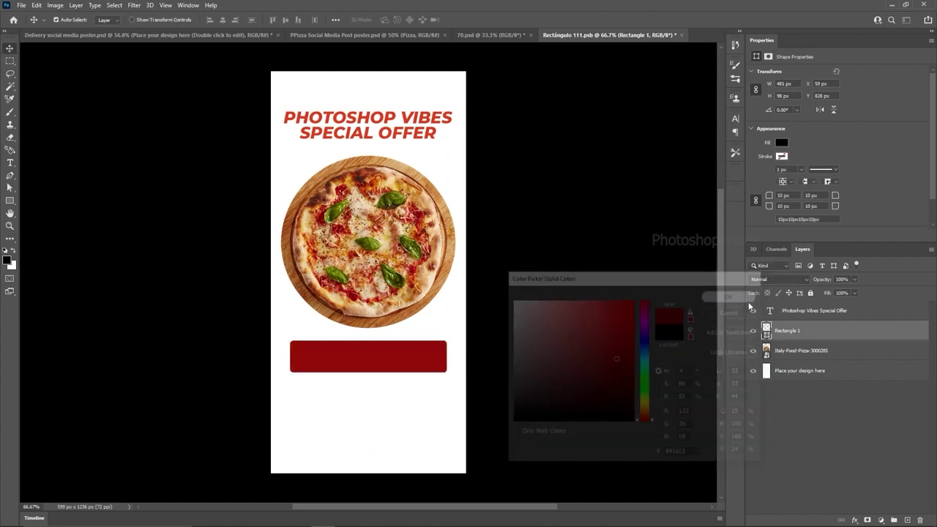
- Add 'ORDER NOW' text and move it onto the red button
click(10, 163)
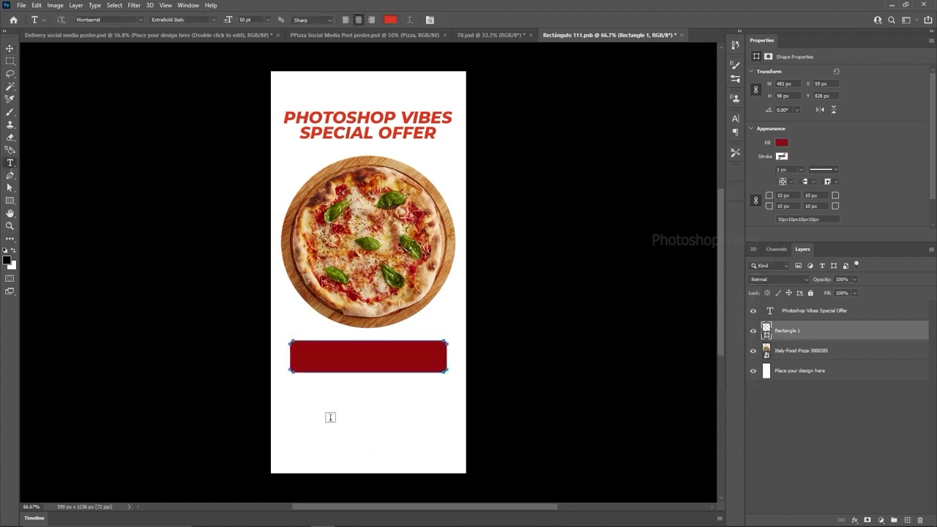
click(300, 403)
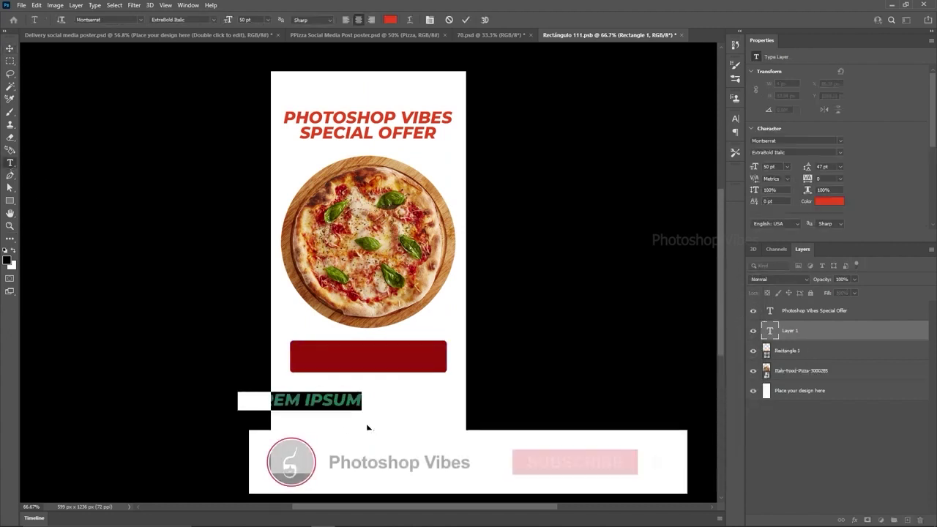
text(ORDER NOW)
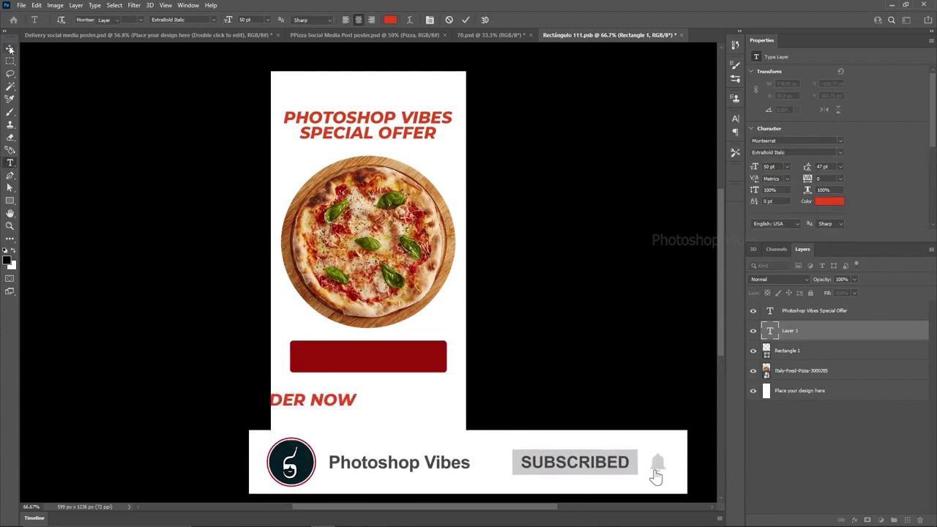
key(ctrl+Return)
key(v)
drag(314, 402, 380, 358)
- Style the ORDER NOW text as SemiBold, white, 45 pt
click(840, 152)
click(793, 209)
click(839, 151)
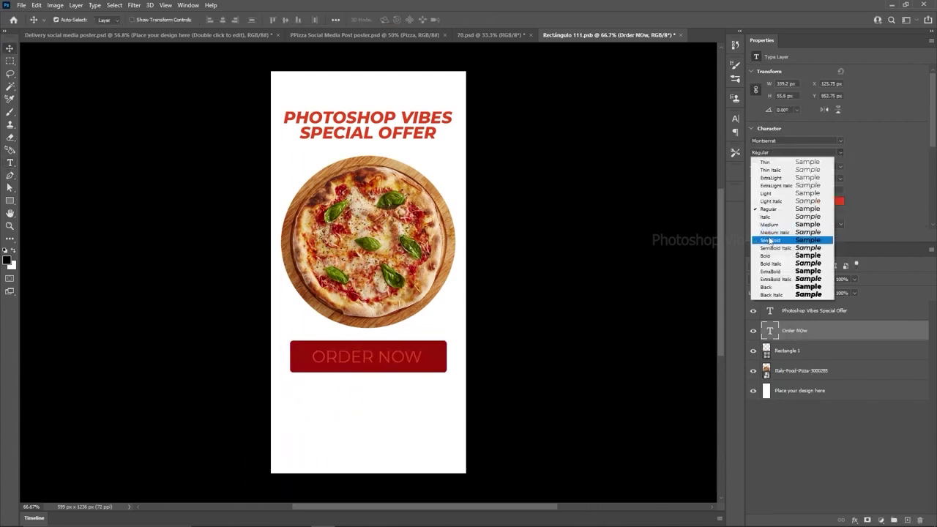
click(791, 238)
click(827, 202)
drag(590, 356, 511, 301)
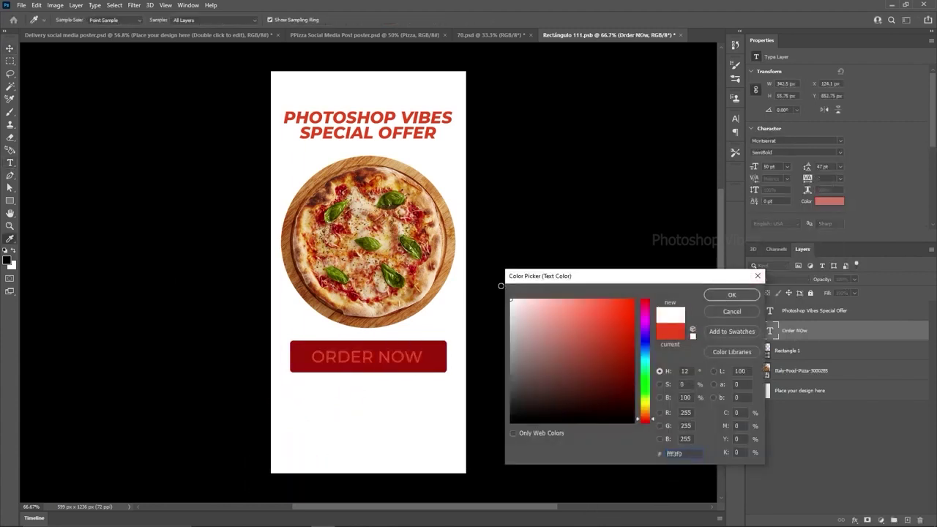
click(731, 295)
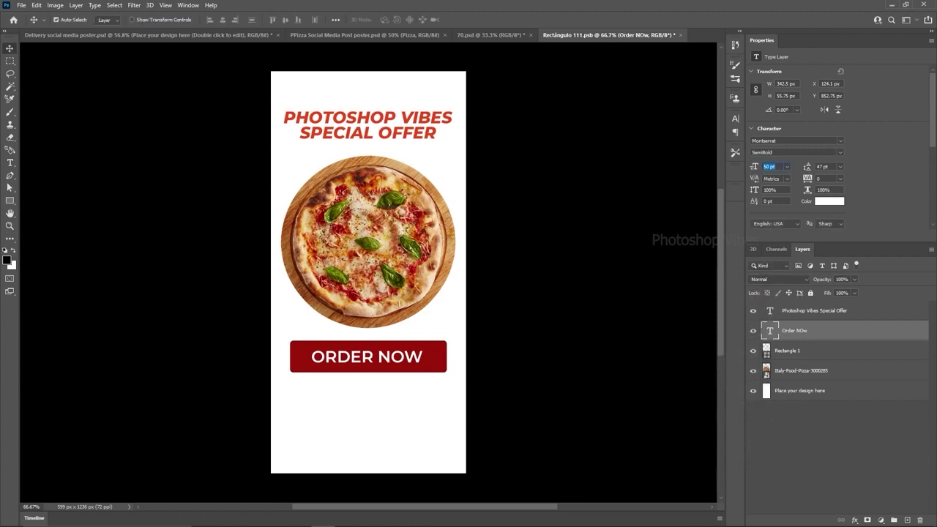
drag(756, 168, 752, 169)
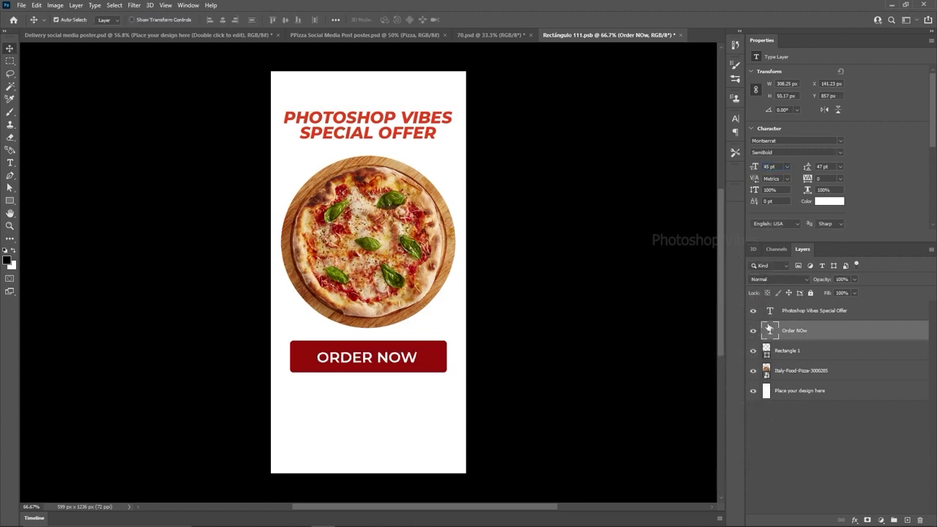
- Centre the ORDER NOW text horizontally and vertically on the button
ctrl+click(767, 355)
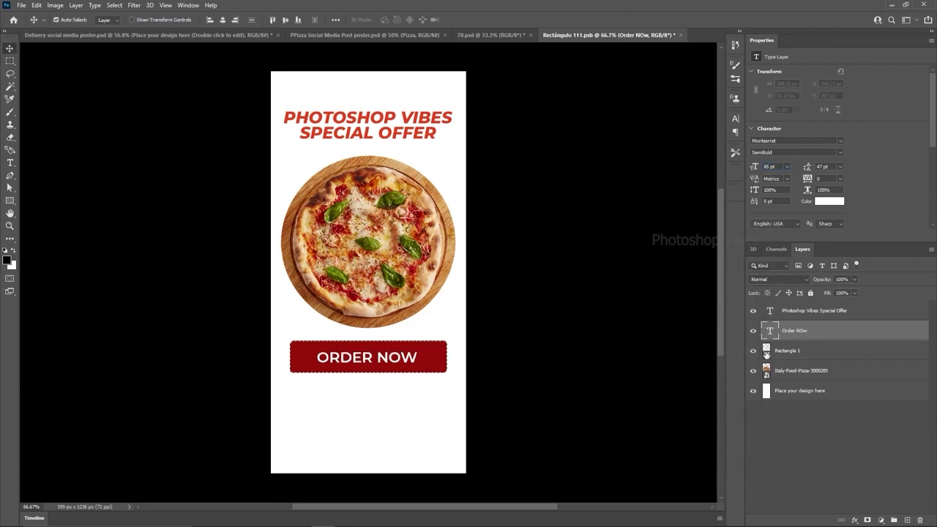
click(222, 20)
click(286, 20)
key(ctrl+d)
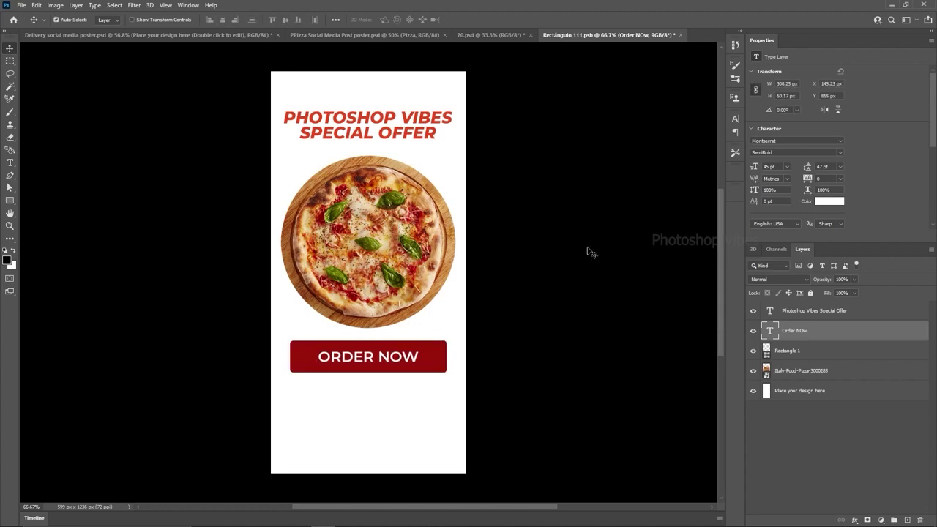
- Save the phone screen design and close it to return to the mockup
click(21, 6)
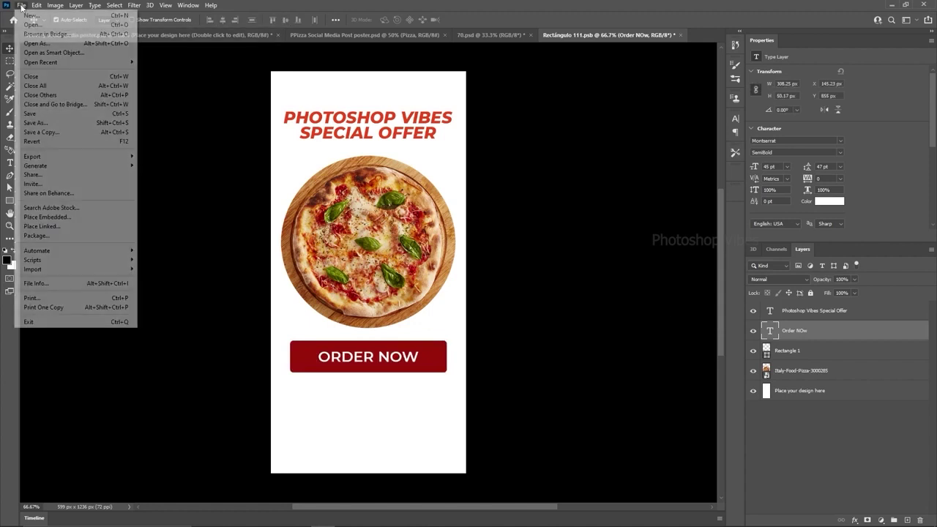
click(40, 114)
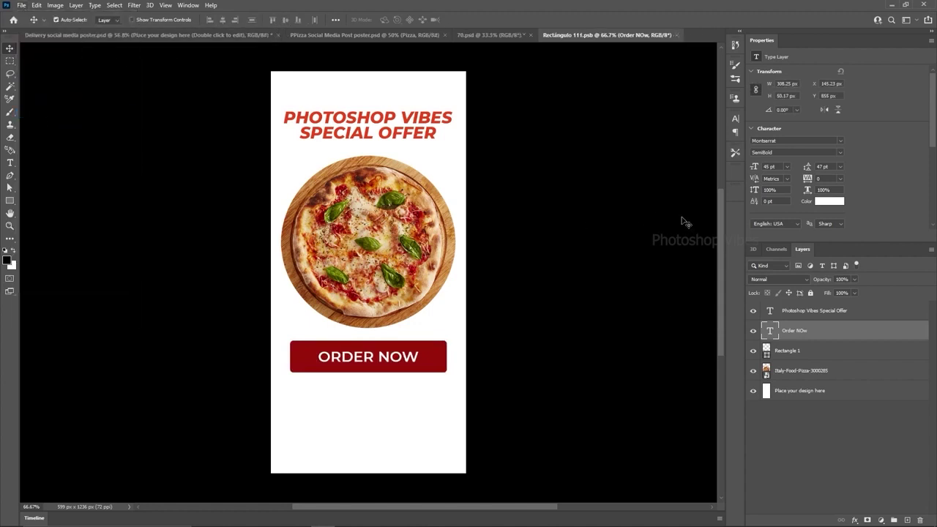
click(678, 34)
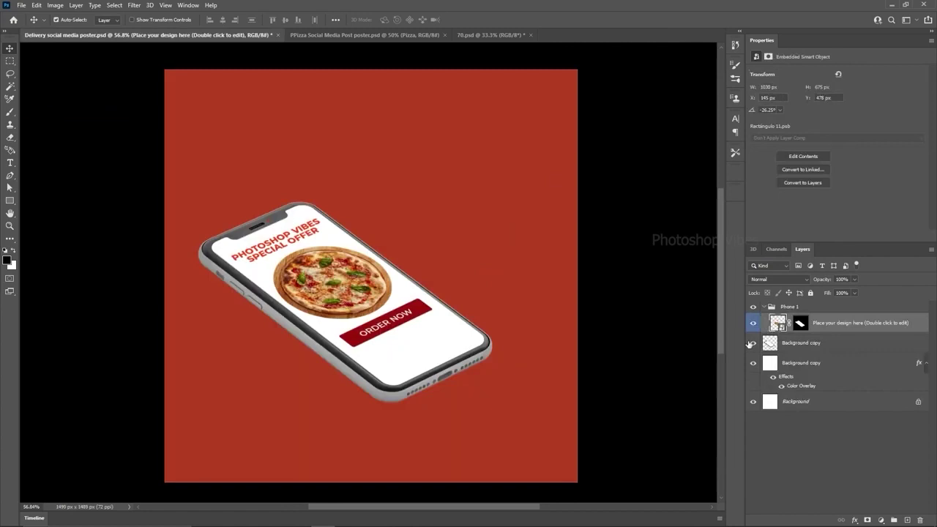
- Compare the mockup before and after via undo/redo, then go to the SALY 3D Illustration Pack page
key(ctrl+z)
key(ctrl+shift+z)
key(ctrl)
click(322, 34)
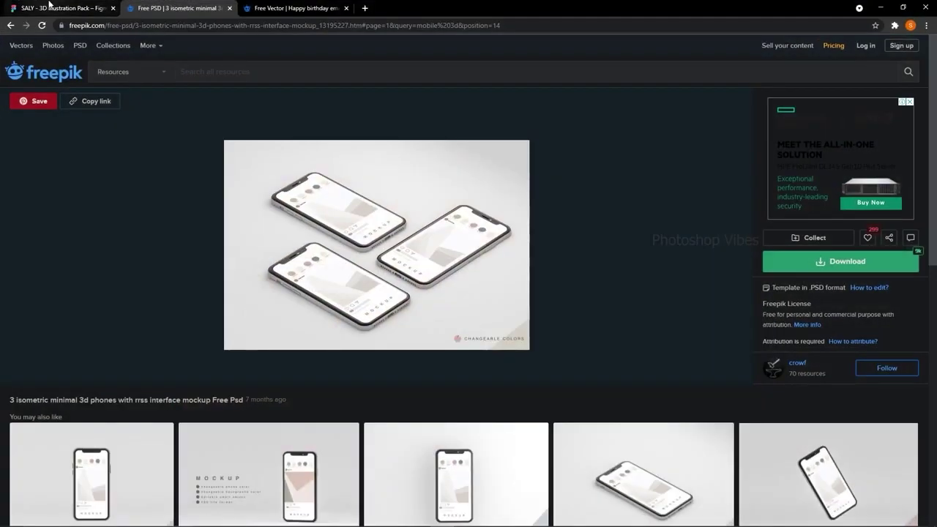
click(51, 7)
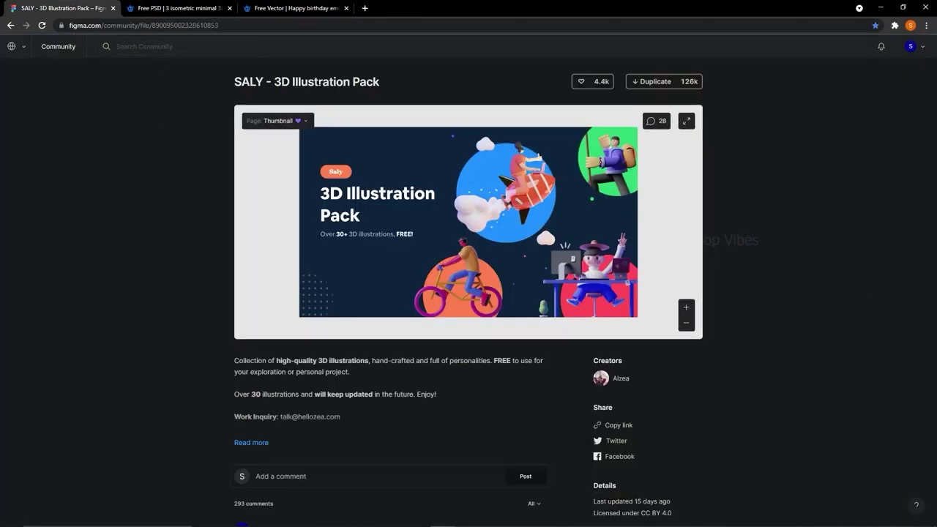
- Duplicate the SALY 3D Illustration Pack into drafts and open its Library page
click(650, 82)
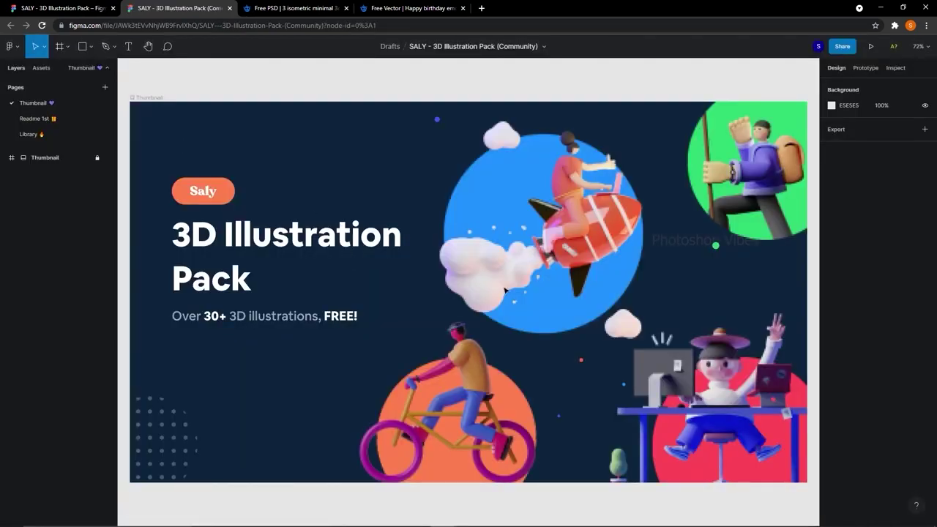
click(29, 118)
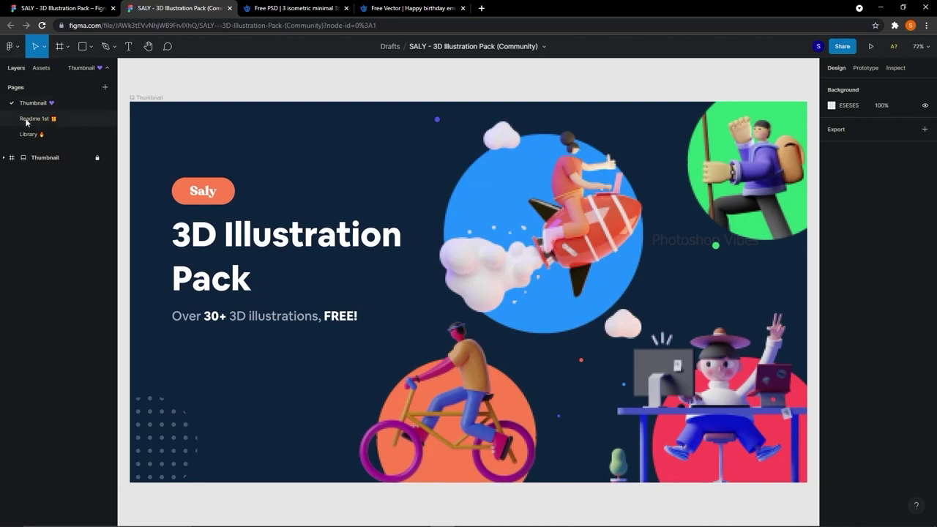
click(28, 134)
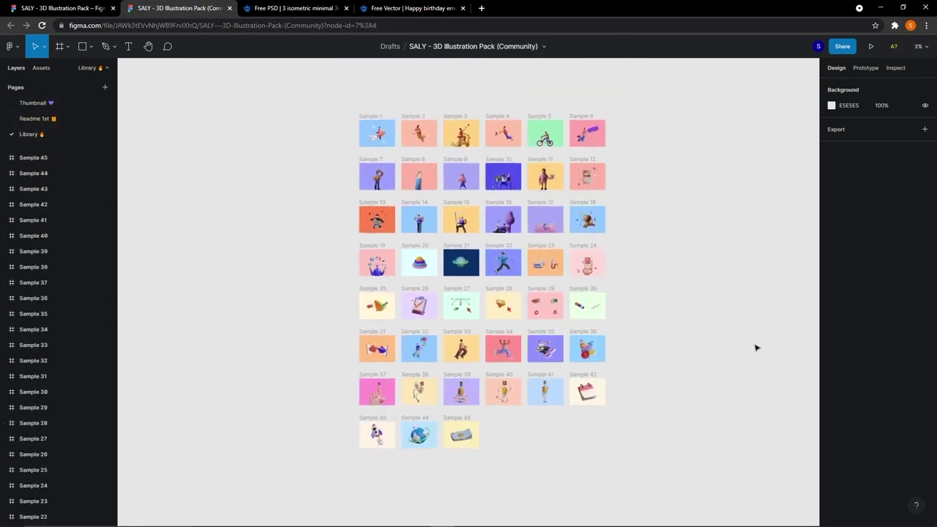
- Pan across the Library sample grid to locate the Saly-3 scooter rider
scroll(473, 156, up, 5)
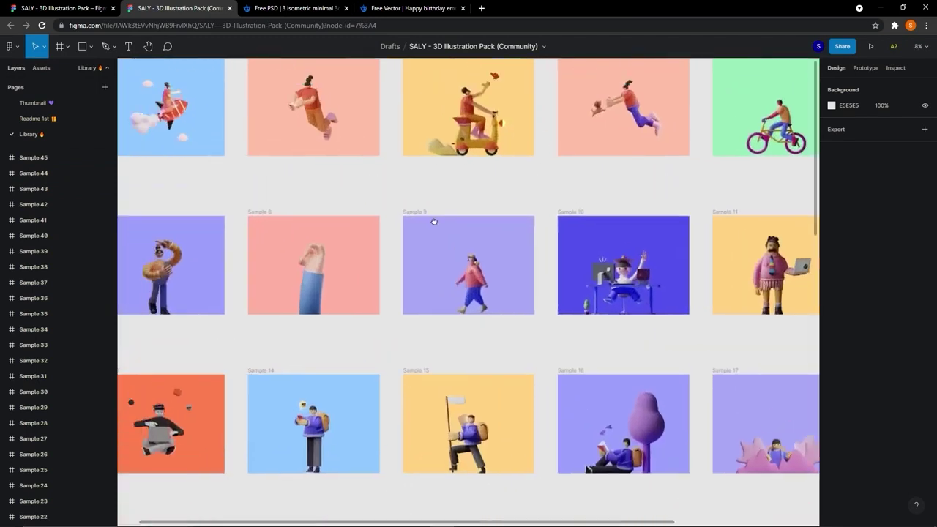
drag(434, 222, 516, 284)
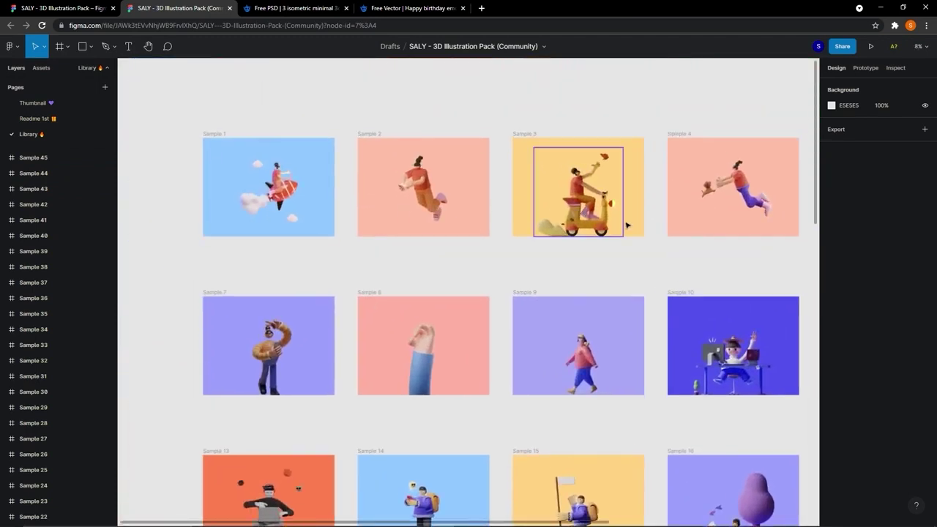
drag(701, 272, 557, 270)
scroll(557, 269, right, 2)
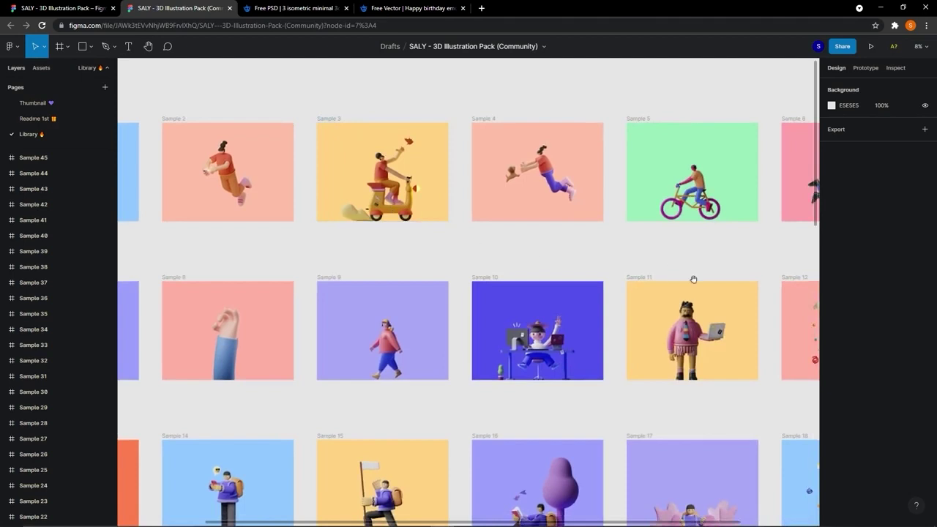
drag(695, 278, 415, 261)
drag(441, 423, 509, 176)
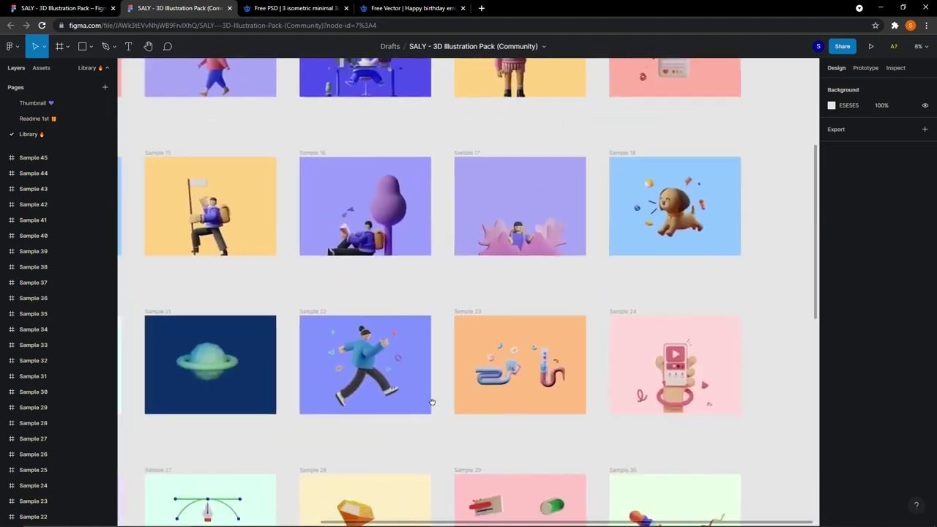
drag(433, 402, 527, 337)
ctrl+scroll(527, 342, down, 1)
scroll(527, 342, down, 6)
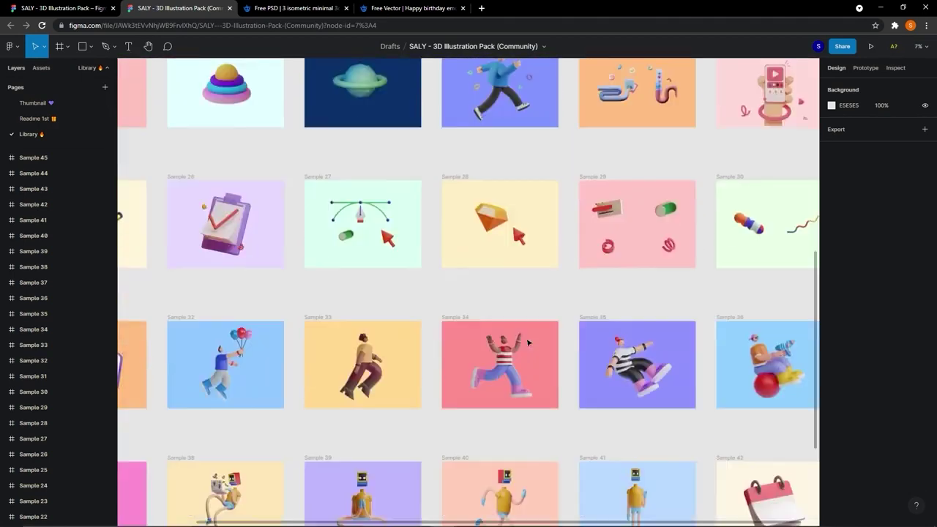
drag(461, 384, 218, 421)
drag(208, 237, 517, 523)
drag(359, 198, 406, 473)
drag(483, 151, 408, 307)
- Select Saly-3 and add a 1x PNG export setting to it
click(398, 269)
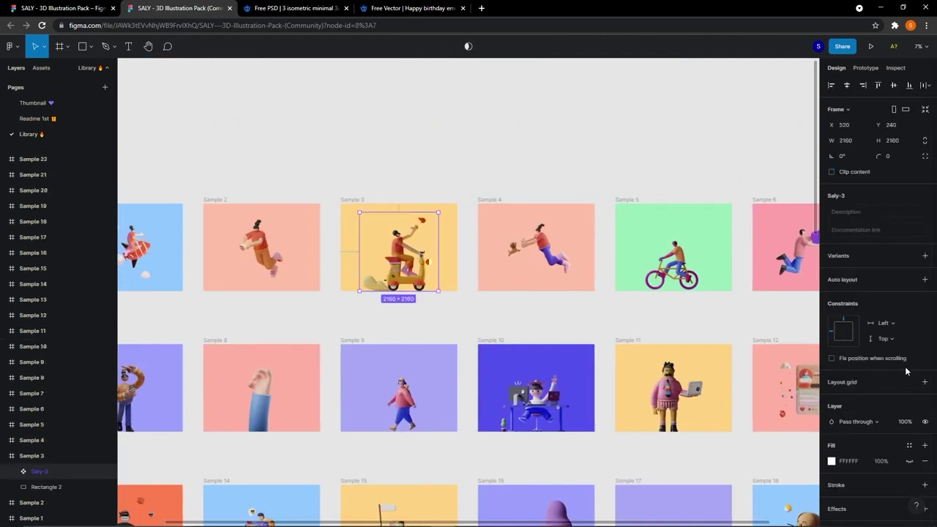
scroll(906, 373, down, 1)
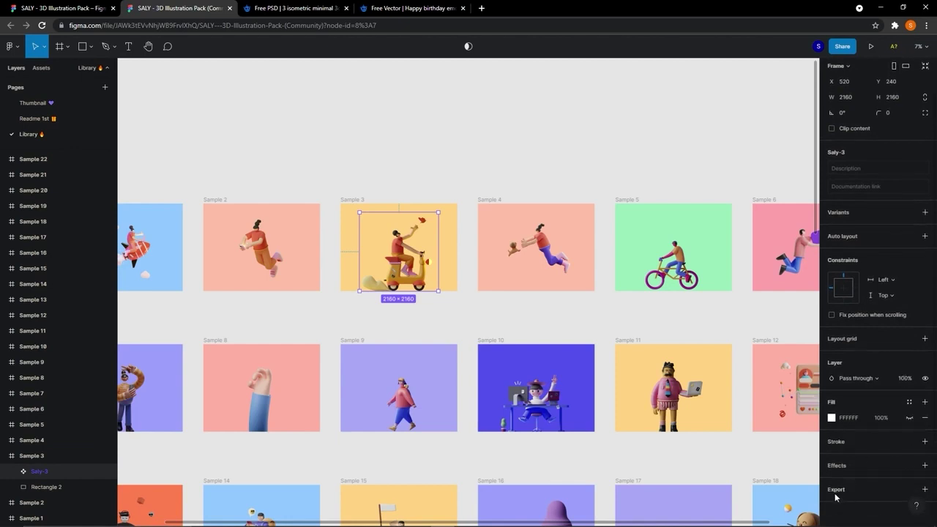
click(925, 489)
scroll(867, 404, down, 1)
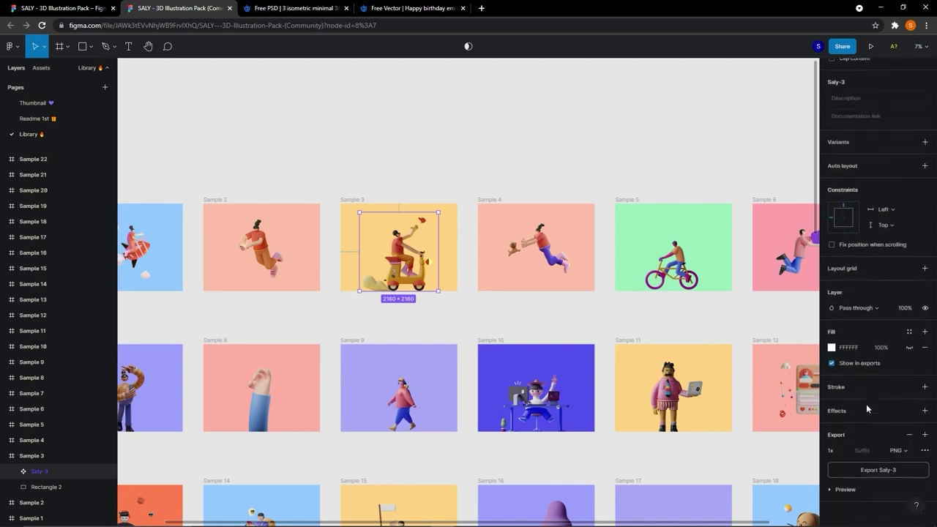
scroll(855, 432, down, 1)
click(901, 452)
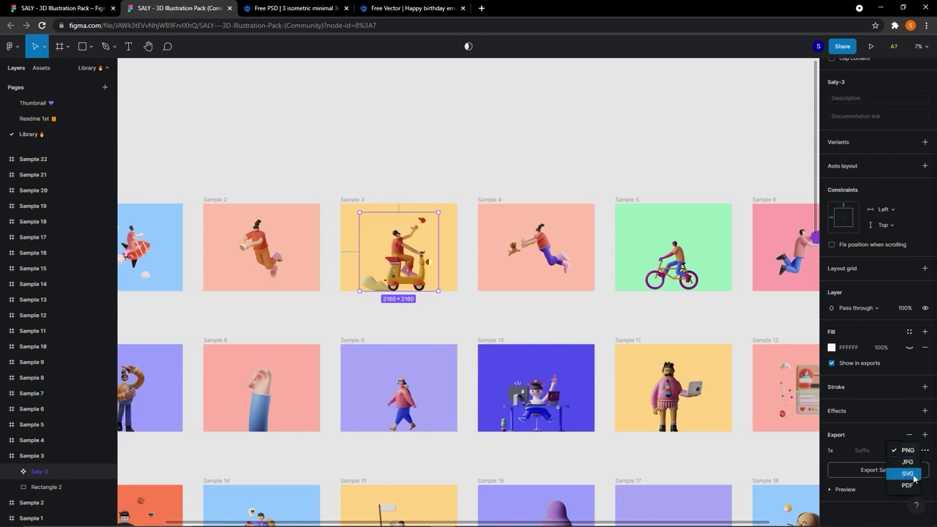
click(907, 450)
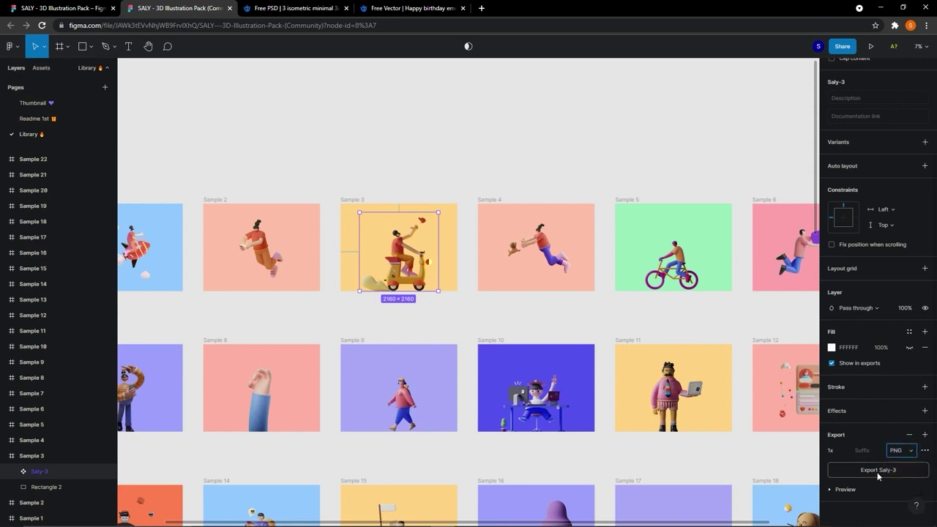
click(375, 110)
click(887, 7)
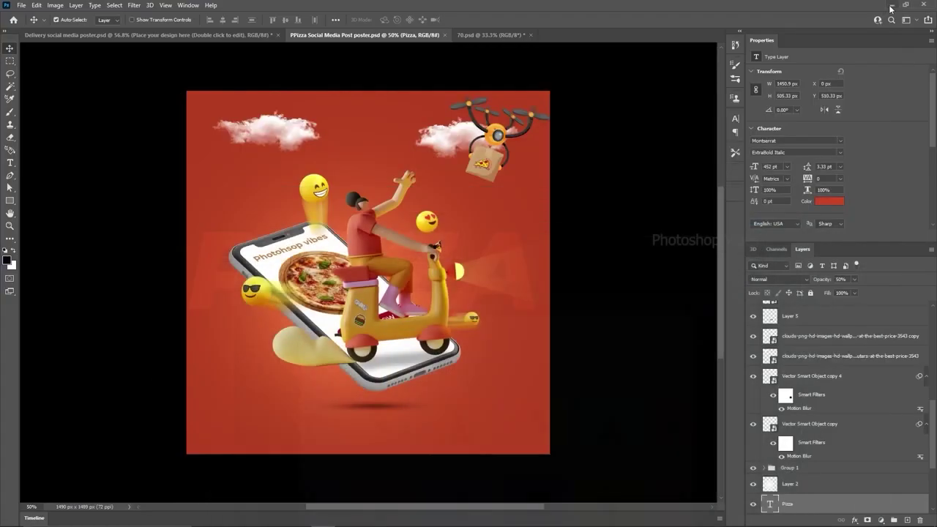
- Place Saly-3 over the phone, shrunk and tilted about -3.5°, with its layer above Phone 1
click(155, 36)
drag(90, 287, 395, 272)
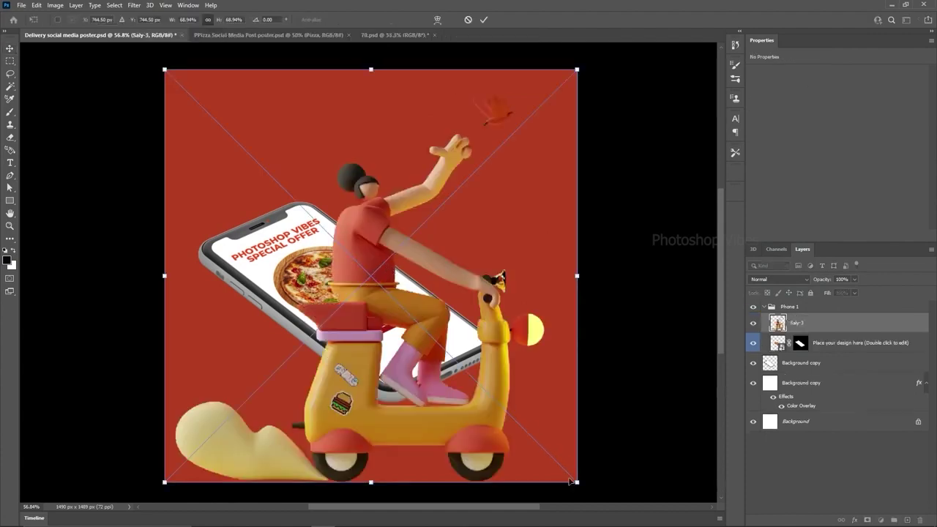
drag(576, 482, 370, 277)
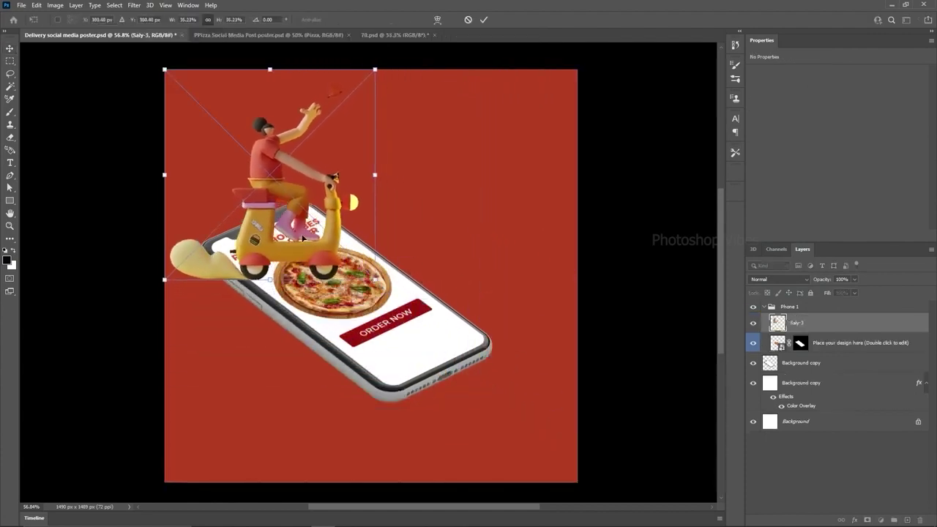
drag(305, 236, 427, 316)
drag(510, 381, 516, 376)
drag(405, 315, 407, 320)
key(Return)
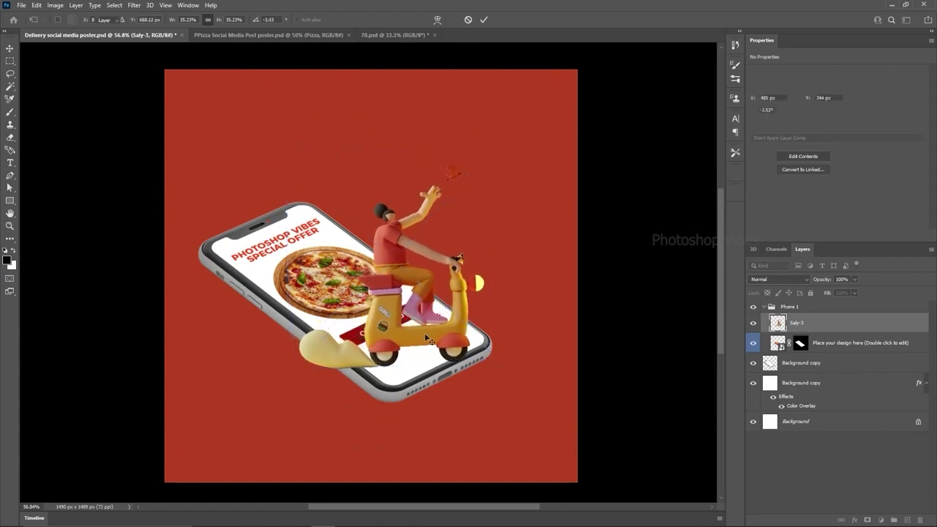
drag(796, 322, 791, 305)
click(765, 326)
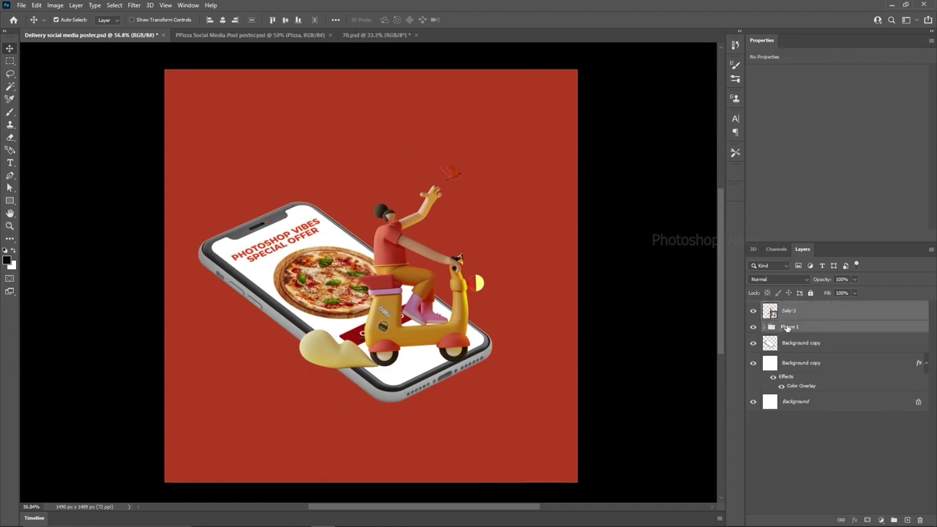
- Scale the phone and rider together to about 99% and nudge the rider into position
ctrl+click(798, 344)
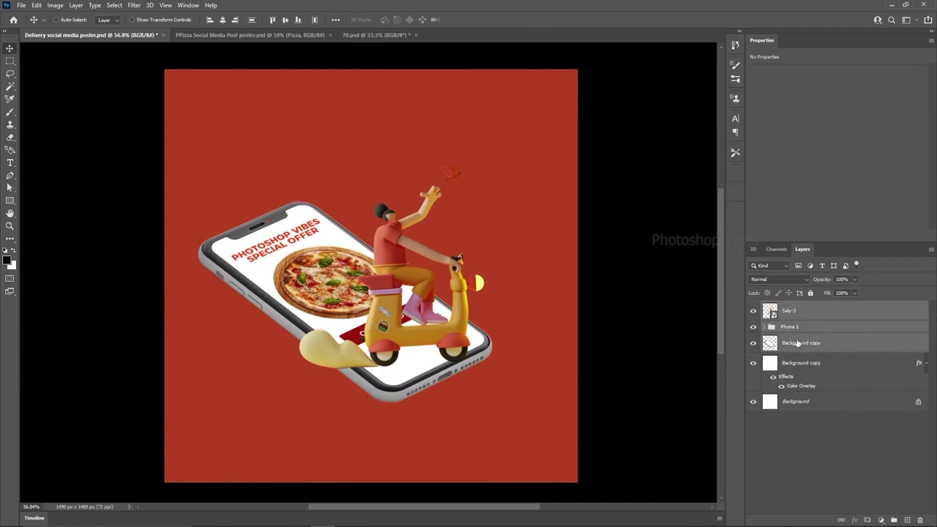
key(ctrl+t)
drag(427, 344, 423, 343)
drag(489, 402, 480, 392)
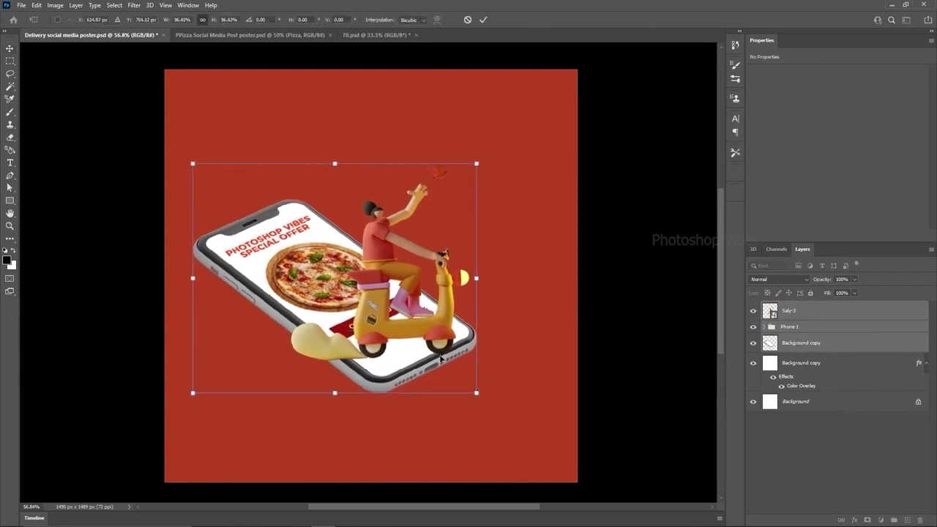
drag(413, 346, 429, 353)
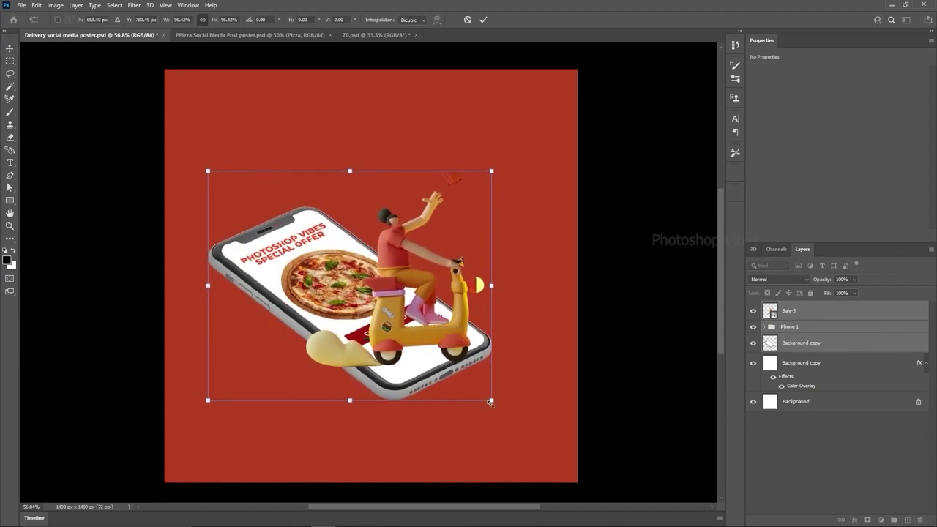
drag(491, 403, 498, 408)
drag(429, 364, 422, 363)
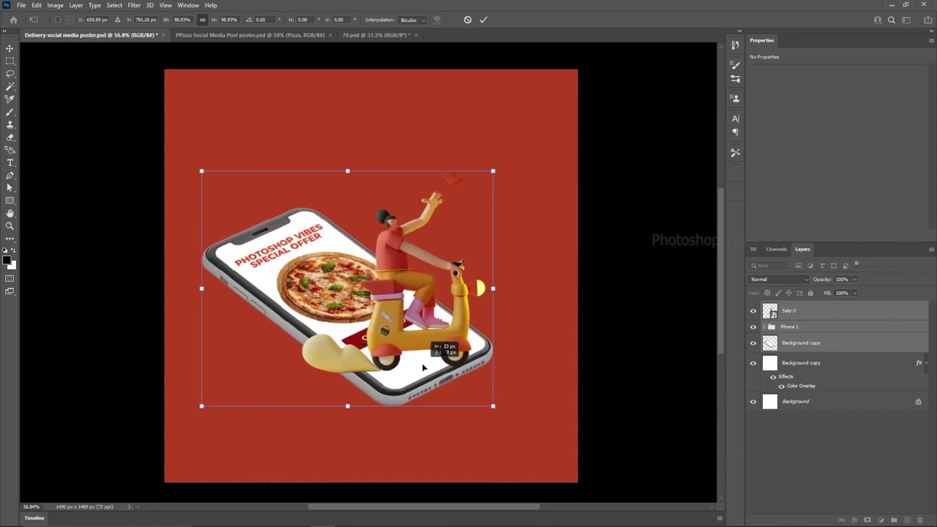
key(Return)
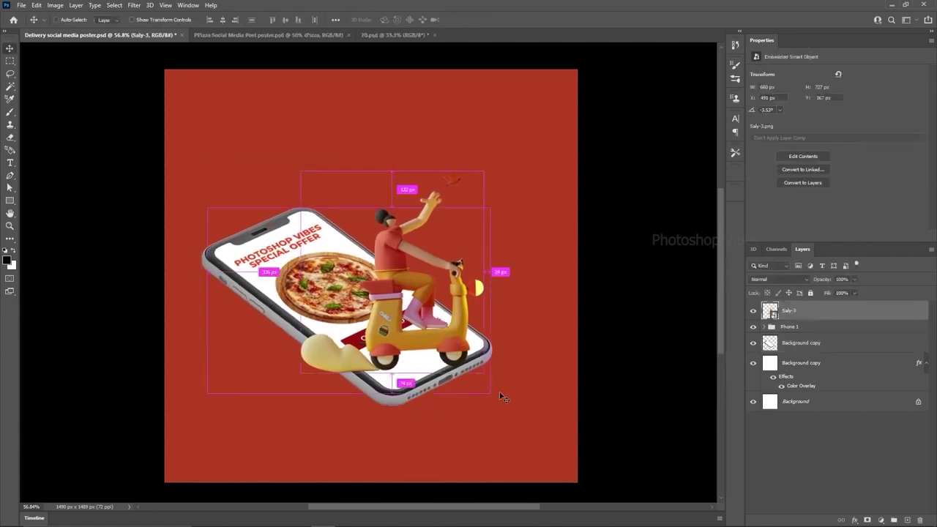
drag(432, 347, 424, 336)
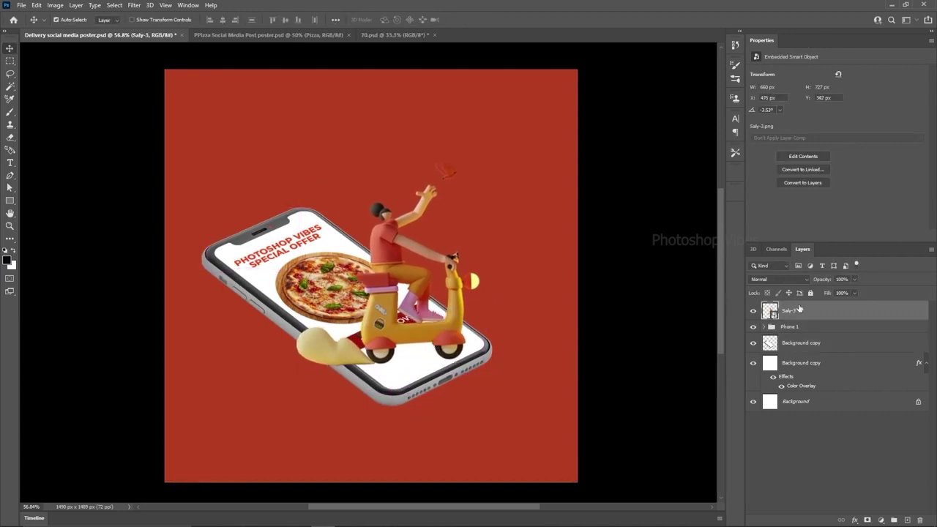
- Add a new layer above Phone 1 and set up a large soft brush at 10% opacity
click(797, 328)
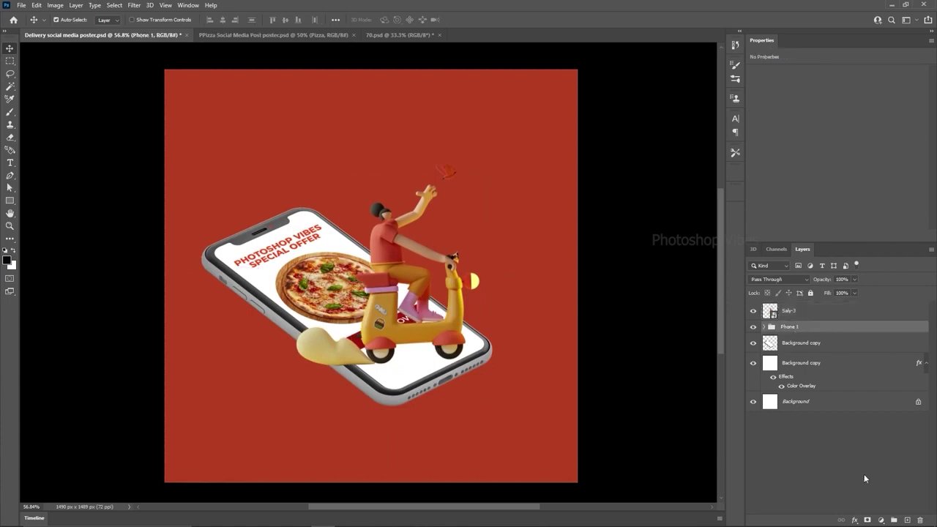
click(906, 518)
click(9, 112)
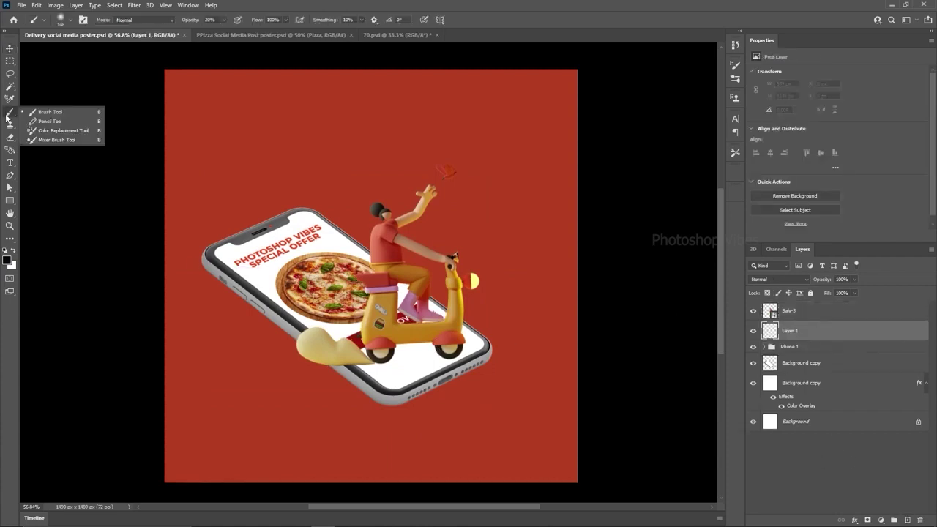
click(64, 113)
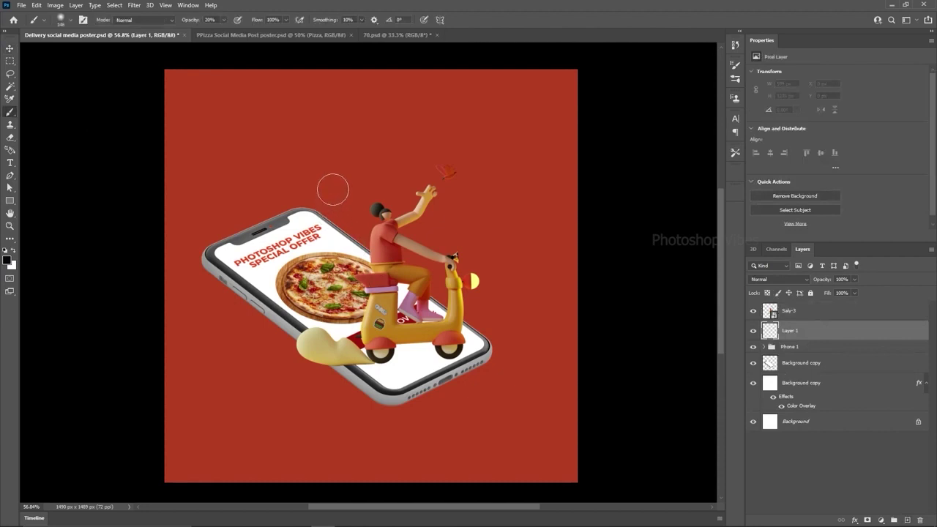
drag(321, 286, 337, 287)
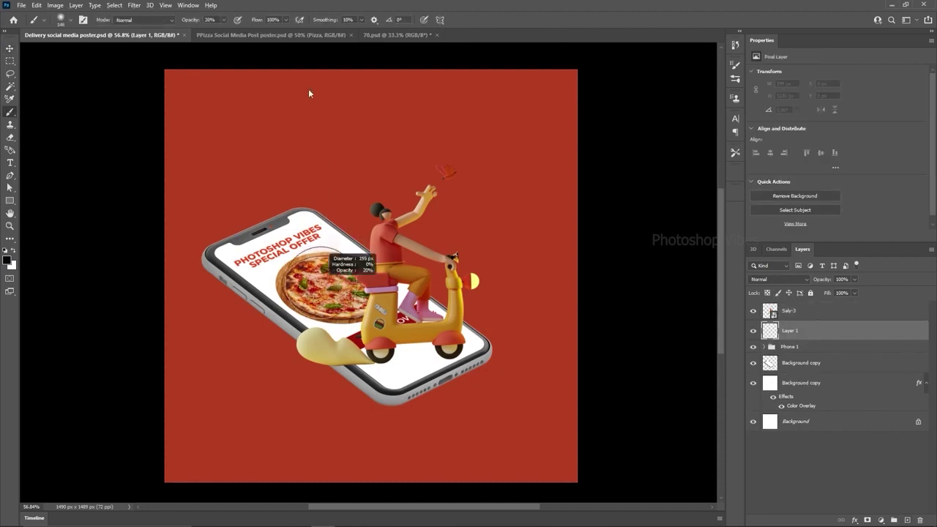
drag(309, 90, 317, 390)
drag(316, 457, 305, 68)
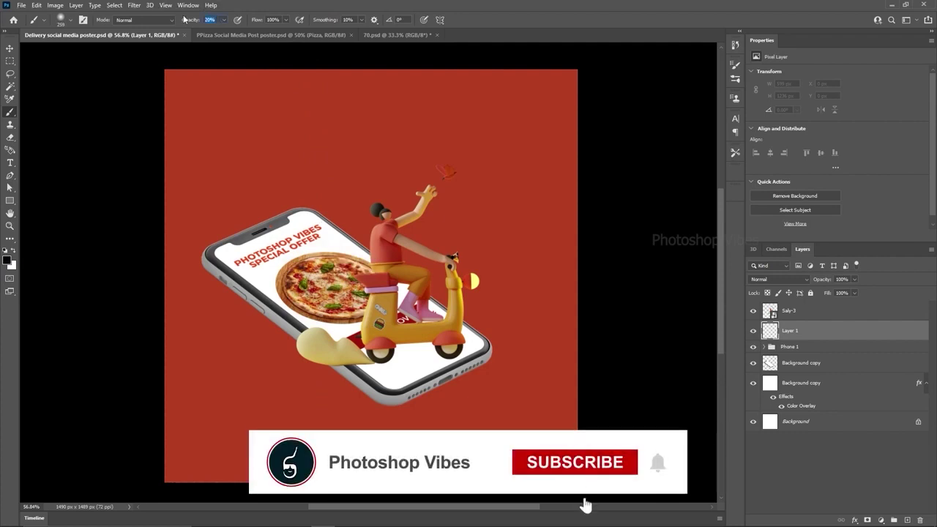
text(100)
key(Return)
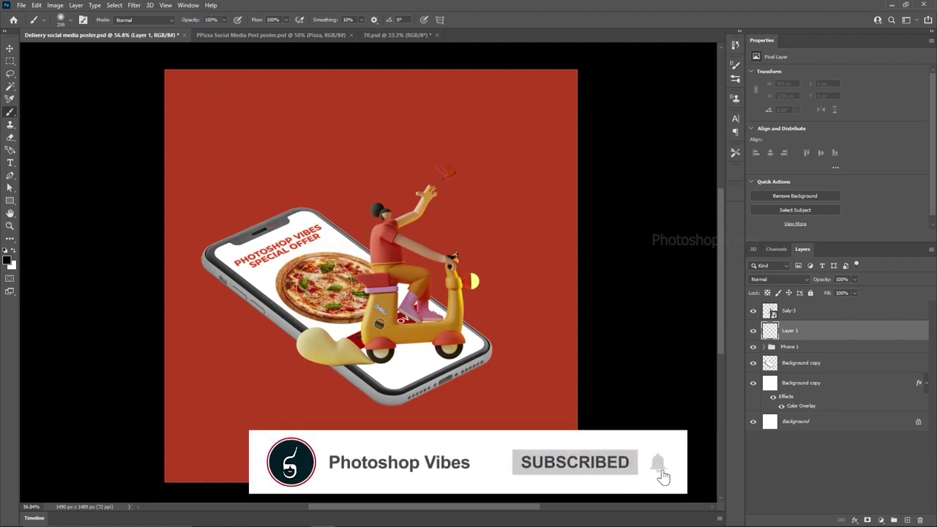
mouse_move(324, 286)
mouse_down()
mouse_move(334, 261)
mouse_move(300, 246)
mouse_move(301, 85)
mouse_move(302, 120)
mouse_up()
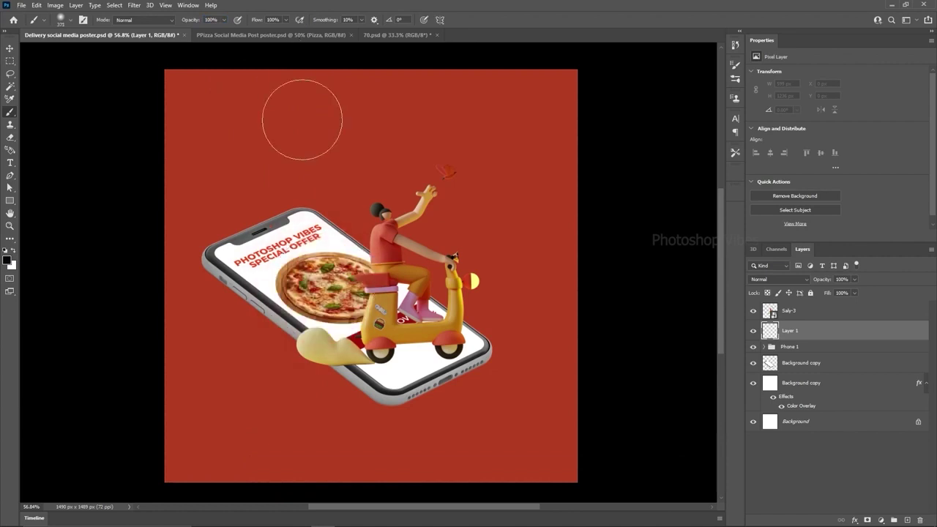
drag(382, 352, 365, 359)
right_click(378, 359)
key(Escape)
- Paint a shadow under the scooter wheels and skew it to match the phone's tilt
click(376, 357)
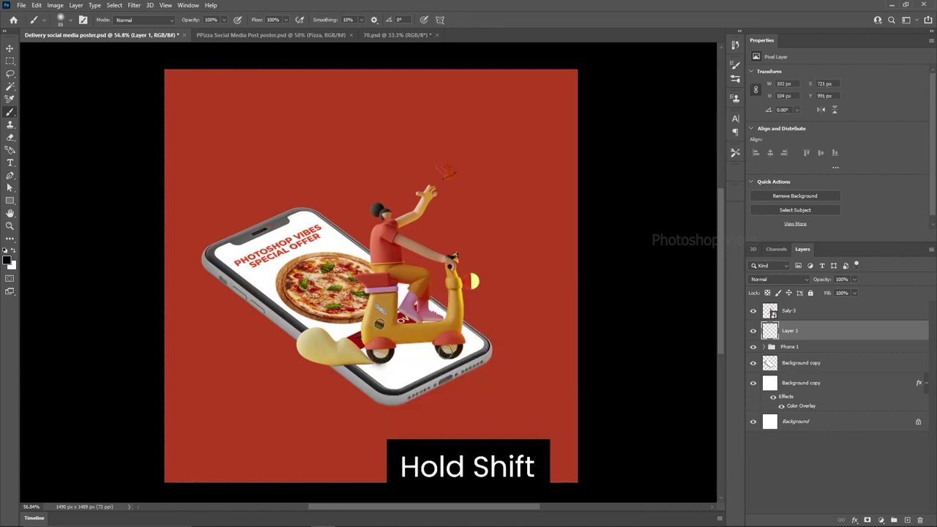
shift+click(449, 355)
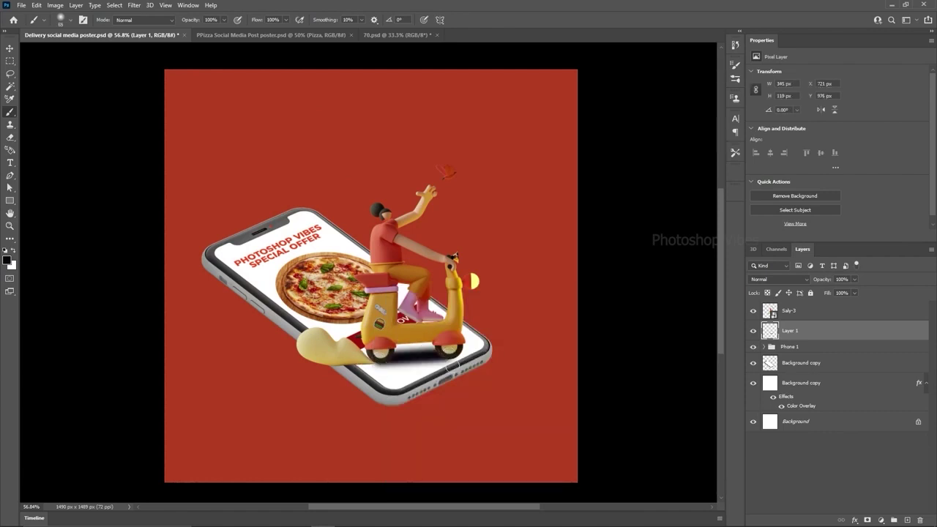
key(ctrl+t)
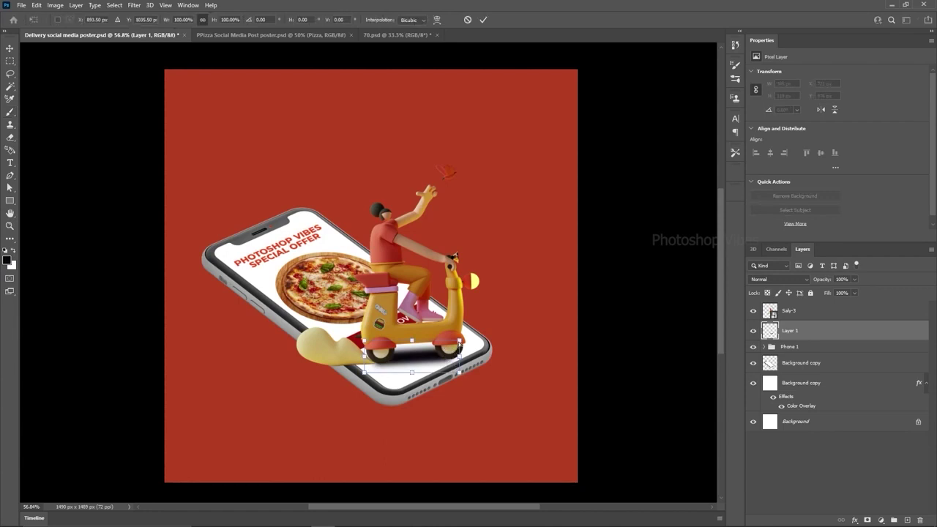
drag(459, 344, 459, 367)
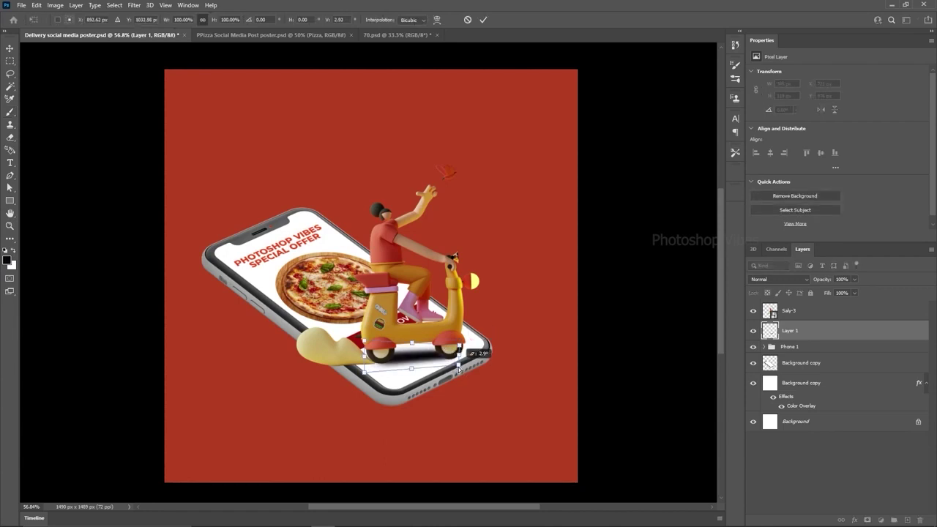
drag(364, 373, 364, 349)
key(Return)
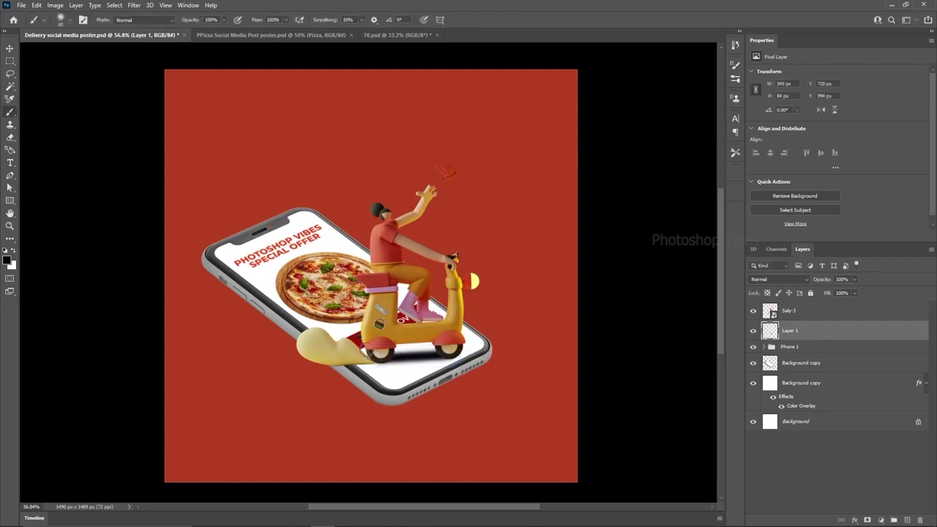
- Set the shadow layer's opacity to 25%
key(v)
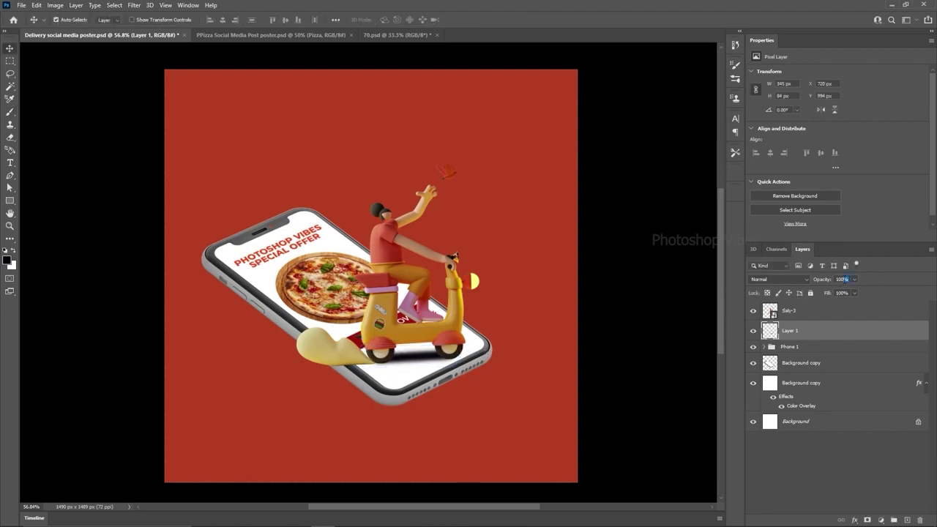
text(20)
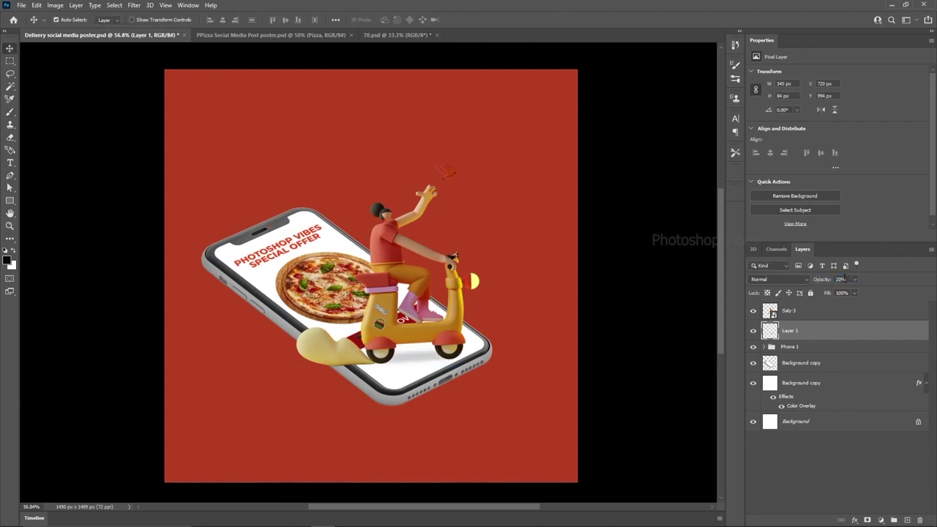
text(30)
key(Return)
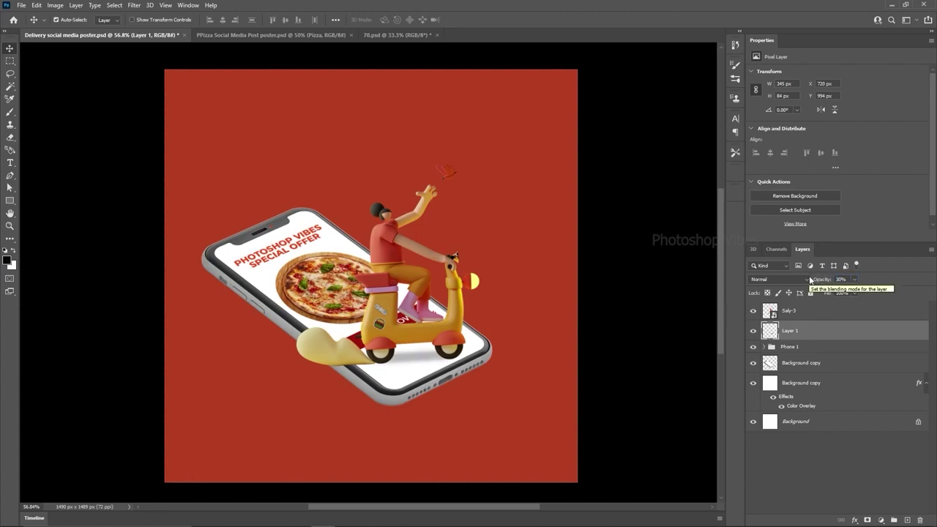
click(854, 279)
click(849, 281)
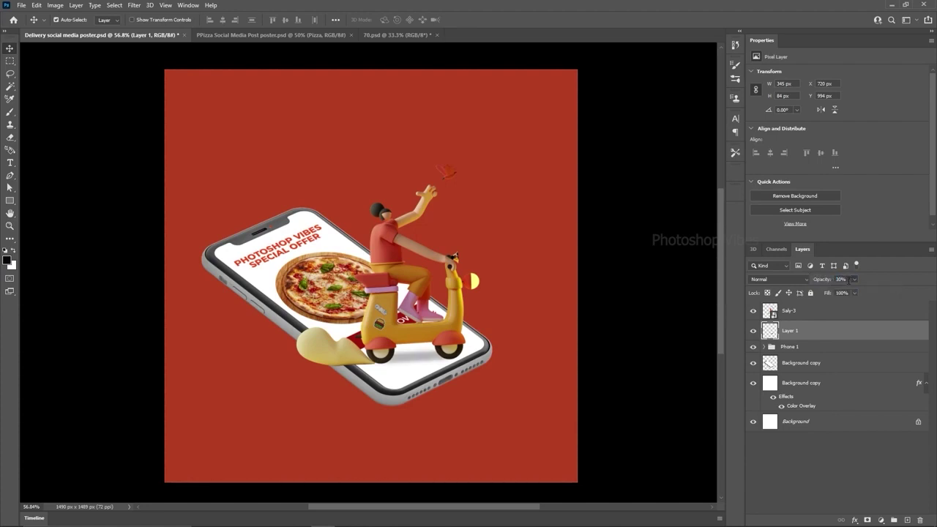
text(25)
key(Return)
click(624, 235)
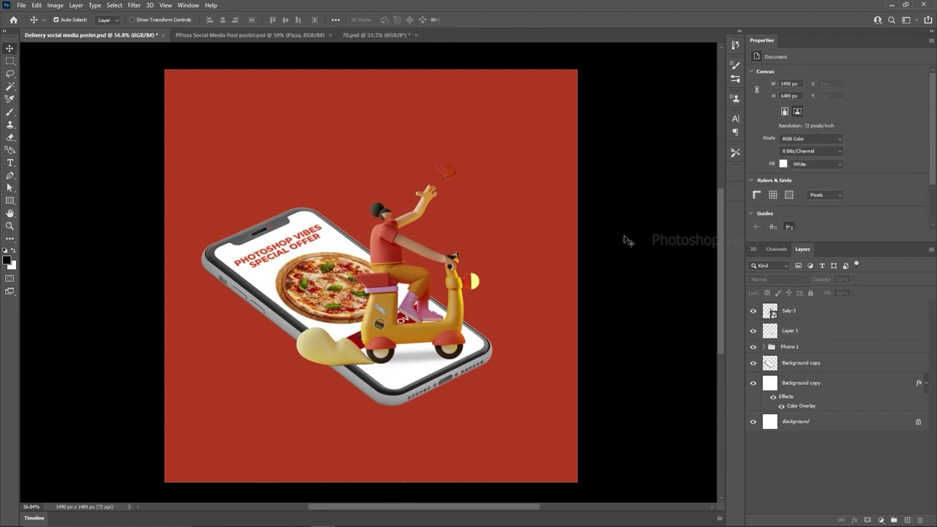
scroll(431, 149, up, 5)
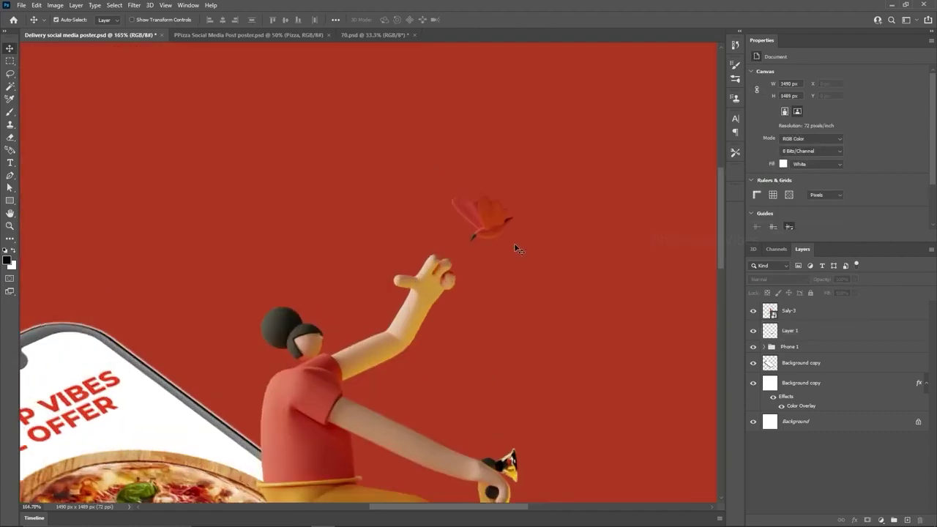
click(483, 222)
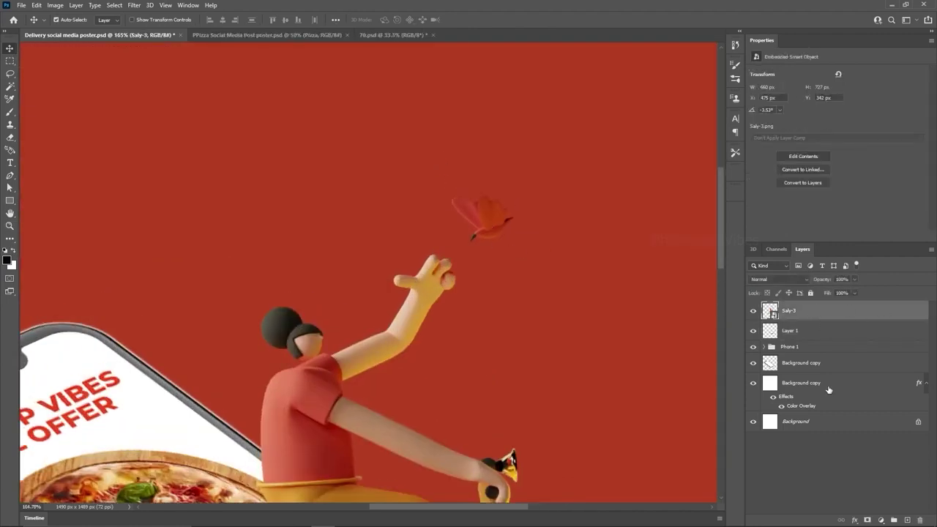
- Add a layer mask to Saly-3 and erase the red butterfly near the rider's raised hand
click(867, 520)
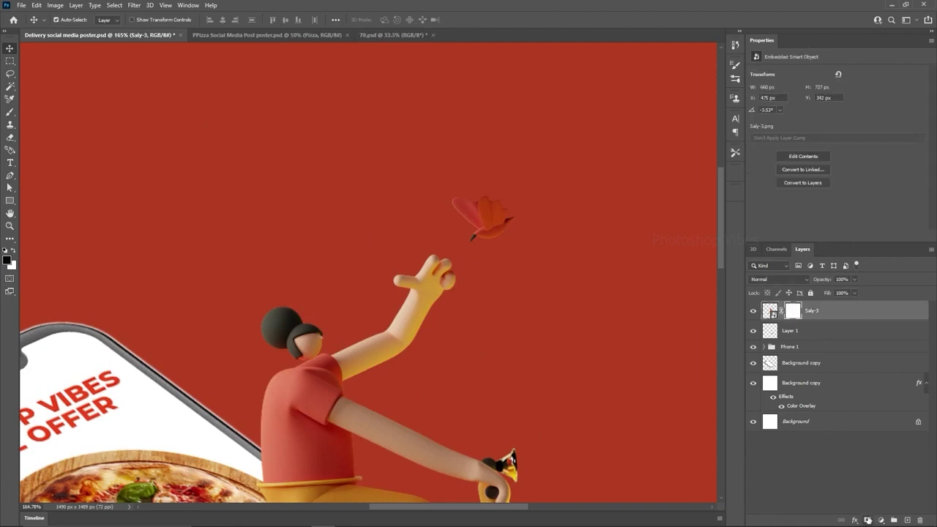
right_click(9, 137)
click(36, 136)
drag(360, 215, 383, 215)
drag(461, 196, 493, 238)
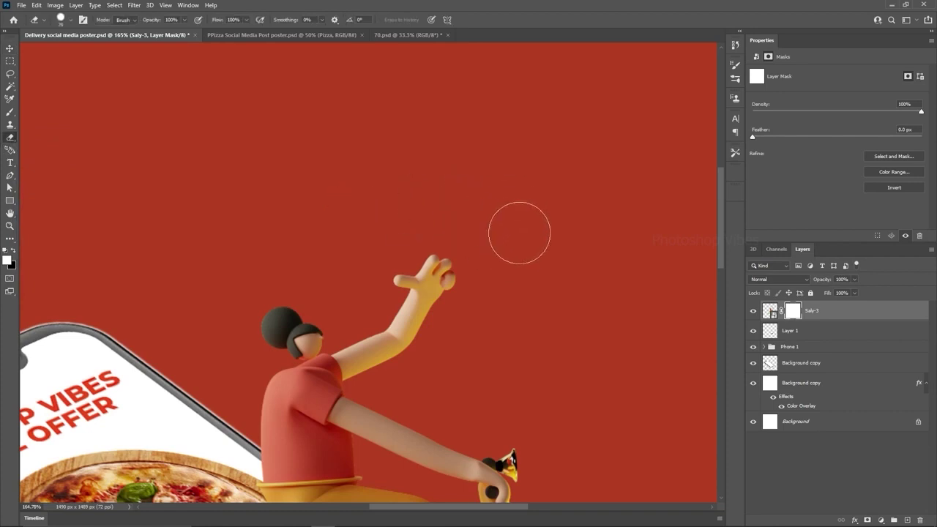
scroll(342, 227, down, 3)
scroll(342, 227, down, 2)
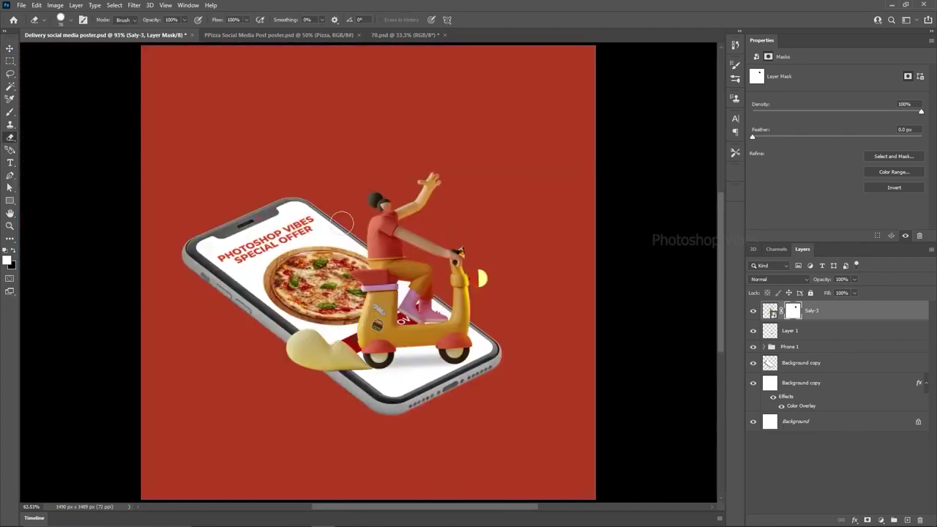
key(v)
scroll(401, 231, down, 1)
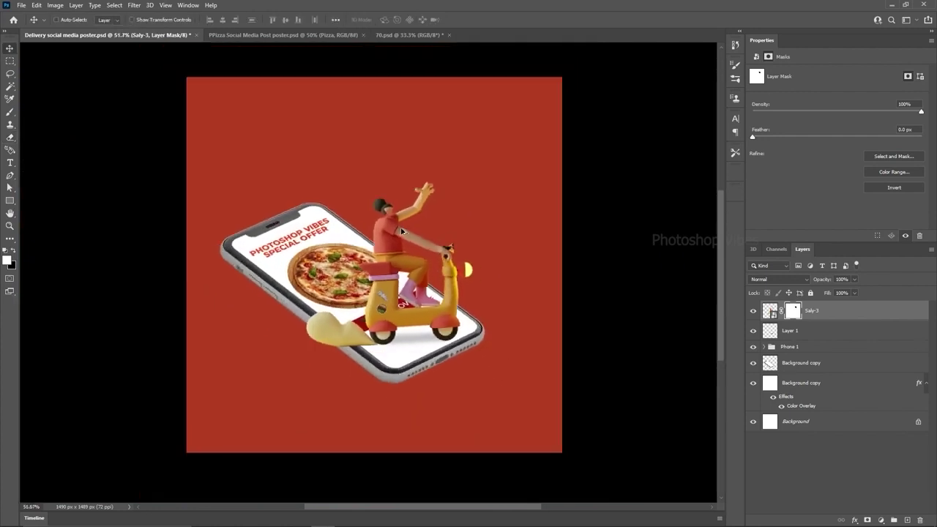
click(9, 49)
scroll(495, 271, up, 1)
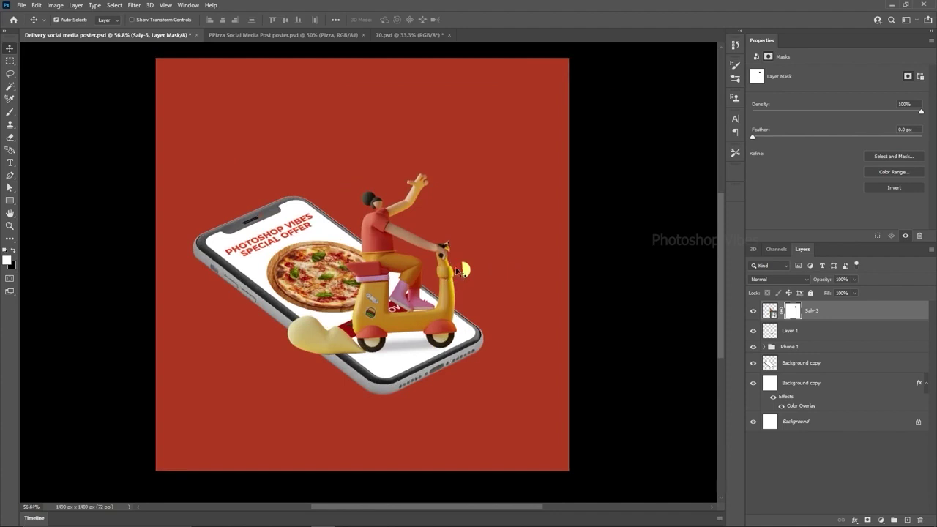
- On a new layer, trace a widening beam path from the headlight and make it a selection
click(909, 519)
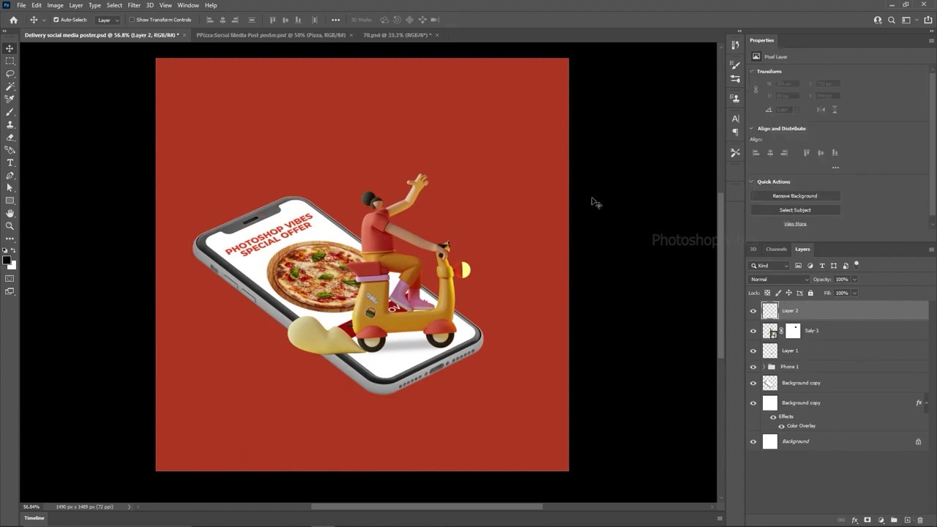
drag(12, 177, 51, 177)
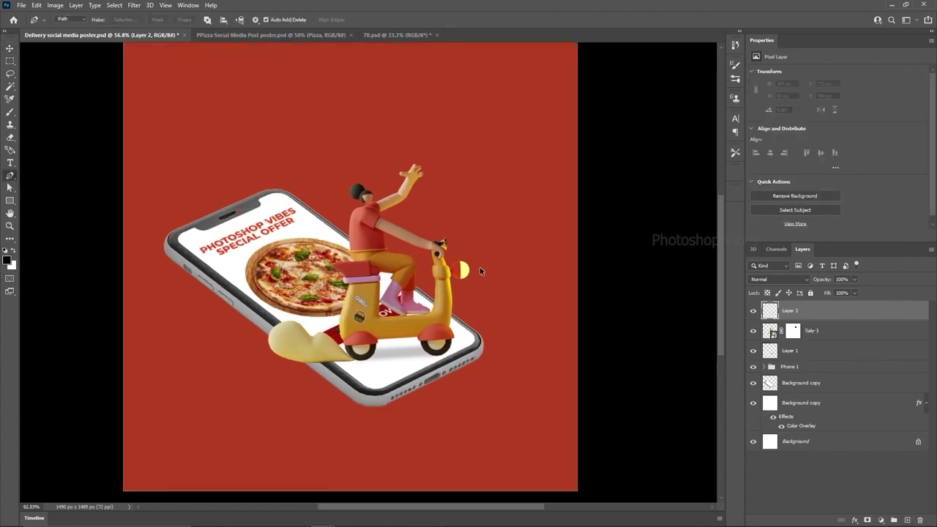
scroll(469, 267, up, 4)
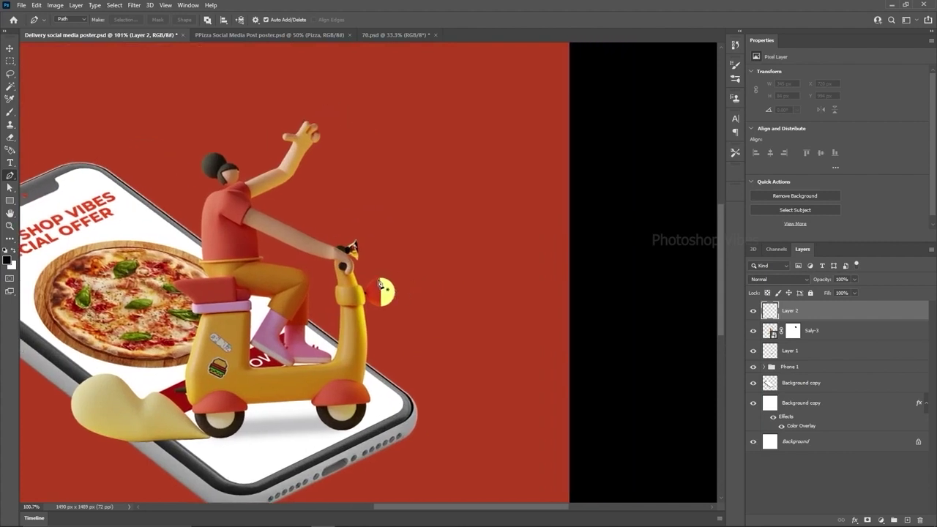
click(379, 279)
click(597, 235)
click(614, 354)
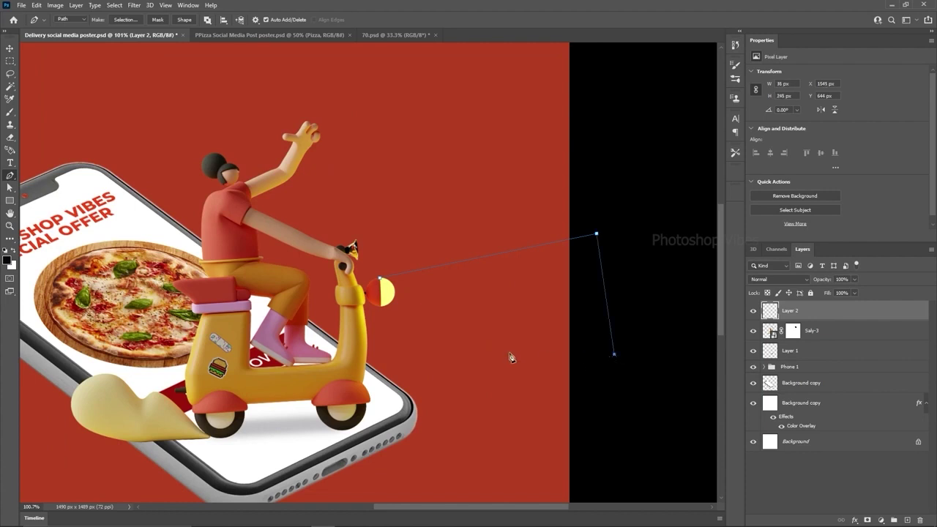
click(382, 308)
click(125, 20)
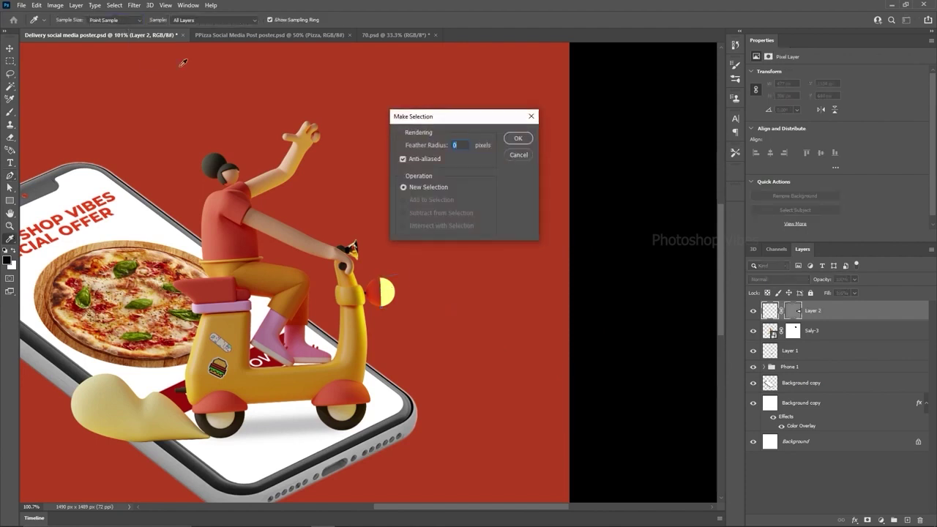
click(517, 140)
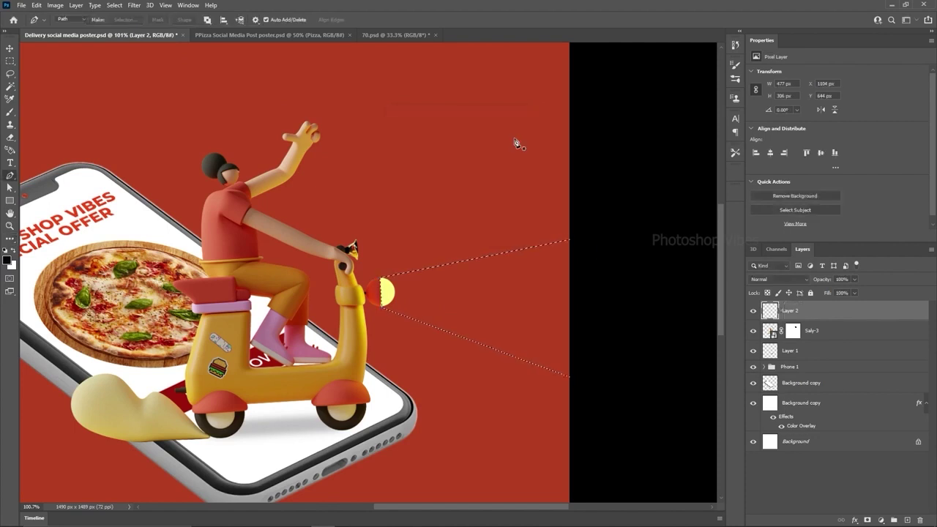
- Fill the beam selection with white, deselect, and lower Layer 2's opacity to 9%
click(10, 49)
click(35, 5)
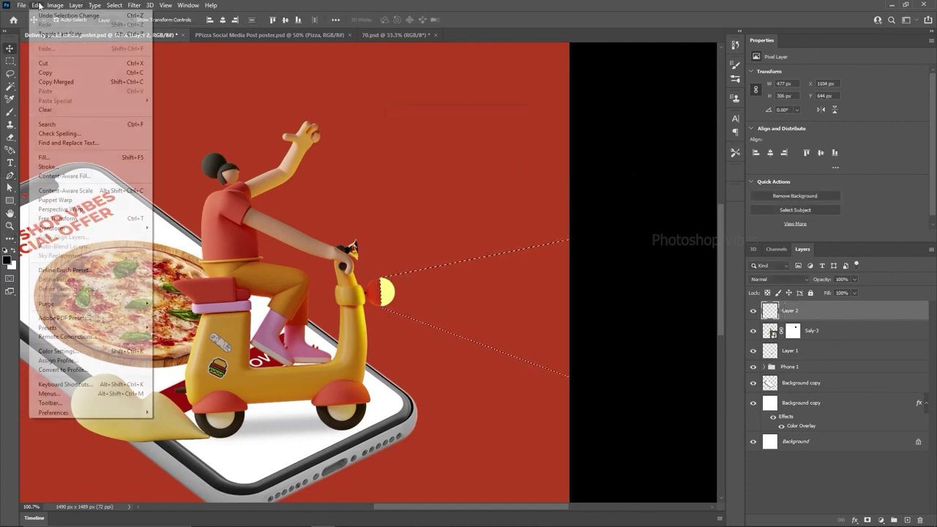
click(47, 159)
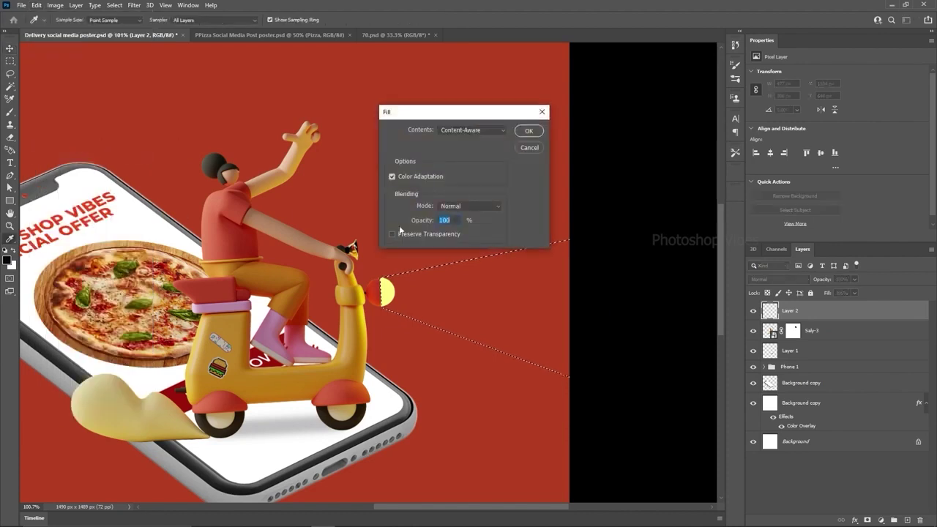
click(491, 129)
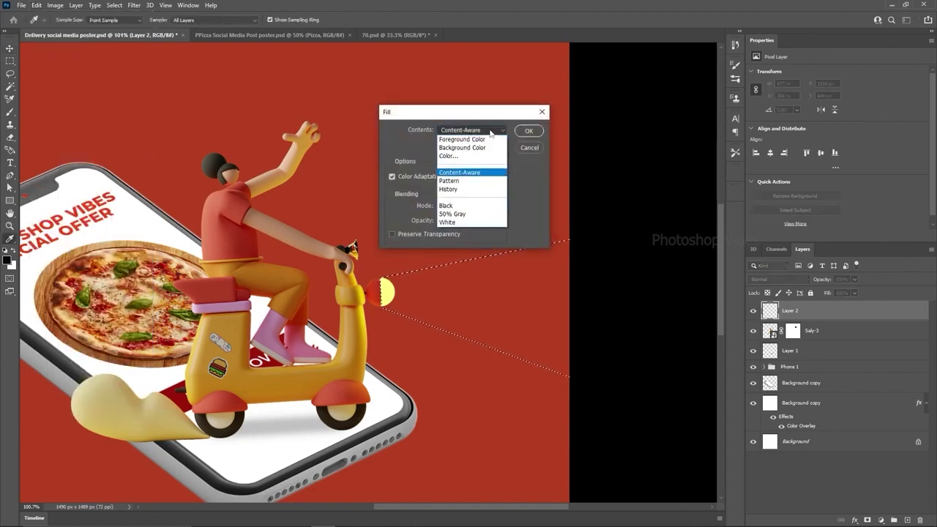
click(479, 148)
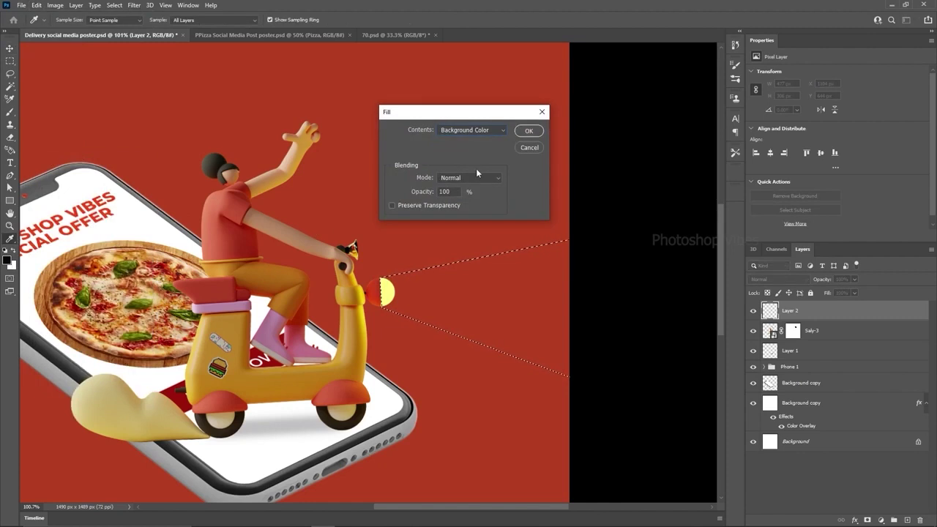
click(529, 130)
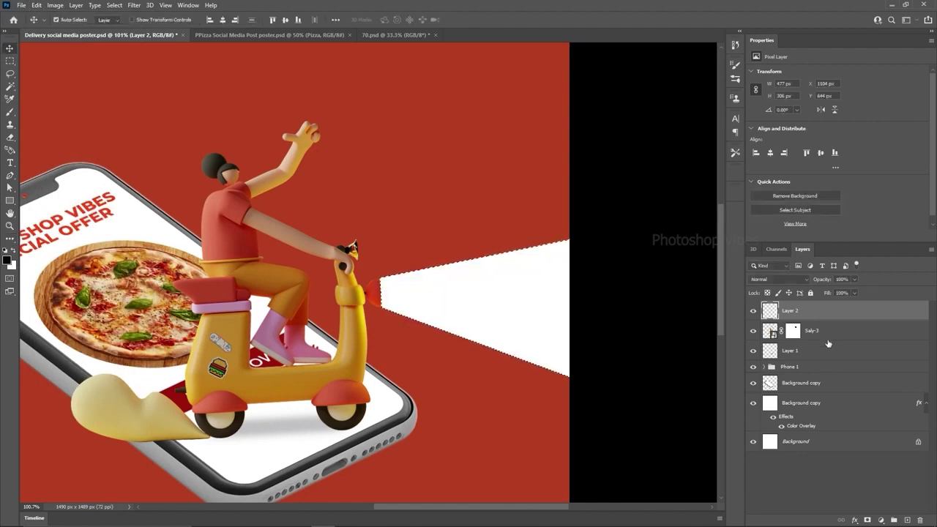
click(115, 6)
click(126, 22)
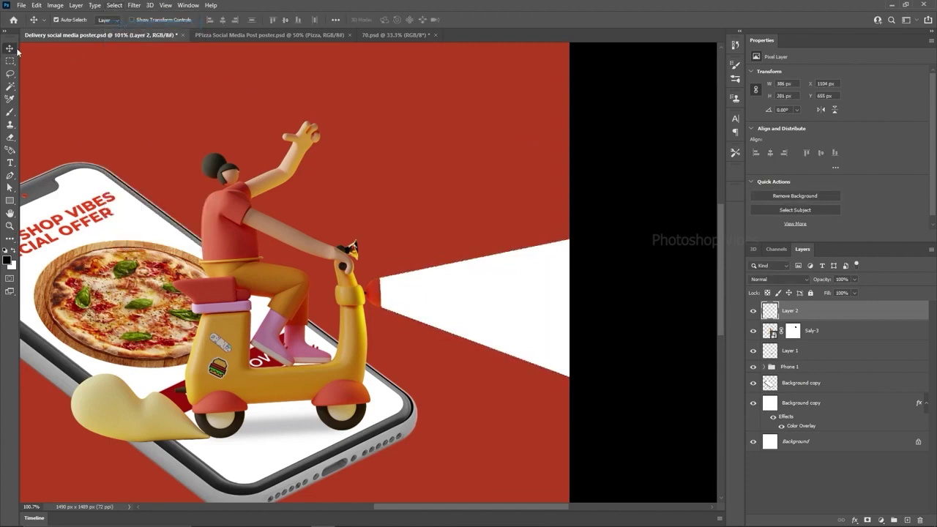
scroll(517, 300, down, 3)
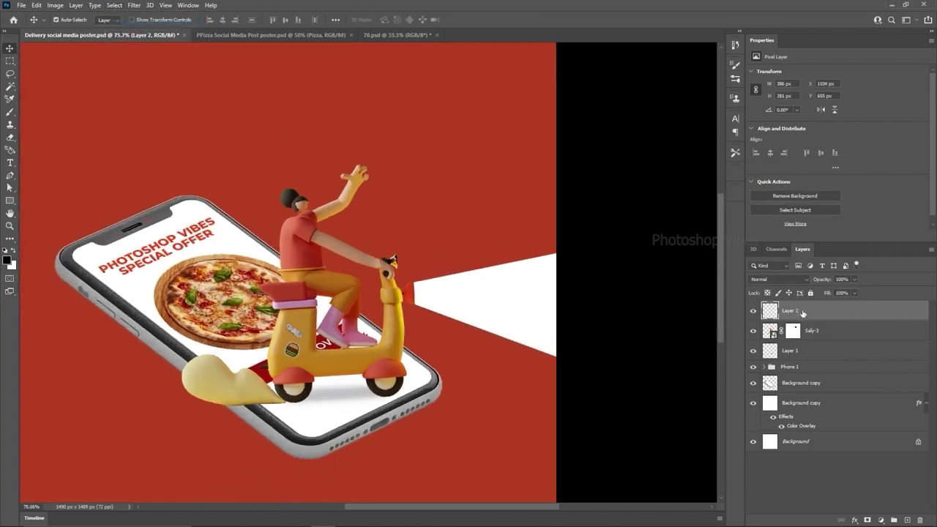
drag(830, 282, 781, 284)
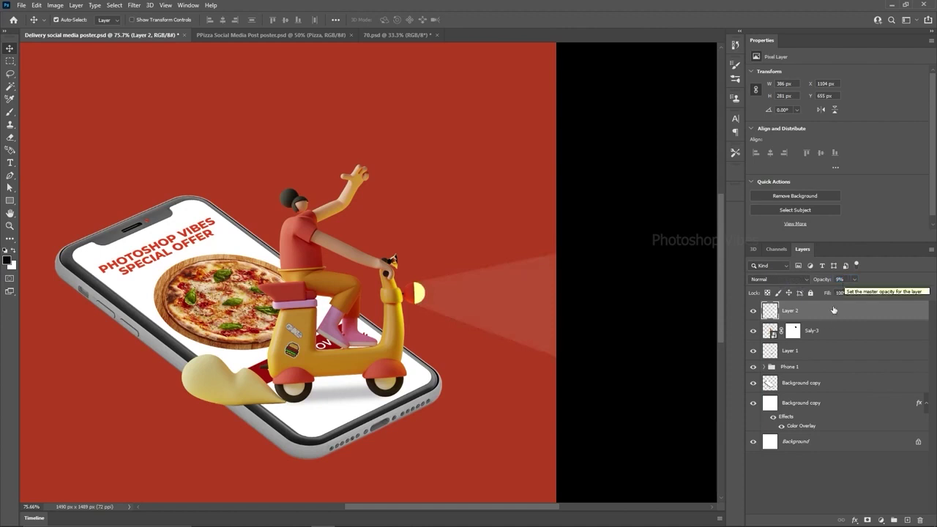
click(870, 508)
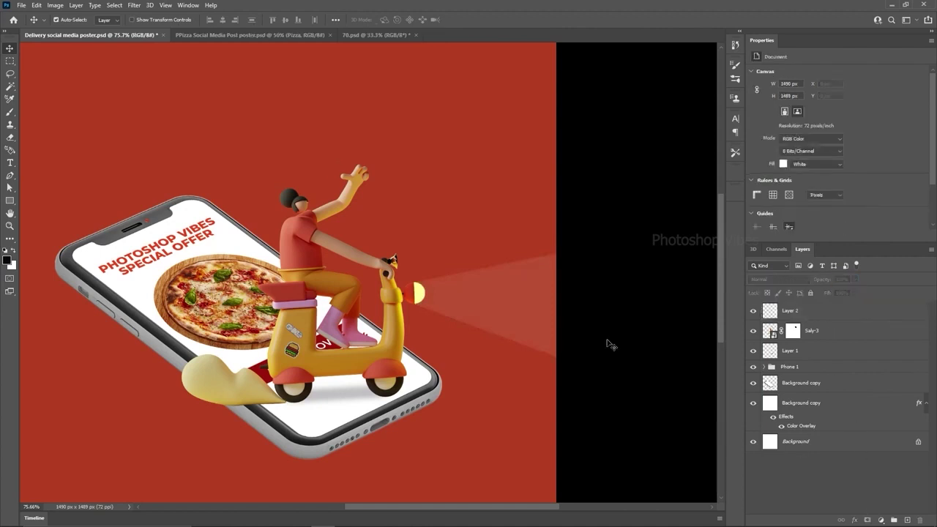
click(806, 314)
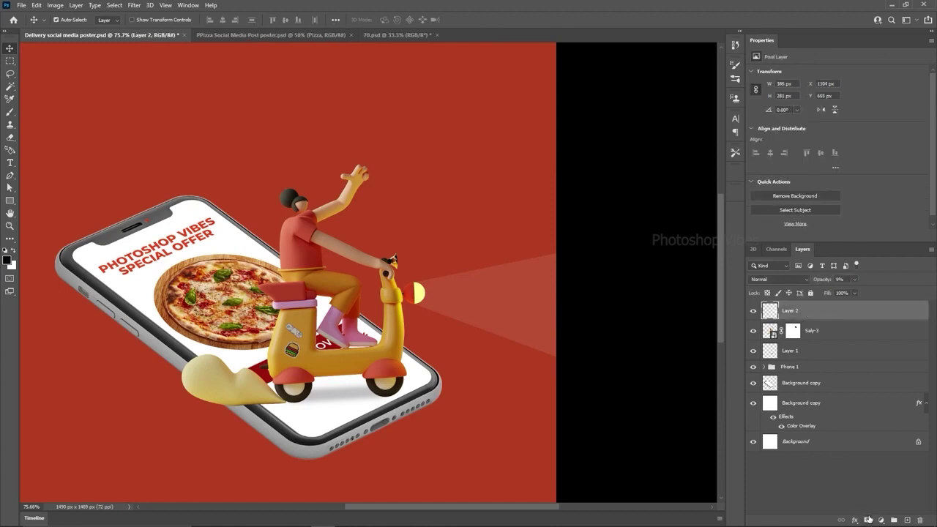
- Mask Layer 2 and fade the beam's right end with a 145 px eraser
click(867, 520)
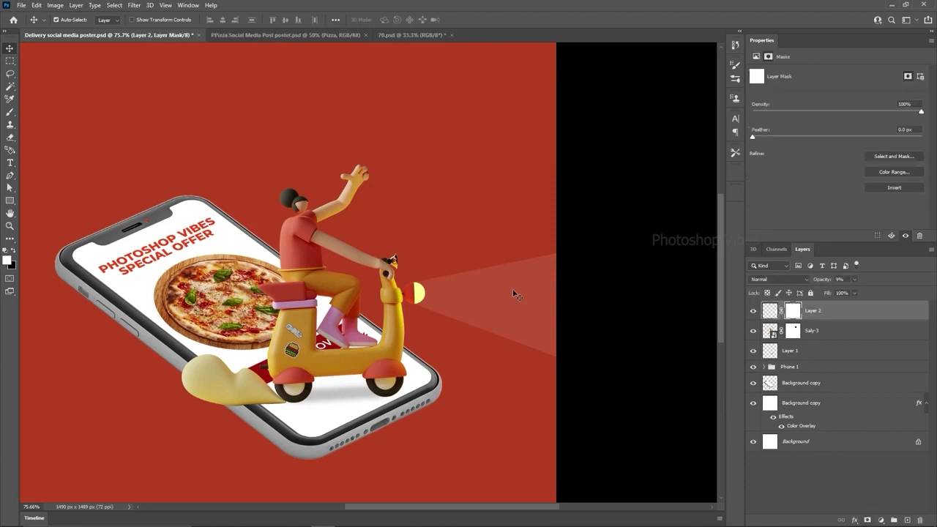
right_click(10, 138)
click(59, 141)
mouse_move(387, 280)
mouse_down()
mouse_move(426, 281)
mouse_move(444, 43)
mouse_move(429, 253)
mouse_up()
mouse_move(558, 298)
mouse_down()
mouse_move(588, 309)
mouse_move(563, 314)
mouse_move(571, 358)
mouse_move(599, 332)
mouse_move(564, 265)
mouse_up()
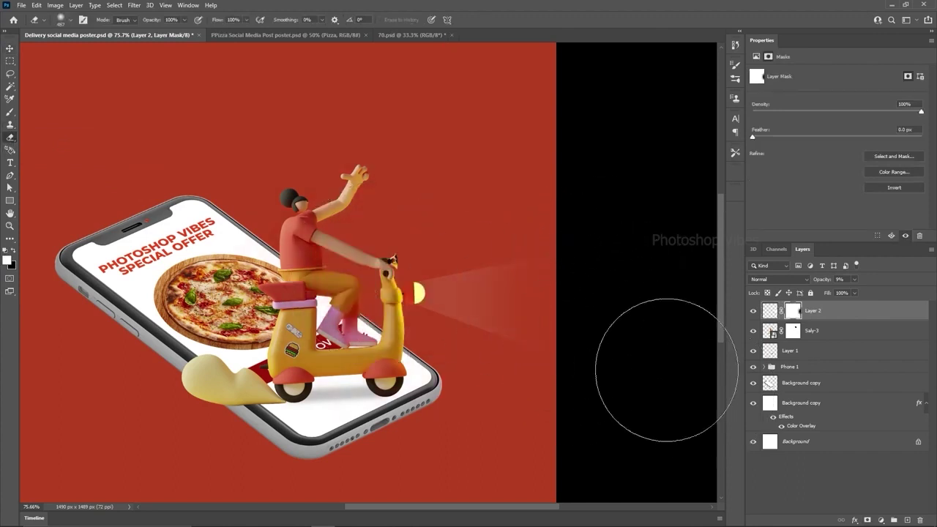
click(9, 49)
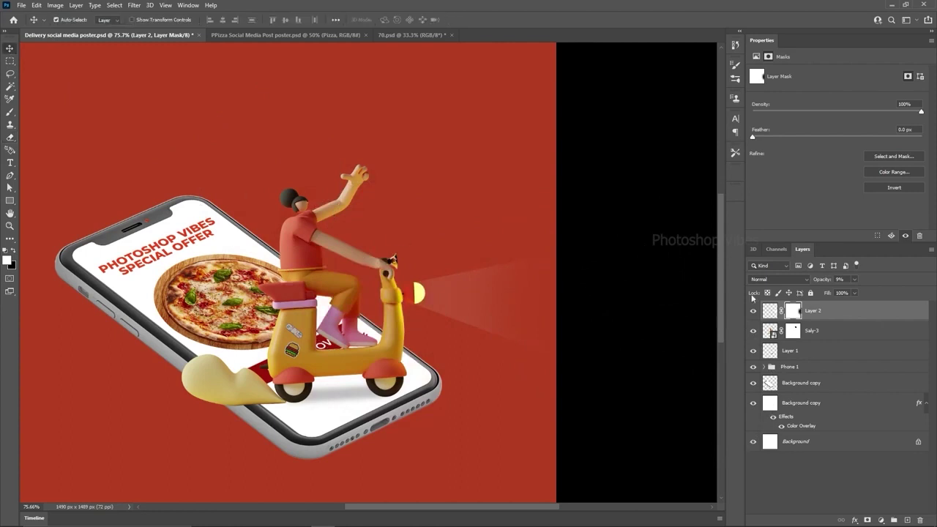
- Give the beam a Color Overlay sampled from the headlight's pale yellow (#ffff90)
double_click(919, 314)
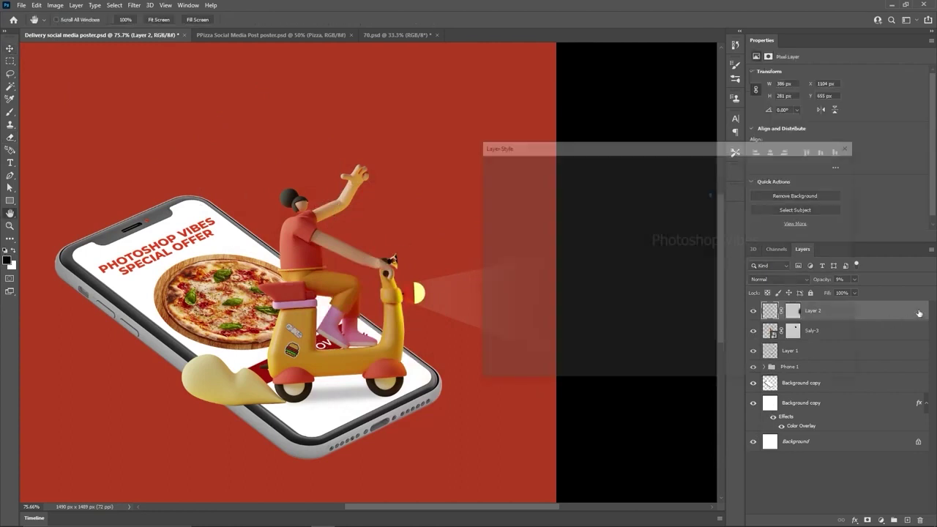
drag(558, 147, 731, 149)
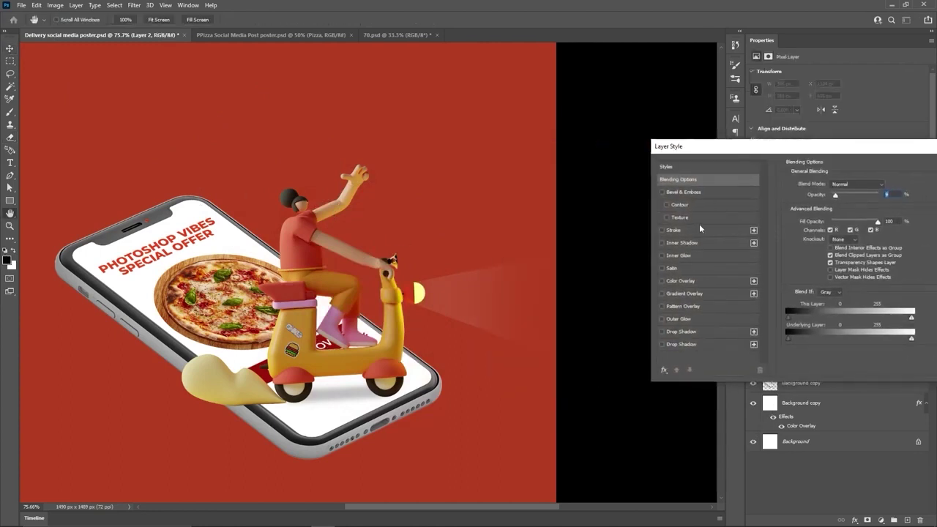
click(662, 282)
click(678, 282)
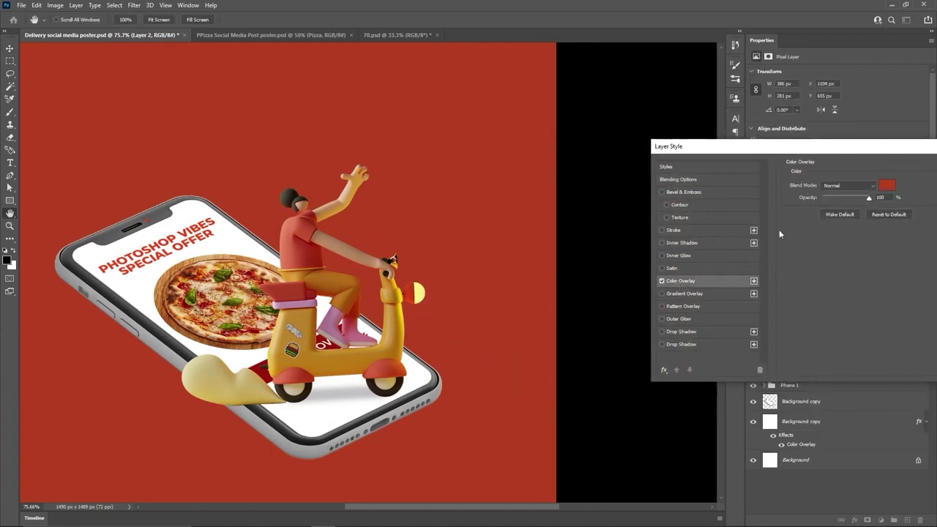
click(886, 187)
click(419, 290)
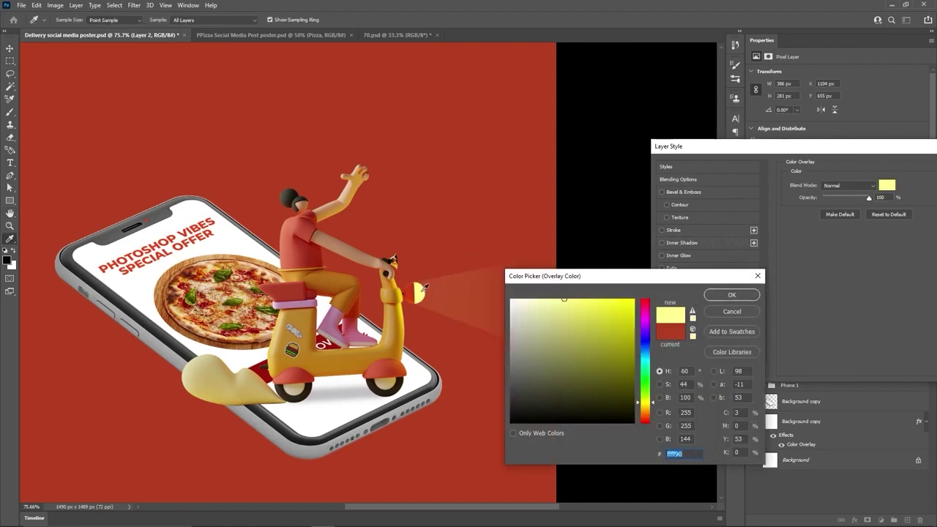
click(718, 296)
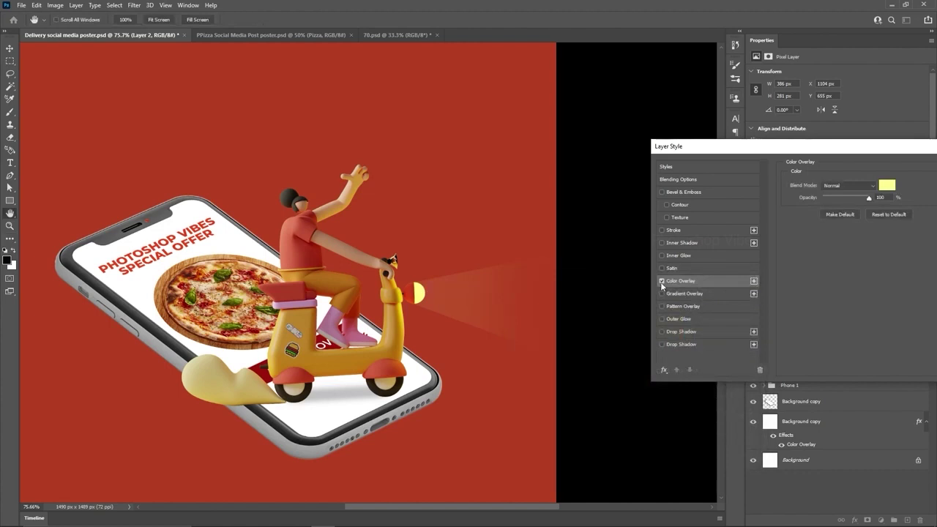
drag(830, 155, 652, 152)
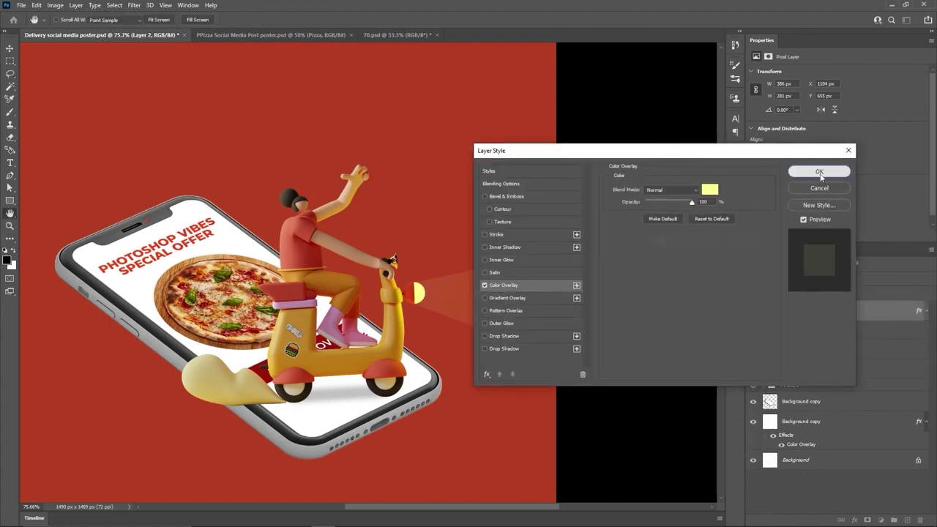
click(828, 171)
scroll(328, 330, down, 3)
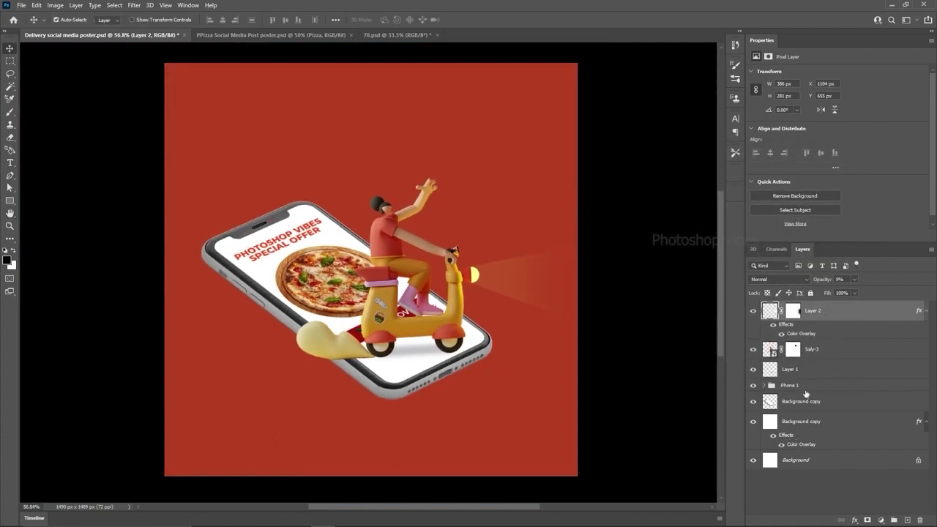
click(800, 390)
- Add a new layer above the lower Background copy and dab white with a 403 px soft brush
click(798, 401)
click(794, 423)
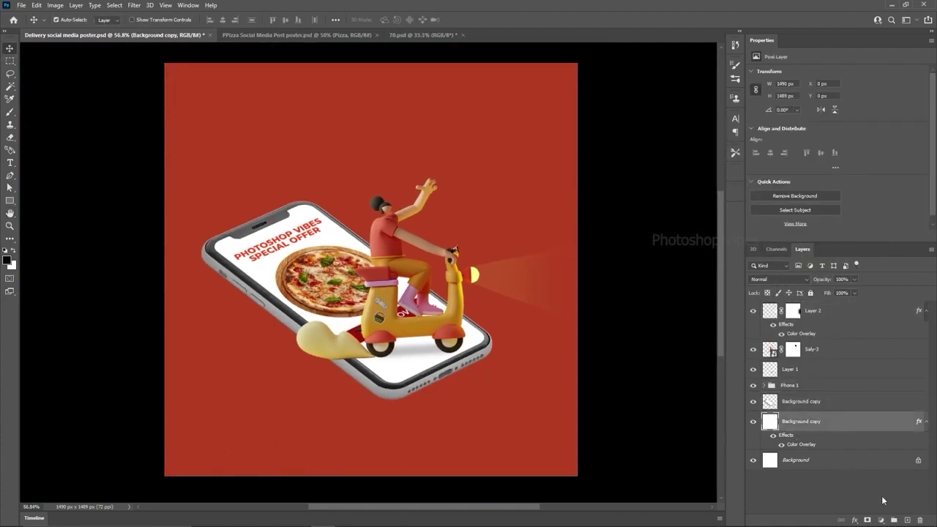
click(908, 519)
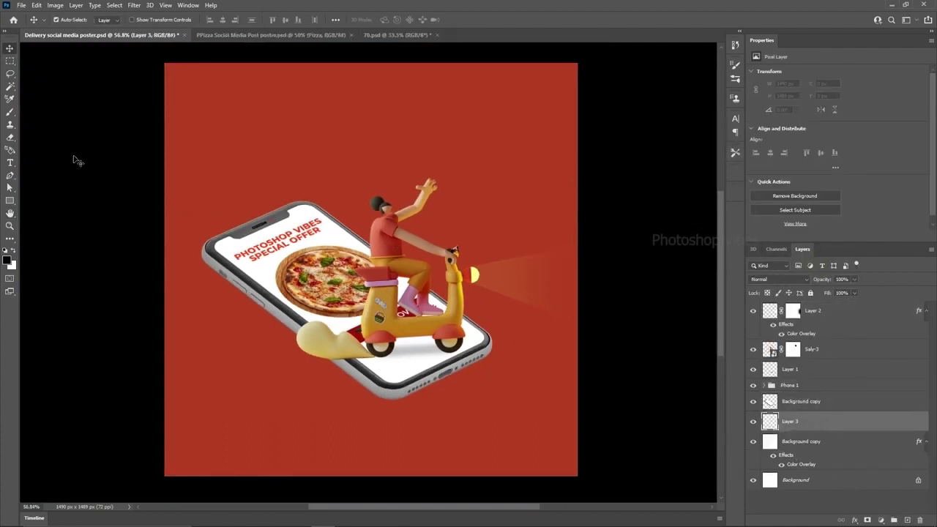
drag(10, 112, 34, 115)
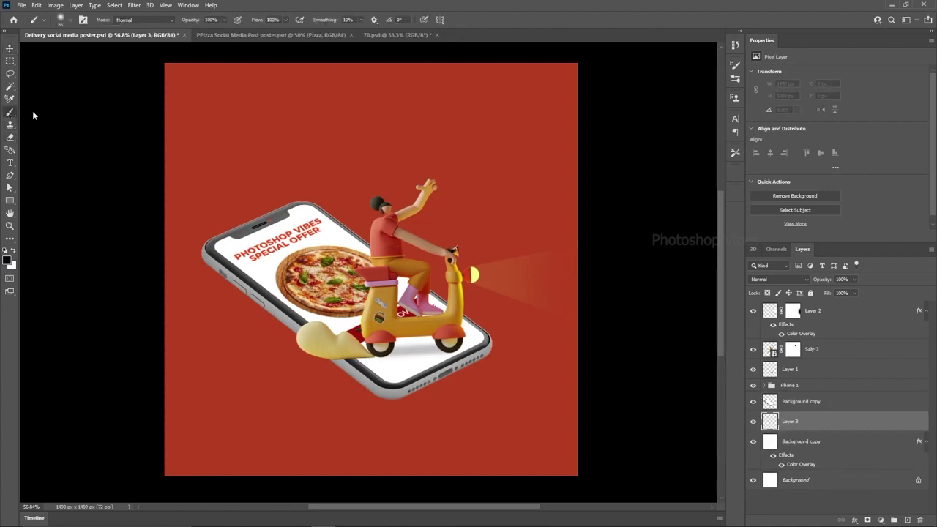
mouse_move(300, 222)
mouse_down()
mouse_move(431, 231)
mouse_move(347, 240)
mouse_up()
click(11, 252)
click(274, 136)
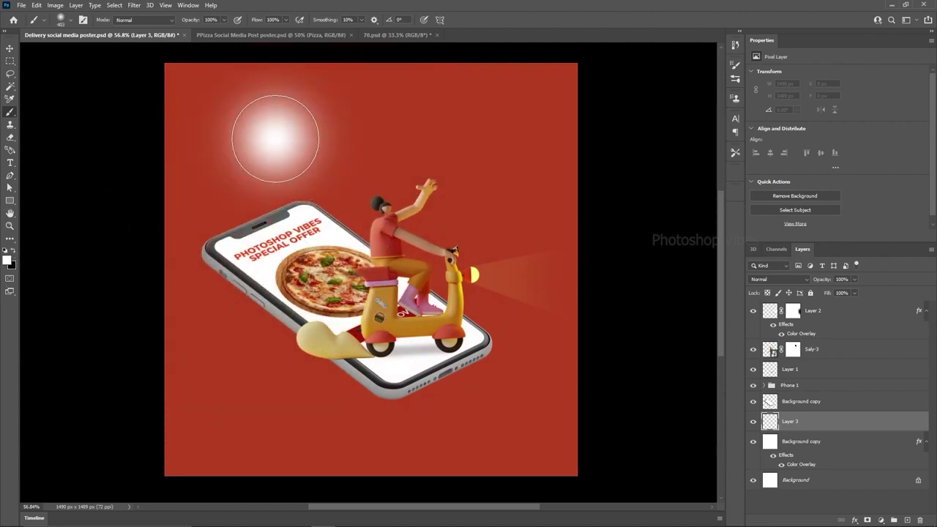
- Redo the white dab above the phone and enlarge it over most of the poster
key(ctrl+t)
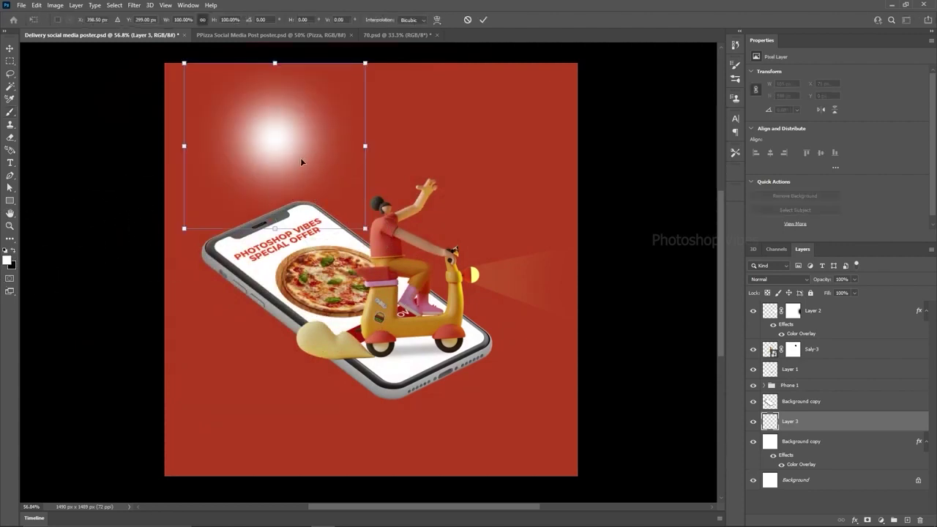
key(Escape)
key(ctrl+z)
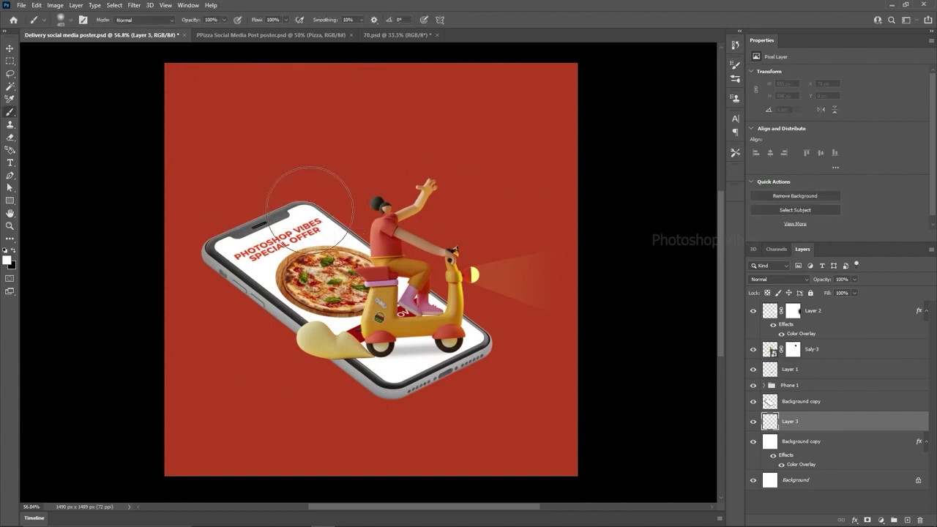
click(310, 209)
key(ctrl+t)
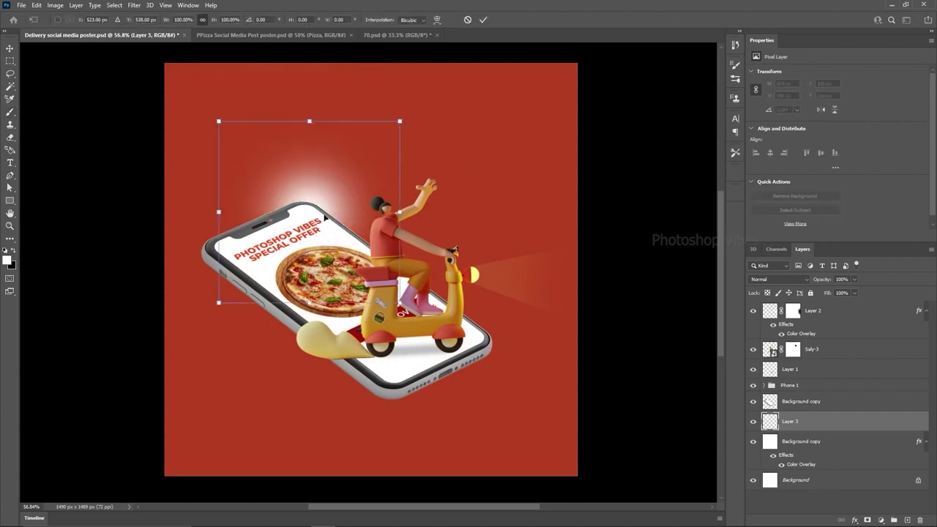
drag(398, 302, 472, 370)
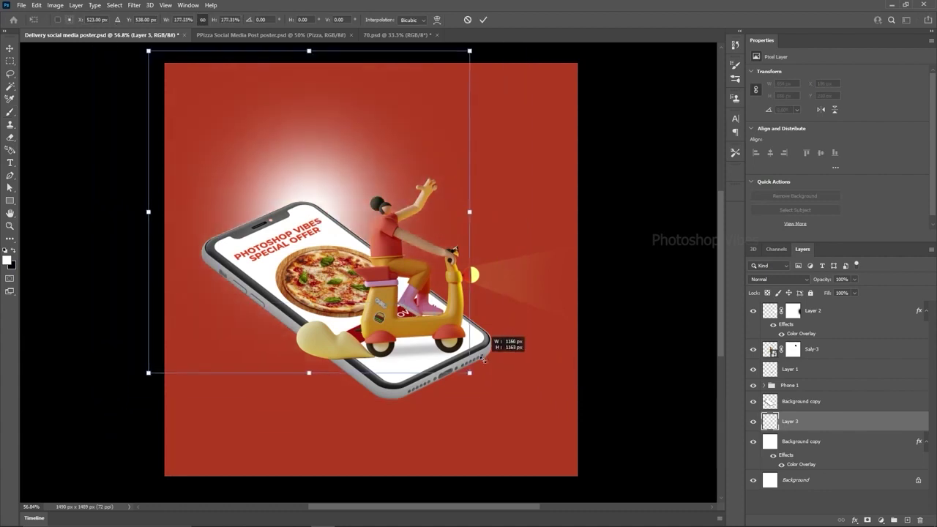
drag(361, 161, 423, 249)
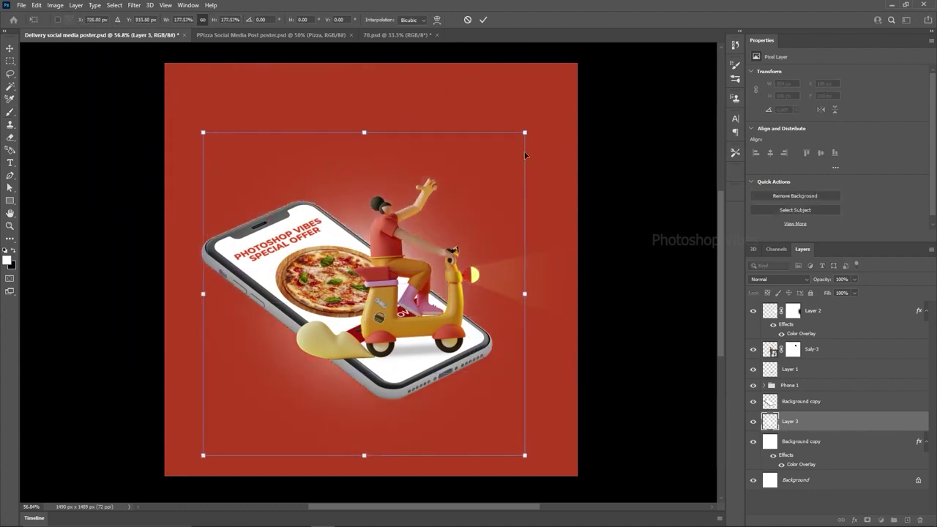
drag(537, 123, 593, 67)
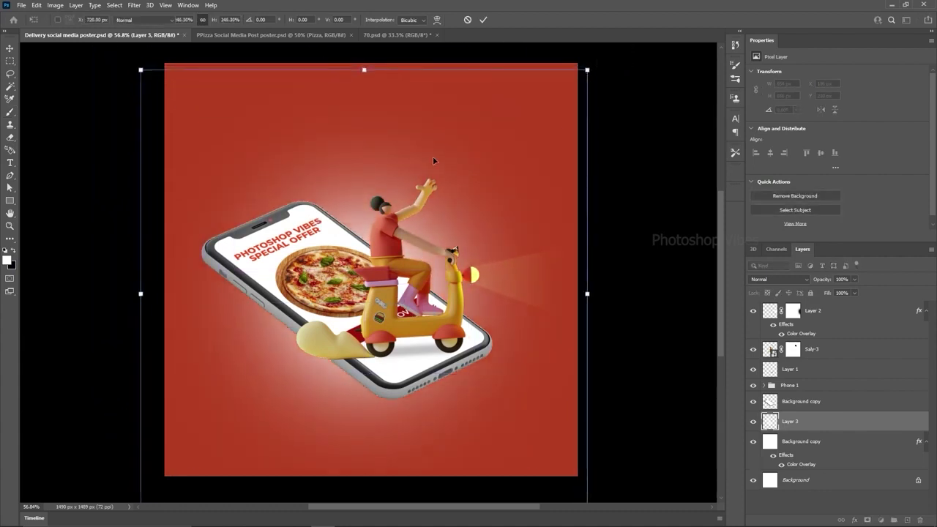
key(Return)
- Set the glow layer to Overlay, compare it on and off, then view the PPizza poster
click(789, 285)
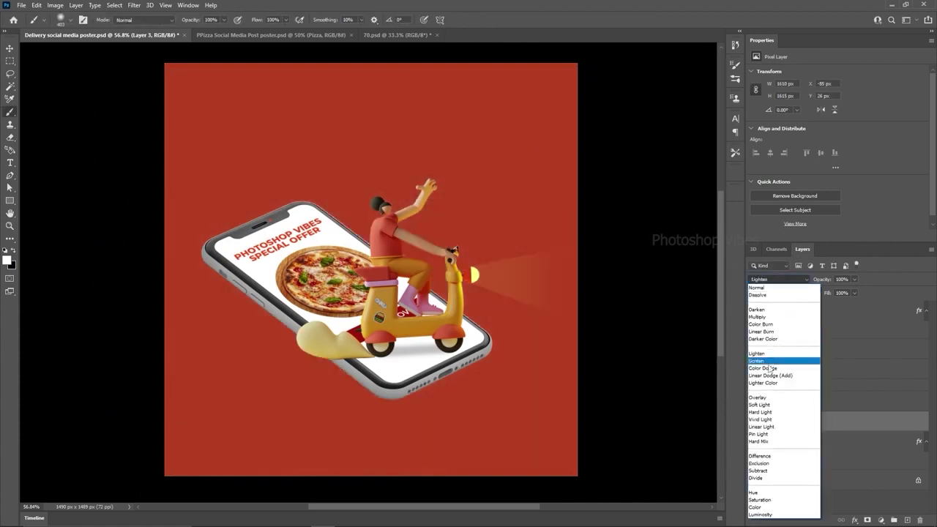
click(765, 398)
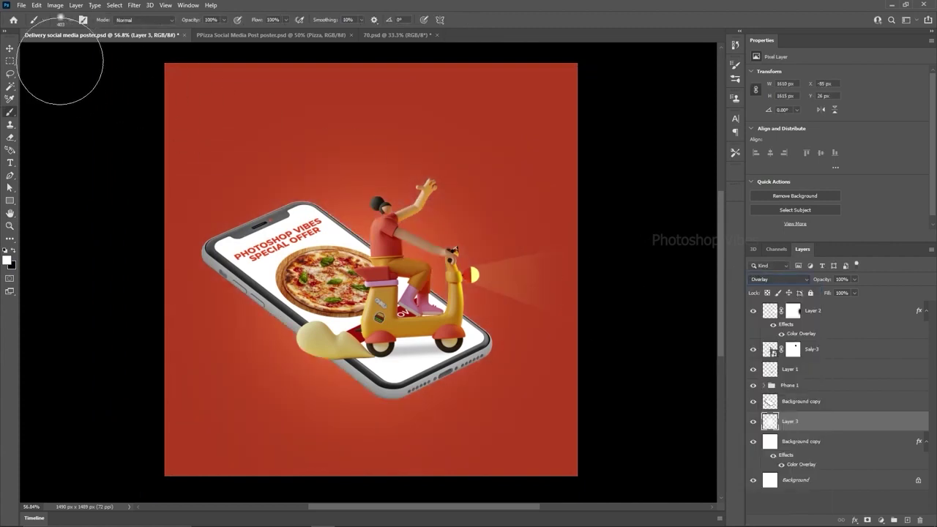
click(13, 47)
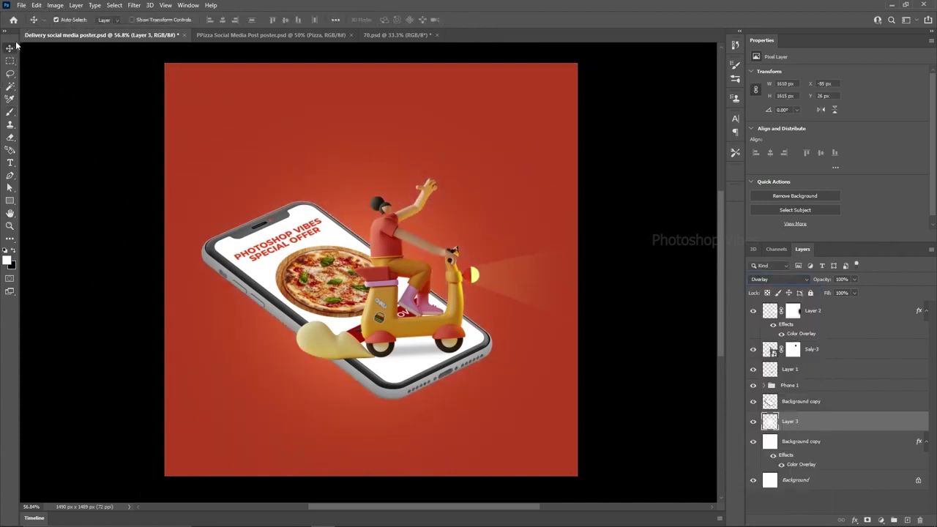
click(753, 422)
click(755, 423)
click(281, 35)
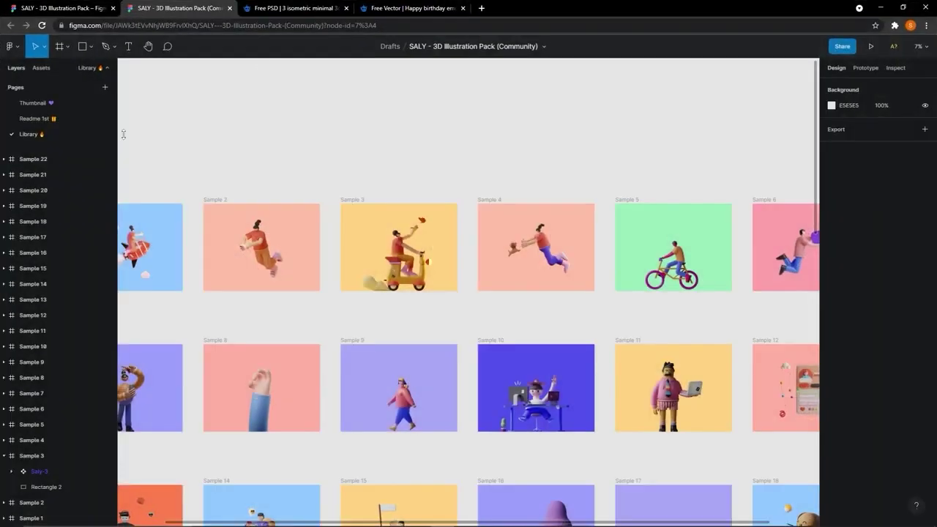
- Bring up the Freepik isometric phones page, then the Happy birthday emoji vector page
click(302, 8)
click(380, 7)
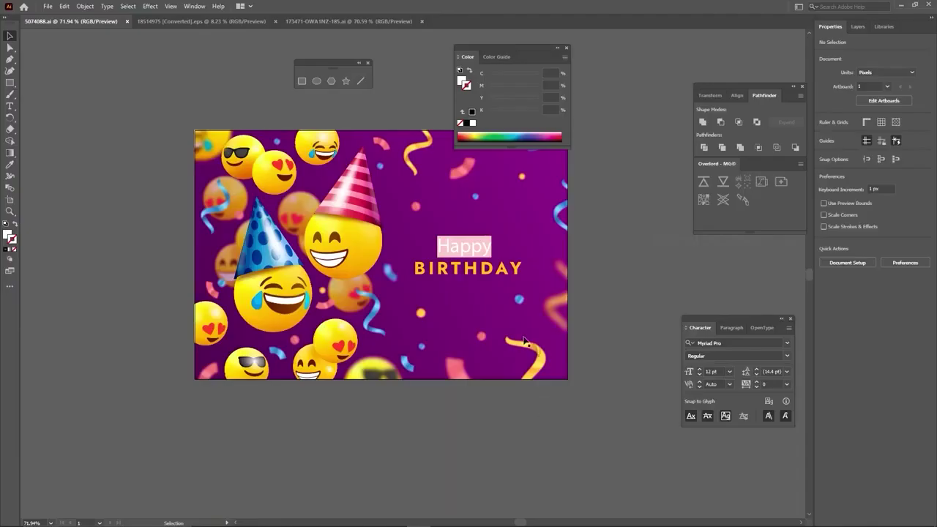
- Release the birthday card's clipping mask, copy the sunglasses emoji, and switch to Photoshop
click(323, 294)
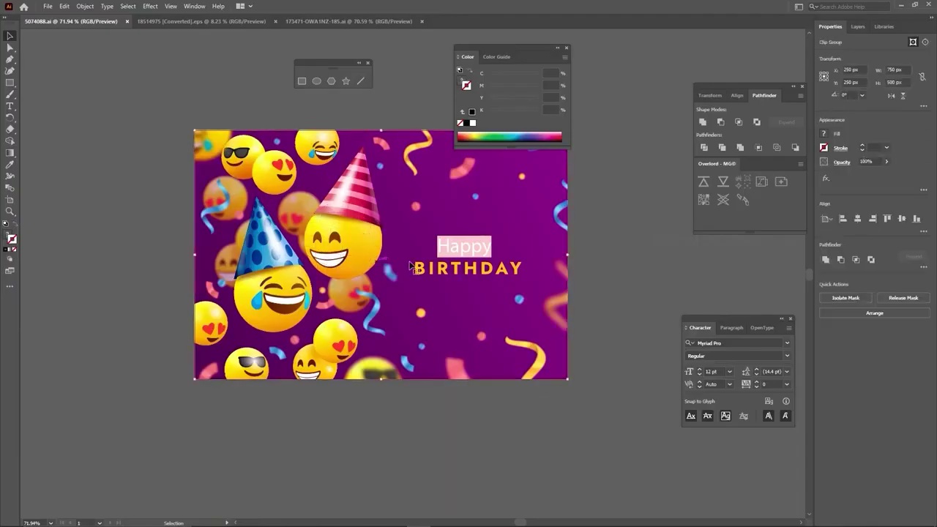
click(905, 298)
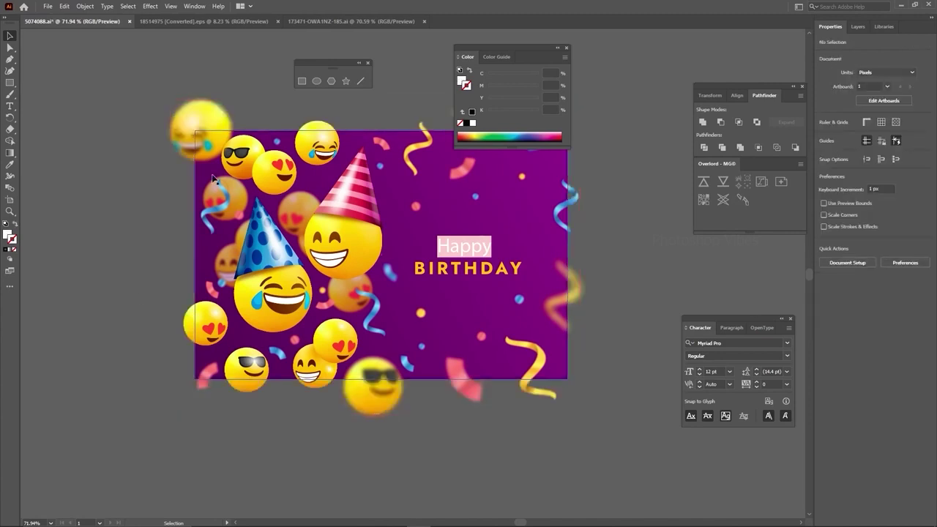
click(240, 157)
double_click(240, 158)
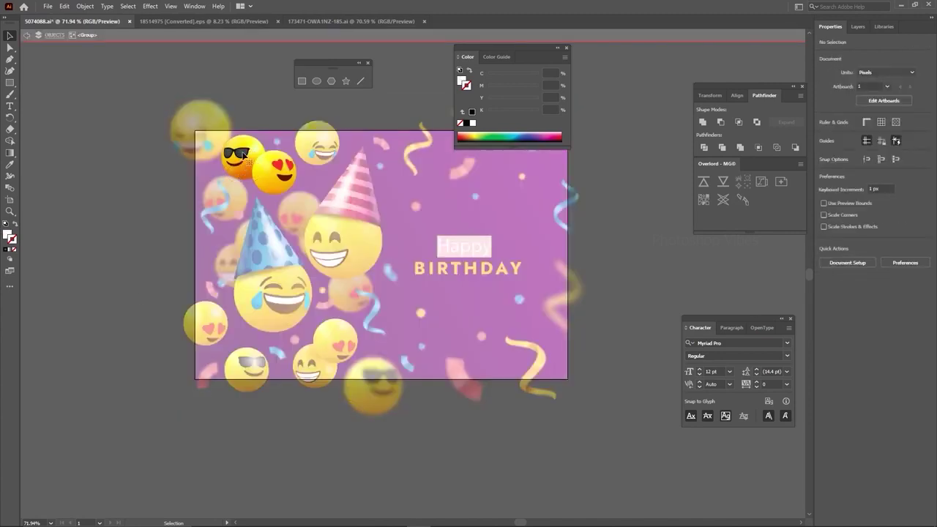
drag(234, 160, 250, 148)
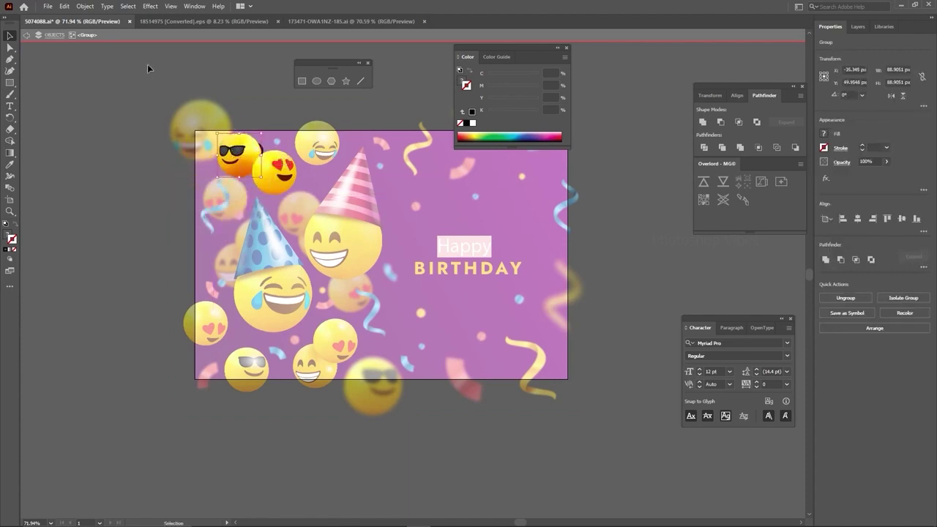
click(63, 6)
click(83, 57)
key(alt+Tab)
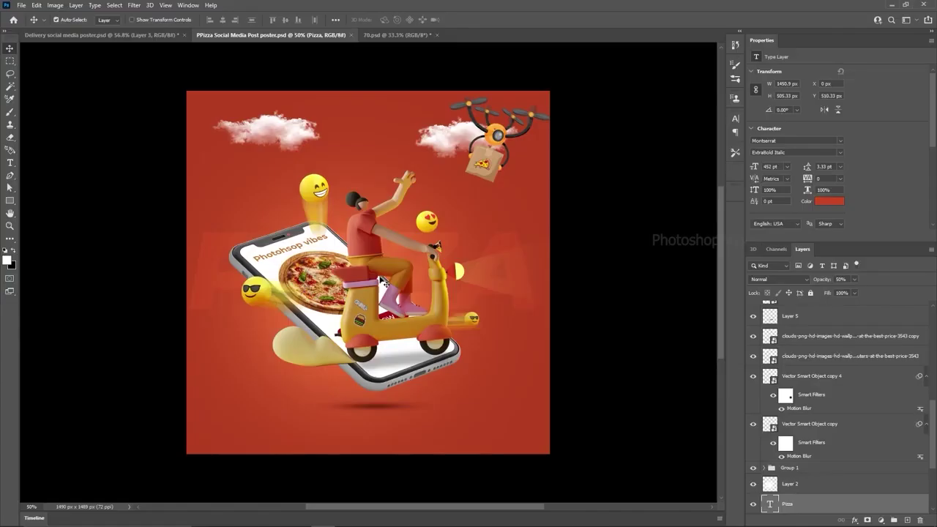
- Paste the sunglasses emoji above Layer 2 as an enlarged smart object at the phone's left edge
click(93, 34)
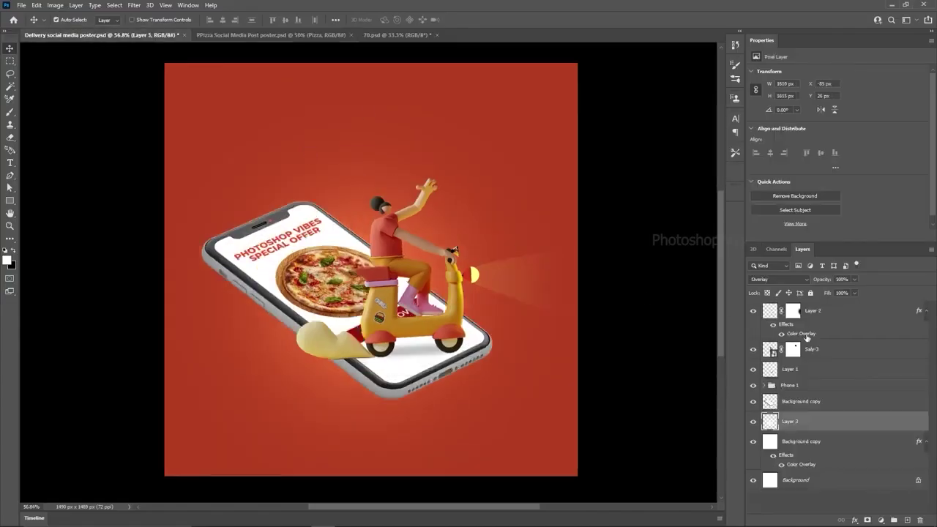
click(835, 315)
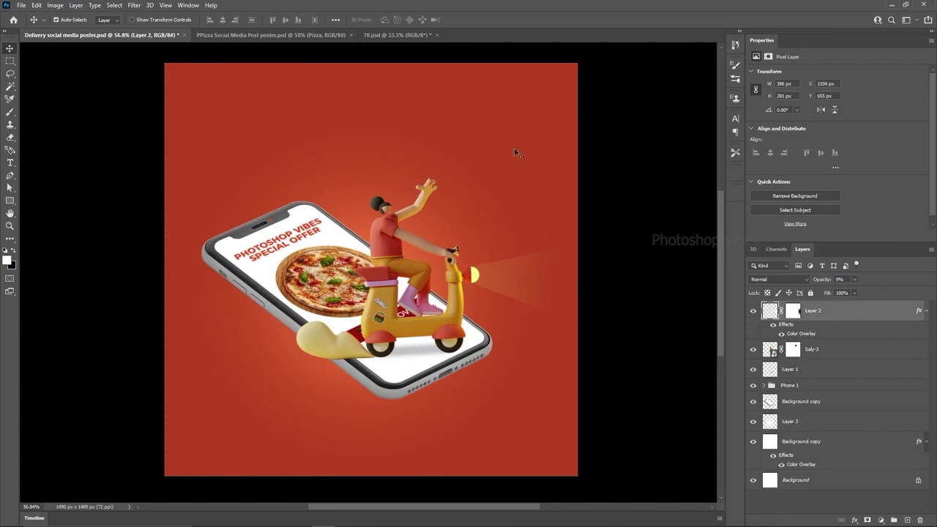
click(35, 5)
click(45, 90)
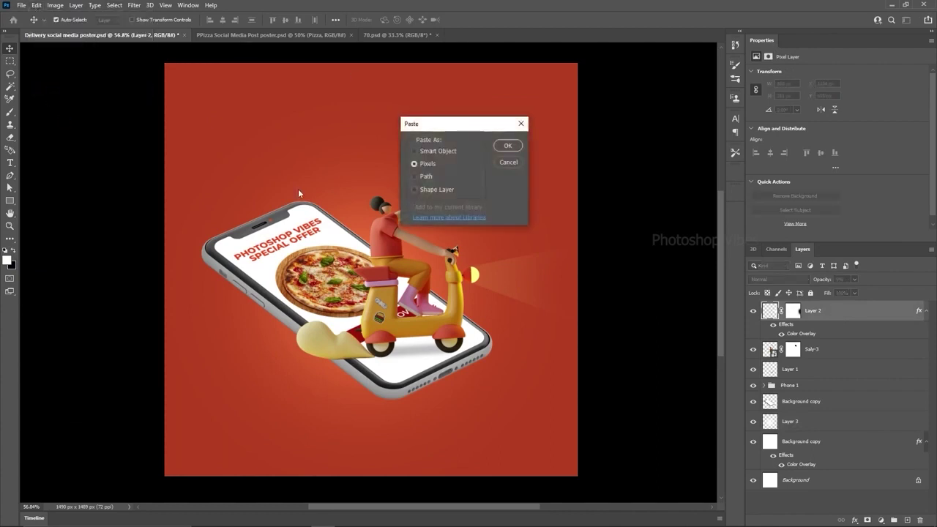
click(433, 154)
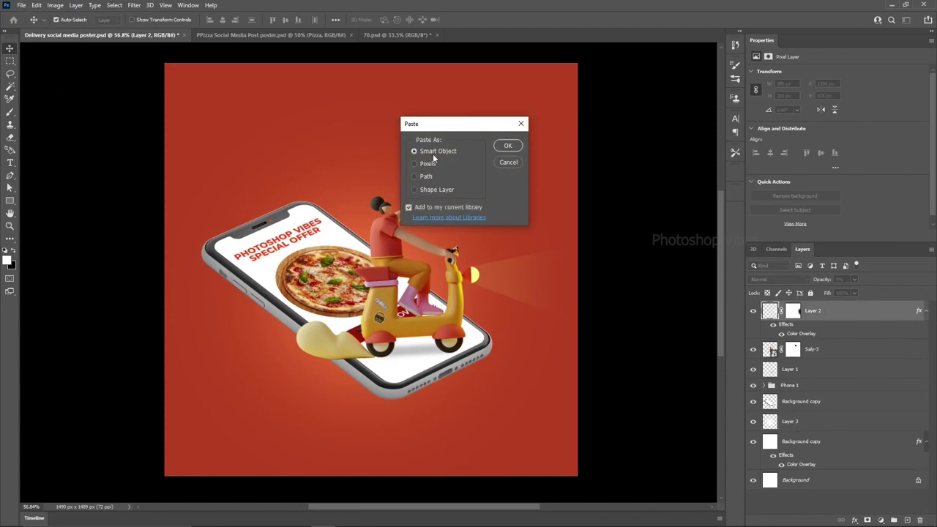
click(509, 147)
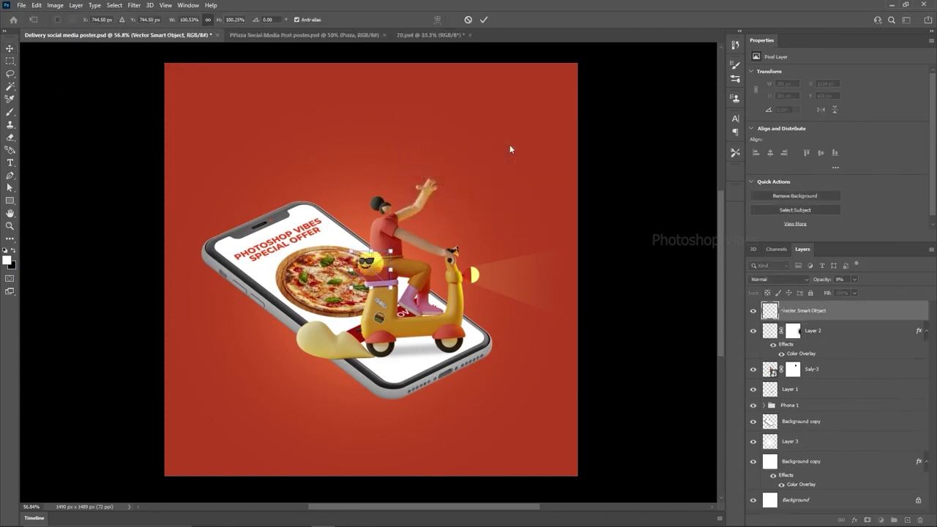
drag(390, 251, 258, 281)
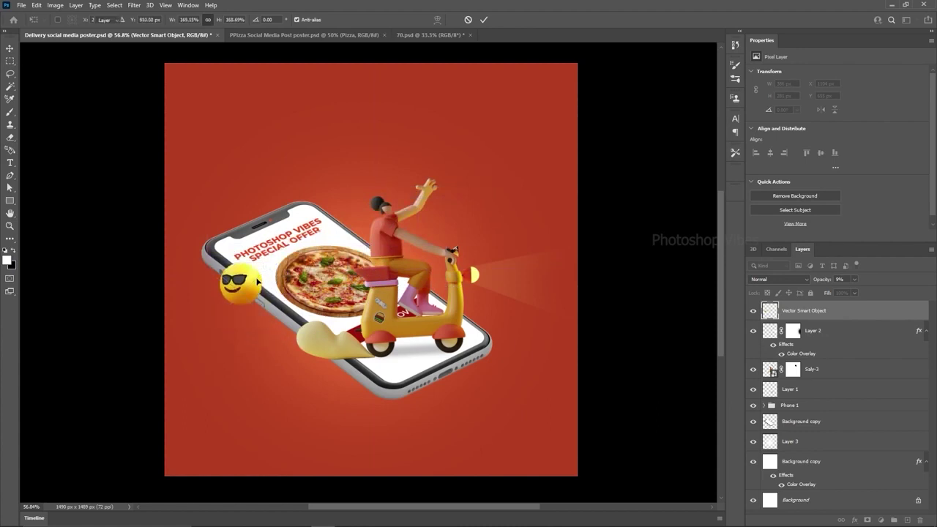
key(Return)
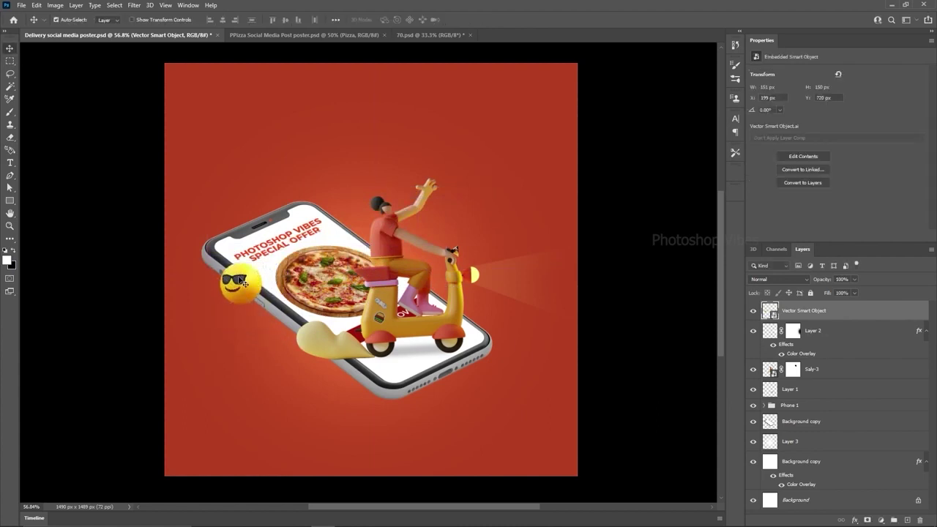
mouse_move(241, 282)
mouse_down()
mouse_move(241, 271)
mouse_move(241, 282)
mouse_up()
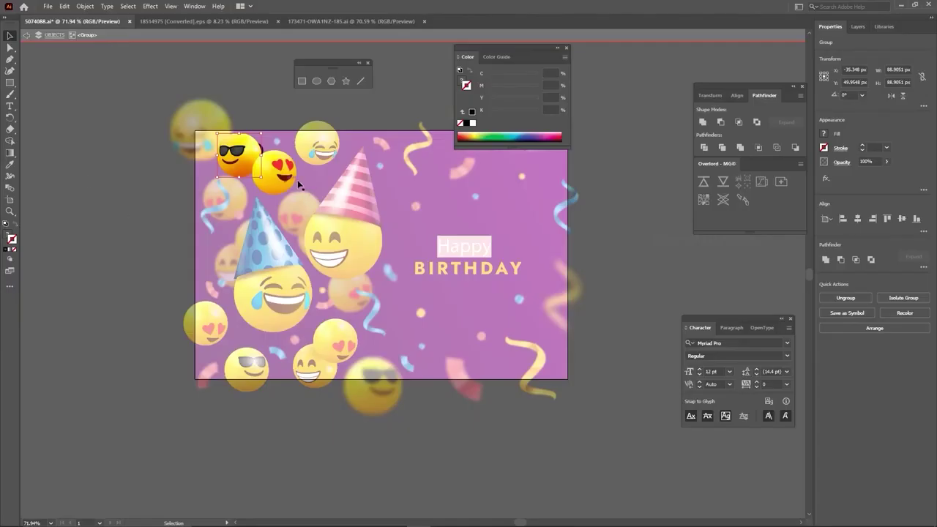
- Paste the heart-eyes emoji as a smart object beside the rider's raised hand
click(287, 181)
click(65, 6)
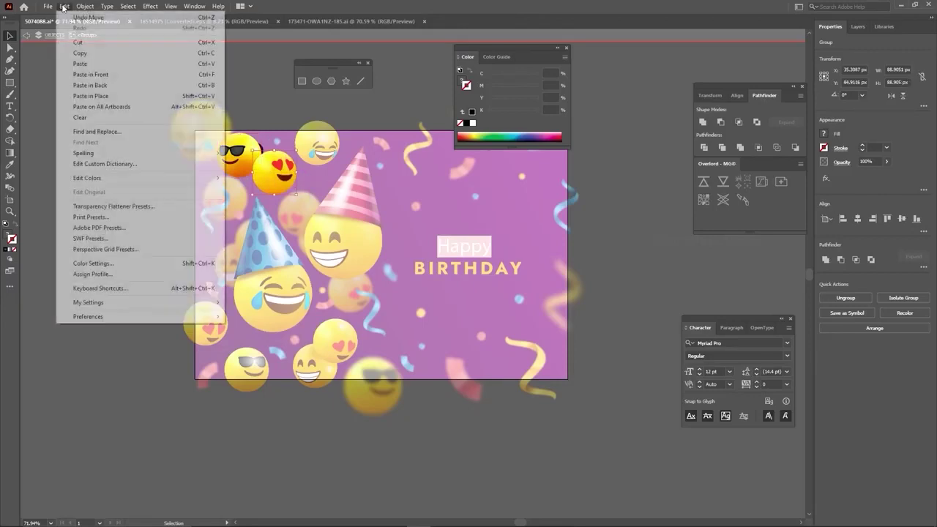
click(89, 65)
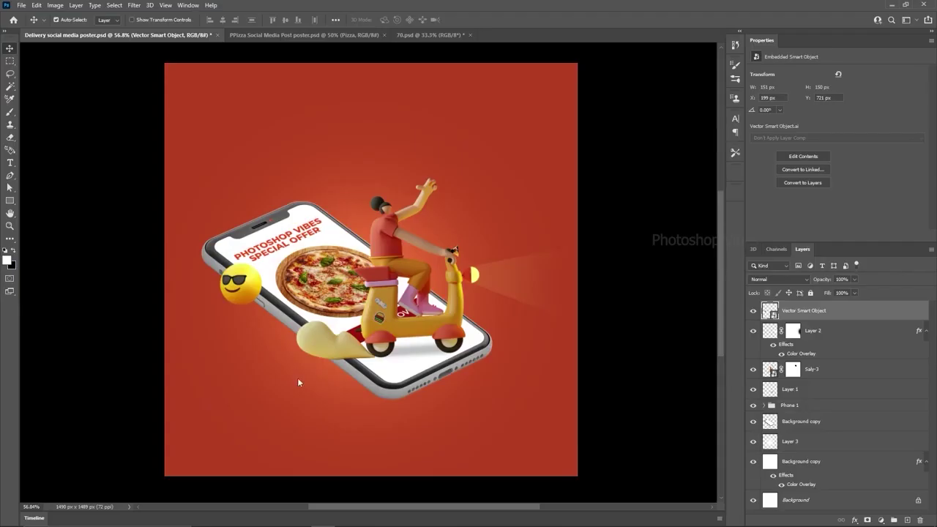
click(38, 6)
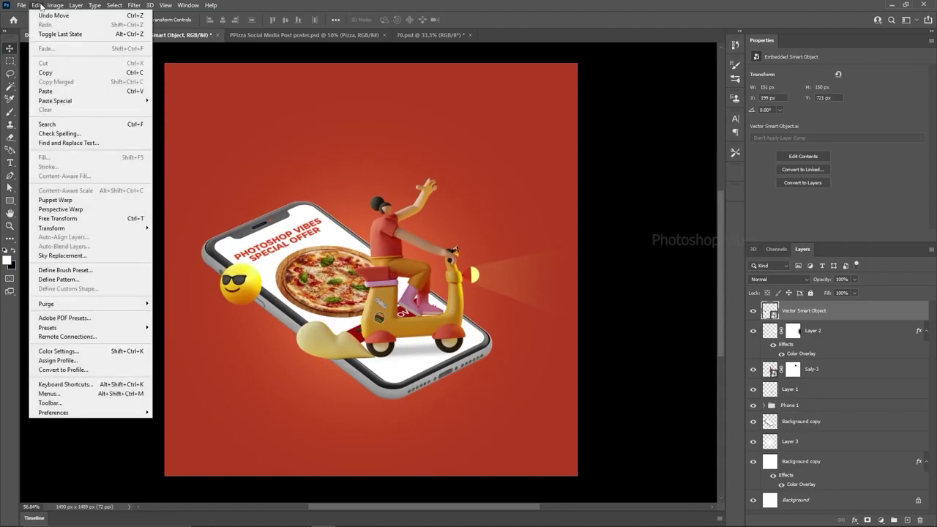
click(46, 91)
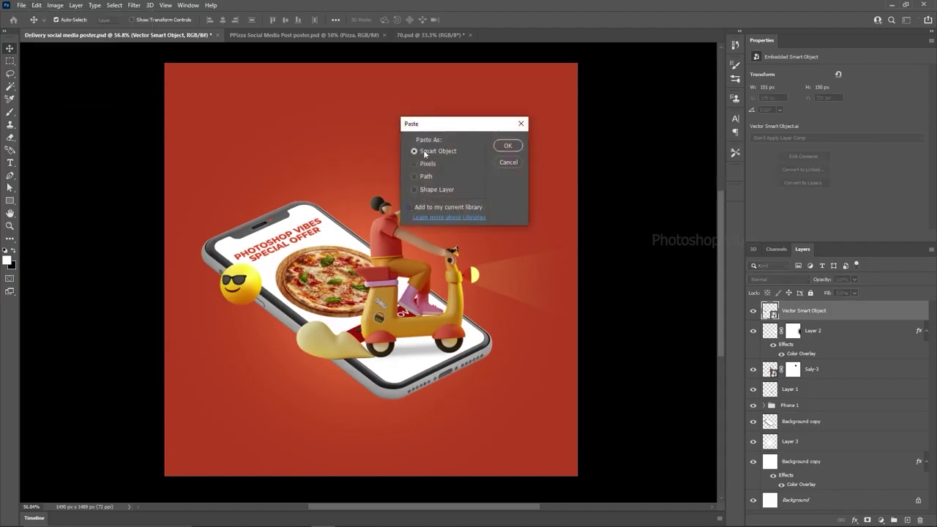
click(508, 145)
drag(383, 268, 456, 218)
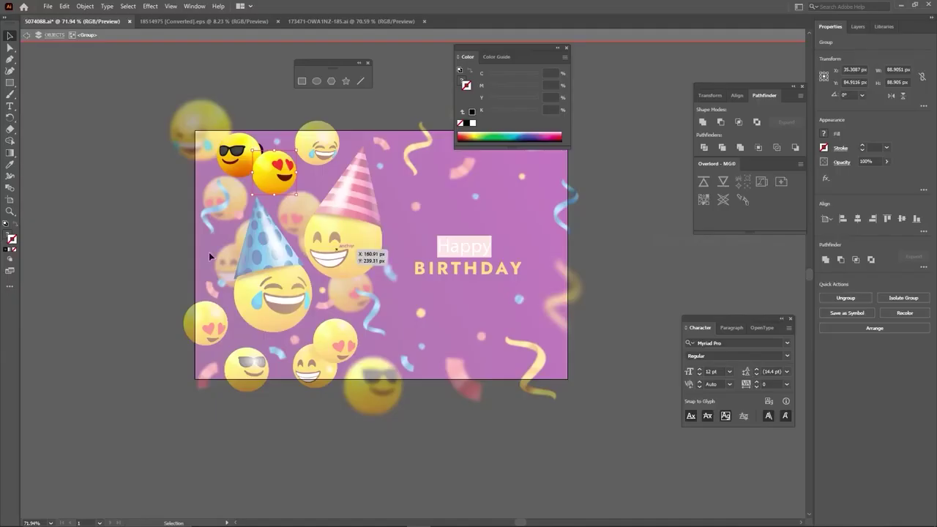
- Paste the grinning emoji, flip it horizontally, and tilt it into place above the phone
mouse_move(337, 249)
mouse_down()
mouse_move(359, 242)
mouse_move(348, 242)
mouse_up()
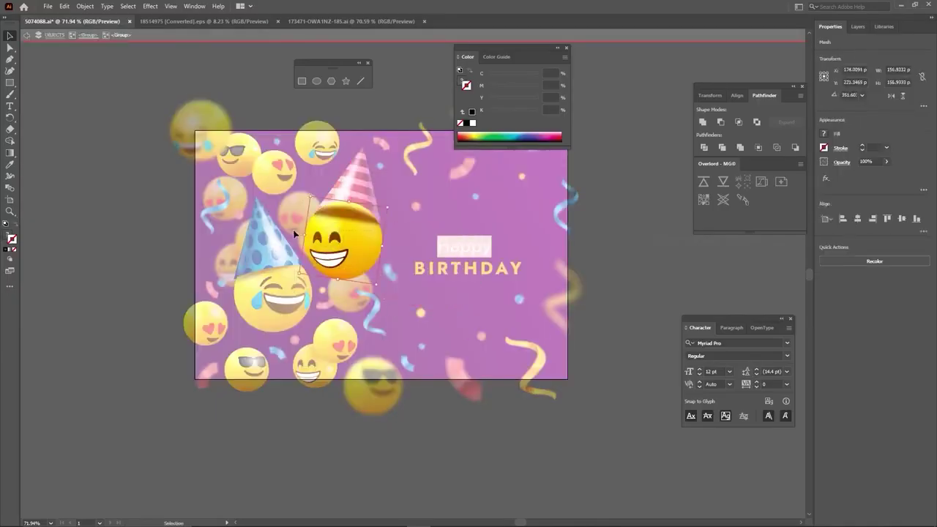
click(64, 5)
click(81, 64)
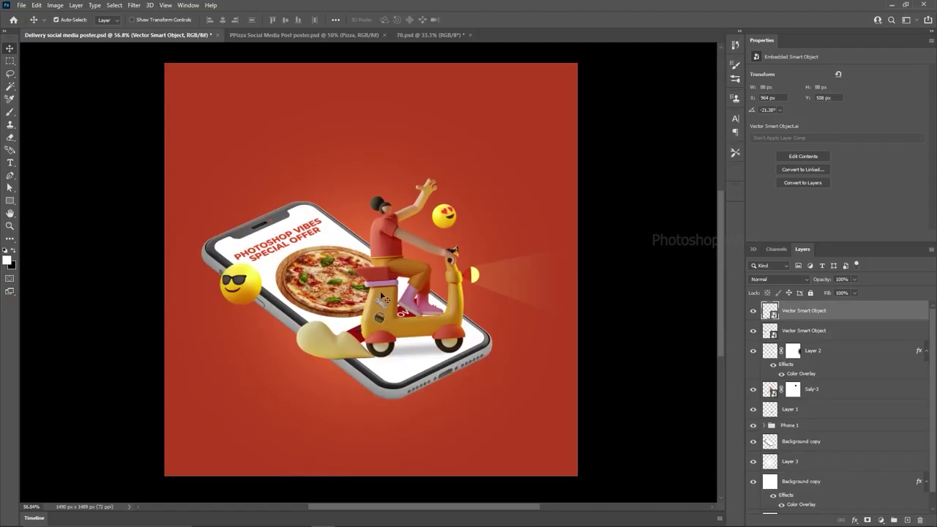
click(38, 5)
click(46, 91)
click(506, 146)
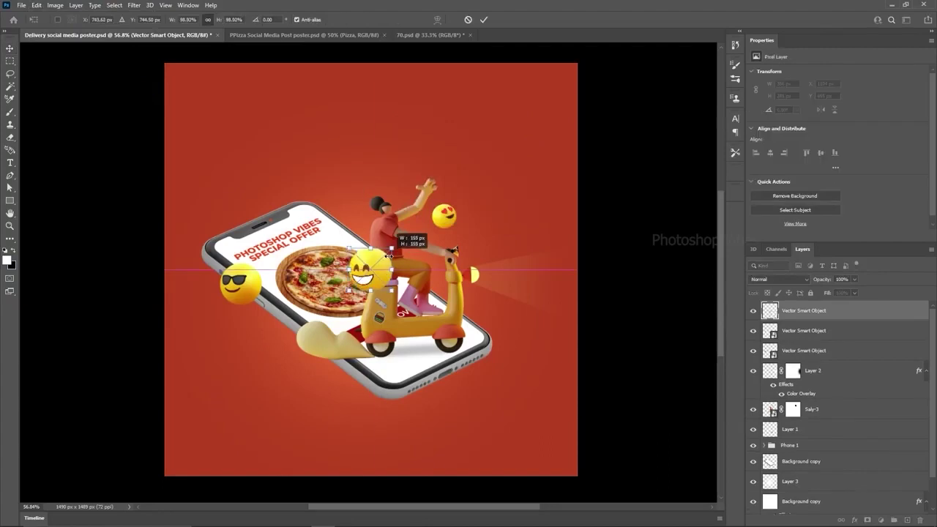
right_click(320, 194)
click(346, 357)
drag(349, 220, 317, 165)
key(Return)
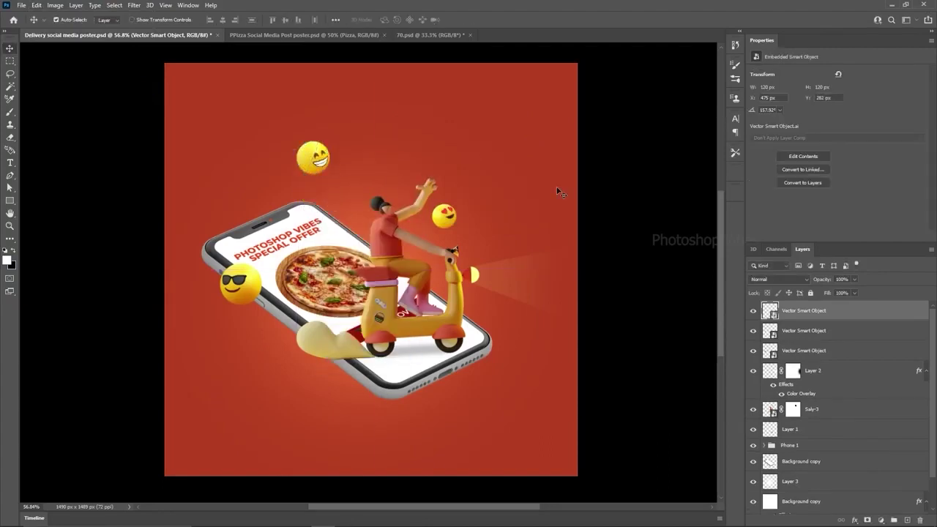
click(238, 294)
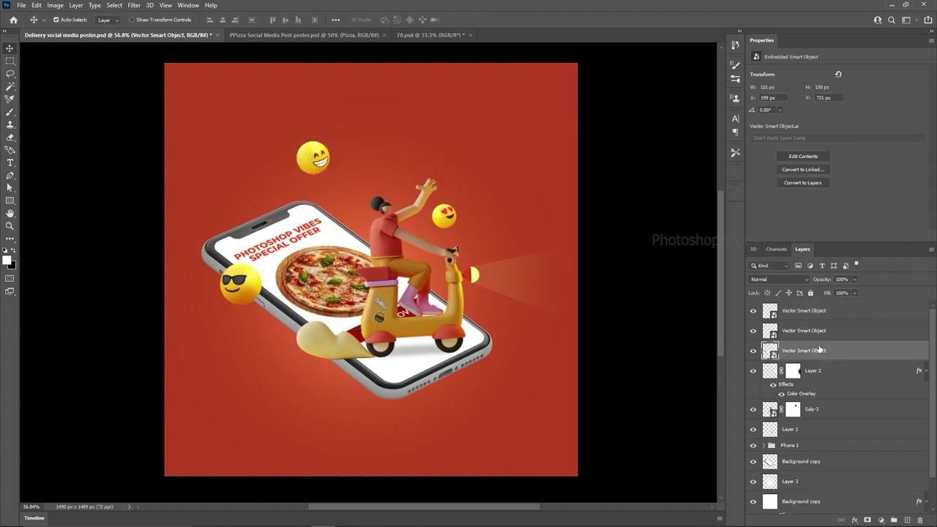
- Duplicate the sunglasses emoji, give the copy a 155 px Motion Blur, and reshow the sharp original
key(ctrl+j)
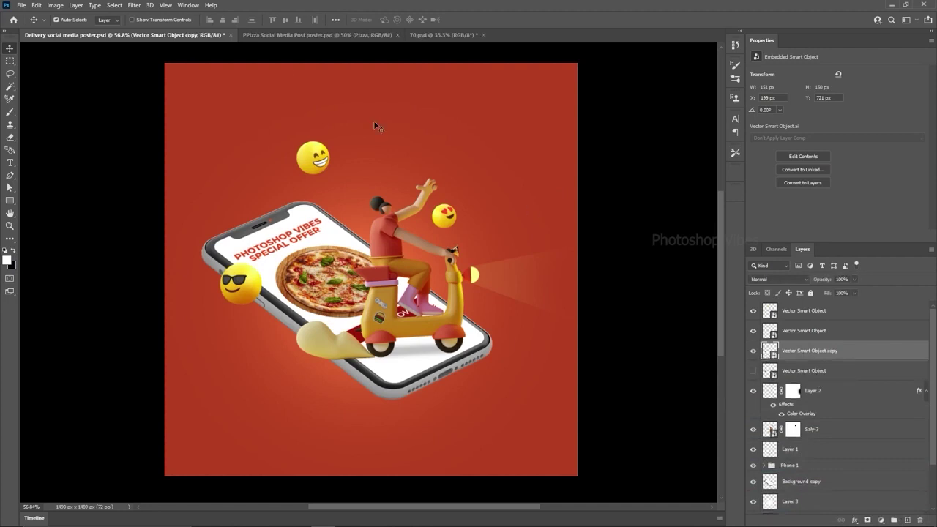
click(132, 5)
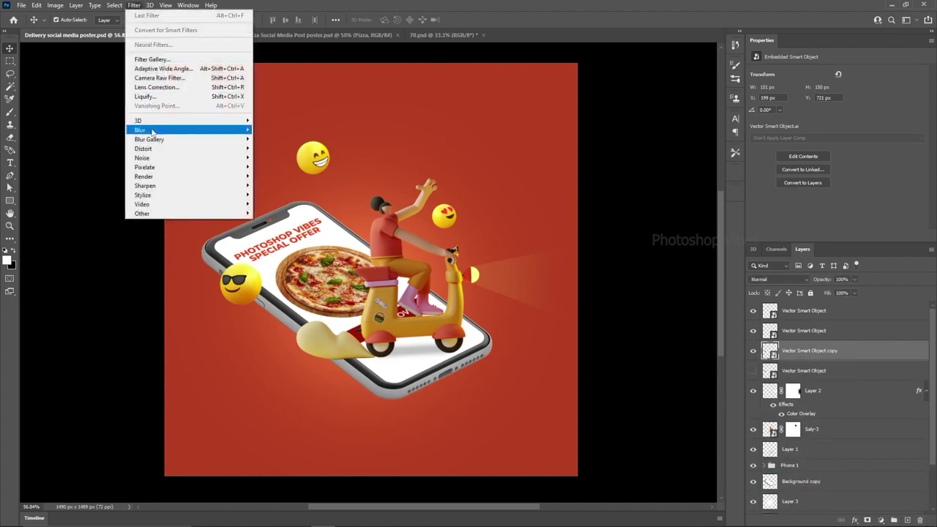
mouse_move(154, 131)
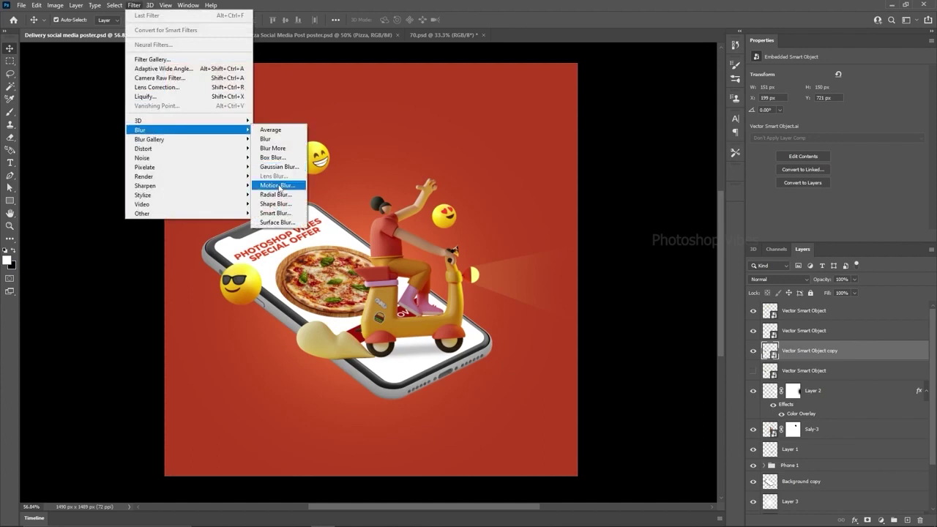
click(275, 185)
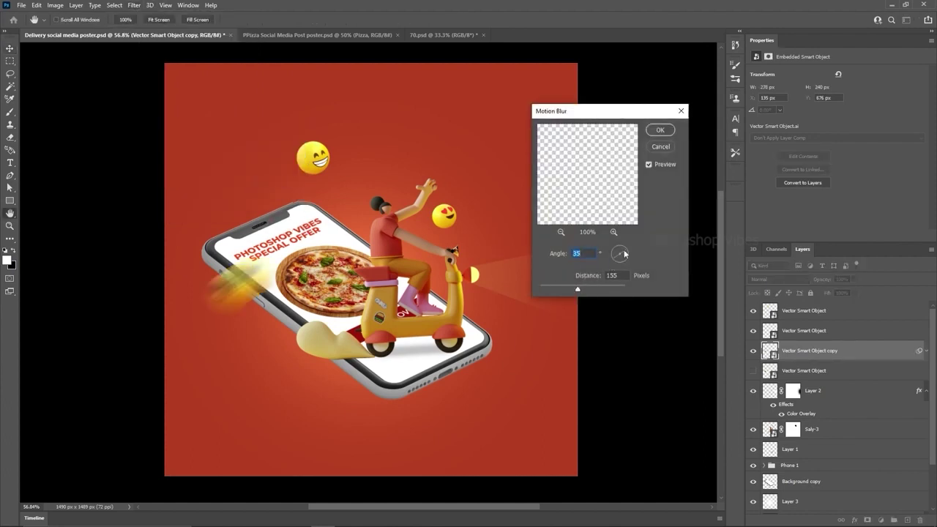
mouse_move(625, 251)
mouse_down()
mouse_move(629, 259)
mouse_move(616, 255)
mouse_up()
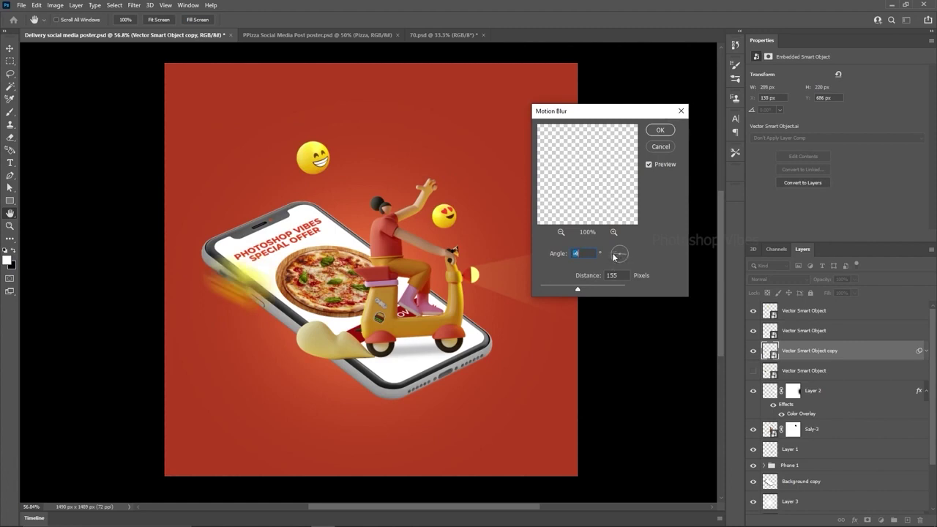
click(660, 131)
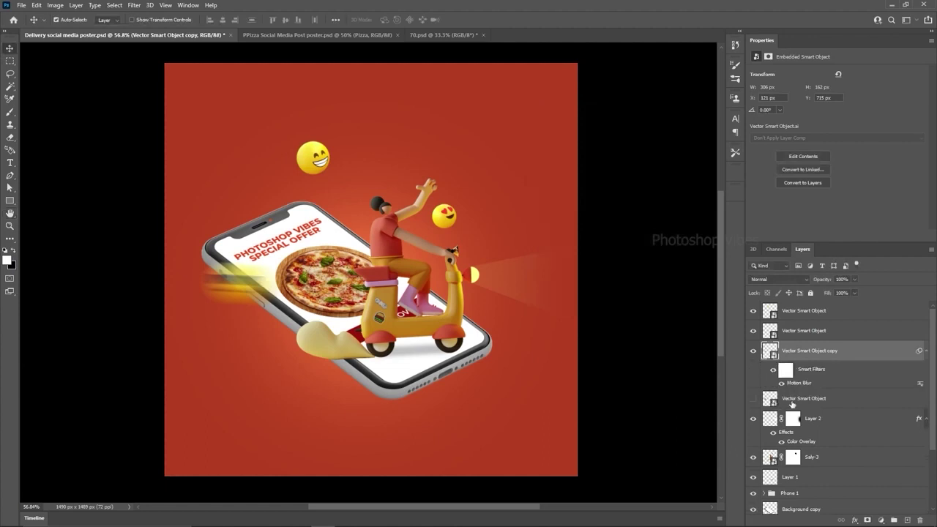
click(800, 401)
click(753, 400)
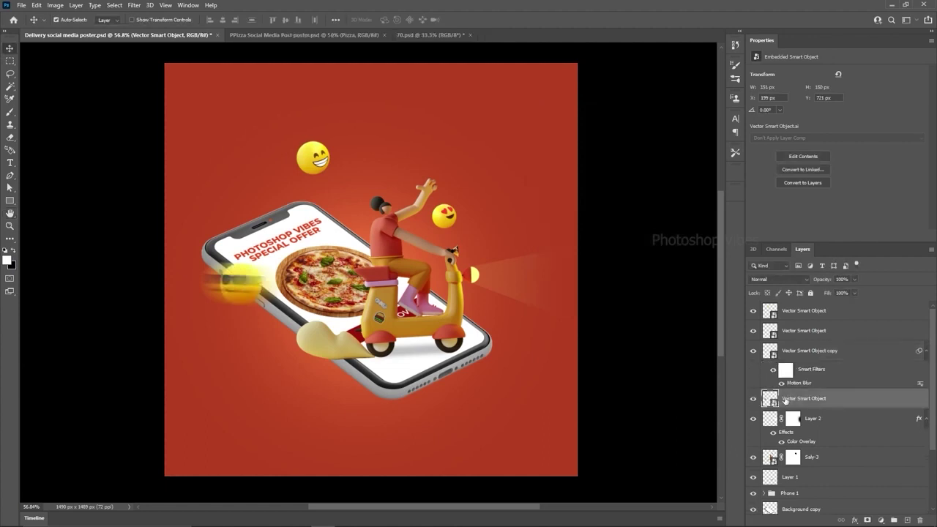
- Shift the sharp sunglasses emoji left, mask the blurred copy, and set a 623 px eraser
drag(789, 401, 787, 347)
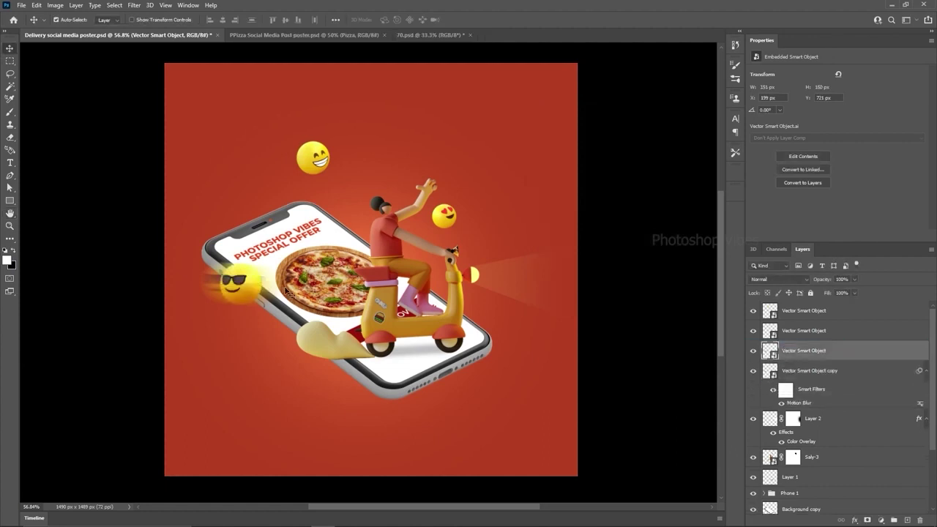
drag(237, 296, 207, 286)
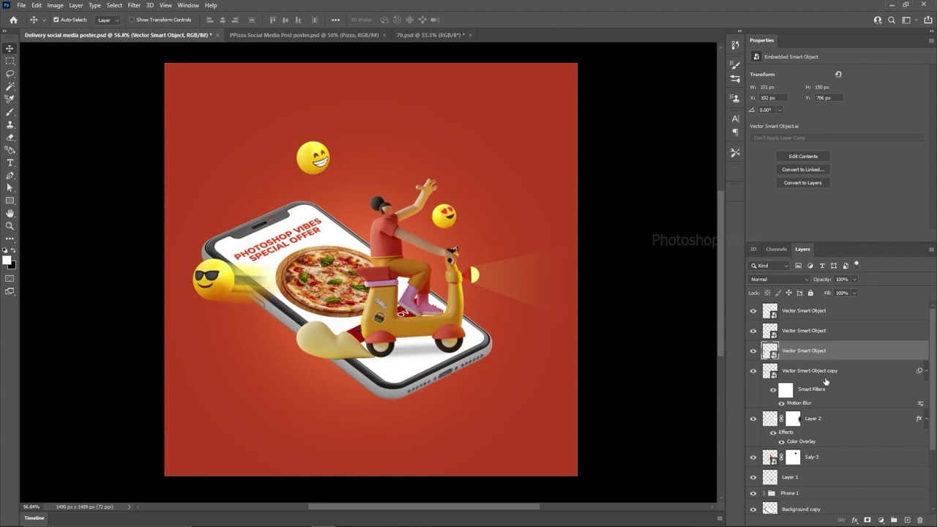
drag(808, 353, 804, 406)
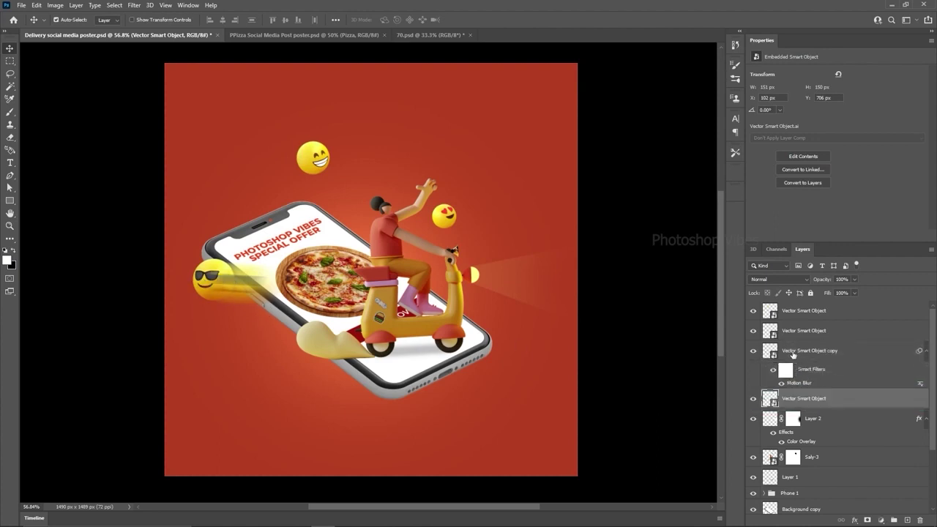
click(790, 350)
click(868, 518)
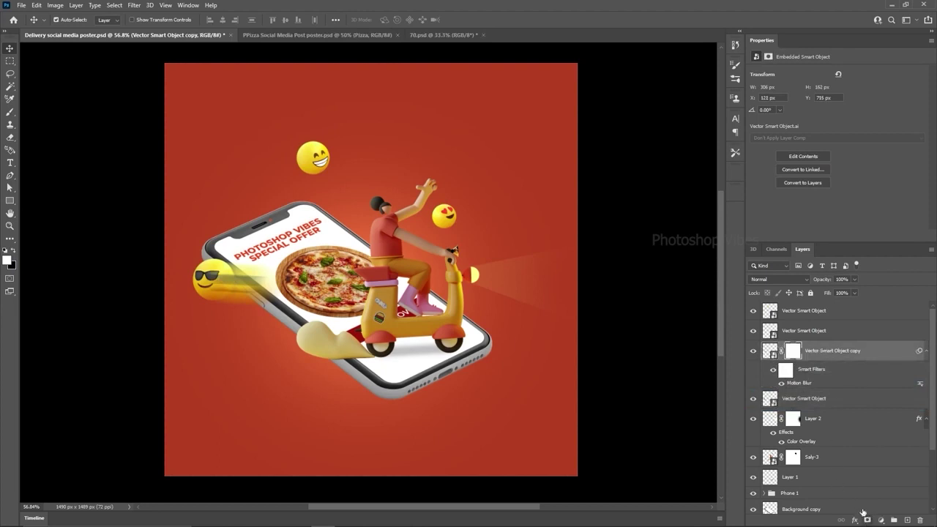
click(11, 138)
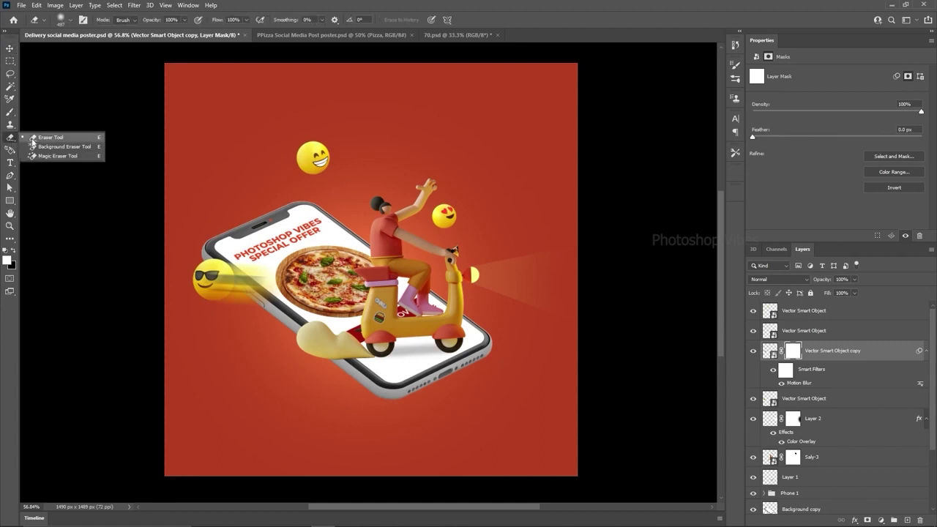
click(34, 136)
mouse_move(260, 275)
mouse_down()
mouse_move(278, 273)
mouse_move(188, 281)
mouse_up()
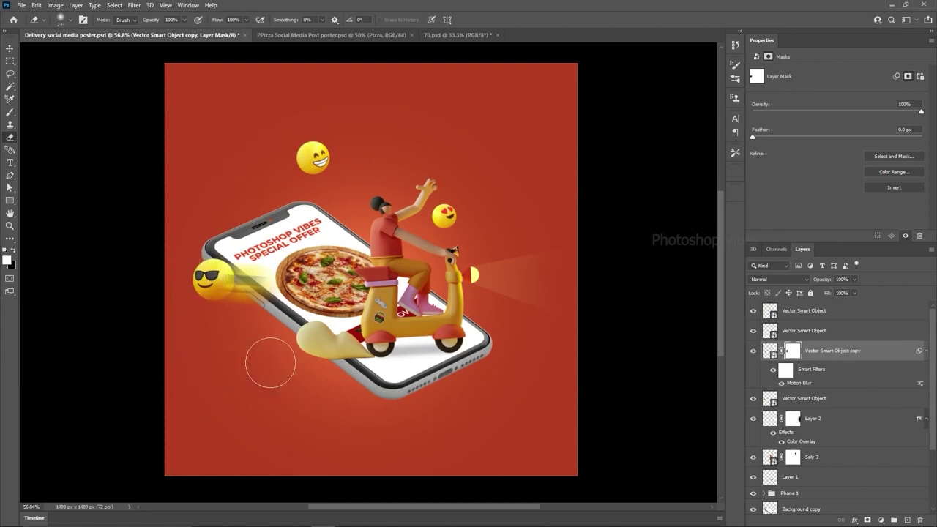
click(9, 47)
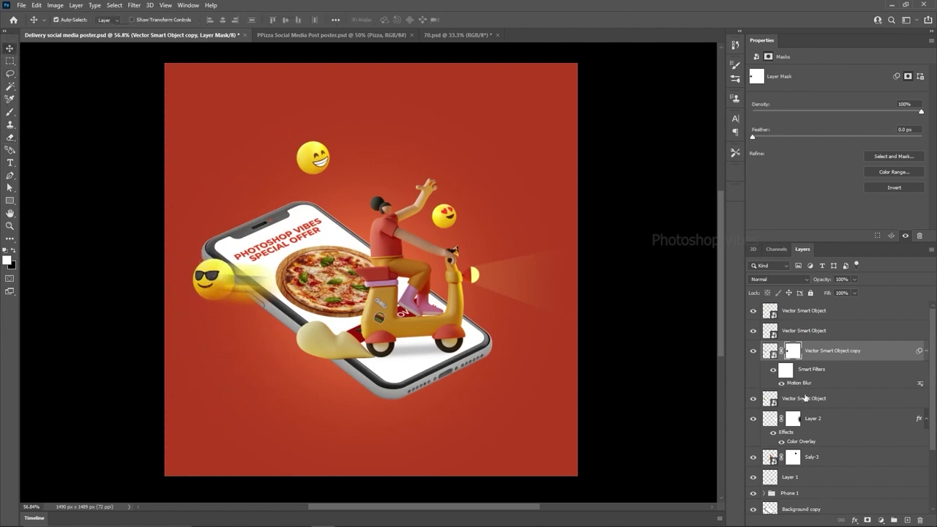
- Rotate the sunglasses emoji and shift it slightly right along its trail
key(ctrl+t)
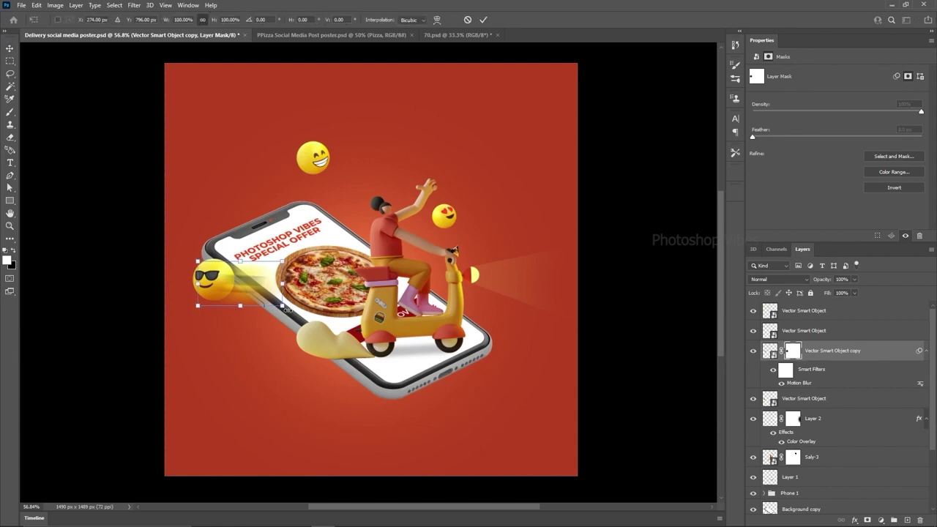
mouse_move(293, 324)
mouse_down()
mouse_move(278, 337)
mouse_move(271, 285)
mouse_move(277, 314)
mouse_move(292, 314)
mouse_up()
key(Return)
key(Return)
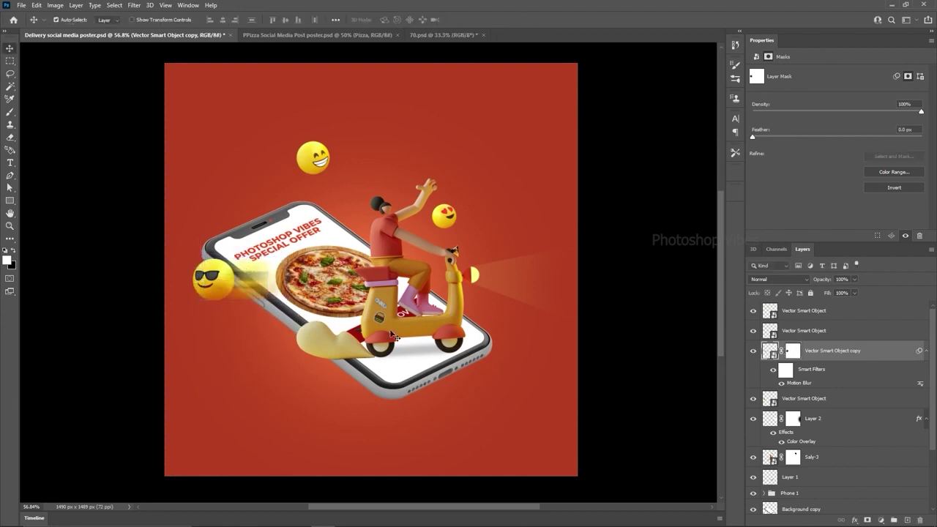
drag(206, 290, 214, 287)
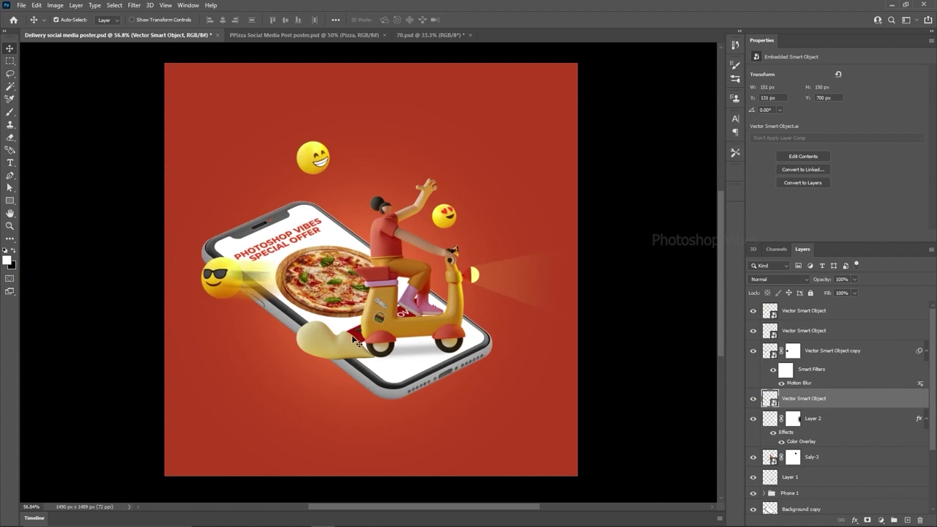
- Raise the trail's Motion Blur distance to 194 px and duplicate the grinning emoji
double_click(799, 383)
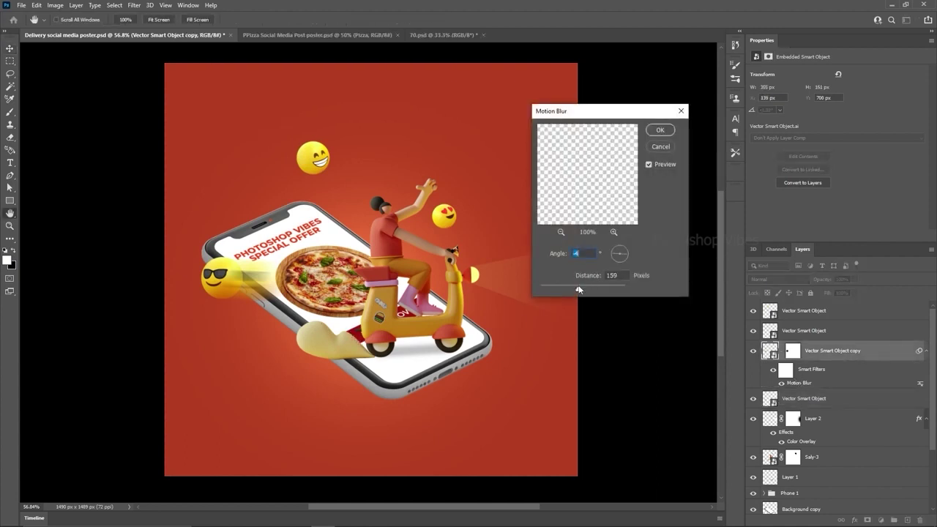
key(Tab)
click(657, 132)
click(321, 159)
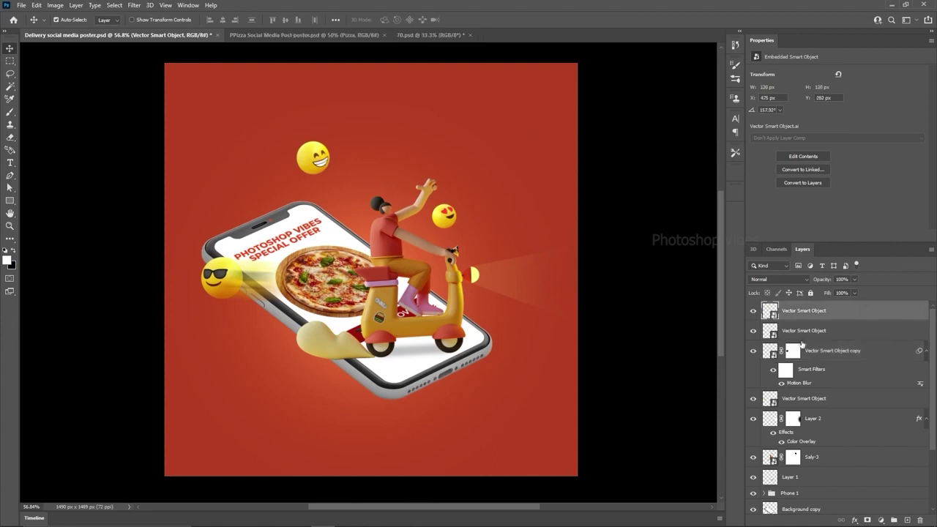
key(ctrl+j)
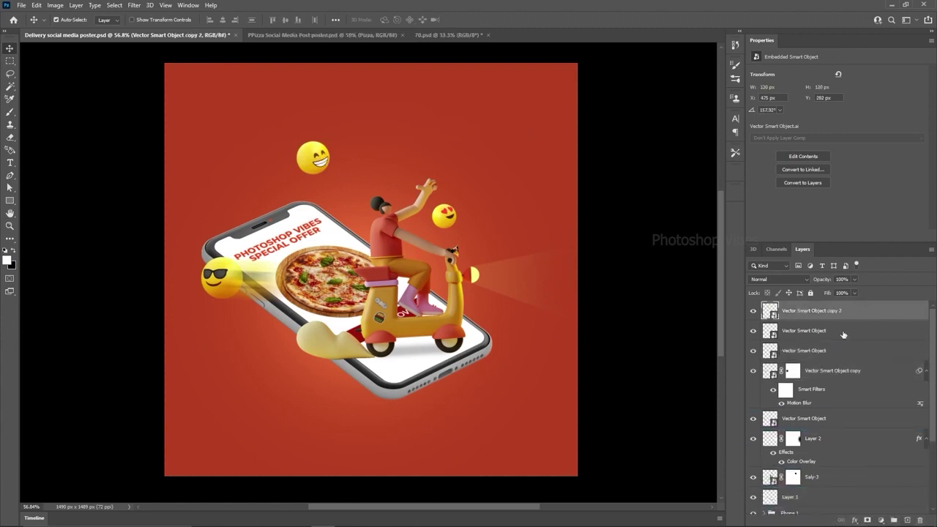
- Give the grinning emoji copy a near-vertical Motion Blur (angle -78) and move it below the emoji
click(132, 6)
mouse_move(186, 132)
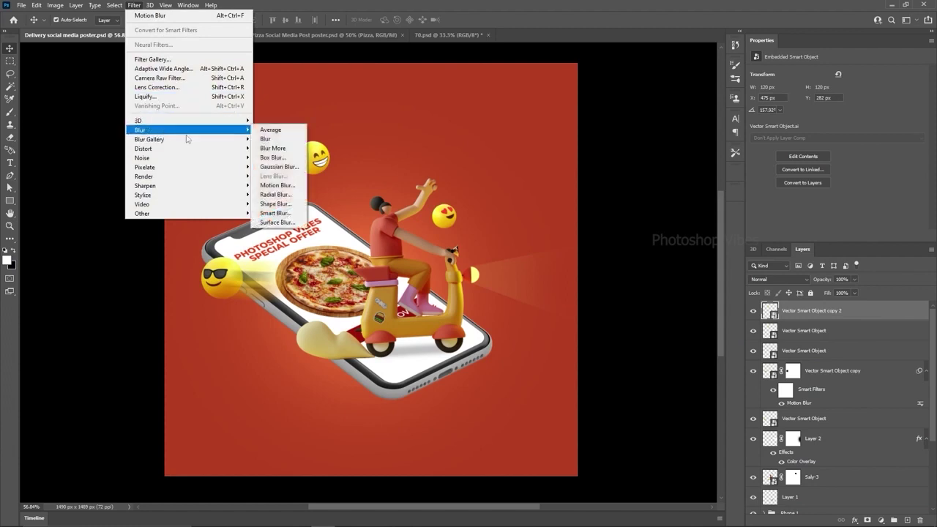
click(277, 185)
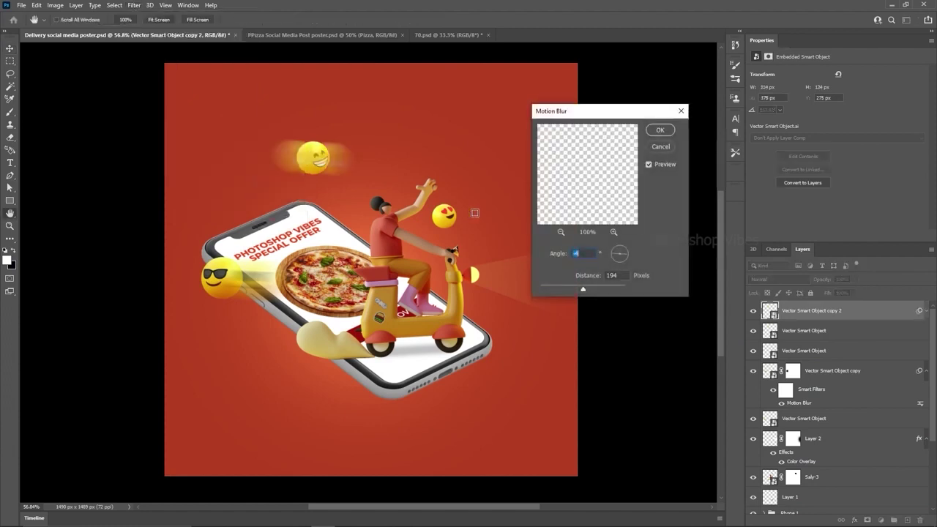
drag(610, 257, 619, 250)
click(660, 131)
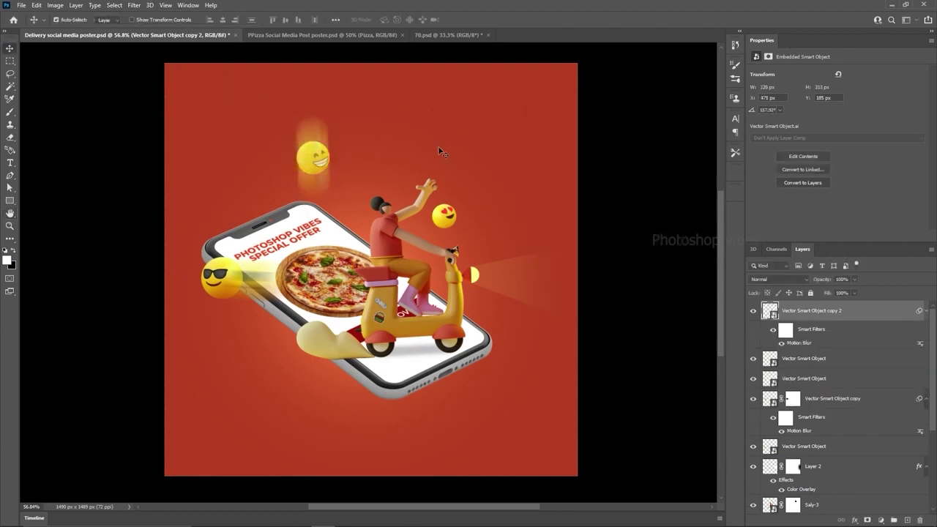
drag(317, 151, 316, 177)
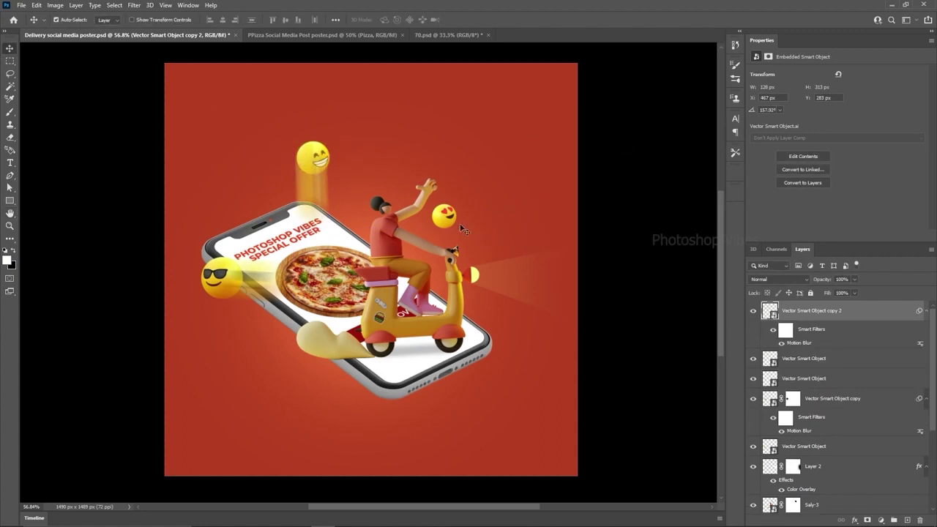
- Duplicate and motion-blur the heart-eyes emoji, then move Saly-3 up just below copy 2
click(445, 219)
key(ctrl+j)
click(134, 5)
click(150, 15)
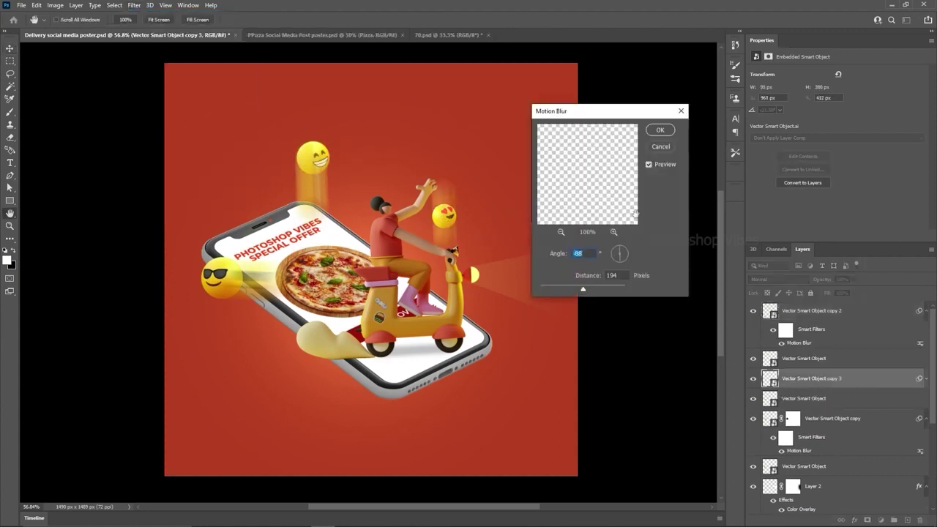
key(Return)
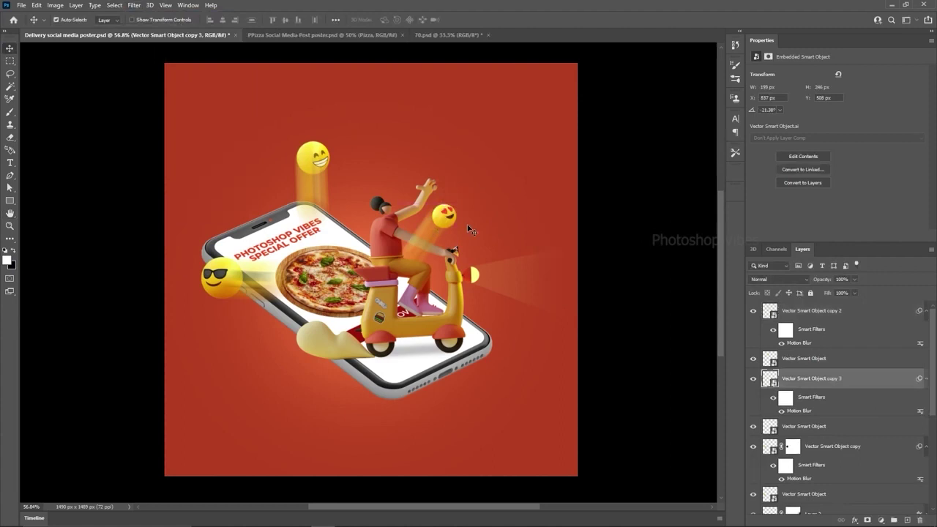
click(442, 245)
drag(827, 505, 814, 310)
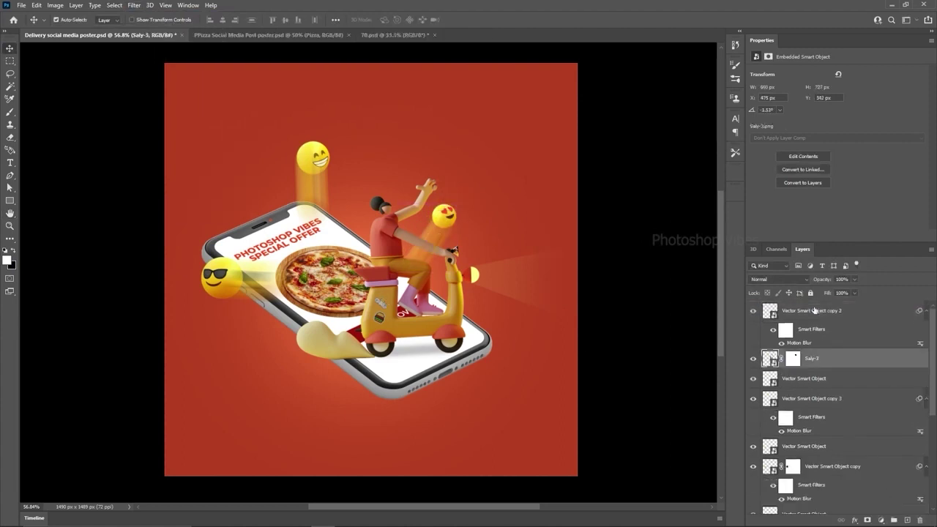
- Place the cloud image at 42% size in the Delivery poster's top-left corner
click(236, 36)
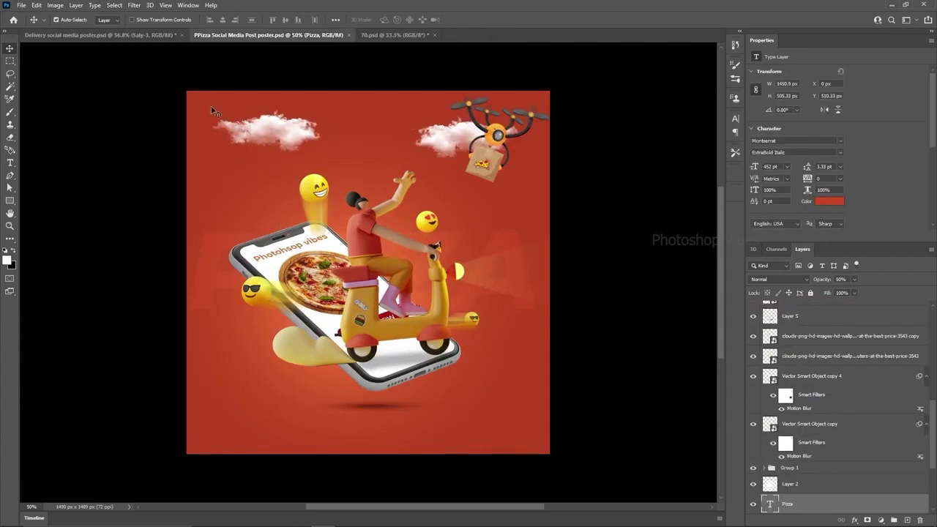
click(140, 35)
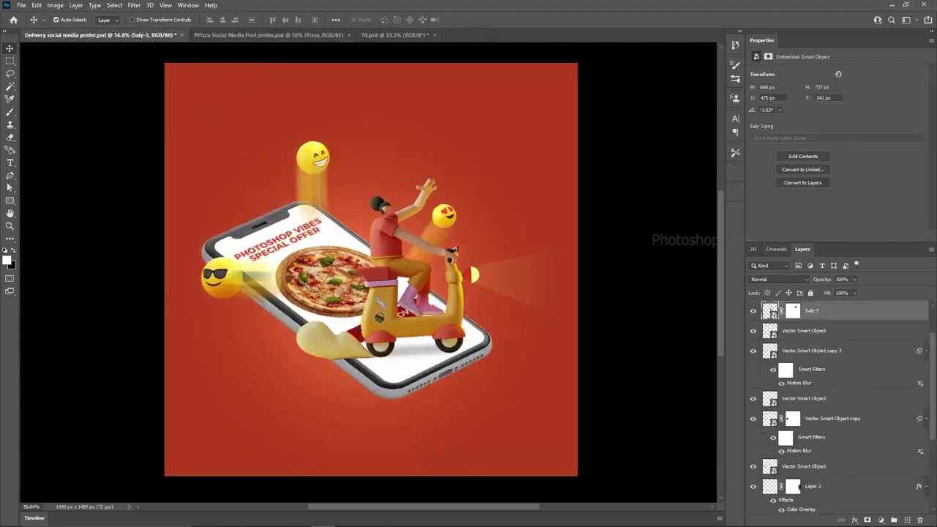
drag(267, 170, 267, 170)
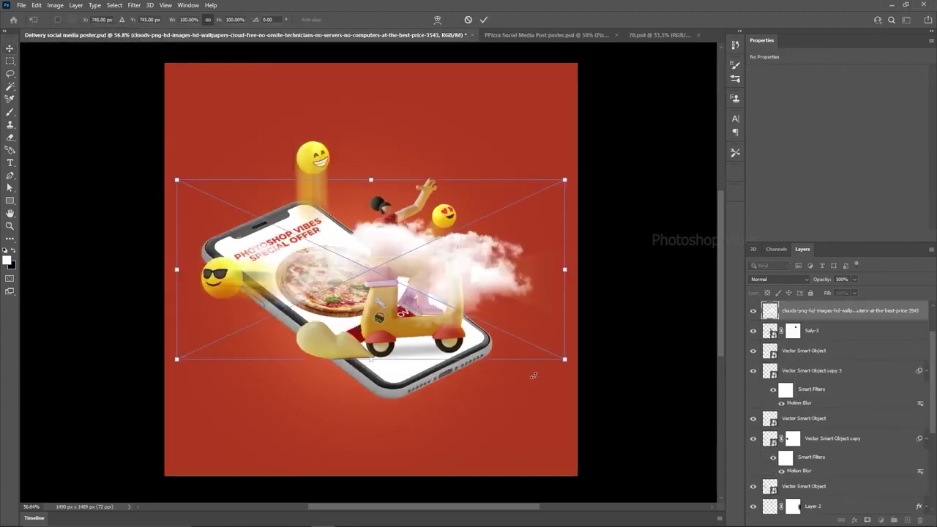
drag(566, 359, 340, 255)
drag(291, 228, 483, 99)
key(Return)
- Flip the right-hand cloud copy horizontally and view the PPizza reference poster
key(ctrl+t)
right_click(484, 98)
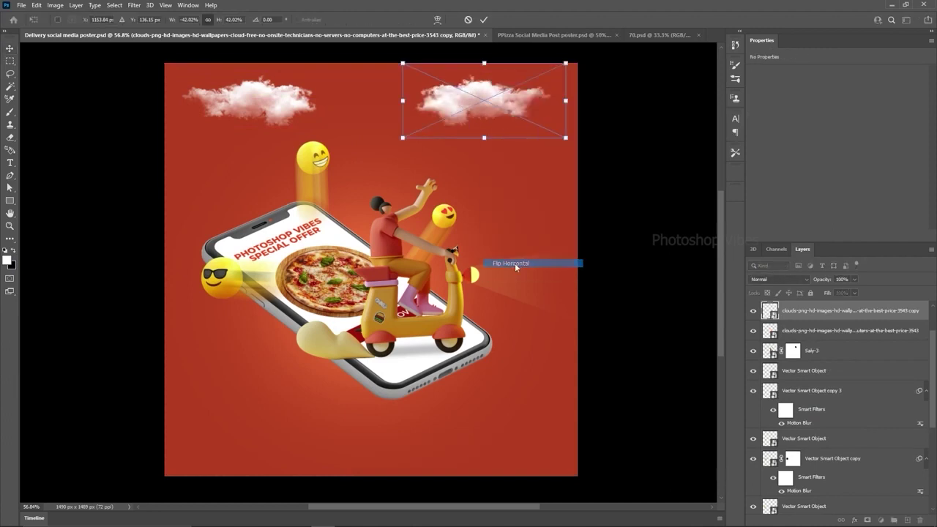
click(514, 263)
key(Return)
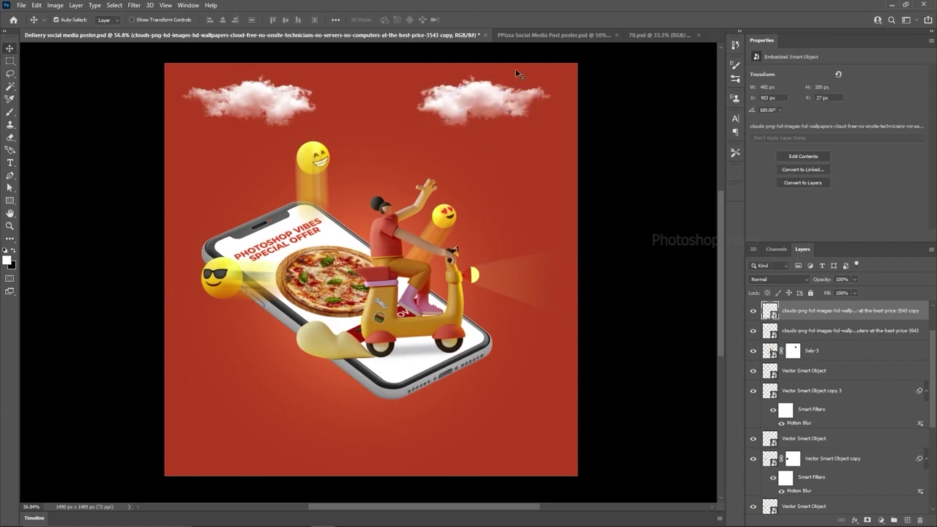
click(533, 35)
click(486, 156)
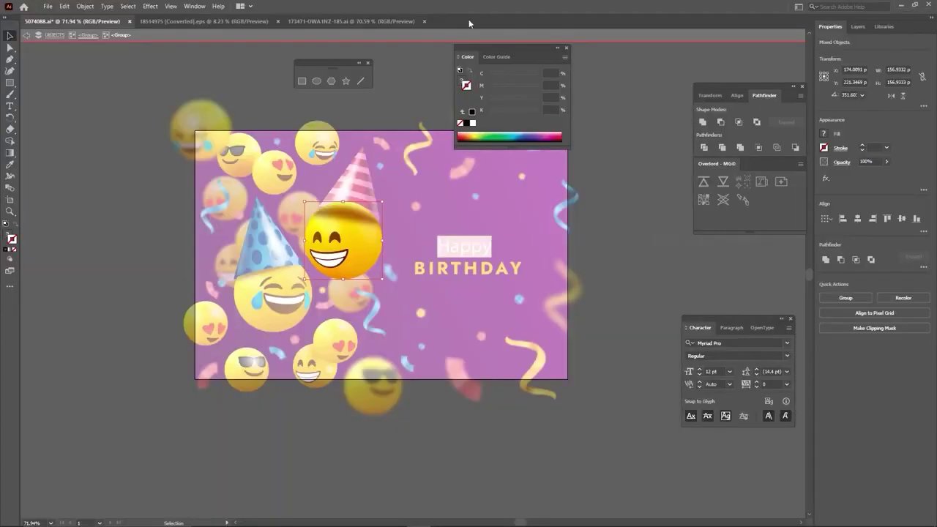
- Open the drone artwork document and drill into the parcel group
click(411, 21)
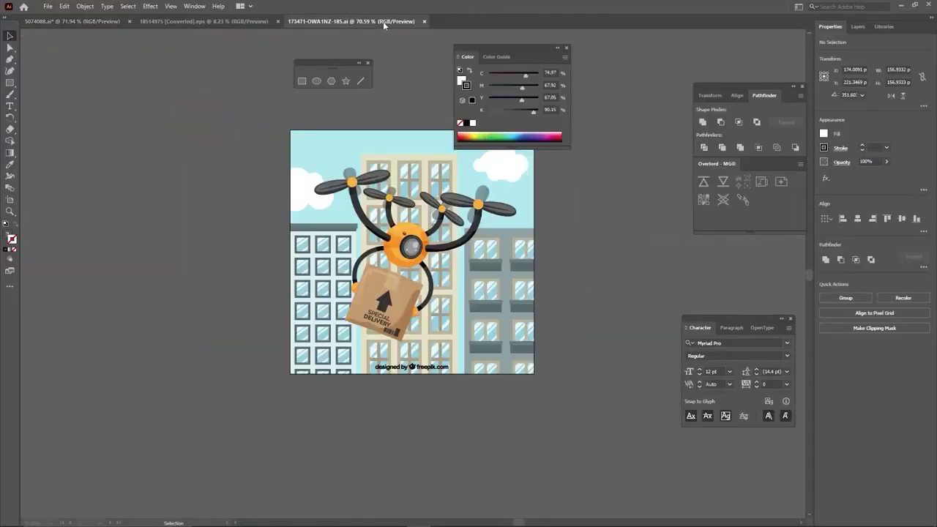
click(412, 248)
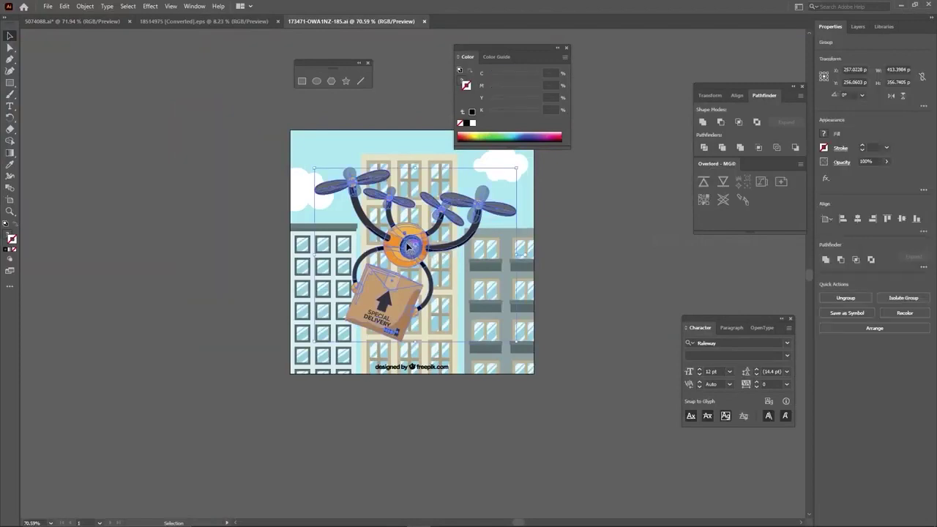
double_click(383, 309)
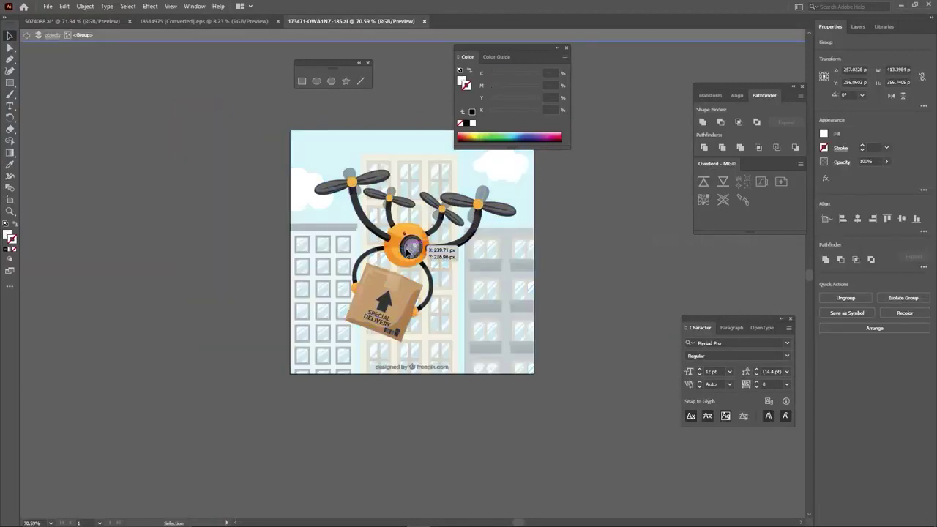
click(383, 307)
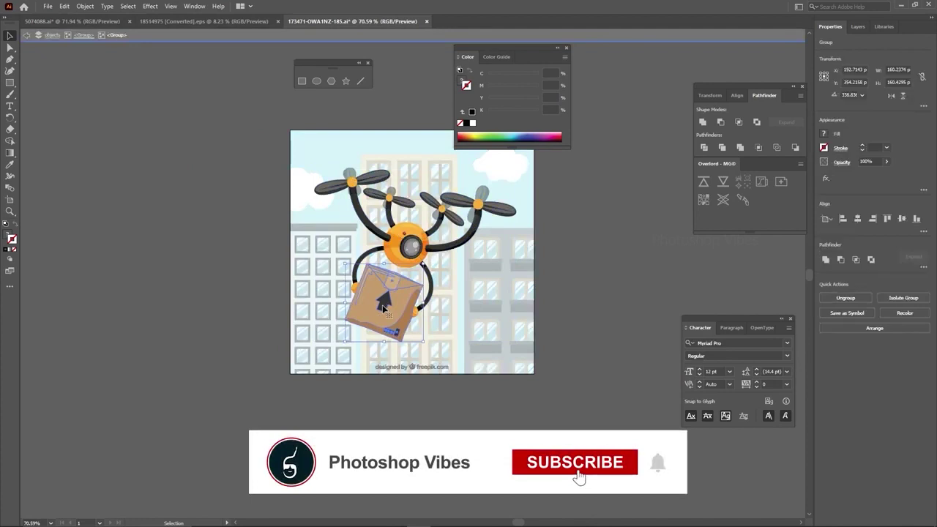
double_click(383, 304)
click(384, 303)
double_click(384, 306)
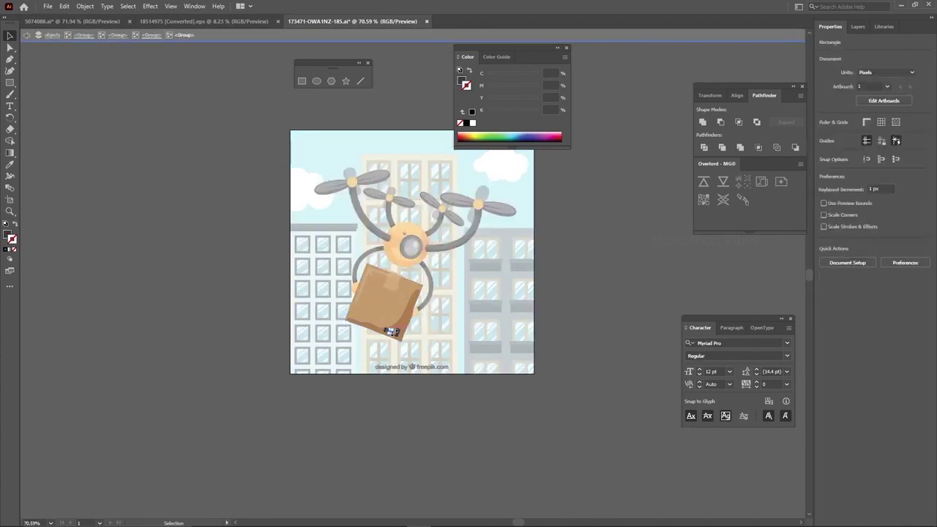
- Delete the three dark and grey marks from the parcel
scroll(394, 336, up, 6)
click(425, 322)
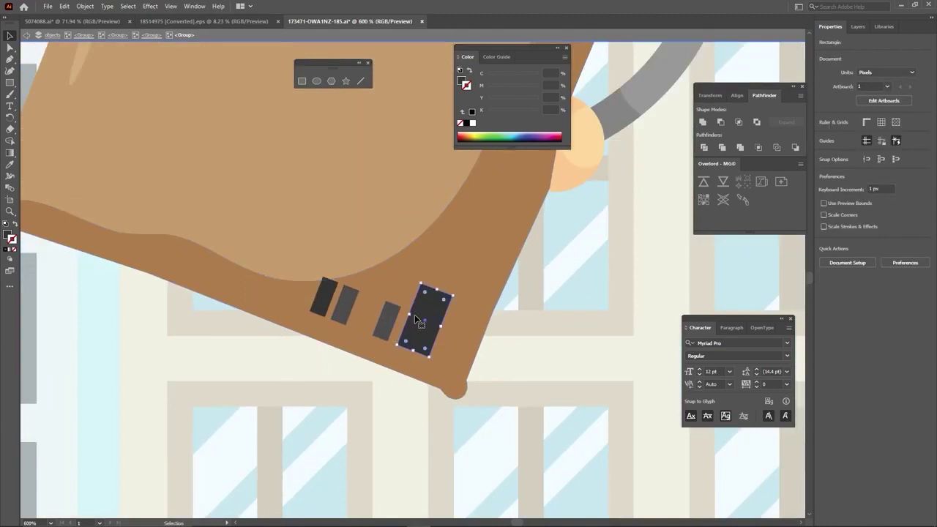
key(Delete)
click(386, 320)
key(Delete)
key(Delete)
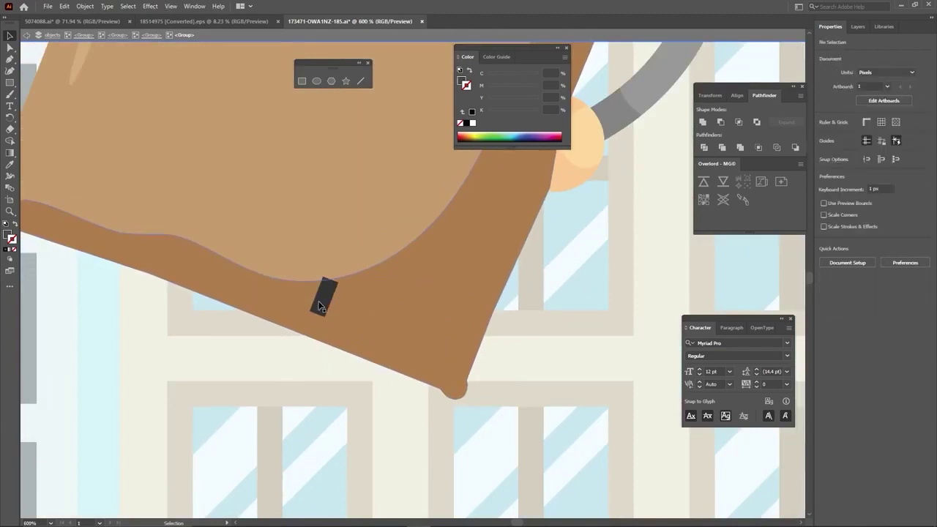
click(324, 302)
key(Delete)
scroll(379, 318, down, 5)
- Exit isolation, copy the whole drone artwork, and switch back to Photoshop
double_click(178, 292)
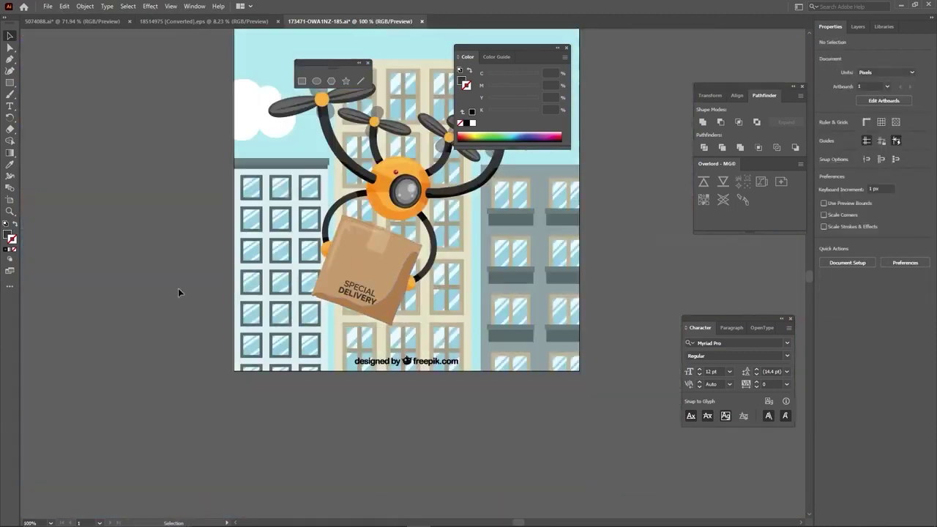
click(355, 291)
double_click(355, 292)
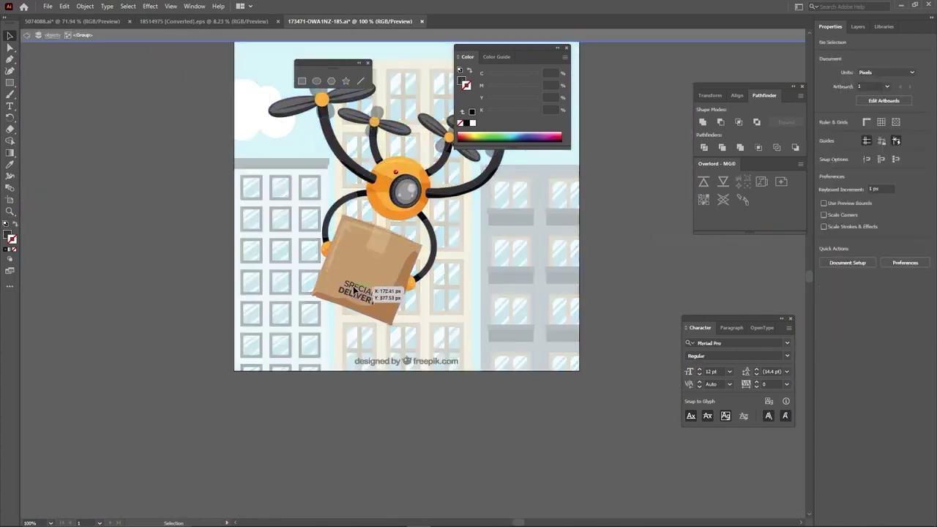
double_click(235, 257)
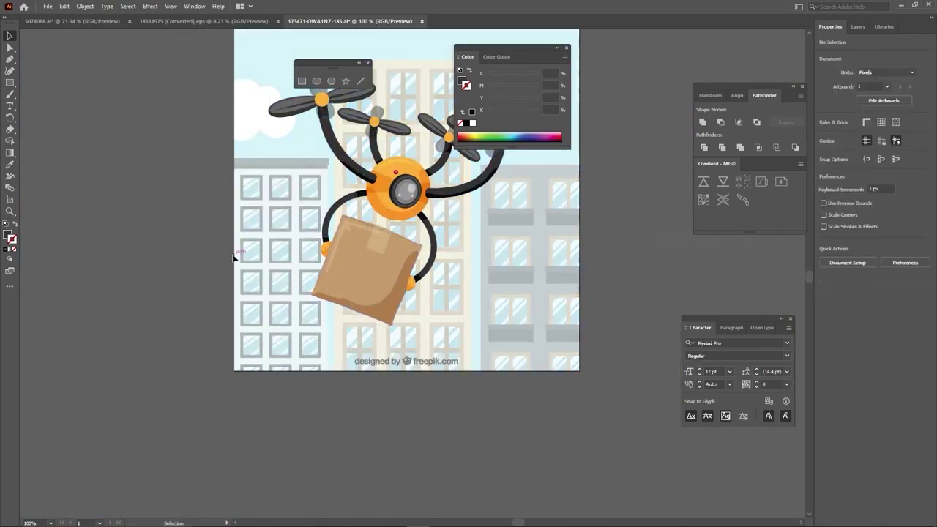
drag(408, 195, 419, 270)
click(359, 286)
key(ctrl+z)
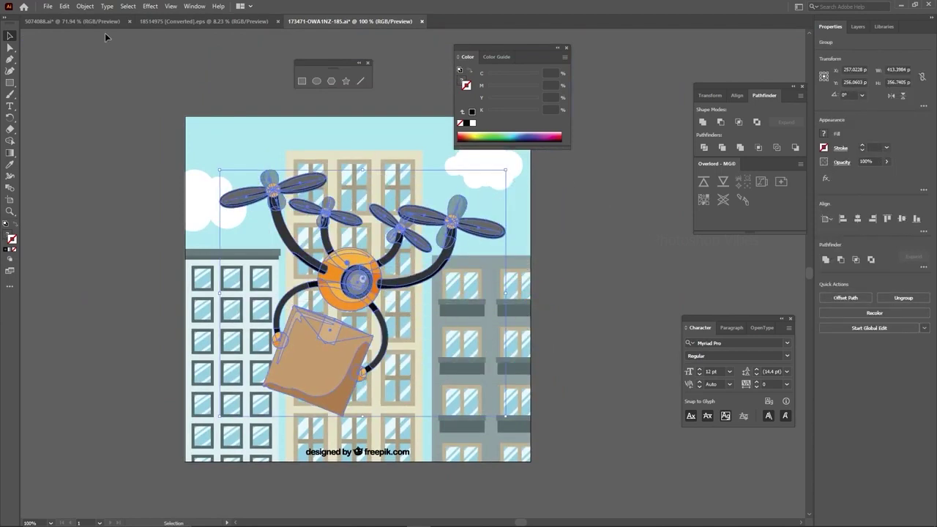
click(64, 6)
click(87, 56)
key(alt+Tab)
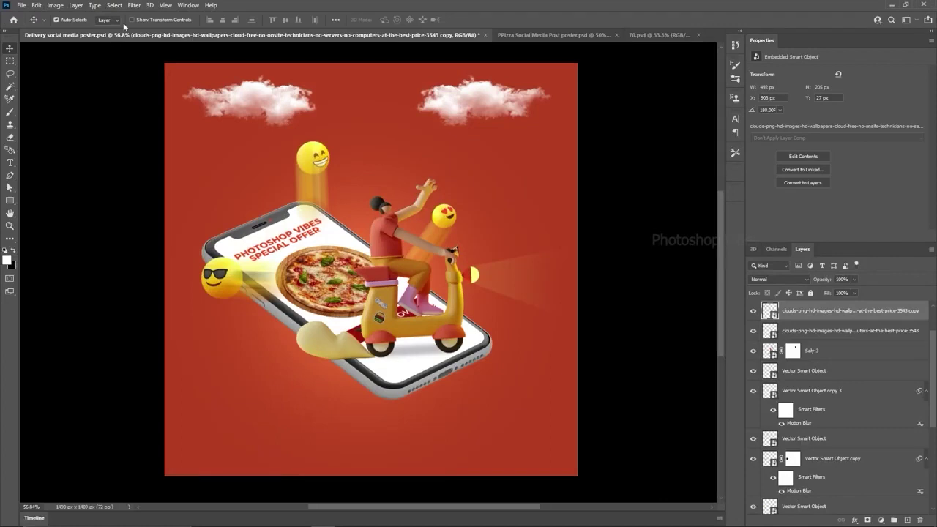
- Paste the drone as a smart object, scale it to about 78% and place it beside the right cloud
click(22, 5)
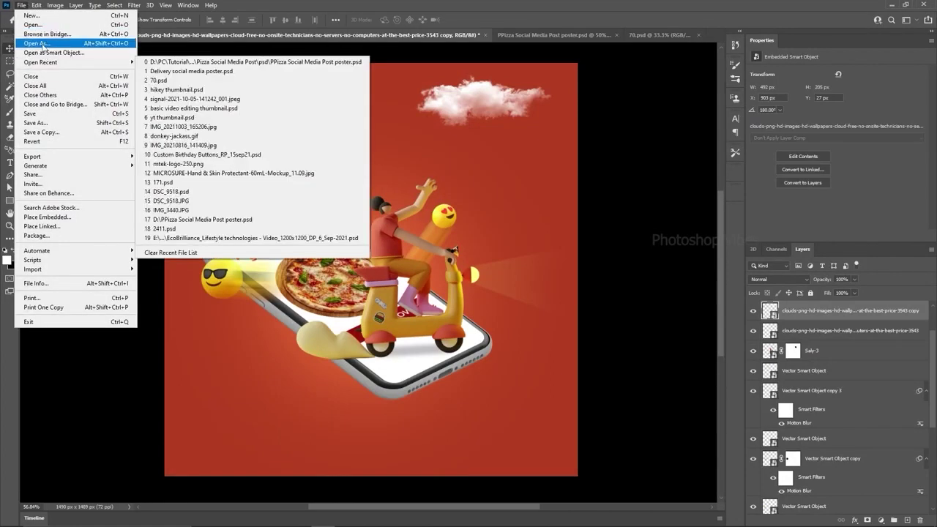
mouse_move(37, 5)
click(50, 91)
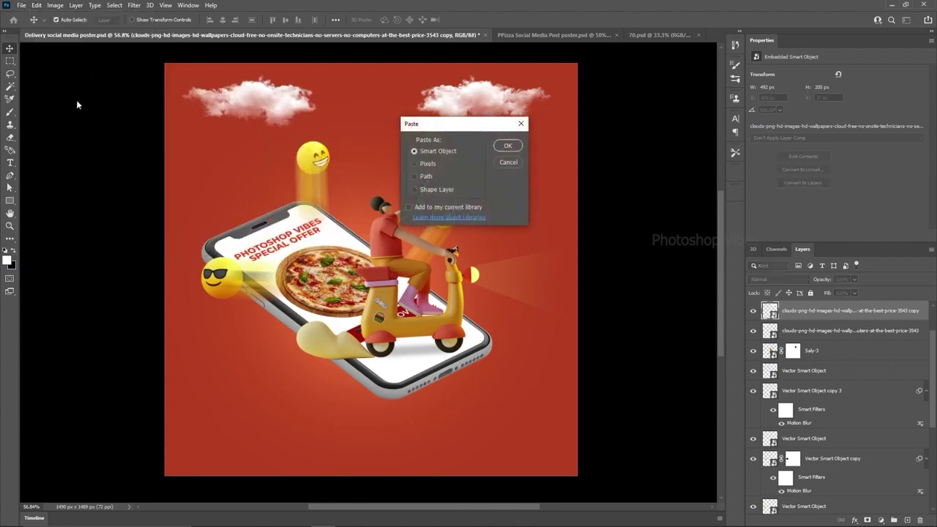
click(507, 147)
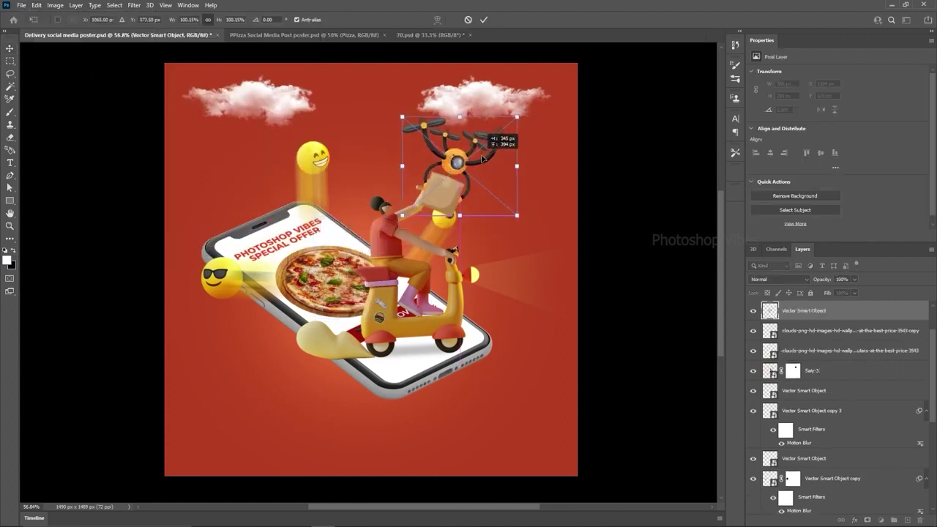
drag(568, 192, 544, 169)
drag(491, 141, 509, 135)
key(Return)
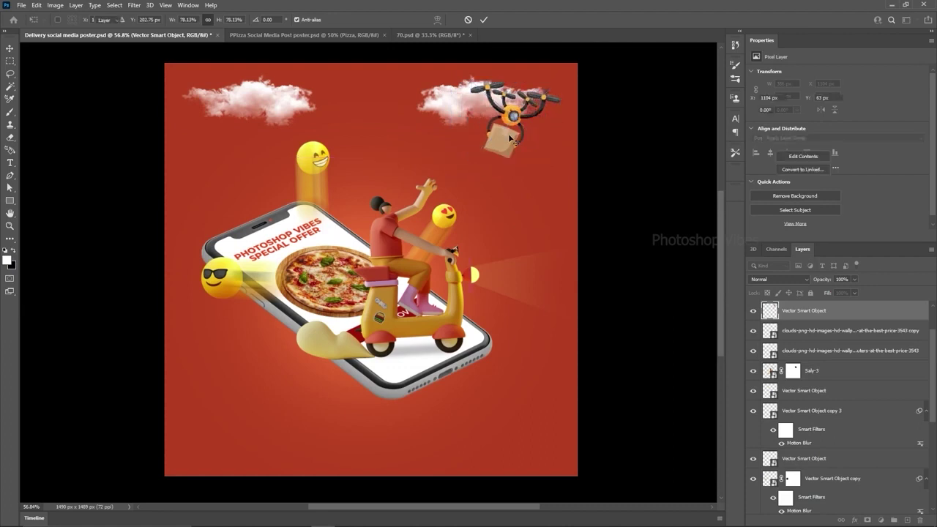
- Apply a Radial Blur in Spin mode with amount 20 to the drone
scroll(531, 82, up, 2)
scroll(530, 82, up, 3)
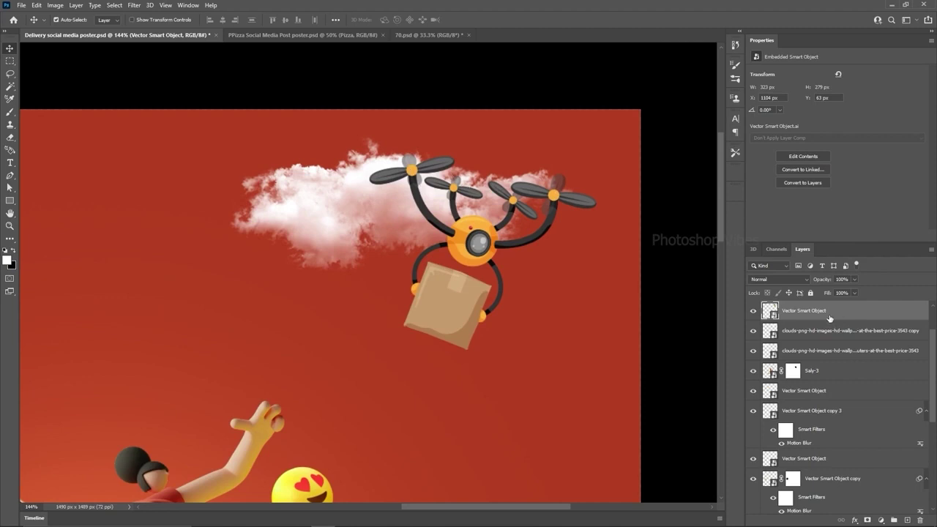
scroll(830, 317, up, 1)
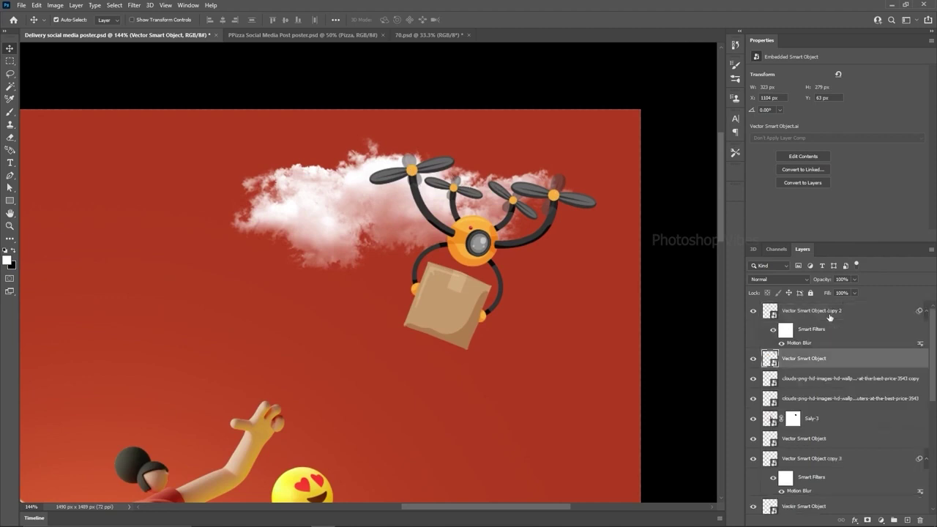
click(134, 5)
mouse_move(152, 131)
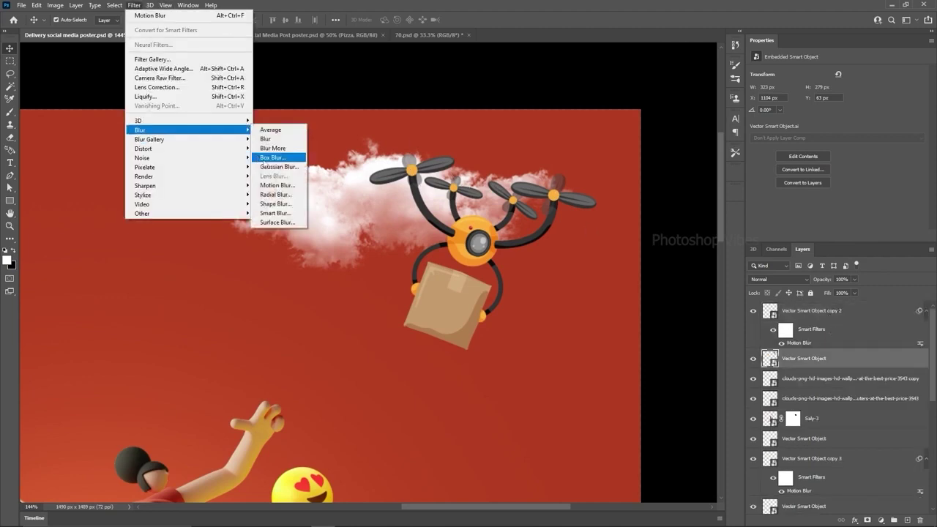
click(286, 193)
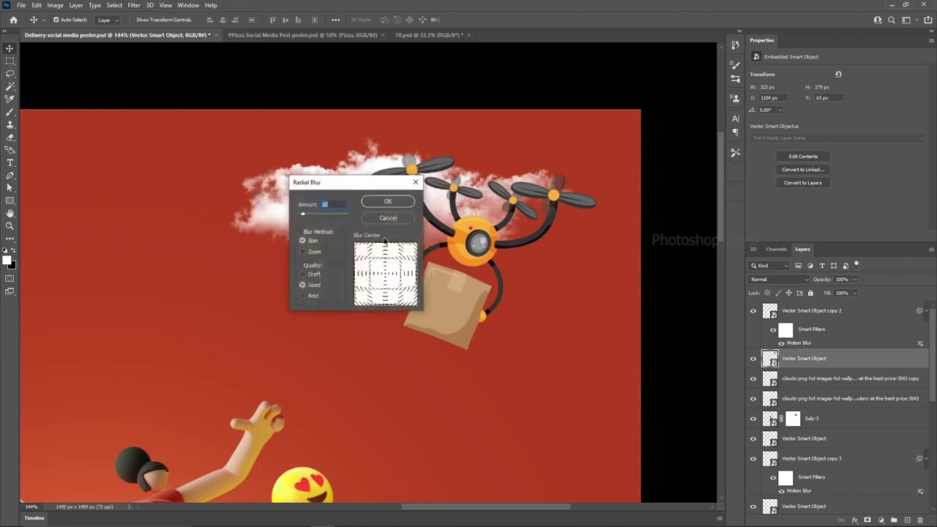
drag(305, 214, 309, 217)
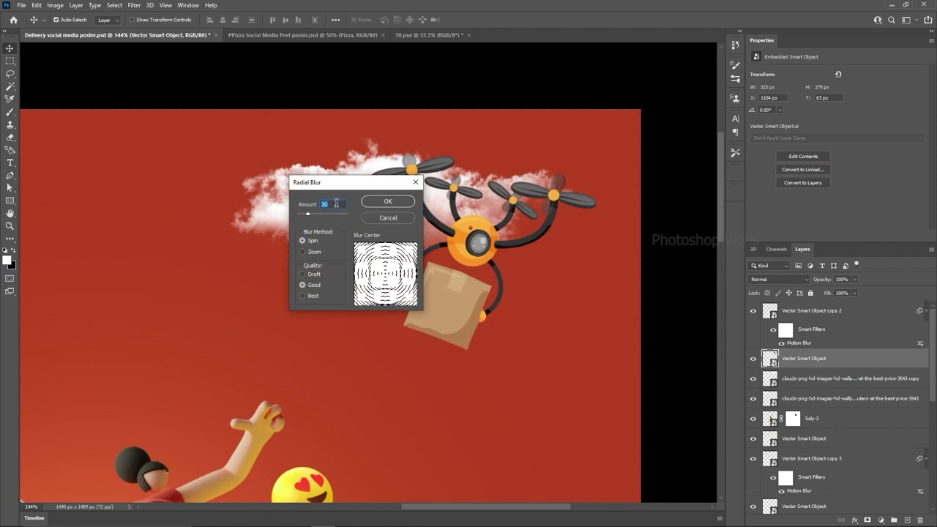
text(20)
click(388, 202)
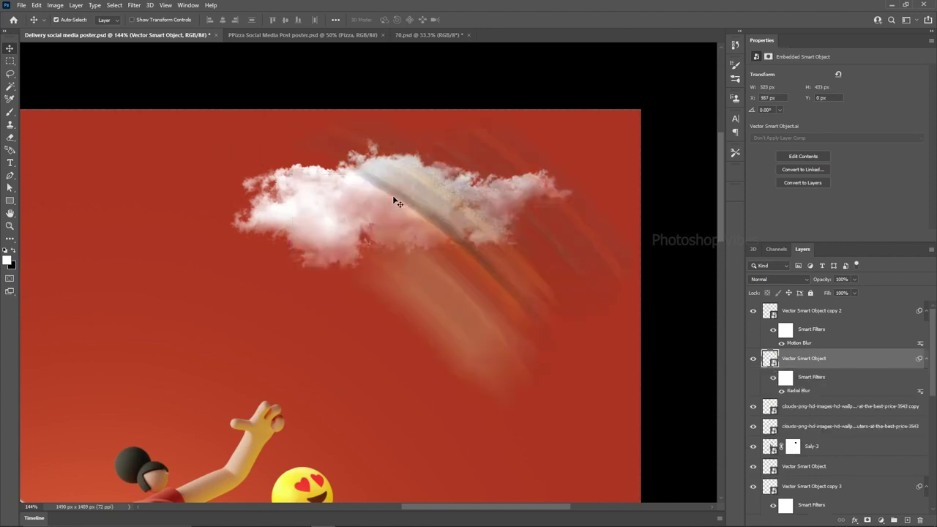
- Fill the Radial Blur filter mask with black to hide the blur
click(786, 378)
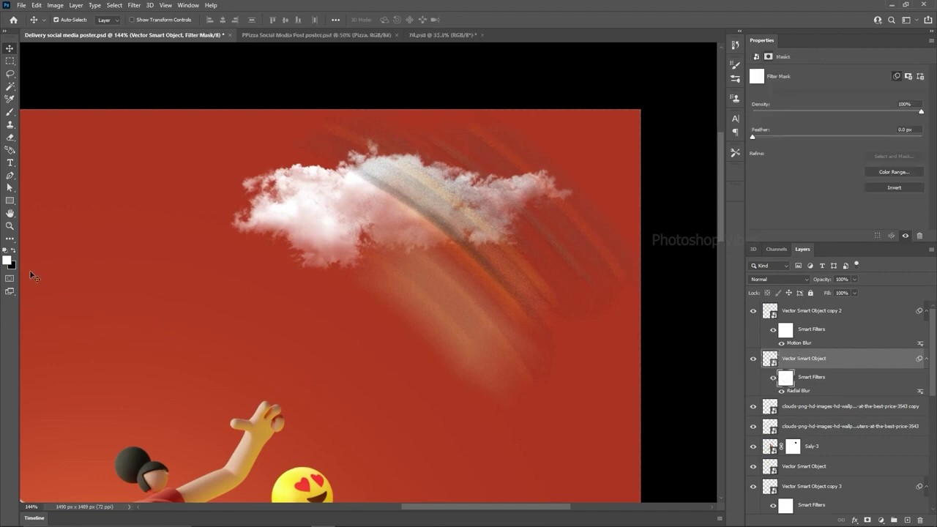
click(36, 6)
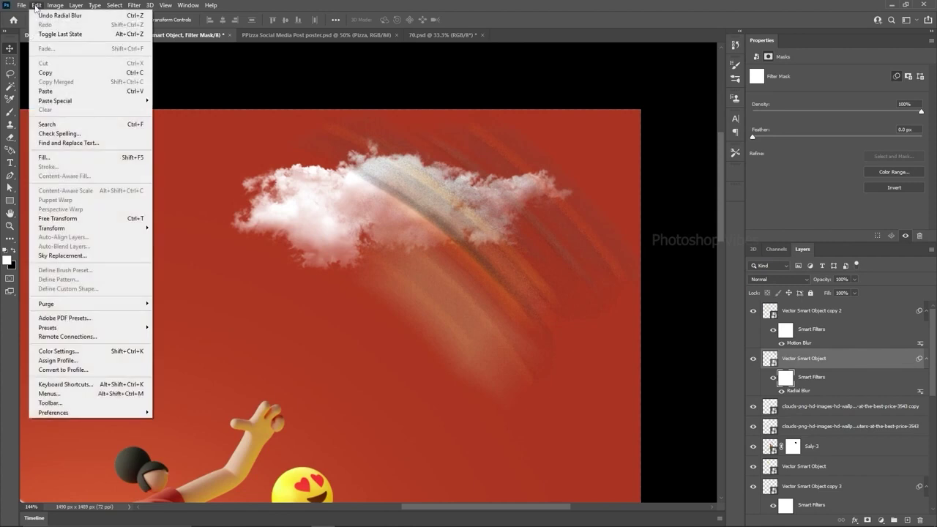
click(63, 157)
click(469, 129)
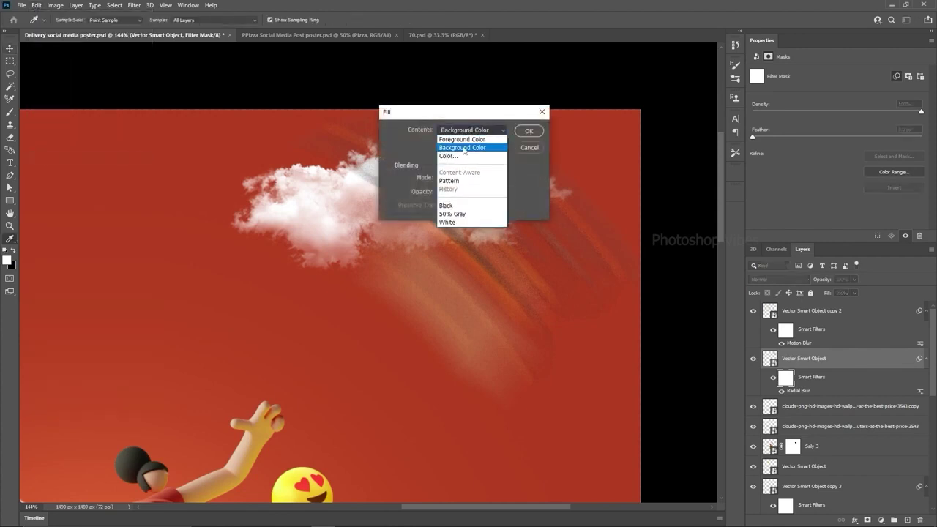
click(469, 147)
click(528, 131)
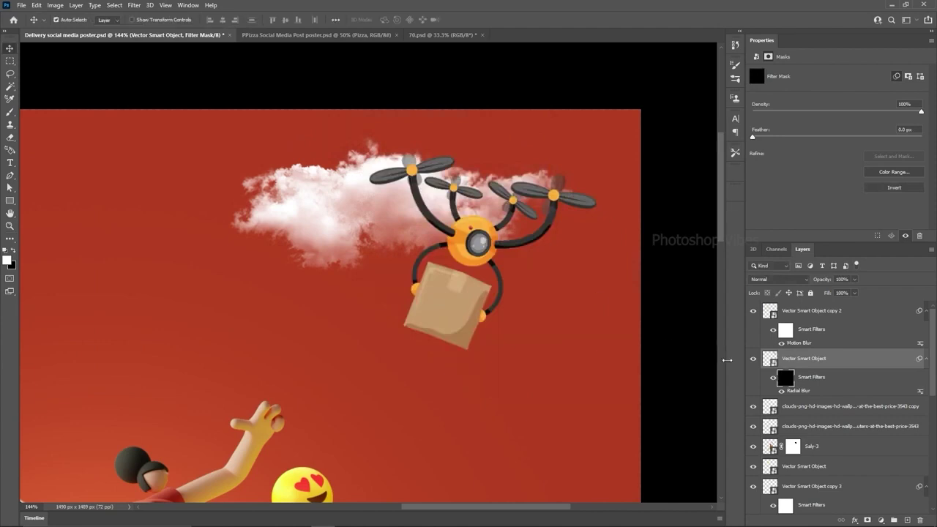
- Paint with a small white brush on the mask to reveal blur on the left propeller
click(12, 138)
click(52, 140)
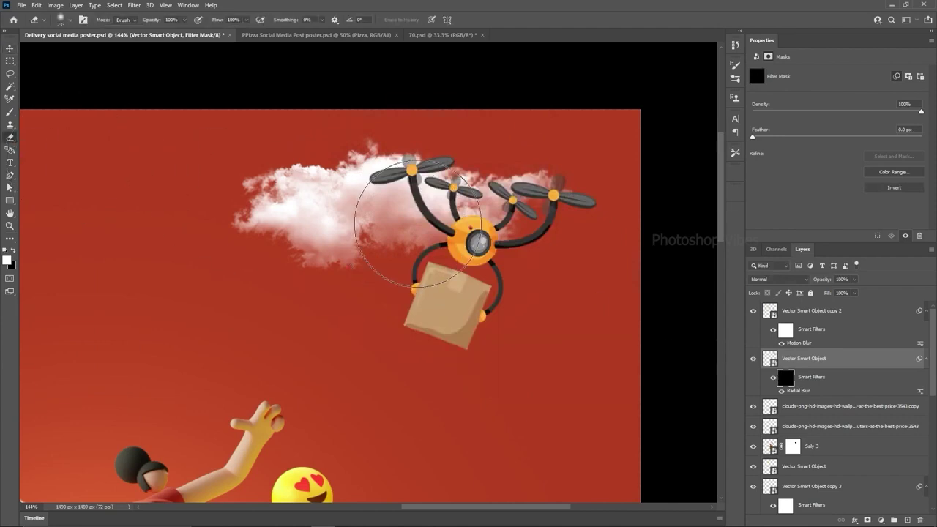
drag(419, 224, 356, 218)
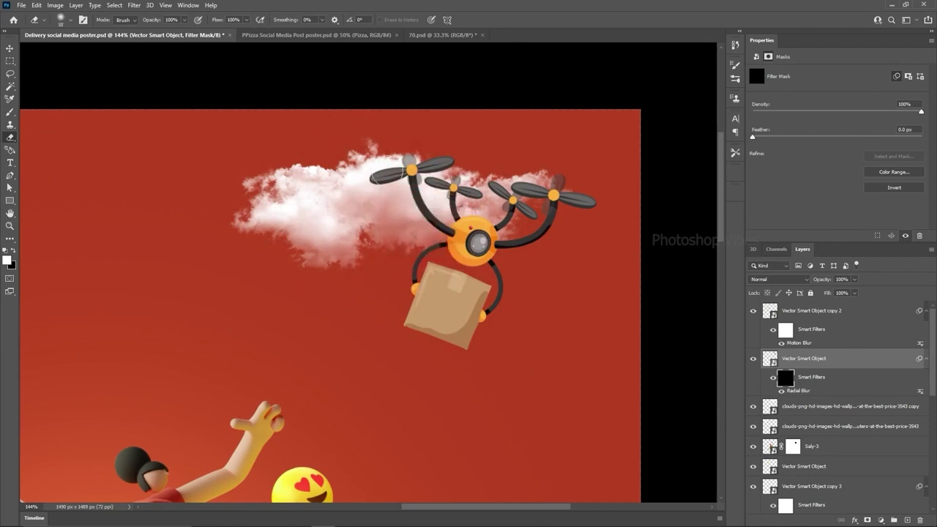
click(14, 252)
drag(414, 163, 388, 177)
- Reapply Radial Blur at 20, then softly reveal blur on the left, middle and right propellers at 10
double_click(800, 392)
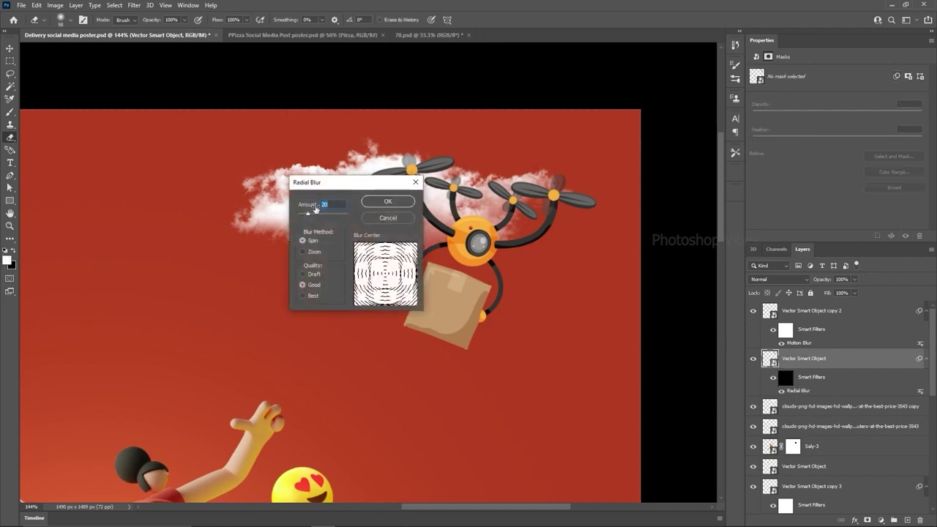
click(388, 201)
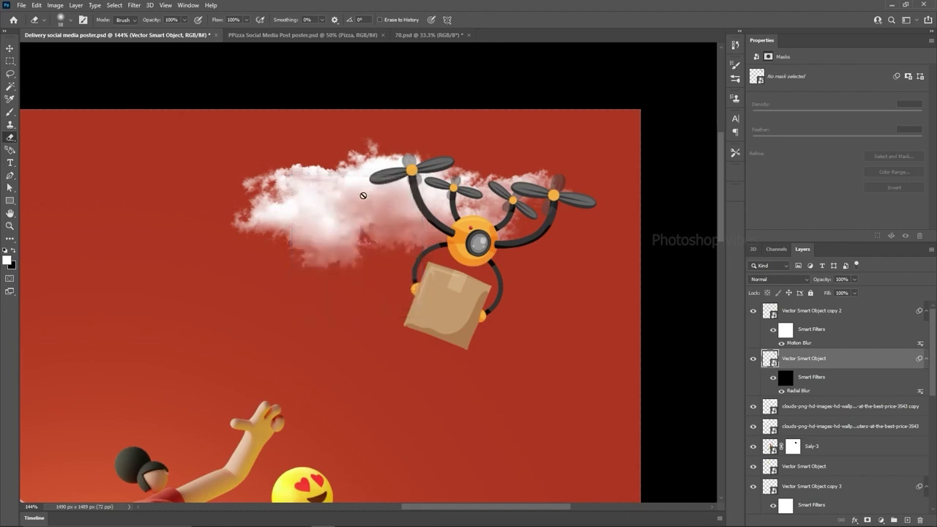
drag(372, 176, 387, 175)
key(ctrl+z)
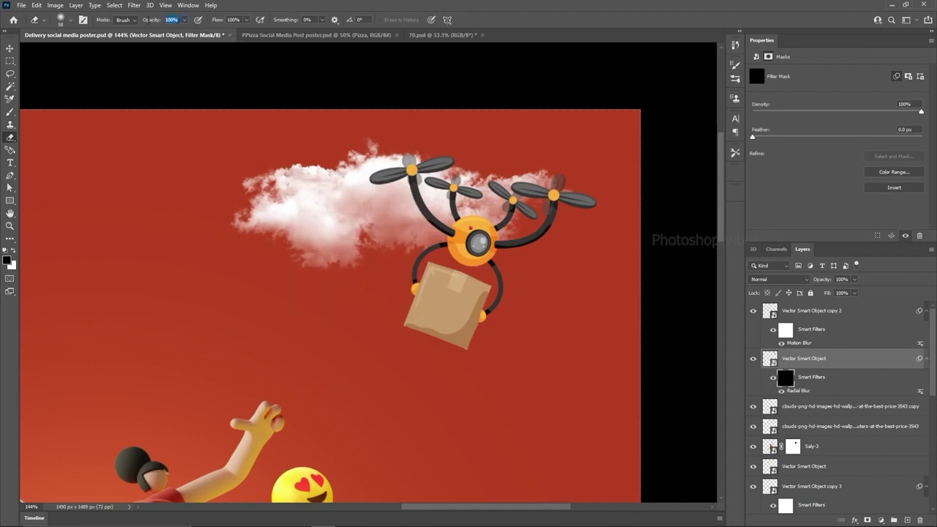
text(10)
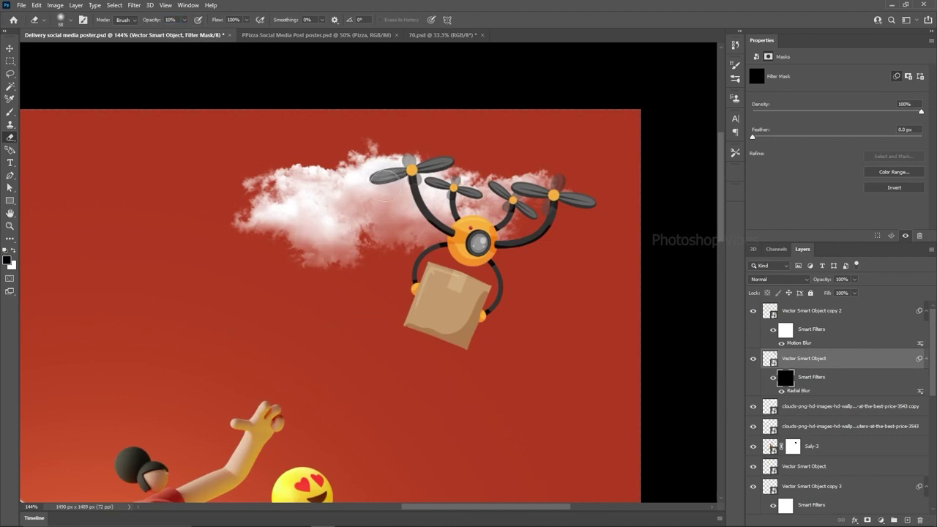
mouse_move(399, 189)
mouse_down()
mouse_move(376, 177)
mouse_move(400, 195)
mouse_up()
mouse_move(438, 153)
mouse_down()
mouse_move(445, 159)
mouse_move(423, 168)
mouse_up()
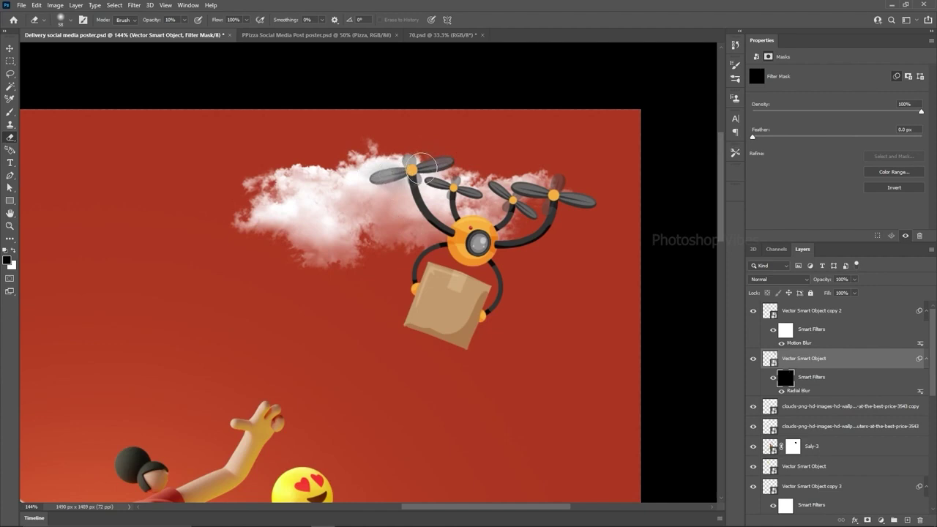
mouse_move(609, 196)
mouse_down()
mouse_move(586, 188)
mouse_move(583, 203)
mouse_move(528, 188)
mouse_move(537, 179)
mouse_move(525, 211)
mouse_up()
mouse_move(454, 179)
mouse_down()
mouse_move(493, 189)
mouse_move(481, 202)
mouse_move(483, 181)
mouse_move(471, 197)
mouse_move(437, 187)
mouse_up()
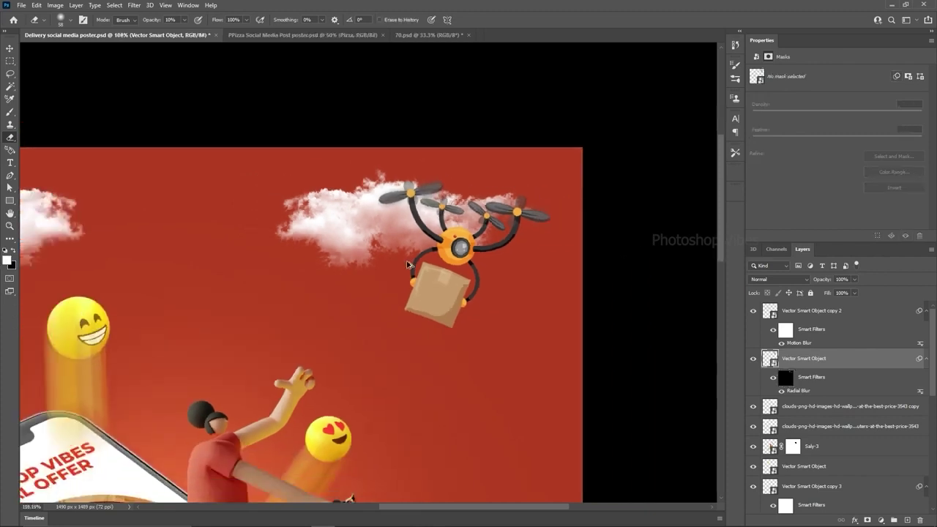
- Reveal more blur on the right propeller blades through the filter mask
scroll(412, 265, up, 1)
drag(325, 320, 369, 269)
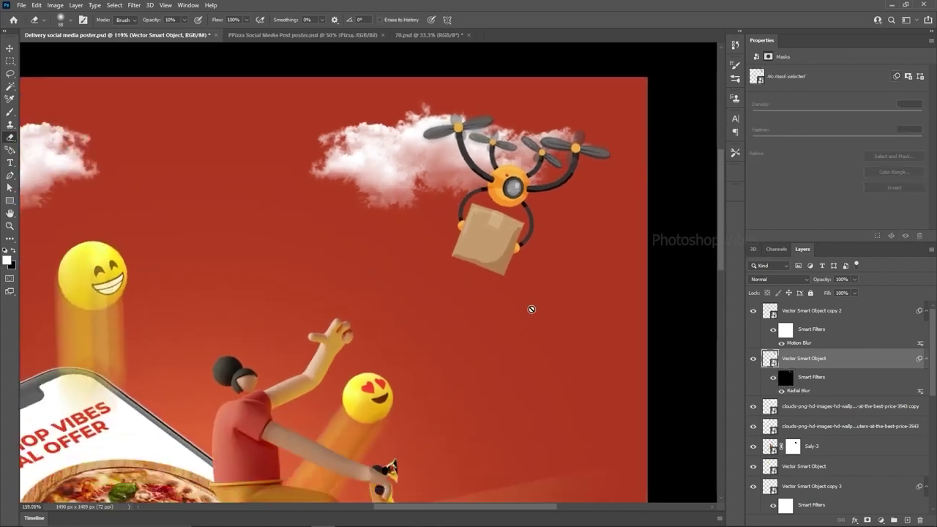
click(791, 378)
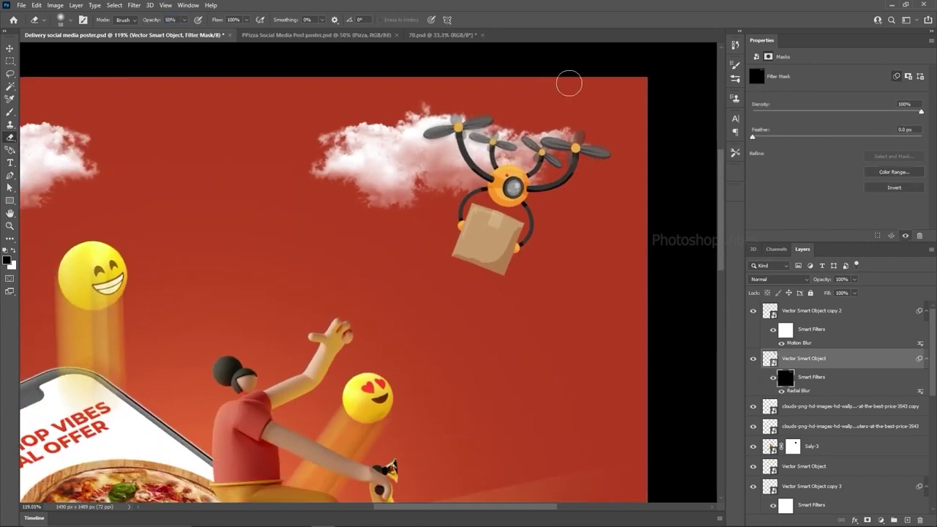
mouse_move(595, 135)
mouse_down()
mouse_move(592, 158)
mouse_move(555, 132)
mouse_move(549, 153)
mouse_move(522, 138)
mouse_up()
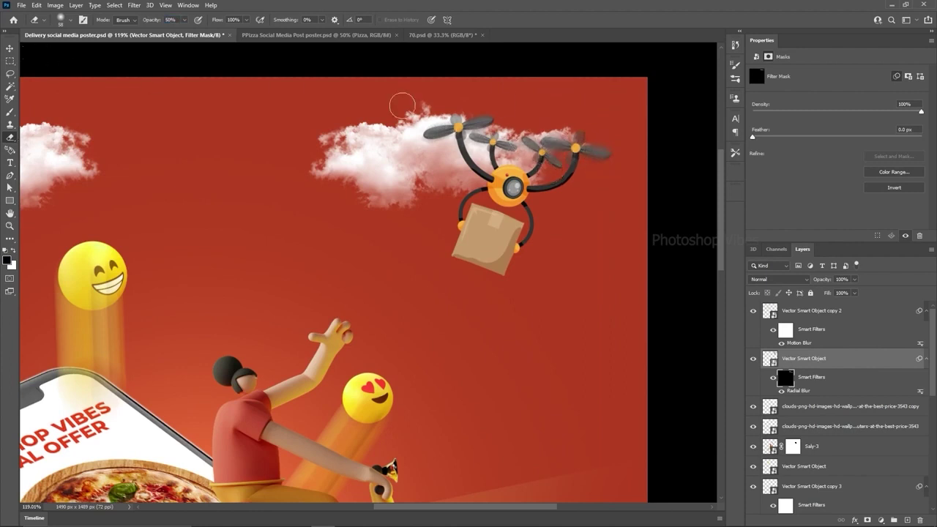
- Select the pizza slice artwork in its group and copy it
click(10, 49)
scroll(350, 116, down, 2)
scroll(350, 116, down, 2)
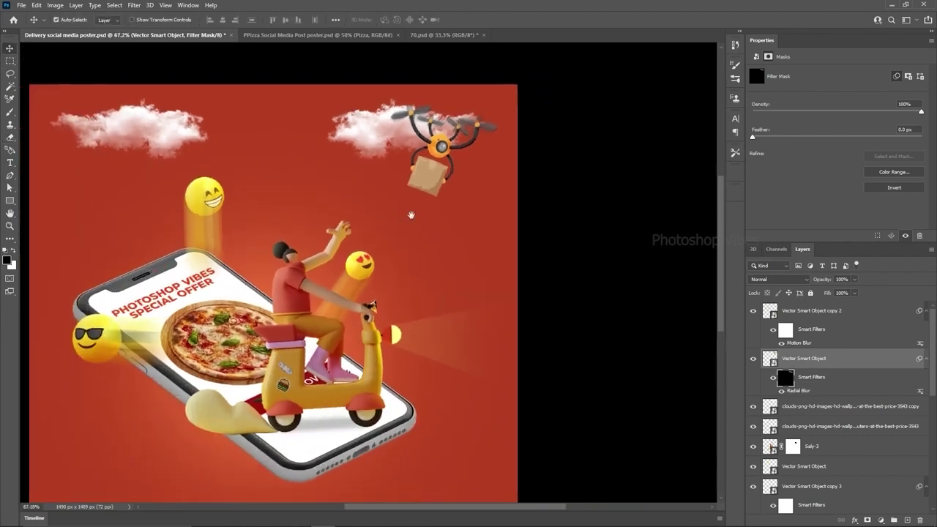
scroll(495, 207, down, 1)
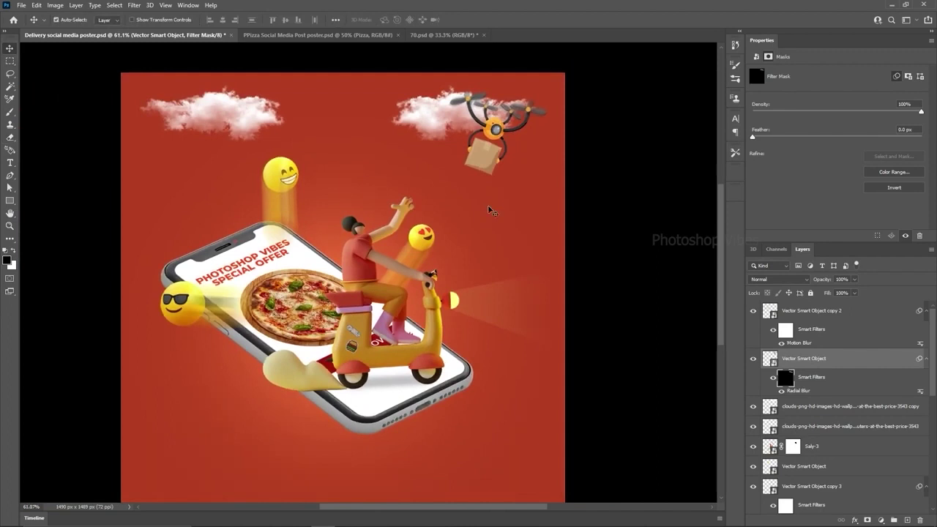
scroll(490, 210, down, 1)
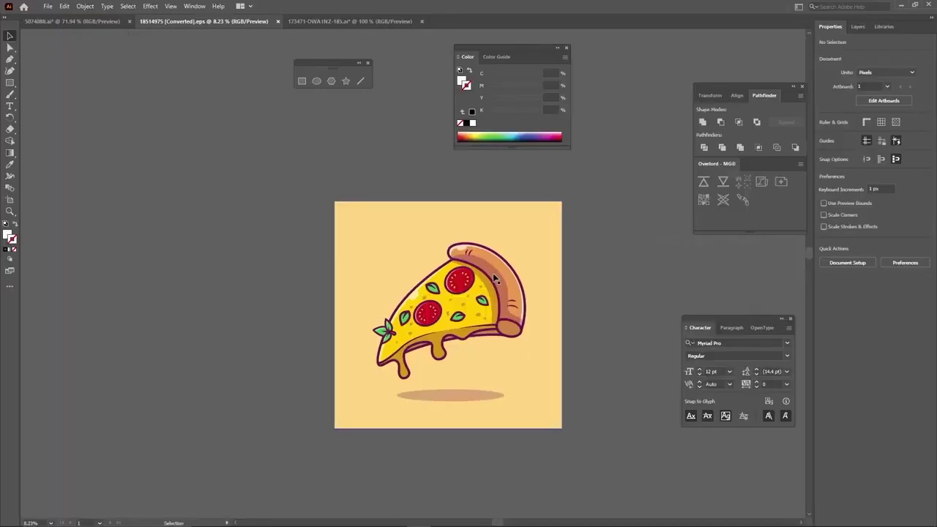
click(475, 300)
drag(471, 297, 325, 312)
key(ctrl+z)
double_click(460, 297)
key(ctrl+z)
click(64, 6)
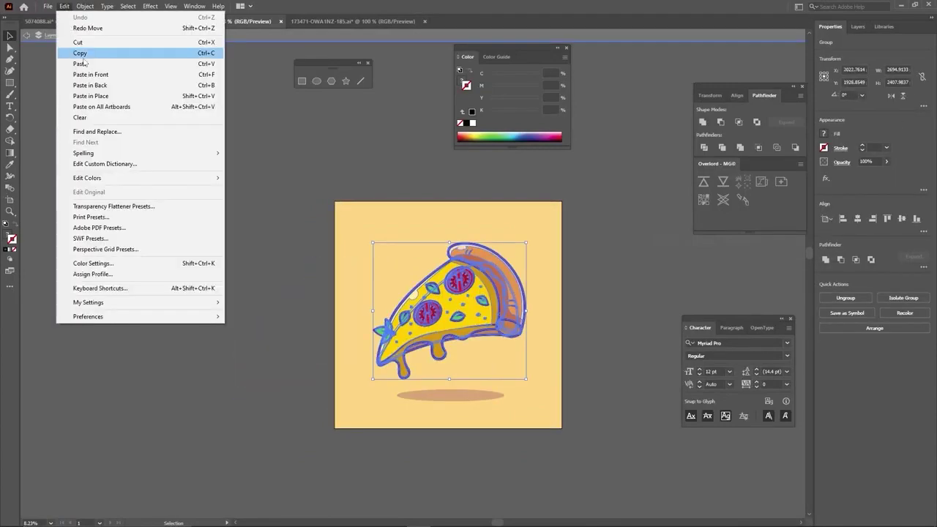
click(76, 54)
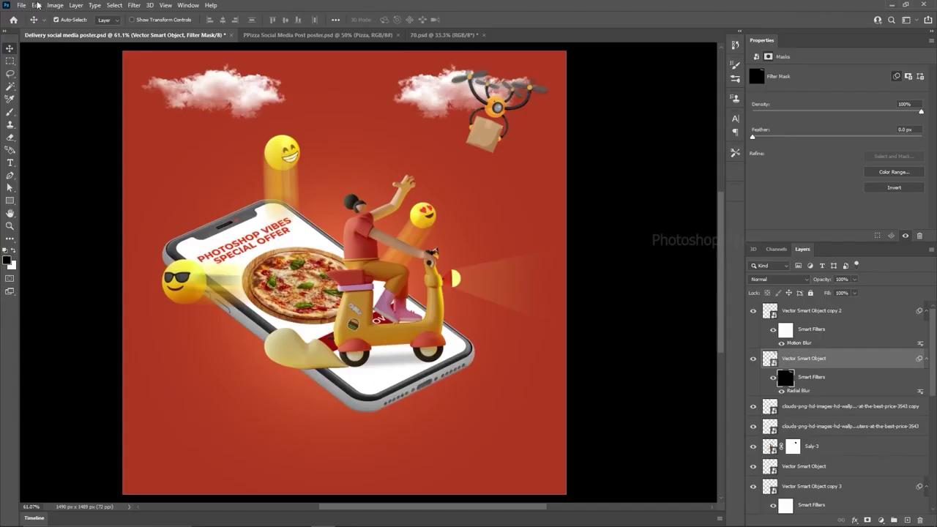
- Paste the pizza slice as a smart object, scale it down onto the drone's delivery bag, and fit the poster on screen
click(37, 5)
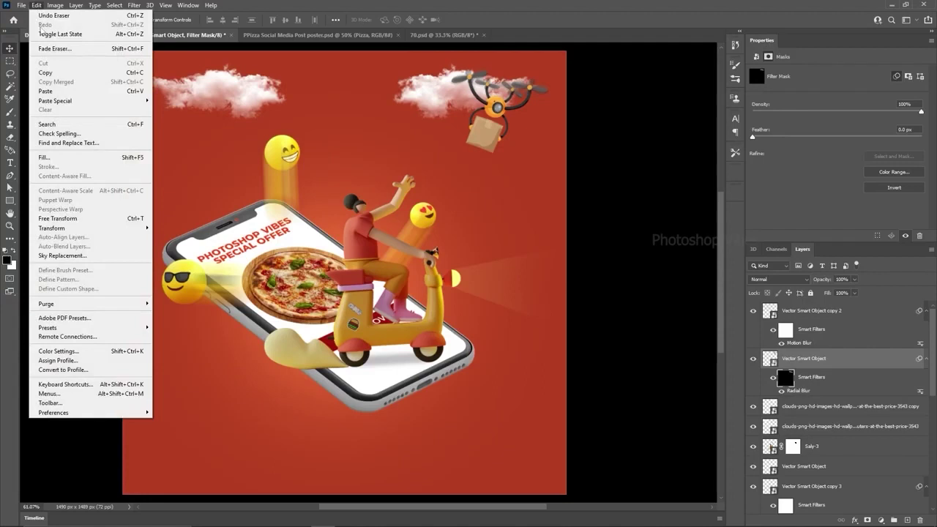
click(55, 88)
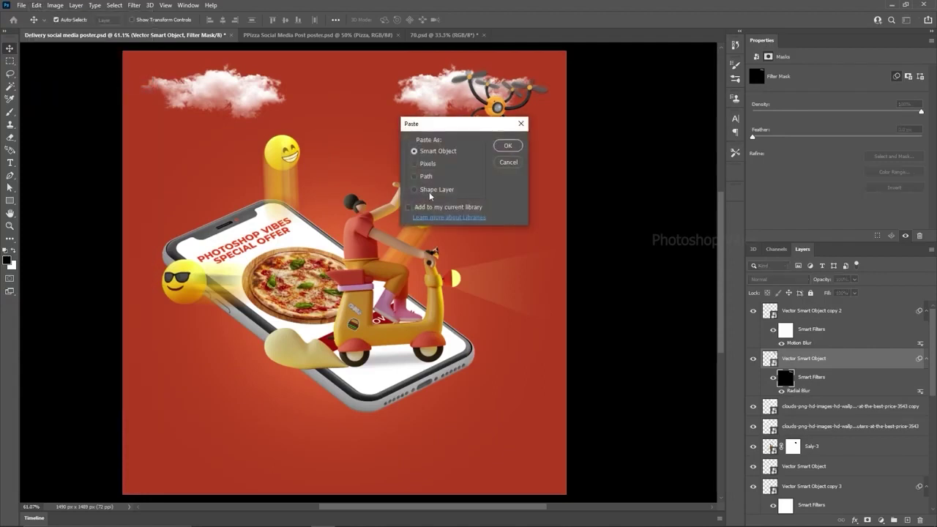
click(506, 146)
drag(564, 73, 99, 393)
drag(143, 453, 492, 126)
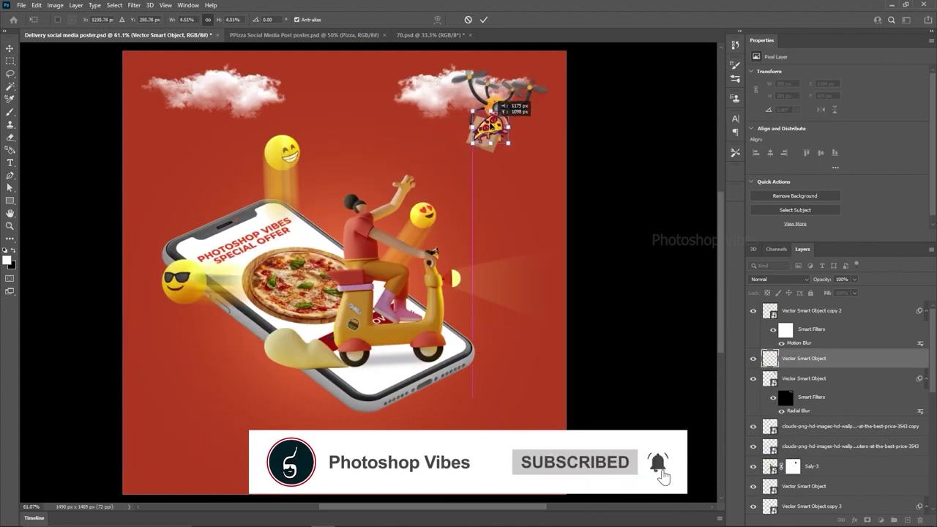
scroll(499, 107, up, 5)
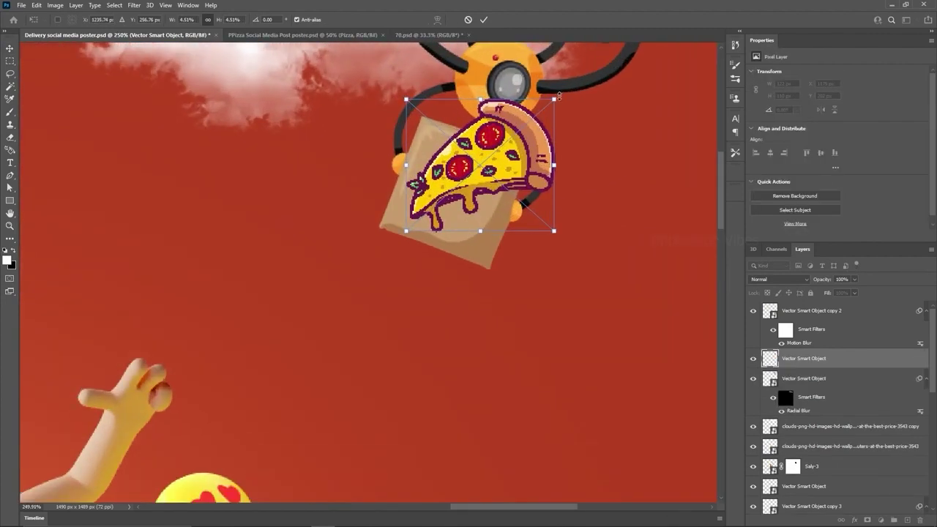
drag(556, 98, 471, 183)
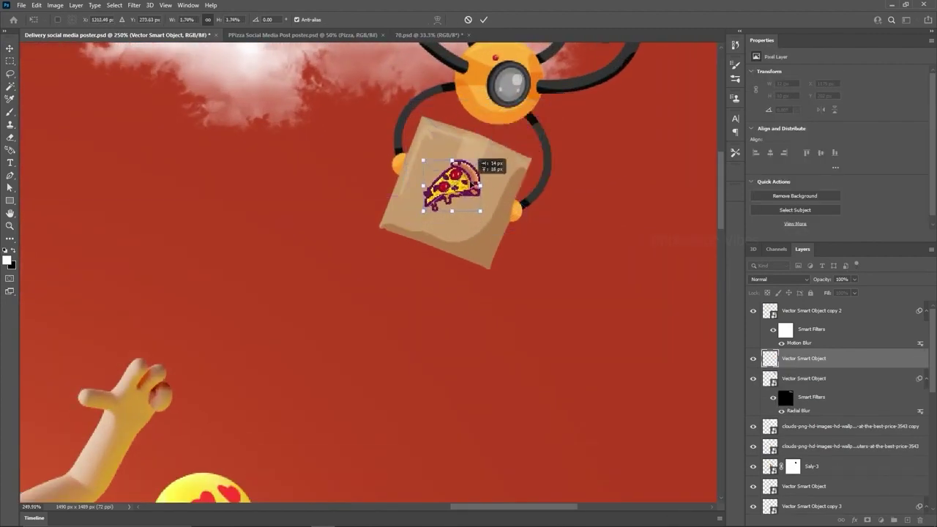
key(Return)
key(ctrl+0)
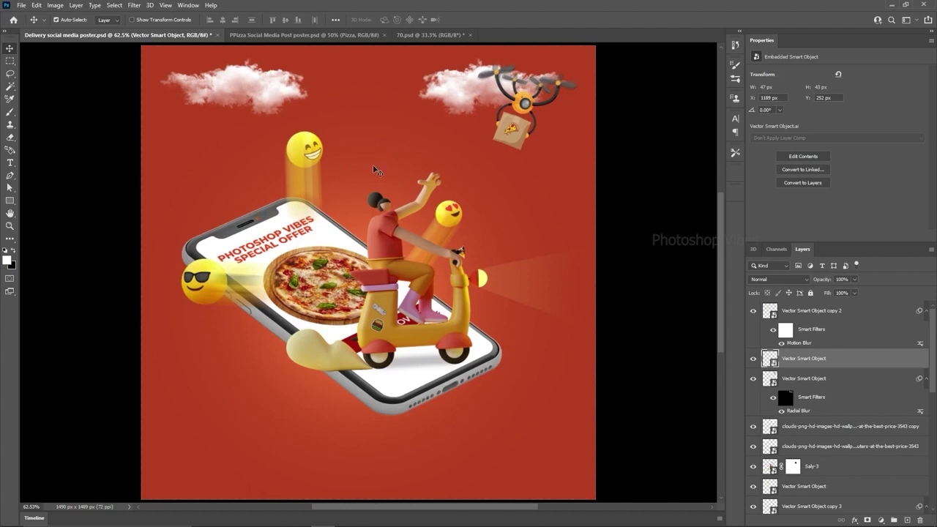
scroll(432, 366, down, 2)
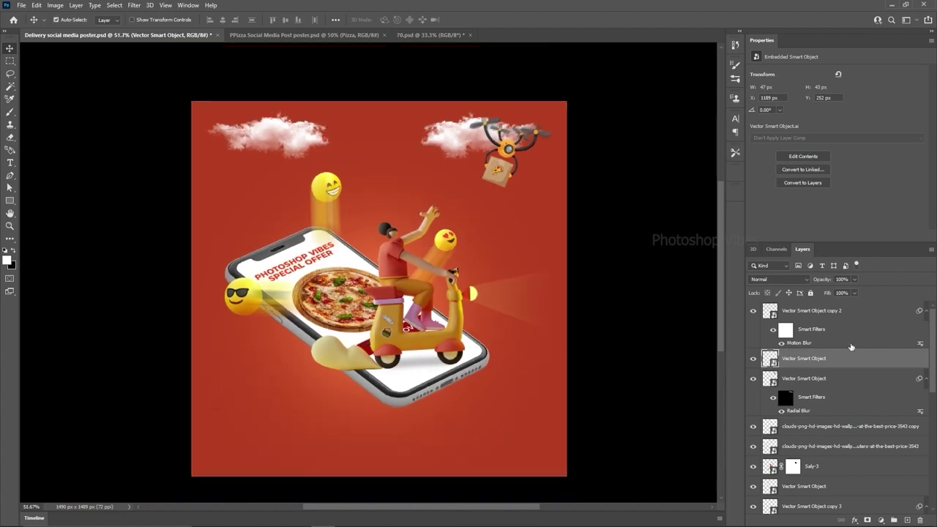
- Add a new empty layer above the lower Vector Smart Object layer
click(806, 315)
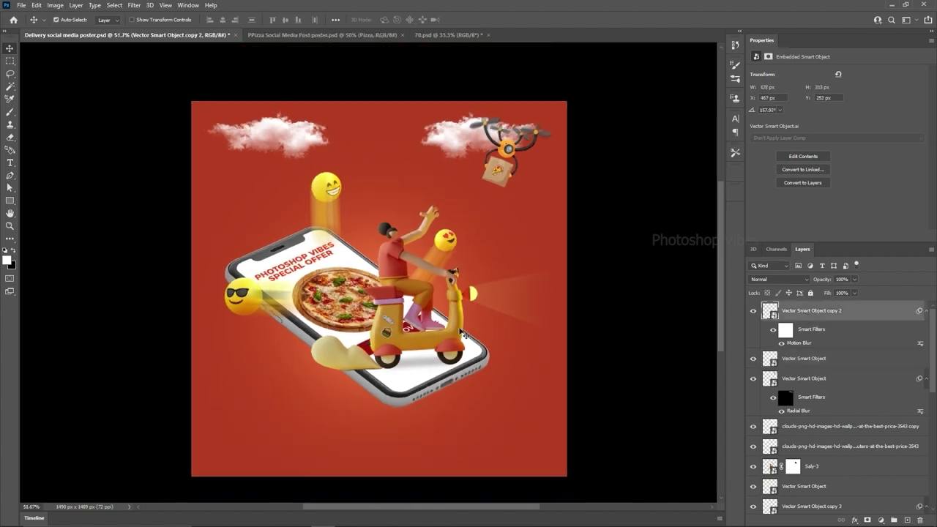
click(396, 336)
scroll(834, 410, down, 4)
click(810, 344)
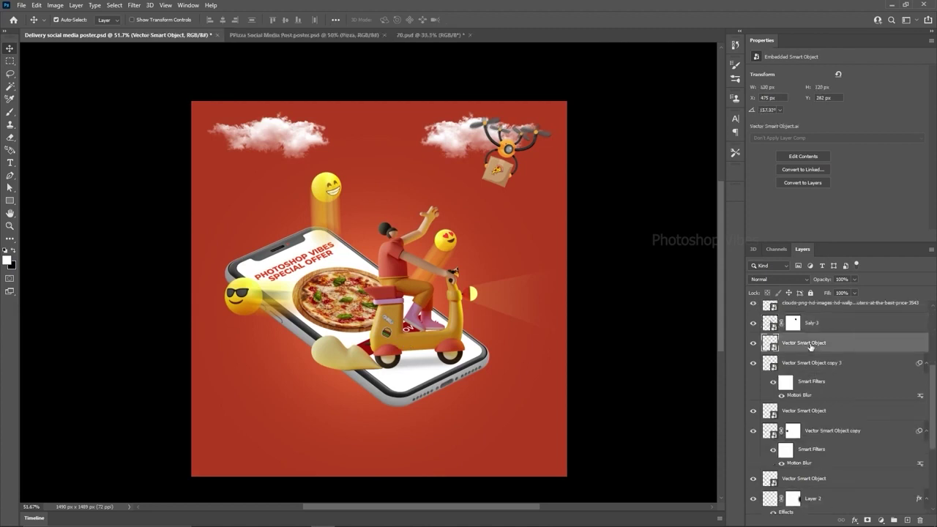
click(908, 520)
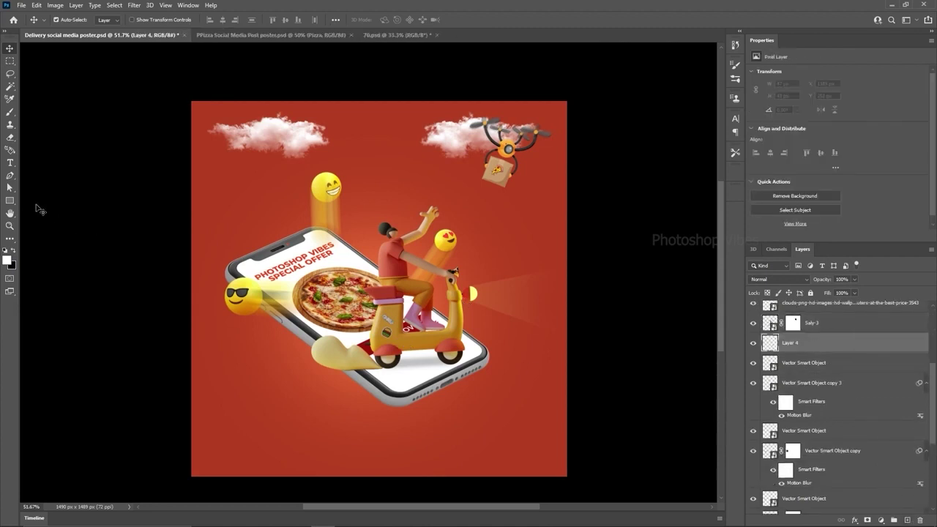
- Paint a single soft black dab with a 280 px brush near the rider
click(9, 112)
click(271, 35)
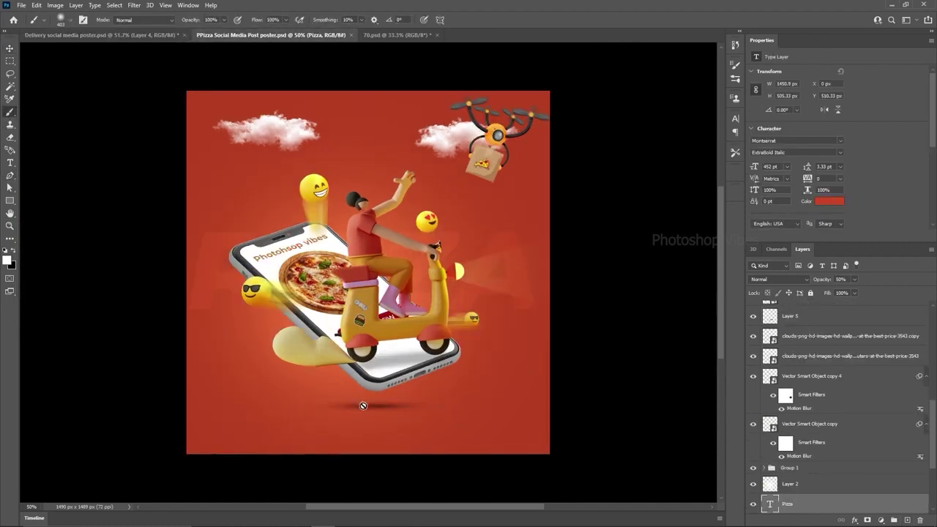
click(102, 34)
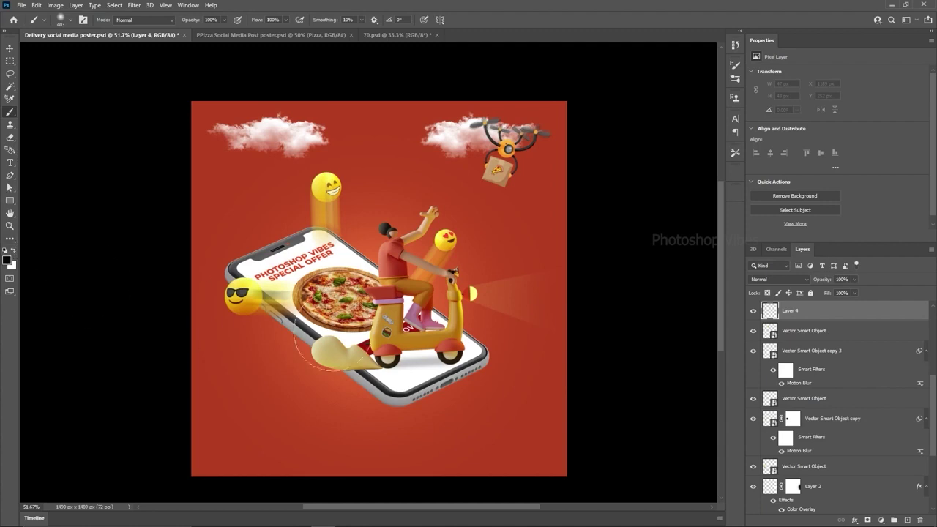
key(x)
drag(365, 317, 342, 317)
click(362, 239)
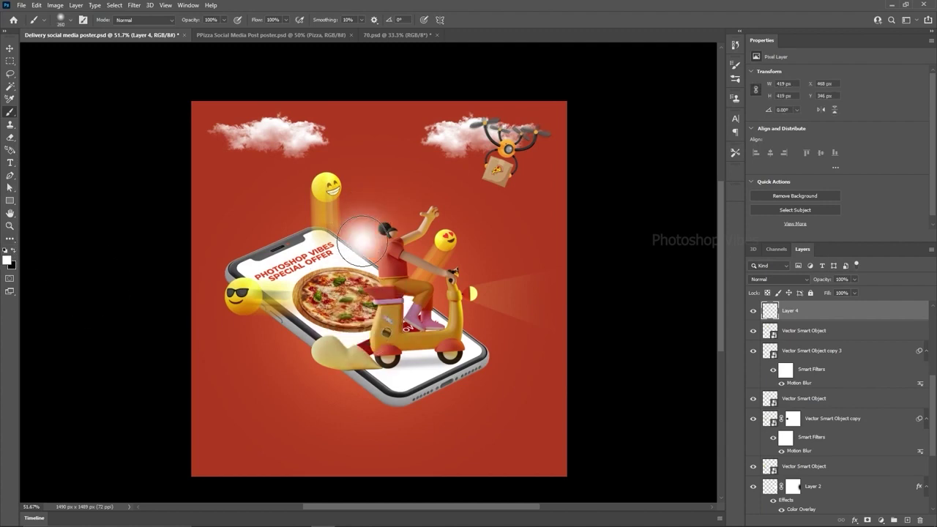
key(ctrl+z)
click(13, 252)
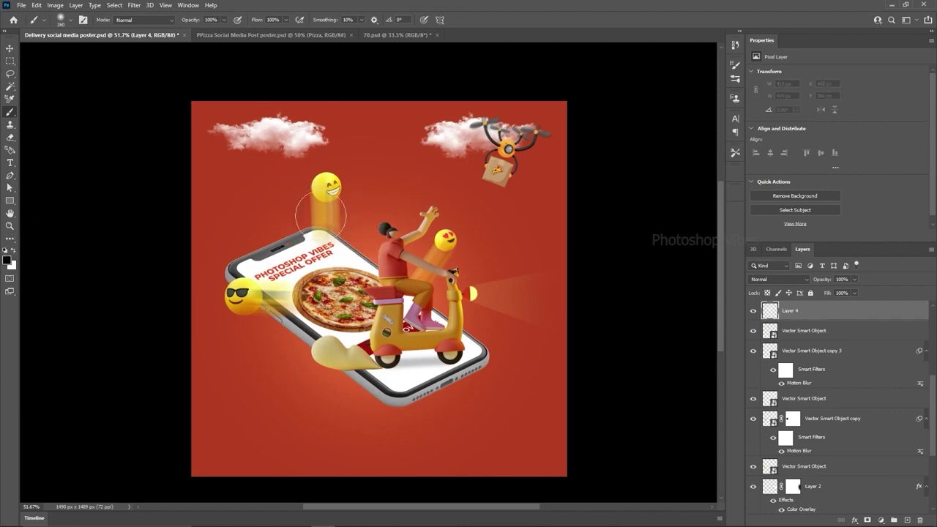
click(361, 236)
- Squash the black dab into a thin shadow strip under the phone
key(ctrl+t)
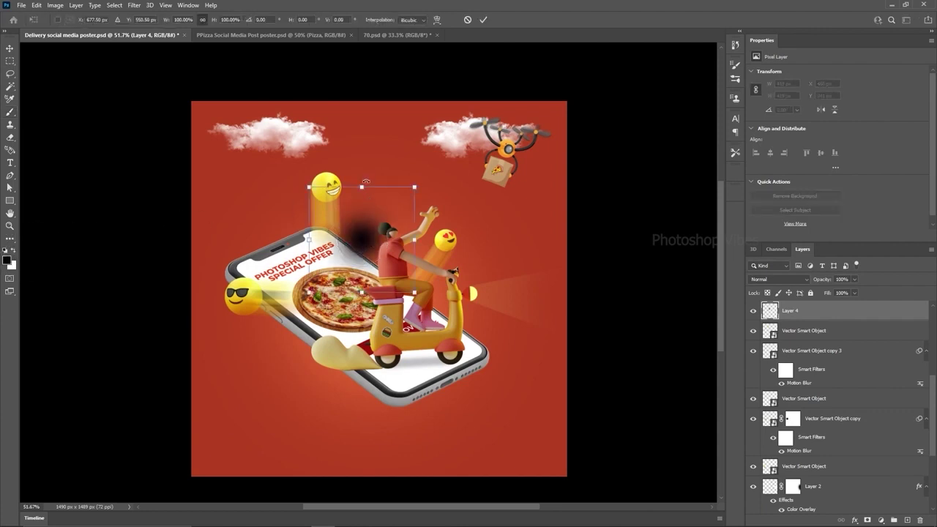
mouse_move(365, 182)
mouse_down()
mouse_move(383, 438)
mouse_move(517, 428)
mouse_move(449, 423)
mouse_up()
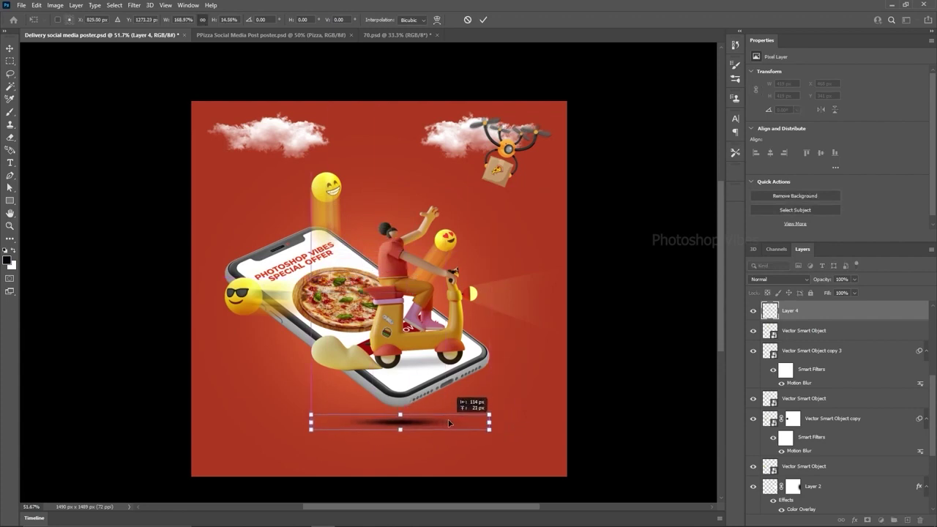
key(Return)
key(b)
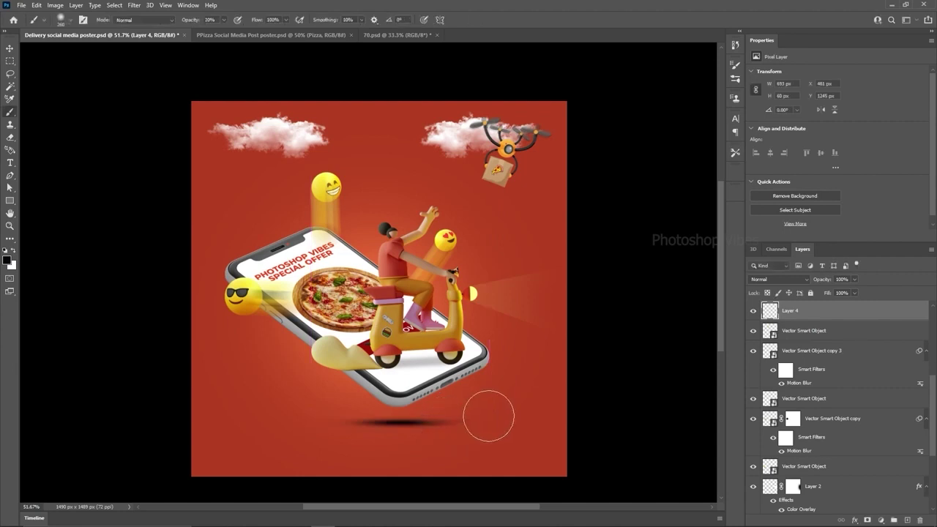
- Lower the shadow layer's opacity to 30%
key(v)
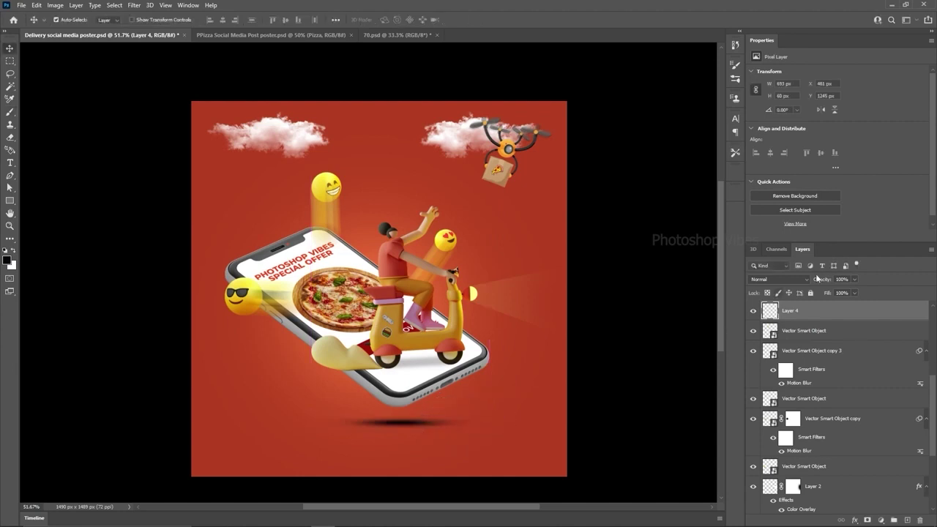
text(30)
key(Return)
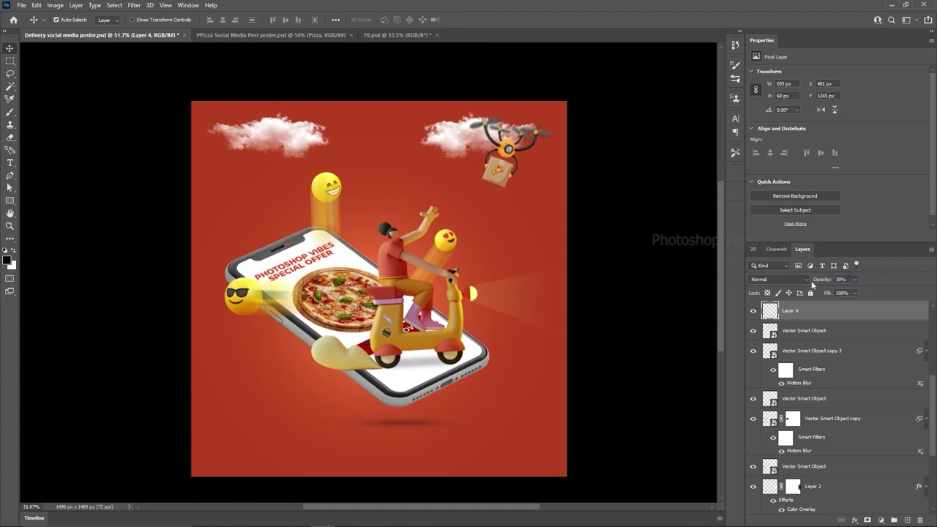
click(812, 280)
- Set the shadow to 40% opacity, then add the text 'PIZZA' in white
key(Return)
click(10, 162)
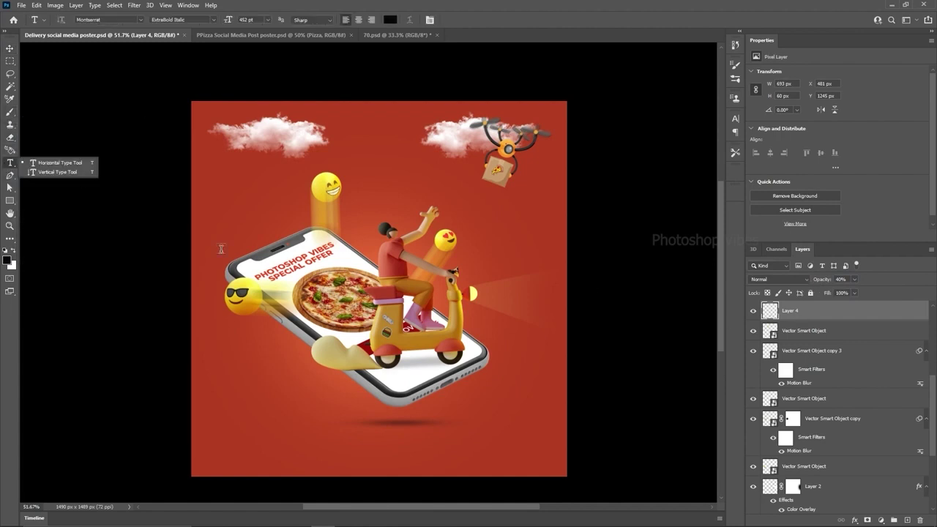
click(277, 221)
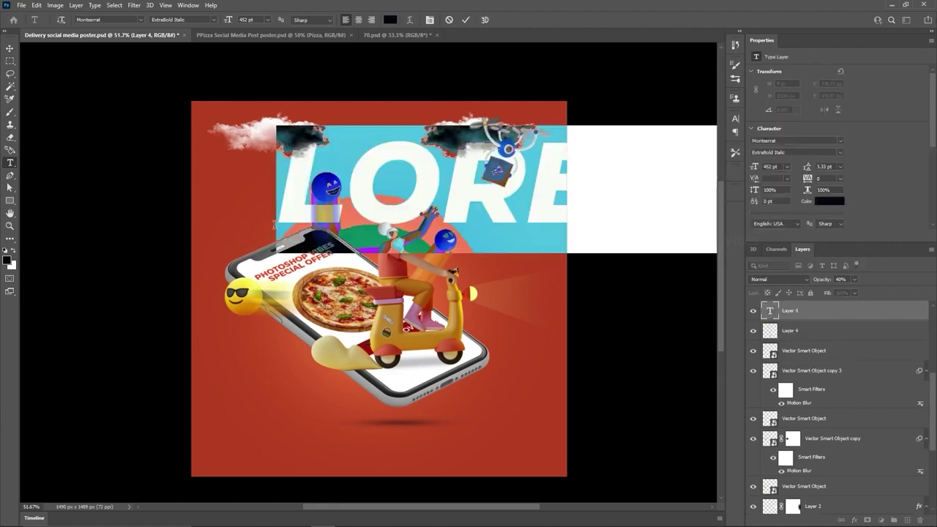
text(PI)
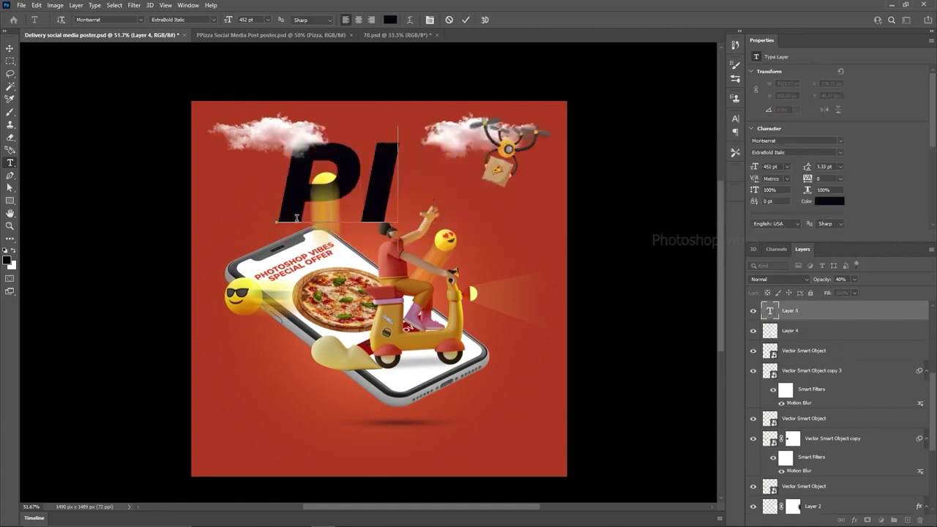
text(ZZA)
click(829, 201)
click(518, 296)
click(731, 295)
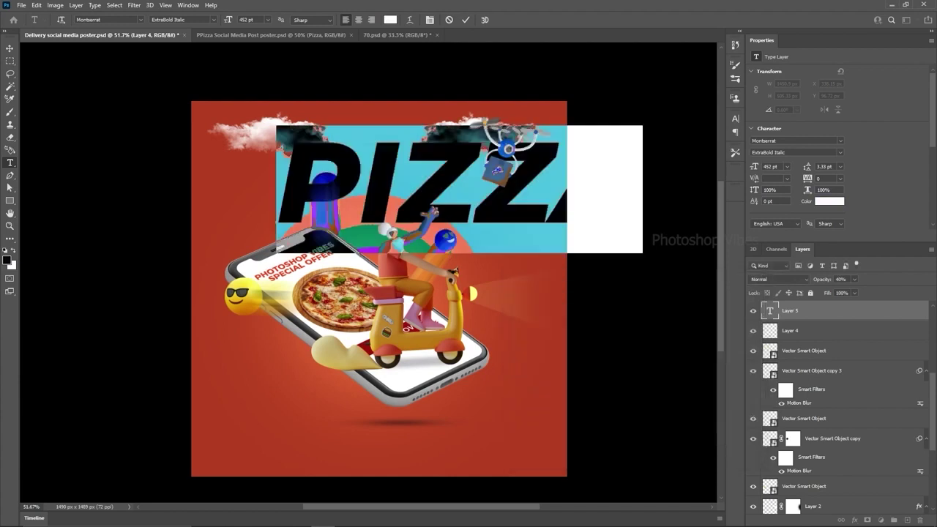
click(9, 49)
- Move the PIZZA text over the phone and enlarge it across the poster
drag(512, 215, 425, 341)
key(ctrl+t)
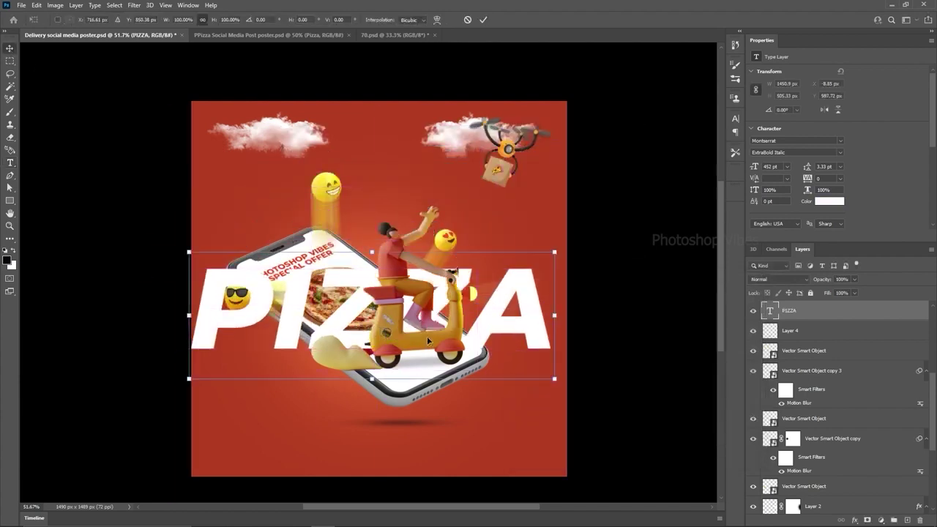
drag(554, 252, 638, 210)
drag(452, 289, 474, 255)
key(Return)
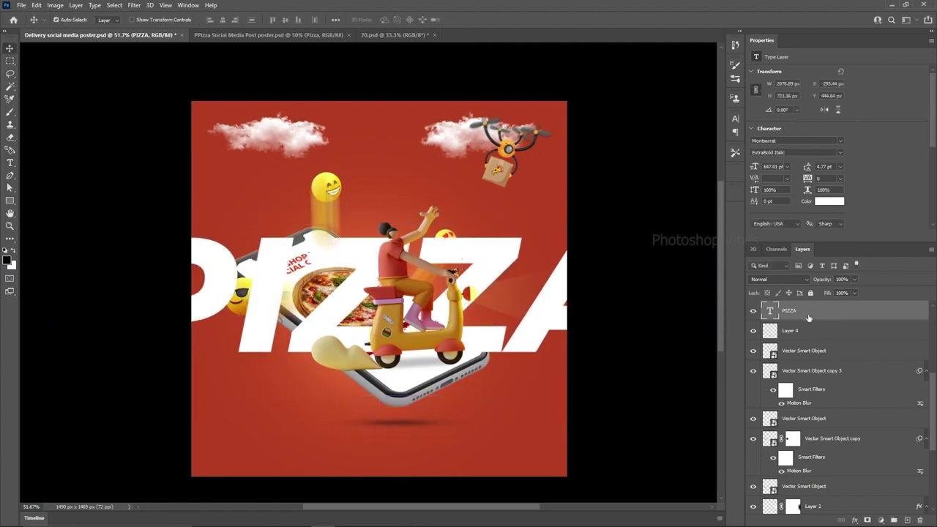
- Move the PIZZA layer behind the phone, just above the background, at 2% opacity
drag(808, 317, 803, 504)
scroll(809, 462, down, 3)
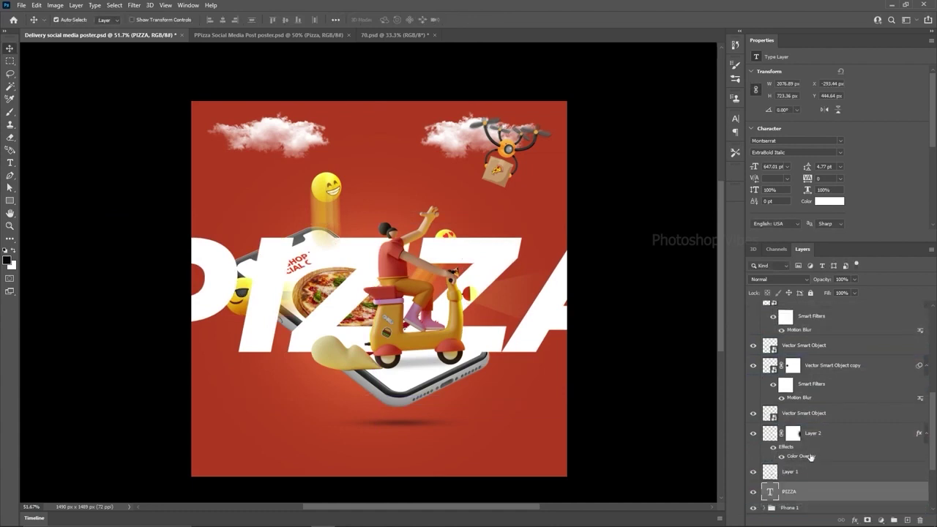
drag(808, 393, 803, 453)
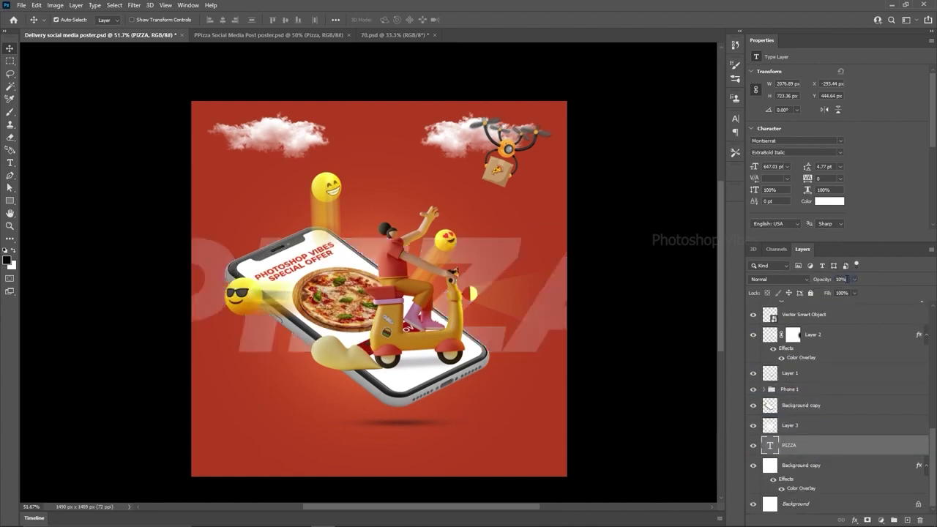
key(Return)
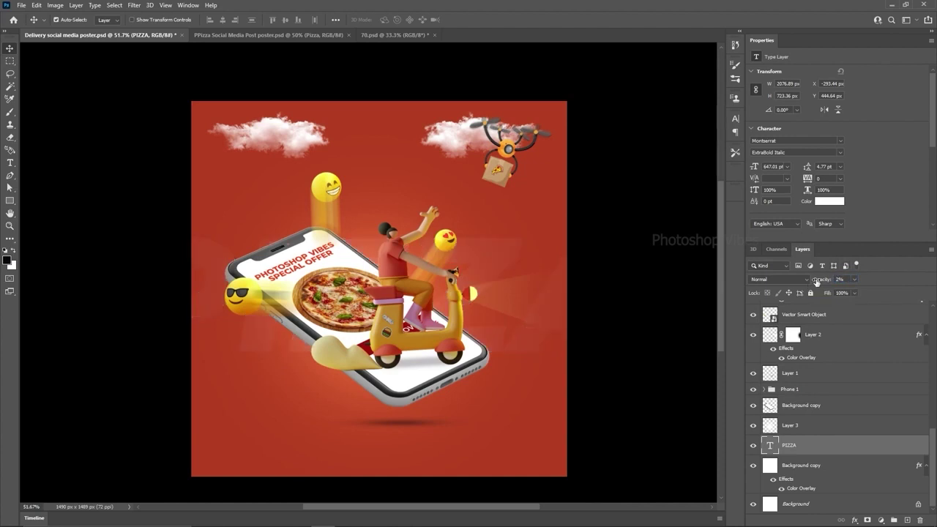
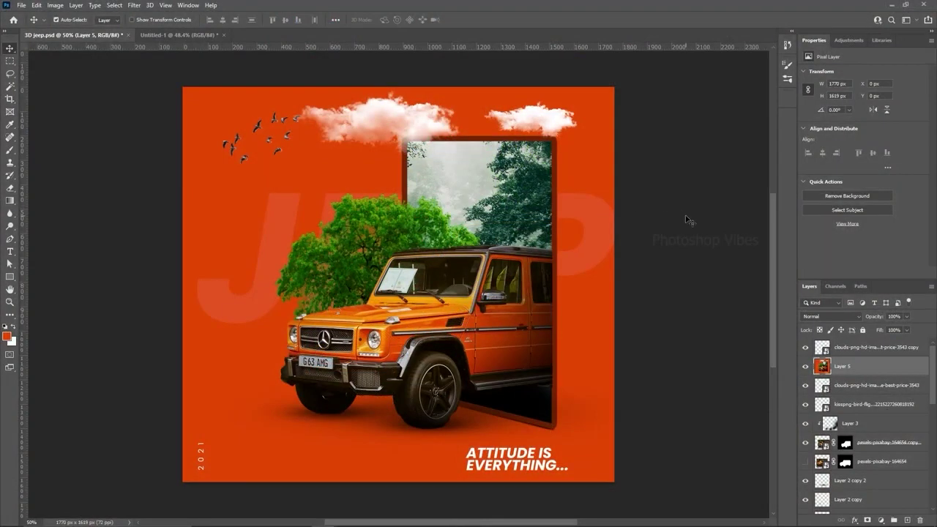
- Drag the orange jeep photo into Untitled-1, shrink it by a corner and centre it
click(175, 34)
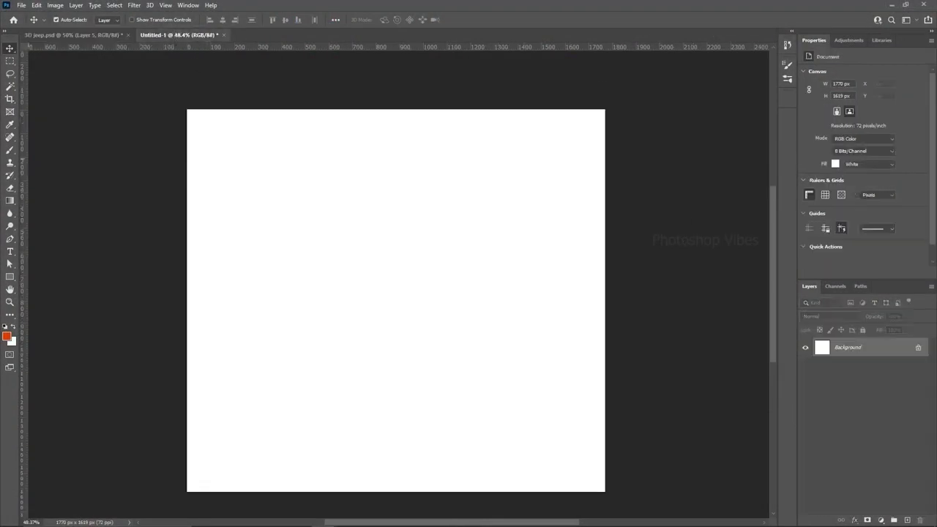
drag(0, 293, 404, 301)
drag(350, 275, 351, 277)
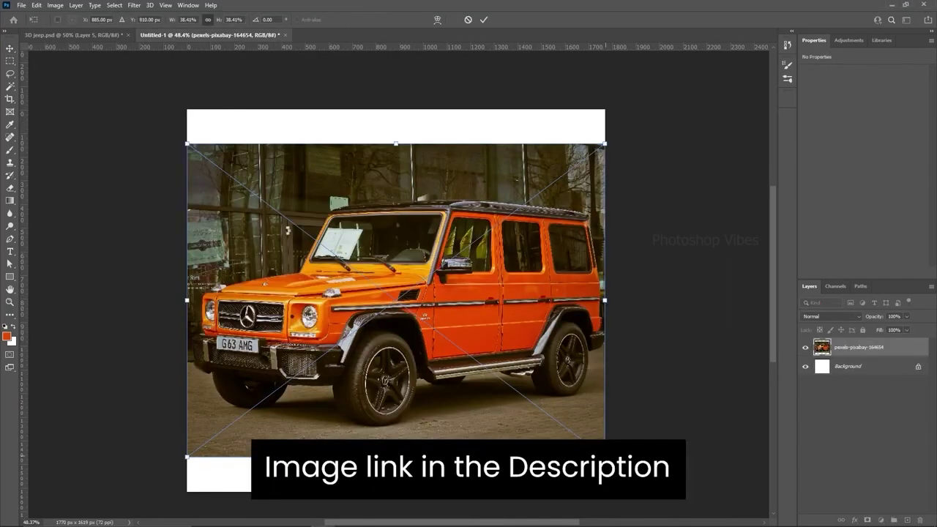
drag(605, 456, 534, 403)
drag(434, 358, 460, 390)
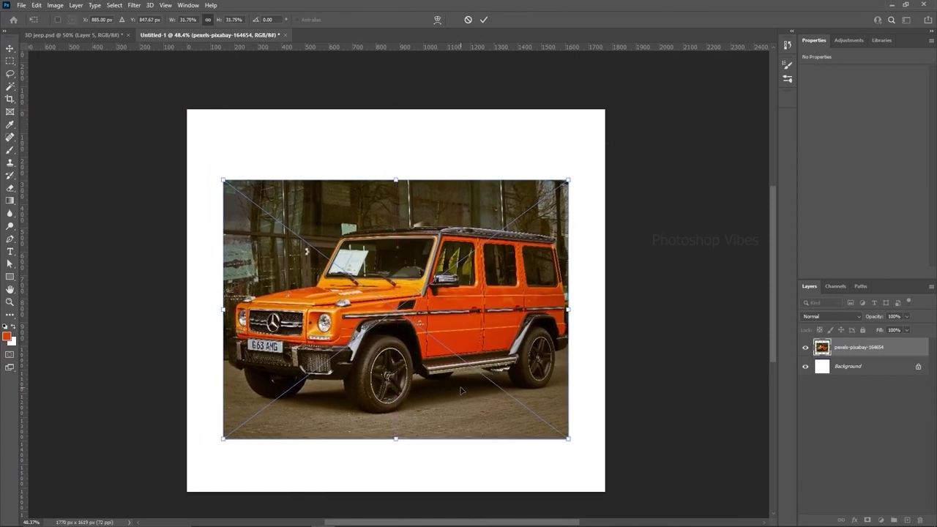
key(Return)
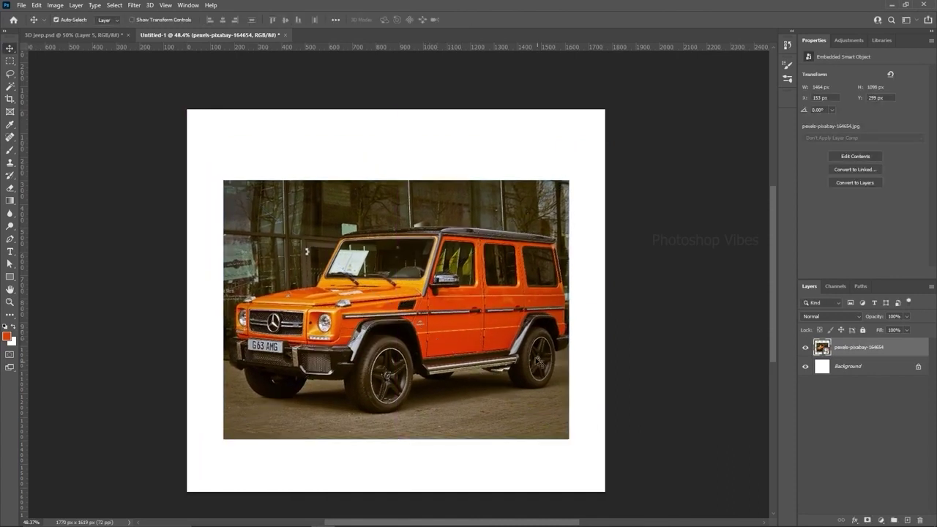
- Select the orange jeep with the Magic Wand and zoom in on the front wheel
click(11, 87)
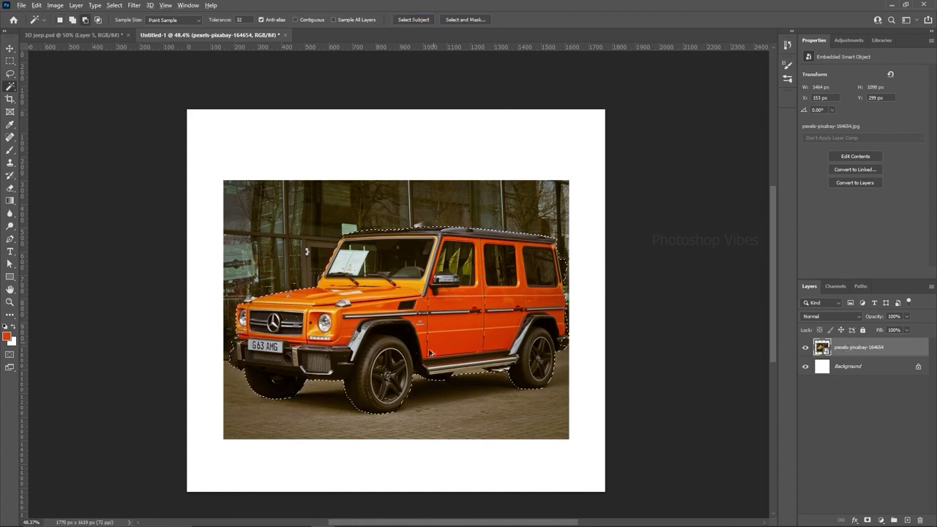
scroll(428, 355, up, 2)
scroll(429, 355, up, 3)
drag(308, 429, 338, 346)
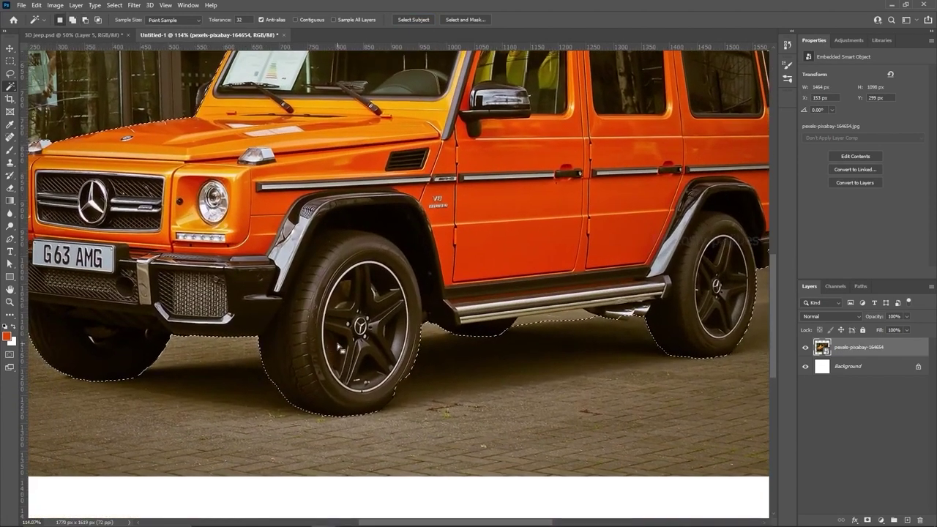
- Trace a Pen path around the front tyre and add it to the selection
click(10, 239)
scroll(271, 402, up, 2)
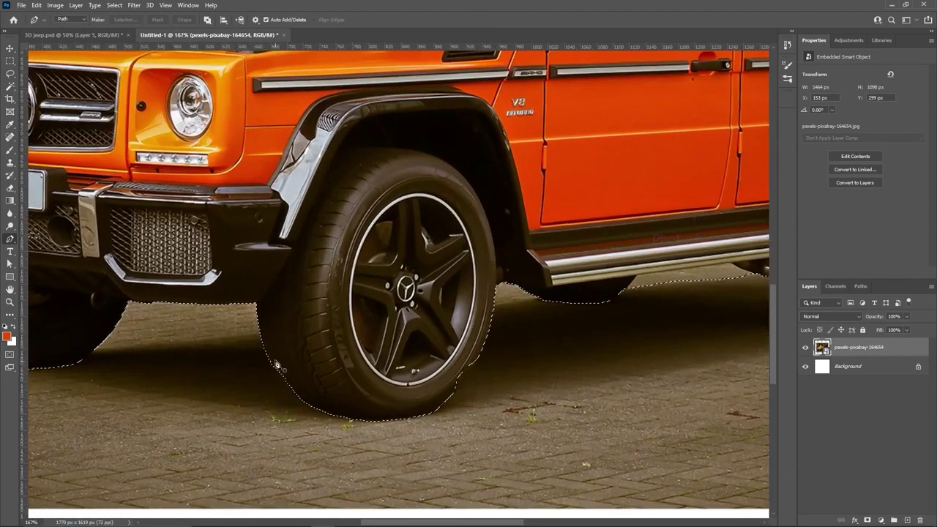
drag(288, 404, 404, 434)
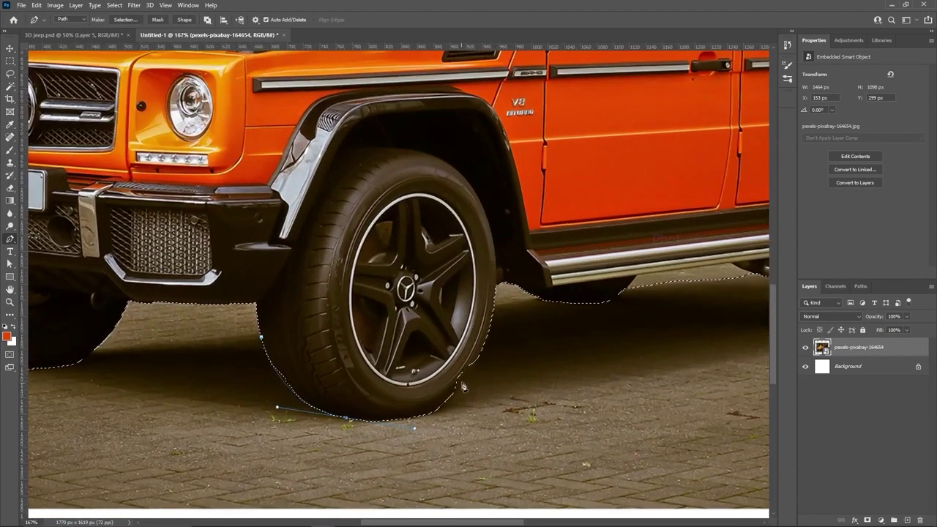
drag(468, 377, 487, 346)
click(495, 303)
click(333, 329)
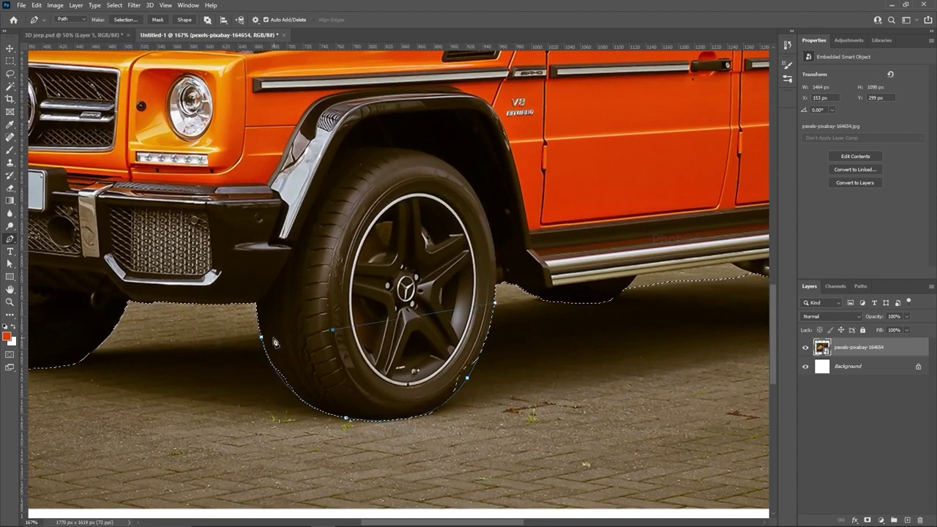
click(261, 337)
click(125, 20)
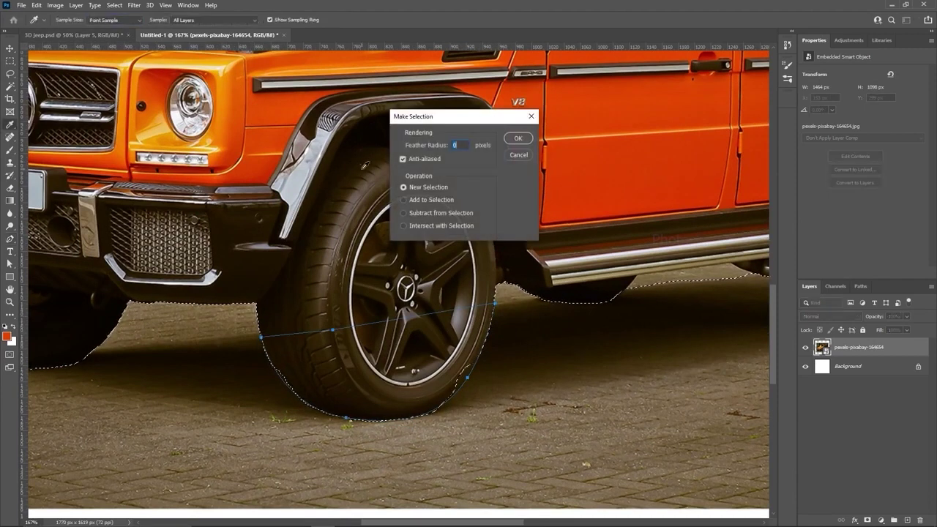
click(428, 200)
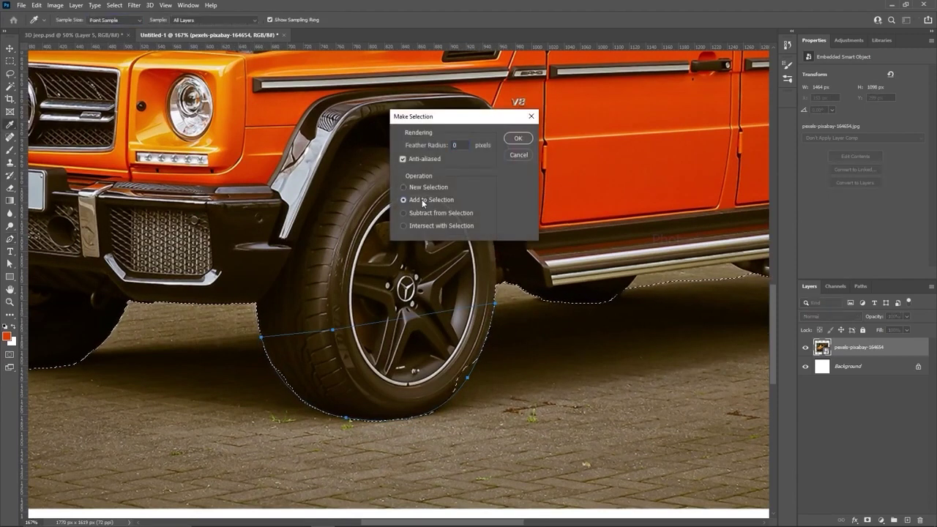
click(517, 139)
- Trace the ground under the running board and subtract it from the selection
drag(634, 301, 186, 357)
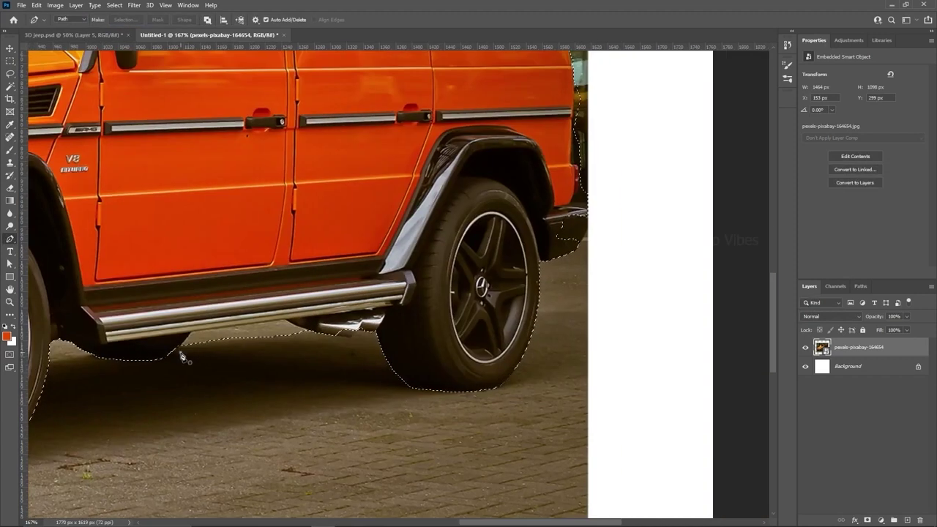
click(314, 332)
click(310, 364)
drag(215, 374, 201, 369)
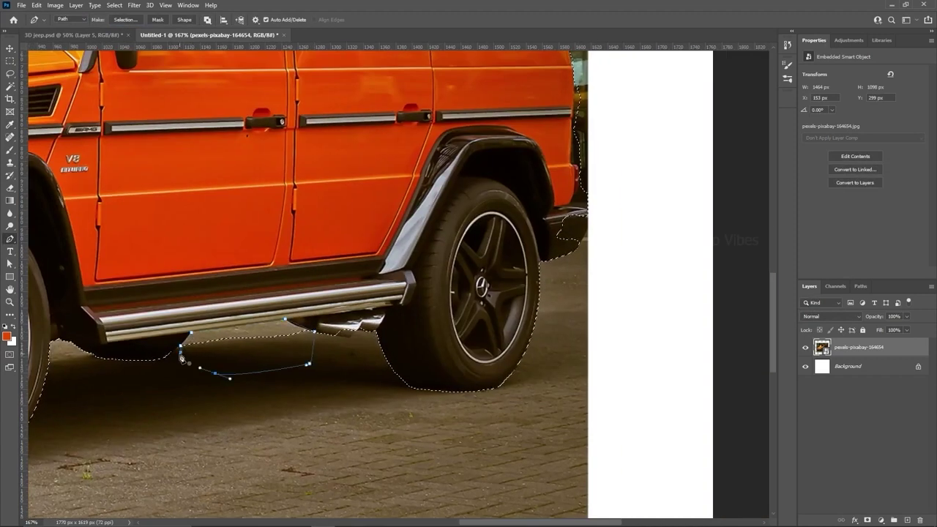
click(181, 352)
click(127, 20)
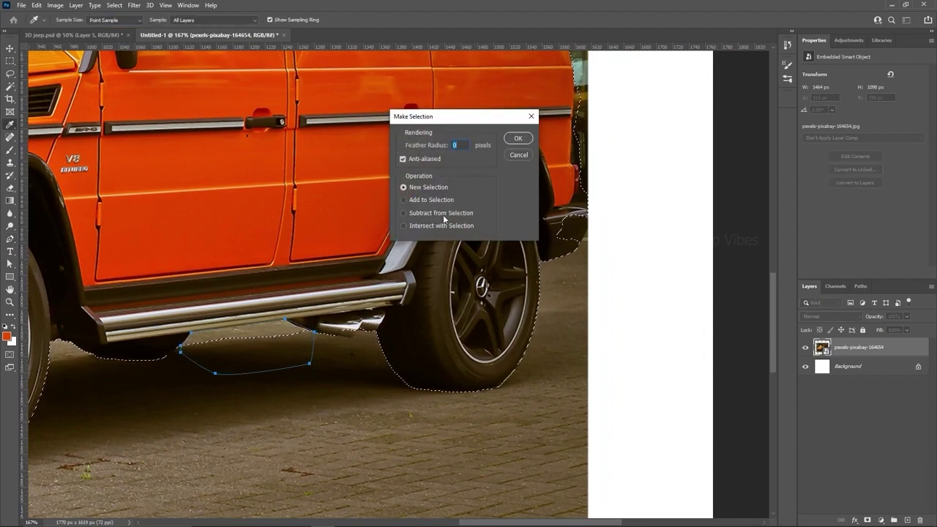
click(412, 213)
key(Return)
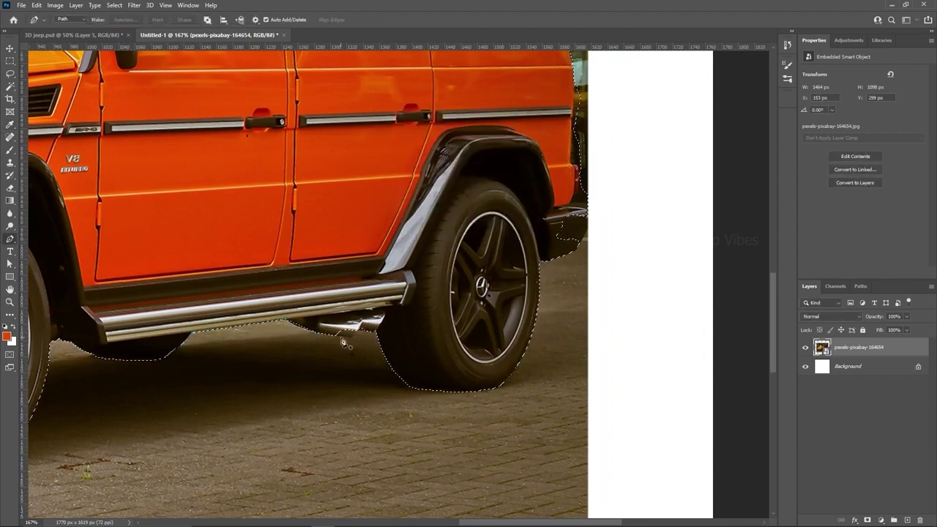
- Draw Pen path points around the tail light area
drag(577, 254, 502, 428)
click(523, 387)
click(506, 380)
click(496, 379)
click(500, 372)
click(506, 358)
click(498, 336)
scroll(522, 386, up, 5)
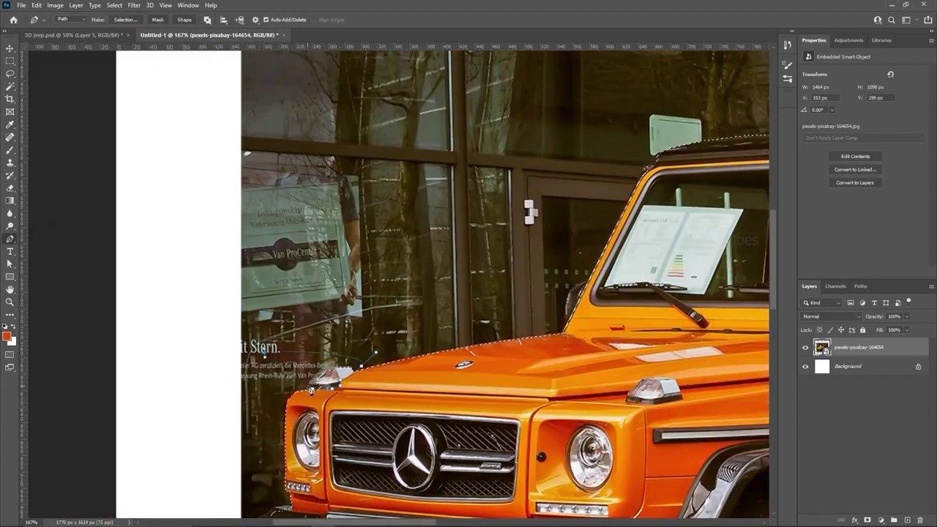
scroll(468, 293, down, 5)
- Add the front bumper path area to the selection and fit the document in view
click(209, 322)
right_click(407, 200)
click(425, 213)
click(405, 199)
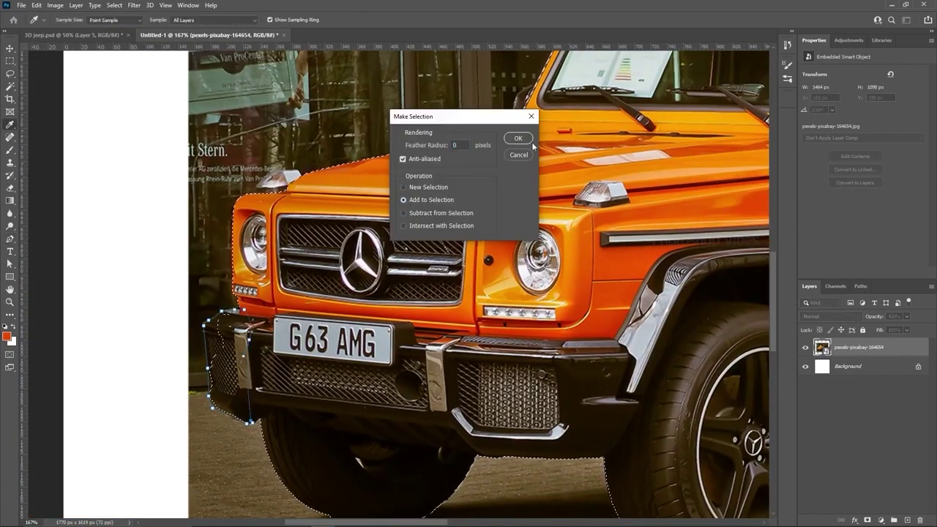
click(517, 138)
scroll(602, 222, down, 4)
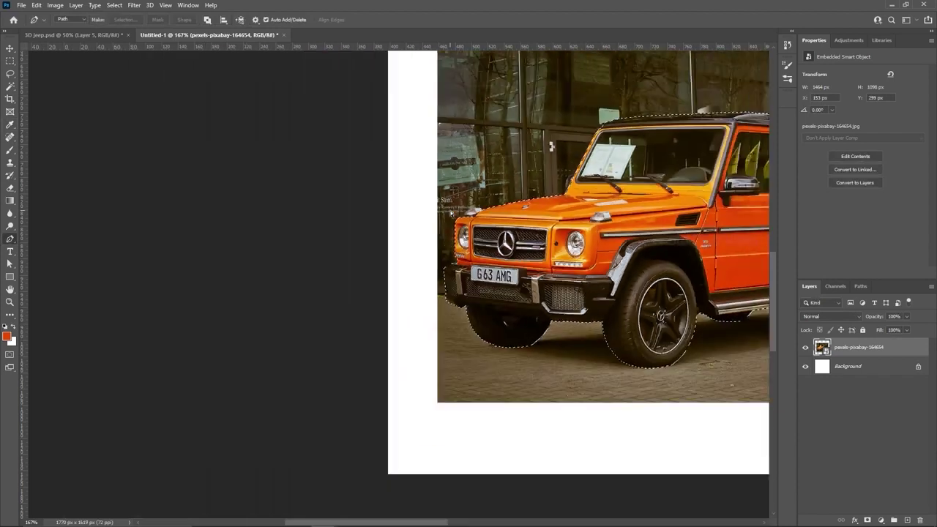
key(ctrl+0)
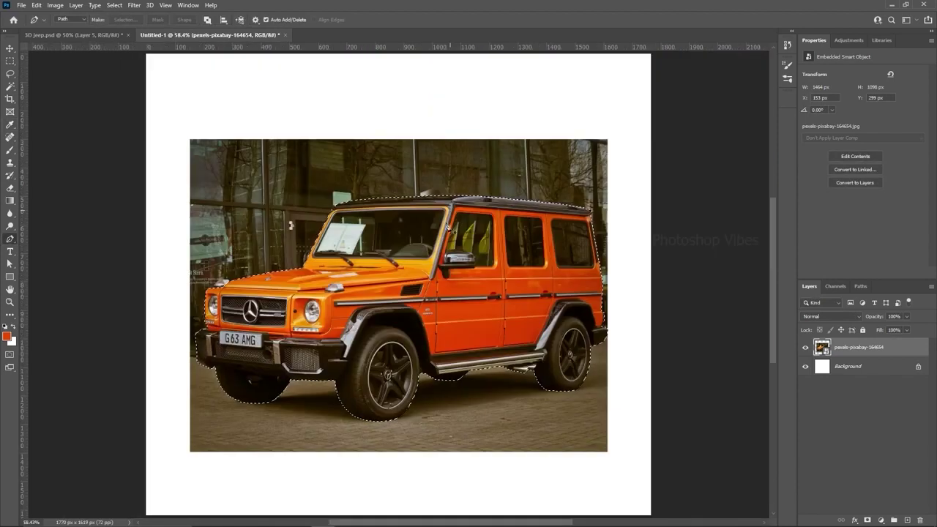
- Add a layer mask to the jeep layer to hide the photo's background
click(867, 520)
key(v)
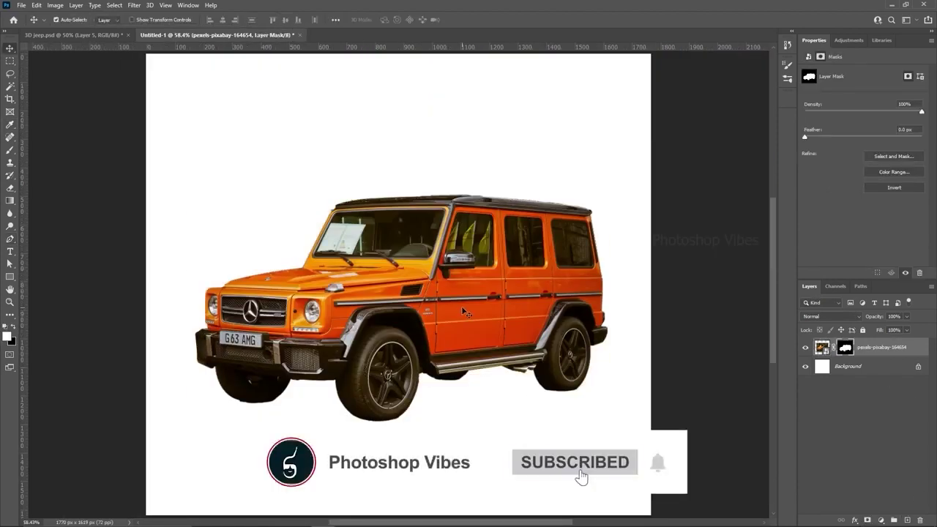
scroll(303, 186, up, 5)
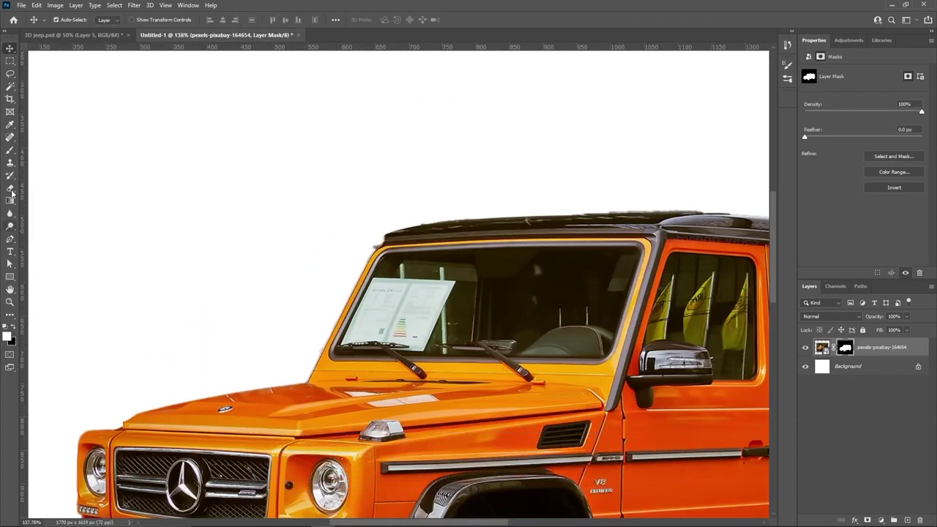
- Clean up the cut-out's roof edge on the mask with the standard Eraser
click(11, 150)
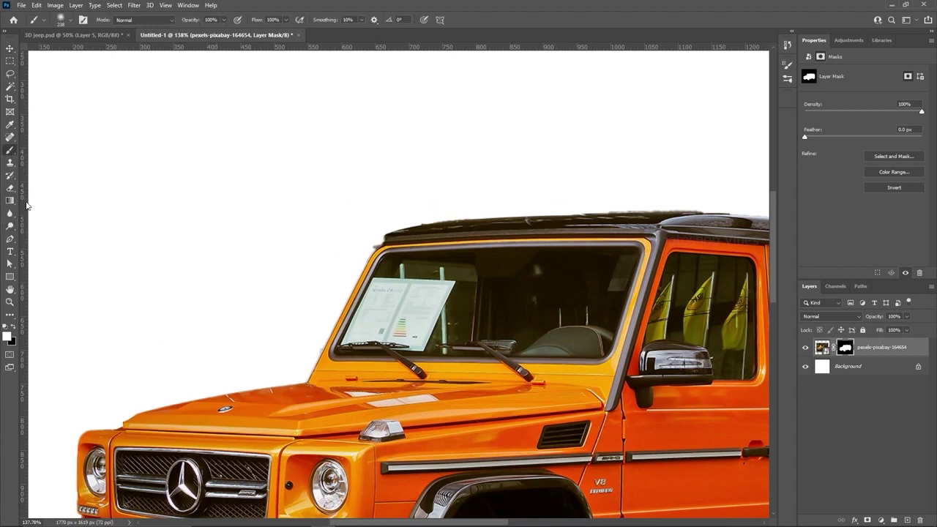
click(10, 189)
right_click(10, 188)
click(61, 188)
alt+right_click(307, 279)
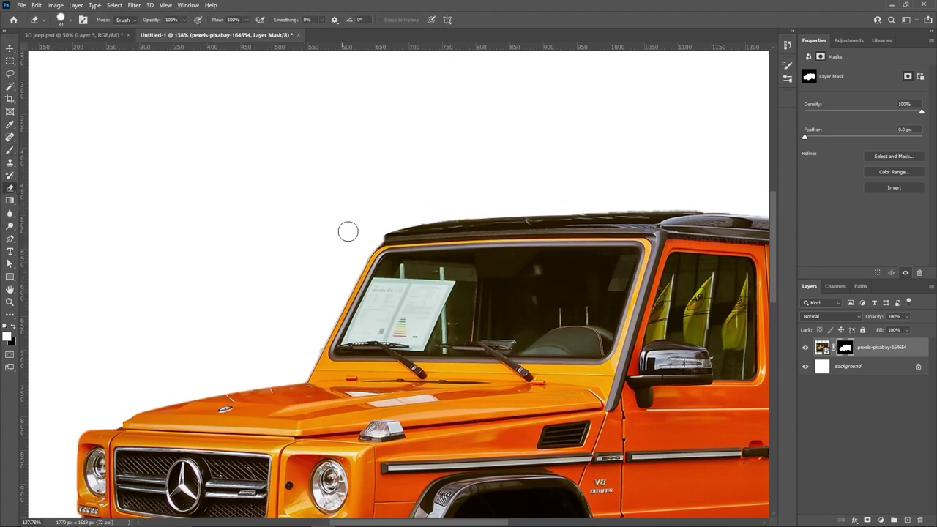
scroll(304, 295, down, 2)
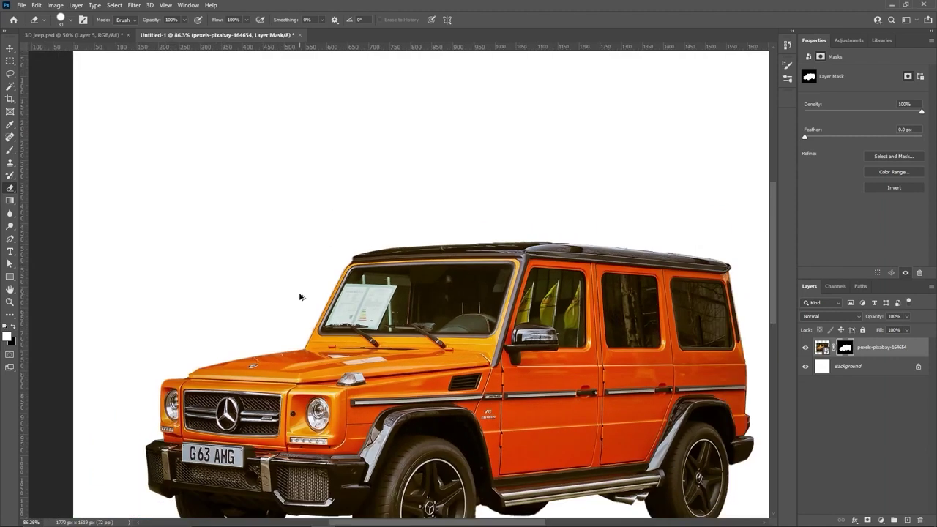
scroll(477, 220, up, 2)
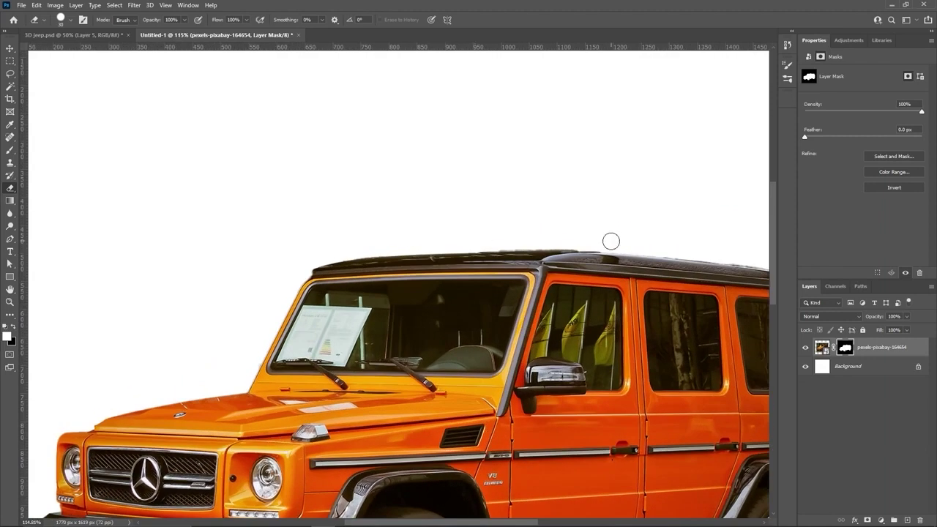
scroll(284, 344, down, 2)
scroll(284, 343, up, 2)
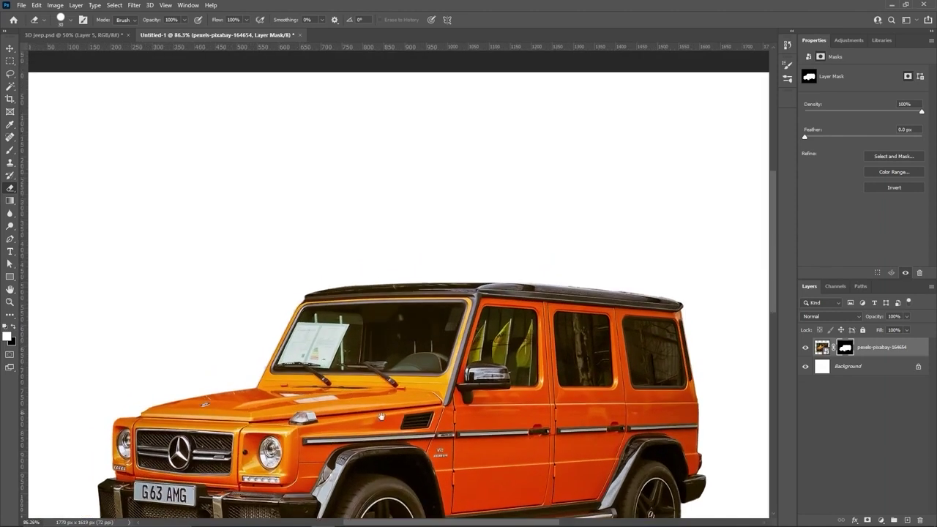
drag(405, 410, 397, 288)
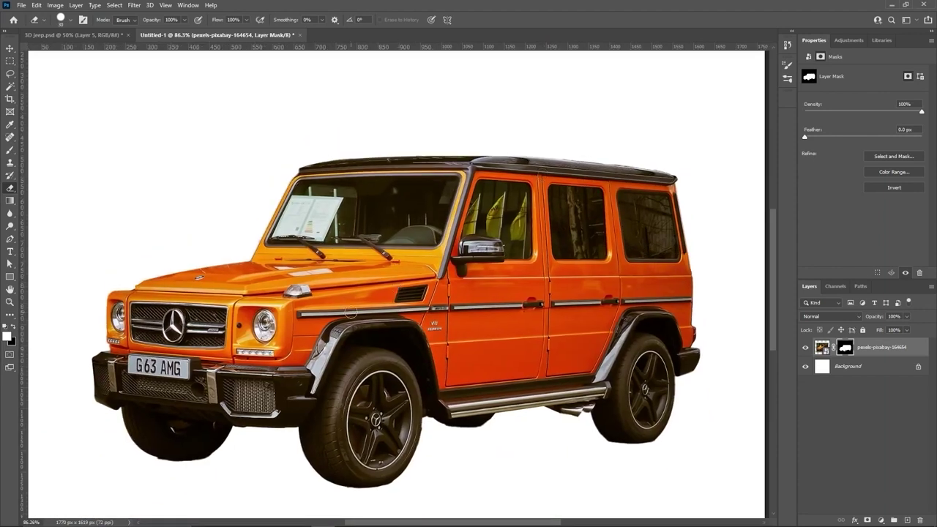
key(v)
scroll(362, 328, down, 2)
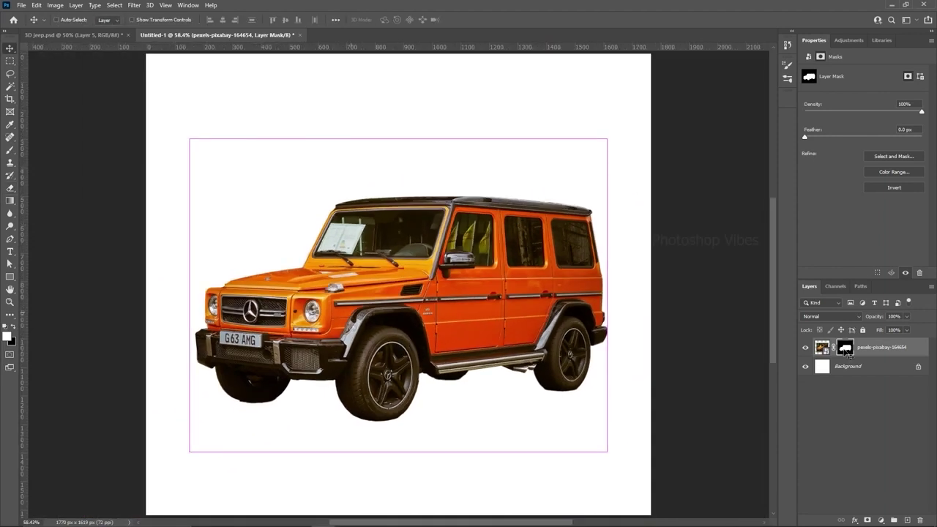
- Sample the orange from the car's door as the foreground colour
click(870, 350)
click(867, 367)
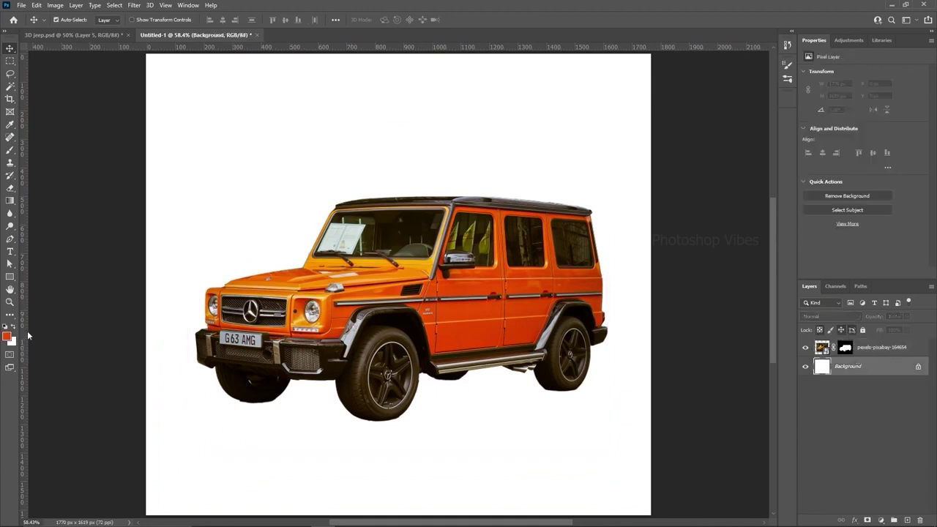
click(461, 313)
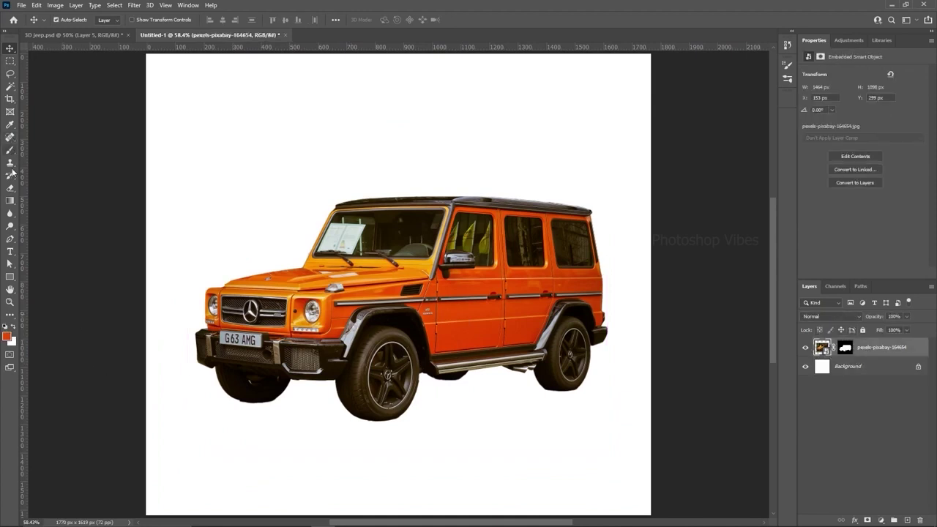
click(10, 125)
drag(506, 332, 476, 271)
click(36, 5)
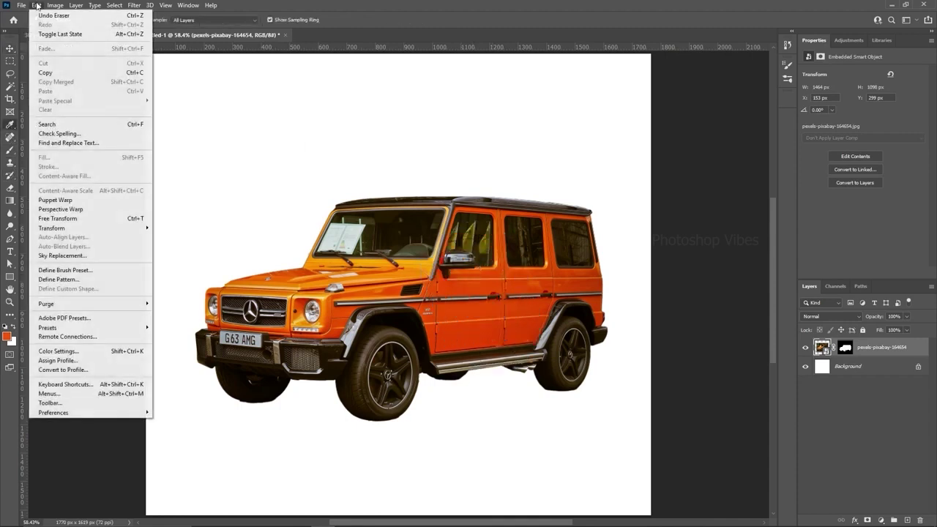
- Add a new layer above Background and fill it with the orange foreground colour
click(861, 369)
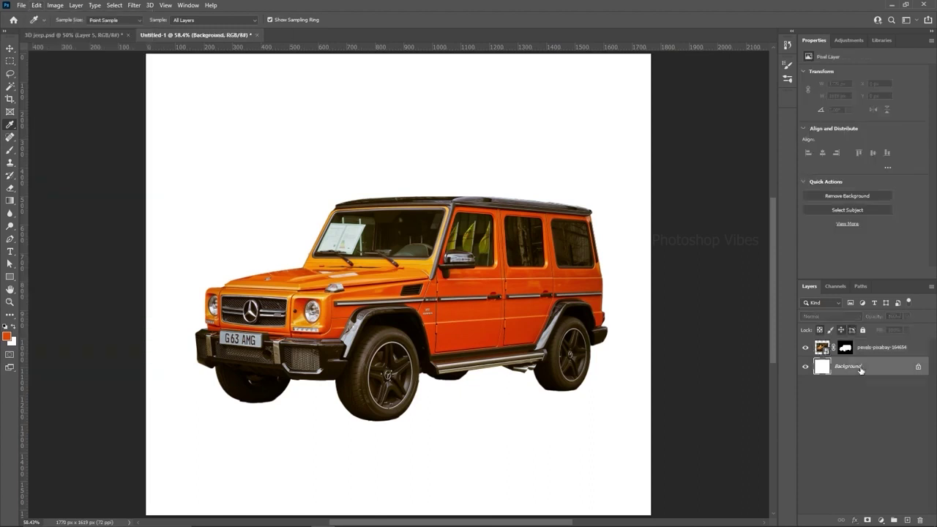
click(908, 521)
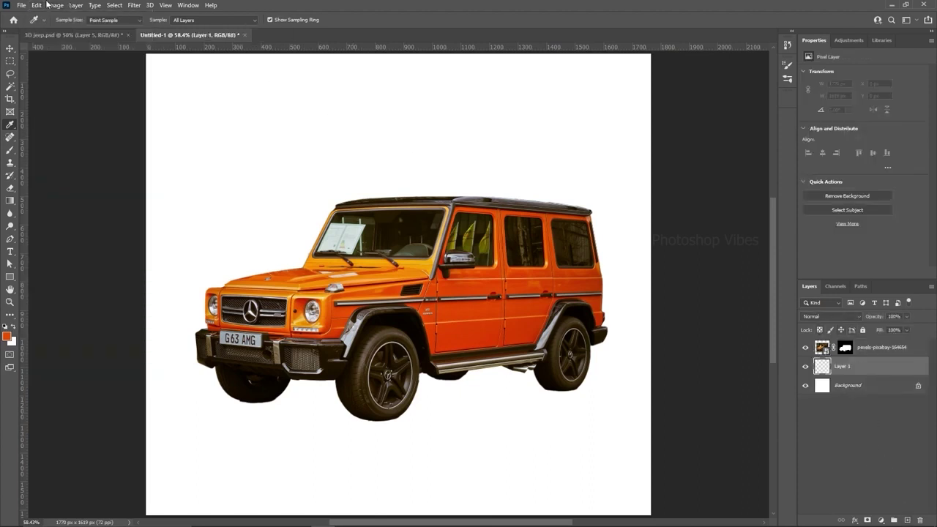
click(36, 5)
click(47, 156)
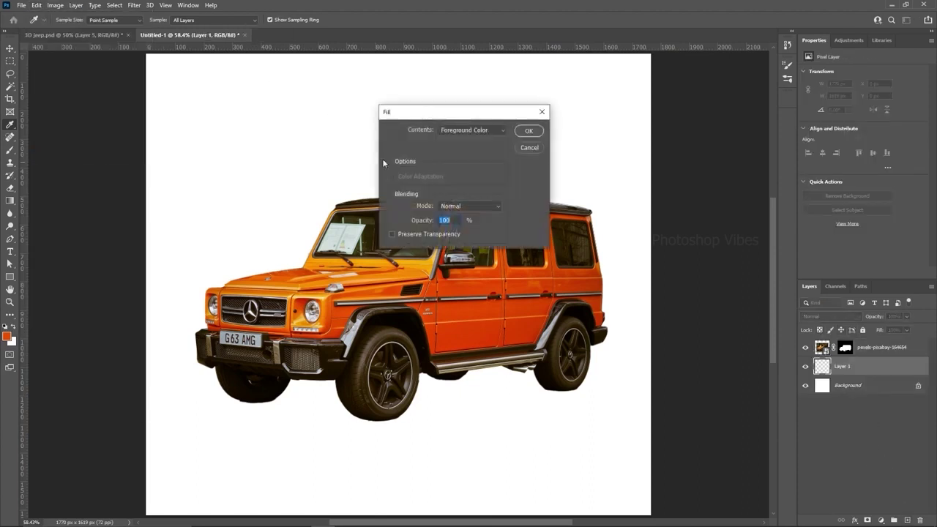
click(454, 130)
click(457, 132)
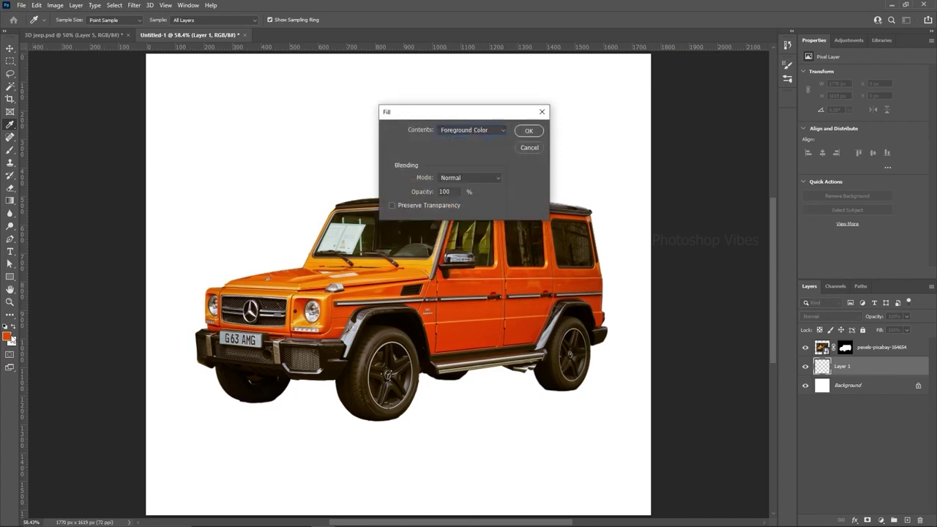
click(529, 132)
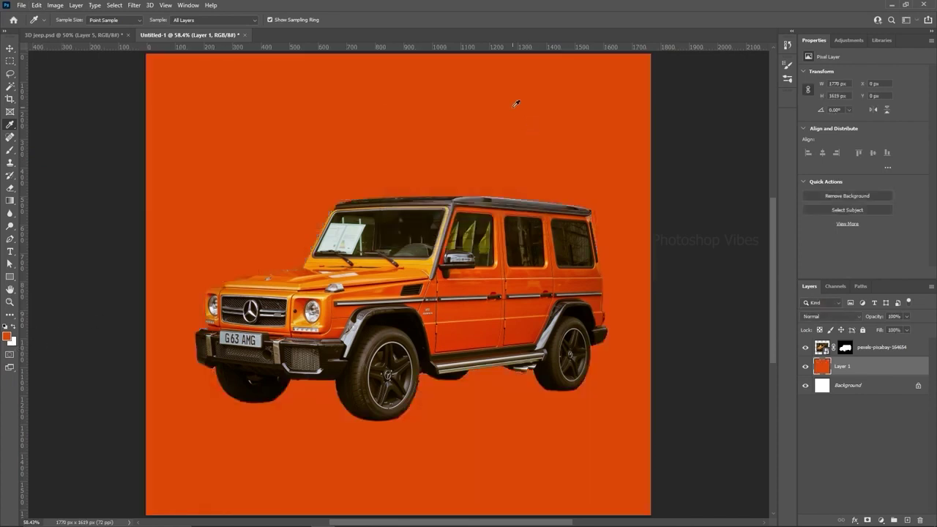
key(v)
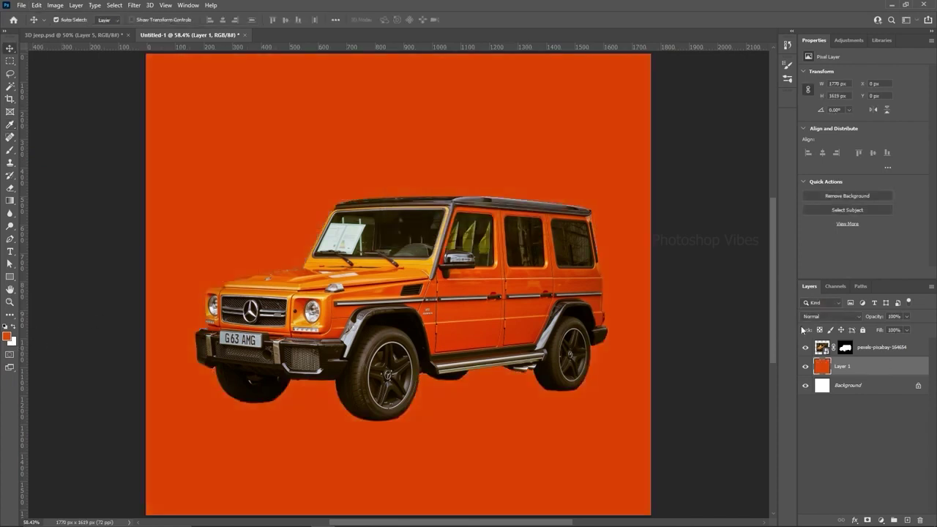
- Draw a tall white-filled rectangle over the jeep's rear half
click(12, 278)
click(51, 276)
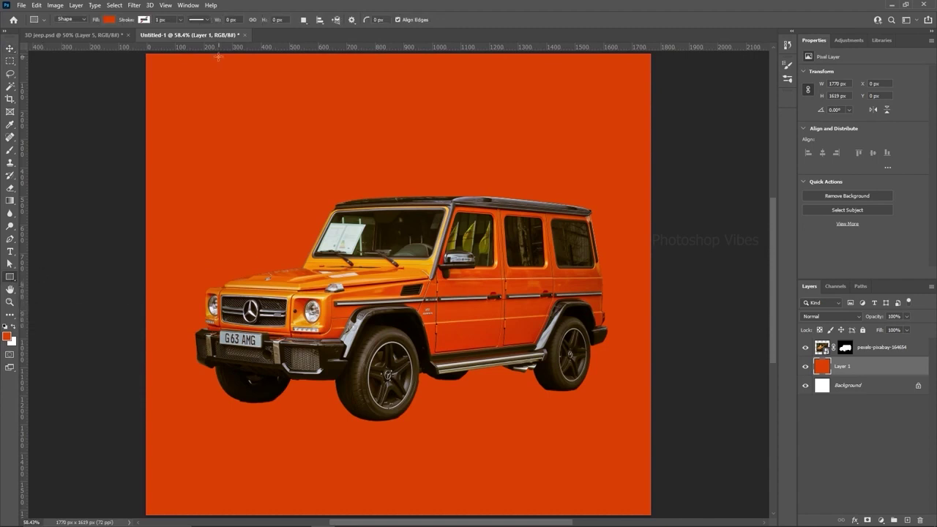
click(108, 20)
click(77, 71)
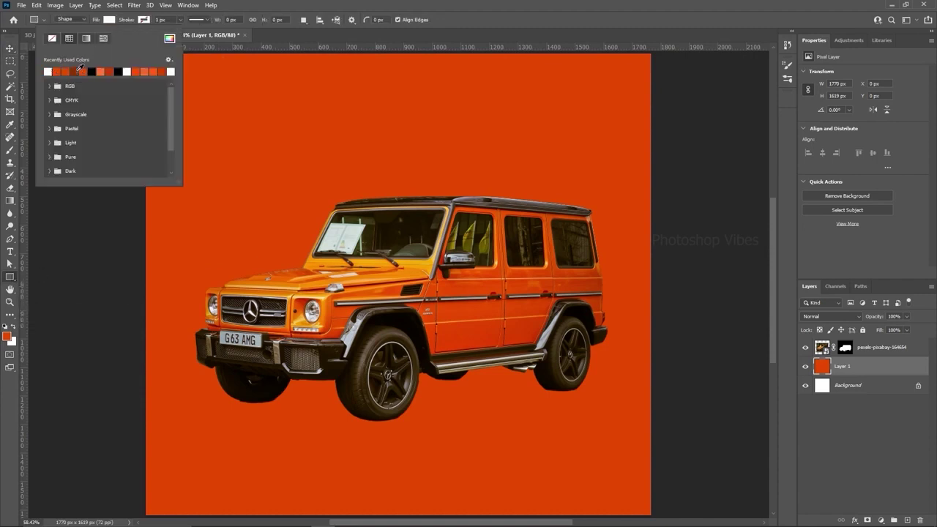
click(173, 19)
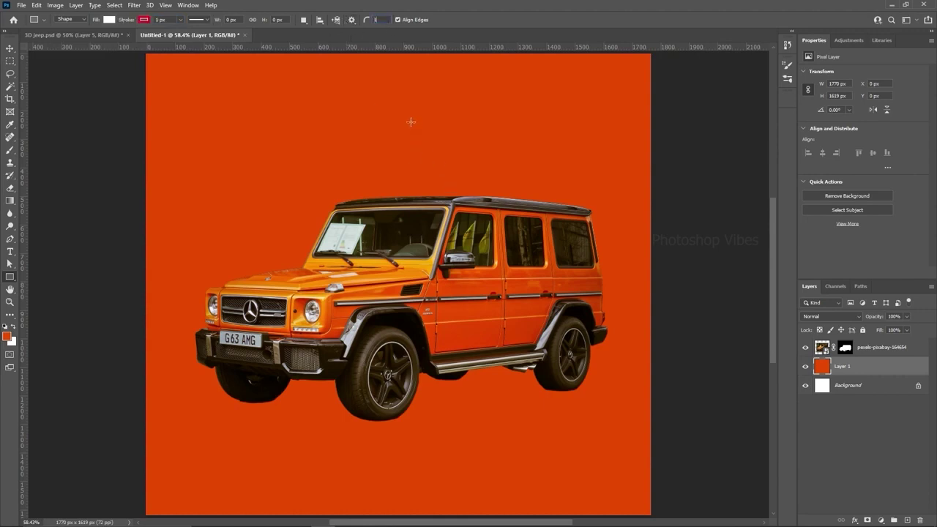
drag(411, 114, 571, 409)
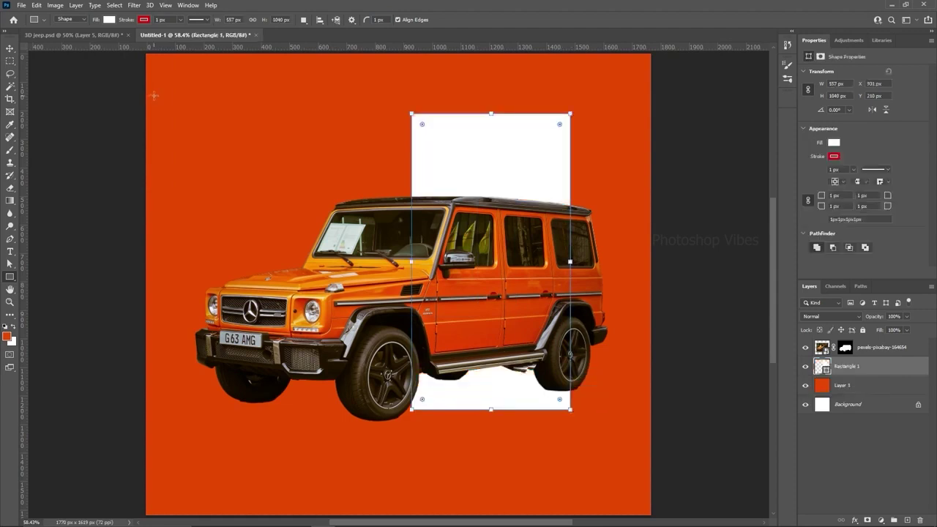
- Move Rectangle 1 above the jeep layer and shift it slightly right
click(11, 49)
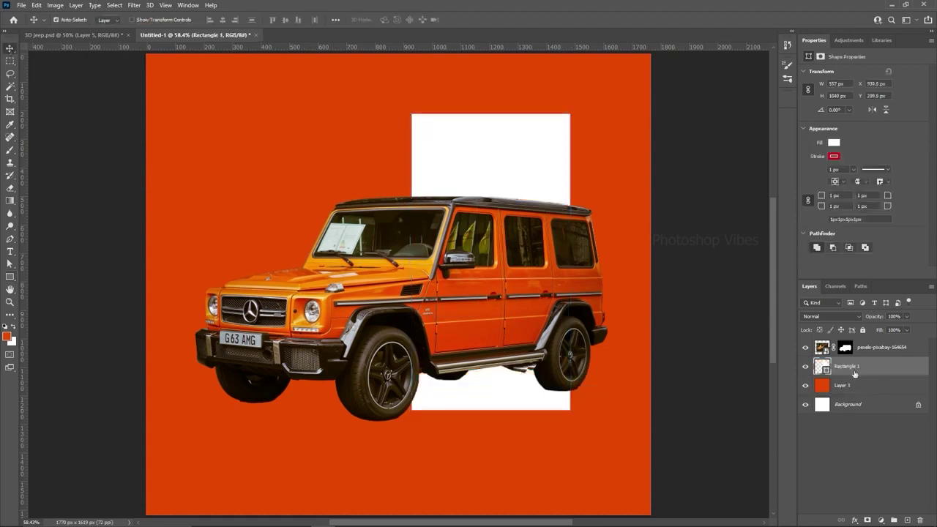
drag(855, 373, 852, 342)
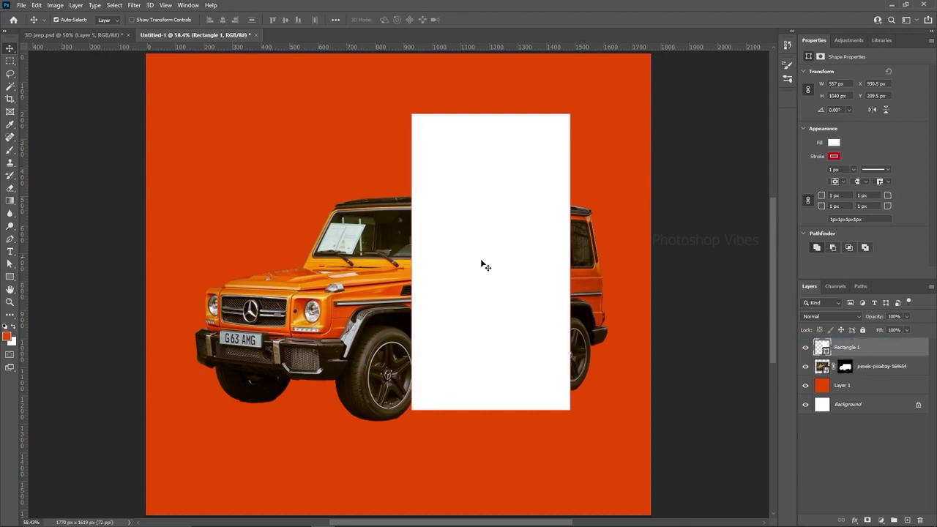
drag(481, 261, 482, 263)
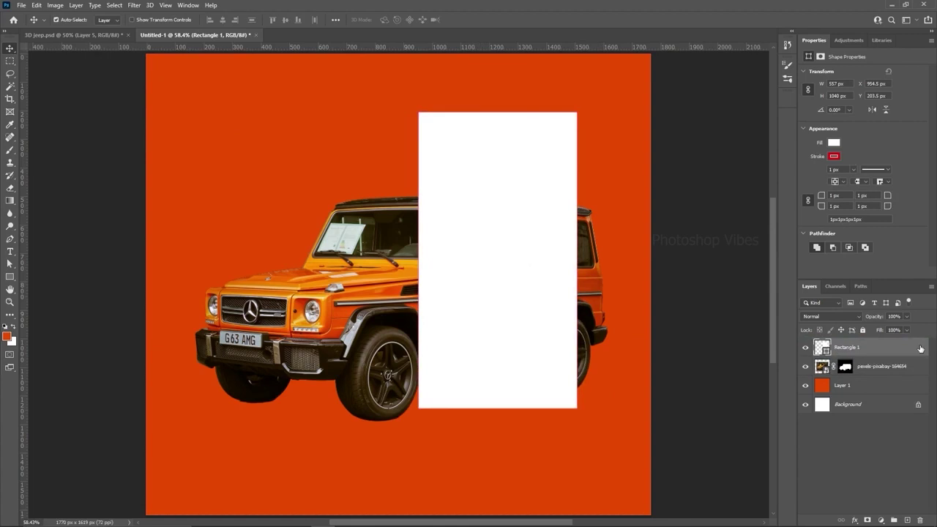
double_click(921, 349)
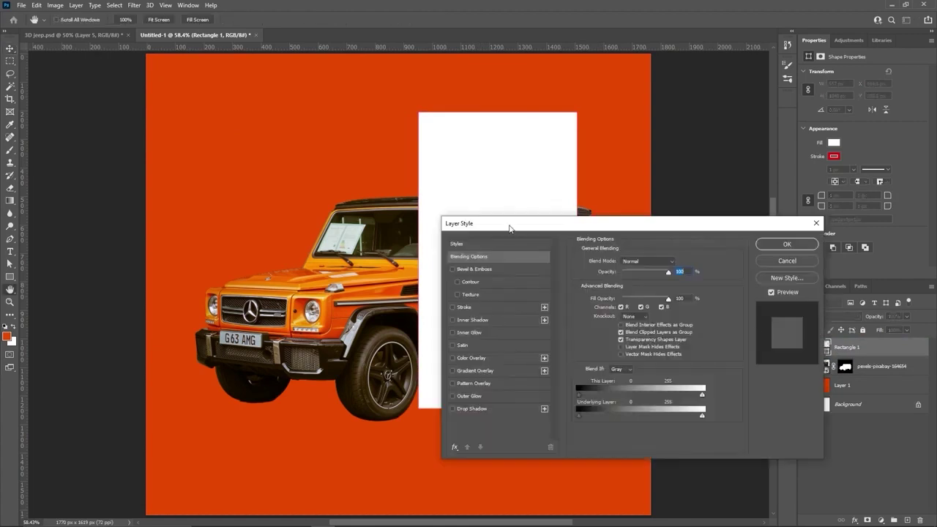
- Enable Stroke on Rectangle 1 with colour b43900 and size 18 px, and apply it
drag(511, 228, 511, 187)
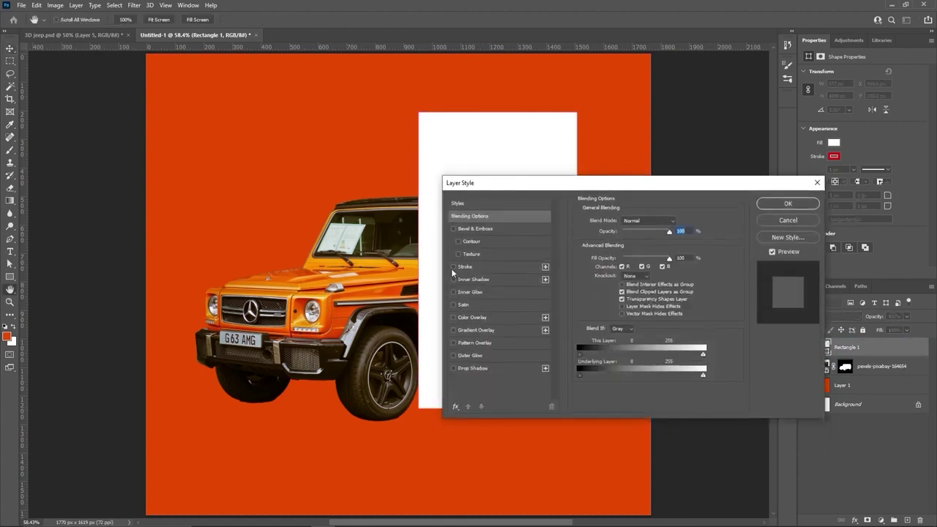
click(453, 267)
click(461, 266)
click(600, 291)
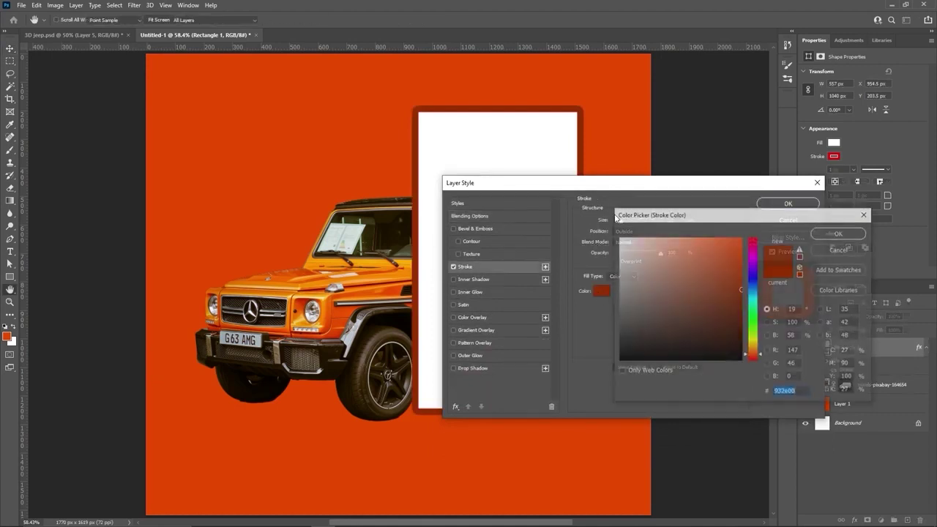
click(339, 177)
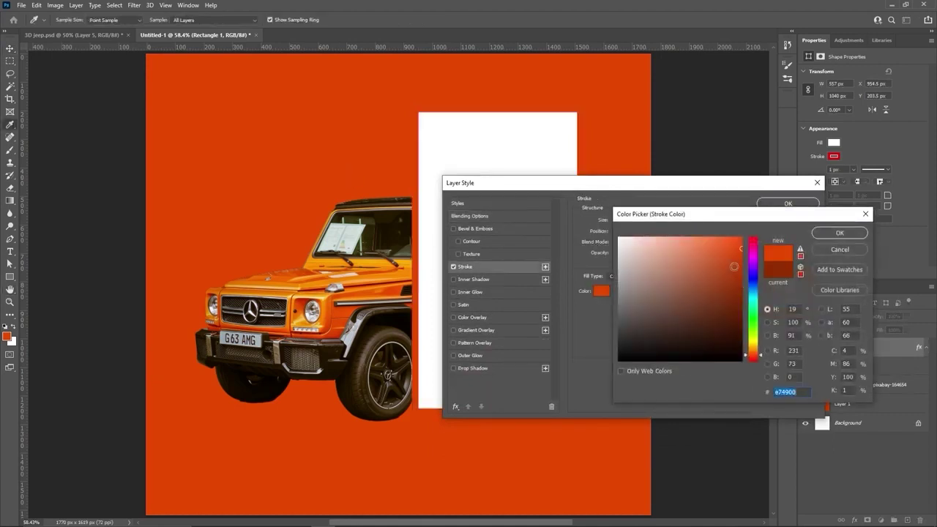
click(741, 265)
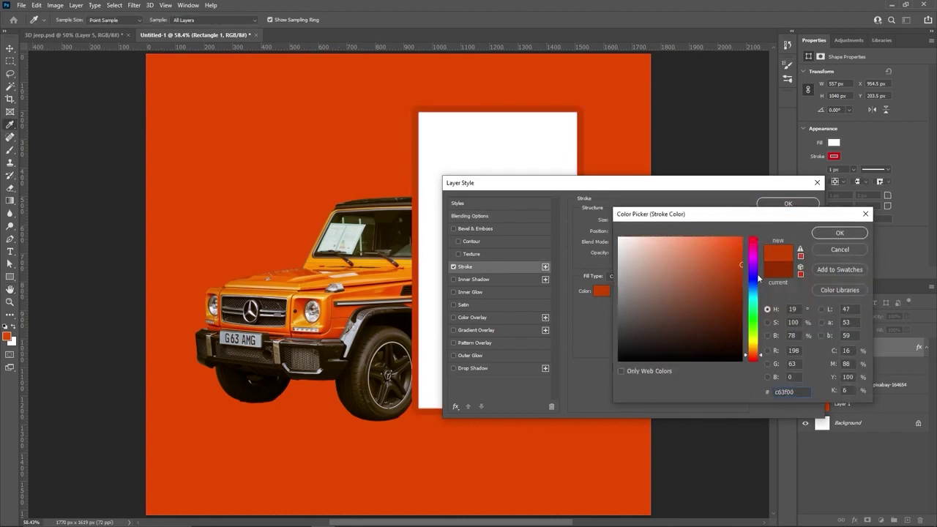
click(739, 274)
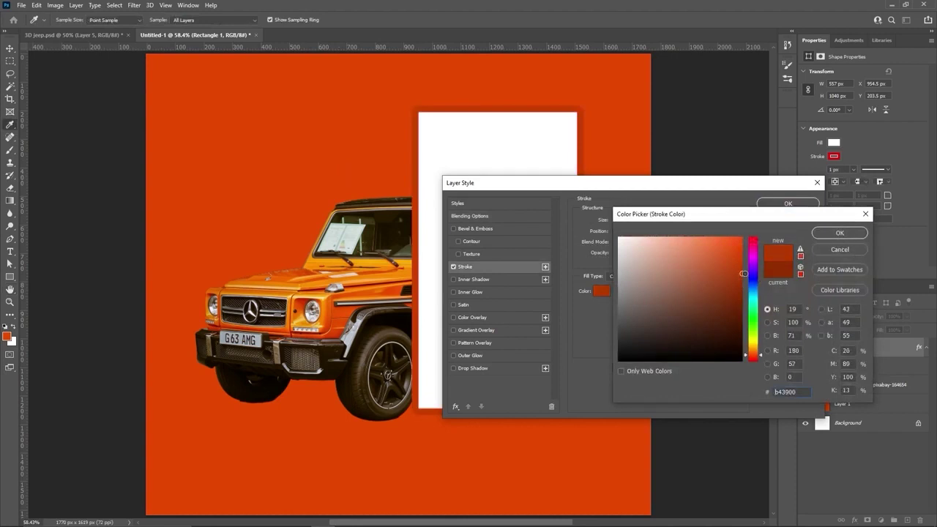
click(832, 234)
drag(634, 183, 646, 251)
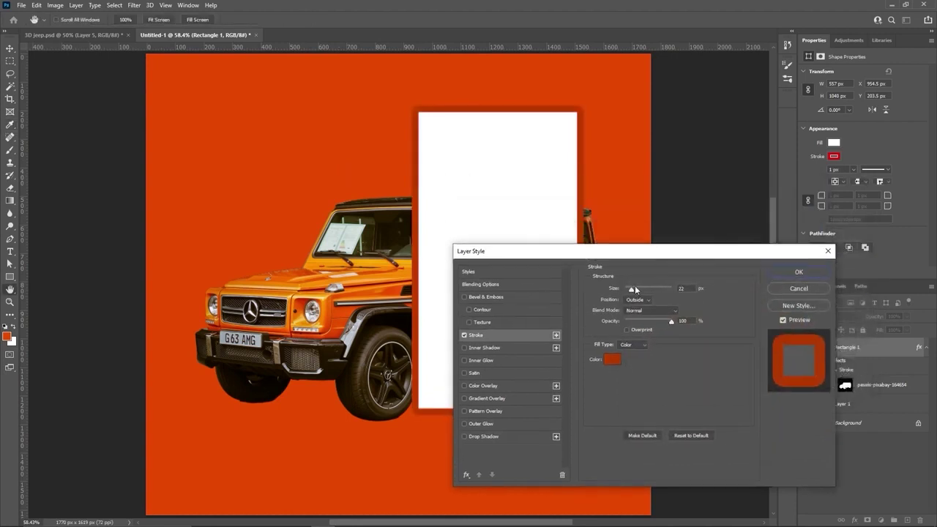
drag(636, 290, 632, 289)
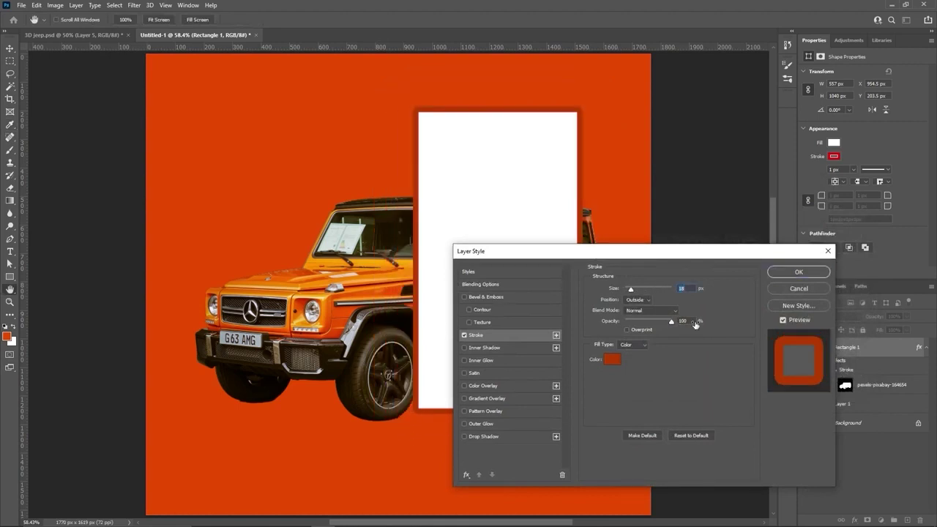
click(799, 273)
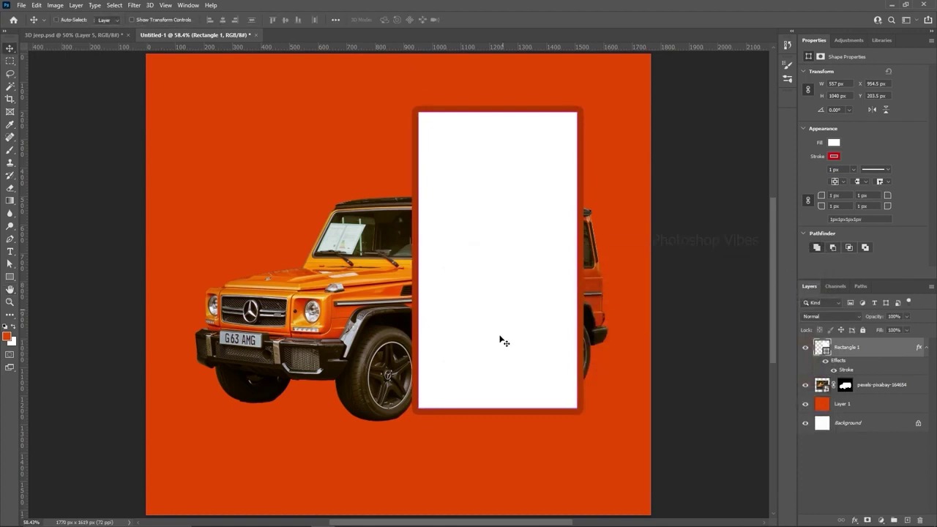
- Skew the rectangle's left edge upward, then pull its top-left corner down and commit
key(ctrl+t)
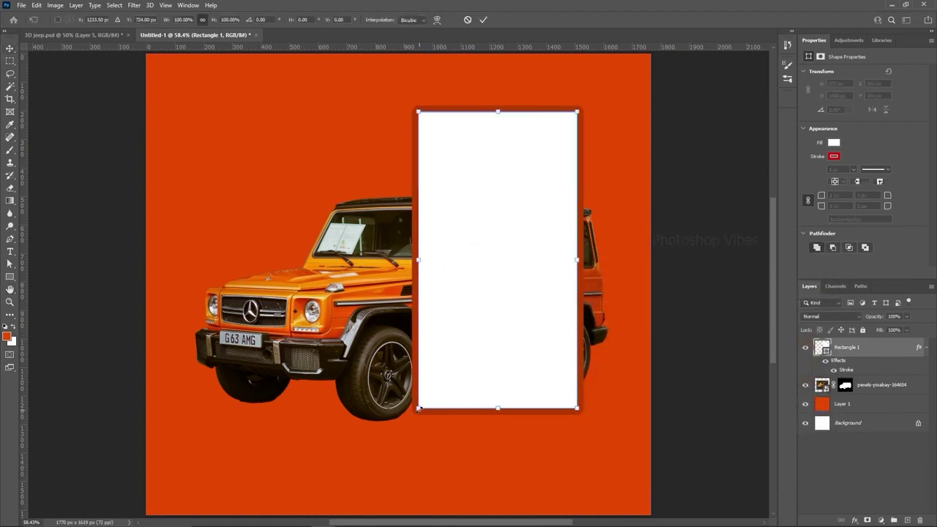
right_click(430, 276)
click(450, 318)
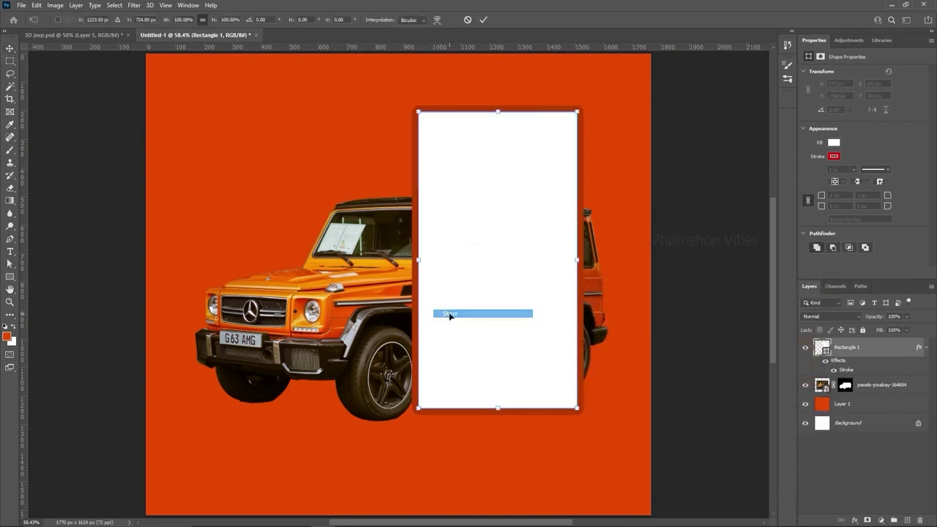
drag(421, 265, 420, 232)
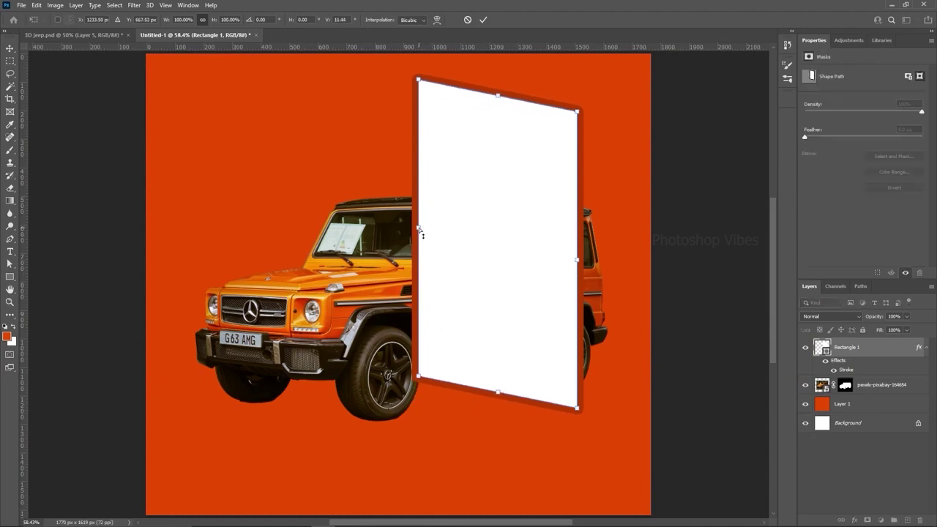
right_click(450, 188)
click(457, 191)
drag(418, 81, 419, 122)
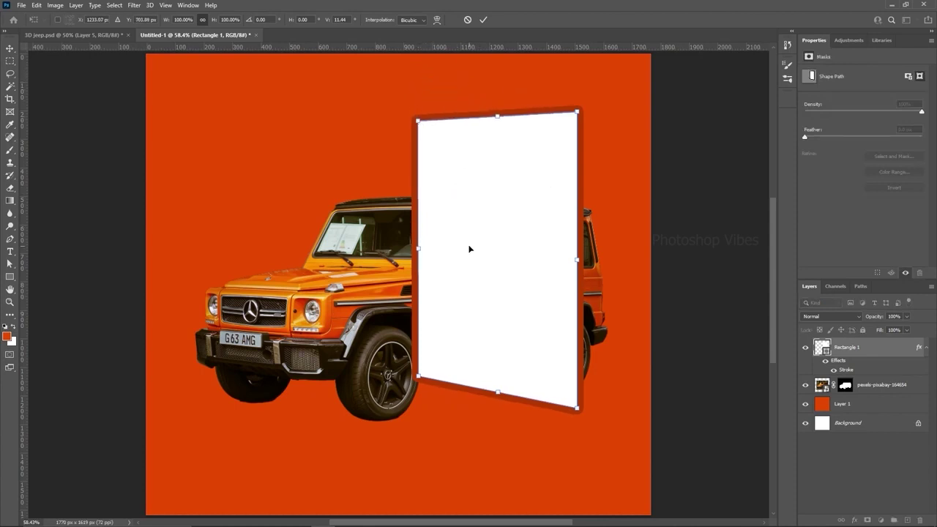
key(Return)
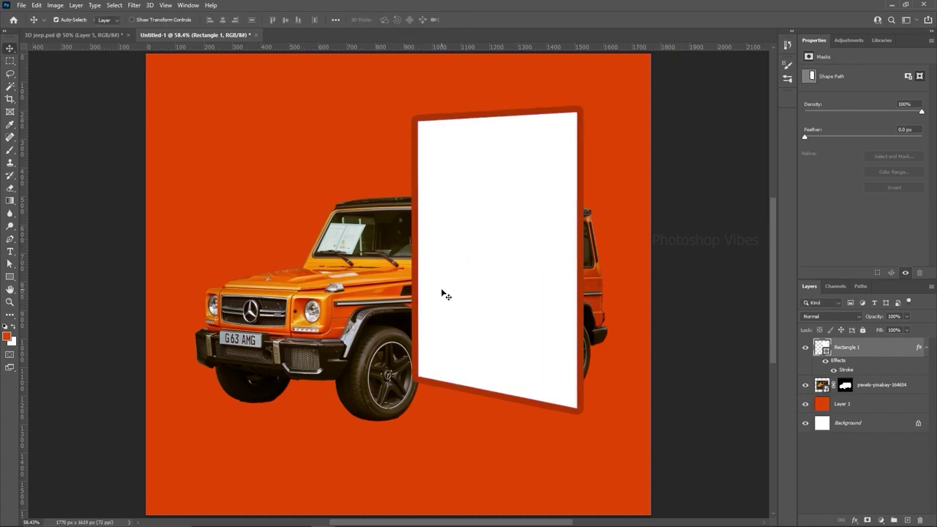
- Load the rectangle's shape as a selection and move the rectangle layer behind the jeep
ctrl+click(823, 348)
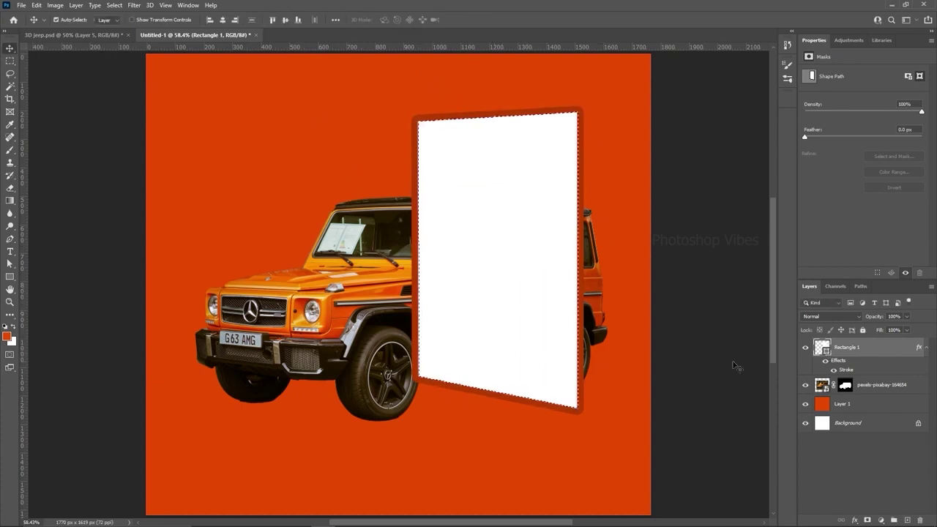
click(814, 385)
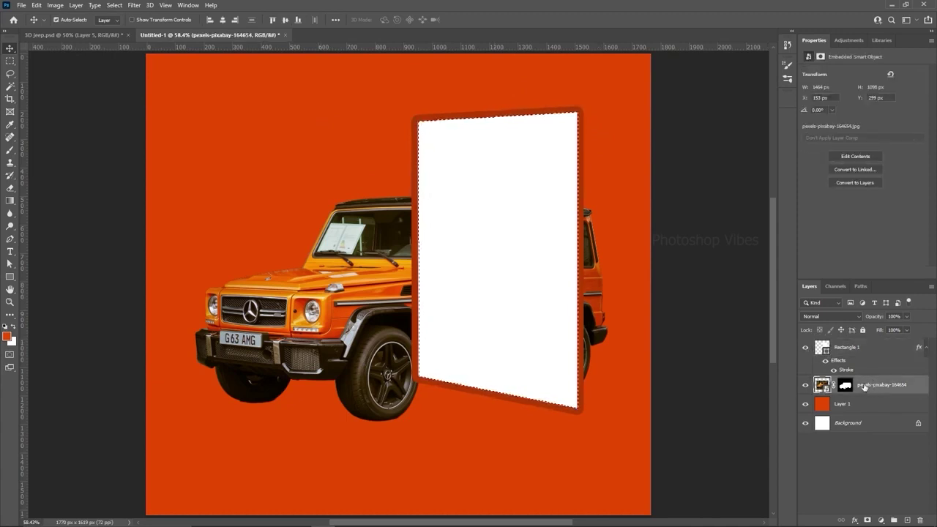
drag(844, 348, 842, 398)
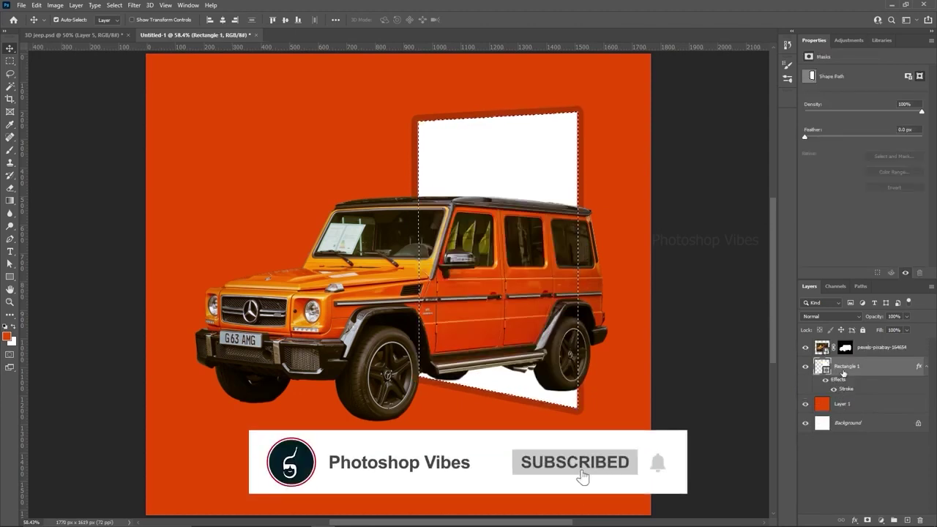
click(843, 348)
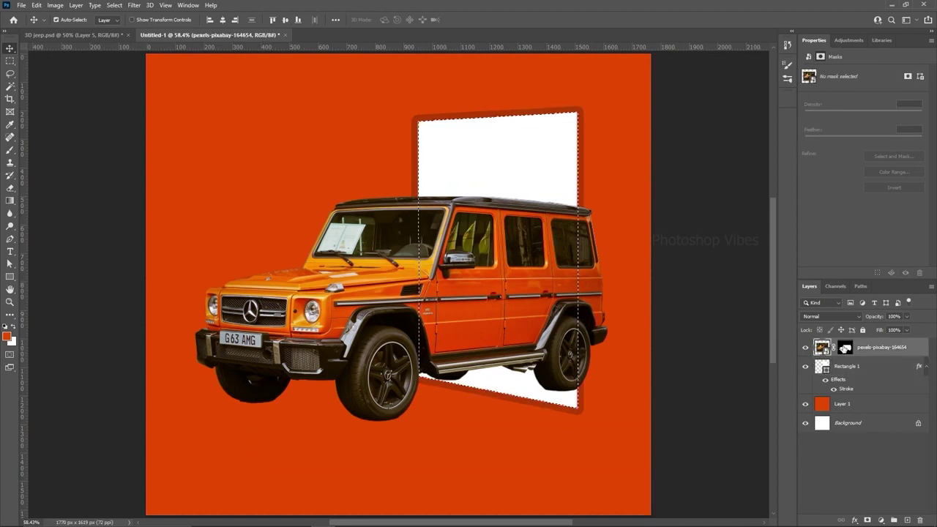
- Target the jeep's layer mask and invert the selection around the white frame
click(845, 349)
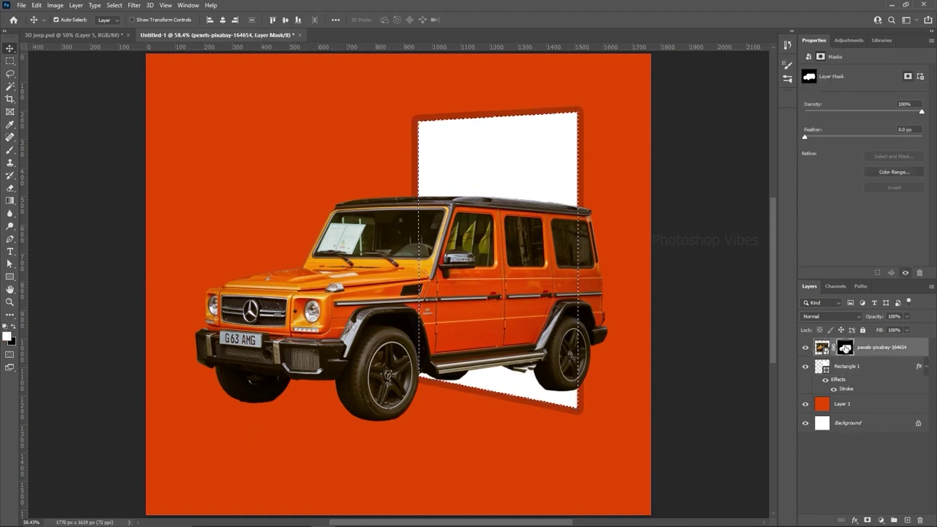
click(121, 6)
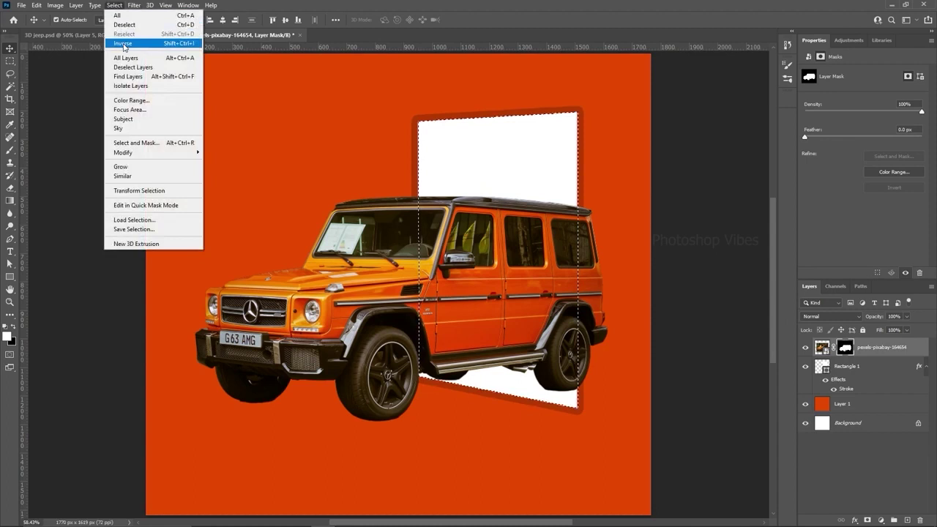
click(846, 349)
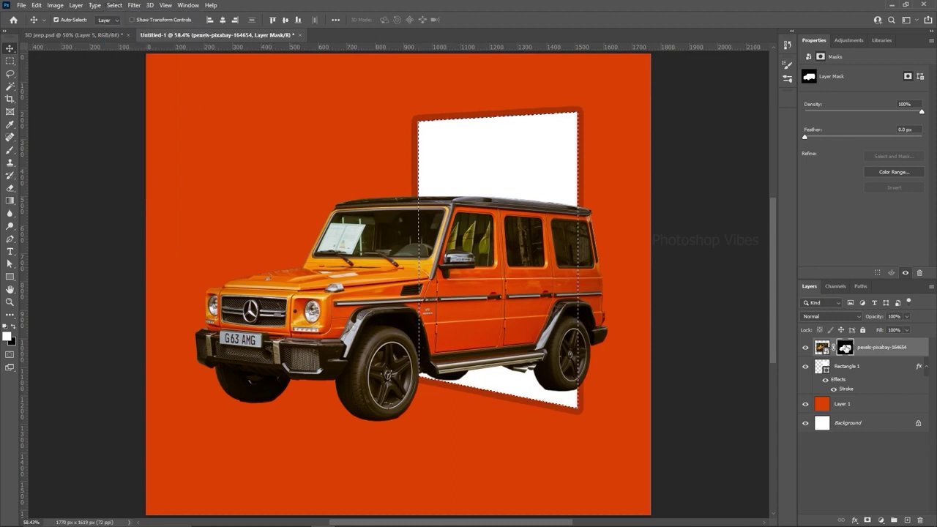
click(114, 6)
click(128, 47)
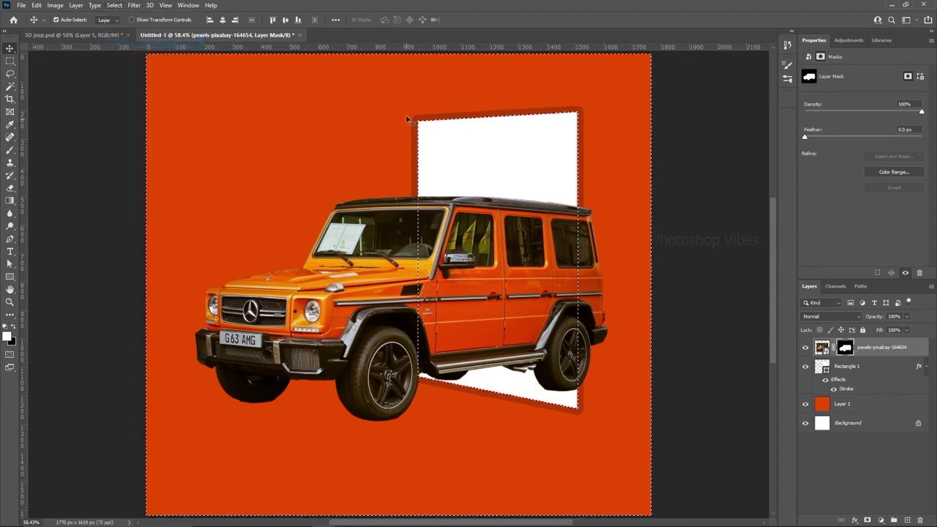
- Erase the SUV's rear outside the frame with a 188 px eraser, then deselect
click(13, 189)
click(40, 191)
drag(275, 190, 306, 194)
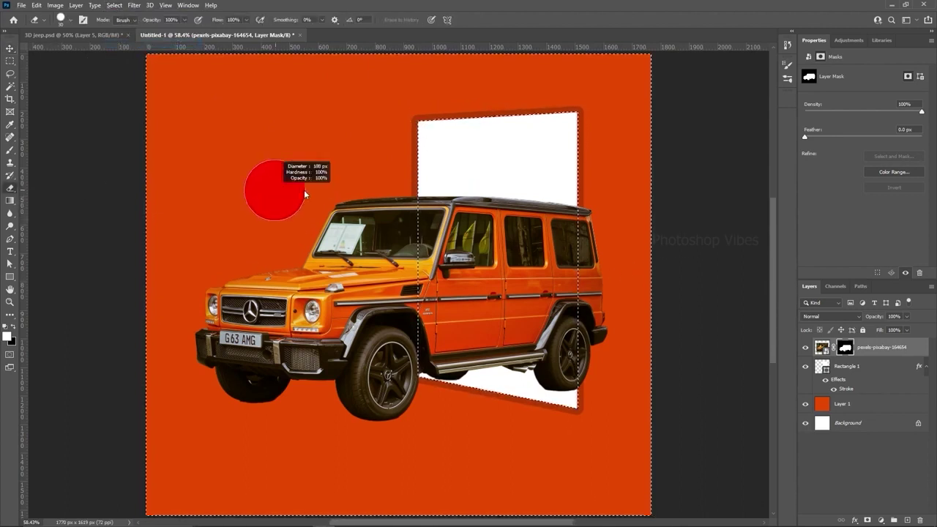
drag(561, 184, 576, 398)
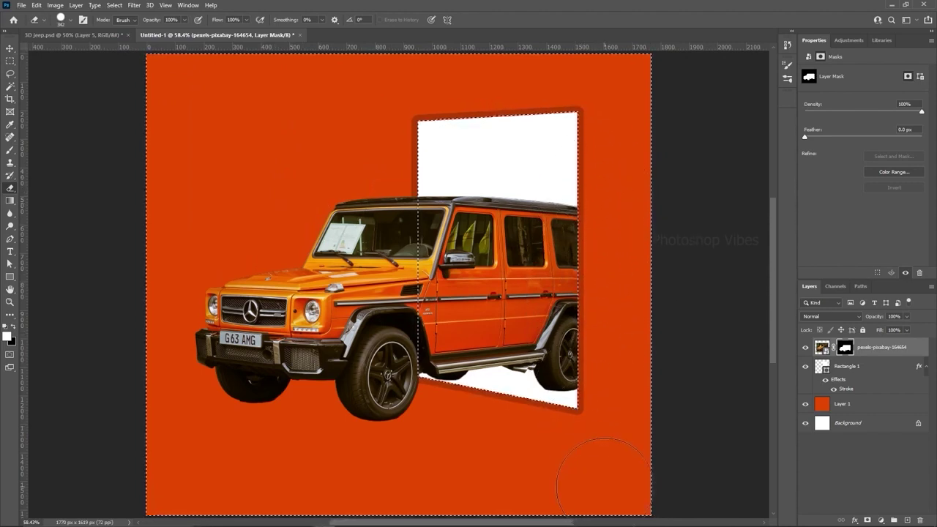
key(ctrl+d)
key(v)
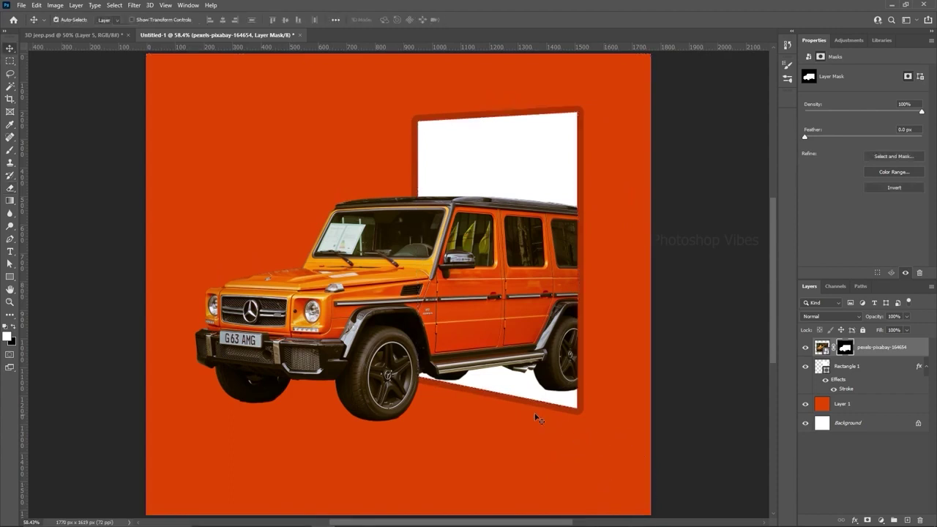
- Shift the car about 60 px right, reselect, and erase its rear outside the frame again
drag(438, 293, 486, 293)
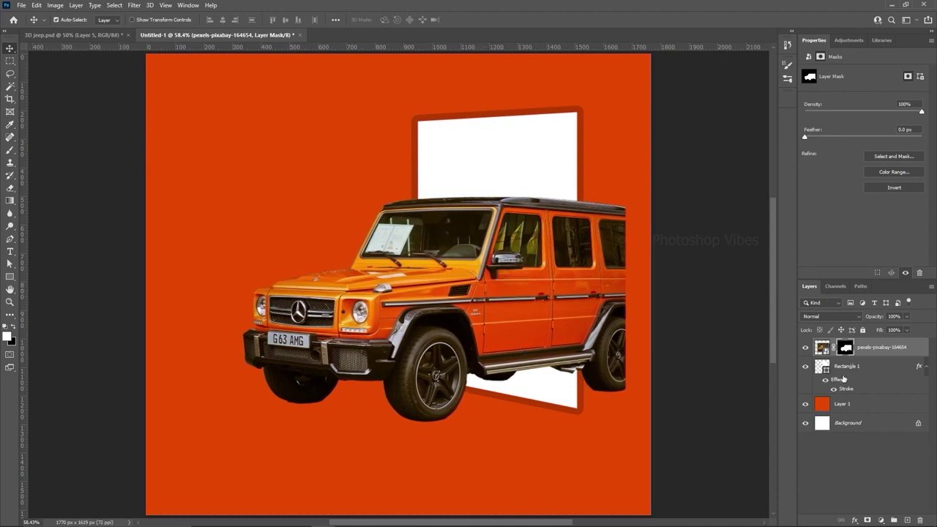
click(114, 5)
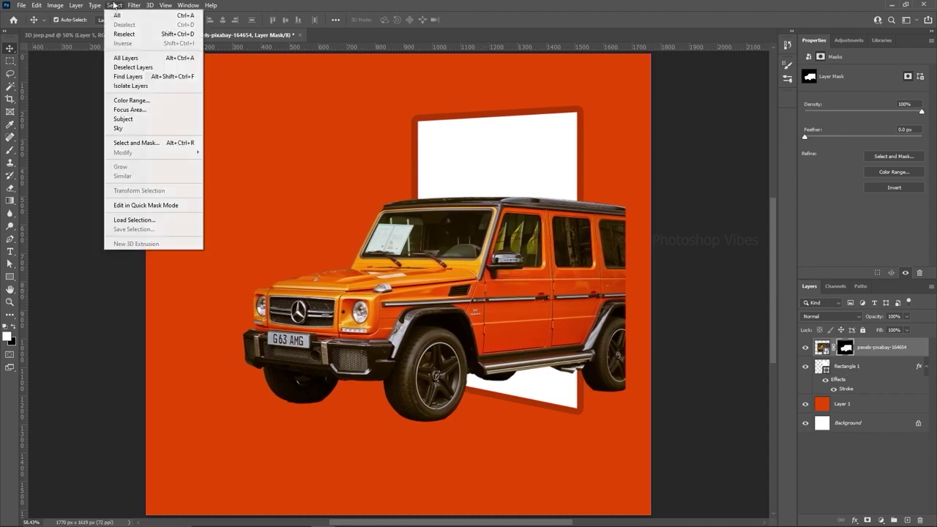
click(121, 33)
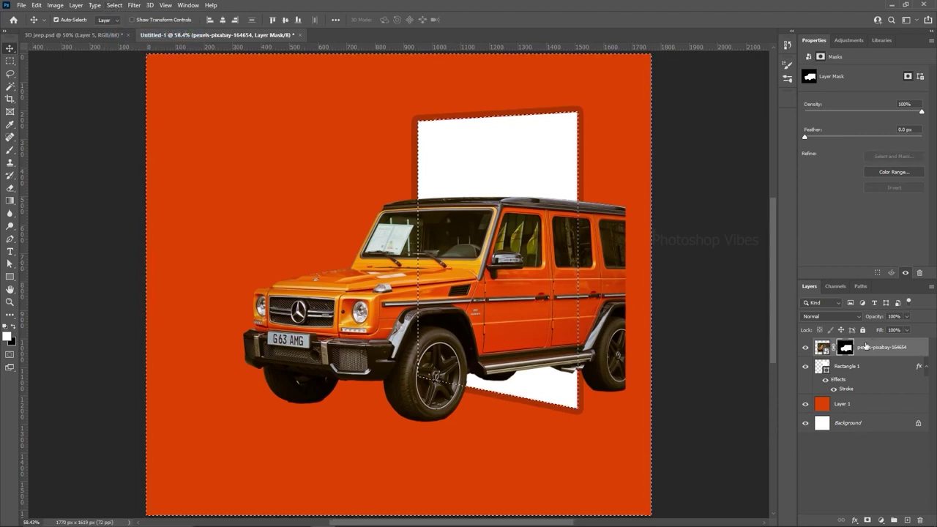
click(11, 188)
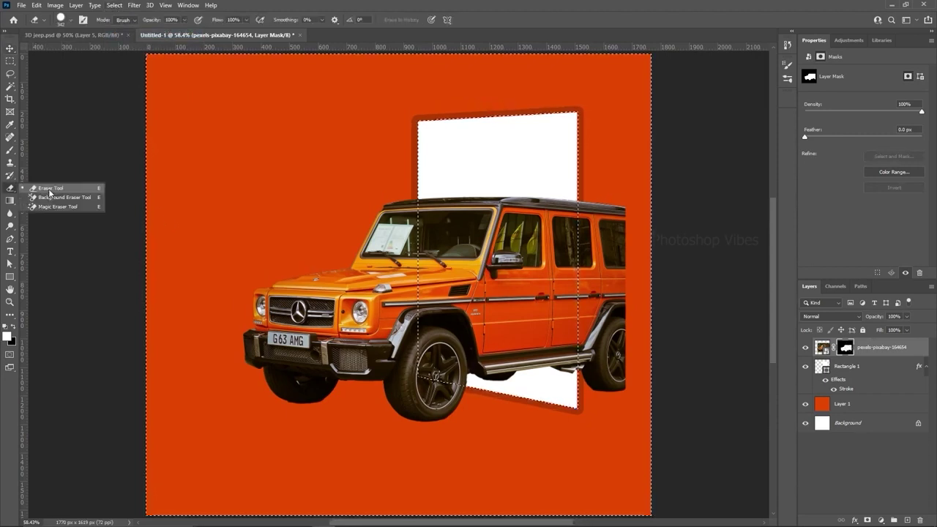
click(51, 191)
mouse_move(598, 211)
mouse_down()
mouse_move(619, 319)
mouse_move(625, 422)
mouse_up()
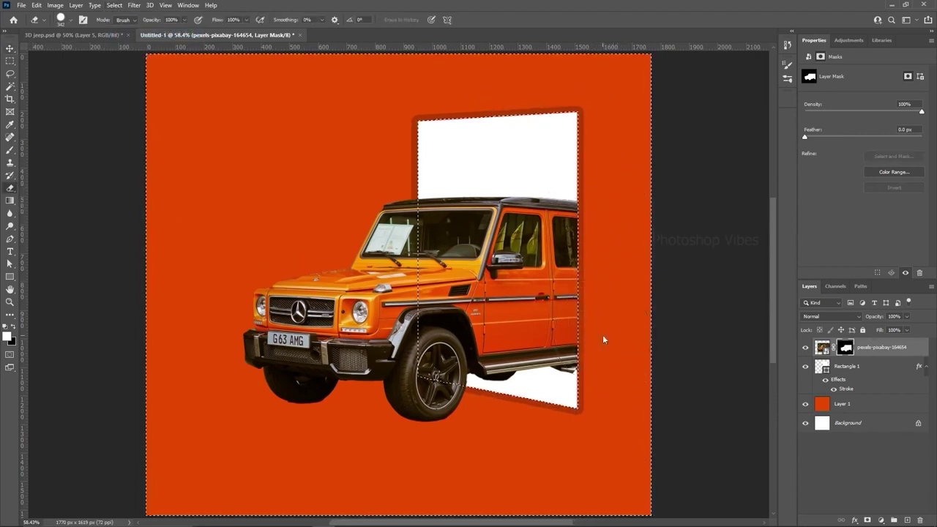
key(ctrl+d)
key(v)
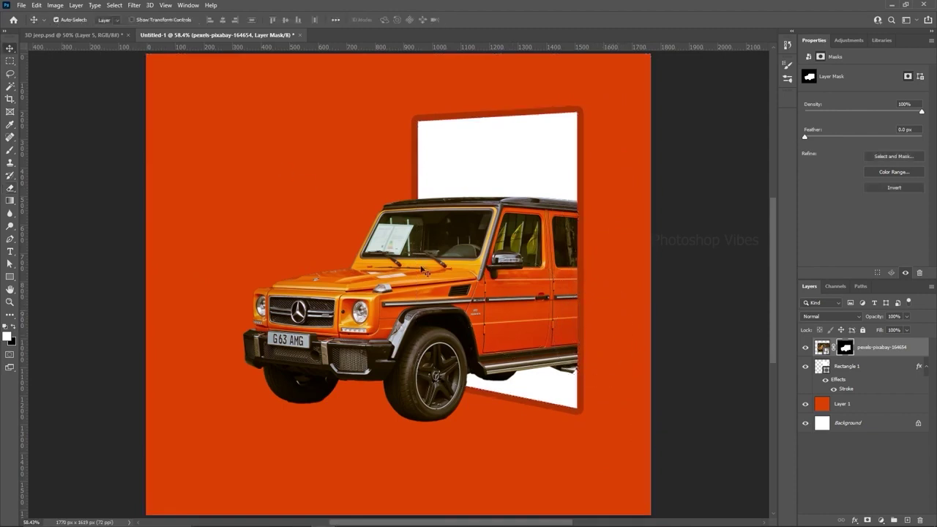
scroll(413, 302, down, 2)
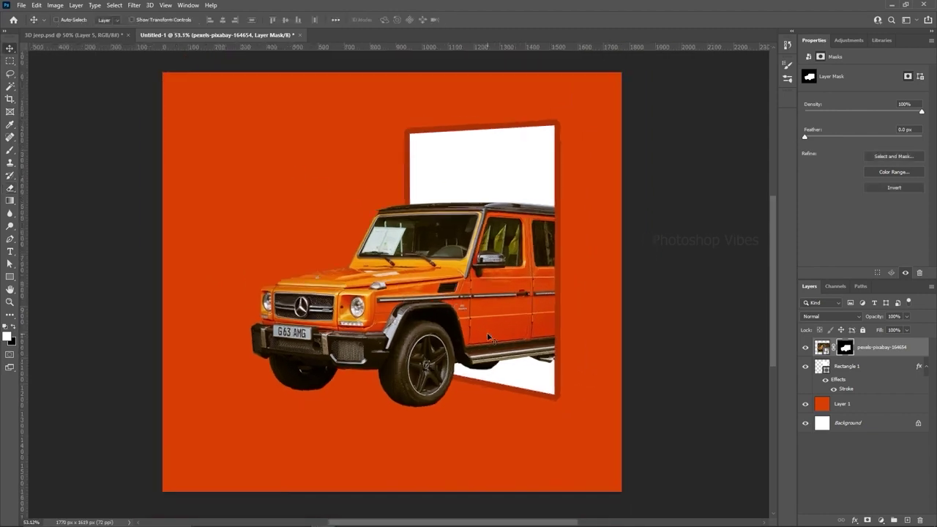
- Place the forest road photo over the frame, move it below the car layer and clip it to the frame
drag(0, 277, 500, 280)
key(ctrl+t)
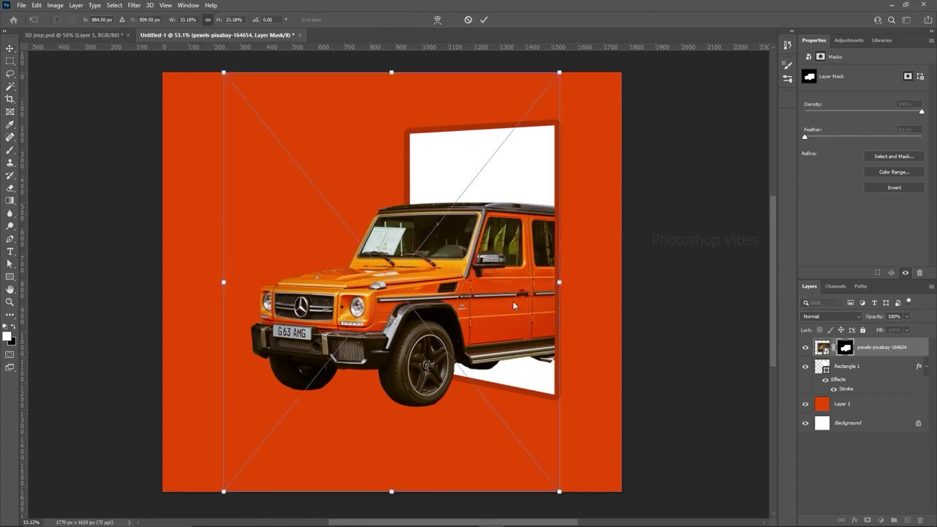
drag(561, 492, 471, 383)
drag(403, 319, 555, 358)
key(Return)
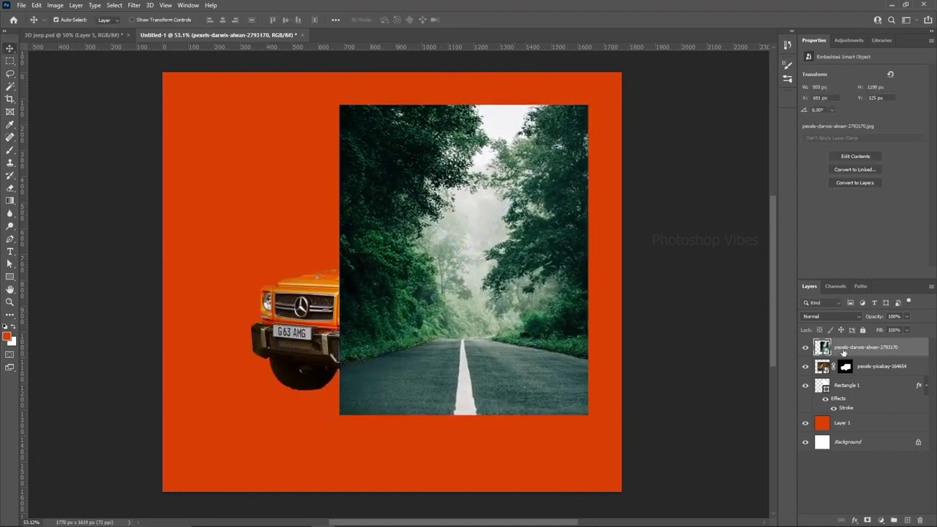
drag(843, 349, 844, 377)
right_click(867, 367)
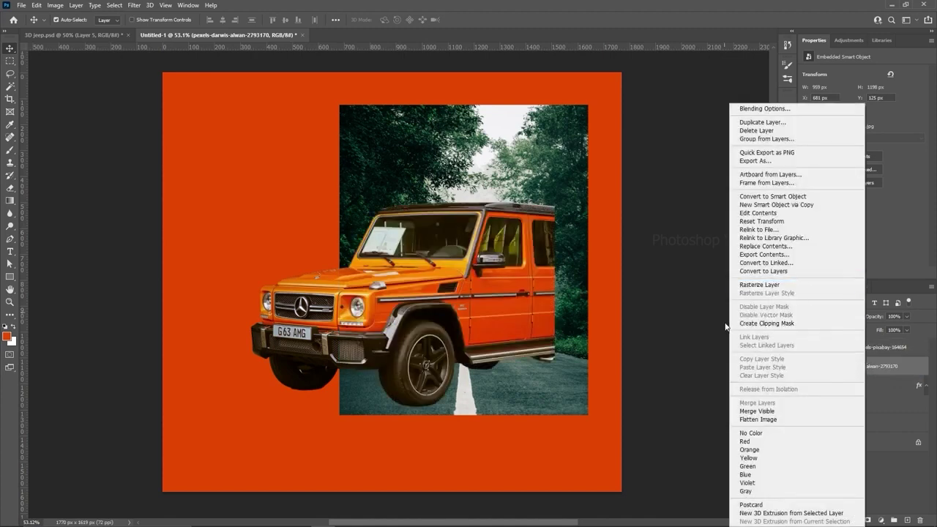
click(803, 327)
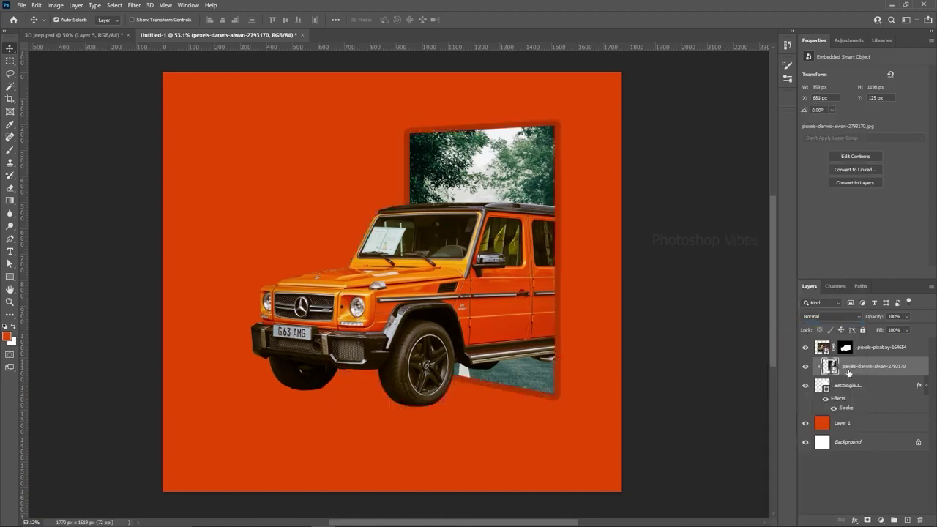
- Rescale and reposition the clipped forest photo so it covers the whole frame
key(ctrl)
key(ctrl+t)
scroll(517, 344, down, 1)
drag(582, 410, 622, 459)
drag(558, 335, 519, 251)
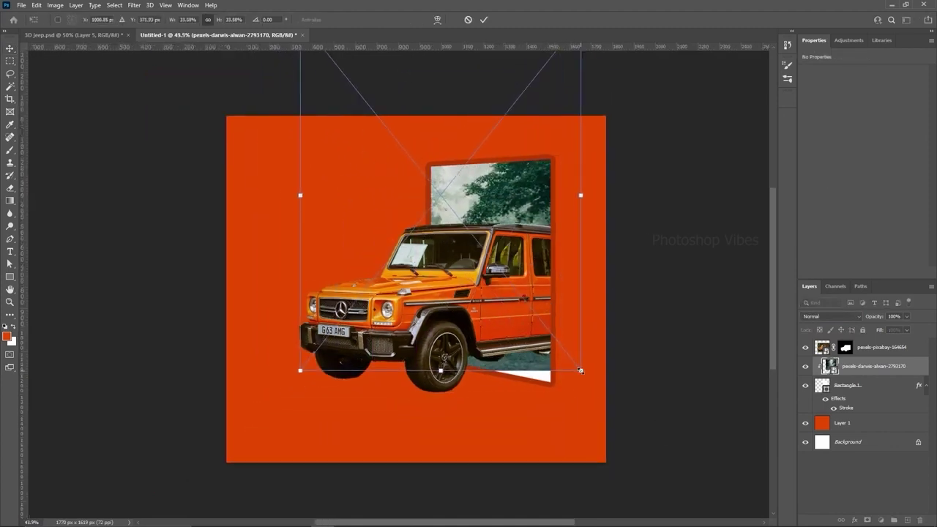
drag(581, 370, 603, 397)
key(ctrl+z)
drag(514, 233, 527, 269)
drag(592, 404, 576, 382)
drag(480, 288, 483, 285)
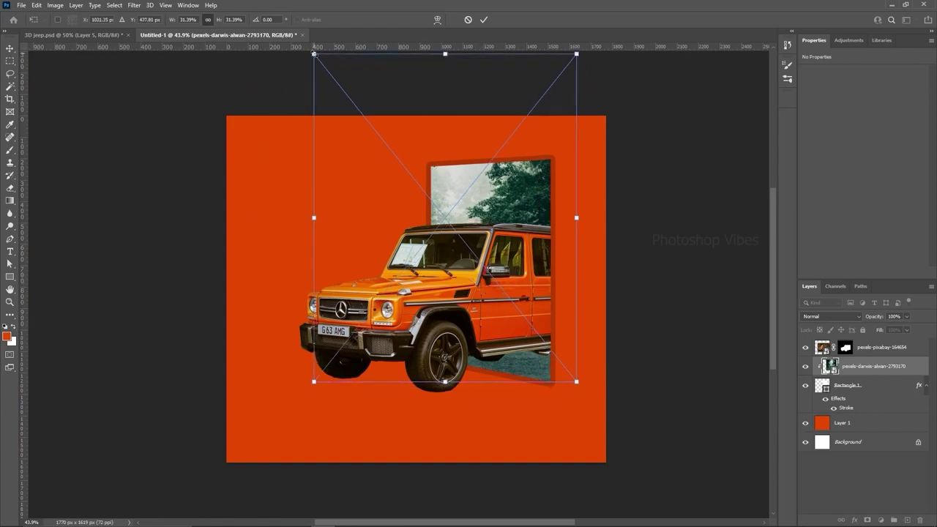
drag(314, 53, 325, 68)
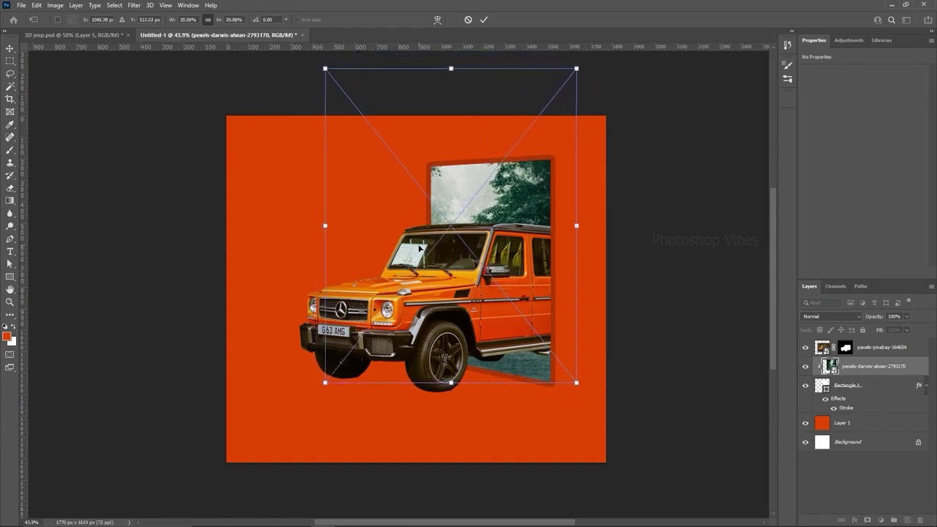
key(Return)
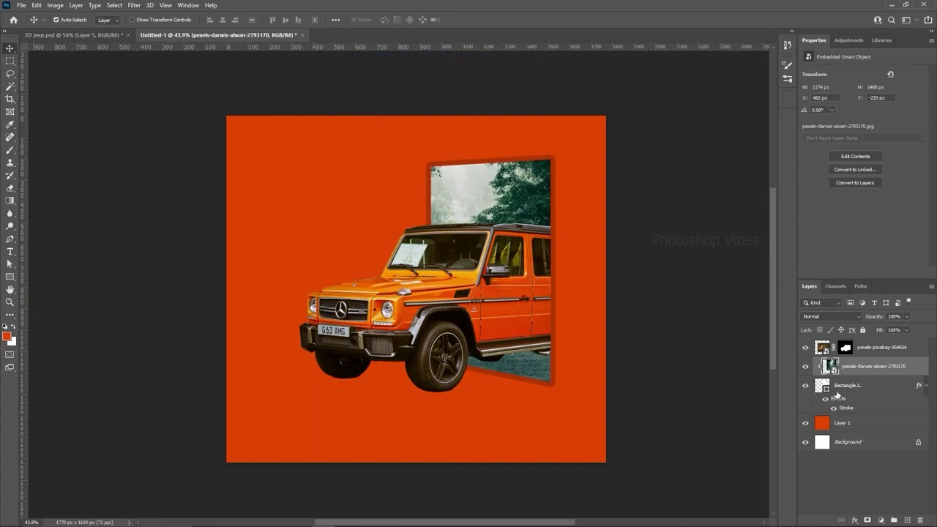
- Keep the frame's dark orange stroke colour, then add an empty layer above the forest photo
click(837, 392)
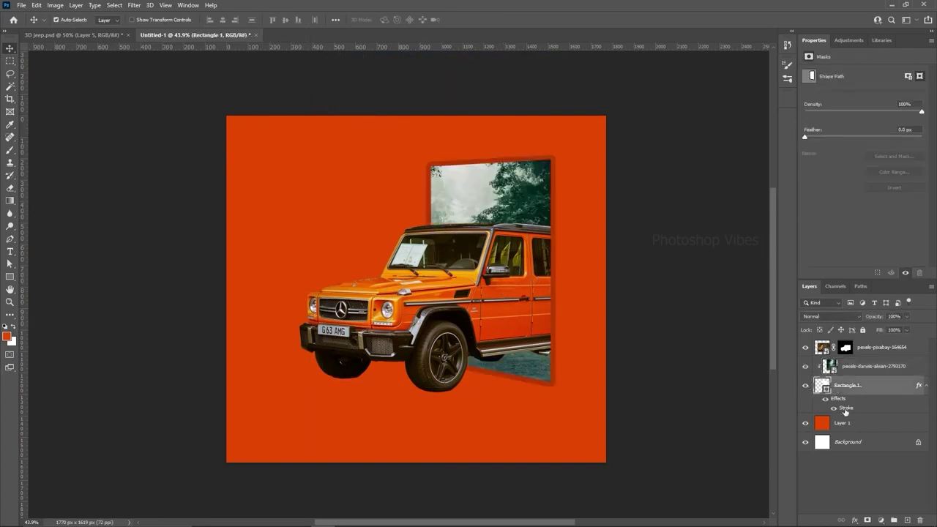
double_click(846, 409)
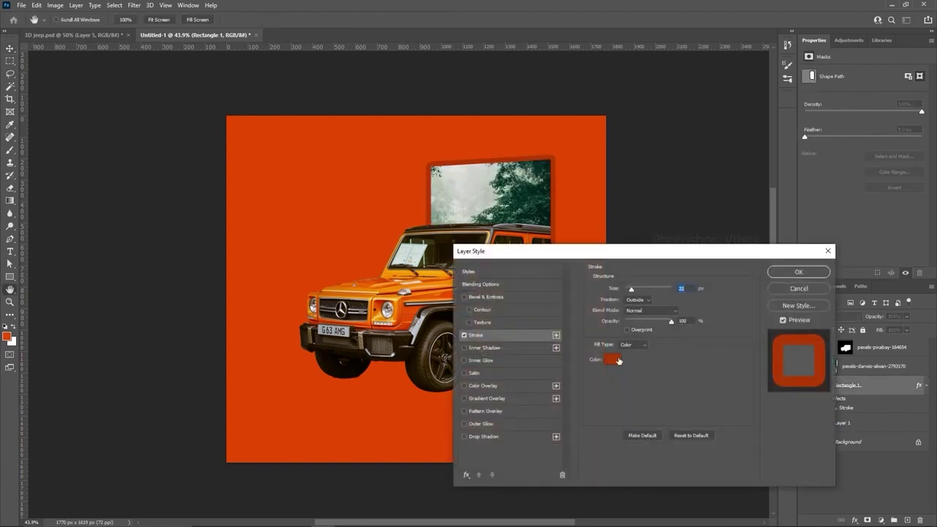
click(615, 360)
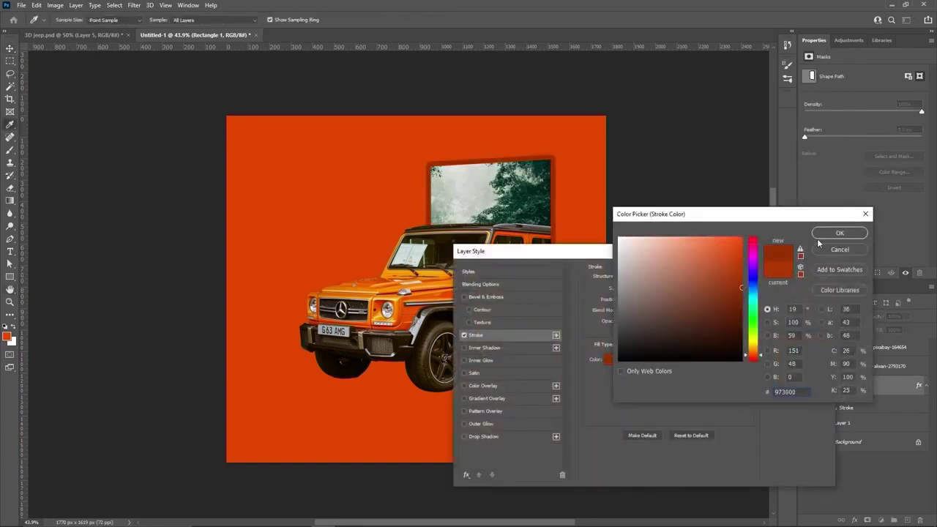
click(840, 233)
click(794, 272)
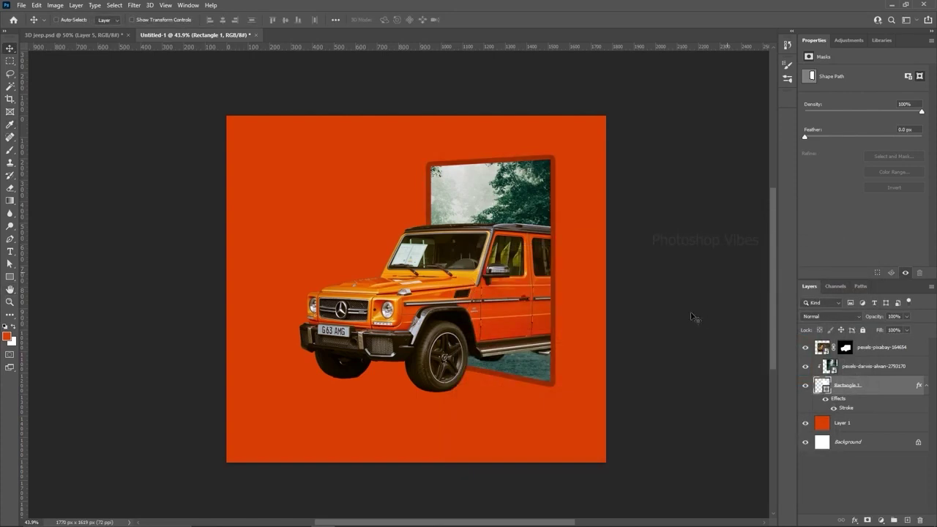
click(861, 364)
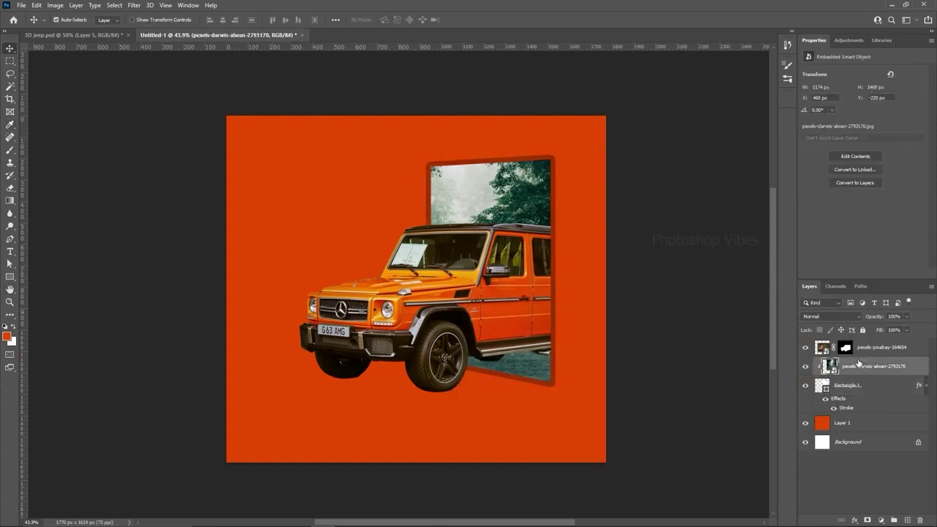
click(908, 521)
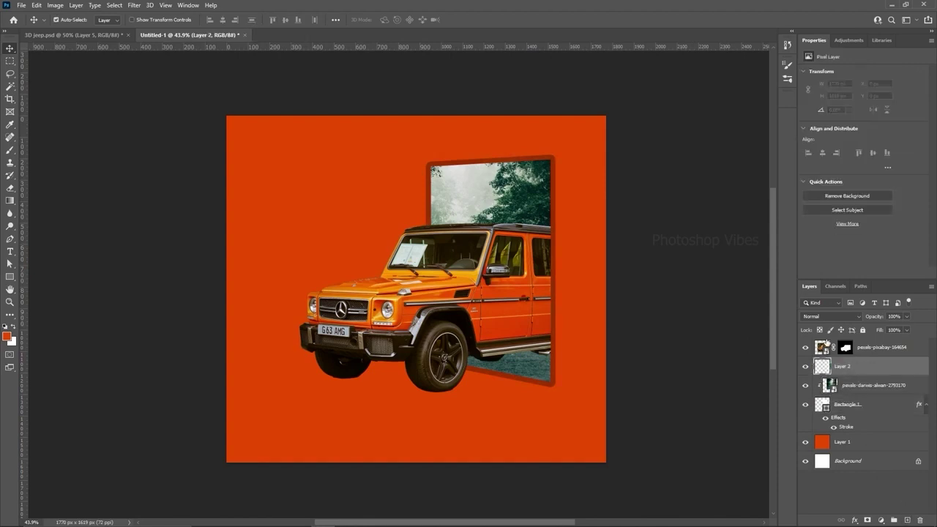
- Clip Layer 2 to the forest photo and set the foreground colour to near-black
right_click(856, 372)
click(753, 306)
click(7, 337)
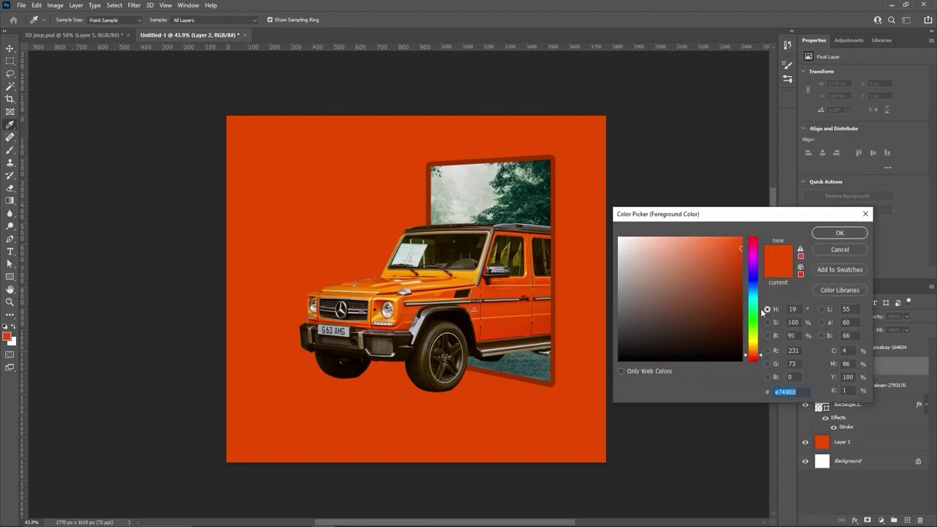
drag(723, 294, 595, 375)
click(840, 233)
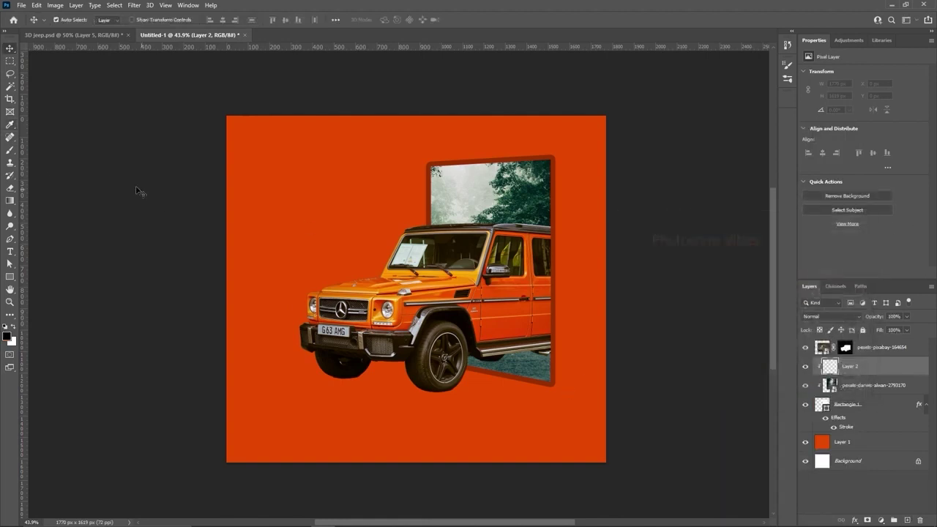
- Paint soft black shading over the bottom of the forest image with a ~598 px, 0% hardness brush
click(10, 150)
click(46, 153)
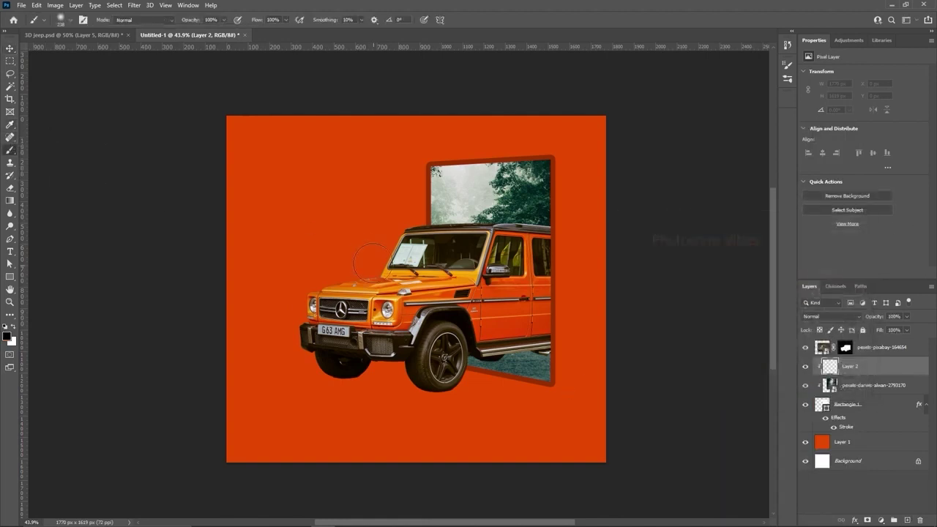
drag(355, 245, 373, 249)
drag(457, 220, 475, 222)
mouse_move(525, 240)
mouse_down()
mouse_move(533, 244)
mouse_move(512, 231)
mouse_up()
right_click(497, 221)
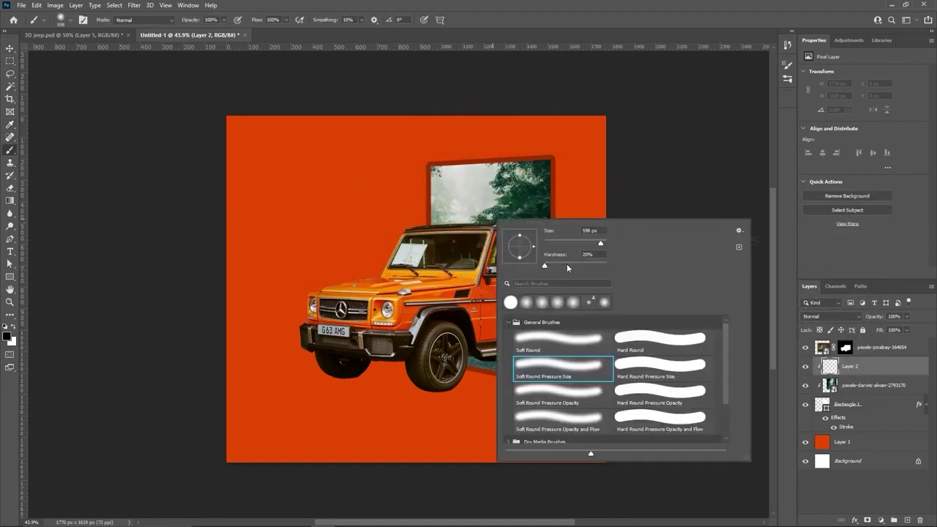
drag(567, 268, 377, 267)
key(Return)
mouse_move(498, 359)
mouse_down()
mouse_move(503, 370)
mouse_move(583, 389)
mouse_up()
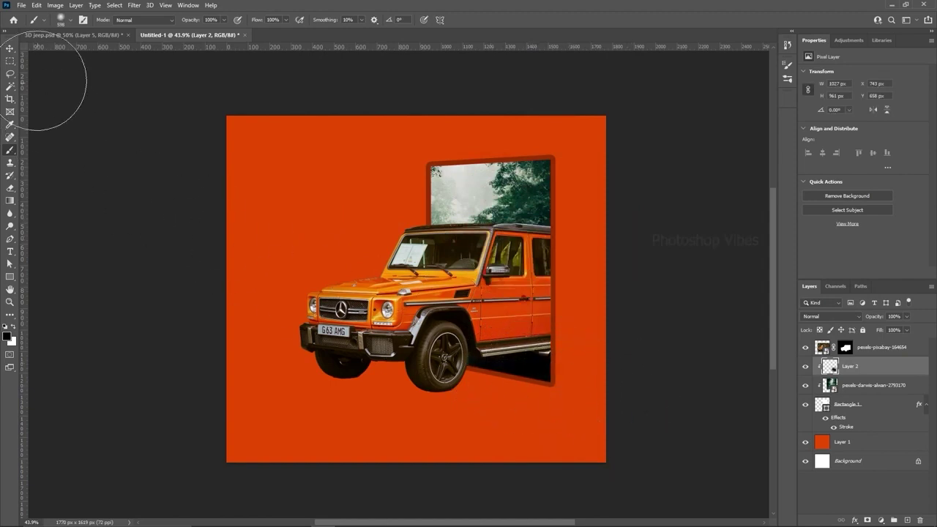
click(10, 50)
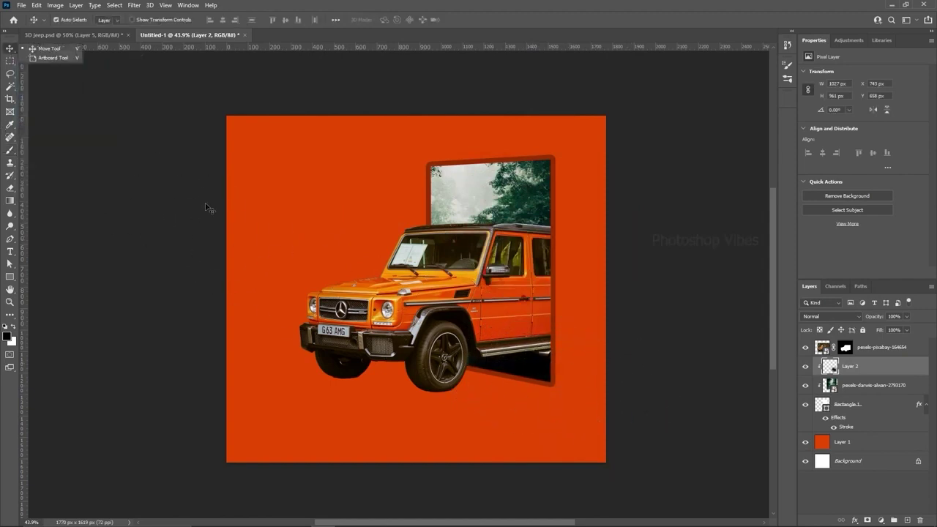
click(479, 299)
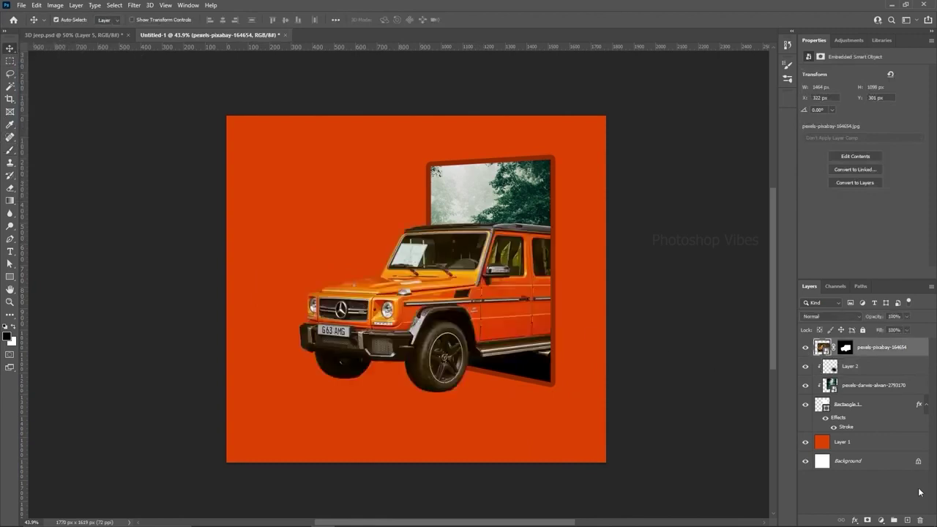
- Add Layer 3 clipped to the jeep photo and paint faint 10% opacity black shading on its side
click(908, 520)
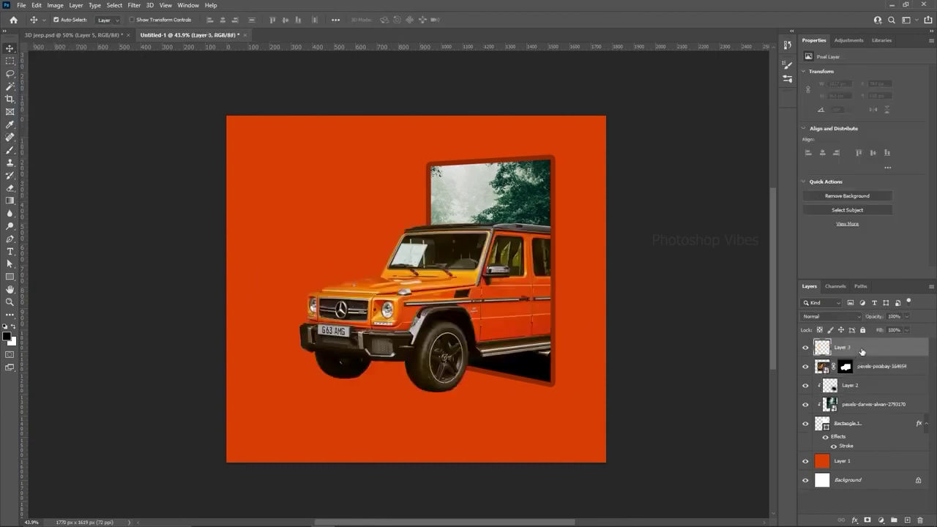
right_click(862, 350)
click(775, 303)
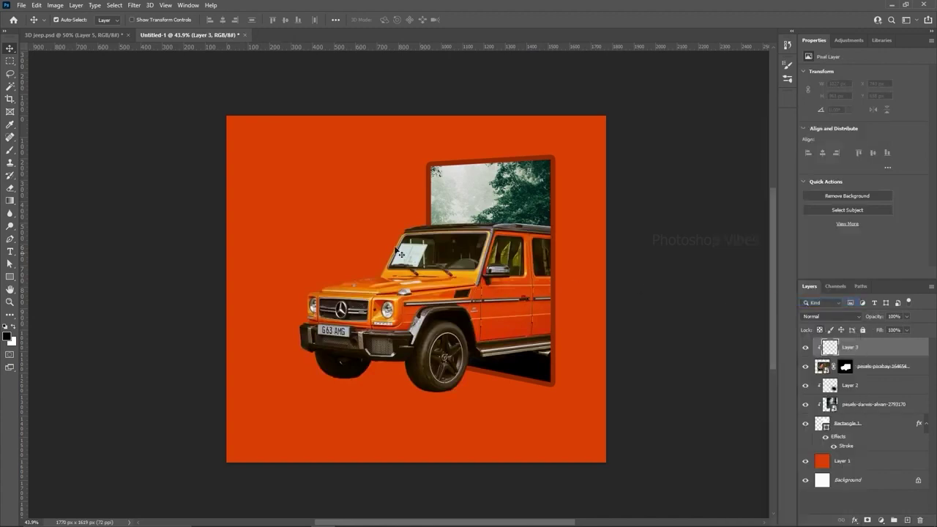
click(10, 150)
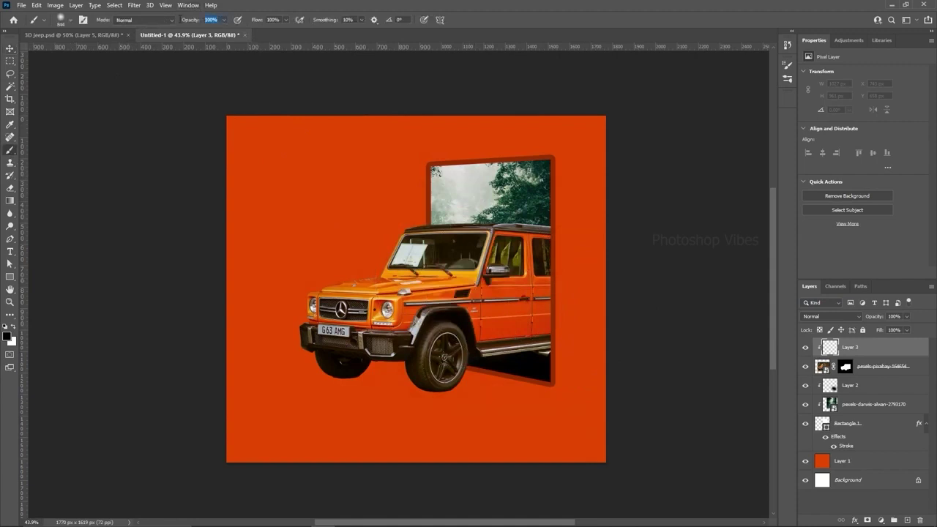
key(Return)
mouse_move(569, 288)
mouse_down()
mouse_move(573, 278)
mouse_move(564, 298)
mouse_move(574, 264)
mouse_move(586, 333)
mouse_move(596, 271)
mouse_move(606, 299)
mouse_up()
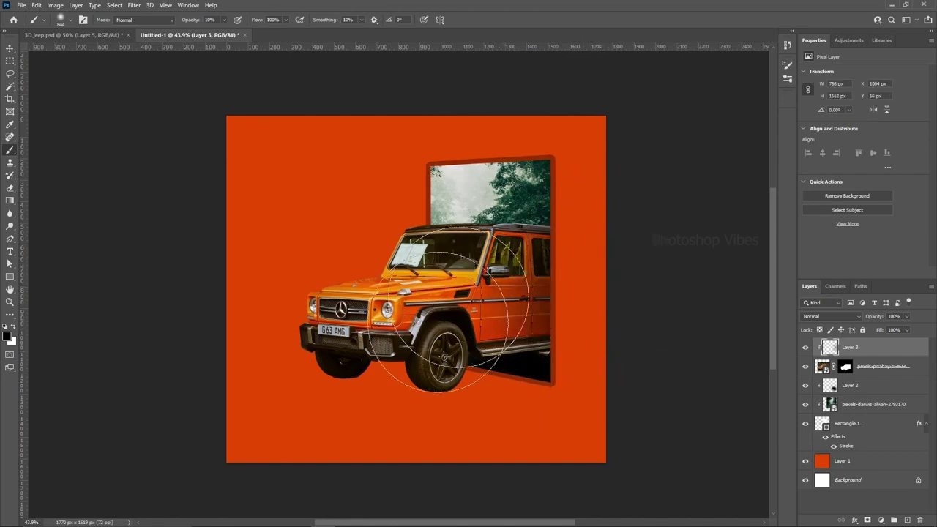
mouse_move(461, 377)
alt+mouse_down()
mouse_move(411, 382)
mouse_move(444, 412)
mouse_move(479, 407)
mouse_move(315, 387)
mouse_move(500, 376)
mouse_move(456, 398)
mouse_move(366, 396)
mouse_move(499, 385)
alt+mouse_up()
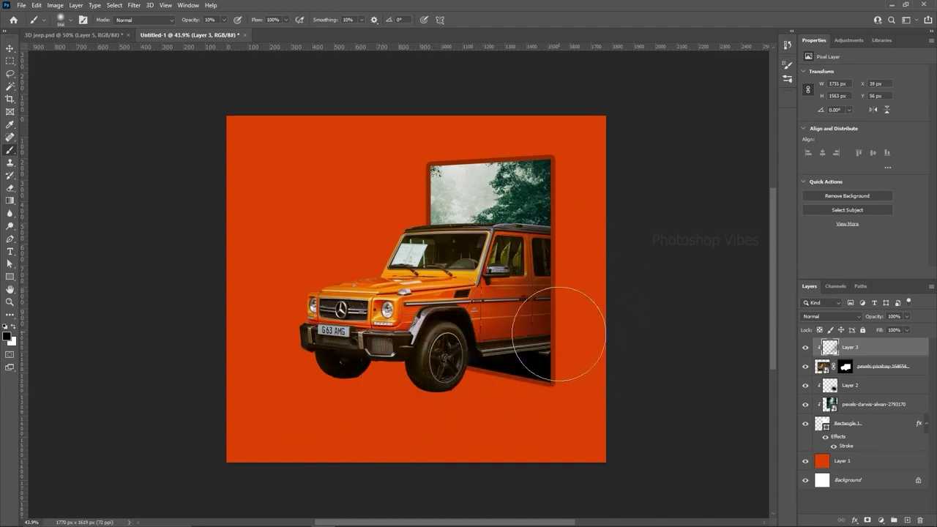
click(9, 49)
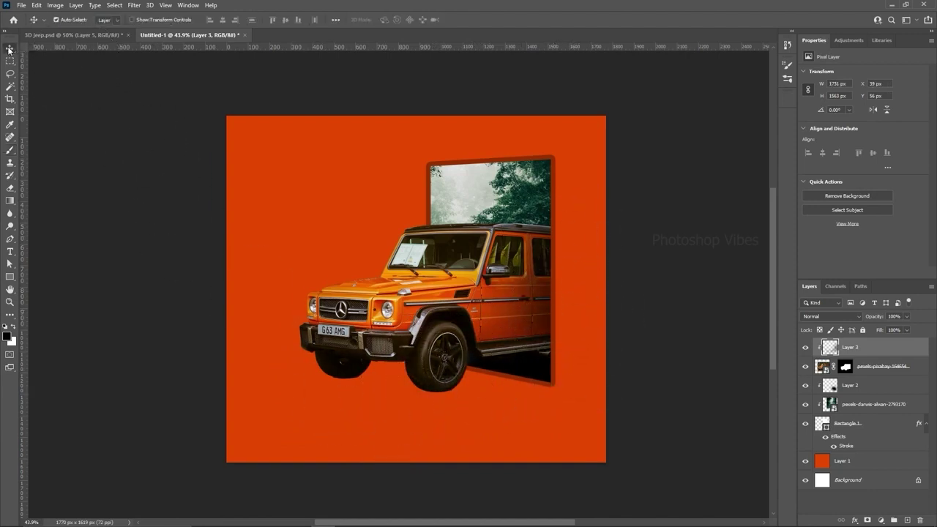
- On a new top layer, paint a soft black dot with a 475 px brush at 100% opacity
click(806, 348)
click(805, 348)
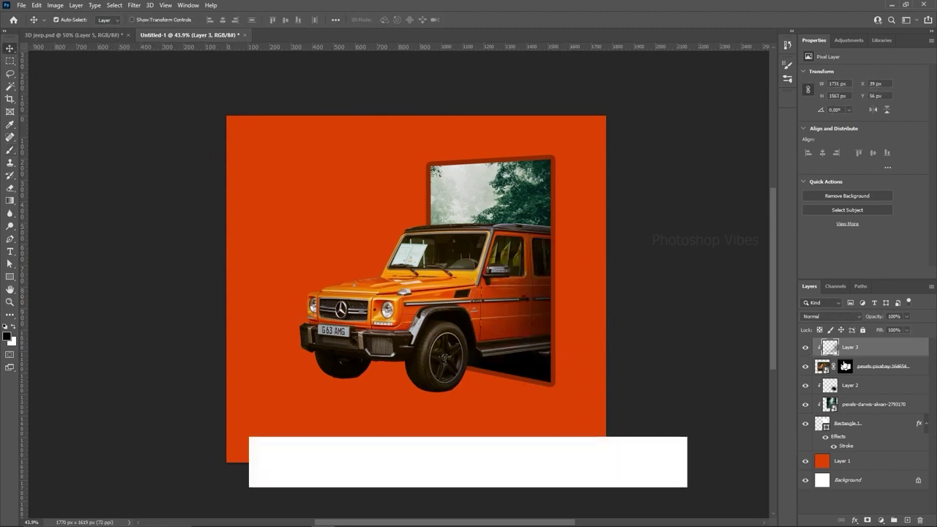
click(908, 520)
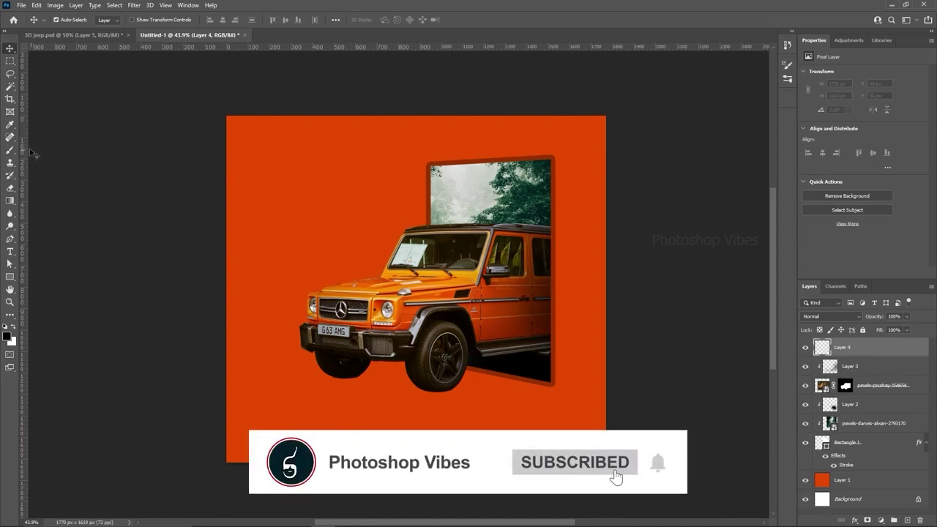
key(b)
drag(332, 220, 347, 220)
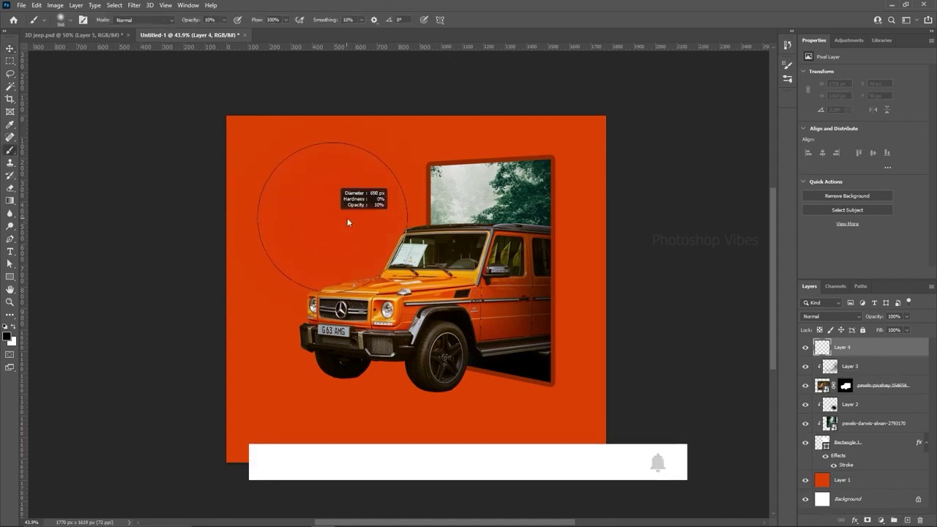
drag(492, 240, 468, 242)
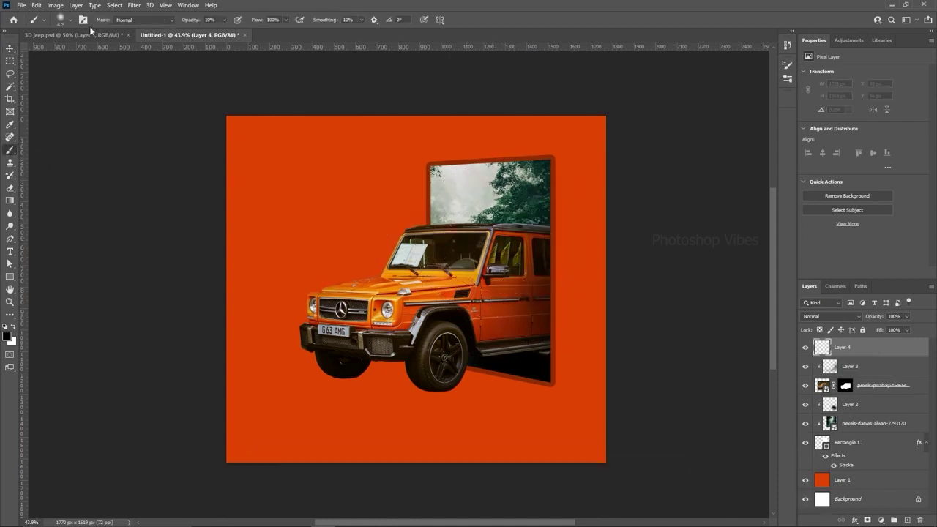
click(223, 21)
drag(249, 35, 269, 36)
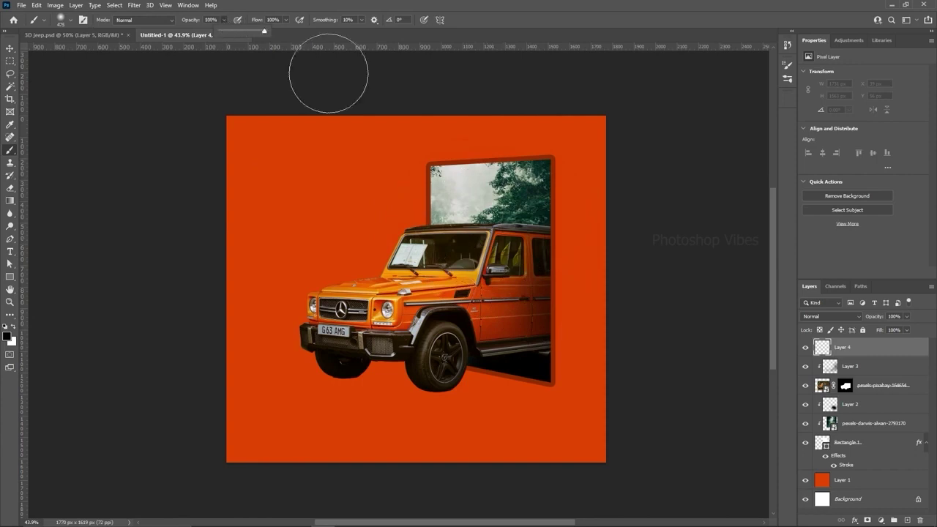
click(326, 206)
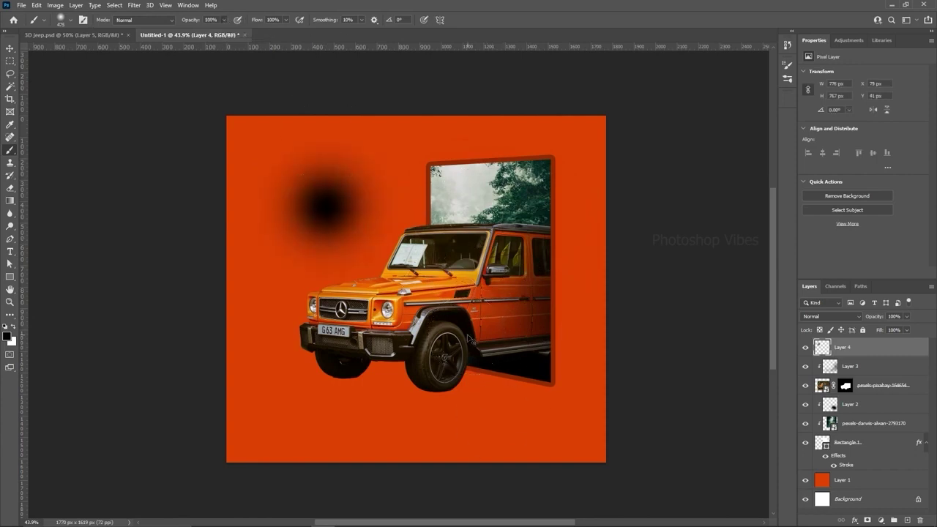
- Squash the dot into a thin flat shadow and position it beneath the jeep's wheel
key(ctrl+t)
mouse_move(326, 123)
mouse_down()
mouse_move(318, 267)
mouse_move(424, 329)
mouse_move(443, 396)
mouse_move(435, 382)
mouse_up()
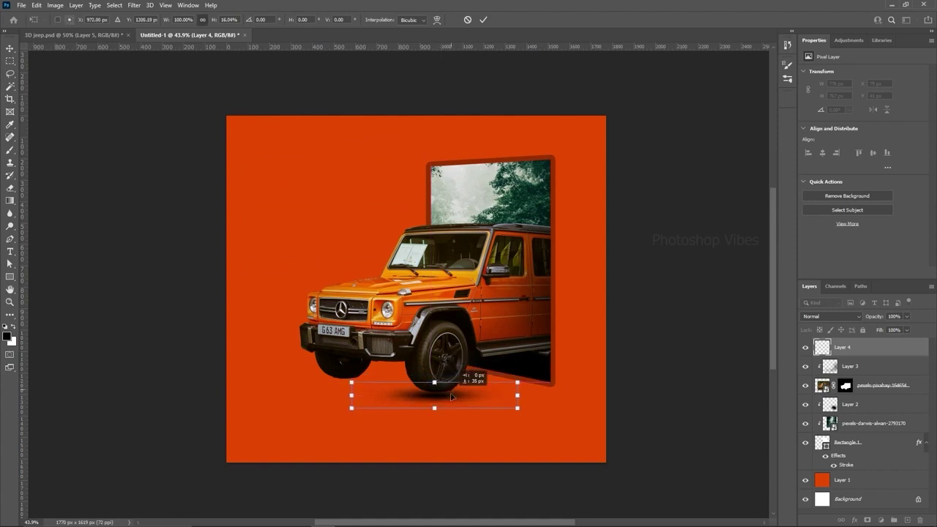
key(Return)
key(b)
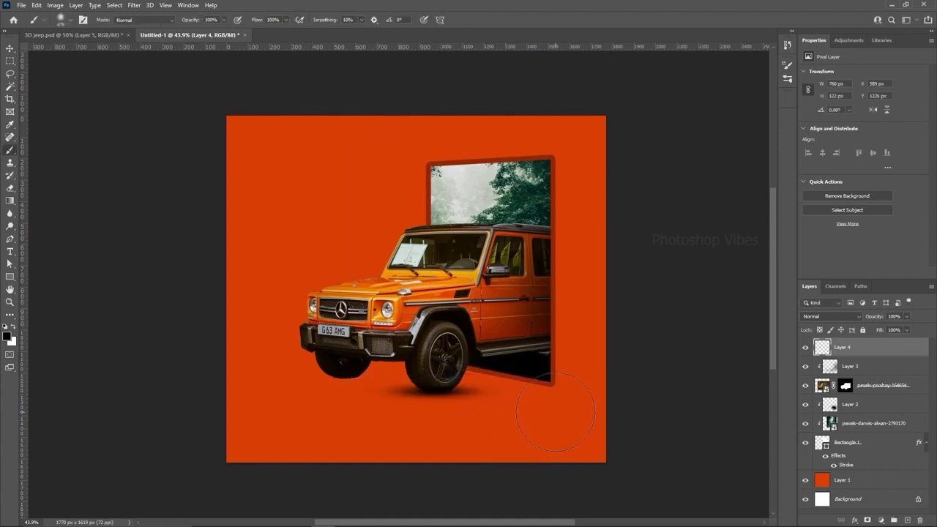
key(v)
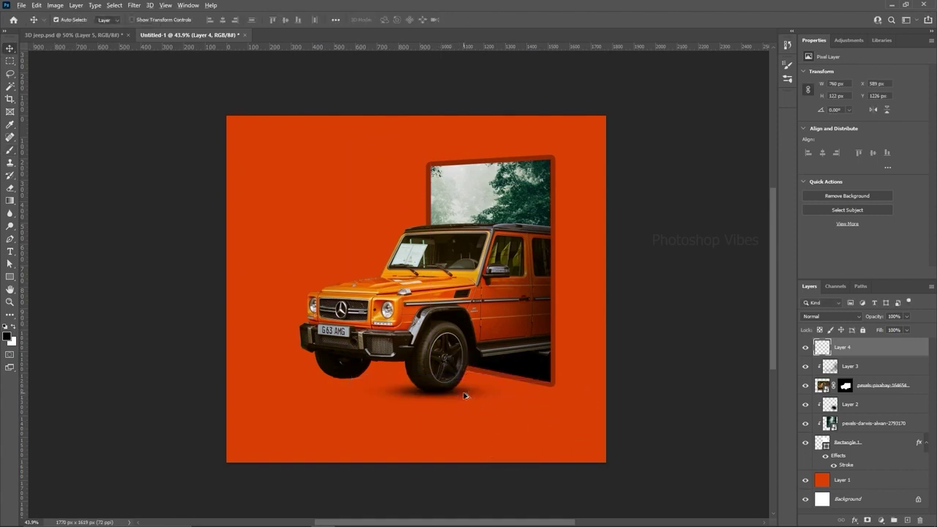
drag(466, 395, 374, 382)
key(shift+Up)
key(shift+Up)
key(shift+Up)
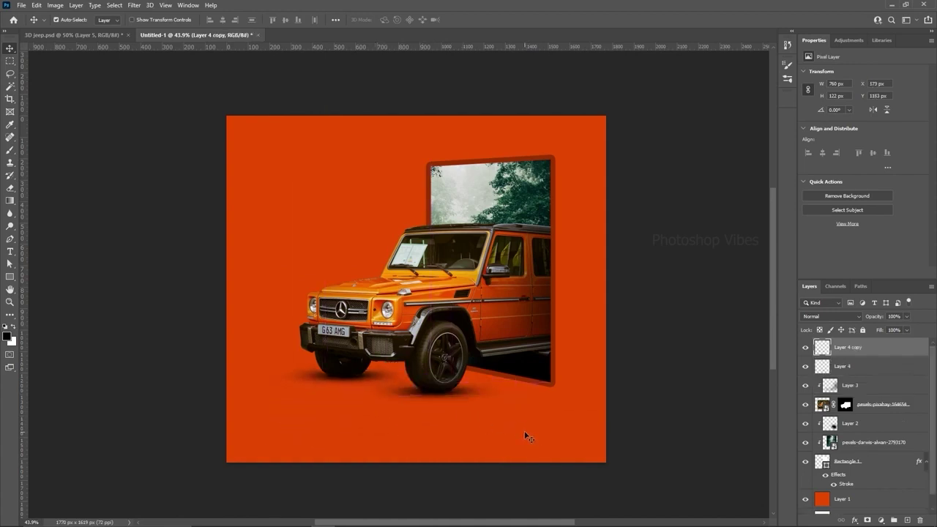
key(shift+Down)
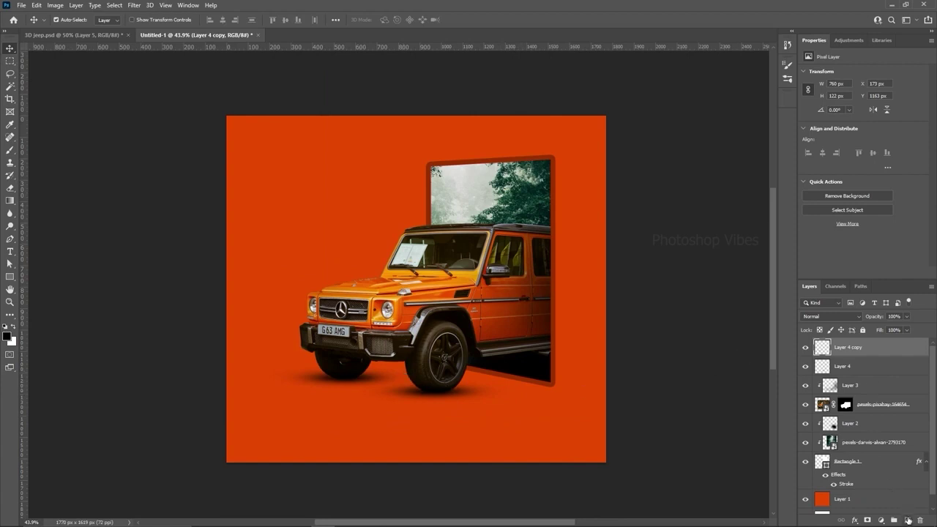
- Add Layer 5 above Layer 2 and paint soft 10% opacity shadow under the jeep toward the rear wheel
click(861, 425)
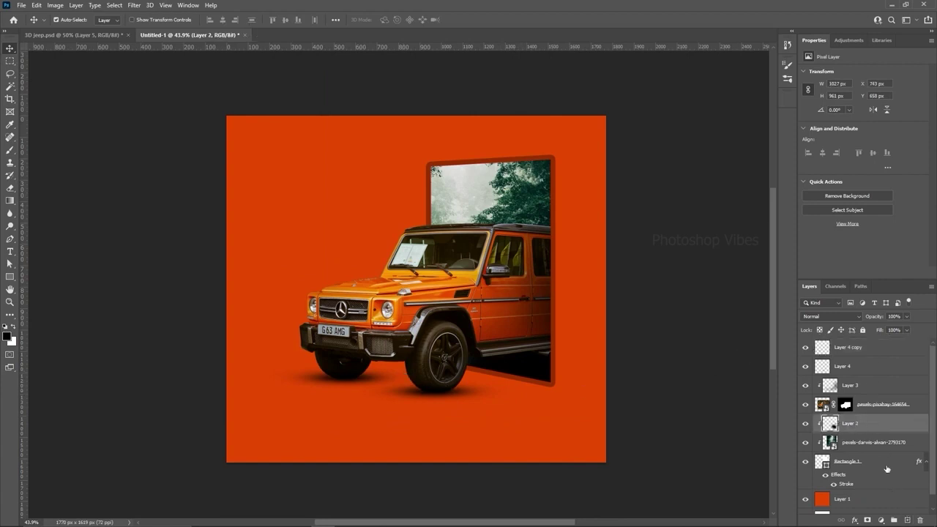
click(908, 521)
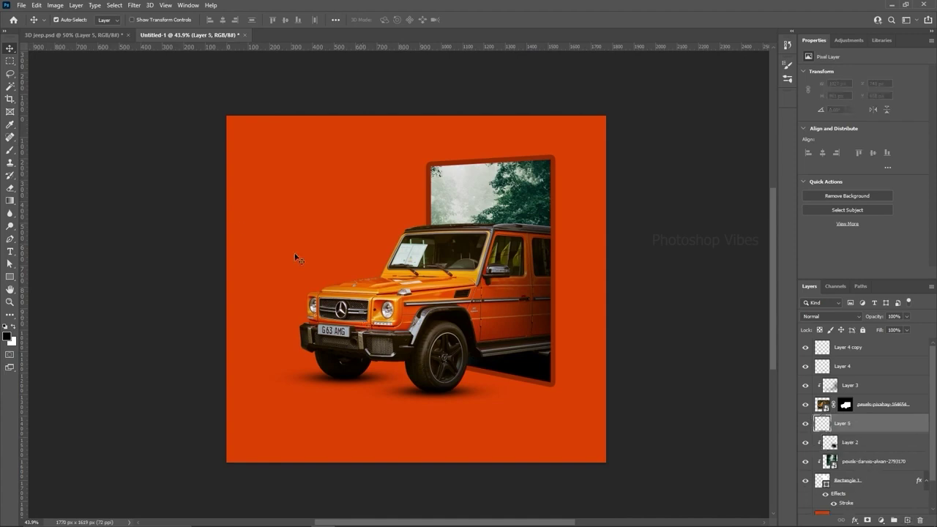
click(9, 150)
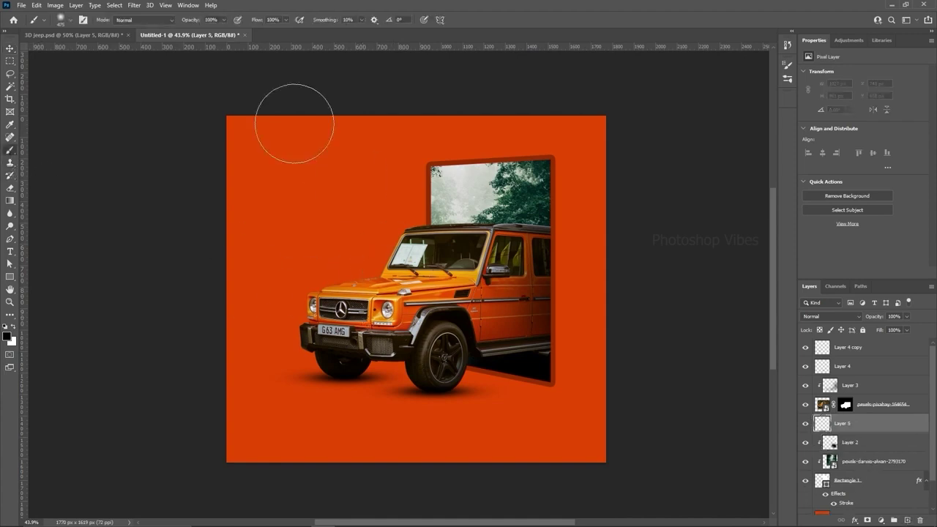
click(224, 21)
drag(224, 32, 184, 31)
right_click(408, 366)
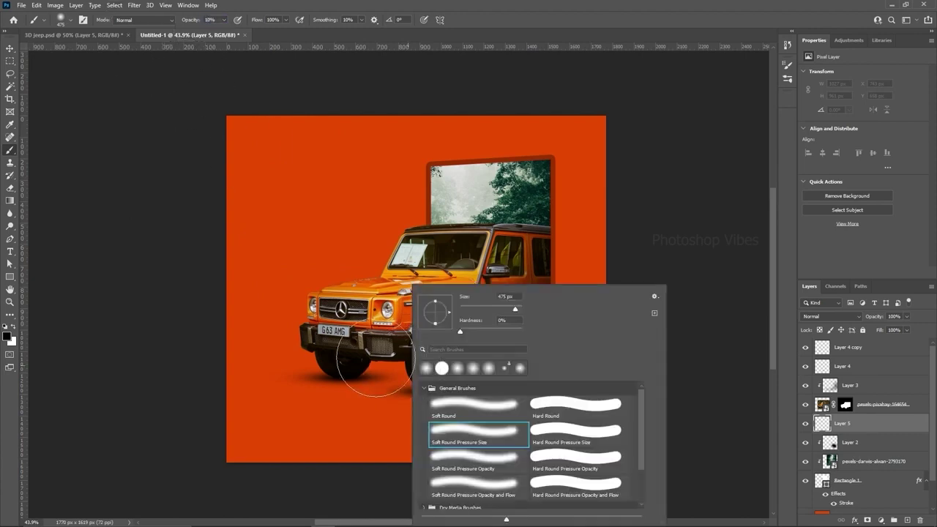
alt+right_click(366, 368)
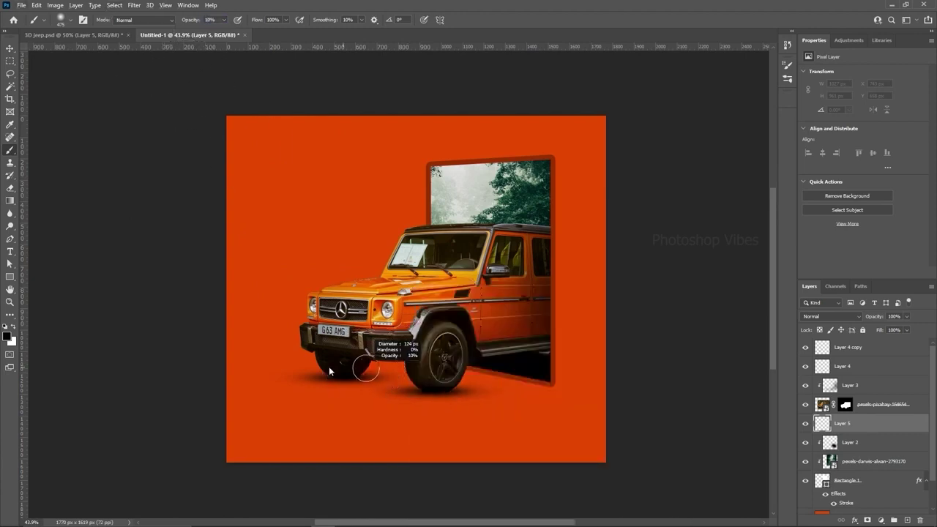
alt+right_click(361, 375)
mouse_move(397, 372)
mouse_down()
mouse_move(530, 375)
mouse_move(423, 375)
mouse_move(535, 367)
mouse_move(355, 363)
mouse_move(442, 371)
mouse_move(361, 366)
mouse_move(419, 383)
mouse_move(502, 375)
mouse_up()
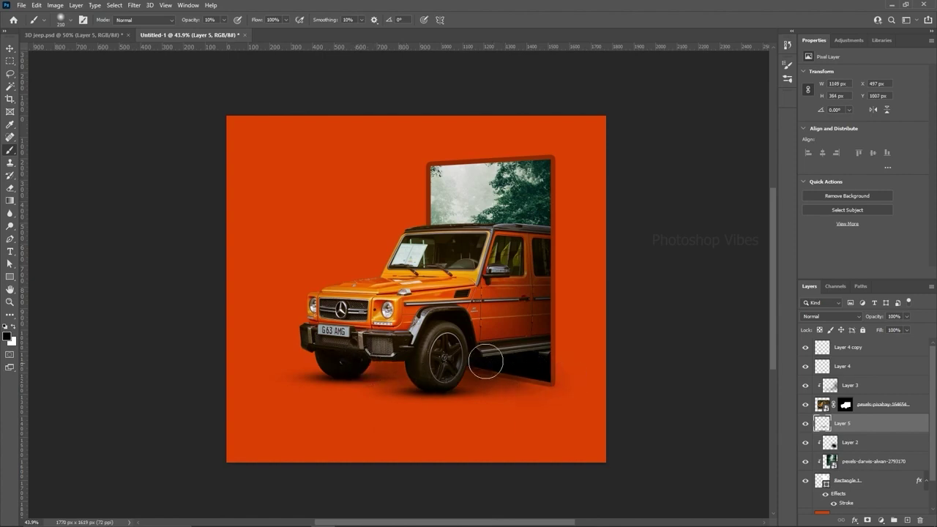
- Lower Layer 5's opacity to 78% and place the trees-png-1 image into the poster
key(v)
click(806, 424)
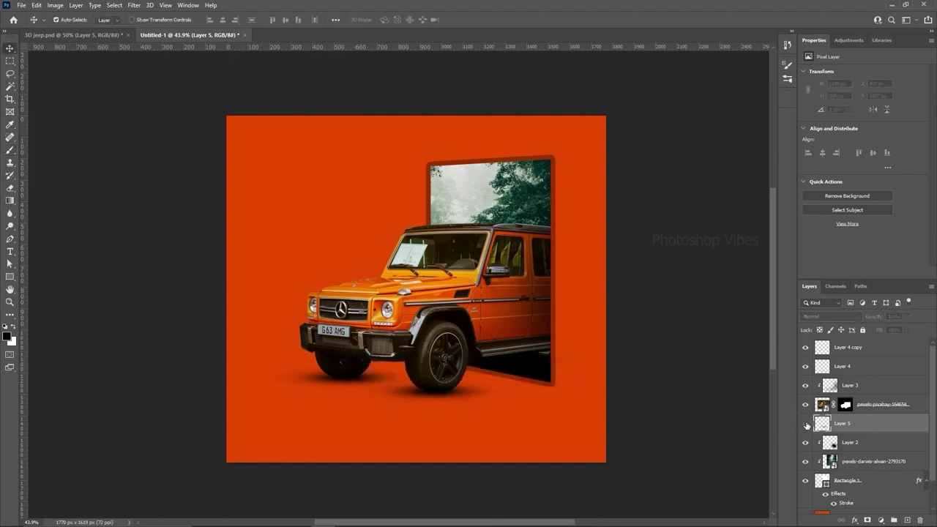
click(806, 424)
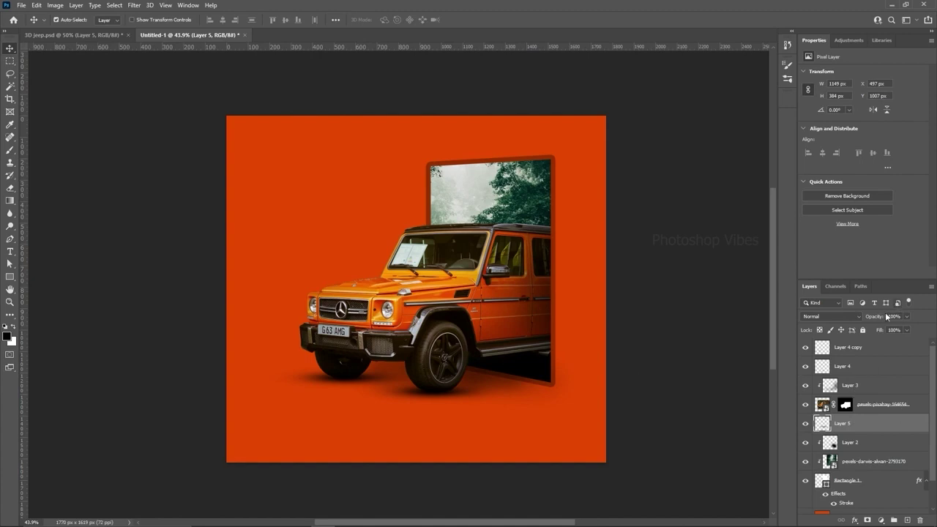
drag(878, 320, 867, 318)
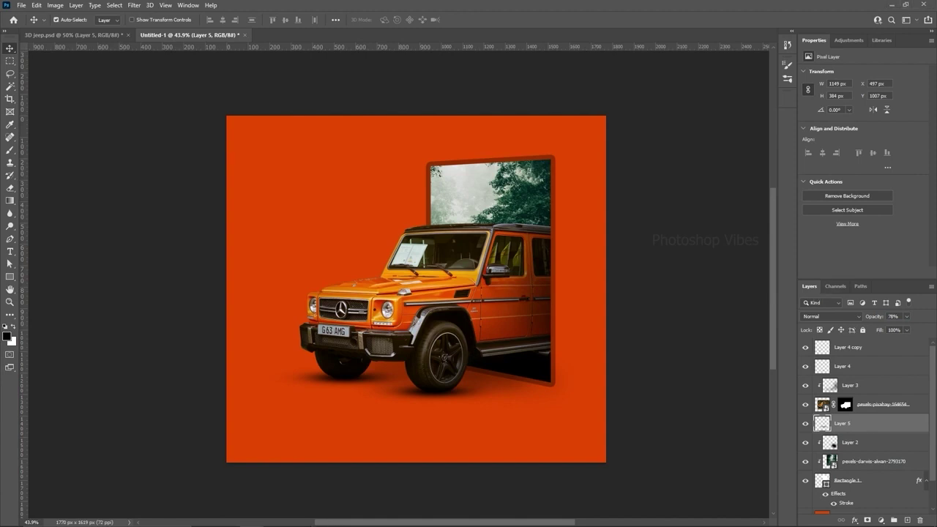
drag(486, 274, 428, 270)
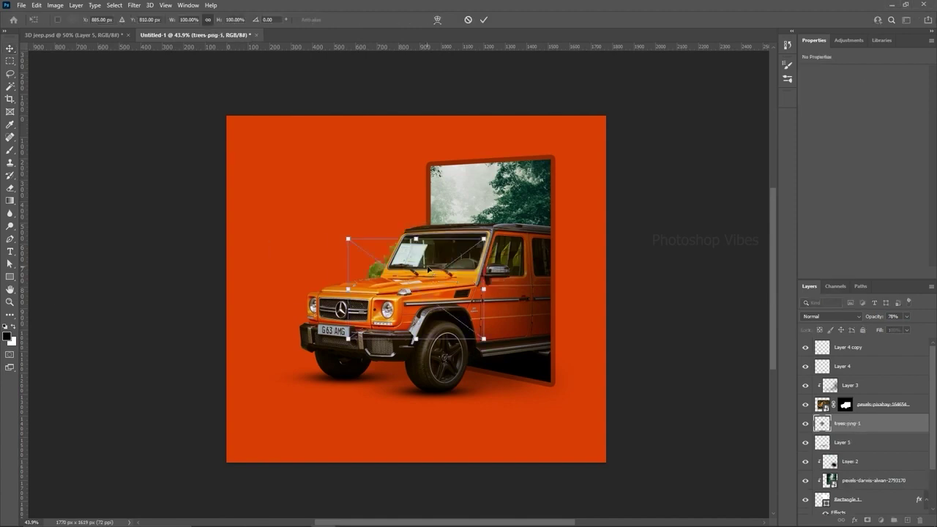
- Scale up and position the trees-png-1 image behind the jeep's hood
drag(346, 237, 291, 195)
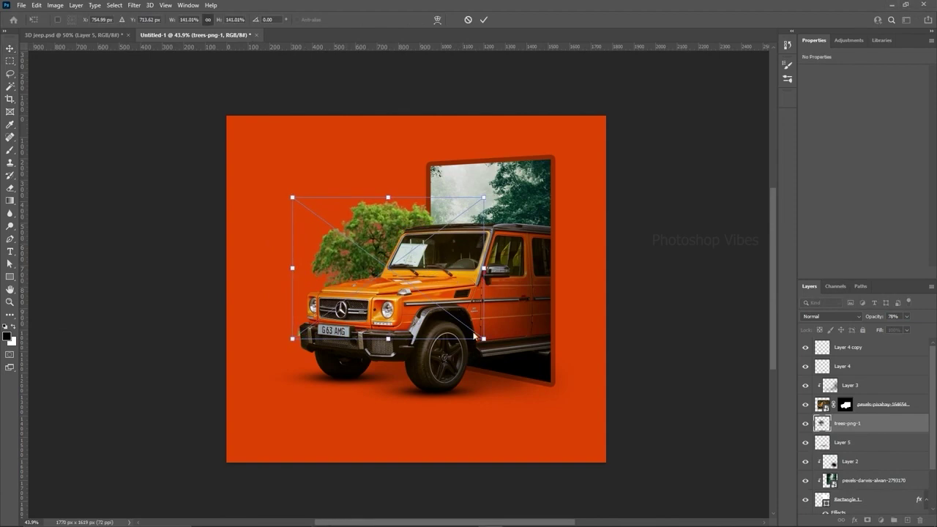
drag(482, 340, 532, 377)
drag(452, 320, 462, 309)
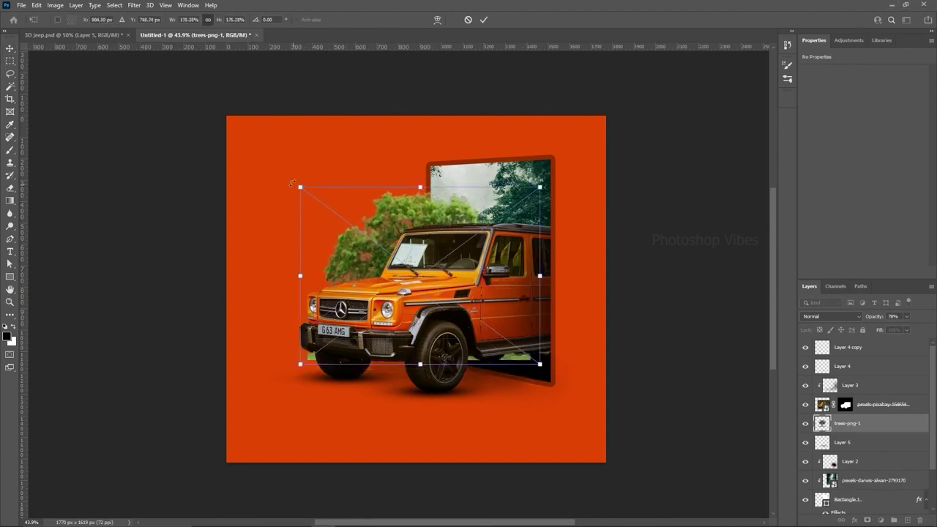
drag(299, 187, 291, 181)
drag(494, 307, 477, 320)
drag(272, 180, 292, 194)
drag(444, 326, 431, 322)
key(Return)
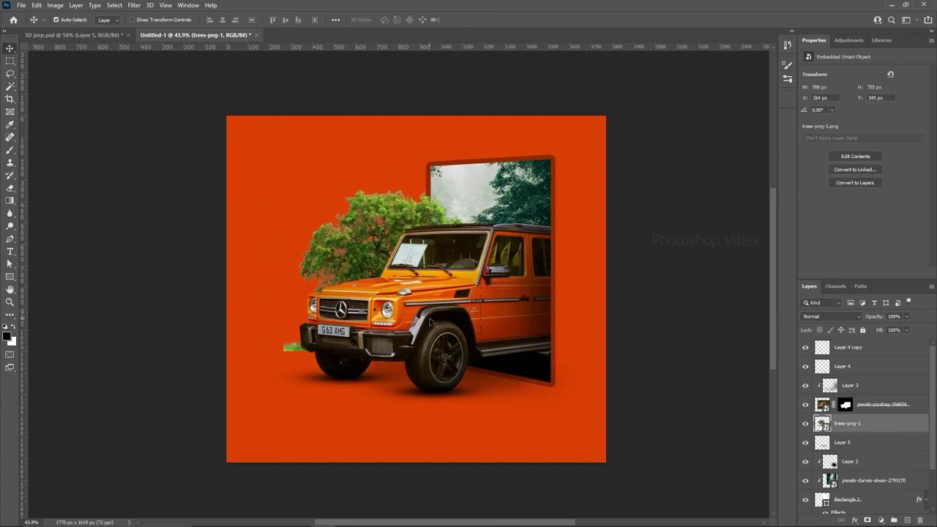
- Add a layer mask to the tree layer and erase the stray grass patch near the bumper
scroll(471, 345, up, 2)
scroll(471, 345, up, 2)
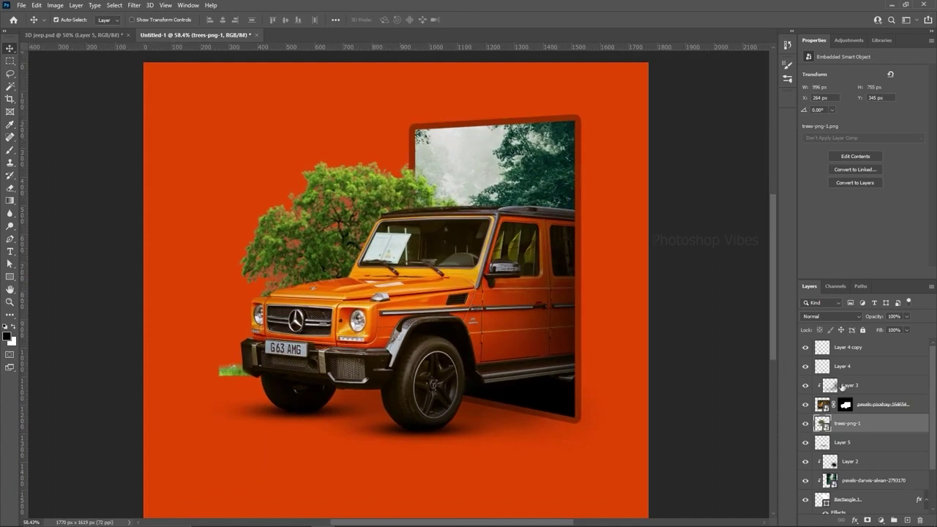
click(868, 520)
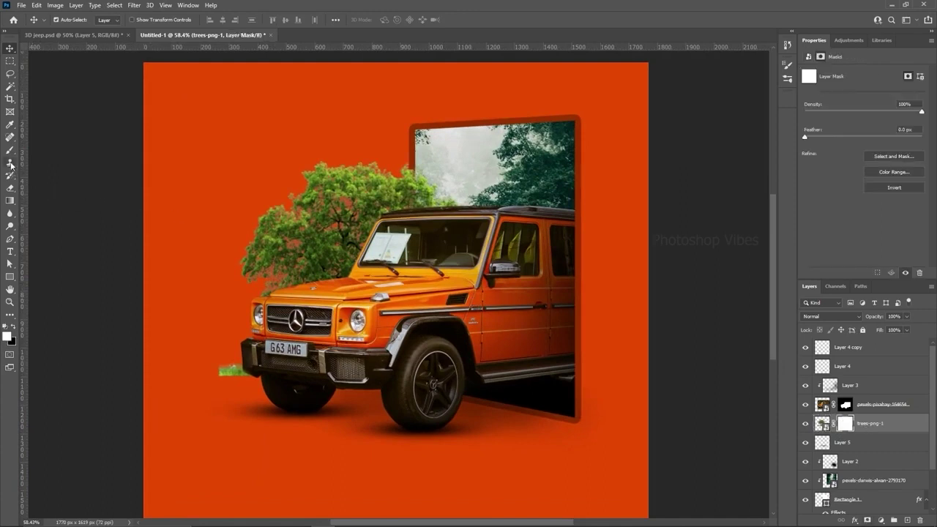
click(10, 190)
click(52, 191)
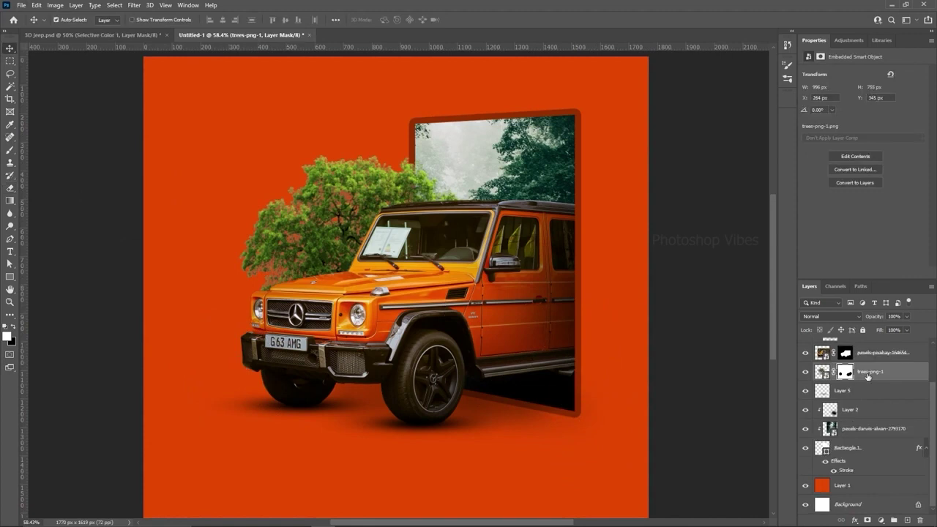
click(824, 372)
scroll(805, 391, up, 1)
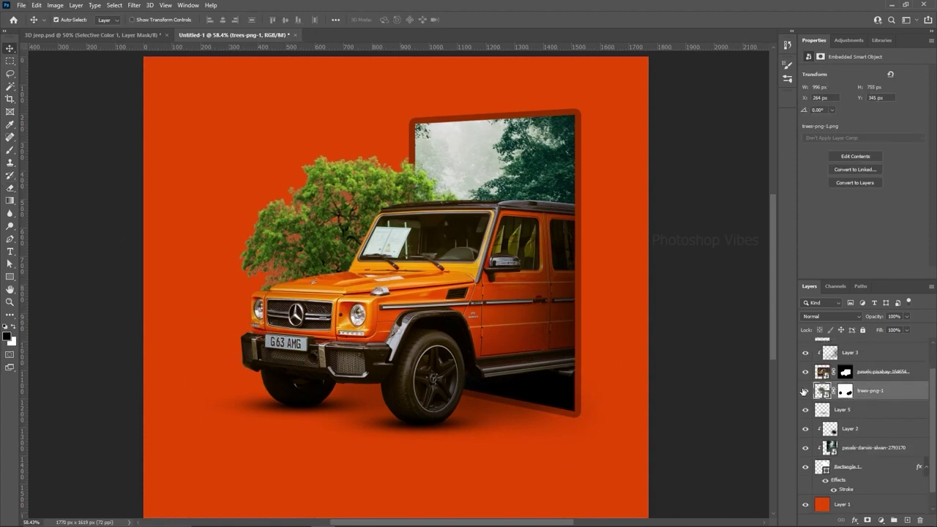
- Add a Hue/Saturation adjustment clipped to the tree: Saturation +35, Lightness -17, Hue +17
click(882, 520)
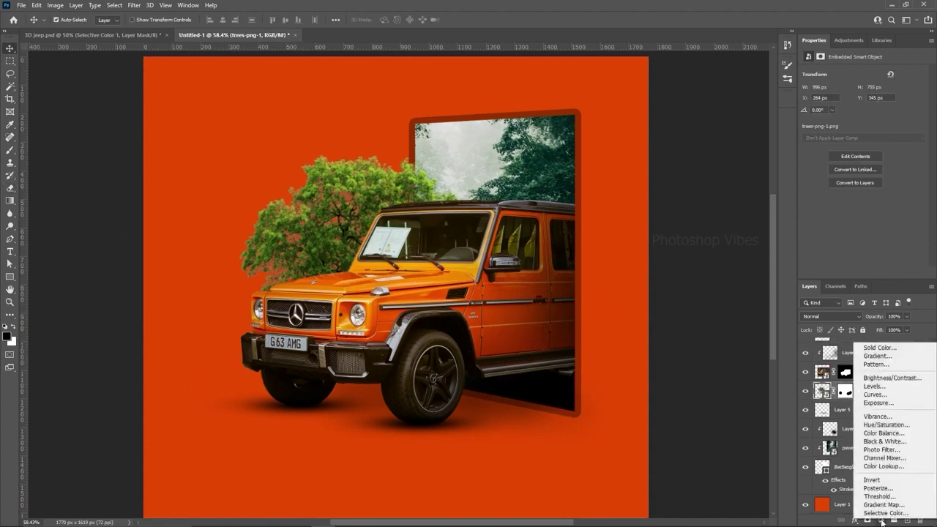
click(882, 426)
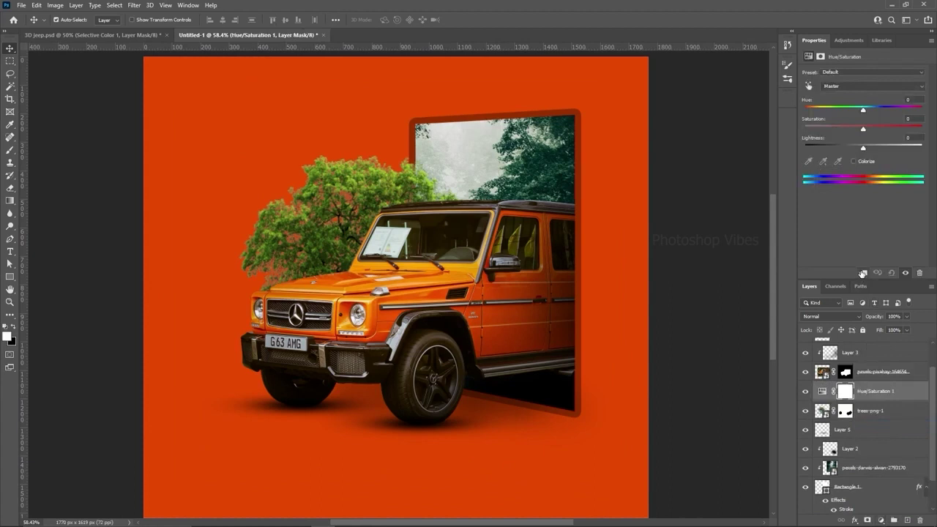
click(863, 273)
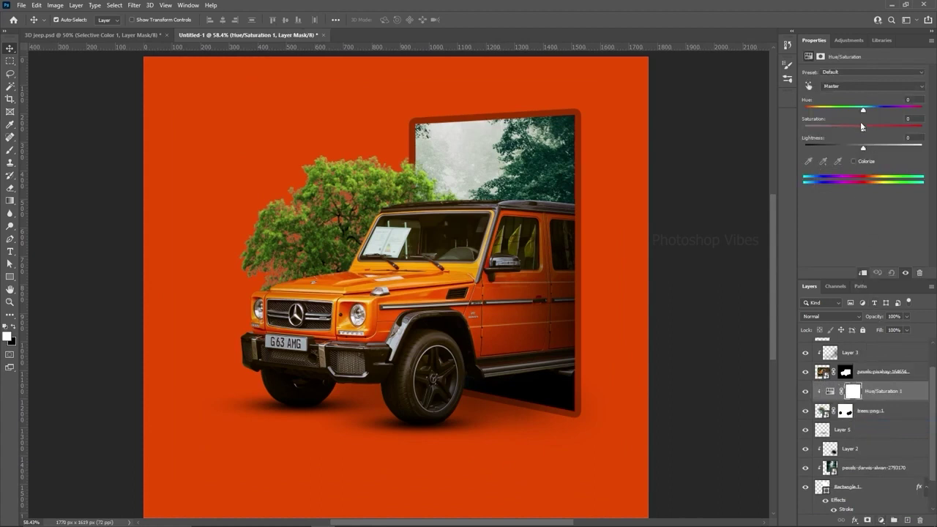
drag(864, 130, 854, 150)
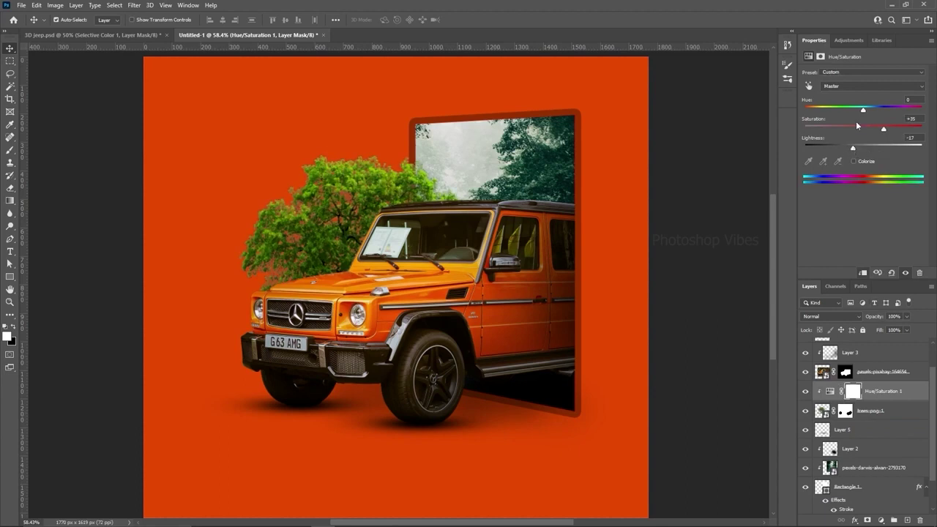
drag(855, 111, 867, 112)
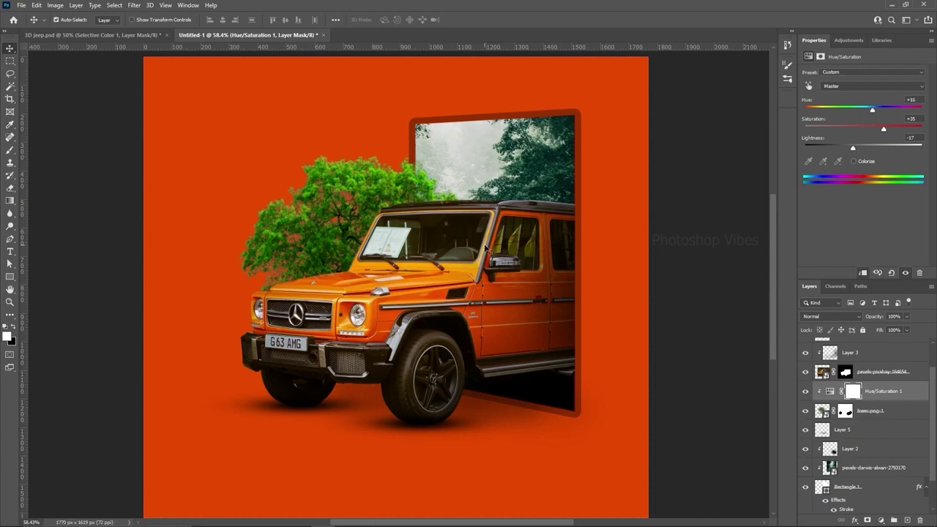
scroll(486, 249, down, 1)
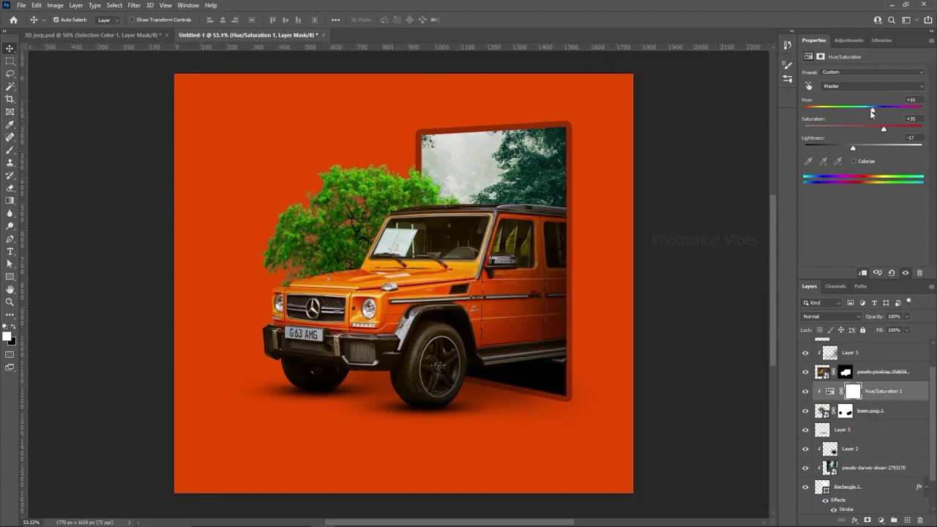
drag(876, 111, 874, 114)
- Add a clipped Selective Color adjustment with Neutrals at Cyan +26, Magenta +8, Yellow +48, Black -17
click(882, 521)
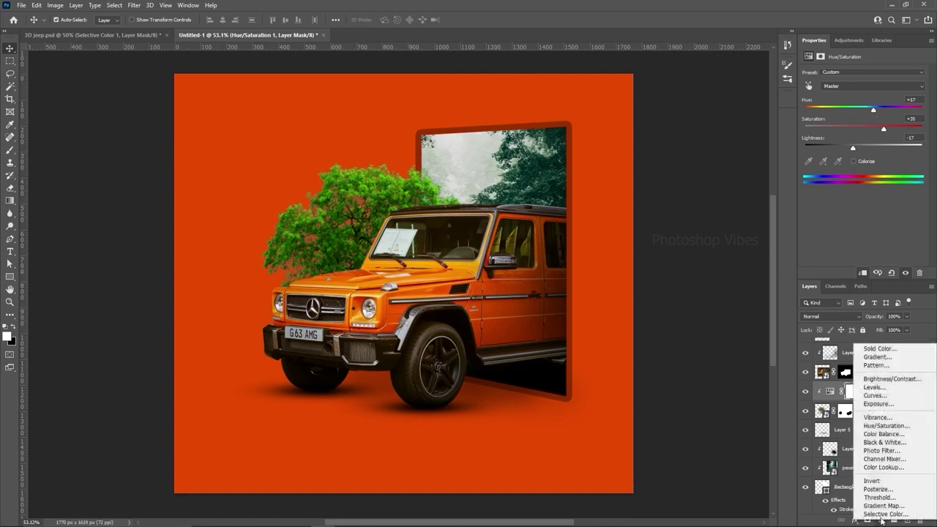
click(871, 511)
click(839, 83)
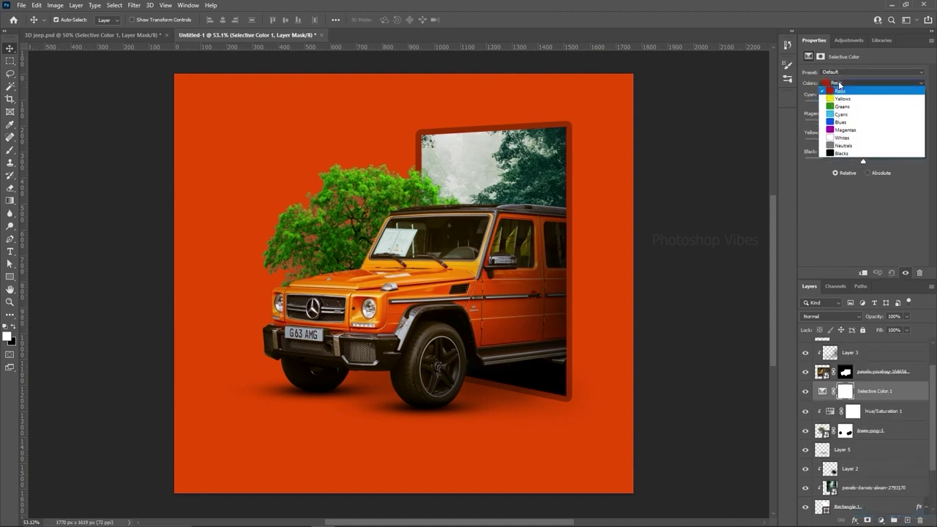
click(837, 147)
drag(865, 107, 875, 107)
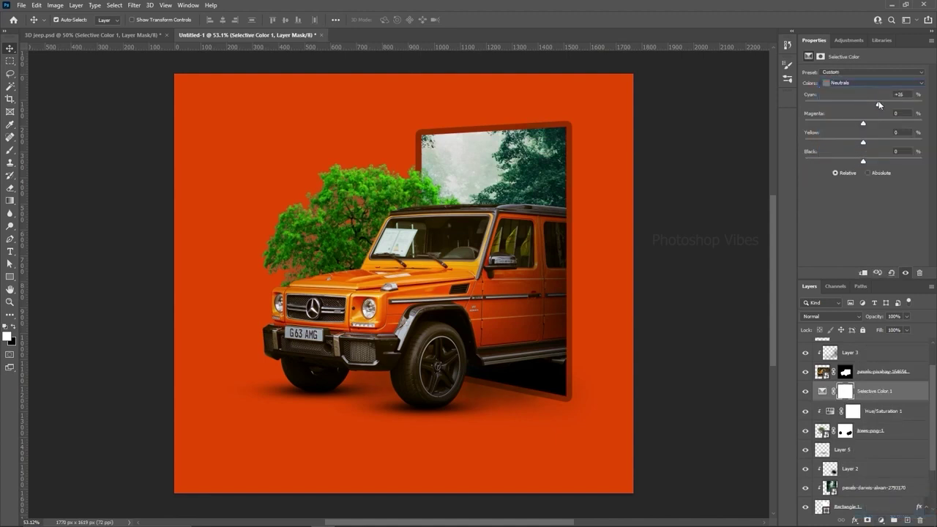
right_click(887, 391)
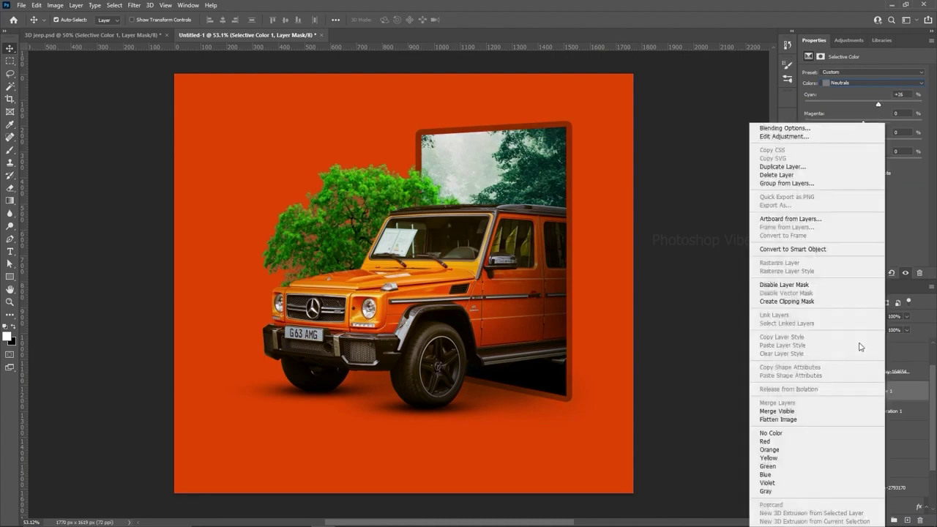
click(791, 302)
drag(863, 124, 872, 126)
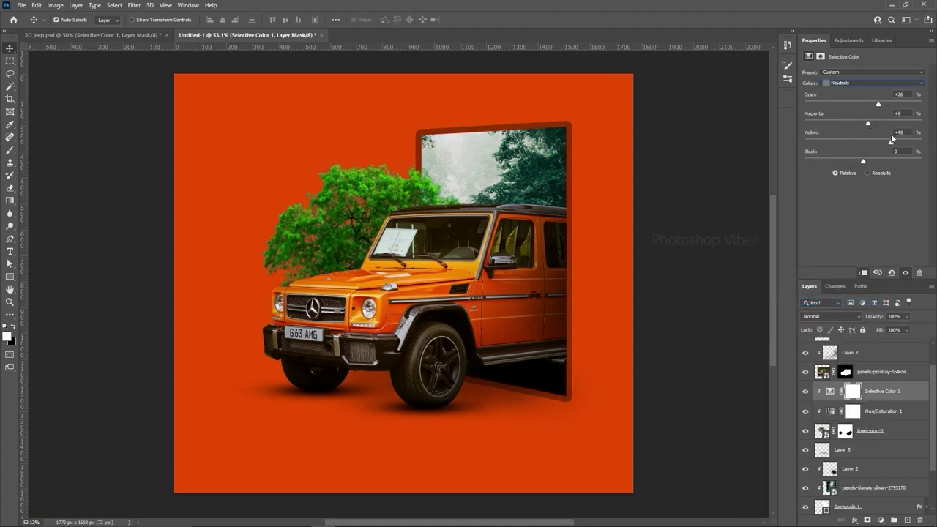
mouse_move(863, 163)
mouse_down()
mouse_move(835, 160)
mouse_move(873, 161)
mouse_move(853, 159)
mouse_up()
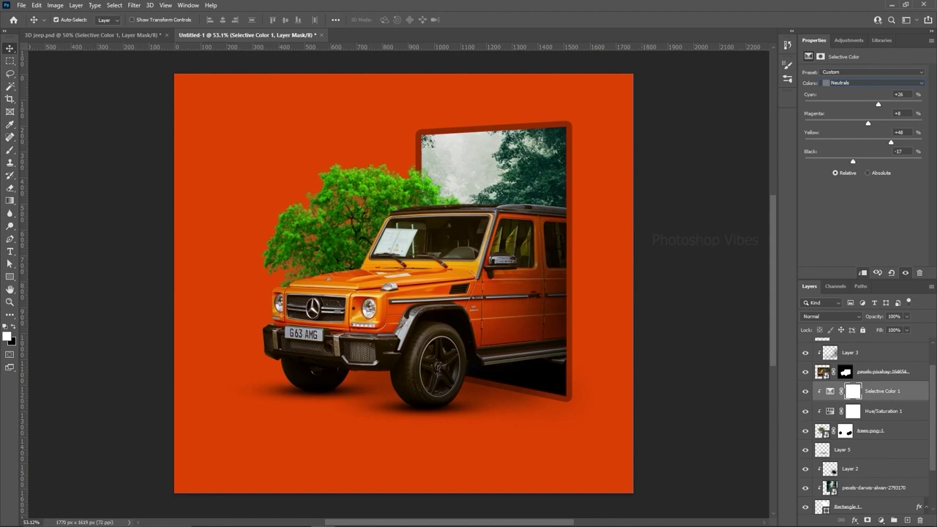
- Place the birds image, flip it horizontally, enlarge it and set it at the upper left
drag(243, 241, 345, 216)
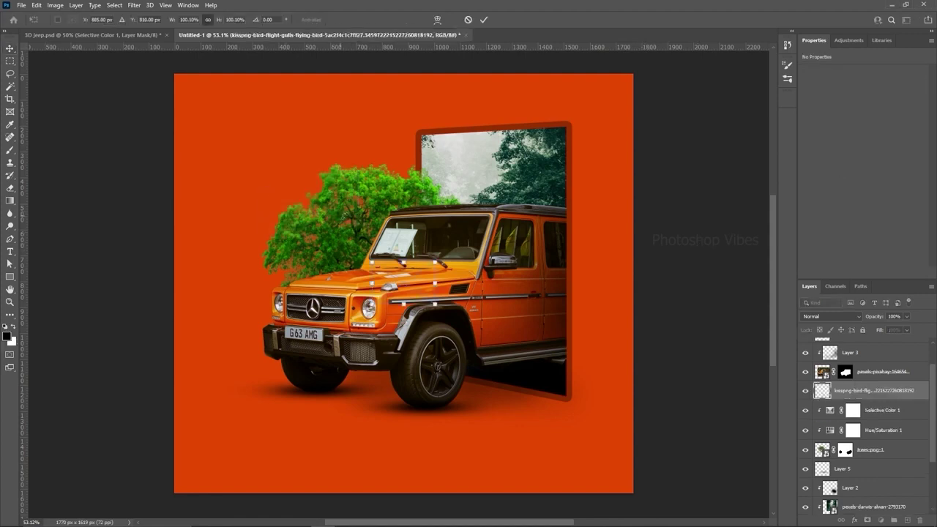
drag(418, 281, 273, 148)
right_click(273, 147)
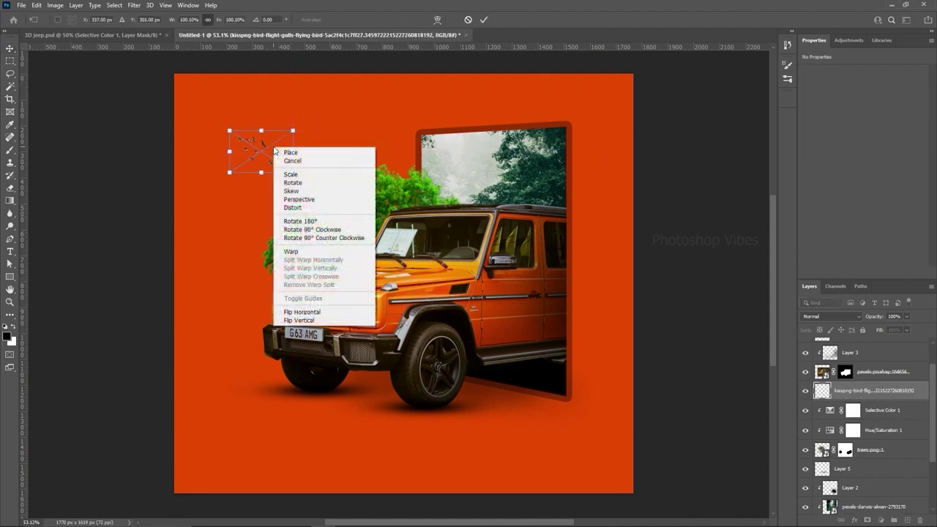
click(302, 312)
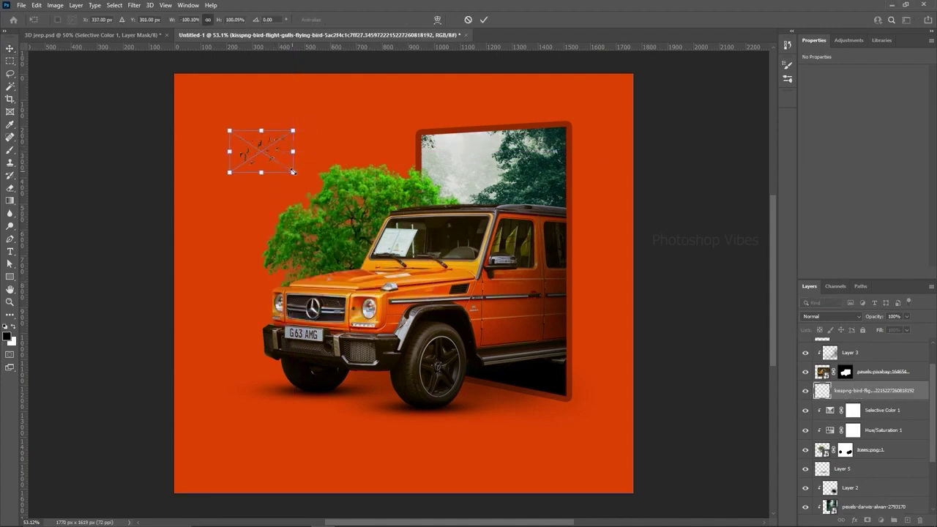
drag(293, 172, 327, 197)
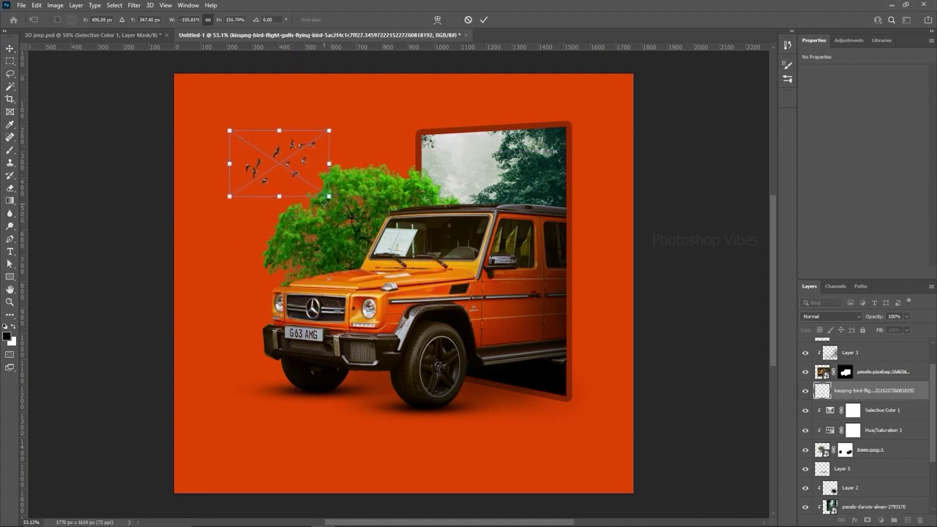
drag(316, 154, 295, 126)
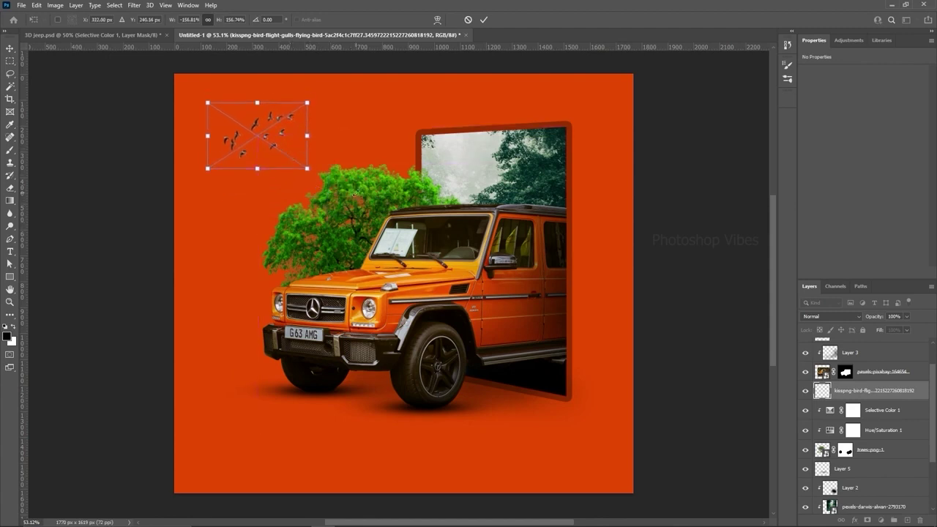
key(Return)
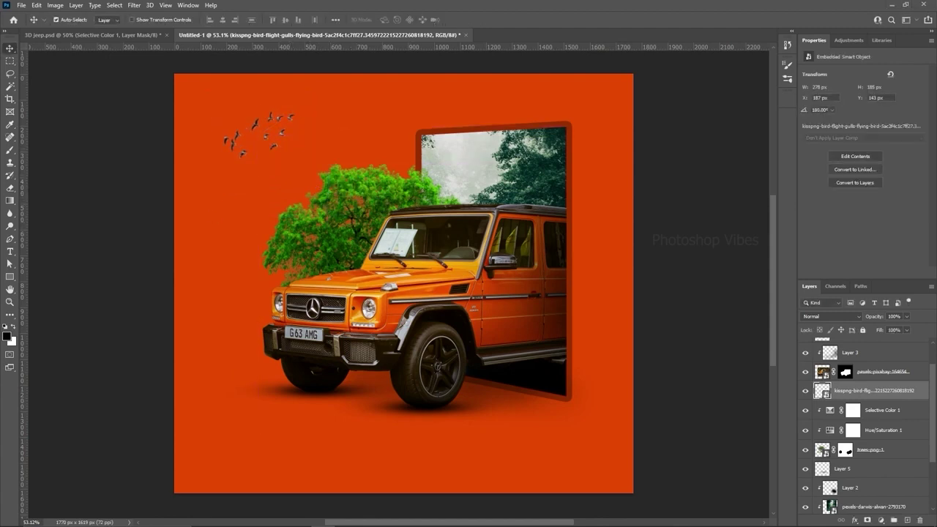
- Place the clouds image, scaled down, along the top just above the frame
drag(208, 204, 322, 177)
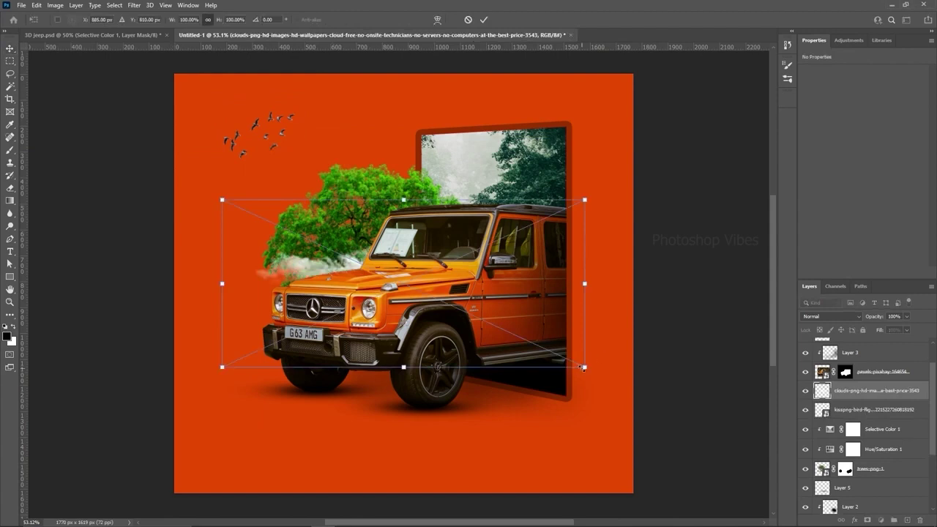
drag(584, 369, 407, 285)
drag(361, 245, 448, 134)
drag(490, 171, 481, 168)
drag(306, 85, 279, 72)
drag(407, 126, 551, 116)
key(Return)
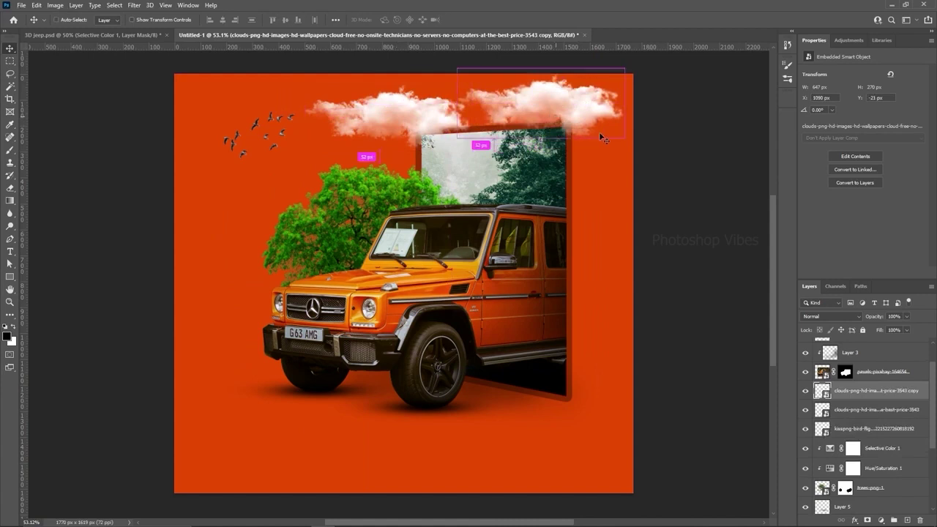
- Duplicate the cloud and shrink the copy for the right side
key(ctrl+t)
drag(639, 151, 597, 119)
key(Return)
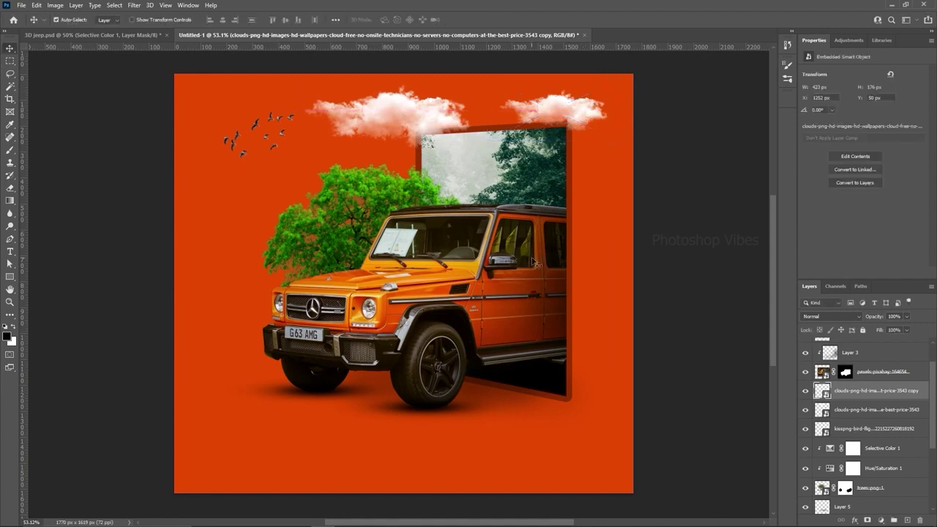
scroll(842, 408, up, 2)
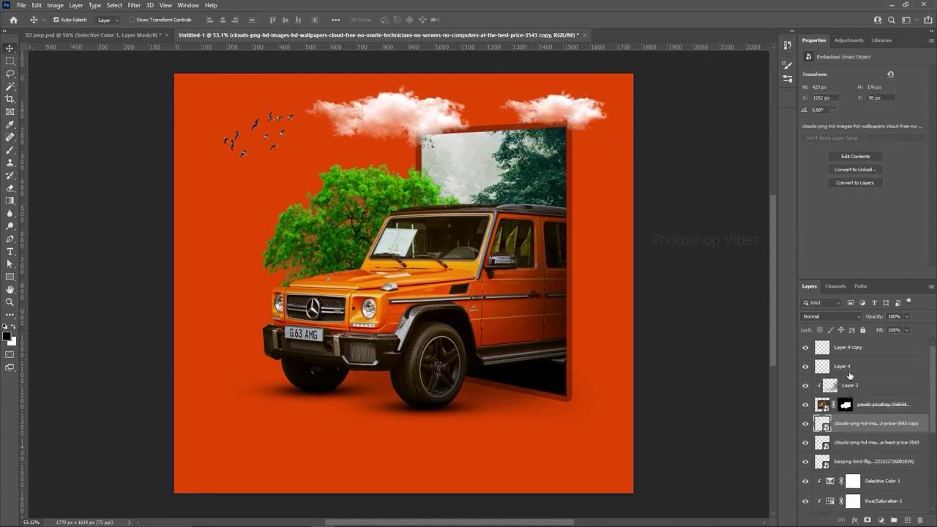
- Type the 'ATTITUDE IS EVERYTHING...' tagline as a new text layer above Layer 4 copy
click(851, 349)
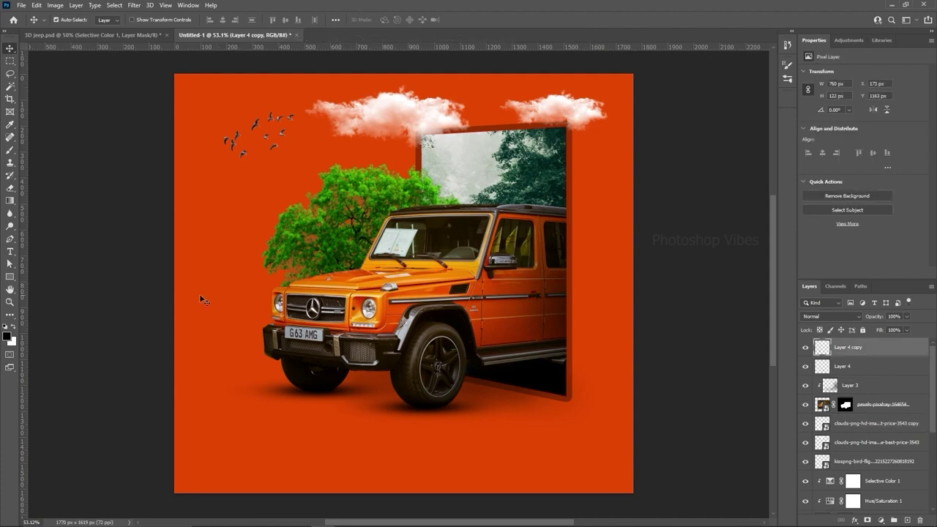
click(11, 253)
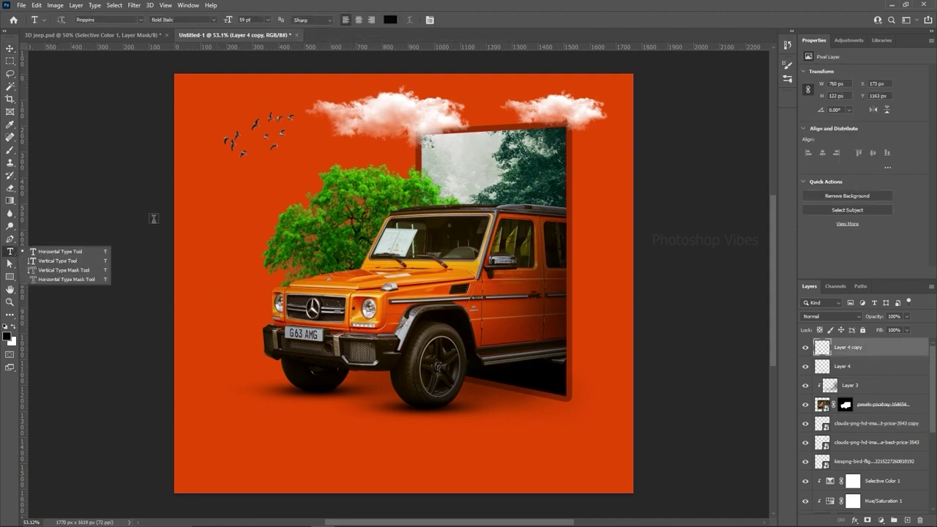
click(121, 19)
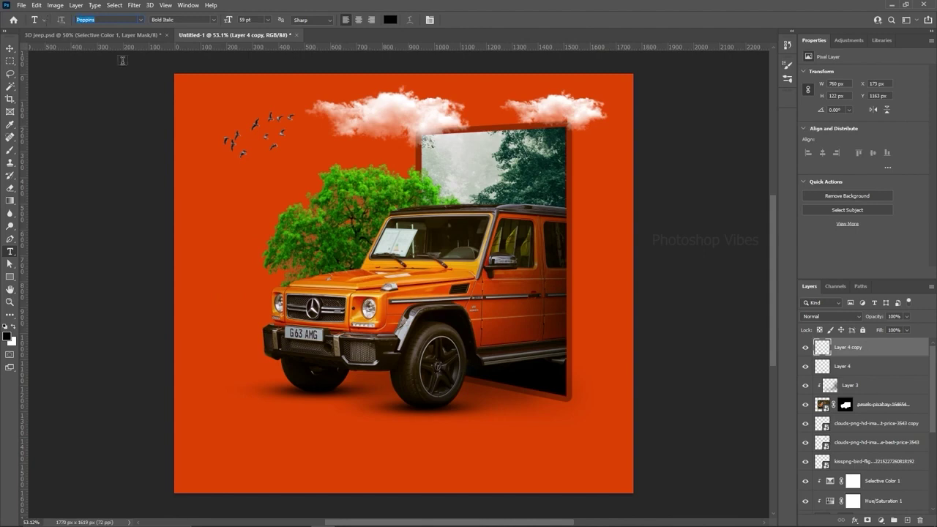
click(235, 216)
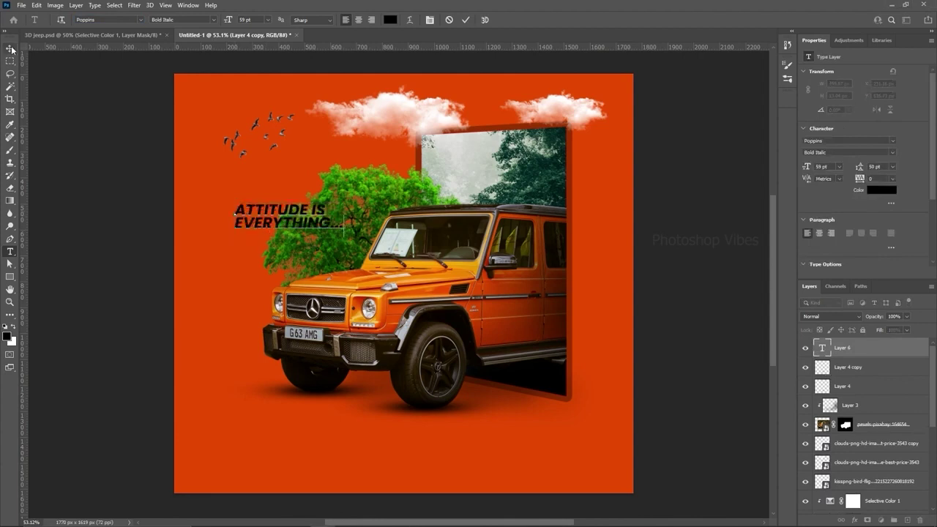
click(10, 47)
drag(284, 216, 247, 196)
- Make the tagline Bold Italic and white (ffffff), placed in the bottom-right corner
click(848, 153)
click(817, 265)
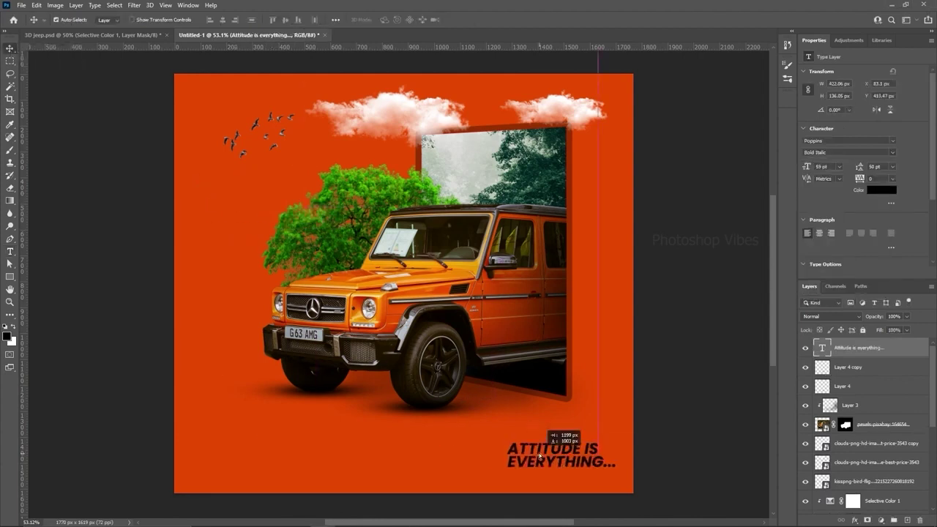
drag(546, 449, 360, 438)
click(876, 190)
text(ffffff)
click(841, 233)
- Change the duplicated tagline's text to JEEP and enlarge it across the car
double_click(361, 438)
text(JEEP)
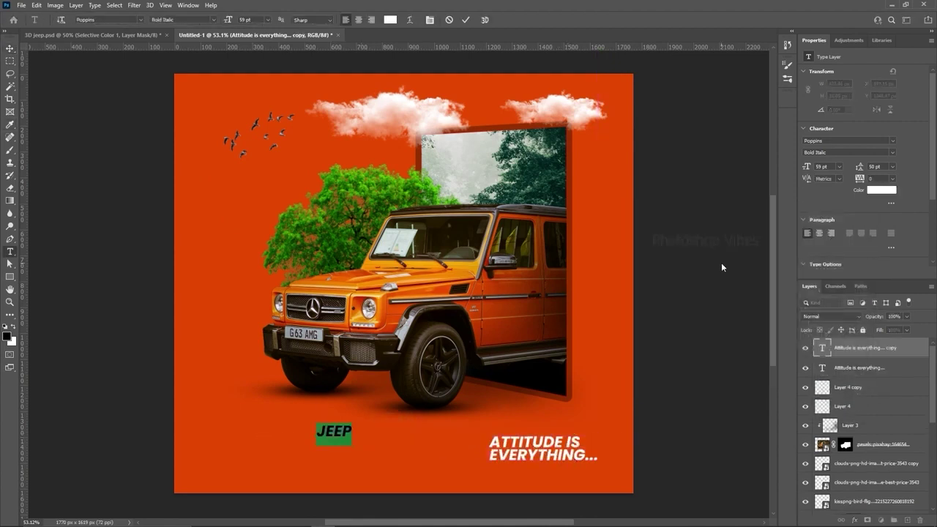
drag(851, 166, 936, 166)
drag(806, 167, 936, 167)
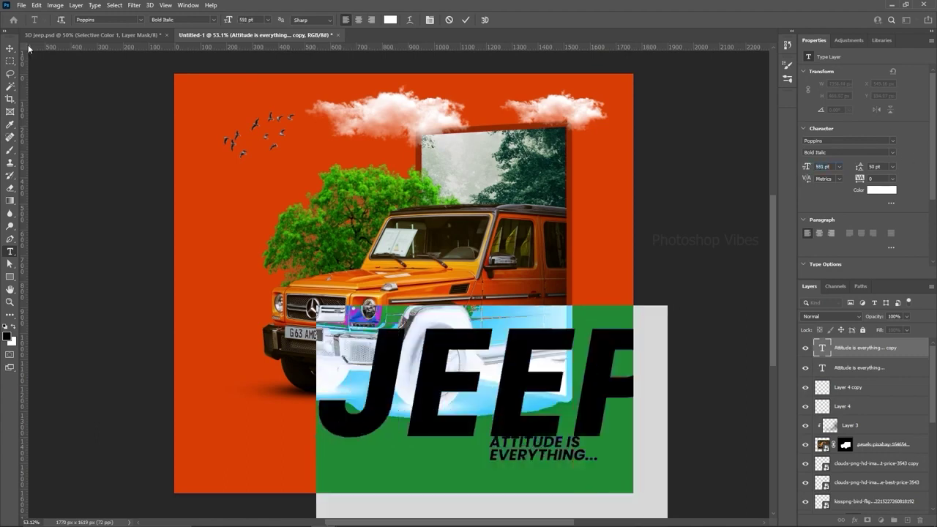
click(10, 48)
drag(459, 382, 364, 257)
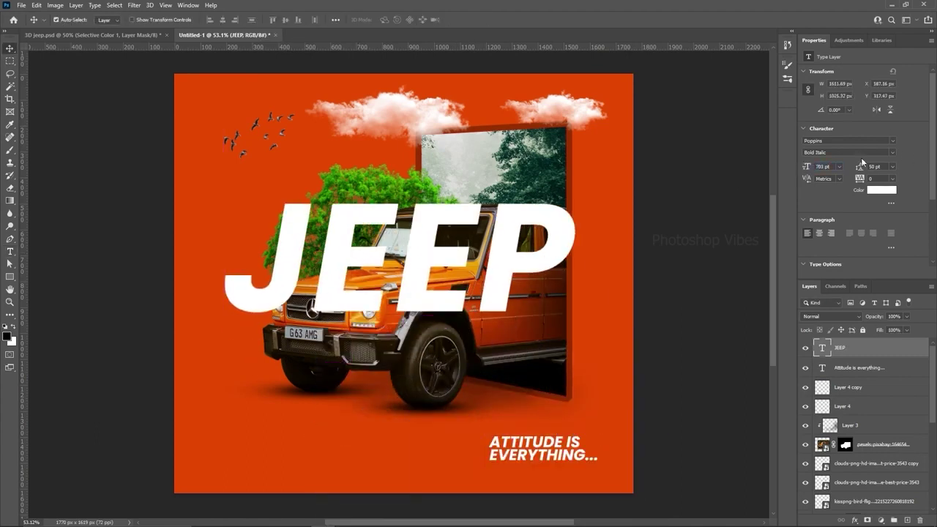
drag(810, 167, 878, 162)
drag(614, 268, 535, 285)
- Set JEEP to 700 pt at 5% opacity, layered behind the car and tree
drag(836, 167, 780, 167)
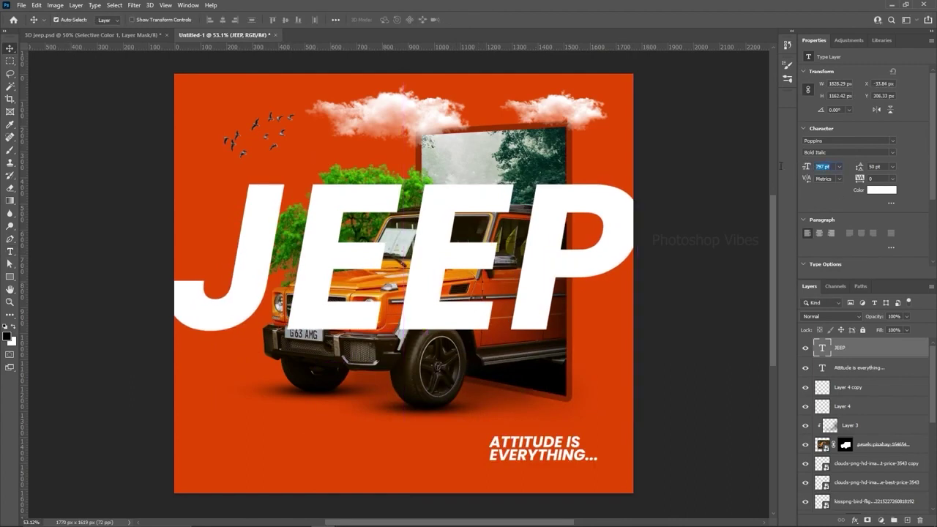
key(Return)
drag(494, 270, 535, 266)
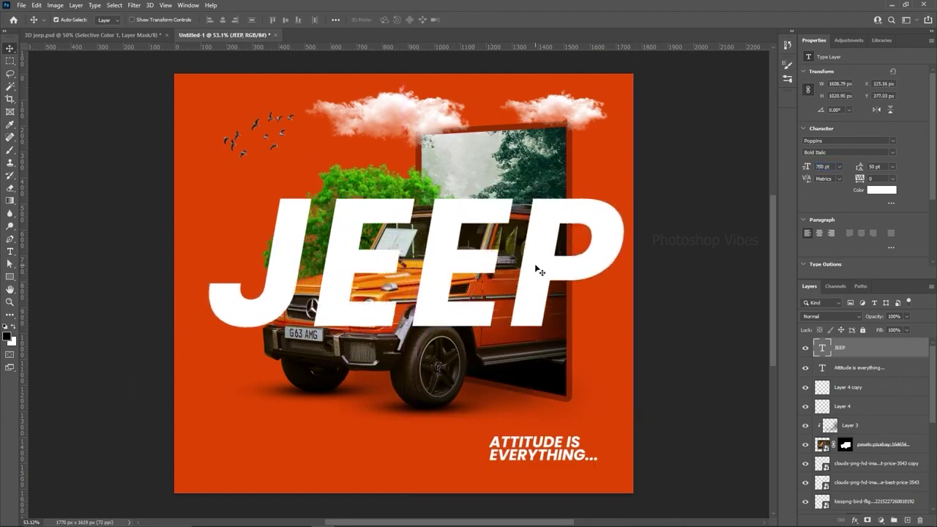
text(5)
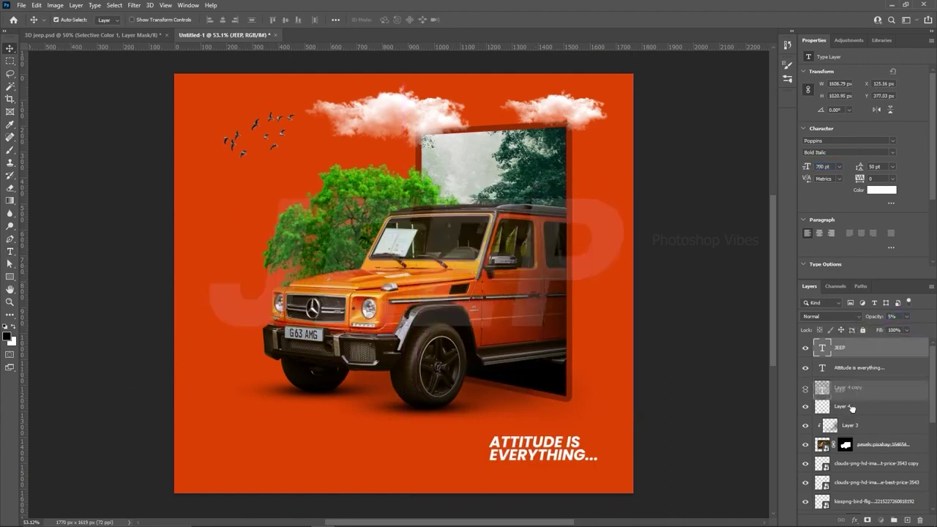
drag(841, 349, 839, 478)
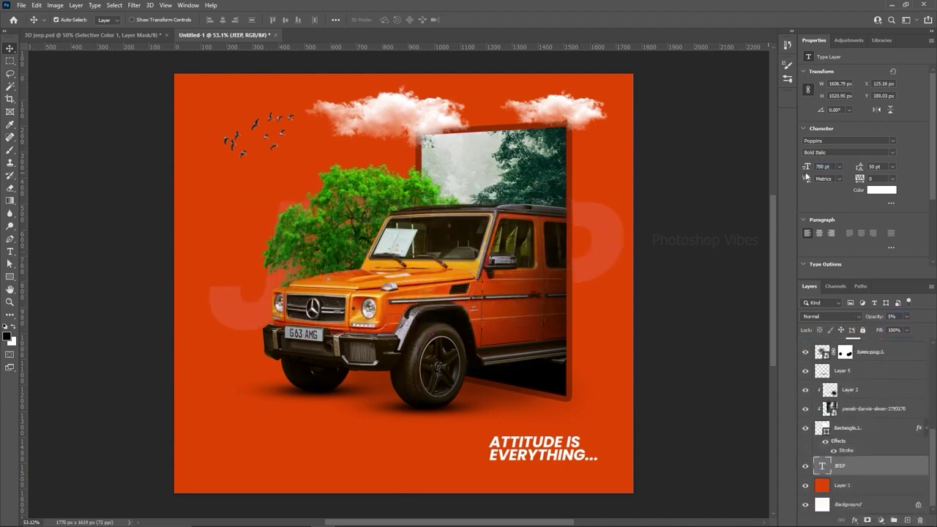
drag(254, 319, 235, 312)
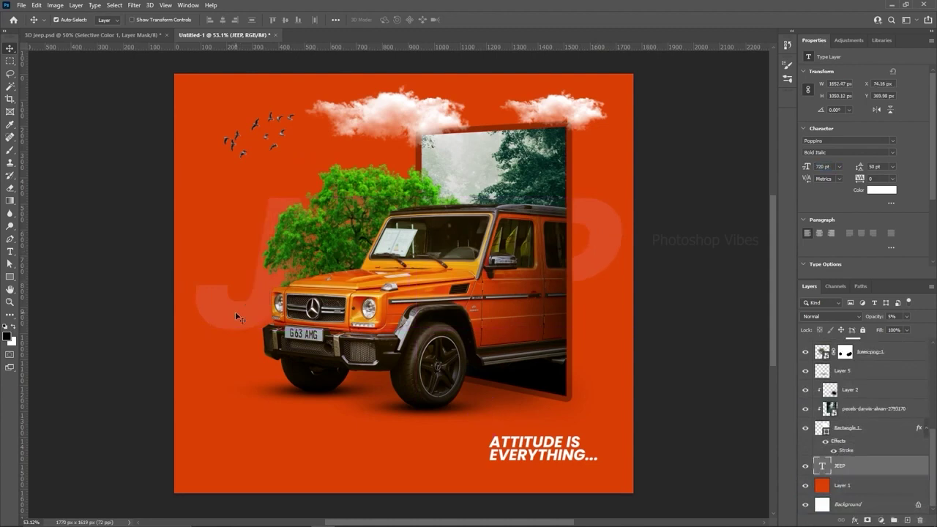
- Duplicate the tagline as '2021' in ExtraLight, rotated -90° at the bottom-left
drag(519, 445, 347, 446)
double_click(364, 438)
text(2021)
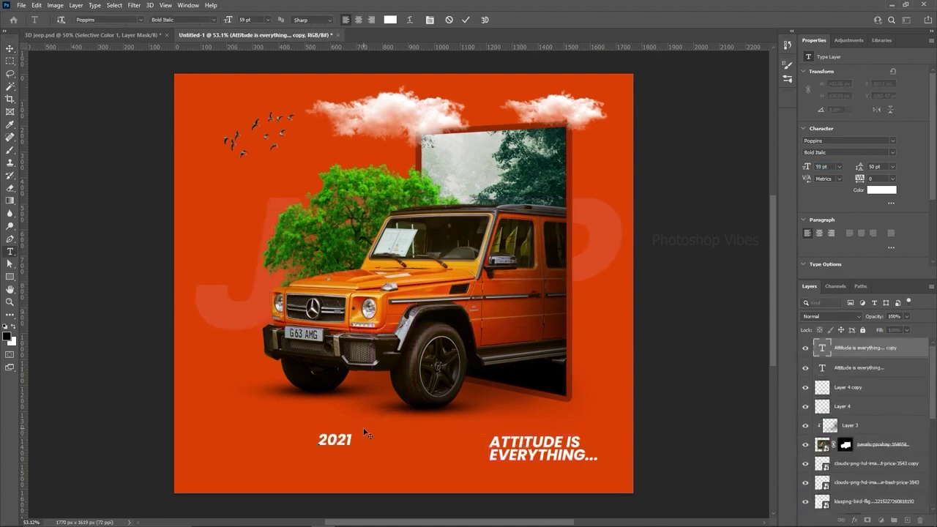
click(893, 152)
click(830, 177)
click(10, 48)
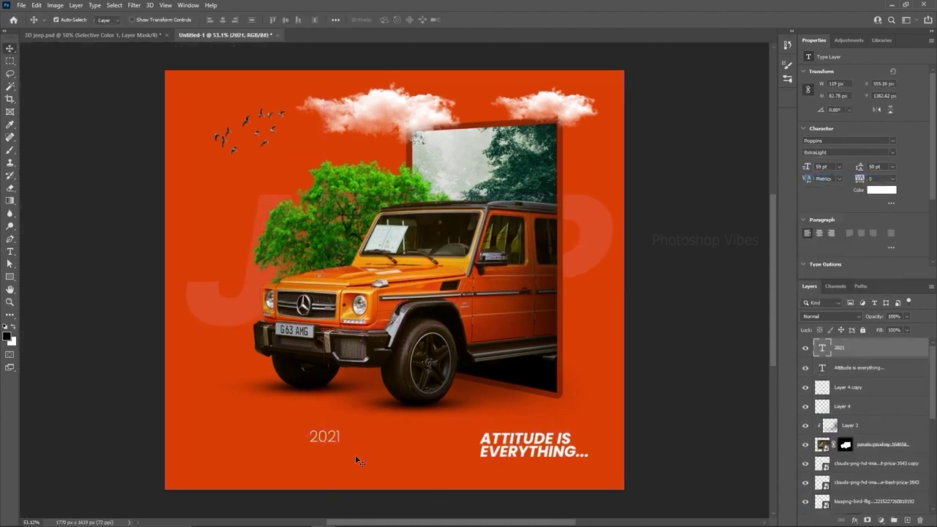
key(ctrl+t)
drag(350, 463, 195, 459)
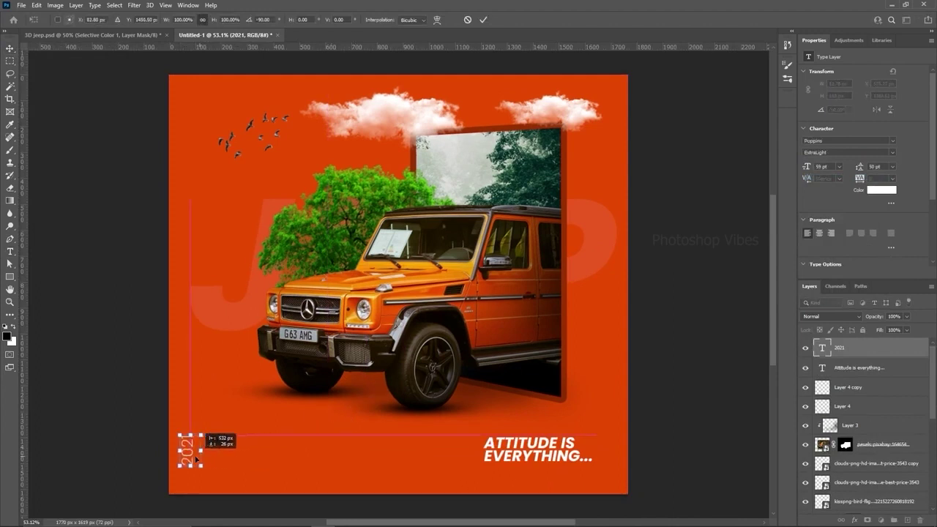
key(Return)
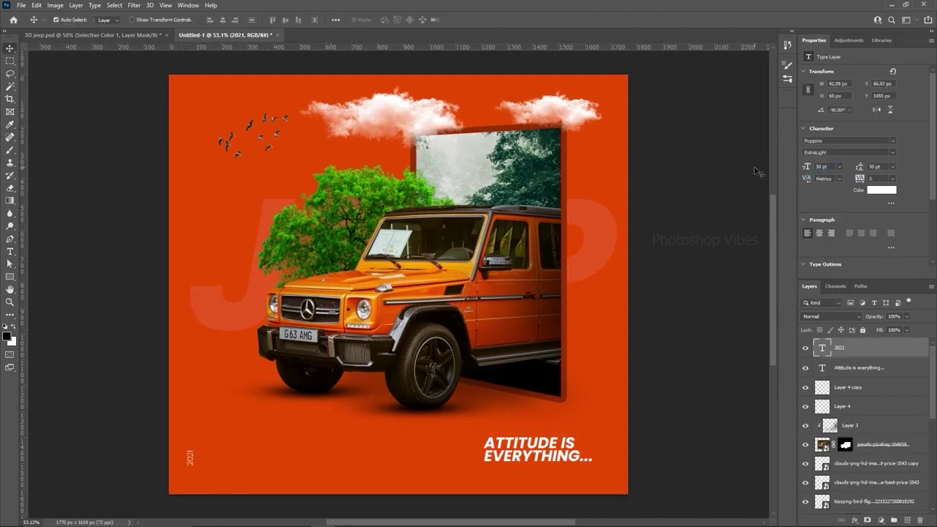
- Deselect the 2021 layer and switch to the 3D jeep.psd document
click(144, 202)
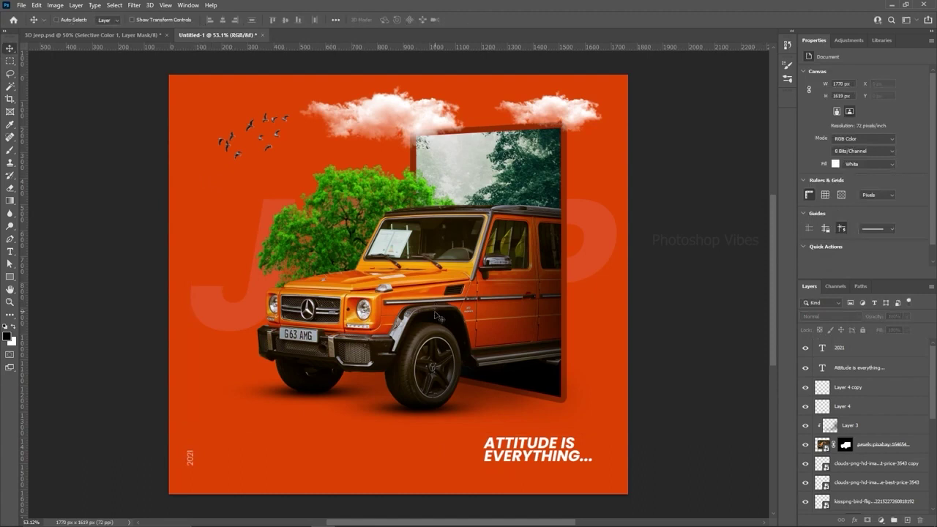
scroll(439, 316, down, 1)
click(119, 37)
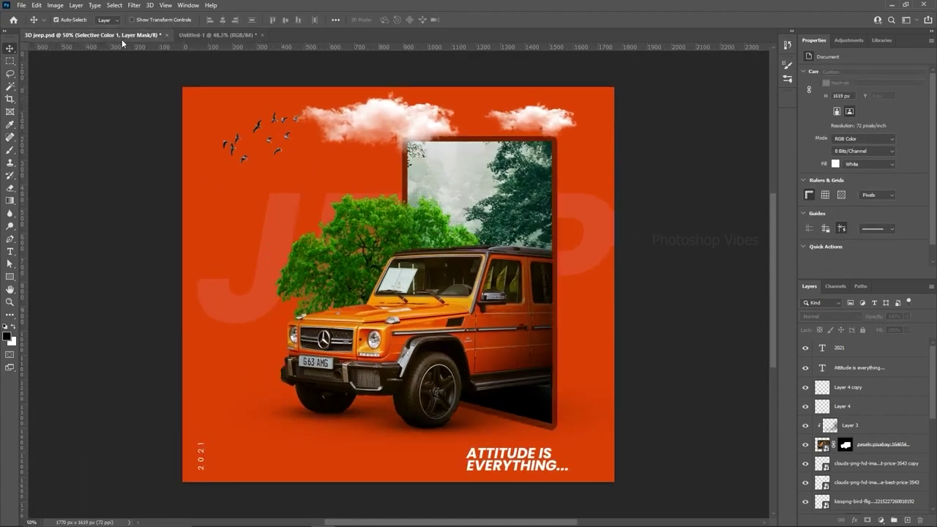
- Cycle documents with Ctrl+Tab to bring up the finished young-sportsman _b.psd GET FIT poster
key(ctrl+Tab)
key(ctrl+Tab)
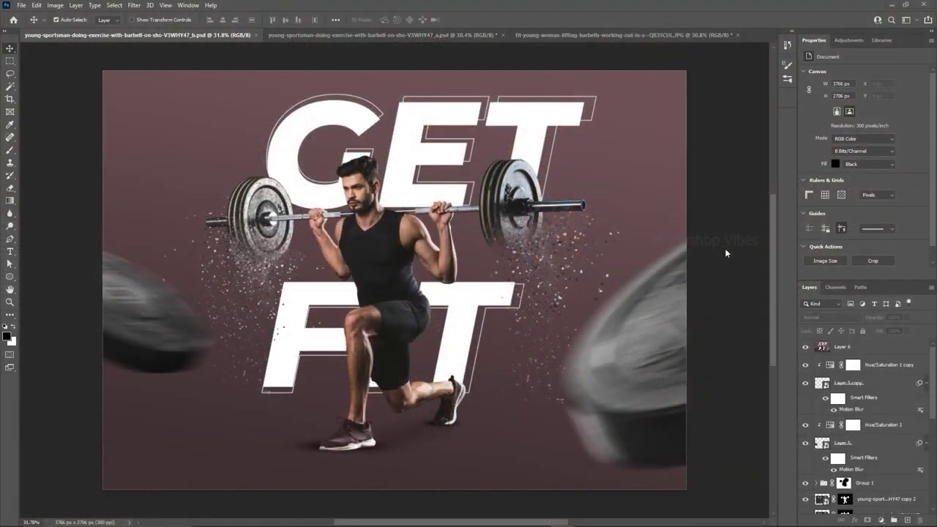
- In the blank _a.psd document, duplicate Background and give the copy a Gradient Overlay
click(356, 35)
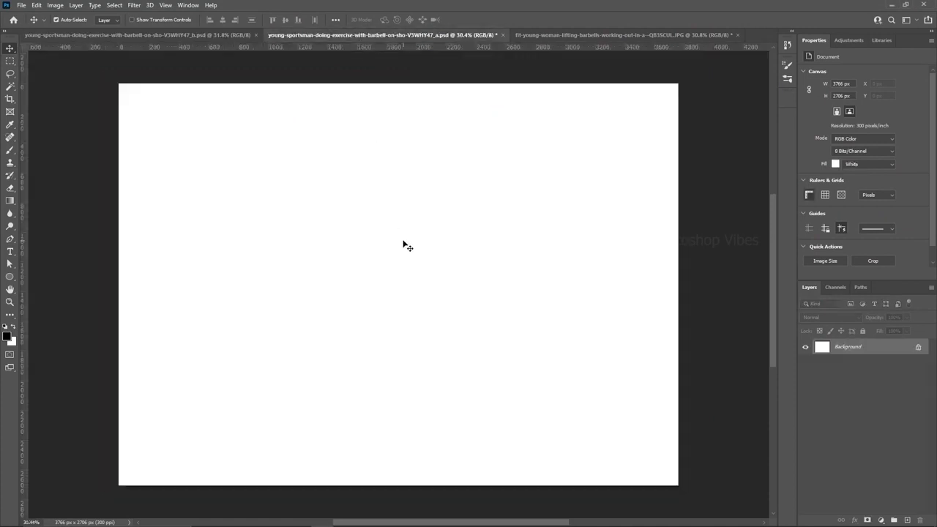
drag(860, 351, 908, 520)
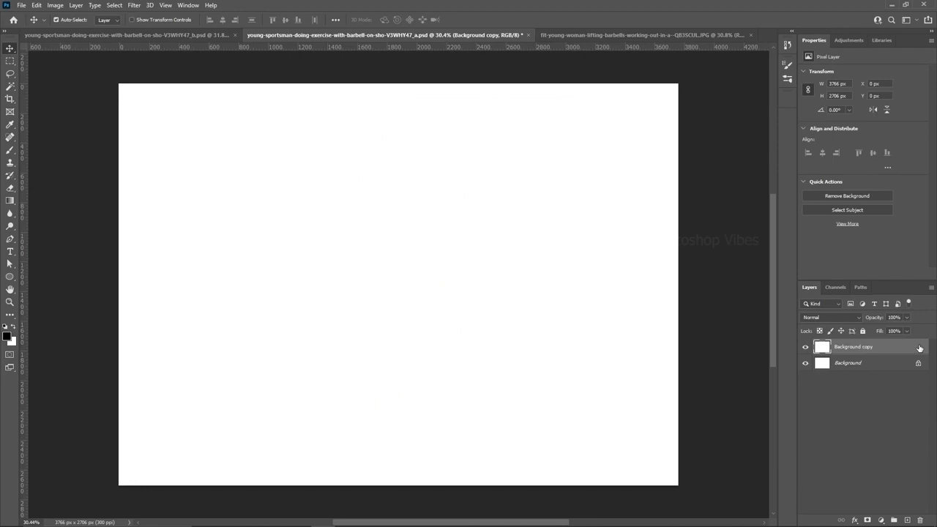
double_click(920, 348)
click(595, 362)
click(761, 270)
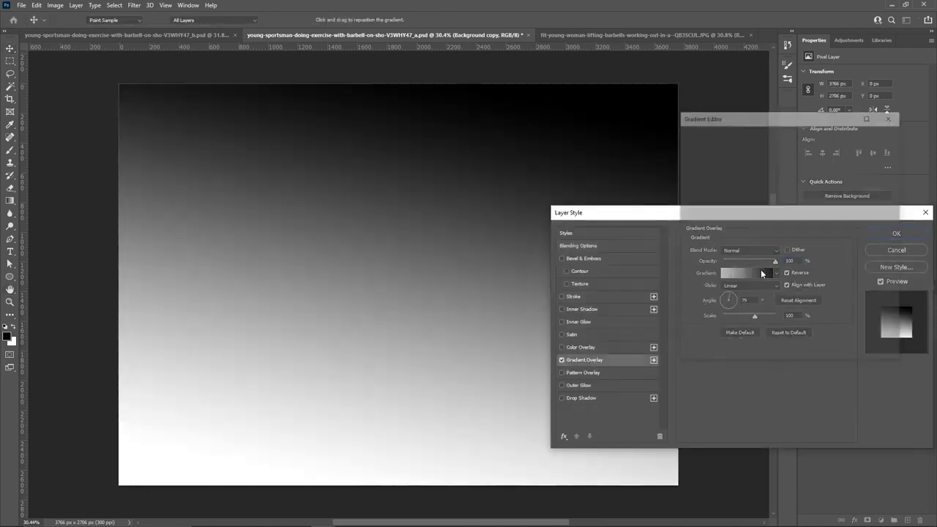
- Set the gradient's left colour stop to mauve 715557
click(691, 296)
click(735, 338)
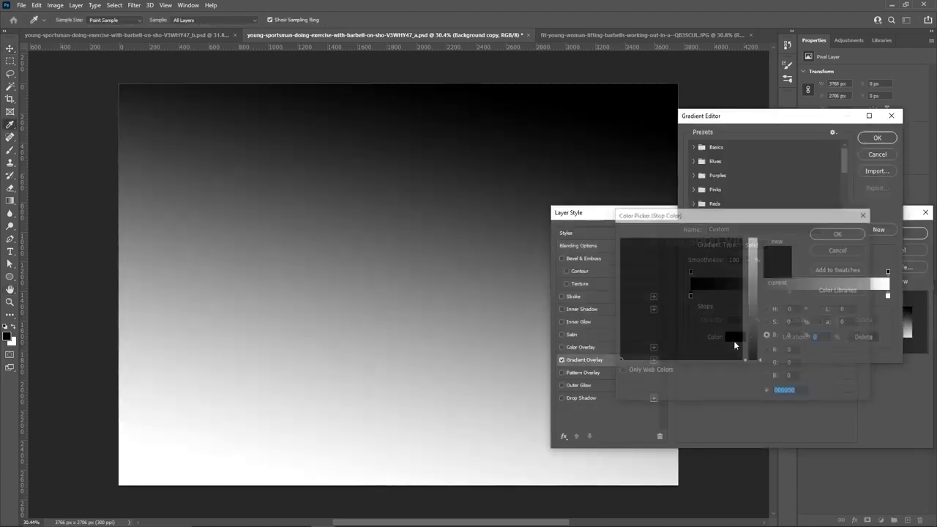
click(768, 309)
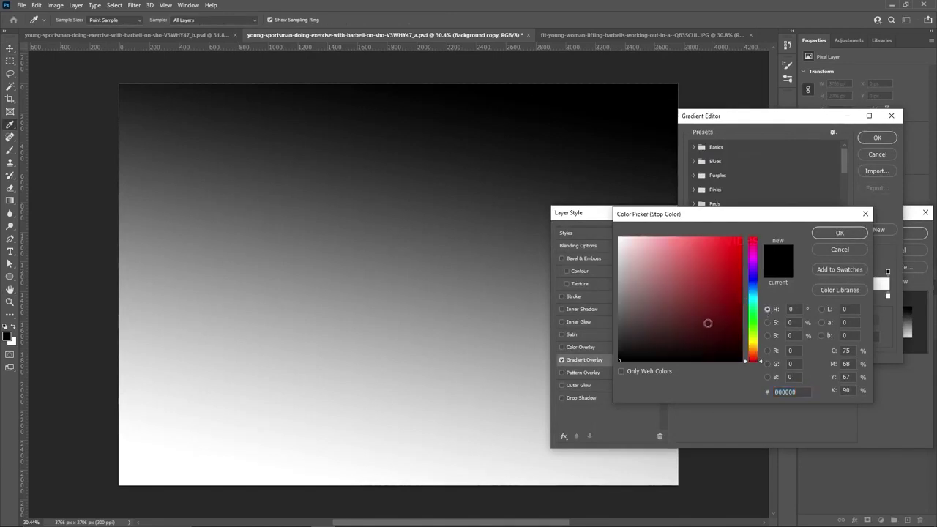
drag(708, 323, 733, 328)
mouse_move(755, 358)
mouse_down()
mouse_move(754, 347)
mouse_move(755, 357)
mouse_up()
text(715557)
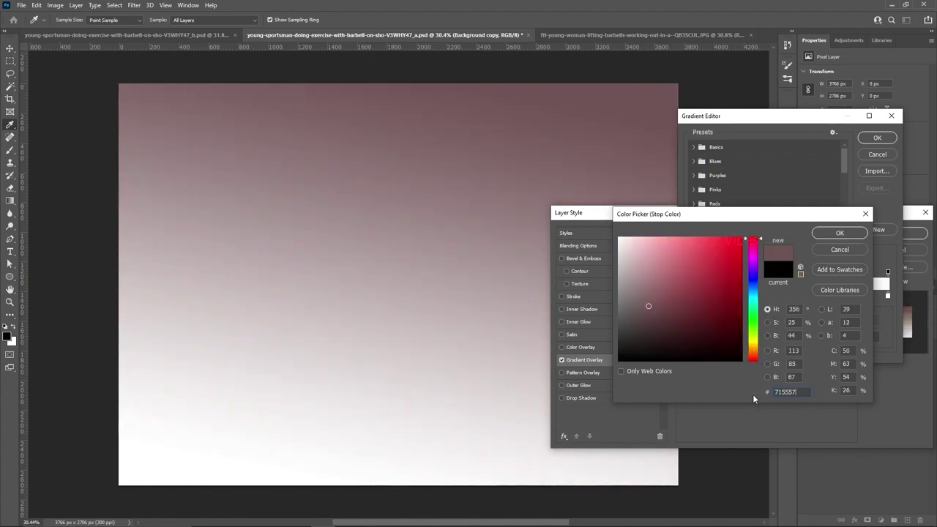
click(840, 233)
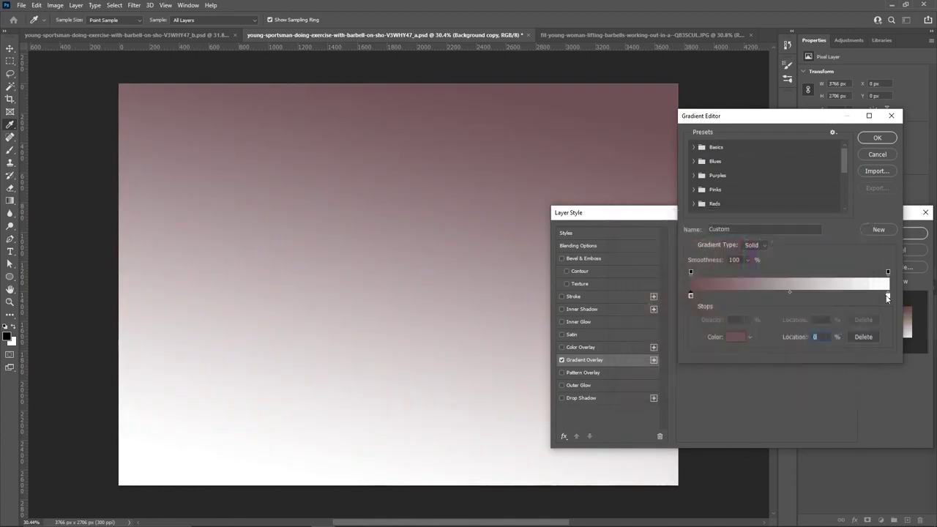
- Make the right stop a darker mauve and apply the gradient overlay
click(889, 297)
click(735, 337)
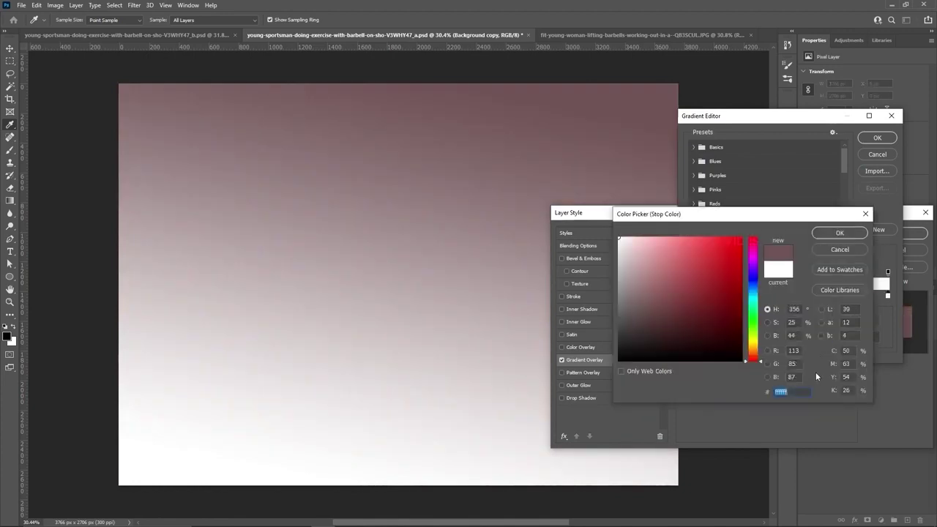
text(715557)
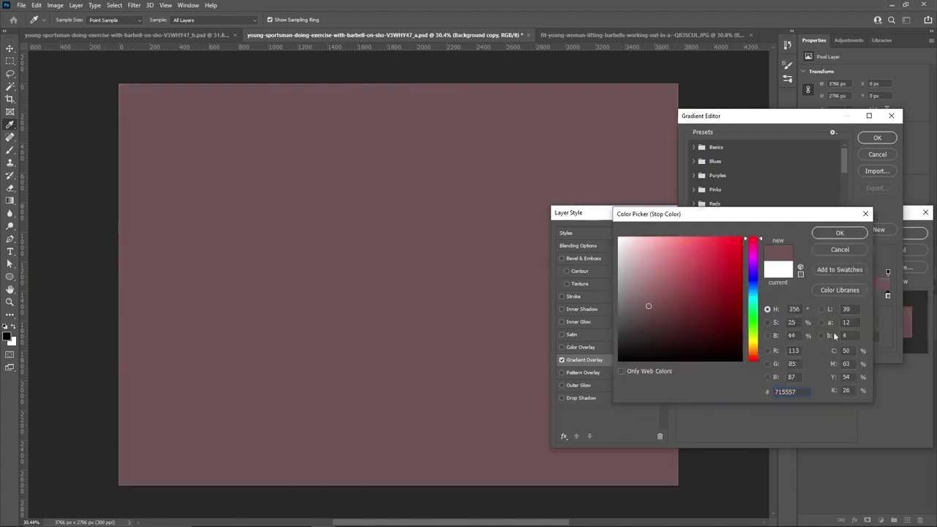
click(768, 335)
drag(753, 308, 753, 313)
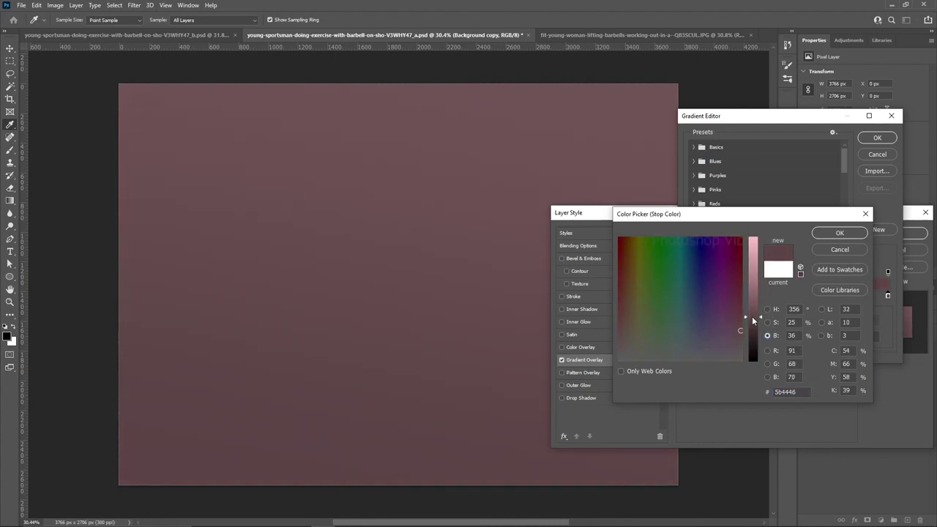
click(840, 233)
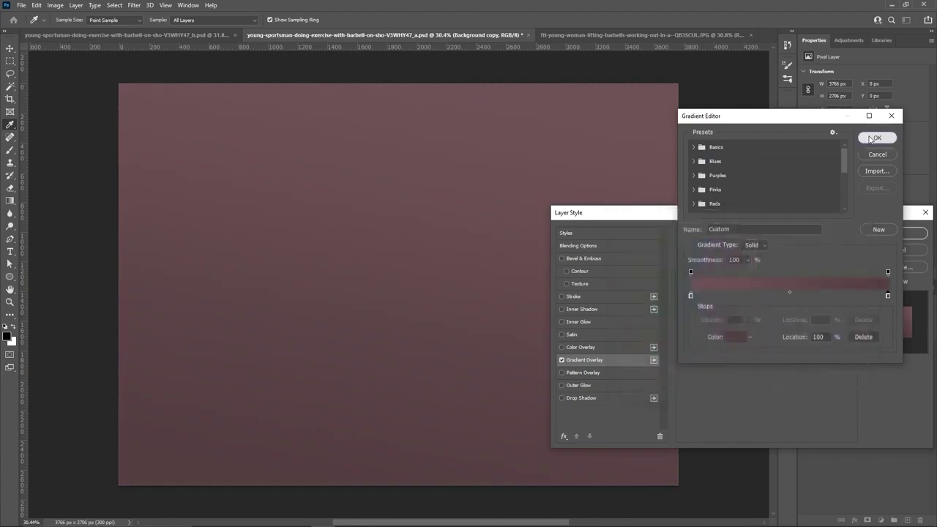
click(877, 138)
click(882, 234)
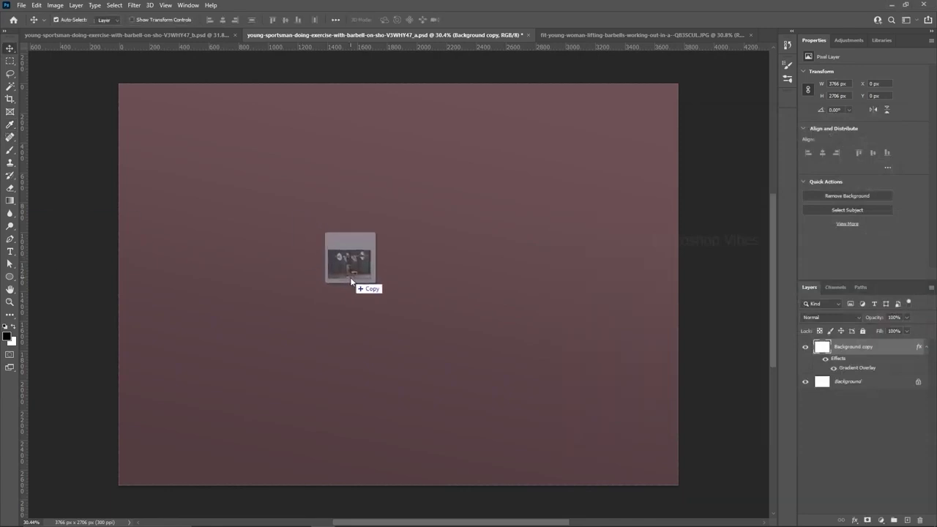
- Commit the placed athlete photo and switch to the Magic Wand tool for Select Subject
key(ctrl+t)
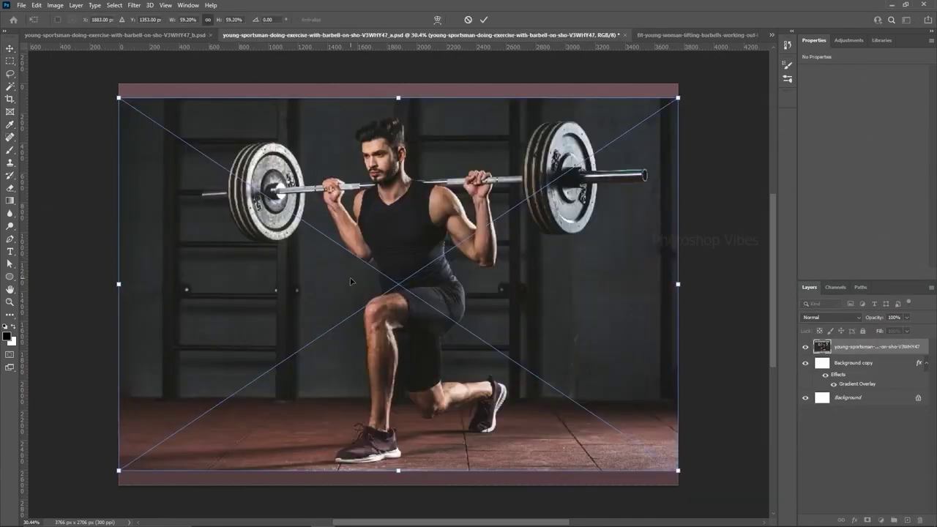
key(Return)
scroll(414, 291, up, 1)
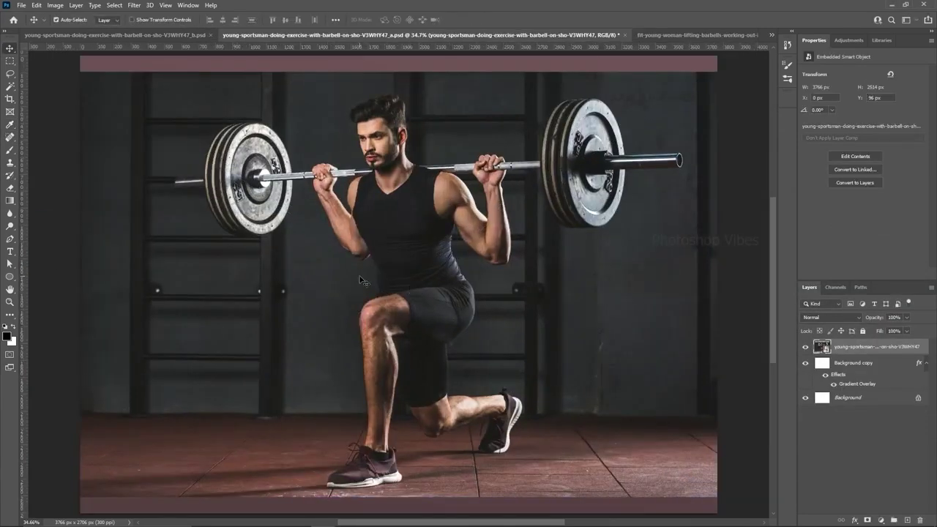
click(11, 85)
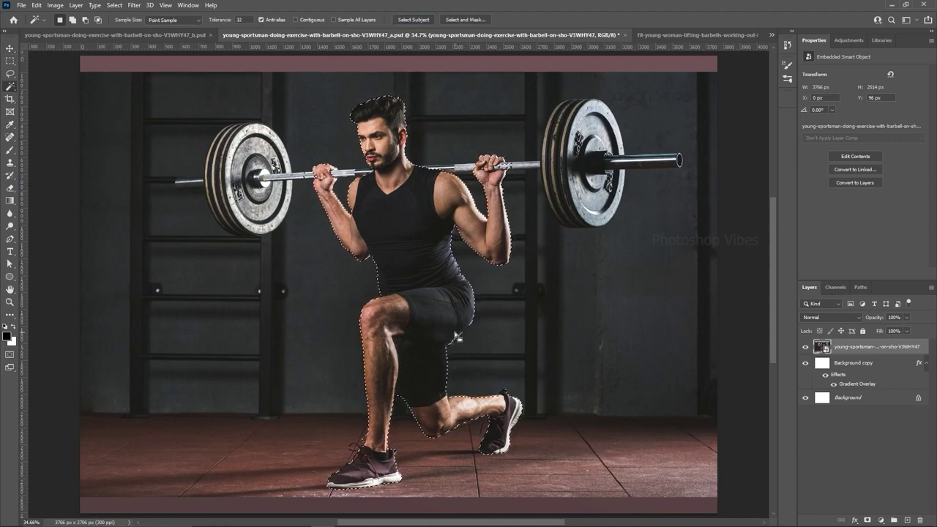
- Trace the left weight plate with the Pen tool and add it to the athlete selection
scroll(188, 156, up, 3)
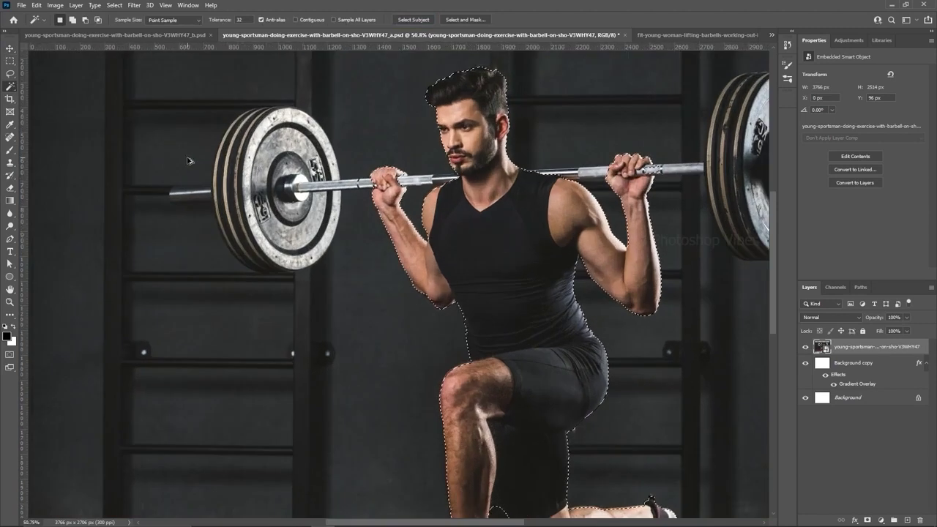
click(10, 239)
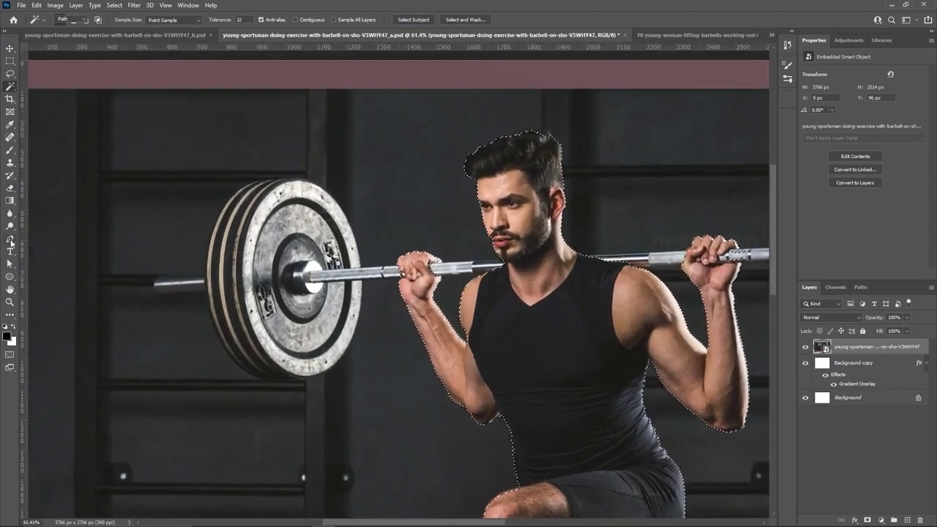
click(42, 241)
scroll(402, 234, up, 4)
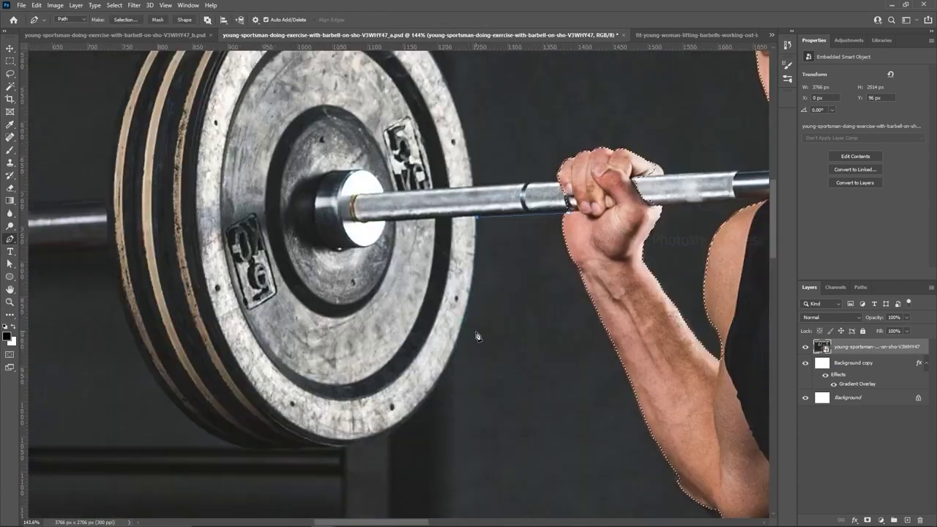
drag(458, 340, 437, 395)
drag(341, 446, 252, 451)
drag(156, 389, 124, 339)
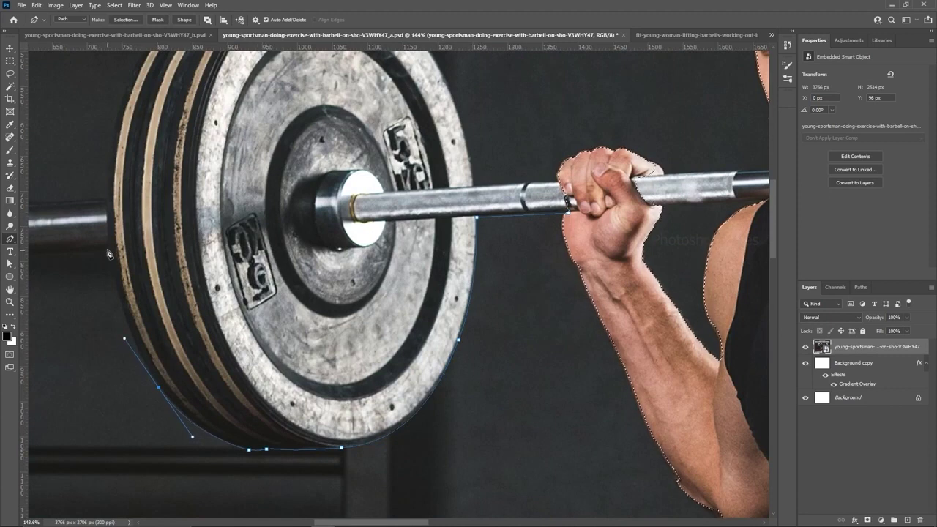
click(307, 426)
drag(290, 401, 291, 385)
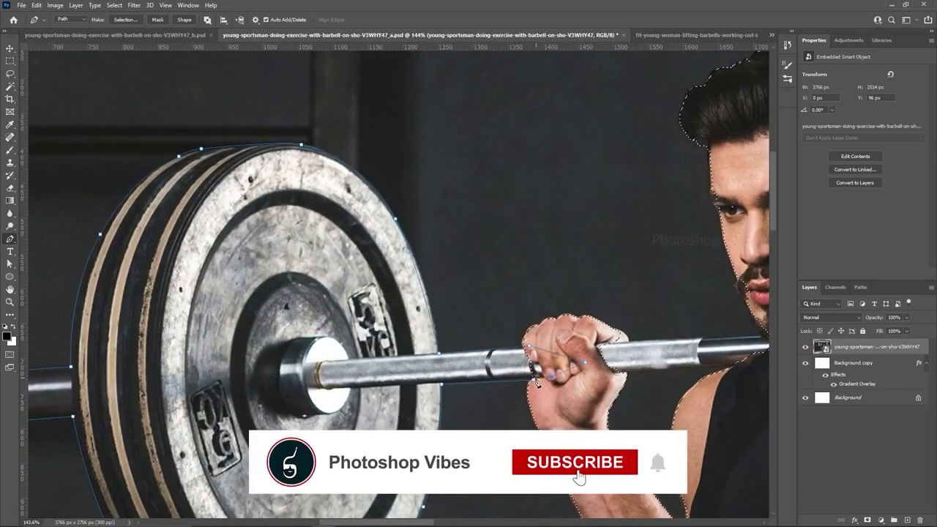
click(534, 379)
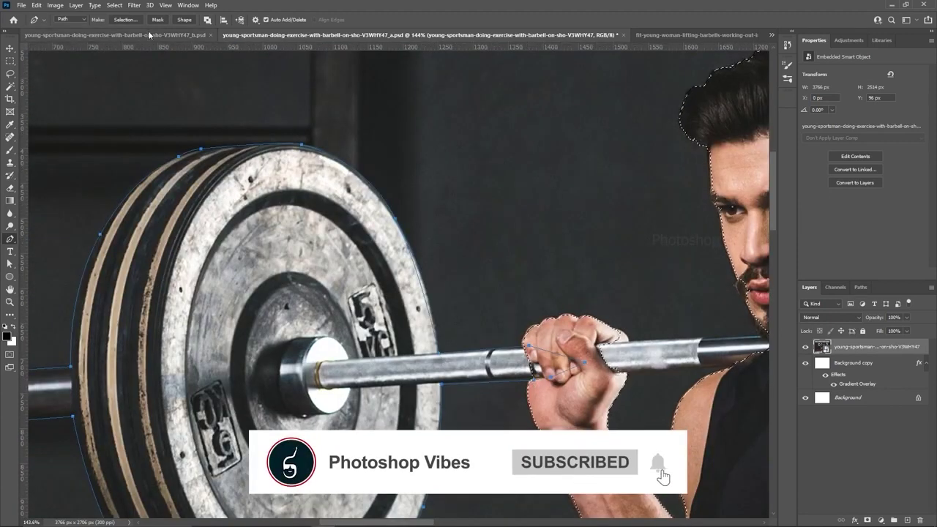
click(125, 20)
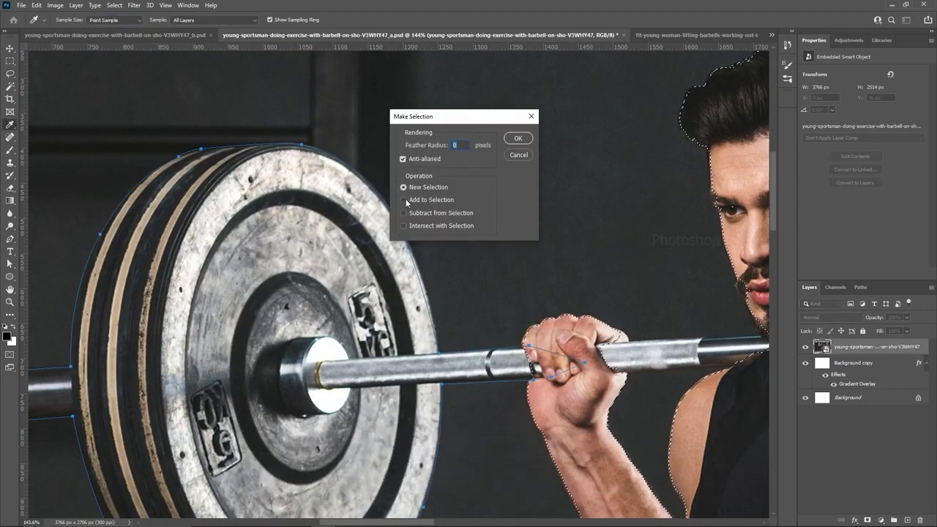
click(408, 201)
click(515, 139)
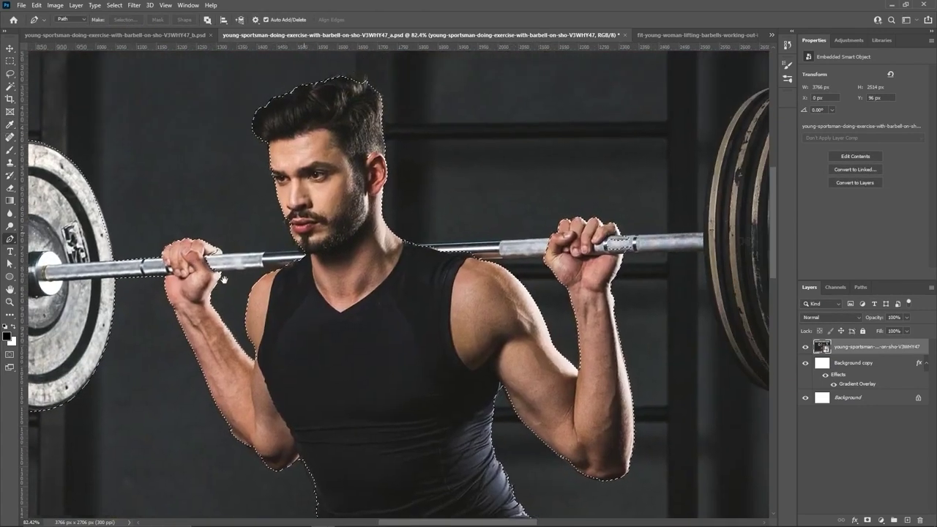
- Outline the bar section near the hand and chin and add it to the selection
drag(224, 280, 252, 311)
scroll(251, 309, up, 5)
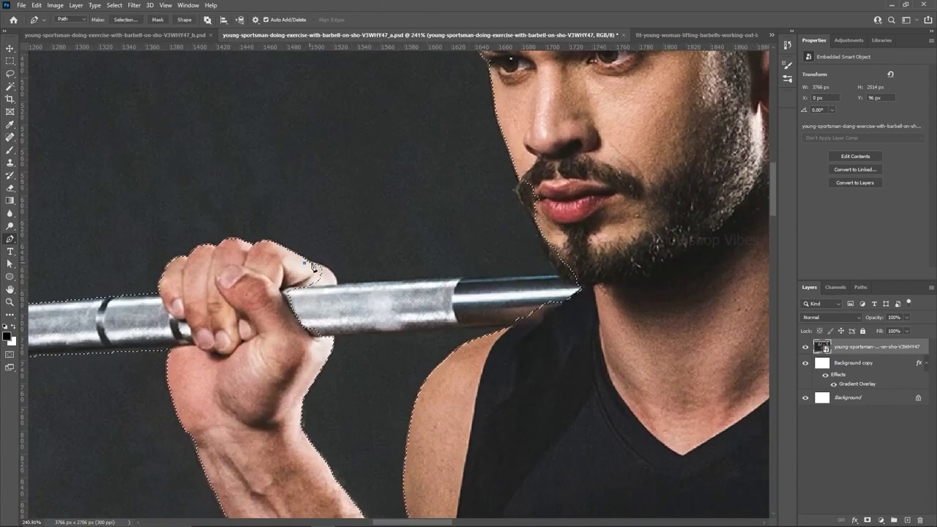
click(314, 262)
click(334, 275)
click(337, 284)
click(553, 275)
click(540, 244)
click(529, 215)
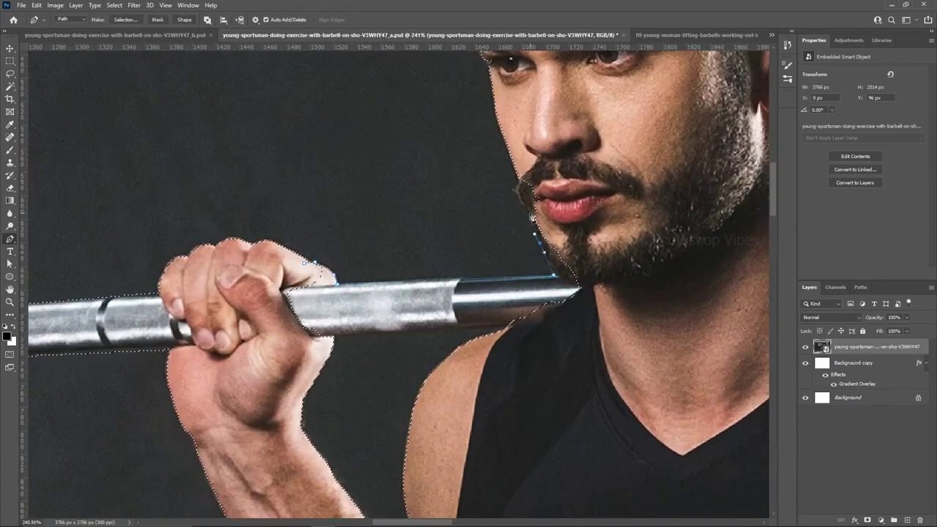
click(516, 196)
click(517, 182)
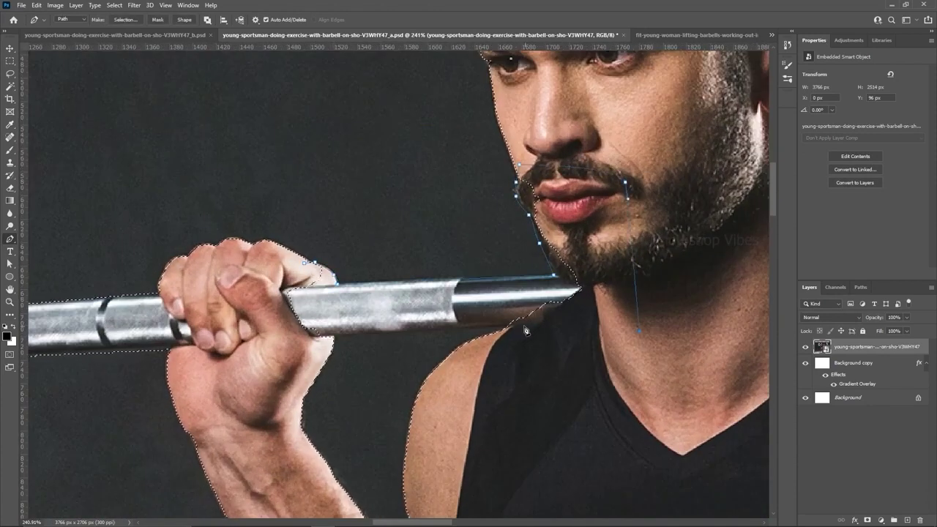
click(125, 19)
click(432, 200)
key(Return)
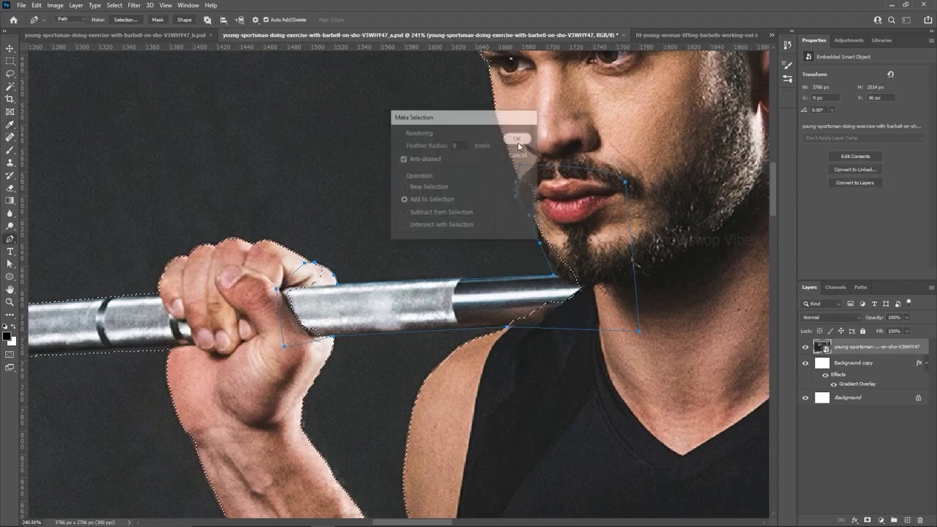
- Trace the bar piece running toward the other hand and add it to the selection
scroll(406, 228, down, 3)
drag(397, 288, 339, 356)
scroll(339, 356, down, 2)
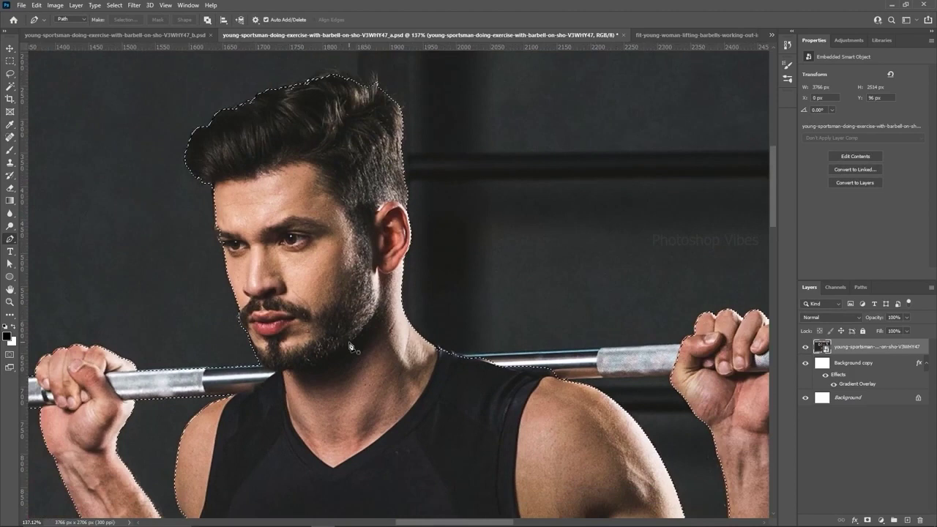
scroll(352, 345, up, 4)
drag(549, 337, 161, 249)
click(140, 246)
click(157, 253)
click(170, 255)
click(505, 245)
click(510, 292)
click(203, 301)
click(140, 245)
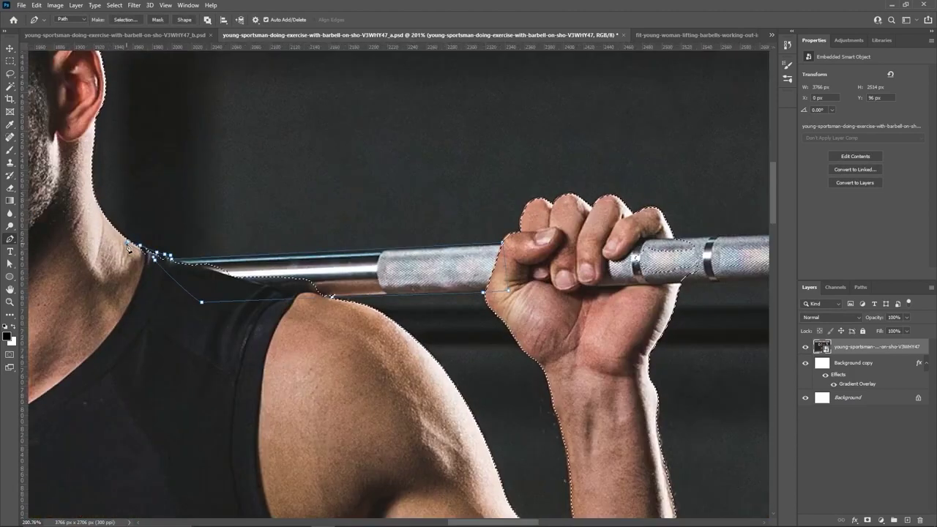
click(125, 20)
click(432, 200)
key(Return)
- Start a pen path around the right weight plates, bar and hand
drag(732, 114, 395, 180)
drag(554, 178, 194, 316)
drag(480, 257, 296, 93)
drag(384, 213, 412, 296)
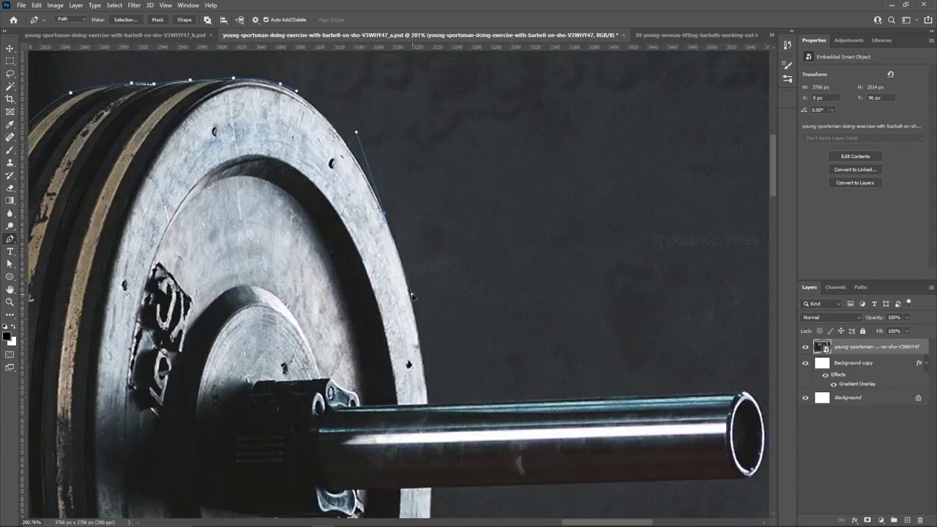
click(431, 489)
drag(431, 488, 591, 99)
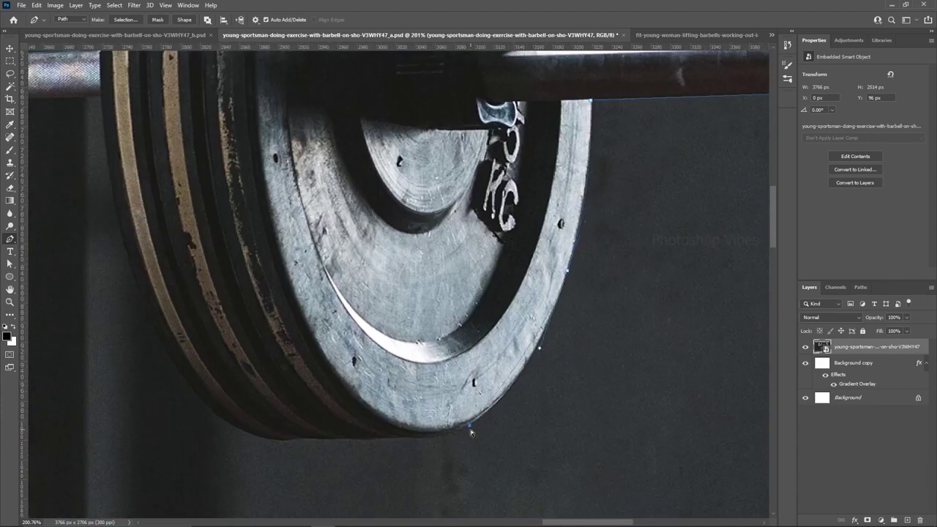
drag(120, 210, 312, 377)
drag(313, 377, 301, 296)
click(294, 258)
click(98, 266)
drag(97, 267, 348, 391)
click(284, 437)
click(275, 369)
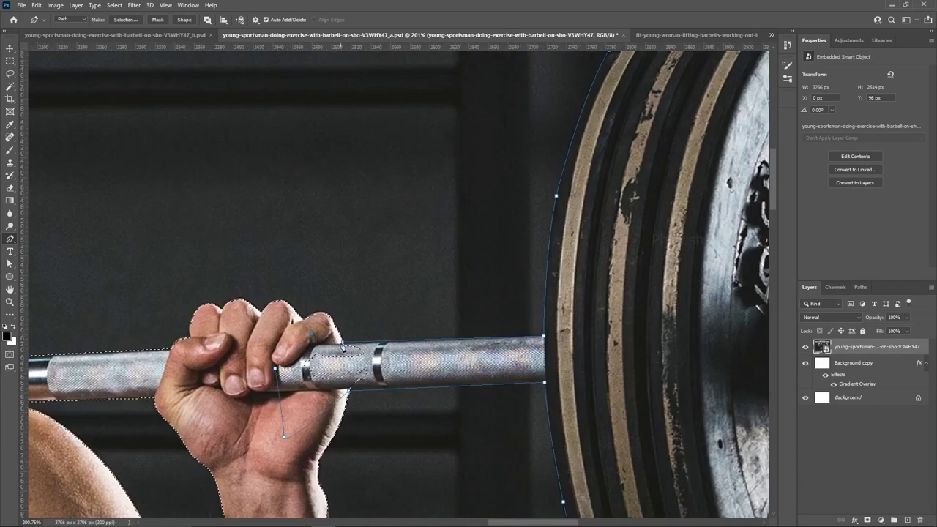
- Add the right plates and bar to the selection and mask out the gym background
click(125, 19)
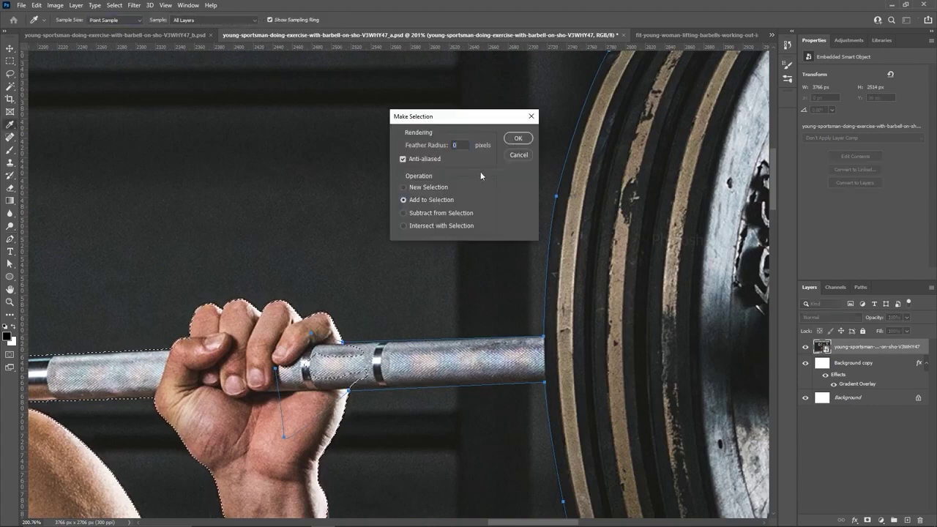
click(519, 138)
scroll(409, 225, down, 5)
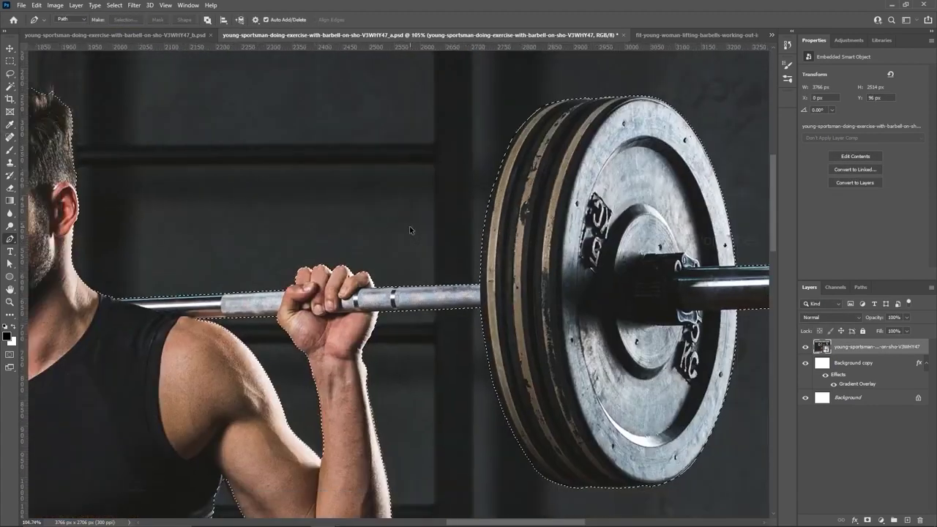
drag(243, 385, 383, 156)
scroll(383, 156, down, 2)
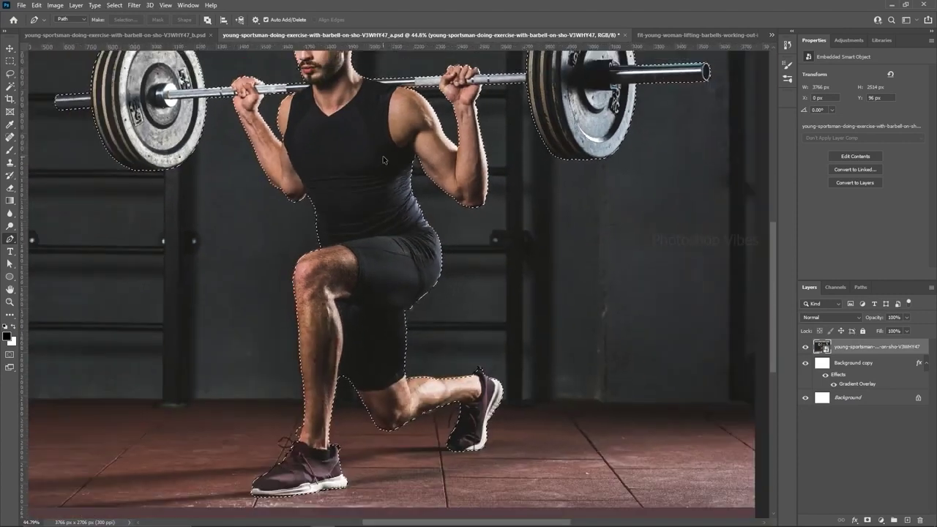
scroll(383, 156, down, 2)
drag(372, 120, 352, 195)
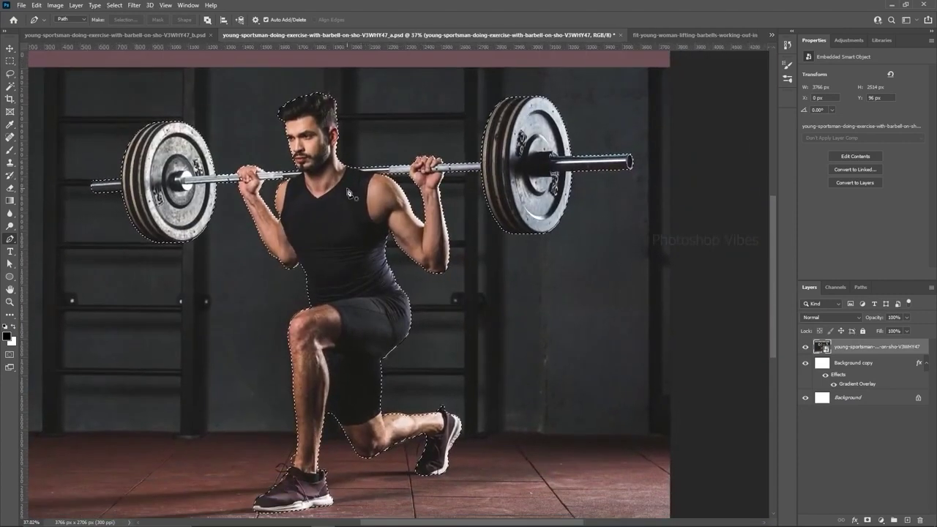
scroll(362, 271, down, 1)
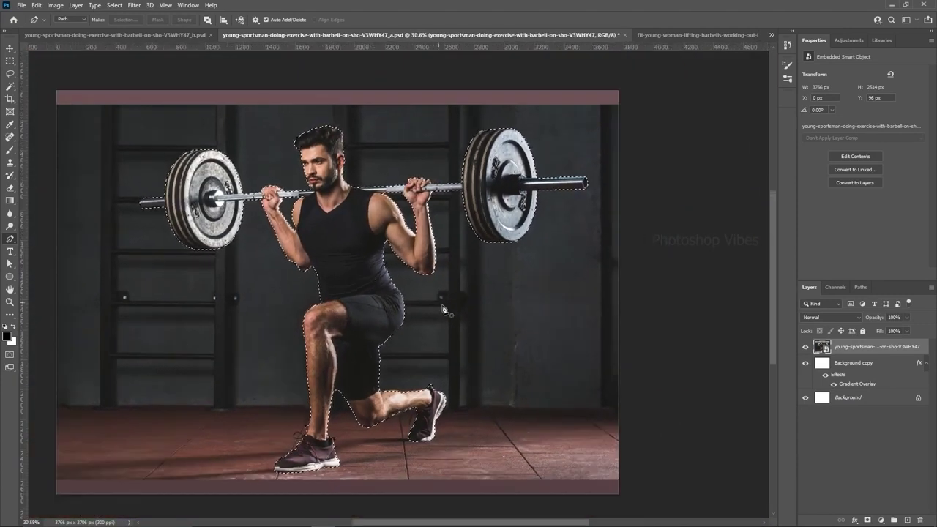
click(867, 520)
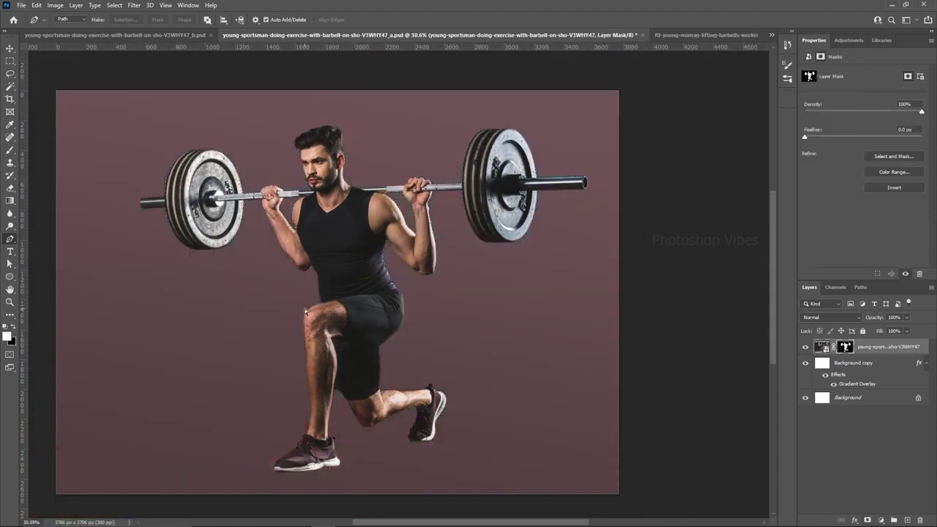
scroll(305, 308, down, 1)
- Scale the athlete down to about 94% or less and shift it lower-left
key(v)
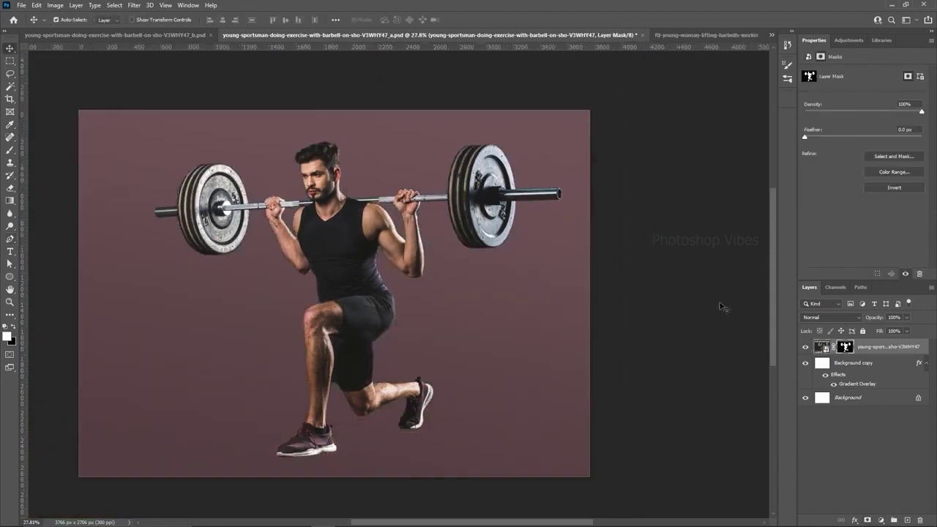
click(895, 345)
key(ctrl+t)
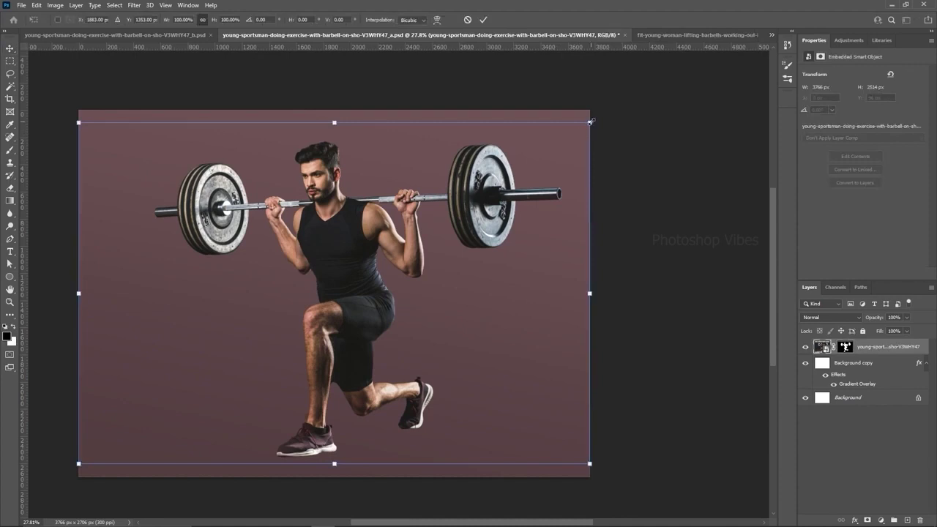
drag(591, 122, 573, 133)
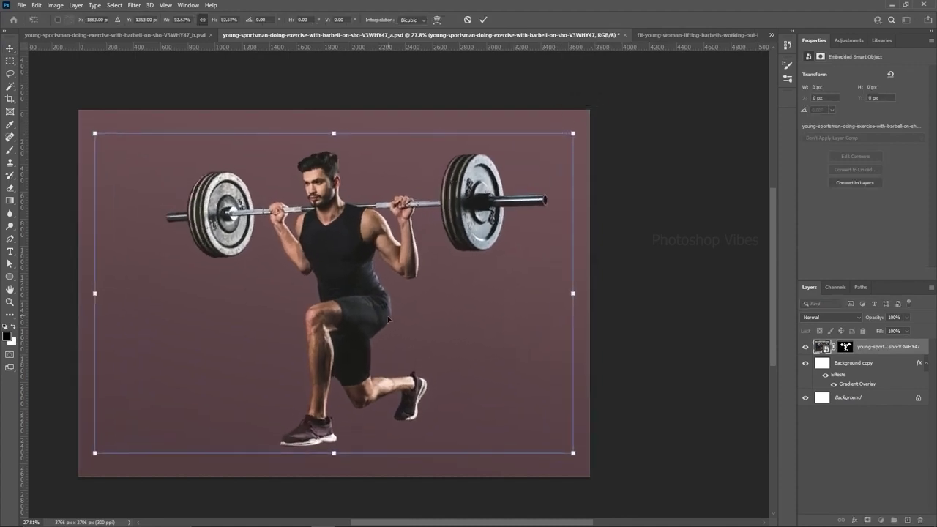
drag(352, 313, 347, 323)
drag(567, 144, 550, 159)
key(Return)
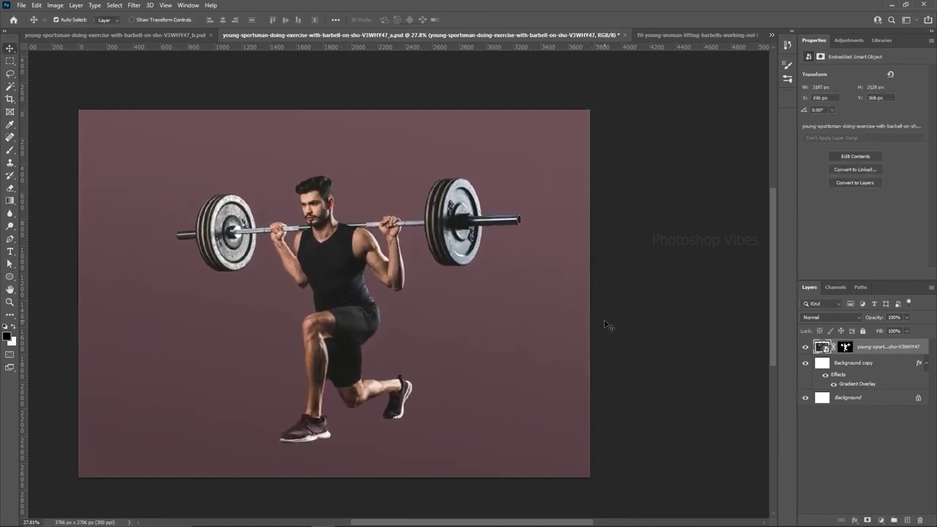
- Pick the Type tool and set the font to Montserrat ExtraBold Italic
click(11, 251)
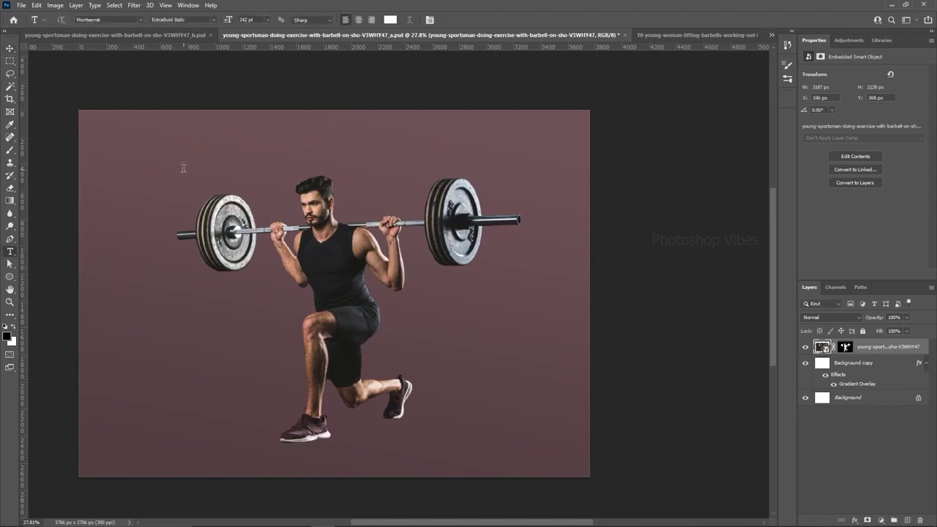
text(mon)
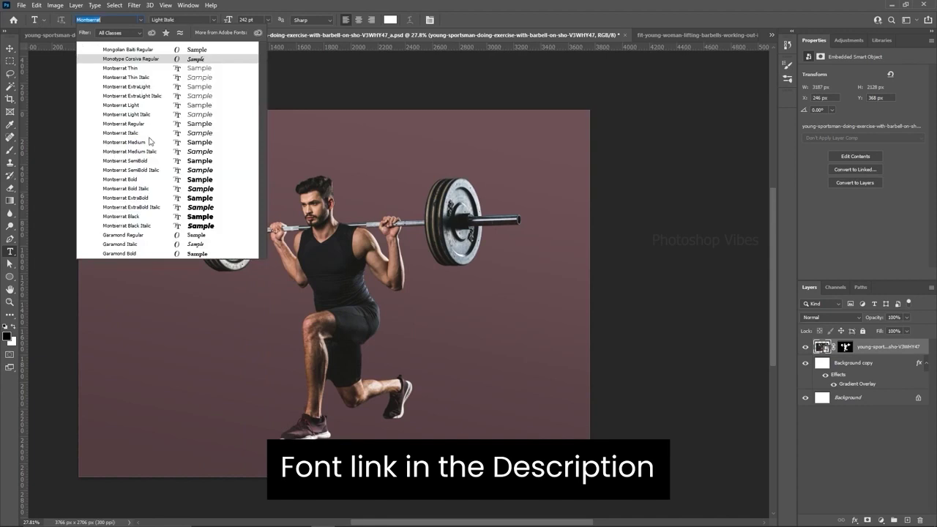
click(137, 208)
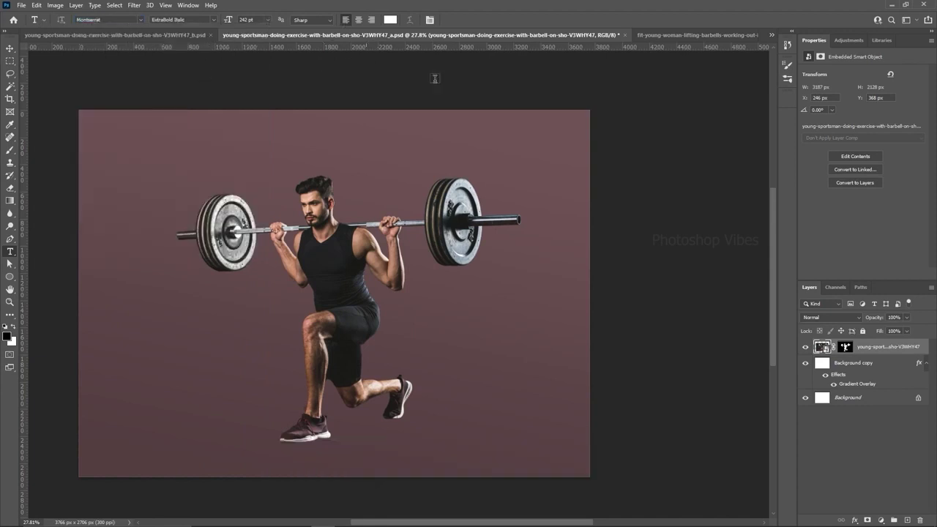
- Type 'GET' and 'FIT' on two lines, shift it up-right, and duplicate the layer
click(186, 285)
text(G)
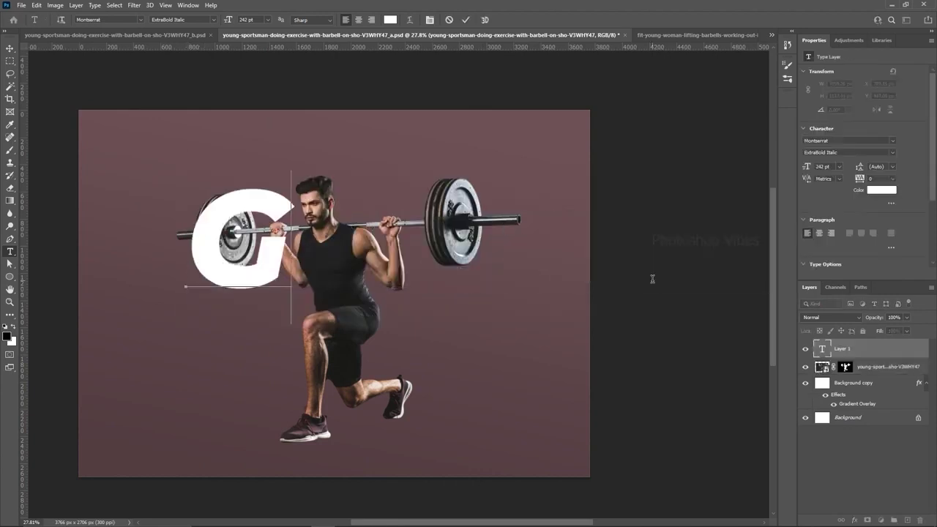
text(ET)
key(Return)
text(FIT)
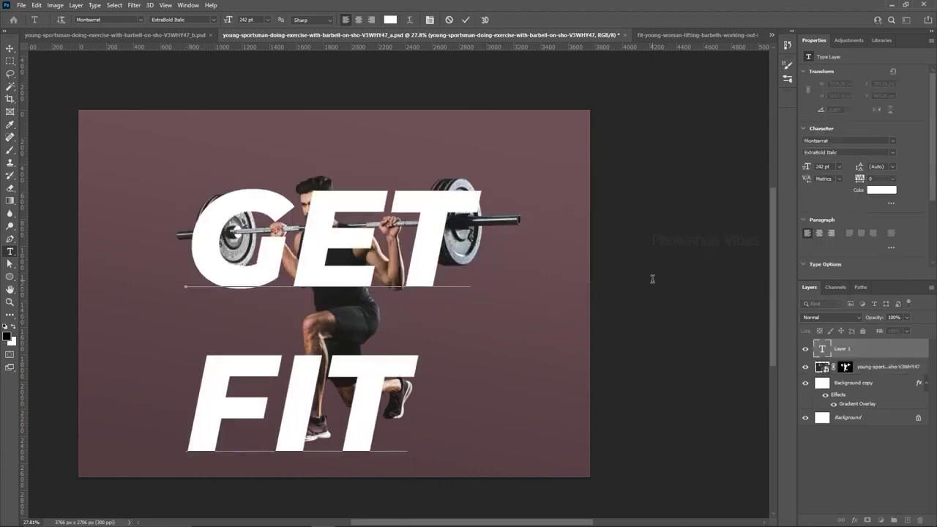
click(10, 48)
drag(322, 246, 350, 235)
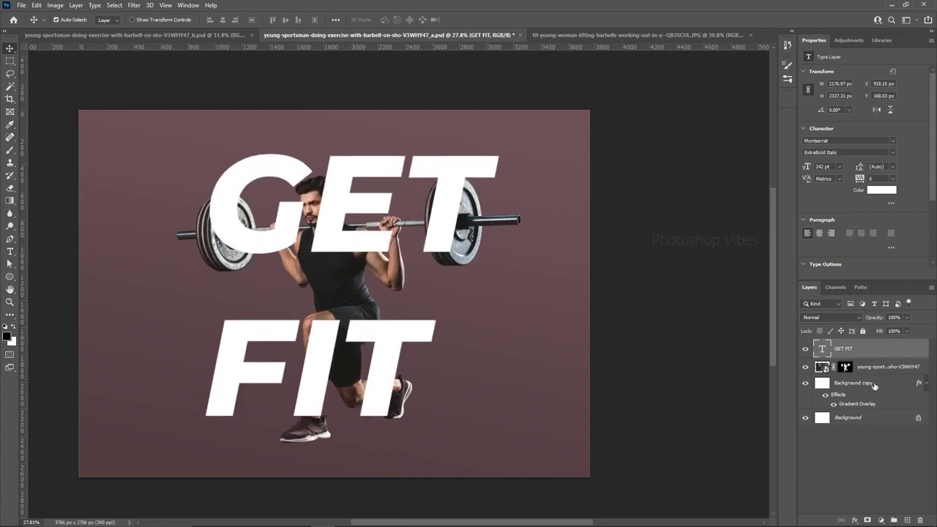
drag(852, 351, 907, 520)
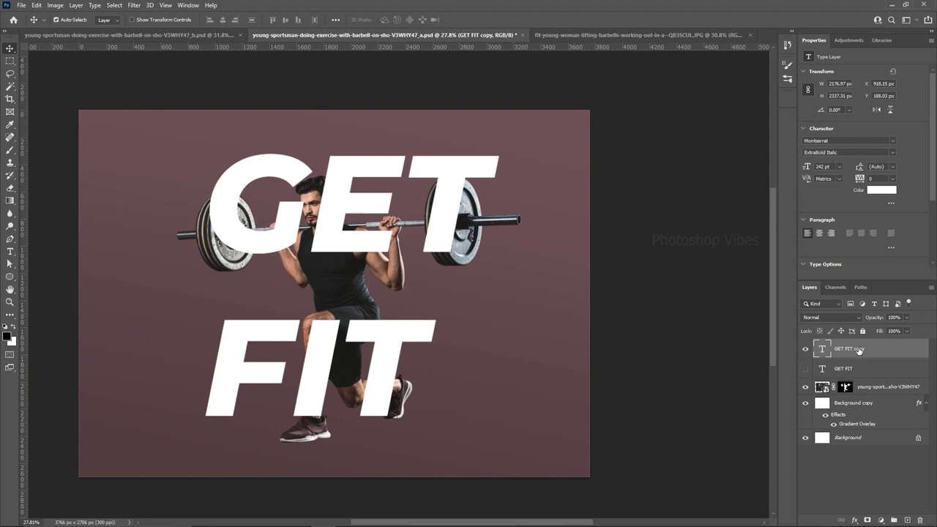
- Set the GET FIT copy's fill to 0% and give it a white stroke
drag(880, 332, 626, 343)
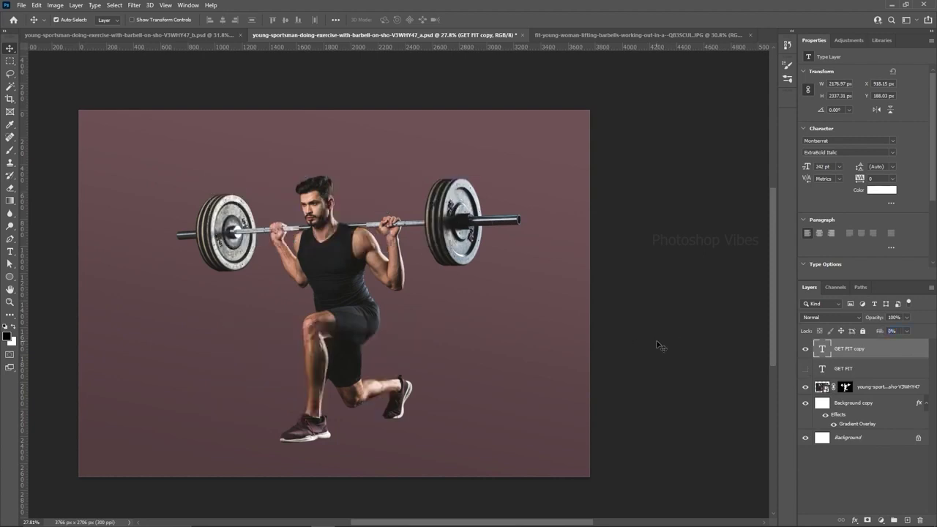
double_click(918, 352)
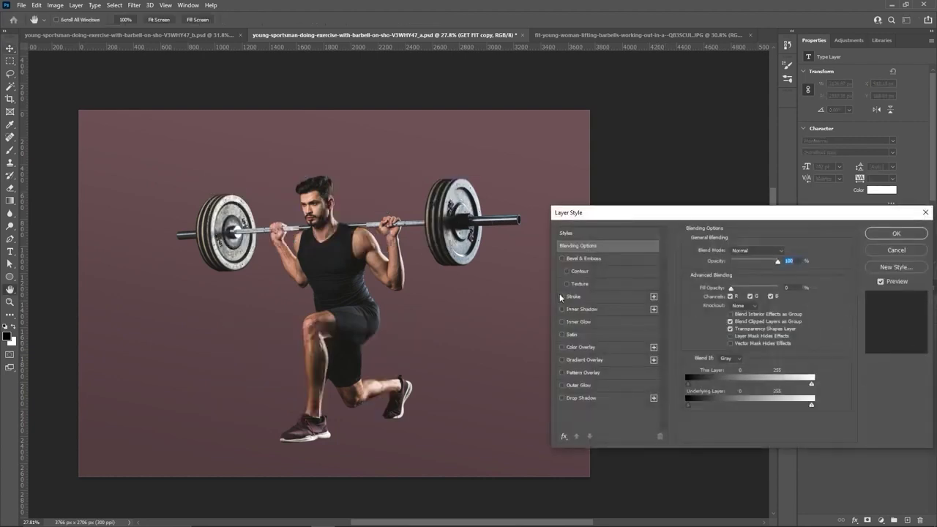
click(562, 296)
click(572, 296)
click(706, 314)
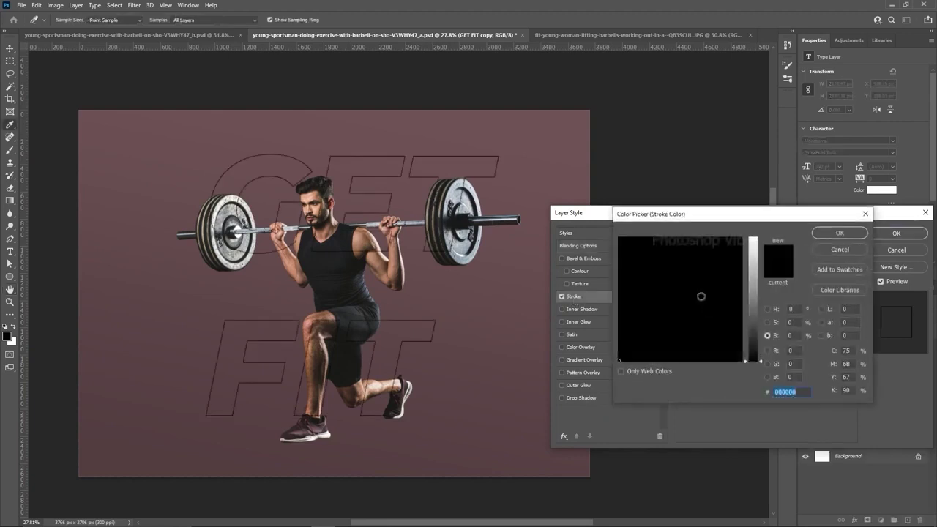
click(754, 238)
click(827, 233)
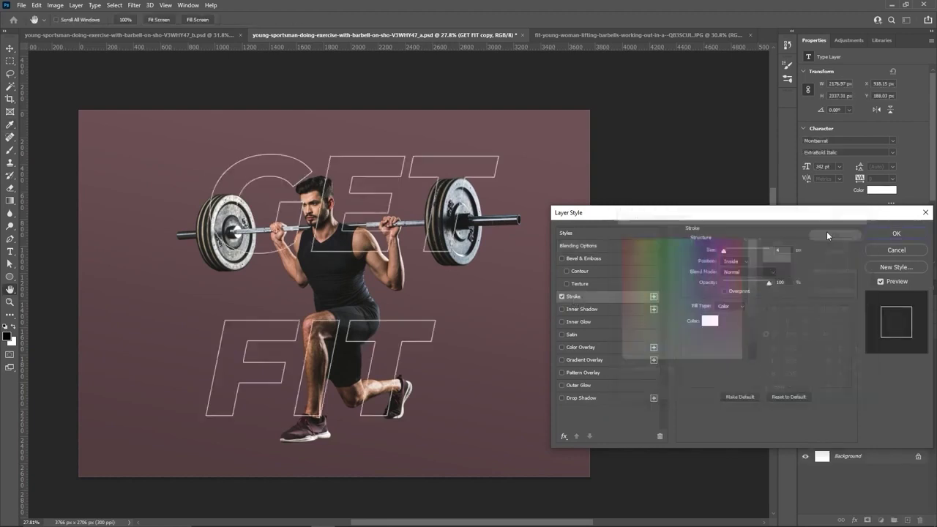
click(890, 234)
- Show the solid GET FIT text and offset the outline copy up and right
click(807, 387)
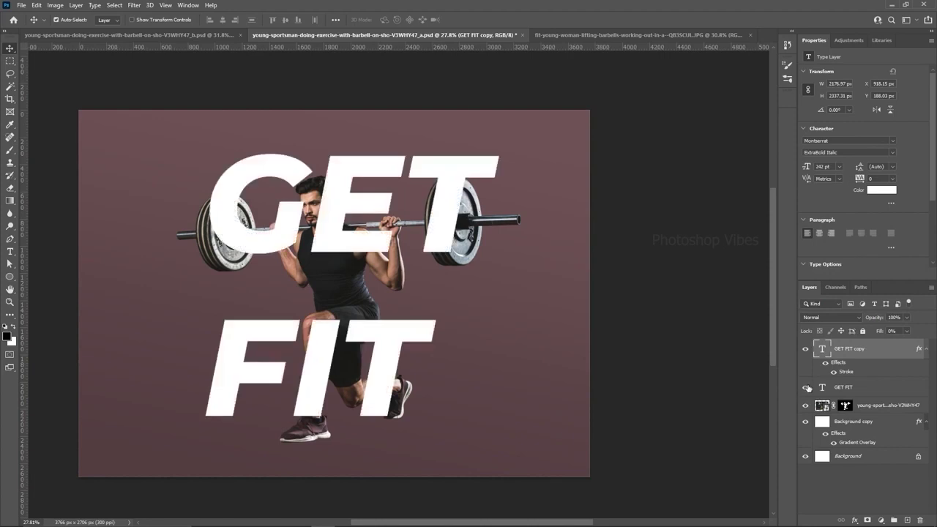
key(shift+Right)
key(shift+Right)
key(shift+Right)
key(shift+Right)
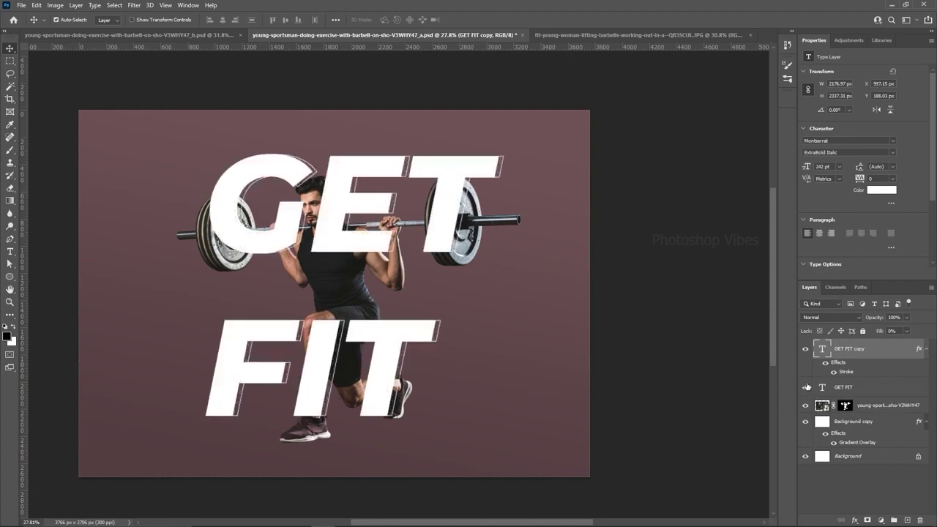
key(shift+Up)
key(shift+Up)
key(shift+Right)
key(shift+Right)
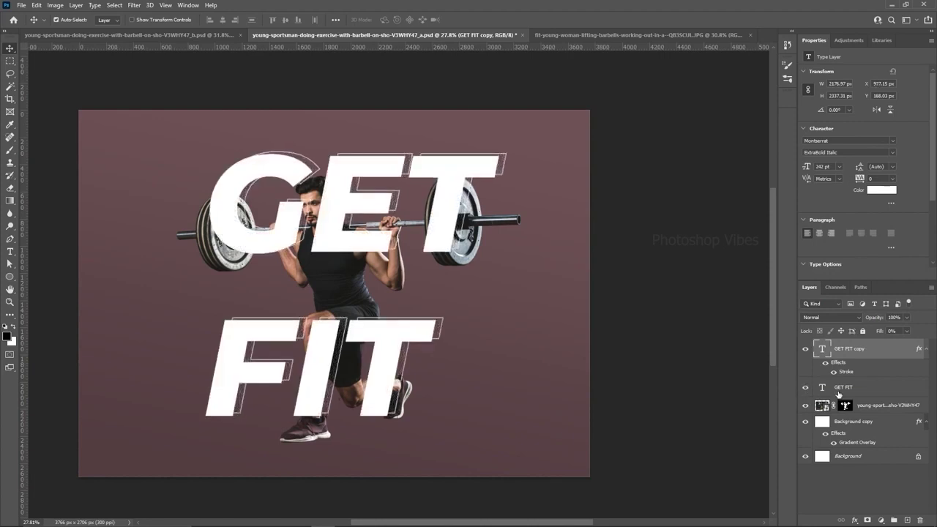
- Move both GET FIT text layers beneath the athlete photo layer
shift+click(839, 393)
drag(838, 393, 840, 413)
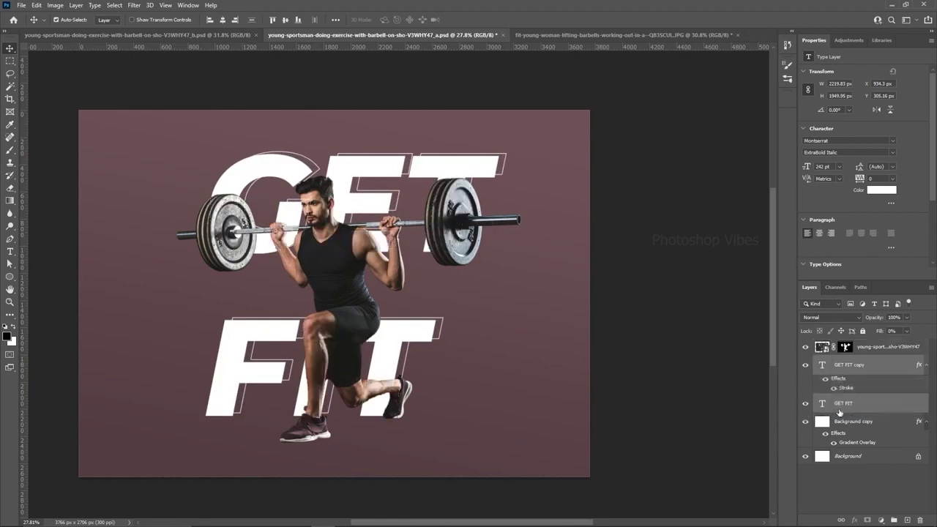
click(702, 307)
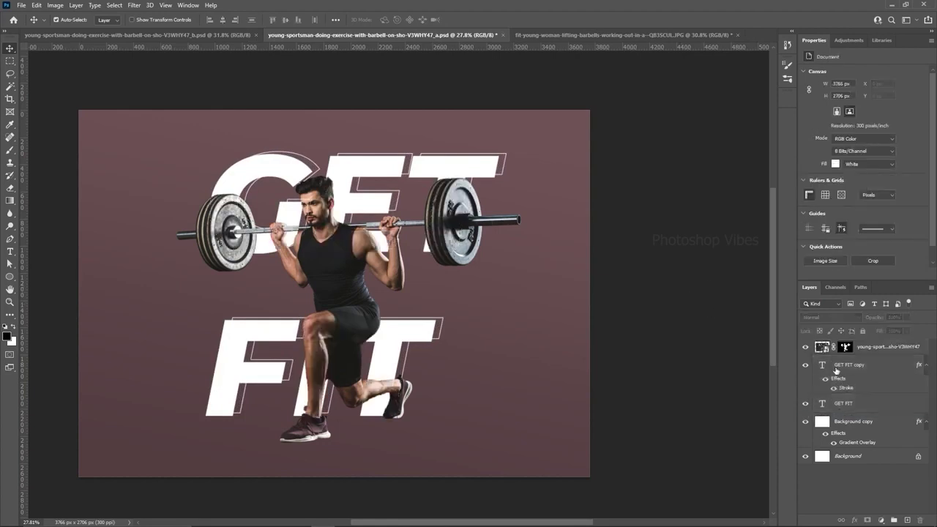
click(837, 371)
shift+click(837, 403)
key(ctrl+t)
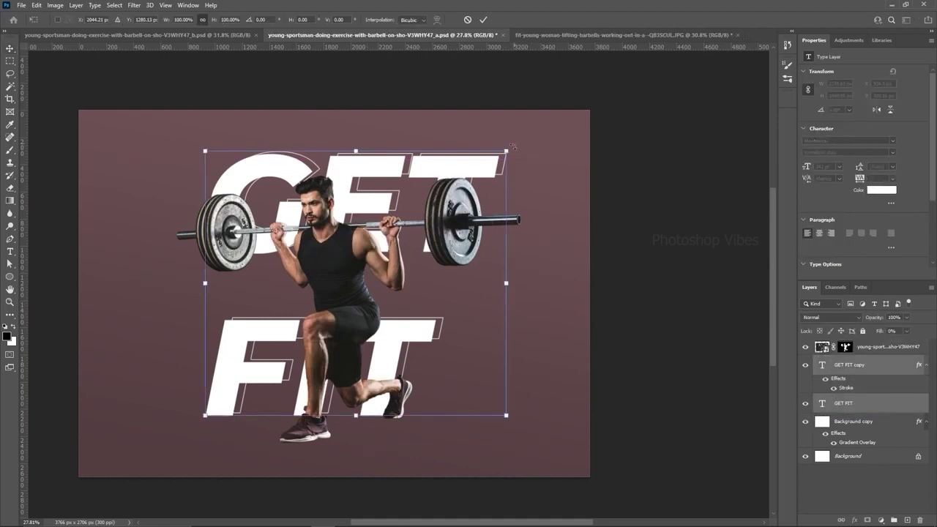
- Scale both GET FIT layers slightly larger and move them higher on the poster
drag(512, 147, 530, 132)
drag(415, 351, 414, 329)
drag(532, 109, 514, 130)
mouse_move(438, 328)
mouse_down()
mouse_move(433, 303)
mouse_move(427, 313)
mouse_move(433, 300)
mouse_move(428, 315)
mouse_up()
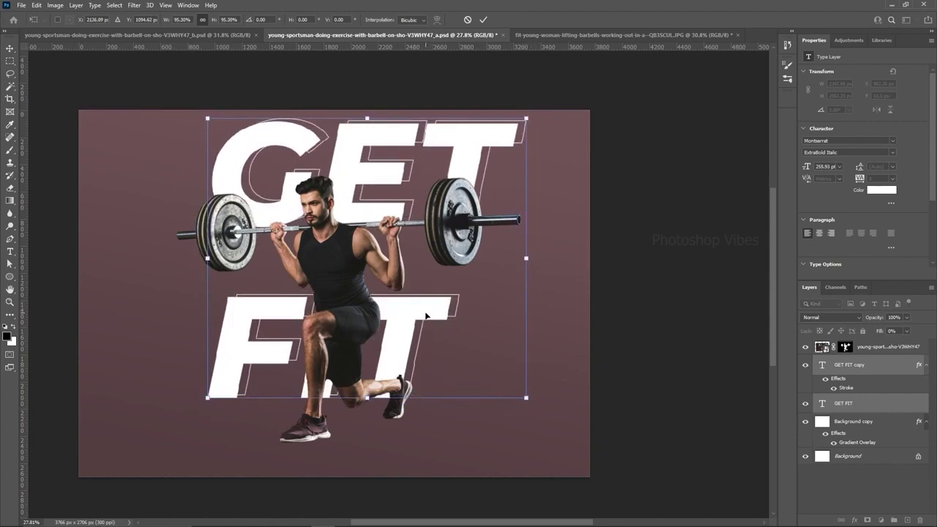
key(Return)
- Add a new empty Layer 1 above the GET FIT copy layer
click(849, 366)
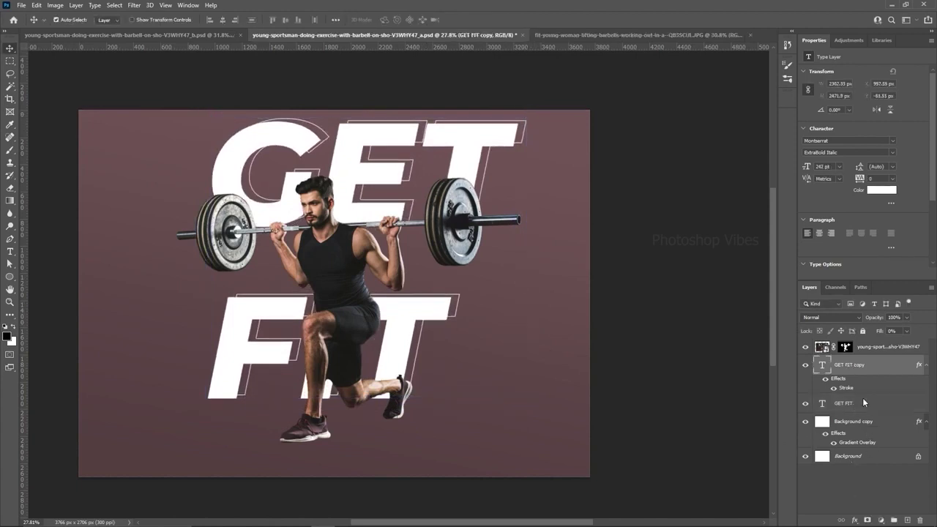
ctrl+click(854, 367)
click(854, 366)
click(907, 520)
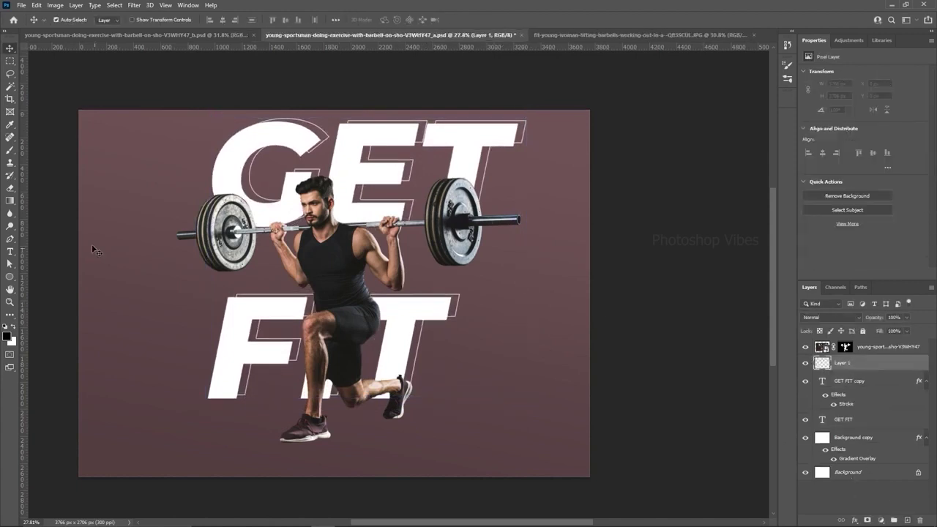
- Paint a black dab on Layer 1 with a Soft Round brush of about 930 px
click(10, 150)
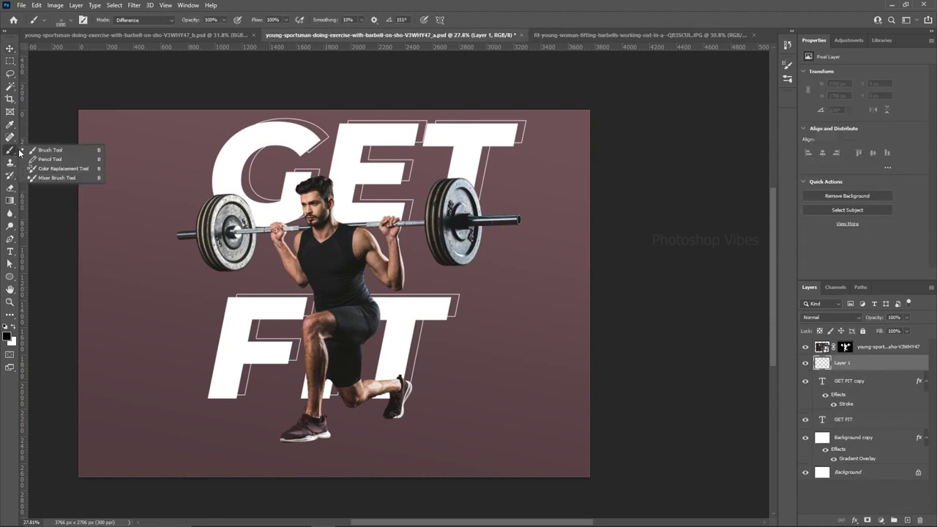
click(58, 151)
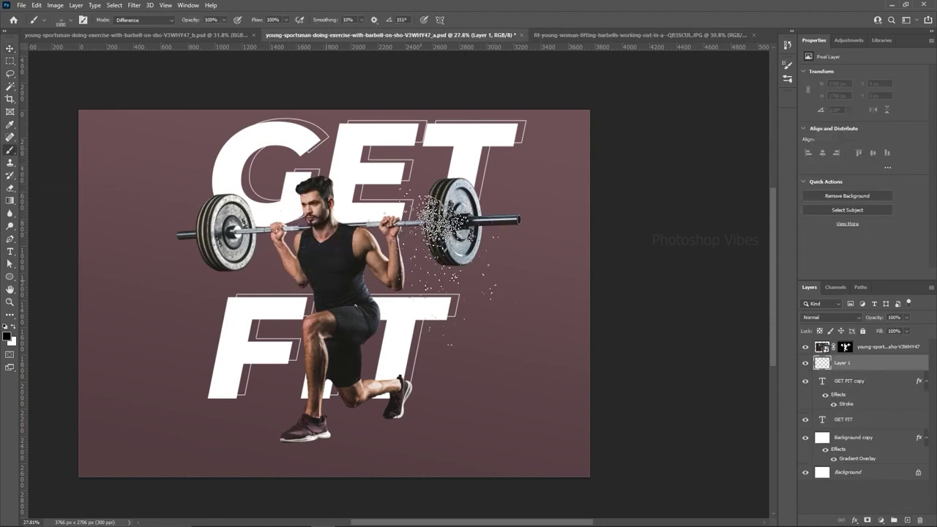
right_click(416, 278)
scroll(436, 414, up, 5)
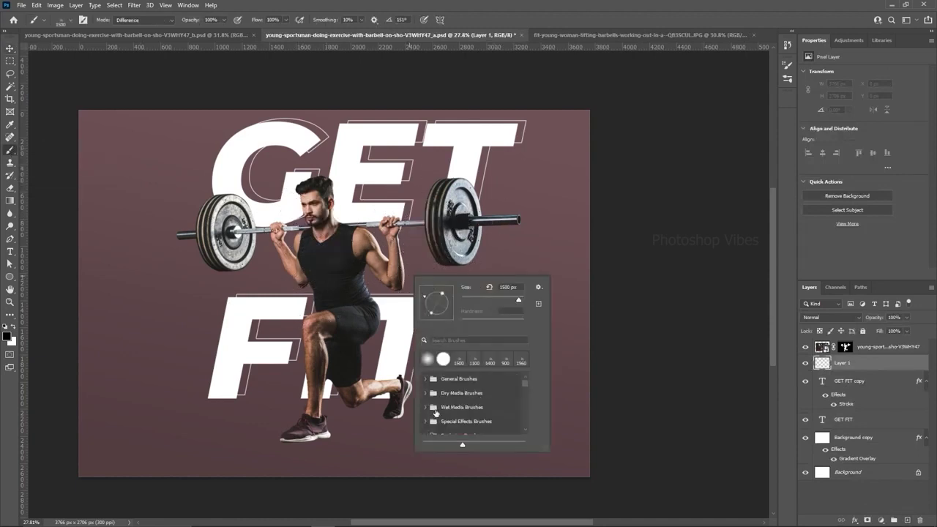
click(426, 379)
click(448, 393)
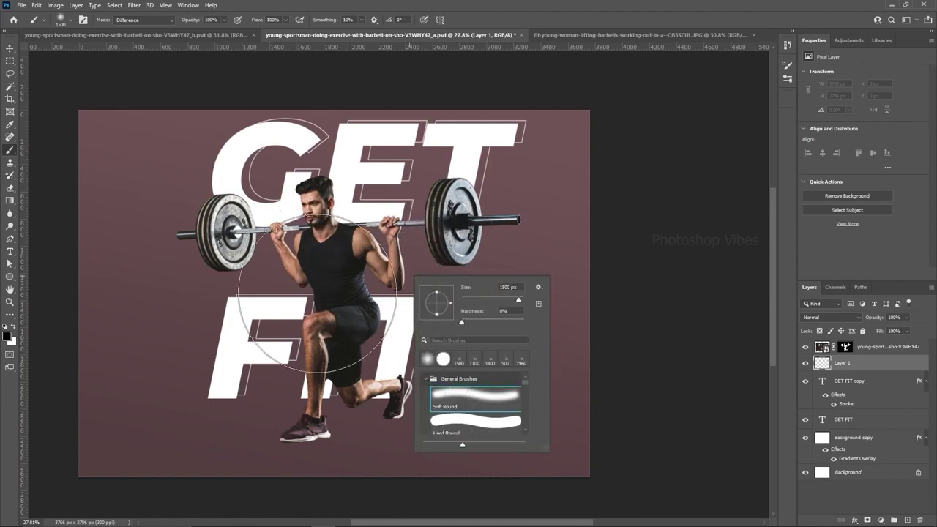
key(Return)
drag(360, 278, 300, 277)
alt+right_click(319, 256)
click(321, 256)
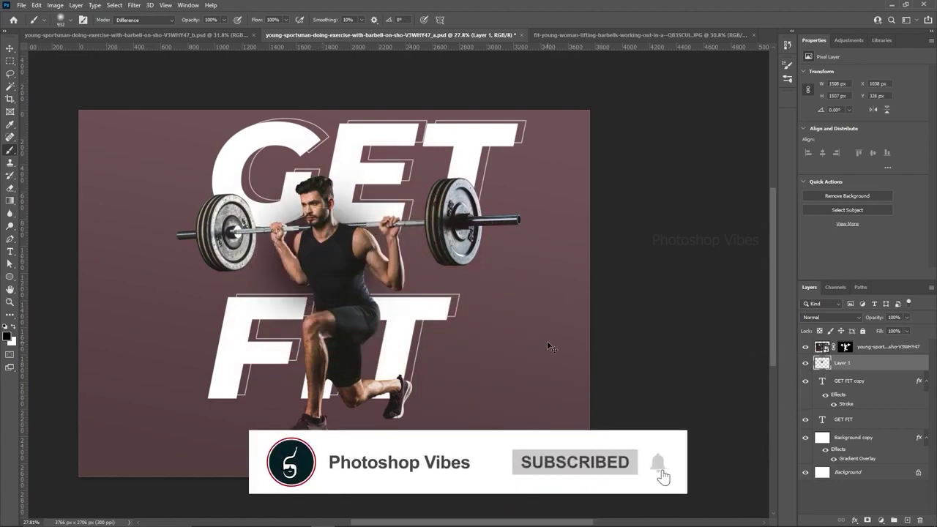
- Move the blob under the athlete's feet and squash it into a flat shadow
key(ctrl+t)
drag(359, 282, 251, 367)
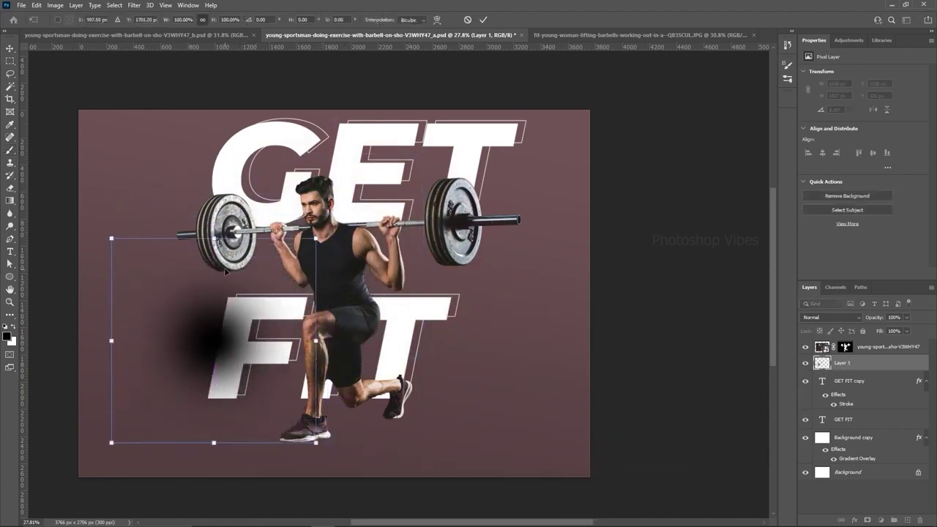
mouse_move(215, 239)
mouse_down()
mouse_move(214, 415)
mouse_move(314, 443)
mouse_up()
key(Return)
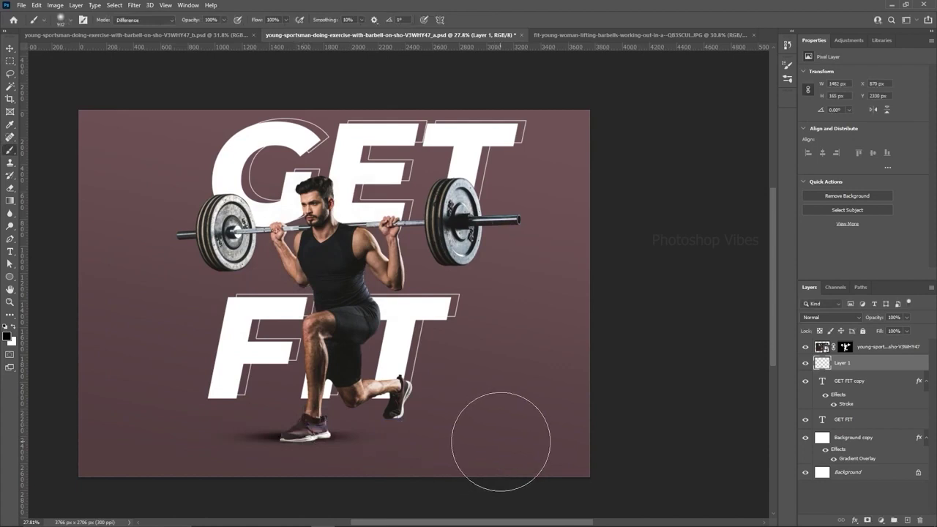
key(Down)
key(Down)
key(Down)
key(Down)
key(Down)
key(Down)
key(Down)
key(Down)
key(Down)
key(Down)
key(Down)
key(Down)
key(Down)
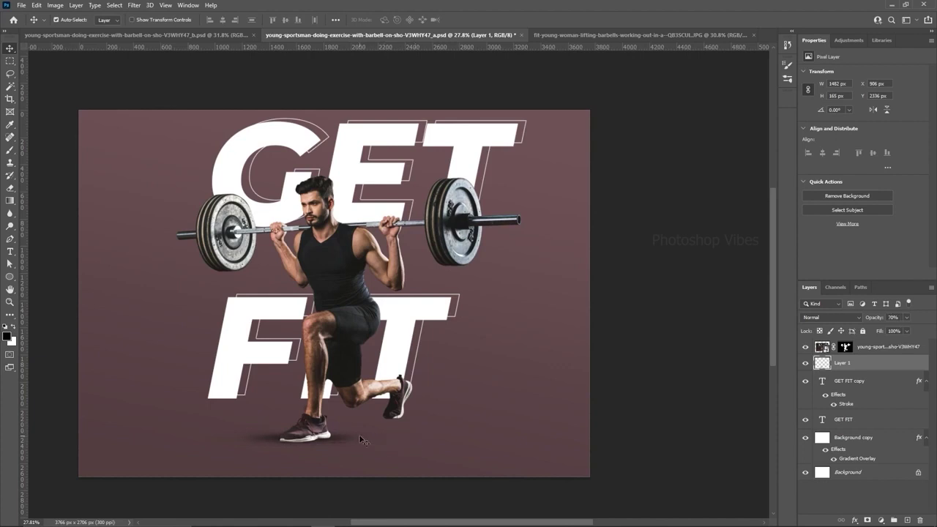
- Duplicate the floor shadow, shrink the copy under the rear foot and nudge it down-left
key(z)
key(ctrl+j)
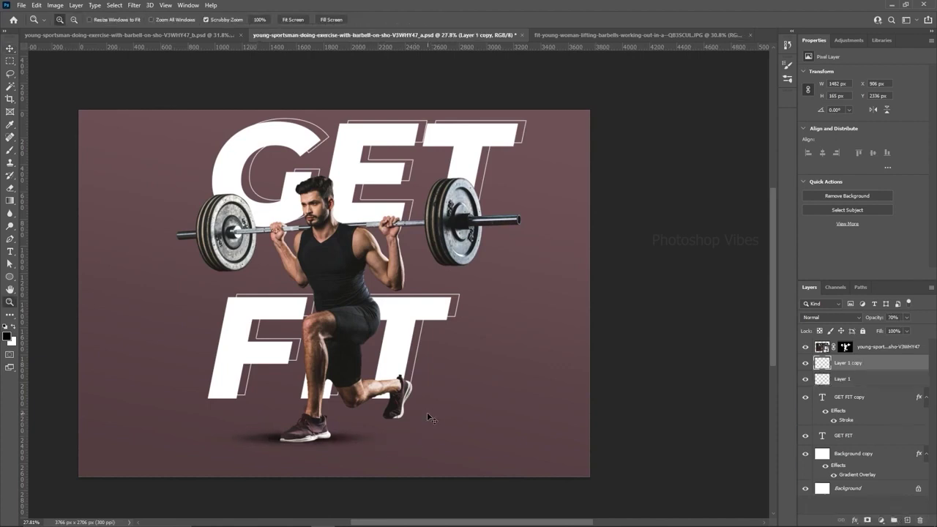
key(ctrl+t)
drag(392, 446, 444, 422)
key(Return)
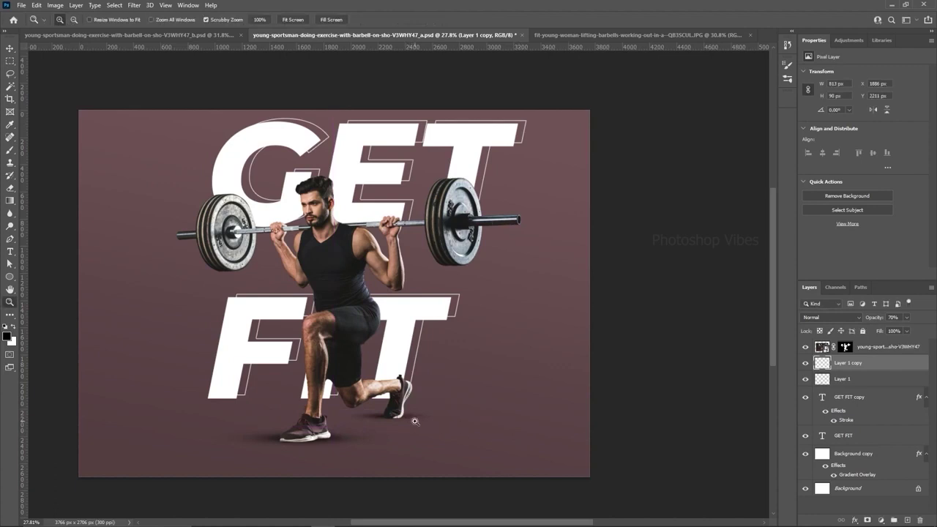
key(v)
key(shift+Down)
key(shift+Down)
key(shift+Left)
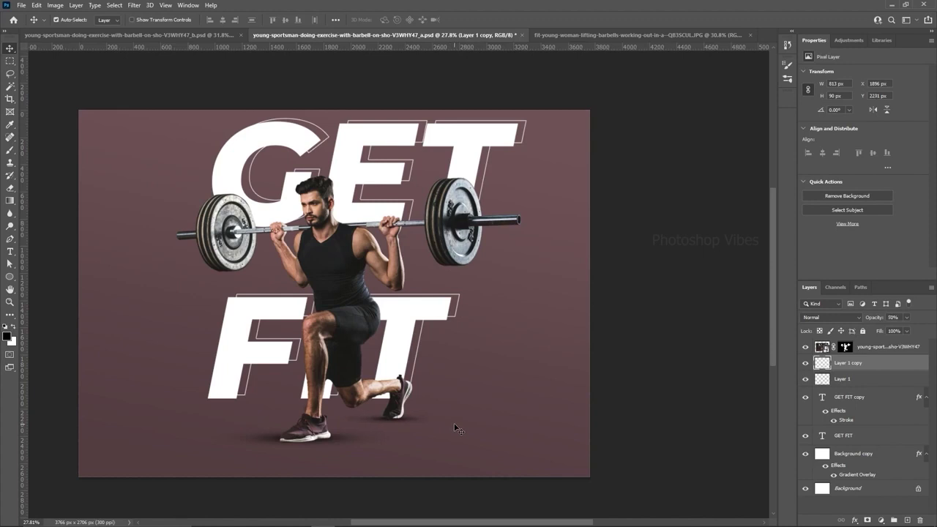
scroll(370, 395, down, 2)
scroll(353, 338, up, 2)
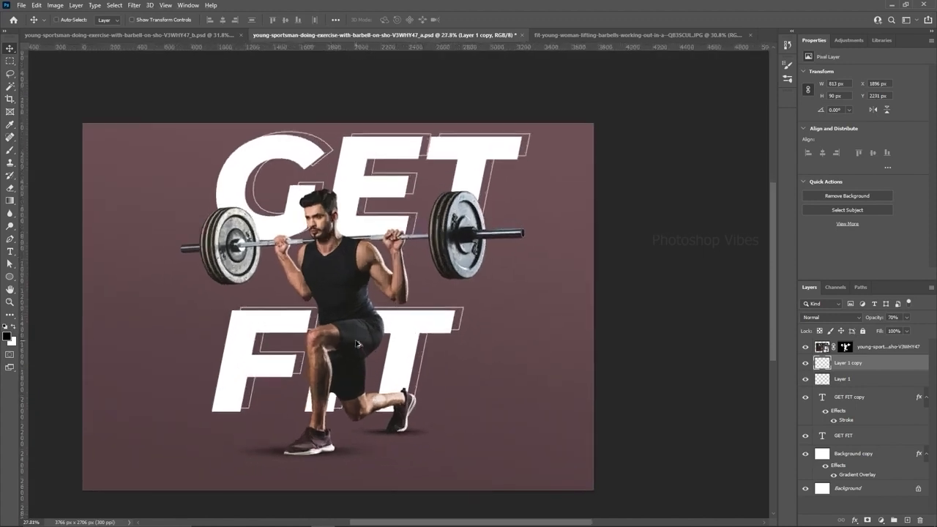
click(464, 245)
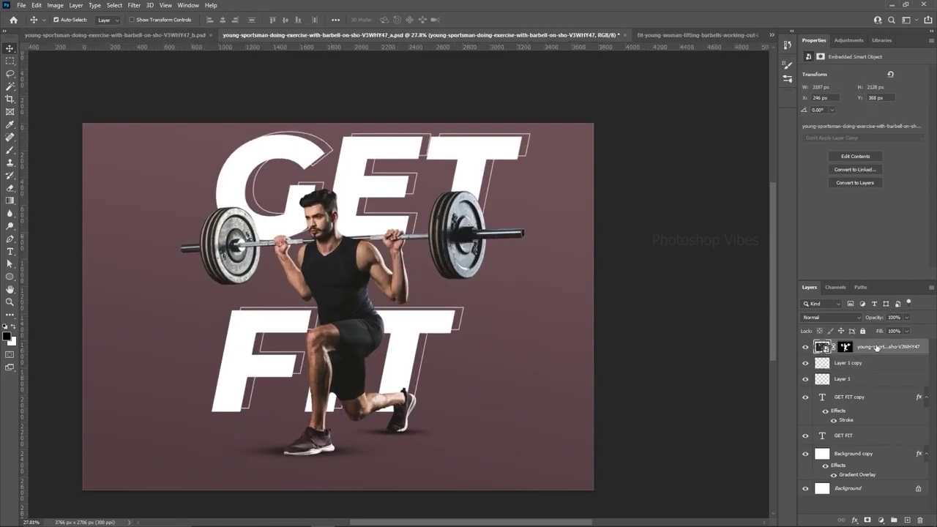
- Add a new empty layer at the top, keeping black as the foreground colour
click(907, 520)
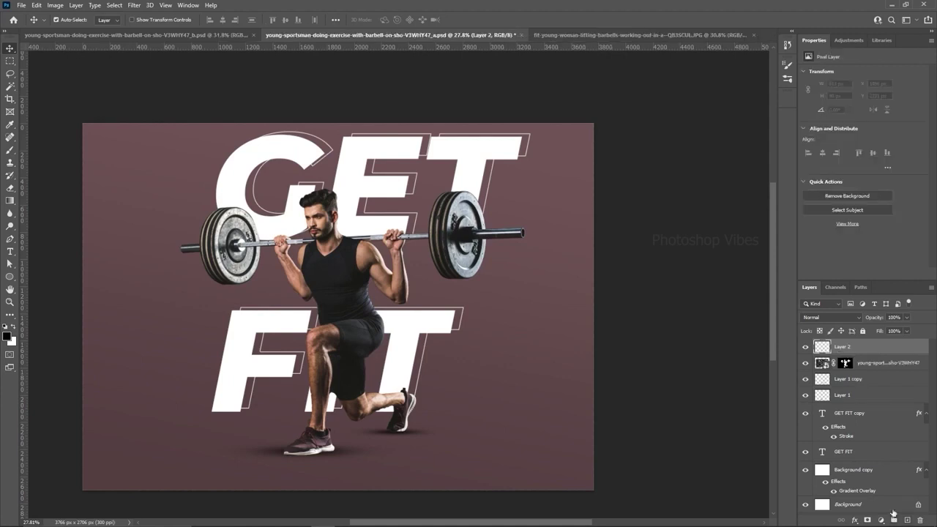
click(142, 33)
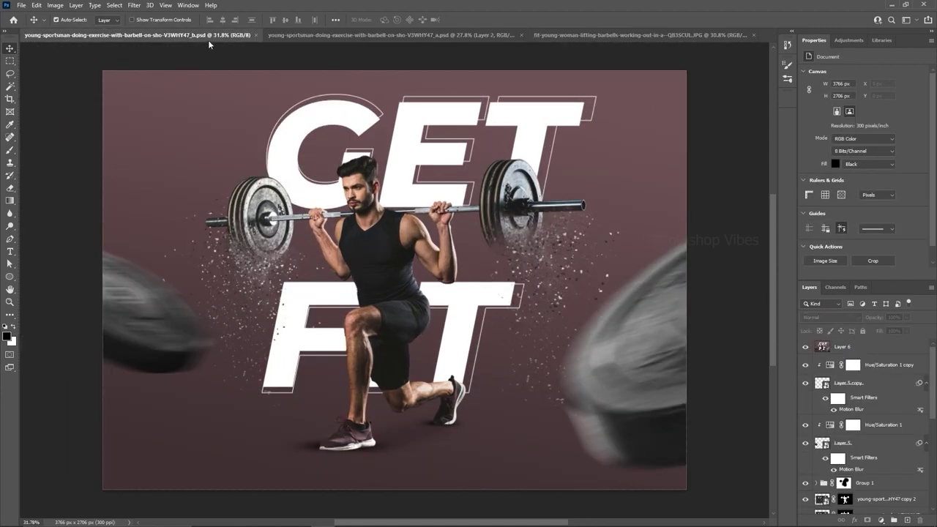
click(388, 34)
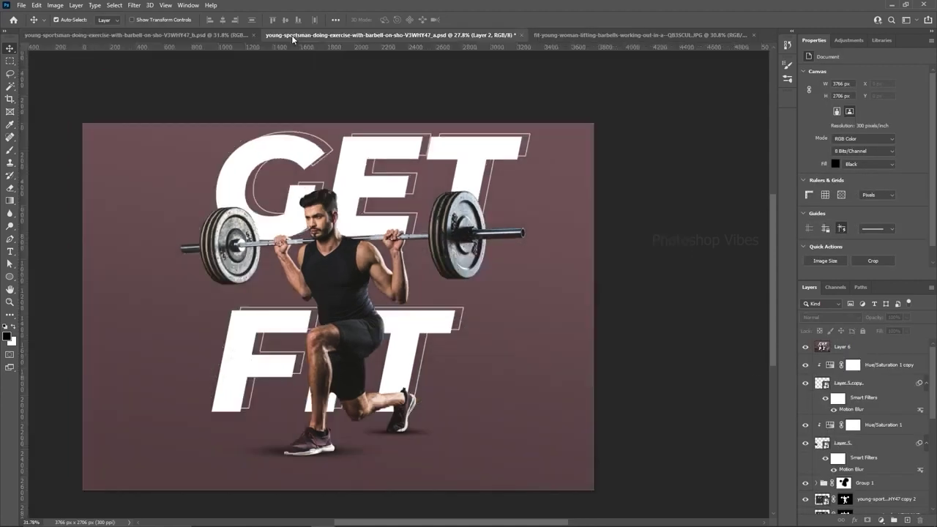
click(9, 337)
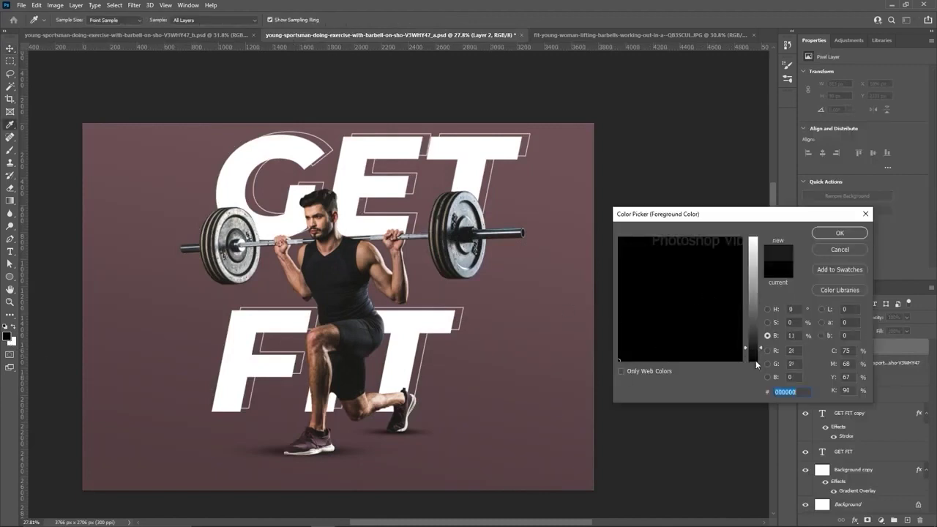
click(766, 310)
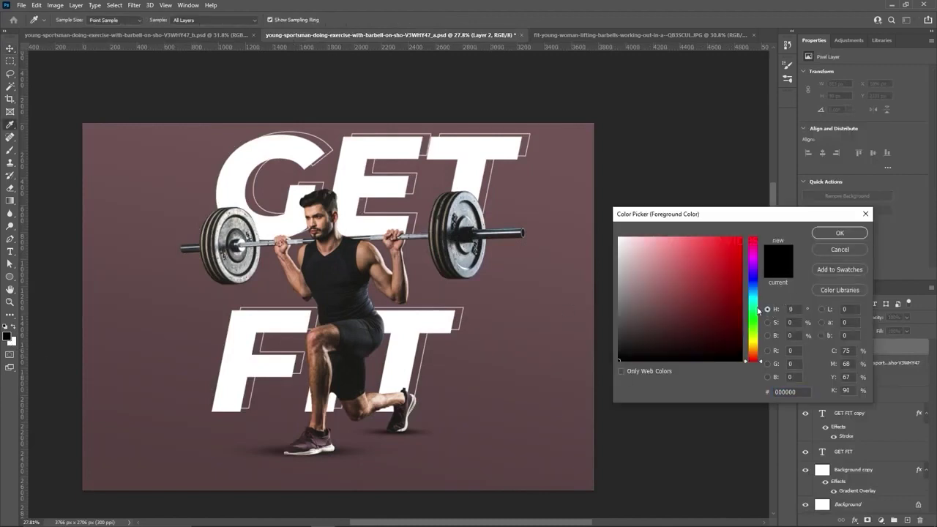
click(839, 233)
- Fill Layer 2 with the black foreground colour and conceal it with an all-black mask
click(36, 5)
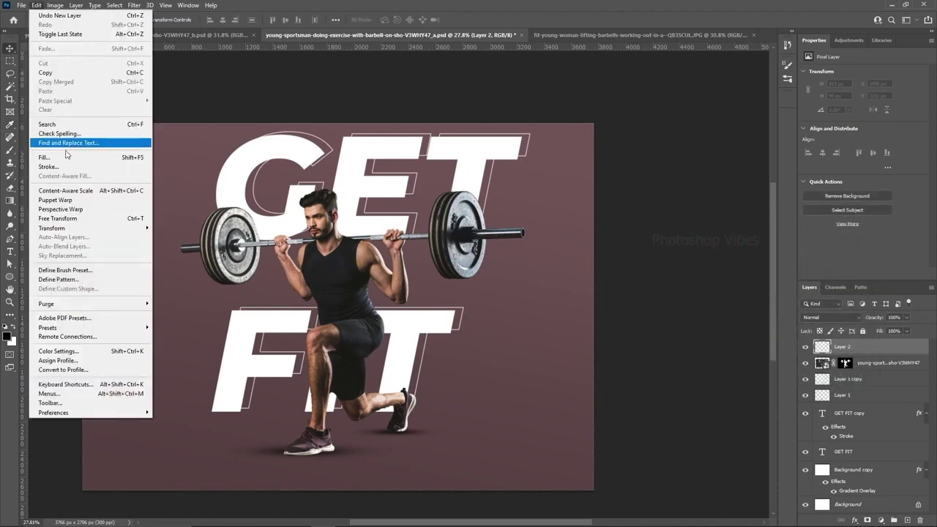
click(66, 139)
click(472, 130)
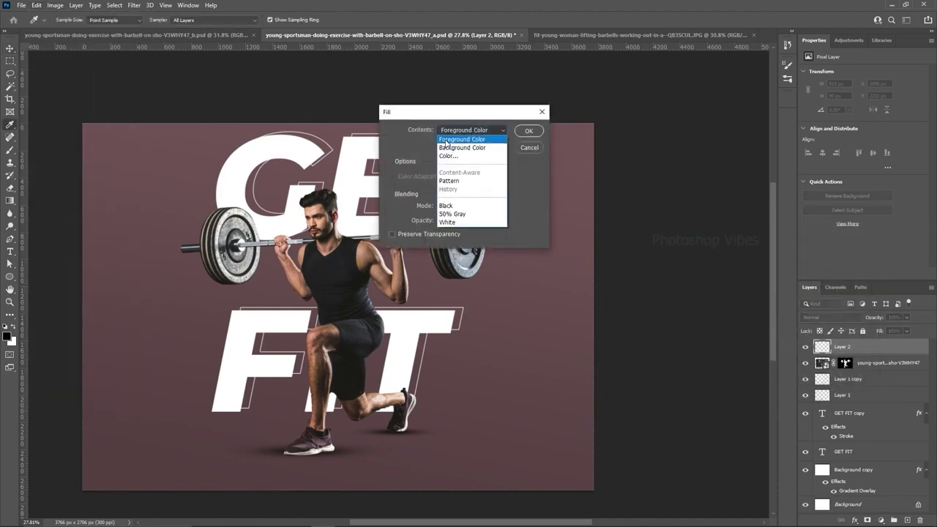
click(479, 139)
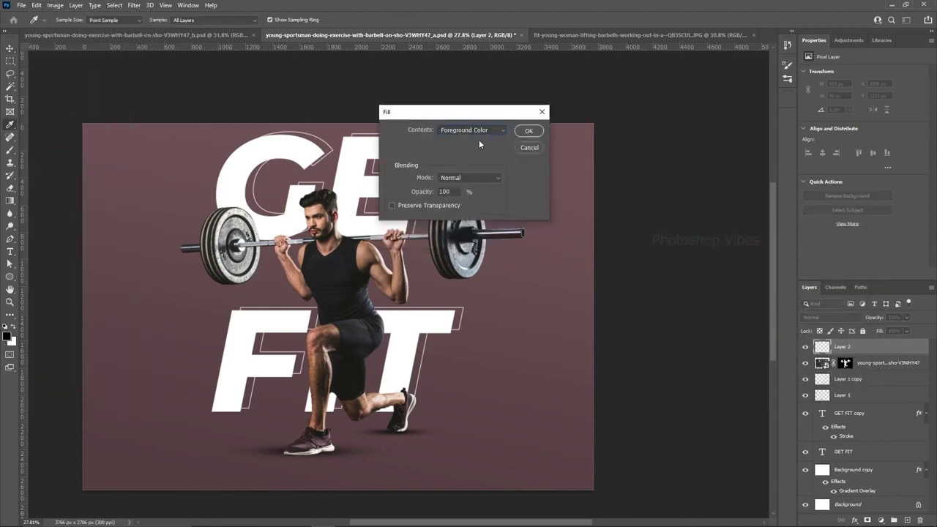
click(529, 130)
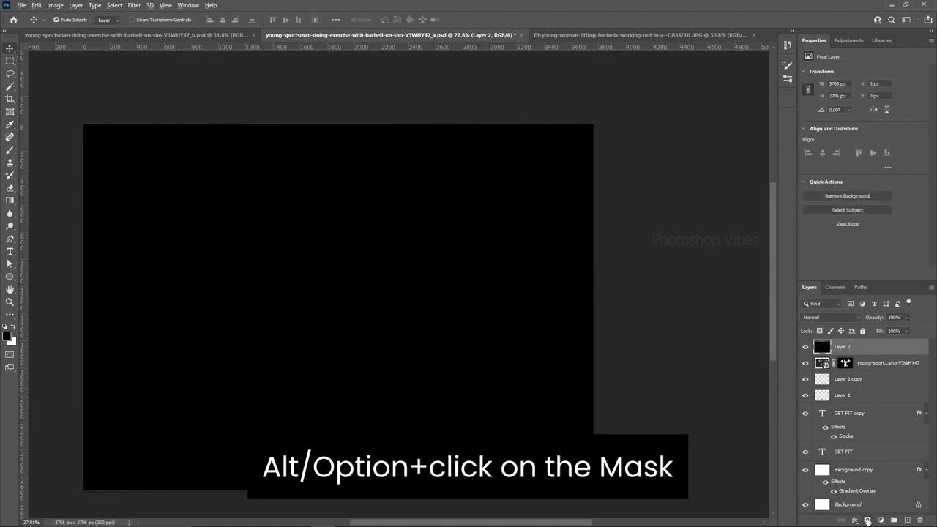
alt+click(868, 520)
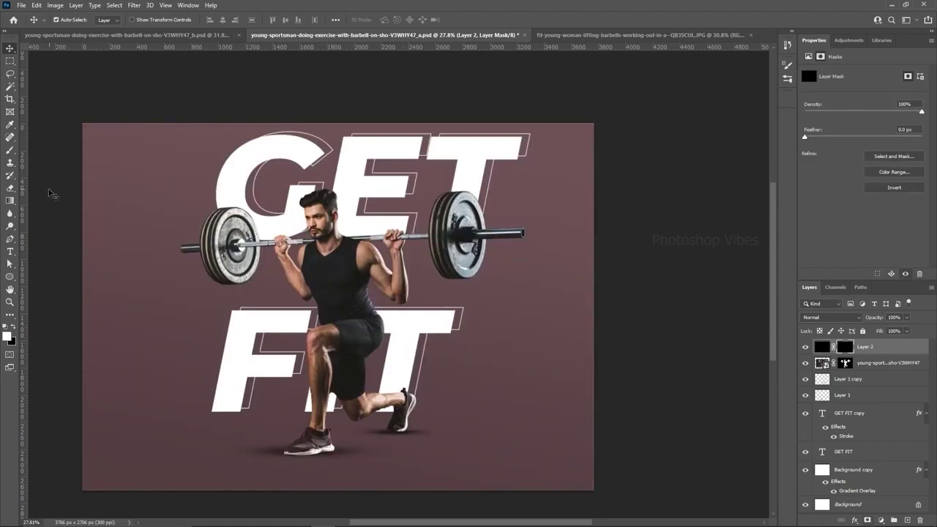
click(10, 188)
click(48, 187)
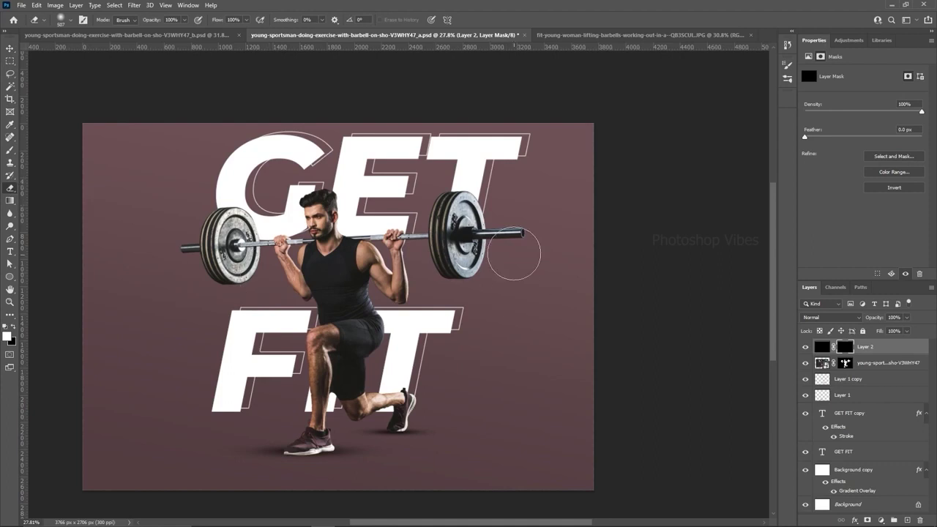
- Choose the 005_Explosion dispersion brush from the brush presets
right_click(421, 254)
click(430, 357)
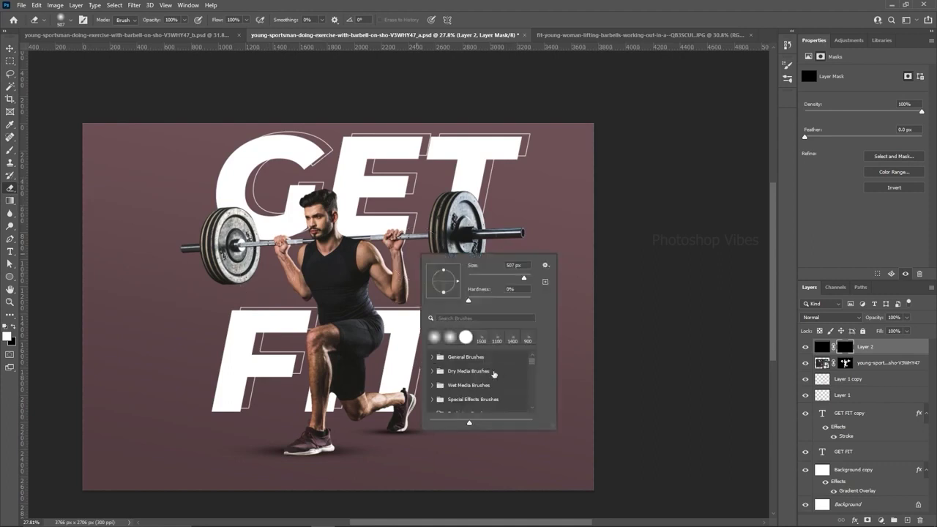
drag(555, 425, 672, 494)
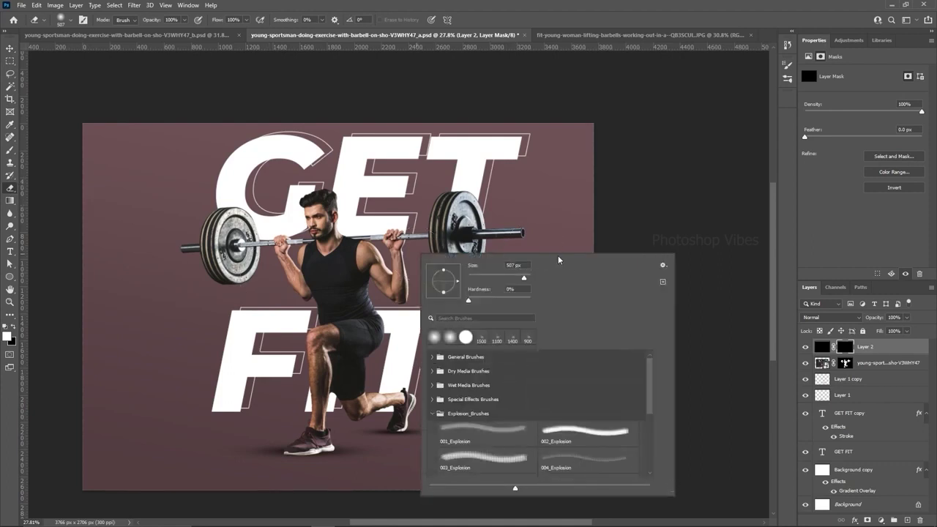
drag(558, 260, 525, 147)
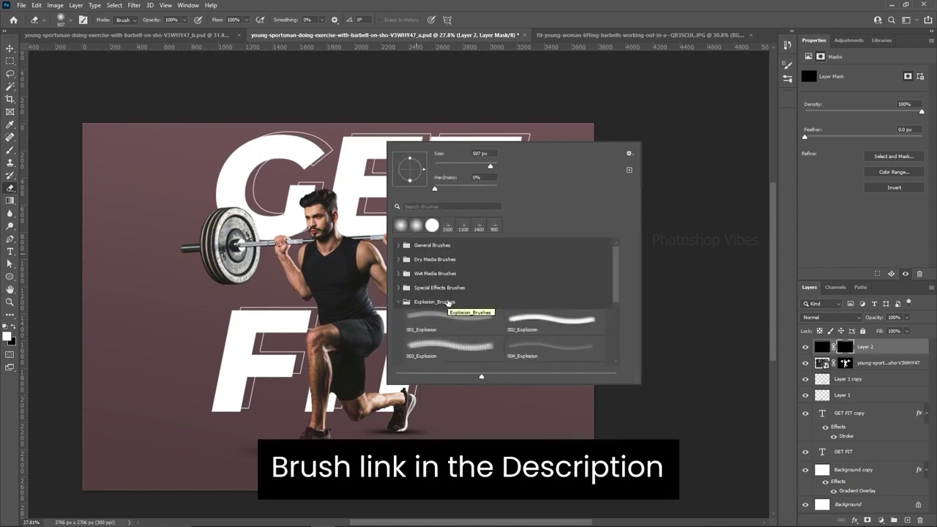
click(447, 323)
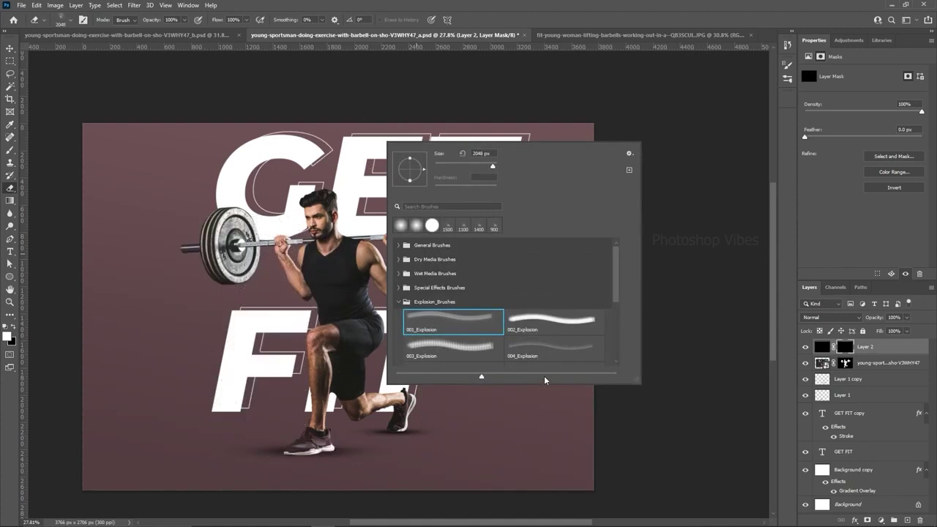
click(538, 330)
scroll(538, 326, down, 1)
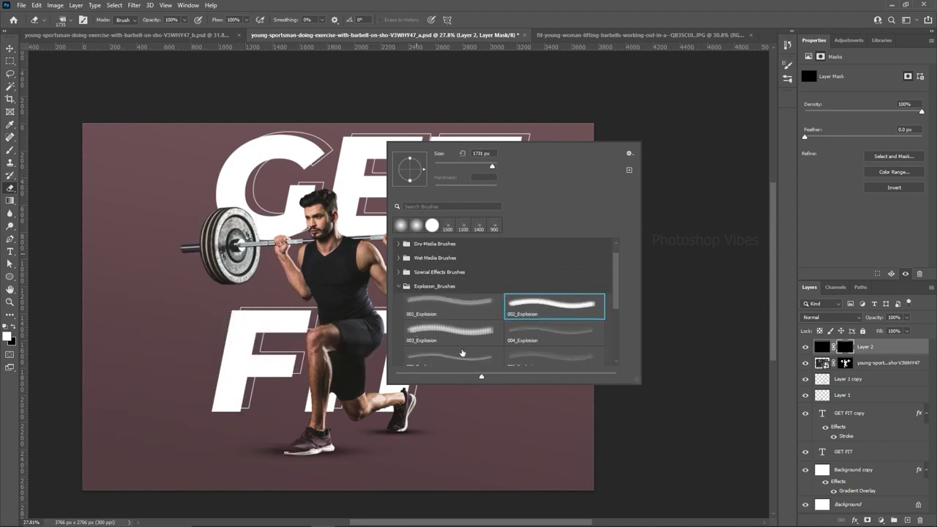
click(454, 353)
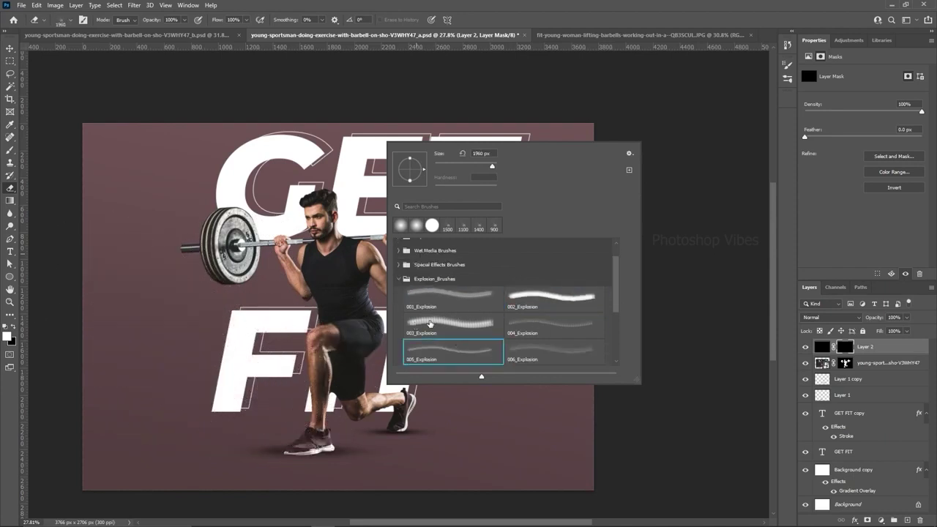
double_click(426, 365)
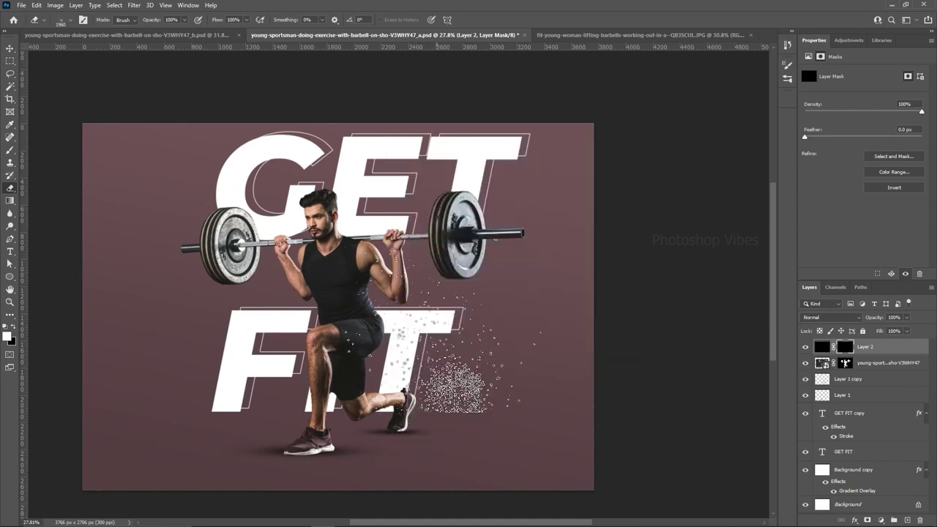
- Rotate the explosion brush to about 177° and stamp dark particles around the right barbell plate
right_click(445, 257)
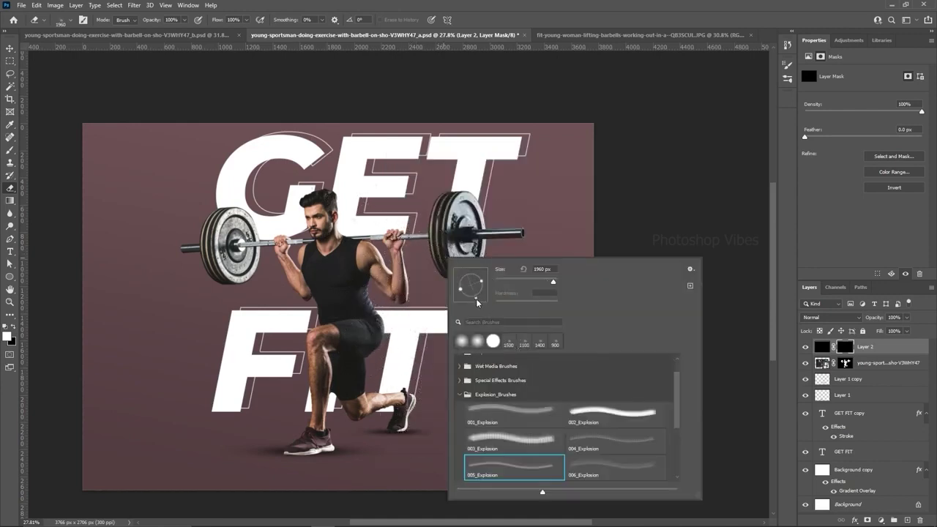
drag(479, 303, 479, 302)
key(Return)
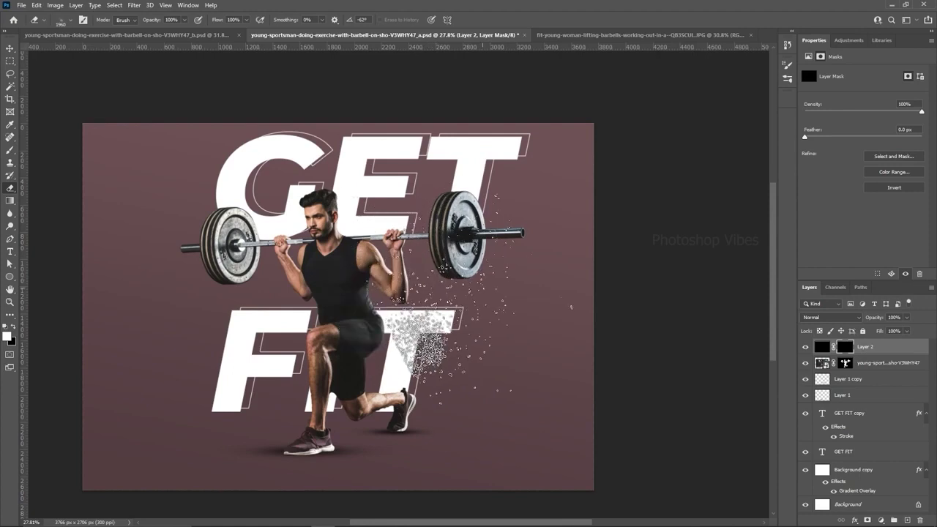
key(Right)
key(Right)
key(Right)
key(Right)
key(Right)
key(Right)
key(Right)
key(Right)
key(Right)
key(Right)
key(Right)
key(Right)
key(Right)
key(Right)
key(Right)
key(Right)
key(Right)
key(Right)
key(Right)
key(Right)
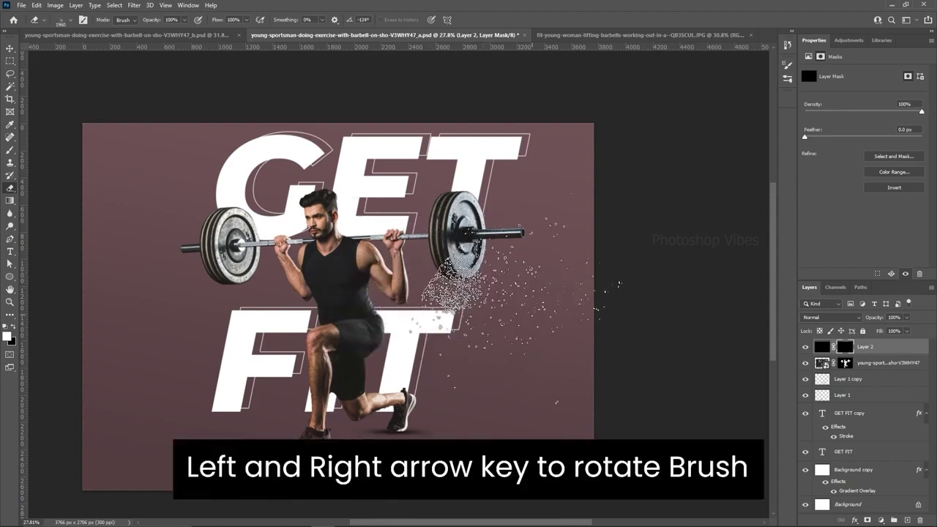
key(Right)
key(Right)
key(Right)
key(Right)
key(Right)
key(Right)
key(Right)
key(Right)
key(Right)
key(Right)
key(Right)
key(Right)
key(Right)
key(Right)
key(Right)
key(Right)
key(Right)
key(Right)
key(Right)
key(Right)
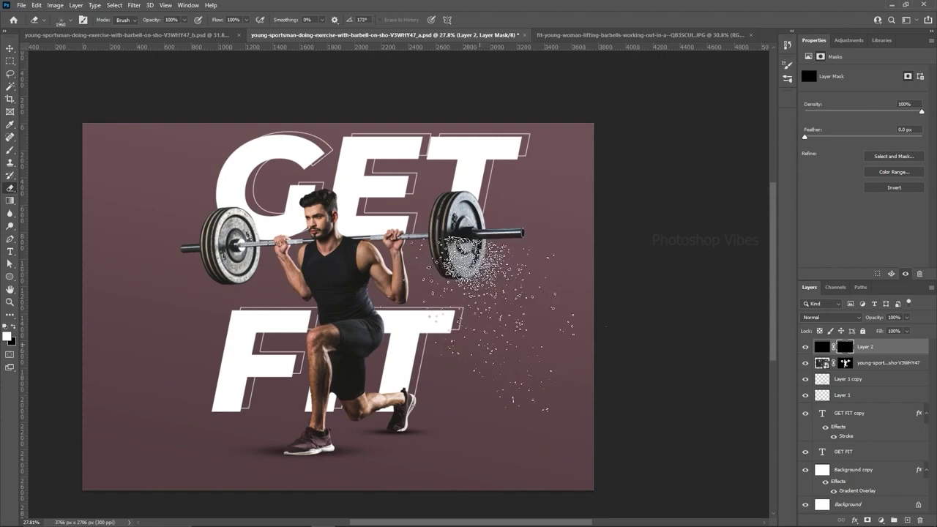
key(Left)
key(Left)
key(Left)
key(Left)
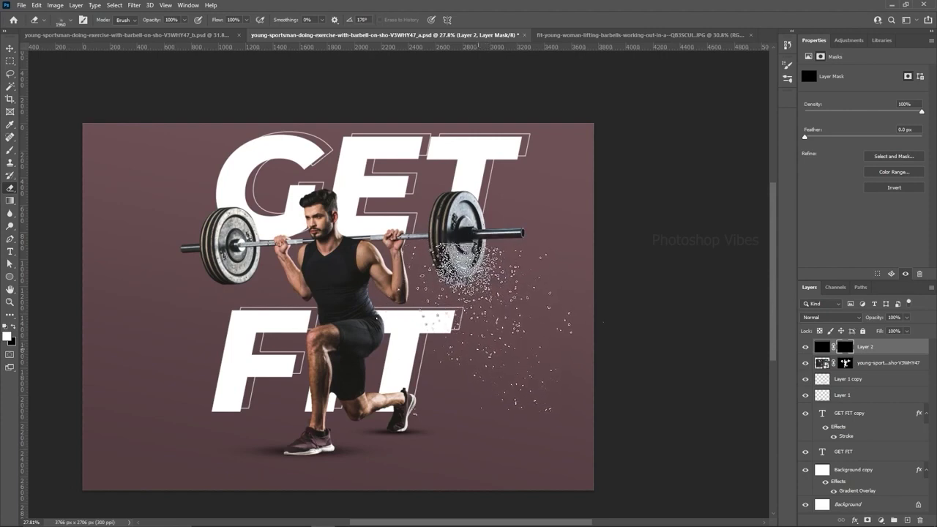
key(Left)
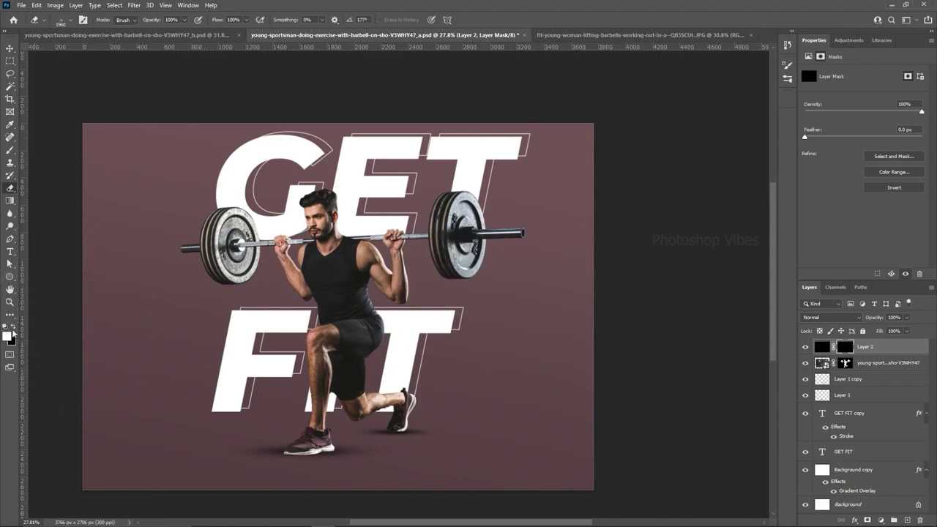
click(487, 308)
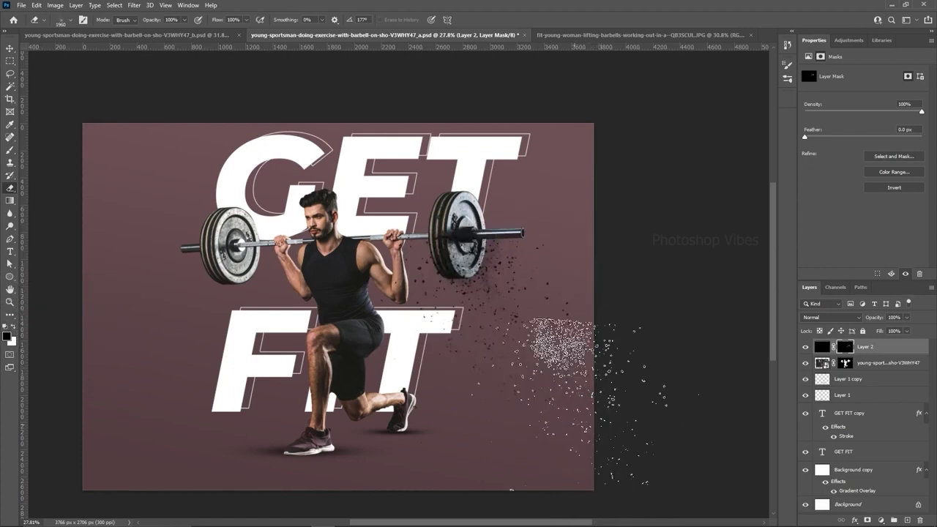
- Re-angle and shrink the brush, stamp particles around the left plate, then hide Layer 2 to compare
key(Right)
key(Right)
key(Right)
key(Right)
key(Right)
key(Right)
key(Right)
key(Right)
key(Right)
key(Right)
key(Right)
key(Right)
key(Right)
key(Right)
key(Right)
key(Right)
key(Right)
key(Right)
key(Right)
key(Right)
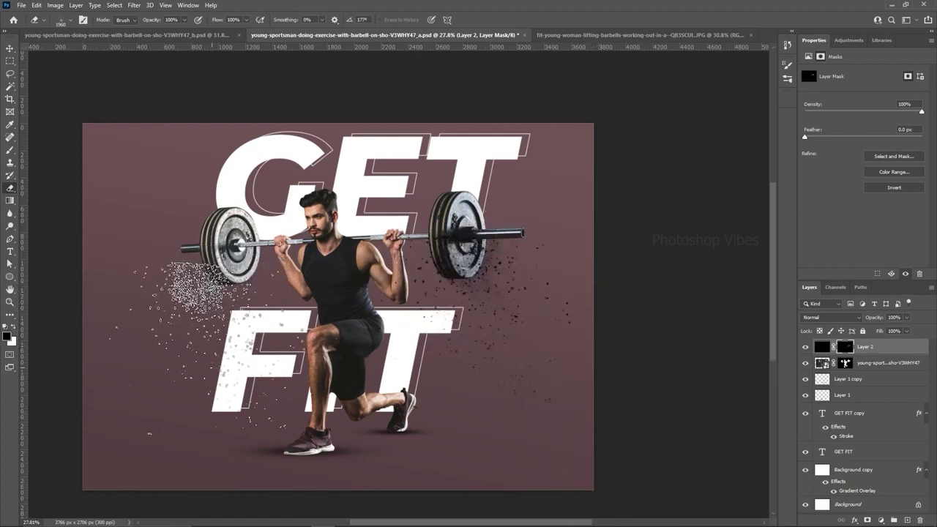
key(Left)
key(Left)
key(Left)
key(Left)
key(Left)
key(Left)
key(Left)
key(Left)
key(Left)
key(Left)
key(Left)
key(Left)
key(Left)
key(Left)
key(Left)
key(Left)
key(Left)
key(Left)
key(Left)
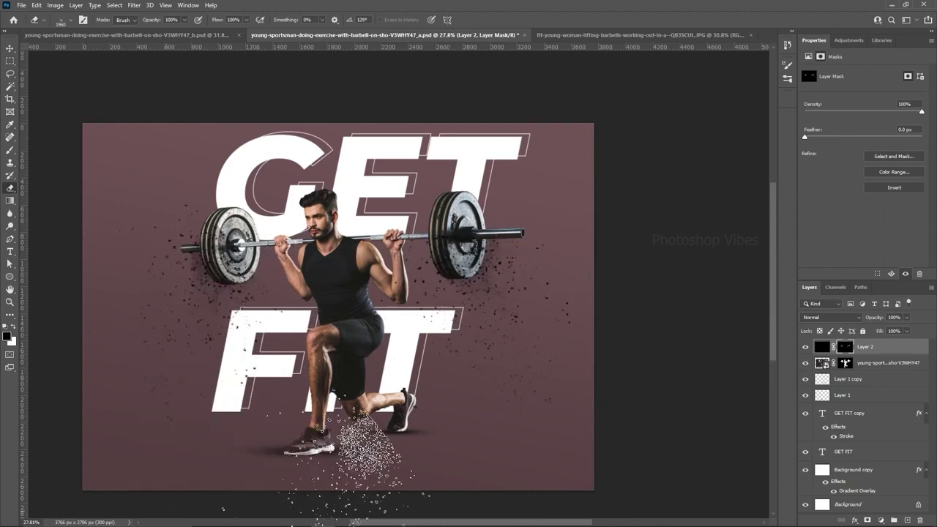
key(bracketleft)
key(bracketleft)
key(bracketleft)
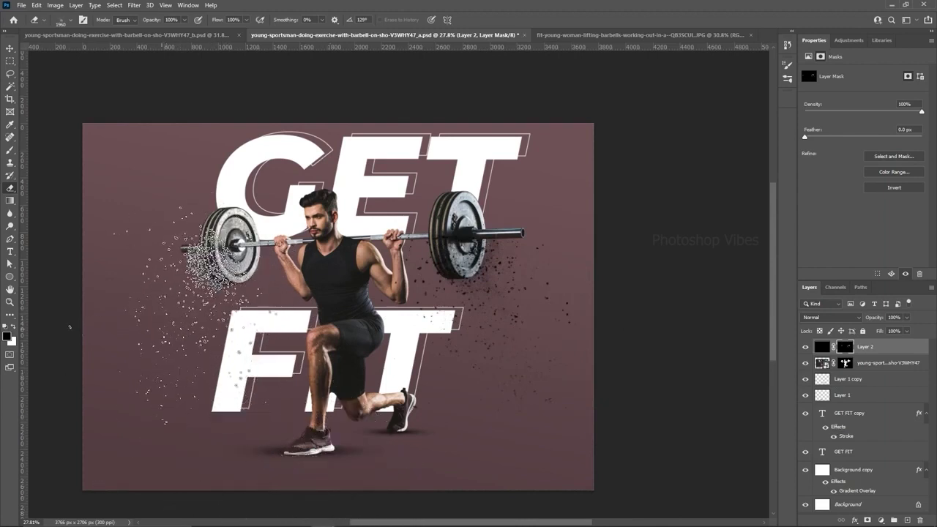
click(228, 245)
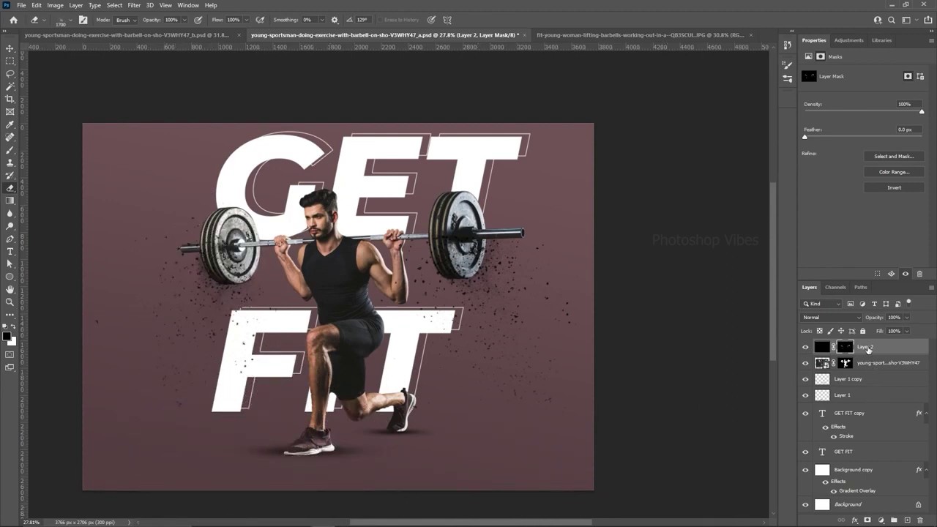
click(806, 348)
- Show Layer 2 again and fill a new Layer 3 with the white background colour
click(806, 349)
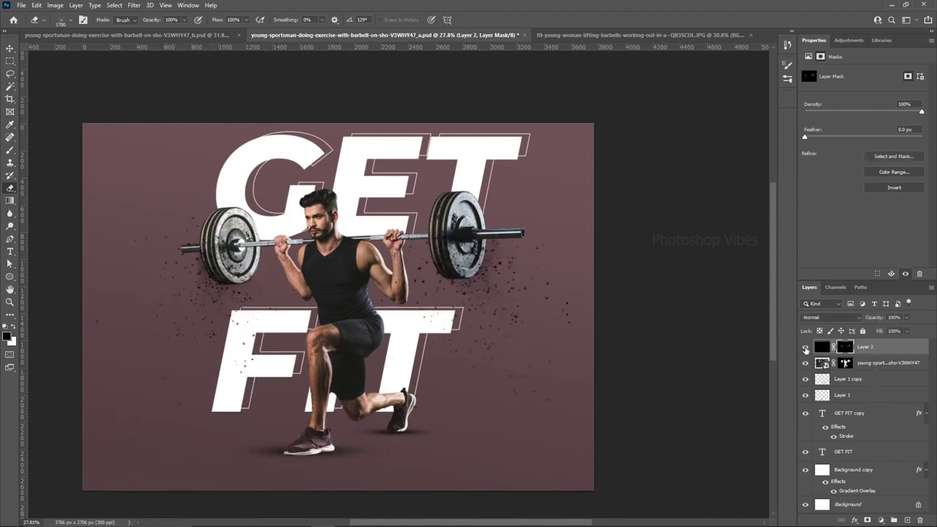
click(908, 521)
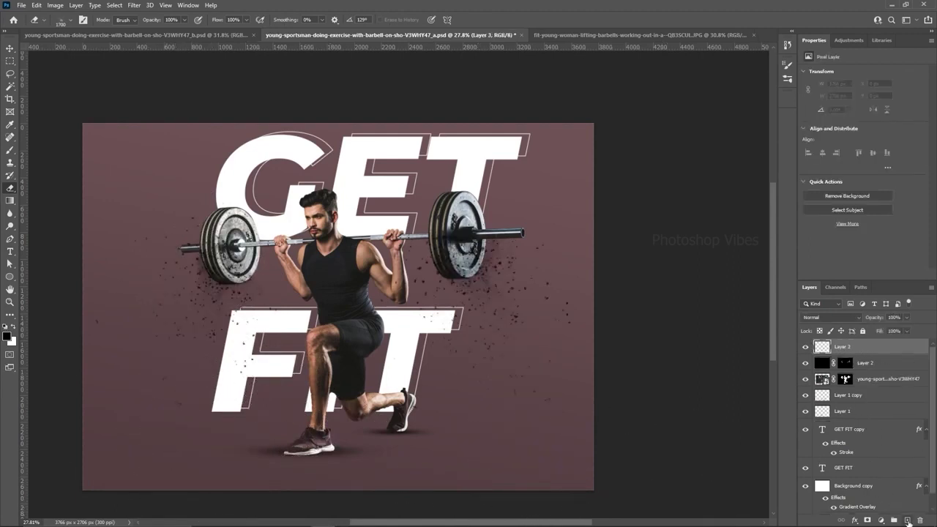
click(13, 342)
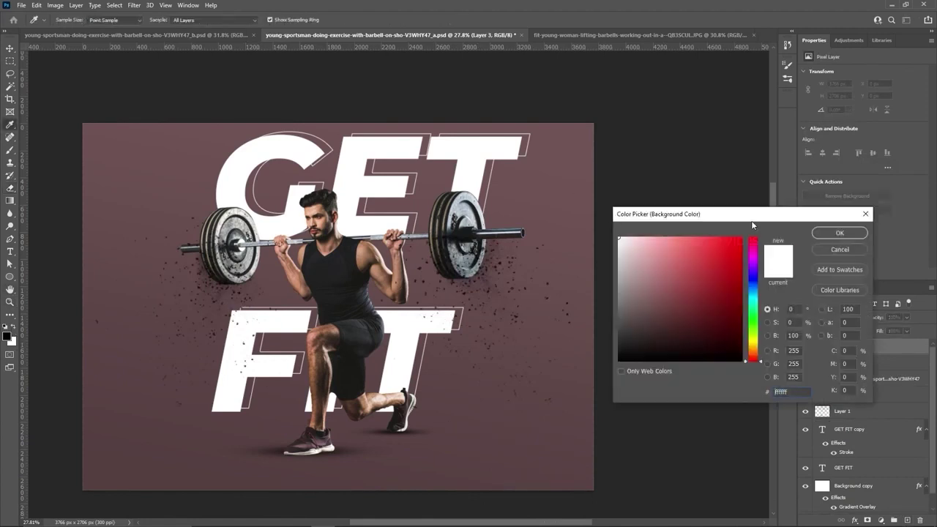
click(842, 234)
key(e)
click(36, 5)
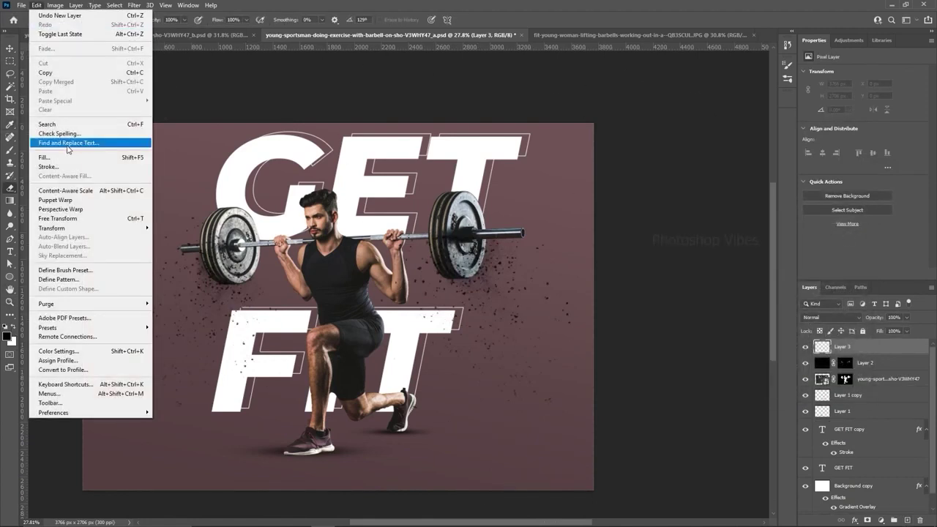
click(70, 156)
click(462, 131)
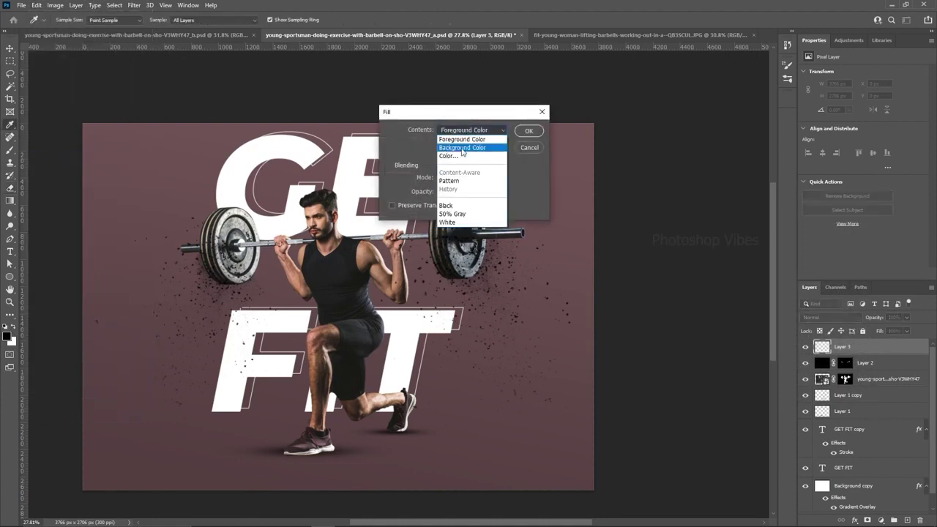
click(463, 143)
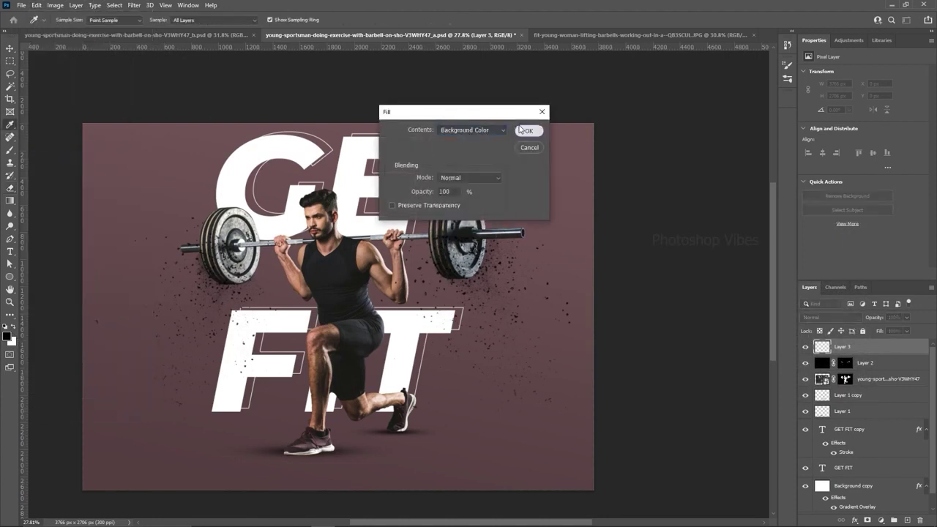
click(527, 131)
- Hide Layer 3 with a black mask and reveal white dust around both plates with the resized brush
key(e)
alt+click(868, 520)
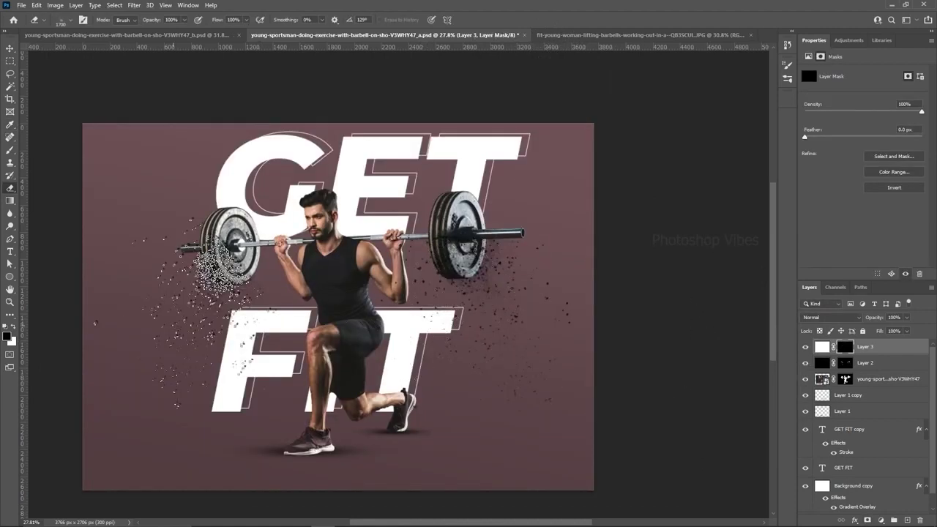
key(bracketleft)
key(bracketleft)
key(bracketleft)
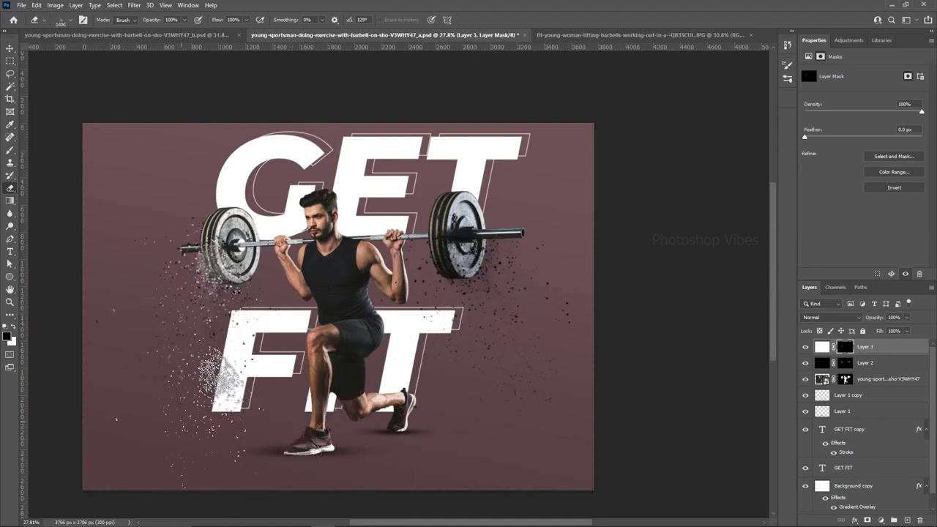
key(bracketleft)
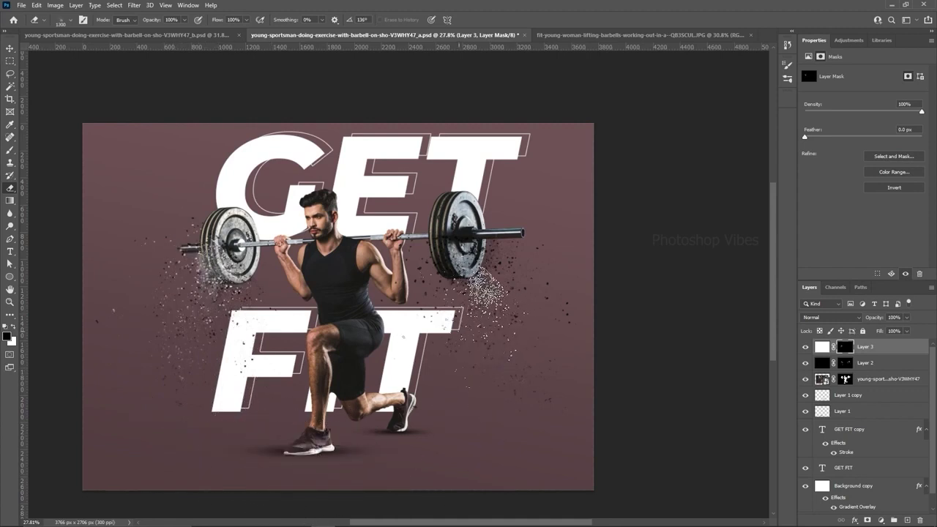
key(bracketright)
key(bracketright)
key(bracketright)
key(bracketright)
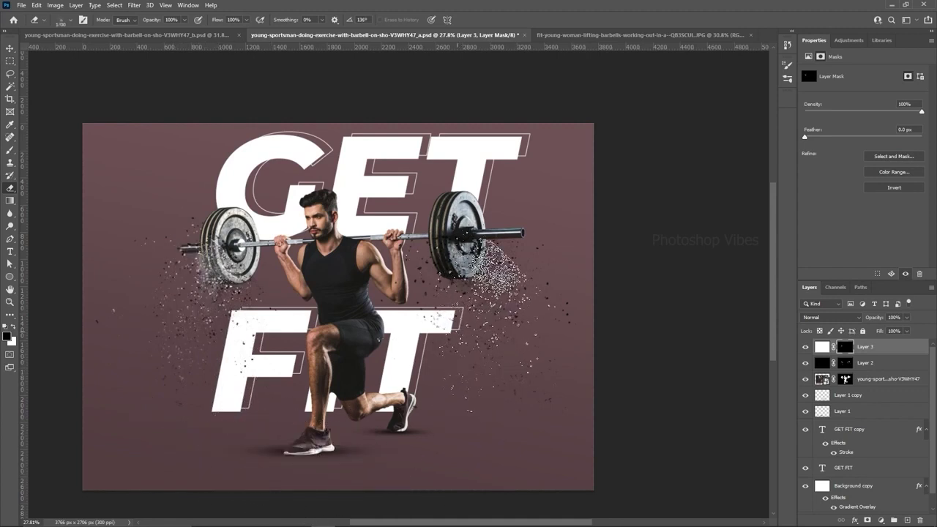
key(Left)
key(Left)
key(Left)
key(Left)
key(Left)
key(Left)
key(Left)
key(Left)
key(Left)
key(Left)
key(Left)
key(Left)
key(Left)
key(Left)
key(Left)
key(Left)
key(Left)
key(Left)
key(Left)
key(Left)
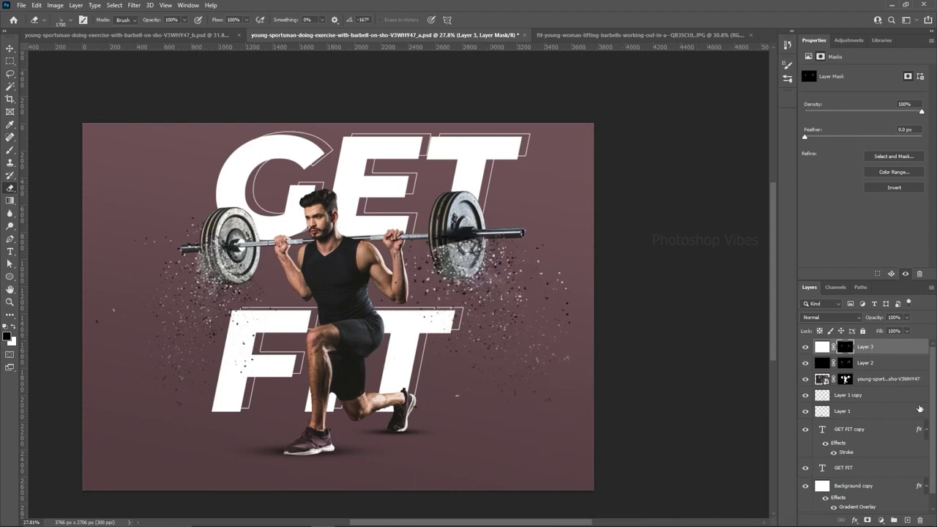
shift+click(866, 363)
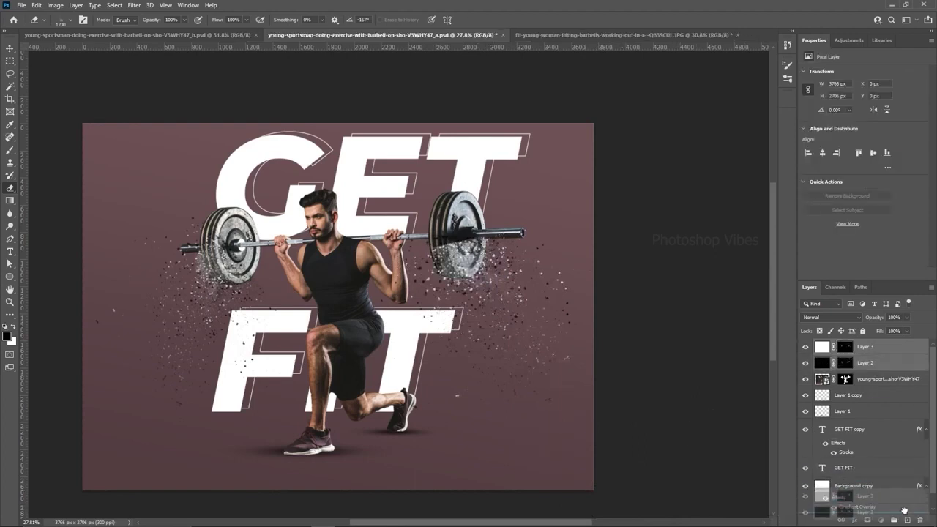
- Group Layers 2 and 3 into Group 1, hide it, and select the athlete photo layer
key(ctrl+g)
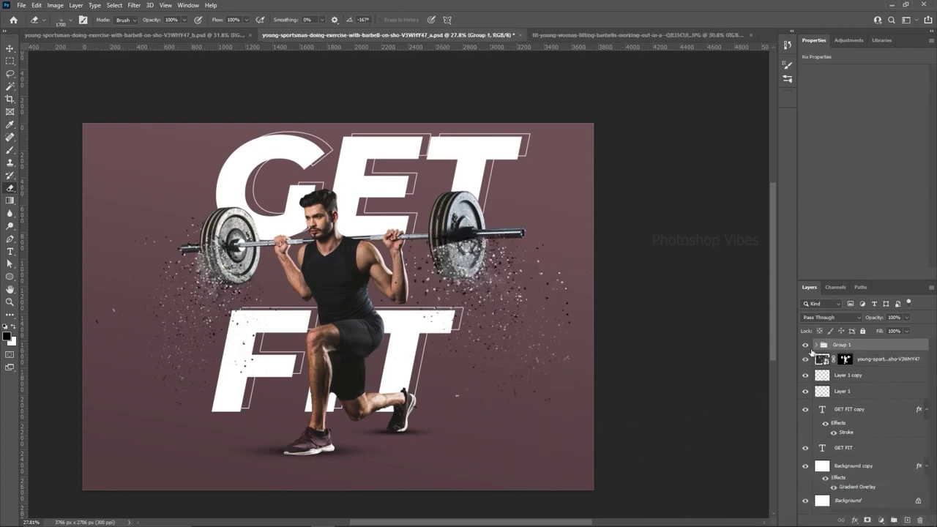
click(806, 345)
key(v)
click(865, 360)
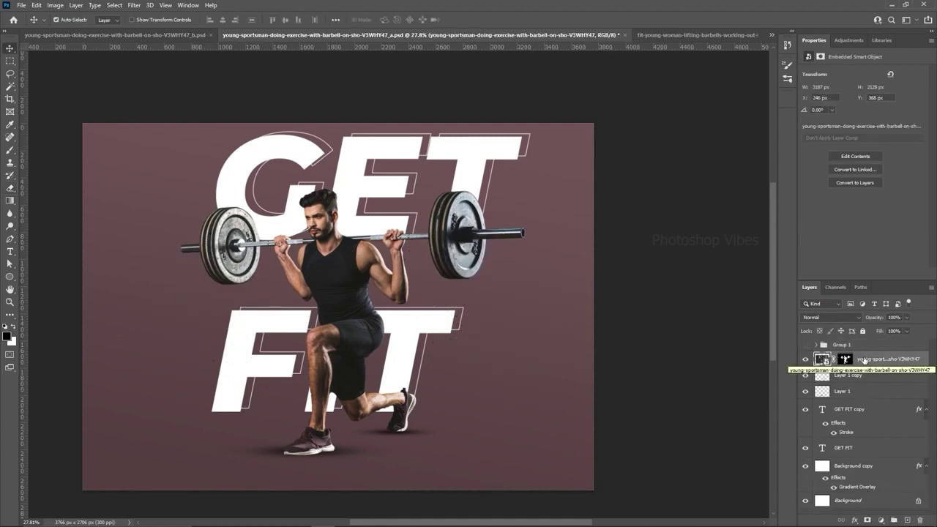
scroll(427, 334, up, 2)
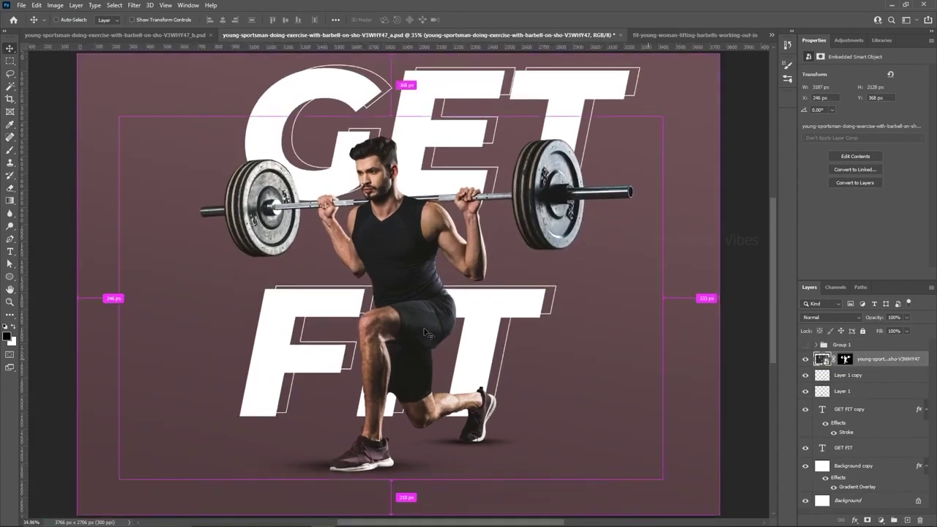
scroll(427, 333, down, 2)
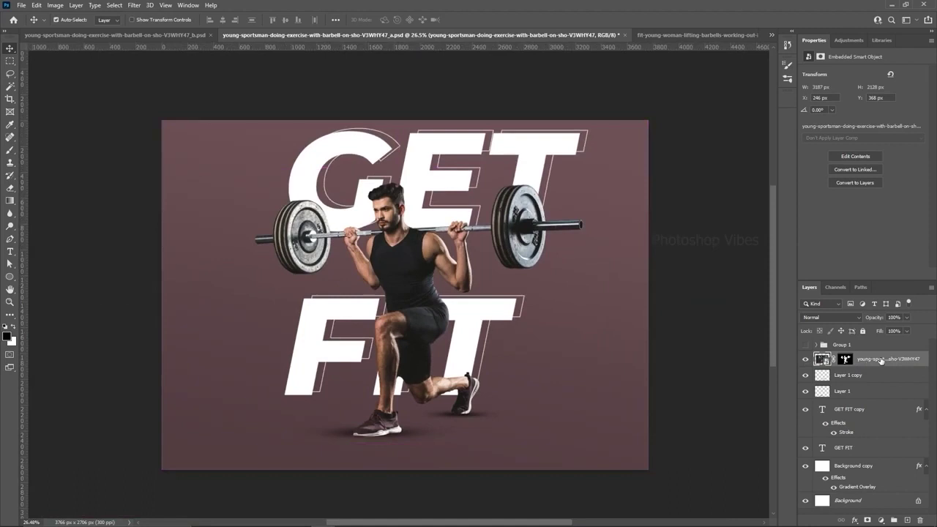
- Duplicate the athlete layer, rasterize the copy, apply its mask and add a new white mask
drag(882, 360, 909, 521)
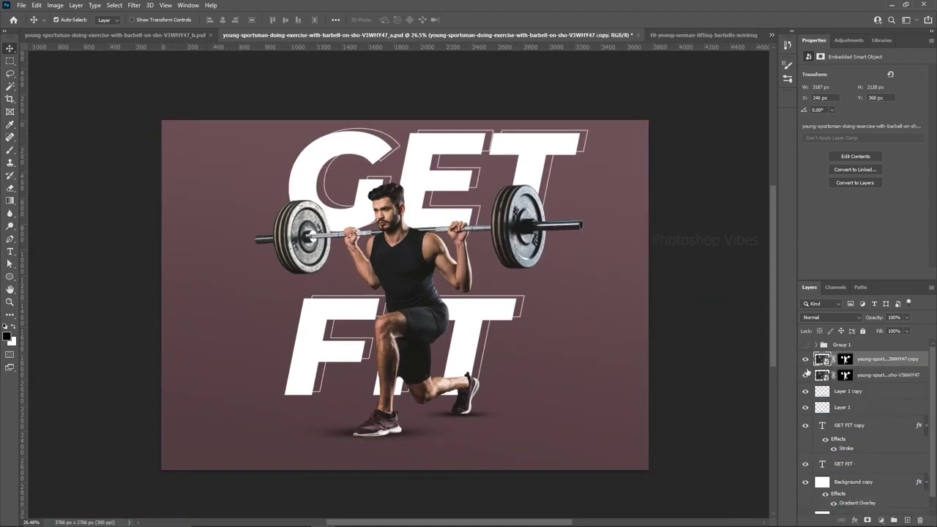
right_click(878, 360)
click(764, 285)
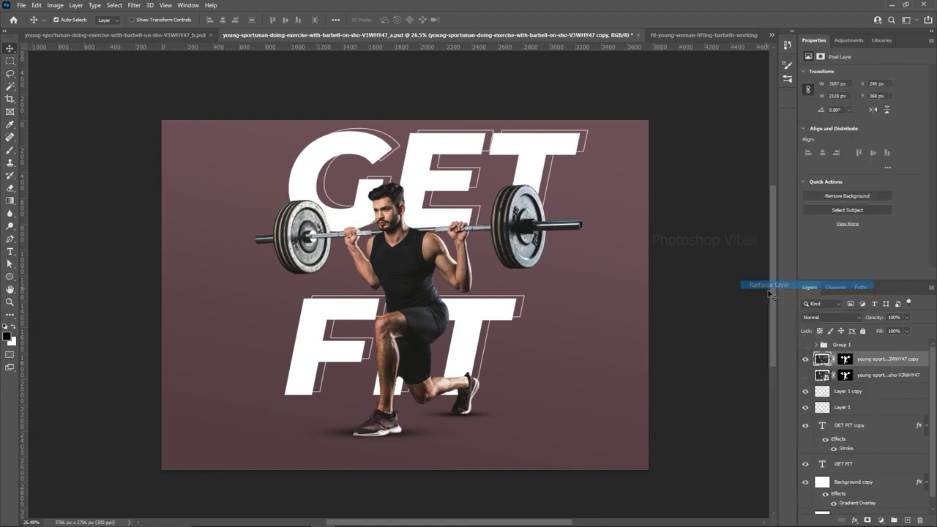
right_click(846, 360)
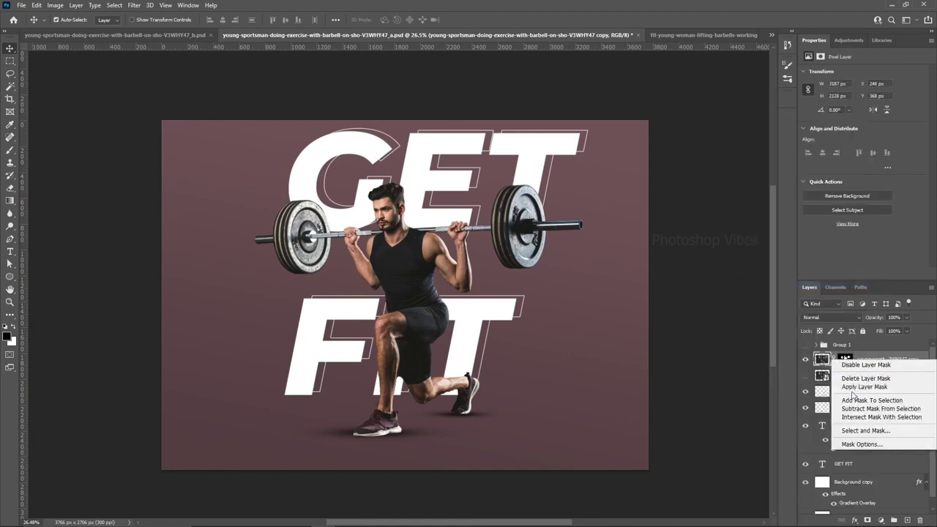
click(853, 388)
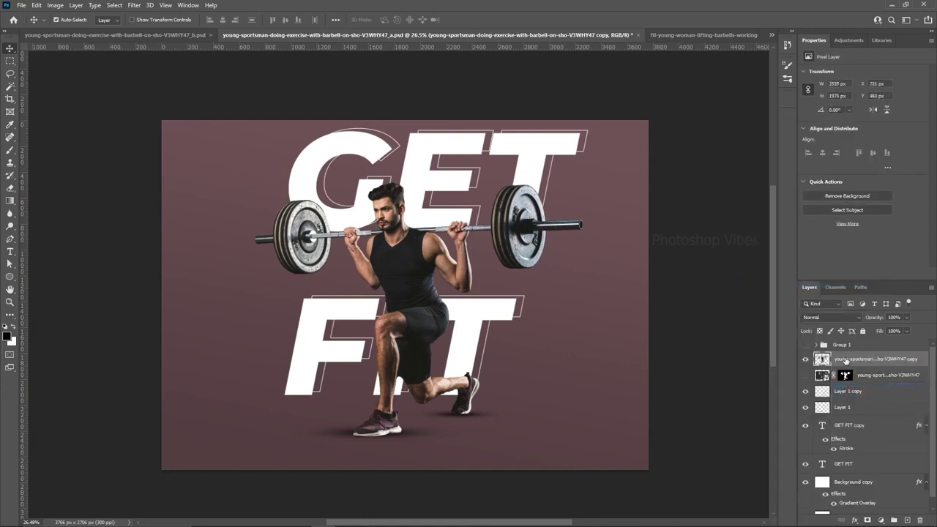
click(868, 520)
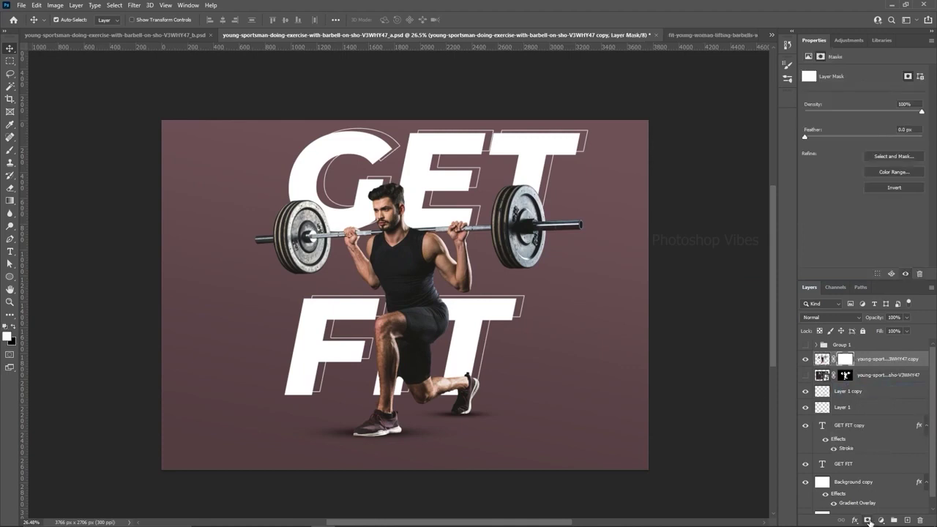
- With the Eraser's particle brush rotated and shrunk, break the right plate's lower edge into particles
click(11, 189)
click(41, 189)
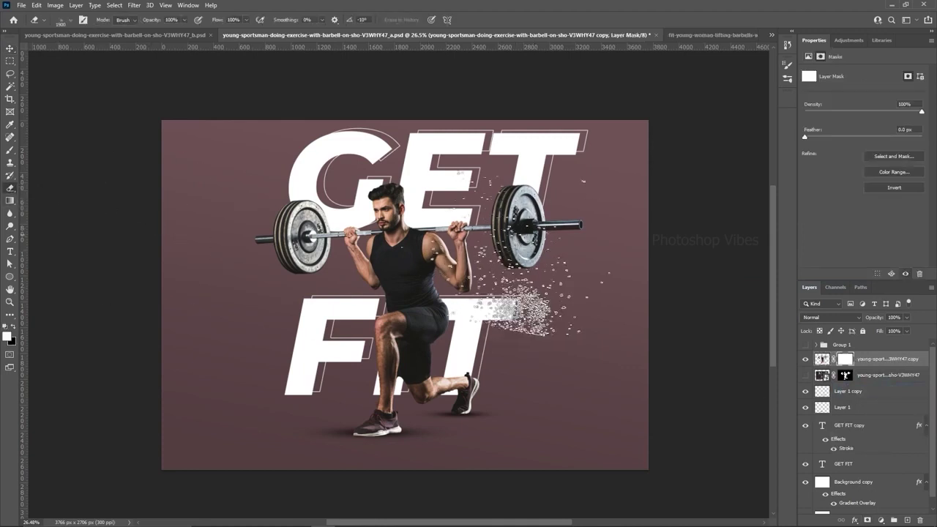
key(Right)
key(Right)
key(Right)
key(Right)
key(Right)
key(Right)
key(Right)
key(Right)
key(Right)
key(Right)
key(Right)
key(Right)
key(Right)
key(Right)
key(Right)
key(Right)
key(Right)
key(Right)
key(Right)
key(Right)
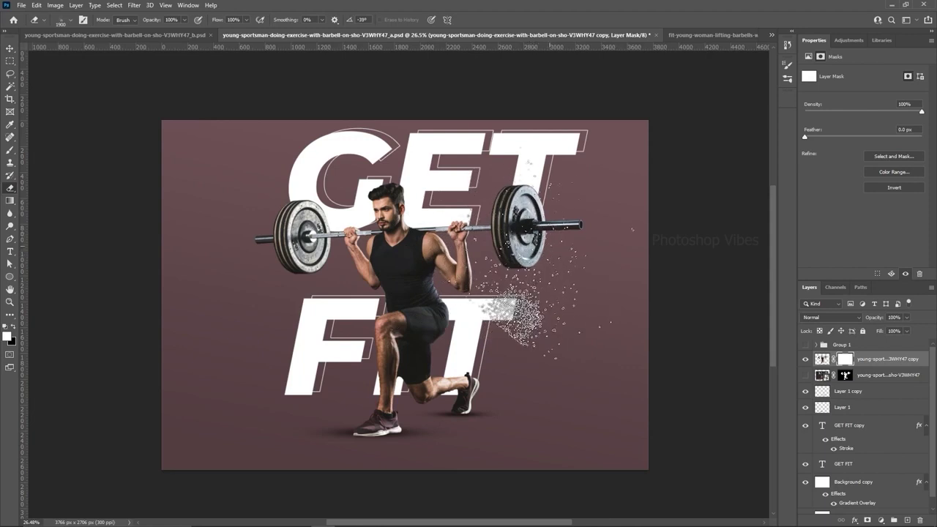
key(Left)
key(Left)
key(bracketleft)
key(bracketleft)
key(bracketleft)
key(bracketleft)
key(bracketleft)
key(bracketleft)
key(bracketleft)
key(bracketleft)
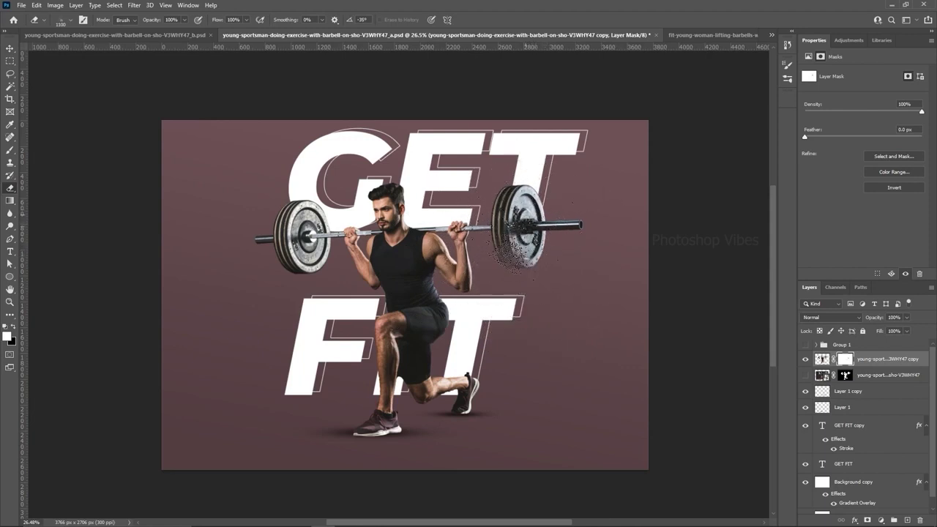
click(538, 223)
- Stamp a 2900 px particle burst over the right plate, then angle and shrink the brush for the left plate
key(Left)
key(Left)
key(Left)
key(Left)
key(Left)
key(Left)
key(Left)
key(Left)
key(Left)
key(Left)
key(Left)
key(Left)
key(Left)
key(Left)
key(Left)
key(Left)
key(Left)
key(Left)
key(Left)
key(Left)
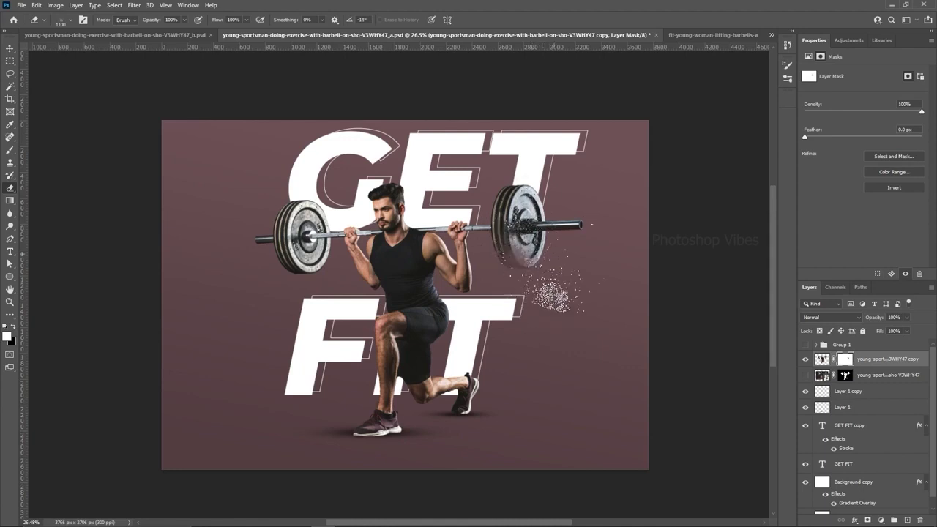
key(Left)
key(Left)
key(Left)
key(Left)
key(Left)
key(Left)
key(Left)
key(Left)
key(Left)
key(Left)
key(Left)
key(Left)
key(Left)
key(Left)
key(bracketright)
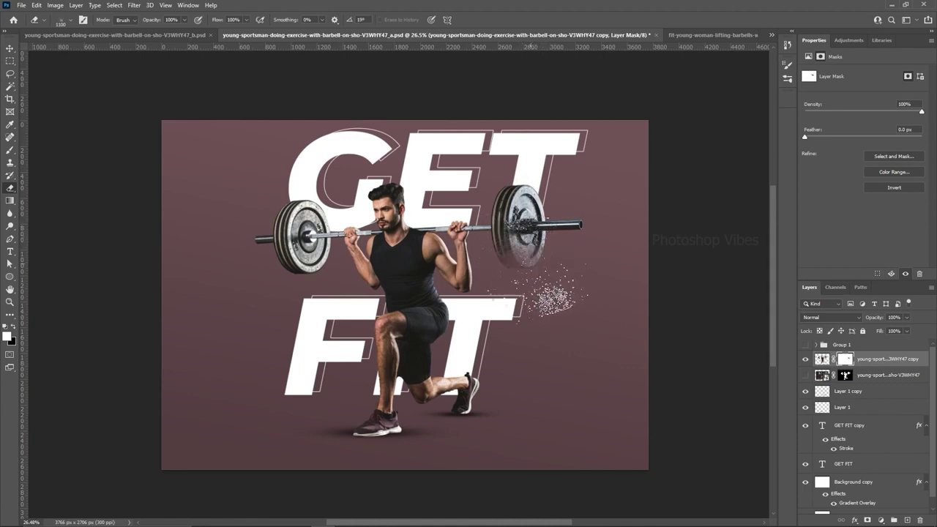
key(bracketright)
key(bracketright)
key(bracketright)
key(bracketright)
key(bracketright)
key(bracketright)
key(bracketright)
key(bracketright)
key(bracketright)
key(bracketright)
key(bracketright)
key(bracketright)
key(bracketright)
key(bracketright)
key(bracketright)
key(bracketright)
key(bracketright)
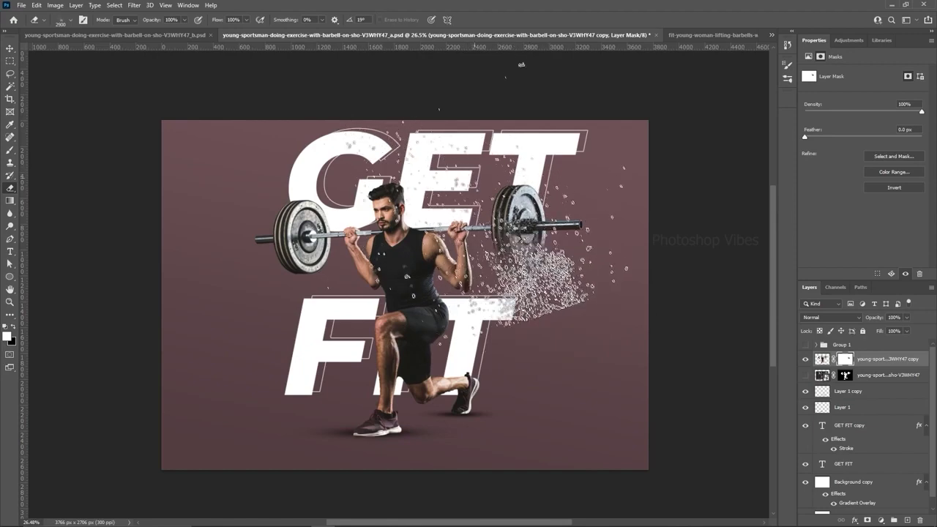
click(480, 200)
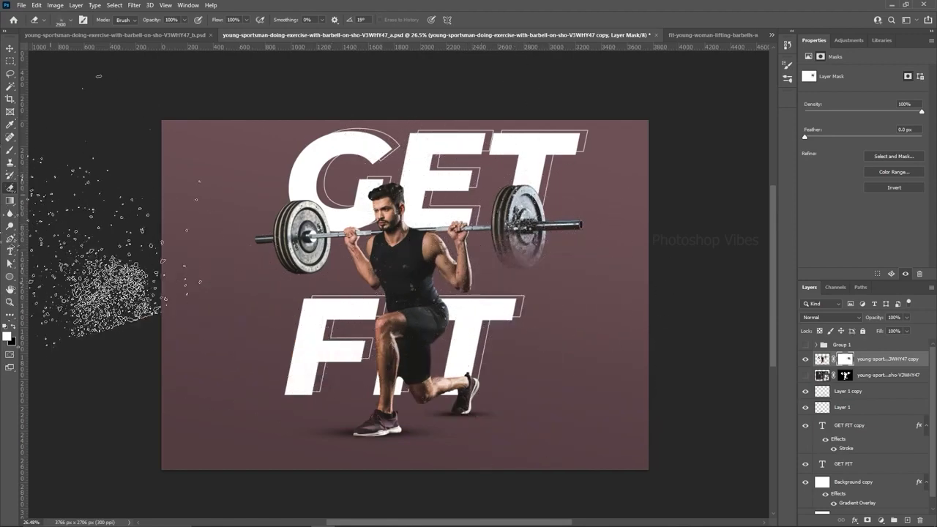
key(Right)
key(Right)
key(Right)
key(Right)
key(Right)
key(Left)
key(Left)
key(Left)
key(Left)
key(Left)
key(Left)
key(Left)
key(Left)
key(Left)
key(Left)
key(Left)
key(Left)
key(Left)
key(Left)
key(Left)
key(Left)
key(Left)
key(Left)
key(Left)
key(Left)
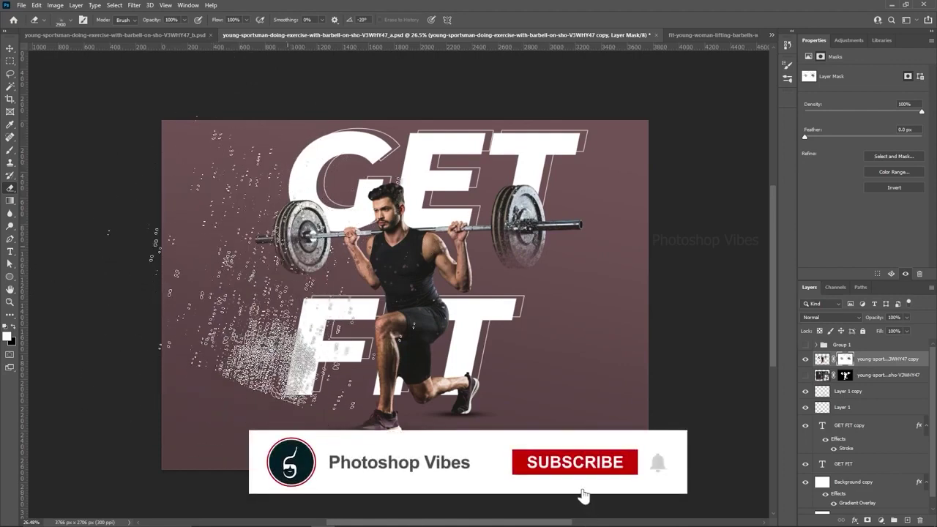
key(bracketleft)
key(bracketleft)
key(Left)
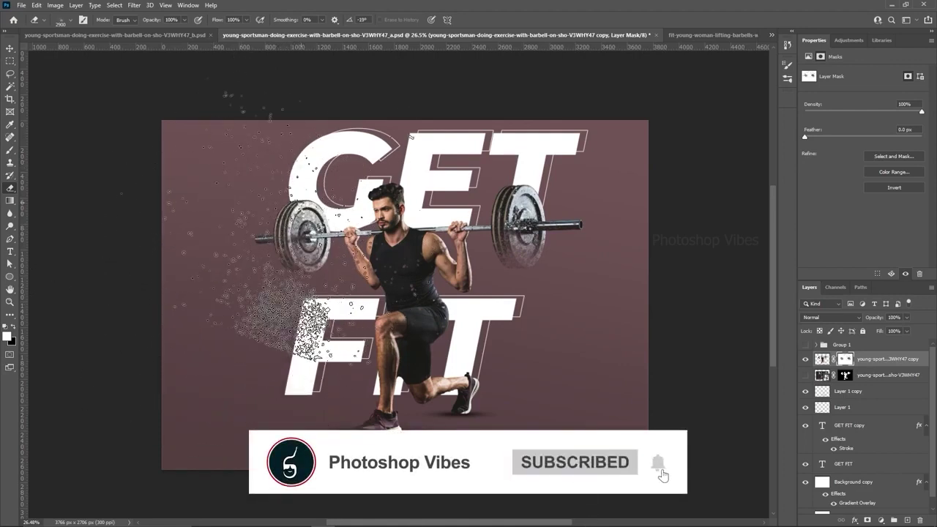
key(bracketleft)
key(bracketleft)
key(bracketleft)
key(bracketleft)
key(bracketleft)
key(bracketleft)
key(bracketleft)
key(bracketleft)
key(bracketleft)
key(bracketleft)
key(bracketleft)
key(bracketleft)
key(bracketleft)
key(bracketleft)
key(bracketleft)
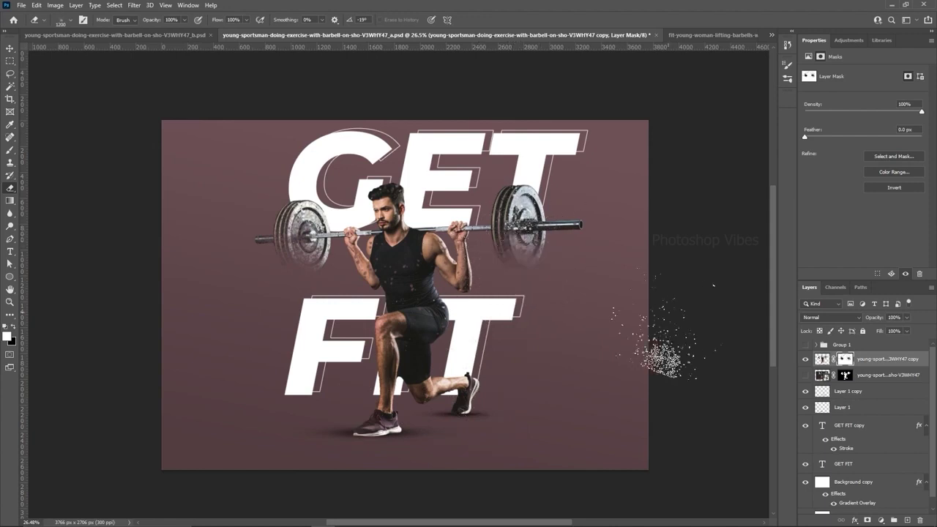
- Load the man's outline as a selection while viewing the copy's layer mask
alt+click(845, 359)
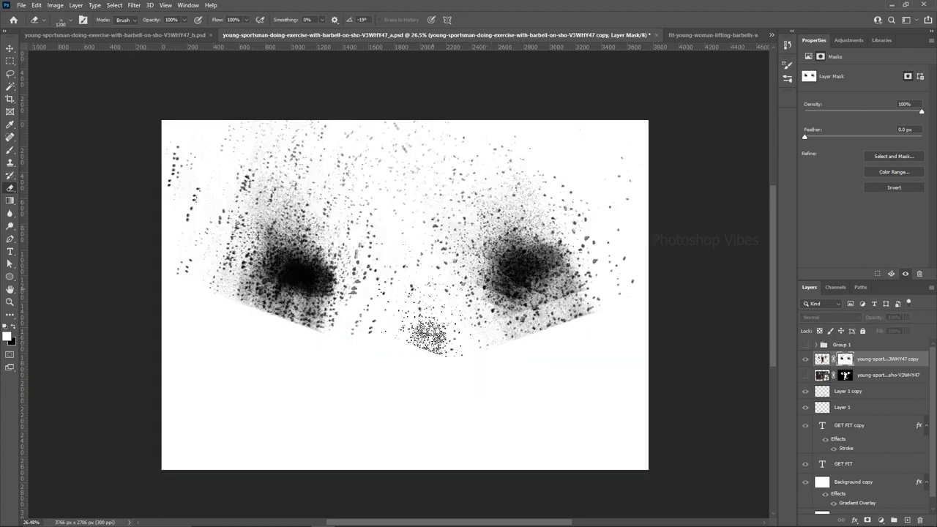
ctrl+click(822, 359)
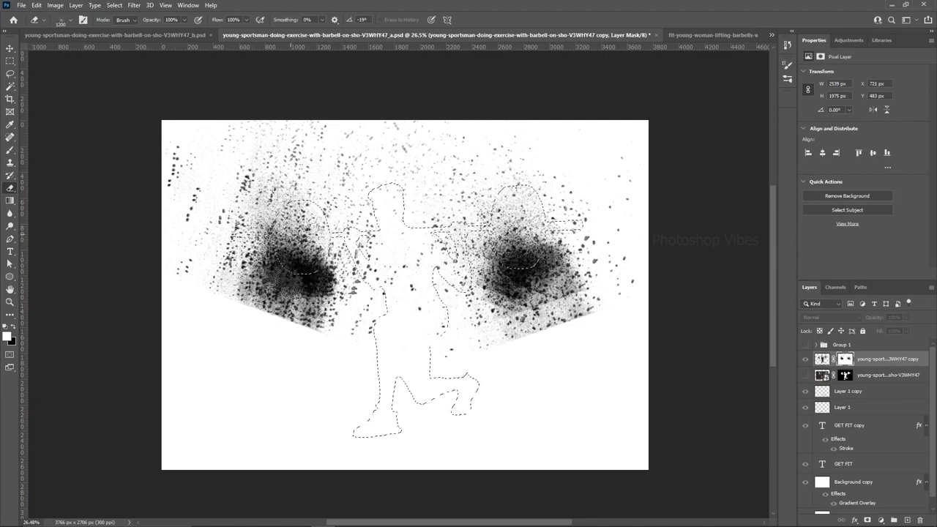
right_click(109, 229)
click(372, 280)
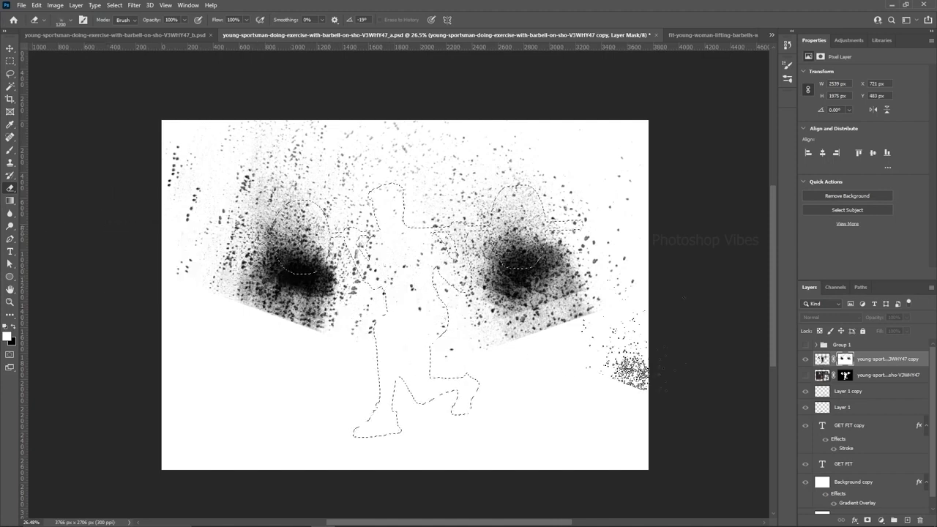
alt+click(847, 359)
- Paint the mask inside the selection with a Soft Round brush to restore the man's torso and arms
right_click(418, 221)
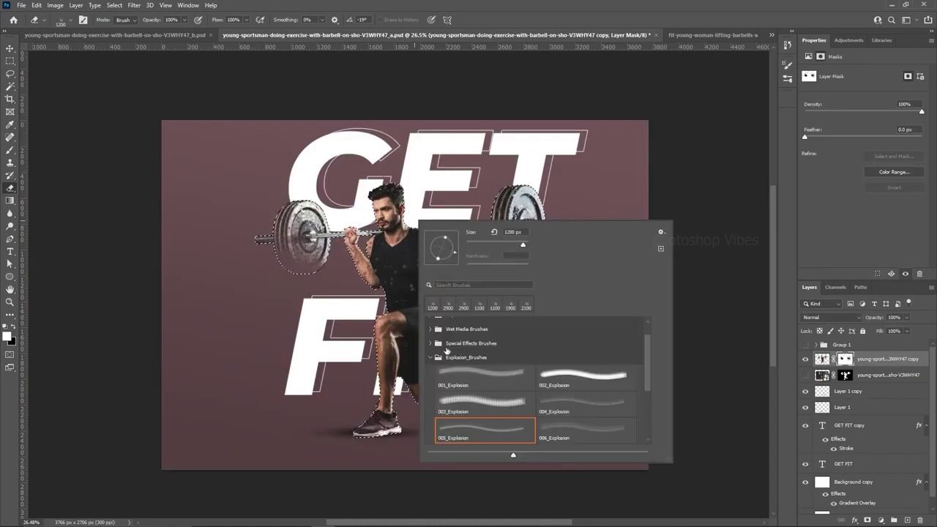
click(447, 356)
click(448, 325)
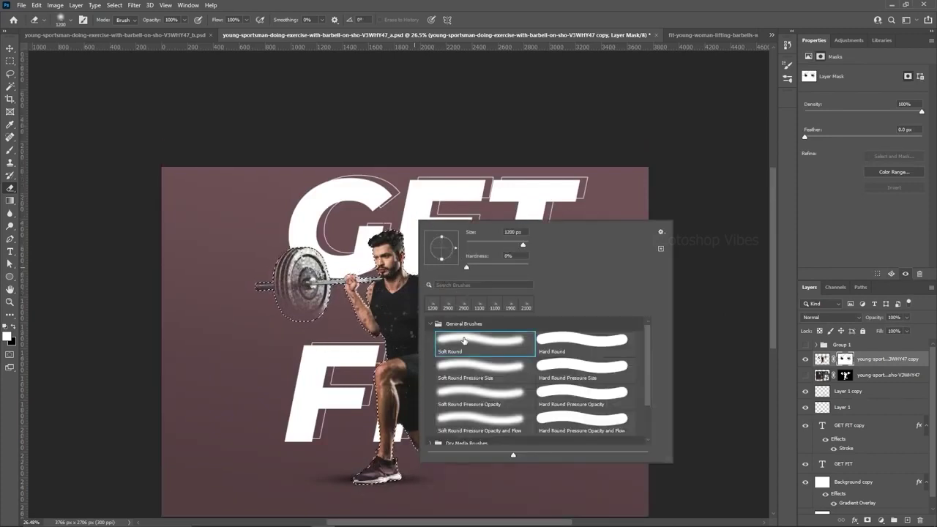
double_click(464, 340)
scroll(390, 341, down, 1)
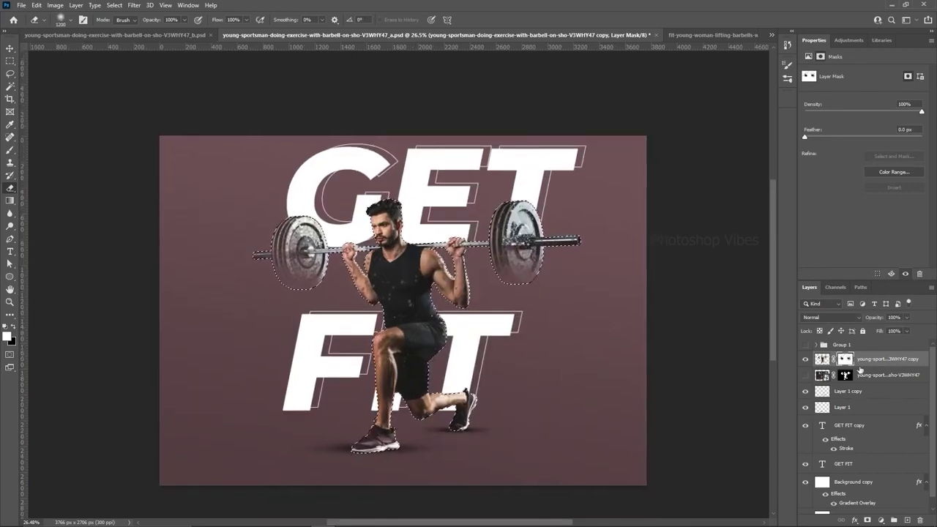
alt+click(846, 358)
drag(429, 312, 400, 302)
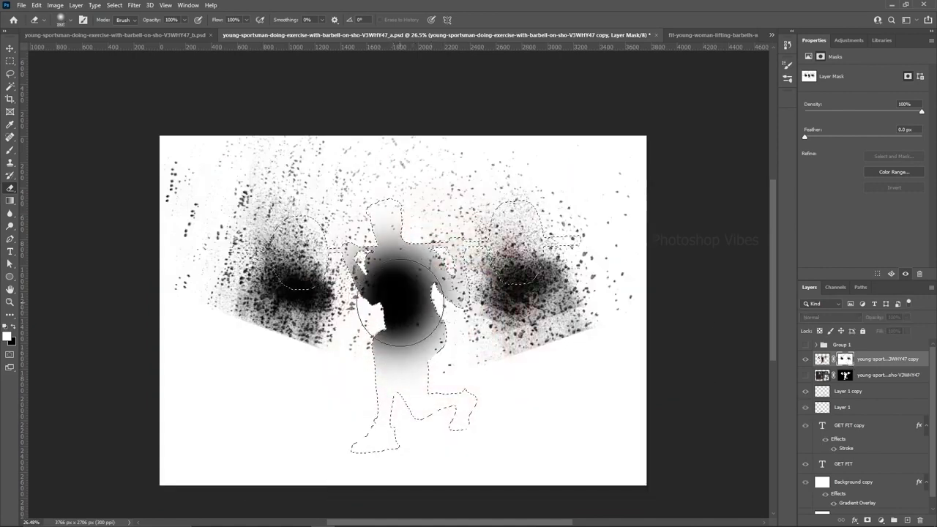
click(13, 327)
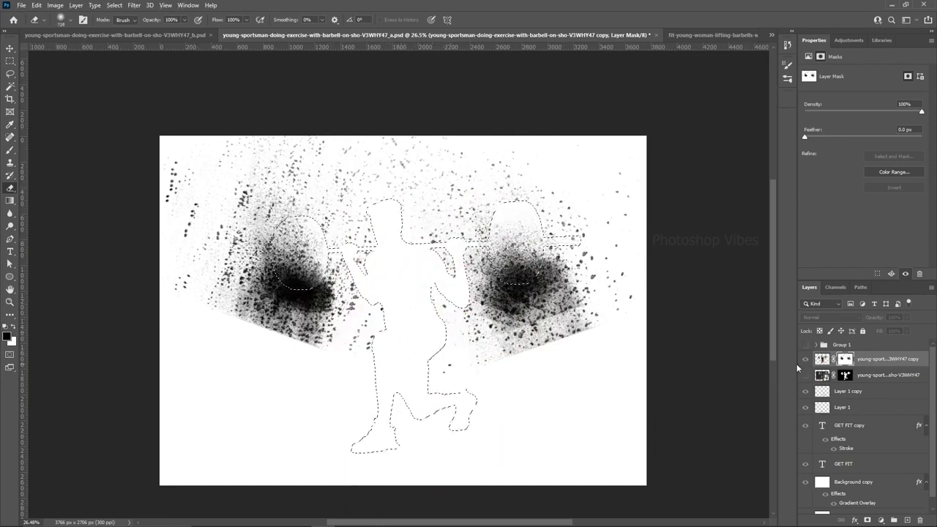
alt+click(845, 360)
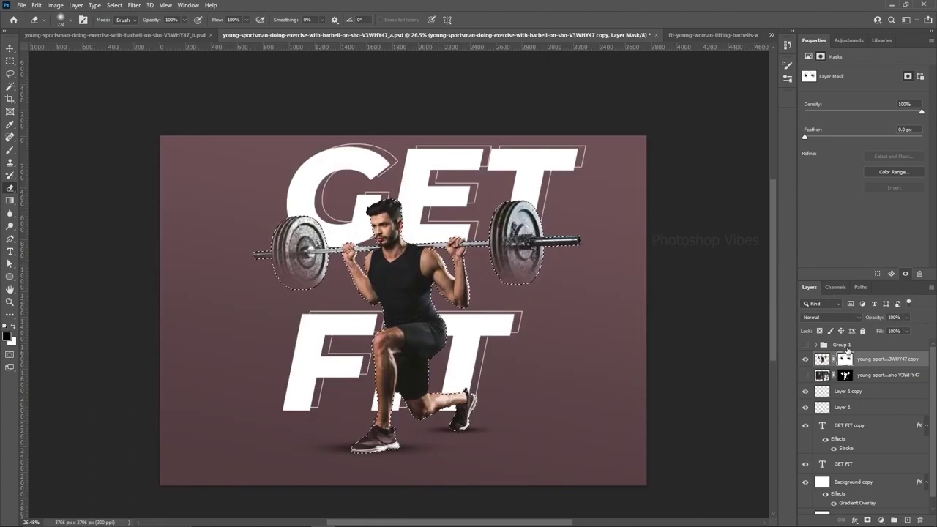
- Deselect, make Group 1 visible again and add a layer mask to it
click(115, 6)
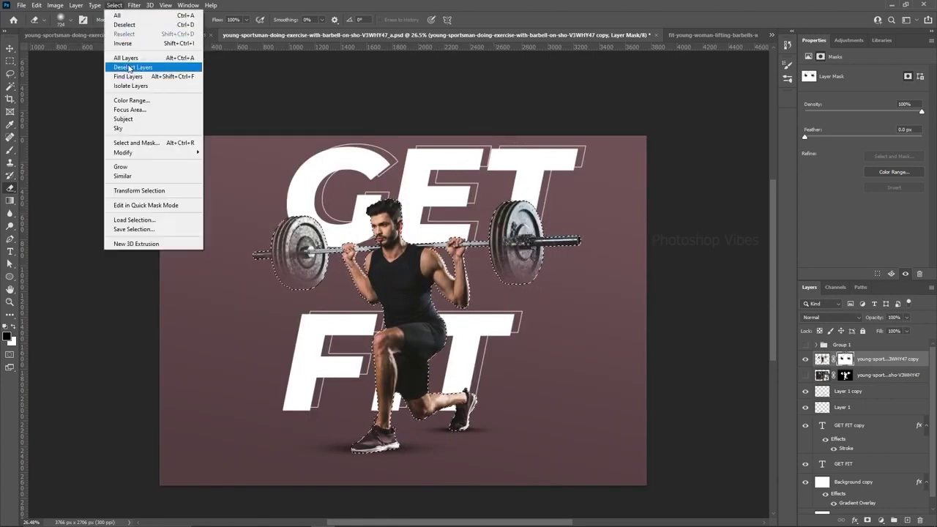
click(129, 68)
click(94, 5)
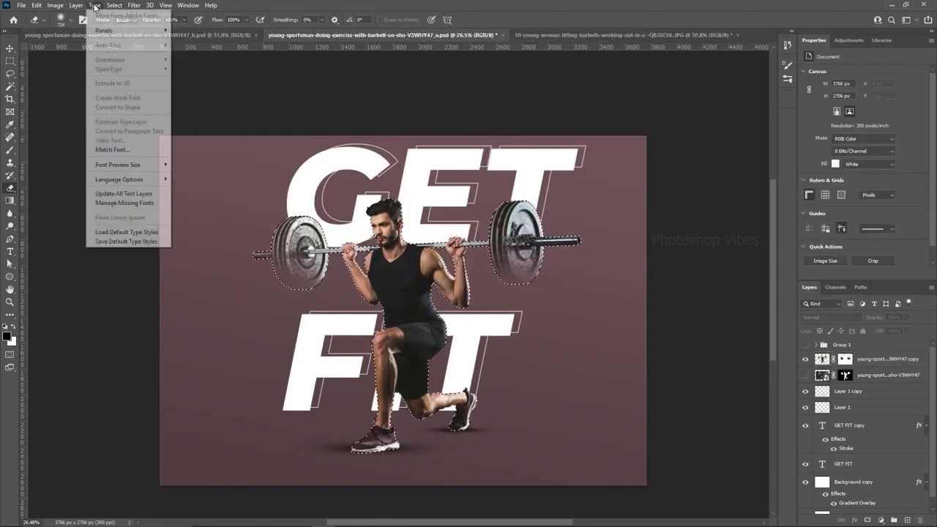
mouse_move(115, 5)
click(123, 26)
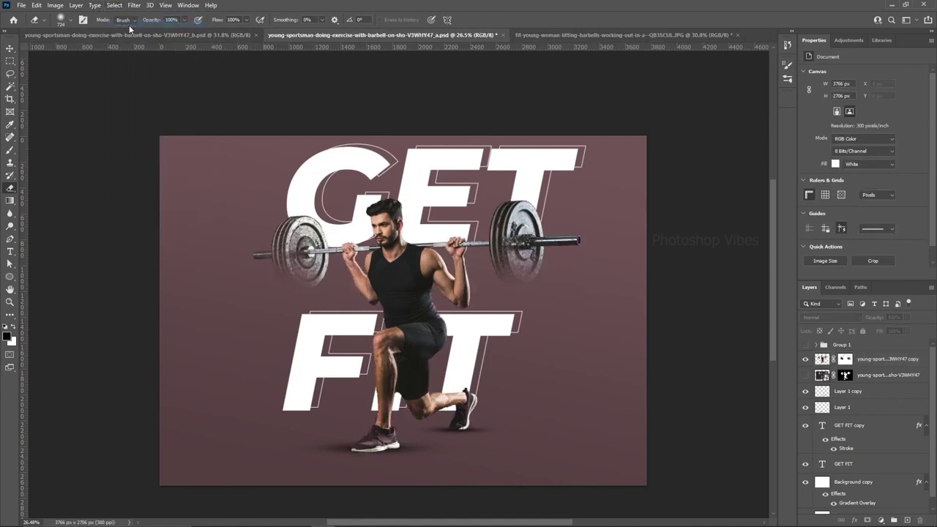
click(11, 49)
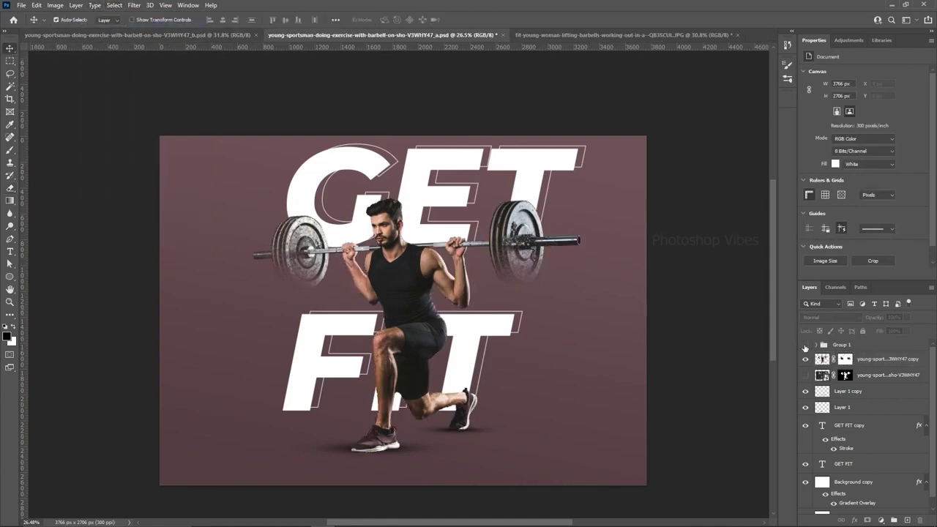
click(806, 345)
click(835, 346)
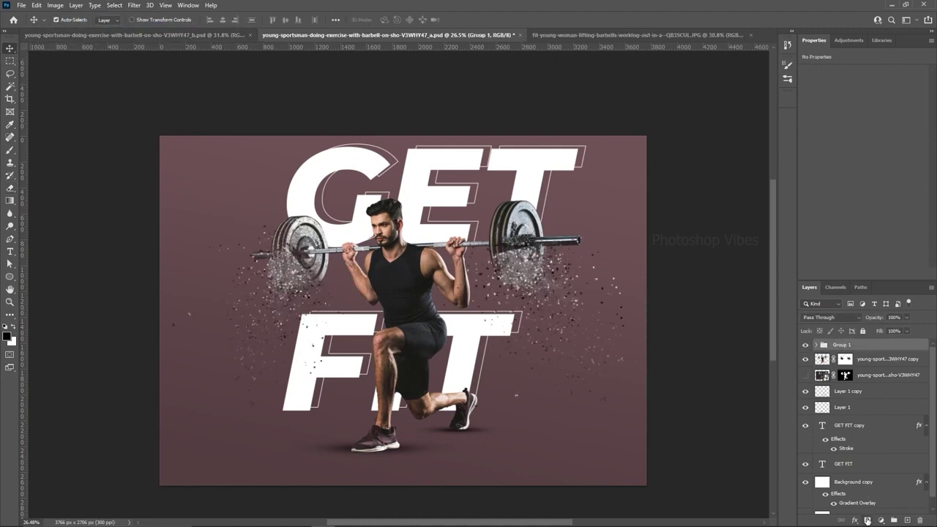
click(868, 521)
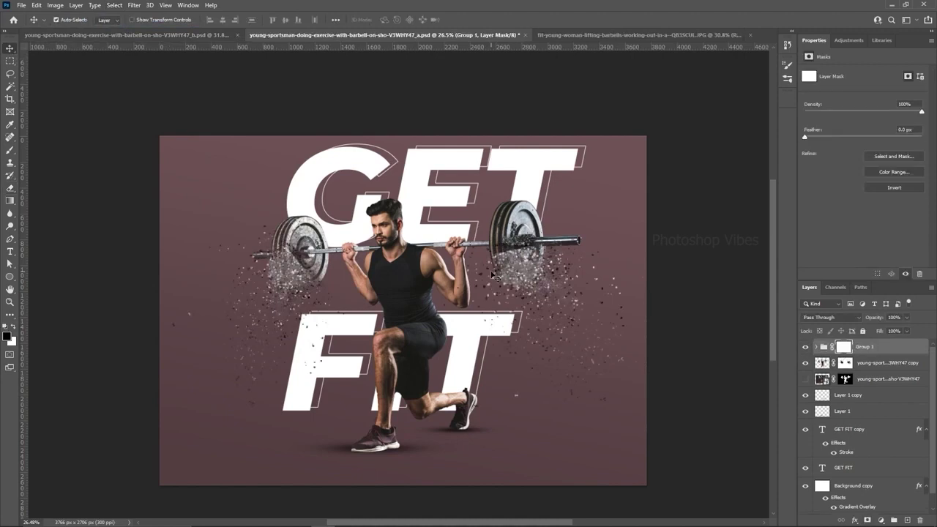
- Mask Group 1's particles off the man's shoulder, torso and the left plate
click(10, 188)
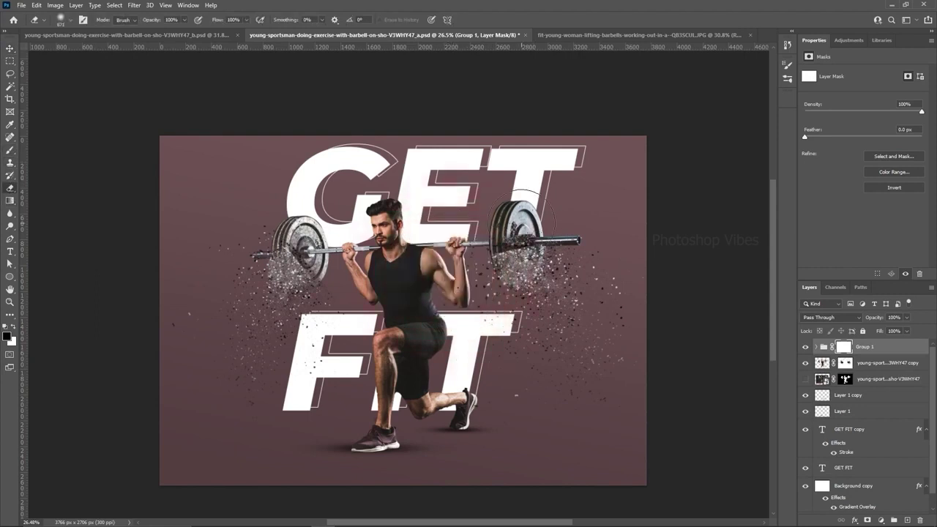
click(14, 329)
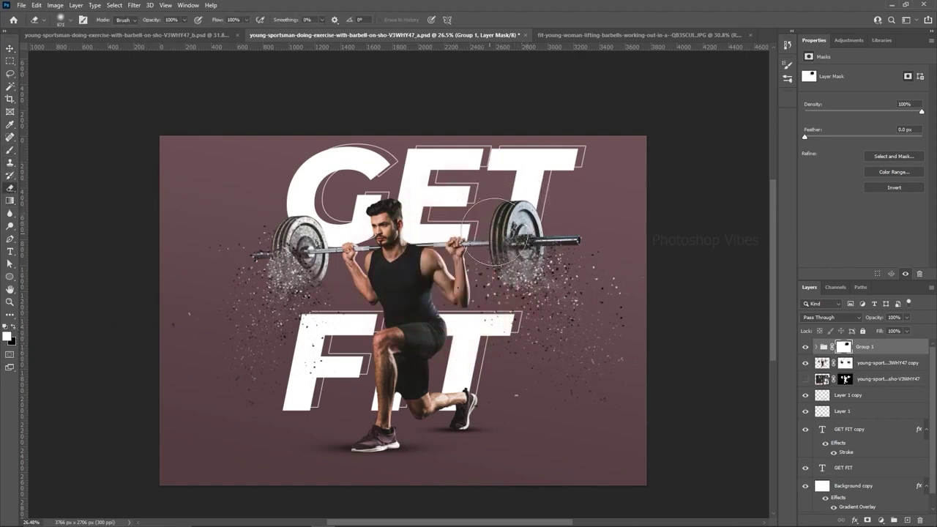
mouse_move(452, 245)
mouse_down()
mouse_move(446, 267)
mouse_move(459, 275)
mouse_move(458, 304)
mouse_move(441, 278)
mouse_move(454, 273)
mouse_move(465, 317)
mouse_move(417, 286)
mouse_up()
mouse_move(332, 224)
mouse_down()
mouse_move(317, 235)
mouse_move(300, 213)
mouse_up()
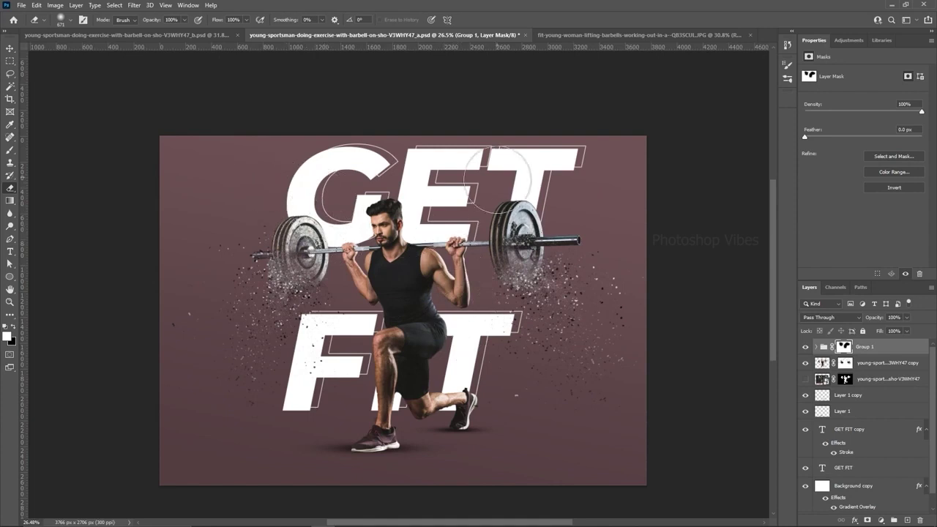
click(10, 47)
scroll(432, 329, up, 1)
drag(458, 346, 449, 319)
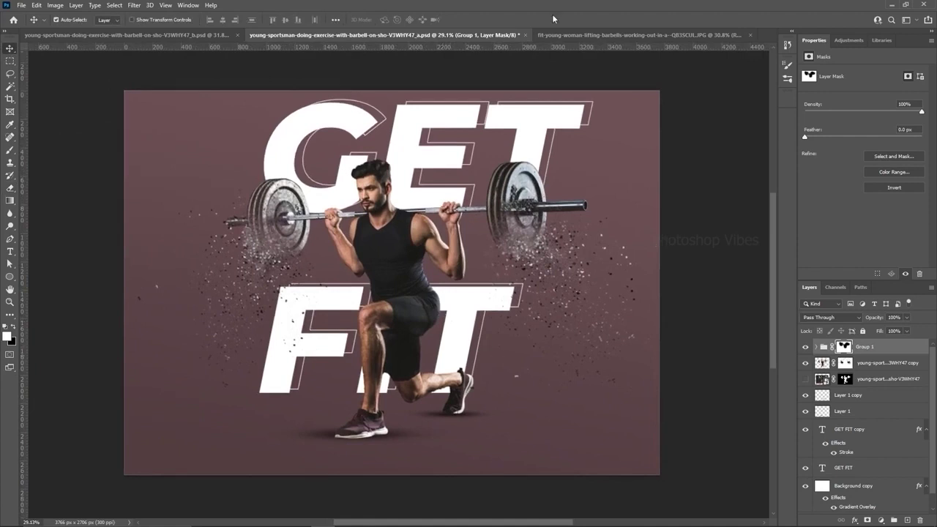
- Compare against the blurred-plates poster version and select the Background copy layer
click(153, 35)
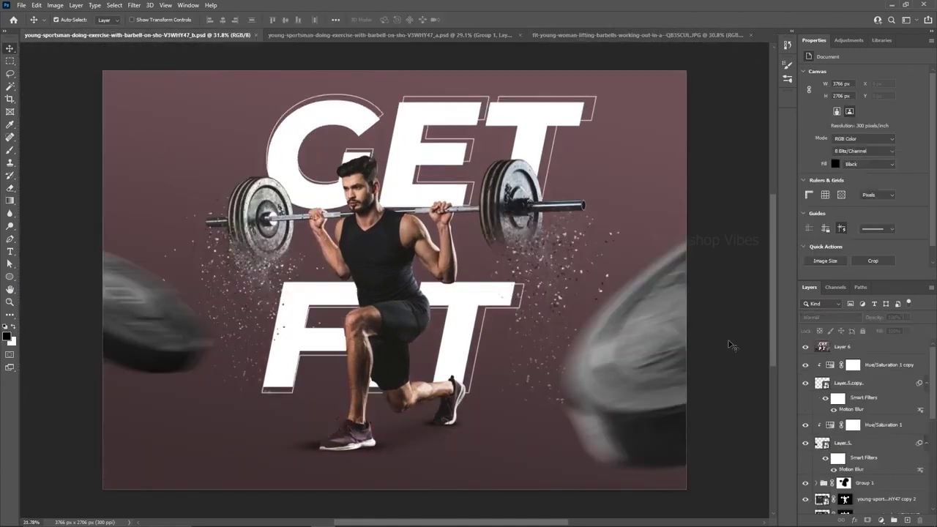
click(423, 33)
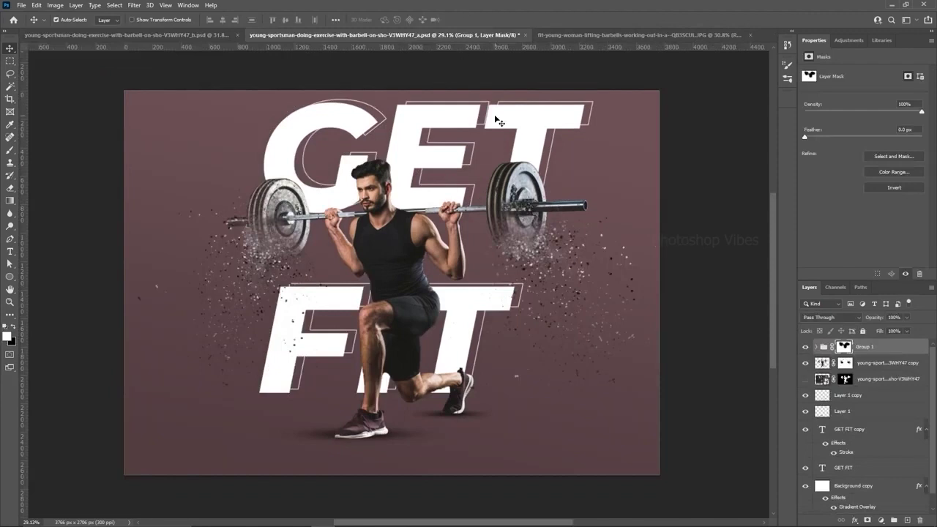
click(879, 487)
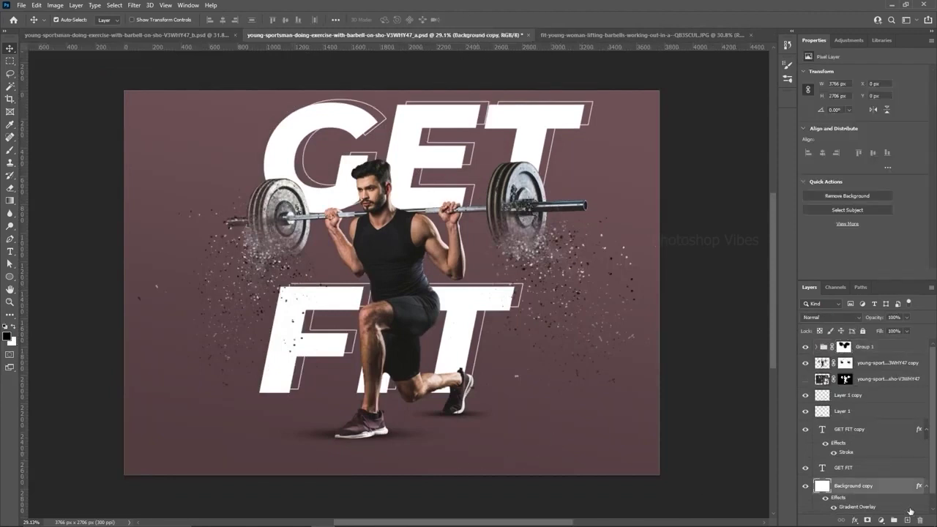
click(806, 487)
click(807, 486)
- Darken the Gradient Overlay's right colour stop to #463536 (brightness 27) and apply the style
double_click(852, 508)
click(738, 274)
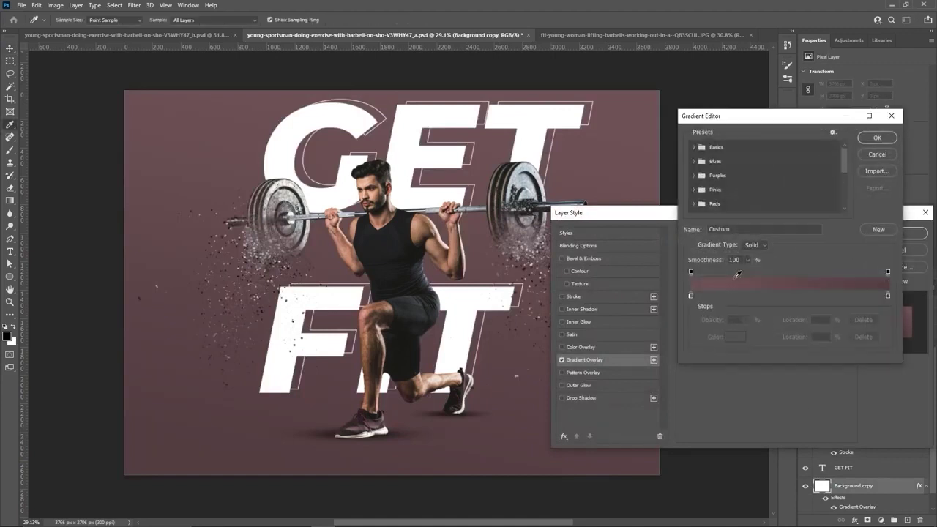
click(888, 296)
click(733, 337)
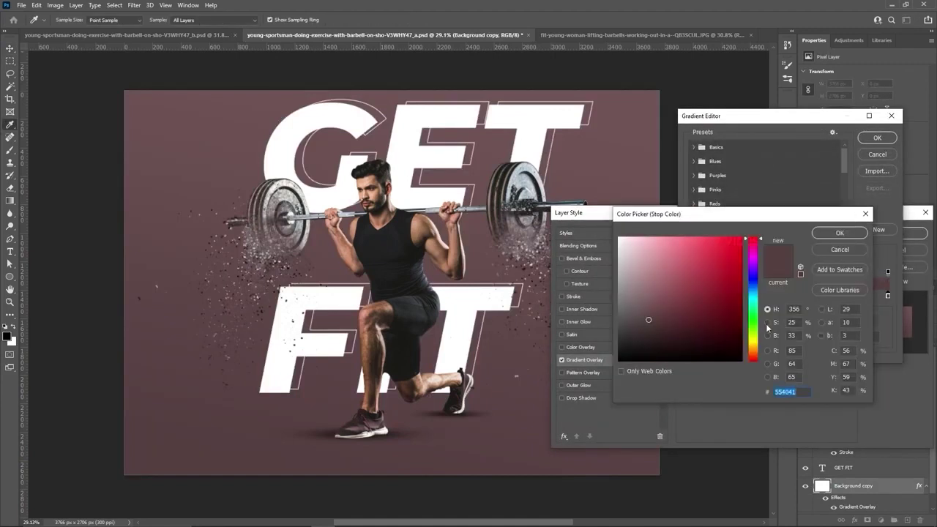
click(768, 323)
click(767, 336)
drag(755, 323, 755, 329)
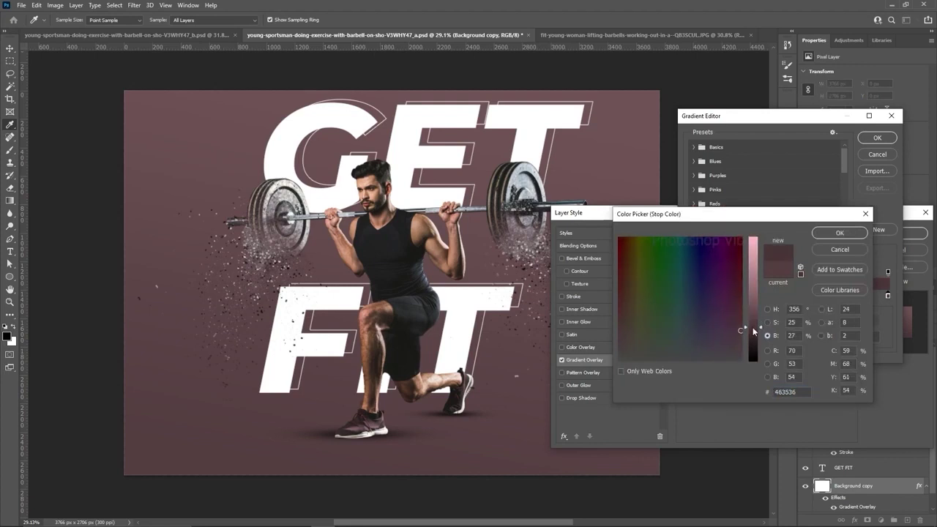
click(827, 234)
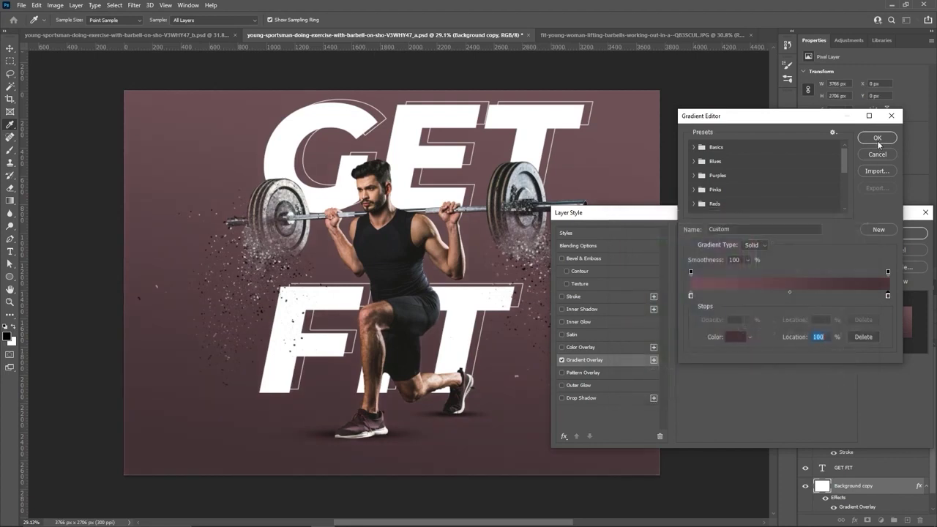
click(877, 139)
click(896, 233)
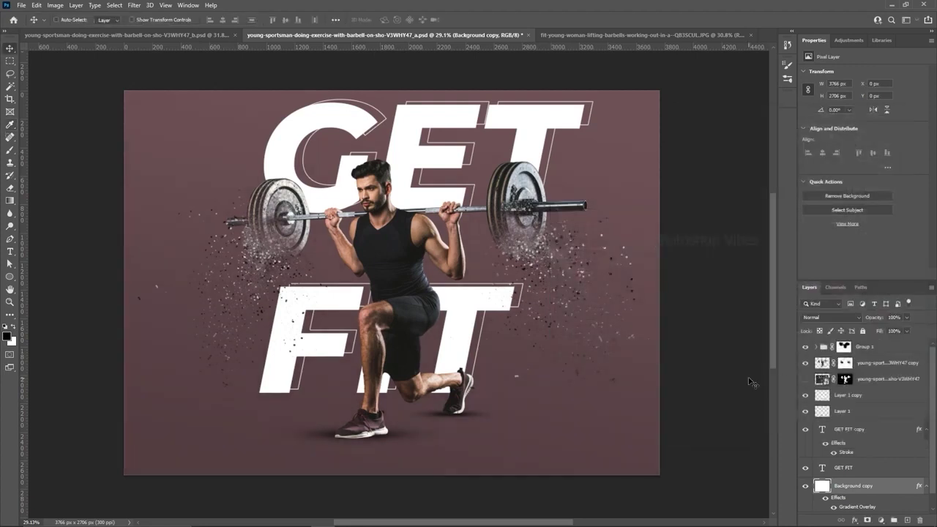
- In the deadlift photo, trace a closed Pen Tool path around the front weight plate
click(602, 35)
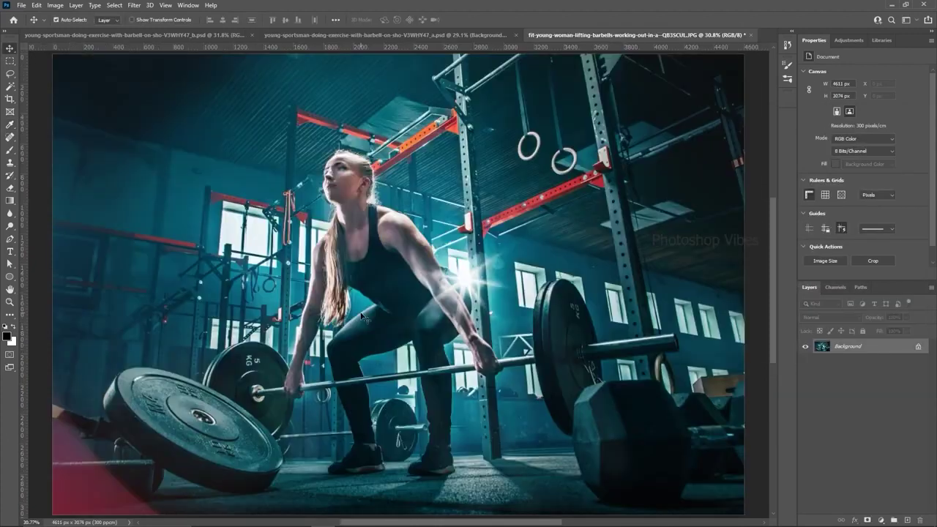
scroll(129, 425, up, 5)
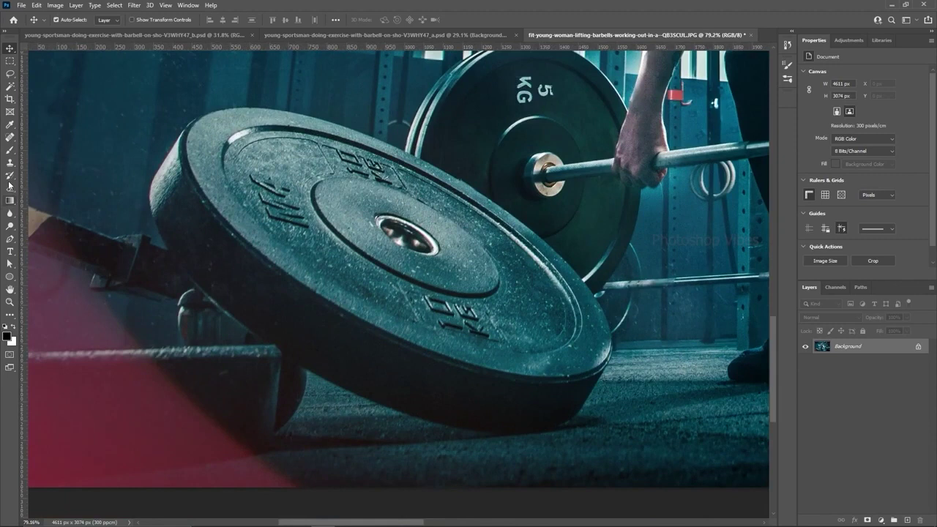
right_click(10, 238)
click(73, 241)
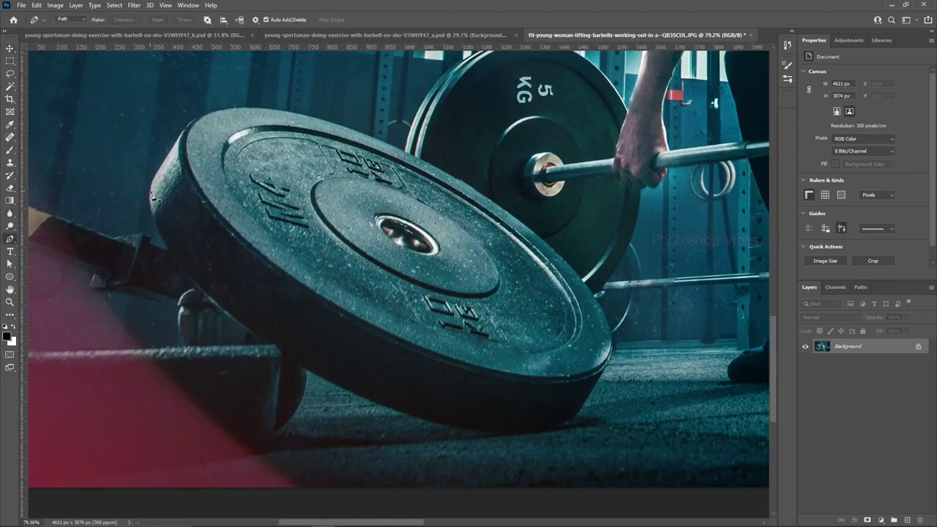
click(160, 240)
click(293, 361)
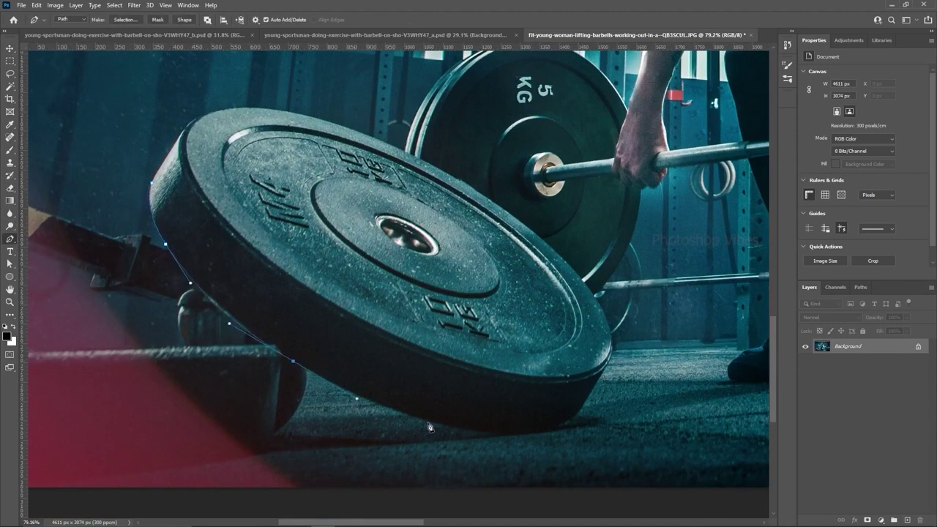
click(496, 435)
click(579, 414)
click(611, 340)
click(606, 292)
click(542, 238)
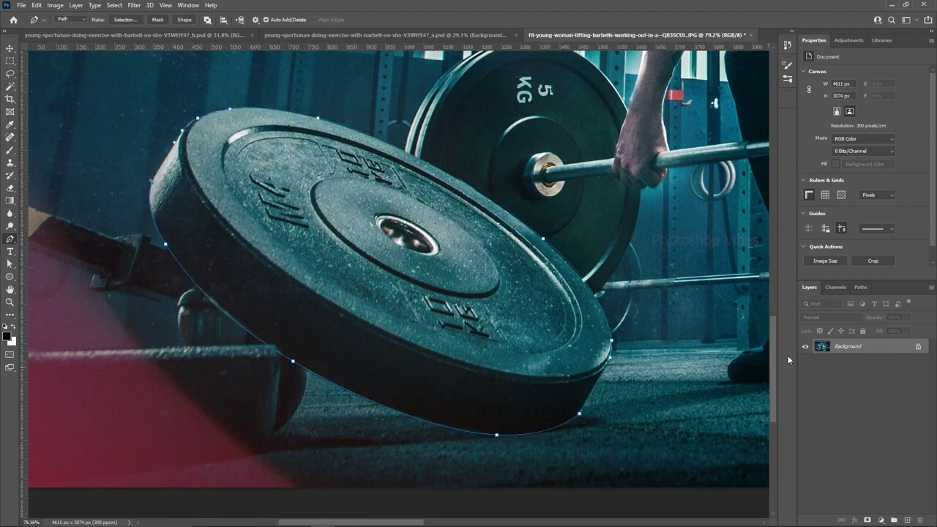
- Turn the plate path into a selection, copy it, and return to the GET FIT composition
click(124, 20)
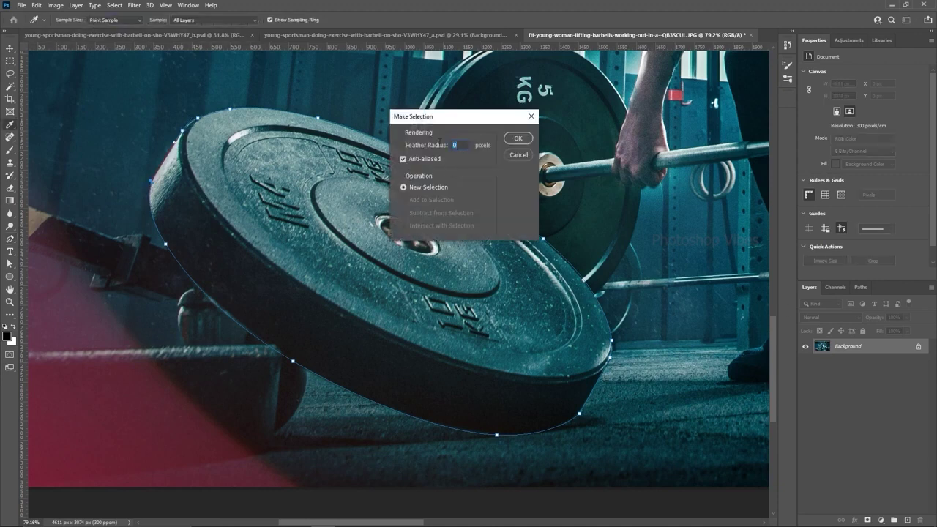
click(516, 138)
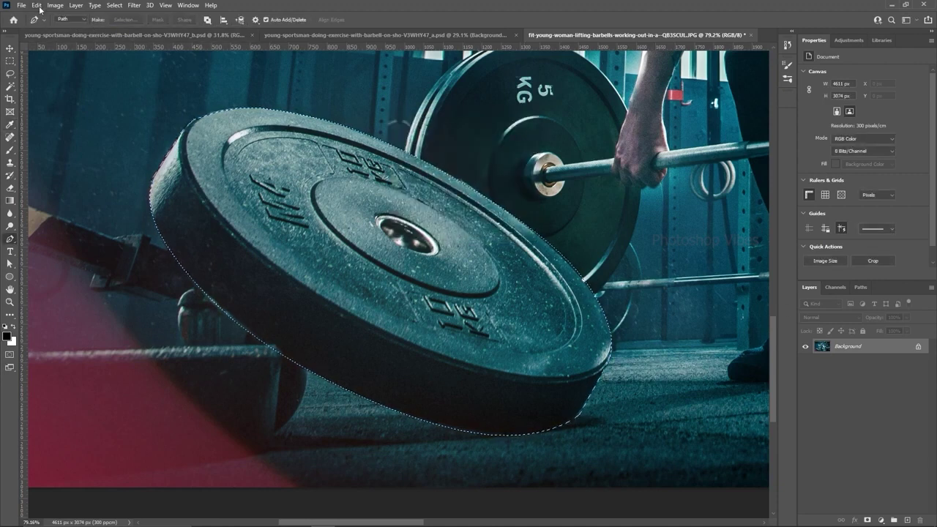
click(36, 6)
click(46, 72)
click(330, 34)
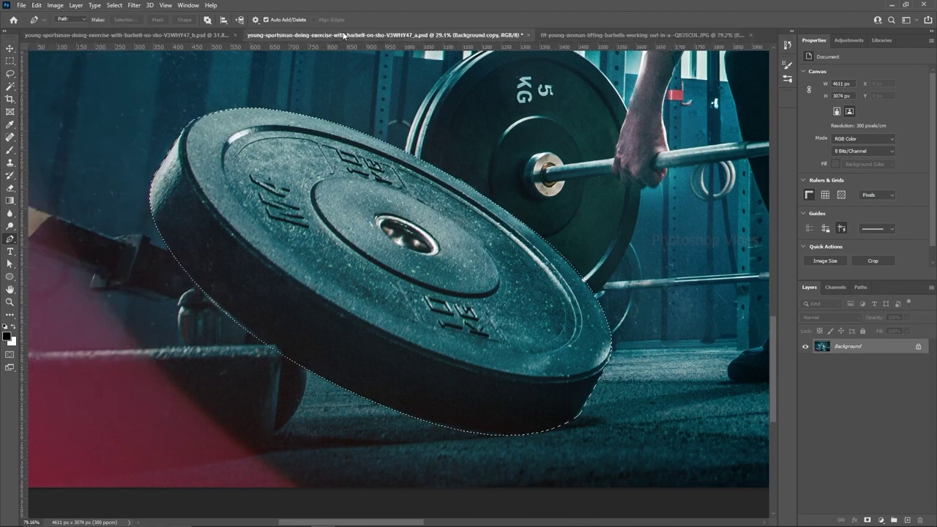
- Paste the plate as Layer 4 at the top of the stack, make it a smart object, and place it lower left
click(36, 5)
click(45, 93)
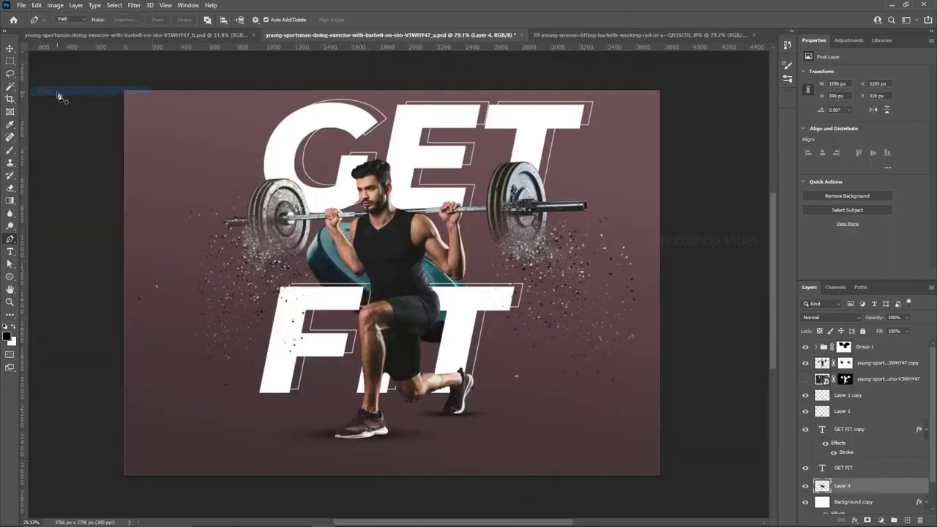
click(10, 48)
drag(854, 492, 825, 342)
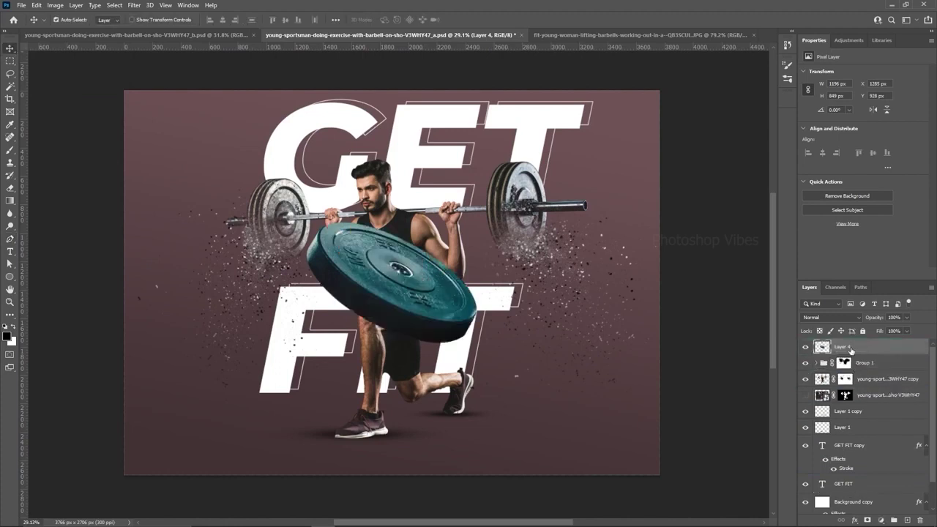
right_click(852, 351)
click(767, 253)
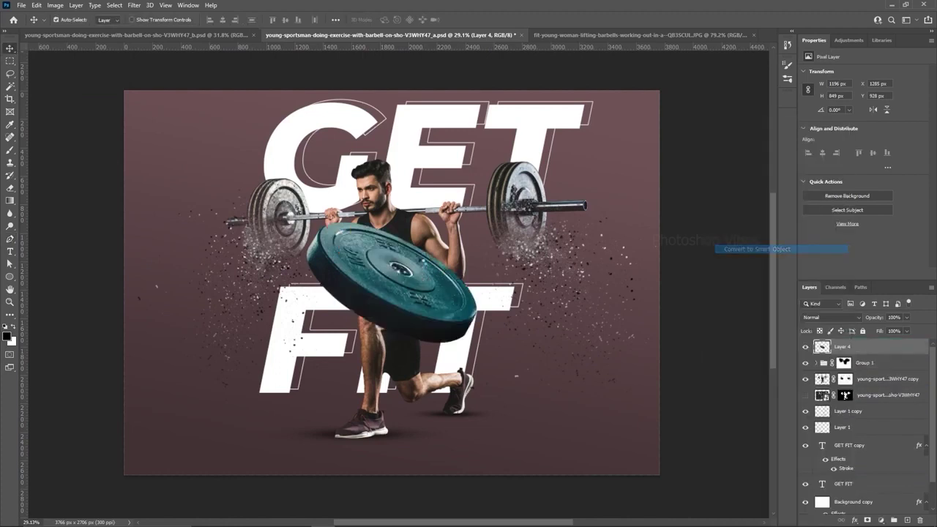
drag(413, 296, 281, 343)
- Apply a Motion Blur of -4° angle and 166 px distance to the plate
click(134, 5)
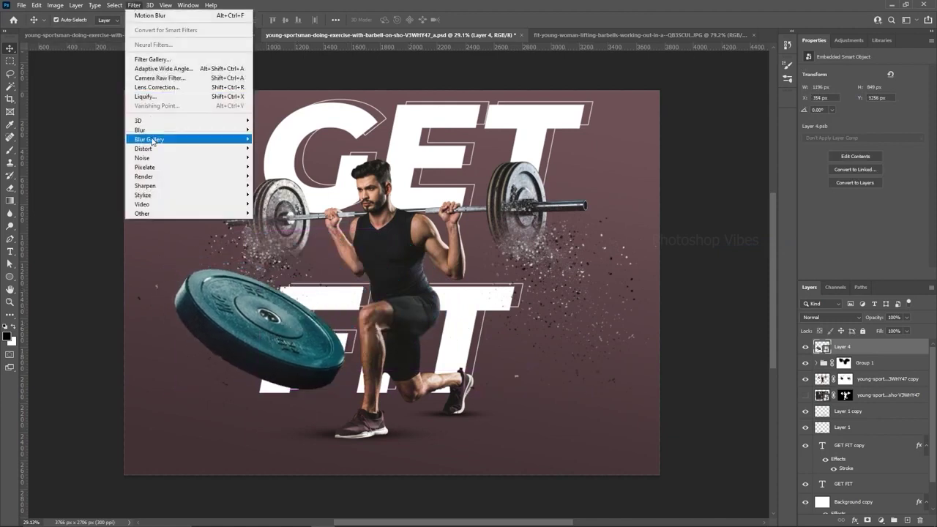
mouse_move(220, 130)
click(277, 185)
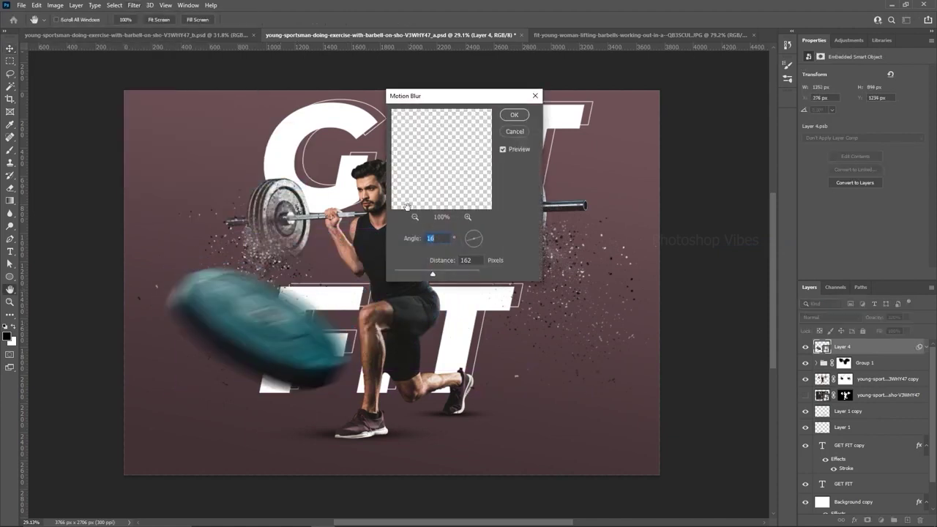
drag(479, 236, 483, 241)
drag(404, 276, 435, 275)
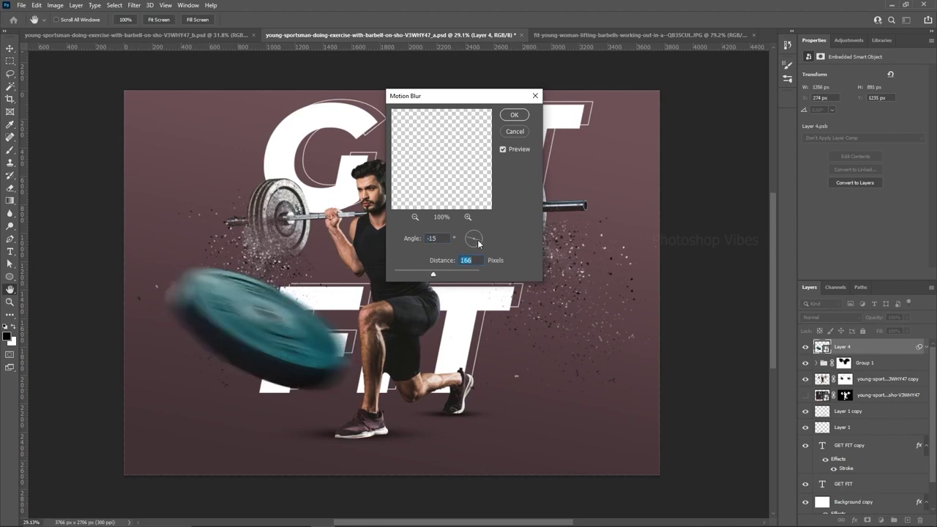
drag(478, 240, 480, 239)
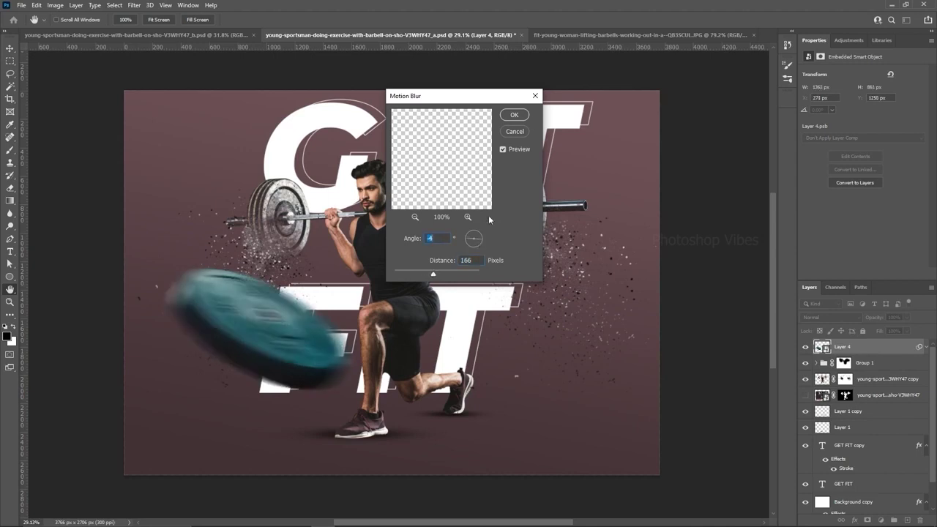
click(514, 115)
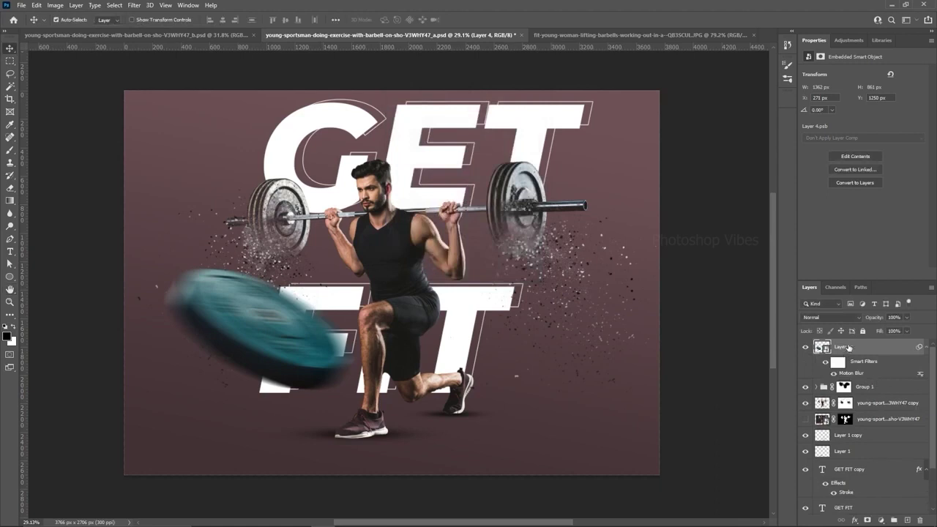
- Add a clipped Hue/Saturation adjustment with Saturation -100 to turn the plate grey
click(880, 520)
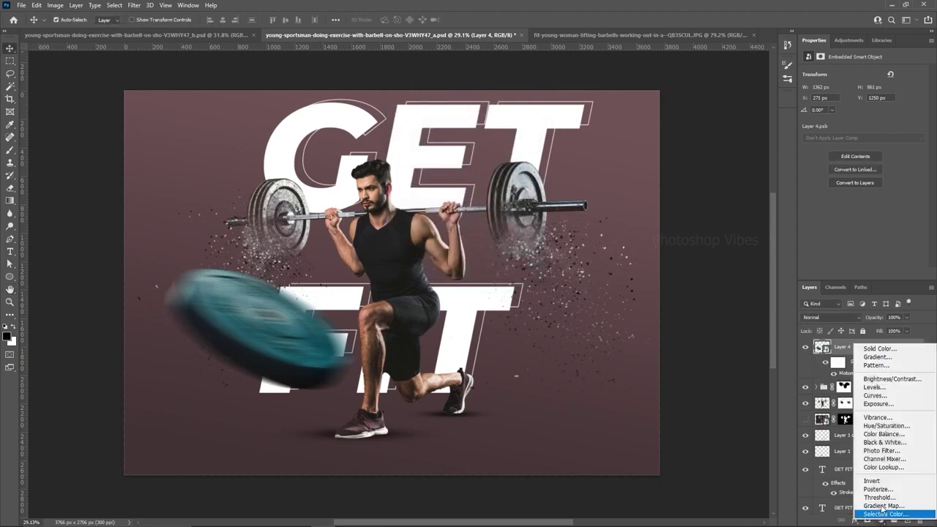
click(868, 424)
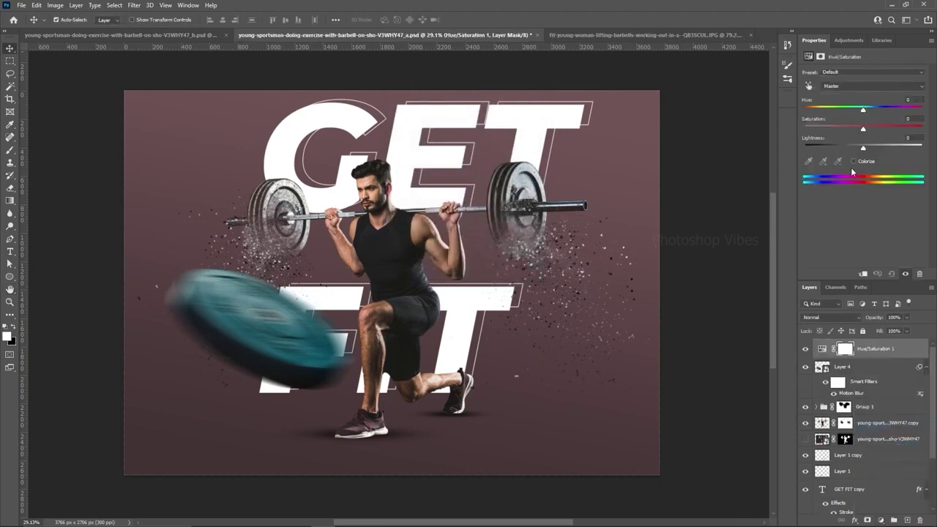
click(864, 274)
drag(863, 131, 755, 129)
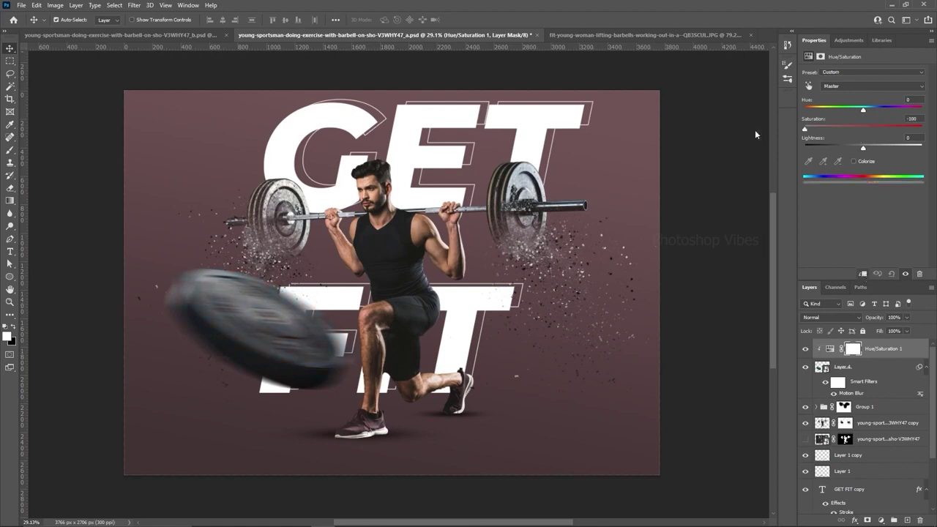
- Scale the plate to about 105% and push it partly off the poster's left edge
click(845, 368)
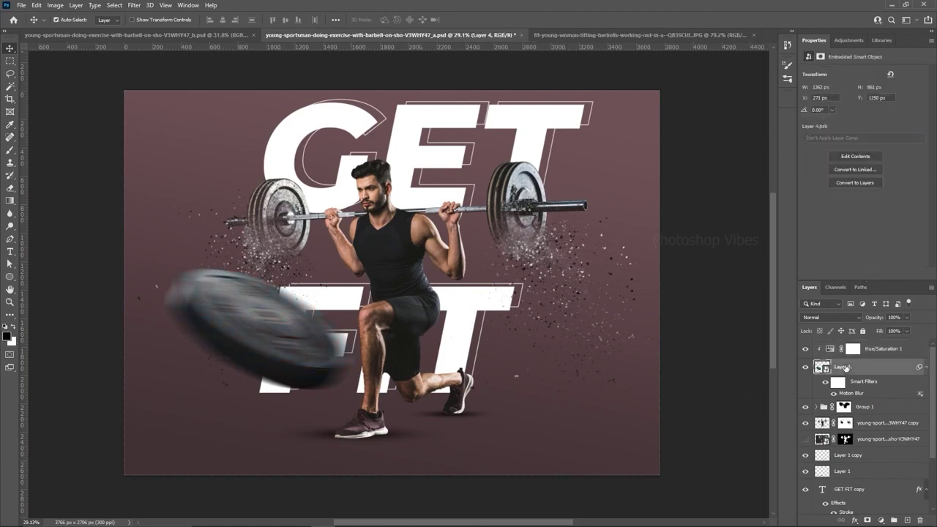
key(ctrl+t)
key(Return)
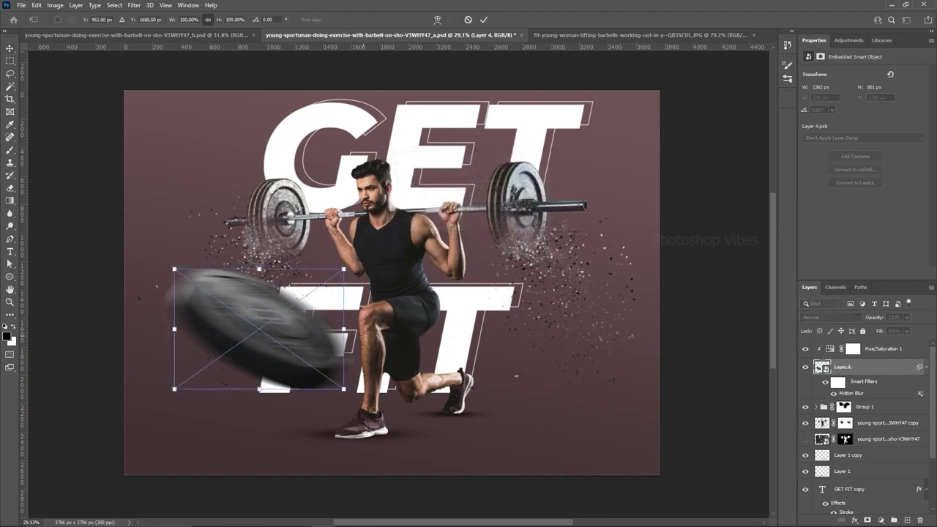
drag(344, 390, 378, 414)
drag(307, 351, 207, 351)
drag(280, 412, 254, 395)
drag(206, 362, 189, 327)
key(Return)
- Duplicate the grey plate, move the copy right, flip it horizontally, and enlarge it to about 162%
shift+click(883, 349)
drag(867, 370, 908, 519)
key(ctrl+t)
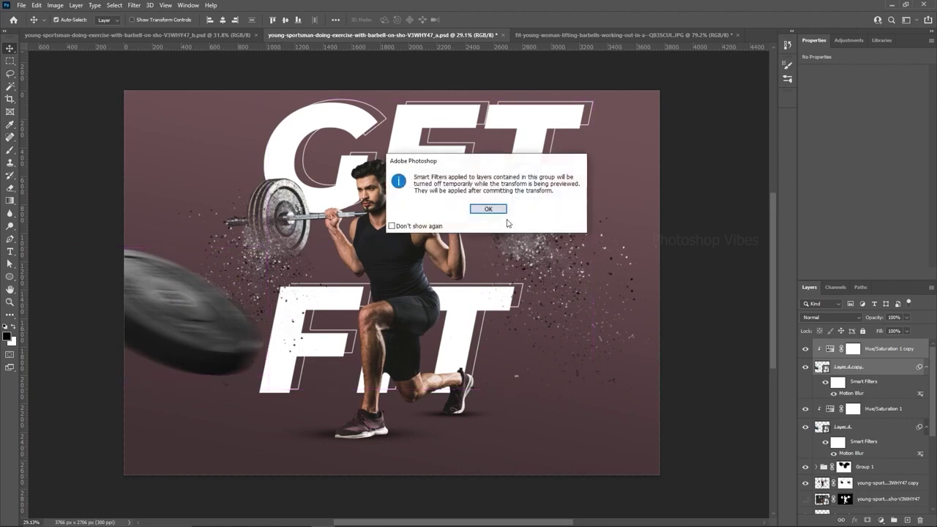
key(Return)
drag(245, 280, 637, 304)
right_click(563, 331)
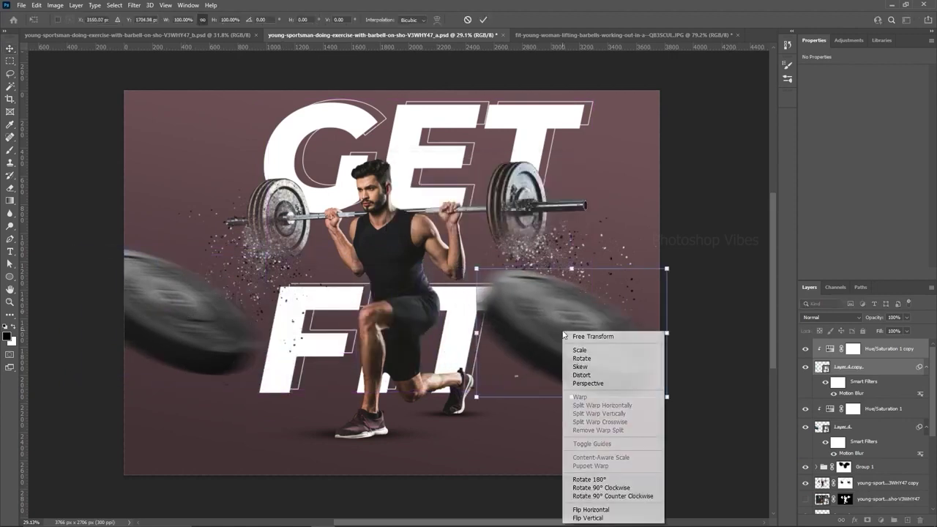
click(590, 510)
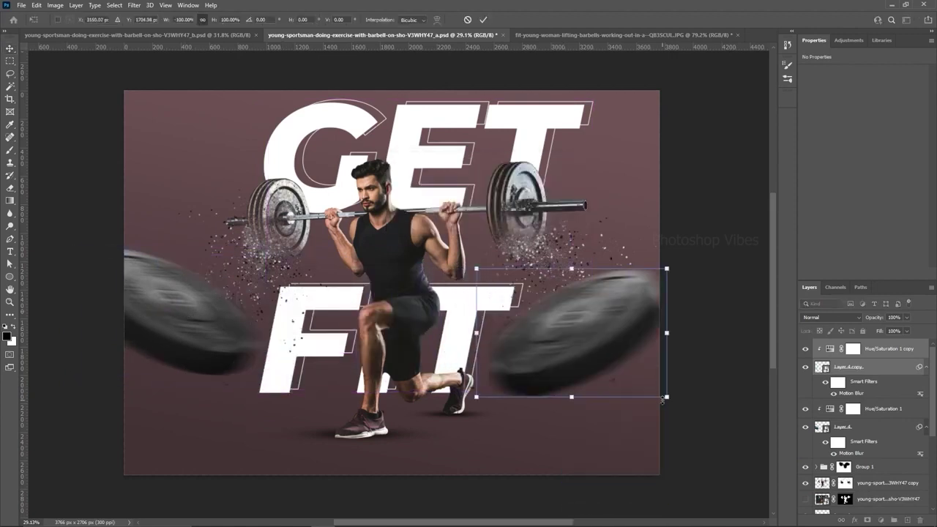
scroll(663, 399, down, 3)
drag(619, 380, 750, 460)
drag(583, 395, 591, 352)
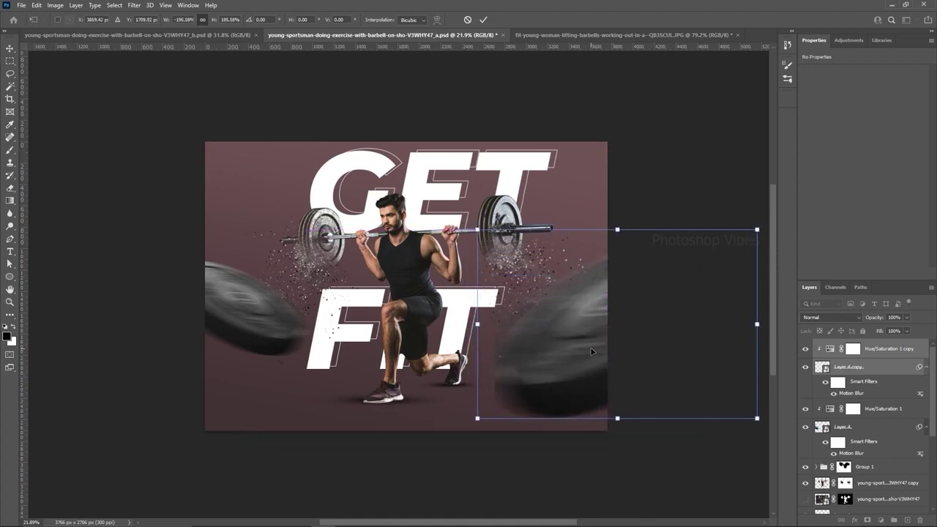
key(Return)
- Nudge both plates outward and give the right plate a longer, near-horizontal Motion Blur
scroll(545, 344, up, 1)
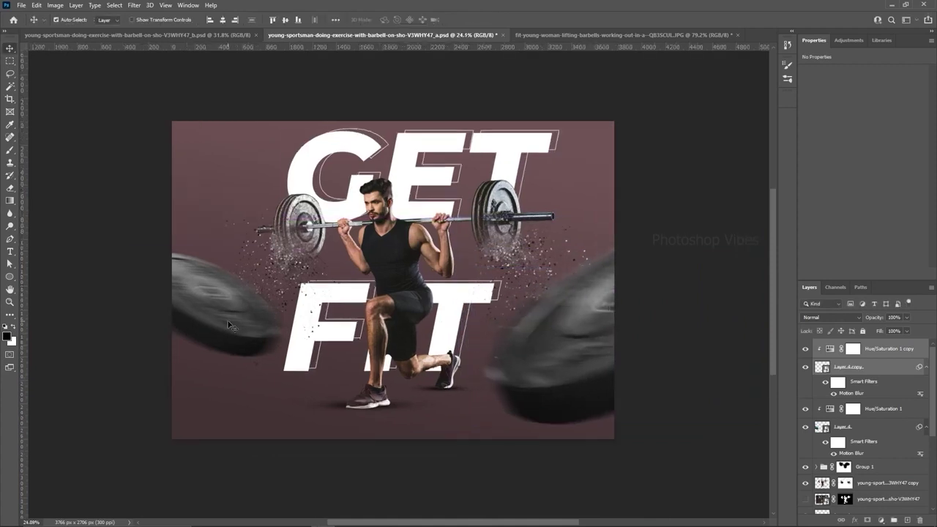
drag(234, 326, 208, 321)
drag(574, 352, 579, 354)
double_click(858, 396)
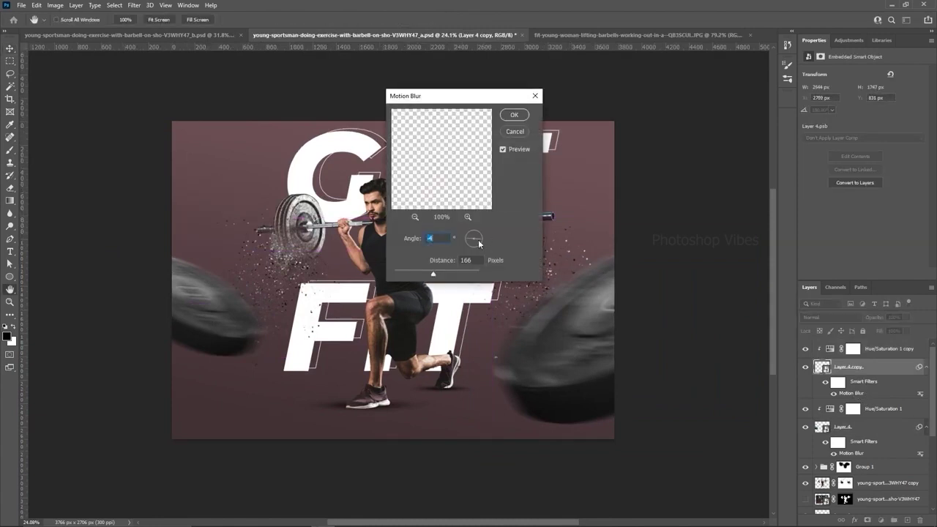
text(-57)
drag(480, 232, 463, 238)
drag(468, 238, 467, 239)
drag(447, 273, 448, 272)
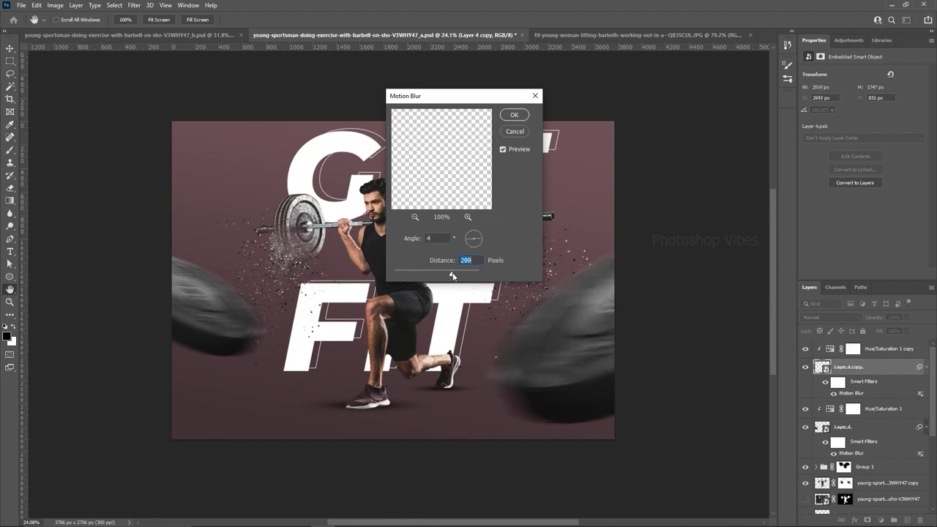
click(506, 115)
key(v)
click(677, 232)
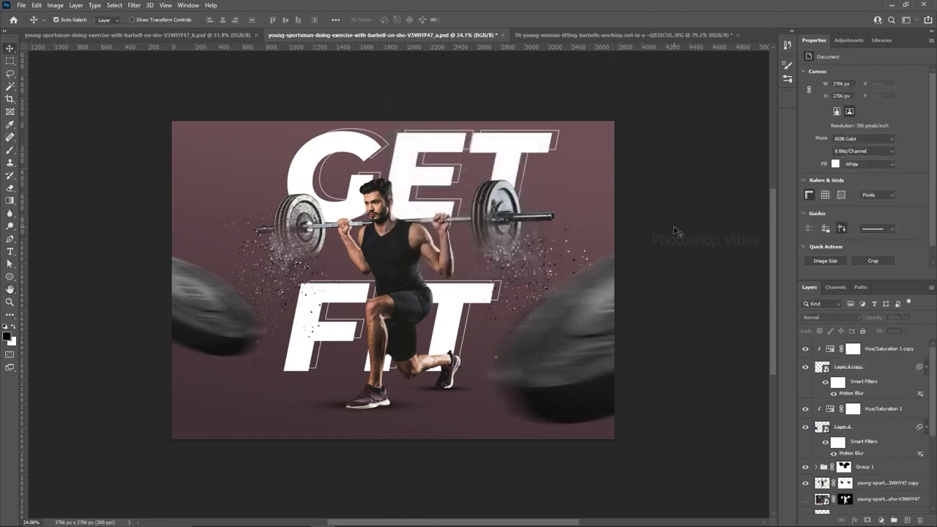
key(ctrl+0)
- Bring up the blank 'place text behind an object.psd' document fitted to the window
scroll(677, 231, down, 1)
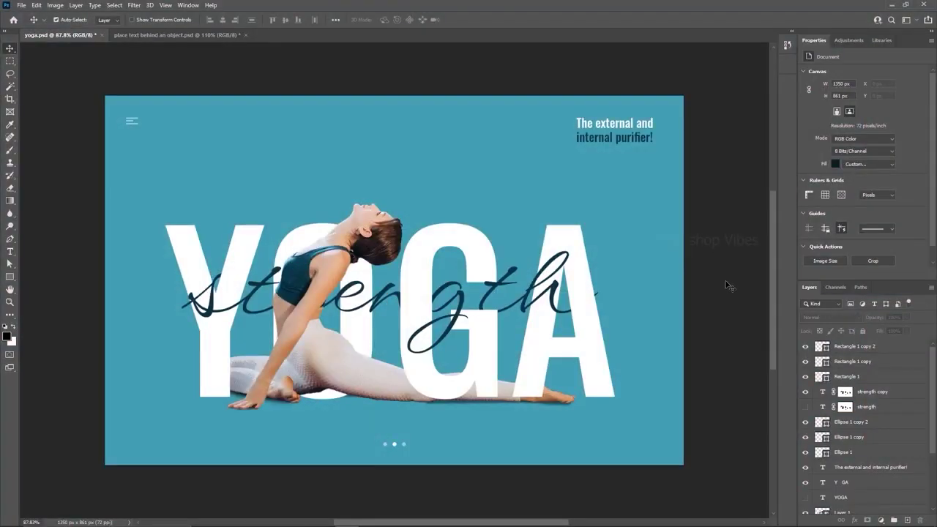
click(186, 35)
key(ctrl+0)
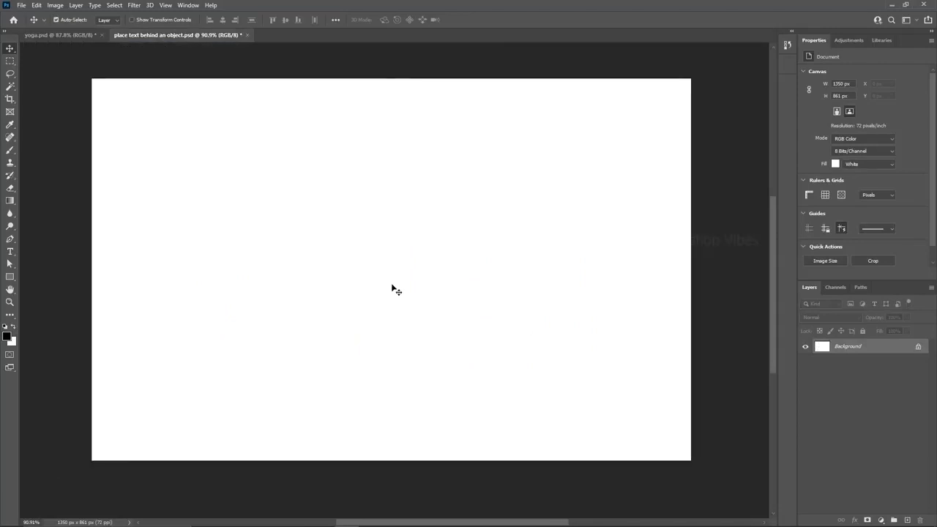
- Set the foreground colour to #3b98b8 and fill the Background layer with it
click(8, 337)
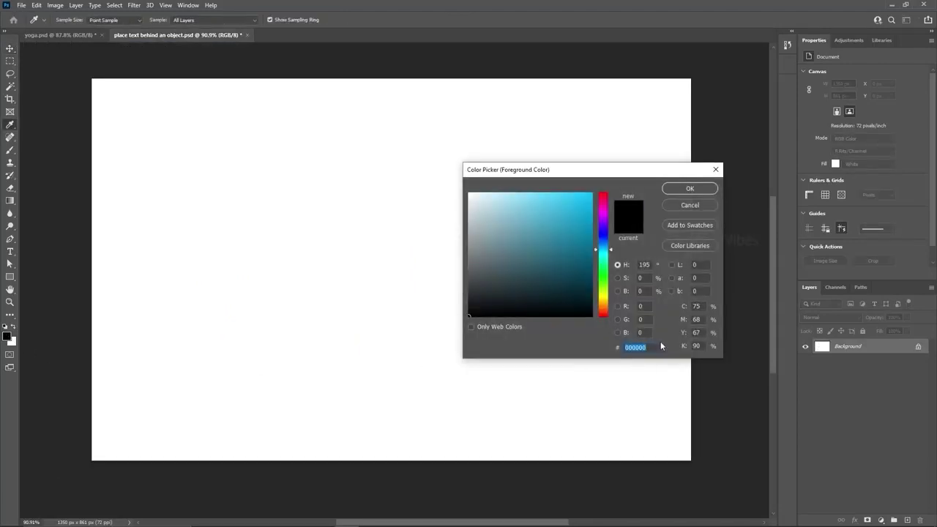
text(3b98b8)
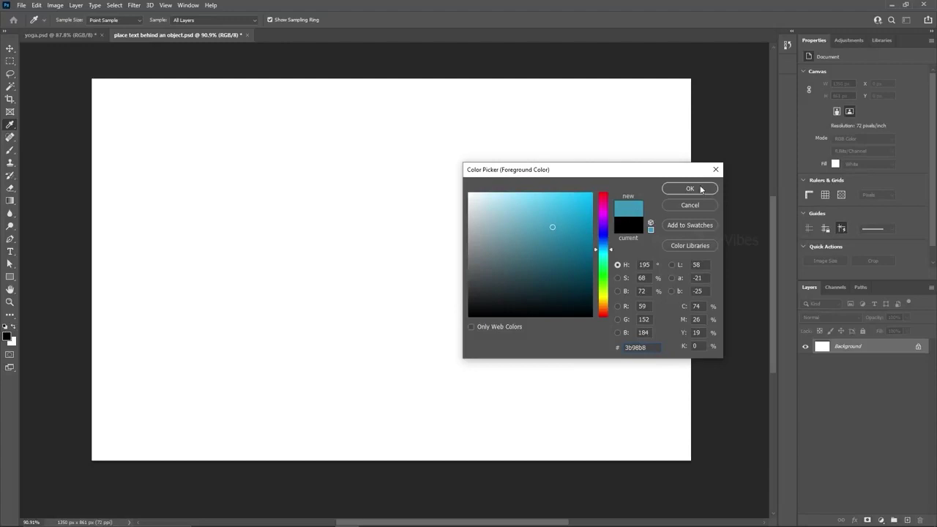
click(690, 189)
key(v)
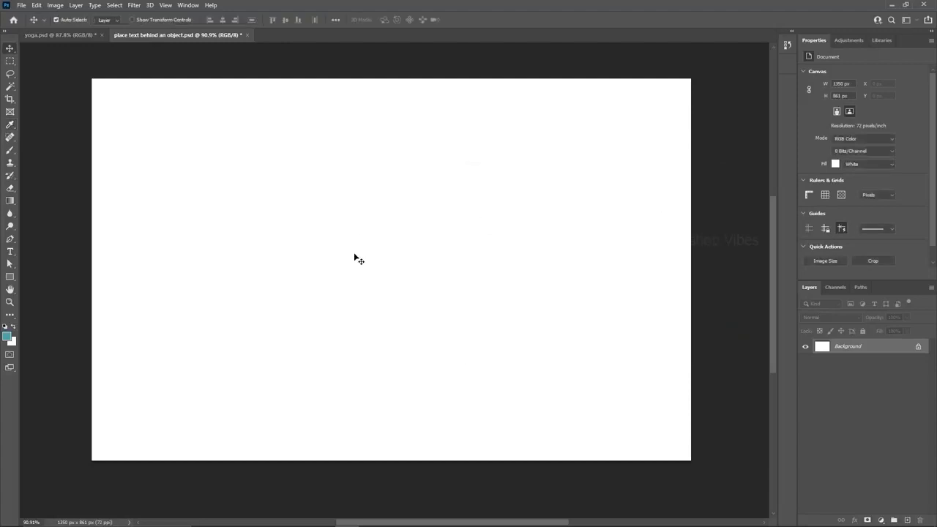
click(38, 6)
click(80, 160)
click(470, 131)
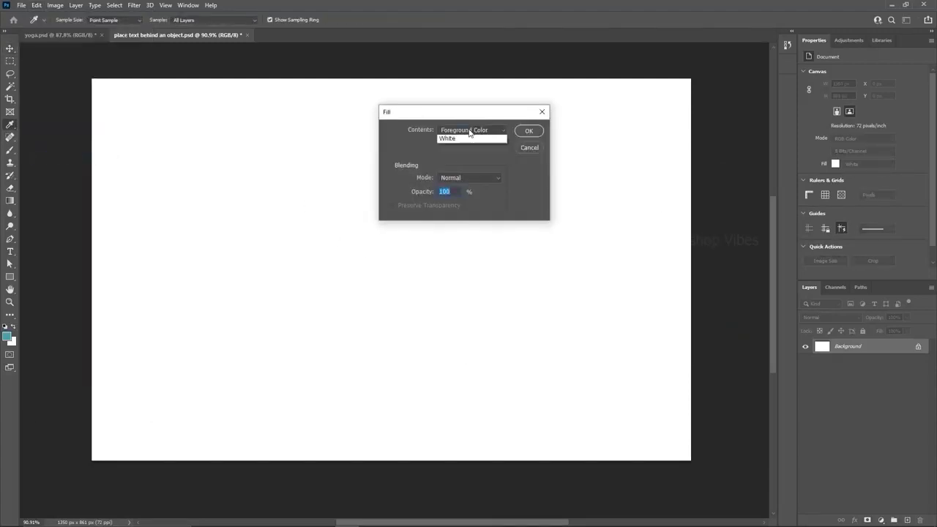
click(460, 140)
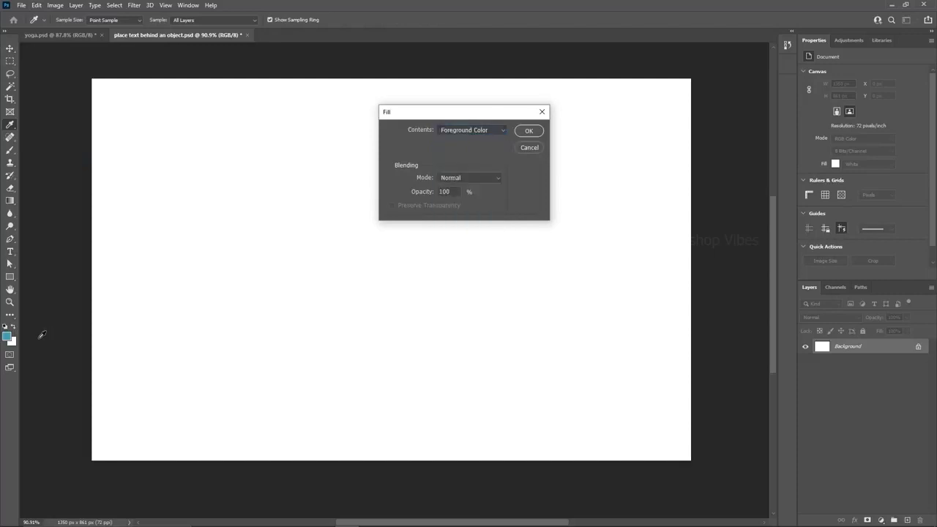
click(528, 131)
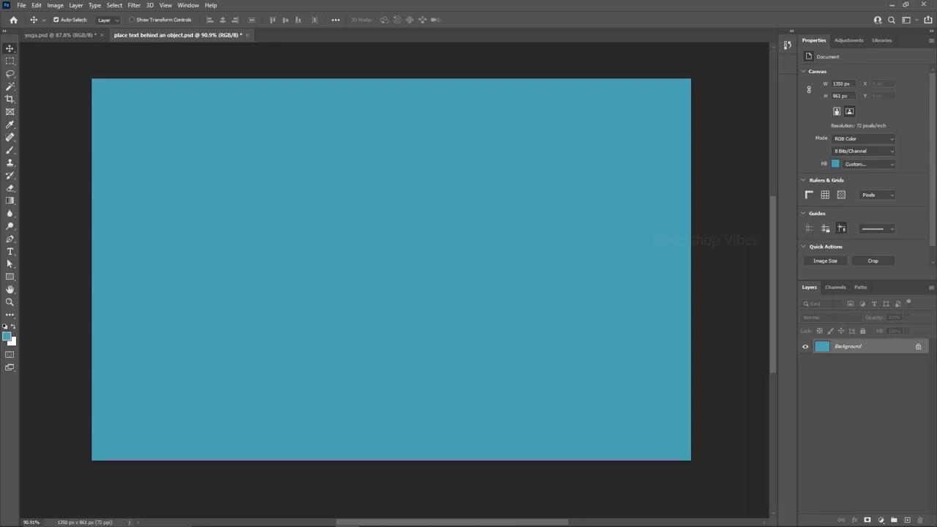
- Place the yoga photo and auto-select the woman with Select Subject
drag(341, 256, 348, 260)
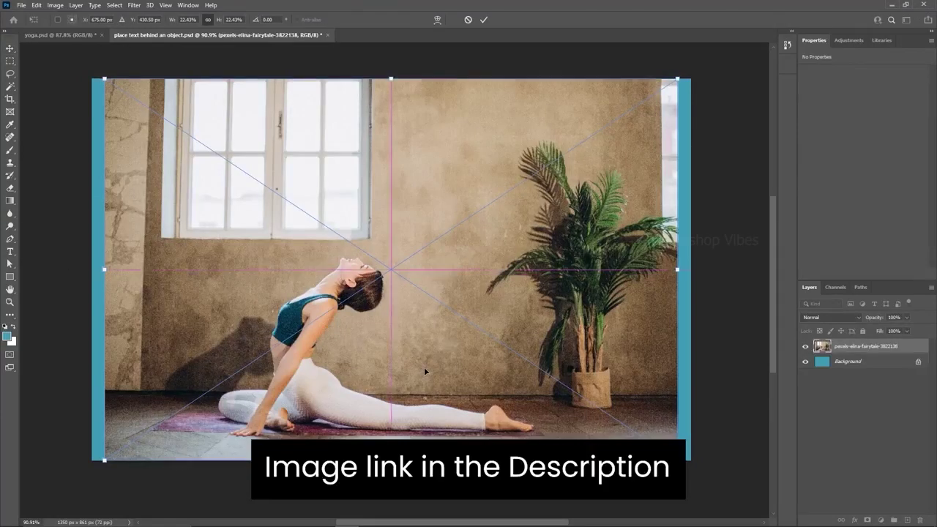
key(Return)
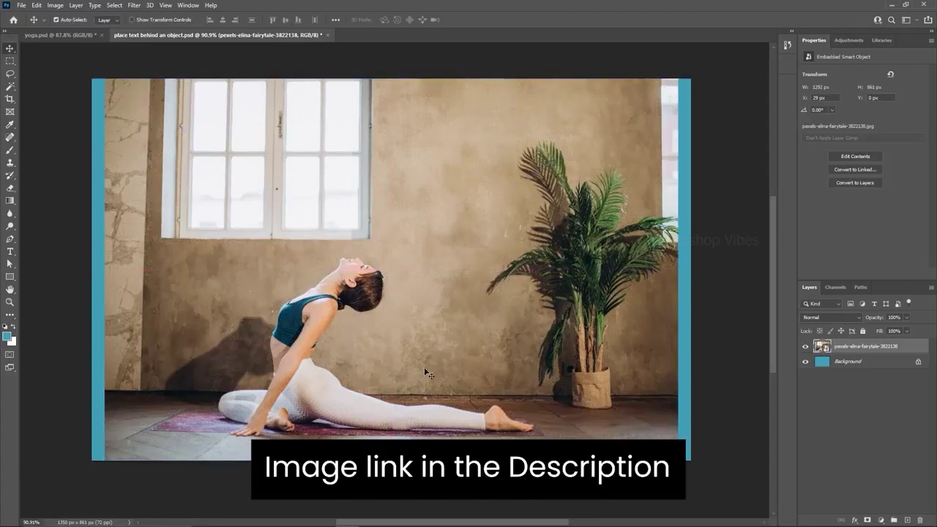
click(11, 87)
click(56, 105)
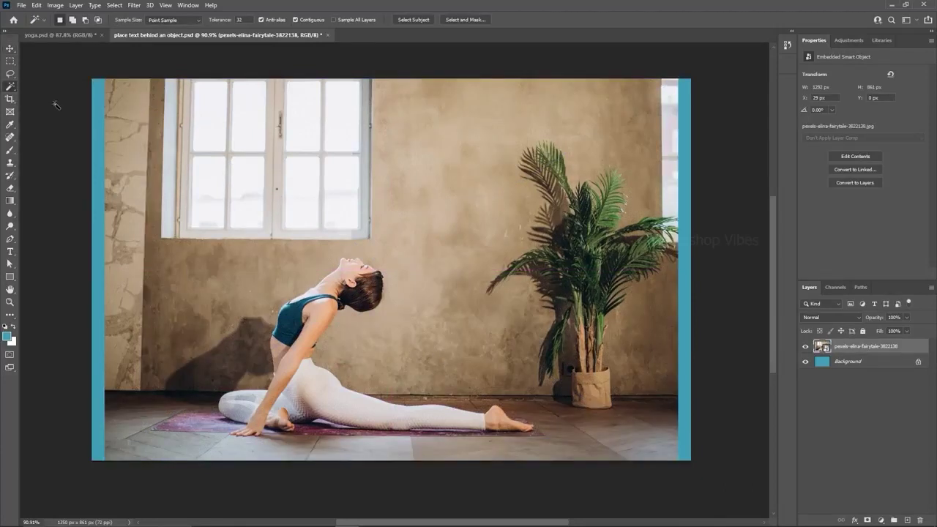
click(414, 20)
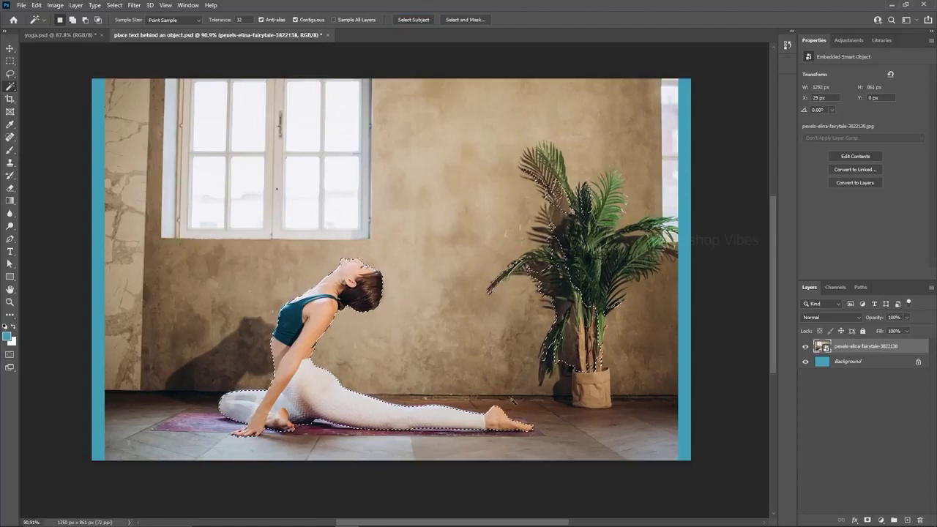
scroll(336, 429, up, 2)
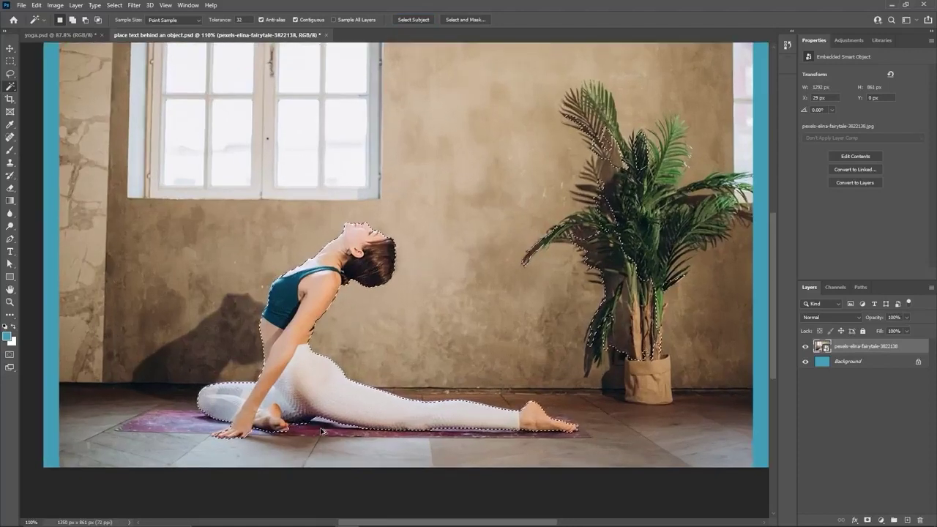
scroll(335, 428, down, 2)
scroll(322, 432, up, 1)
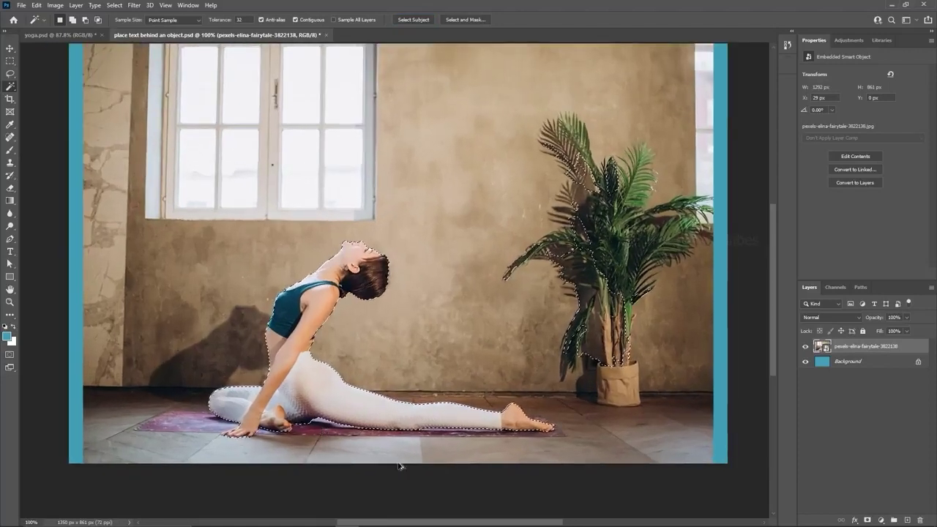
- Subtract the potted plant from the selection with the Lasso and move the photo up and right
click(9, 75)
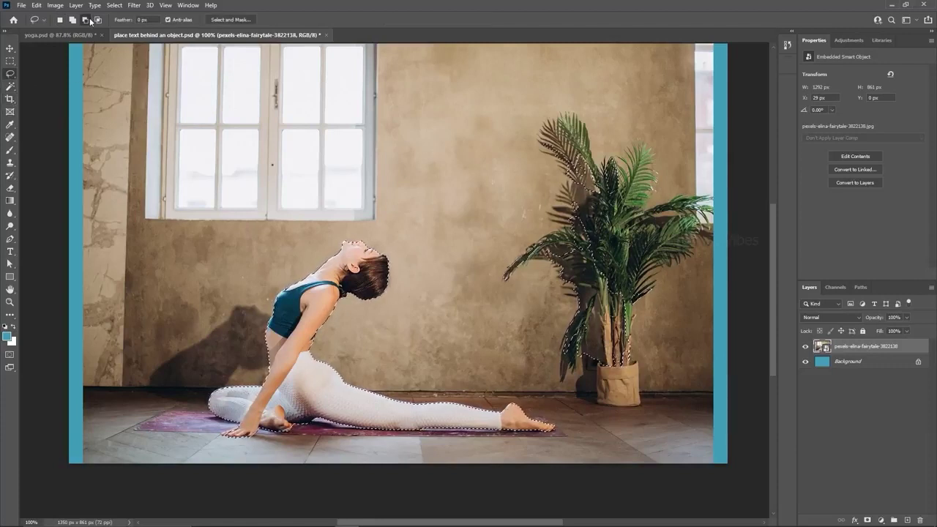
click(85, 20)
mouse_move(561, 97)
mouse_down()
mouse_move(495, 290)
mouse_move(612, 413)
mouse_move(701, 194)
mouse_move(586, 102)
mouse_up()
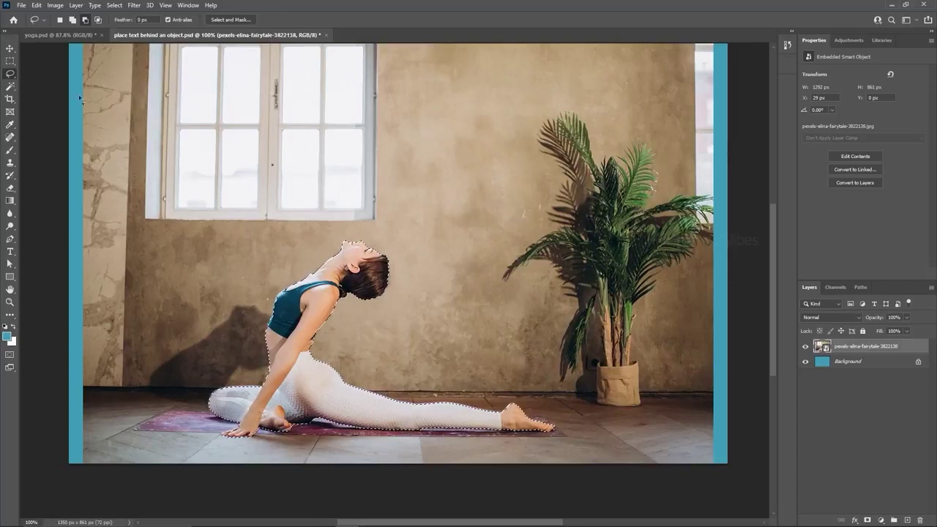
click(10, 49)
drag(454, 333, 492, 256)
- Add a layer mask isolating the woman, nudge her down, and zoom toward her legs
click(868, 520)
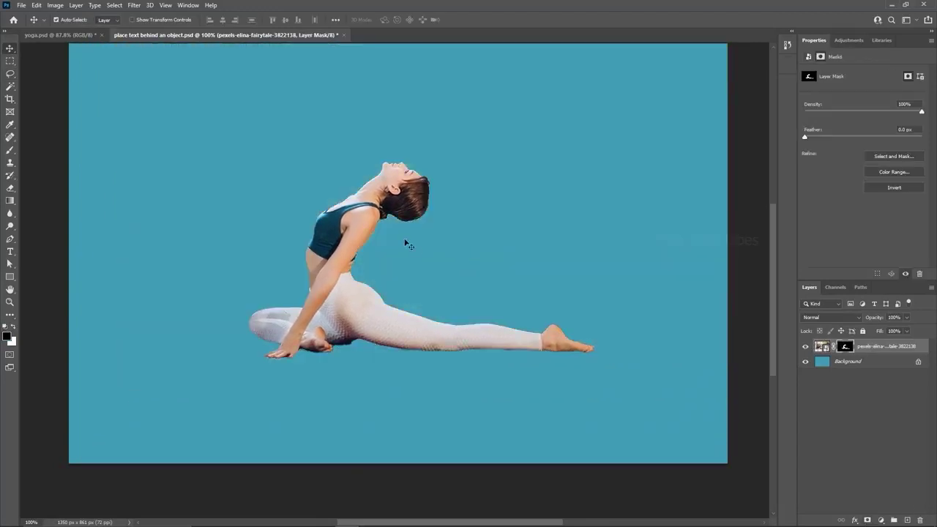
drag(352, 233, 343, 214)
scroll(358, 330, up, 6)
scroll(359, 331, down, 2)
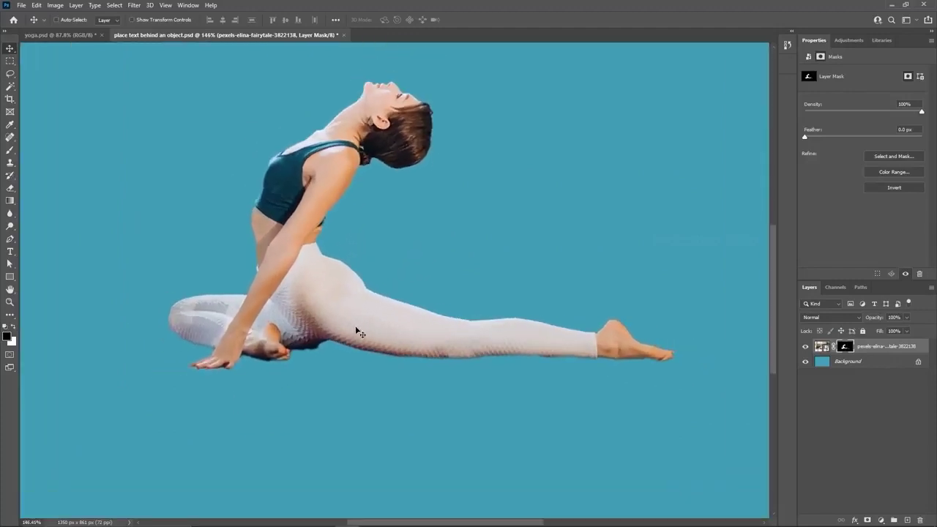
drag(443, 369, 442, 391)
scroll(242, 370, up, 3)
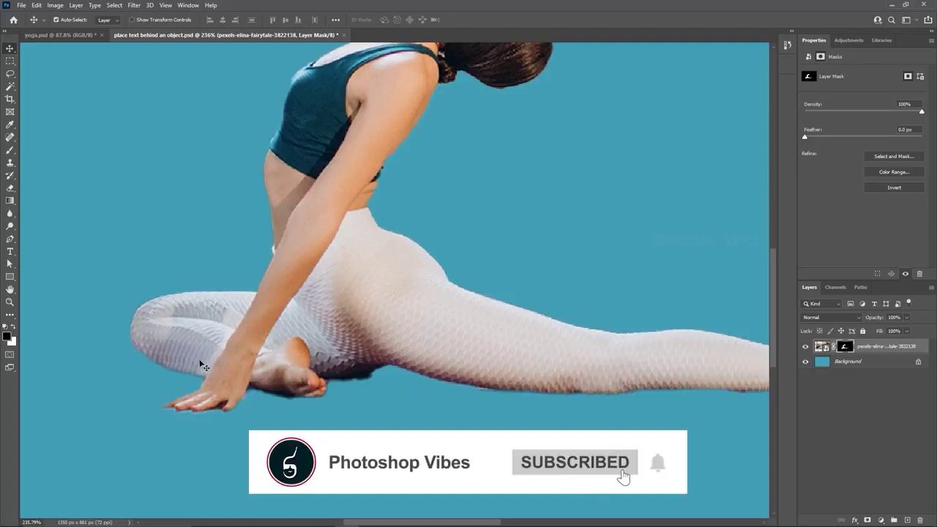
- Lasso the leftover shadow under her foot and hide it in the mask, then deselect
key(l)
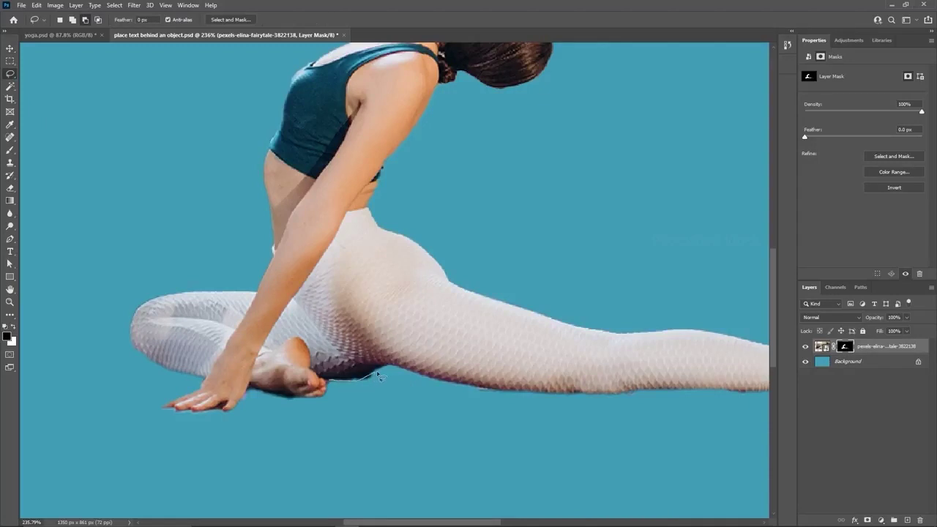
mouse_move(385, 396)
mouse_down()
mouse_move(370, 418)
mouse_move(337, 383)
mouse_move(372, 378)
mouse_move(354, 400)
mouse_up()
key(Delete)
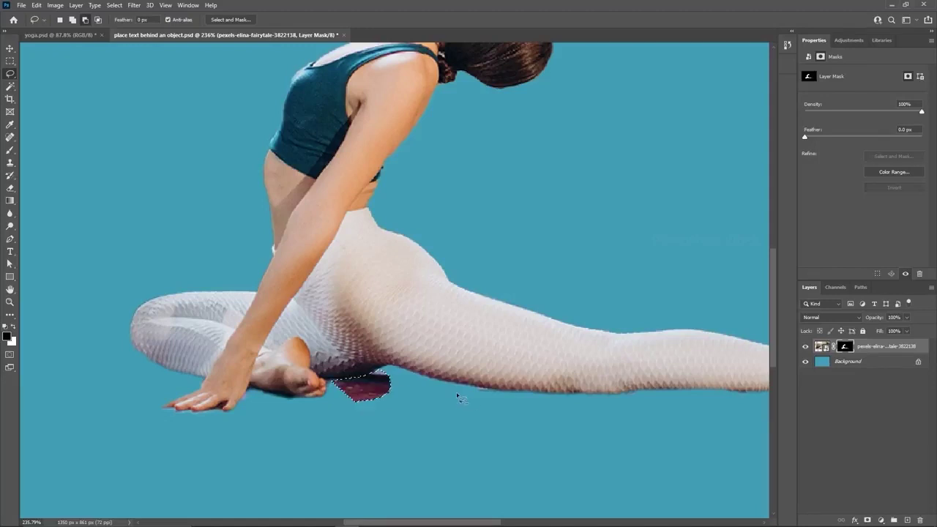
key(ctrl+z)
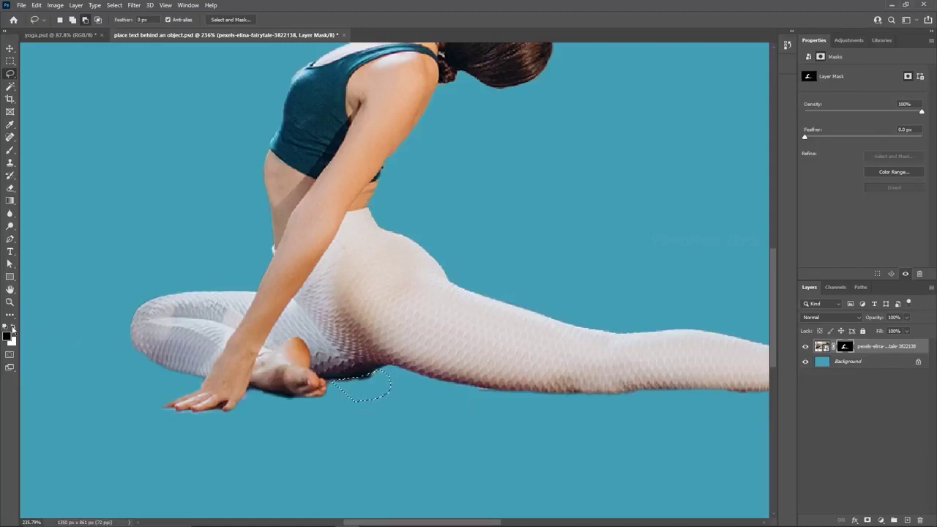
key(x)
key(ctrl+d)
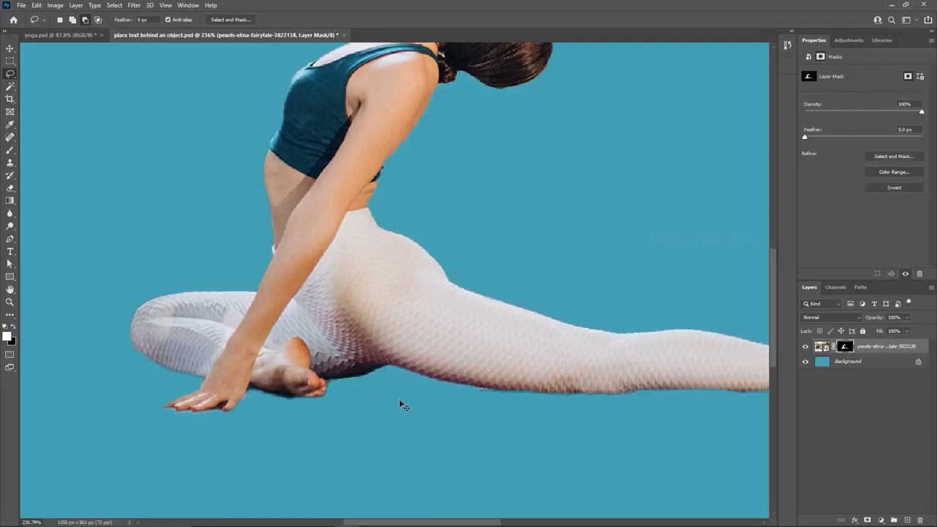
scroll(340, 395, down, 3)
scroll(341, 395, down, 2)
drag(465, 410, 432, 446)
scroll(432, 446, down, 2)
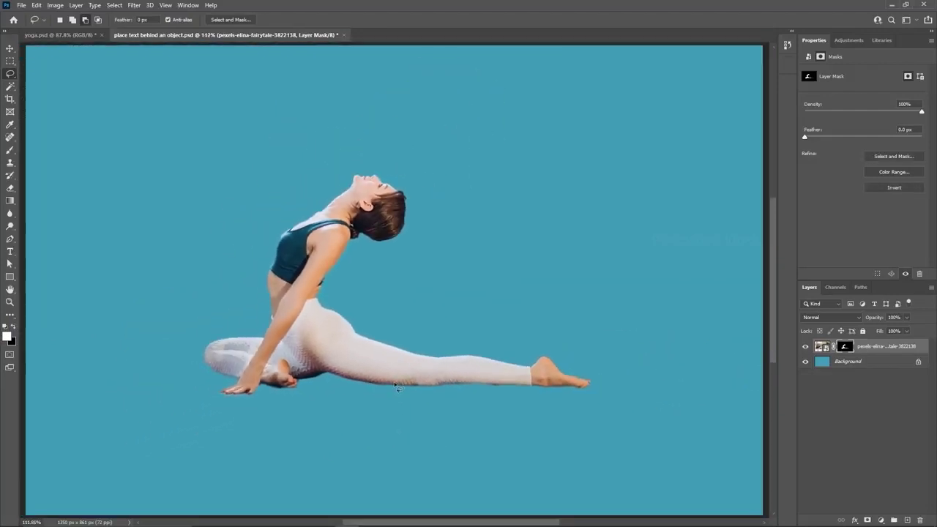
key(v)
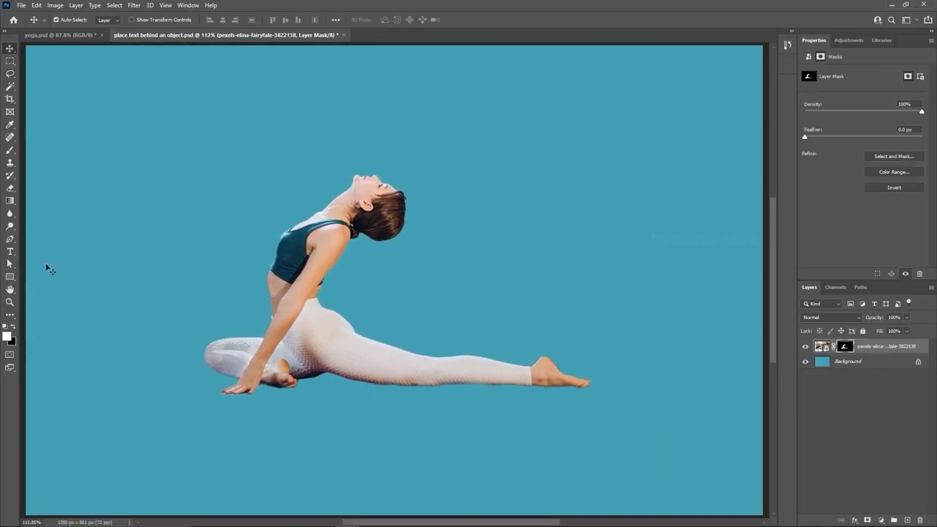
- Choose the Horizontal Type Tool with the Oswald SemiBold font
click(11, 253)
click(46, 256)
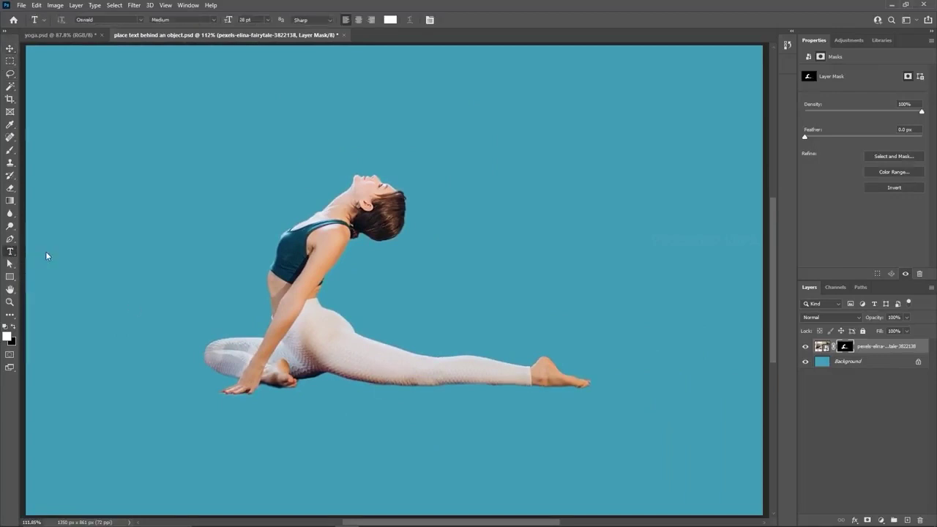
click(106, 19)
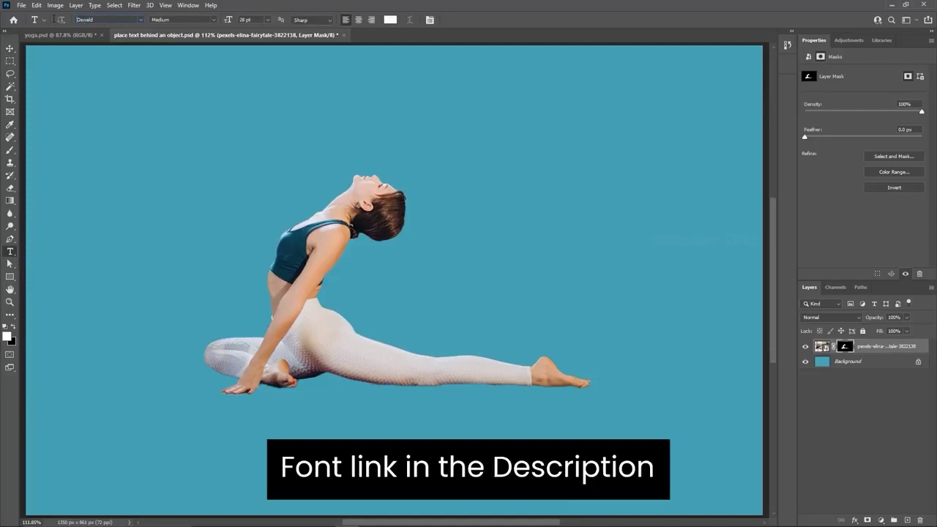
text(oswa)
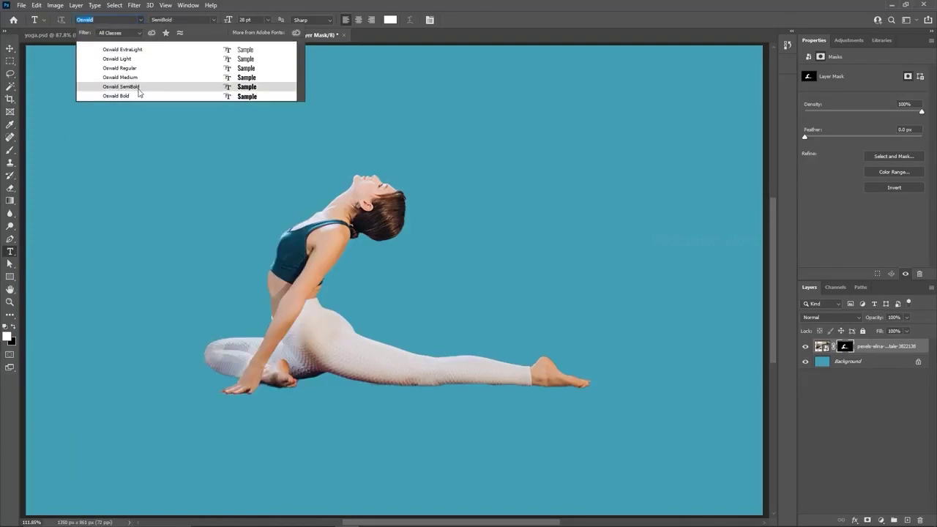
click(136, 91)
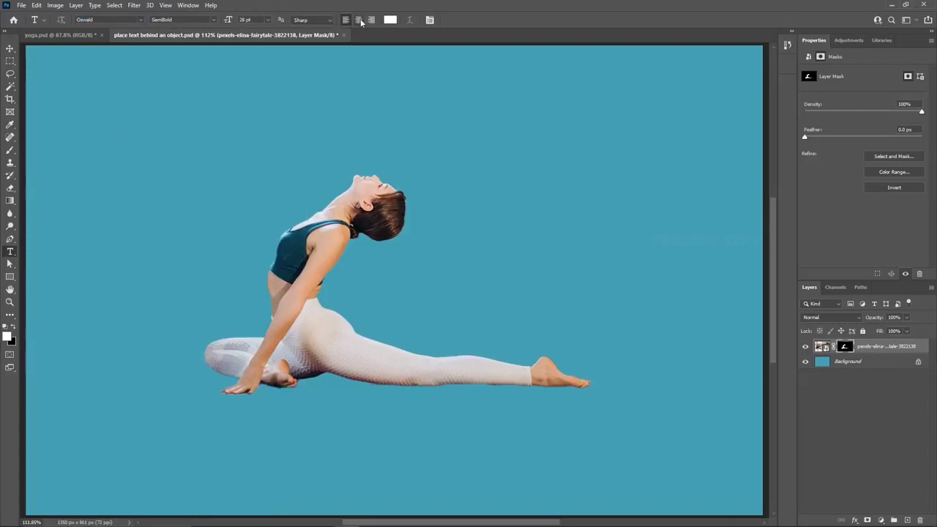
scroll(341, 331, down, 1)
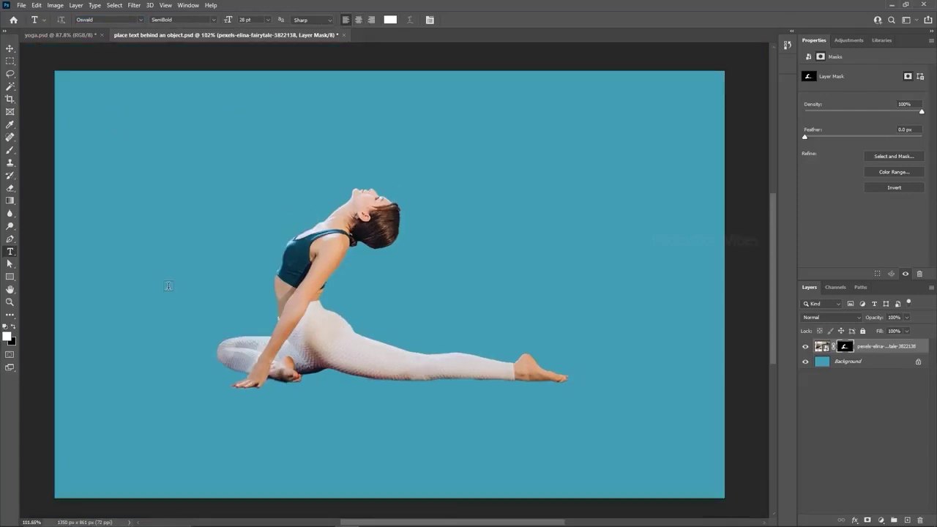
- Type 'YOGA' at 451 pt and position it across the yoga model
click(160, 316)
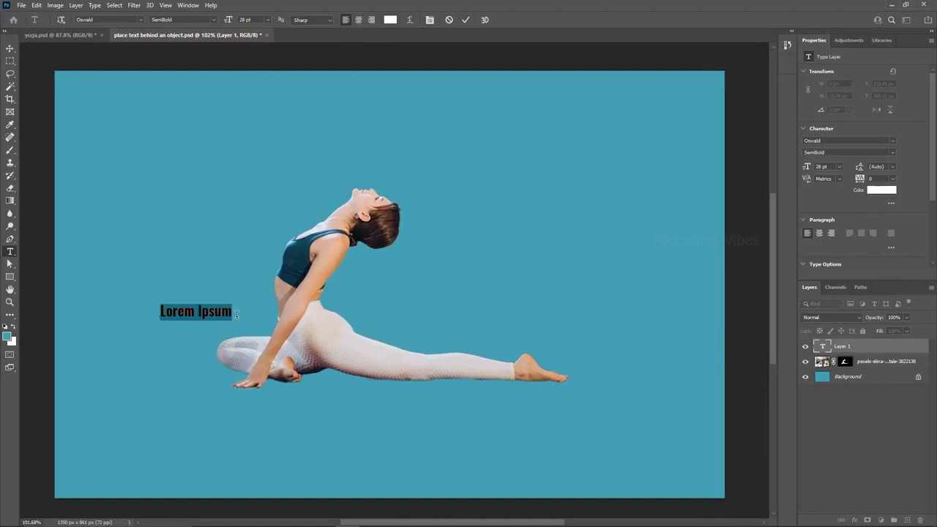
text(Y)
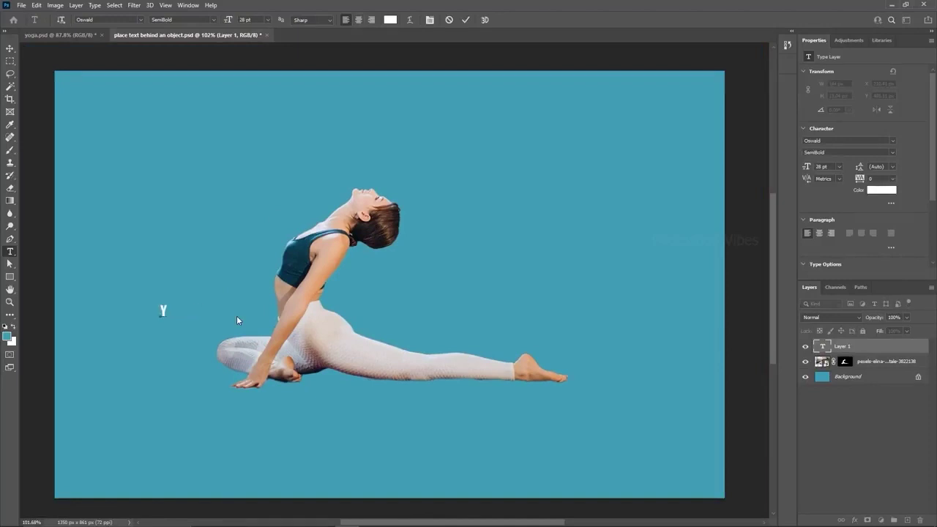
text(OGA)
key(ctrl+a)
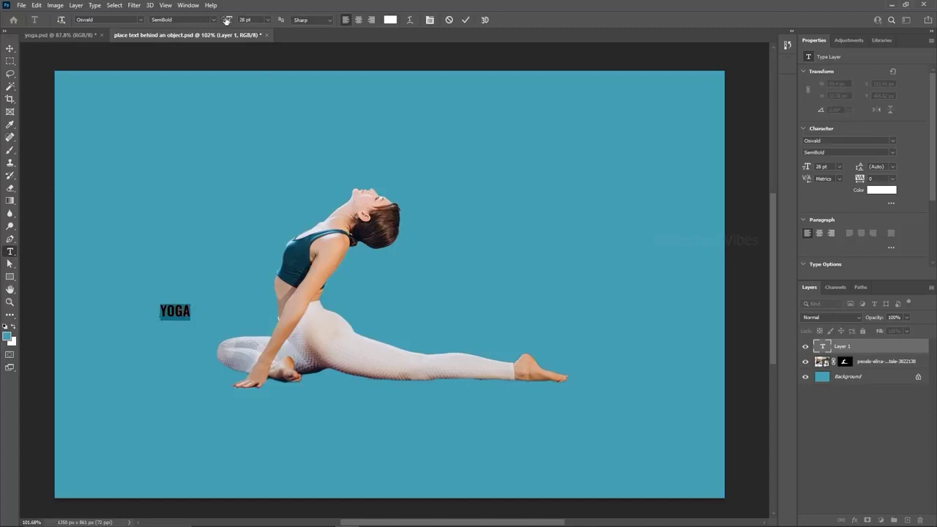
drag(226, 20, 436, 44)
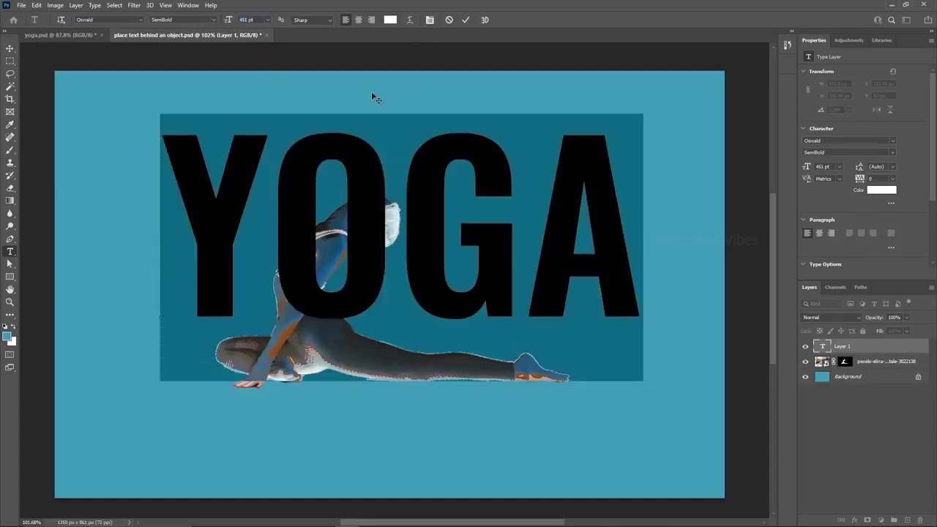
click(10, 48)
drag(332, 312, 322, 372)
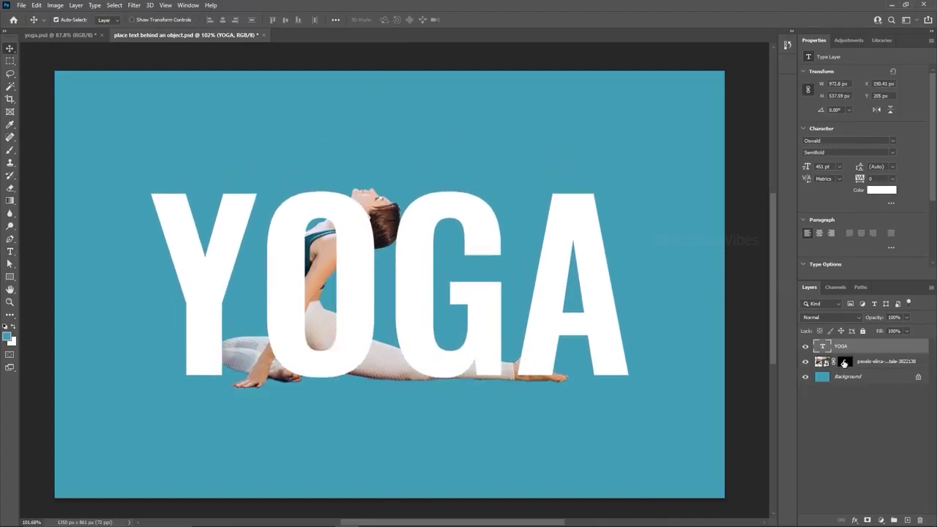
- Duplicate the YOGA text layer, hide the original, and edit the copy down to just 'O'
key(ctrl+j)
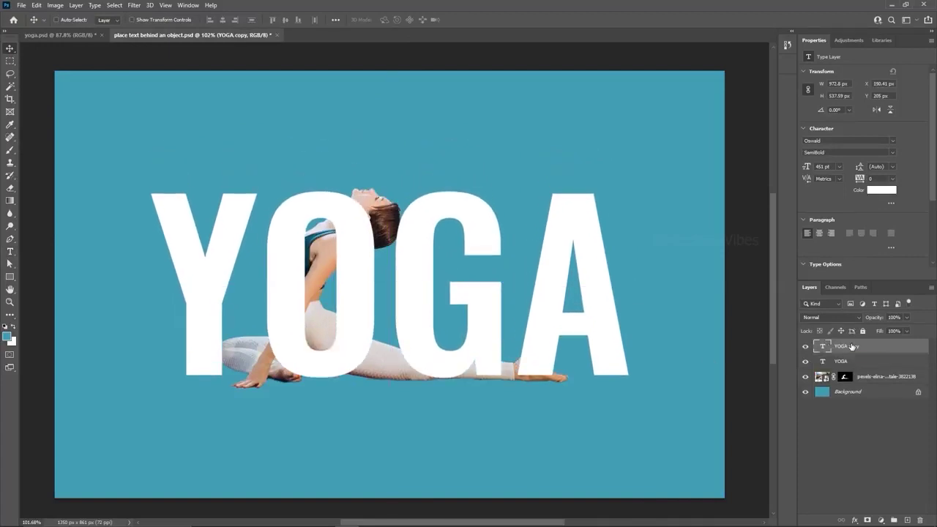
drag(842, 361, 844, 364)
click(806, 362)
double_click(368, 291)
drag(370, 291, 631, 291)
key(BackSpace)
key(Delete)
key(Delete)
drag(257, 291, 189, 279)
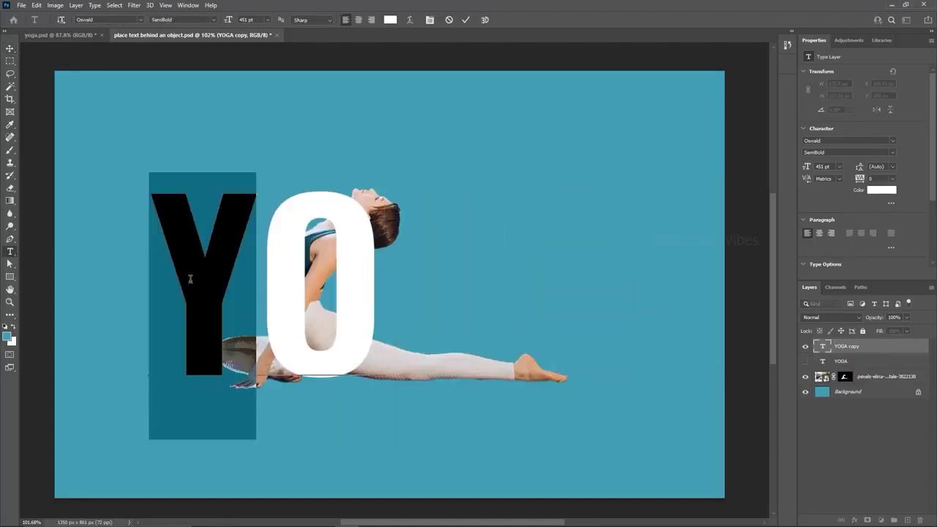
key(Delete)
click(9, 48)
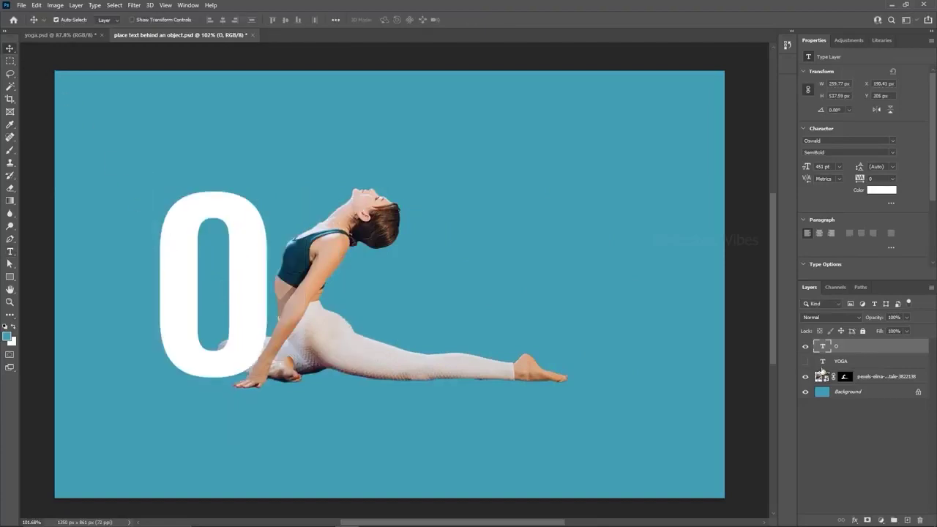
- Align the lone red O over YOGA's O and add a vertical guide beside it
click(805, 362)
drag(247, 243, 353, 242)
click(892, 191)
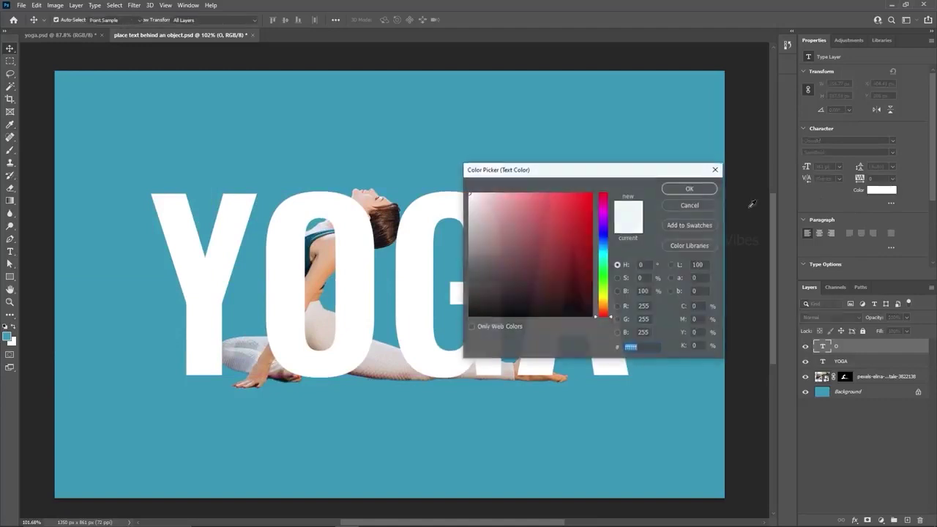
click(590, 193)
click(691, 187)
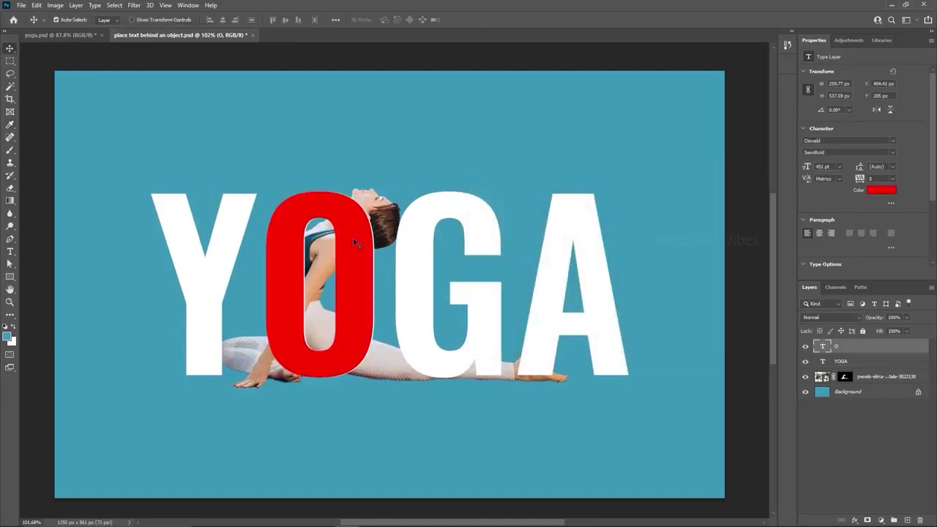
scroll(358, 288, up, 5)
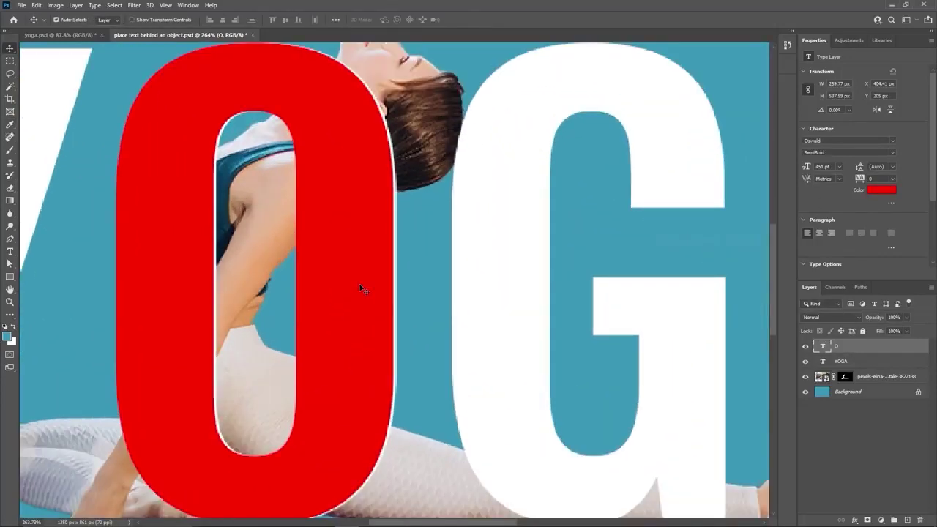
key(Right)
scroll(359, 290, down, 4)
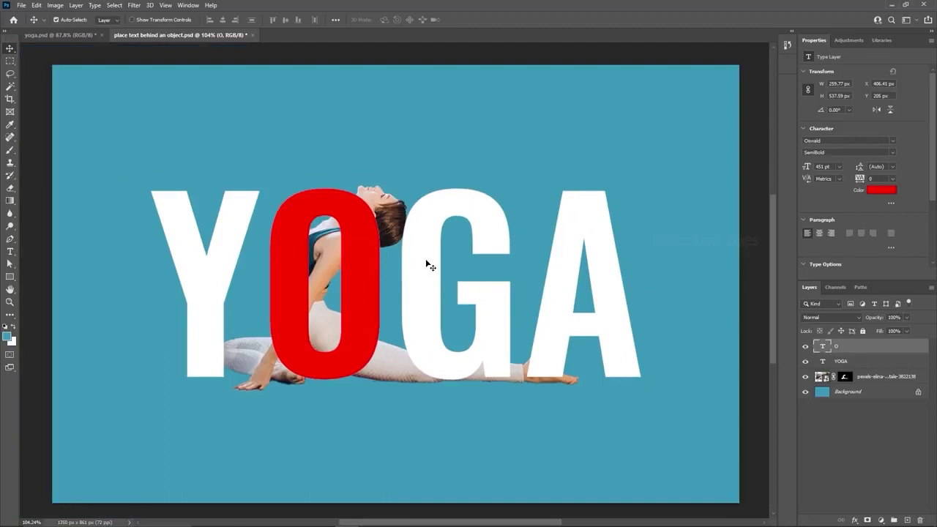
key(ctrl+r)
drag(26, 263, 405, 268)
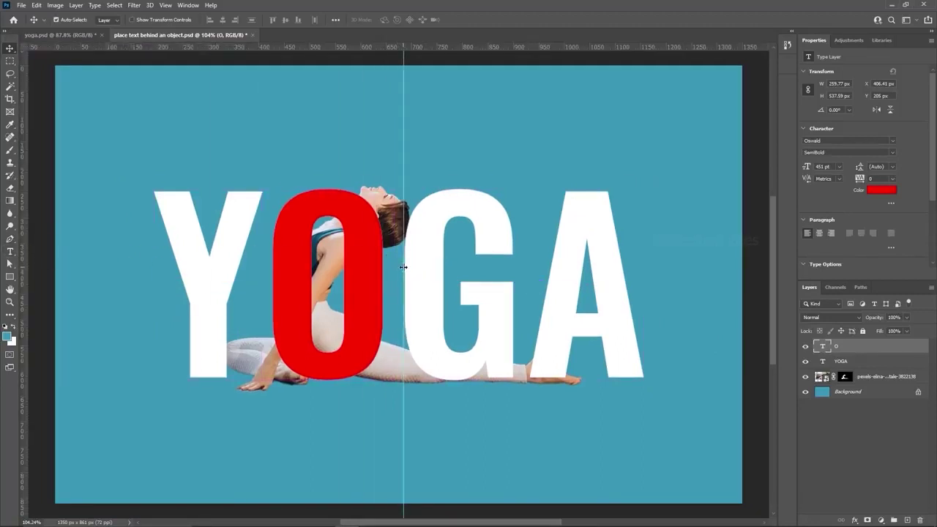
- Remove the O from the YOGA text and tighten the gap before GA to 119
click(842, 361)
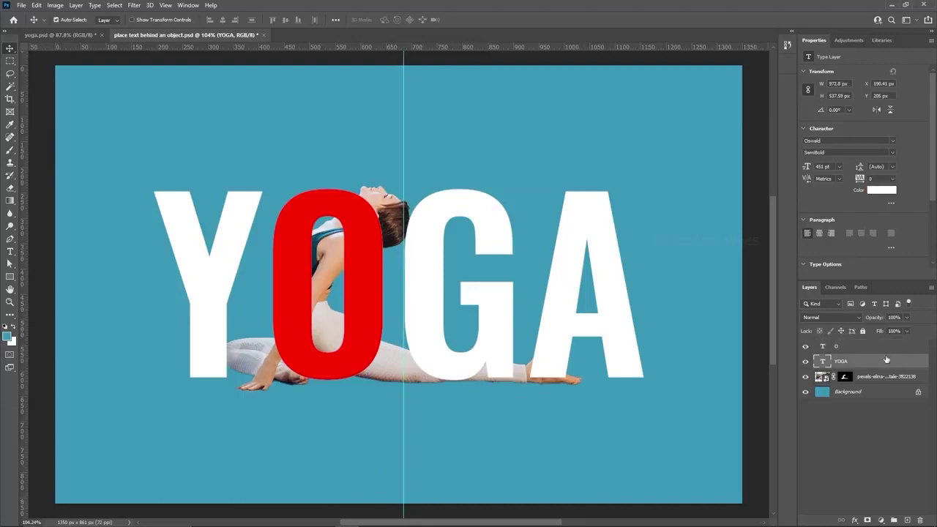
click(805, 346)
double_click(424, 279)
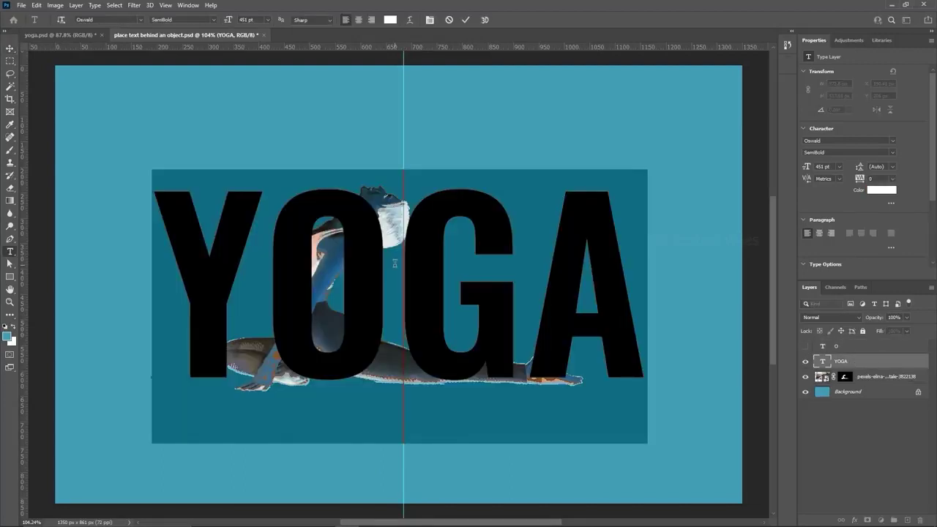
drag(399, 271, 299, 251)
key(BackSpace)
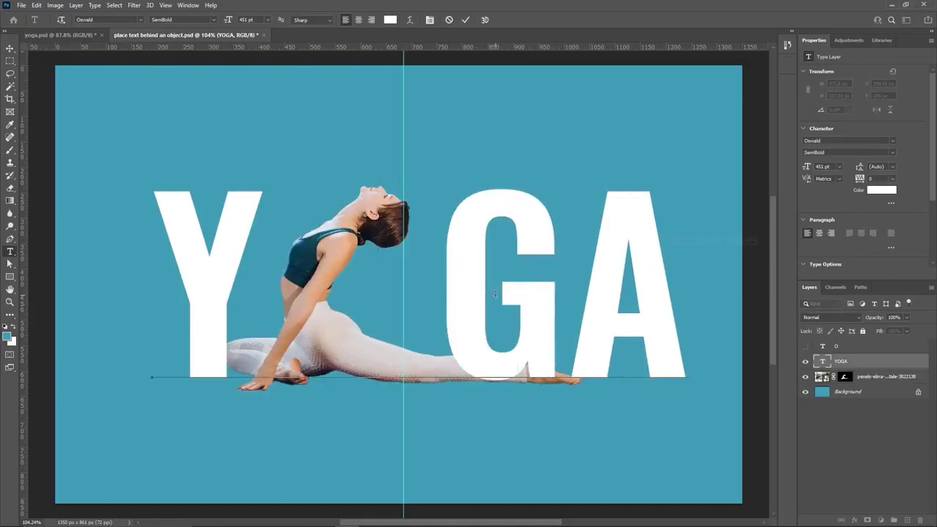
key(shift+Left)
key(ctrl)
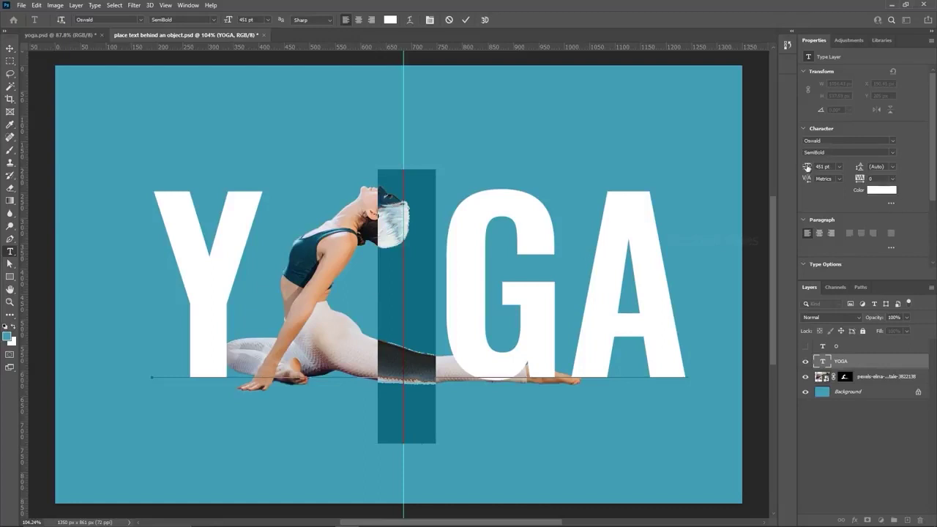
drag(808, 167, 656, 188)
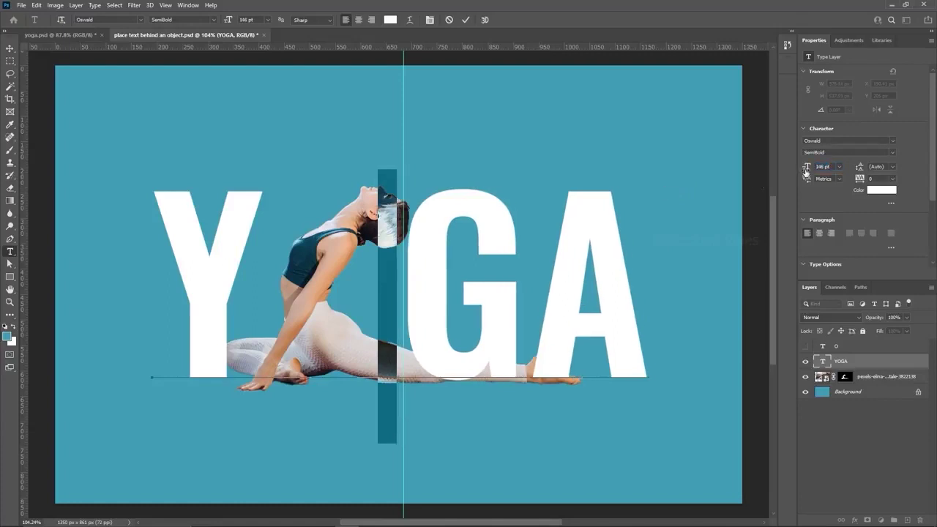
drag(810, 167, 794, 170)
click(10, 49)
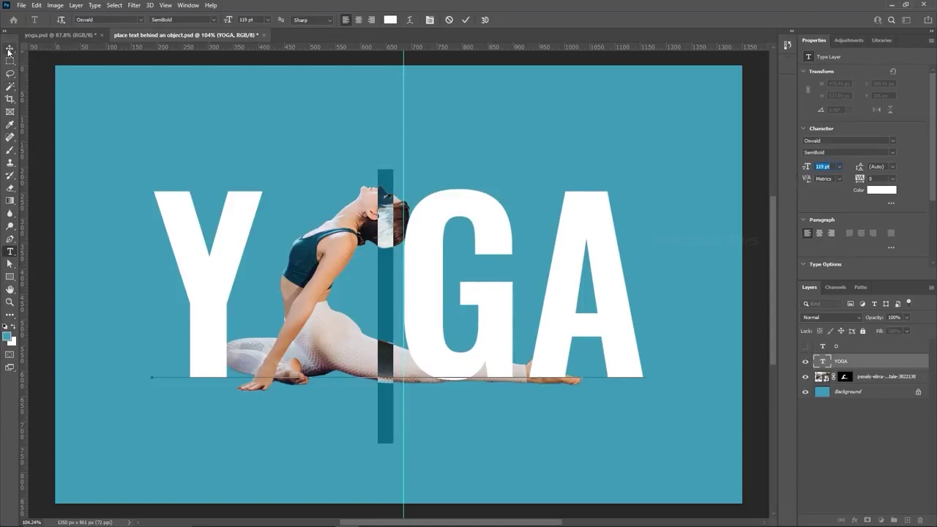
- Make the separate O white and move its layer behind the model
click(806, 346)
click(842, 346)
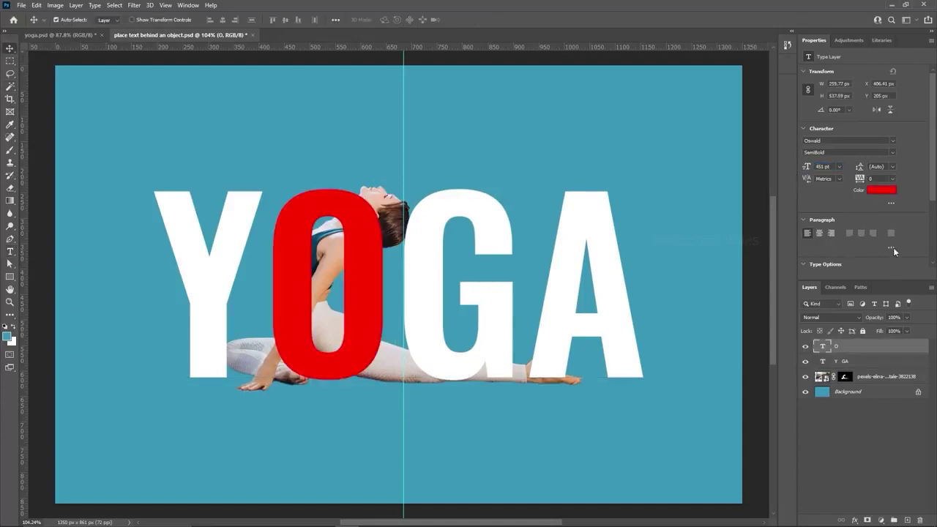
click(881, 191)
drag(491, 220, 468, 193)
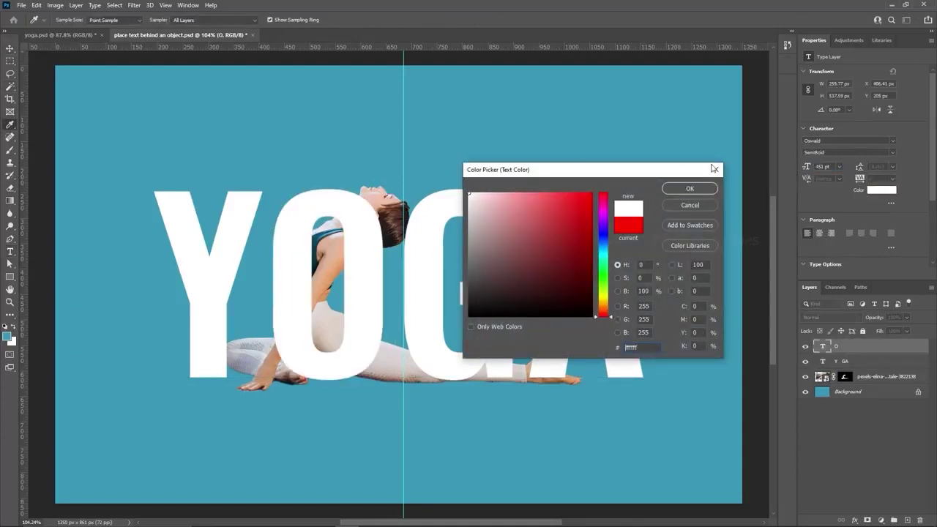
click(700, 188)
drag(840, 350, 849, 390)
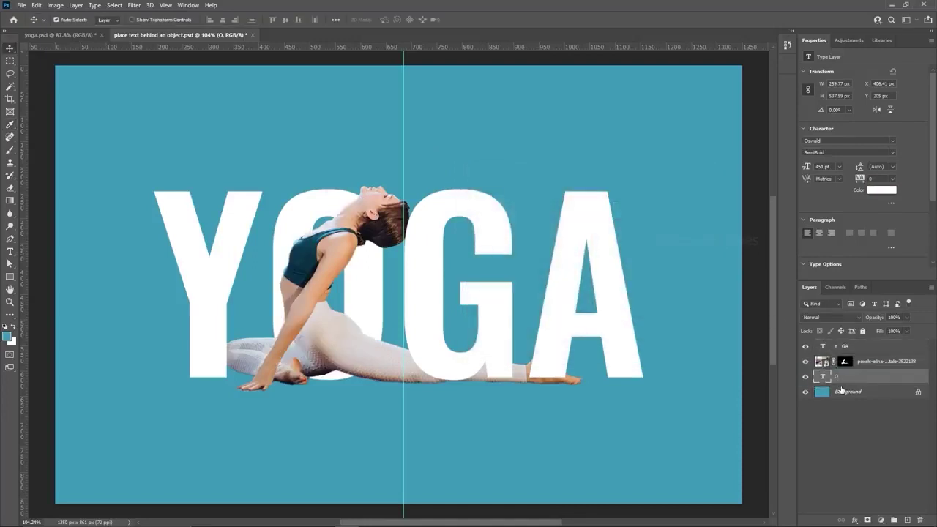
- Move the O and Y GA layers down 11 px together, then deselect them
ctrl+click(850, 347)
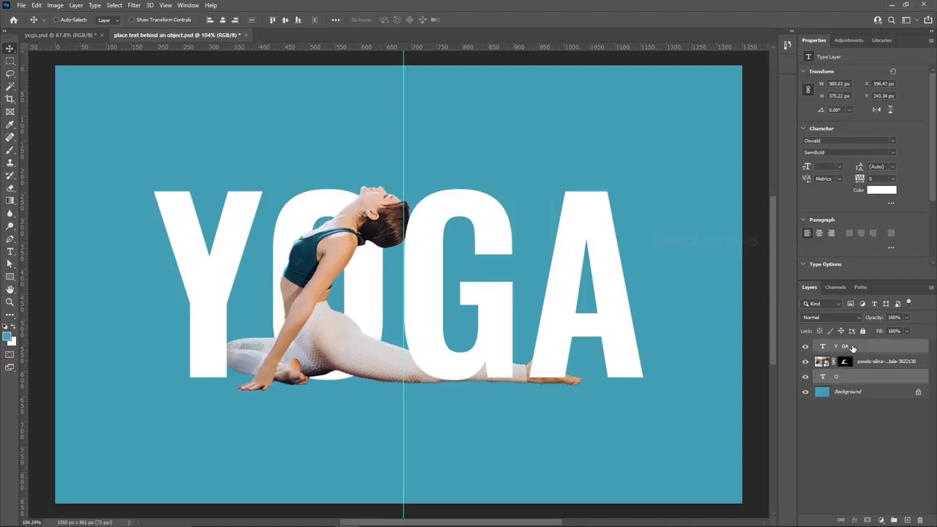
key(shift+Down)
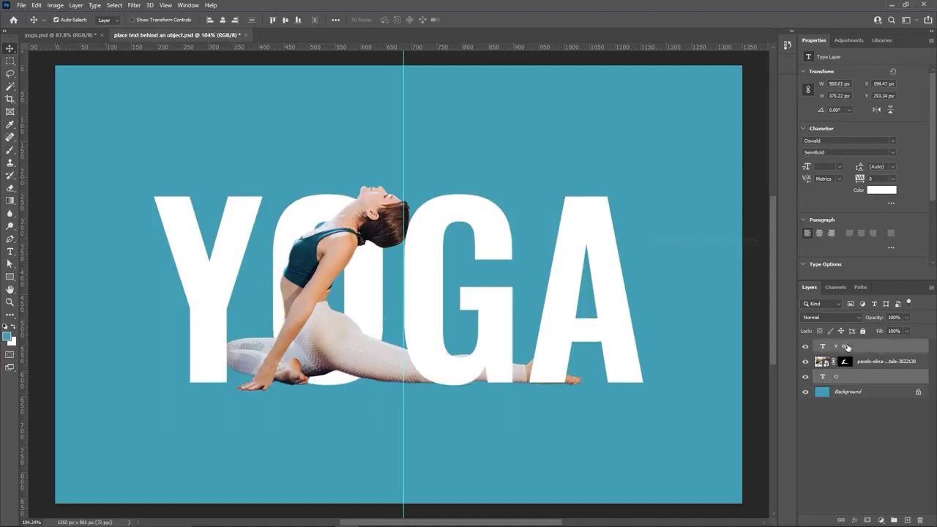
key(Down)
click(858, 438)
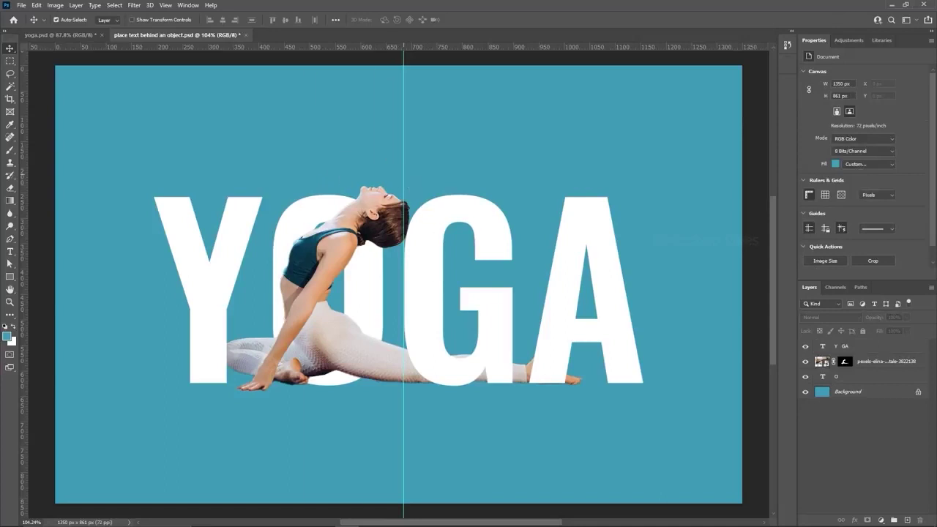
- Hide both letter layers, add a new empty layer, and set the foreground to black 000000
click(805, 376)
click(806, 346)
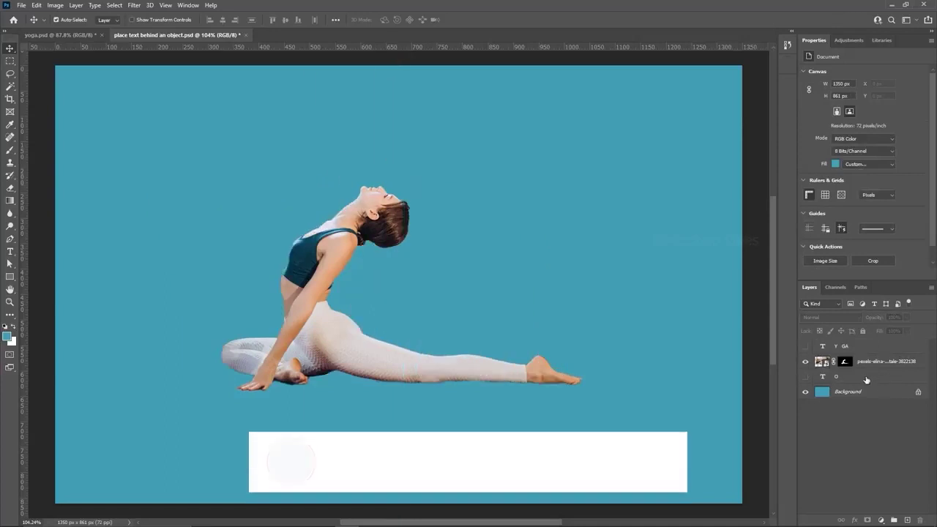
click(906, 520)
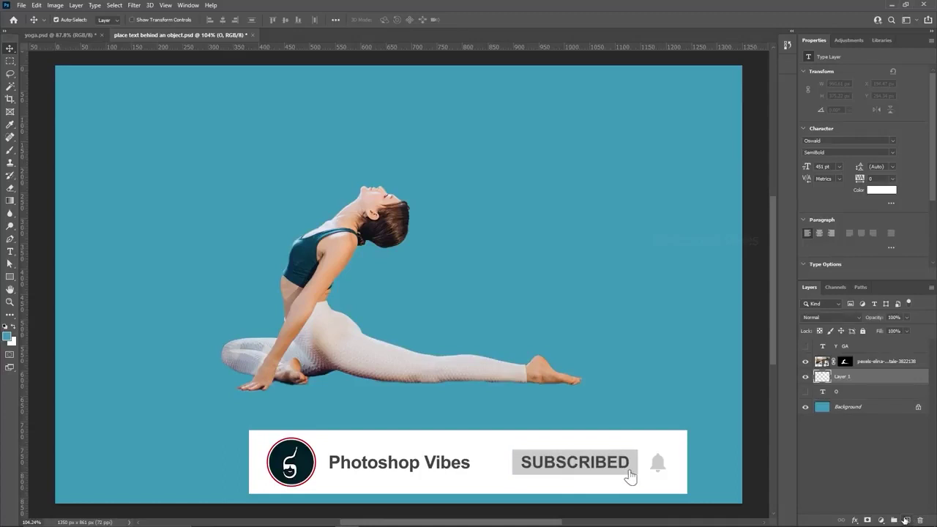
click(8, 336)
text(000000)
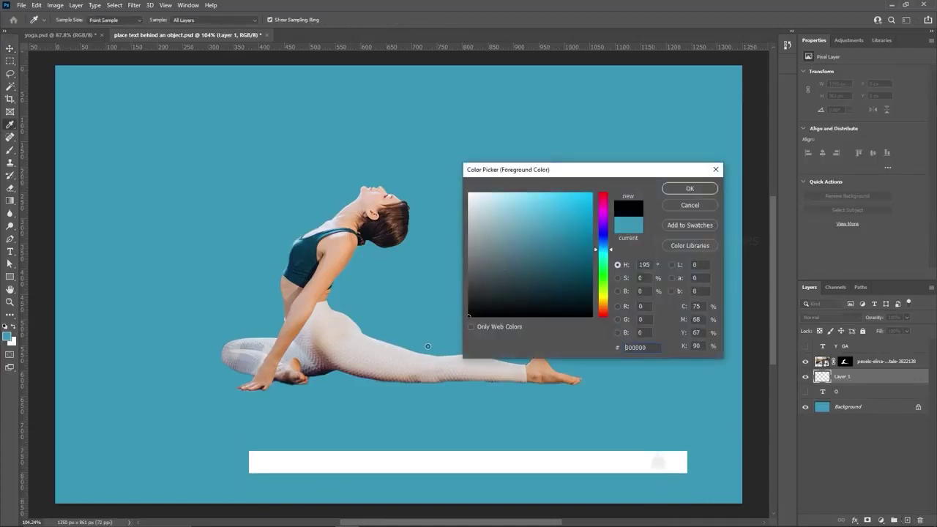
click(681, 191)
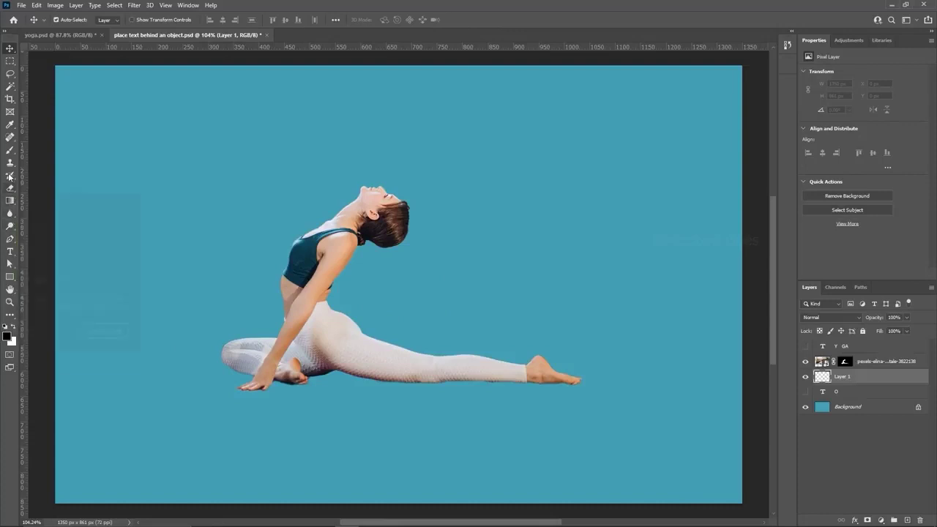
- Paint a shadow under the model's foot with a fully soft, roughly 25 px Brush
click(9, 149)
click(36, 150)
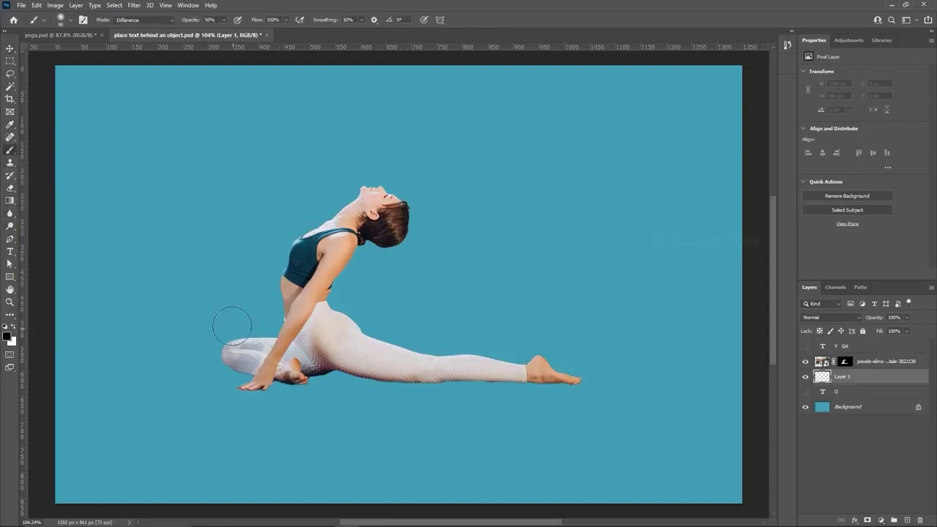
right_click(230, 265)
drag(308, 293, 254, 318)
click(183, 320)
alt+right_click(276, 397)
alt+right_click(263, 374)
drag(224, 20, 264, 35)
drag(287, 379, 295, 378)
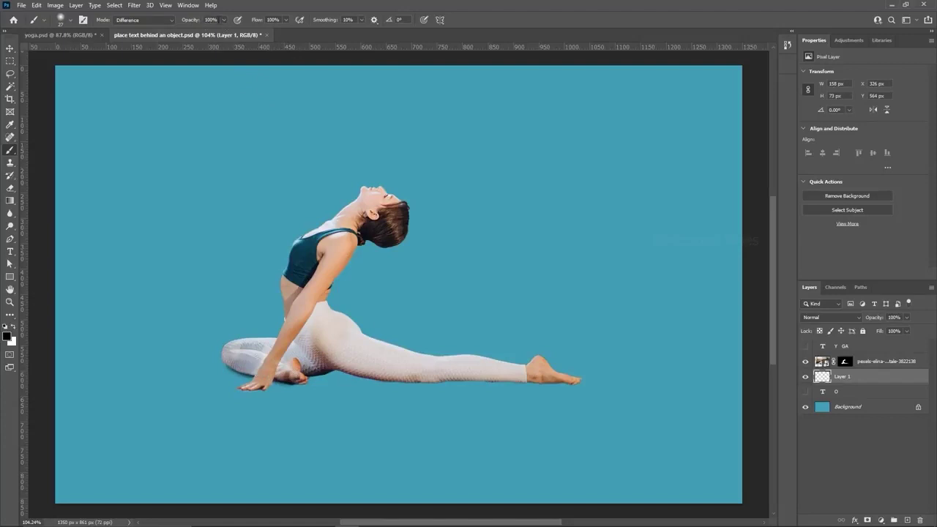
- Paint a thinner shadow under the model's thigh at 50% brush opacity
key(Return)
text(5)
click(184, 20)
key(Return)
drag(306, 379, 404, 378)
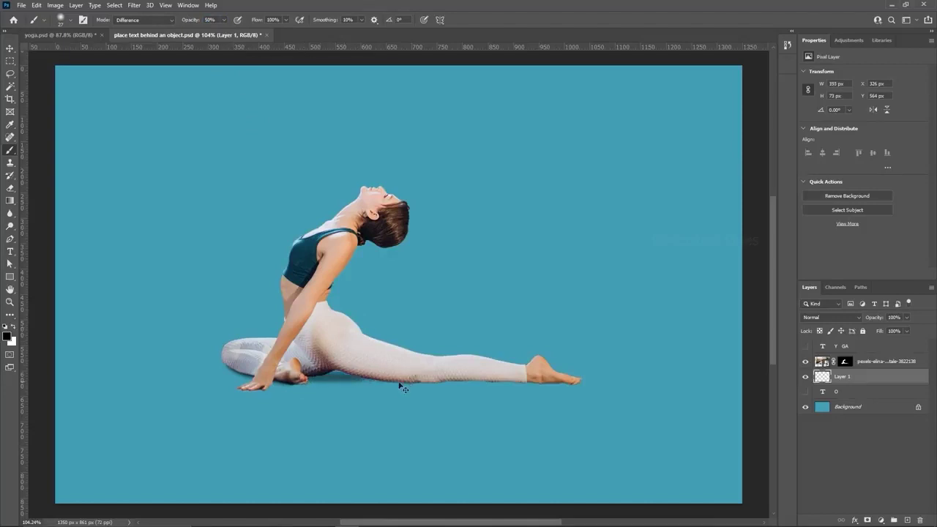
key(ctrl+z)
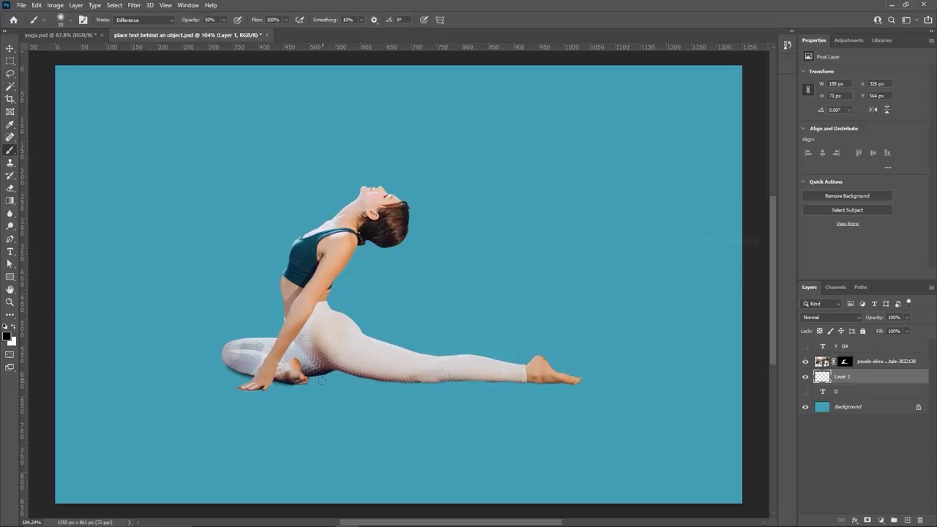
key(bracketleft)
mouse_move(310, 374)
mouse_down()
mouse_move(539, 379)
mouse_move(469, 381)
mouse_up()
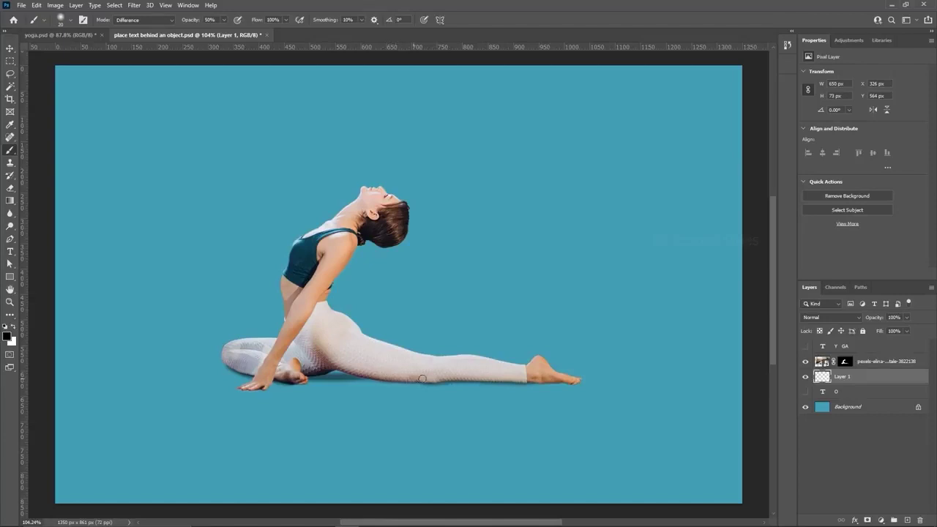
- Toggle the shadow layer to compare the result, then show the O letter again
scroll(337, 463, down, 2)
scroll(324, 408, up, 2)
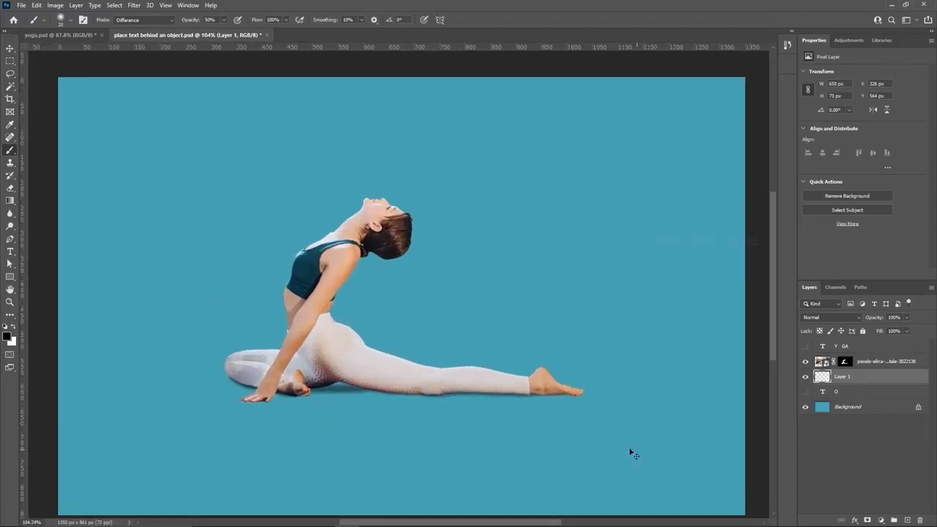
key(v)
click(805, 378)
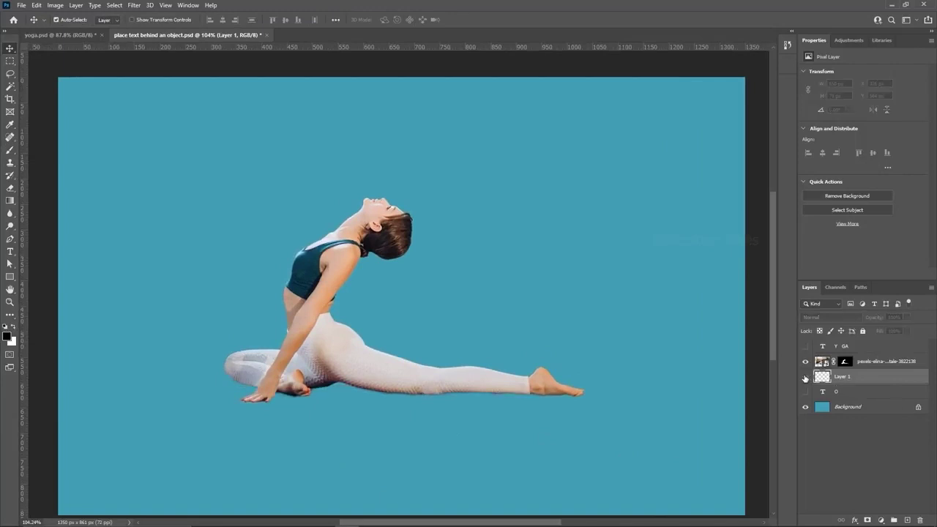
click(805, 378)
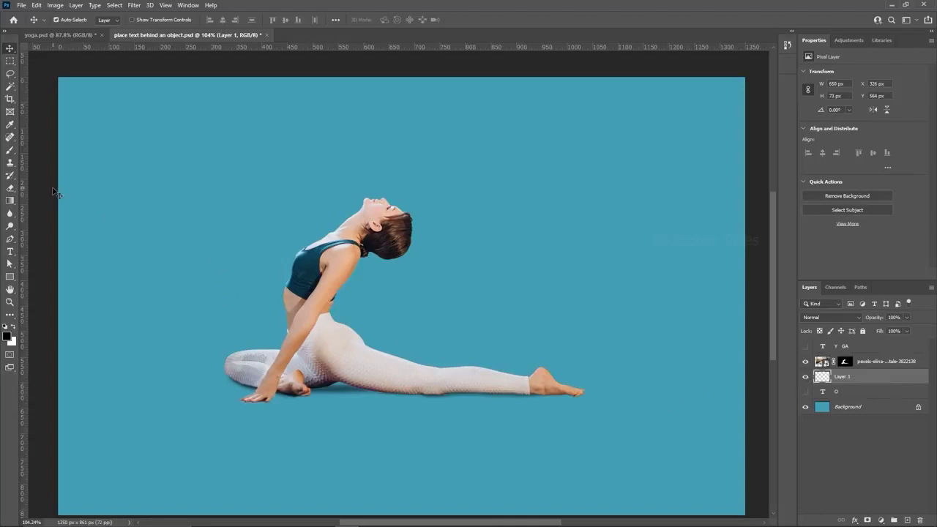
click(10, 150)
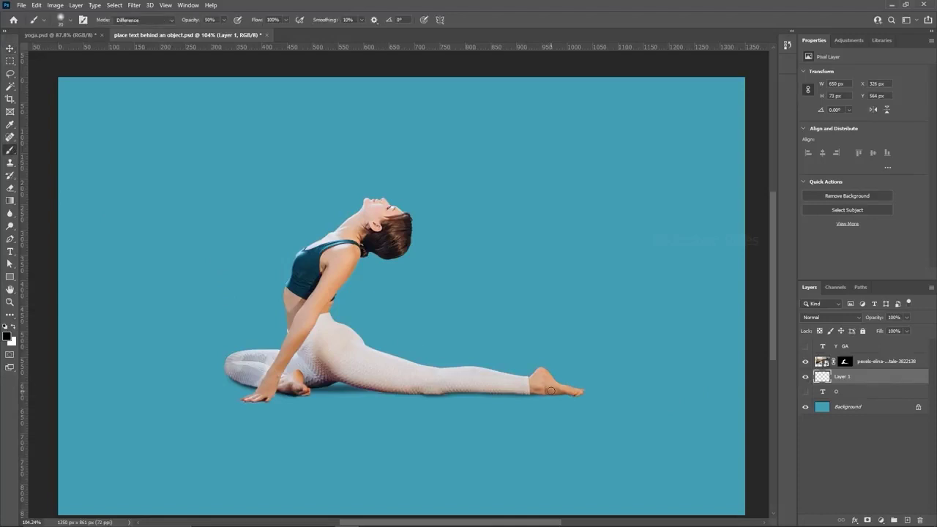
key(bracketleft)
scroll(349, 438, down, 1)
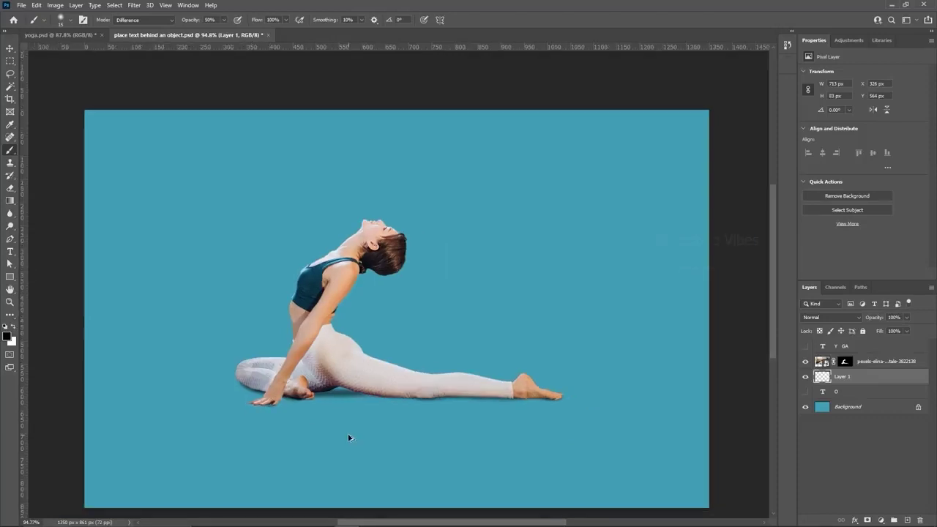
key(v)
click(805, 391)
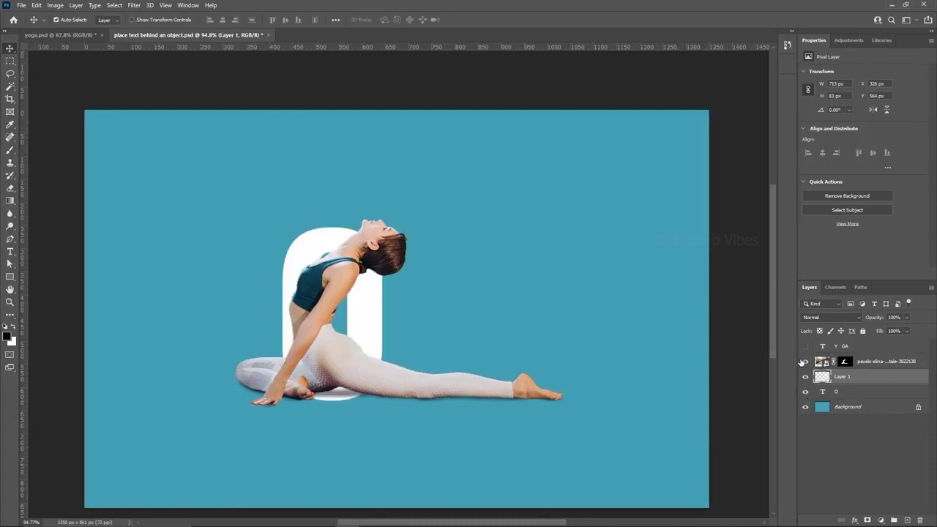
- Show the Y GA letters and paste 'The external and internal purifier!' as 30 pt text
click(806, 346)
click(845, 407)
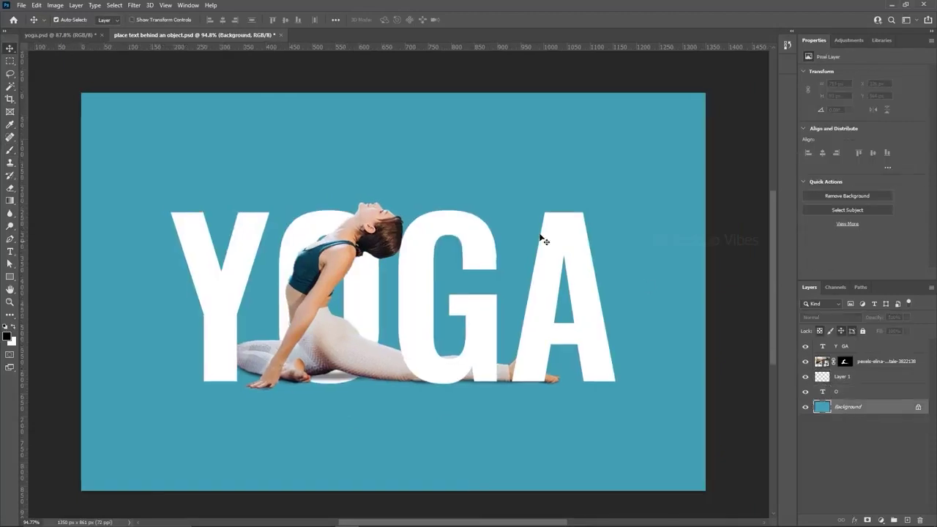
click(10, 252)
click(481, 146)
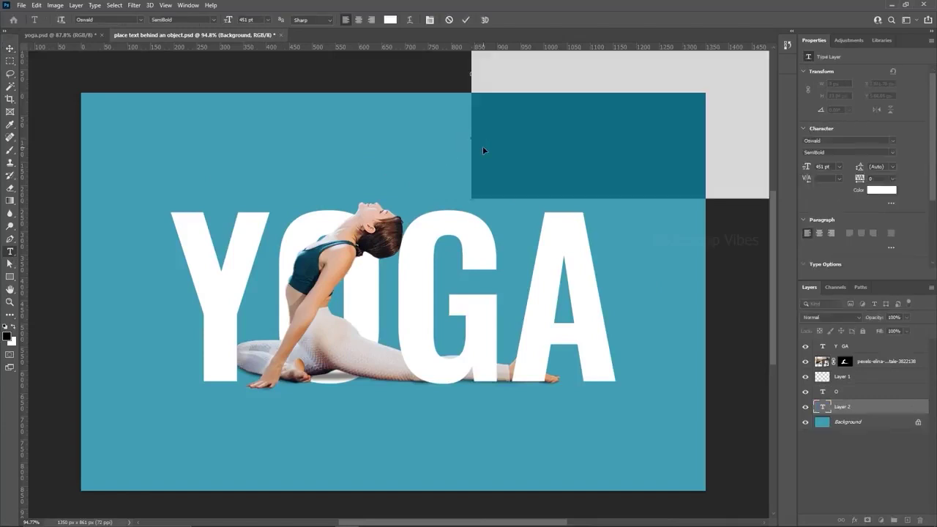
click(833, 167)
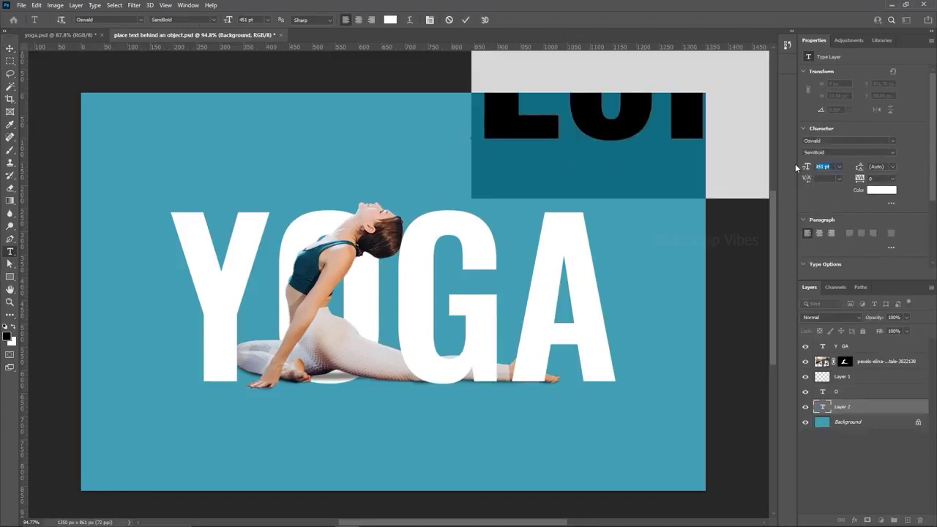
text(50)
key(Return)
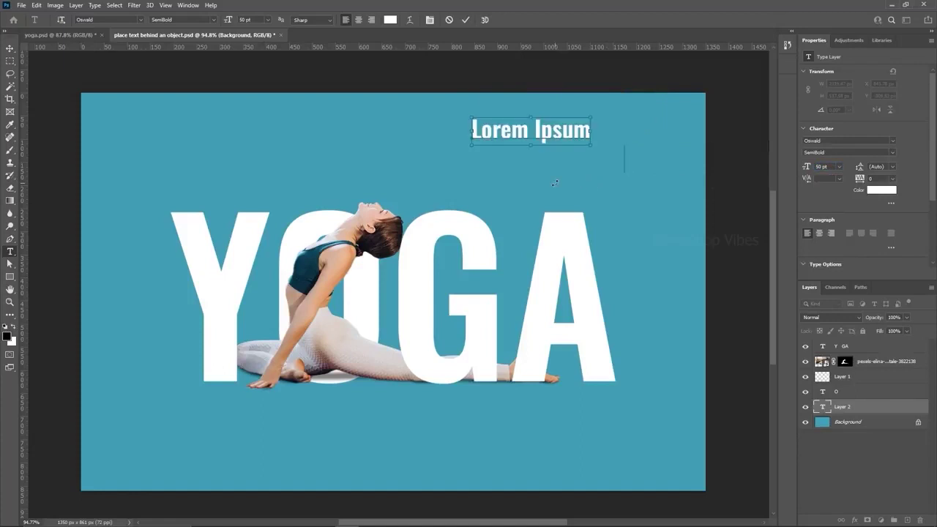
text(The external and internal purifier!)
key(ctrl)
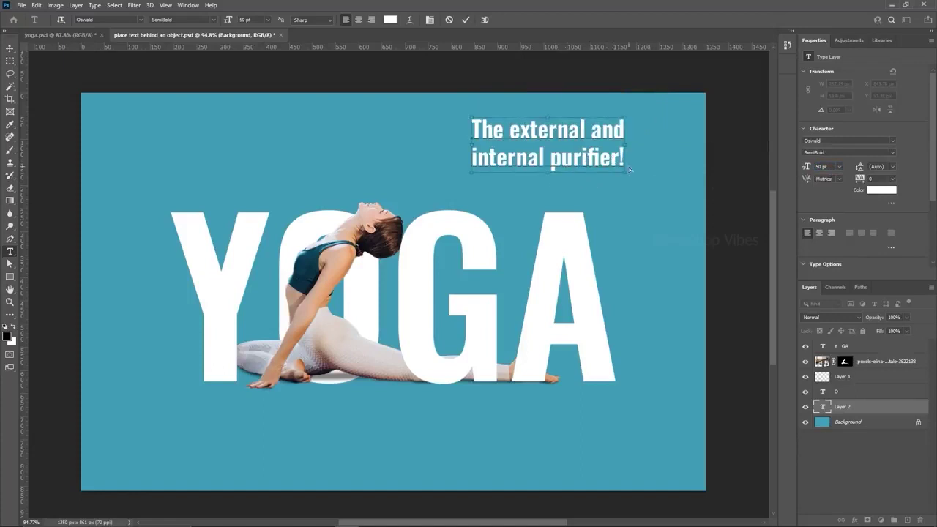
key(ctrl+a)
drag(809, 167, 798, 167)
click(10, 49)
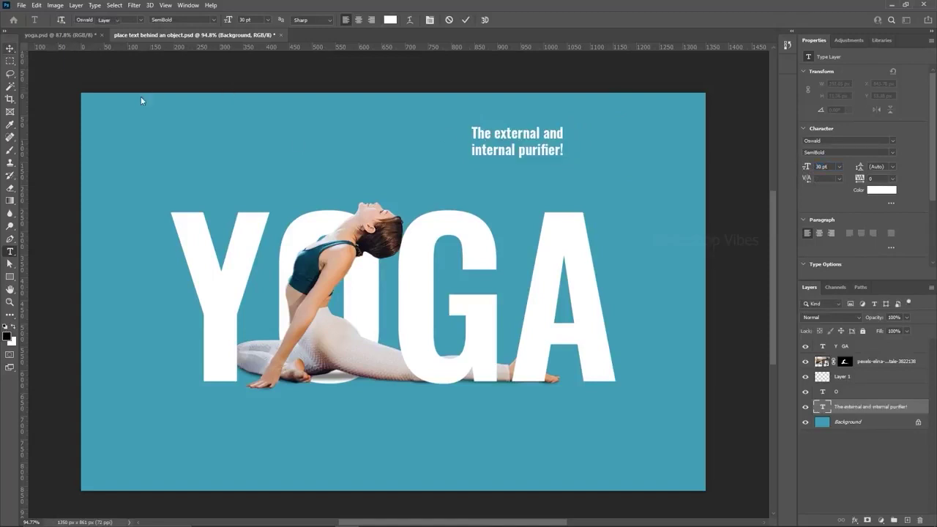
- Place the tagline top-right and colour 'internal purifier!' with the dark blue sampled from the model's top
drag(500, 157, 607, 142)
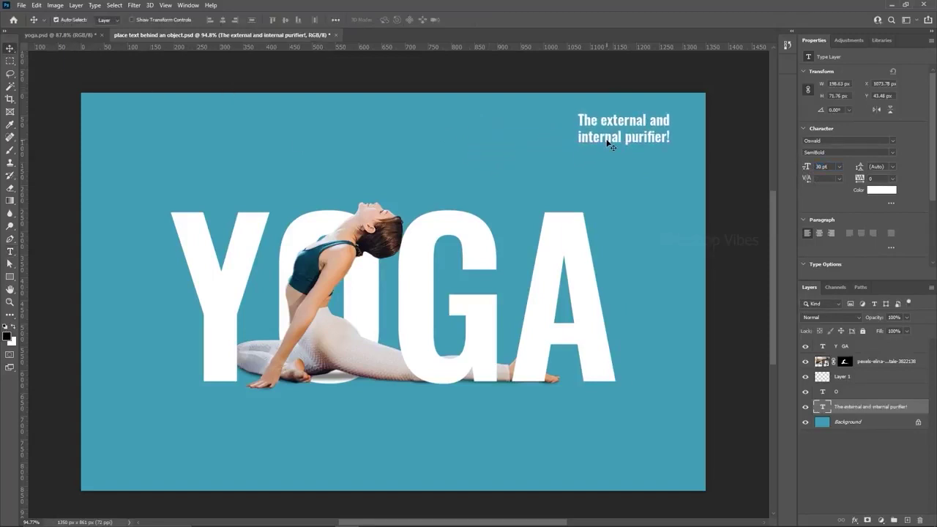
double_click(666, 137)
drag(677, 137, 477, 135)
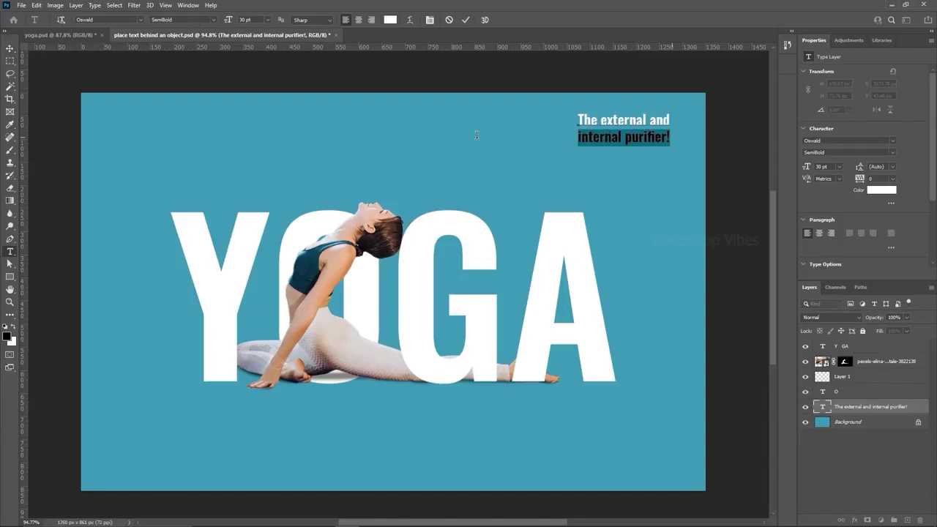
click(882, 190)
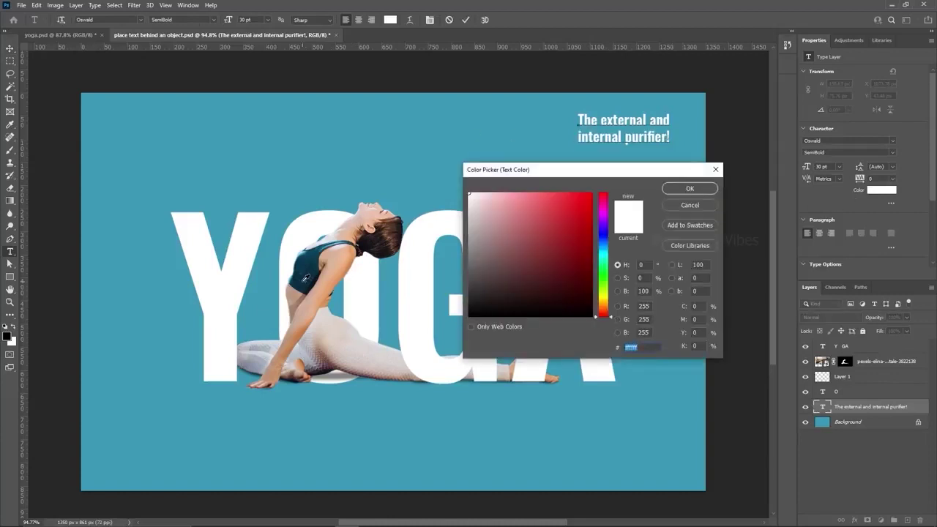
click(306, 278)
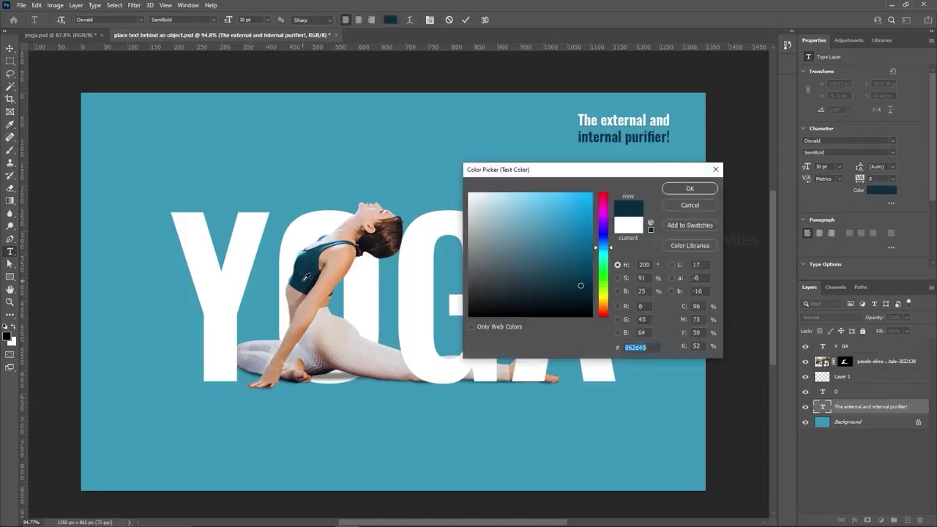
click(684, 190)
click(10, 48)
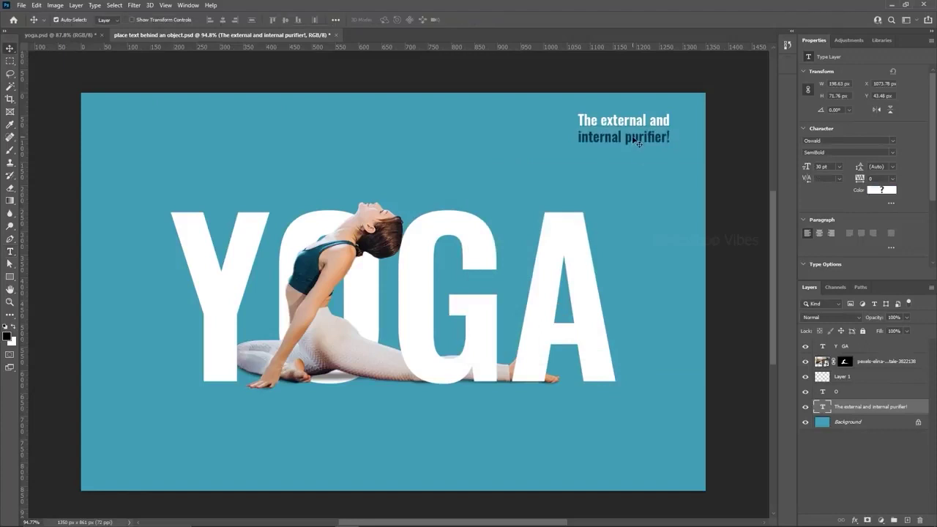
drag(633, 139, 642, 139)
click(850, 422)
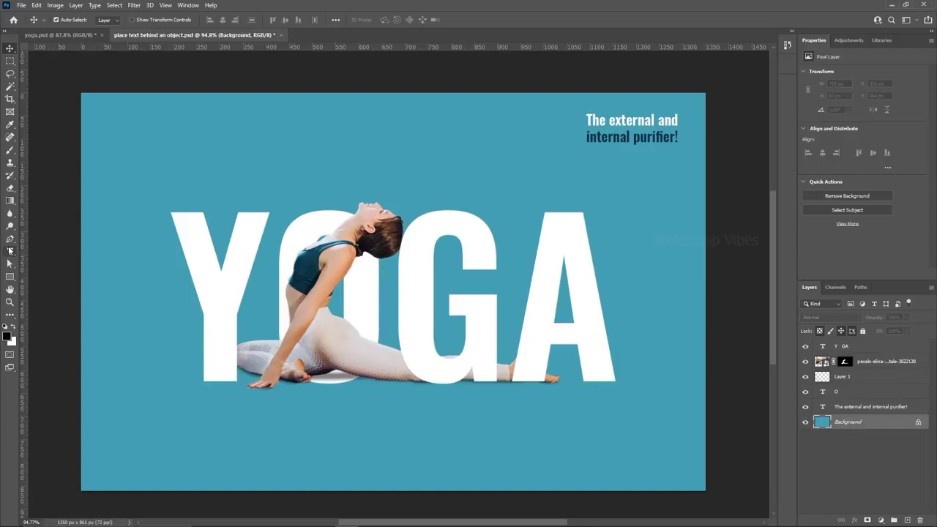
- Type 'strength' in WindSong Medium and enlarge it to 201 pt
click(10, 251)
click(221, 160)
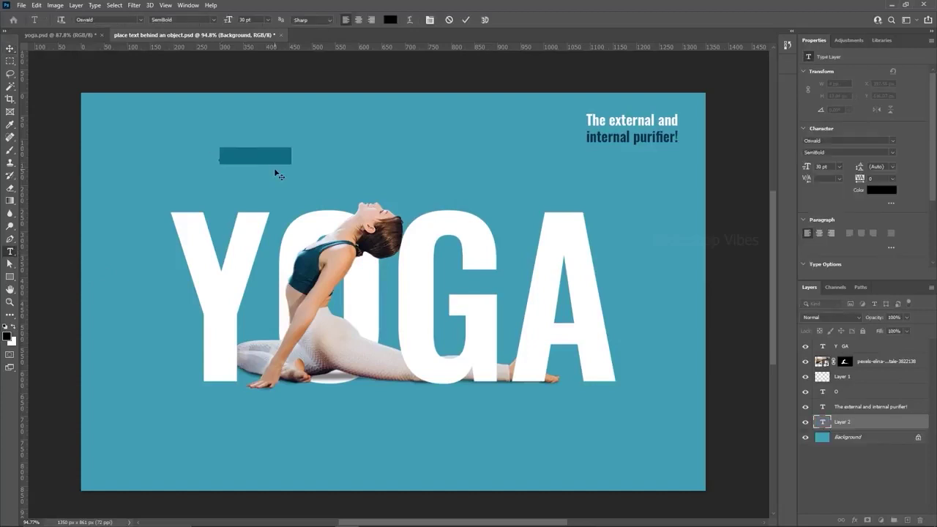
text(St)
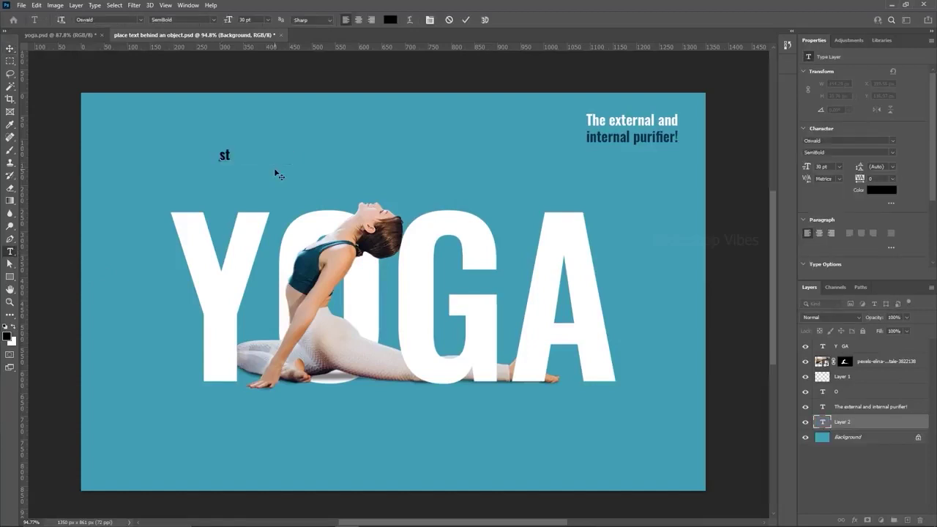
text(rength)
key(ctrl+a)
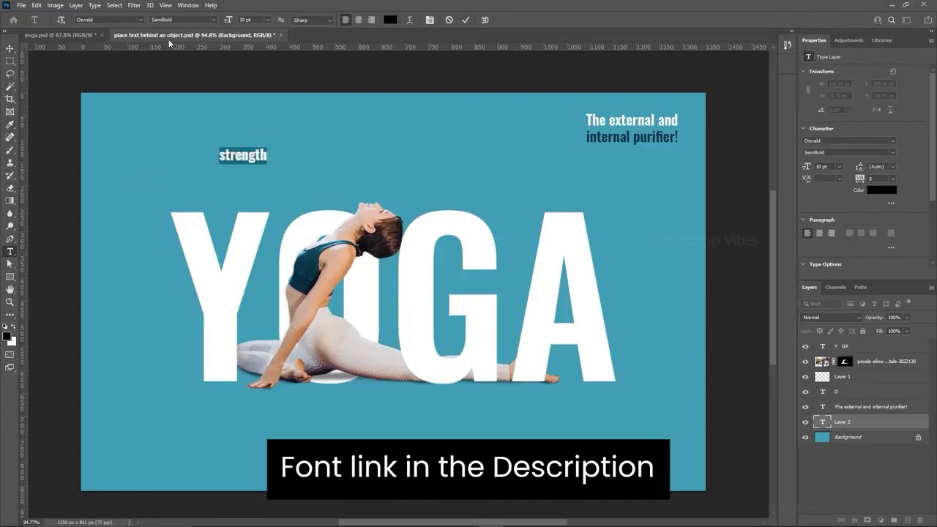
click(122, 20)
text(wing)
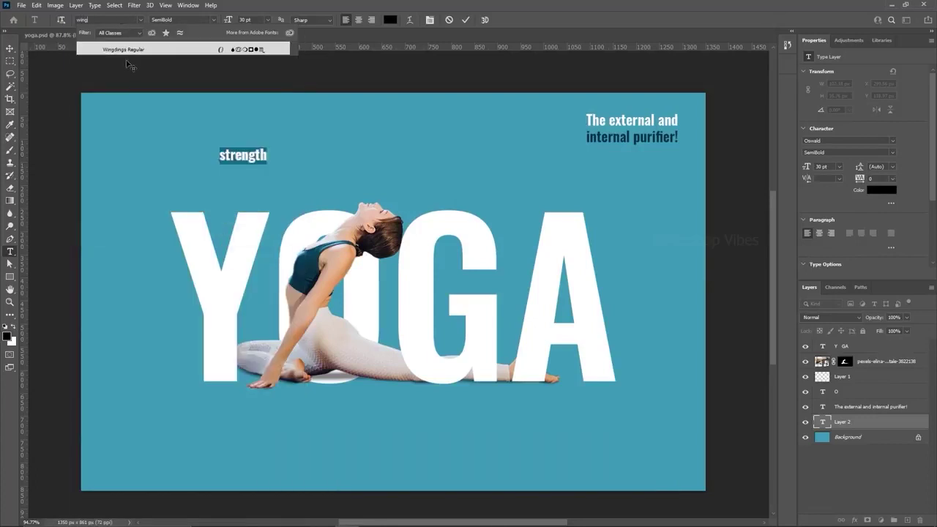
click(123, 50)
click(123, 50)
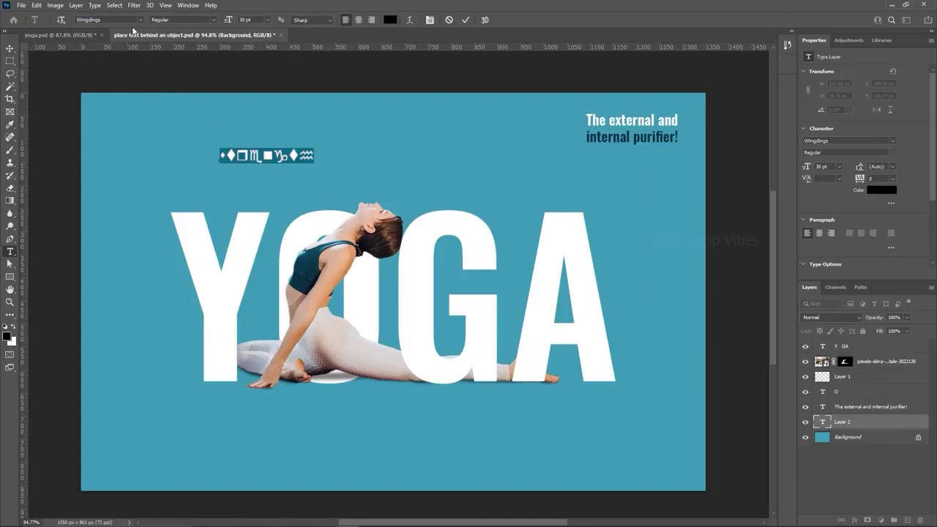
text(wi)
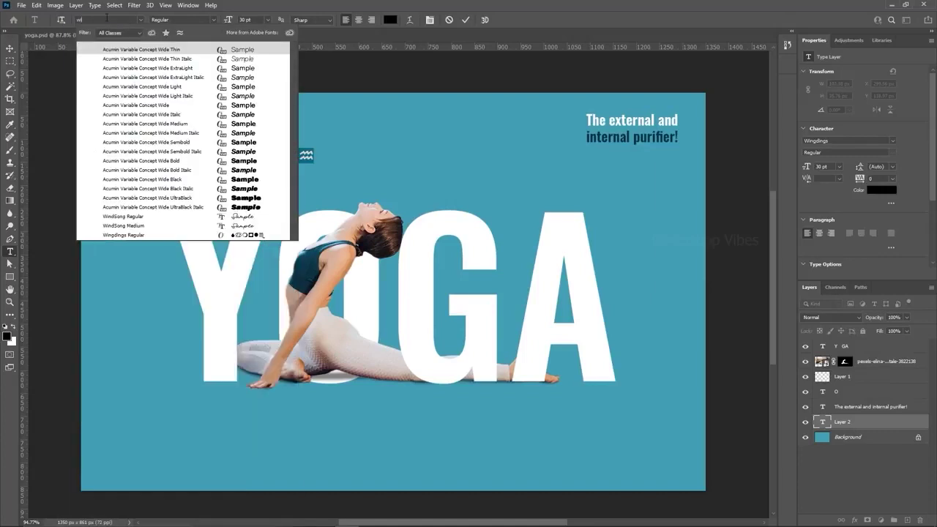
text(ndSong)
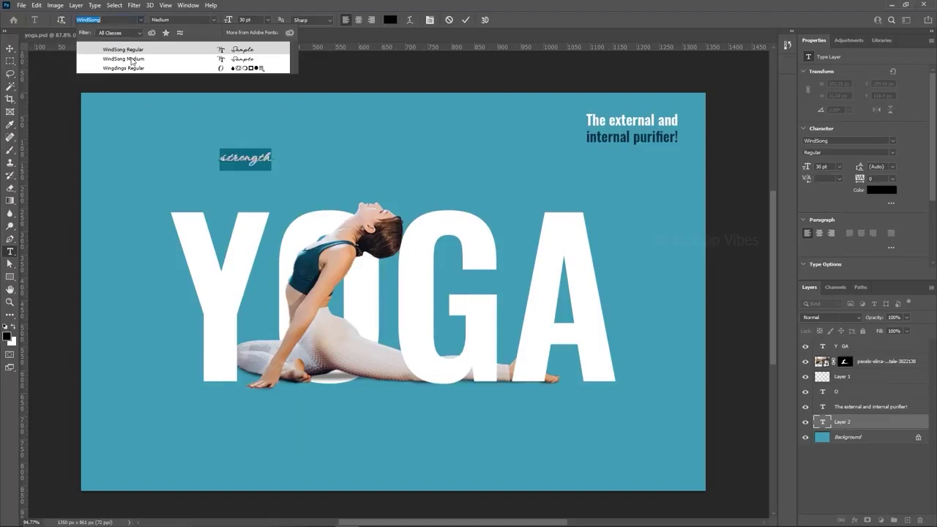
click(123, 59)
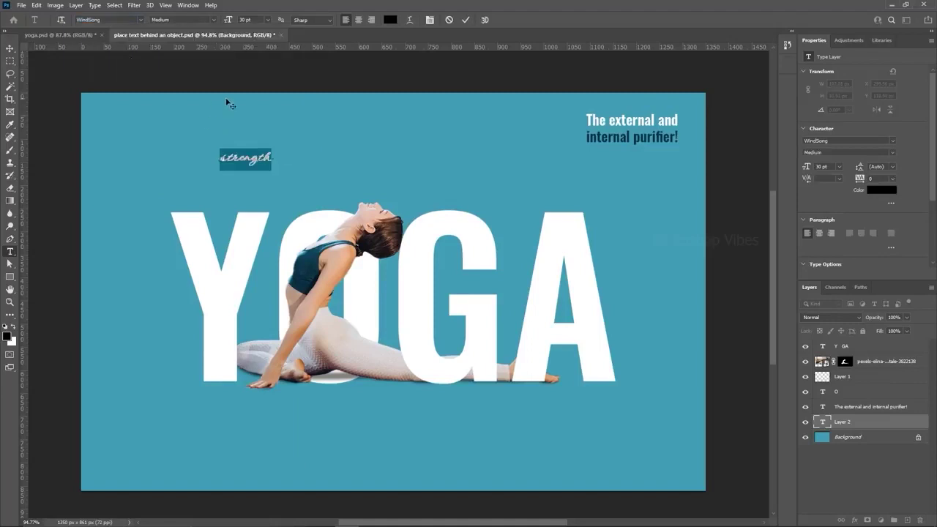
drag(228, 21, 311, 29)
click(10, 48)
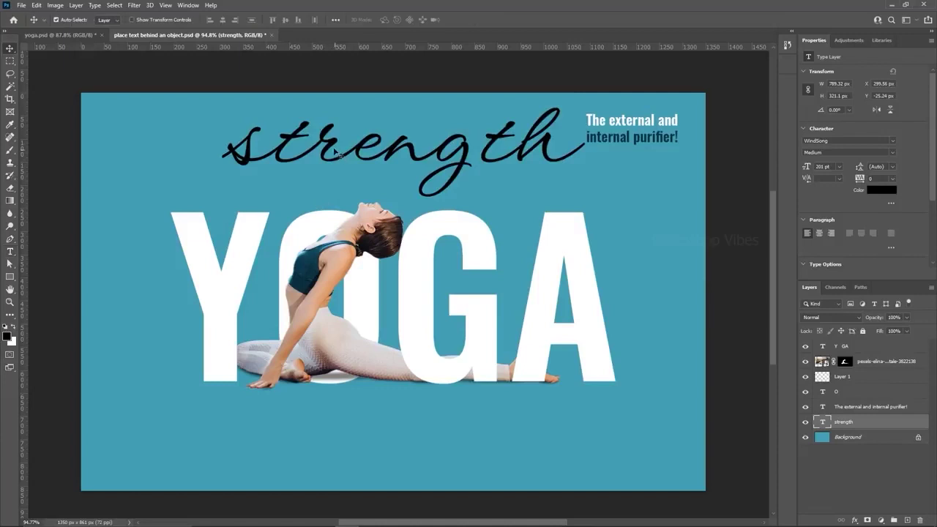
- Move strength to the top of the layer stack, enlarge it to 231 pt, and position it across YOGA
drag(335, 146, 332, 287)
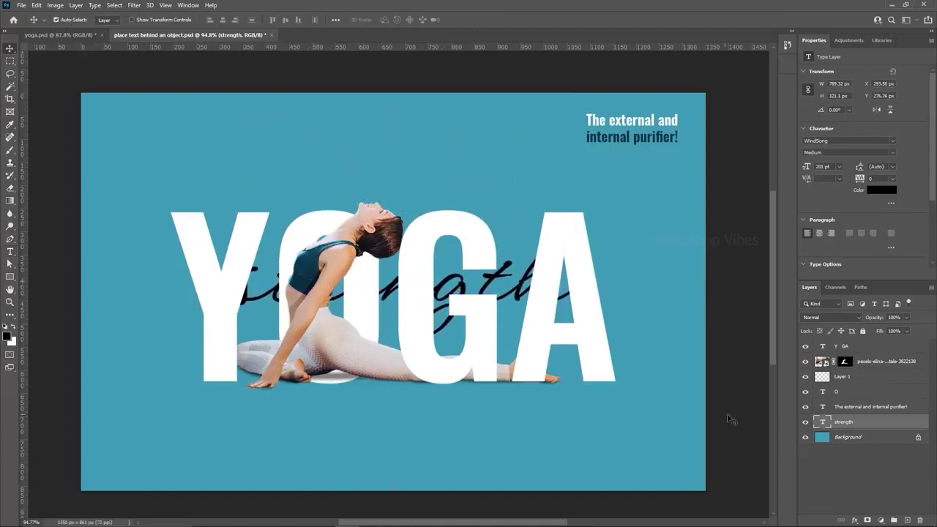
drag(851, 425, 844, 344)
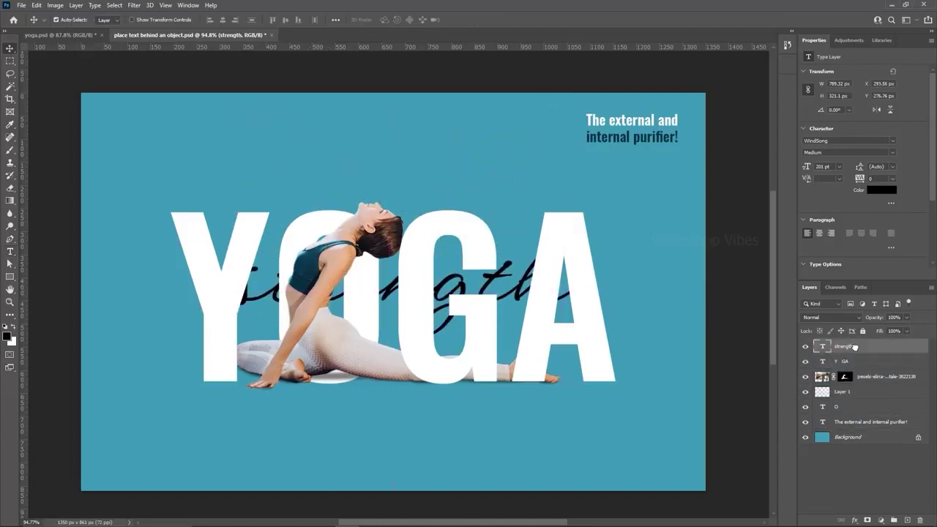
mouse_move(394, 294)
mouse_down()
mouse_move(382, 296)
mouse_move(389, 300)
mouse_up()
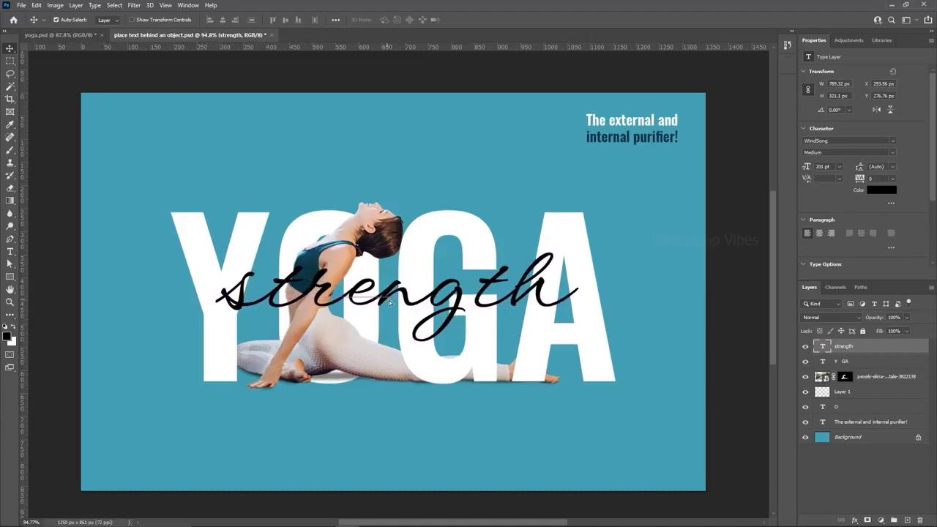
drag(803, 167, 825, 168)
drag(555, 297, 521, 297)
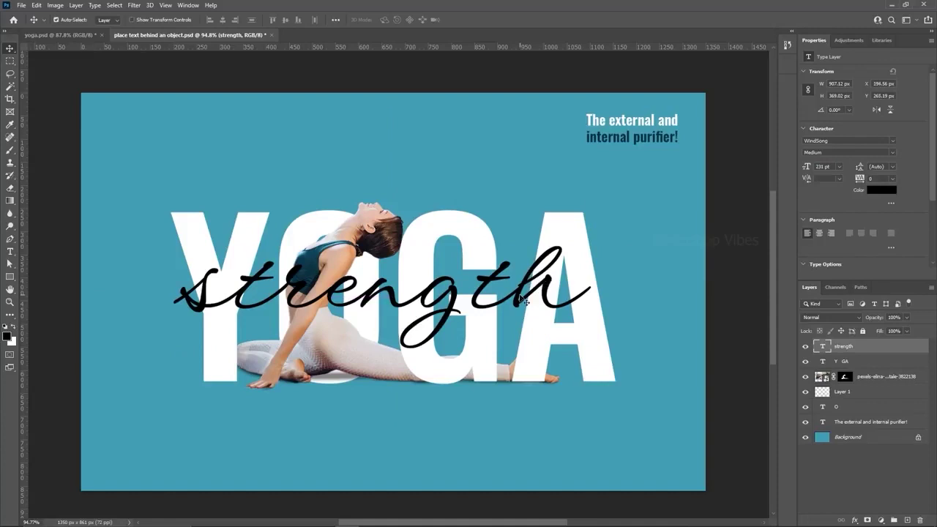
drag(450, 295, 457, 293)
drag(258, 276, 261, 268)
key(Right)
key(Right)
key(Right)
key(Right)
key(Right)
key(Right)
key(Right)
key(Right)
key(Right)
key(Right)
key(Right)
key(Right)
key(Right)
key(Up)
key(Up)
key(Up)
key(Up)
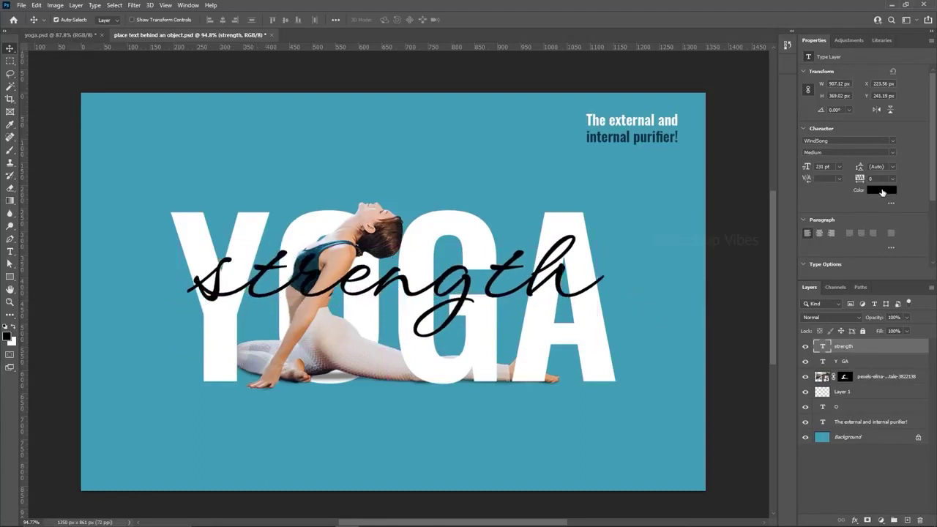
- Colour strength with the dark blue sampled from the model's top and add a layer mask
click(882, 190)
click(306, 276)
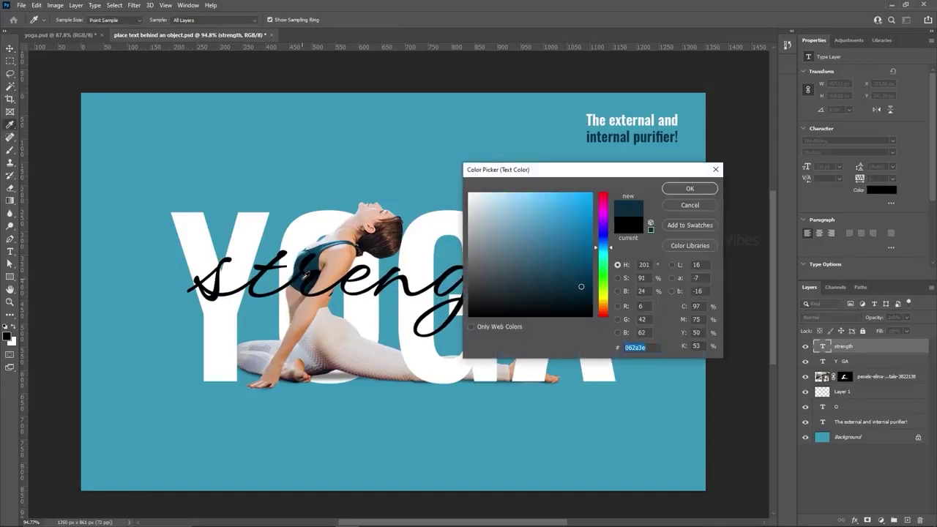
click(690, 189)
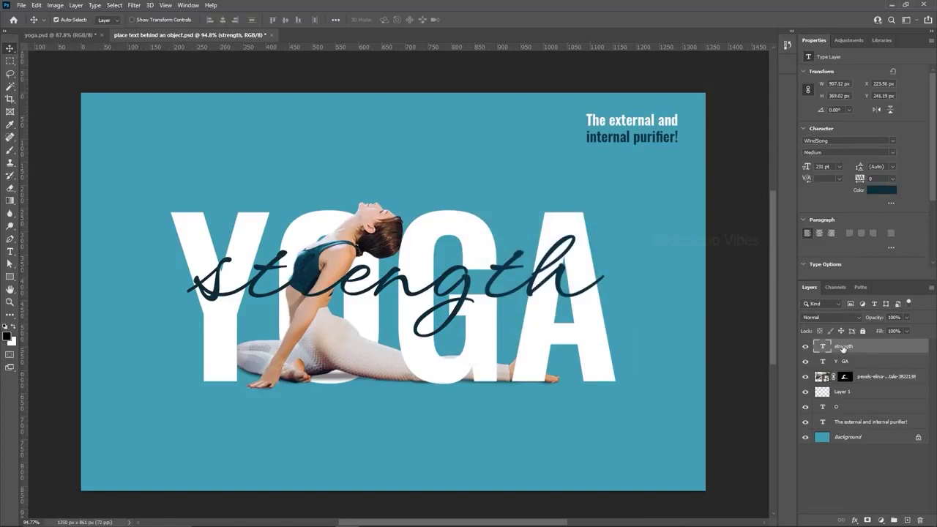
click(867, 520)
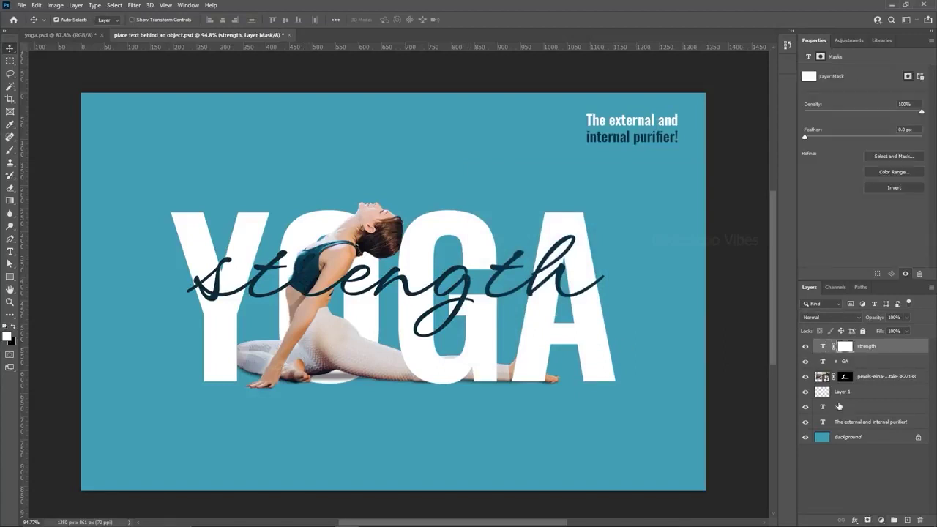
- Load the Y GA letter shapes as a selection on strength's mask and set up a smaller Eraser
ctrl+click(838, 362)
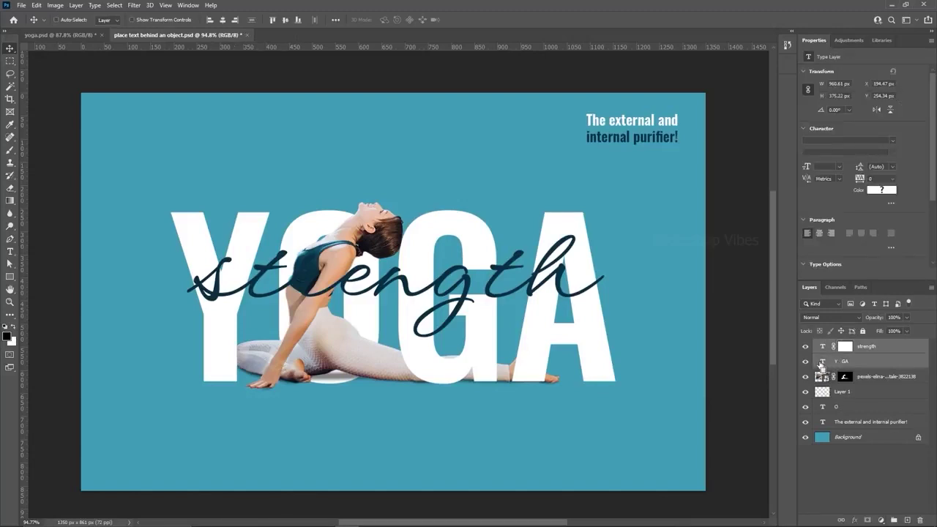
click(847, 351)
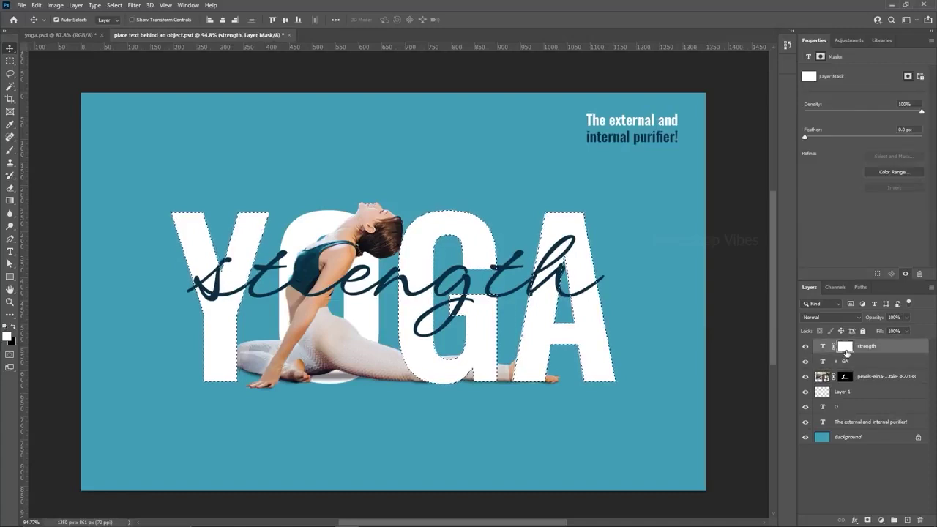
click(10, 188)
right_click(12, 190)
click(52, 189)
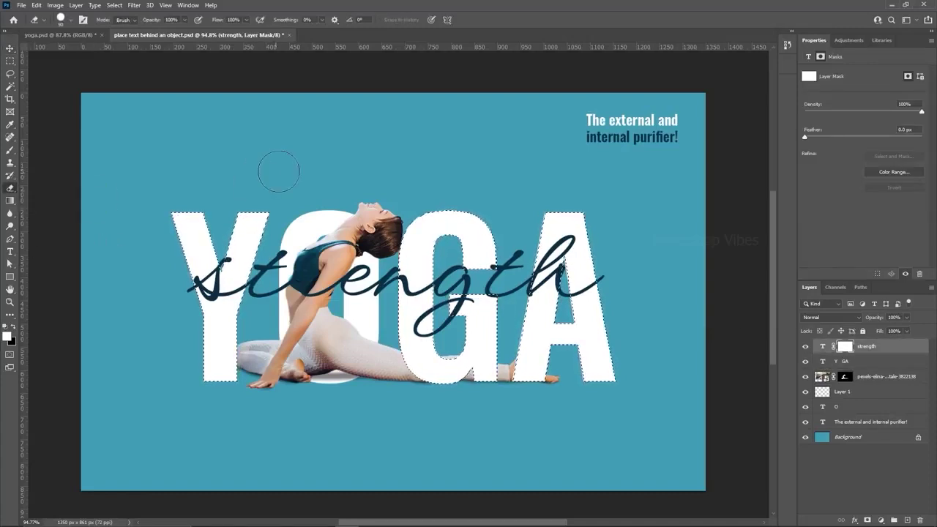
mouse_move(282, 170)
mouse_down()
mouse_move(305, 176)
mouse_move(297, 173)
mouse_up()
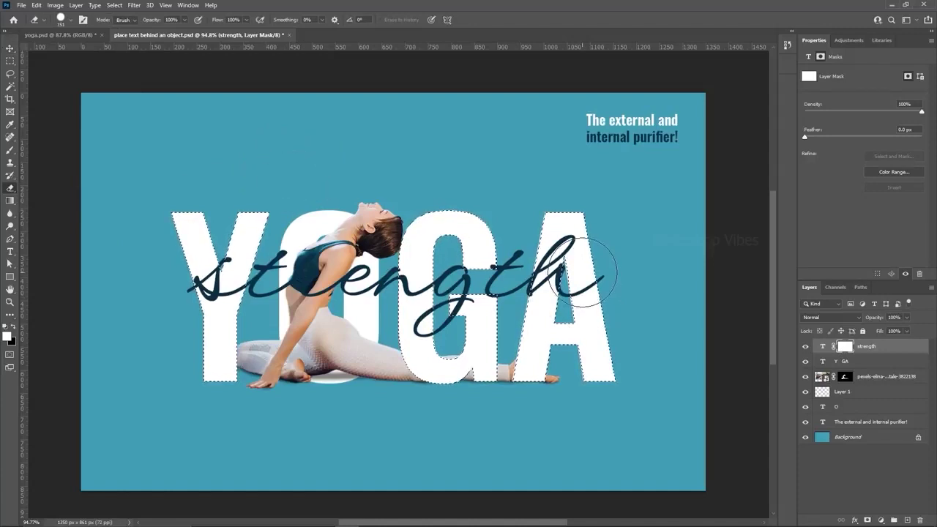
alt+right_click(605, 303)
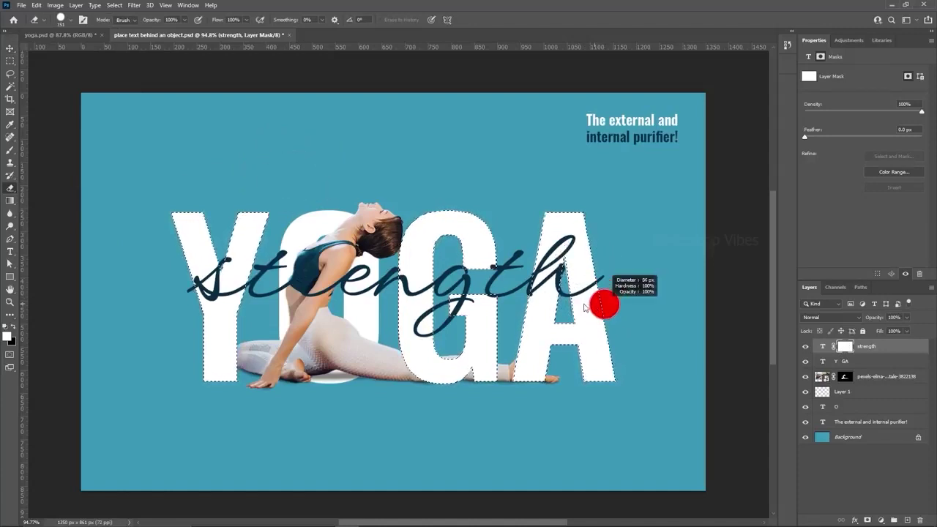
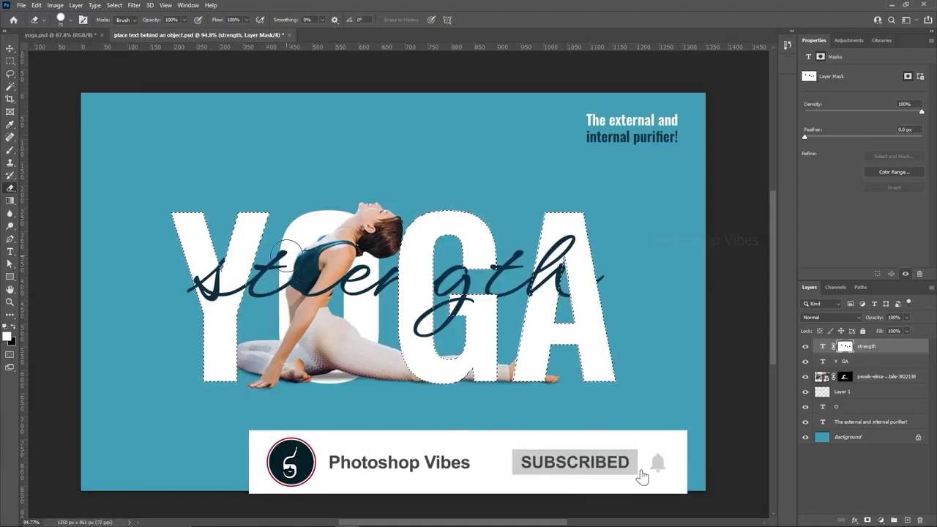
- Load and drop the woman's silhouette selection, then toggle strength's mask off and back on
key(ctrl+d)
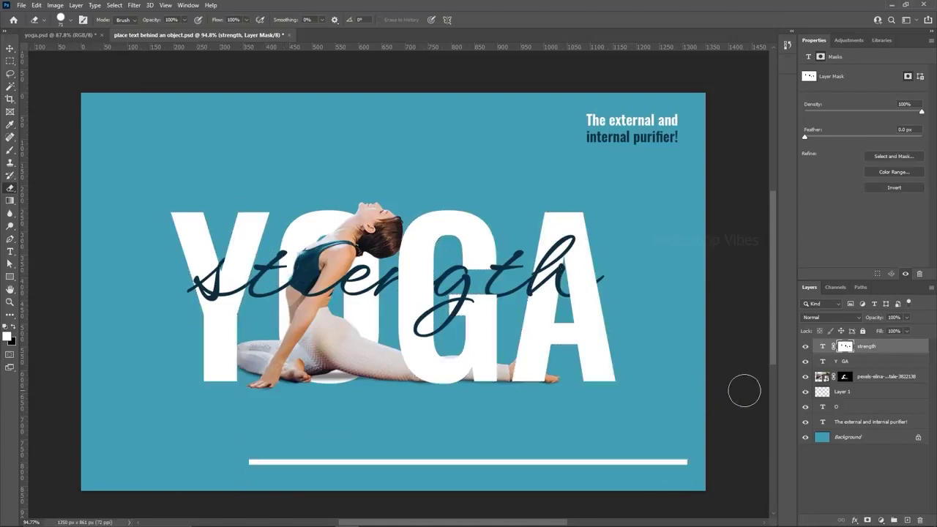
ctrl+click(846, 378)
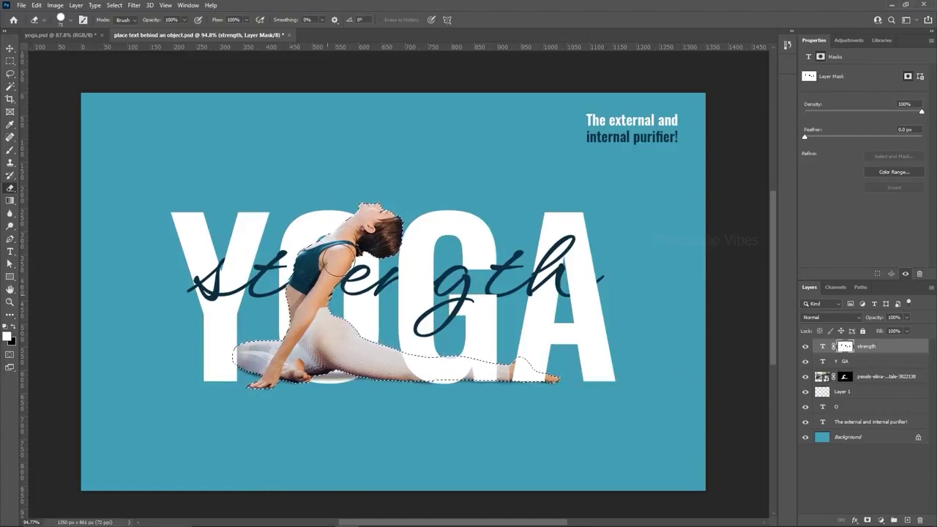
key(ctrl+d)
key(v)
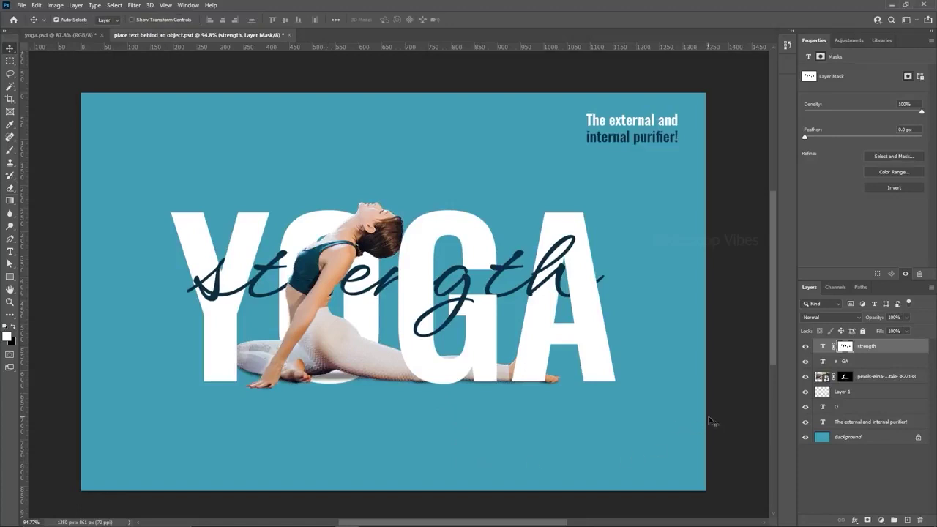
shift+click(846, 350)
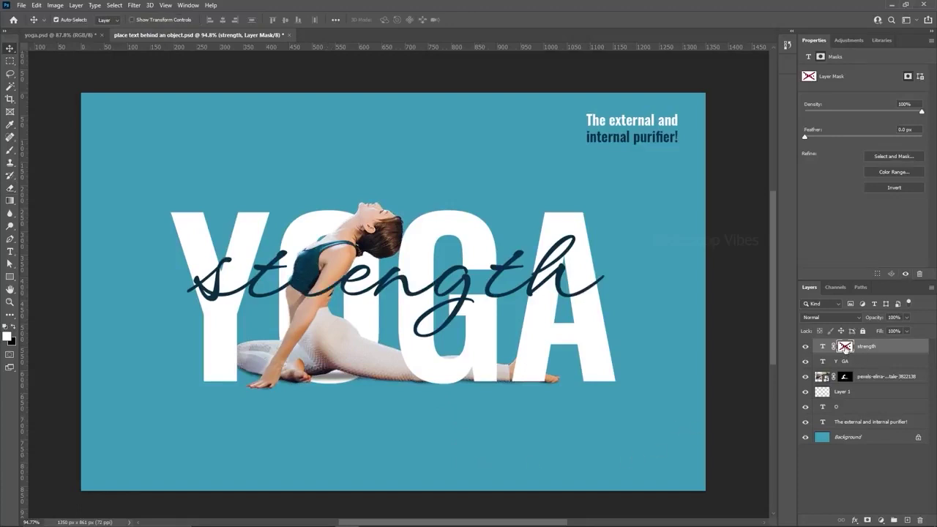
shift+click(846, 349)
- Draw a small white ellipse dot near the bottom centre and shrink it
click(877, 349)
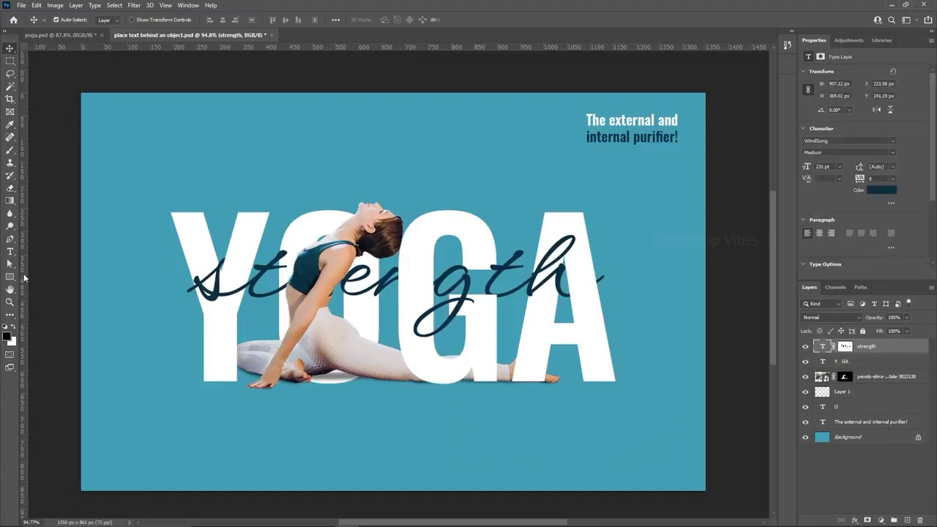
click(13, 277)
drag(299, 443, 384, 456)
double_click(822, 346)
click(469, 192)
click(690, 188)
click(10, 49)
key(ctrl+t)
key(Return)
- Line up three dots, with the outer two at 50% opacity and the middle at 100%
ctrl+click(850, 362)
ctrl+click(846, 377)
key(5)
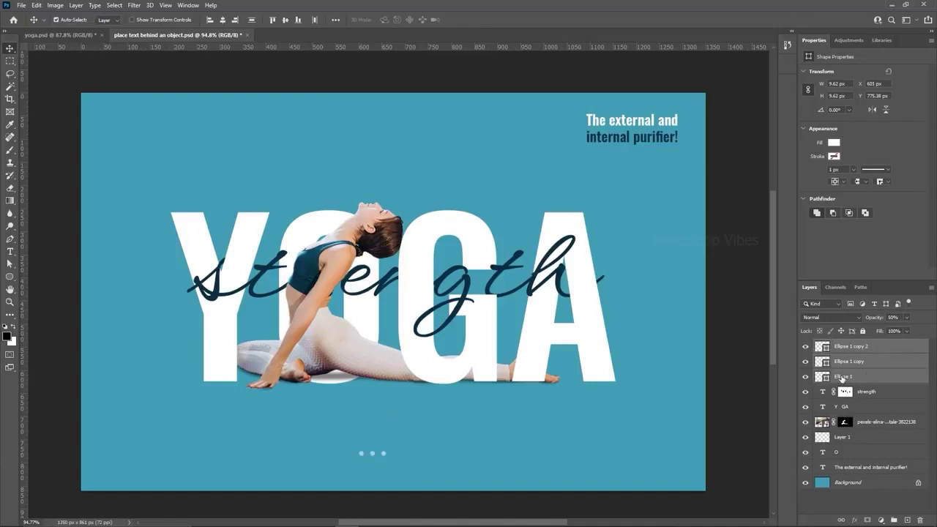
click(843, 377)
click(849, 362)
key(0)
- Draw three thin bars with corner radius 1, shortening the middle bar from its right end
click(11, 278)
click(45, 276)
click(377, 20)
text(100)
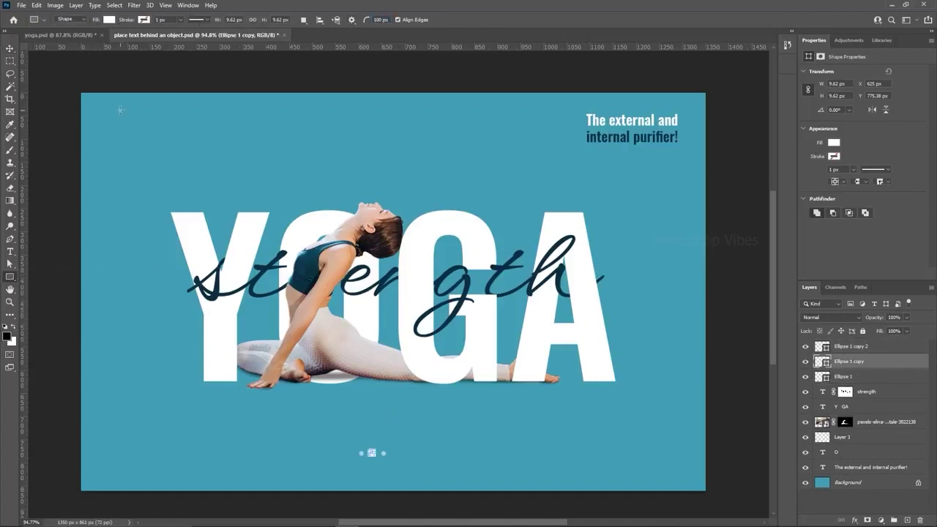
scroll(95, 123, up, 6)
drag(109, 117, 208, 124)
key(v)
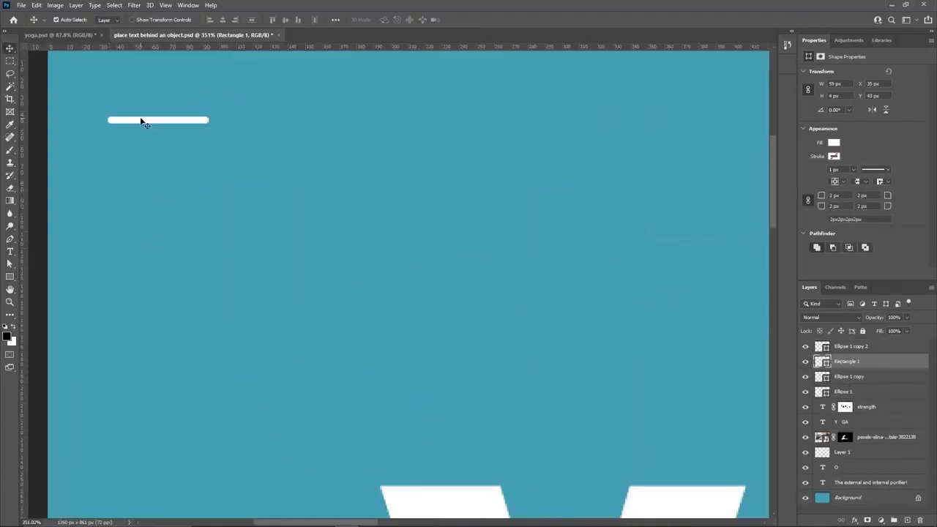
mouse_move(140, 121)
mouse_down()
mouse_move(142, 162)
mouse_move(224, 154)
mouse_up()
click(166, 137)
click(9, 263)
key(shift+Left)
key(shift+Left)
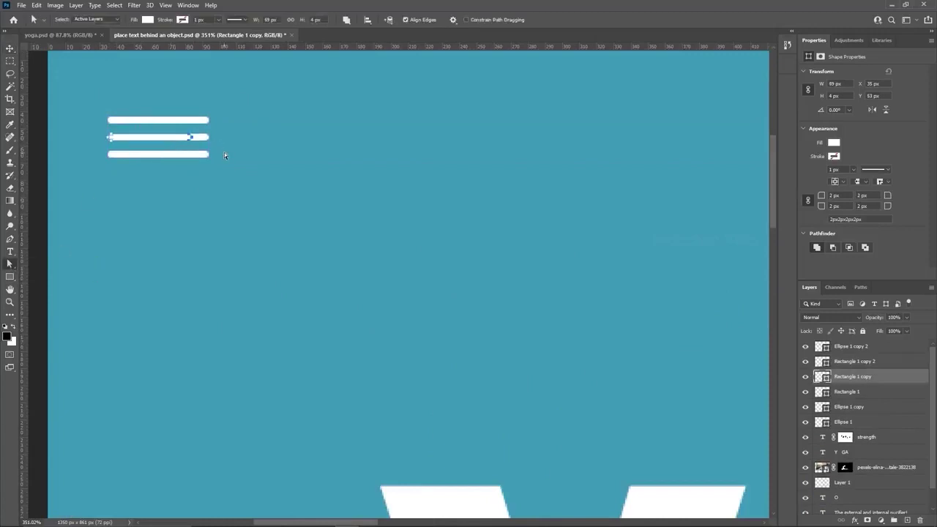
click(9, 48)
- Scale the three bars down together into a small menu icon at the top-left
key(ctrl+0)
ctrl+click(847, 368)
ctrl+click(847, 395)
key(ctrl+t)
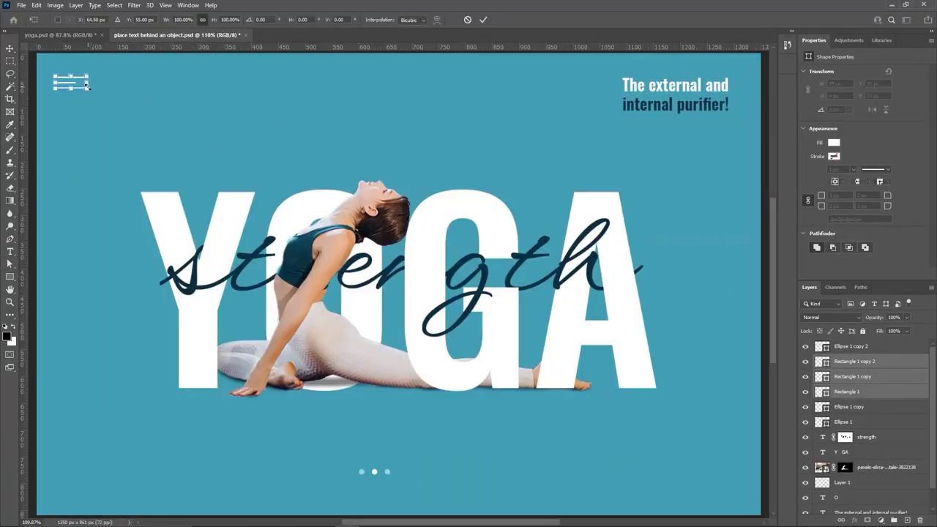
drag(85, 88, 79, 85)
key(Return)
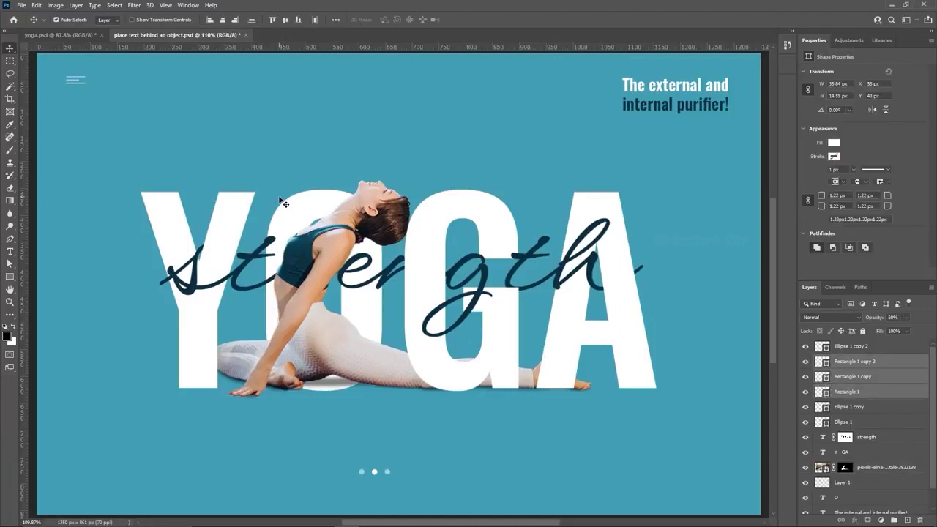
- Select the woman photo layer and switch to the yoga.psd document
scroll(200, 268, down, 2)
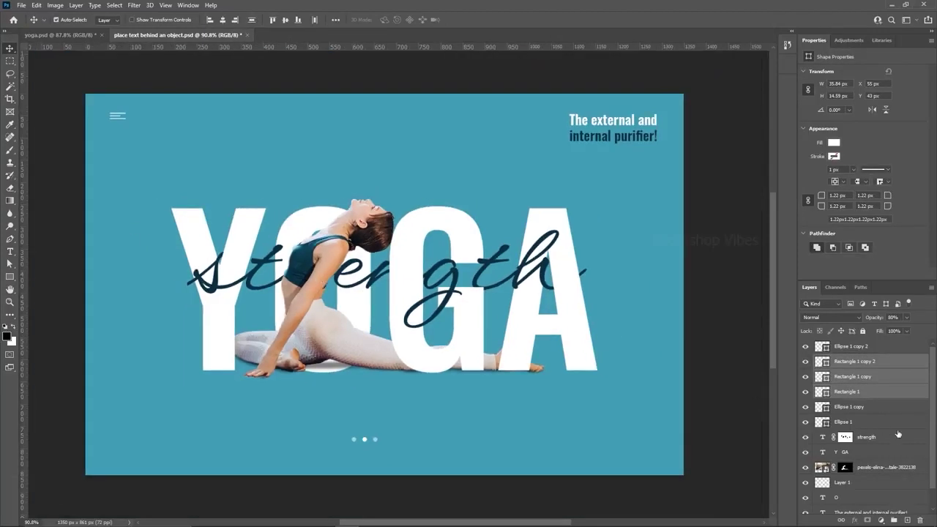
click(890, 474)
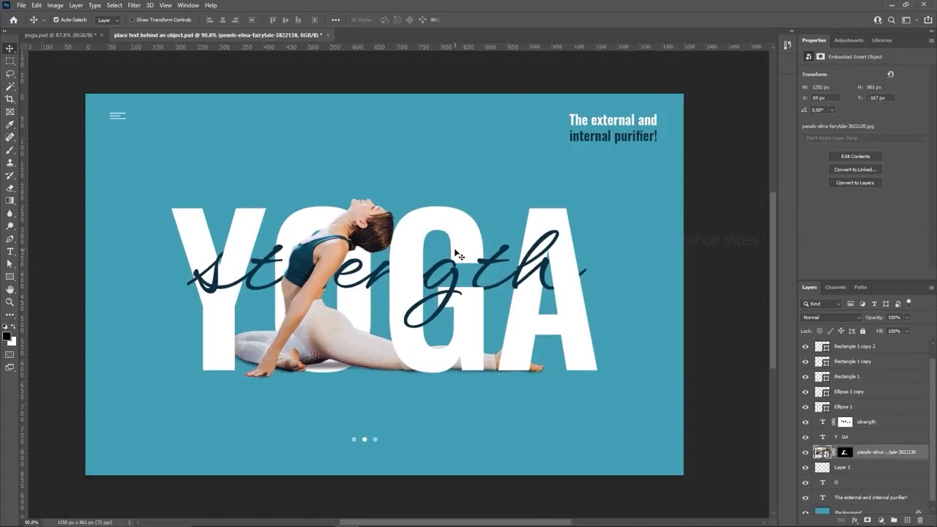
click(84, 38)
scroll(400, 176, down, 2)
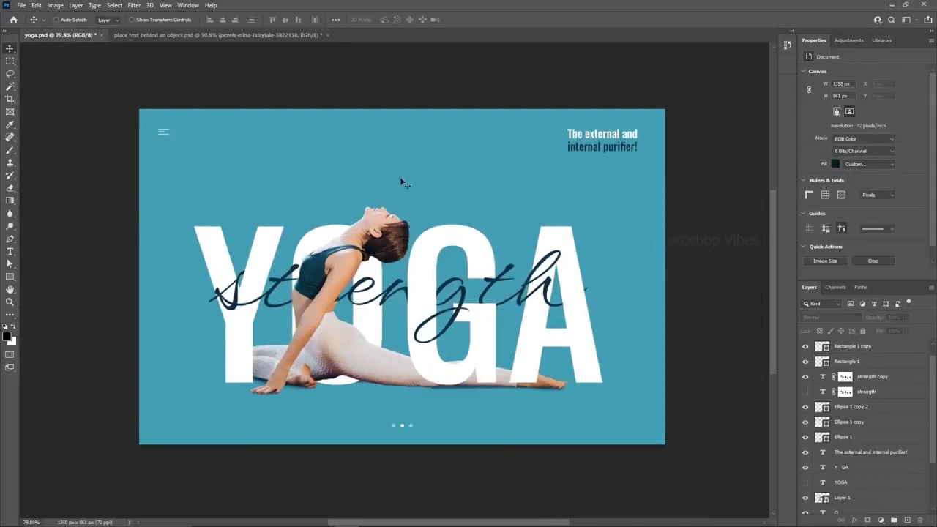
- View the comfort.psd reference design, then switch to the blank 1724×1080 Comfort document
click(134, 34)
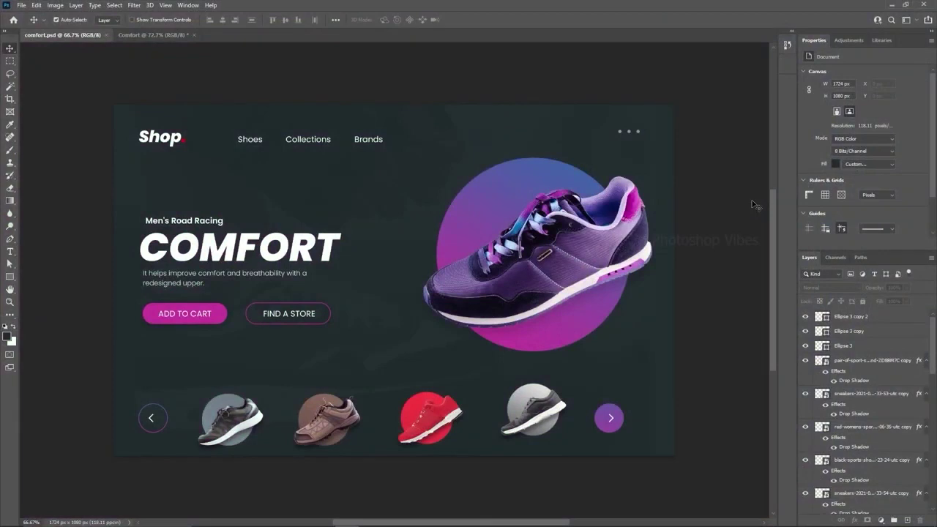
click(128, 35)
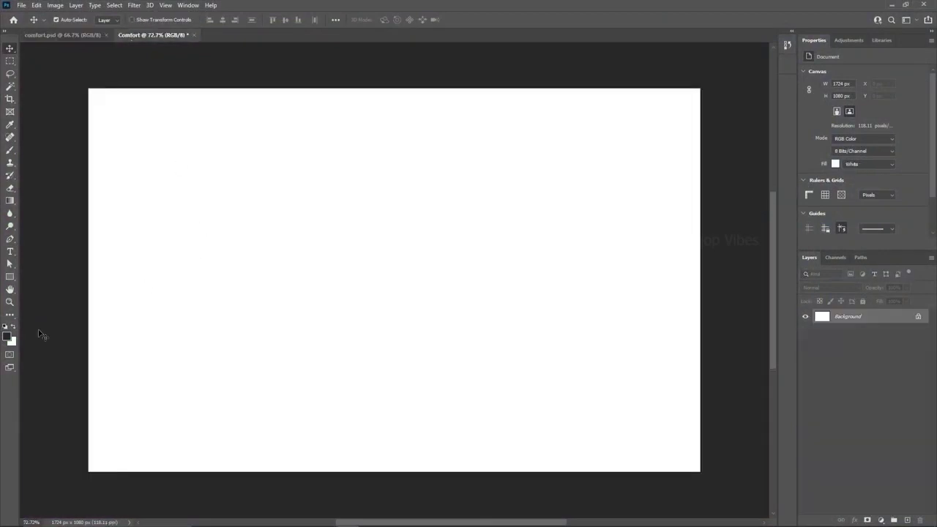
- Fill the Comfort background with foreground colour #1f2a2d and bring the shoe images folder onscreen
click(8, 337)
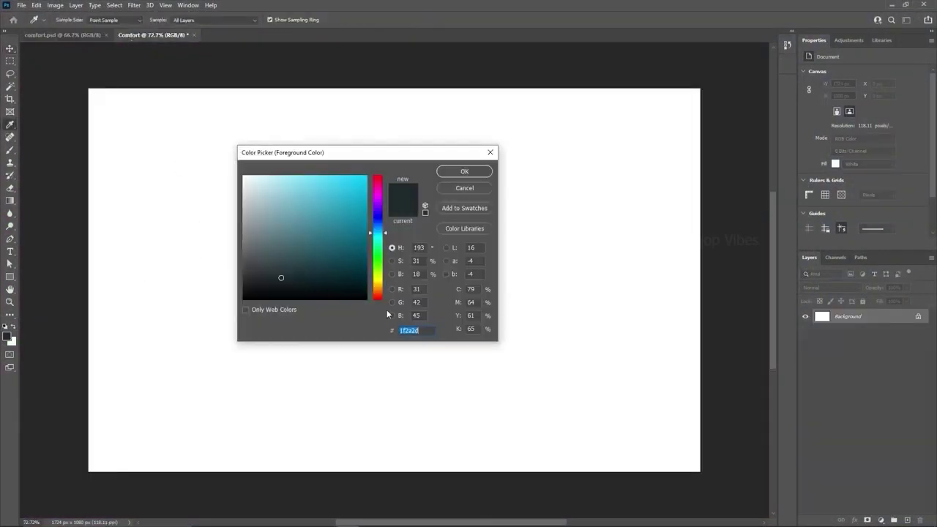
click(433, 330)
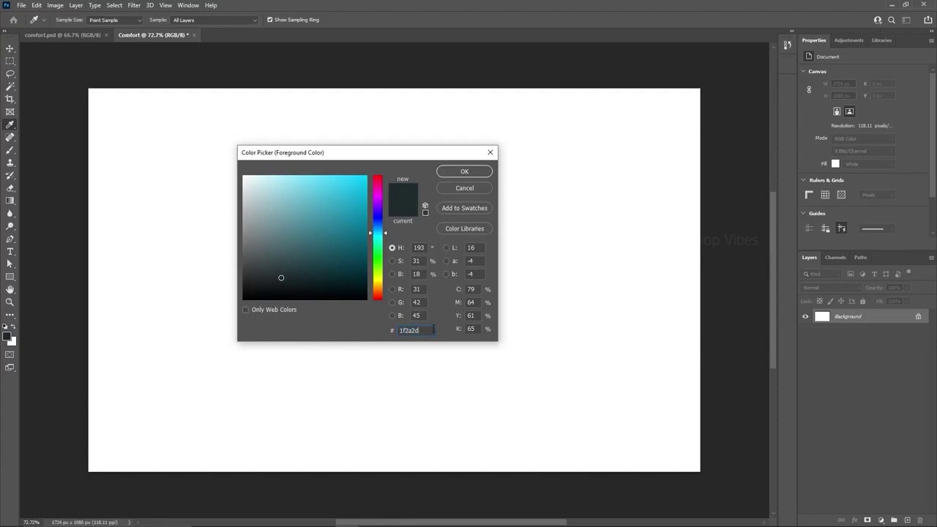
click(455, 173)
click(36, 5)
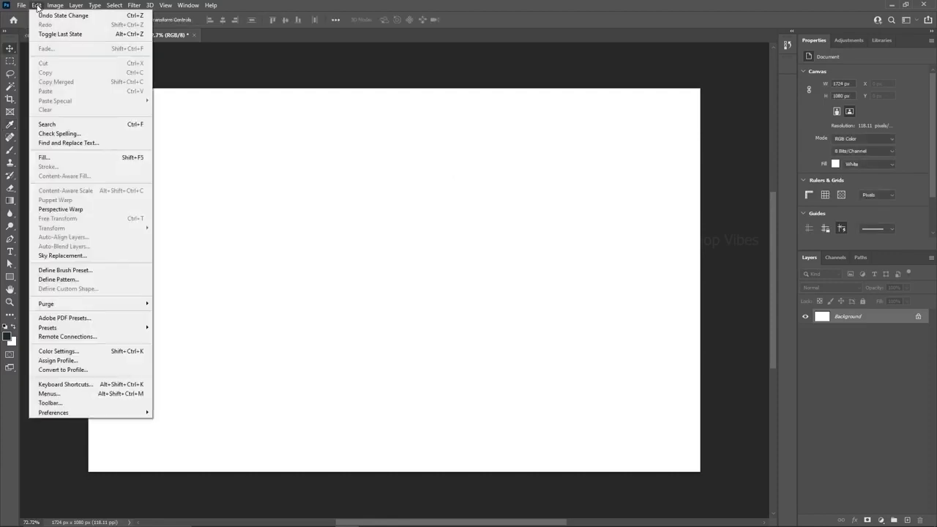
click(61, 158)
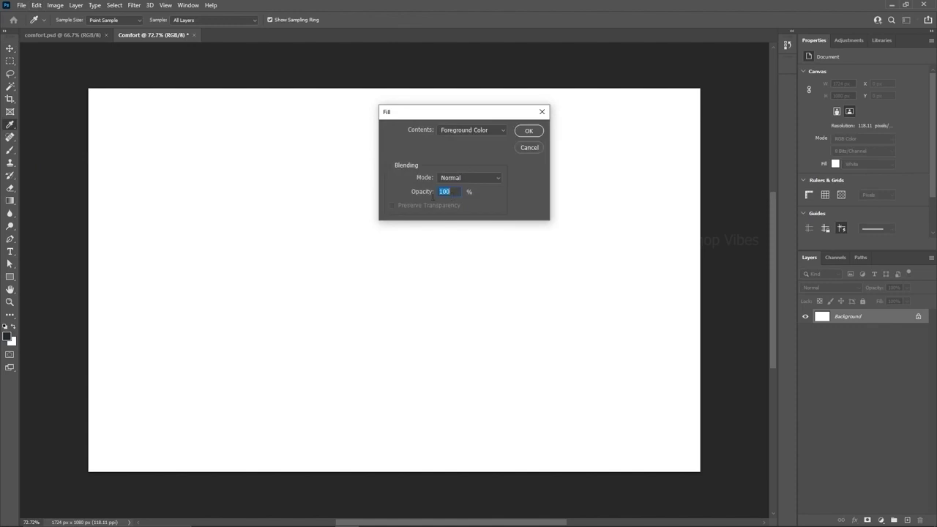
click(505, 129)
click(465, 142)
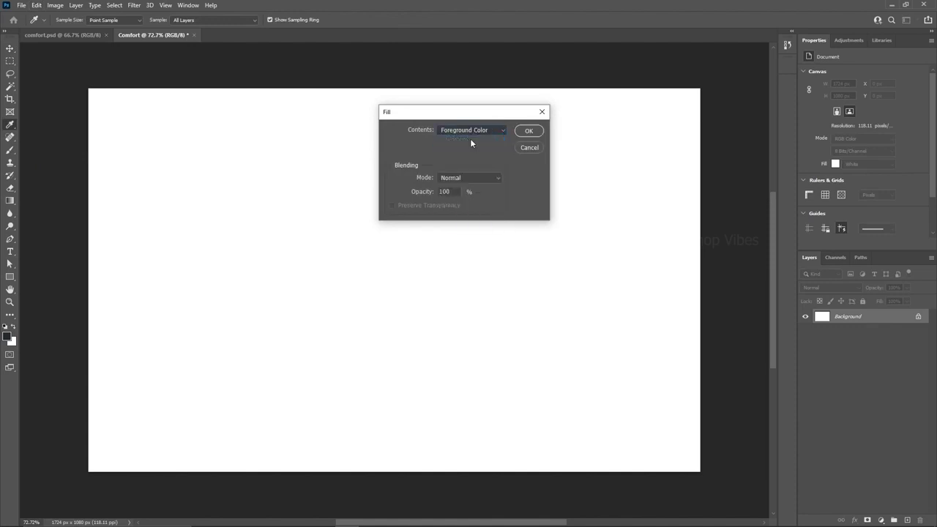
click(528, 131)
key(v)
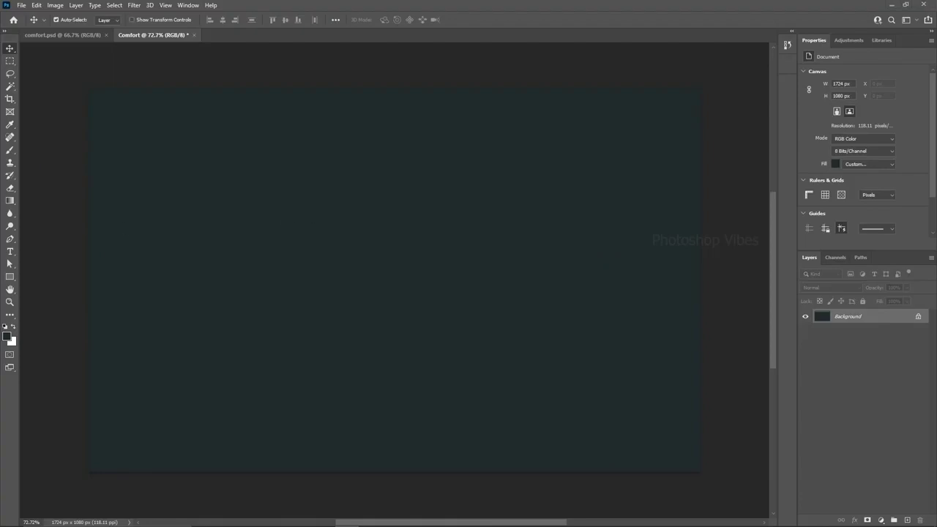
drag(0, 117, 391, 113)
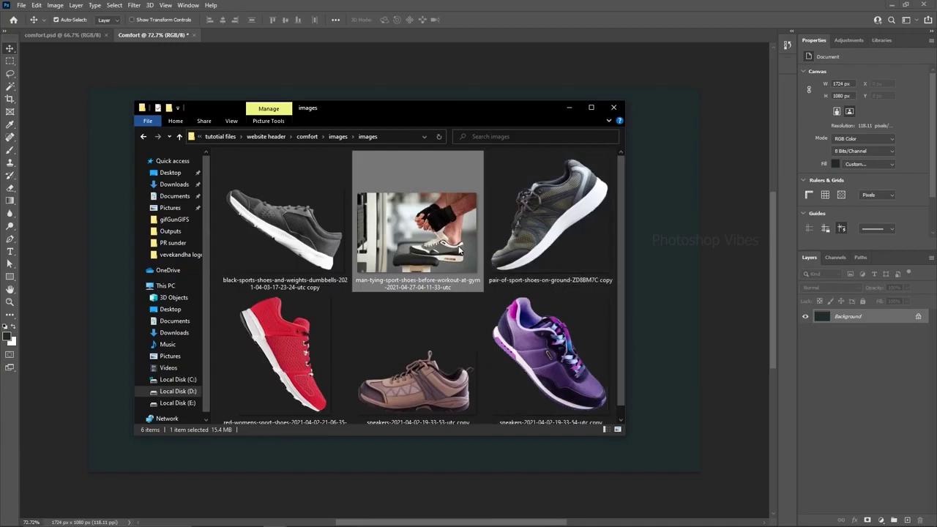
- Place the gym shoe photo on the canvas, flip it horizontally, and enlarge it
drag(380, 110, 0, 118)
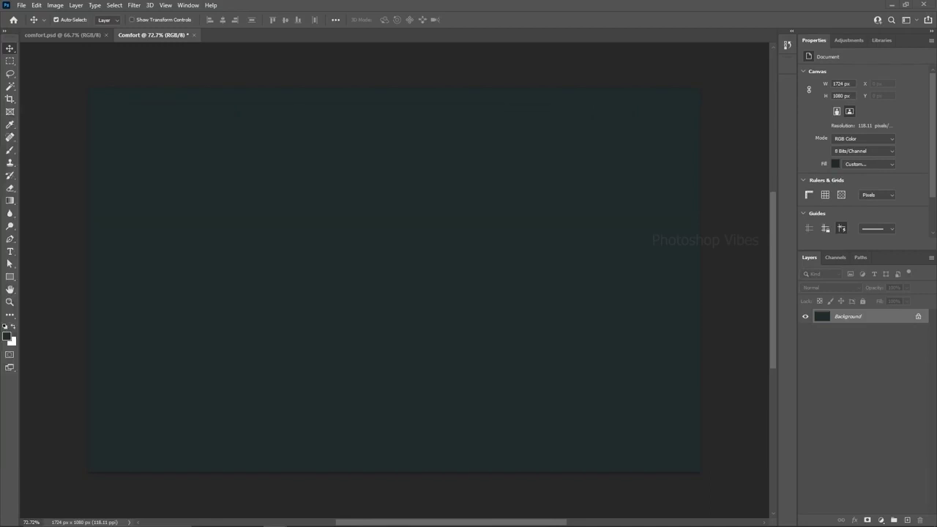
drag(329, 221, 352, 224)
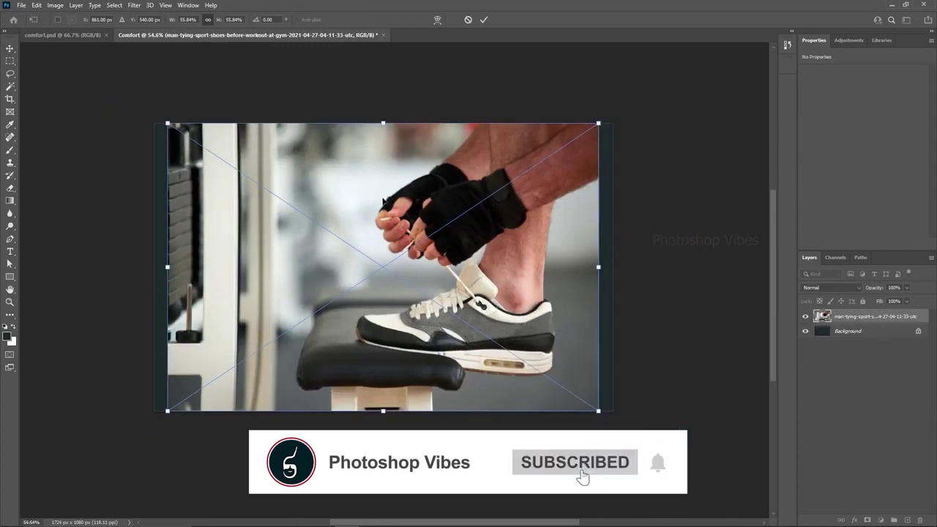
right_click(382, 199)
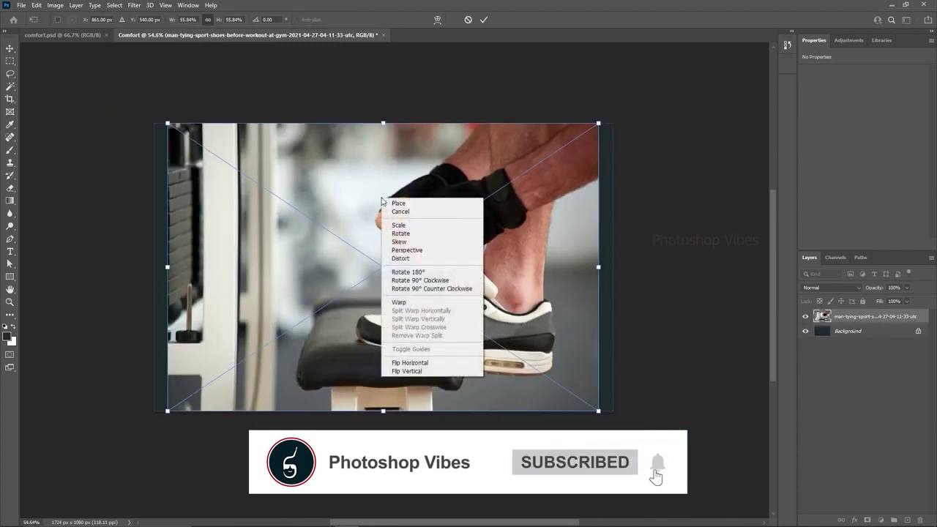
click(405, 364)
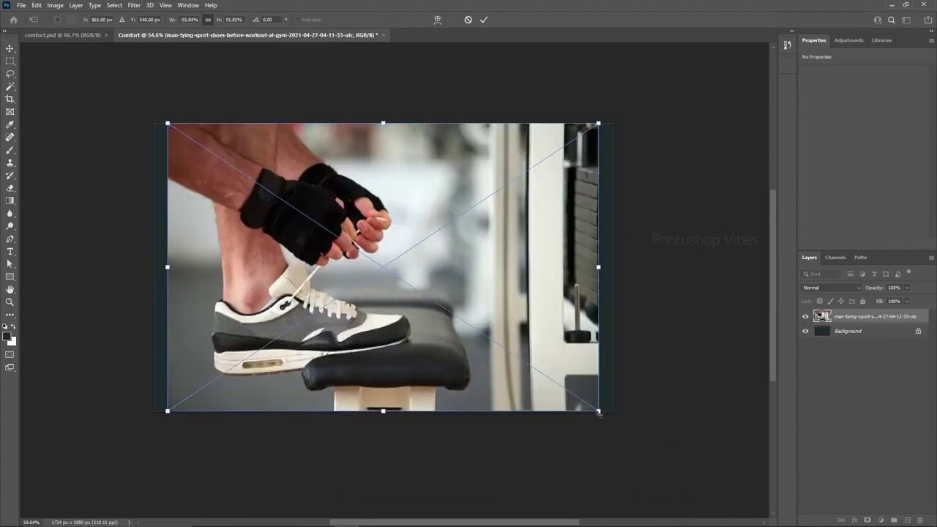
drag(599, 411, 670, 469)
drag(407, 356, 442, 315)
key(Return)
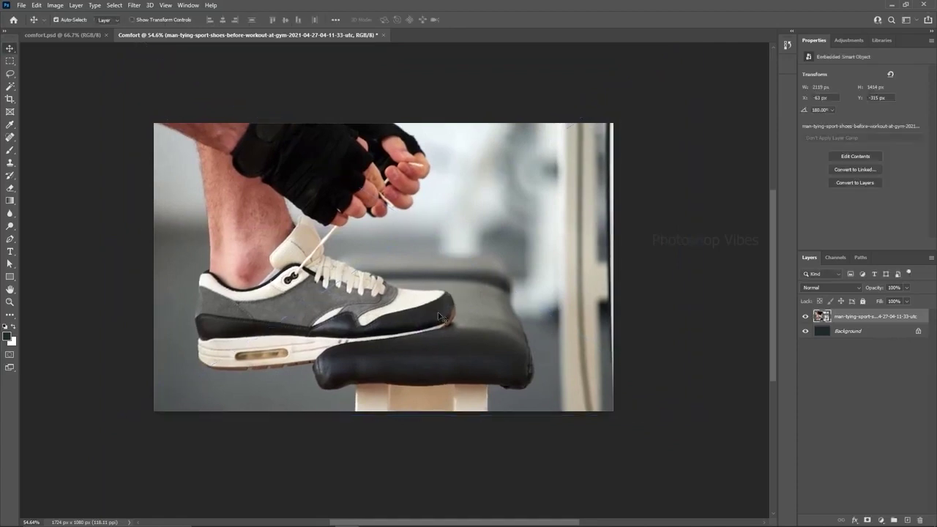
- Drop the photo's opacity to 2%, check its visibility, and lock the layer
click(907, 288)
drag(896, 301, 884, 302)
text(2)
key(Return)
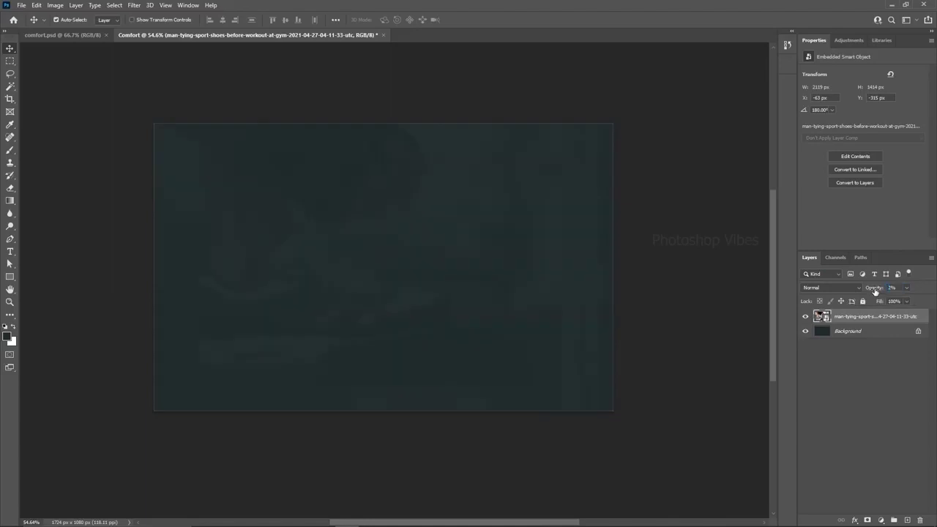
scroll(391, 294, up, 4)
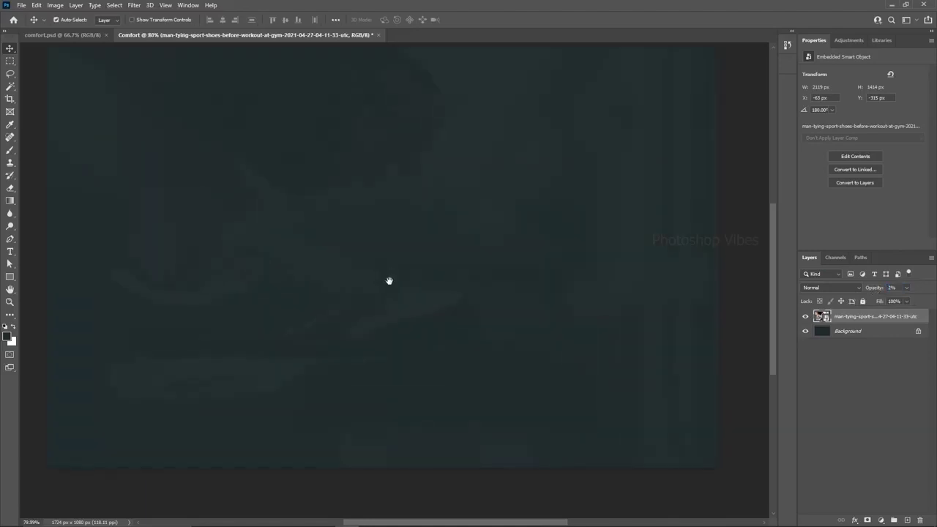
drag(390, 278, 398, 298)
click(806, 317)
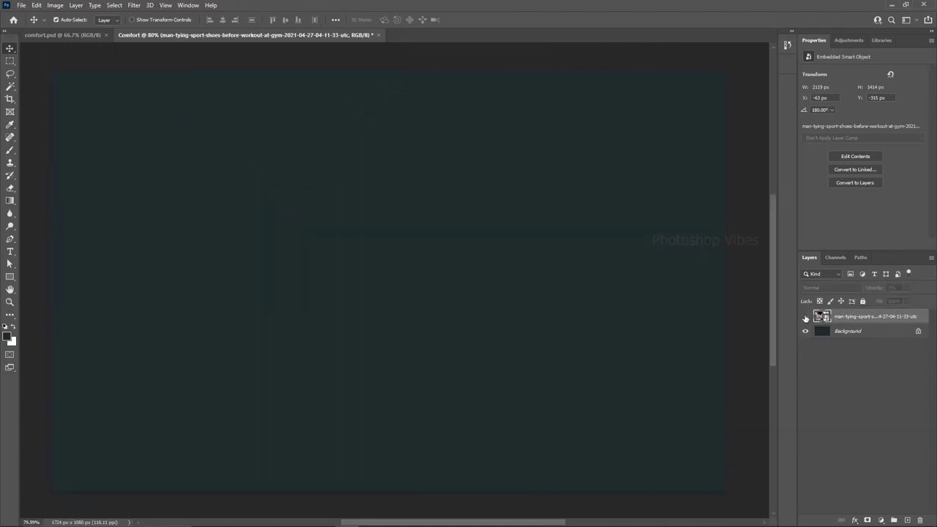
click(805, 317)
click(862, 301)
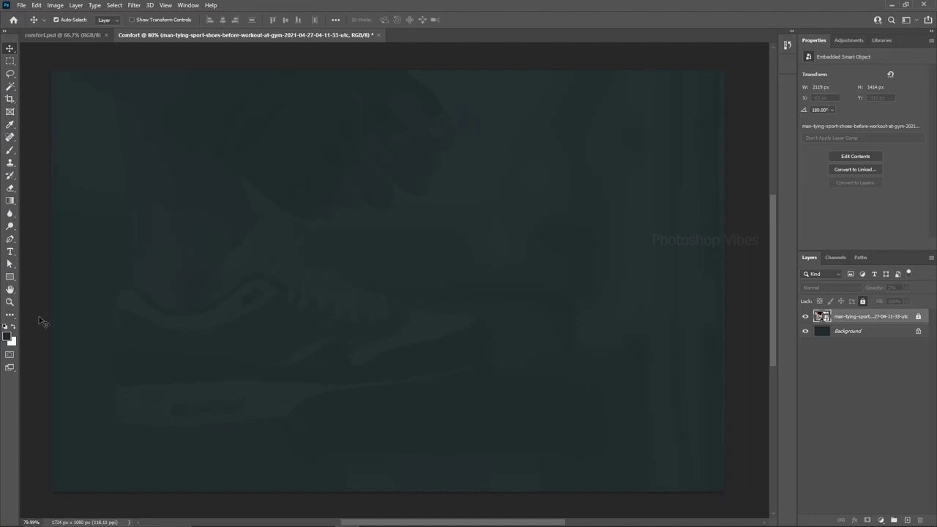
- Set up the Rectangle tool with a white fill
click(9, 277)
click(353, 237)
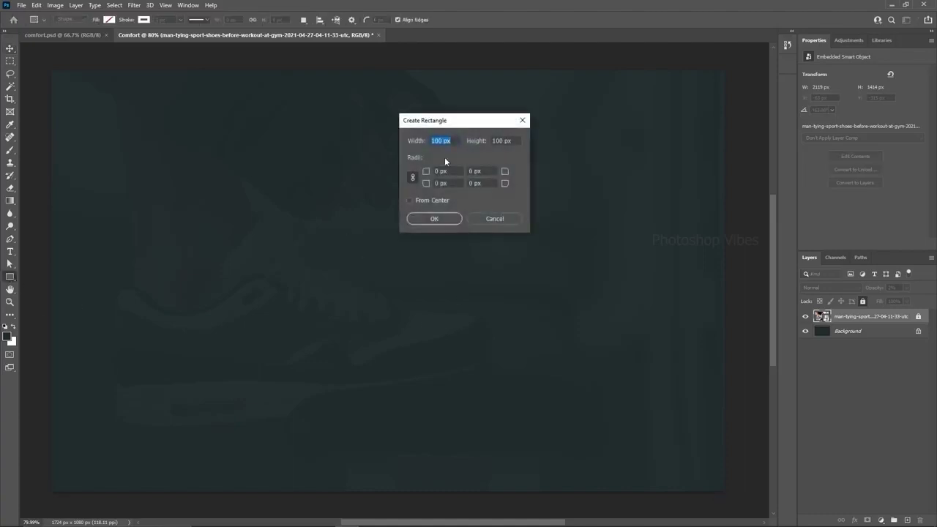
click(496, 219)
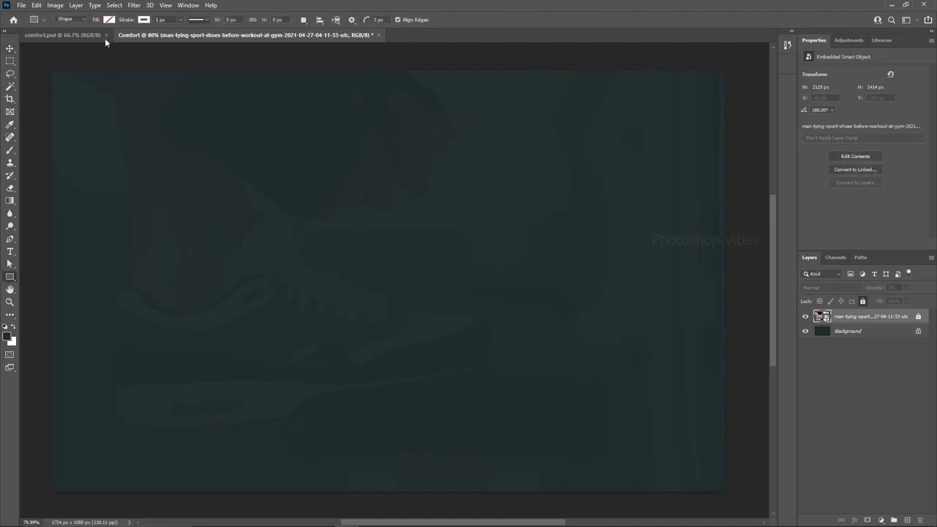
click(109, 20)
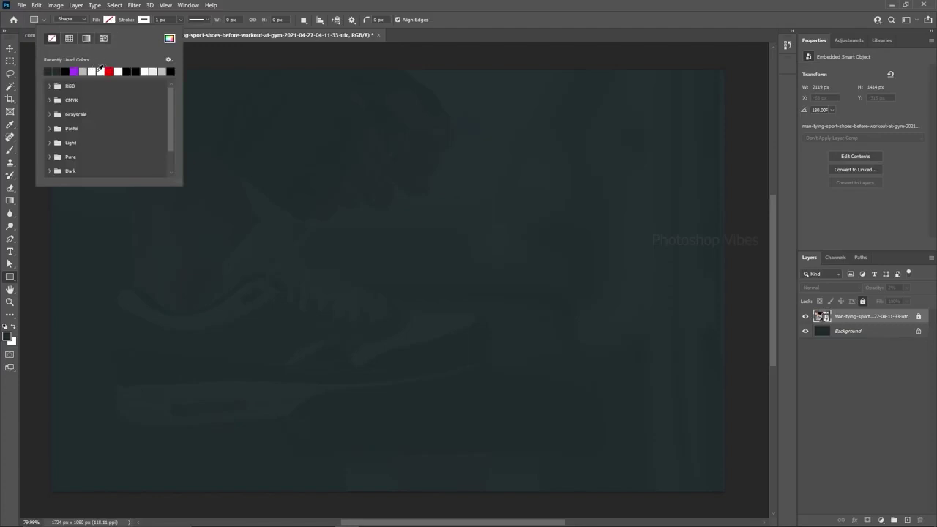
click(100, 71)
click(169, 38)
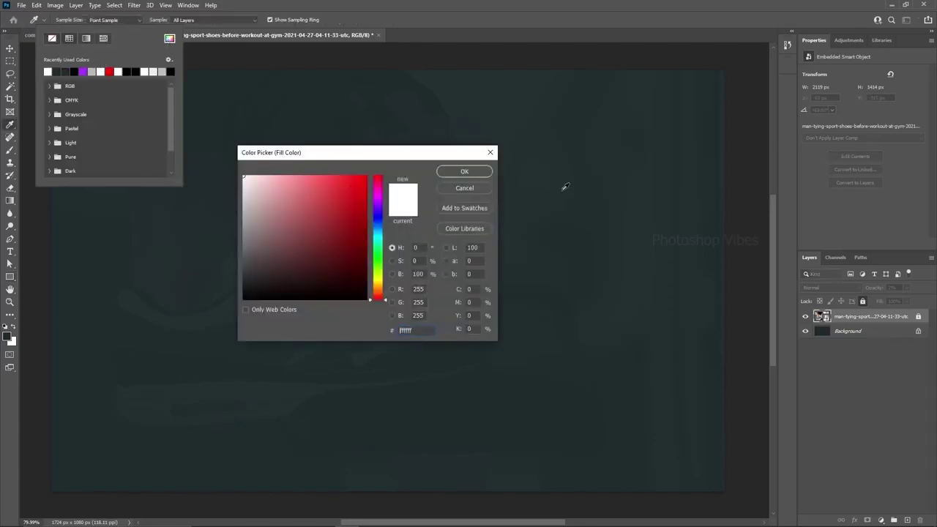
click(465, 173)
click(144, 21)
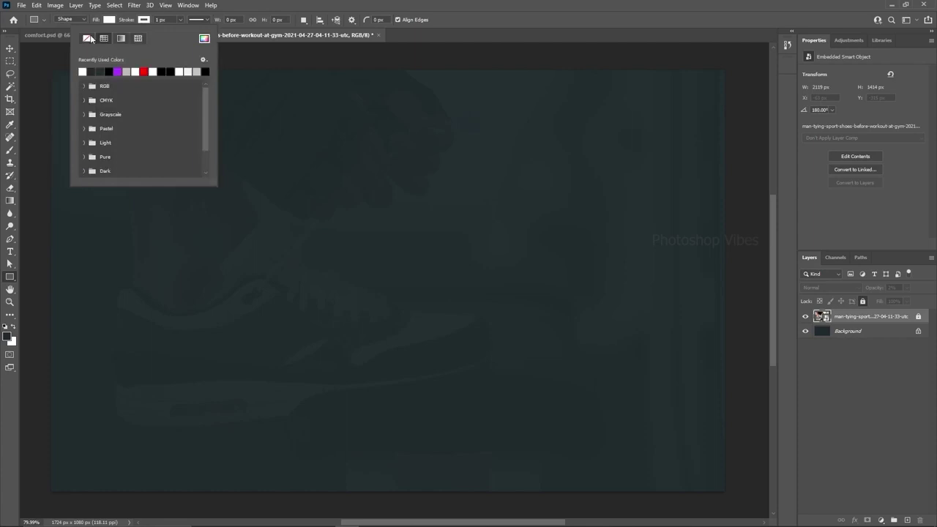
click(11, 278)
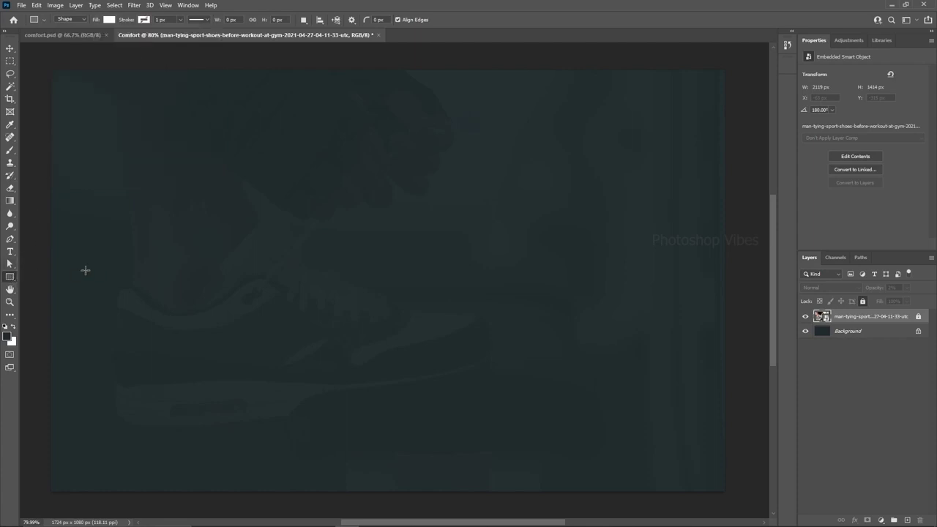
- Create a 70 × 100 px white rectangle on the canvas
right_click(13, 282)
click(41, 277)
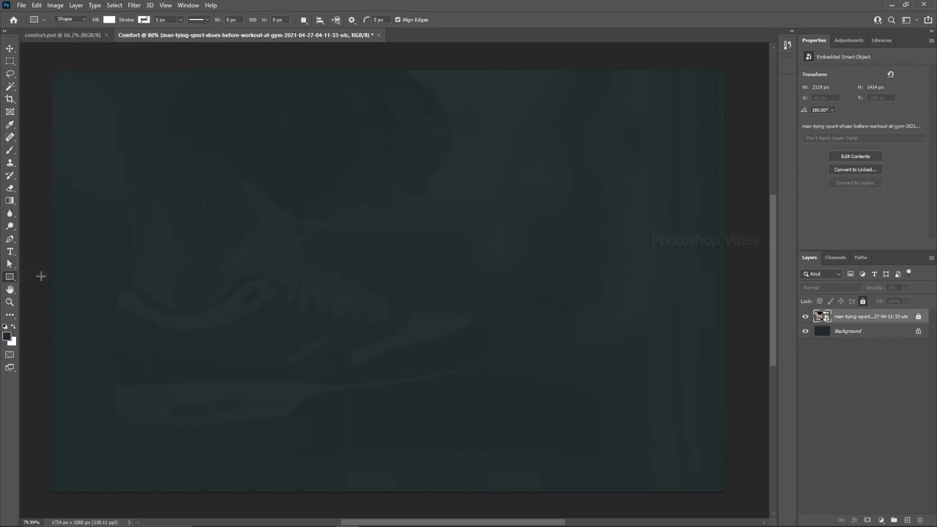
click(317, 240)
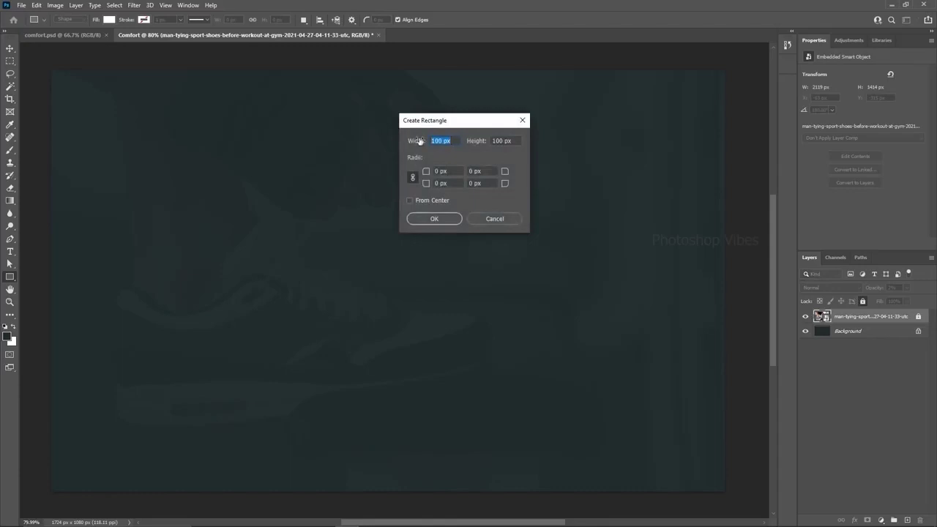
text(70)
click(439, 220)
- Move the rectangle to the left edge, stretch it to full height, and lower its opacity
click(10, 48)
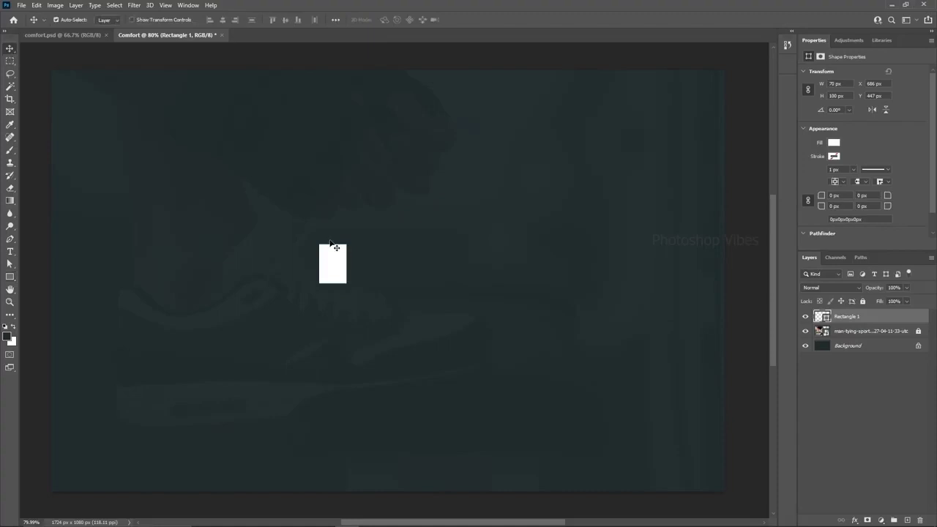
drag(338, 263, 63, 490)
key(ctrl+t)
key(Return)
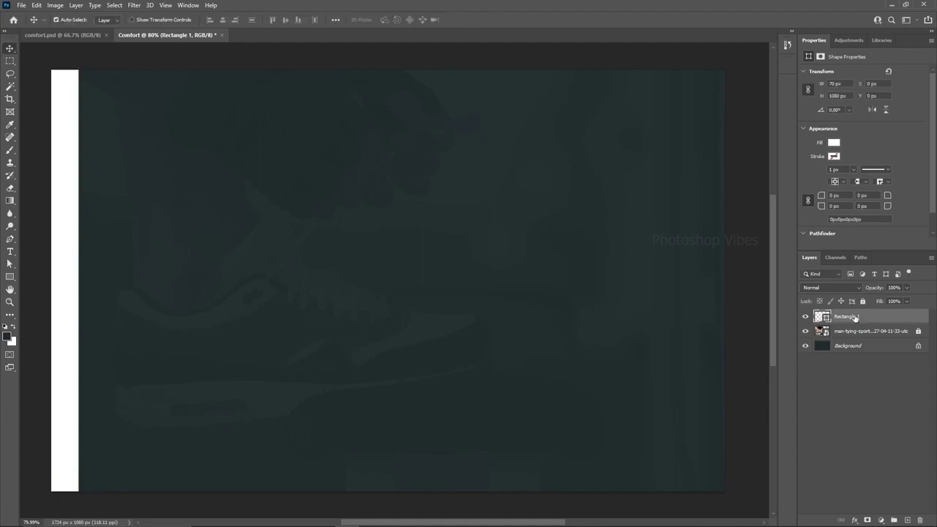
click(898, 288)
text(50)
key(Return)
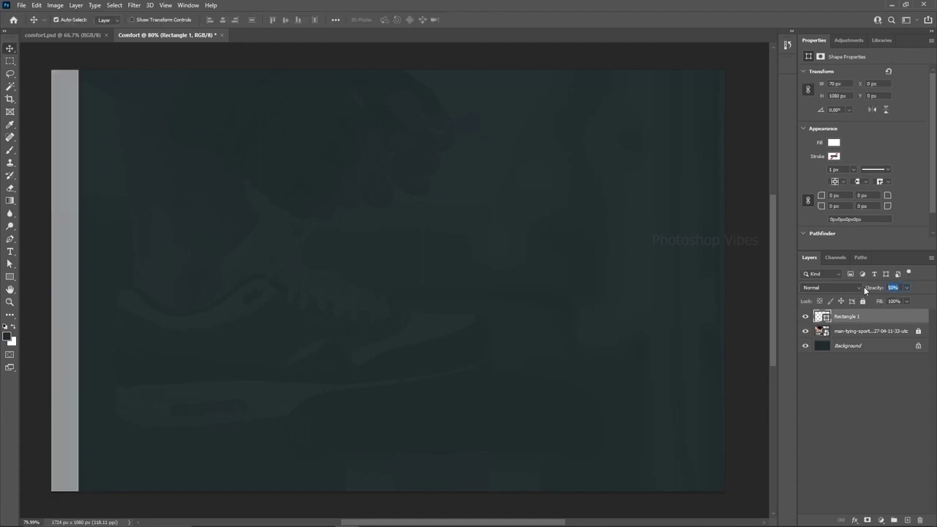
text(10)
key(Return)
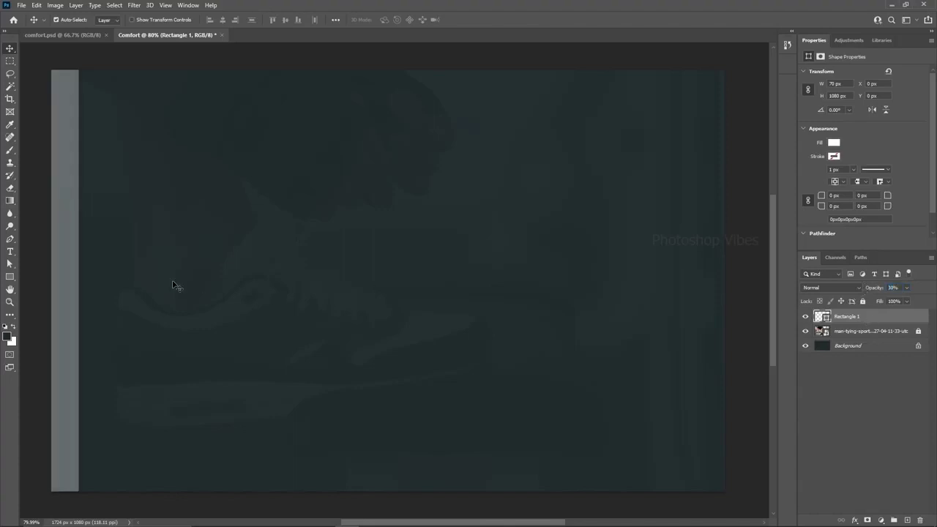
- Duplicate the strip to the right edge and rotate a copy to span the top edge
drag(69, 286, 714, 309)
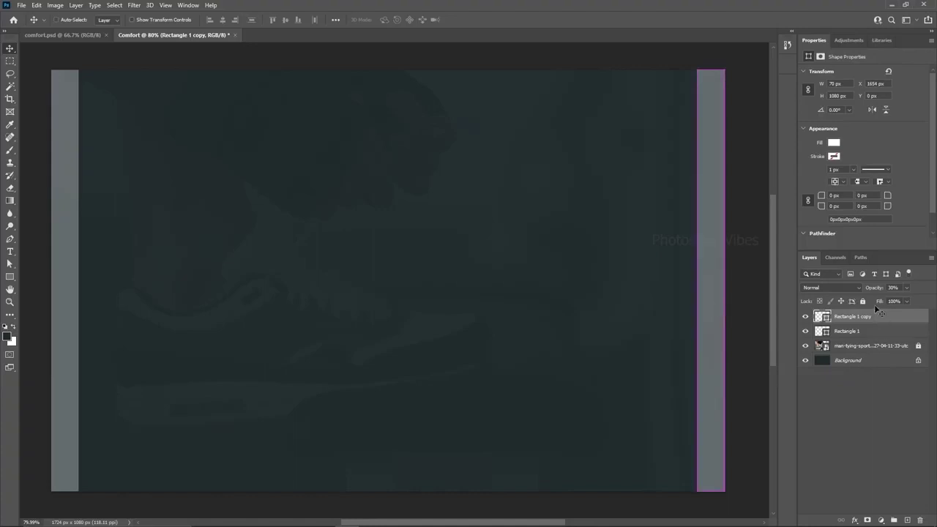
drag(848, 317, 906, 520)
drag(699, 317, 545, 302)
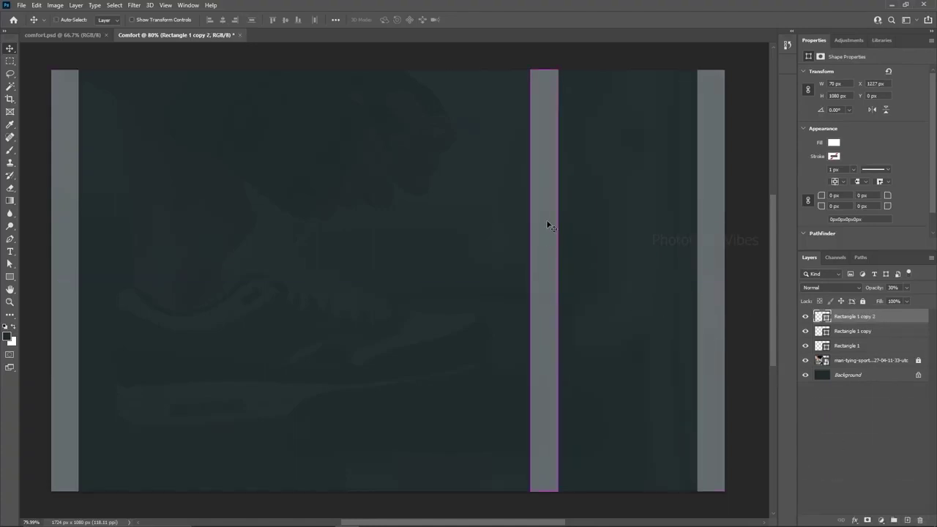
key(ctrl+t)
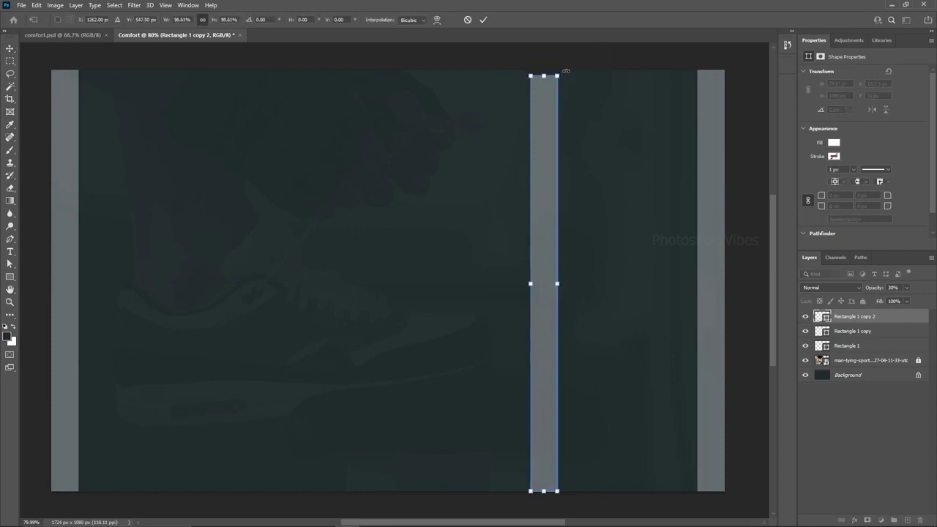
drag(565, 69, 655, 304)
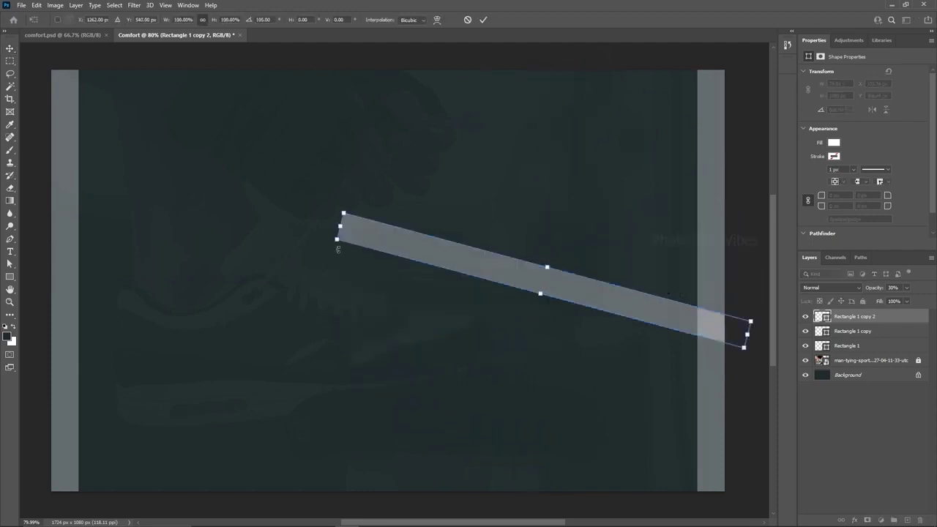
drag(328, 246, 330, 278)
drag(566, 276, 309, 81)
drag(500, 83, 696, 83)
key(Return)
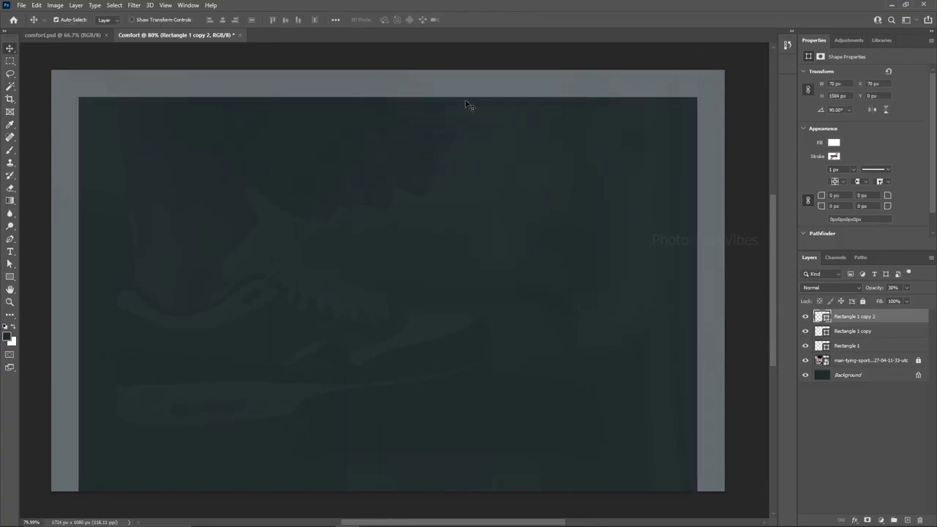
- Add a bottom-edge copy, then group the four strips and lock the group
drag(437, 98, 429, 491)
shift+click(848, 361)
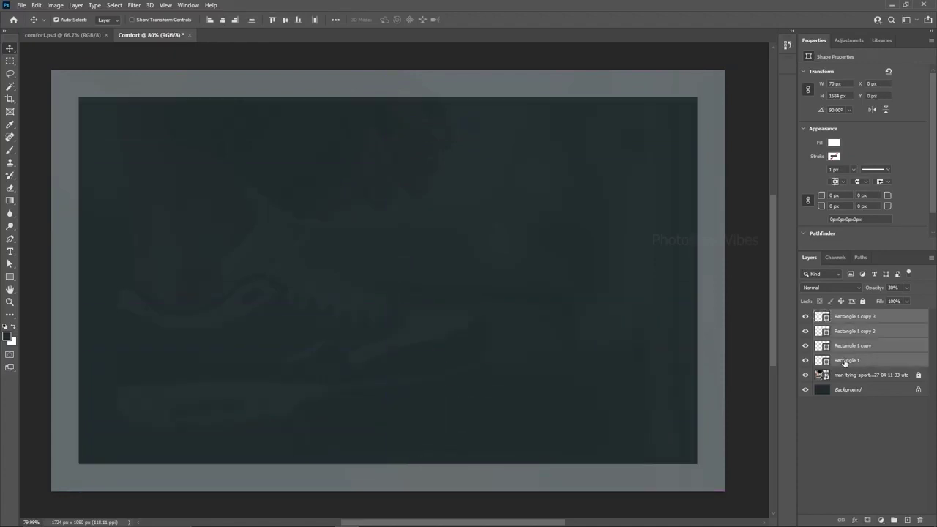
click(894, 519)
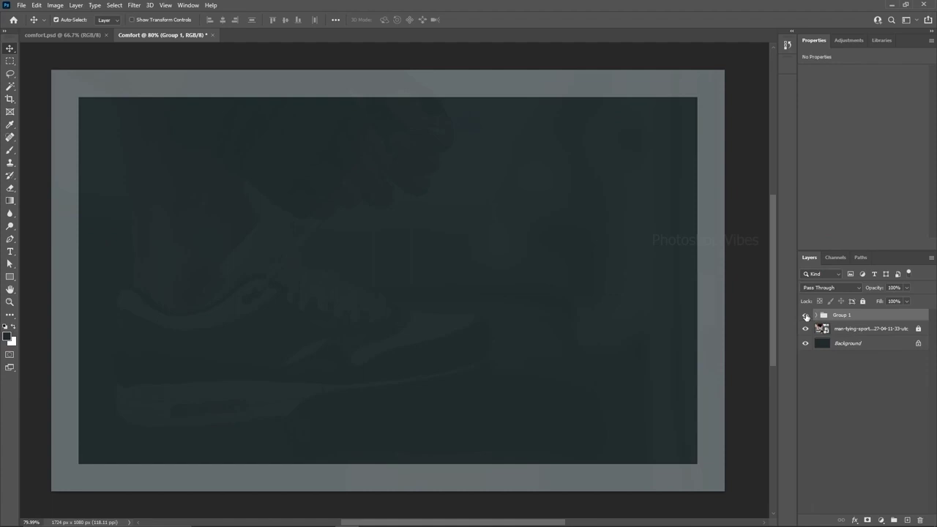
click(806, 315)
click(806, 316)
click(863, 302)
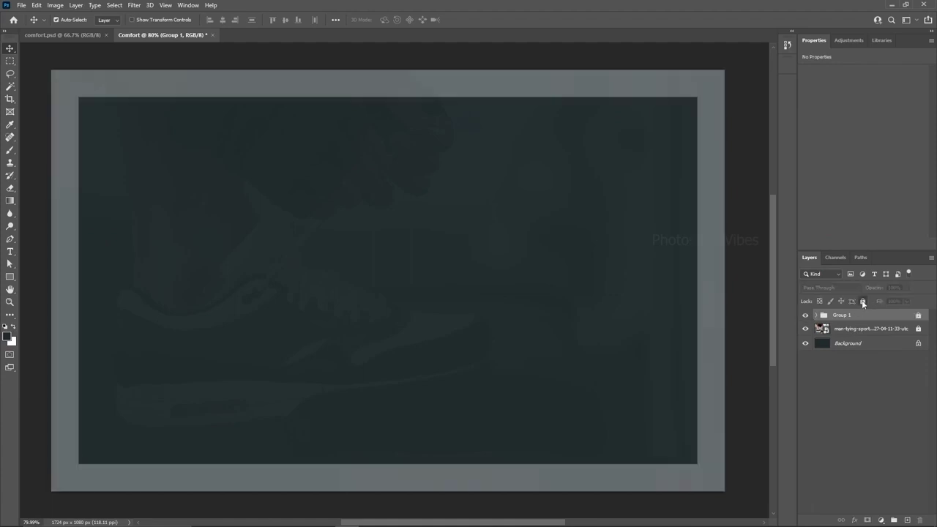
click(849, 407)
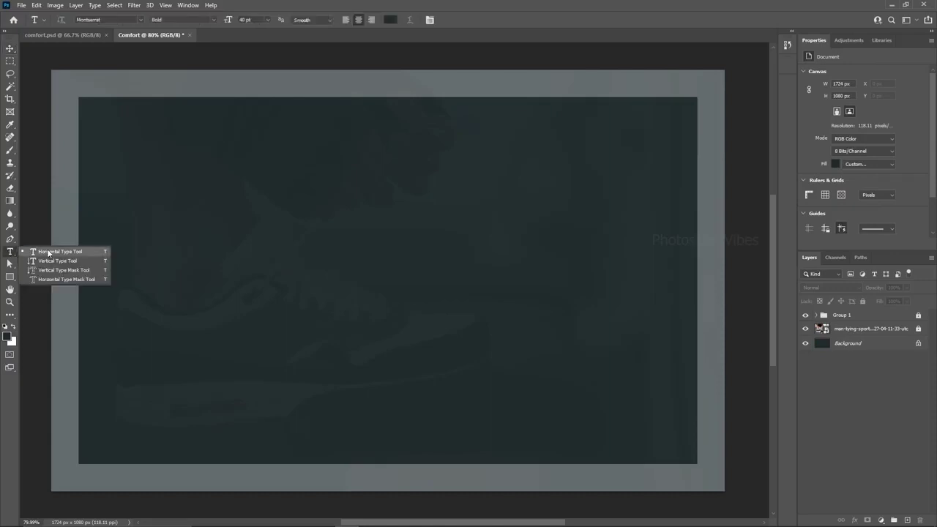
- Set the horizontal text tool to Bold with white #ffffff colour
click(48, 252)
click(87, 19)
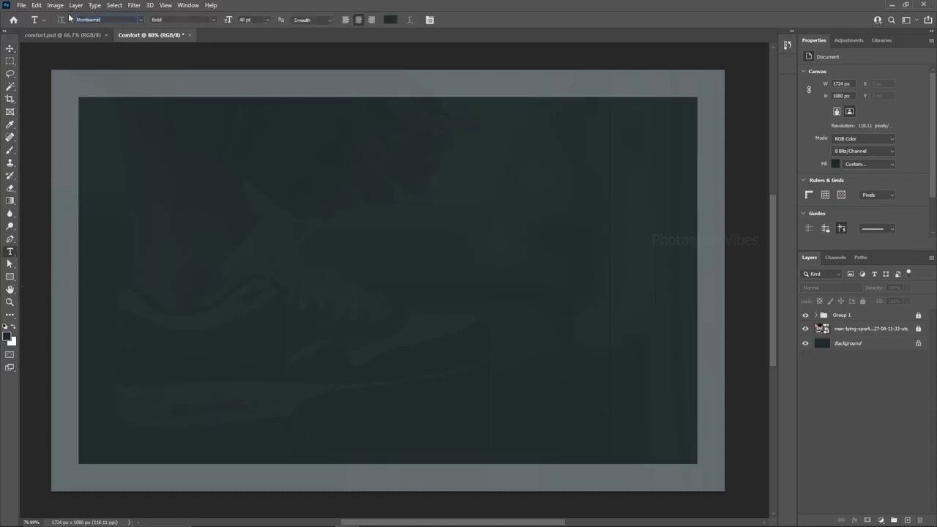
click(215, 20)
click(173, 123)
click(389, 20)
text(ffffff)
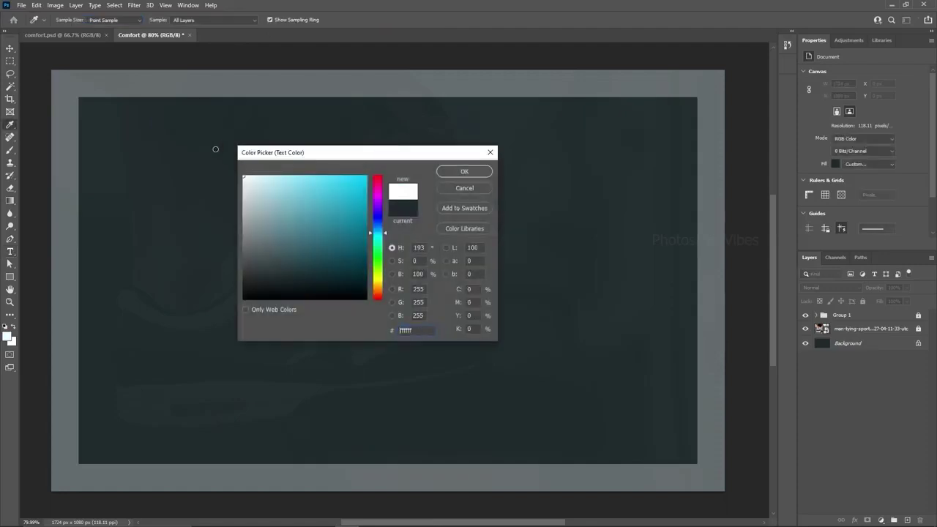
click(470, 171)
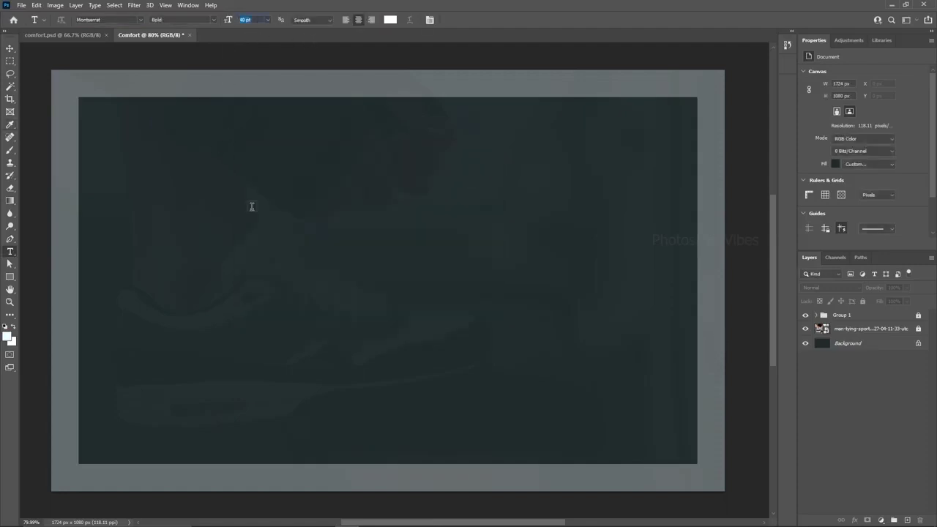
- Type 'Shop.' on the canvas and make it Bold Italic
click(251, 206)
text(Sh)
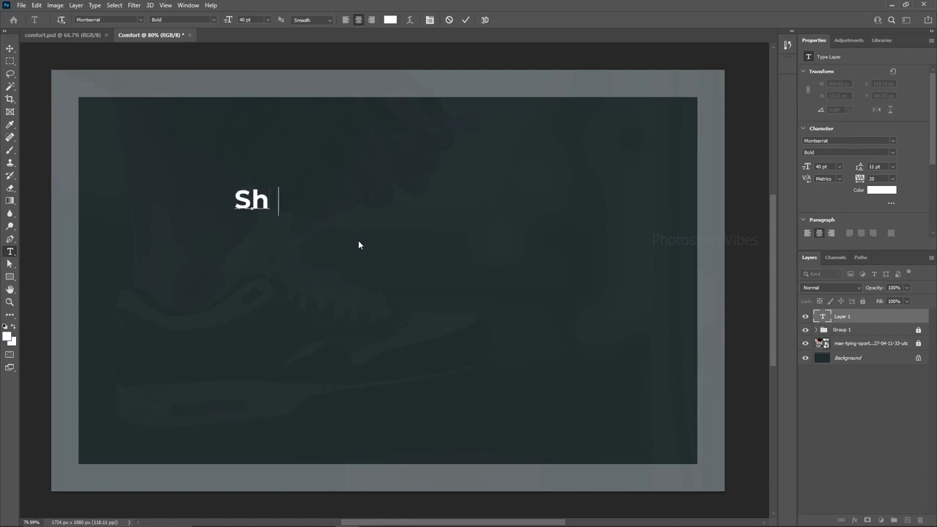
text(op)
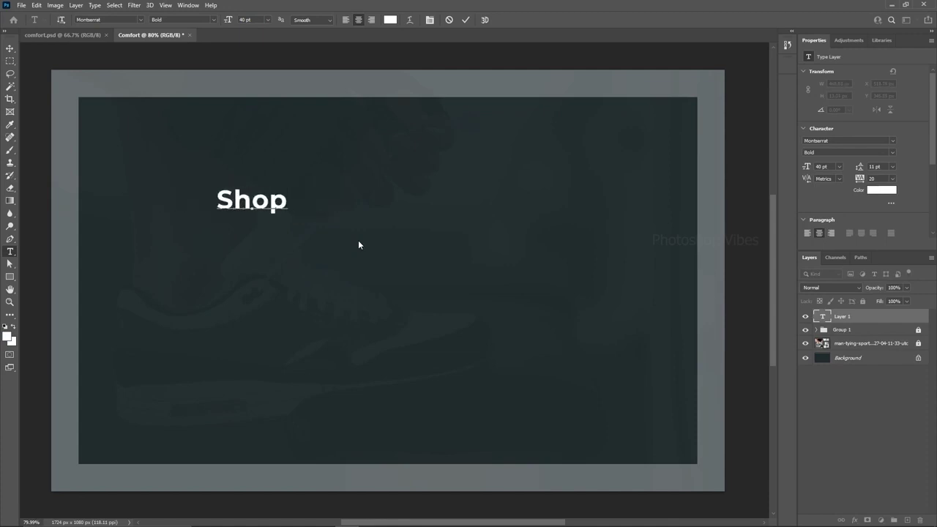
text(.)
key(ctrl+a)
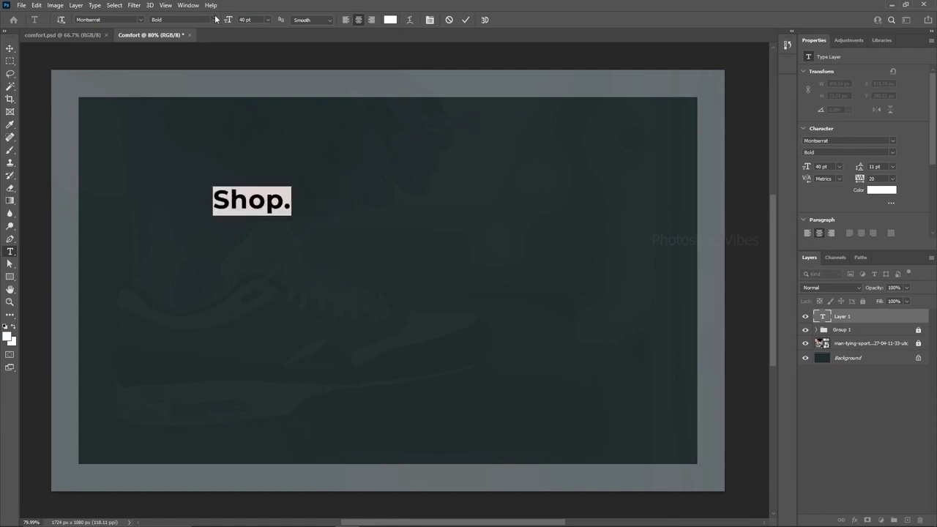
click(214, 19)
click(180, 130)
click(280, 209)
- Colour the period at the end of 'Shop.' red
drag(283, 205, 299, 204)
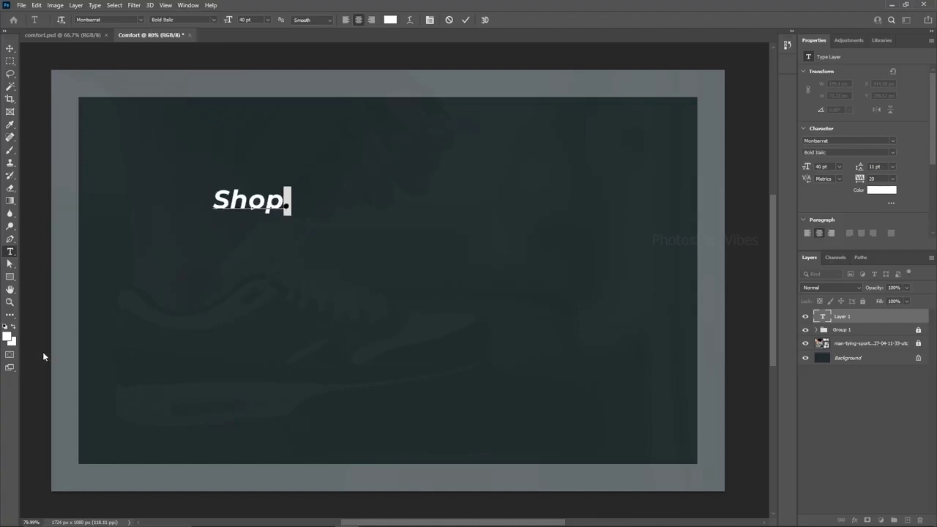
click(7, 337)
click(364, 182)
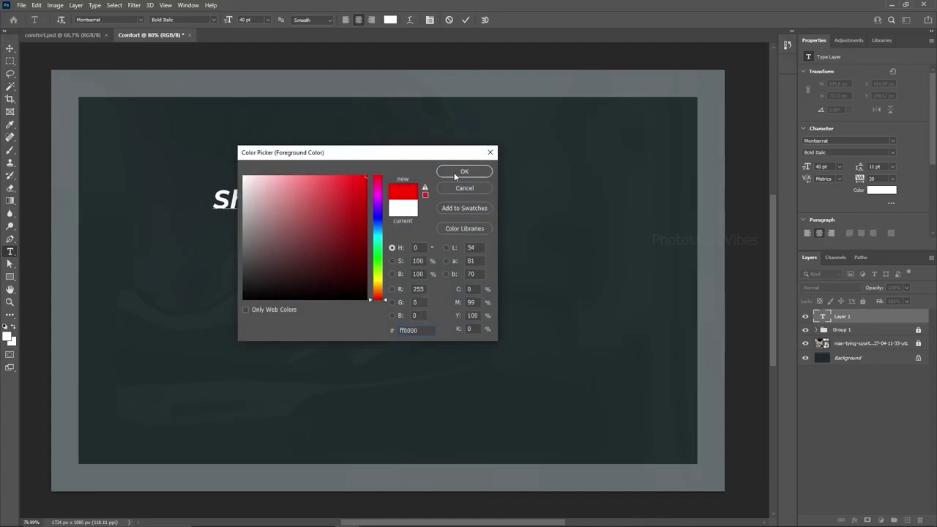
click(455, 172)
click(9, 48)
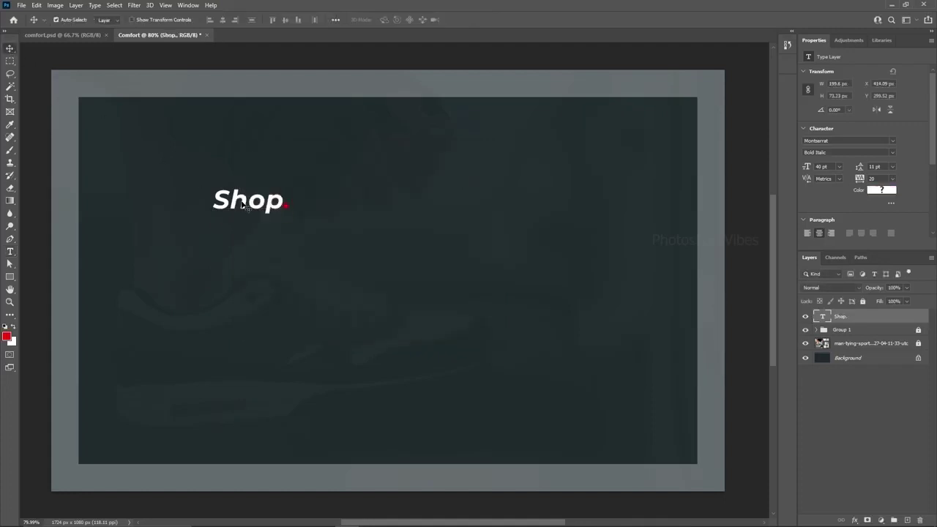
- Move the Shop. logo to the top-left corner and add a horizontal guide level with it
drag(216, 198, 82, 105)
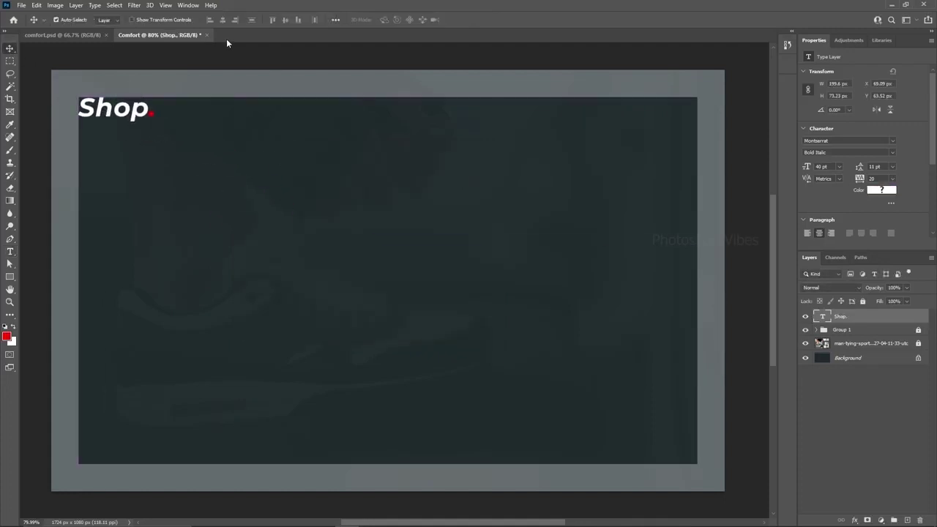
key(ctrl)
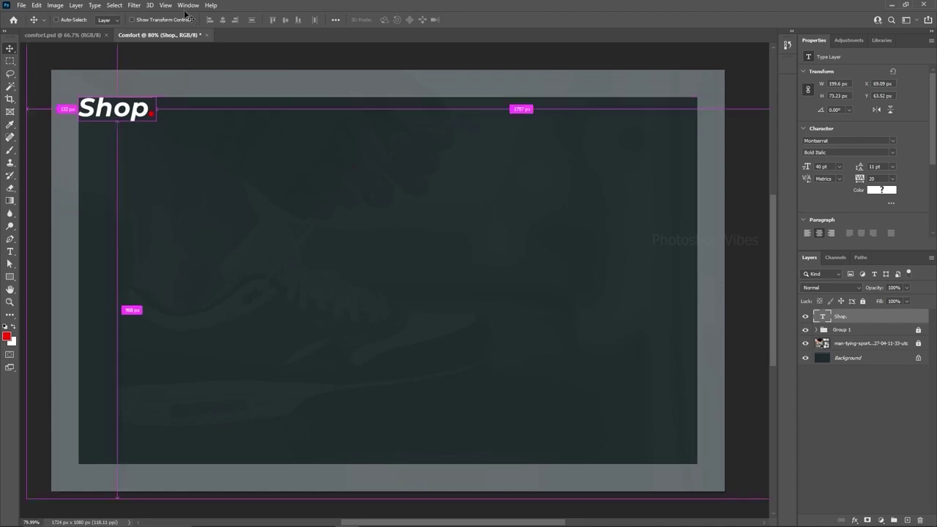
key(ctrl+r)
drag(281, 47, 285, 119)
click(335, 204)
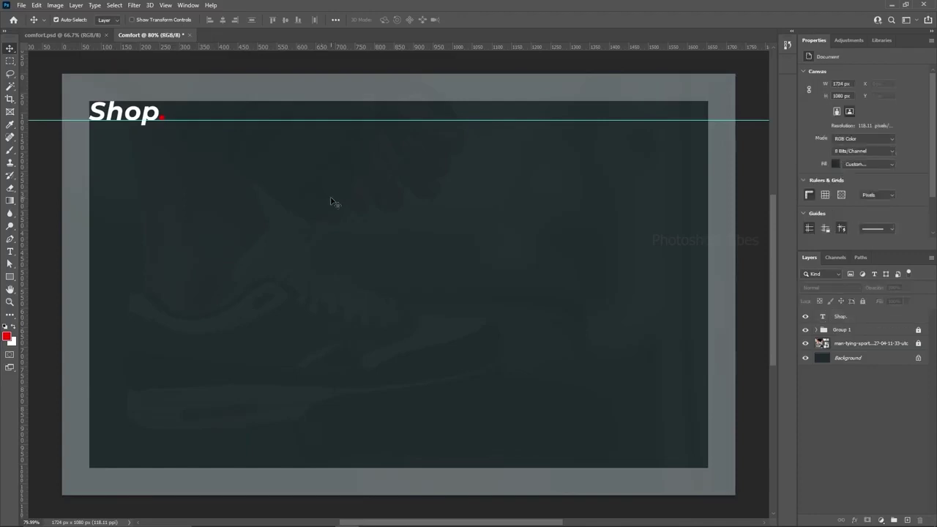
- Create a white 20 pt Medium 'Shoes' text layer
click(10, 252)
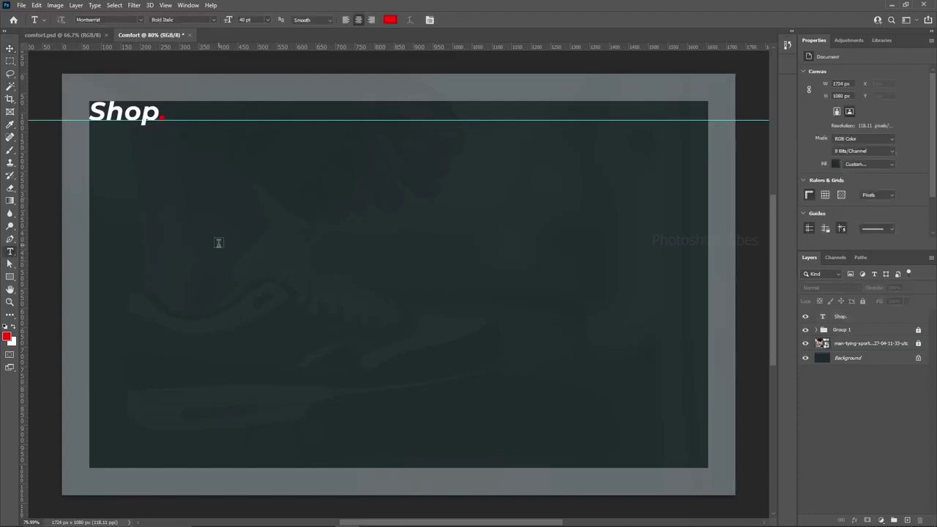
click(219, 244)
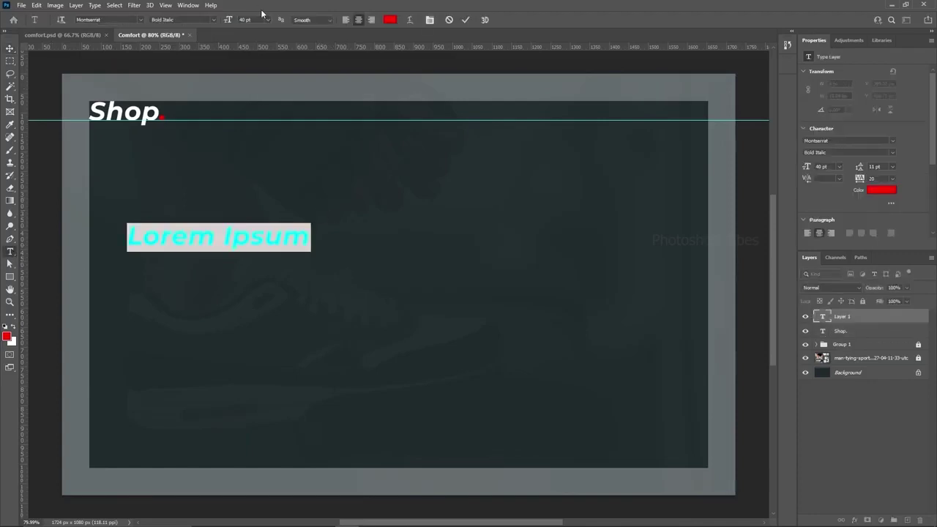
click(229, 20)
key(Return)
click(213, 19)
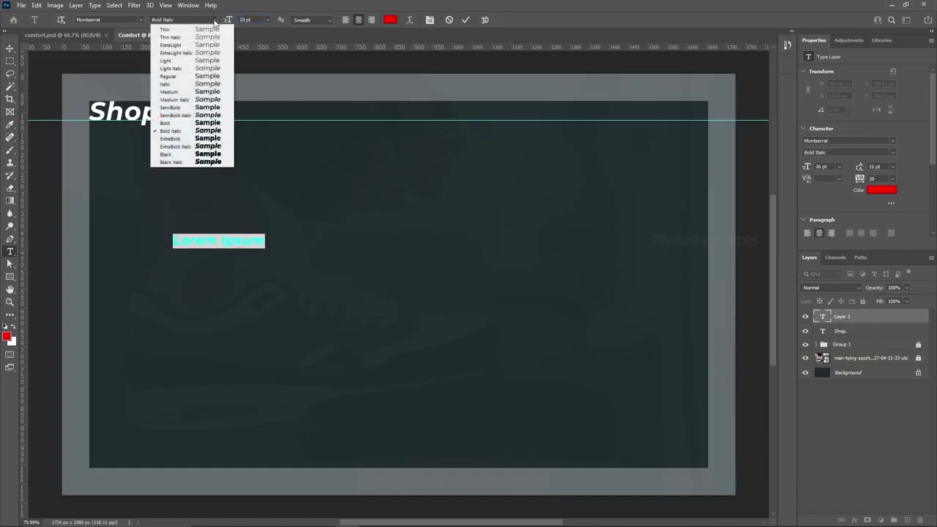
click(173, 96)
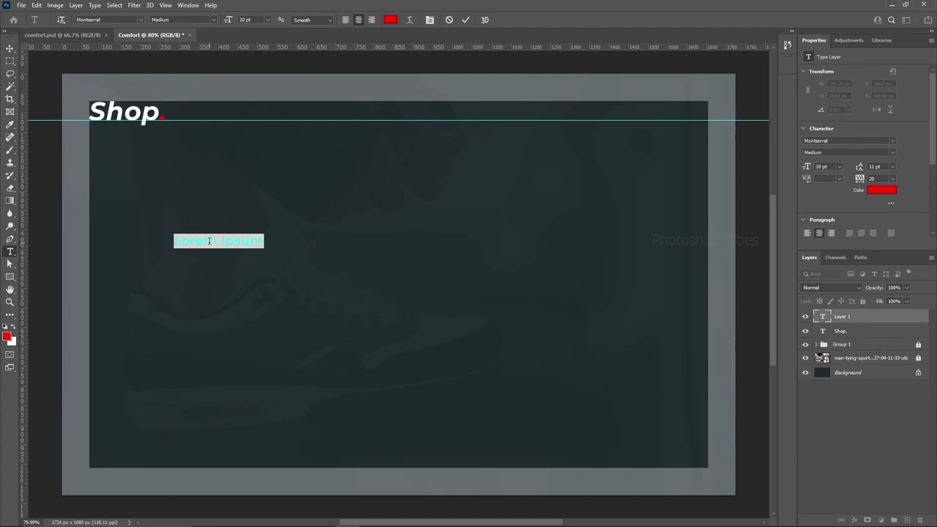
text(Ho)
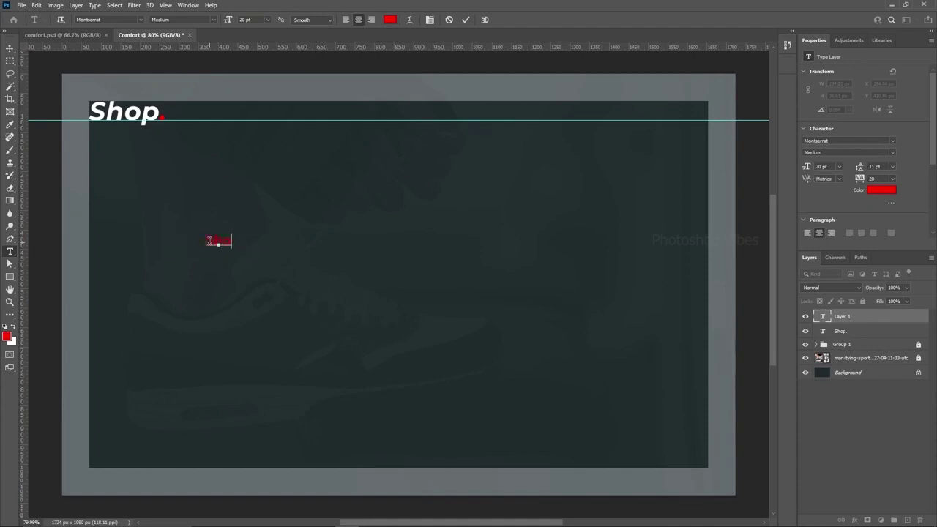
double_click(209, 241)
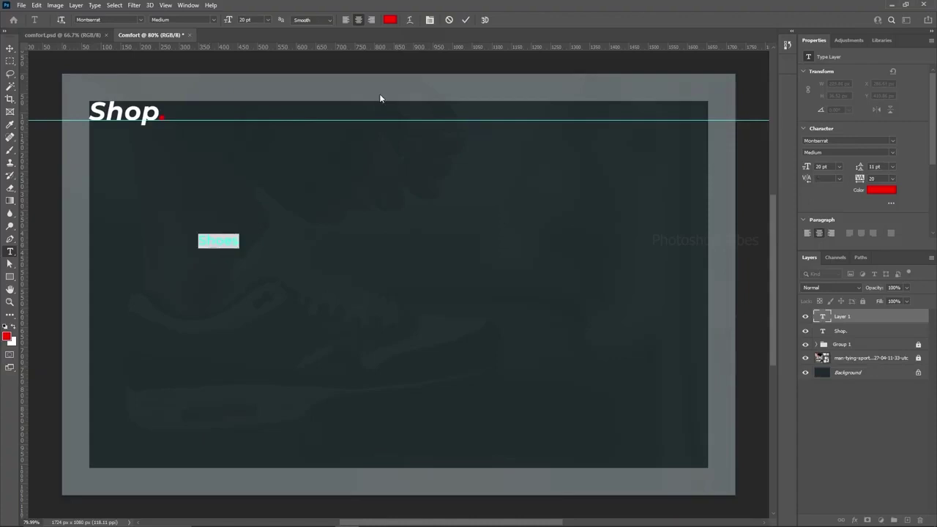
click(390, 20)
click(245, 175)
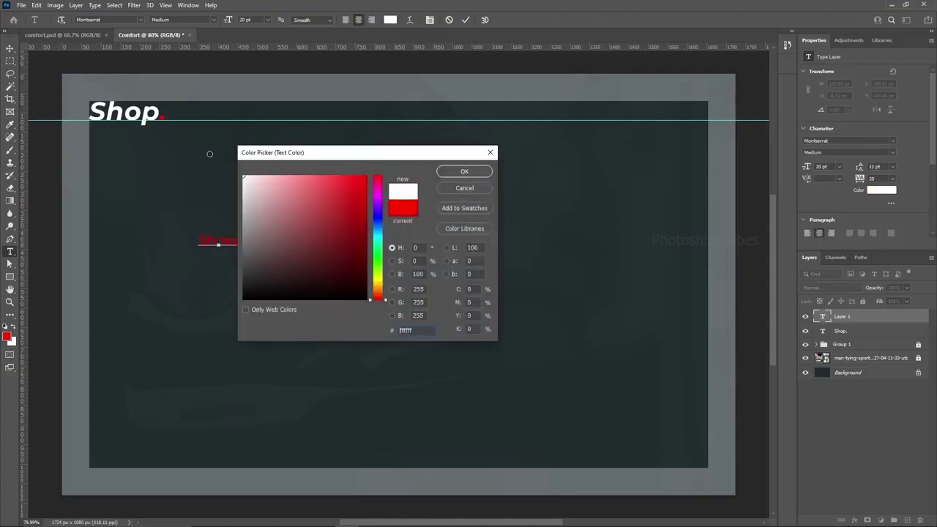
click(465, 172)
- Move 'Shoes' beside the logo on the guide and delete a stray duplicate
click(10, 48)
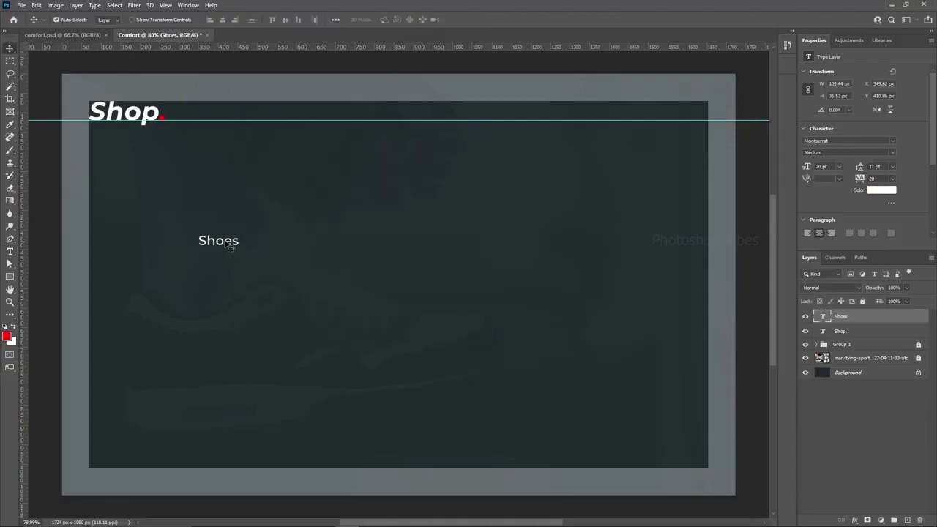
drag(226, 244, 257, 119)
key(ctrl)
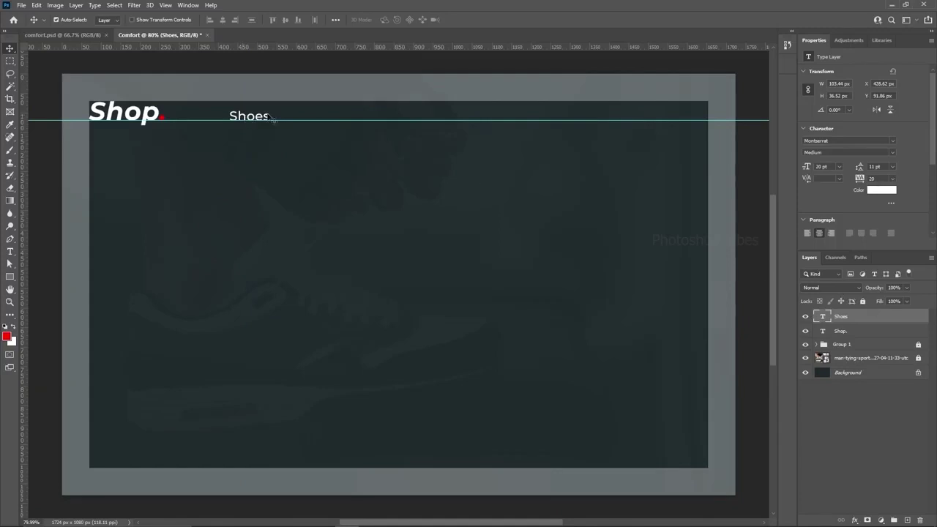
drag(246, 117, 320, 121)
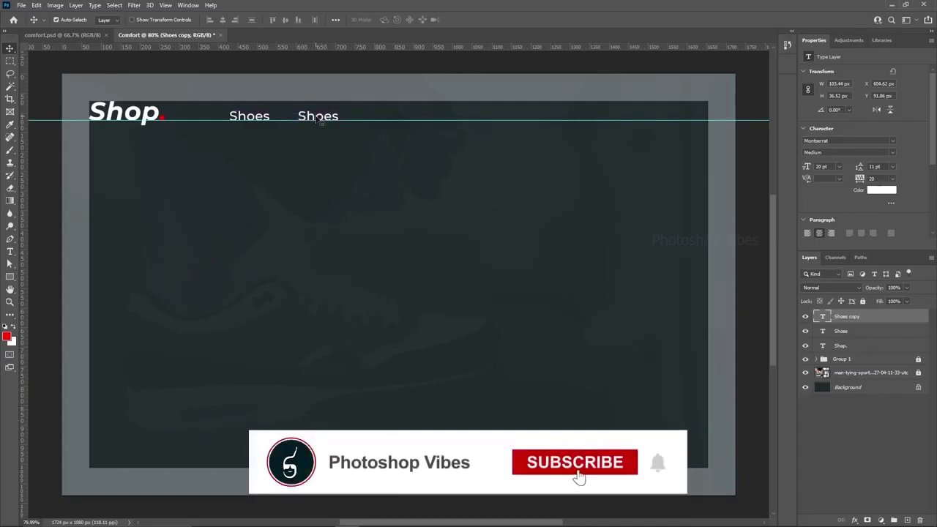
drag(847, 317, 920, 520)
- Duplicate 'Shoes' to the right and retype it as 'Collections'
drag(258, 120, 328, 122)
double_click(328, 121)
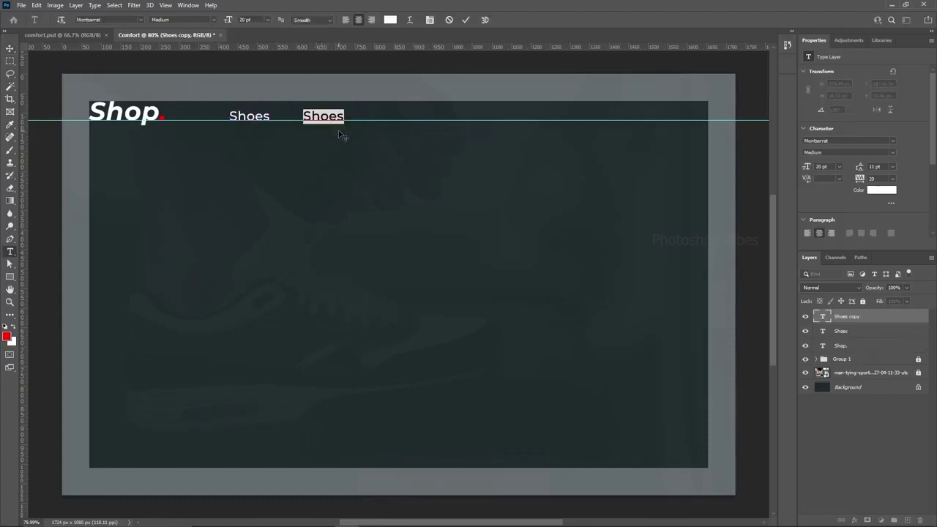
text(Collect)
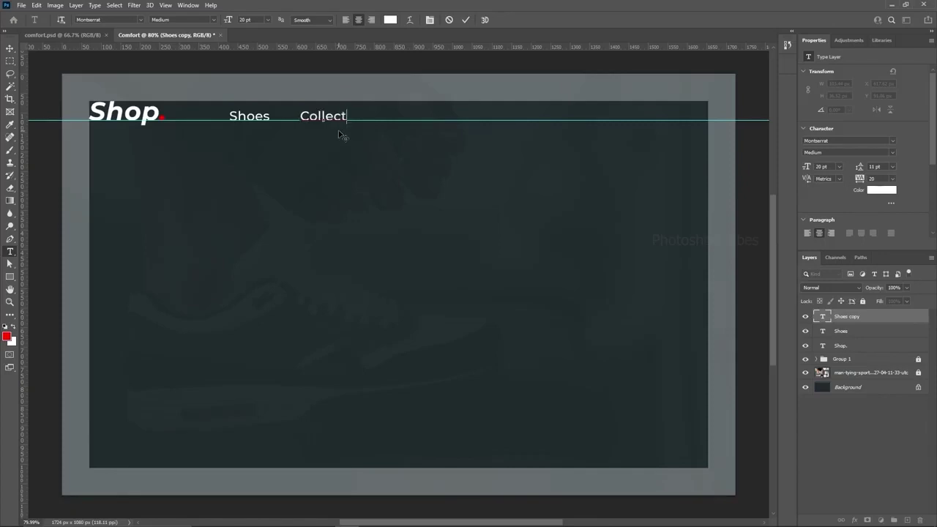
text(ione)
key(BackSpace)
text(s)
key(ctrl+Return)
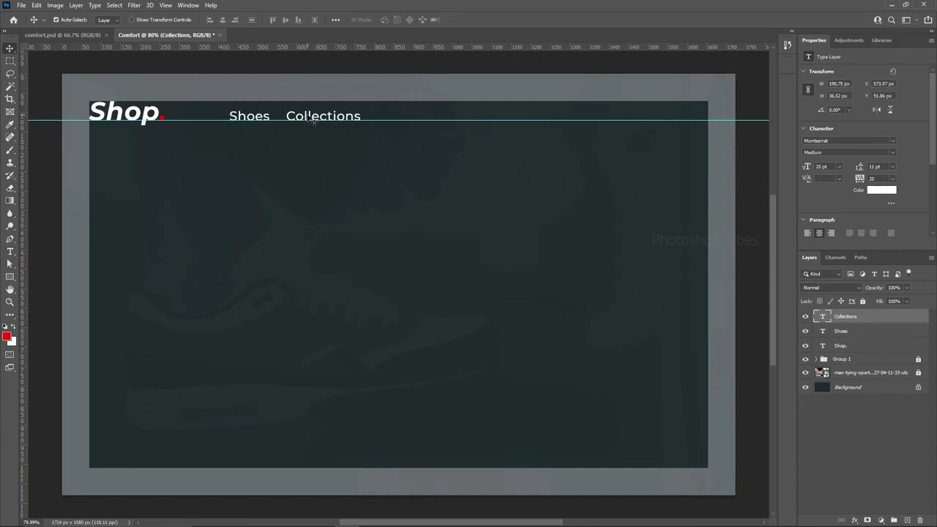
drag(309, 122, 428, 121)
- Add a 'Brands' link after 'Collections' and even out the spacing of the three links
double_click(425, 115)
text(Brands)
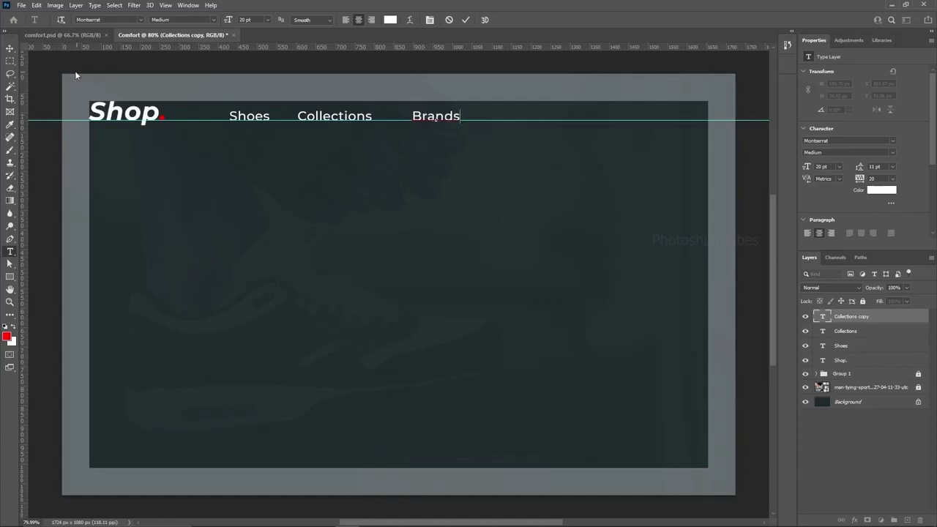
click(10, 48)
drag(440, 120, 429, 121)
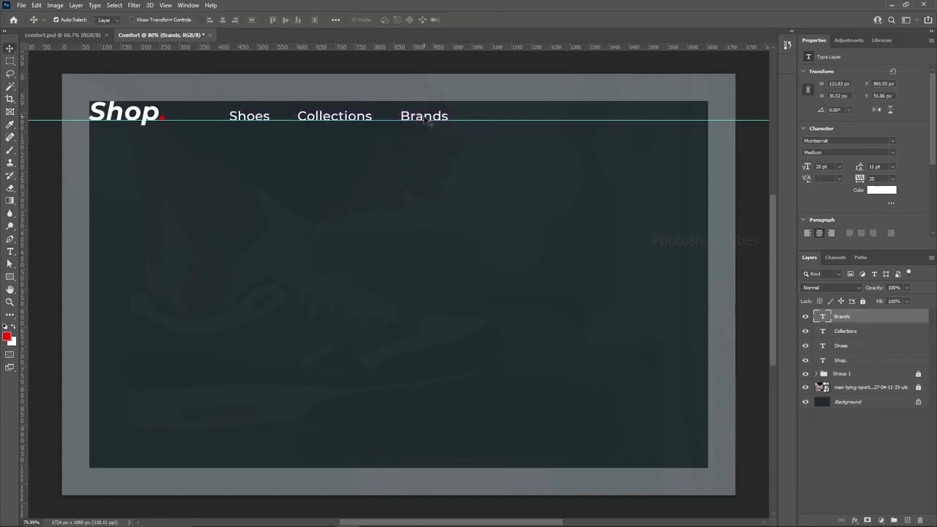
shift+click(848, 347)
click(806, 347)
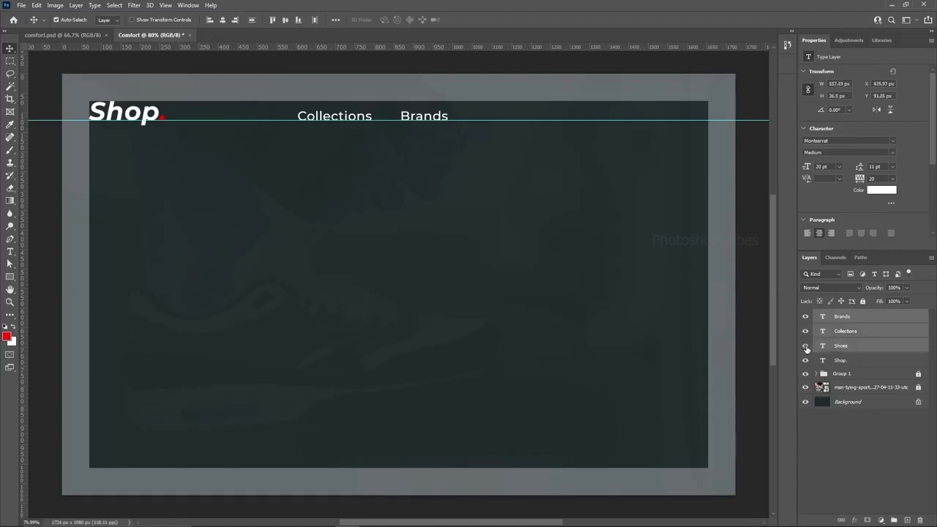
click(806, 346)
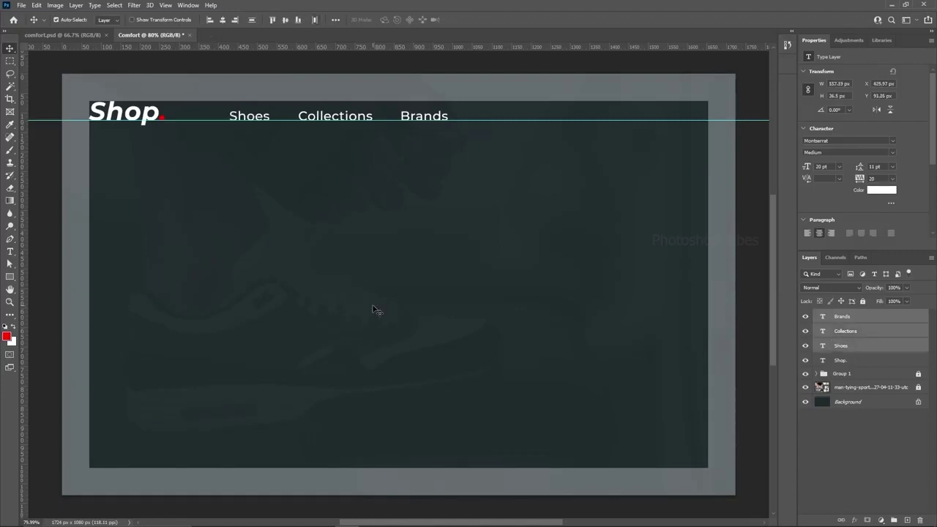
click(372, 298)
- Draw a 517 px red circle and move it toward the upper right
click(9, 278)
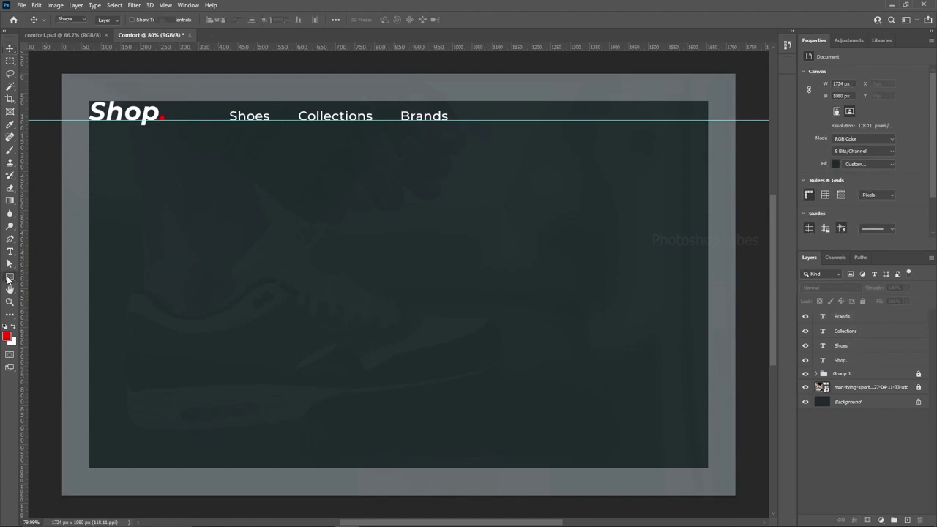
right_click(9, 277)
click(40, 285)
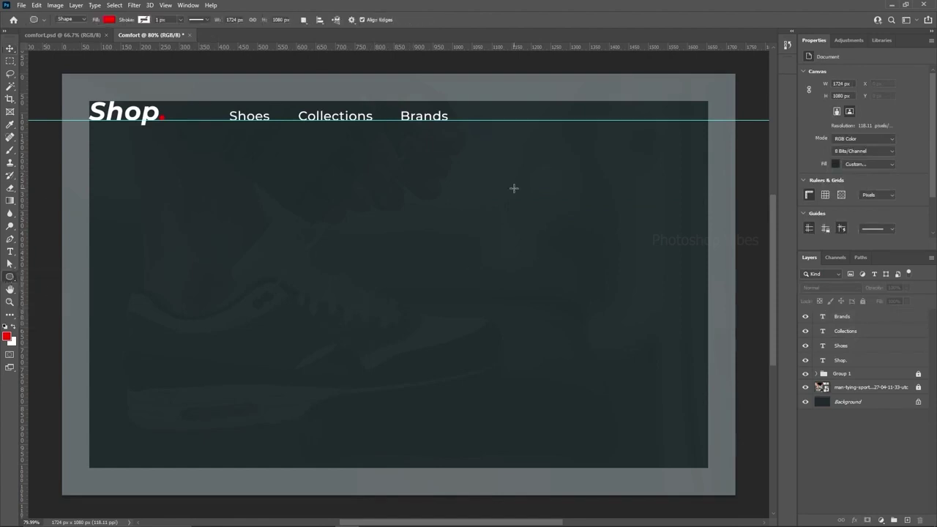
drag(318, 180, 520, 407)
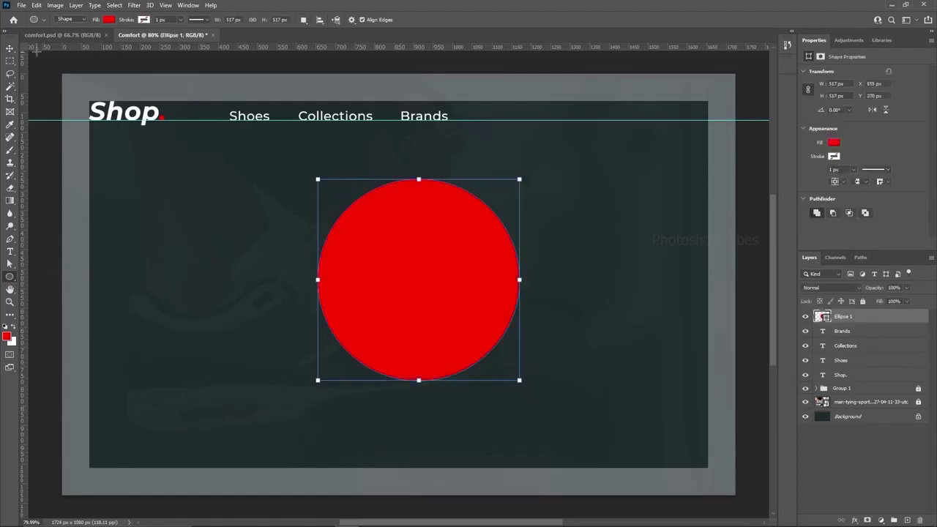
click(11, 48)
drag(456, 283, 612, 252)
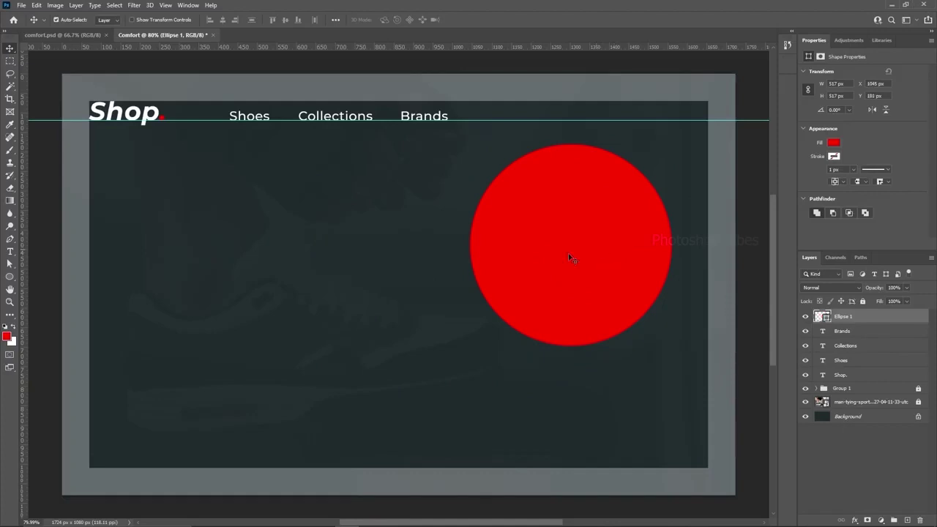
- Toggle Group 1 and Ellipse 1 off and back on so both are visible
click(806, 389)
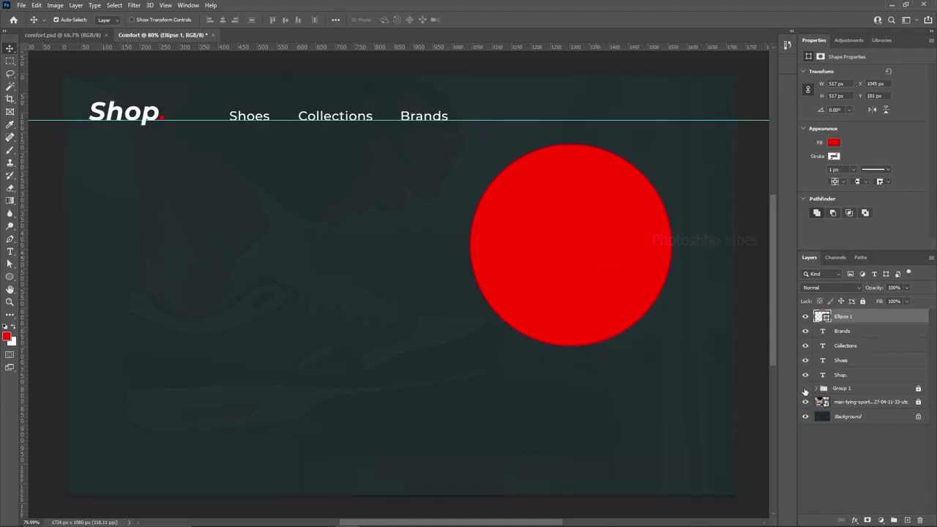
click(805, 317)
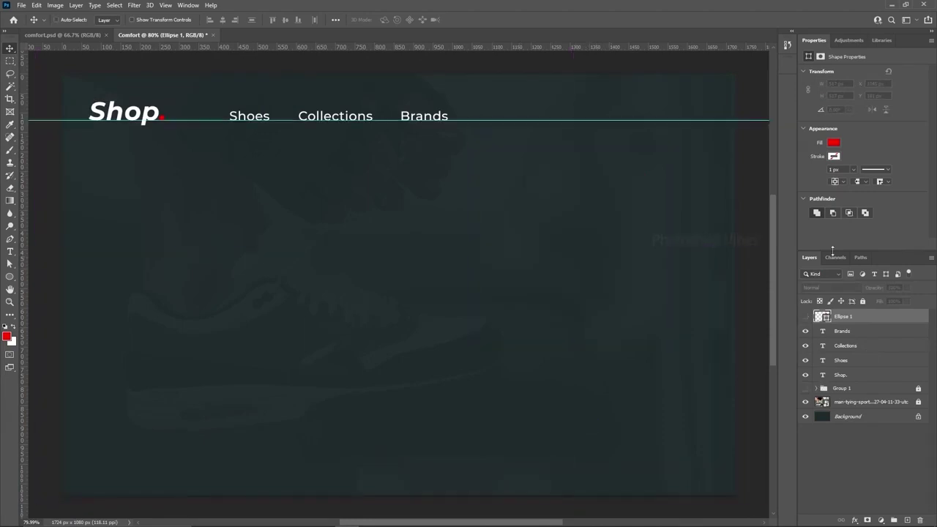
click(805, 388)
click(805, 316)
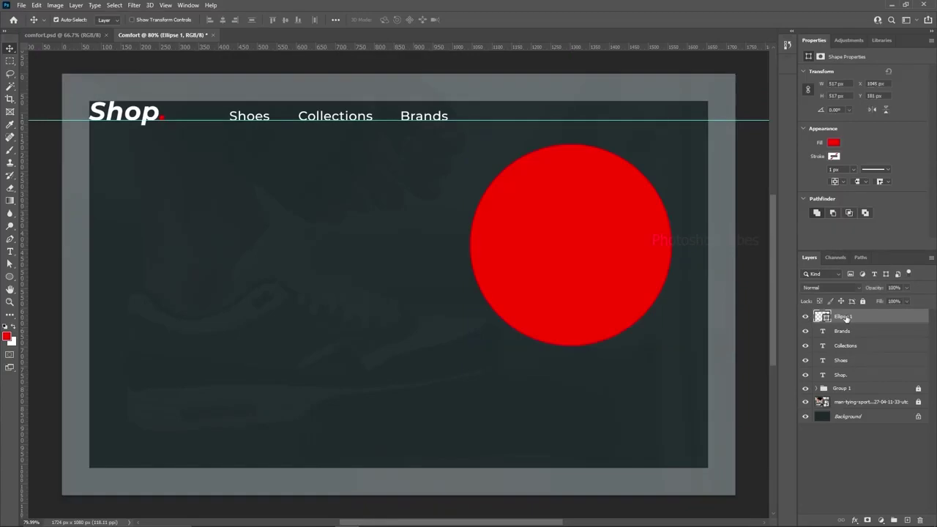
- Add a Gradient Overlay to Ellipse 1 using a swatch from the Purples presets
double_click(921, 320)
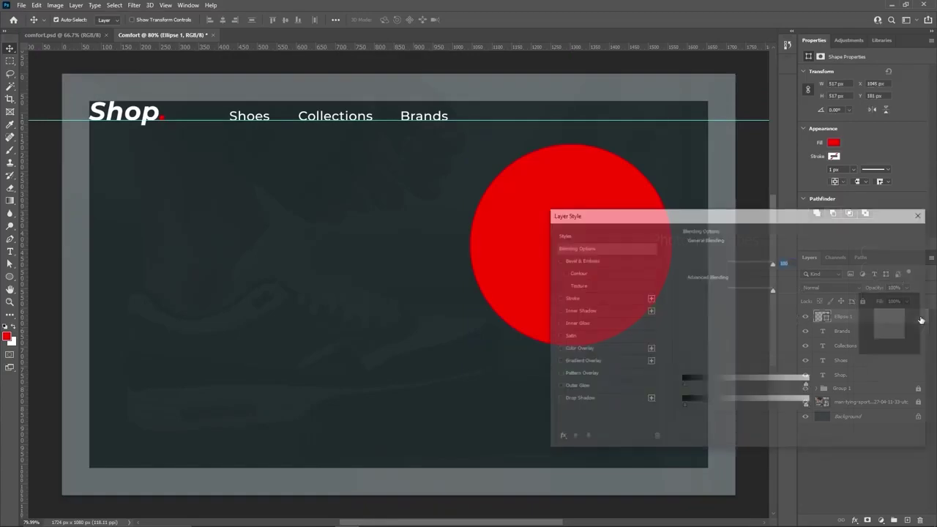
drag(710, 221, 228, 134)
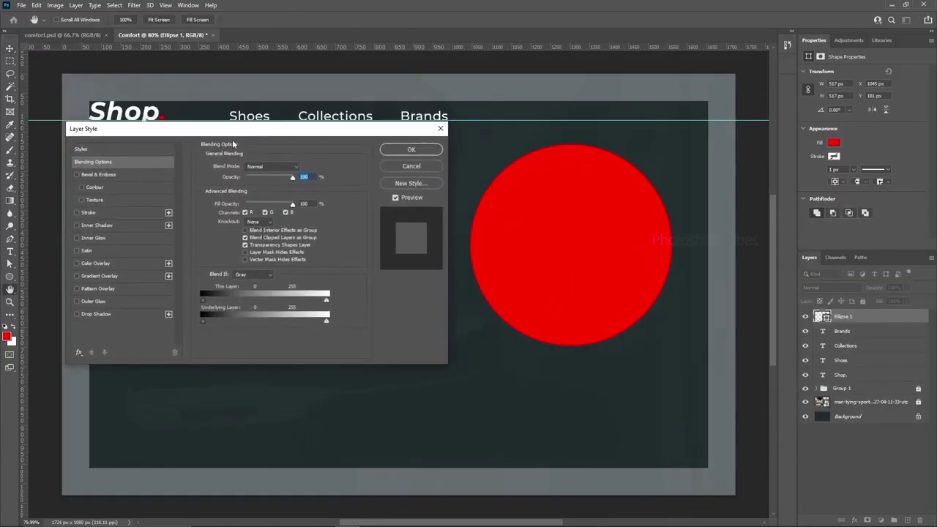
click(91, 276)
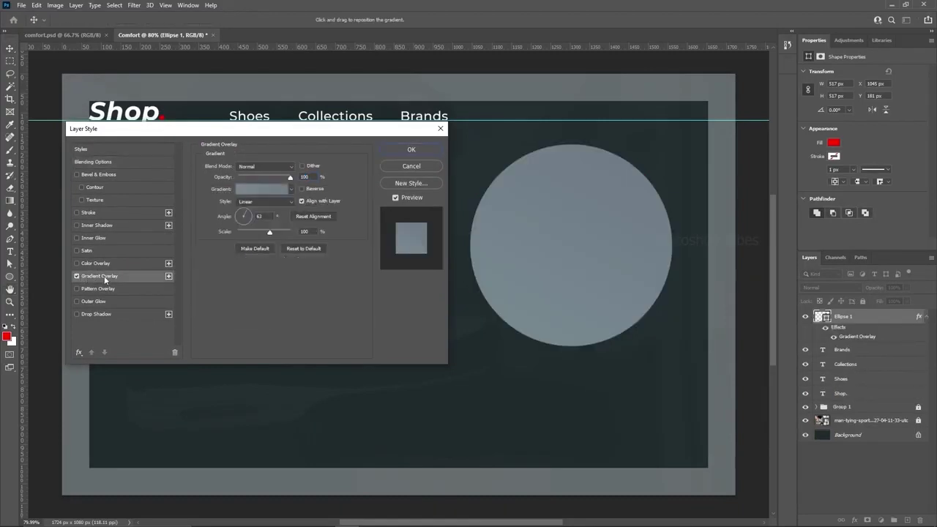
click(292, 189)
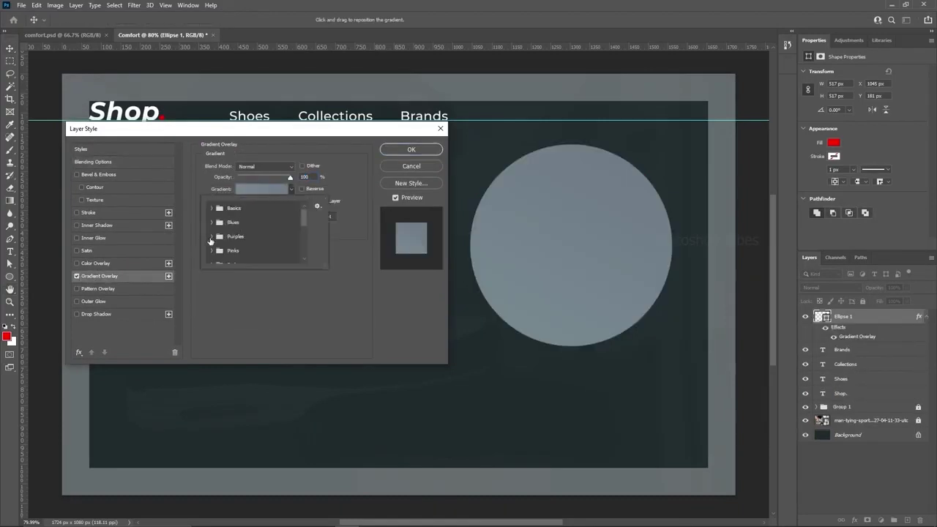
click(210, 242)
drag(329, 265, 375, 327)
click(318, 251)
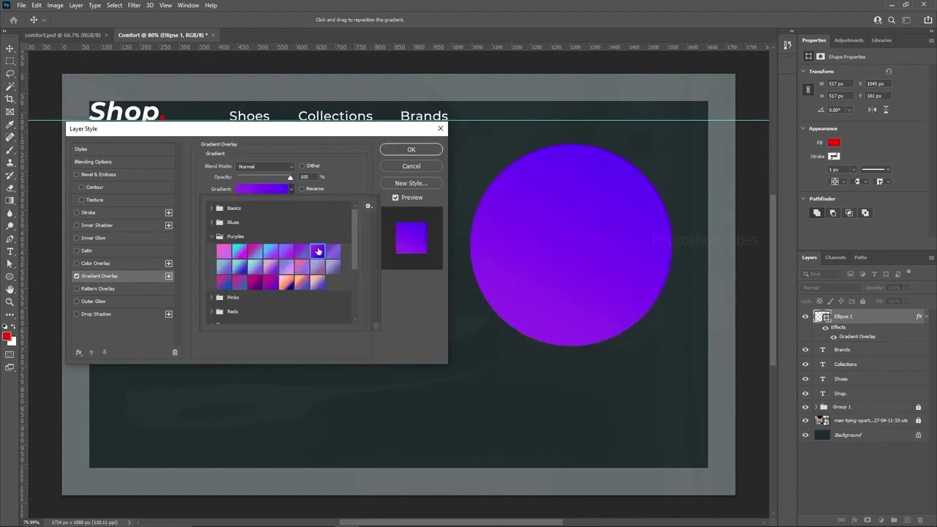
click(397, 150)
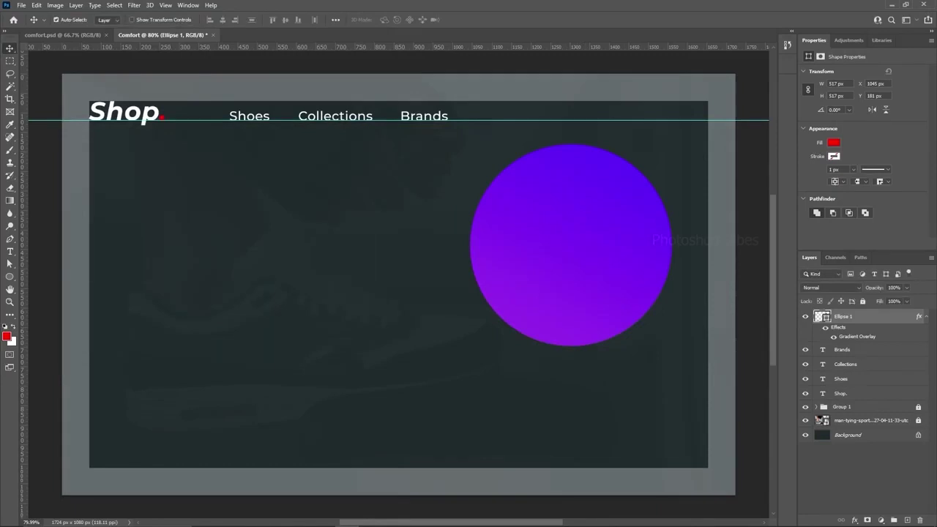
- Place the purple sneaker photo, scale it down and flip it horizontally
drag(564, 212, 515, 257)
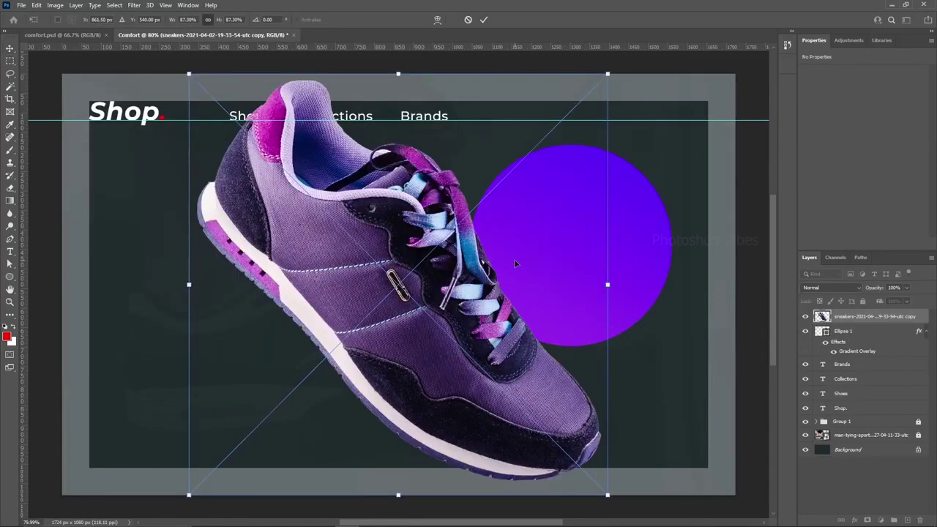
drag(606, 496, 399, 285)
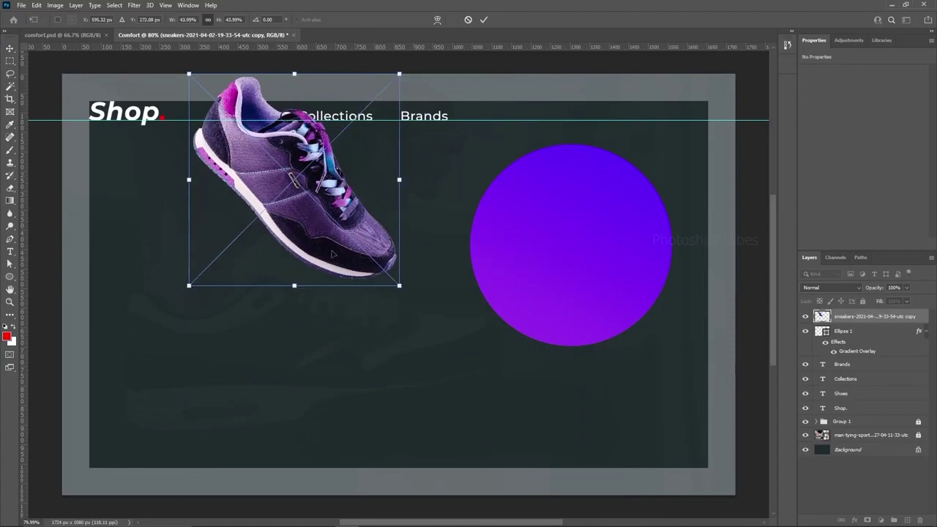
right_click(313, 215)
click(344, 379)
- Tilt the sneaker and position it over the purple circle, then commit
drag(308, 170, 586, 235)
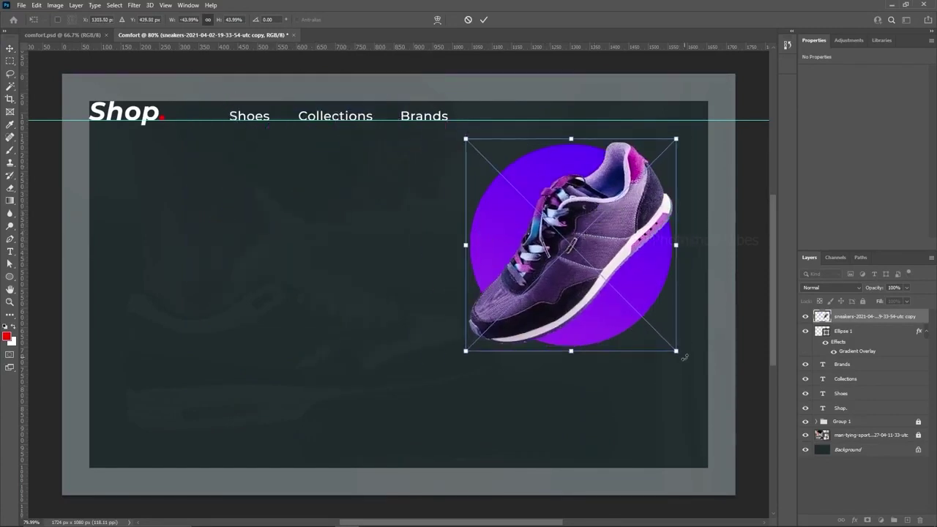
drag(684, 361, 675, 383)
drag(596, 231, 605, 227)
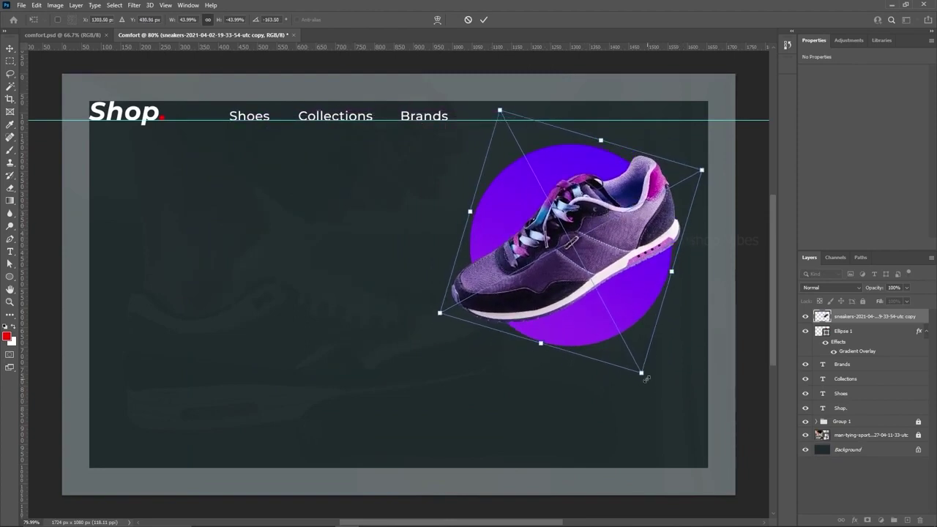
drag(648, 381, 656, 370)
drag(599, 233, 605, 236)
key(Return)
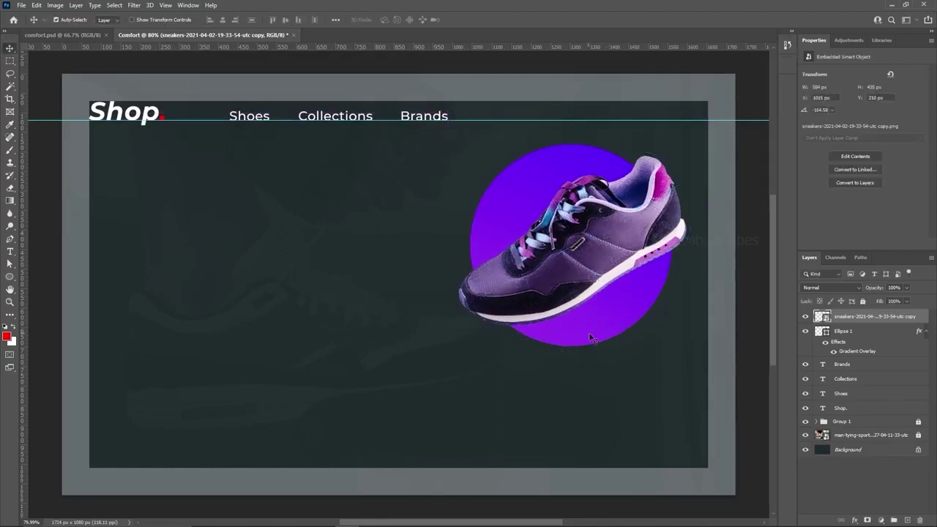
drag(575, 267, 573, 268)
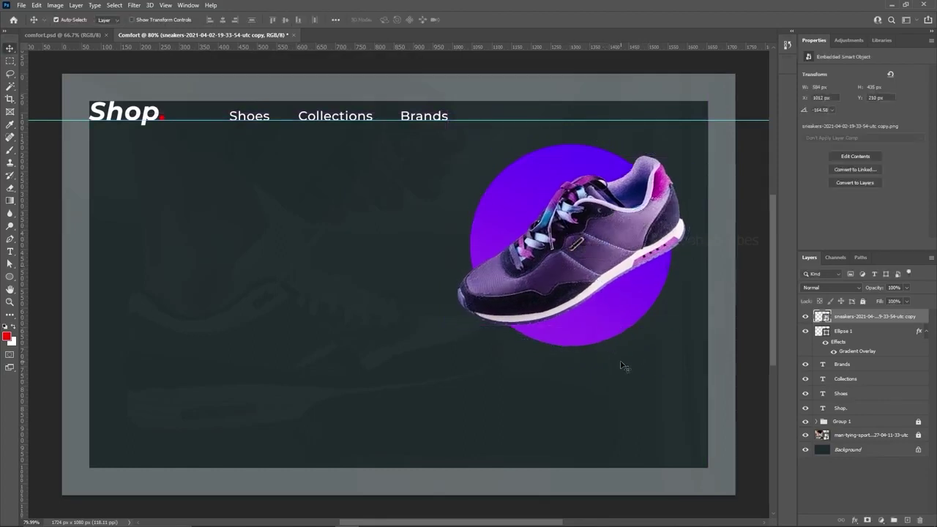
click(608, 326)
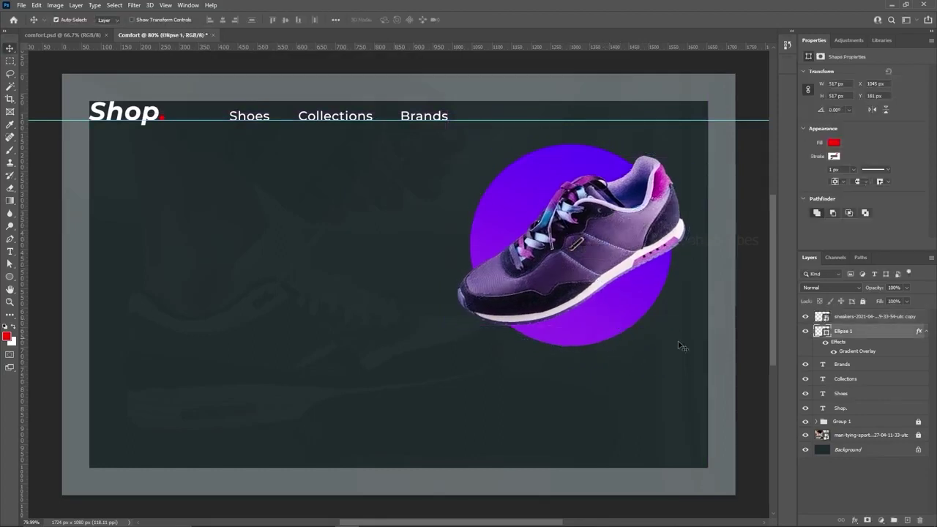
- Switch the circle's Gradient Overlay to a magenta-to-purple preset from Purples
double_click(855, 352)
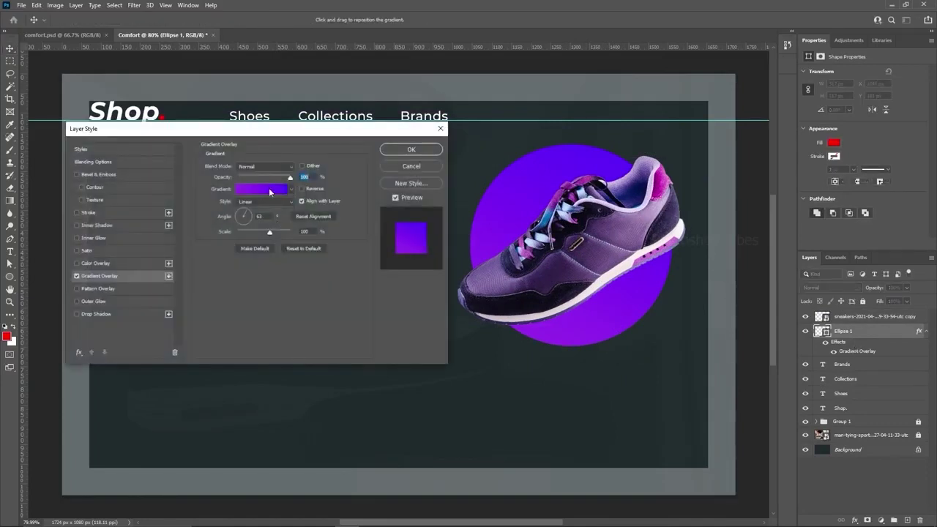
click(292, 189)
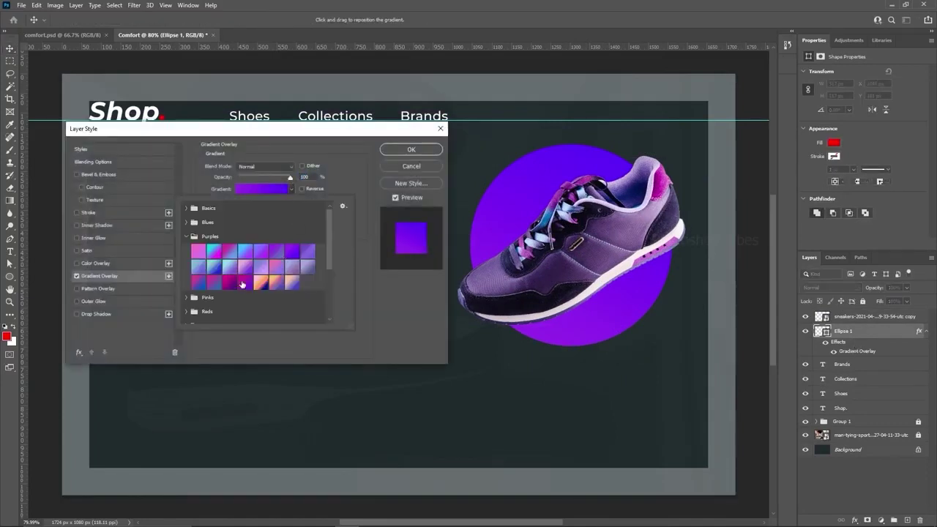
click(239, 283)
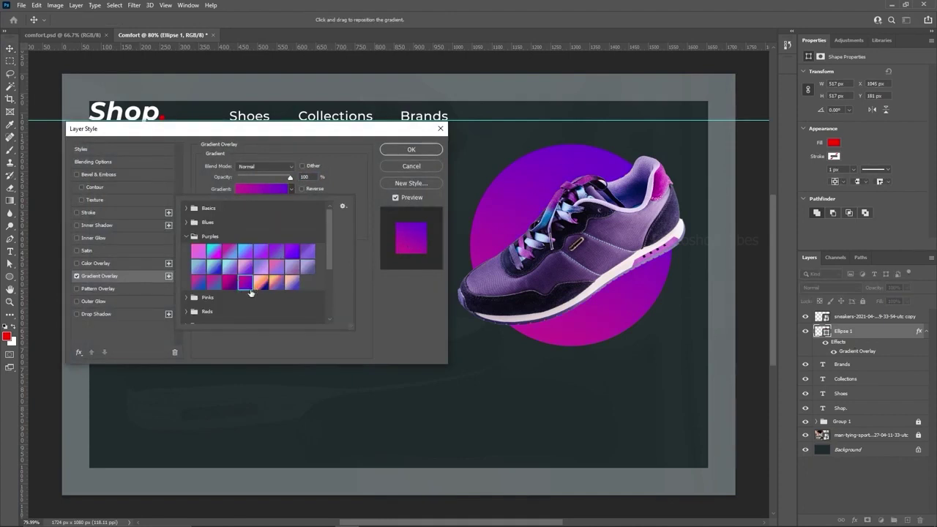
click(342, 177)
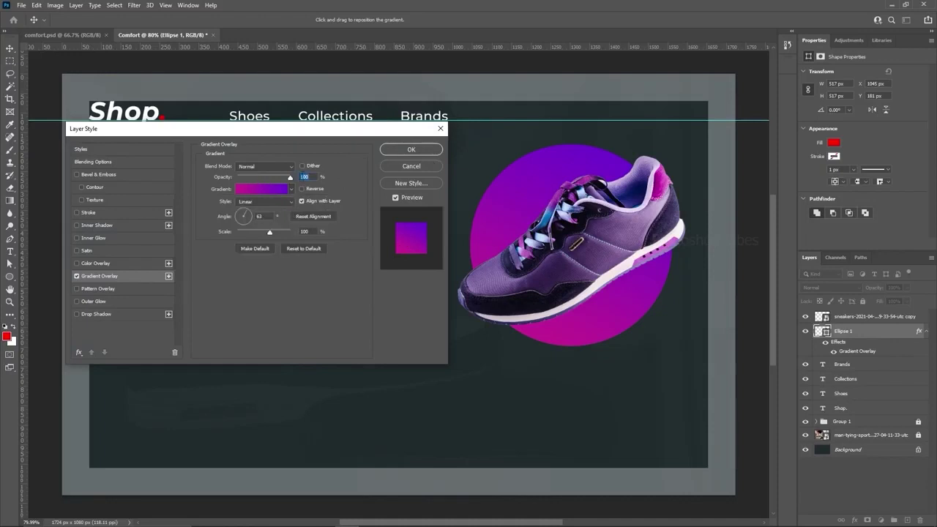
click(412, 151)
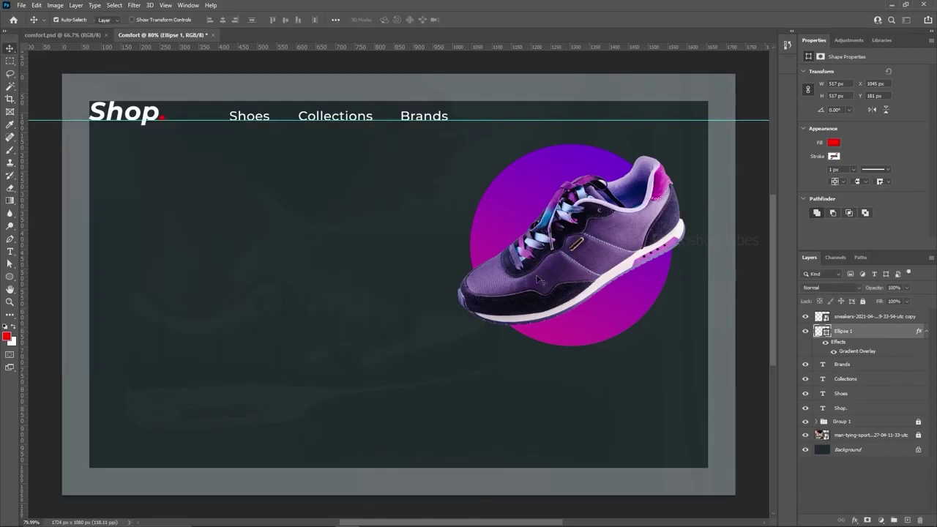
click(615, 258)
double_click(922, 317)
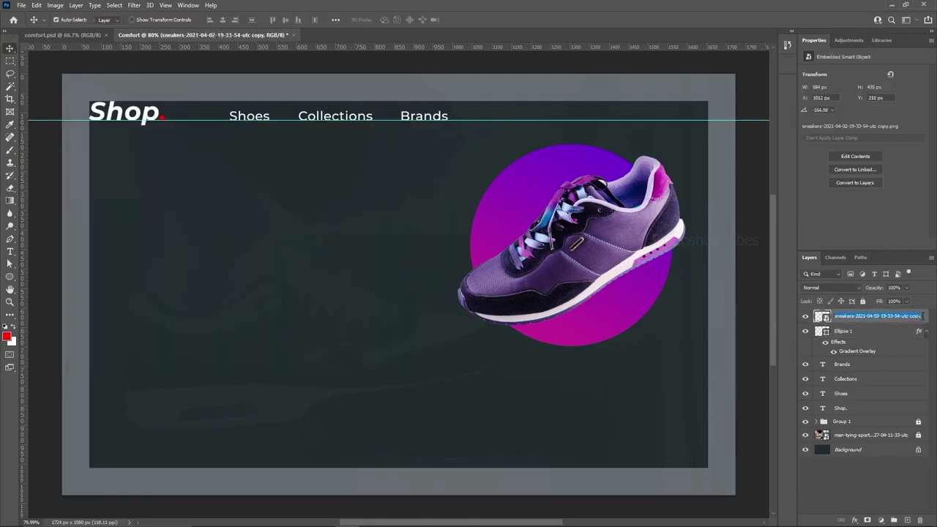
- Give the sneaker a black Multiply drop shadow: 20% opacity, 21 px distance, 37 px size
double_click(927, 318)
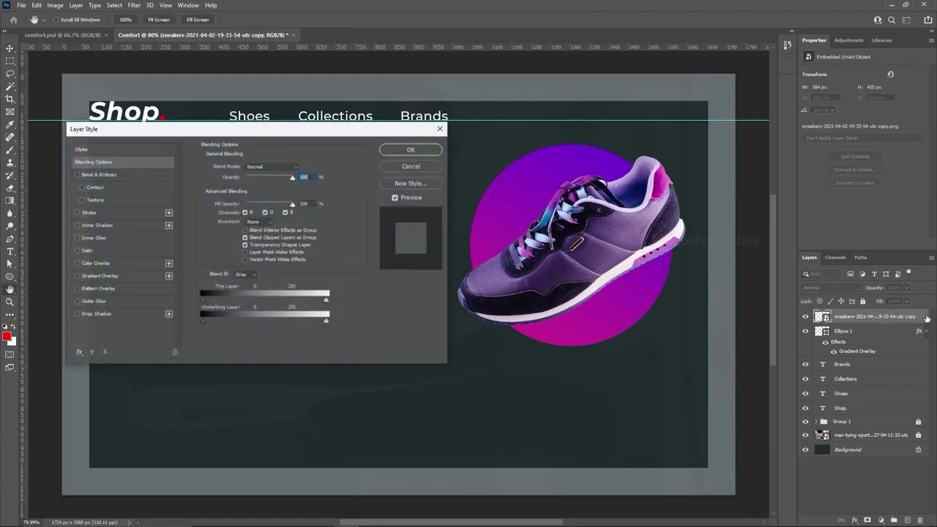
click(76, 314)
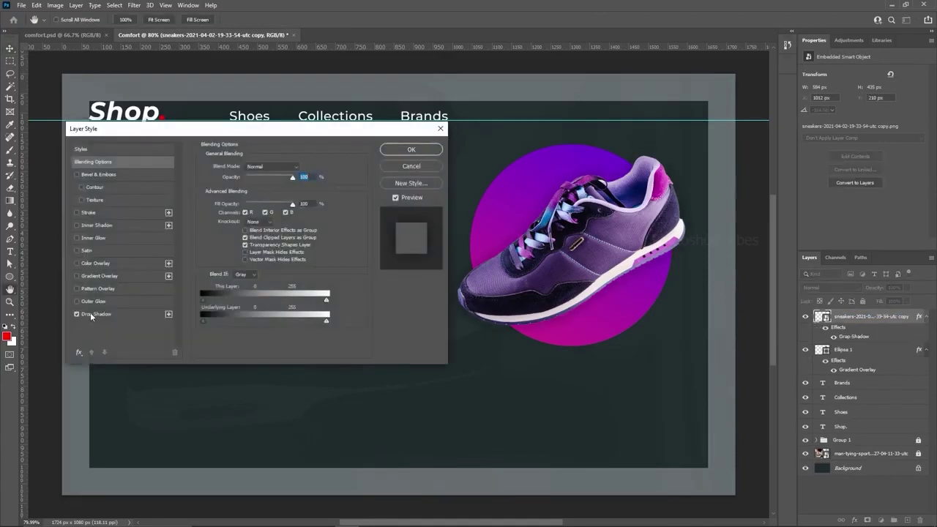
click(90, 312)
drag(266, 132, 234, 127)
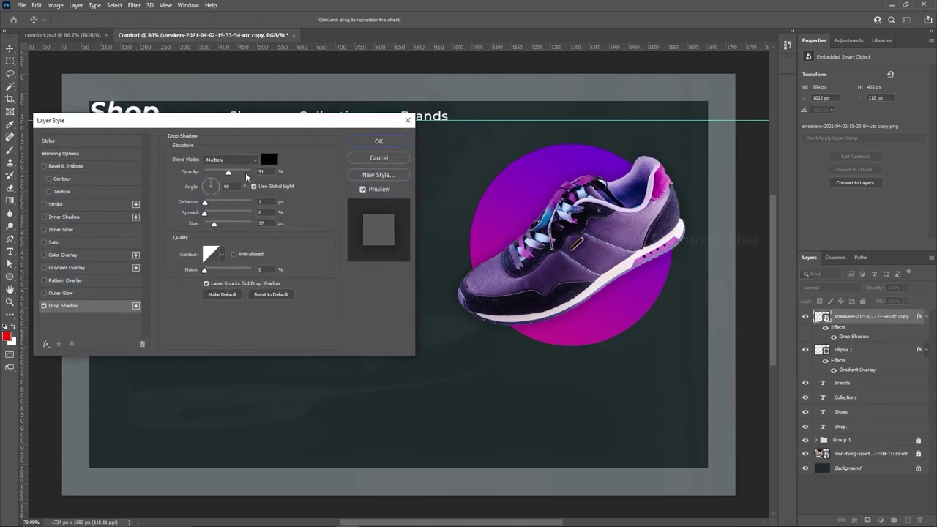
drag(229, 172, 216, 211)
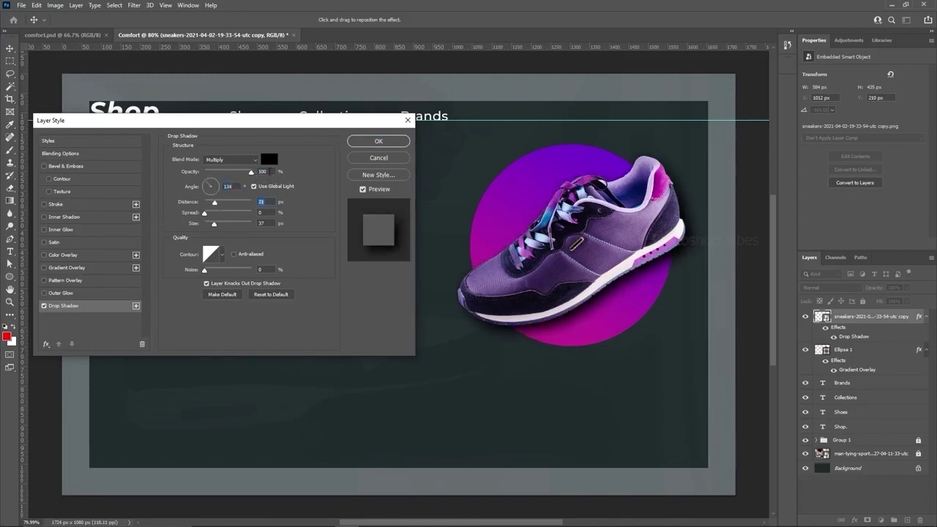
drag(251, 176, 215, 176)
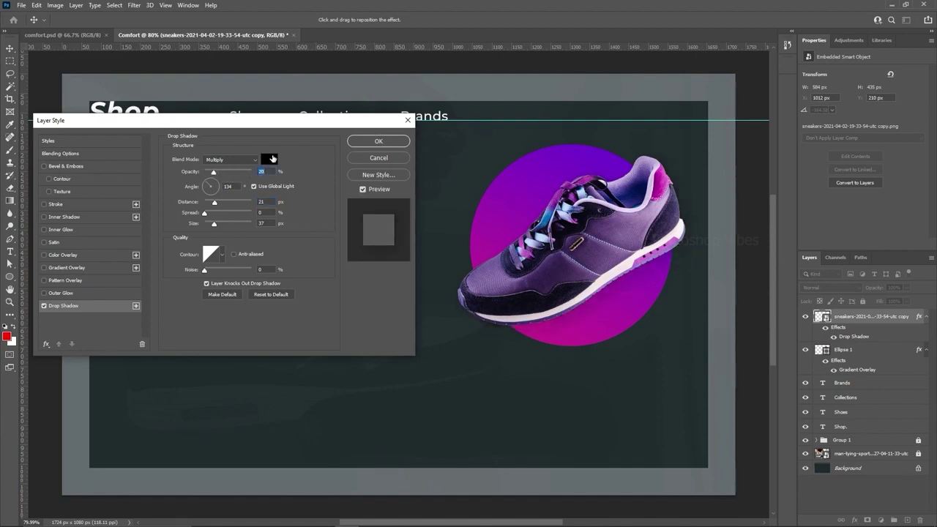
click(269, 159)
click(464, 171)
click(256, 159)
click(215, 200)
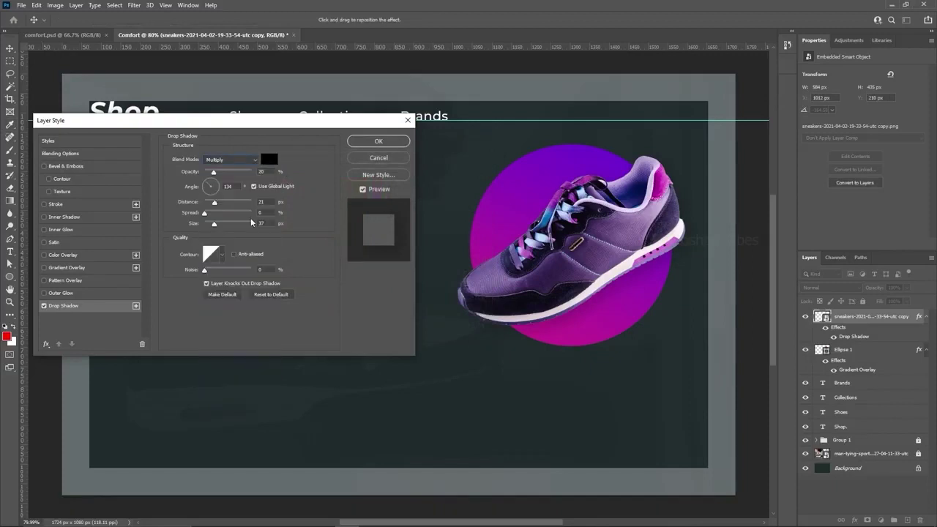
click(374, 145)
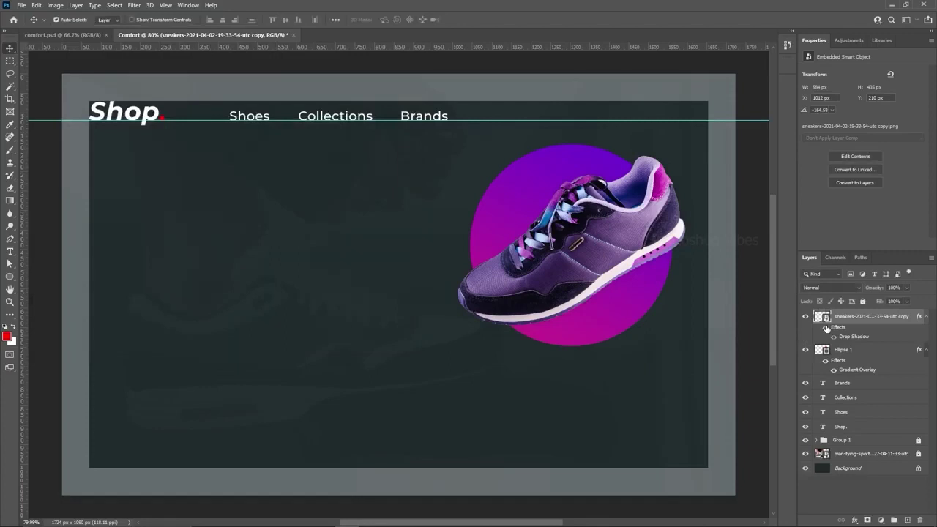
- Duplicate the gradient circle to the lower left and shrink it to a small circle
click(356, 318)
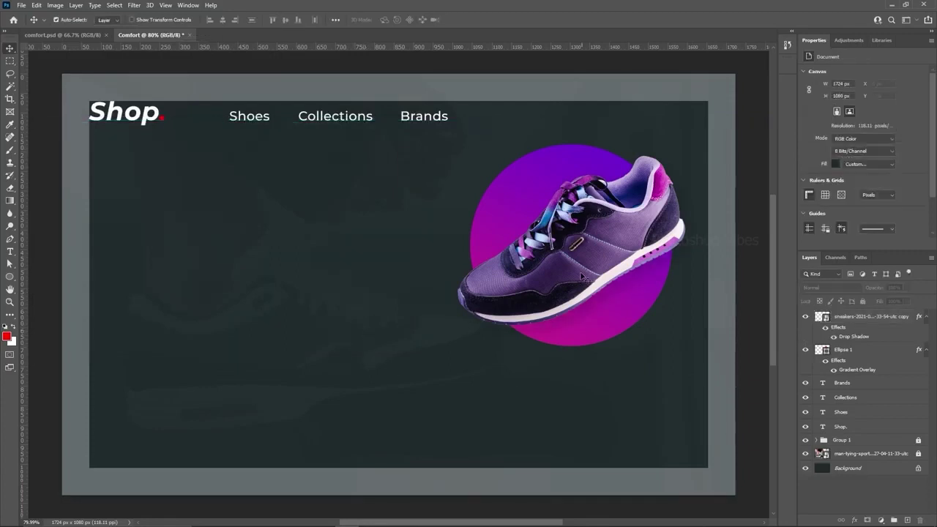
click(513, 209)
drag(508, 207, 174, 330)
key(ctrl+t)
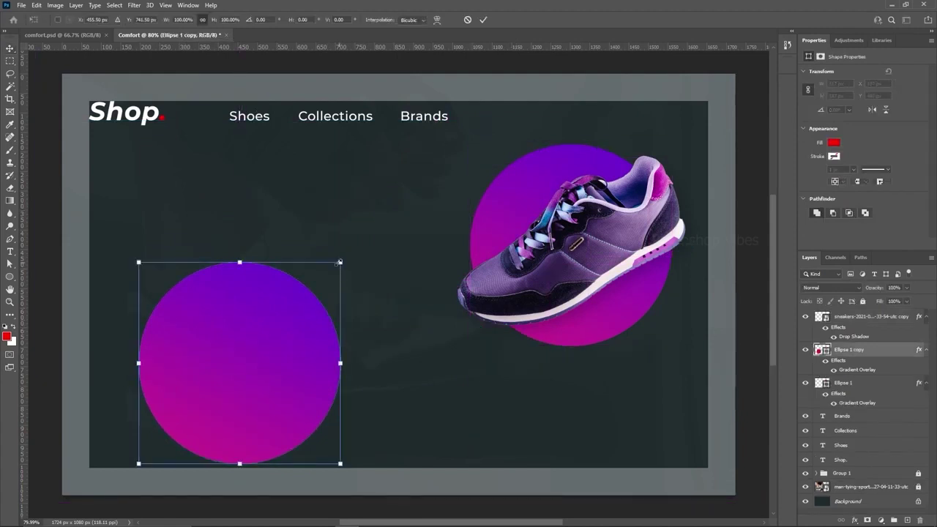
drag(341, 261, 641, 453)
key(Return)
- Distribute four small circles by horizontal centers and shift them right along the row
click(449, 451)
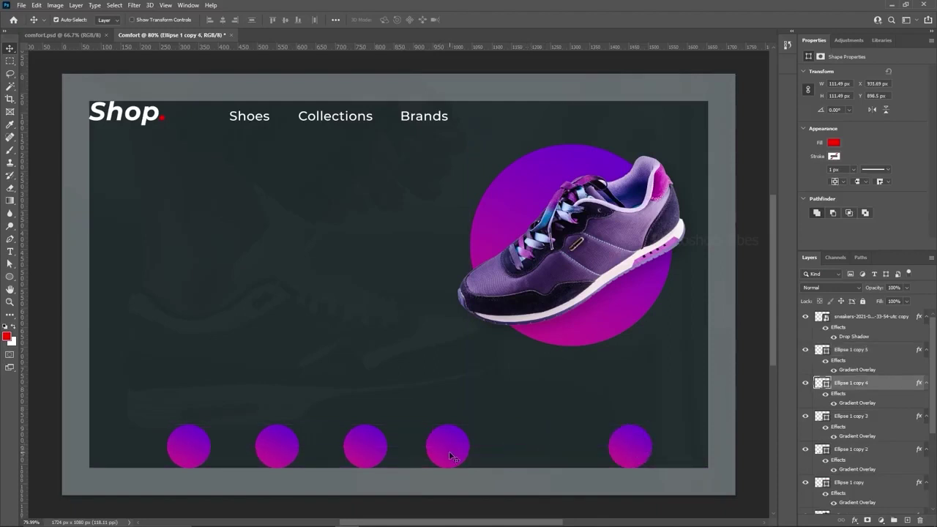
shift+click(361, 452)
shift+click(276, 447)
shift+click(193, 447)
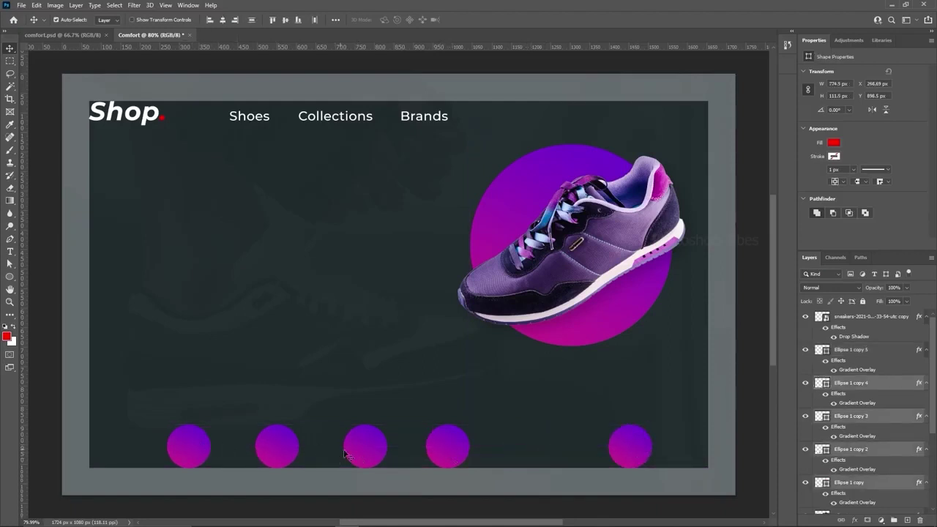
click(315, 20)
drag(363, 450, 437, 455)
click(380, 369)
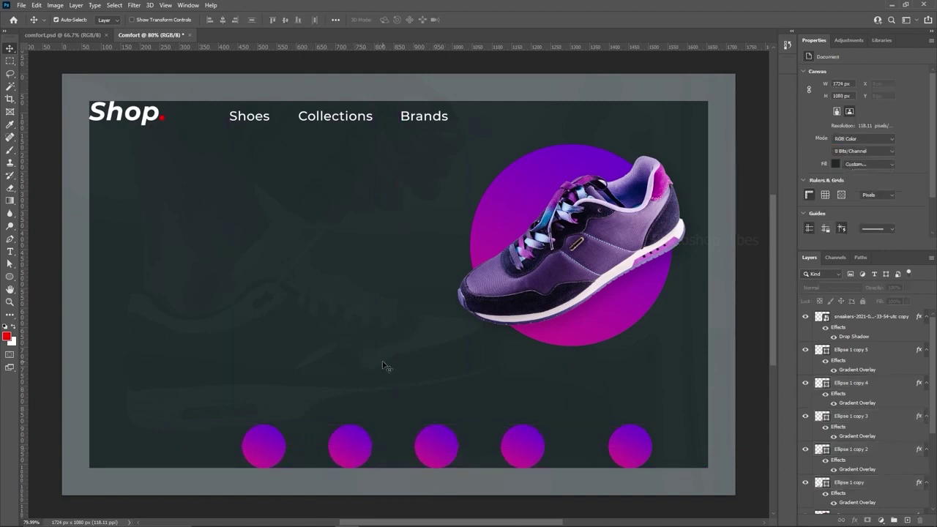
- Shrink the rightmost circle to about 63 px and hide the grey border frame
click(642, 452)
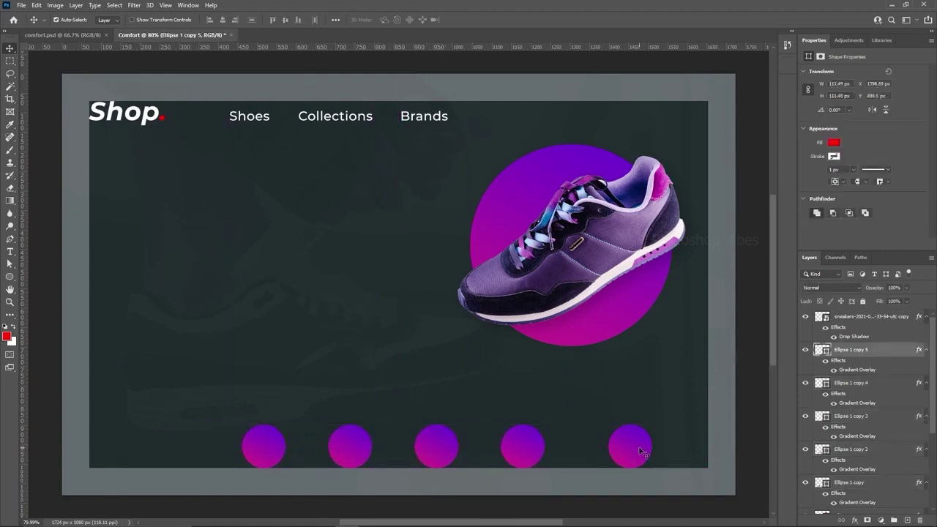
key(ctrl+t)
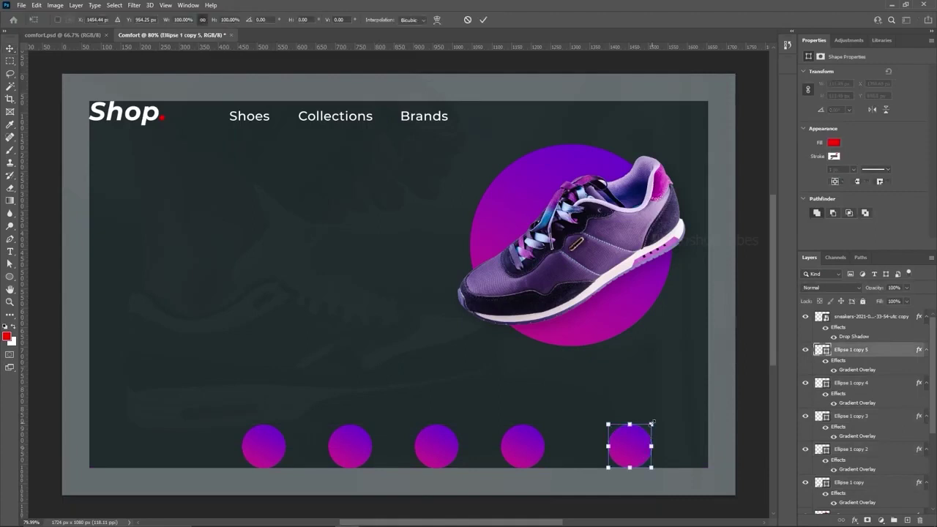
drag(651, 426, 626, 447)
key(Return)
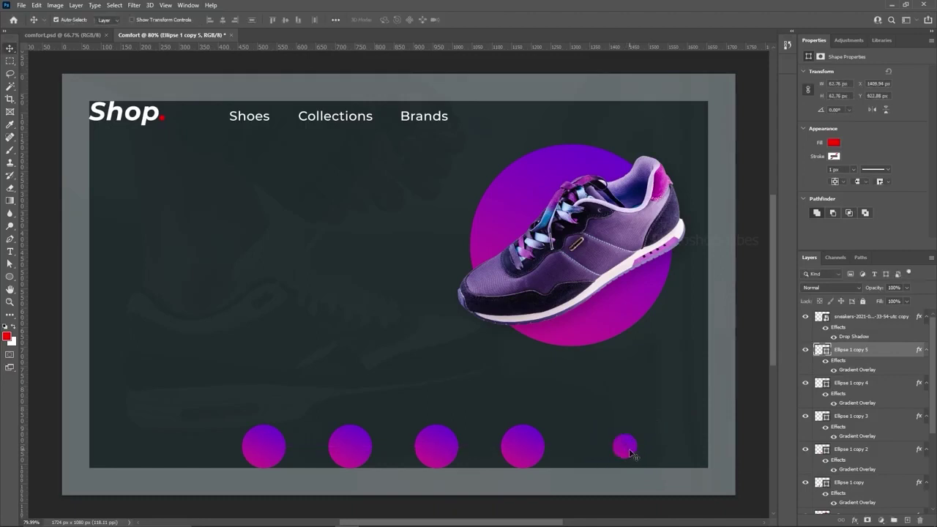
scroll(874, 396, down, 3)
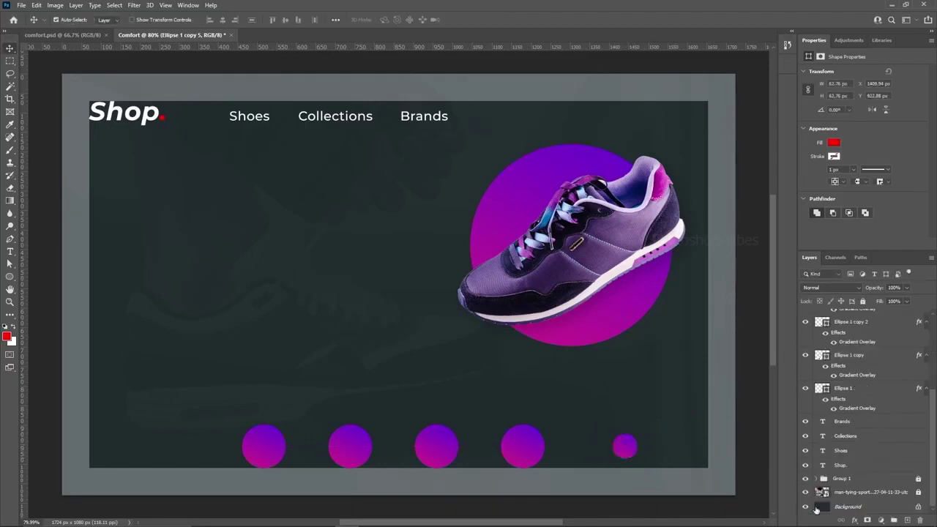
click(806, 479)
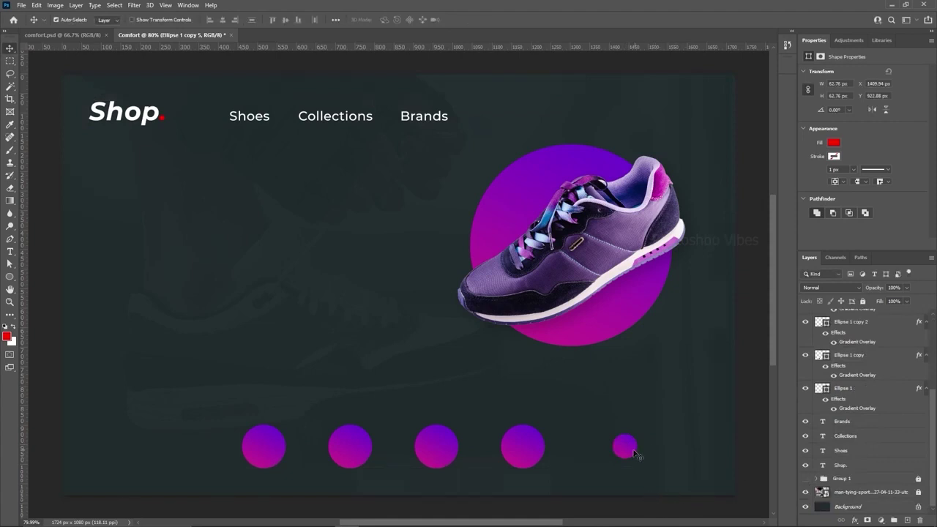
- Copy the small circle to the row's left end and space all six circles evenly
drag(635, 452, 178, 453)
key(ctrl+t)
double_click(613, 446)
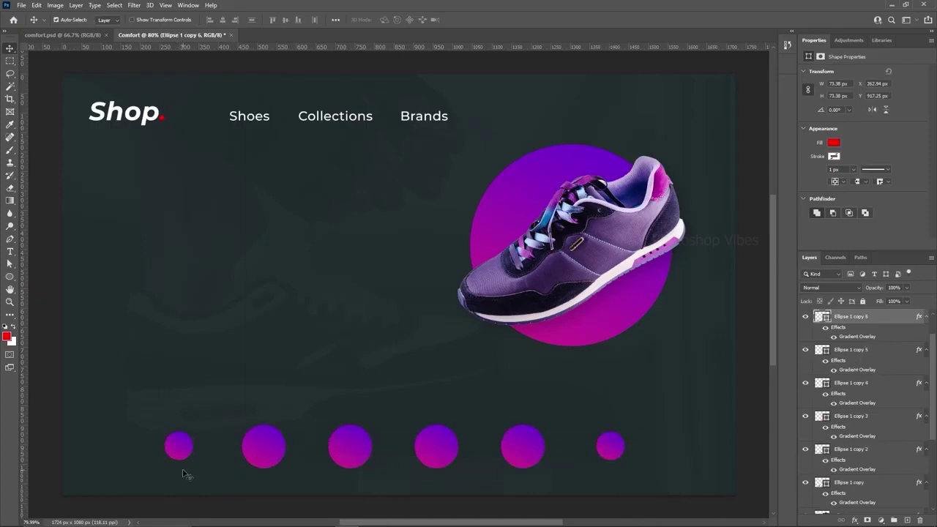
shift+click(256, 449)
shift+click(349, 451)
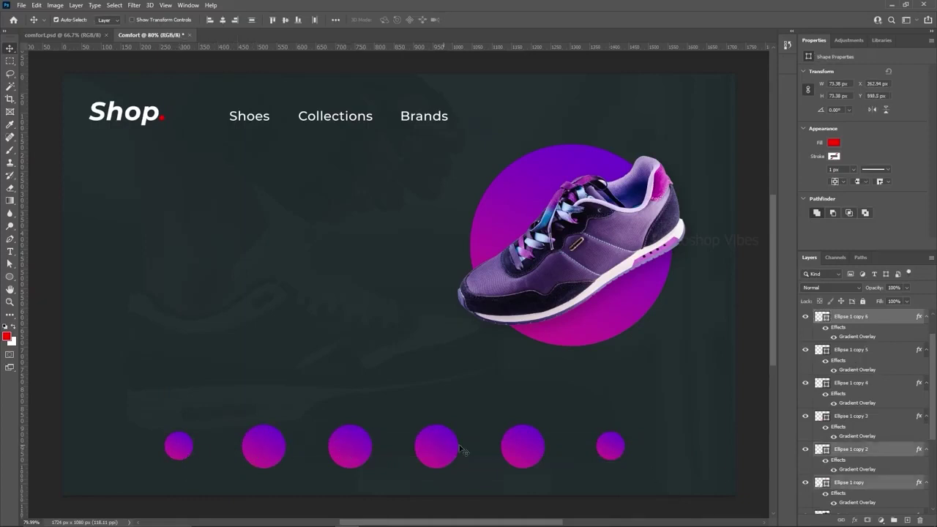
shift+click(461, 450)
shift+click(535, 445)
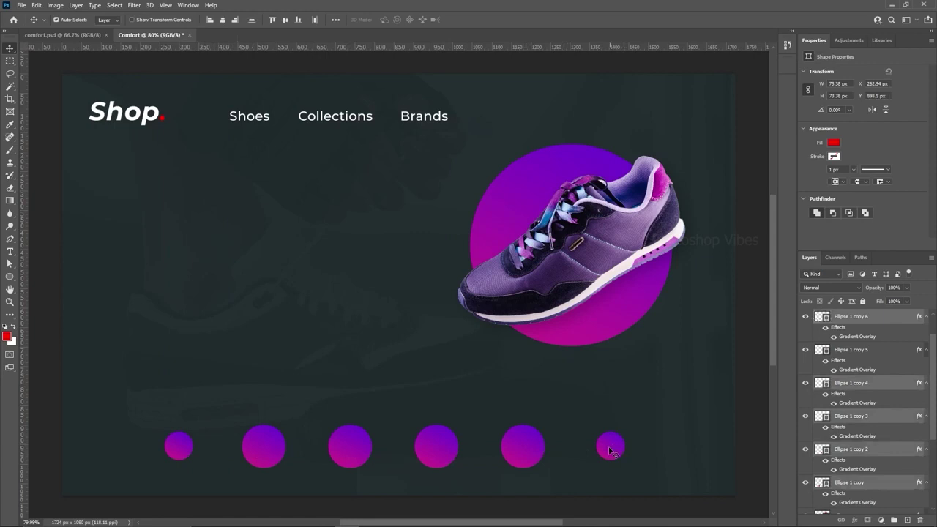
shift+click(626, 449)
click(315, 20)
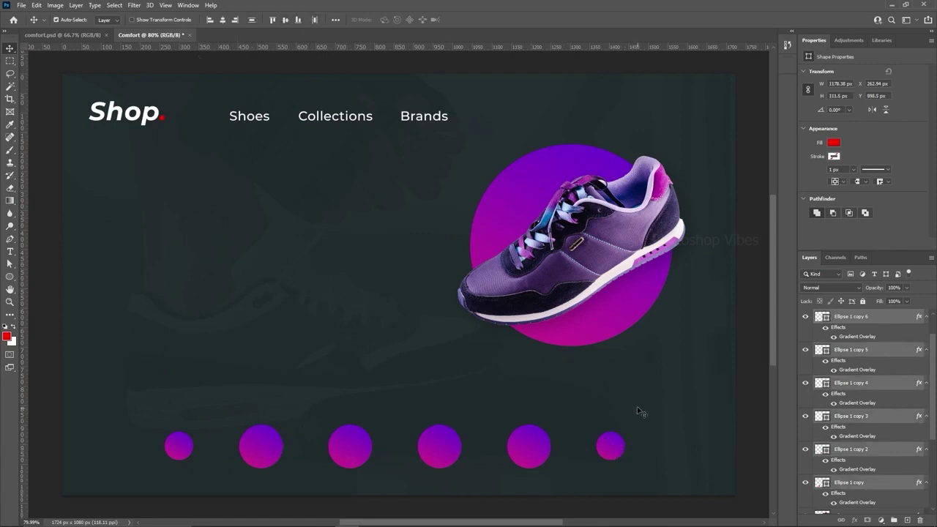
click(253, 448)
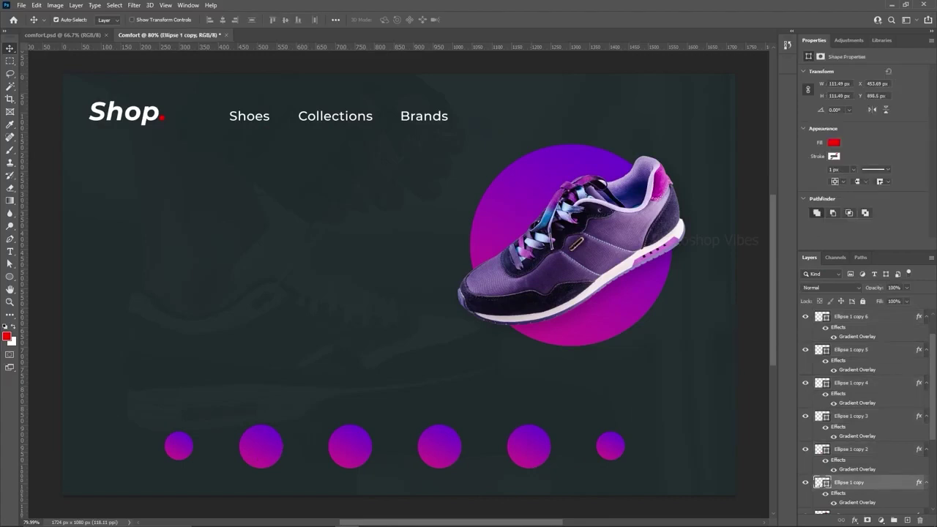
- Place the grey shoe photo at 154 px wide, tilted about 16.6°, on the second circle
drag(0, 278, 251, 299)
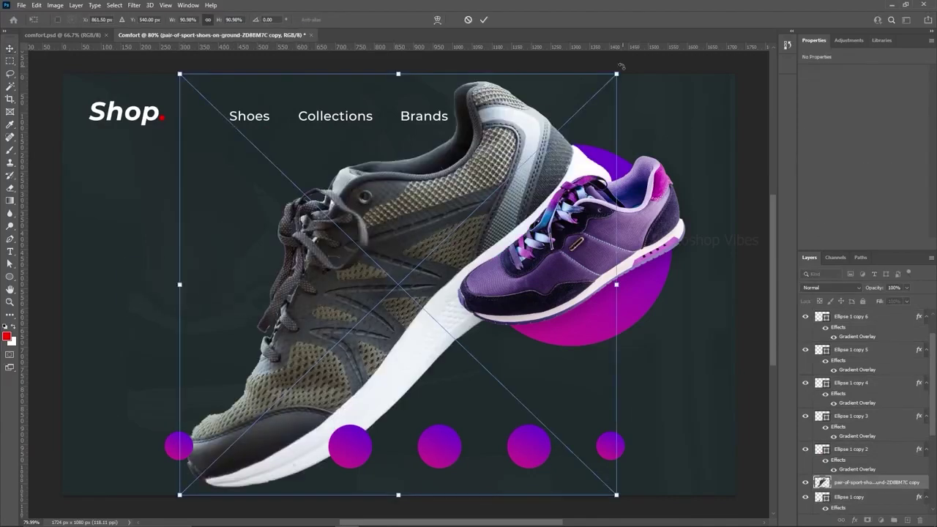
drag(617, 74, 239, 437)
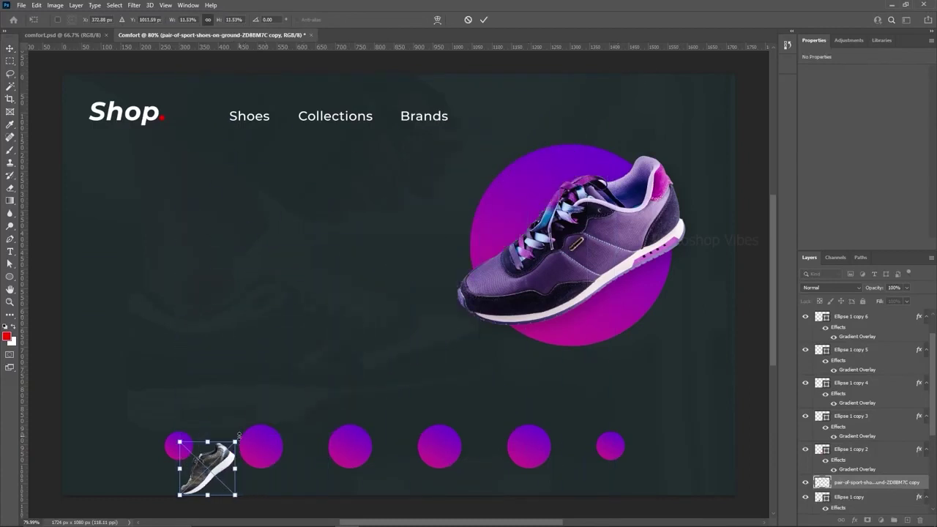
drag(217, 472, 277, 452)
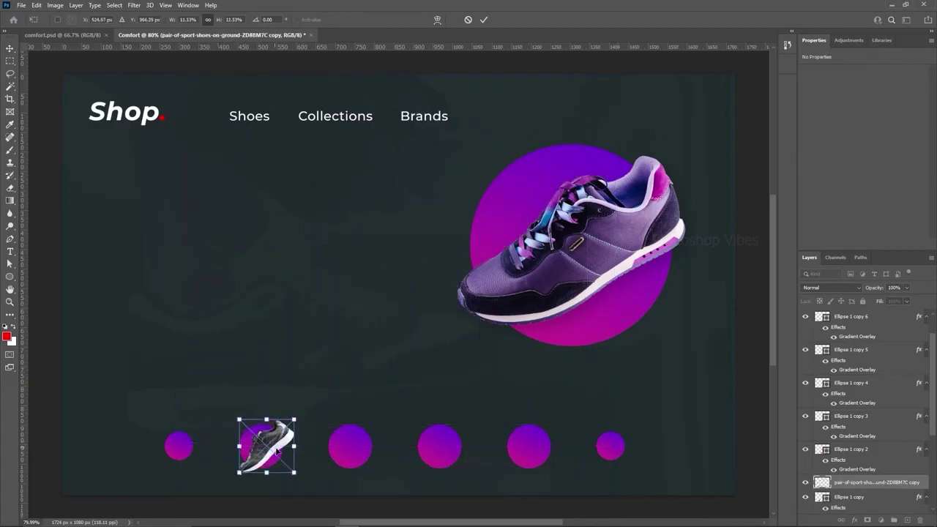
drag(312, 413, 274, 447)
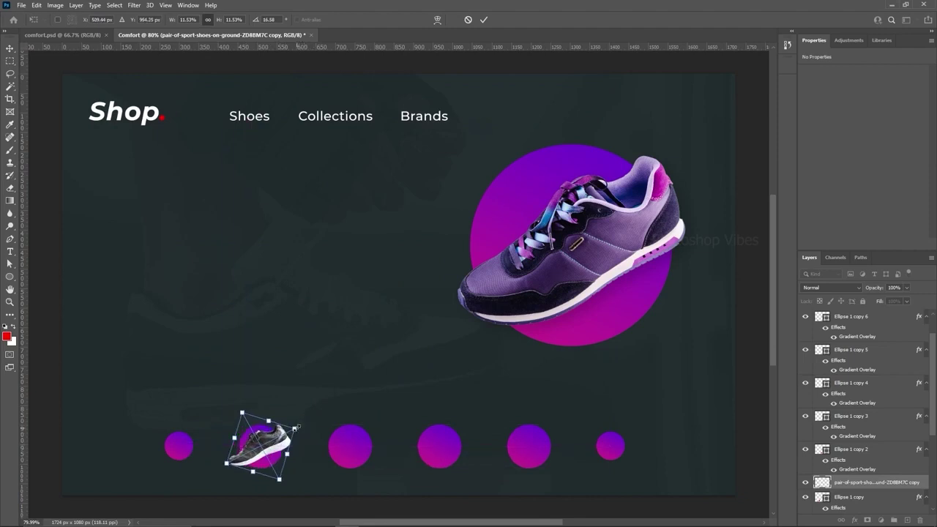
key(Return)
drag(271, 449, 269, 448)
scroll(268, 463, up, 5)
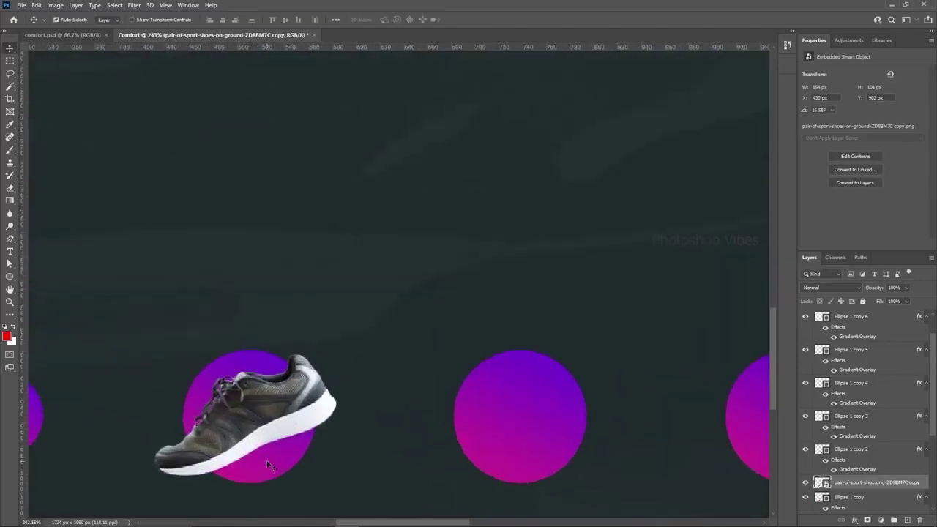
- Set the second circle's gradient stops to greys sampled from the shoe, ending in light bluish grey
click(273, 438)
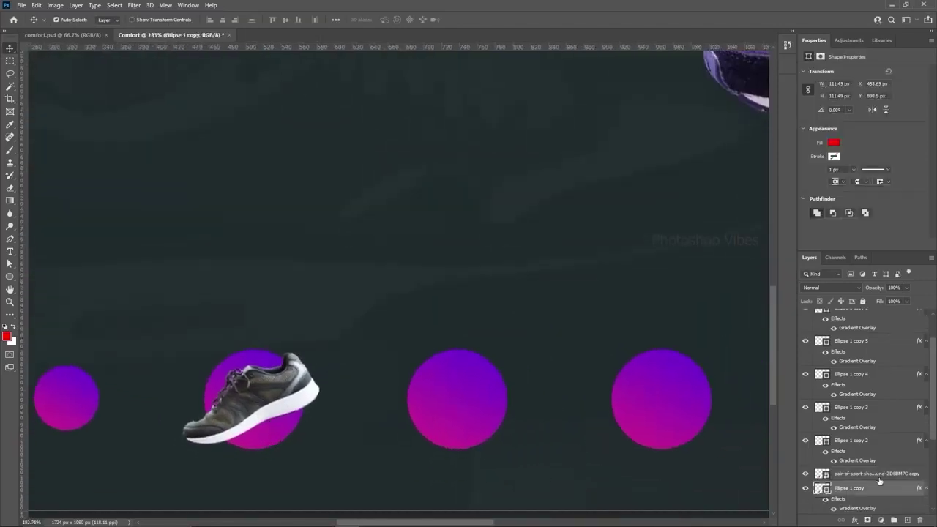
scroll(873, 470, down, 3)
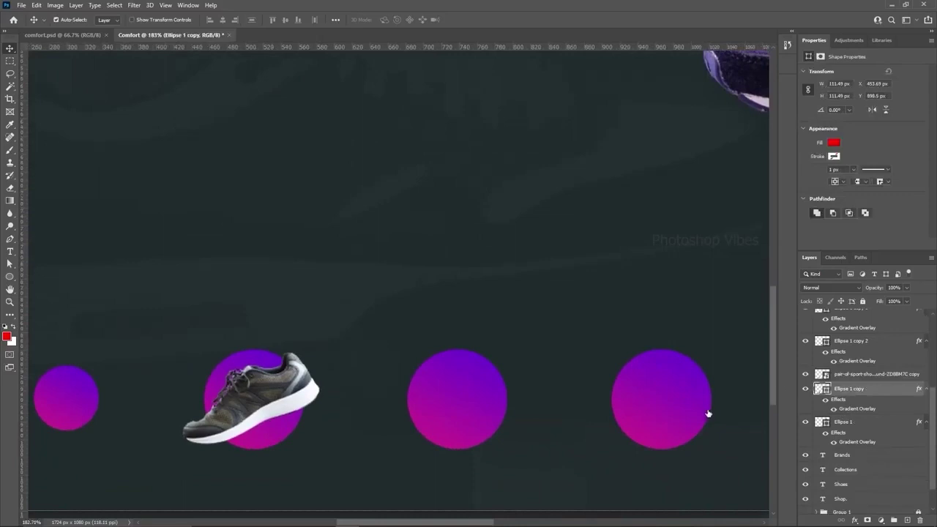
drag(243, 121, 585, 69)
click(570, 135)
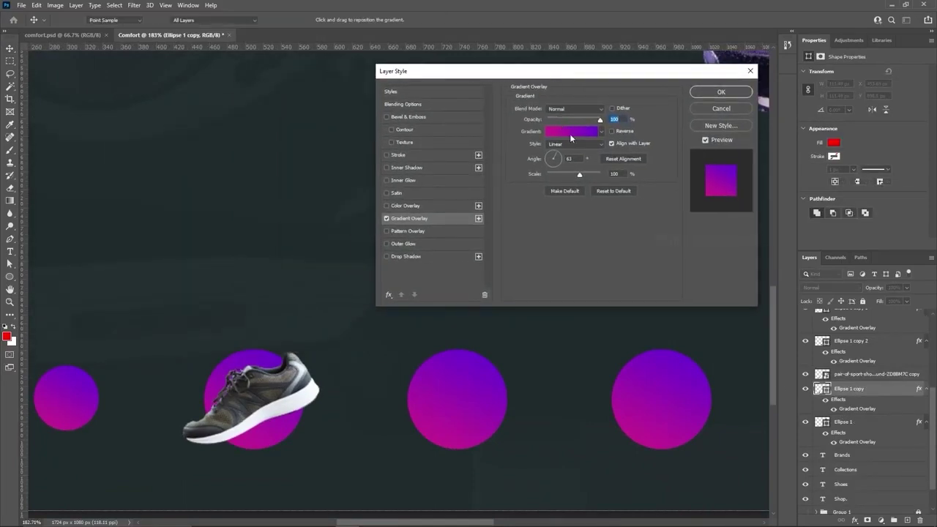
click(571, 137)
click(692, 296)
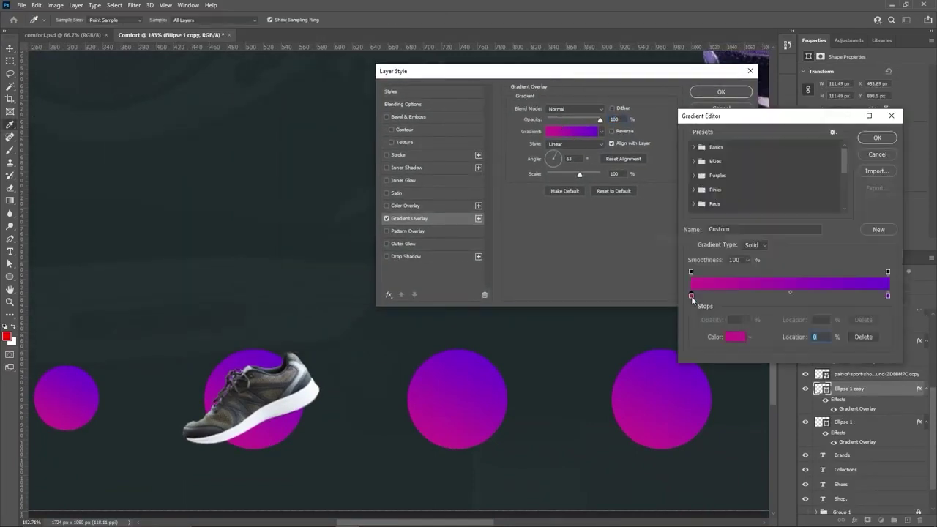
click(290, 387)
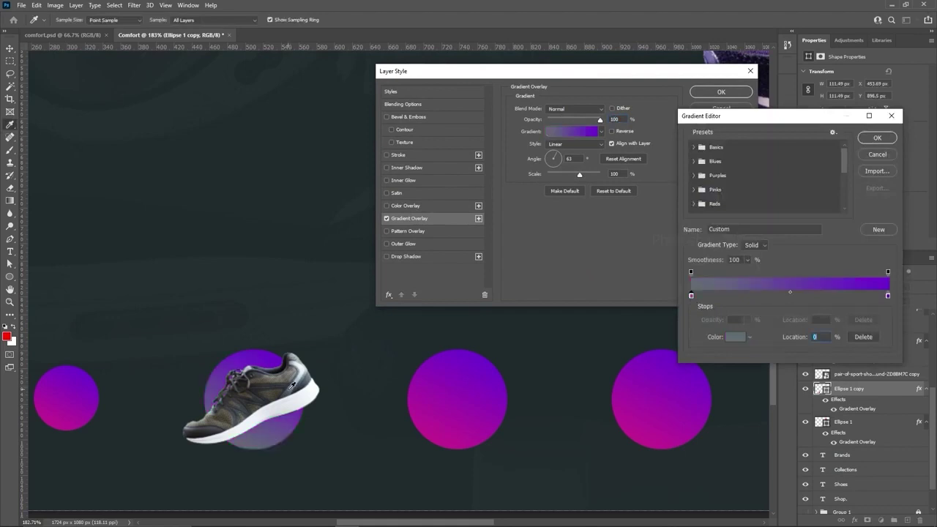
click(889, 296)
click(310, 388)
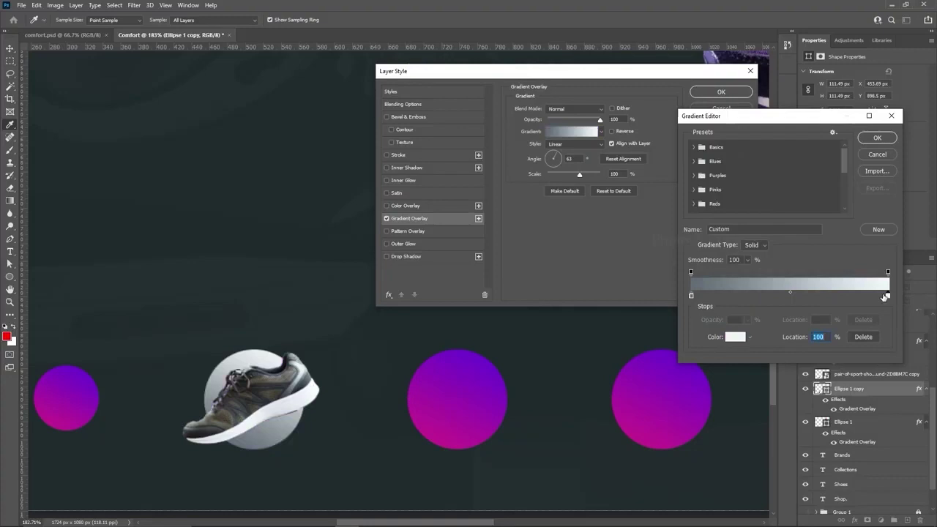
click(301, 373)
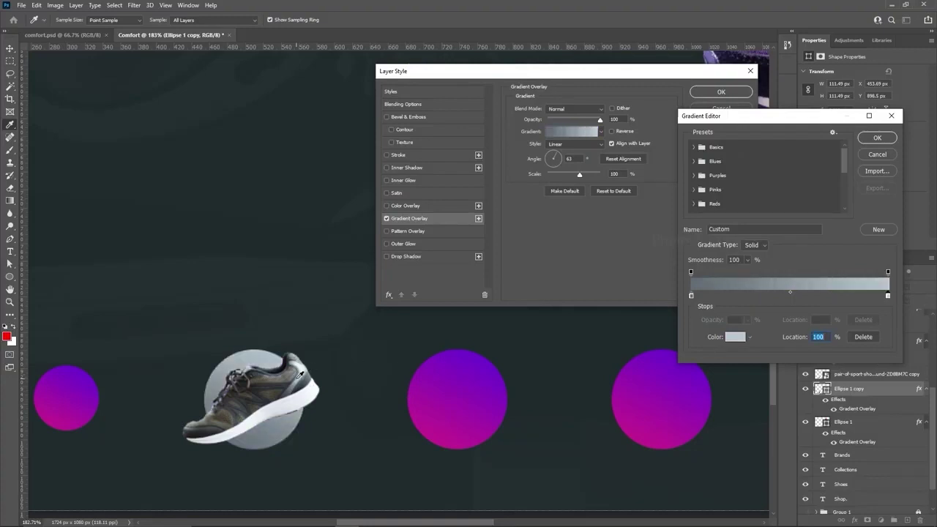
click(878, 139)
key(Return)
scroll(403, 224, down, 5)
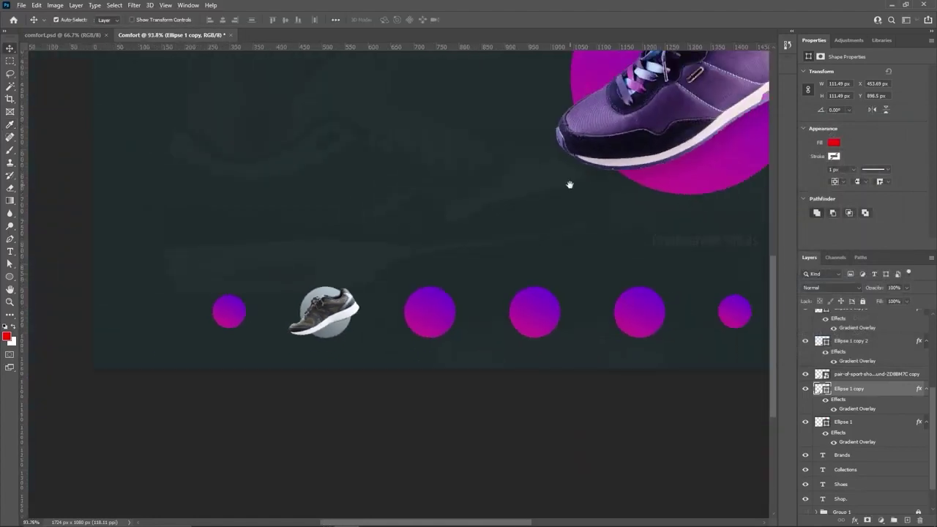
- Copy the purple sneaker's drop shadow style and paste it onto the small grey shoe
drag(569, 184, 441, 227)
click(564, 186)
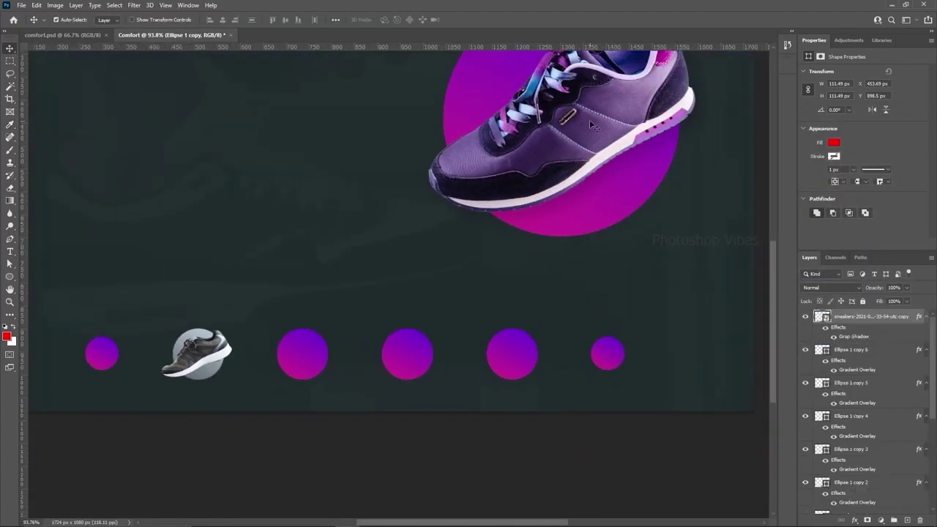
right_click(921, 317)
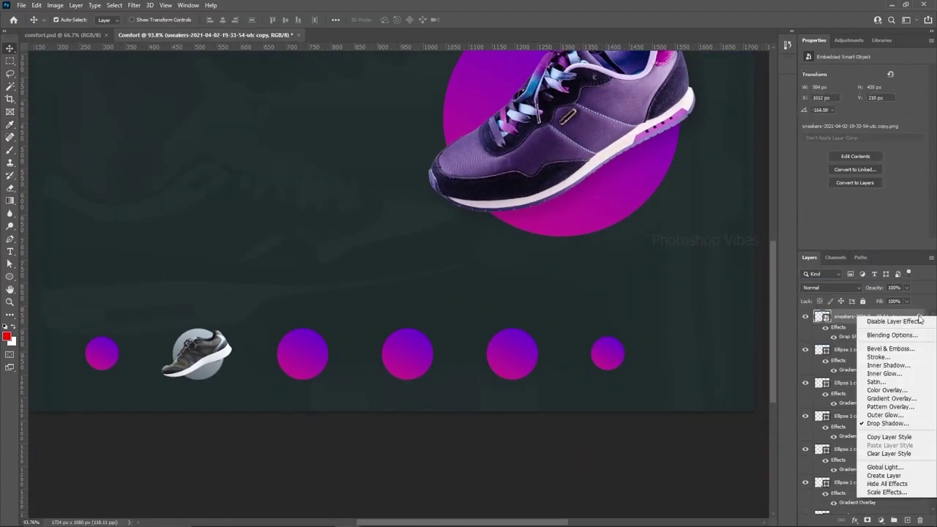
click(890, 438)
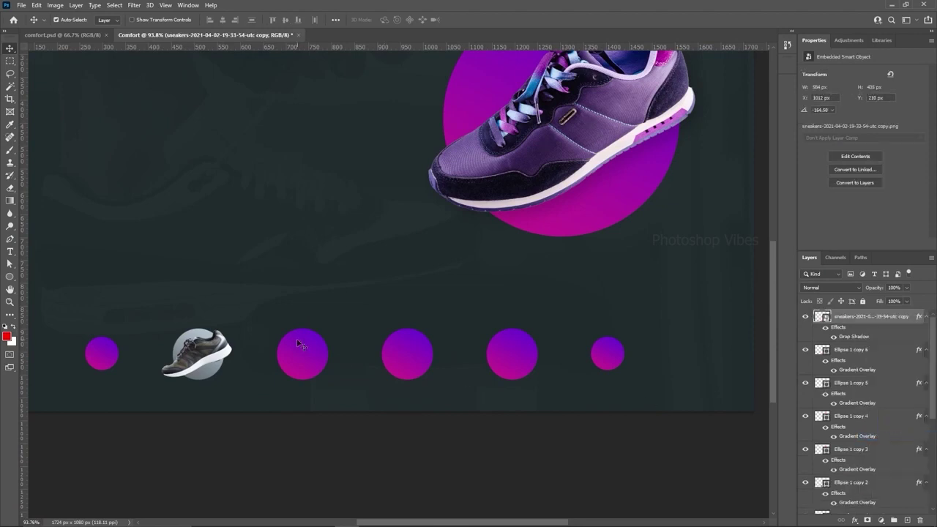
click(212, 354)
right_click(921, 510)
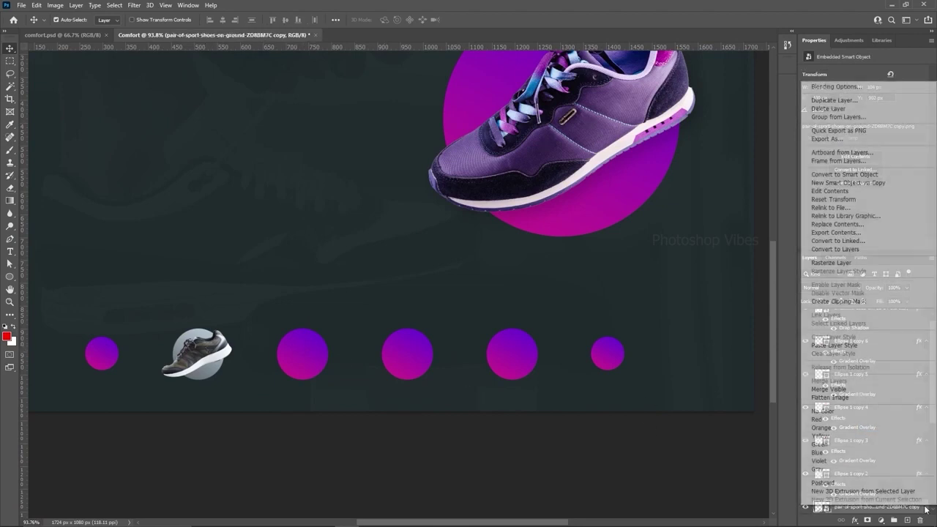
click(832, 347)
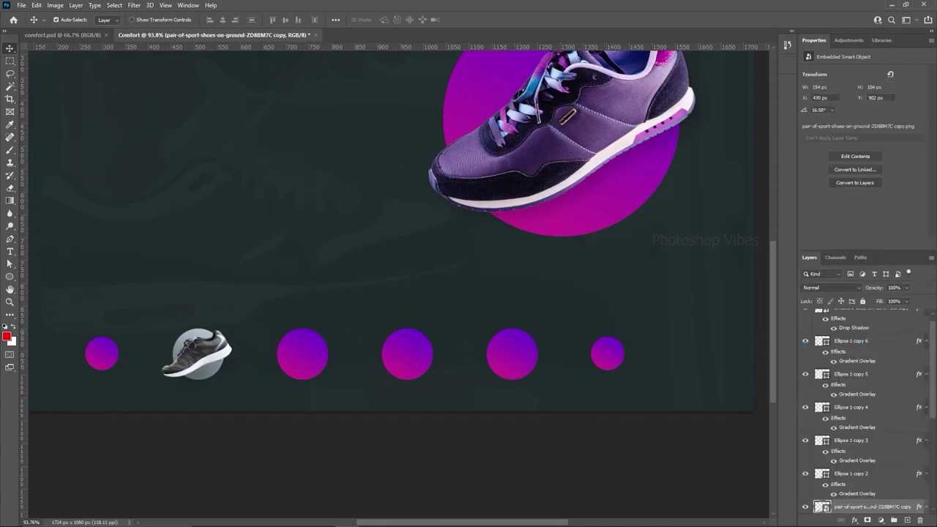
- Place the brown sneaker image into the banner and scale it down near the centre
drag(228, 314, 330, 319)
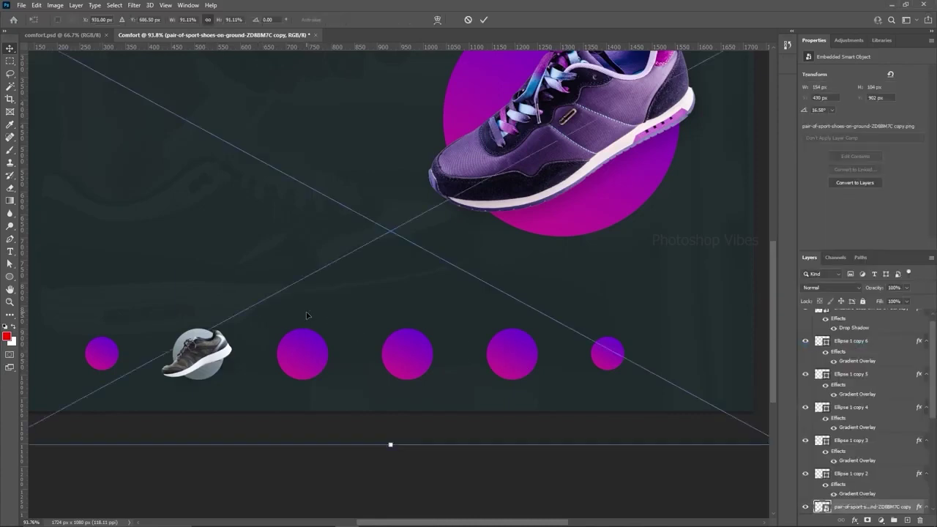
scroll(323, 332, down, 5)
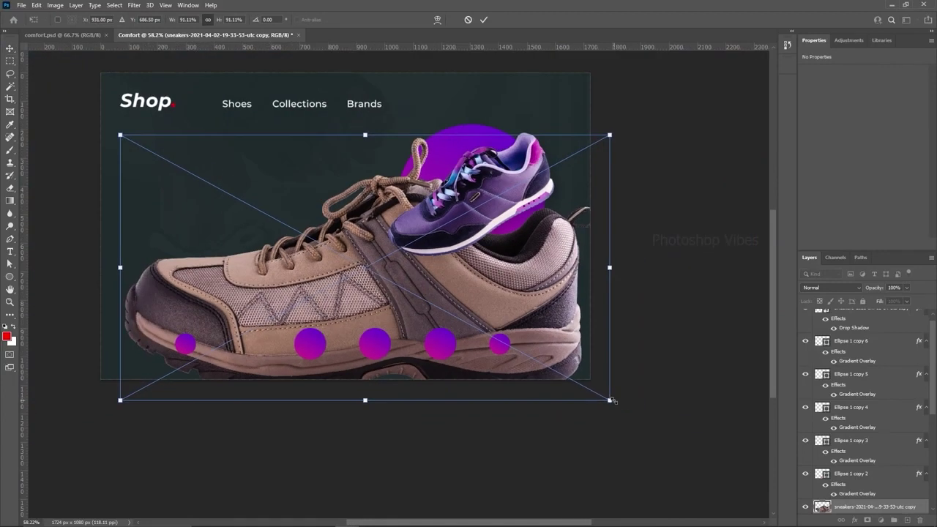
drag(613, 401, 334, 300)
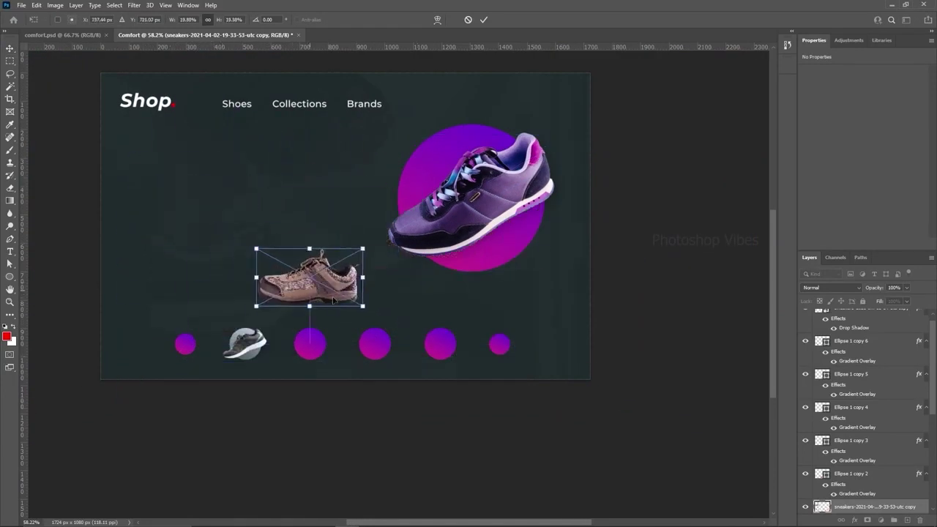
scroll(333, 300, up, 5)
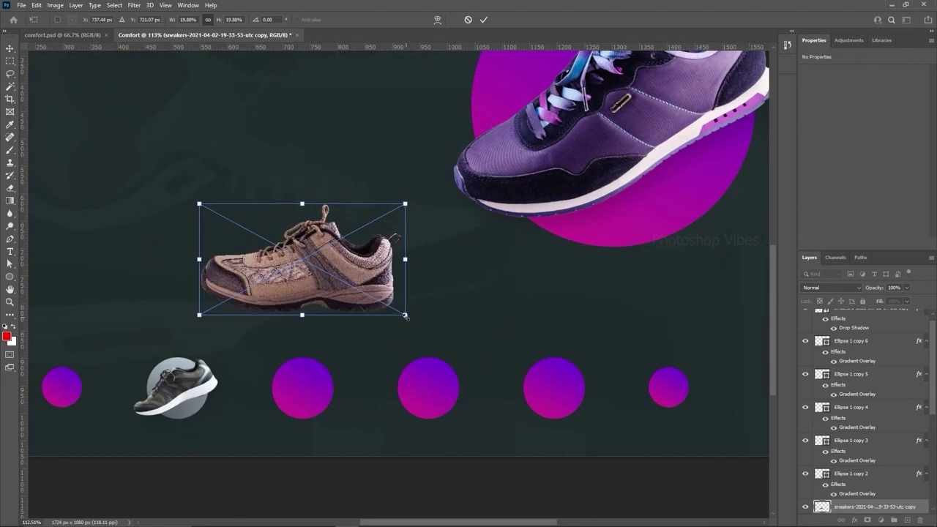
drag(405, 315, 330, 270)
drag(269, 257, 307, 297)
key(Return)
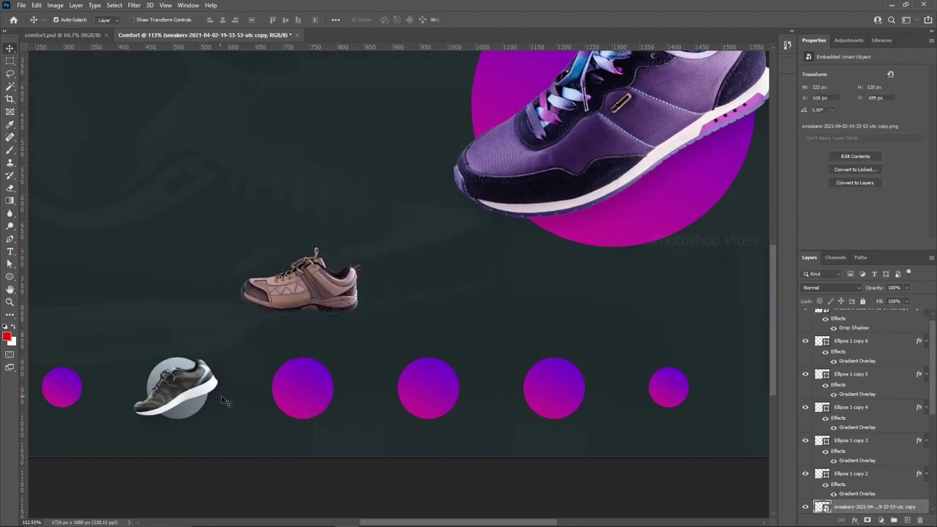
- Move the dark sneaker up out of its circle and rotate it nearly level
drag(176, 388, 176, 285)
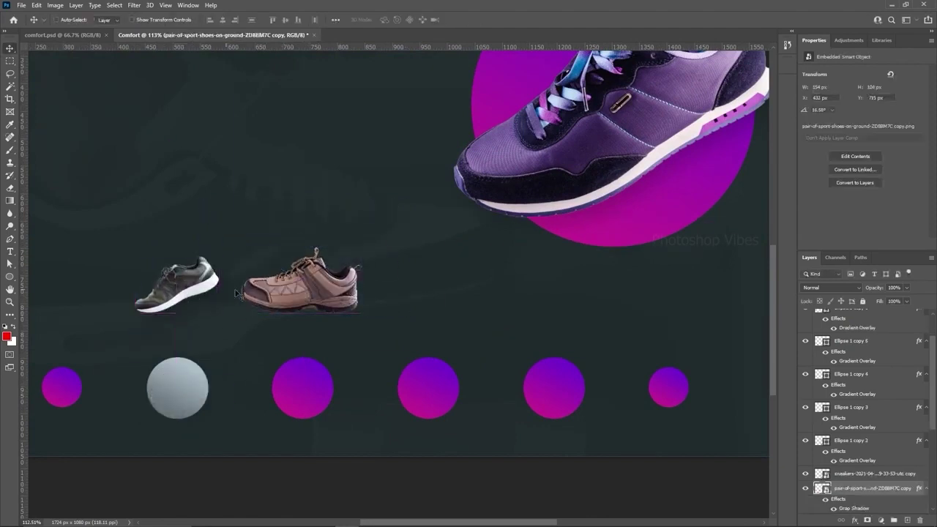
key(ctrl+t)
drag(217, 330, 214, 350)
key(Return)
- Draw a red placeholder rectangle above the row of small shoes with the Rectangle Tool
right_click(10, 277)
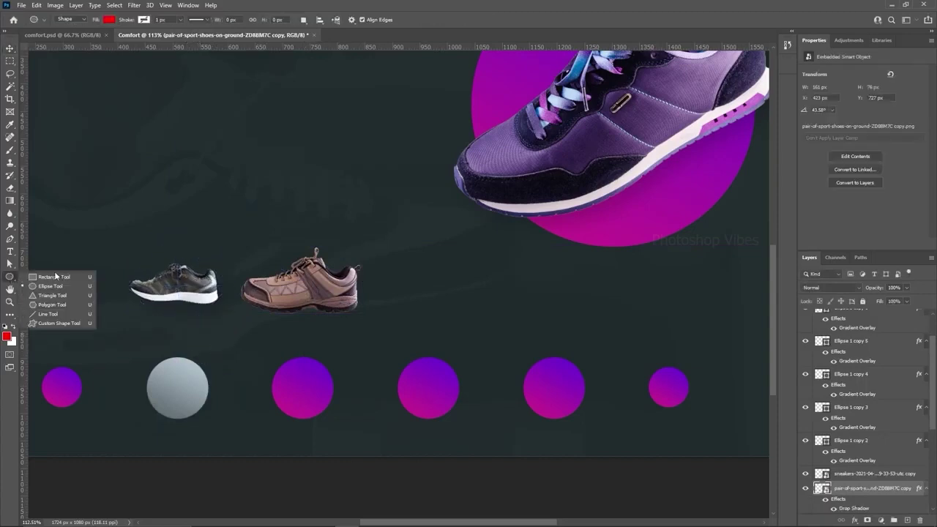
click(53, 277)
drag(126, 293, 222, 258)
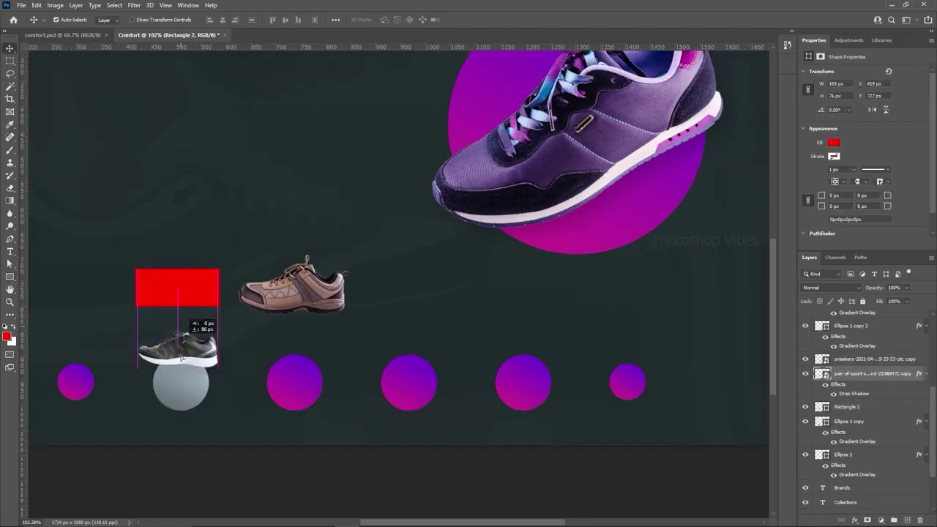
- Put the dark sneaker back on the grey circle, tilted about 17°
drag(181, 358, 181, 391)
key(ctrl+t)
drag(228, 419, 199, 380)
key(Return)
- Move the brown sneaker onto the red rectangle and resize it to 173x94 px
drag(303, 296, 192, 295)
key(ctrl+t)
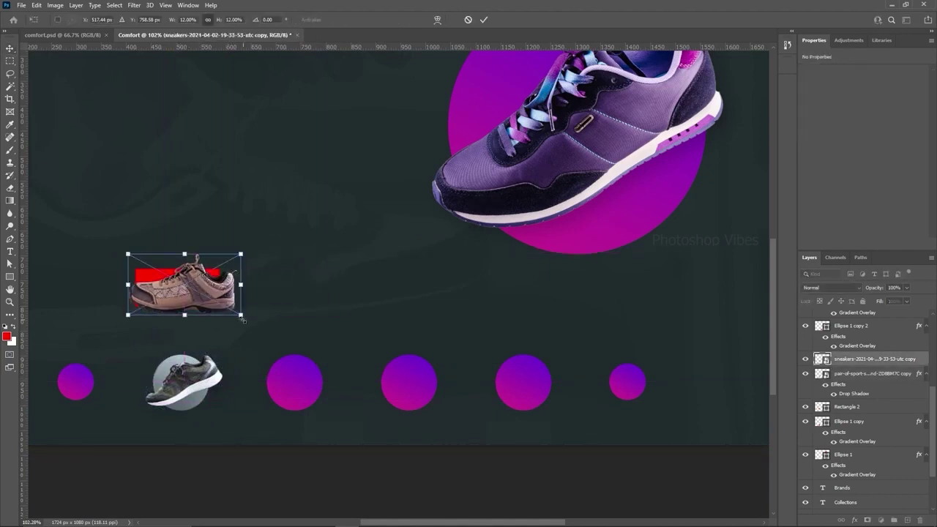
drag(241, 315, 186, 301)
scroll(192, 295, up, 3)
drag(230, 256, 233, 254)
key(Return)
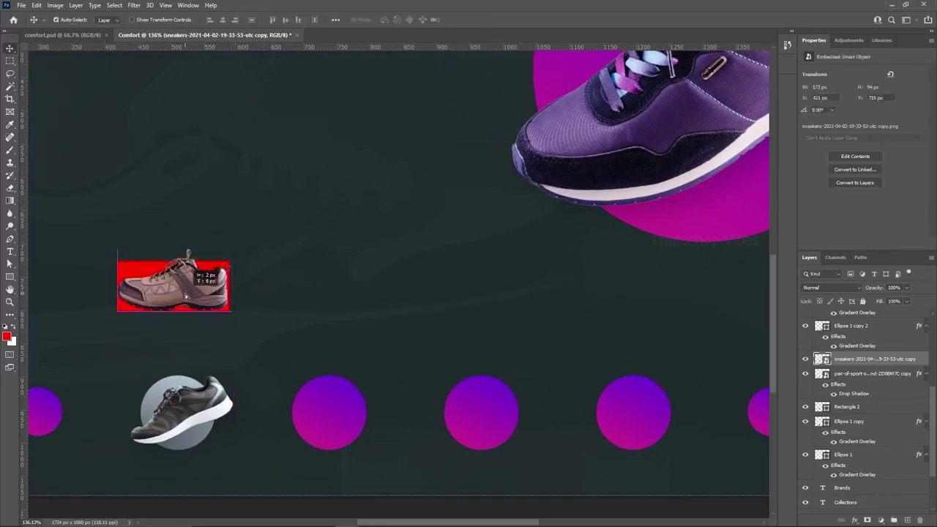
scroll(174, 330, down, 2)
drag(185, 301, 294, 400)
scroll(852, 447, up, 3)
- Raise the brown sneaker's layer above the circles and tilt it about -18.8° on the third circle
drag(857, 495, 850, 353)
drag(846, 388, 846, 353)
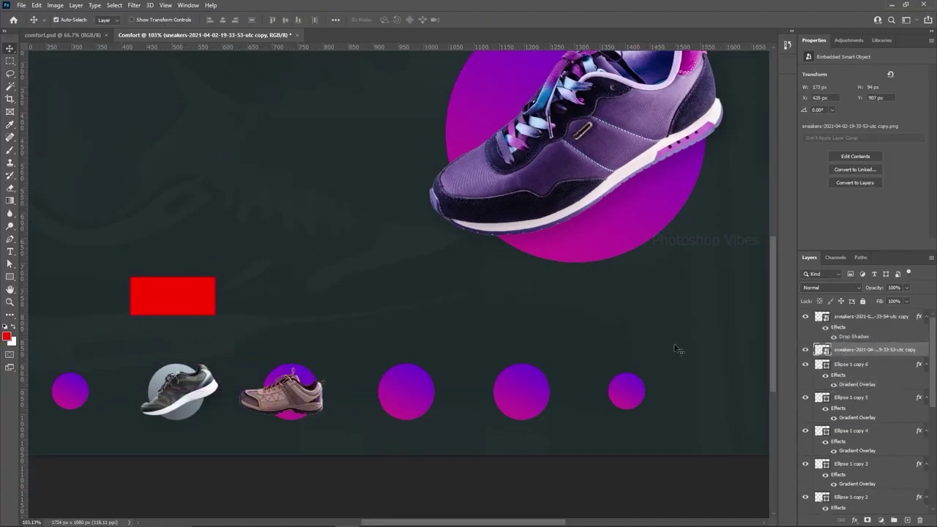
key(ctrl+t)
drag(335, 423, 343, 407)
mouse_move(299, 383)
mouse_down()
mouse_move(311, 382)
mouse_move(284, 394)
mouse_up()
key(Return)
scroll(275, 393, up, 1)
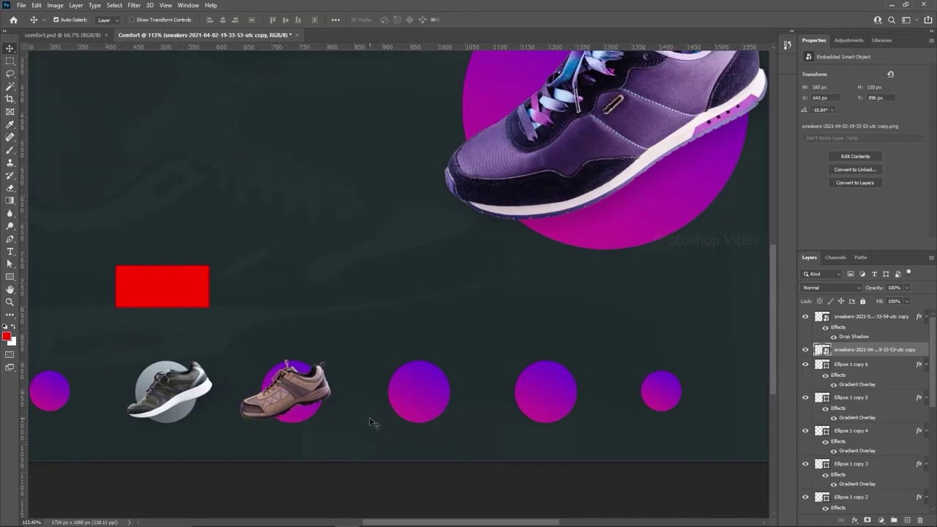
- Change the third circle's gradient overlay to run from purple to the brown sampled from the sneaker
click(303, 419)
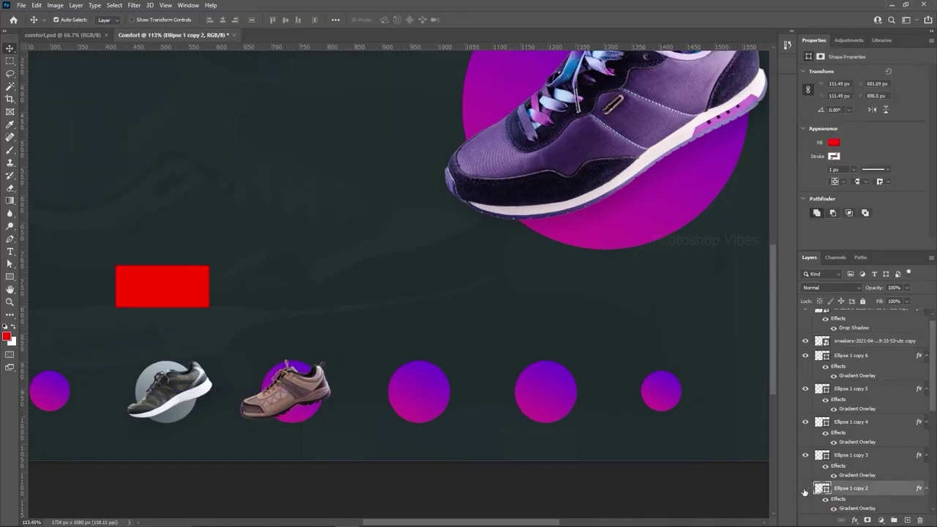
scroll(857, 491, down, 2)
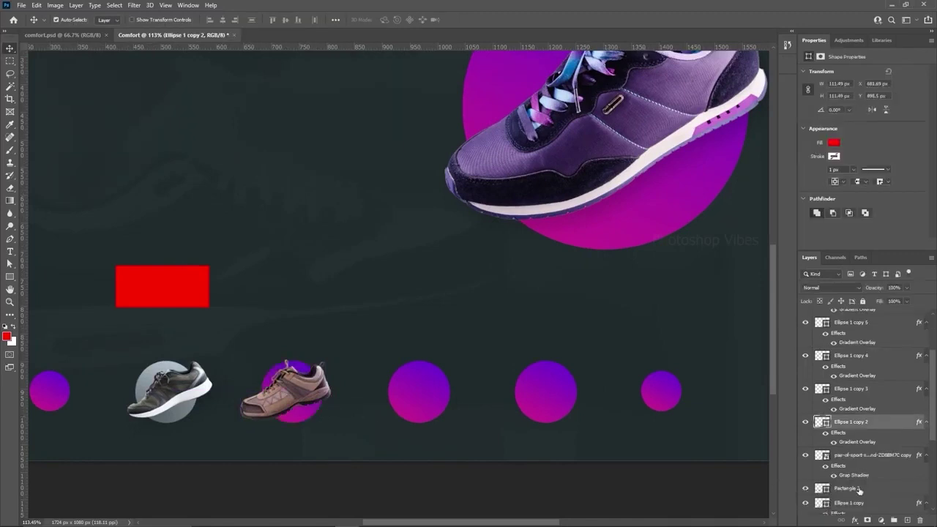
double_click(855, 442)
click(558, 134)
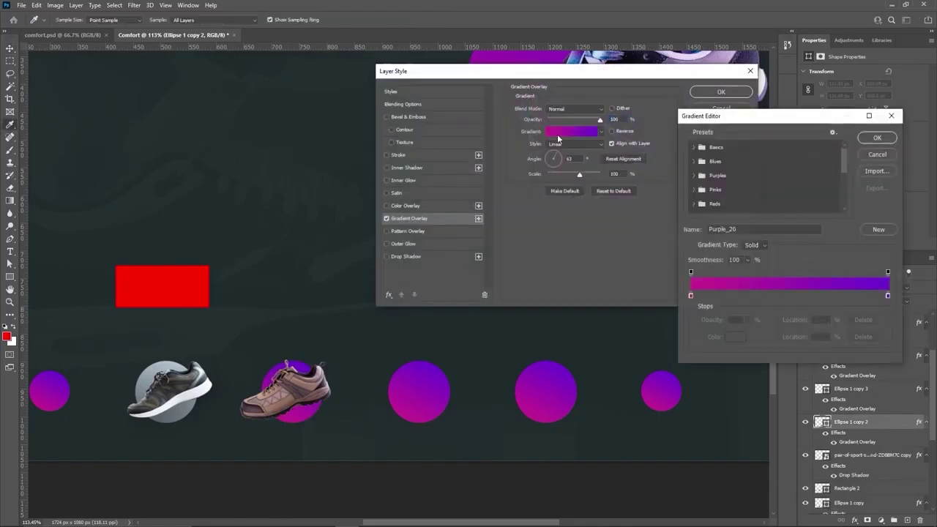
click(690, 295)
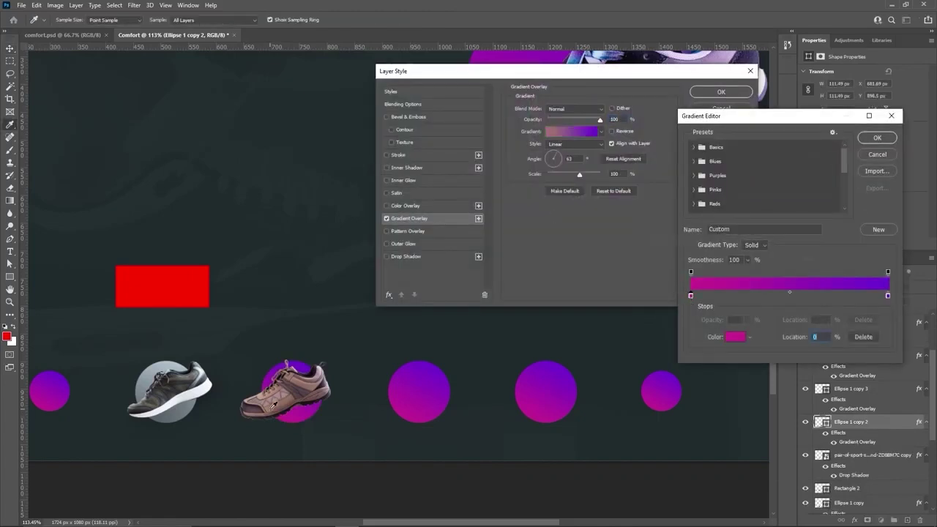
click(273, 404)
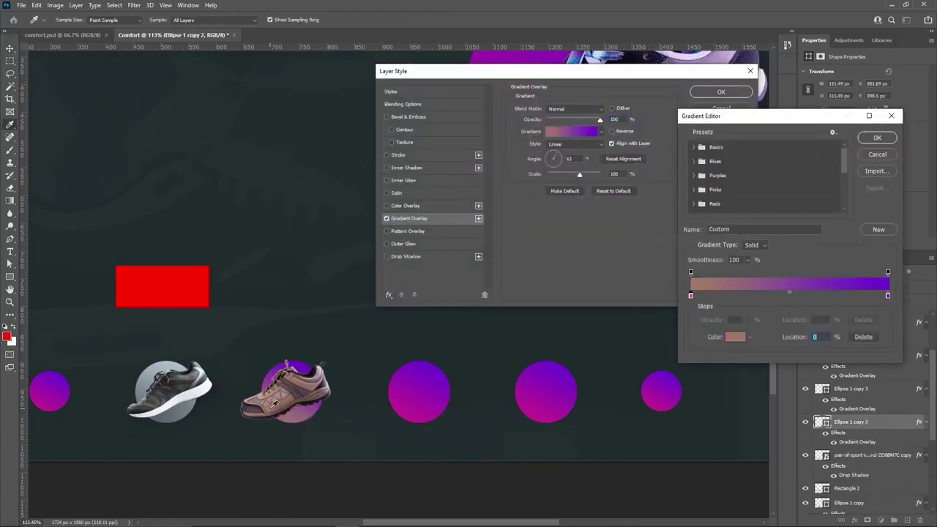
click(889, 296)
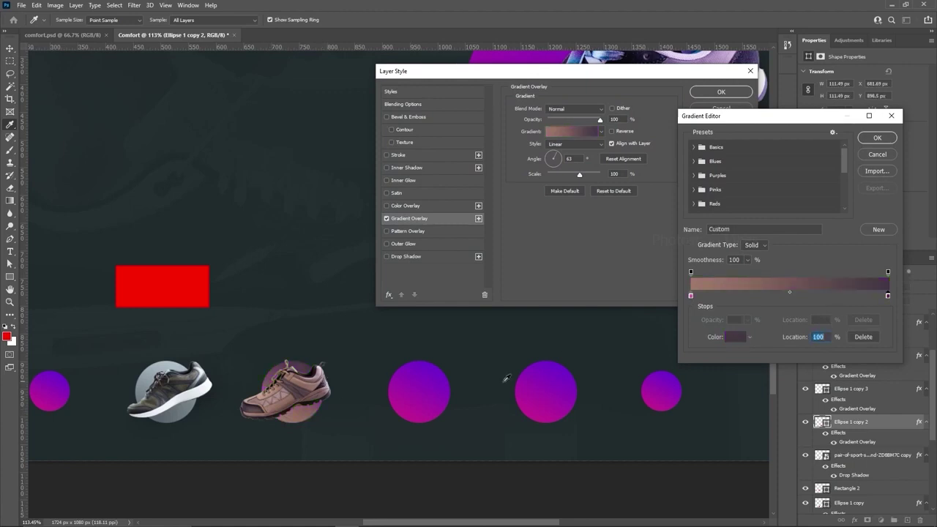
drag(691, 295, 789, 295)
drag(891, 296, 688, 295)
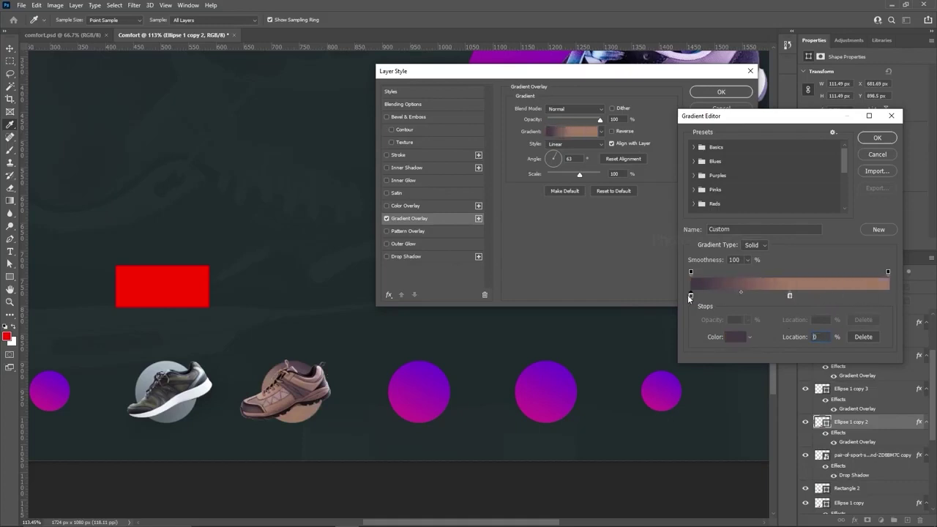
drag(791, 295, 893, 295)
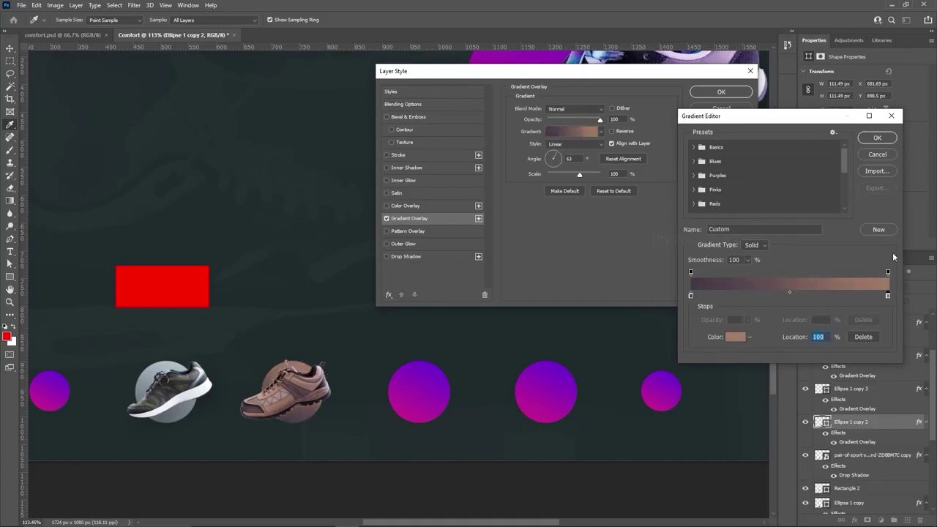
click(877, 138)
click(722, 92)
- Copy the grey sneaker's drop shadow layer style and paste it onto the brown sneaker
scroll(320, 354, down, 1)
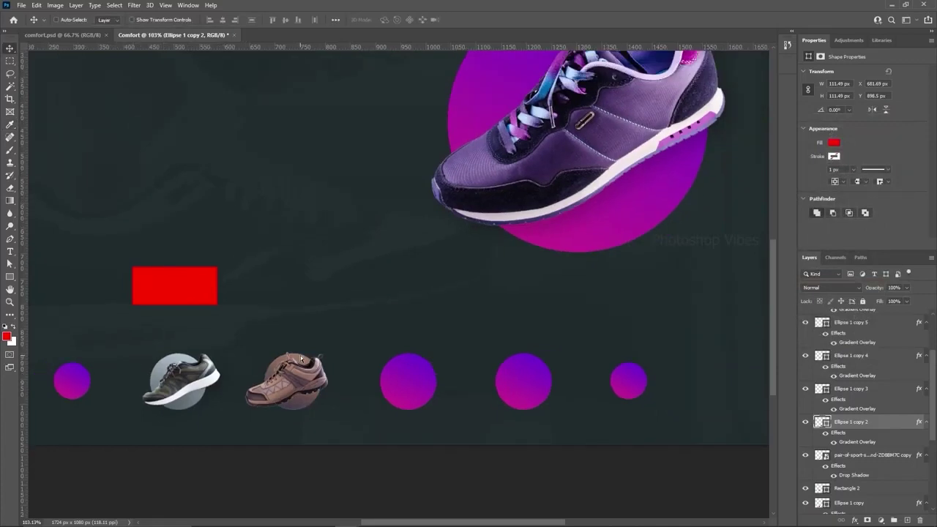
ctrl+click(302, 362)
ctrl+click(196, 375)
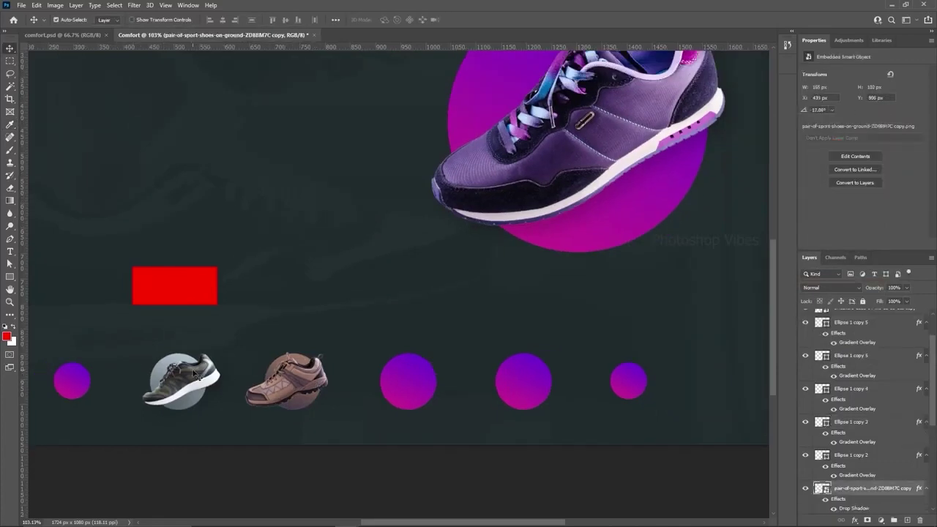
right_click(912, 491)
click(889, 428)
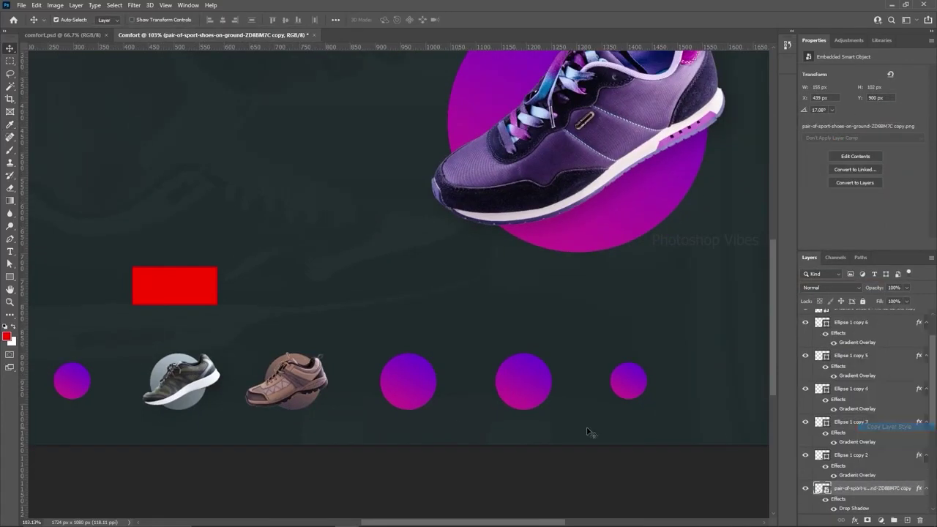
click(301, 383)
right_click(924, 320)
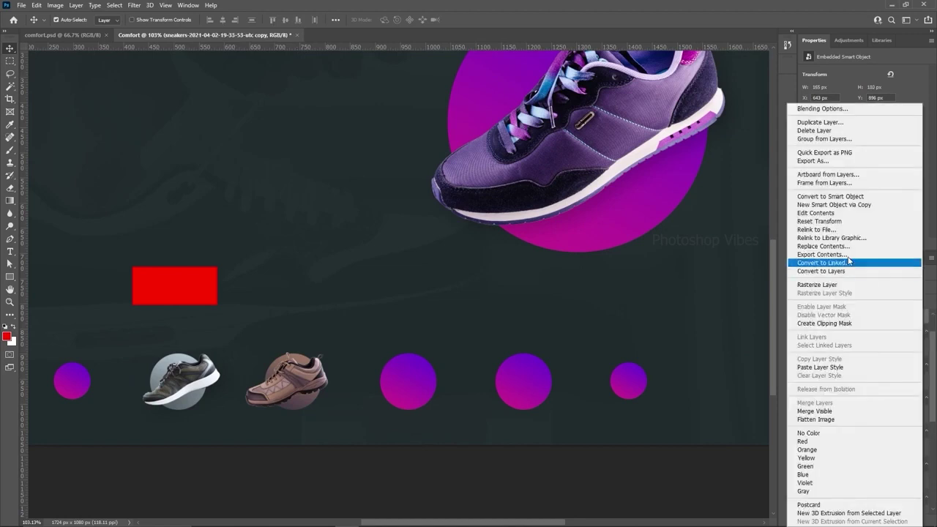
click(816, 367)
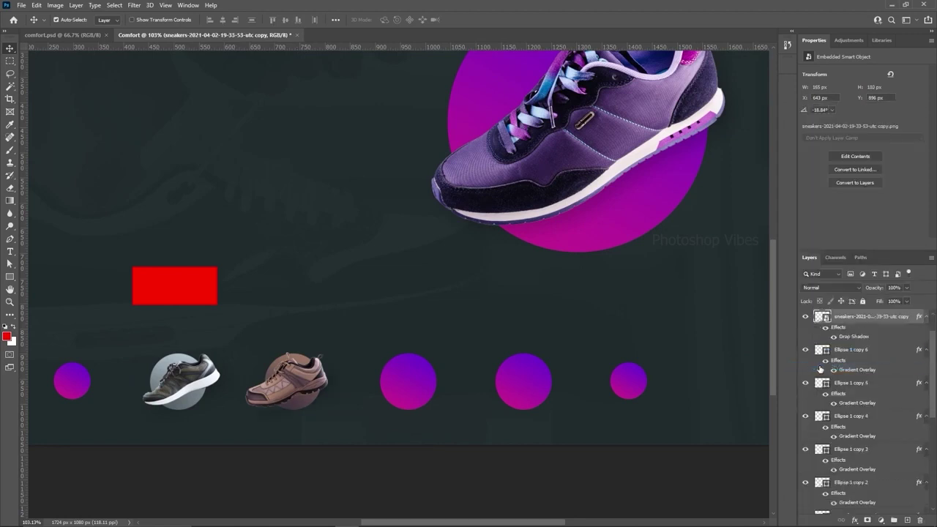
scroll(395, 360, down, 4)
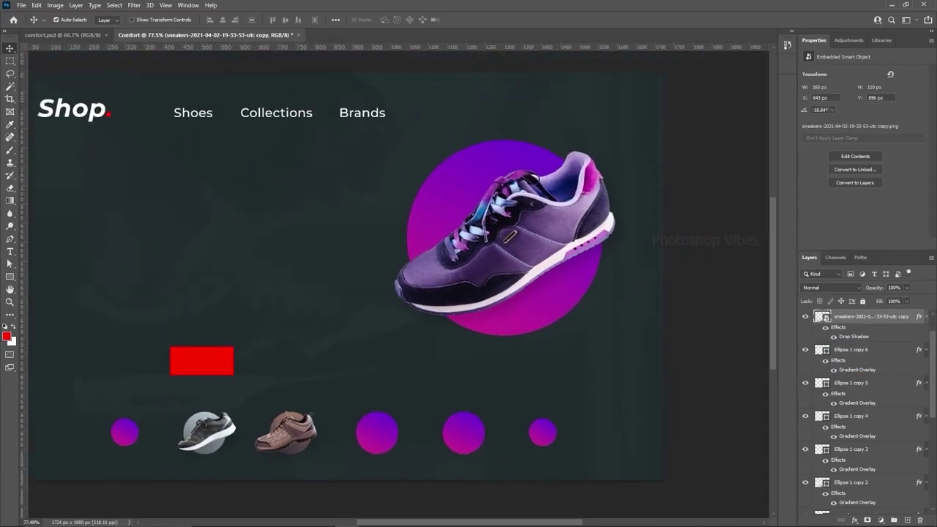
- Place the red sneaker, flip it horizontally, shrink it and rotate it about -124.67°
drag(157, 312, 197, 308)
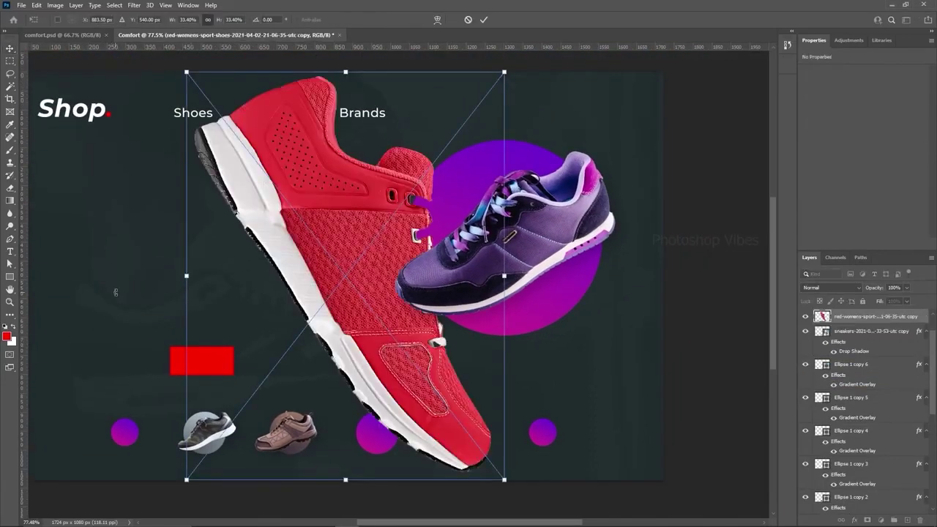
right_click(405, 210)
click(440, 373)
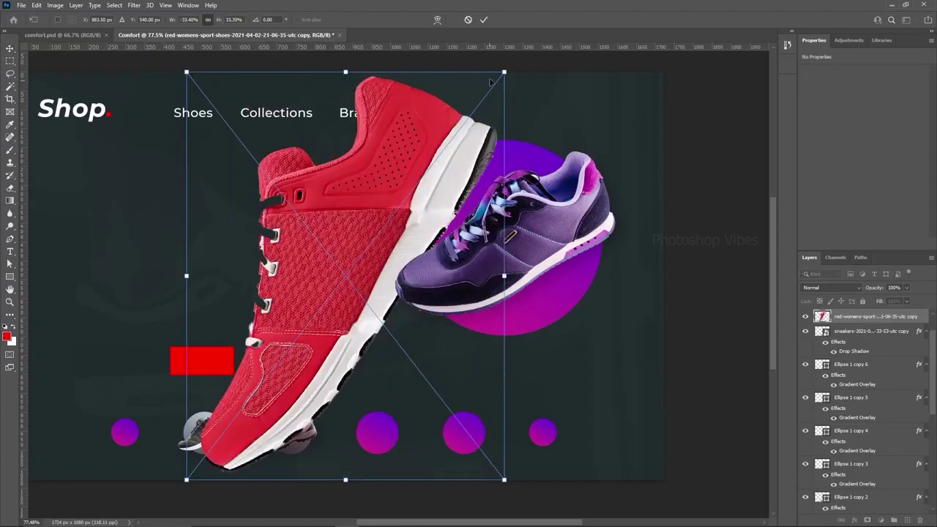
drag(504, 71, 226, 342)
scroll(196, 352, up, 4)
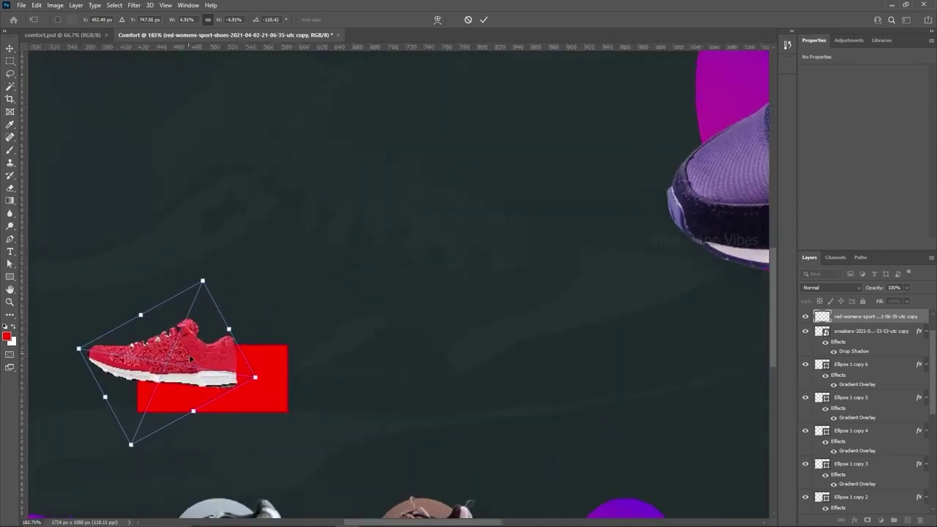
drag(189, 354, 245, 388)
drag(317, 414, 334, 387)
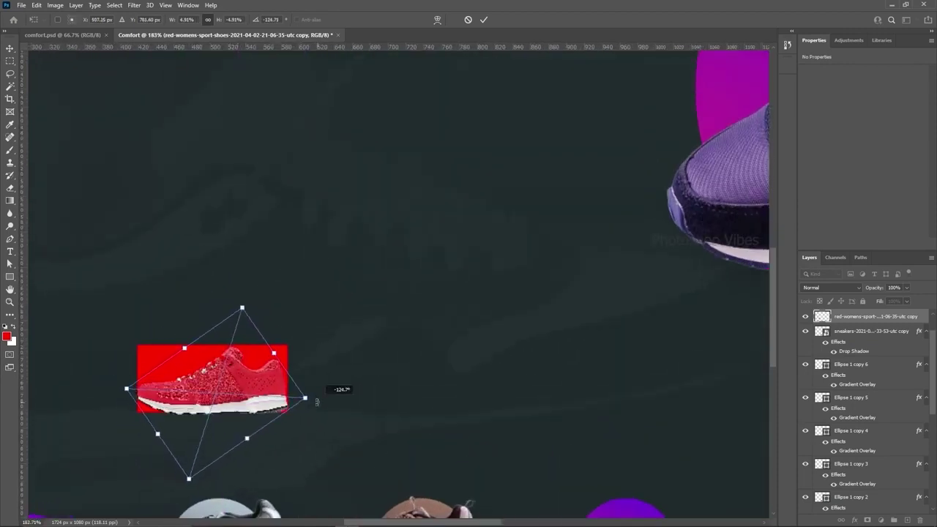
drag(261, 397, 260, 388)
scroll(260, 388, down, 3)
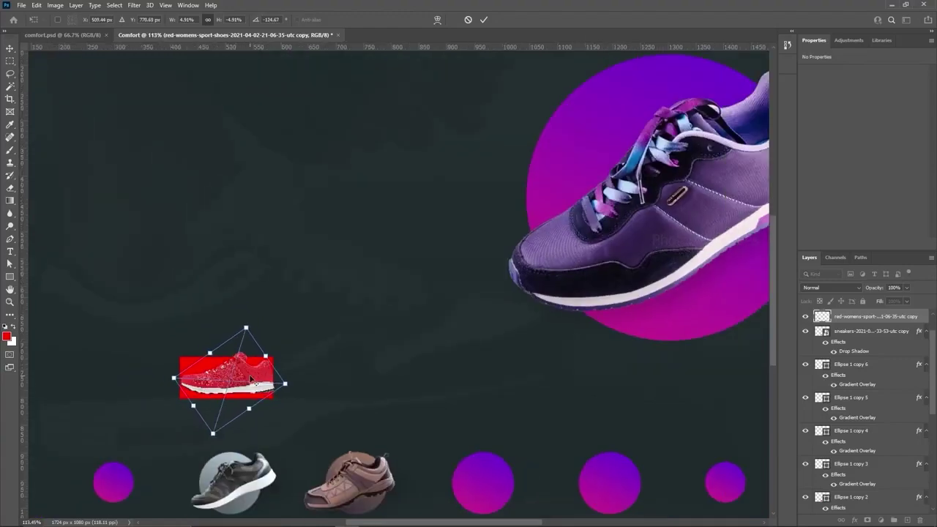
key(Return)
- Move the red sneaker onto the fourth carousel circle, rotated about -142.81°
drag(301, 366, 264, 321)
drag(203, 332, 452, 438)
key(ctrl+t)
drag(496, 470, 509, 449)
drag(452, 433, 418, 400)
key(Return)
scroll(467, 430, down, 2)
- Enable a gradient overlay on Ellipse 1 copy 3 with both stops sampled red from the shoe
ctrl+click(412, 428)
double_click(919, 464)
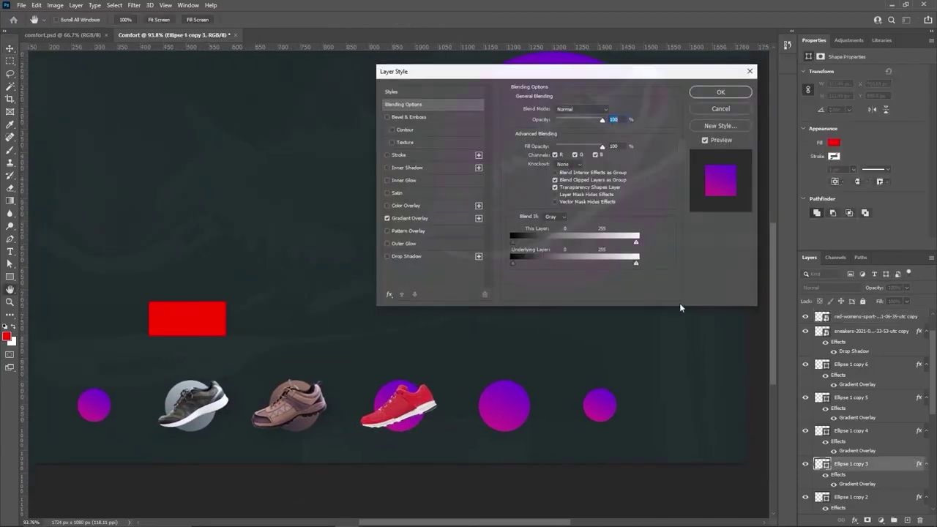
click(402, 218)
click(571, 131)
click(691, 295)
click(418, 397)
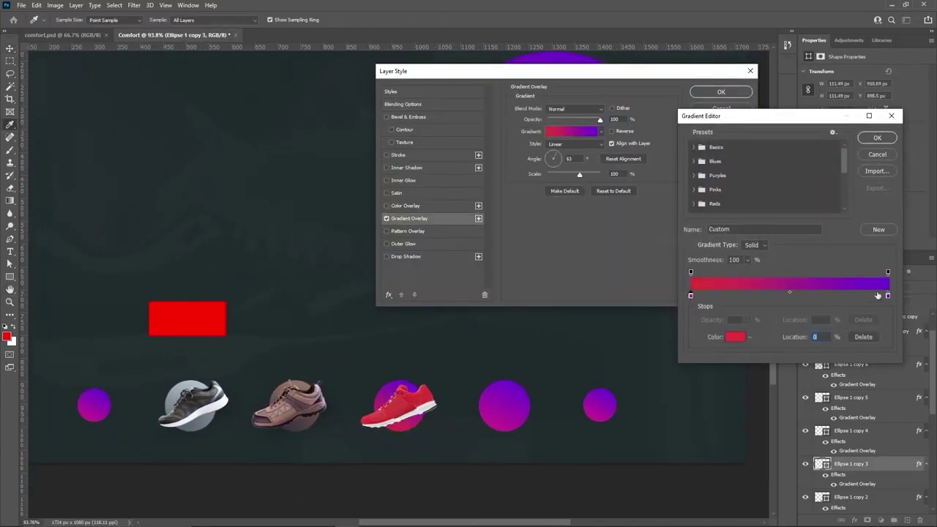
click(888, 296)
click(425, 398)
click(889, 138)
click(747, 93)
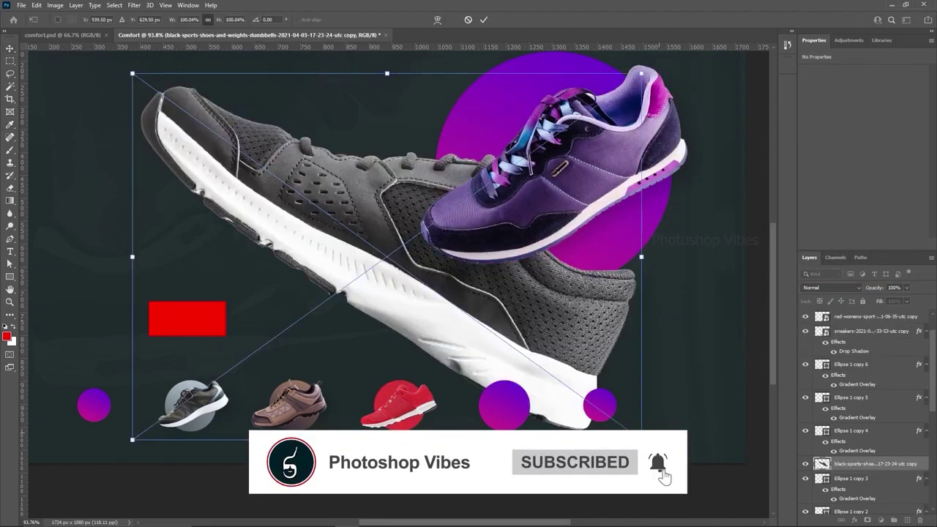
- Shrink the black shoe image and position it inside the red rectangle
drag(642, 439, 249, 157)
drag(205, 124, 224, 334)
drag(280, 372, 293, 314)
drag(281, 317, 251, 331)
drag(205, 330, 514, 400)
key(Return)
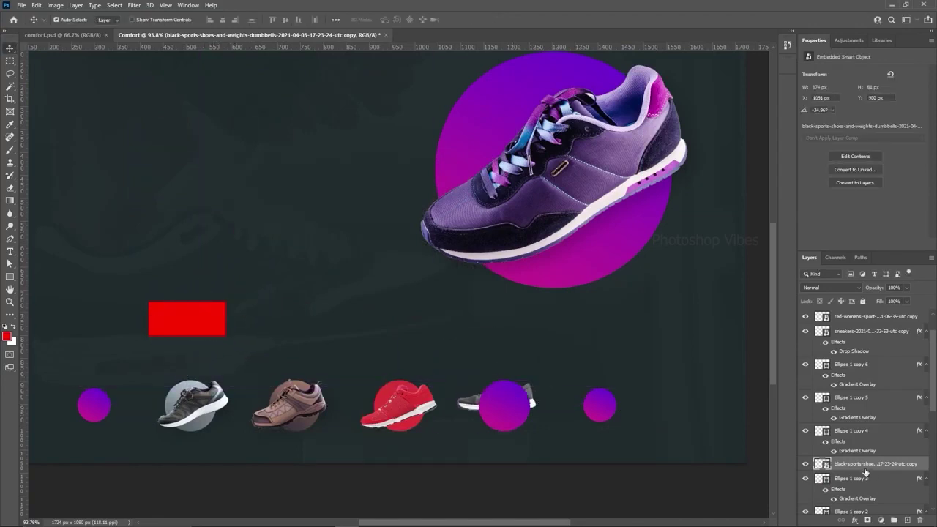
- Move the black shoe onto the fifth circle and tilt it about 14° counter-clockwise
drag(865, 467, 866, 428)
key(ctrl+t)
drag(530, 440, 507, 405)
key(Return)
- Recolour the fifth circle's gradient overlay with a grey sampled from the canvas
click(920, 447)
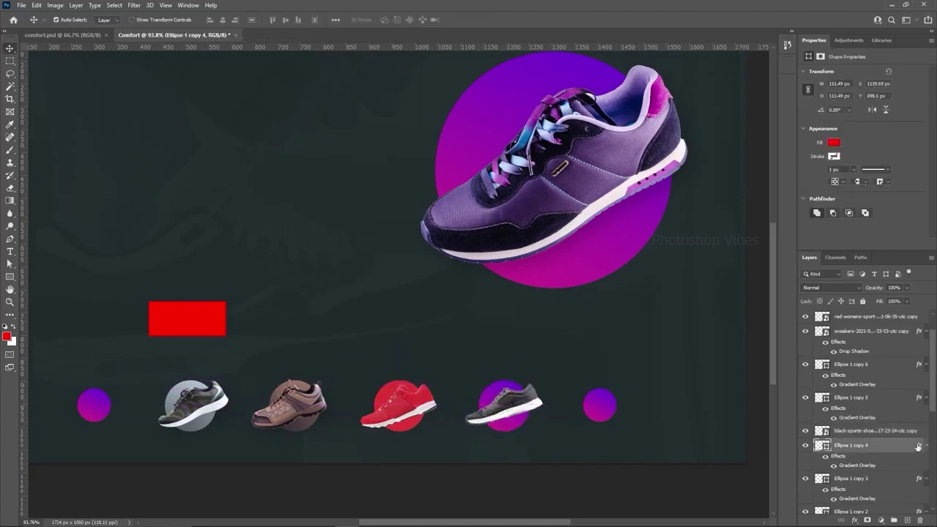
double_click(919, 446)
click(408, 218)
click(571, 131)
click(691, 296)
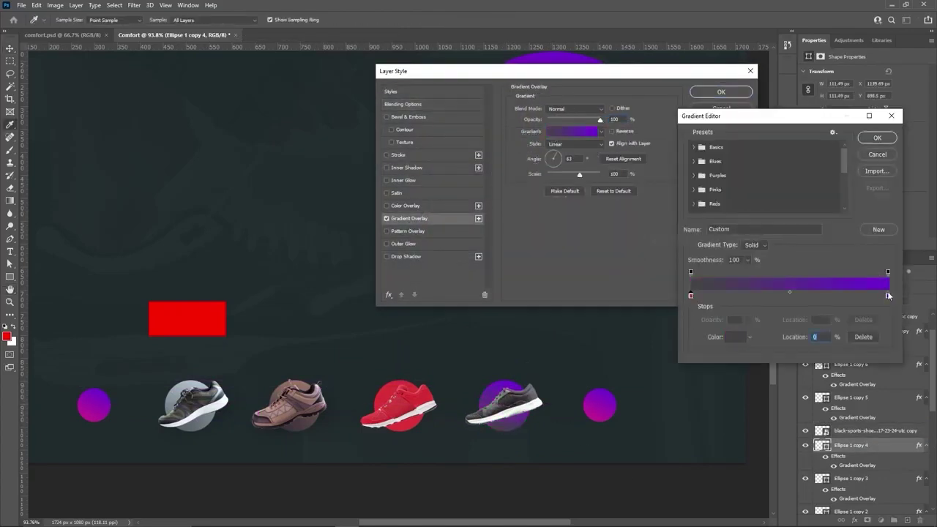
click(888, 296)
click(587, 384)
click(877, 138)
key(Return)
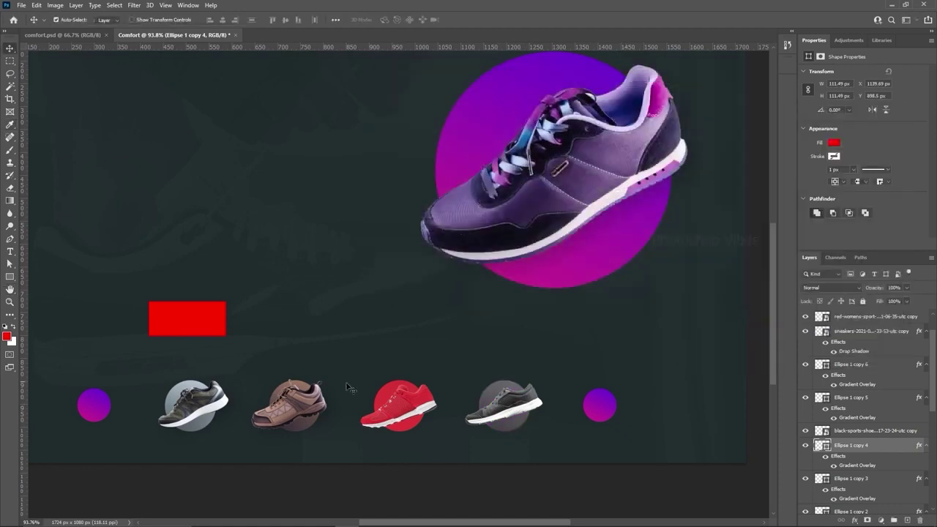
- Copy the sneakers layer's drop shadow style and paste it onto the red and black shoes
click(301, 410)
right_click(917, 329)
click(889, 455)
click(399, 407)
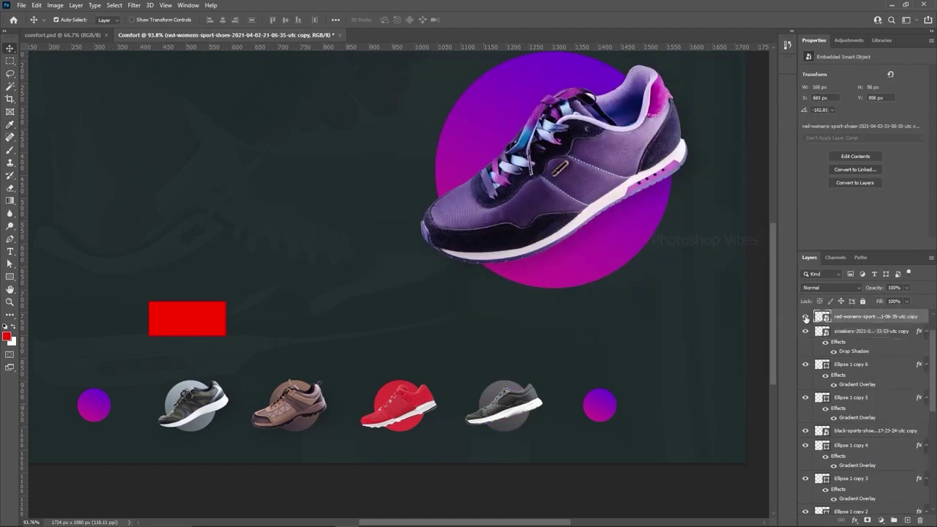
right_click(912, 317)
click(842, 366)
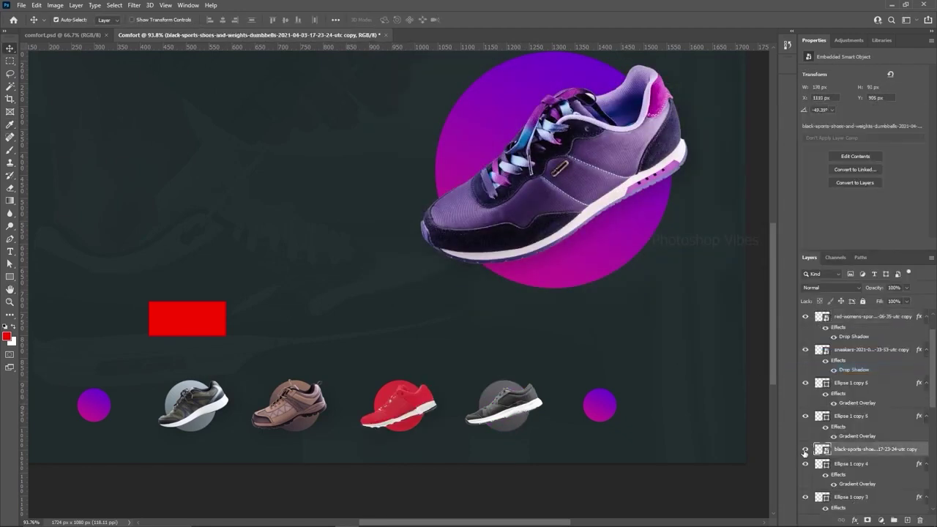
right_click(905, 452)
click(828, 290)
scroll(337, 327, down, 2)
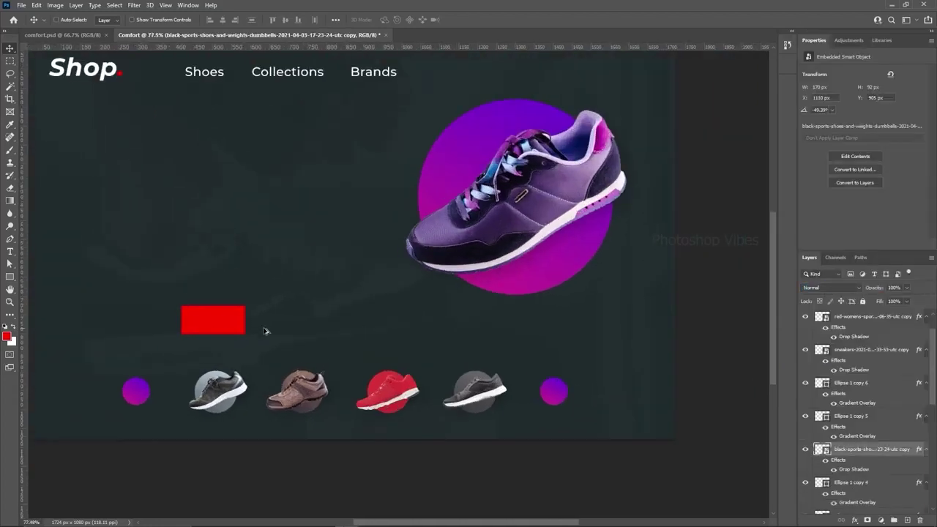
- Select the red placeholder rectangle and drag it on the canvas
ctrl+click(216, 311)
drag(364, 242, 423, 290)
scroll(847, 493, down, 3)
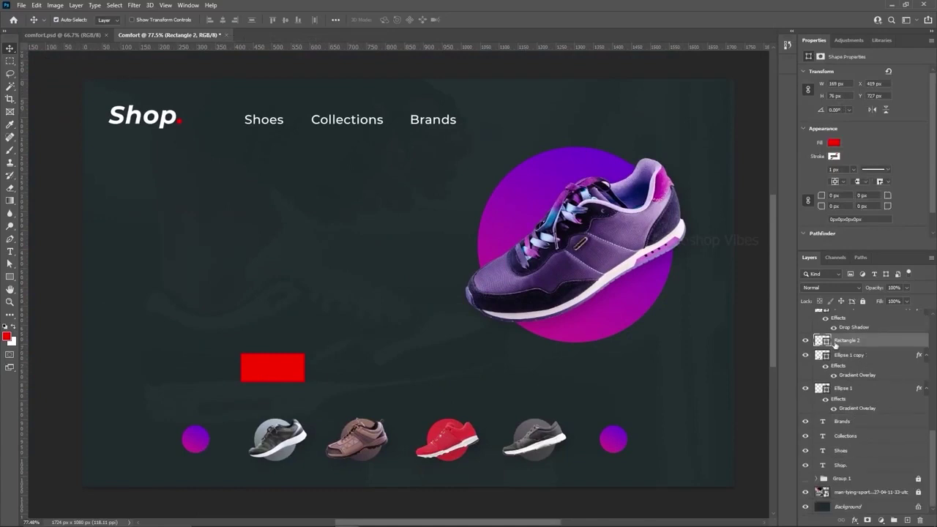
- Move Rectangle 2 into the hidden Group 1 and confirm it stays hidden
drag(836, 344, 854, 481)
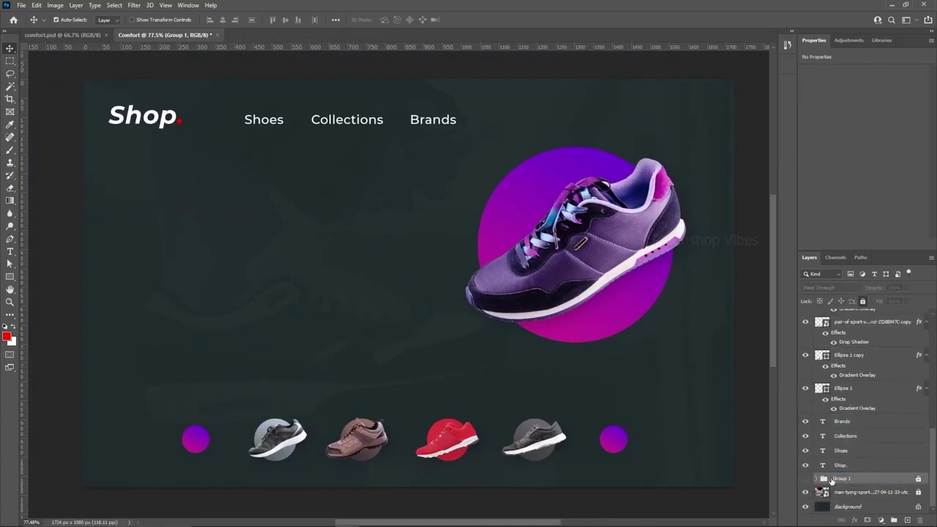
click(806, 479)
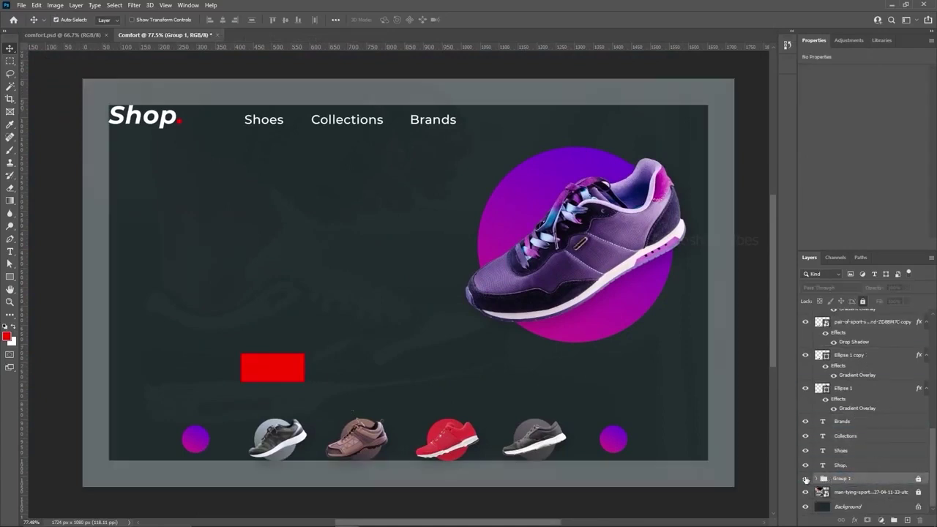
click(805, 479)
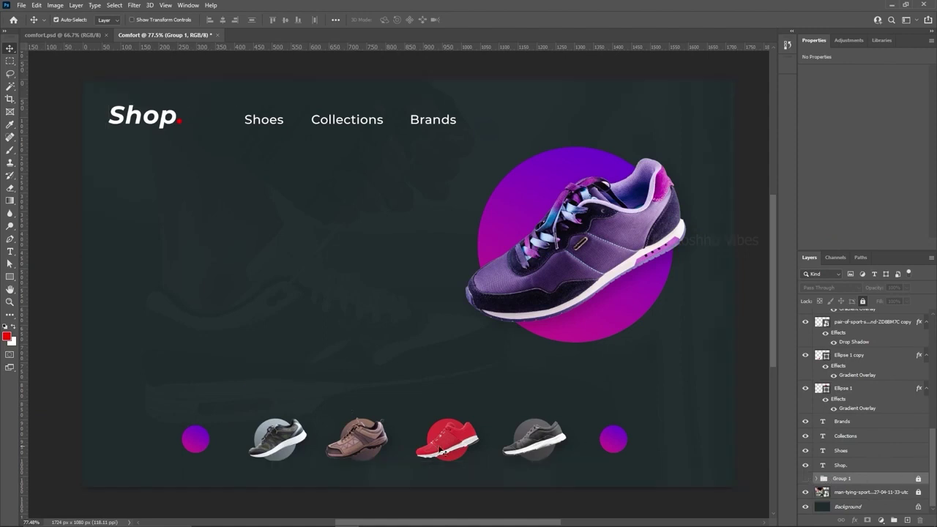
- Delete the leftmost circle's gradient overlay effect and set its fill to none
click(197, 443)
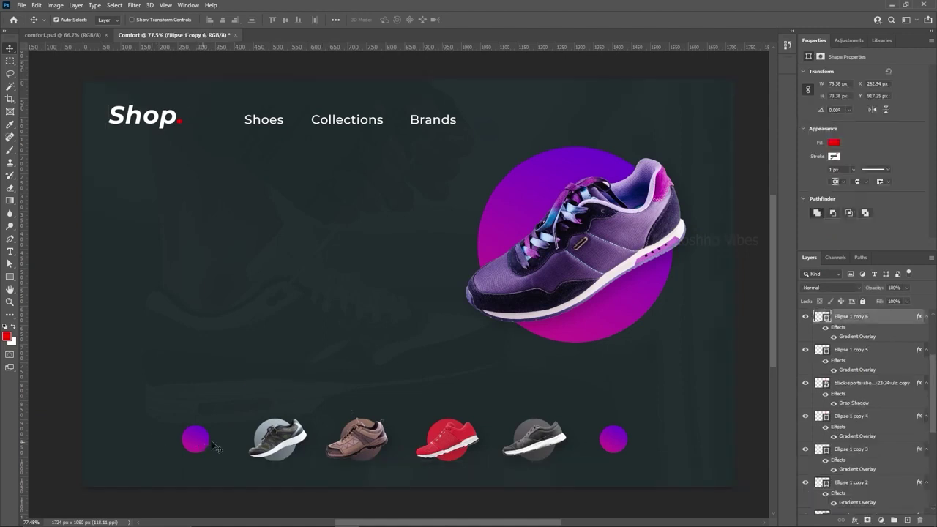
click(834, 143)
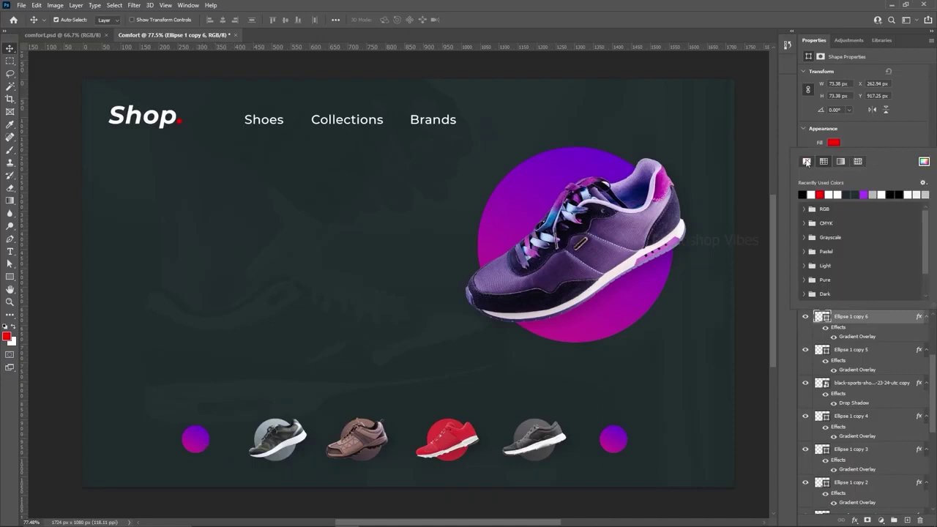
click(807, 162)
click(849, 136)
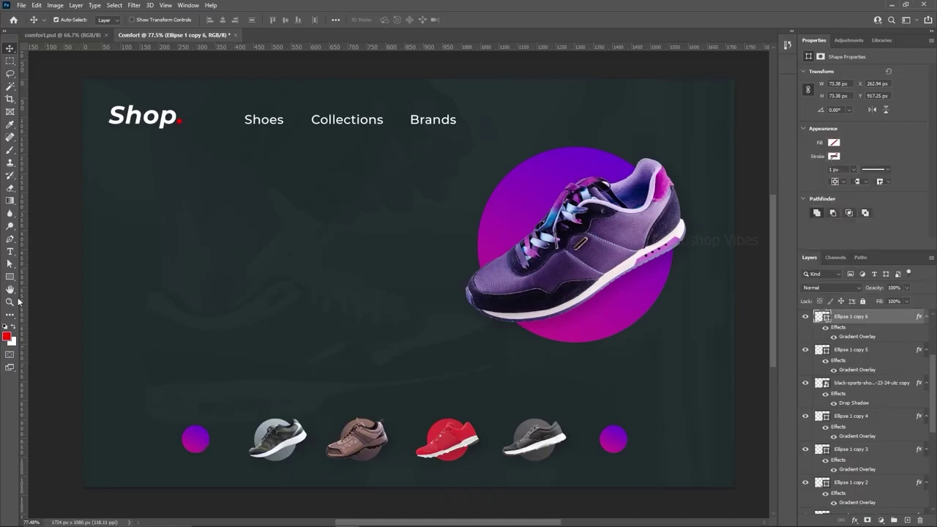
click(9, 277)
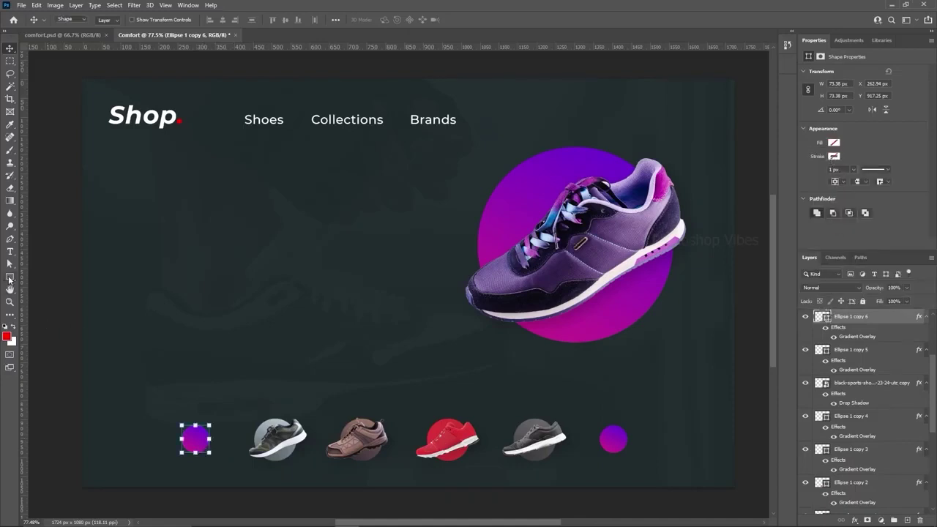
click(202, 445)
key(Escape)
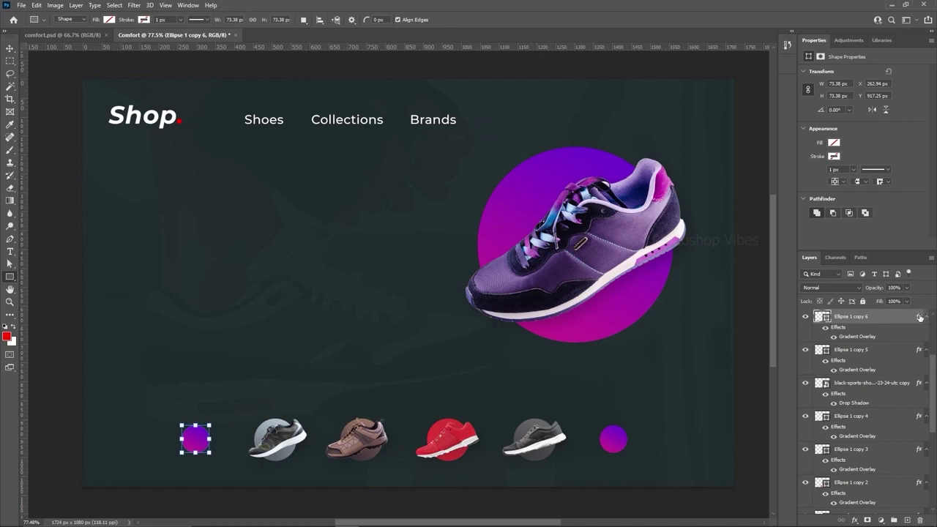
drag(920, 317, 921, 520)
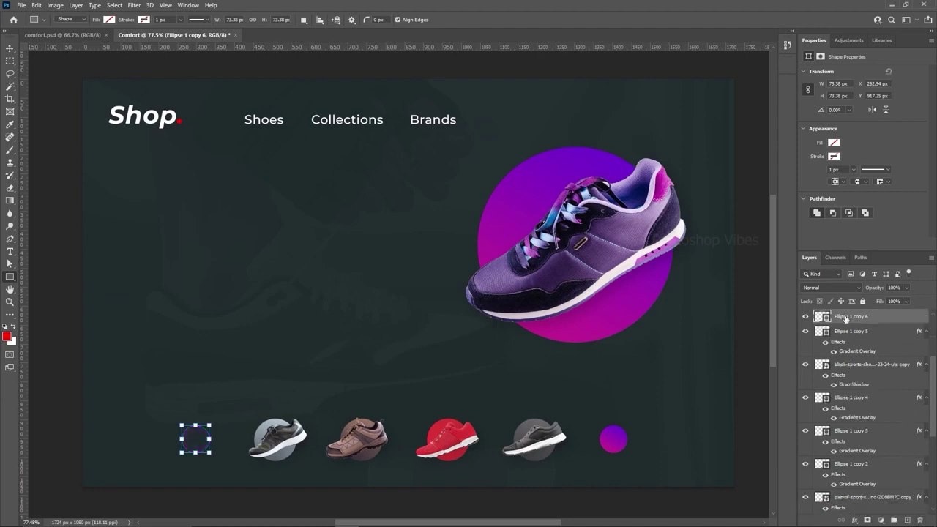
click(834, 143)
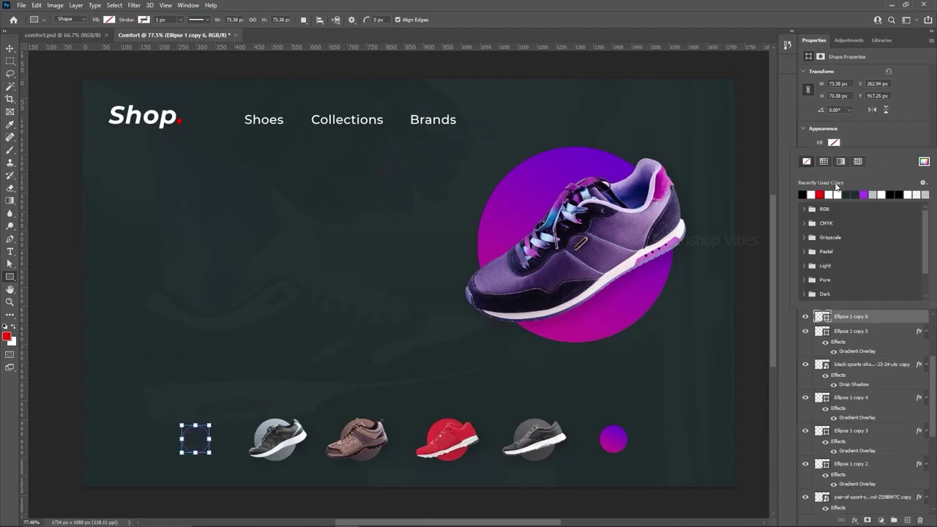
click(841, 162)
click(802, 194)
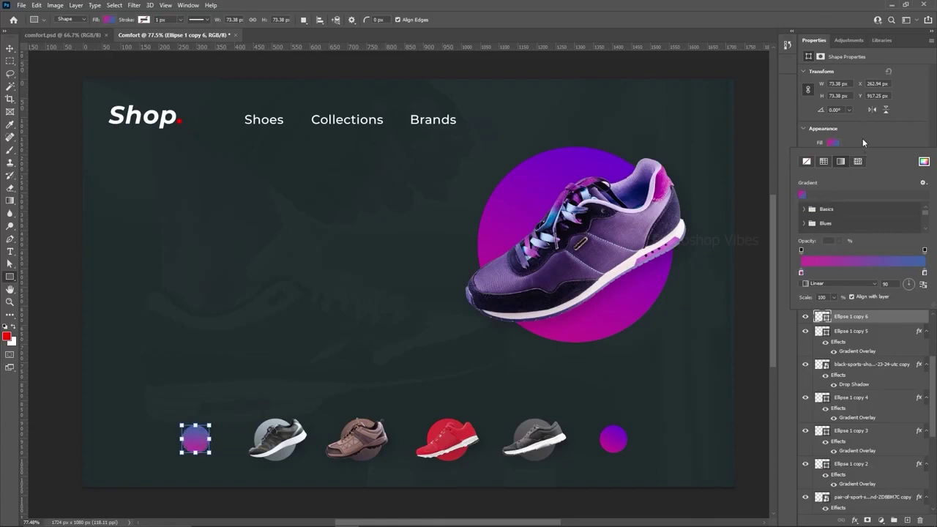
click(807, 161)
- Give the circle a pink-to-blue gradient stroke 3 px wide
click(834, 156)
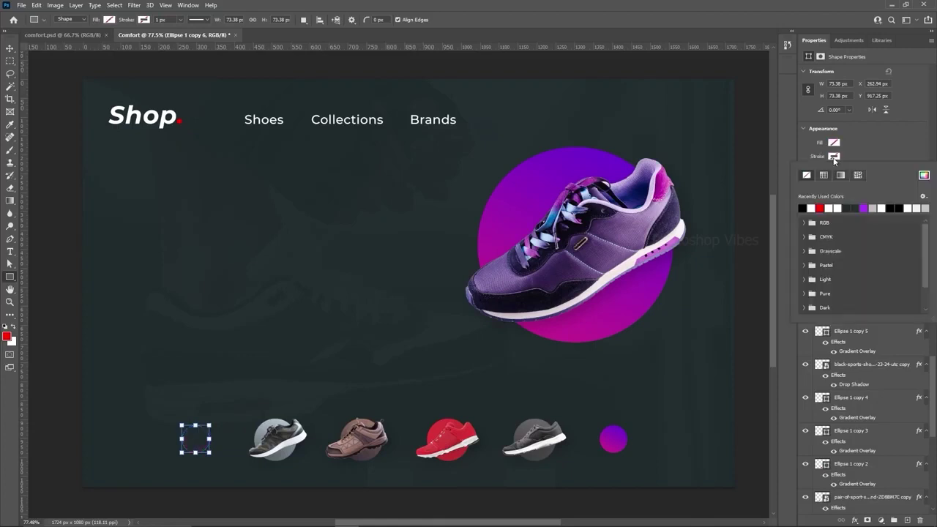
click(840, 176)
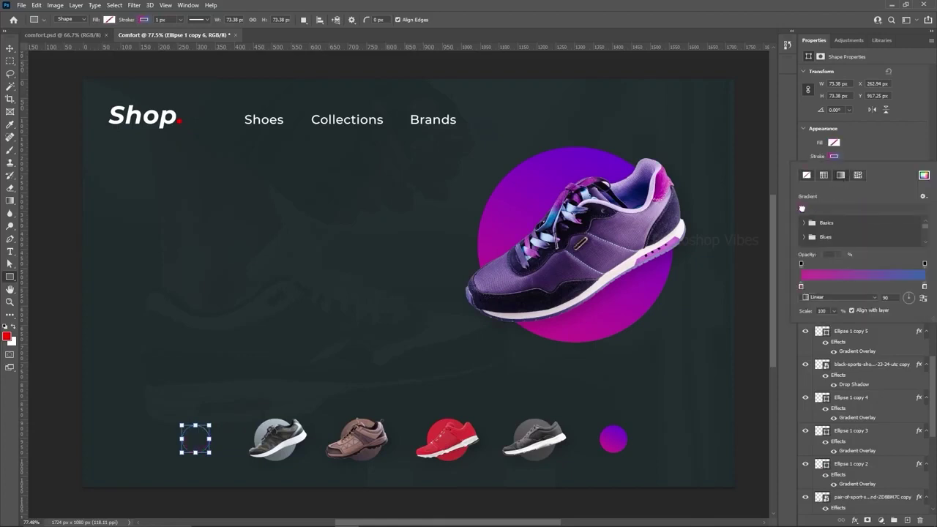
click(880, 152)
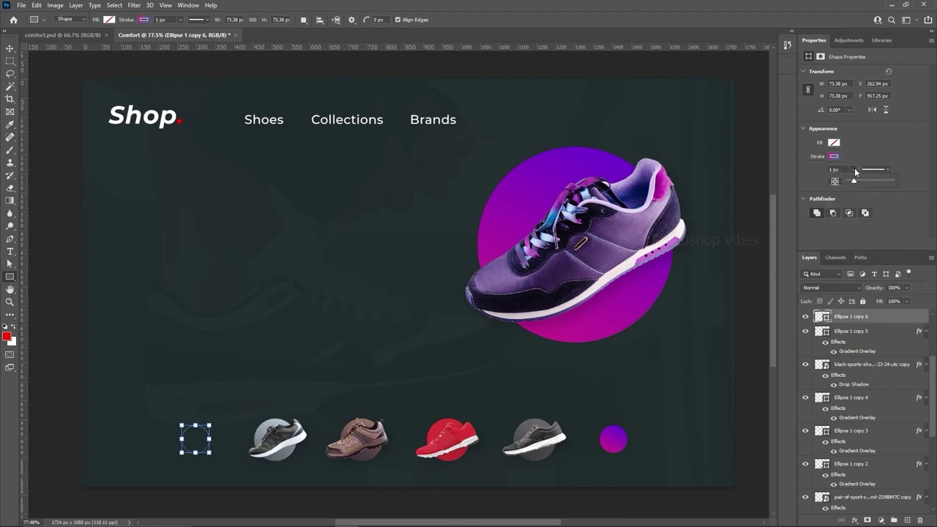
drag(854, 182, 868, 180)
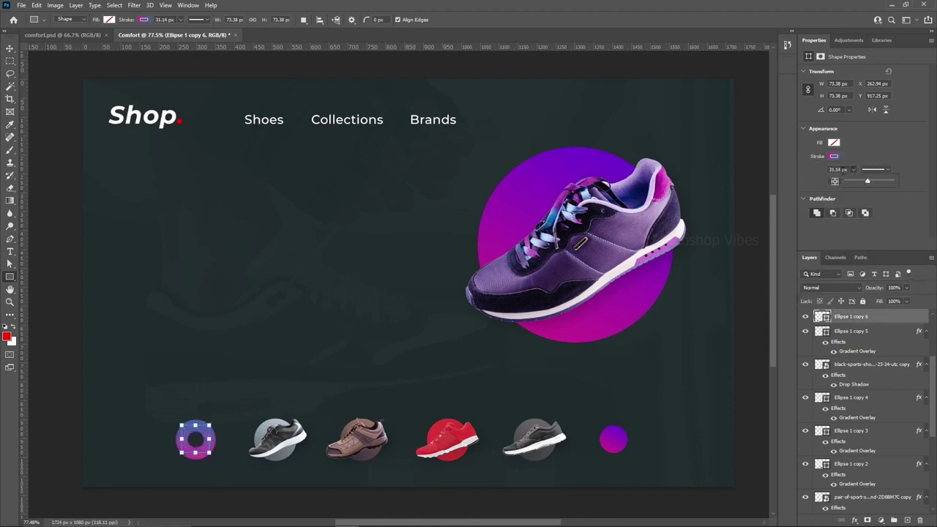
text(2)
key(Return)
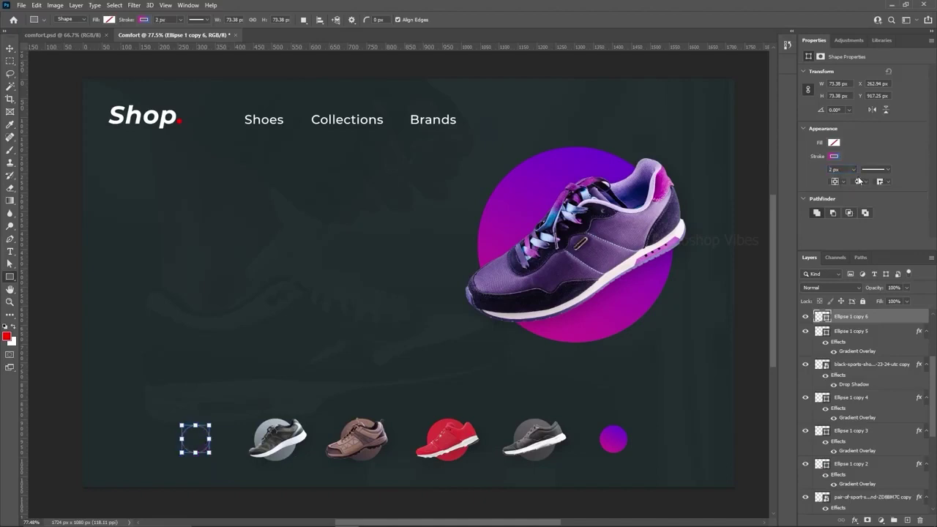
text(5)
key(Return)
text(3)
click(11, 48)
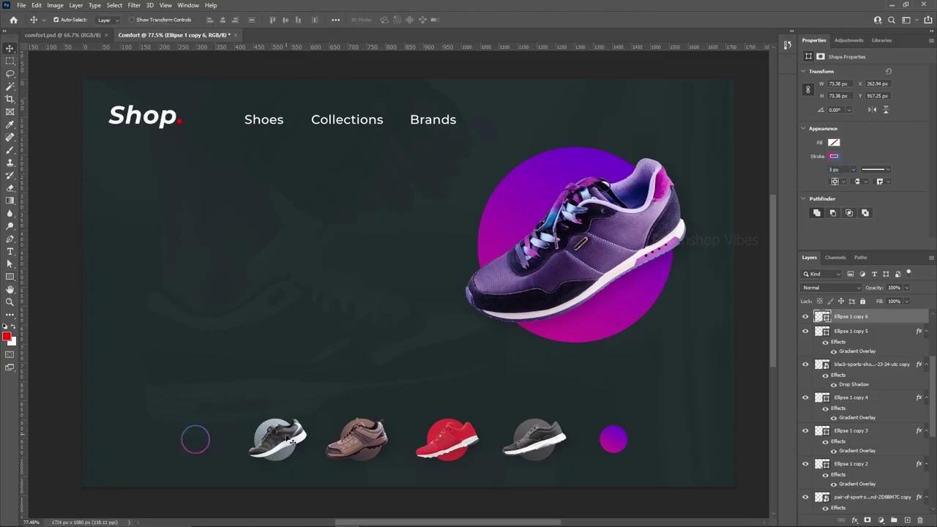
click(619, 442)
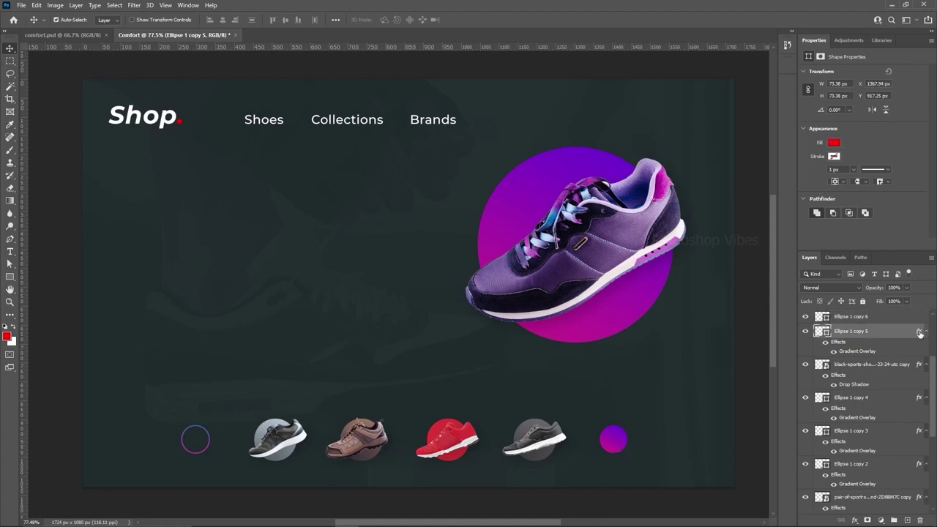
- Refill the right small circle with the magenta-blue gradient at a larger scale
drag(920, 333, 920, 520)
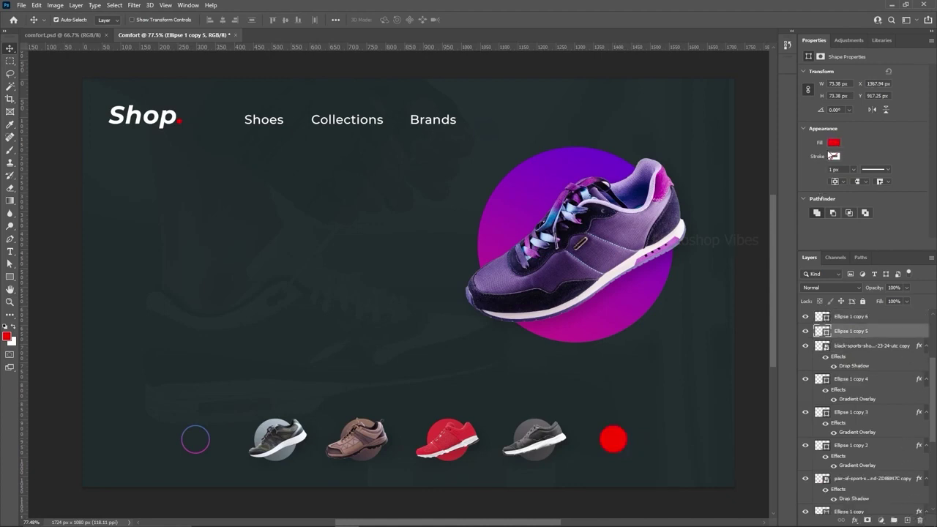
click(835, 144)
click(841, 162)
click(801, 195)
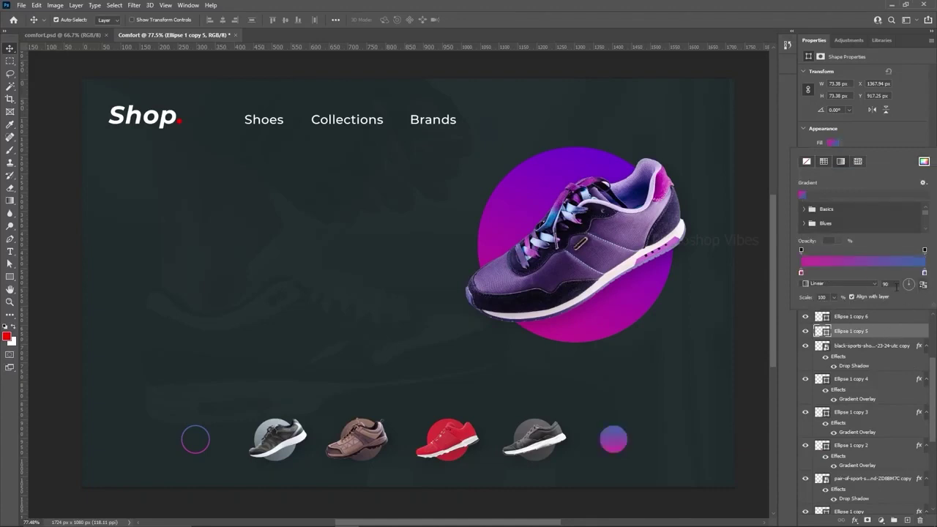
scroll(896, 287, down, 1)
mouse_move(835, 312)
mouse_down()
mouse_move(861, 313)
mouse_move(851, 311)
mouse_up()
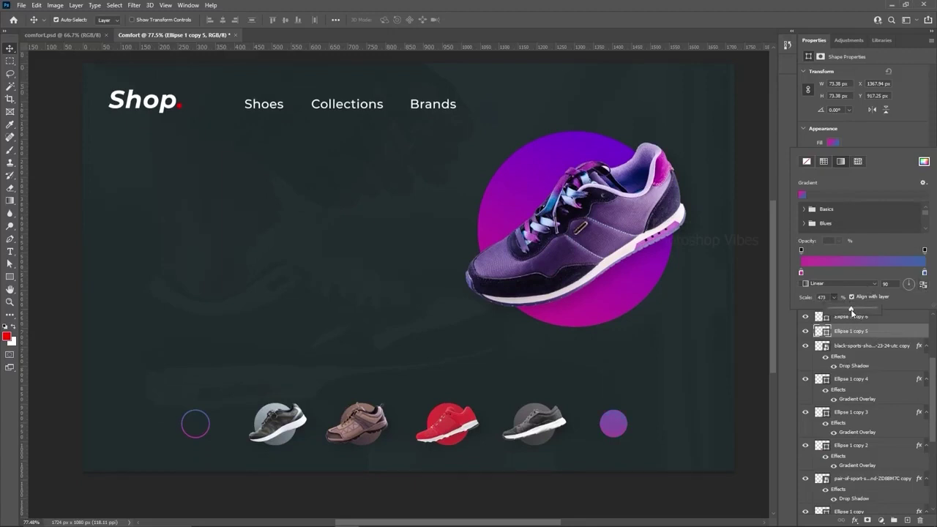
click(895, 304)
click(865, 333)
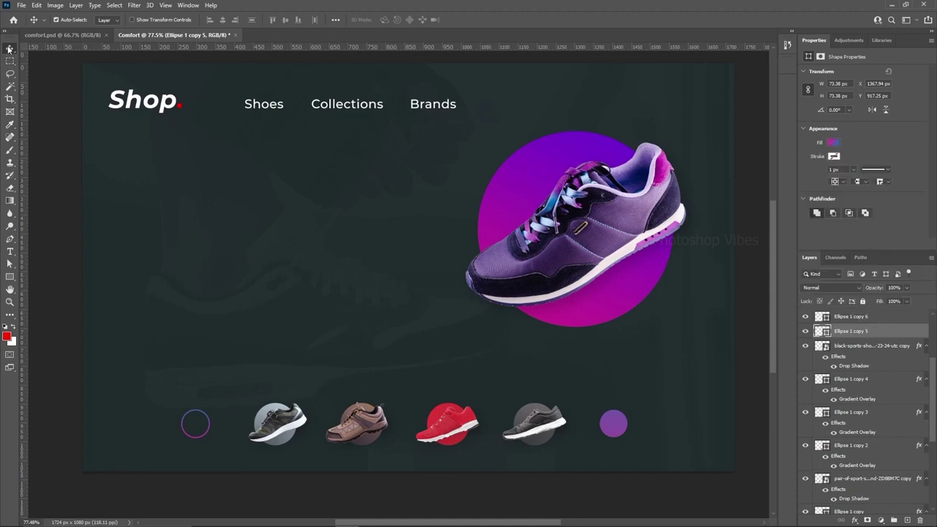
- Set the circle to no fill with a white stroke, then draw a small square on the left
click(10, 277)
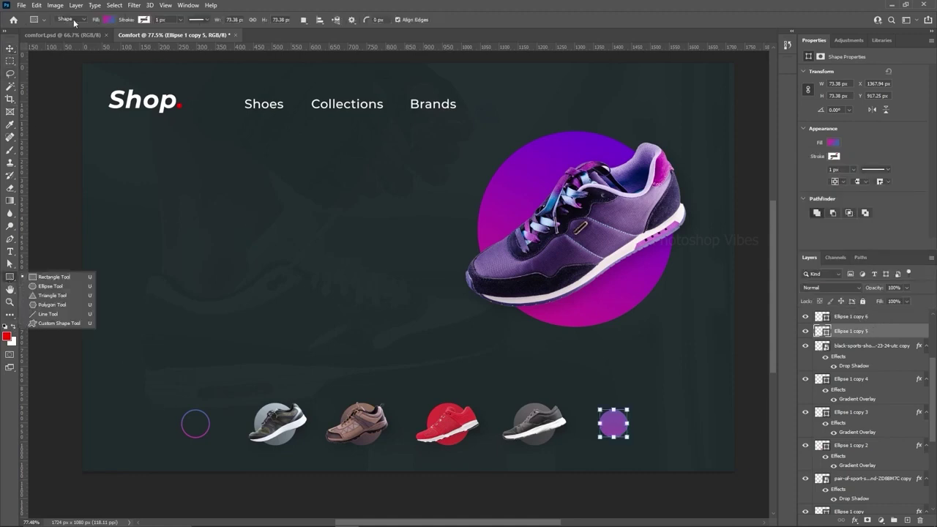
click(109, 20)
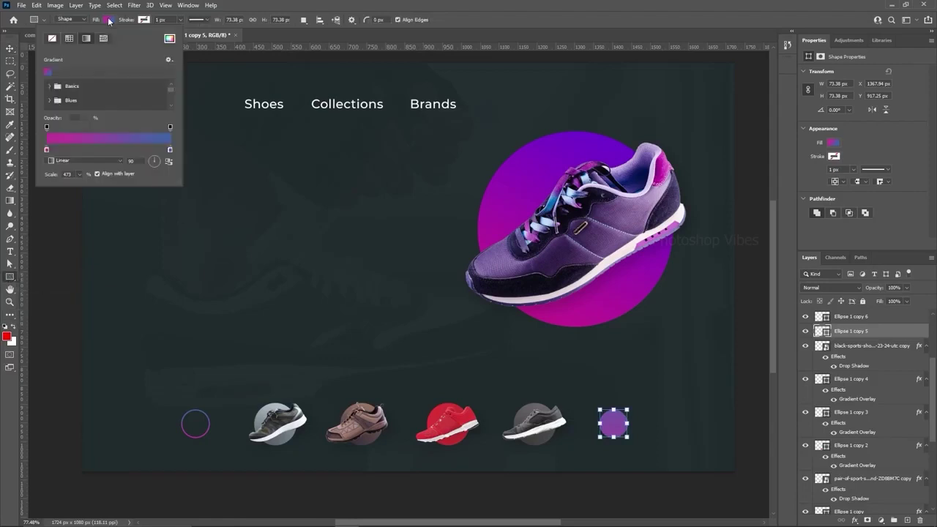
click(53, 40)
click(144, 21)
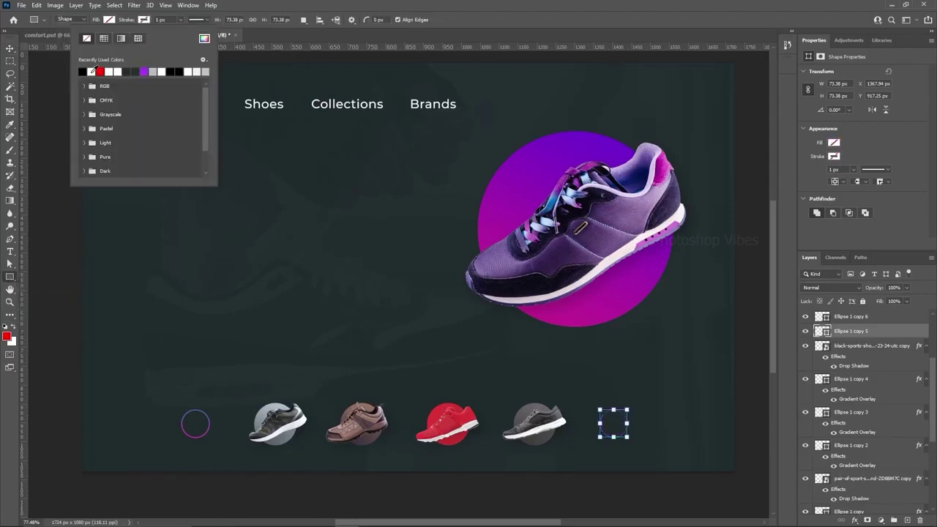
click(93, 71)
click(205, 38)
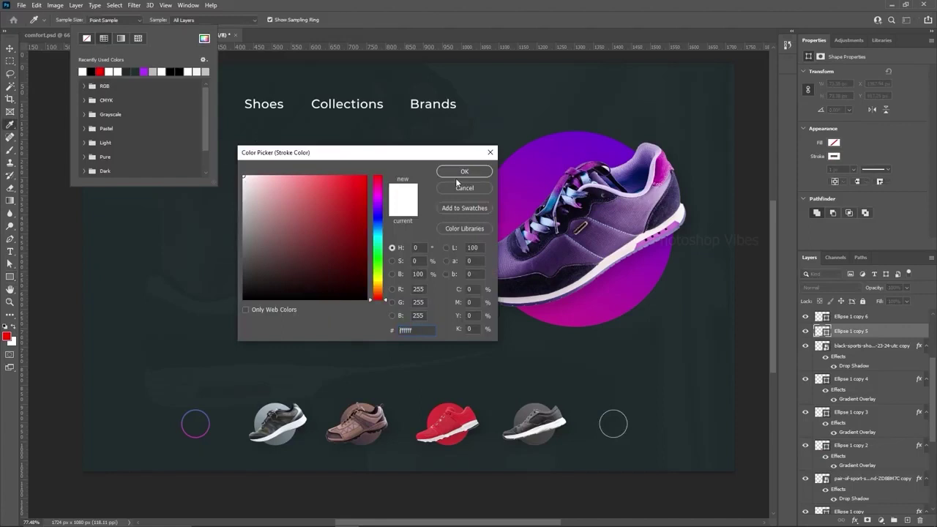
click(464, 172)
mouse_move(166, 254)
mouse_down()
mouse_move(170, 273)
mouse_move(218, 293)
mouse_up()
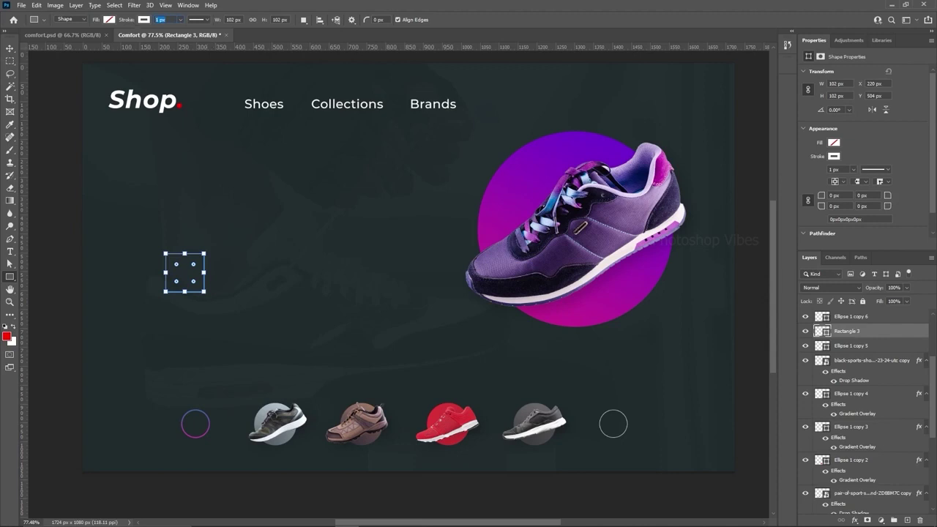
- Delete the square's lower-right corner anchor, converting the shape to an open corner path
click(10, 48)
scroll(167, 293, up, 3)
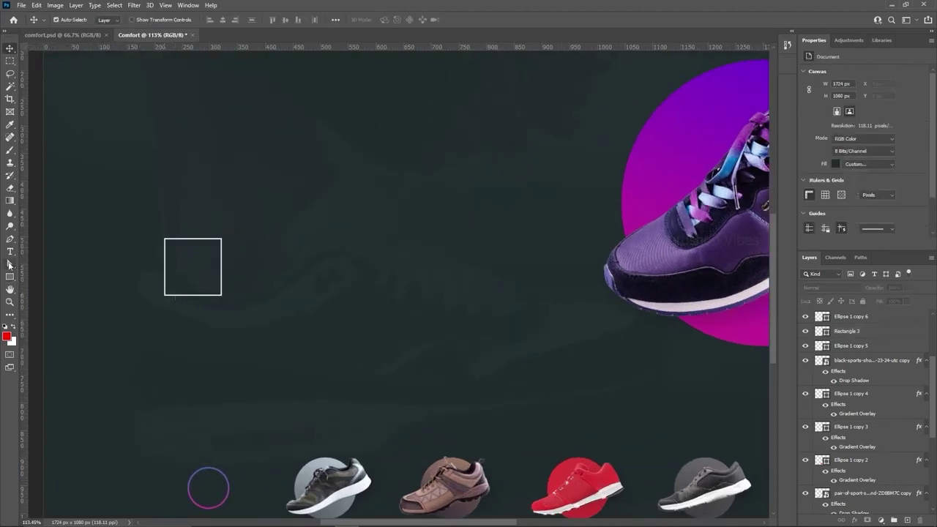
click(9, 266)
click(51, 273)
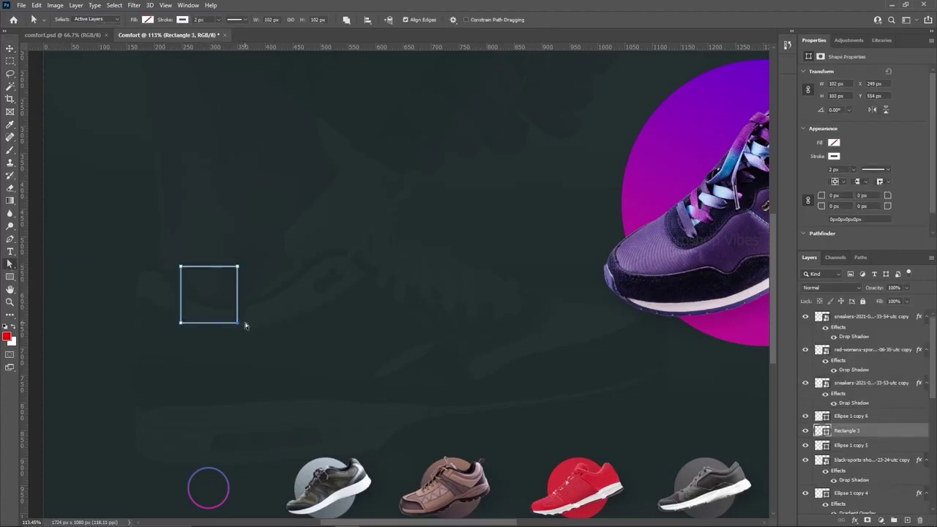
key(Delete)
click(437, 198)
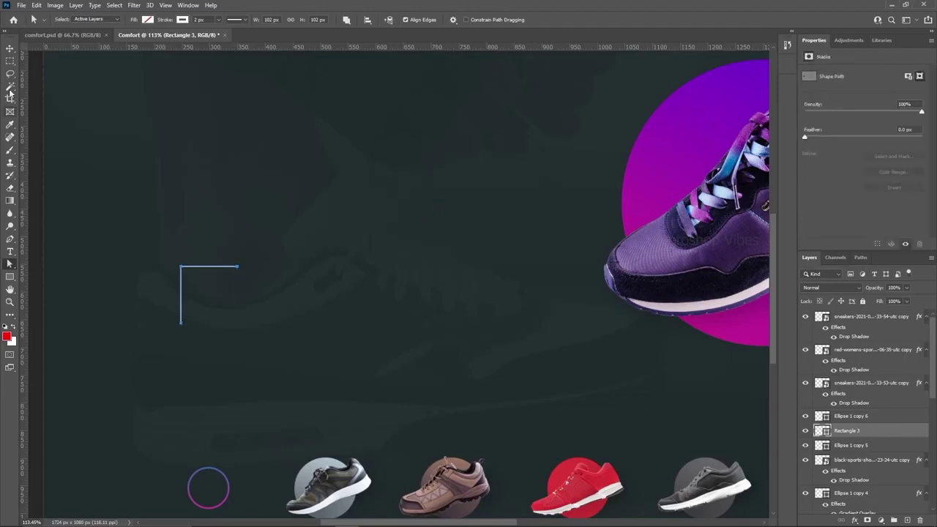
- Scale and rotate the corner 45° into a small arrow centred in the left ring
click(10, 48)
key(ctrl+t)
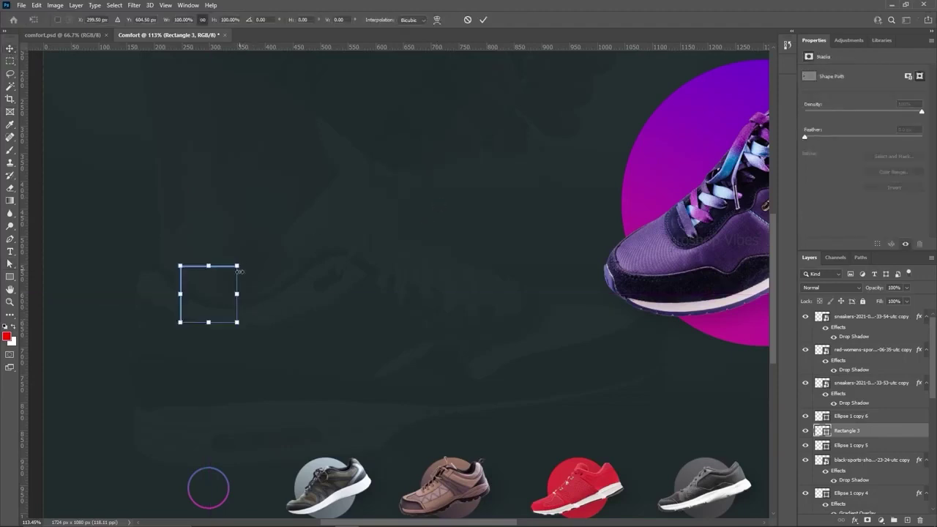
drag(236, 322, 213, 491)
scroll(188, 286, down, 3)
scroll(202, 291, up, 5)
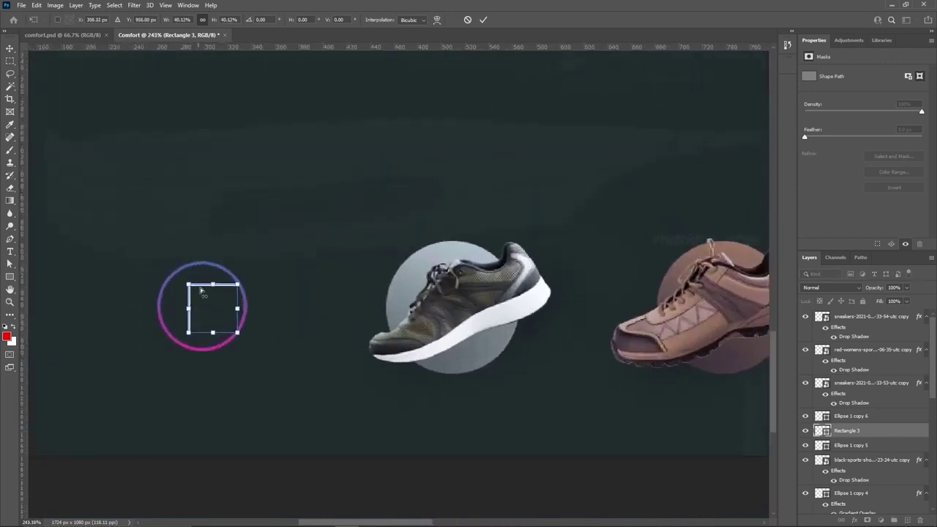
drag(236, 333, 200, 308)
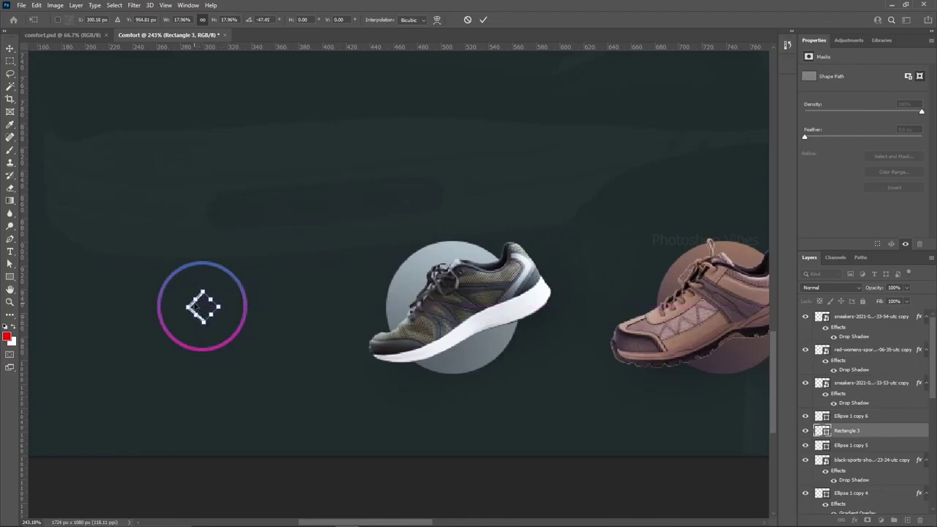
key(Return)
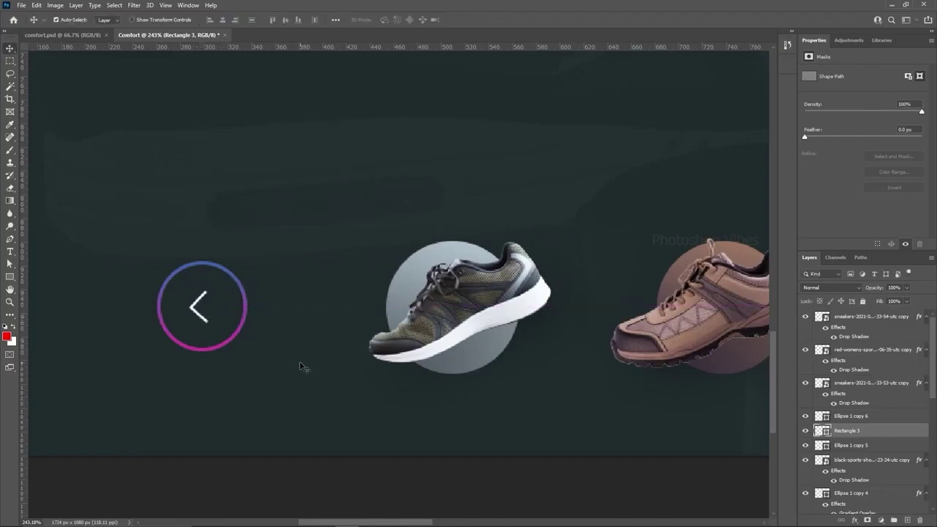
key(ctrl+t)
drag(207, 291, 205, 294)
key(Return)
key(Right)
key(Right)
key(Up)
key(Left)
key(ctrl+0)
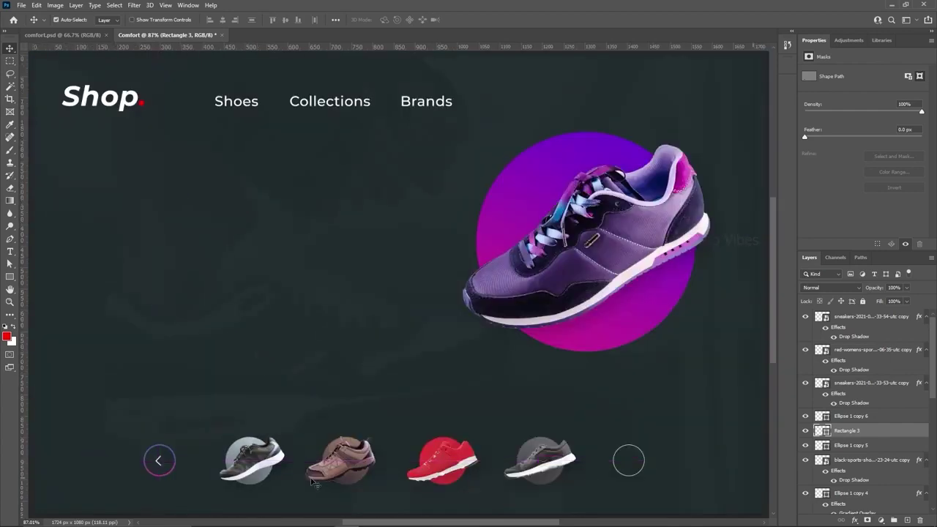
- Duplicate the arrow, move the copy into the right ring and flip it horizontally
key(ctrl+j)
key(ctrl+t)
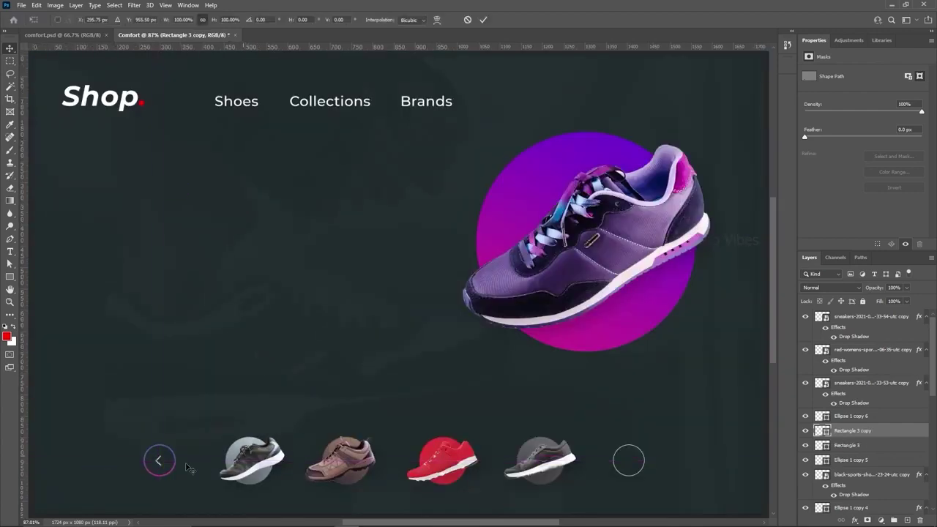
drag(158, 461, 629, 460)
scroll(660, 478, up, 5)
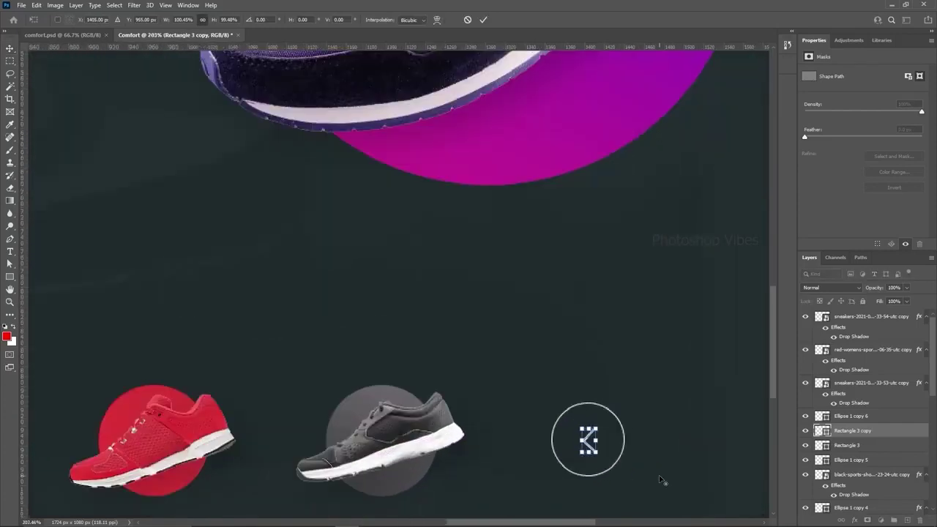
right_click(589, 440)
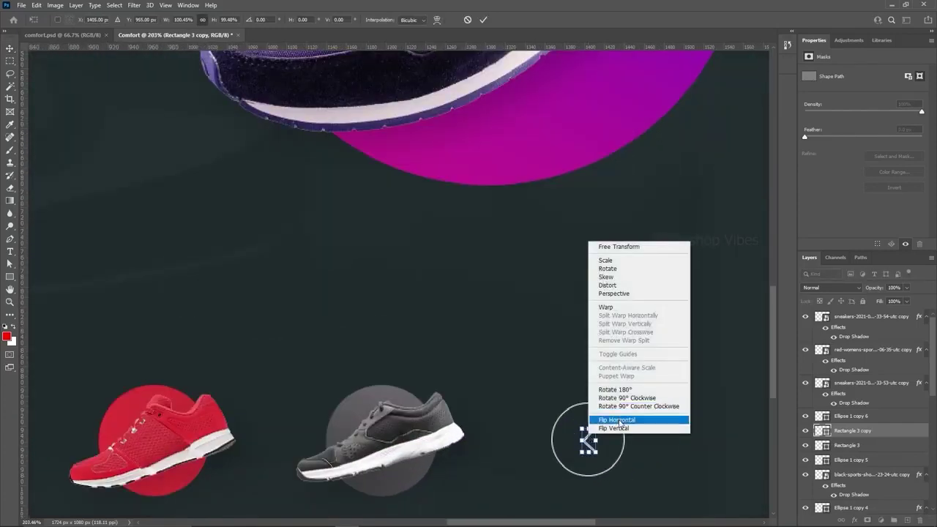
click(620, 421)
key(Return)
key(ctrl+0)
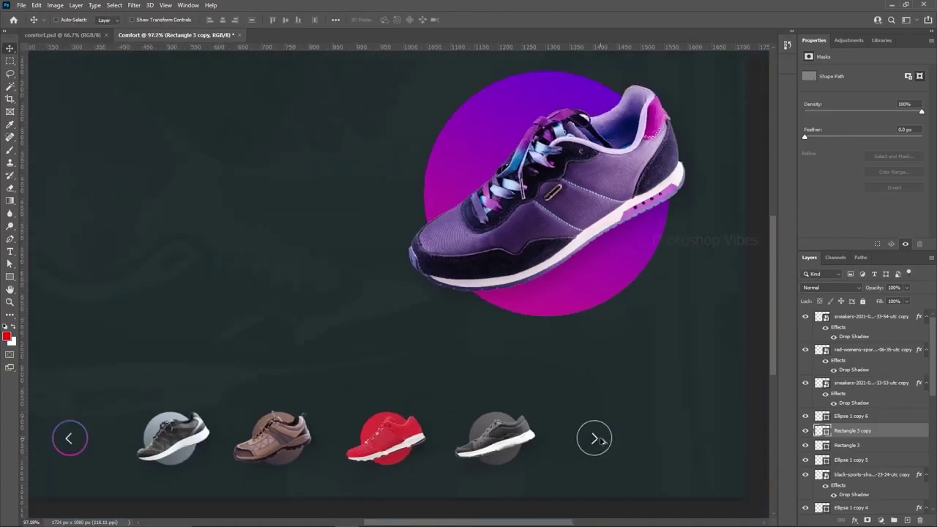
- Give the right ring circle (Ellipse 1 copy 5) no stroke and a purple gradient fill
key(ctrl)
click(585, 430)
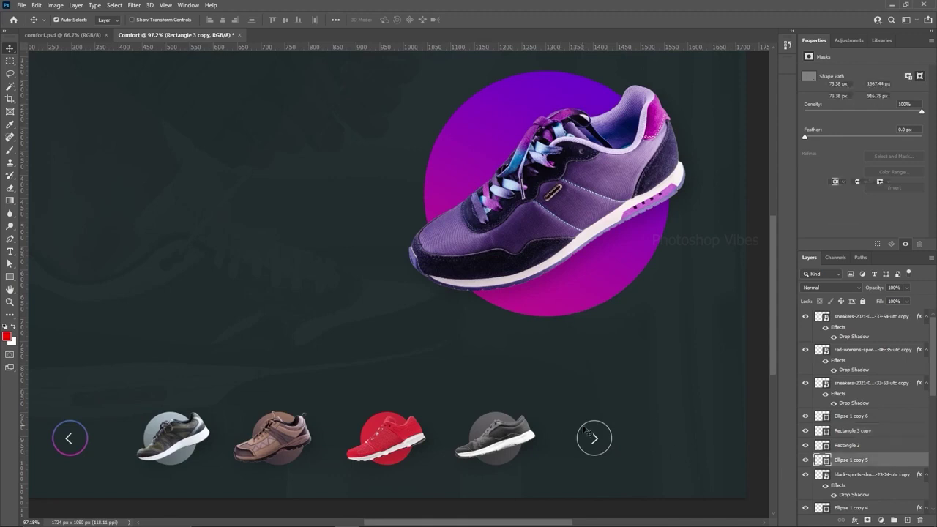
click(834, 157)
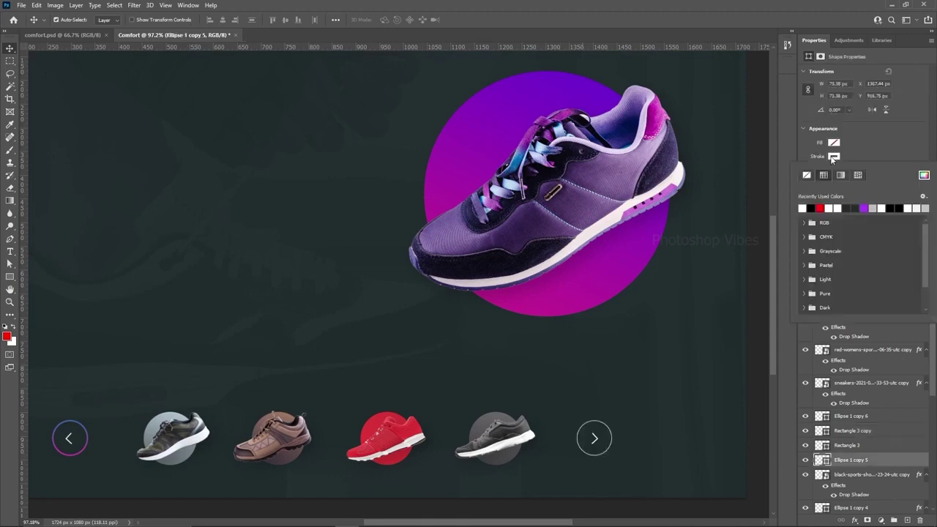
click(807, 177)
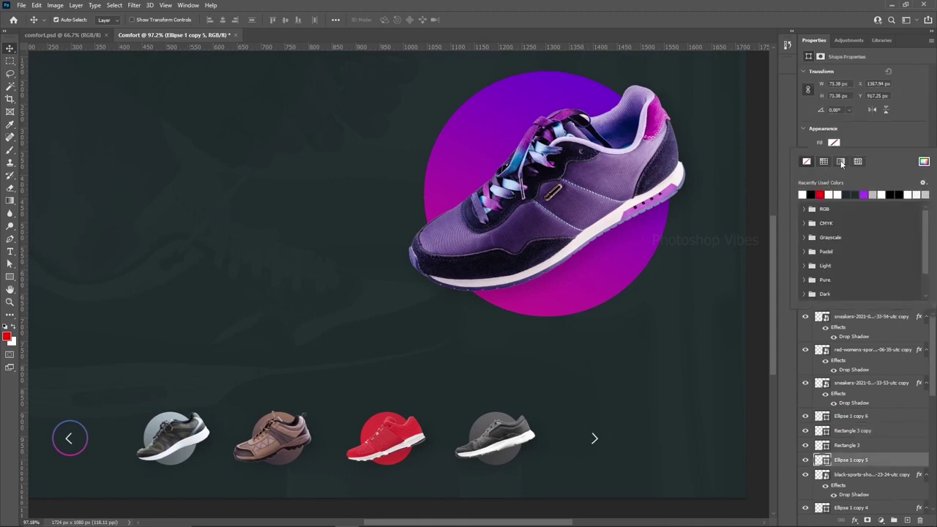
click(840, 162)
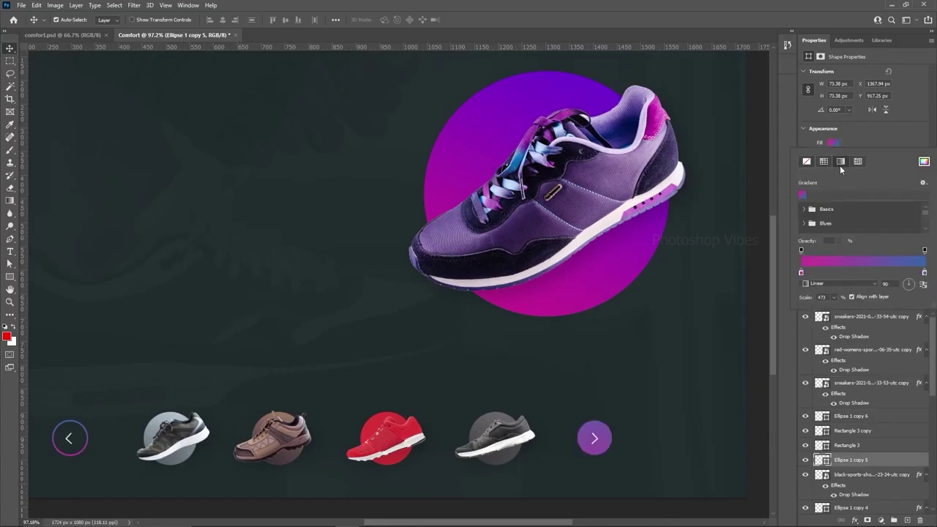
click(833, 418)
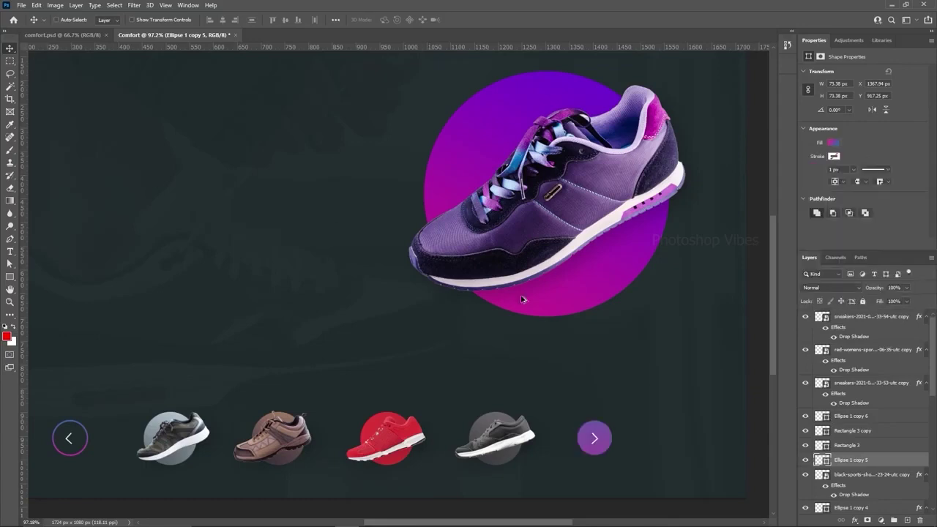
scroll(456, 298, down, 3)
key(ctrl+0)
- Glance at comfort.psd, return to the Comfort banner document, and pick the Type tool
scroll(419, 299, down, 3)
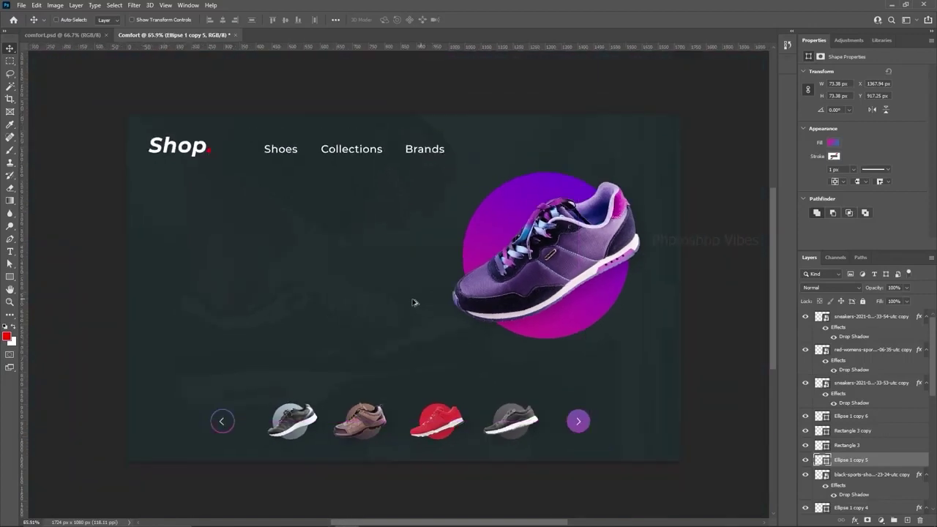
click(74, 34)
click(174, 34)
click(10, 251)
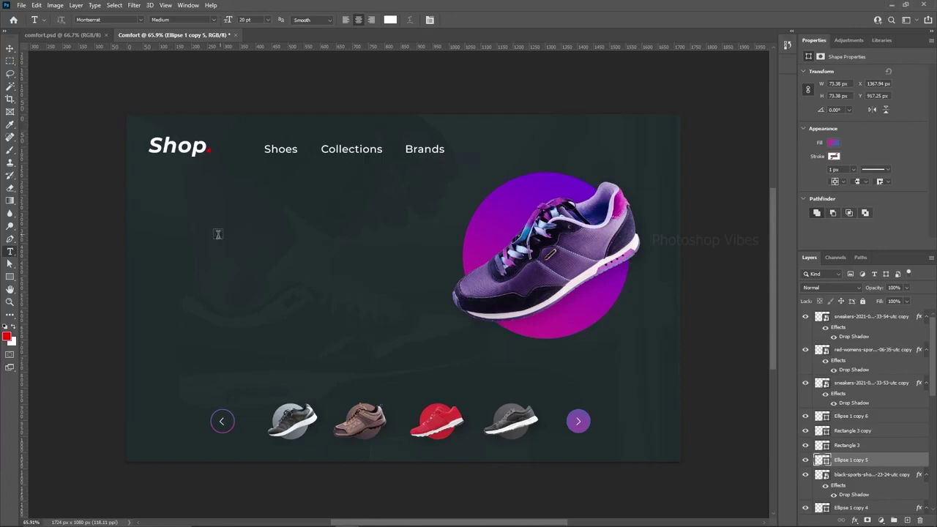
- Add a 'Men's Road Racing' text line on the banner's left and show the grey frame group
click(200, 269)
text(Men's Road Racing)
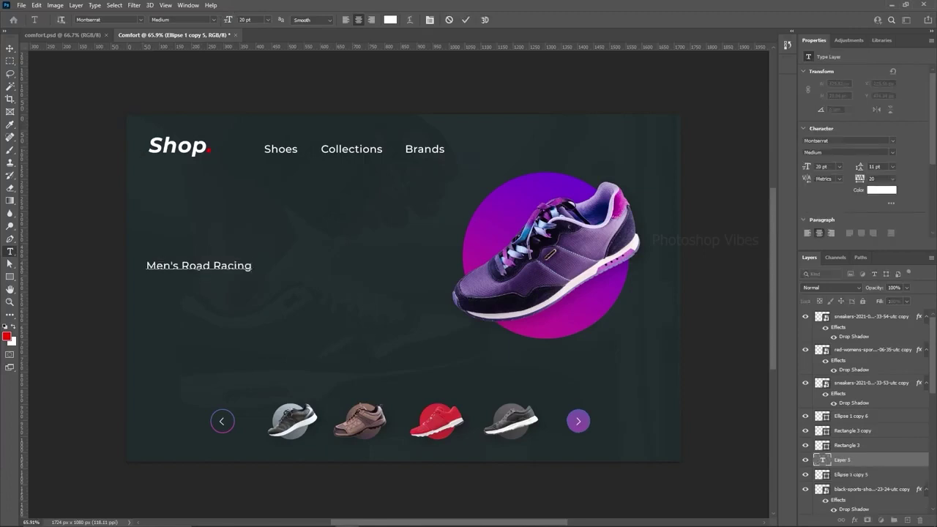
click(11, 48)
scroll(873, 455, down, 5)
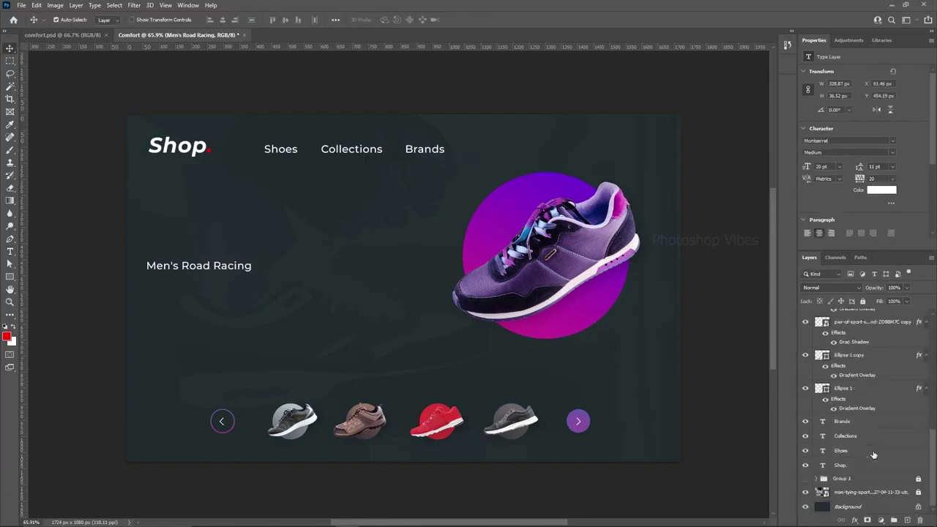
click(805, 479)
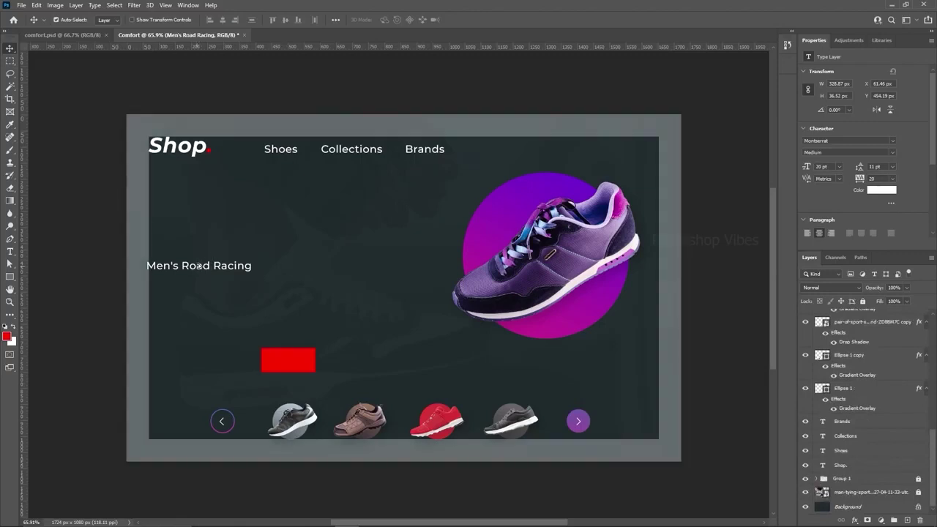
- Duplicate the line, retype the copy as 'Comfort' and set it to All Caps
mouse_move(199, 266)
mouse_down()
mouse_move(209, 225)
mouse_move(200, 221)
mouse_move(194, 256)
mouse_up()
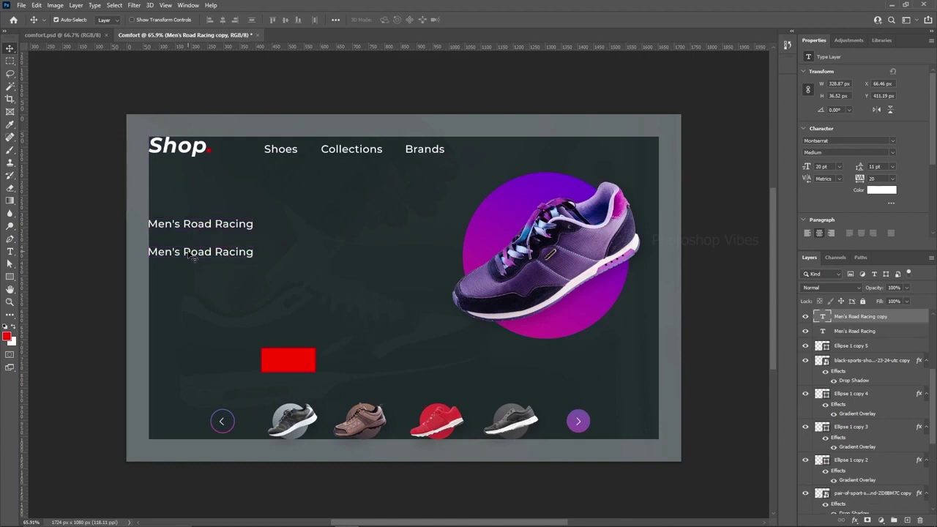
double_click(188, 251)
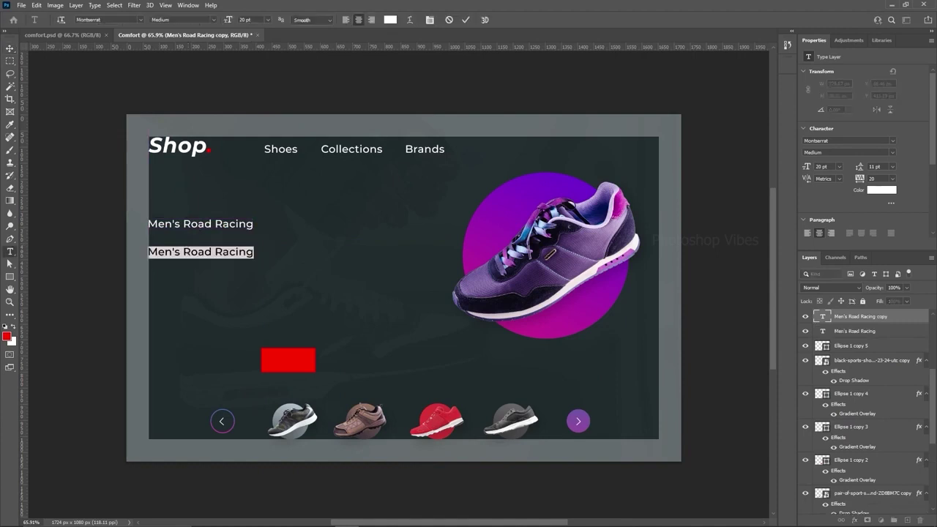
text(Comfort)
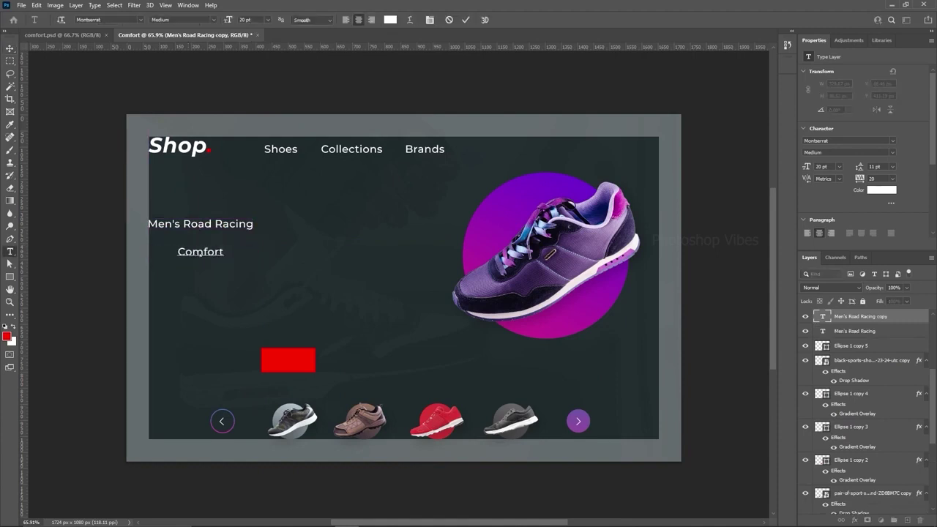
key(ctrl+a)
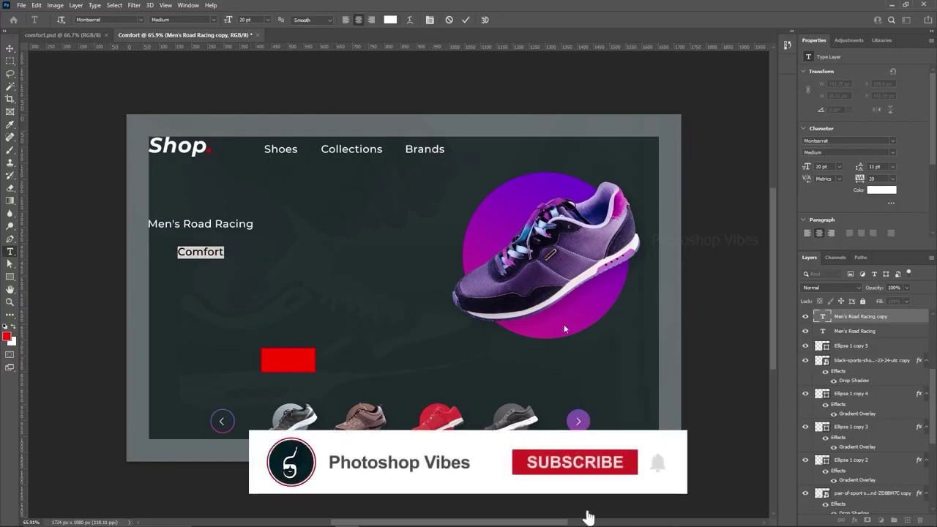
click(892, 203)
scroll(878, 190, down, 5)
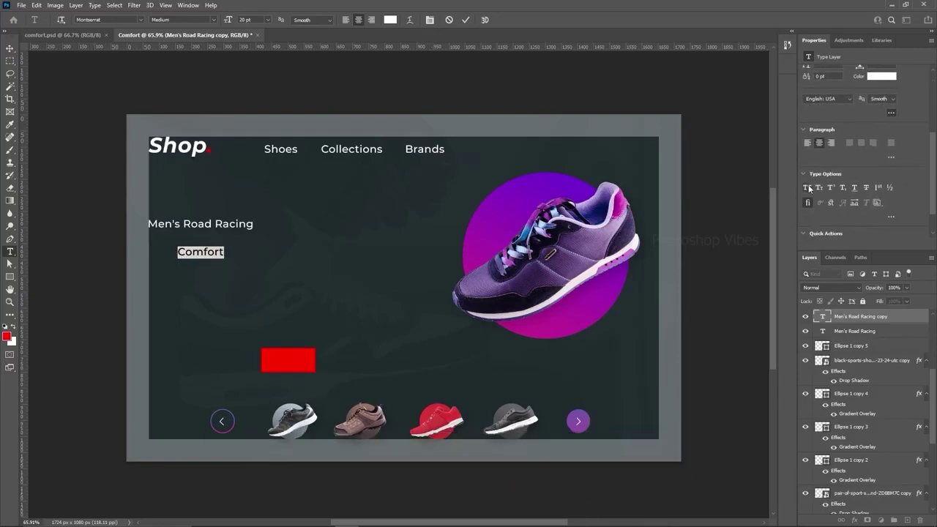
click(808, 188)
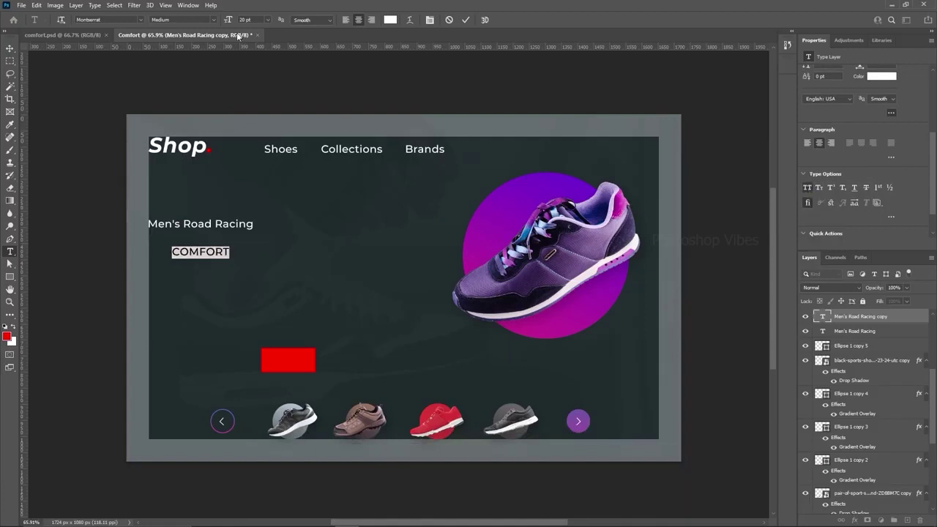
- Give COMFORT a 50 pt size in the ExtraBold Italic font style
click(225, 20)
key(Return)
click(214, 20)
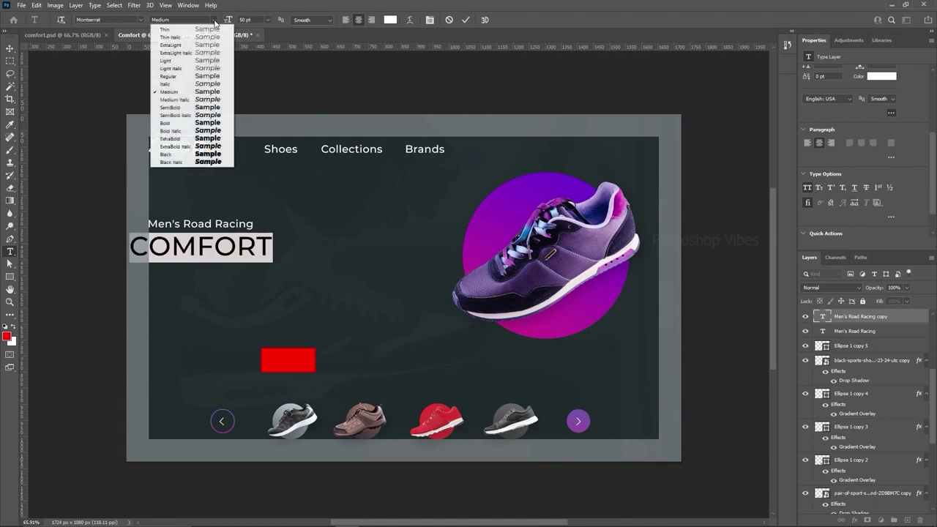
click(177, 131)
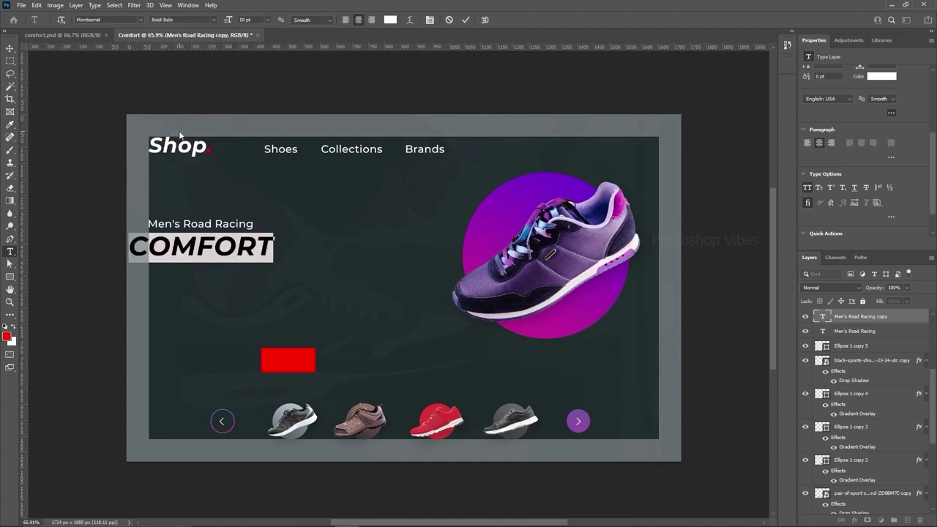
click(217, 20)
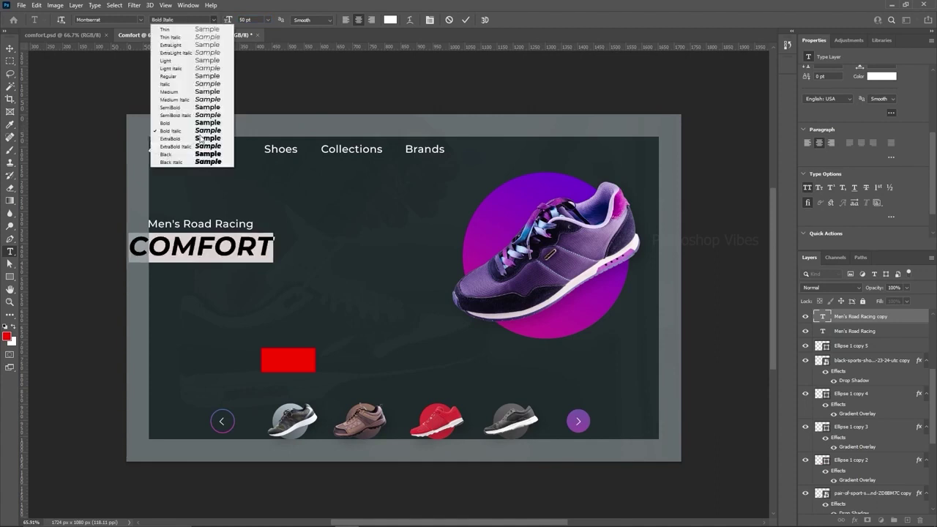
click(171, 140)
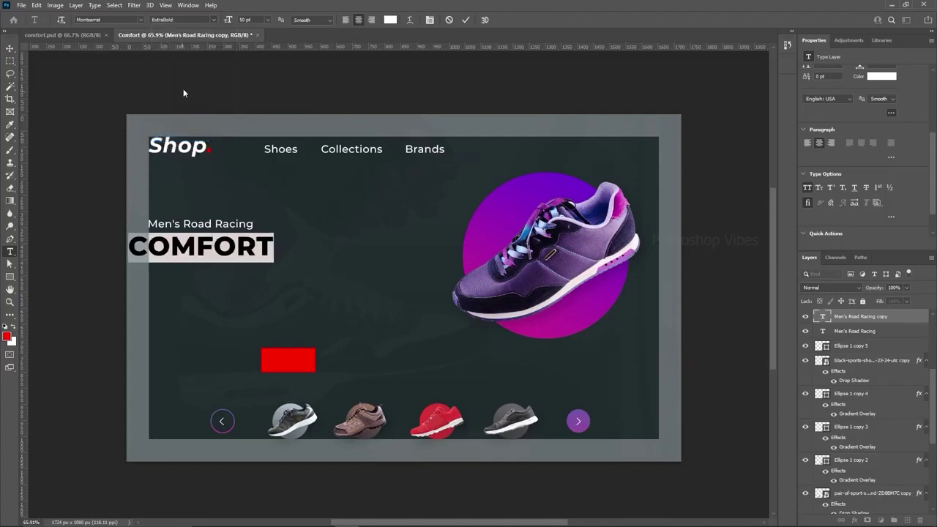
click(214, 21)
click(199, 147)
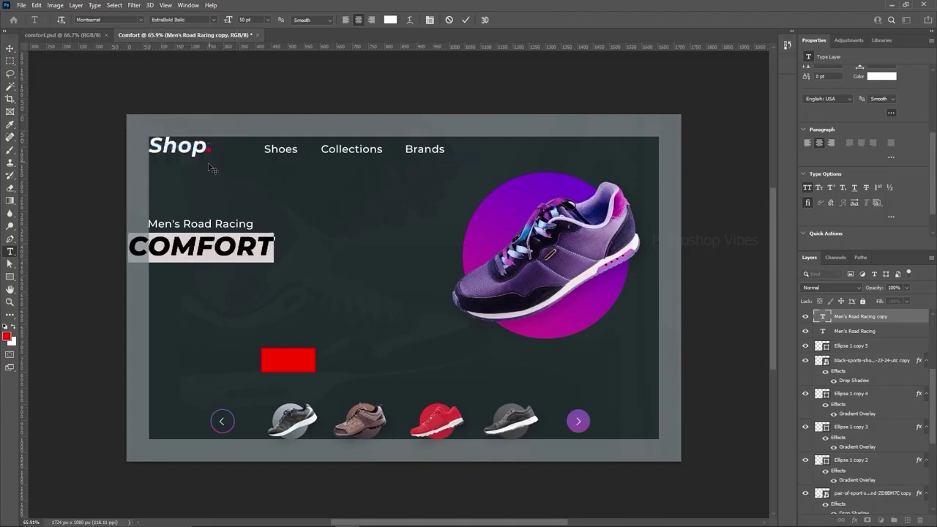
- Enlarge COMFORT to 80 pt and line its left edge up with the subtitle
click(10, 49)
drag(210, 249, 228, 249)
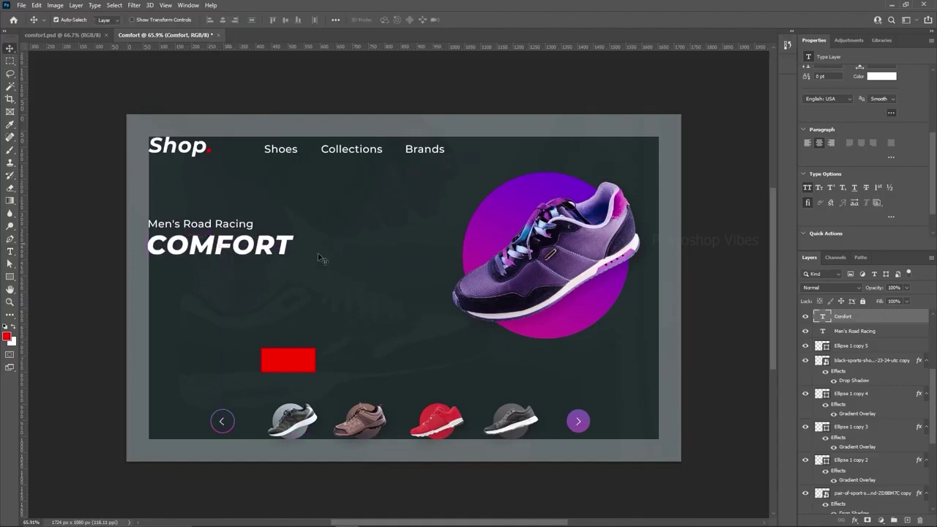
scroll(877, 128, up, 3)
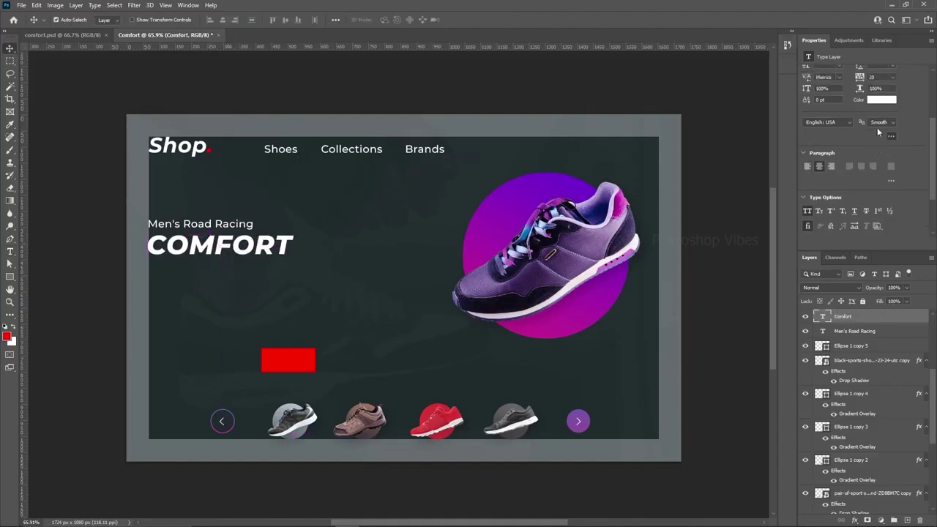
drag(831, 151, 788, 150)
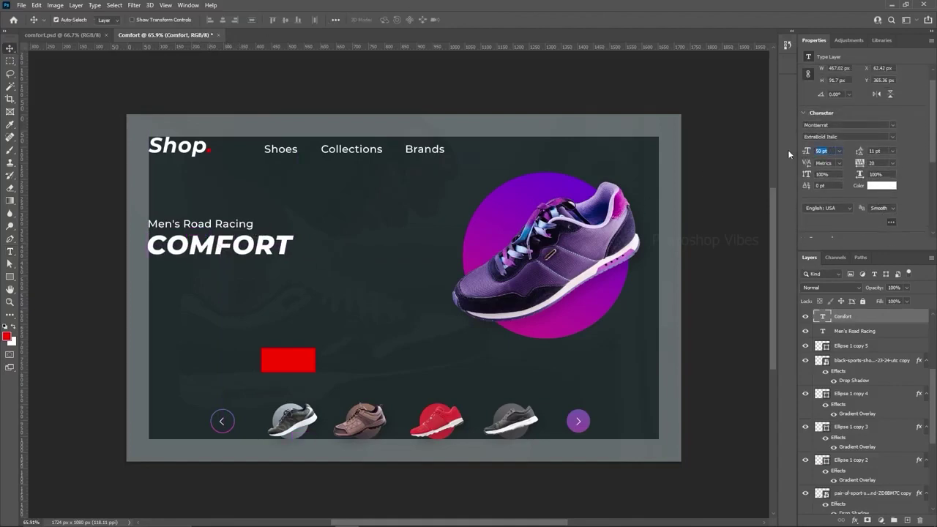
text(10)
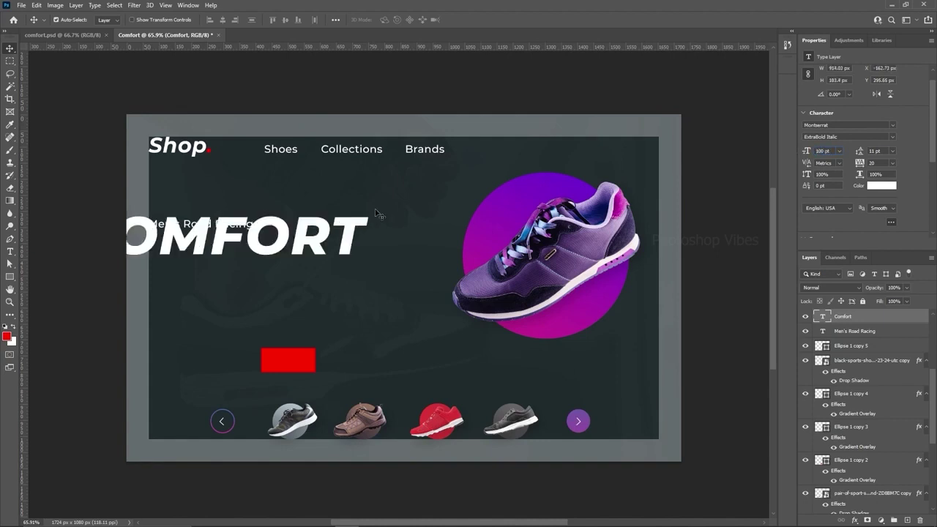
drag(265, 249, 337, 268)
click(840, 151)
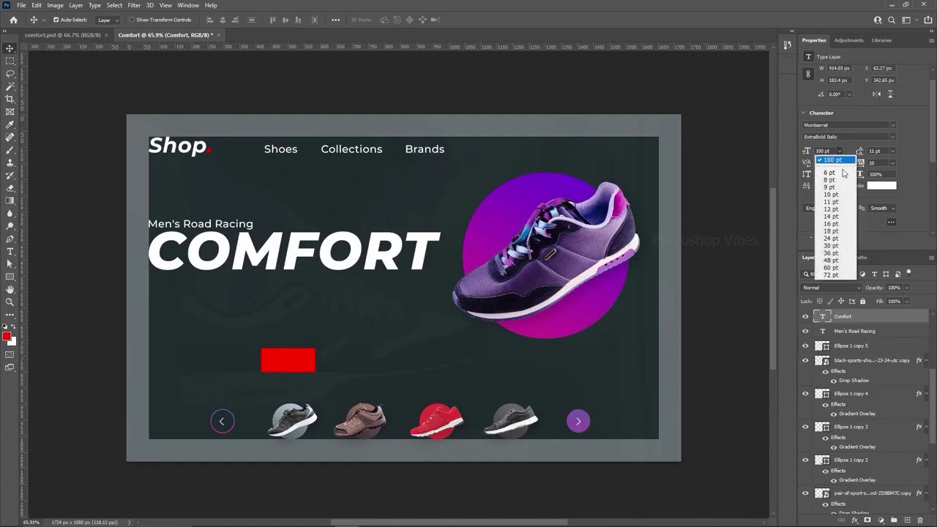
click(831, 152)
drag(830, 150, 794, 149)
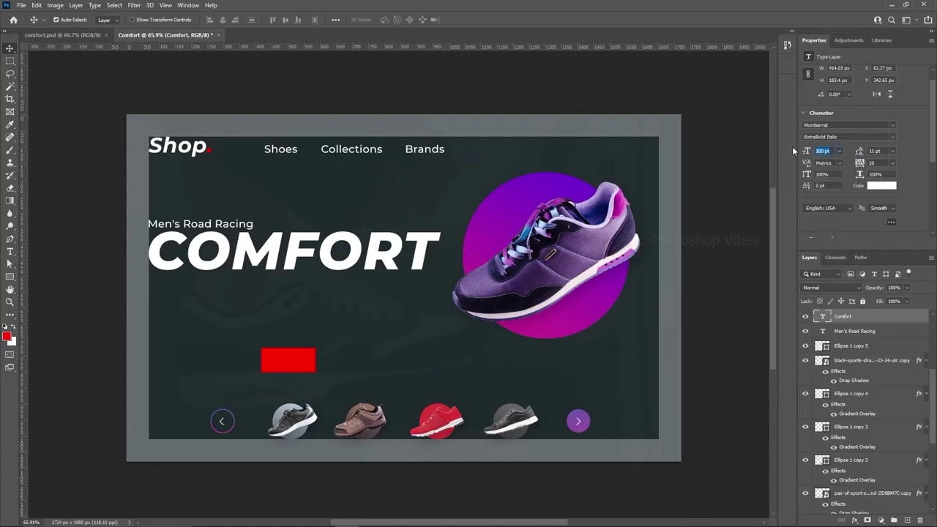
text(80)
key(Return)
drag(330, 269, 298, 262)
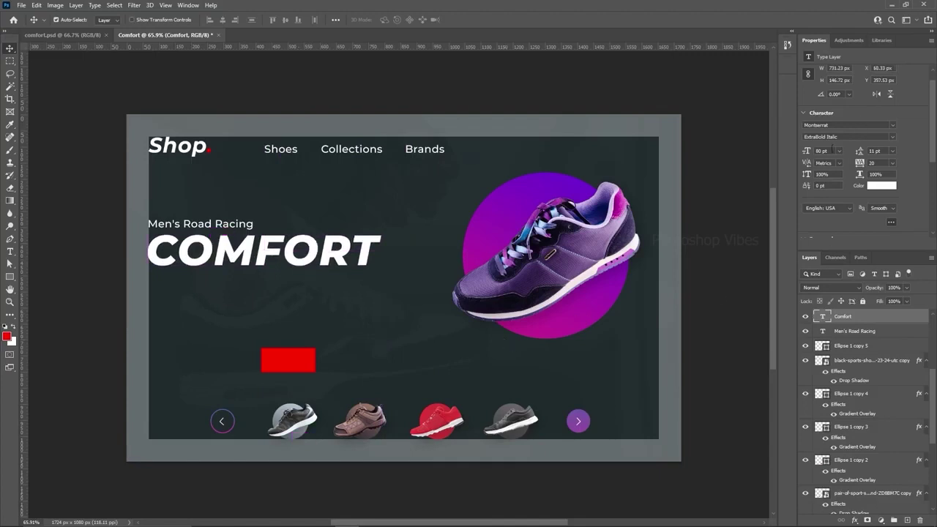
- Settle COMFORT at 75 pt, positioned just under Men's Road Racing
text(60)
key(Return)
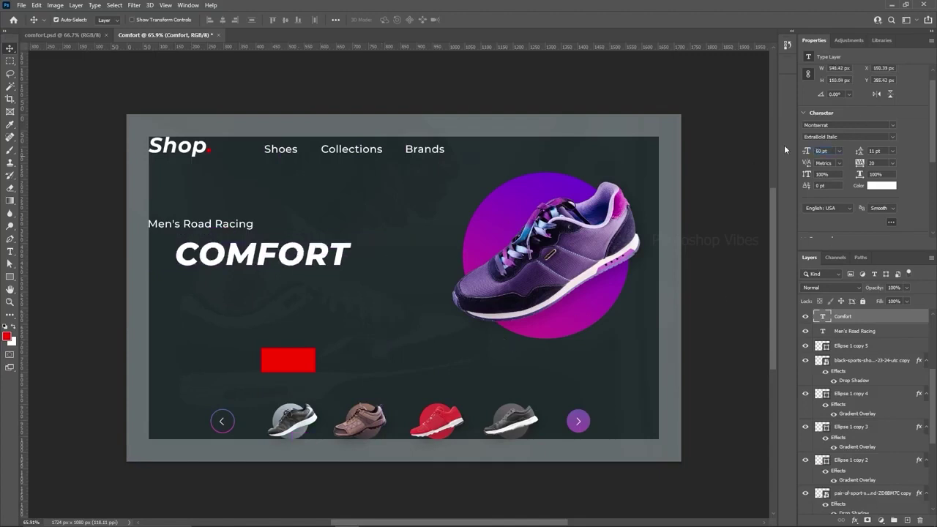
text(65)
key(Return)
drag(268, 262, 247, 254)
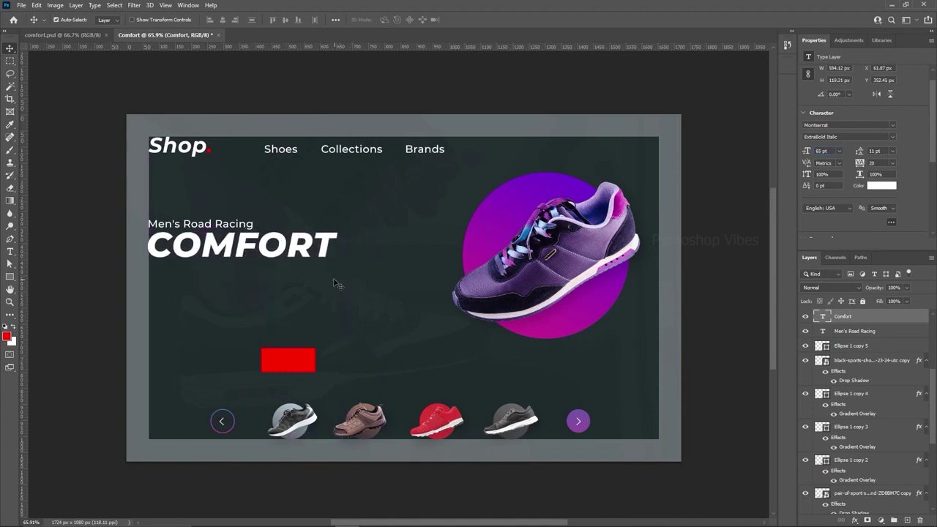
text(75)
key(Return)
drag(250, 249, 262, 251)
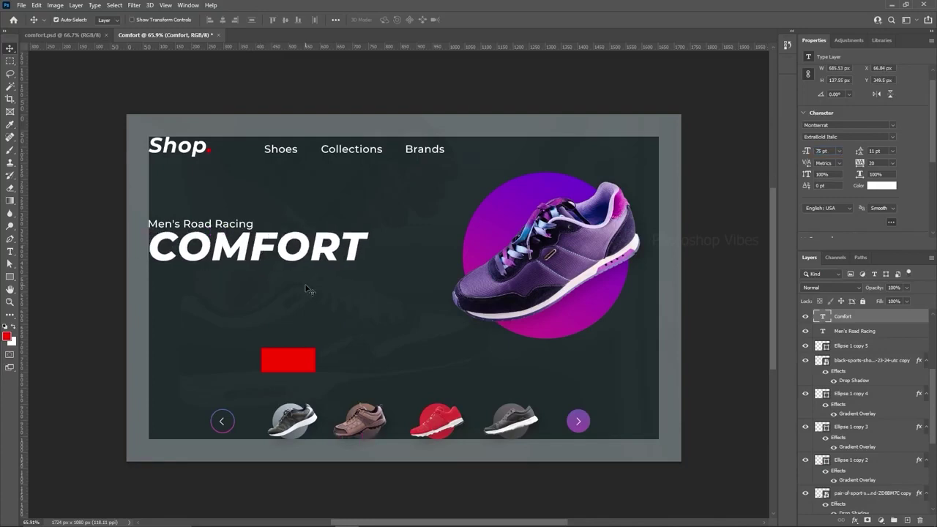
drag(264, 255, 243, 245)
- Resize Men's Road Racing to 18 pt and place it just above COMFORT, left-aligned
click(242, 225)
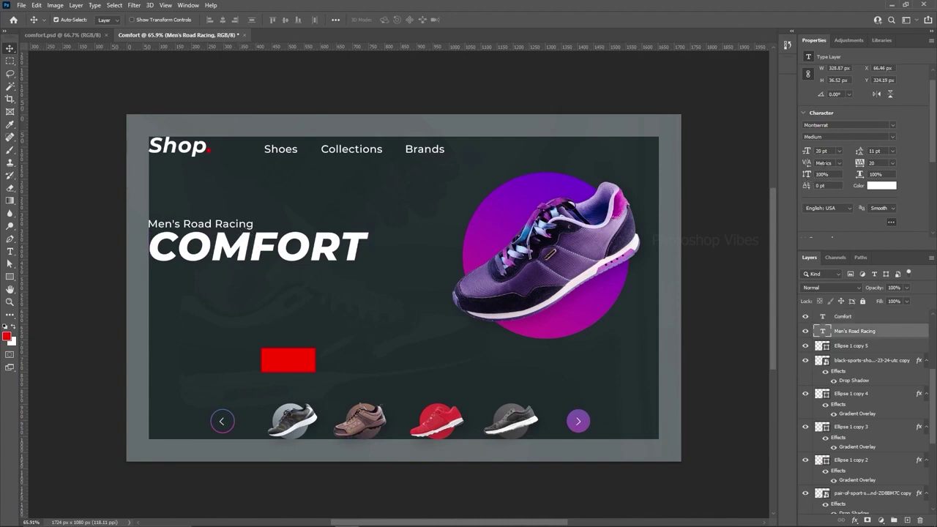
click(823, 151)
text(15)
key(Return)
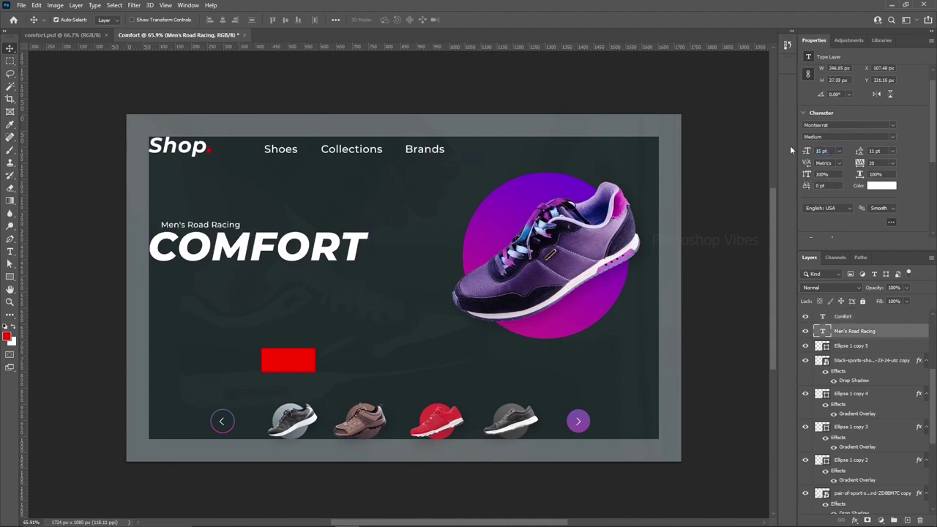
drag(224, 222, 212, 222)
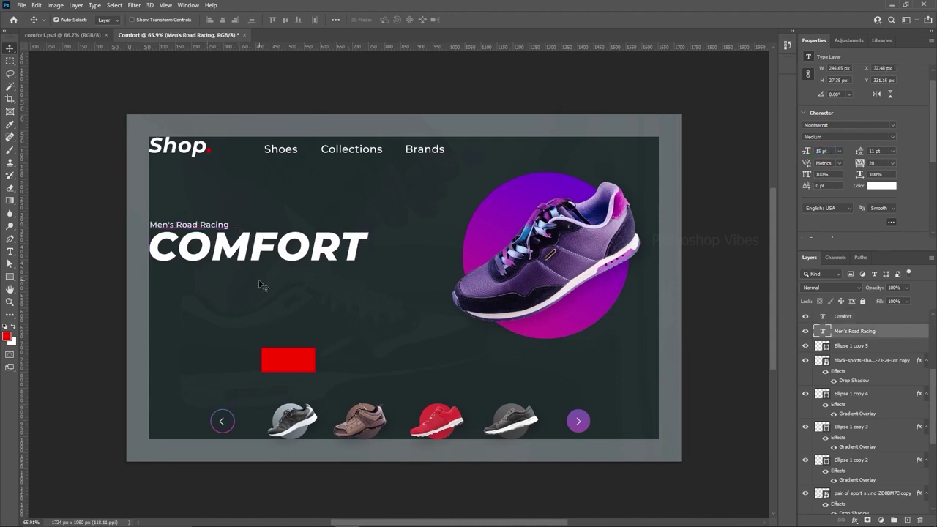
text(18)
key(Return)
drag(184, 227, 206, 233)
key(Up)
key(Up)
key(Up)
key(Up)
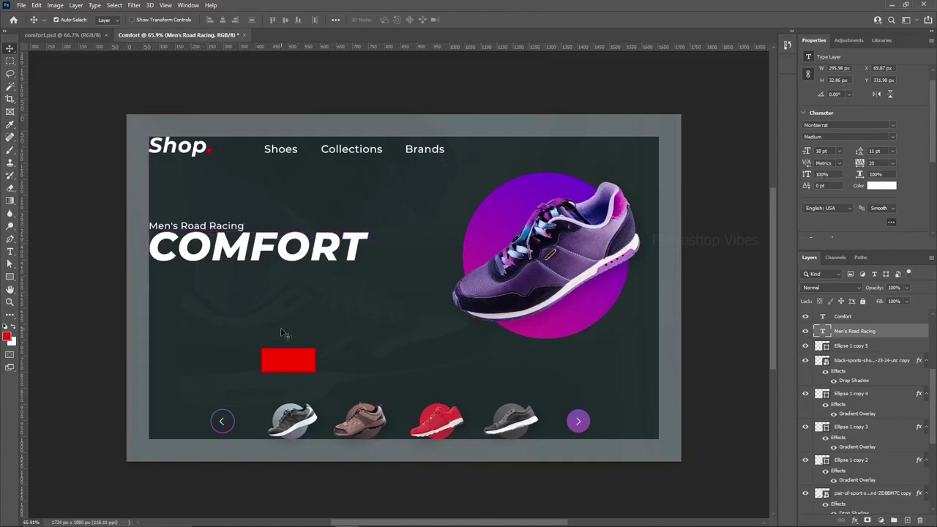
- Duplicate Men's Road Racing below COMFORT and paste the two-line description into it
drag(203, 228, 203, 294)
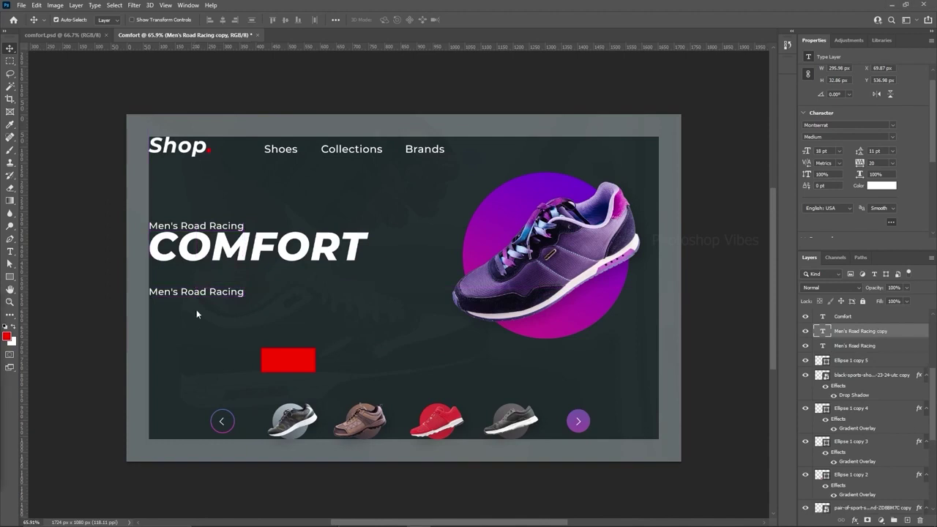
key(ctrl)
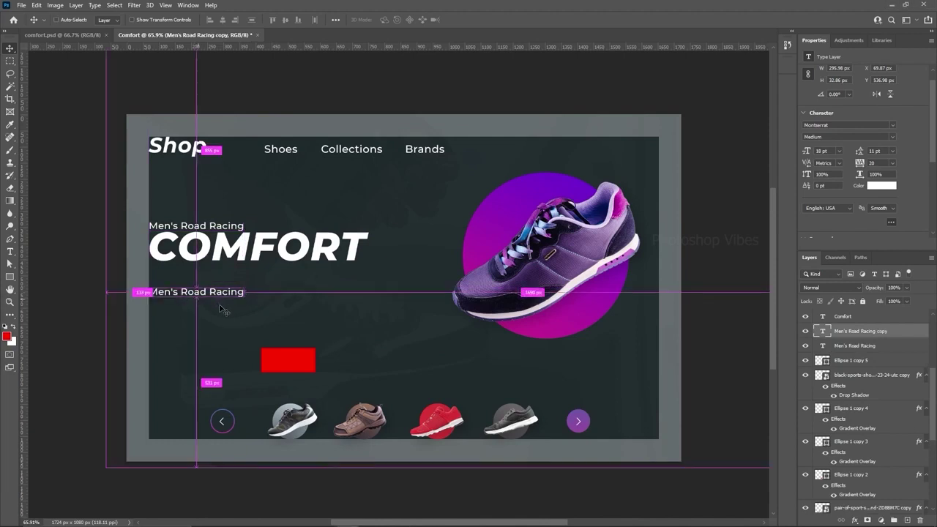
double_click(213, 293)
text(improve comfort and breathability with a redesigned upper.)
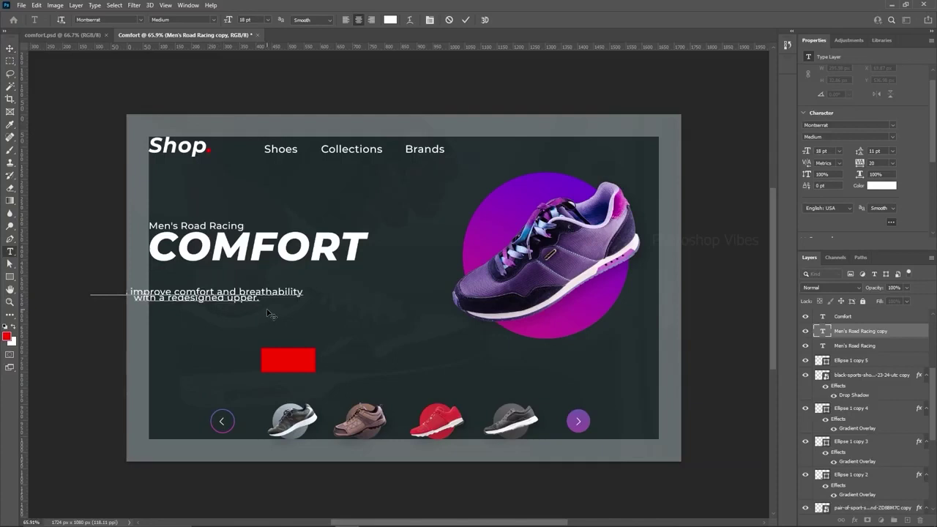
- Left-align the description with Auto leading, move it under COMFORT, and set it to 15 pt
key(ctrl+a)
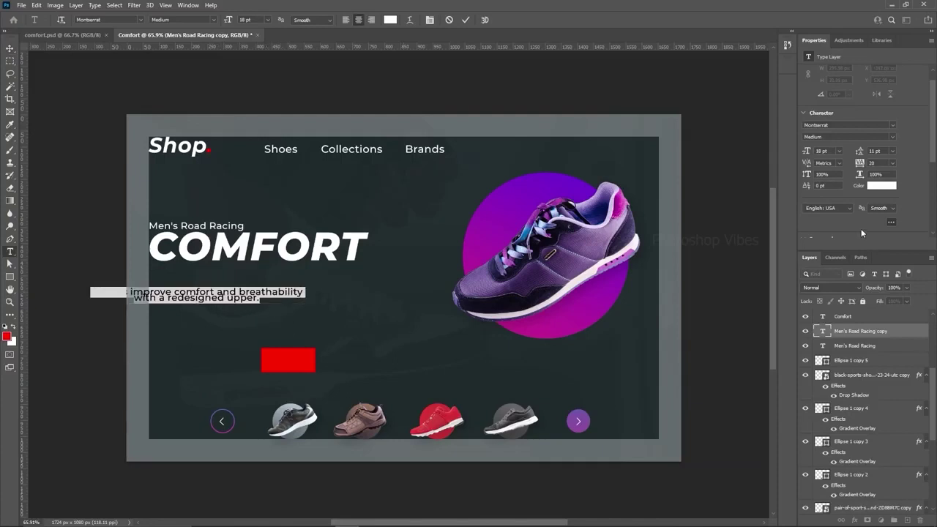
click(344, 22)
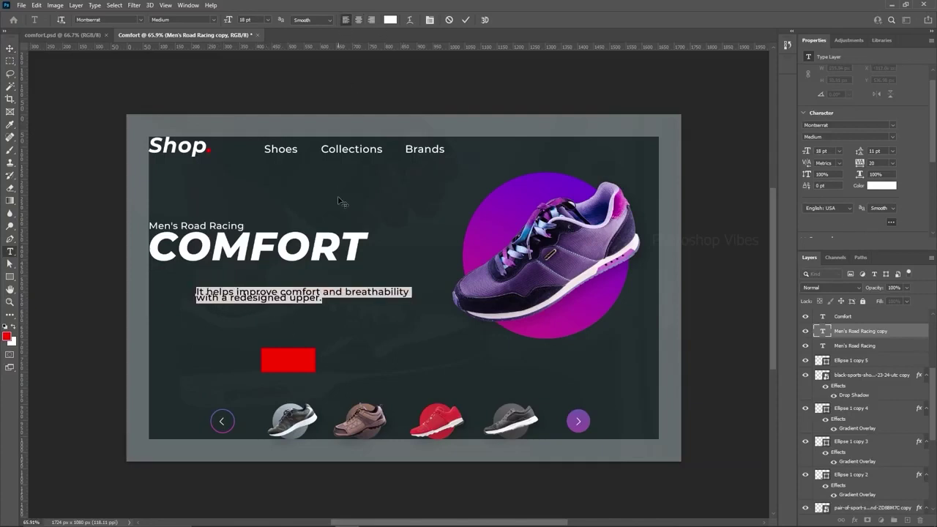
click(893, 151)
click(886, 161)
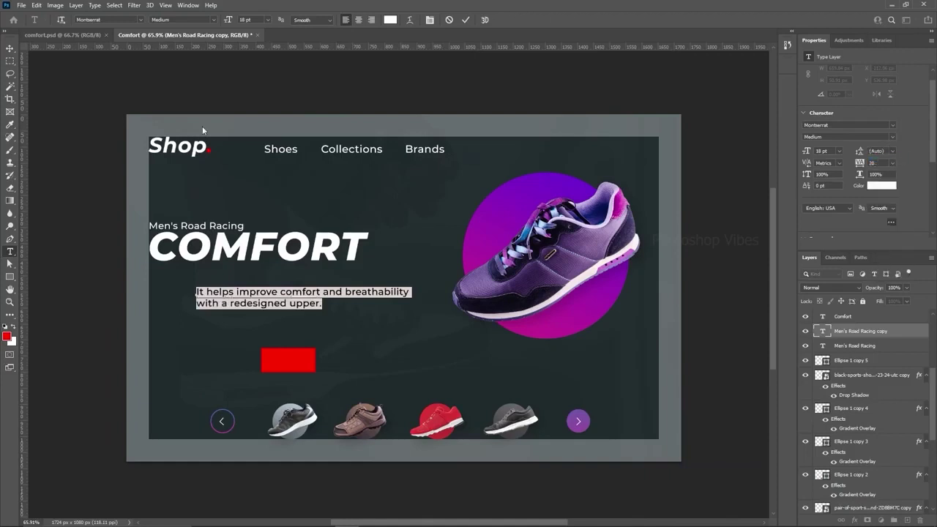
click(9, 47)
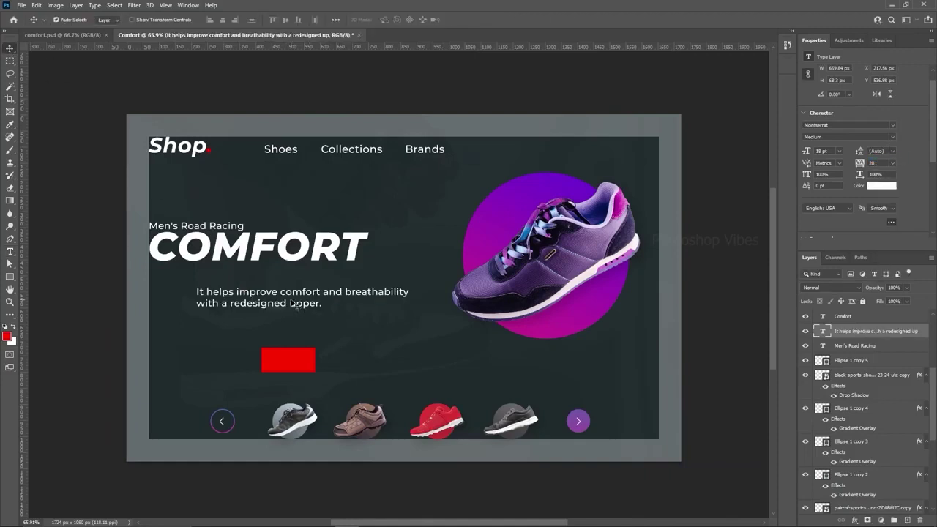
drag(291, 303, 244, 284)
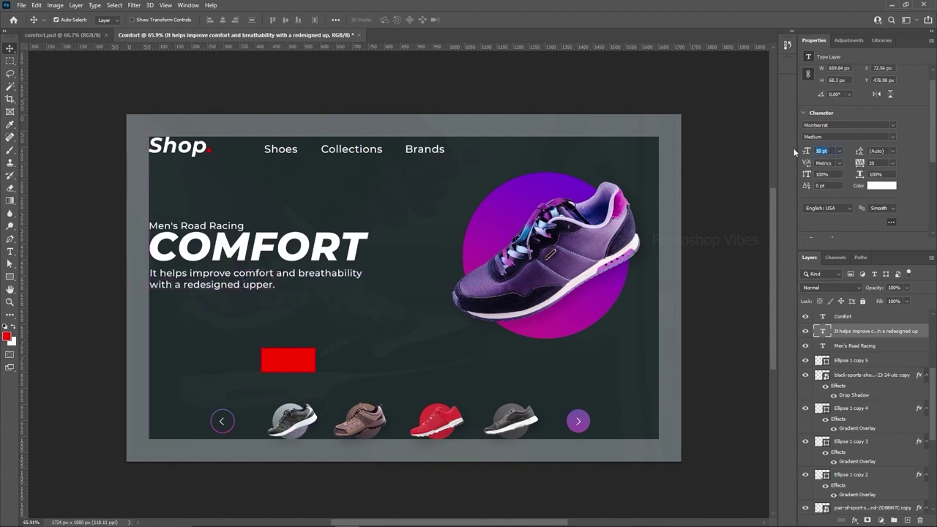
text(15)
key(Return)
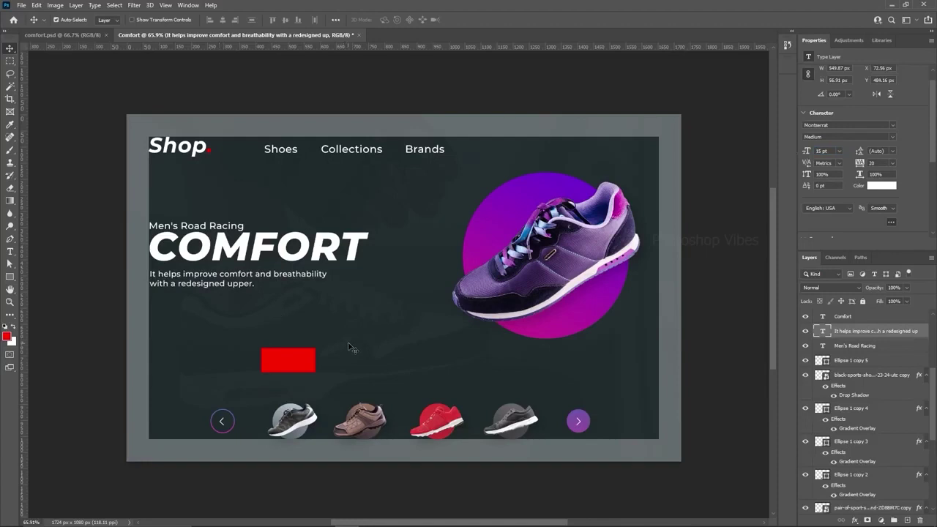
- Colour the paragraph and the Men's Road Racing line grey adadad
click(883, 186)
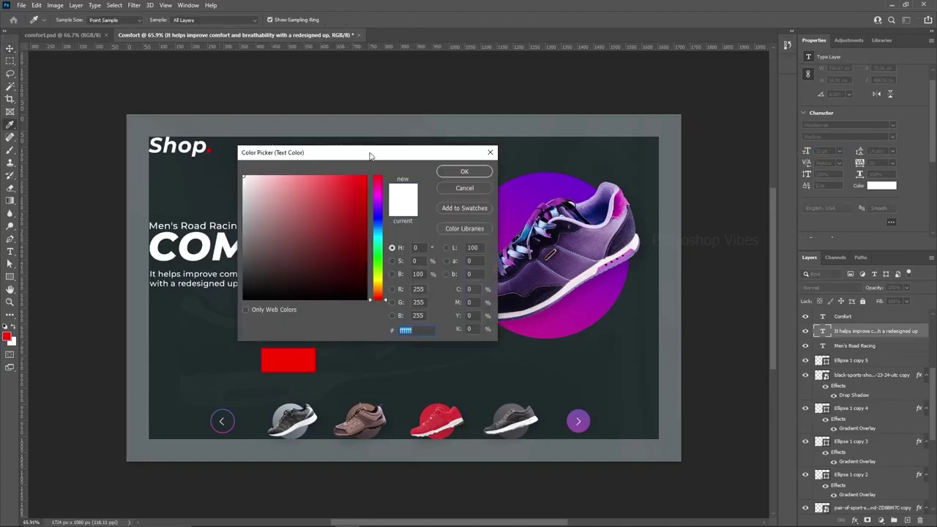
drag(370, 156, 504, 227)
click(519, 286)
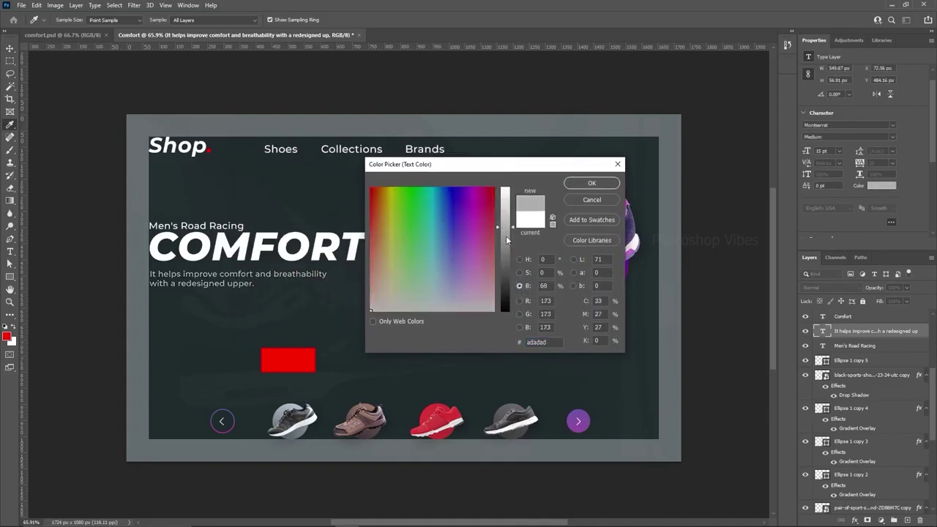
click(592, 183)
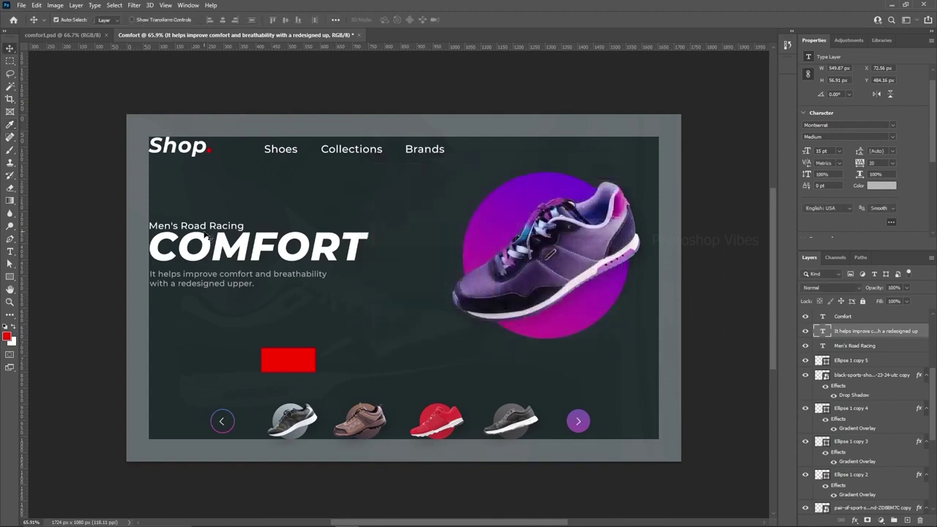
click(209, 230)
click(881, 187)
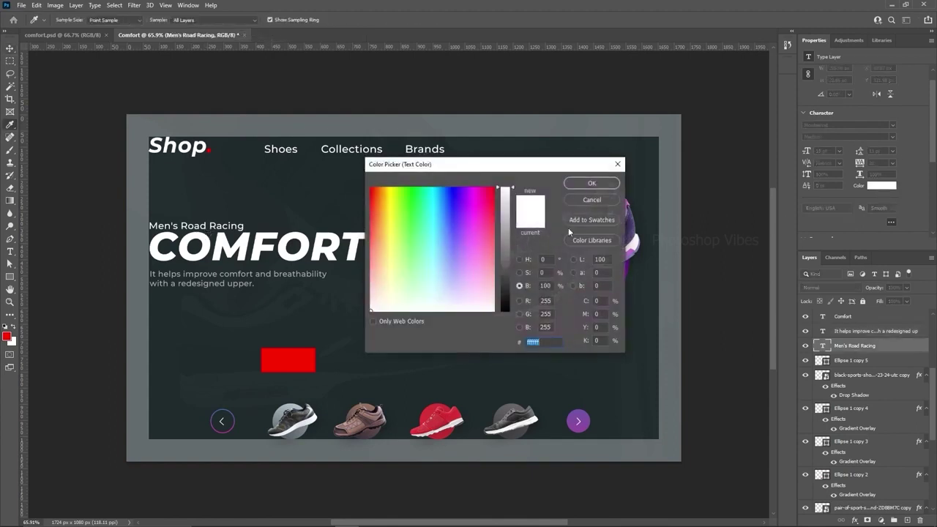
click(595, 183)
- Recolour the Shoes, Collections and Brands links light grey bababa, then deselect
click(280, 150)
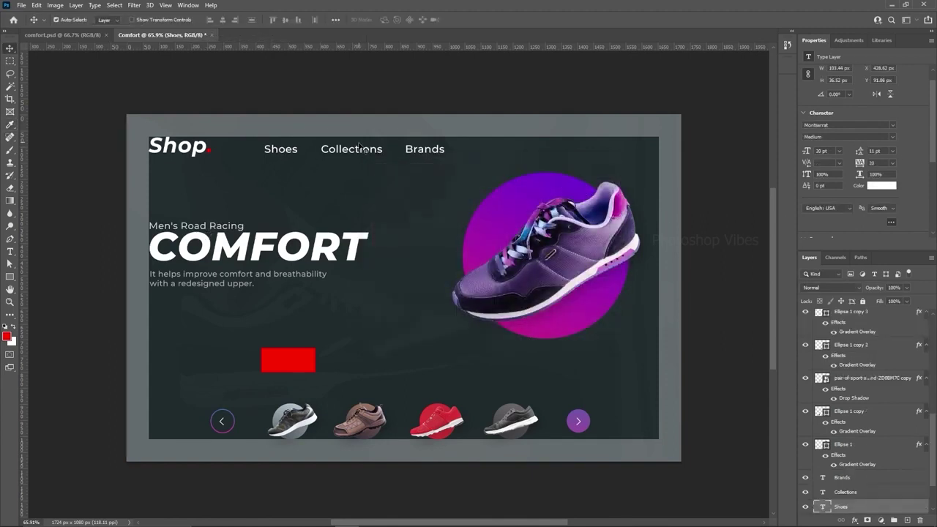
shift+click(359, 152)
shift+click(423, 151)
scroll(812, 454, down, 3)
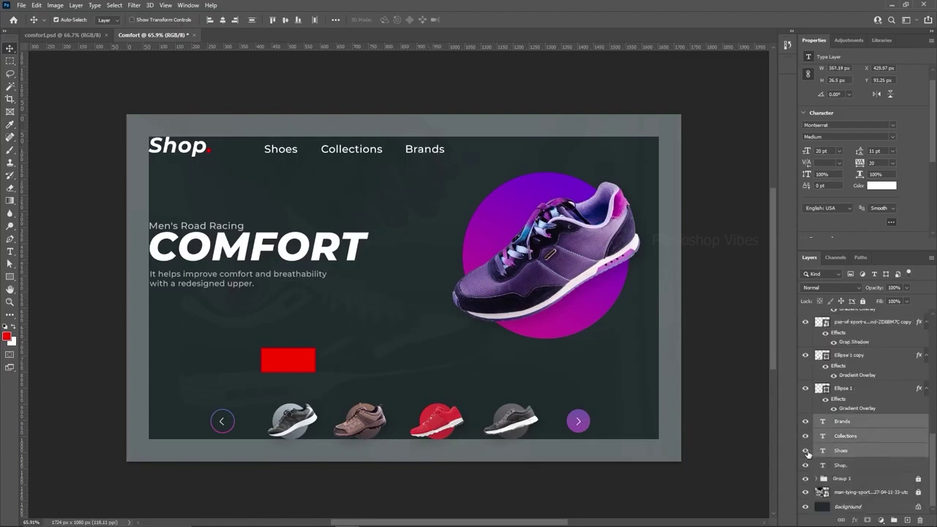
click(881, 186)
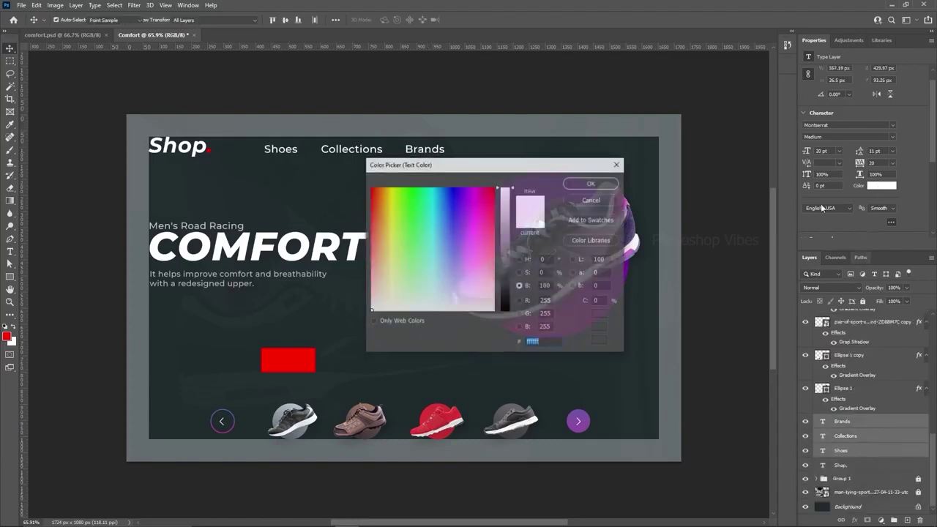
click(508, 218)
click(592, 184)
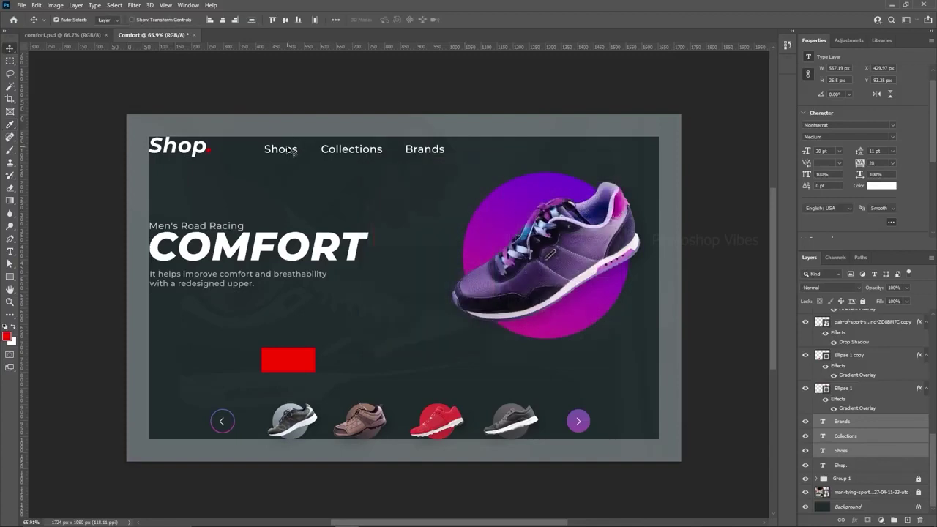
click(881, 186)
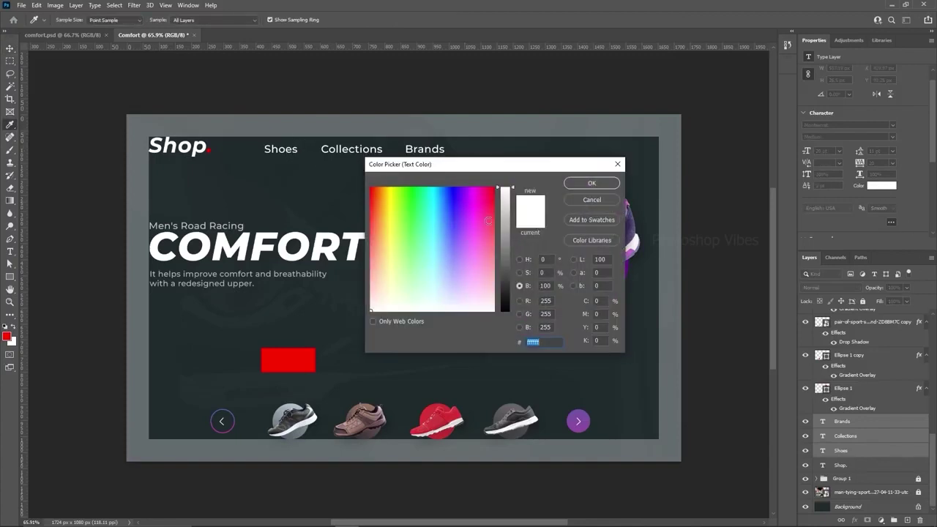
click(506, 220)
click(593, 184)
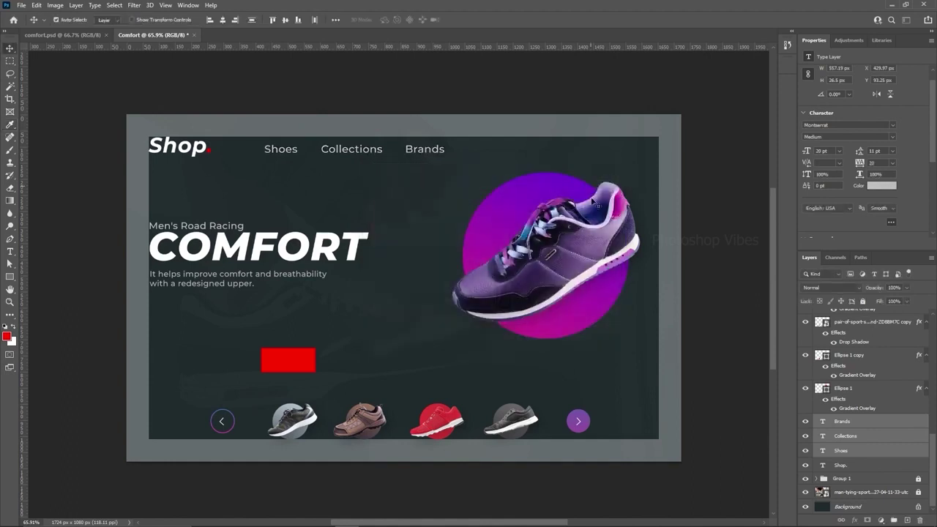
click(306, 311)
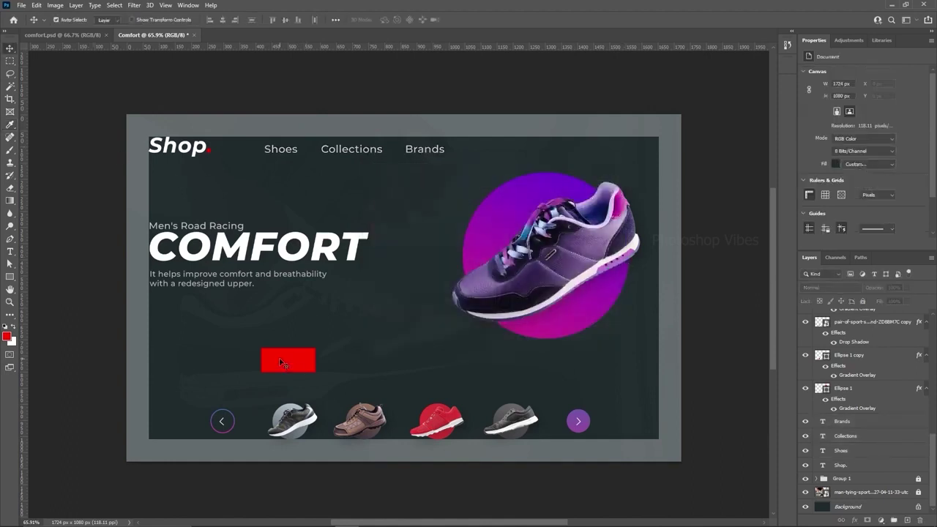
- Draw a rounded rectangle with 100 px corner radius under the paragraph, aligned left
click(11, 278)
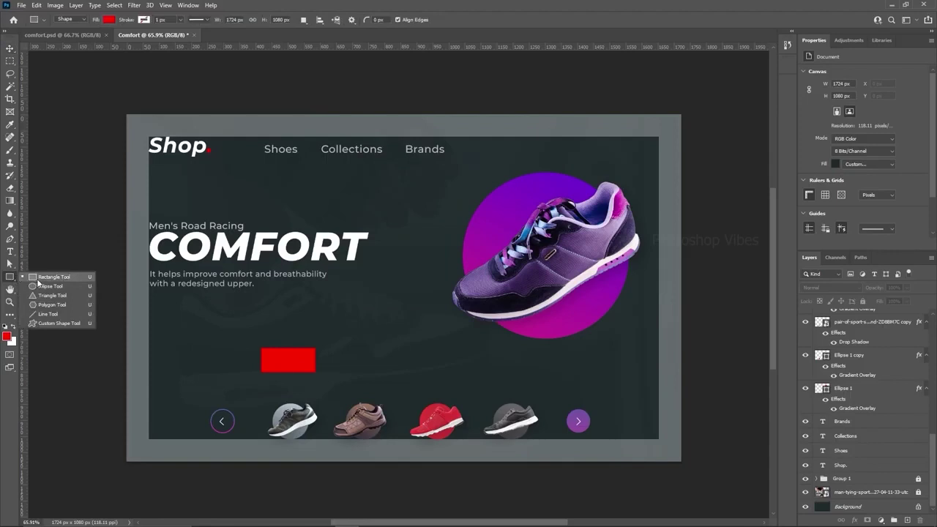
click(48, 279)
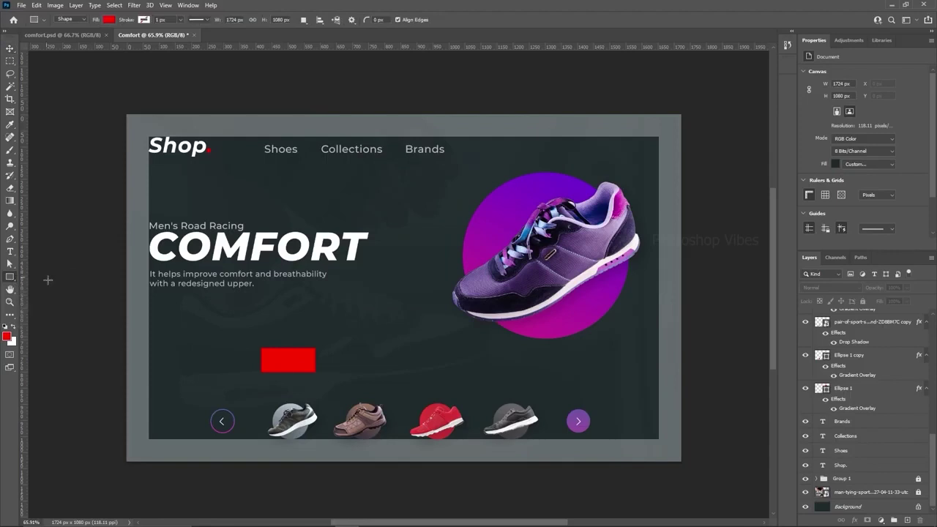
click(366, 21)
text(100)
key(Return)
drag(173, 306, 271, 331)
click(9, 48)
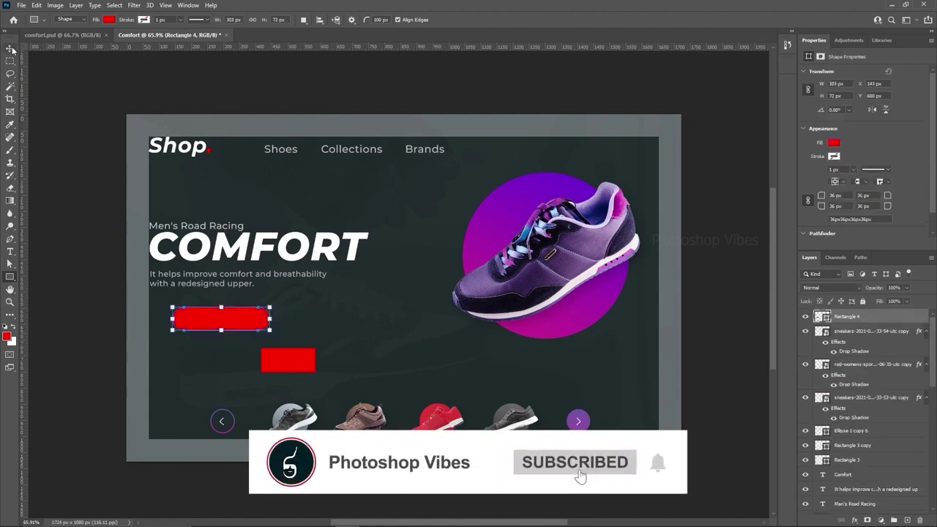
drag(216, 320, 198, 312)
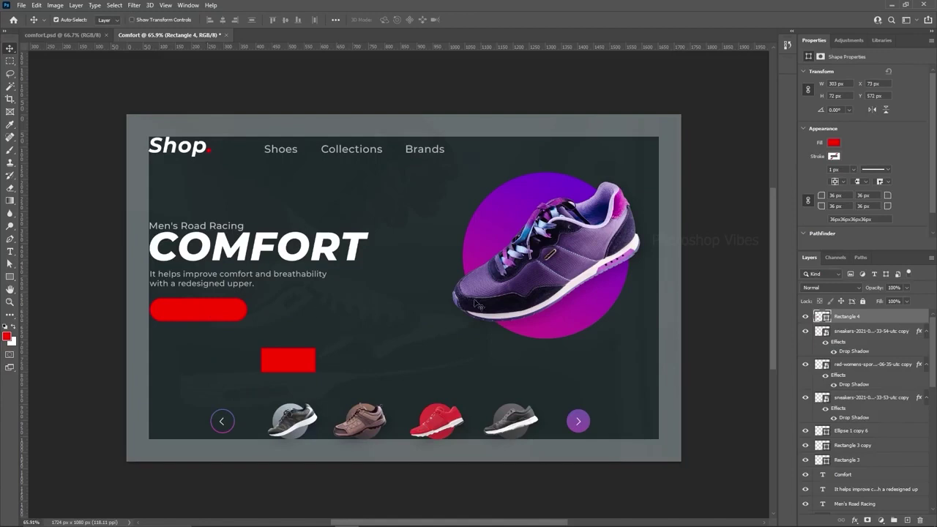
- Fill the pill button with magenta fa34d9 sampled from the shoe's heel
click(834, 143)
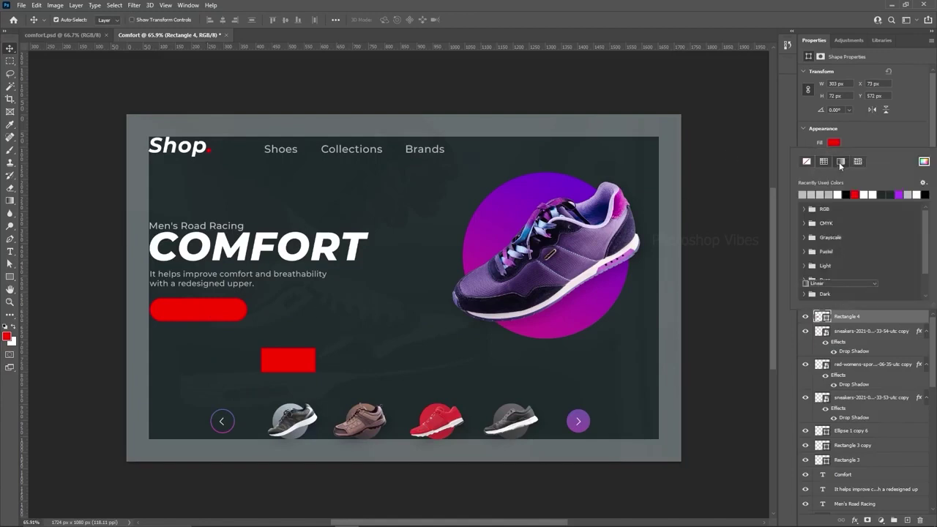
click(840, 161)
click(802, 192)
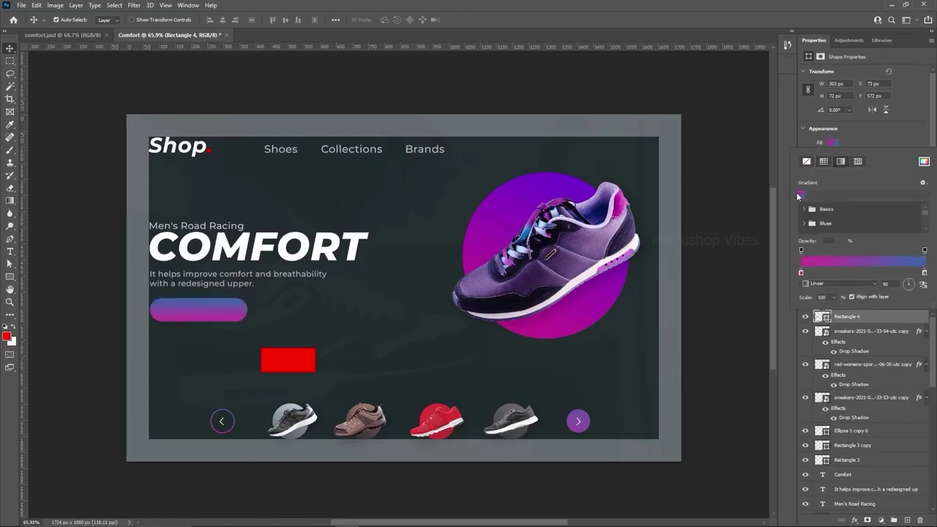
click(825, 161)
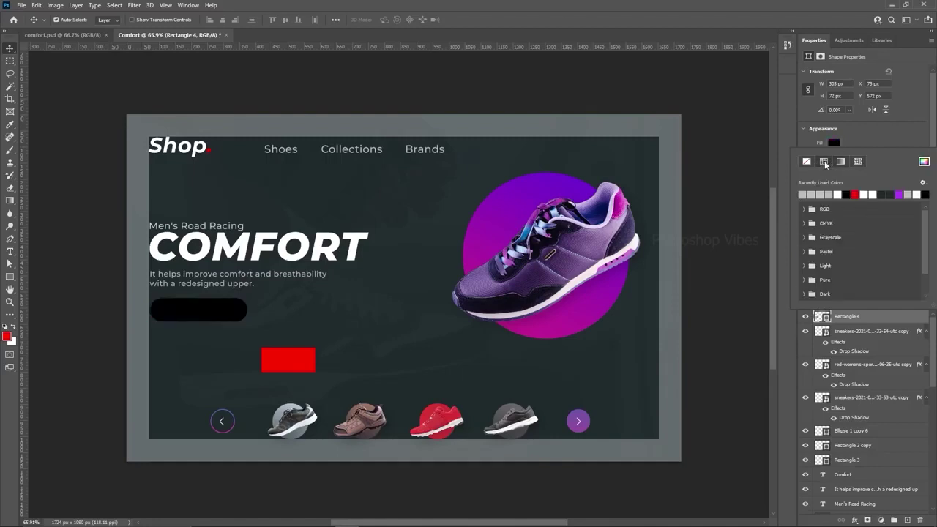
click(900, 194)
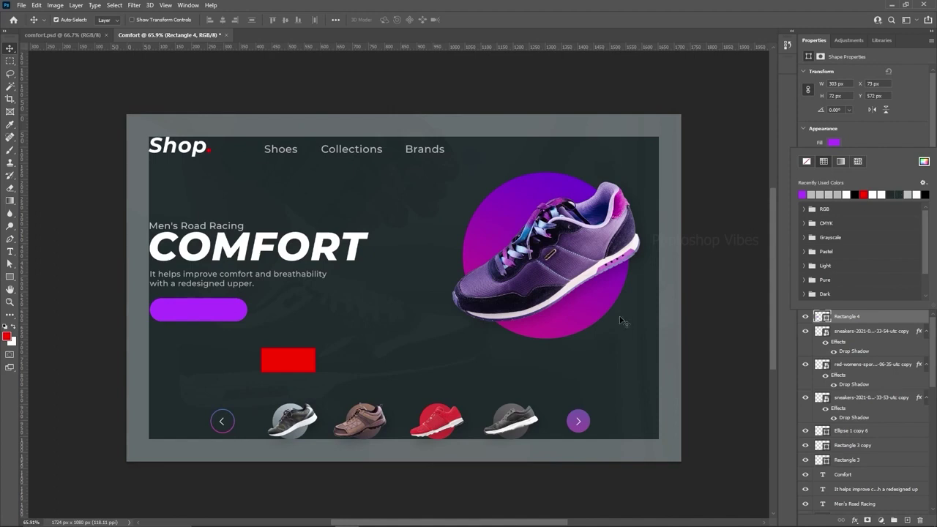
click(924, 162)
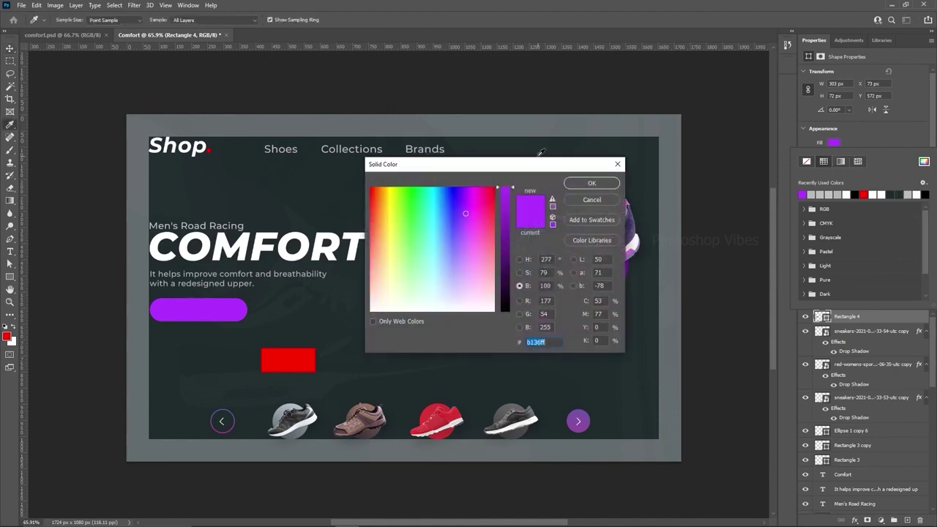
drag(542, 167, 472, 170)
click(618, 205)
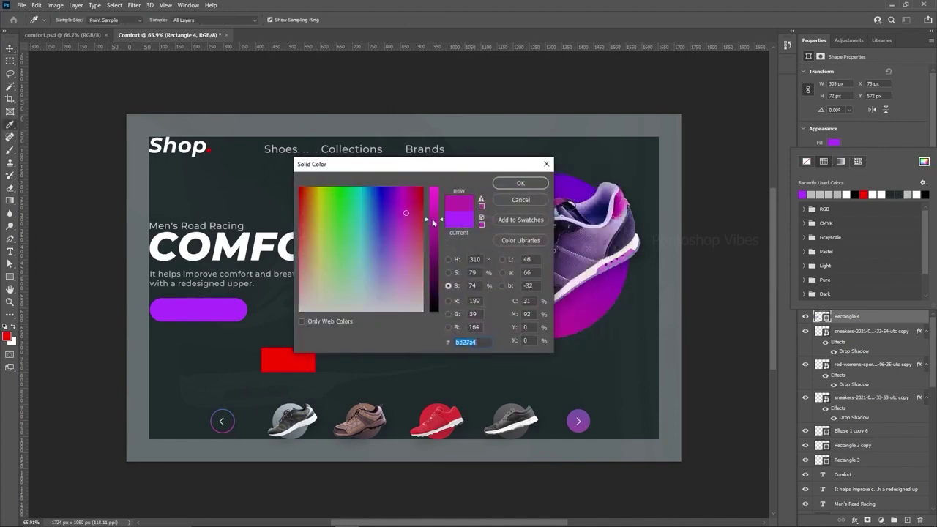
drag(433, 222, 435, 193)
click(508, 184)
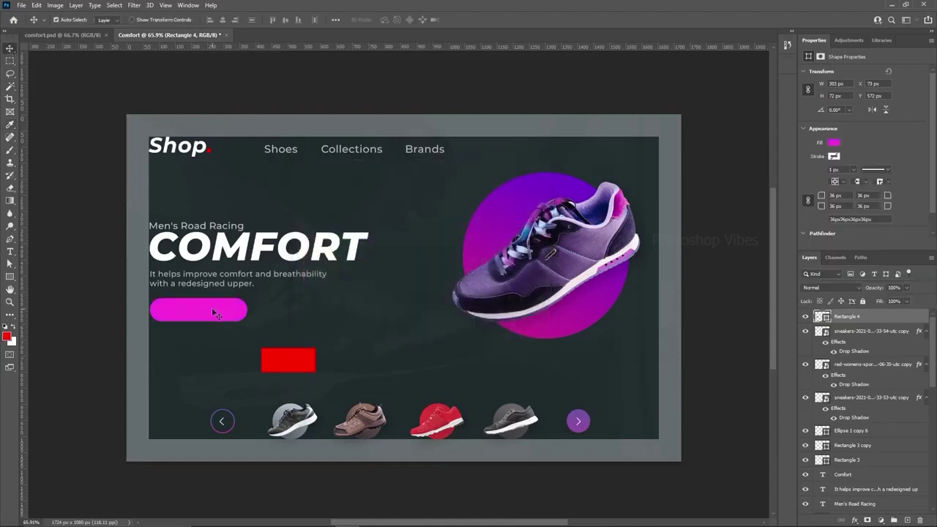
- Duplicate the pill to its right with no fill and a 2 px magenta outline
drag(195, 314, 307, 316)
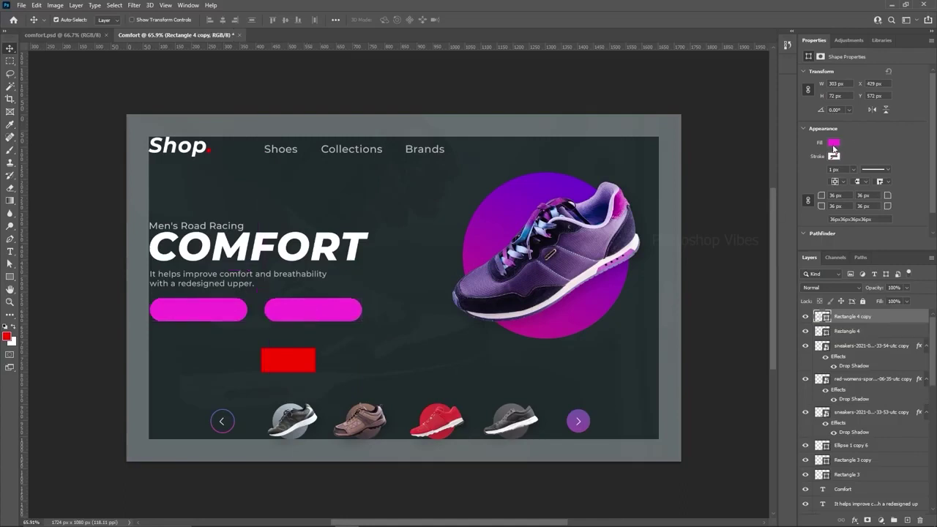
click(832, 144)
click(806, 161)
click(852, 146)
click(835, 156)
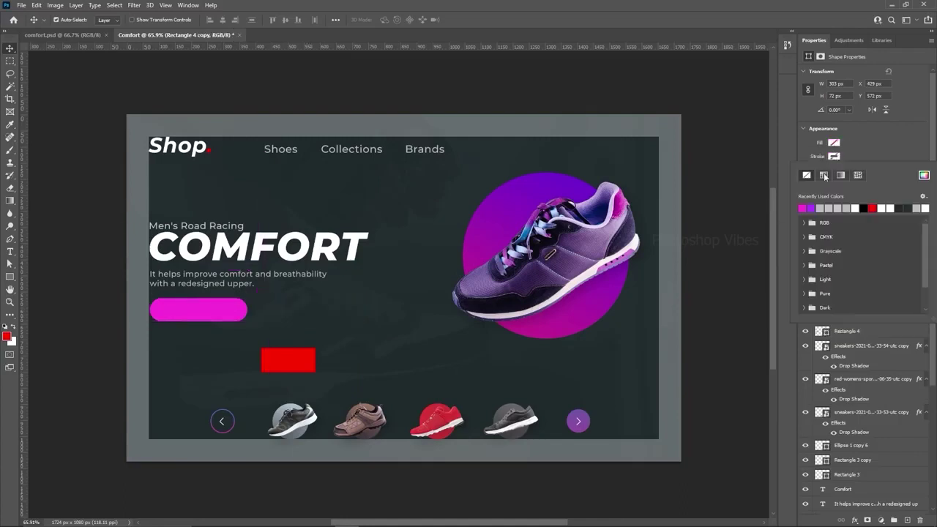
click(803, 208)
key(Return)
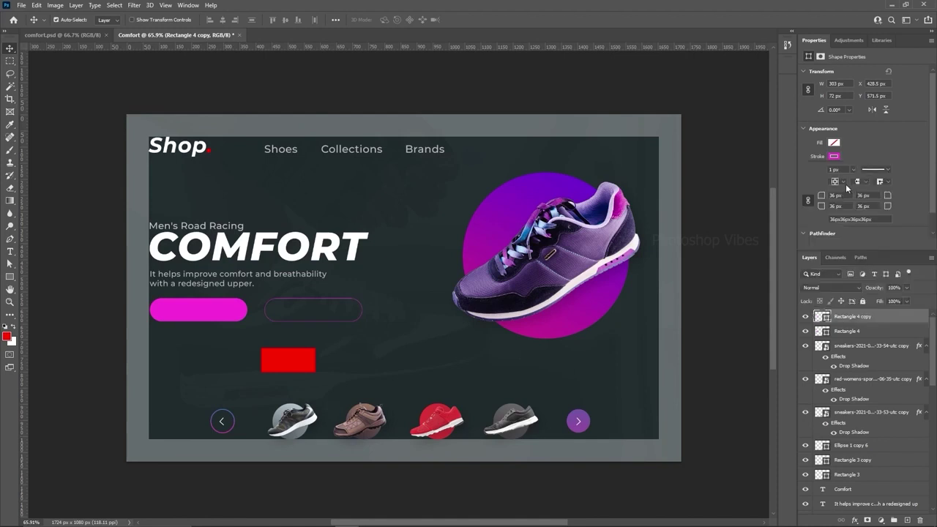
text(3)
key(Return)
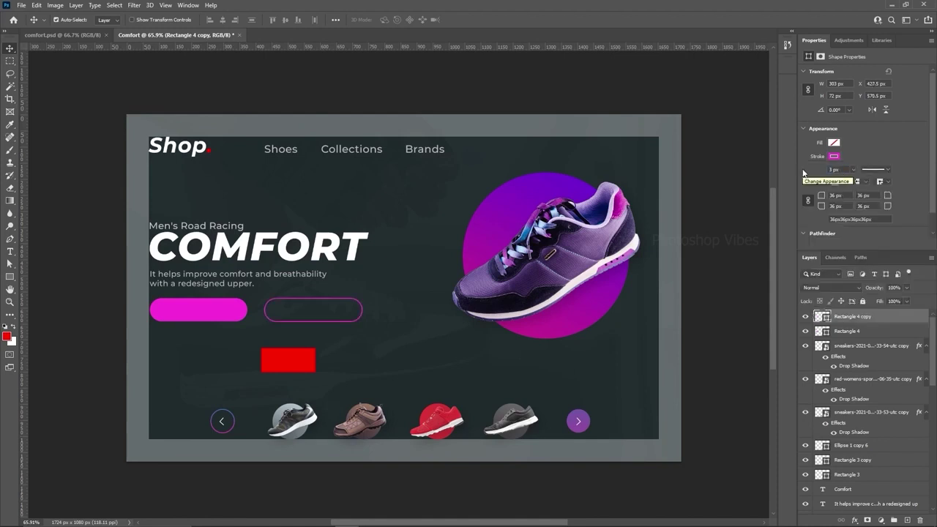
drag(841, 168, 801, 167)
text(2)
key(Return)
- Create a placeholder text layer left of the red rectangle, above the magenta button layer
click(210, 308)
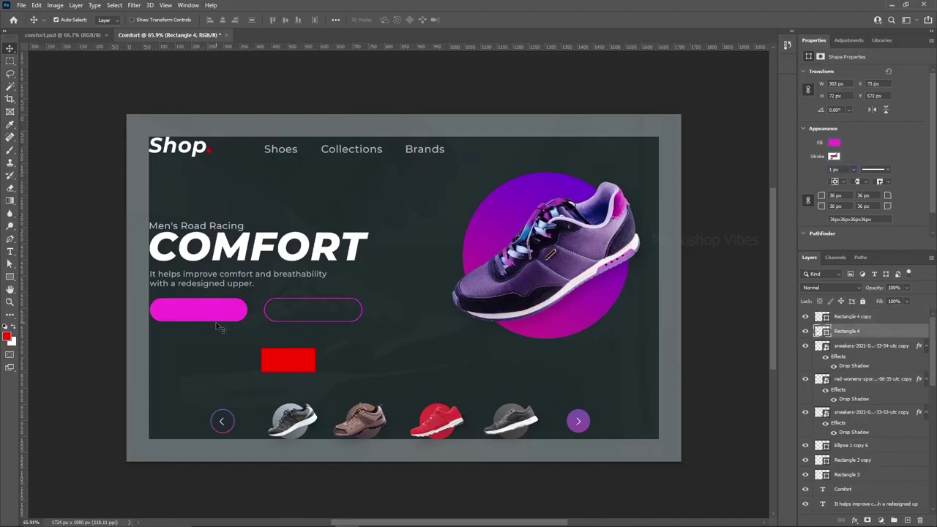
click(9, 252)
click(193, 353)
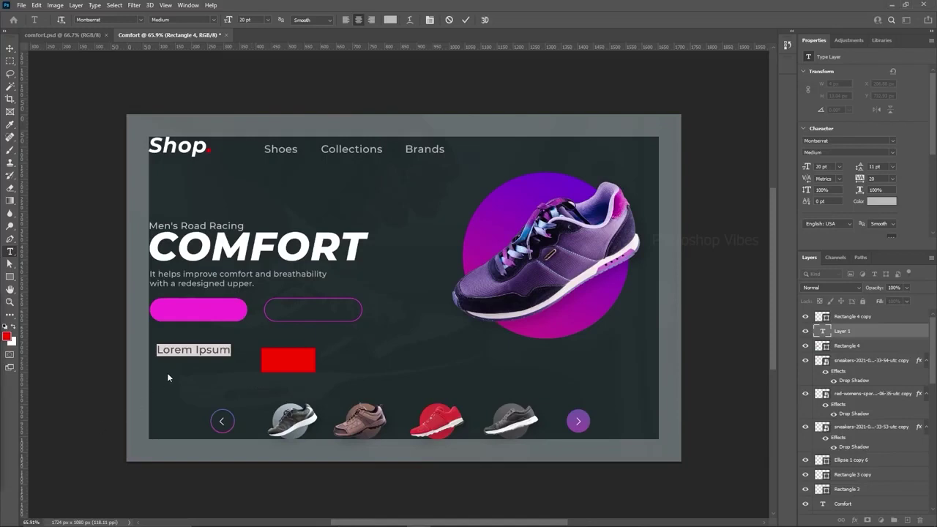
- Type 'Add to cart' as an all-caps 10 pt label
text(Add to cart)
key(ctrl+a)
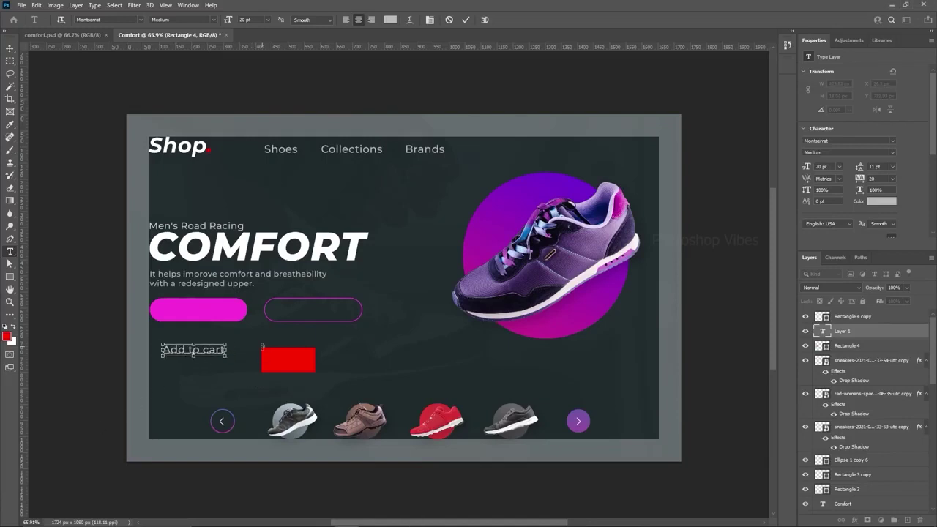
scroll(925, 133, down, 5)
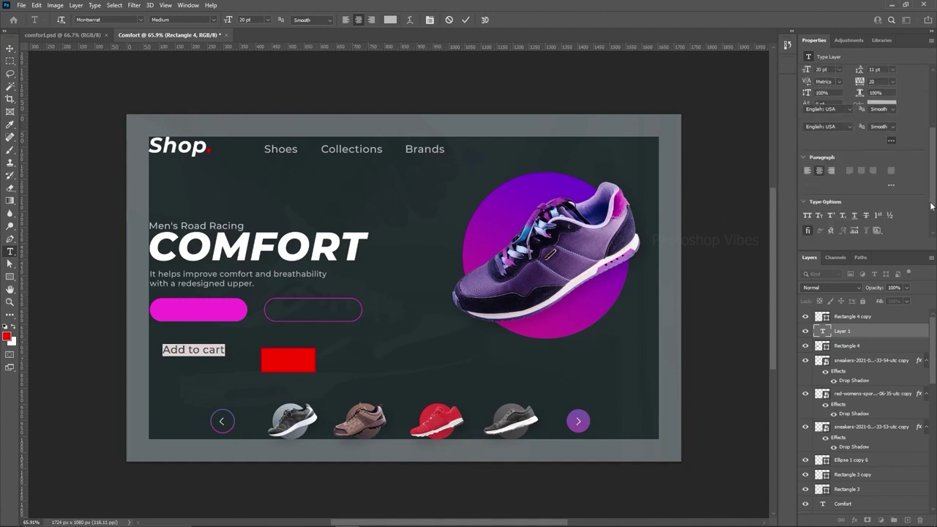
click(808, 156)
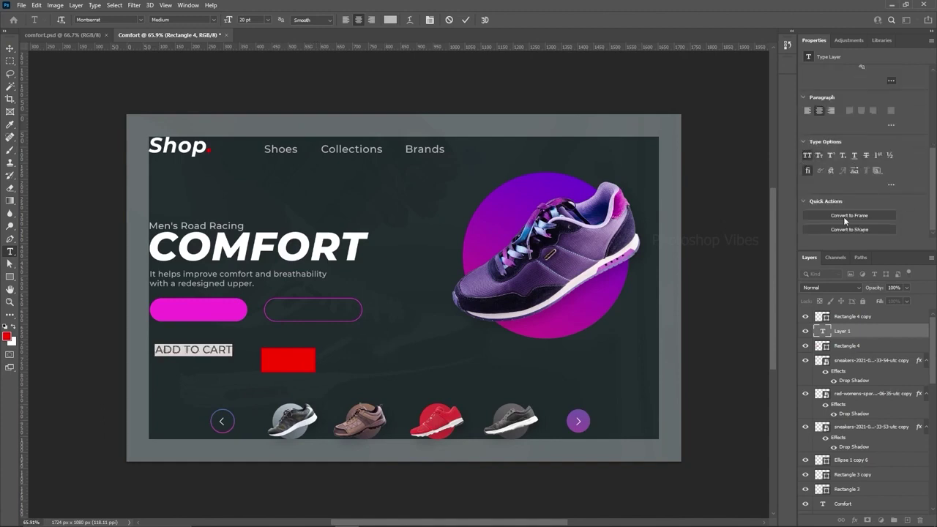
scroll(908, 117, up, 5)
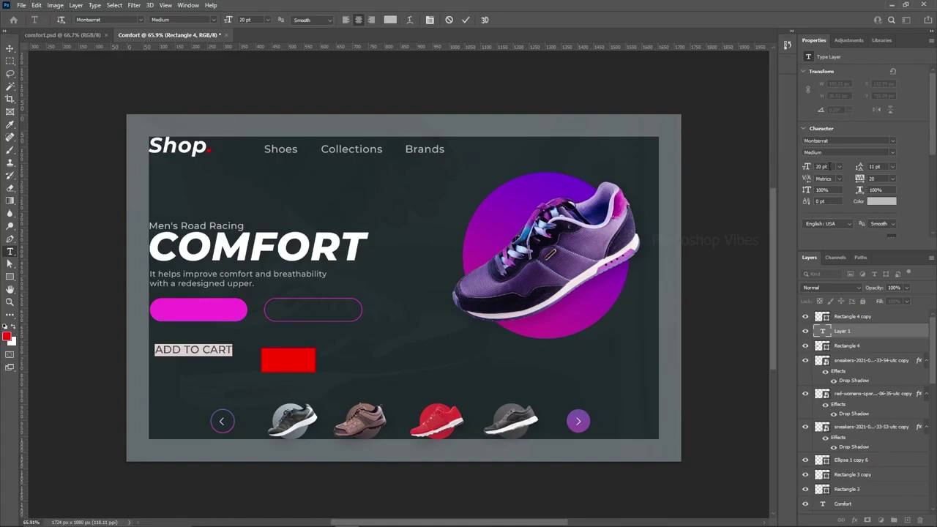
text(10)
key(Return)
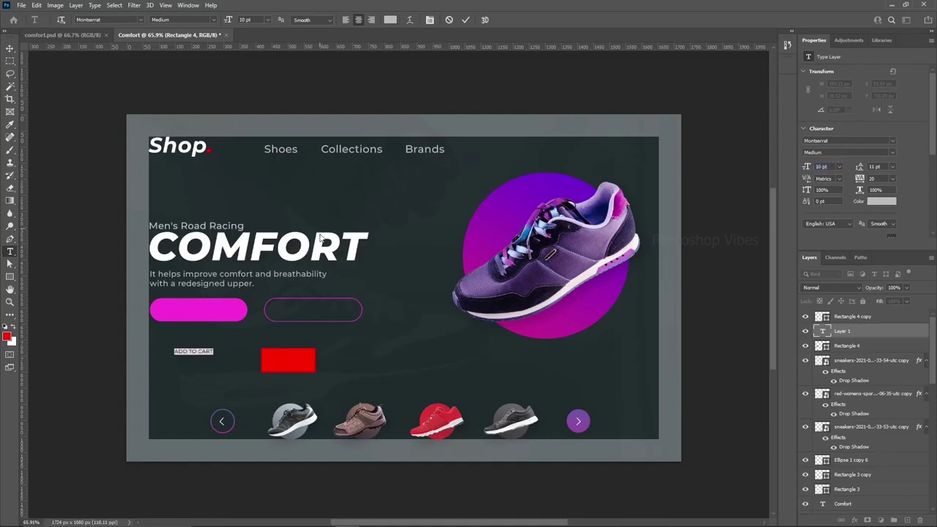
click(10, 50)
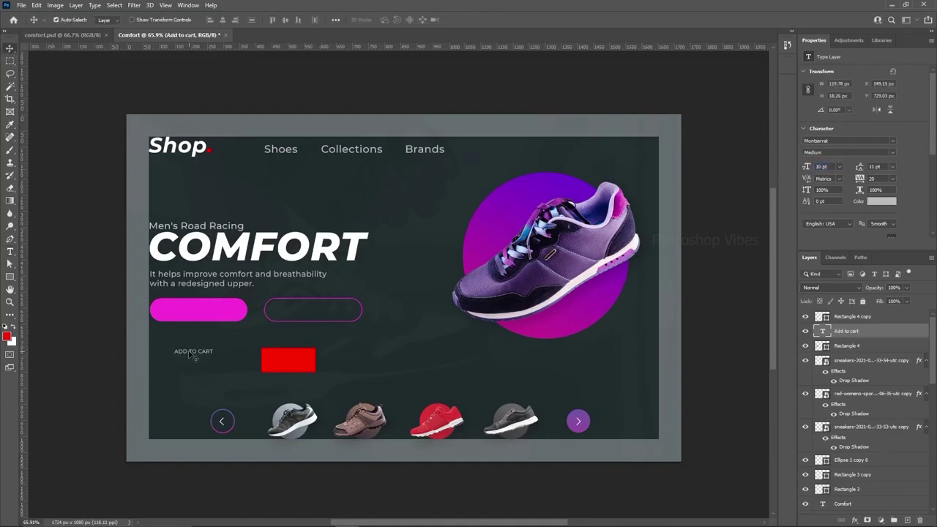
- Make ADD TO CART white 15 pt, centre it on the magenta button, and copy it into the outlined button
drag(191, 355, 194, 315)
text(15)
key(Return)
click(873, 202)
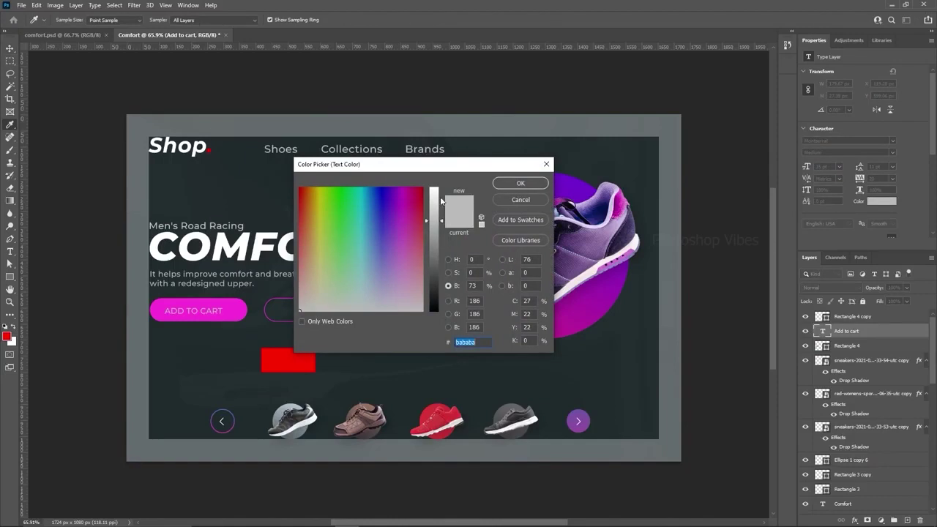
click(435, 189)
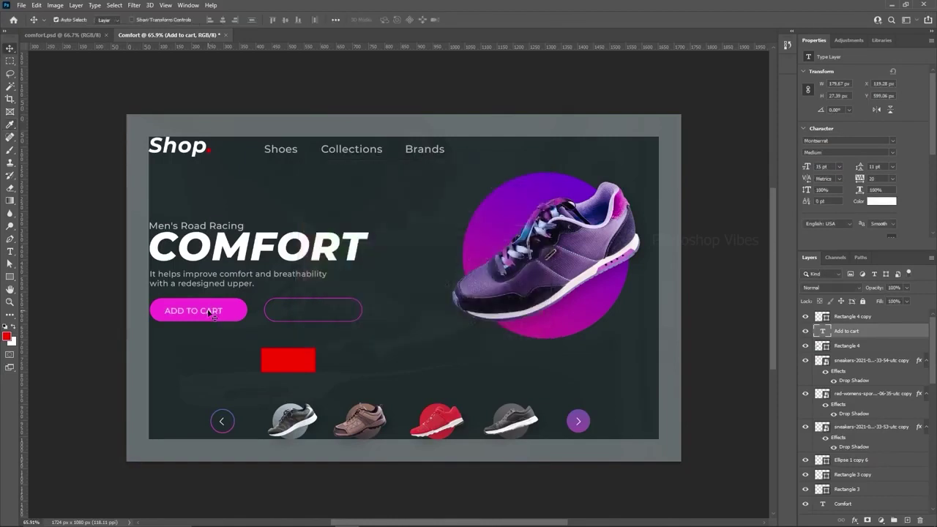
drag(210, 314, 239, 314)
shift+click(847, 346)
click(223, 20)
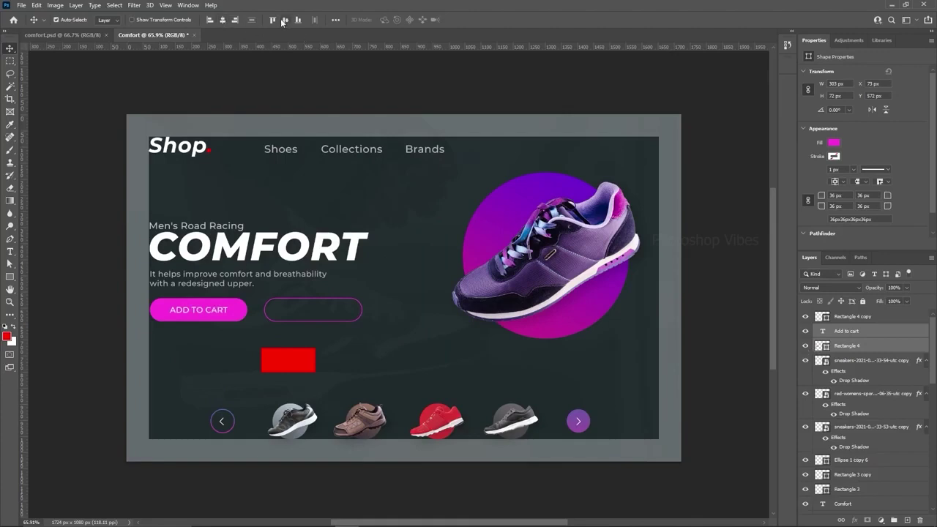
click(71, 222)
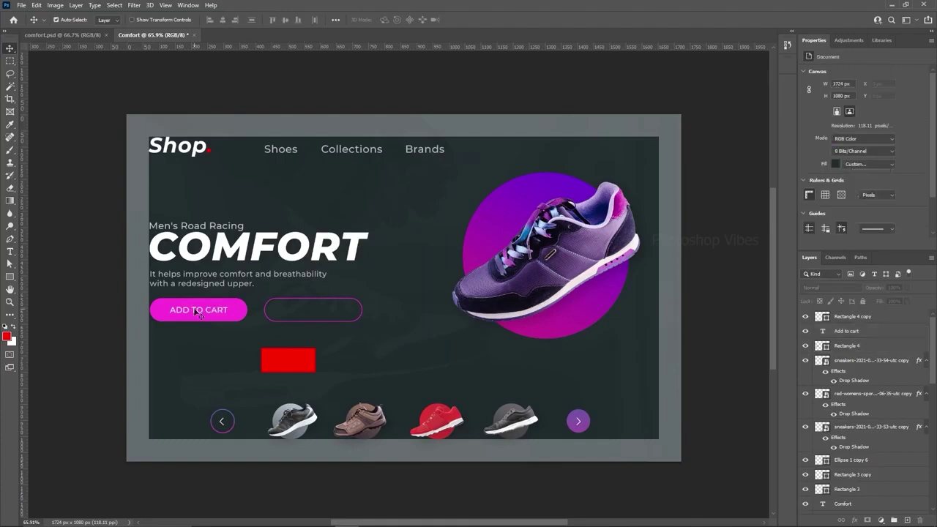
drag(198, 312, 315, 310)
- Change the duplicated label to 'ADD TO WISH LIST' and centre it in the outlined button
double_click(313, 310)
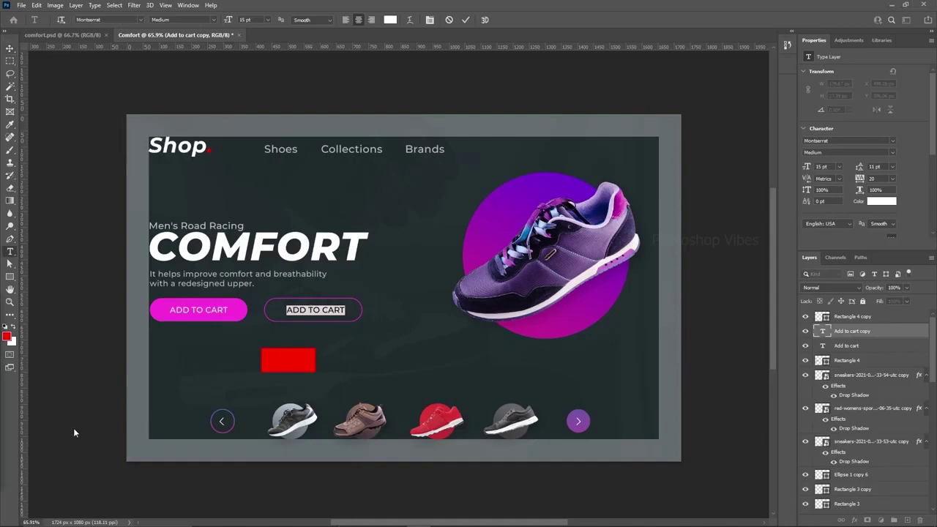
text(ADD TO WISH LIST)
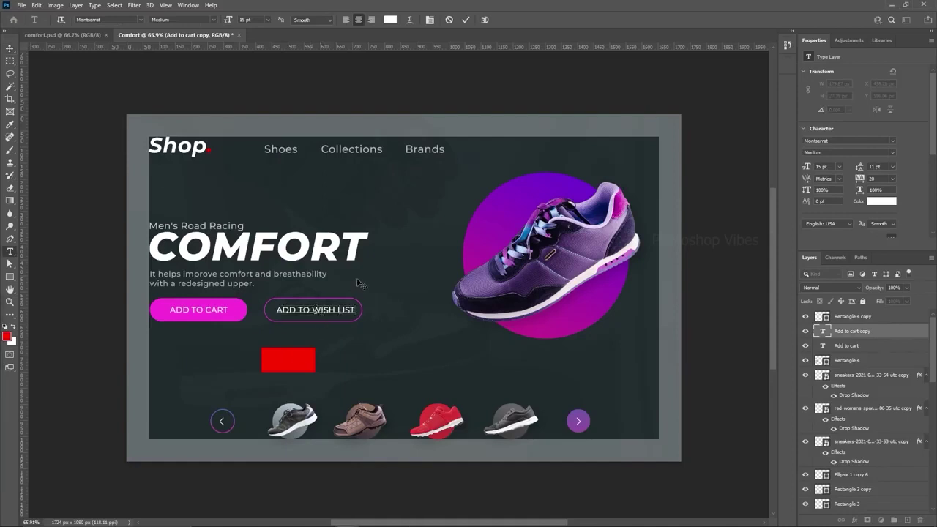
click(10, 50)
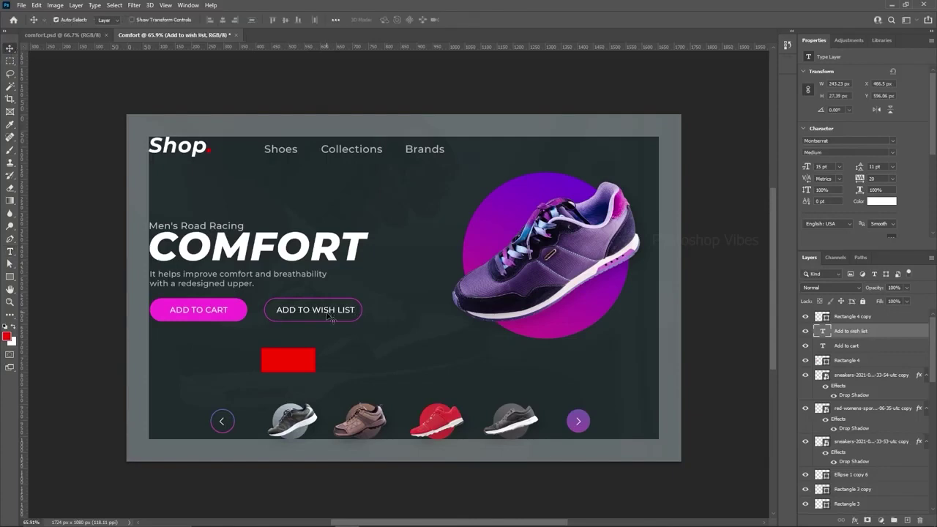
drag(327, 314, 324, 313)
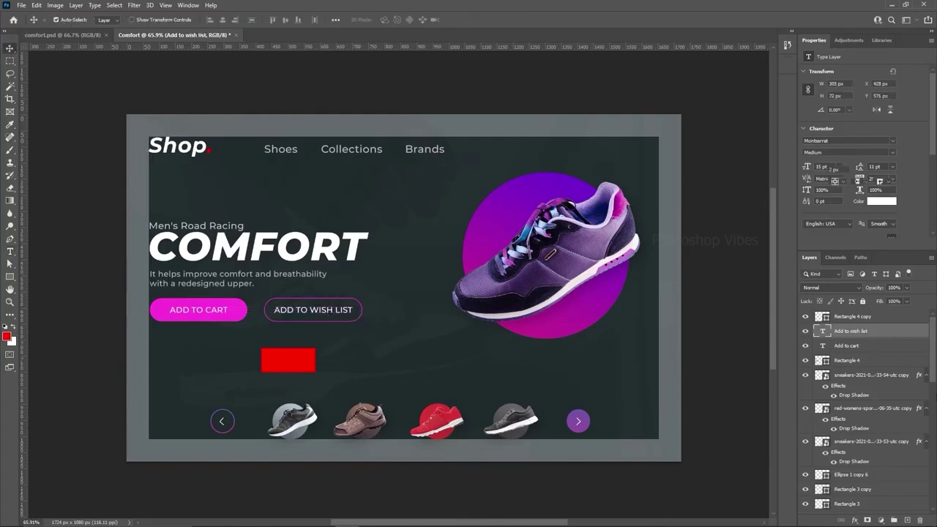
- Set the wish list label's font size to 13 pt
shift+click(853, 316)
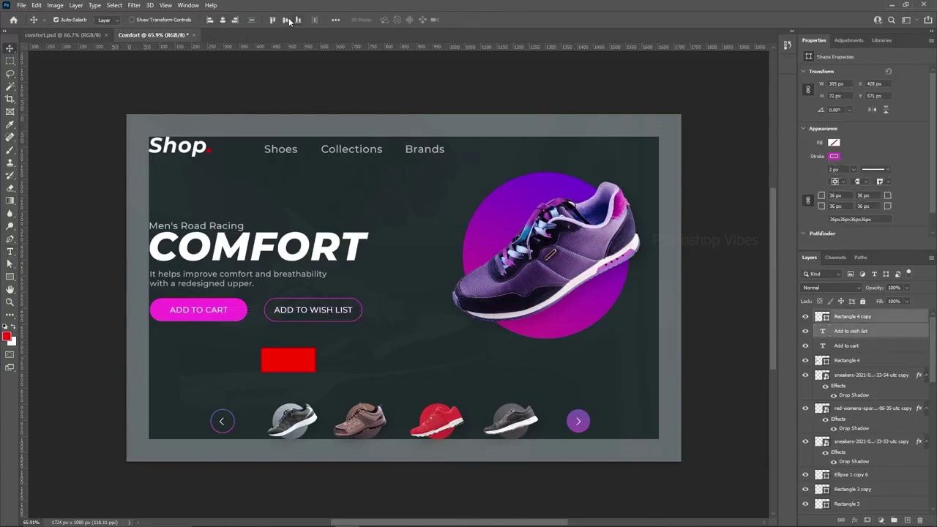
click(90, 207)
click(329, 315)
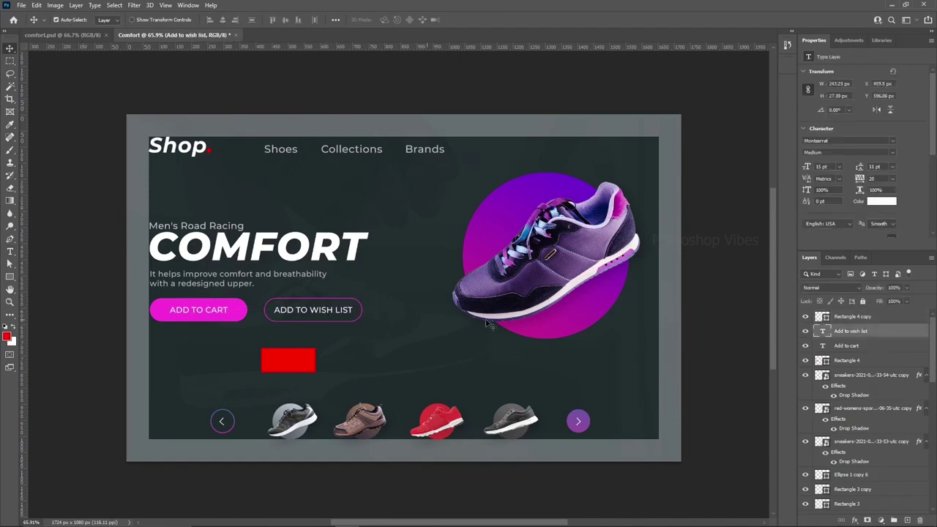
text(12)
key(Return)
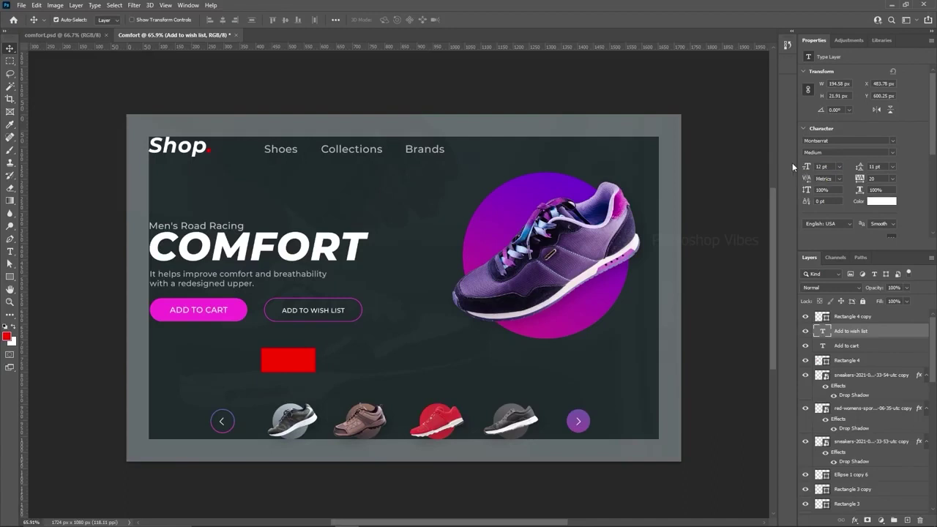
key(Up)
- Copy the purple sneaker's drop shadow layer style and paste it onto the magenta button (Rectangle 4)
click(91, 228)
click(235, 313)
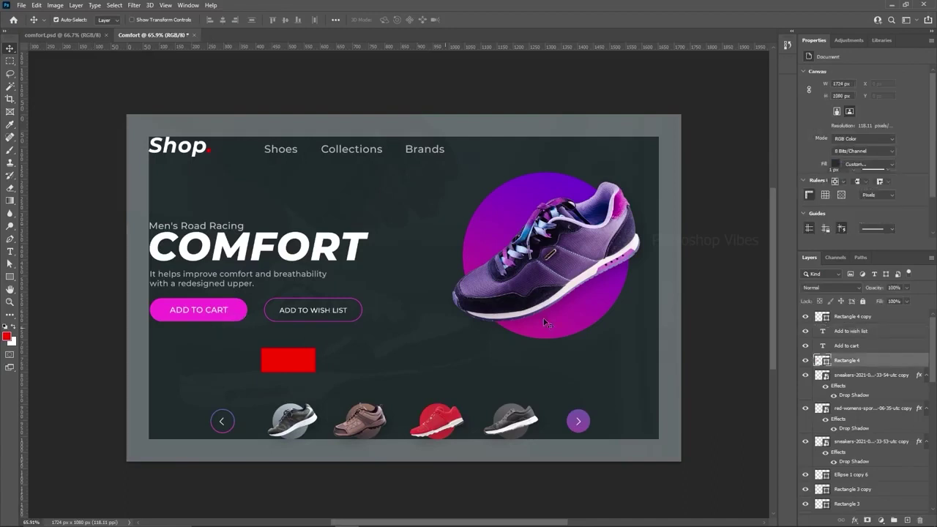
click(573, 258)
right_click(925, 375)
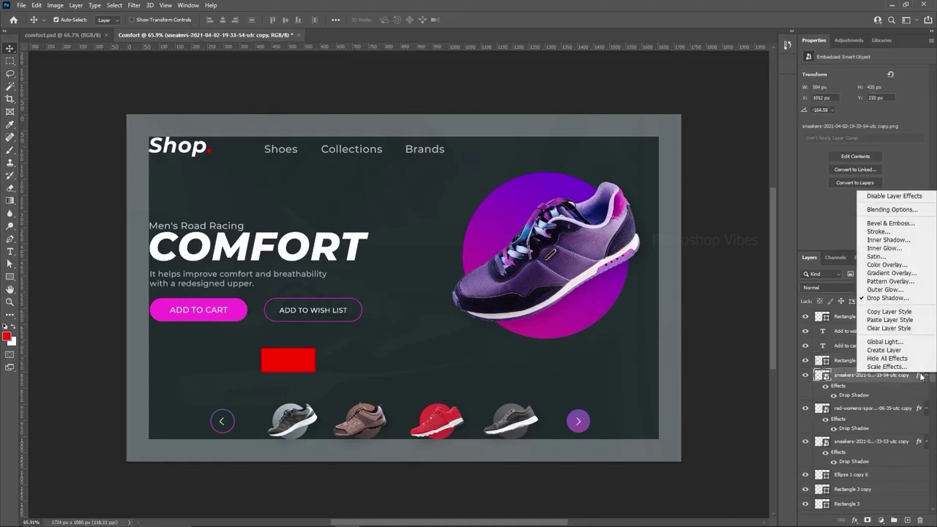
click(889, 312)
click(236, 313)
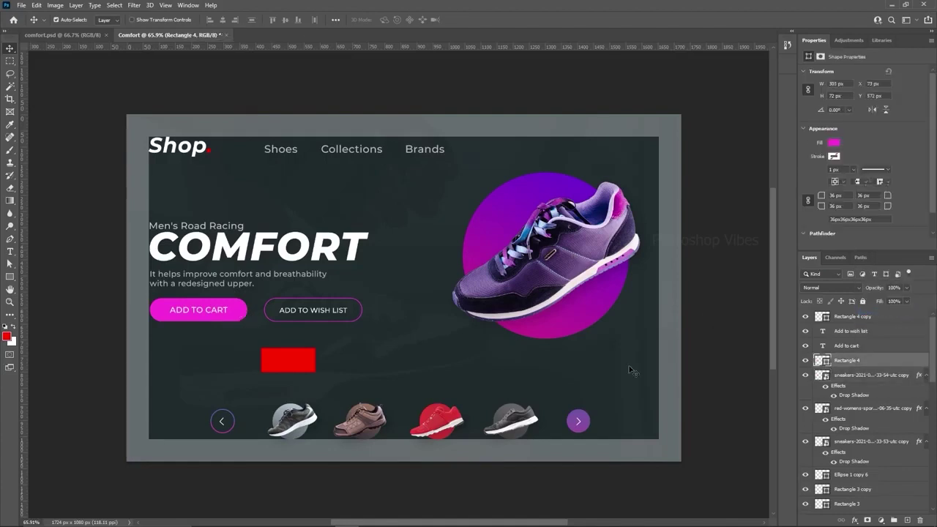
right_click(914, 361)
click(782, 344)
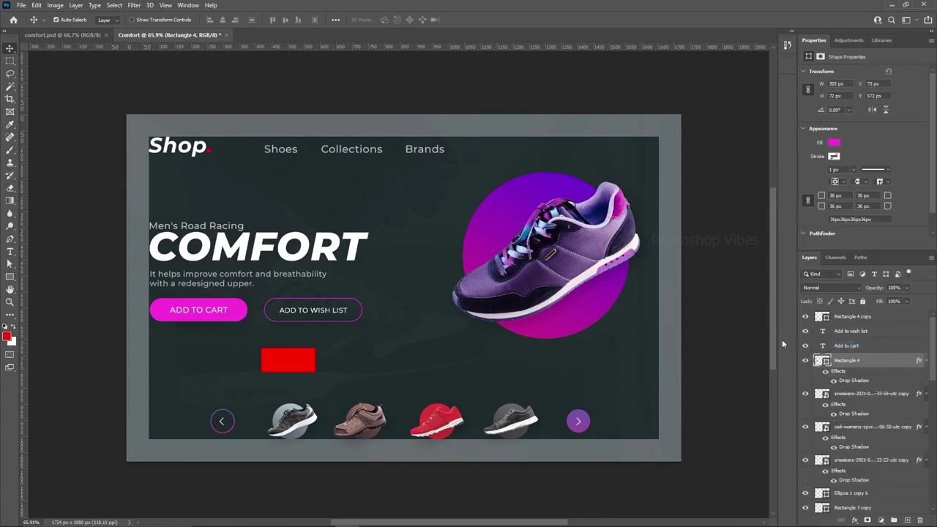
- Hide Group 1, which holds the grey frame and red box
scroll(847, 439, down, 10)
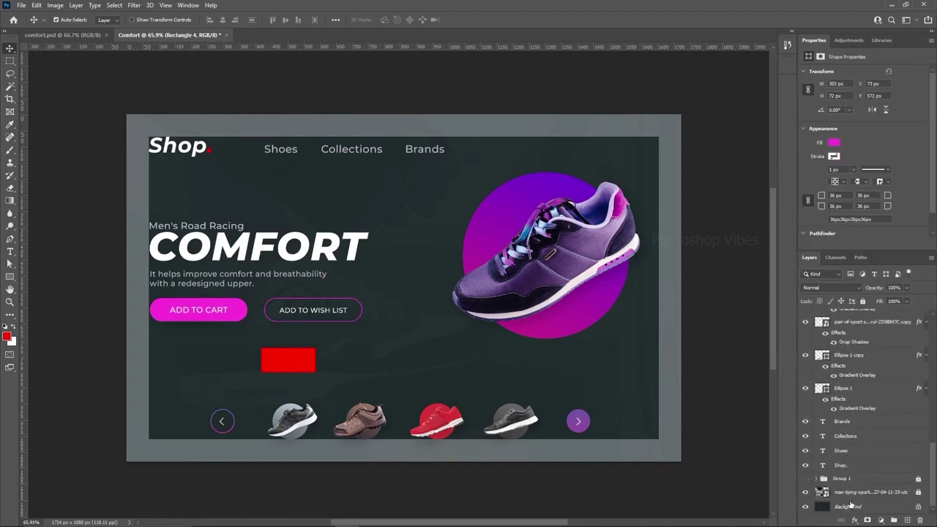
click(728, 322)
scroll(382, 407, down, 2)
scroll(627, 312, up, 1)
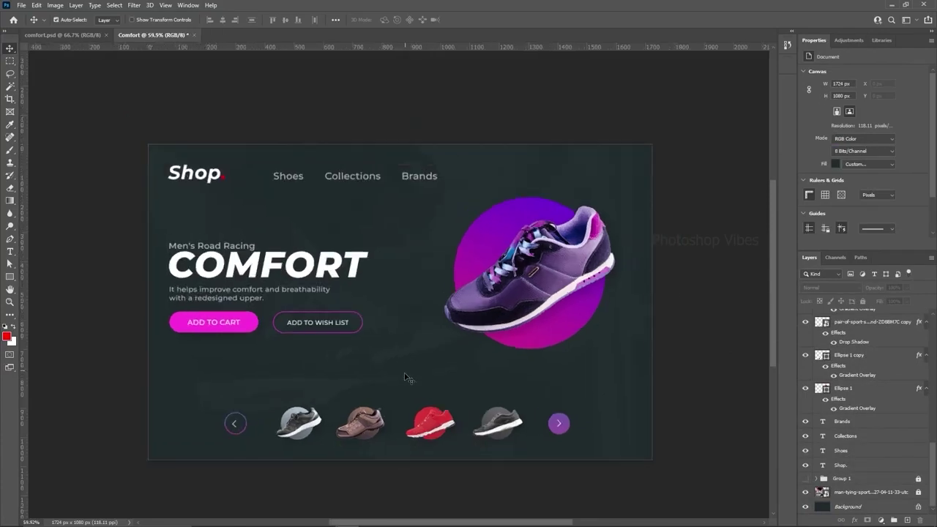
- Nudge the COMFORT title slightly left and down
click(206, 250)
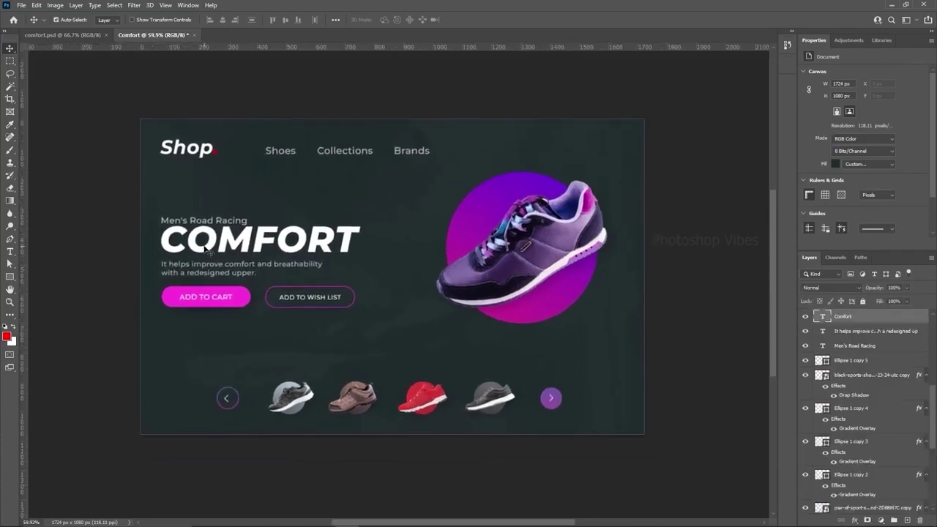
key(Down)
key(Down)
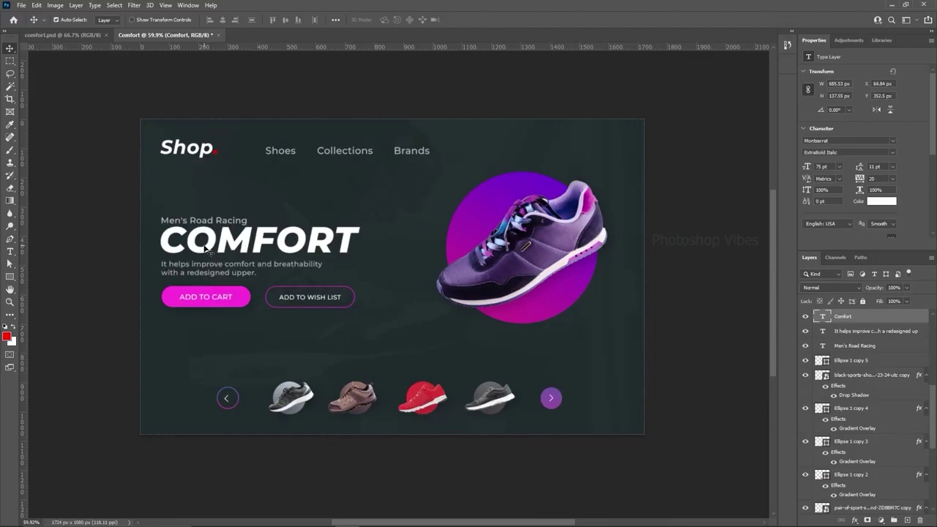
key(Left)
key(Left)
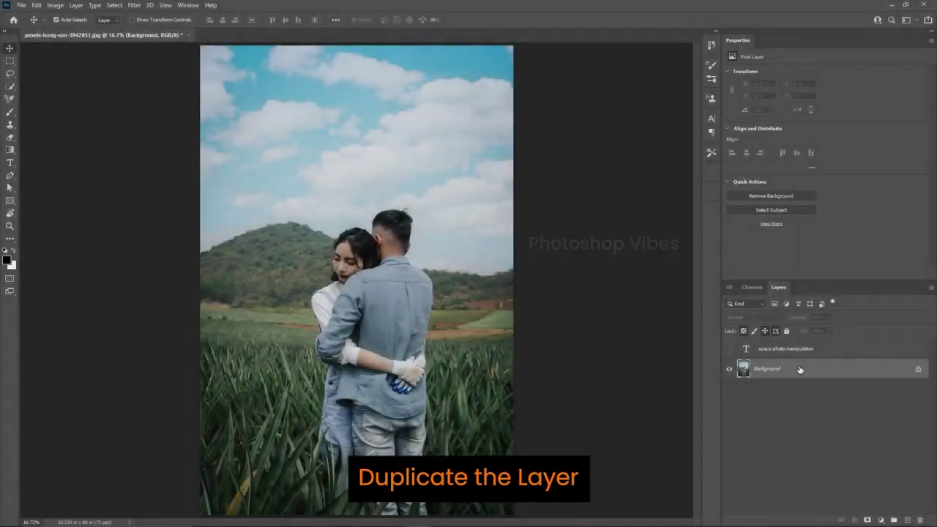
- Create a Background copy layer of the couple photo and zoom in on the couple
drag(800, 369, 909, 520)
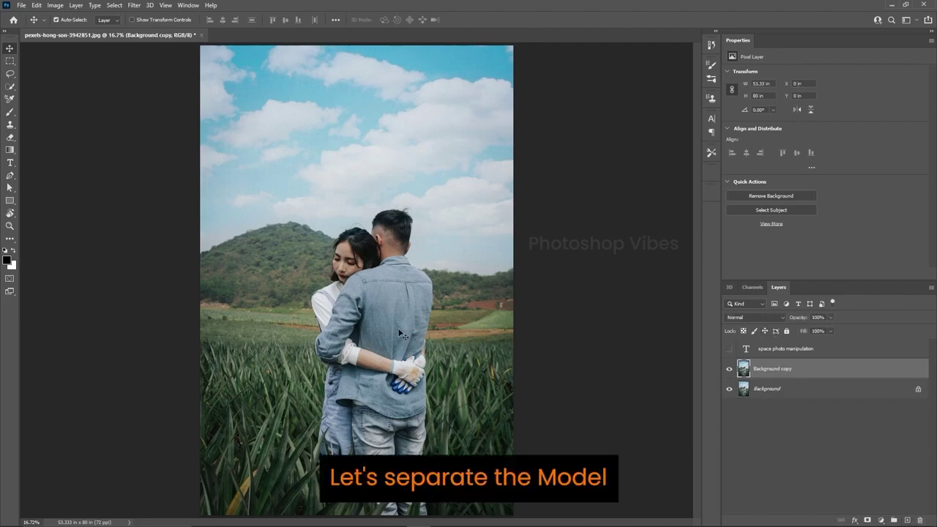
scroll(386, 339, up, 5)
drag(386, 339, 387, 266)
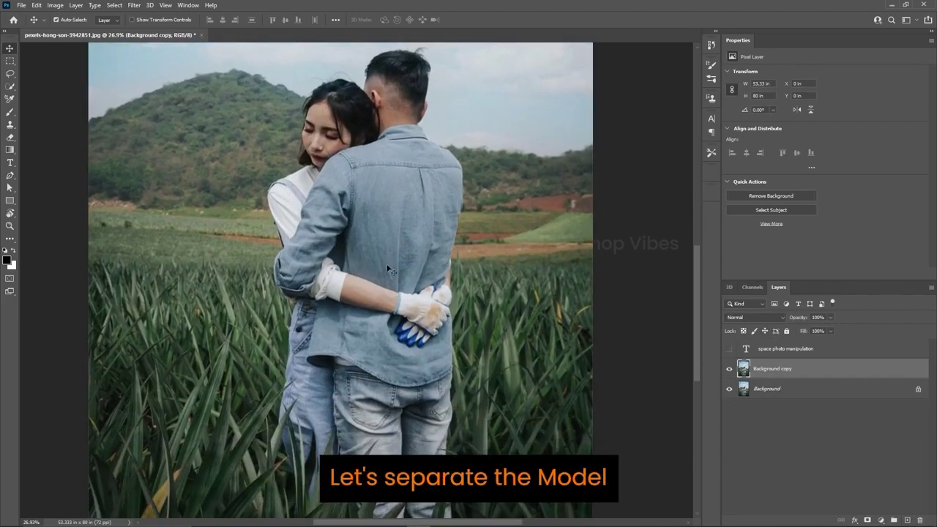
scroll(388, 267, down, 1)
drag(387, 357, 388, 342)
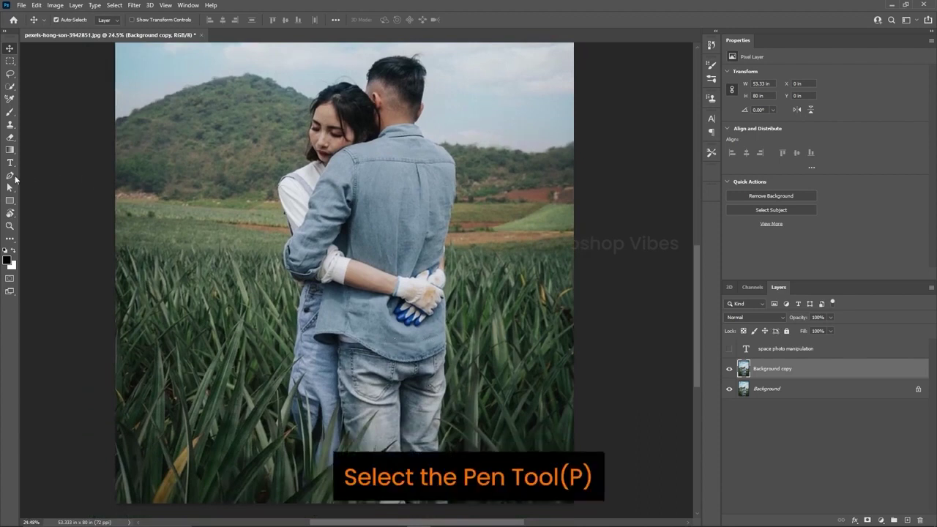
- Finish the Pen path around the man's jeans and convert it into a selection
click(10, 177)
scroll(388, 412, up, 5)
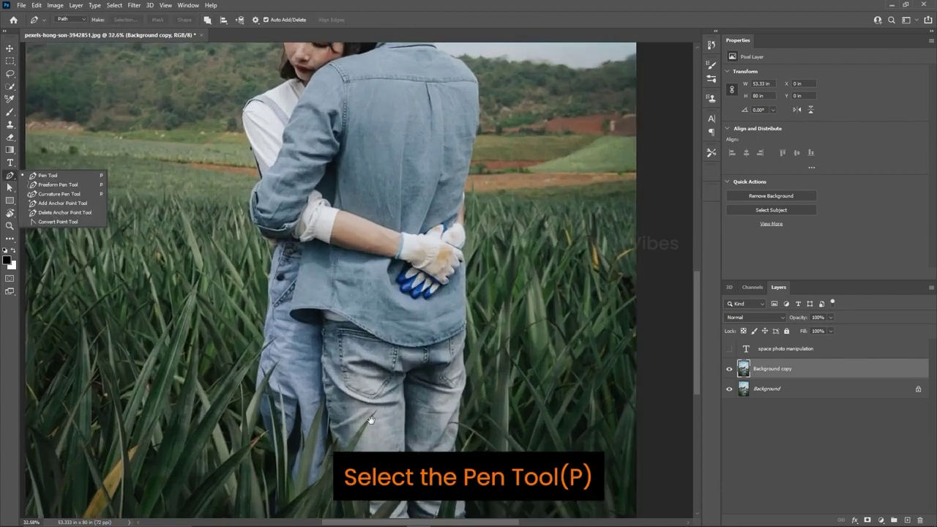
scroll(377, 364, up, 2)
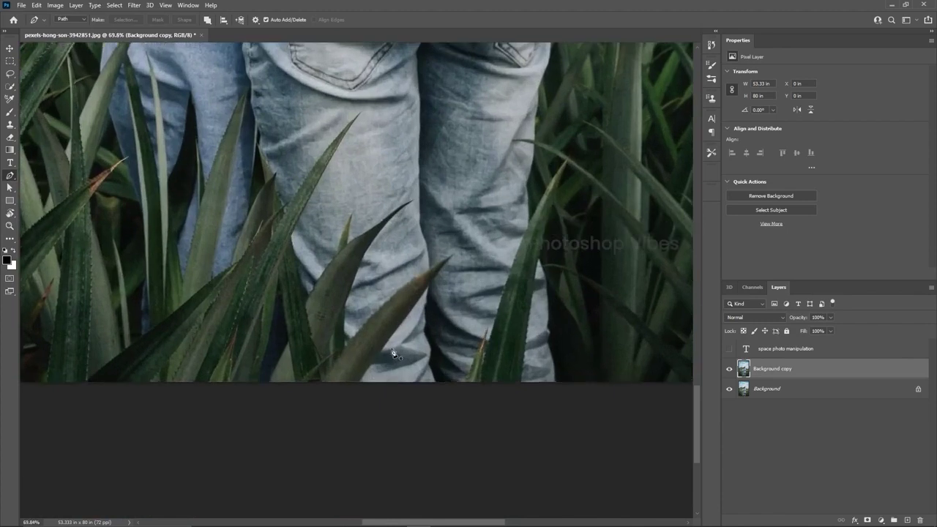
click(344, 450)
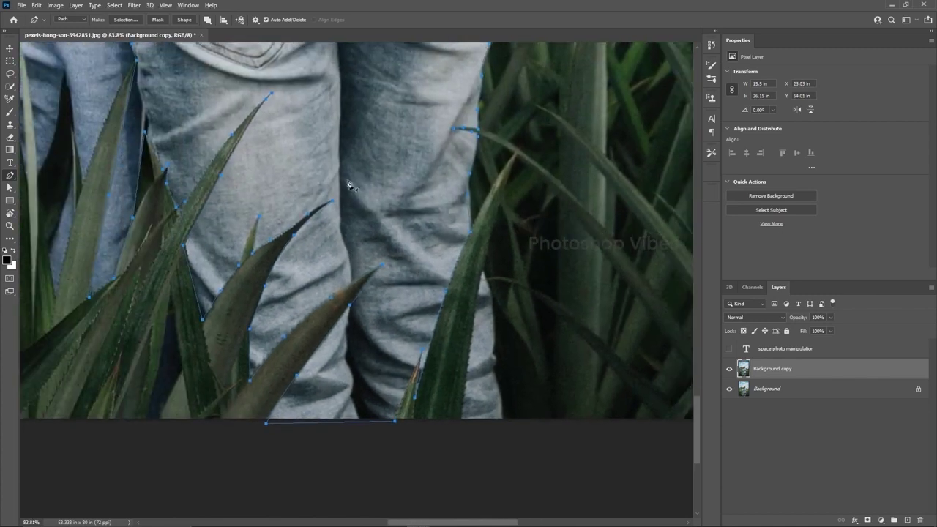
click(126, 20)
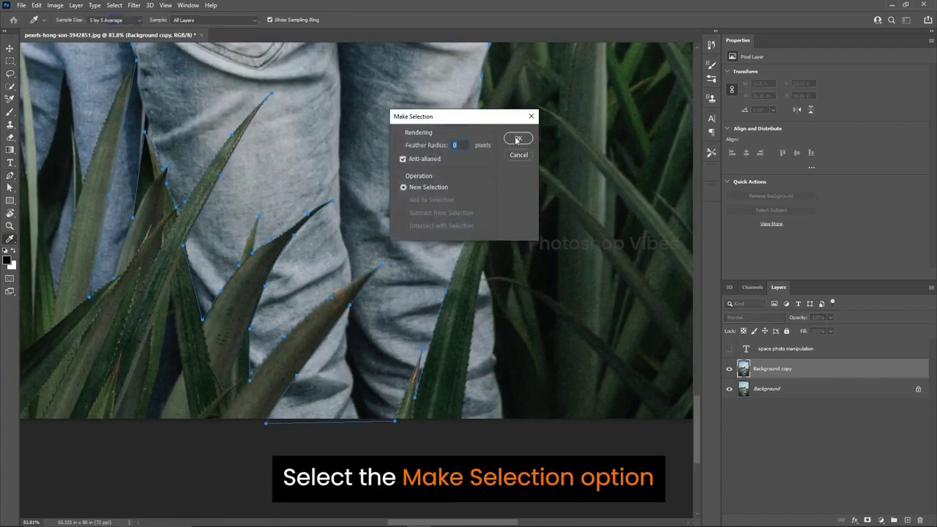
click(518, 139)
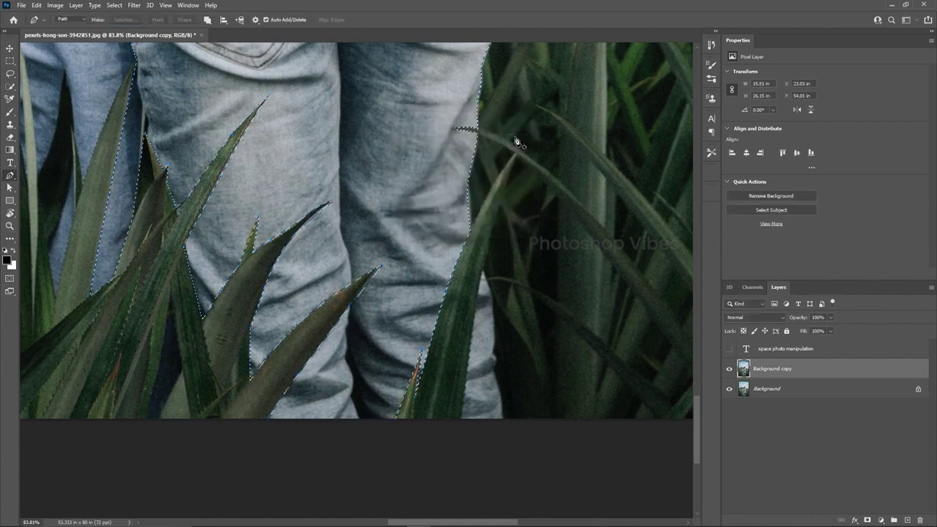
- Trace the missed denim sliver beside the leaf and add it to the selection
click(462, 425)
click(477, 295)
click(482, 271)
click(492, 290)
click(494, 325)
click(496, 350)
click(496, 365)
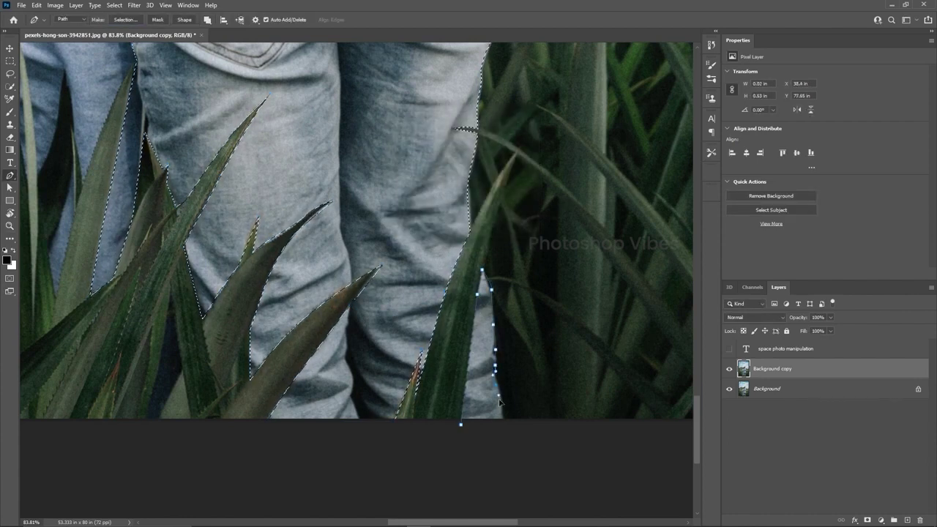
click(496, 385)
click(460, 425)
click(126, 20)
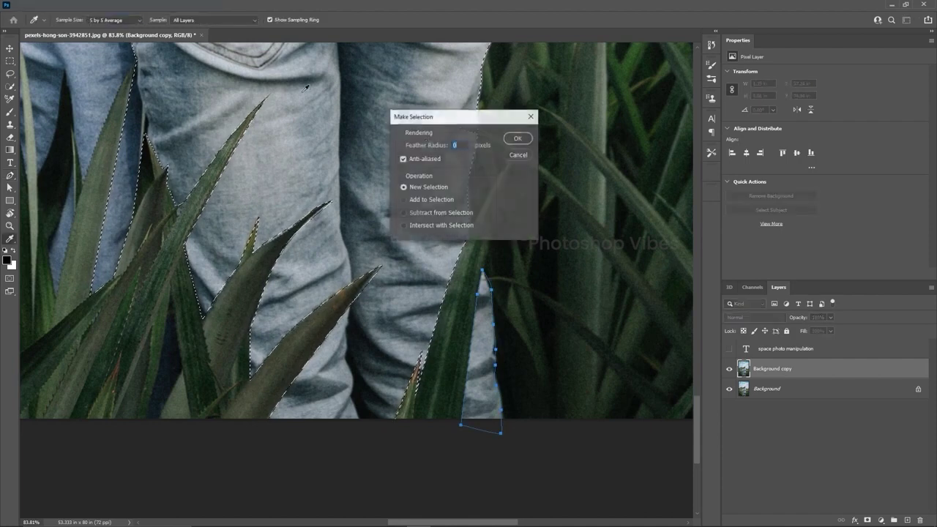
click(404, 200)
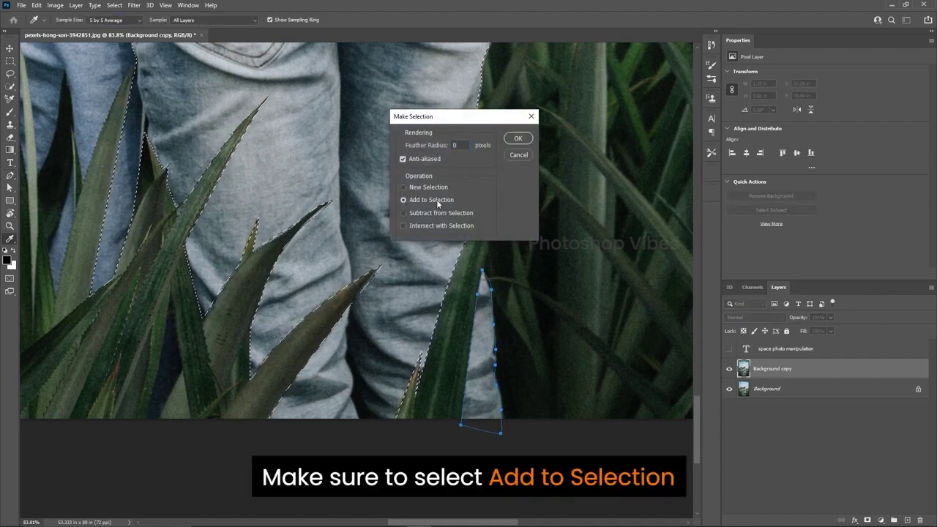
click(509, 137)
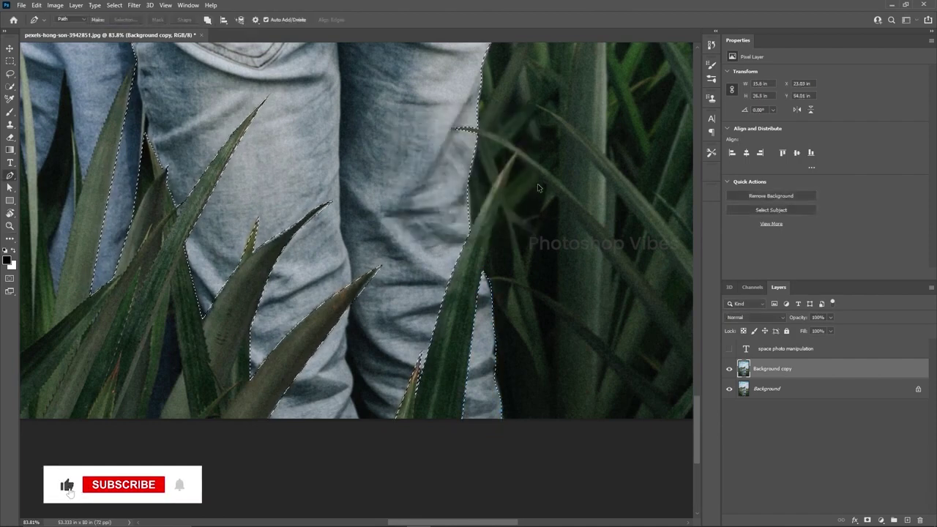
scroll(538, 183, down, 4)
drag(416, 112, 403, 374)
scroll(390, 302, down, 4)
scroll(390, 301, down, 1)
drag(389, 304, 339, 192)
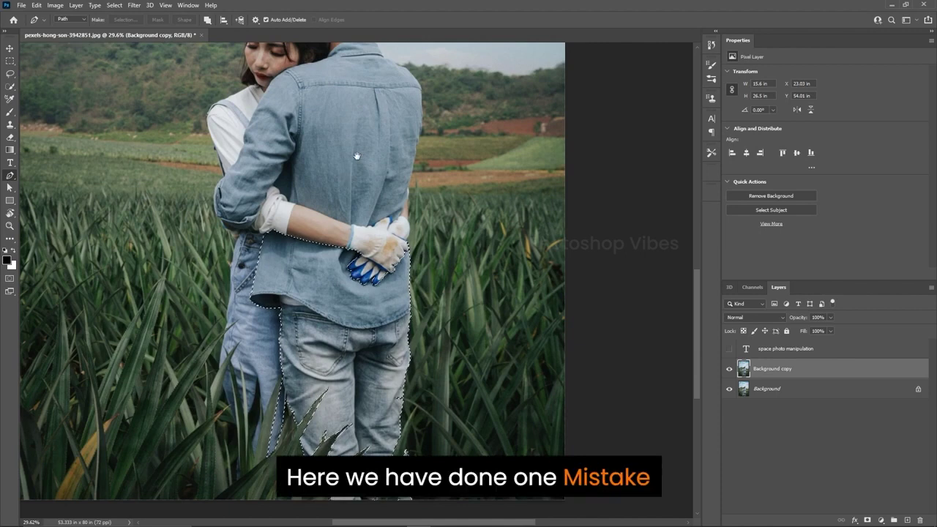
- Pen-trace the wrongly selected strip along the left edge of the jeans
scroll(302, 415, up, 5)
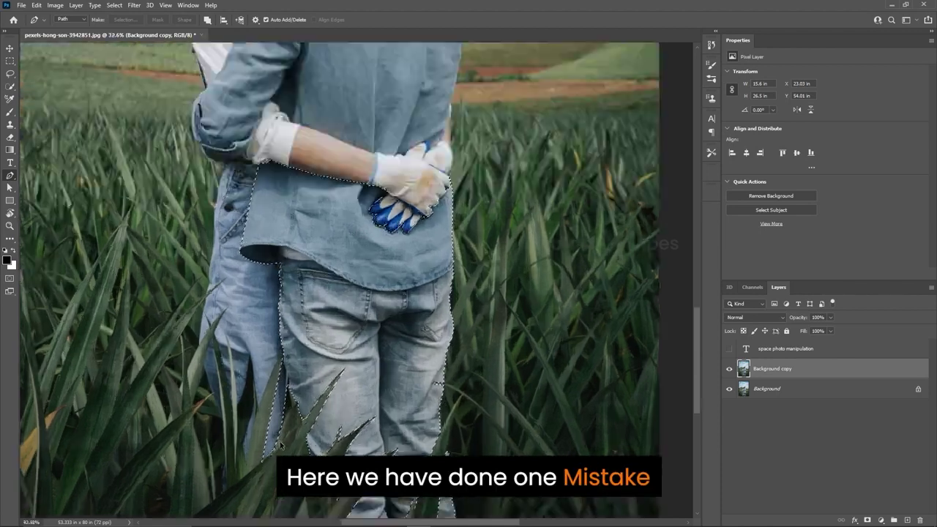
drag(281, 444, 341, 353)
scroll(339, 292, up, 4)
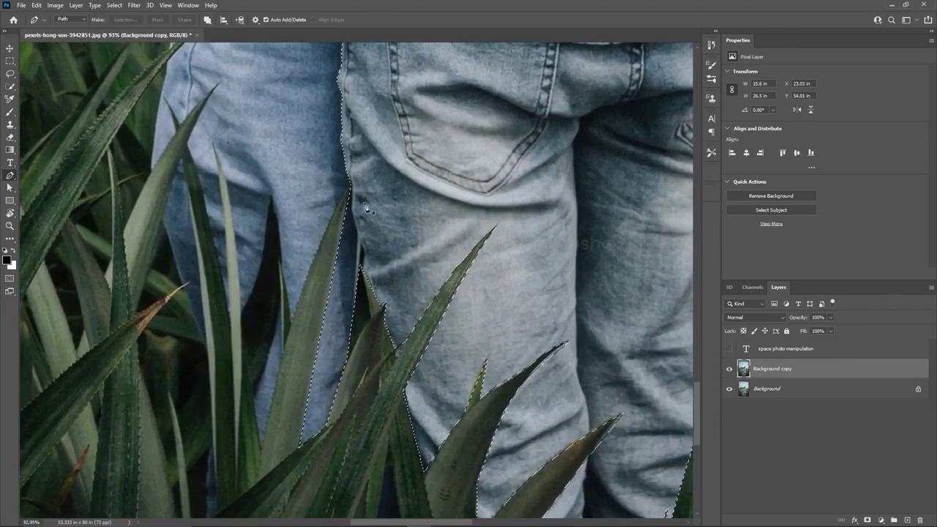
click(345, 182)
click(352, 196)
click(351, 212)
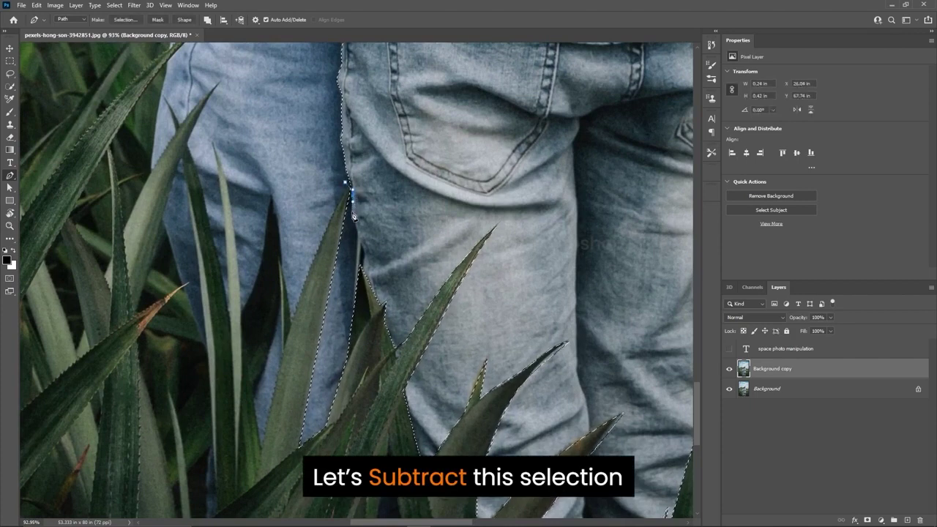
click(356, 227)
click(359, 239)
click(364, 249)
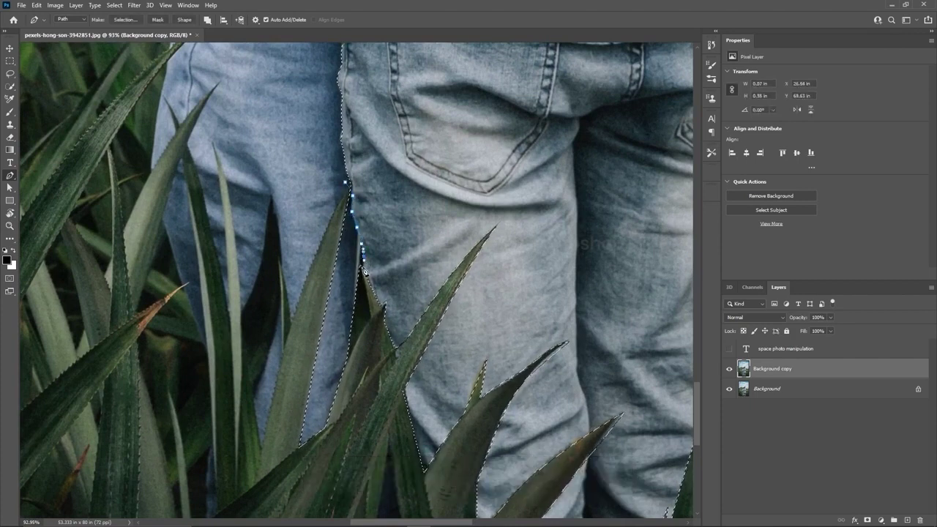
click(339, 458)
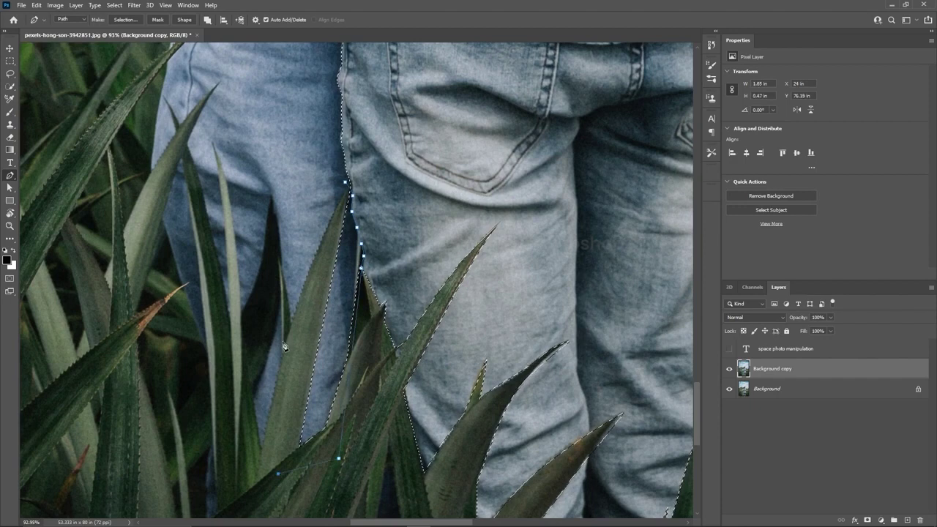
- Subtract the traced strip from the selection
click(125, 20)
click(403, 213)
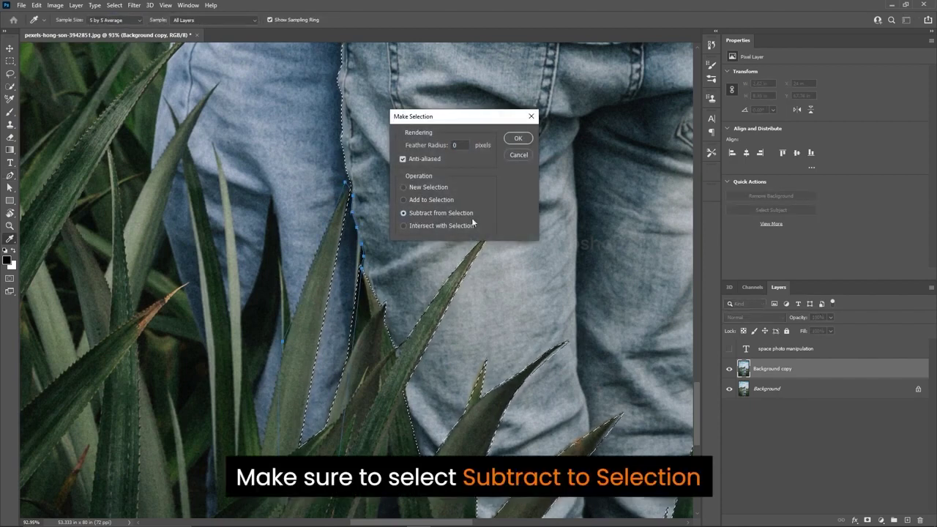
click(518, 138)
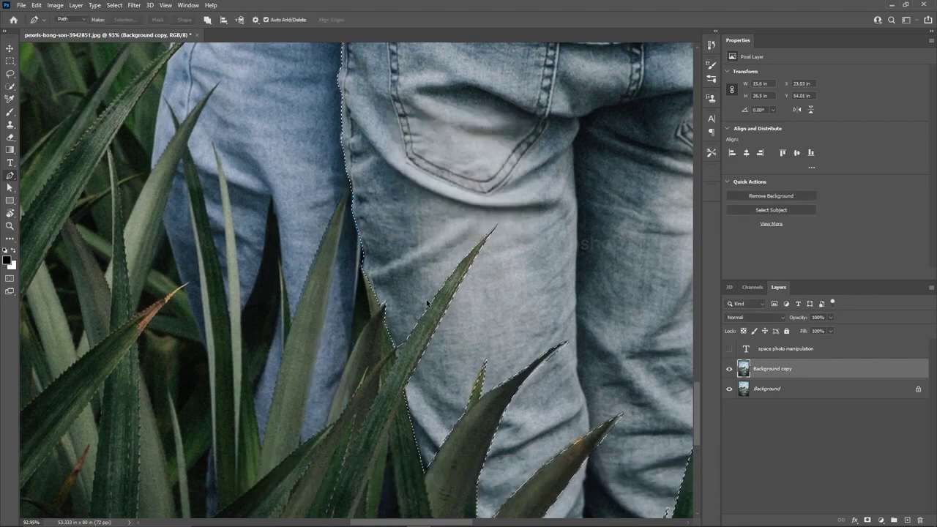
scroll(428, 302, down, 6)
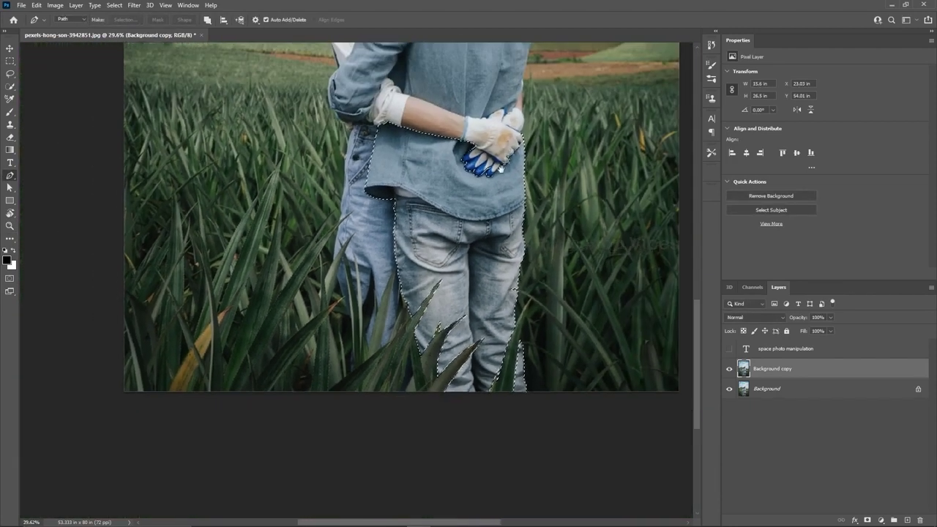
- Close the Pen outline around the man's head, shirt and arms and add it to the selection
scroll(500, 168, up, 3)
scroll(318, 340, up, 4)
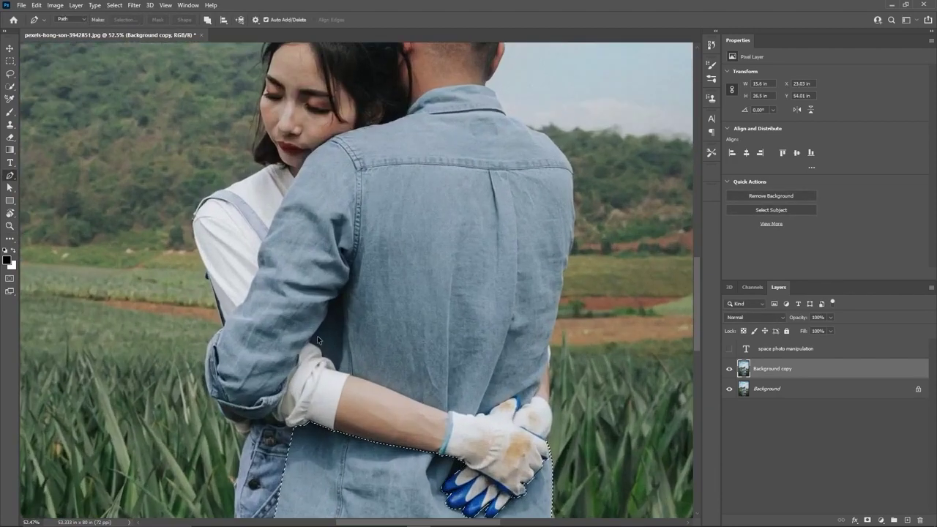
scroll(251, 360, down, 2)
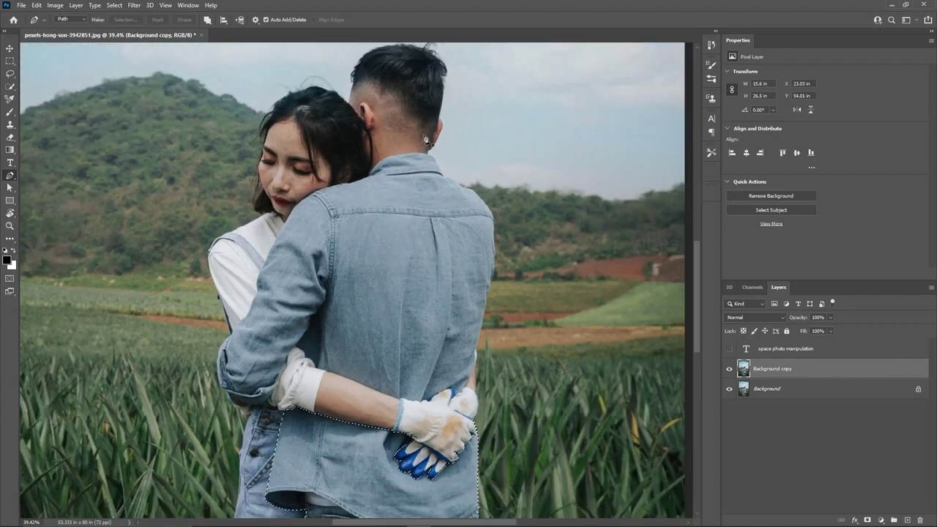
scroll(251, 384, up, 7)
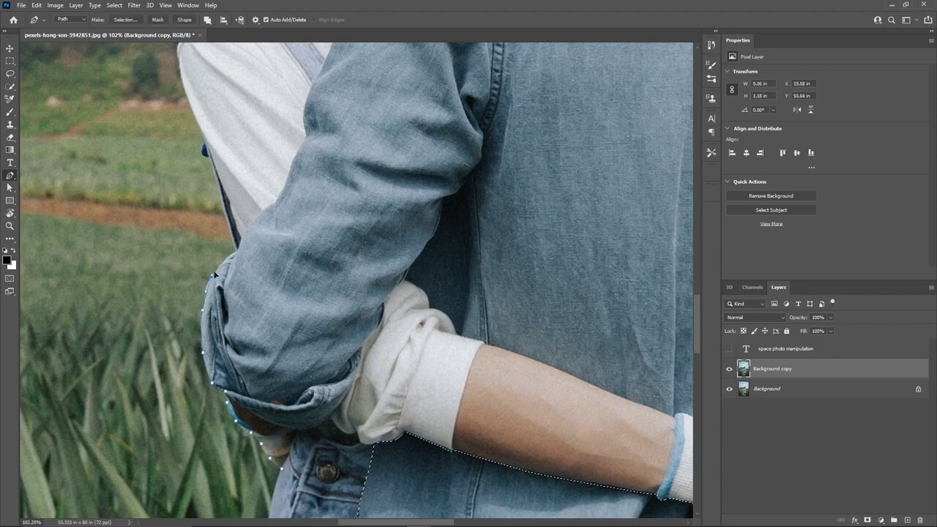
scroll(214, 275, up, 6)
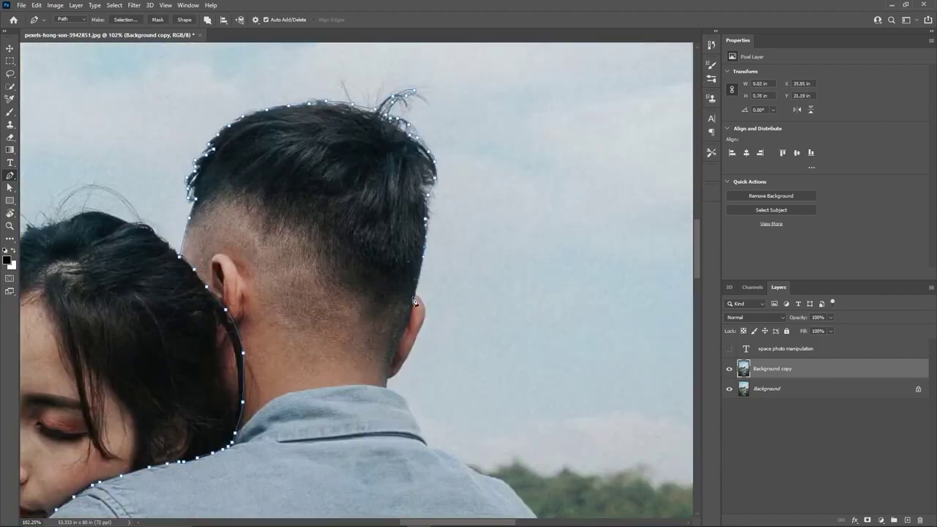
scroll(394, 397, down, 10)
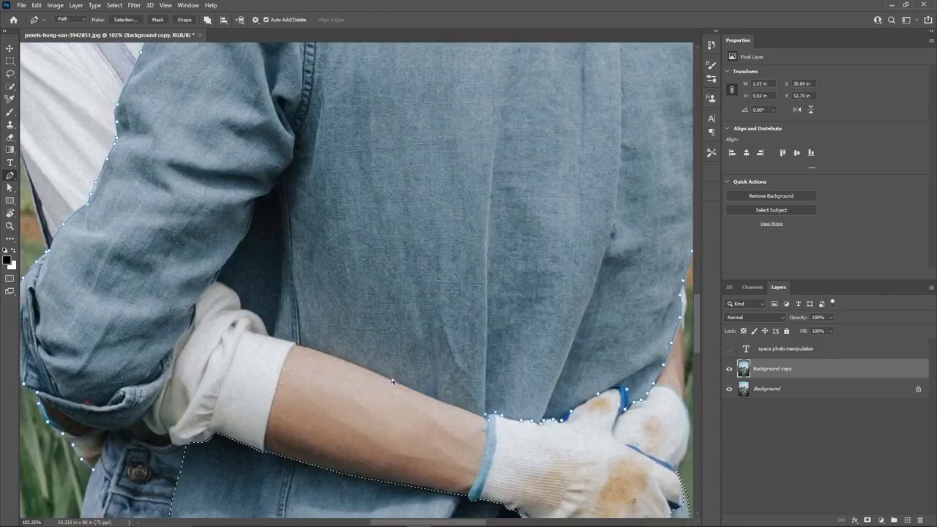
click(94, 469)
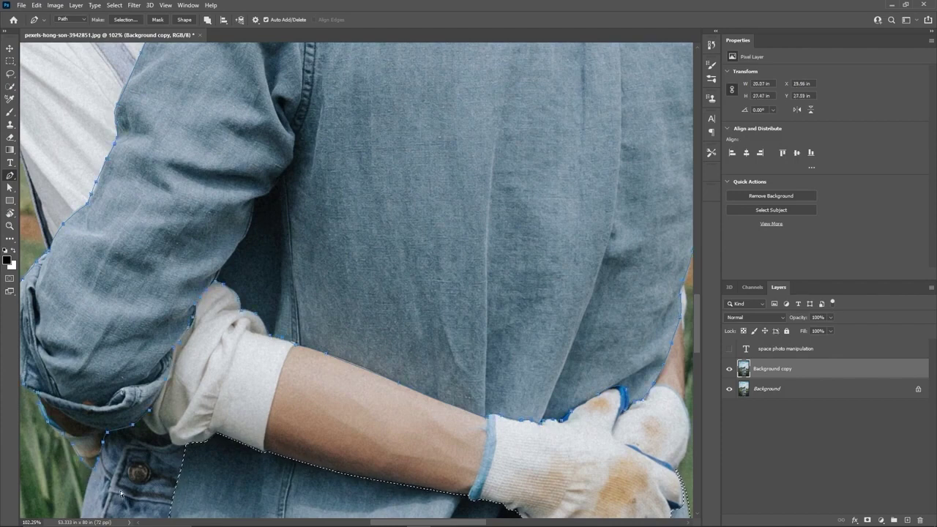
key(ctrl+0)
key(ctrl+0)
scroll(416, 308, up, 2)
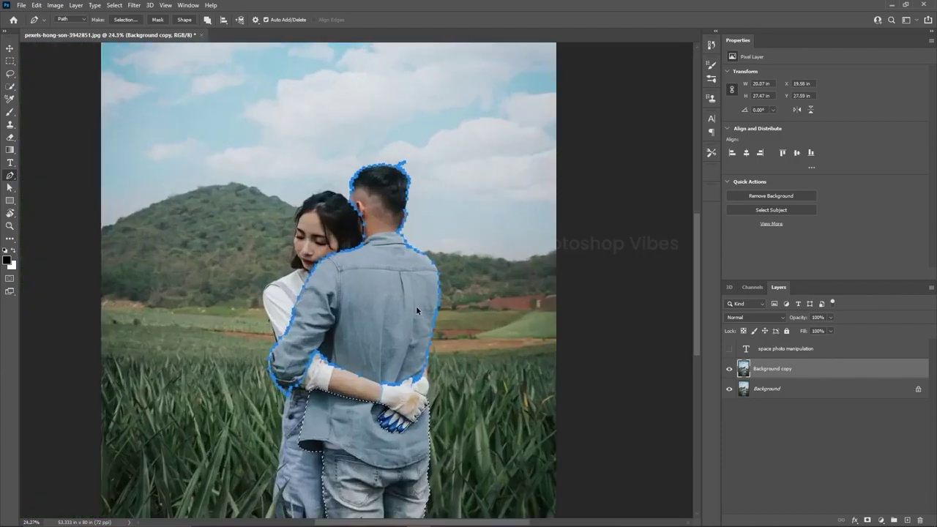
click(126, 20)
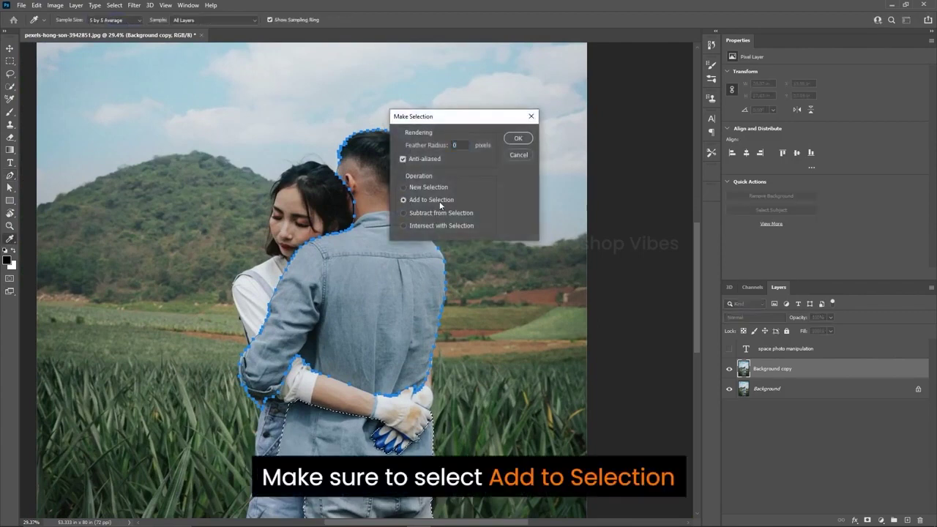
click(519, 139)
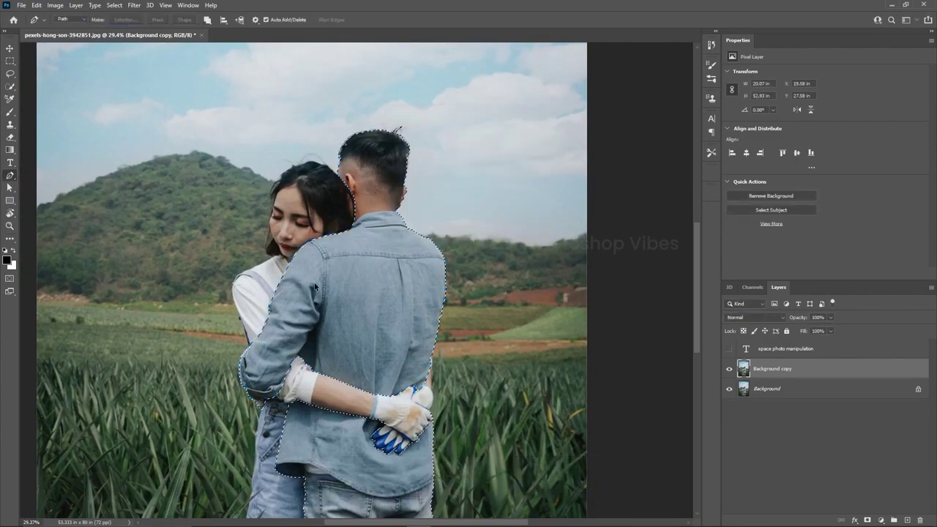
scroll(314, 287, down, 2)
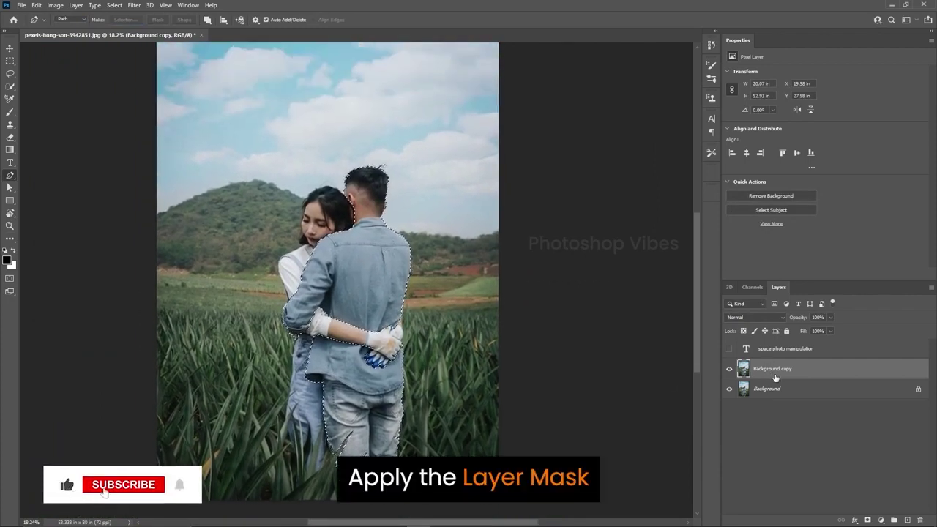
- Mask Background copy to the selected man and check the cut-out
click(868, 520)
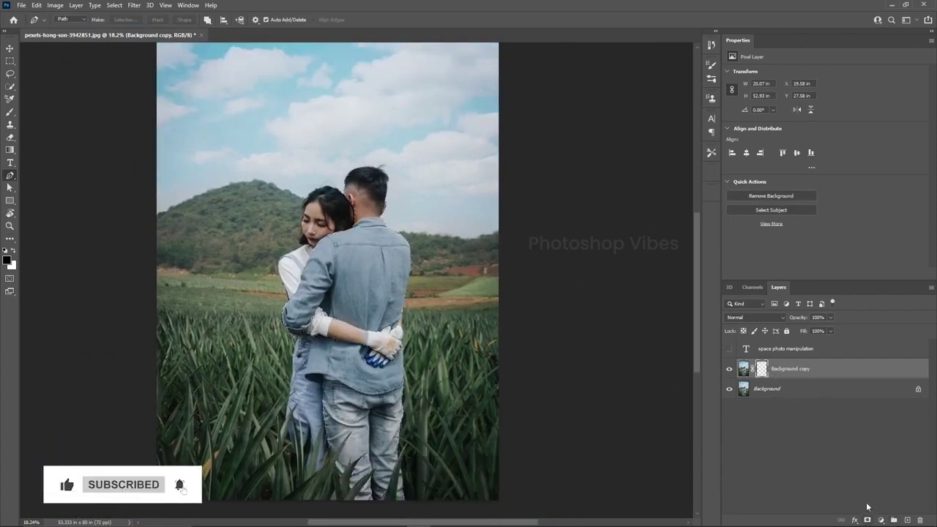
click(728, 390)
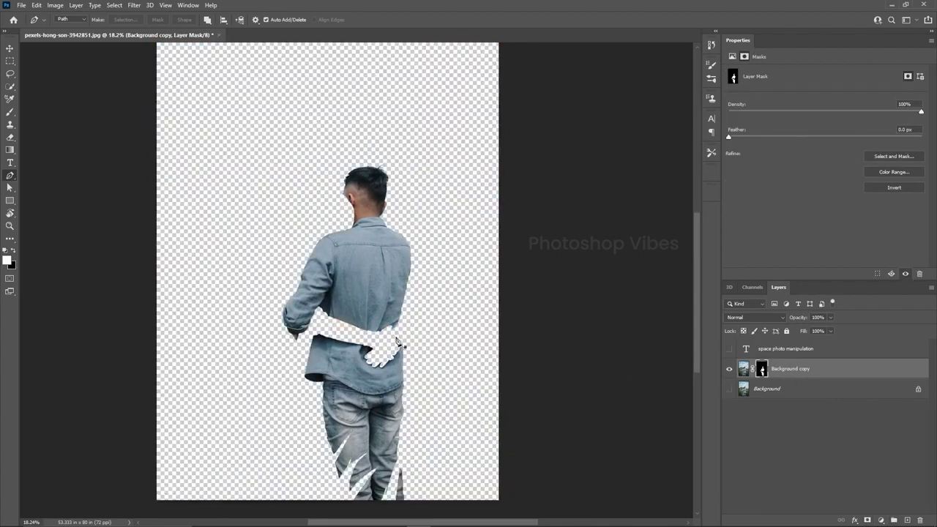
click(10, 49)
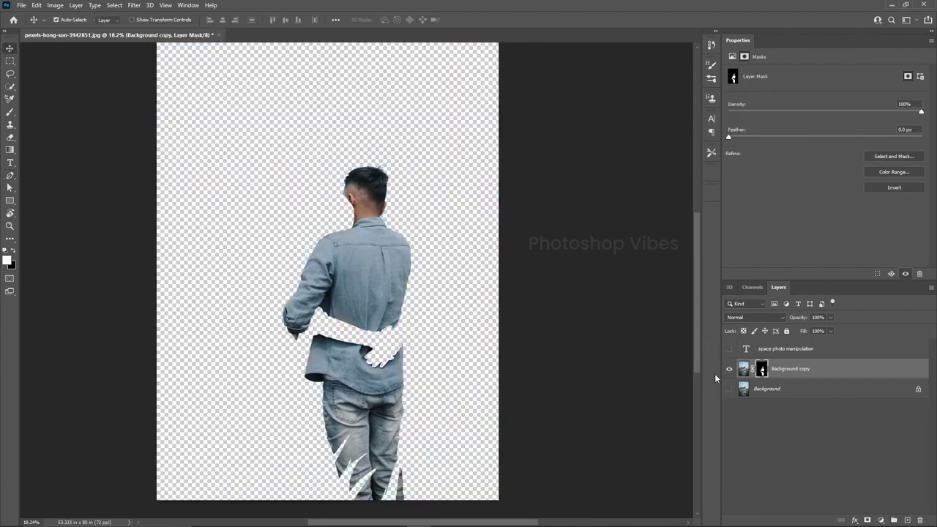
click(729, 389)
click(824, 369)
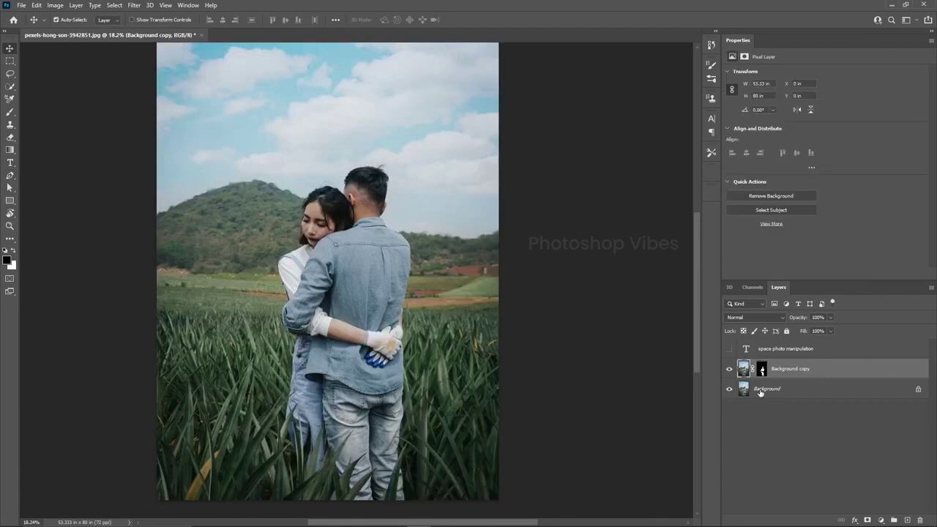
- Duplicate Background into Background copy 2 and mask it to the couple using Select Subject
drag(761, 391, 909, 521)
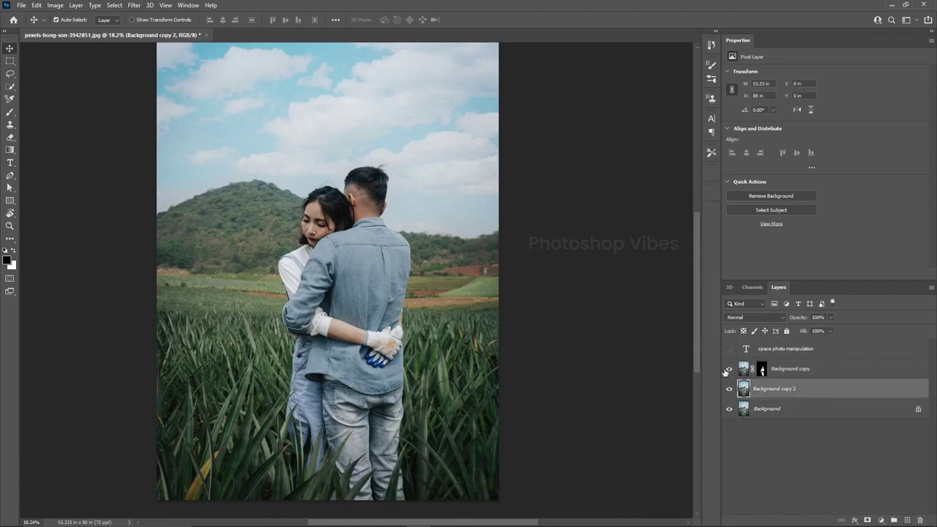
scroll(313, 416, up, 3)
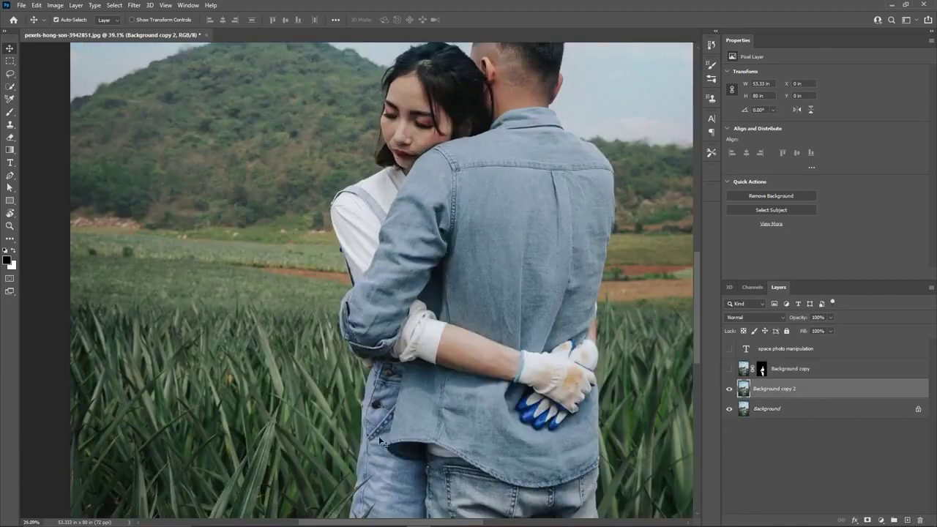
scroll(380, 440, down, 1)
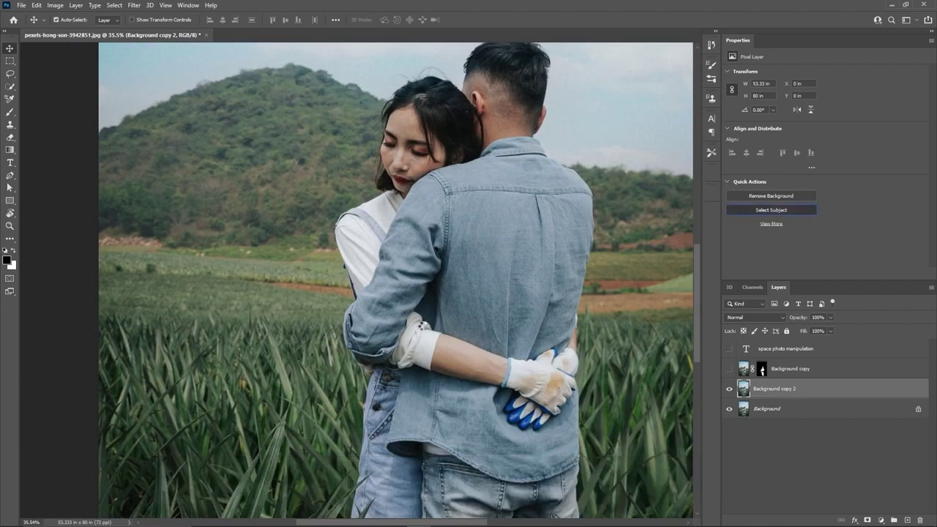
click(771, 210)
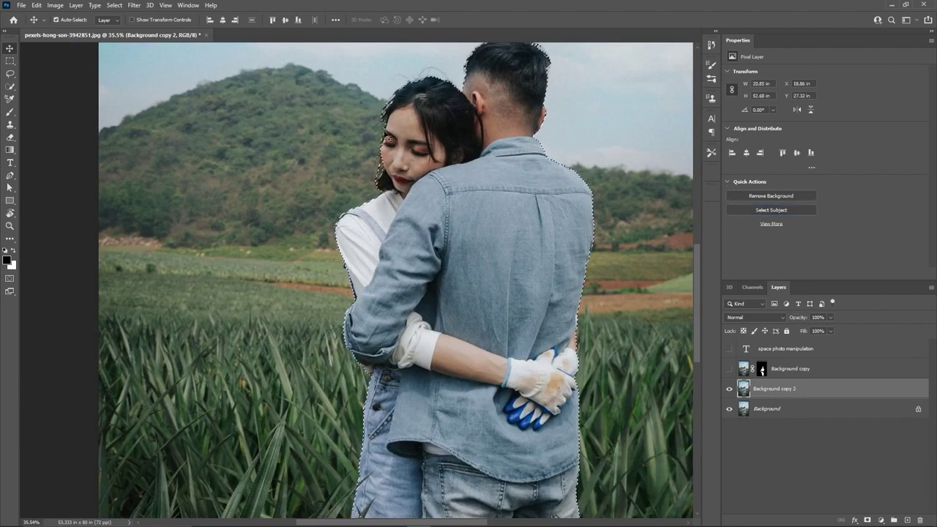
scroll(475, 256, down, 3)
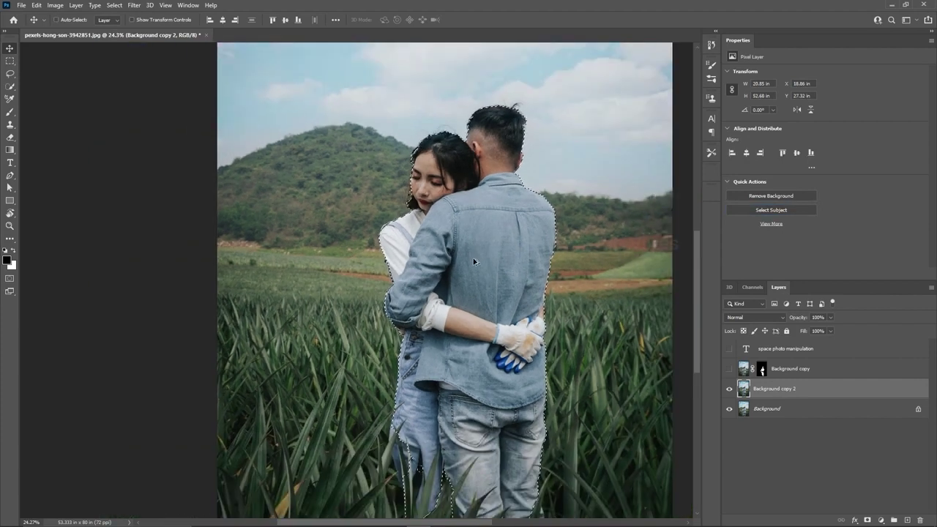
scroll(475, 256, up, 2)
click(867, 520)
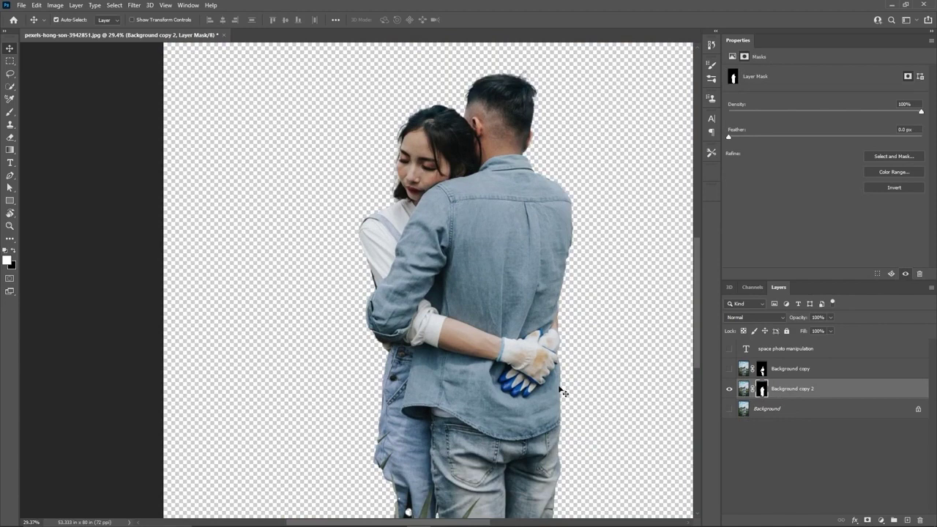
- Toggle layer visibility to inspect the cut-outs, leaving only Background copy visible and active
click(730, 389)
click(729, 370)
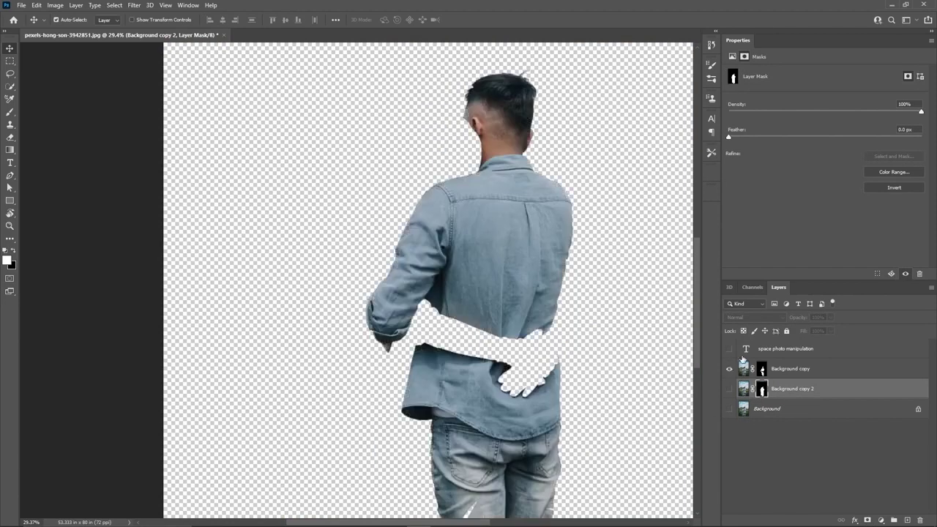
click(730, 389)
click(783, 395)
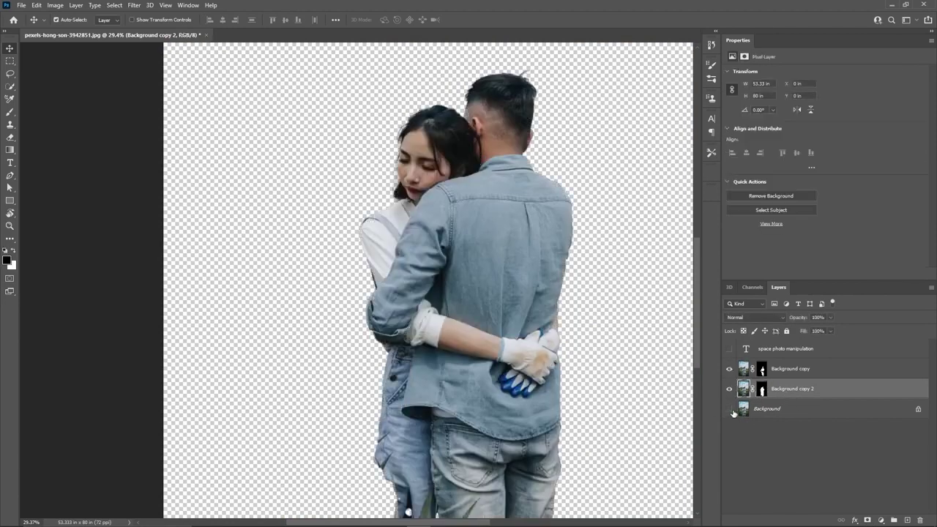
click(730, 410)
scroll(415, 373, down, 5)
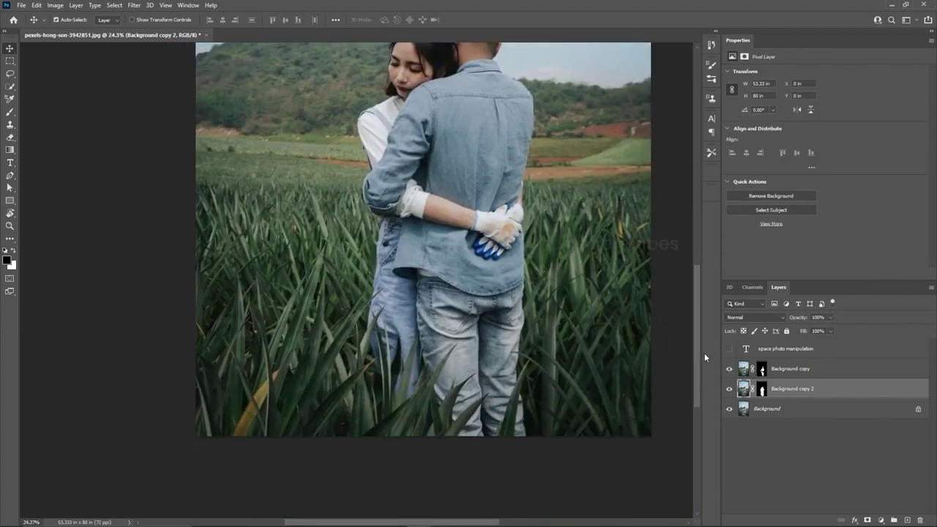
click(730, 410)
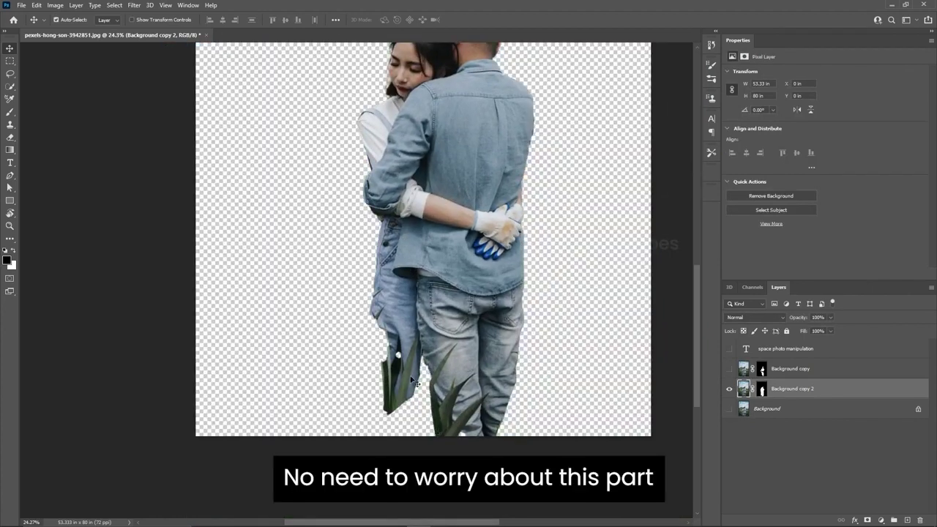
click(729, 408)
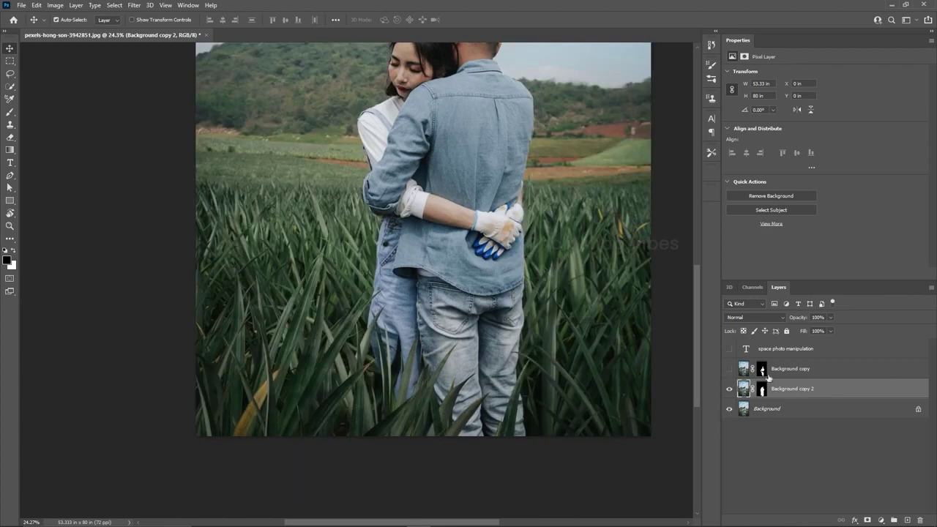
scroll(316, 329, down, 2)
drag(438, 254, 384, 342)
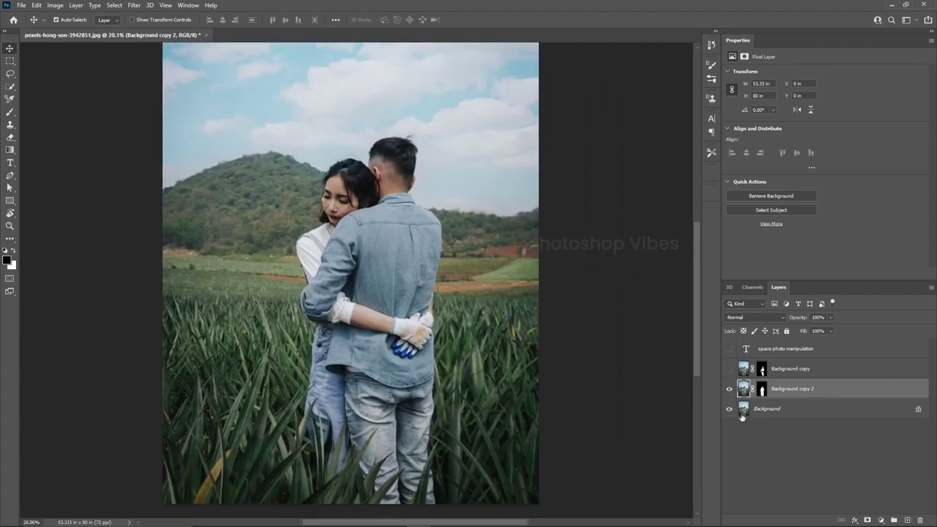
click(730, 409)
click(729, 369)
click(730, 389)
click(791, 369)
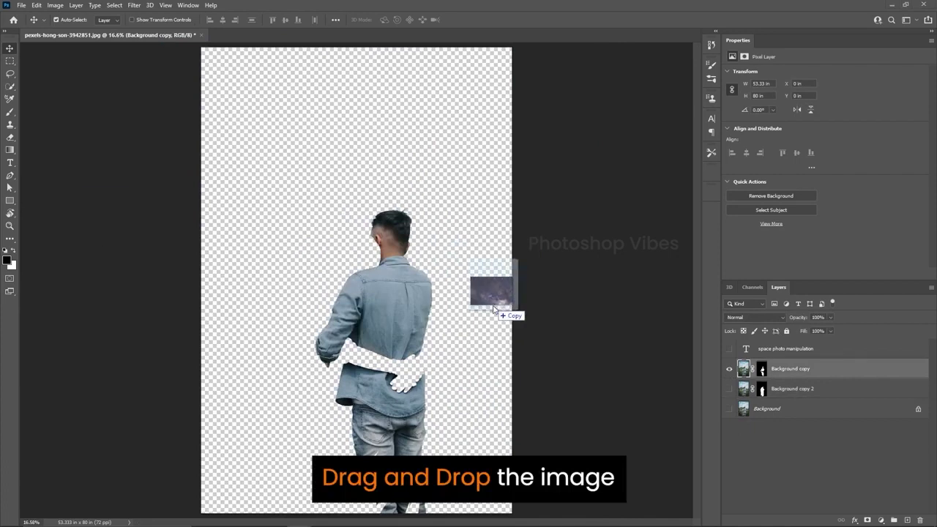
- Place the galaxy image as a new layer, rotated 90° and enlarged to about 166%
drag(494, 314, 416, 274)
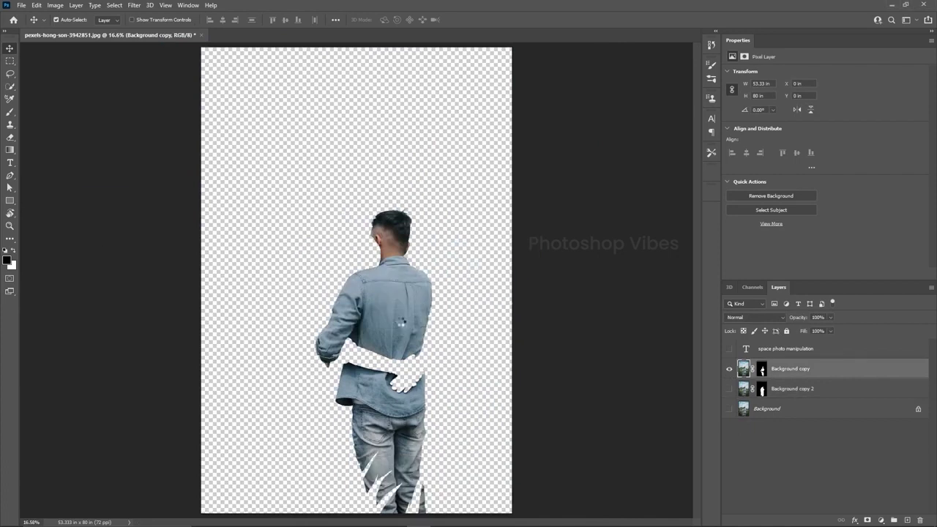
drag(458, 353, 274, 412)
mouse_move(369, 321)
mouse_down()
mouse_move(391, 339)
mouse_move(379, 332)
mouse_up()
drag(431, 391, 498, 525)
mouse_move(420, 440)
mouse_down()
mouse_move(433, 448)
mouse_move(424, 445)
mouse_up()
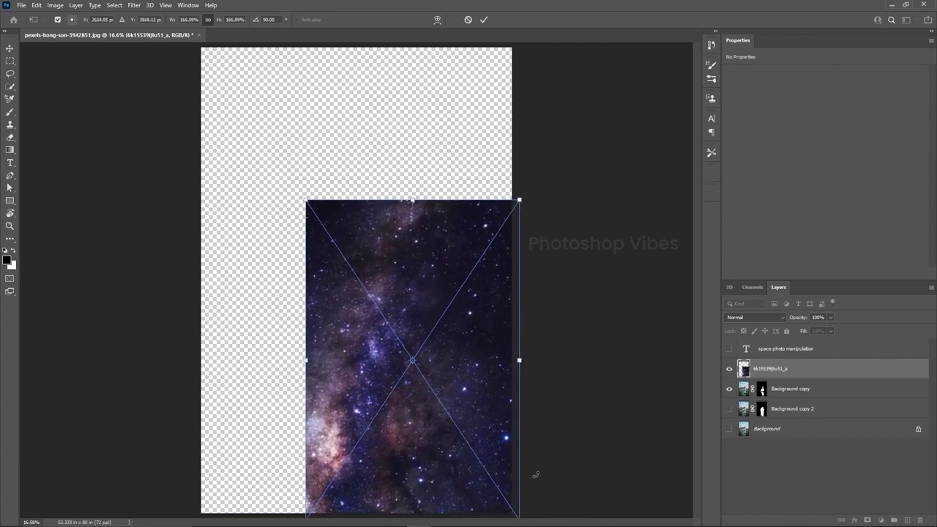
key(Return)
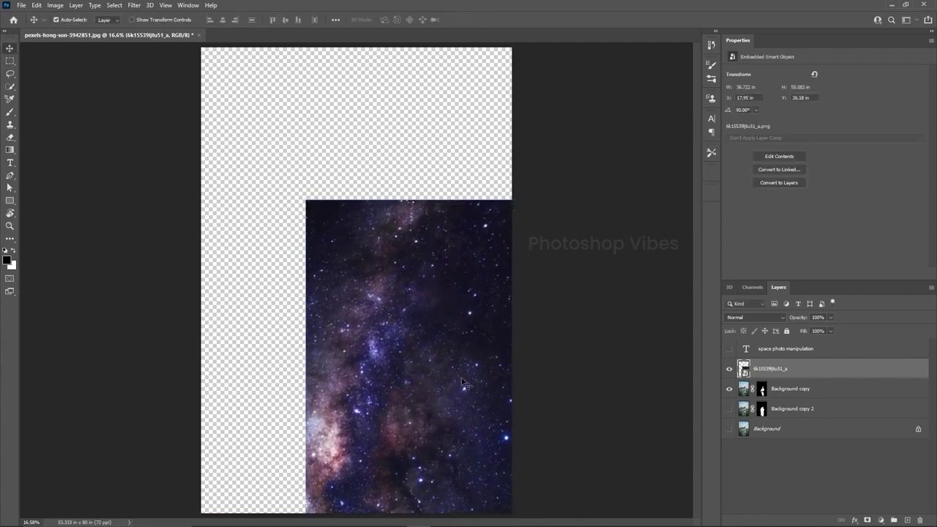
- Clip the galaxy to the man's silhouette, then rotate it upright and enlarge it to fill him
right_click(802, 367)
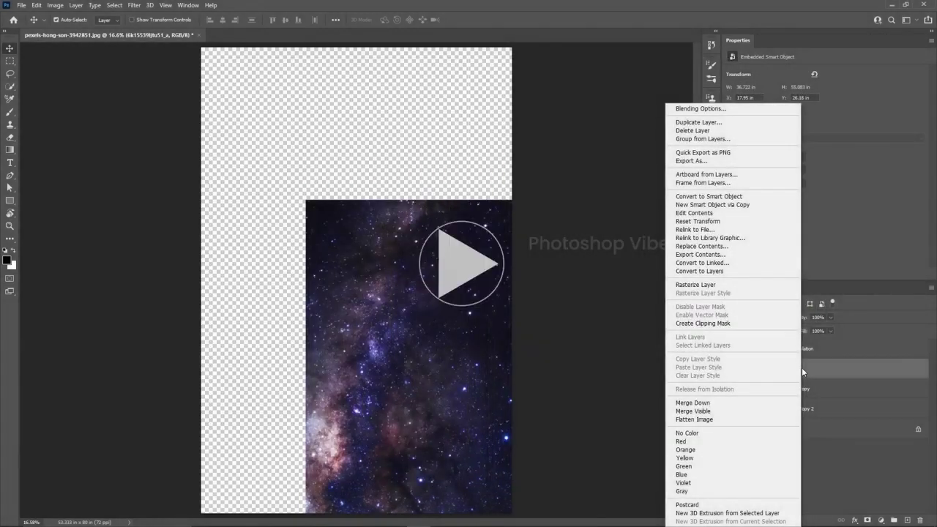
click(684, 328)
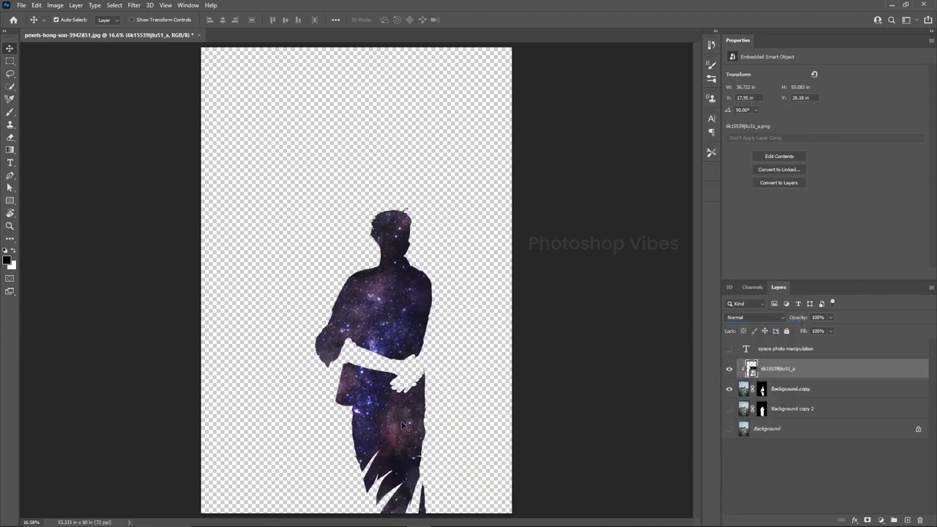
key(ctrl+t)
key(ctrl+minus)
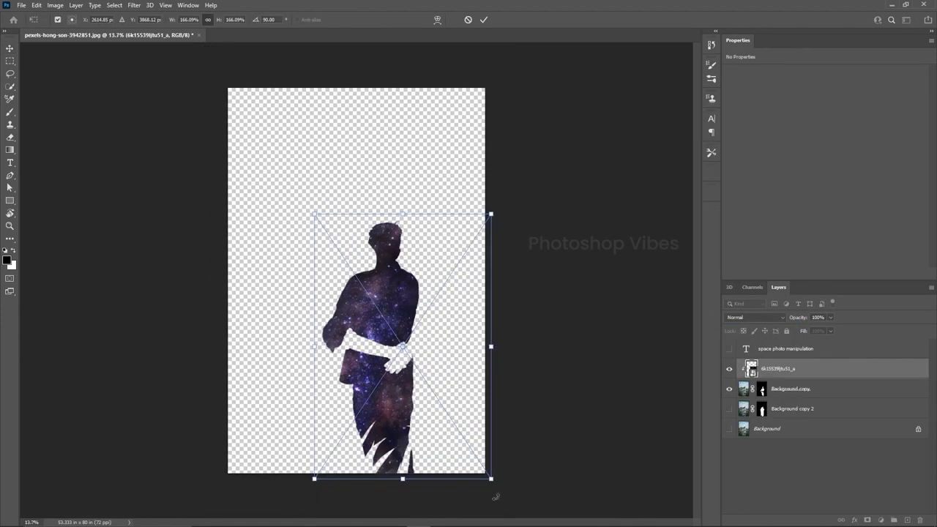
drag(500, 461, 517, 249)
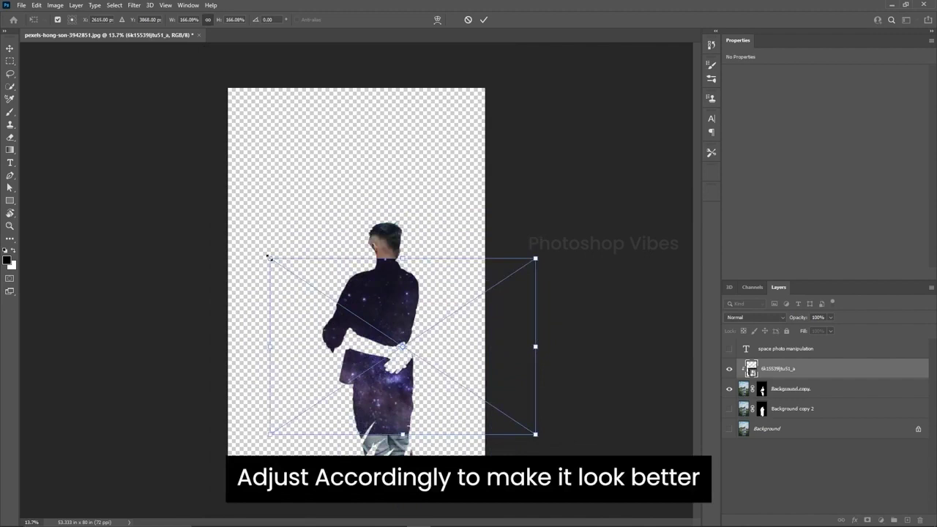
drag(269, 258, 216, 221)
drag(535, 434, 602, 479)
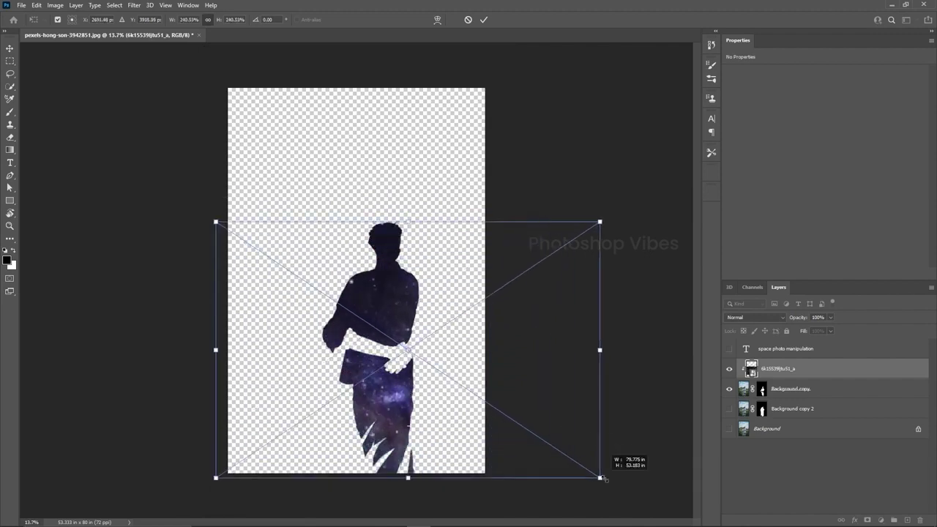
drag(458, 448, 435, 449)
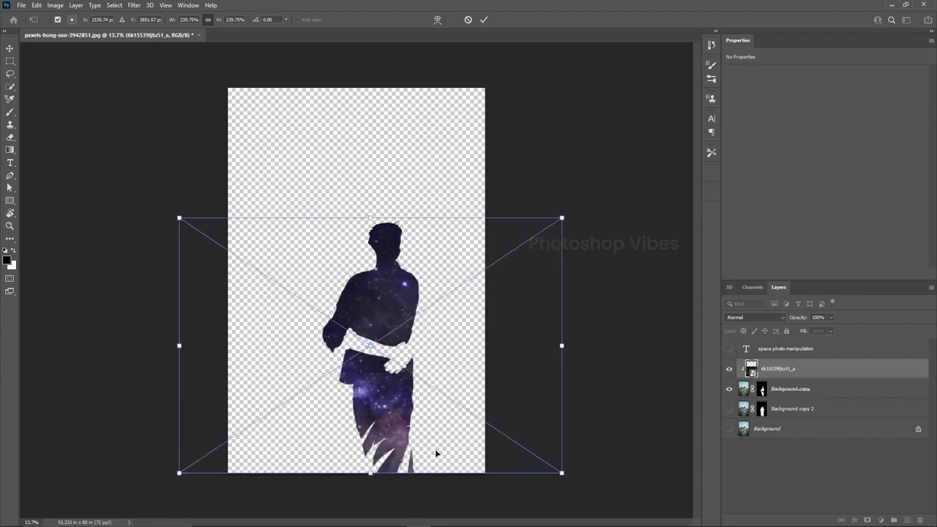
key(Return)
- Turn Background copy 2 and the Background layer back on to show the woman and field
key(ctrl+0)
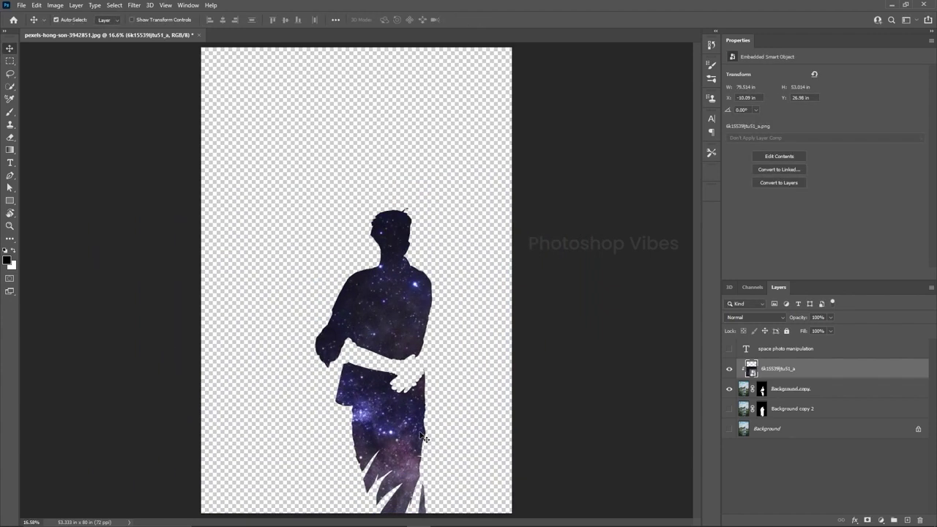
click(729, 410)
click(730, 430)
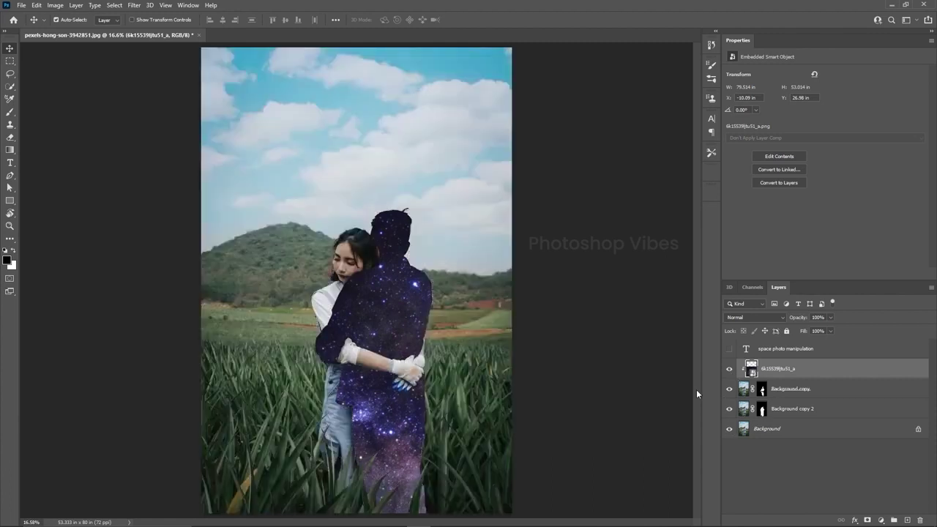
- Place the space perspective image above the Background, enlarged and shifted right to cover the canvas
click(773, 432)
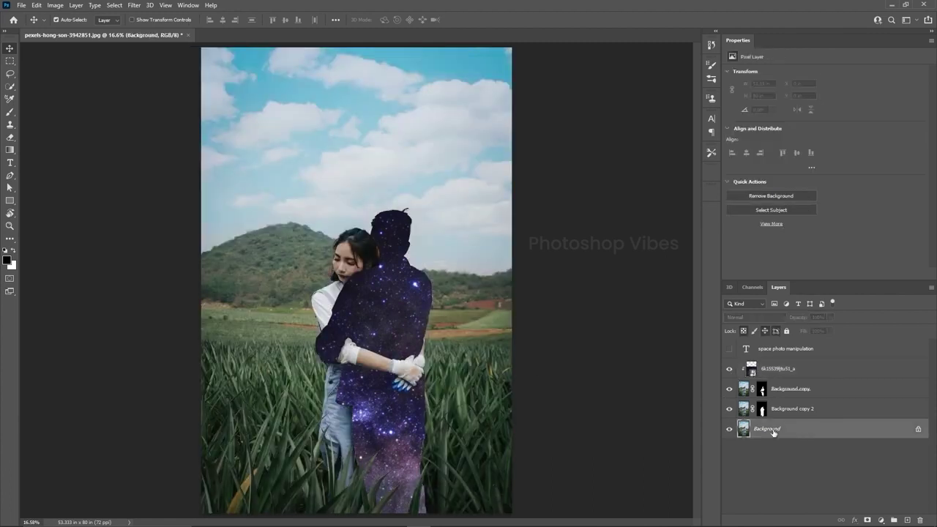
drag(118, 250, 561, 429)
alt+scroll(424, 314, down, 3)
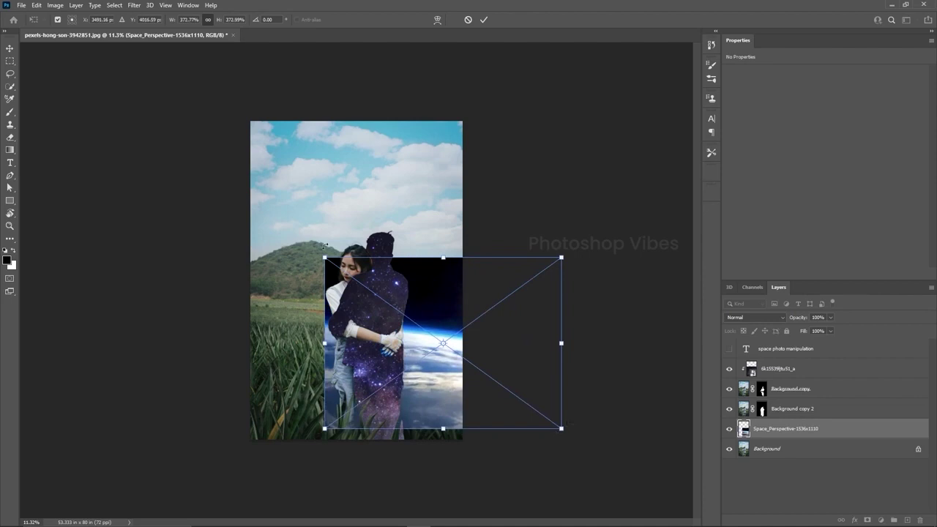
drag(322, 255, 122, 111)
drag(304, 368, 374, 362)
key(Return)
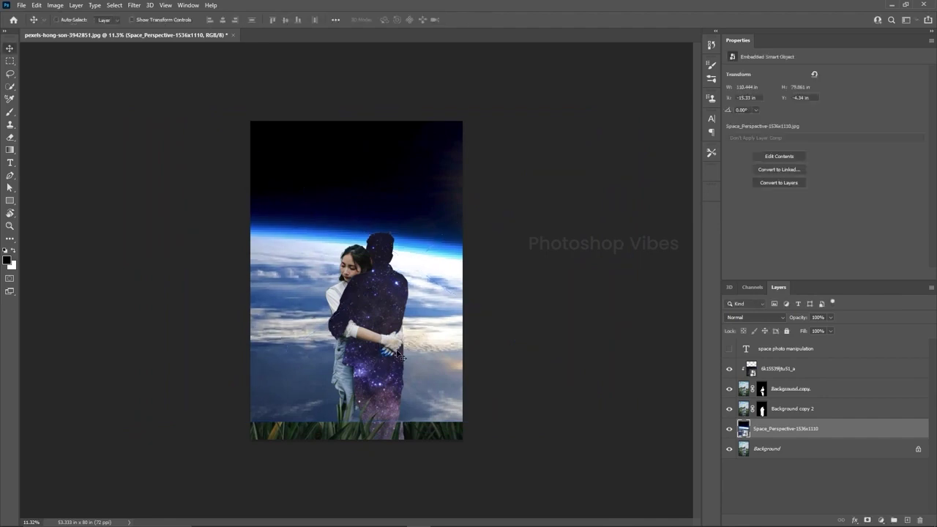
scroll(429, 354, up, 1)
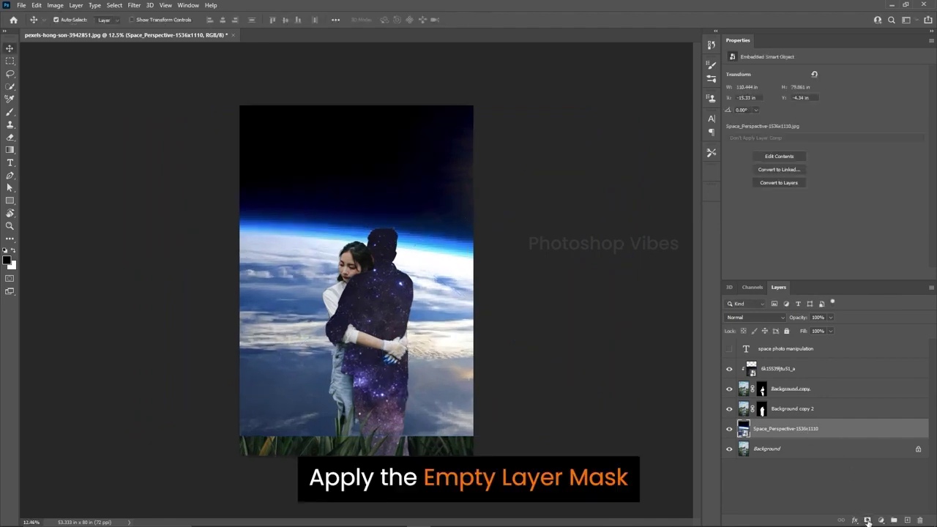
- Add a layer mask to Space_Perspective and pick the Gradient tool with the Basics black-to-white preset
click(868, 521)
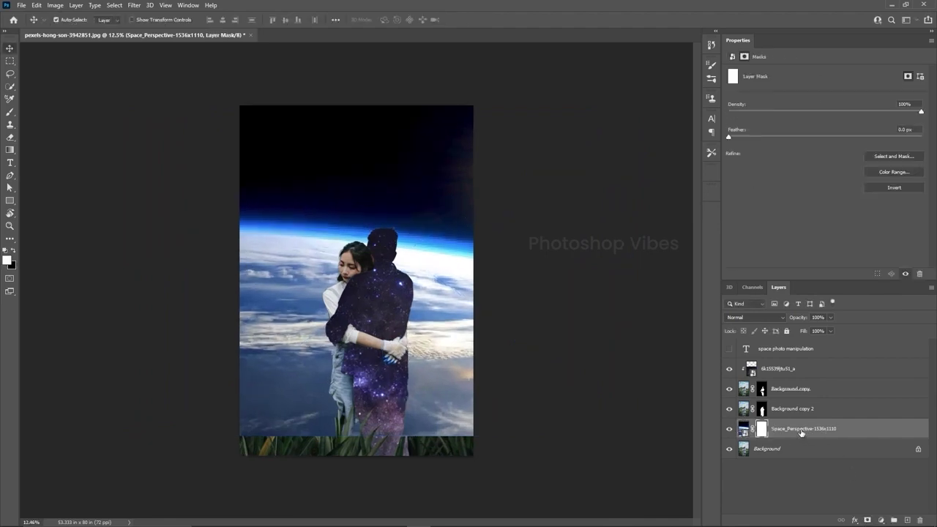
click(9, 151)
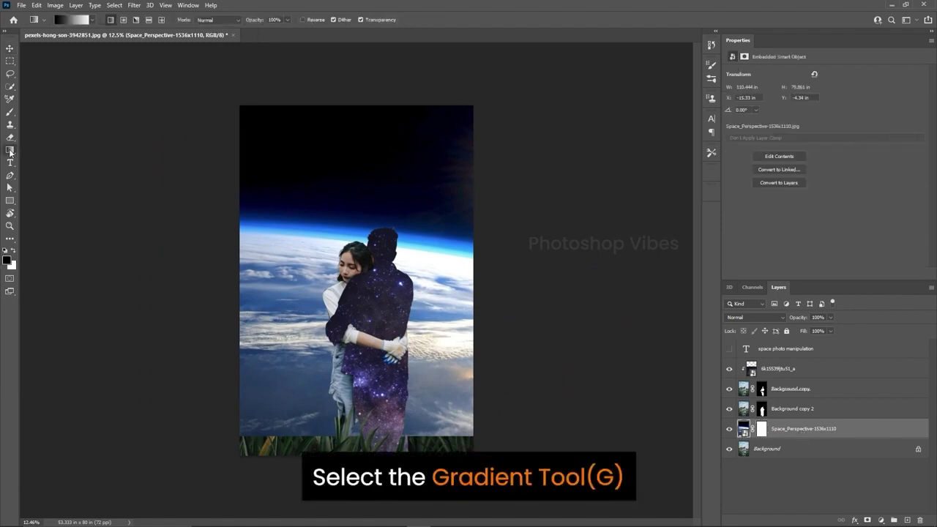
click(80, 20)
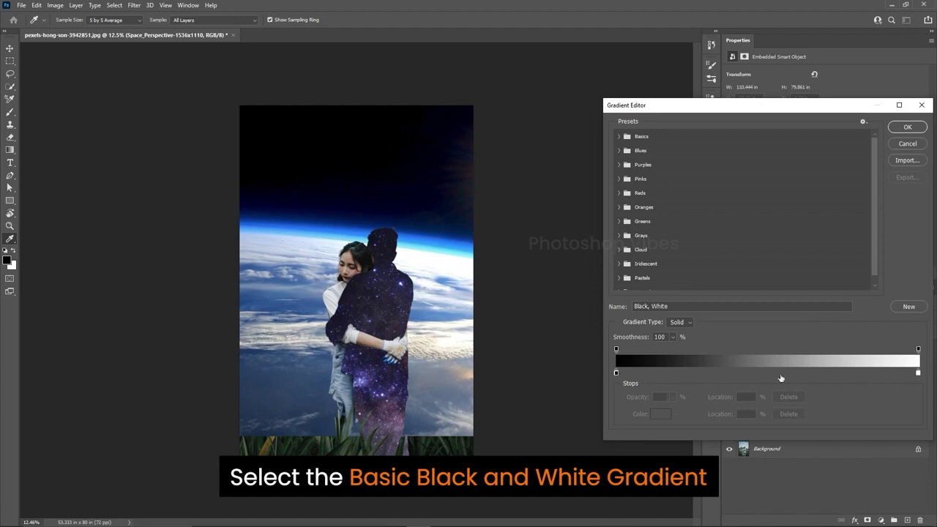
click(619, 137)
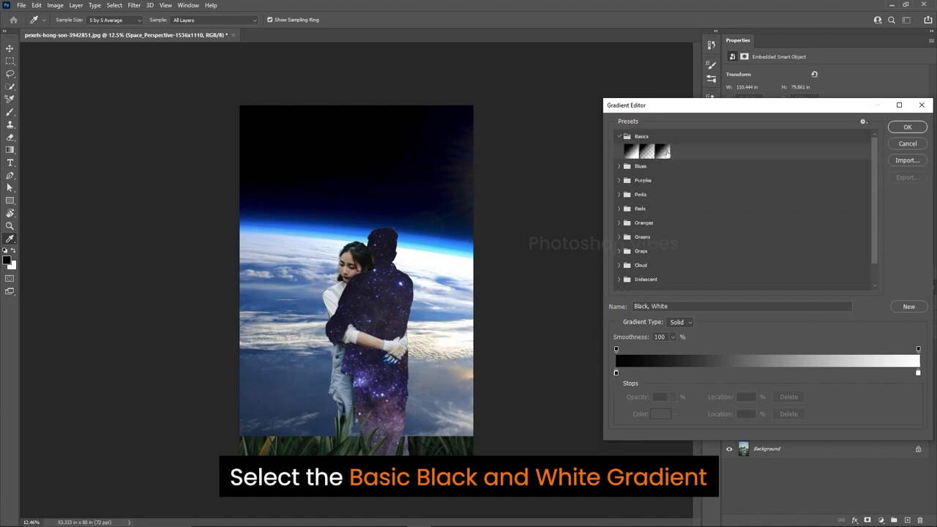
click(664, 151)
click(908, 127)
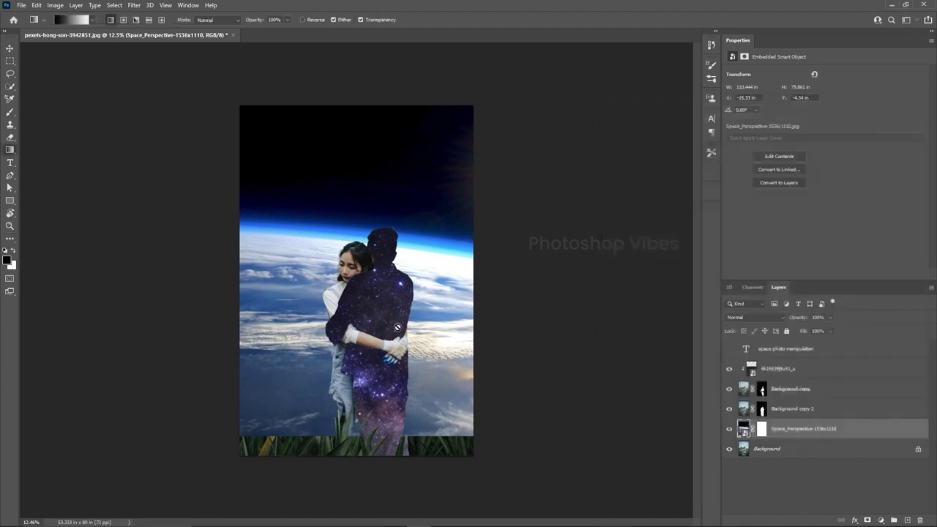
- Draw upward gradients on the Space_Perspective mask, redoing them until the grass blends into space
click(763, 428)
drag(361, 425, 358, 197)
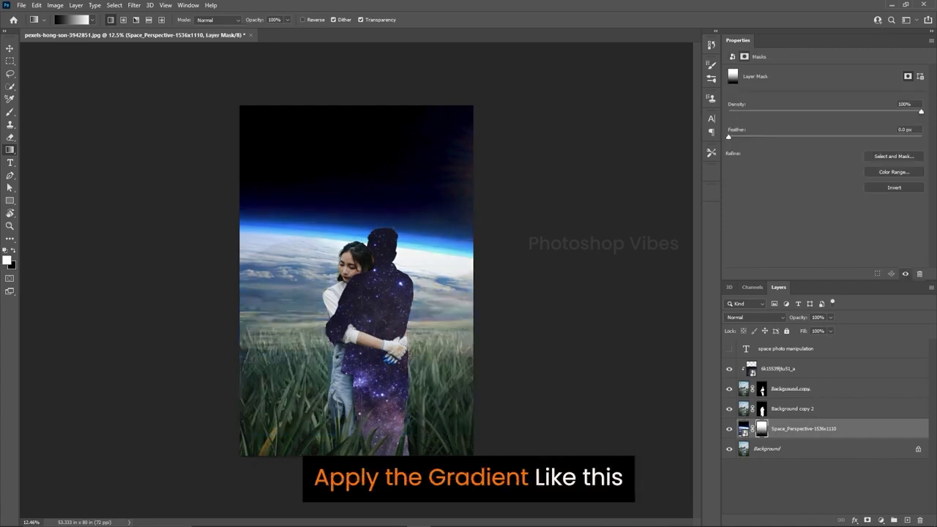
drag(347, 418, 347, 199)
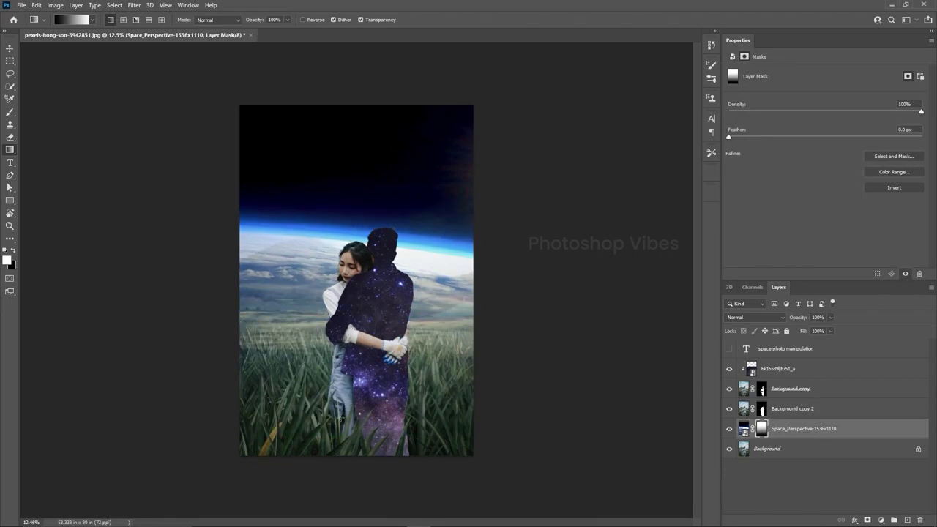
key(ctrl+z)
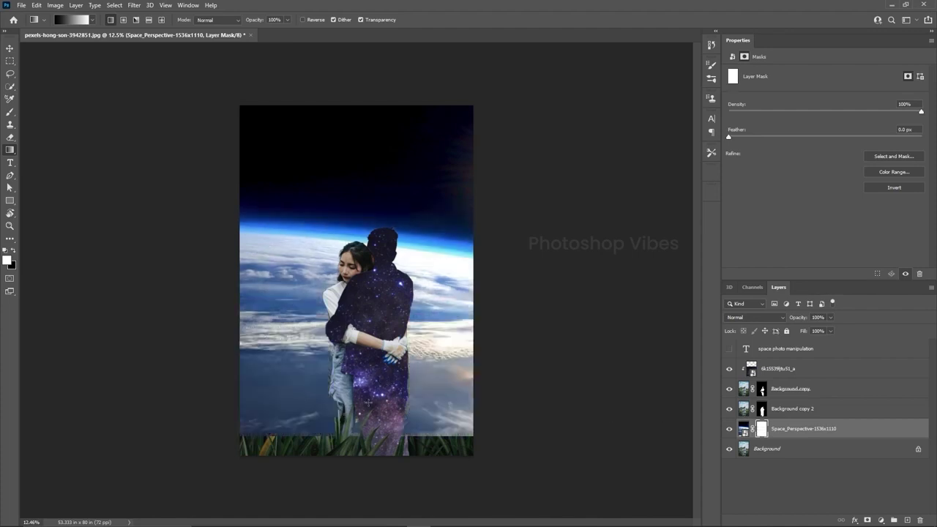
drag(361, 435, 364, 337)
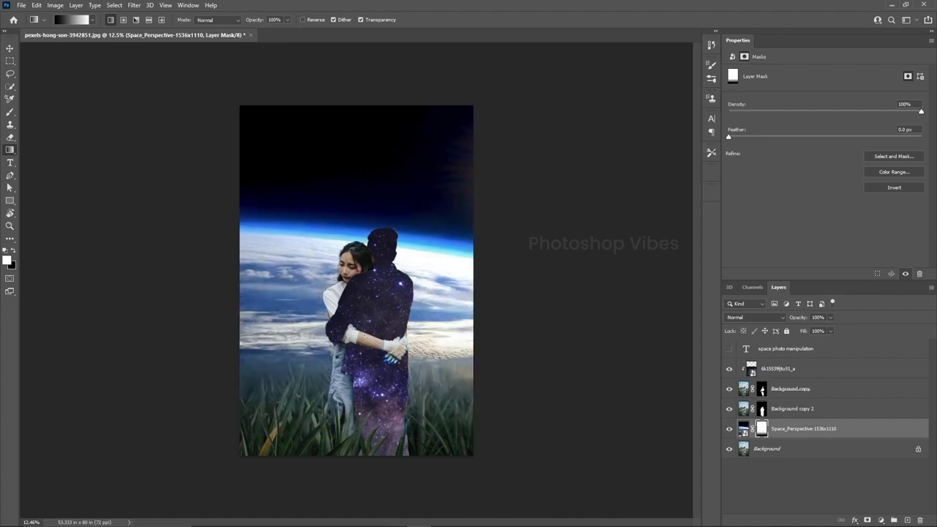
drag(350, 392, 356, 322)
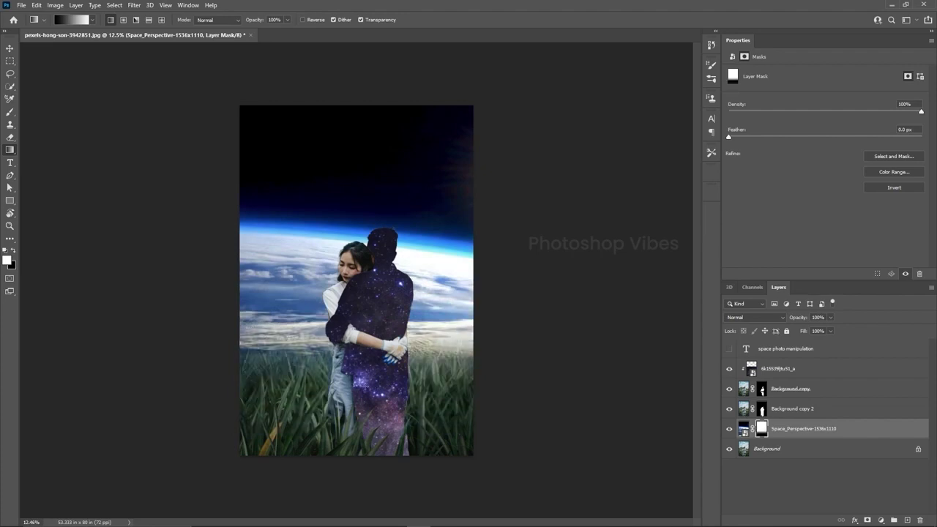
drag(353, 392, 353, 344)
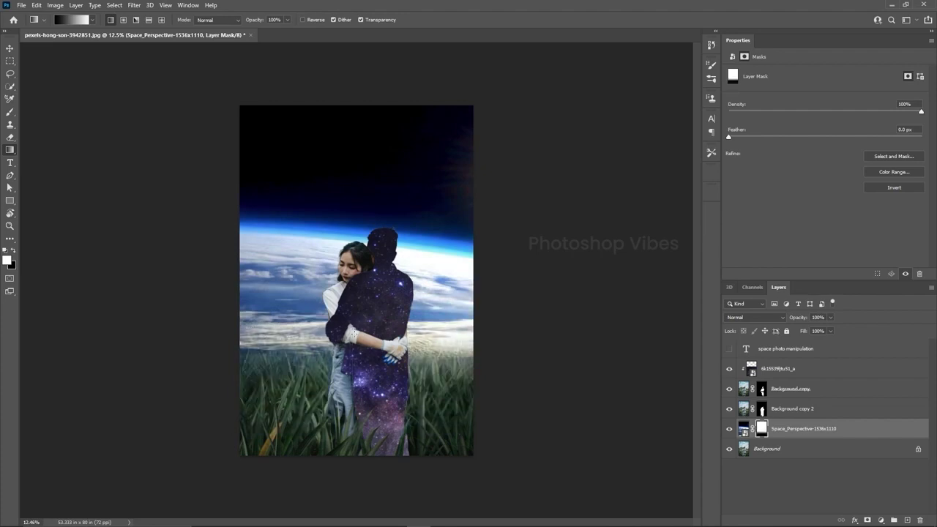
key(v)
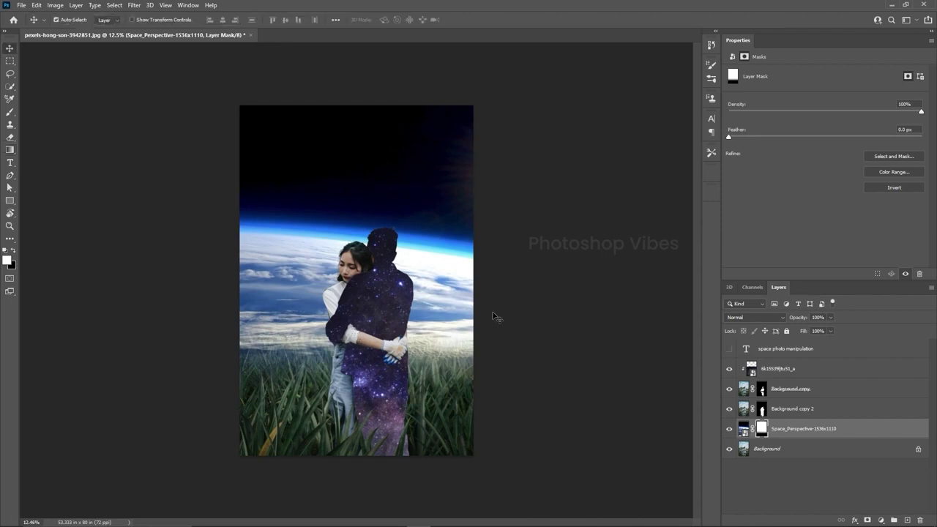
scroll(392, 345, up, 2)
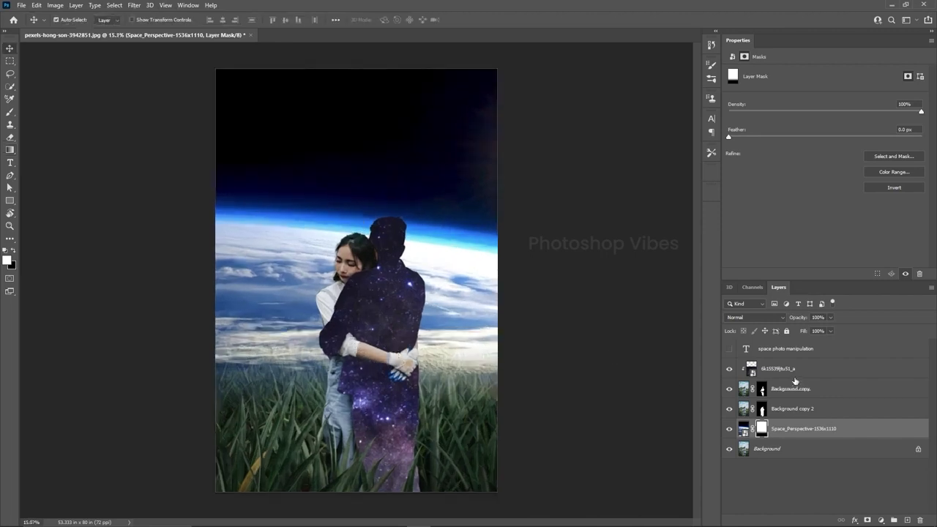
- Add a Levels adjustment clipped to the galaxy figure with inputs 39, 1.16 and 229
click(780, 371)
click(729, 369)
click(729, 369)
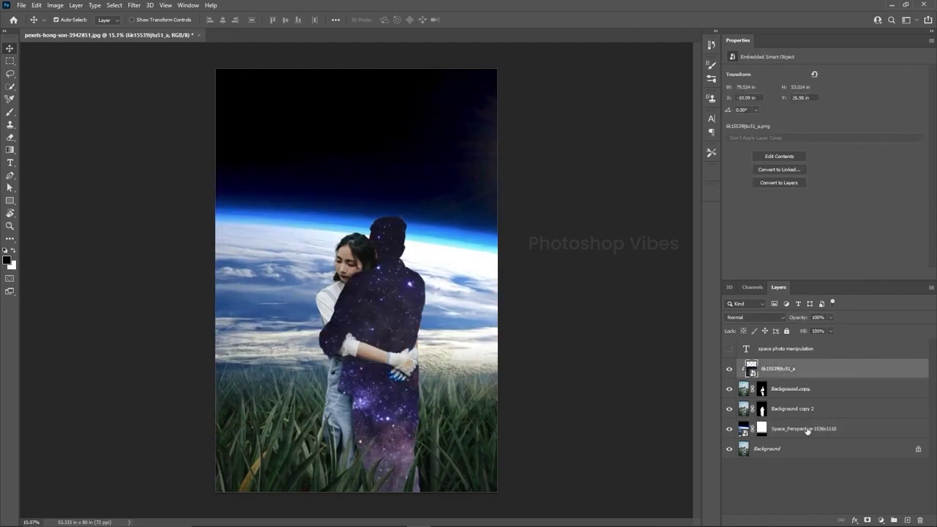
click(883, 520)
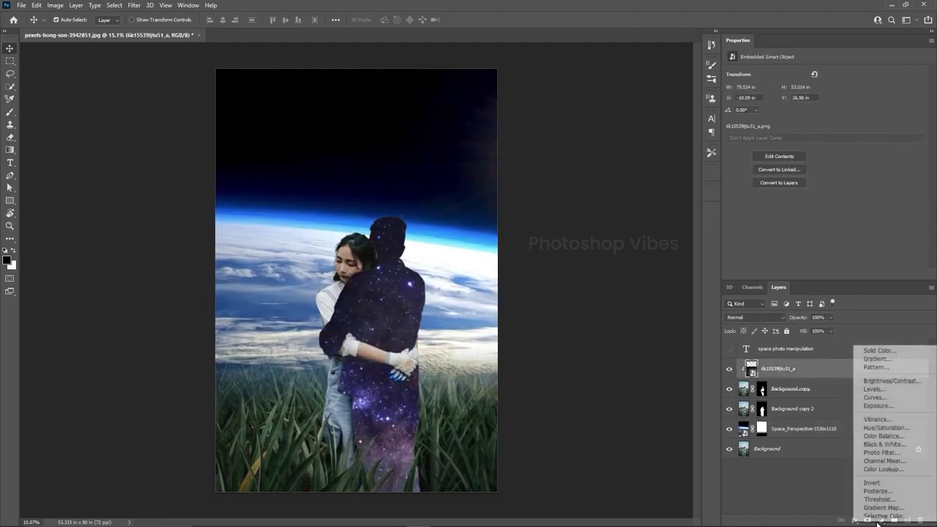
click(873, 392)
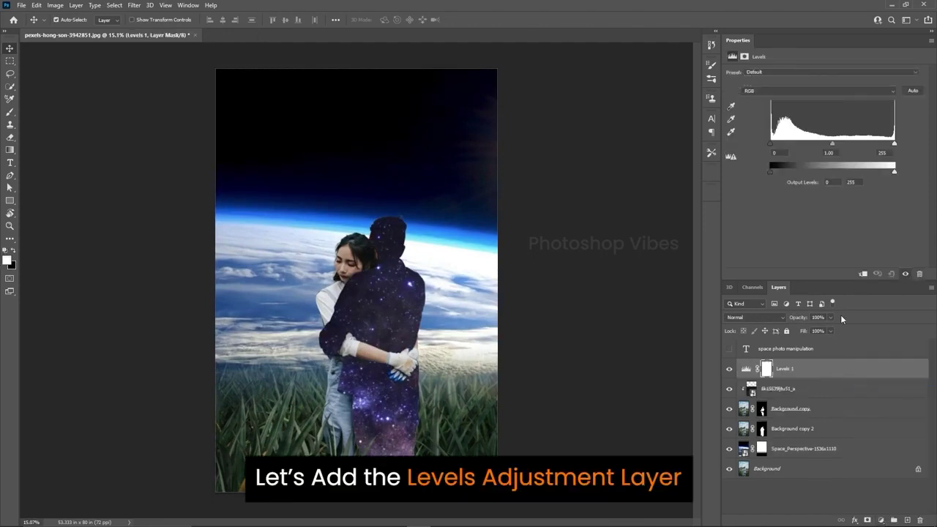
click(864, 274)
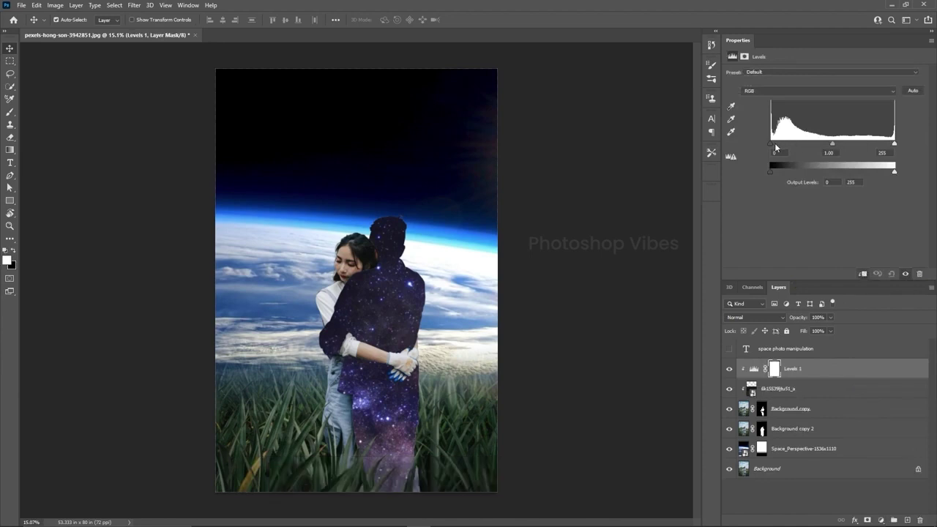
drag(770, 143, 790, 145)
drag(894, 145, 881, 144)
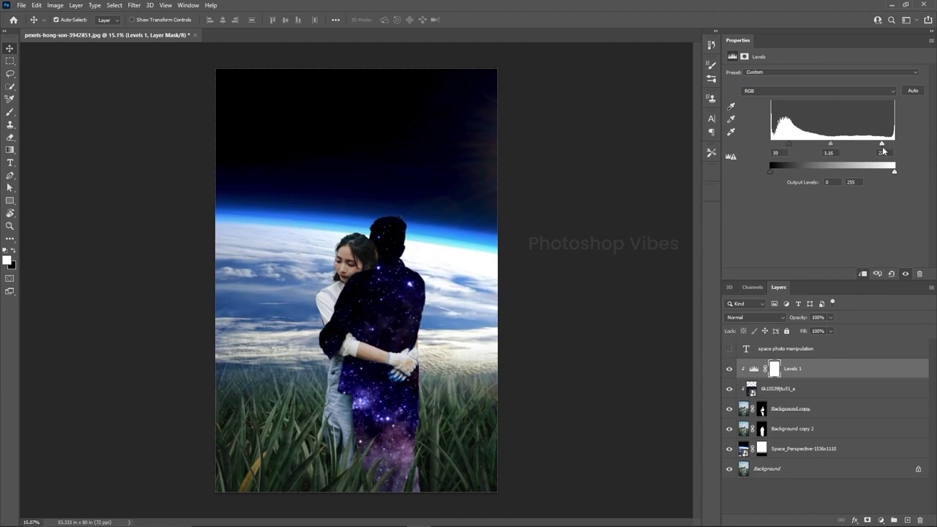
- Show the SPACE PHOTO MANIPULATION text layer and fit the whole image in the window
click(754, 368)
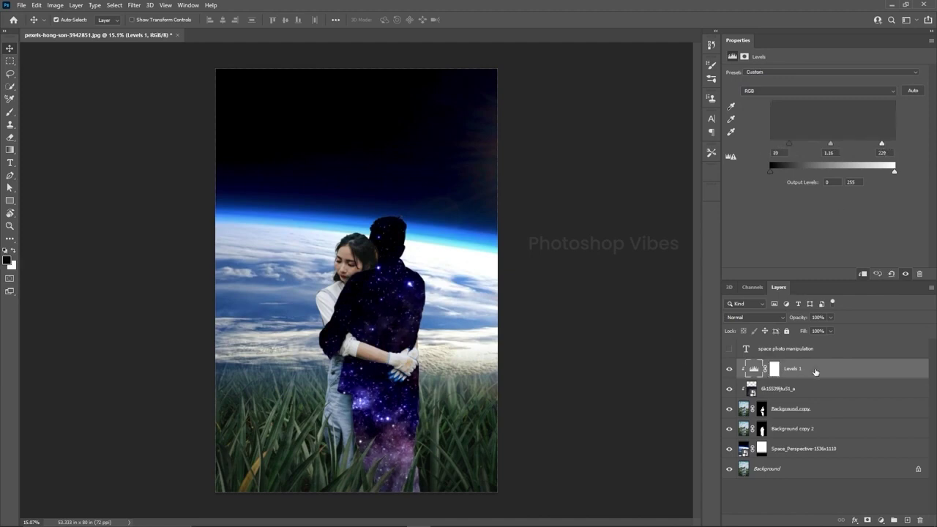
click(729, 349)
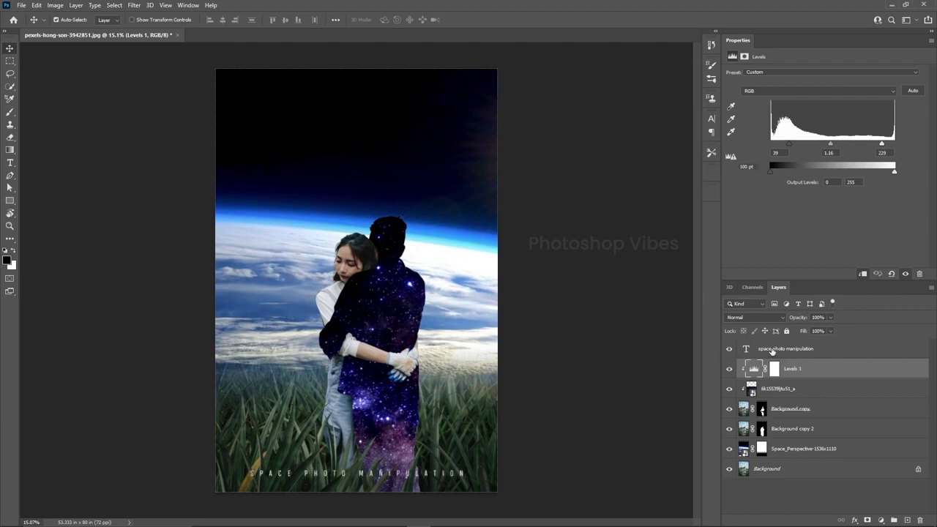
click(772, 352)
click(622, 353)
scroll(525, 361, up, 2)
key(ctrl+0)
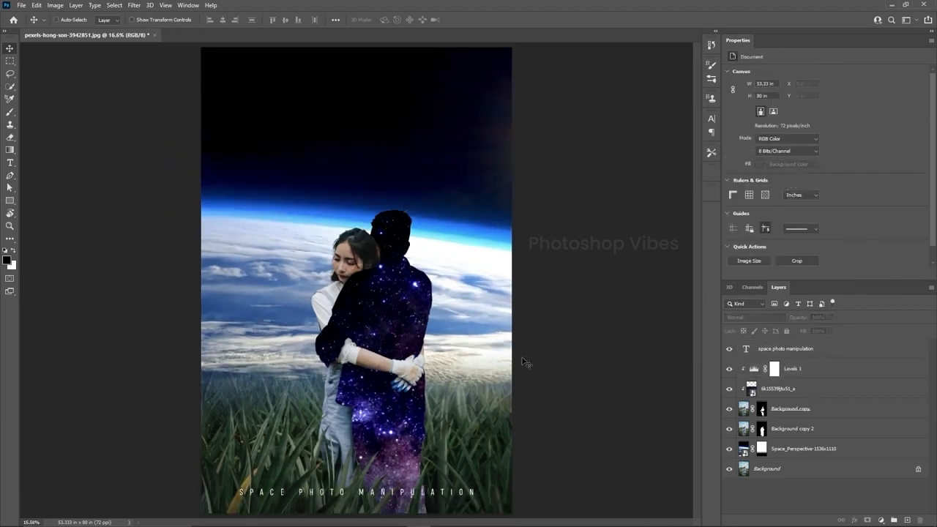
- Solo the original Background photo for comparison, then show all composite layers again
alt+click(729, 470)
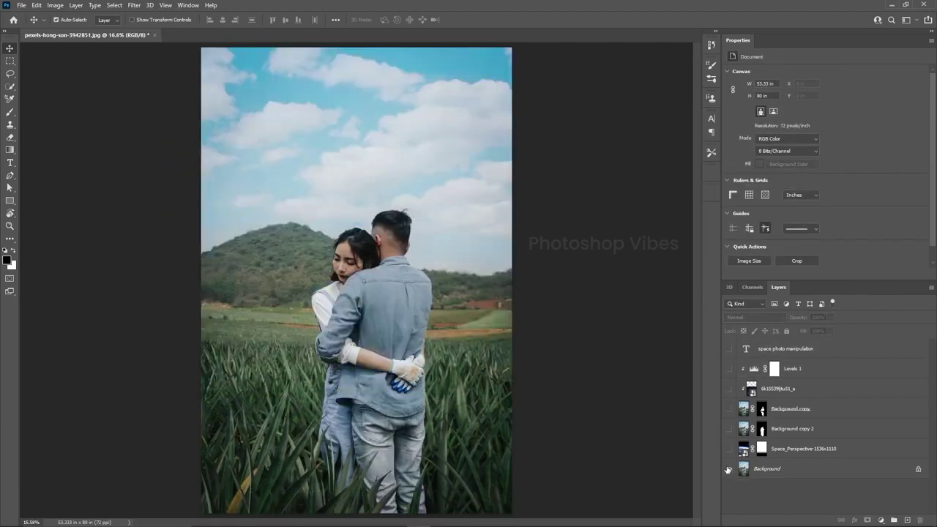
alt+click(728, 470)
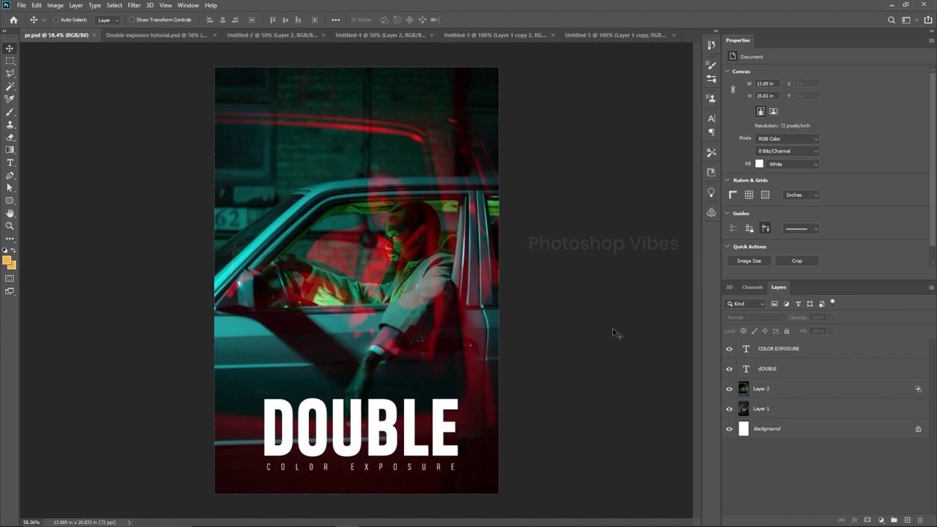
- In Double exposure tutorial.psd, turn on and select Layer 2's close-up driver photo above the car
click(157, 35)
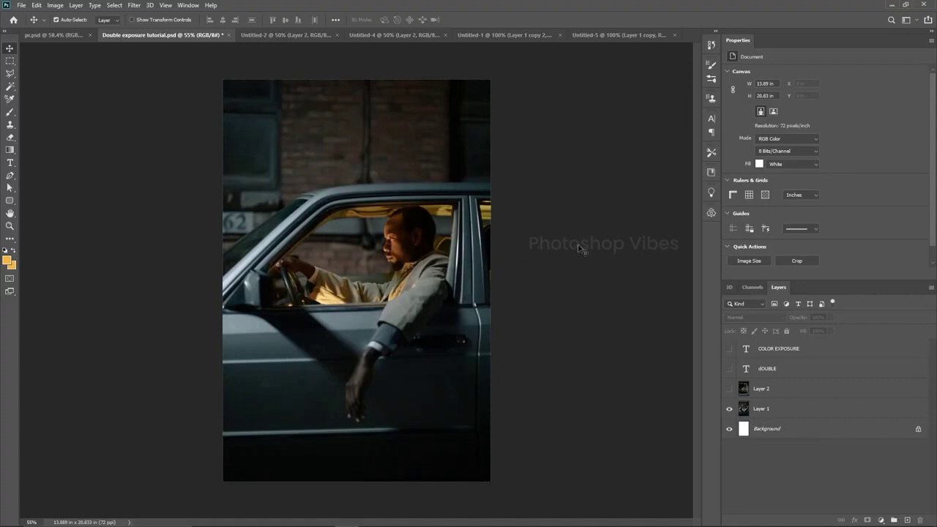
click(729, 389)
click(775, 391)
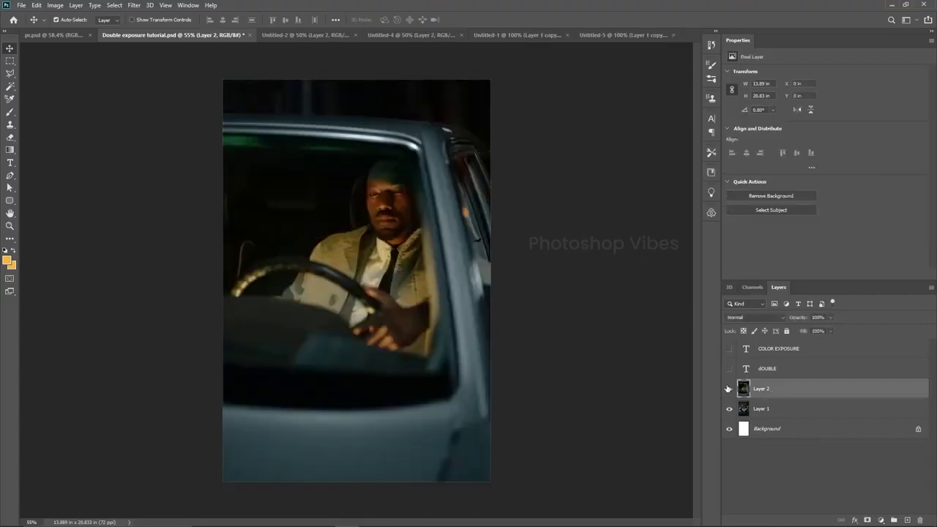
click(729, 389)
click(728, 389)
- Open Layer 2's blending options and exclude the blue channel
right_click(919, 390)
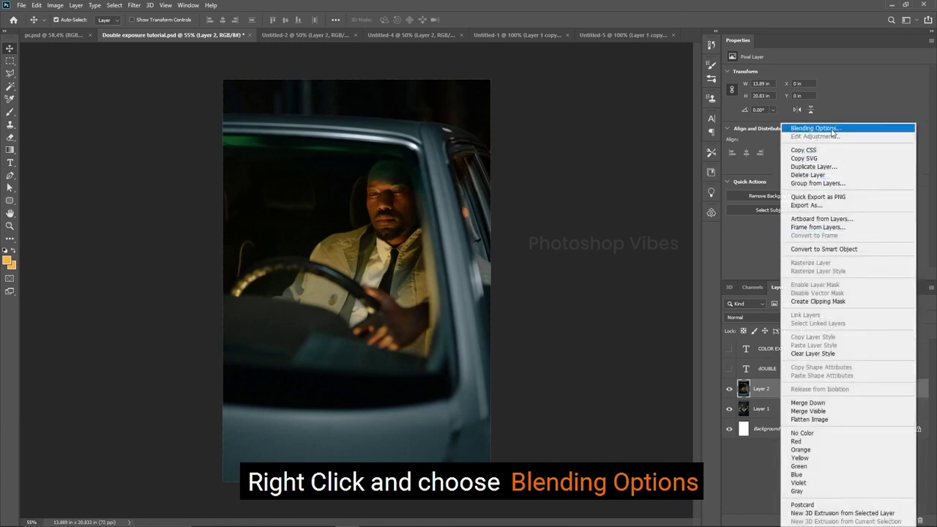
click(857, 129)
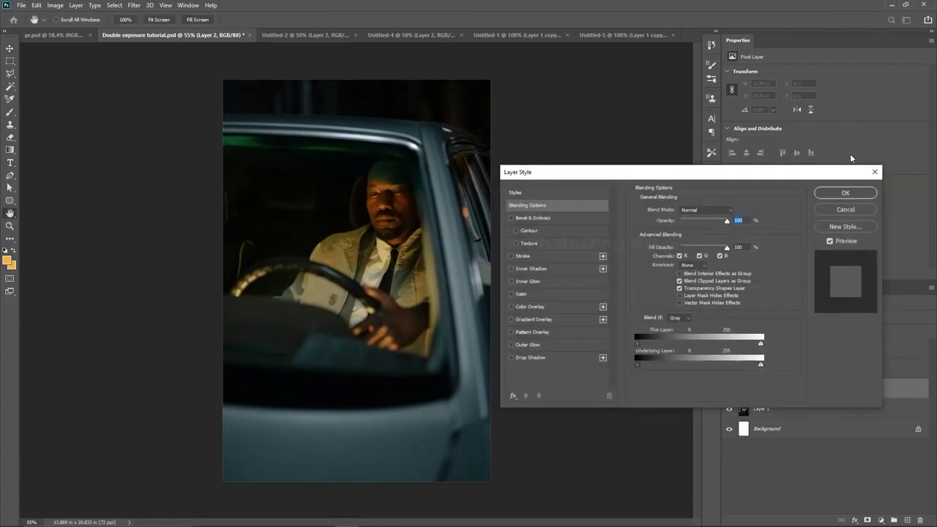
click(875, 171)
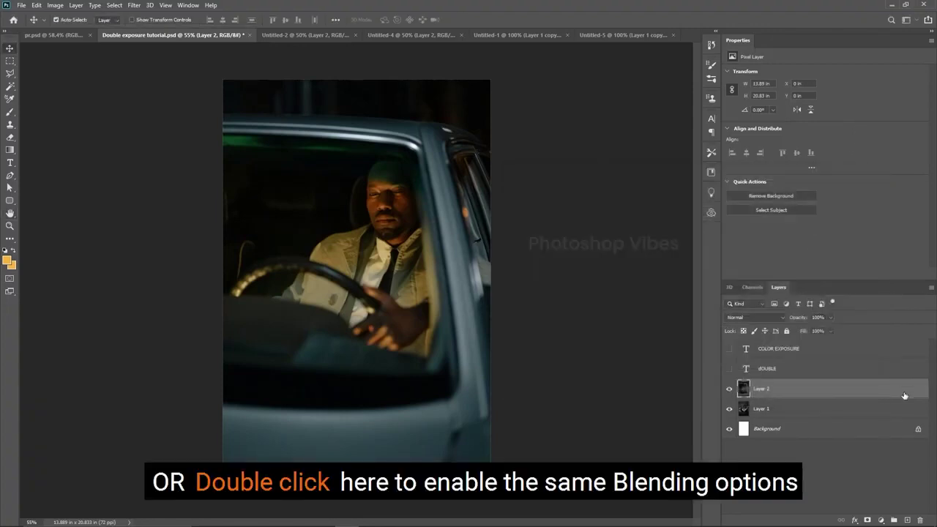
double_click(919, 388)
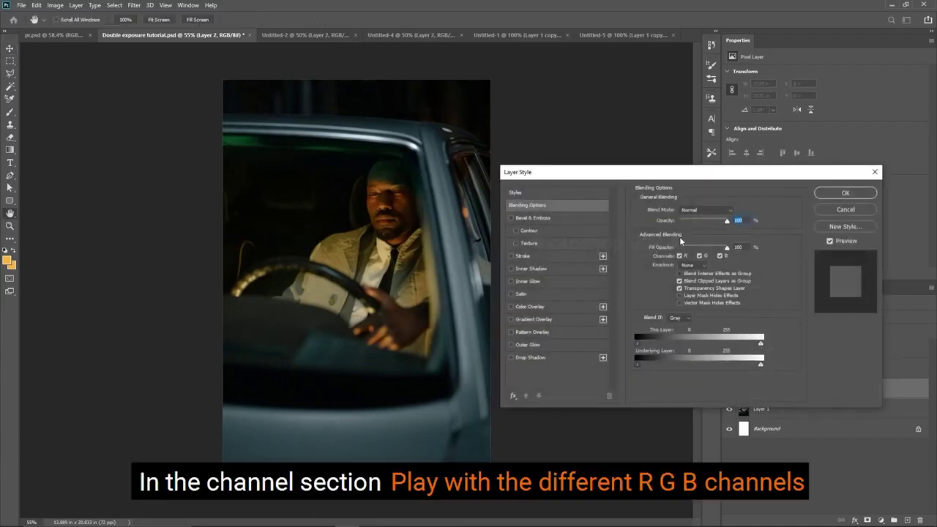
click(720, 256)
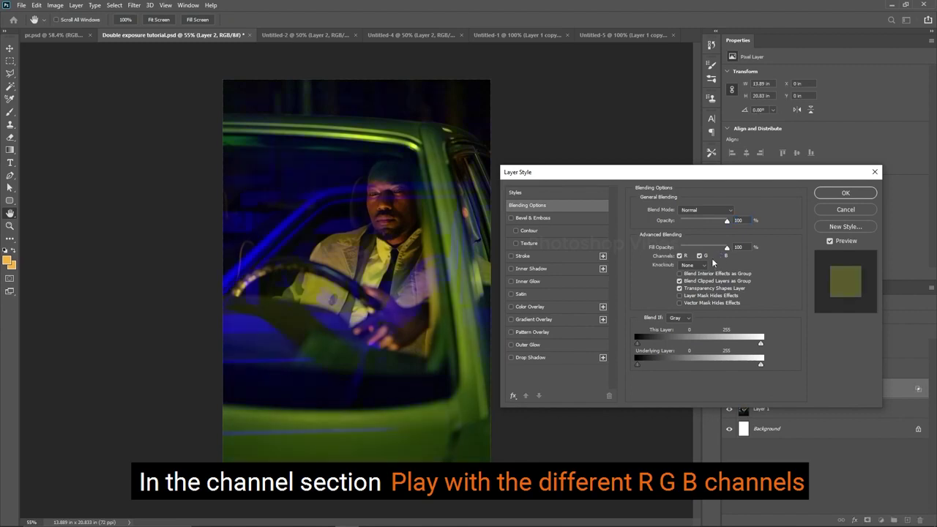
- Preview different red, green and blue channel exclusions on Layer 2 to compare colour looks
drag(517, 173, 545, 164)
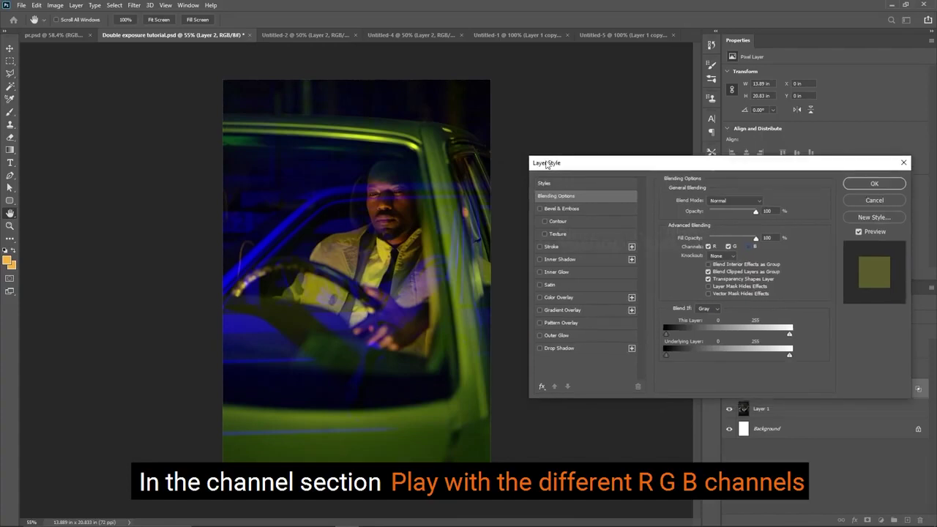
click(728, 247)
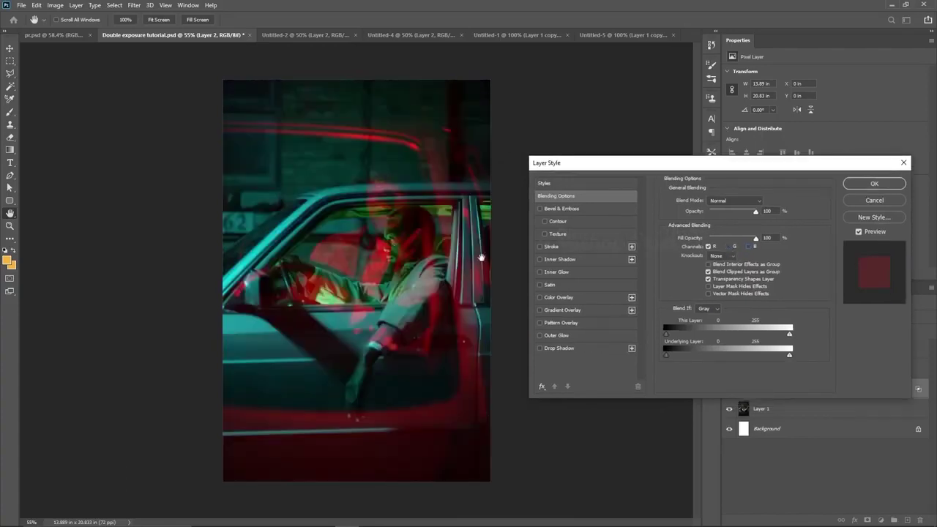
click(709, 247)
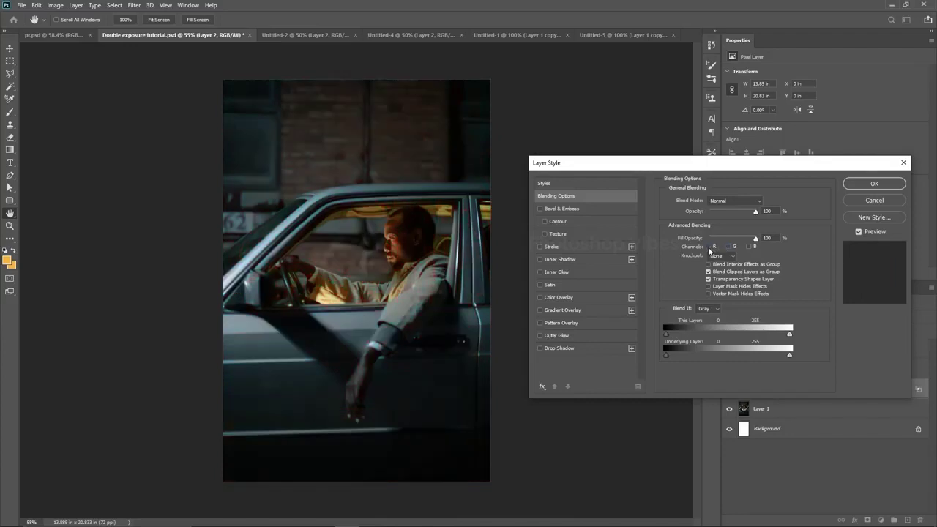
click(709, 248)
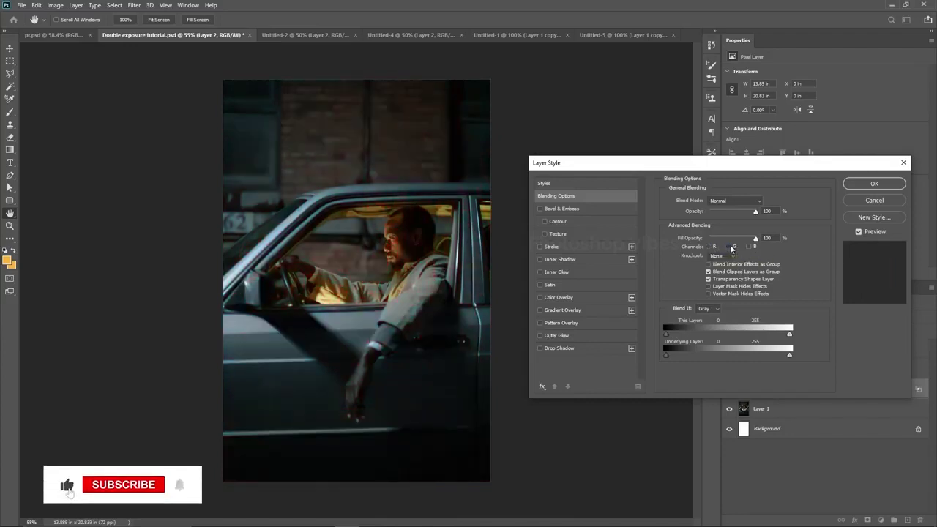
click(730, 245)
click(730, 245)
click(750, 247)
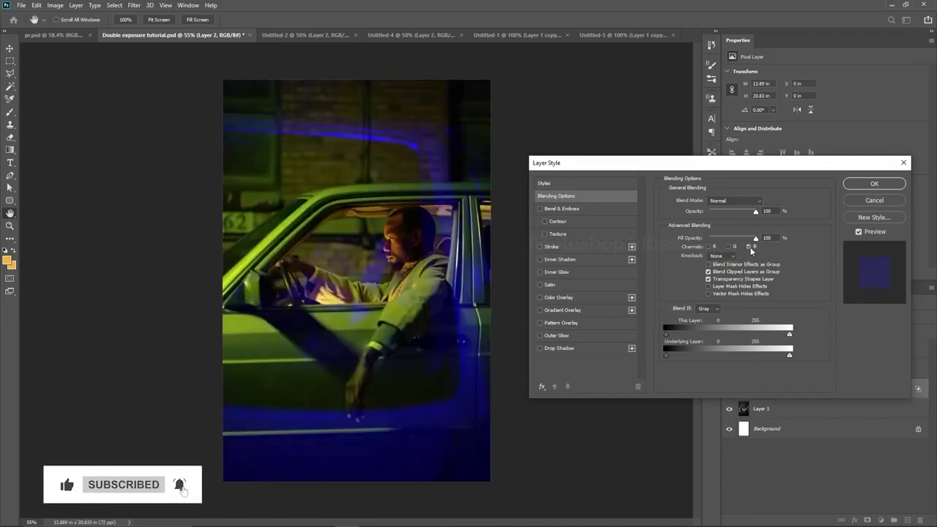
click(750, 247)
click(730, 247)
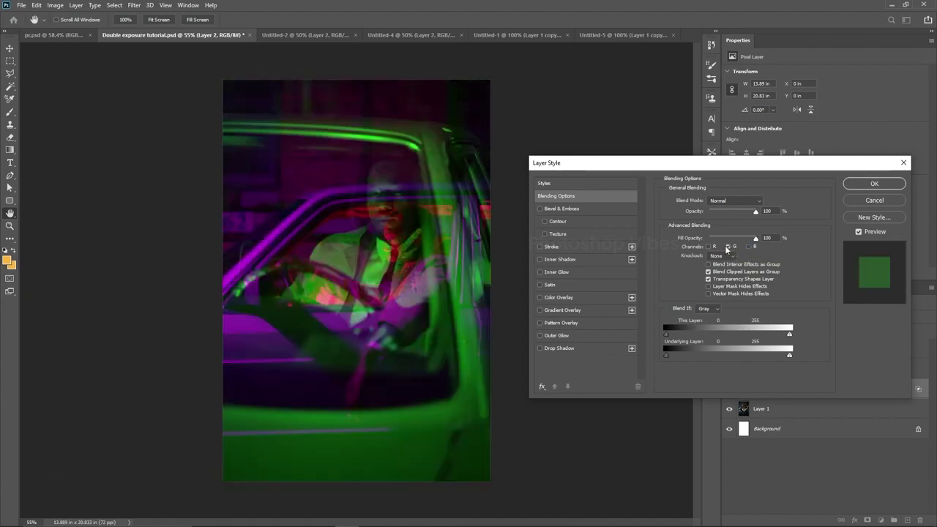
click(730, 247)
click(709, 247)
- Blend Layer 2 on the red channel only with 33% fill opacity for a red/cyan look
click(728, 248)
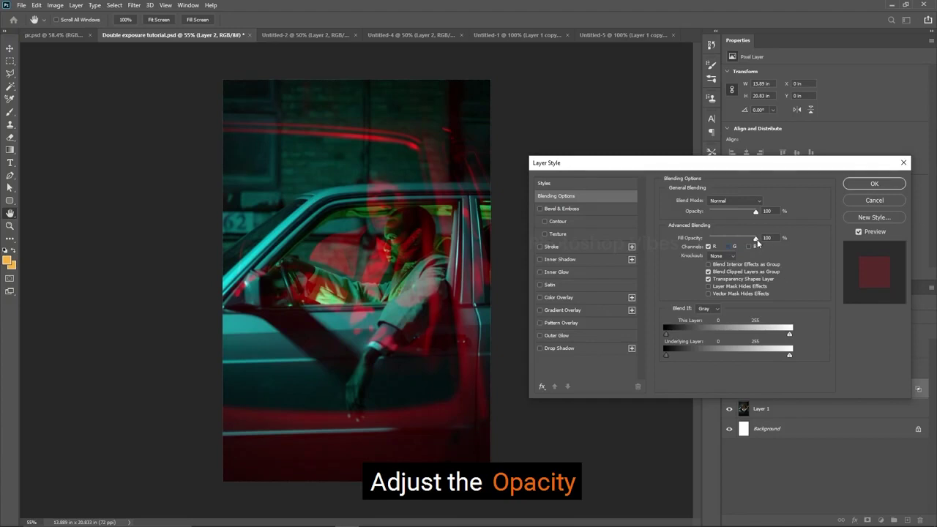
drag(758, 244, 786, 242)
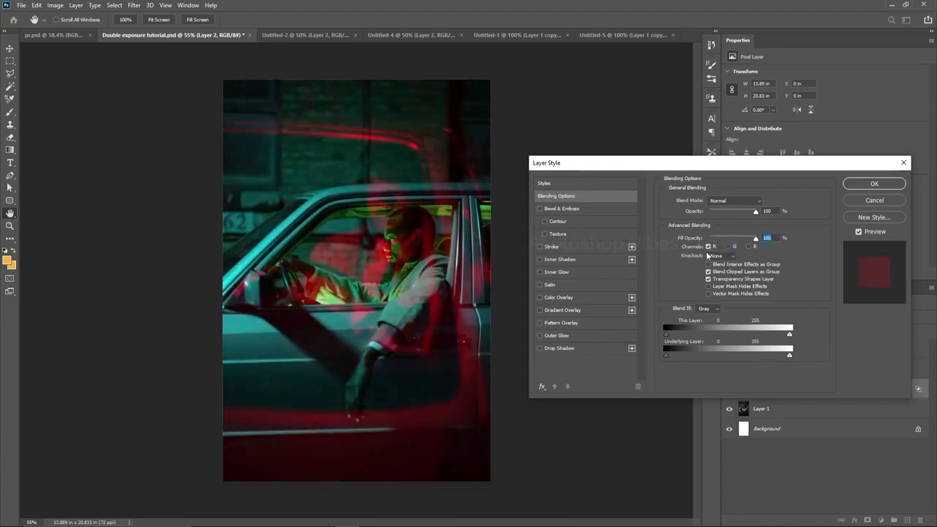
click(874, 184)
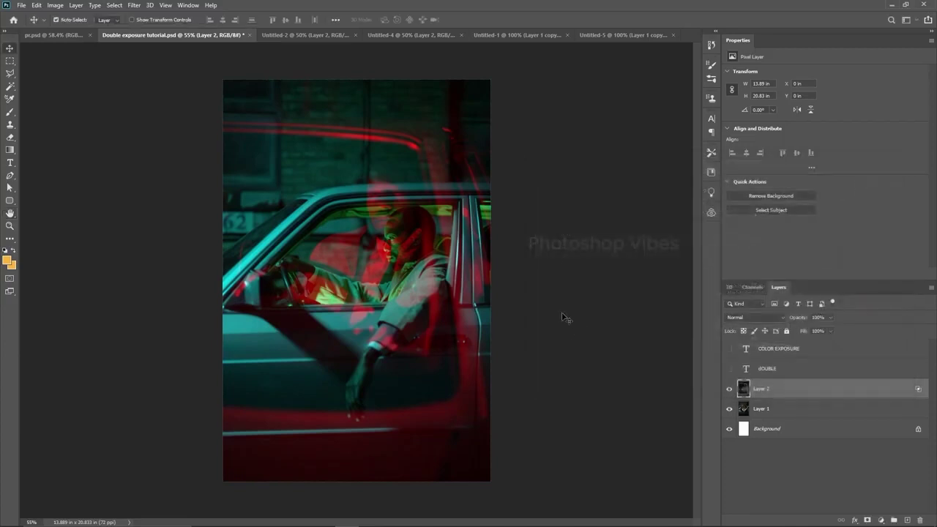
- Show the DOUBLE and COLOR EXPOSURE titles, then bring up the Untitled-2 example
click(729, 369)
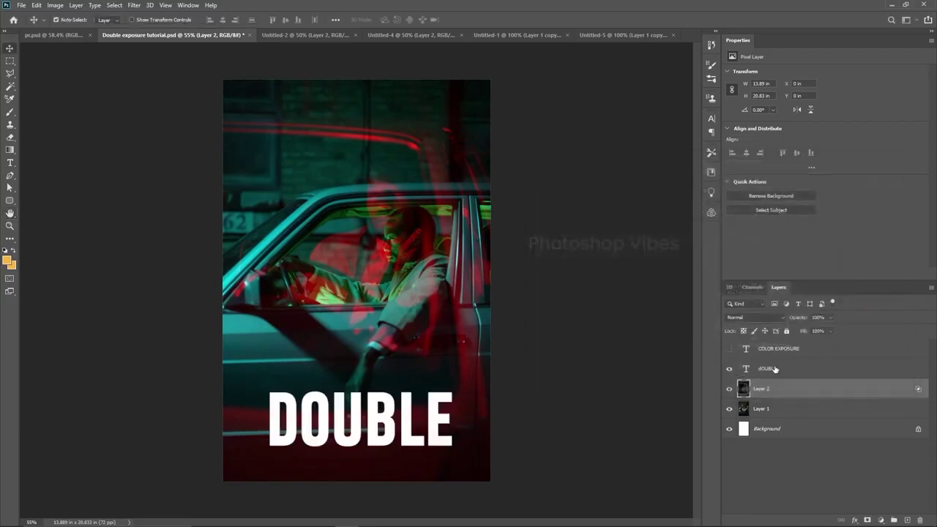
click(727, 350)
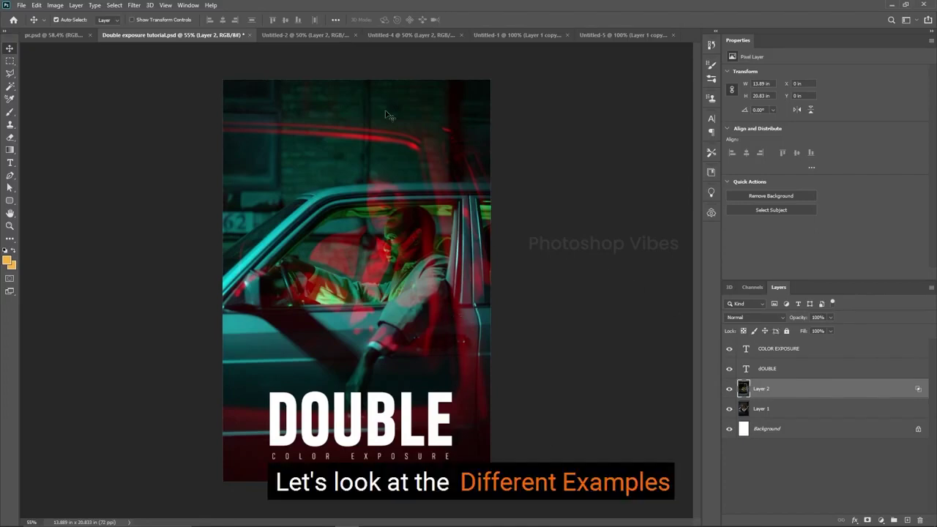
click(296, 34)
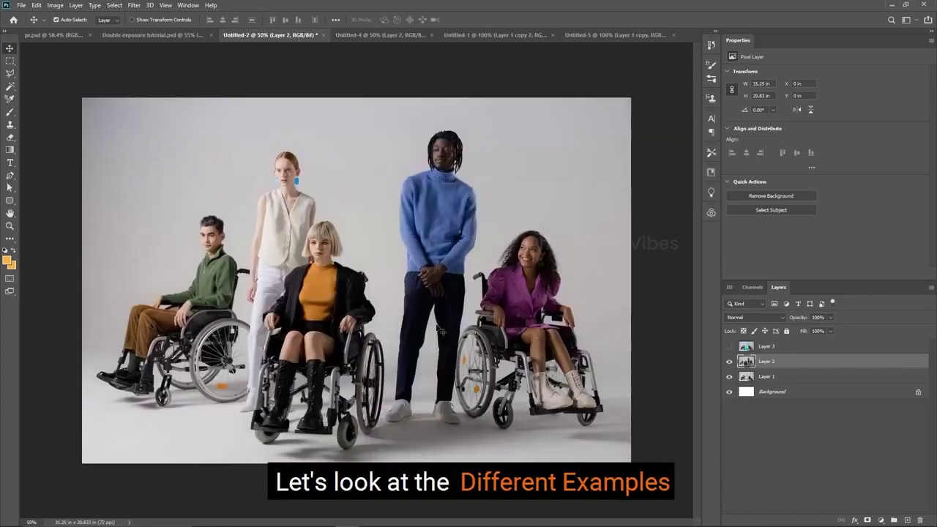
- In Untitled-2, compare Layer 1 and Layer 2's photos, then show Layer 3's red/cyan result
click(729, 361)
click(747, 377)
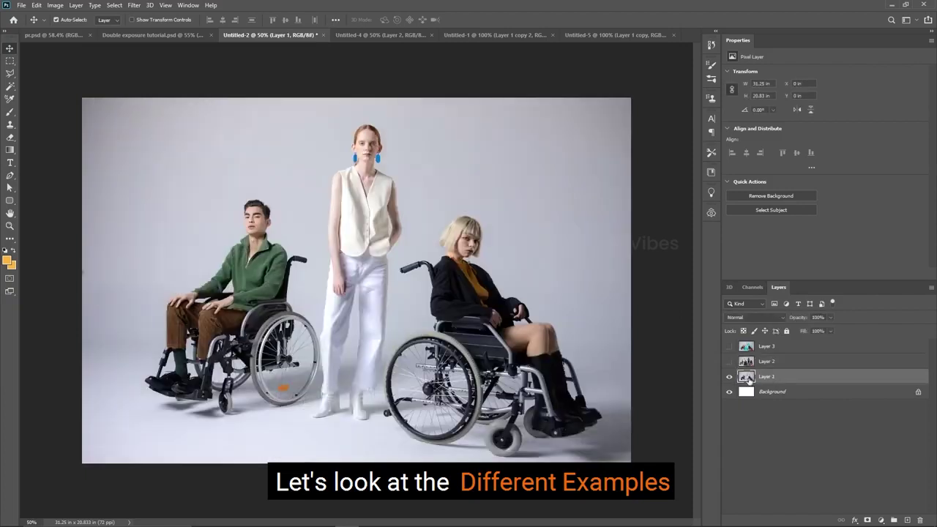
click(729, 361)
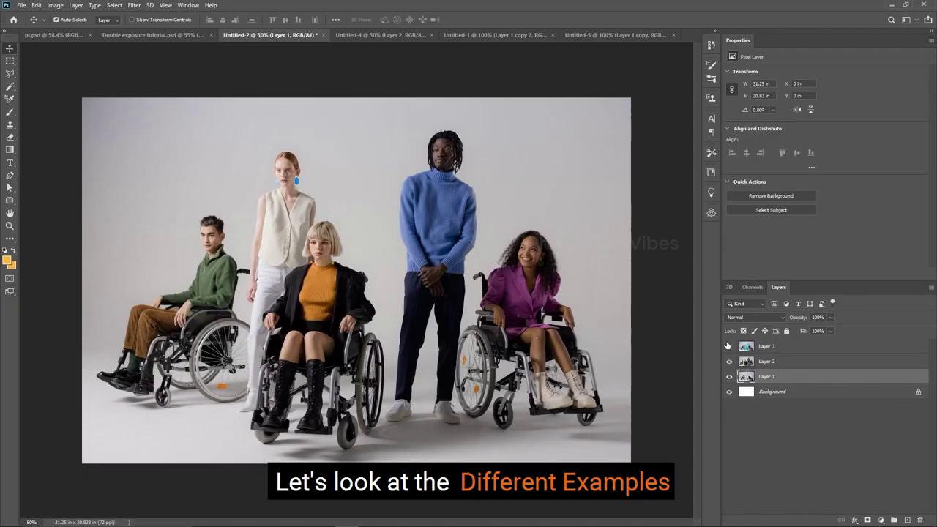
click(729, 345)
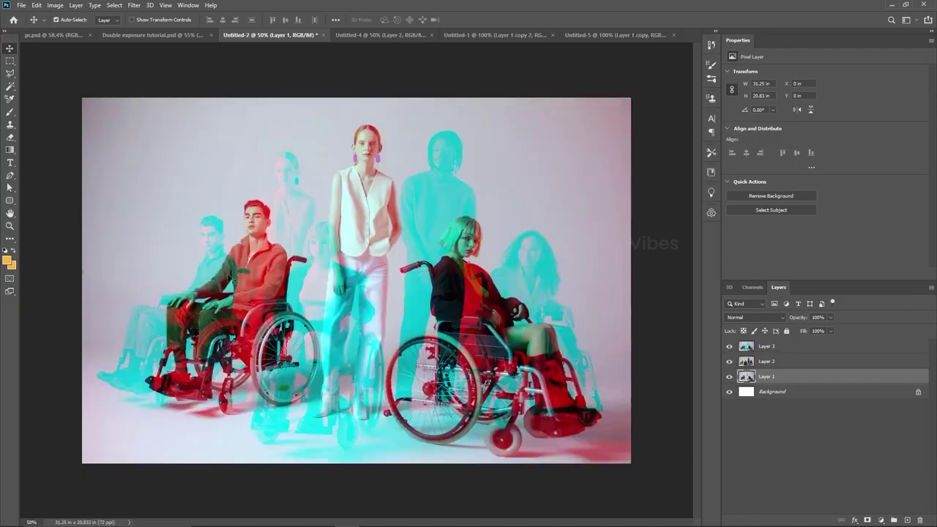
- In the Untitled-4 elevator example, hide and reshow Layers 2 and 3 to compare, then open Untitled-1
click(361, 34)
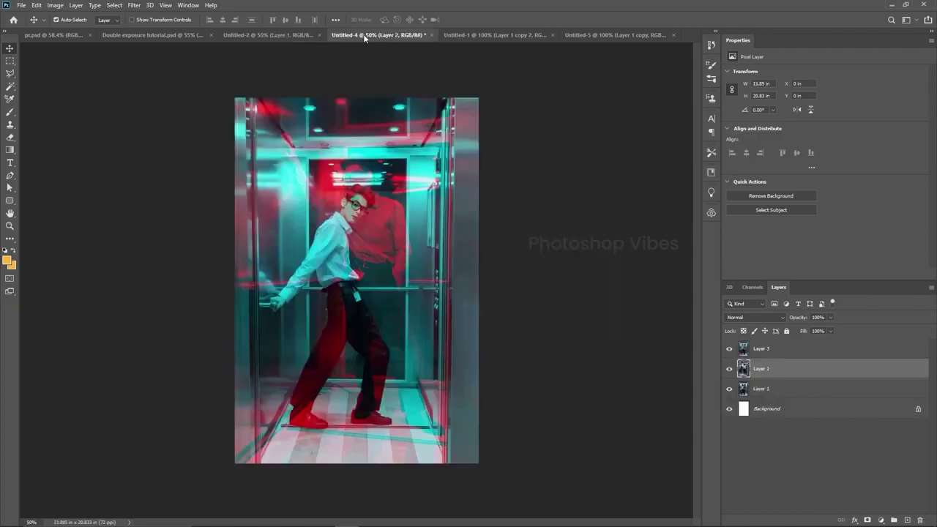
drag(730, 348, 730, 368)
click(762, 389)
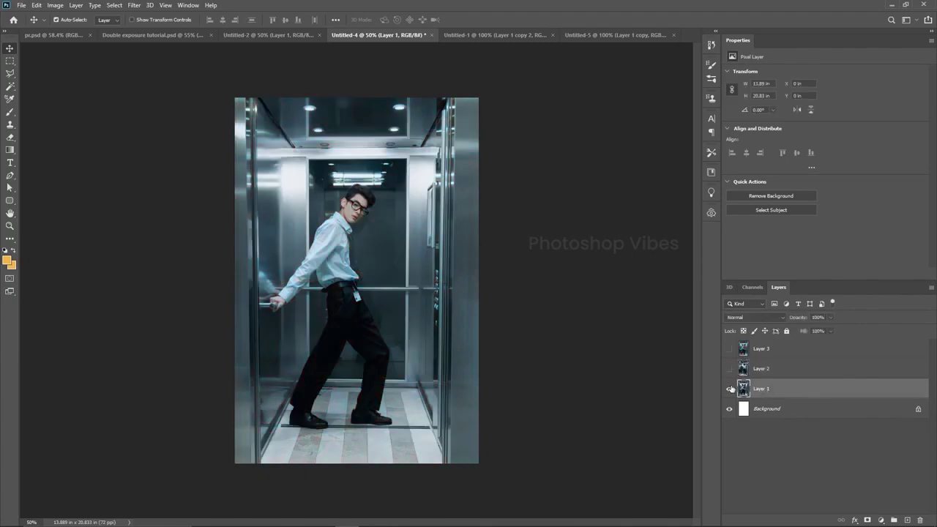
click(729, 369)
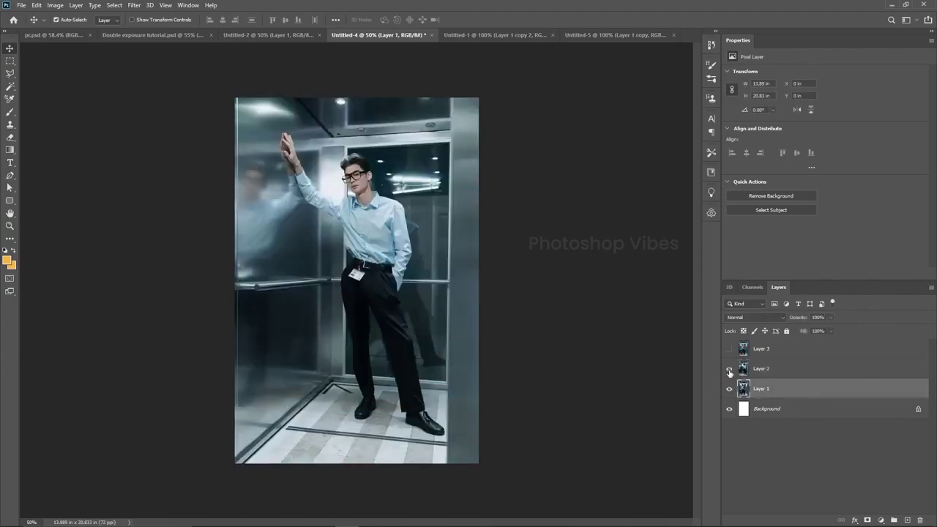
click(730, 349)
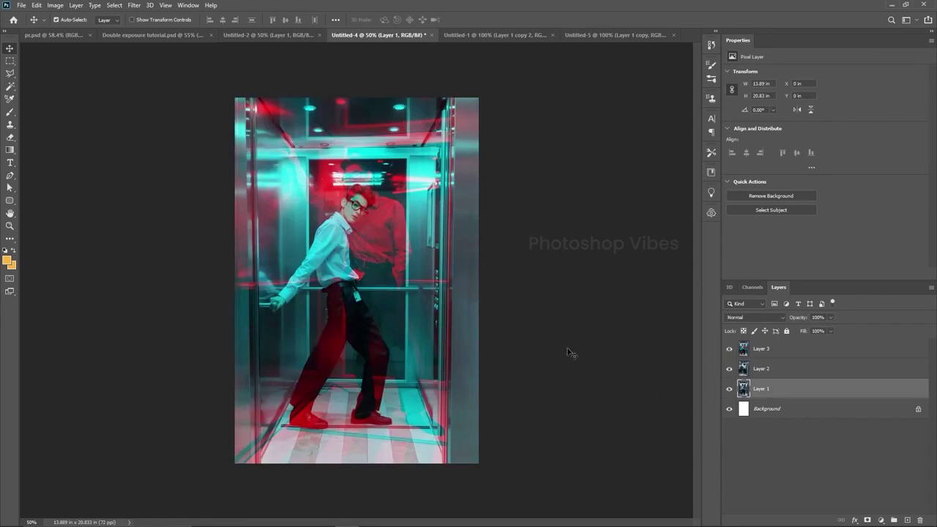
click(460, 33)
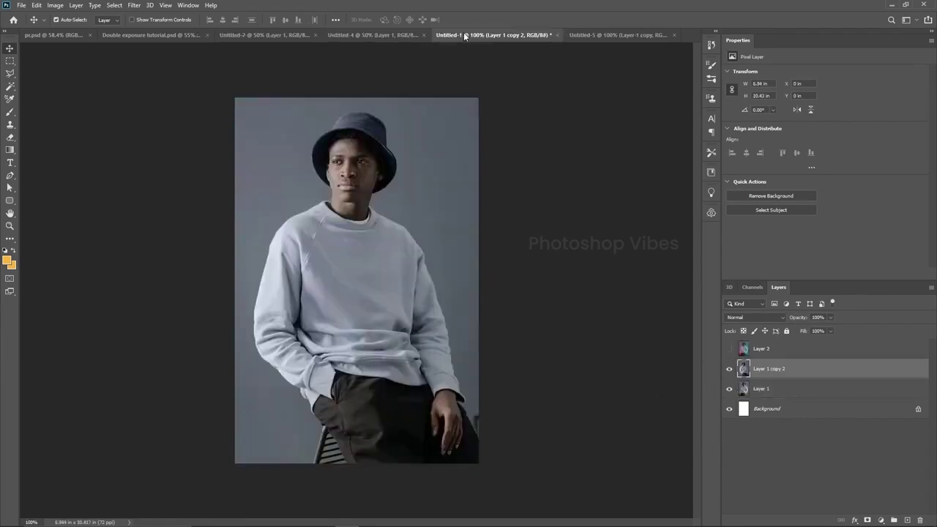
- Delete Layer 1 copy 2 and duplicate Layer 1 into a fresh copy
click(729, 370)
click(735, 390)
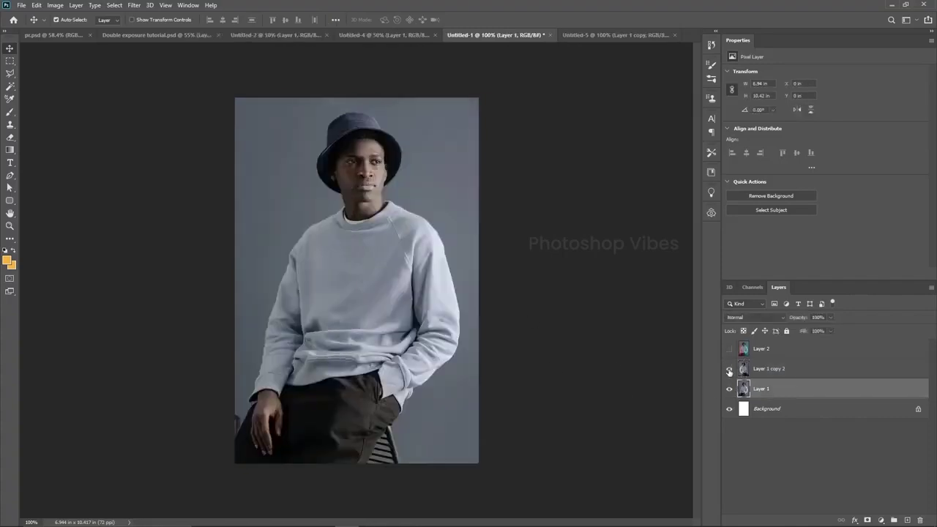
click(729, 369)
click(754, 372)
drag(754, 373, 922, 520)
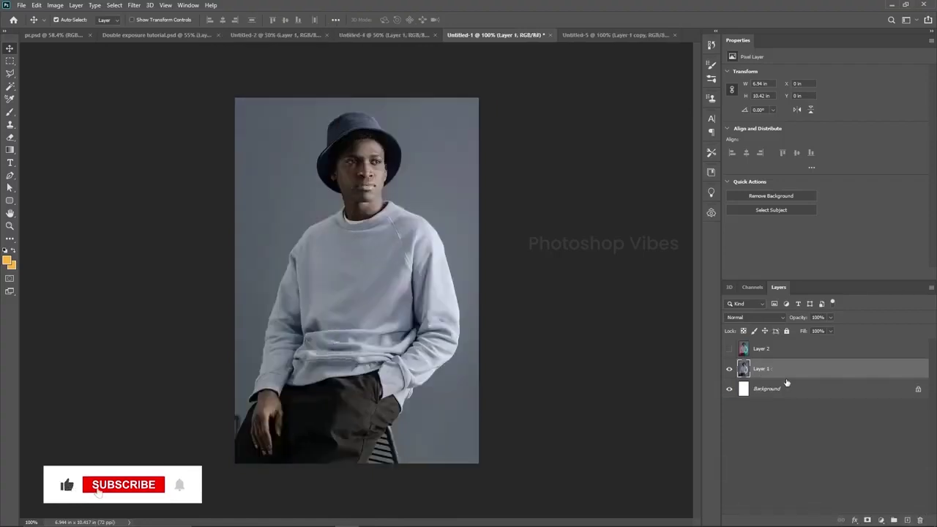
drag(780, 375, 908, 518)
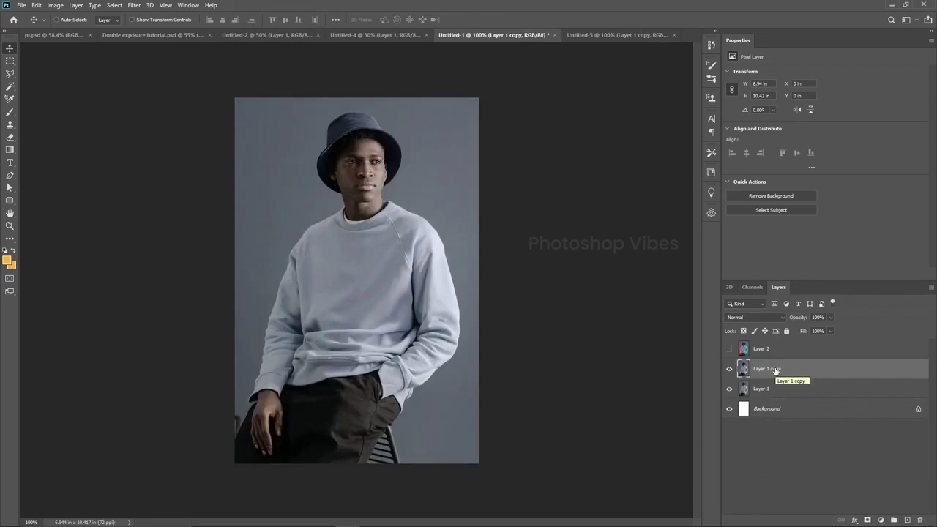
- Flip the new copy horizontally and show Layer 2's red/cyan double image
key(ctrl+t)
right_click(386, 185)
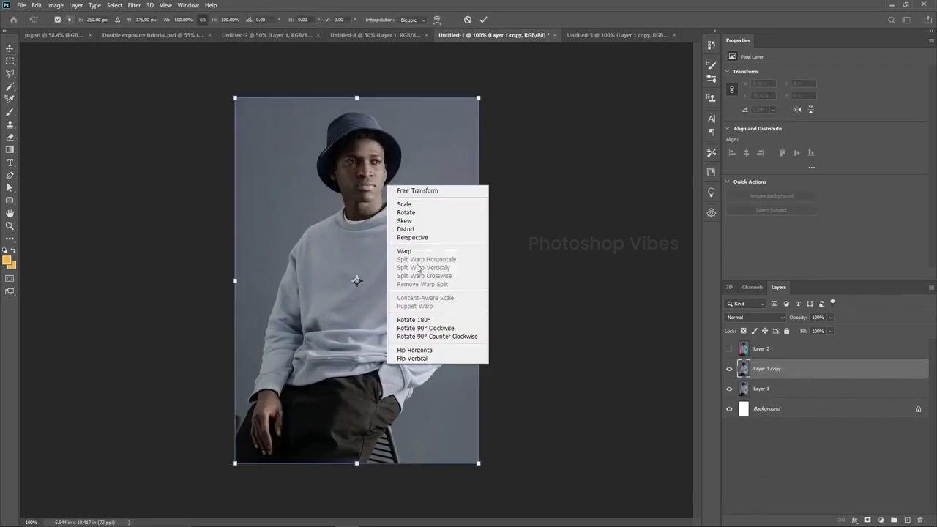
click(429, 349)
key(Return)
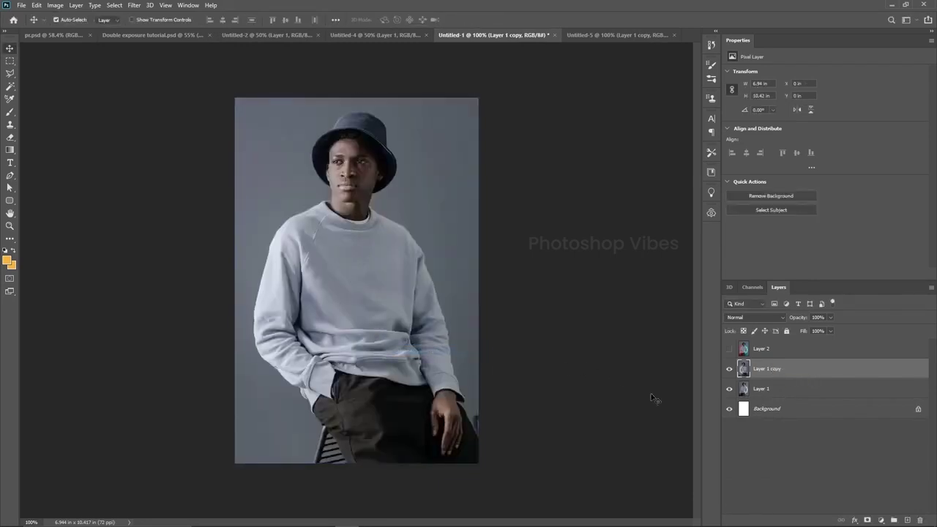
click(729, 349)
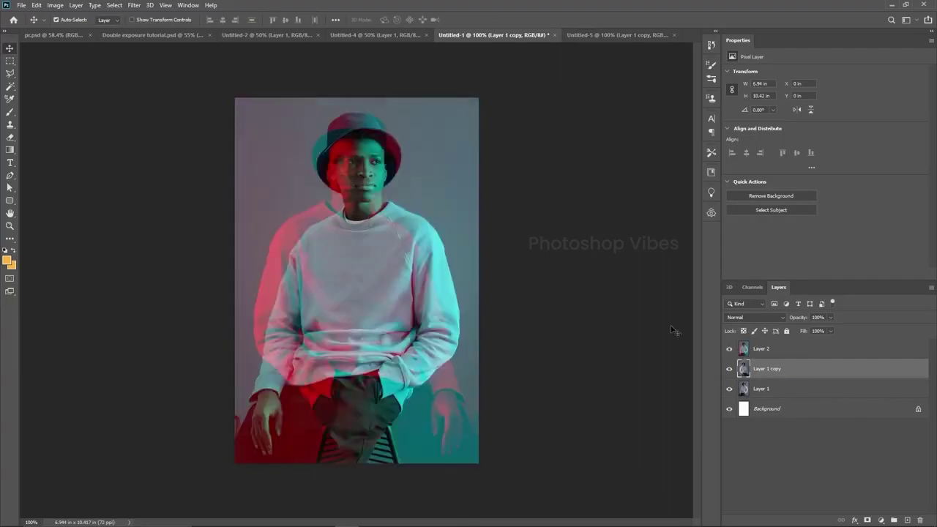
- In the Untitled-5 statue example, replace Layer 1 copy with a new duplicate of Layer 1
click(585, 37)
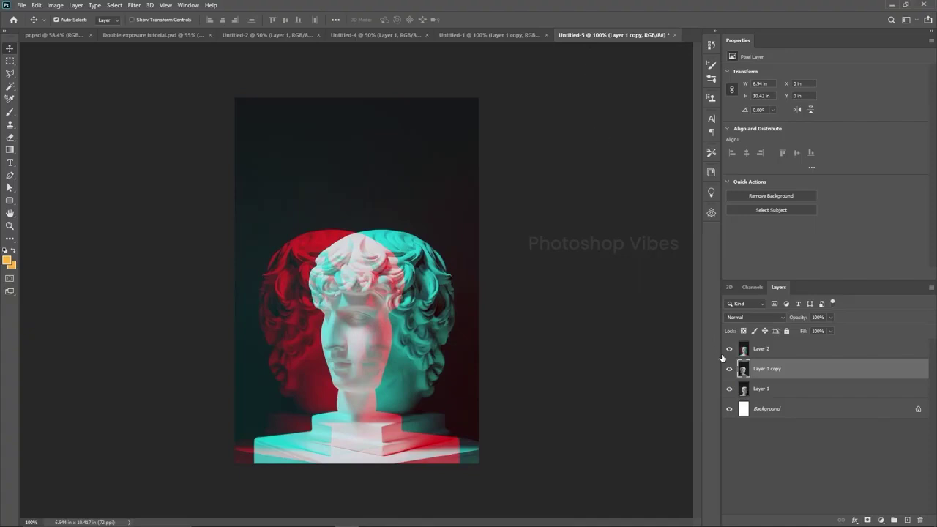
drag(730, 349, 730, 369)
click(769, 394)
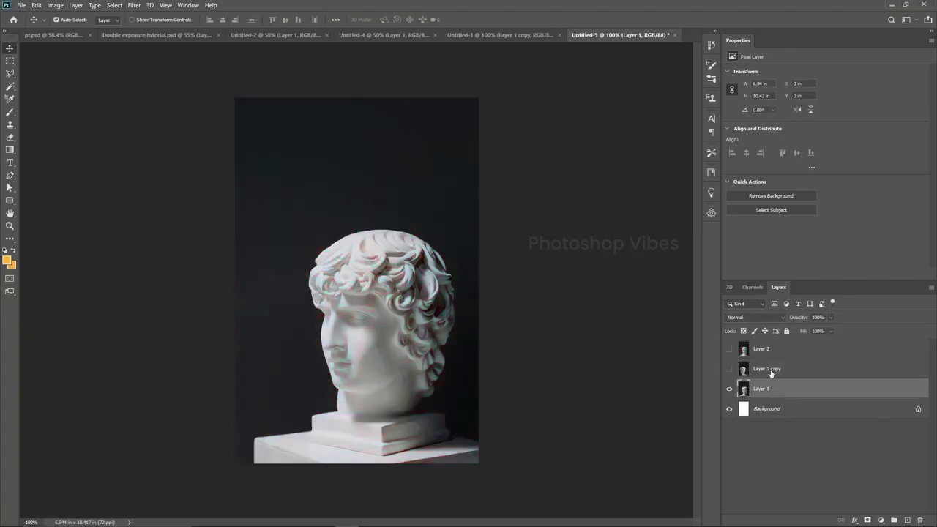
click(771, 371)
key(Delete)
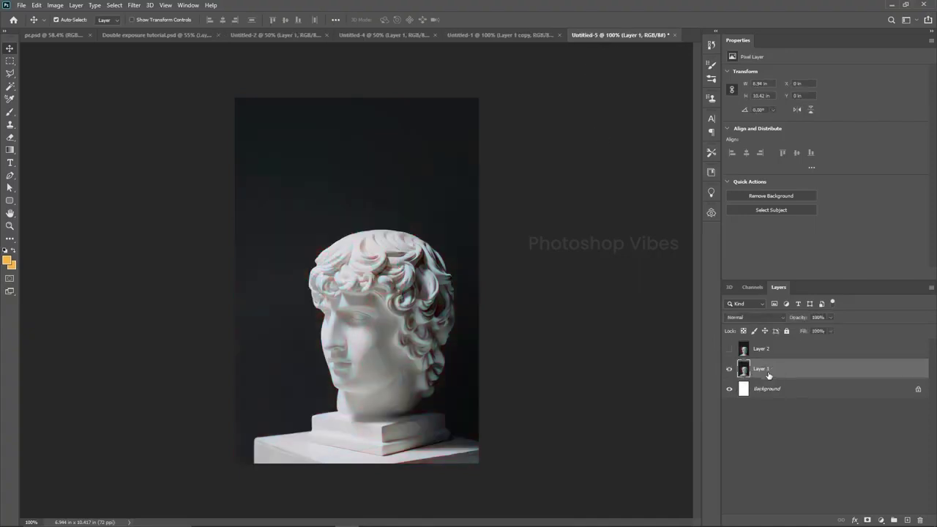
key(ctrl+j)
- Flip the statue copy horizontally, show Layer 2's red/cyan composite, and return to the tutorial poster
key(ctrl+t)
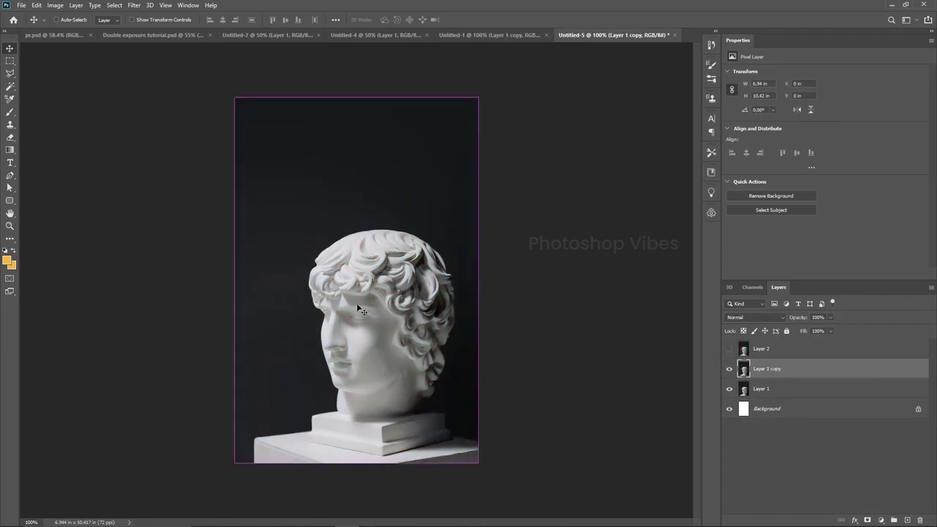
right_click(325, 262)
click(355, 429)
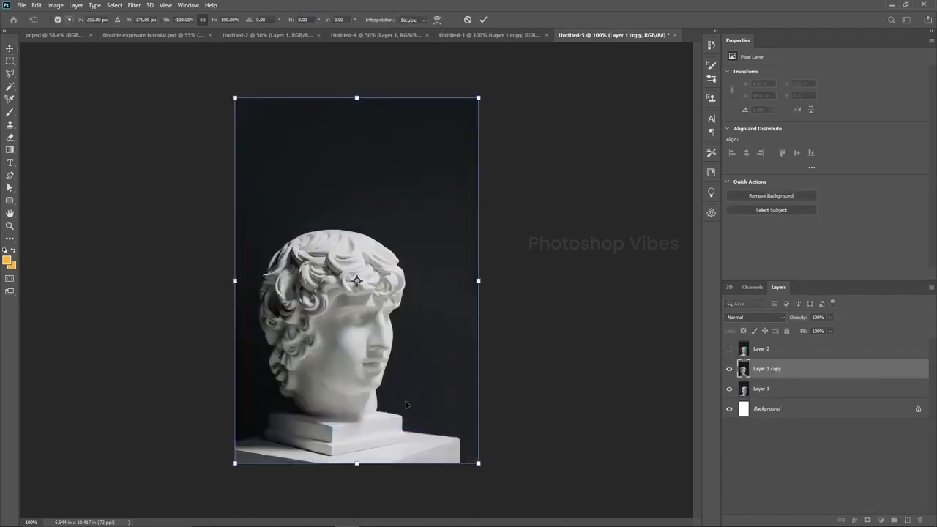
key(Return)
click(730, 350)
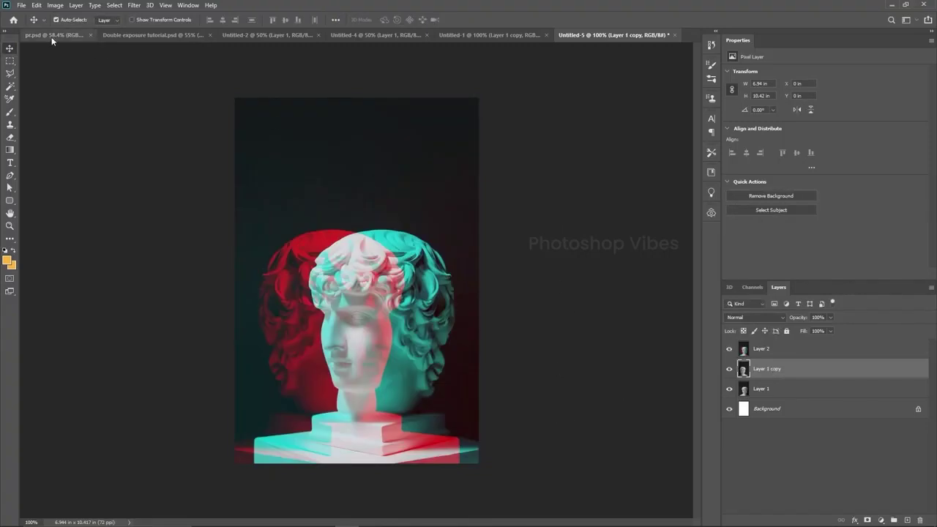
click(115, 36)
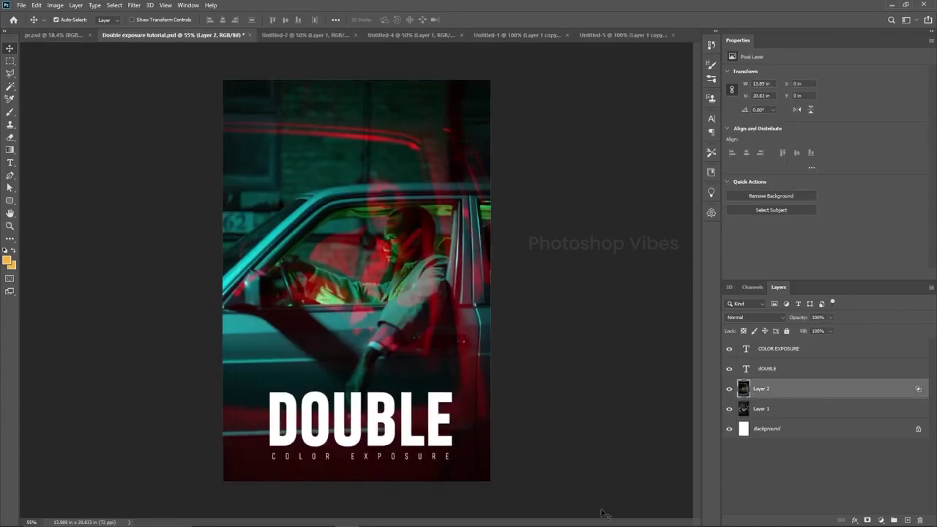
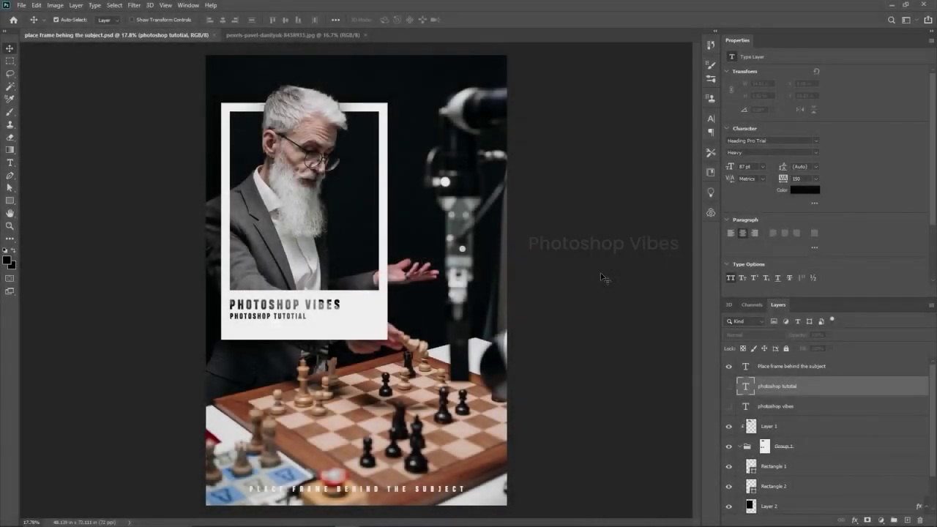
- In the chess portrait photo, duplicate the Background layer as Background copy
click(281, 35)
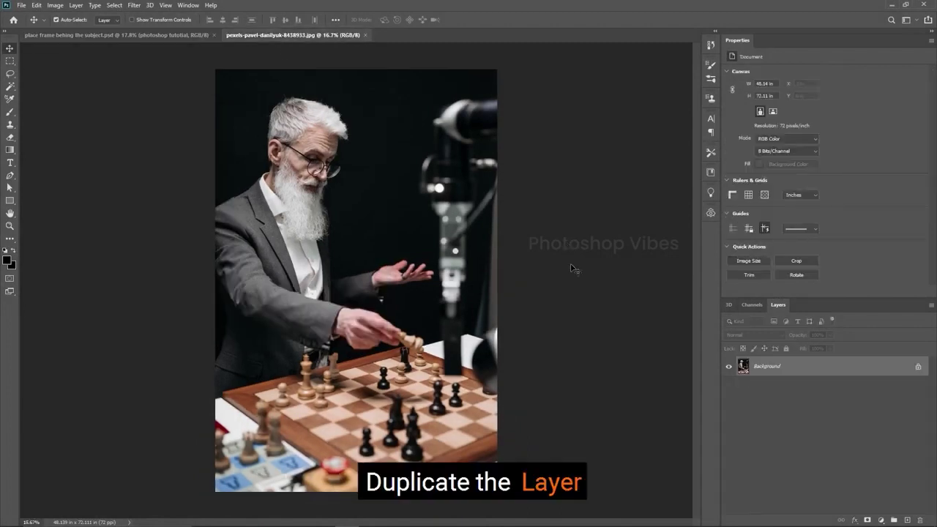
drag(788, 372, 907, 520)
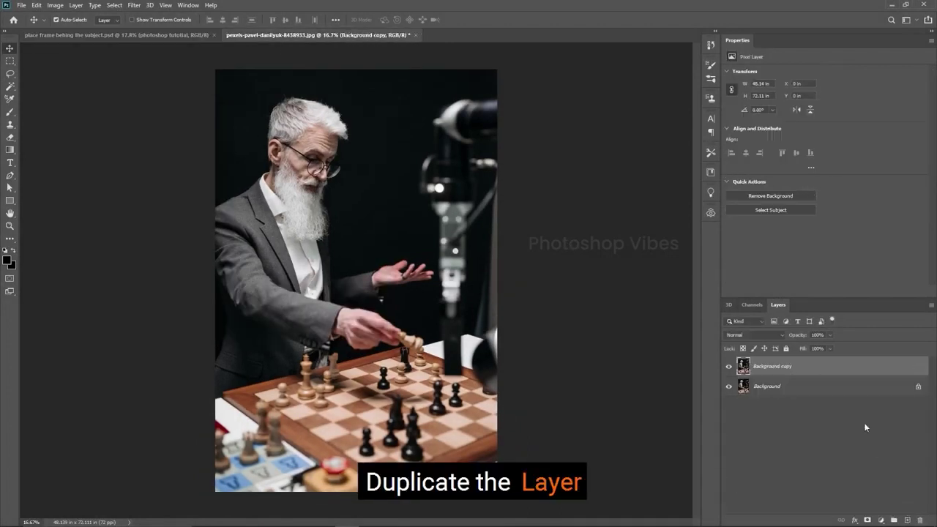
click(583, 209)
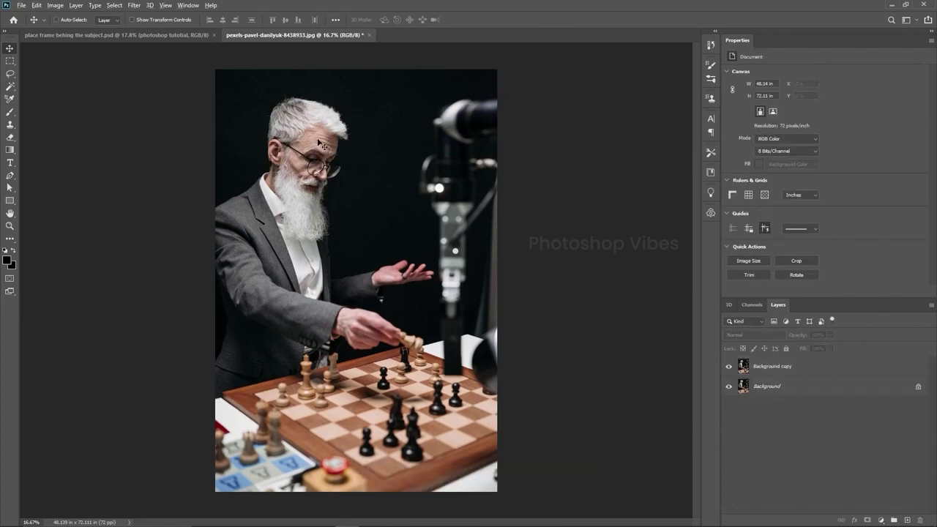
scroll(322, 145, up, 1)
click(9, 200)
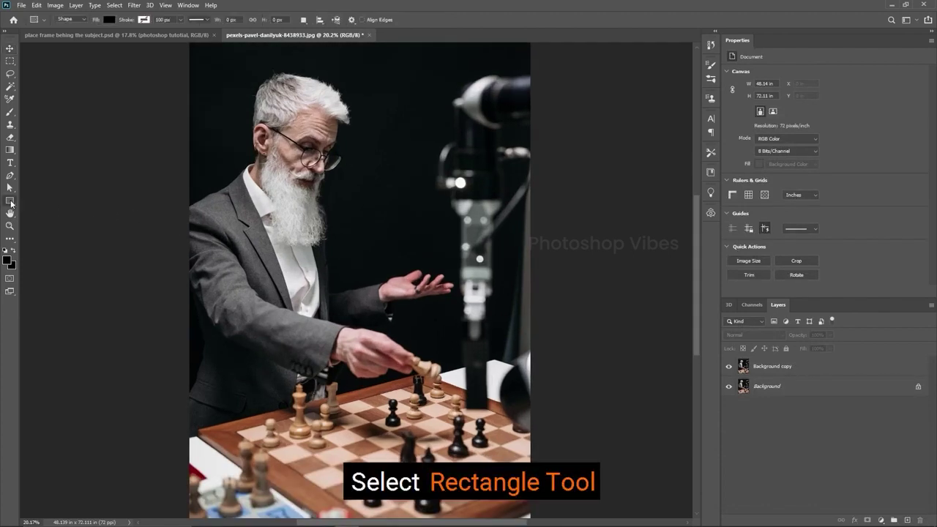
- Set up the Rectangle tool with no fill and a white 100 px stroke
click(54, 202)
click(110, 20)
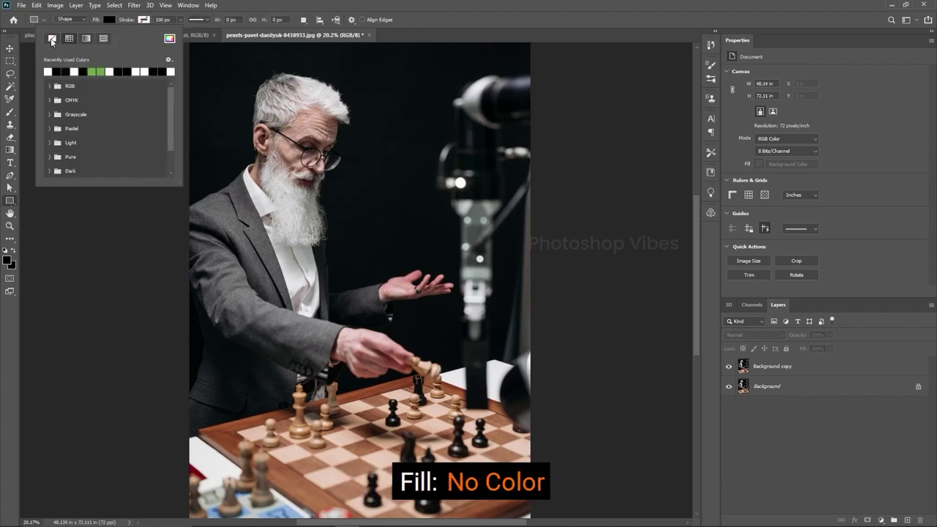
click(51, 40)
click(145, 20)
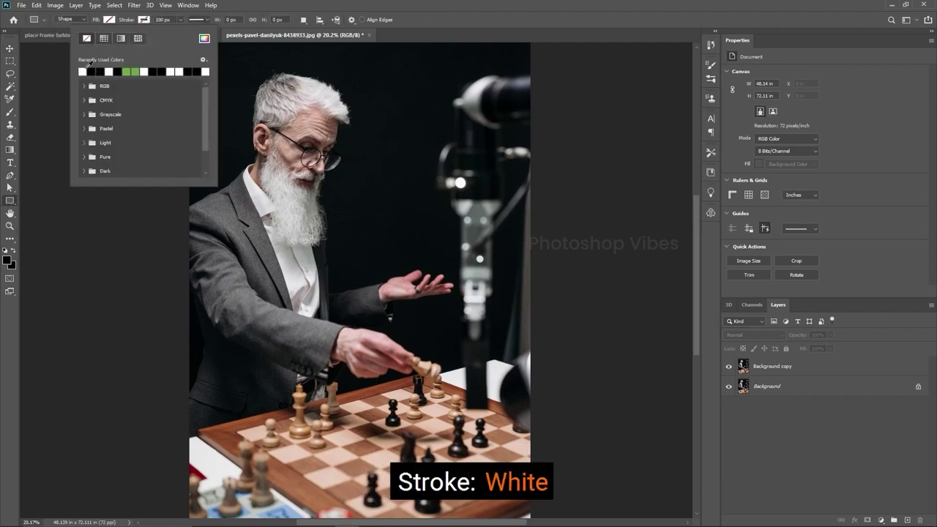
click(82, 71)
click(154, 20)
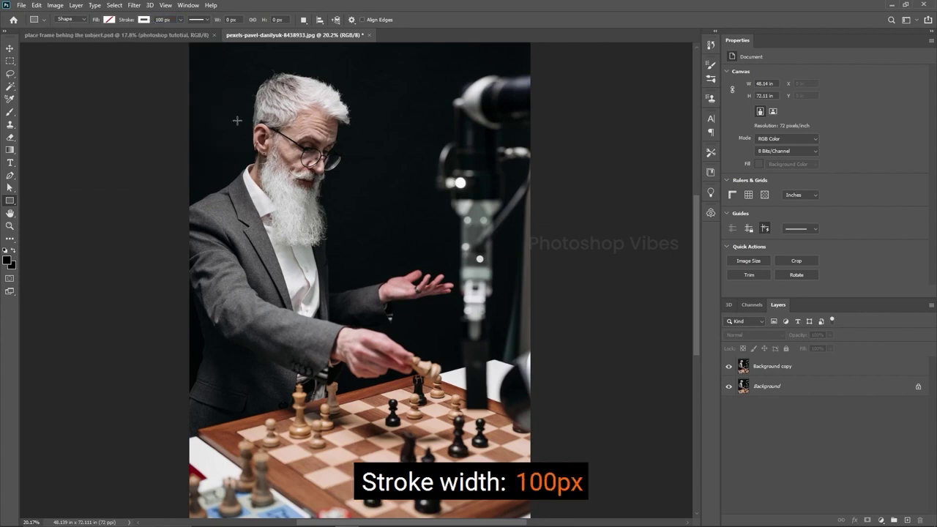
click(208, 19)
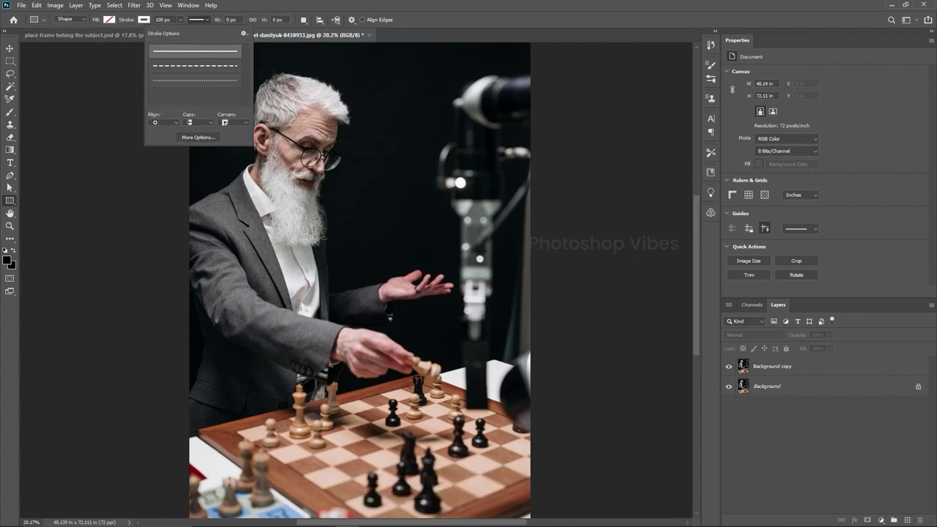
click(284, 86)
- Draw the frame around the man's head and beard, then select Background copy
drag(226, 76, 385, 301)
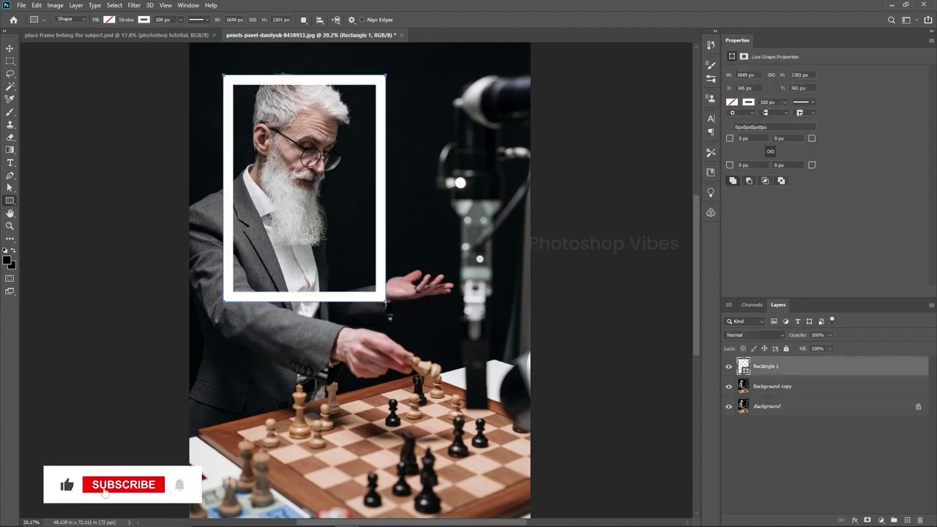
click(10, 50)
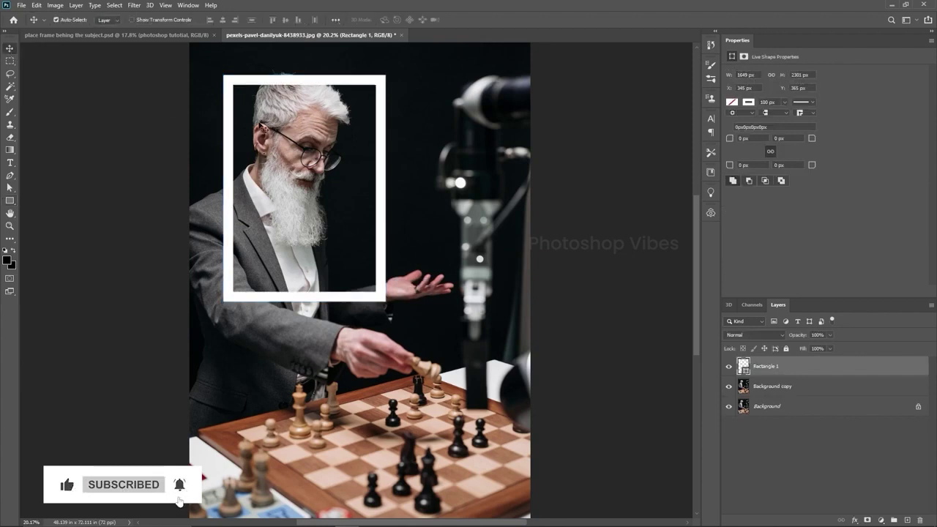
click(780, 386)
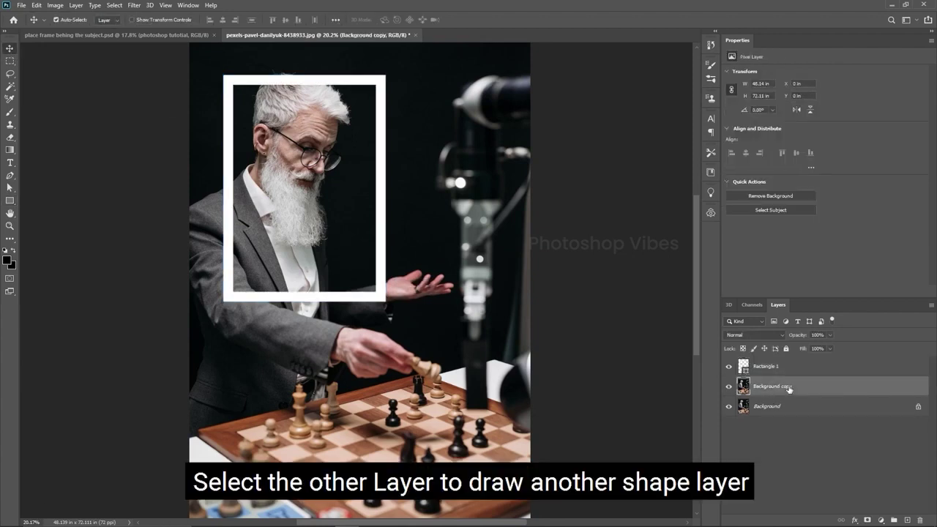
- Draw a white-filled rectangle just below the frame's bottom edge
click(10, 200)
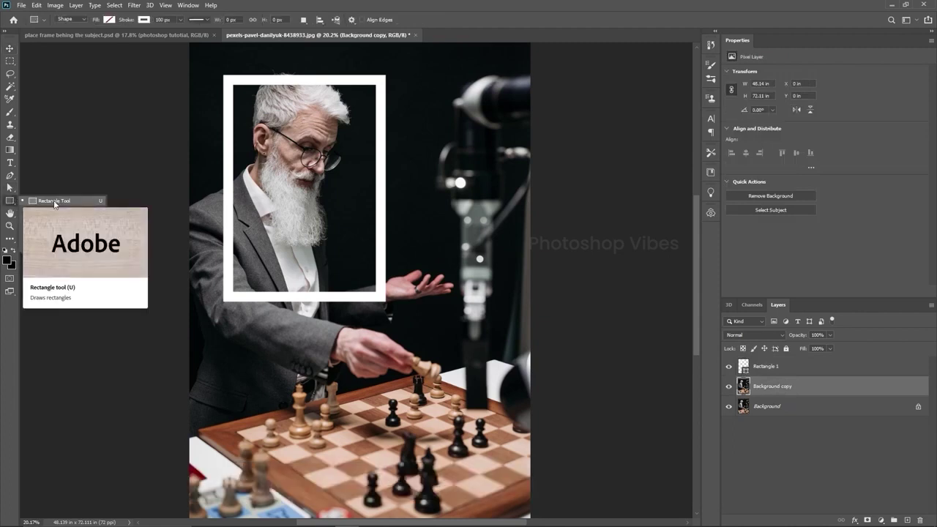
click(54, 202)
click(12, 204)
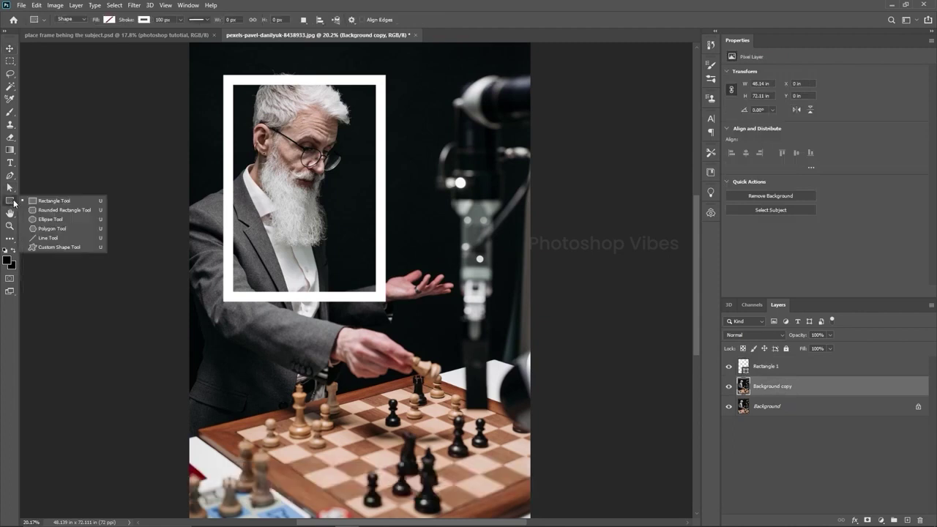
click(50, 202)
click(140, 22)
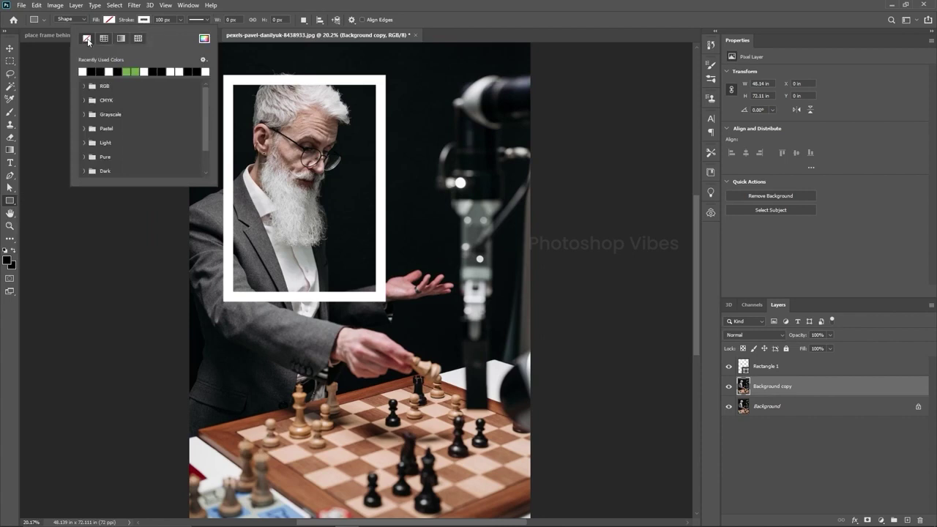
click(109, 20)
click(48, 71)
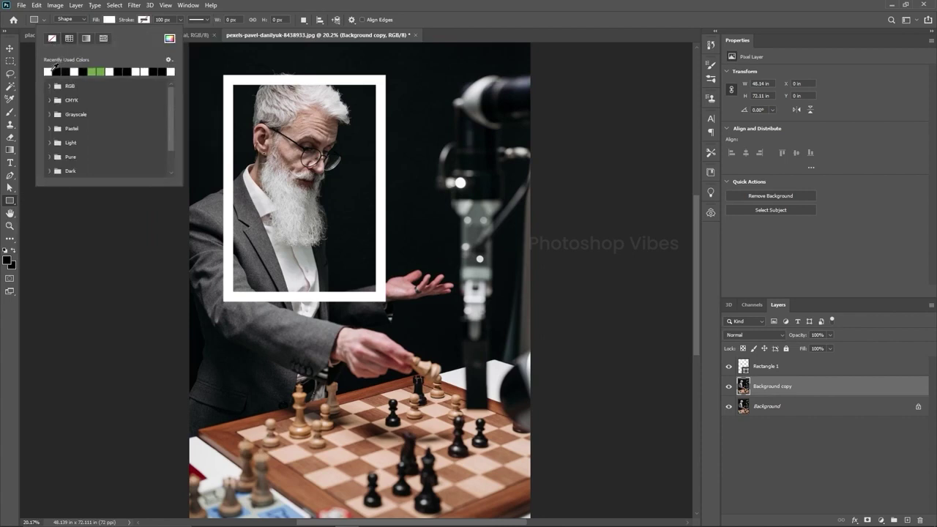
key(Return)
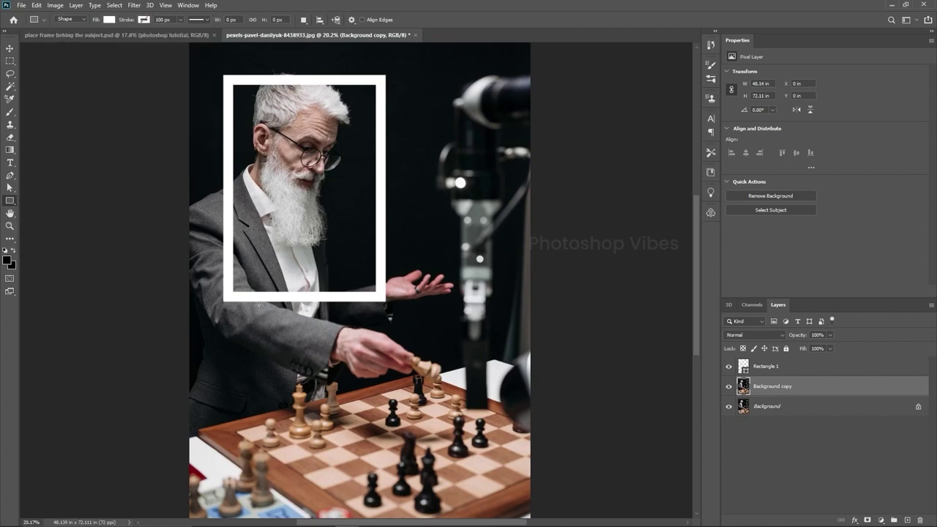
scroll(258, 303, up, 5)
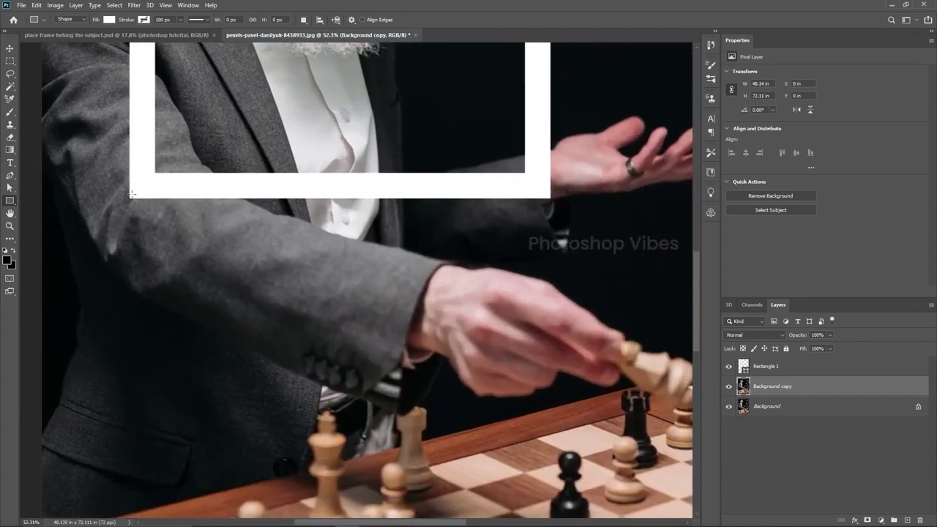
drag(130, 199, 549, 267)
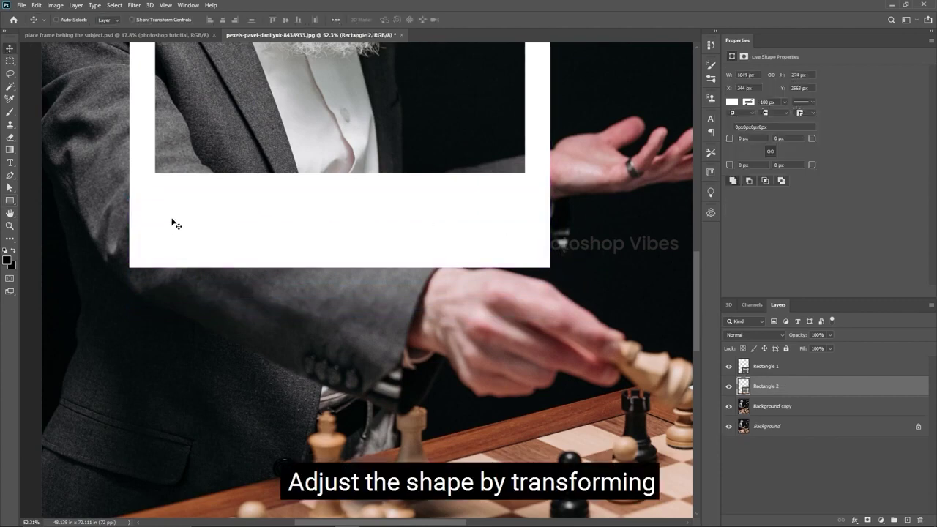
- Align the white rectangle's left and right edges with the frame's sides
key(ctrl+t)
scroll(112, 216, up, 5)
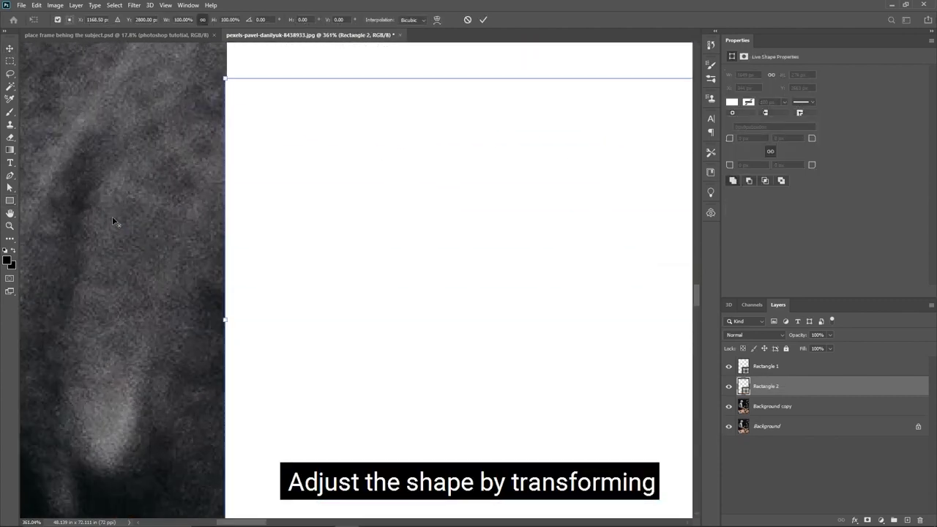
drag(225, 323, 227, 320)
key(Return)
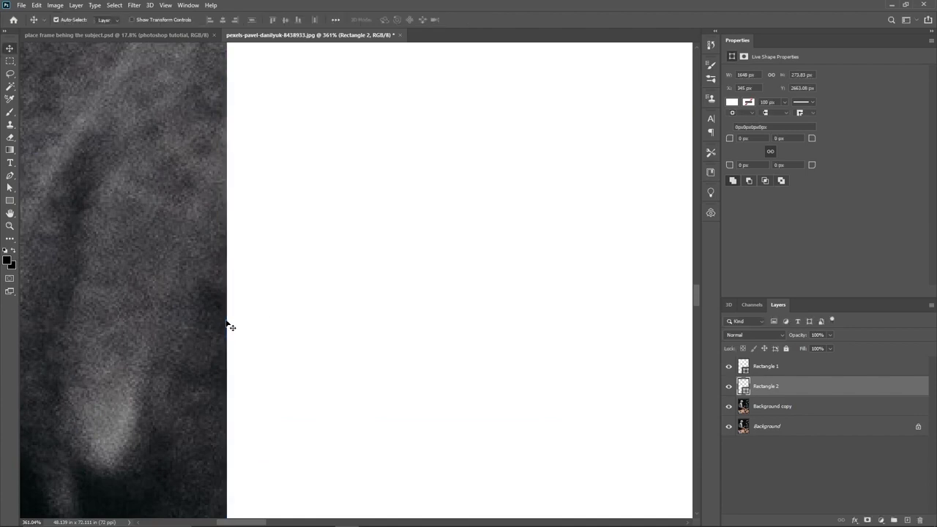
scroll(227, 318, down, 2)
scroll(227, 319, down, 8)
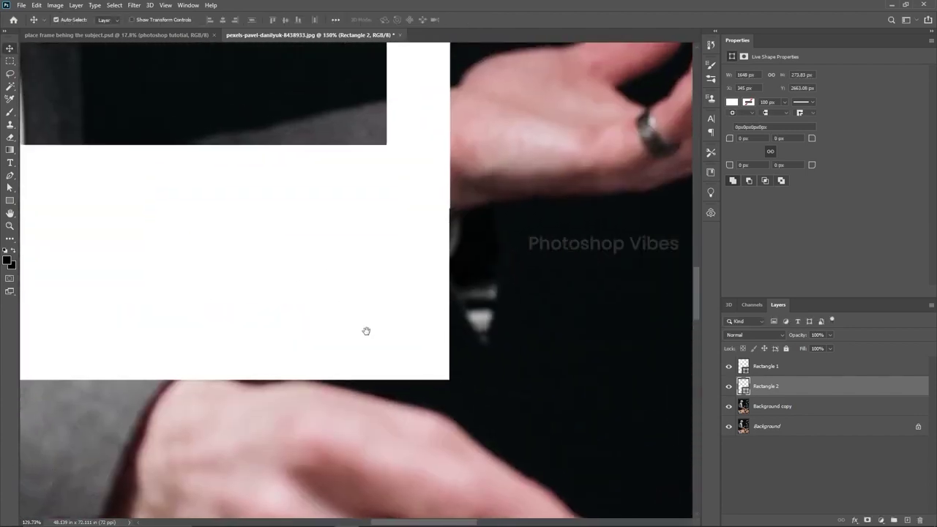
key(ctrl+t)
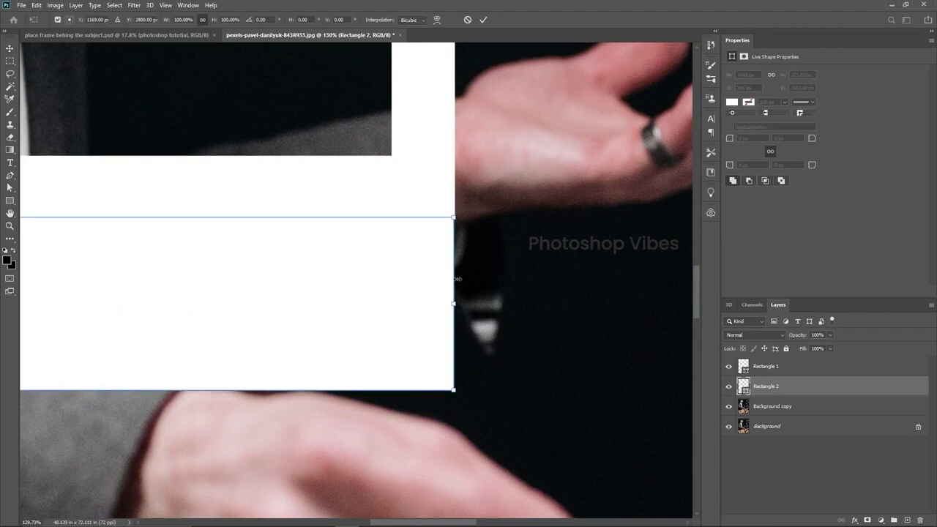
scroll(457, 279, up, 6)
drag(451, 344, 455, 343)
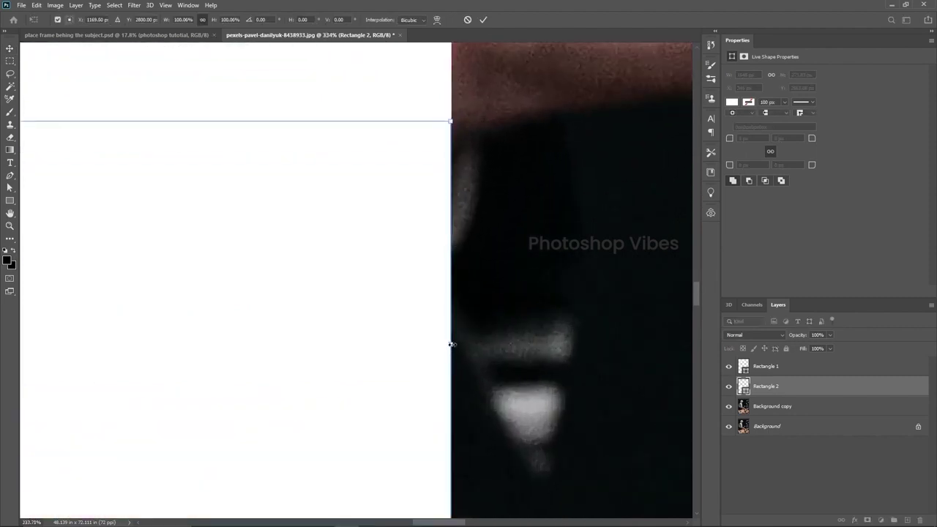
key(Return)
scroll(460, 350, down, 8)
scroll(245, 349, down, 2)
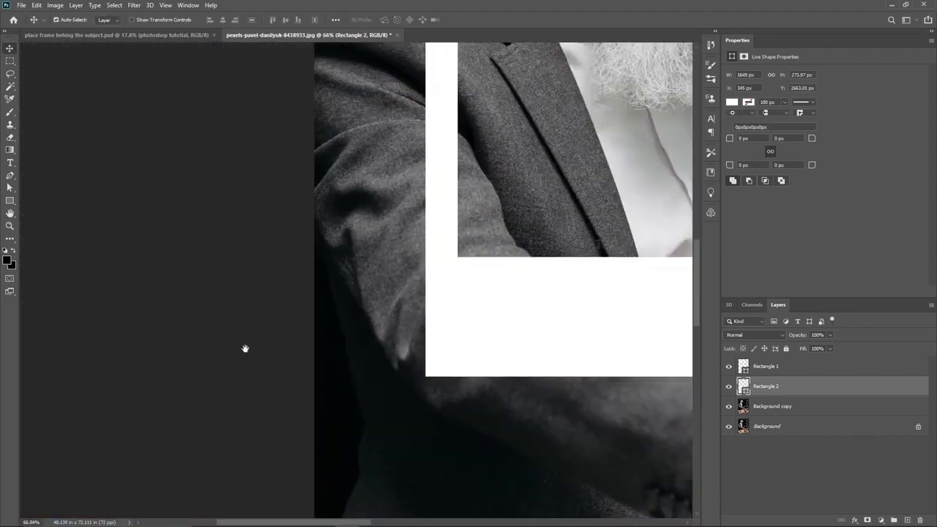
- Extend the white strip's bottom edge downward to form a thick Polaroid-style border
drag(466, 421, 210, 403)
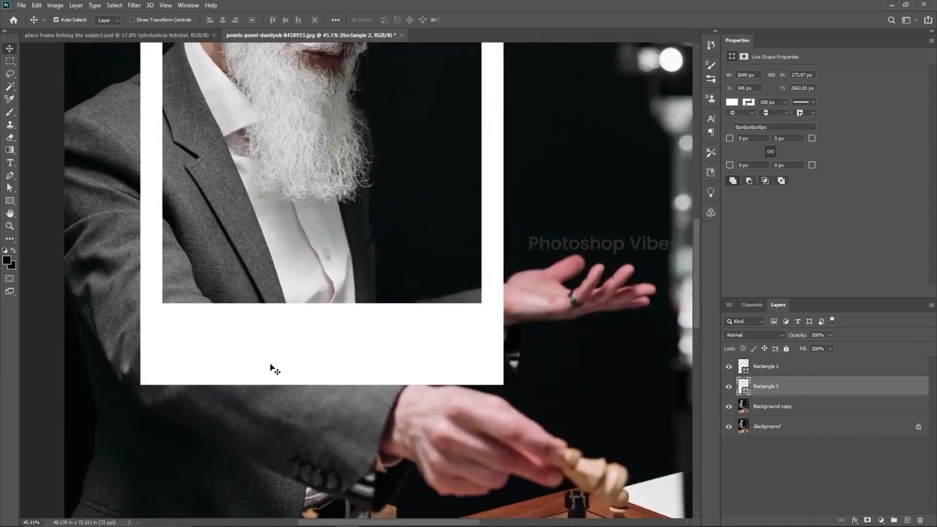
key(ctrl+t)
mouse_move(322, 386)
mouse_down()
mouse_move(322, 405)
mouse_move(320, 389)
mouse_up()
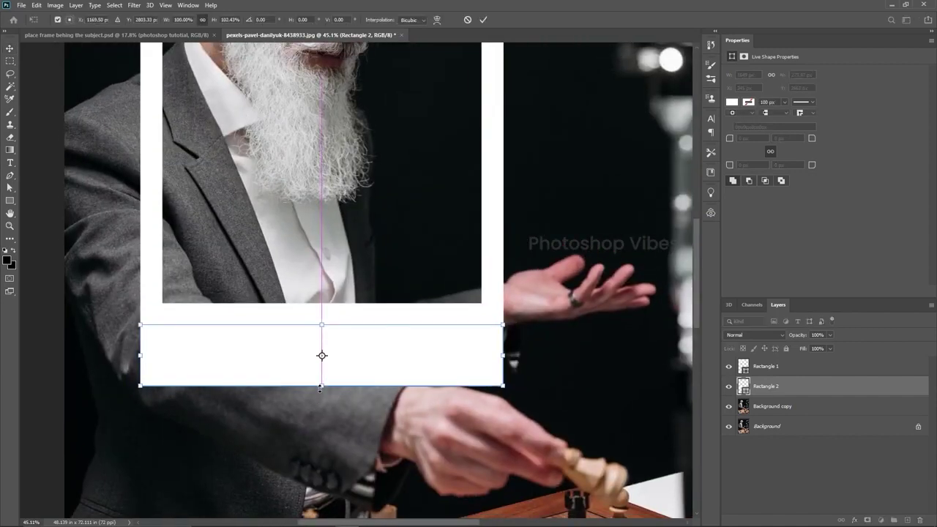
key(Return)
scroll(324, 397, down, 2)
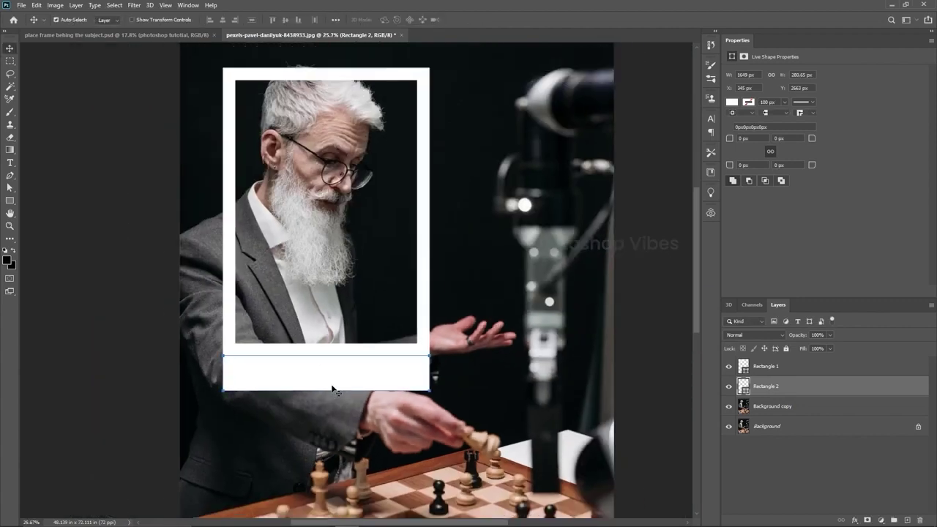
key(ctrl+t)
drag(326, 390, 312, 363)
key(Return)
scroll(272, 383, down, 1)
scroll(298, 378, down, 1)
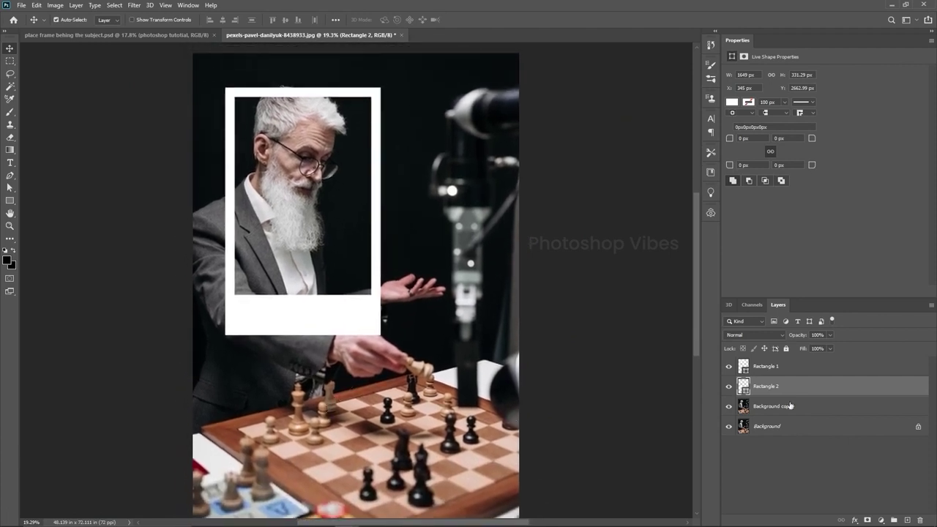
click(766, 369)
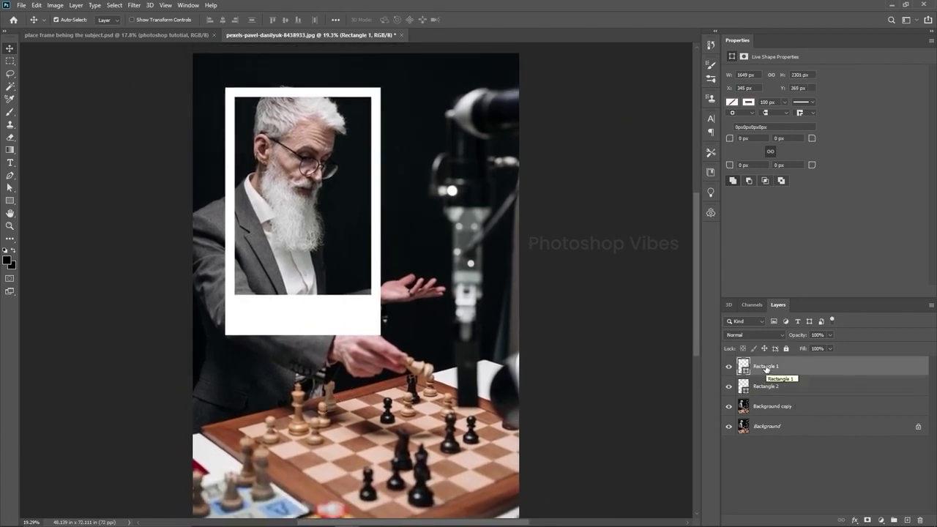
- Add the bold 'PHOTOSHOP VIBES' heading at about 140 pt, centered in the white strip
click(10, 163)
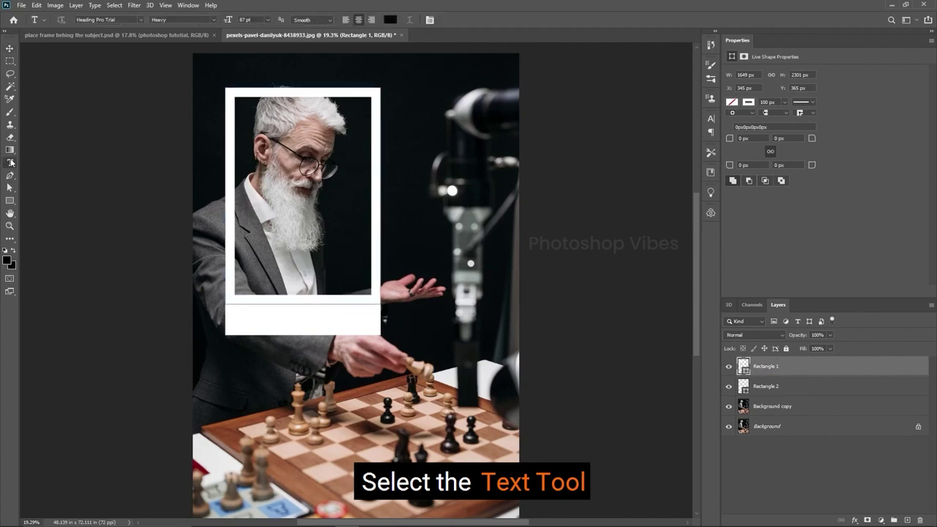
click(245, 365)
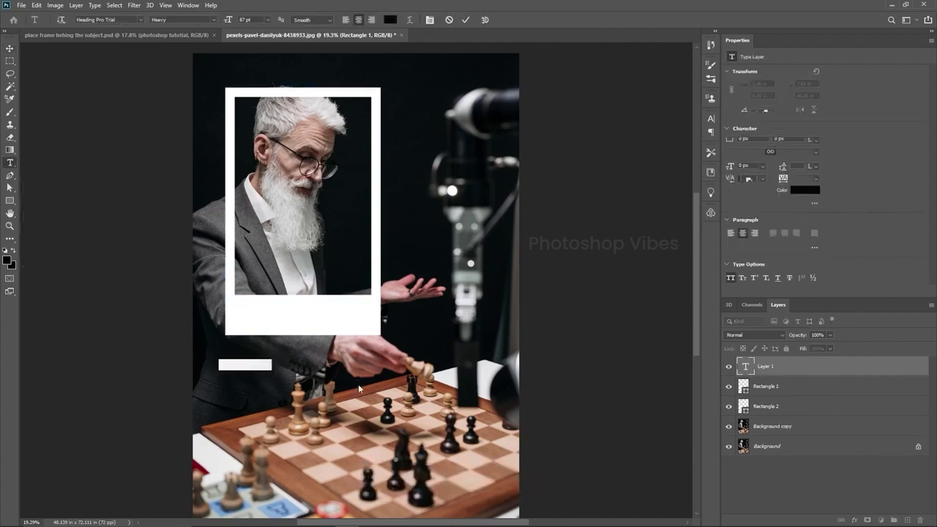
click(730, 167)
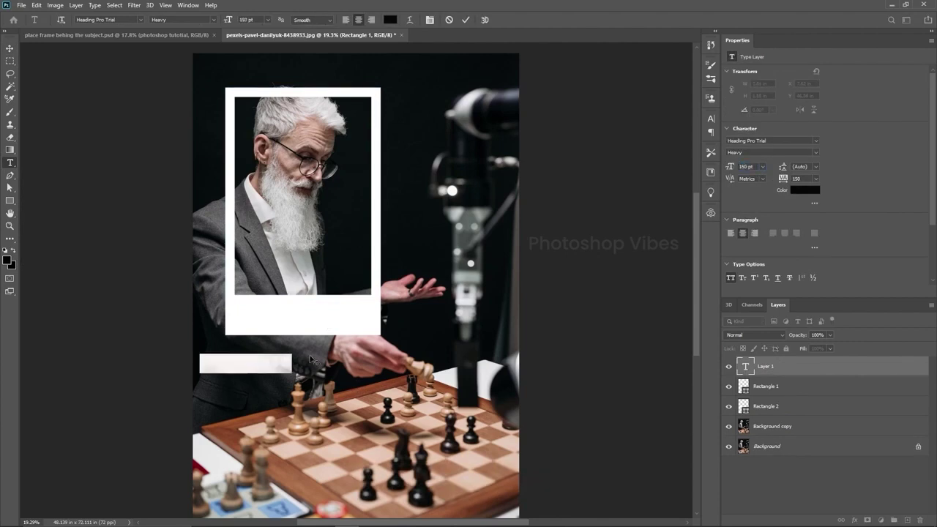
text(CHESS MAS)
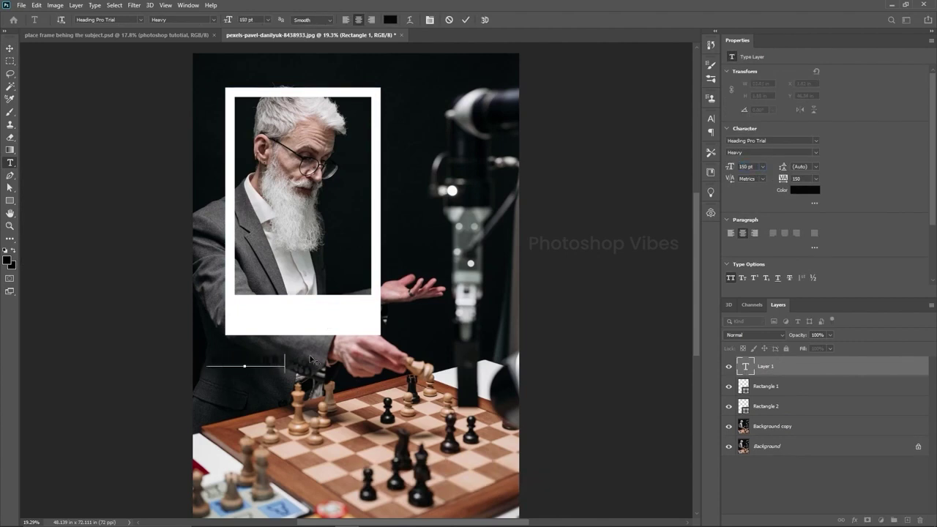
text(VIBES)
key(ctrl+a)
key(ctrl+Return)
key(v)
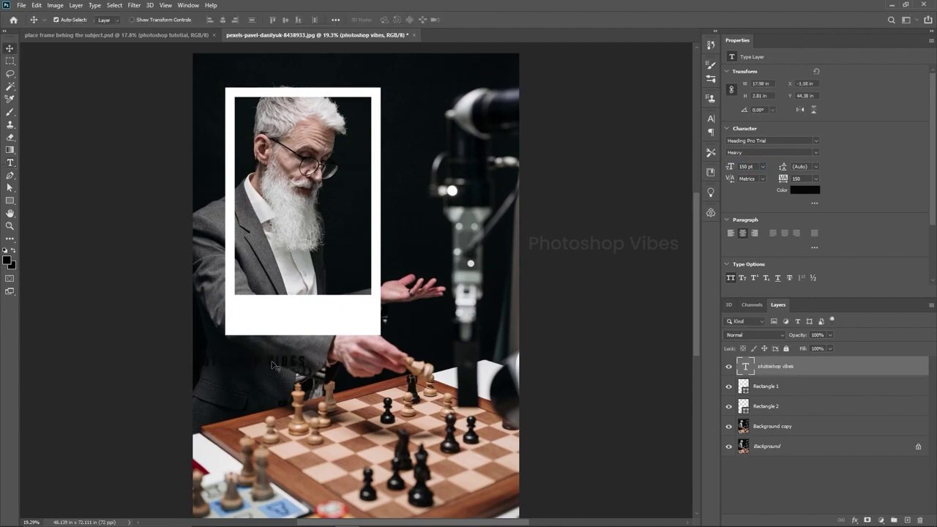
drag(272, 366, 320, 311)
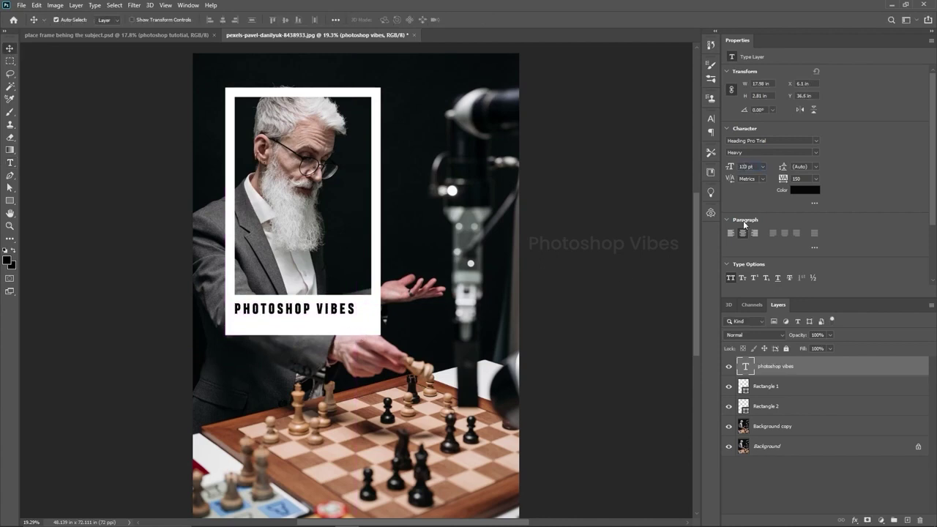
text(130)
key(Return)
drag(305, 313, 291, 309)
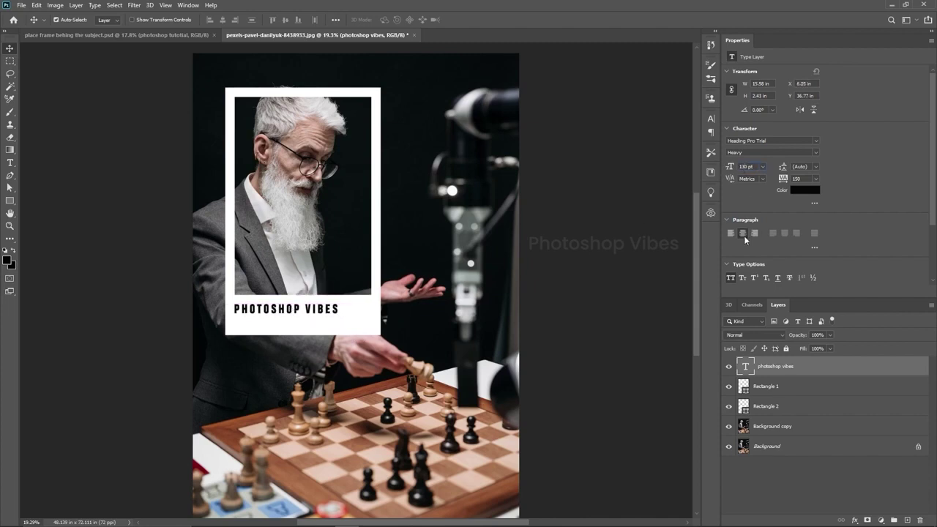
key(Return)
drag(282, 311, 283, 311)
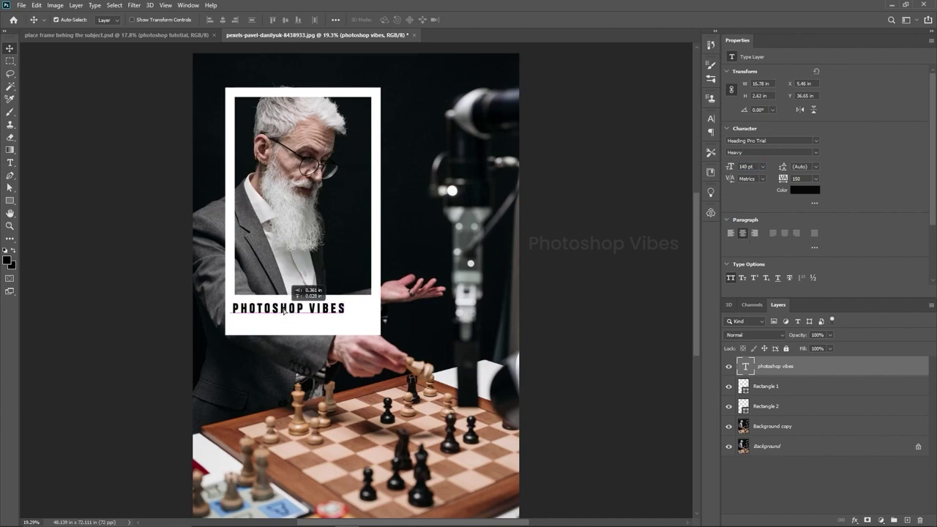
drag(330, 334, 333, 335)
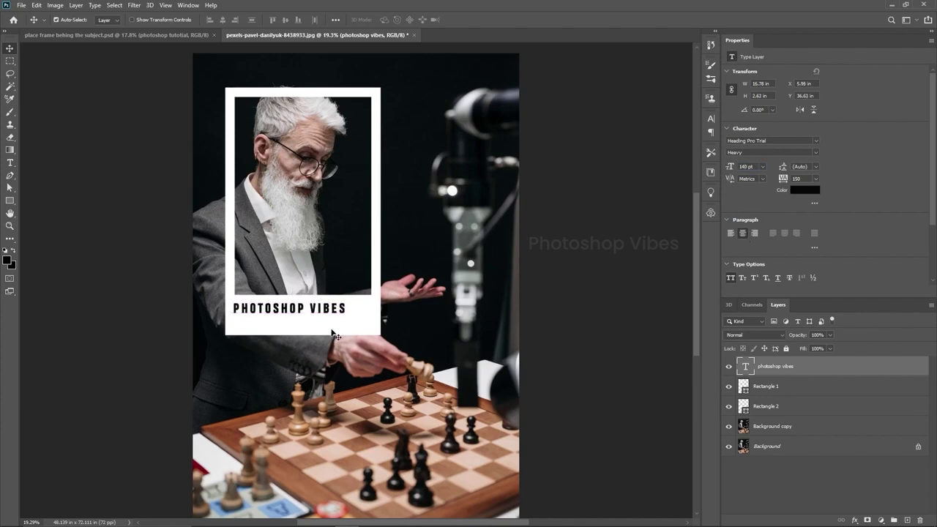
- Duplicate the heading, retype it as a smaller 'PHOTOSHOP TUTOTIAL' line beneath it
drag(300, 309, 300, 325)
double_click(300, 325)
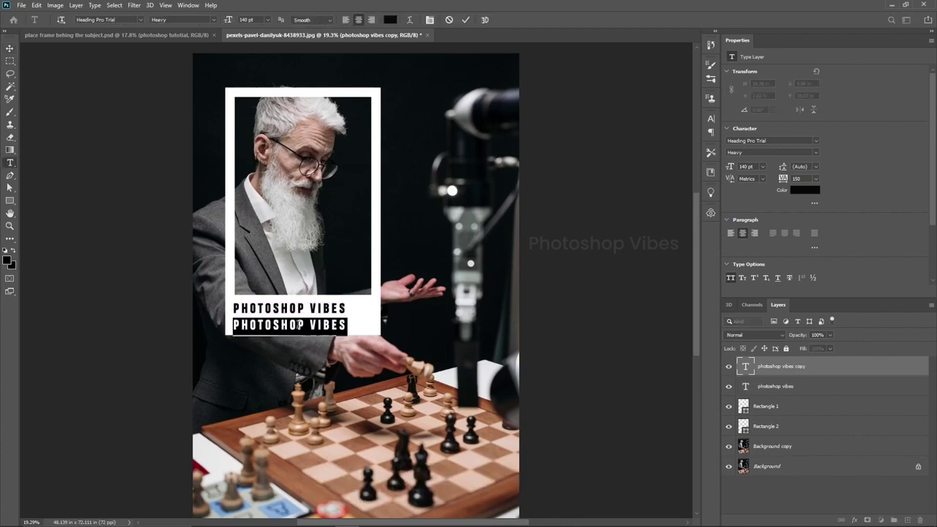
text(phto)
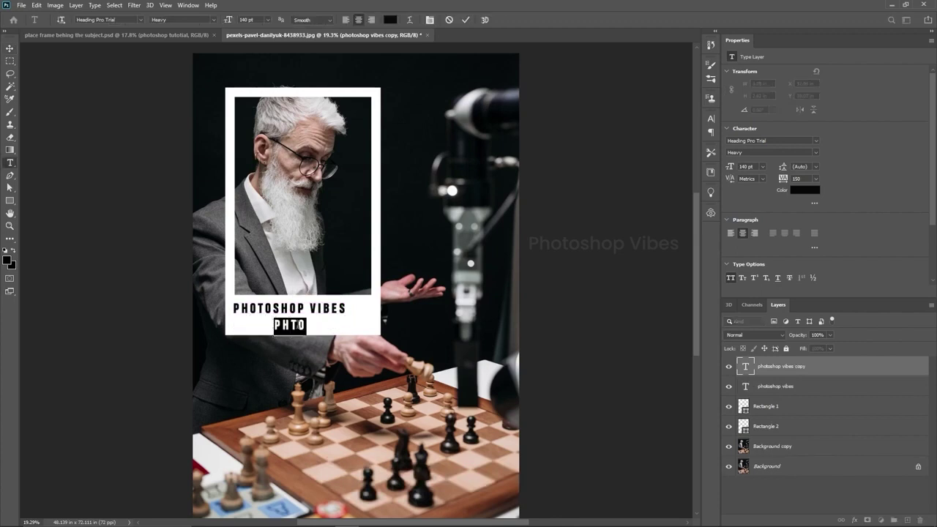
text(oshop tutotial)
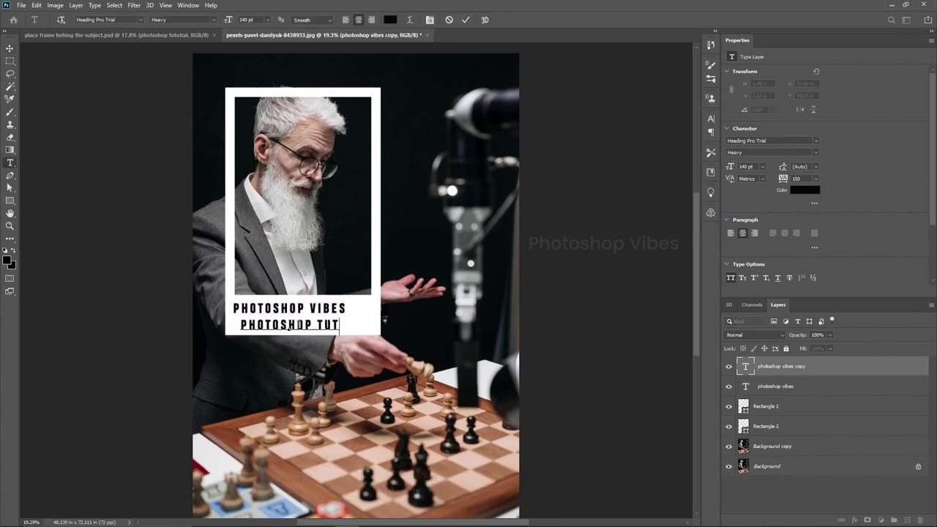
key(ctrl+a)
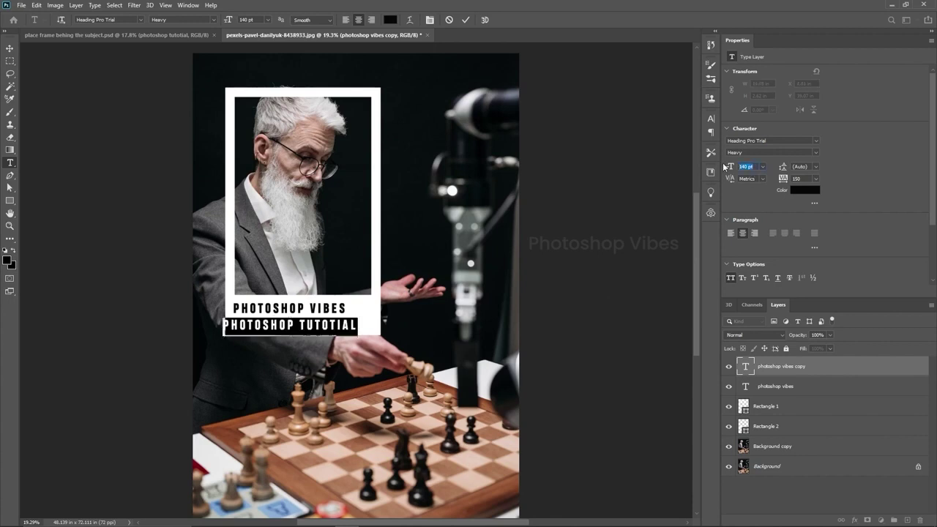
text(40)
key(Return)
click(10, 47)
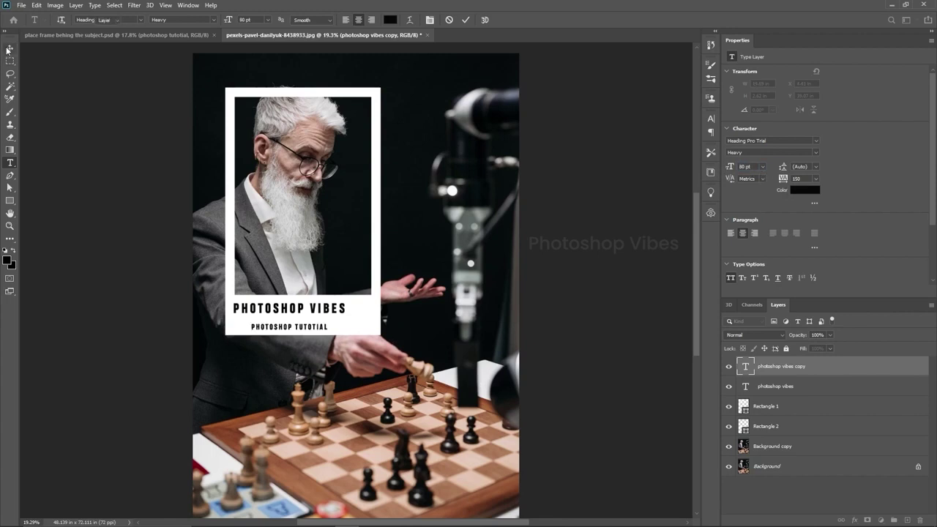
drag(284, 331, 266, 325)
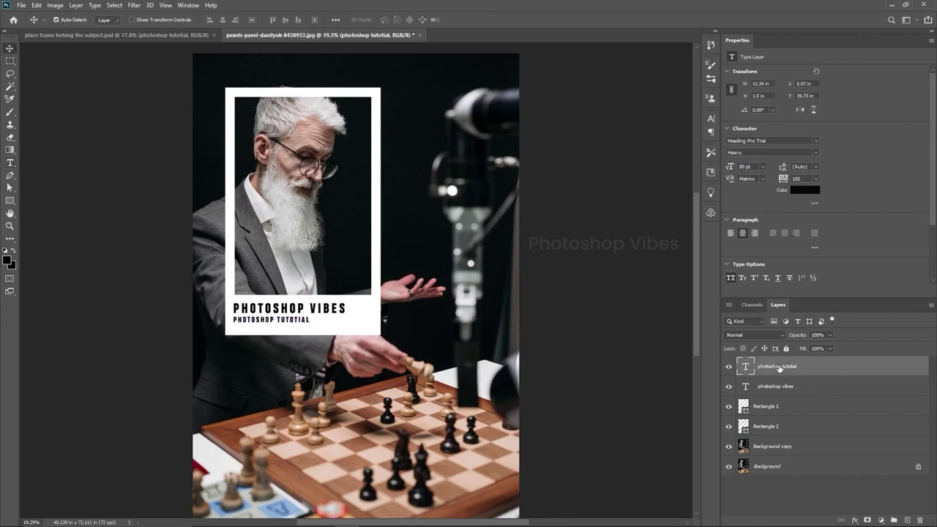
- Group the Rectangle 1 and Rectangle 2 layers into Group 1
click(771, 388)
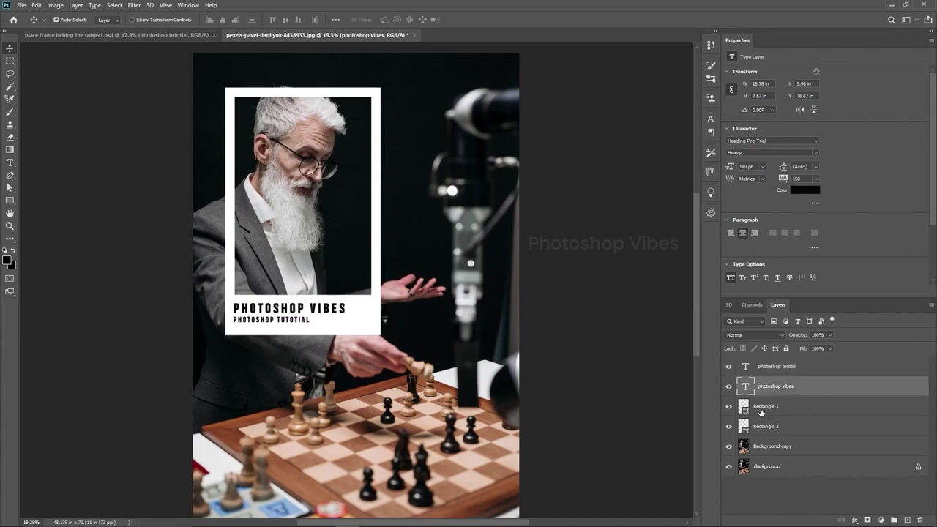
click(762, 414)
shift+click(763, 429)
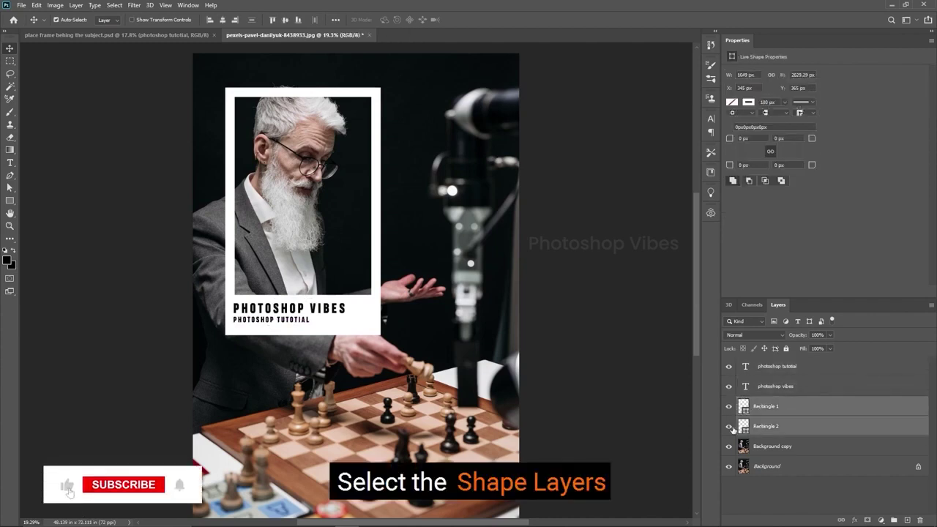
click(729, 431)
click(729, 411)
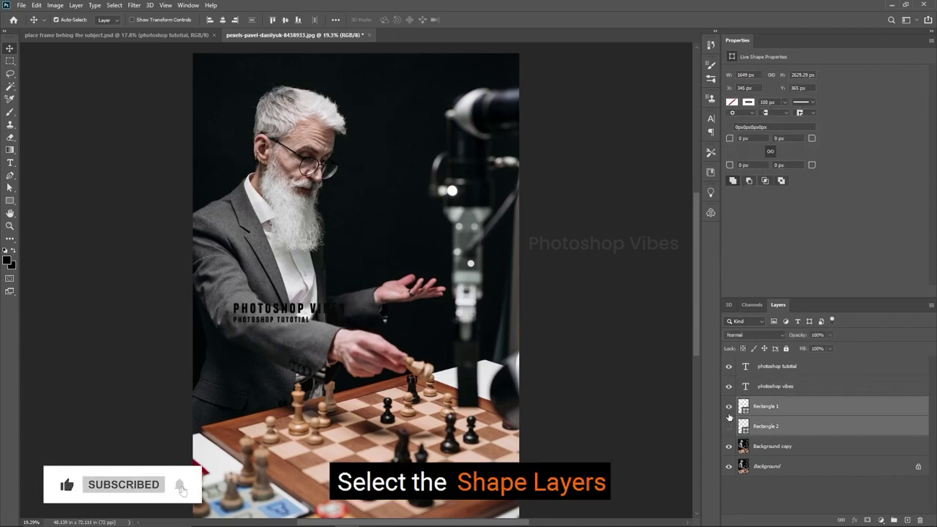
drag(729, 417, 735, 430)
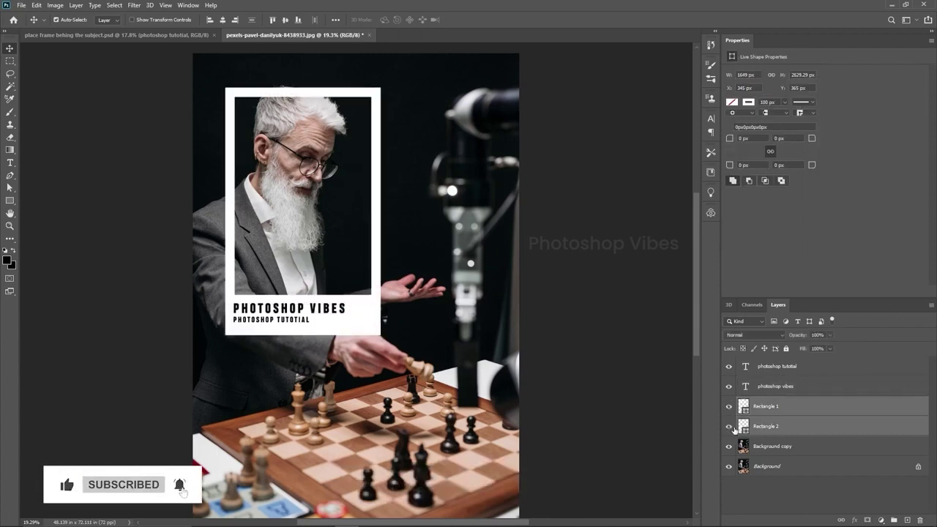
click(894, 520)
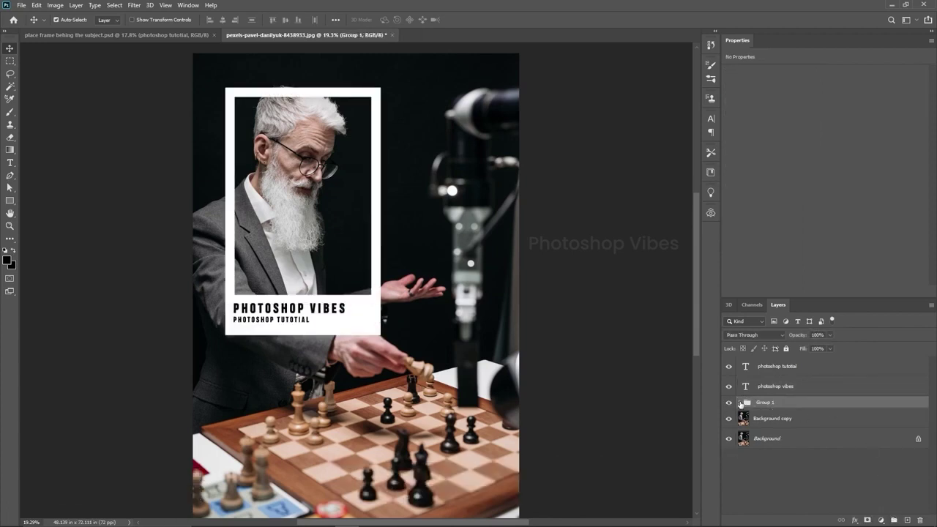
- Give Group 1 an empty white layer mask and select the text layers
click(741, 403)
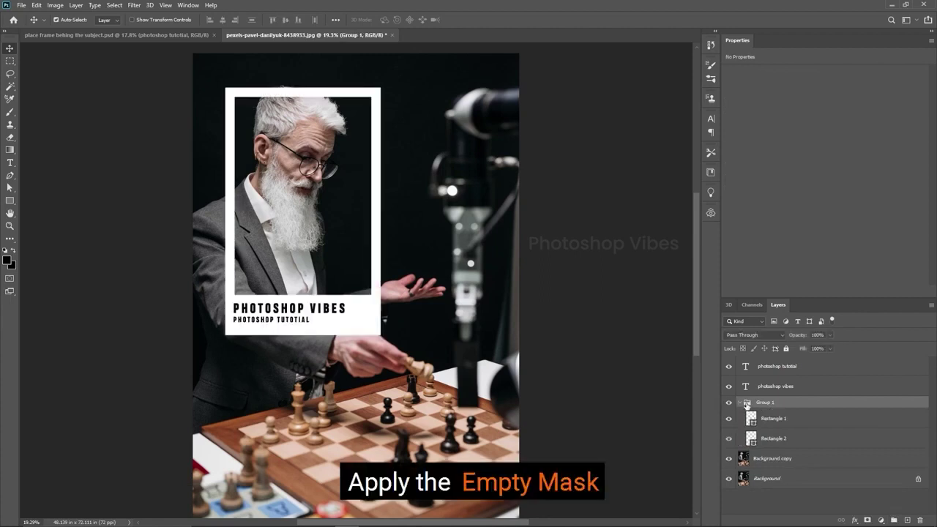
click(868, 520)
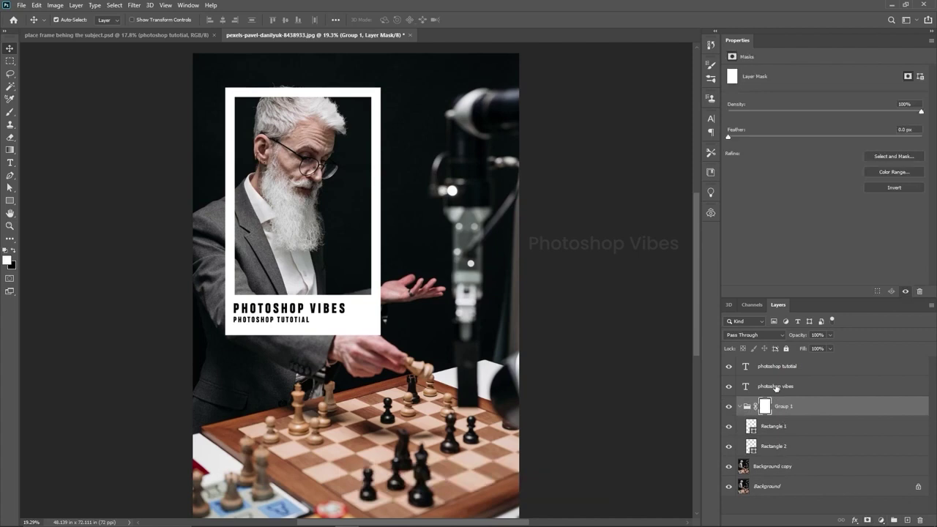
click(777, 387)
click(770, 366)
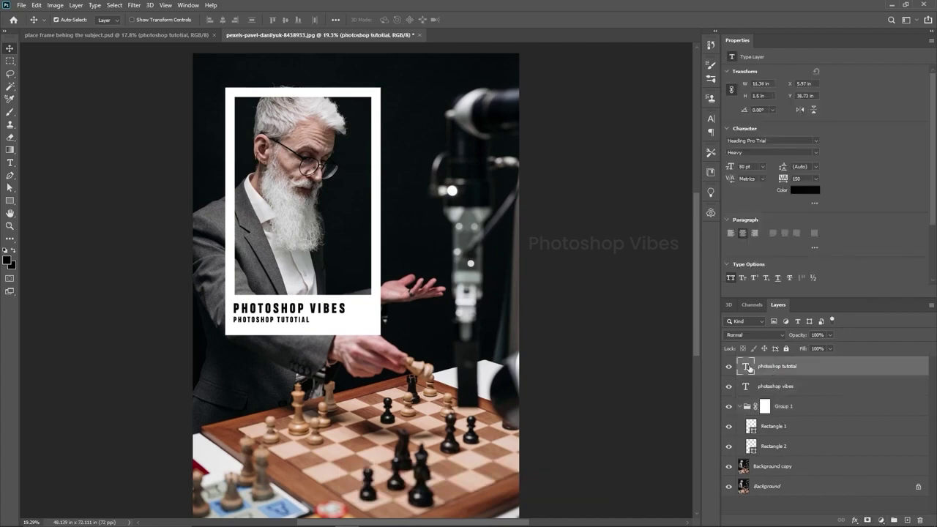
- Cut the lettering out of Group 1's mask so the photo shows through the text
scroll(290, 260, up, 7)
drag(314, 260, 345, 334)
click(769, 387)
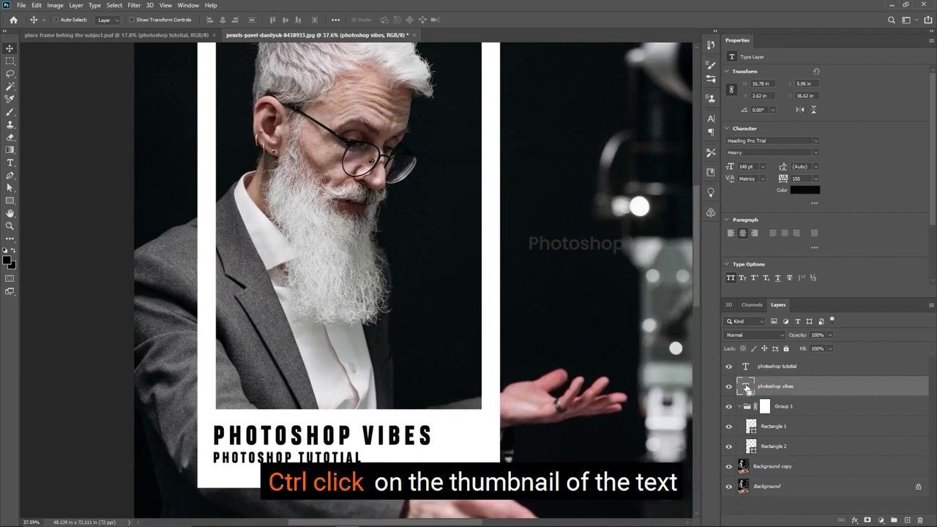
ctrl+click(747, 388)
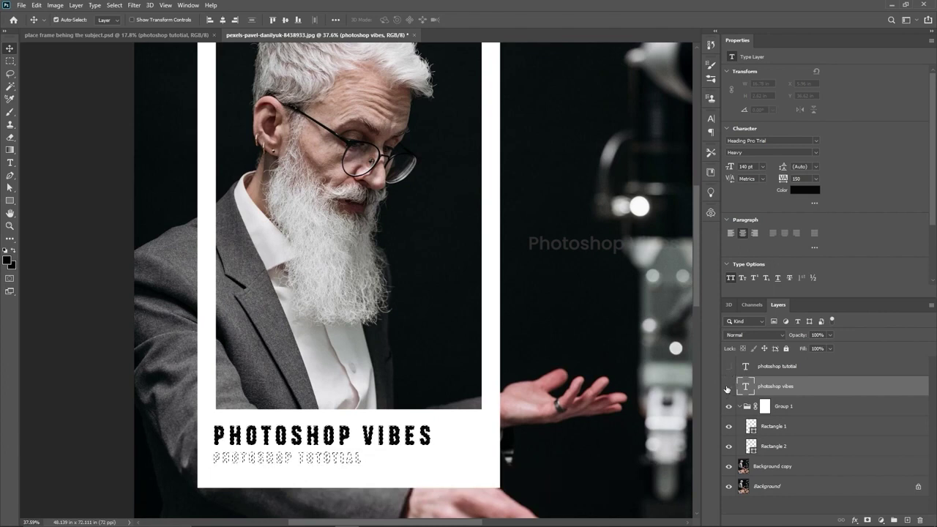
click(766, 407)
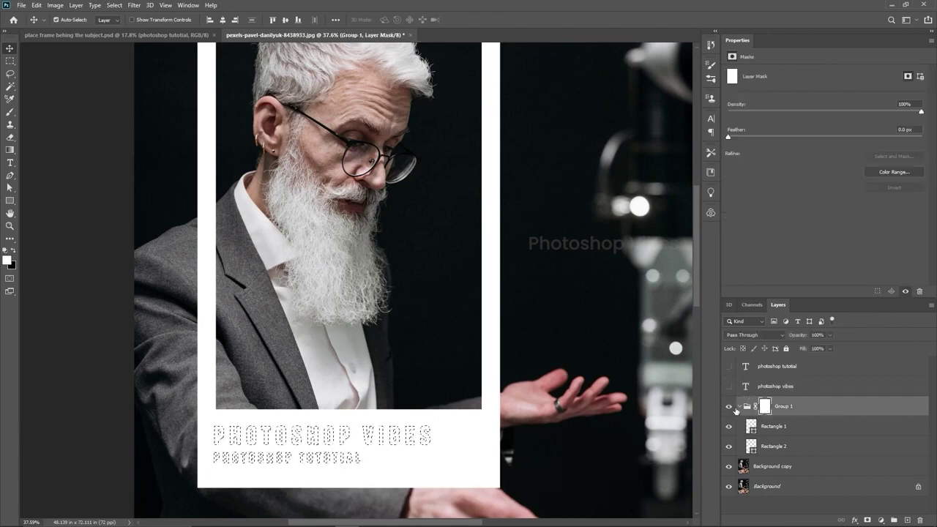
click(729, 408)
click(728, 406)
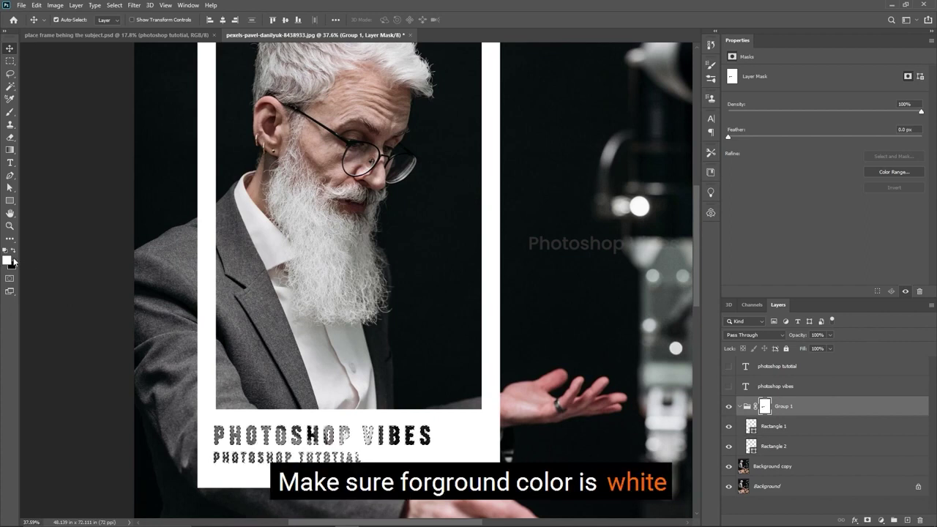
key(ctrl+d)
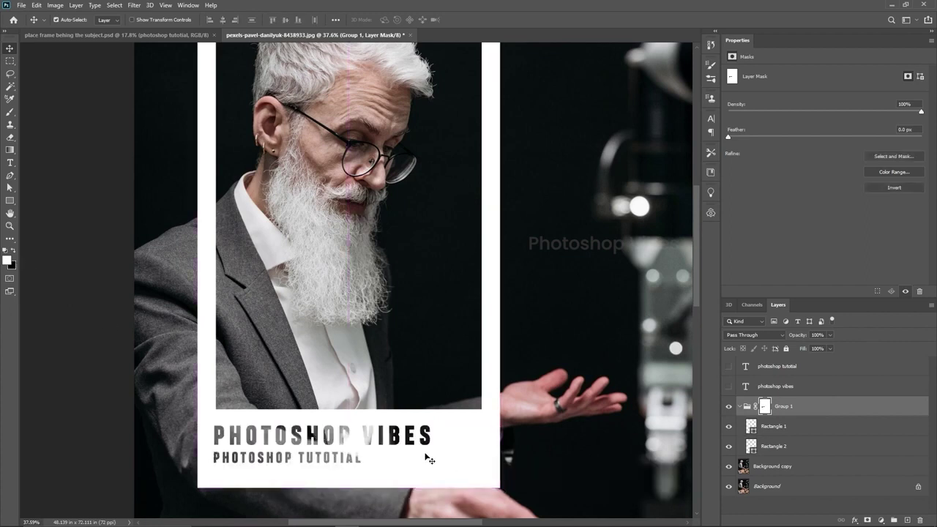
- Shift the frame group slightly lower over the portrait
scroll(427, 456, down, 4)
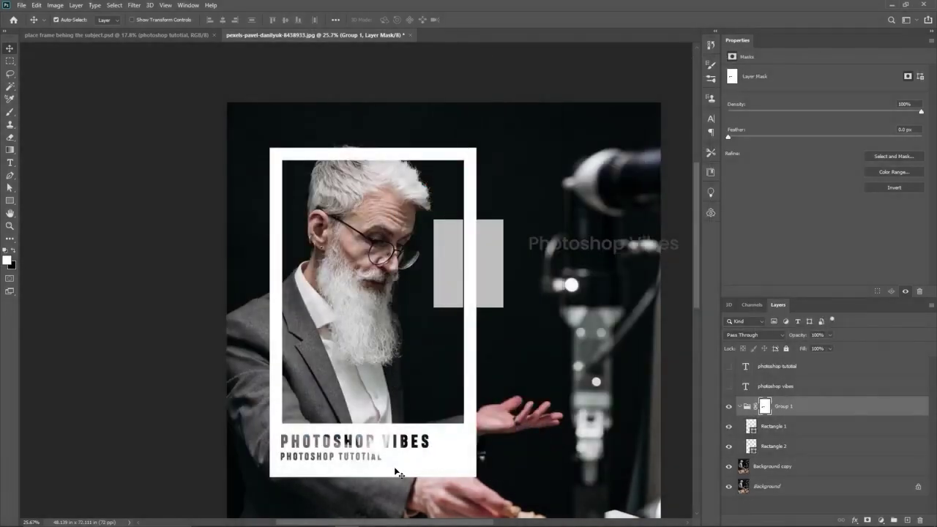
drag(395, 472, 414, 396)
click(799, 408)
key(ctrl+t)
key(Return)
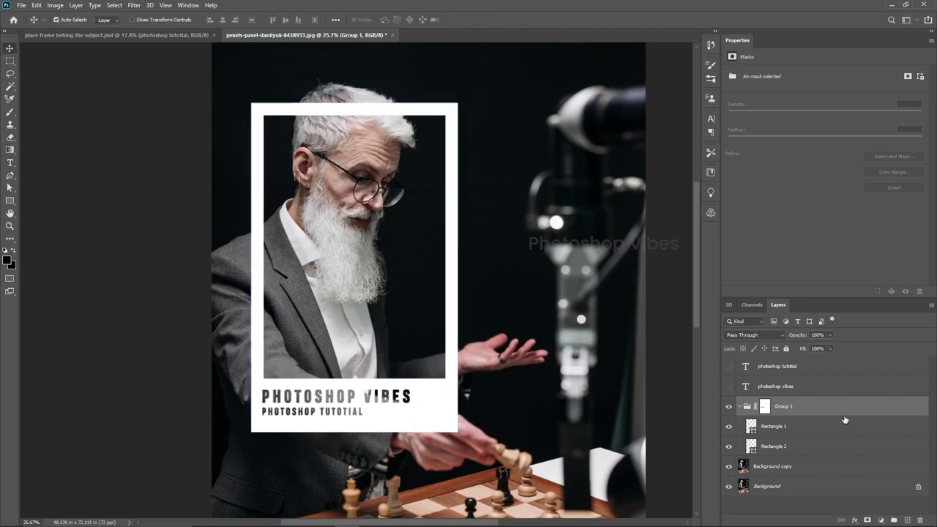
- With the frame hidden, Magic Wand-select the man's hair, face and beard on Background copy
click(729, 406)
click(772, 467)
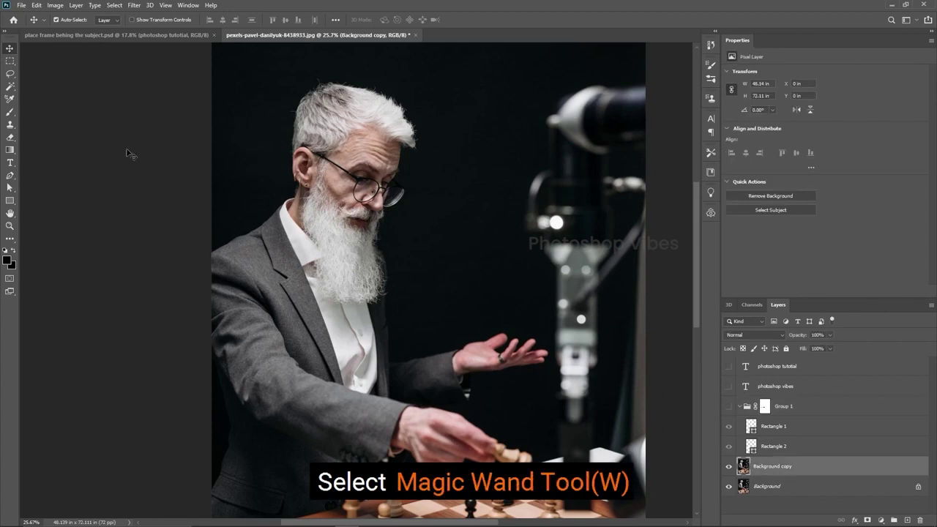
click(10, 86)
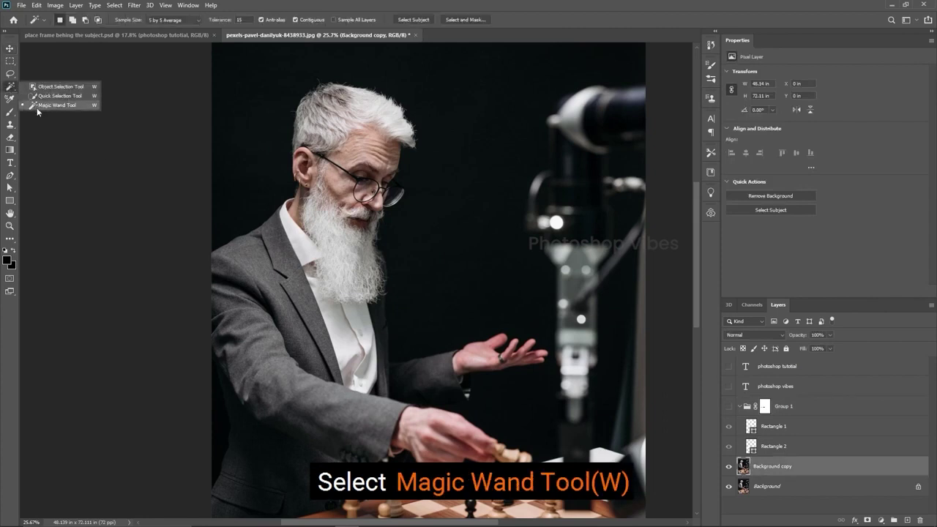
click(52, 107)
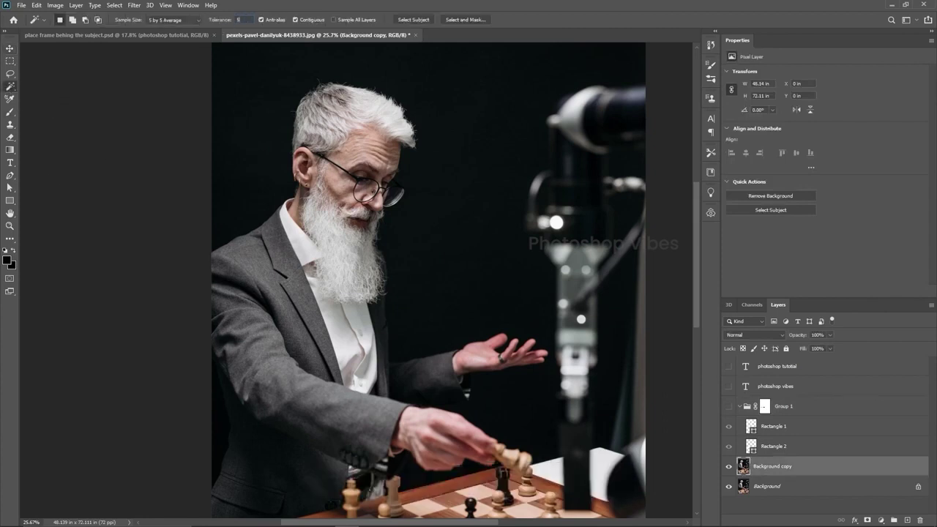
click(374, 107)
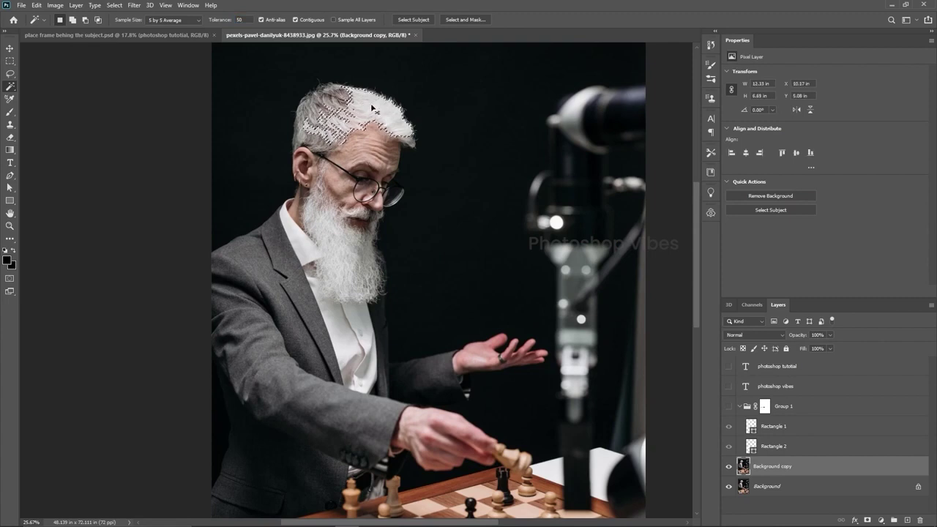
scroll(373, 107, up, 3)
shift+click(282, 144)
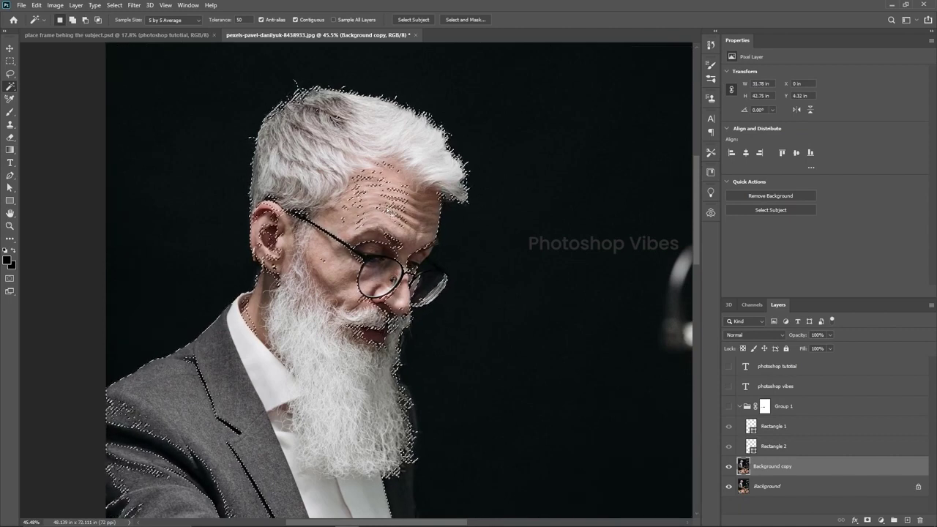
- Show Group 1 again and target its layer mask
key(v)
click(729, 407)
click(765, 407)
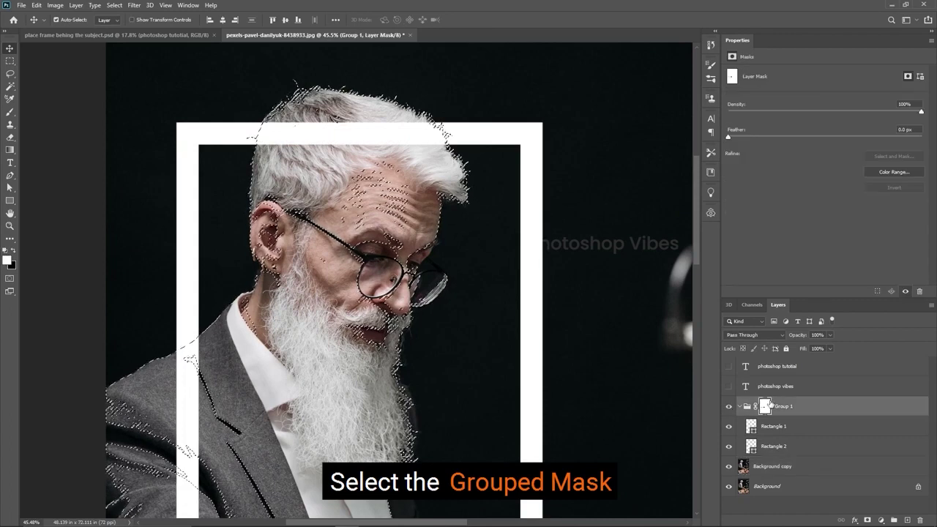
- Erase the frame's top bar over the hair on the group mask with a 100% hard eraser
right_click(11, 138)
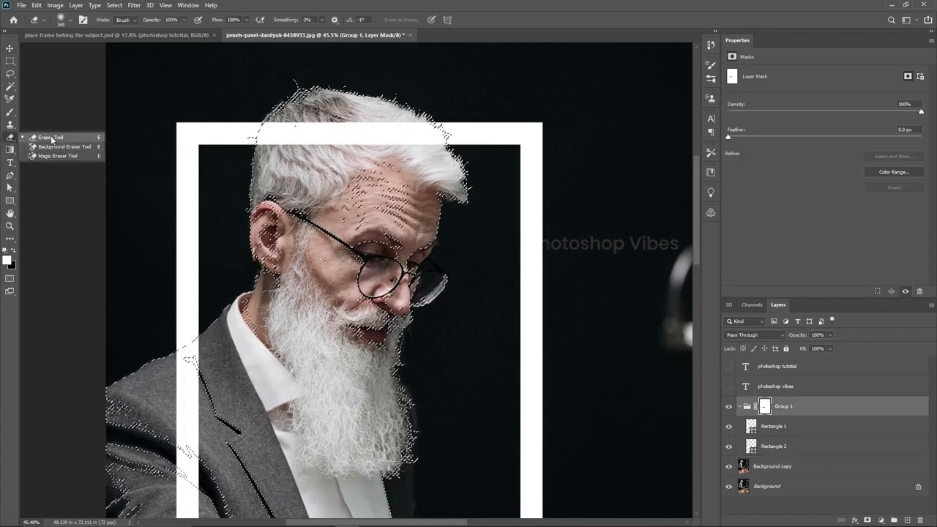
click(44, 137)
right_click(284, 101)
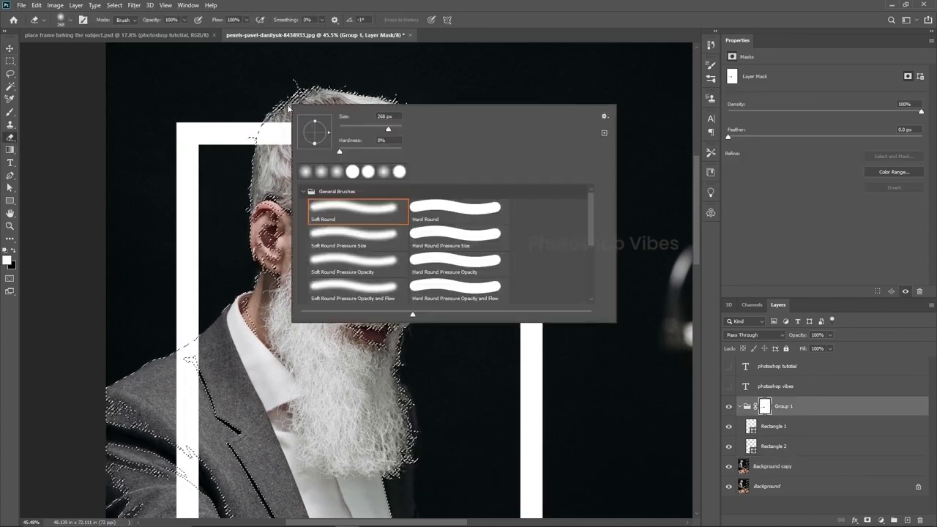
click(401, 151)
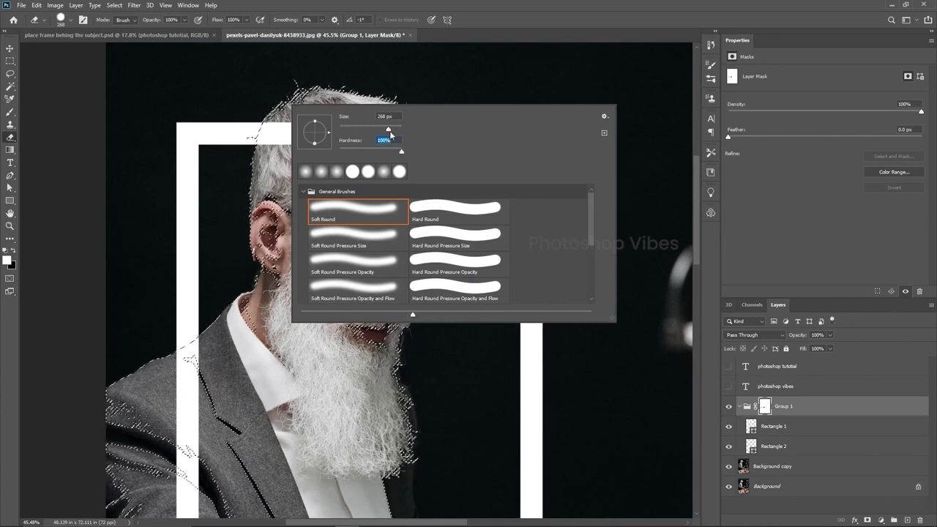
key(Return)
mouse_move(309, 126)
mouse_down()
mouse_move(335, 158)
mouse_move(373, 130)
mouse_move(420, 134)
mouse_move(438, 161)
mouse_move(386, 146)
mouse_move(284, 139)
mouse_up()
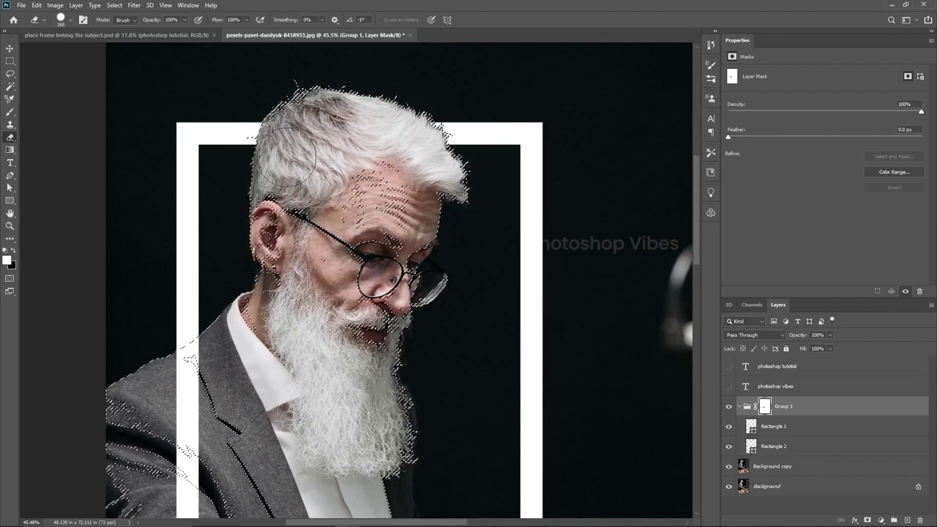
- Deselect the subject and select the Group 1 layer itself
click(114, 5)
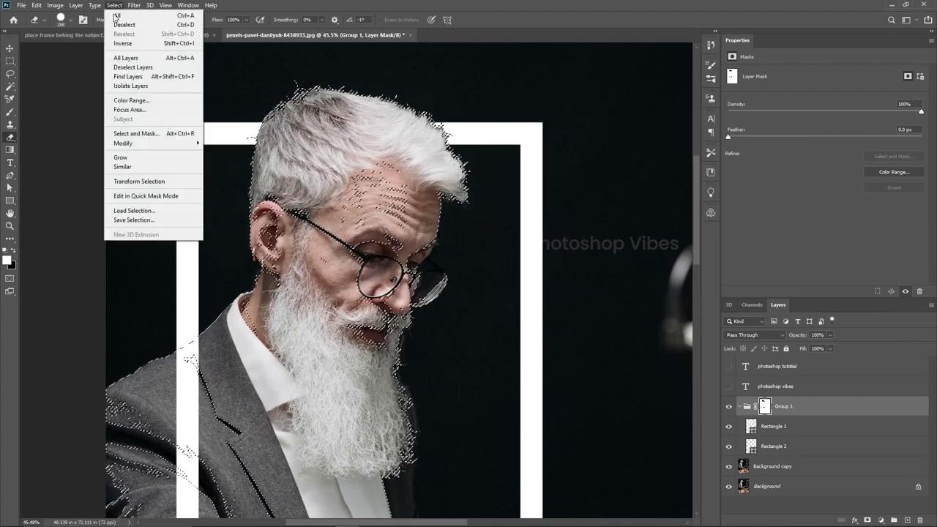
click(123, 26)
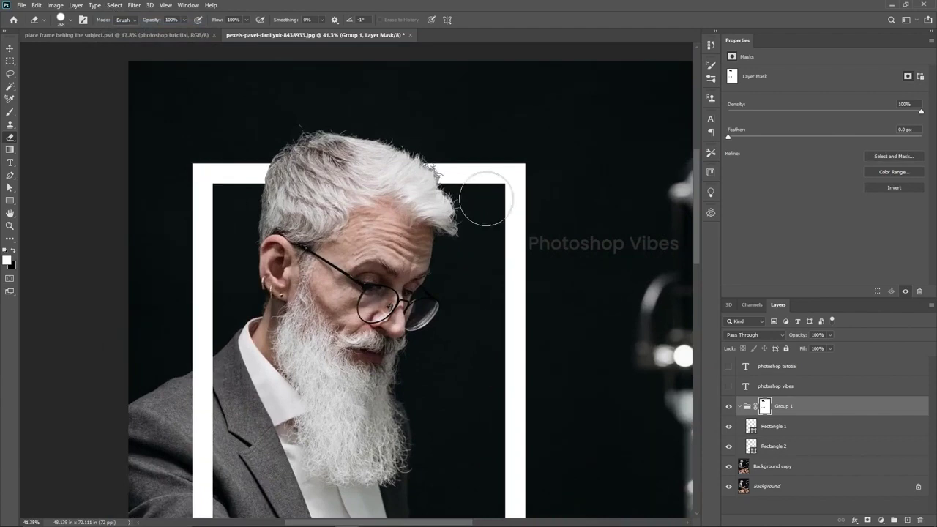
click(811, 409)
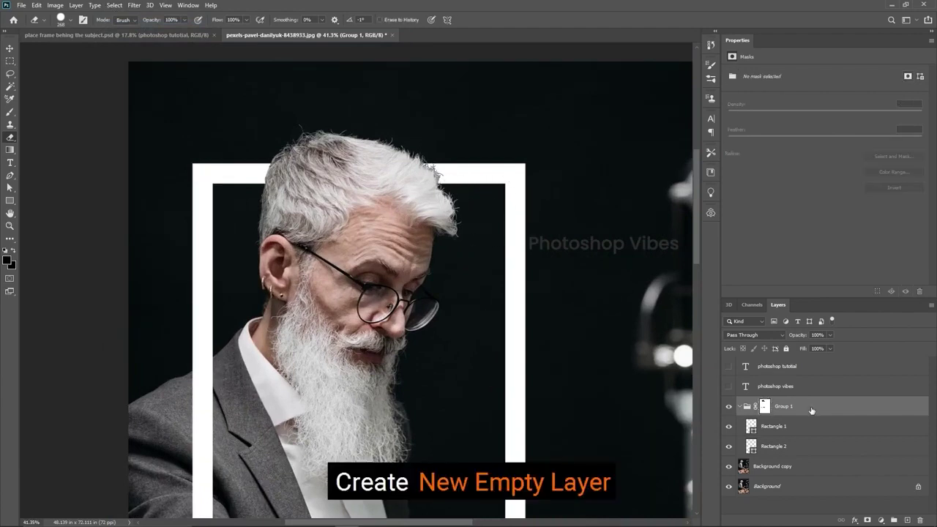
- Add a new Layer 1 above Group 1 and clip it to the group
click(907, 520)
drag(820, 427, 828, 407)
right_click(828, 406)
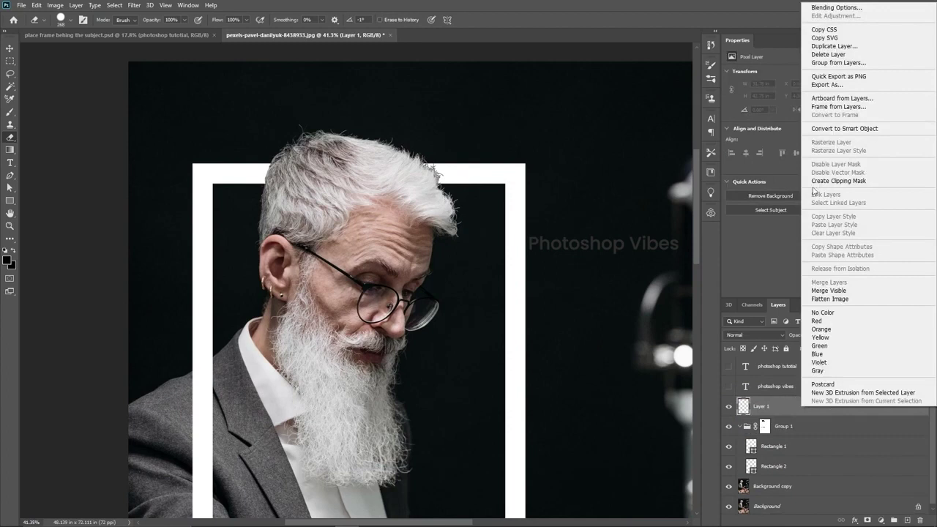
click(888, 181)
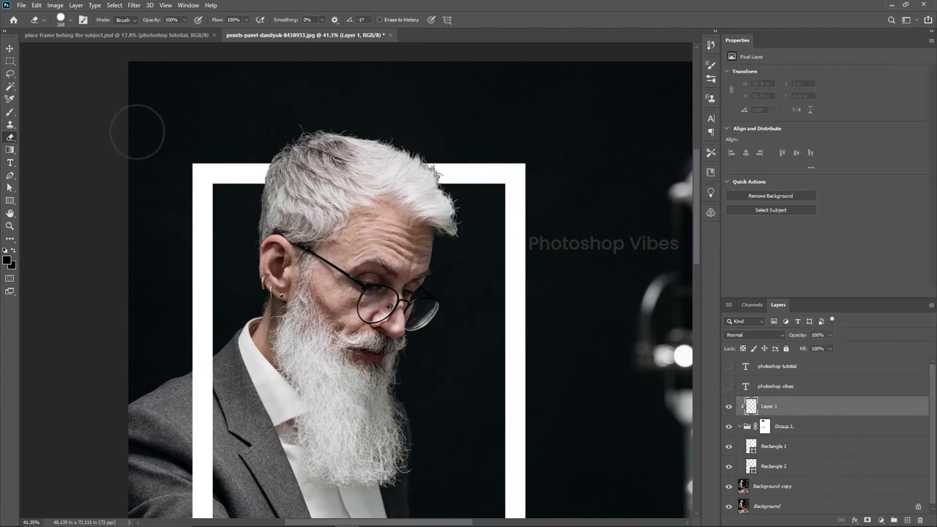
- Paint a soft black shadow where the hair meets the frame and lower its opacity
click(15, 115)
click(51, 114)
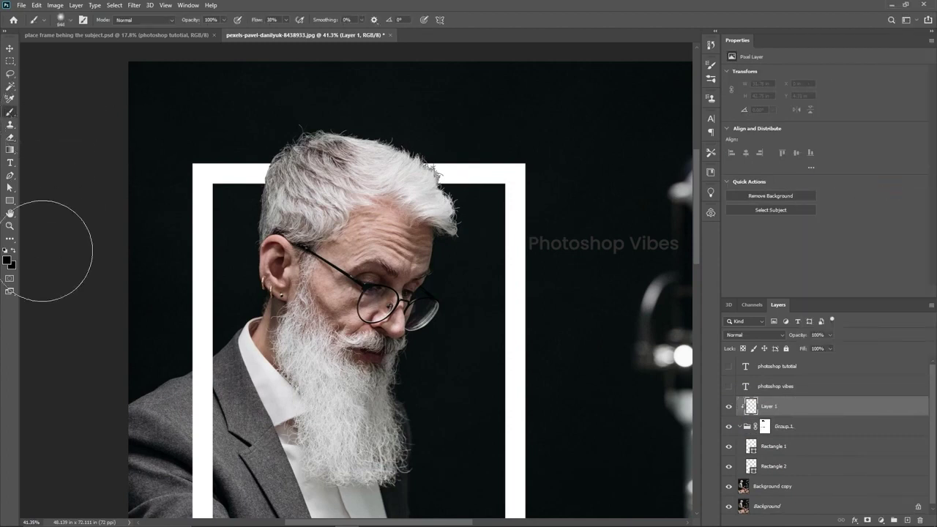
click(7, 261)
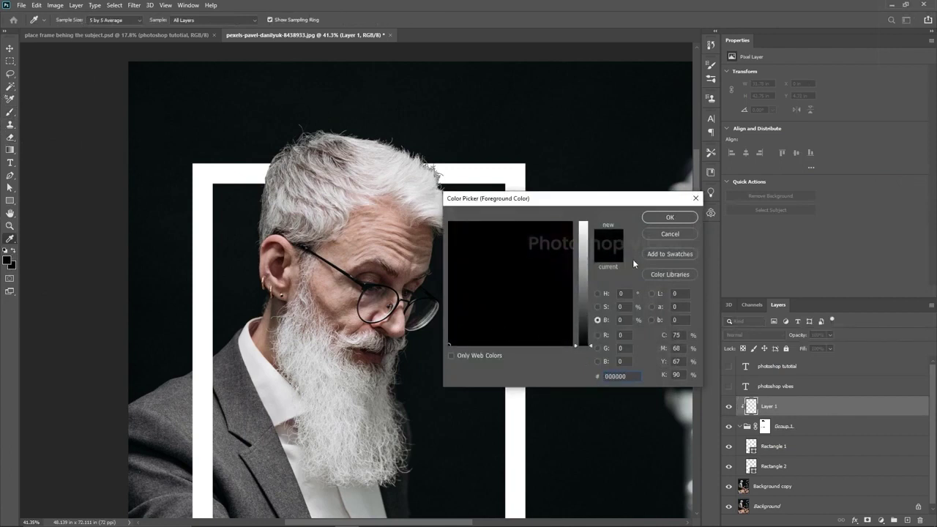
click(668, 217)
right_click(321, 196)
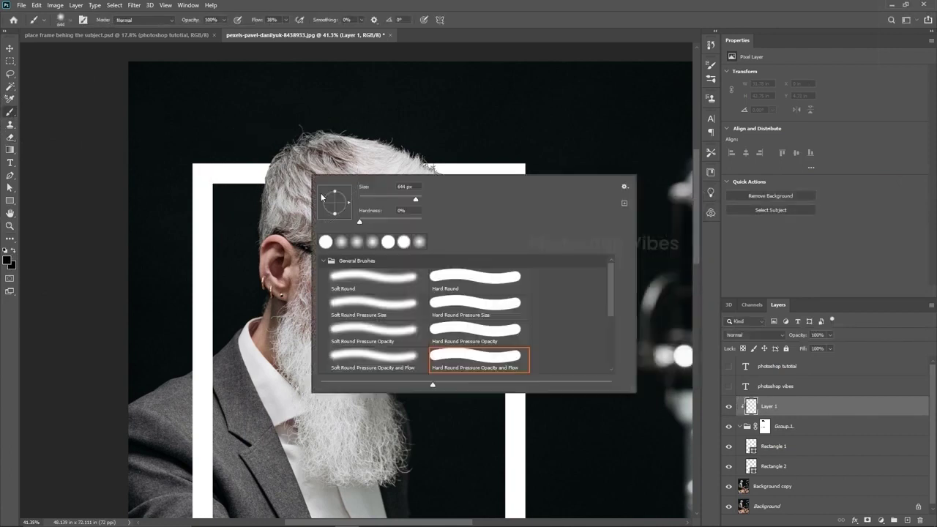
key(Return)
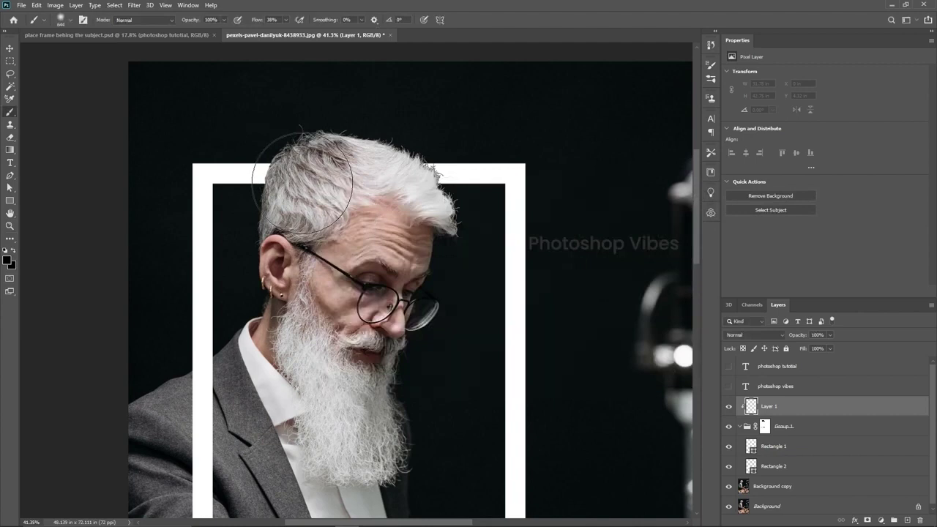
mouse_move(305, 186)
mouse_down()
mouse_move(293, 180)
mouse_move(423, 163)
mouse_move(398, 174)
mouse_up()
key(v)
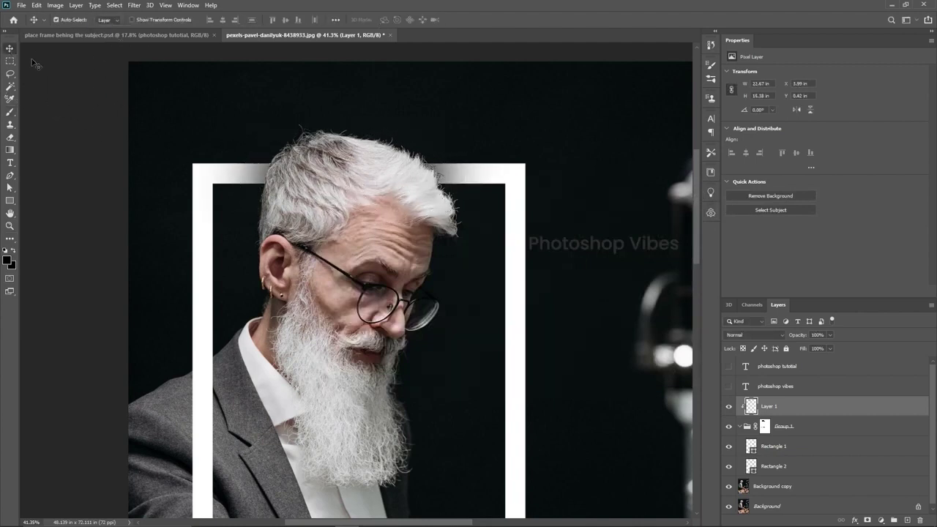
drag(790, 336, 783, 336)
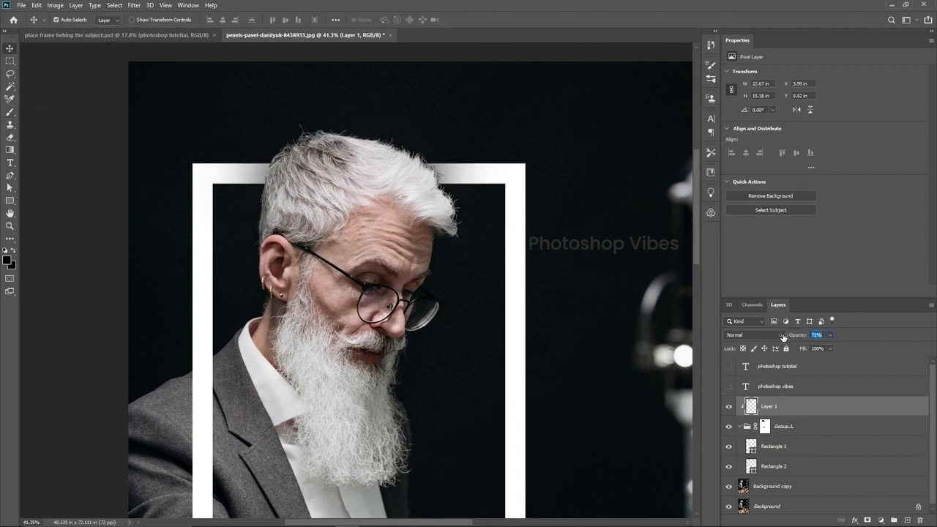
key(ctrl+0)
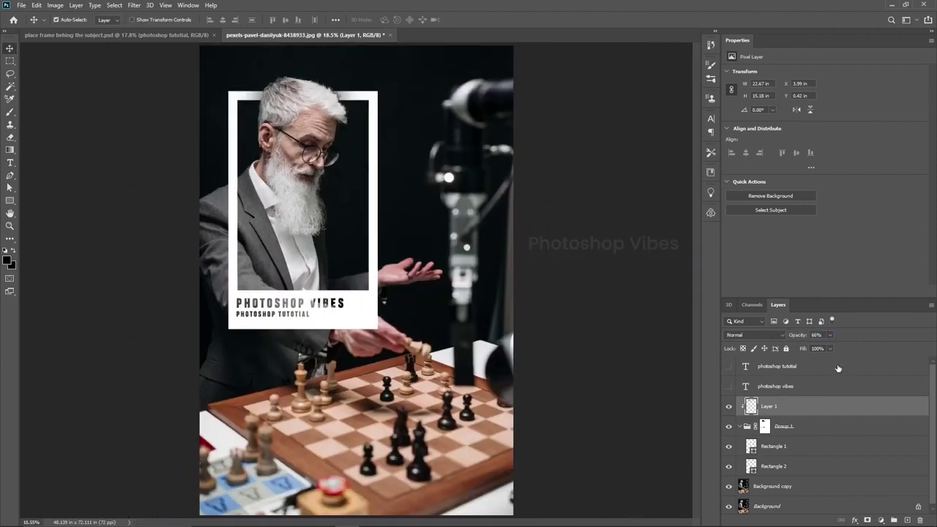
- Compare the framed result with the plain photo, then bring up the cloud sky document
click(135, 34)
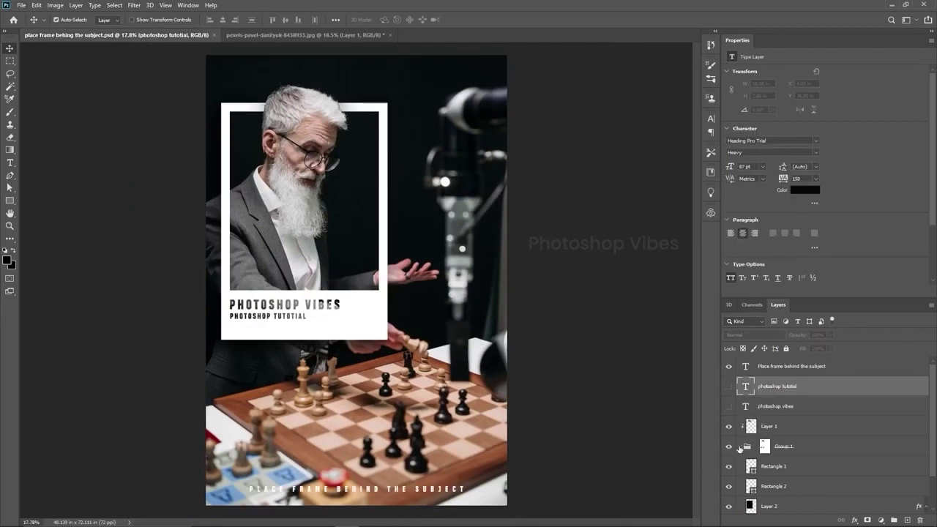
click(741, 448)
alt+click(730, 468)
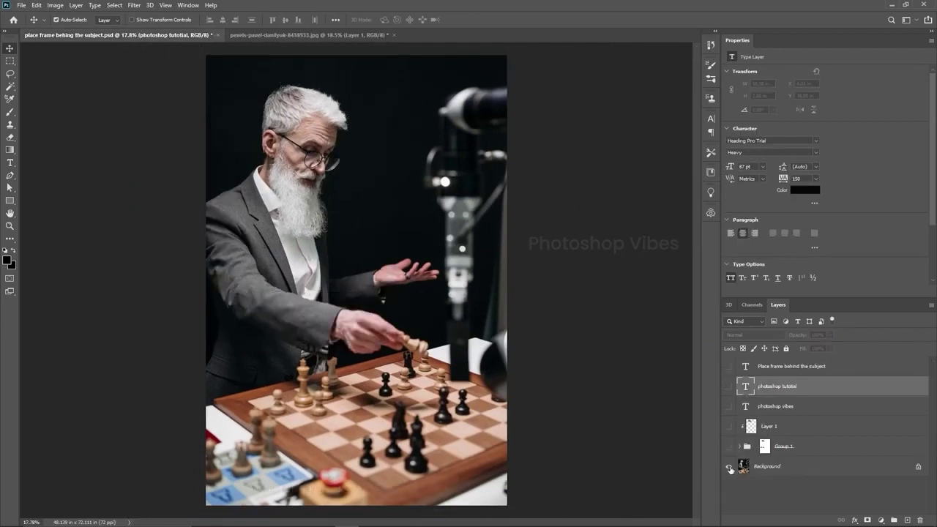
alt+click(729, 468)
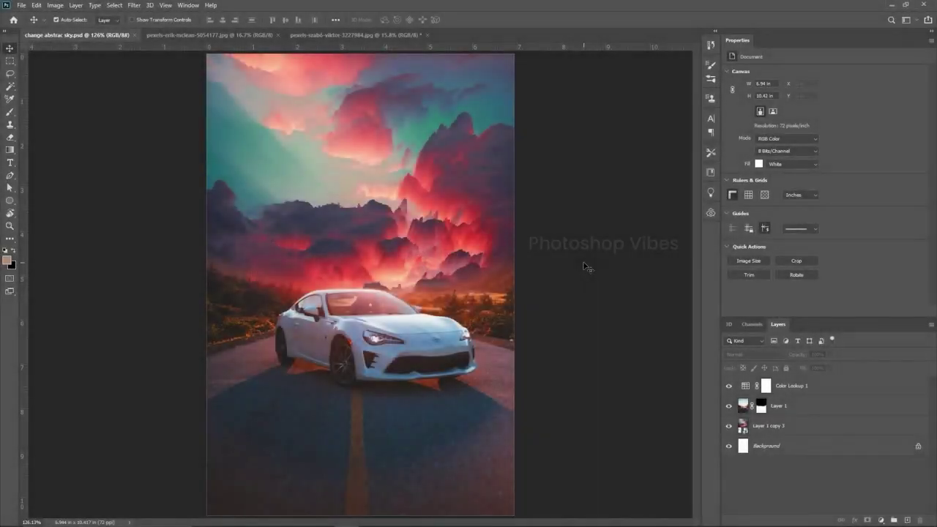
click(254, 34)
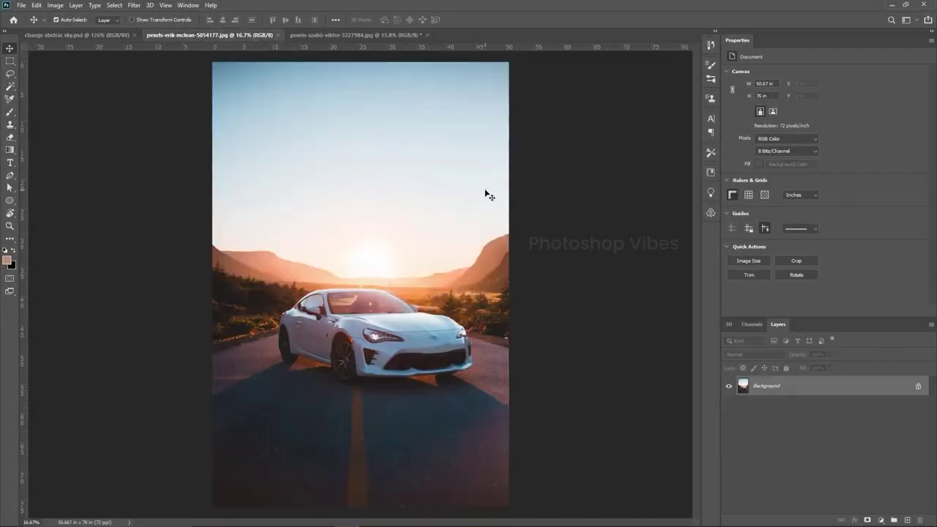
click(370, 33)
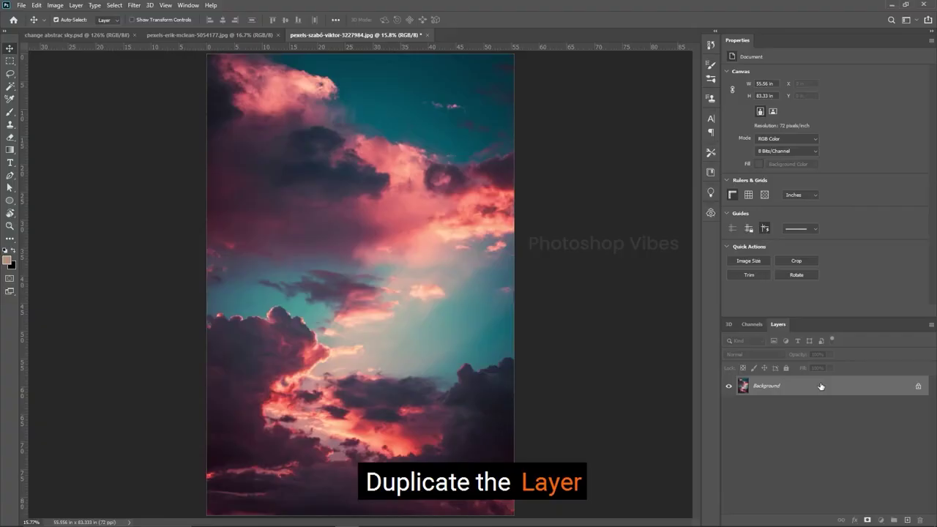
- Duplicate the cloud Background layer and convert the copy with 3D > New Mesh from Layer > Depth Map to > Plane
drag(821, 386, 908, 521)
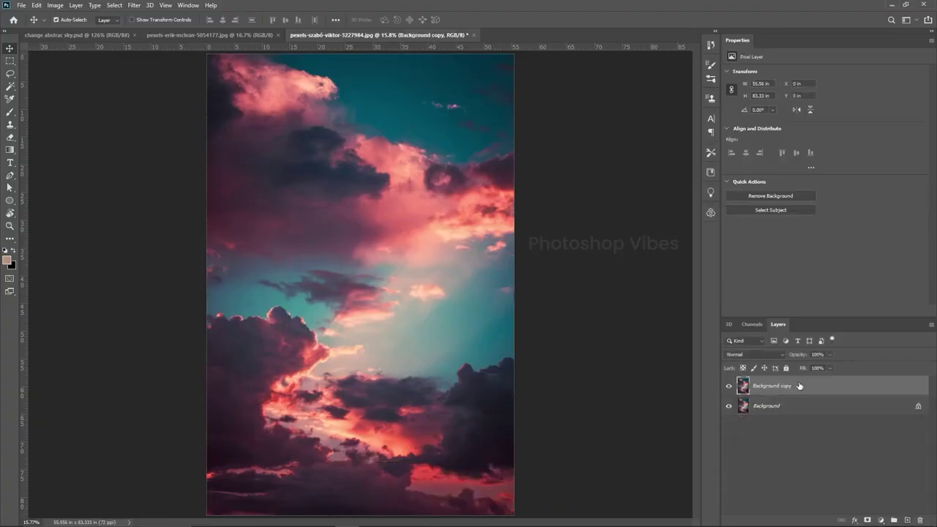
click(149, 5)
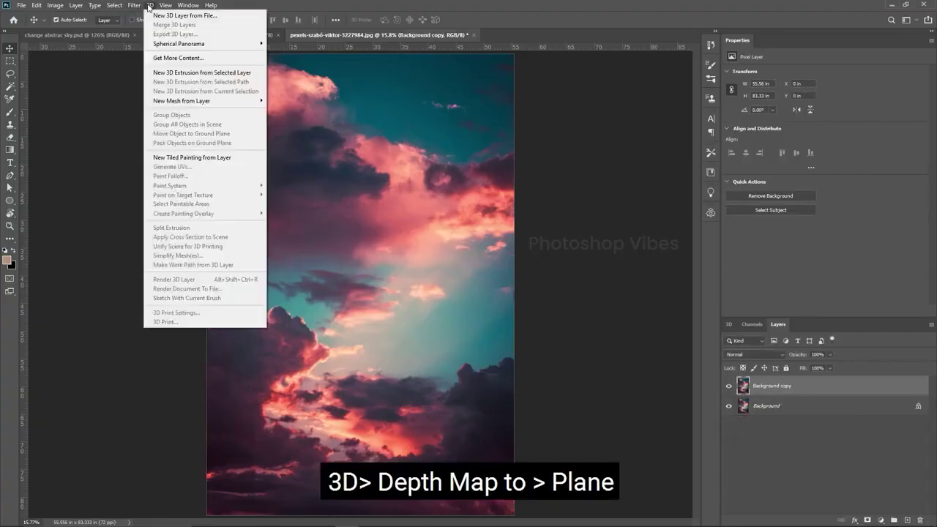
mouse_move(208, 101)
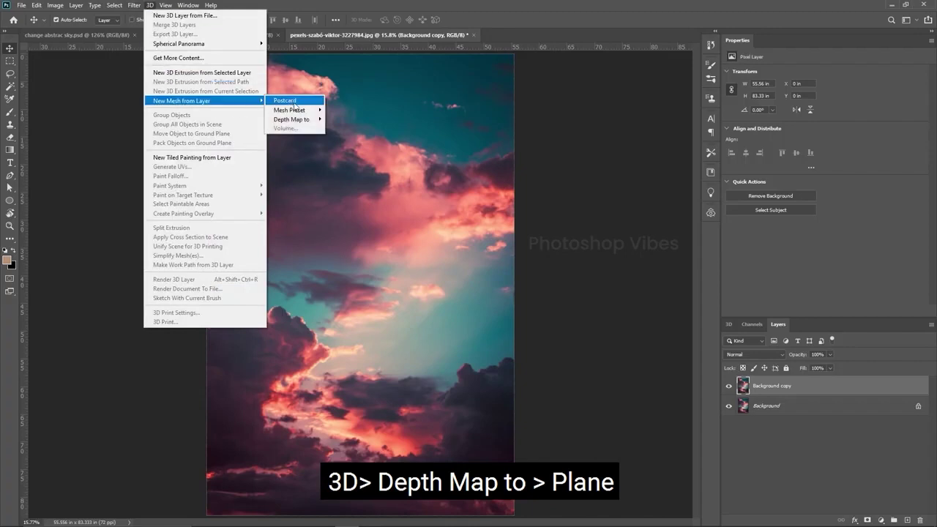
mouse_move(298, 119)
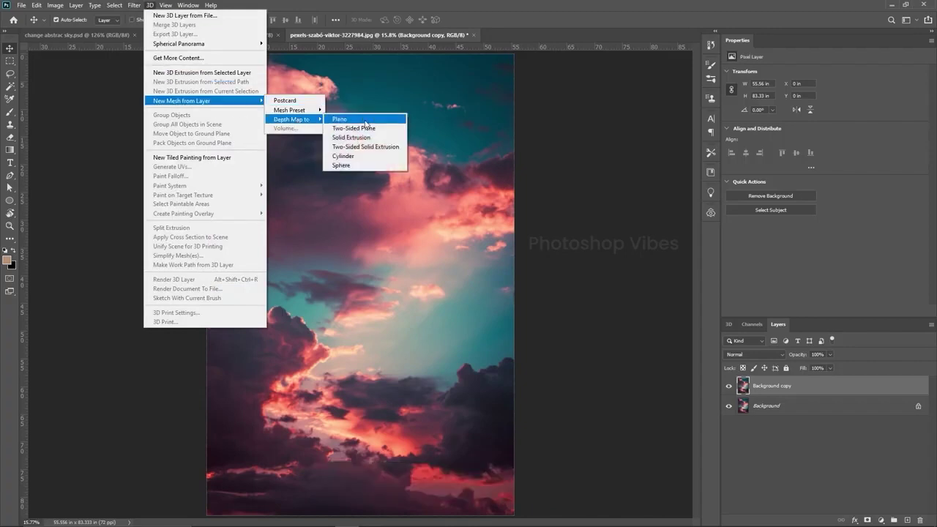
click(366, 122)
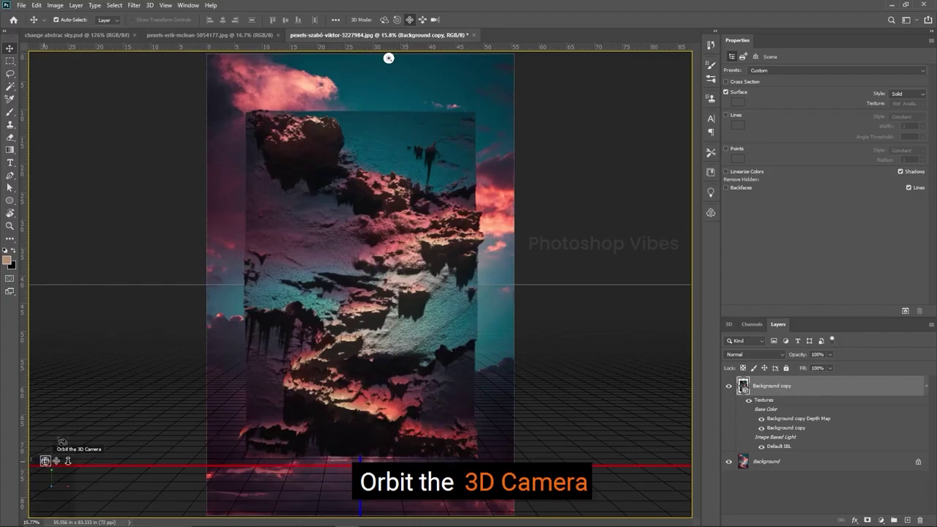
- Orbit and pan the 3D camera so the cloud plane is angled and shifted toward the centre
mouse_move(389, 58)
mouse_down()
mouse_move(360, 54)
mouse_move(680, 57)
mouse_move(684, 370)
mouse_move(115, 54)
mouse_move(439, 56)
mouse_move(235, 55)
mouse_move(35, 132)
mouse_move(88, 66)
mouse_move(462, 58)
mouse_move(389, 58)
mouse_up()
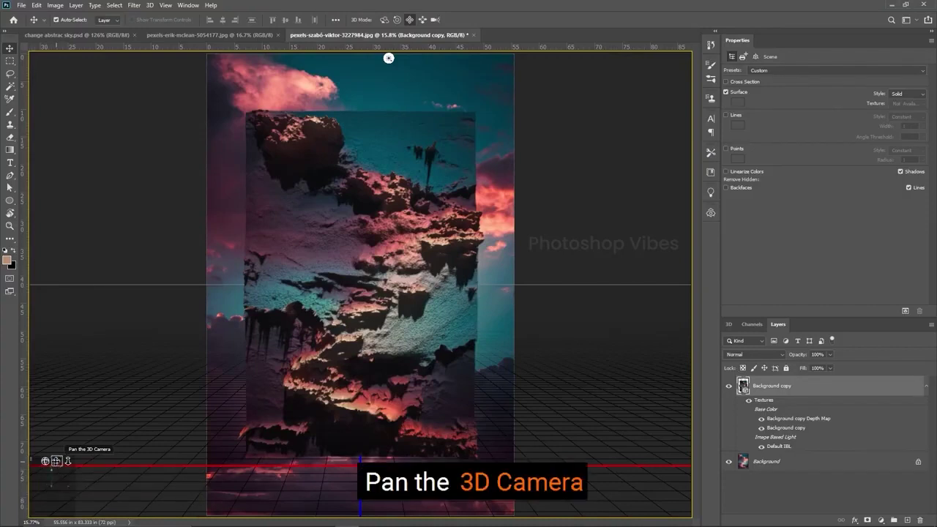
drag(56, 461, 92, 431)
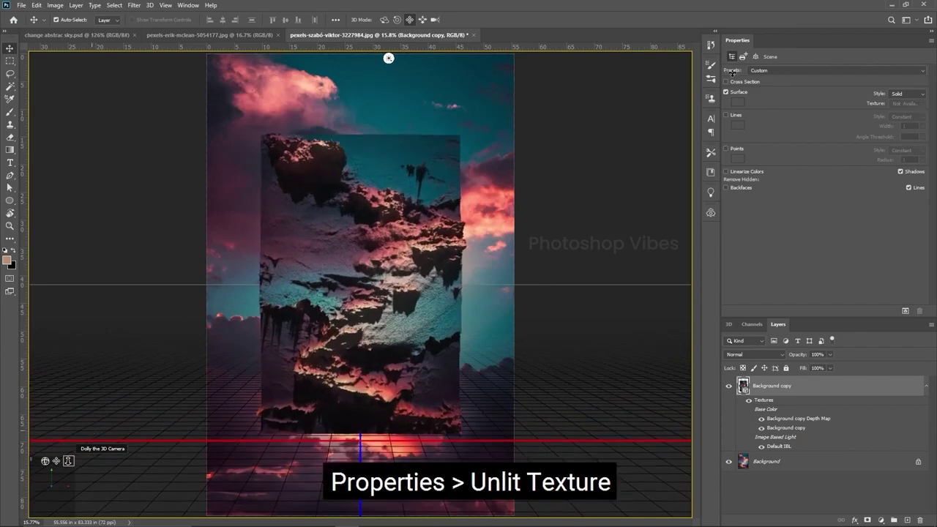
- Apply the Unlit Texture render preset to the cloud mesh and orbit the view to a new angle
click(781, 71)
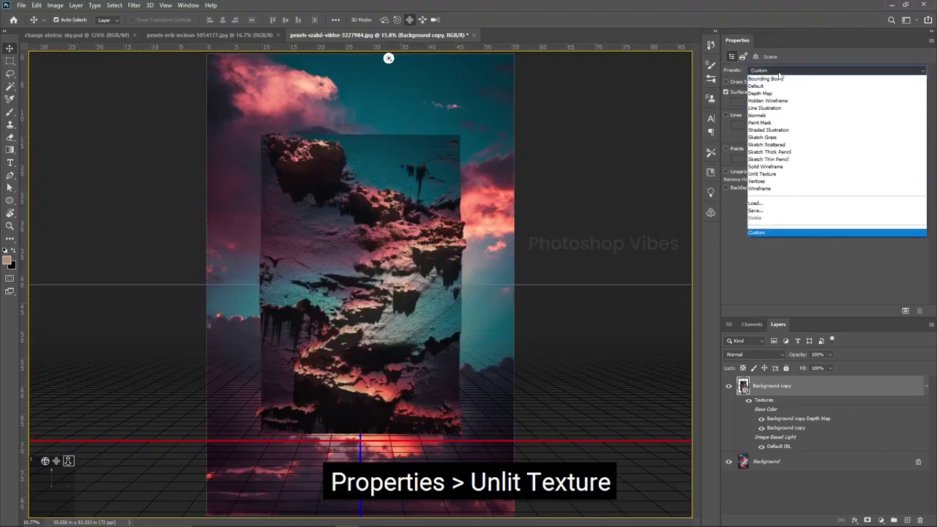
click(782, 176)
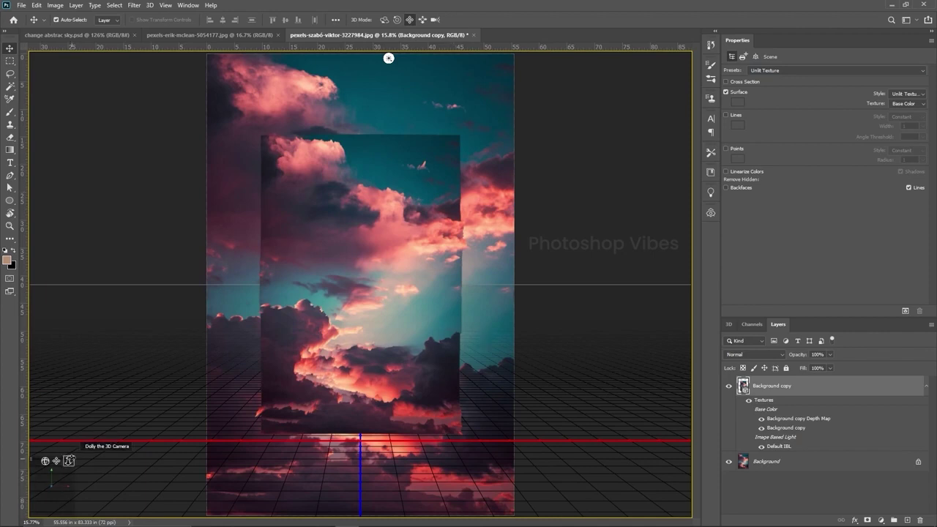
drag(389, 58, 340, 58)
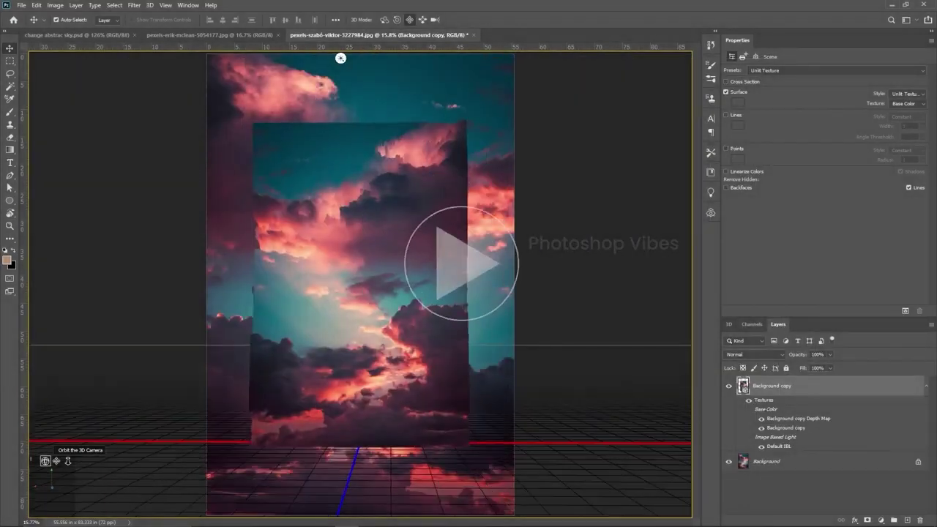
- Orbit, dolly closer and pan the 3D camera until the cloud mesh fills the canvas
drag(341, 58, 300, 58)
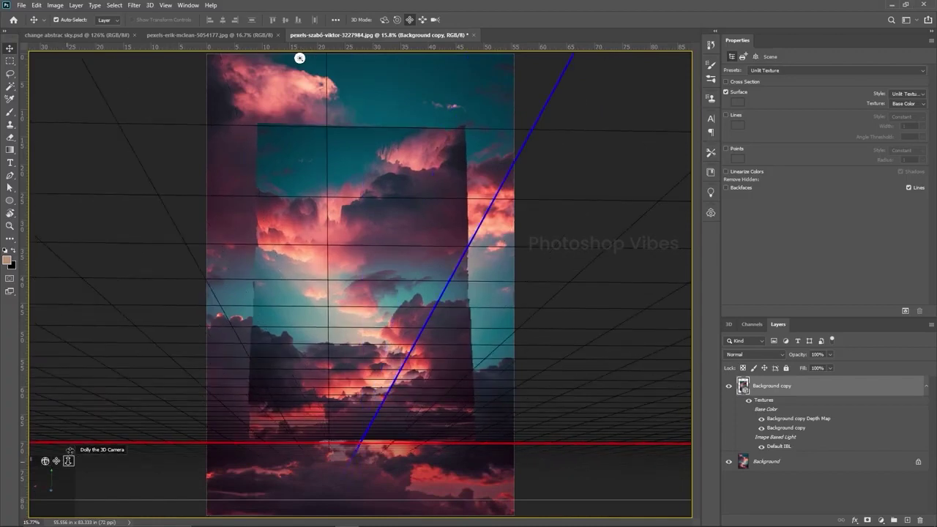
drag(76, 428, 71, 522)
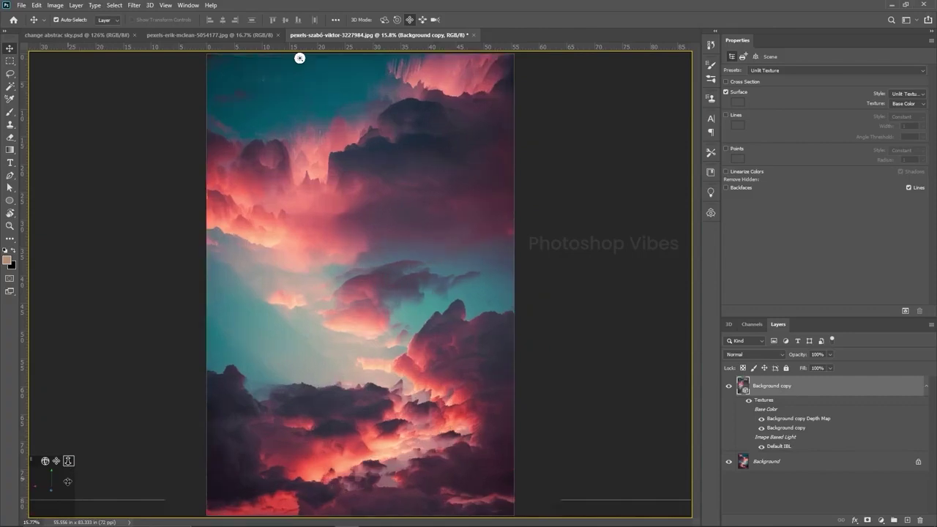
drag(65, 465, 62, 488)
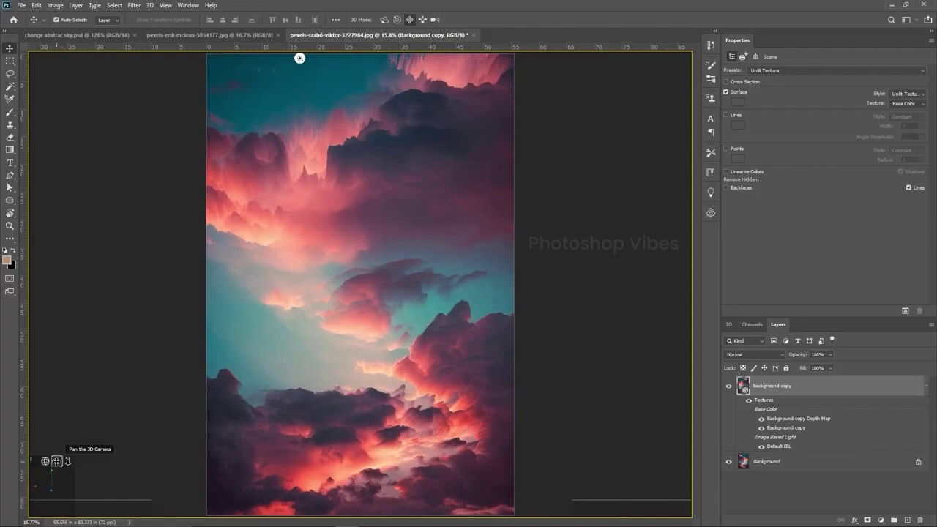
drag(56, 461, 53, 456)
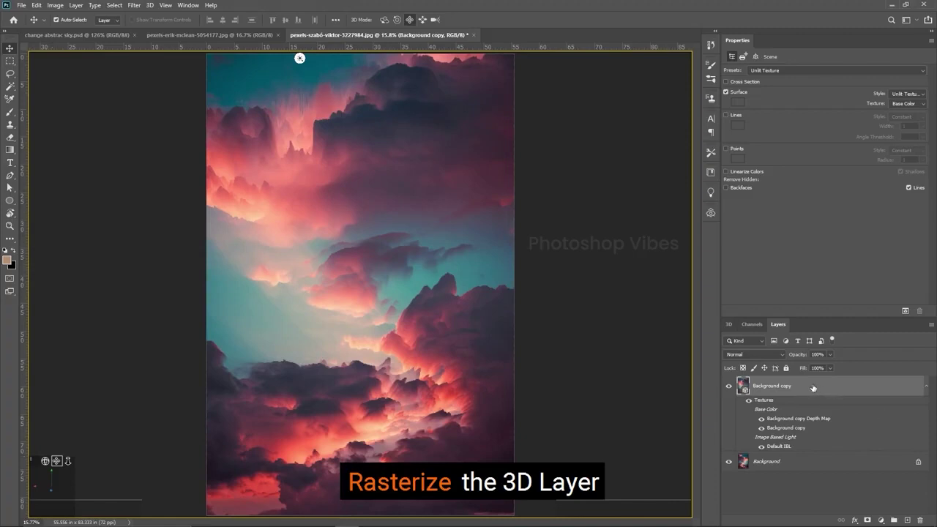
- Rasterize the 3D cloud layer, bring it into the car photo and convert it to a smart object
right_click(843, 389)
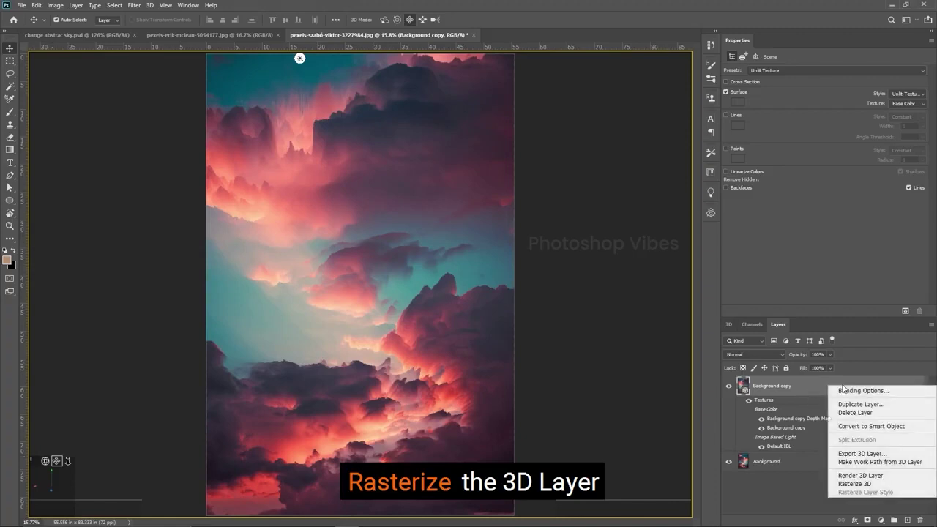
click(862, 484)
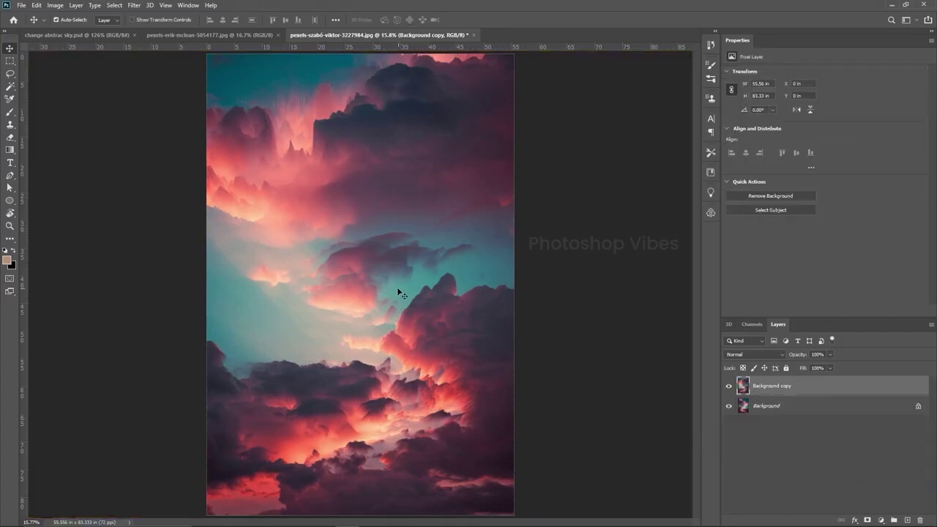
drag(393, 293, 360, 299)
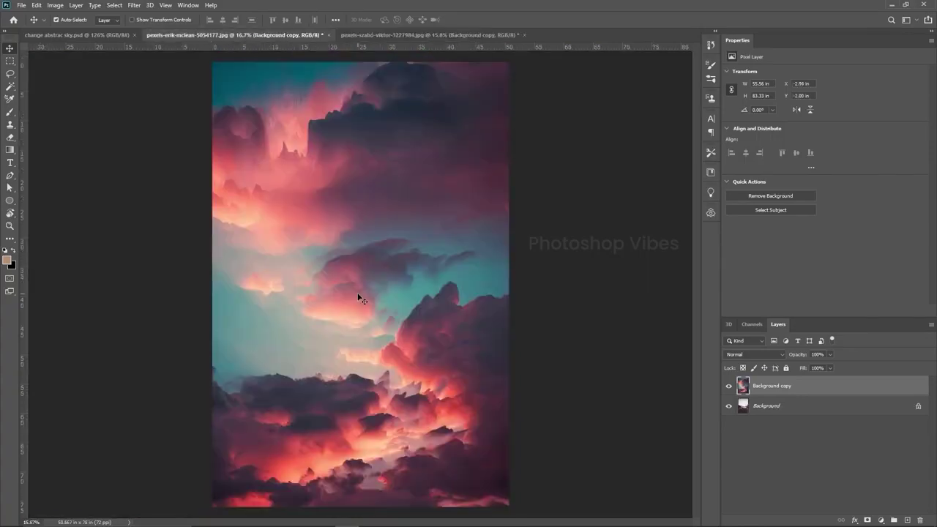
right_click(777, 383)
click(812, 253)
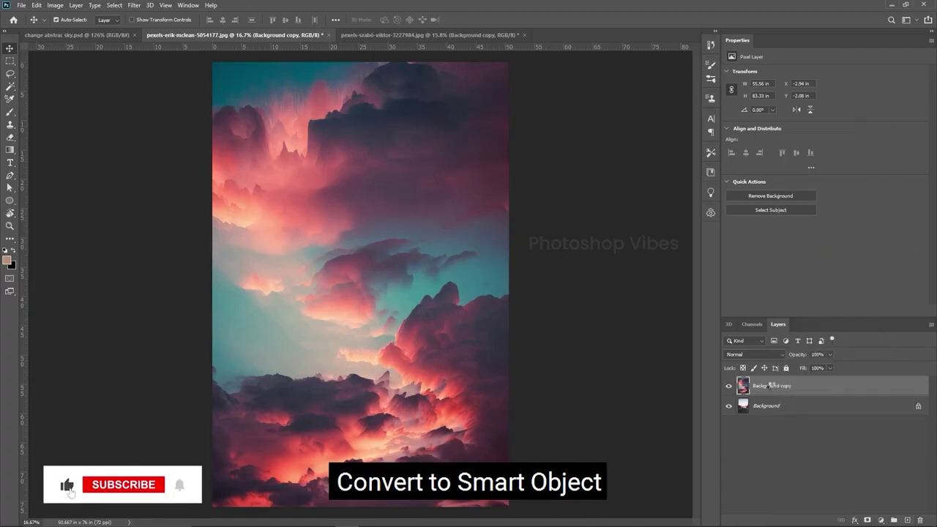
- Duplicate the car Background layer, move the copy to the top and give it a layer mask
click(774, 408)
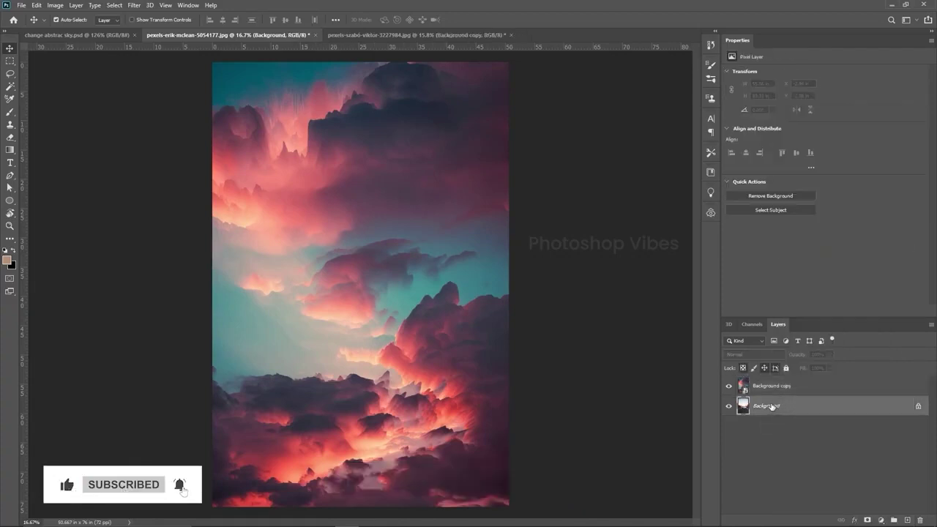
key(ctrl+j)
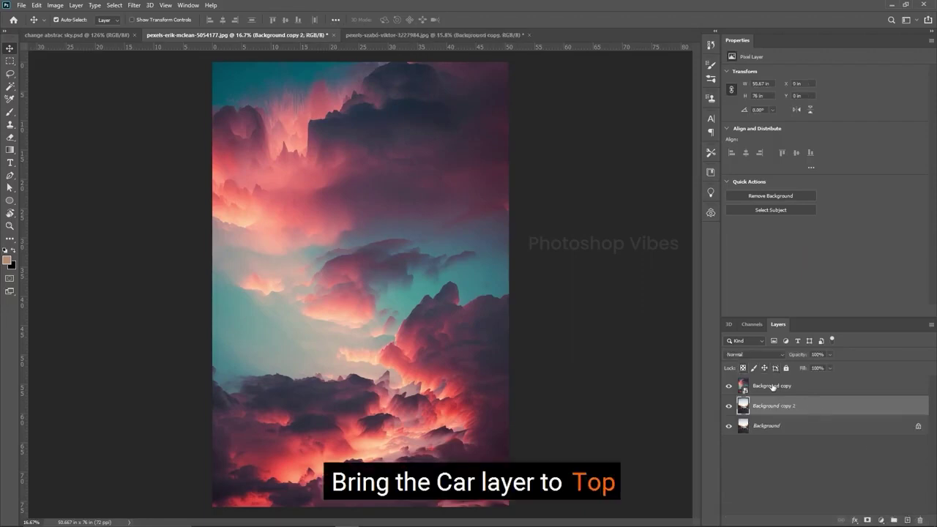
drag(773, 406, 770, 381)
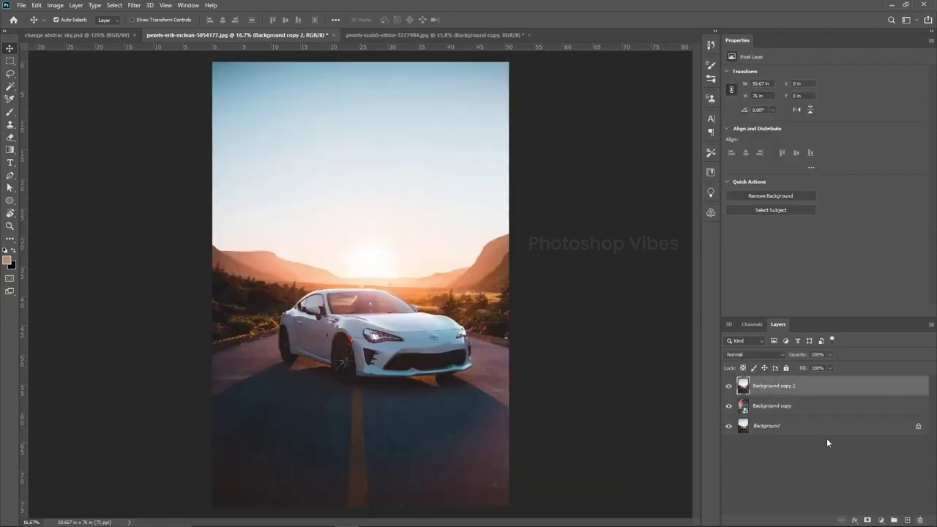
click(867, 520)
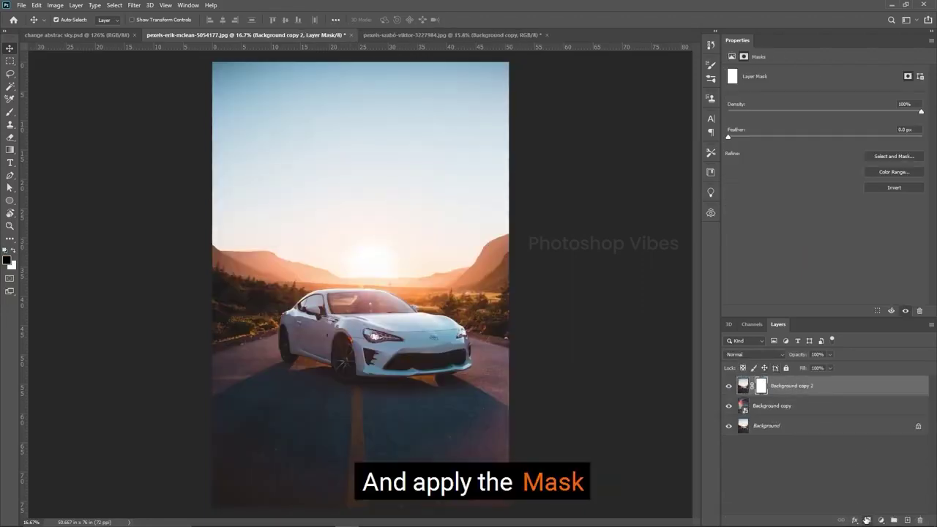
- Set up the Eraser Tool with a large soft round brush at 0% hardness
click(13, 139)
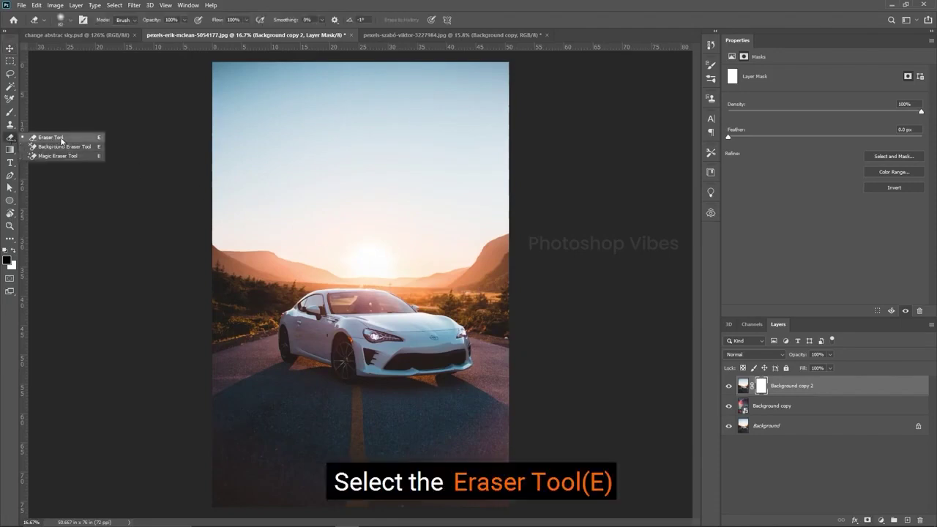
click(61, 139)
right_click(318, 198)
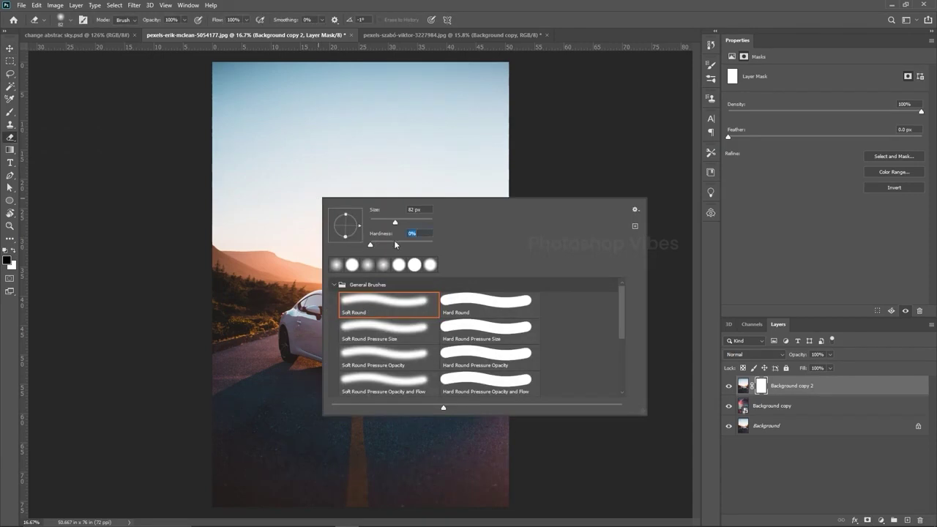
key(Return)
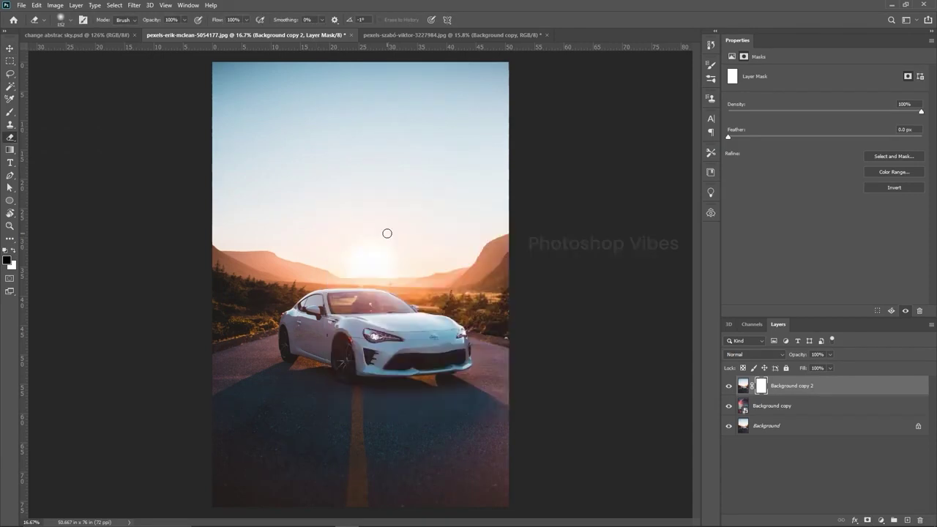
mouse_move(324, 236)
mouse_down()
mouse_move(333, 251)
mouse_move(388, 249)
mouse_move(367, 244)
mouse_up()
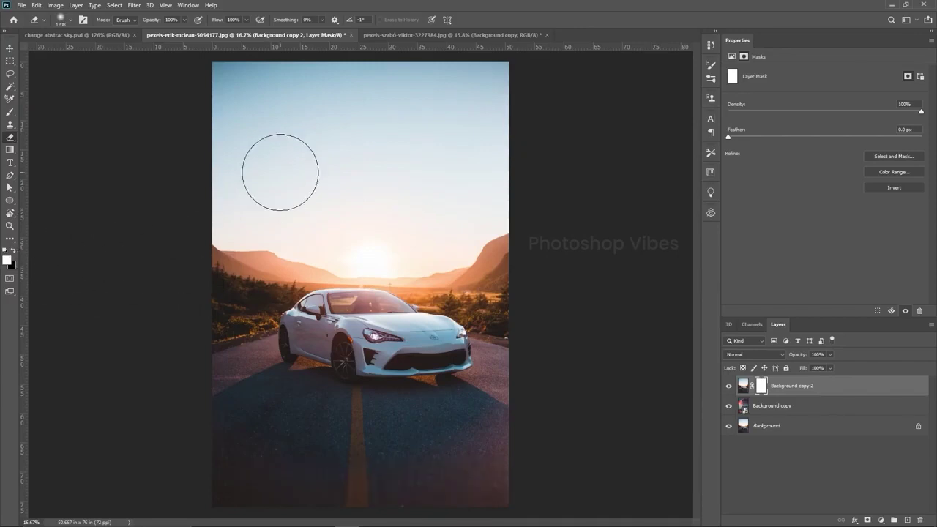
- Erase the sky and along the horizon on the car copy's mask to reveal the clouds
mouse_move(284, 176)
mouse_down()
mouse_move(268, 171)
mouse_move(544, 167)
mouse_move(314, 105)
mouse_move(503, 94)
mouse_move(505, 202)
mouse_move(472, 229)
mouse_move(251, 235)
mouse_up()
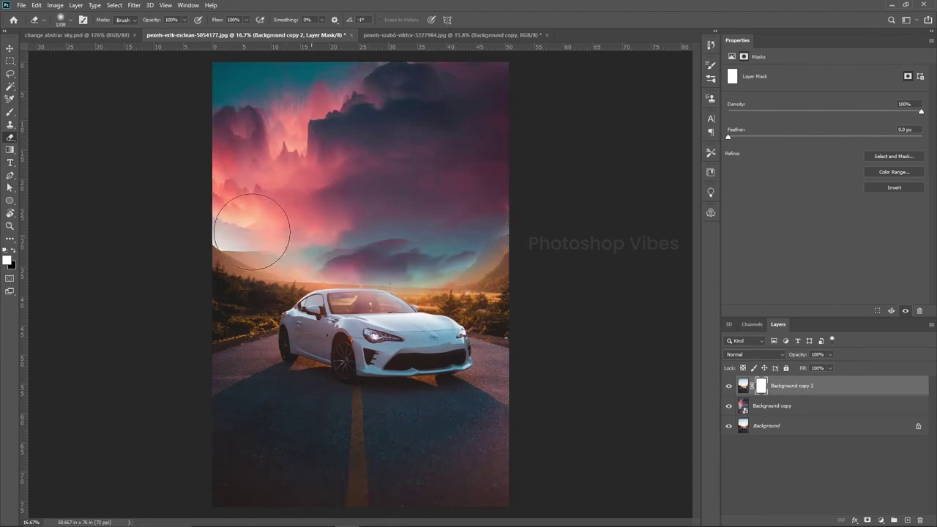
mouse_move(366, 224)
mouse_down()
mouse_move(325, 222)
mouse_move(318, 238)
mouse_move(224, 224)
mouse_move(221, 241)
mouse_move(367, 282)
mouse_move(515, 249)
mouse_move(502, 224)
mouse_up()
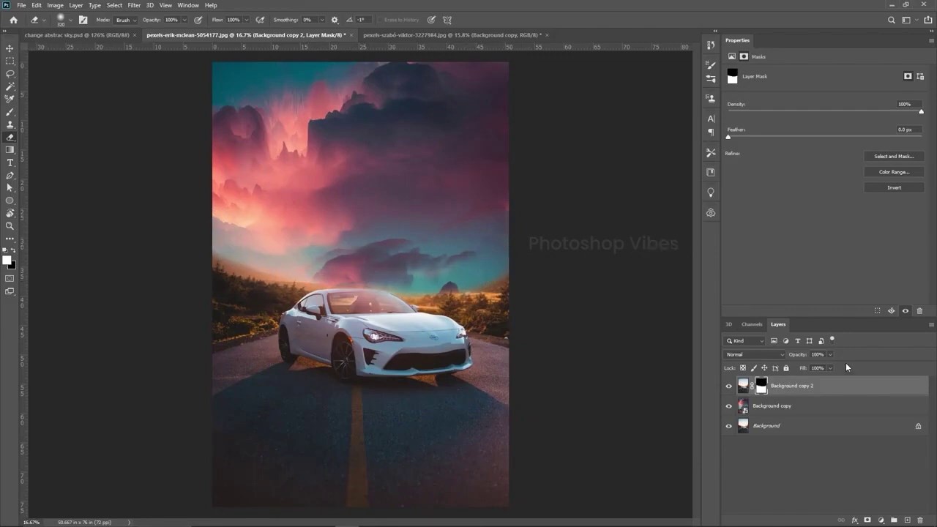
click(781, 405)
- Transform the cloud layer: move it up, scale it to about 104% and commit
key(ctrl+t)
key(ctrl+0)
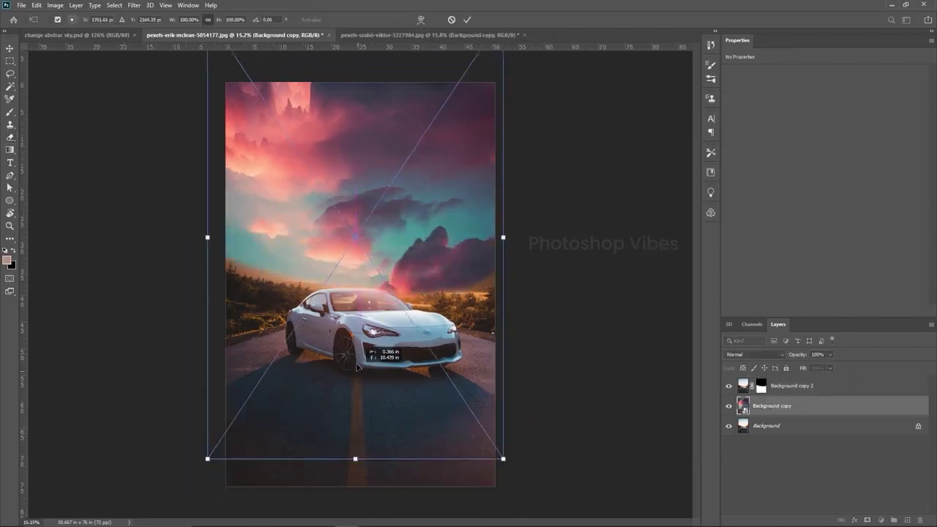
drag(359, 367, 358, 226)
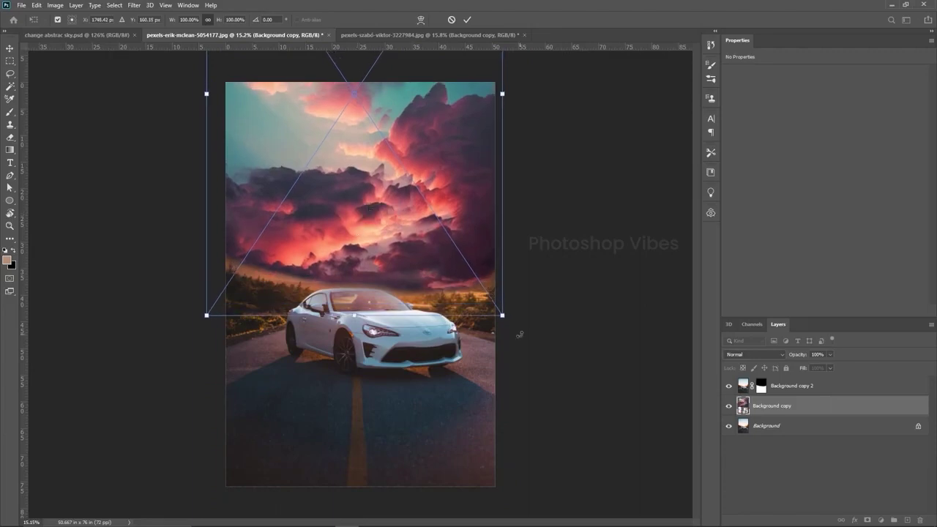
drag(505, 314, 509, 326)
mouse_move(365, 219)
mouse_down()
mouse_move(365, 243)
mouse_move(366, 227)
mouse_up()
key(Return)
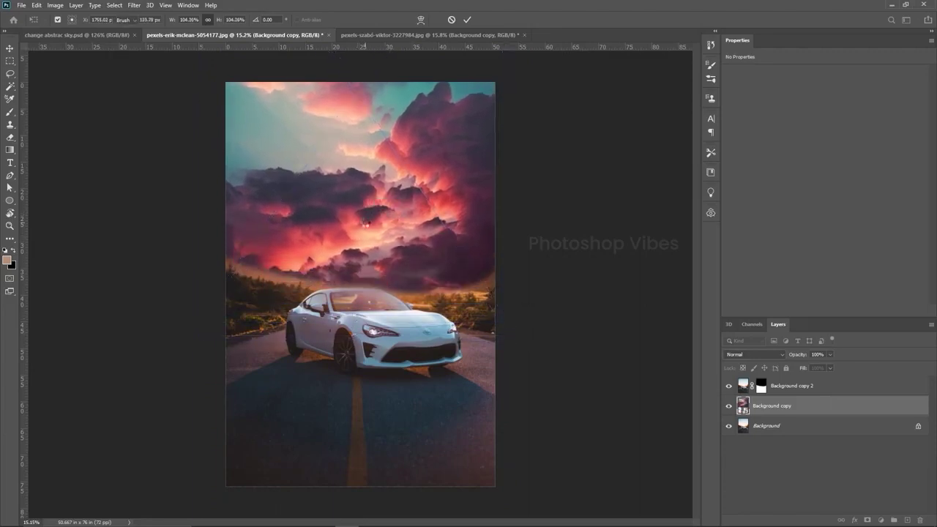
- Paint the car copy's mask to blend the clouds along the horizon and car roof
click(761, 386)
alt+right_click(340, 241)
mouse_move(422, 263)
mouse_down()
mouse_move(492, 270)
mouse_move(311, 270)
mouse_up()
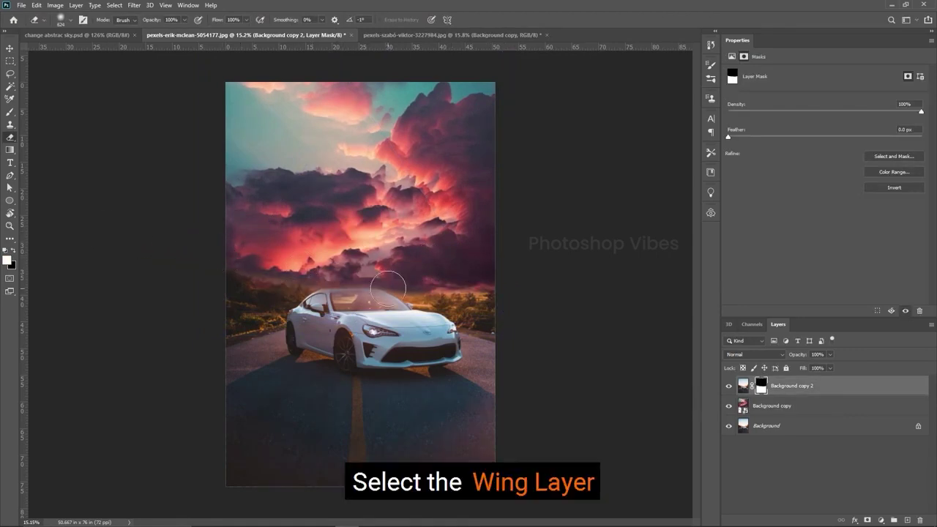
scroll(340, 286, up, 3)
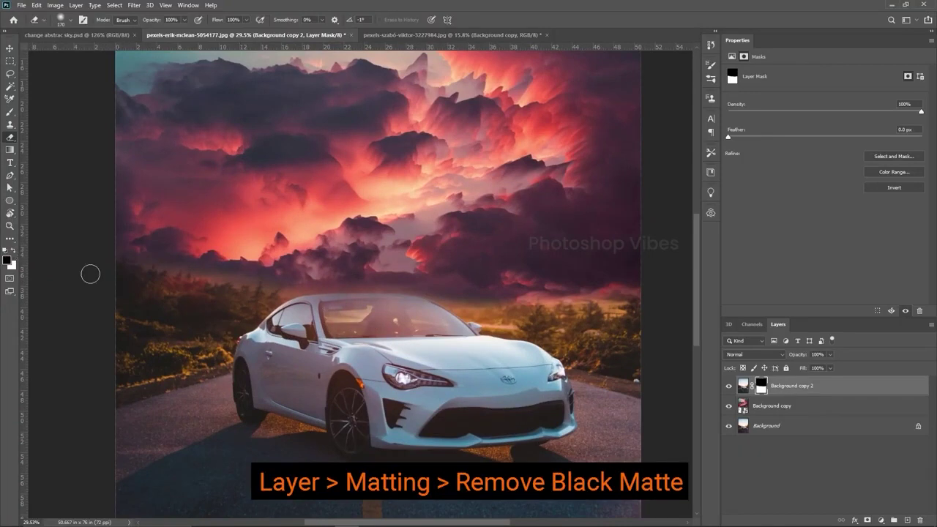
mouse_move(277, 313)
mouse_down()
mouse_move(334, 302)
mouse_move(408, 304)
mouse_move(467, 323)
mouse_up()
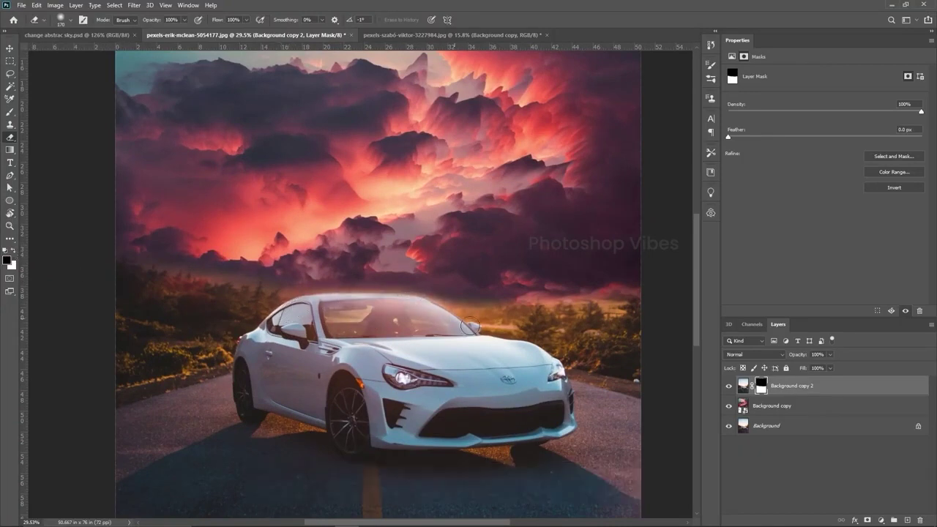
alt+right_click(455, 342)
- View the mask on its own, clean up its grey patches and set white as the painting colour
alt+click(762, 387)
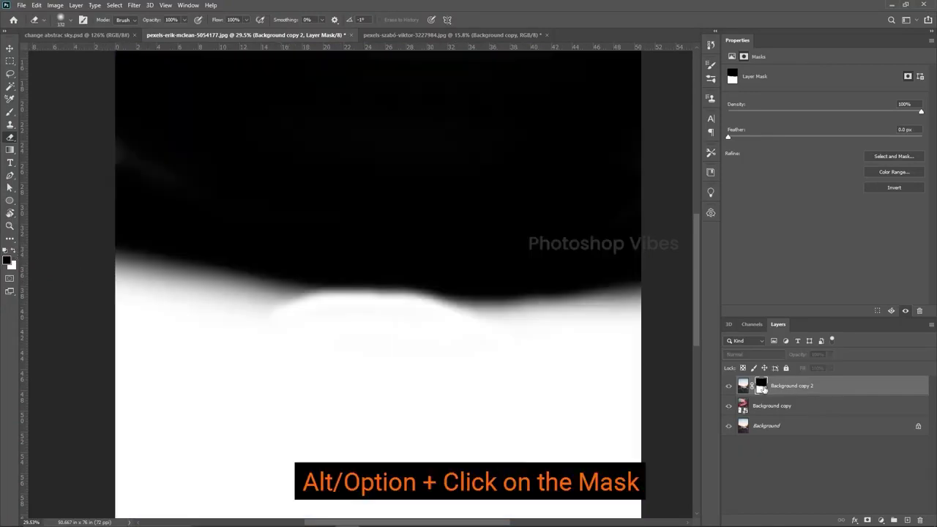
mouse_move(278, 314)
mouse_down()
mouse_move(250, 317)
mouse_move(466, 340)
mouse_up()
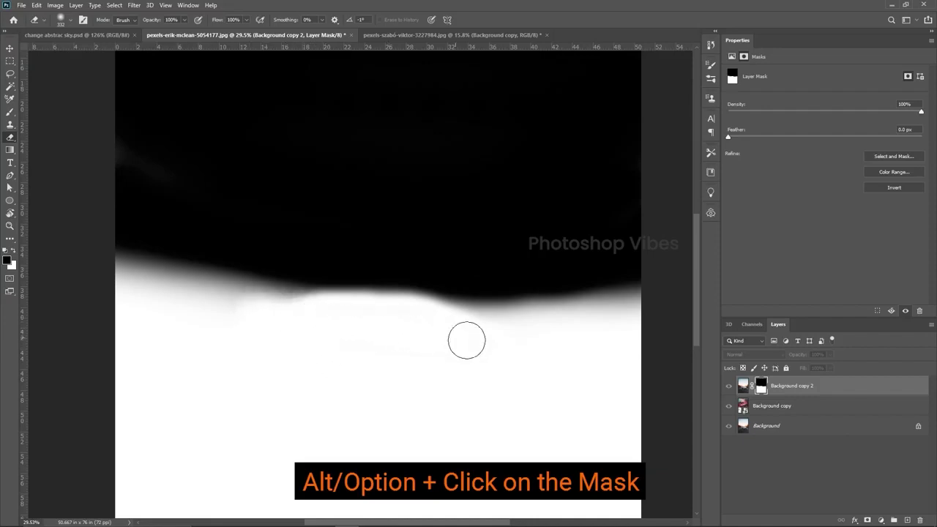
alt+click(763, 388)
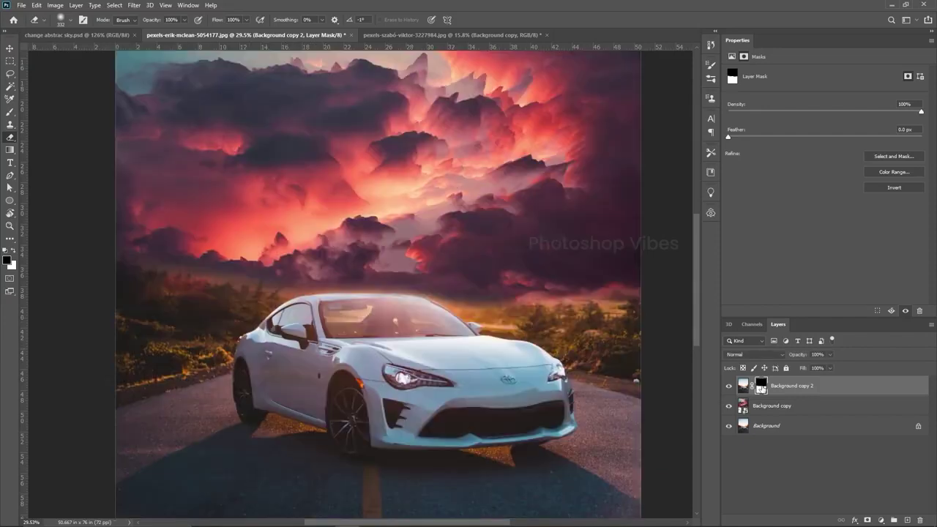
alt+click(762, 388)
click(195, 162)
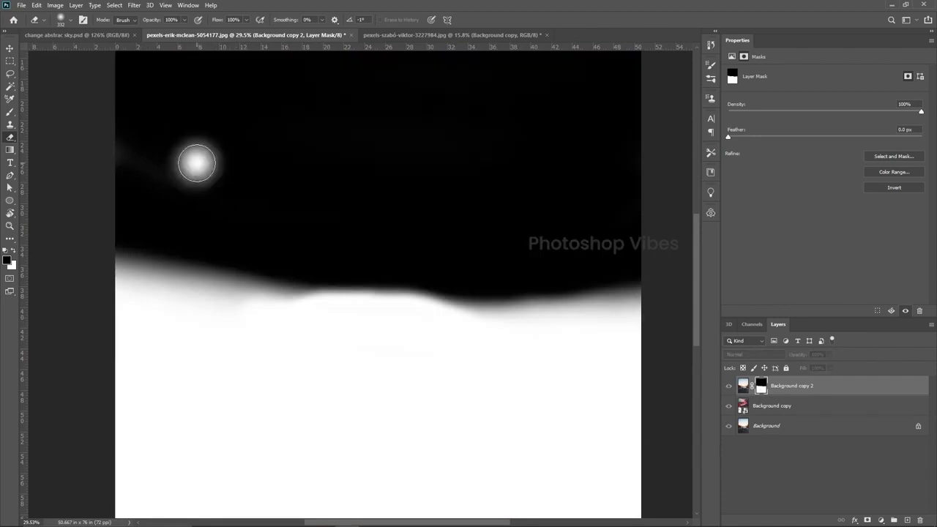
key(ctrl+z)
click(11, 253)
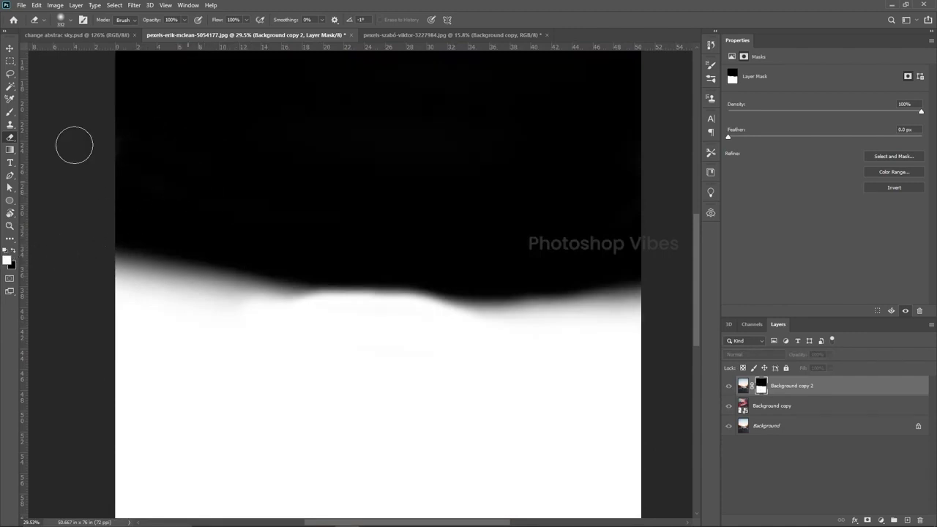
- Fix the mask's top-left edge, then return to the composite view with the Move tool and zoom out
scroll(356, 274, down, 2)
drag(350, 313, 381, 373)
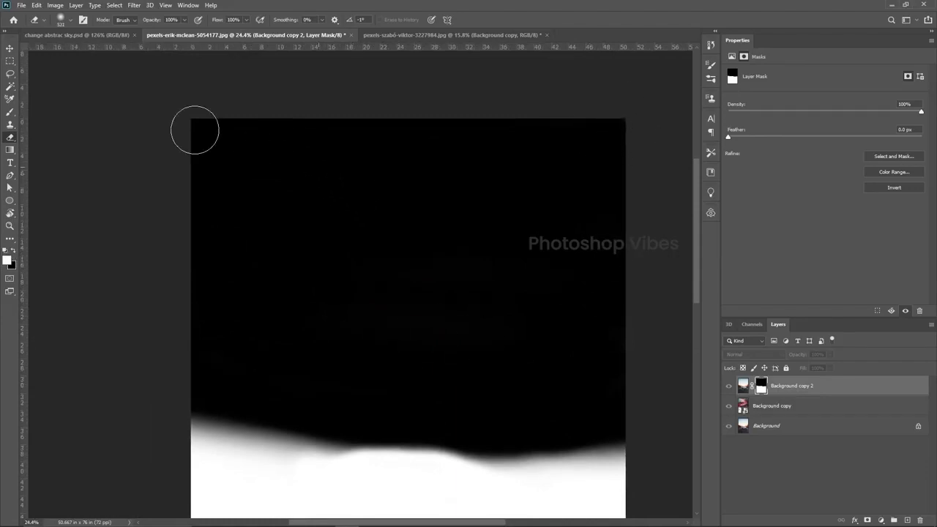
alt+click(762, 388)
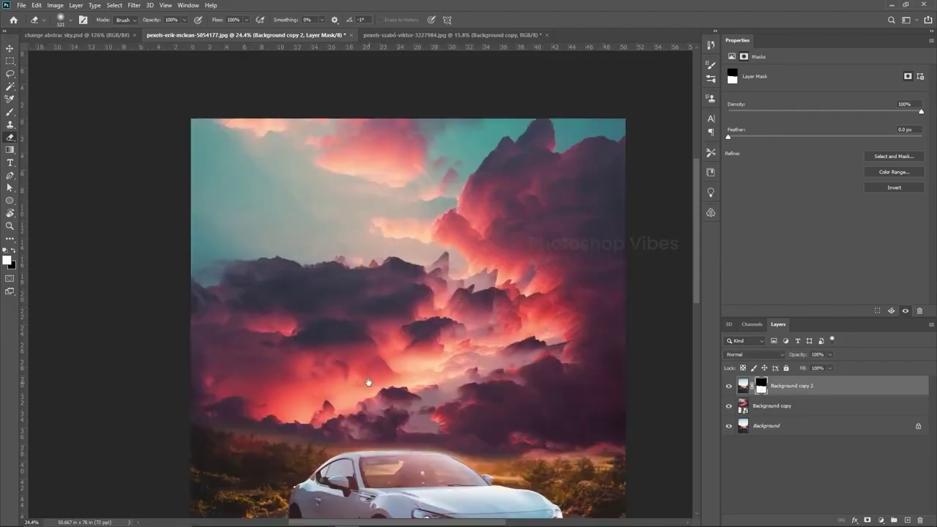
drag(369, 382, 313, 262)
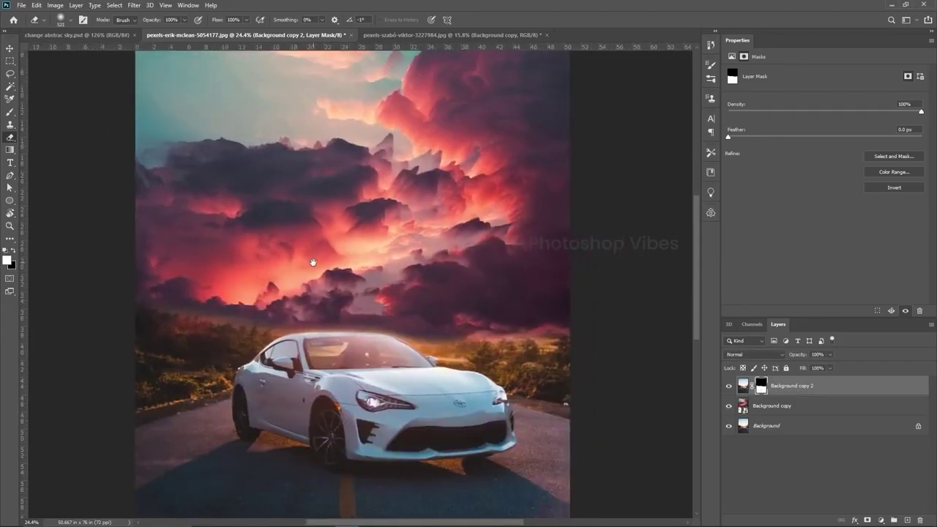
click(9, 49)
scroll(421, 260, down, 2)
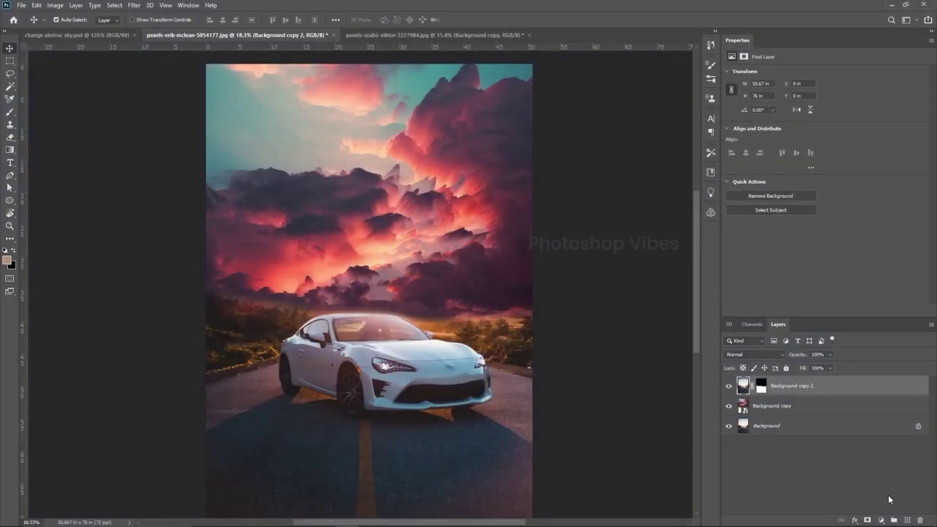
- Add a Color Lookup adjustment with the 3Strip.look LUT, zoom out and hide the edits to compare
click(882, 521)
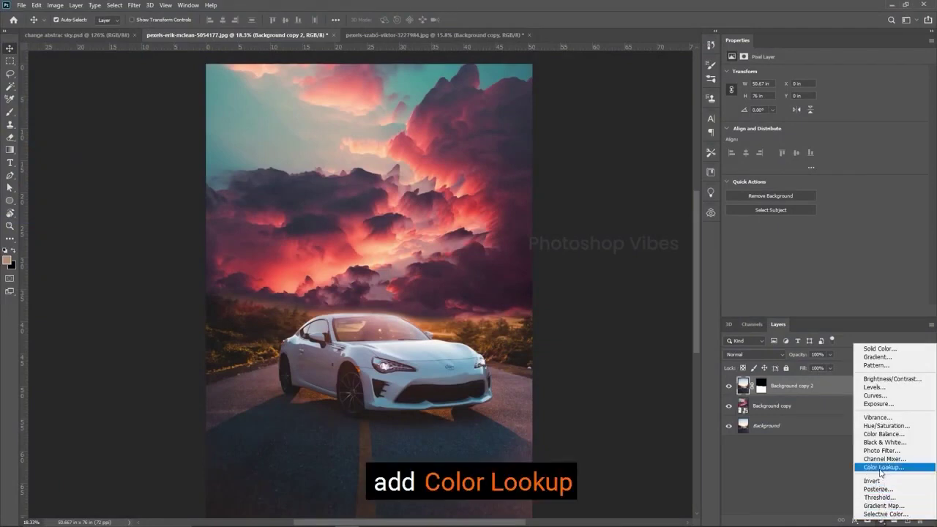
click(882, 468)
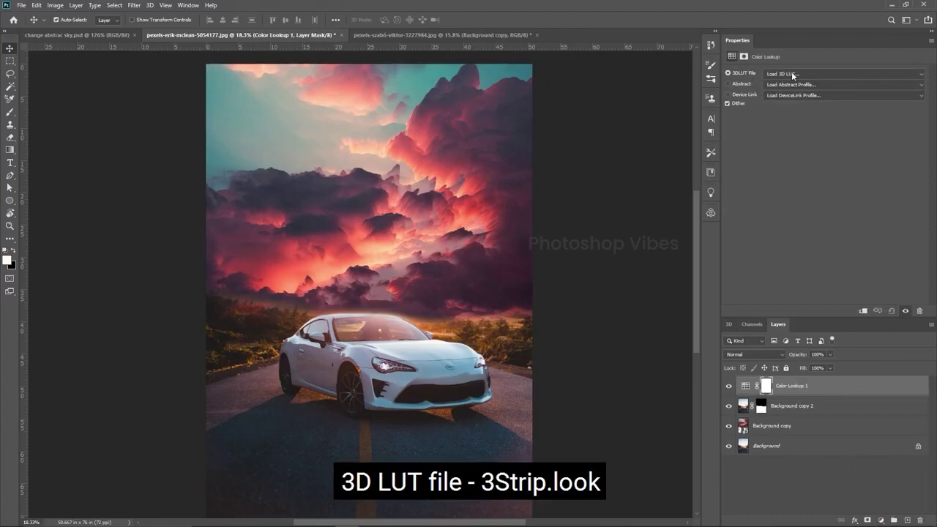
click(798, 73)
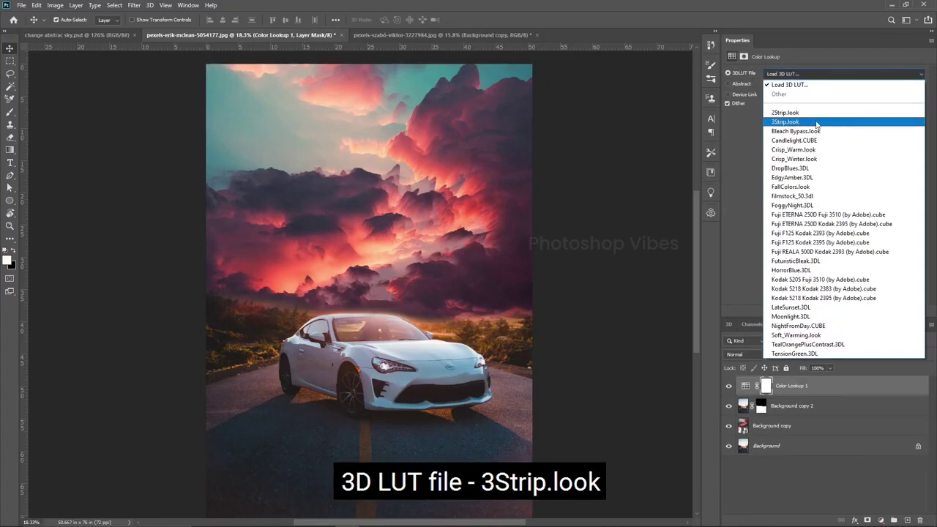
click(817, 122)
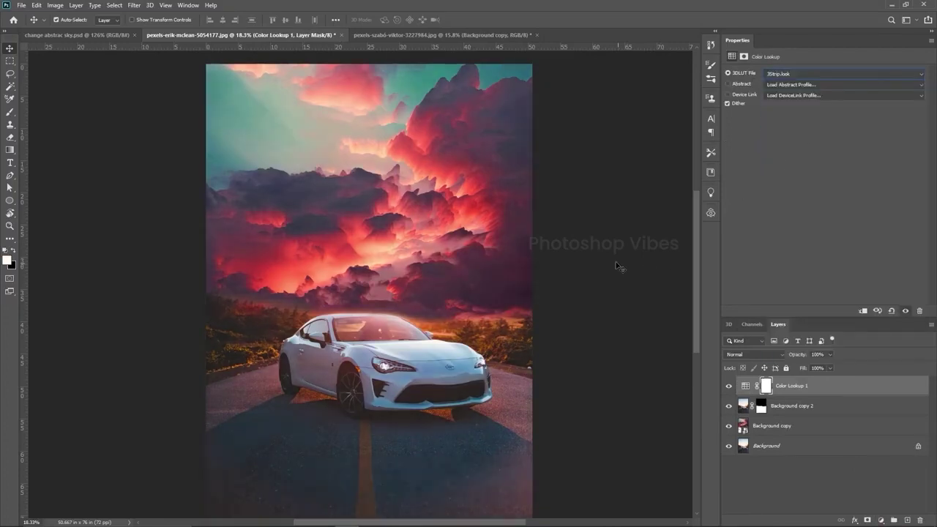
click(617, 263)
key(ctrl+minus)
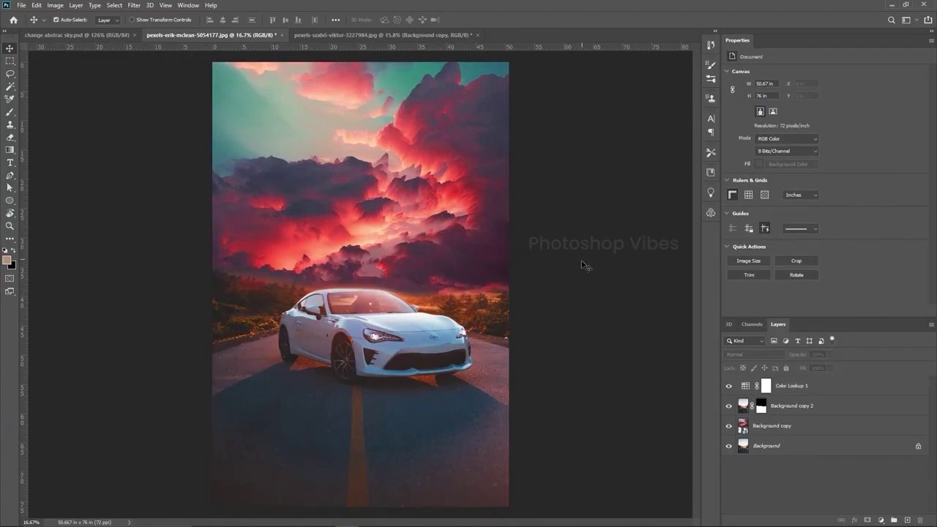
alt+click(729, 445)
- Turn the edited layers back on, then switch to the black-and-white photo of the woman in the field
alt+click(729, 445)
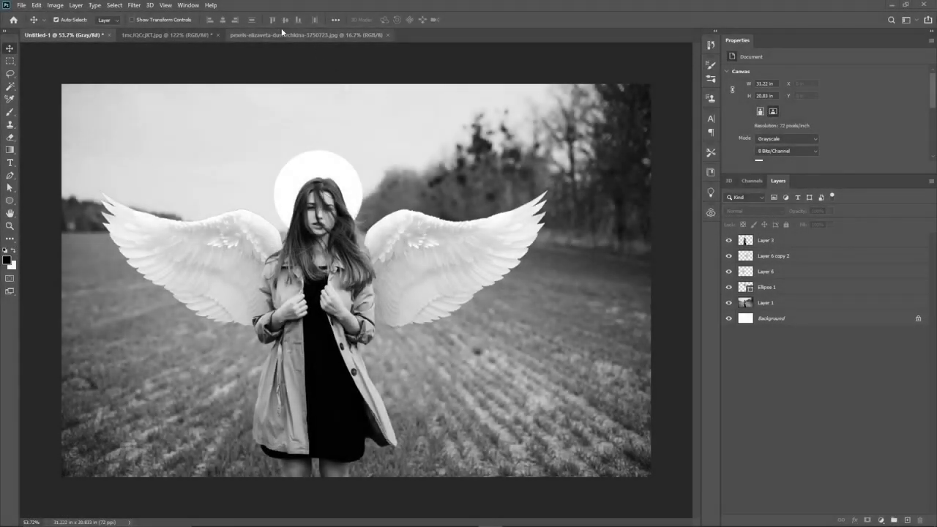
click(278, 35)
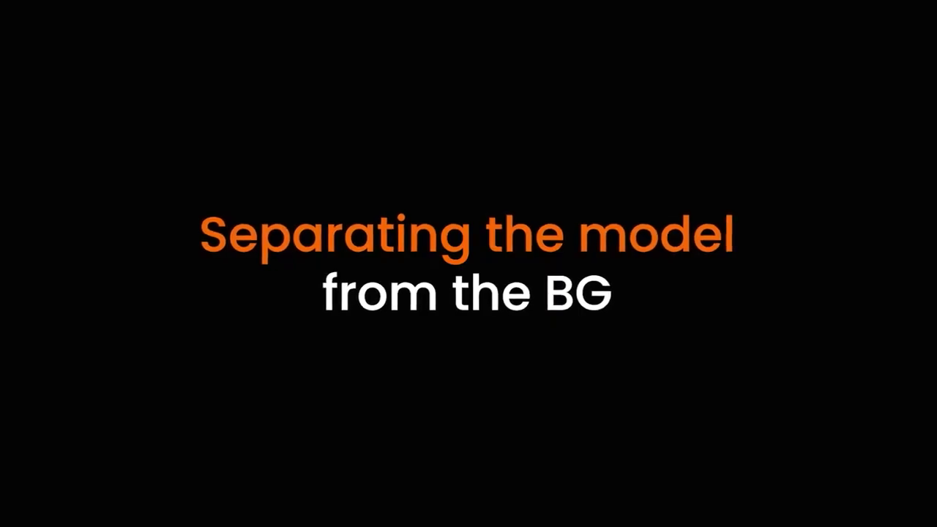
- Duplicate the Background layer and select the woman with the Magic Wand
drag(800, 240, 908, 521)
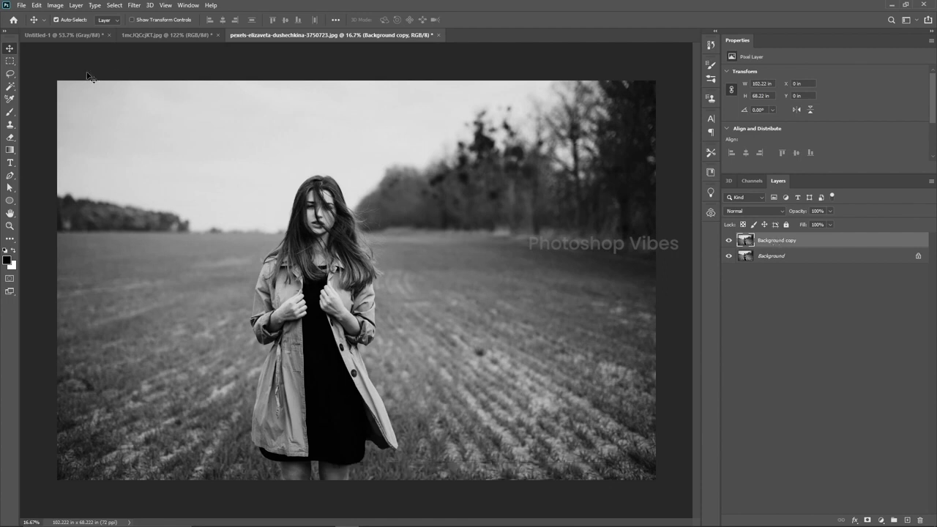
click(10, 89)
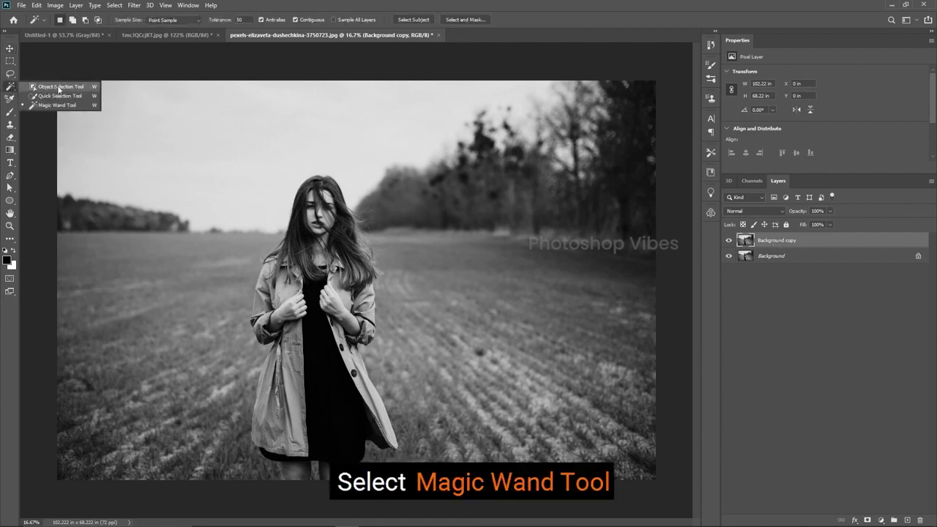
click(44, 106)
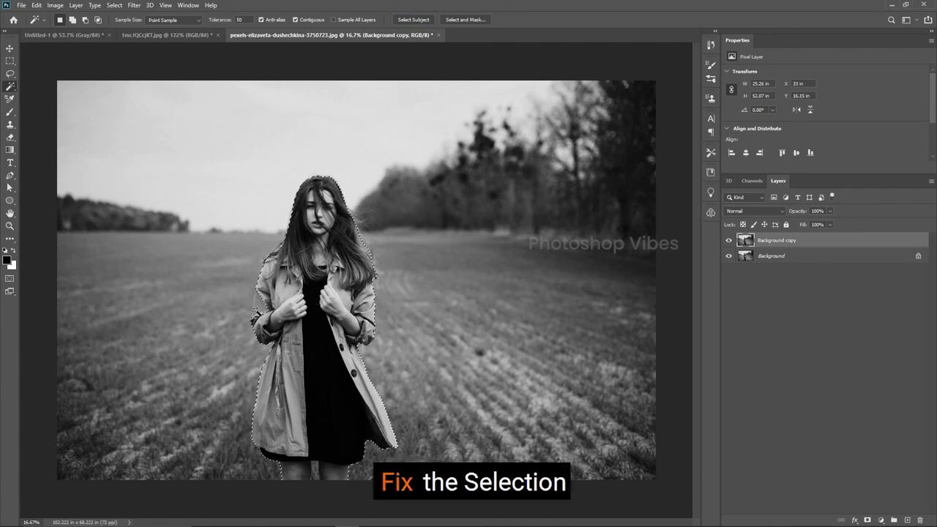
scroll(262, 318, up, 3)
scroll(239, 304, up, 2)
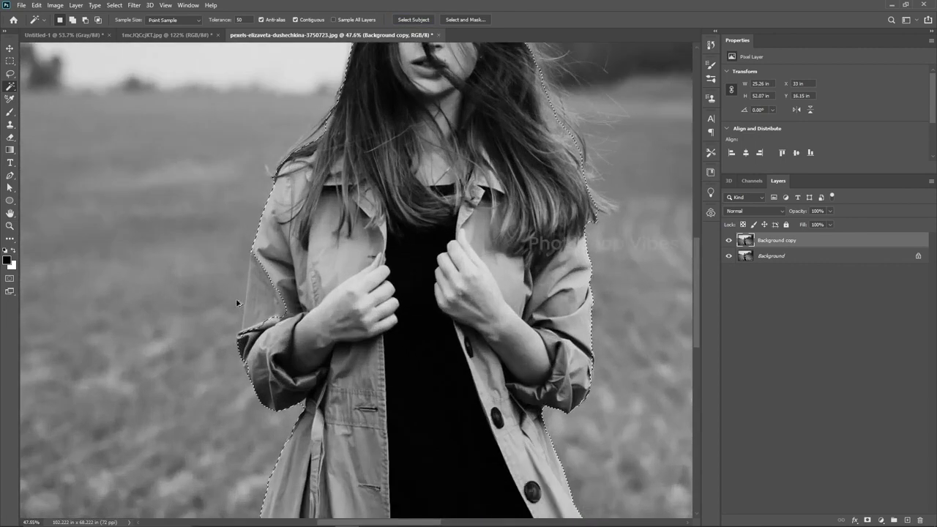
- Add the missed parts of the woman to the selection with the Lasso in Add mode
click(10, 73)
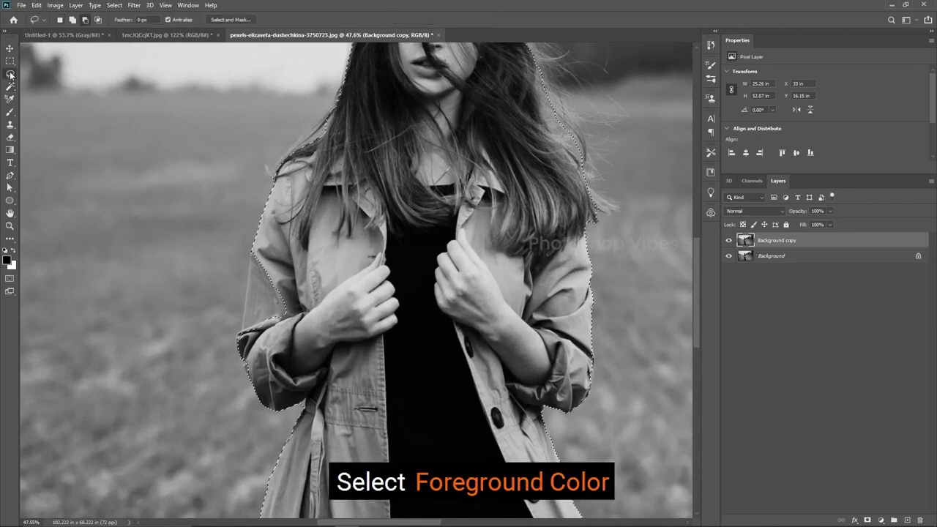
right_click(11, 73)
click(48, 75)
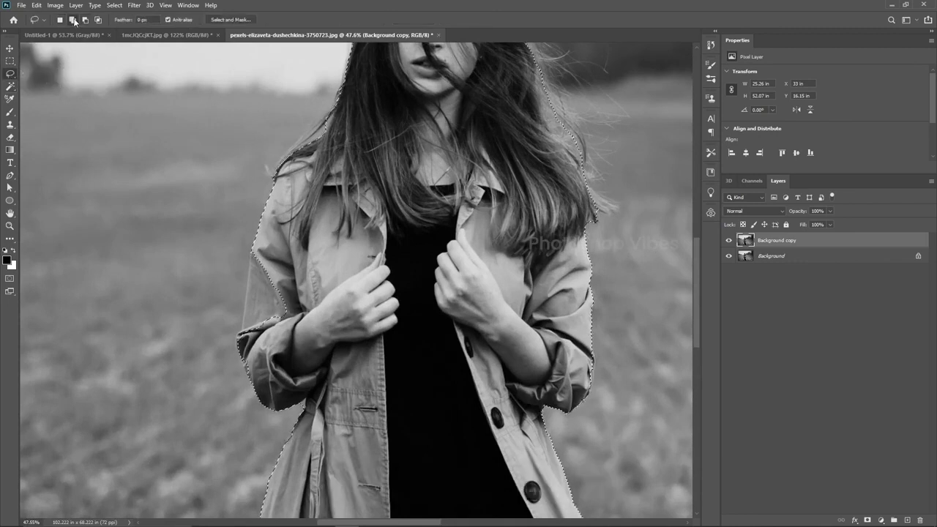
click(72, 20)
scroll(234, 315, up, 3)
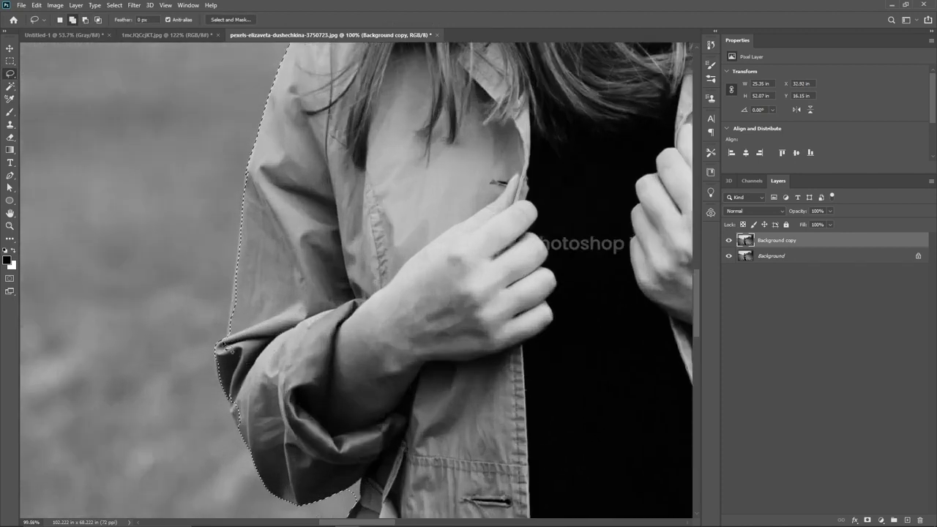
scroll(230, 310, down, 4)
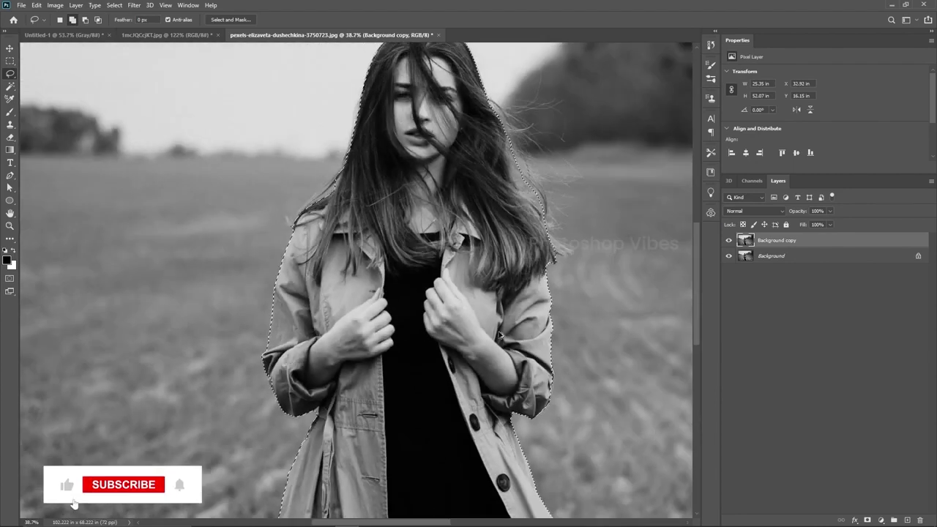
scroll(527, 329, up, 4)
scroll(441, 319, down, 5)
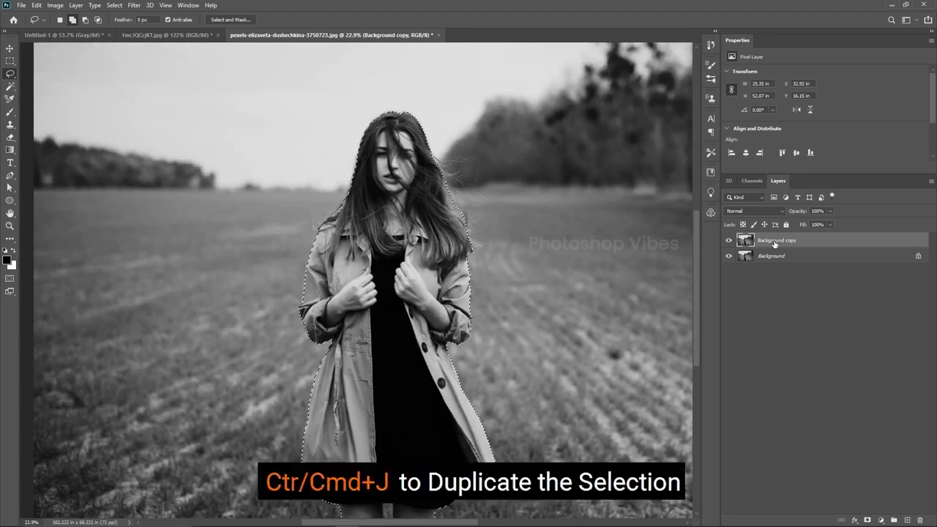
- Copy the woman onto Layer 1 and fill a new layer beneath her with black
key(ctrl+j)
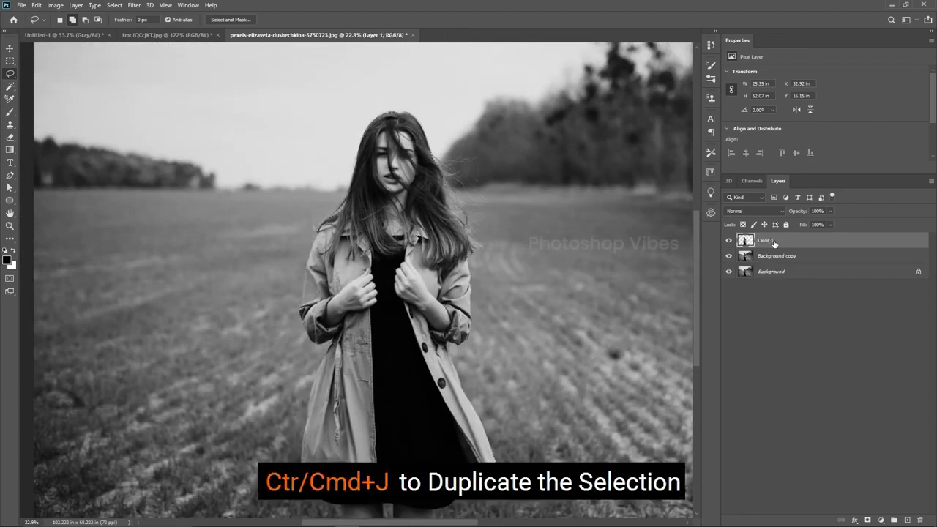
click(778, 257)
click(906, 520)
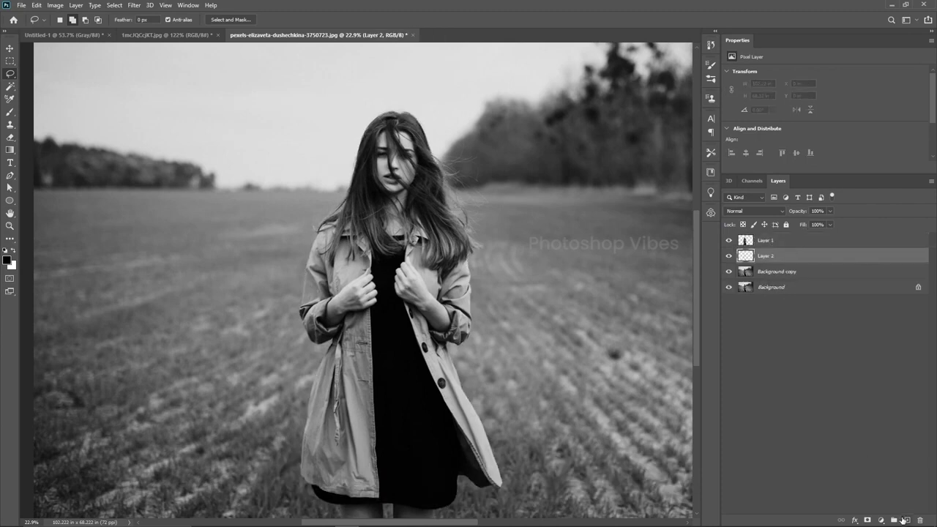
key(alt+BackSpace)
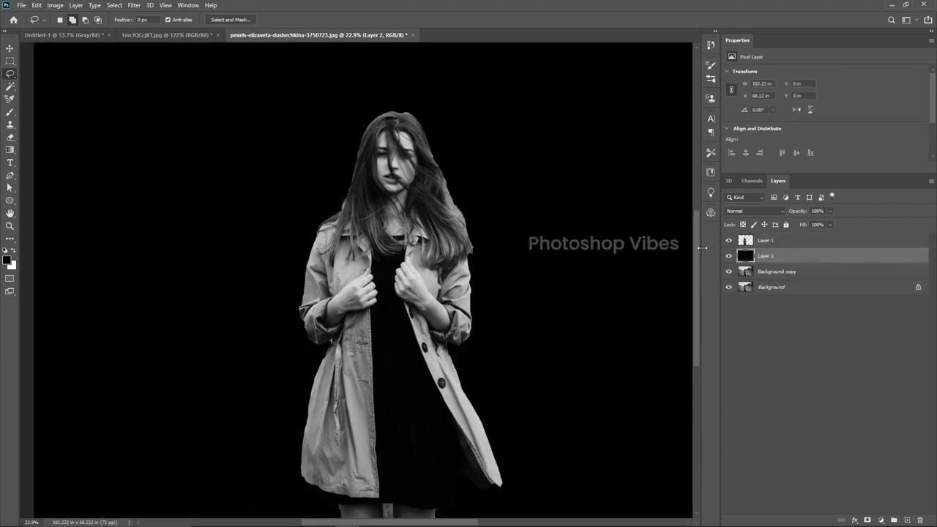
click(728, 240)
click(729, 241)
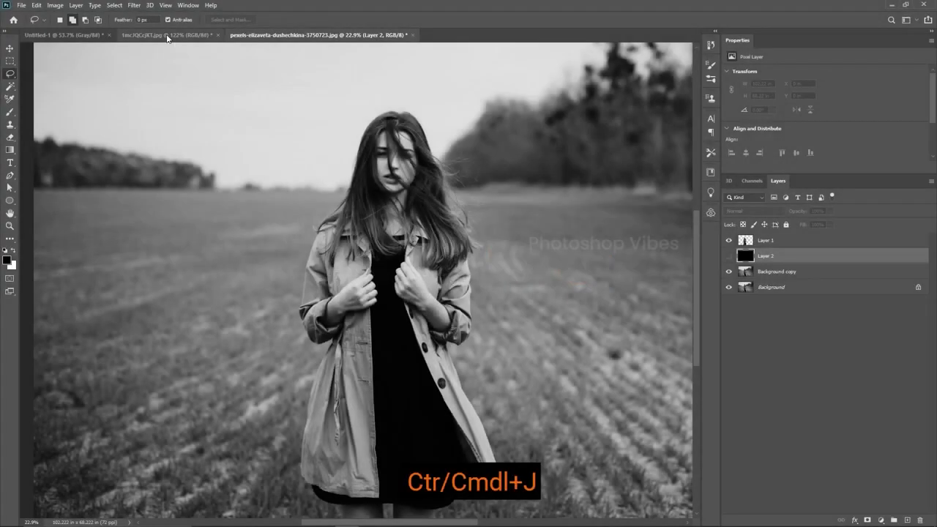
- On Layer 0 of the wings image, select the black background with the Magic Wand
click(167, 35)
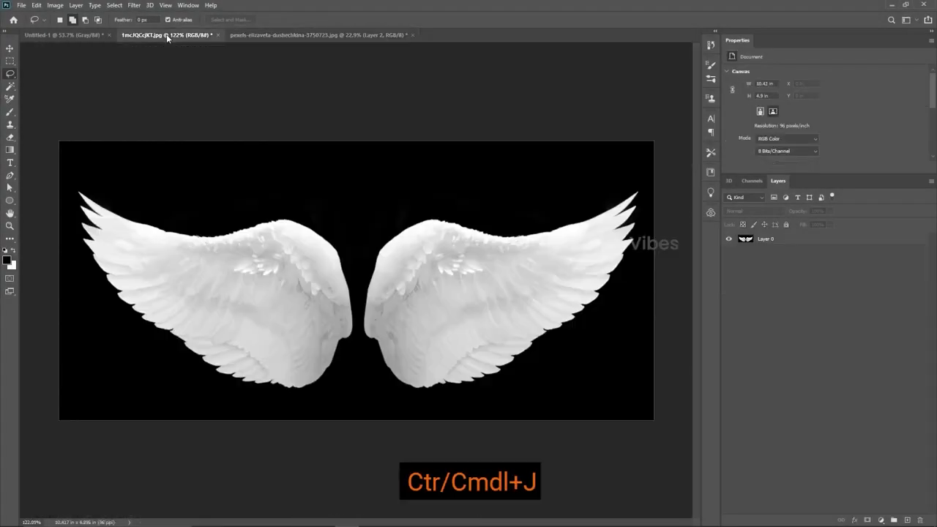
right_click(13, 88)
click(44, 107)
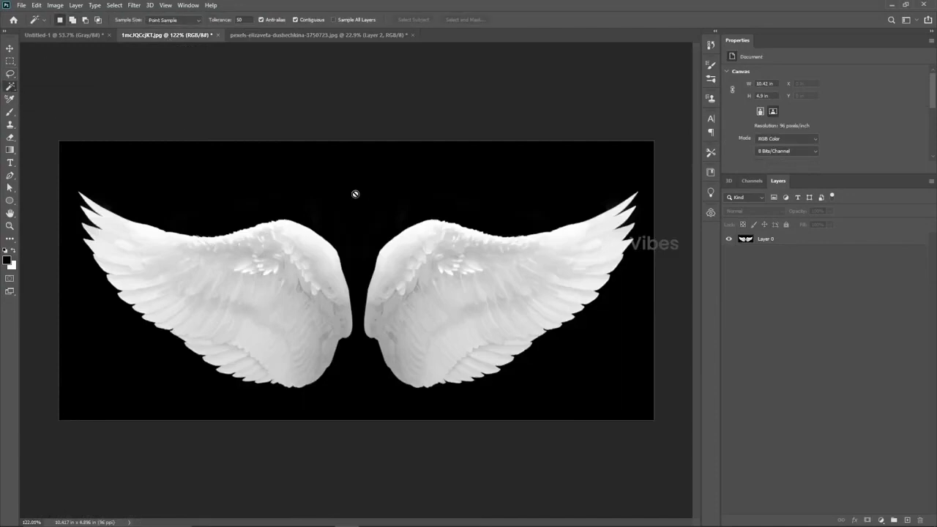
click(776, 239)
click(246, 195)
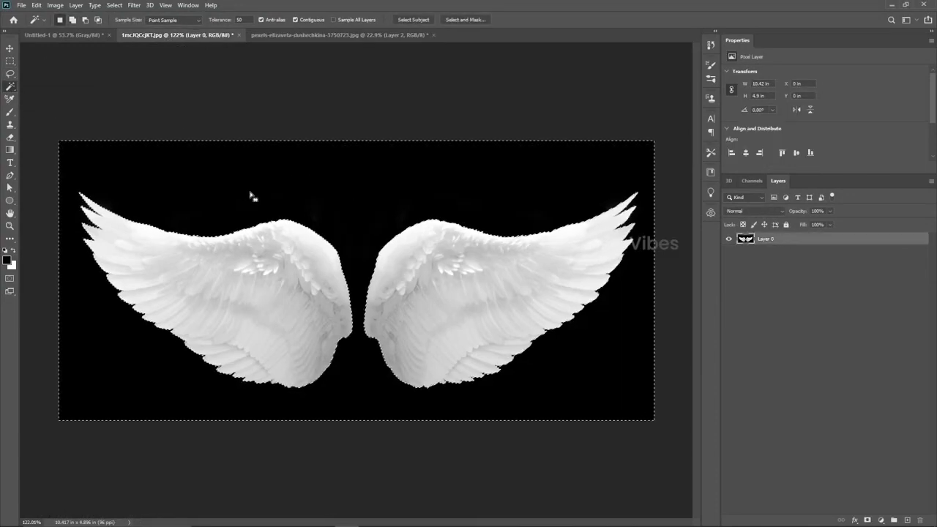
- Invert the selection, mask out the black background, and apply the layer mask permanently
click(114, 5)
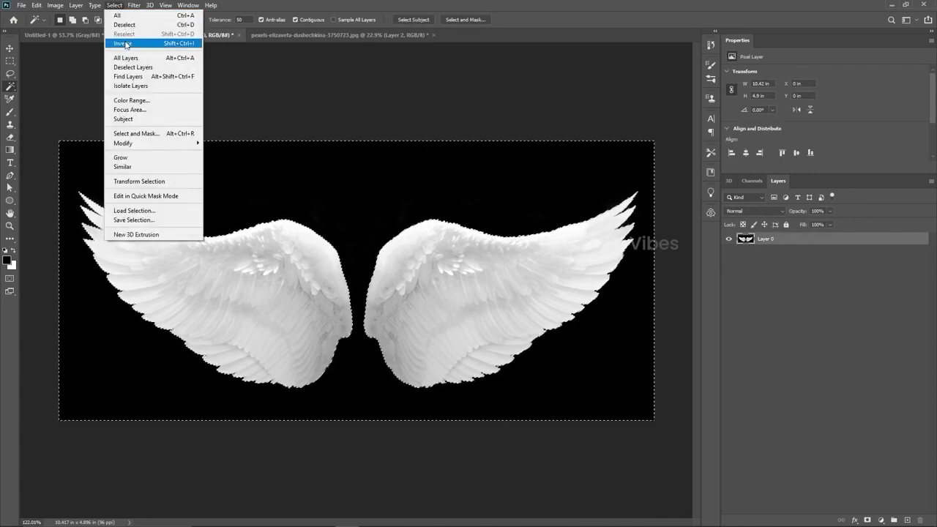
click(121, 37)
click(867, 520)
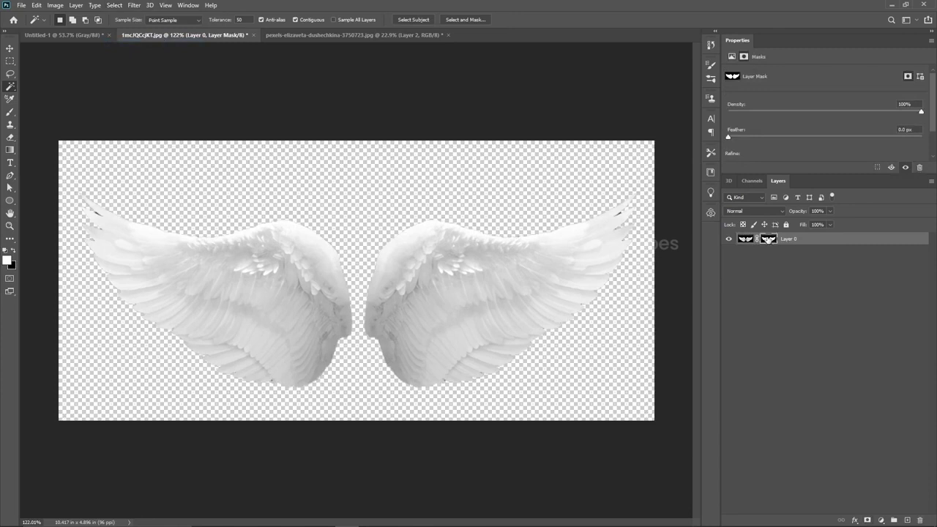
right_click(768, 240)
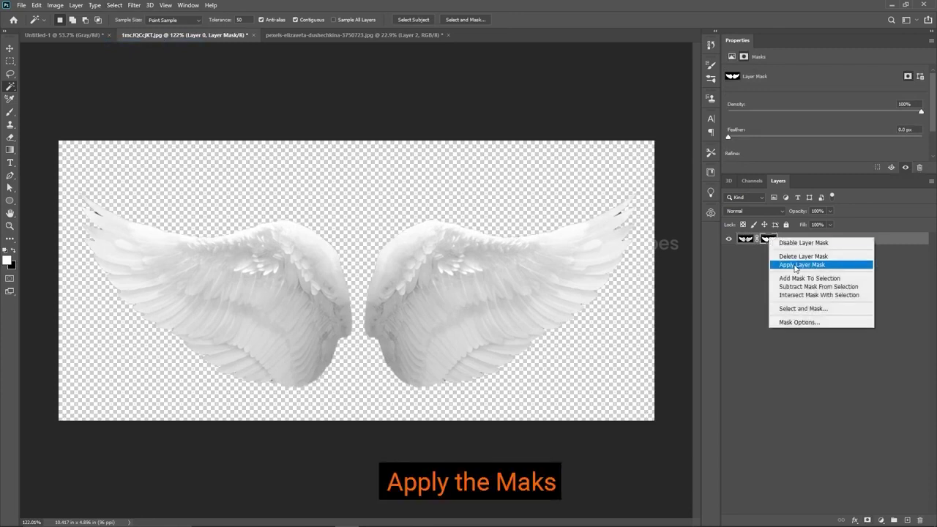
click(796, 265)
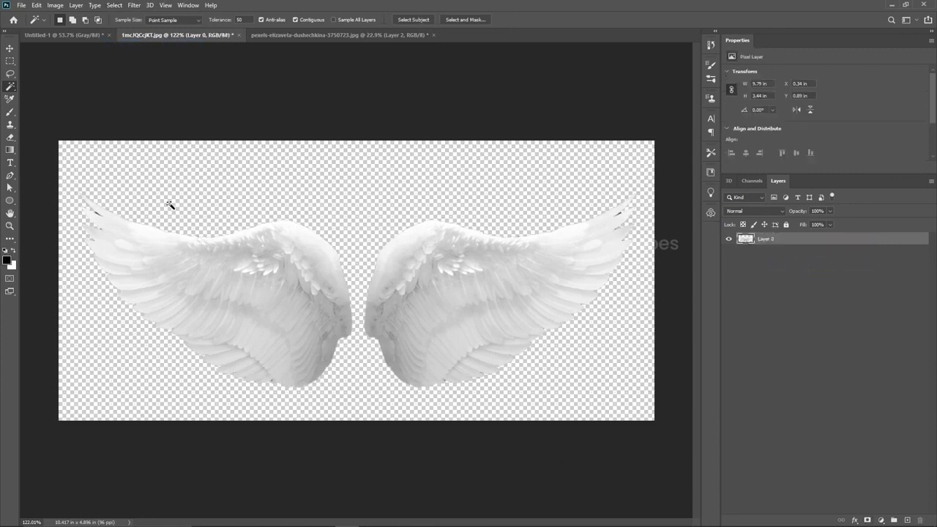
click(11, 74)
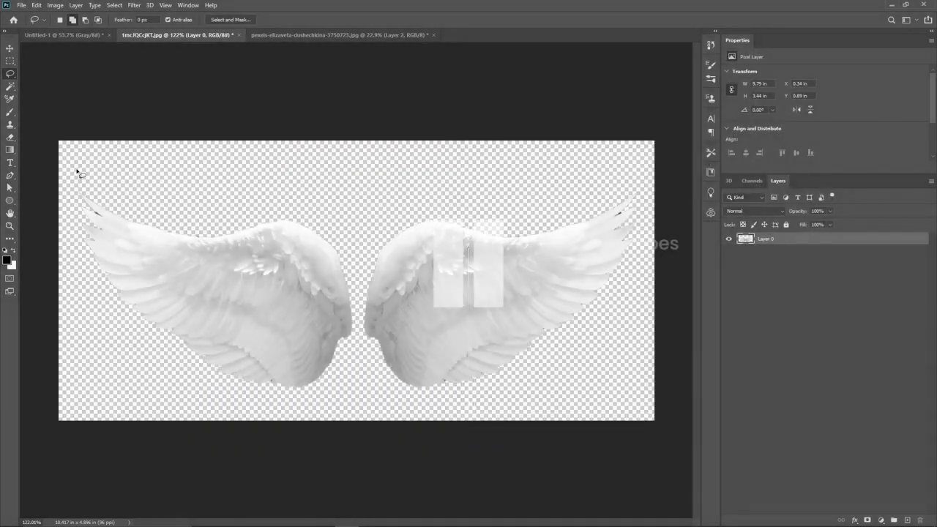
- Lasso-select the left wing and paste it into the woman-in-field photo
mouse_move(77, 170)
mouse_down()
mouse_move(301, 210)
mouse_move(341, 231)
mouse_up()
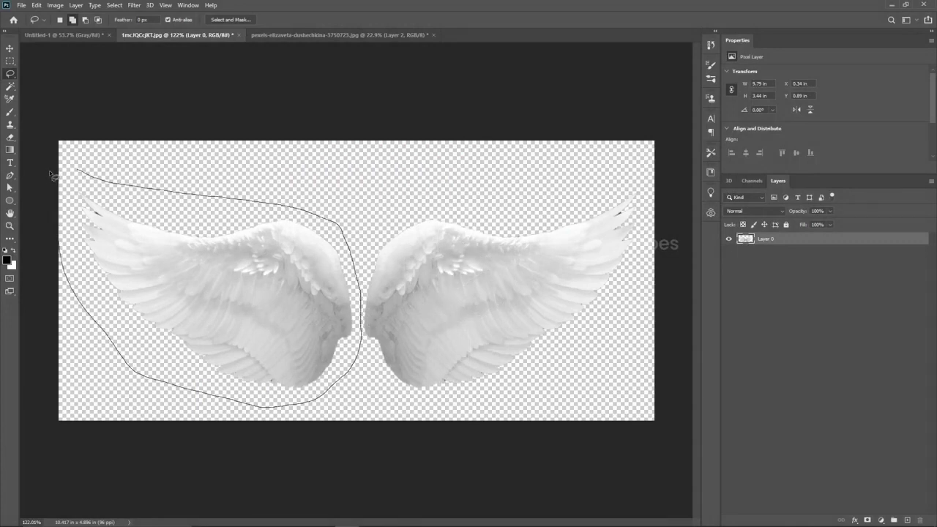
drag(53, 176, 50, 170)
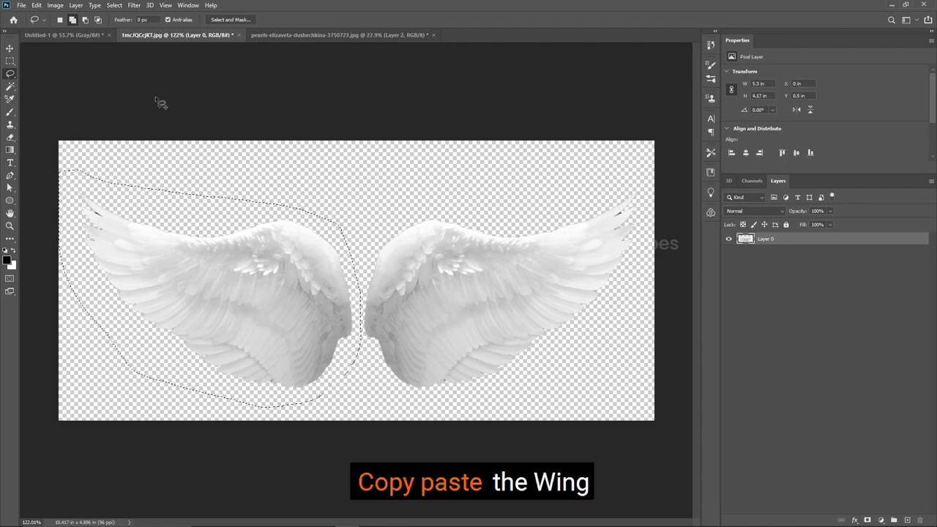
click(339, 34)
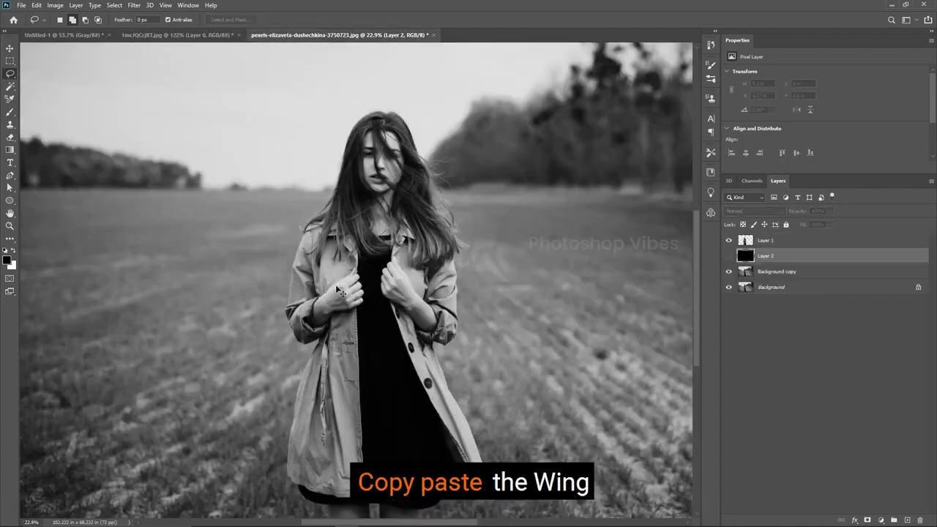
key(ctrl+v)
scroll(492, 310, down, 2)
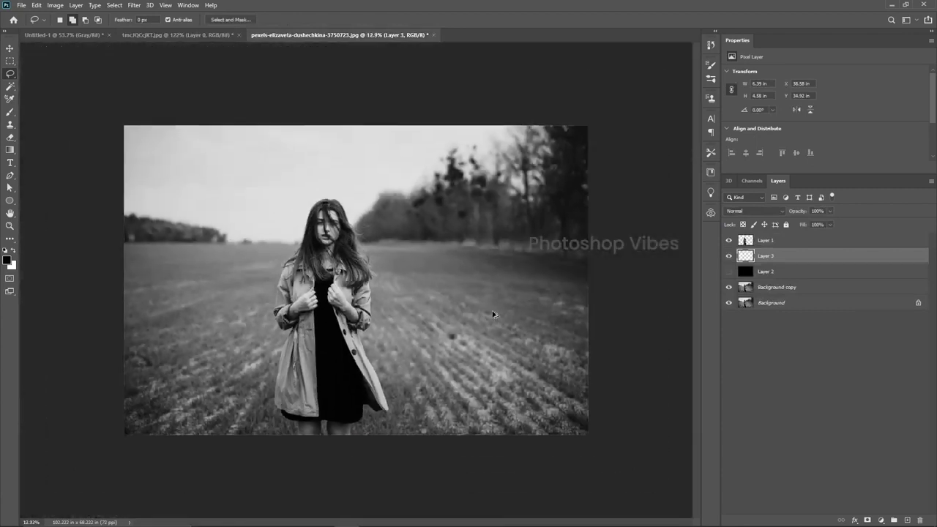
- Move the pasted wing left onto the field and convert Layer 3 to a smart object
key(ctrl+t)
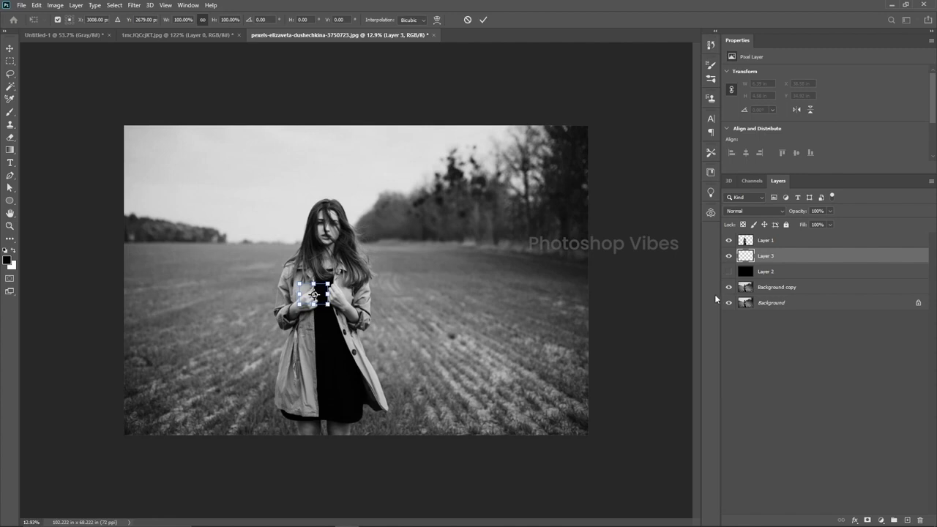
key(Escape)
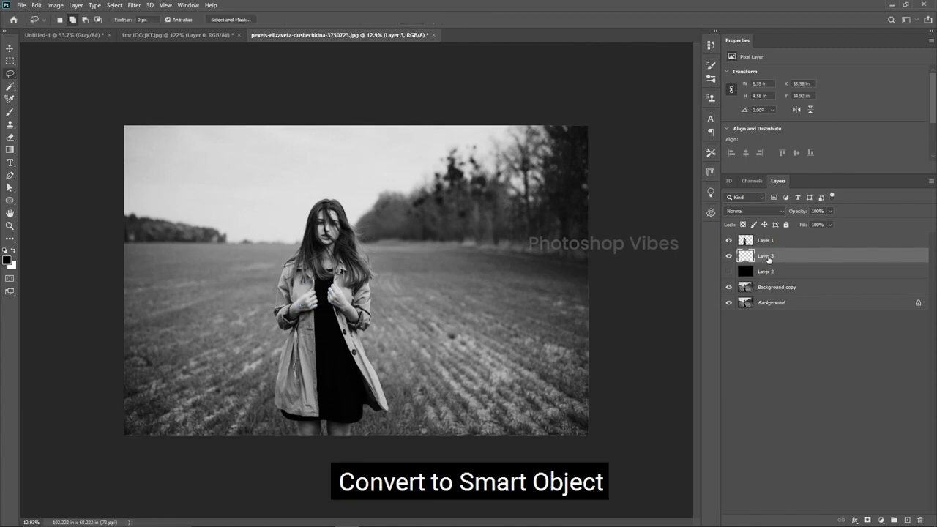
key(ctrl+t)
mouse_move(319, 301)
mouse_down()
mouse_move(328, 290)
mouse_move(215, 287)
mouse_up()
key(Return)
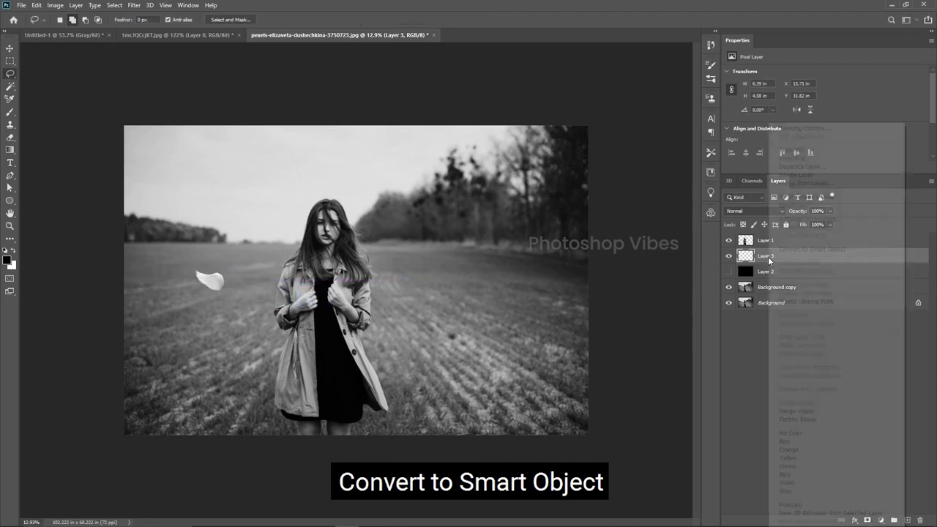
right_click(766, 257)
click(785, 247)
- Enlarge the wing beside the woman, nudge it against her, and duplicate Layer 3
key(ctrl+t)
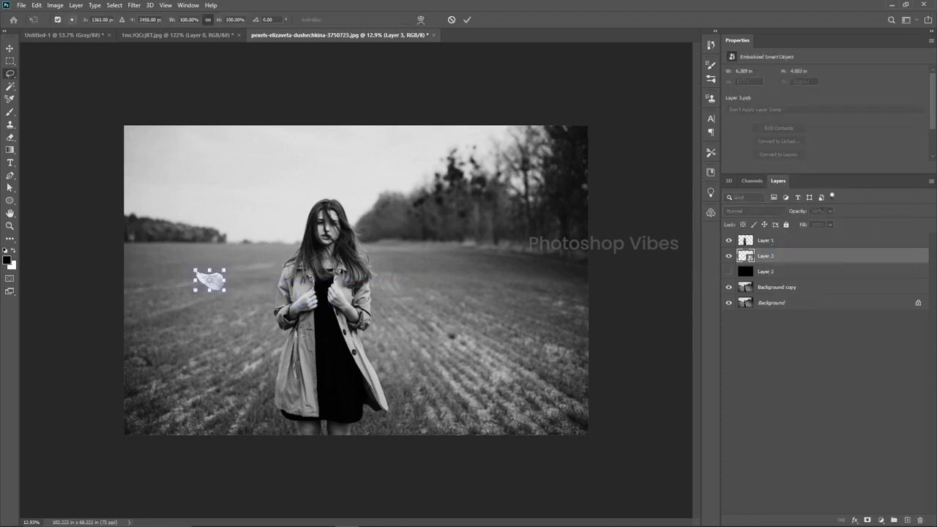
mouse_move(224, 291)
mouse_down()
mouse_move(257, 297)
mouse_move(282, 330)
mouse_move(268, 329)
mouse_move(281, 280)
mouse_move(271, 270)
mouse_up()
key(Return)
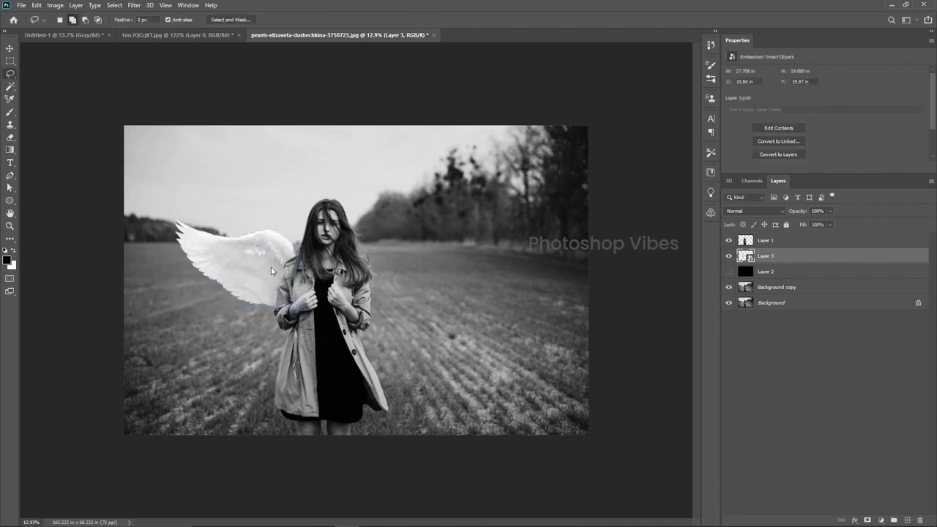
scroll(271, 271, up, 2)
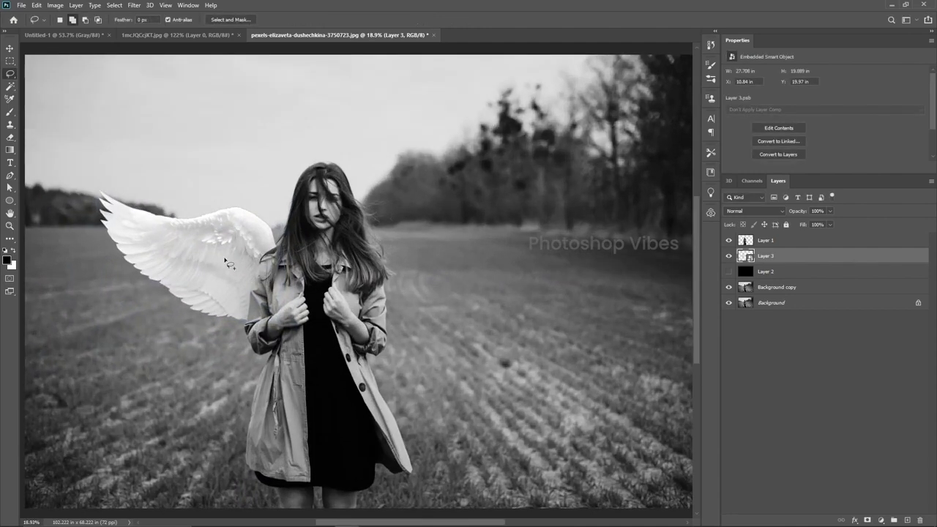
click(10, 47)
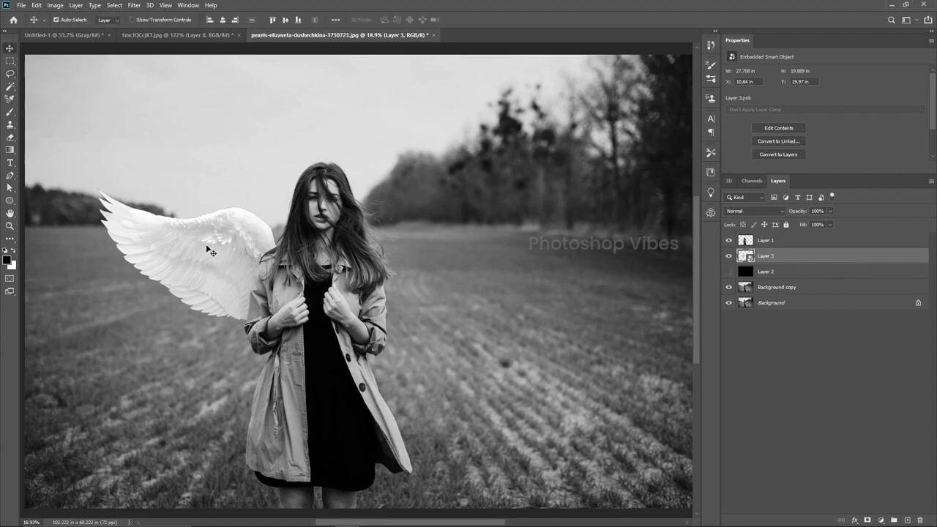
drag(208, 253, 219, 253)
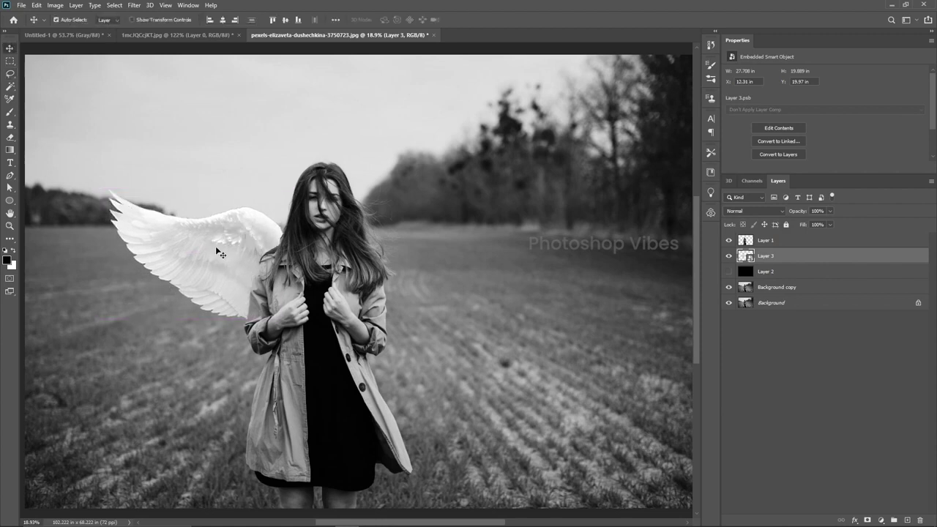
drag(796, 257, 908, 521)
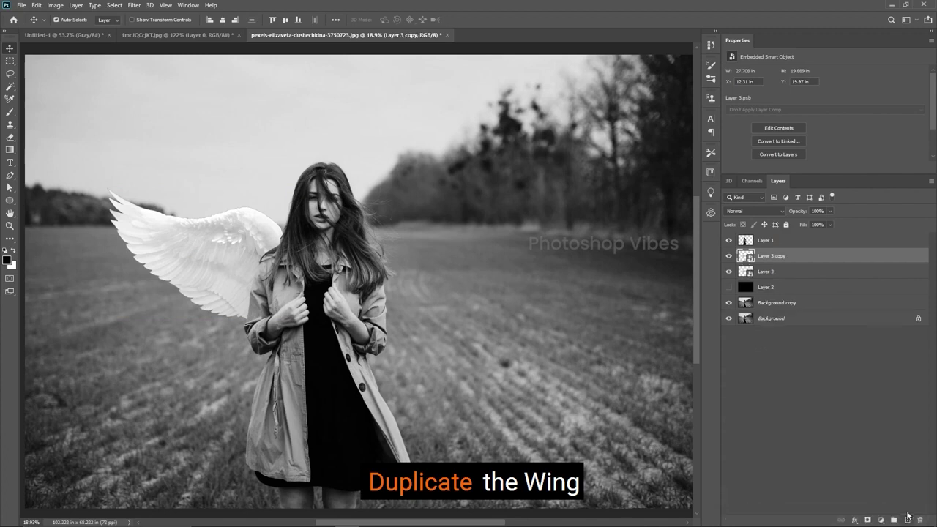
- Flip Layer 3 copy horizontally and place it on the woman's right side
click(37, 5)
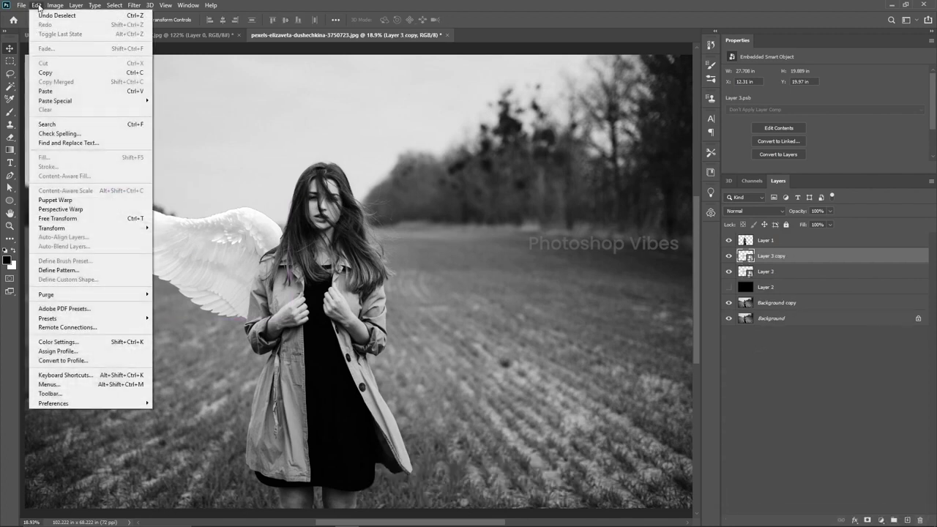
mouse_move(81, 229)
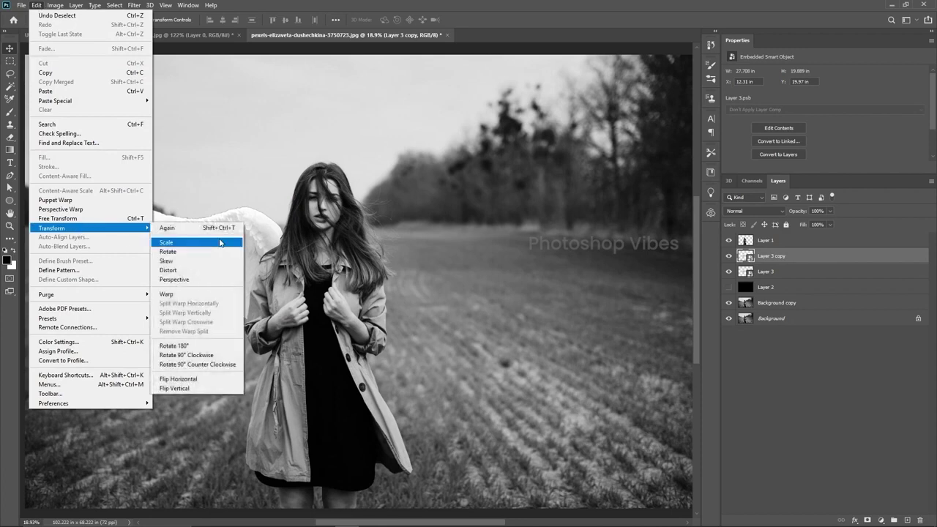
click(220, 243)
right_click(227, 236)
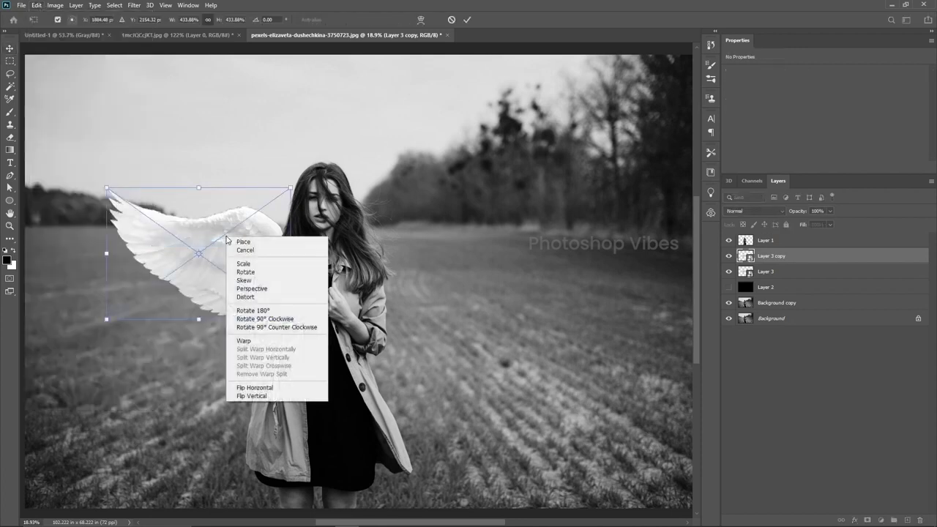
click(260, 391)
drag(187, 291, 439, 280)
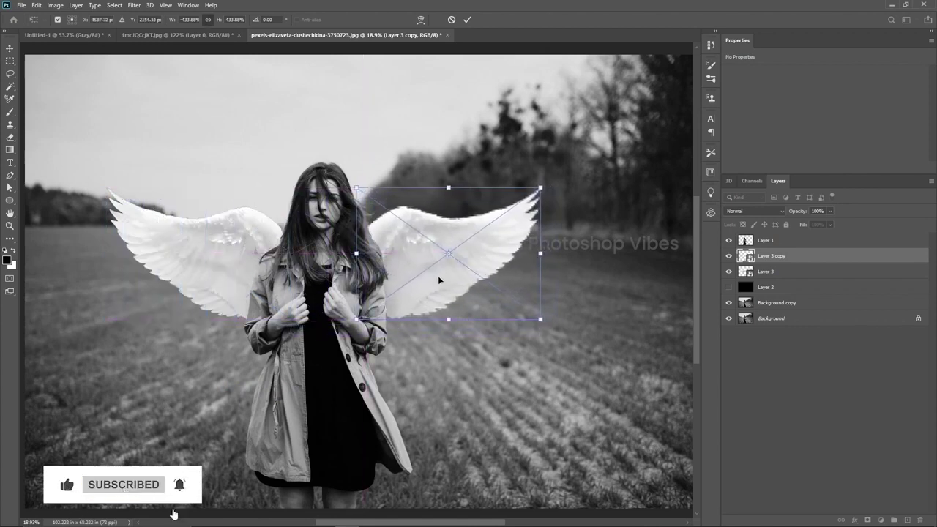
key(Return)
- Select Layer 2 in the Layers panel
scroll(322, 279, down, 2)
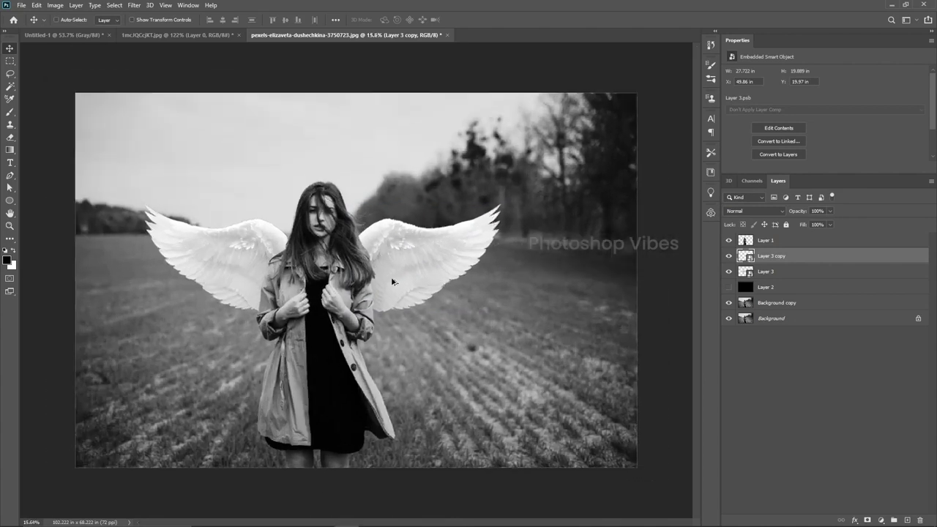
click(768, 272)
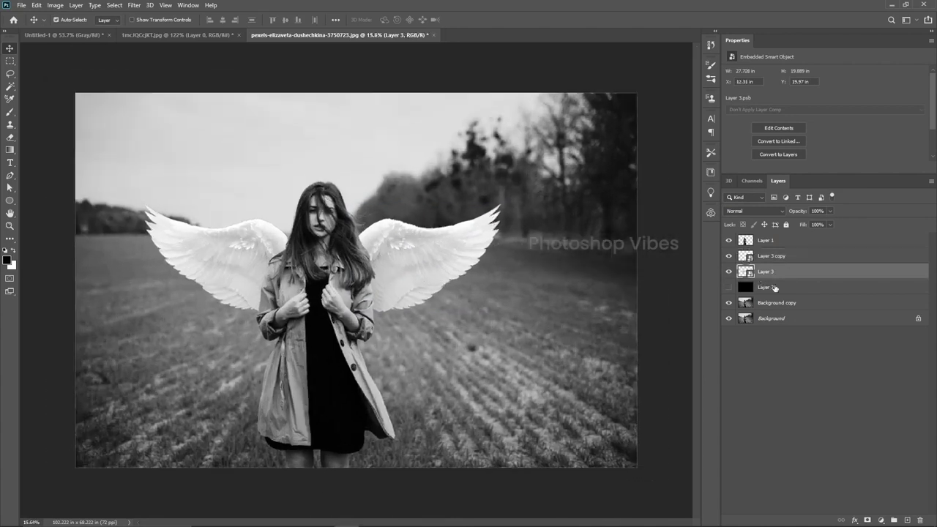
click(775, 288)
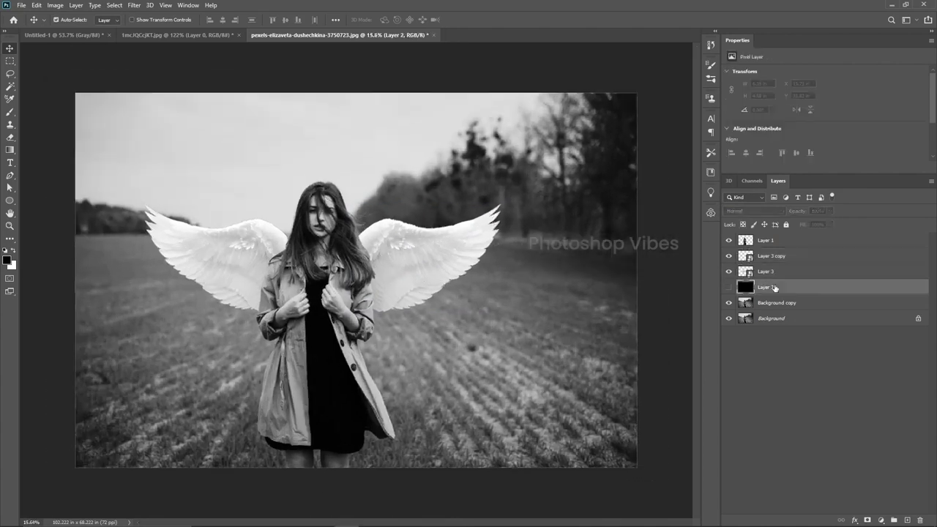
- Draw a circle over the woman's head with the Ellipse Tool
click(11, 202)
click(44, 222)
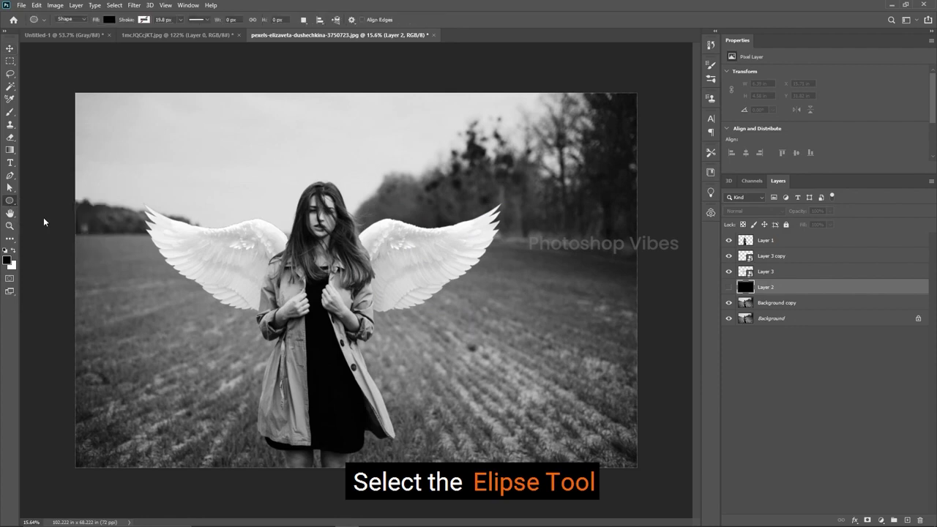
drag(282, 167, 364, 252)
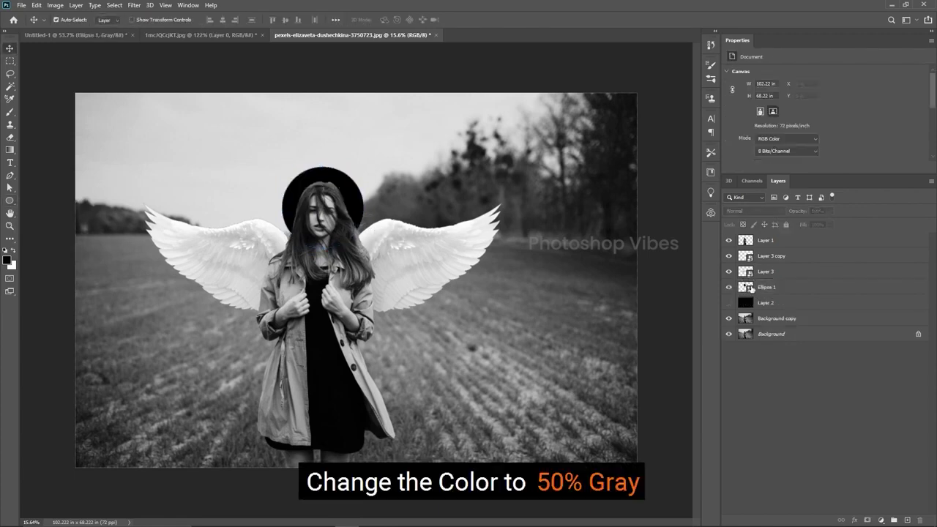
- Fill Ellipse 1 with gray 808080 and set its blend mode to Color Dodge
click(752, 289)
double_click(752, 288)
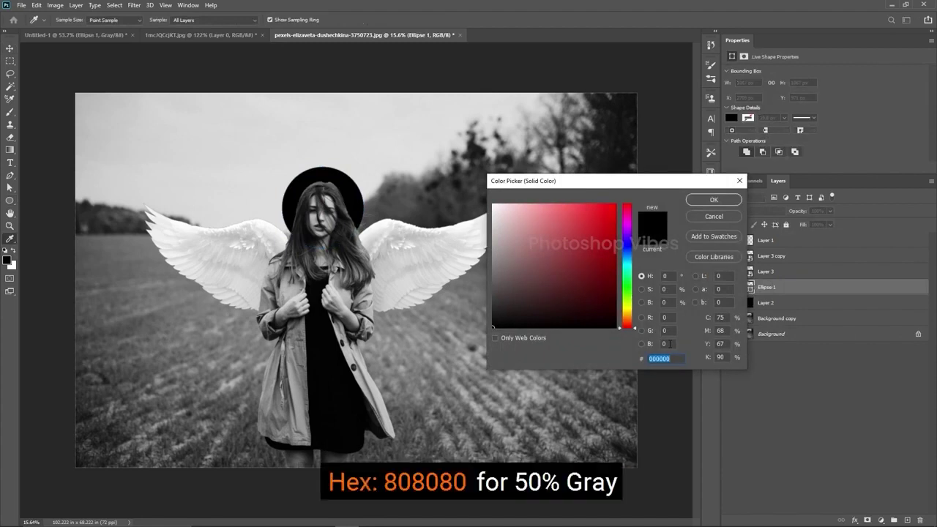
text(80808)
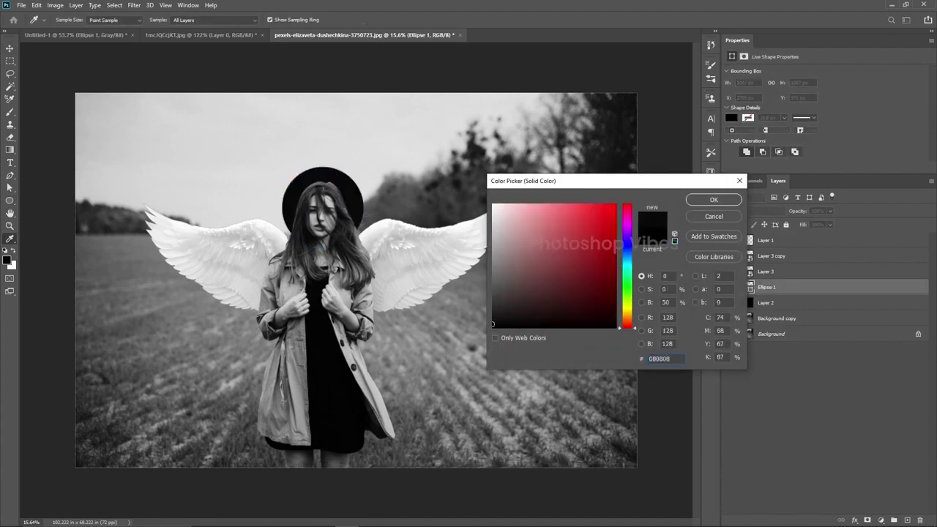
text(0)
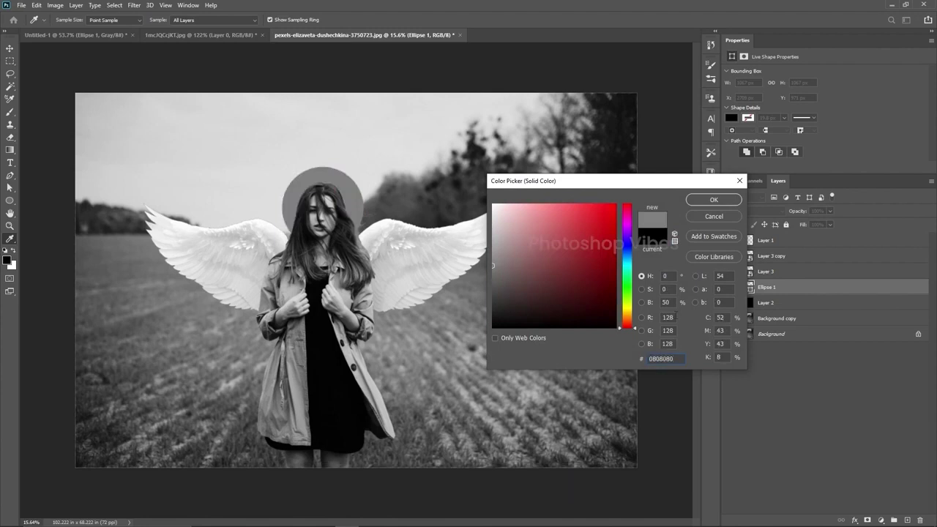
click(705, 203)
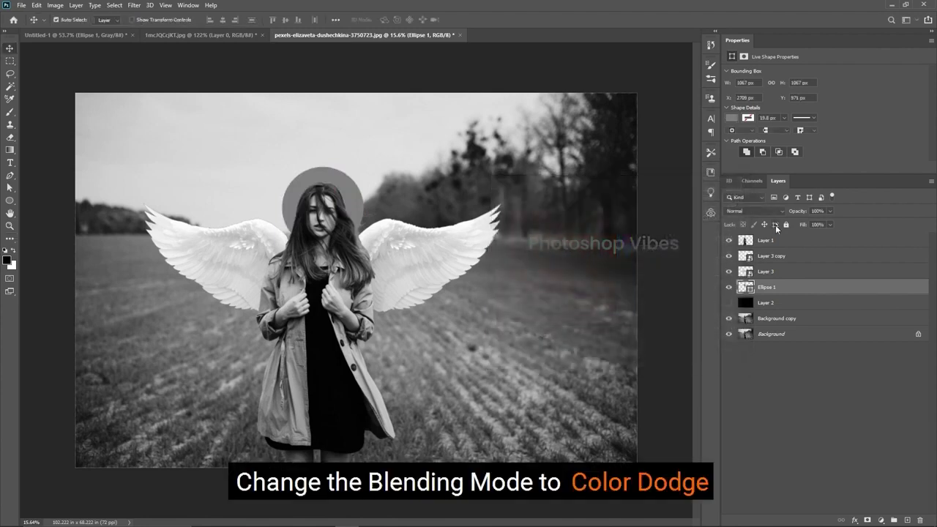
click(744, 211)
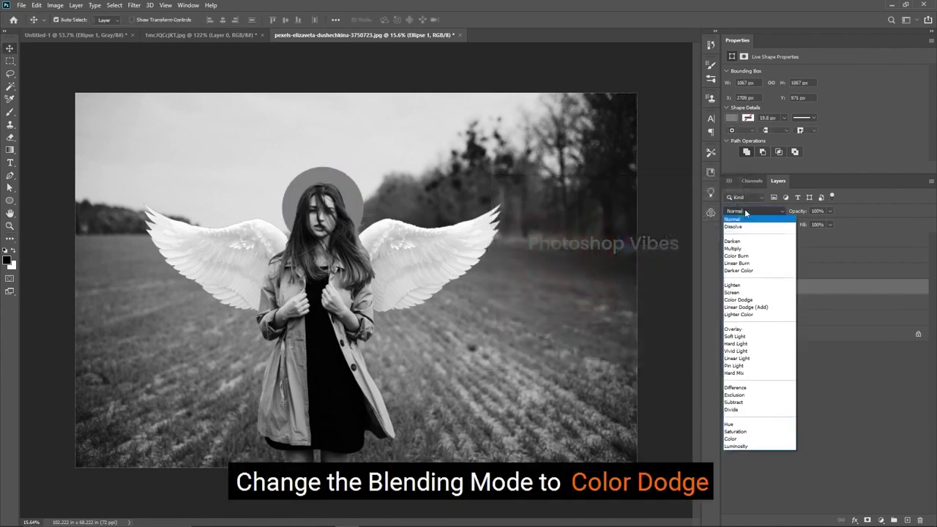
click(743, 301)
click(765, 271)
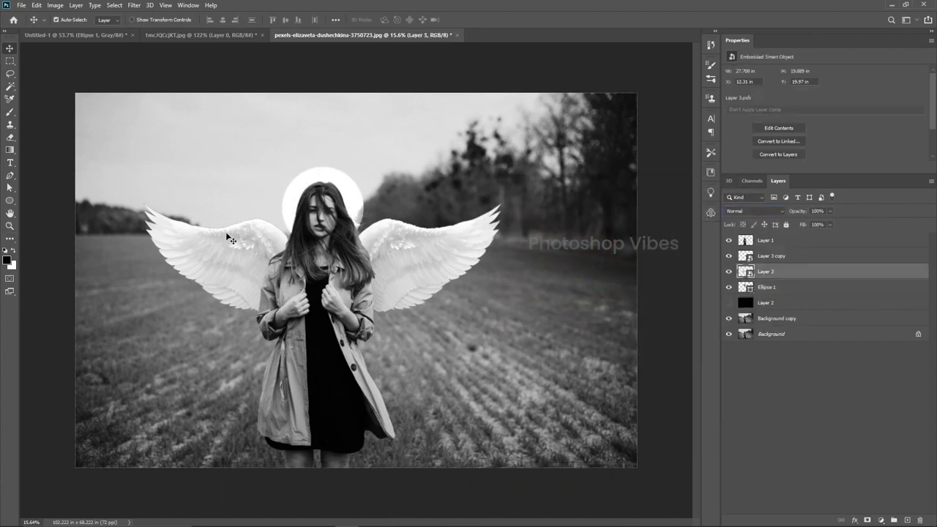
- Toggle the left wing's visibility to inspect its dark edges
scroll(545, 277, up, 2)
click(728, 273)
click(729, 272)
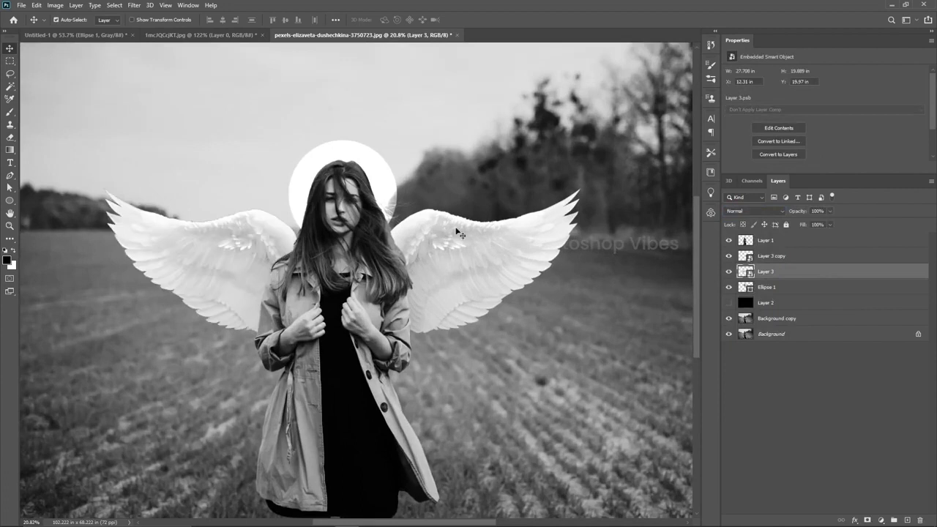
scroll(236, 214, up, 3)
drag(232, 260, 370, 270)
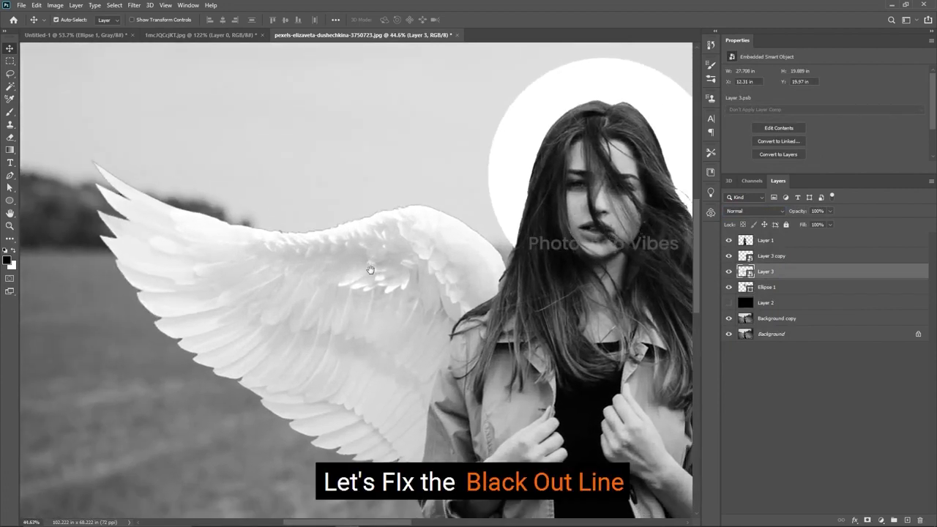
click(775, 258)
click(761, 275)
click(728, 272)
click(728, 272)
- In the wing smart object, add a white-filled Layer 4 beneath the wing layer
double_click(747, 272)
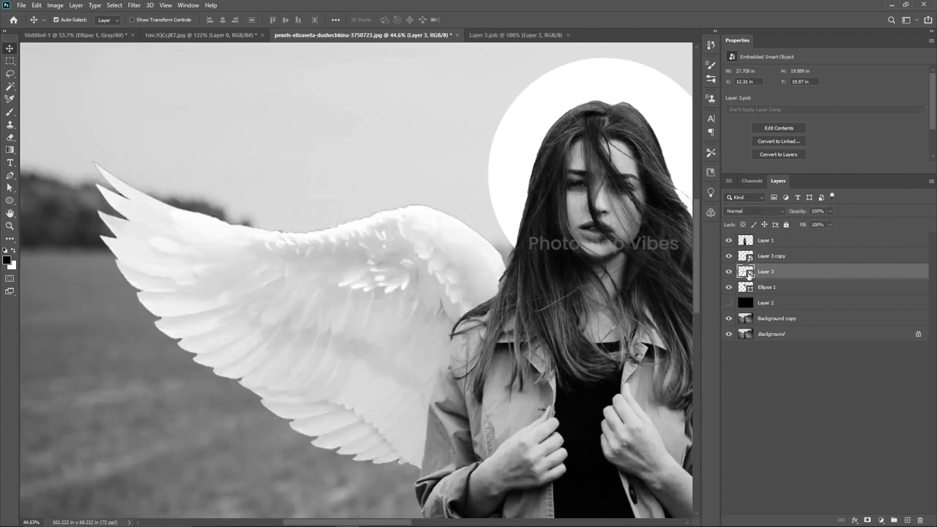
scroll(406, 281, up, 1)
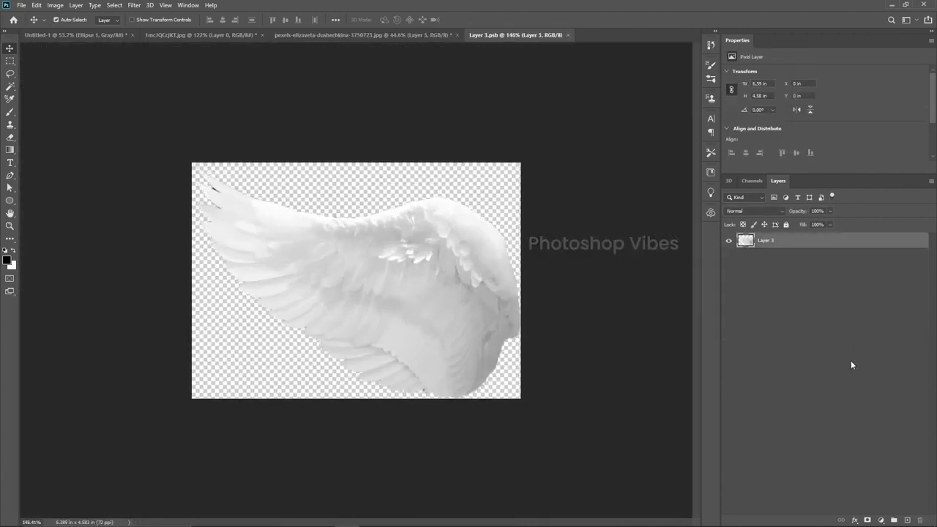
click(908, 519)
drag(781, 250, 781, 282)
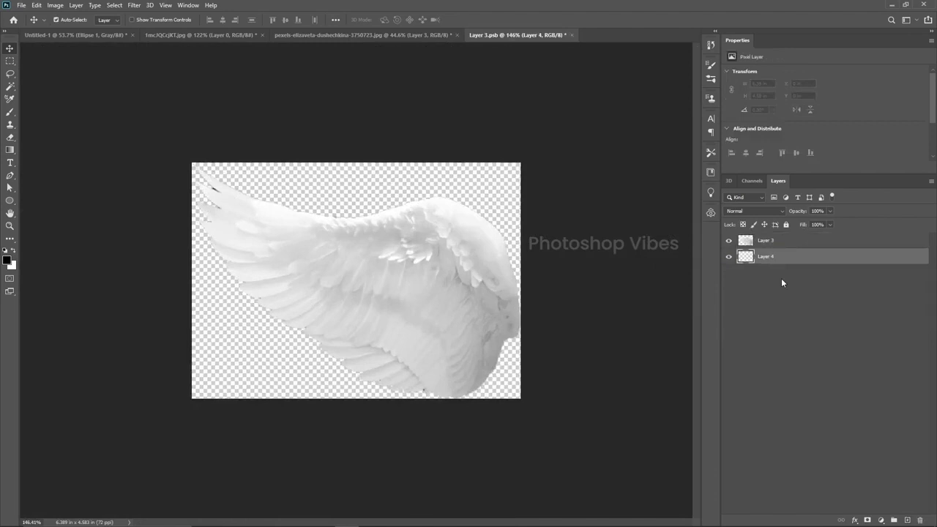
key(ctrl+BackSpace)
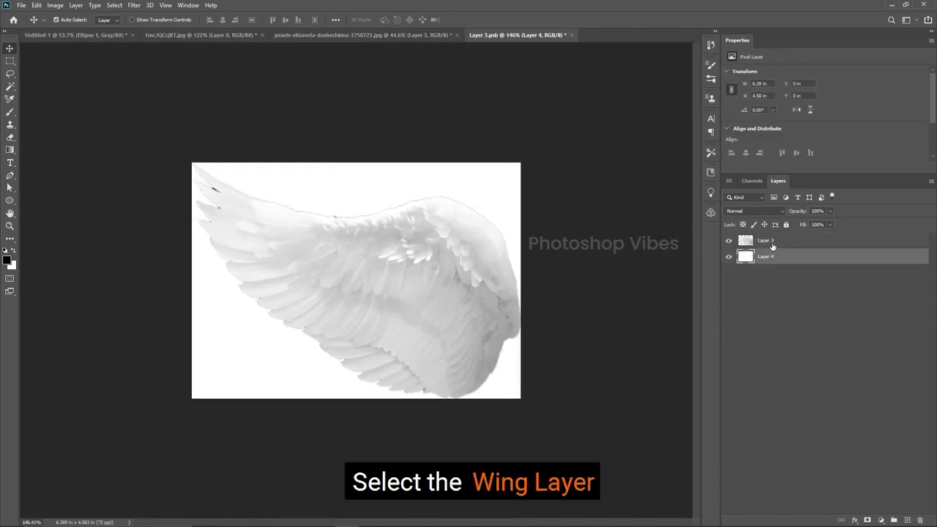
click(773, 246)
- Apply Remove Black Matte to the wing layer twice to clean its edges
click(53, 7)
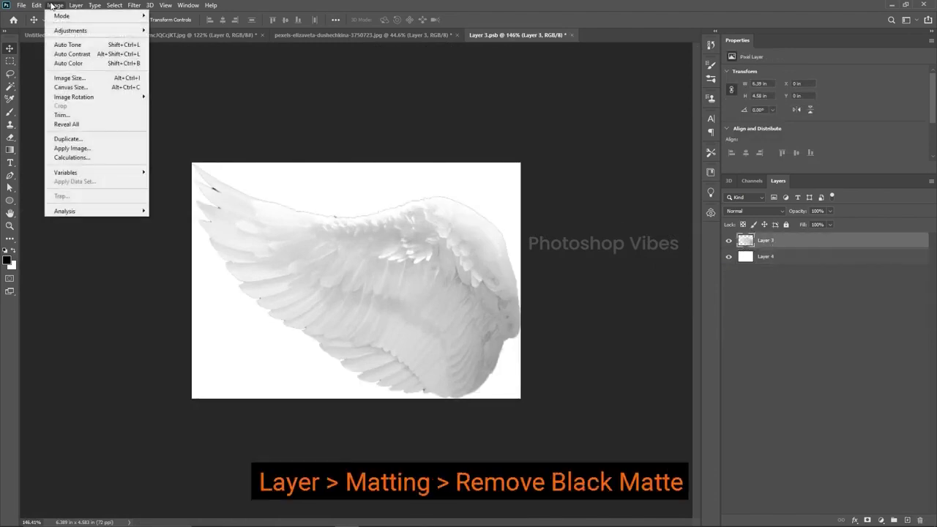
mouse_move(76, 5)
mouse_move(94, 396)
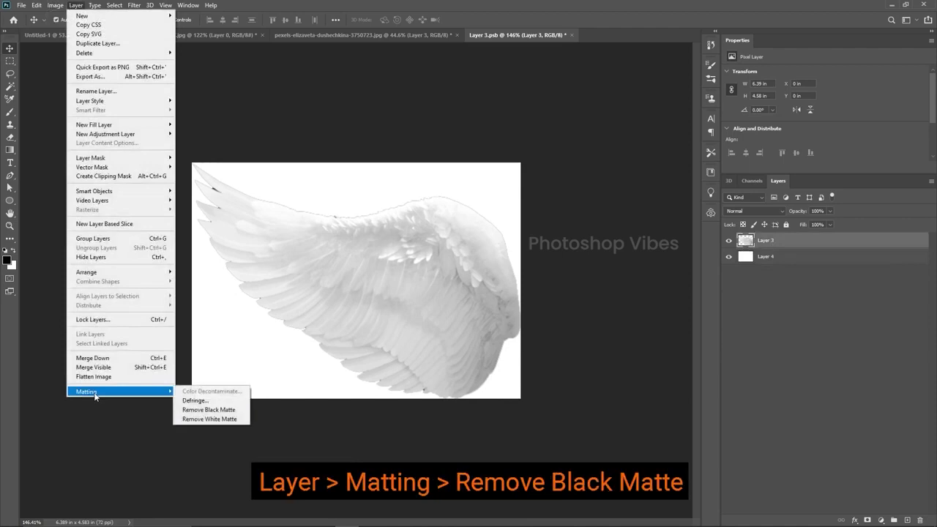
click(225, 411)
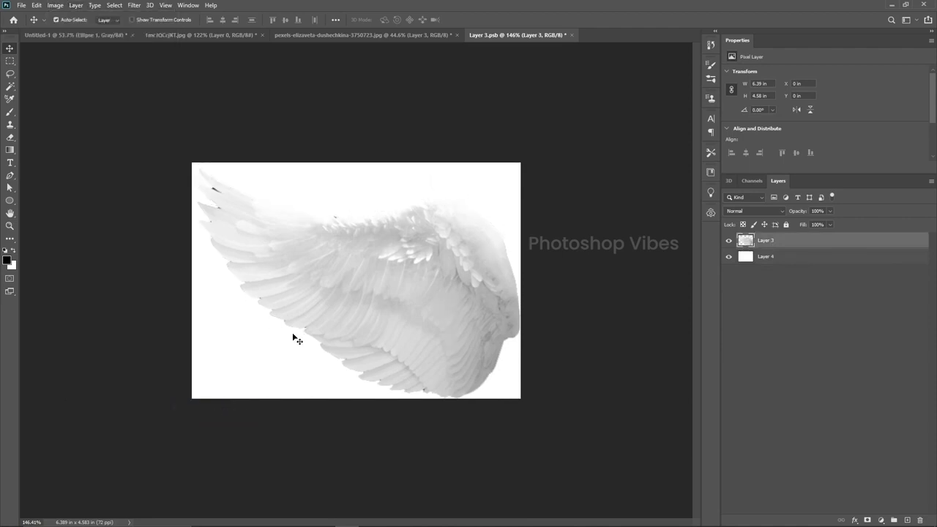
scroll(348, 297, up, 2)
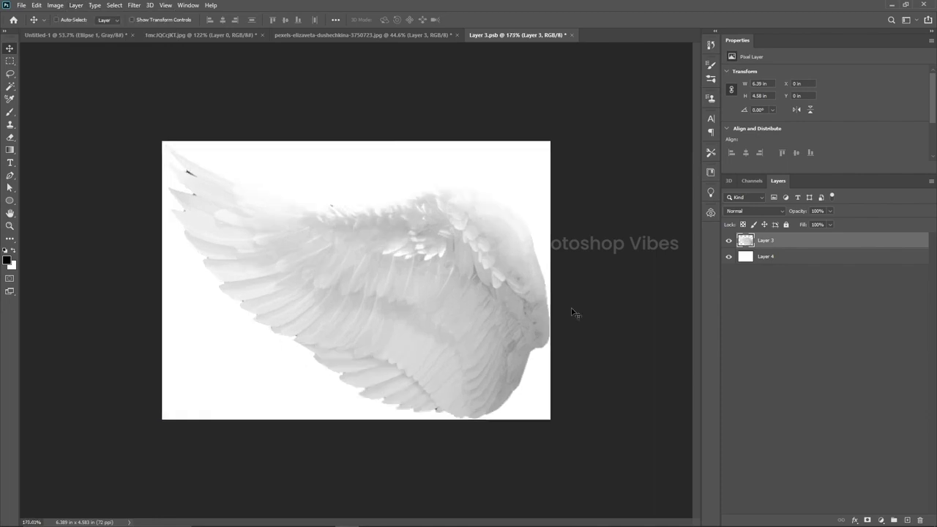
key(ctrl+shift+z)
- Delete the white Layer 4, save the wing file, and return to the composite
click(763, 257)
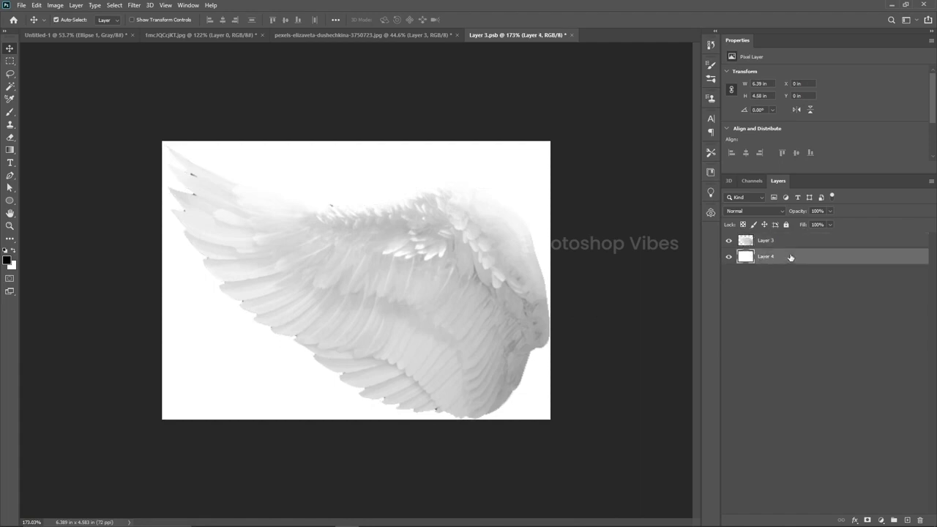
drag(791, 257, 921, 521)
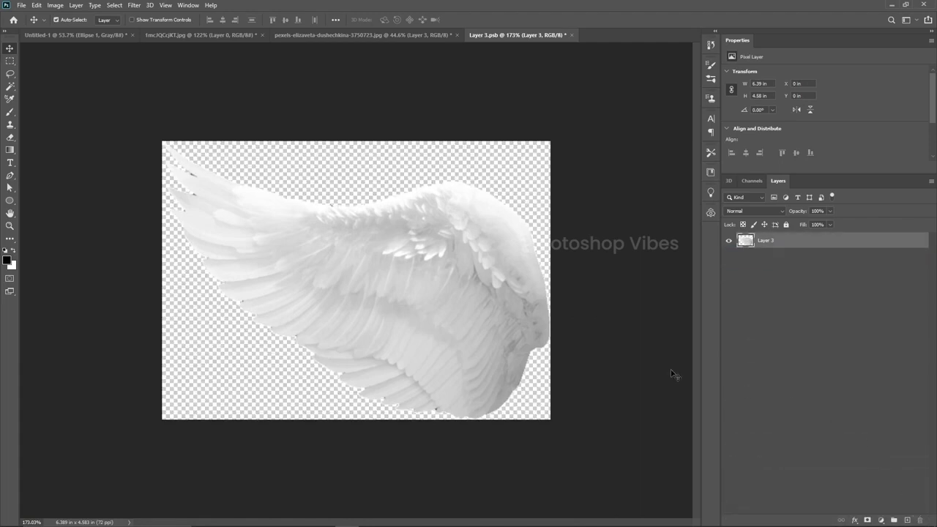
drag(553, 339, 550, 336)
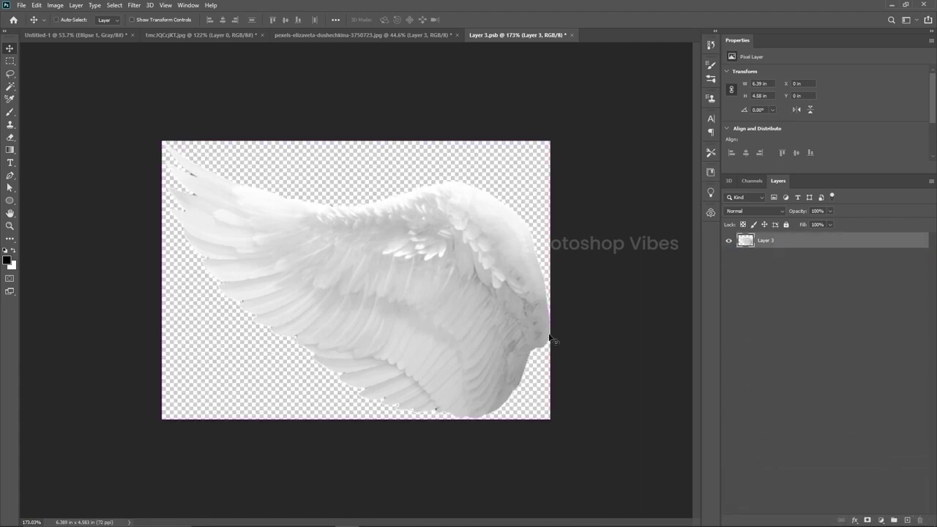
click(21, 5)
click(43, 115)
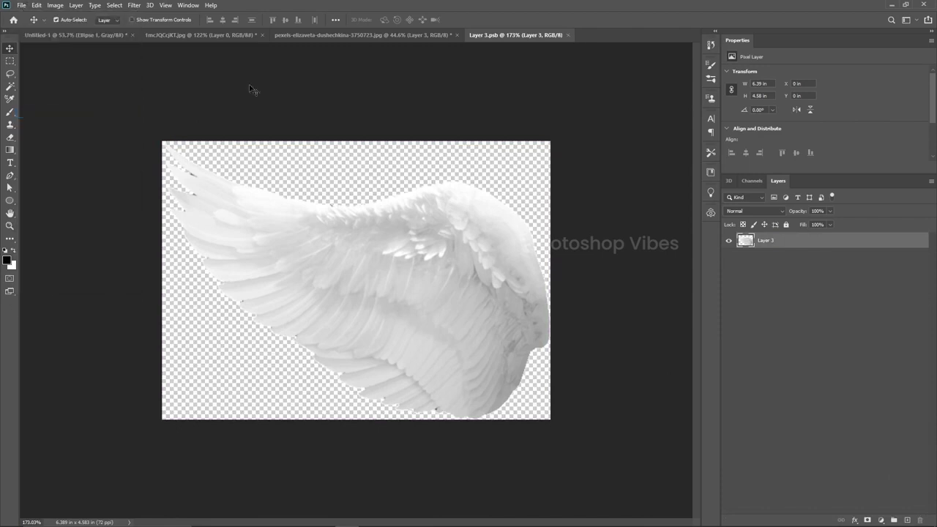
click(298, 35)
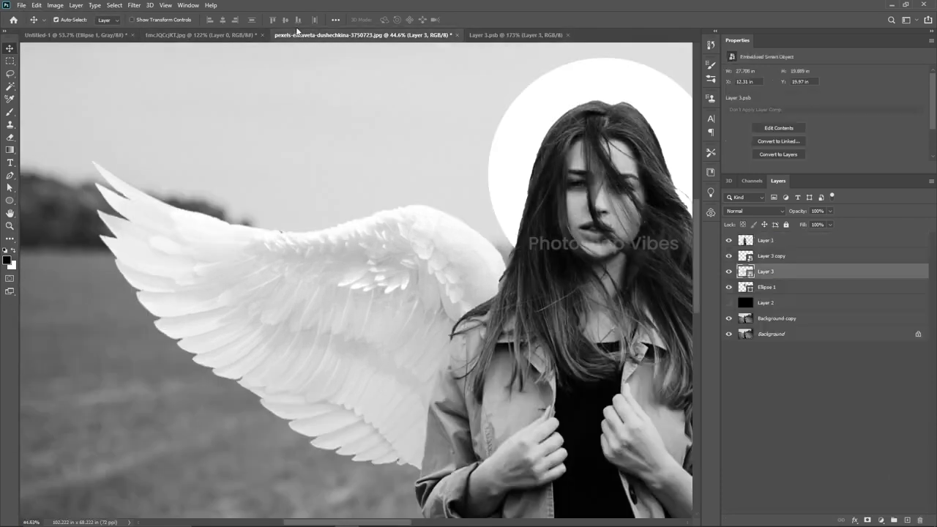
- Fit the whole winged composite in the window with Ctrl+0
key(ctrl)
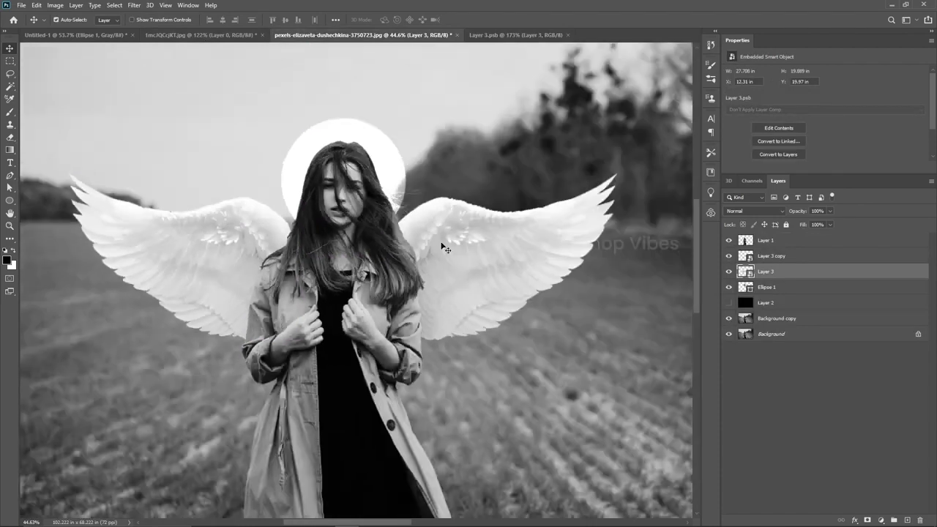
key(ctrl+0)
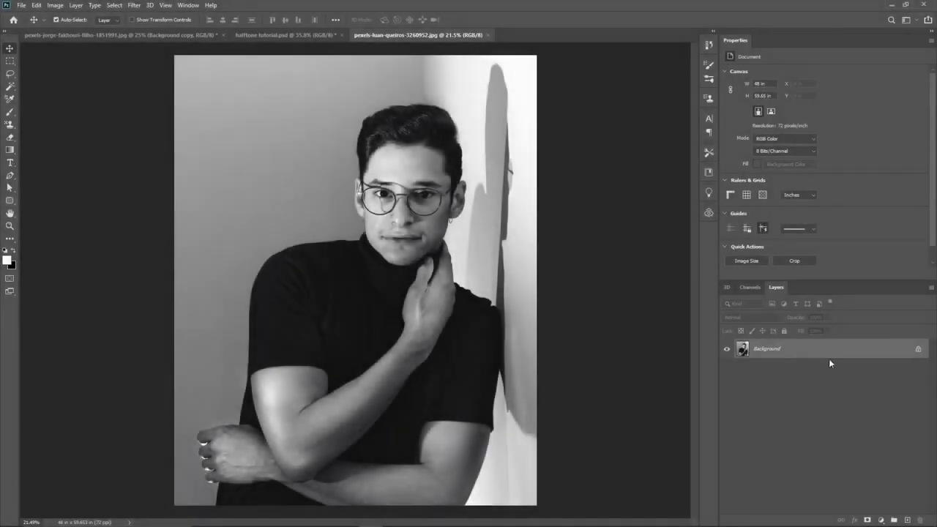
- Duplicate Background, make Background copy a smart object, and add empty Layer 1 above
drag(829, 352, 907, 520)
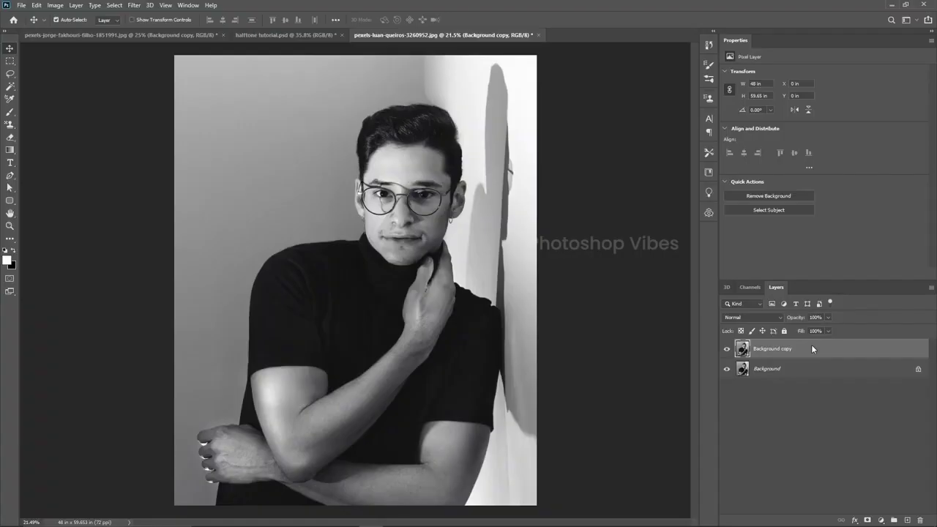
right_click(811, 349)
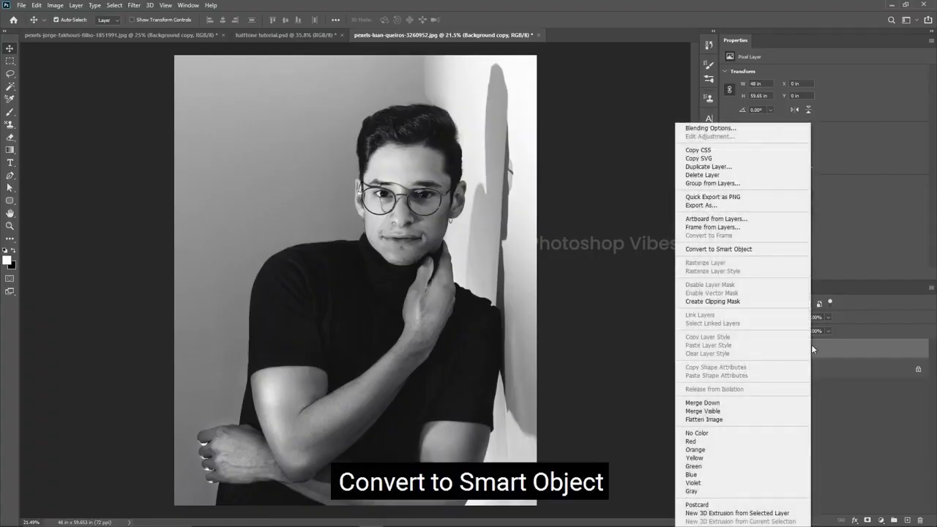
click(700, 249)
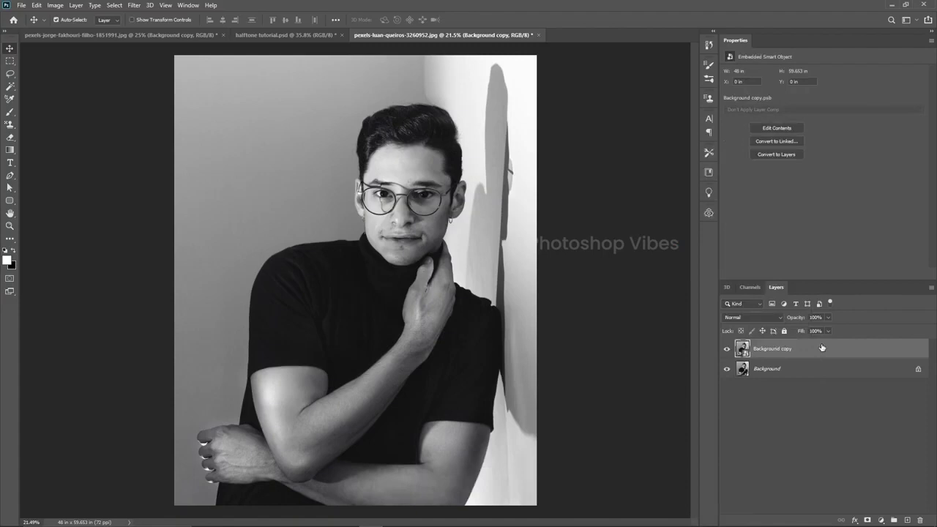
click(908, 521)
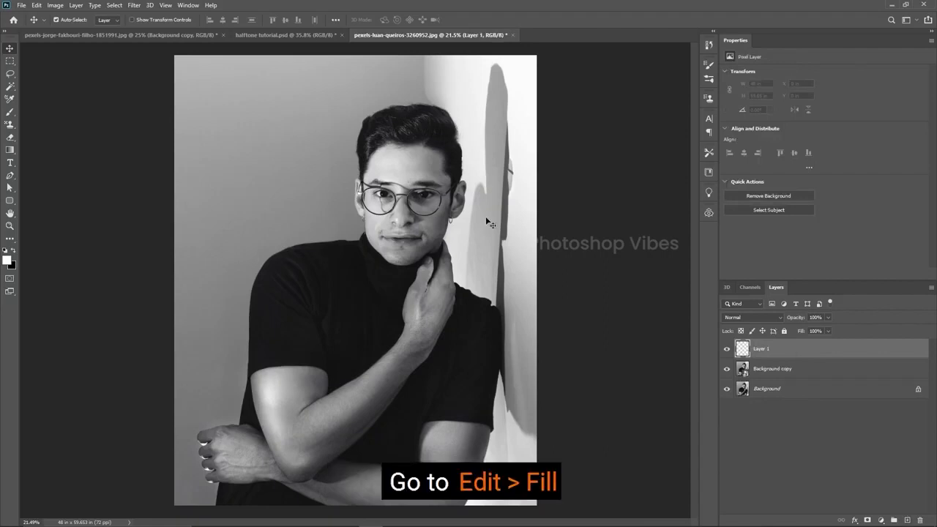
- Fill Layer 1 with the white foreground colour
click(36, 5)
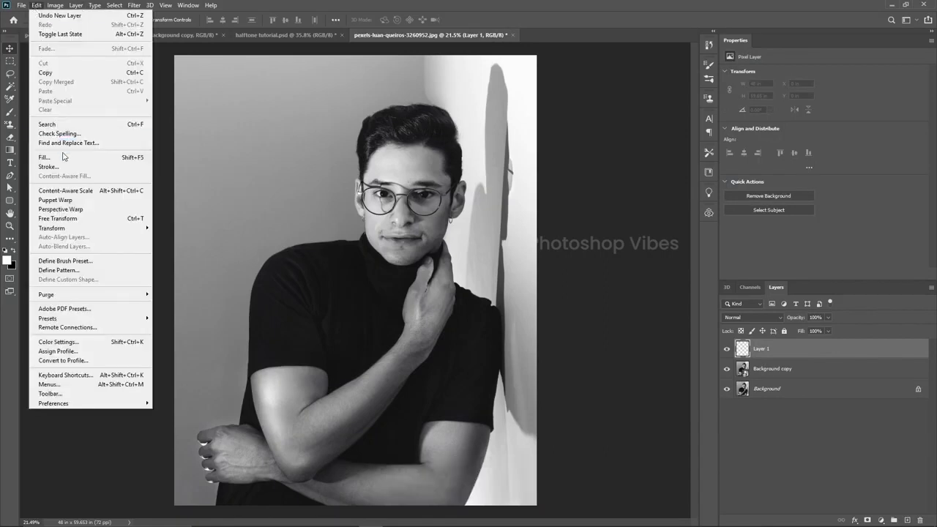
click(65, 157)
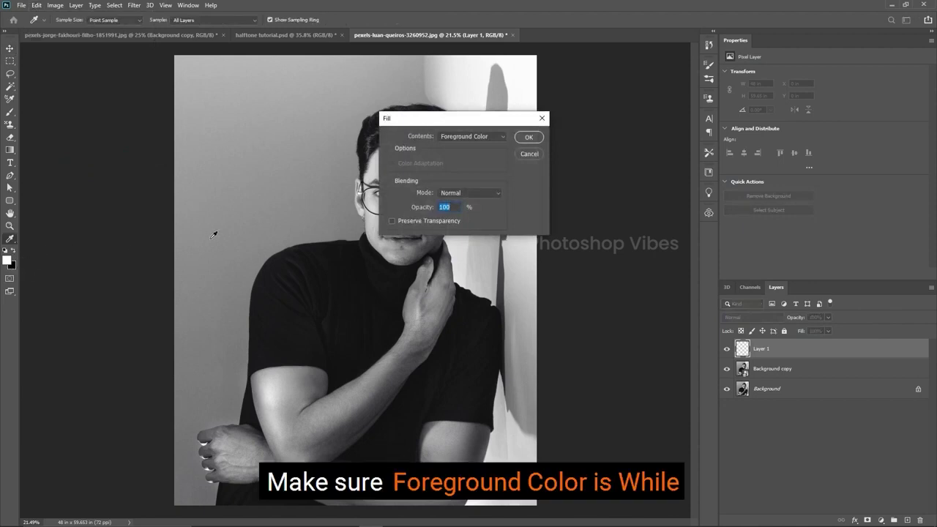
click(458, 136)
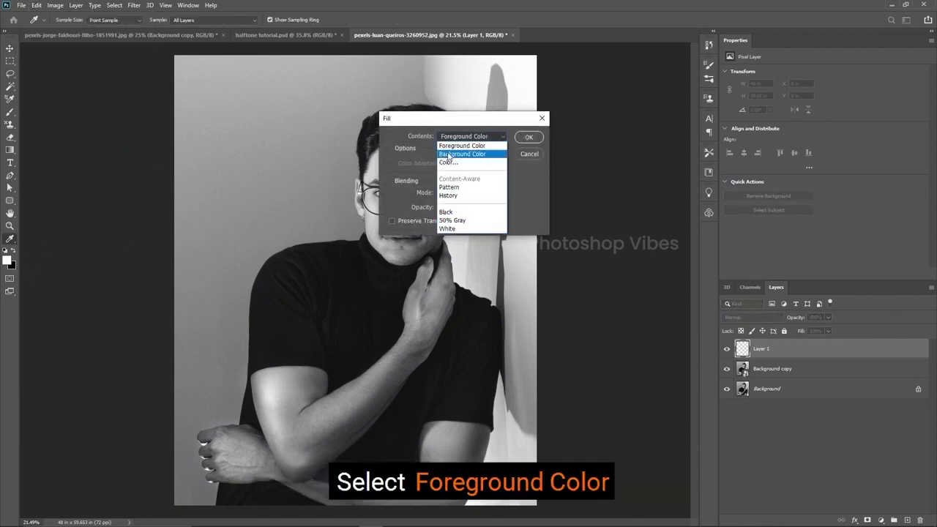
click(480, 146)
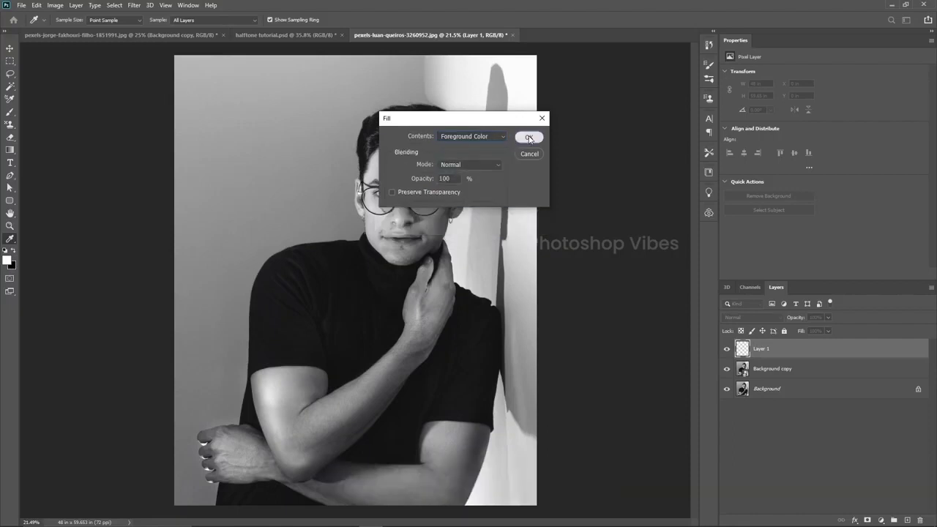
click(529, 137)
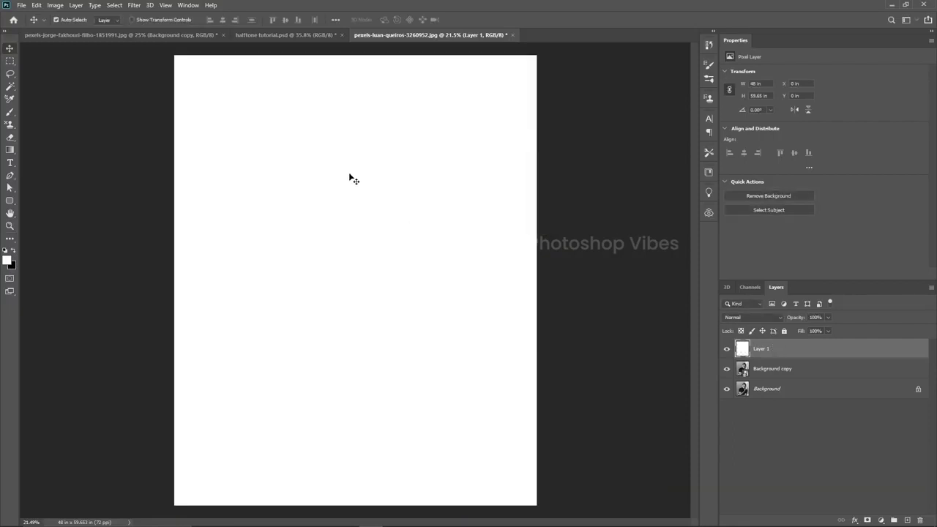
- In the Filter Gallery, fit the preview and choose Sketch > Halftone Pattern
click(132, 5)
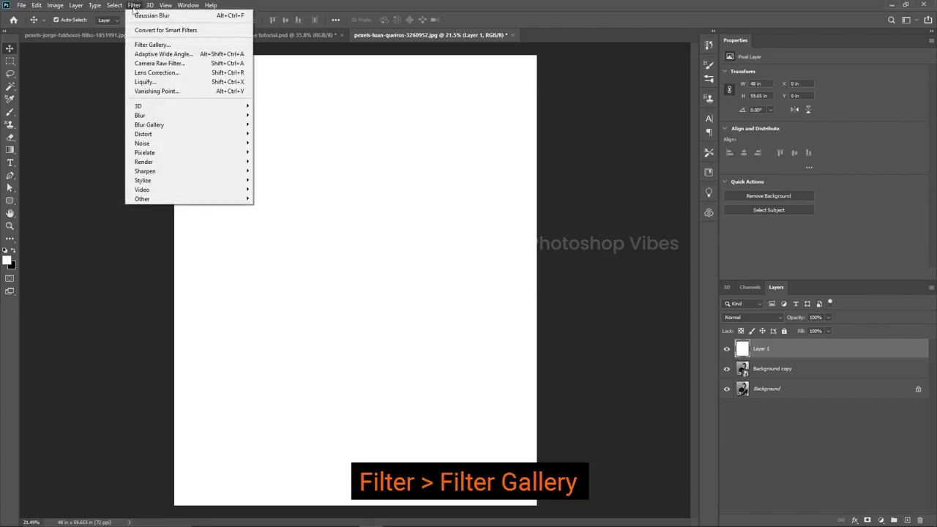
click(147, 45)
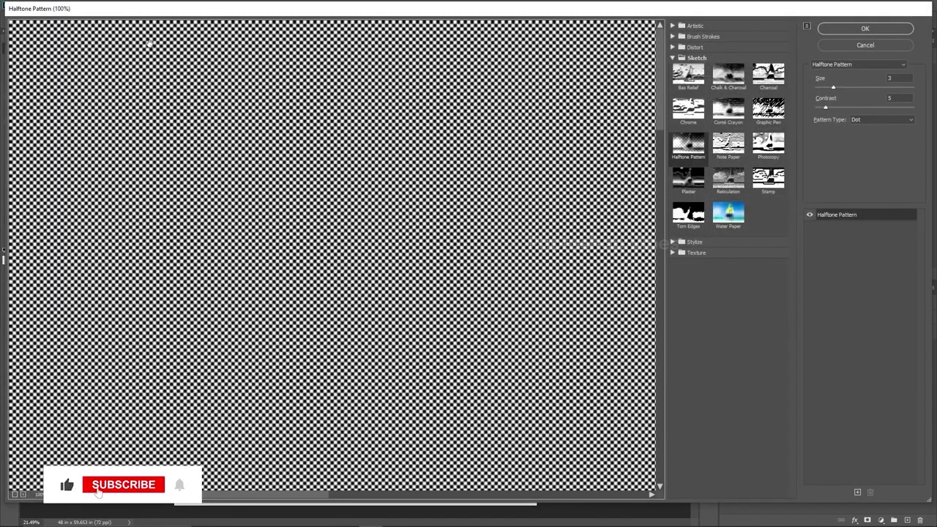
click(700, 59)
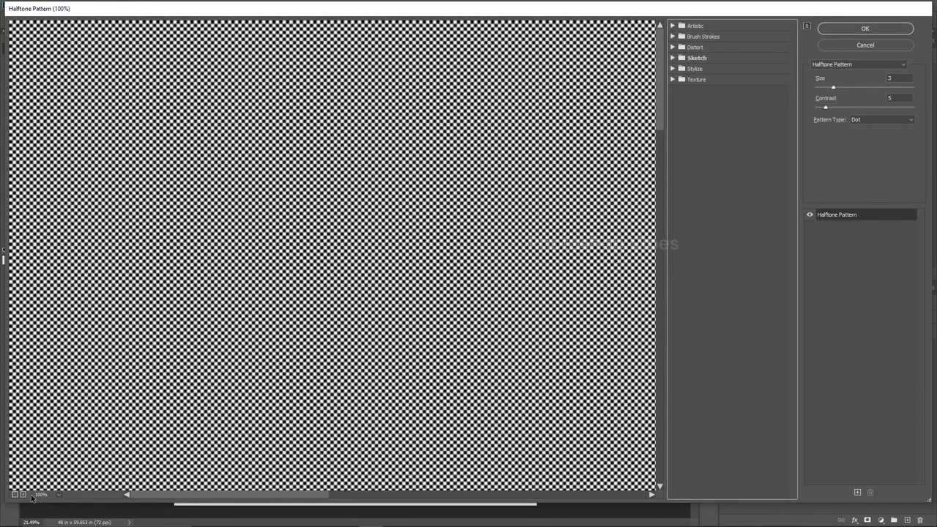
click(44, 495)
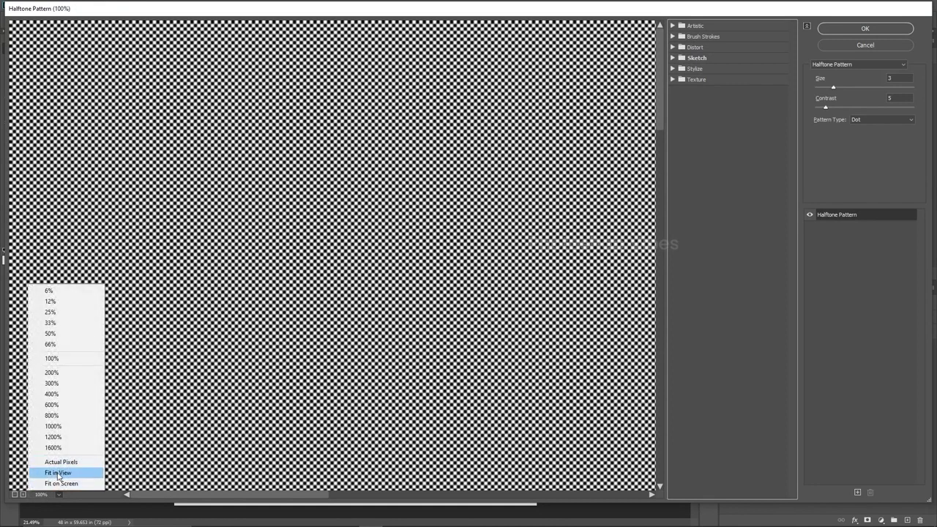
click(60, 484)
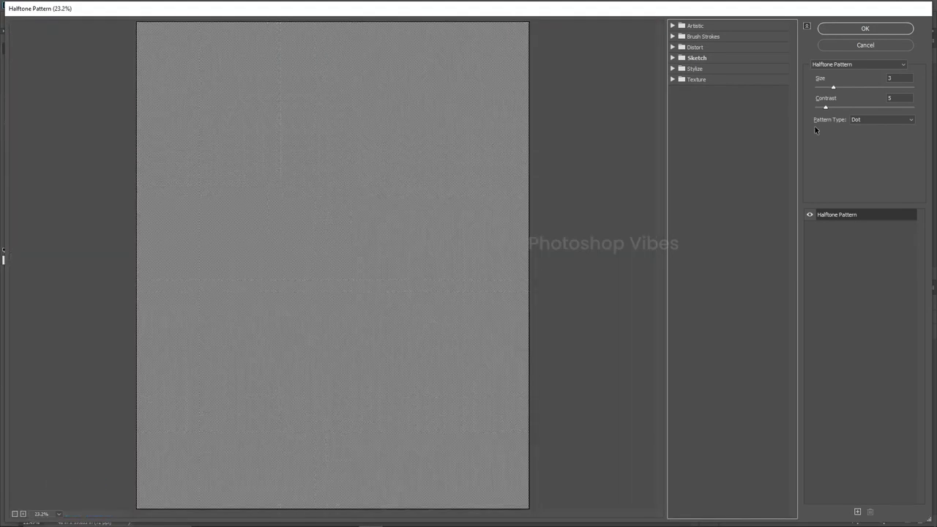
click(673, 59)
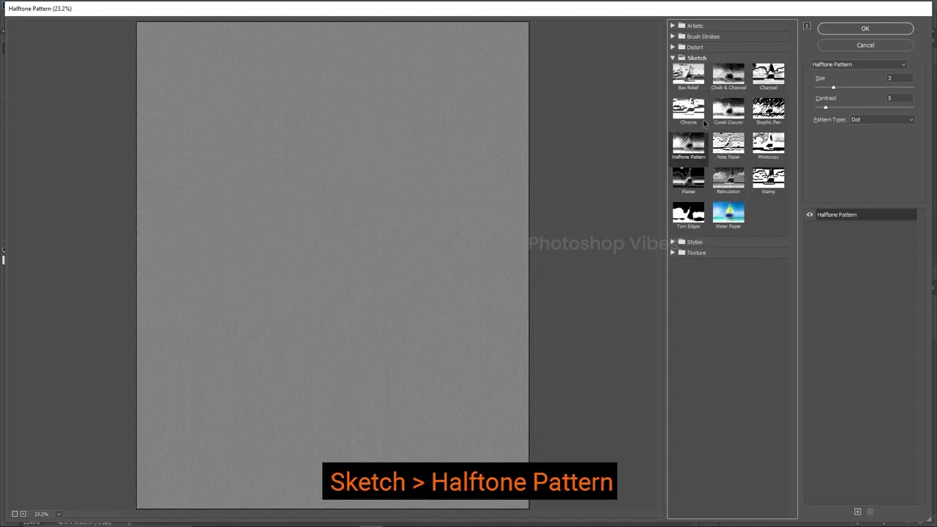
click(681, 151)
- After trying Circle and Line, apply a Dot halftone with Size 3 and Contrast 5
click(864, 123)
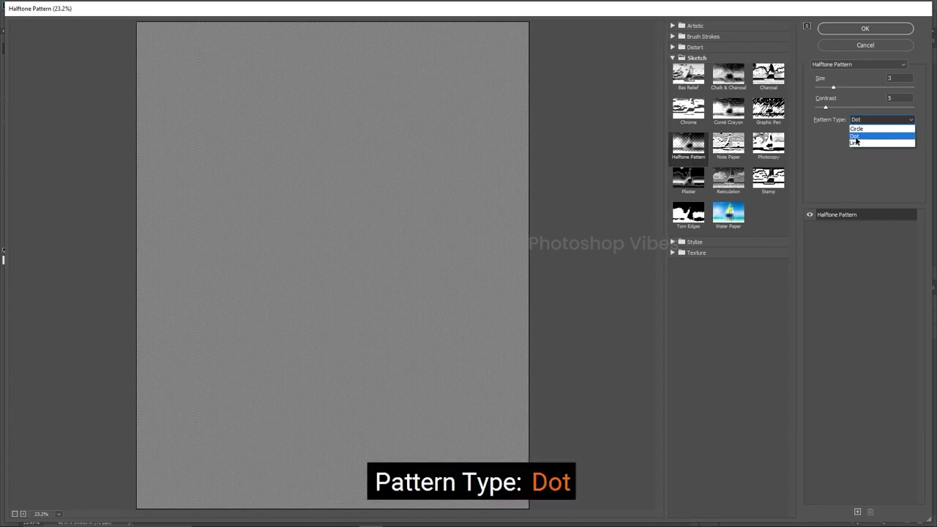
click(855, 137)
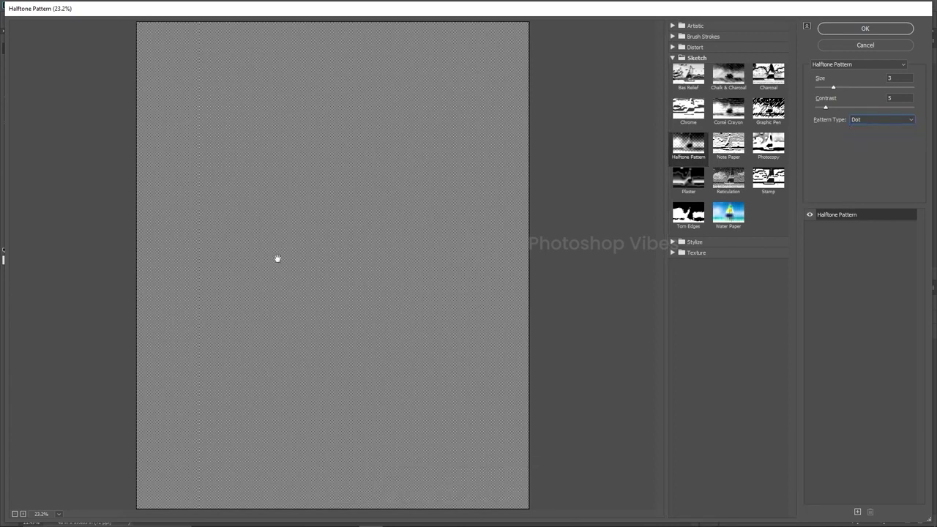
scroll(329, 210, up, 4)
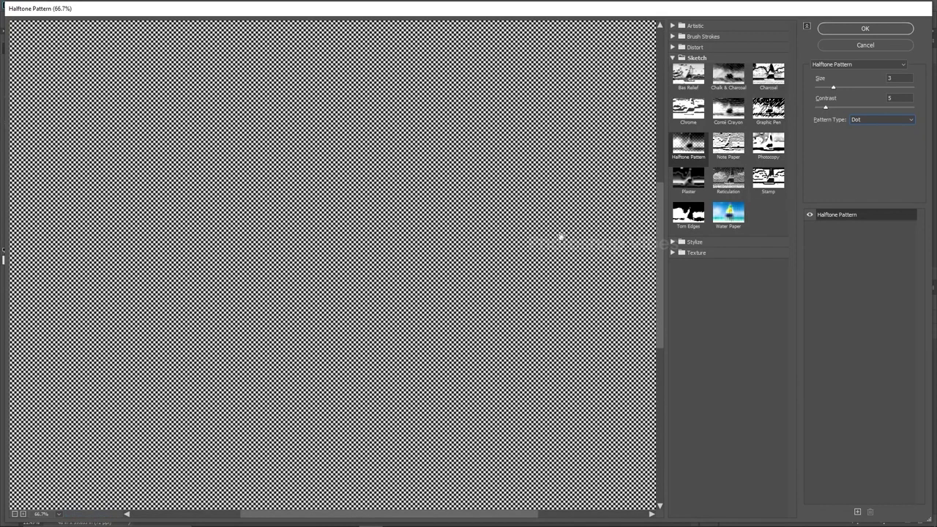
click(867, 121)
click(865, 130)
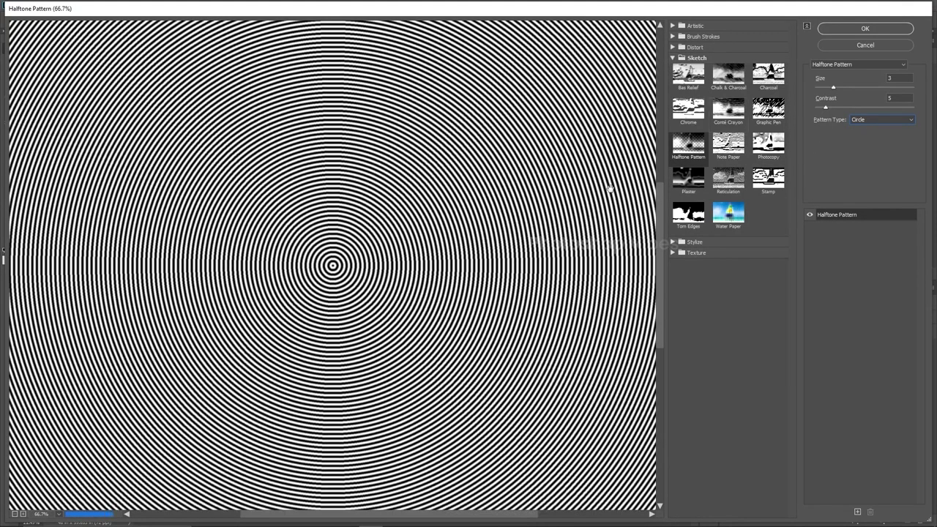
click(868, 121)
click(864, 144)
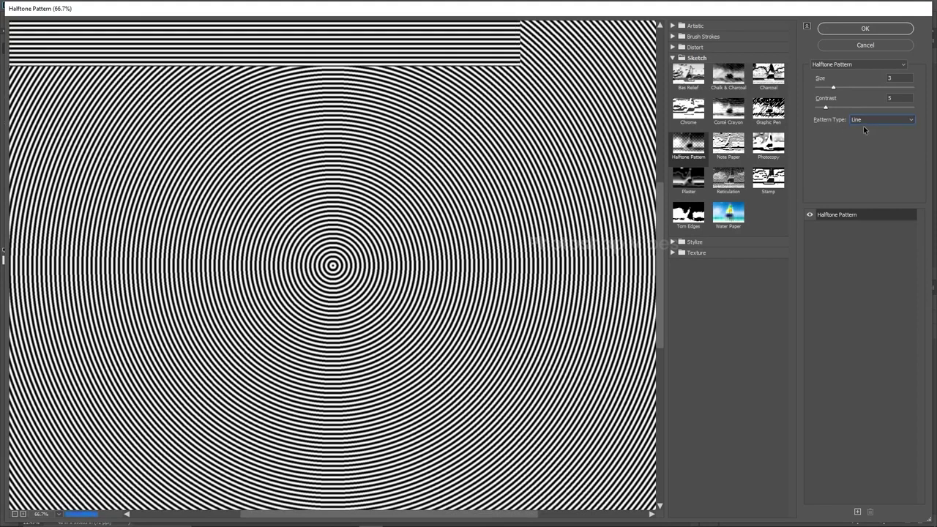
click(865, 121)
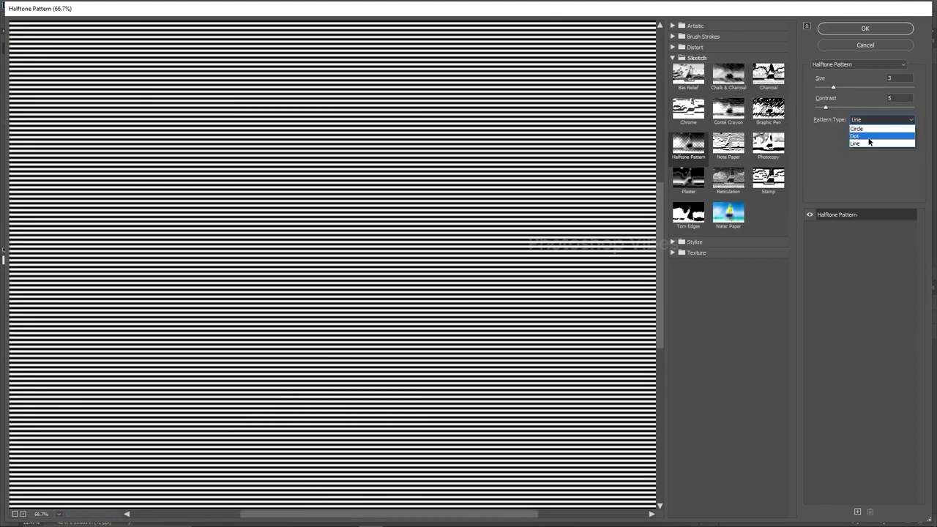
click(869, 137)
click(894, 78)
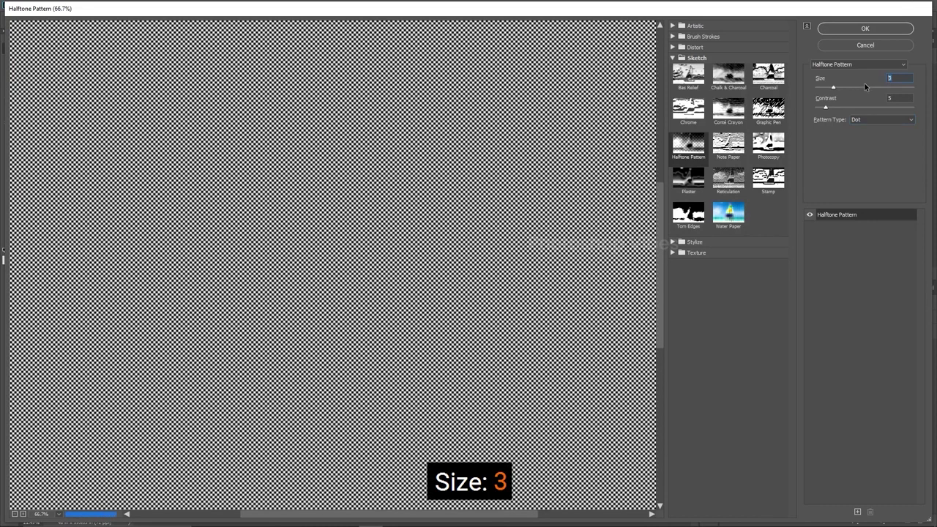
click(898, 98)
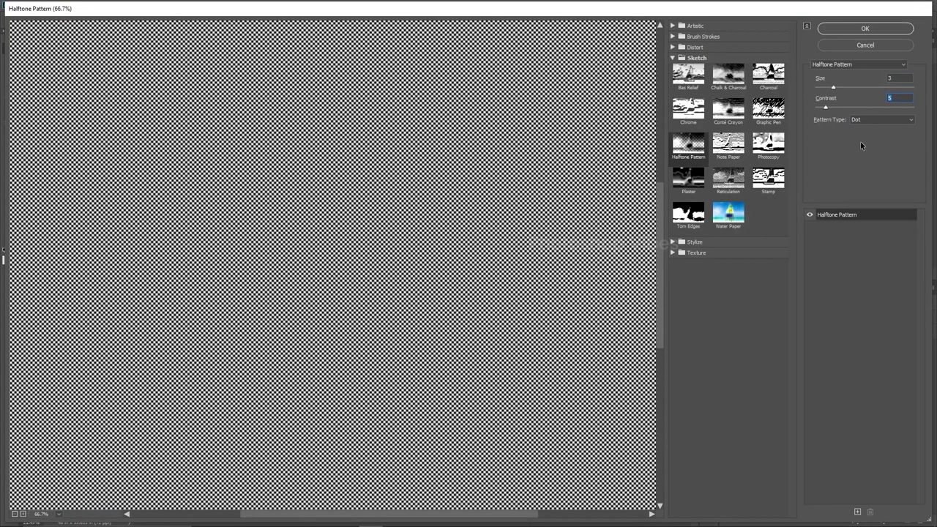
click(855, 29)
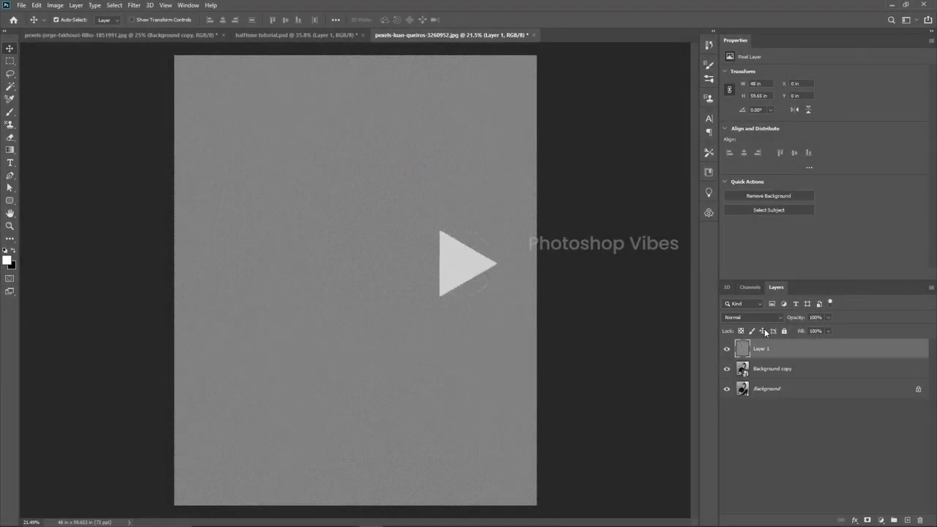
- Set Layer 1's blend mode to Color Dodge and frame the man's face
click(744, 317)
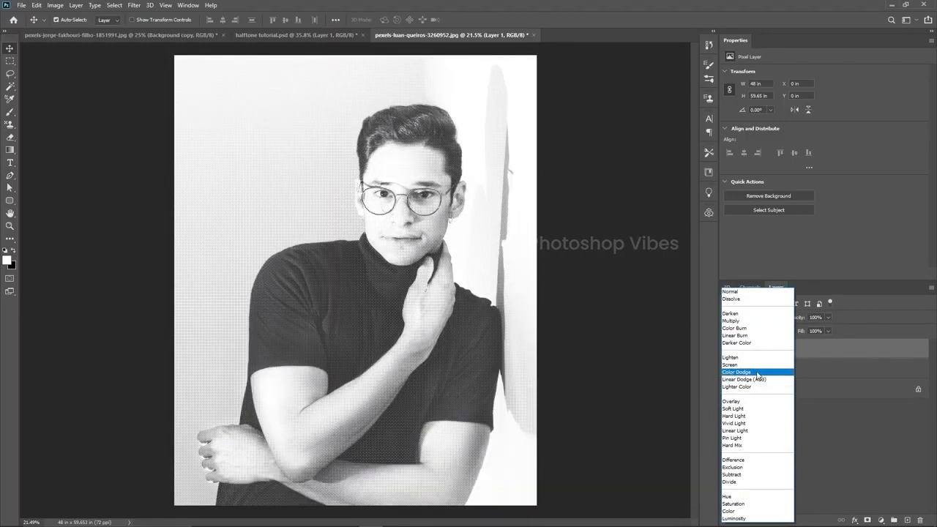
click(758, 373)
click(744, 443)
scroll(421, 124, up, 5)
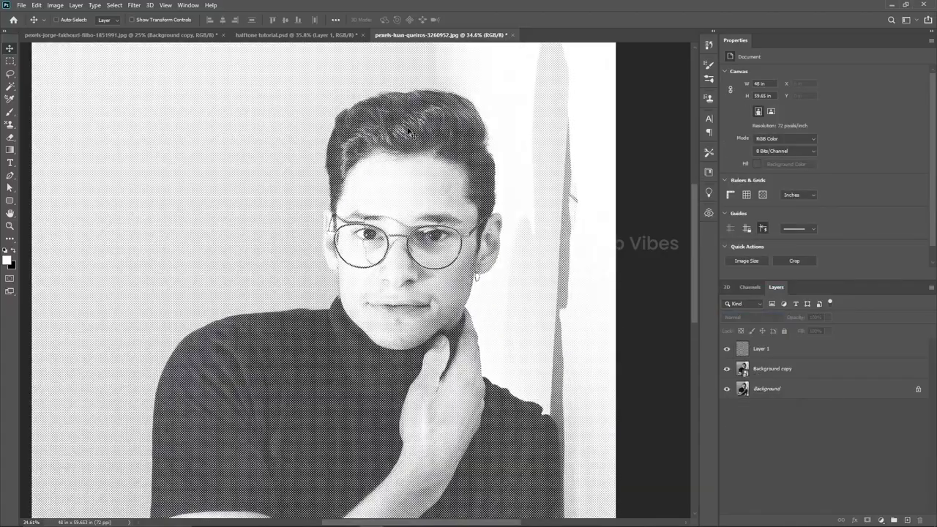
scroll(442, 389, down, 4)
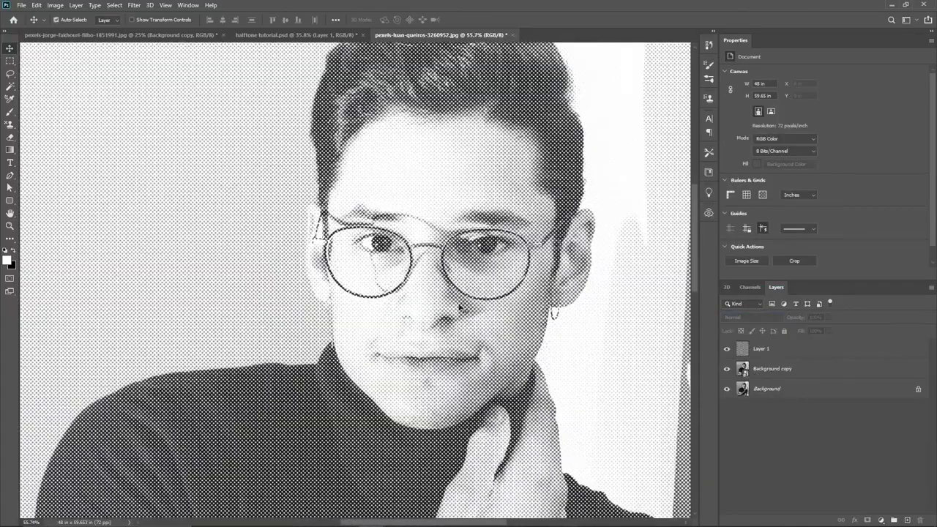
mouse_move(429, 348)
mouse_down()
mouse_move(430, 356)
mouse_move(430, 344)
mouse_up()
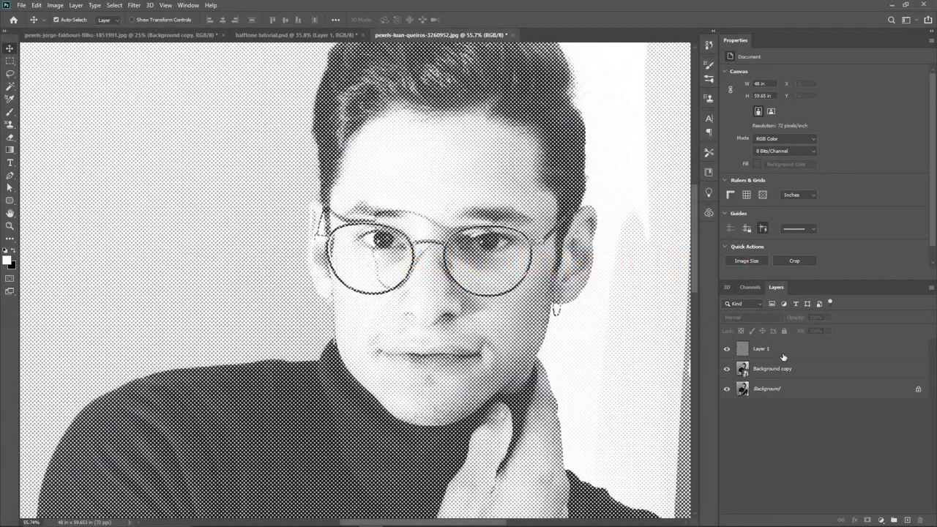
- Add a Threshold 1 adjustment layer above Layer 1 with its level at 84
click(782, 352)
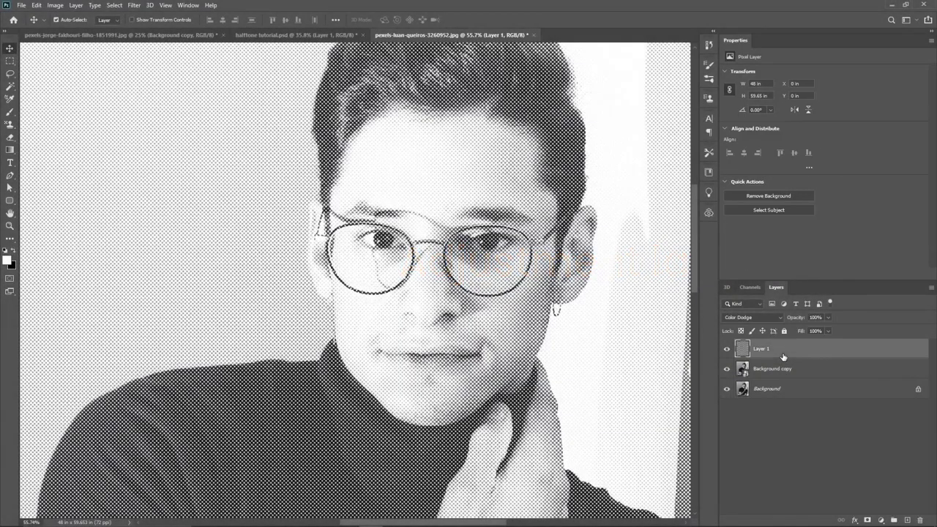
click(883, 519)
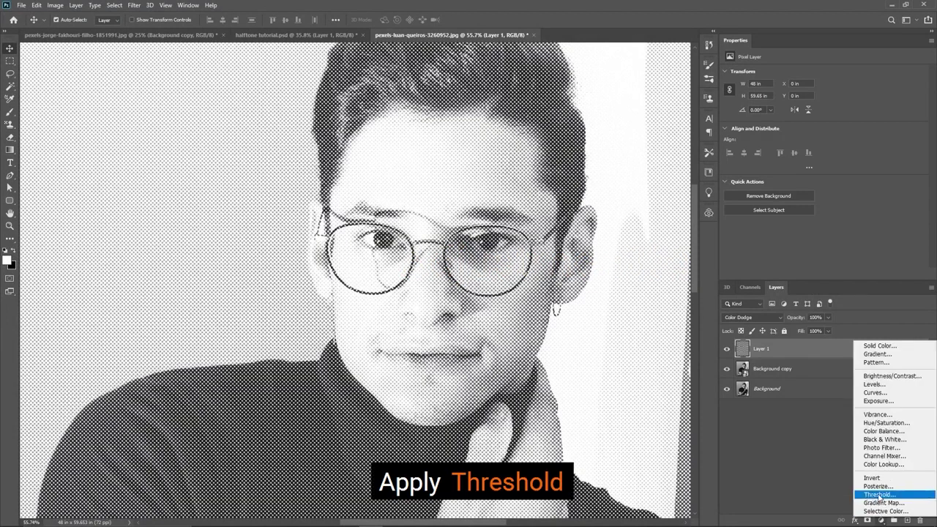
click(878, 494)
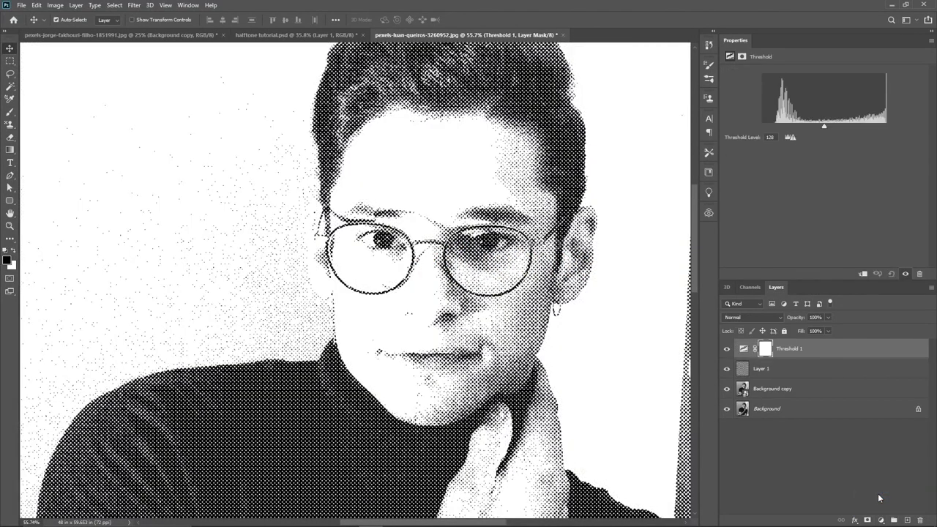
click(793, 354)
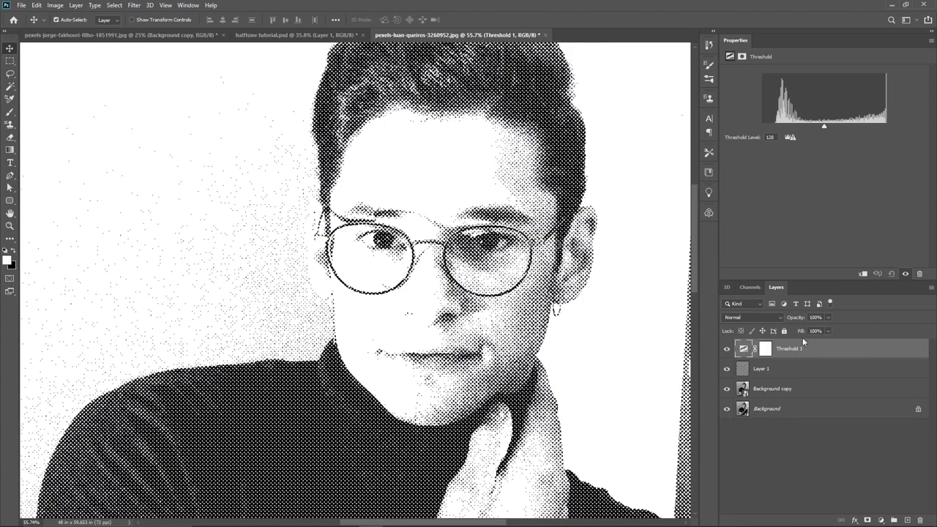
drag(824, 125, 803, 140)
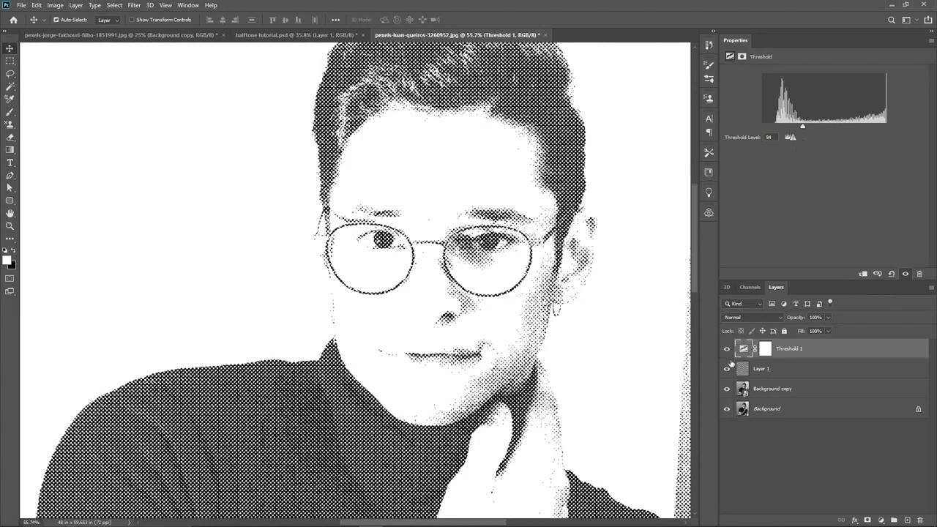
click(773, 388)
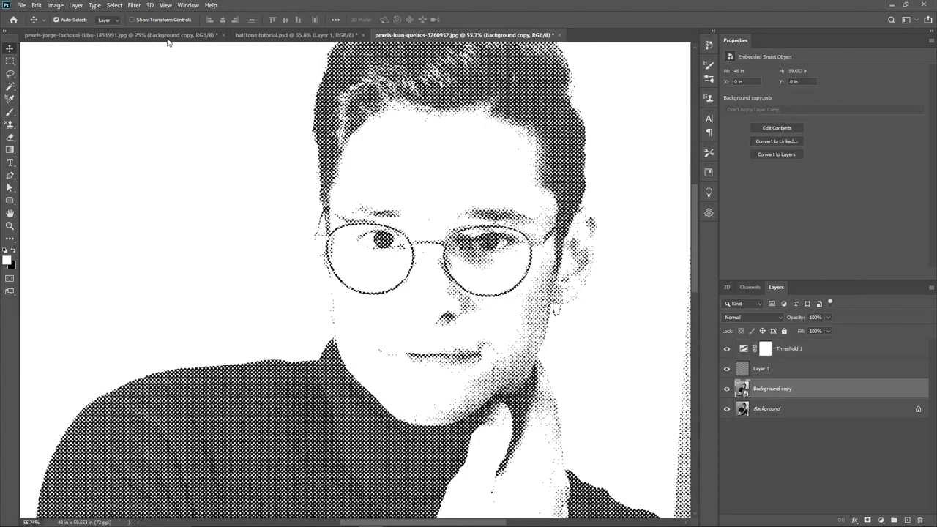
- Add a 3.5 px Gaussian Blur smart filter to Background copy, then select Threshold 1
click(132, 5)
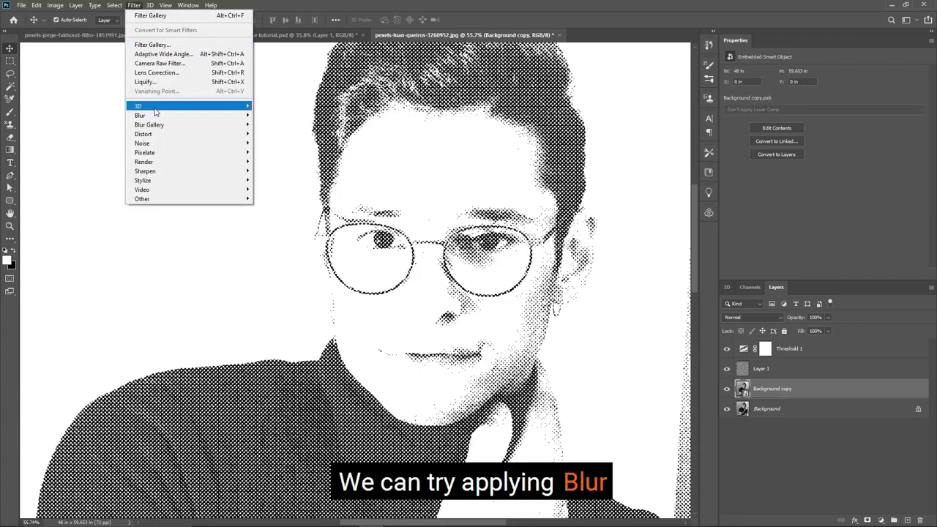
mouse_move(146, 115)
click(290, 152)
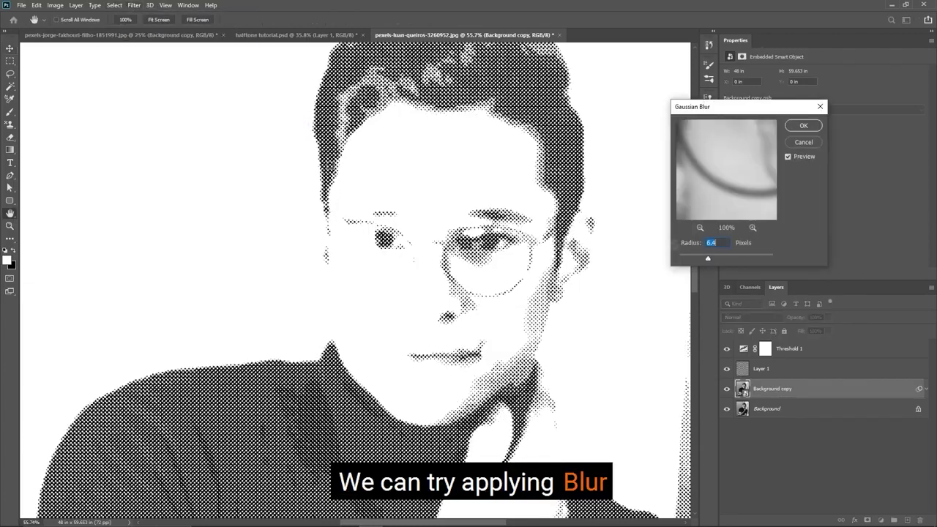
drag(721, 257, 698, 258)
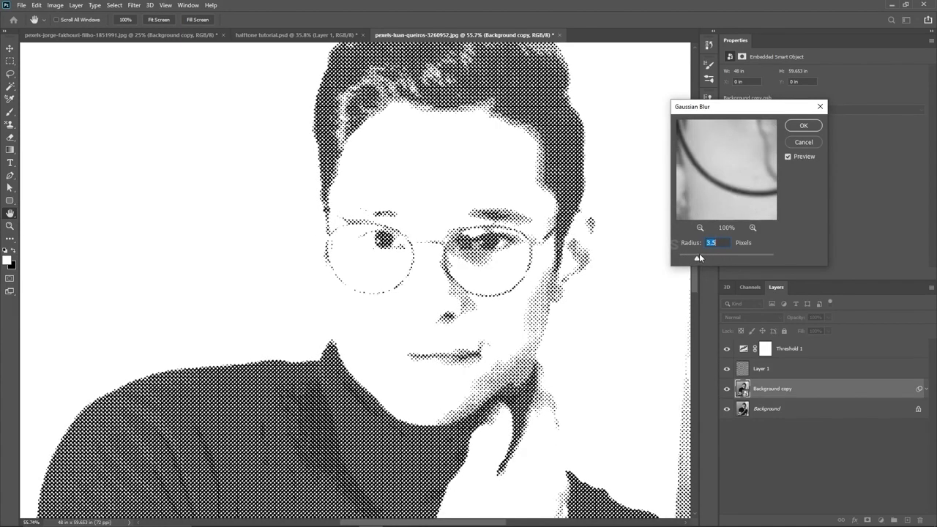
click(801, 126)
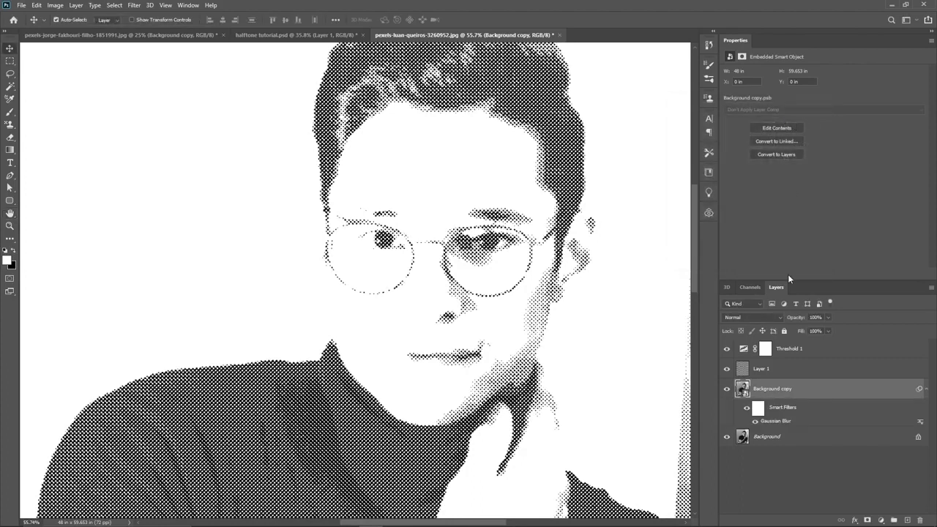
click(789, 352)
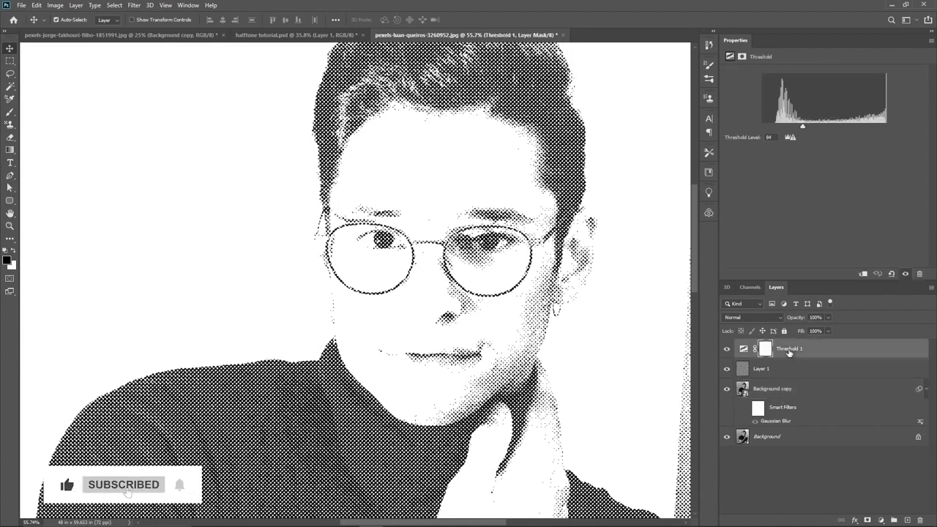
- Add a 6e0000 dark red Solid Color fill layer set to Lighten blend mode
click(882, 520)
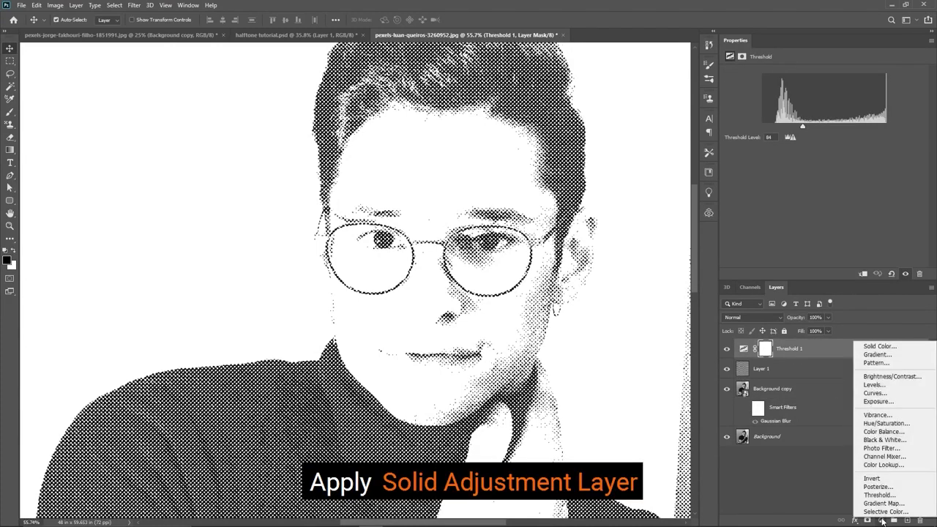
click(874, 346)
text(6e0000)
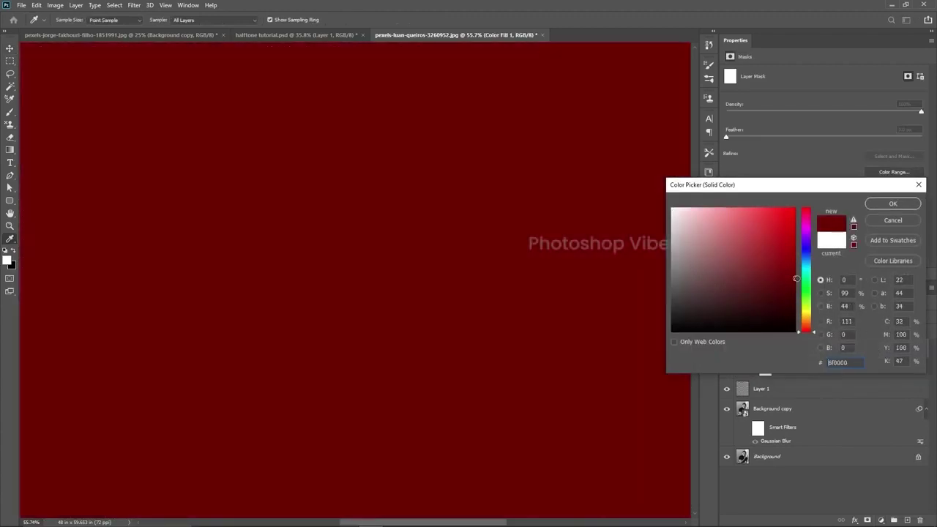
click(886, 205)
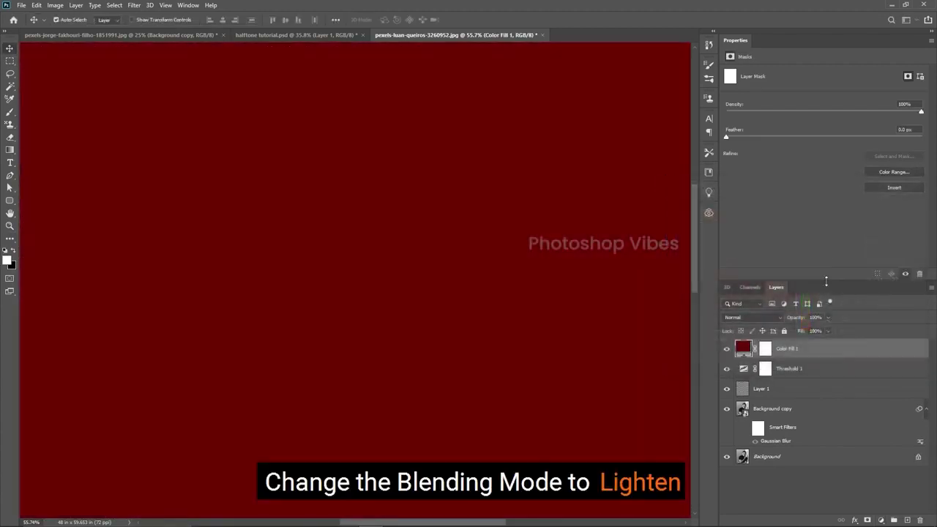
click(755, 320)
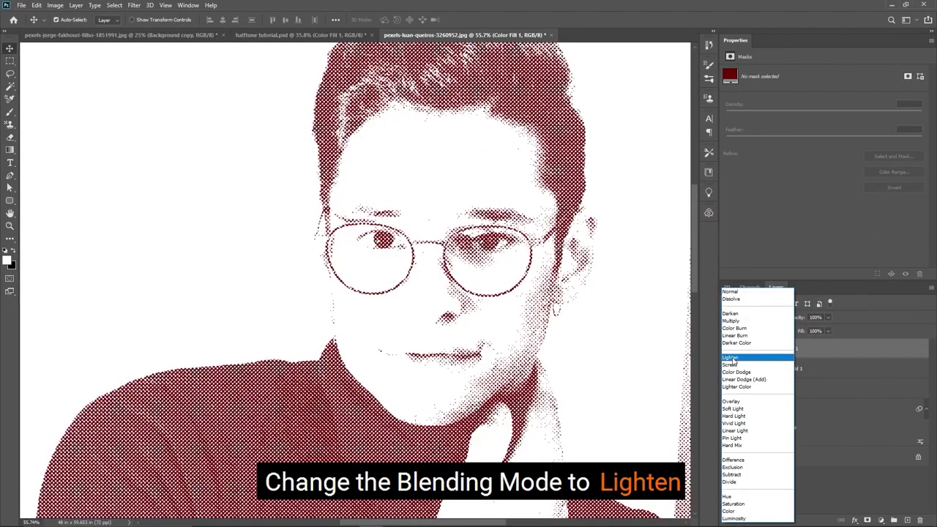
click(739, 358)
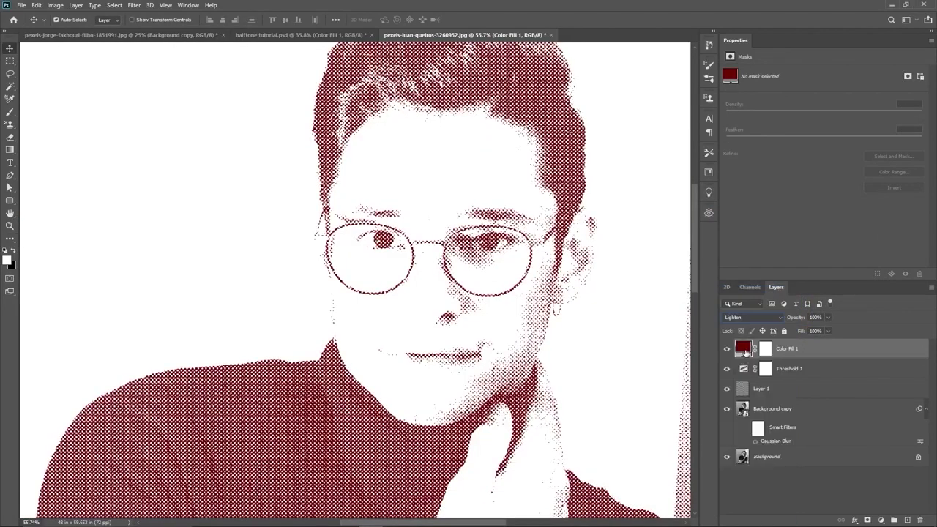
scroll(502, 334, down, 2)
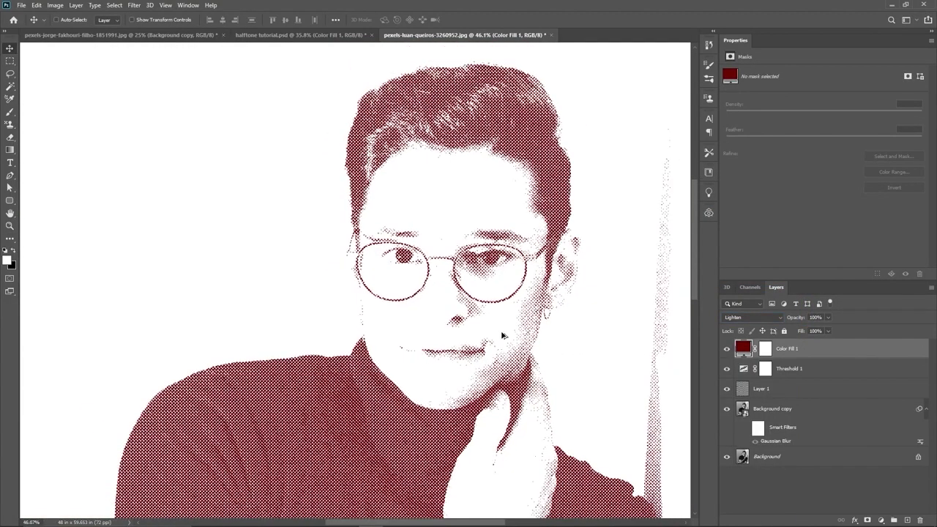
scroll(498, 329, up, 2)
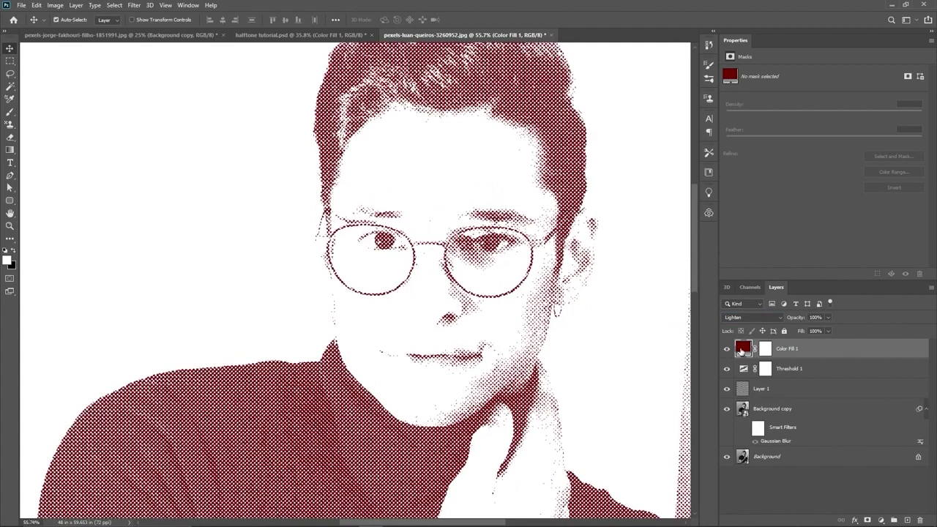
- Change the Color Fill 1 colour to dark red 880101
double_click(741, 351)
mouse_move(758, 271)
mouse_down()
mouse_move(798, 261)
mouse_move(804, 236)
mouse_move(798, 263)
mouse_up()
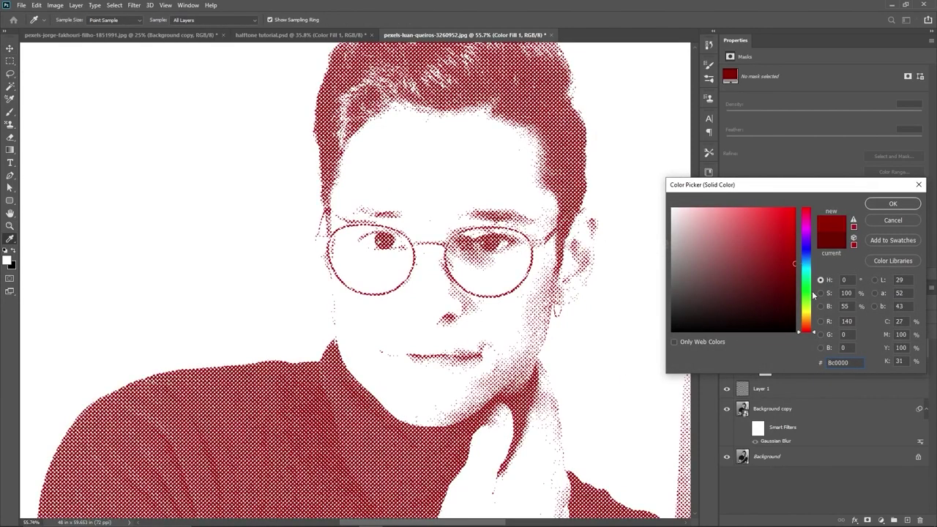
drag(793, 332, 804, 358)
drag(770, 270, 795, 266)
click(893, 204)
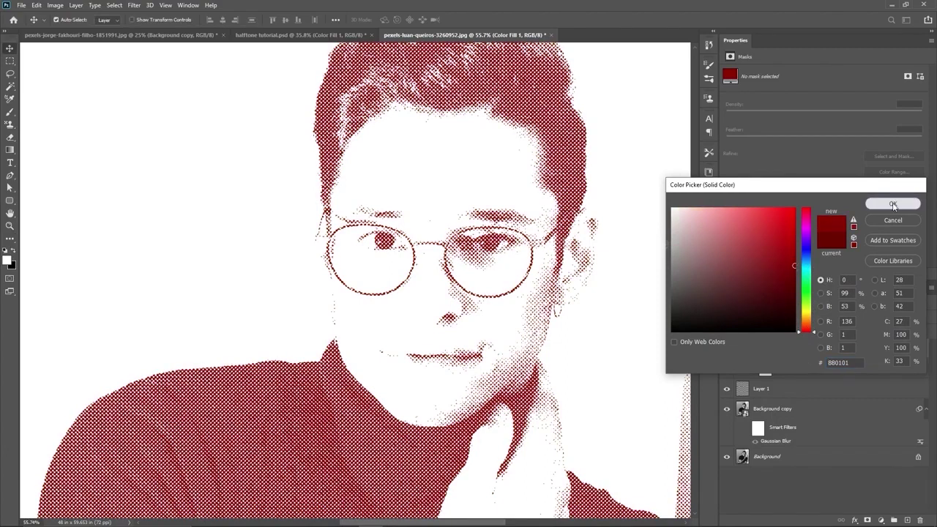
- Toggle the Gaussian Blur smart filter and layer visibility to compare the red halftone with the original photo
key(v)
scroll(565, 356, down, 3)
scroll(561, 367, up, 2)
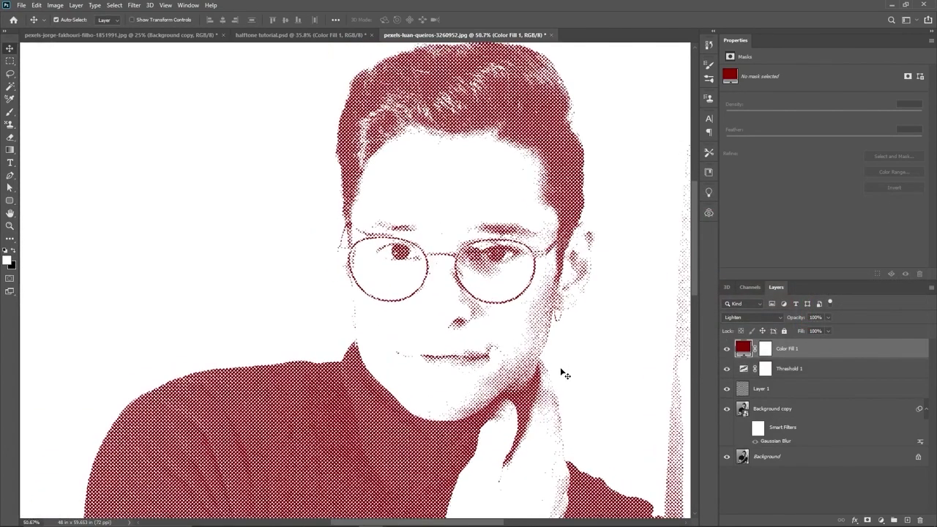
scroll(565, 375, up, 1)
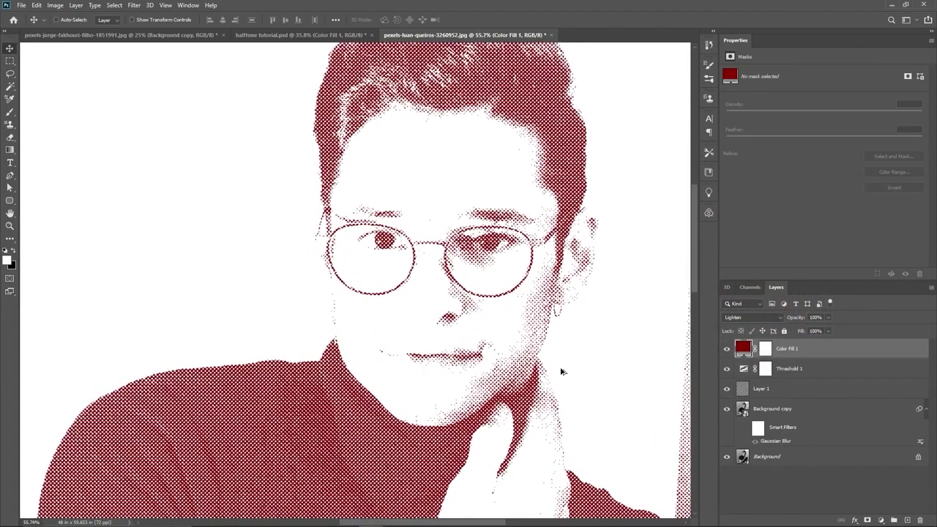
click(754, 441)
click(755, 442)
alt+click(726, 460)
alt+click(727, 459)
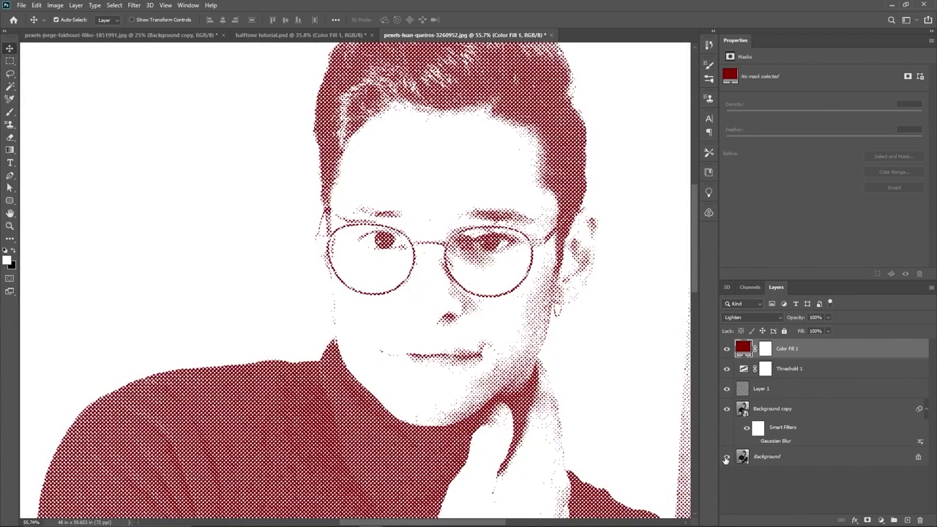
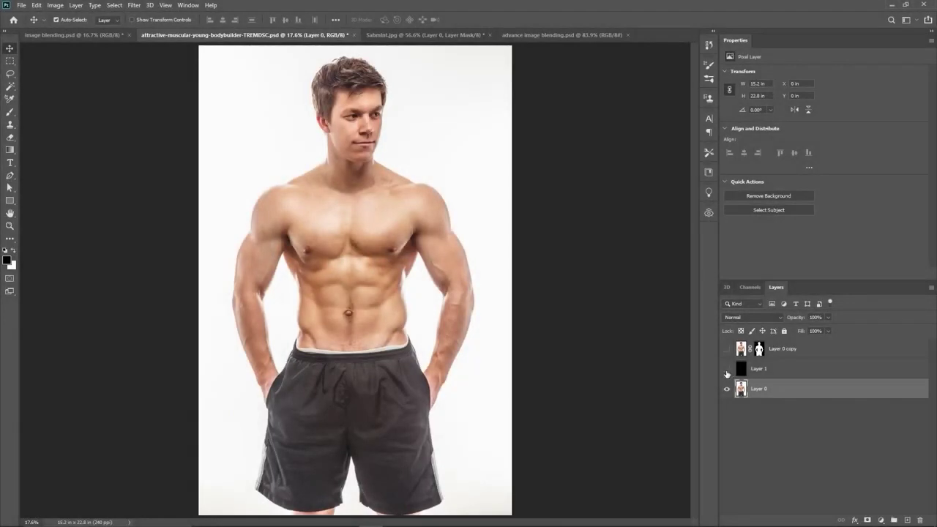
- Show Layer 1 and the cut-out man layer, then convert Layer 0 copy to a smart object
click(728, 370)
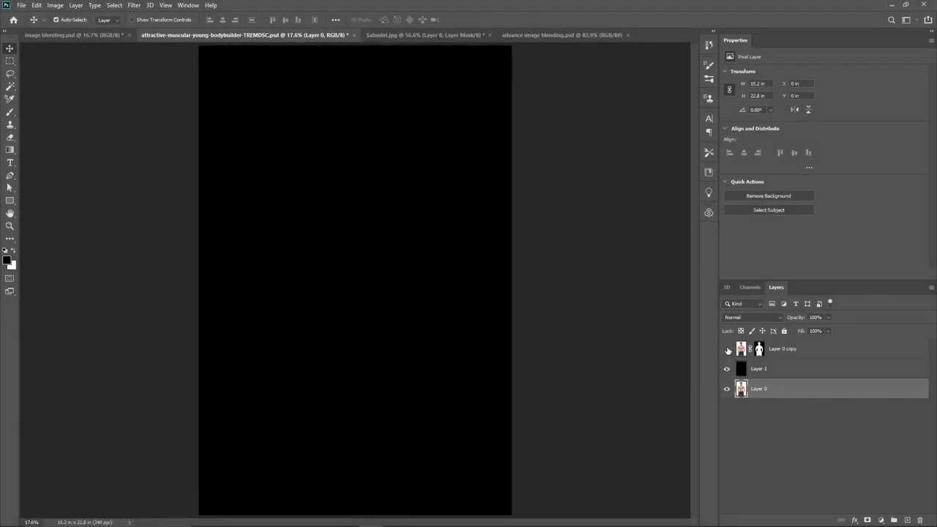
click(727, 349)
click(727, 349)
click(727, 349)
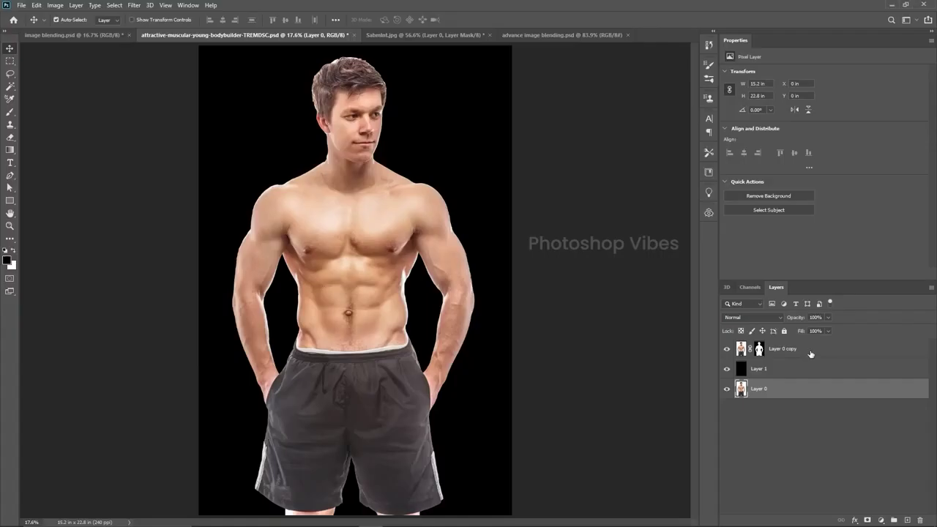
click(811, 355)
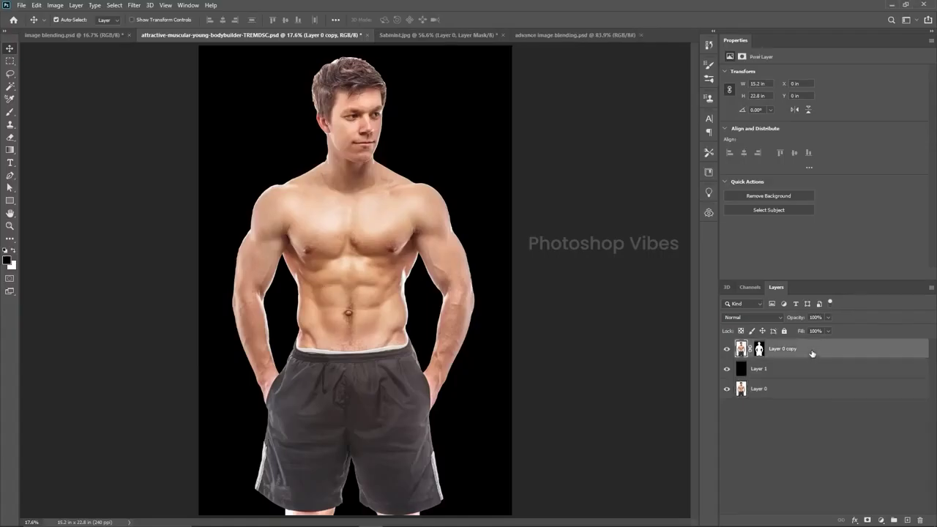
right_click(811, 351)
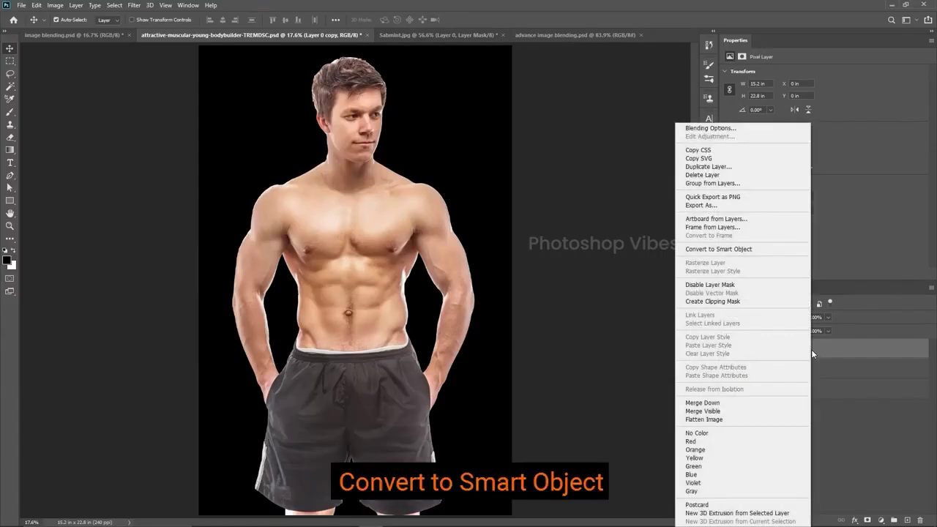
click(742, 249)
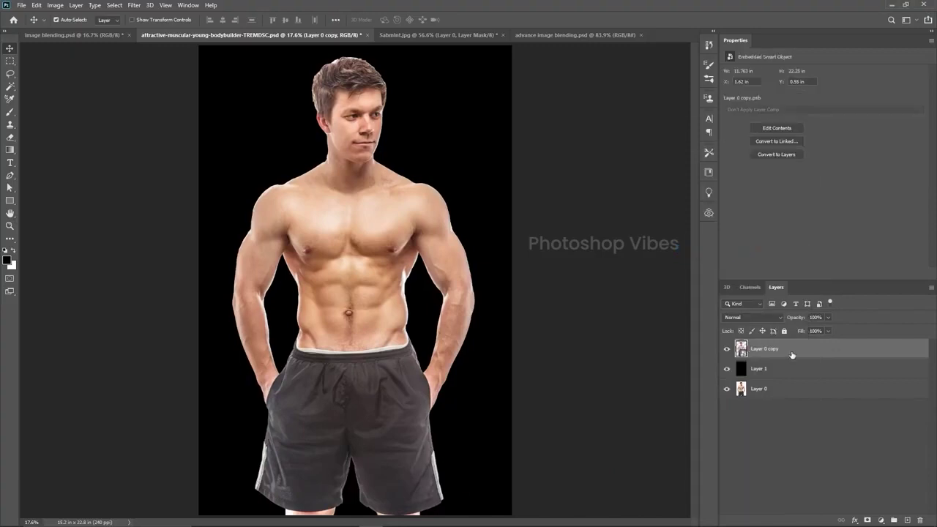
- Open the Surface Blur filter settings for Layer 0 copy
click(134, 5)
mouse_move(154, 115)
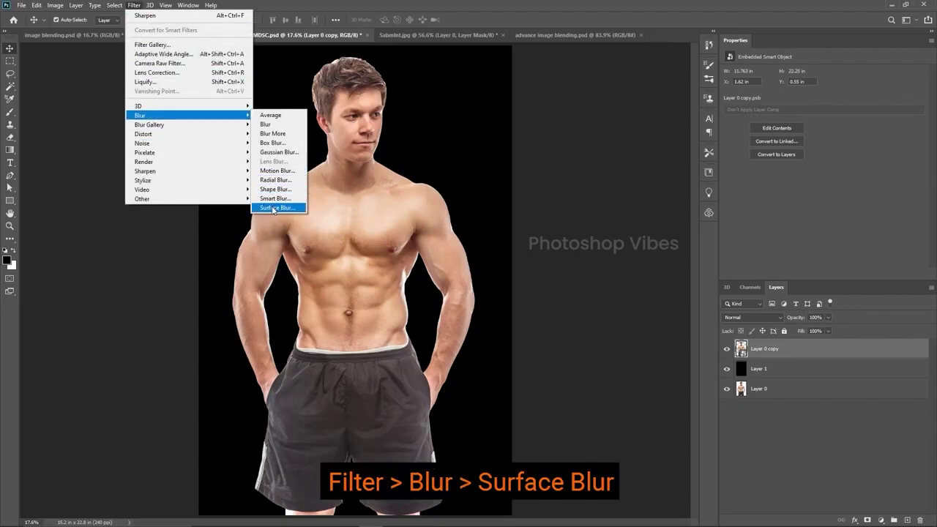
click(273, 209)
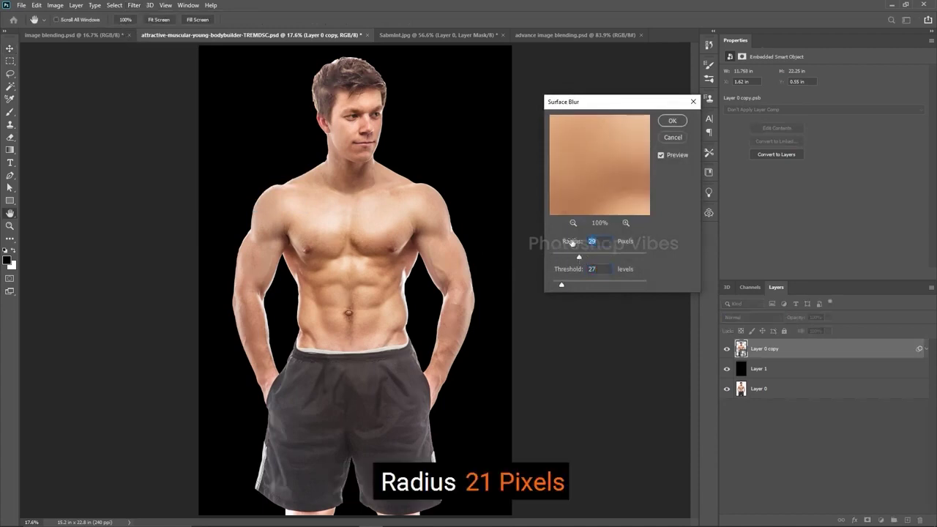
- Apply Surface Blur at Radius 21 and Threshold 27, then toggle the smart filter to compare
text(21)
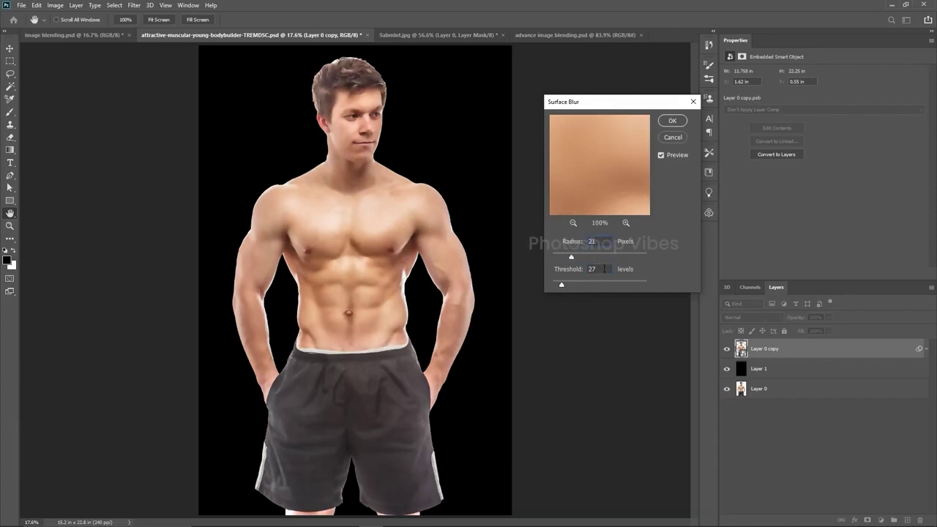
click(581, 285)
text(27)
click(672, 120)
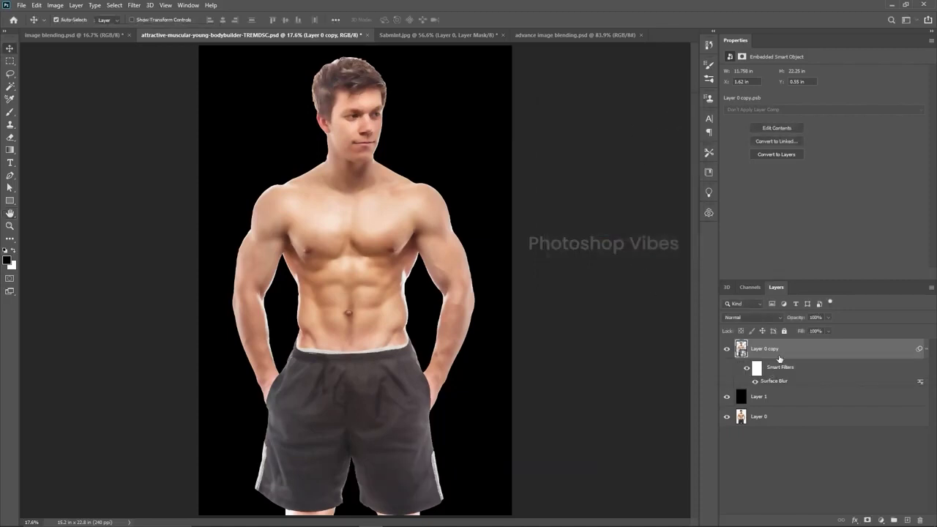
scroll(337, 272, up, 5)
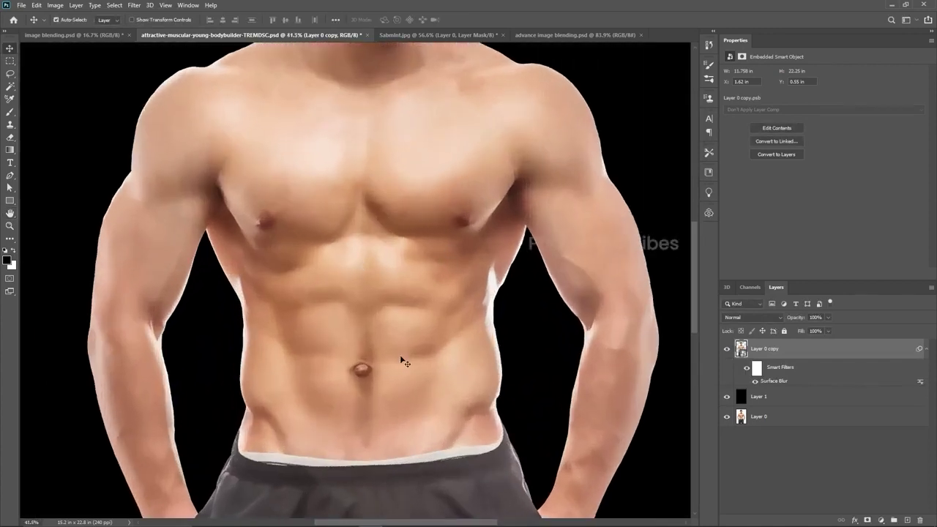
click(747, 370)
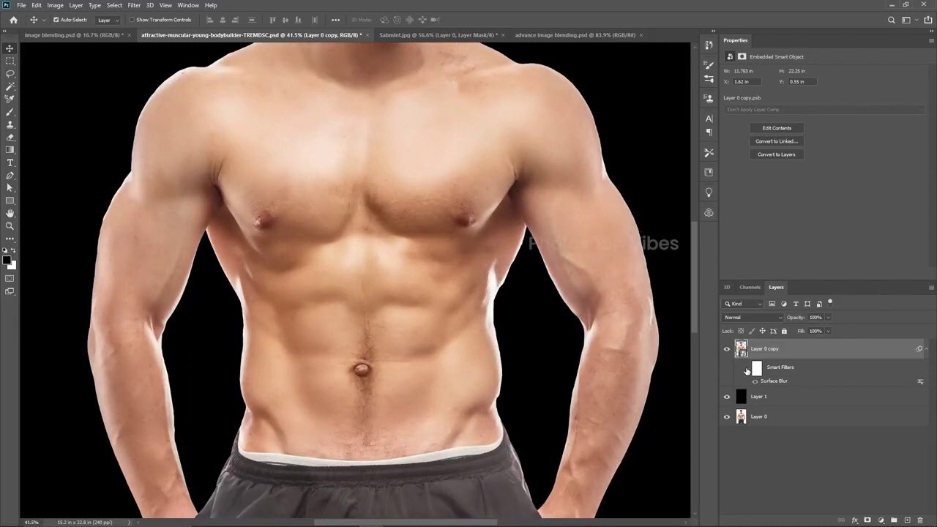
click(747, 370)
key(ctrl+0)
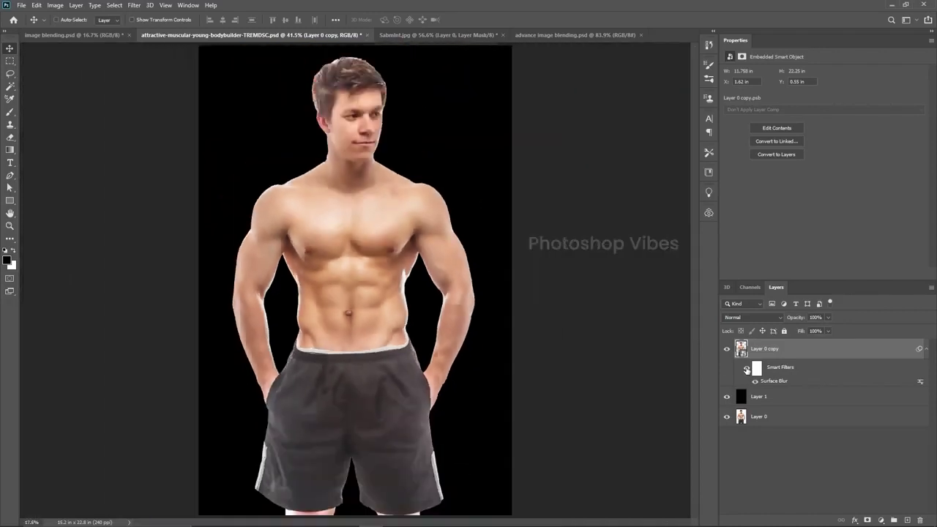
- Apply Filter > Sharpen to Layer 0 copy, then repeat it three more times
click(133, 7)
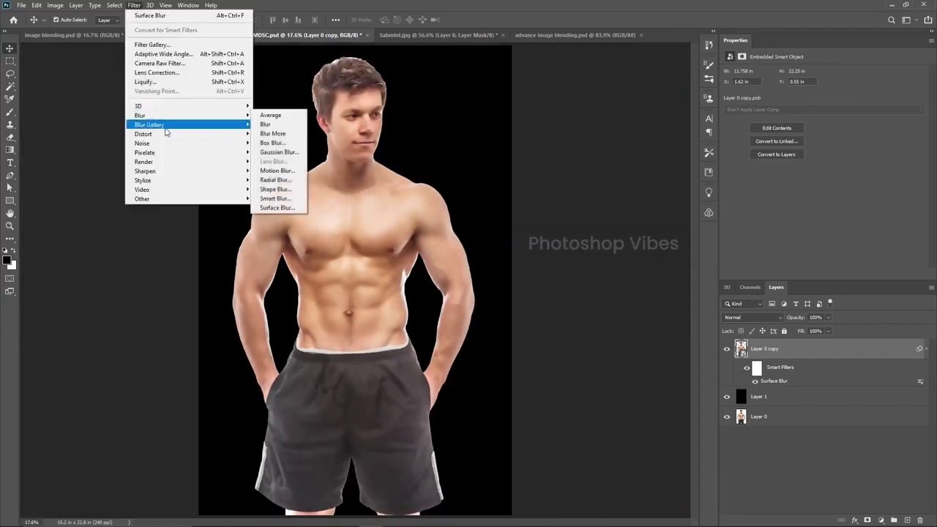
mouse_move(168, 174)
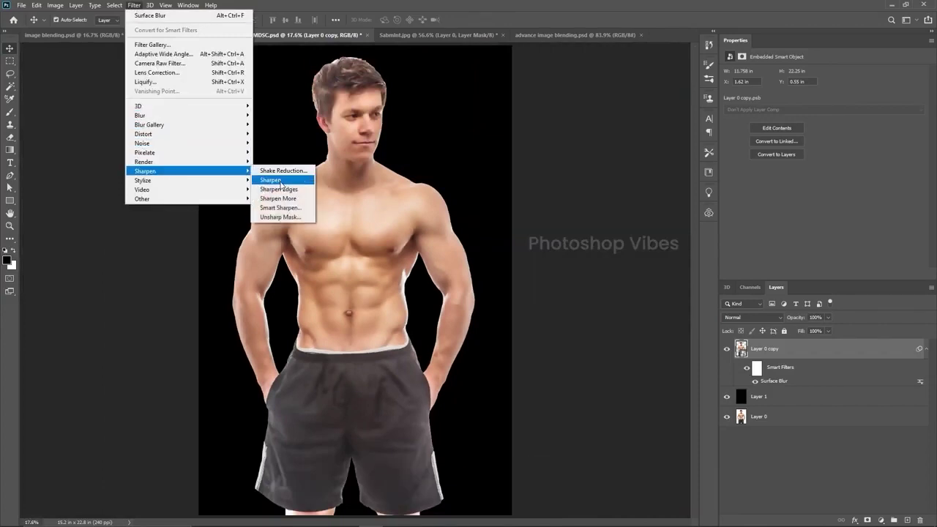
click(275, 180)
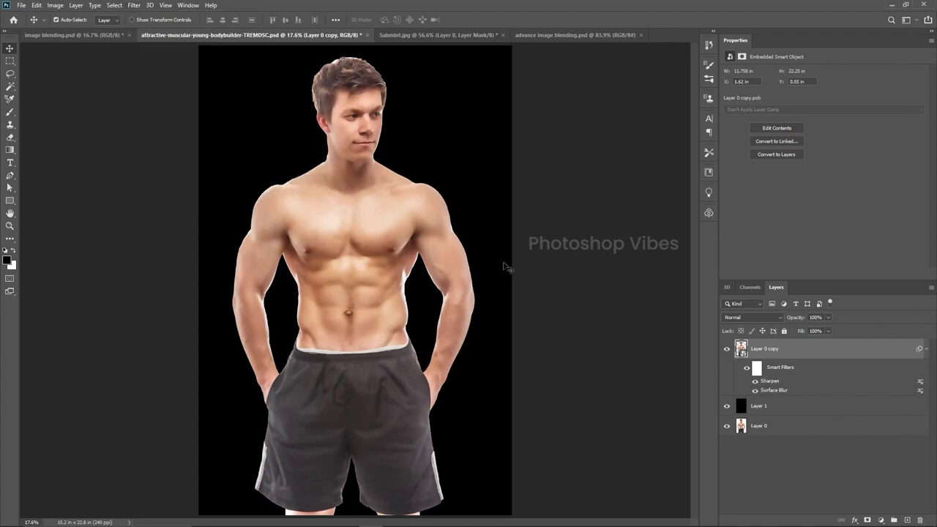
click(134, 5)
click(139, 19)
click(135, 5)
click(140, 18)
click(135, 5)
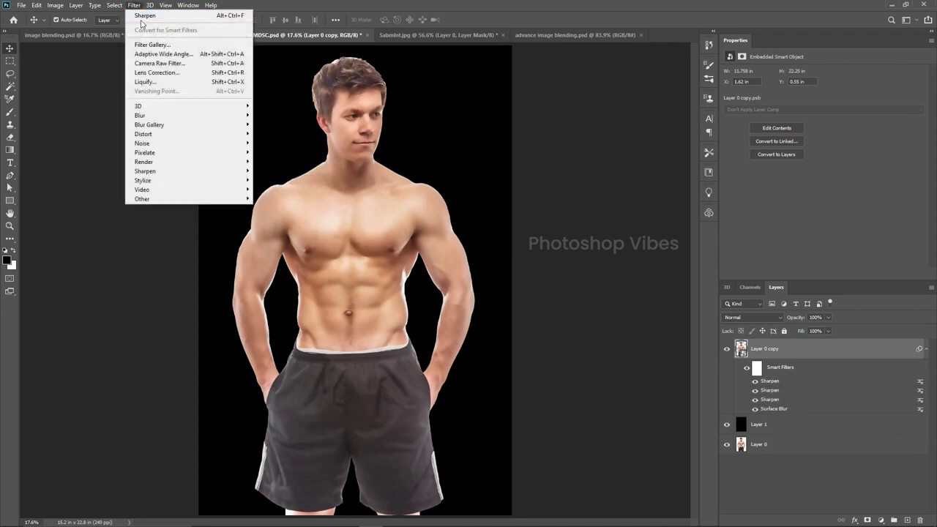
click(139, 19)
scroll(424, 275, up, 3)
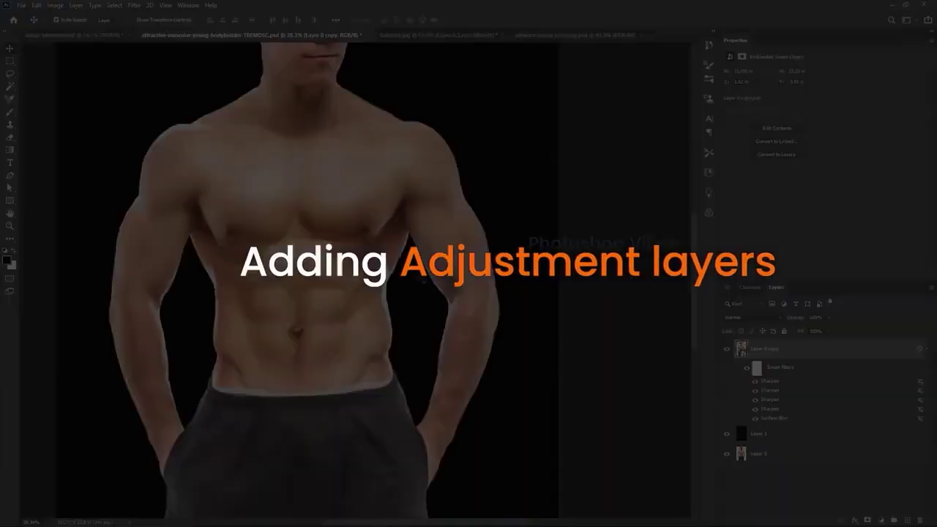
key(ctrl)
scroll(421, 278, down, 3)
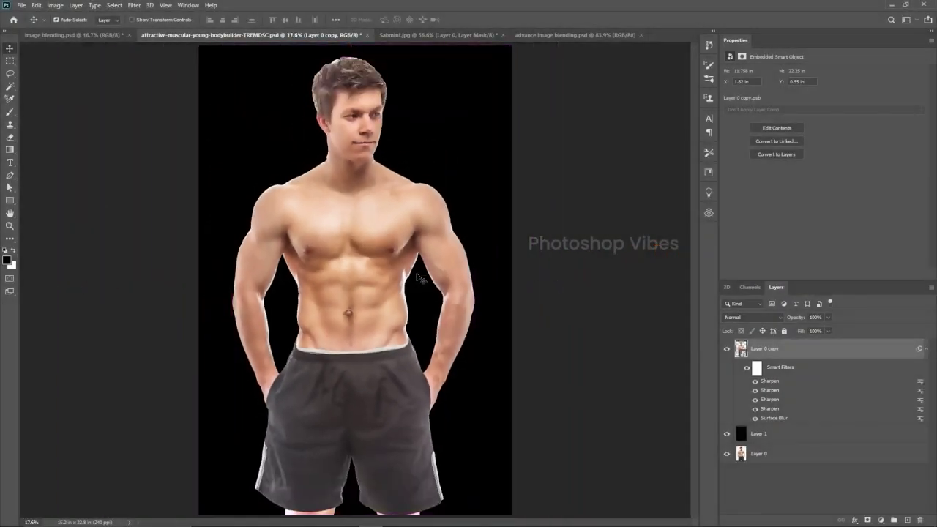
- Add a Black & White layer and a ffffff white Color Fill 1 layer, then open its blending options
click(882, 521)
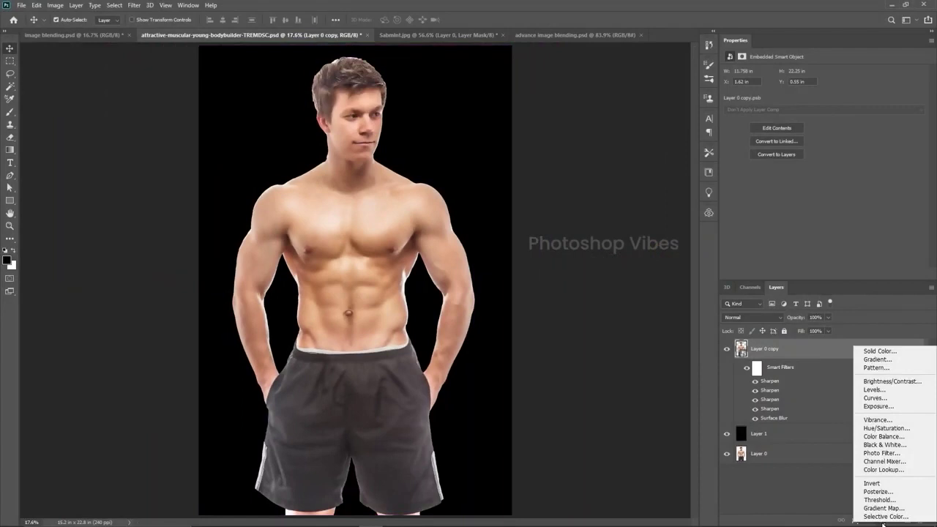
click(908, 449)
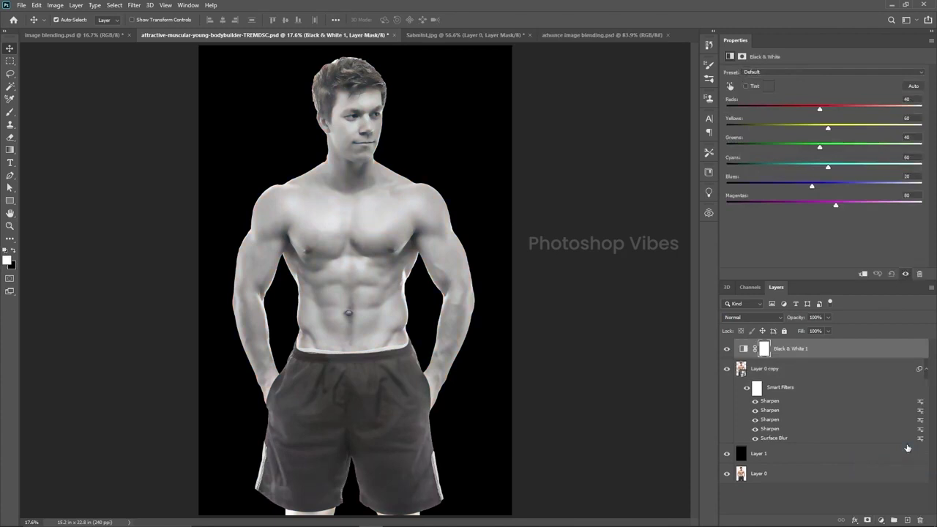
click(881, 520)
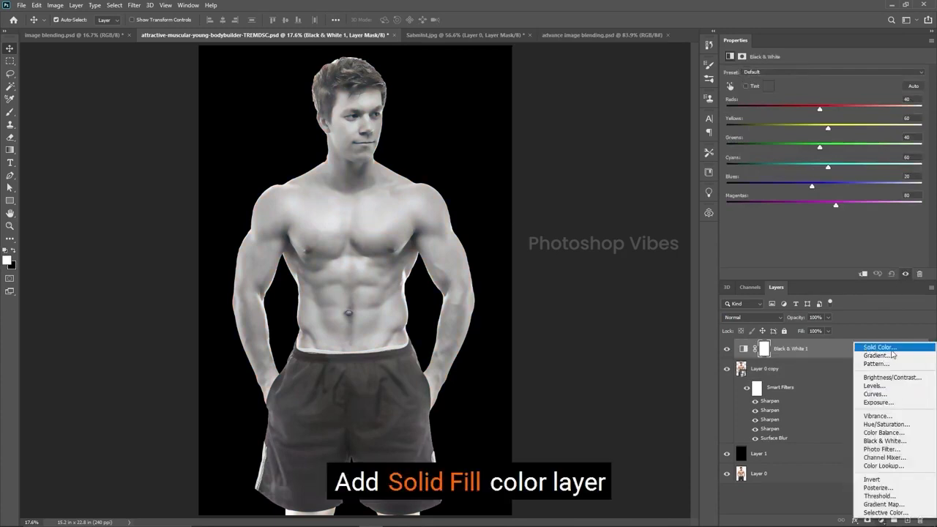
click(906, 351)
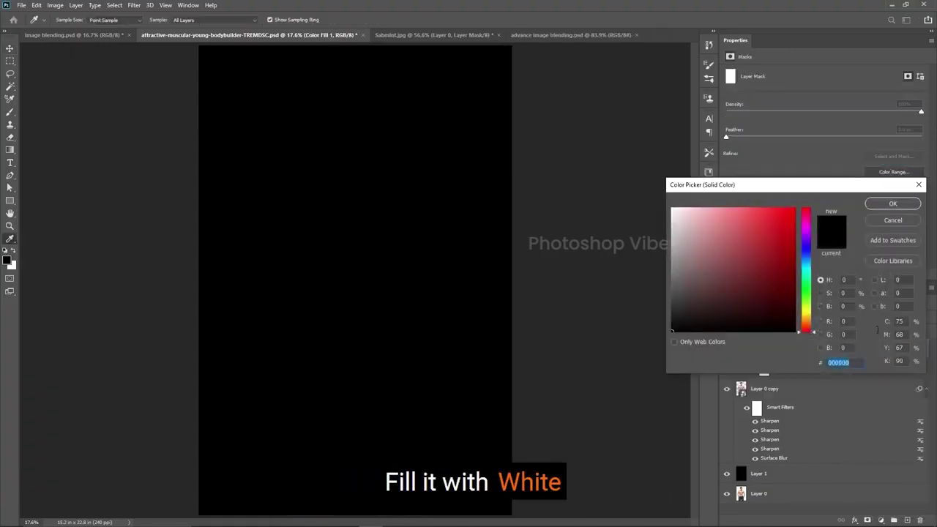
text(ffffff)
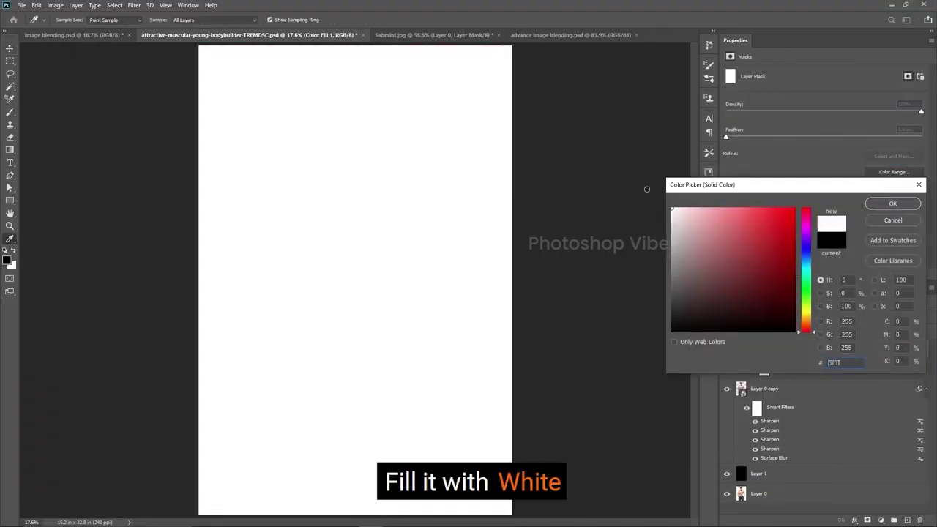
click(892, 204)
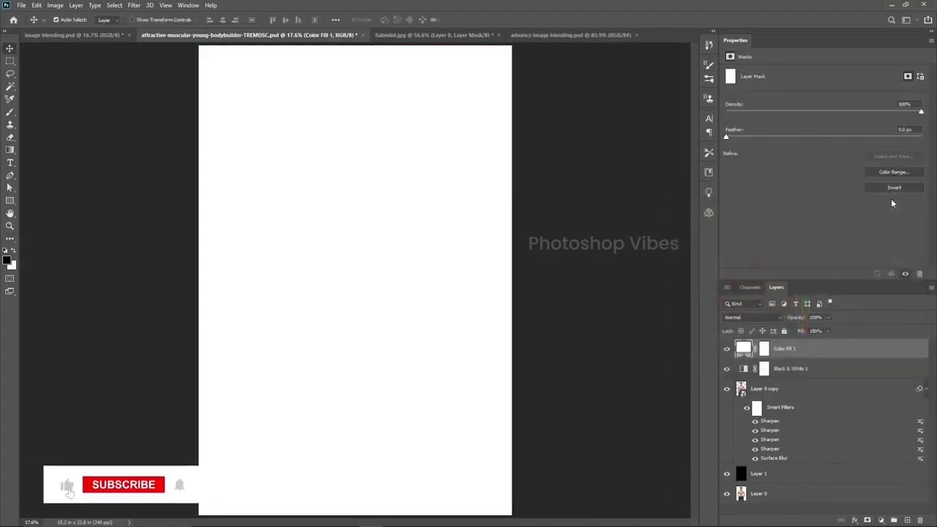
double_click(915, 349)
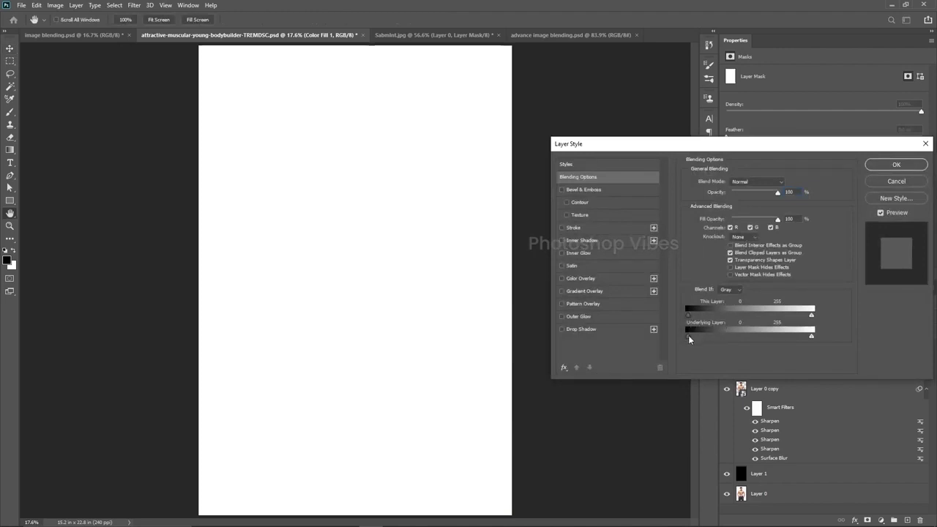
- Set Color Fill 1's Underlying Layer Blend If black point to 149, confirm, and compare
mouse_move(688, 336)
mouse_down()
mouse_move(712, 340)
mouse_move(675, 340)
mouse_move(855, 336)
mouse_up()
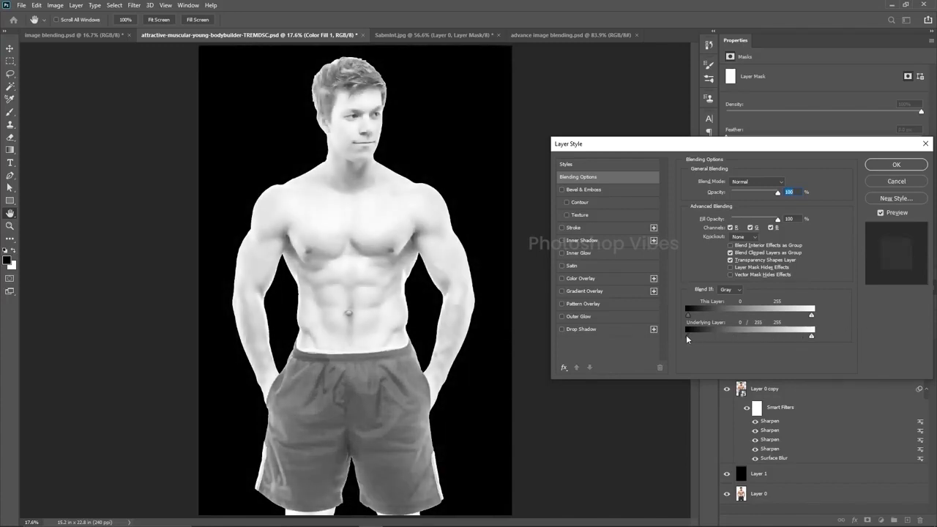
drag(687, 337, 731, 337)
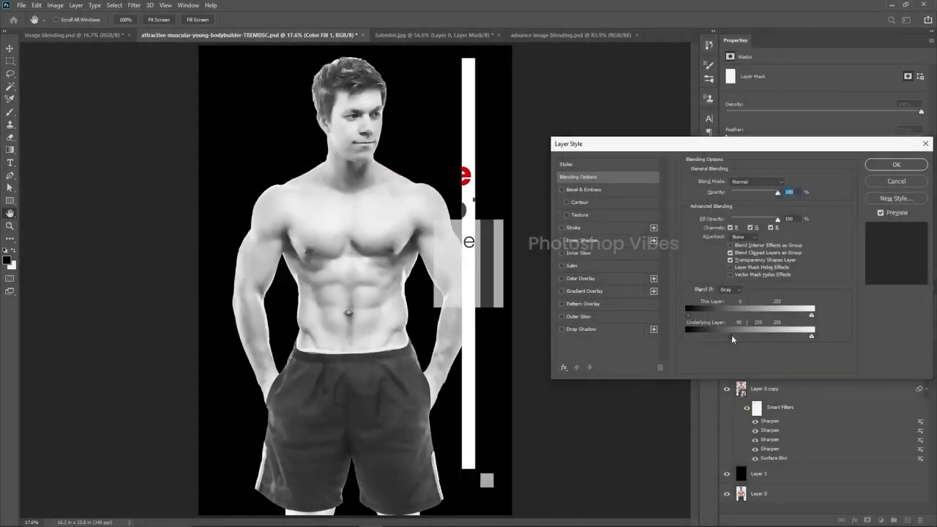
drag(731, 335, 733, 335)
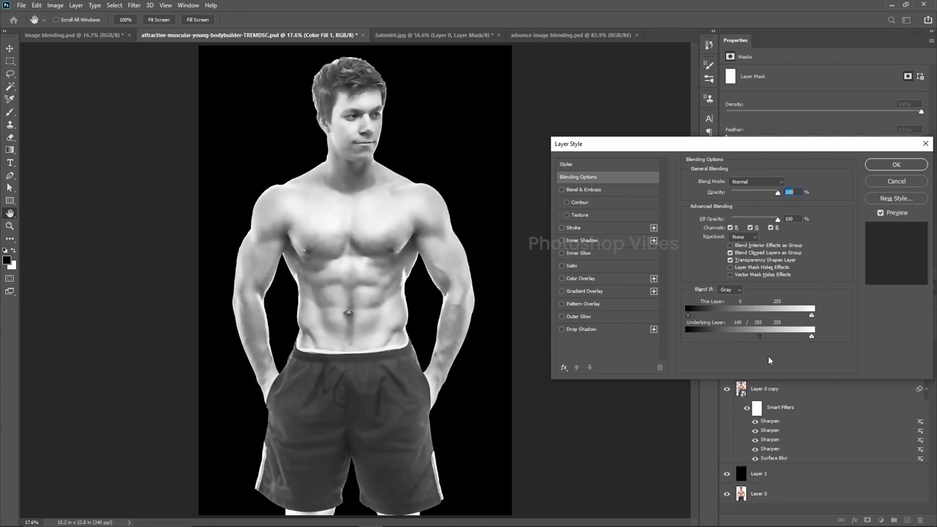
click(888, 163)
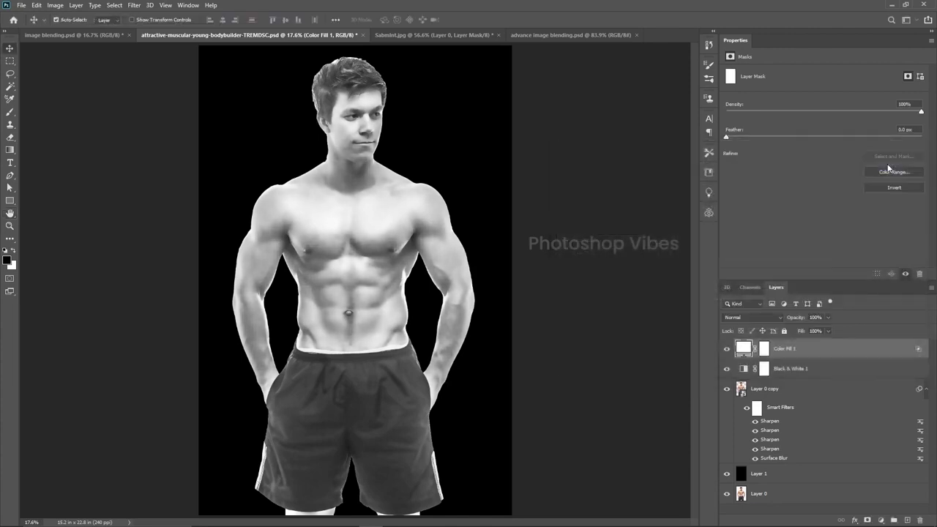
click(726, 349)
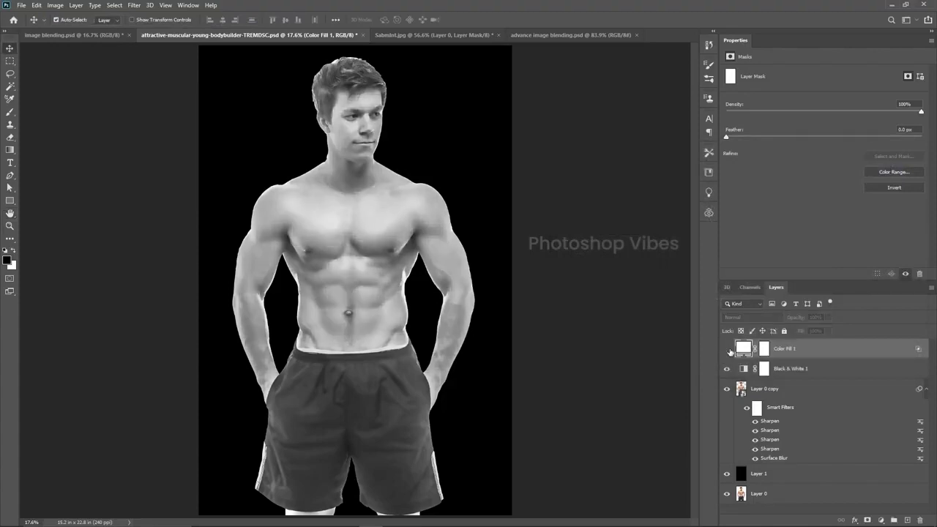
click(727, 350)
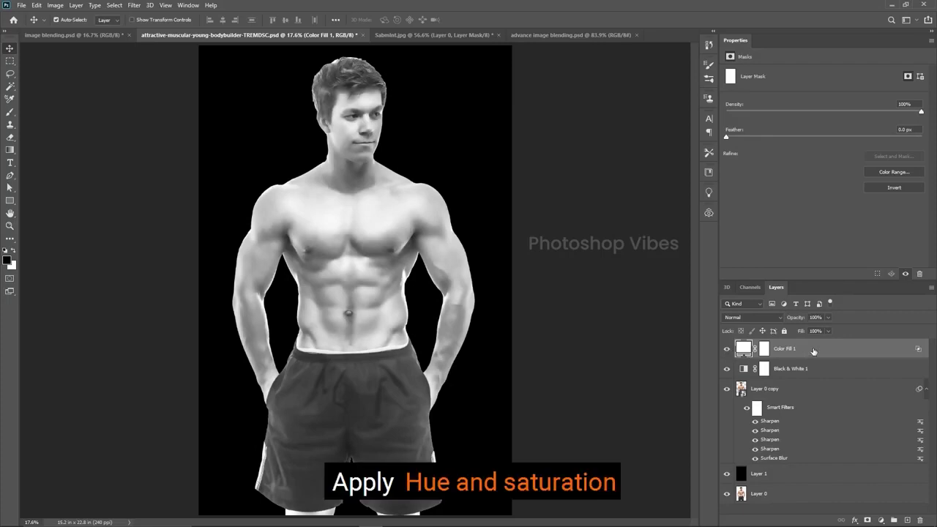
- Add a colorized Hue/Saturation layer at Hue 241, Saturation 41, Lightness -29 and compare
click(883, 520)
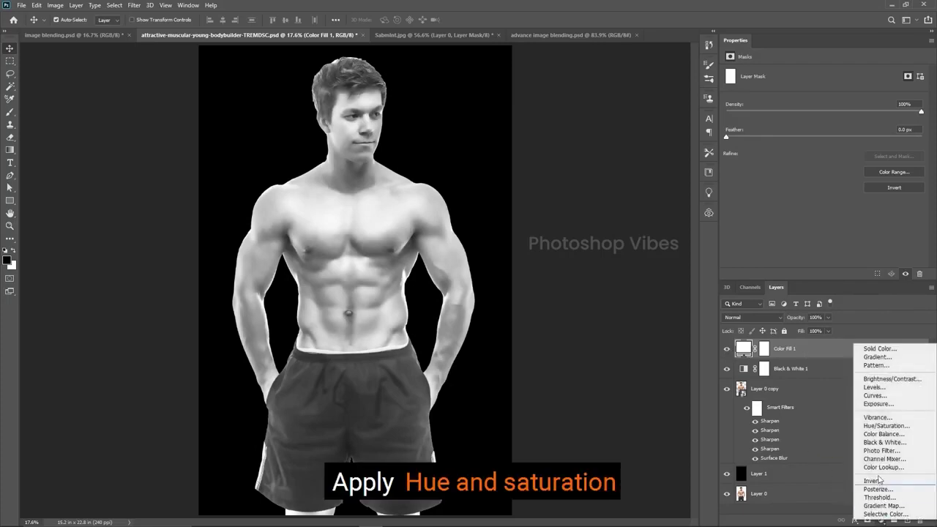
click(885, 426)
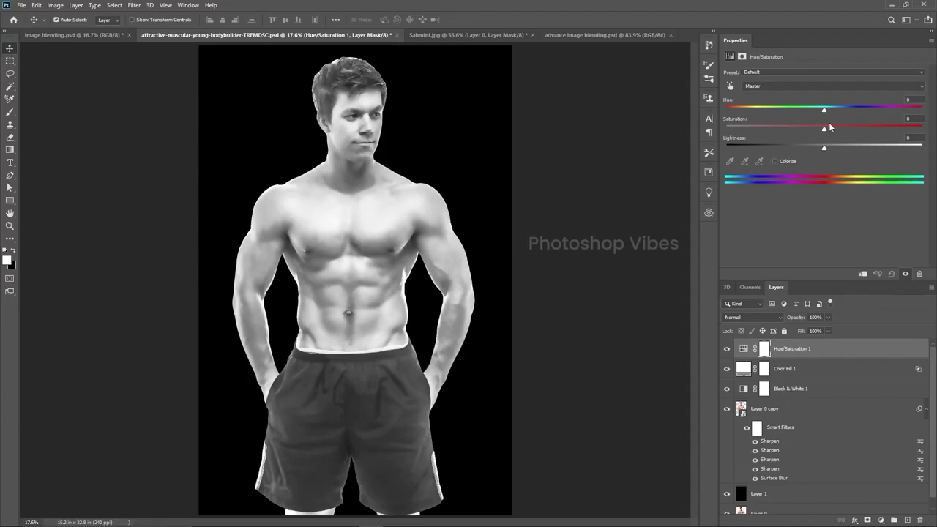
drag(824, 112, 877, 107)
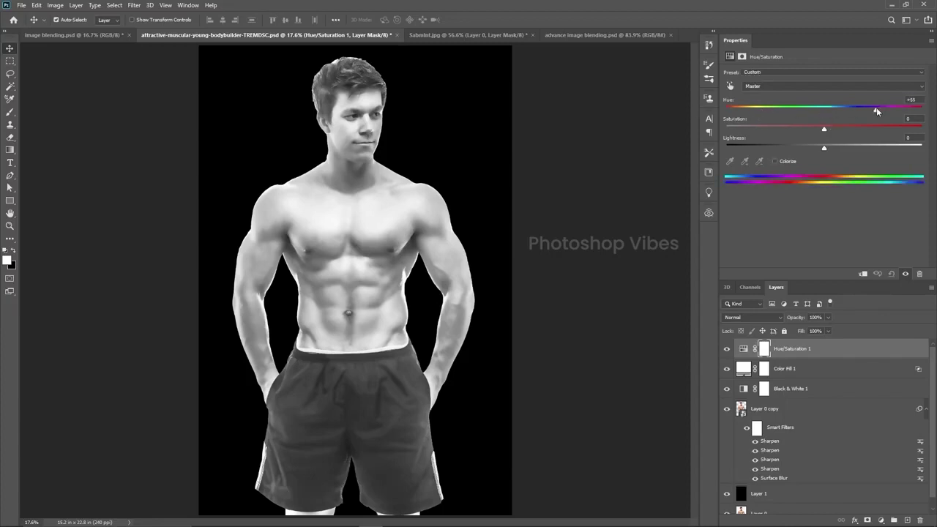
key(ctrl+z)
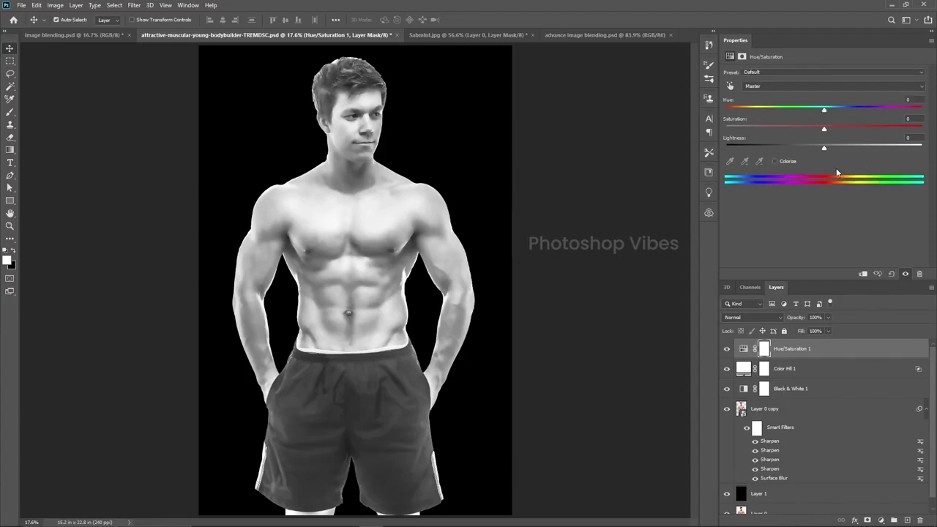
click(776, 161)
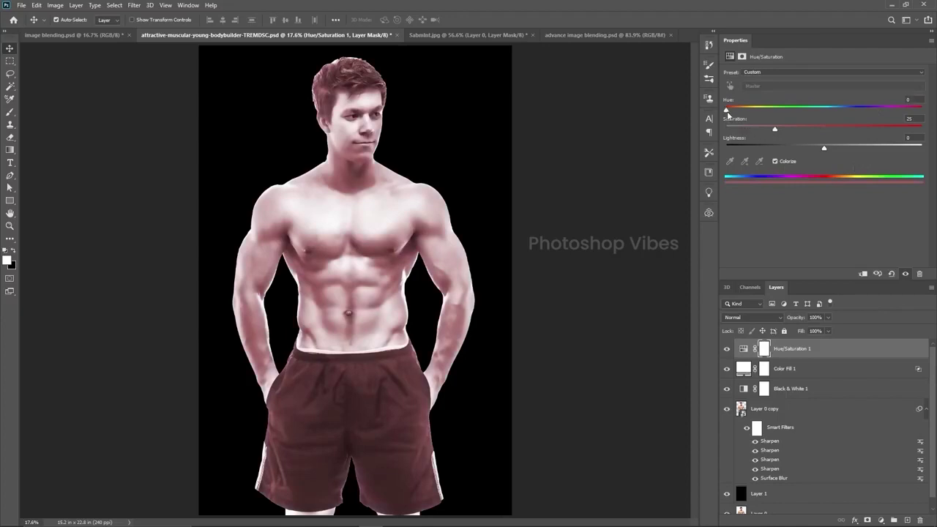
drag(727, 111, 851, 118)
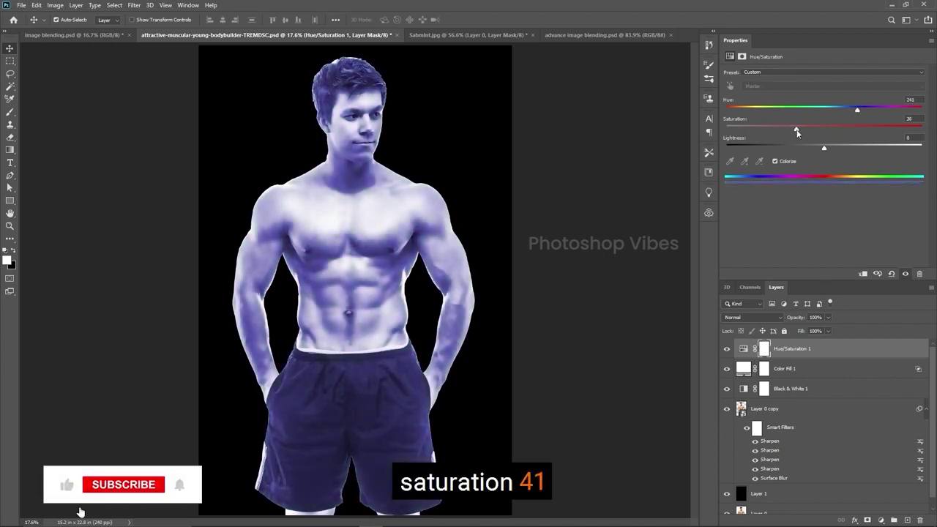
drag(776, 130, 796, 151)
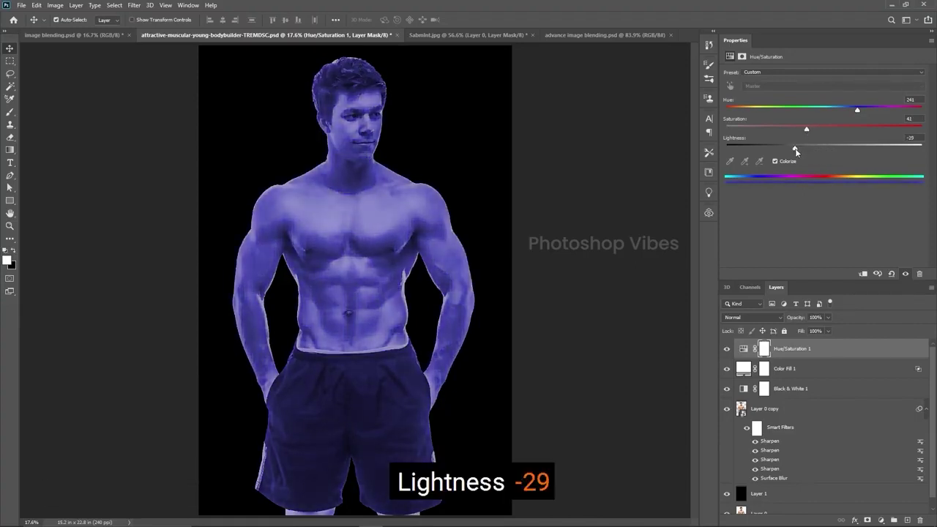
click(727, 349)
click(727, 350)
click(802, 350)
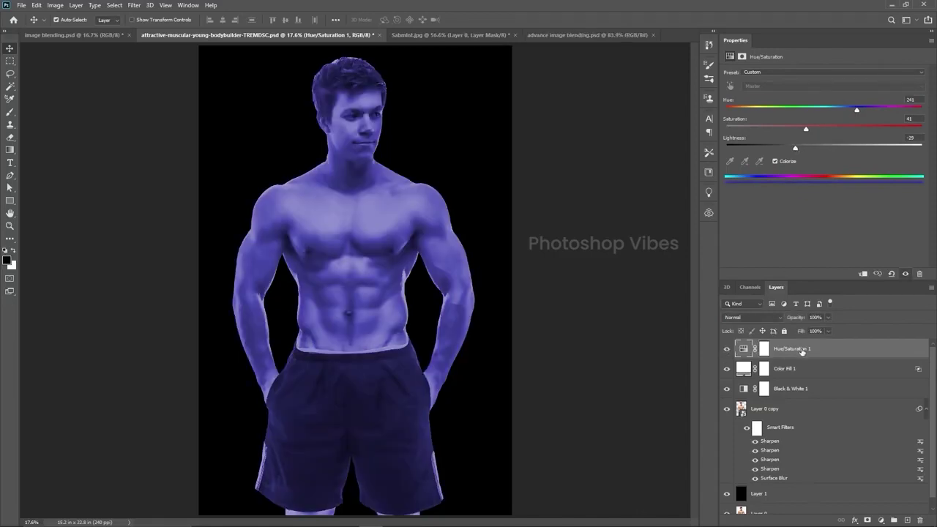
click(882, 520)
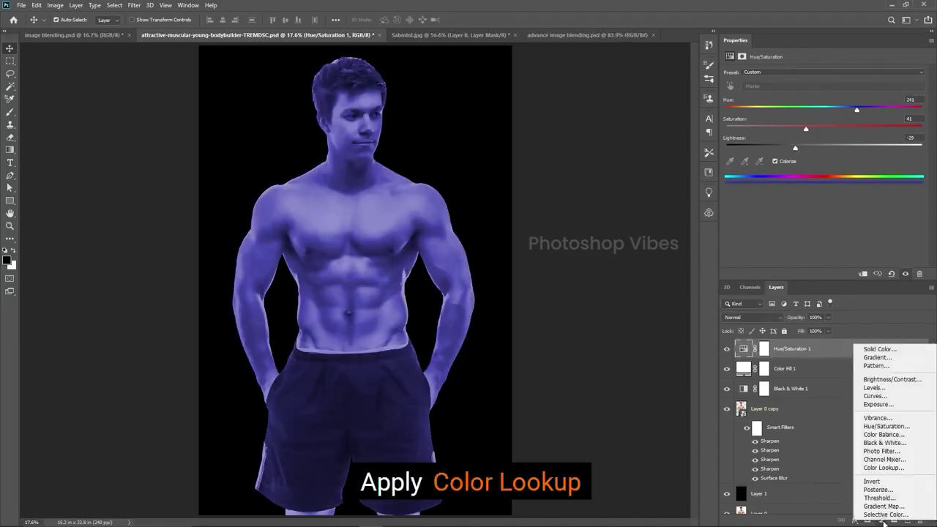
- Add a Color Lookup layer using the LateSunset.3DL look
click(910, 469)
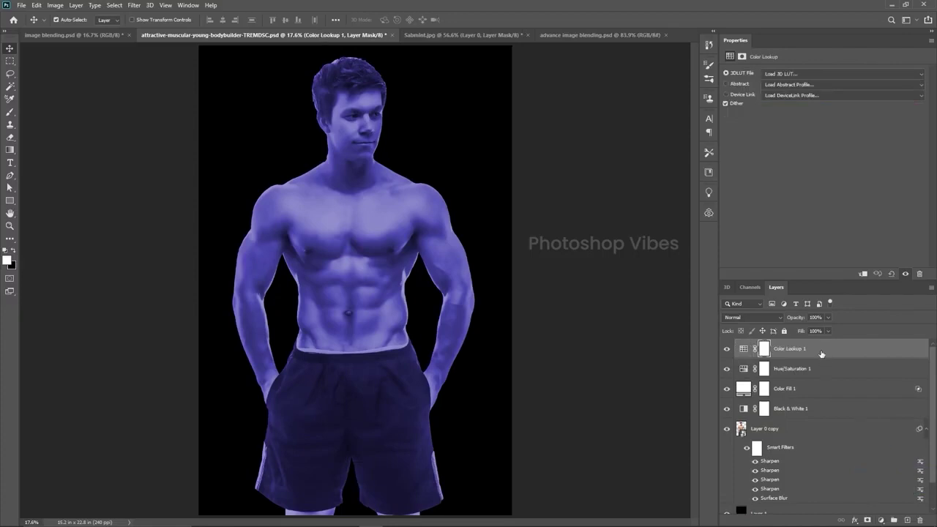
click(781, 74)
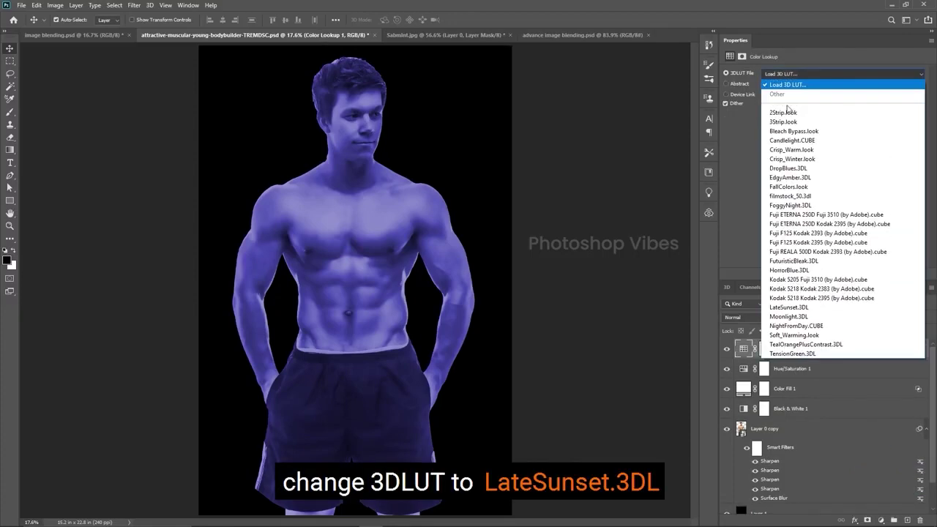
click(834, 308)
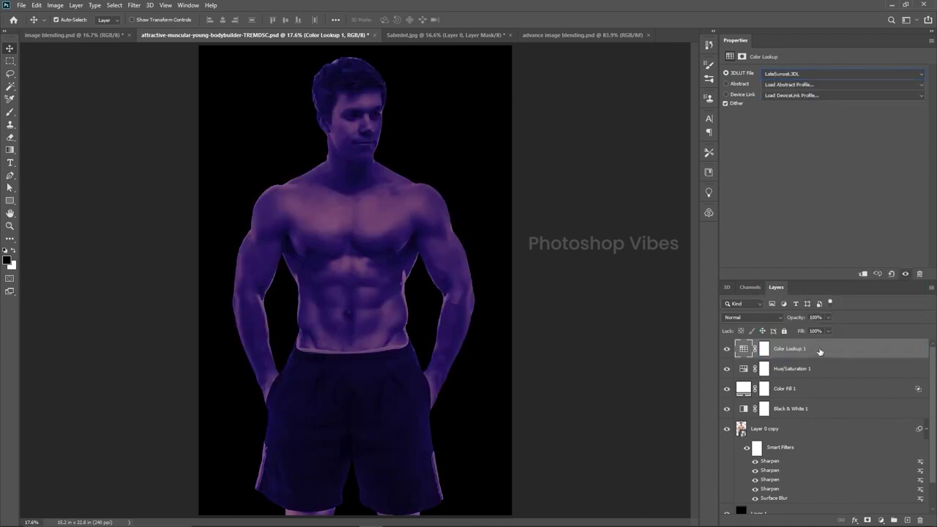
- Add a Levels layer set to 18, 0.96, 166 and toggle it to compare
click(883, 521)
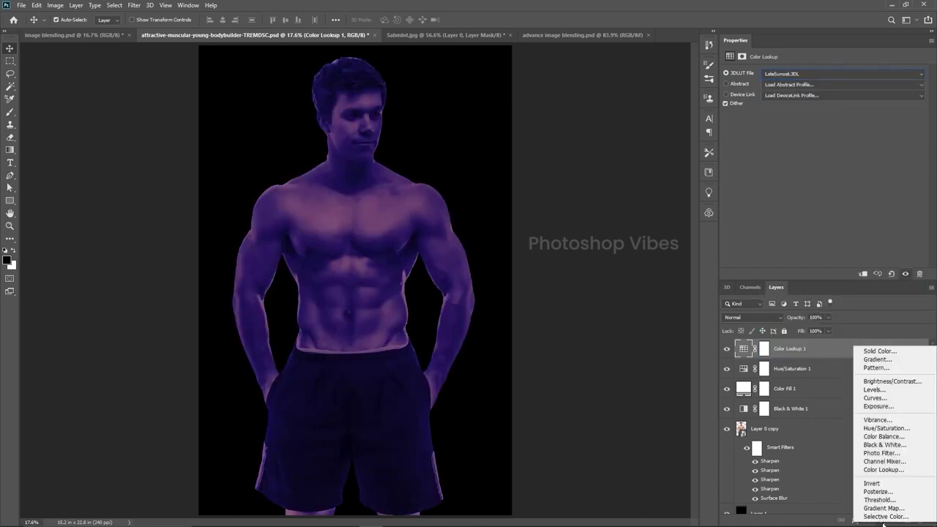
click(896, 394)
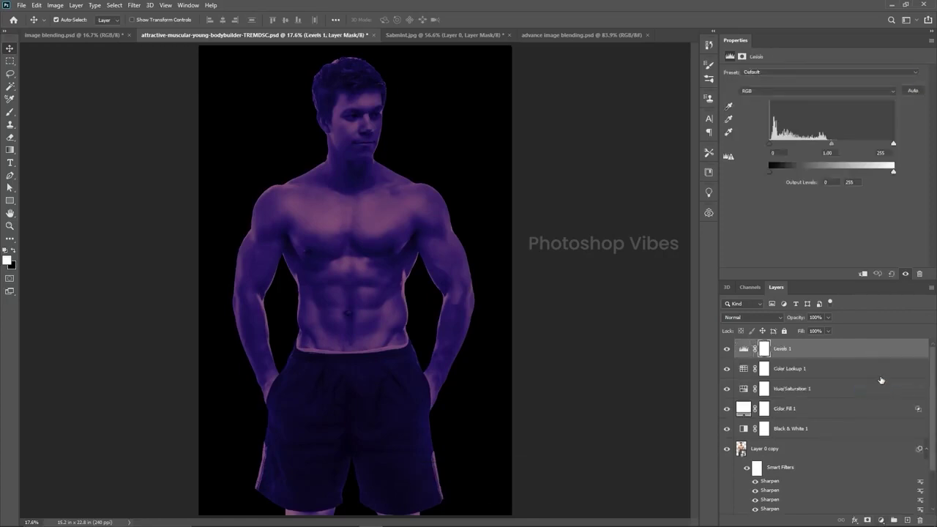
click(744, 350)
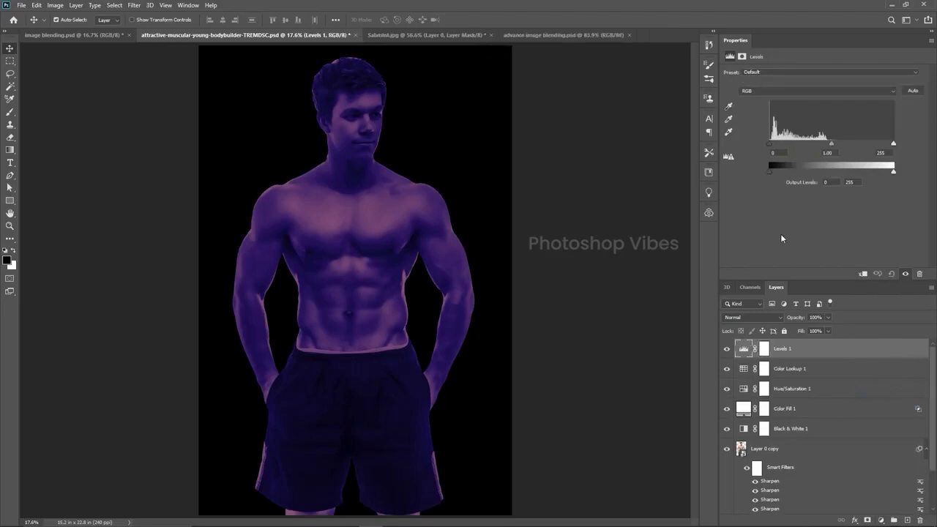
drag(769, 144, 777, 146)
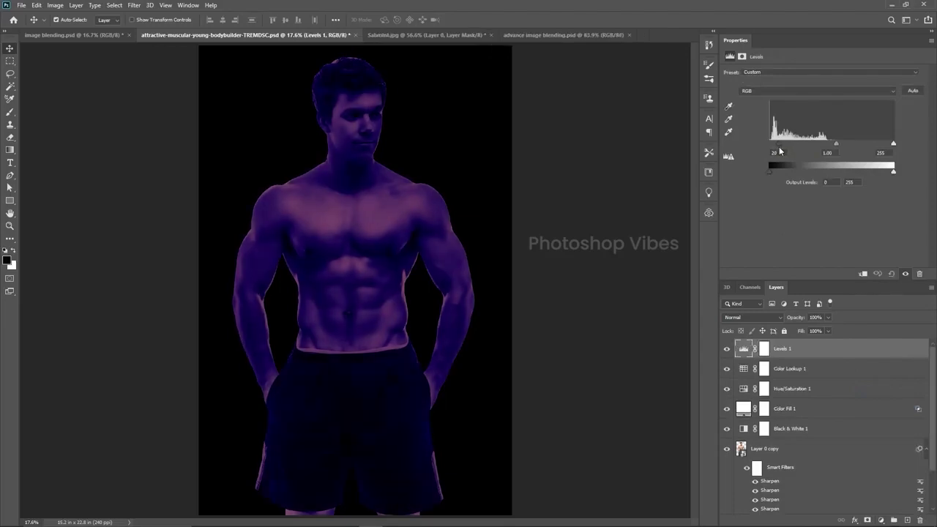
mouse_move(836, 144)
mouse_down()
mouse_move(822, 153)
mouse_move(842, 158)
mouse_up()
drag(894, 143, 850, 147)
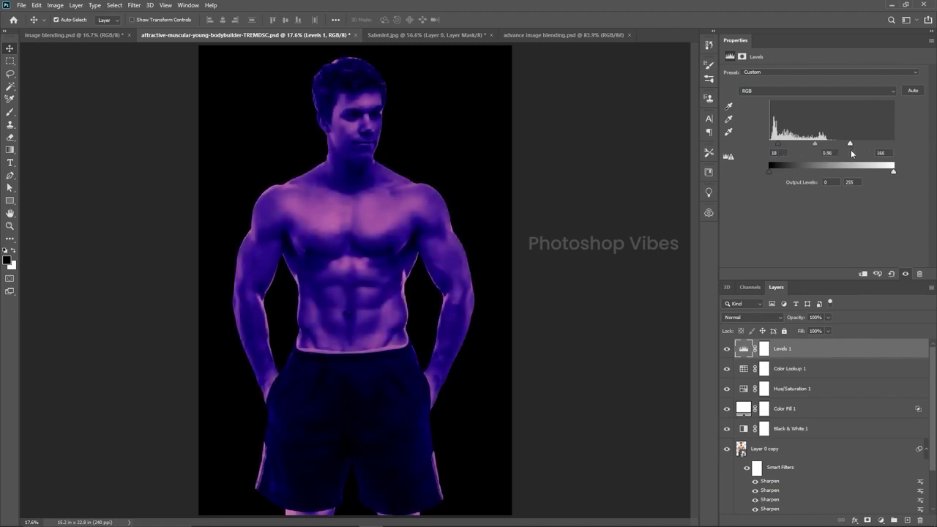
click(727, 349)
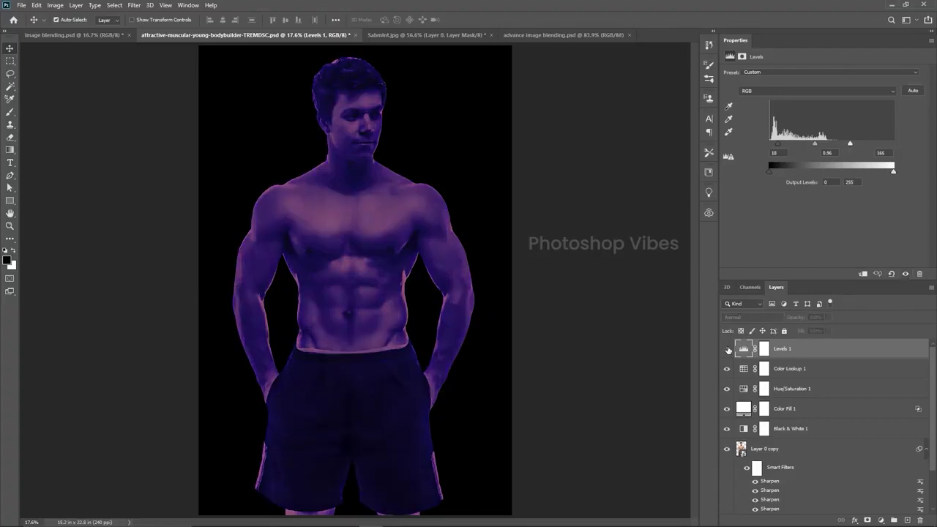
click(727, 349)
click(728, 349)
click(728, 350)
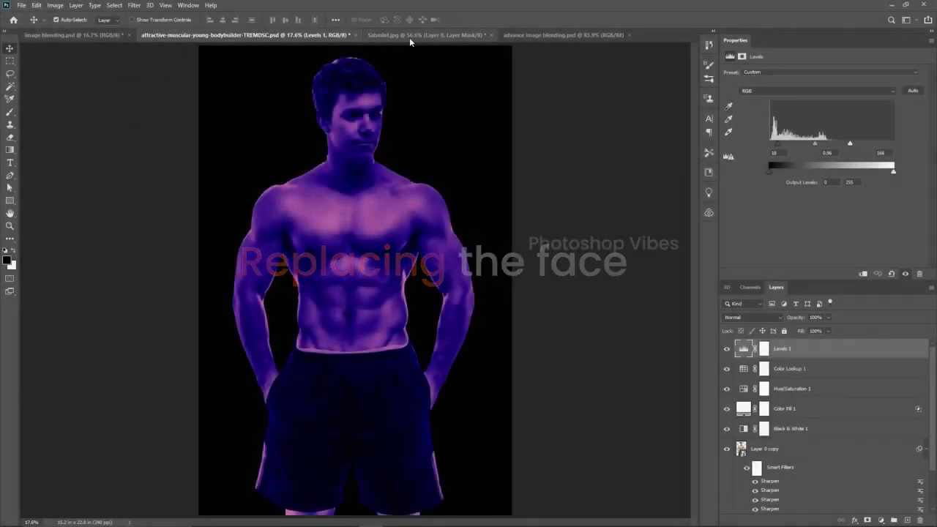
- Convert the head-and-shirt photo's Layer 0 to a smart object and drag it onto the bodybuilder
click(409, 36)
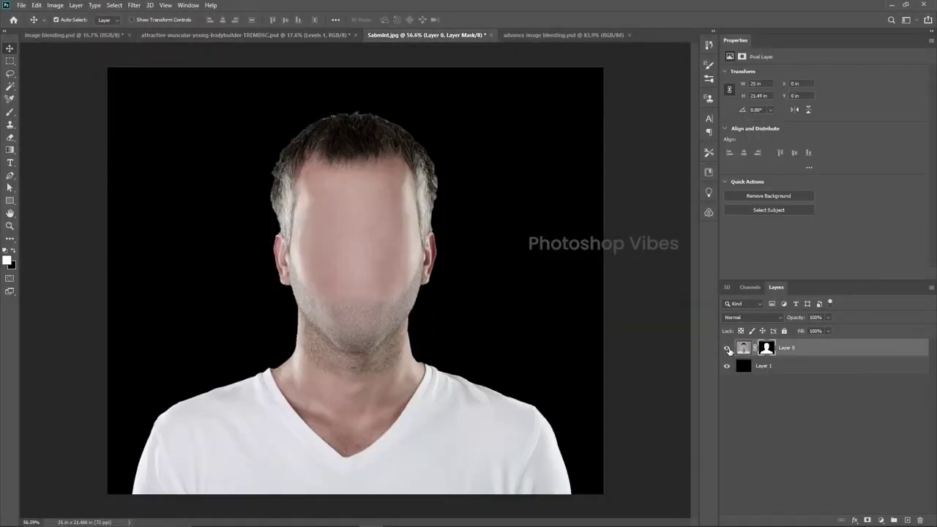
click(727, 349)
click(727, 349)
right_click(807, 349)
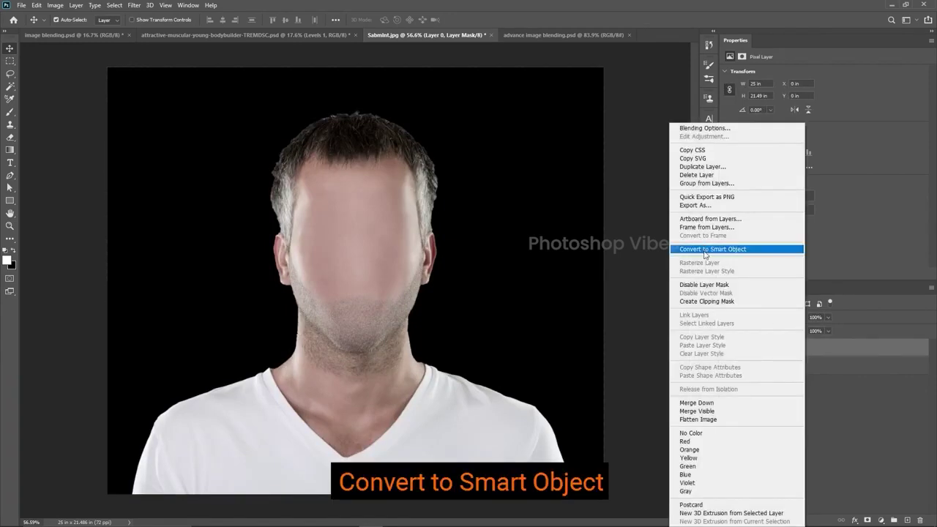
click(705, 249)
drag(376, 251, 340, 155)
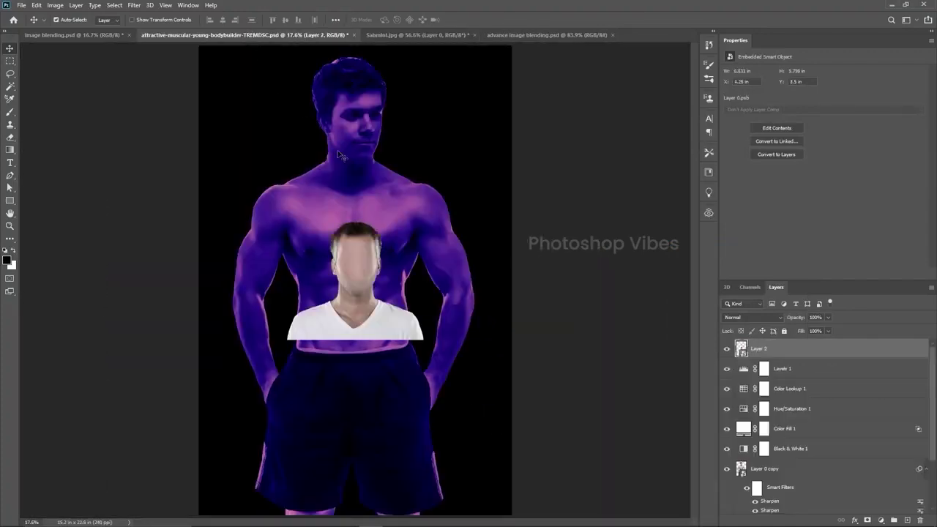
drag(362, 286, 358, 130)
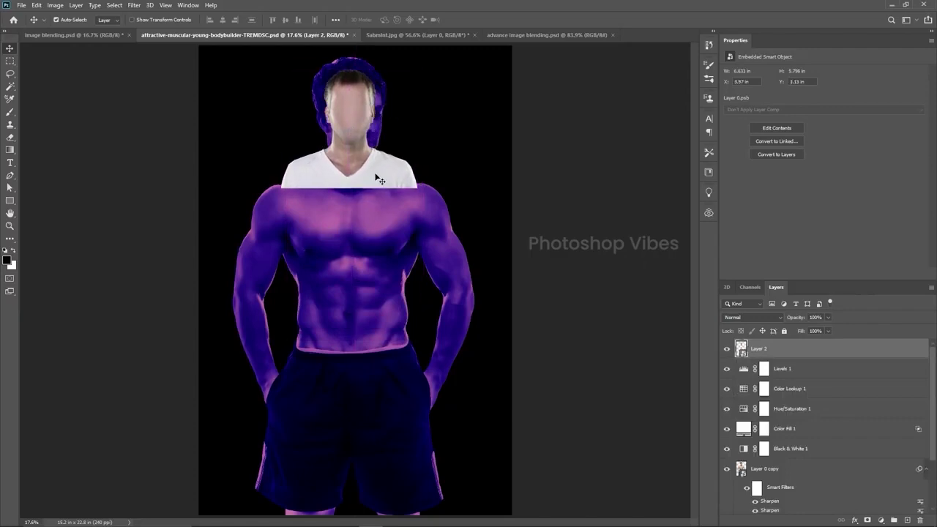
- Scale and align Layer 2 over the body at 100% opacity, below Black & White 1
key(ctrl+t)
drag(399, 183, 435, 242)
drag(797, 320, 780, 320)
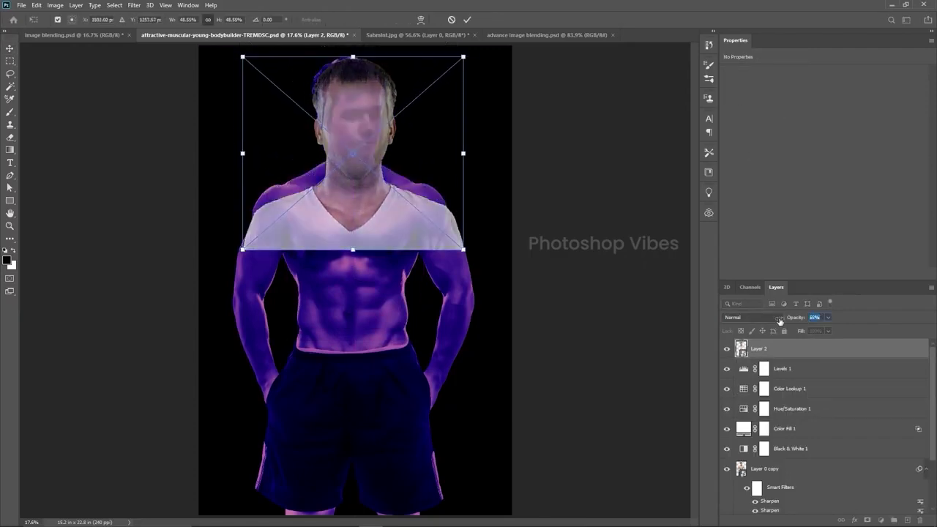
drag(461, 249, 450, 238)
mouse_move(397, 228)
mouse_down()
mouse_move(391, 210)
mouse_move(390, 219)
mouse_up()
key(Return)
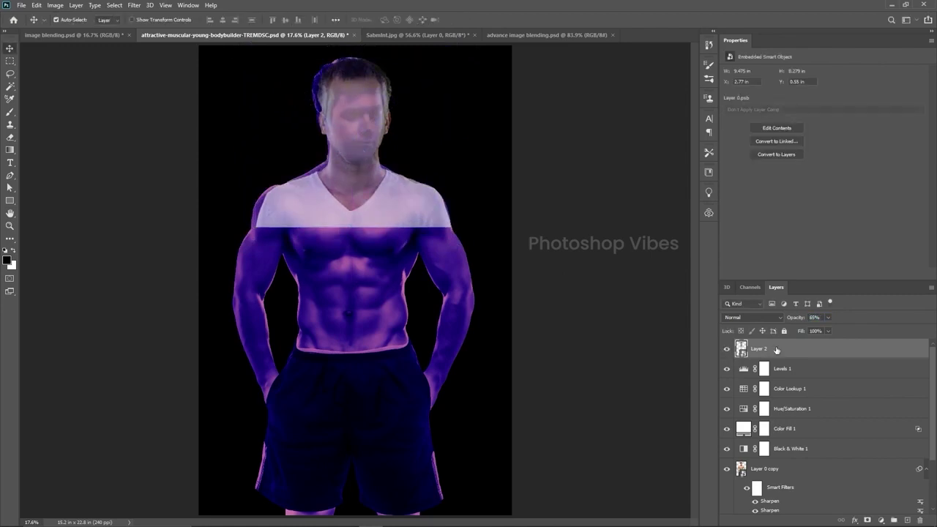
drag(790, 321, 883, 328)
drag(776, 352, 769, 456)
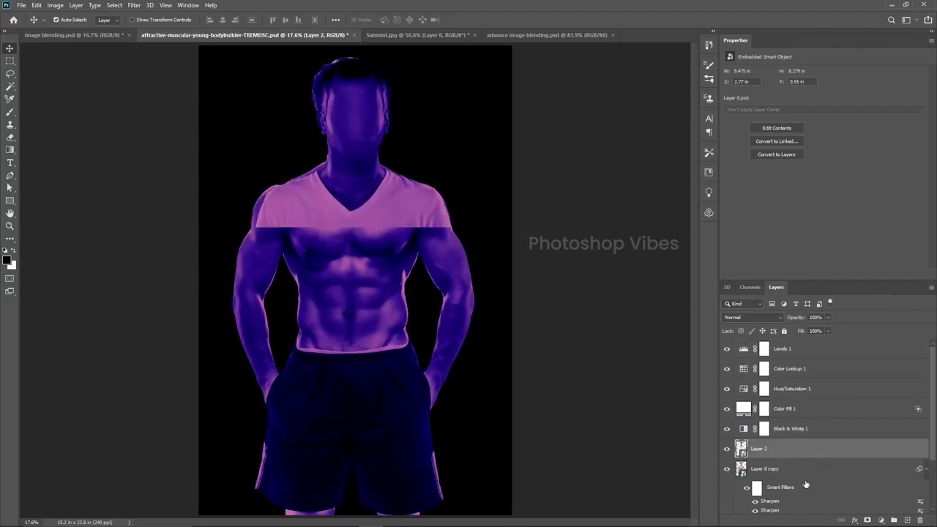
- Mask Layer 2 and erase the white shirt with a 725 px eraser
click(868, 521)
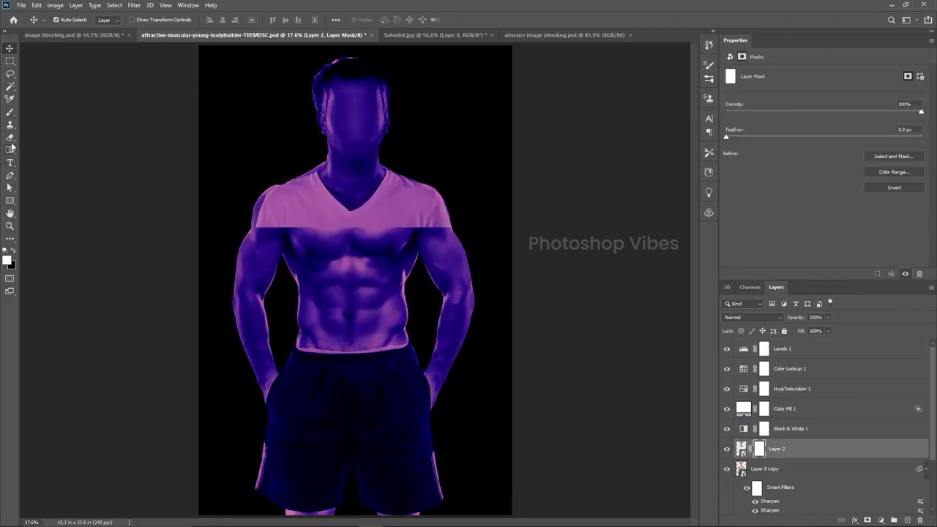
drag(10, 137, 44, 136)
drag(313, 261, 349, 134)
drag(295, 230, 307, 235)
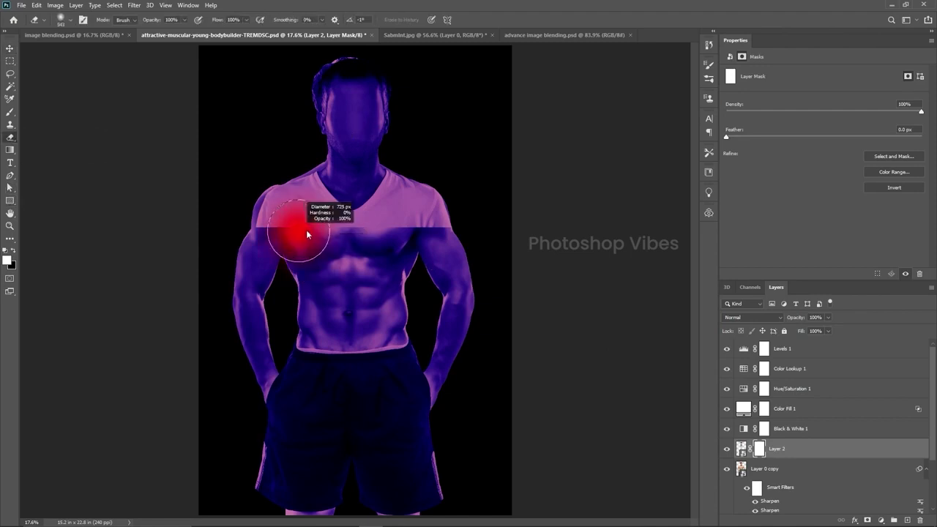
mouse_move(256, 201)
mouse_down()
mouse_move(300, 201)
mouse_move(327, 236)
mouse_move(312, 194)
mouse_move(439, 194)
mouse_move(444, 221)
mouse_move(405, 221)
mouse_move(463, 201)
mouse_up()
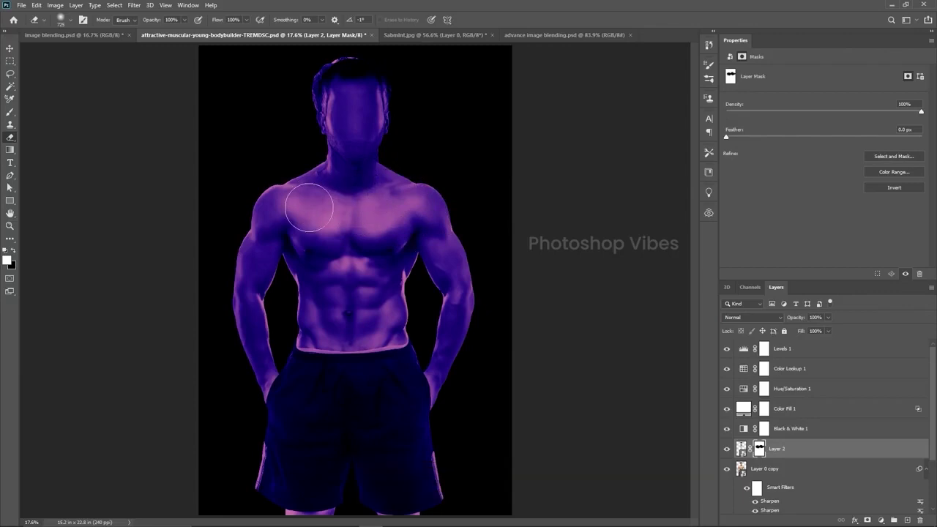
- Add a mask to Layer 0 copy and erase the original head
click(728, 449)
click(788, 469)
click(868, 520)
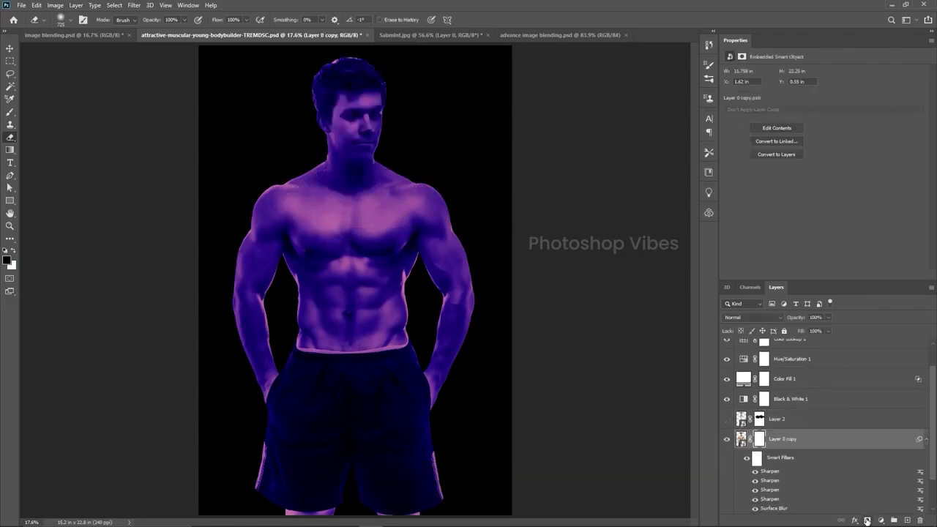
mouse_move(309, 129)
mouse_down()
mouse_move(353, 114)
mouse_move(333, 103)
mouse_move(351, 69)
mouse_up()
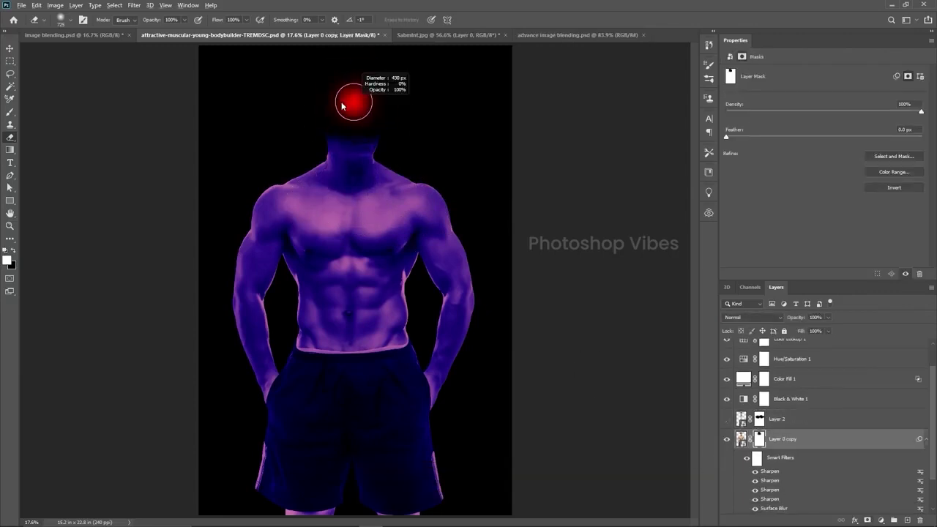
click(727, 419)
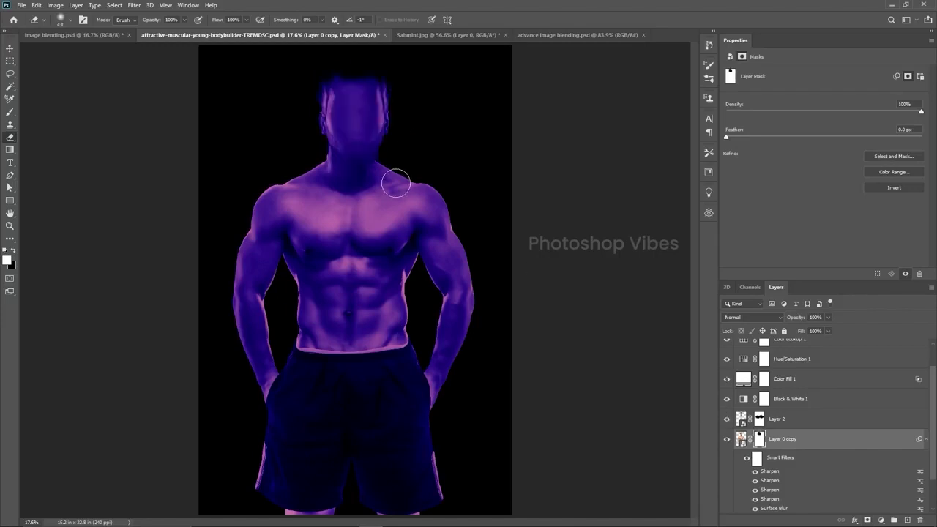
- Nudge Layer 2's head slightly left and target its mask for further erasing
key(v)
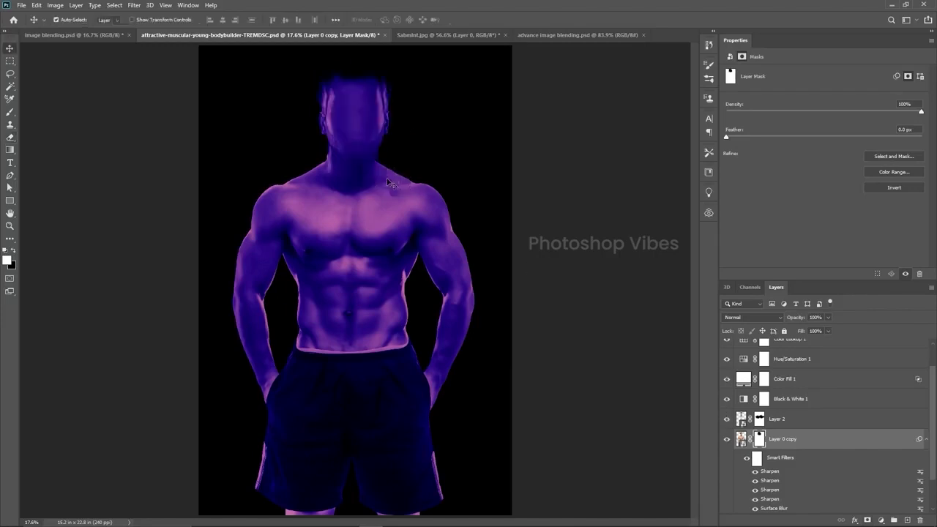
click(791, 420)
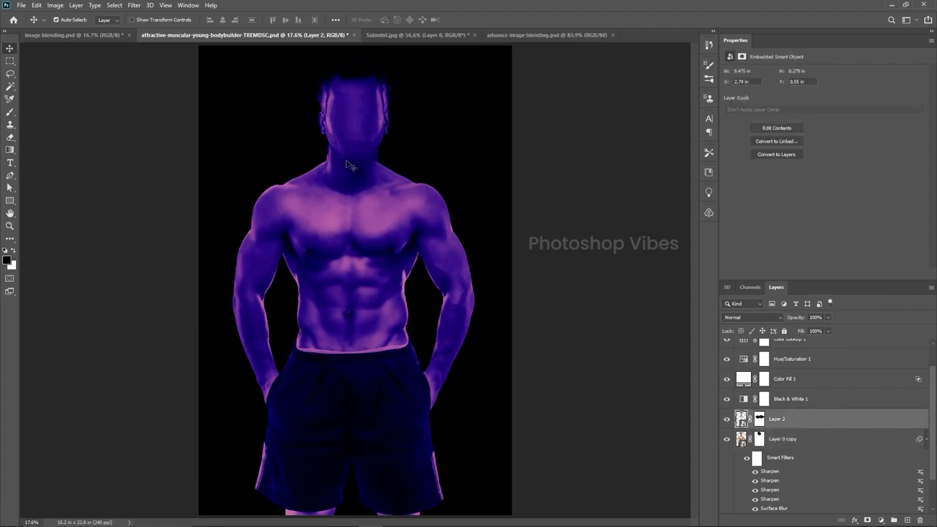
key(Left)
key(Left)
key(Left)
key(Left)
key(Left)
key(Left)
key(Left)
key(Left)
key(Left)
key(Left)
key(Left)
key(Left)
key(Left)
key(Left)
key(Left)
key(Left)
key(Left)
key(Left)
key(Left)
key(Left)
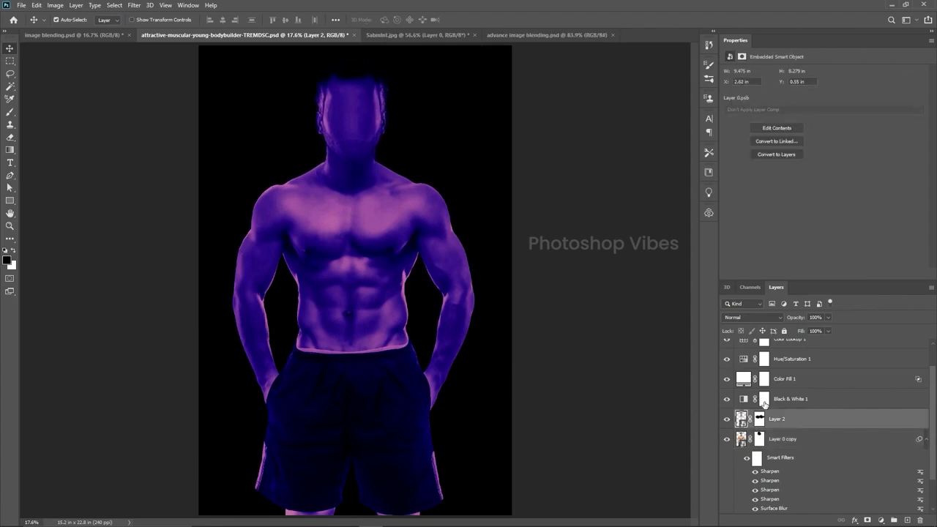
scroll(281, 129, up, 3)
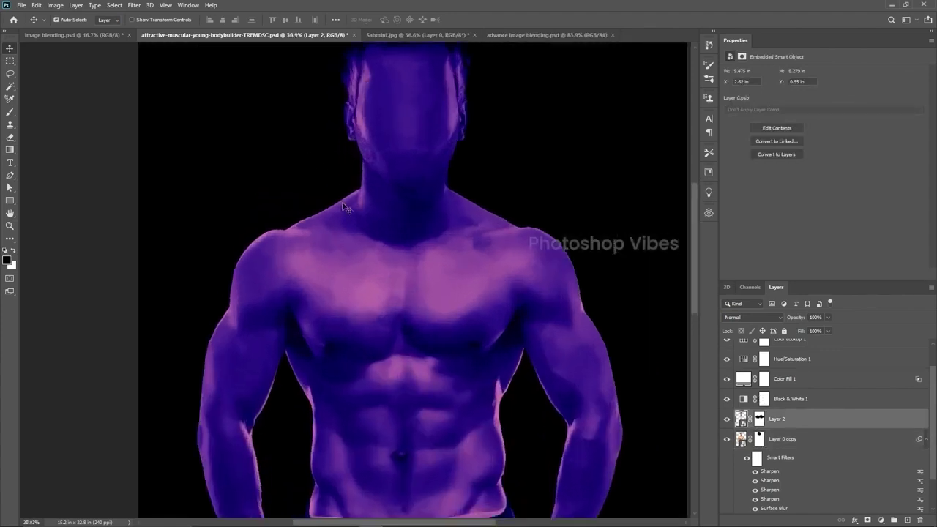
key(e)
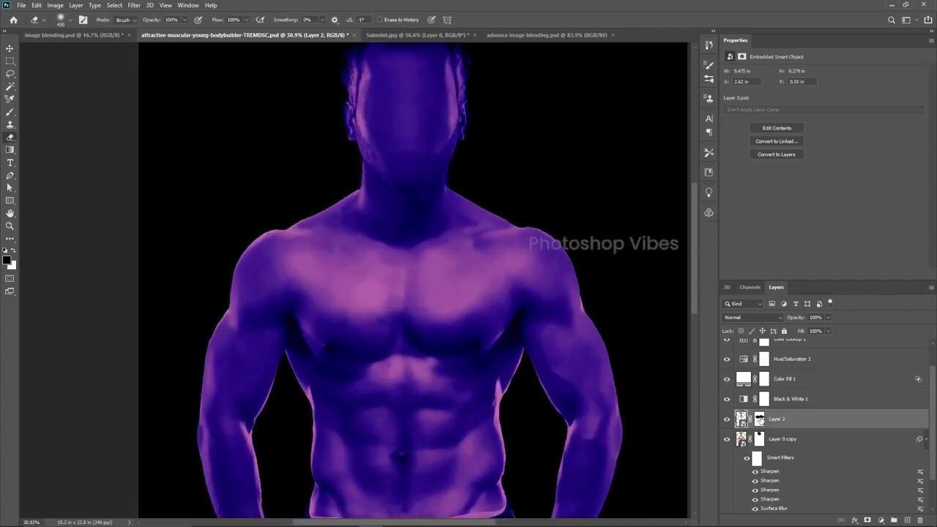
click(761, 420)
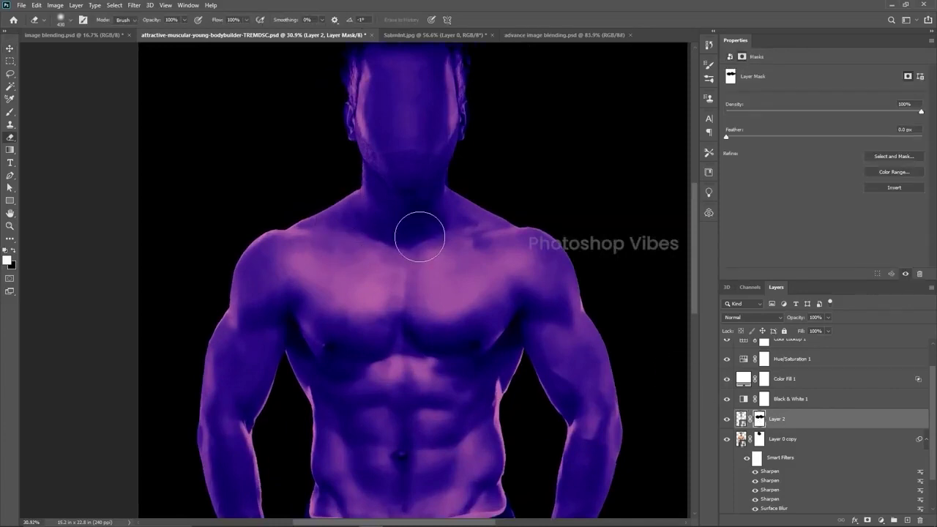
scroll(331, 233, down, 2)
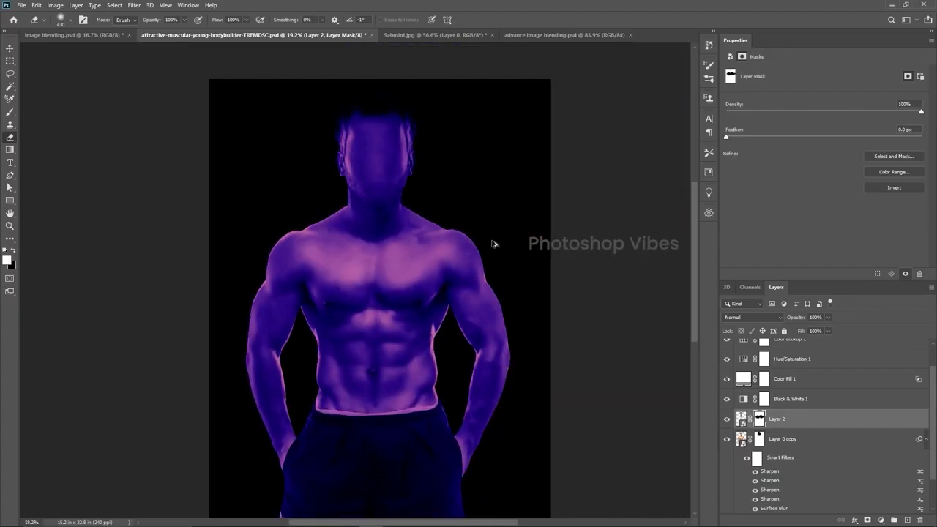
- Create a new layer above Layer 2 and set the foreground colour to white
key(v)
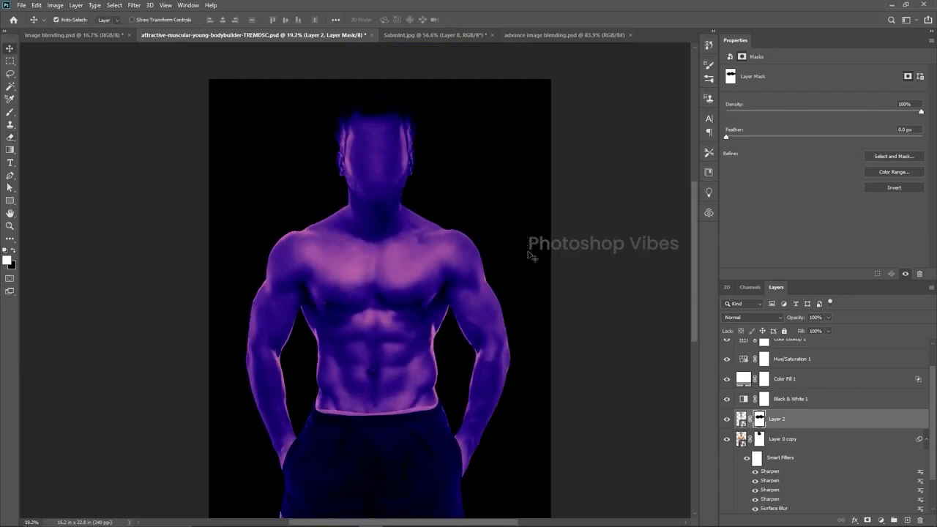
click(800, 422)
click(908, 520)
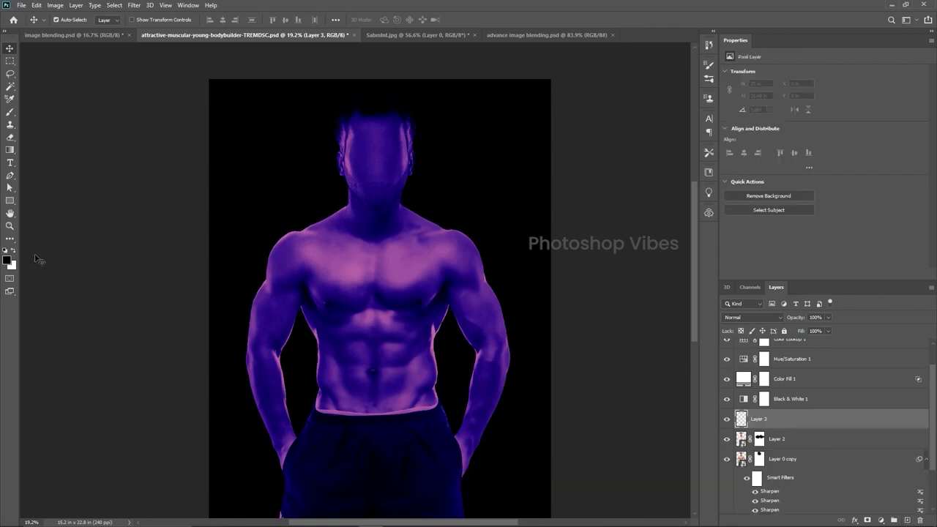
click(7, 262)
drag(725, 249, 627, 179)
click(892, 204)
- Paint faint white over the head and neck with a smaller Brush at 5% opacity
click(10, 114)
right_click(9, 115)
click(25, 114)
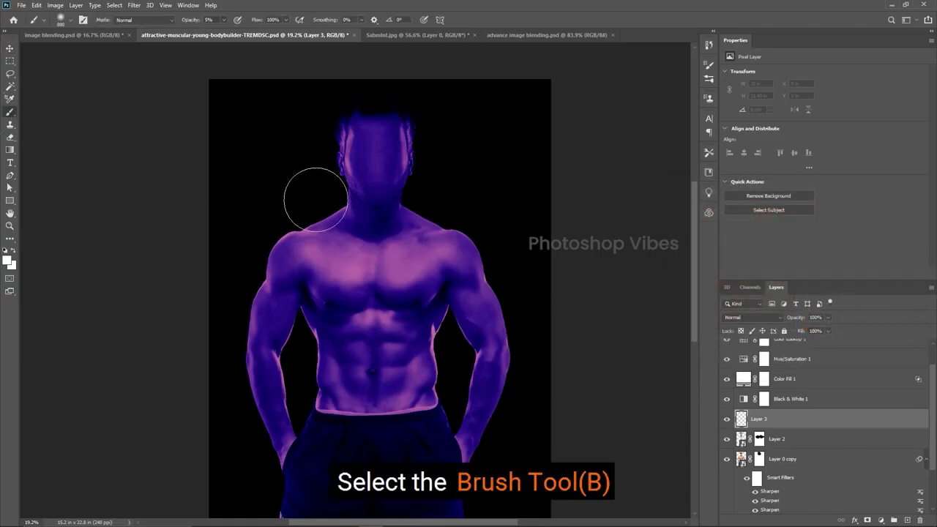
drag(378, 212, 350, 208)
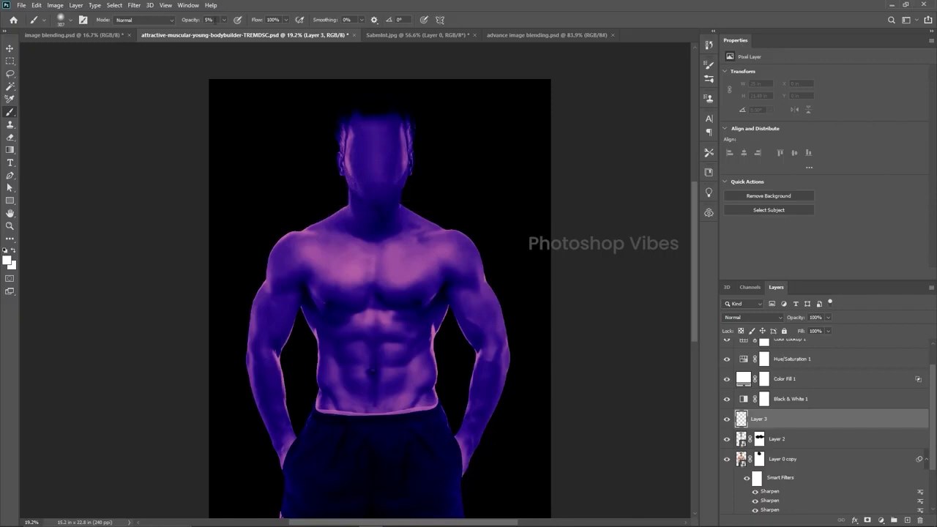
click(186, 20)
text(5)
key(Return)
mouse_move(370, 118)
mouse_down()
mouse_move(368, 105)
mouse_move(379, 121)
mouse_move(372, 215)
mouse_move(390, 223)
mouse_move(382, 94)
mouse_up()
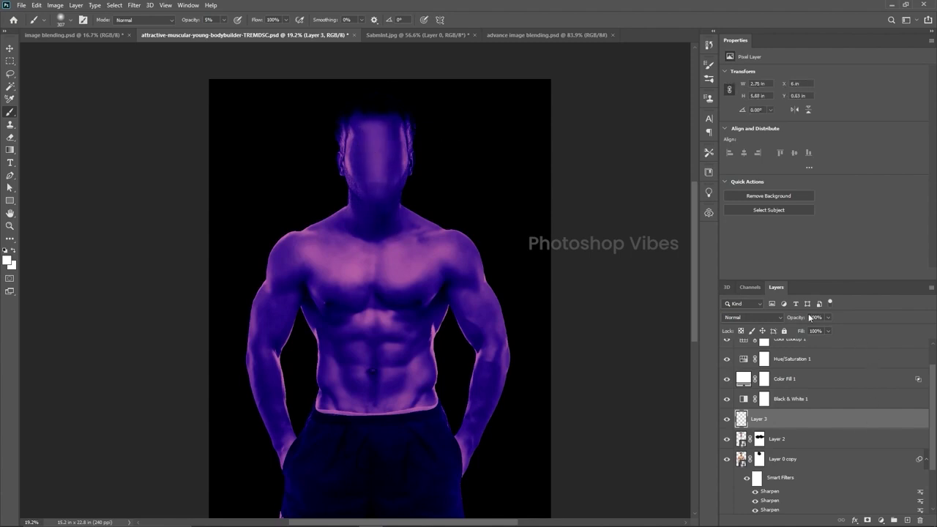
- Set Layer 3 to 70% opacity, compare with the original, then switch to advance image blending.psd
drag(801, 321, 790, 321)
text(70)
key(Return)
scroll(578, 346, down, 1)
scroll(484, 344, up, 1)
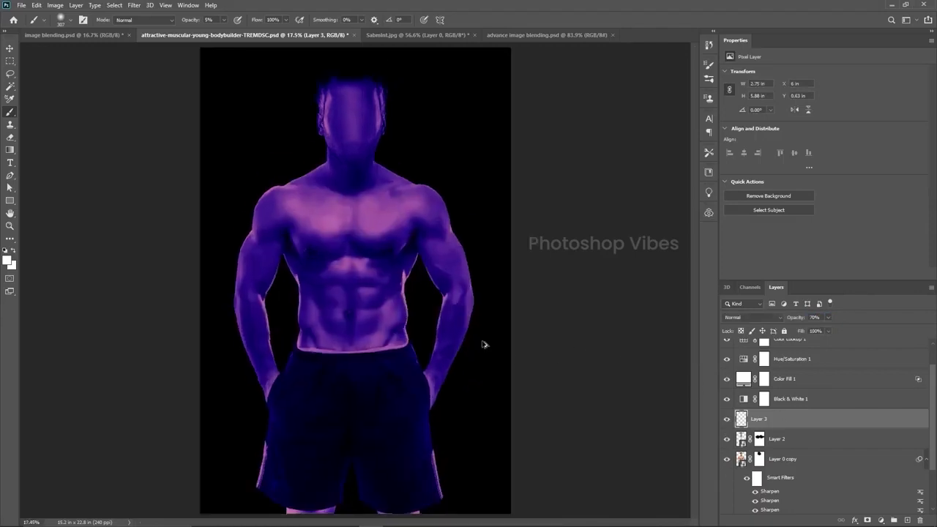
scroll(805, 483, down, 2)
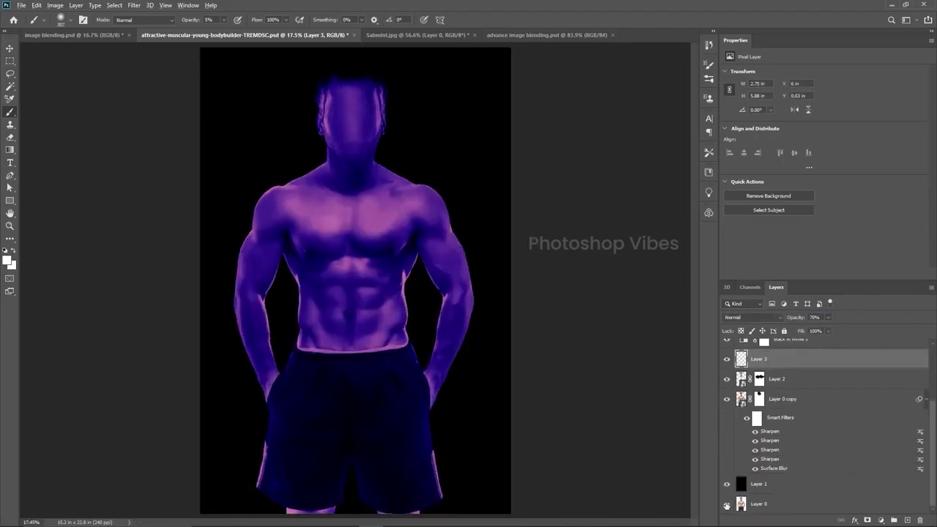
alt+click(727, 504)
alt+click(727, 504)
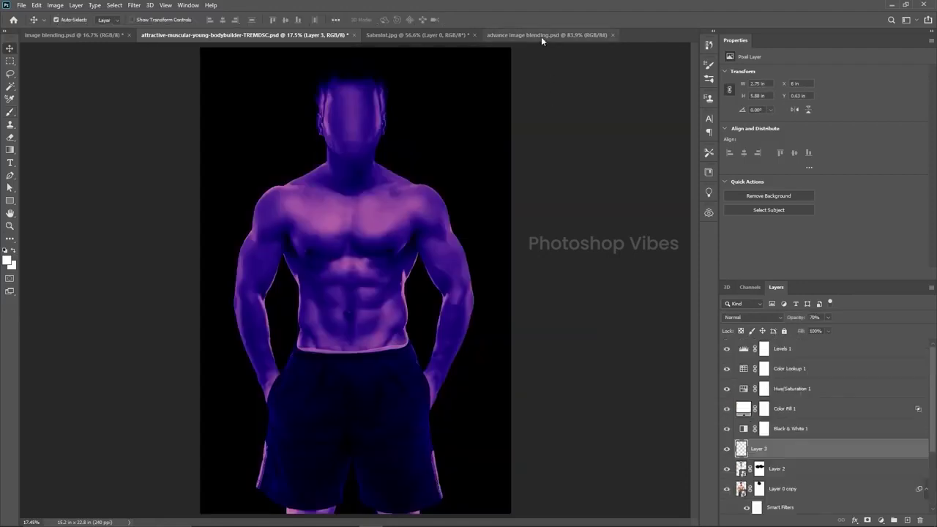
click(542, 35)
scroll(610, 205, down, 1)
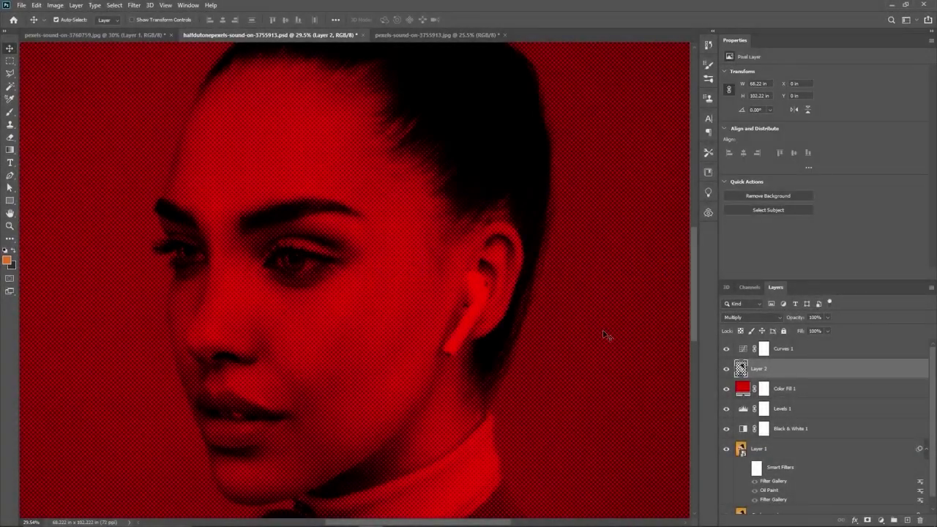
- Switch to the original orange-background portrait document, pexels-sound-on-3755913.jpg
click(404, 37)
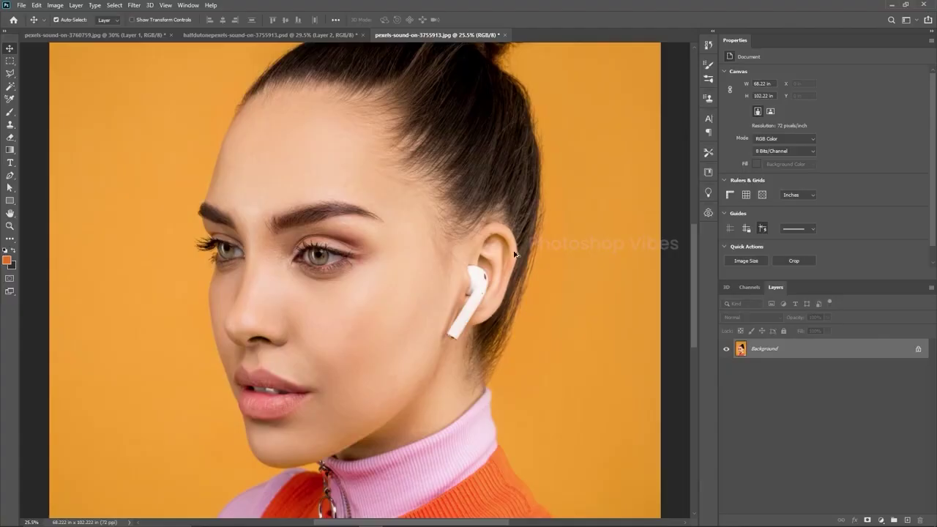
- Duplicate the Background layer and convert Background copy to a smart object
scroll(515, 254, down, 3)
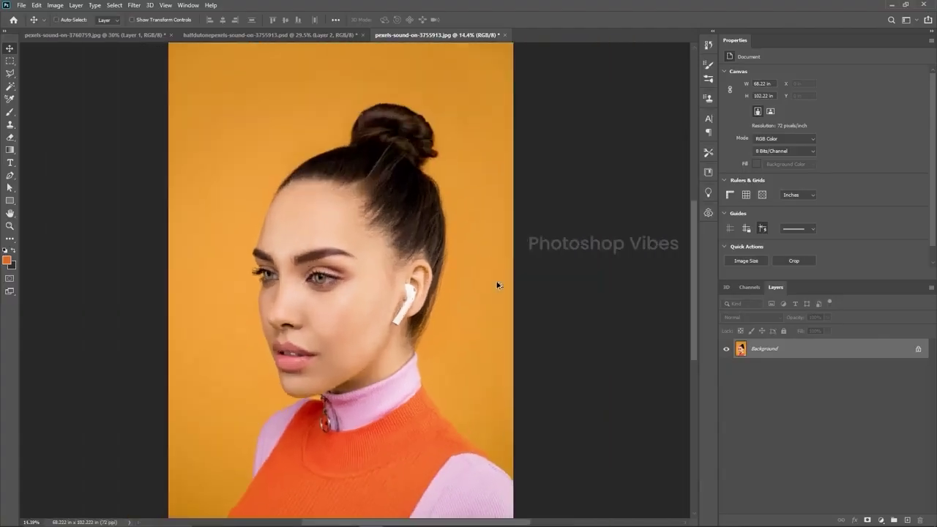
drag(851, 358, 908, 519)
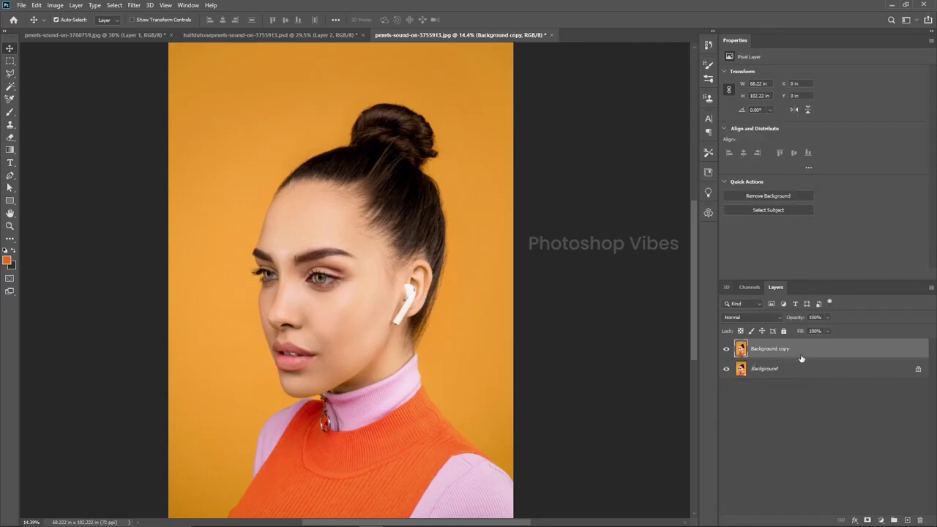
right_click(805, 348)
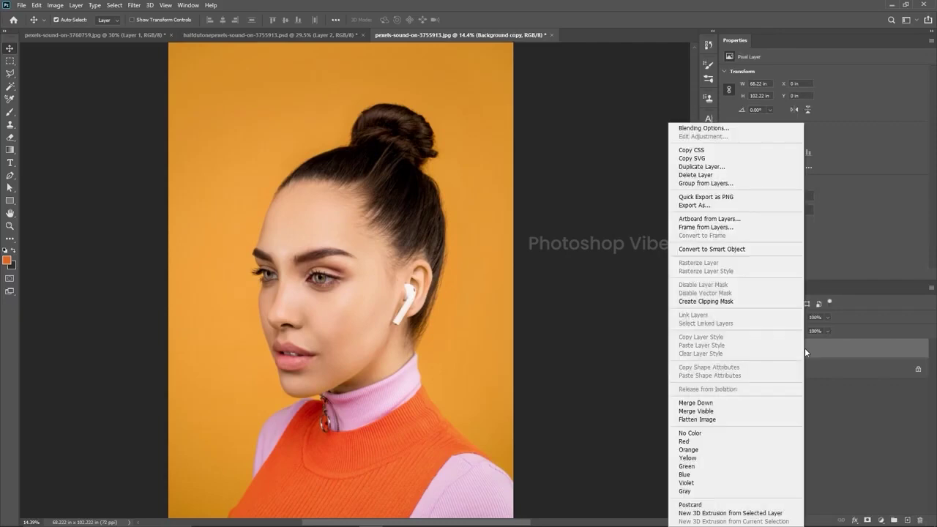
click(735, 252)
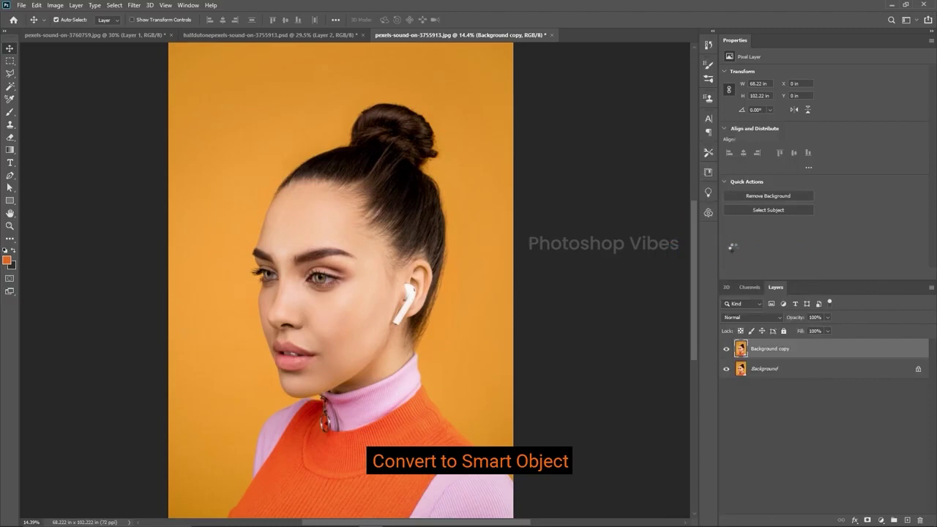
- Apply Color Halftone to Background copy with Max Radius 15 and angles 35/45/55/65
scroll(273, 313, up, 2)
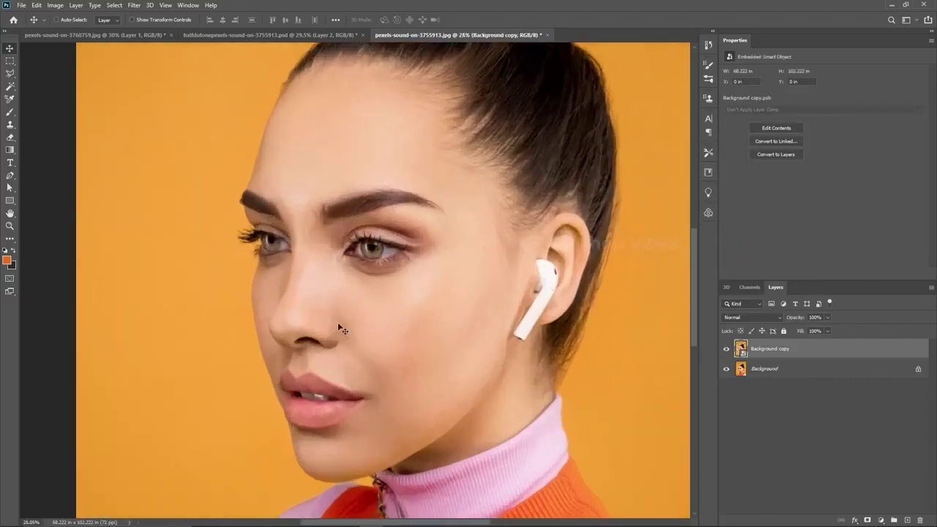
drag(514, 314, 493, 347)
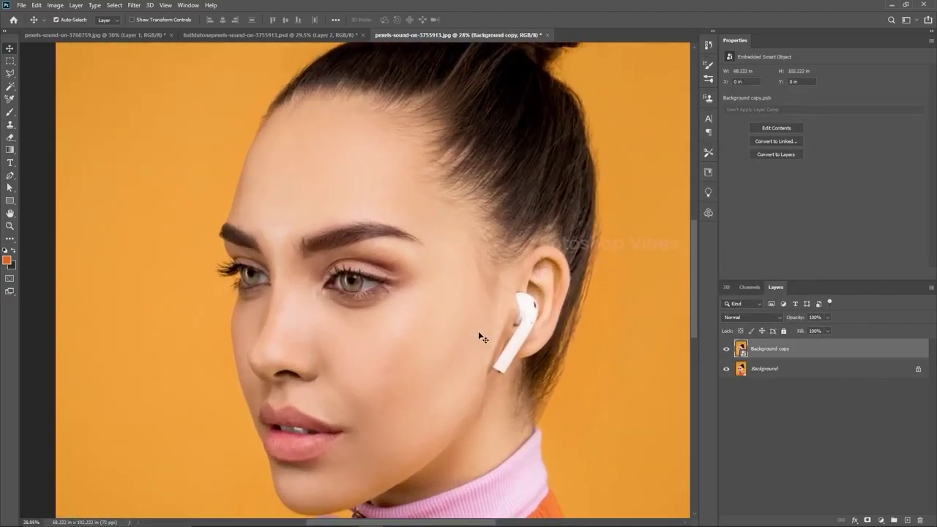
click(129, 5)
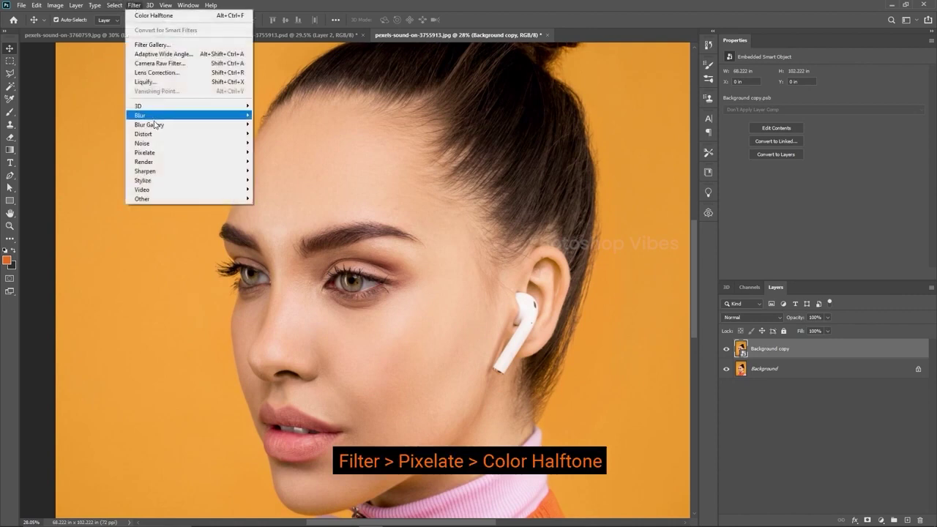
mouse_move(154, 152)
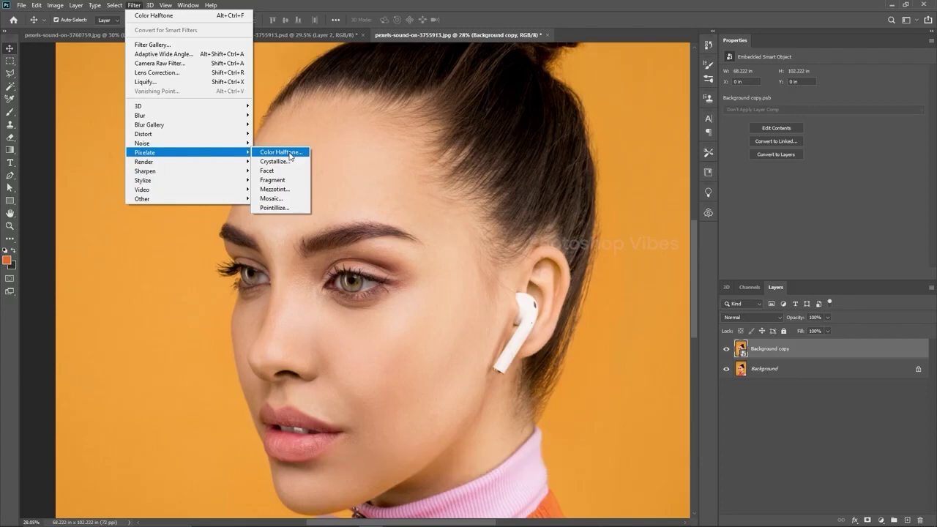
click(285, 153)
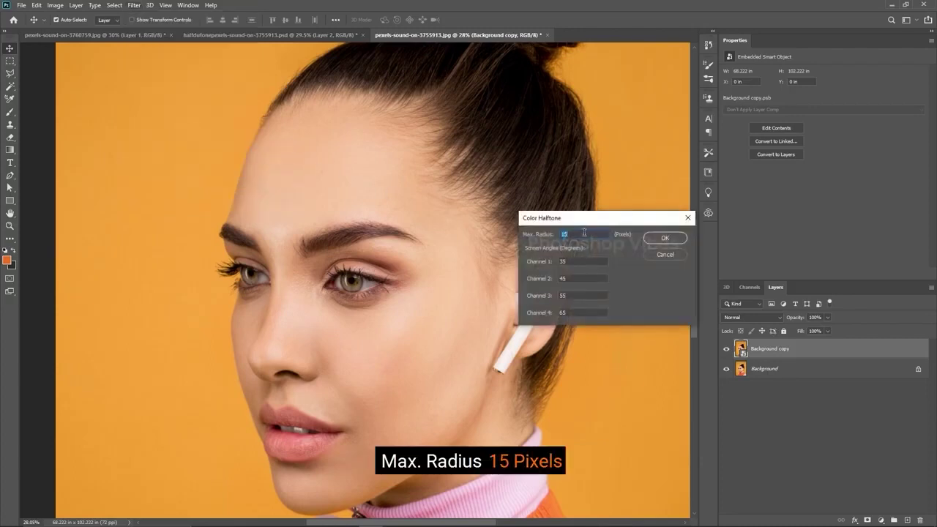
click(578, 262)
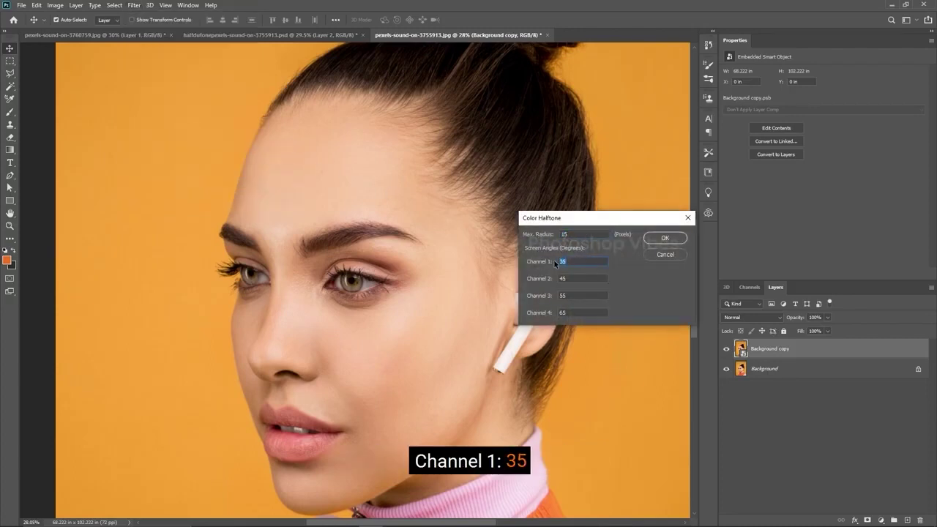
click(561, 278)
click(561, 295)
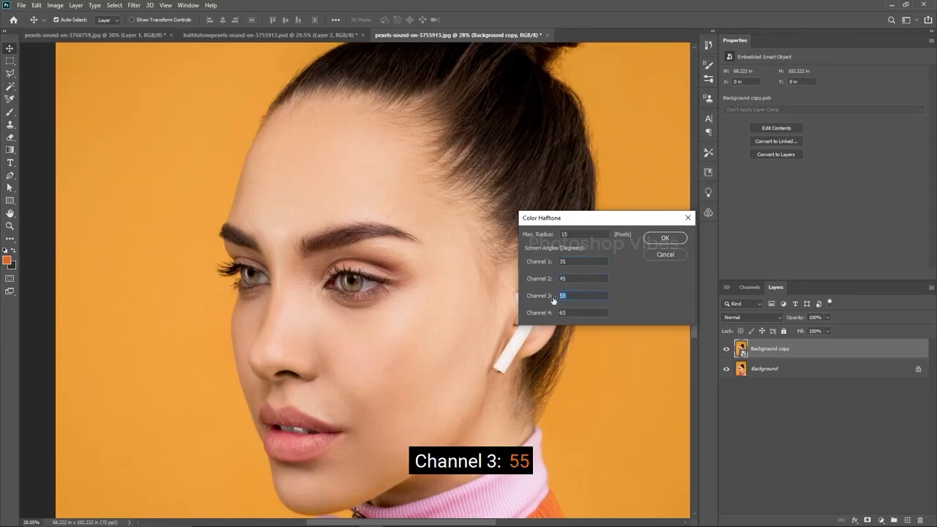
click(562, 313)
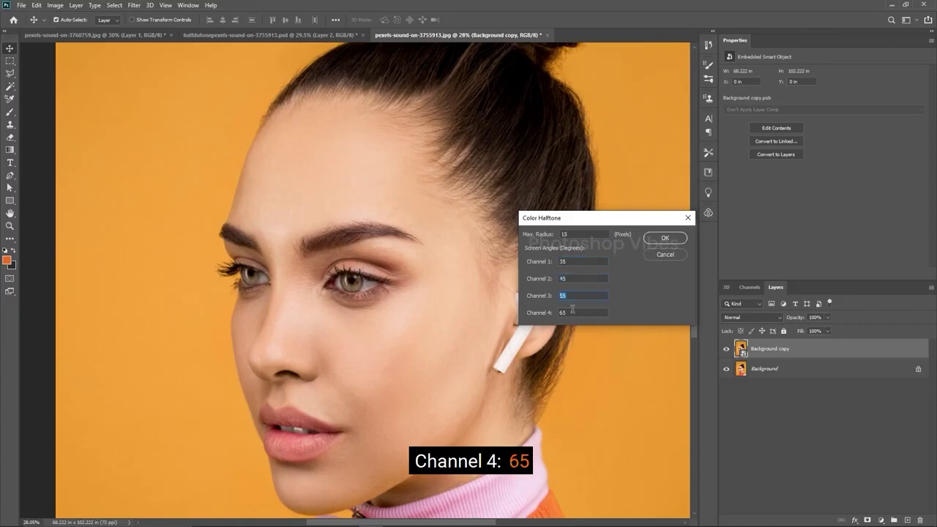
click(666, 239)
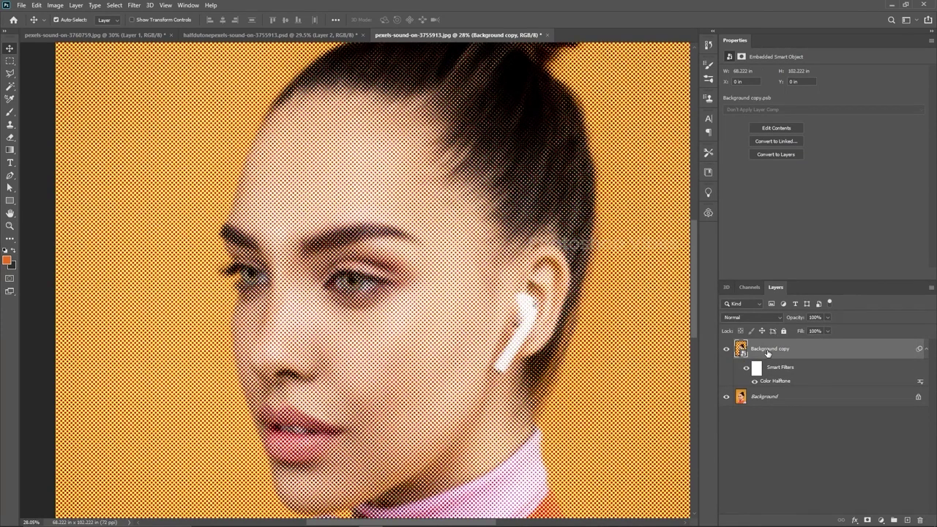
- Preview each colour channel, then select all and copy the Green channel's halftone
click(751, 290)
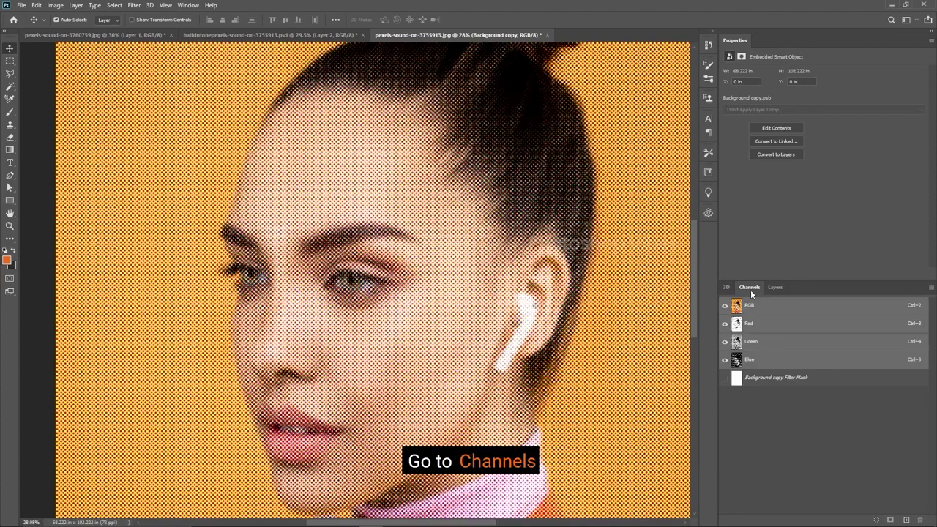
click(754, 358)
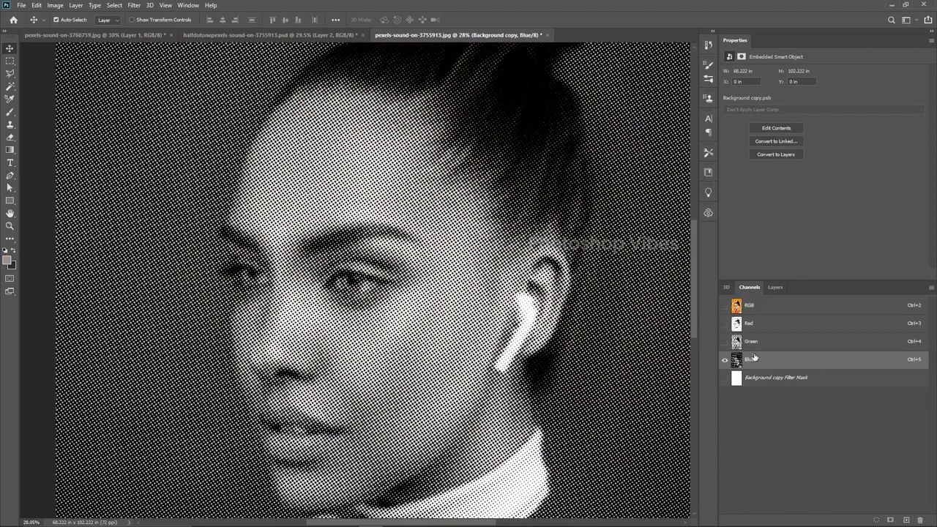
click(752, 342)
click(755, 326)
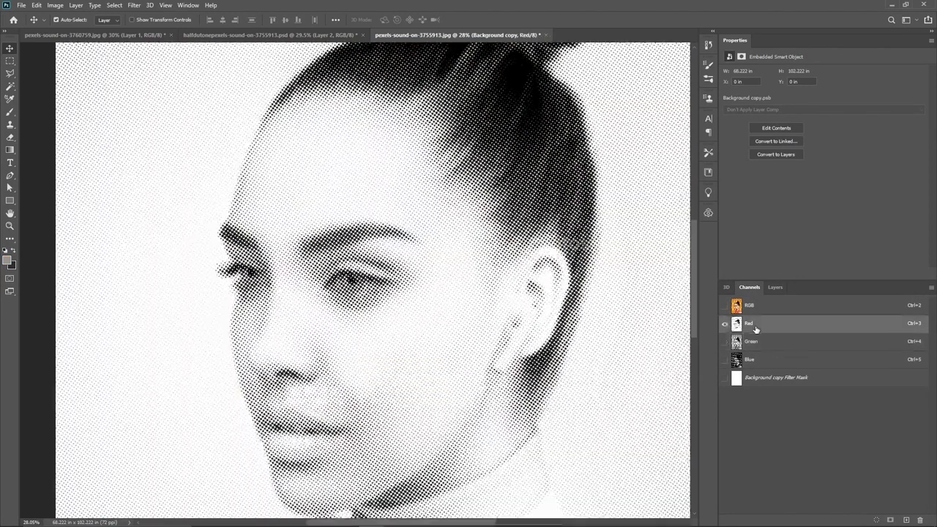
click(755, 313)
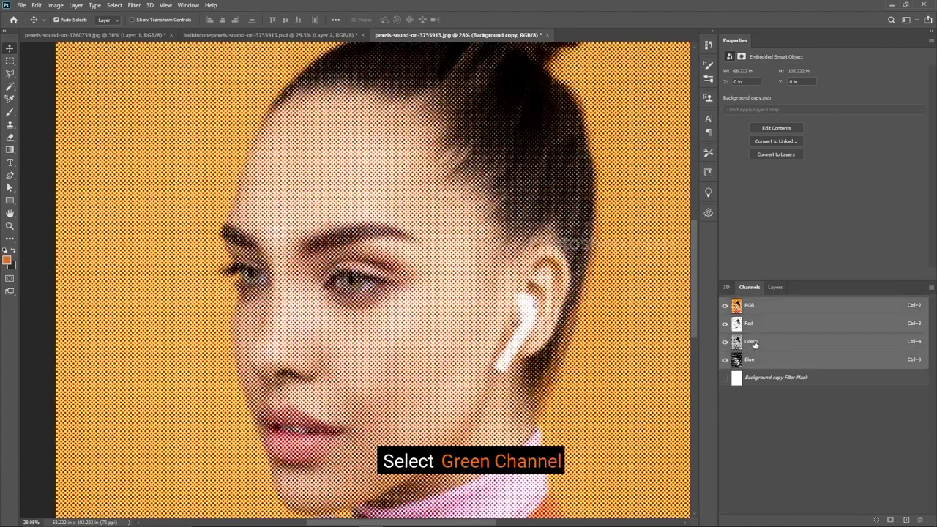
click(755, 343)
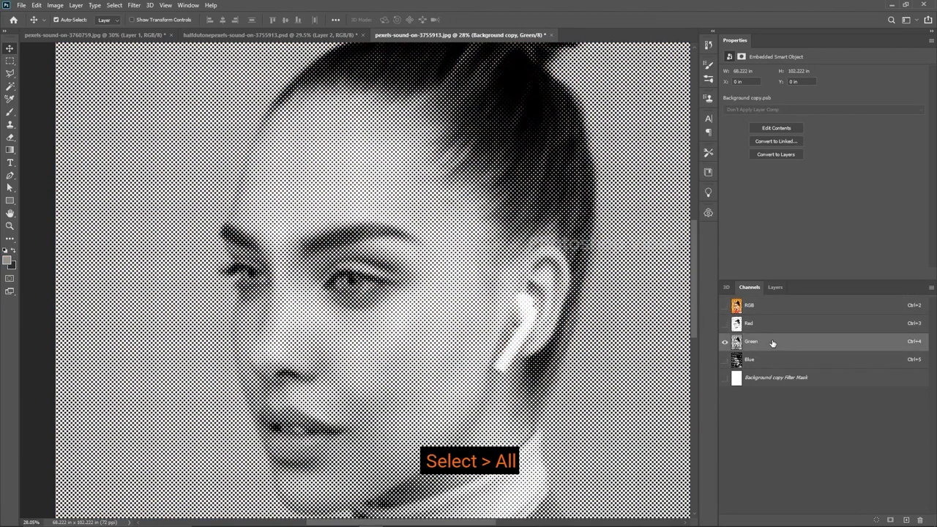
click(115, 5)
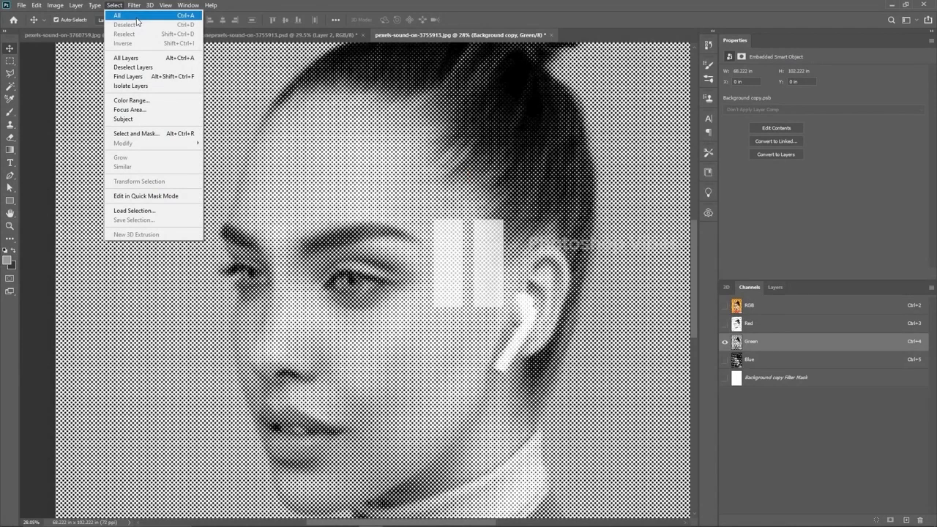
click(137, 20)
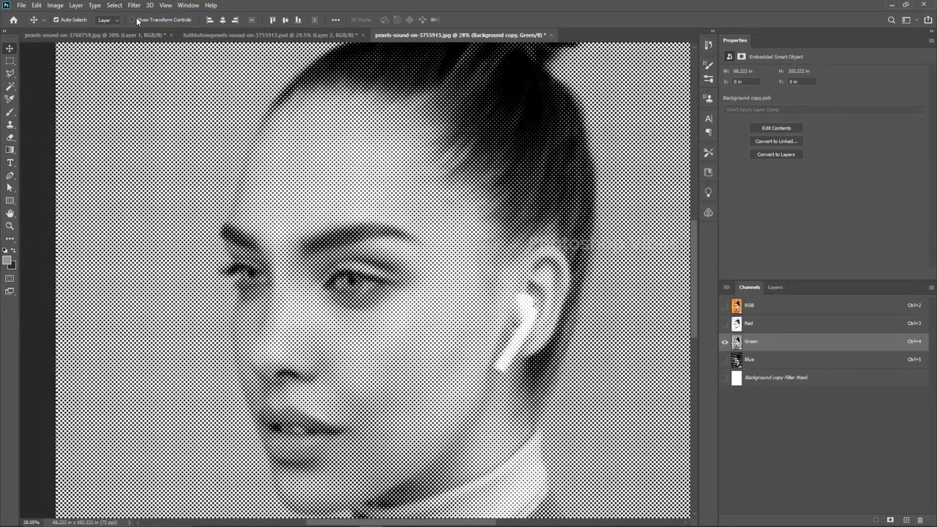
click(35, 6)
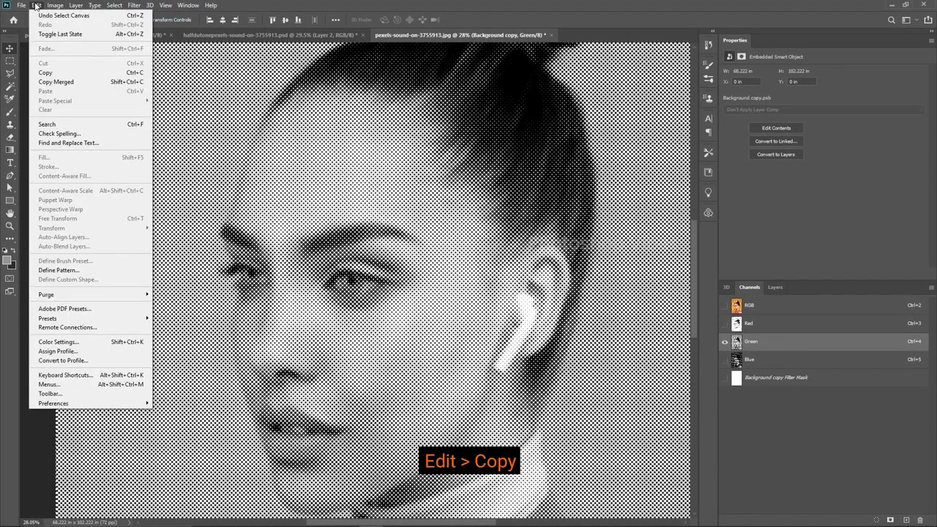
click(71, 74)
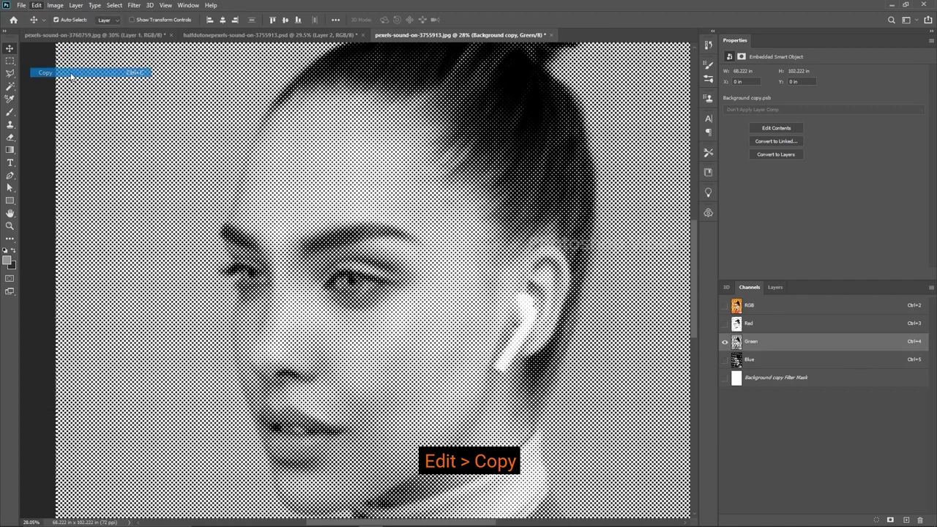
- Paste the green halftone in place into a new Layer 1, then hide it
click(776, 288)
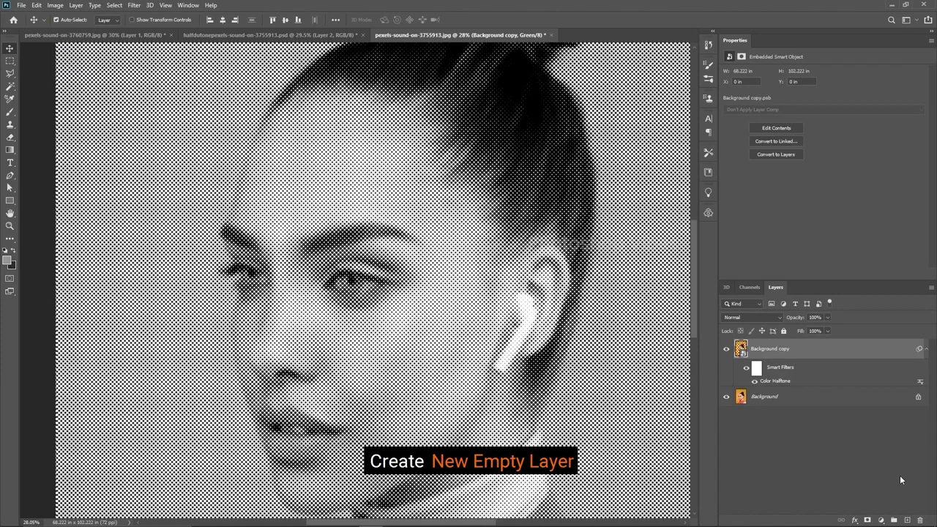
click(907, 520)
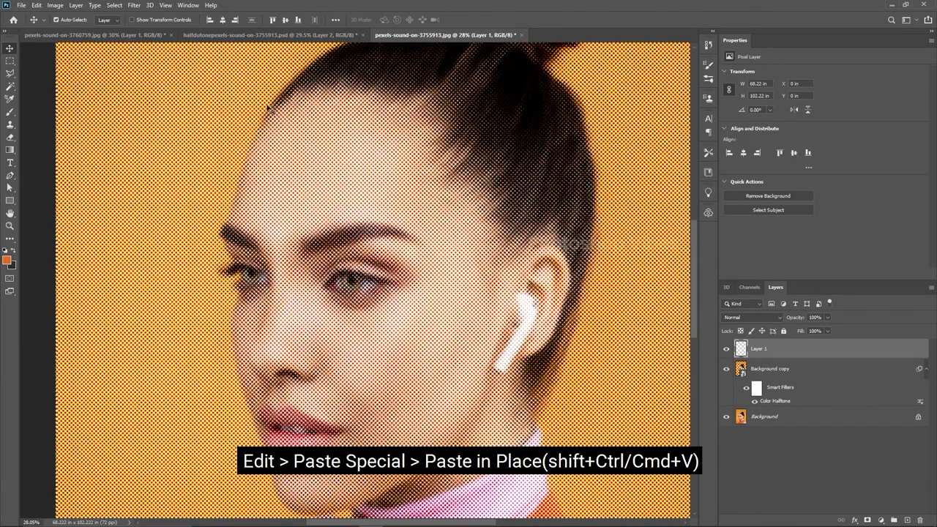
click(36, 5)
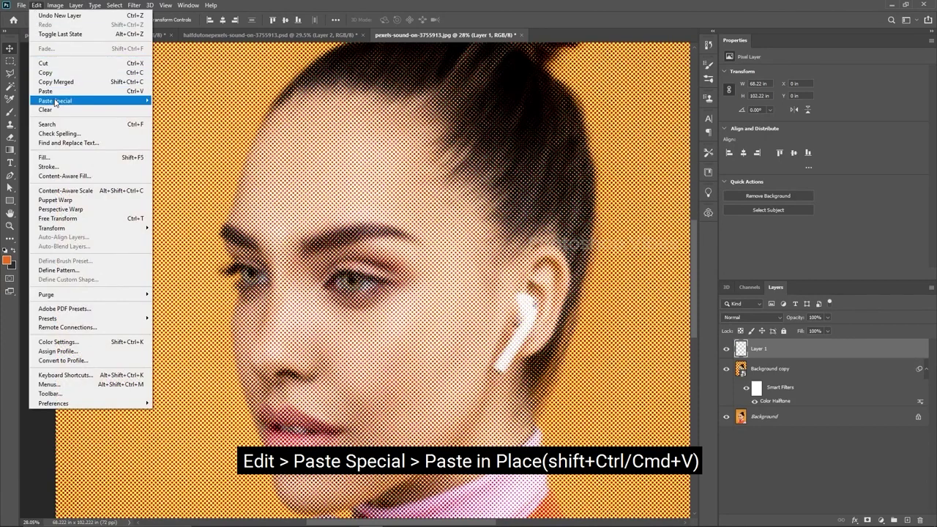
mouse_move(56, 104)
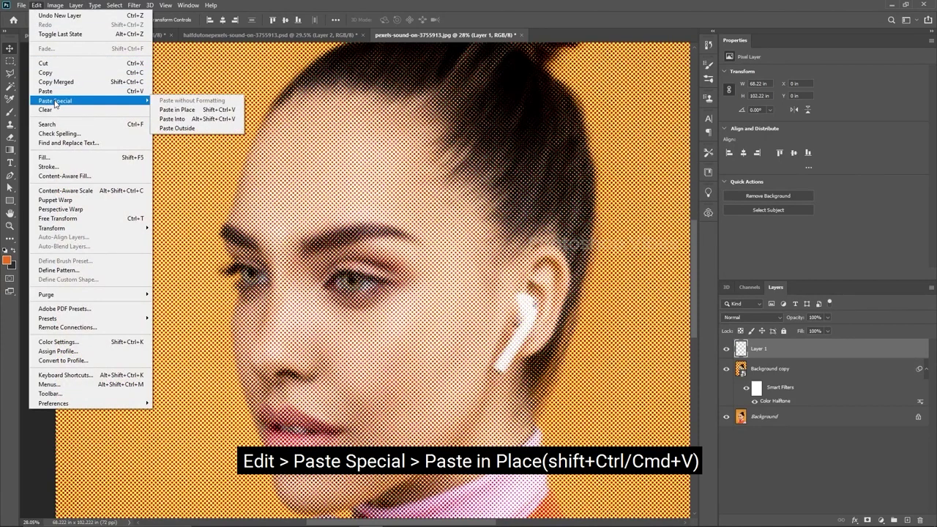
click(217, 110)
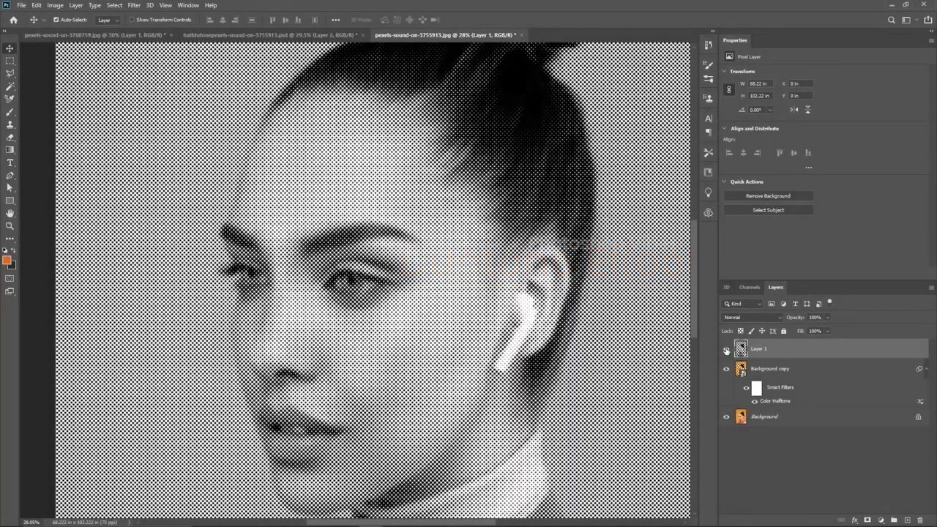
click(726, 350)
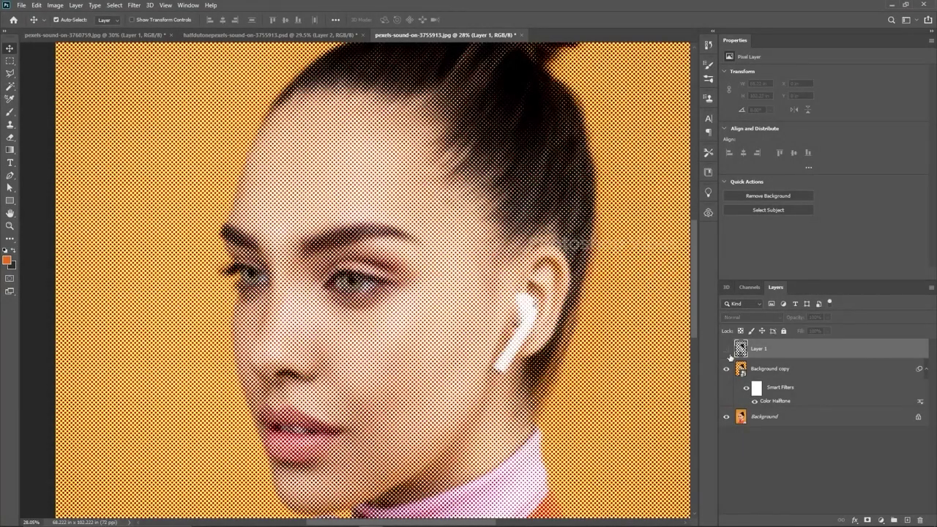
- Add a Black & White adjustment layer above Background copy to desaturate the portrait
click(767, 369)
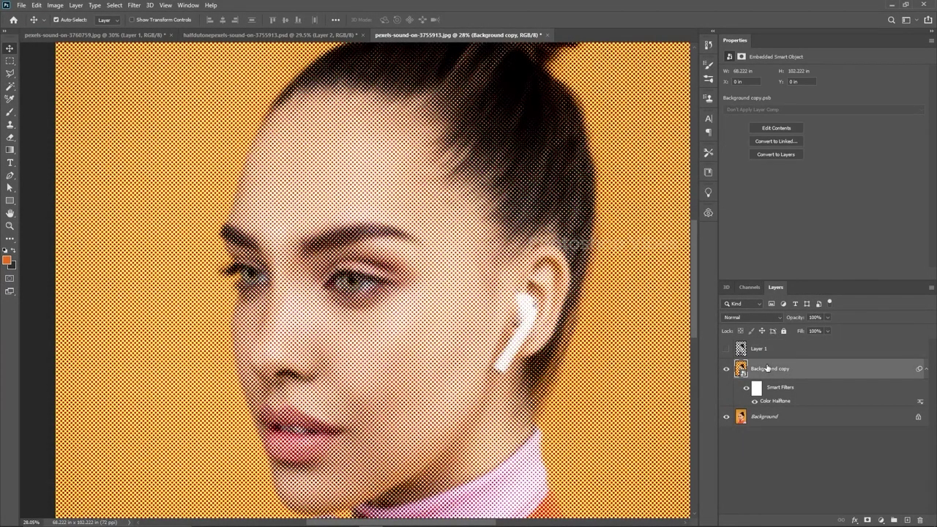
click(881, 520)
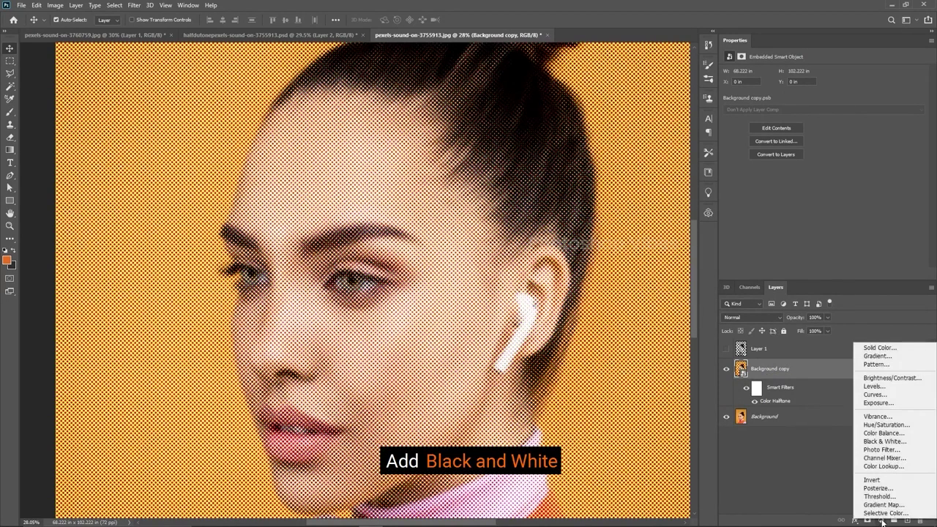
click(895, 443)
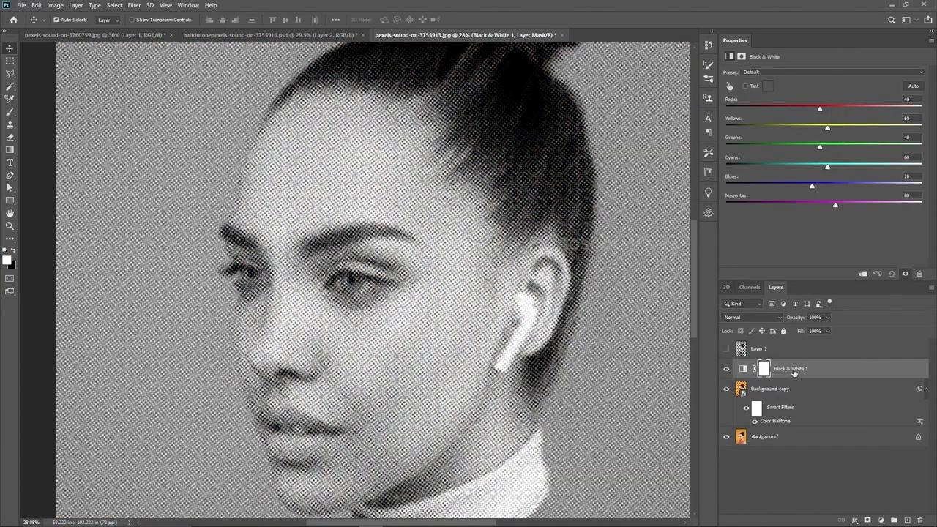
click(794, 372)
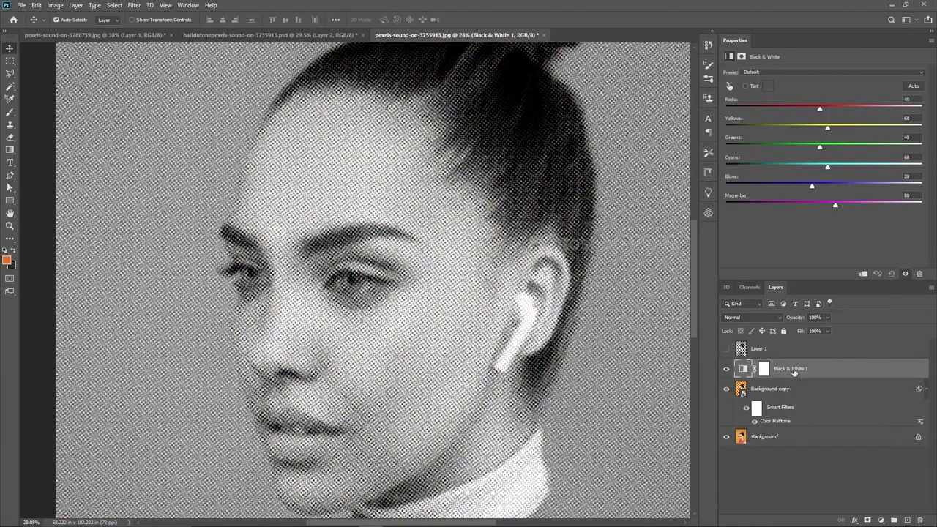
- Add a red (e00101) Solid Color fill layer blended in Multiply
click(882, 519)
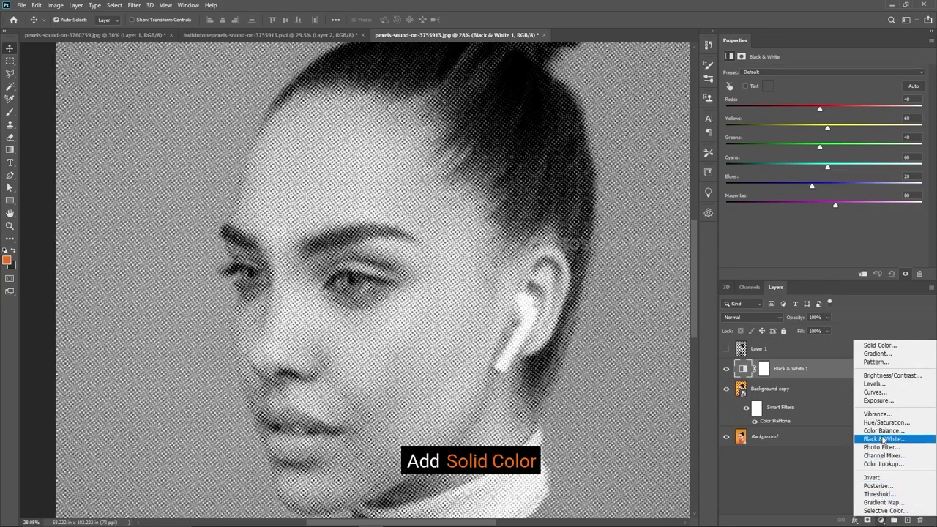
click(879, 345)
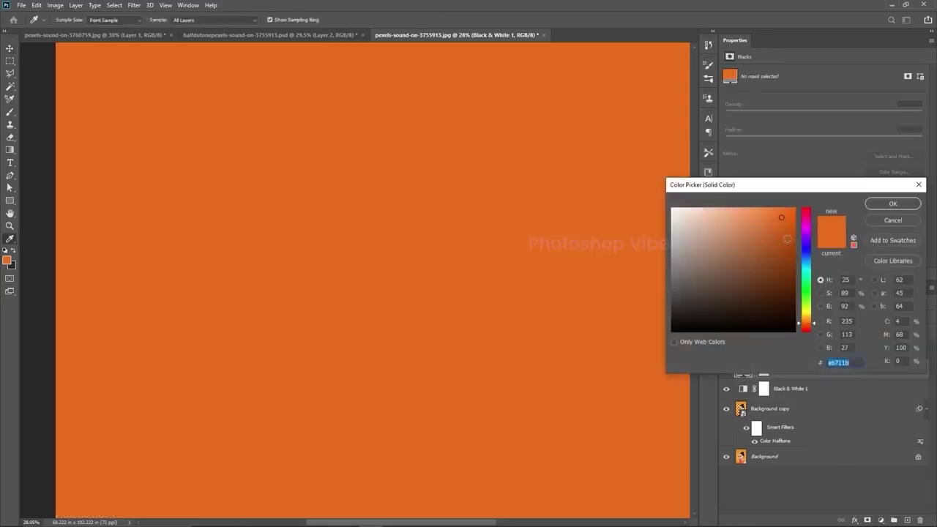
drag(808, 229, 806, 199)
click(794, 228)
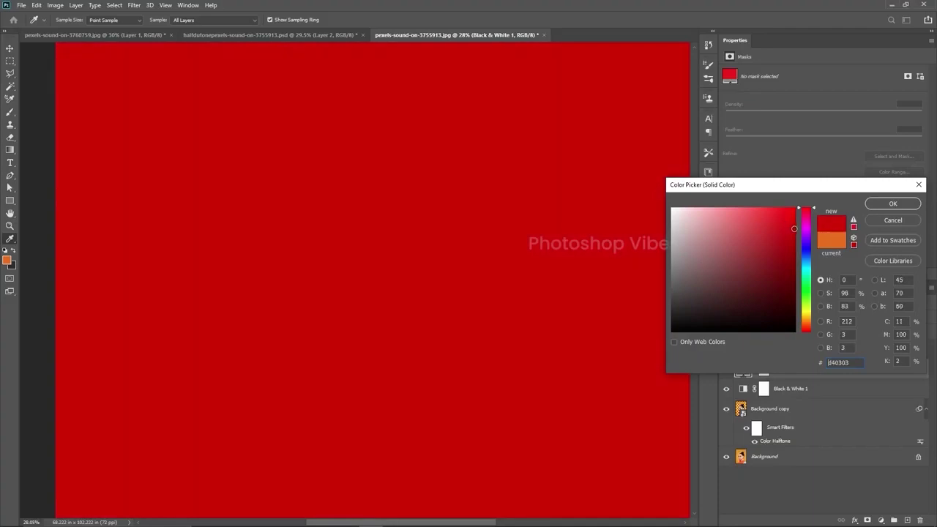
click(796, 222)
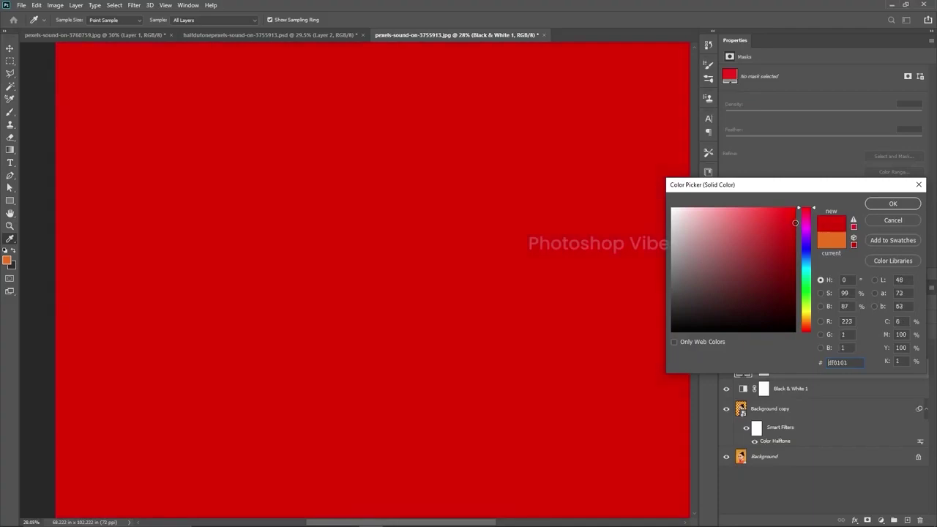
click(894, 205)
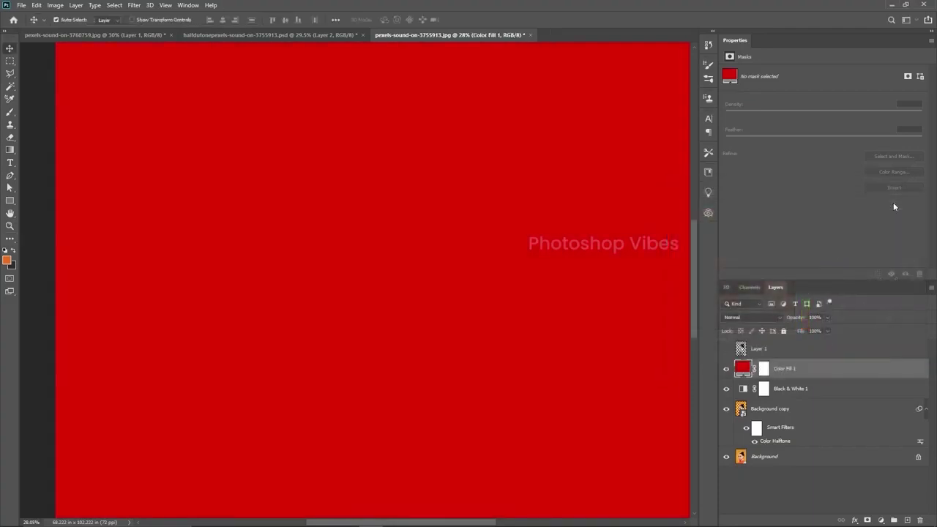
click(742, 318)
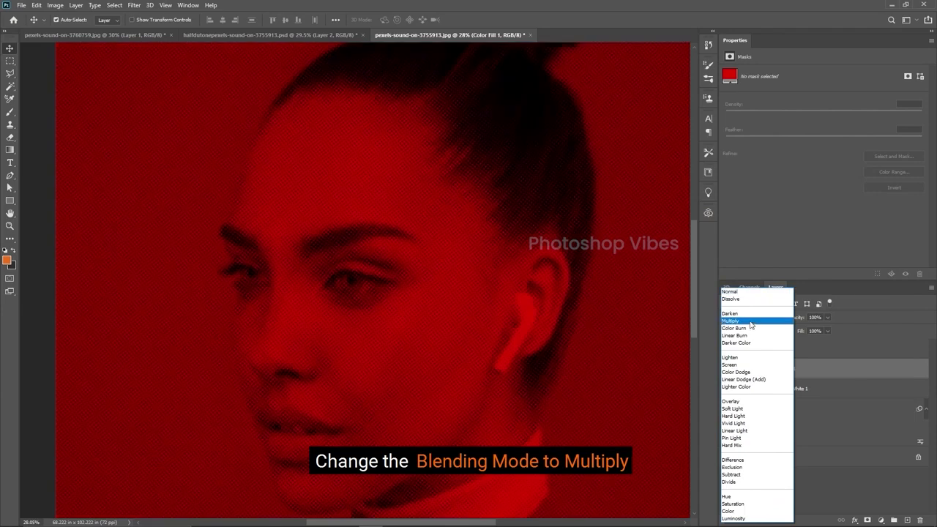
click(751, 325)
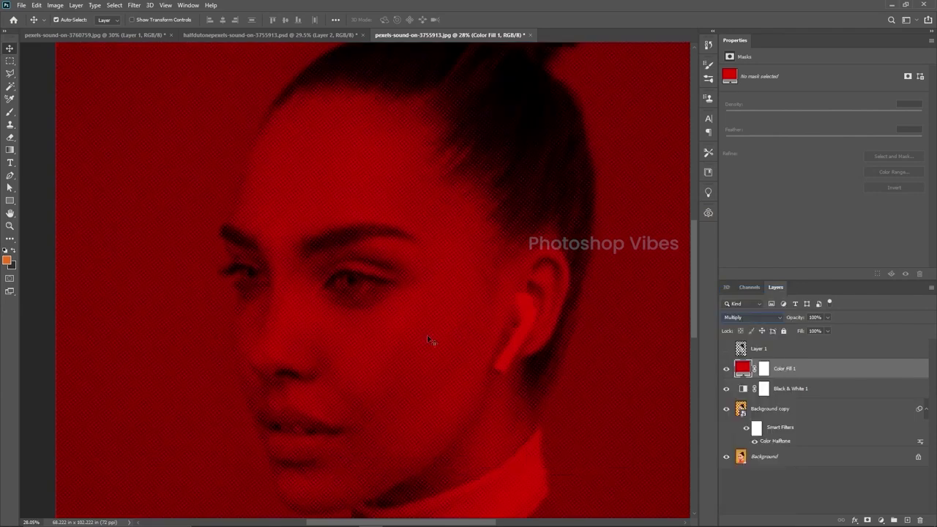
- Toggle the red fill off and on to compare, then reframe the face
scroll(421, 341, down, 3)
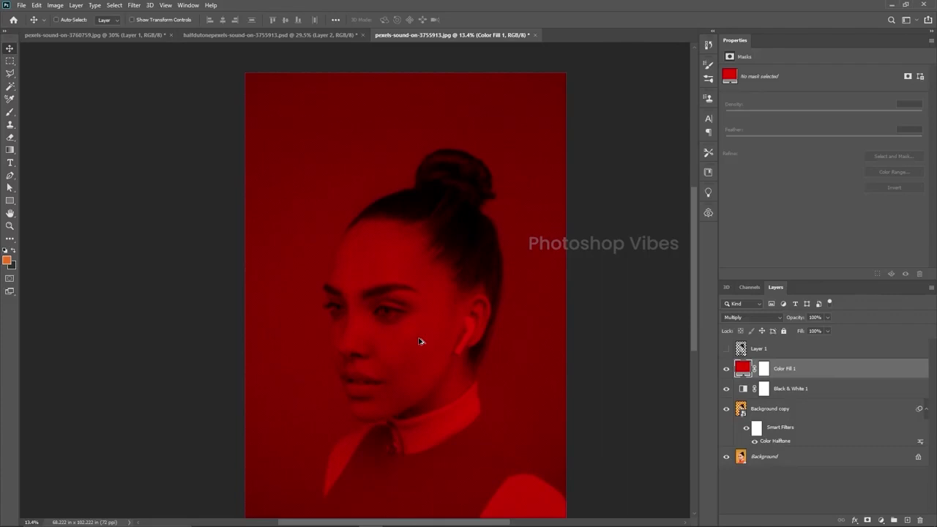
scroll(425, 339, up, 1)
click(727, 369)
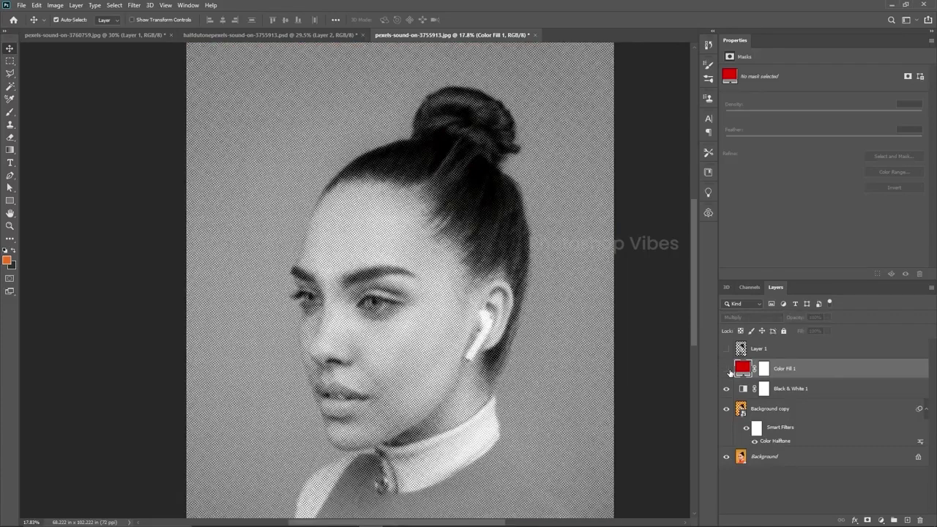
click(728, 371)
scroll(430, 347, up, 2)
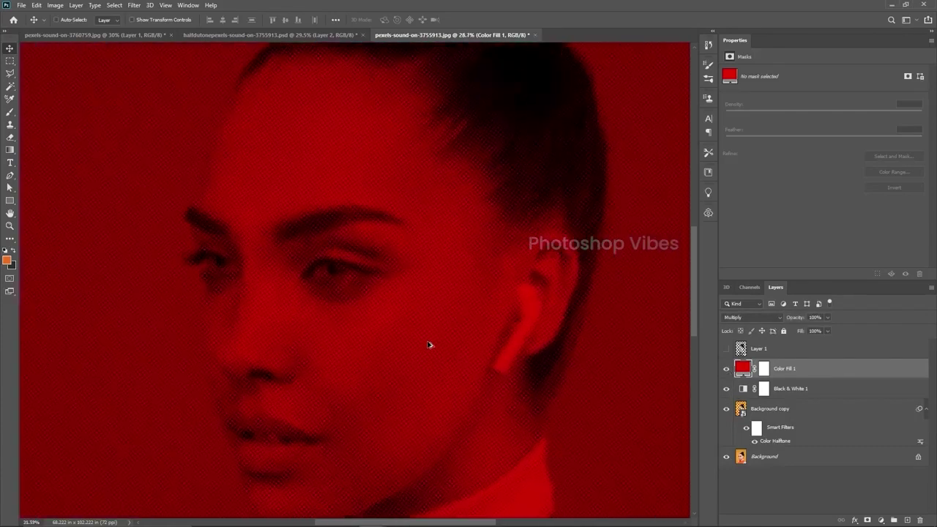
drag(418, 365, 396, 349)
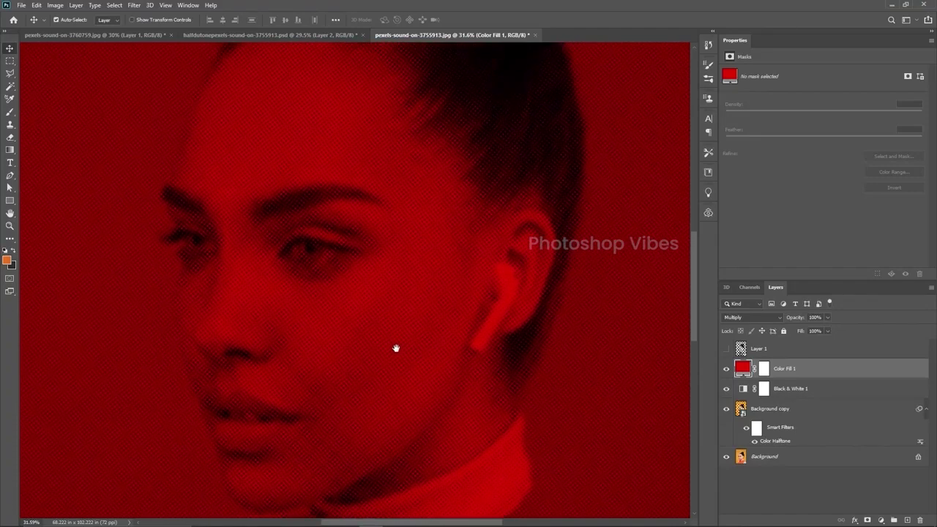
- Add a Levels adjustment below Color Fill 1, deepening shadows and adjusting midtones
click(883, 520)
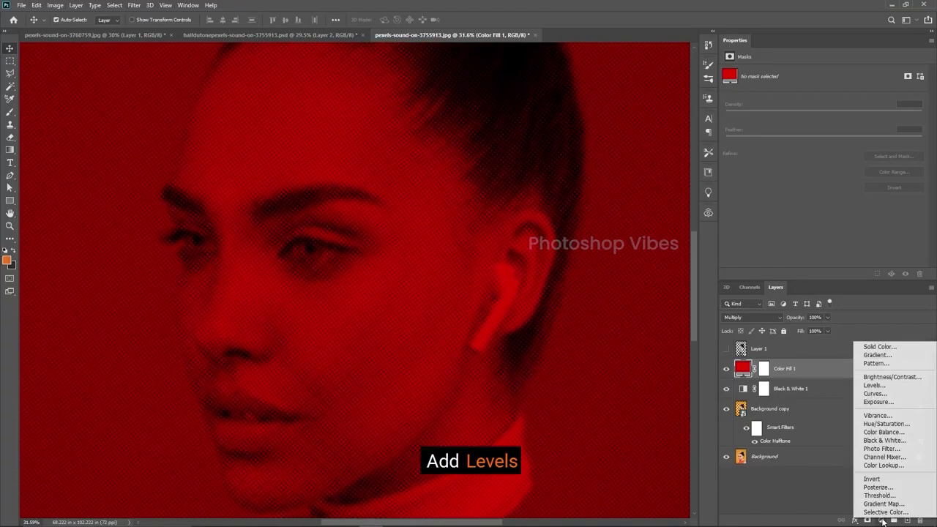
click(873, 385)
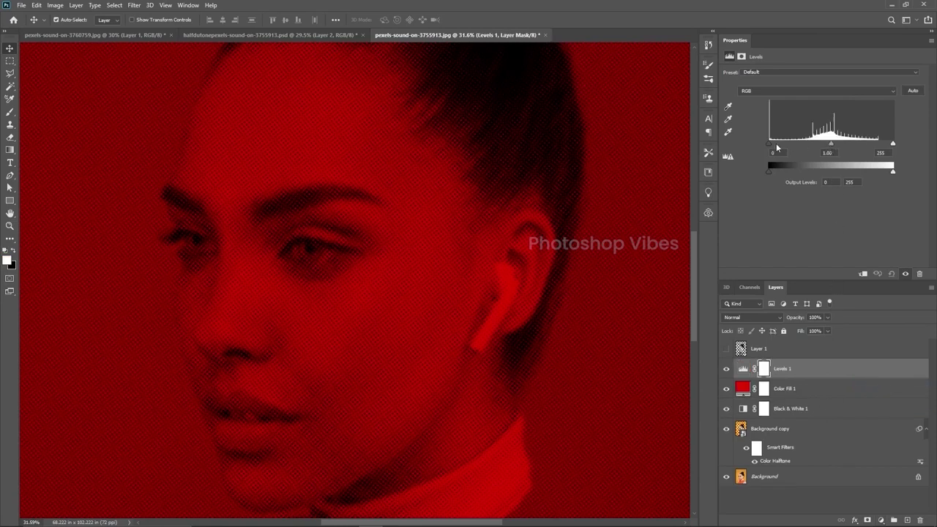
key(ctrl+[)
drag(770, 144, 827, 146)
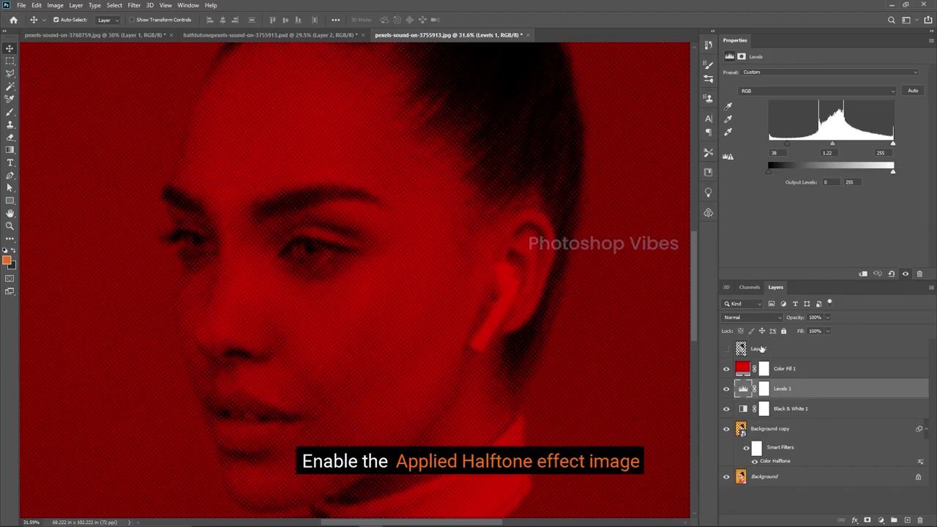
- Show Layer 1 in Multiply mode and hide the Background copy smart object
click(754, 349)
click(726, 349)
click(726, 349)
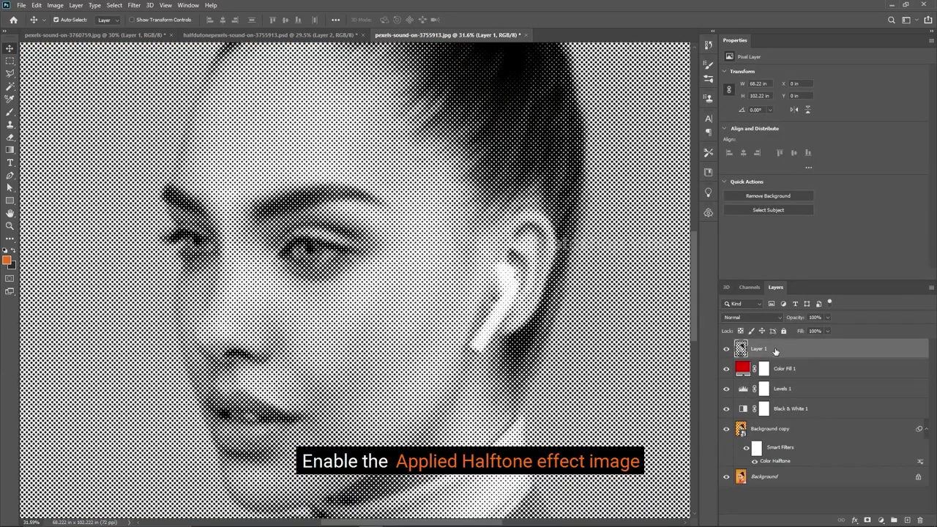
click(750, 318)
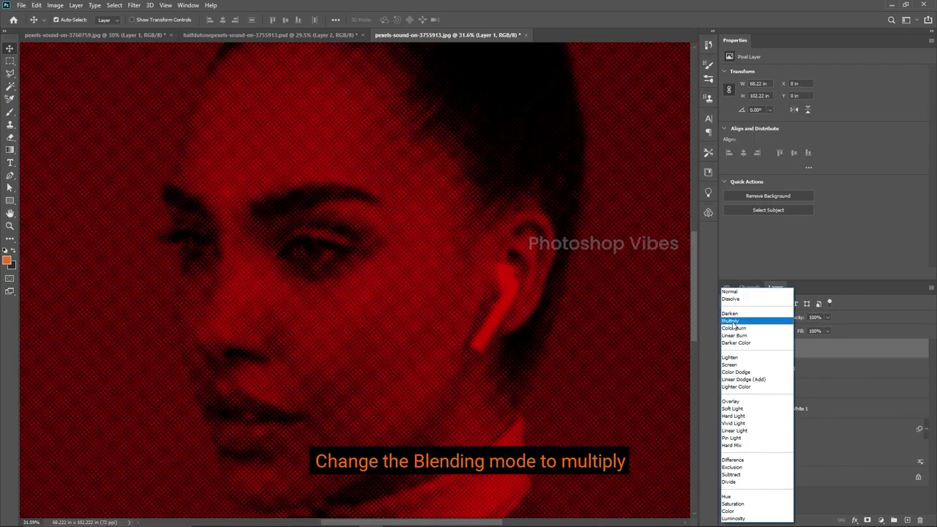
click(732, 321)
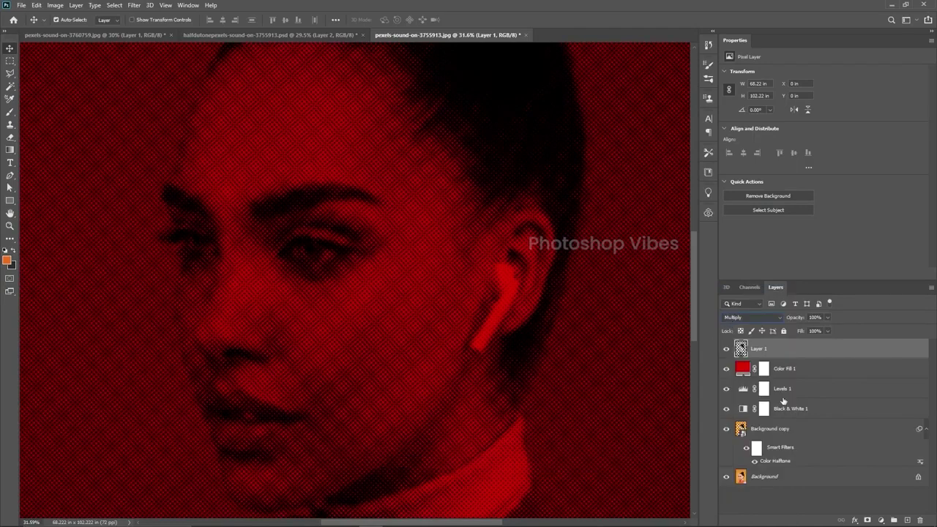
click(769, 433)
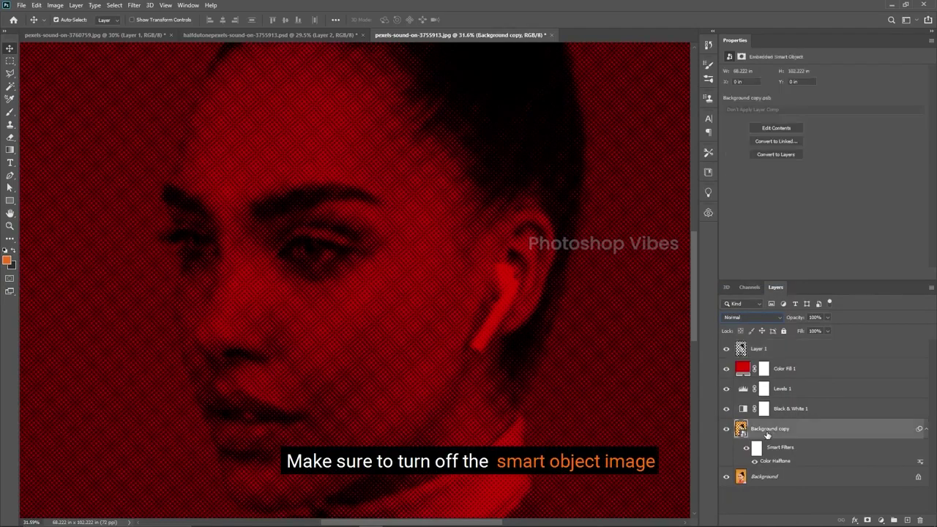
click(727, 431)
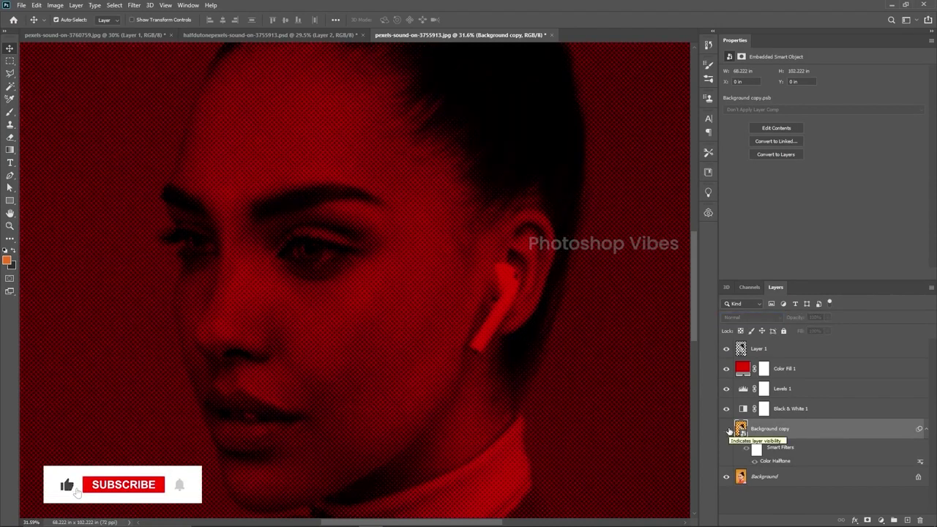
click(776, 353)
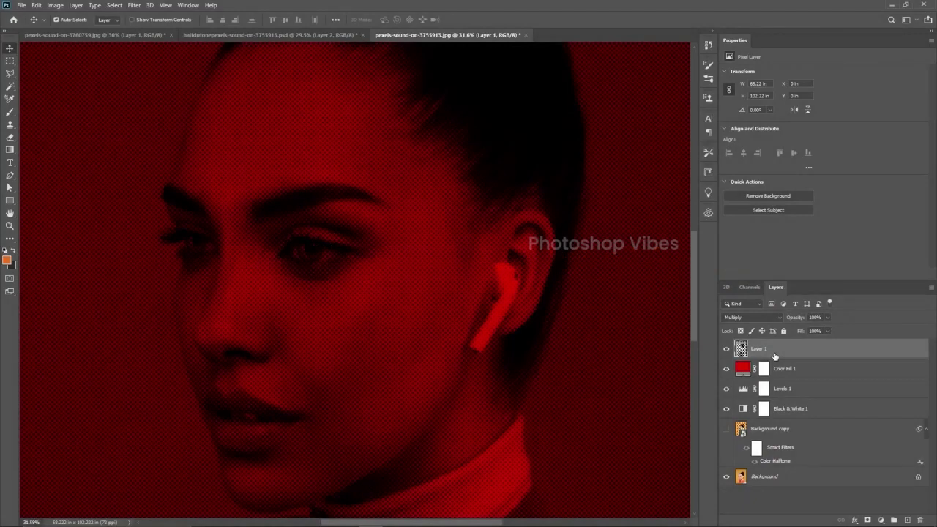
- Add a Curves layer on top and raise the curve, upper point at 175/221
click(883, 520)
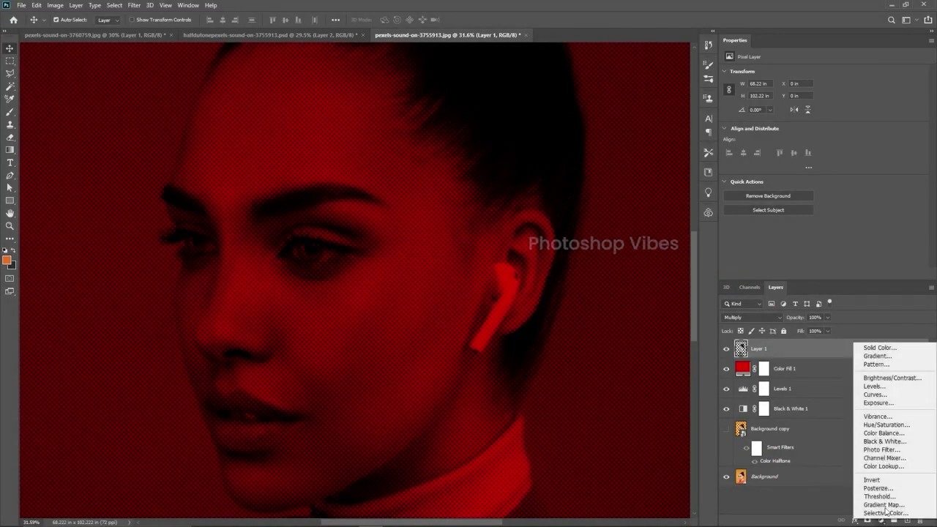
click(886, 397)
drag(863, 126, 853, 112)
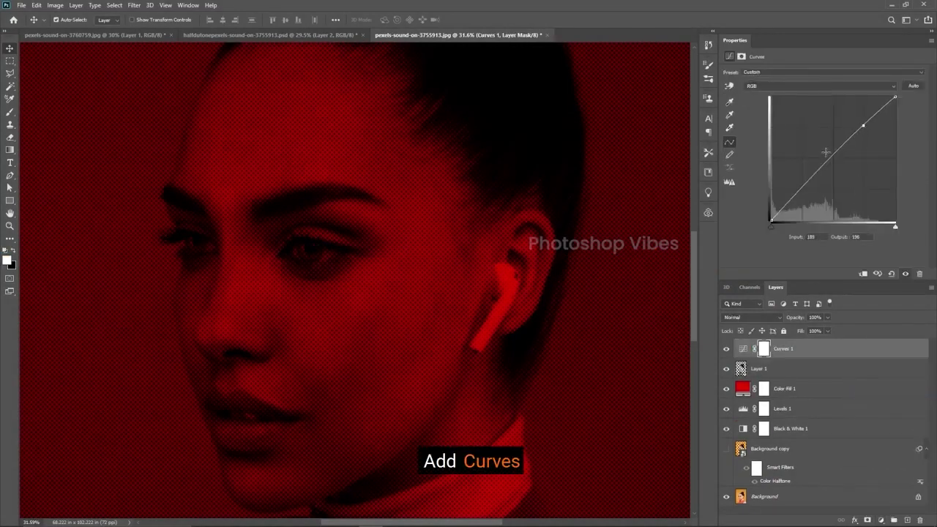
mouse_move(821, 168)
mouse_down()
mouse_move(815, 151)
mouse_move(818, 159)
mouse_up()
drag(853, 112, 857, 114)
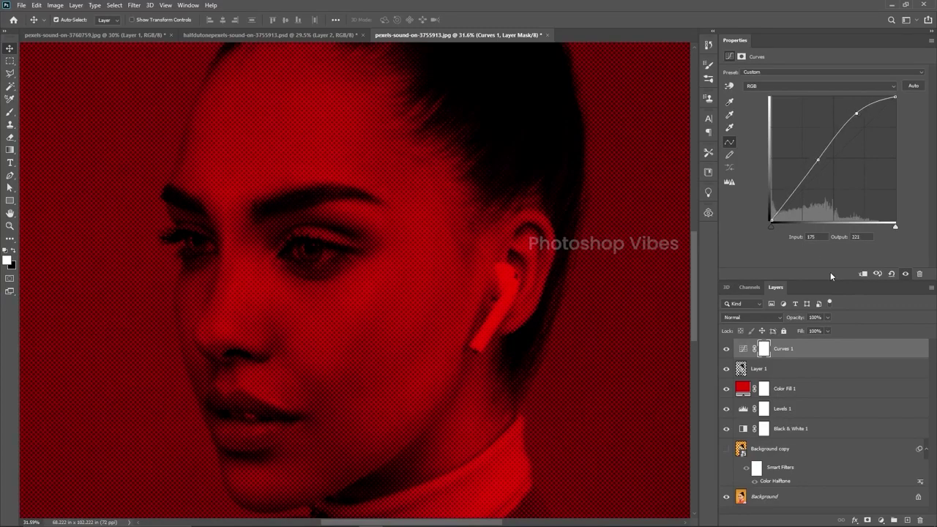